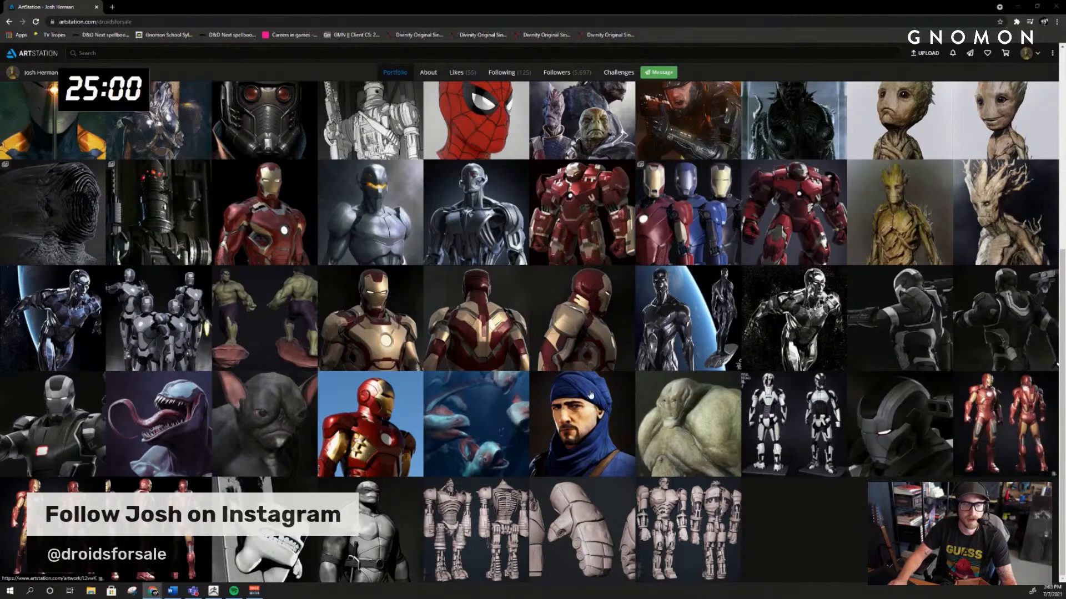
Browse the character artwork thumbnails in the ArtStation portfolio
scroll(352, 387, "up", 1)
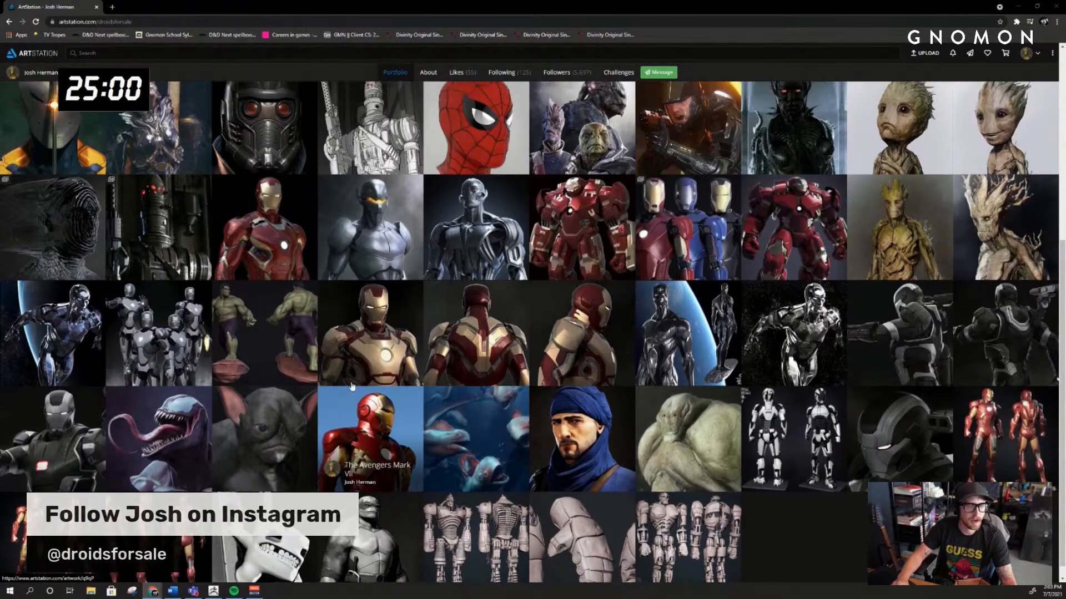
scroll(534, 381, "up", 2)
scroll(477, 281, "down", 1)
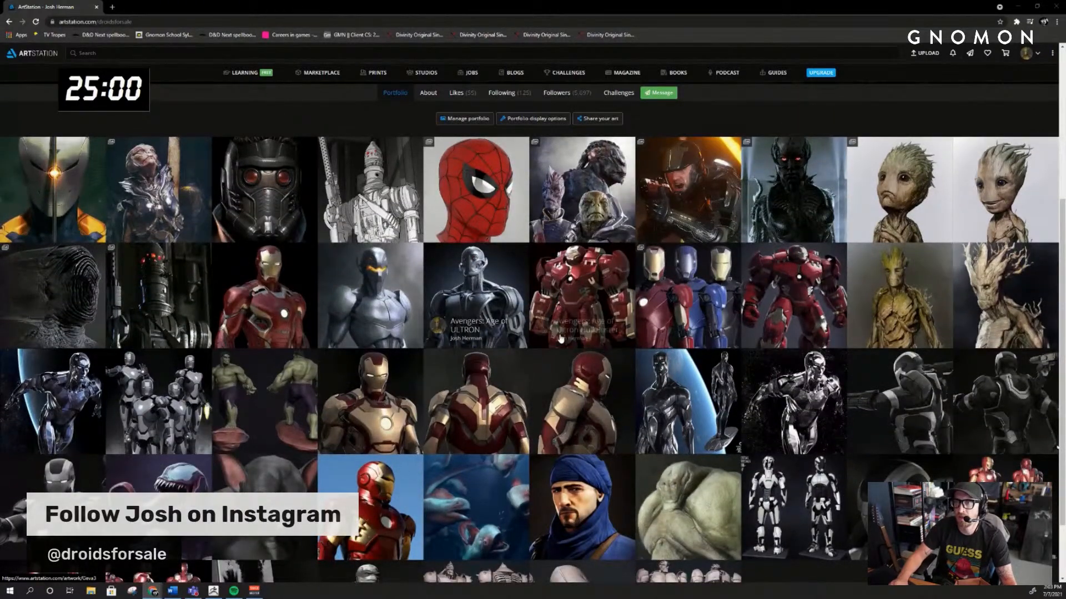
scroll(616, 362, "down", 2)
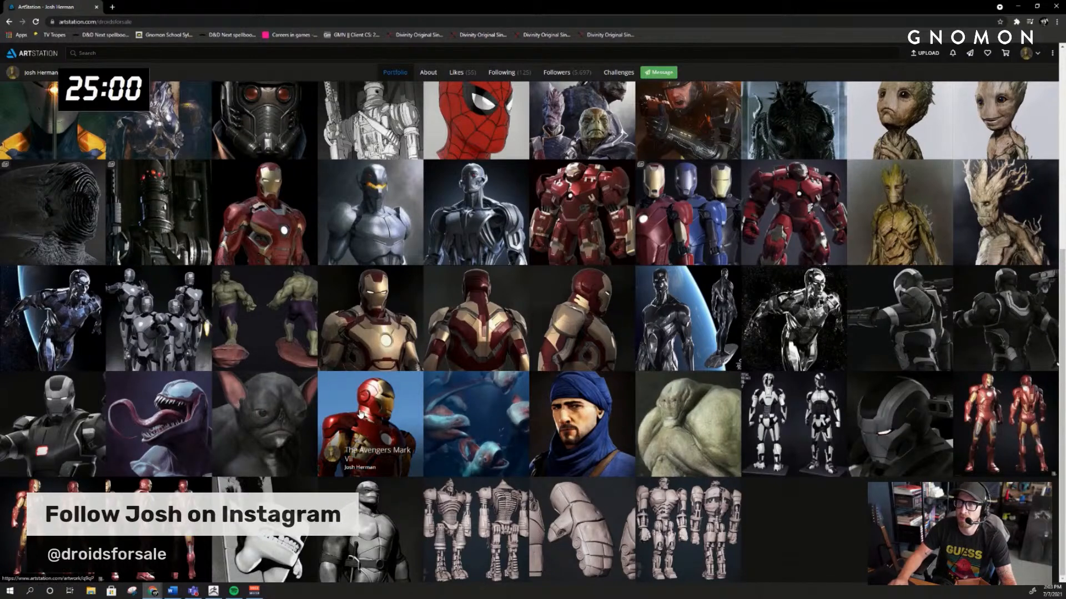
scroll(366, 432, "up", 1)
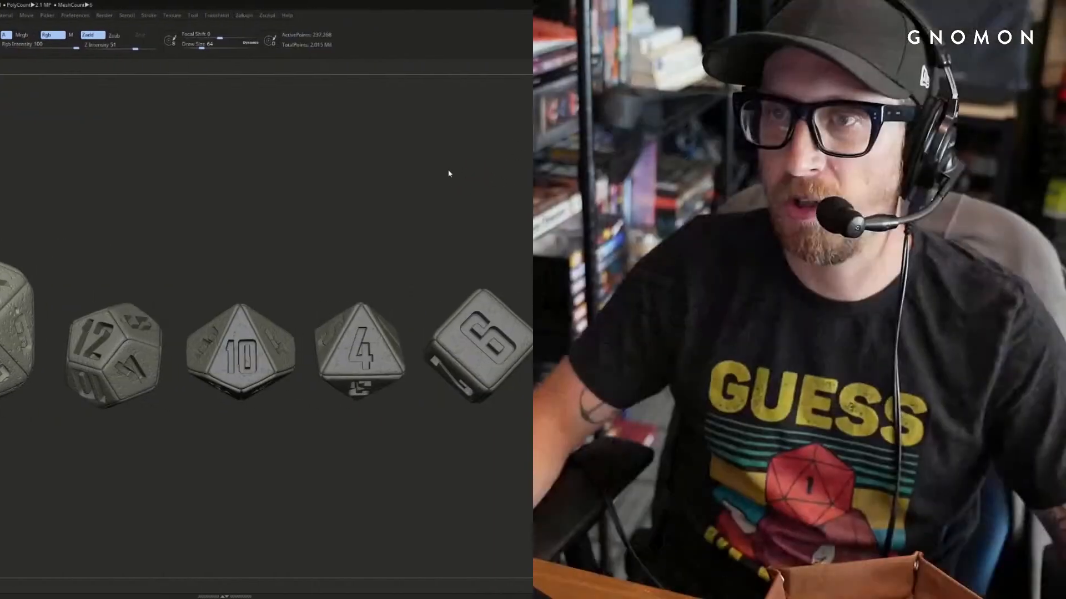
Switch to ZBrush and examine the row of sculpted dice from different angles
left_click_drag(711, 181, 793, 146, "alt")
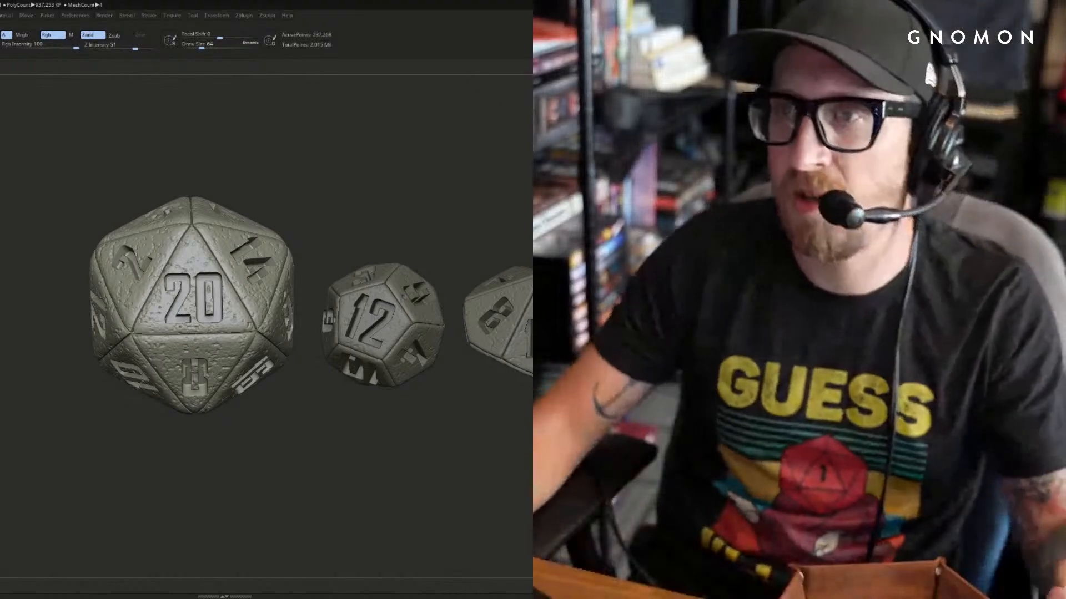
left_click_drag(430, 149, 324, 152)
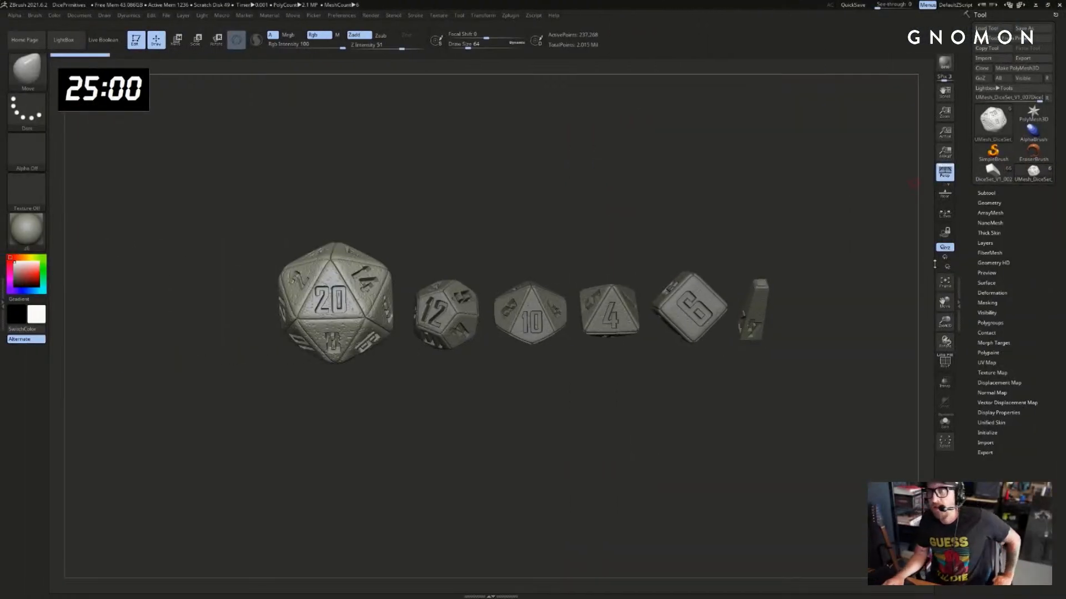
left_click_drag(786, 202, 704, 159, "alt")
left_click_drag(735, 126, 732, 151)
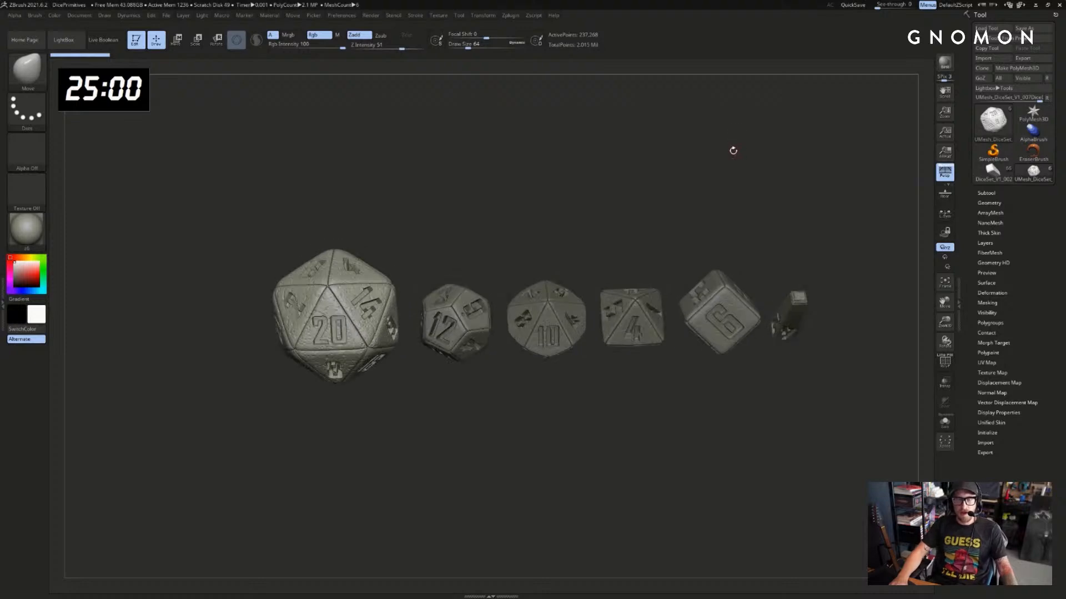
Open the HeadPlanes_Male_128 project from the HeadPlanes folder in the project library
key("comma")
key("comma")
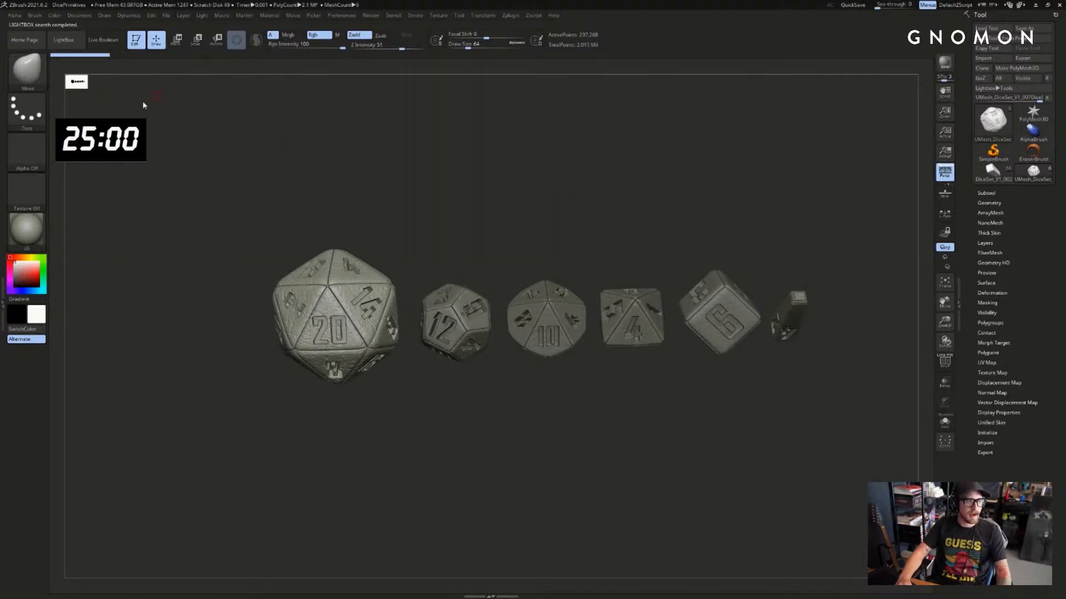
left_click_drag(150, 120, 199, 116)
key("comma")
left_click(116, 68)
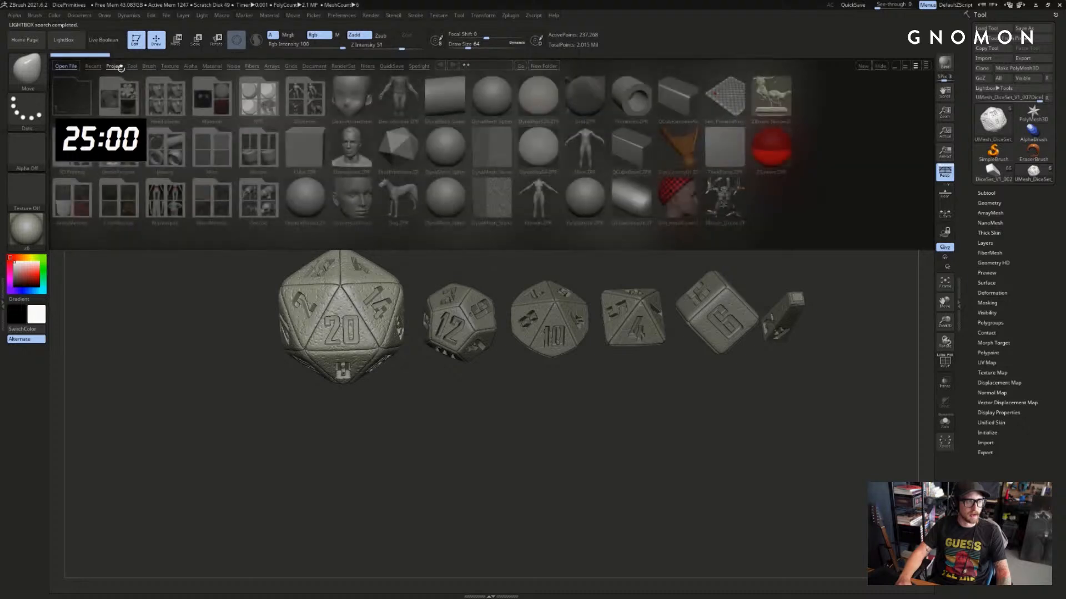
left_click_drag(240, 262, 231, 266)
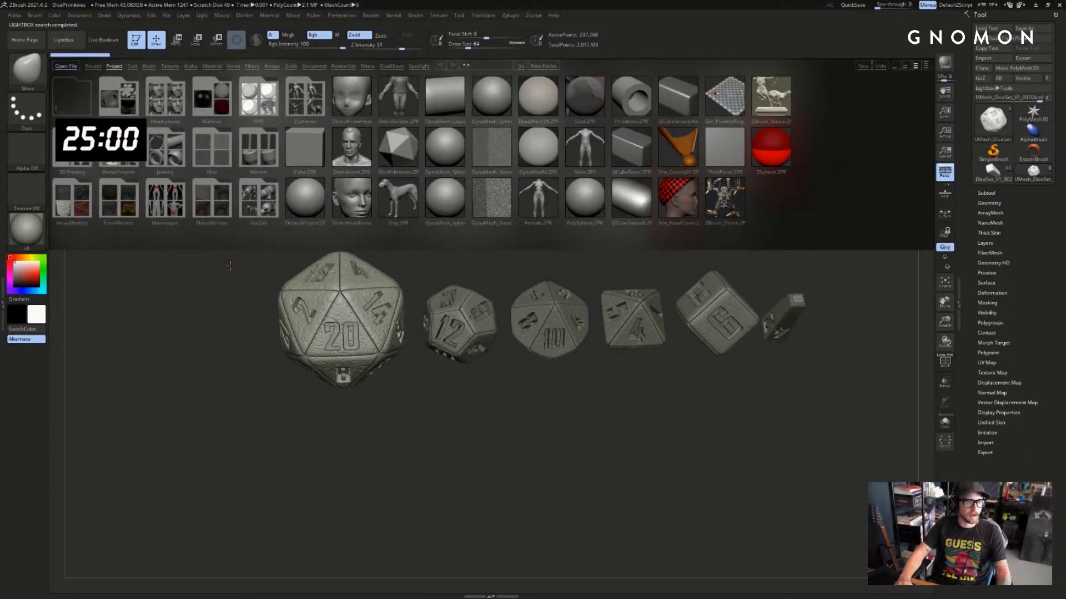
left_click(168, 100)
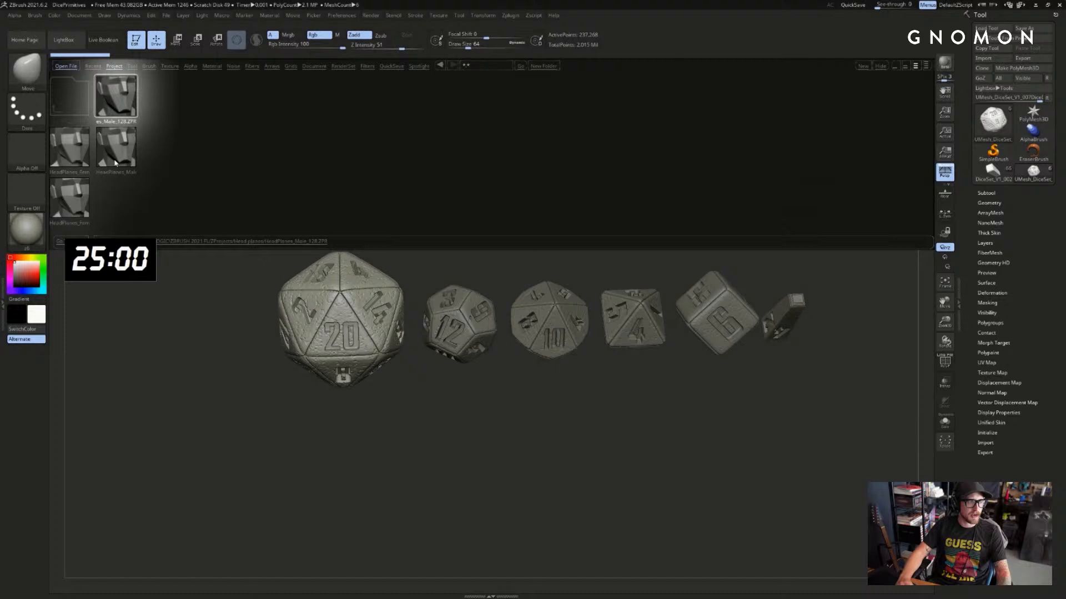
double_click(115, 105)
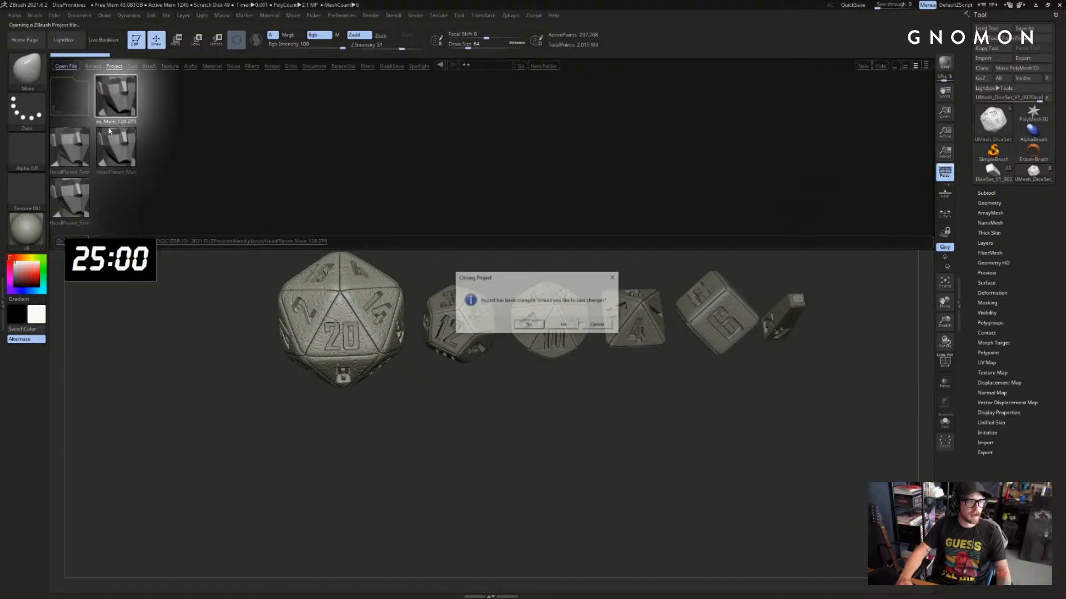
left_click(564, 326)
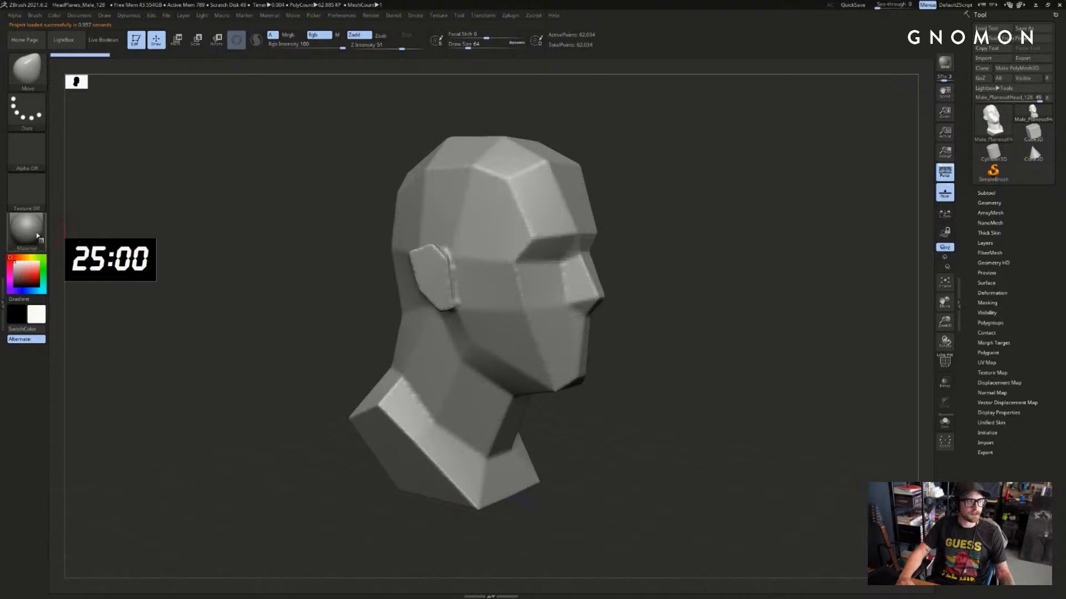
Change the planar head's material from the plain grey one to the grey-green one with bright highlights
left_click(38, 235)
left_click(202, 337)
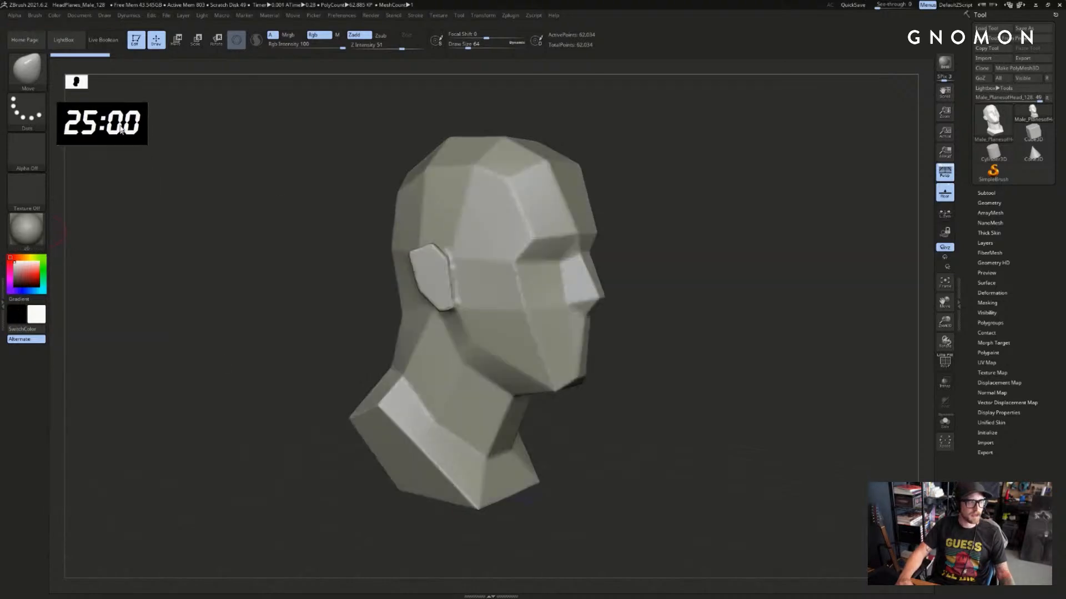
left_click_drag(121, 130, 121, 92)
left_click_drag(438, 130, 728, 192)
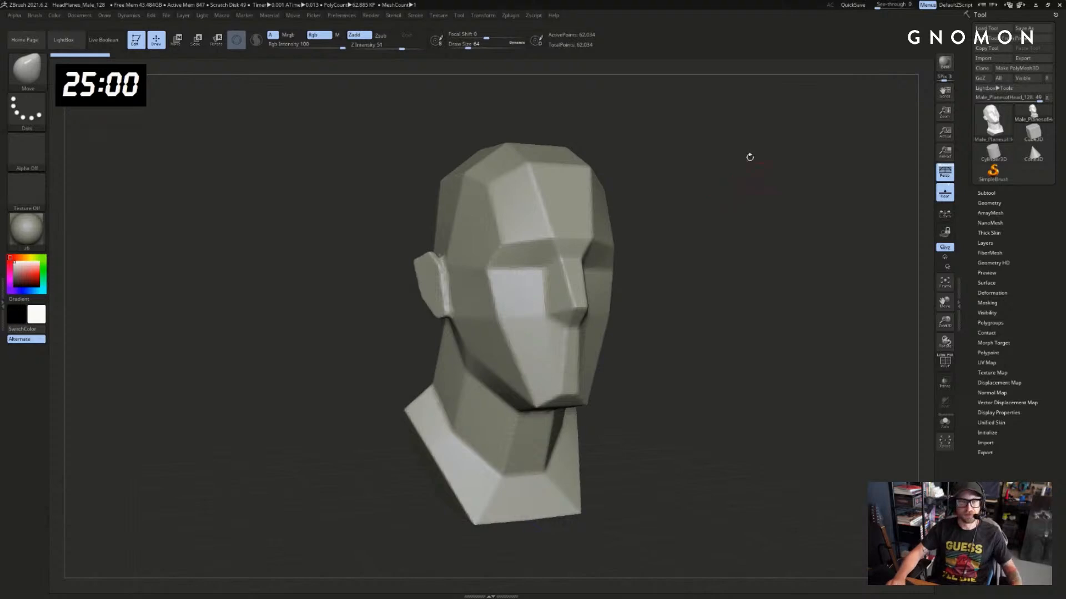
left_click_drag(749, 157, 675, 153)
Start the 25-minute countdown timer
right_click(108, 93)
left_click(133, 99)
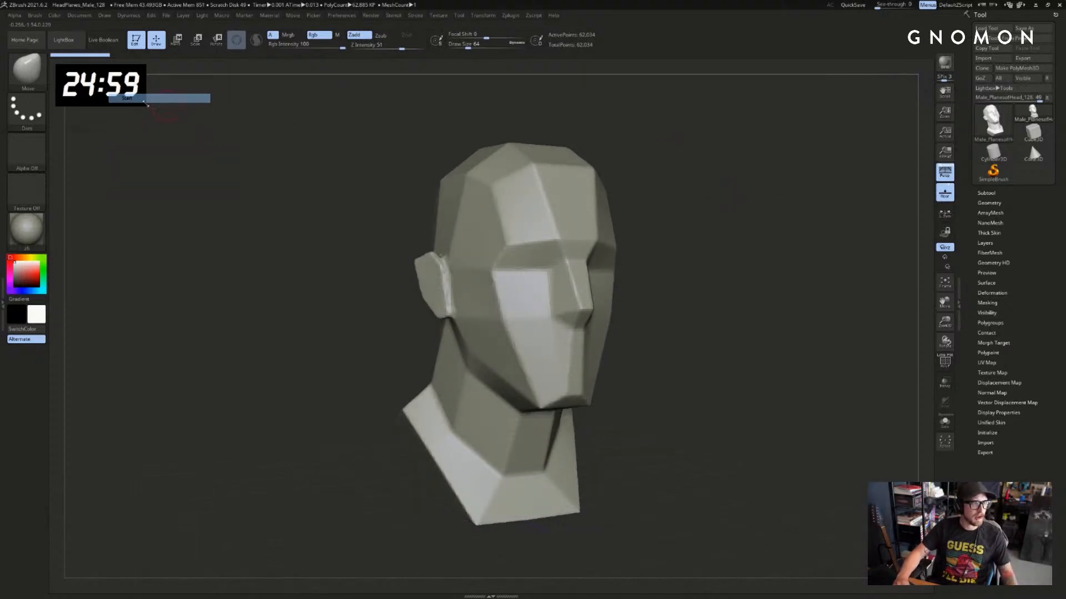
left_click_drag(269, 113, 285, 114)
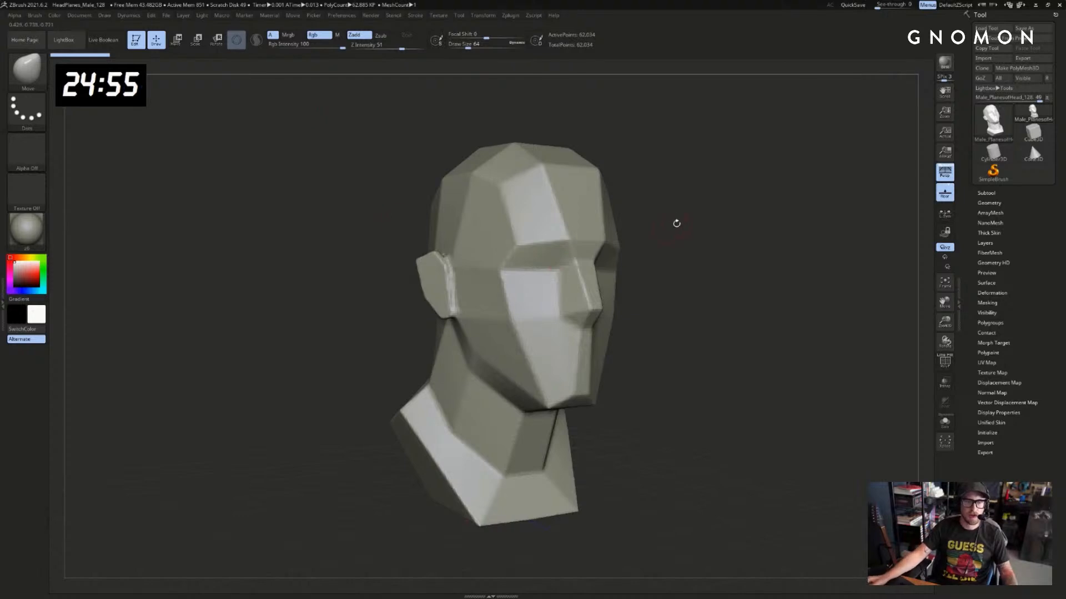
Try a ClayBuildup stroke on the cheek beside the nose
mouse_move(721, 299)
left_mouse_down("alt")
mouse_move(721, 233)
mouse_move(694, 231)
left_mouse_up("alt")
key("b")
key("c")
key("b")
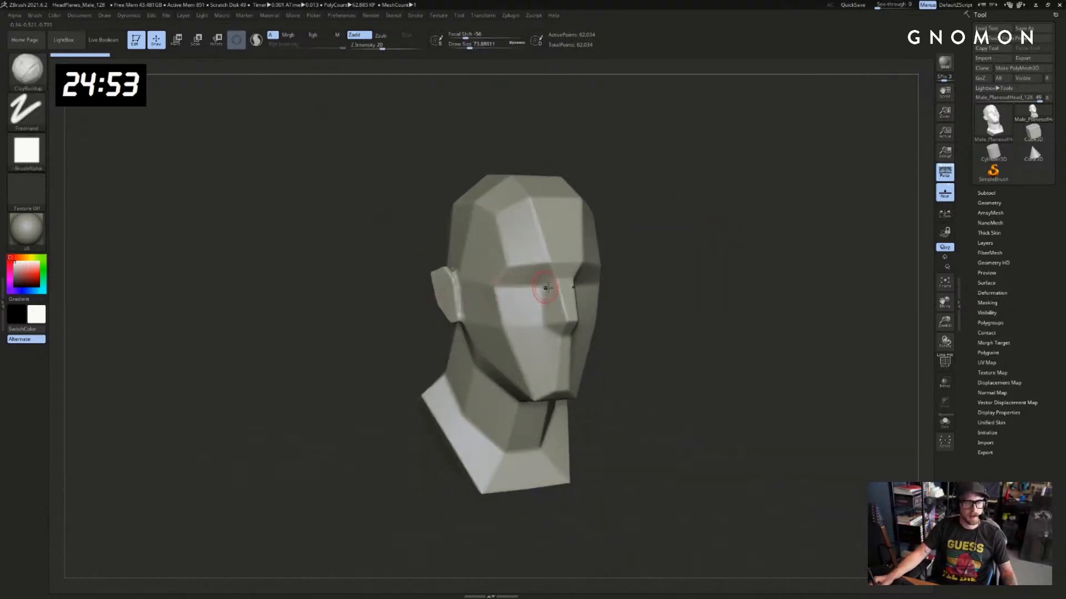
left_click_drag(545, 290, 500, 323)
mouse_move(639, 245)
left_mouse_down()
mouse_move(737, 233)
mouse_move(674, 249)
left_mouse_up()
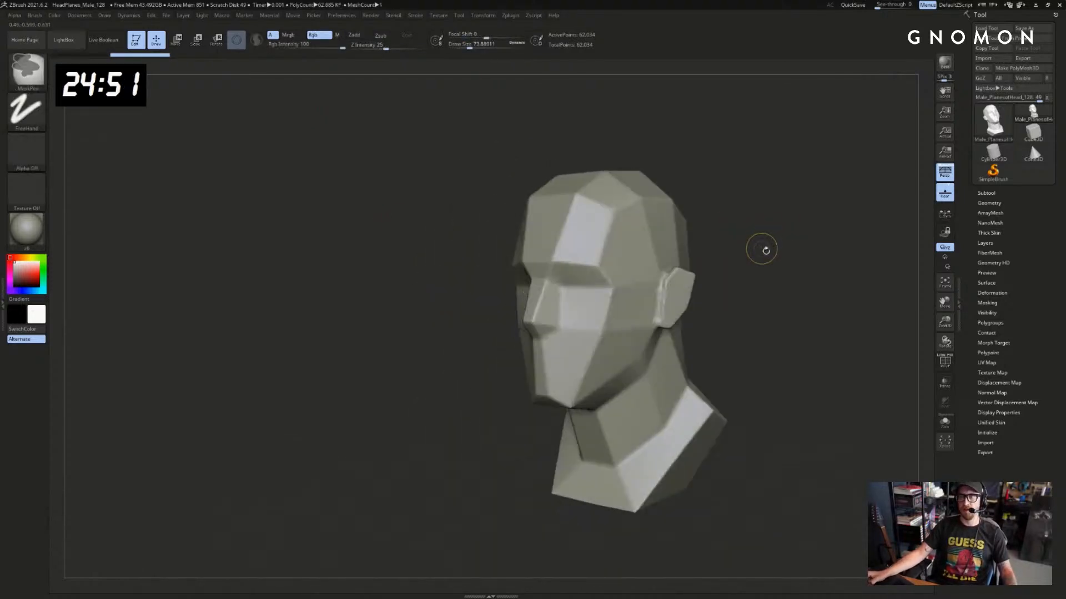
mouse_move(766, 250)
left_mouse_down("alt")
mouse_move(712, 236)
mouse_move(712, 259)
mouse_move(740, 245)
mouse_move(704, 250)
left_mouse_up("alt")
key("ctrl+z")
key("b")
key("d")
key("s")
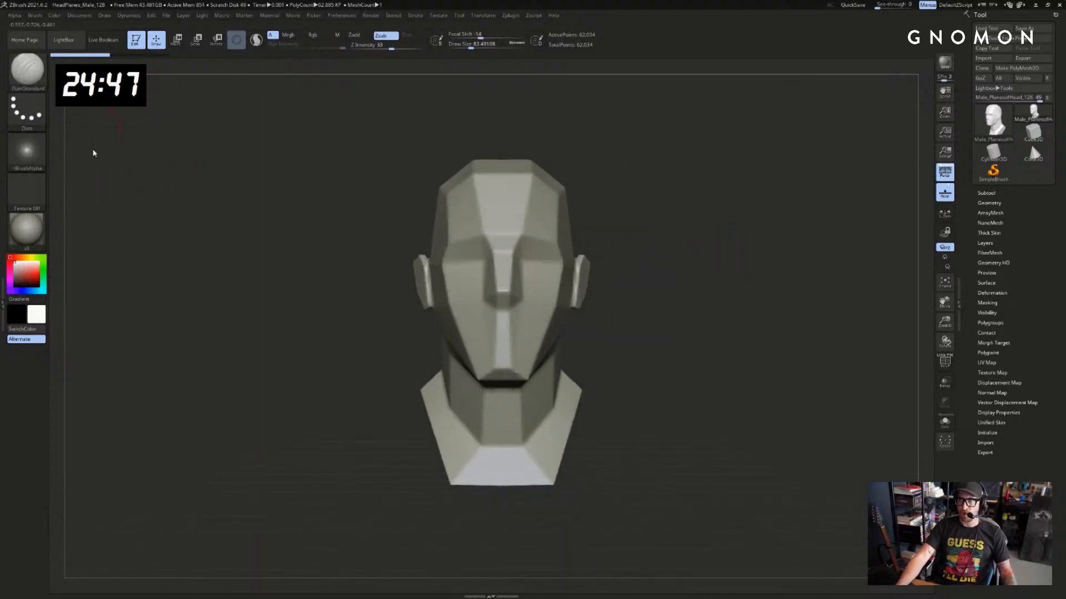
mouse_move(293, 262)
left_mouse_down("alt")
mouse_move(336, 273)
mouse_move(315, 280)
mouse_move(362, 259)
left_mouse_up("alt")
key("s")
key("s")
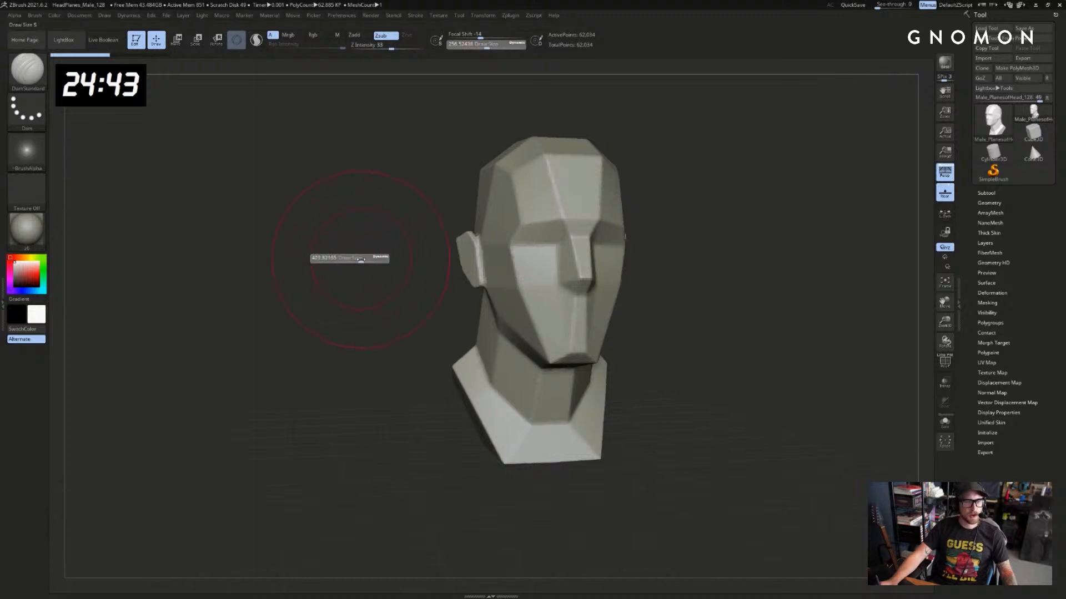
key("s")
left_click_drag(460, 246, 457, 246)
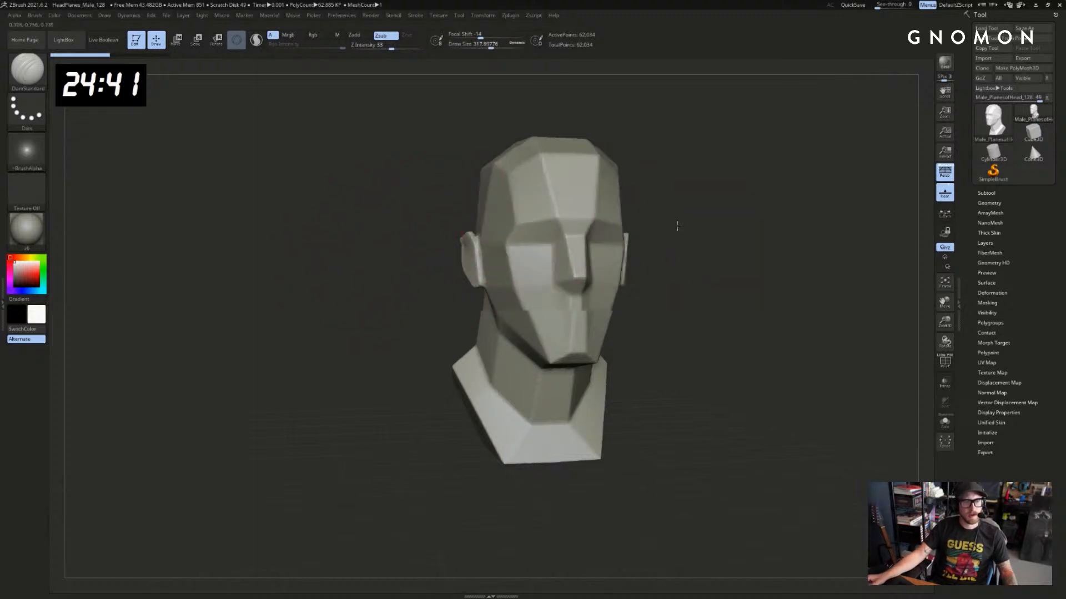
key("s")
mouse_move(678, 226)
left_mouse_down()
mouse_move(652, 243)
mouse_move(657, 223)
mouse_move(685, 228)
mouse_move(652, 224)
mouse_move(664, 235)
mouse_move(655, 216)
left_mouse_up()
Choose the Move brush with a draw size of about 198 and pull the ears outward from the head
key("b")
key("m")
key("v")
key("ctrl+z")
key("bracketleft")
key("ctrl+z")
key("bracketleft")
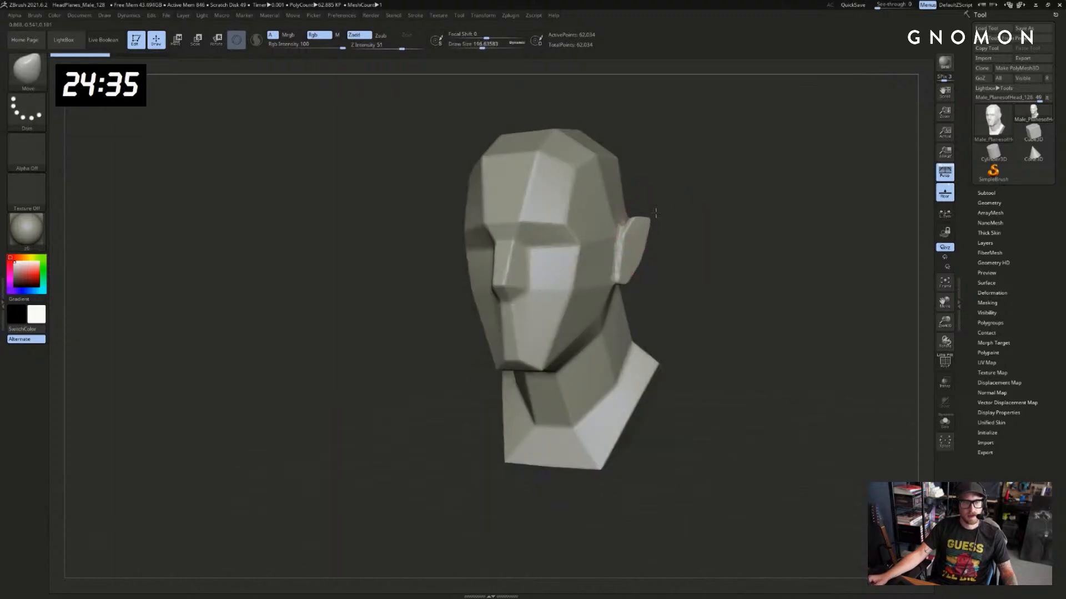
left_click_drag(637, 251, 648, 258)
left_click_drag(649, 266, 617, 278)
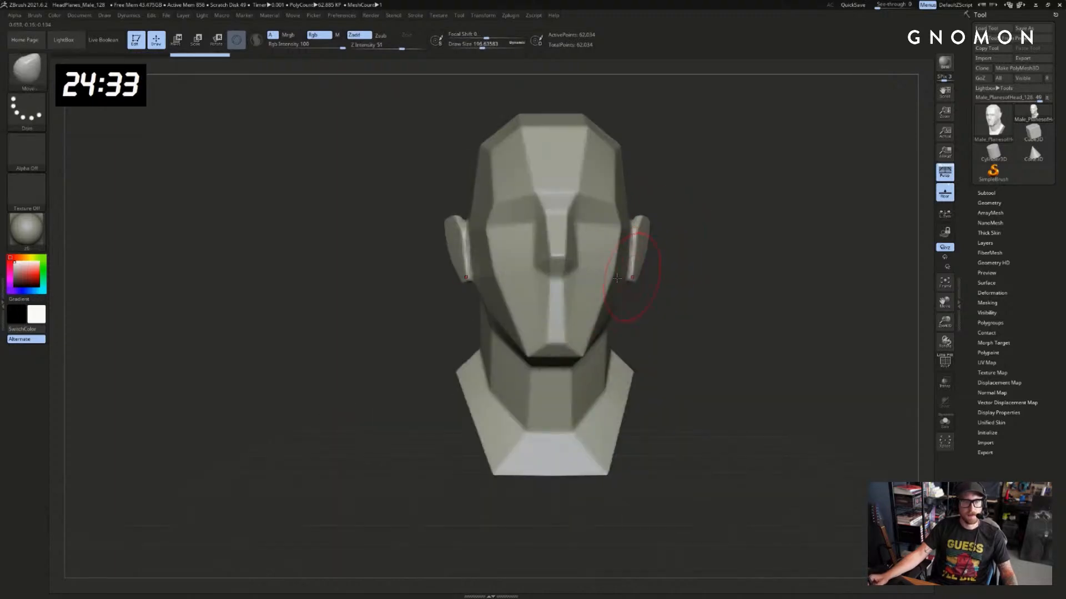
Enlarge the Move brush to a draw size of about 370 and broadly reshape the face
mouse_move(455, 308)
left_mouse_down()
mouse_move(488, 304)
mouse_move(470, 321)
mouse_move(587, 321)
left_mouse_up()
key("bracketright")
key("bracketright")
key("bracketright")
left_click_drag(689, 286, 672, 288)
key("s")
left_click_drag(504, 268, 511, 268)
left_click_drag(504, 263, 493, 259)
mouse_move(678, 236)
left_mouse_down()
mouse_move(715, 235)
mouse_move(744, 252)
mouse_move(697, 273)
left_mouse_up()
key("bracketleft")
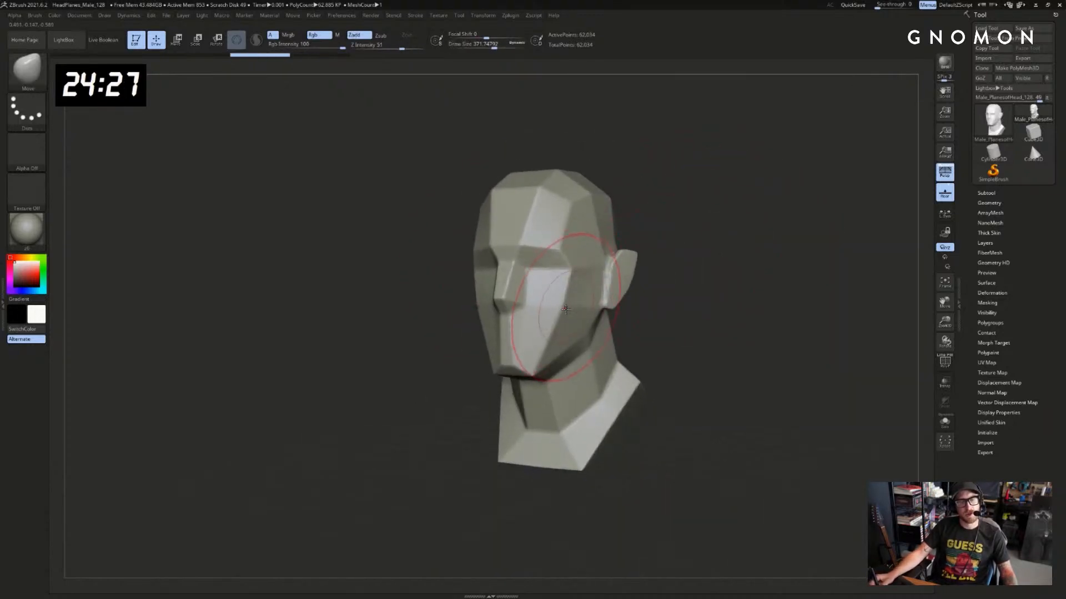
Push the nose up into a short, upturned shape using a smaller Move brush, with draw sizes of about 160 to 220
mouse_move(566, 309)
right_mouse_down()
mouse_move(637, 318)
mouse_move(462, 319)
right_mouse_up()
key("bracketleft")
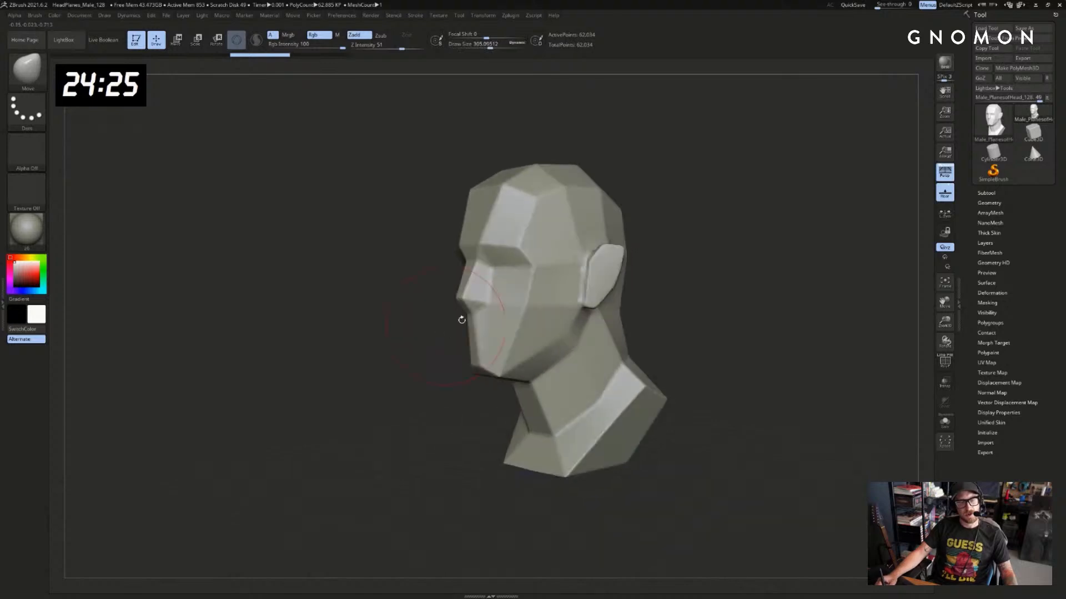
key("bracketleft")
key("bracketleft")
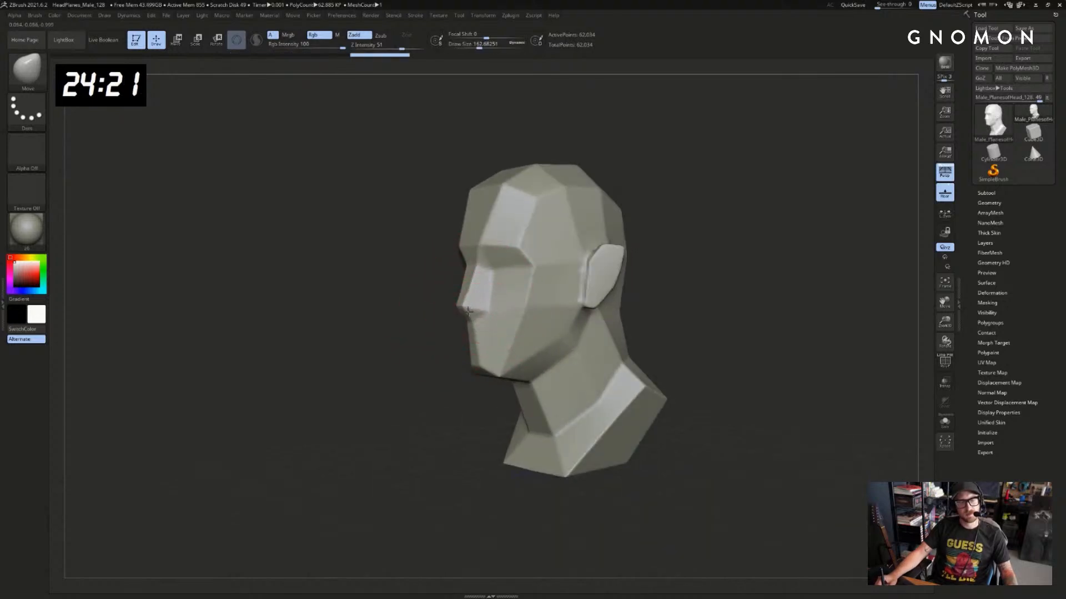
key("bracketleft")
left_click_drag(464, 298, 460, 294)
right_click_drag(462, 317, 437, 319)
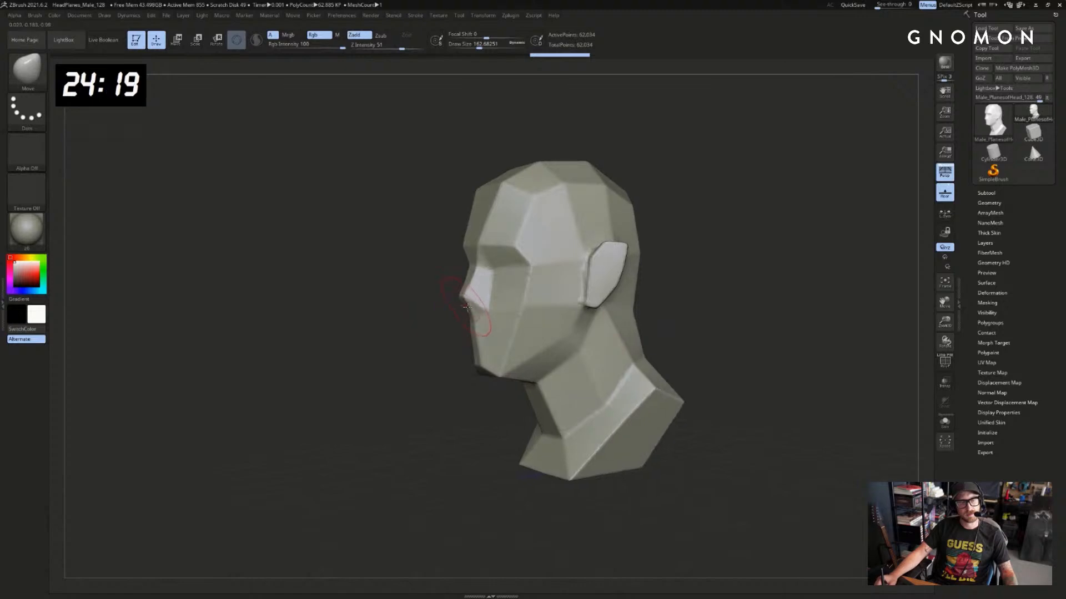
left_click_drag(466, 295, 461, 295)
mouse_move(459, 326)
right_mouse_down()
mouse_move(482, 300)
mouse_move(470, 265)
mouse_move(478, 302)
mouse_move(462, 297)
right_mouse_up()
key("bracketright")
left_click_drag(467, 291, 465, 288)
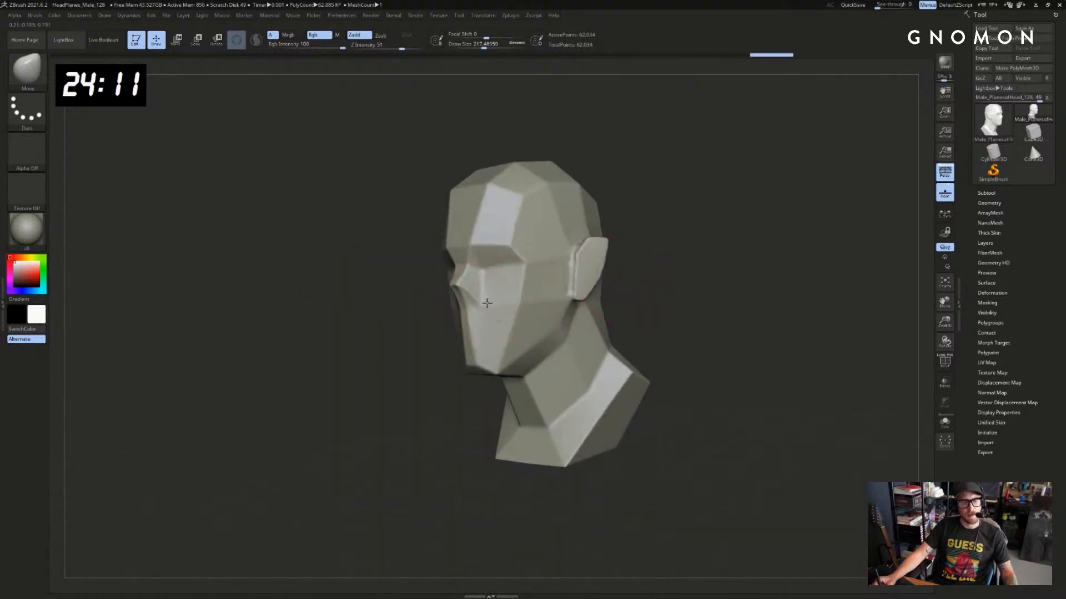
Try pulling the nose area downward with the Move brush at a draw size of about 190
mouse_move(660, 255)
left_mouse_down()
mouse_move(707, 238)
mouse_move(808, 260)
mouse_move(799, 261)
mouse_move(810, 271)
left_mouse_up()
key("s")
key("s")
left_click_drag(584, 295, 587, 316)
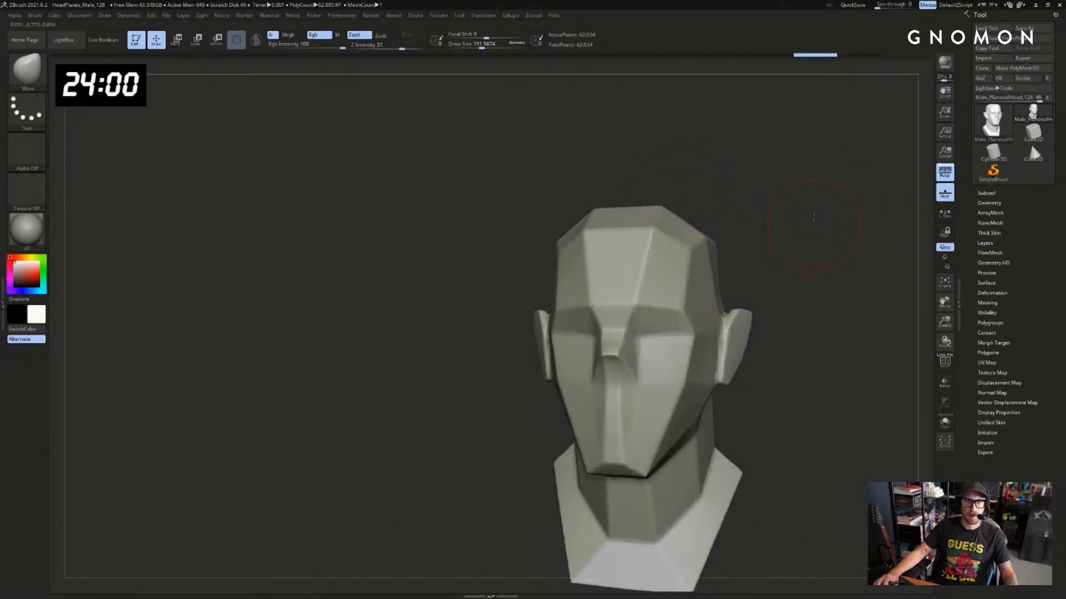
left_click_drag(813, 216, 790, 171, "alt")
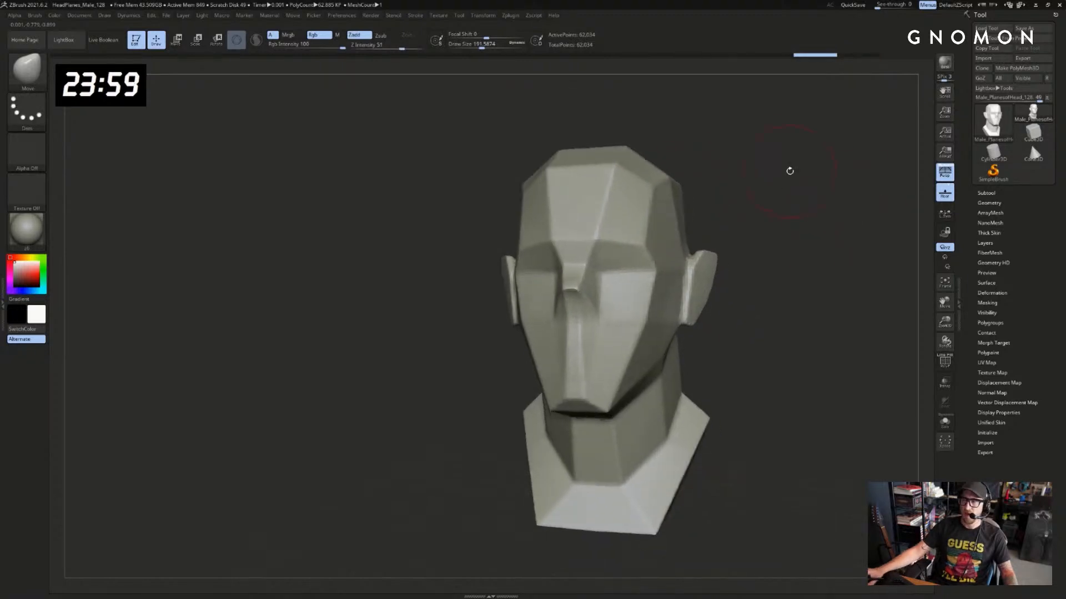
key("ctrl+z")
Switch to the ClayBuildup brush, set its draw size to about 120 and lay a short stroke on the cheek below the eye
left_click_drag(756, 202, 660, 221)
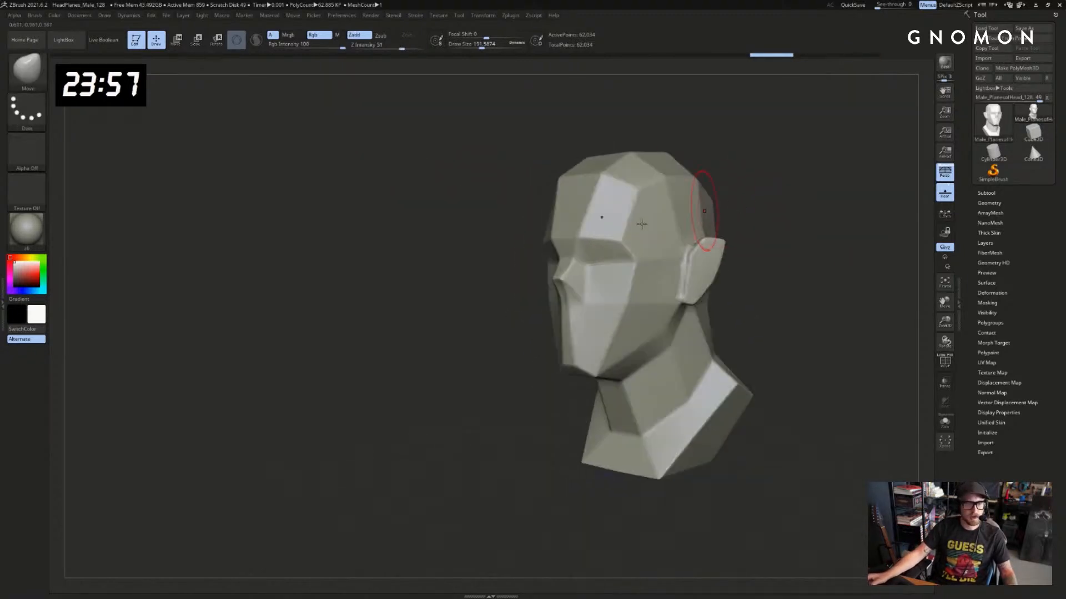
mouse_move(463, 236)
left_mouse_down()
mouse_move(553, 236)
mouse_move(551, 248)
left_mouse_up()
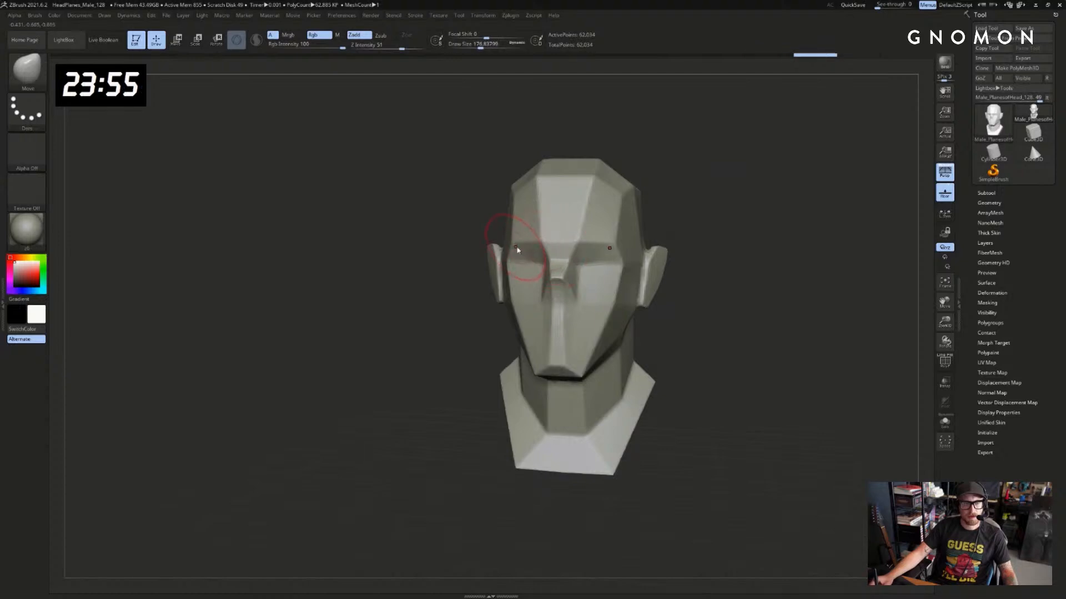
left_click_drag(693, 195, 682, 246)
key("b")
key("c")
key("b")
left_click_drag(537, 302, 531, 320)
left_click_drag(655, 282, 621, 284)
key("ctrl+z")
key("s")
mouse_move(548, 296)
left_mouse_down()
mouse_move(529, 299)
mouse_move(543, 297)
left_mouse_up()
key("ctrl+z")
key("s")
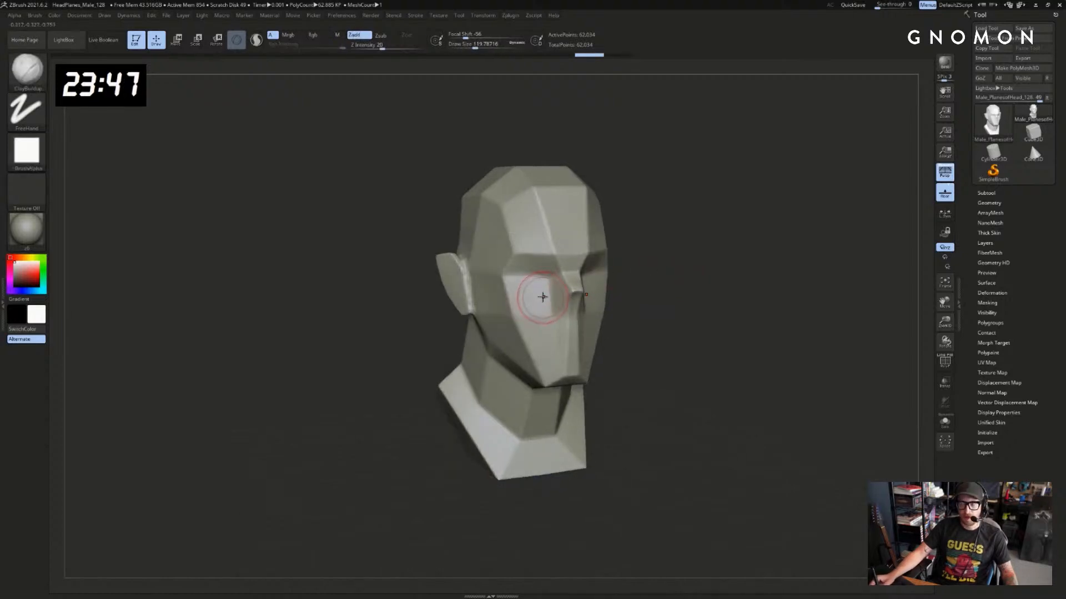
left_click_drag(688, 266, 710, 248)
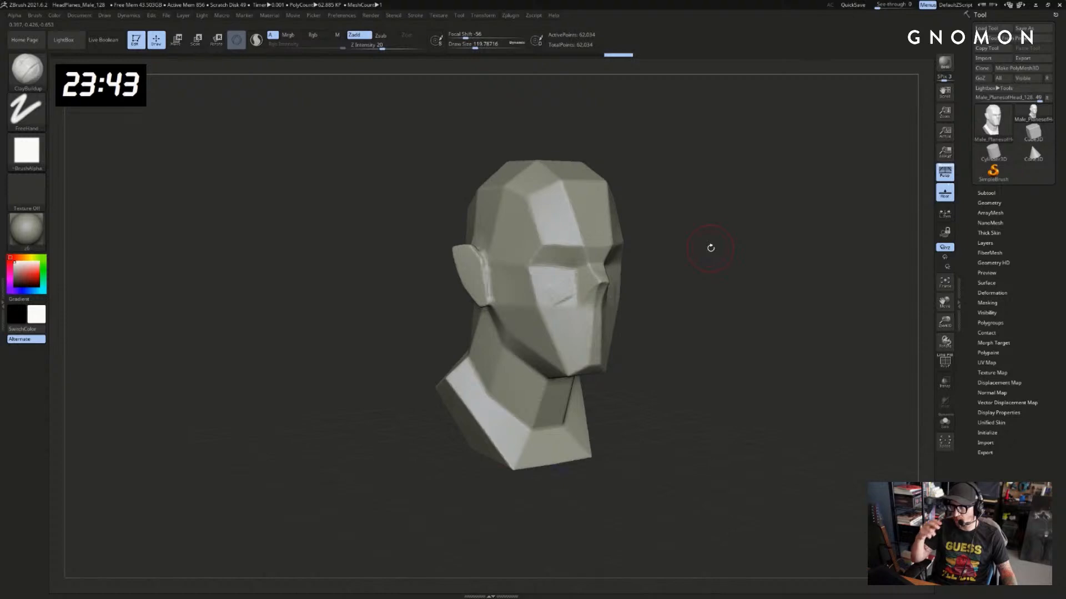
Block in the cheekbone and the area beside the eye with ClayBuildup, reducing the draw size to about 87
left_click_drag(618, 253, 633, 290)
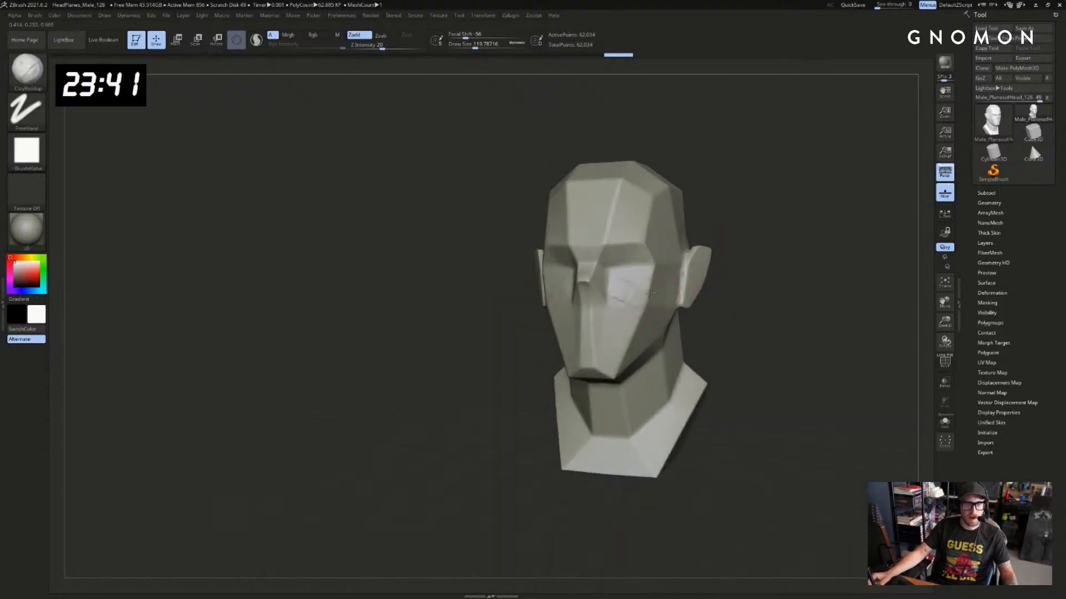
left_click_drag(777, 253, 713, 260)
mouse_move(582, 304)
left_mouse_down()
mouse_move(635, 272)
mouse_move(595, 284)
mouse_move(587, 299)
mouse_move(588, 289)
left_mouse_up()
key("s")
left_click_drag(589, 286, 592, 294)
key("ctrl+z")
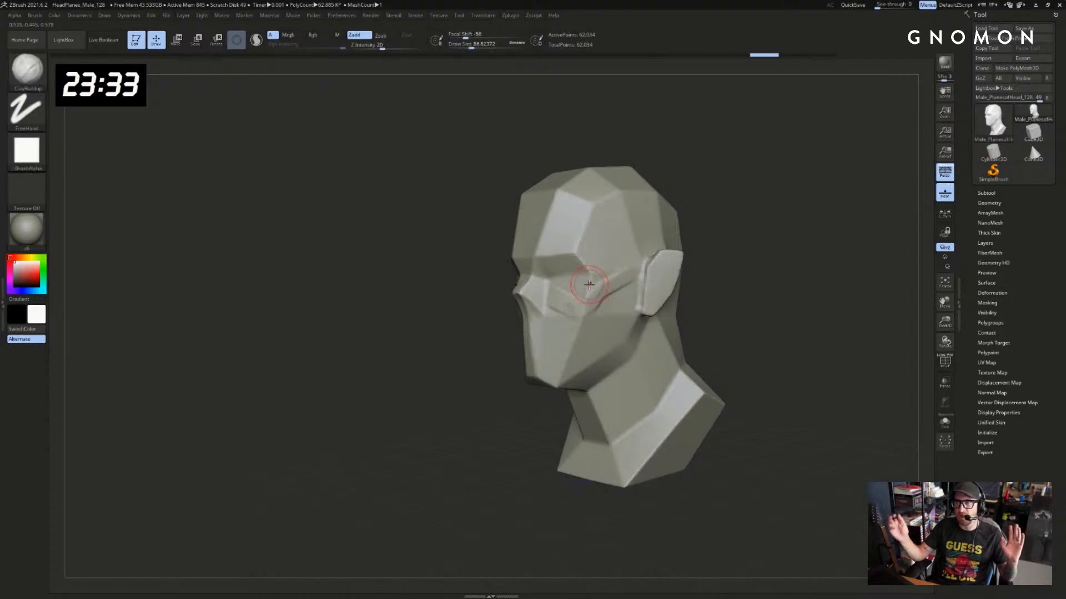
left_click_drag(750, 230, 590, 288)
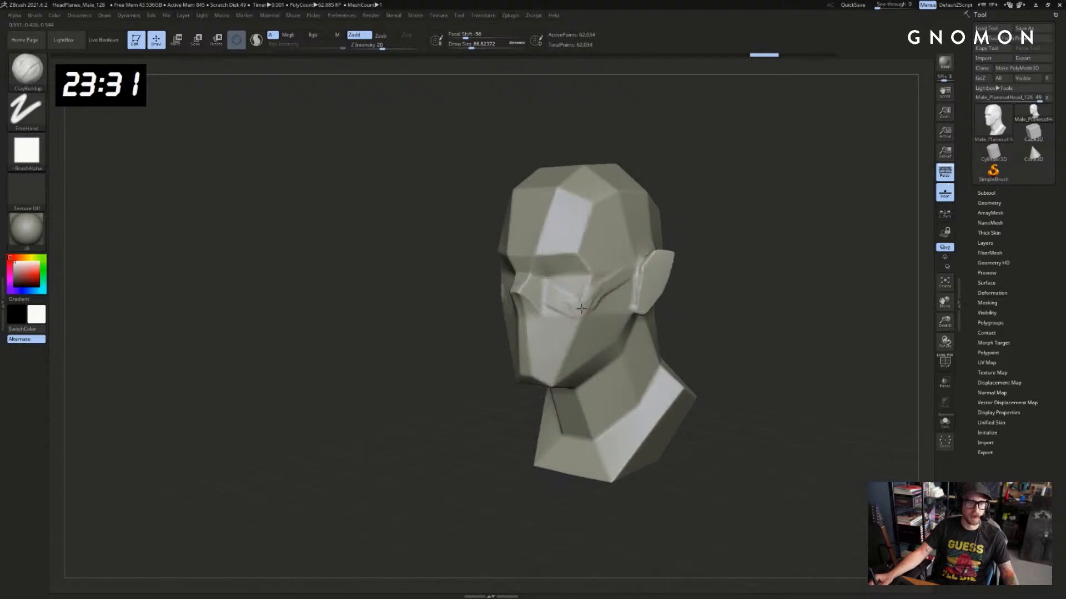
left_click_drag(716, 260, 683, 288)
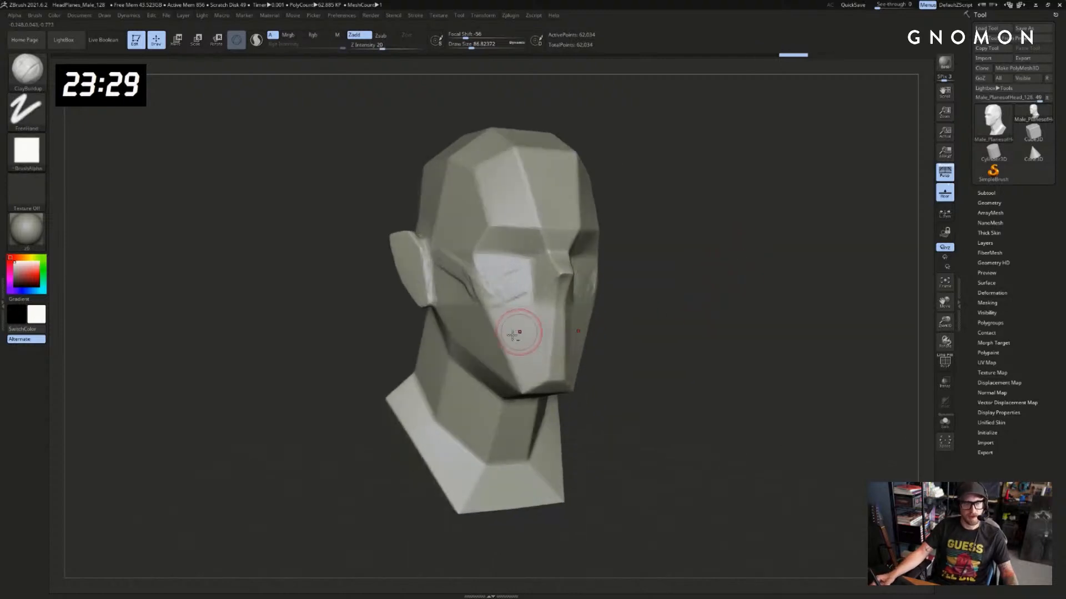
Carve the hollow below the cheekbone down towards the jaw, switching to the DamStandard brush at a draw size of about 87
mouse_move(510, 330)
left_mouse_down("alt")
mouse_move(501, 336)
mouse_move(496, 326)
mouse_move(501, 345)
left_mouse_up("alt")
key("s")
key("b")
key("d")
key("s")
key("s")
left_click_drag(507, 309, 498, 347)
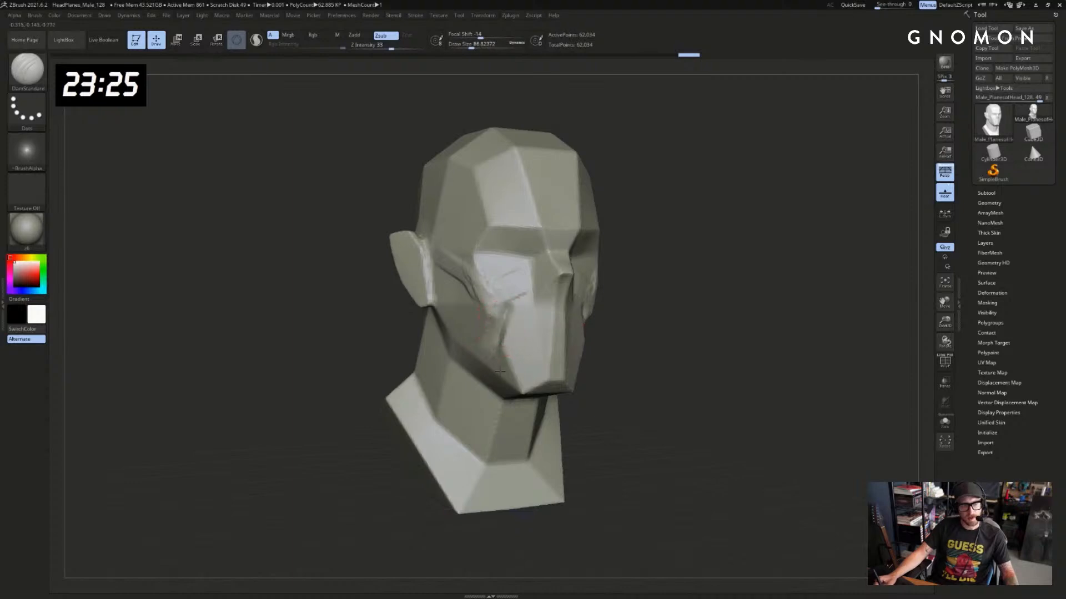
Enlarge the draw size to about 97 and smooth the cheek hollow along the side of the mouth
left_click_drag(645, 310, 629, 306)
key("s")
mouse_move(494, 318)
left_mouse_down("shift")
mouse_move(496, 336)
mouse_move(513, 327)
mouse_move(497, 352)
left_mouse_up("shift")
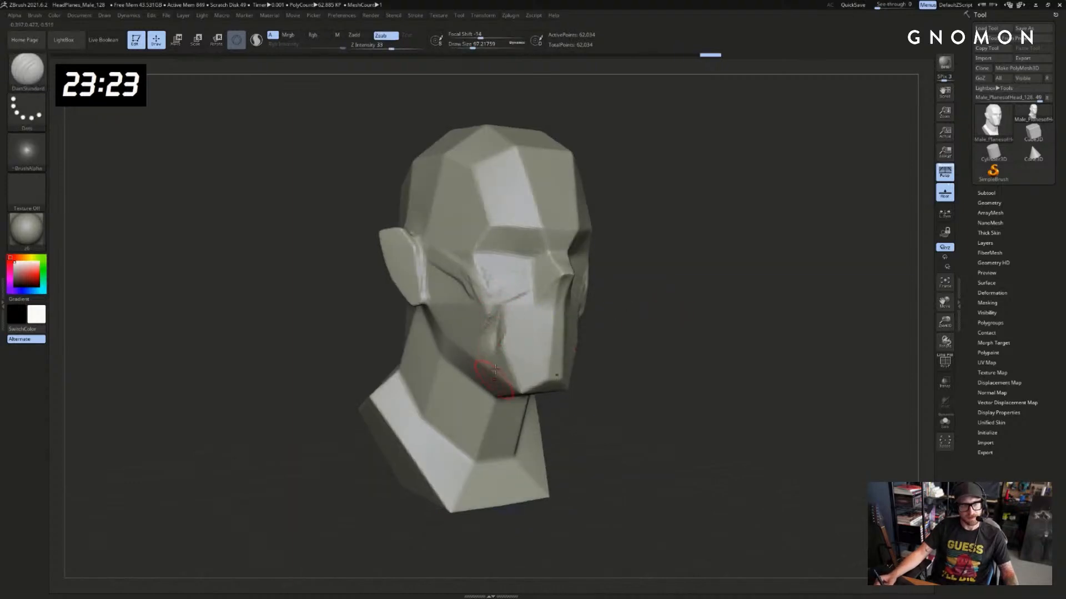
left_click_drag(745, 322, 664, 318)
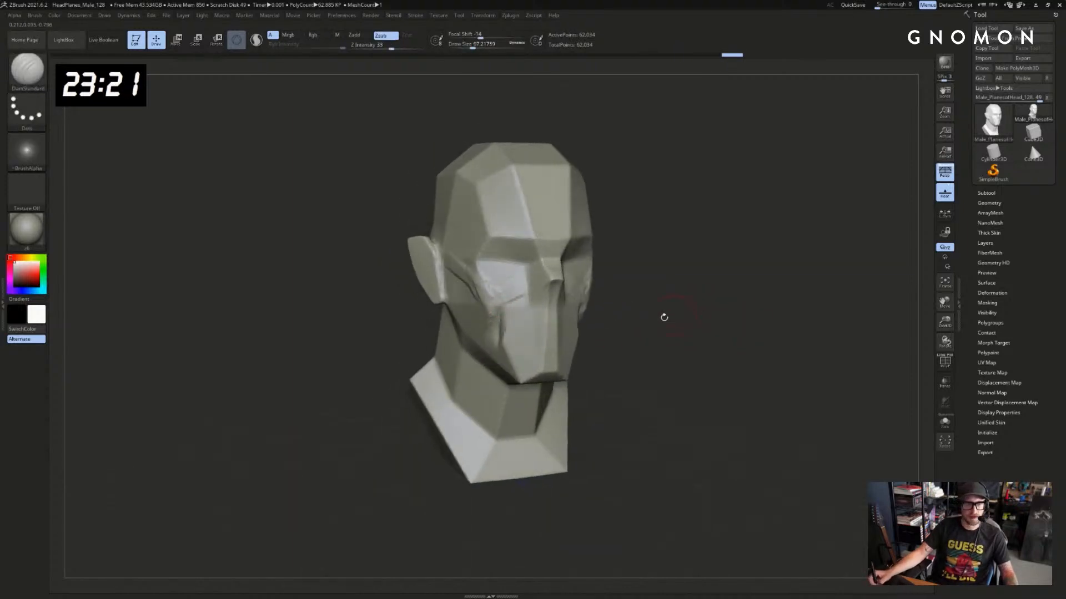
Switch back to ClayBuildup and add volume to the front of the chin at a draw size of about 97
key("b")
key("c")
key("b")
left_click_drag(597, 366, 556, 370)
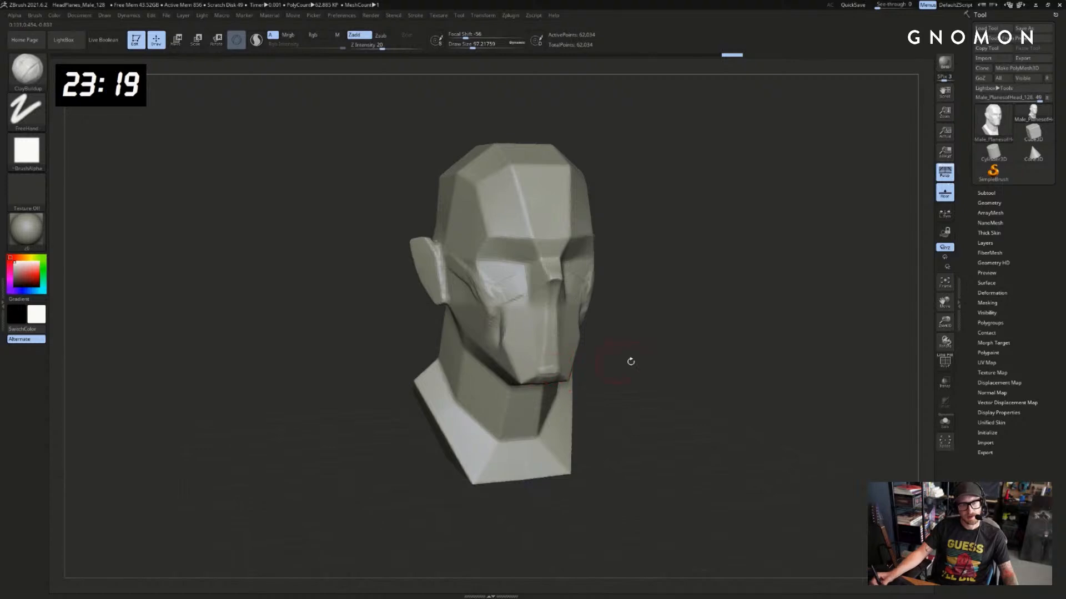
mouse_move(631, 362)
left_mouse_down("alt")
mouse_move(624, 319)
mouse_move(555, 341)
left_mouse_up("alt")
Build up a rounded mouth mound between nose and chin with ClayBuildup at a draw size of about 132
key("b")
key("s")
key("h")
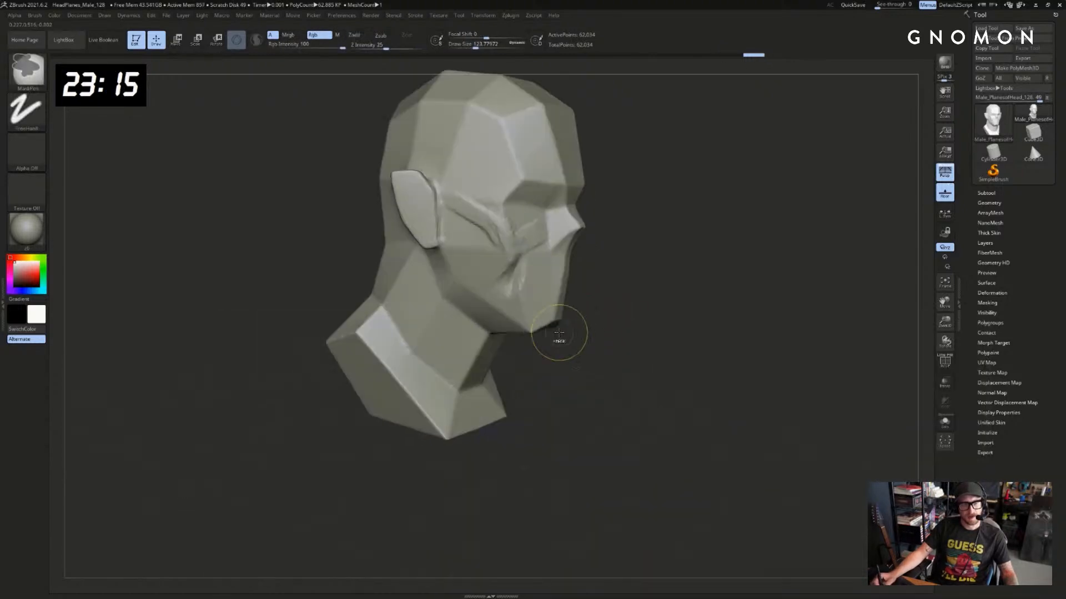
mouse_move(639, 301)
left_mouse_down()
mouse_move(616, 340)
mouse_move(563, 328)
mouse_move(668, 302)
left_mouse_up()
key("s")
key("b")
key("c")
key("b")
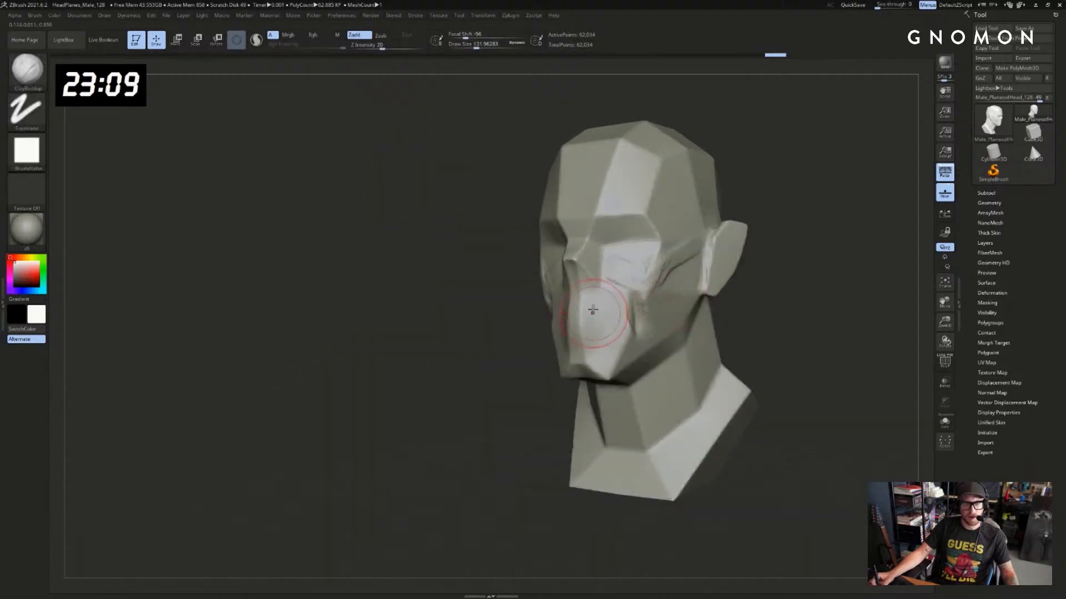
left_click_drag(516, 352, 481, 345)
mouse_move(593, 314)
left_mouse_down()
mouse_move(585, 336)
mouse_move(600, 317)
left_mouse_up()
mouse_move(482, 345)
left_mouse_down()
mouse_move(548, 342)
mouse_move(731, 295)
left_mouse_up()
Define the transition between nose base and mouth mound with DamStandard and Clay strokes at a draw size of about 97
key("b")
key("d")
key("s")
mouse_move(635, 302)
left_mouse_down()
mouse_move(652, 302)
mouse_move(585, 297)
left_mouse_up()
key("s")
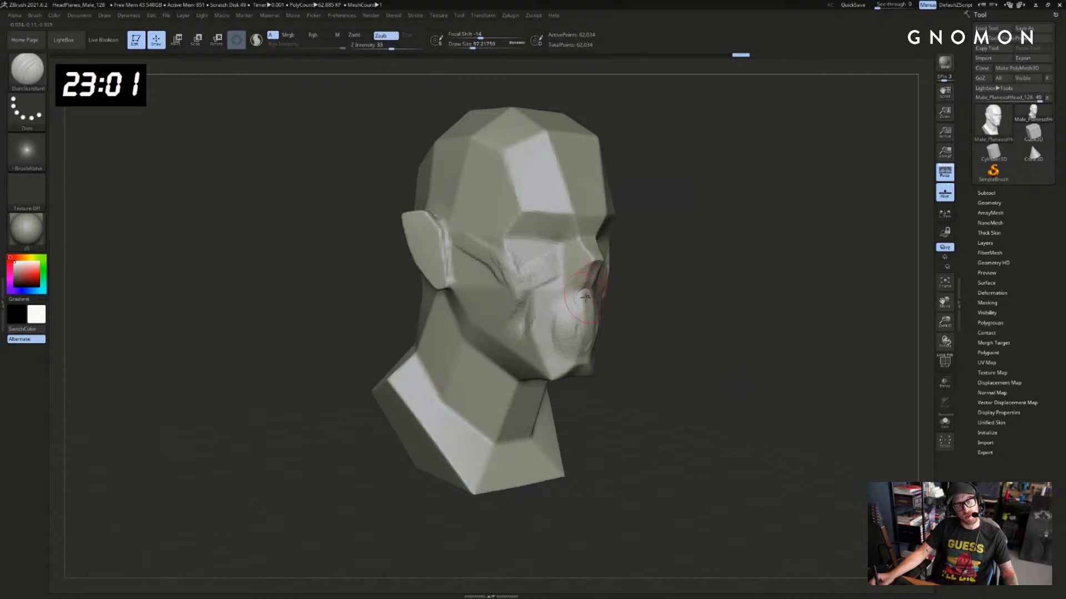
left_click_drag(652, 298, 595, 277)
key("b")
key("c")
key("l")
left_click_drag(670, 279, 590, 283)
mouse_move(760, 252)
left_mouse_down()
mouse_move(541, 294)
mouse_move(582, 271)
left_mouse_up()
Reshape the nose and the upper part of the mouth mound with the Move brush at a draw size of about 97
key("b")
key("m")
key("v")
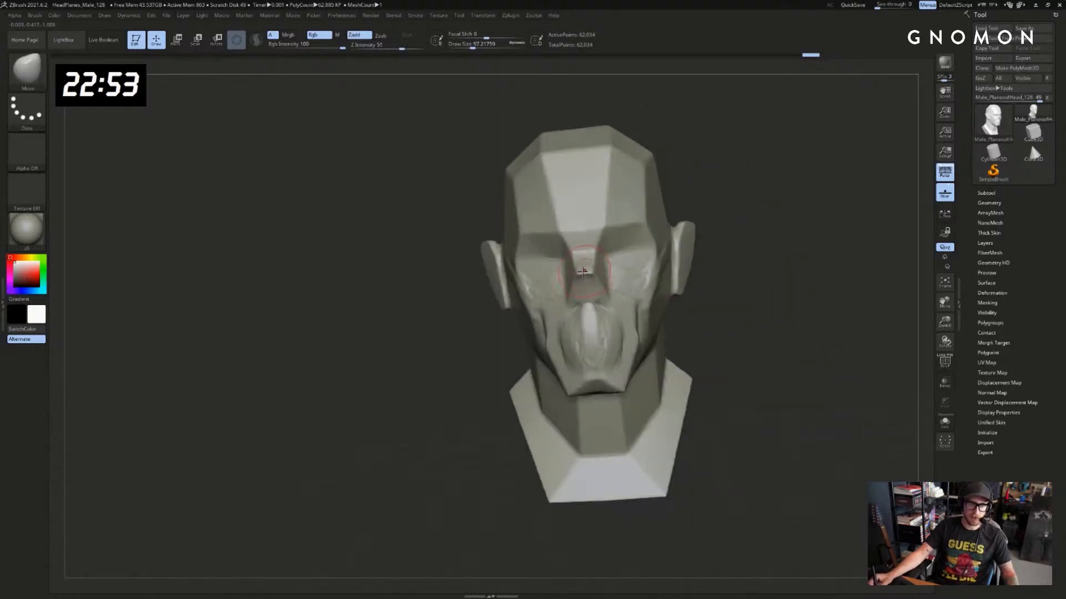
mouse_move(688, 233)
left_mouse_down()
mouse_move(771, 259)
mouse_move(640, 283)
left_mouse_up()
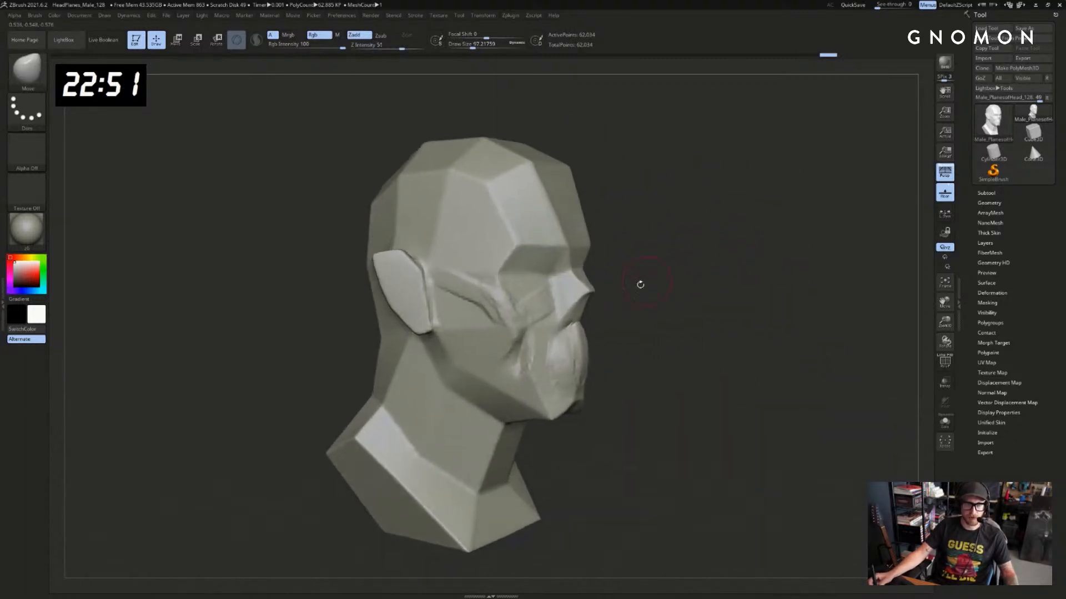
left_click_drag(573, 315, 566, 320)
left_click_drag(682, 289, 597, 311)
mouse_move(580, 328)
left_mouse_down()
mouse_move(654, 307)
mouse_move(699, 332)
left_mouse_up()
Define the mouth line and upper lip with ClayBuildup at a draw size of about 112 and smooth the lip area
key("b")
key("c")
key("b")
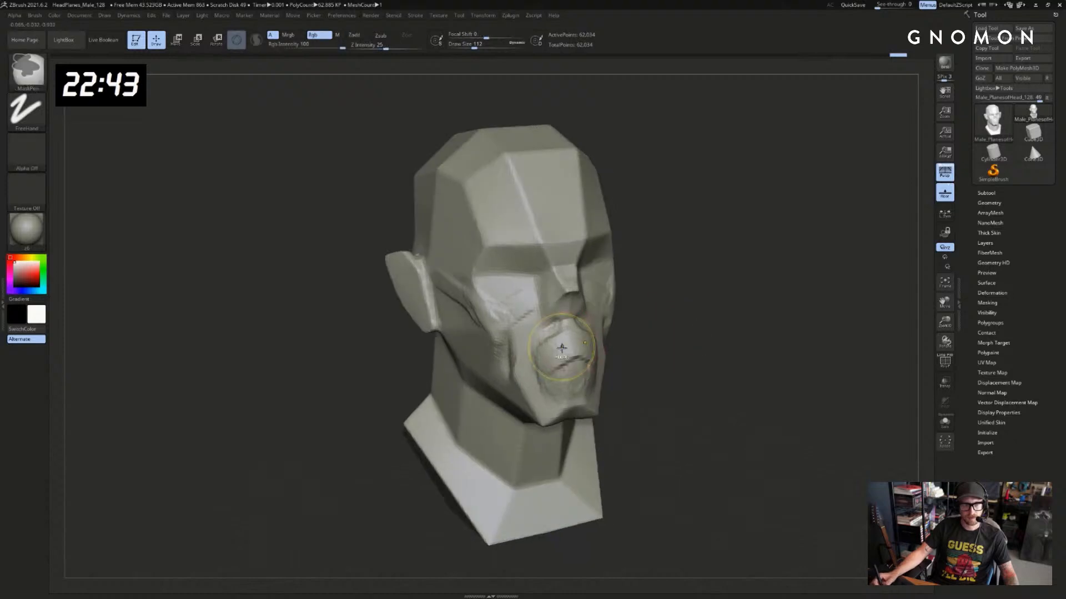
mouse_move(561, 347)
left_mouse_down("shift")
mouse_move(570, 351)
mouse_move(542, 353)
left_mouse_up("shift")
mouse_move(741, 323)
left_mouse_down()
mouse_move(704, 318)
mouse_move(792, 314)
mouse_move(724, 307)
left_mouse_up()
Rough in the eye socket beneath the brow with ClayBuildup, using draw sizes of about 90 to 116
key("bracketleft")
left_click_drag(716, 203, 767, 193)
left_click_drag(543, 273, 550, 274)
mouse_move(722, 233)
left_mouse_down()
mouse_move(711, 231)
mouse_move(751, 233)
mouse_move(706, 257)
mouse_move(716, 253)
left_mouse_up()
key("bracketright")
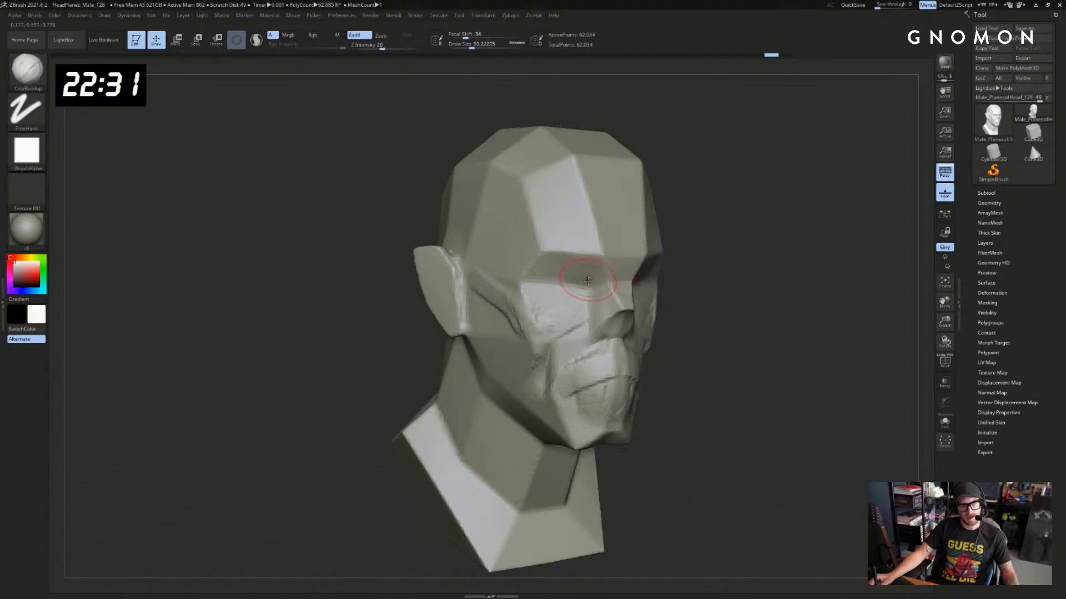
left_click_drag(584, 267, 585, 266)
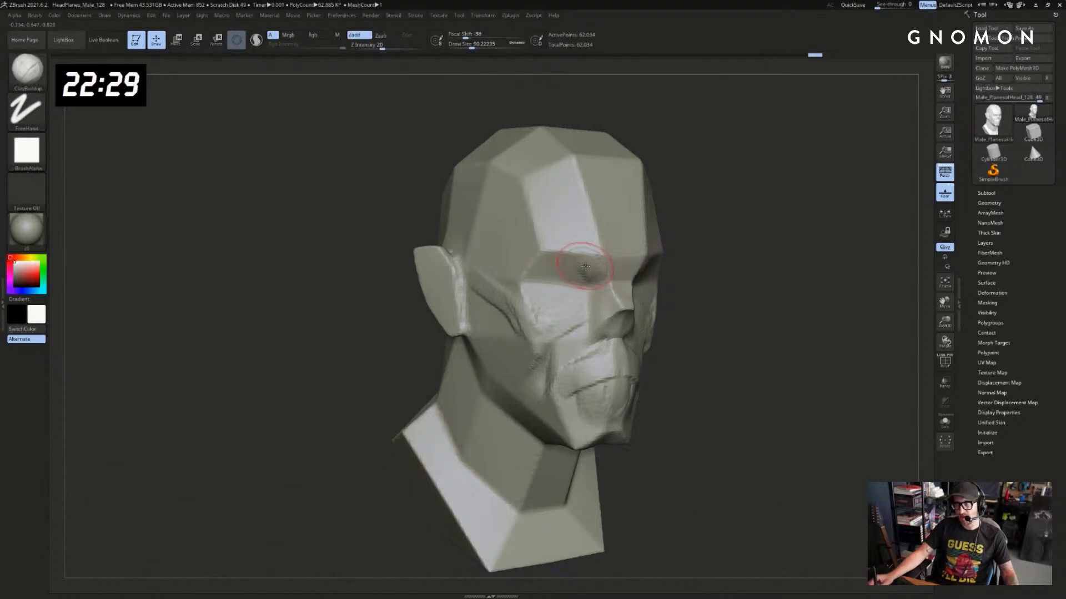
left_click_drag(717, 258, 702, 263)
key("bracketright")
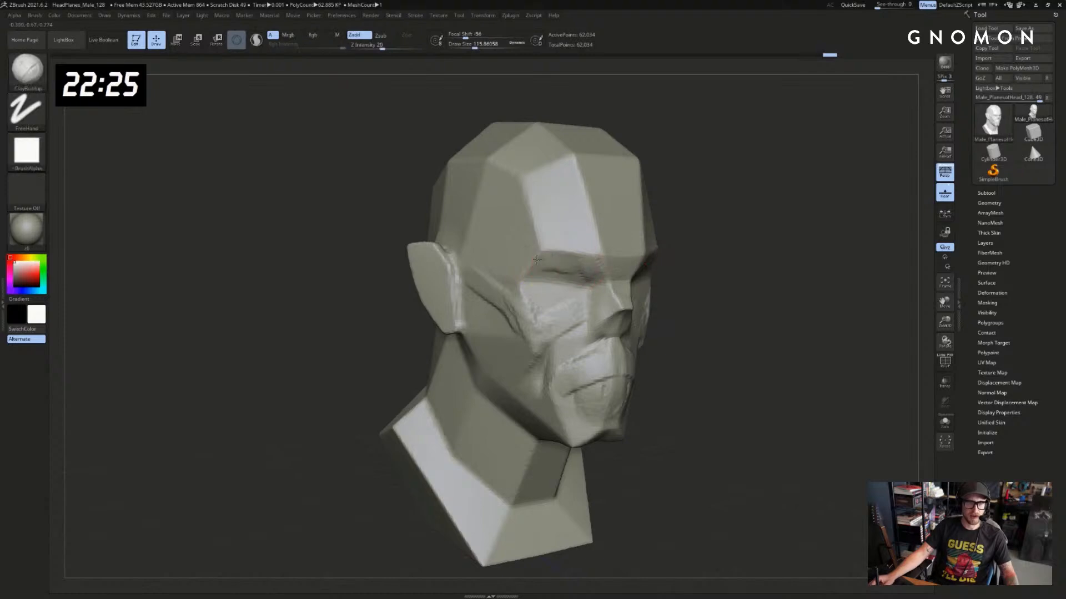
mouse_move(704, 244)
left_mouse_down()
mouse_move(794, 241)
mouse_move(689, 250)
left_mouse_up()
Switch to DamStandard at a draw size of about 77 and start creasing the eye socket, undoing the last stroke
key("b")
key("d")
key("s")
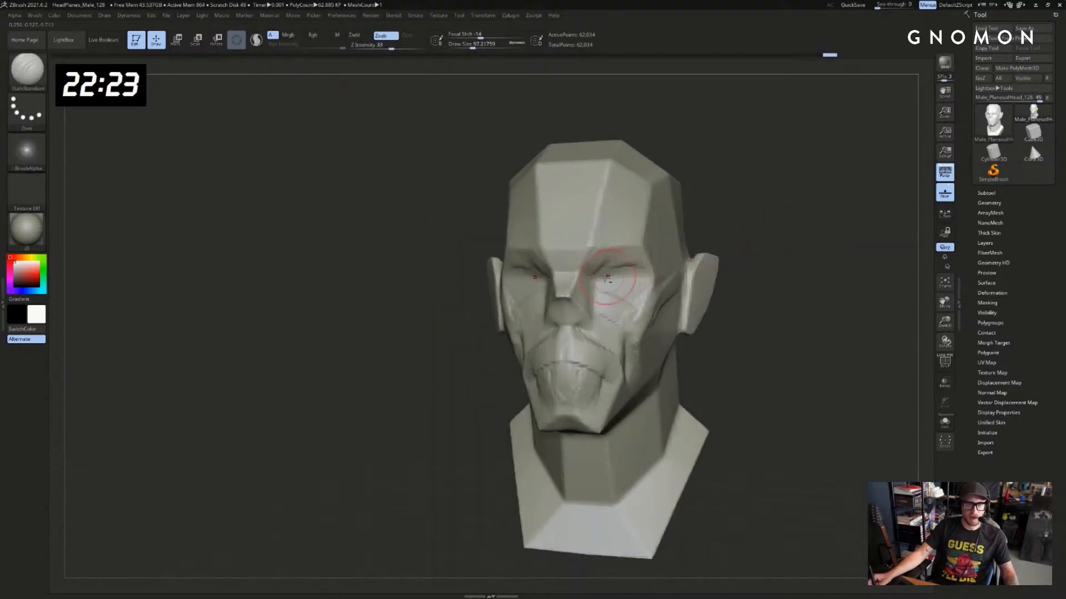
key("s")
left_click_drag(623, 270, 620, 270)
key("ctrl+z")
left_click_drag(760, 229, 707, 233)
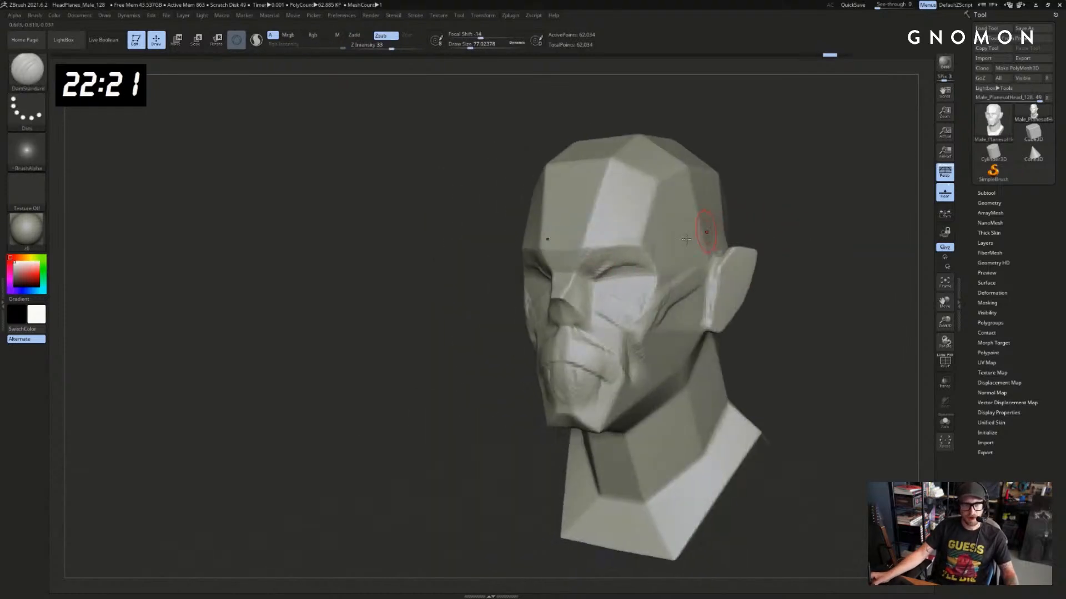
Deepen the eye sockets under the brow with DamStandard, using draw sizes of about 116 and 101
key("s")
left_click_drag(605, 273, 611, 273)
left_click_drag(802, 226, 744, 228)
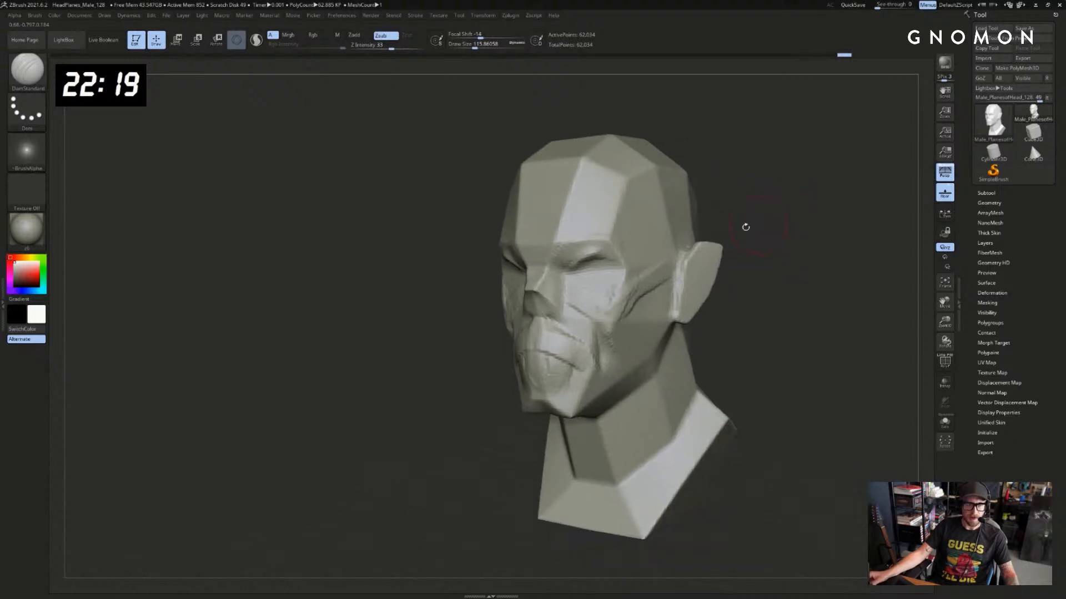
mouse_move(558, 254)
left_mouse_down()
mouse_move(593, 246)
mouse_move(606, 264)
left_mouse_up()
left_click_drag(718, 228, 796, 232)
key("s")
left_click_drag(515, 261, 520, 271)
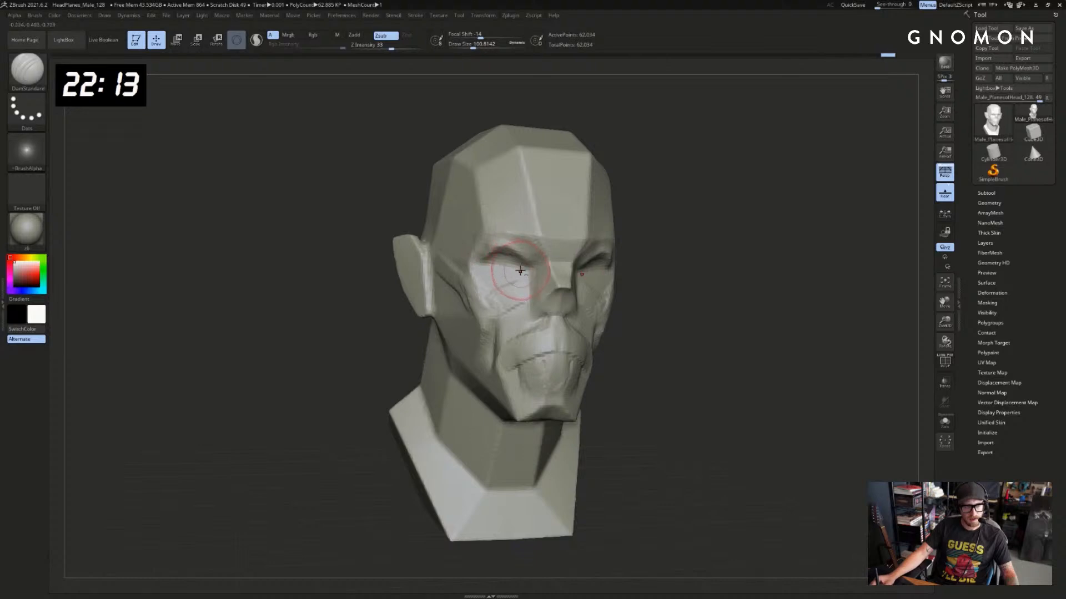
Build rounded eyeballs inside the sockets with ClayBuildup, reducing the draw size to about 80
key("b")
key("c")
key("b")
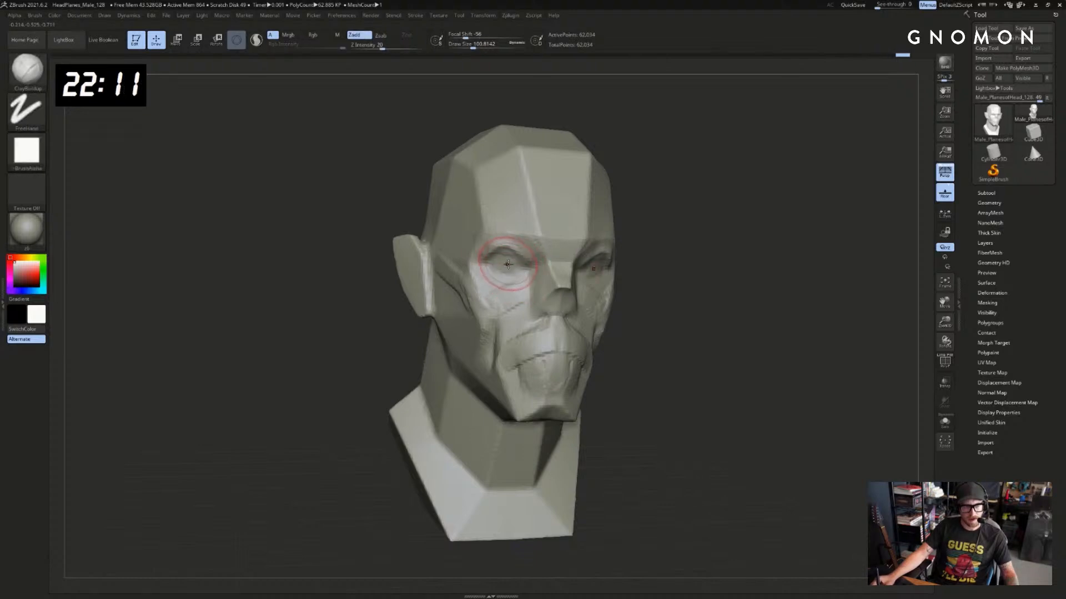
left_click_drag(768, 243, 689, 251)
key("s")
left_click_drag(588, 265, 603, 264)
key("ctrl+z")
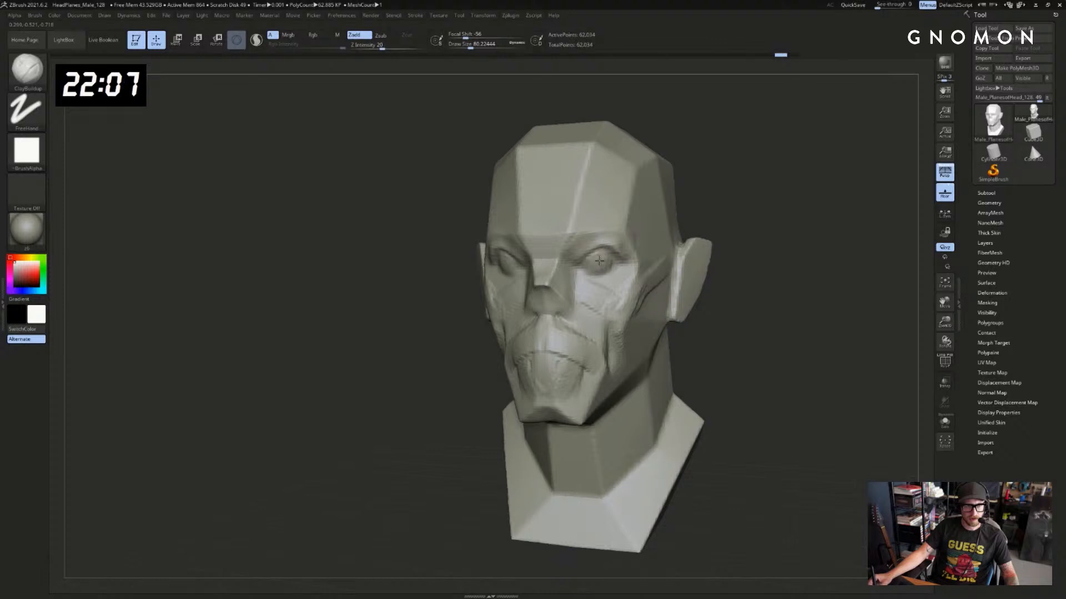
left_click_drag(598, 258, 611, 259)
left_click_drag(720, 229, 779, 222)
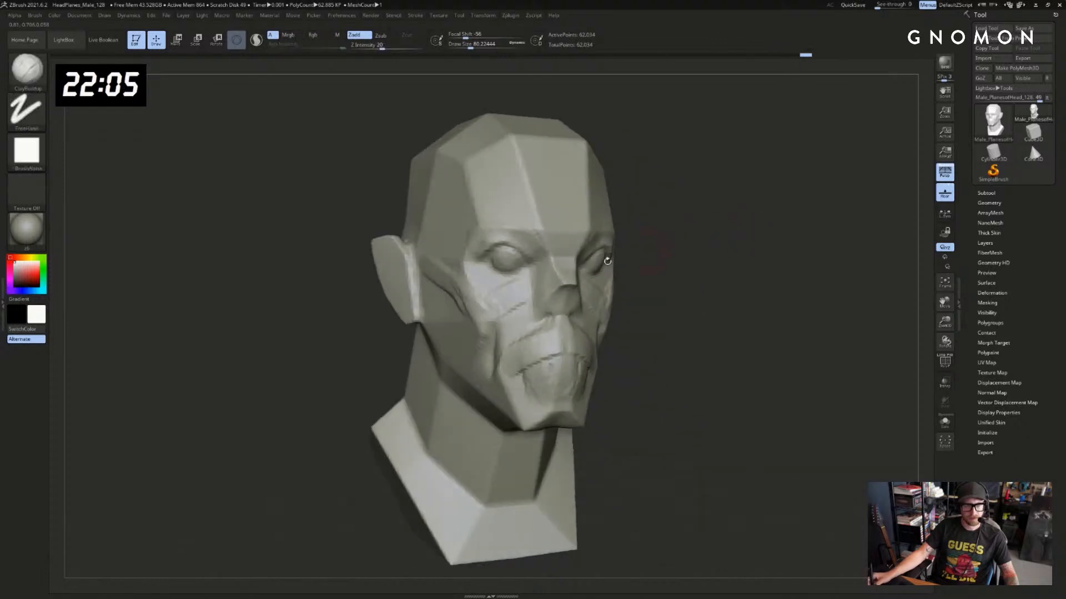
Crease the eyelids and outer eye corners with DamStandard at a draw size of about 54, undoing the last stroke
key("b")
key("d")
key("s")
key("[")
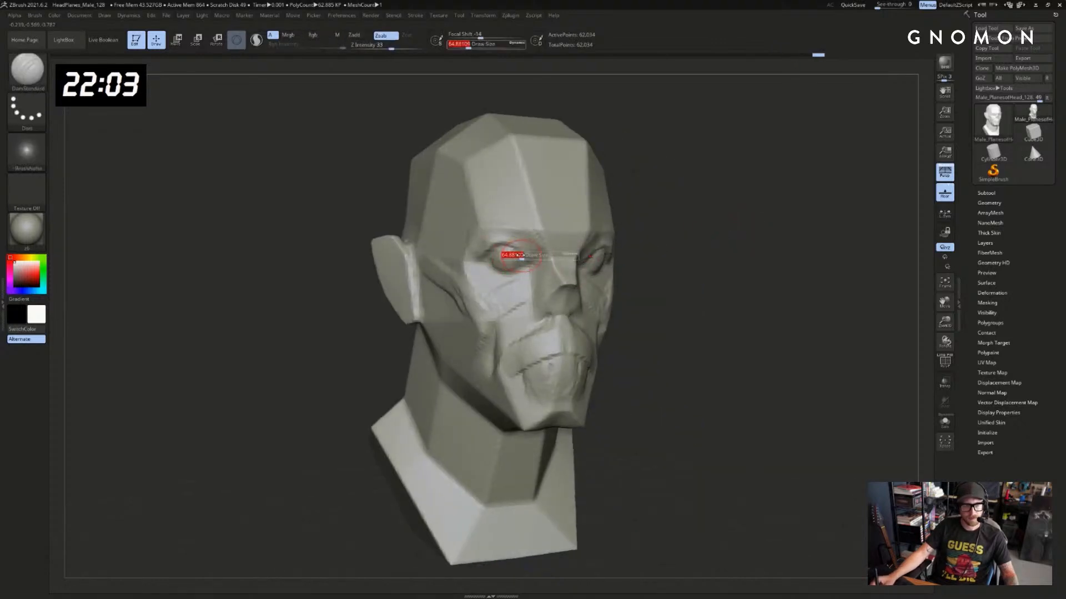
left_click_drag(499, 249, 472, 265)
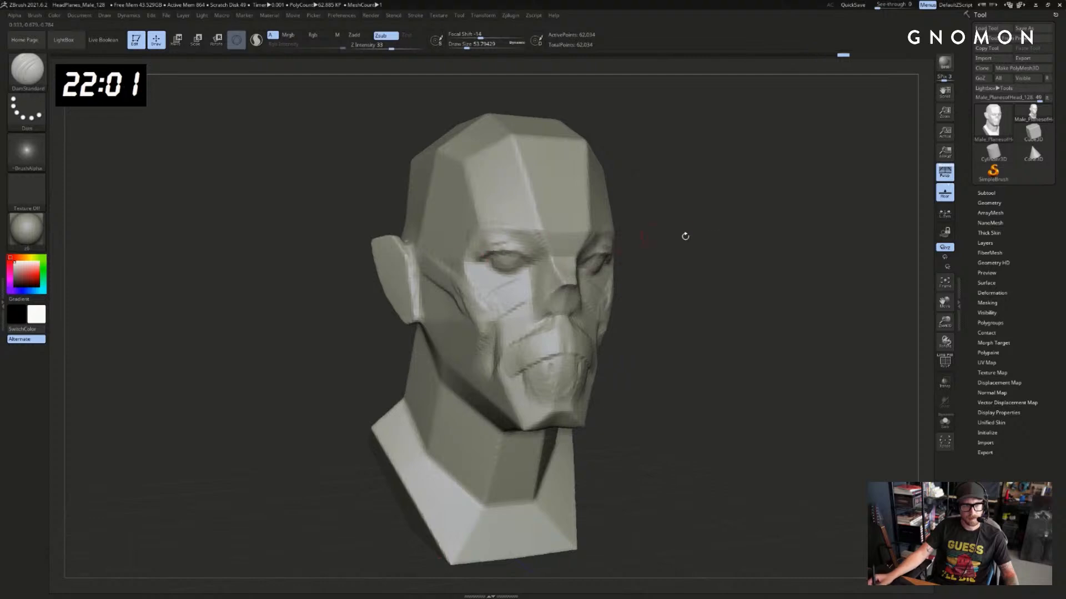
left_click_drag(684, 235, 784, 225)
key("ctrl+z")
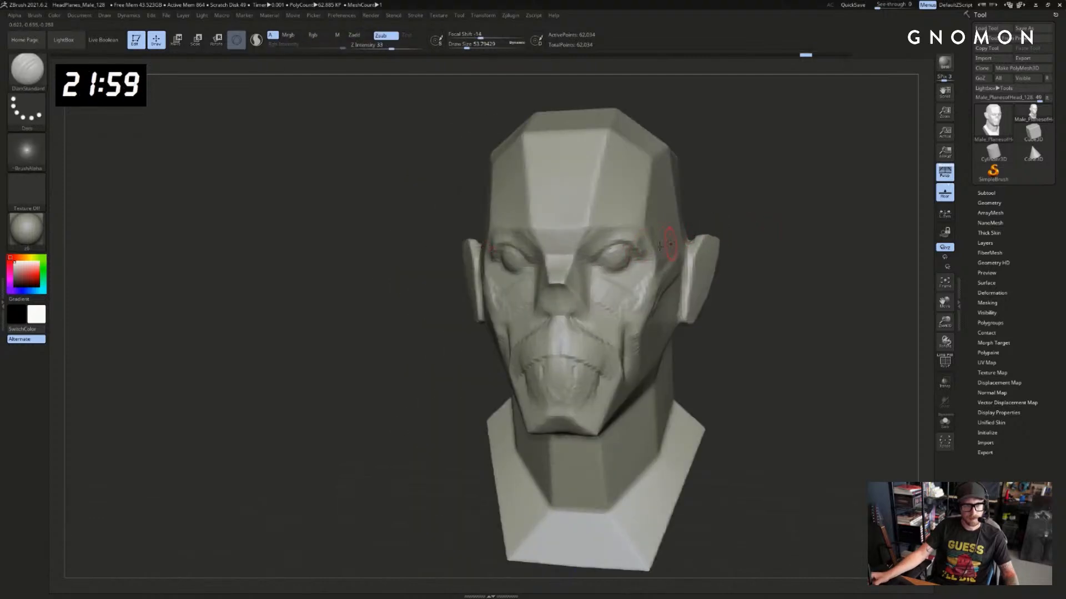
Mask the eyeballs and carve the upper eyelids around the mask
key("ctrl")
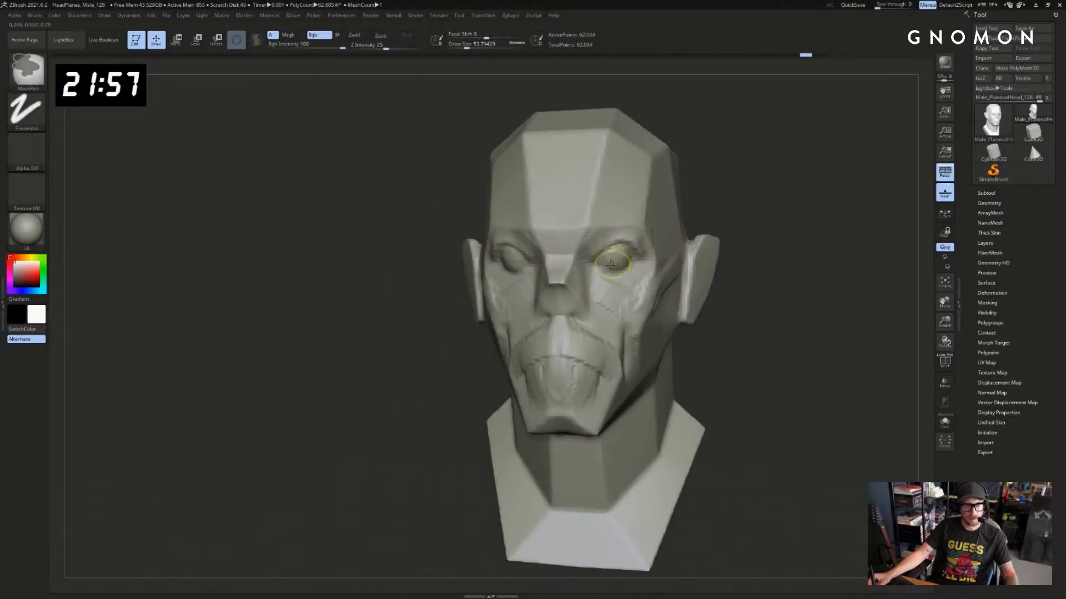
left_click_drag(621, 259, 613, 258, "ctrl")
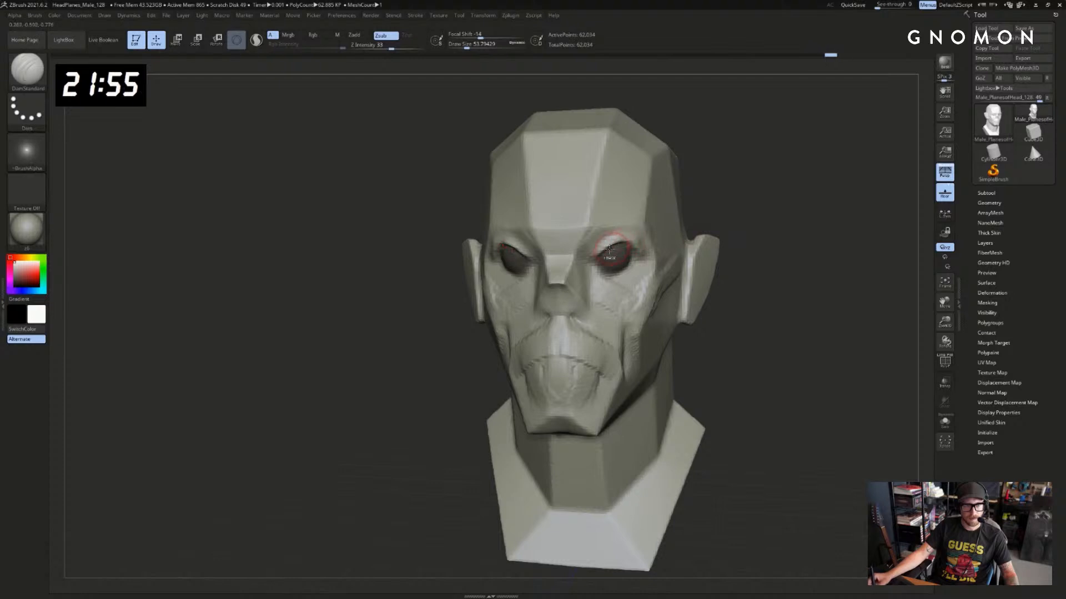
mouse_move(659, 246)
right_mouse_down()
mouse_move(643, 242)
mouse_move(689, 226)
right_mouse_up()
Adjust the eyelids around the masked eyeballs with the Move brush at a draw size of about 54 and clear the mask
key("b")
key("m")
key("v")
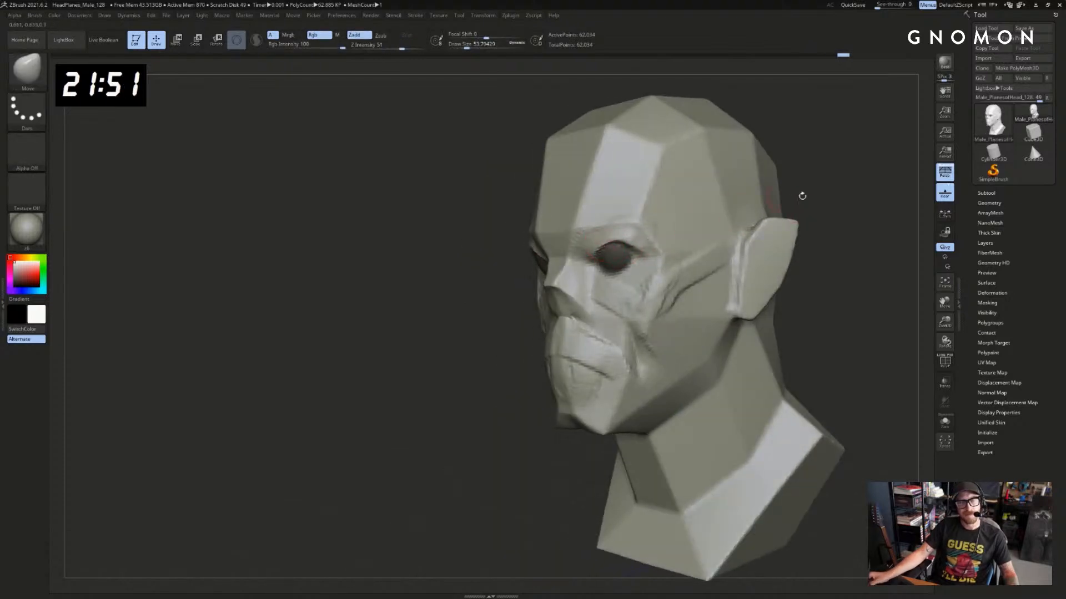
right_click_drag(802, 196, 881, 248)
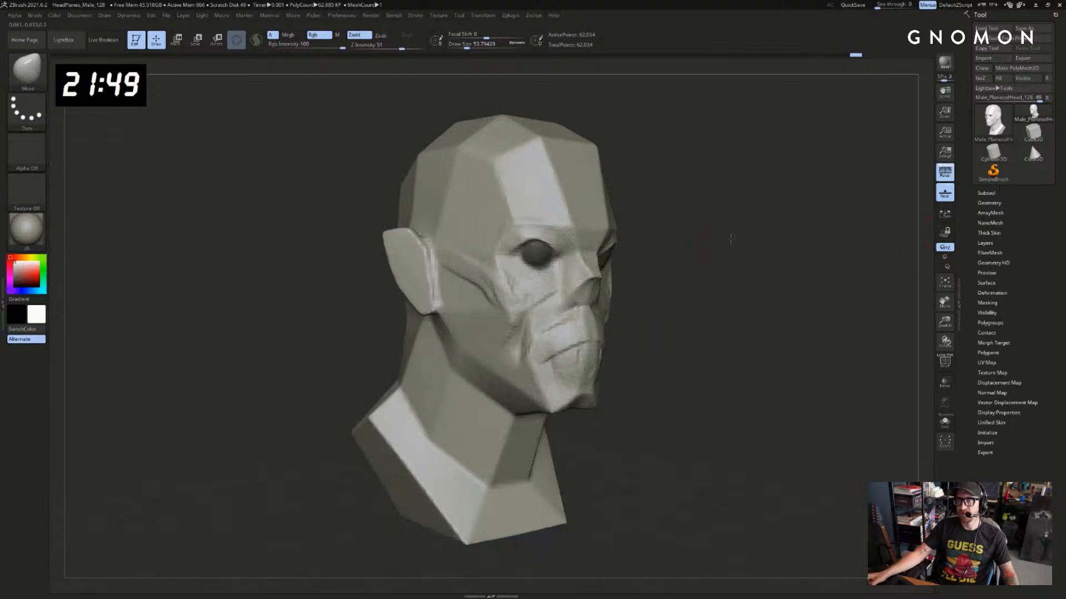
right_click_drag(731, 239, 701, 217, "alt")
left_click_drag(730, 229, 743, 242, "ctrl")
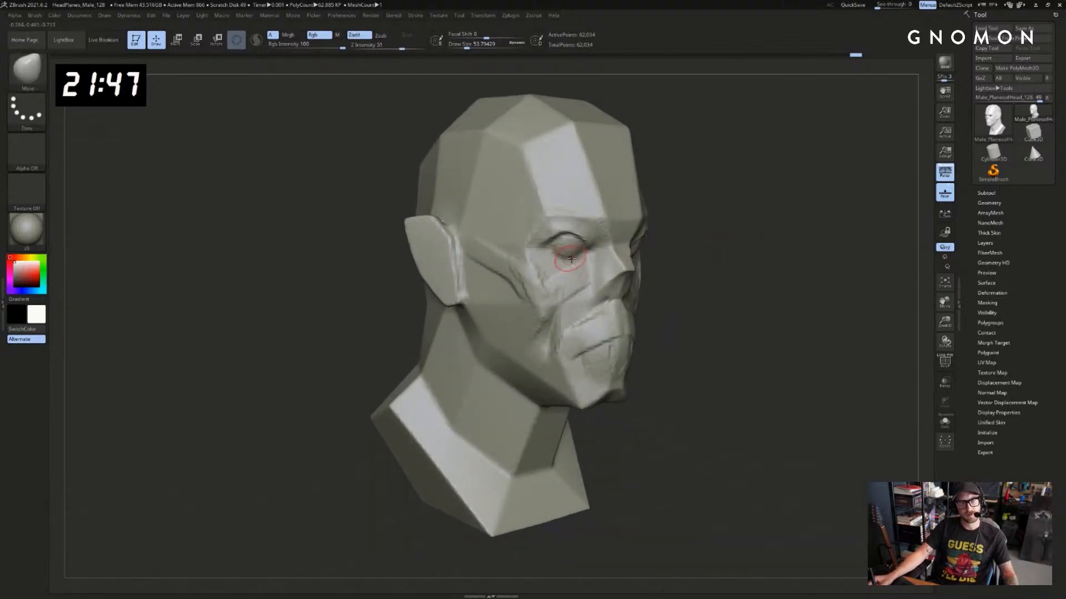
Carve the lower edge of the eyes with DamStandard at a draw size of about 54
key("b")
key("d")
key("s")
right_click_drag(634, 248, 603, 255)
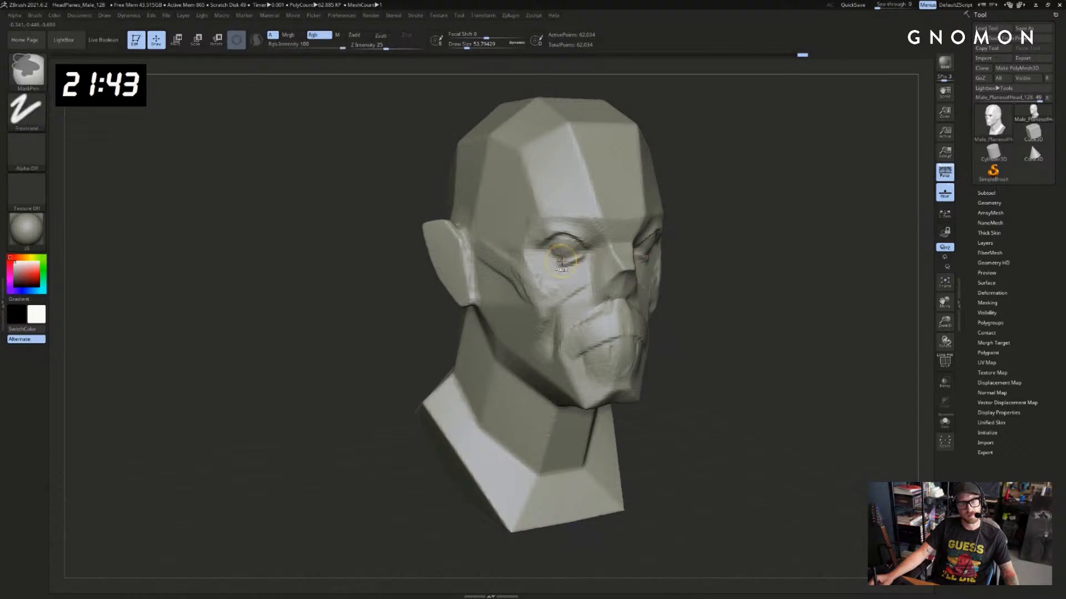
mouse_move(559, 260)
right_mouse_down()
mouse_move(722, 233)
mouse_move(786, 203)
mouse_move(678, 249)
right_mouse_up()
Refine the lower eyelids and crease the outer eye corners with DamStandard at a draw size of about 41
key("b")
key("c")
key("b")
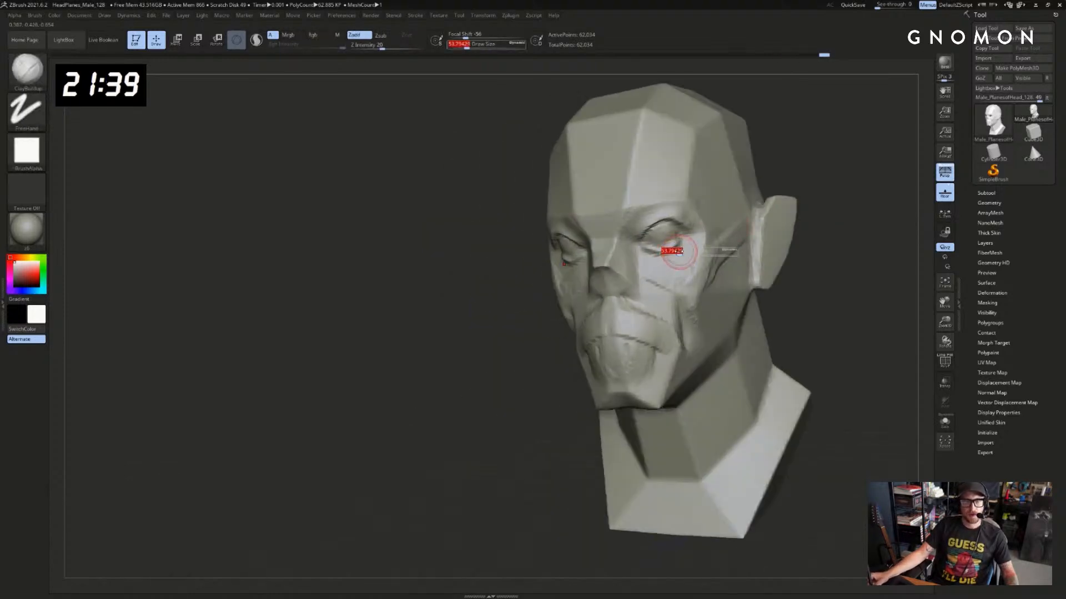
key("b")
key("d")
key("s")
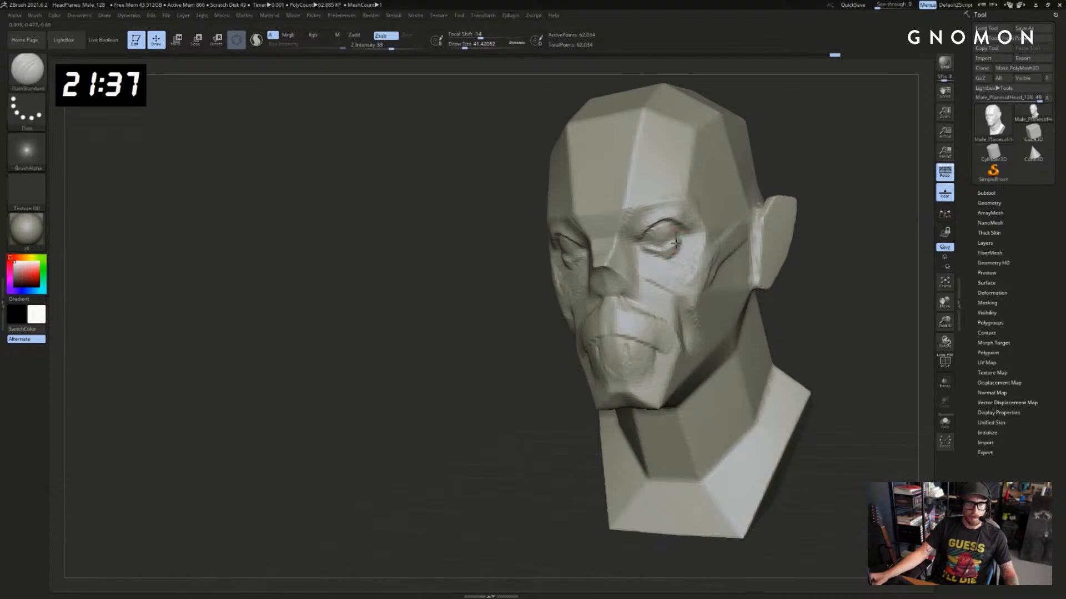
right_click_drag(824, 183, 554, 224)
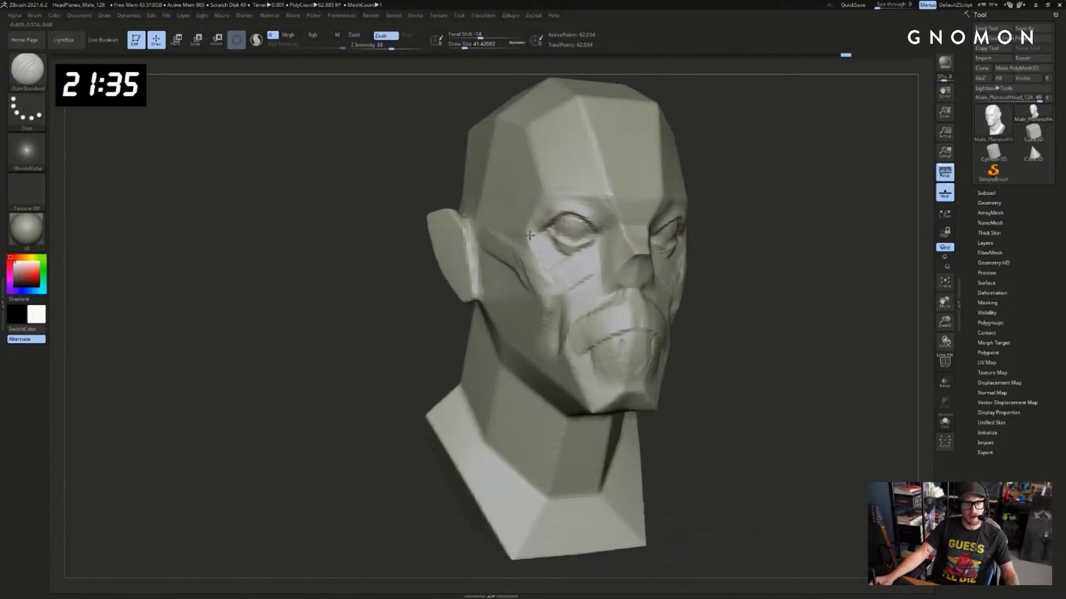
left_click_drag(552, 226, 540, 227, "shift")
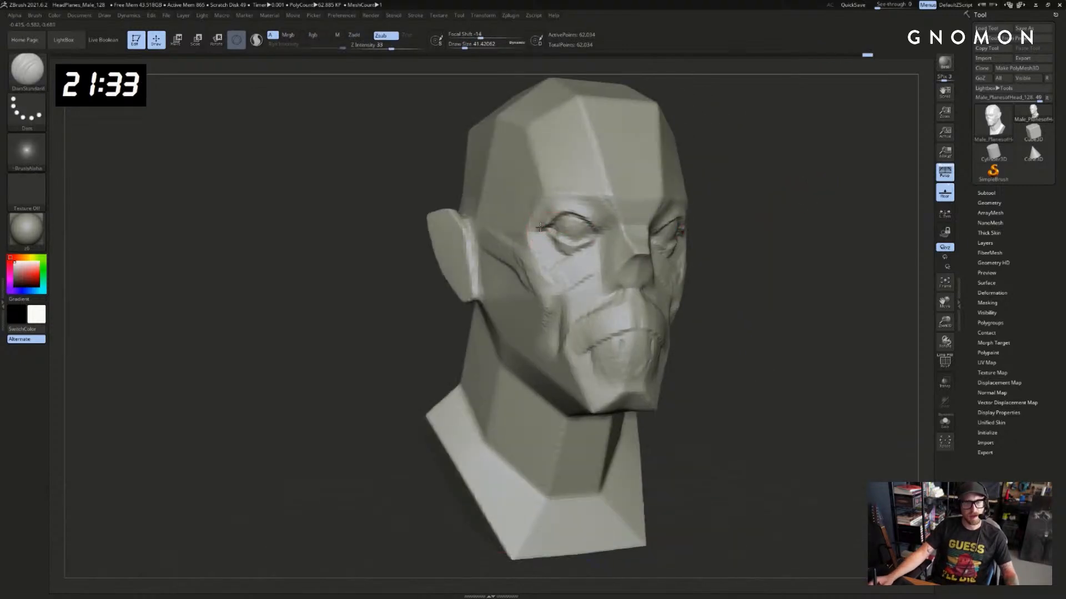
right_click_drag(540, 226, 547, 246)
Build up the brow above the eyes and the bridge of the nose with ClayBuildup at a draw size of about 68
key("b")
key("c")
key("b")
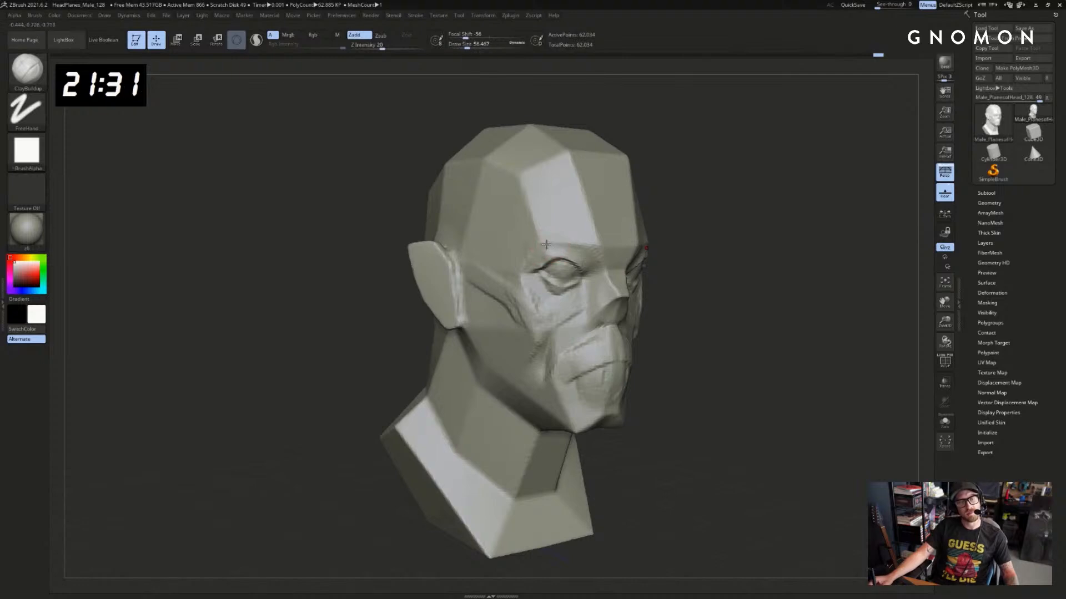
key("bracketright")
key("bracketright")
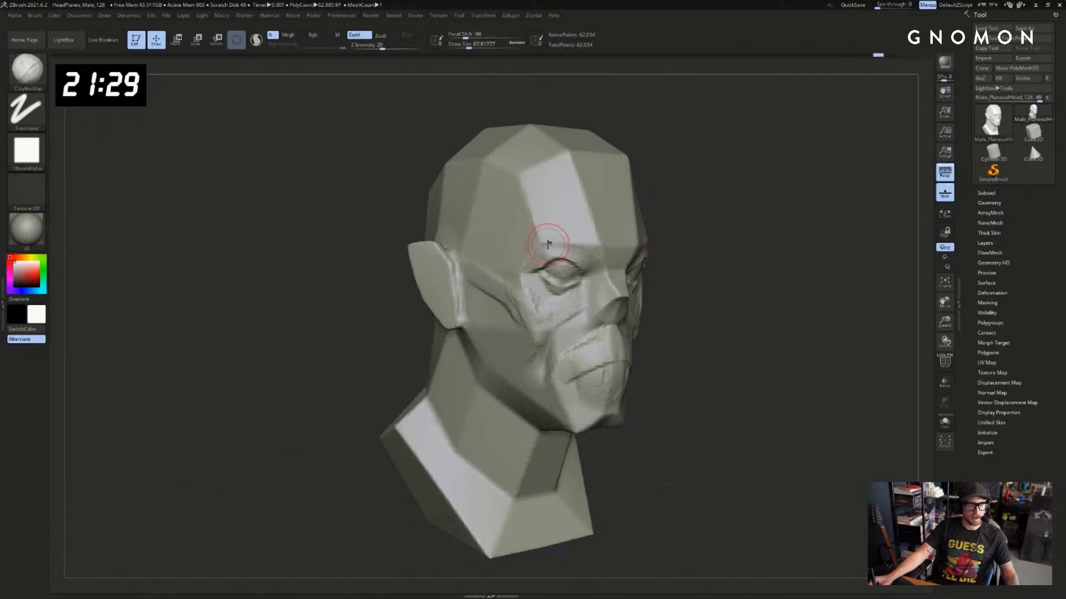
left_click_drag(546, 242, 586, 226)
left_click_drag(763, 217, 738, 215)
left_click_drag(828, 229, 741, 227)
mouse_move(634, 243)
left_mouse_down()
mouse_move(599, 257)
mouse_move(597, 289)
left_mouse_up()
left_click_drag(794, 255, 721, 258)
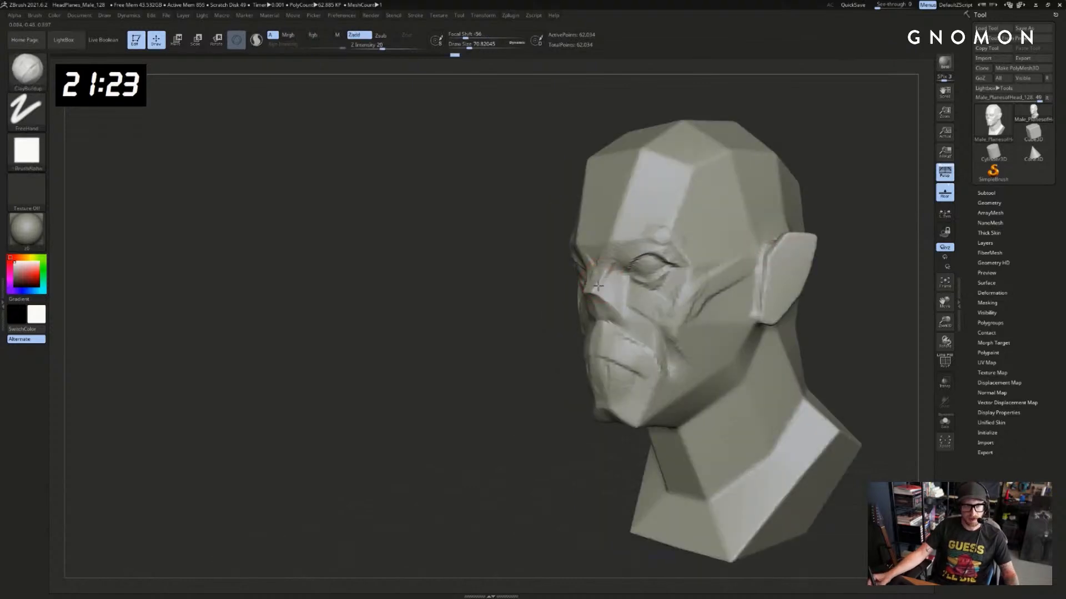
mouse_move(531, 346)
left_mouse_down()
mouse_move(705, 309)
mouse_move(661, 291)
mouse_move(691, 305)
left_mouse_up()
Carve the nostrils and the underside of the nose with DamStandard
key("b")
key("d")
key("s")
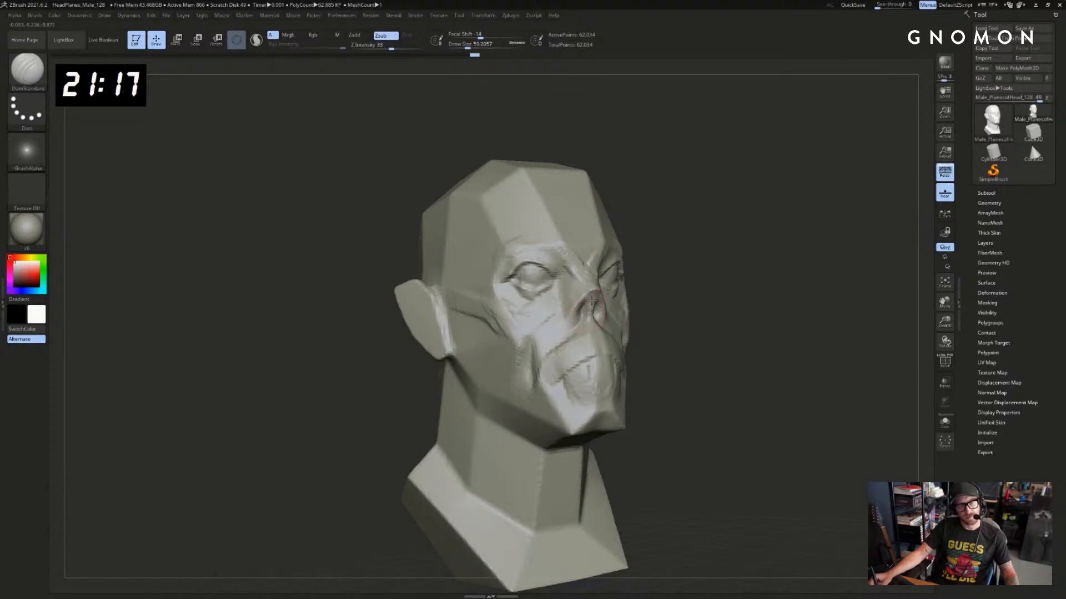
mouse_move(592, 301)
left_mouse_down()
mouse_move(614, 316)
mouse_move(594, 310)
mouse_move(555, 339)
left_mouse_up()
left_click_drag(678, 313, 773, 302)
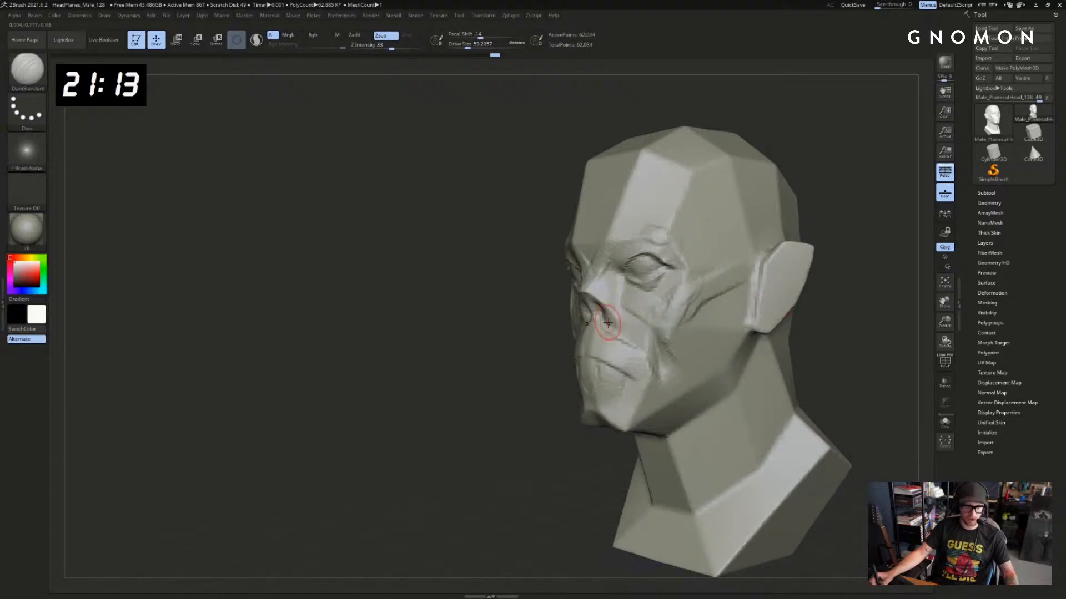
left_click_drag(612, 326, 621, 324)
mouse_move(535, 291)
left_mouse_down()
mouse_move(660, 303)
mouse_move(563, 335)
left_mouse_up()
left_click_drag(673, 338, 692, 339)
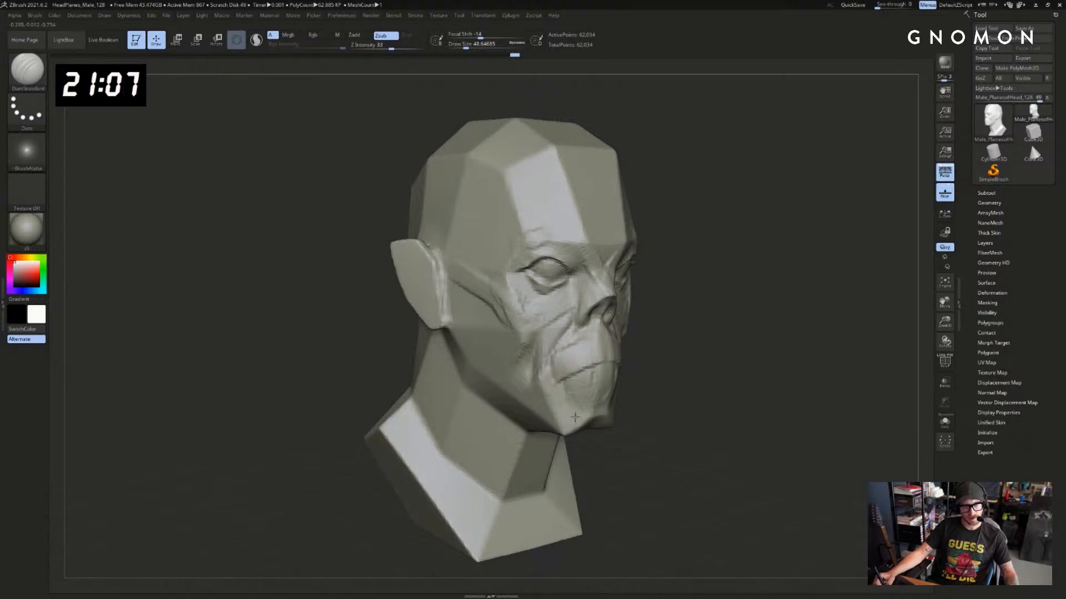
Carve the mouth line and mouth corners with DamStandard at a draw size of about 49, undoing a stray stroke
mouse_move(648, 399)
left_mouse_down("alt")
mouse_move(665, 371)
mouse_move(577, 341)
left_mouse_up("alt")
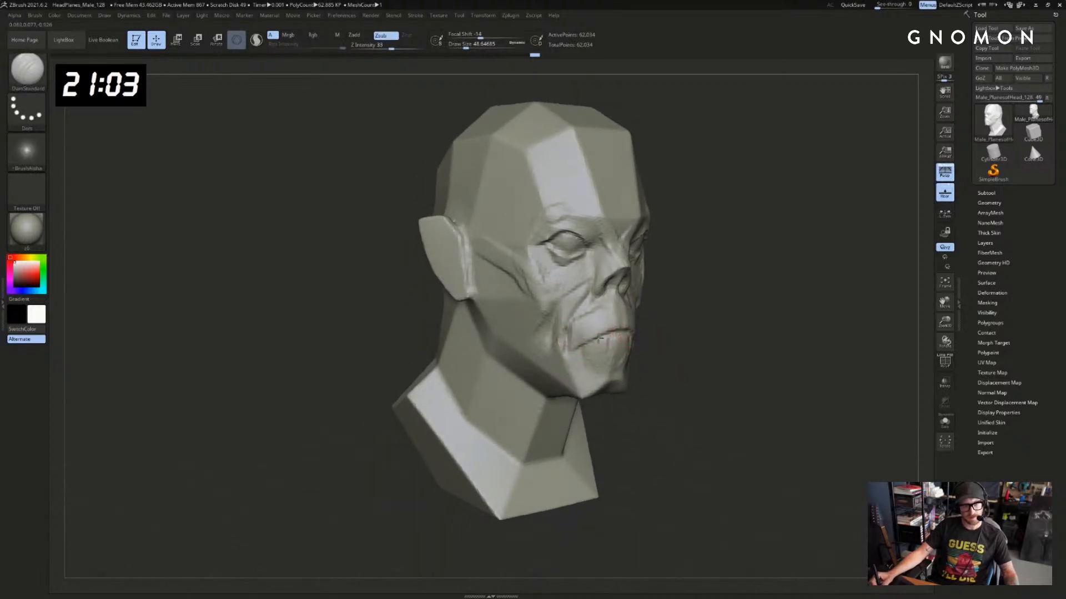
mouse_move(697, 334)
left_mouse_down()
mouse_move(588, 341)
mouse_move(536, 361)
mouse_move(697, 319)
left_mouse_up()
mouse_move(761, 296)
left_mouse_down()
mouse_move(459, 328)
mouse_move(458, 340)
left_mouse_up()
mouse_move(355, 362)
left_mouse_down()
mouse_move(438, 352)
mouse_move(398, 350)
left_mouse_up()
key("ctrl+z")
left_click_drag(537, 332, 669, 345)
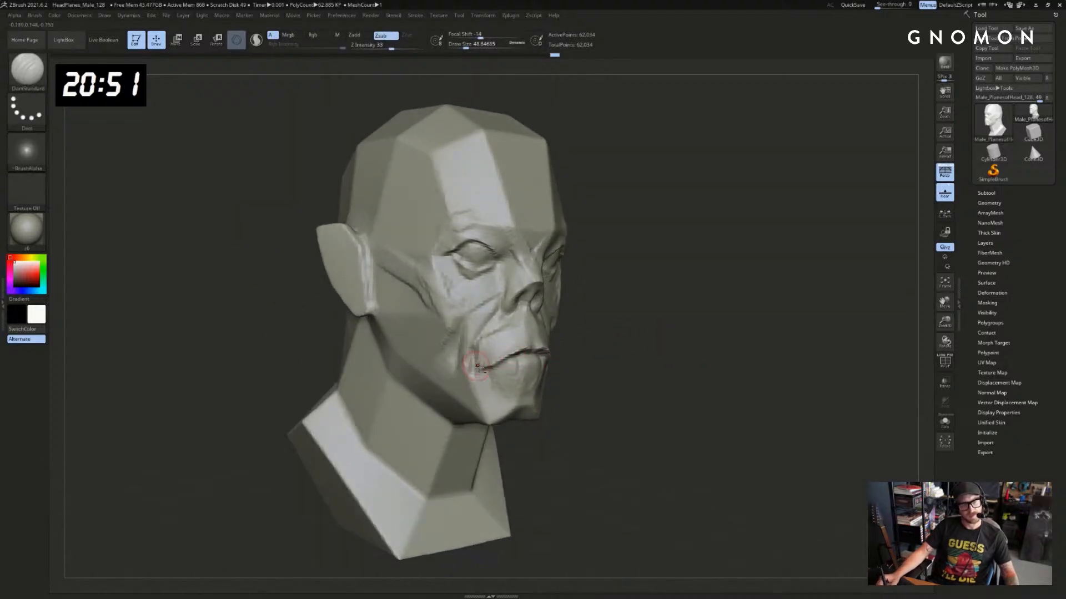
mouse_move(625, 368)
left_mouse_down()
mouse_move(754, 350)
mouse_move(619, 301)
left_mouse_up()
left_click_drag(679, 283, 589, 353)
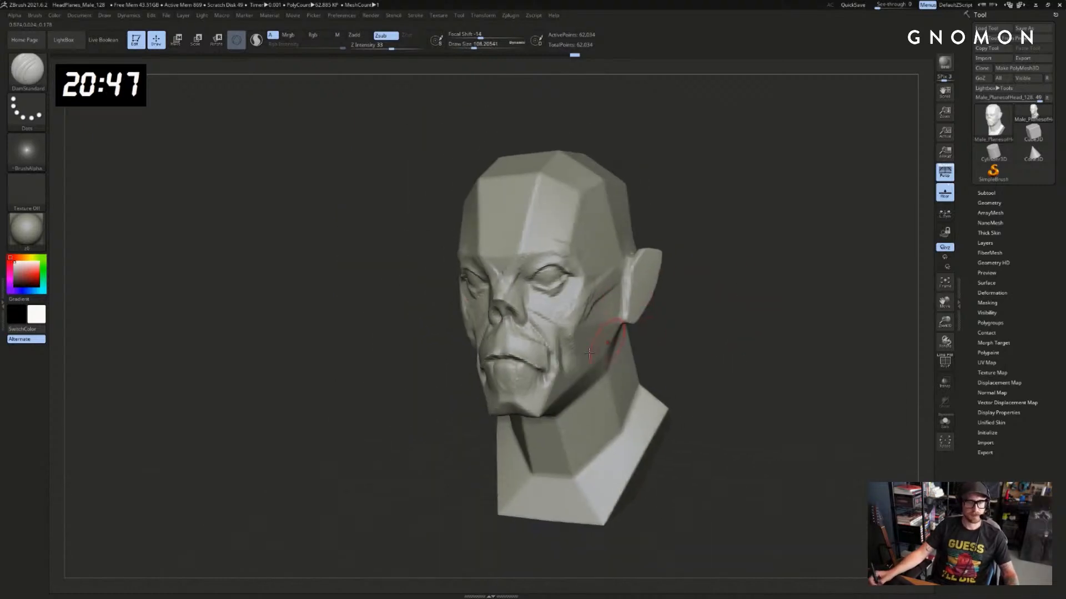
mouse_move(462, 405)
left_mouse_down()
mouse_move(399, 380)
mouse_move(445, 238)
mouse_move(436, 252)
left_mouse_up()
Add volume around the nose with ClayBuildup at a draw size of about 97
key("b")
key("c")
key("b")
left_click_drag(489, 222, 662, 232)
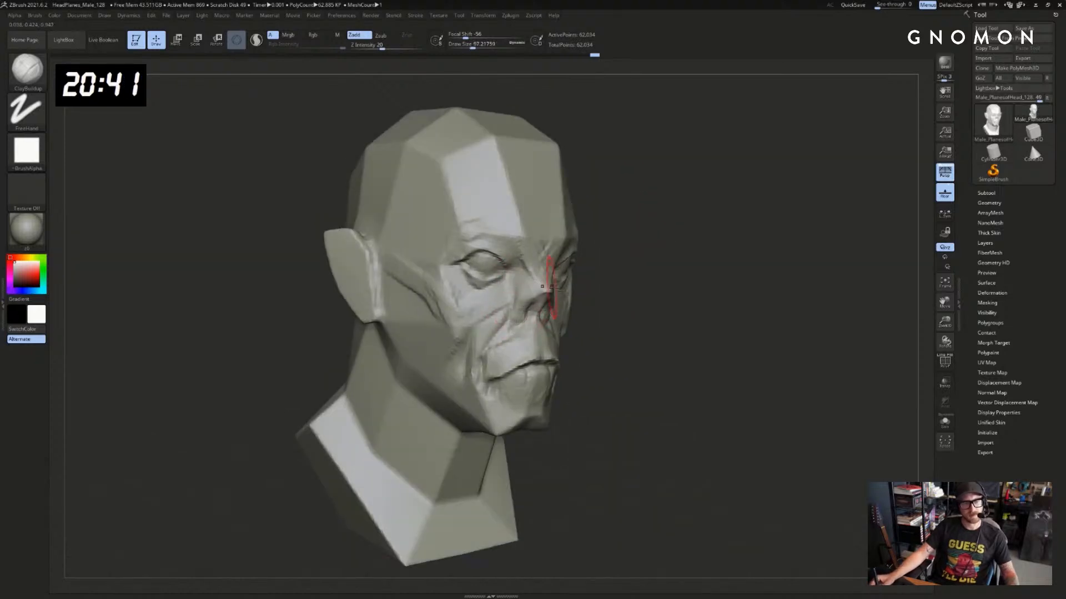
left_click_drag(624, 286, 611, 285)
Reshape the nose with the Move brush, undoing a stroke and reducing the draw size to about 80
key("b")
key("m")
key("v")
left_click_drag(685, 310, 624, 309)
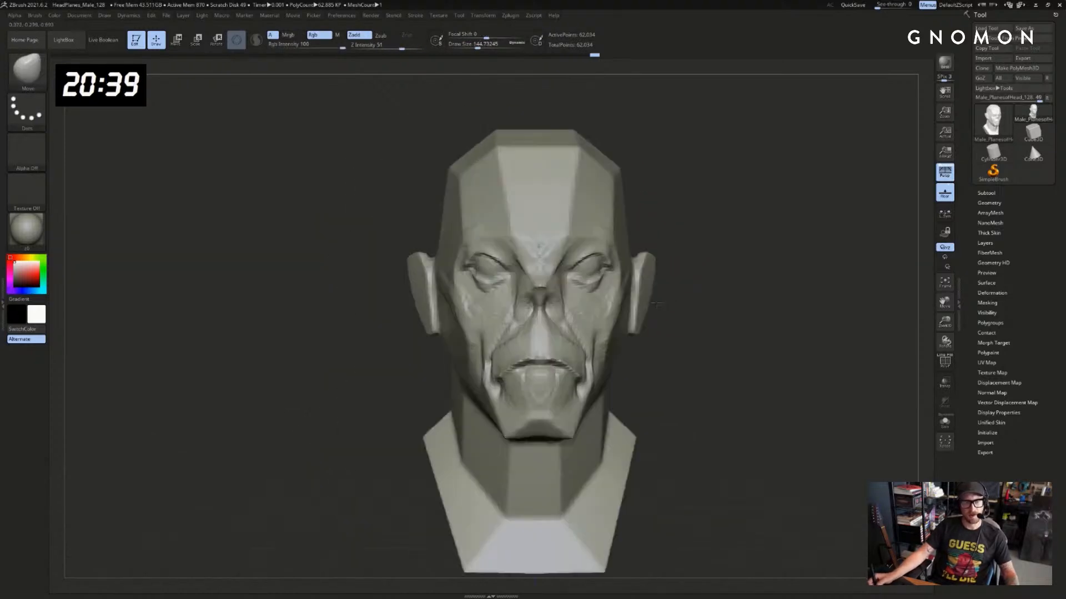
mouse_move(704, 327)
left_mouse_down("alt")
mouse_move(711, 307)
mouse_move(557, 305)
left_mouse_up("alt")
mouse_move(560, 311)
right_mouse_down()
mouse_move(520, 317)
mouse_move(697, 305)
right_mouse_up()
key("ctrl+z")
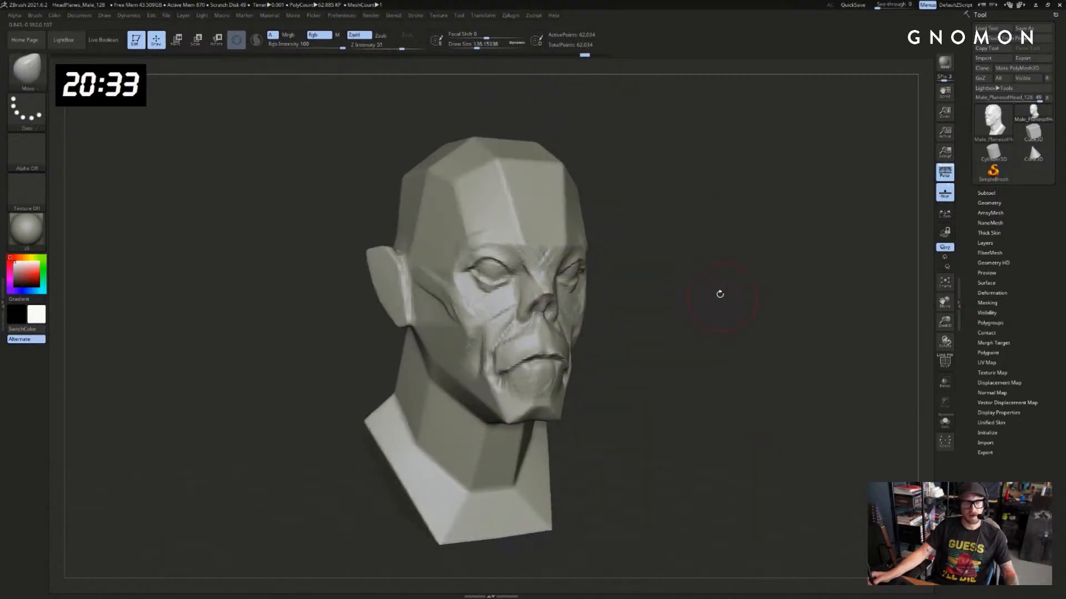
mouse_move(720, 295)
left_mouse_down()
mouse_move(610, 294)
mouse_move(803, 300)
left_mouse_up()
left_click_drag(739, 277, 704, 284)
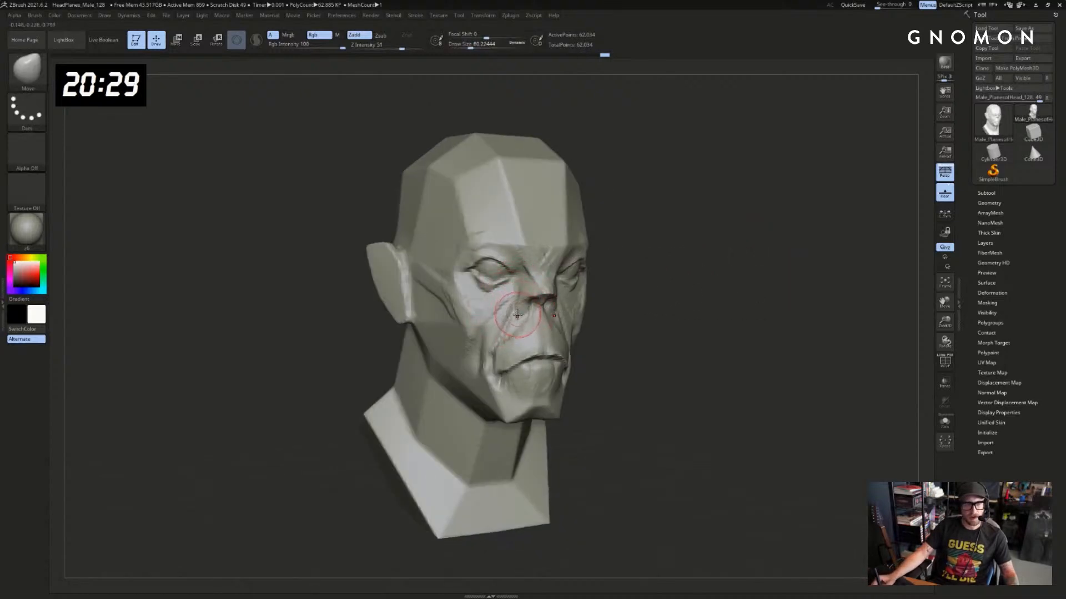
left_click_drag(648, 285, 681, 268)
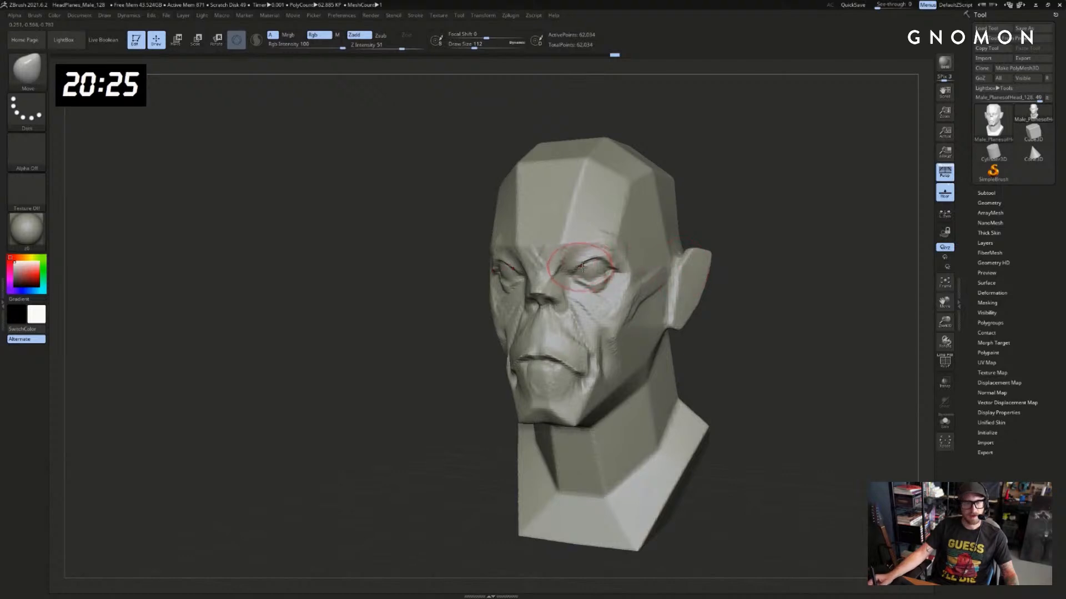
Mask the area around both eyes, then invert the mask so only the eyes can be edited
mouse_move(606, 277)
left_mouse_down("ctrl")
mouse_move(582, 274)
mouse_move(601, 277)
left_mouse_up("ctrl")
key("ctrl+z")
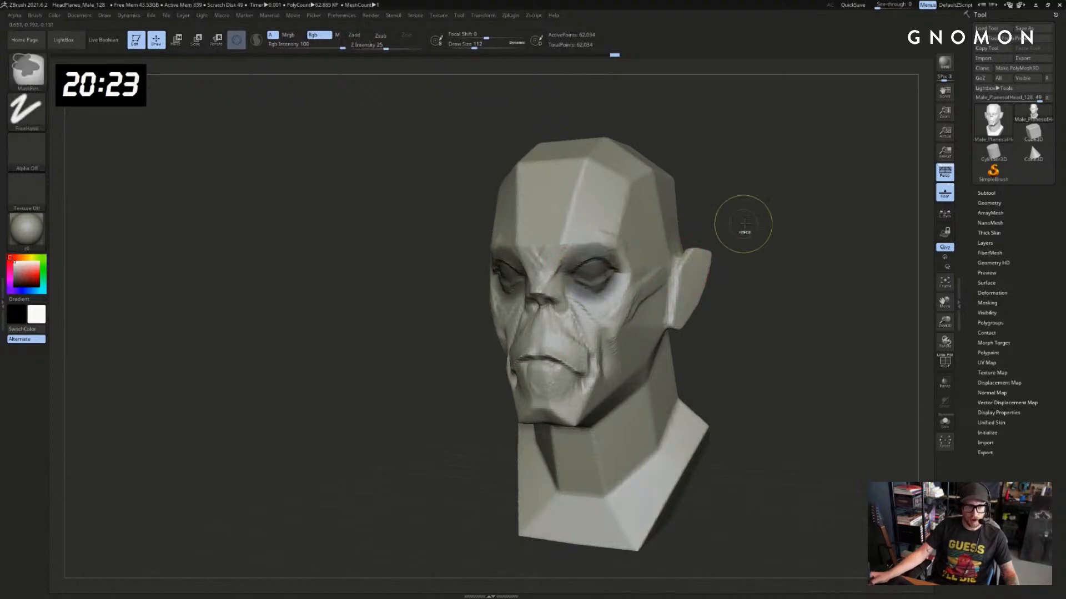
left_click_drag(743, 223, 721, 227, "ctrl")
left_click_drag(583, 270, 597, 273, "ctrl")
left_click(590, 270, "ctrl")
key("ctrl+i")
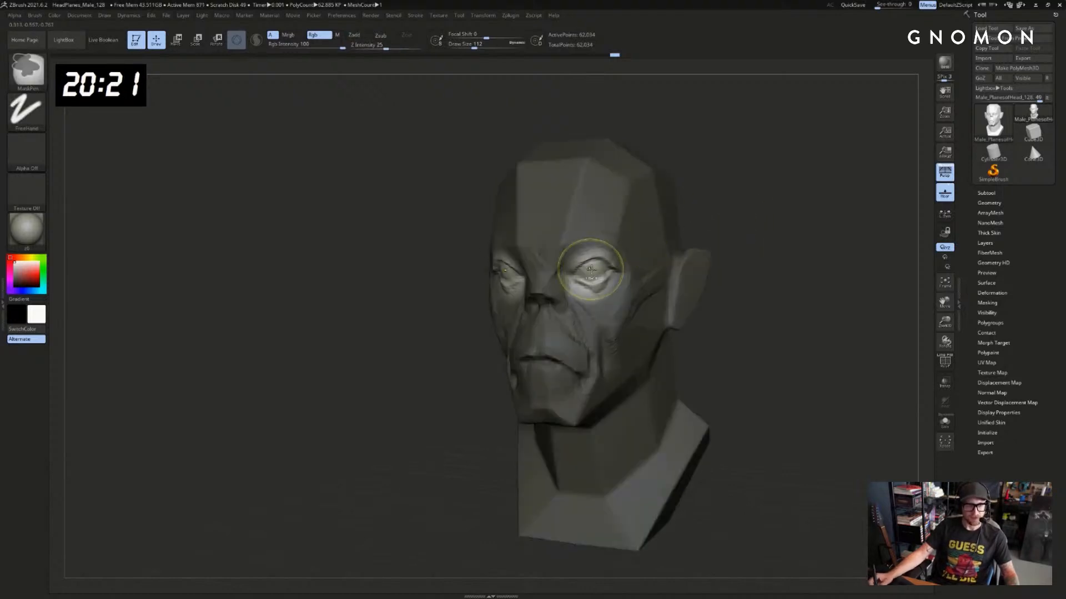
Try to scale the unmasked eyes with the transpose line and undo it
key("e")
left_click_drag(756, 211, 702, 186, "shift")
left_click(242, 46)
left_click_drag(521, 264, 721, 306)
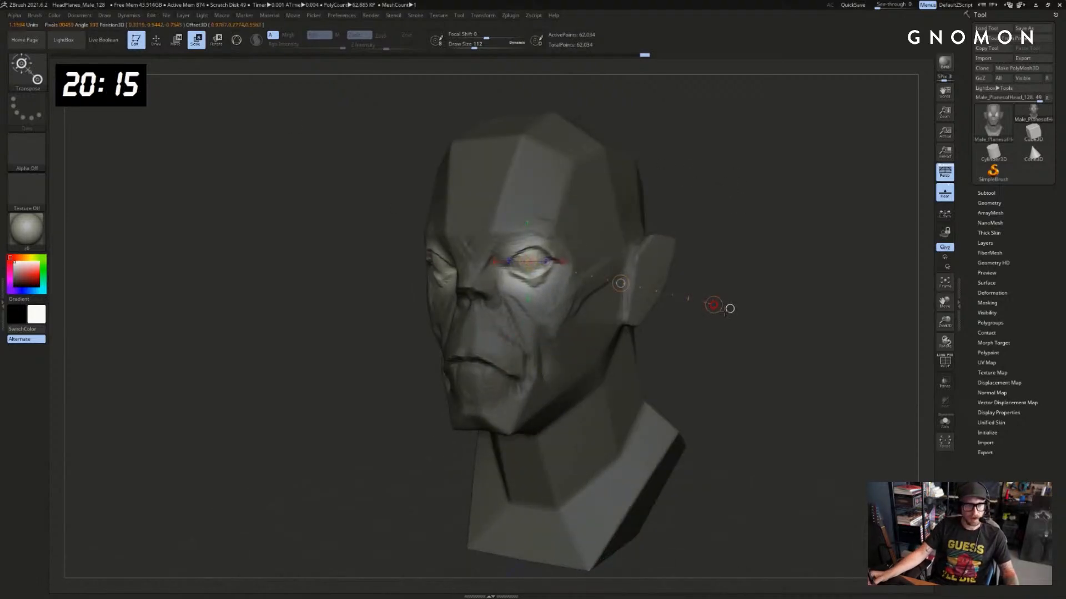
left_click_drag(732, 268, 745, 269, "shift")
key("ctrl+z")
Turn off the floor grid, turn on local symmetry and soften the mask around the eyes
left_click(945, 193)
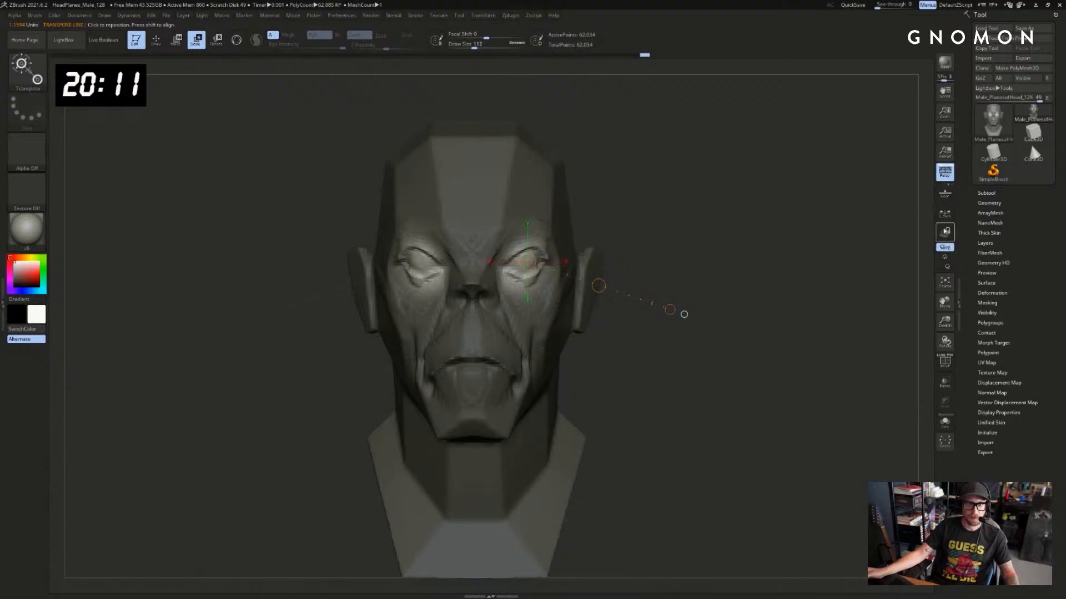
mouse_move(715, 267)
left_mouse_down()
mouse_move(744, 299)
mouse_move(756, 266)
mouse_move(727, 268)
left_mouse_up()
left_click(742, 276, "ctrl")
left_click(749, 266, "ctrl")
left_click(742, 265, "ctrl")
left_click(738, 268, "ctrl")
key("ctrl+z")
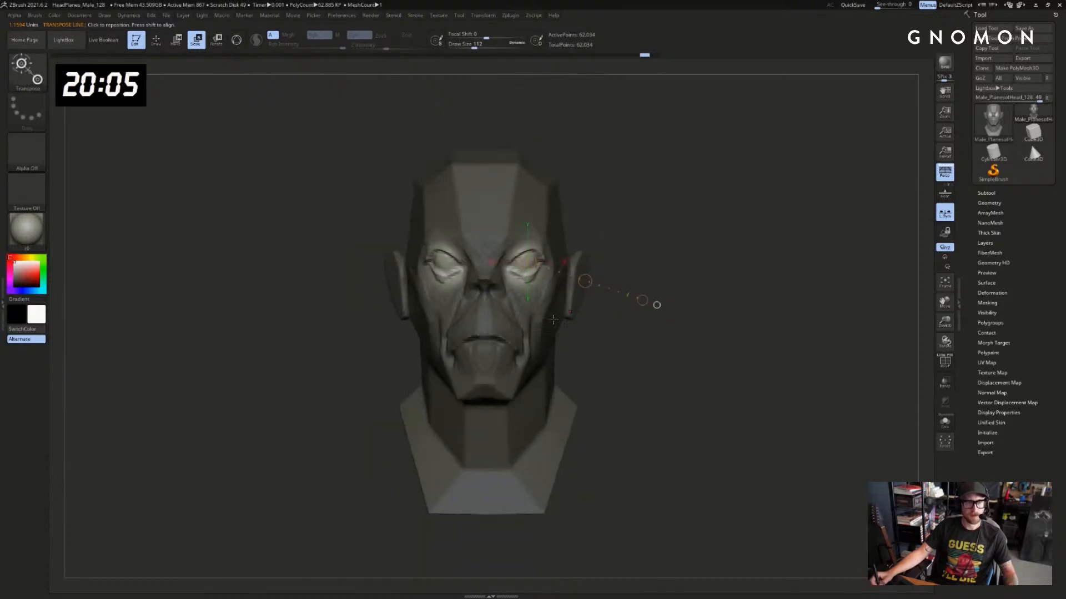
Adjust the unmasked eyes' position with transpose move, return to draw mode and clear the mask
left_click_drag(531, 324, 652, 335, "shift")
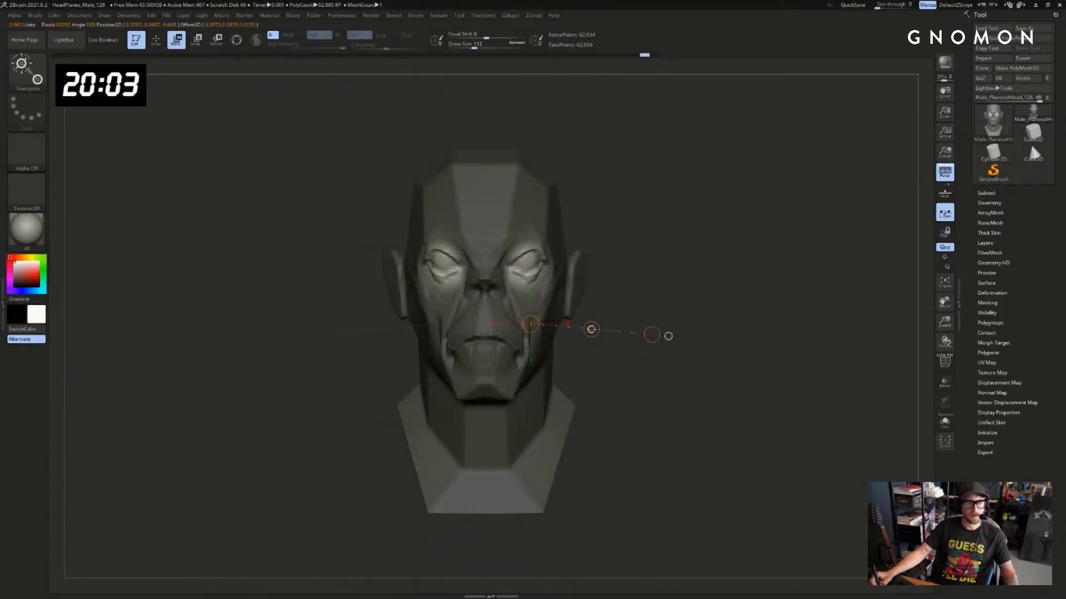
key("q")
mouse_move(666, 237)
left_mouse_down()
mouse_move(601, 238)
mouse_move(614, 181)
mouse_move(666, 206)
left_mouse_up()
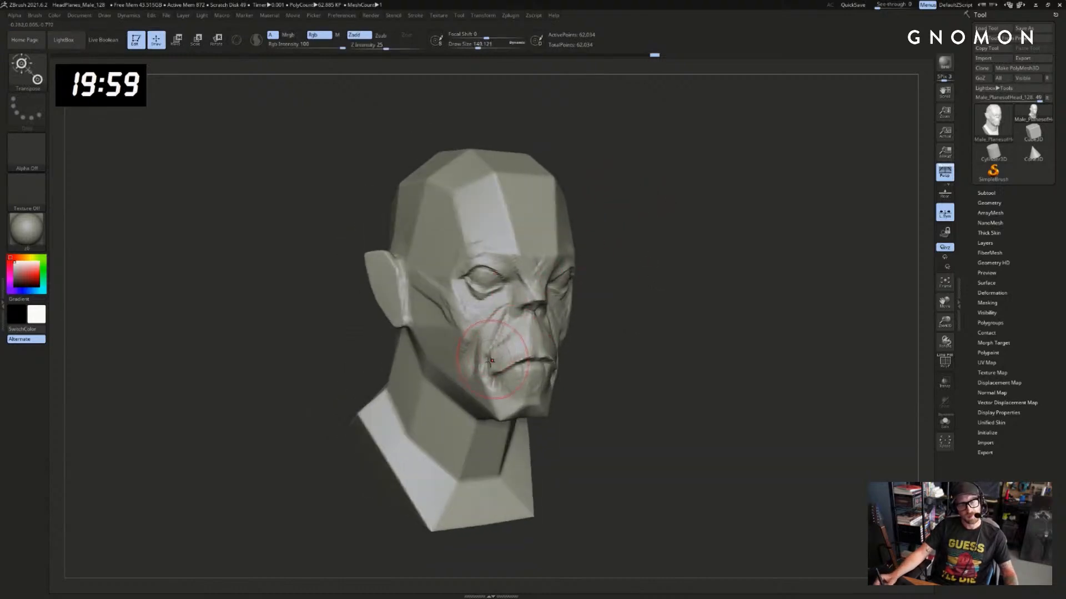
Mask the eyes, nose and lower forehead with a large brush and soften the mask edge
mouse_move(527, 308)
left_mouse_down("ctrl")
mouse_move(515, 284)
mouse_move(484, 276)
left_mouse_up("ctrl")
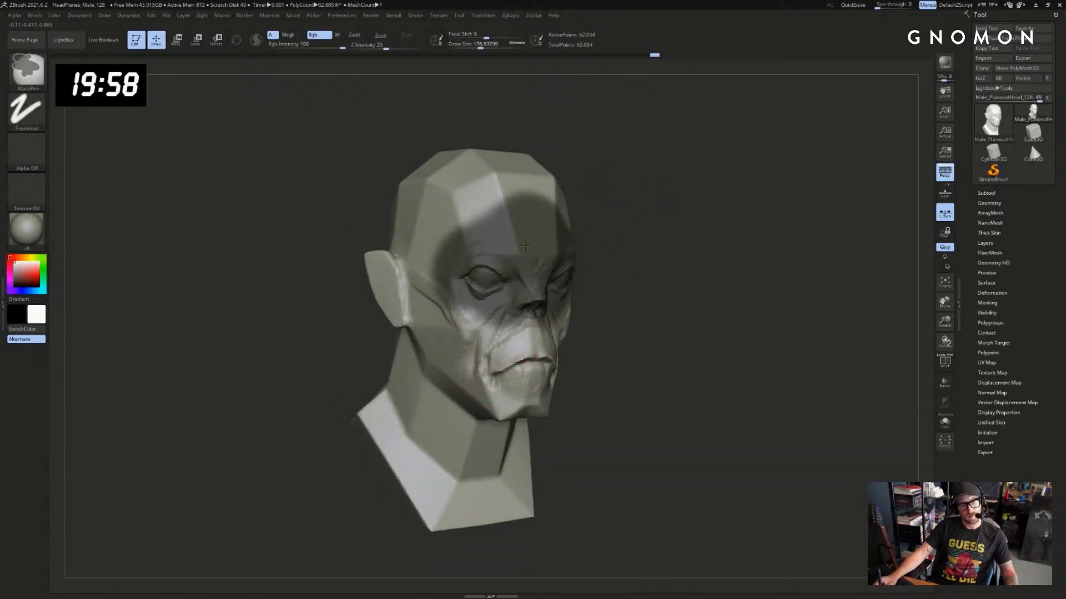
key("s")
left_click(483, 345)
key("s")
left_click(465, 356)
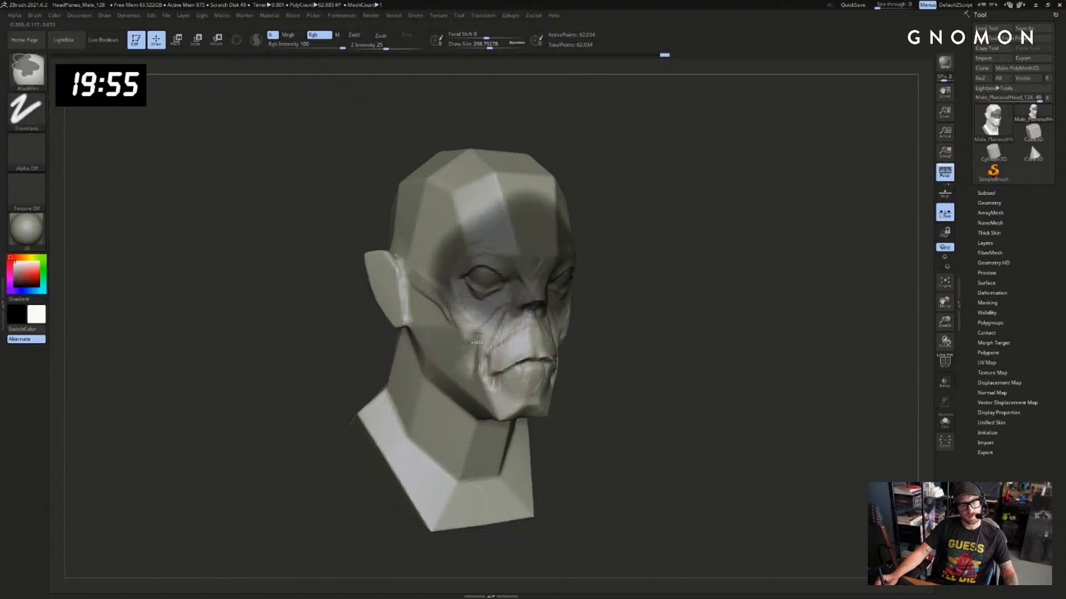
left_click(579, 338, "ctrl")
left_click(582, 335, "ctrl")
Reshape the mouth area and jaw below the mask with a large Move brush, undoing one stroke and clearing the mask
mouse_move(581, 335)
left_mouse_down()
mouse_move(519, 331)
mouse_move(530, 328)
left_mouse_up()
mouse_move(738, 320)
left_mouse_down("shift")
mouse_move(695, 318)
mouse_move(642, 337)
mouse_move(736, 329)
left_mouse_up("shift")
key("s")
left_click(659, 328)
key("s")
left_click(655, 335)
key("s")
left_click_drag(564, 342, 557, 337)
left_click_drag(700, 336, 628, 335, "shift")
mouse_move(535, 334)
left_mouse_down()
mouse_move(558, 331)
mouse_move(538, 318)
mouse_move(578, 306)
left_mouse_up()
key("s")
key("ctrl+z")
left_click_drag(524, 327, 530, 322)
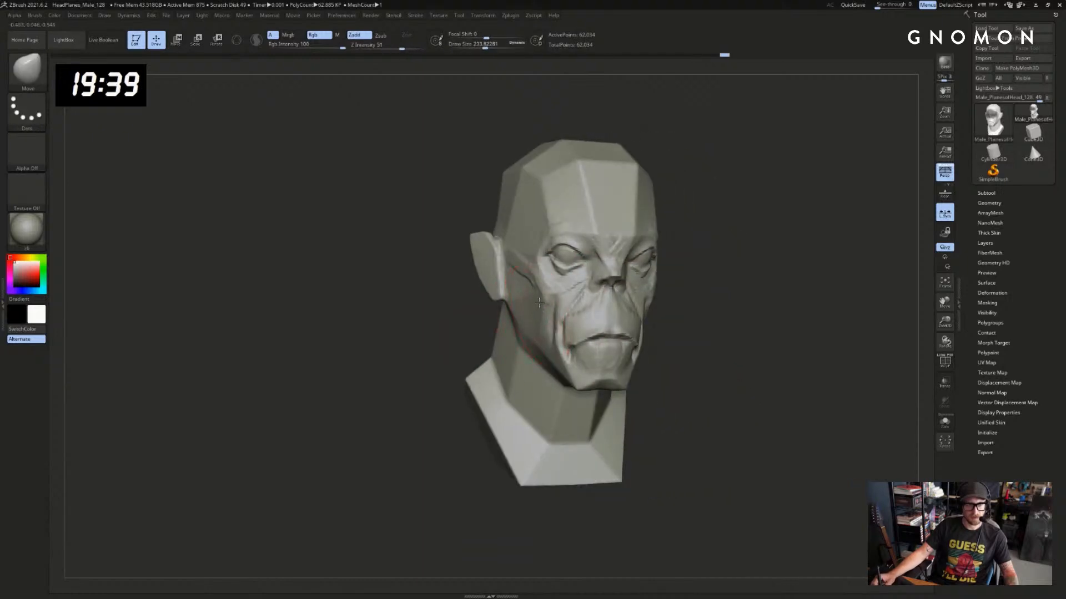
Refine the jaw and mouth profile from several angles with the Move brush at a draw size of about 234
mouse_move(725, 281)
left_mouse_down()
mouse_move(653, 298)
mouse_move(661, 284)
left_mouse_up()
left_click_drag(773, 260, 721, 269)
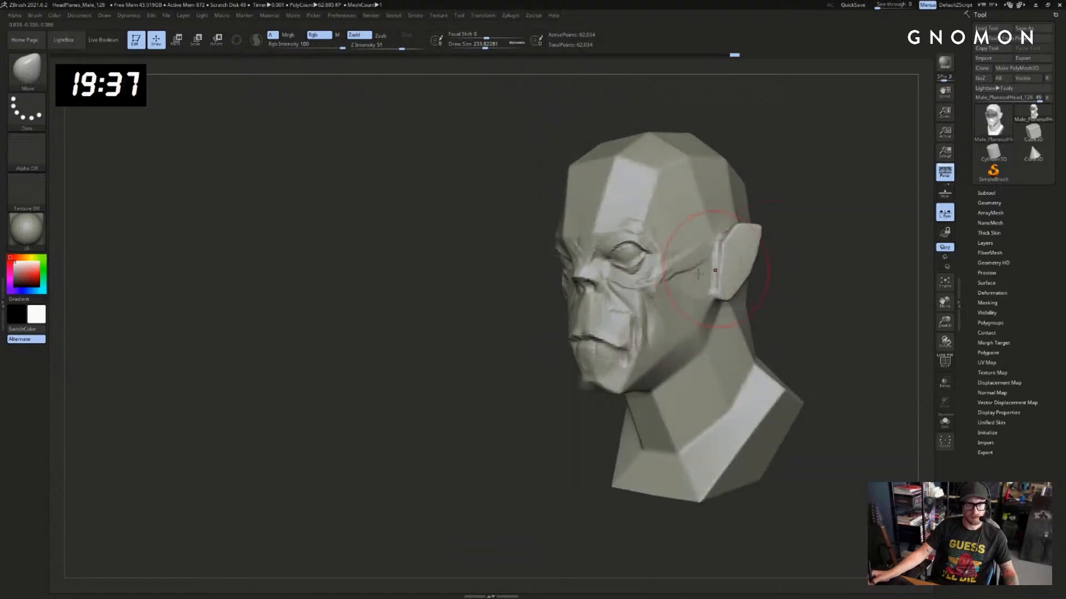
left_click_drag(538, 342, 500, 333)
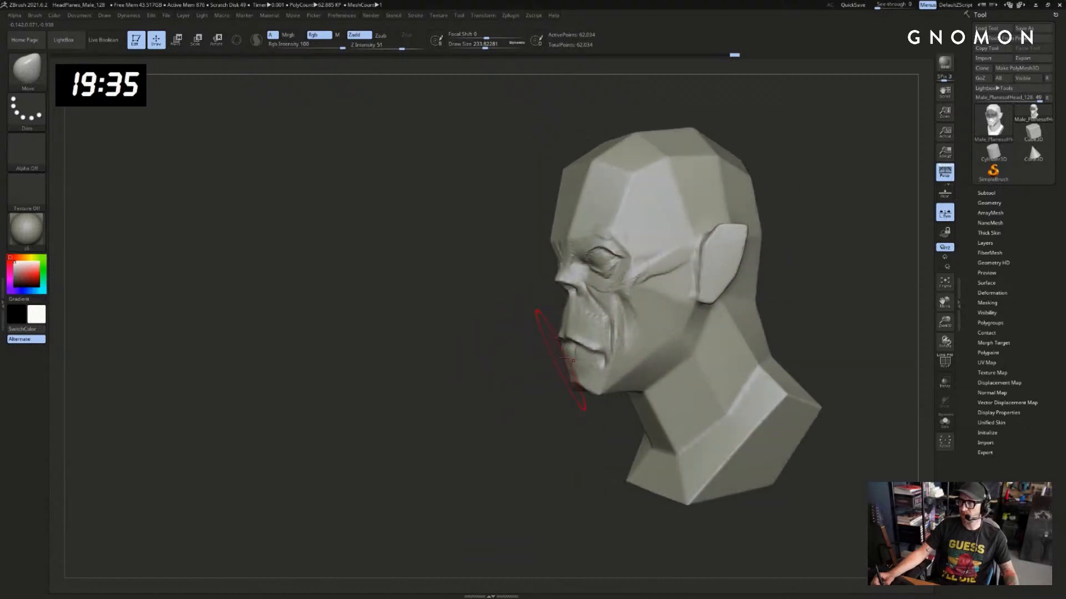
left_click_drag(796, 323, 703, 313)
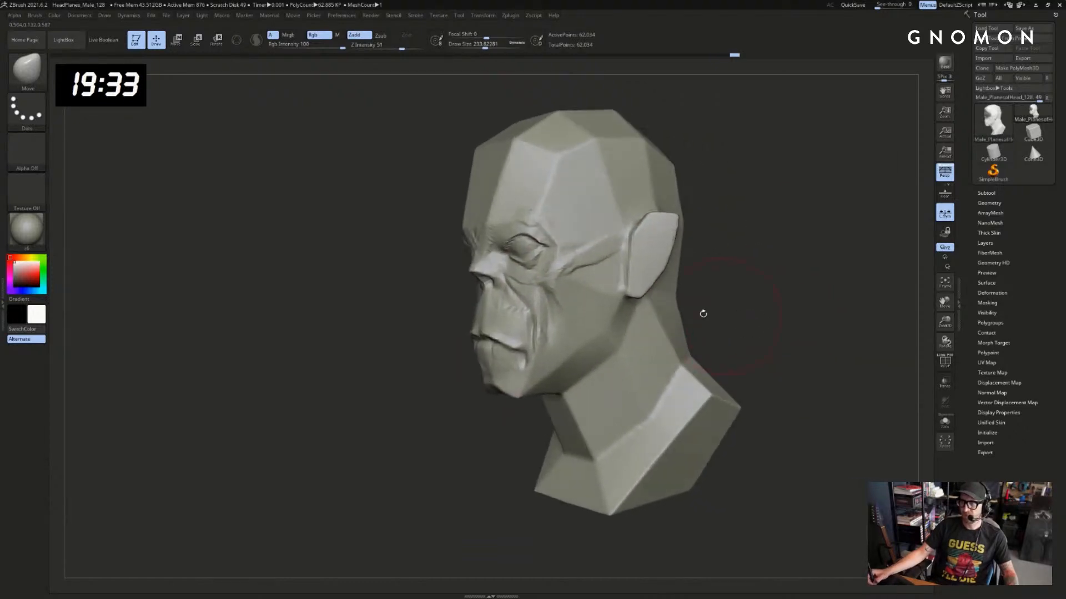
left_click_drag(588, 347, 590, 343)
mouse_move(709, 299)
left_mouse_down()
mouse_move(753, 295)
mouse_move(673, 311)
left_mouse_up()
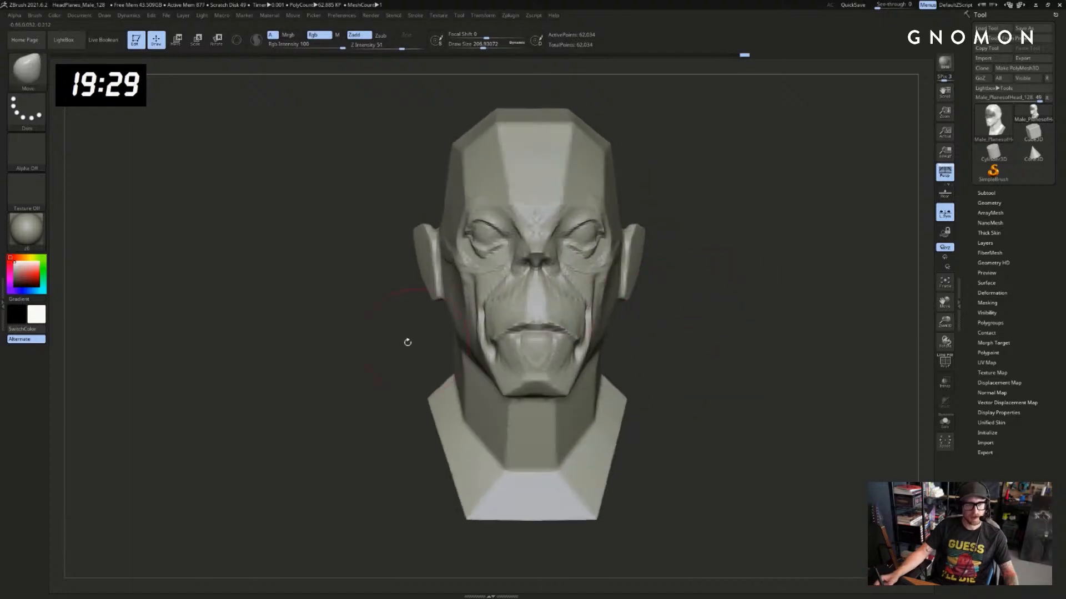
left_click_drag(407, 342, 444, 338)
Build up the jaw muscle between cheekbone and jawline with ClayBuildup at a draw size of about 172, undoing unwanted strokes
key("b")
key("c")
key("b")
mouse_move(461, 266)
left_mouse_down()
mouse_move(454, 333)
mouse_move(447, 268)
left_mouse_up()
key("ctrl+z")
mouse_move(455, 308)
left_mouse_down()
mouse_move(470, 278)
mouse_move(467, 303)
left_mouse_up()
key("s")
mouse_move(467, 287)
left_mouse_down()
mouse_move(448, 308)
mouse_move(464, 288)
mouse_move(444, 267)
left_mouse_up()
key("ctrl+z")
key("s")
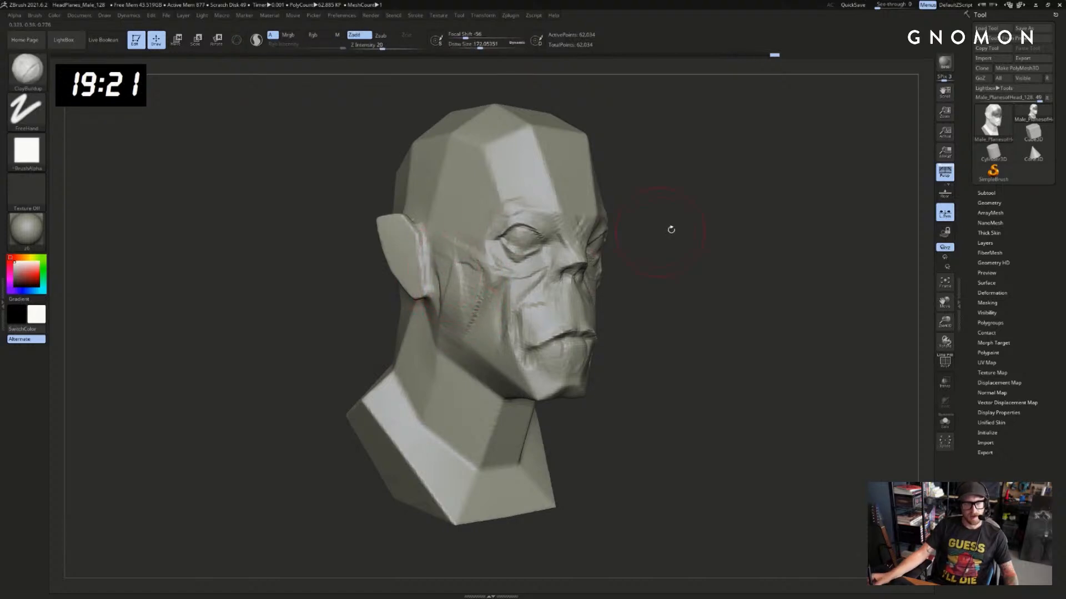
Try to pull the upper tip of the ear outward with the SnakeHook brush at a draw size of about 172, undoing it
mouse_move(671, 231)
left_mouse_down("alt")
mouse_move(684, 250)
mouse_move(592, 252)
left_mouse_up("alt")
key("b")
key("s")
key("h")
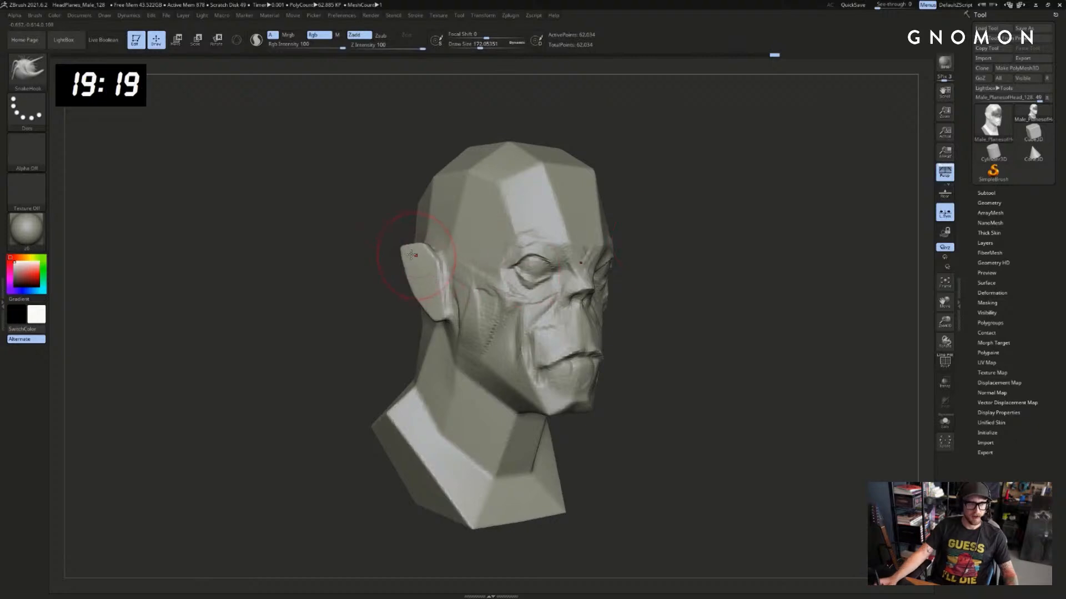
left_click_drag(419, 247, 388, 210)
left_click_drag(338, 307, 389, 294)
key("ctrl+z")
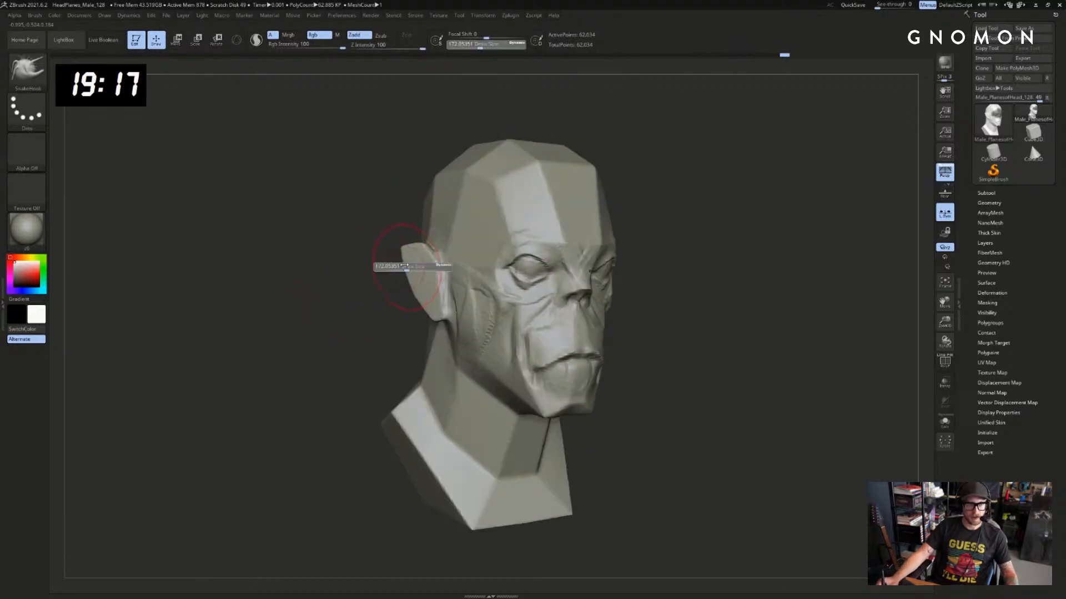
Try to carve the inner hollow and rim of the ear with ClayBuildup at a draw size of about 145, undoing the strokes
key("b")
key("c")
key("b")
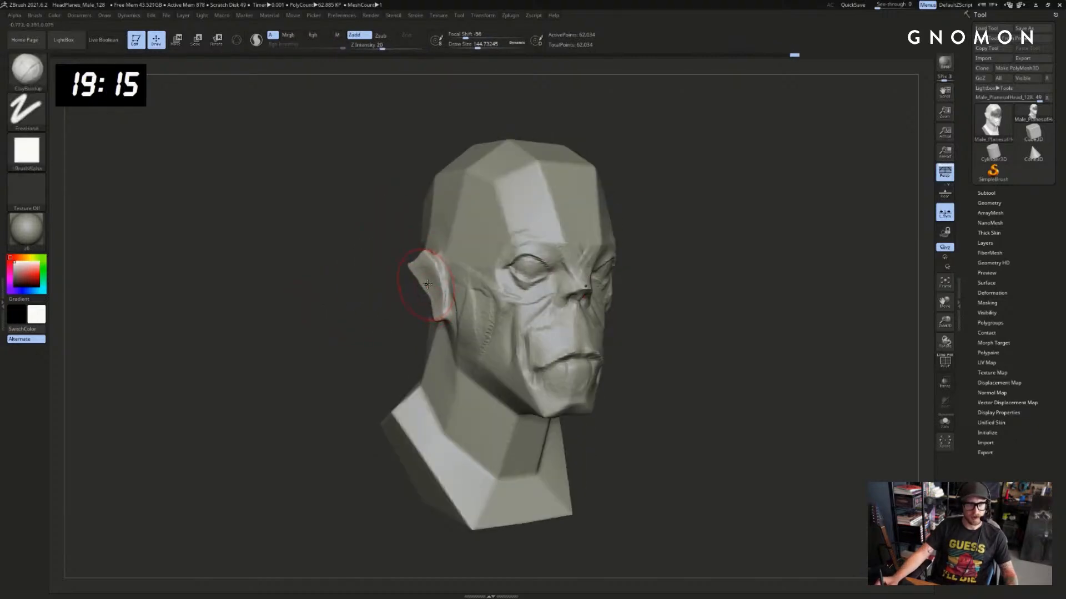
left_click_drag(339, 304, 397, 301)
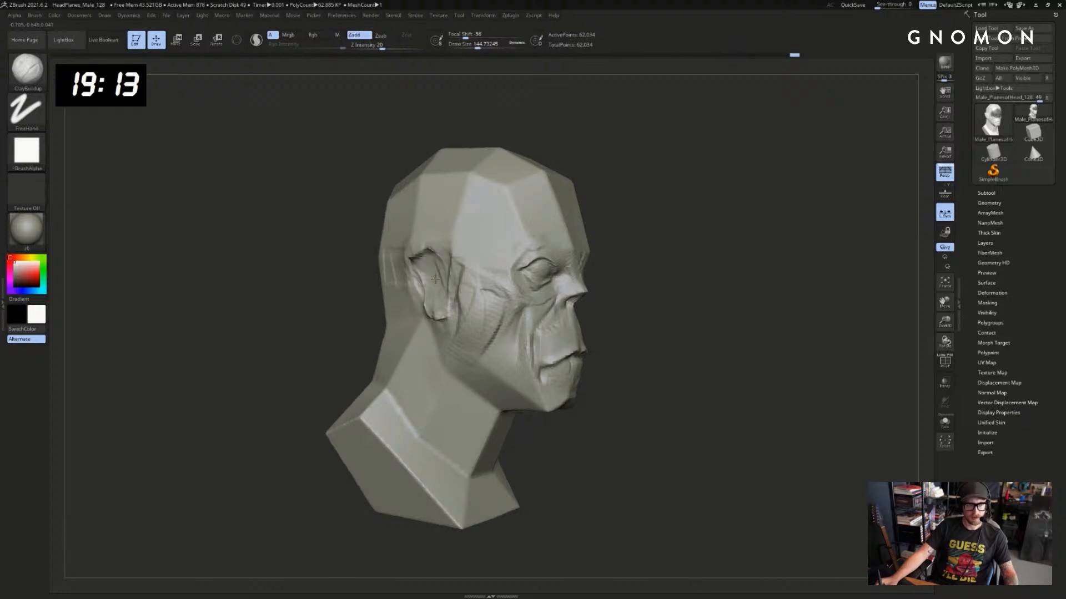
left_click_drag(650, 261, 605, 266)
key("b")
key("c")
key("l")
left_click_drag(441, 311, 445, 333)
mouse_move(727, 264)
left_mouse_down()
mouse_move(644, 284)
mouse_move(655, 288)
mouse_move(671, 237)
mouse_move(638, 231)
left_mouse_up()
key("ctrl+z")
key("ctrl+z")
key("ctrl+z")
key("ctrl+z")
key("ctrl+z")
Try to reshape the ear outline with a smaller SnakeHook brush at a draw size of about 108, undoing it
key("b")
key("s")
key("h")
mouse_move(653, 250)
left_mouse_down()
mouse_move(676, 253)
mouse_move(627, 266)
left_mouse_up()
key("ctrl+z")
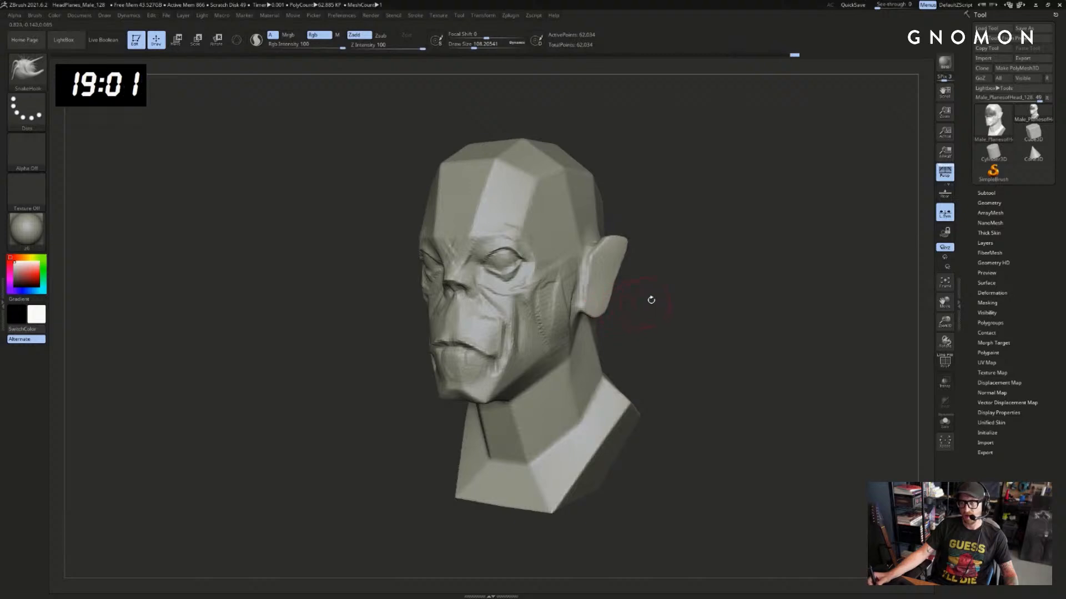
Build up the front side of the neck below the jaw with ClayBuildup at a draw size of about 140, undoing oversized strokes
mouse_move(603, 312)
left_mouse_down("shift")
mouse_move(607, 298)
mouse_move(655, 303)
mouse_move(488, 400)
mouse_move(488, 388)
mouse_move(522, 396)
left_mouse_up("shift")
key("s")
key("s")
key("s")
key("s")
mouse_move(519, 408)
left_mouse_down()
mouse_move(502, 420)
mouse_move(516, 417)
left_mouse_up()
key("b")
key("c")
key("b")
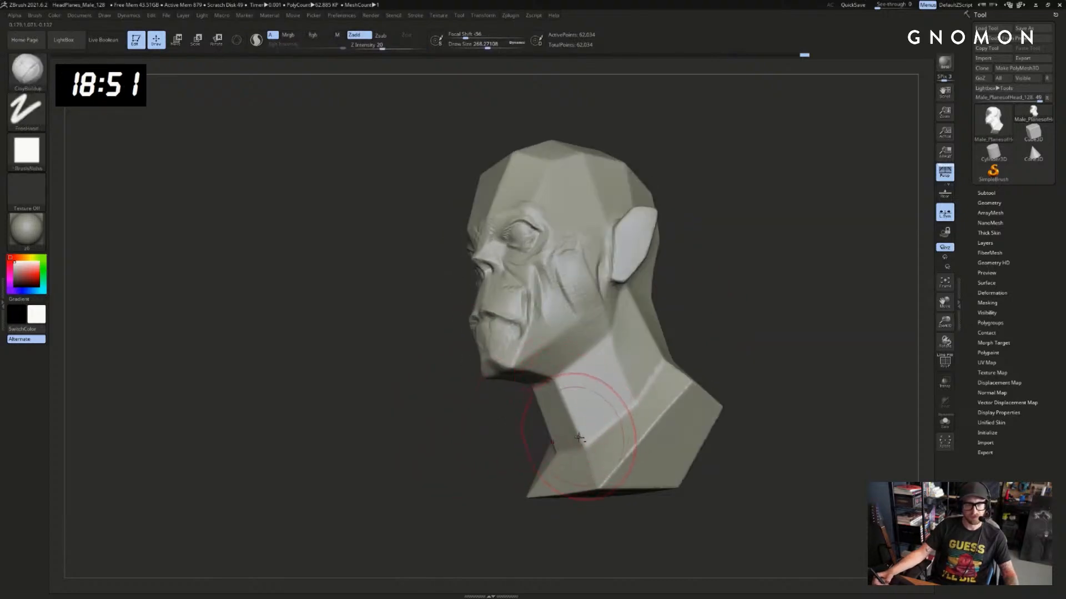
mouse_move(578, 435)
left_mouse_down()
mouse_move(562, 410)
mouse_move(573, 419)
left_mouse_up()
key("ctrl+z")
key("s")
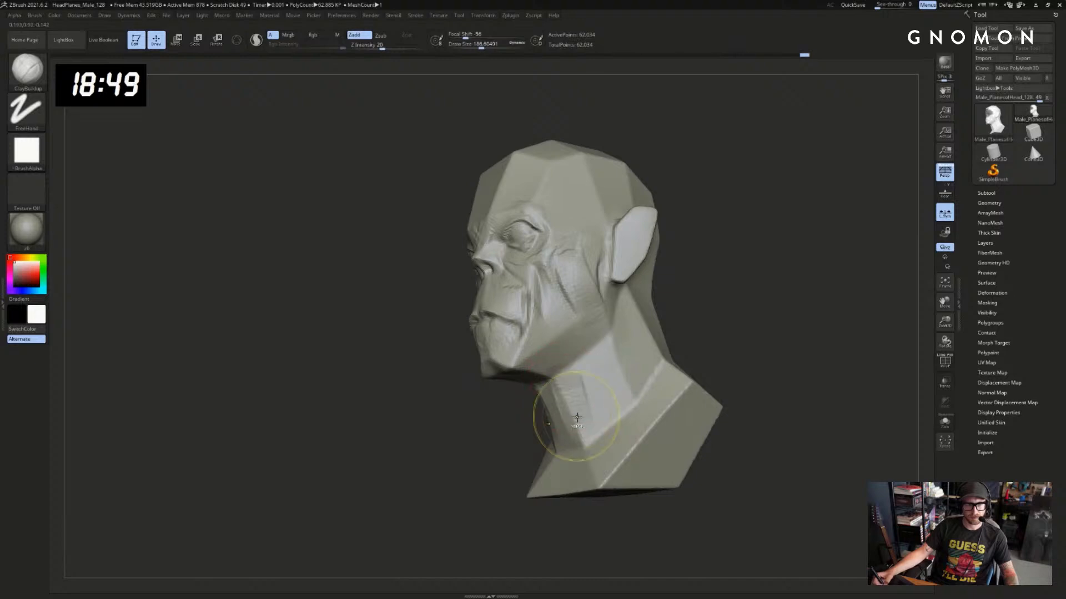
key("ctrl+z")
left_click_drag(728, 336, 643, 335)
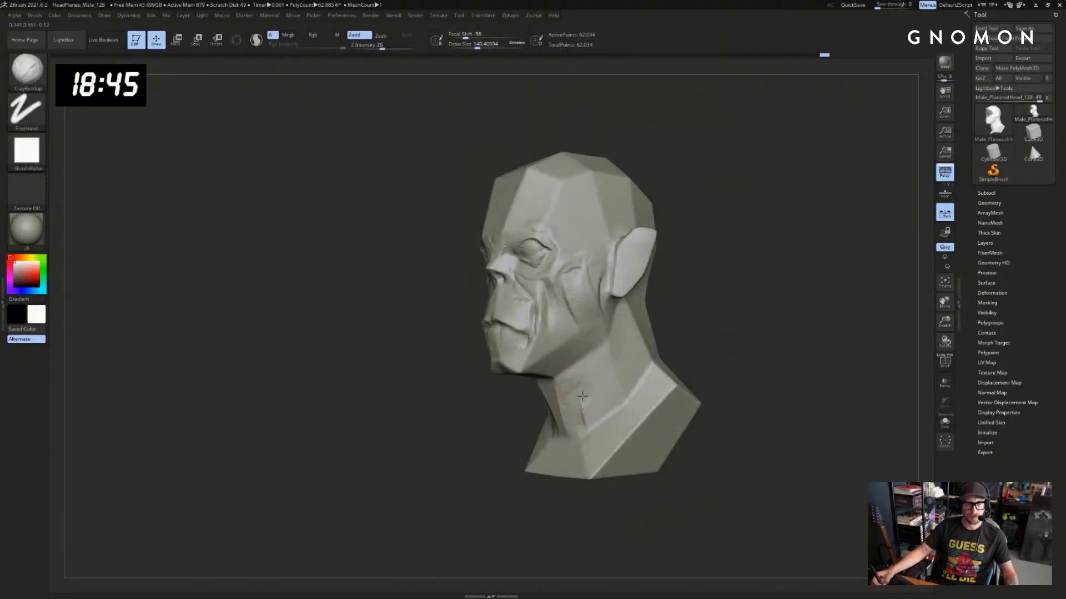
left_click_drag(741, 355, 573, 386)
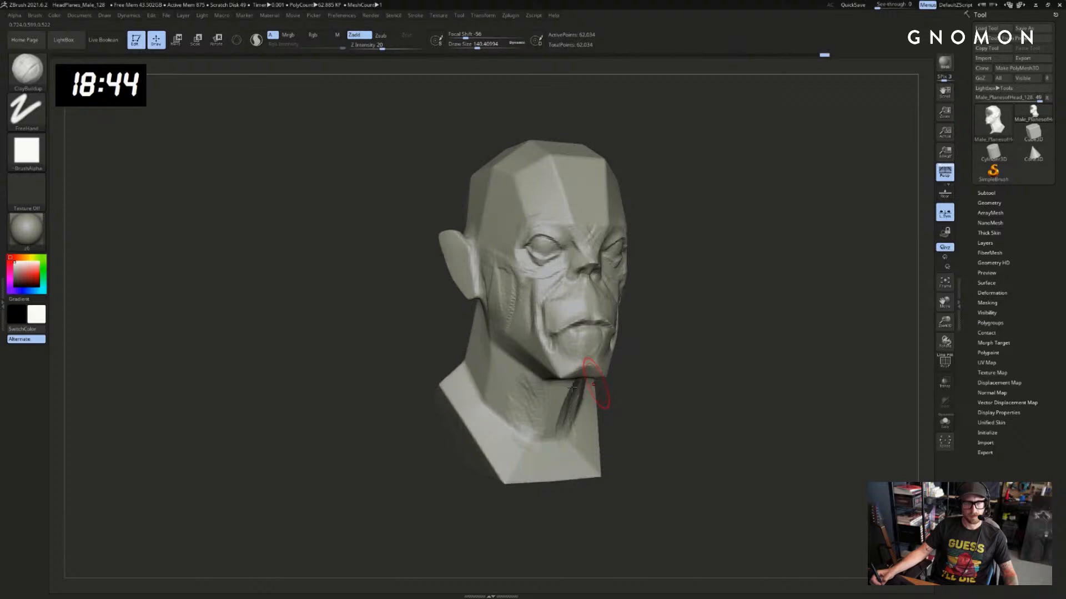
Build up the muscles along the side and back of the neck below the ear with ClayBuildup at a draw size of about 223
key("s")
left_click(520, 405)
left_click_drag(506, 415, 498, 349)
mouse_move(415, 367)
left_mouse_down()
mouse_move(485, 383)
mouse_move(476, 355)
left_mouse_up()
key("s")
left_click(493, 381)
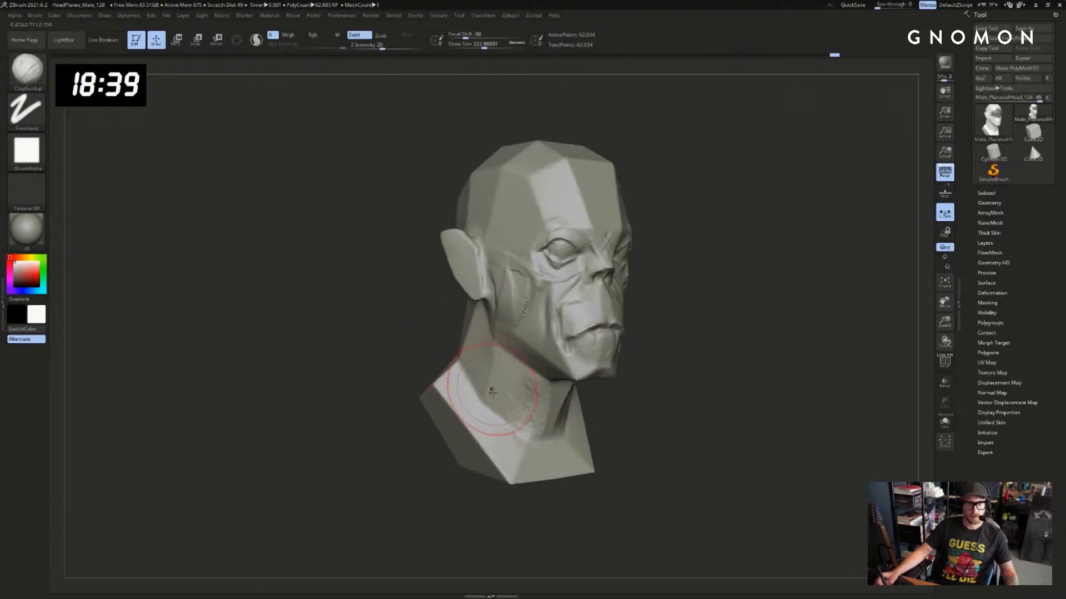
mouse_move(493, 391)
left_mouse_down()
mouse_move(481, 332)
mouse_move(456, 336)
mouse_move(471, 312)
left_mouse_up()
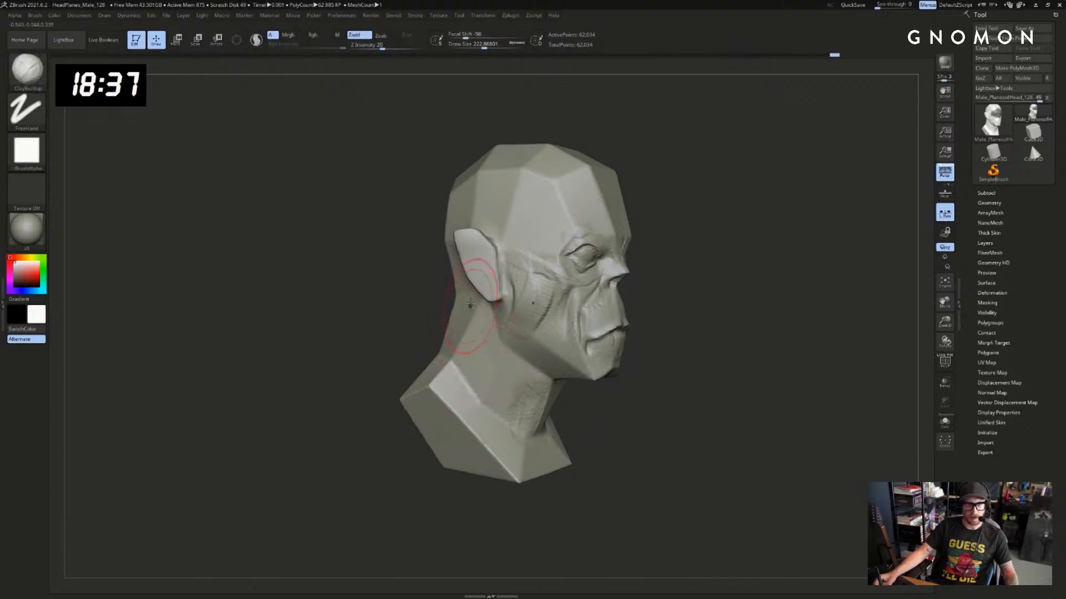
left_click_drag(677, 369, 653, 367)
mouse_move(471, 326)
left_mouse_down()
mouse_move(485, 358)
mouse_move(473, 337)
mouse_move(473, 384)
left_mouse_up()
left_click_drag(426, 328, 454, 345)
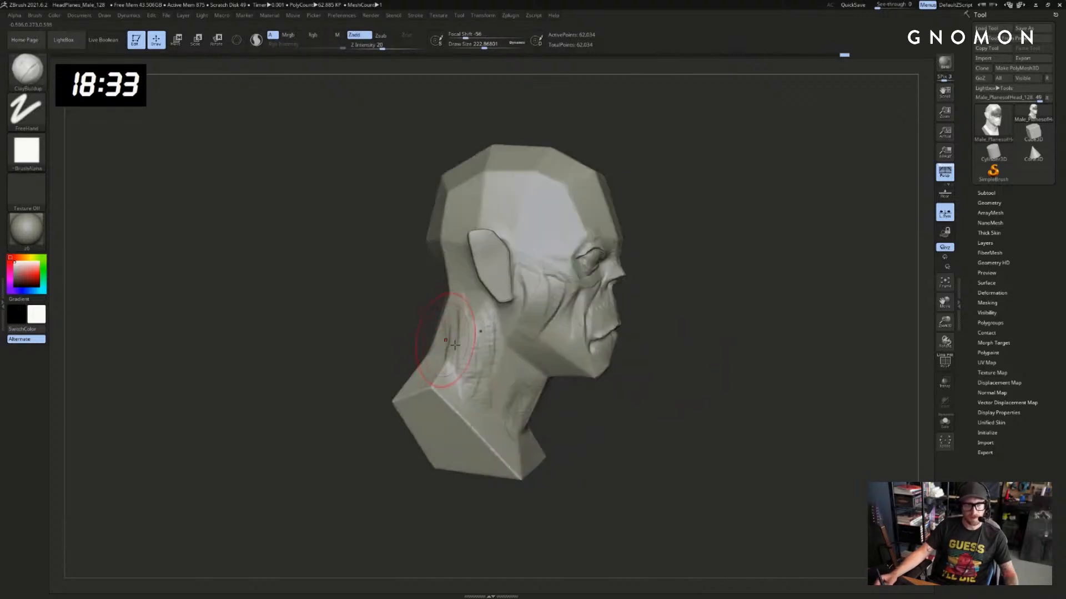
Try to build up the brow area above the eyes with ClayBuildup at a draw size of about 97, undoing the stroke
mouse_move(653, 314)
left_mouse_down()
mouse_move(716, 295)
mouse_move(685, 316)
mouse_move(688, 302)
left_mouse_up()
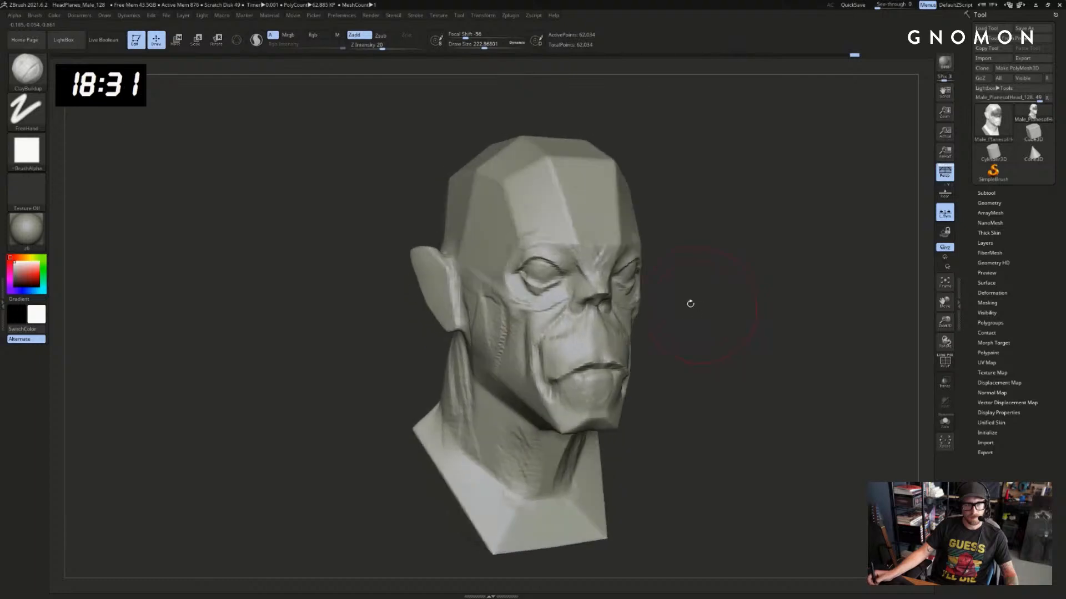
key("b")
key("d")
key("s")
key("bracketleft")
mouse_move(701, 195)
left_mouse_down()
mouse_move(688, 224)
mouse_move(647, 227)
left_mouse_up()
key("b")
key("c")
key("b")
mouse_move(714, 226)
left_mouse_down()
mouse_move(638, 264)
mouse_move(683, 245)
left_mouse_up()
key("s")
left_click_drag(587, 283, 584, 283)
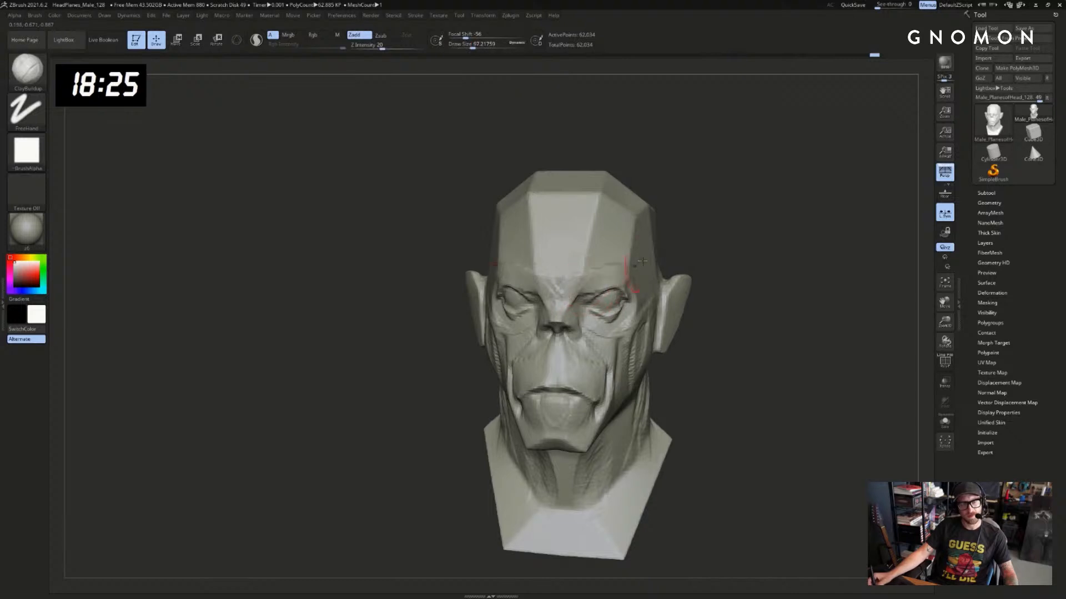
mouse_move(669, 250)
left_mouse_down()
mouse_move(612, 273)
mouse_move(610, 319)
mouse_move(638, 300)
left_mouse_up()
key("ctrl+z")
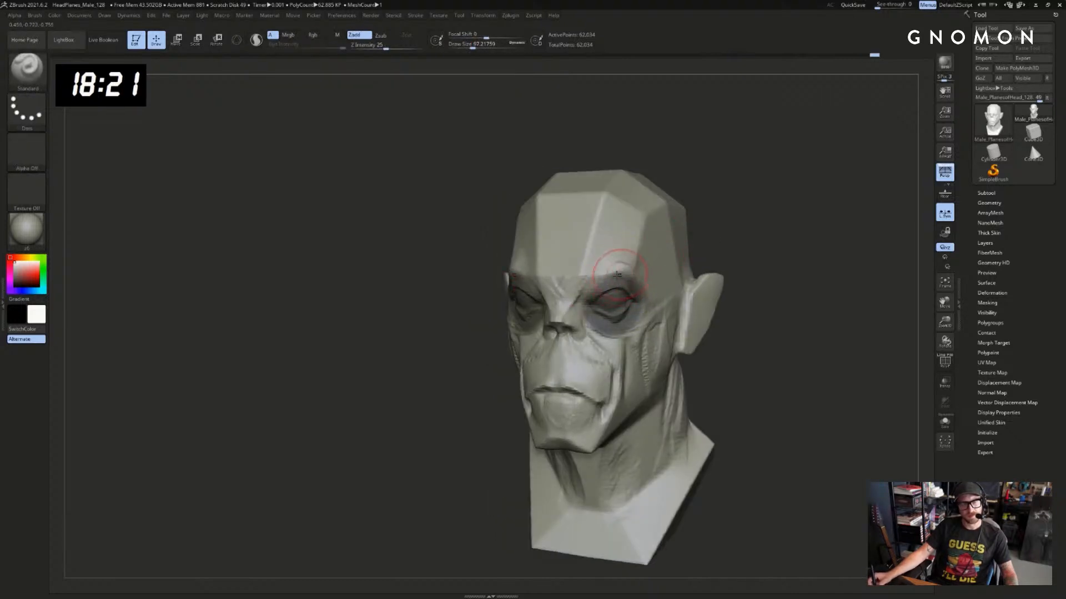
Raise the brow above the masked eye sockets with the Standard brush and clear the mask
left_click(617, 295, "ctrl")
left_click_drag(748, 241, 769, 244)
mouse_move(766, 239)
left_mouse_down("ctrl")
mouse_move(745, 247)
mouse_move(799, 248)
left_mouse_up("ctrl")
Carve the crease beneath the brow and between the eyebrows with DamStandard at a draw size of about 80
key("b")
key("d")
key("s")
left_click_drag(716, 209, 760, 212)
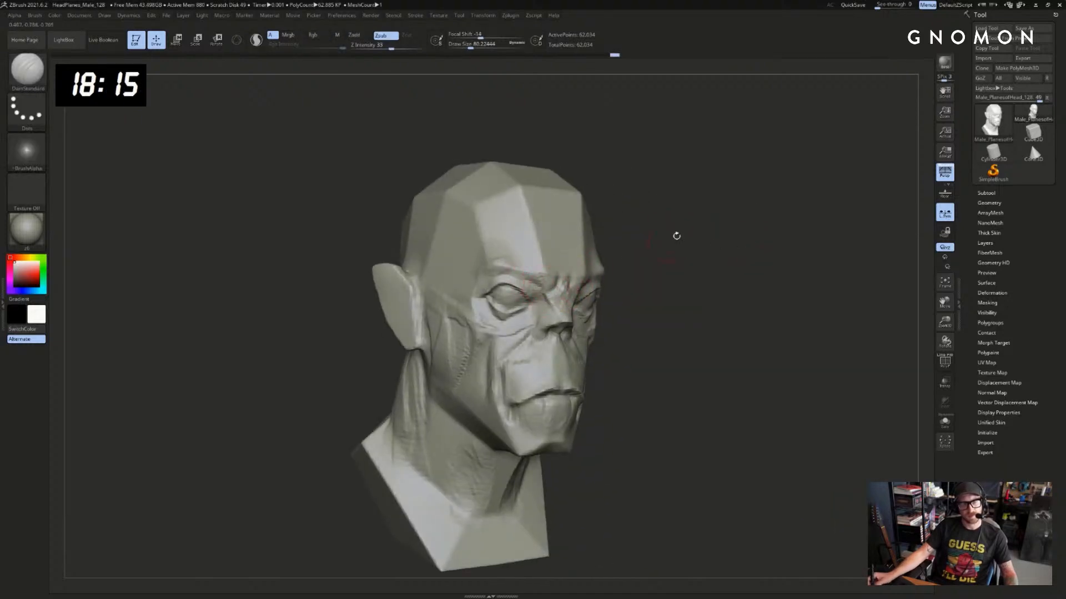
Build up the brow ridge and its outer corner above the eye with ClayBuildup at draw sizes of about 104 and 101
key("b")
key("c")
key("b")
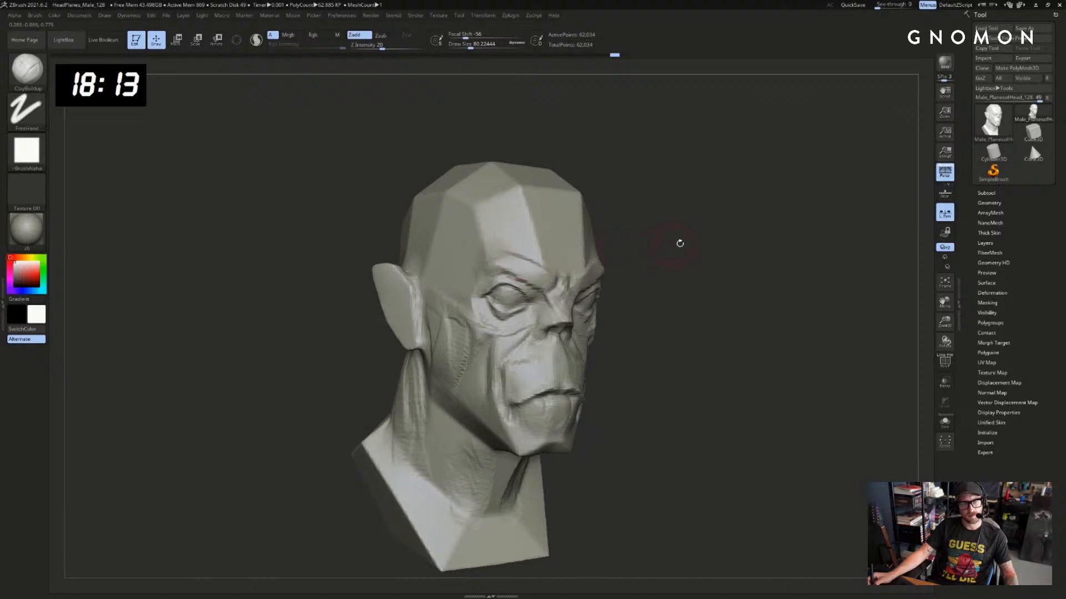
left_click_drag(678, 240, 748, 223)
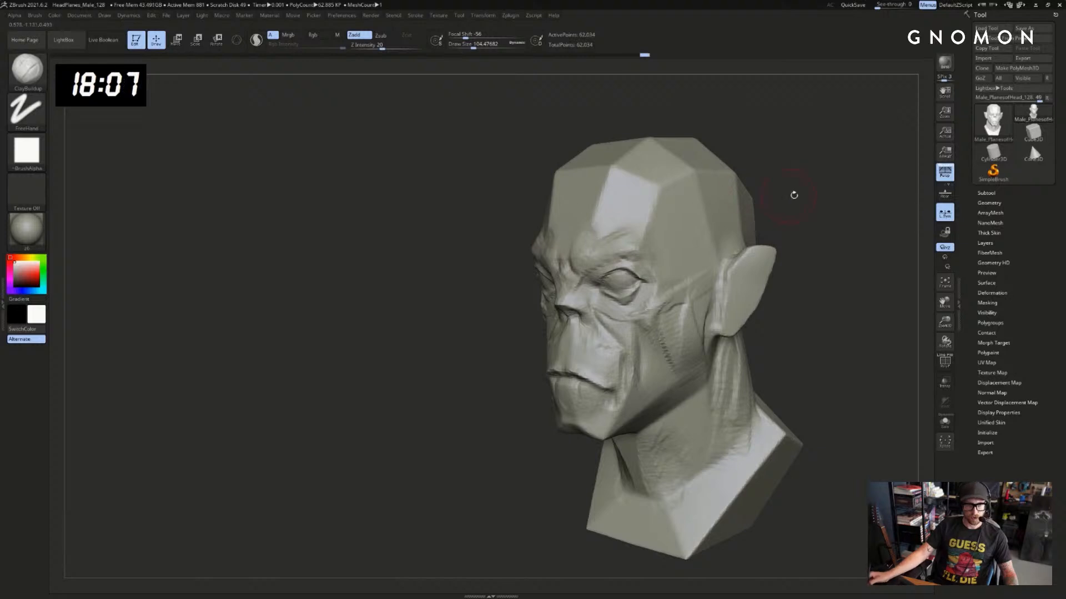
left_click_drag(793, 195, 782, 221)
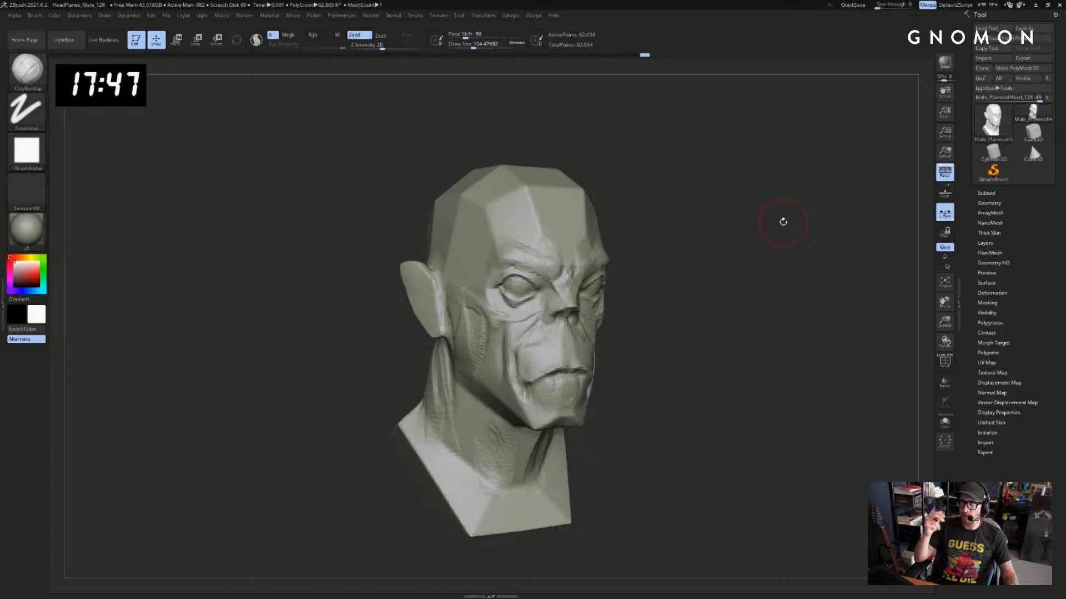
mouse_move(616, 242)
left_mouse_down()
mouse_move(671, 244)
mouse_move(690, 265)
mouse_move(680, 272)
left_mouse_up()
left_click_drag(555, 253, 511, 276)
mouse_move(697, 240)
left_mouse_down()
mouse_move(511, 278)
mouse_move(515, 270)
left_mouse_up()
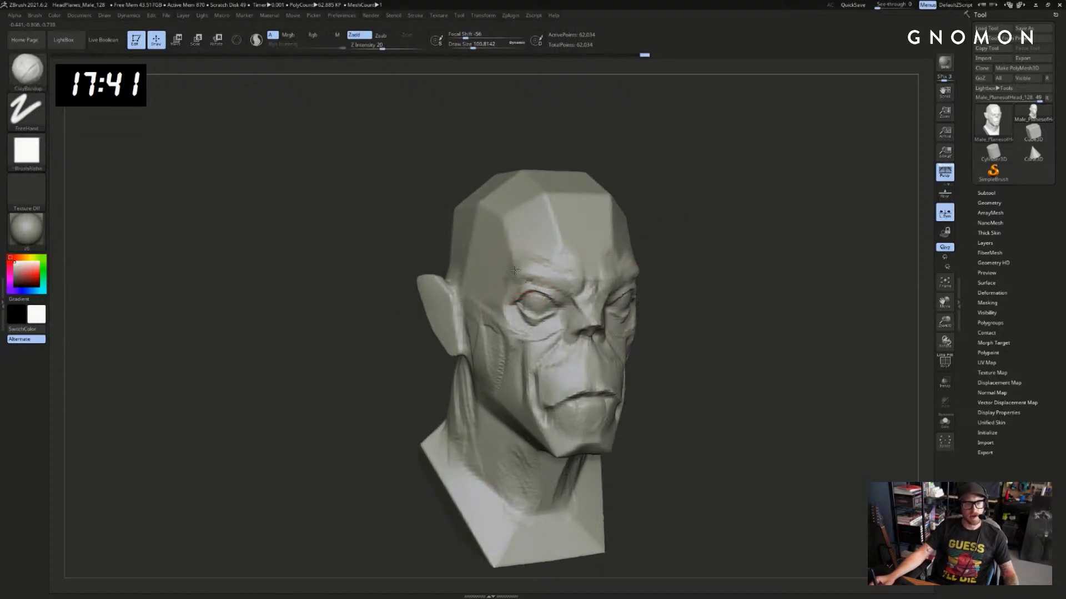
left_click_drag(673, 247, 700, 245)
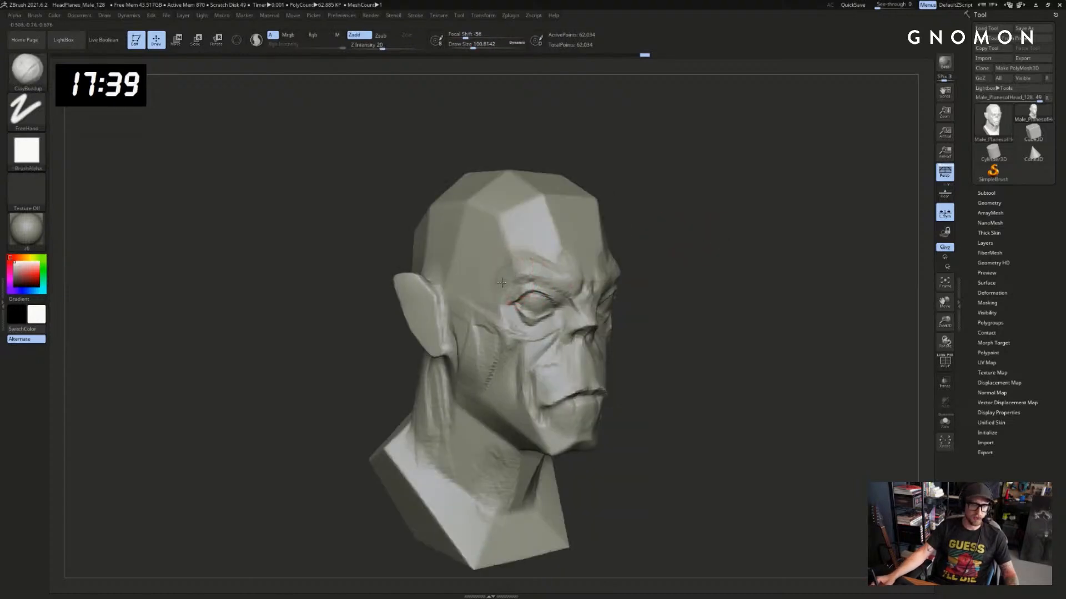
Build up the temple edge from the outer brow up the side of the forehead with ClayBuildup, enlarging the draw size to about 132
key("s")
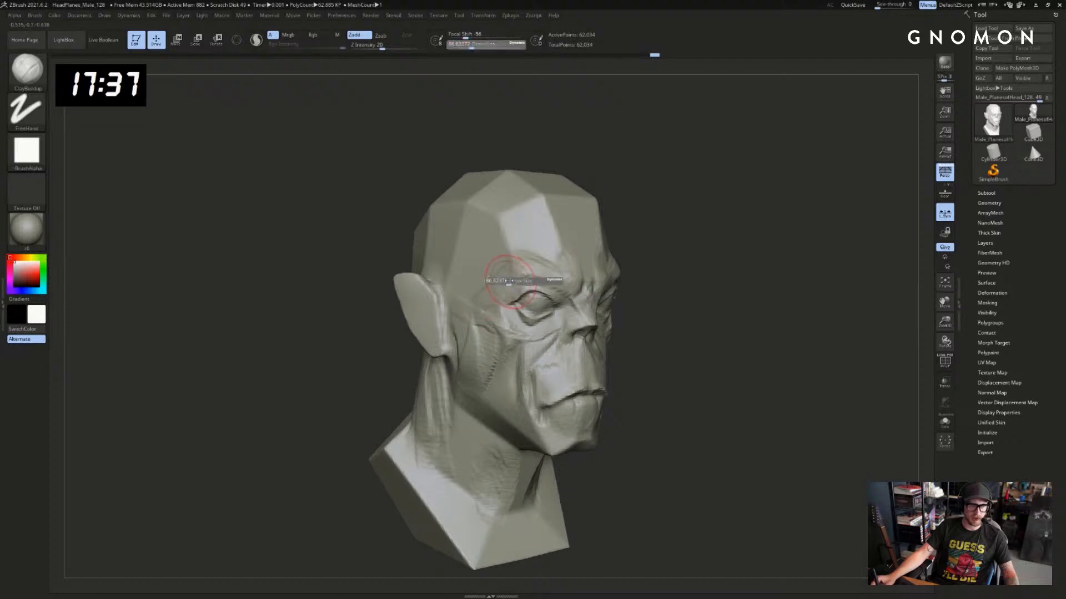
left_click_drag(509, 285, 506, 285)
left_click_drag(711, 242, 678, 241)
left_click_drag(788, 242, 679, 233)
left_click_drag(574, 268, 571, 253)
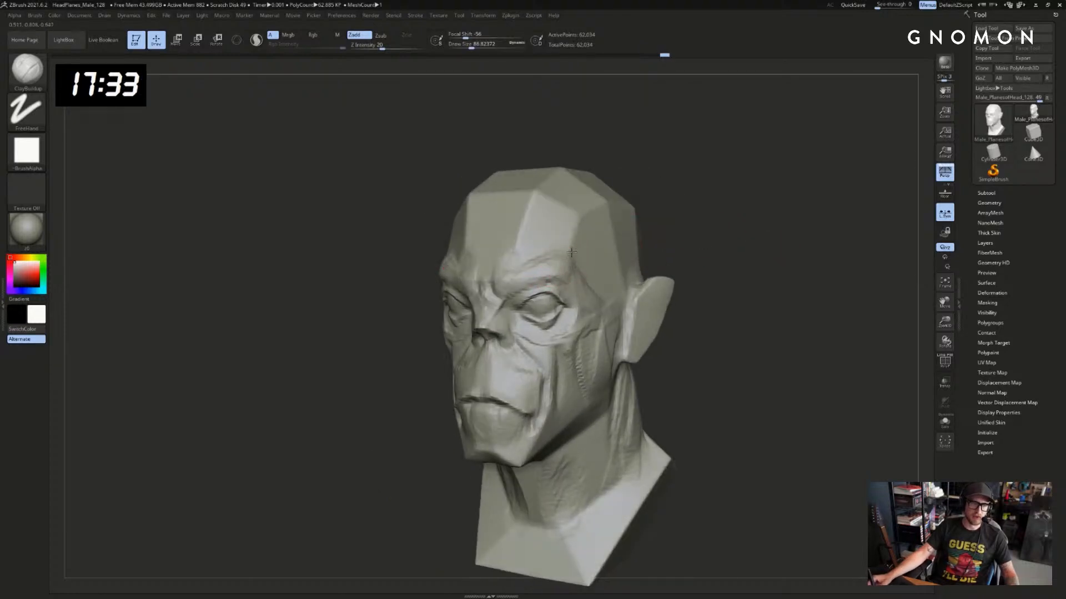
right_click_drag(579, 229, 630, 226)
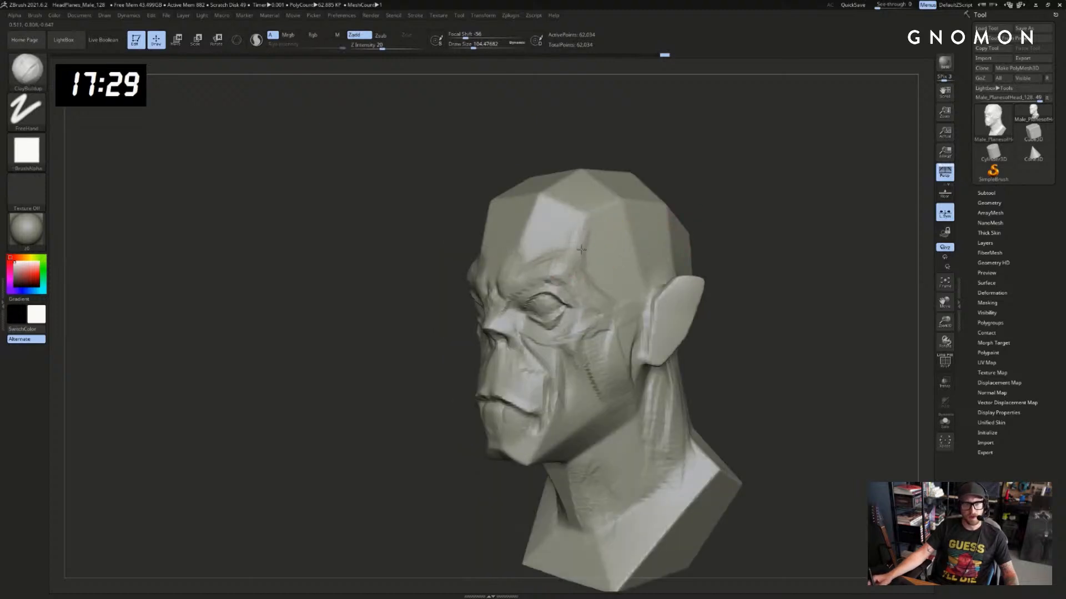
mouse_move(609, 263)
right_mouse_down()
mouse_move(766, 231)
mouse_move(623, 233)
right_mouse_up()
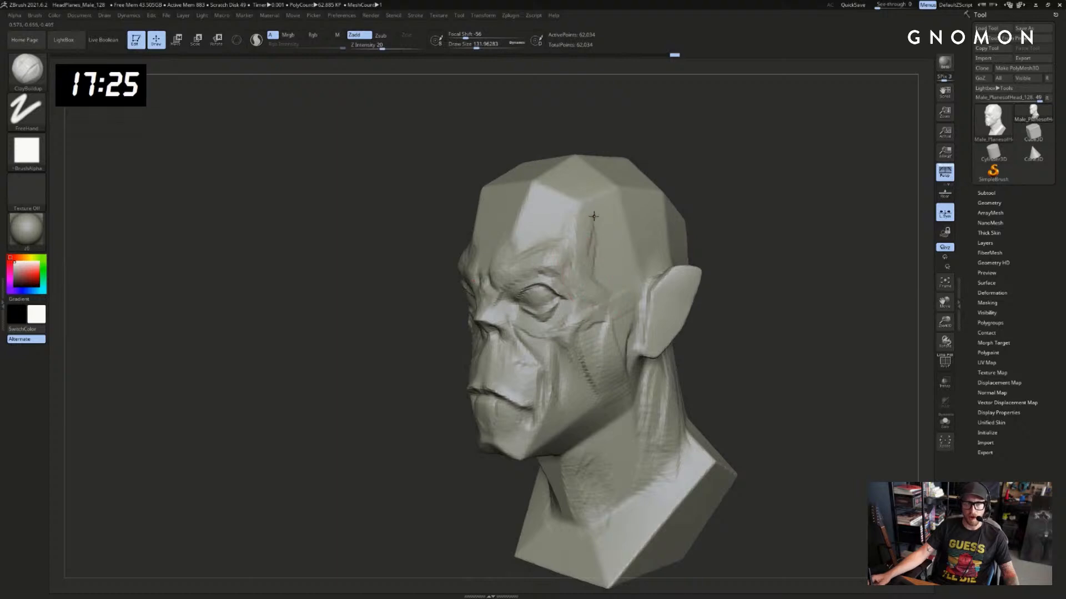
Fill out and round the flat planes of the forehead with ClayBuildup, enlarging the draw size to about 149
mouse_move(580, 217)
right_mouse_down()
mouse_move(709, 185)
mouse_move(683, 219)
right_mouse_up()
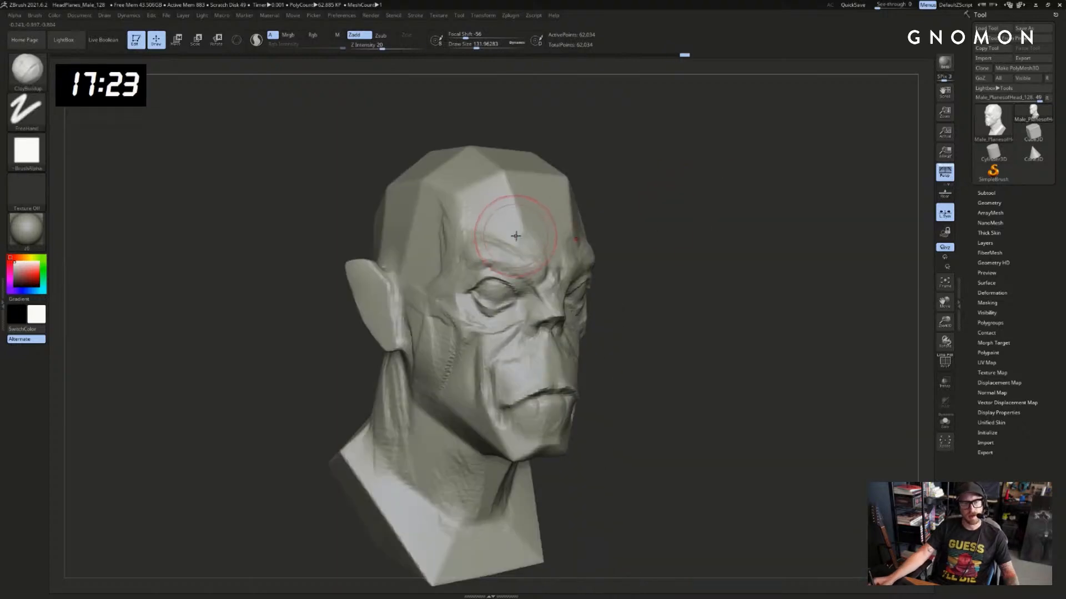
mouse_move(504, 198)
right_mouse_down()
mouse_move(680, 162)
mouse_move(709, 222)
mouse_move(593, 267)
right_mouse_up()
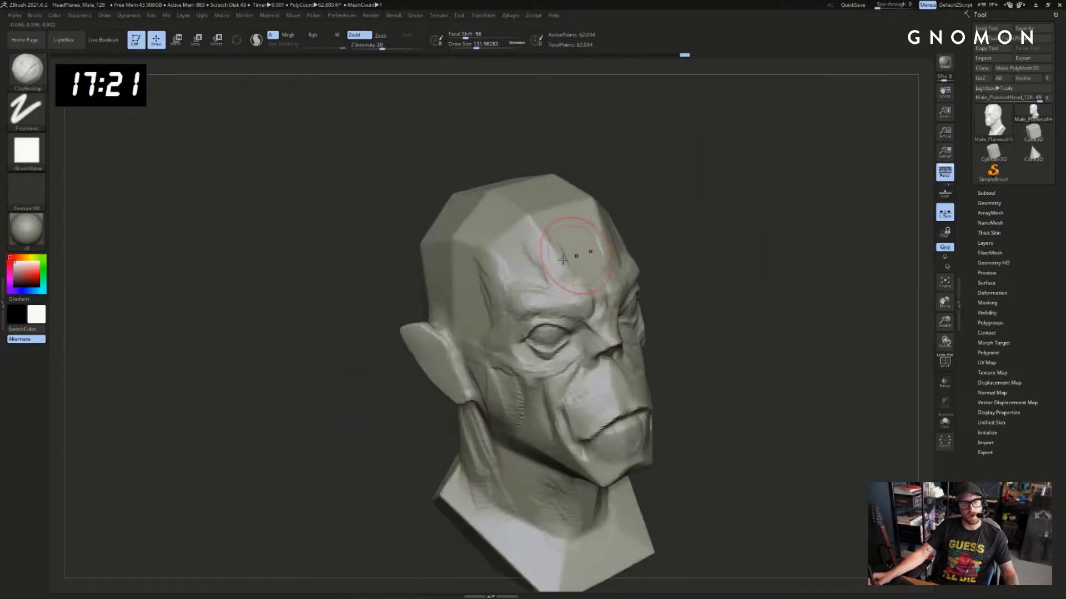
key("bracketright")
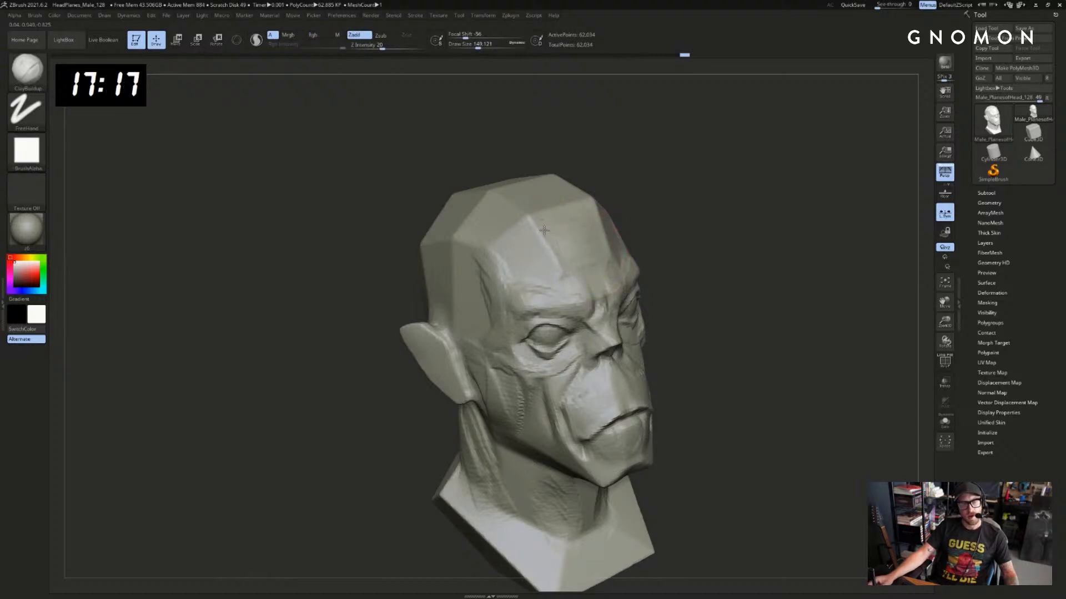
right_click_drag(555, 245, 580, 259)
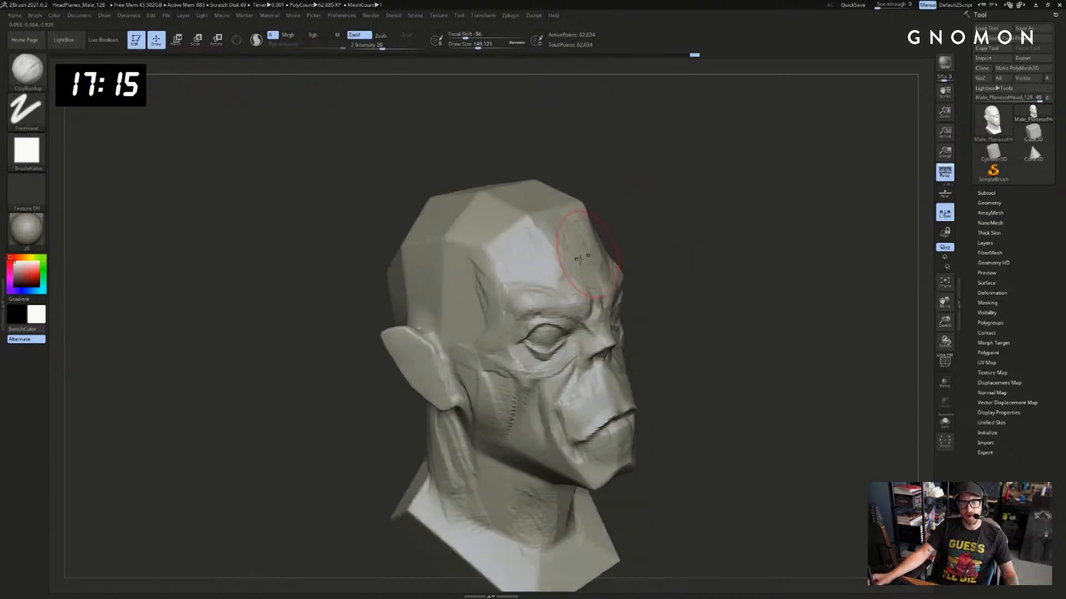
right_click_drag(606, 202, 606, 212)
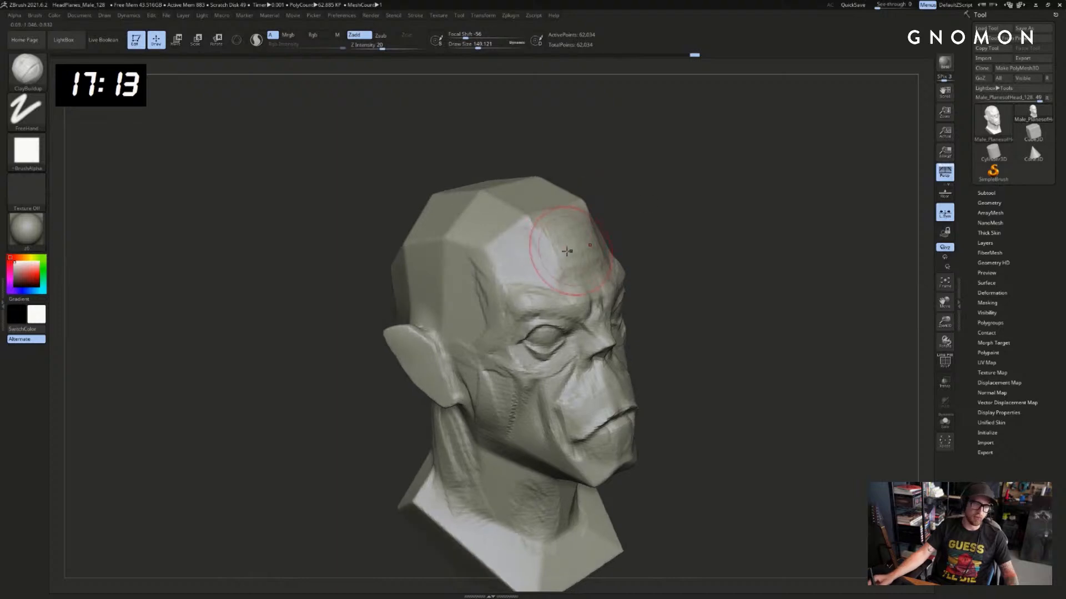
left_click_drag(567, 249, 529, 223, "alt")
Build up the chin and its lower edge from both sides with ClayBuildup at a draw size of about 104
left_click_drag(794, 214, 716, 217, "shift")
mouse_move(792, 219)
left_mouse_down("alt")
mouse_move(753, 175)
mouse_move(745, 190)
mouse_move(744, 178)
mouse_move(562, 332)
left_mouse_up("alt")
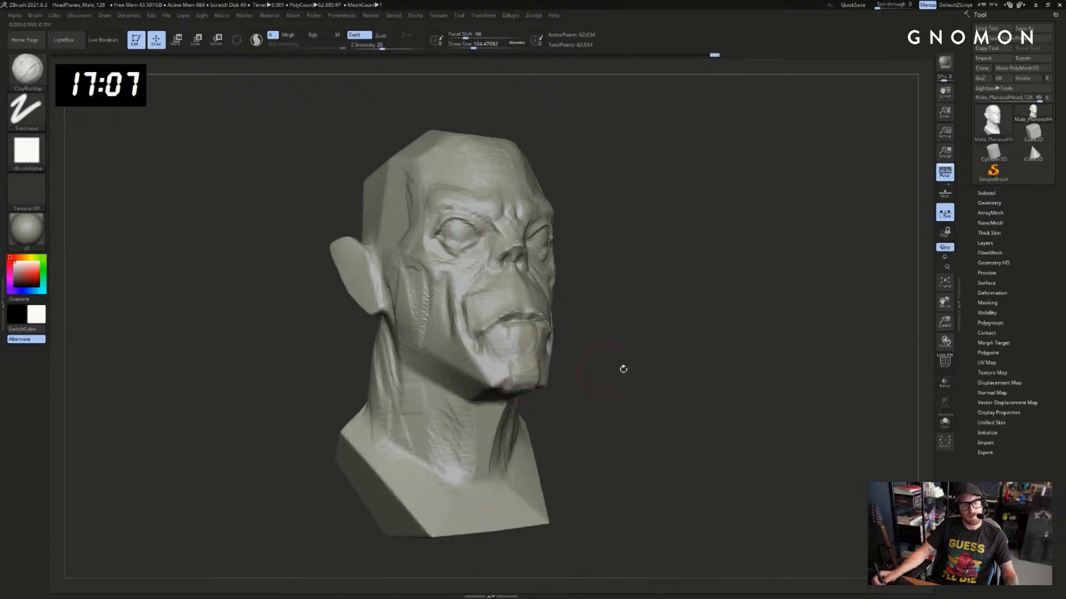
left_click_drag(623, 369, 532, 379)
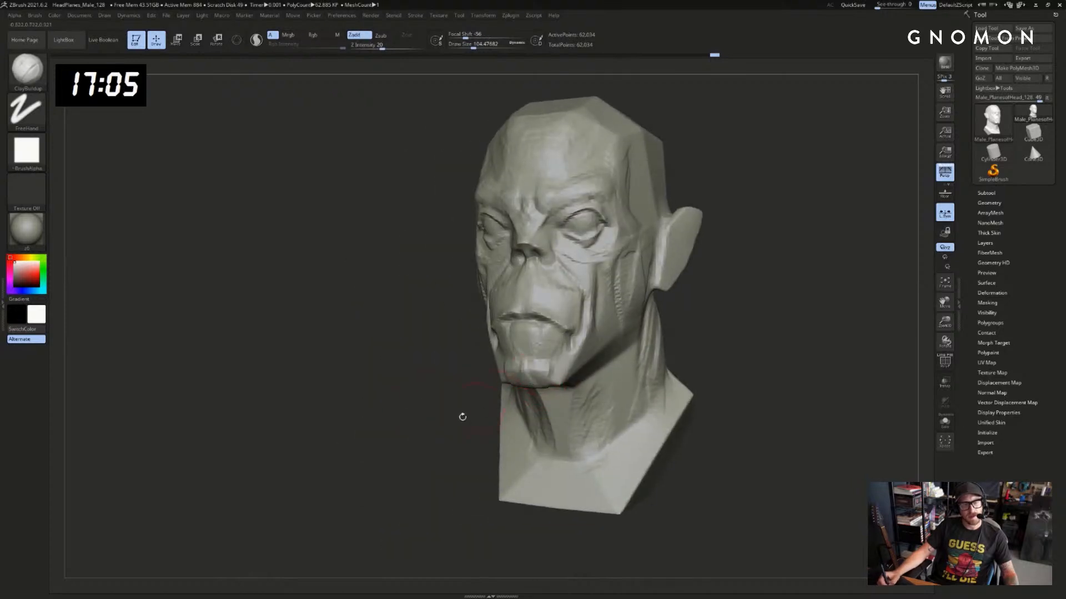
left_click_drag(461, 416, 450, 400)
left_click_drag(525, 398, 534, 378, "shift")
left_click_drag(431, 404, 514, 401)
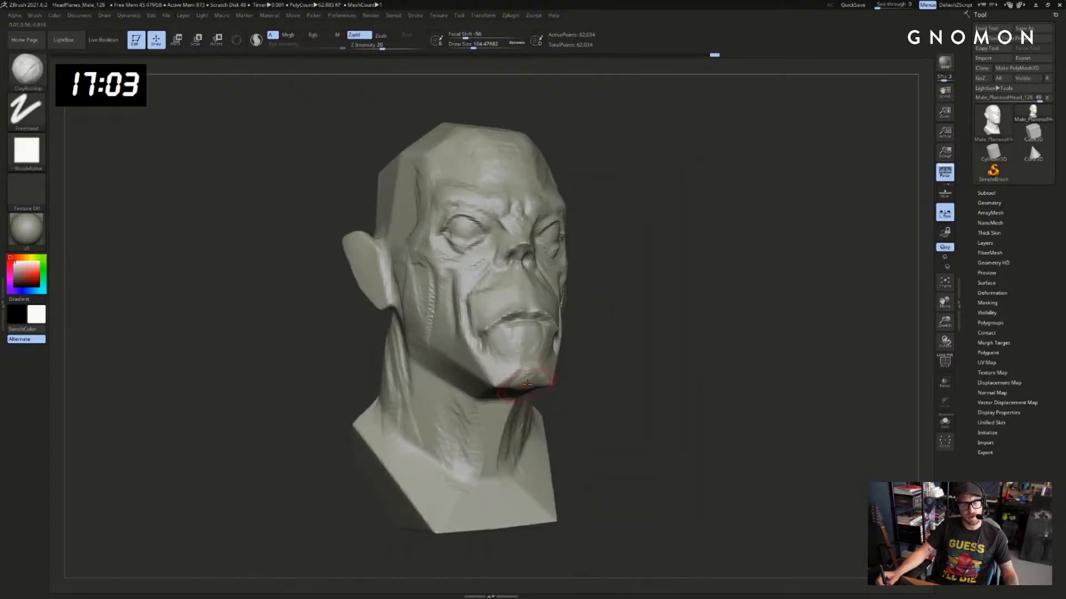
left_click_drag(617, 386, 534, 381)
mouse_move(436, 401)
left_mouse_down()
mouse_move(515, 393)
mouse_move(494, 388)
left_mouse_up()
key("s")
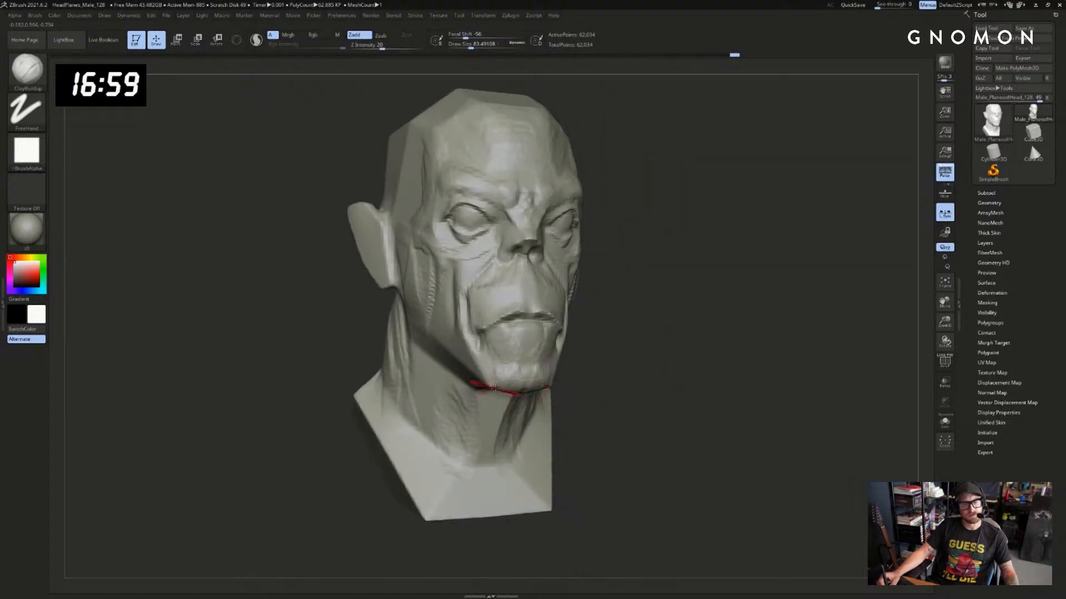
Define the edge beneath the chin with DamStandard at a draw size of about 56
left_click_drag(631, 342, 663, 357)
key("b")
key("d")
key("s")
key("s")
left_click_drag(506, 383, 505, 377)
mouse_move(625, 371)
left_mouse_down("alt")
mouse_move(666, 376)
mouse_move(662, 356)
mouse_move(638, 359)
mouse_move(647, 344)
mouse_move(688, 339)
mouse_move(675, 332)
left_mouse_up("alt")
Build up and smooth the cheek below the eye with ClayBuildup, enlarging the draw size to about 128
key("b")
key("c")
key("b")
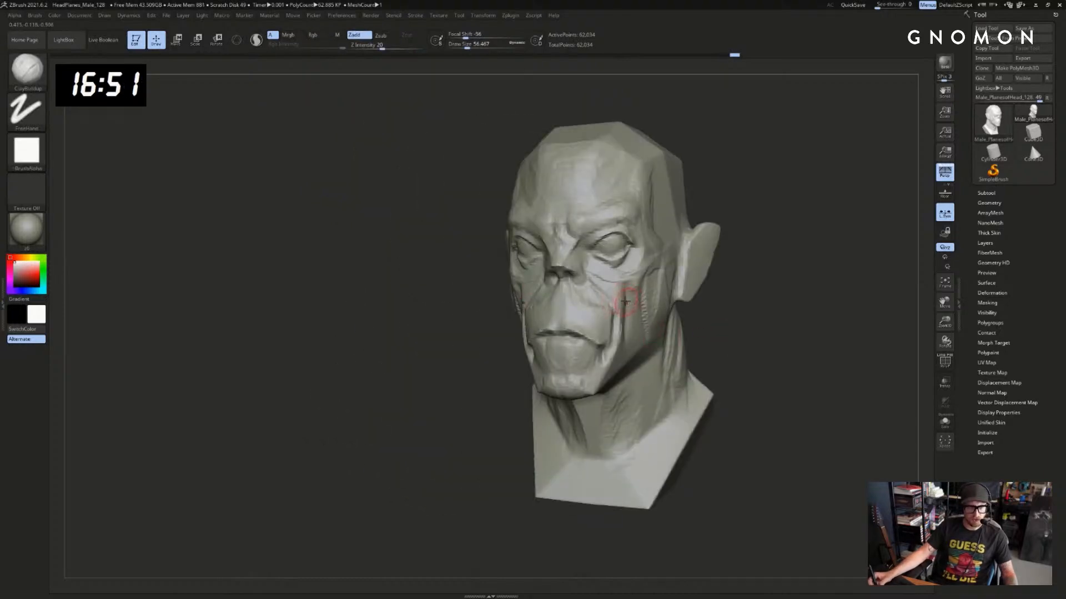
key("bracketright")
right_click_drag(655, 286, 617, 287)
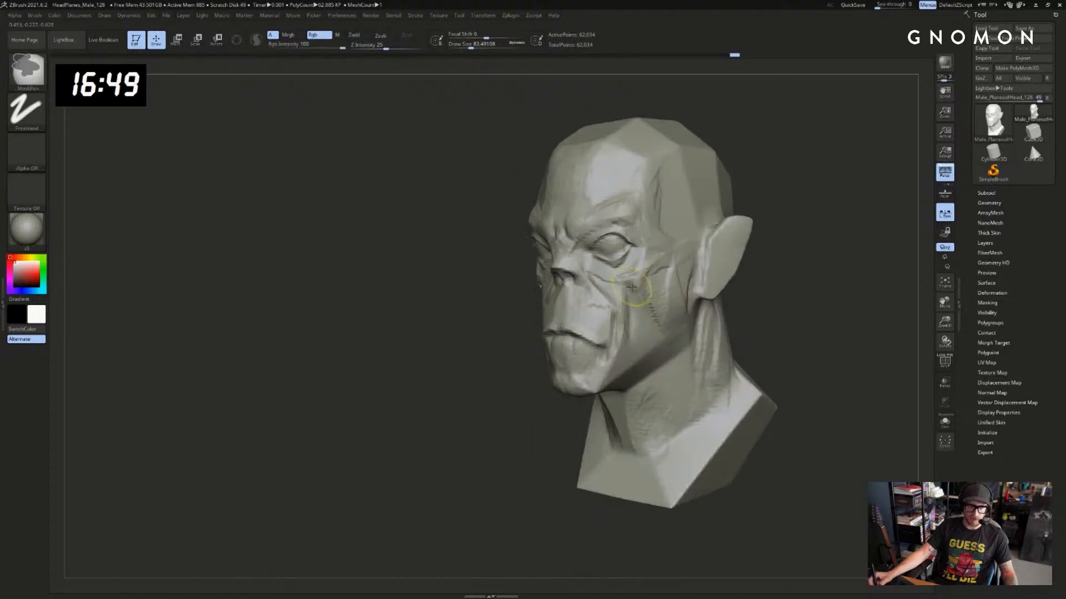
left_click_drag(637, 296, 631, 287, "shift")
key("bracketright")
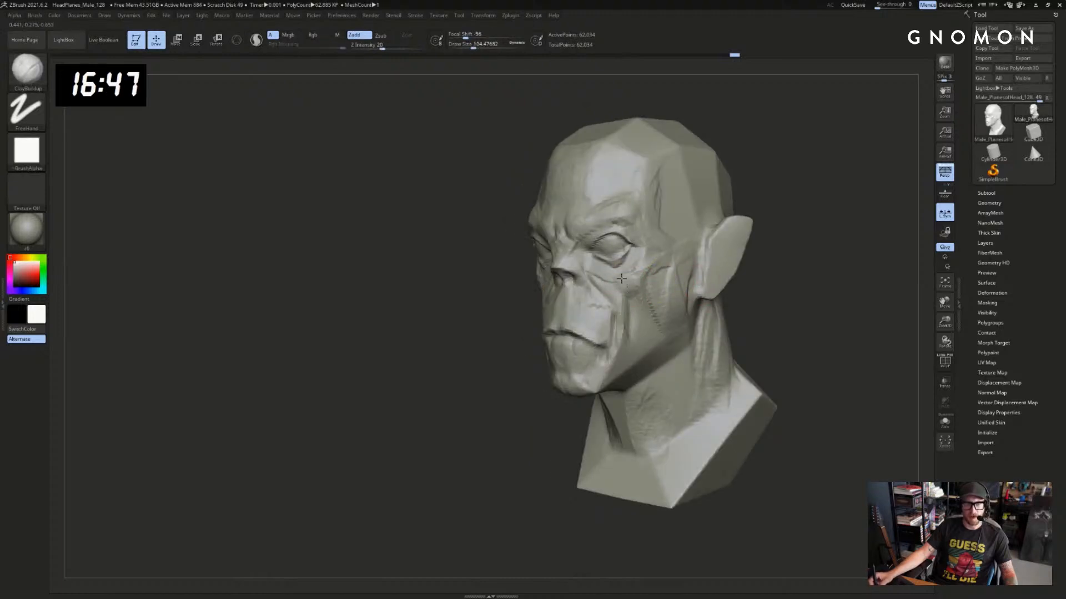
key("bracketright")
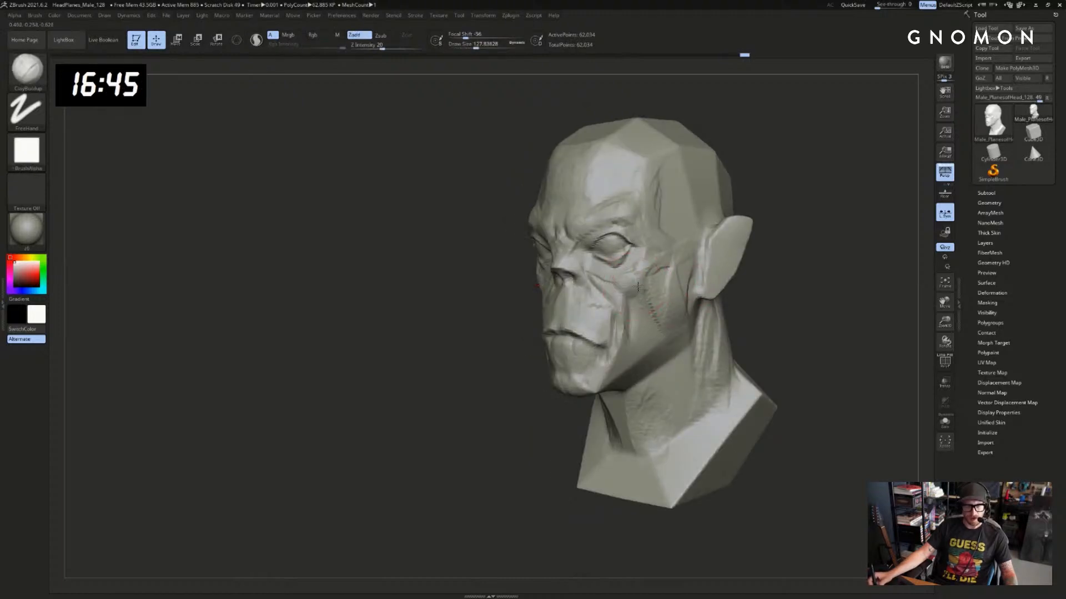
right_click_drag(654, 267, 507, 272)
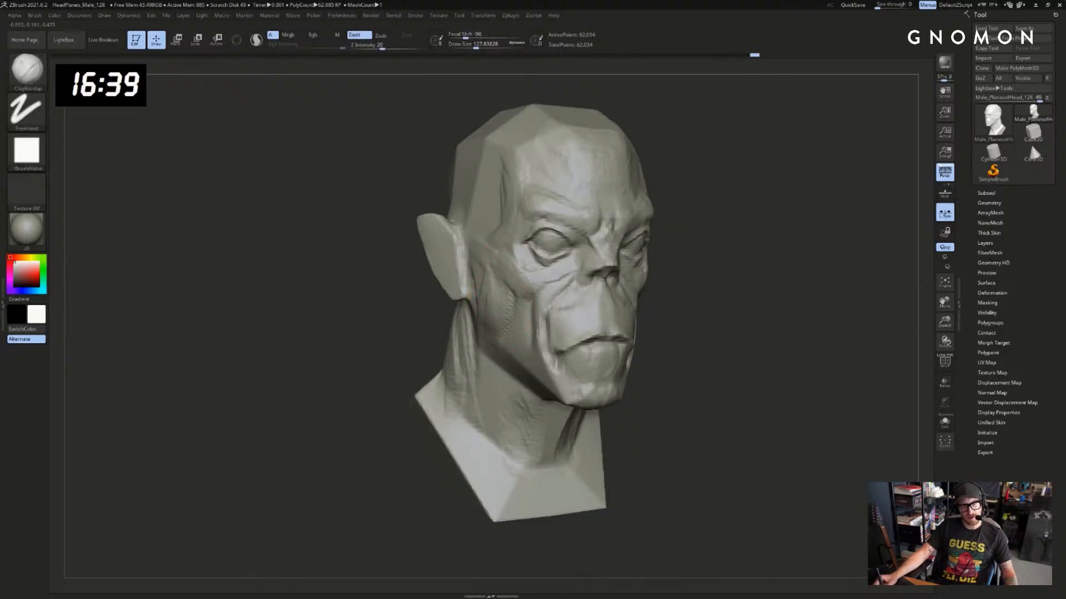
Build up the temple and side of the forehead with ClayBuildup, reducing the draw size to about 124
right_click_drag(475, 269, 679, 236)
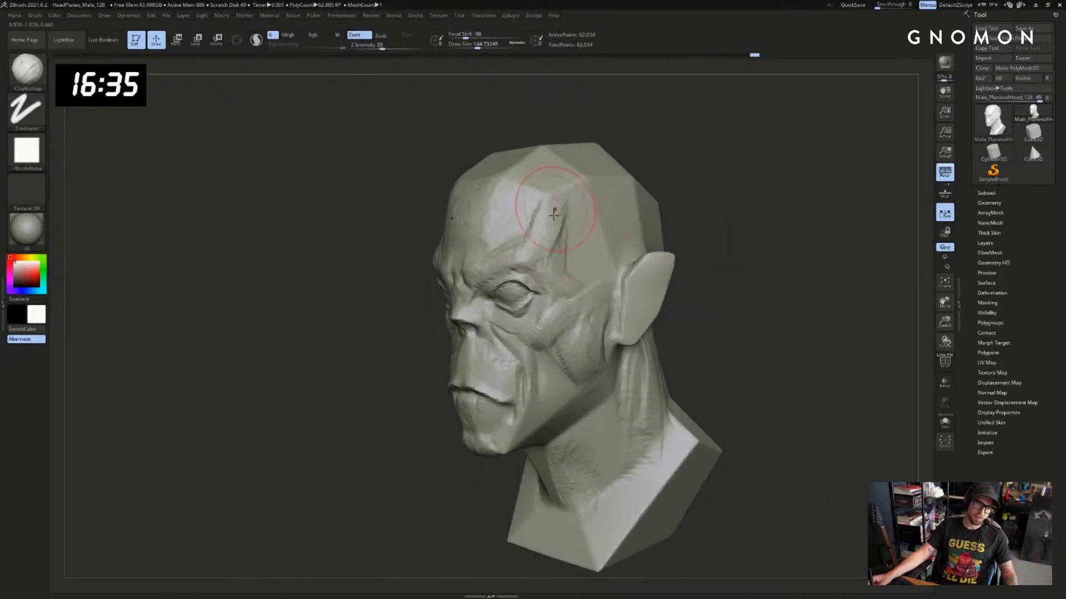
key("ctrl")
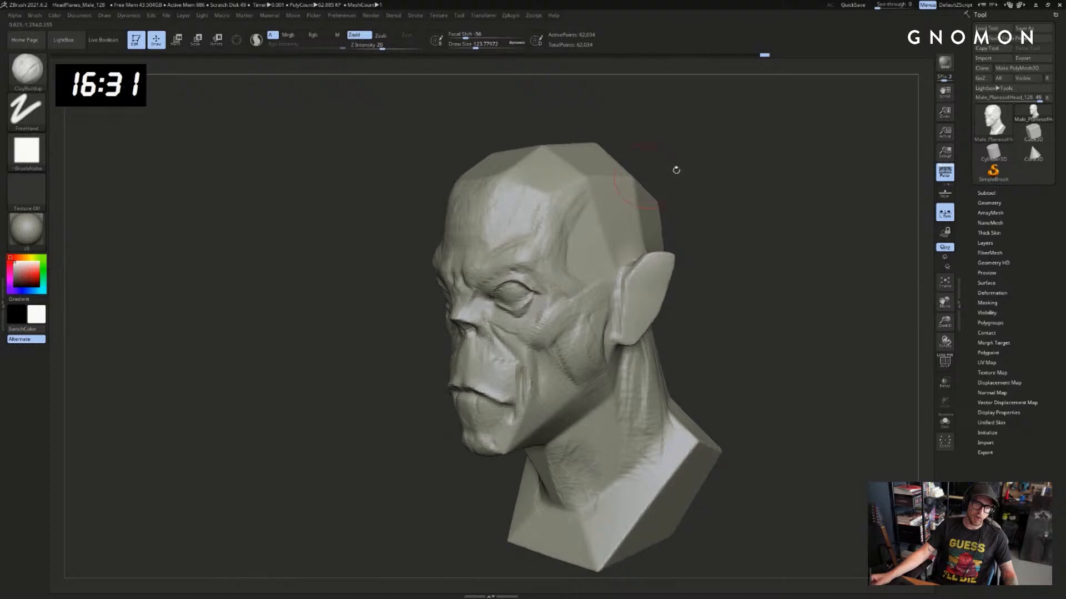
left_click_drag(676, 170, 547, 226)
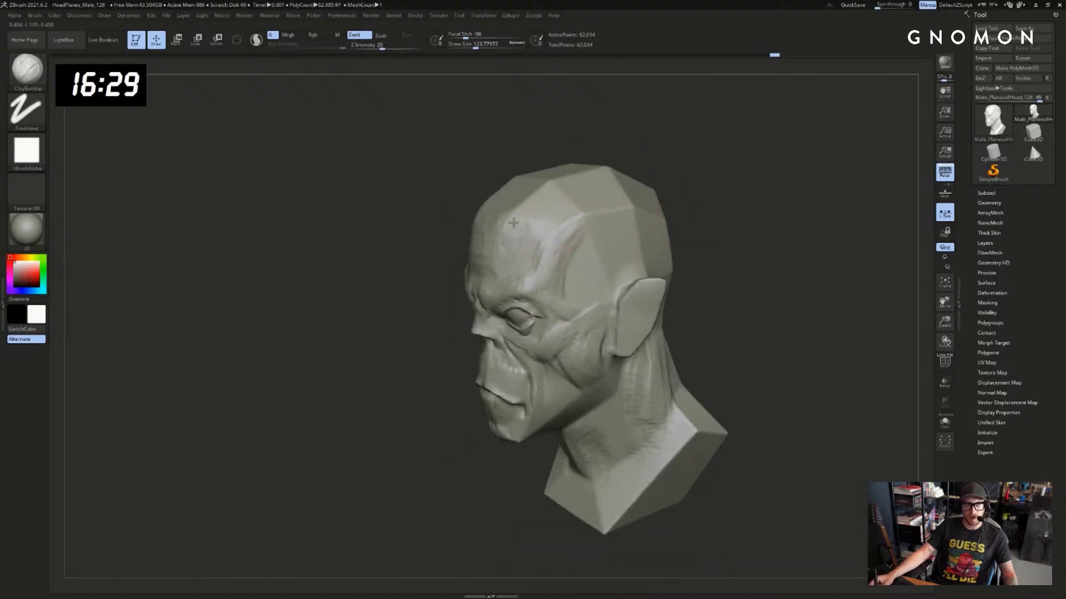
Round off the planar edges along the side and back of the skull with ClayBuildup, enlarging the draw size to about 189
mouse_move(557, 219)
right_mouse_down()
mouse_move(711, 210)
mouse_move(713, 238)
mouse_move(757, 209)
mouse_move(642, 238)
right_mouse_up()
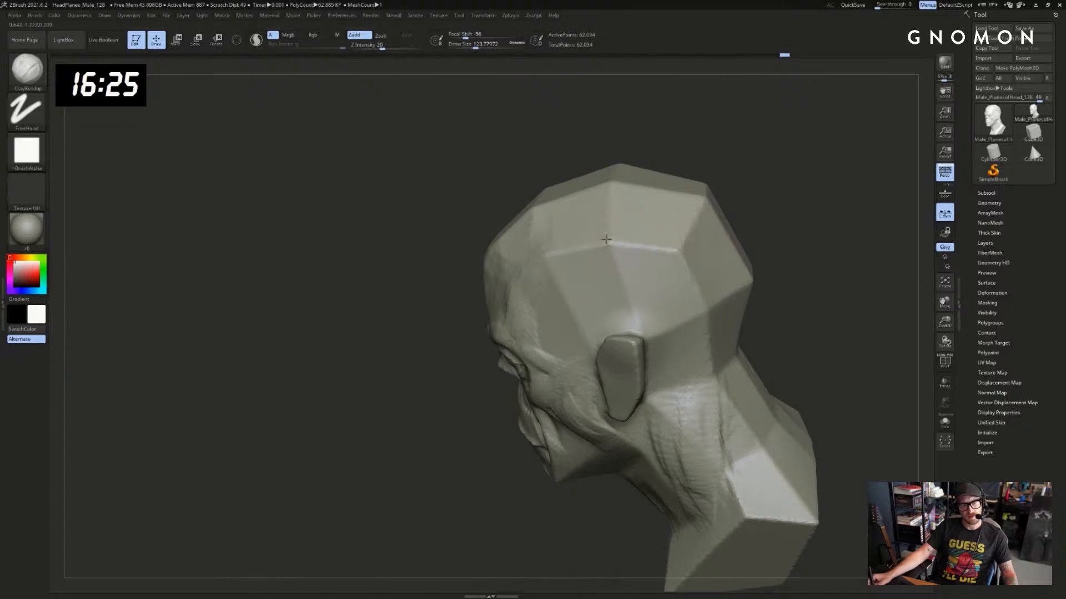
key("ctrl")
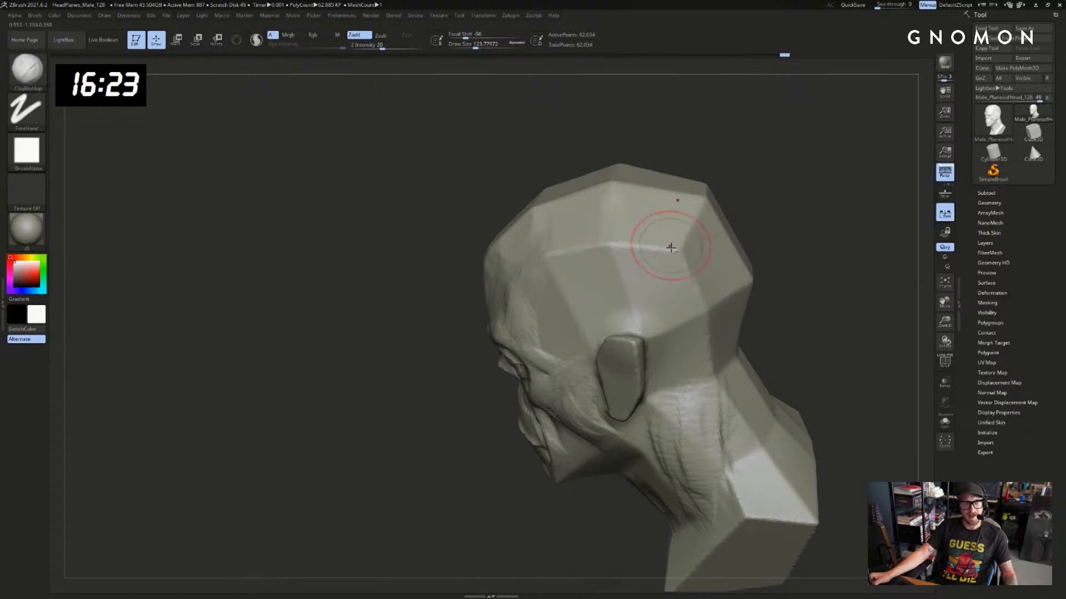
mouse_move(722, 303)
right_mouse_down()
mouse_move(737, 309)
mouse_move(777, 280)
right_mouse_up()
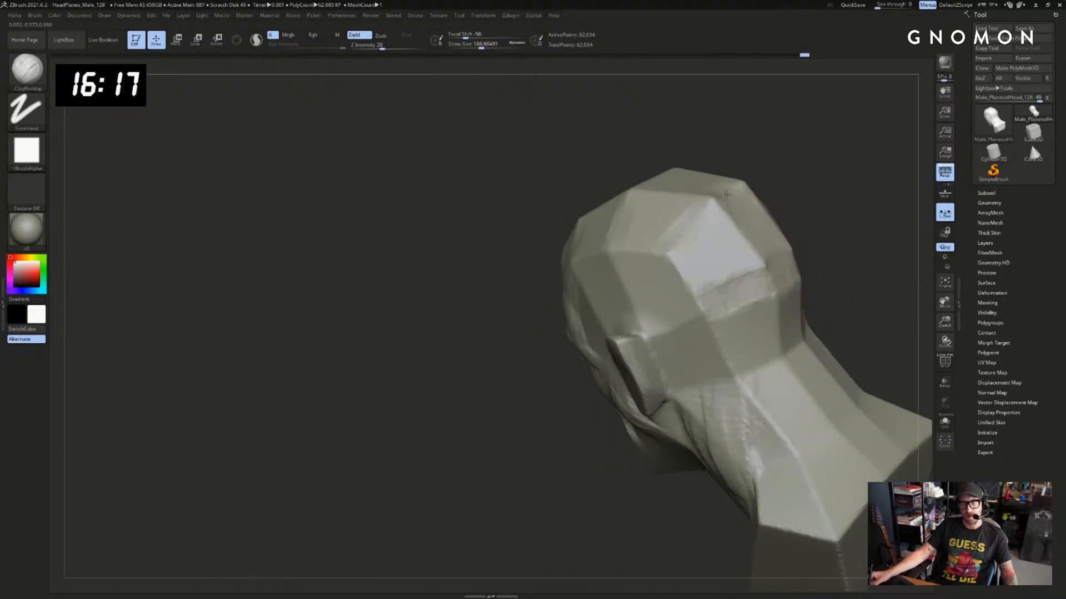
right_click_drag(754, 261, 644, 192)
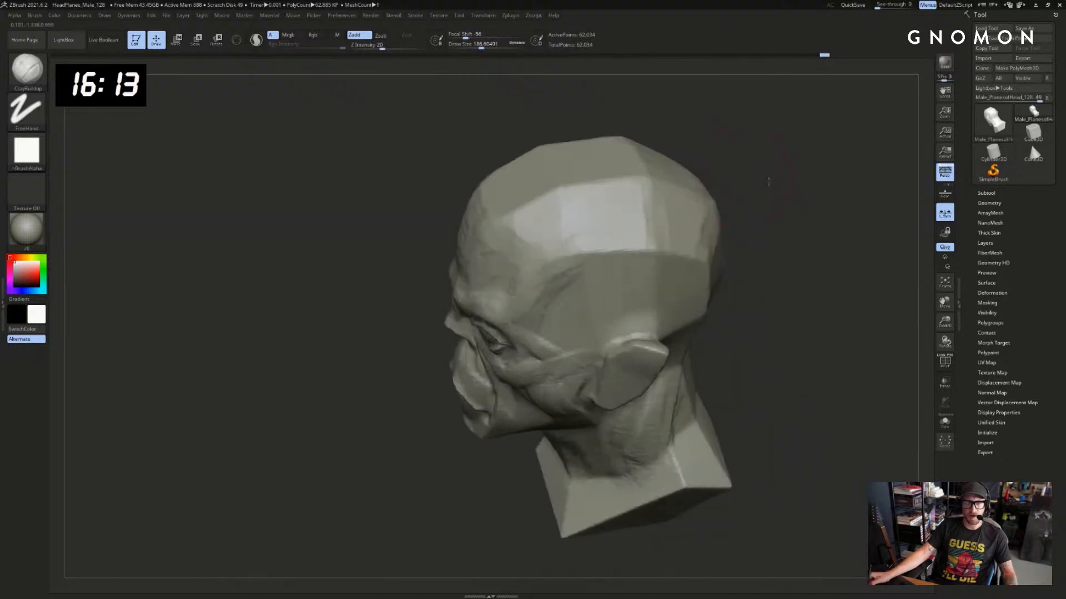
right_click_drag(722, 161, 663, 290)
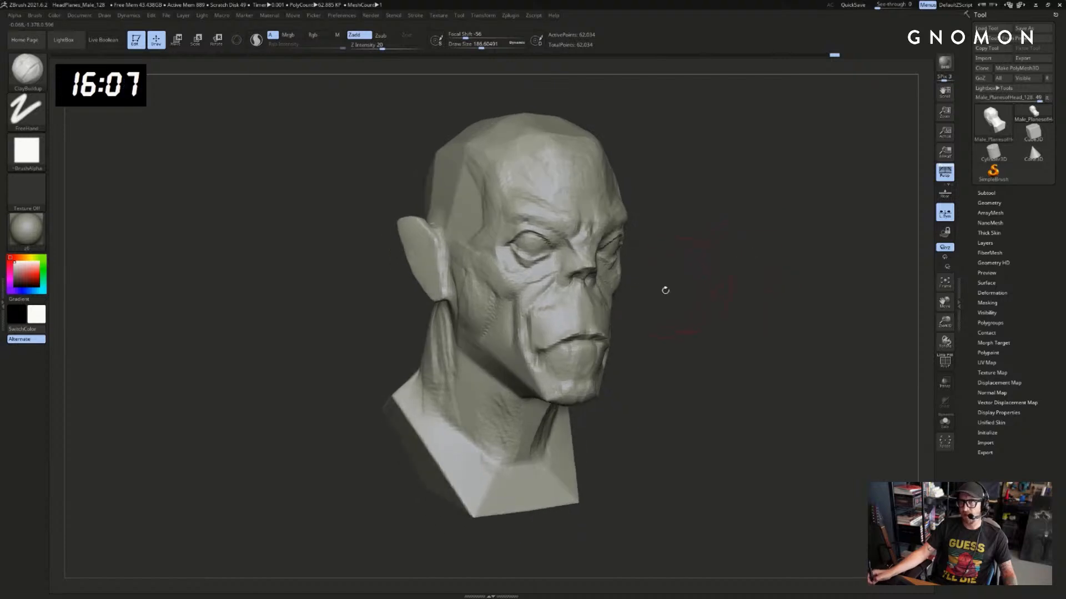
Fill out the side of the jaw below the cheek with ClayBuildup at a draw size of about 149
mouse_move(488, 359)
right_mouse_down()
mouse_move(645, 345)
mouse_move(716, 361)
mouse_move(763, 341)
mouse_move(764, 313)
mouse_move(779, 327)
mouse_move(707, 317)
right_mouse_up()
key("b")
key("d")
key("s")
key("b")
key("c")
key("b")
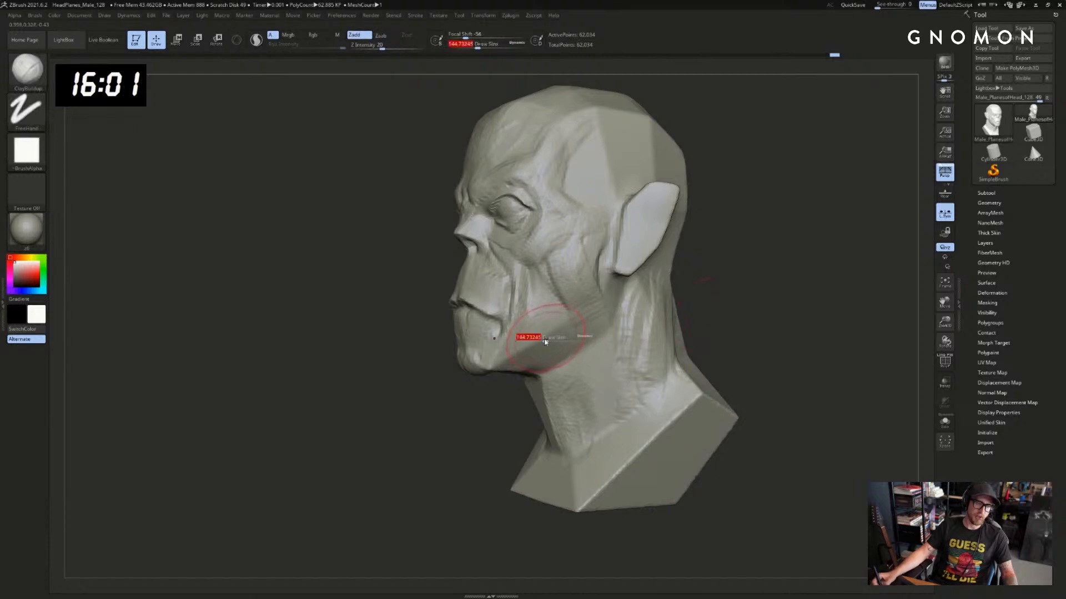
right_click_drag(488, 369, 488, 388)
key("s")
left_click_drag(539, 342, 544, 342)
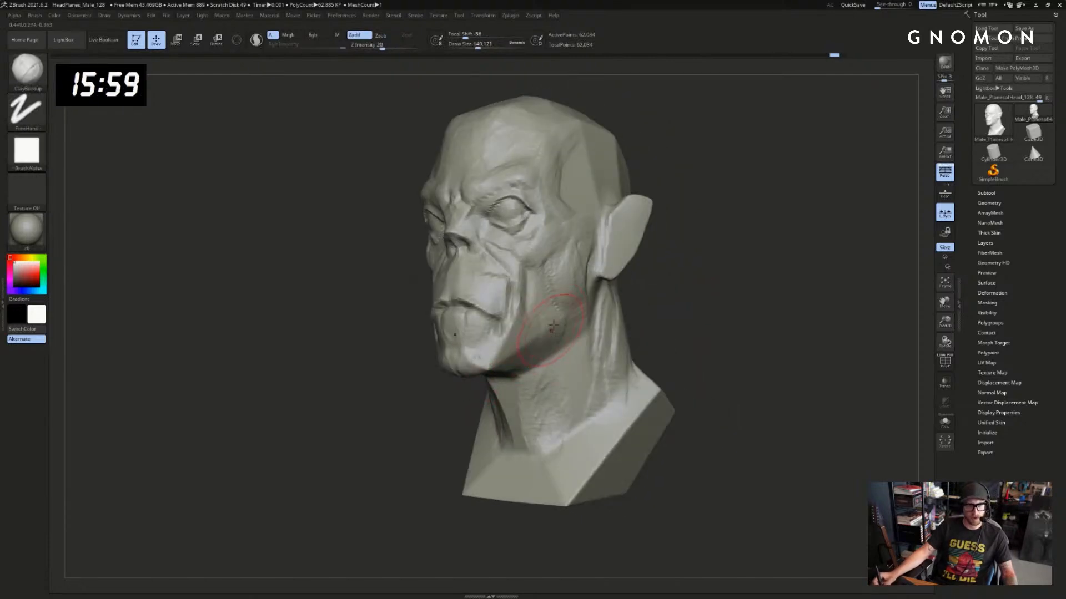
mouse_move(624, 285)
right_mouse_down()
mouse_move(686, 326)
mouse_move(561, 333)
right_mouse_up()
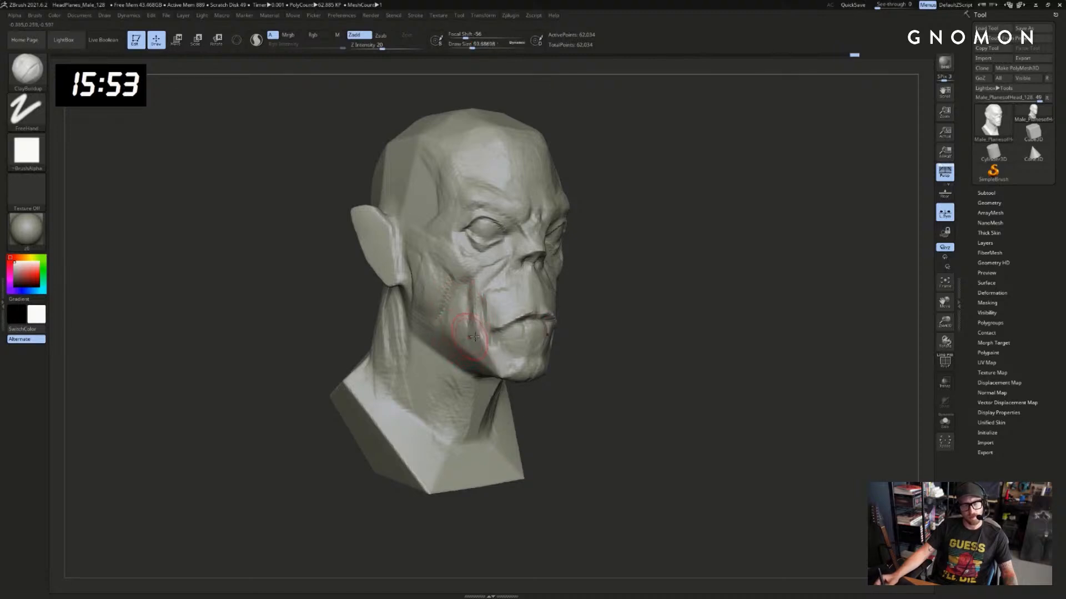
Build up and smooth the fold running down beside the mouth with ClayBuildup at a draw size of about 74
mouse_move(701, 339)
left_mouse_down("alt")
mouse_move(730, 347)
mouse_move(695, 341)
left_mouse_up("alt")
key("s")
mouse_move(539, 337)
left_mouse_down()
mouse_move(520, 380)
mouse_move(505, 341)
mouse_move(509, 355)
left_mouse_up()
left_click_drag(508, 317, 521, 373)
mouse_move(502, 337)
left_mouse_down("shift")
mouse_move(512, 358)
mouse_move(511, 348)
left_mouse_up("shift")
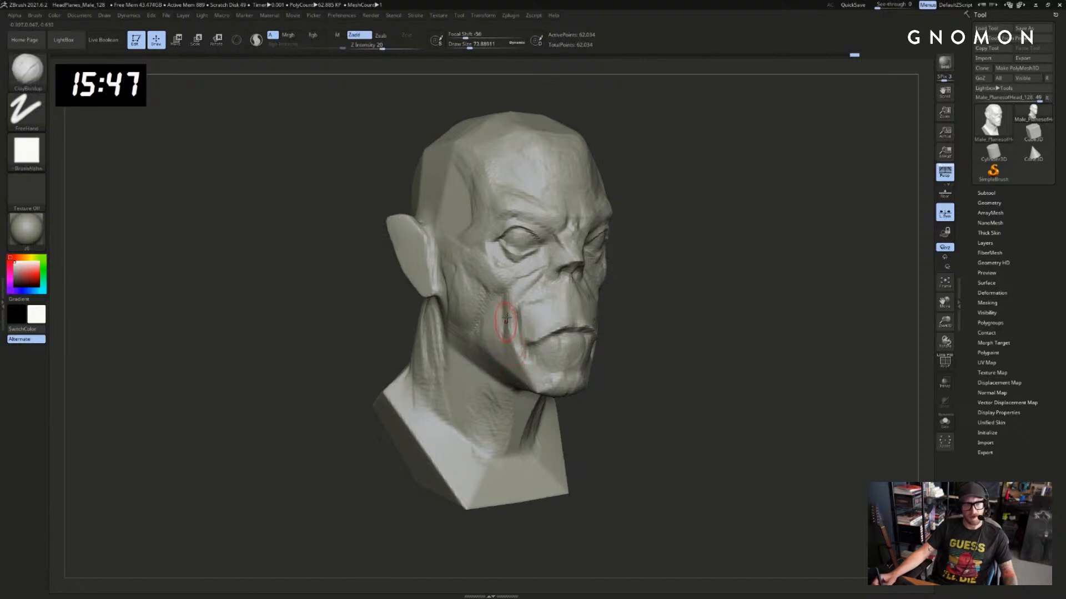
left_click_drag(655, 332, 615, 319)
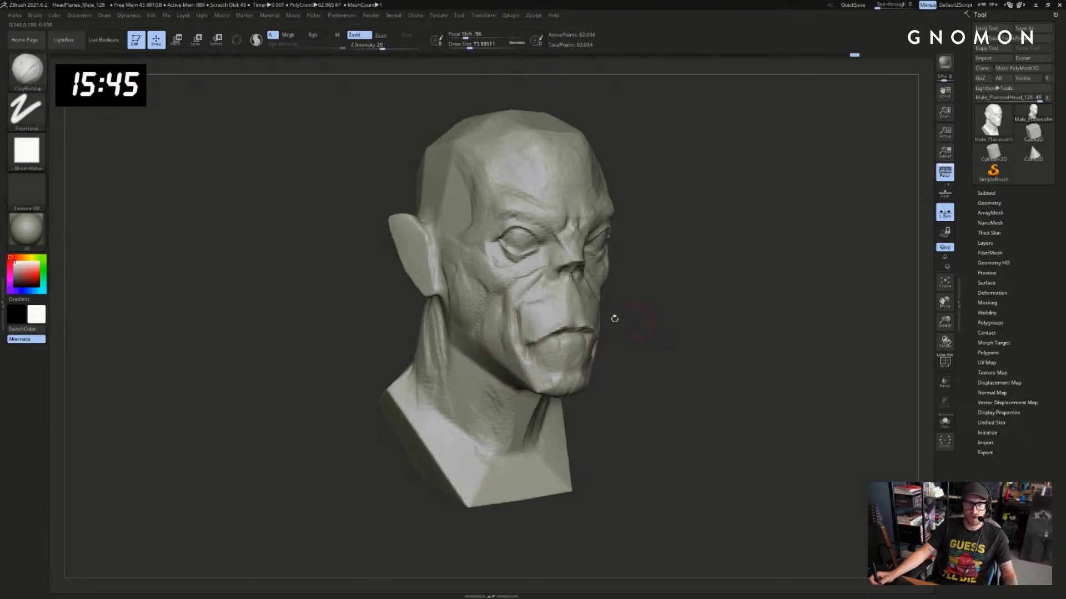
Carve the crease of the fold beside the mouth with DamStandard at a draw size of about 74
key("b")
key("d")
key("s")
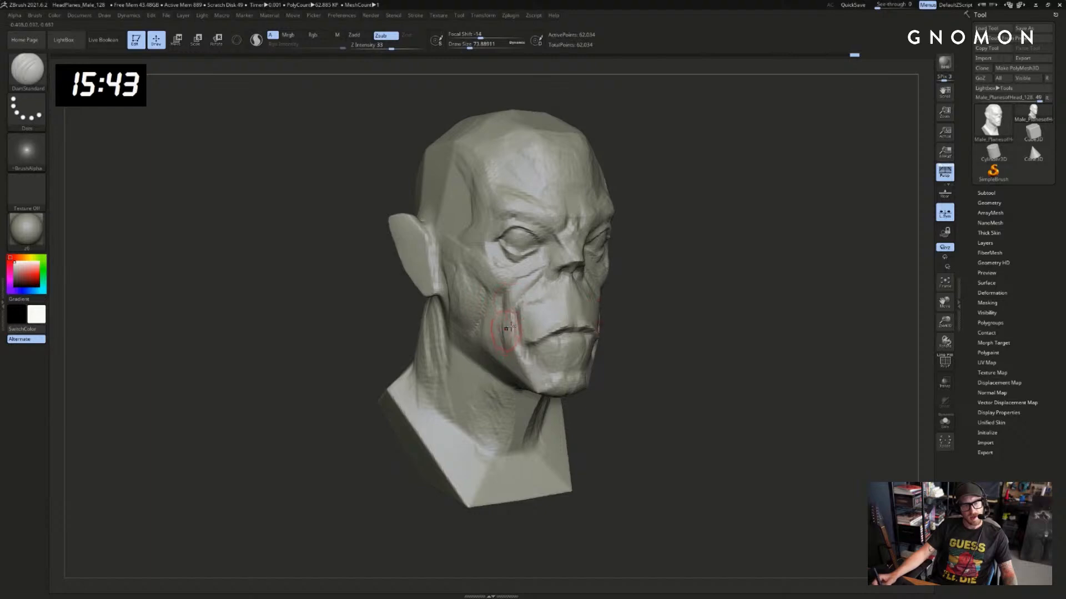
mouse_move(530, 301)
left_mouse_down()
mouse_move(546, 275)
mouse_move(516, 329)
mouse_move(530, 305)
left_mouse_up()
Build up the inner cheek beside the nose with ClayBuildup at a draw size of about 79
key("b")
key("c")
key("b")
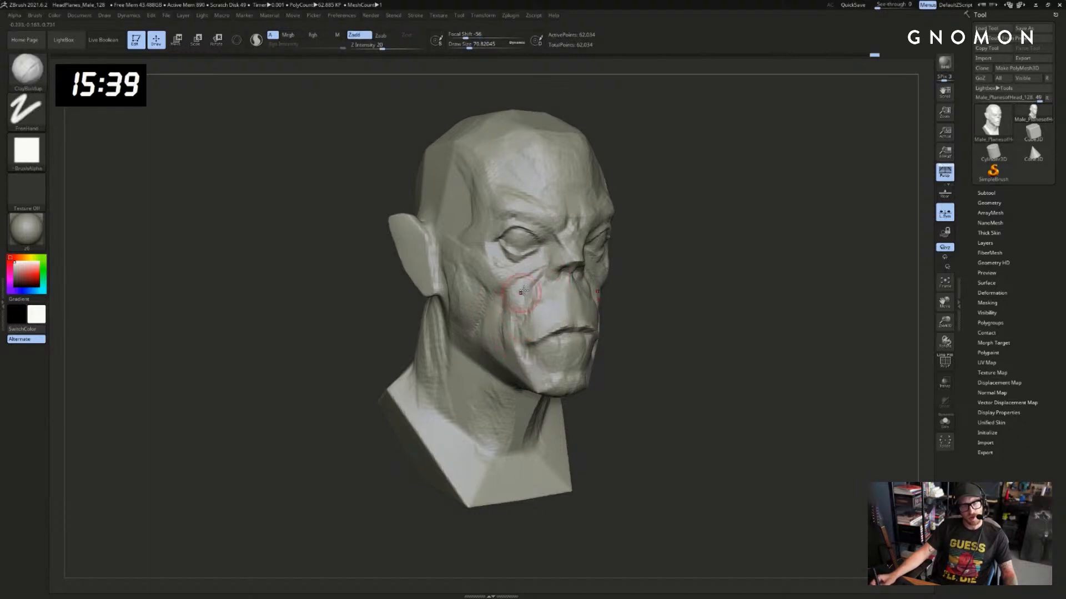
mouse_move(737, 290)
left_mouse_down("shift")
mouse_move(749, 288)
mouse_move(604, 276)
left_mouse_up("shift")
Sharpen the cheek creases beside the nose with DamStandard
key("b")
key("d")
key("s")
left_click_drag(721, 254, 732, 252)
Build up the cheek under both eyes with ClayBuildup at a draw size of about 74
key("b")
key("c")
key("b")
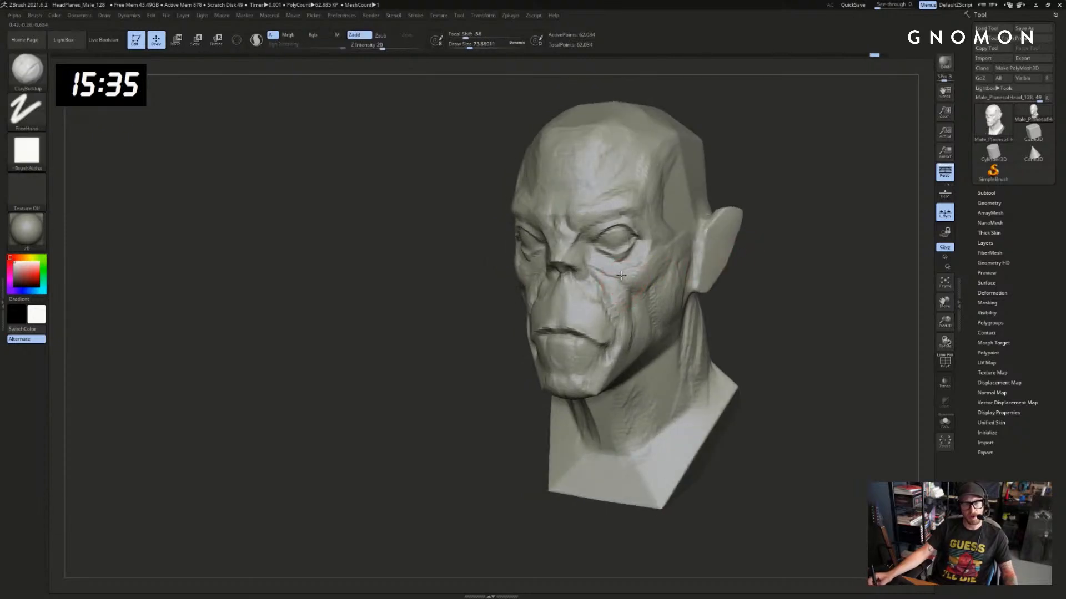
left_click_drag(625, 277, 609, 278)
left_click_drag(761, 250, 882, 257)
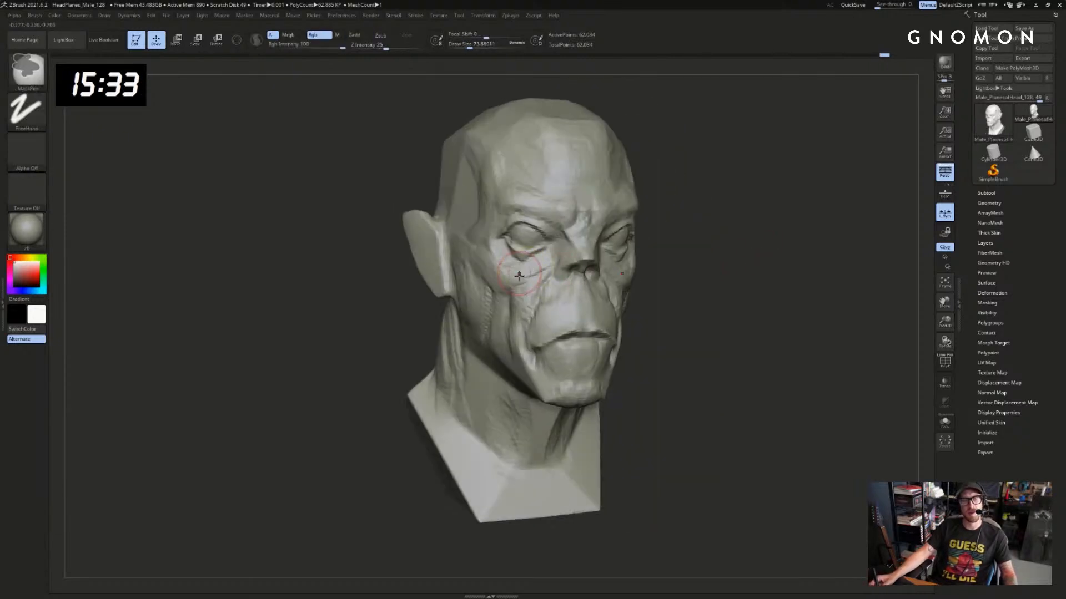
mouse_move(516, 283)
left_mouse_down()
mouse_move(497, 279)
mouse_move(508, 285)
left_mouse_up()
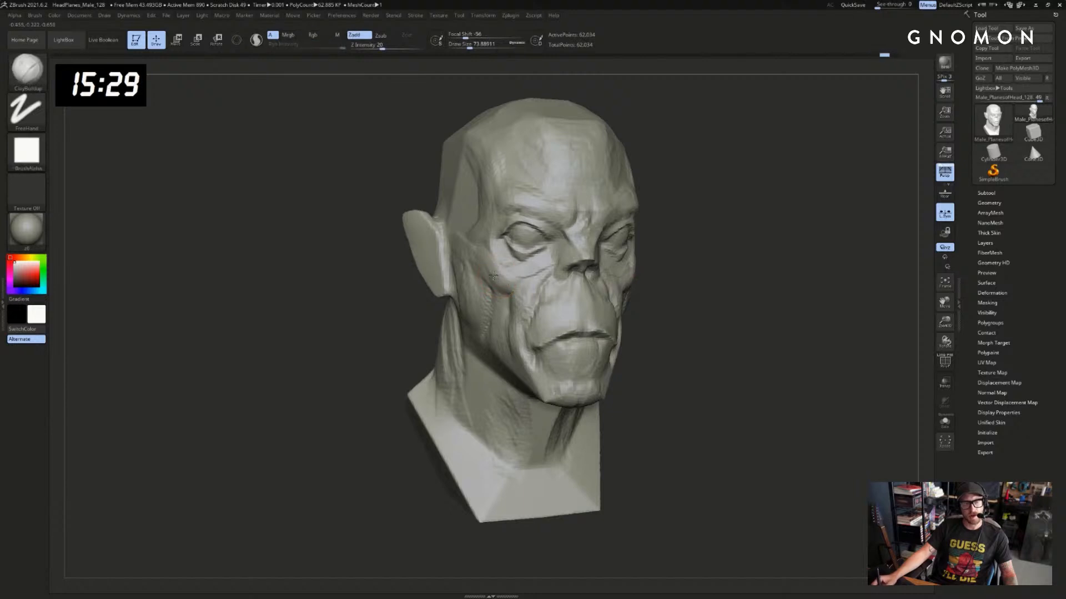
Shape the lower edge of the cheekbone with ClayBuildup and smooth its transition into the cheek
mouse_move(700, 248)
left_mouse_down()
mouse_move(685, 242)
mouse_move(695, 241)
left_mouse_up()
mouse_move(494, 280)
left_mouse_down("shift")
mouse_move(503, 286)
mouse_move(484, 265)
left_mouse_up("shift")
left_click_drag(709, 262, 716, 261)
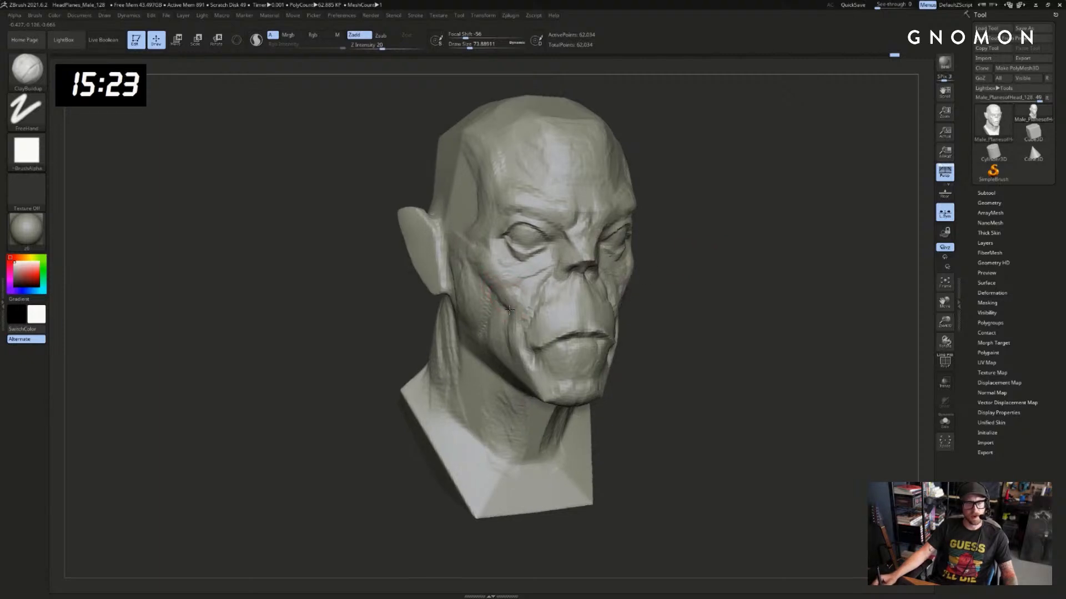
left_click_drag(508, 306, 496, 294, "shift")
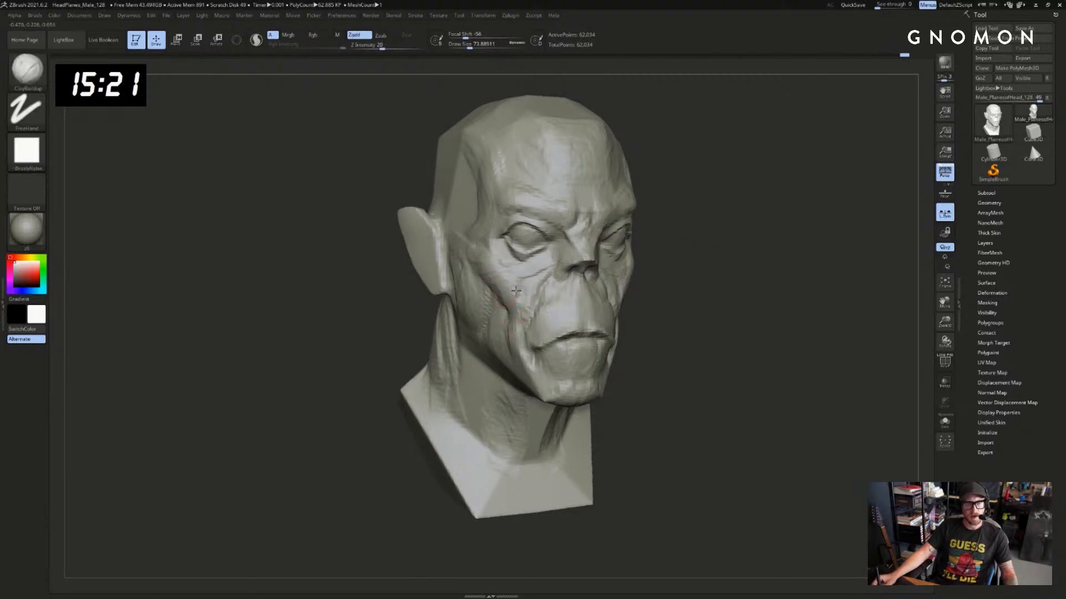
left_click_drag(488, 260, 521, 287, "shift")
Refine the cheekbone ridge and cheek folds with the Standard brush at a draw size of about 54
key("b")
key("s")
key("t")
key("bracketleft")
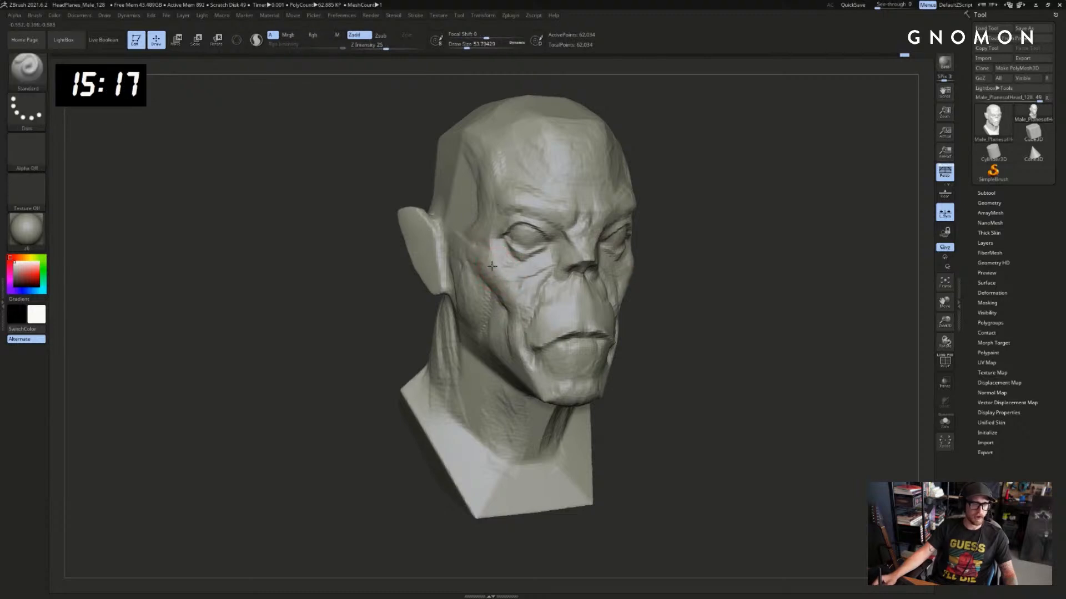
mouse_move(730, 256)
left_mouse_down()
mouse_move(598, 281)
mouse_move(605, 274)
left_mouse_up()
left_click_drag(906, 220, 838, 217)
left_click_drag(645, 271, 606, 302)
left_click_drag(443, 389, 426, 382, "alt")
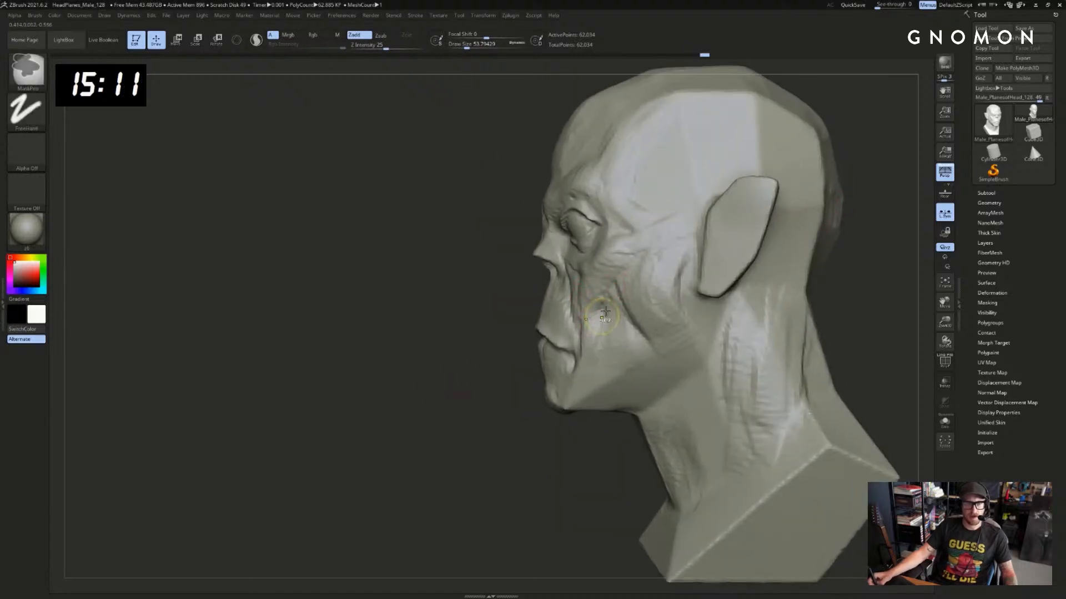
Adjust the mouth profile from the side with the Move brush at a draw size of about 182, undoing an unwanted change
key("s")
key("s")
left_click_drag(561, 313, 525, 332)
key("b")
key("m")
key("v")
mouse_move(511, 359)
left_mouse_down("alt")
mouse_move(505, 340)
mouse_move(553, 360)
mouse_move(539, 323)
left_mouse_up("alt")
key("ctrl+z")
key("s")
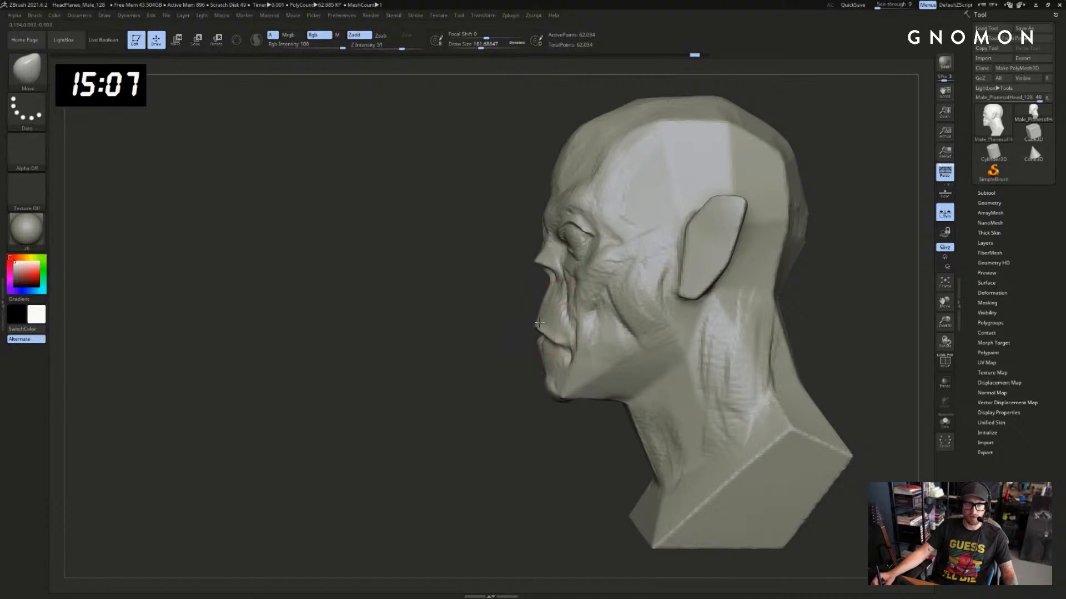
Reshape the chin, mouth area and facial profile with the Move brush, enlarging the draw size to about 268
key("s")
left_click_drag(560, 393, 554, 404)
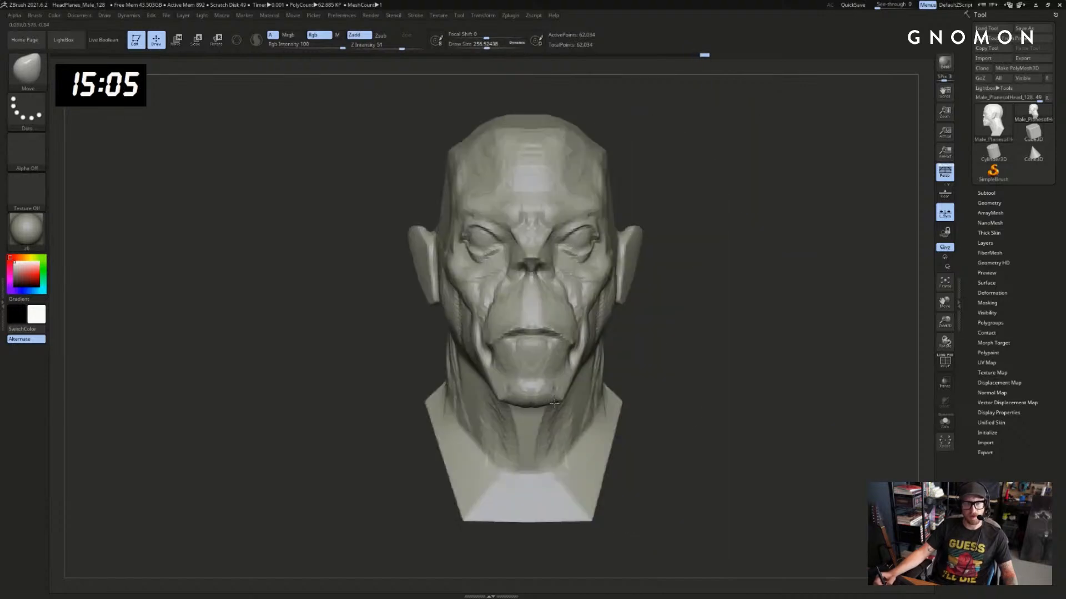
mouse_move(654, 348)
left_mouse_down()
mouse_move(722, 350)
mouse_move(667, 345)
left_mouse_up()
key("s")
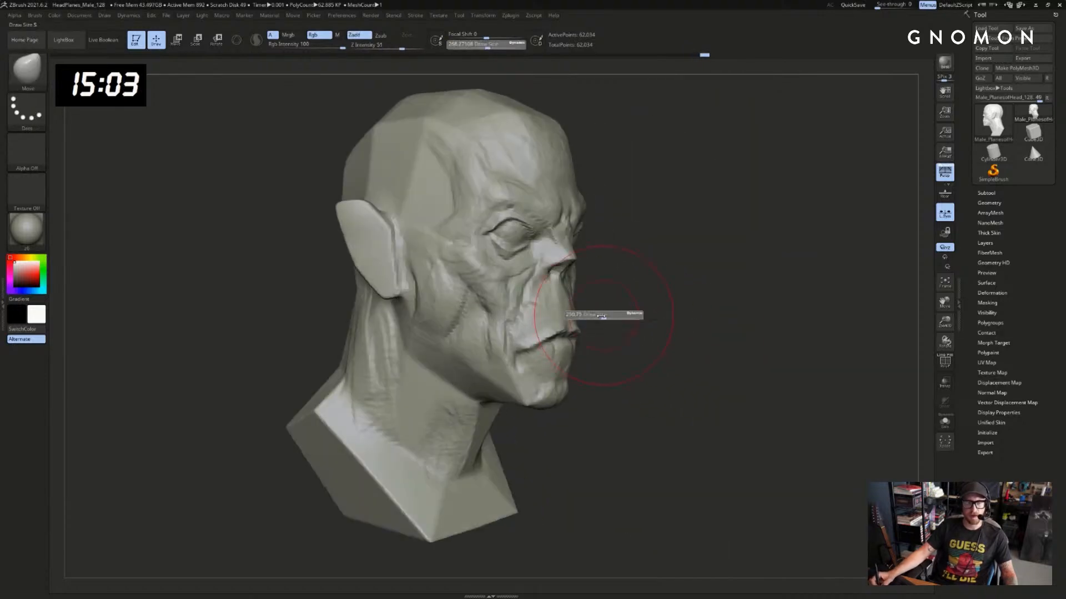
left_click_drag(606, 319, 601, 318)
mouse_move(593, 311)
left_mouse_down()
mouse_move(610, 312)
mouse_move(574, 324)
left_mouse_up()
left_click_drag(684, 326, 602, 333)
left_click_drag(533, 358, 471, 360)
left_click_drag(540, 288, 541, 311)
mouse_move(516, 266)
left_mouse_down()
mouse_move(574, 261)
mouse_move(589, 205)
mouse_move(582, 236)
left_mouse_up()
Build up the nose bridge between the brows with ClayBuildup at a draw size of about 90
key("b")
key("c")
key("b")
left_click_drag(788, 203, 854, 194)
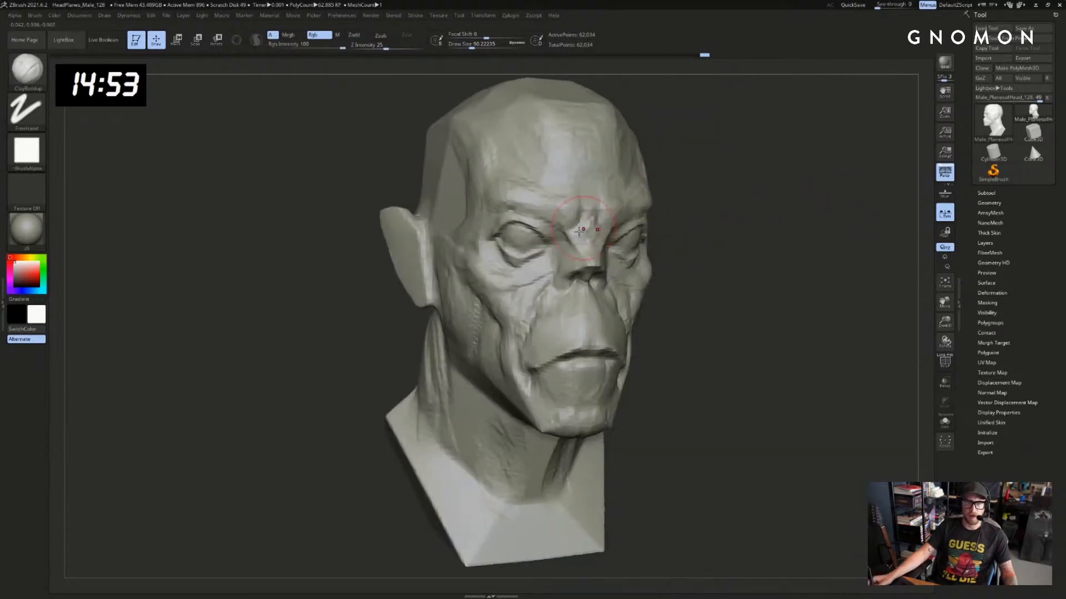
Carve and smooth the creases between the inner brows and nose bridge with DamStandard at a draw size of about 68
key("b")
key("d")
key("s")
left_click_drag(721, 222, 752, 218)
mouse_move(567, 229)
left_mouse_down("shift")
mouse_move(572, 238)
mouse_move(562, 237)
left_mouse_up("shift")
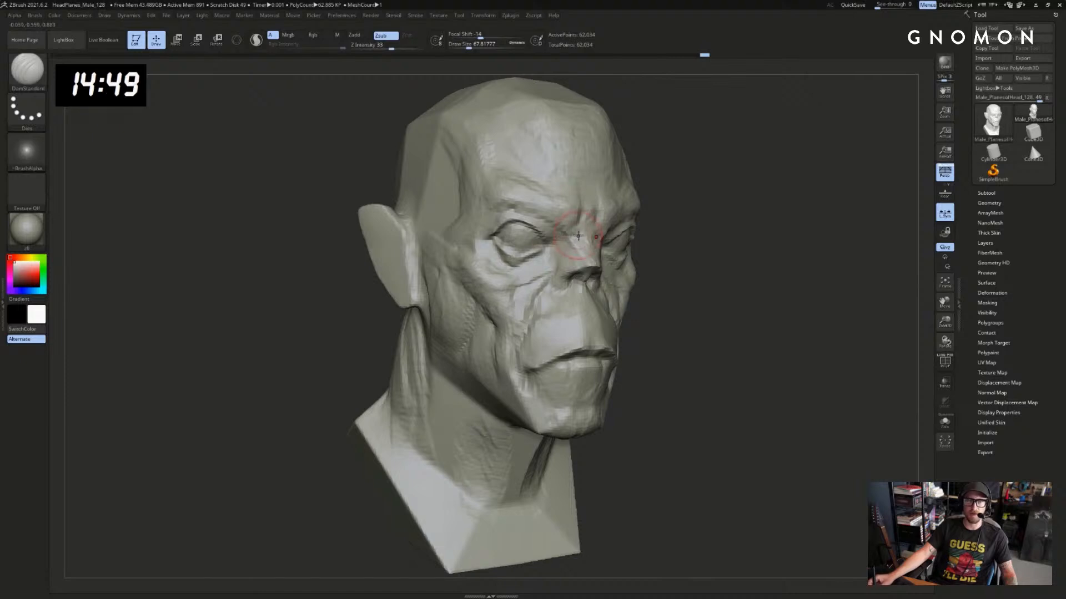
left_click_drag(781, 203, 615, 236)
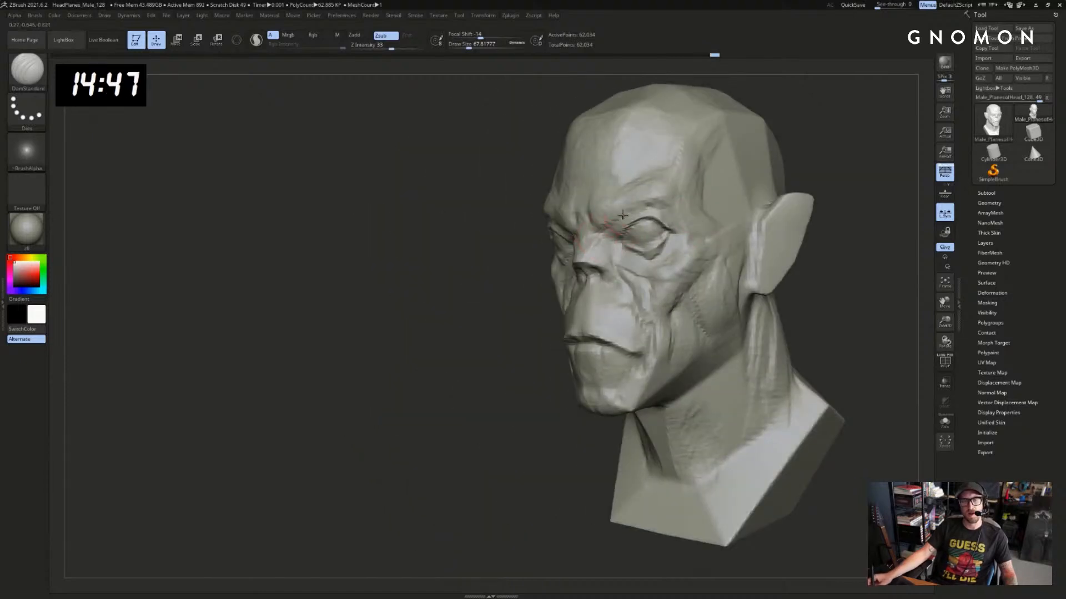
left_click_drag(521, 261, 484, 307, "alt")
left_click_drag(484, 306, 482, 311, "shift")
mouse_move(715, 274)
left_mouse_down()
mouse_move(752, 247)
mouse_move(707, 243)
mouse_move(705, 264)
left_mouse_up()
Build up and smooth the side of the nose with ClayBuildup at a draw size of about 63
key("b")
key("c")
key("b")
key("s")
left_click_drag(586, 268, 593, 265, "shift")
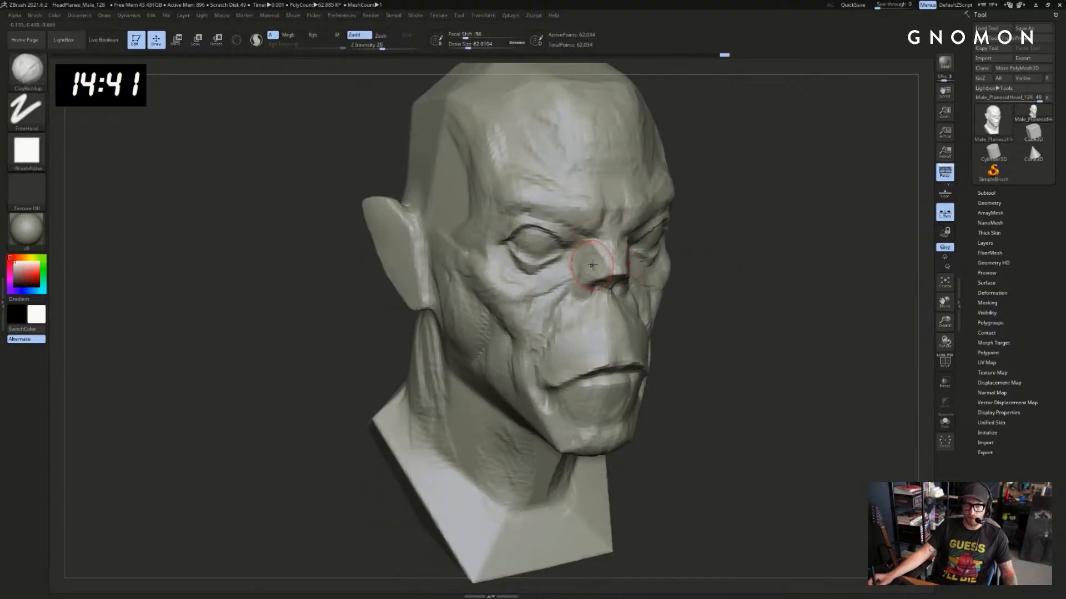
Carve the creases around the nostrils and under the nose tip with DamStandard at a draw size of about 48
key("b")
key("d")
key("s")
mouse_move(726, 265)
left_mouse_down()
mouse_move(748, 295)
mouse_move(738, 272)
mouse_move(840, 245)
left_mouse_up()
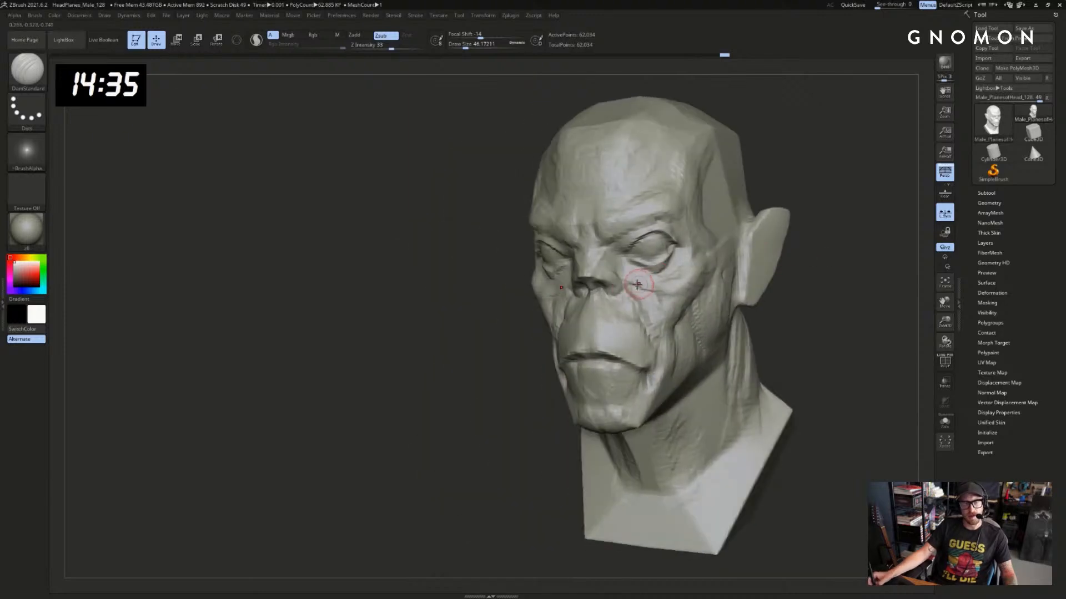
right_click_drag(577, 283, 543, 292)
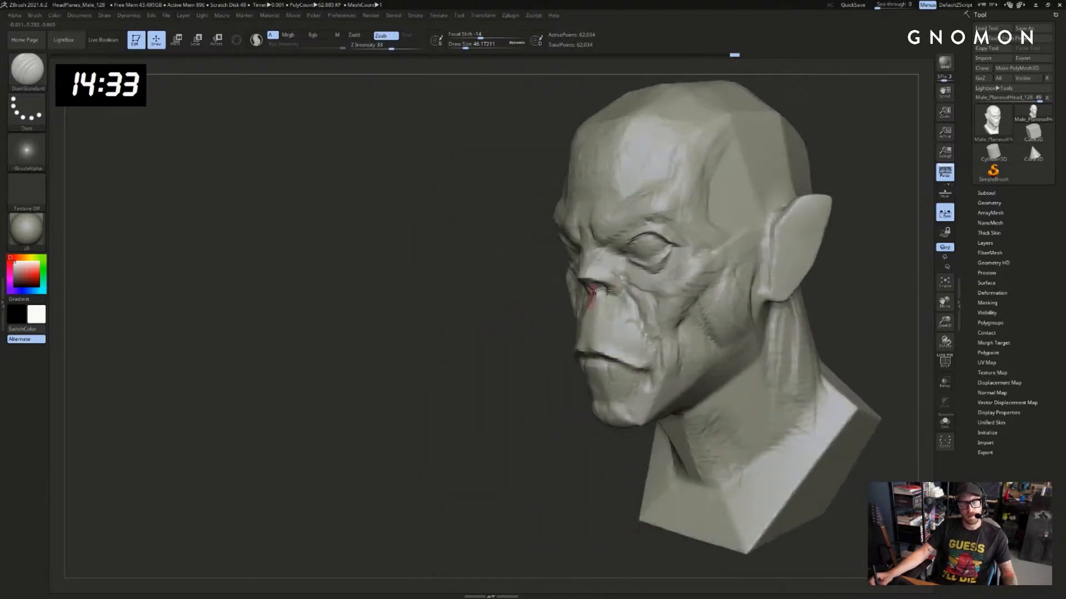
Build up the cheek fold beside the nose and upper lip with ClayBuildup, reducing the draw size to about 68 and undoing a stray stroke
key("b")
key("c")
key("b")
key("b")
key("s")
key("t")
mouse_move(638, 286)
right_mouse_down()
mouse_move(658, 290)
mouse_move(555, 311)
right_mouse_up()
key("b")
key("c")
key("b")
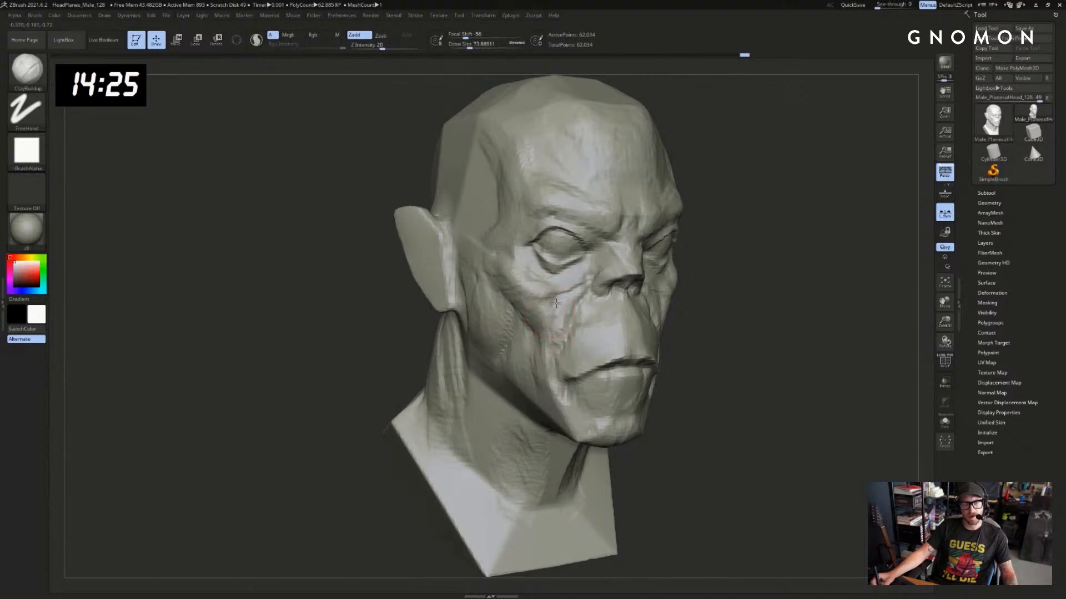
left_click_drag(547, 299, 543, 295)
key("ctrl+z")
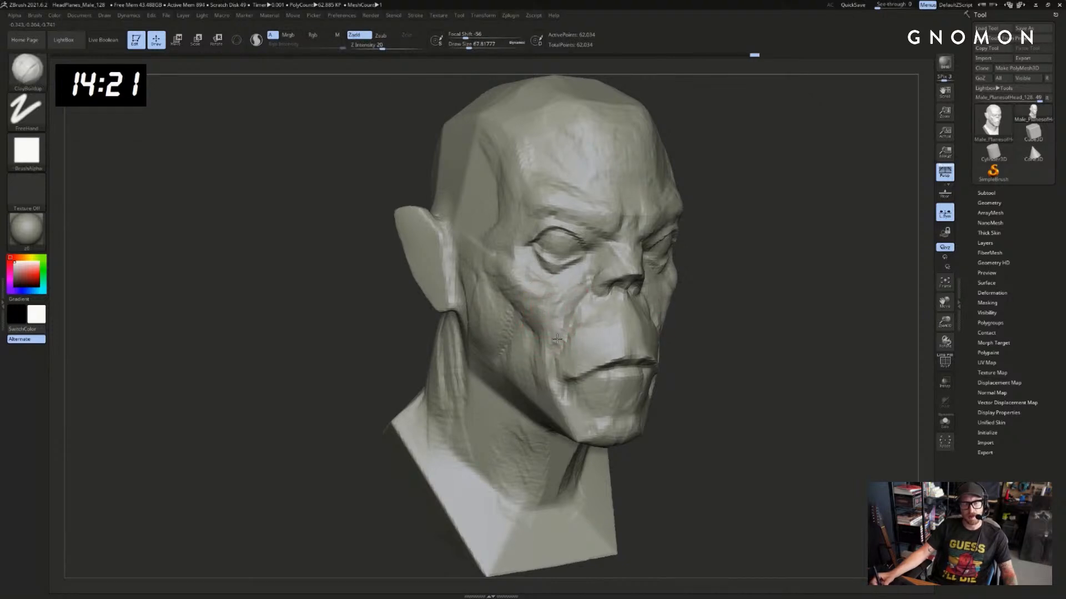
mouse_move(569, 312)
left_mouse_down()
mouse_move(562, 335)
mouse_move(564, 286)
mouse_move(575, 275)
left_mouse_up()
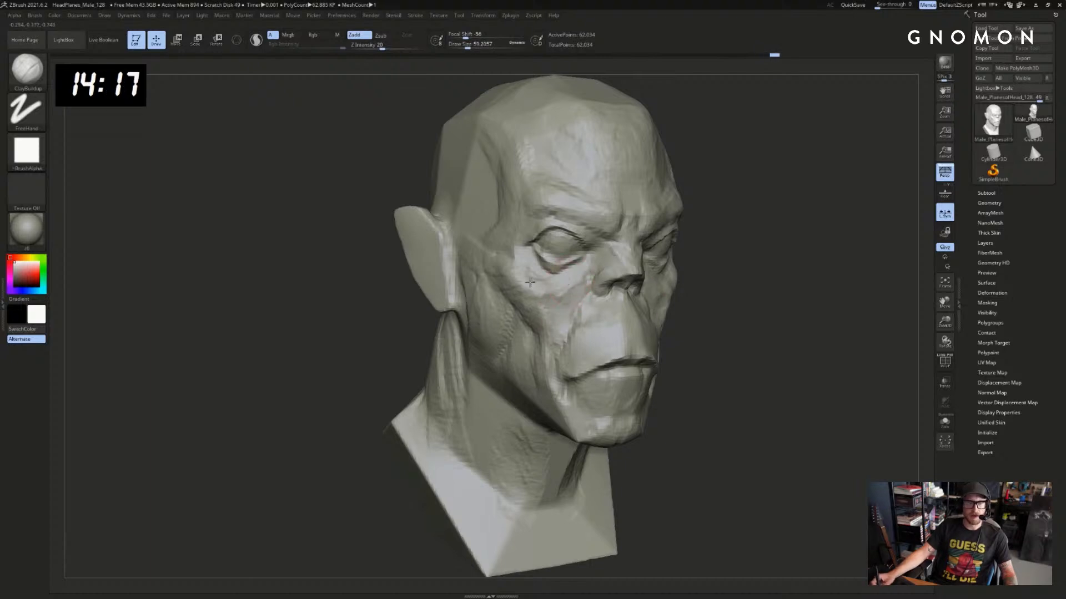
Build up the cheekbones below the outer eye corners with ClayBuildup at a draw size of about 59
left_click_drag(760, 255, 671, 260)
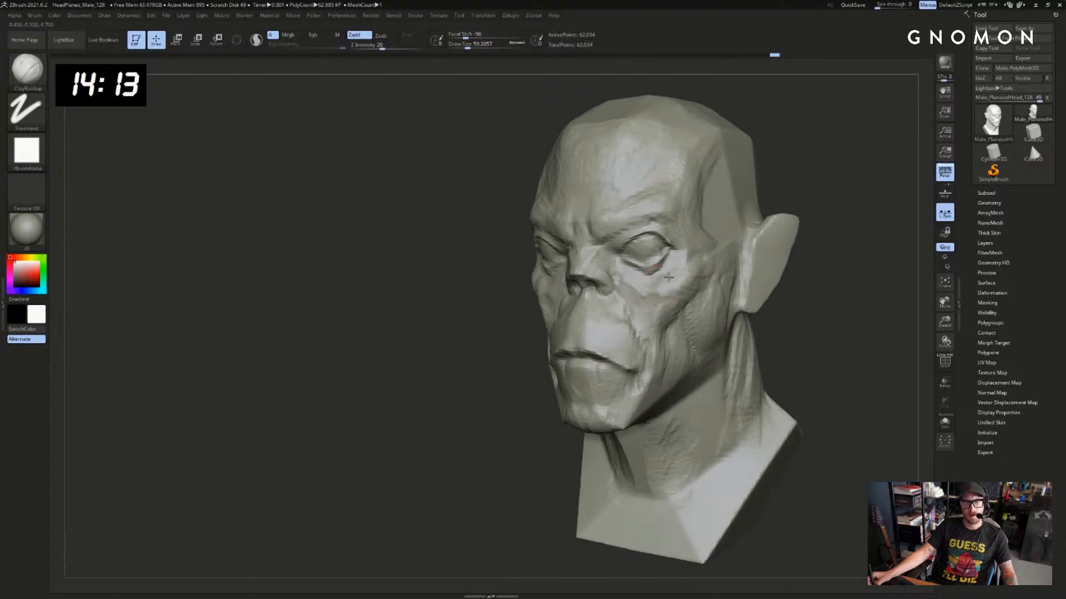
left_click_drag(808, 225, 837, 229)
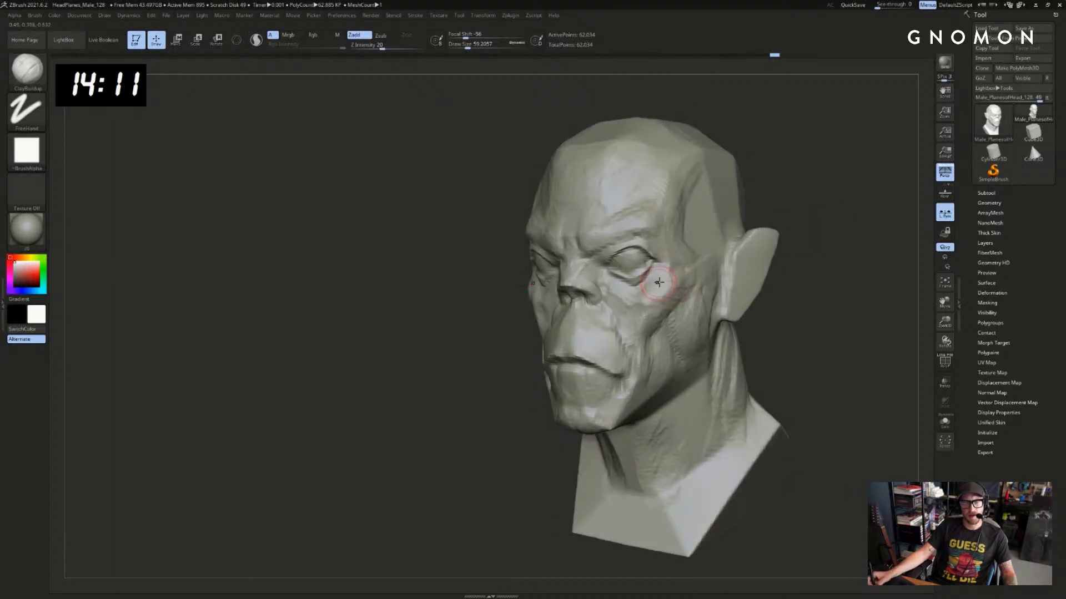
mouse_move(799, 231)
left_mouse_down()
mouse_move(783, 236)
mouse_move(799, 237)
left_mouse_up()
left_click_drag(401, 348, 428, 354)
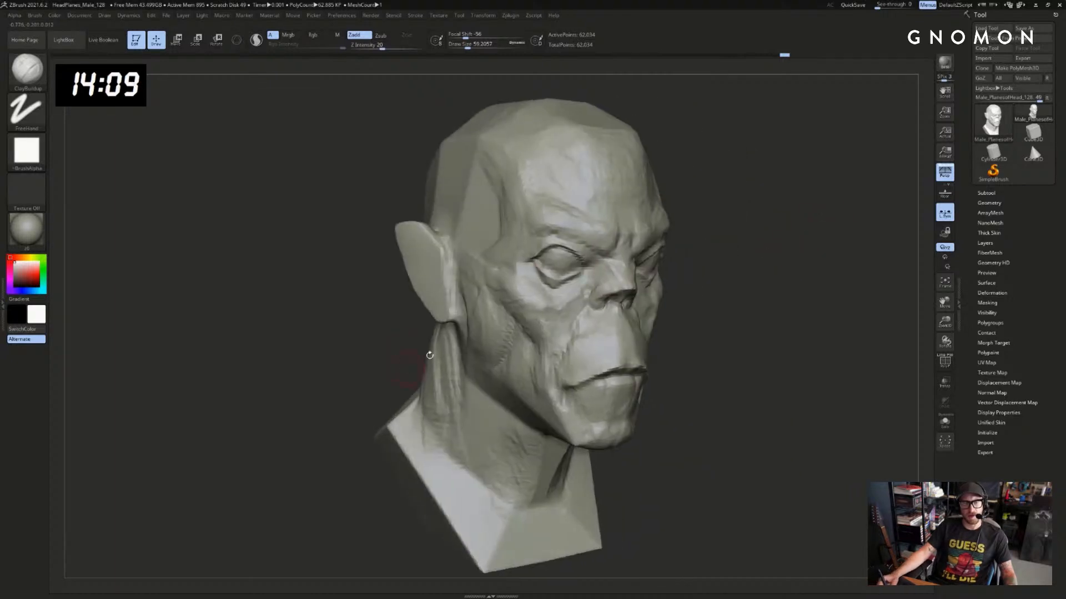
mouse_move(532, 301)
left_mouse_down()
mouse_move(546, 289)
mouse_move(510, 270)
left_mouse_up()
Reshape the outer brow and temple silhouette with the Move brush, enlarging the draw size to about 145
key("]")
key("]")
left_click_drag(711, 225, 641, 216)
key("b")
key("m")
key("v")
left_click_drag(796, 217, 751, 220)
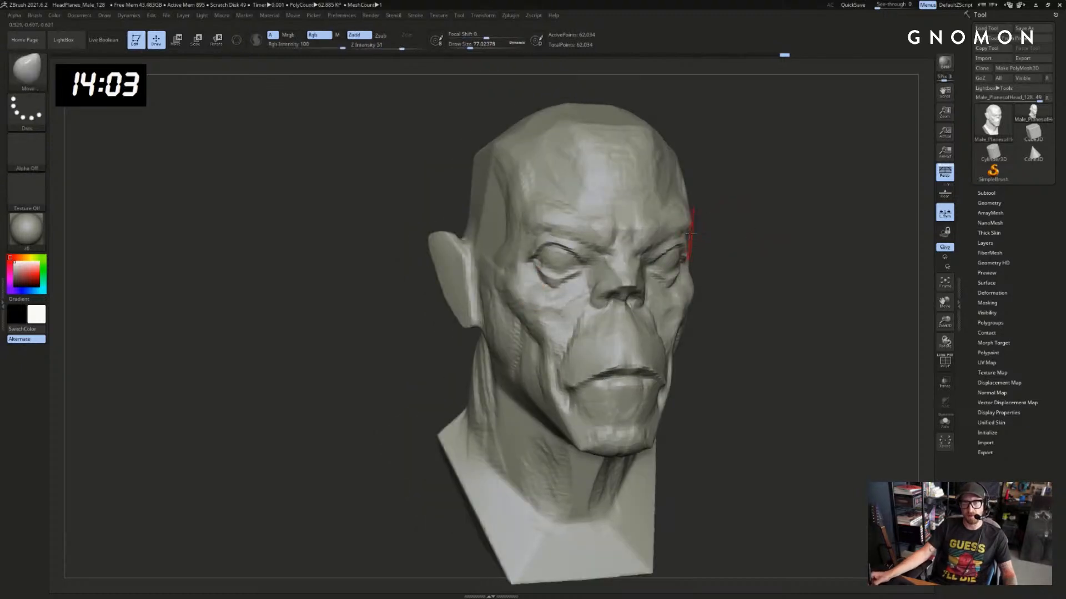
key("]")
left_click_drag(523, 224, 532, 228)
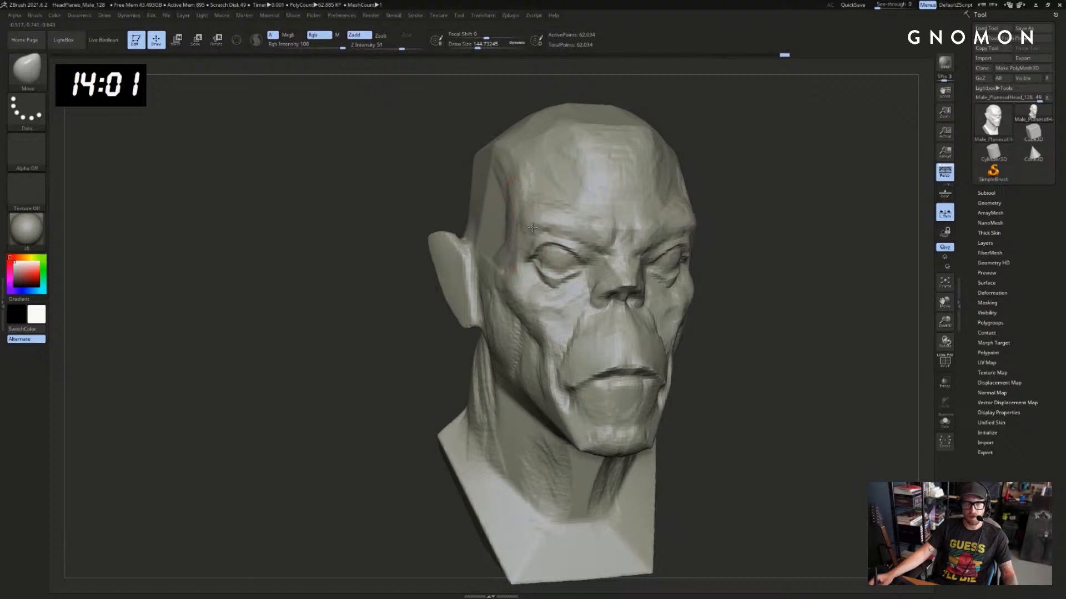
Adjust the shape of the upper eyelids and outer eye corners with the Move brush at a smaller draw size
mouse_move(776, 227)
left_mouse_down()
mouse_move(704, 243)
mouse_move(623, 238)
left_mouse_up()
key("f")
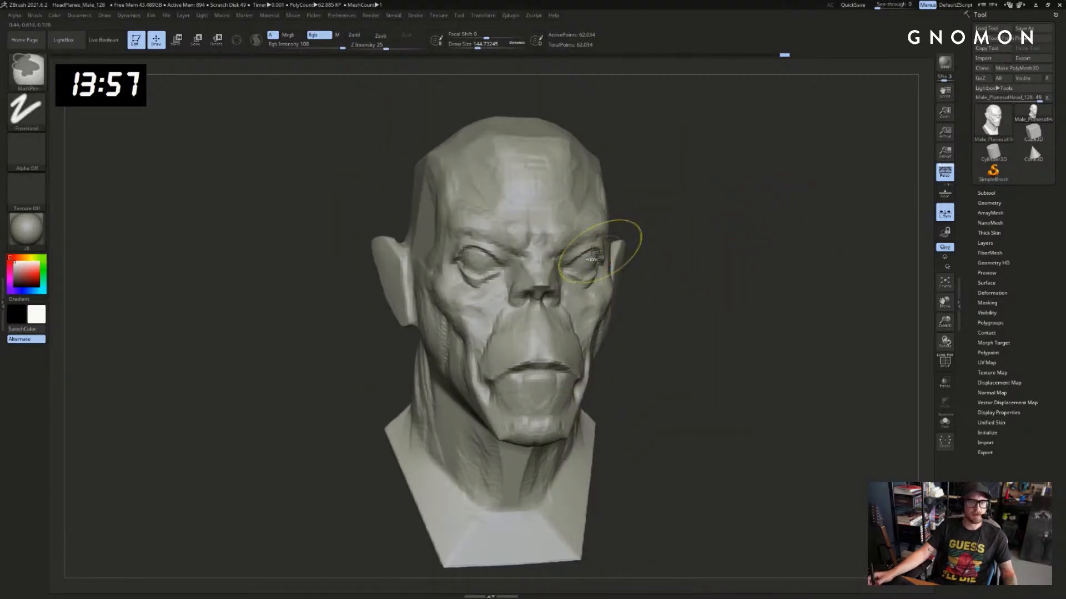
left_click_drag(463, 255, 462, 251)
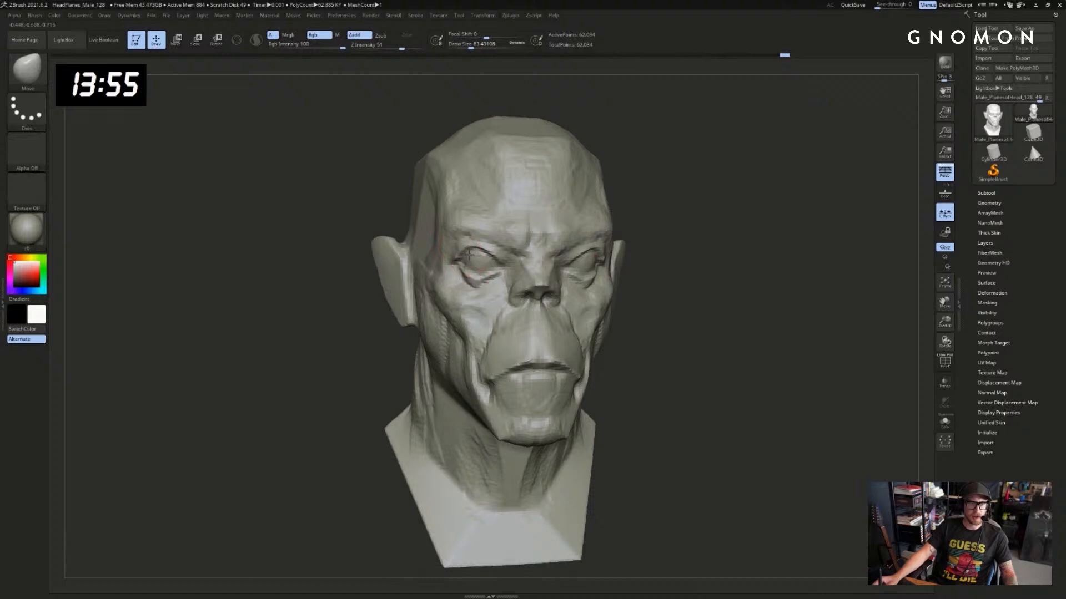
left_click_drag(702, 238, 701, 236)
key("s")
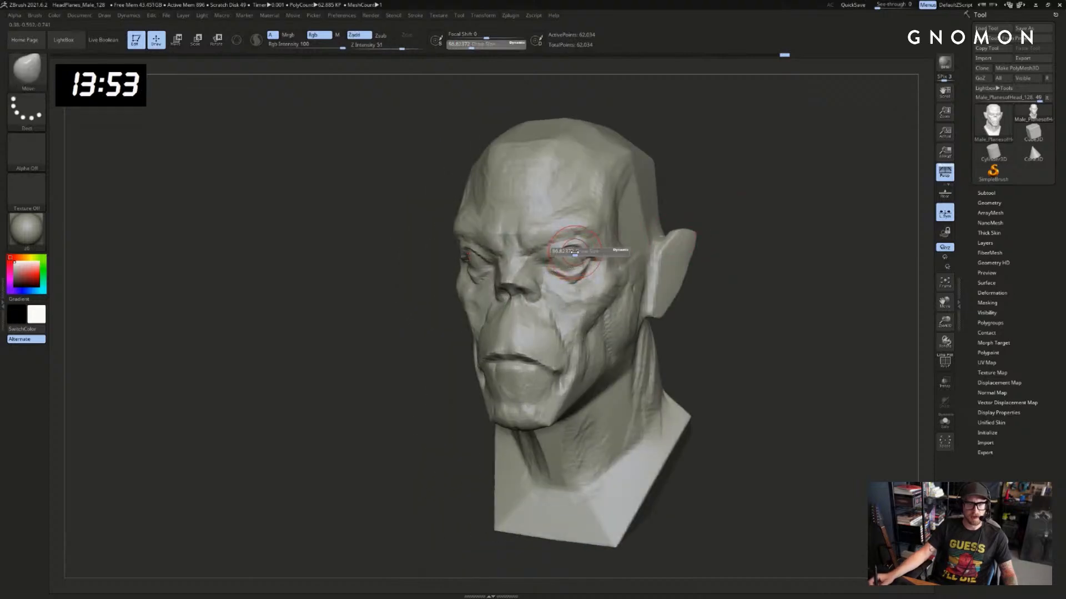
left_click_drag(575, 250, 571, 251)
Carve sharper creases around the brows, eyelids and inner eye corners with DamStandard
left_click_drag(708, 223, 655, 228)
key("b")
key("d")
key("s")
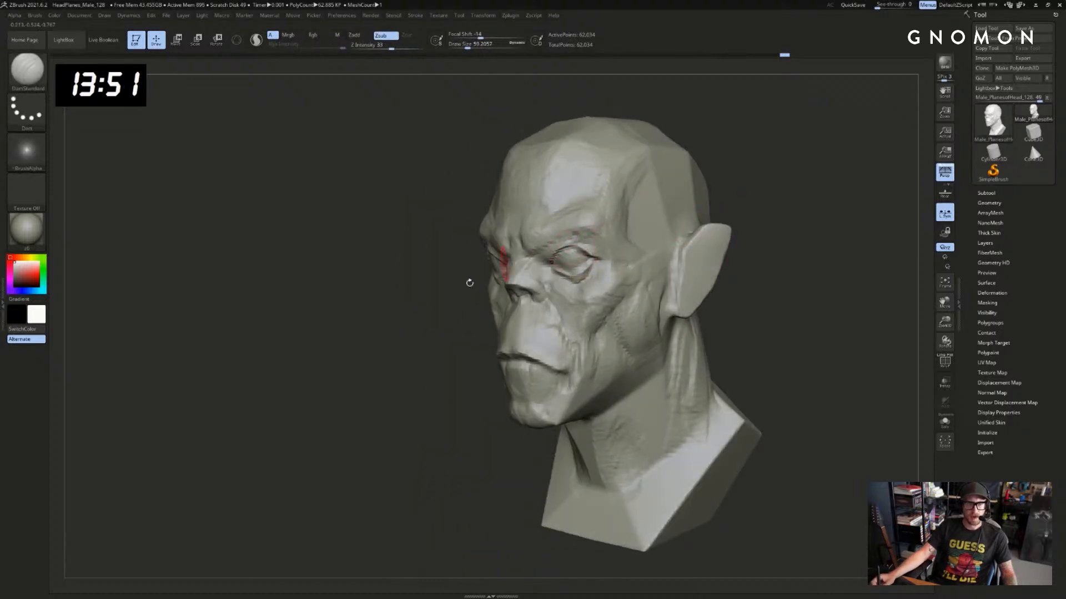
left_click_drag(469, 281, 509, 273)
left_click_drag(719, 219, 635, 226)
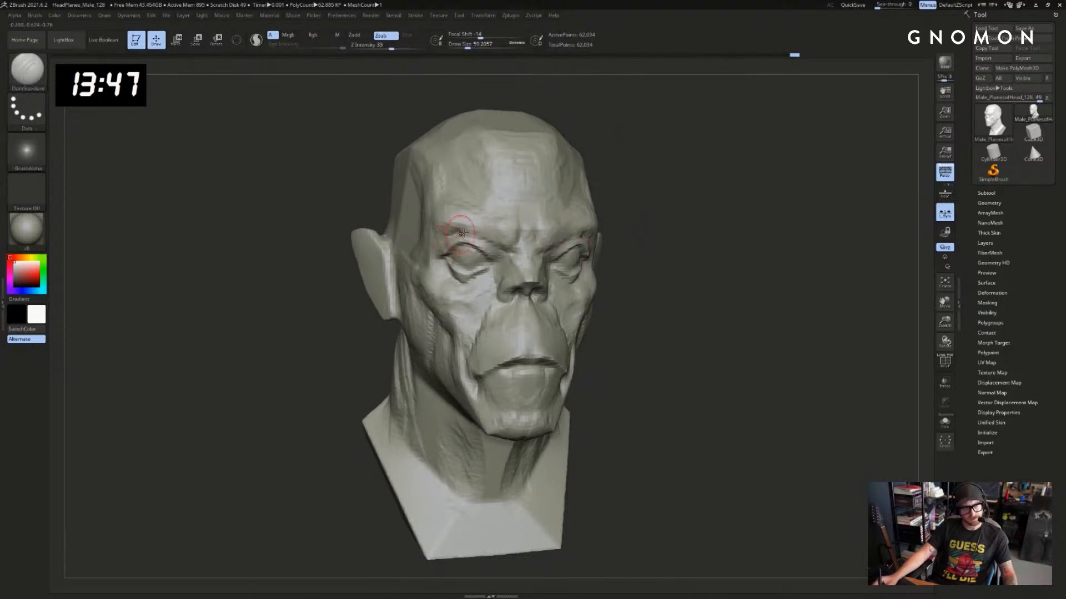
left_click_drag(665, 245, 640, 238)
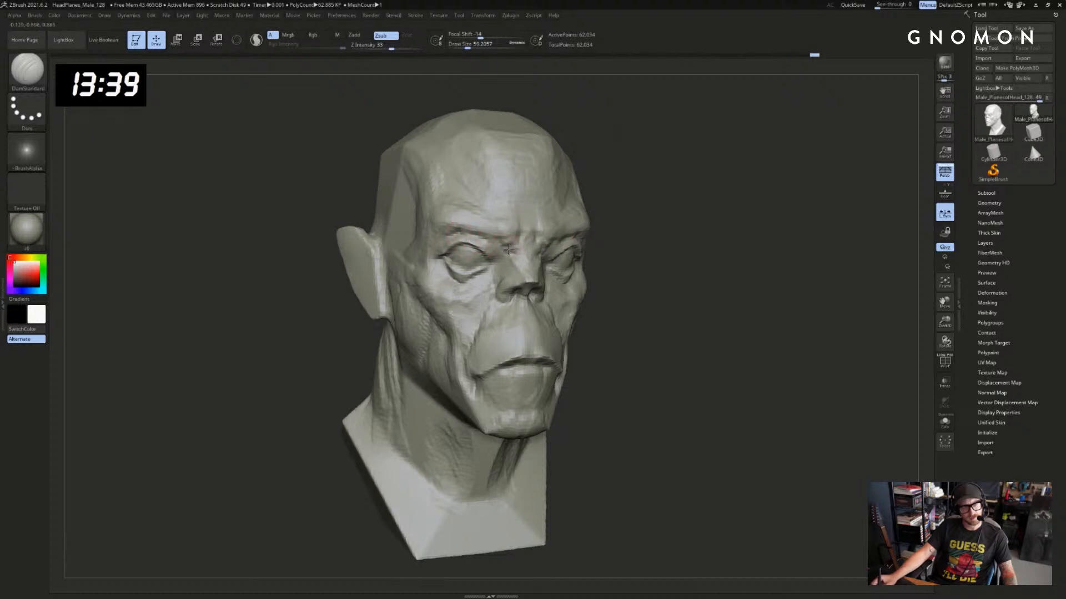
Build up the chin and lower edge of the jaw with ClayBuildup, reducing the draw size to 112
mouse_move(638, 268)
left_mouse_down()
mouse_move(648, 266)
mouse_move(515, 286)
mouse_move(445, 304)
mouse_move(445, 316)
left_mouse_up()
key("b")
key("c")
key("b")
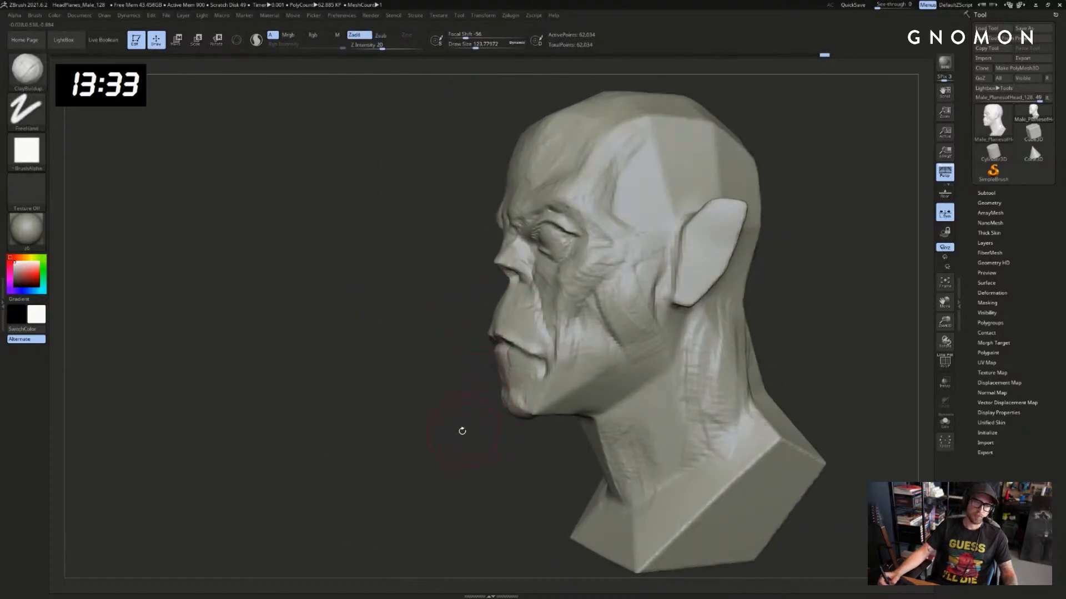
left_click_drag(461, 431, 519, 416)
mouse_move(855, 370)
left_mouse_down()
mouse_move(825, 361)
mouse_move(853, 330)
mouse_move(794, 316)
left_mouse_up()
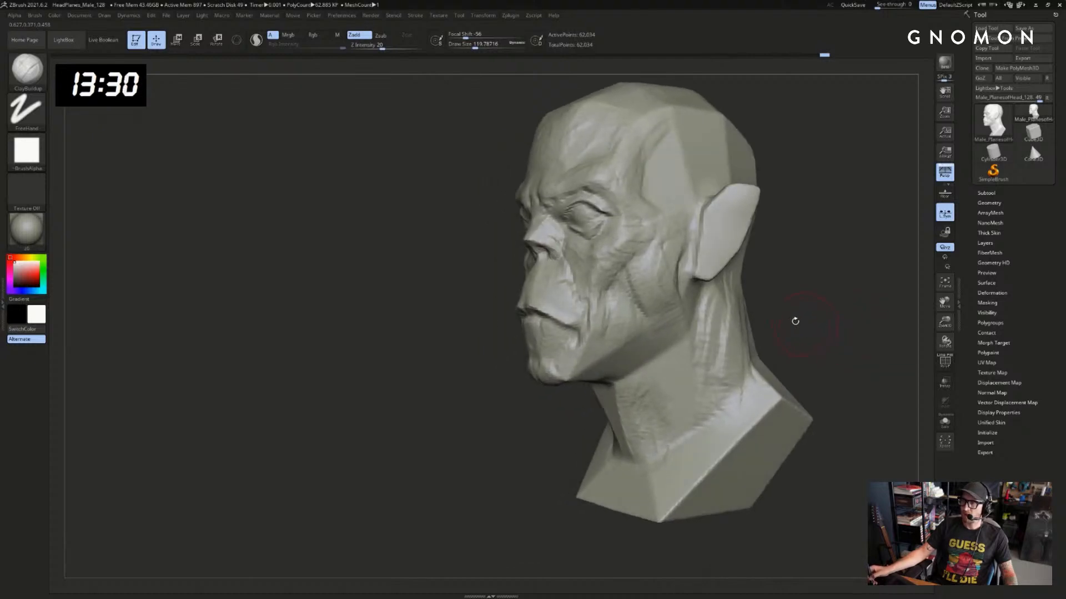
key("s")
left_click(586, 375)
left_click_drag(547, 423, 557, 415)
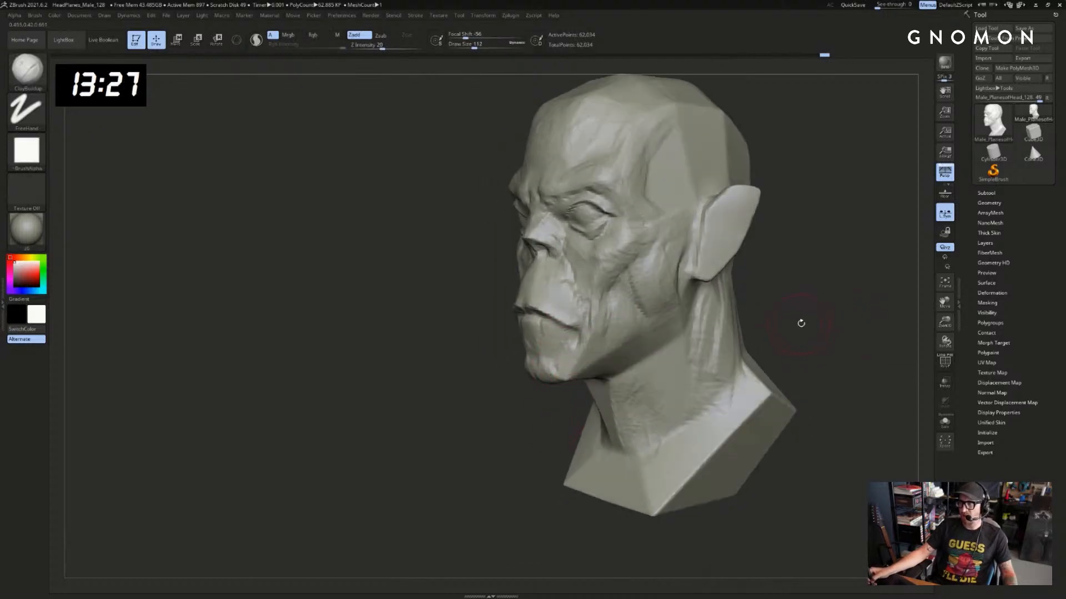
left_click_drag(801, 323, 774, 336, "alt")
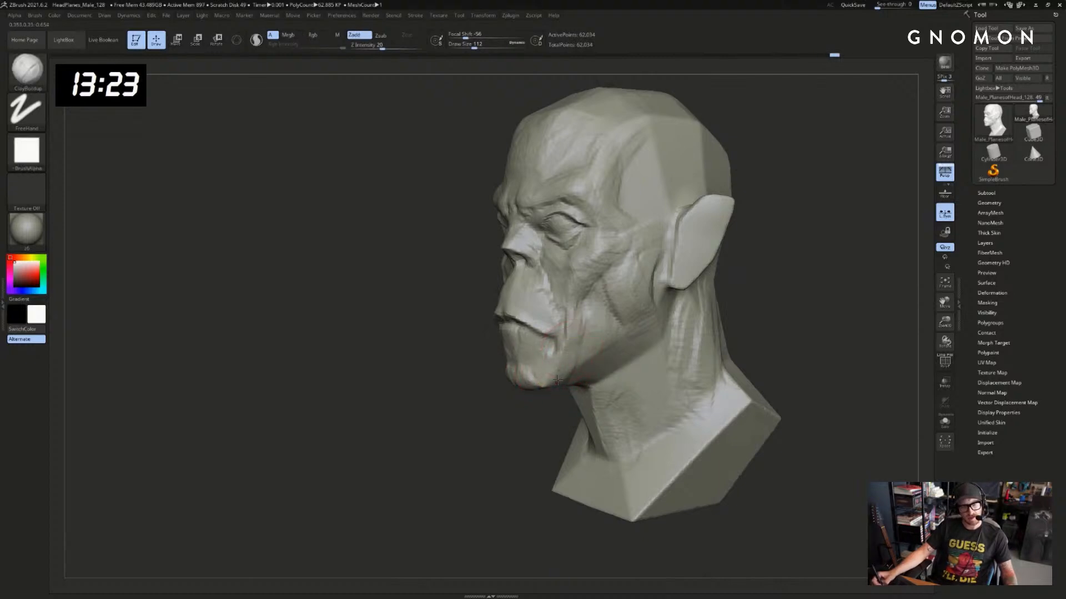
left_click_drag(510, 408, 547, 409)
Fill out the underside of the chin and the upper throat with ClayBuildup, working from below
left_click_drag(784, 391, 777, 233)
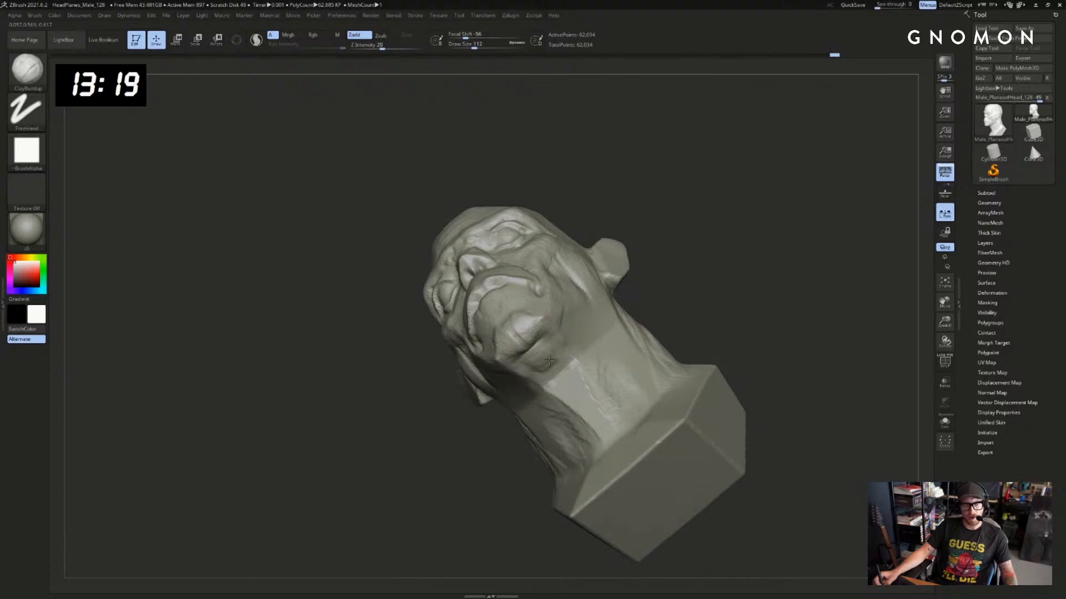
mouse_move(742, 314)
left_mouse_down()
mouse_move(571, 378)
mouse_move(572, 399)
left_mouse_up()
left_click_drag(725, 299, 646, 358)
left_click_drag(569, 399, 580, 412)
left_click_drag(701, 272, 745, 361)
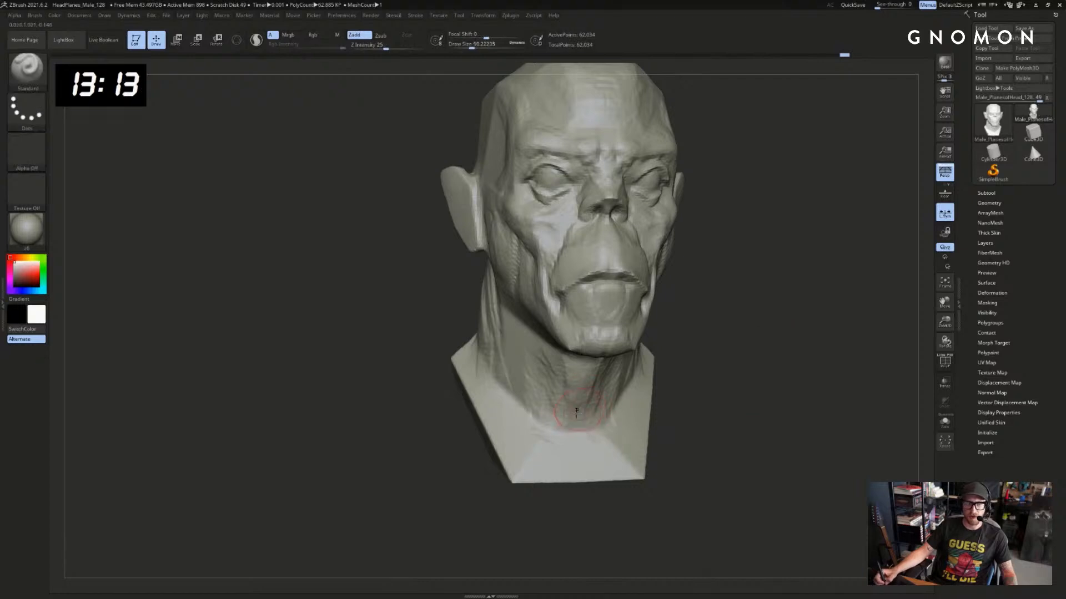
Smooth the front of the throat and refine the lower neck with the Standard brush at a draw size of about 90
left_click_drag(583, 409, 566, 433, "shift")
left_click_drag(701, 368, 728, 378)
right_click_drag(728, 377, 627, 368, "ctrl")
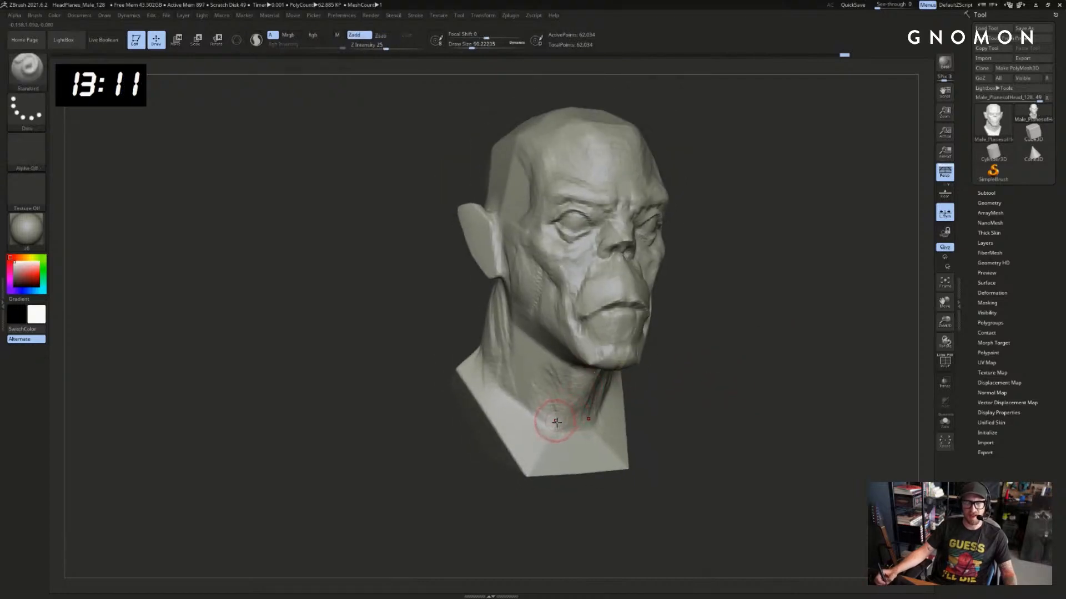
mouse_move(735, 357)
left_mouse_down()
mouse_move(750, 321)
mouse_move(722, 333)
left_mouse_up()
left_click_drag(584, 417, 644, 295)
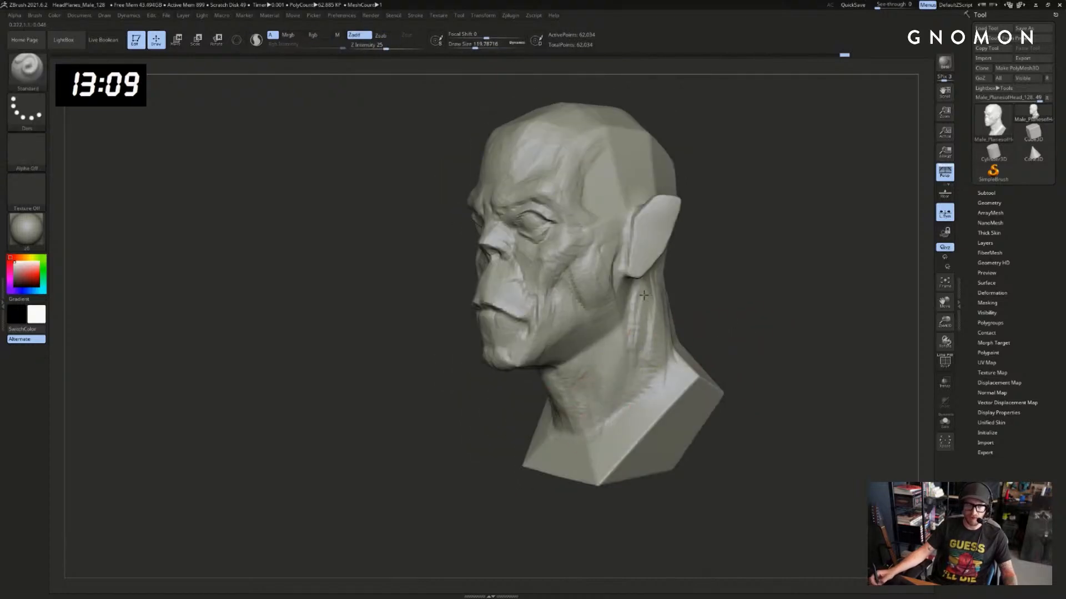
Build up the side neck muscle between the ear and collar with ClayBuildup at a draw size of about 149
key("b")
key("c")
key("b")
mouse_move(598, 409)
left_mouse_down()
mouse_move(623, 388)
mouse_move(606, 402)
mouse_move(621, 339)
left_mouse_up()
key("s")
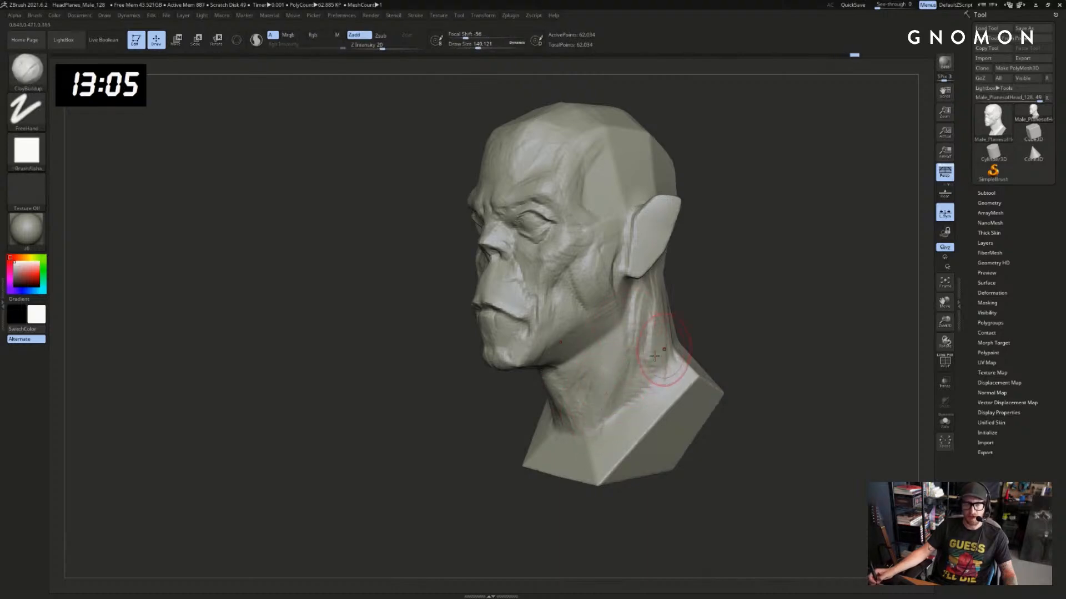
Shape the pit at the base of the throat with the Standard brush at a draw size of about 149, undoing the last stroke
key("b")
key("s")
key("t")
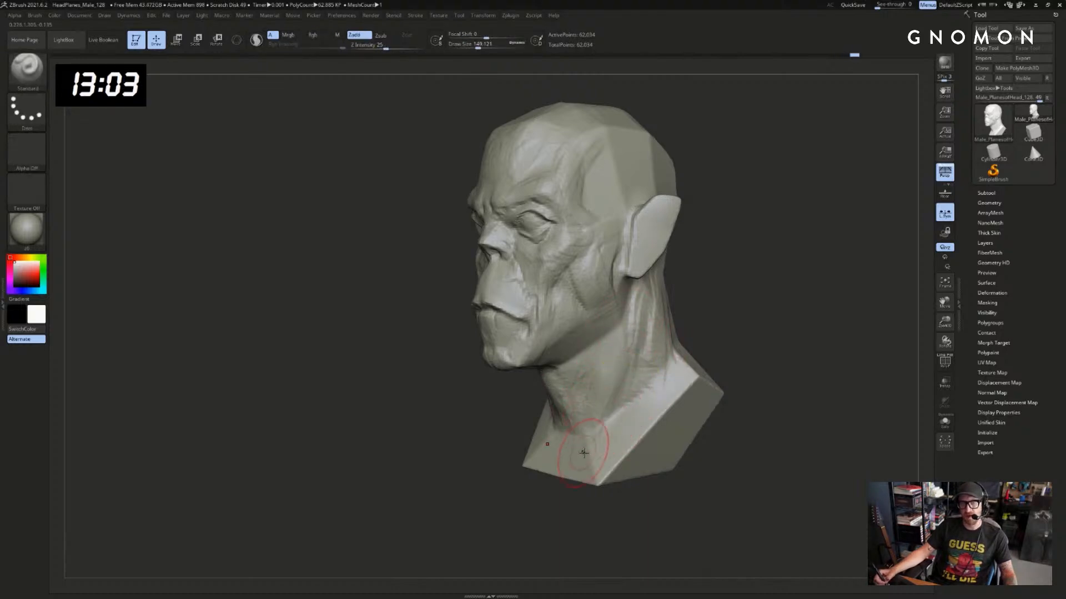
left_click_drag(577, 446, 600, 428)
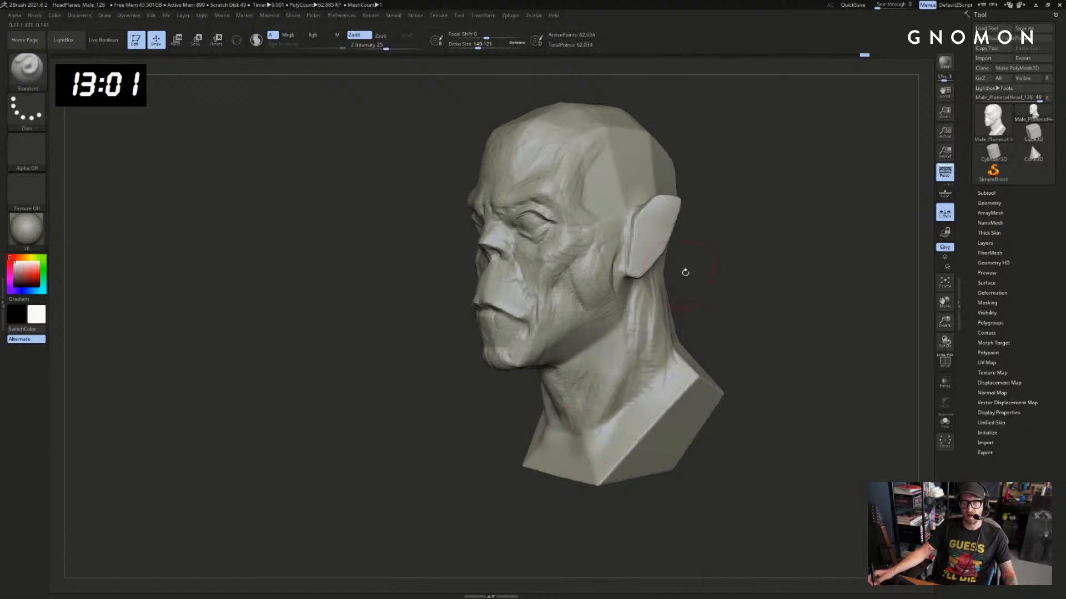
mouse_move(686, 272)
left_mouse_down()
mouse_move(739, 311)
mouse_move(788, 327)
left_mouse_up()
key("ctrl+z")
Build up the lower side of the neck from behind the jaw to the collar with ClayBuildup at a larger draw size
key("b")
key("c")
key("b")
key("s")
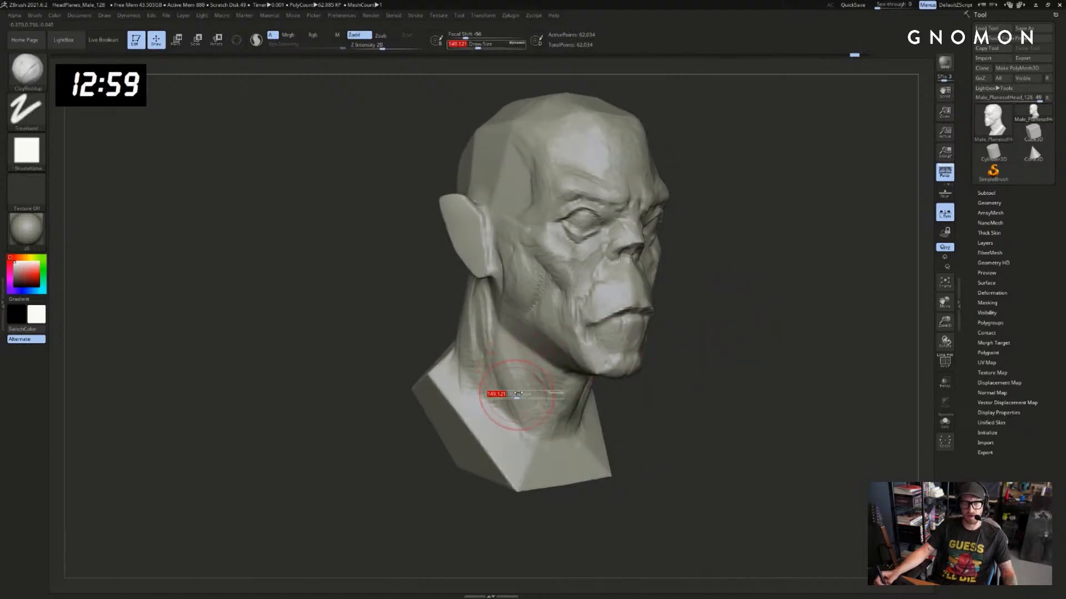
left_click_drag(516, 396, 520, 395)
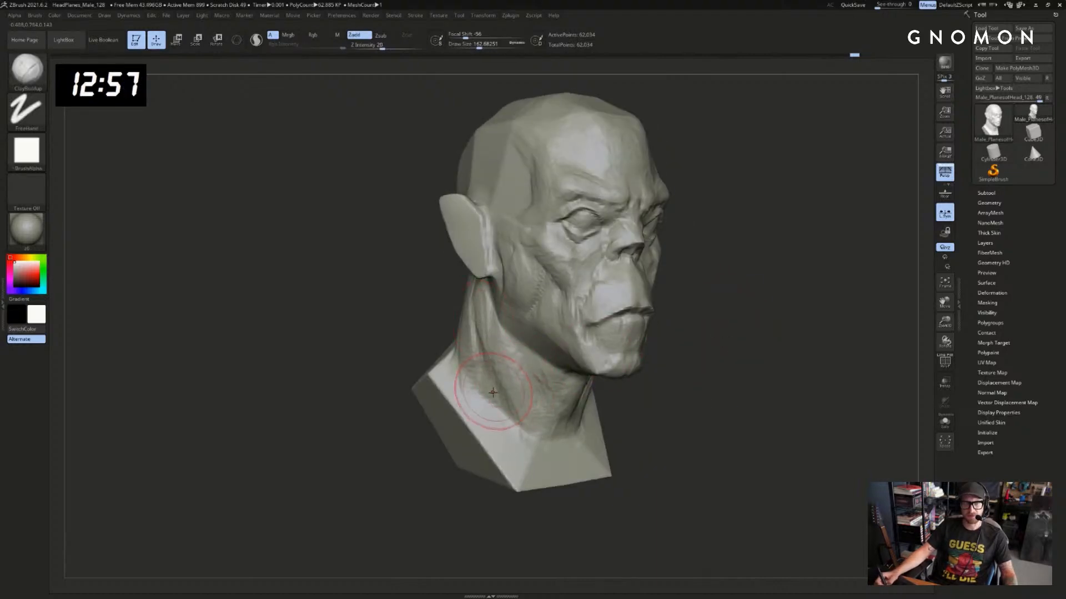
mouse_move(431, 307)
left_mouse_down()
mouse_move(455, 303)
mouse_move(510, 409)
mouse_move(506, 397)
left_mouse_up()
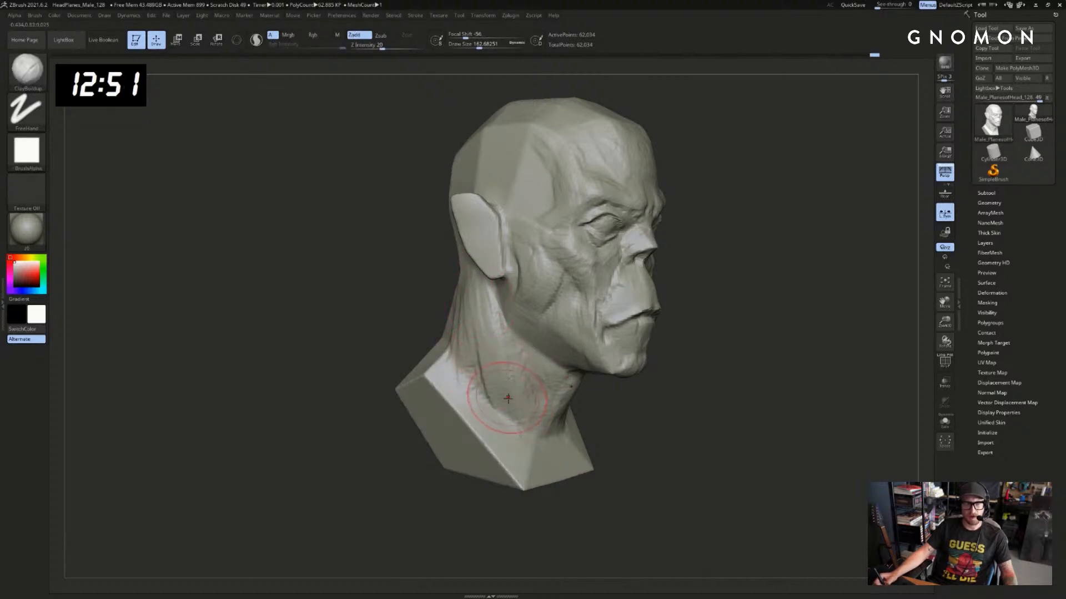
left_click_drag(481, 326, 487, 402)
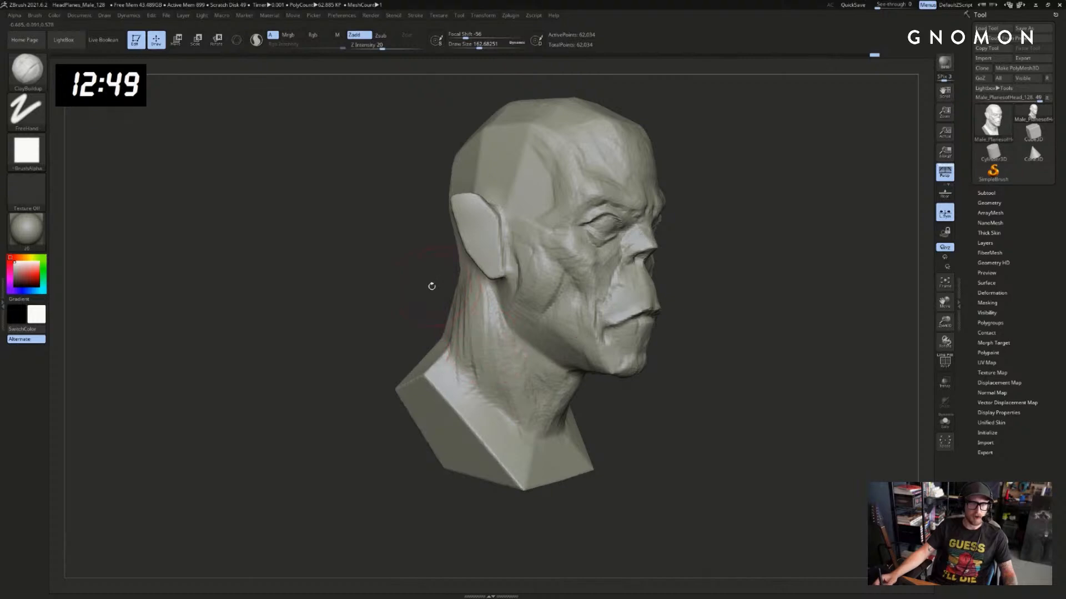
Extend the muscle forms behind the ear along the rear side of the neck with ClayBuildup
left_click_drag(430, 286, 478, 277)
left_click_drag(694, 327, 722, 343)
left_click_drag(517, 333, 510, 353)
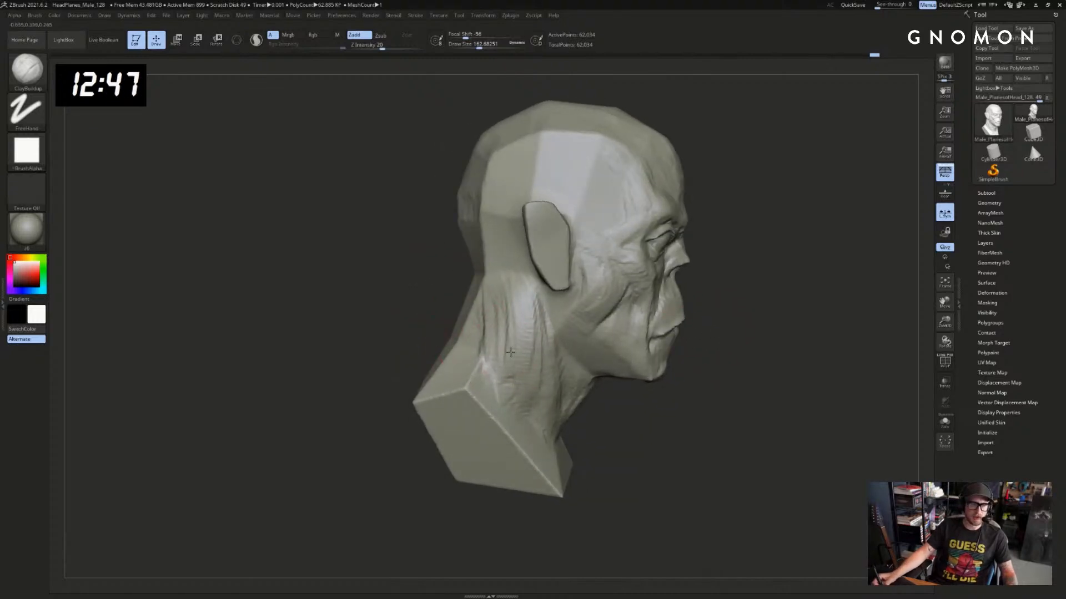
left_click_drag(523, 270, 473, 357)
Build up the back of the neck below the skull with ClayBuildup, enlarging the draw size further
mouse_move(585, 335)
left_mouse_down()
mouse_move(695, 269)
mouse_move(547, 323)
mouse_move(582, 316)
left_mouse_up()
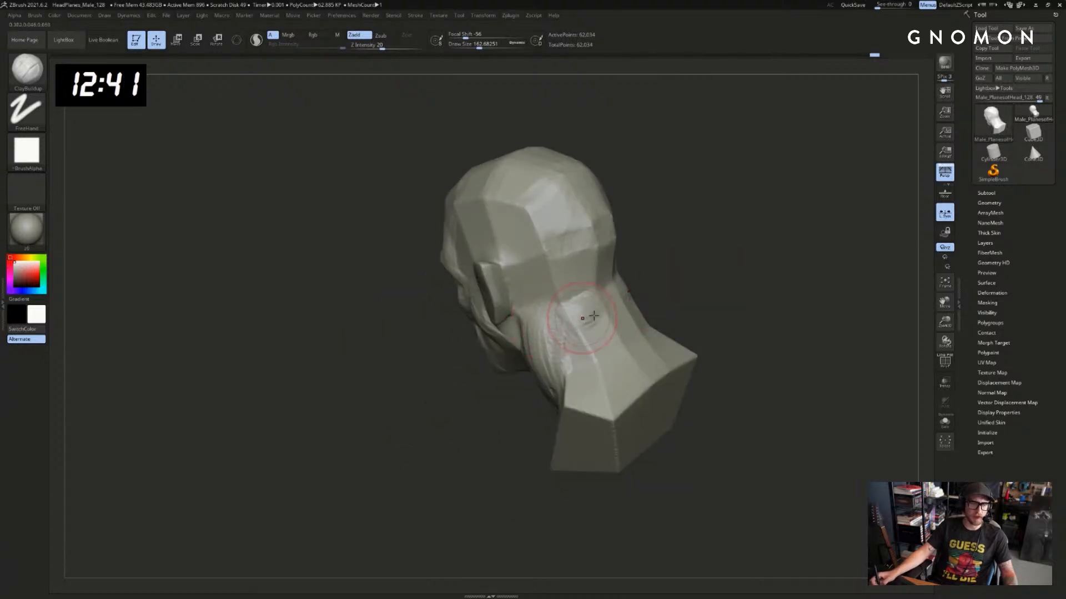
key("s")
left_click_drag(585, 314, 605, 299)
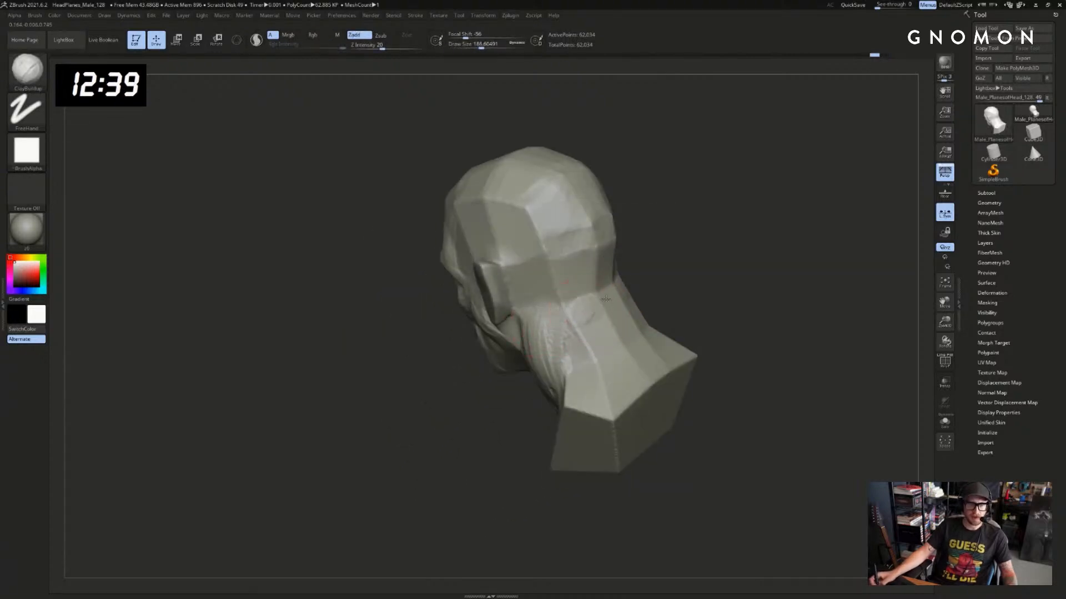
left_click_drag(620, 352, 628, 367)
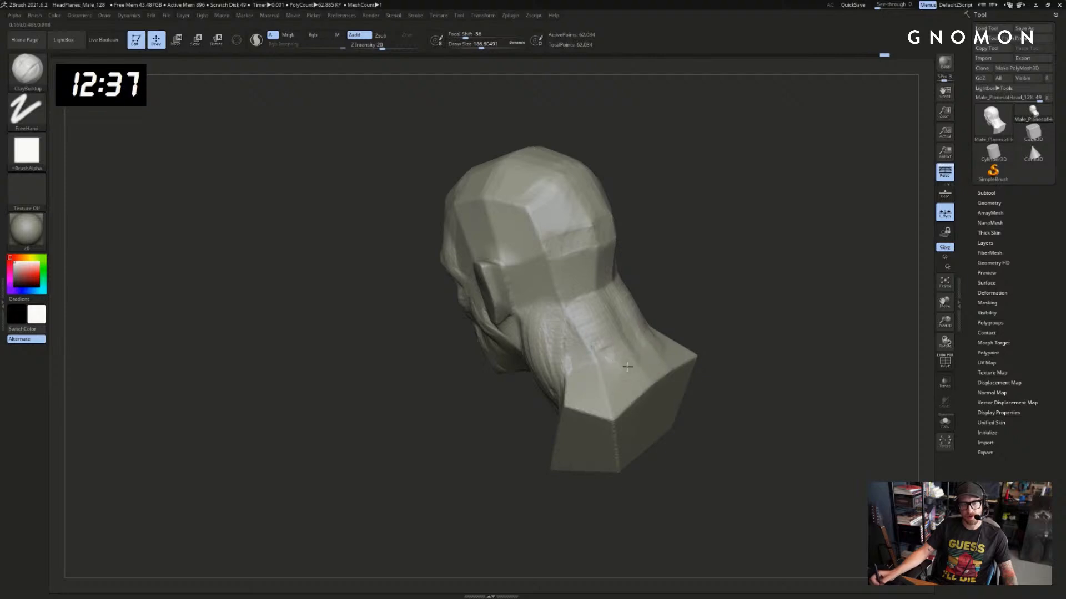
Reshape the side of the neck below the ear with the SnakeHook brush, undoing the first pull and enlarging the draw size to about 246
mouse_move(610, 394)
right_mouse_down()
mouse_move(600, 344)
mouse_move(677, 305)
mouse_move(605, 333)
mouse_move(655, 317)
mouse_move(628, 308)
right_mouse_up()
key("b")
key("m")
key("v")
key("b")
key("s")
key("h")
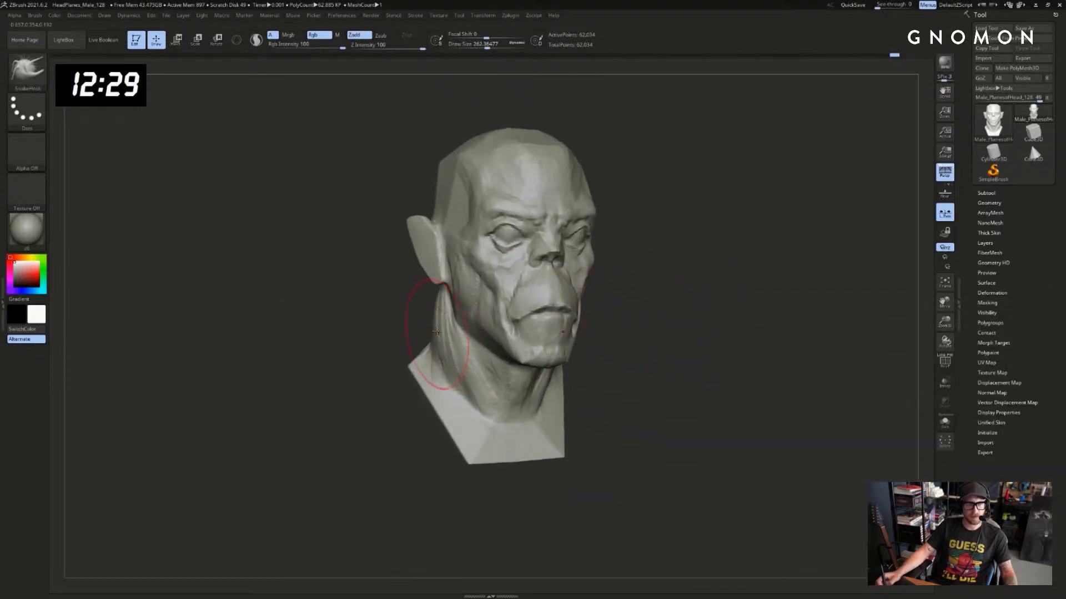
left_click_drag(435, 329, 429, 315)
right_click_drag(410, 313, 428, 311)
key("ctrl+z")
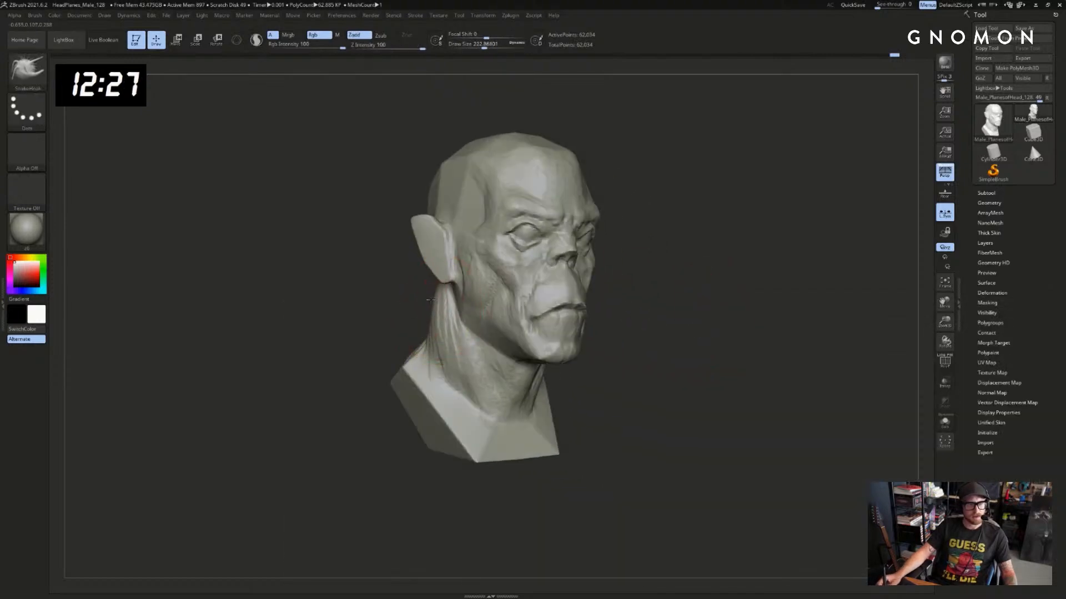
mouse_move(443, 297)
left_mouse_down()
mouse_move(432, 294)
mouse_move(438, 331)
left_mouse_up()
key("]")
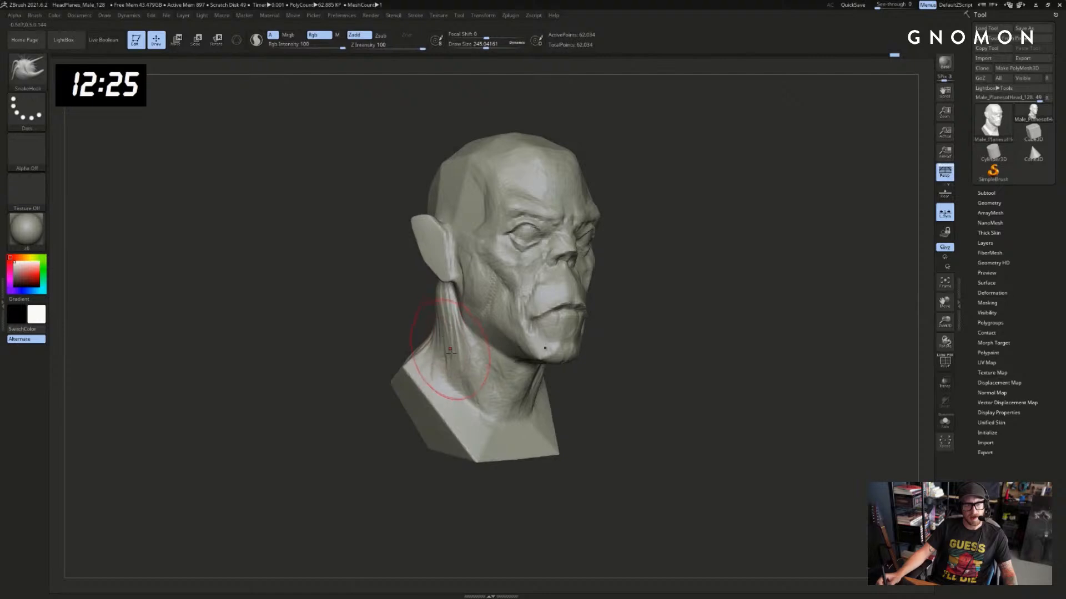
Pull the lower neck muscles into shape near the collar with SnakeHook at reduced draw sizes of about 212 and 199
mouse_move(669, 355)
right_mouse_down()
mouse_move(624, 368)
mouse_move(597, 400)
right_mouse_up()
key("[")
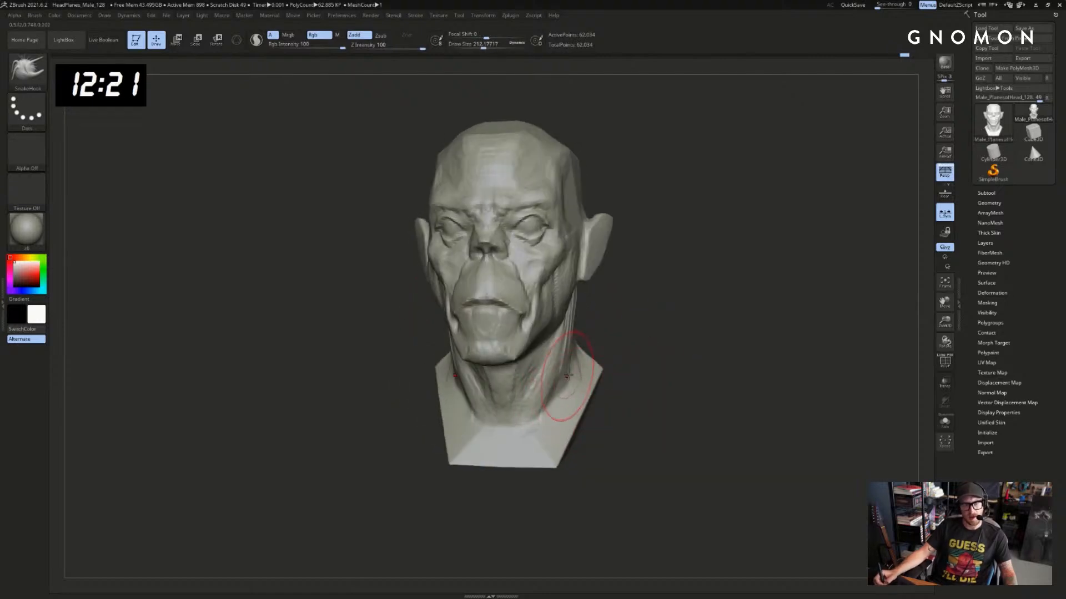
left_click_drag(570, 375, 568, 368)
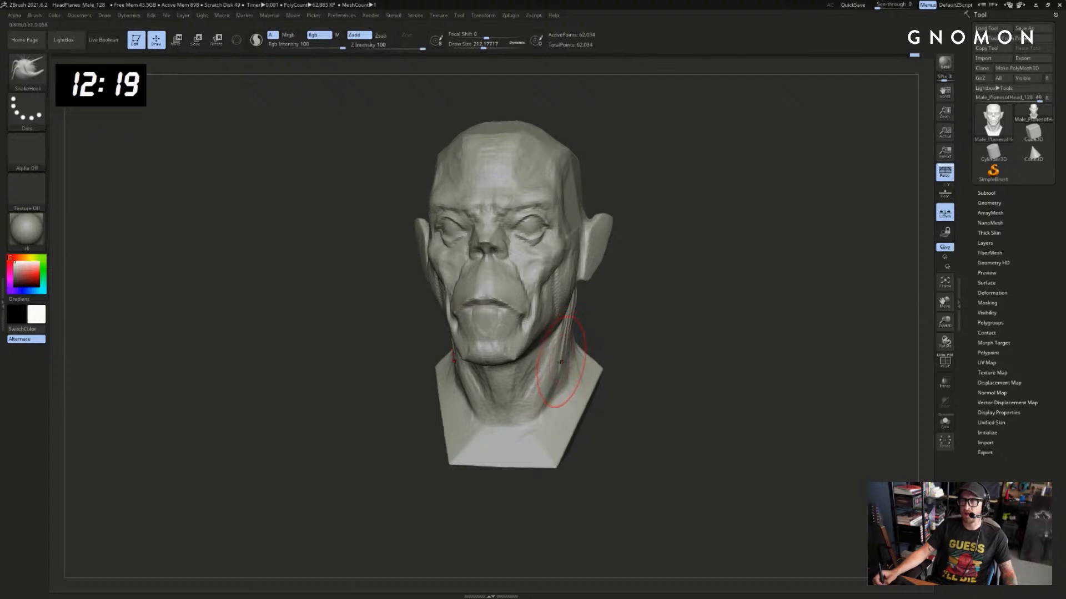
key("[")
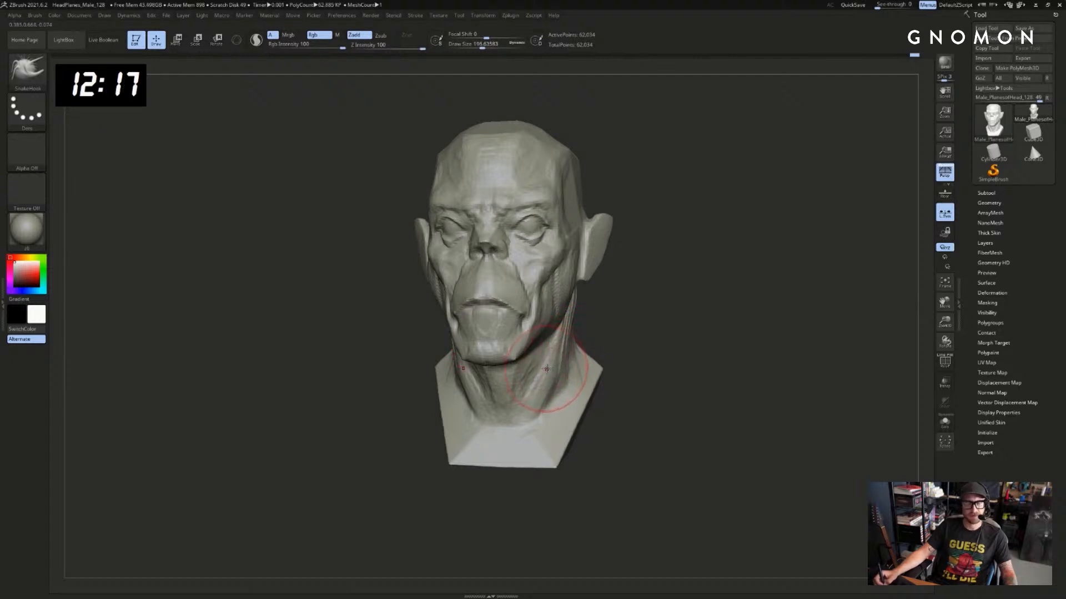
left_click_drag(540, 392, 534, 394)
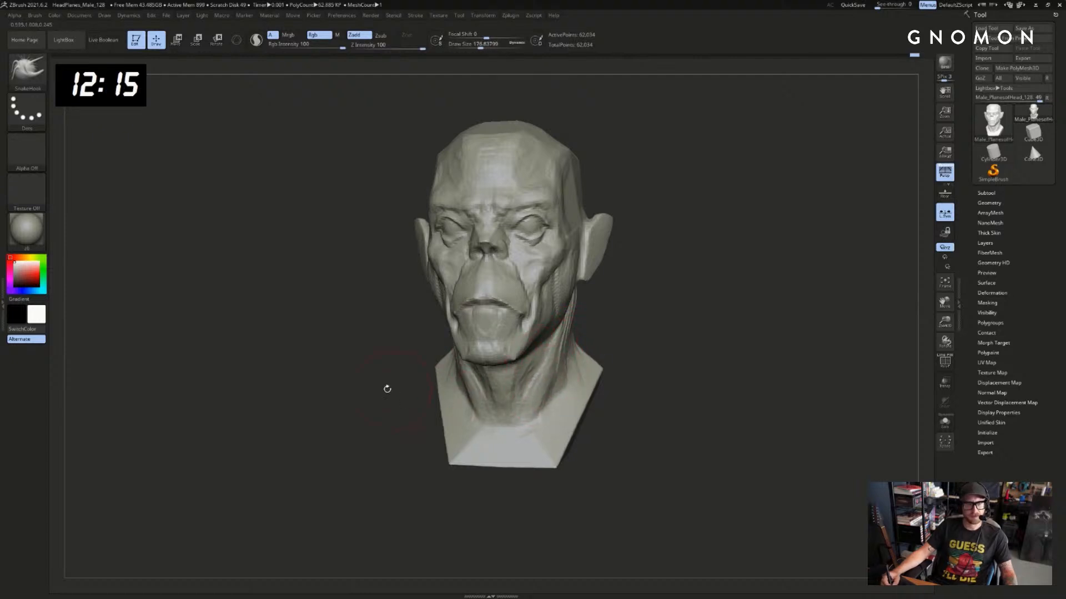
Build up the long front neck muscle from behind the jaw to the throat pit with the Standard brush, smoothing it between strokes
left_click_drag(385, 388, 433, 391)
key("s")
left_click_drag(477, 417, 470, 355)
key("s")
key("b")
key("s")
key("t")
key("s")
left_click_drag(654, 338, 608, 334)
left_click_drag(550, 370, 529, 423, "shift")
left_click_drag(639, 332, 600, 328)
left_click_drag(572, 310, 523, 418)
left_click_drag(560, 334, 526, 426)
left_click_drag(552, 361, 525, 429)
left_click_drag(621, 293, 604, 291)
left_click_drag(564, 344, 533, 419, "shift")
Sharpen the neck muscle on the opposite side down to the collarbone with the Standard brush at draw sizes of about 83 and 77
key("s")
left_click_drag(531, 412, 532, 413)
mouse_move(607, 309)
left_mouse_down()
mouse_move(673, 333)
mouse_move(639, 353)
mouse_move(725, 349)
mouse_move(687, 357)
left_mouse_up()
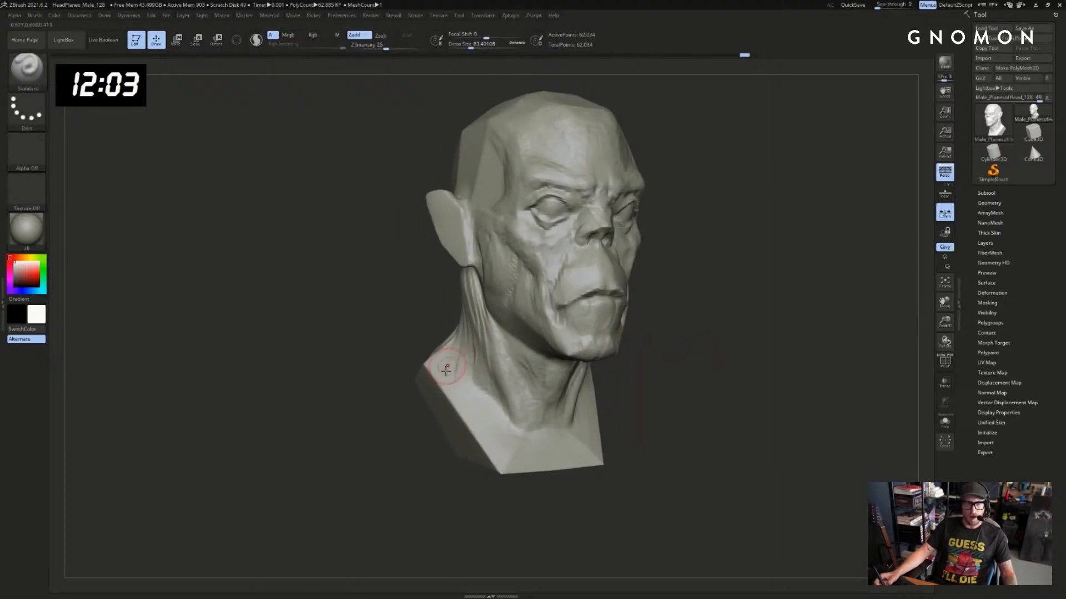
key("ctrl")
left_click_drag(519, 407, 528, 428)
left_click_drag(487, 324, 524, 414)
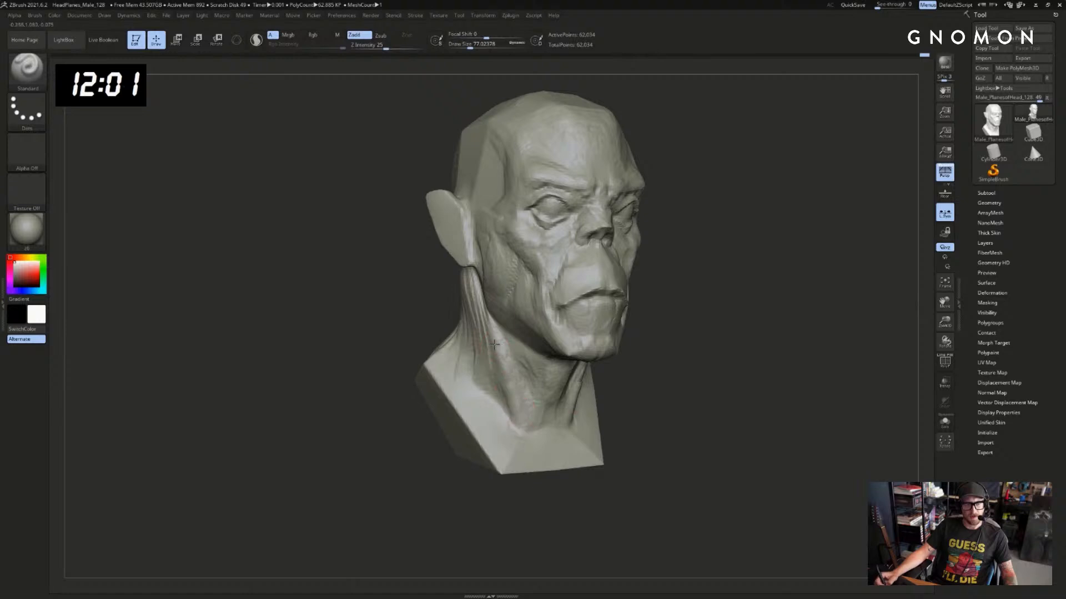
left_click_drag(484, 300, 503, 383)
left_click_drag(644, 382, 630, 364, "alt")
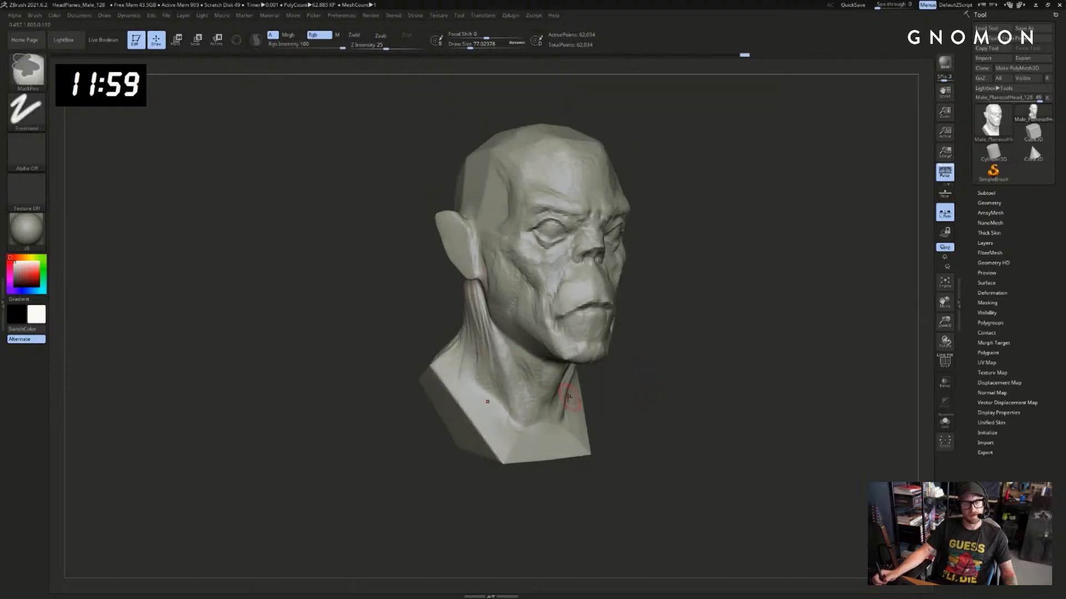
Refine the base of the throat with ClayBuildup and carve its pit with DamStandard at a draw size of about 101
key("b")
key("c")
key("b")
key("s")
left_click_drag(545, 409, 546, 410)
left_click_drag(649, 378, 616, 384)
key("b")
key("d")
key("s")
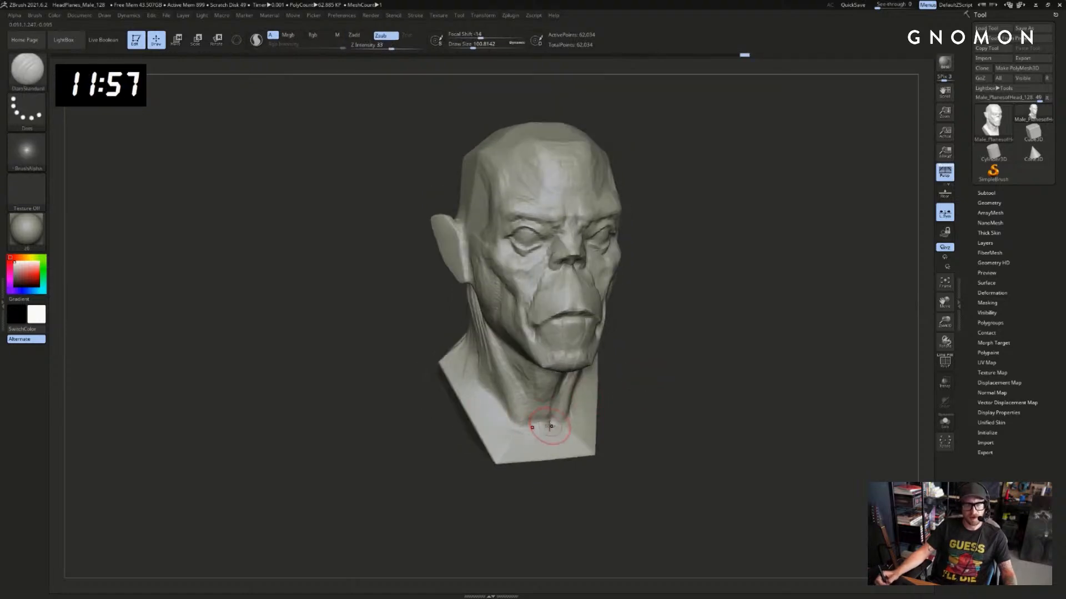
left_click_drag(550, 426, 557, 427)
left_click_drag(666, 386, 635, 388)
Work the front edge of the ear with ClayBuildup and smoothing, undo the last stroke and reduce the draw size to about 76
mouse_move(711, 353)
left_mouse_down()
mouse_move(704, 328)
mouse_move(630, 320)
left_mouse_up()
key("b")
key("c")
key("b")
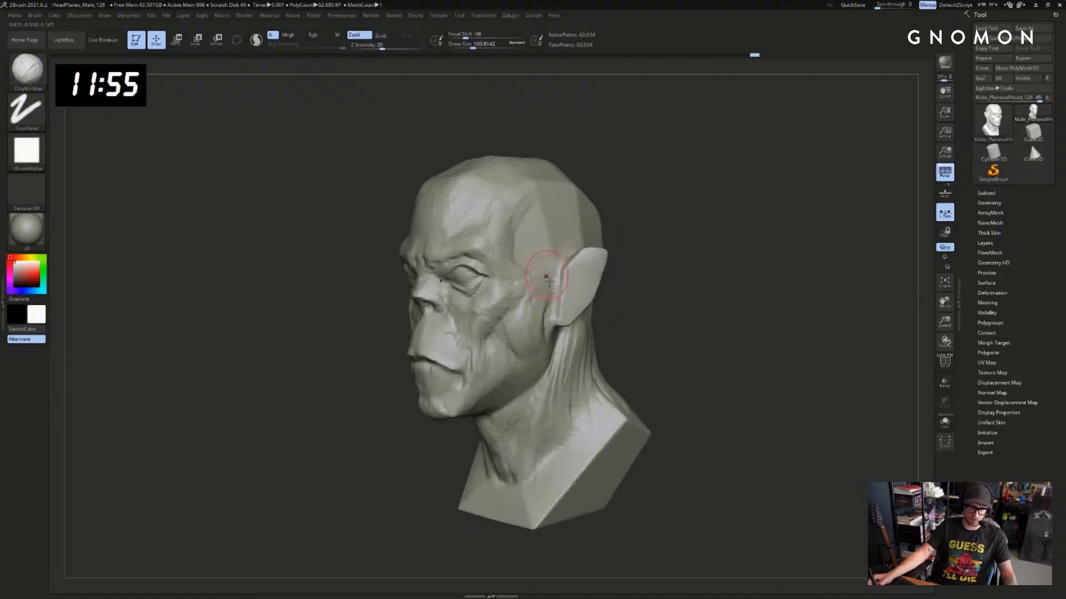
mouse_move(572, 296)
left_mouse_down("shift")
mouse_move(562, 309)
mouse_move(566, 288)
left_mouse_up("shift")
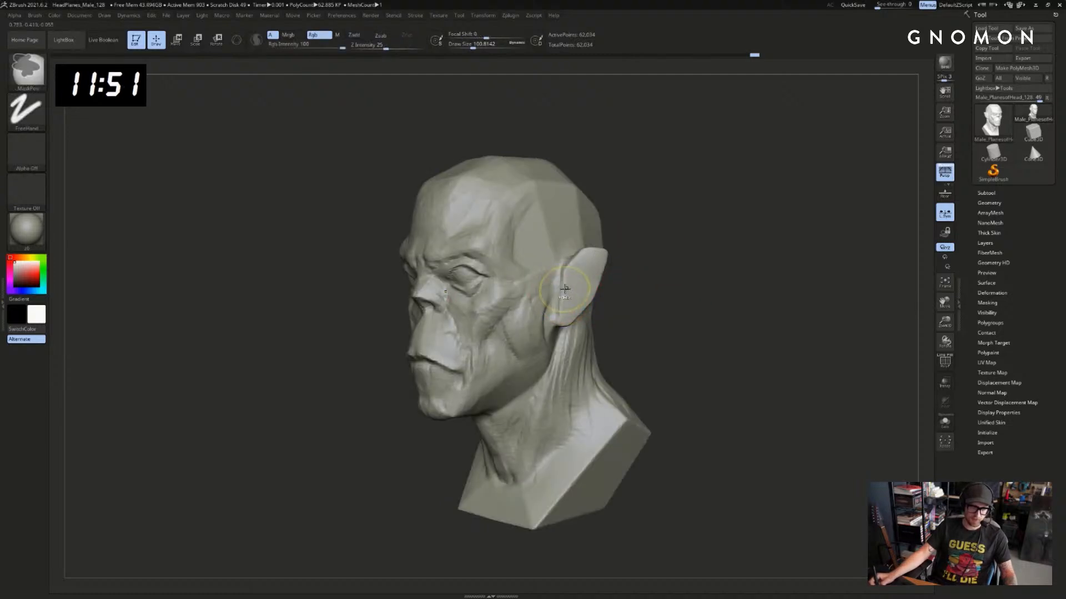
key("ctrl+z")
key("bracketleft")
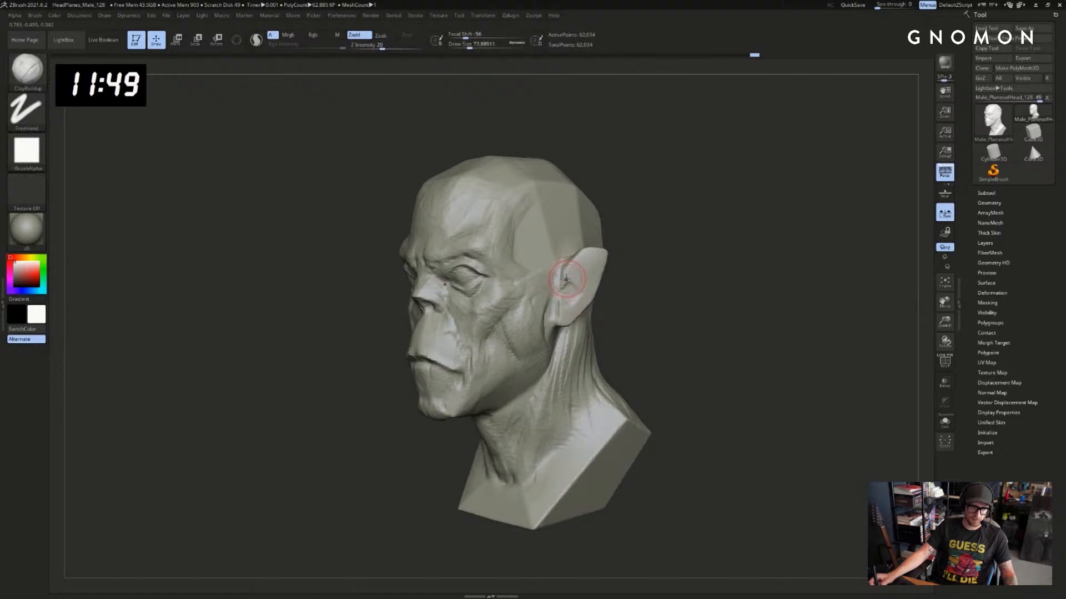
Carve the ear opening and the hollow above the lobe with DamStandard at a draw size of about 56
key("b")
key("d")
key("s")
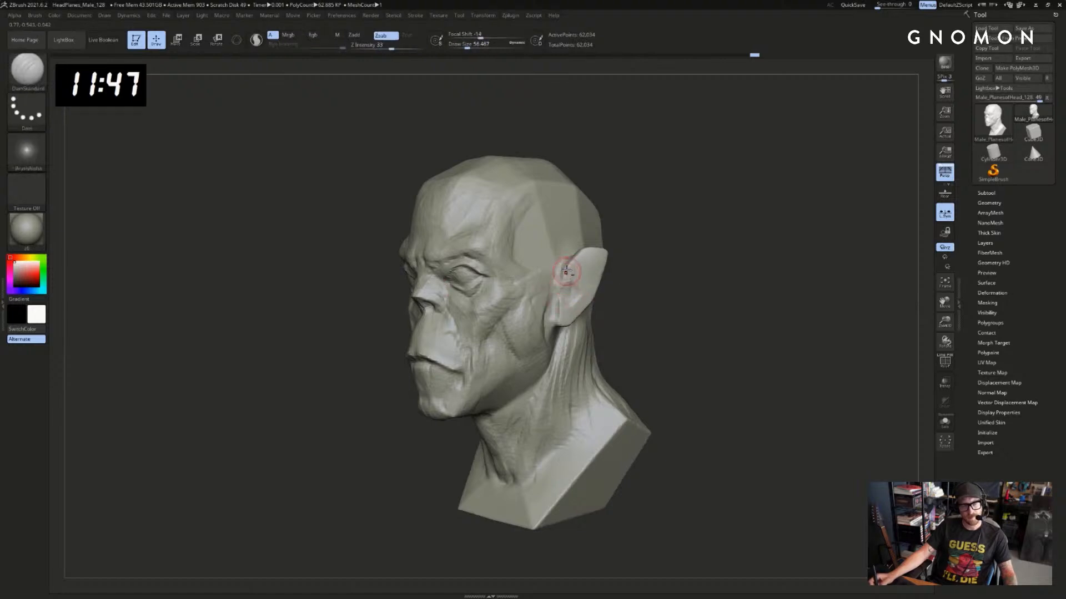
left_click_drag(633, 294, 571, 290)
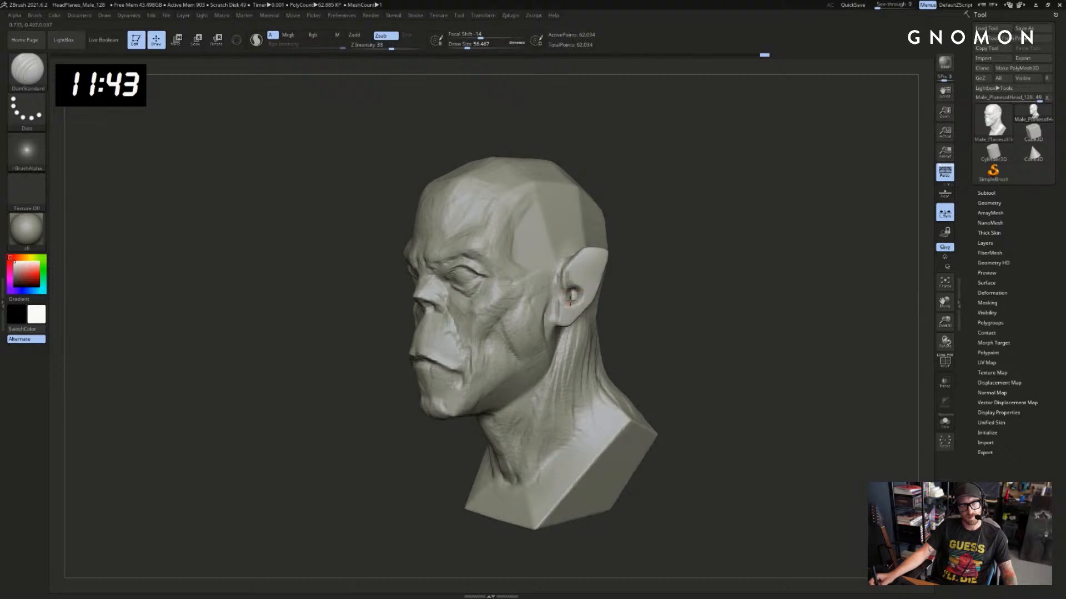
mouse_move(618, 296)
left_mouse_down()
mouse_move(676, 301)
mouse_move(567, 314)
left_mouse_up()
Cut the outer rim and inner folds of the ear with DamStandard, enlarging the draw size to about 65
key("b")
key("c")
key("b")
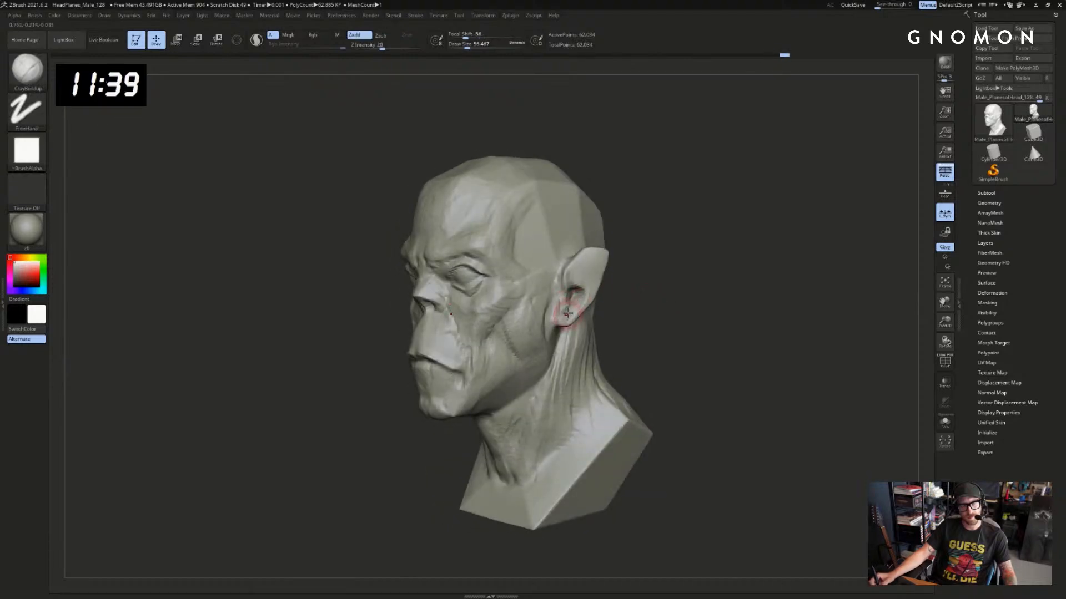
key("b")
key("d")
key("s")
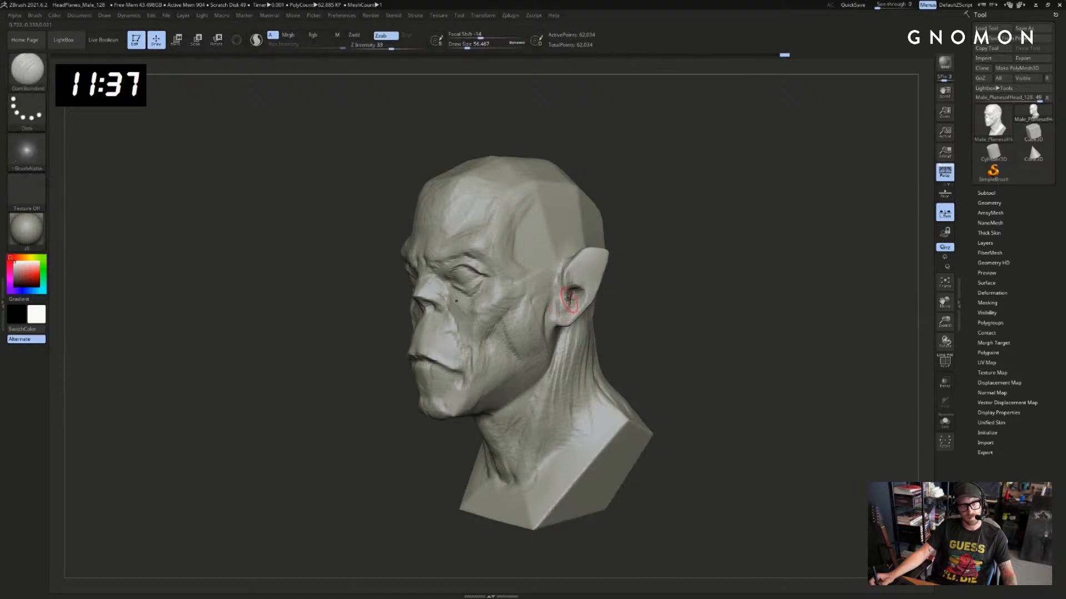
mouse_move(679, 280)
left_mouse_down()
mouse_move(690, 280)
mouse_move(676, 295)
mouse_move(623, 284)
mouse_move(677, 263)
mouse_move(709, 294)
mouse_move(681, 280)
left_mouse_up()
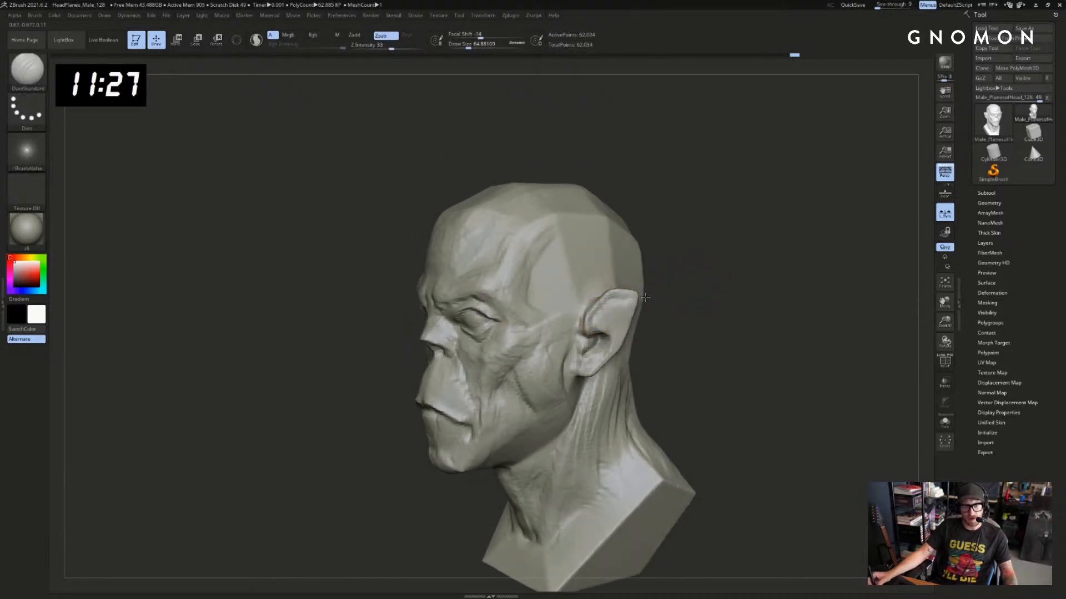
left_click_drag(673, 294, 682, 295)
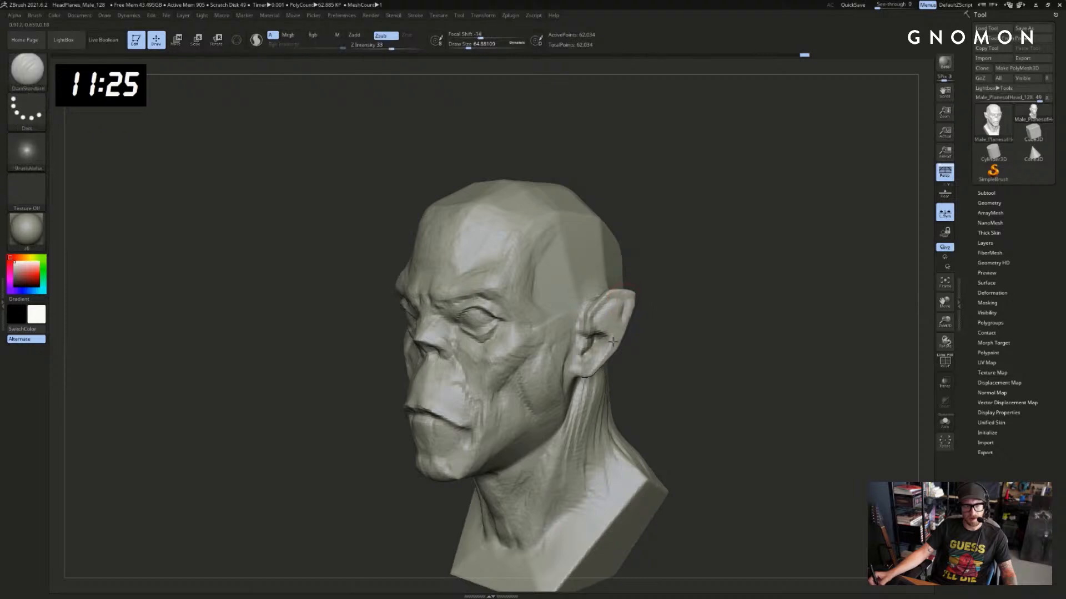
mouse_move(640, 359)
left_mouse_down()
mouse_move(665, 360)
mouse_move(589, 333)
mouse_move(602, 329)
left_mouse_up()
Adjust the ear's outline with SnakeHook and deepen the creases around the lobe with DamStandard at a draw size of about 48
key("b")
key("s")
key("h")
key("b")
key("d")
key("s")
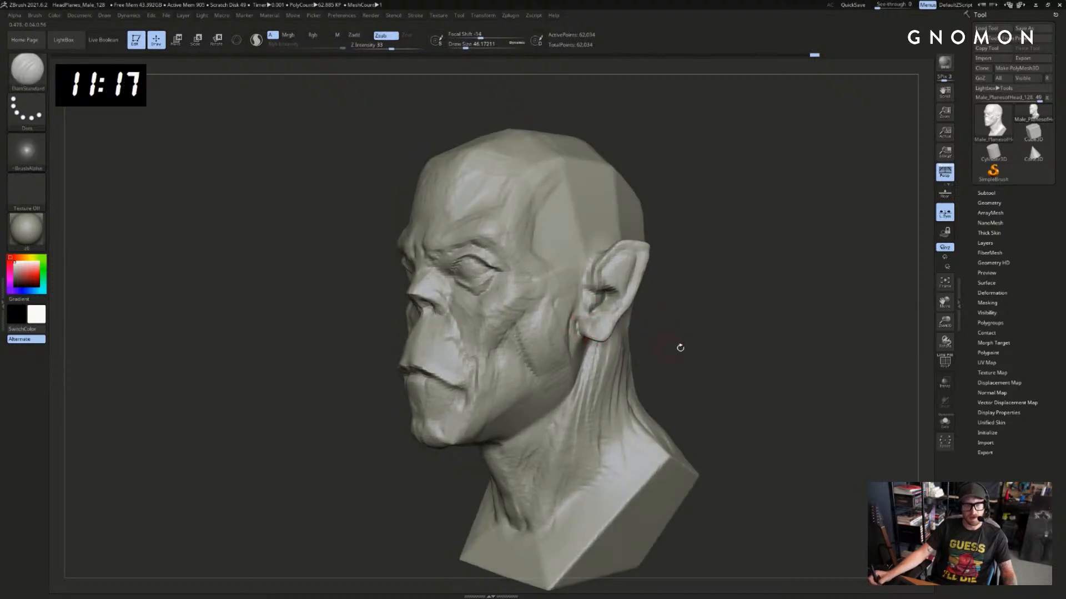
mouse_move(680, 348)
left_mouse_down()
mouse_move(577, 339)
mouse_move(572, 302)
left_mouse_up()
Build up the cheek in front of the ear and the jawline with ClayBuildup at a draw size of about 132
key("b")
key("c")
key("b")
key("s")
mouse_move(569, 323)
left_mouse_down()
mouse_move(565, 352)
mouse_move(548, 346)
mouse_move(553, 299)
mouse_move(530, 349)
mouse_move(537, 312)
left_mouse_up()
mouse_move(694, 328)
left_mouse_down()
mouse_move(735, 324)
mouse_move(664, 329)
left_mouse_up()
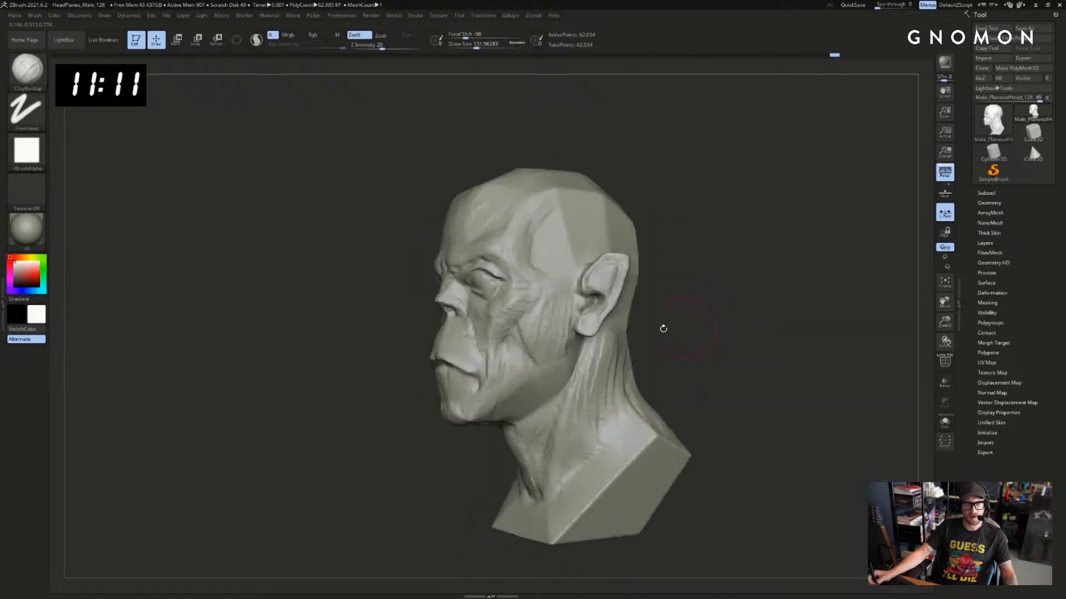
mouse_move(571, 346)
left_mouse_down()
mouse_move(562, 371)
mouse_move(506, 413)
left_mouse_up()
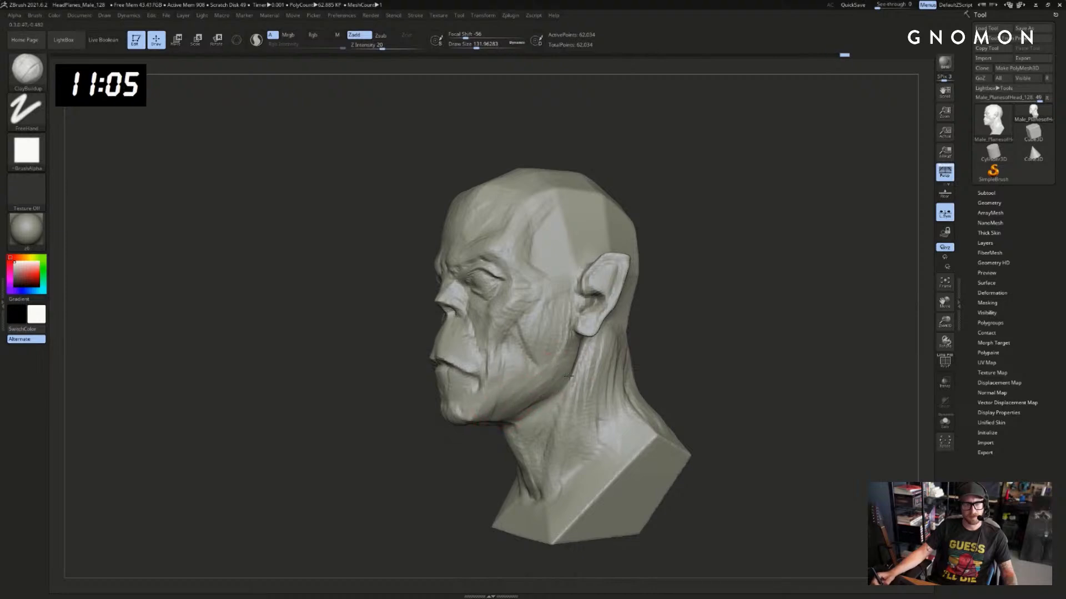
left_click_drag(693, 353, 743, 356, "shift")
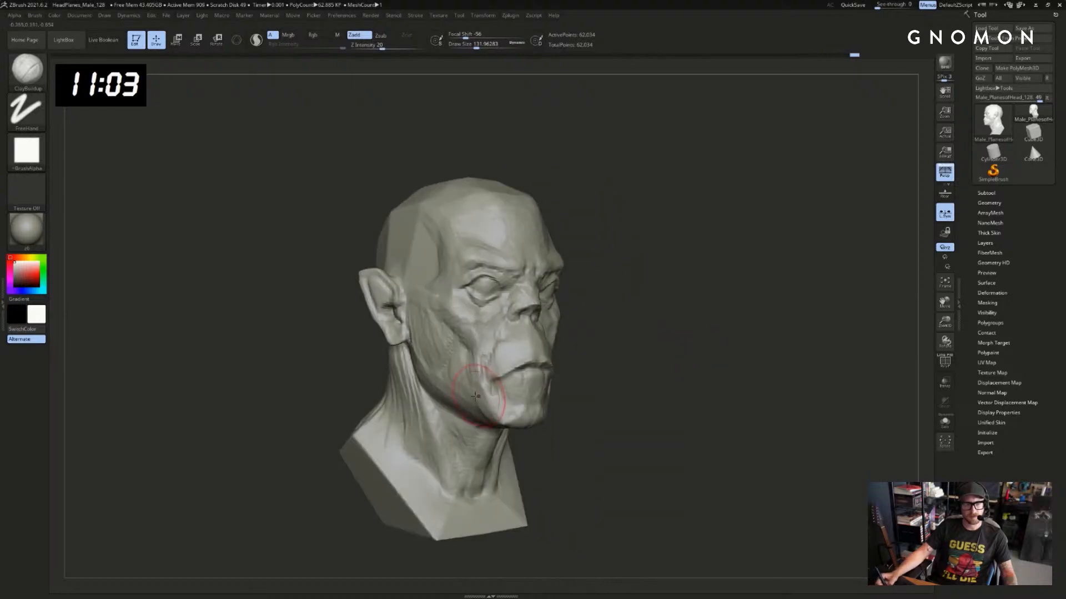
mouse_move(474, 406)
left_mouse_down()
mouse_move(650, 352)
mouse_move(490, 316)
left_mouse_up()
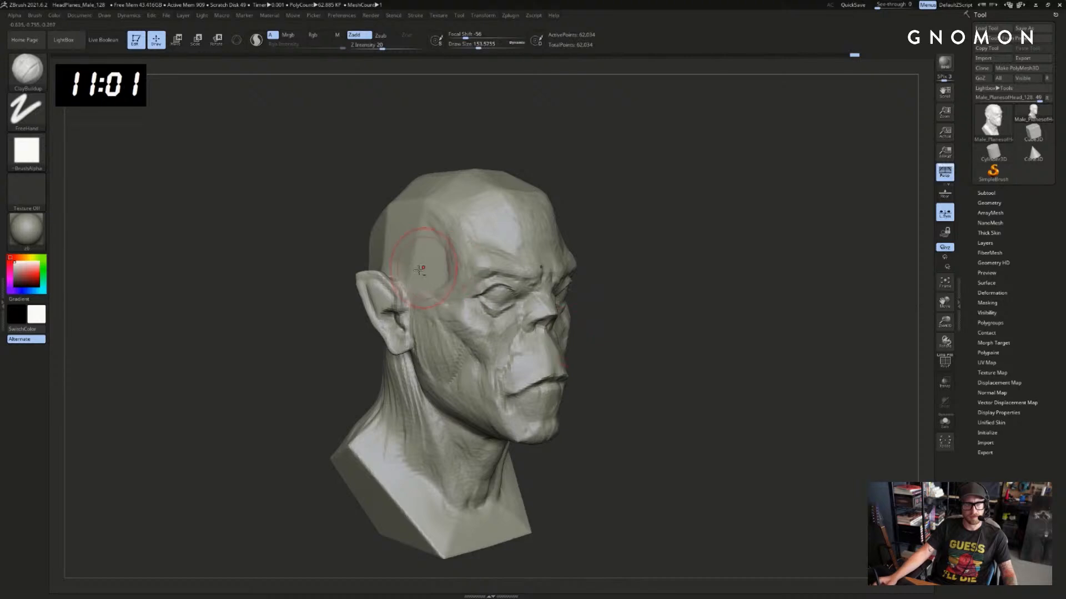
Round off the hard planes of the temples and the side and back of the skull with ClayBuildup at a draw size of about 154
mouse_move(600, 222)
left_mouse_down()
mouse_move(666, 209)
mouse_move(562, 246)
left_mouse_up()
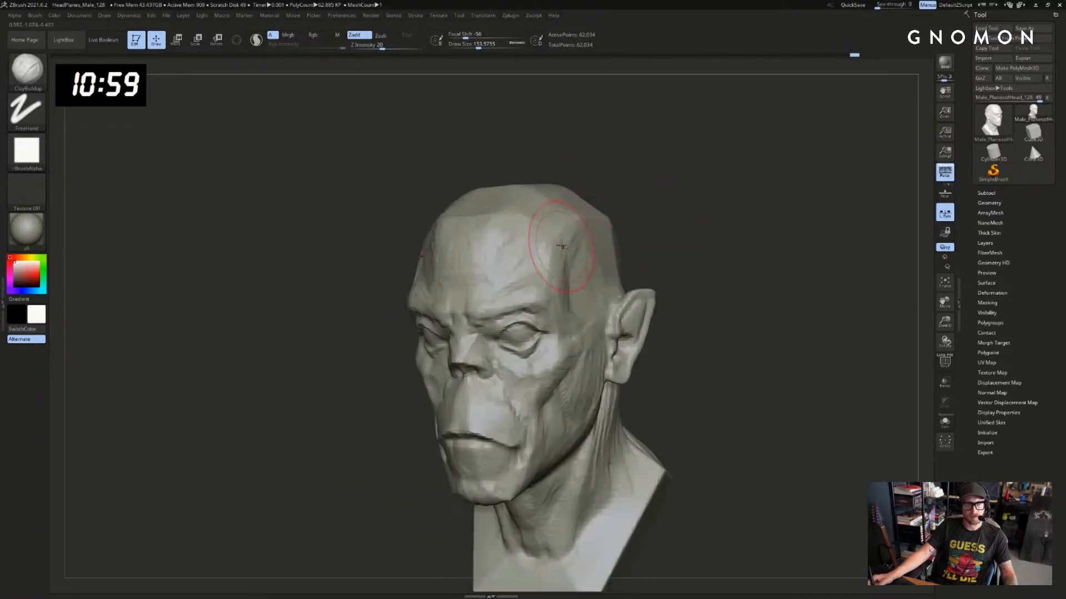
mouse_move(634, 218)
left_mouse_down()
mouse_move(612, 209)
mouse_move(721, 231)
mouse_move(714, 238)
mouse_move(766, 249)
mouse_move(791, 269)
left_mouse_up()
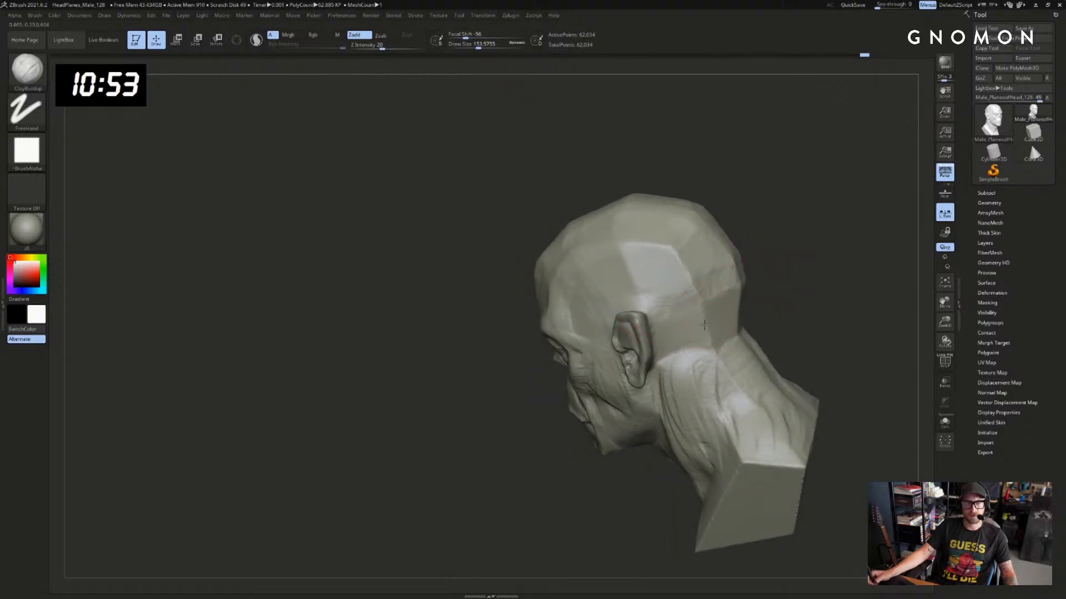
left_click_drag(772, 227, 666, 245)
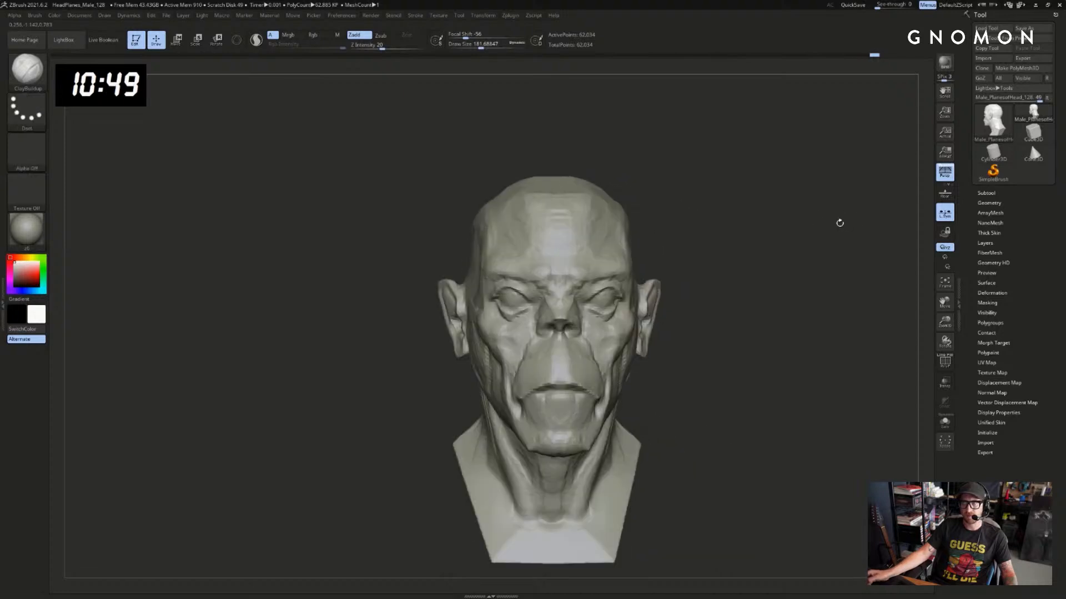
Refine the inner brow and nose bridge with ClayBuildup, reducing the draw size to about 120
left_click_drag(838, 221, 730, 250)
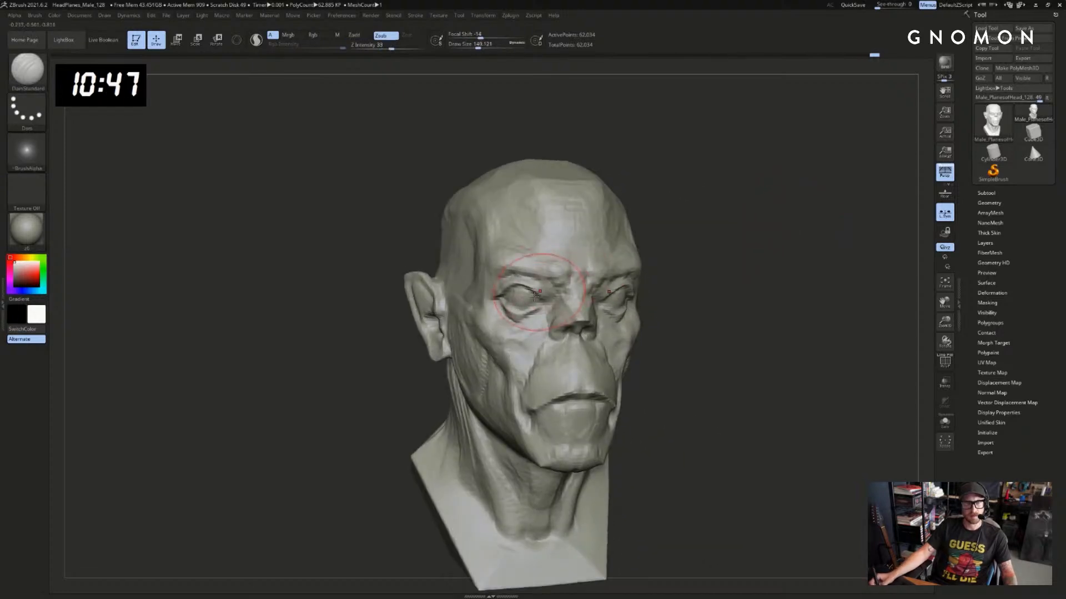
key("b")
key("c")
key("b")
key("[")
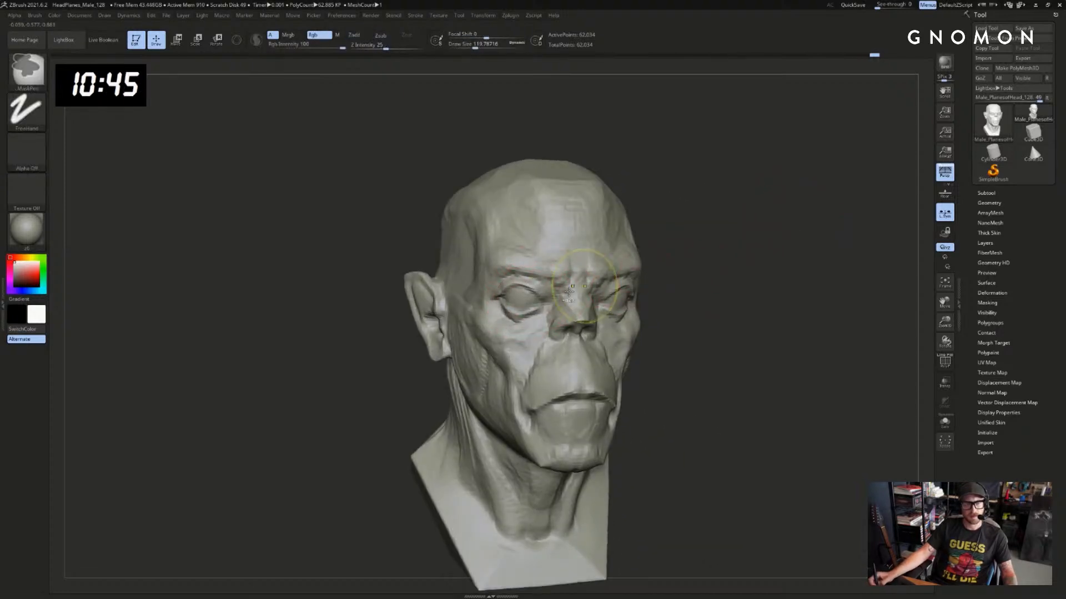
right_click_drag(777, 289, 788, 244, "ctrl")
left_click_drag(799, 245, 725, 243, "shift")
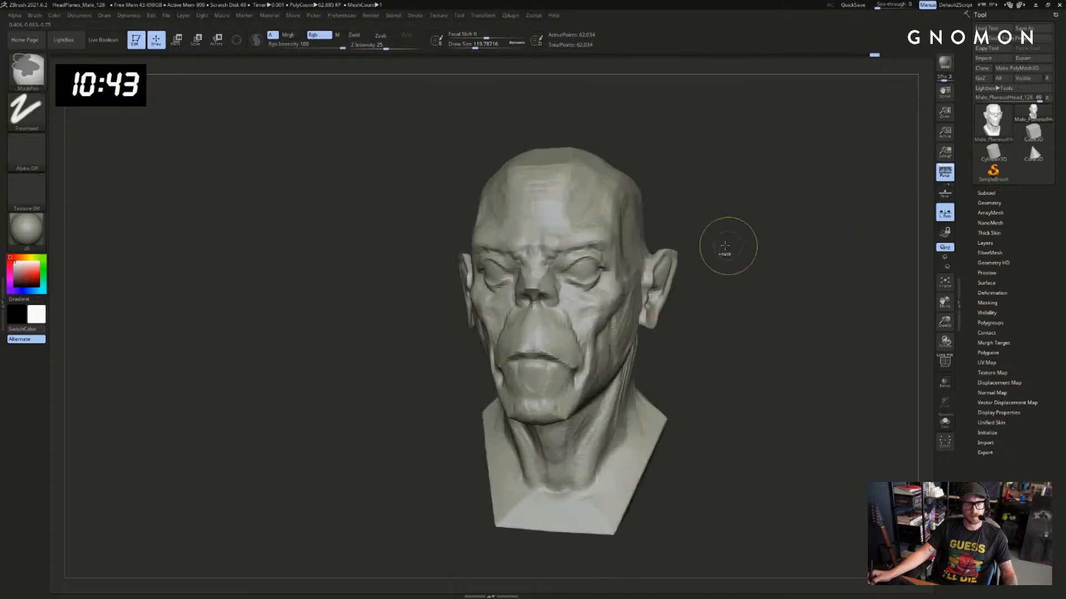
Carve and soften the creases around the eyelids and under the eyes with DamStandard, reducing the draw size to about 51
key("b")
key("d")
key("s")
key("[")
key("[")
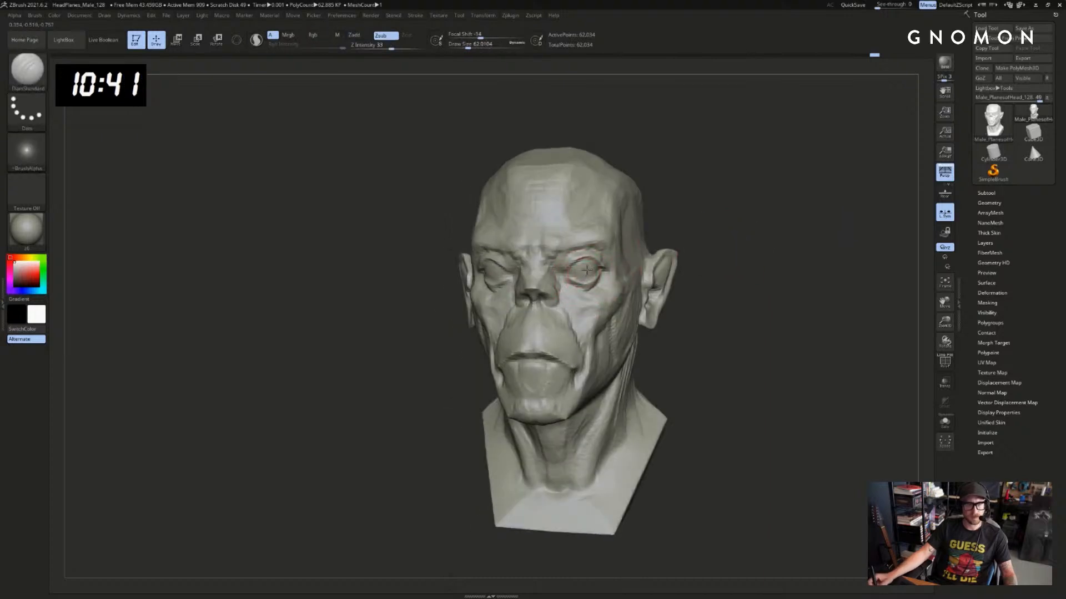
left_click_drag(602, 272, 608, 280, "shift")
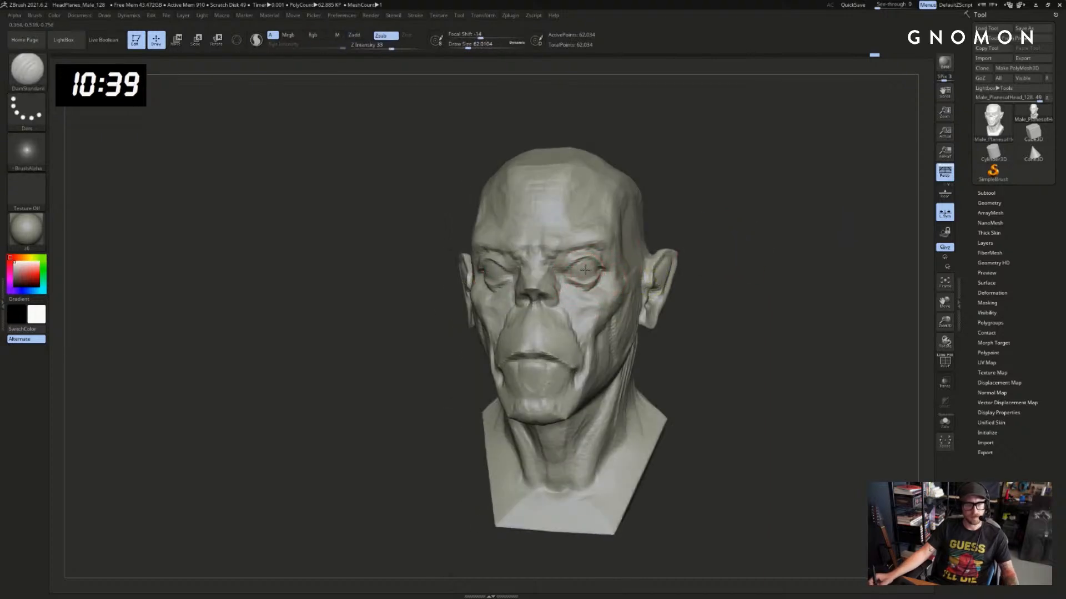
left_click_drag(686, 234, 661, 239)
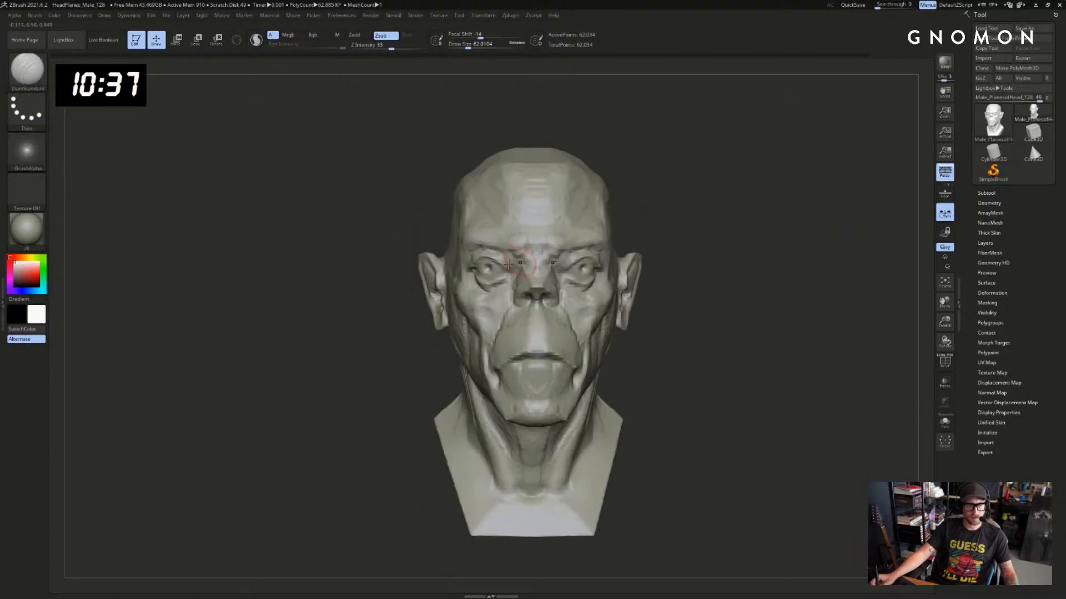
left_click_drag(499, 262, 493, 265, "shift")
left_click_drag(383, 299, 373, 295)
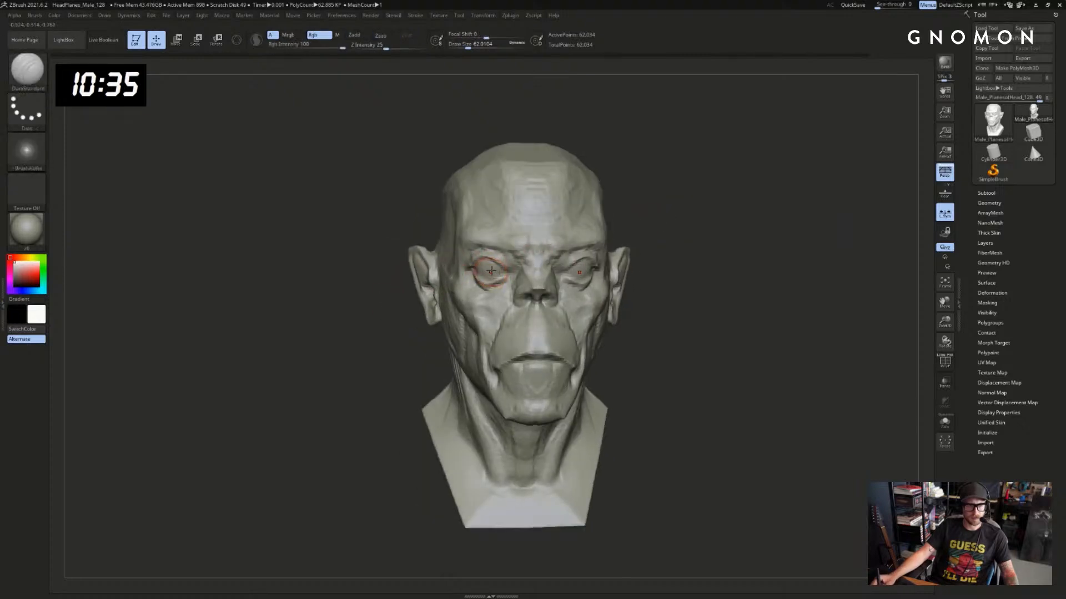
left_click_drag(704, 223, 713, 228)
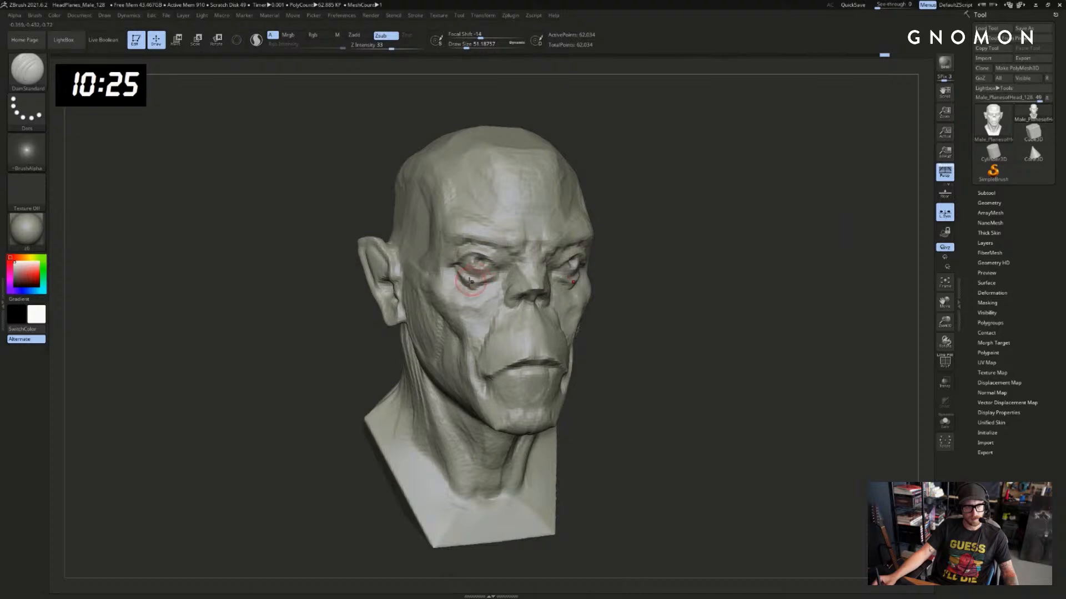
key("[")
Reshape the lower eyelid and outer eye corner with the Move brush at a draw size of about 51
left_click_drag(646, 244, 732, 240)
key("]")
key("b")
key("m")
key("v")
left_click_drag(583, 274, 586, 280)
left_click_drag(714, 223, 704, 227)
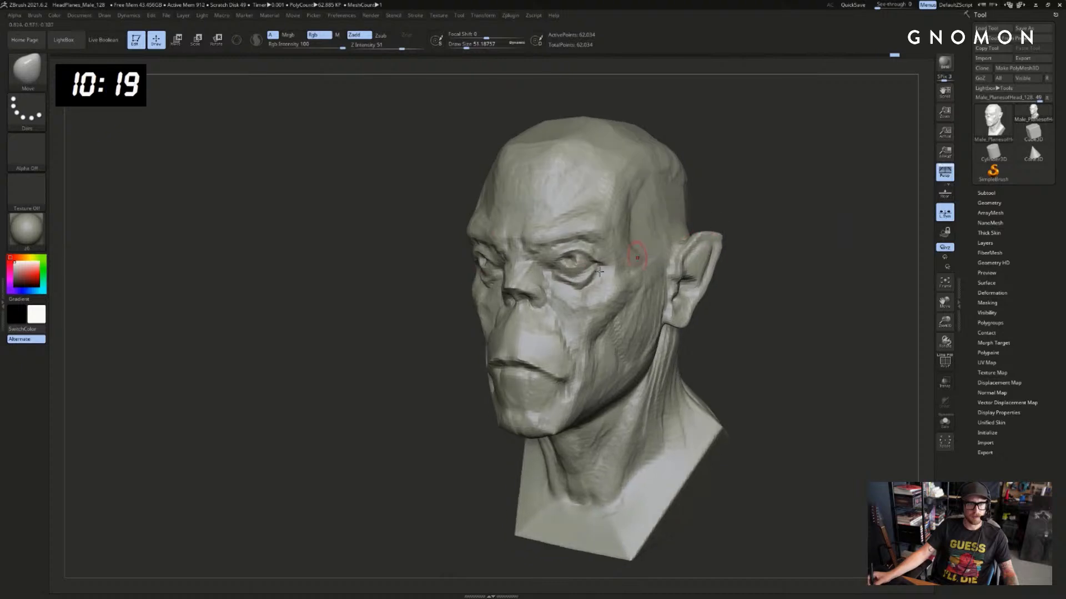
Fill out the eyeball surface between the eyelids with the Clay brush
key("b")
key("c")
key("l")
left_click_drag(581, 268, 583, 264)
mouse_move(713, 223)
left_mouse_down()
mouse_move(763, 215)
mouse_move(753, 232)
left_mouse_up()
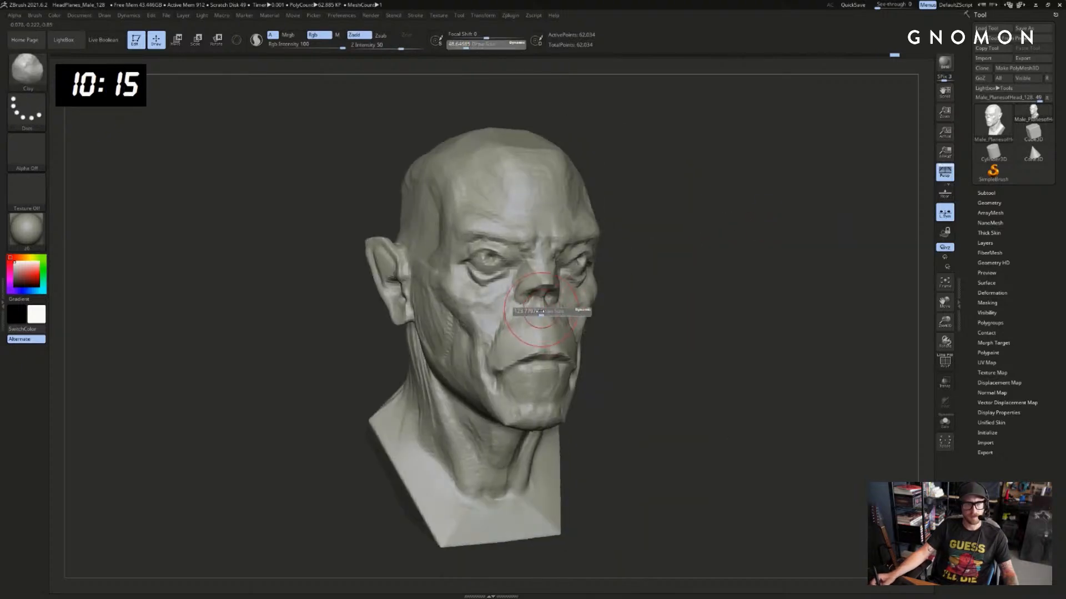
Refine the planes around the nose tip and nostrils with DamStandard and Clay at a draw size of about 65
key("b")
key("d")
key("s")
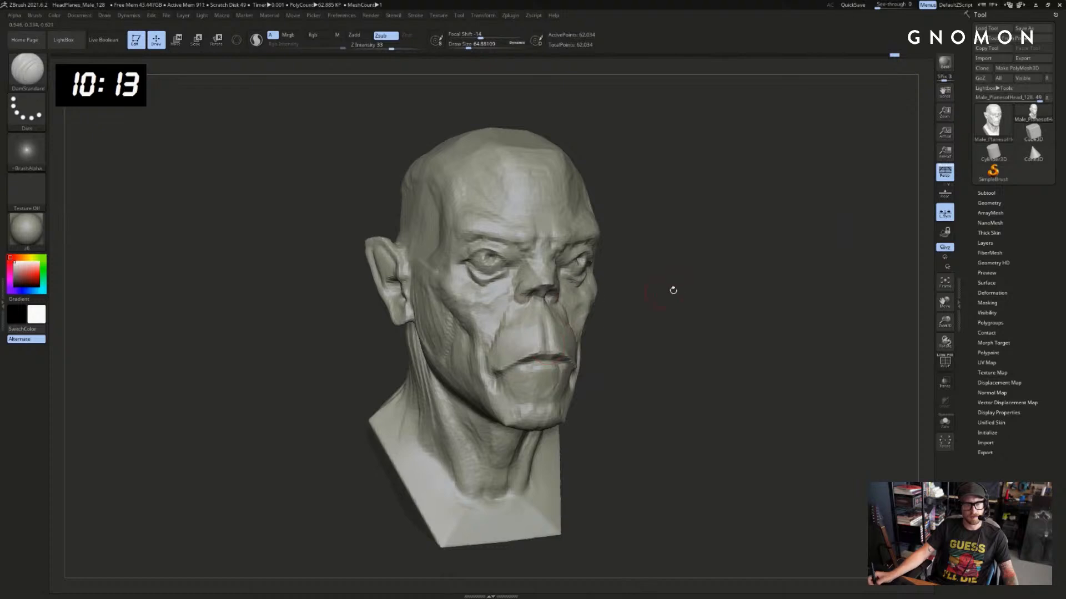
left_click_drag(673, 291, 599, 311)
mouse_move(473, 324)
left_mouse_down()
mouse_move(442, 336)
mouse_move(476, 307)
mouse_move(541, 303)
mouse_move(549, 282)
left_mouse_up()
key("b")
key("c")
key("l")
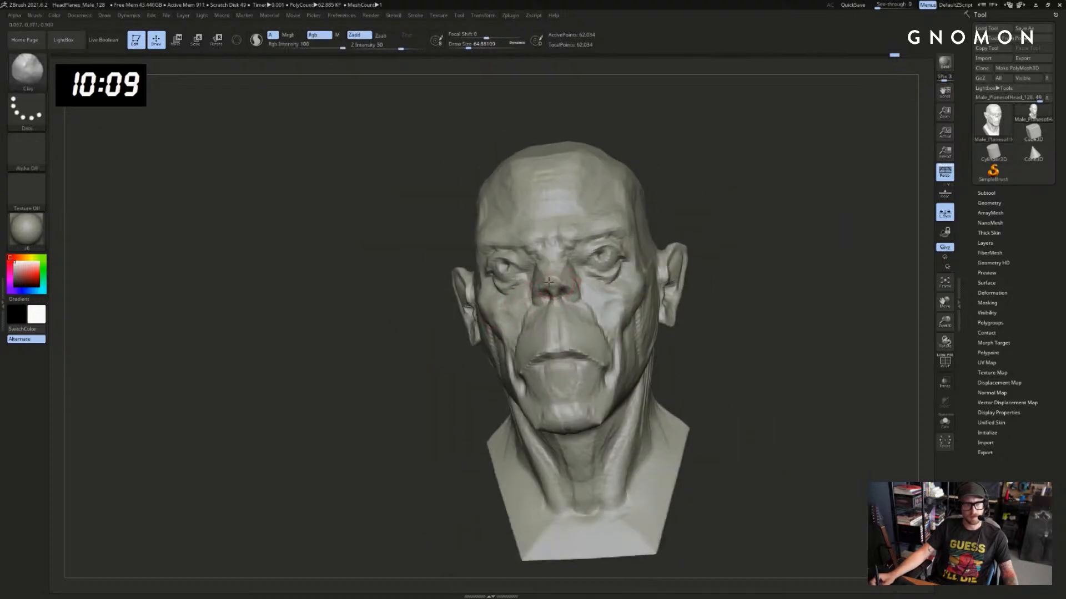
mouse_move(657, 269)
left_mouse_down()
mouse_move(710, 264)
mouse_move(677, 266)
left_mouse_up()
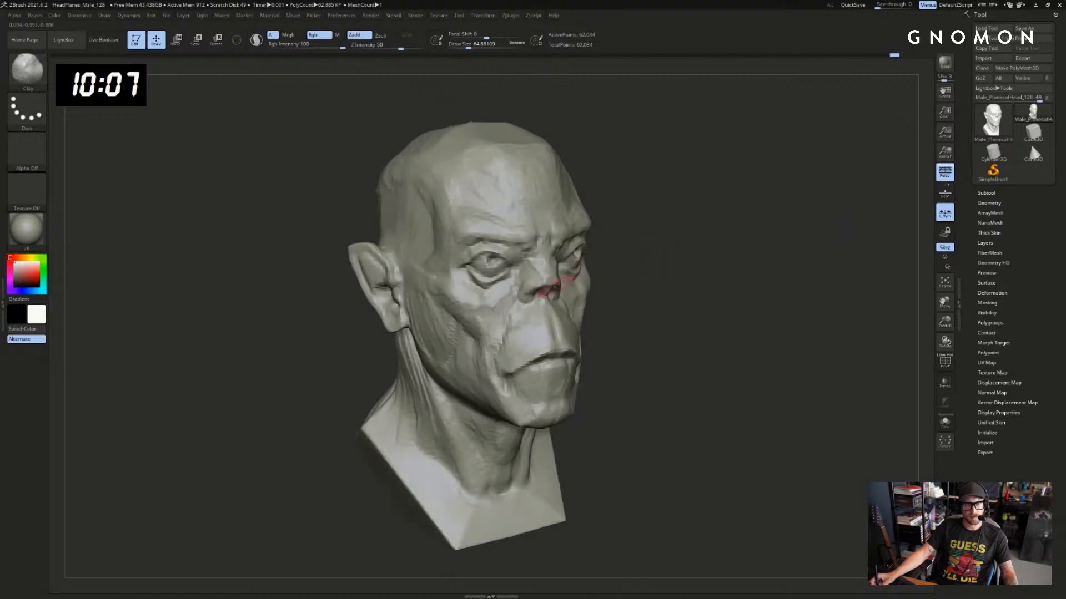
Adjust the shape of the nose tip and nostril area with the Move brush at a draw size of about 71
key("b")
key("d")
key("s")
key("b")
key("m")
key("v")
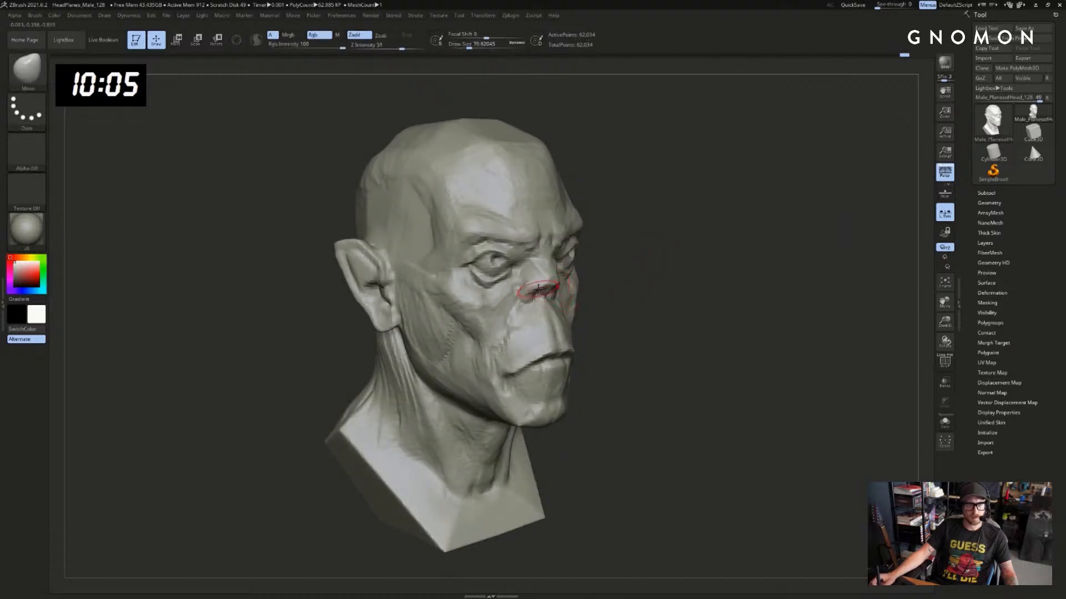
left_click_drag(606, 285, 587, 297)
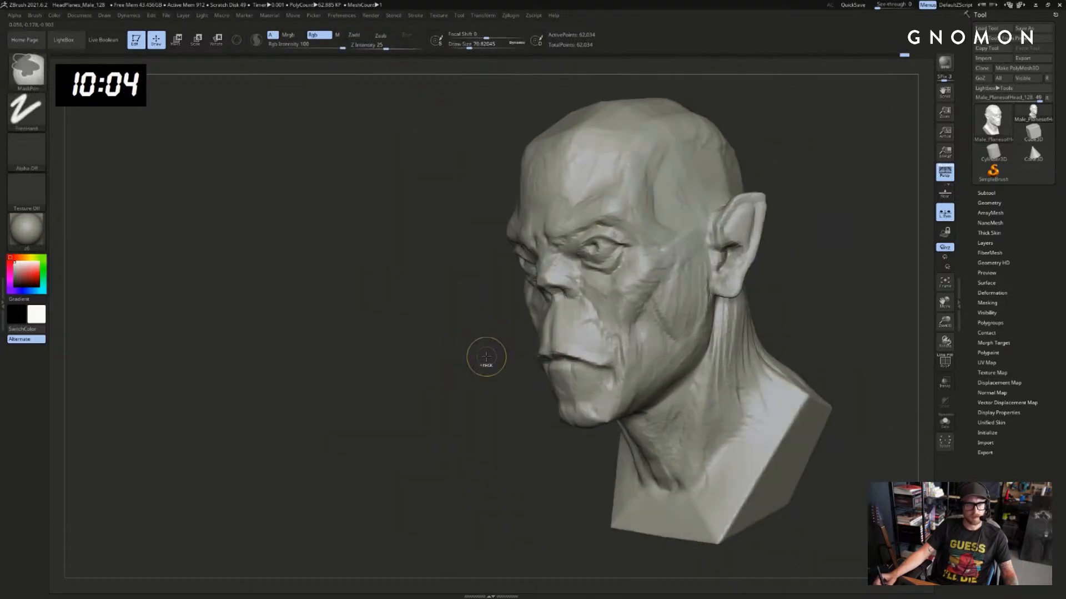
left_click_drag(484, 357, 587, 332, "shift")
left_click_drag(683, 327, 722, 306)
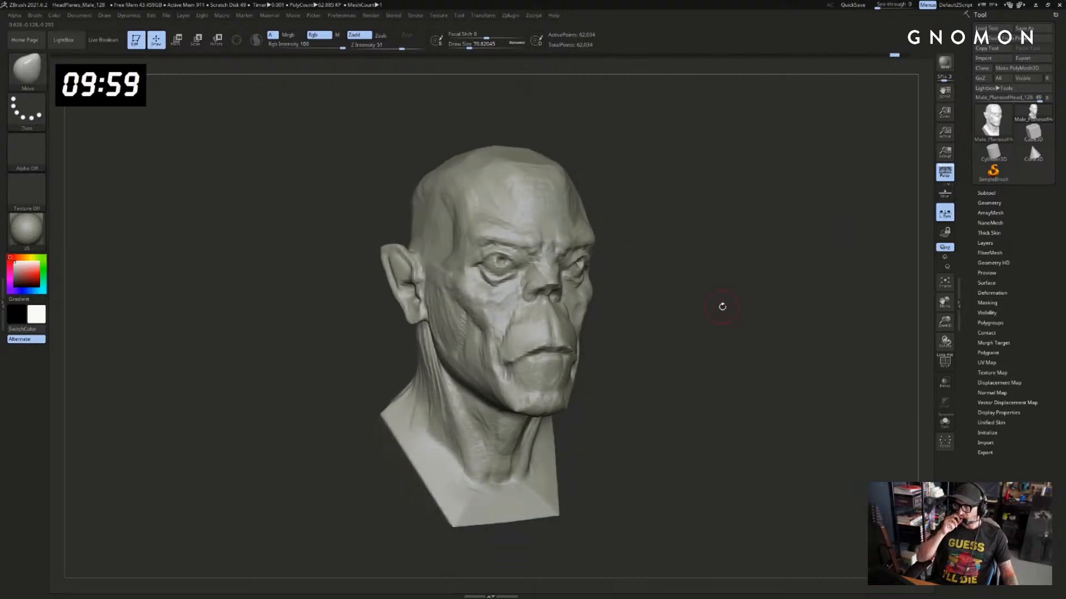
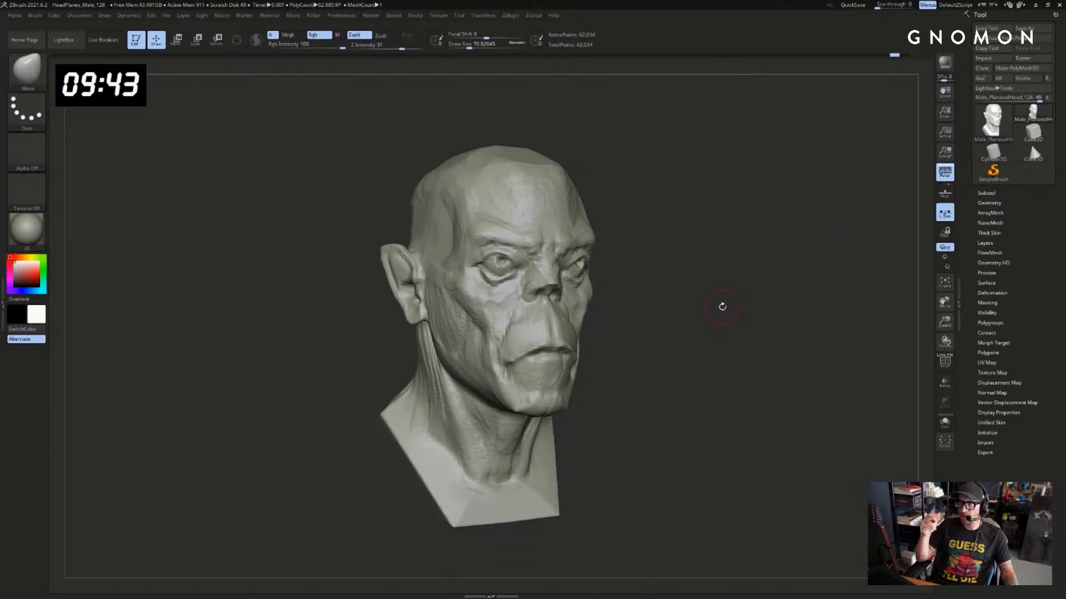
Deepen the crease below the outer eye corner with DamStandard at a draw size of about 76
mouse_move(619, 267)
left_mouse_down()
mouse_move(661, 268)
mouse_move(709, 295)
mouse_move(708, 261)
mouse_move(693, 271)
mouse_move(761, 281)
left_mouse_up()
key("b")
key("c")
key("b")
key("b")
key("d")
key("s")
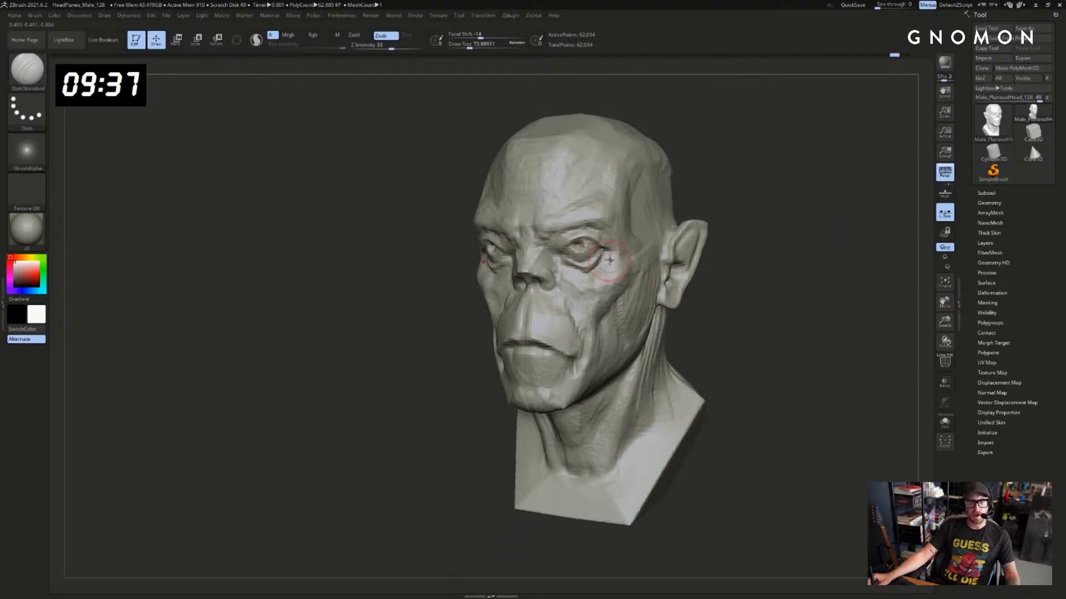
Build up the eye bag and upper cheekbone below the outer eye corner with ClayBuildup, reducing the draw size to about 56
key("b")
key("c")
key("b")
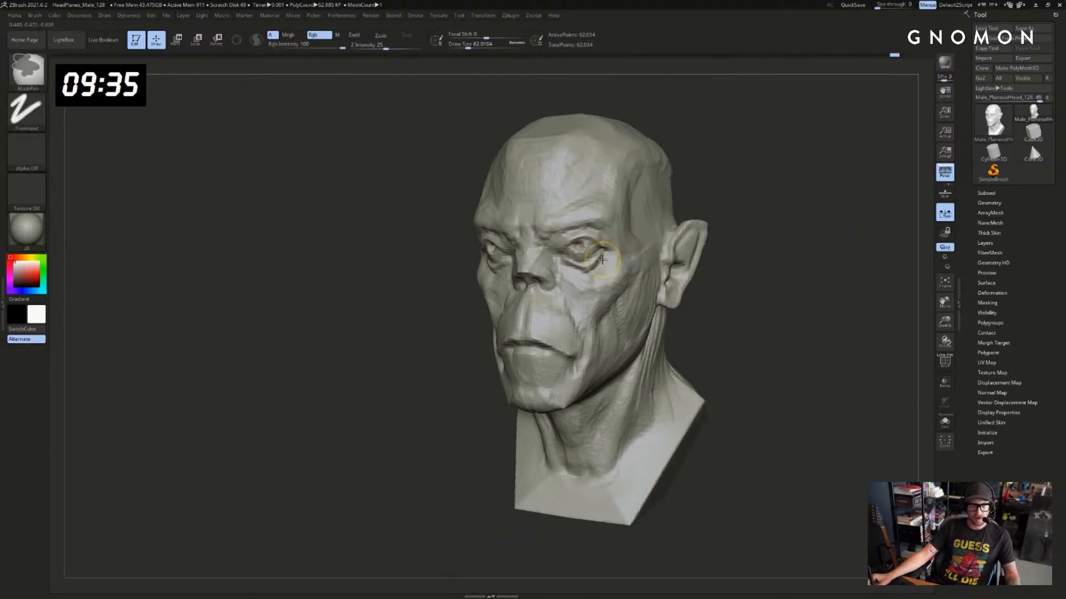
mouse_move(675, 210)
left_mouse_down()
mouse_move(694, 215)
mouse_move(660, 218)
left_mouse_up()
key("s")
key("ctrl+z")
key("s")
left_click(602, 265)
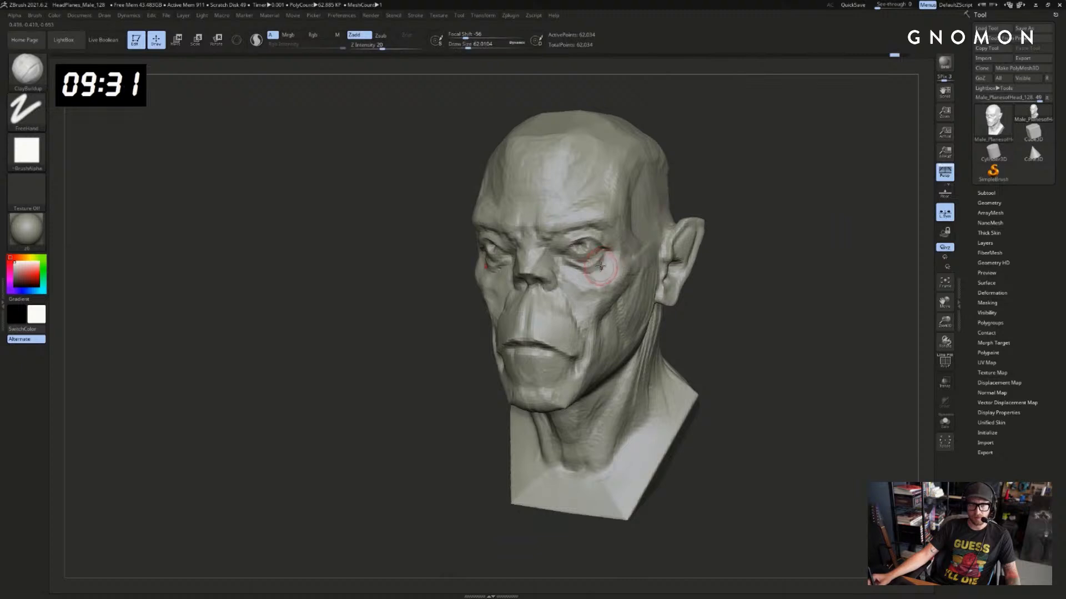
key("s")
left_click(604, 261)
left_click_drag(607, 251, 595, 266)
left_click_drag(705, 206, 666, 228)
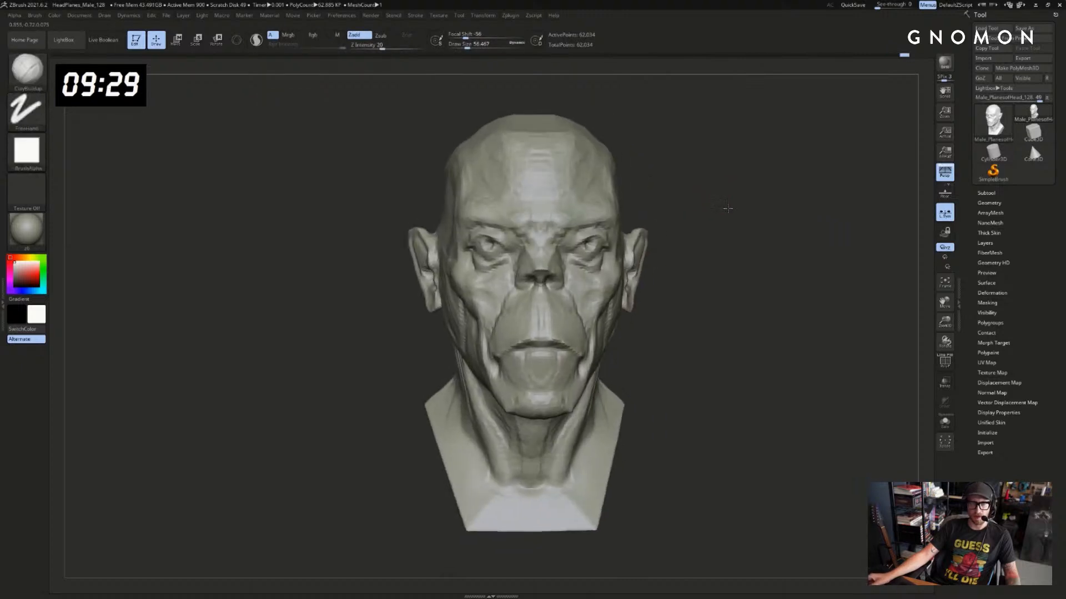
Cut the crease beside the nostril where the nose meets the cheek with DamStandard
left_click_drag(647, 268, 679, 273)
key("b")
key("d")
key("s")
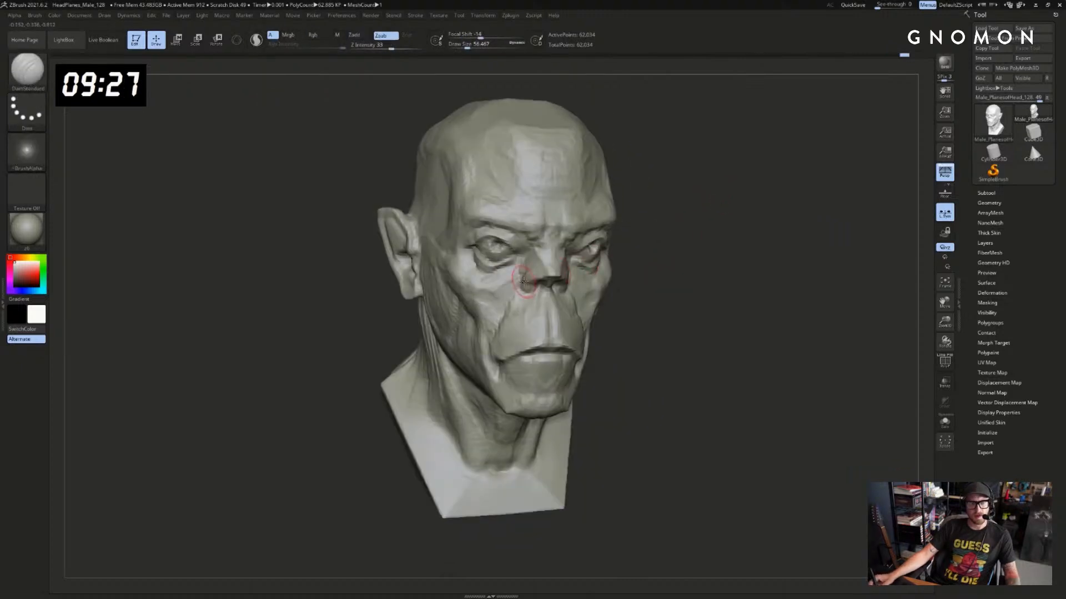
key("s")
left_click(525, 284)
Add soft volume to the cheek below the eye with the Standard brush at a draw size of about 80
key("b")
key("s")
key("t")
mouse_move(468, 298)
left_mouse_down()
mouse_move(490, 310)
mouse_move(495, 301)
mouse_move(484, 304)
left_mouse_up()
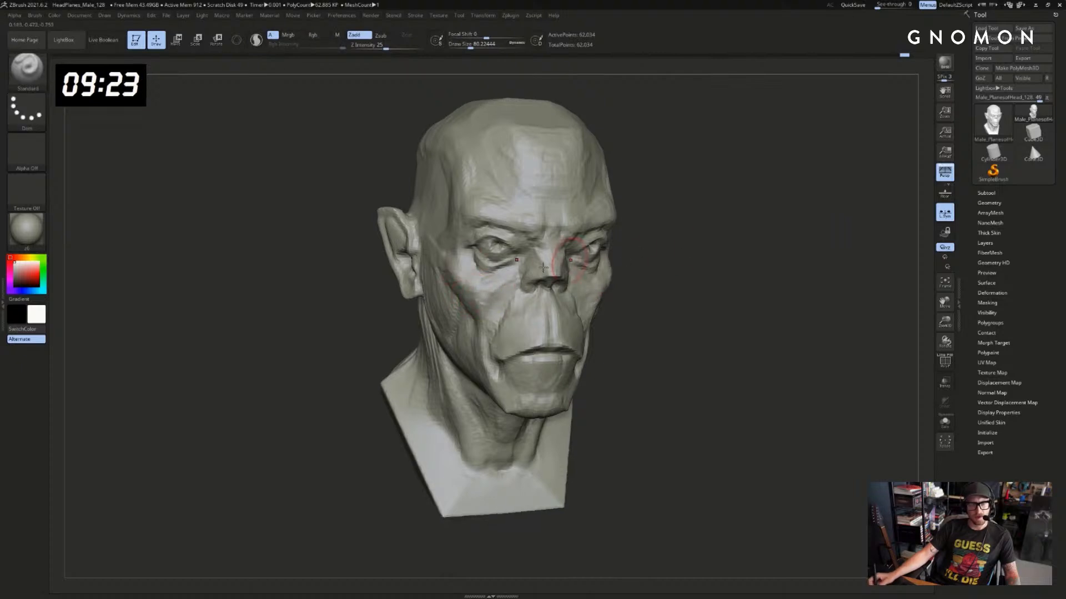
key("s")
left_click(476, 295)
Adjust the cheekbone and front cheek silhouette with the Move brush at a draw size of about 124
key("b")
key("m")
key("v")
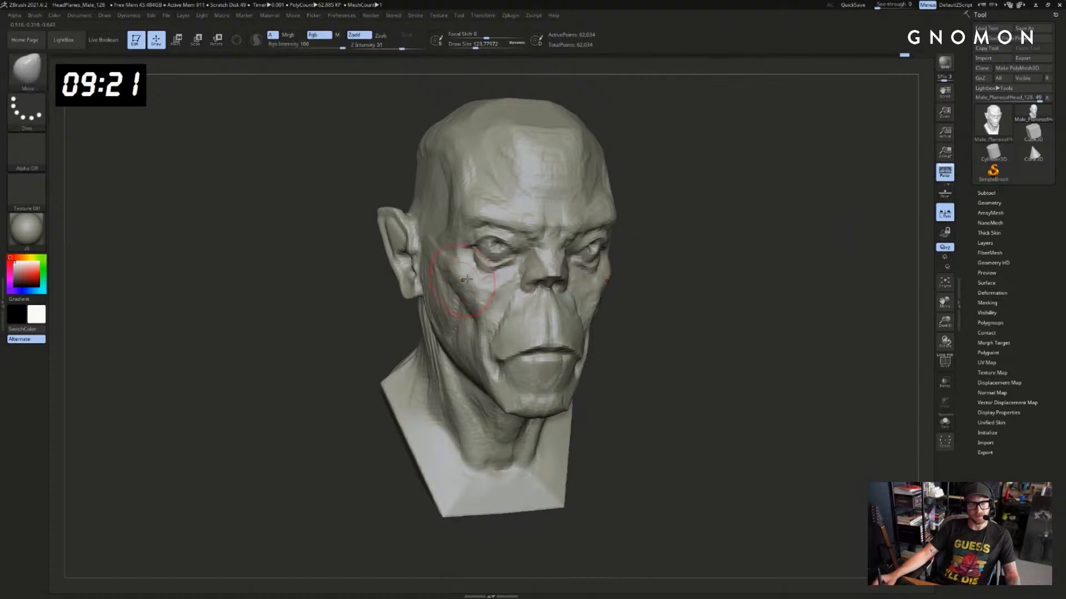
mouse_move(661, 245)
left_mouse_down()
mouse_move(678, 295)
mouse_move(705, 252)
mouse_move(467, 294)
left_mouse_up()
key("s")
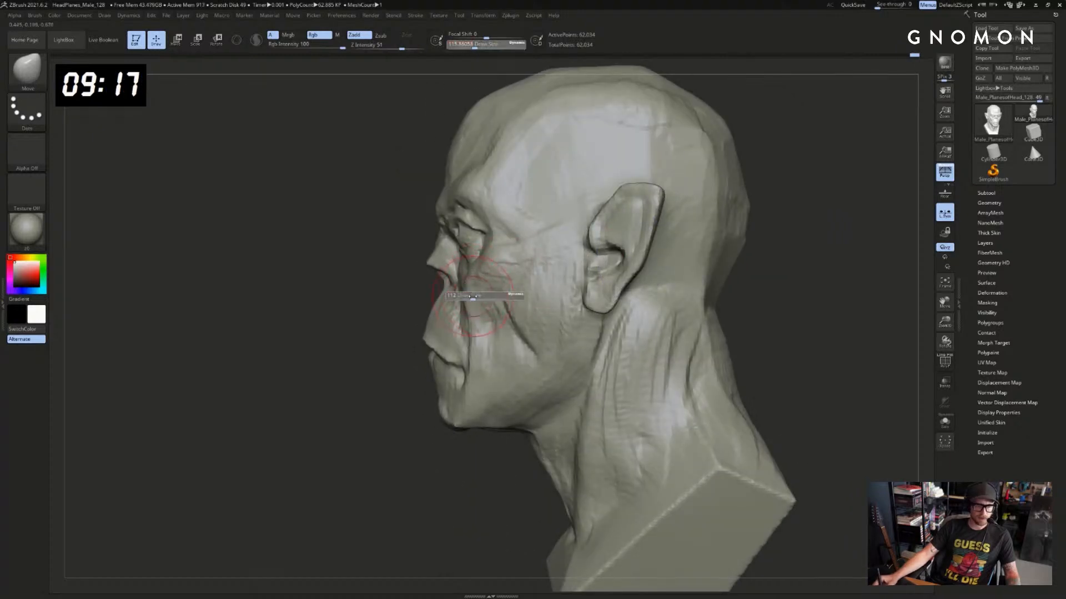
left_click(472, 304)
left_click_drag(364, 366, 442, 355)
left_click_drag(337, 433, 387, 393)
Define the mouth line and lower lip edge with DamStandard at a draw size of about 54
key("b")
key("d")
key("s")
key("s")
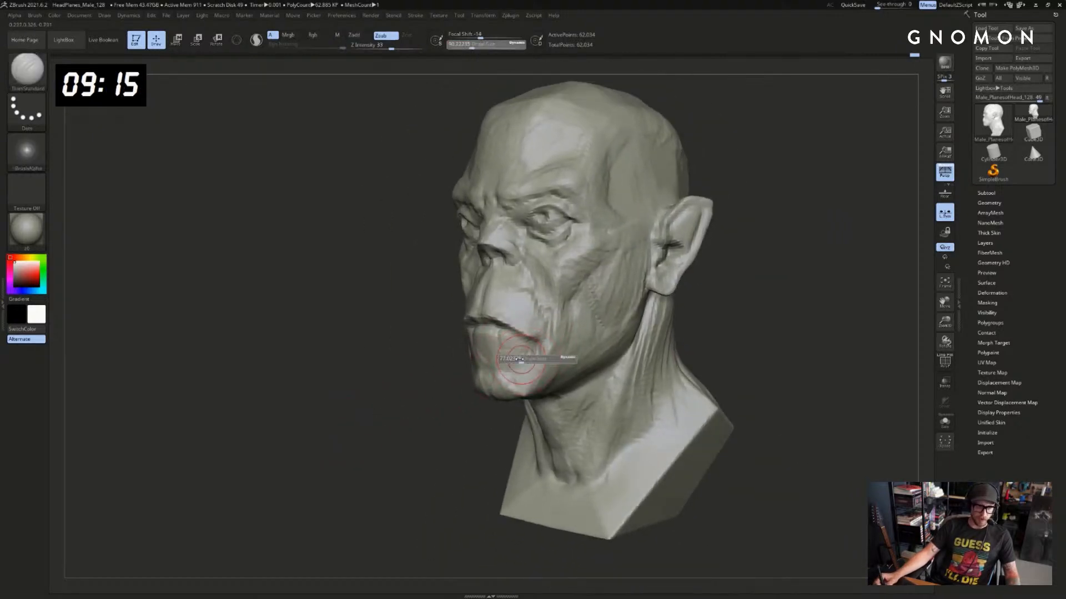
left_click(518, 365)
left_click_drag(533, 304, 392, 378)
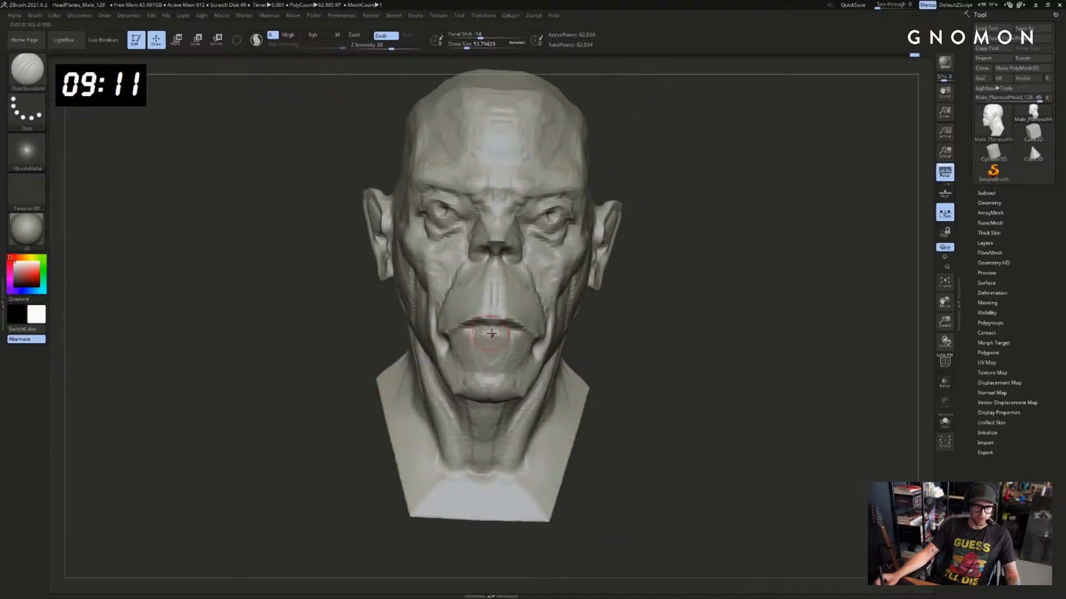
left_click_drag(650, 332, 503, 335)
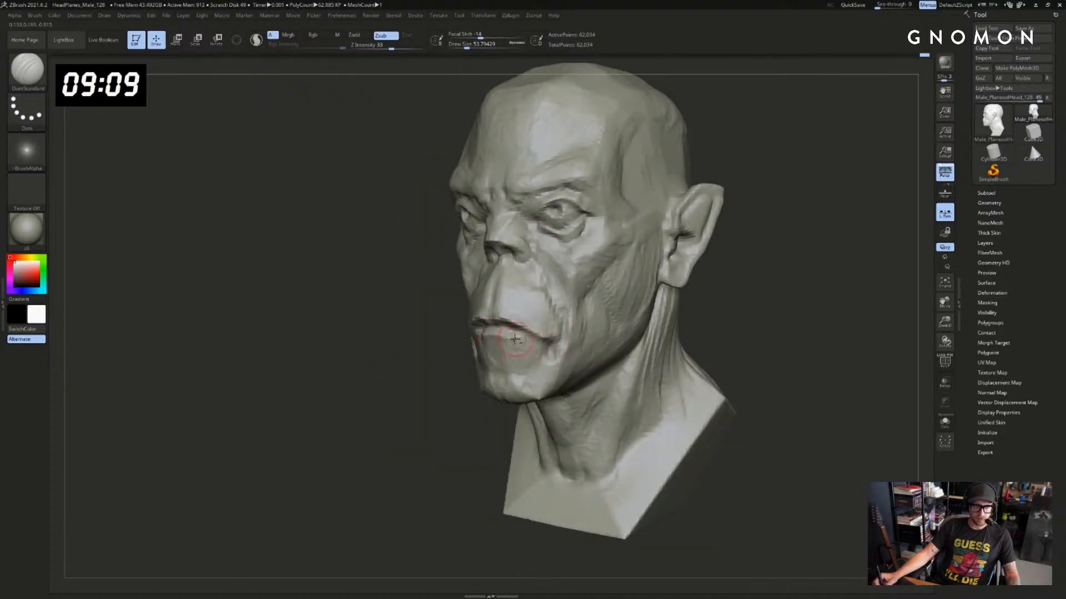
left_click_drag(436, 373, 459, 368)
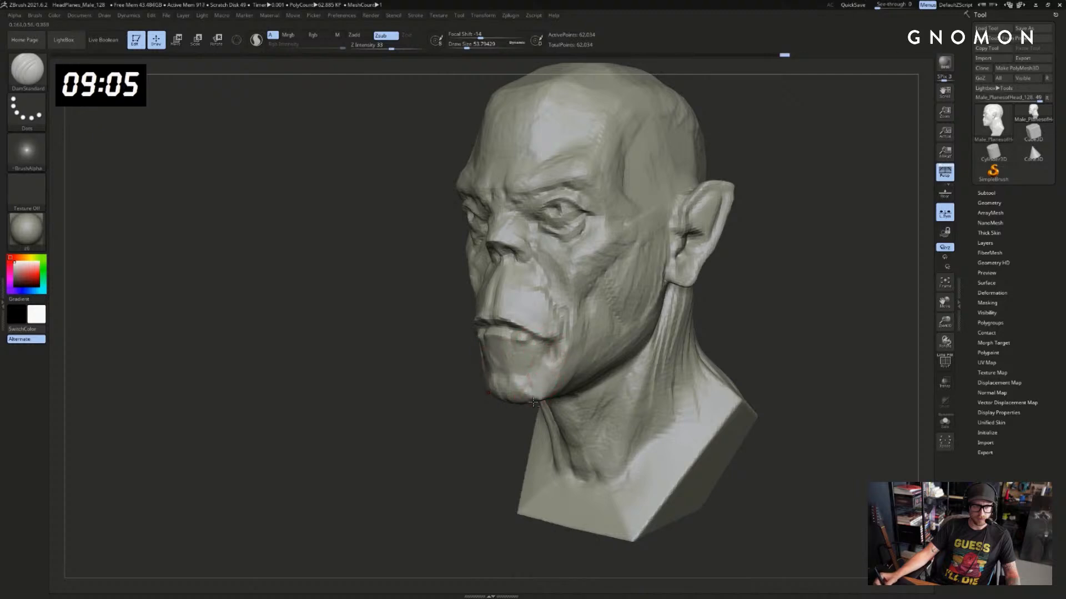
Build up the chin and its lower edge with ClayBuildup at a draw size of about 71
key("b")
key("c")
key("b")
mouse_move(531, 404)
left_mouse_down()
mouse_move(657, 363)
mouse_move(503, 377)
left_mouse_up()
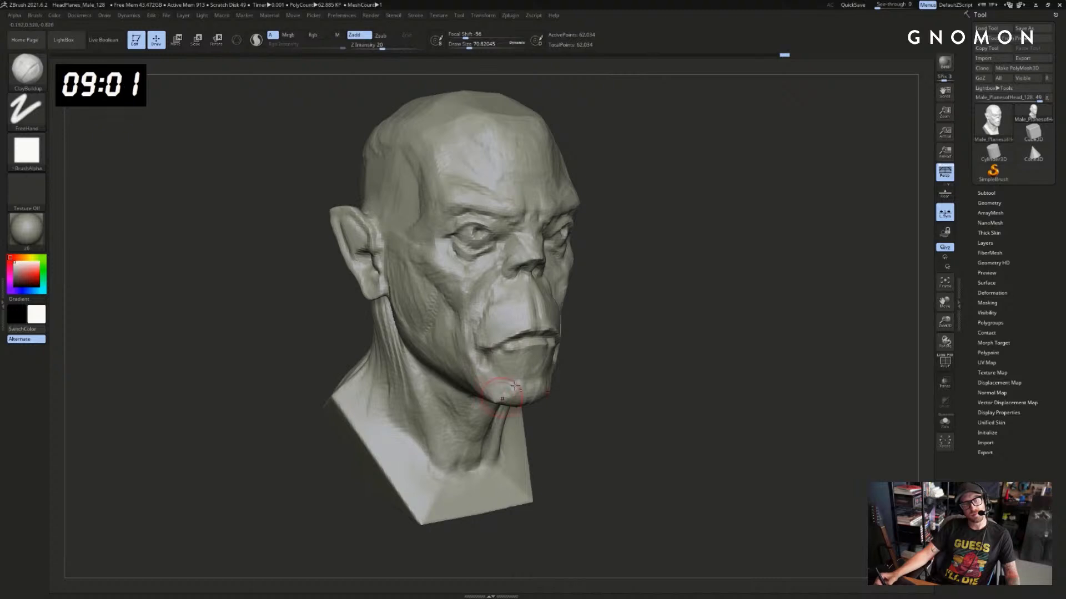
left_click_drag(584, 285, 597, 326, "alt")
Thicken the upper eyelid and inner eye corner with the Standard brush at a draw size of about 37
key("b")
key("s")
key("t")
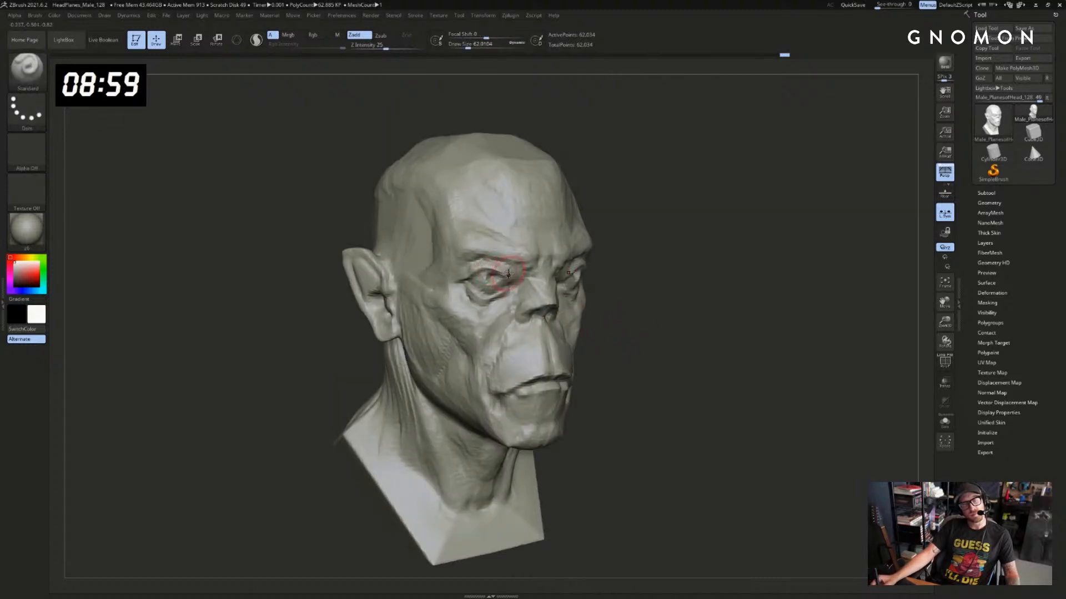
key("s")
left_click_drag(503, 276, 500, 276)
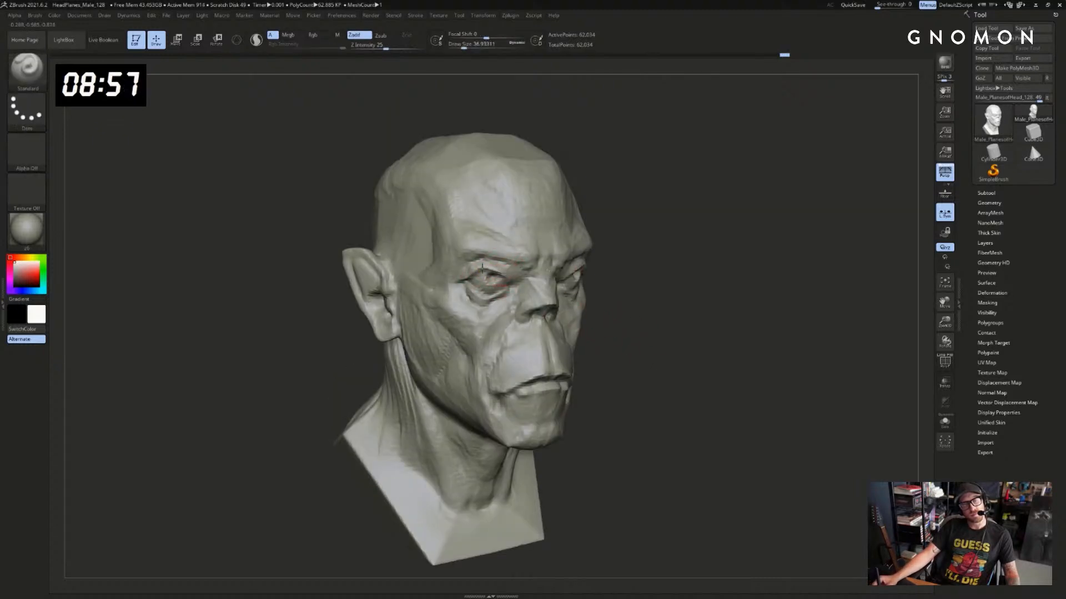
left_click_drag(677, 265, 694, 257)
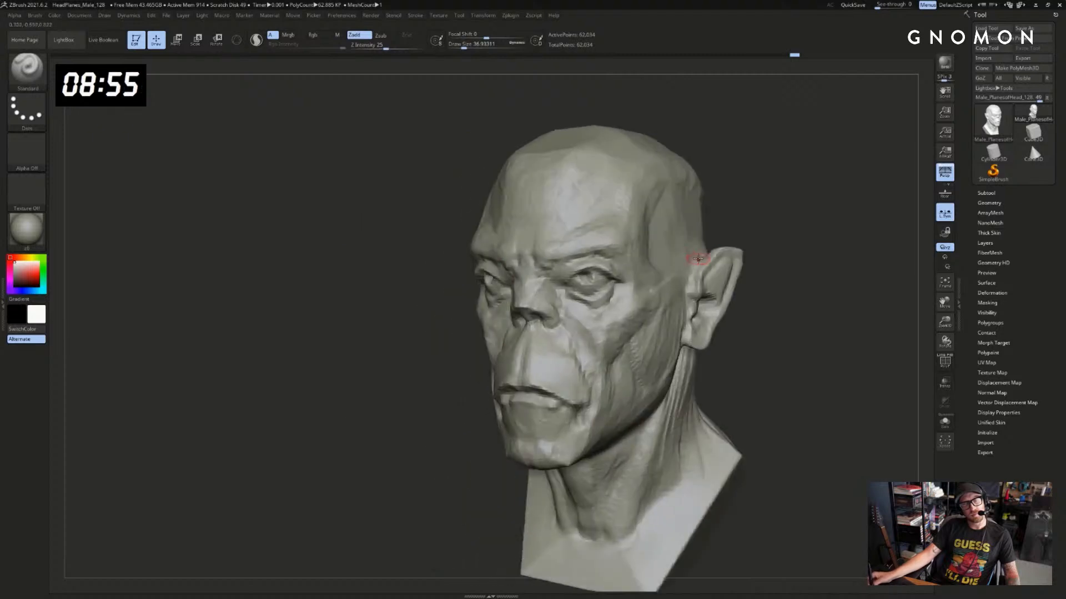
key("ctrl")
key("ctrl+shift+z")
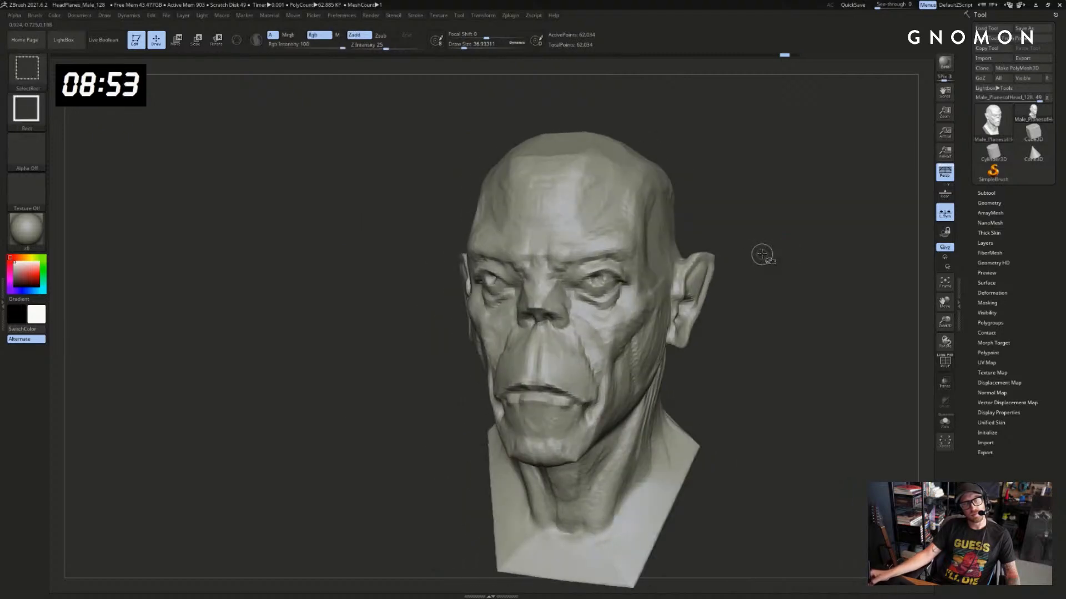
Sharpen the crease between the inner eye corner and nose bridge with DamStandard at a draw size of about 37
key("b")
key("d")
key("s")
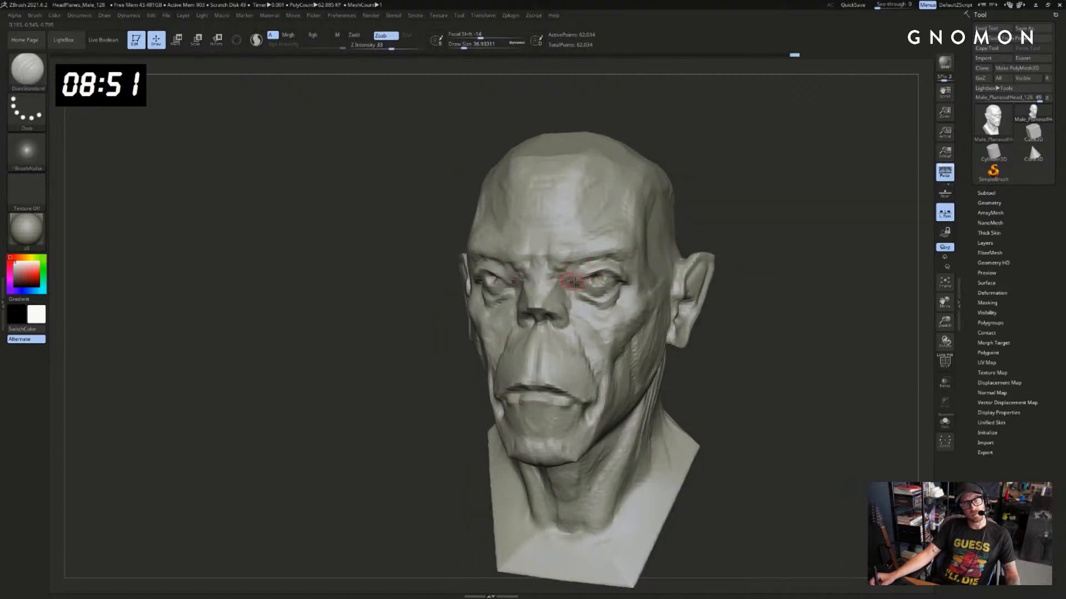
left_click_drag(564, 266, 549, 271)
left_click_drag(702, 205, 710, 205)
Refine the inner folds and rim of the ear with ClayBuildup and Standard at a draw size of about 56
key("b")
key("c")
key("b")
left_click_drag(674, 239, 427, 313)
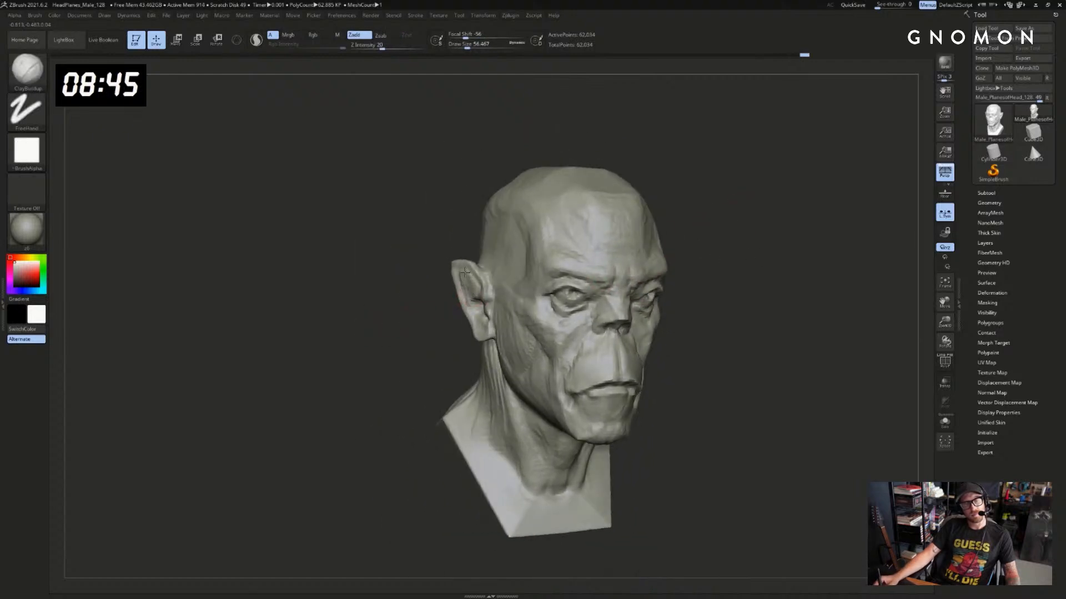
key("b")
key("s")
key("t")
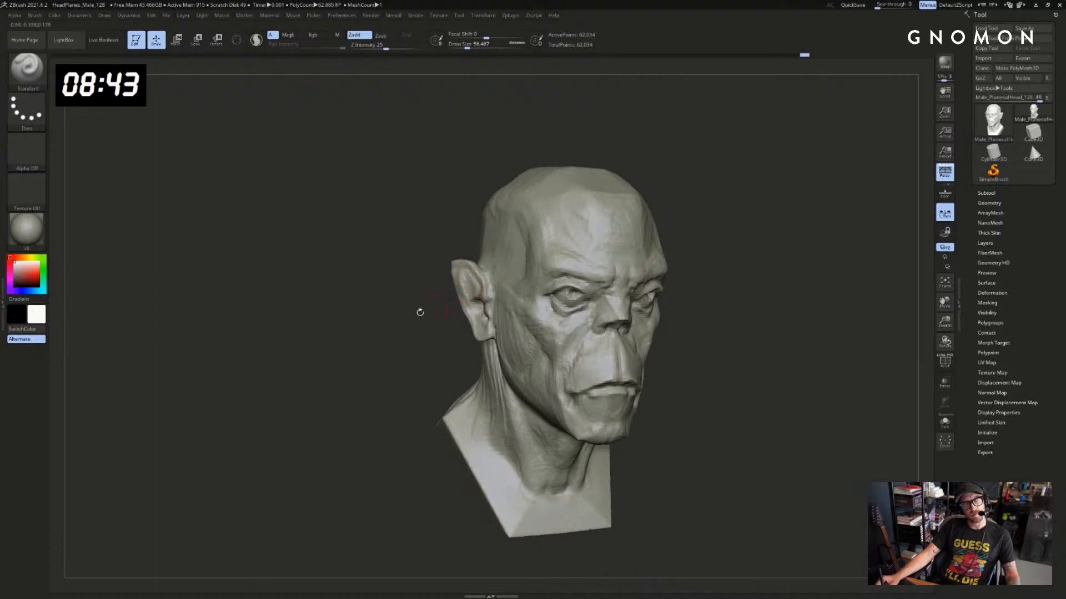
left_click_drag(420, 312, 447, 295)
Pull the ear's outer rim into shape with the SnakeHook brush at a draw size of about 106
key("b")
key("s")
key("h")
key("bracketright")
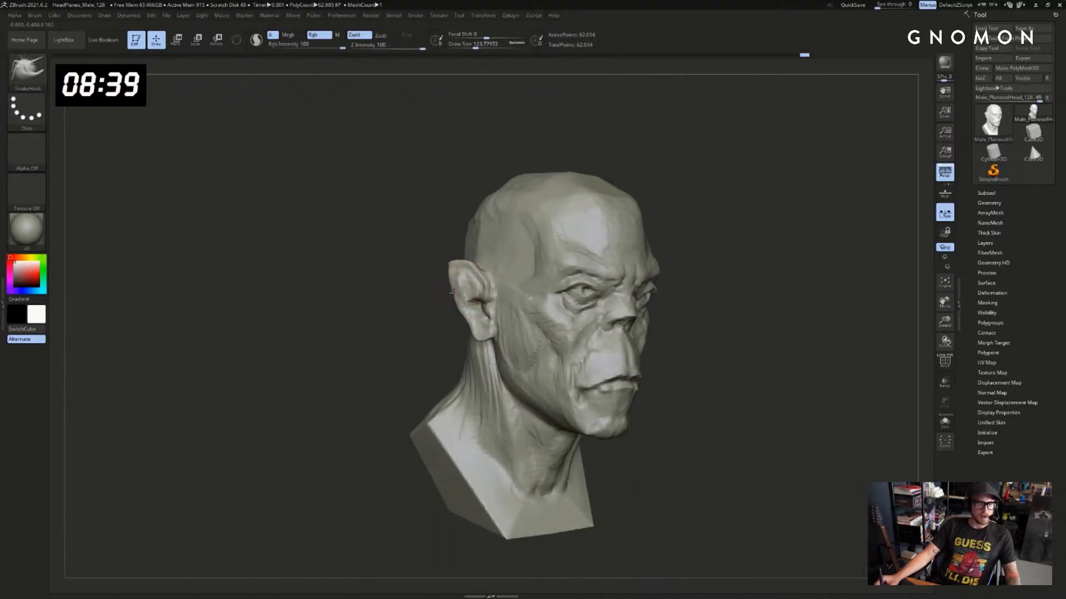
key("bracketleft")
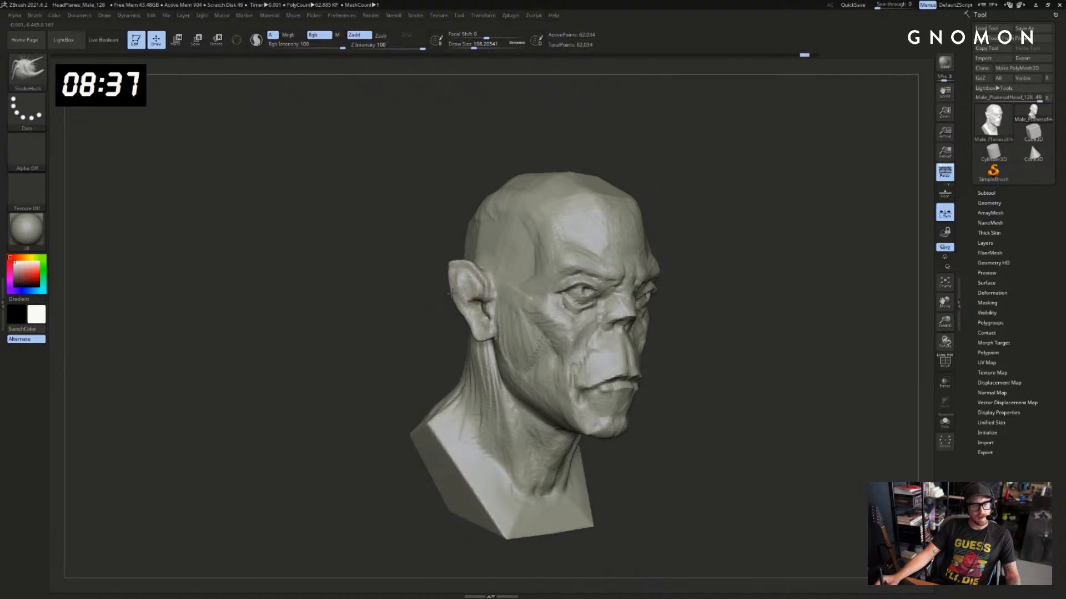
left_click_drag(451, 294, 450, 297)
mouse_move(437, 315)
left_mouse_down()
mouse_move(425, 315)
mouse_move(464, 321)
mouse_move(405, 327)
mouse_move(425, 349)
left_mouse_up()
Adjust the overall ear silhouette and its tilt from the head with SnakeHook, varying the draw size
left_click_drag(708, 344, 693, 348)
key("s")
left_click_drag(692, 350, 664, 340)
key("s")
key("s")
mouse_move(665, 340)
left_mouse_down()
mouse_move(656, 342)
mouse_move(669, 338)
left_mouse_up()
key("s")
mouse_move(758, 337)
left_mouse_down()
mouse_move(745, 337)
mouse_move(783, 331)
mouse_move(761, 333)
left_mouse_up()
key("s")
mouse_move(655, 353)
left_mouse_down()
mouse_move(760, 329)
mouse_move(728, 328)
left_mouse_up()
key("w")
key("s")
mouse_move(692, 292)
left_mouse_down()
mouse_move(690, 273)
mouse_move(664, 286)
left_mouse_up()
key("q")
Carve the creases inside the ear and around its front attachment with DamStandard at a draw size of about 41
key("b")
key("d")
key("s")
key("s")
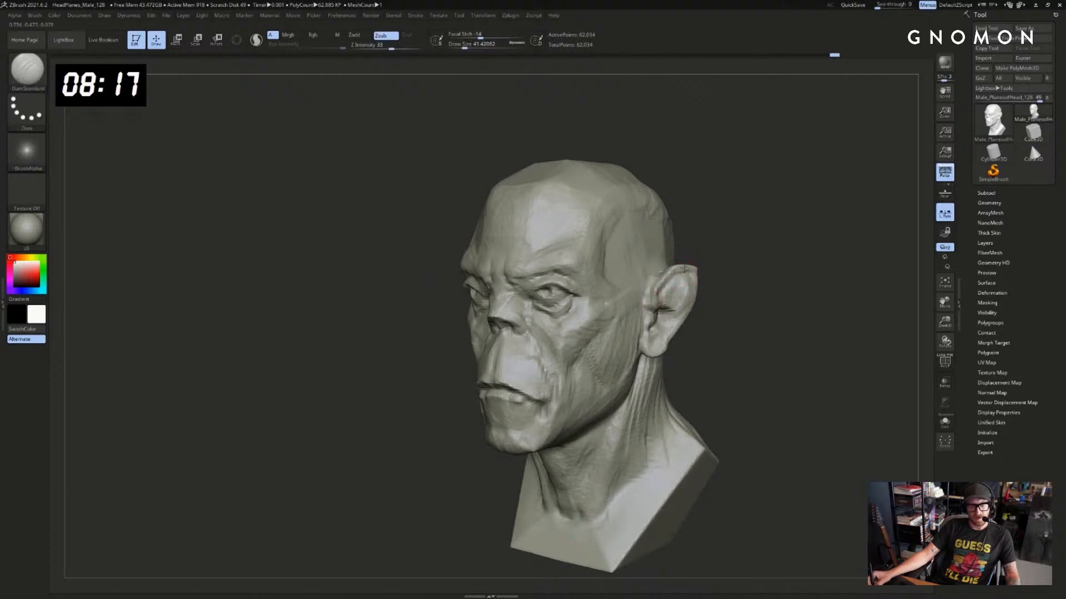
right_click_drag(658, 308, 763, 267)
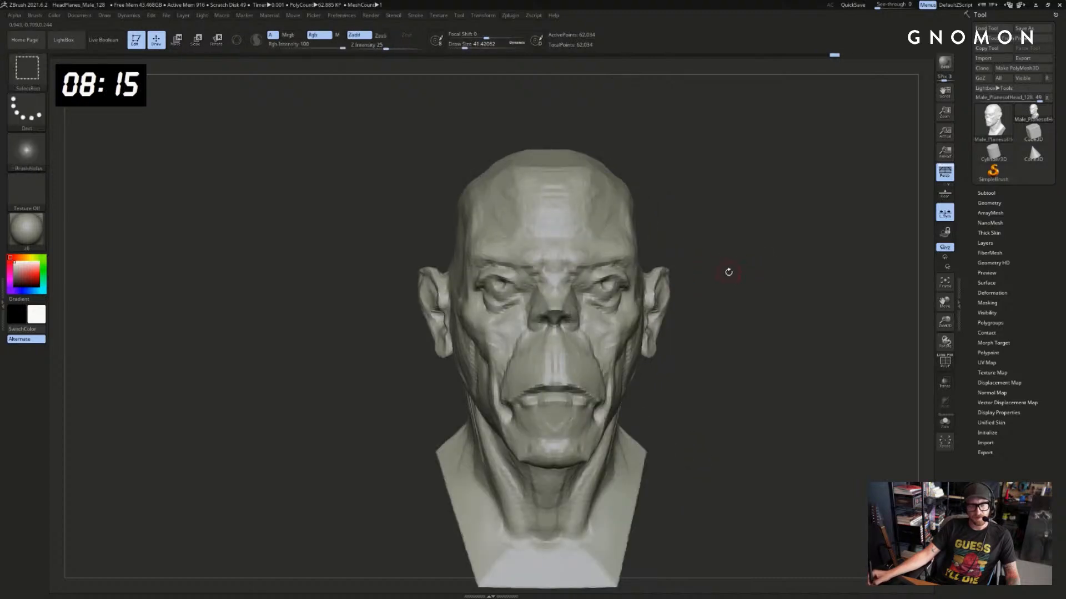
key("s")
right_click_drag(738, 233, 659, 272)
key("s")
mouse_move(656, 275)
left_mouse_down()
mouse_move(605, 266)
mouse_move(620, 269)
mouse_move(618, 294)
left_mouse_up()
Fill out the faceted side of the skull above the ear with ClayBuildup at a draw size of about 251
key("b")
key("c")
key("b")
key("bracketright")
key("bracketright")
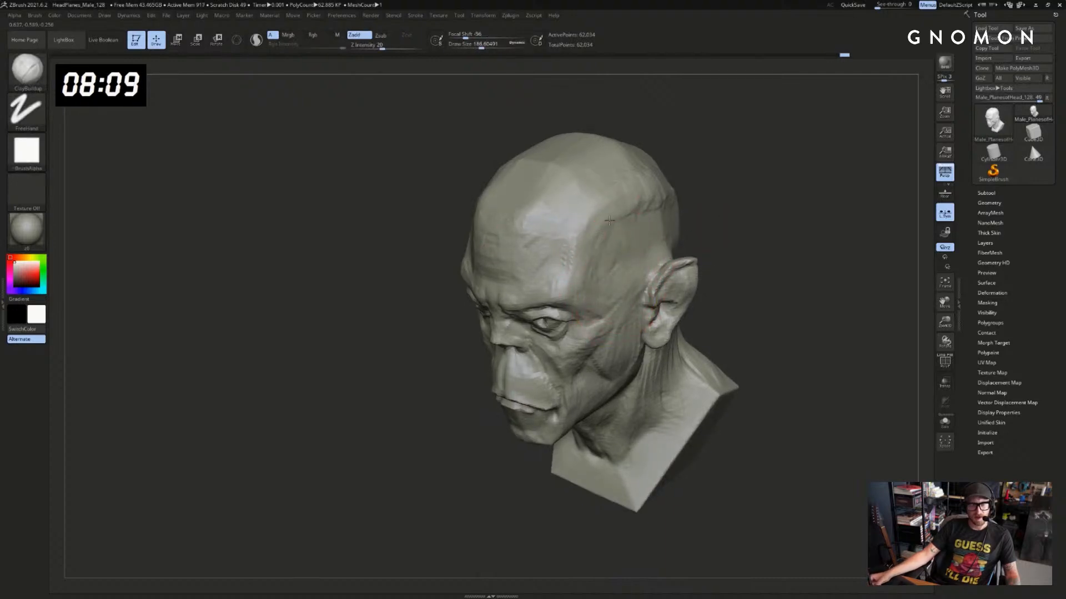
key("bracketright")
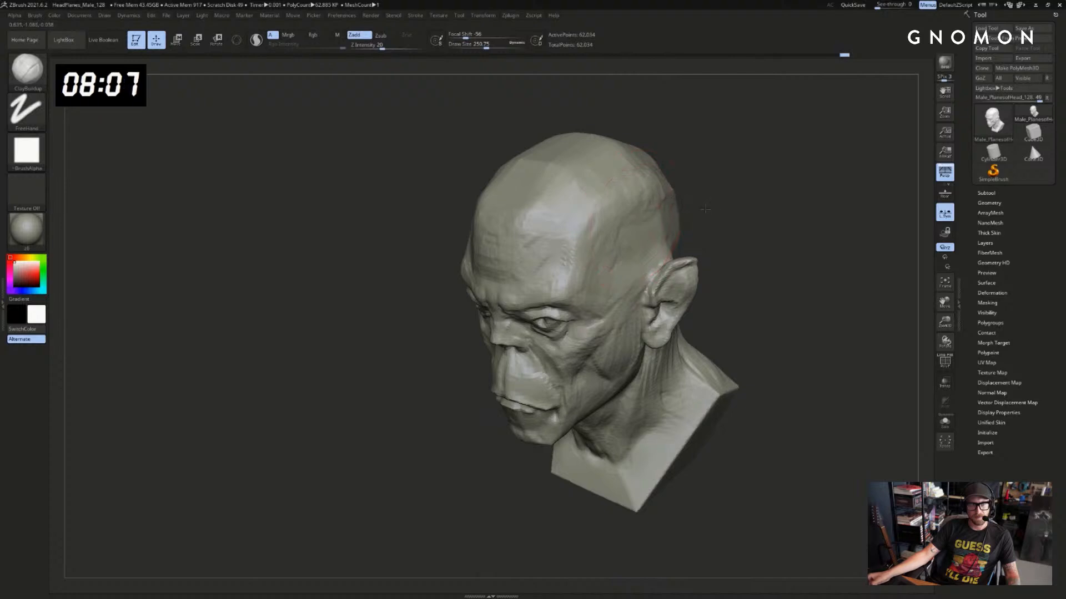
left_click_drag(705, 209, 668, 216)
mouse_move(840, 207)
left_mouse_down()
mouse_move(801, 250)
mouse_move(738, 241)
left_mouse_up()
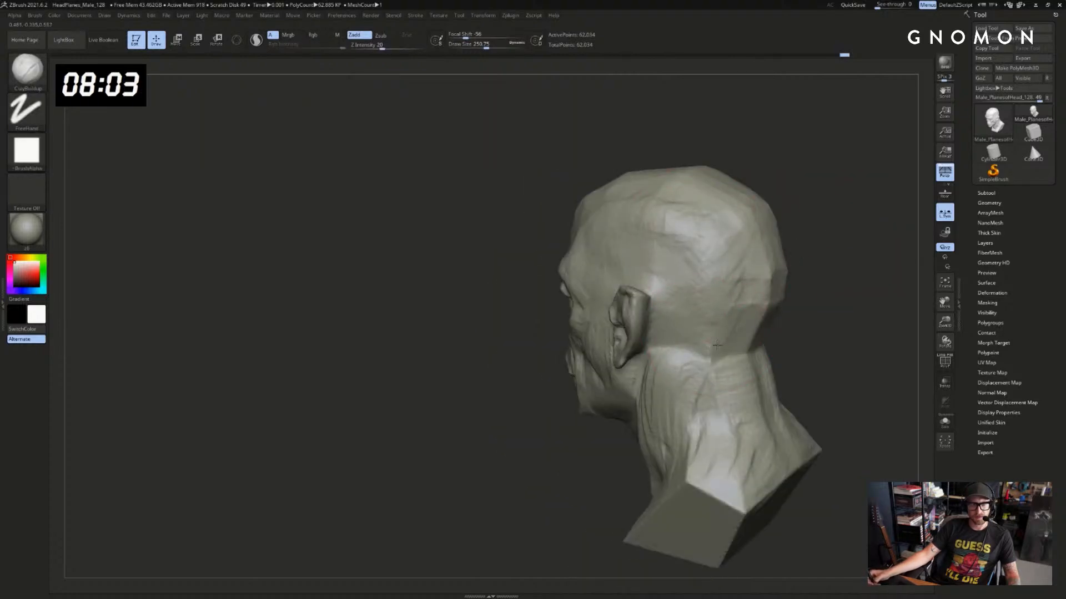
Round off the hard planes on the back of the skull with broad ClayBuildup strokes
mouse_move(752, 343)
left_mouse_down()
mouse_move(763, 294)
mouse_move(771, 298)
mouse_move(750, 274)
left_mouse_up()
left_click_drag(806, 229, 830, 222)
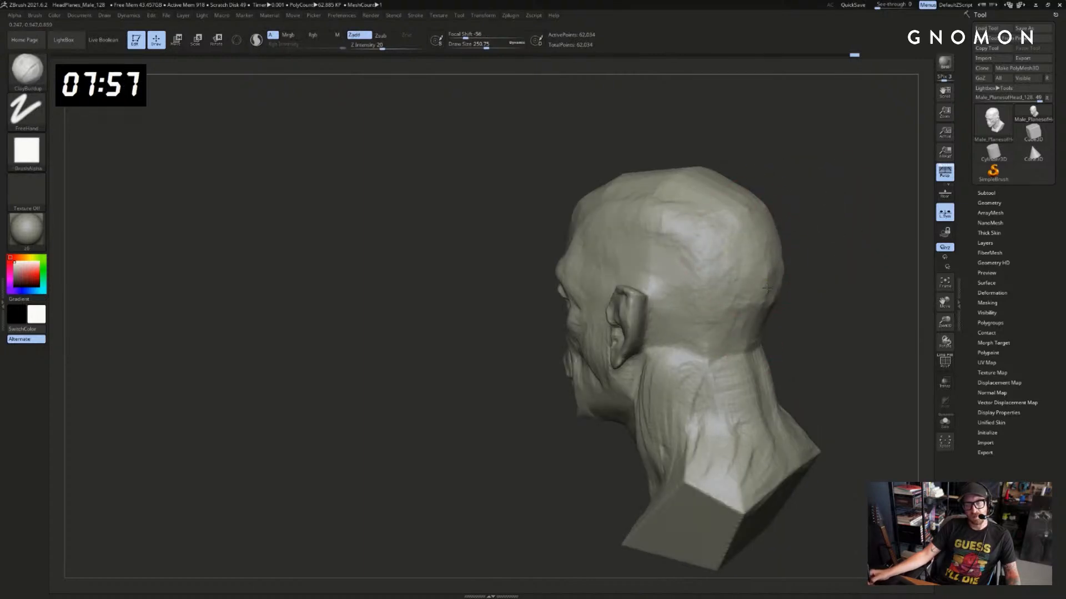
mouse_move(797, 316)
left_mouse_down()
mouse_move(792, 219)
mouse_move(797, 248)
mouse_move(799, 236)
left_mouse_up()
mouse_move(711, 264)
left_mouse_down()
mouse_move(720, 234)
mouse_move(677, 259)
mouse_move(682, 236)
left_mouse_up()
mouse_move(779, 206)
left_mouse_down()
mouse_move(804, 220)
mouse_move(749, 231)
mouse_move(771, 238)
mouse_move(701, 264)
mouse_move(661, 267)
mouse_move(669, 255)
mouse_move(697, 285)
left_mouse_up()
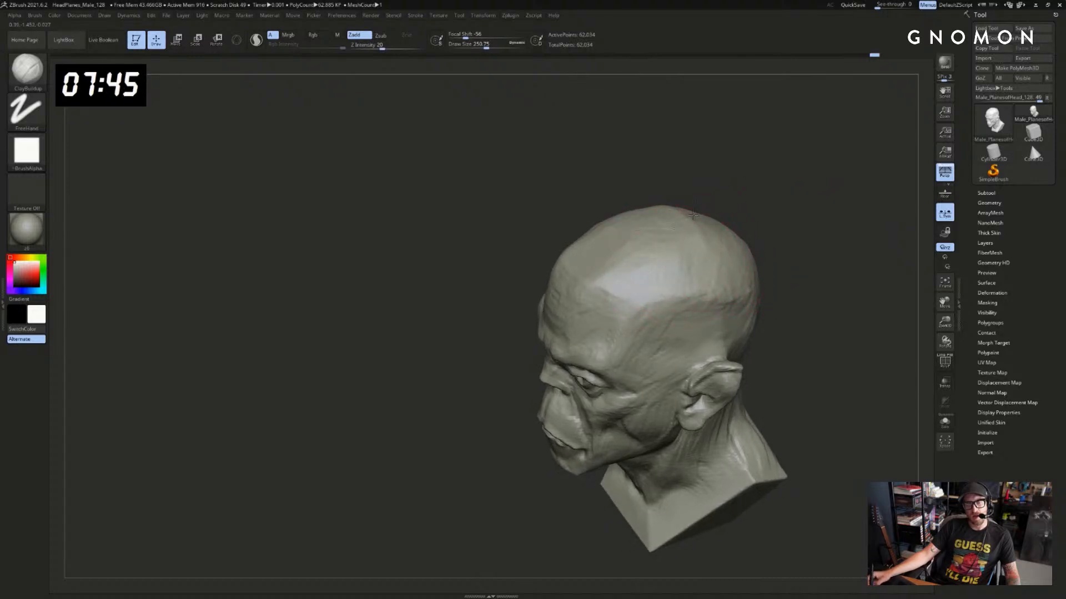
Blend the planes of the crown, forehead and temple with ClayBuildup, reducing the draw size to about 223
mouse_move(693, 214)
left_mouse_down()
mouse_move(800, 230)
mouse_move(774, 245)
left_mouse_up()
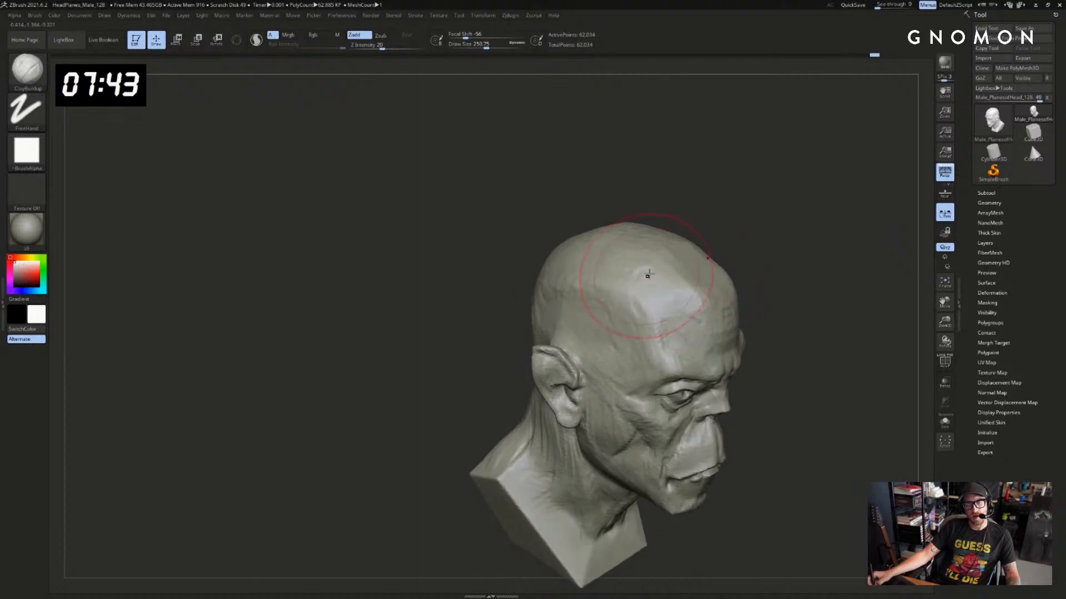
left_click_drag(683, 295, 677, 302)
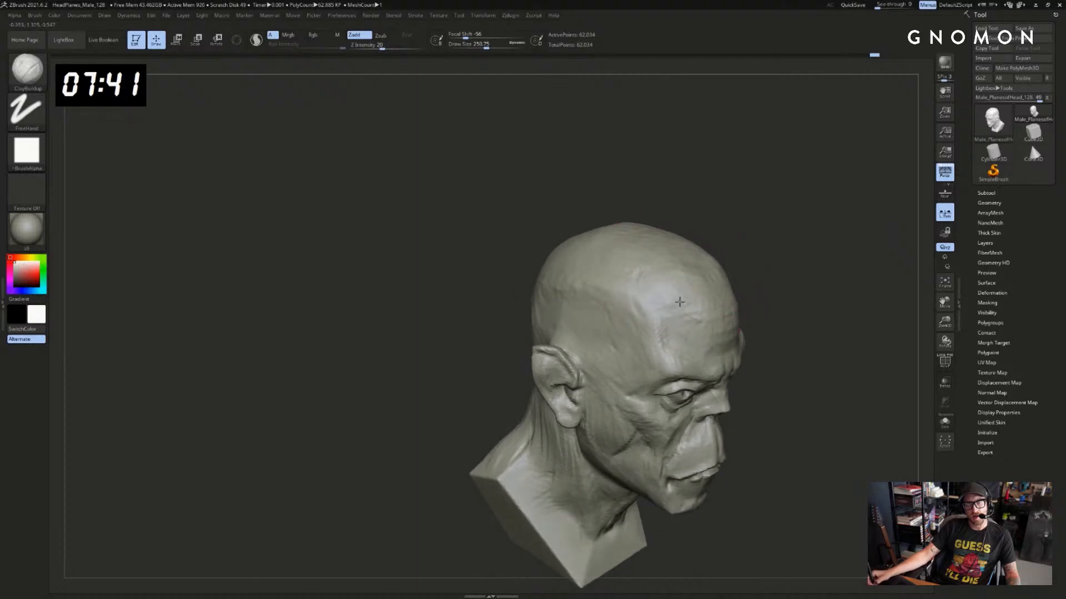
mouse_move(770, 284)
left_mouse_down()
mouse_move(787, 272)
mouse_move(762, 288)
mouse_move(711, 243)
left_mouse_up()
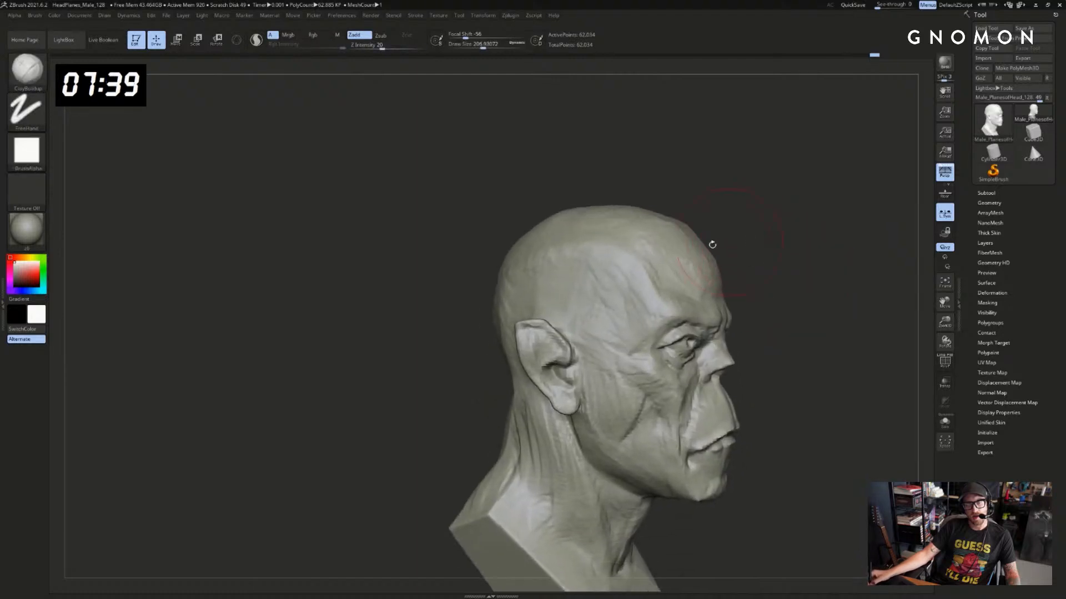
mouse_move(591, 287)
left_mouse_down()
mouse_move(568, 271)
mouse_move(557, 294)
left_mouse_up()
mouse_move(459, 326)
left_mouse_down()
mouse_move(505, 318)
mouse_move(574, 271)
left_mouse_up()
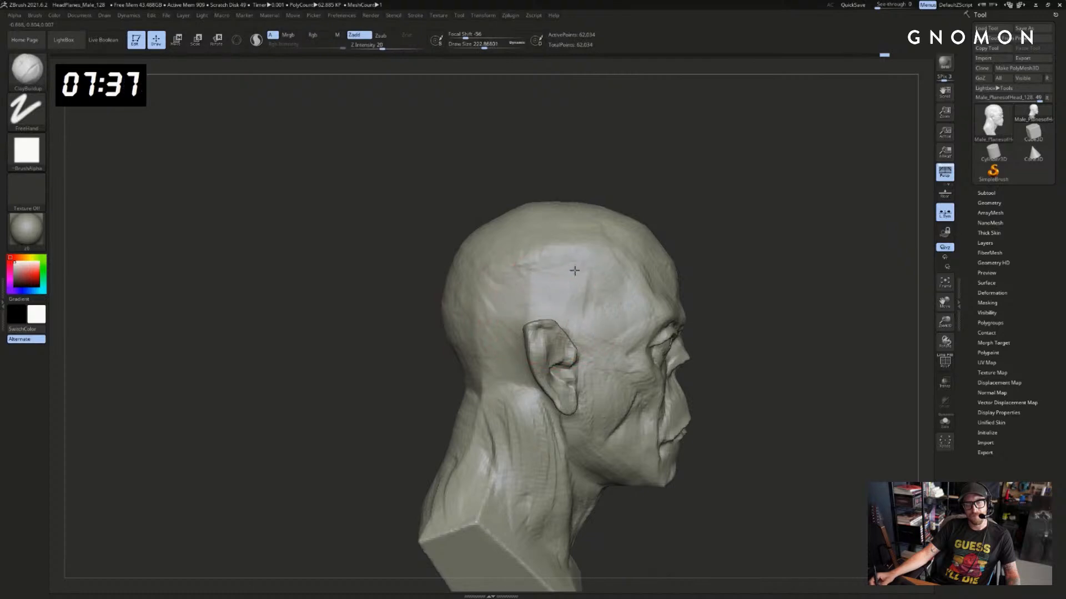
left_click_drag(420, 323, 473, 319)
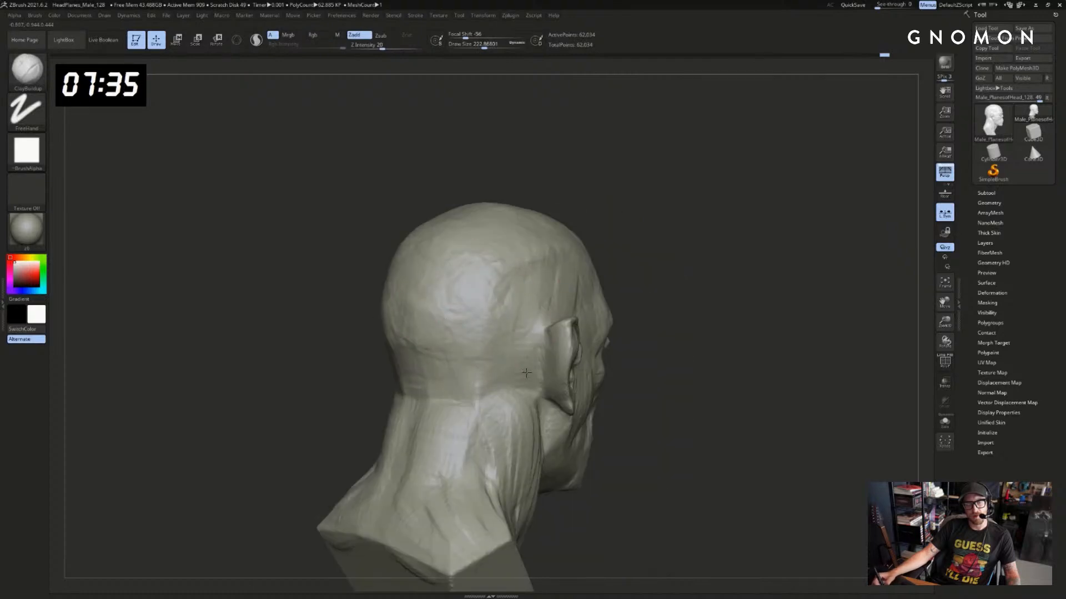
Build up the base of the skull behind the ear, then compare the last change by undoing and redoing it
left_click_drag(677, 335, 647, 335)
mouse_move(399, 372)
left_mouse_down()
mouse_move(352, 373)
mouse_move(452, 368)
mouse_move(405, 354)
left_mouse_up()
mouse_move(464, 362)
left_mouse_down()
mouse_move(727, 323)
mouse_move(647, 321)
mouse_move(622, 346)
mouse_move(559, 344)
mouse_move(635, 364)
mouse_move(557, 345)
mouse_move(597, 359)
mouse_move(512, 366)
mouse_move(697, 311)
mouse_move(626, 328)
left_mouse_up()
mouse_move(559, 357)
left_mouse_down()
mouse_move(577, 352)
mouse_move(548, 349)
mouse_move(483, 506)
mouse_move(639, 352)
mouse_move(661, 340)
mouse_move(688, 354)
left_mouse_up()
key("ctrl")
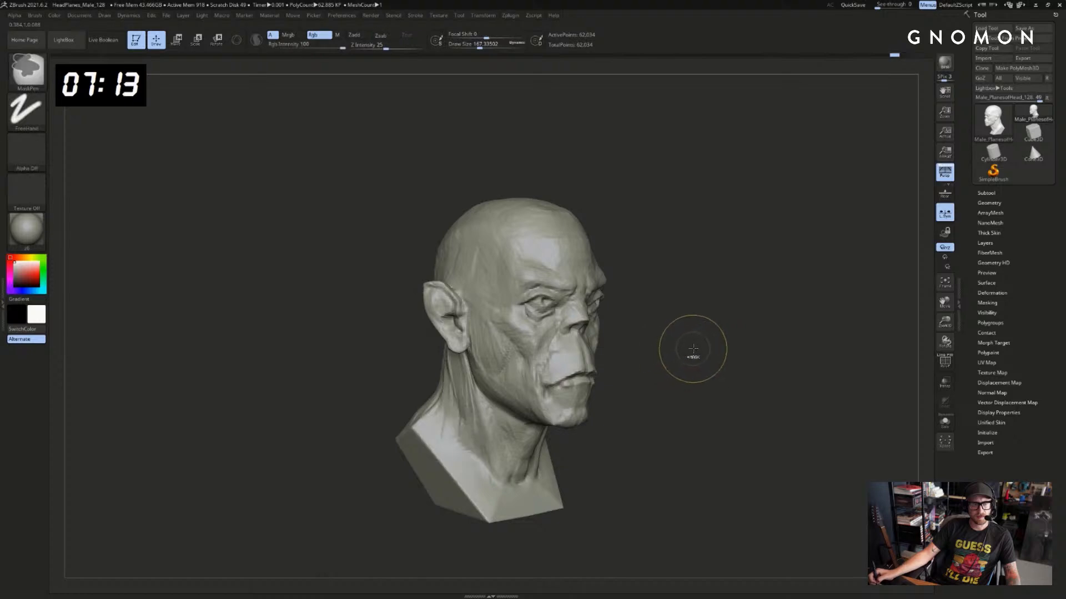
key("ctrl+z")
key("ctrl+shift+z")
Smooth and rebuild the neck muscles below the ear with ClayBuildup at a draw size of about 155
mouse_move(467, 388)
left_mouse_down("shift")
mouse_move(458, 419)
mouse_move(456, 377)
mouse_move(476, 412)
left_mouse_up("shift")
mouse_move(405, 380)
left_mouse_down()
mouse_move(455, 395)
mouse_move(476, 421)
mouse_move(455, 356)
left_mouse_up()
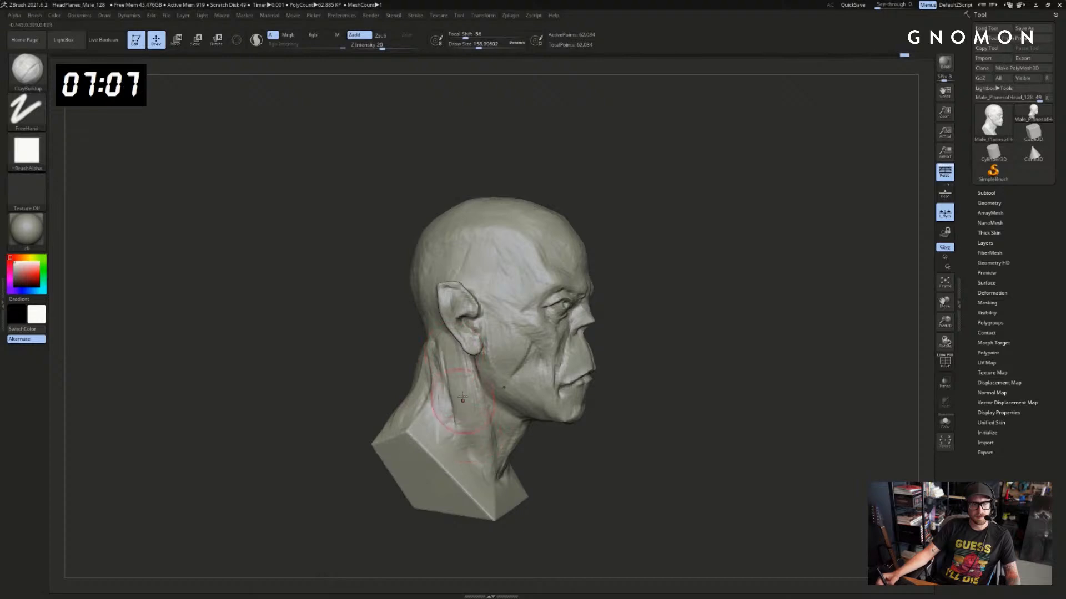
mouse_move(462, 397)
left_mouse_down("shift")
mouse_move(464, 374)
mouse_move(469, 408)
left_mouse_up("shift")
left_click_drag(641, 433, 590, 431)
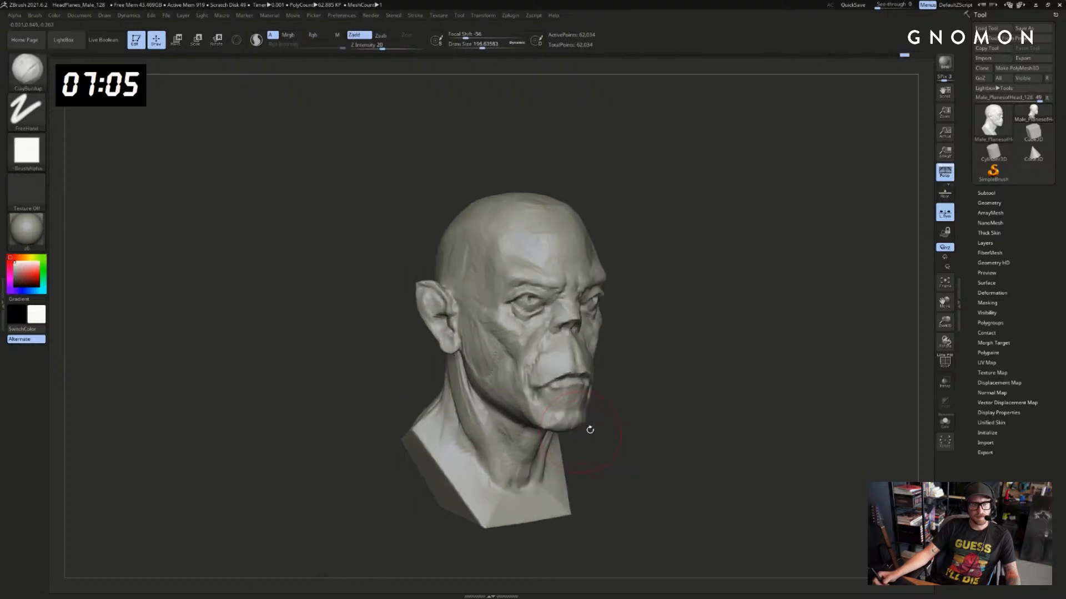
mouse_move(680, 407)
left_mouse_down()
mouse_move(585, 402)
mouse_move(572, 368)
mouse_move(546, 383)
left_mouse_up()
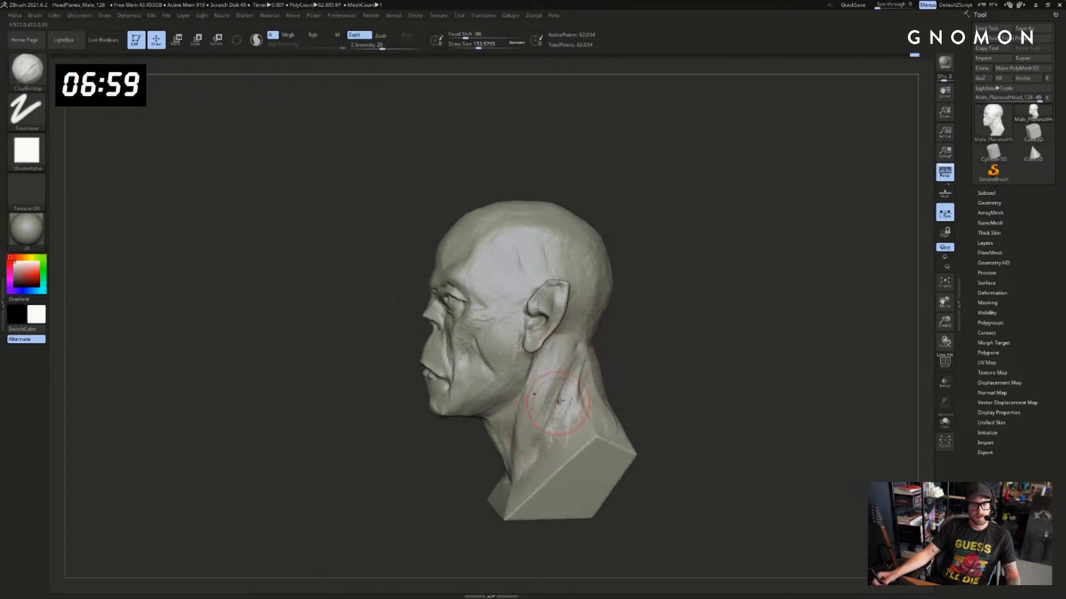
mouse_move(615, 364)
left_mouse_down()
mouse_move(600, 365)
mouse_move(619, 365)
left_mouse_up()
Adjust the large proportions of the head profile with SnakeHook at a draw size of about 445
mouse_move(615, 371)
right_mouse_down()
mouse_move(688, 371)
mouse_move(652, 360)
mouse_move(647, 308)
right_mouse_up()
key("b")
key("s")
key("h")
right_click_drag(646, 308, 653, 321, "ctrl")
left_click_drag(512, 370, 500, 365)
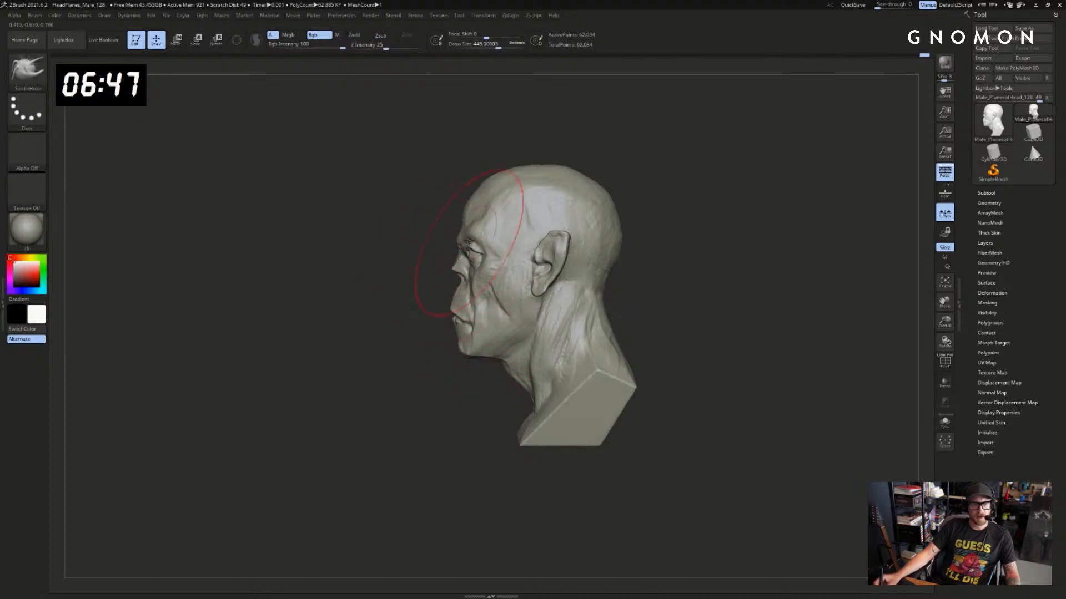
right_click_drag(430, 234, 454, 239)
Try to shift the jaw and mouth profile with SnakeHook at draw sizes of about 460 and 338
key("s")
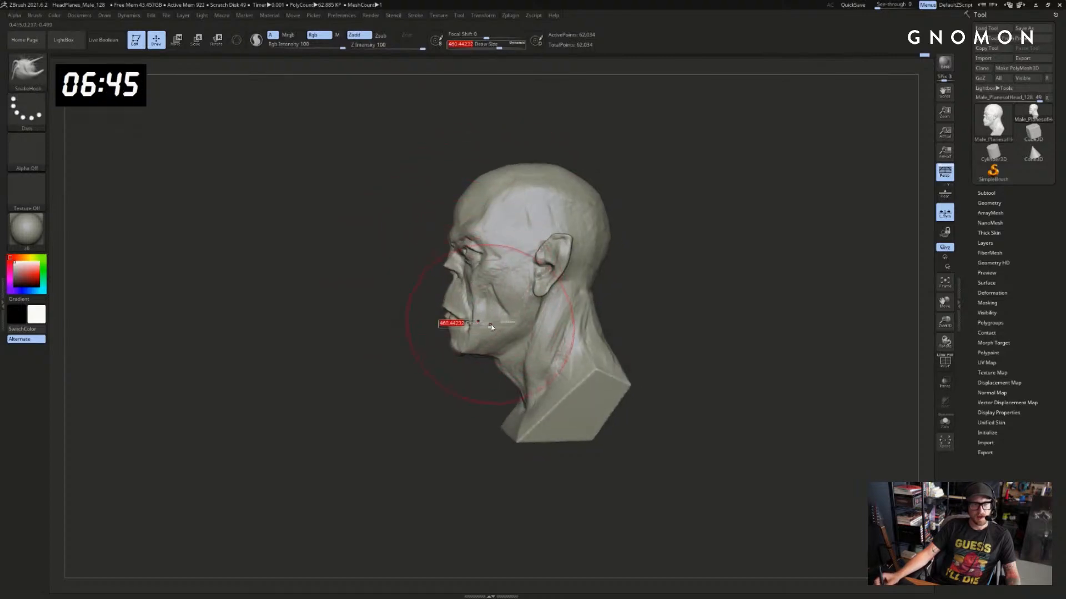
left_click_drag(490, 326, 484, 327)
key("ctrl+z")
key("s")
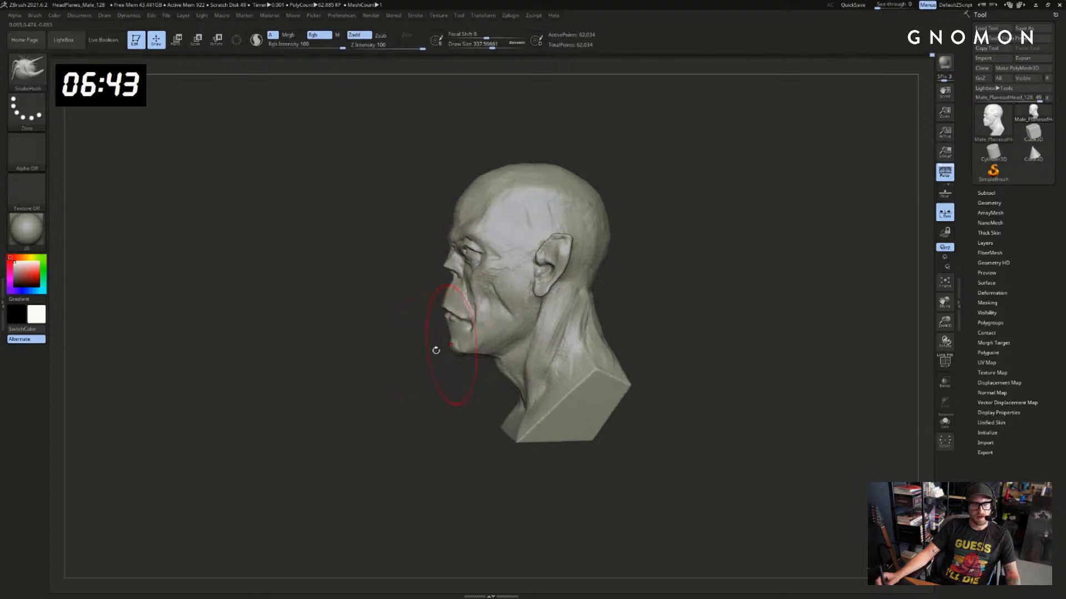
right_click_drag(436, 350, 503, 351)
key("ctrl+z")
Refine the jaw and lower face shape with SnakeHook at draw sizes of about 305 and 262
mouse_move(638, 299)
right_mouse_down()
mouse_move(606, 298)
mouse_move(696, 335)
mouse_move(670, 361)
right_mouse_up()
right_click_drag(744, 353, 673, 340)
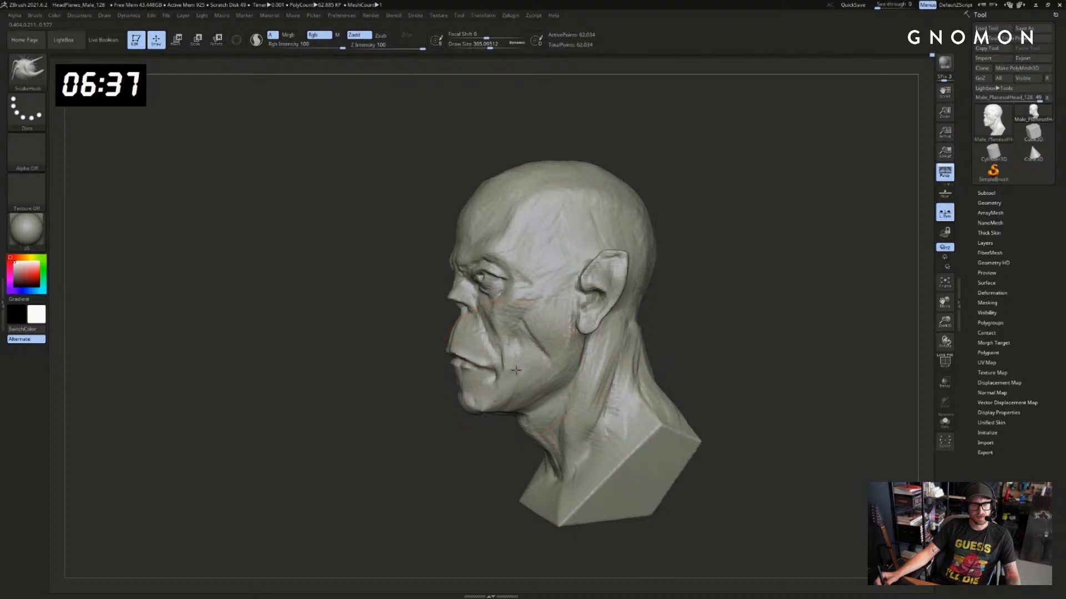
mouse_move(457, 419)
right_mouse_down()
mouse_move(485, 393)
mouse_move(424, 399)
mouse_move(766, 345)
mouse_move(616, 358)
mouse_move(643, 334)
mouse_move(654, 352)
mouse_move(773, 340)
mouse_move(657, 313)
right_mouse_up()
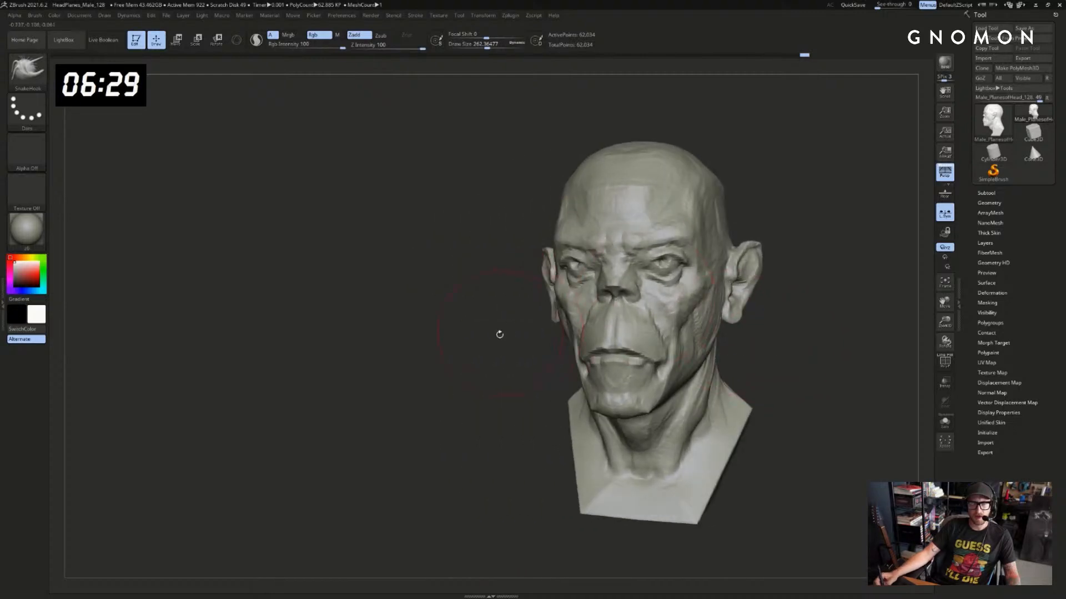
mouse_move(499, 335)
right_mouse_down()
mouse_move(441, 319)
mouse_move(452, 291)
right_mouse_up()
Try to isolate the front of the face with an inverted mask and reposition it with the transpose line
mouse_move(478, 141)
left_mouse_down("ctrl")
mouse_move(538, 434)
mouse_move(566, 403)
left_mouse_up("ctrl")
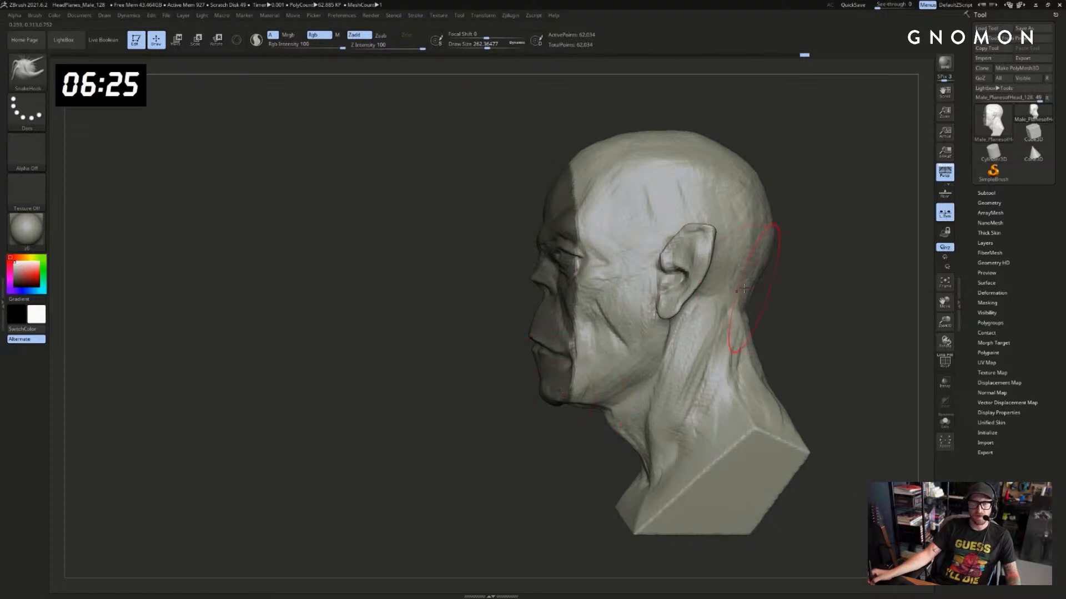
left_click(499, 317, "ctrl")
key("w")
left_click_drag(566, 305, 526, 307)
mouse_move(471, 276)
left_mouse_down("ctrl")
mouse_move(462, 266)
mouse_move(694, 265)
mouse_move(619, 277)
mouse_move(683, 244)
left_mouse_up("ctrl")
key("q")
mouse_move(574, 214)
left_mouse_down("shift")
mouse_move(524, 165)
mouse_move(447, 319)
mouse_move(478, 402)
left_mouse_up("shift")
key("w")
mouse_move(603, 395)
left_mouse_down()
mouse_move(679, 379)
mouse_move(489, 383)
mouse_move(668, 373)
left_mouse_up()
key("q")
Undo the face repositioning, clear the mask and return to draw mode
key("ctrl+z")
key("ctrl+z")
key("ctrl+z")
key("ctrl+z")
key("ctrl+z")
key("ctrl+z")
key("w")
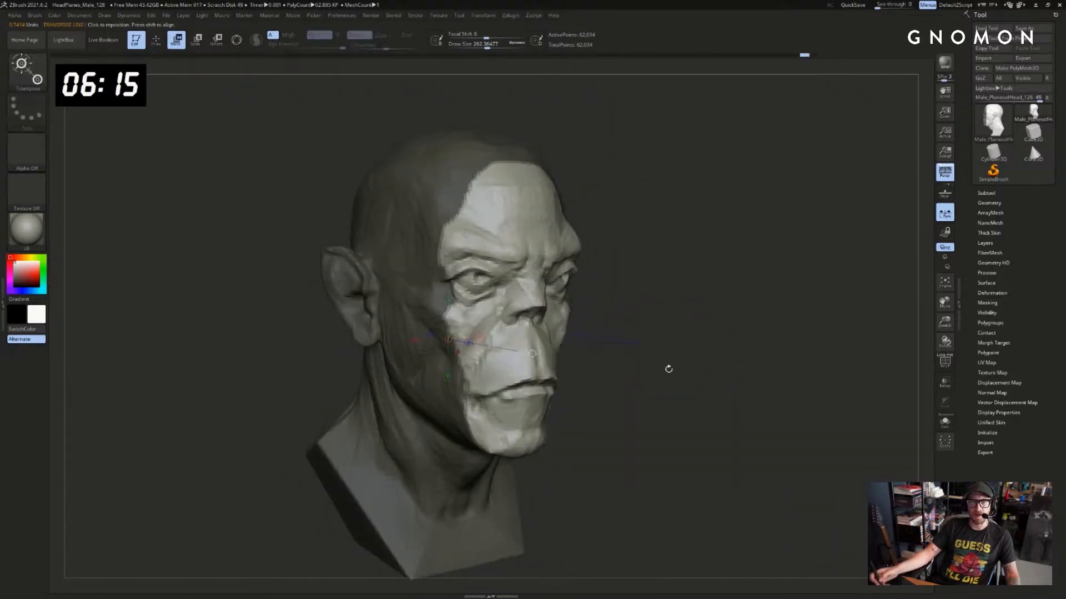
left_click_drag(654, 318, 673, 339, "ctrl")
mouse_move(672, 321)
left_mouse_down("alt")
mouse_move(684, 283)
mouse_move(792, 272)
left_mouse_up("alt")
key("q")
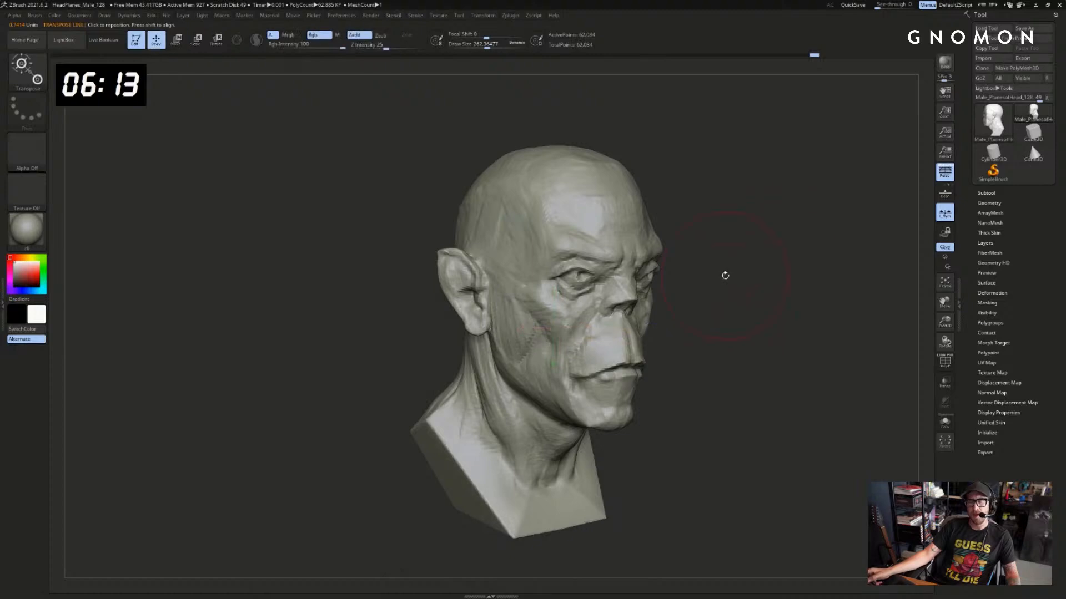
Build up the cheek below the eye with ClayBuildup at a draw size of about 149
key("b")
key("d")
key("s")
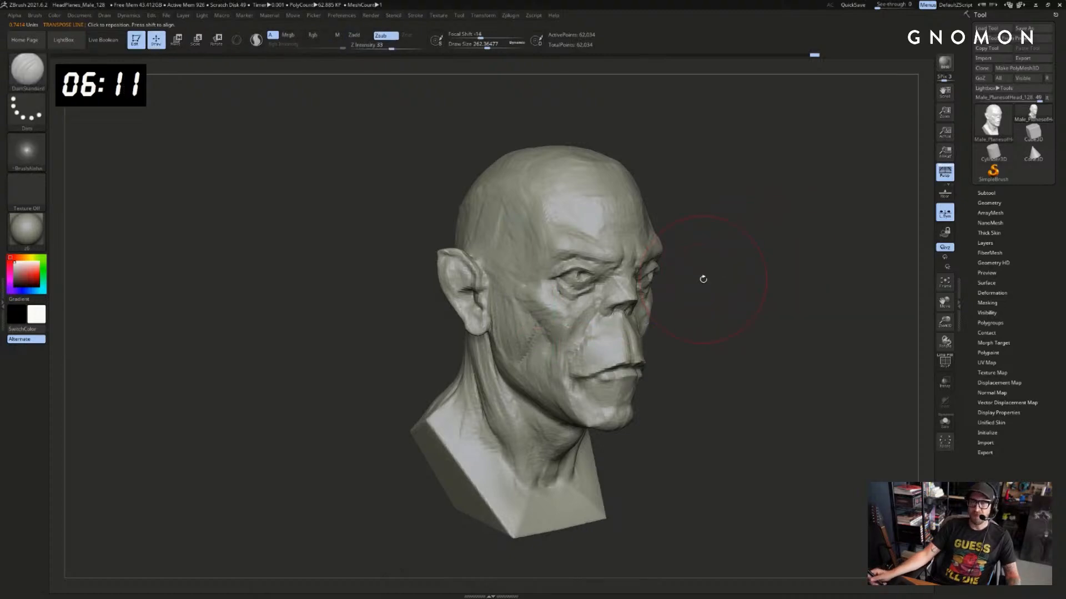
left_click_drag(649, 349, 694, 360)
key("b")
key("c")
key("b")
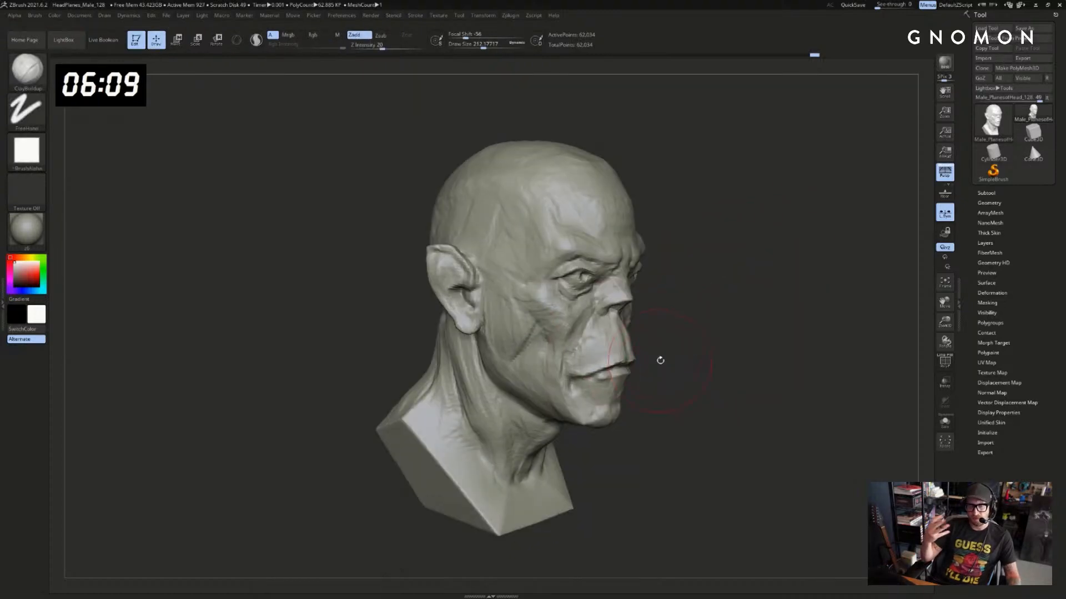
key("s")
left_click_drag(660, 334, 572, 334)
key("s")
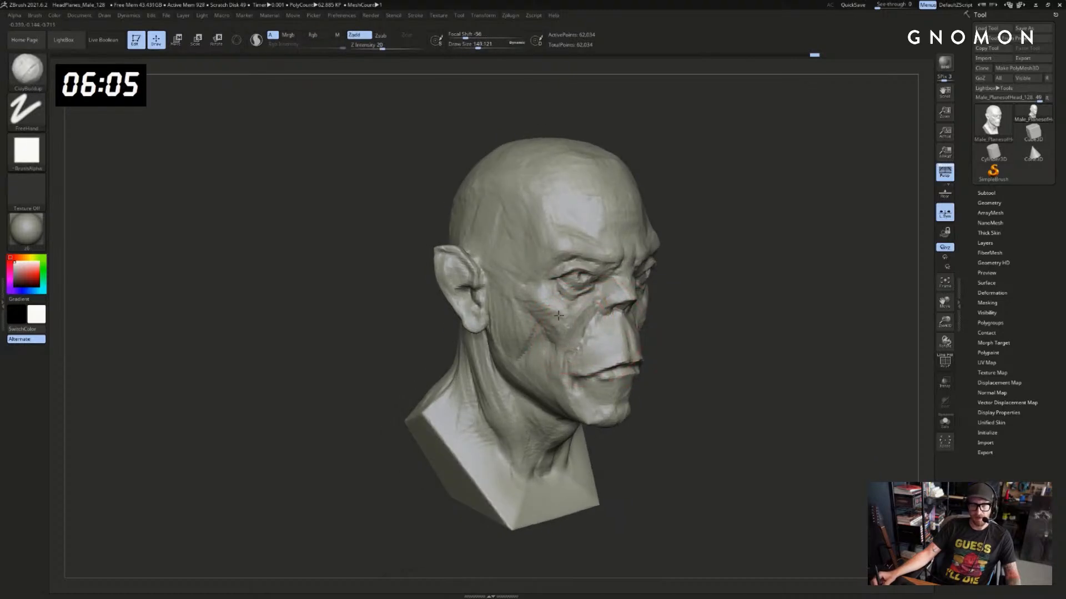
Strengthen the cheekbone ridge from below the eye to the ear with the Standard brush at a draw size of about 95
key("b")
key("s")
key("t")
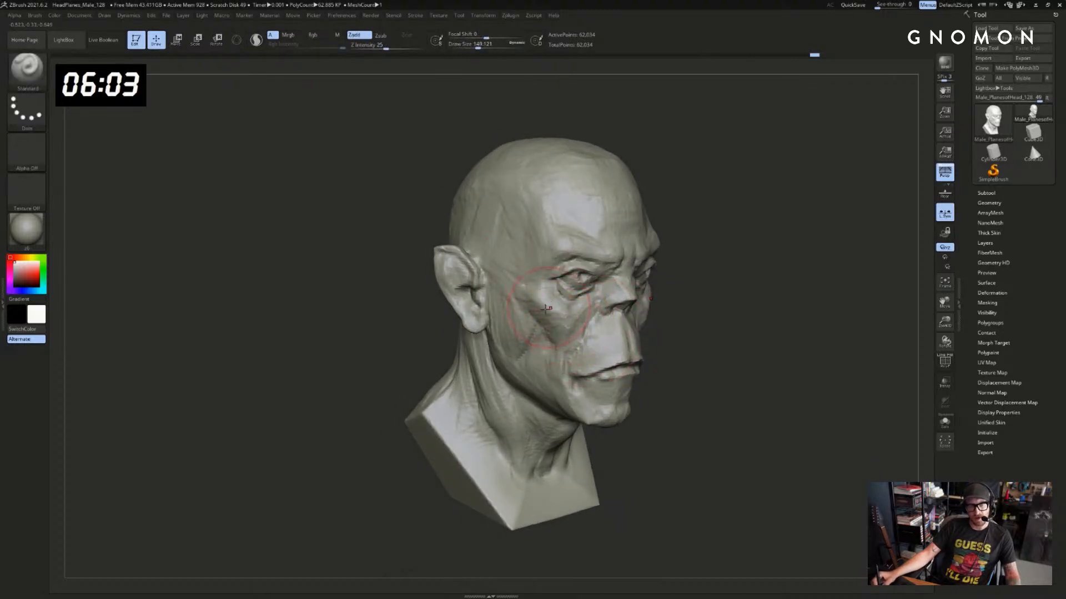
left_click_drag(827, 294, 671, 278)
left_click_drag(618, 305, 663, 282)
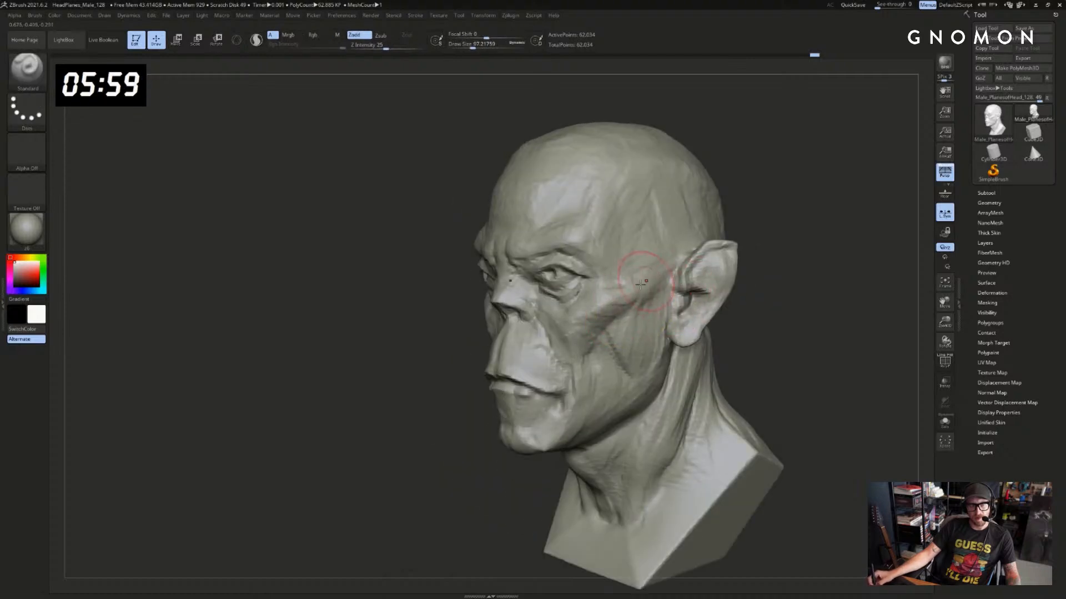
mouse_move(774, 227)
left_mouse_down()
mouse_move(832, 222)
mouse_move(781, 246)
left_mouse_up()
key("s")
left_click_drag(633, 295, 636, 294)
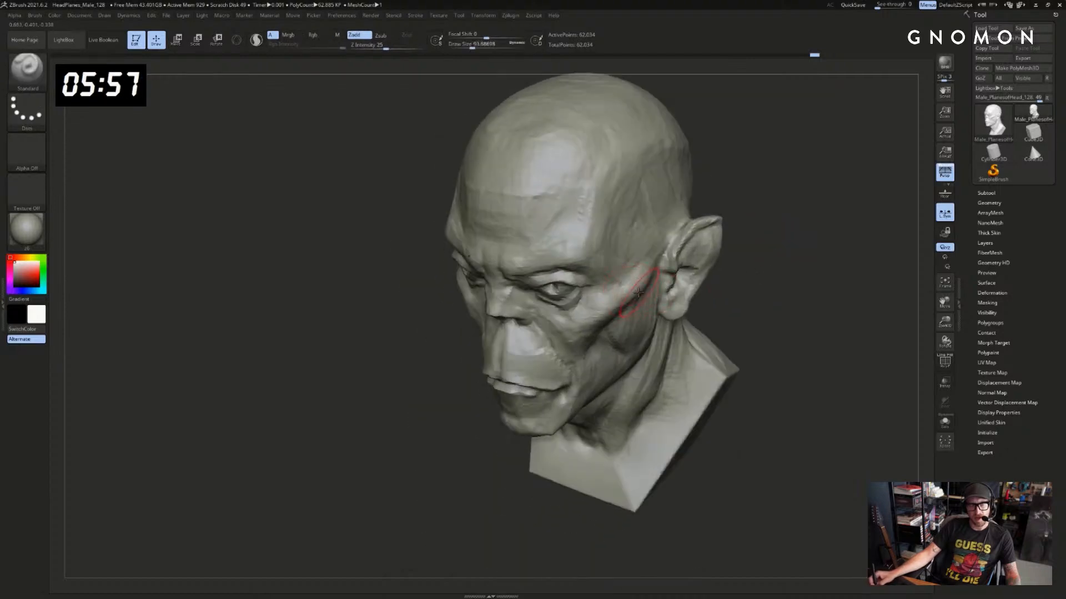
Sculpt the temple between the outer brow and the cheekbone with the Standard brush at a draw size of about 80
key("b")
key("m")
key("v")
mouse_move(764, 211)
left_mouse_down()
mouse_move(778, 191)
mouse_move(766, 206)
mouse_move(721, 214)
left_mouse_up()
key("b")
key("s")
key("t")
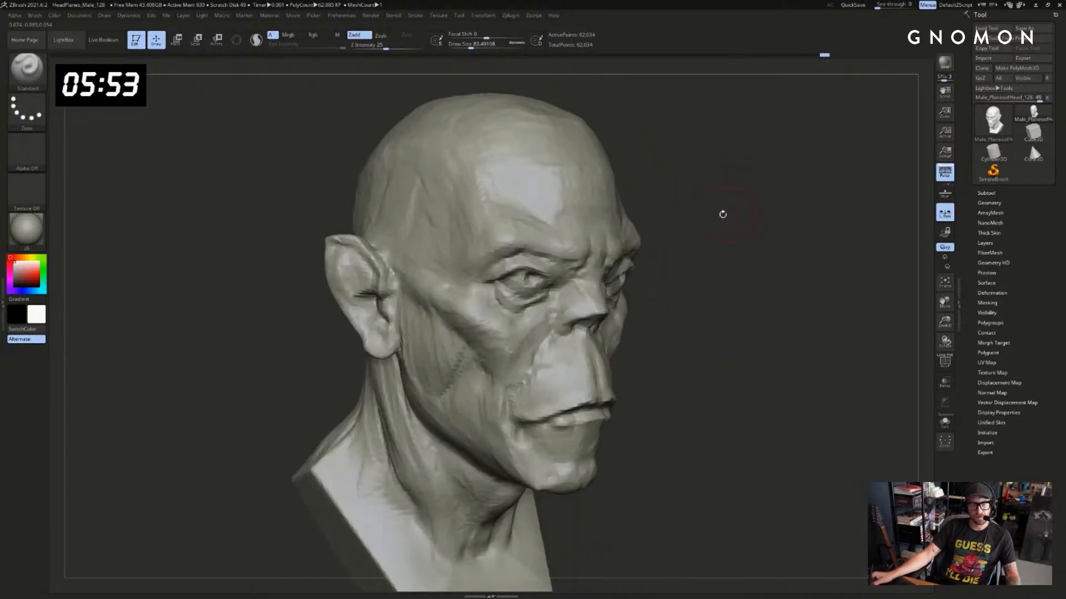
left_click_drag(487, 253, 447, 257)
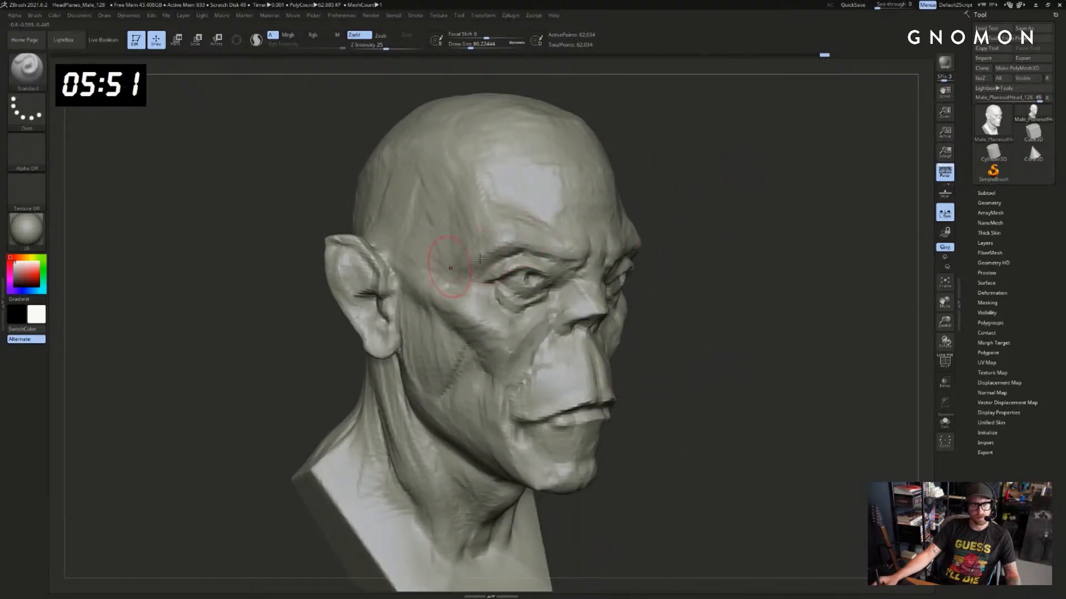
mouse_move(744, 288)
left_mouse_down("alt")
mouse_move(747, 252)
mouse_move(732, 253)
left_mouse_up("alt")
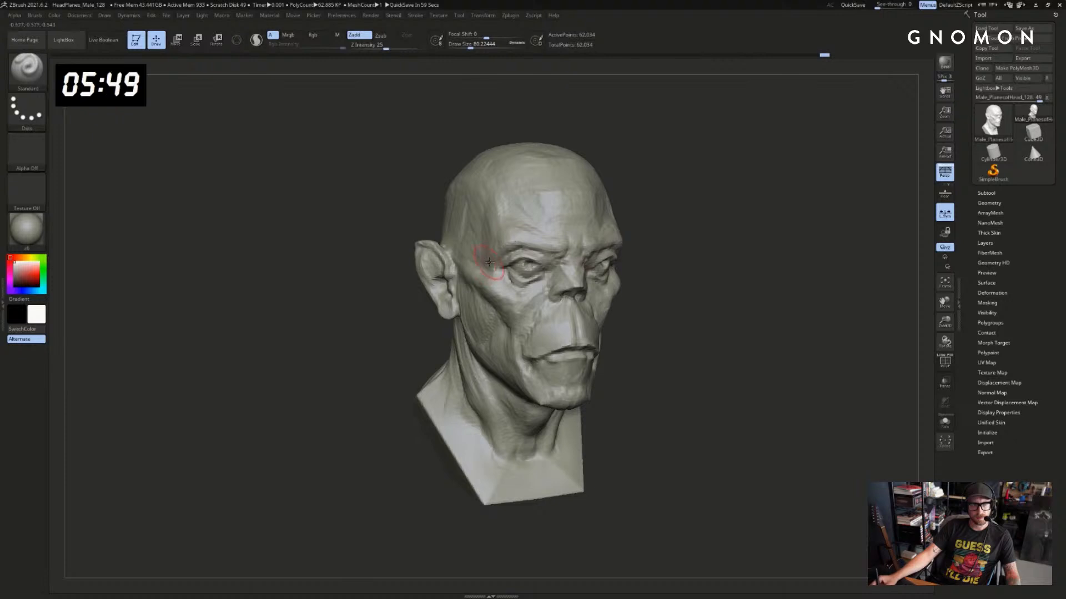
Build up the cheek and jaw on the side of the face with ClayBuildup at draw sizes of about 112 and 172
left_click_drag(655, 259, 731, 213)
left_click_drag(478, 430, 501, 384, "alt")
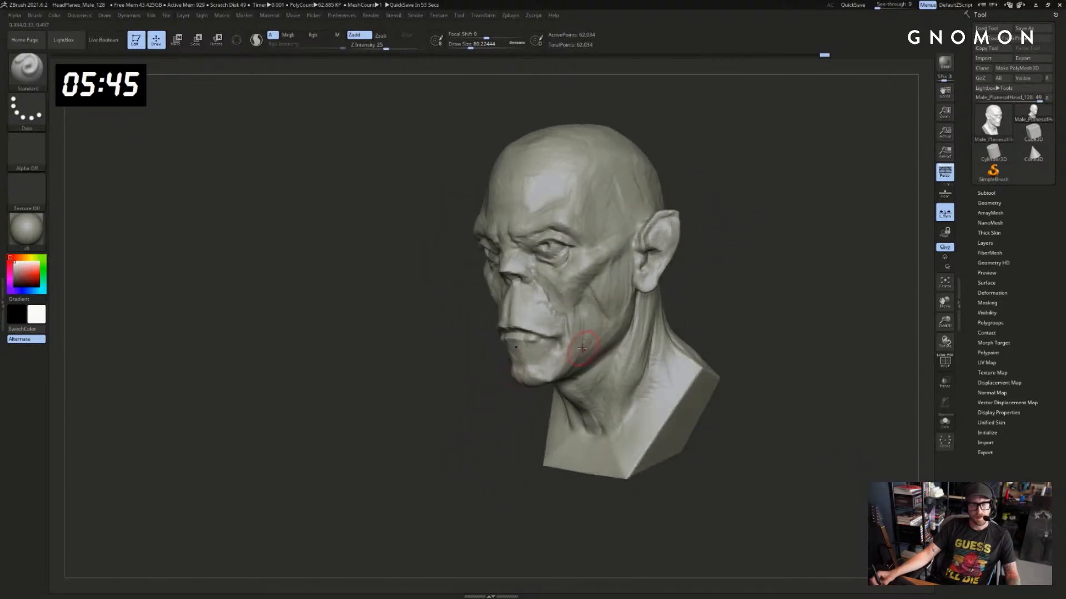
key("b")
key("c")
key("b")
key("s")
left_click_drag(582, 348, 591, 348)
mouse_move(575, 336)
left_mouse_down()
mouse_move(554, 360)
mouse_move(577, 360)
left_mouse_up()
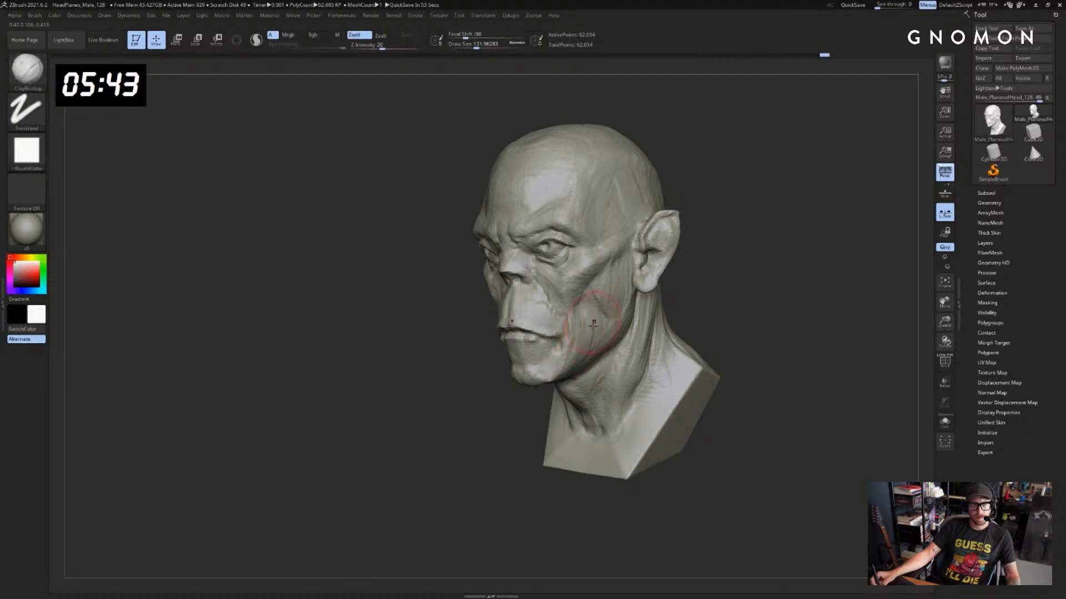
left_click_drag(484, 343, 725, 311)
left_click_drag(629, 308, 595, 312)
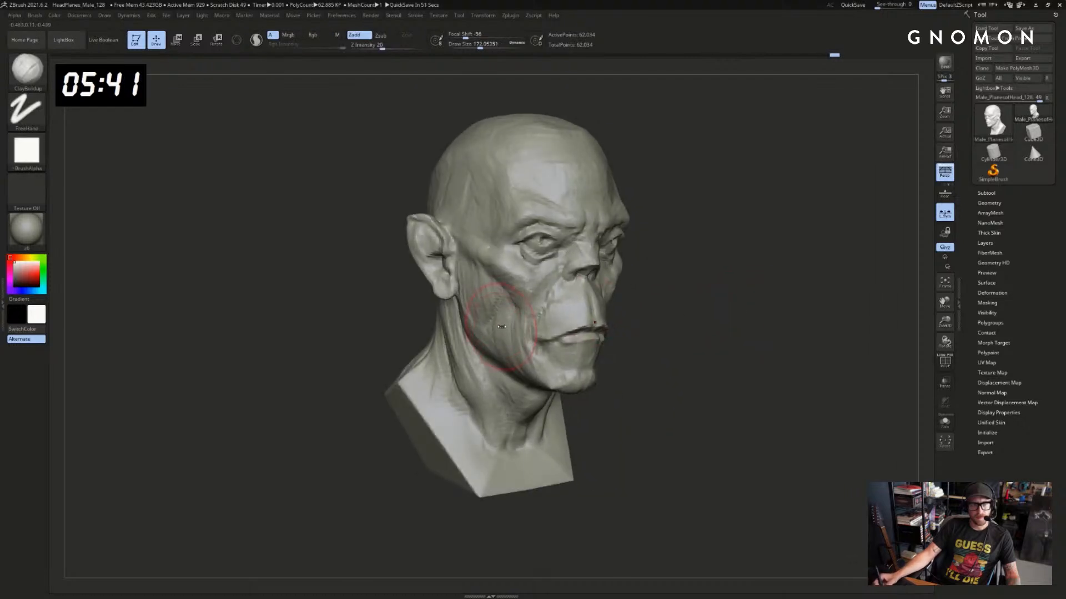
Pull the upper tips of the ears into points with the SnakeHook brush, reducing the draw size to about 65 for the tip
left_click_drag(655, 294, 674, 323, "alt")
key("b")
key("s")
key("h")
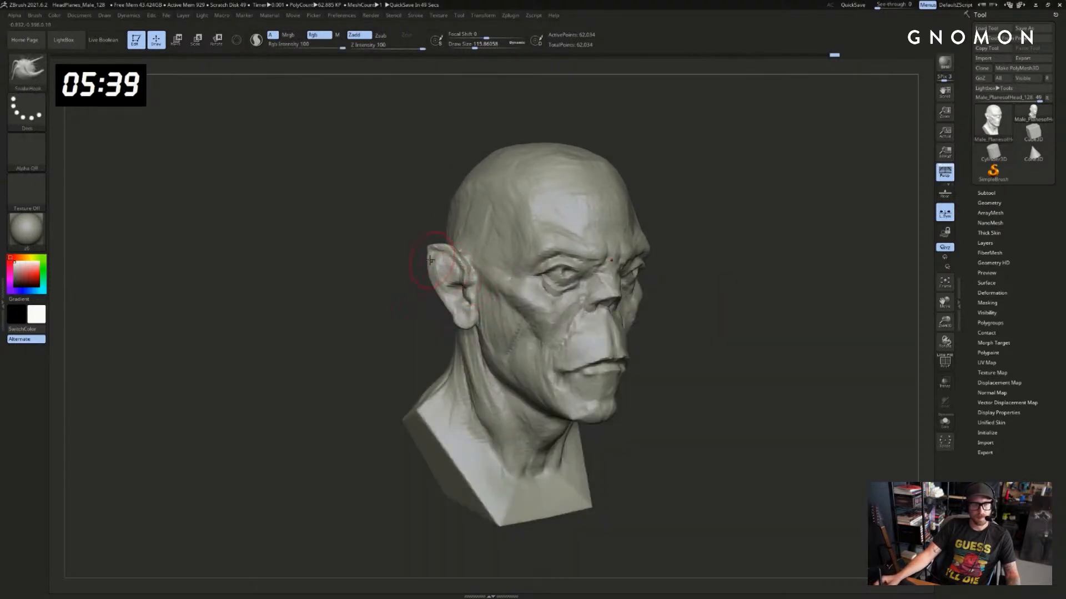
key("ctrl+z")
key("s")
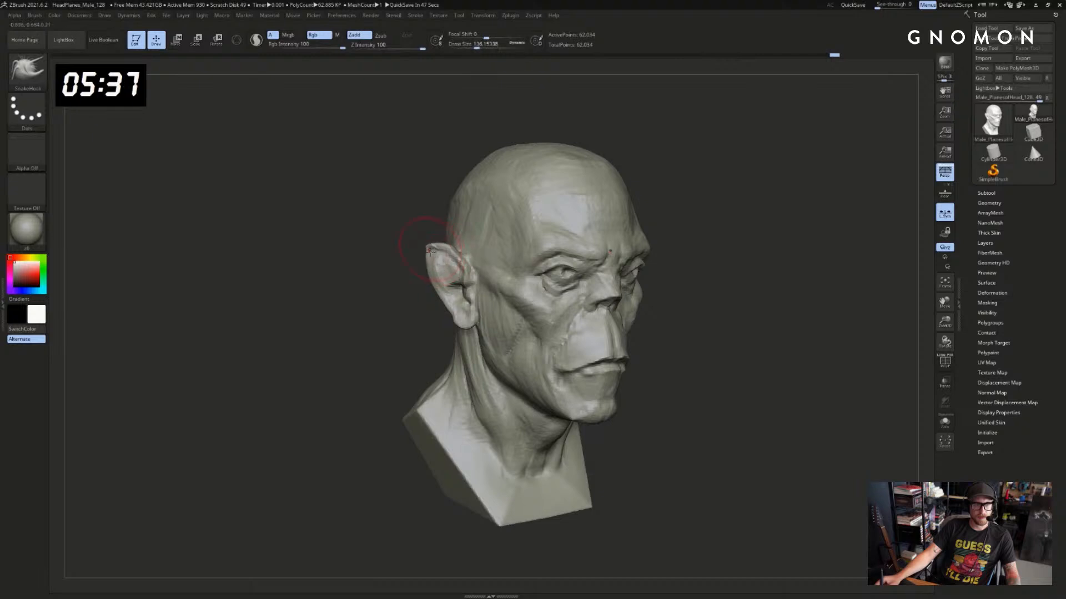
left_click(428, 259)
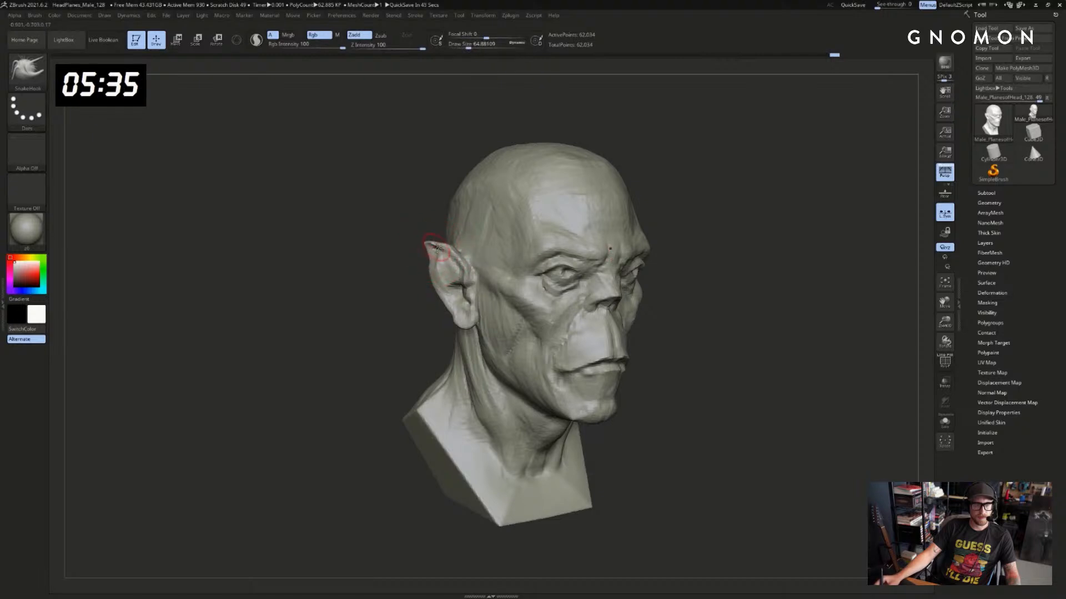
mouse_move(407, 259)
left_mouse_down()
mouse_move(382, 255)
mouse_move(429, 282)
mouse_move(435, 273)
left_mouse_up()
key("s")
left_click(430, 285)
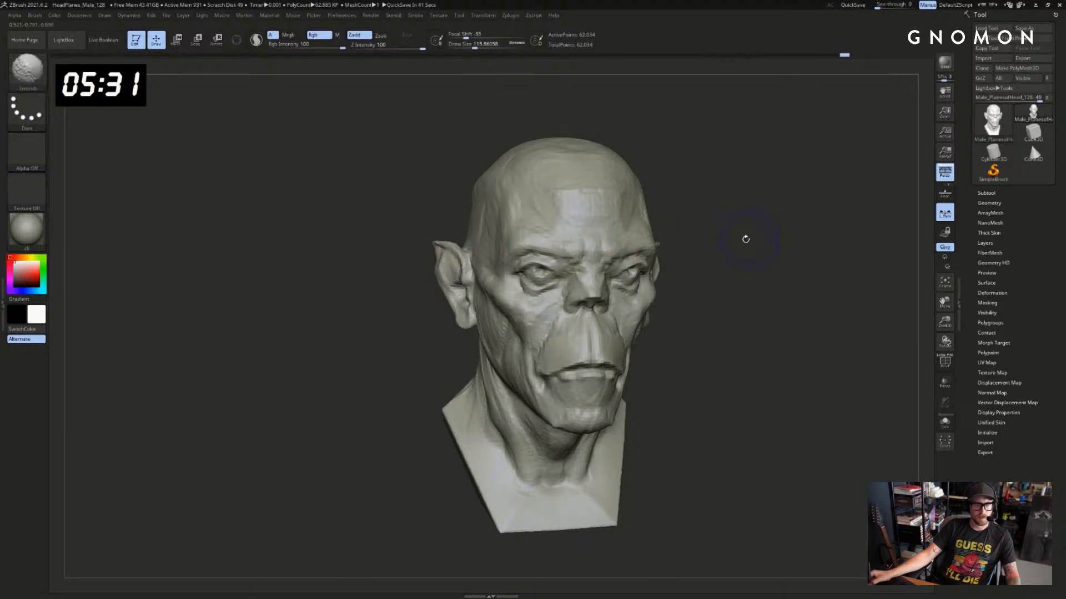
left_click_drag(745, 238, 611, 245, "shift")
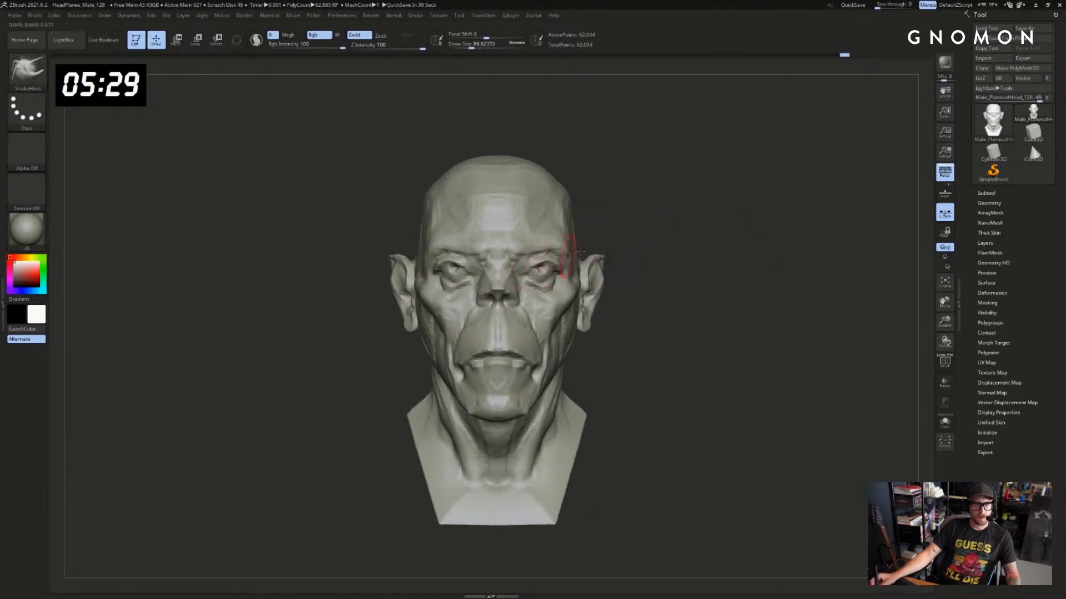
Carve creases around the inner eyes and nose with the DamStandard brush at draw sizes of about 44 and 65
key("b")
key("d")
key("s")
left_click_drag(727, 236, 666, 233)
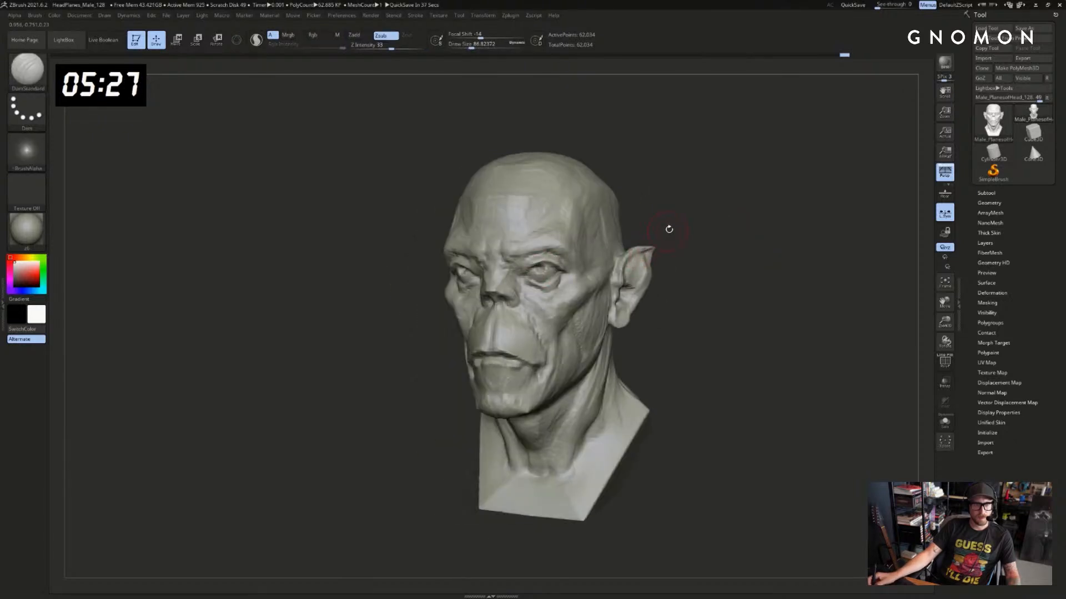
key("[")
key("[")
key("[")
key("[")
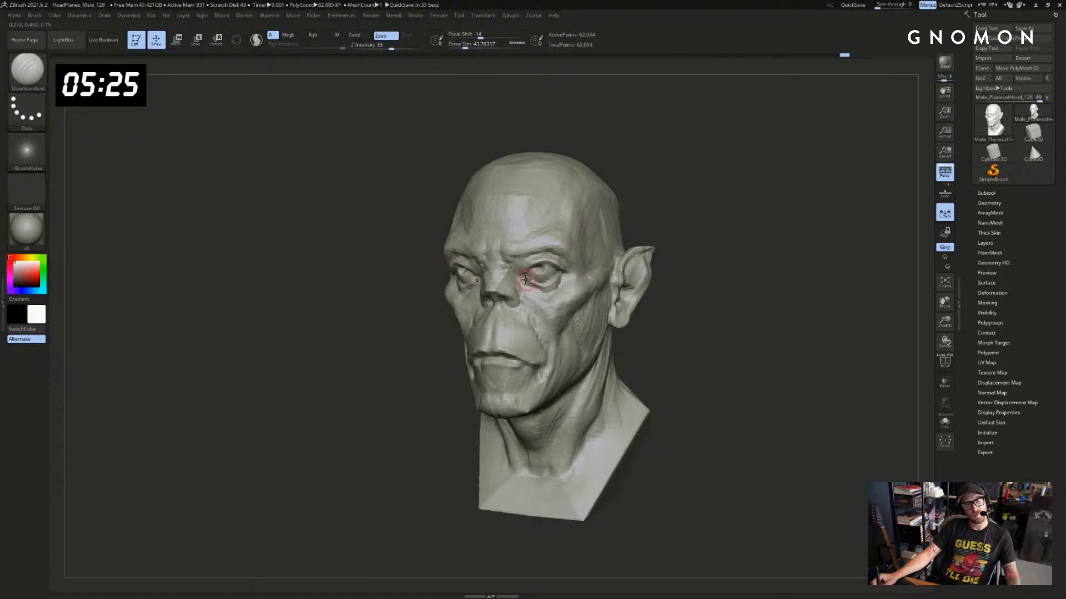
mouse_move(666, 226)
left_mouse_down()
mouse_move(690, 220)
mouse_move(700, 232)
left_mouse_up()
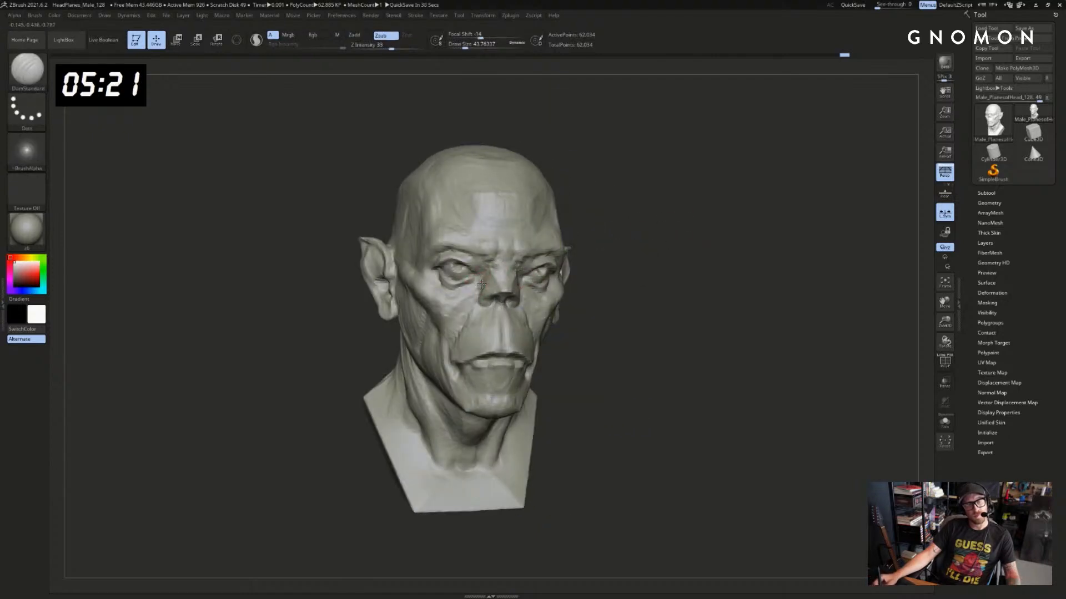
key("]")
key("]")
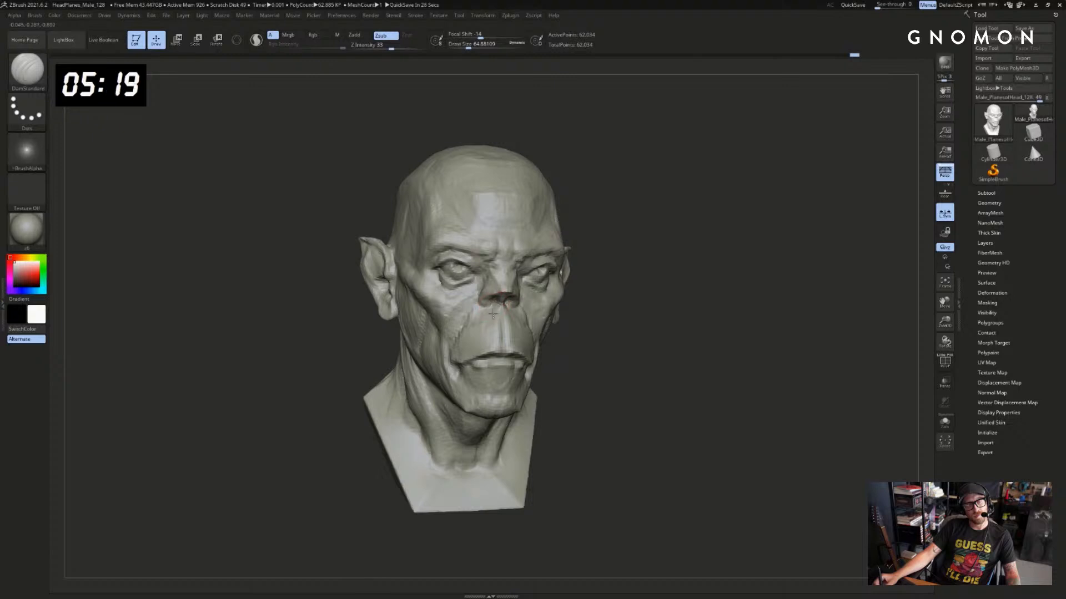
Sculpt the chin and the area below the lower lip with ClayBuildup and DamStandard at a draw size of about 65
key("b")
key("c")
key("b")
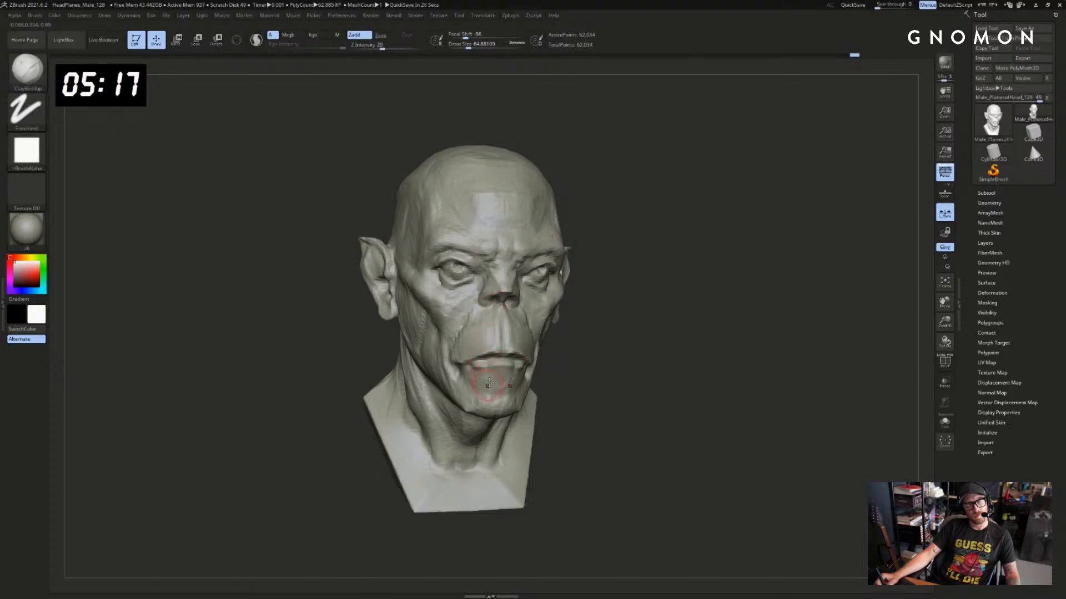
left_click_drag(580, 371, 611, 344)
key("ctrl")
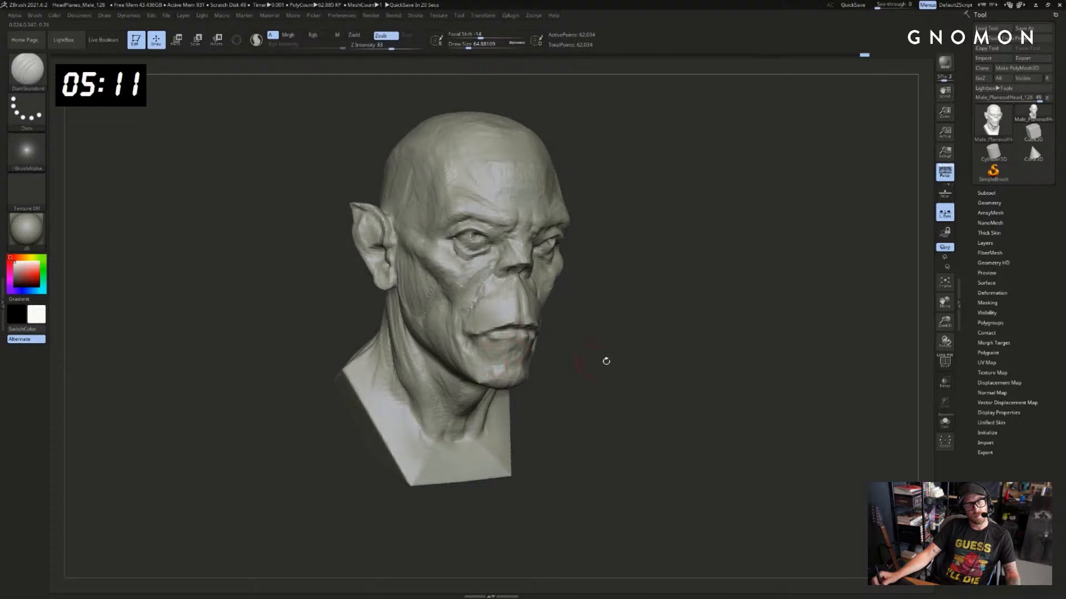
mouse_move(606, 362)
left_mouse_down()
mouse_move(487, 361)
mouse_move(595, 364)
left_mouse_up()
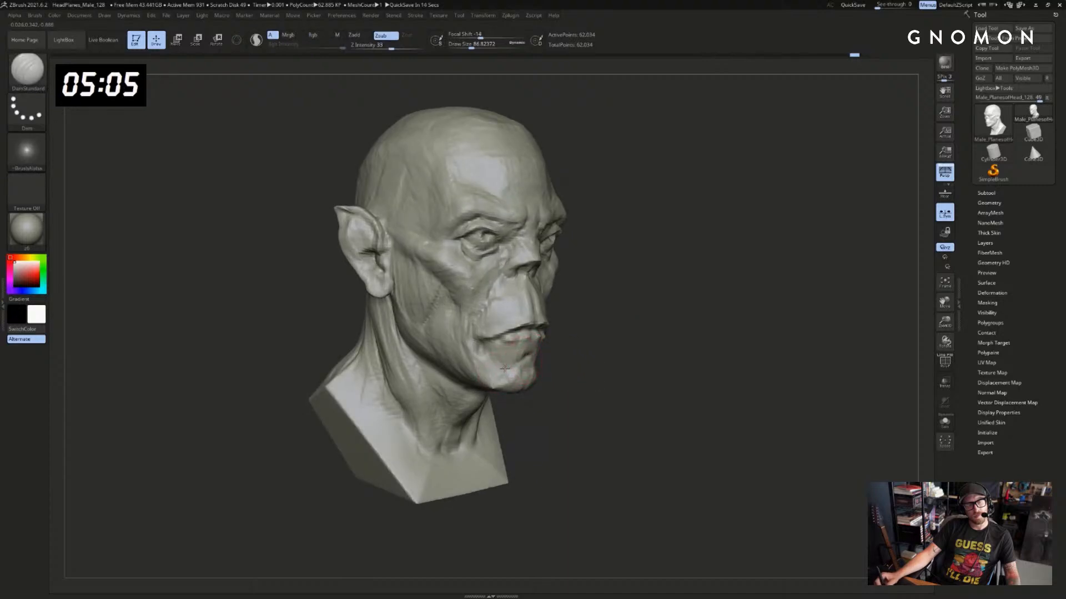
Build up the chin and lower jawline with ClayBuildup at a draw size of about 87
key("b")
key("c")
key("b")
mouse_move(541, 383)
left_mouse_down()
mouse_move(511, 376)
mouse_move(571, 376)
left_mouse_up()
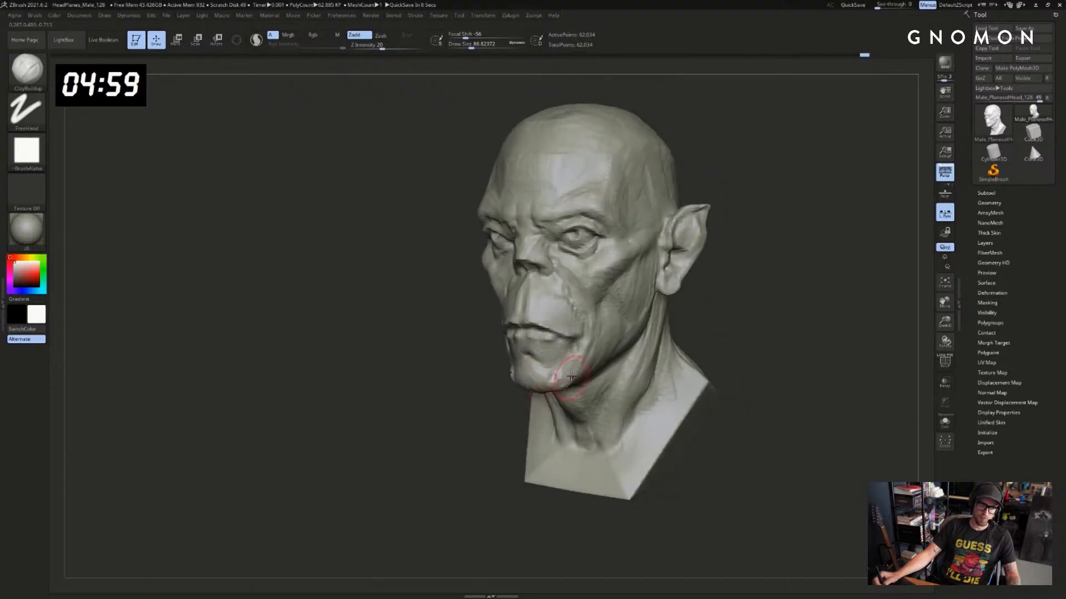
mouse_move(694, 328)
left_mouse_down()
mouse_move(750, 328)
mouse_move(697, 328)
left_mouse_up()
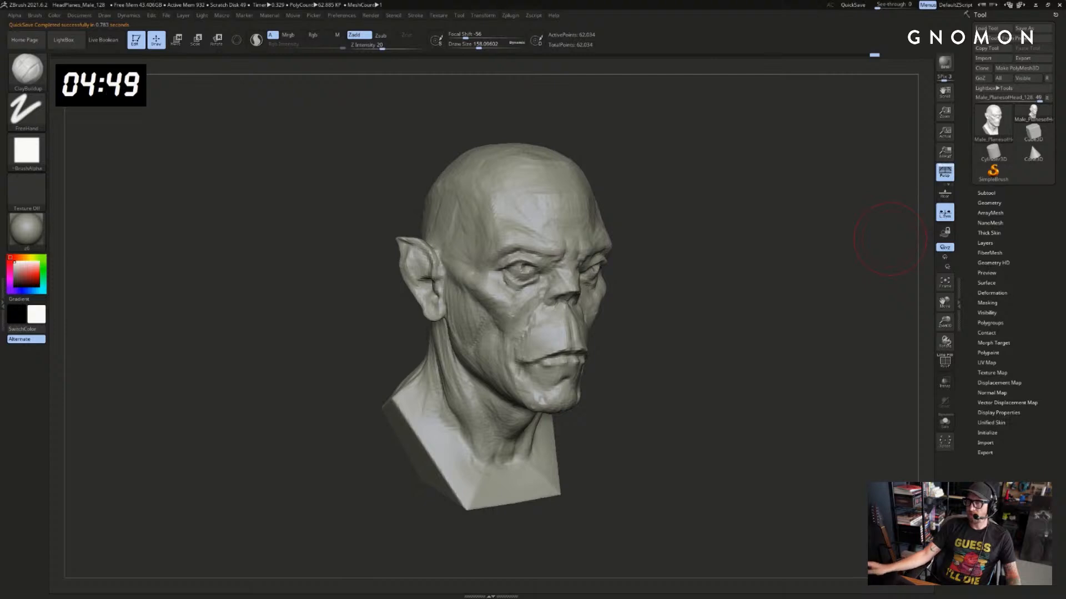
Reshape the angular neck base into a bust with rounded shoulders using the Move brush at draw sizes of about 108 to 154
left_click_drag(731, 283, 708, 278)
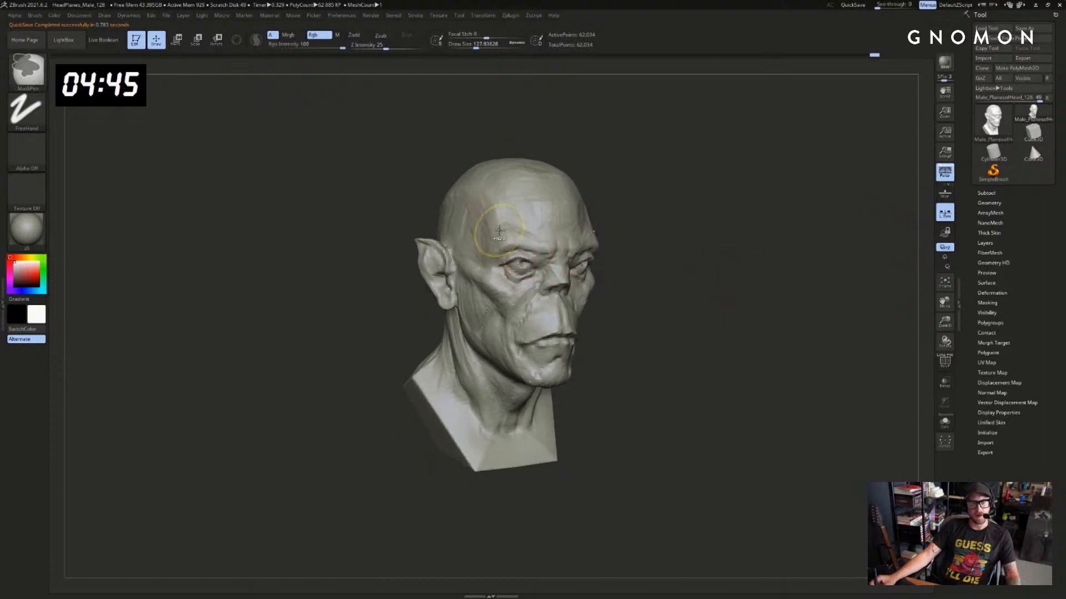
mouse_move(673, 201)
left_mouse_down()
mouse_move(685, 207)
mouse_move(706, 317)
mouse_move(660, 384)
mouse_move(634, 399)
mouse_move(644, 400)
mouse_move(625, 428)
left_mouse_up()
key("b")
key("m")
key("v")
mouse_move(657, 461)
left_mouse_down()
mouse_move(661, 492)
mouse_move(654, 435)
mouse_move(632, 406)
left_mouse_up()
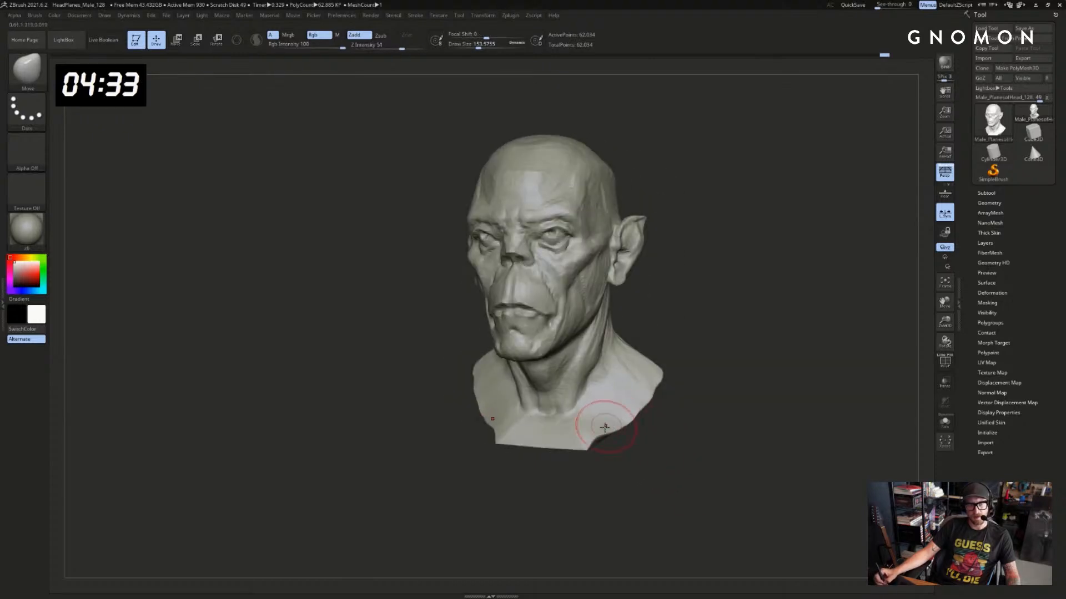
mouse_move(639, 461)
left_mouse_down()
mouse_move(647, 468)
mouse_move(671, 447)
mouse_move(688, 459)
mouse_move(680, 508)
mouse_move(774, 492)
mouse_move(749, 488)
mouse_move(724, 453)
left_mouse_up()
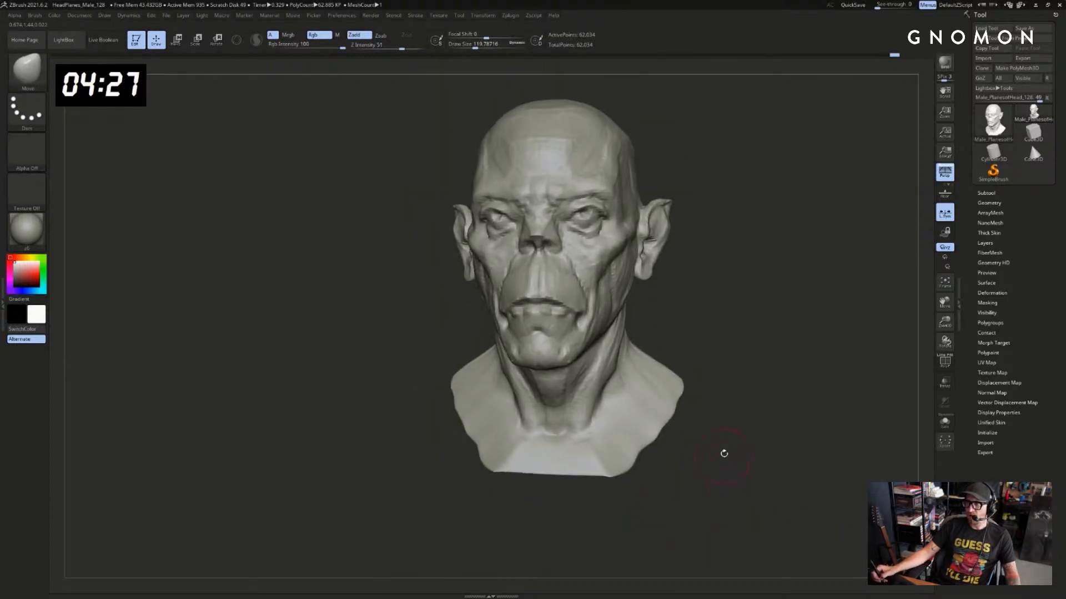
left_click_drag(624, 440, 638, 476)
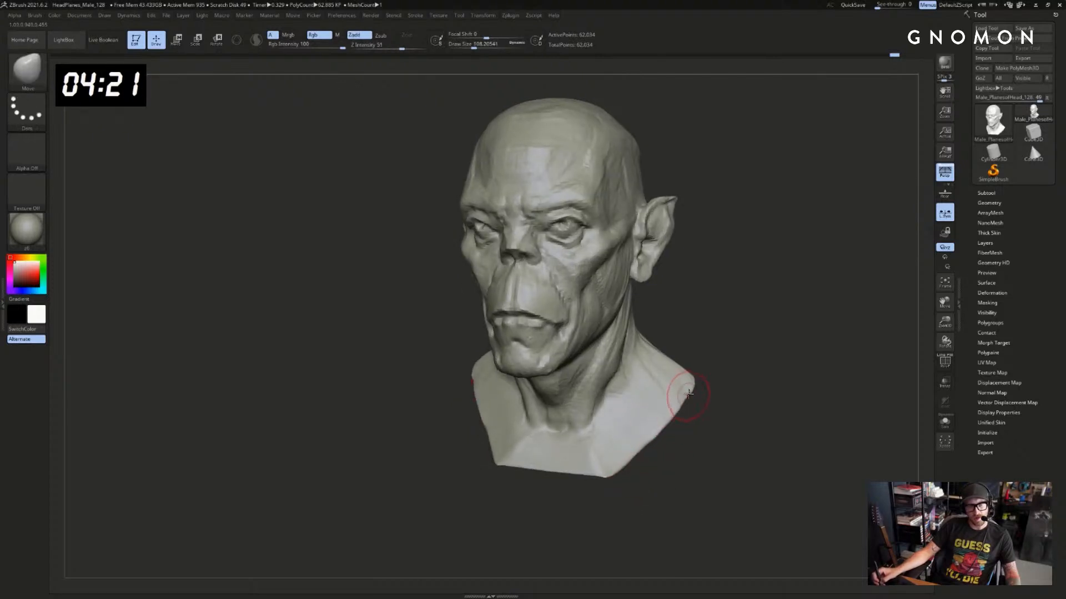
left_click_drag(727, 367, 688, 383)
Build up the collarbones and upper chest with ClayBuildup at a draw size of about 108
key("b")
key("c")
key("b")
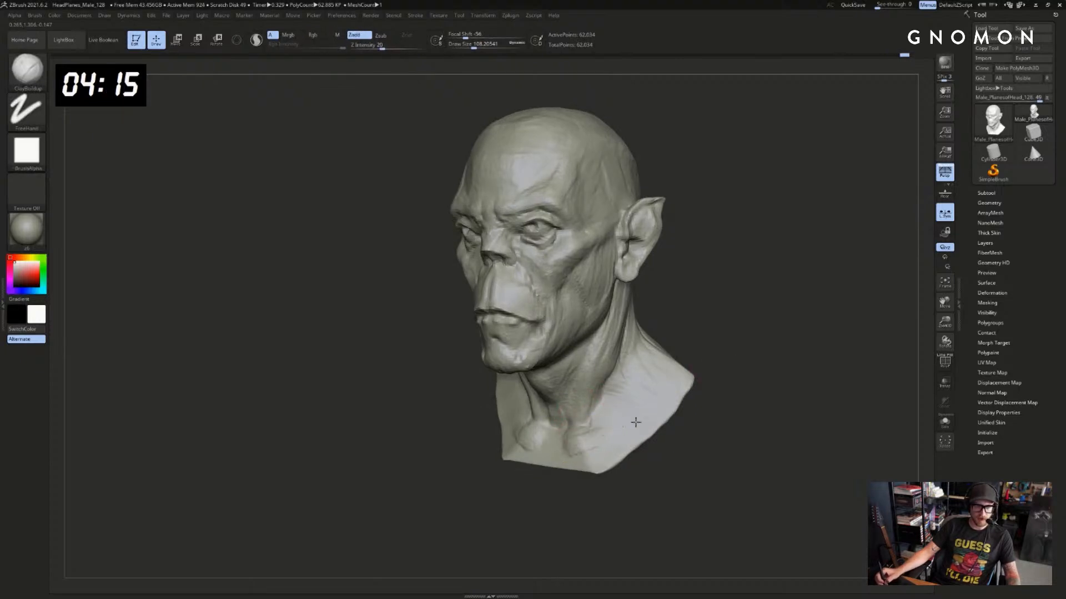
left_click_drag(739, 401, 777, 404)
key("s")
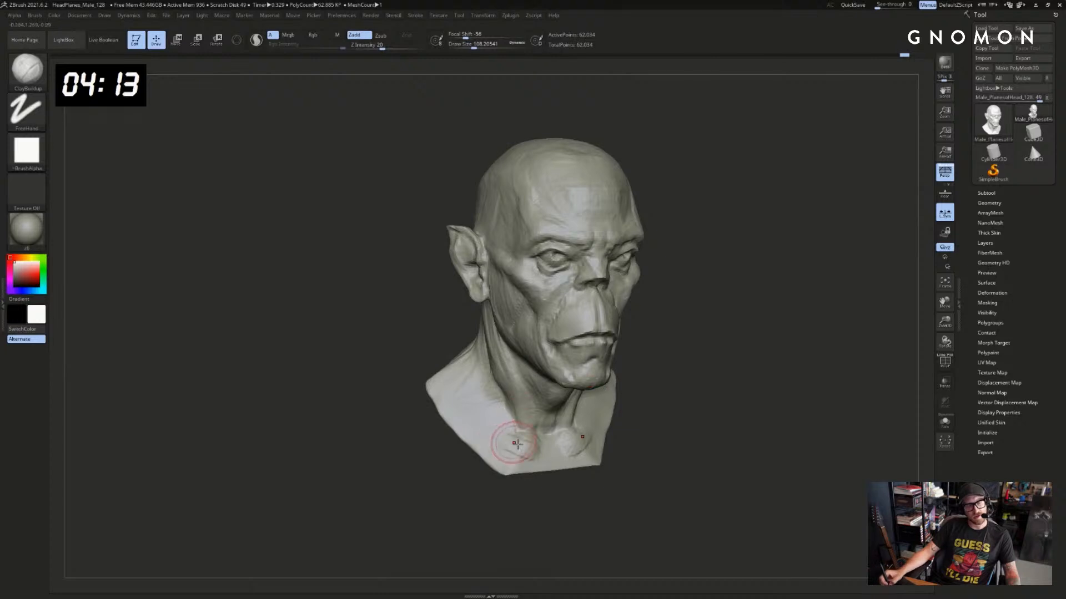
left_click_drag(484, 448, 521, 439)
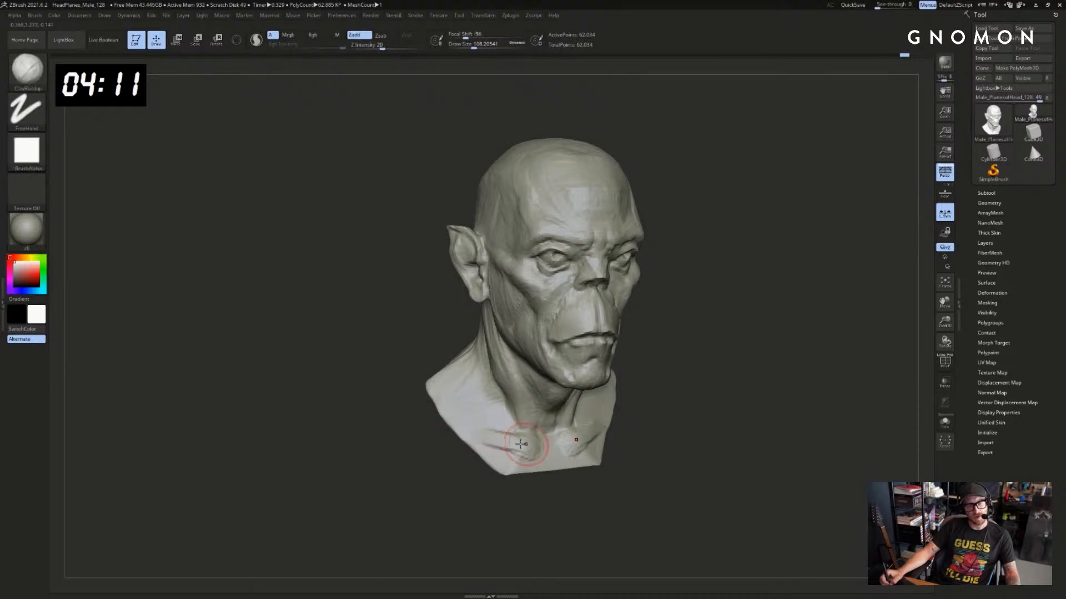
right_click_drag(475, 440, 528, 439)
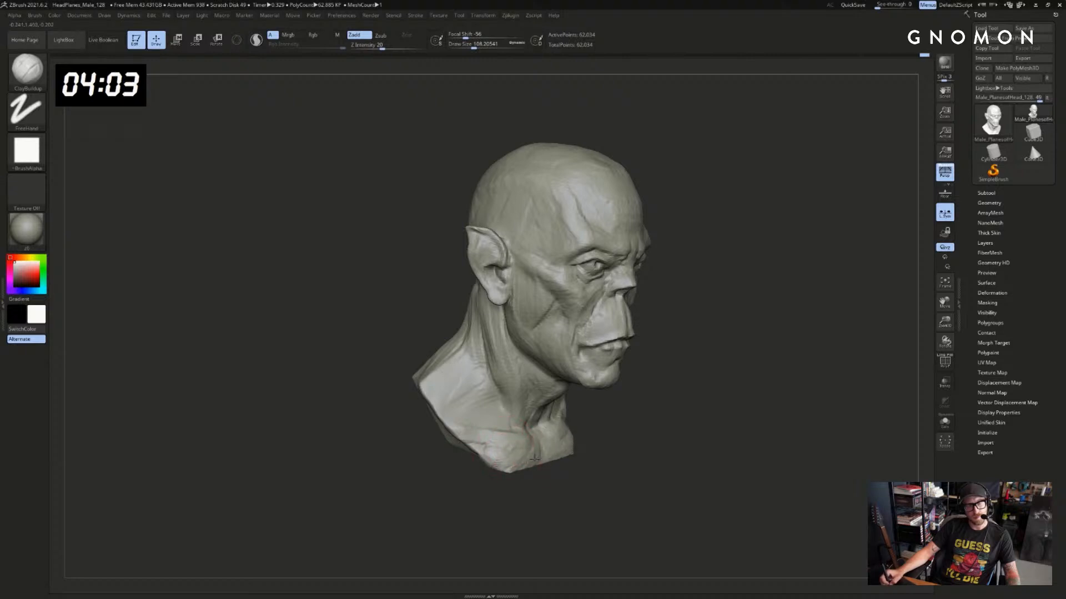
mouse_move(535, 458)
right_mouse_down()
mouse_move(540, 473)
mouse_move(549, 460)
right_mouse_up()
Carve the centre line of the upper chest and the collarbone edges with DamStandard at a draw size of about 68
key("b")
key("d")
key("s")
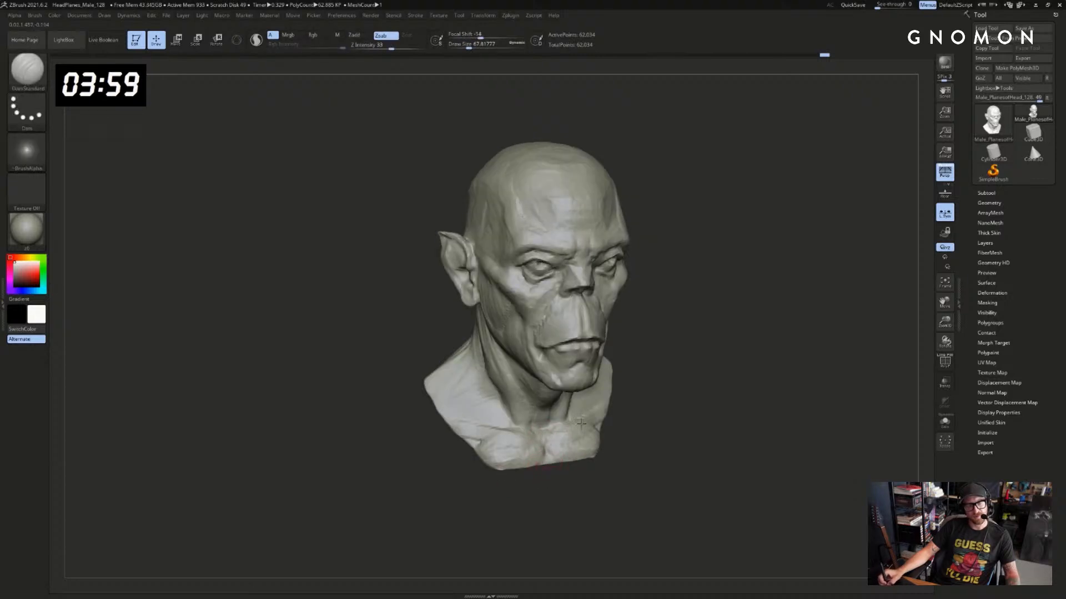
right_click_drag(683, 390, 633, 391)
Mask the front and sides of the neck above the collarbones, invert the mask and hide its display
left_click(562, 431, "ctrl")
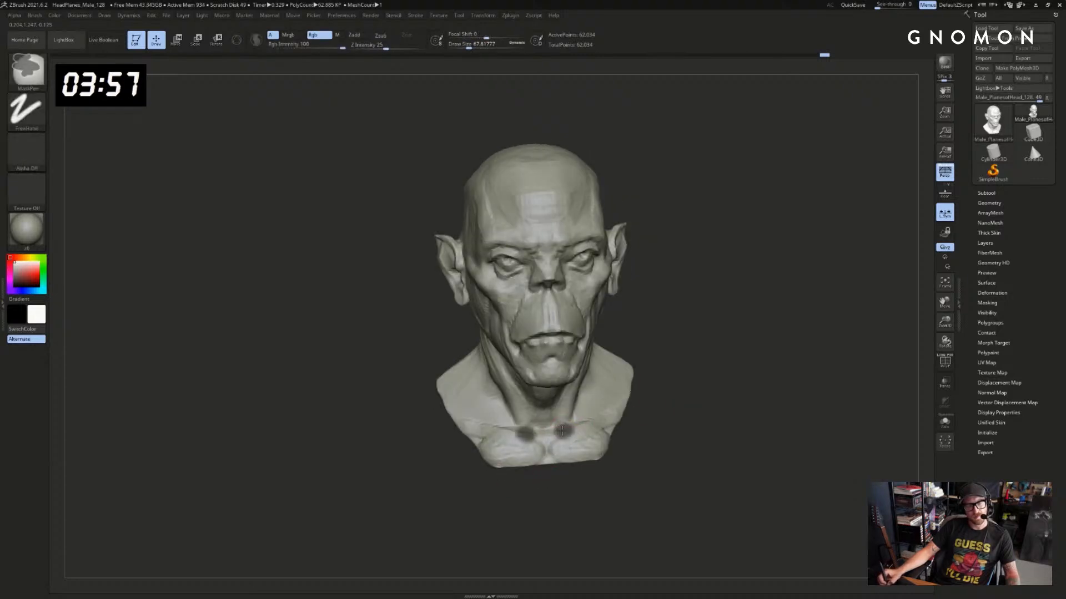
mouse_move(566, 416)
left_mouse_down("ctrl")
mouse_move(524, 397)
mouse_move(545, 423)
left_mouse_up("ctrl")
left_click_drag(492, 362, 506, 410, "ctrl")
right_click_drag(389, 363, 456, 361)
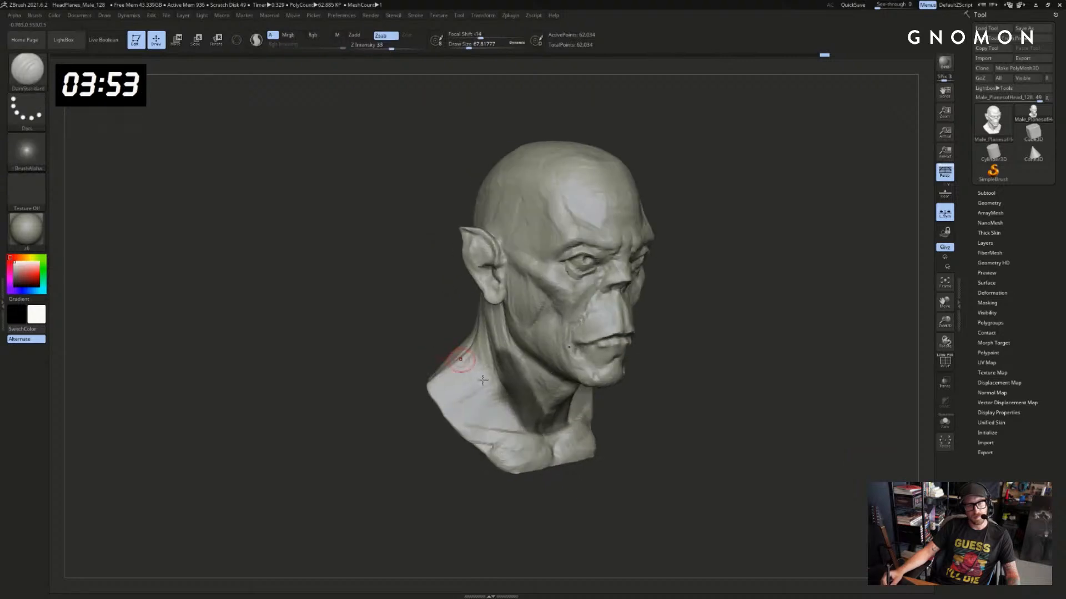
left_click(611, 428, "ctrl")
key("ctrl+h")
Adjust the base of the neck and the collarbones with the Move brush at draw sizes of about 112 to 149
key("s")
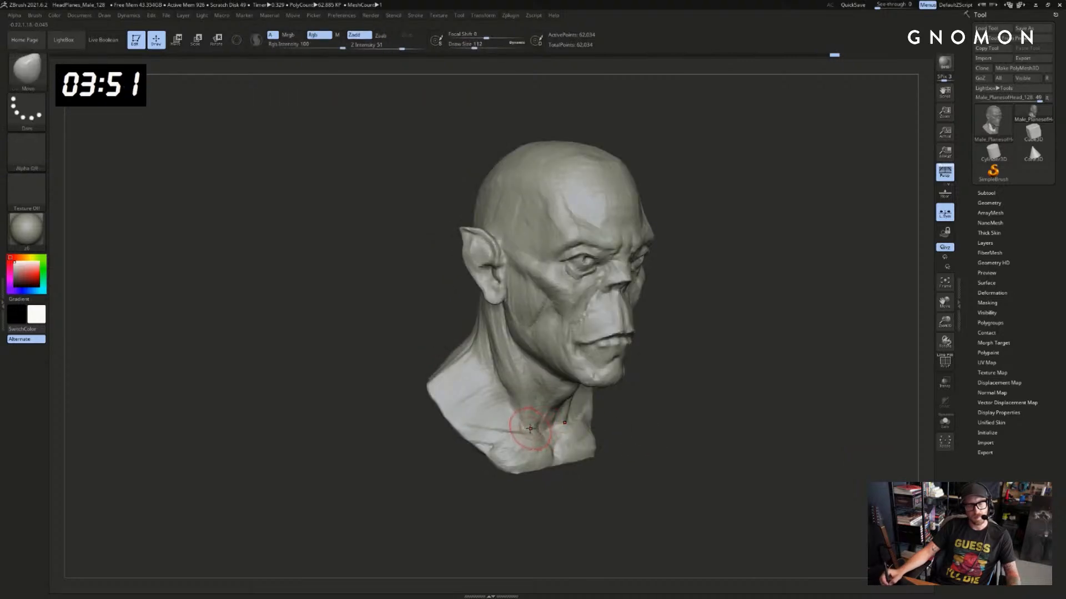
mouse_move(669, 428)
left_mouse_down()
mouse_move(535, 423)
mouse_move(576, 432)
left_mouse_up()
key("s")
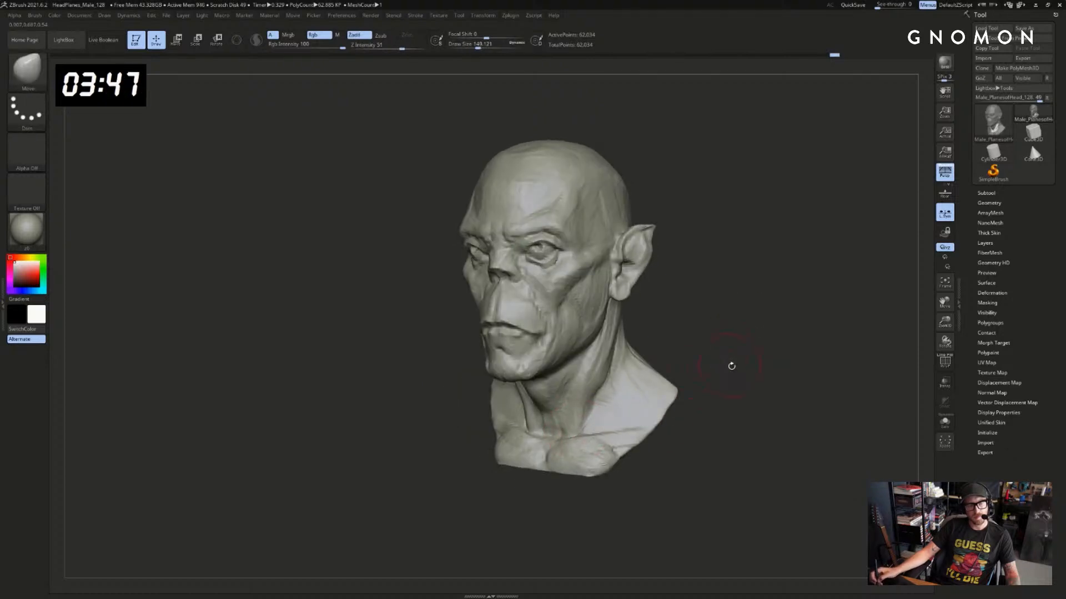
Smooth the upper chest and refine the inner collarbones with ClayBuildup at a draw size of about 80
left_click_drag(731, 364, 591, 432)
key("b")
key("c")
key("b")
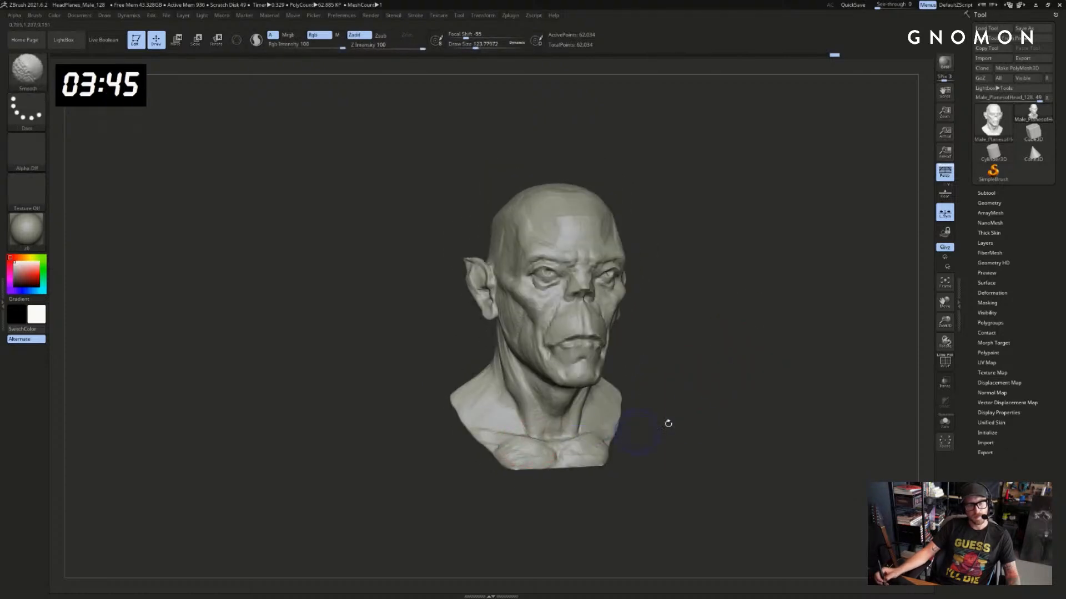
left_click_drag(668, 423, 574, 439)
key("s")
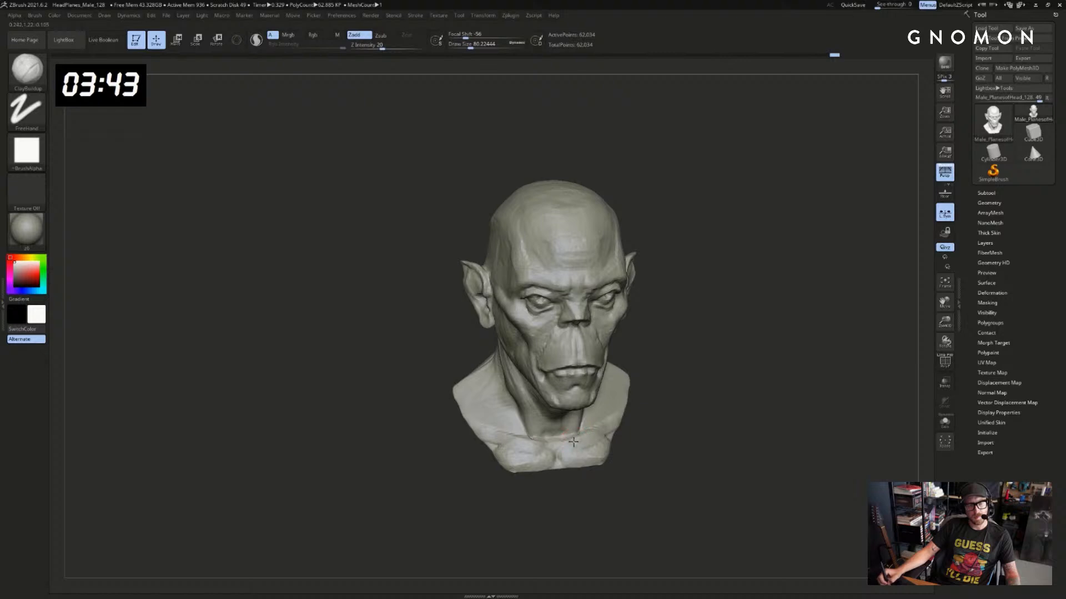
Build up the inner collarbone ends and the centre of the chest with ClayBuildup at draw sizes of about 56 and 116
key("b")
key("c")
key("l")
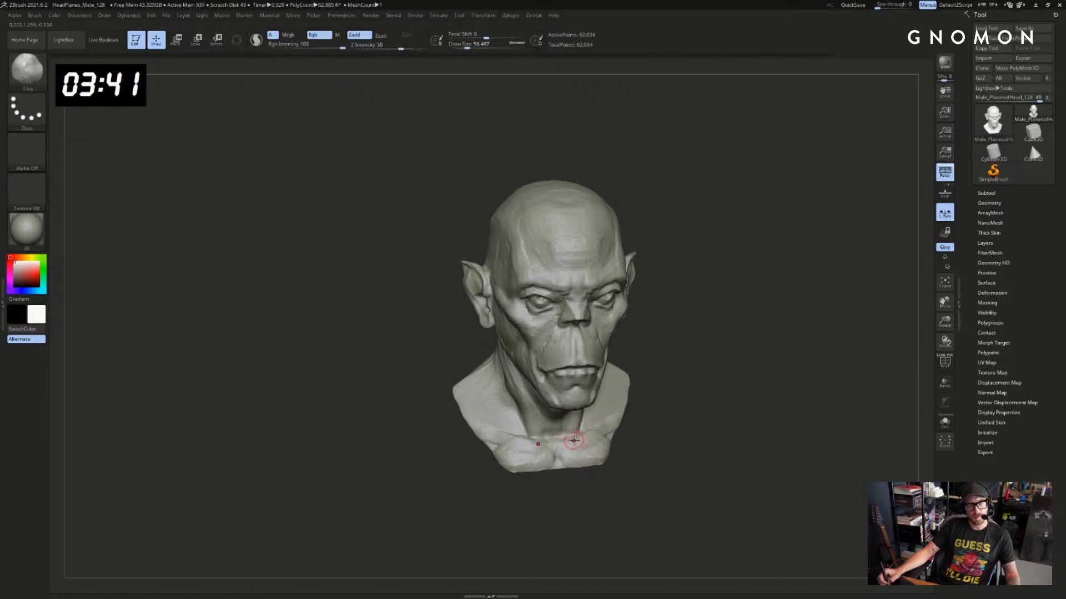
key("b")
key("c")
key("b")
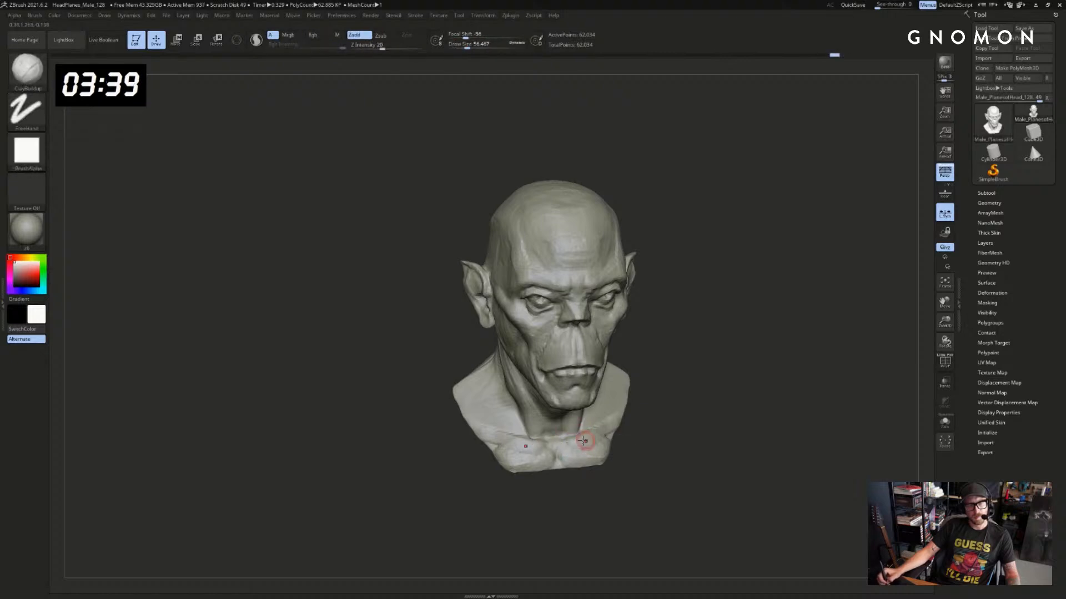
mouse_move(736, 414)
left_mouse_down()
mouse_move(766, 381)
mouse_move(735, 385)
mouse_move(744, 418)
mouse_move(760, 419)
mouse_move(751, 425)
left_mouse_up()
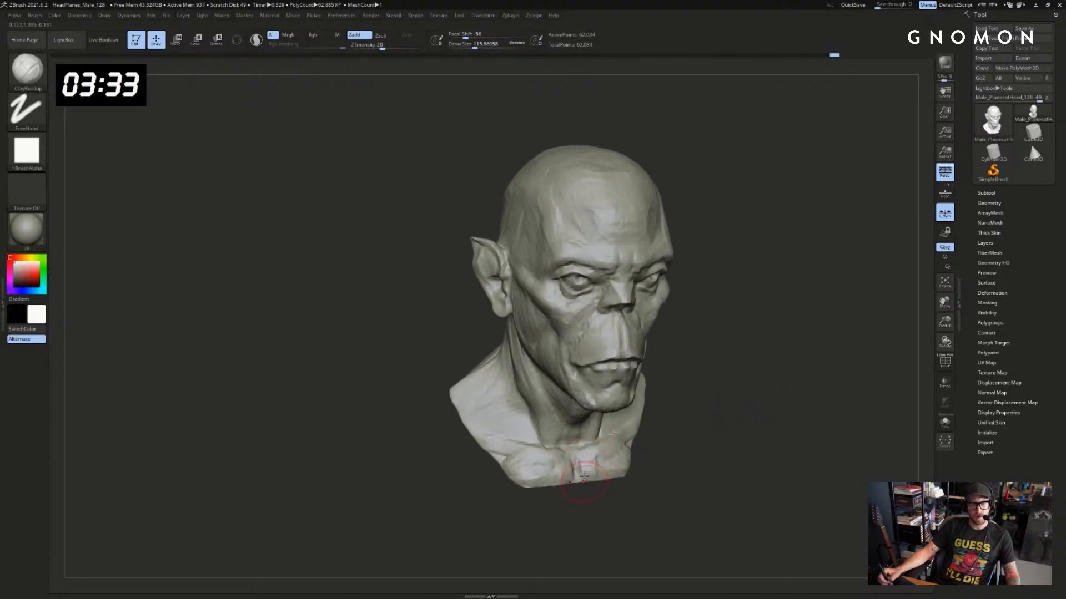
Smooth the centre of the chest and refine the side of the neck with ClayBuildup at draw sizes of about 128 to 158
mouse_move(582, 473)
left_mouse_down("shift")
mouse_move(588, 465)
mouse_move(605, 487)
left_mouse_up("shift")
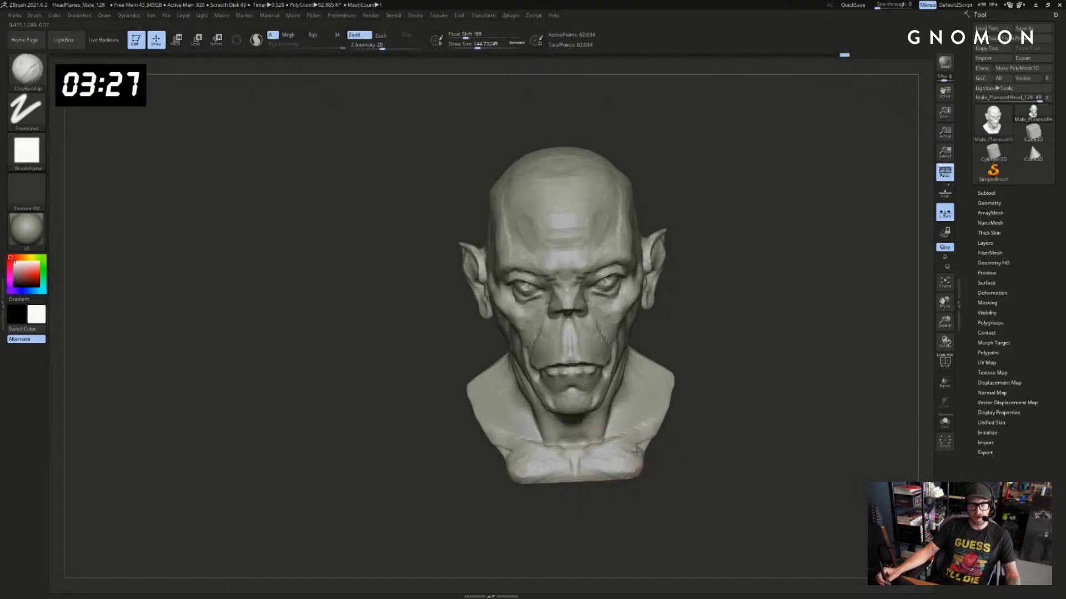
mouse_move(708, 459)
left_mouse_down()
mouse_move(654, 452)
mouse_move(744, 381)
mouse_move(685, 390)
left_mouse_up()
left_click_drag(613, 369, 594, 410)
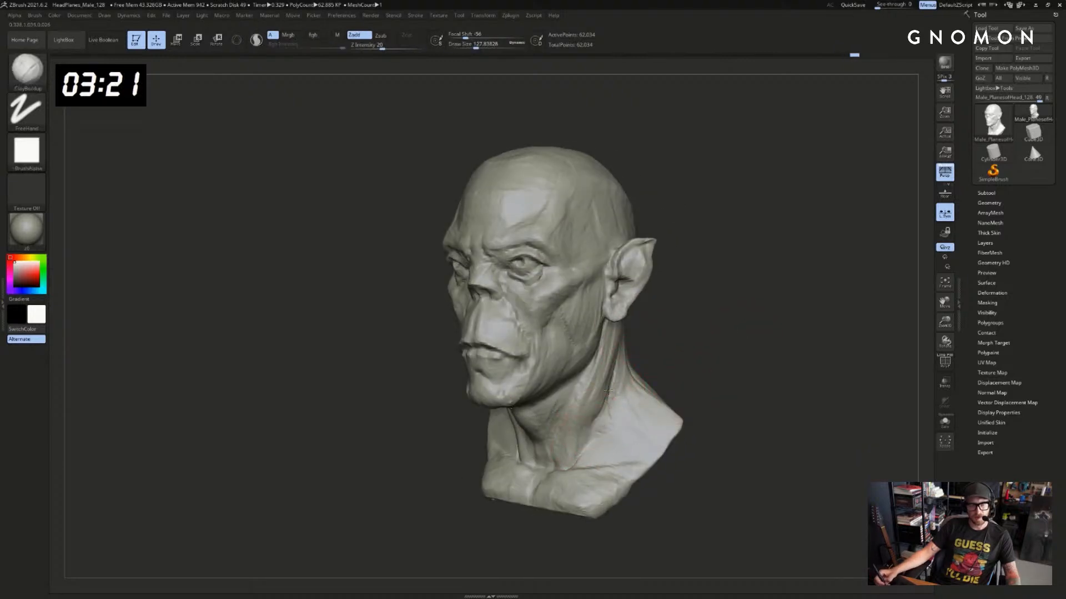
left_click_drag(708, 348, 696, 369)
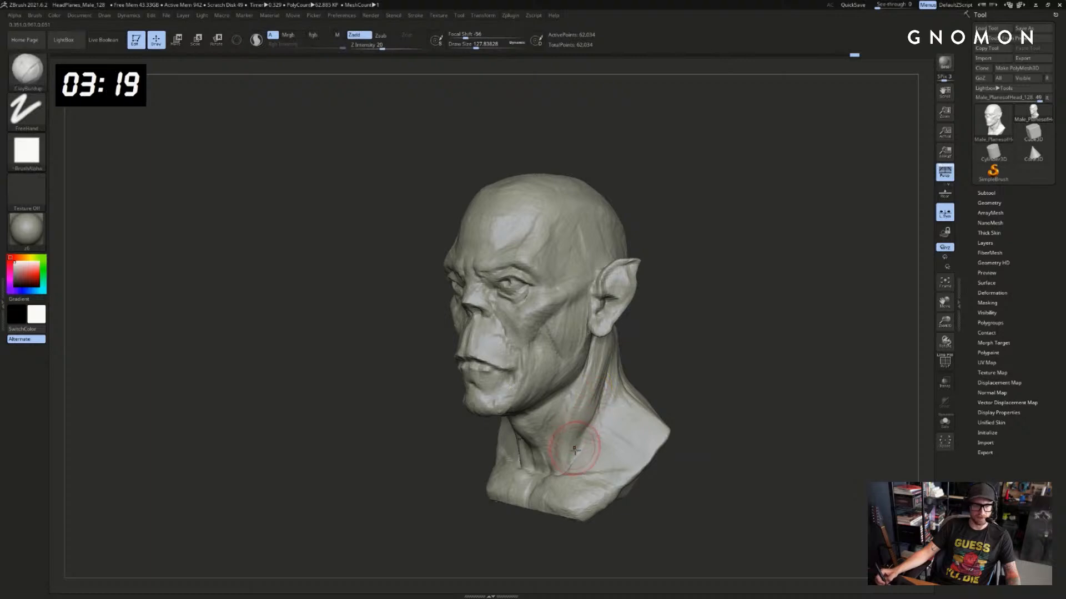
left_click_drag(602, 406, 573, 449)
left_click_drag(597, 382, 588, 411)
mouse_move(659, 368)
left_mouse_down()
mouse_move(584, 421)
mouse_move(642, 349)
mouse_move(636, 339)
left_mouse_up()
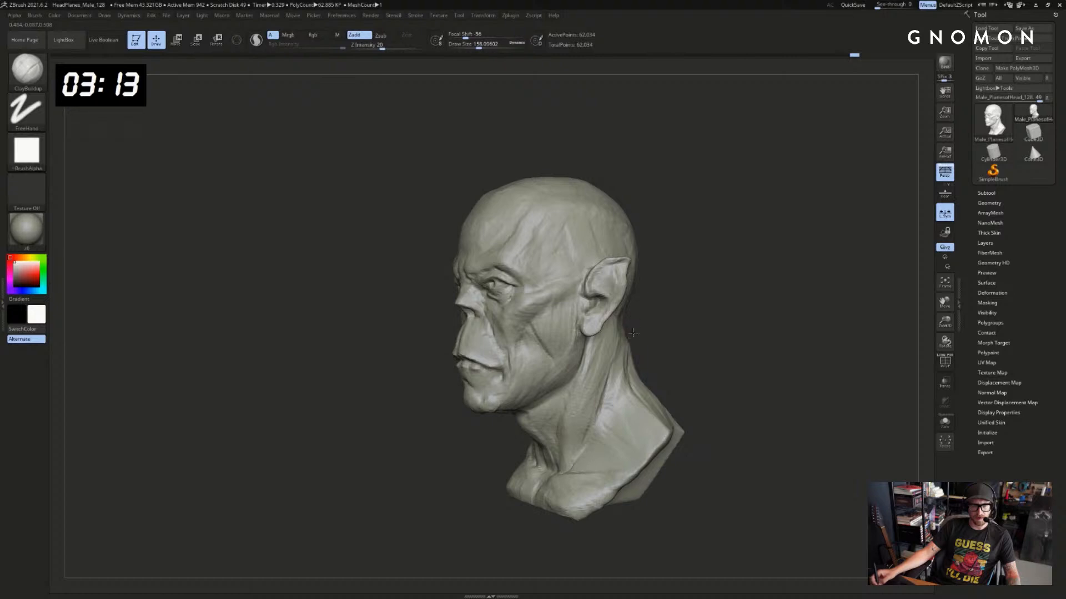
mouse_move(637, 367)
left_mouse_down()
mouse_move(740, 364)
mouse_move(650, 365)
left_mouse_up()
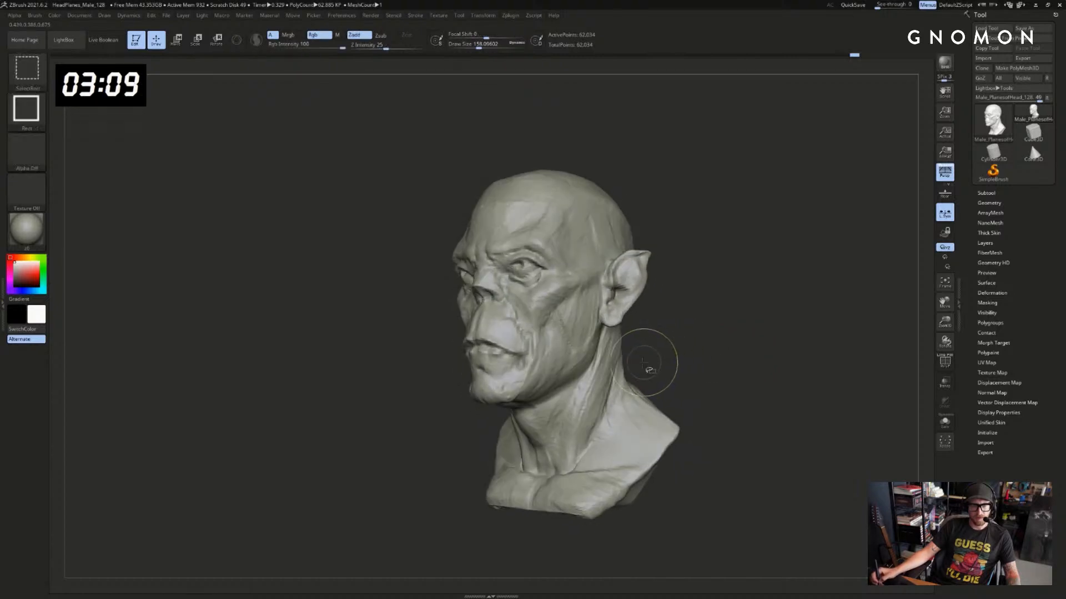
Check the bust's silhouette in flat black and adjust the back of the neck with the Move brush at a draw size of about 217
key("v")
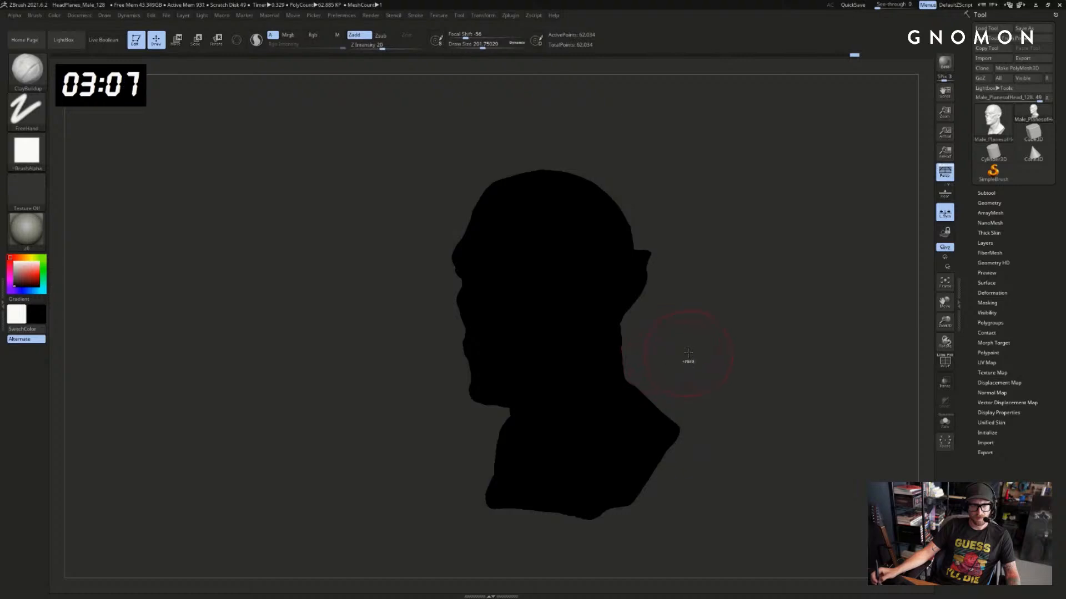
key("v")
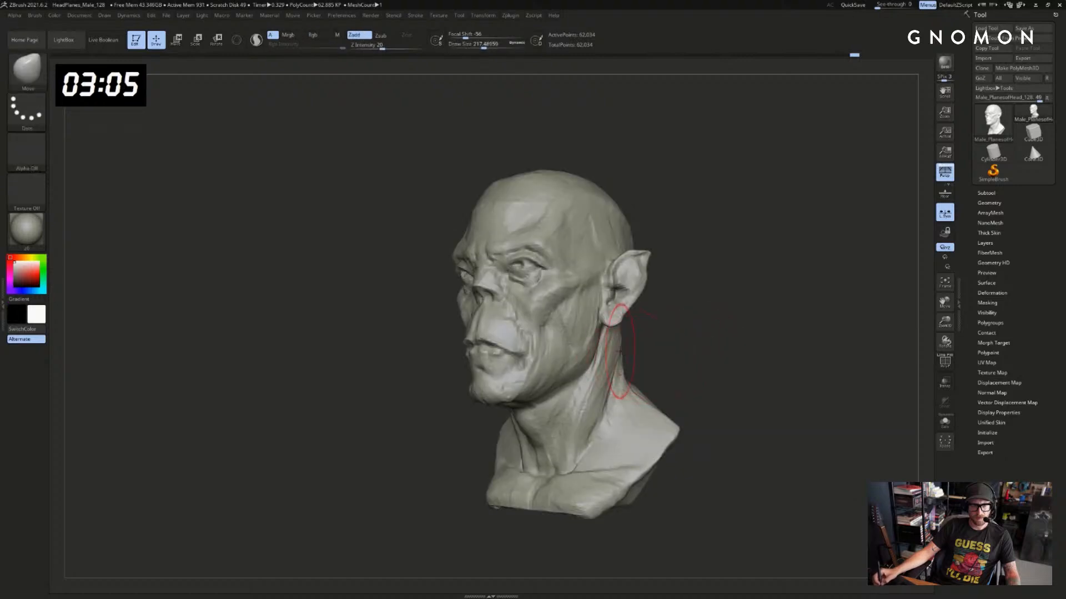
left_click_drag(669, 361, 685, 360)
right_click_drag(685, 359, 687, 357, "ctrl")
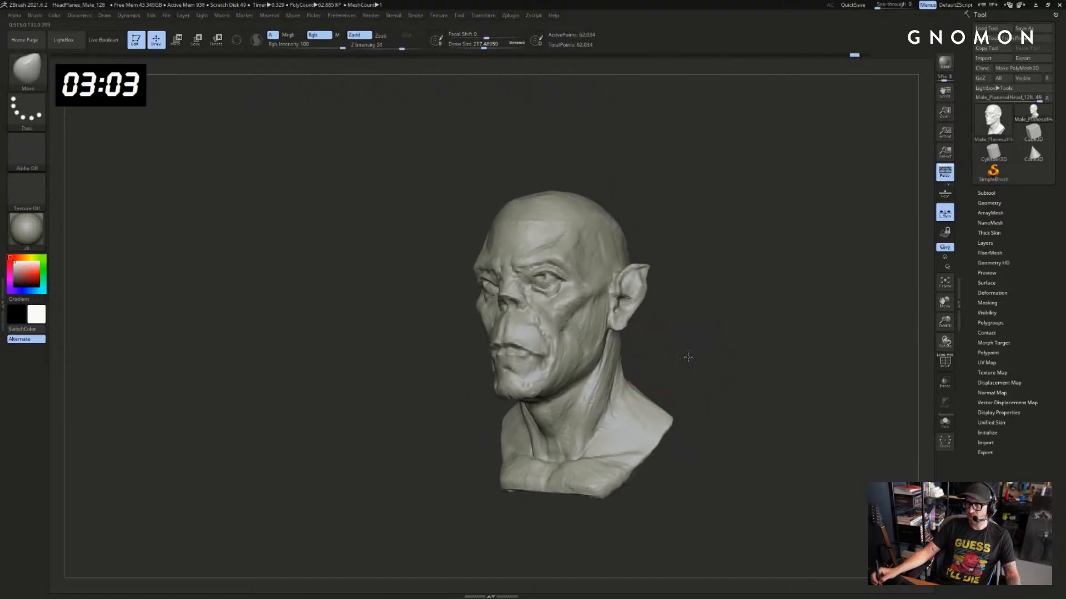
Build up the neck muscle below the ear with ClayBuildup at a draw size of about 149
mouse_move(664, 366)
left_mouse_down()
mouse_move(641, 362)
mouse_move(708, 367)
left_mouse_up()
key("b")
key("c")
key("b")
mouse_move(557, 370)
left_mouse_down()
mouse_move(559, 408)
mouse_move(565, 398)
left_mouse_up()
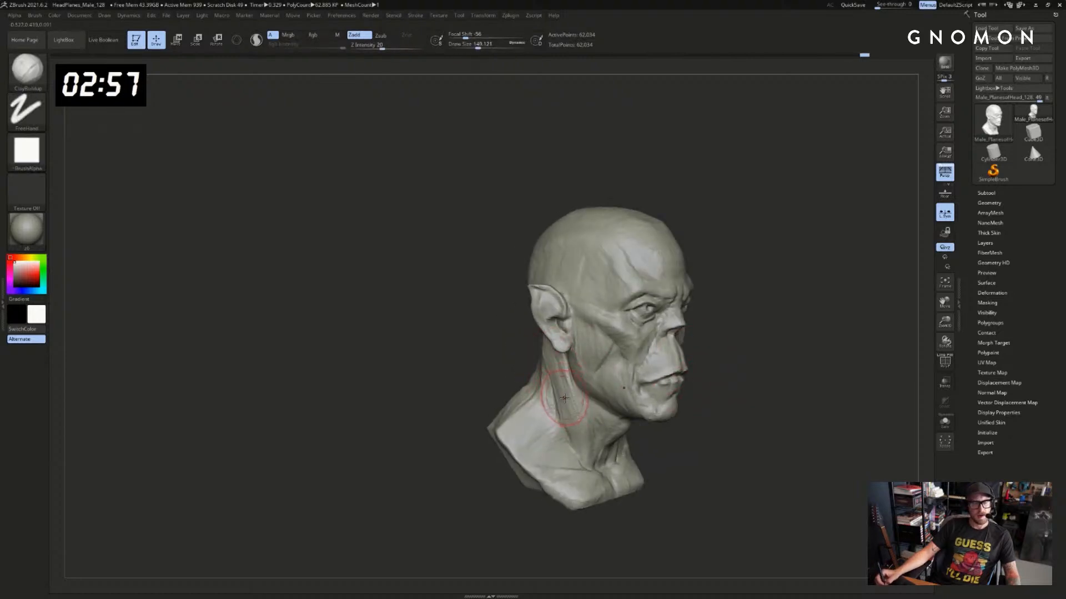
left_click_drag(510, 349, 565, 389)
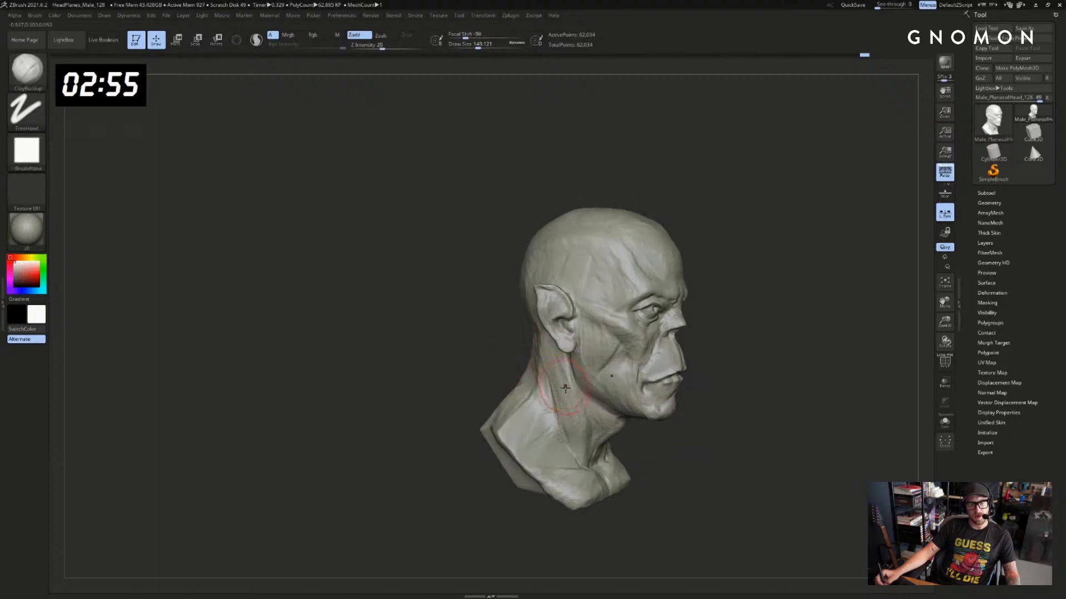
Smooth the side of the neck below the ear and touch up its muscle with ClayBuildup
mouse_move(495, 360)
left_mouse_down()
mouse_move(554, 398)
mouse_move(546, 342)
mouse_move(488, 353)
left_mouse_up()
mouse_move(555, 363)
left_mouse_down("shift")
mouse_move(563, 408)
mouse_move(557, 377)
left_mouse_up("shift")
left_click_drag(559, 420, 558, 430)
mouse_move(562, 419)
left_mouse_down("shift")
mouse_move(558, 394)
mouse_move(563, 410)
left_mouse_up("shift")
left_click_drag(503, 370, 479, 368)
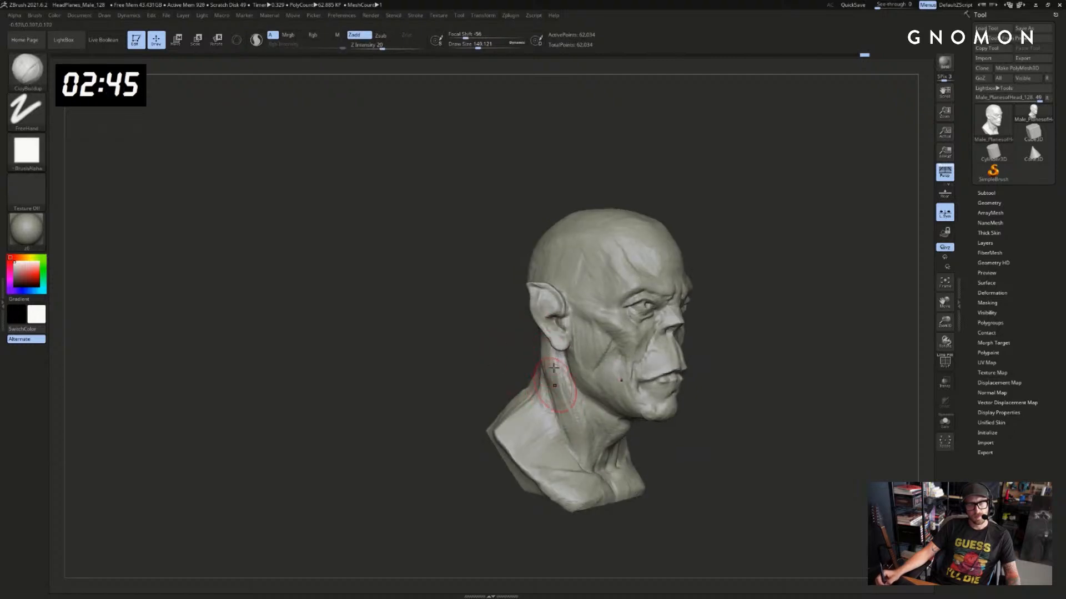
left_click_drag(772, 388, 746, 387)
left_click_drag(557, 369, 556, 402, "shift")
left_click_drag(482, 361, 527, 360)
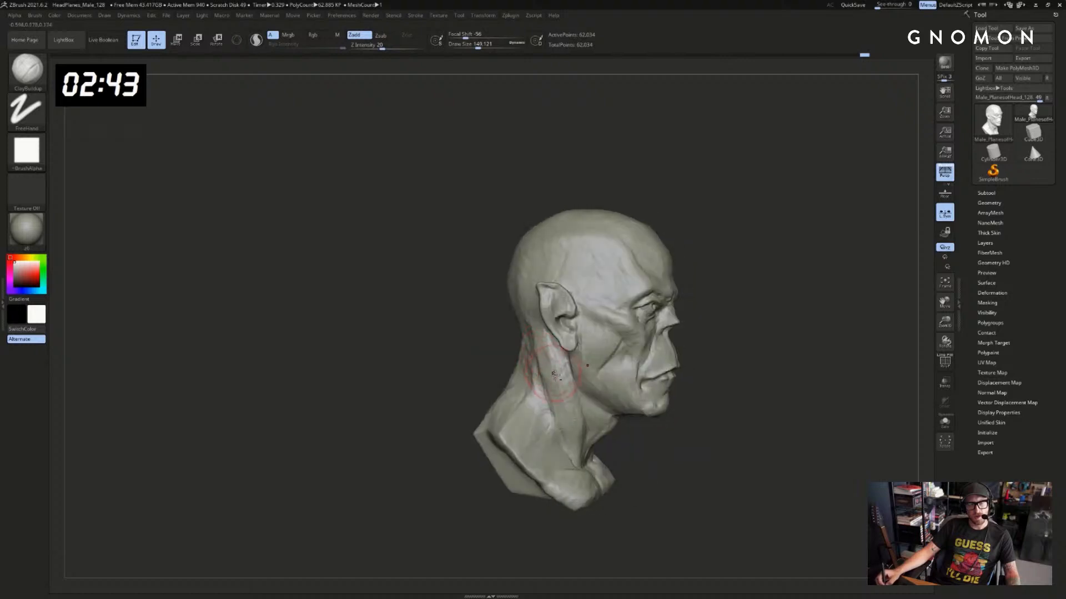
left_click_drag(763, 373, 722, 374)
left_click_drag(804, 355, 761, 361)
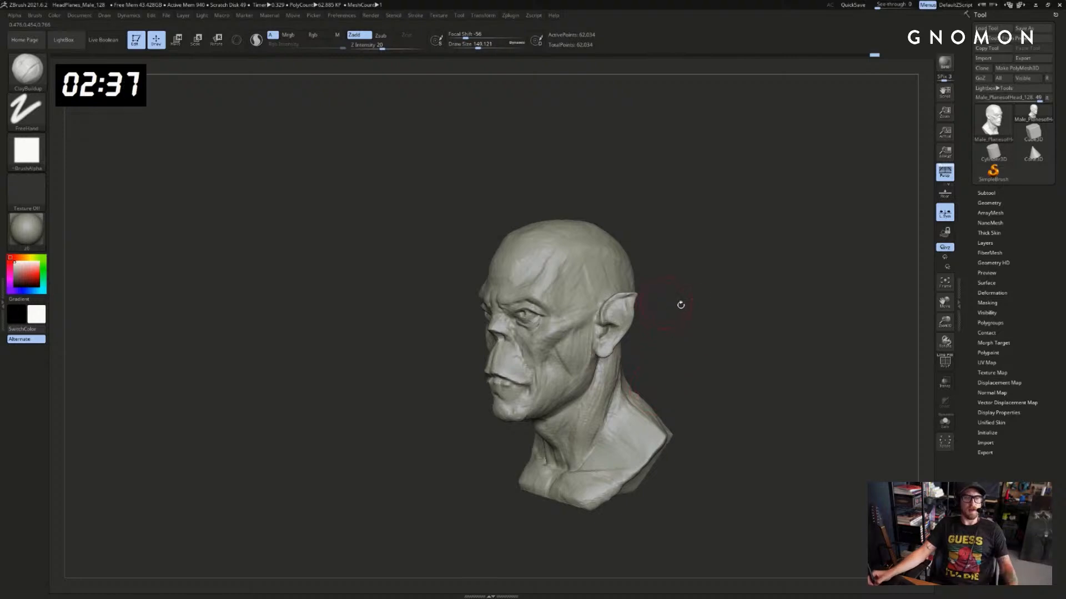
mouse_move(681, 304)
left_mouse_down()
mouse_move(702, 295)
mouse_move(686, 365)
left_mouse_up()
Refine the hollow below the cheekbone with ClayBuildup at a draw size of about 104
key("b")
key("d")
key("s")
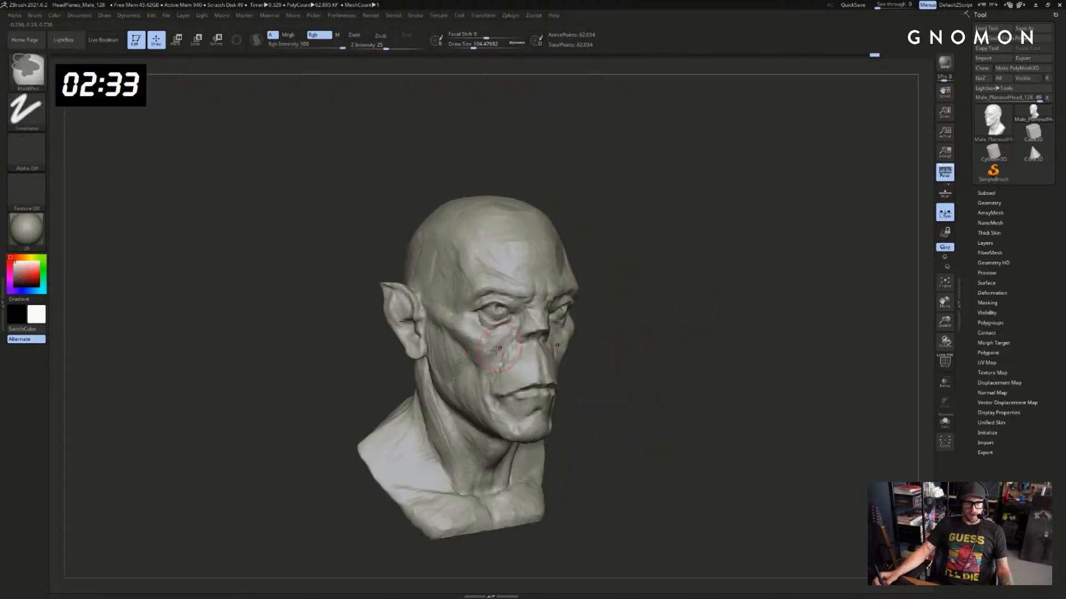
key("b")
key("c")
key("b")
mouse_move(471, 352)
left_mouse_down()
mouse_move(483, 371)
mouse_move(470, 352)
mouse_move(476, 371)
mouse_move(465, 359)
left_mouse_up()
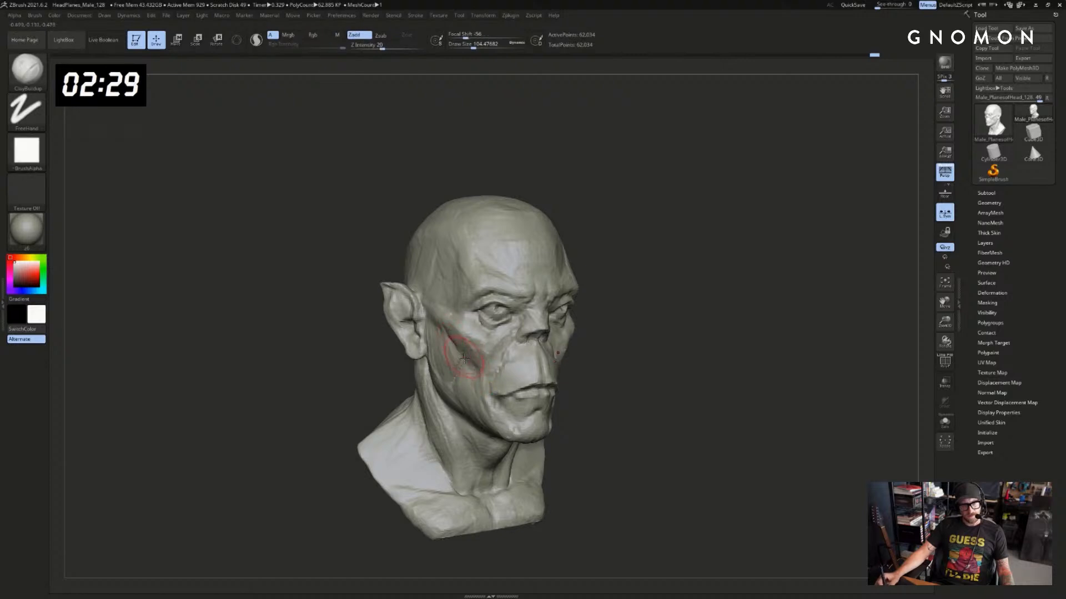
left_click_drag(620, 360, 673, 354)
mouse_move(673, 362)
right_mouse_down("ctrl")
mouse_move(690, 361)
mouse_move(665, 324)
mouse_move(617, 305)
mouse_move(657, 341)
right_mouse_up("ctrl")
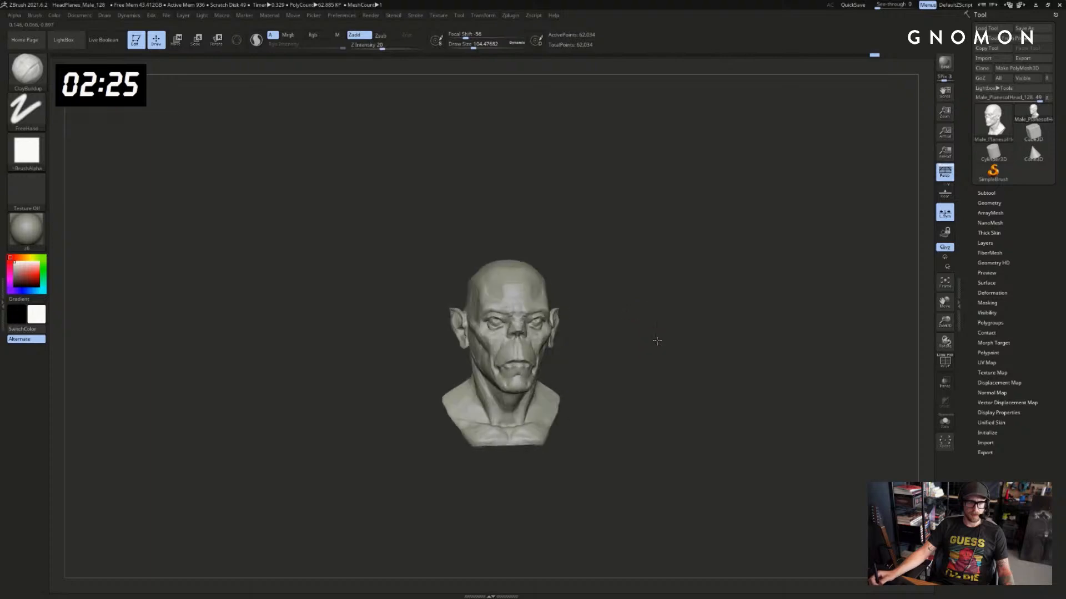
Try to carve a forehead wrinkle with DamStandard at a draw size of about 77 and undo the stroke
key("b")
key("d")
key("s")
key("s")
left_click_drag(530, 315, 517, 316)
key("s")
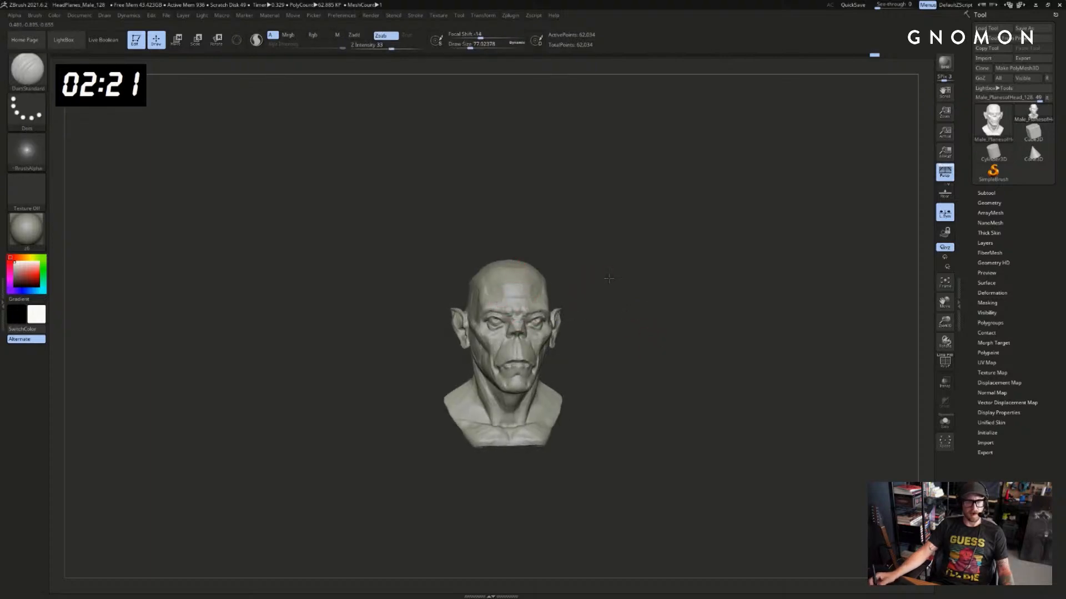
right_click_drag(609, 279, 631, 272)
right_click_drag(631, 271, 643, 327, "alt")
left_click_drag(549, 343, 525, 347)
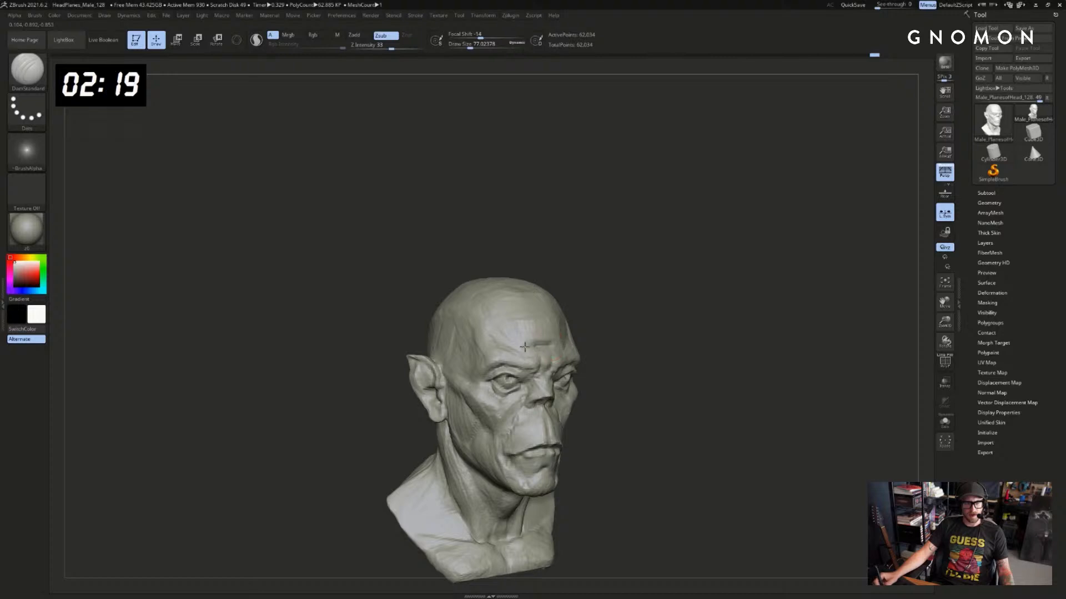
key("ctrl+z")
Carve fine horizontal wrinkles across the middle of the forehead with DamStandard at draw sizes of about 54 to 56
left_click_drag(625, 350, 427, 405, "ctrl")
right_click_drag(682, 317, 733, 300, "ctrl")
left_click_drag(732, 300, 747, 317, "ctrl")
right_click_drag(746, 316, 688, 273)
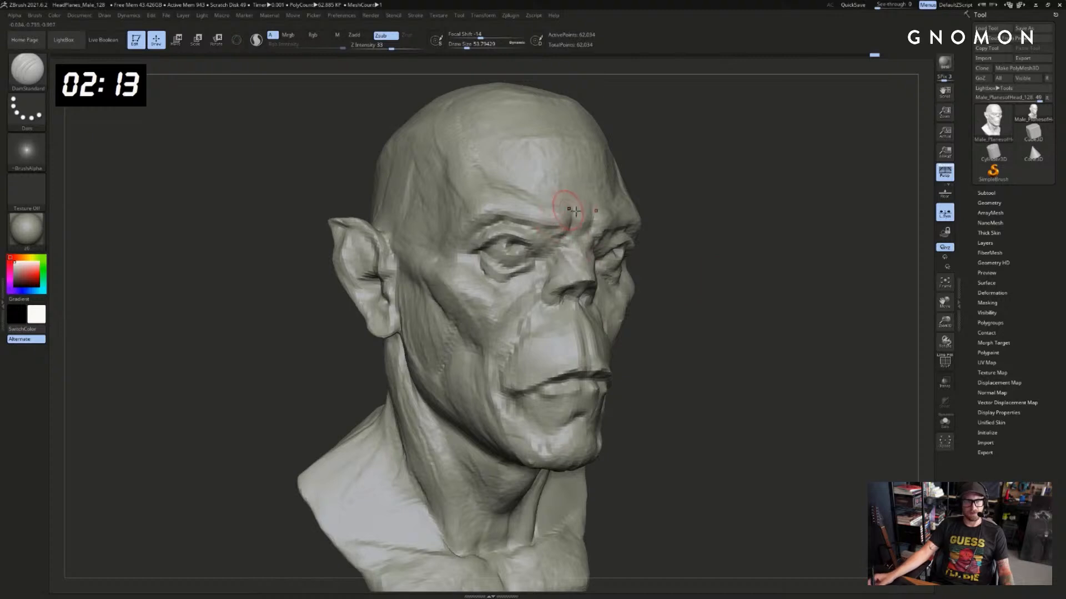
mouse_move(718, 230)
right_mouse_down()
mouse_move(709, 218)
mouse_move(665, 278)
right_mouse_up()
key("s")
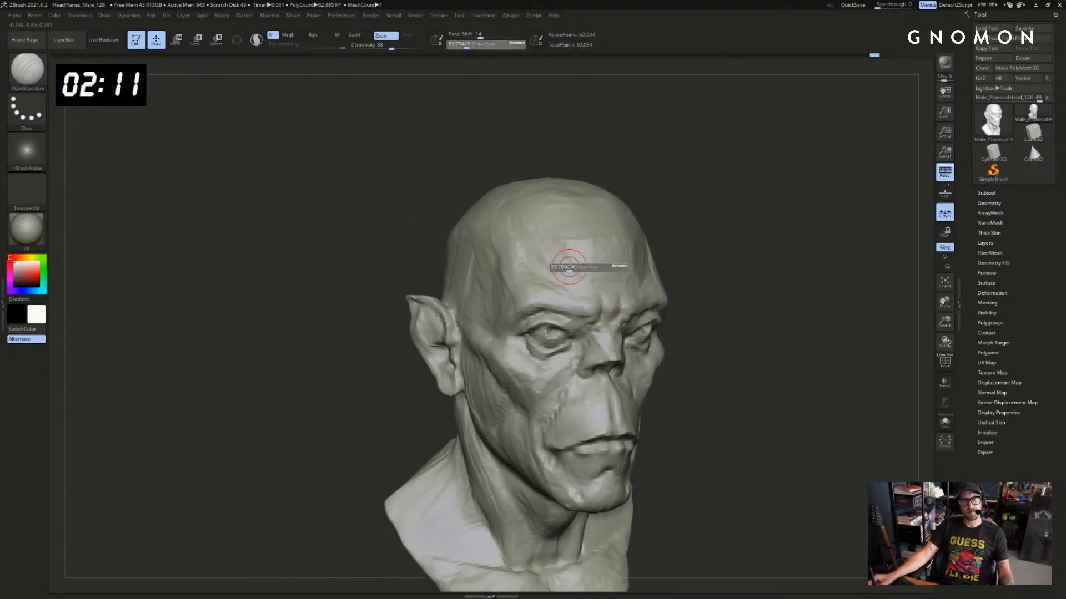
left_click(573, 268)
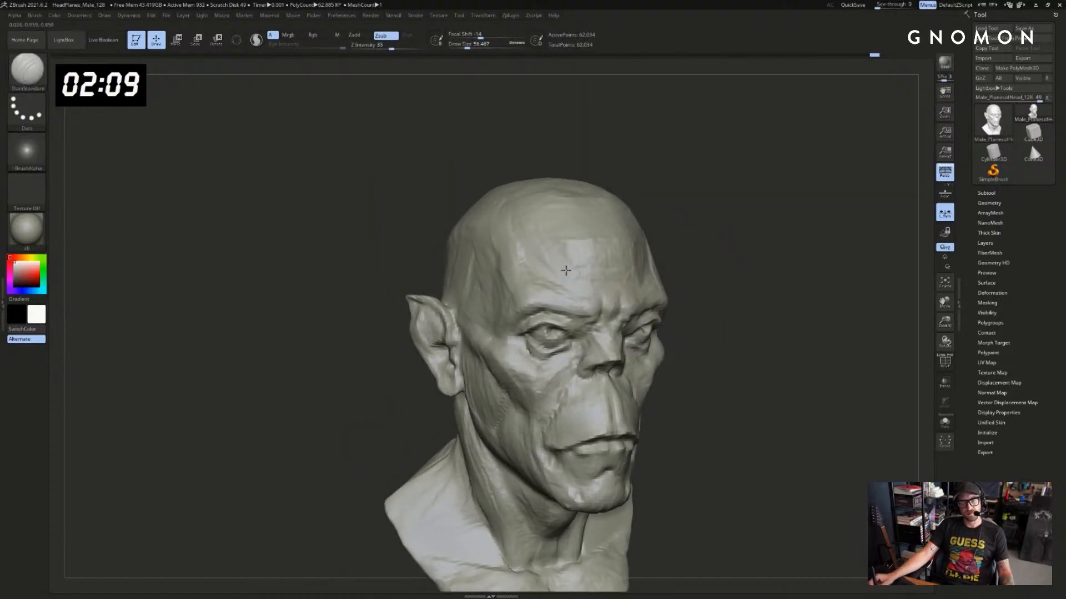
right_click_drag(598, 271, 635, 270)
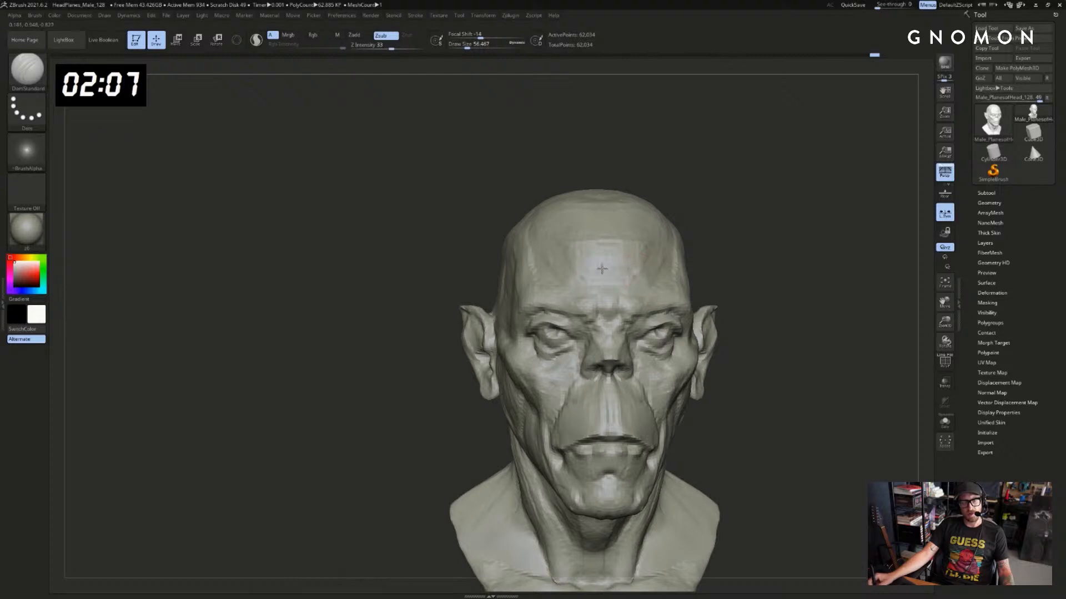
right_click_drag(708, 255, 646, 268)
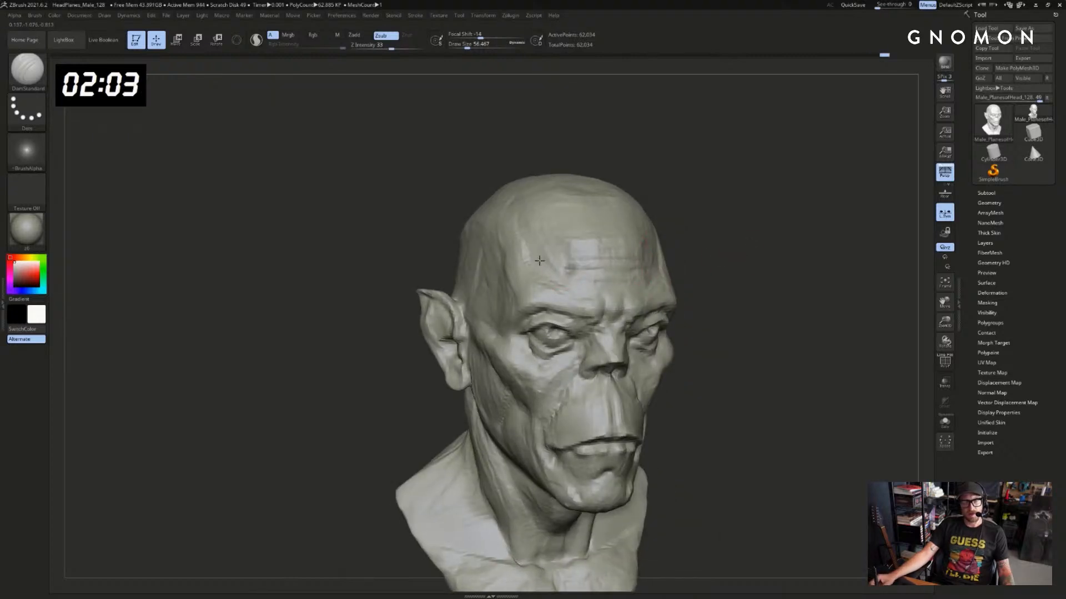
Soften and extend the forehead wrinkles with DamStandard at draw sizes of about 41 to 56
right_click_drag(684, 243, 781, 243)
mouse_move(778, 243)
left_mouse_down()
mouse_move(808, 257)
mouse_move(815, 242)
mouse_move(708, 254)
left_mouse_up()
key("shift")
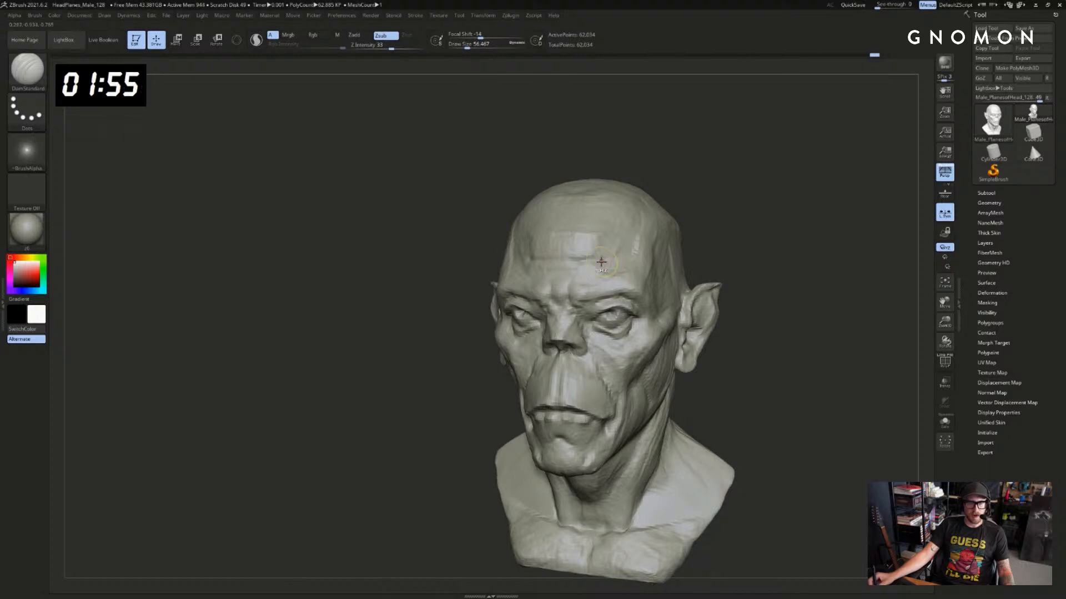
mouse_move(569, 261)
left_mouse_down()
mouse_move(605, 258)
mouse_move(583, 256)
mouse_move(579, 269)
left_mouse_up()
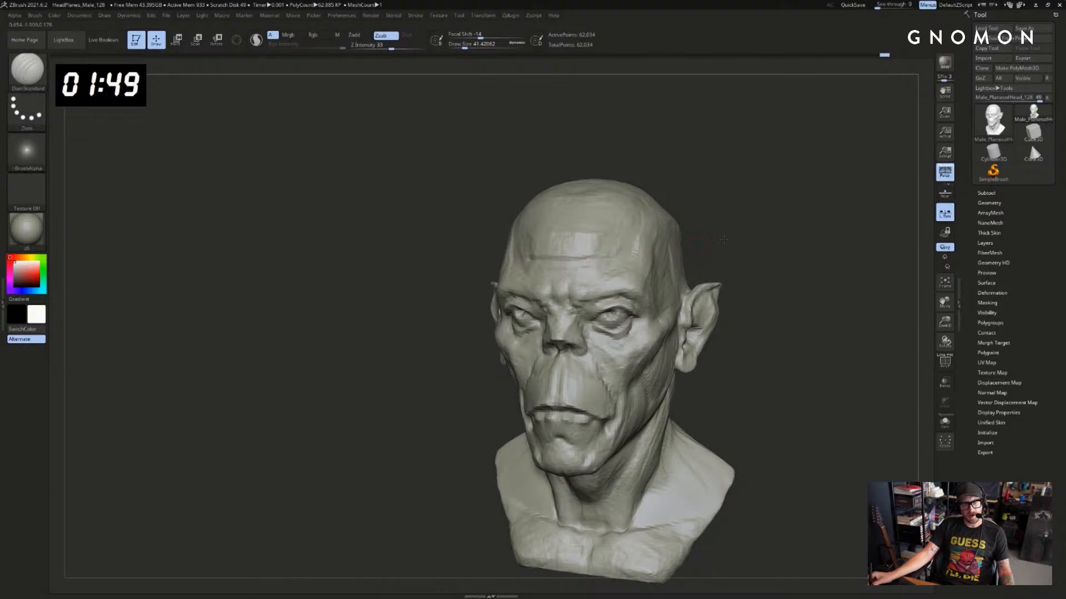
mouse_move(705, 226)
left_mouse_down()
mouse_move(793, 223)
mouse_move(641, 259)
left_mouse_up()
key("s")
left_click_drag(705, 233, 661, 264)
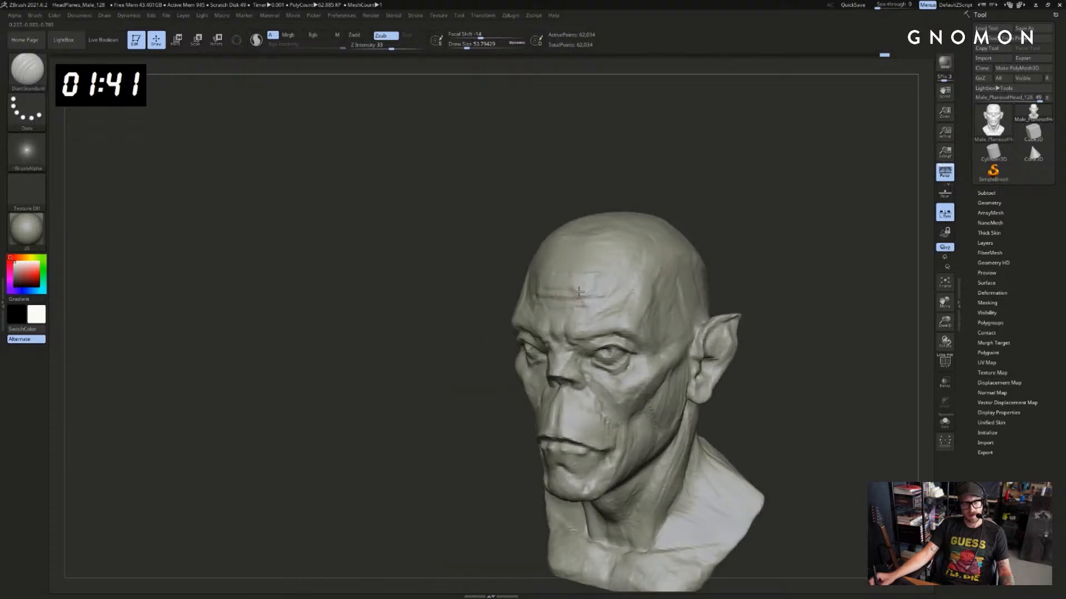
mouse_move(478, 290)
left_mouse_down()
mouse_move(590, 297)
mouse_move(587, 258)
left_mouse_up()
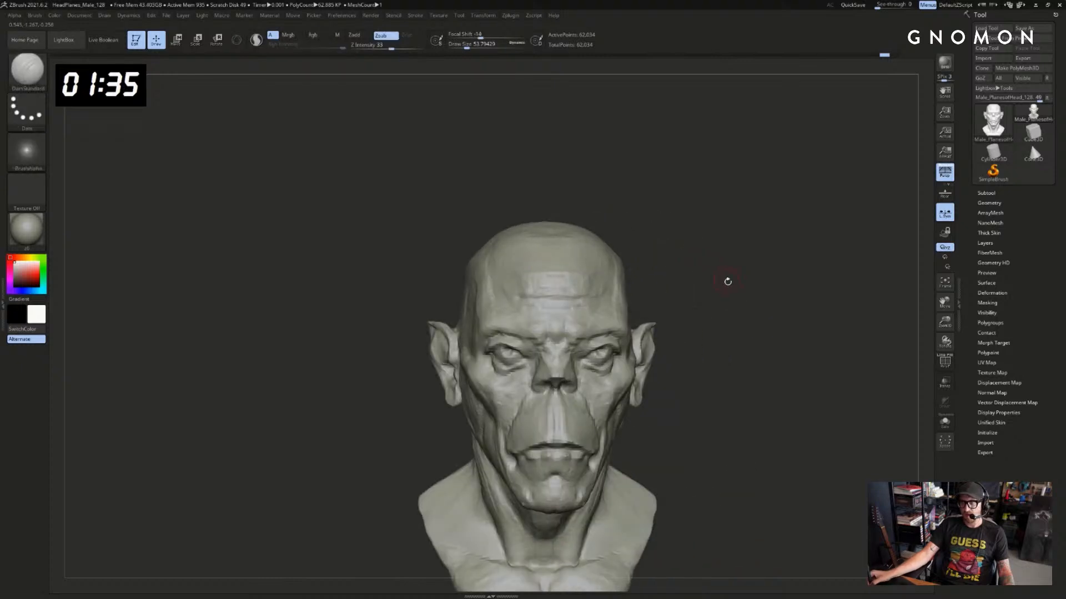
left_click_drag(727, 282, 763, 298)
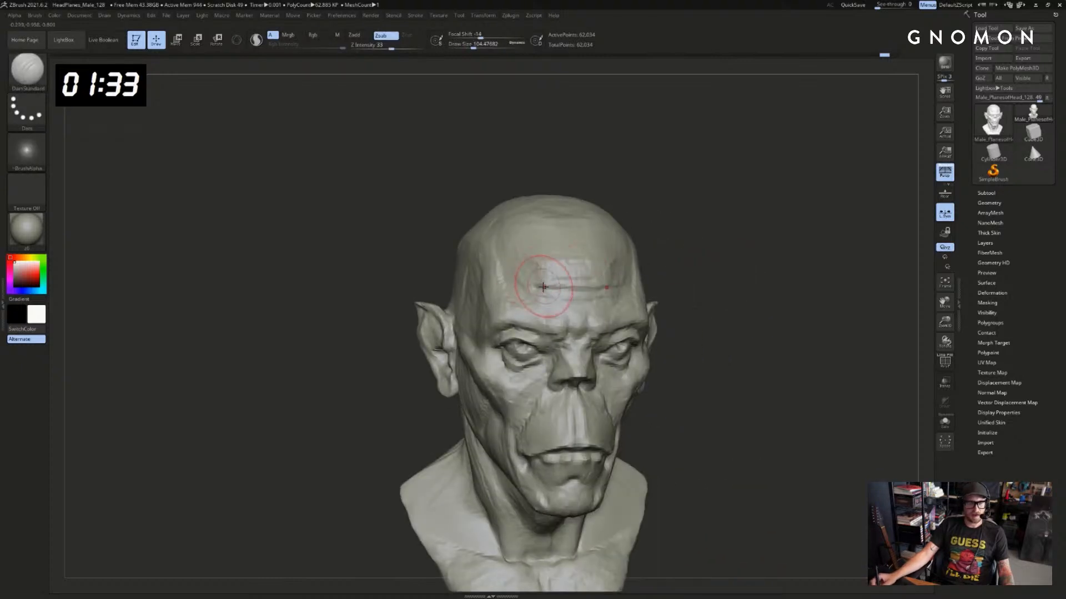
Build up the skin folds between the forehead wrinkles with ClayBuildup at a draw size of about 26
key("b")
key("c")
key("b")
key("s")
left_click_drag(580, 282, 584, 296)
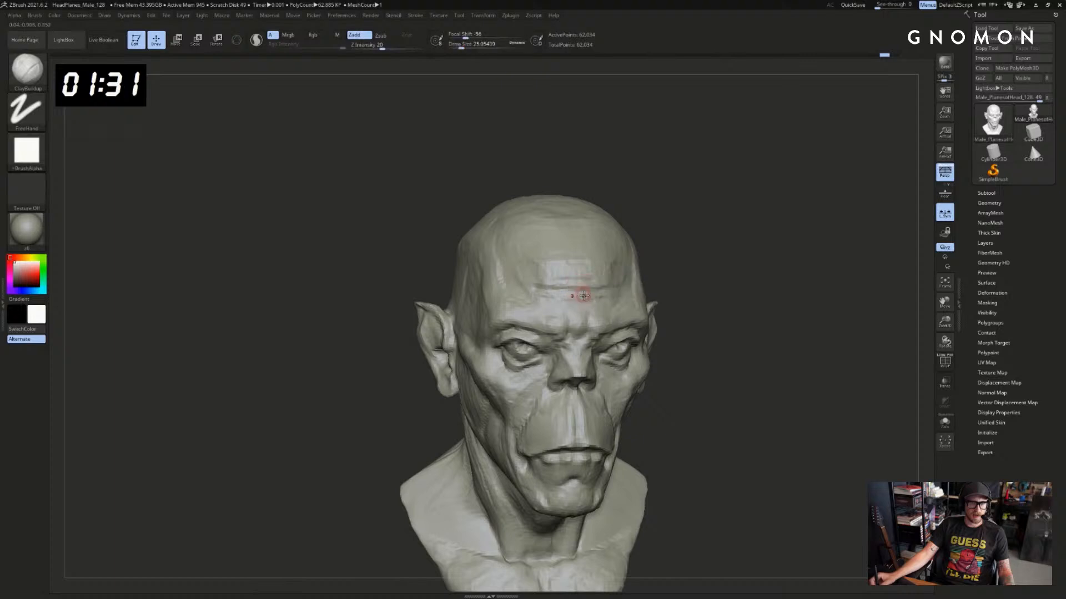
right_click_drag(566, 299, 606, 298)
left_click_drag(582, 276, 593, 274)
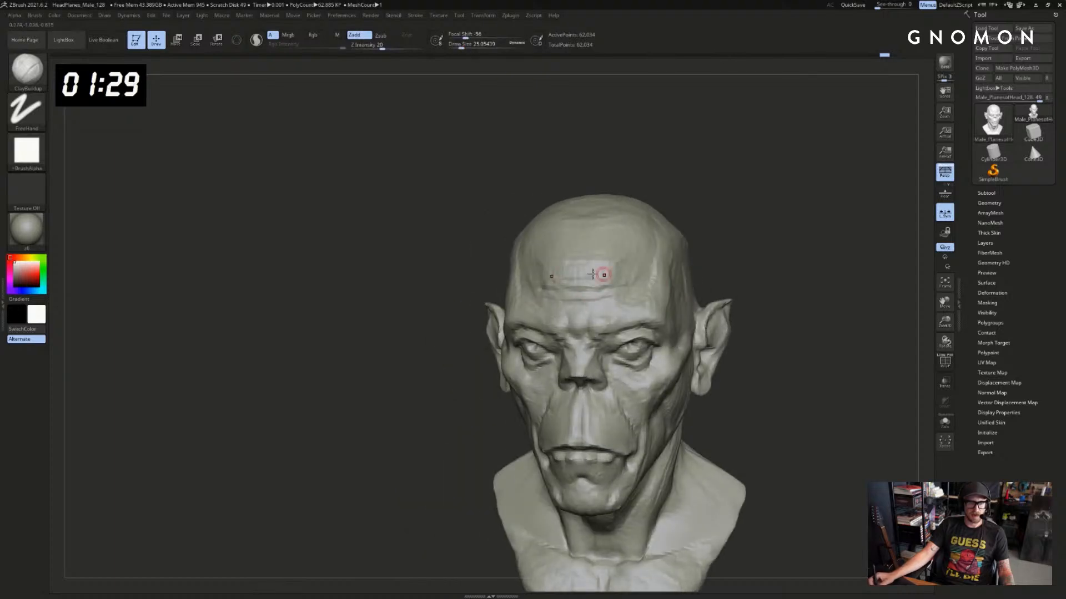
right_click_drag(712, 246, 586, 283)
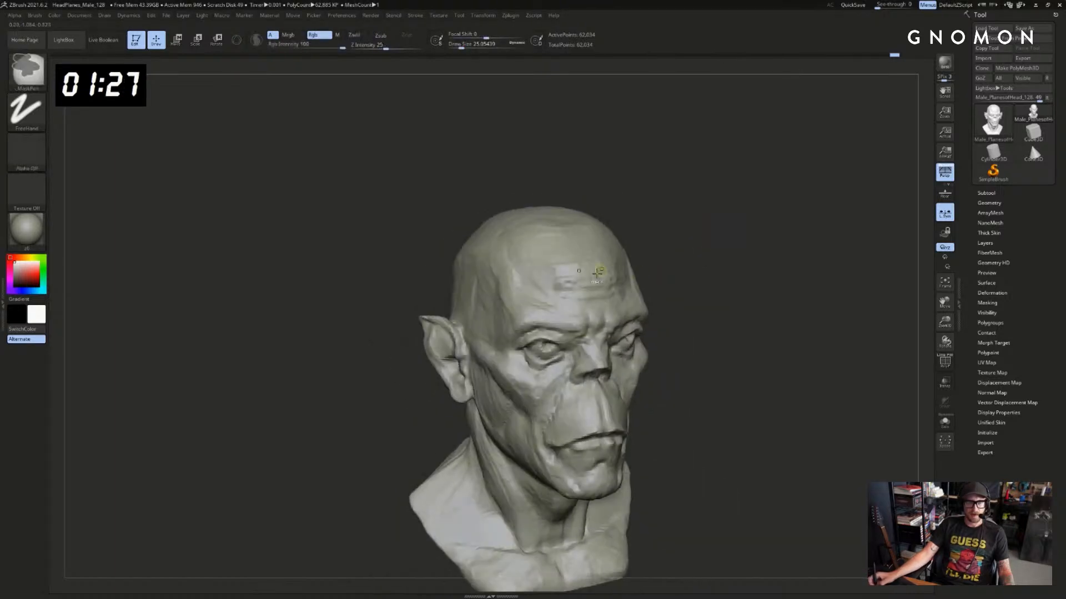
left_click_drag(572, 285, 592, 284)
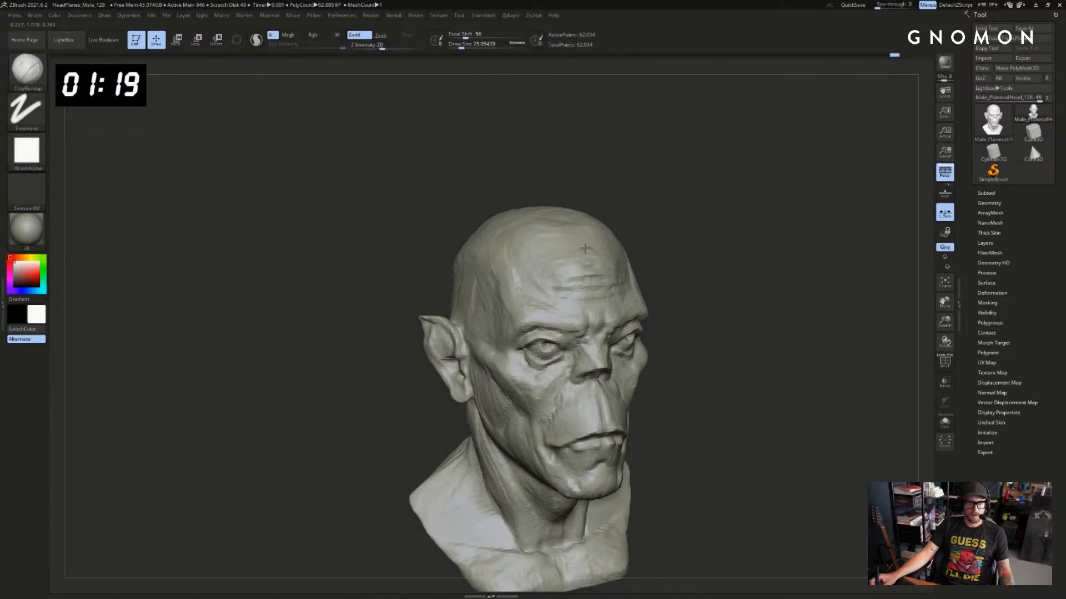
Blend the forehead planes around the wrinkles and above the brows with ClayBuildup at draw sizes of about 77 to 101
mouse_move(551, 246)
right_mouse_down()
mouse_move(739, 226)
mouse_move(738, 213)
right_mouse_up()
key("s")
mouse_move(590, 271)
left_mouse_down()
mouse_move(598, 271)
mouse_move(580, 285)
mouse_move(605, 281)
left_mouse_up()
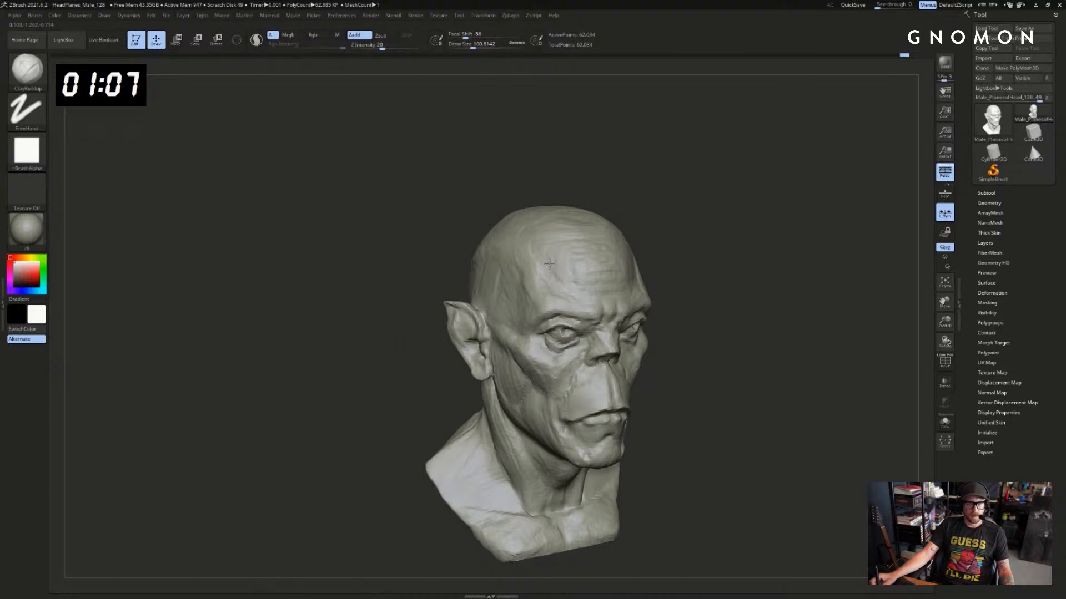
mouse_move(675, 245)
left_mouse_down()
mouse_move(778, 228)
mouse_move(694, 200)
left_mouse_up()
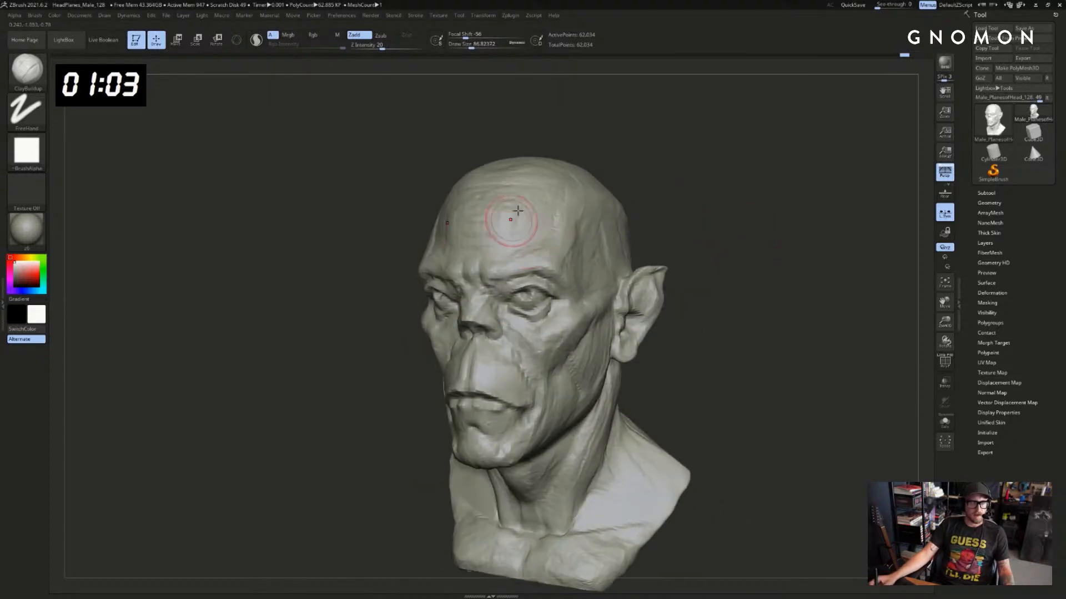
key("ctrl")
key("s")
left_click_drag(522, 238, 507, 233)
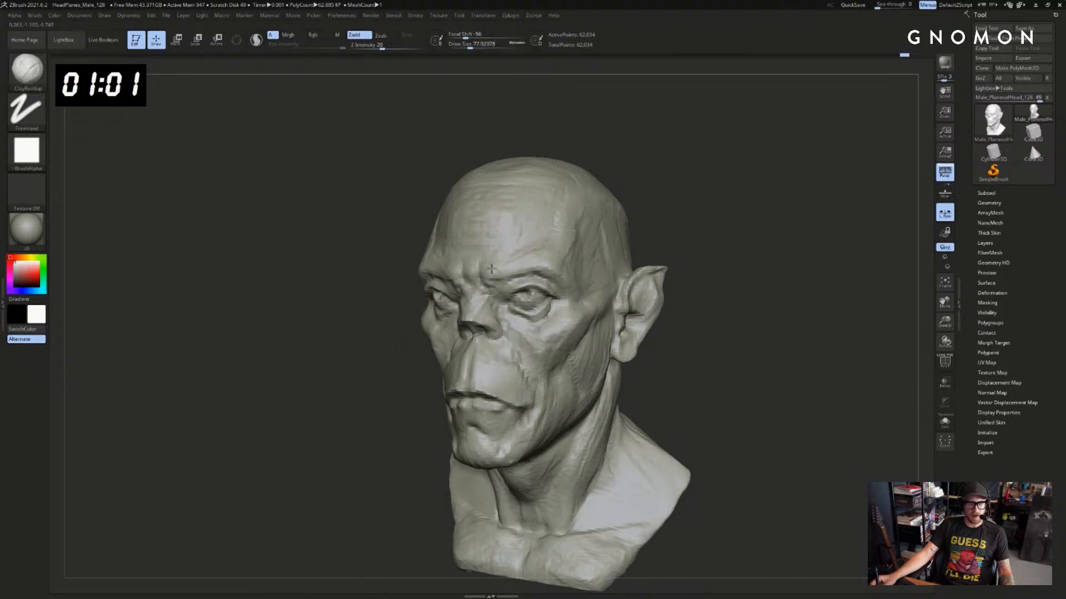
Refine the inner brow folds above the nose and the temple plane with ClayBuildup at draw sizes of about 41 to 74
key("ctrl")
key("bracketleft")
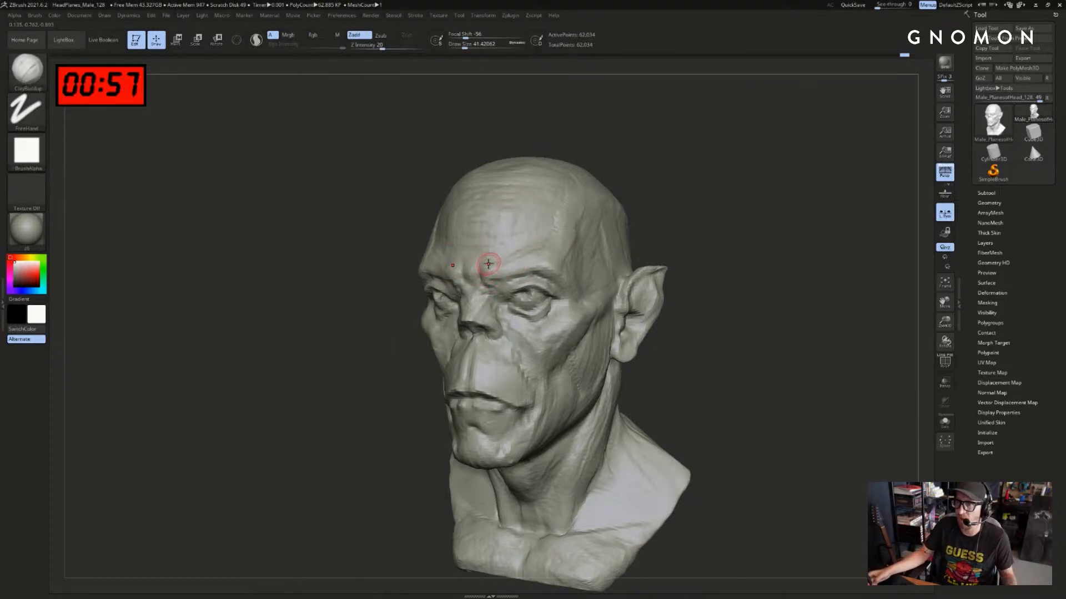
mouse_move(683, 221)
left_mouse_down()
mouse_move(446, 280)
mouse_move(492, 264)
left_mouse_up()
right_click_drag(492, 264, 528, 266)
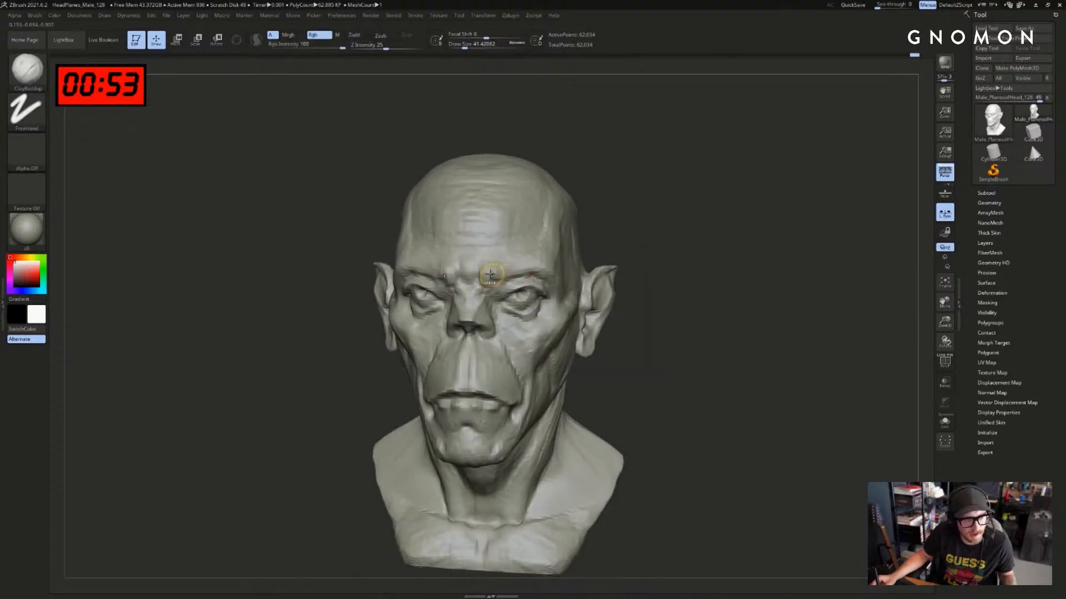
key("ctrl+z")
left_click_drag(532, 268, 500, 275)
mouse_move(627, 244)
left_mouse_down()
mouse_move(655, 236)
mouse_move(666, 257)
mouse_move(730, 264)
mouse_move(628, 277)
left_mouse_up()
left_click_drag(546, 282, 531, 267)
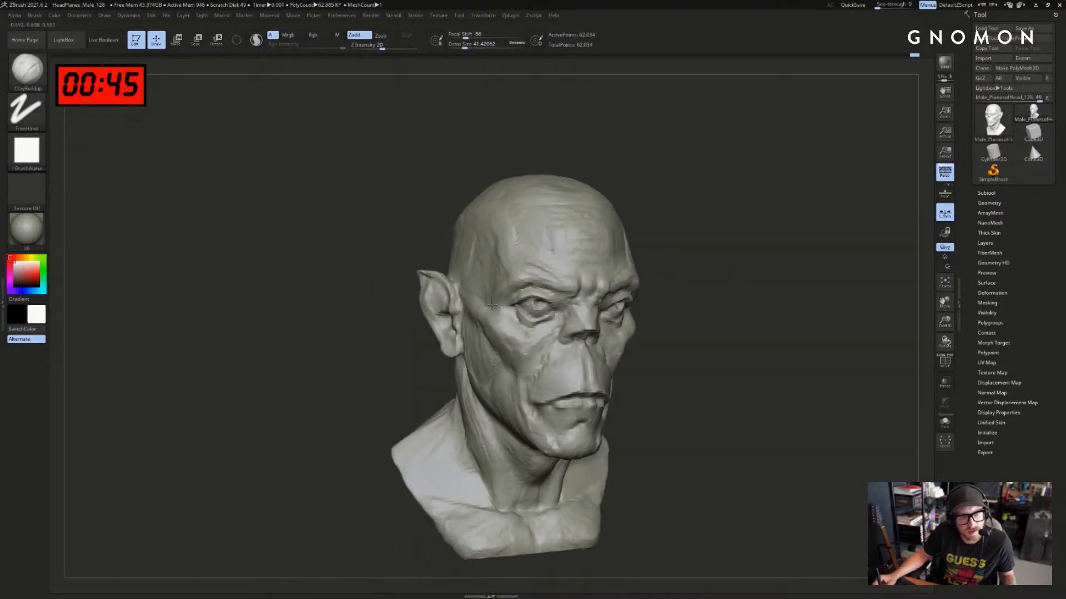
mouse_move(491, 305)
left_mouse_down()
mouse_move(495, 318)
mouse_move(494, 300)
left_mouse_up()
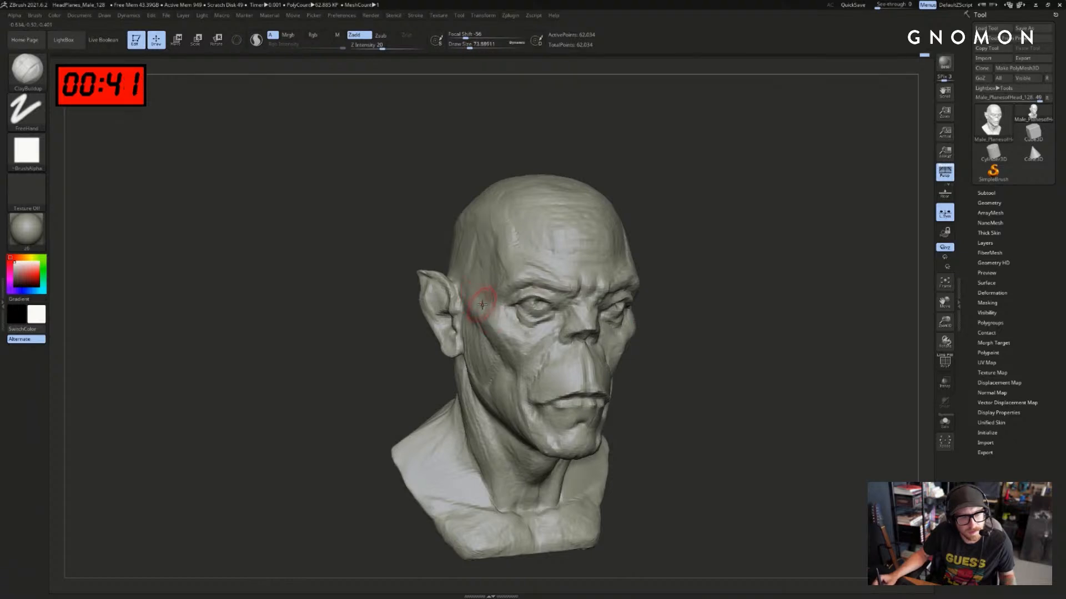
key("b")
key("s")
key("h")
key("s")
mouse_move(423, 285)
left_mouse_down()
mouse_move(490, 257)
mouse_move(465, 225)
left_mouse_up()
key("s")
mouse_move(391, 229)
left_mouse_down()
mouse_move(486, 227)
mouse_move(378, 272)
mouse_move(370, 238)
mouse_move(448, 222)
mouse_move(499, 289)
mouse_move(490, 339)
left_mouse_up()
key("ctrl+z")
left_click_drag(602, 250, 502, 243)
key("s")
left_click_drag(424, 289, 376, 308)
mouse_move(348, 351)
left_mouse_down()
mouse_move(338, 333)
mouse_move(347, 362)
mouse_move(360, 334)
left_mouse_up()
key("ctrl+z")
key("ctrl+z")
left_click(350, 366, "ctrl")
left_click(352, 366, "ctrl")
Reshape the back of the neck and the trapezius silhouette with the Move brush at draw sizes of about 207 to 256
left_click_drag(615, 304, 579, 287, "alt")
key("w")
key("q")
key("s")
left_click(430, 378)
left_click_drag(431, 378, 420, 414)
mouse_move(345, 355)
left_mouse_down()
mouse_move(373, 358)
mouse_move(395, 389)
mouse_move(409, 364)
left_mouse_up()
key("s")
left_click_drag(413, 365, 374, 358)
key("s")
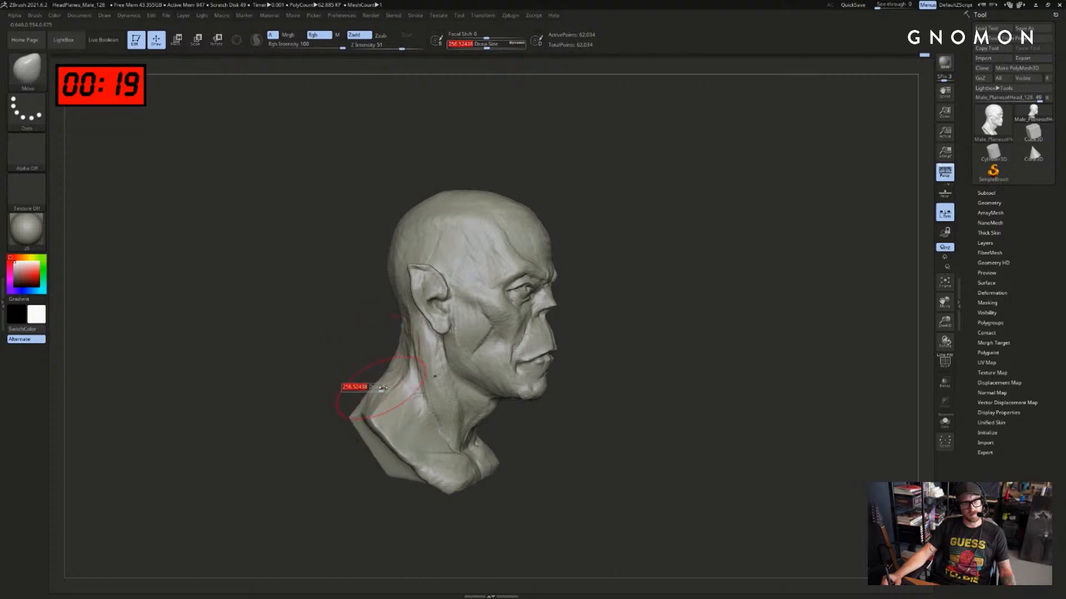
left_click_drag(613, 346, 601, 346, "shift")
mouse_move(676, 341)
left_mouse_down()
mouse_move(504, 352)
mouse_move(572, 344)
mouse_move(579, 307)
left_mouse_up()
key("s")
left_click_drag(578, 306, 644, 311)
key("s")
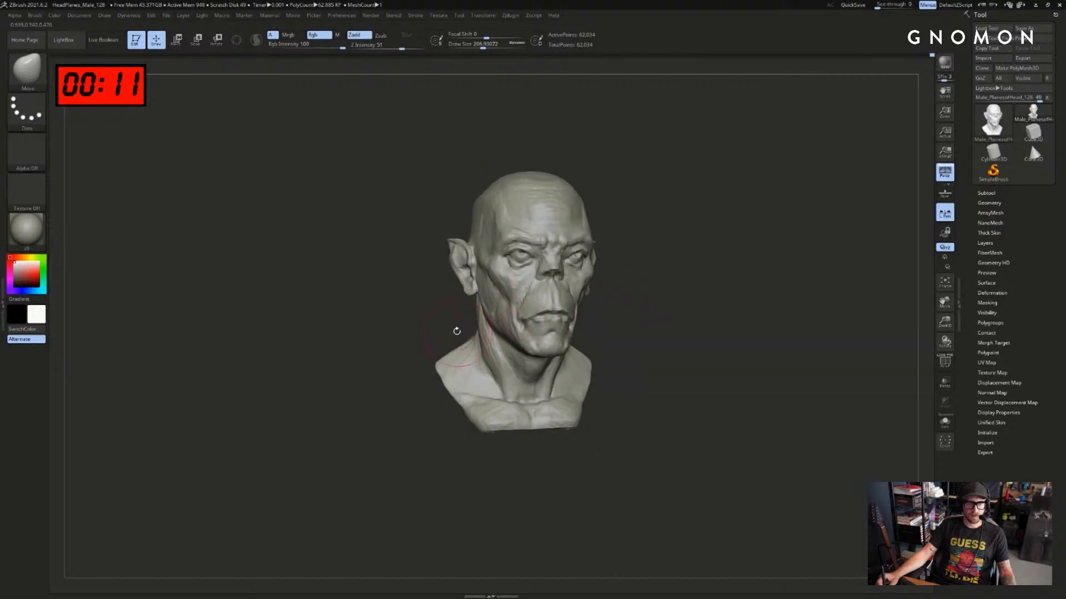
Carve a fine crease at the outer corner of the eye with DamStandard at draw sizes of about 62 to 83
mouse_move(652, 328)
left_mouse_down()
mouse_move(612, 324)
mouse_move(611, 299)
left_mouse_up()
key("b")
key("d")
key("s")
left_click_drag(666, 236, 630, 233)
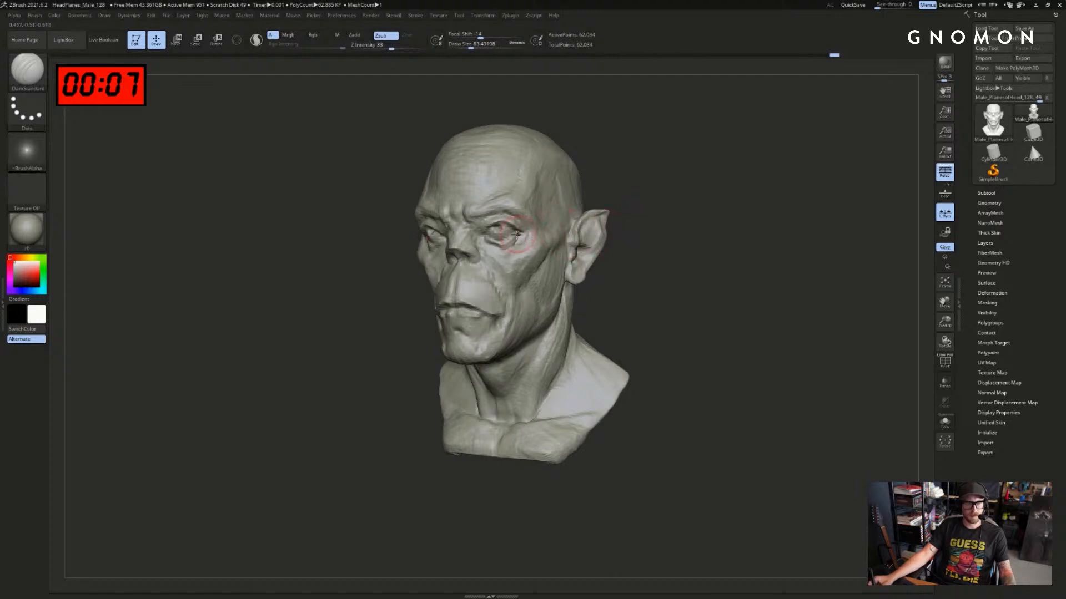
left_click_drag(517, 237, 514, 237)
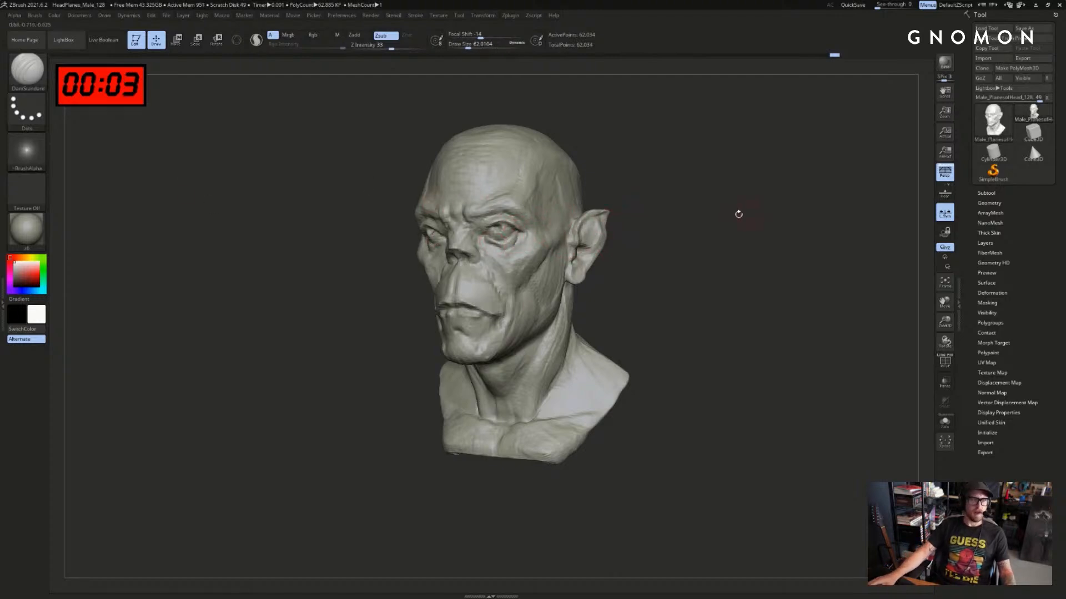
left_click_drag(738, 214, 709, 219)
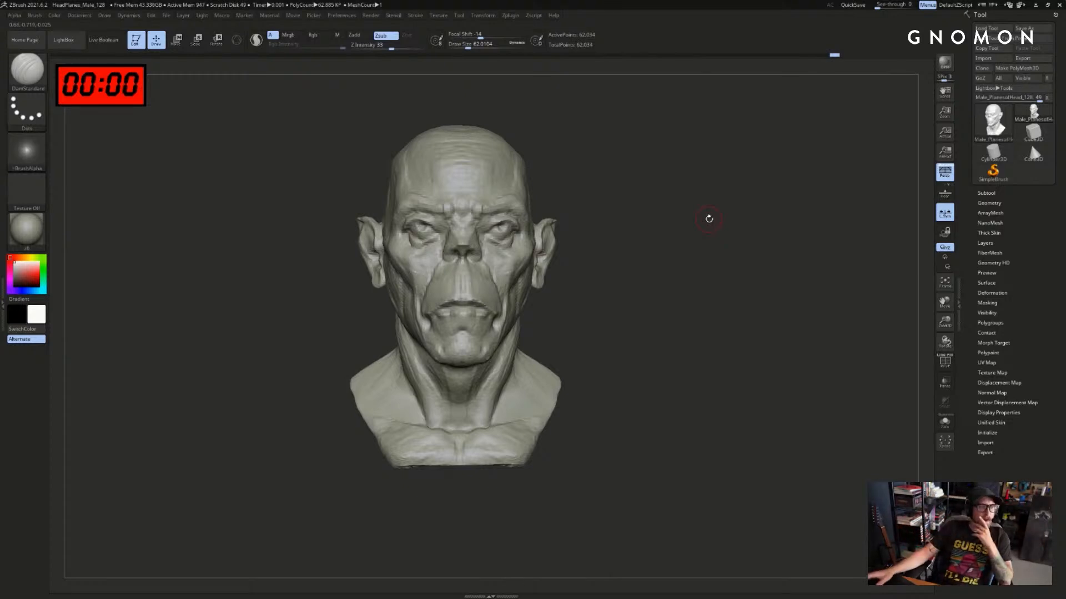
Reset the on-screen countdown timer to 25:00 for a new sculpting session
right_click(124, 79)
left_click(149, 105)
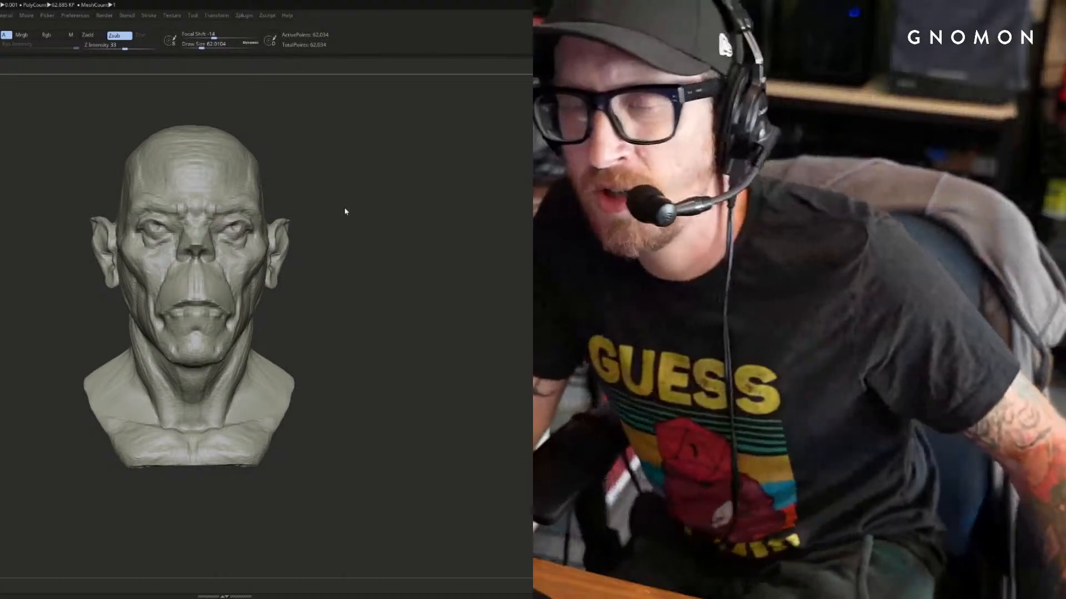
mouse_move(431, 219)
left_mouse_down()
mouse_move(470, 217)
mouse_move(484, 260)
left_mouse_up()
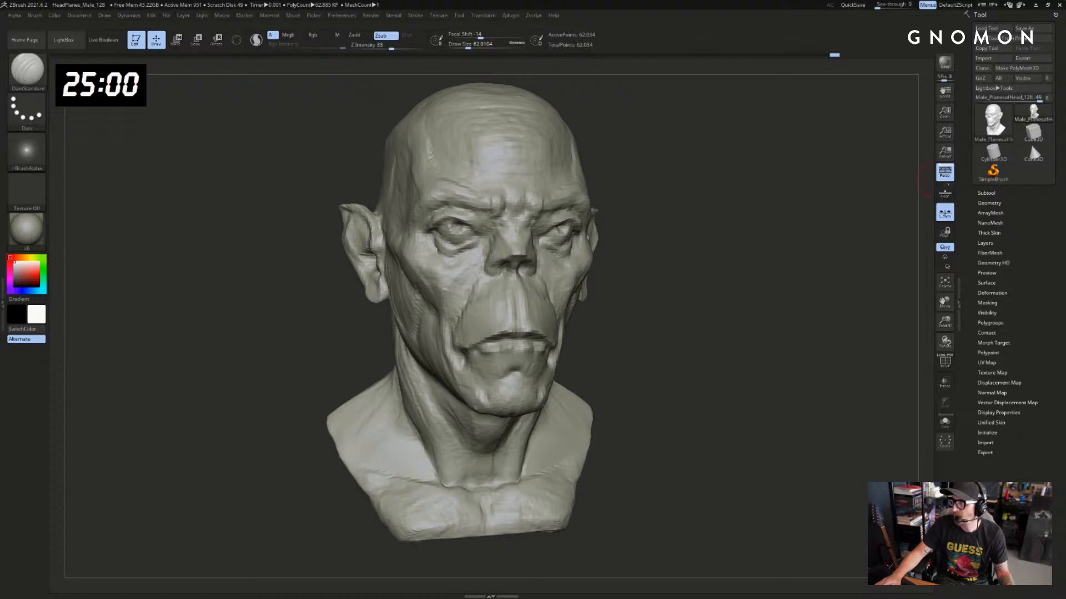
left_click_drag(845, 211, 902, 214)
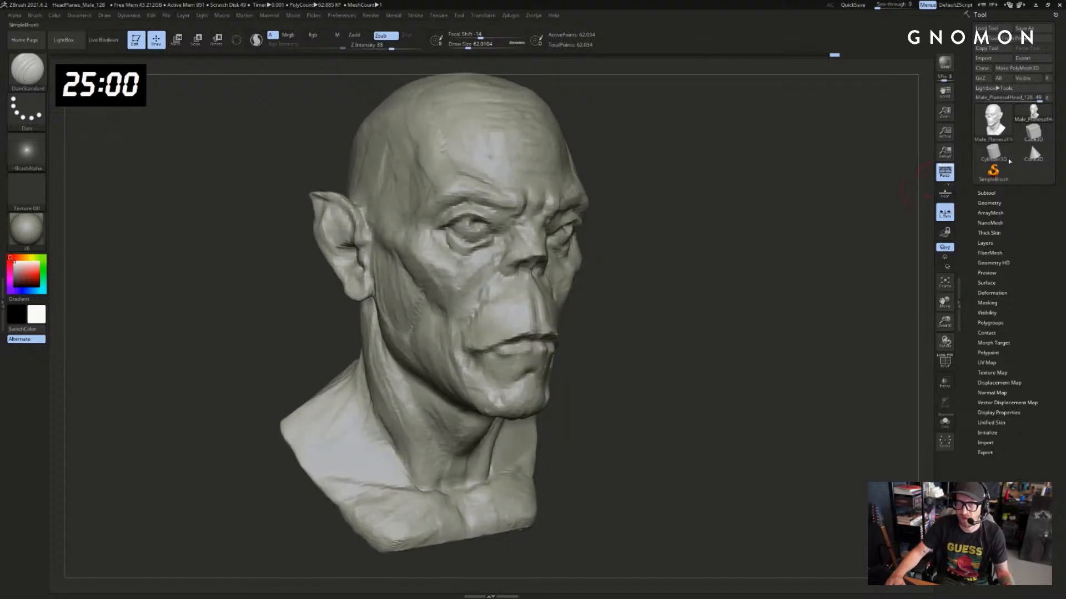
Switch the active tool to a Sphere3D and convert it to a PolyMesh3D
left_click(1027, 115)
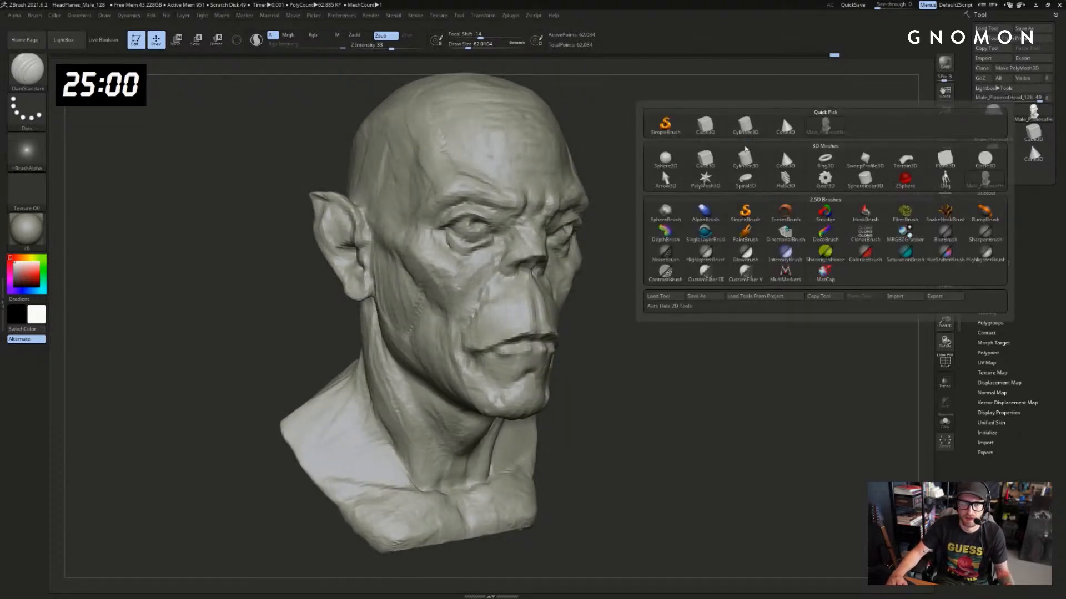
left_click(665, 160)
left_click(1036, 69)
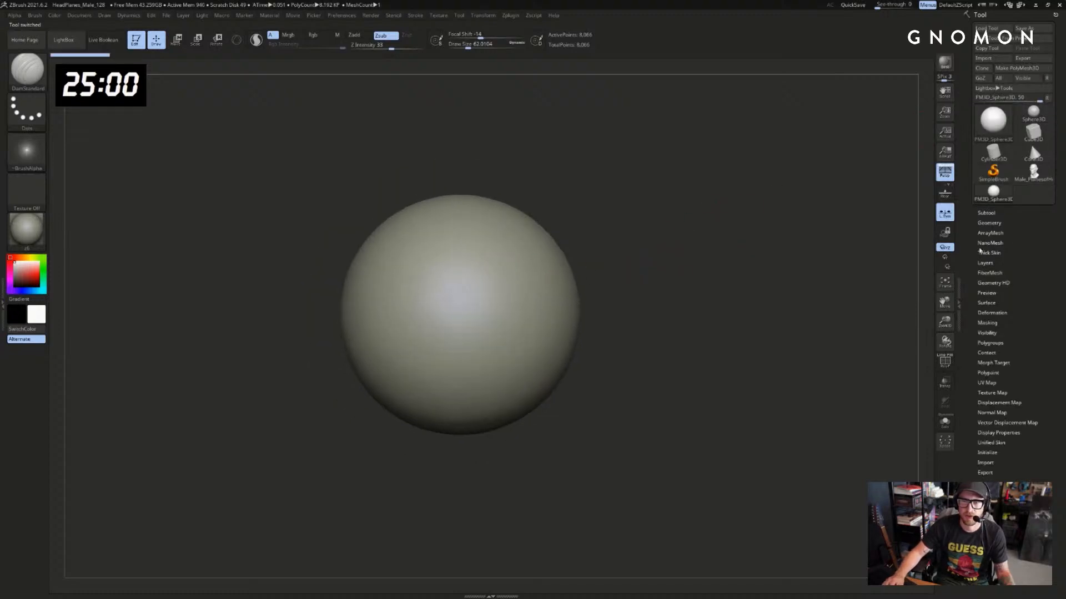
Inspect the new sphere's polyframe and expand its subtool list
left_click(986, 213)
left_click(985, 213)
left_click(989, 223)
key("shift+f")
left_click_drag(818, 238, 893, 244, "alt")
key("shift+f")
left_click(986, 213)
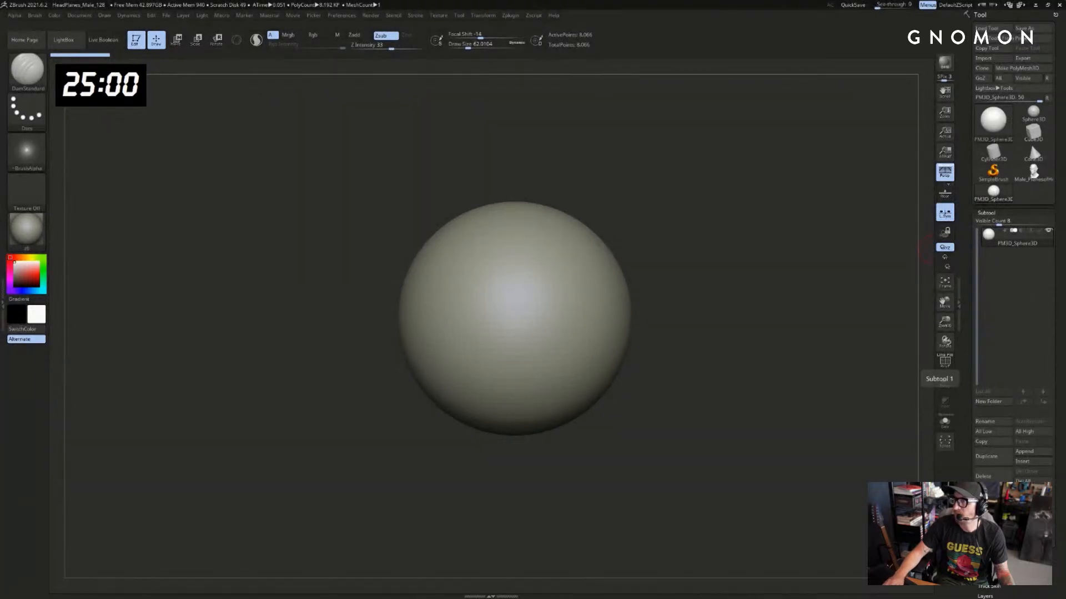
Switch to the Photos window with the green armoured character reference, place it over the canvas and resize it narrower and taller
left_click_drag(0, 104, 205, 129)
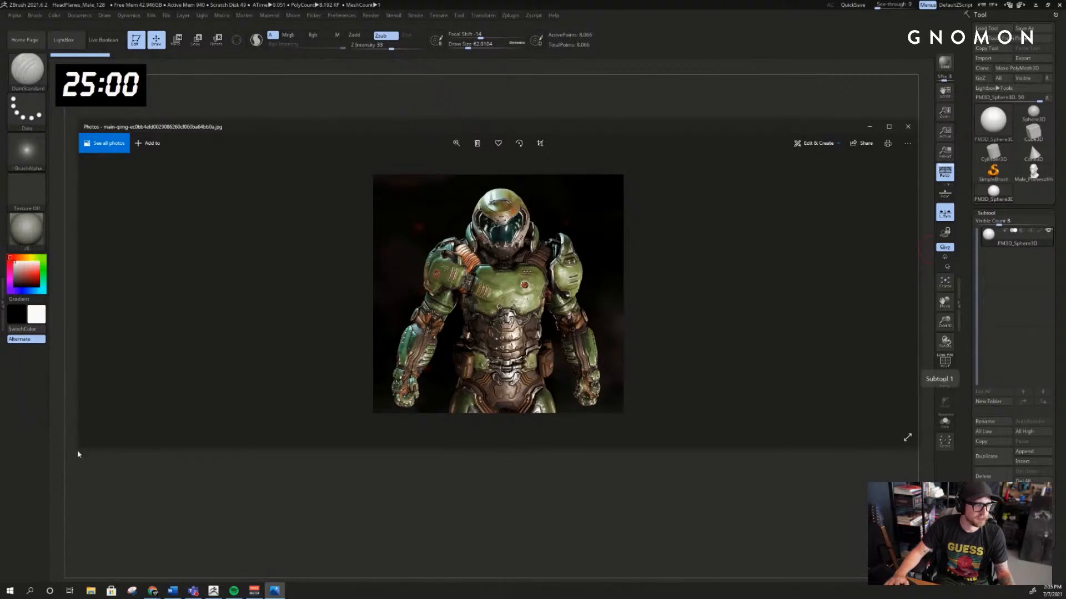
left_click_drag(84, 456, 384, 536)
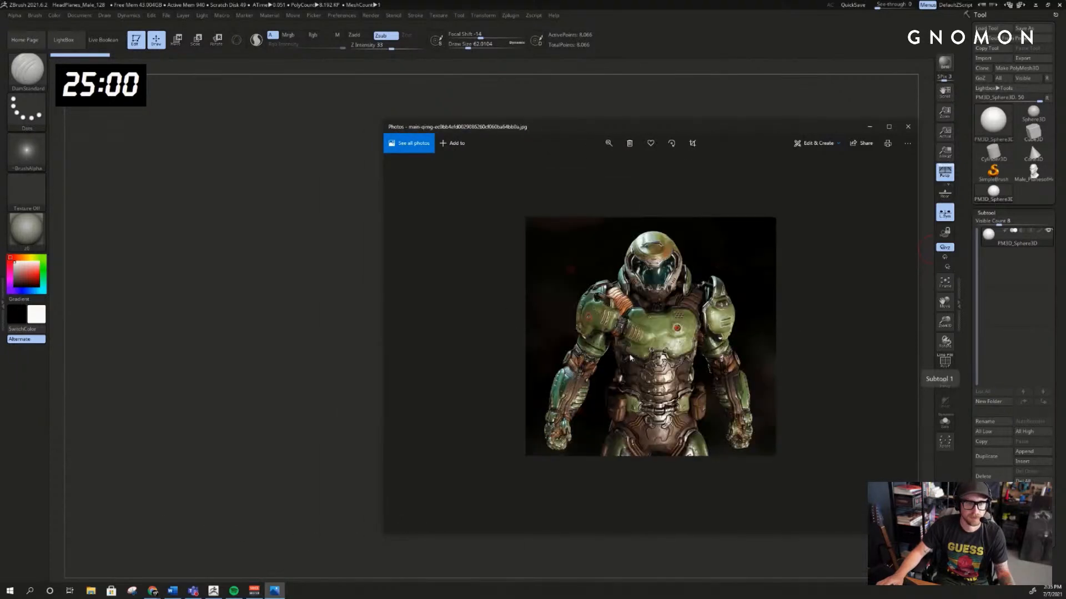
Move the armoured-character reference photo off the canvas and start the 25-minute countdown timer
left_click_drag(612, 132, 1065, 158)
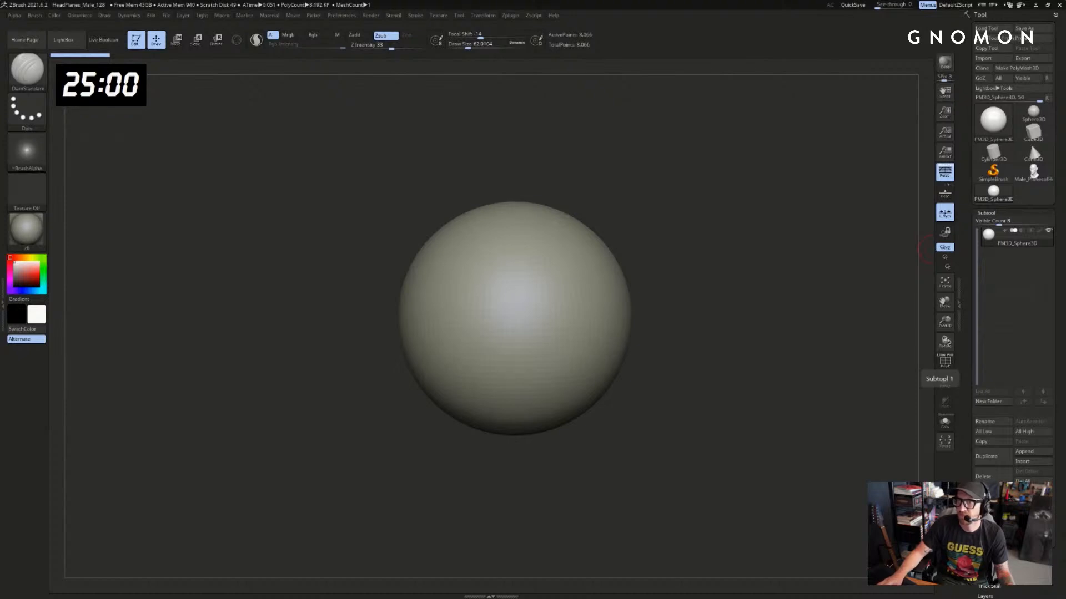
mouse_move(1065, 158)
left_mouse_down()
mouse_move(769, 148)
mouse_move(1065, 176)
left_mouse_up()
right_click(72, 91)
left_click(90, 96)
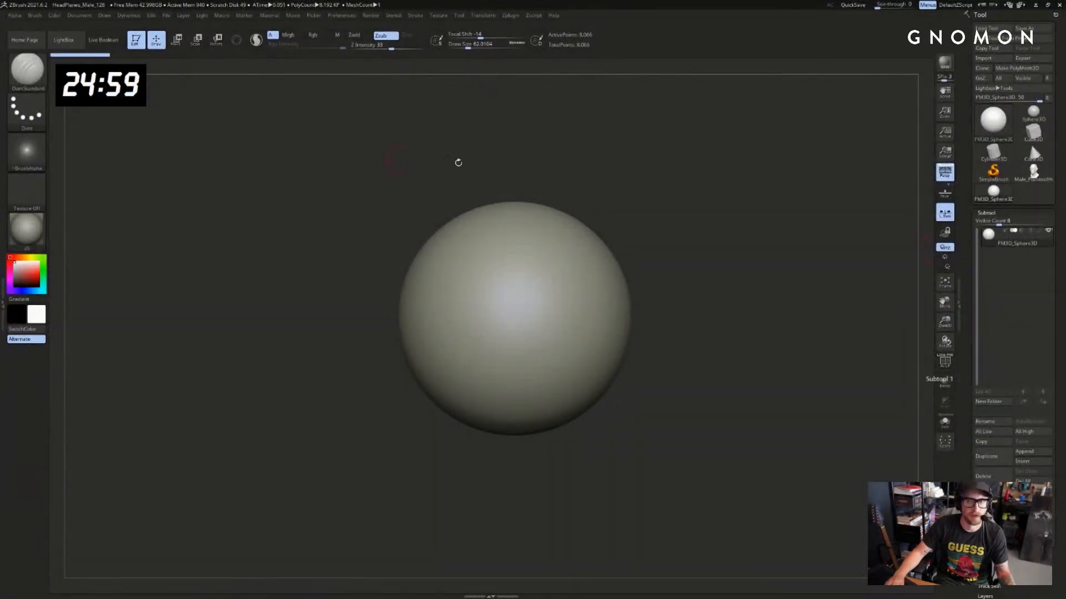
Convert the sphere to a DynaMesh at resolution 32, checking its wireframe before conversion
mouse_move(1033, 155)
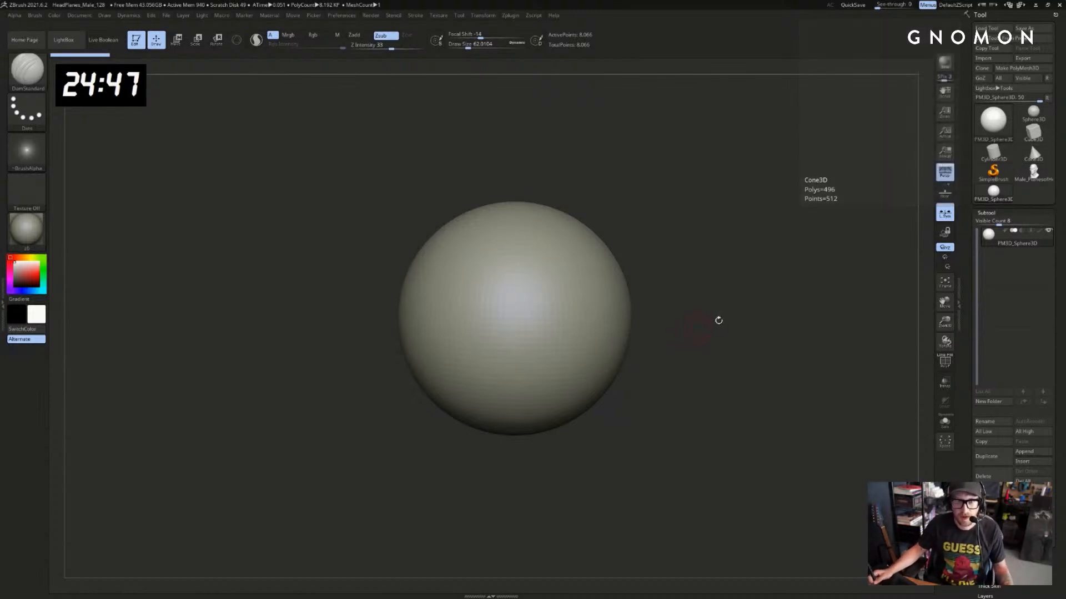
left_click_drag(734, 307, 583, 321, "alt")
left_click_drag(782, 294, 838, 302, "alt")
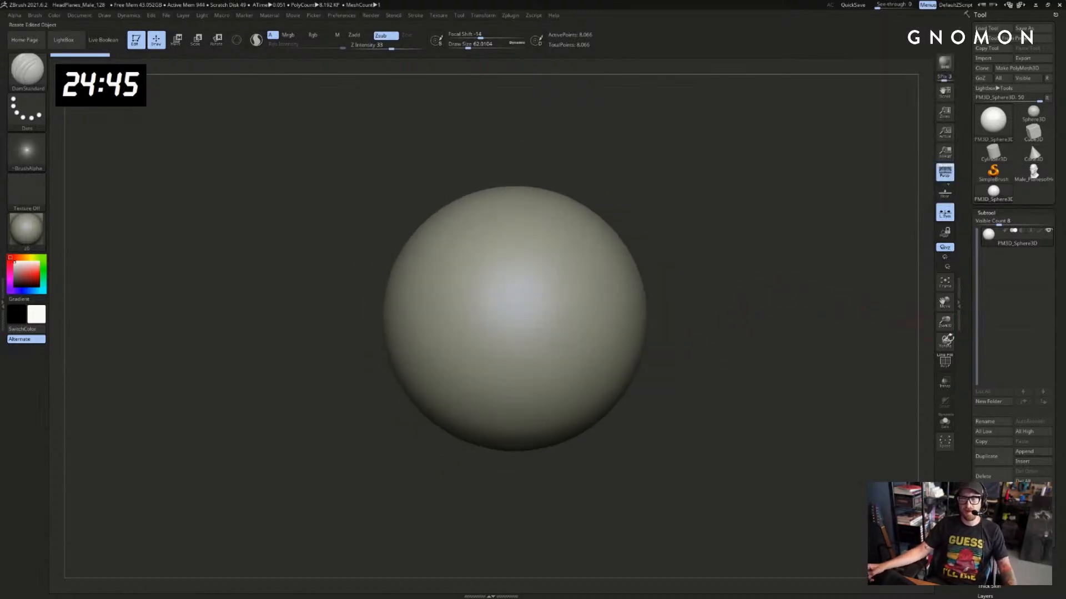
scroll(968, 358, "down", 10)
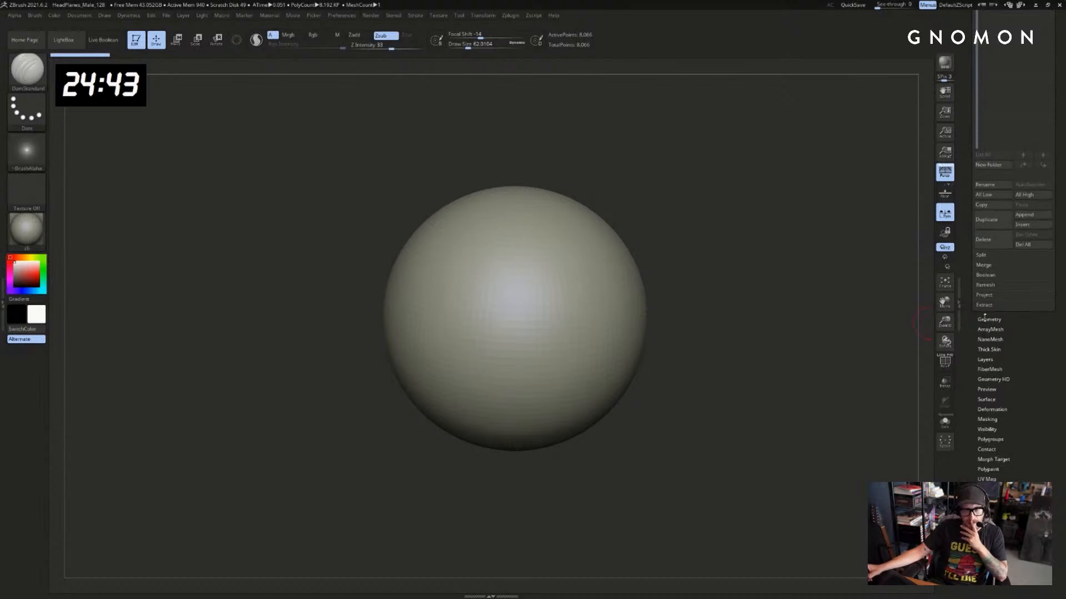
scroll(1033, 310, "up", 6)
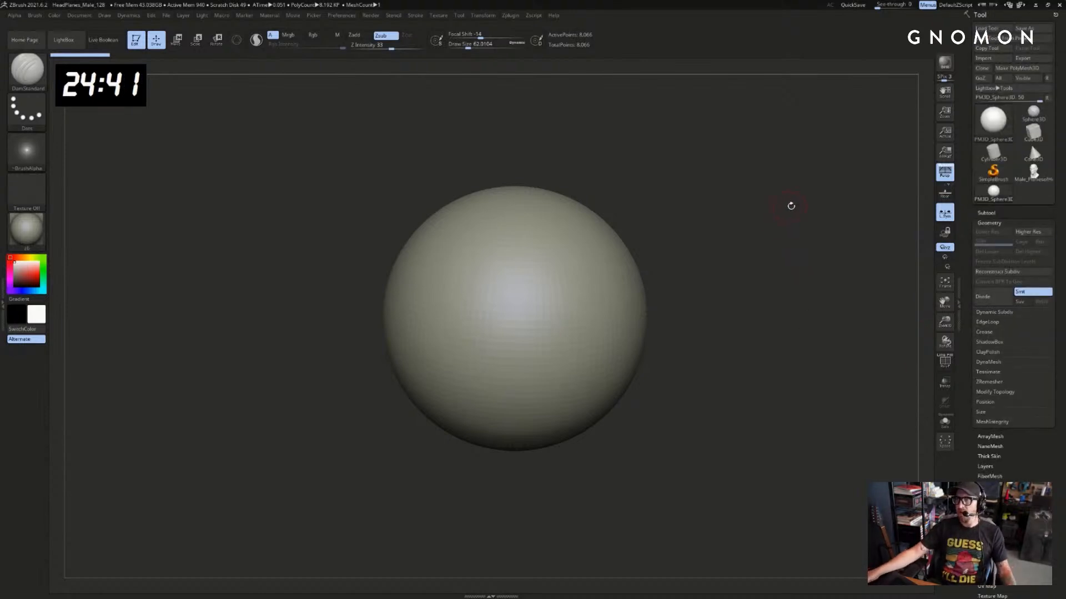
mouse_move(748, 245)
left_mouse_down("alt")
mouse_move(739, 266)
mouse_move(743, 247)
left_mouse_up("alt")
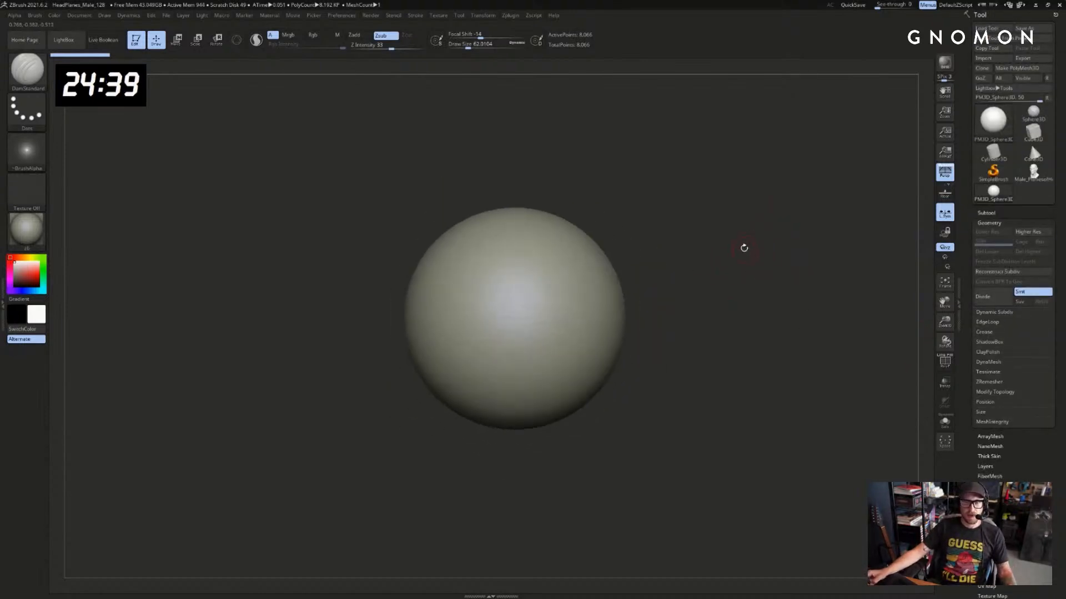
left_click(988, 362)
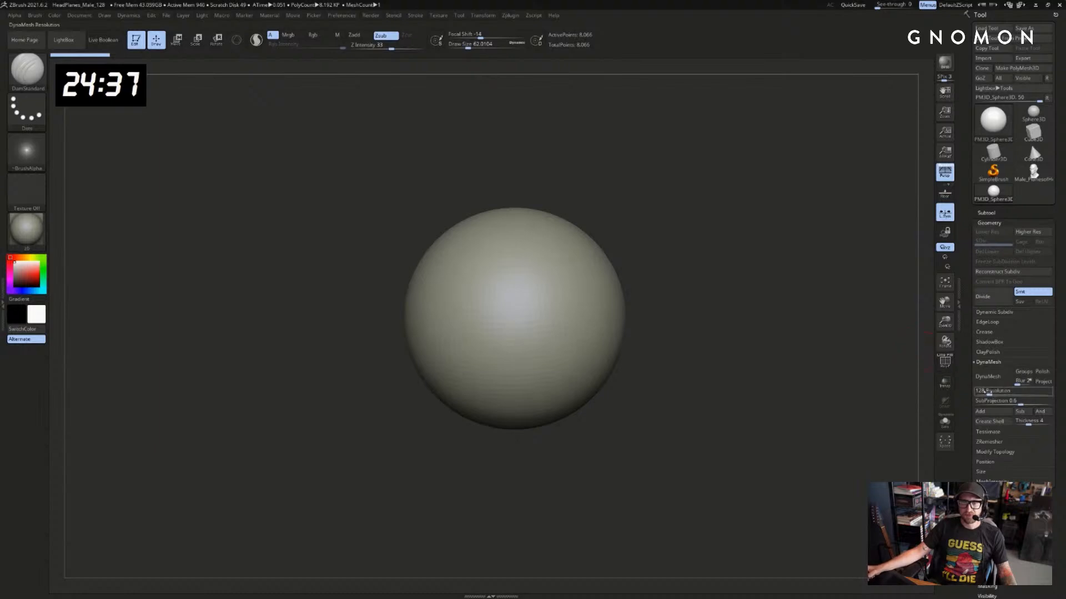
left_click(944, 360)
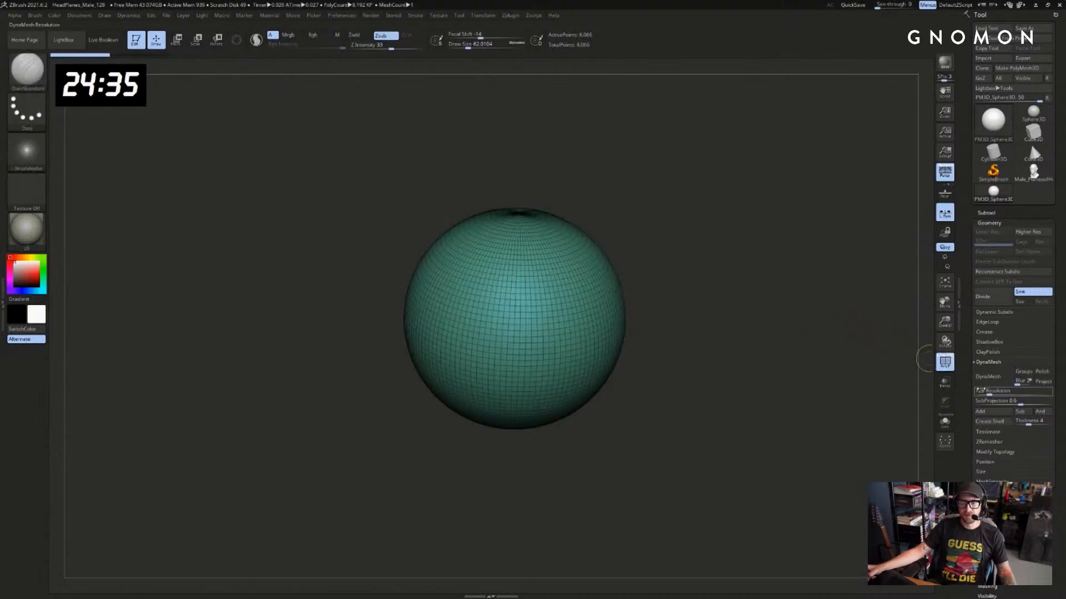
left_click(988, 382)
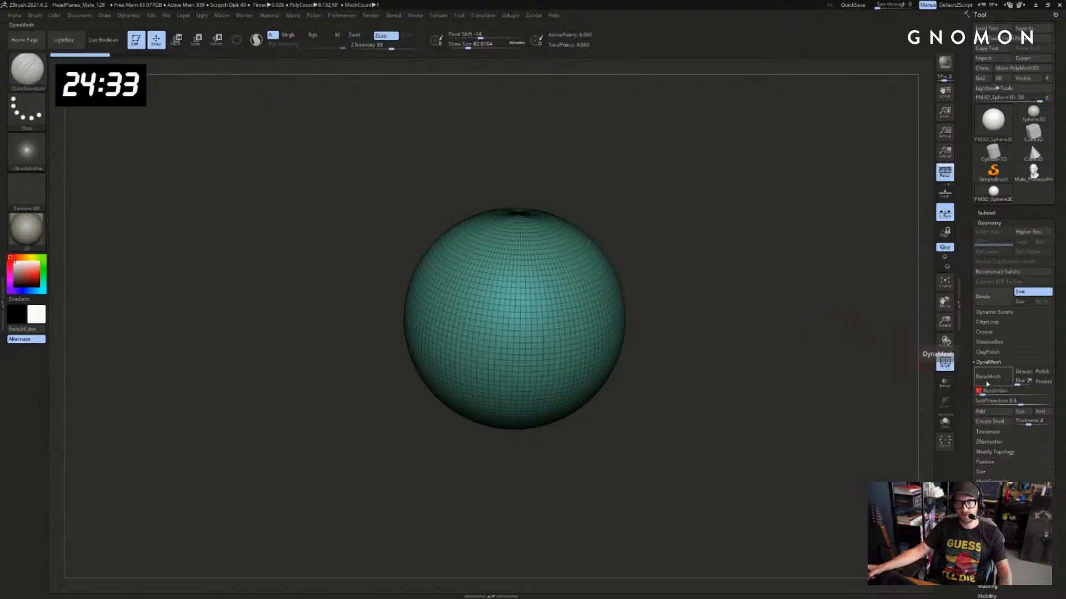
key("shift+f")
mouse_move(700, 308)
left_mouse_down("alt")
mouse_move(654, 283)
mouse_move(706, 246)
left_mouse_up("alt")
key("s")
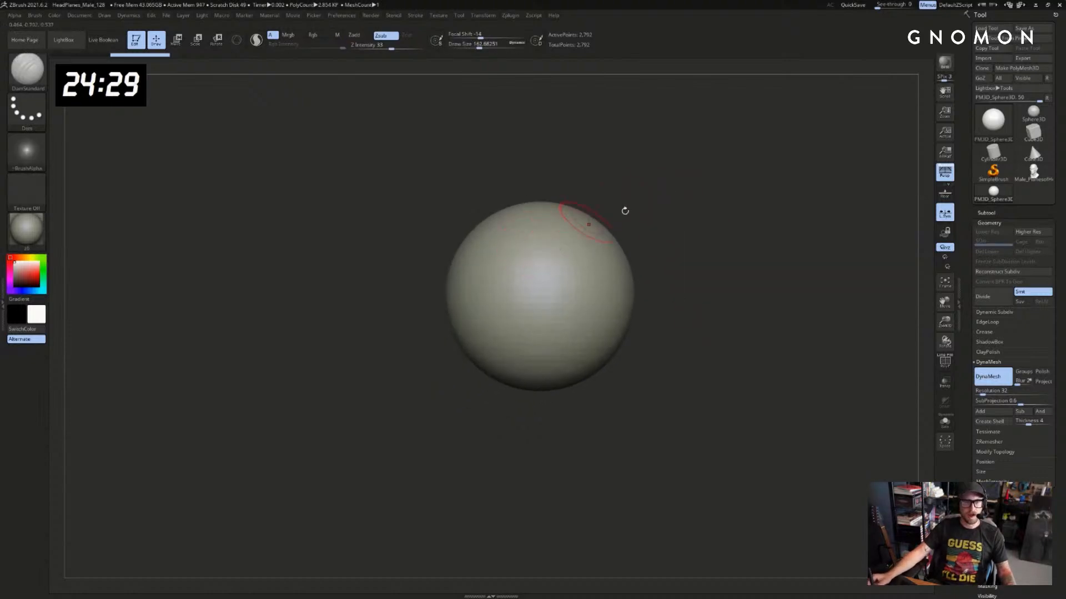
mouse_move(623, 209)
left_mouse_down("alt")
mouse_move(635, 252)
mouse_move(622, 268)
mouse_move(582, 271)
left_mouse_up("alt")
key("s")
key("ctrl+z")
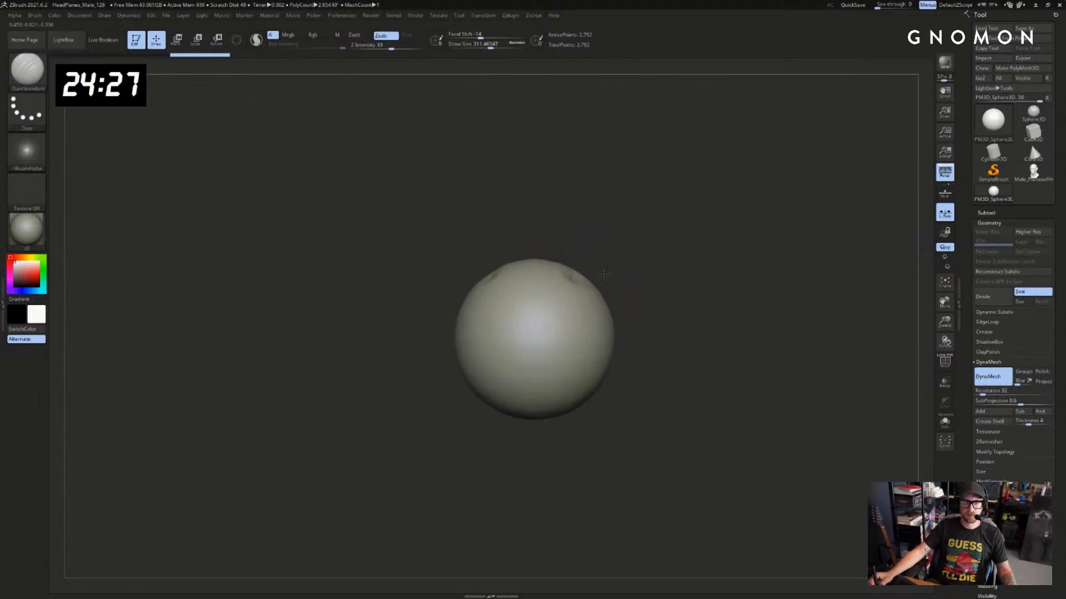
Stretch the lower part of the sphere into a rough jaw with a large Move brush and smooth it
key("b")
key("m")
key("v")
left_click_drag(665, 280, 721, 285, "alt")
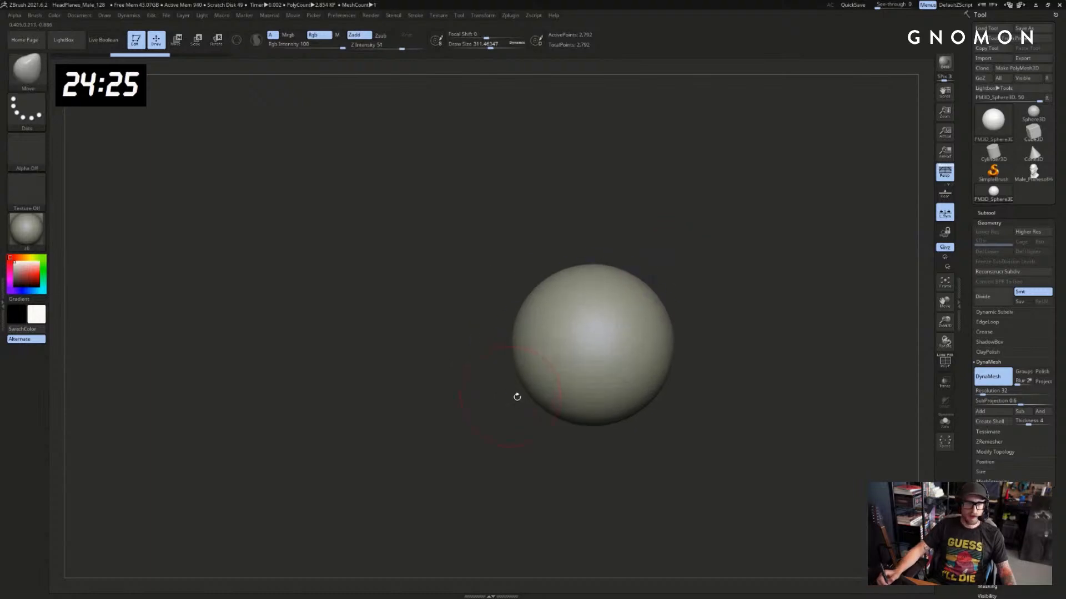
key("s")
mouse_move(520, 397)
left_mouse_down()
mouse_move(550, 399)
mouse_move(565, 422)
mouse_move(530, 402)
mouse_move(479, 413)
mouse_move(497, 408)
left_mouse_up()
key("s")
key("s")
key("s")
left_click_drag(495, 408, 481, 420)
left_click_drag(475, 431, 491, 421)
key("s")
left_click_drag(490, 419, 480, 421)
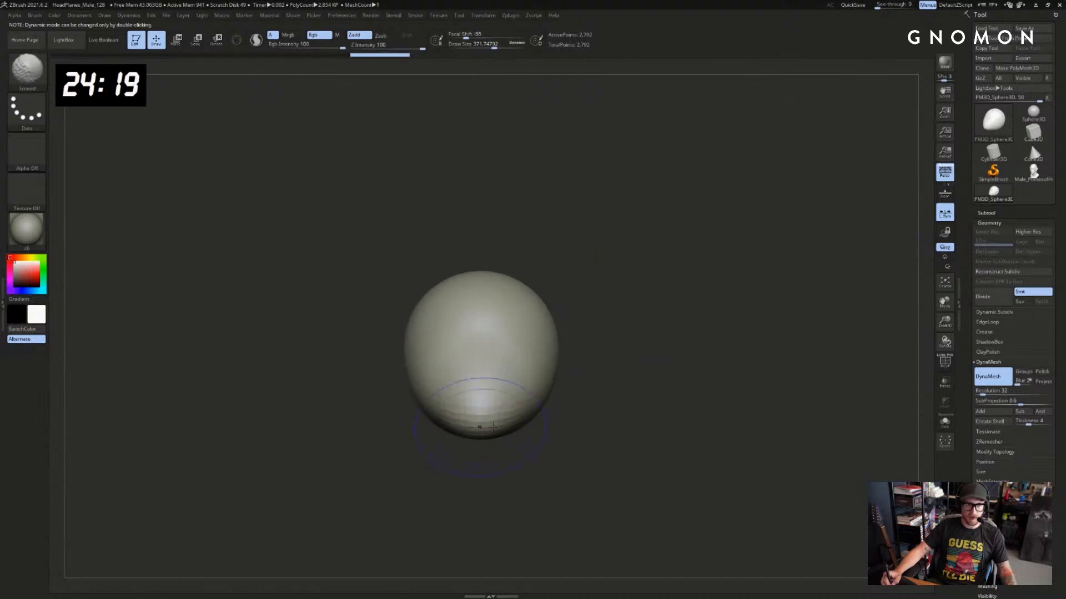
Taper both sides of the lower head towards the chin and widen the upper sides with the Move brush
mouse_move(630, 402)
left_mouse_down("alt")
mouse_move(730, 372)
mouse_move(691, 370)
left_mouse_up("alt")
key("s")
key("s")
left_click_drag(691, 372, 684, 371)
mouse_move(570, 389)
left_mouse_down()
mouse_move(607, 388)
mouse_move(657, 409)
mouse_move(645, 416)
left_mouse_up()
key("s")
key("s")
left_click_drag(564, 401, 571, 401)
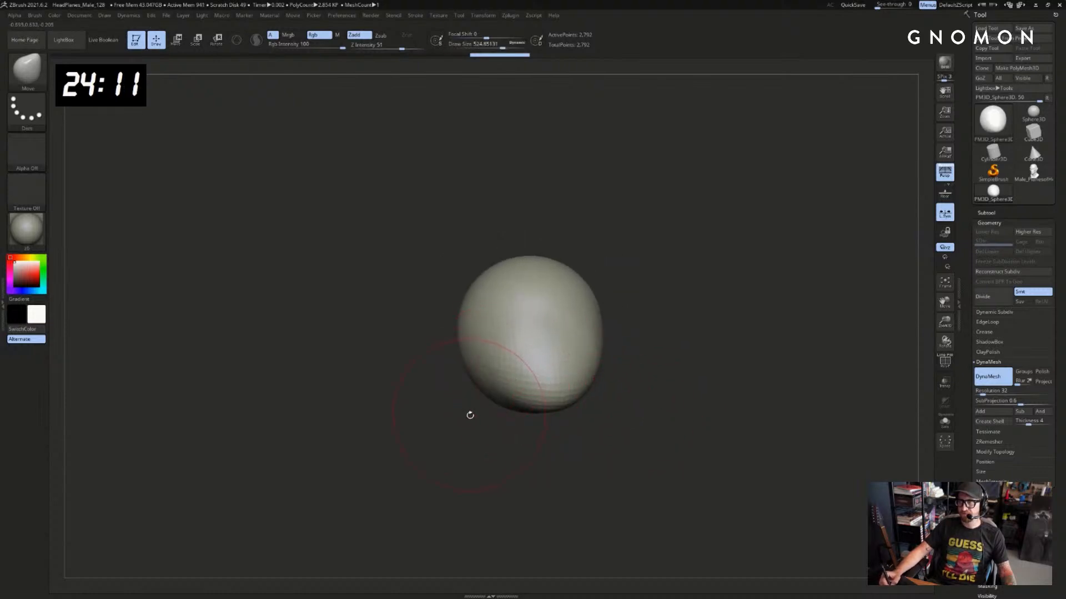
key("s")
left_click_drag(470, 415, 474, 406)
mouse_move(460, 335)
left_mouse_down()
mouse_move(415, 333)
mouse_move(440, 321)
left_mouse_up()
key("s")
left_click_drag(585, 274, 597, 279)
Carve a short central groove across the face for the brow bridge with the Dam Standard brush, undoing unsatisfactory strokes
key("b")
key("d")
key("s")
key("s")
left_click_drag(558, 312, 548, 311)
left_click_drag(523, 316, 541, 321)
key("s")
left_click_drag(653, 316, 629, 309)
key("ctrl+z")
left_click_drag(551, 328, 578, 314)
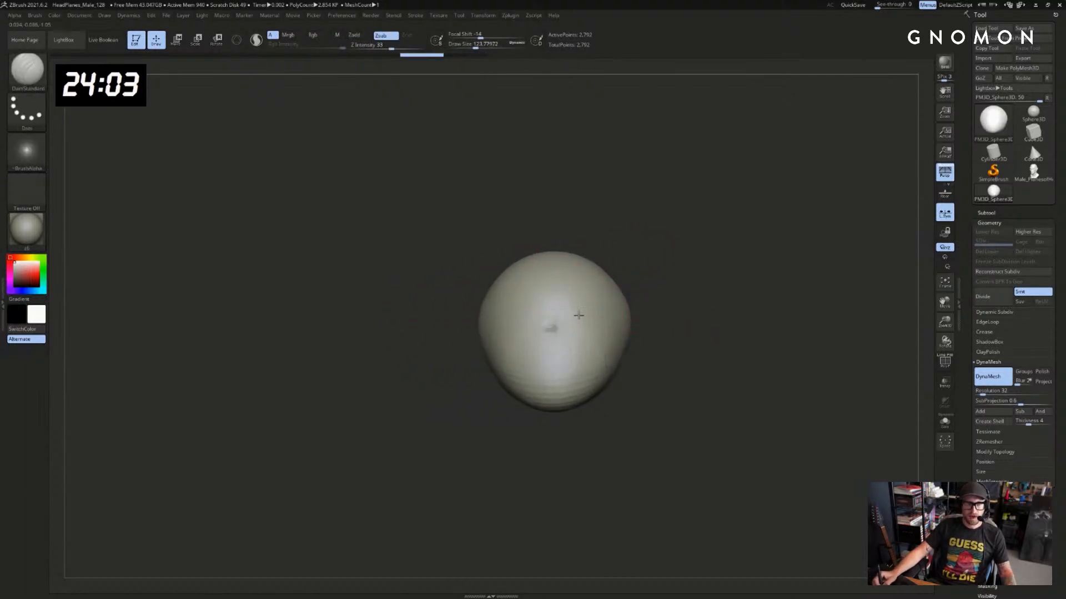
left_click_drag(664, 301, 642, 301)
key("ctrl+z")
left_click_drag(554, 328, 559, 327)
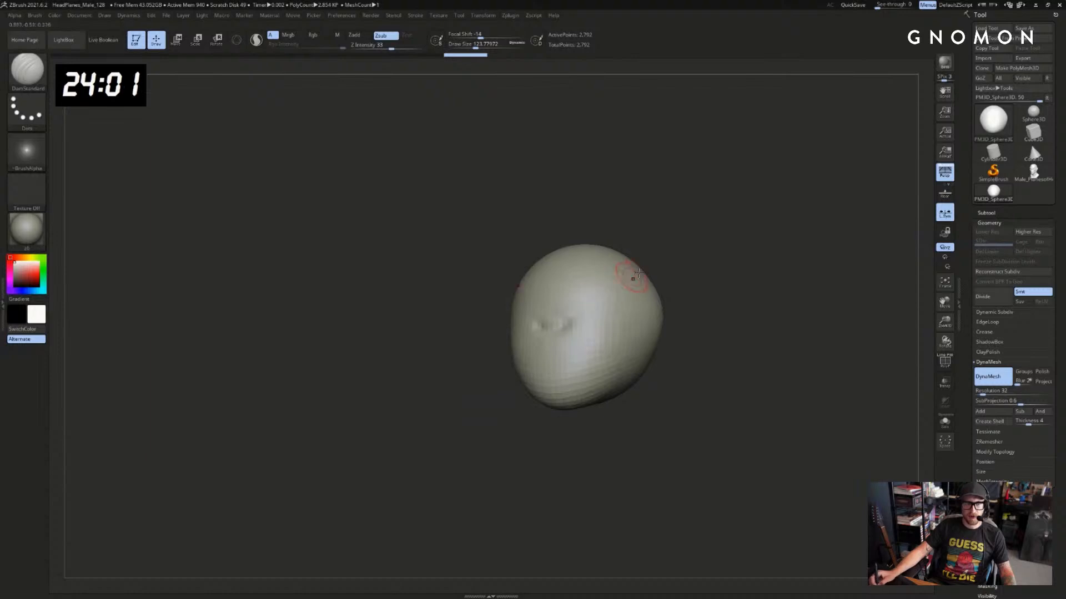
Carve the brow line from the central bridge up and out over each eye area with Dam Standard
left_click_drag(672, 263, 655, 273)
left_click_drag(558, 327, 580, 315)
left_click_drag(694, 254, 669, 264)
key("ctrl+z")
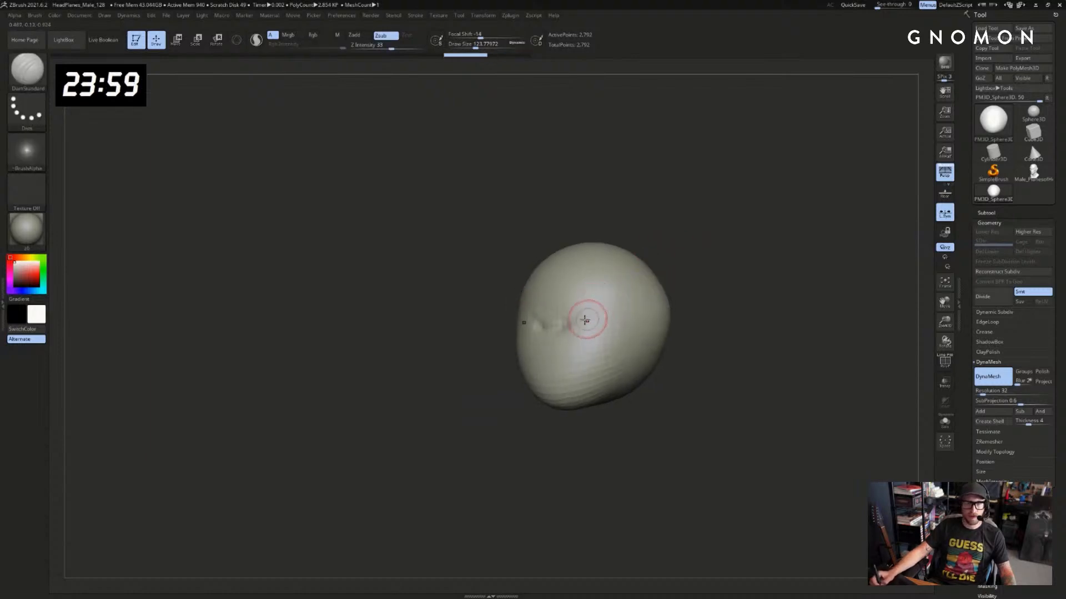
left_click_drag(563, 326, 577, 302)
mouse_move(692, 255)
left_mouse_down()
mouse_move(672, 257)
mouse_move(618, 302)
left_mouse_up()
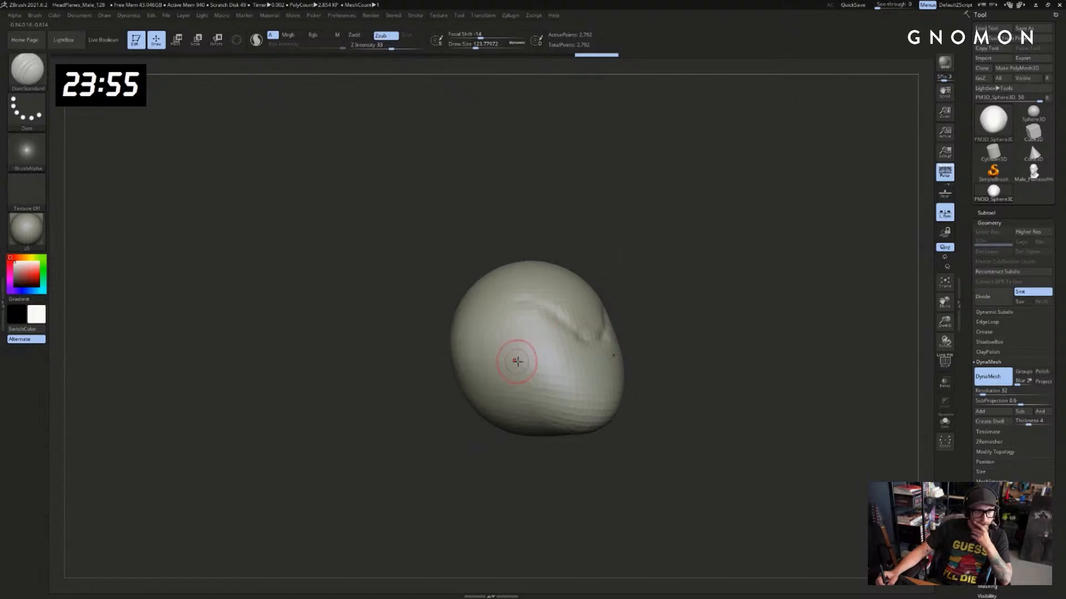
Carve the cheek and side outline of the visor, curving from the lower face up to the temple
mouse_move(636, 367)
left_mouse_down()
mouse_move(578, 400)
mouse_move(545, 379)
left_mouse_up()
left_click_drag(507, 455, 534, 451)
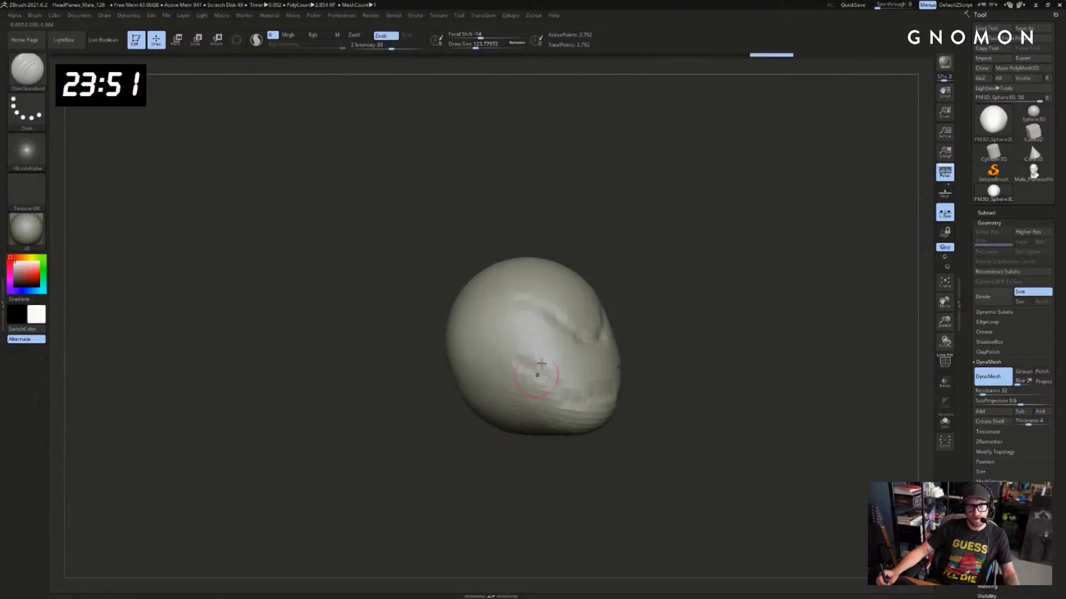
mouse_move(528, 310)
left_mouse_down()
mouse_move(506, 321)
mouse_move(507, 346)
mouse_move(523, 361)
left_mouse_up()
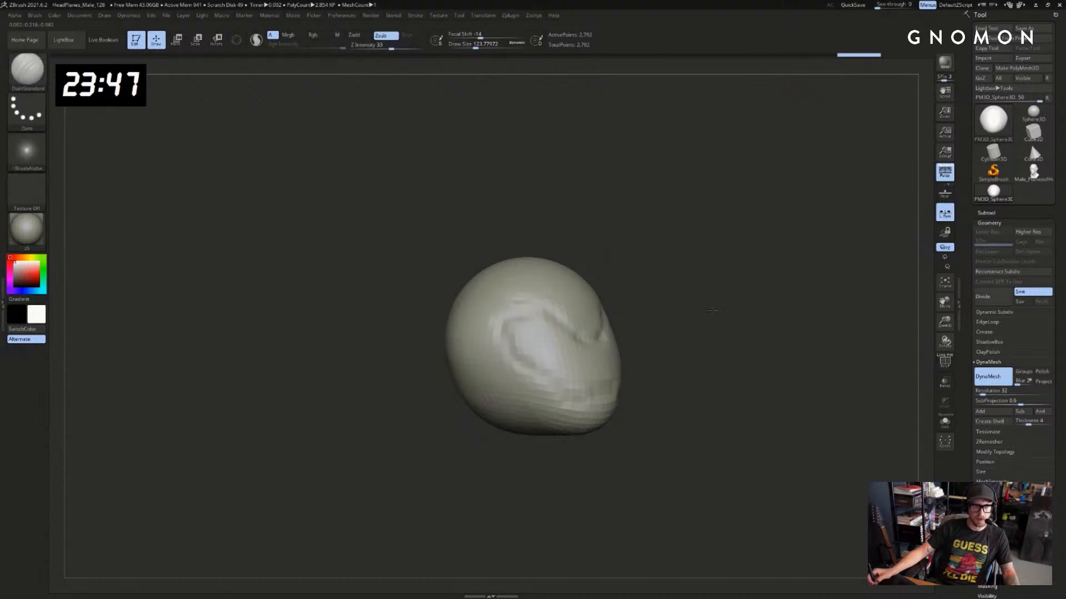
Reshape the brow and forehead profile with the Move brush and smooth the surface around the brow line
mouse_move(714, 309)
left_mouse_down()
mouse_move(671, 322)
mouse_move(676, 302)
mouse_move(664, 308)
mouse_move(764, 295)
mouse_move(751, 285)
mouse_move(765, 284)
left_mouse_up()
key("s")
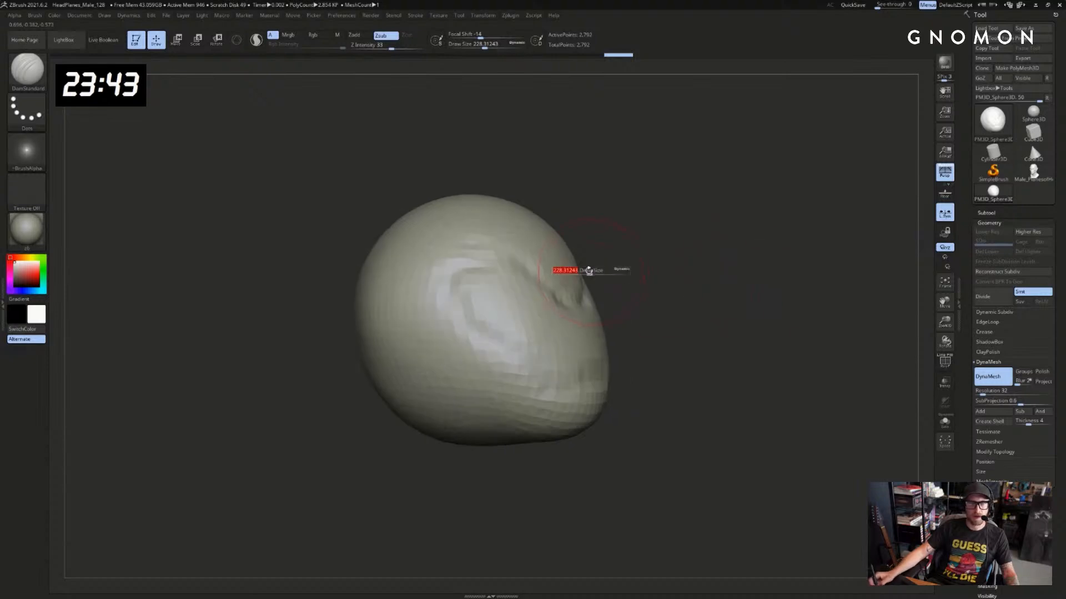
left_click_drag(588, 270, 585, 270)
key("b")
key("m")
key("v")
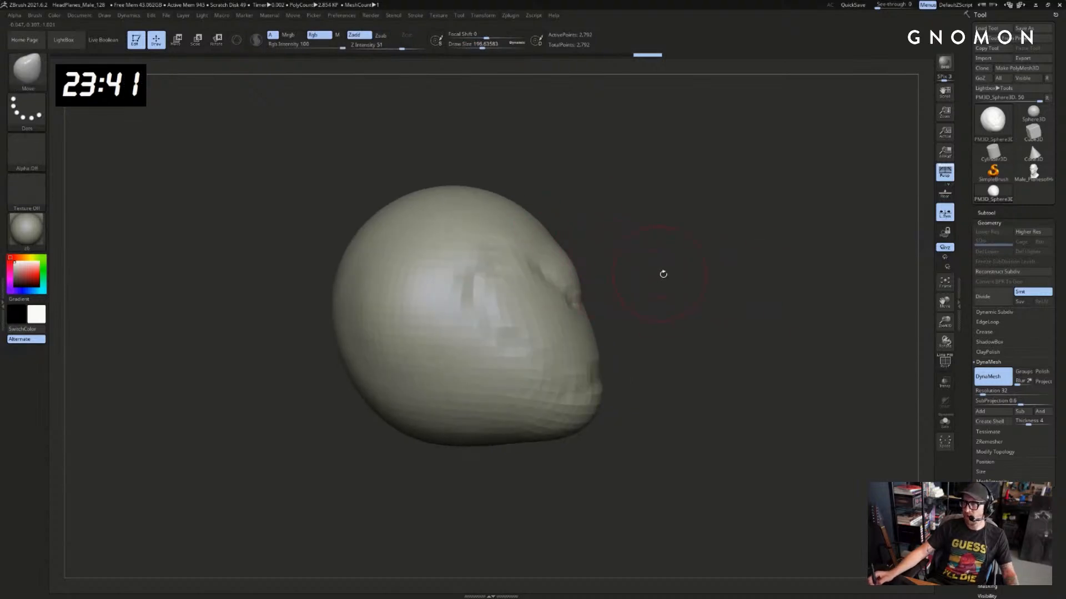
mouse_move(663, 274)
left_mouse_down()
mouse_move(652, 272)
mouse_move(669, 262)
mouse_move(624, 254)
left_mouse_up()
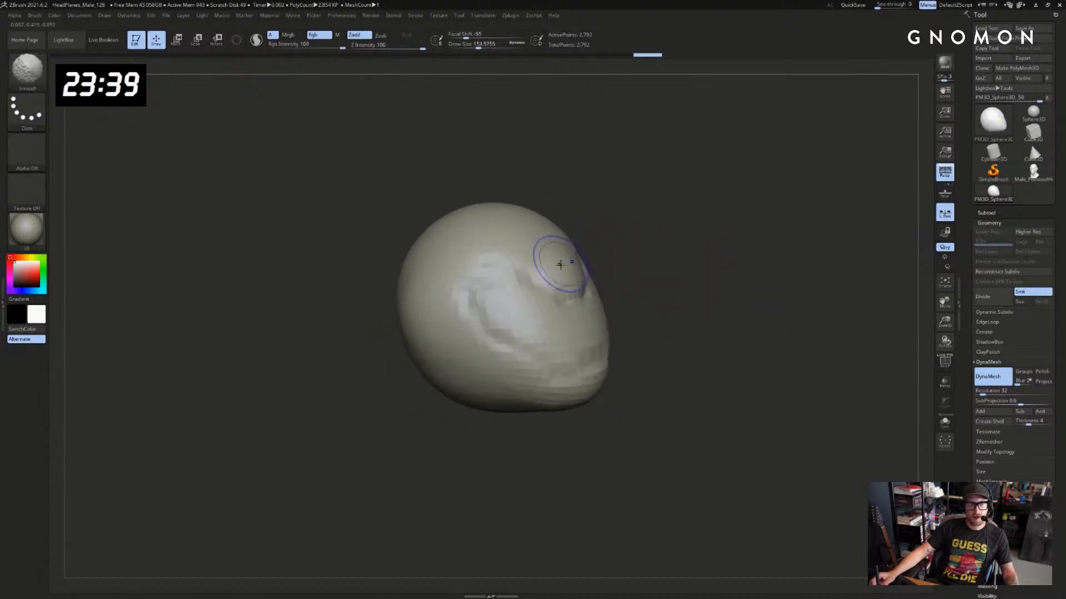
mouse_move(560, 264)
left_mouse_down("shift")
mouse_move(551, 240)
mouse_move(621, 243)
mouse_move(620, 255)
mouse_move(560, 273)
mouse_move(550, 235)
left_mouse_up("shift")
key("s")
key("s")
mouse_move(680, 239)
left_mouse_down()
mouse_move(600, 244)
mouse_move(559, 261)
mouse_move(560, 244)
left_mouse_up()
key("s")
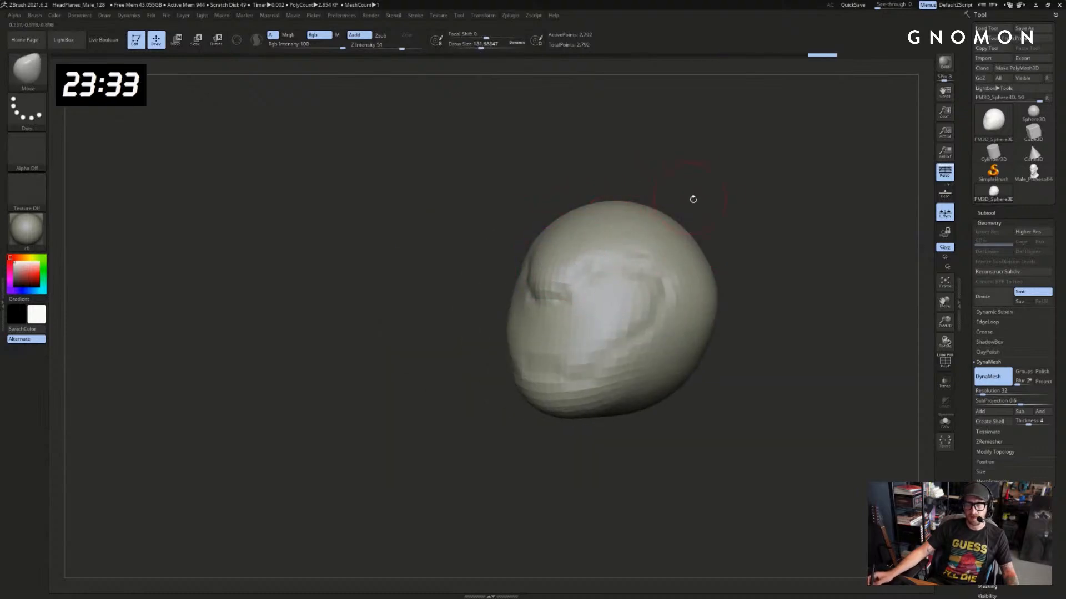
left_click_drag(693, 198, 709, 350)
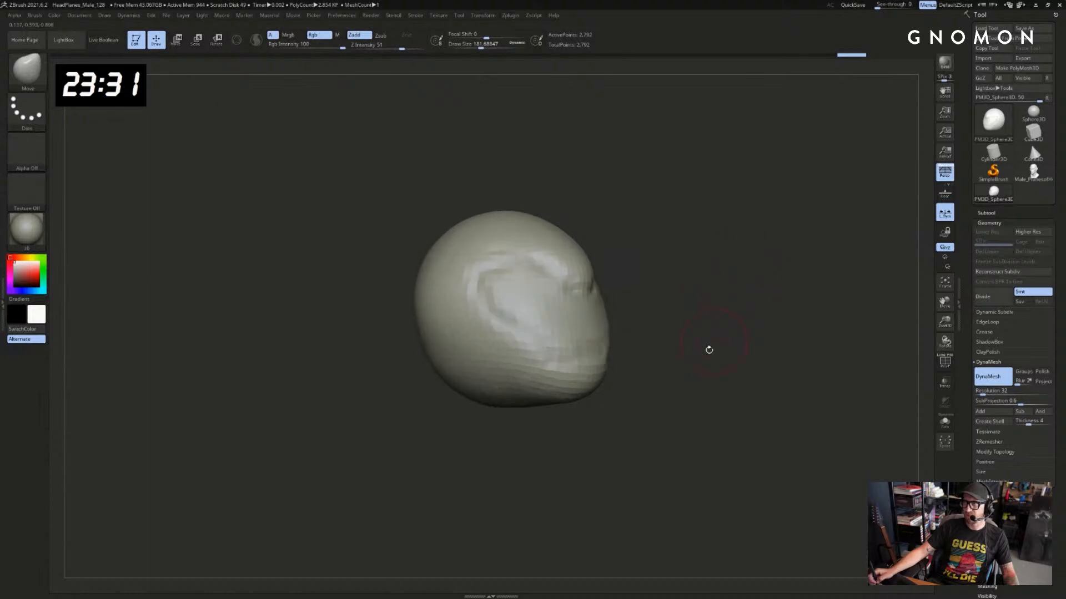
Pull the chin downward and reshape the underside of the jaw with the Move brush, smoothing the transition
mouse_move(585, 395)
left_mouse_down()
mouse_move(581, 411)
mouse_move(553, 416)
mouse_move(532, 393)
left_mouse_up()
left_click_drag(615, 436, 530, 439, "shift")
mouse_move(638, 400)
left_mouse_down()
mouse_move(653, 435)
mouse_move(639, 415)
mouse_move(624, 428)
mouse_move(644, 405)
left_mouse_up()
key("s")
left_click_drag(620, 384, 617, 377)
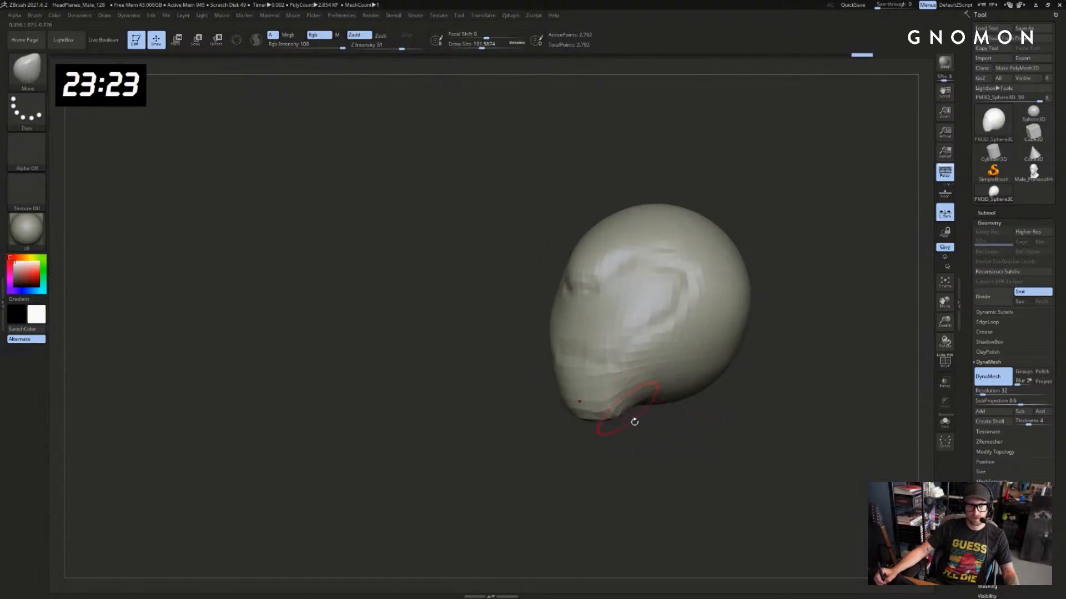
mouse_move(635, 421)
left_mouse_down()
mouse_move(635, 464)
mouse_move(626, 455)
mouse_move(671, 443)
mouse_move(638, 438)
left_mouse_up()
key("s")
mouse_move(654, 436)
left_mouse_down()
mouse_move(632, 395)
mouse_move(647, 387)
left_mouse_up()
mouse_move(666, 424)
left_mouse_down()
mouse_move(632, 381)
mouse_move(684, 410)
mouse_move(704, 405)
mouse_move(515, 406)
mouse_move(597, 412)
mouse_move(523, 339)
left_mouse_up()
Carve the jawline along the lower edge of the face up towards the back with Dam Standard
key("b")
key("d")
key("s")
left_click_drag(555, 433, 530, 428)
Carve the groove around the temple and down the side of the head with Dam Standard, undoing stray strokes
left_click_drag(692, 372, 767, 329)
key("s")
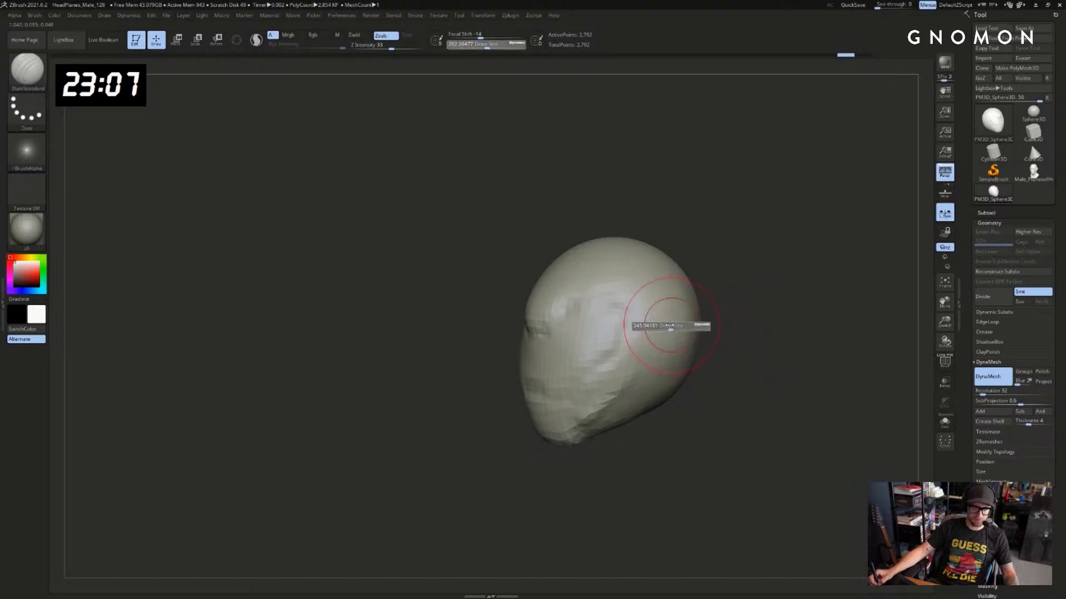
left_click_drag(671, 326, 669, 326)
left_click_drag(616, 288, 634, 305)
left_click_drag(734, 282, 766, 300)
mouse_move(608, 292)
left_mouse_down()
mouse_move(628, 305)
mouse_move(630, 331)
left_mouse_up()
key("ctrl+z")
key("s")
key("ctrl+z")
key("s")
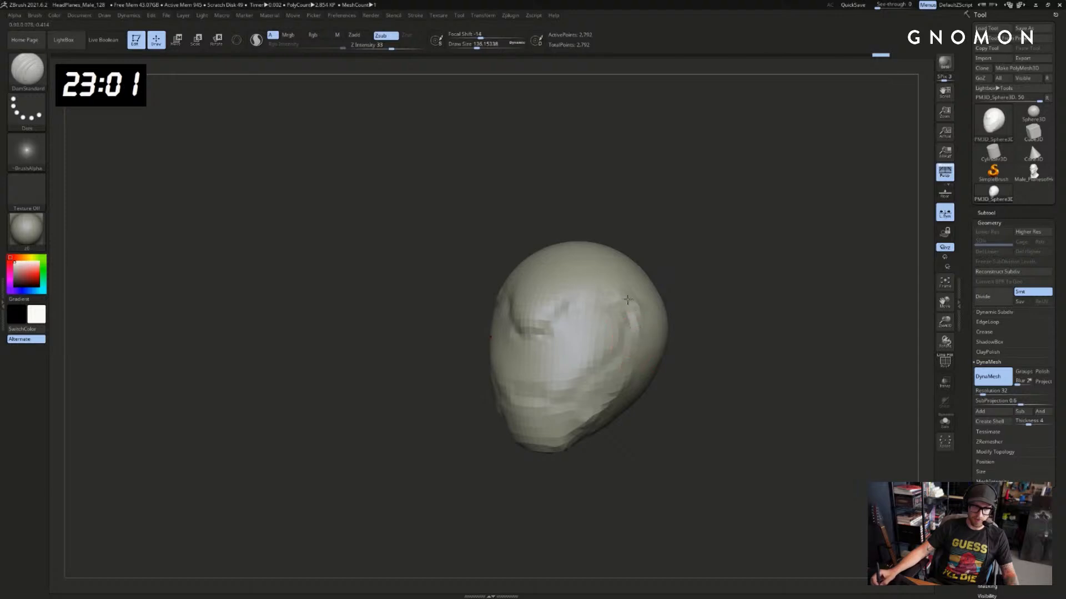
left_click_drag(648, 242, 676, 269)
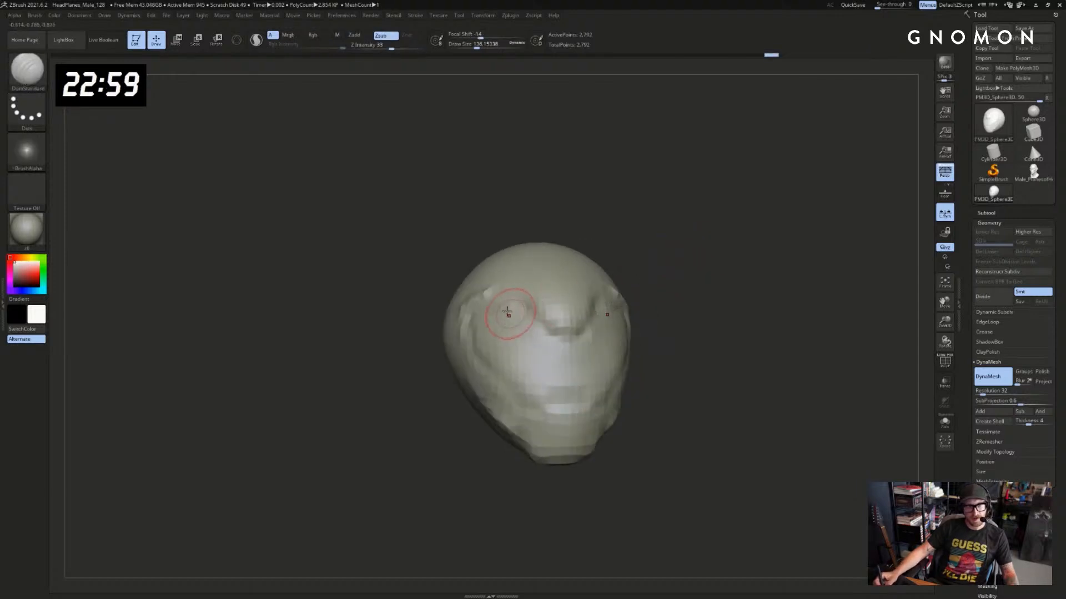
left_click_drag(417, 337, 439, 334)
Work the temple with Clay, carve a Dam Standard line from the brow back across it, and smooth the side
key("b")
key("c")
key("l")
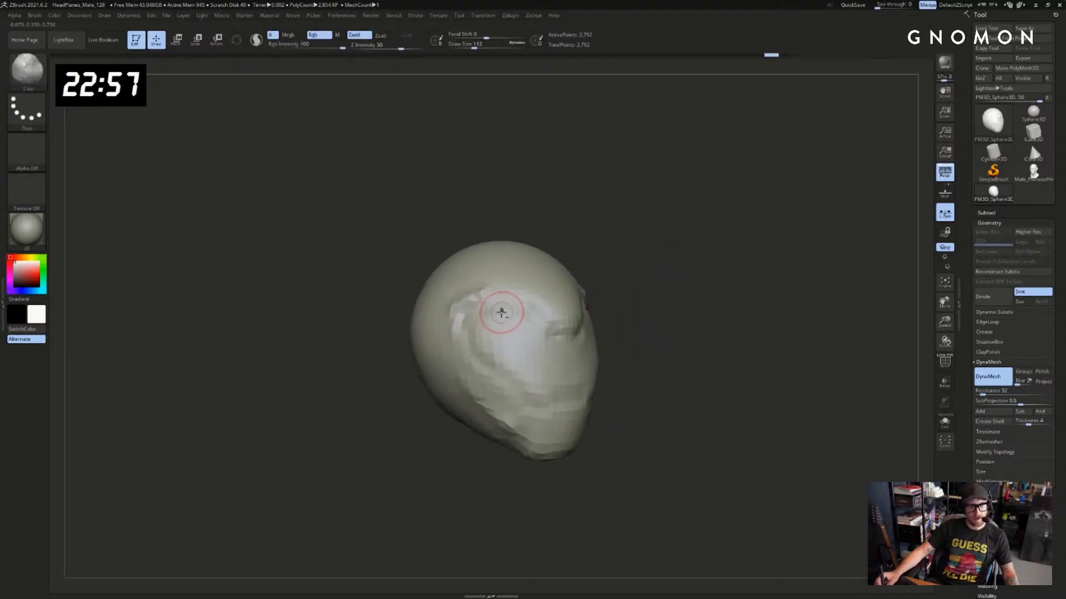
mouse_move(542, 306)
right_mouse_down()
mouse_move(498, 333)
mouse_move(549, 299)
right_mouse_up()
key("b")
key("d")
key("s")
left_click_drag(546, 304, 481, 306)
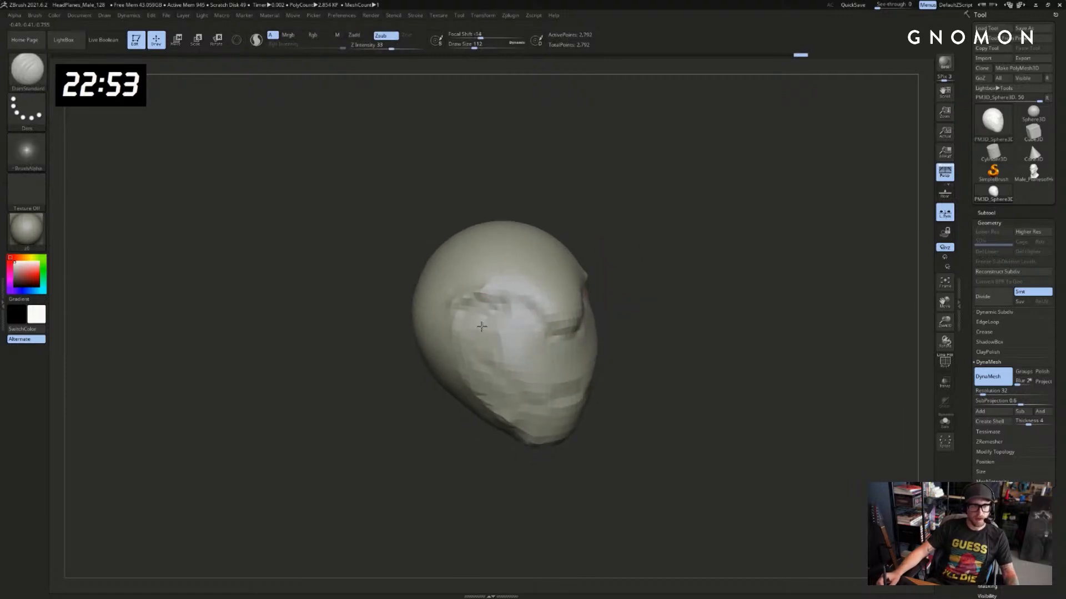
left_click_drag(469, 354, 463, 322, "shift")
Deepen the groove behind the temple, then build up the adjoining side surface with the Clay brush and smooth it
mouse_move(630, 238)
right_mouse_down()
mouse_move(707, 235)
mouse_move(683, 278)
right_mouse_up()
left_click_drag(625, 339, 623, 313)
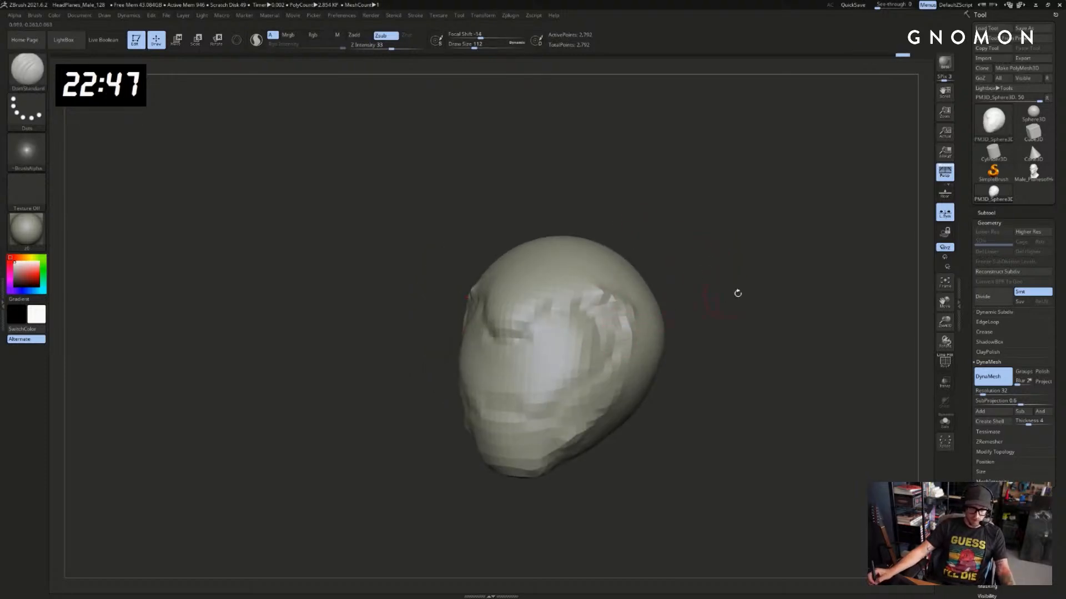
left_click_drag(738, 294, 688, 295)
key("b")
key("c")
key("l")
mouse_move(618, 294)
left_mouse_down()
mouse_move(646, 310)
mouse_move(719, 303)
left_mouse_up()
mouse_move(621, 350)
left_mouse_down("shift")
mouse_move(639, 303)
mouse_move(624, 306)
left_mouse_up("shift")
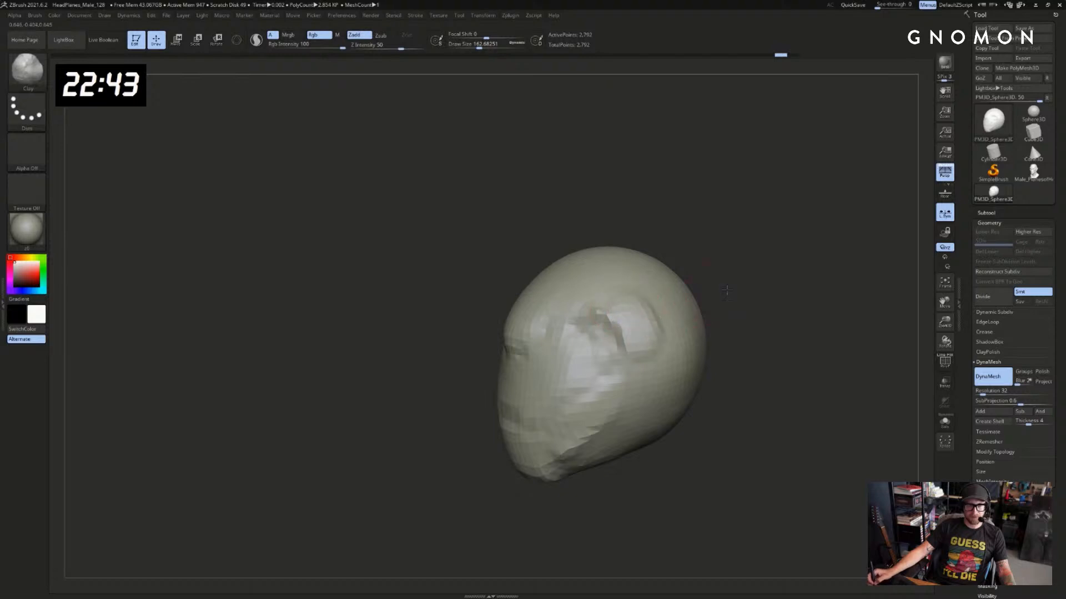
Carve the brow line and the groove around the temple from several angles with the Dam Standard brush
left_click_drag(730, 291, 694, 304)
key("b")
key("d")
key("s")
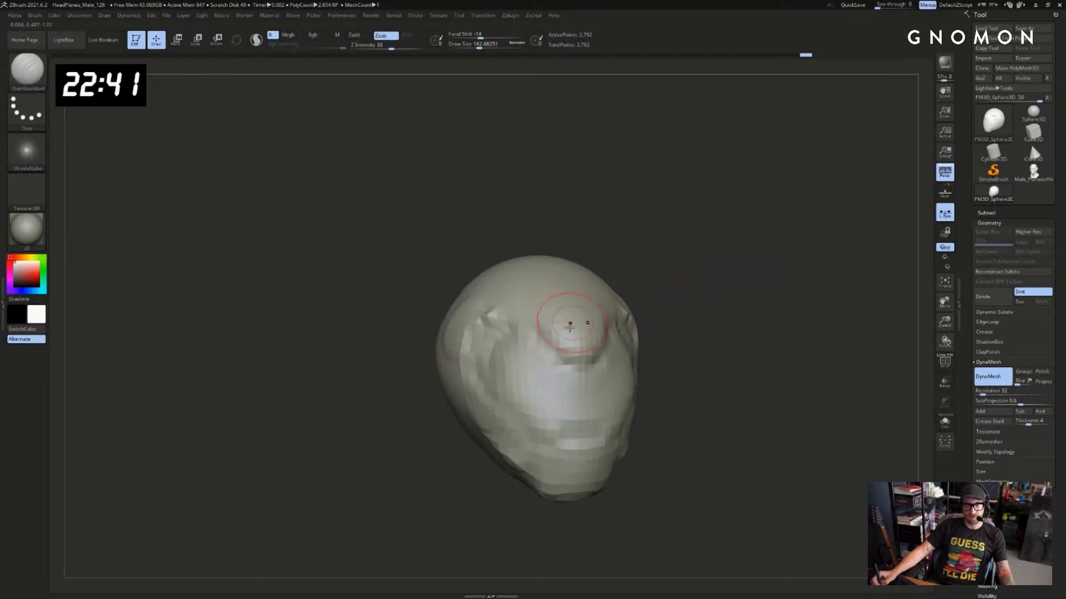
mouse_move(679, 254)
left_mouse_down("alt")
mouse_move(704, 282)
mouse_move(671, 225)
mouse_move(649, 230)
left_mouse_up("alt")
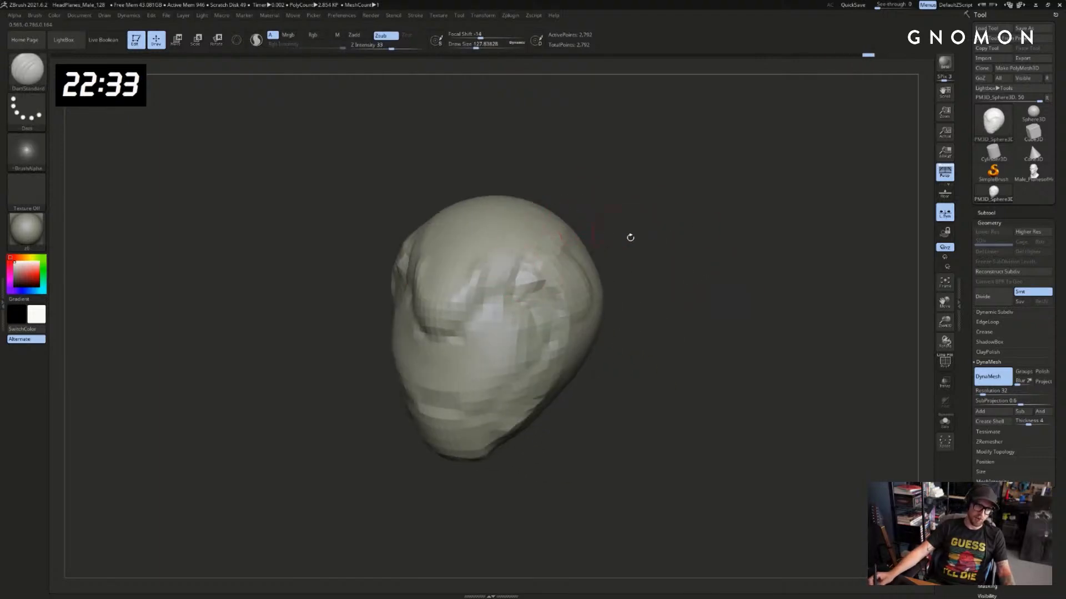
left_click_drag(630, 237, 543, 322)
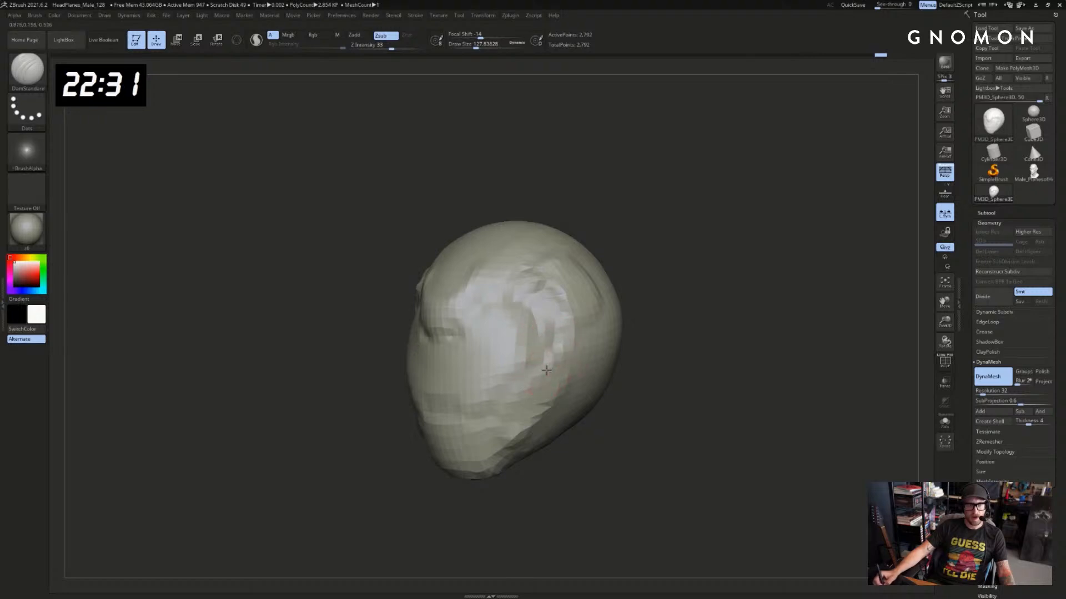
Reshape the underside of the jaw and the lower back of the head with an enlarged Clay Buildup brush
left_click_drag(581, 337, 753, 363)
key("b")
key("c")
key("b")
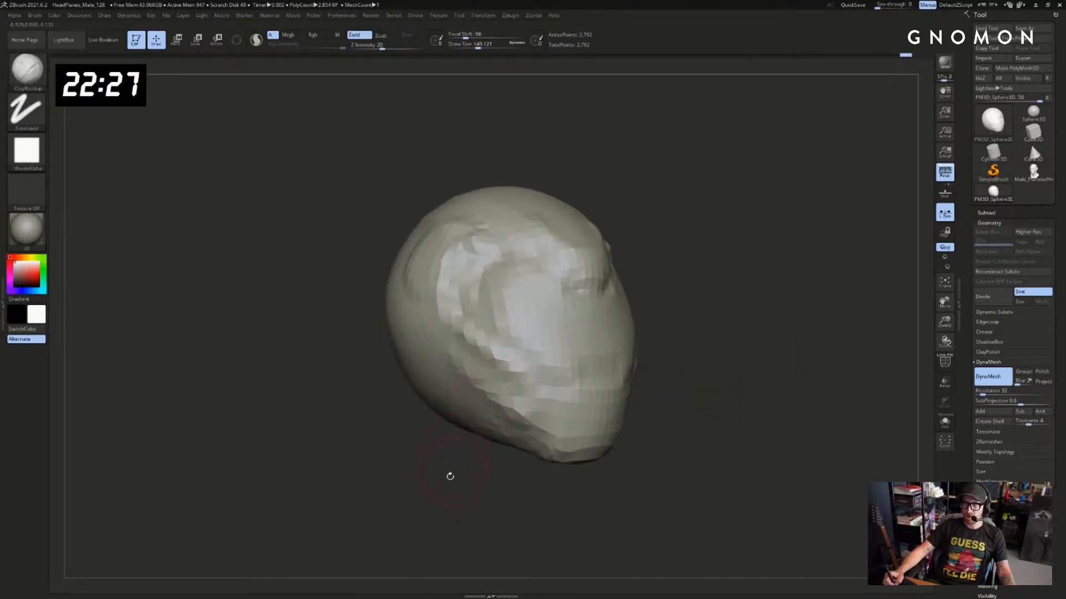
left_click_drag(450, 476, 462, 443)
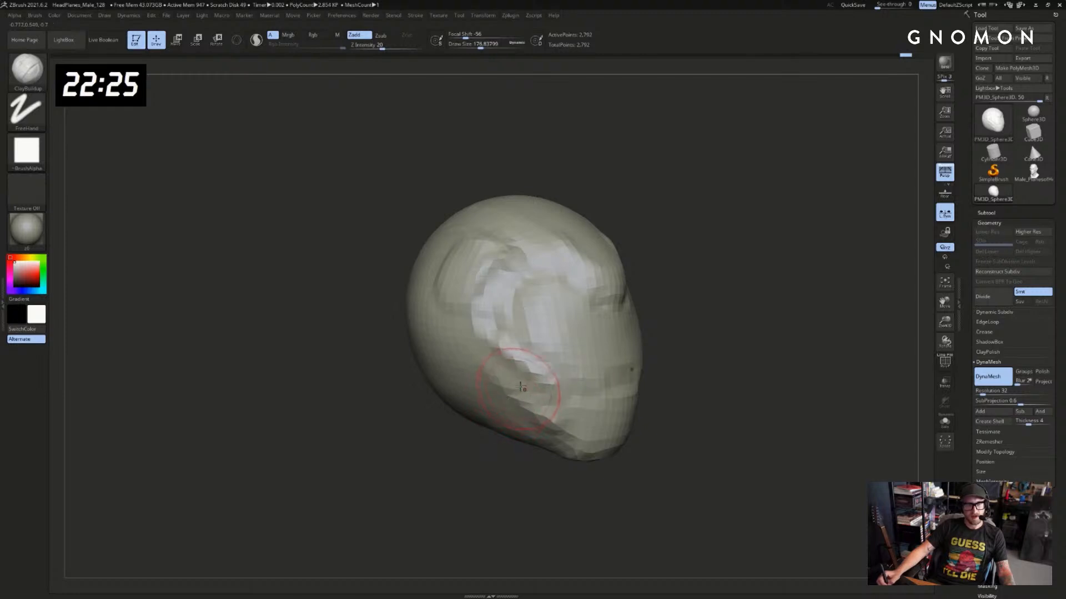
key("s")
left_click_drag(505, 407, 509, 407)
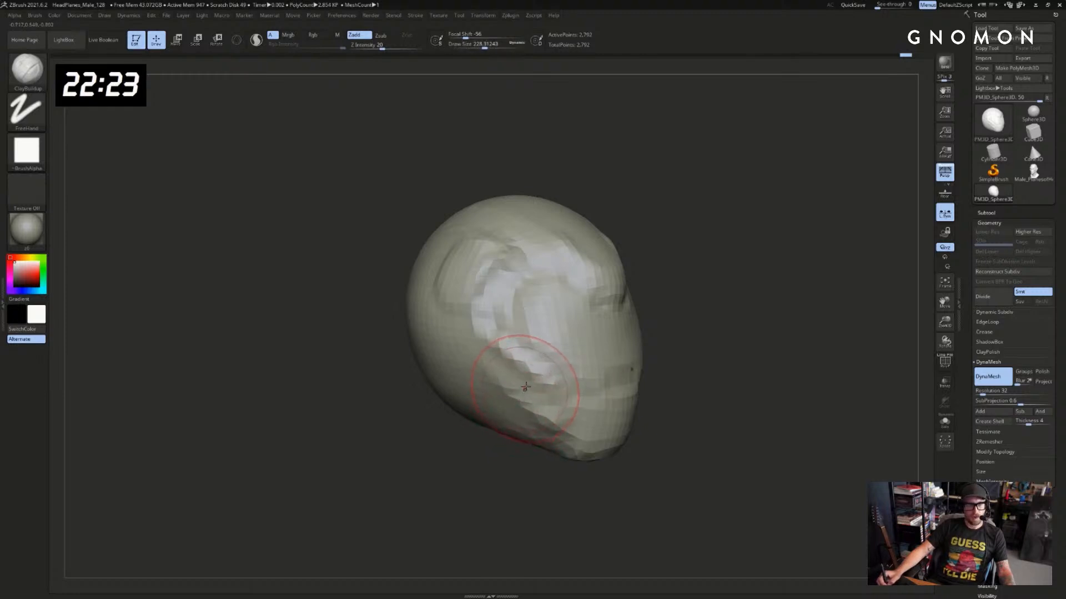
mouse_move(477, 451)
left_mouse_down()
mouse_move(475, 433)
mouse_move(416, 440)
mouse_move(420, 416)
left_mouse_up()
key("s")
left_click_drag(382, 364, 481, 440, "alt")
mouse_move(488, 454)
left_mouse_down()
mouse_move(442, 449)
mouse_move(417, 497)
mouse_move(427, 455)
mouse_move(500, 428)
left_mouse_up()
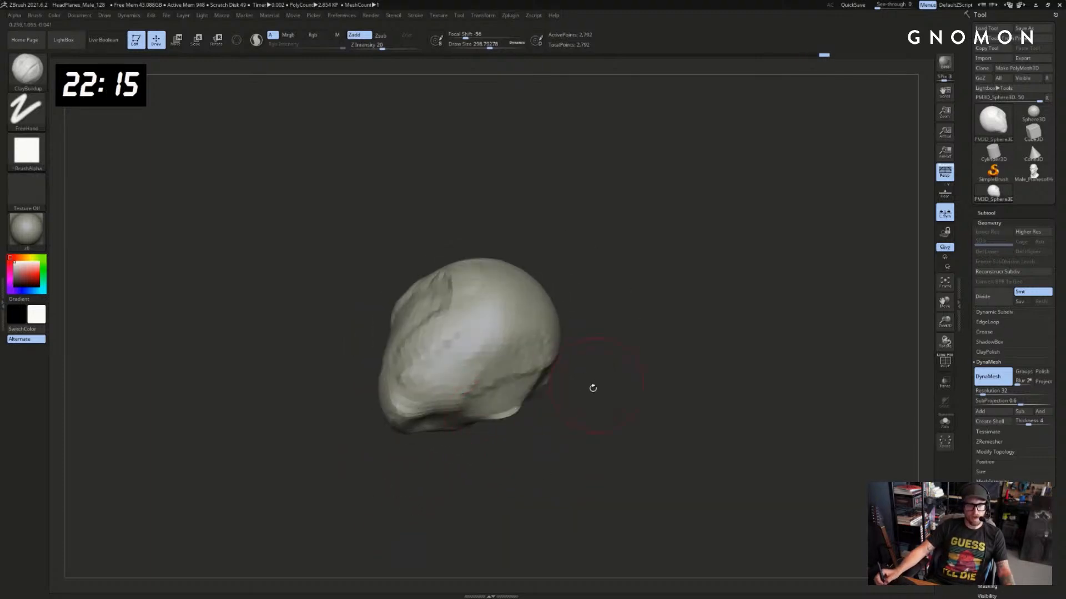
Define the lower edge and back of the skull with Dam Standard strokes
mouse_move(592, 385)
left_mouse_down()
mouse_move(524, 403)
mouse_move(511, 396)
mouse_move(619, 340)
mouse_move(549, 283)
mouse_move(638, 368)
mouse_move(546, 278)
left_mouse_up()
key("b")
key("d")
key("s")
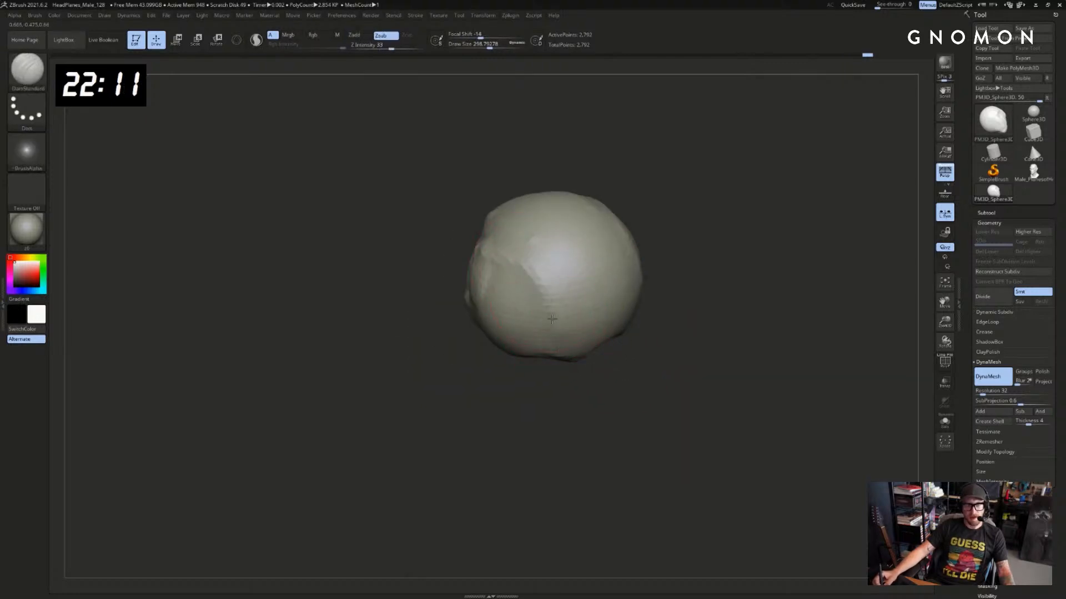
mouse_move(661, 339)
left_mouse_down()
mouse_move(678, 373)
mouse_move(697, 295)
mouse_move(678, 295)
mouse_move(622, 345)
left_mouse_up()
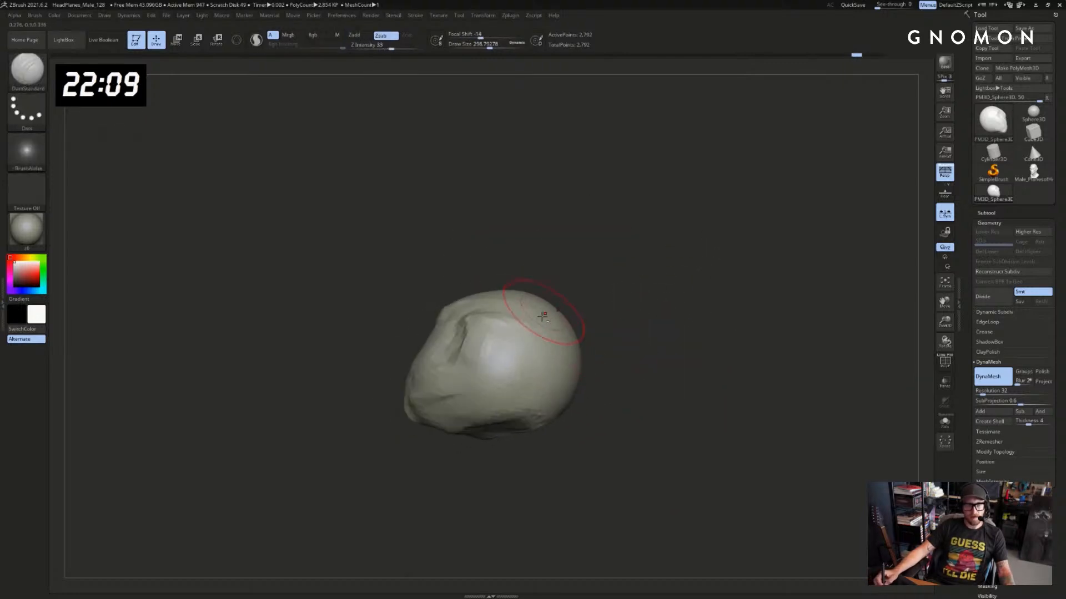
left_click_drag(604, 432, 530, 403)
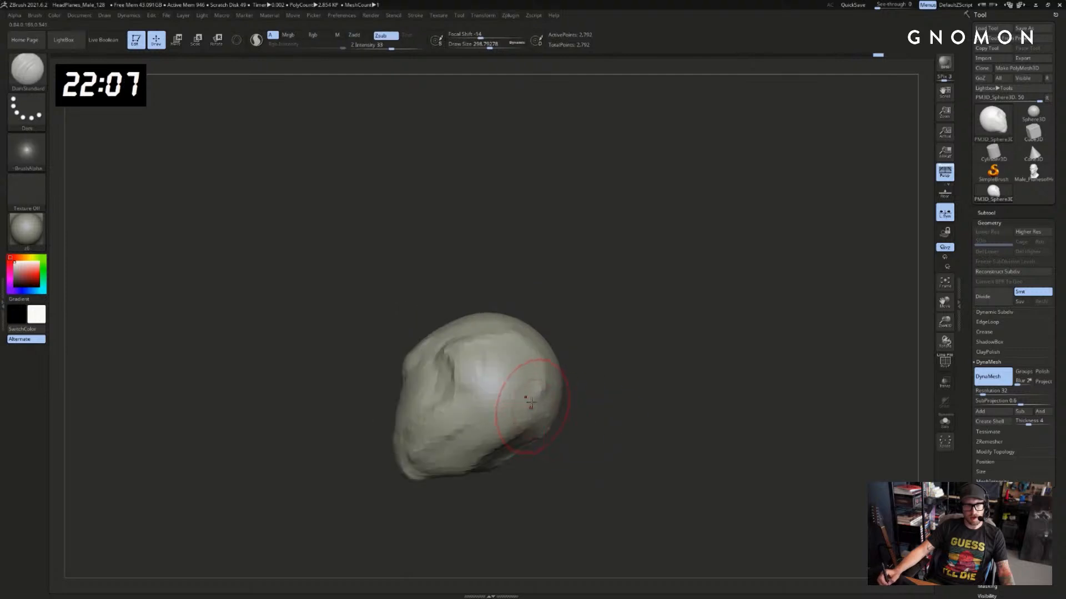
mouse_move(593, 423)
left_mouse_down()
mouse_move(533, 428)
mouse_move(582, 419)
mouse_move(534, 384)
left_mouse_up()
Reshape the back and top of the cranium with the Move brush, adjusting its draw size
key("b")
key("m")
key("v")
left_click_drag(635, 373, 577, 378, "shift")
left_click_drag(639, 314, 606, 302)
key("s")
left_click_drag(556, 361, 566, 353)
left_click_drag(627, 305, 600, 316)
left_click_drag(526, 331, 531, 334)
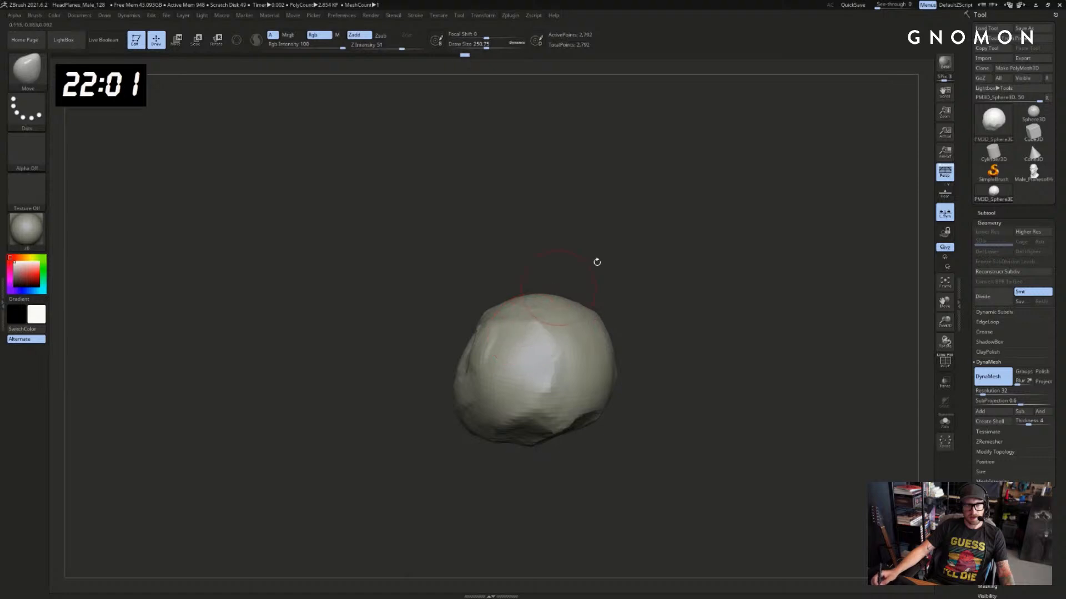
left_click_drag(597, 262, 609, 284)
left_click_drag(521, 314, 507, 309)
mouse_move(588, 278)
left_mouse_down()
mouse_move(605, 252)
mouse_move(602, 288)
mouse_move(669, 252)
mouse_move(640, 290)
left_mouse_up()
Carve the crease under the brow ridge with Dam Standard and smooth beside it, undoing the stray strokes
key("b")
key("d")
key("s")
key("s")
left_click_drag(550, 335, 543, 336)
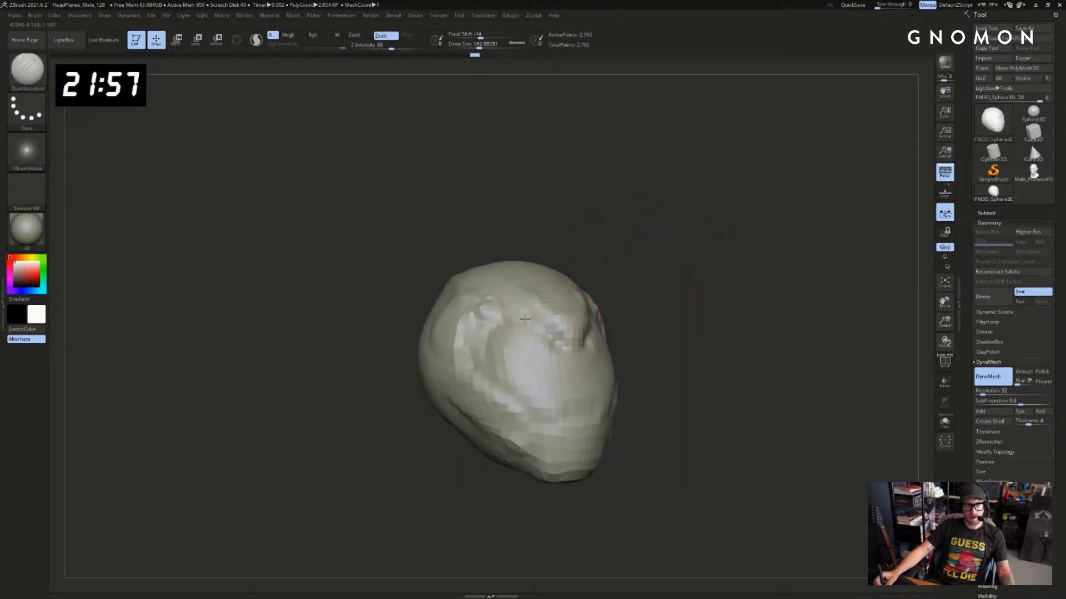
left_click_drag(493, 306, 570, 352)
left_click_drag(654, 306, 688, 301)
left_click_drag(546, 333, 576, 339, "shift")
left_click_drag(654, 283, 678, 319, "ctrl")
key("ctrl+z")
key("ctrl+z")
key("ctrl+z")
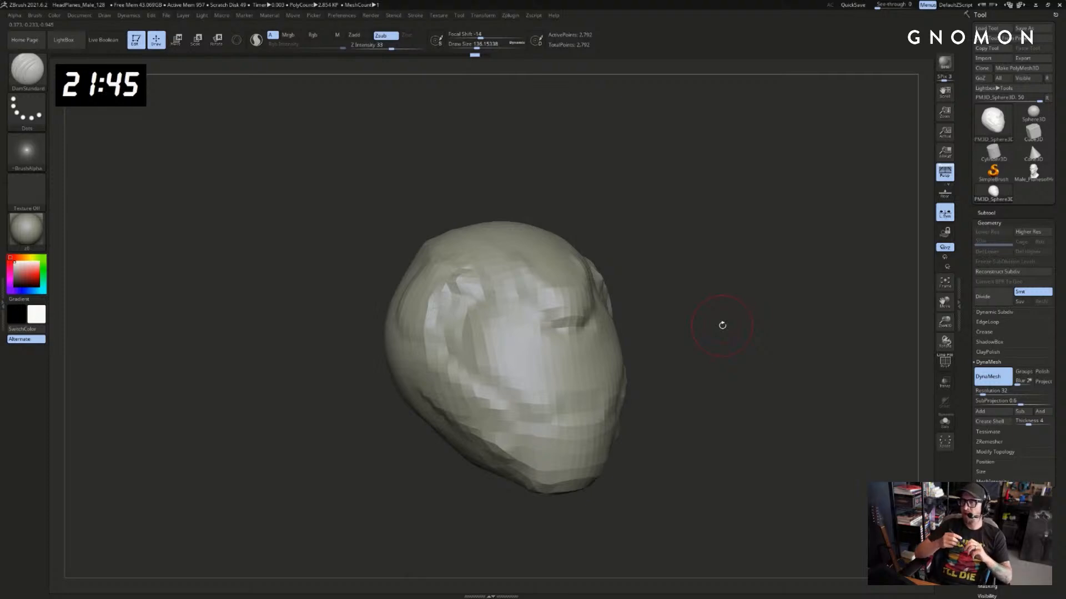
Sharpen the crease at the lower tip of the brow with a smaller Dam Standard brush
left_click_drag(734, 285, 782, 284)
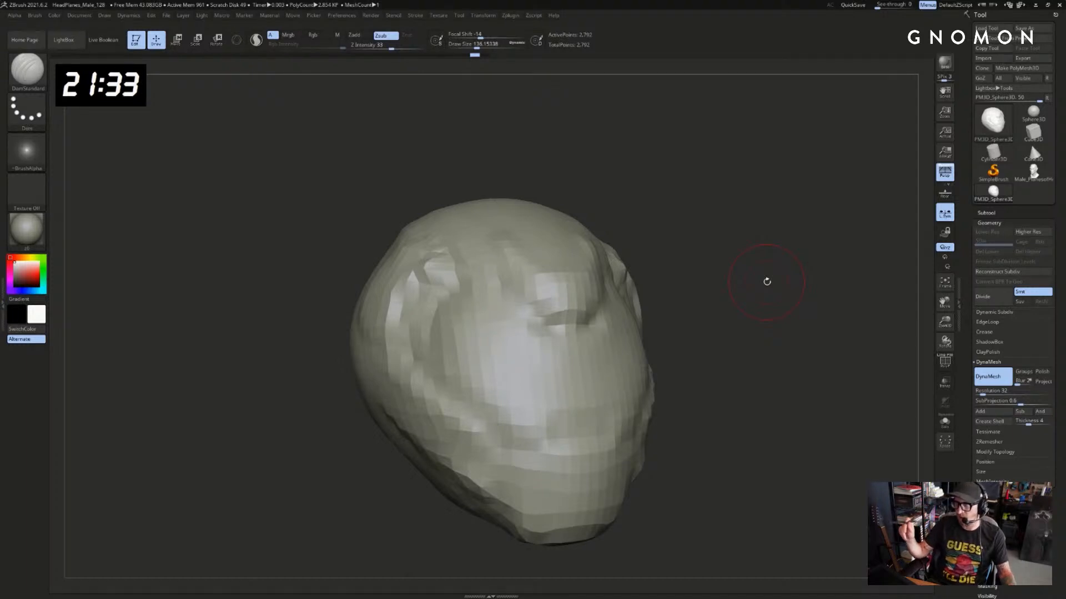
left_click_drag(690, 199, 656, 283)
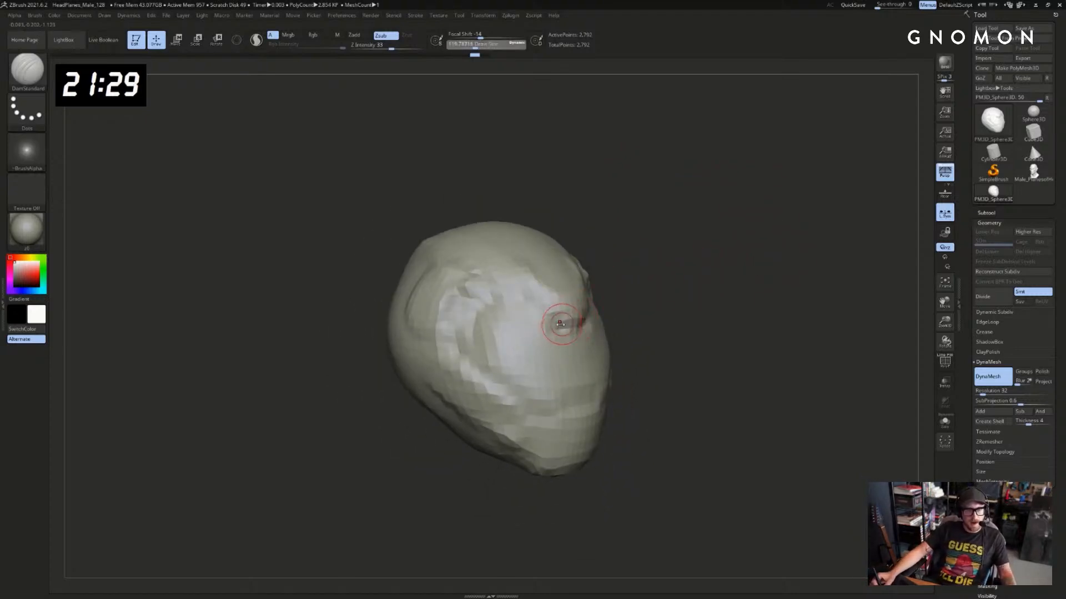
key("bracketleft")
key("bracketleft")
mouse_move(655, 333)
left_mouse_down()
mouse_move(685, 283)
mouse_move(609, 304)
left_mouse_up()
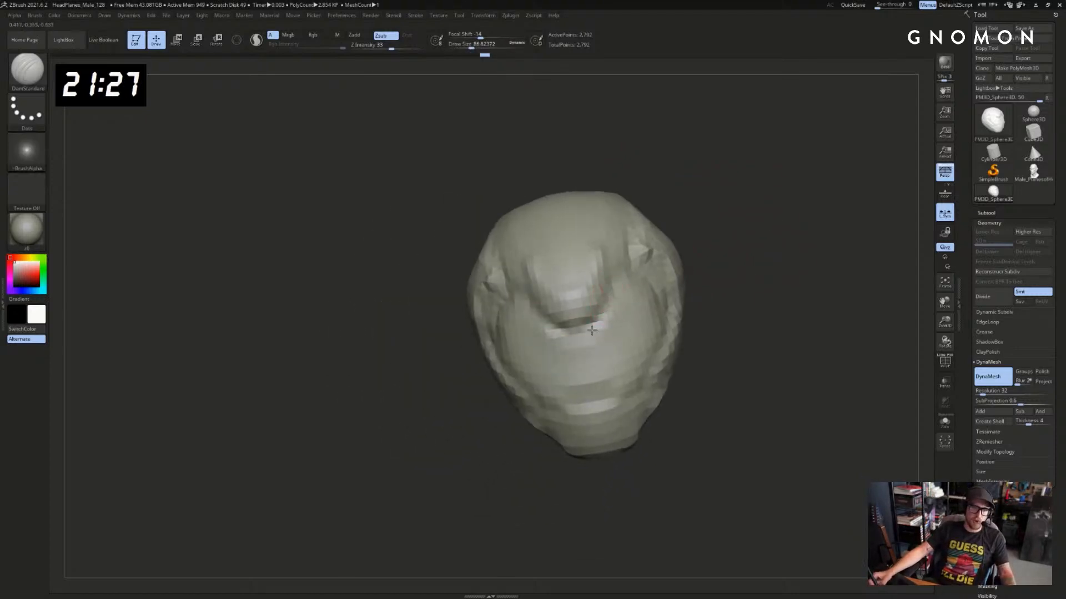
left_click_drag(628, 254, 684, 288)
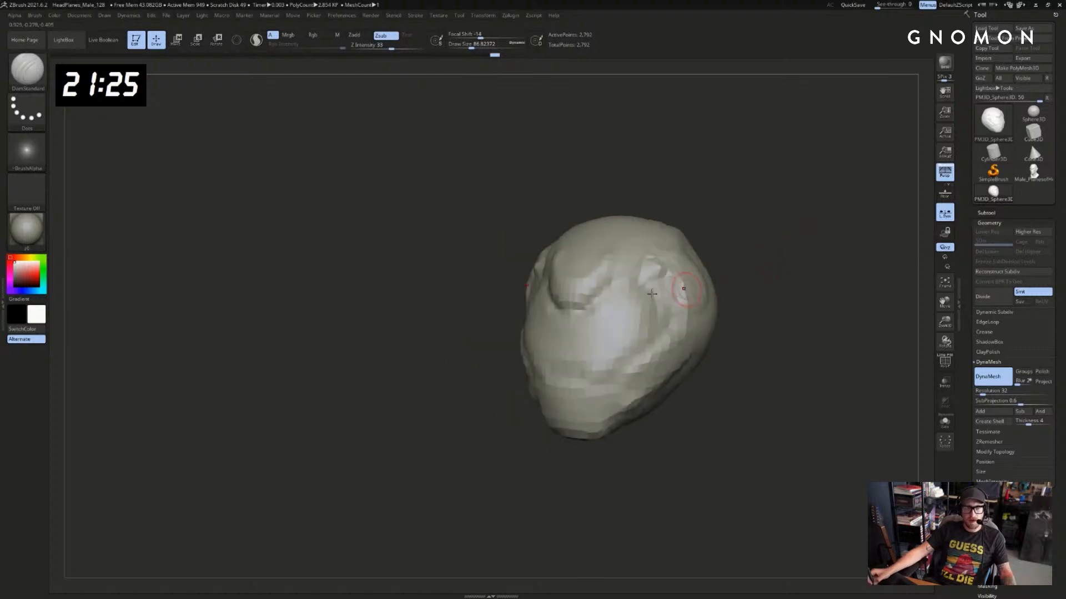
Carve the slanted brow edge from the central tip up to the temple with Dam Standard at a draw size of about 90
key("s")
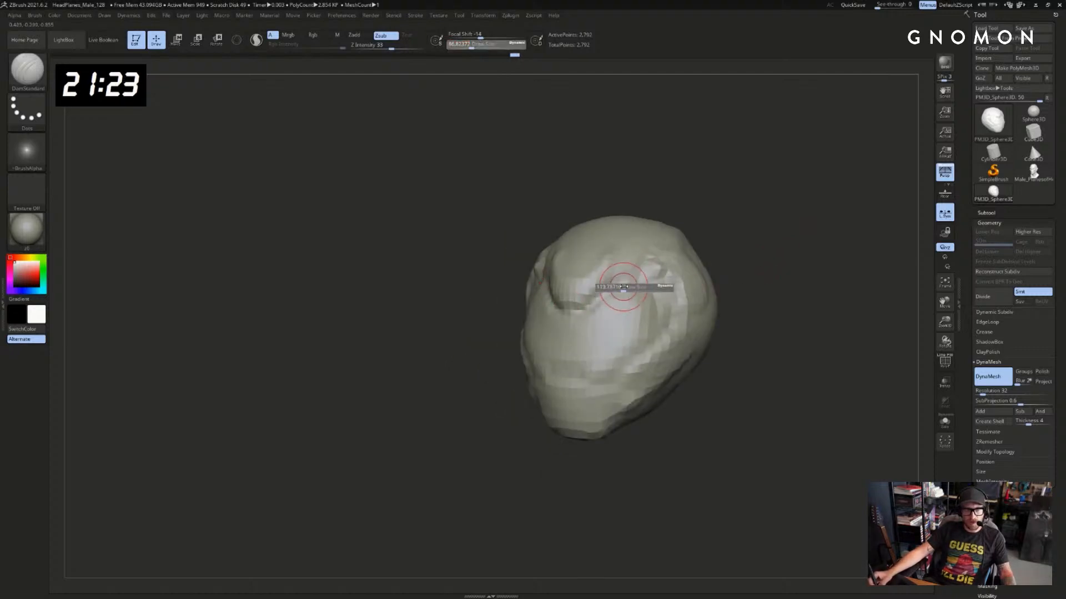
left_click_drag(618, 288, 613, 289)
key("s")
left_click_drag(594, 303, 635, 273)
left_click_drag(716, 266, 671, 267)
left_click_drag(742, 246, 774, 265, "alt")
left_click_drag(595, 285, 579, 276)
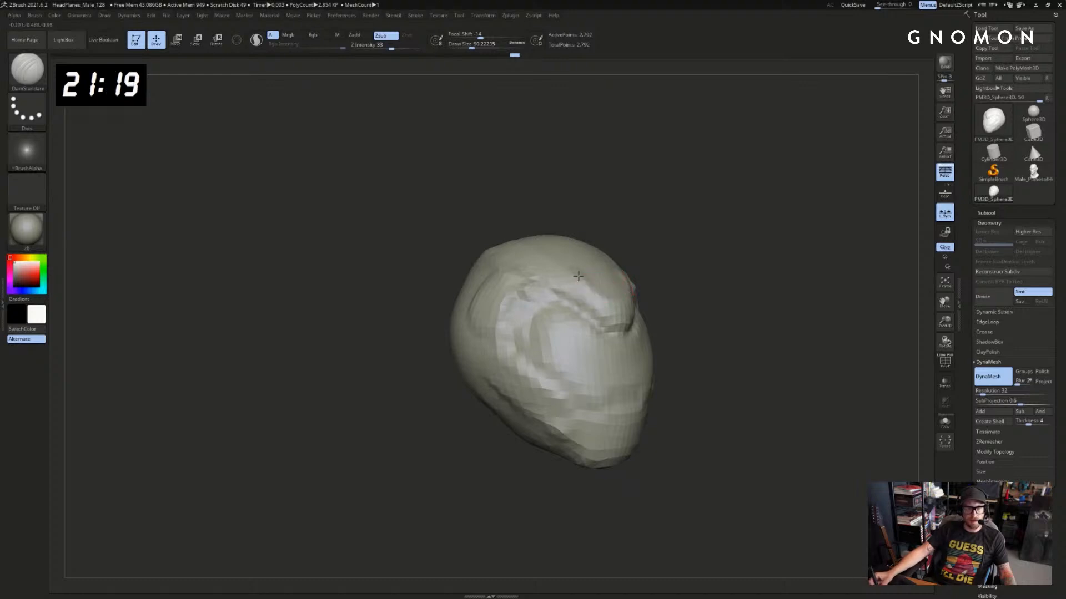
left_click_drag(658, 228, 669, 302, "alt")
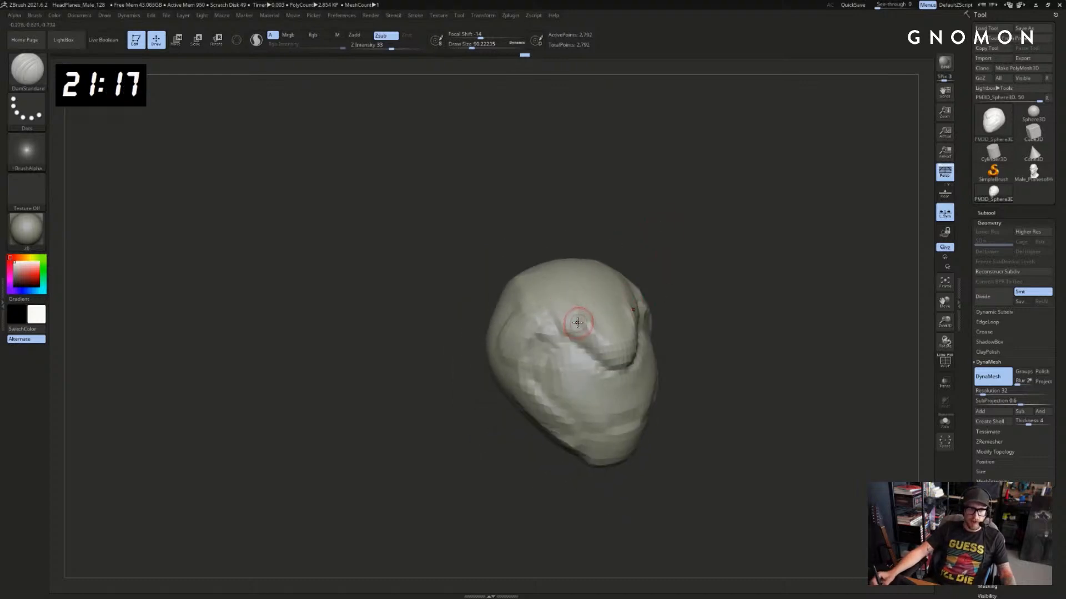
Work the forehead surface above the brow edge with the Clay brush
key("b")
key("c")
key("l")
left_click_drag(577, 270, 595, 272)
left_click_drag(670, 287, 659, 288)
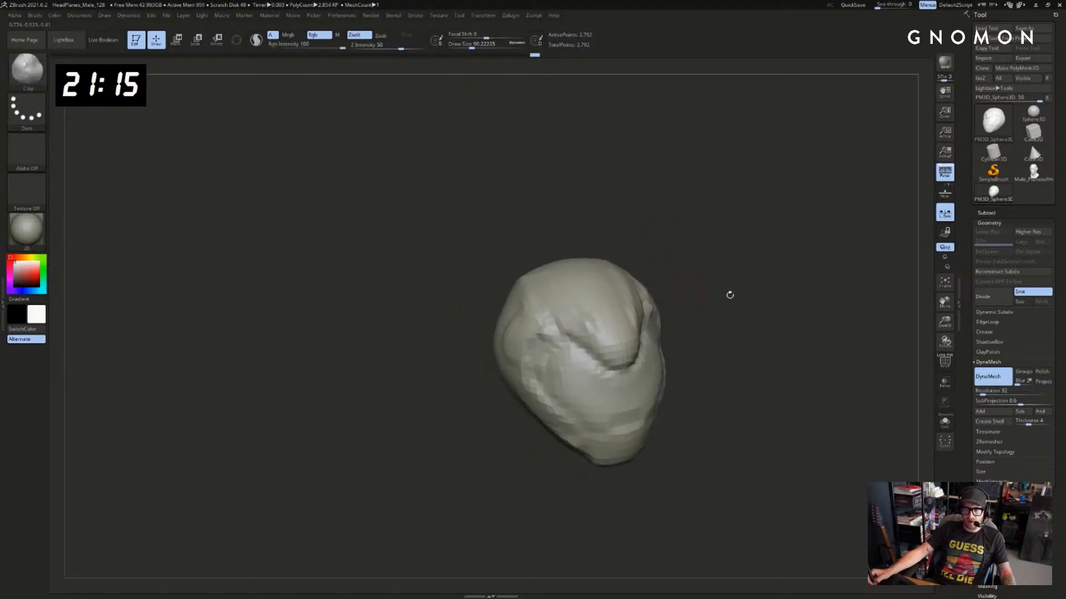
Build up the lengthwise forms on the forehead and crown with Clay Buildup
mouse_move(729, 295)
left_mouse_down()
mouse_move(744, 266)
mouse_move(647, 252)
left_mouse_up()
key("b")
key("c")
key("b")
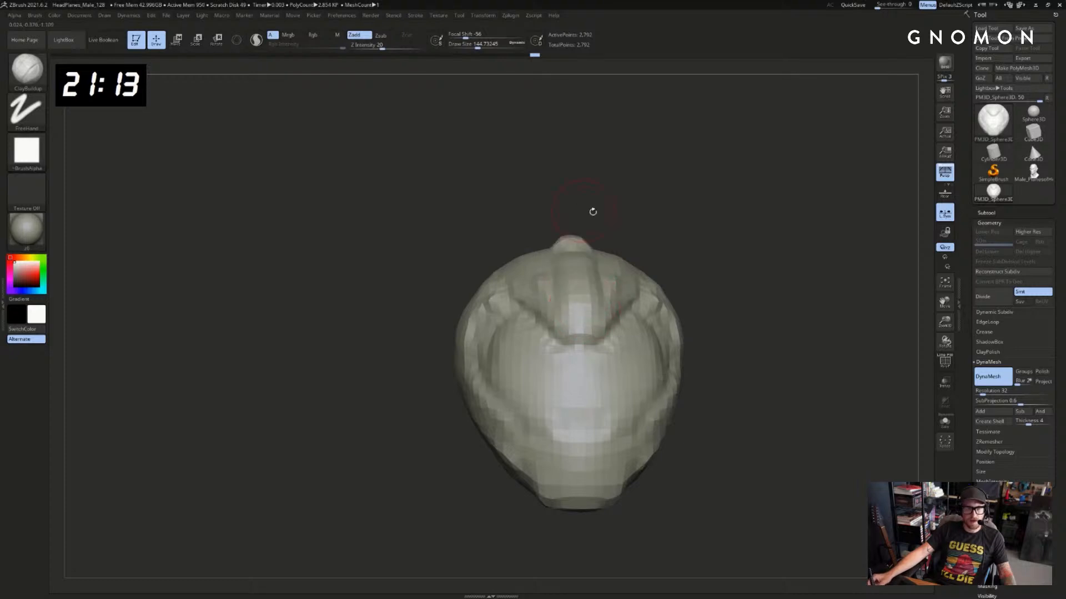
mouse_move(592, 212)
left_mouse_down()
mouse_move(571, 286)
mouse_move(545, 278)
left_mouse_up()
mouse_move(624, 229)
left_mouse_down()
mouse_move(678, 222)
mouse_move(639, 268)
left_mouse_up()
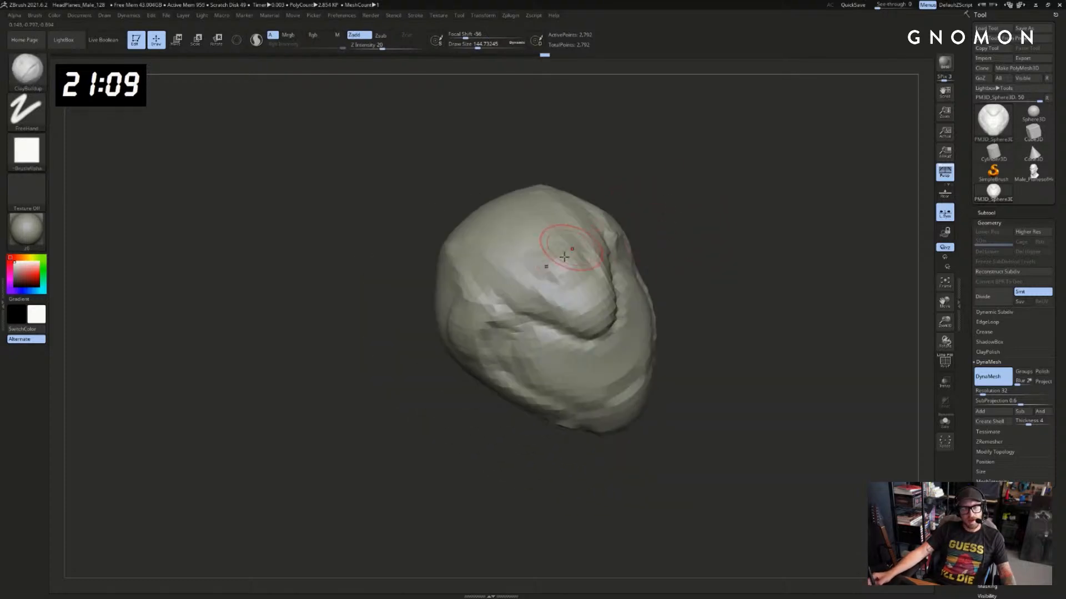
mouse_move(530, 256)
left_mouse_down()
mouse_move(557, 242)
mouse_move(523, 223)
mouse_move(542, 258)
left_mouse_up()
left_click_drag(635, 219, 644, 214)
mouse_move(542, 249)
left_mouse_down()
mouse_move(540, 219)
mouse_move(550, 222)
left_mouse_up()
Carve a groove across the forehead above the brow tip with a smaller Dam Standard brush
mouse_move(649, 185)
left_mouse_down()
mouse_move(710, 205)
mouse_move(659, 231)
mouse_move(685, 233)
mouse_move(700, 258)
left_mouse_up()
key("shift")
key("b")
key("d")
key("s")
right_click_drag(622, 312, 635, 311)
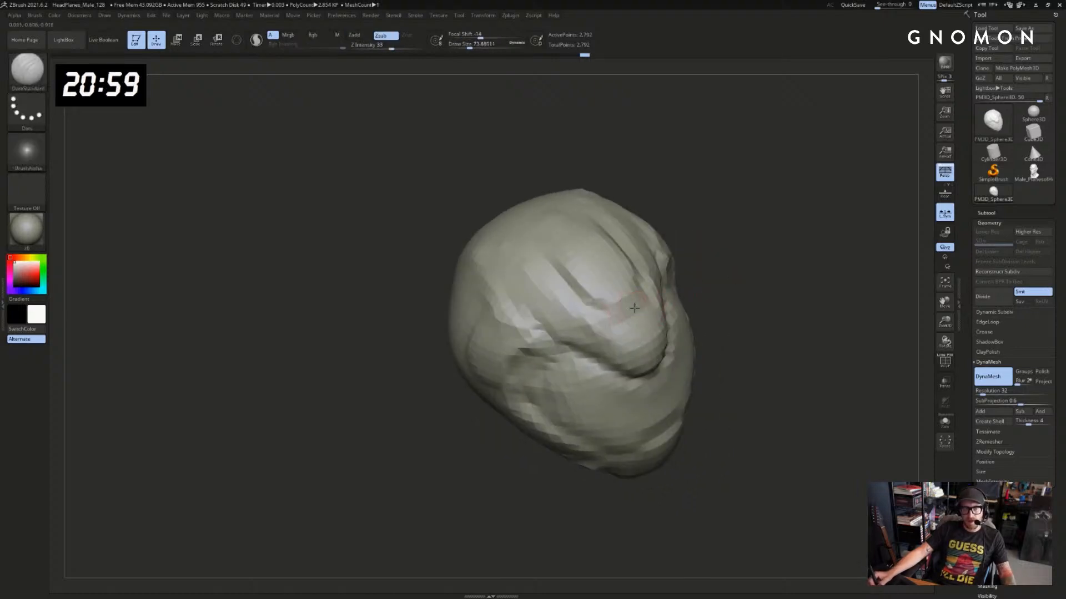
Adjust the outer corner of the forehead groove with Move, then build up the surface beside it with Clay Buildup
key("b")
key("m")
key("v")
left_click_drag(601, 312, 597, 316)
key("b")
key("c")
key("b")
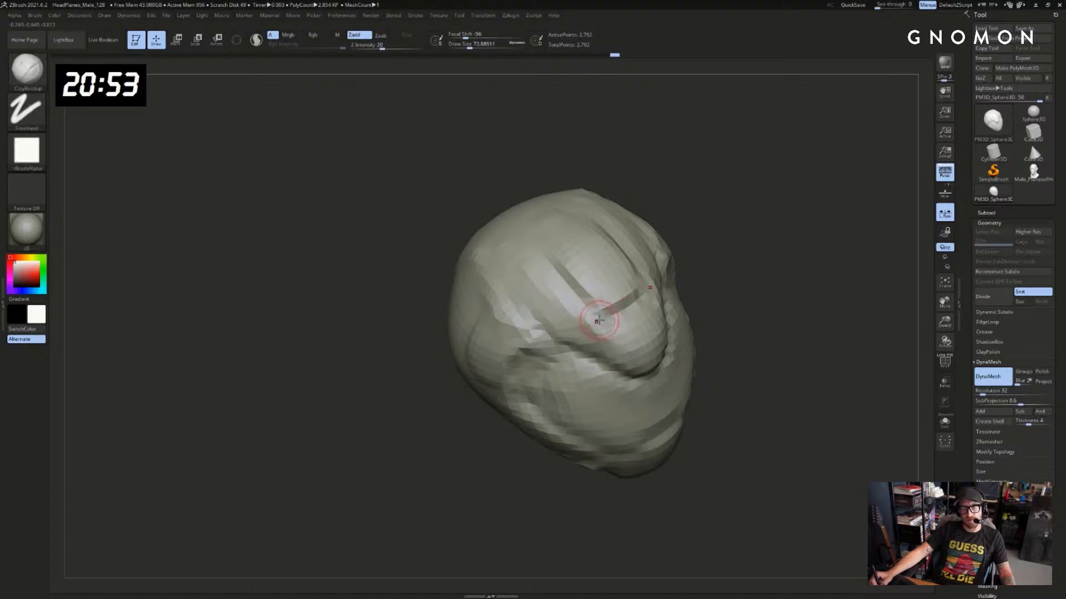
left_click_drag(566, 308, 610, 318)
mouse_move(741, 244)
left_mouse_down()
mouse_move(749, 262)
mouse_move(794, 255)
mouse_move(707, 228)
mouse_move(746, 229)
left_mouse_up()
Refine the forehead panel's edges with Dam Standard and smooth the area next to the groove
key("b")
key("d")
key("s")
left_click_drag(619, 285, 583, 297, "shift")
left_click_drag(711, 247, 737, 241)
left_click_drag(623, 257, 603, 264)
mouse_move(782, 224)
left_mouse_down()
mouse_move(814, 210)
mouse_move(653, 290)
left_mouse_up()
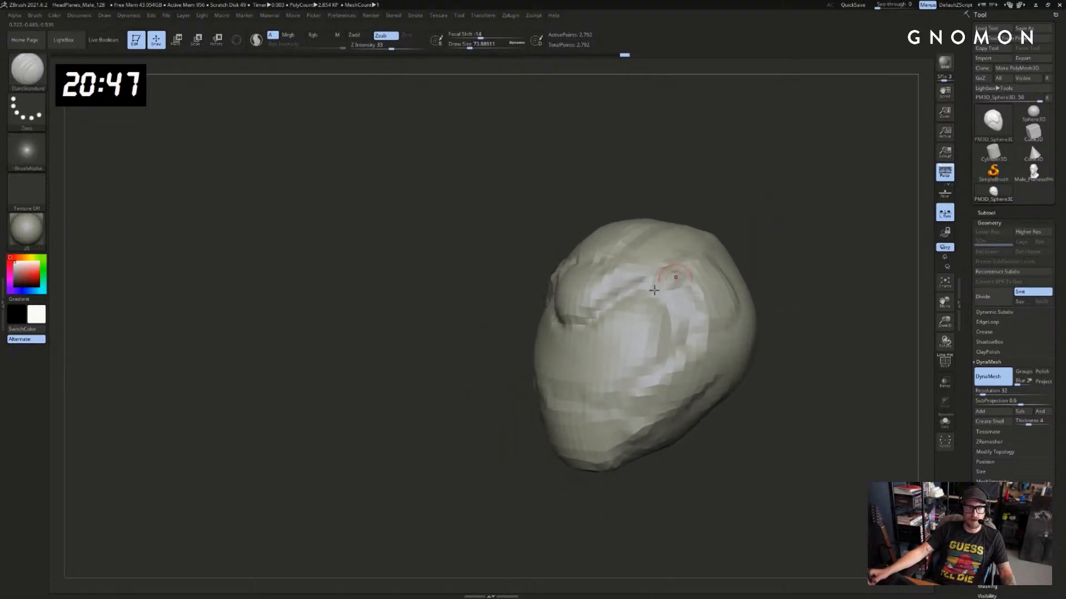
Define the V-shaped brow tip with Dam Standard, then work the face just below it with the Clay brush
left_click_drag(532, 331, 575, 326, "shift")
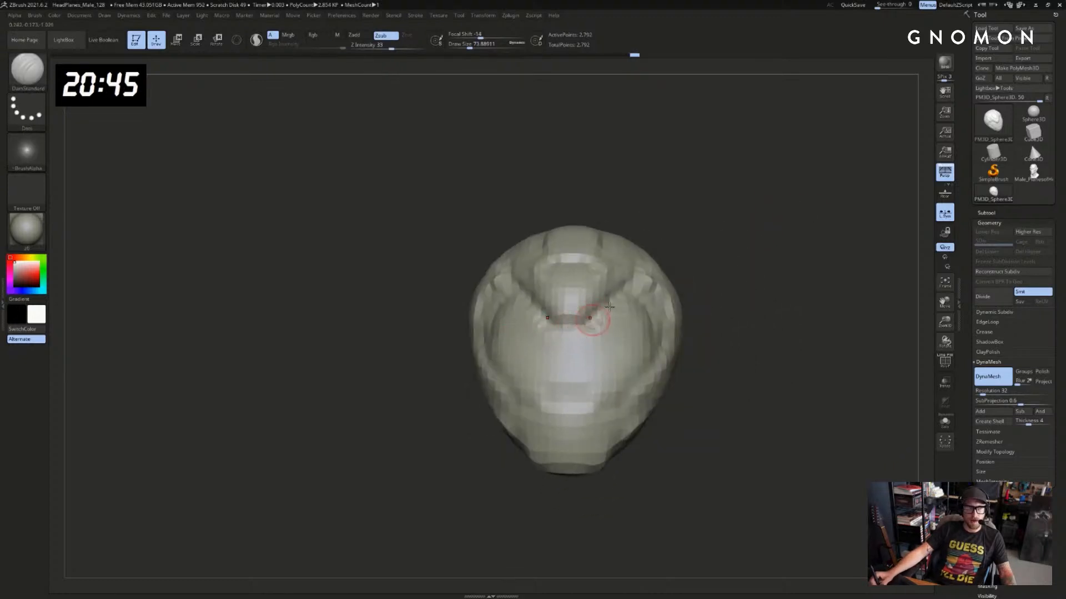
left_click_drag(754, 266, 604, 318)
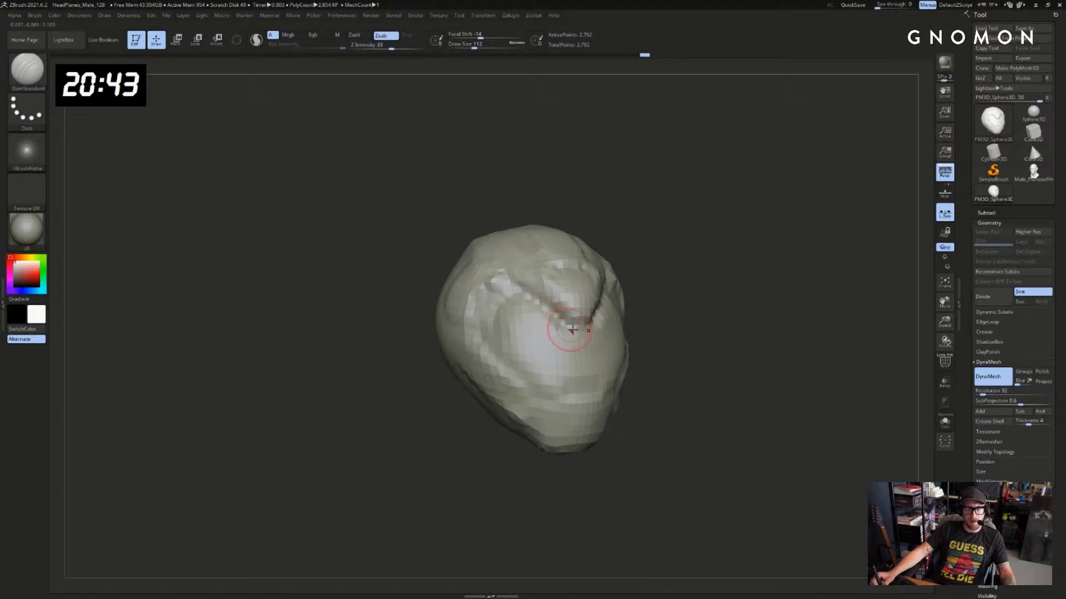
key("ctrl")
key("ctrl+1")
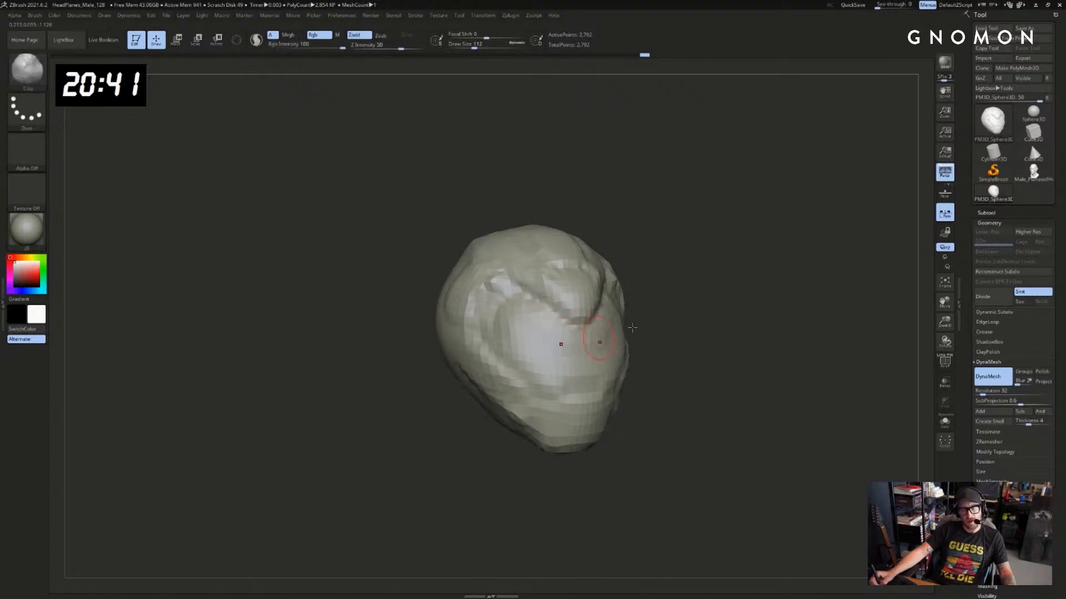
mouse_move(784, 311)
left_mouse_down("alt")
mouse_move(790, 248)
mouse_move(707, 274)
left_mouse_up("alt")
Adjust the front of the face and the sides of the jaw with the Move brush at varying draw sizes
key("b")
key("m")
key("v")
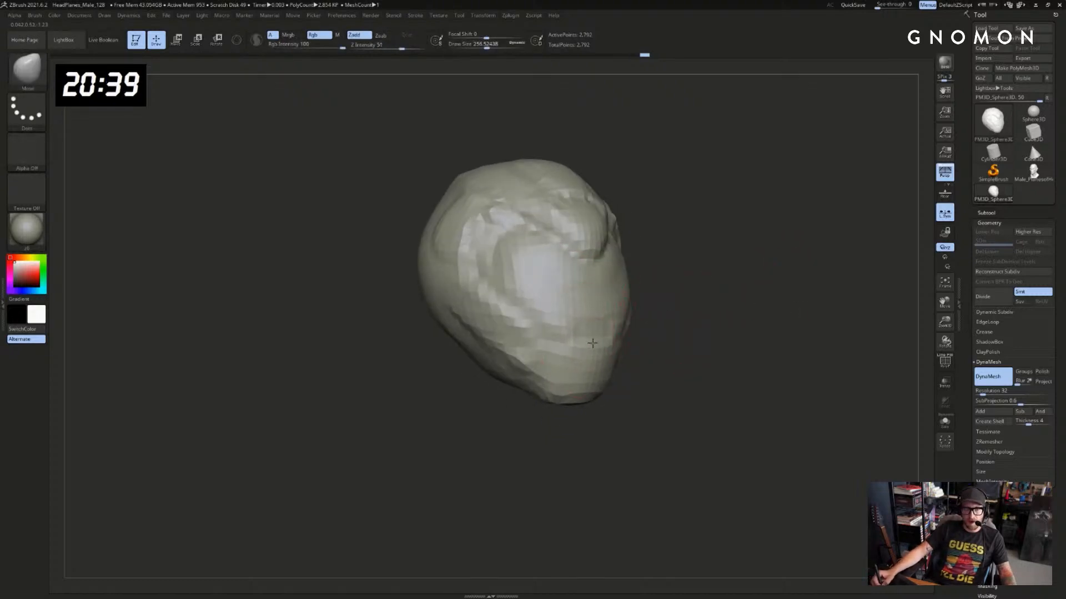
left_click_drag(670, 346, 638, 321)
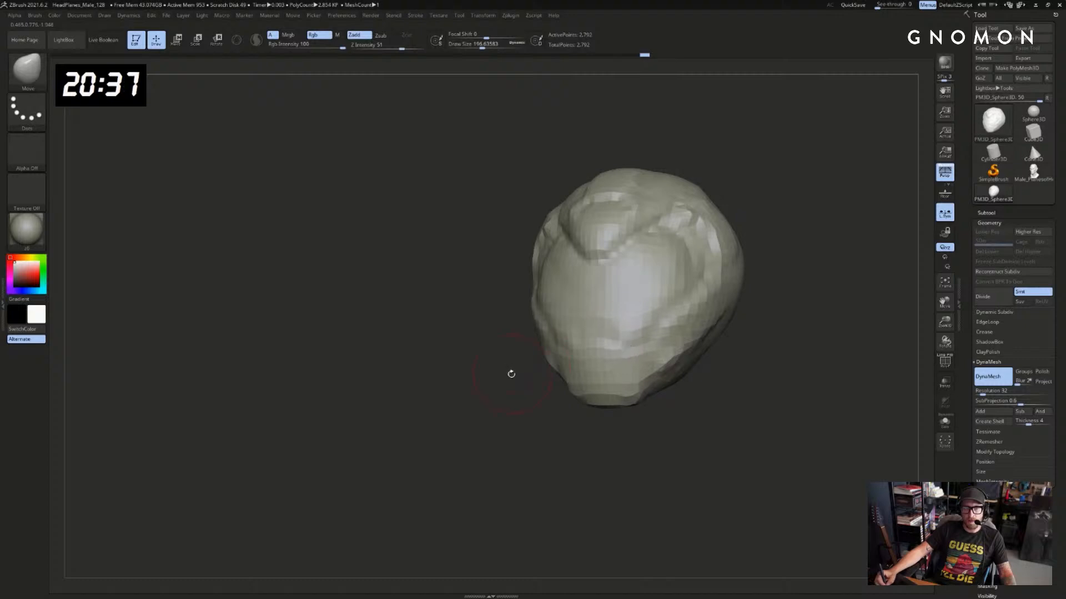
mouse_move(511, 374)
left_mouse_down()
mouse_move(507, 416)
mouse_move(599, 351)
left_mouse_up()
key("s")
key("s")
left_click_drag(693, 350, 601, 343)
left_click_drag(537, 395, 528, 404)
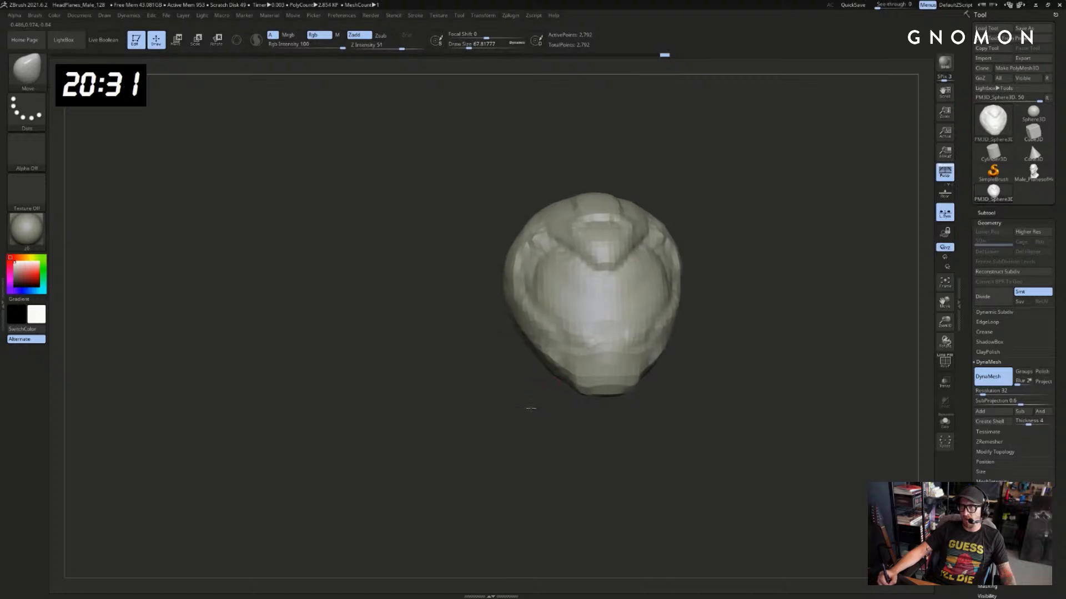
Reshape the ridge between the faceplate and the chin with a small Move brush
left_click_drag(787, 297, 653, 321)
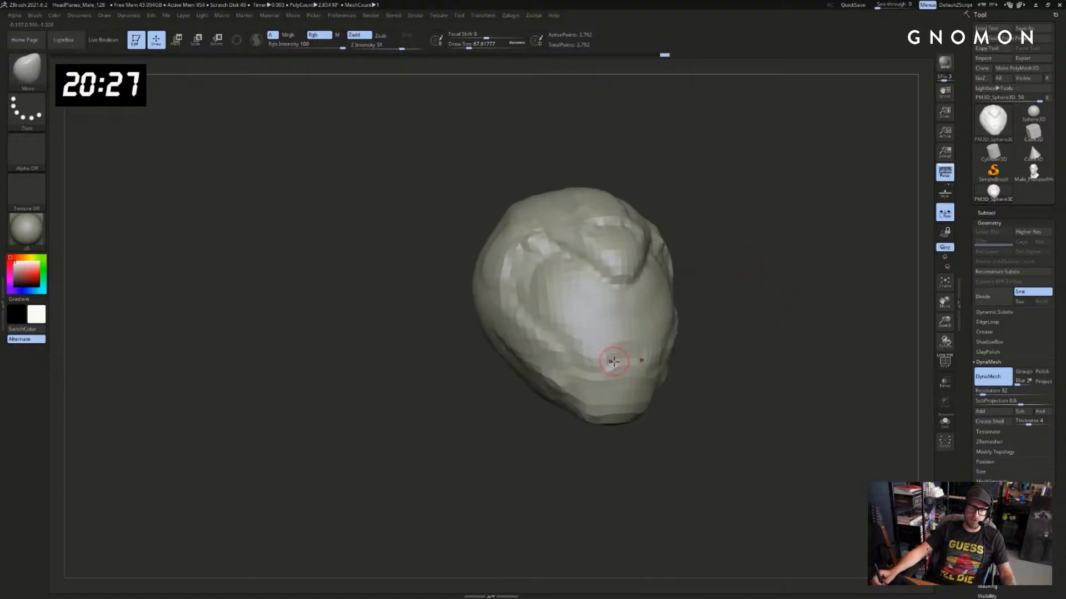
left_click_drag(607, 363, 605, 367)
key("s")
left_click_drag(589, 373, 600, 374)
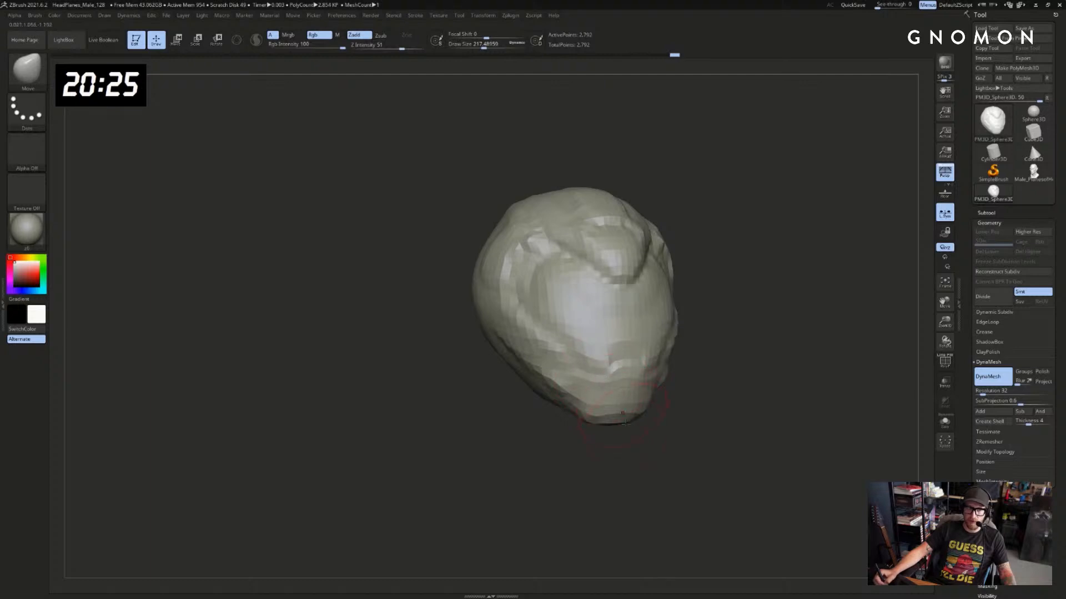
Reshape the chin and its underside with the Move brush, reducing the draw size for the area just above it
key("b")
key("c")
key("l")
left_click_drag(624, 422, 633, 422)
key("b")
key("m")
key("v")
key("ctrl")
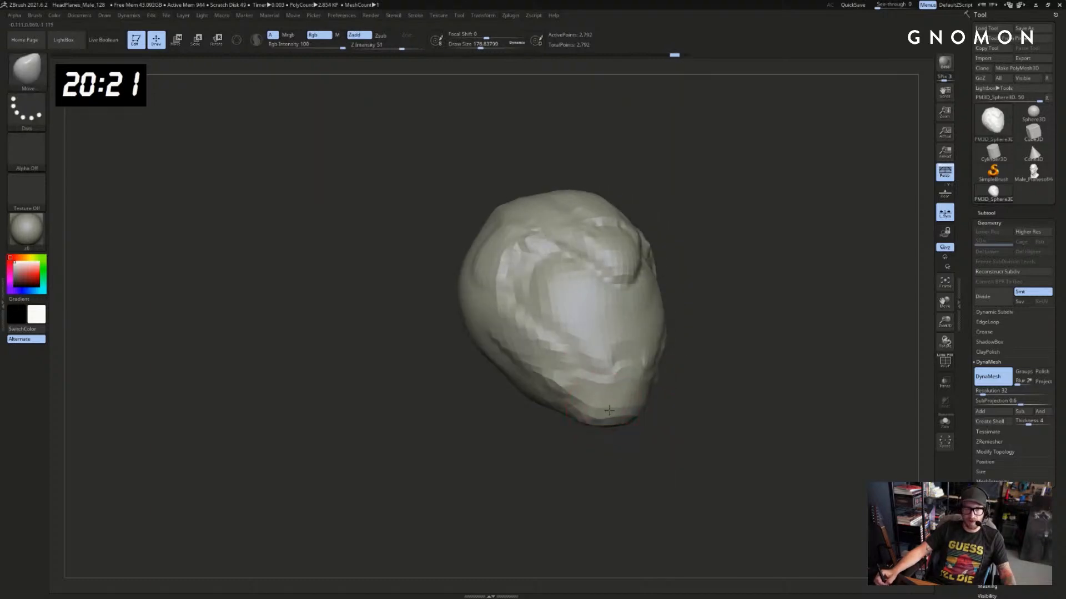
left_click_drag(631, 440, 620, 417)
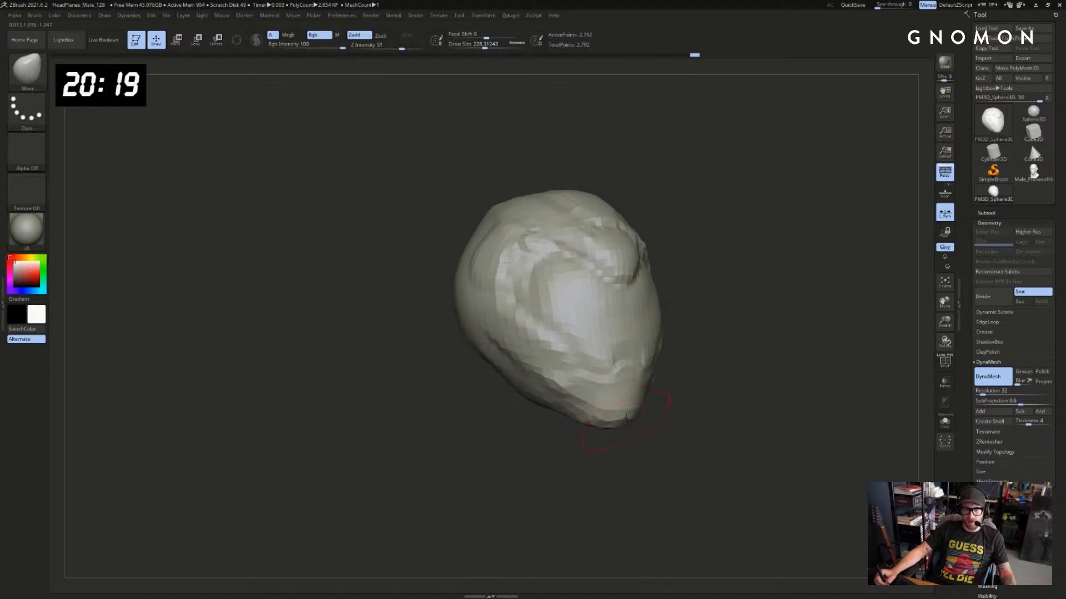
key("[")
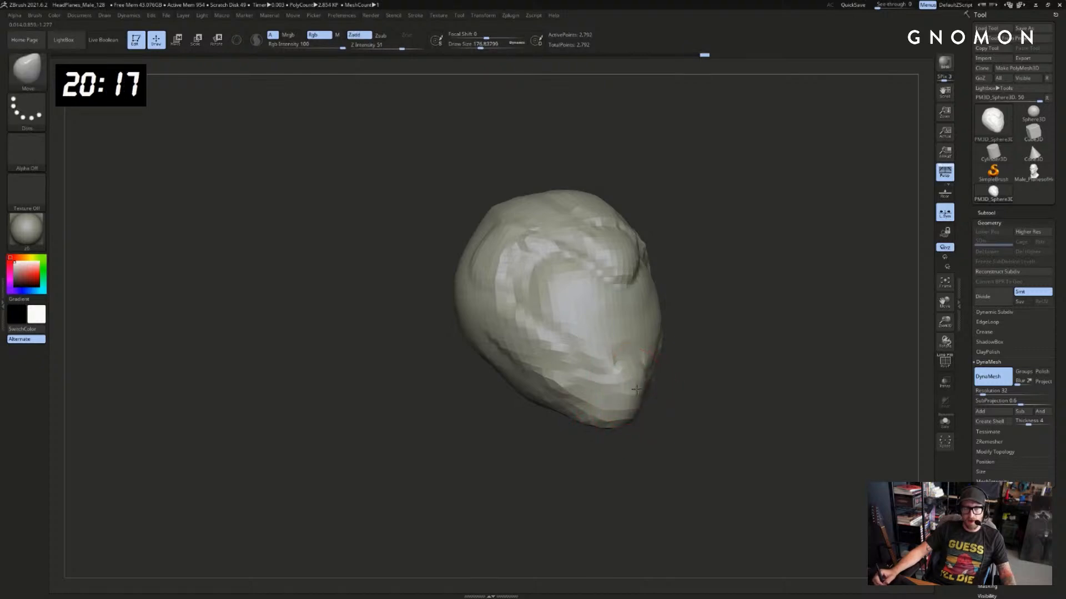
key("[")
mouse_move(684, 401)
left_mouse_down()
mouse_move(642, 381)
mouse_move(647, 428)
mouse_move(659, 375)
left_mouse_up()
Sharpen the crease above the chin with Dam Standard and smooth the lower side of the faceplate
key("b")
key("d")
key("s")
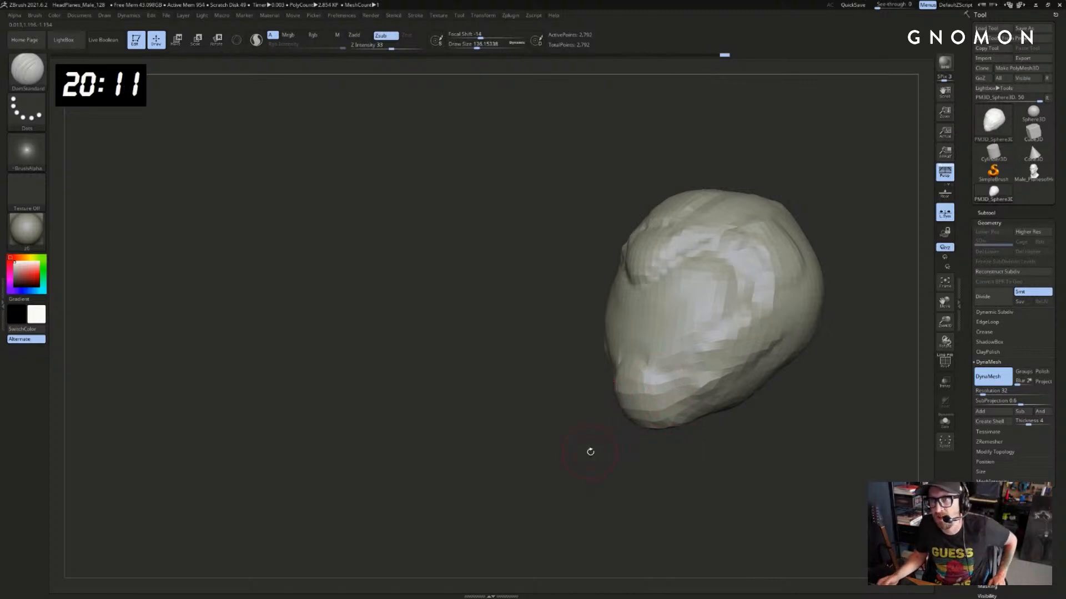
left_click_drag(667, 422, 715, 446)
left_click_drag(760, 417, 799, 409)
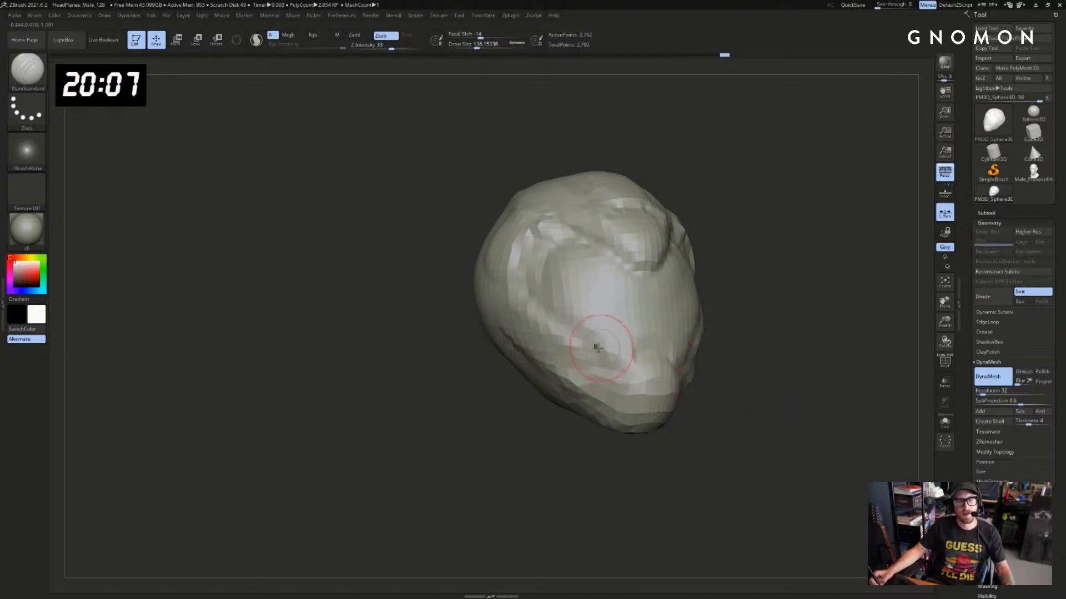
key("[")
key("shift")
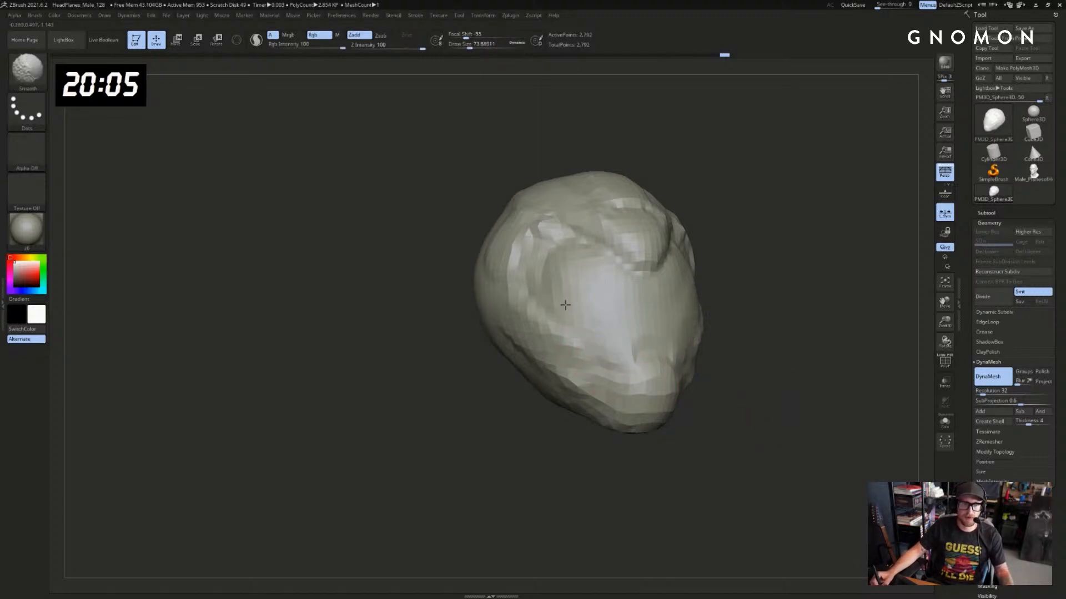
left_click_drag(607, 331, 615, 329, "shift")
mouse_move(758, 341)
left_mouse_down()
mouse_move(718, 324)
mouse_move(823, 336)
mouse_move(849, 374)
mouse_move(806, 361)
left_mouse_up()
Subdivide the mesh once and set the Dam Standard brush's Z Intensity to 50
key("ctrl+d")
key("ctrl+shift")
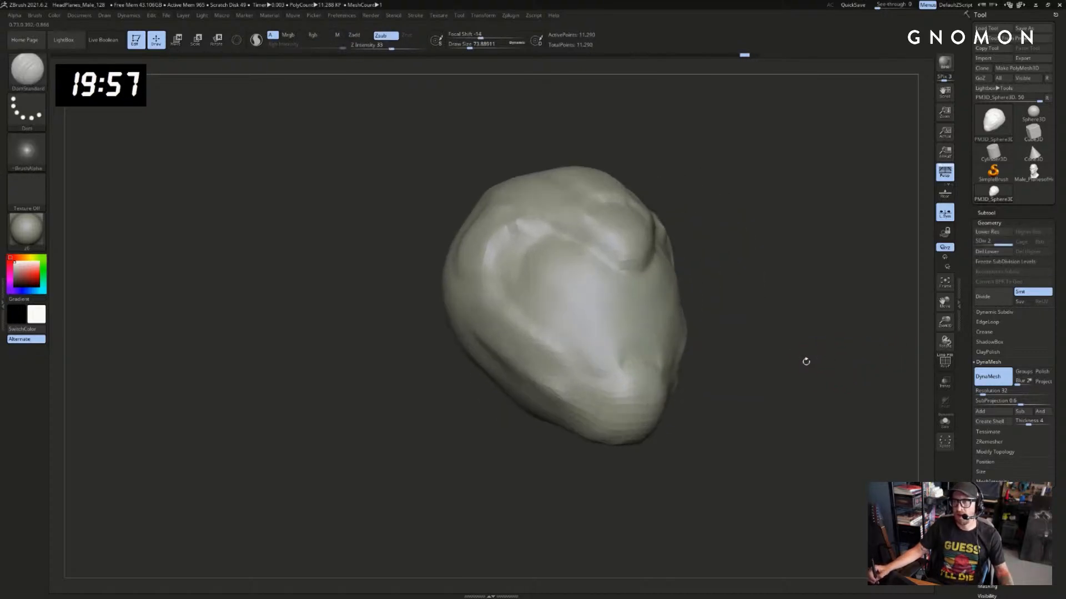
left_click_drag(700, 303, 721, 300)
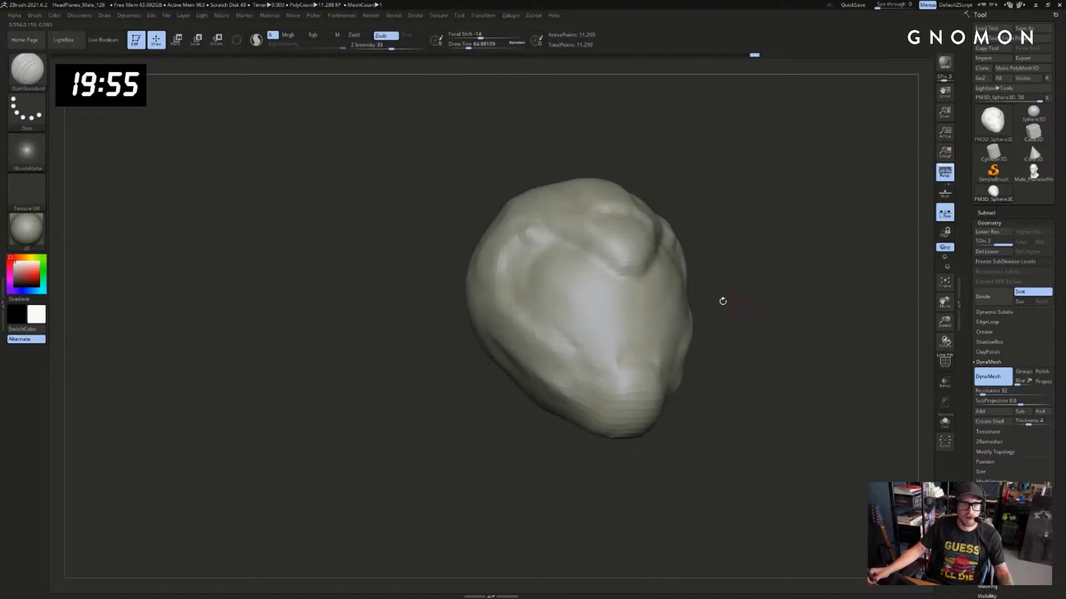
left_click(398, 45)
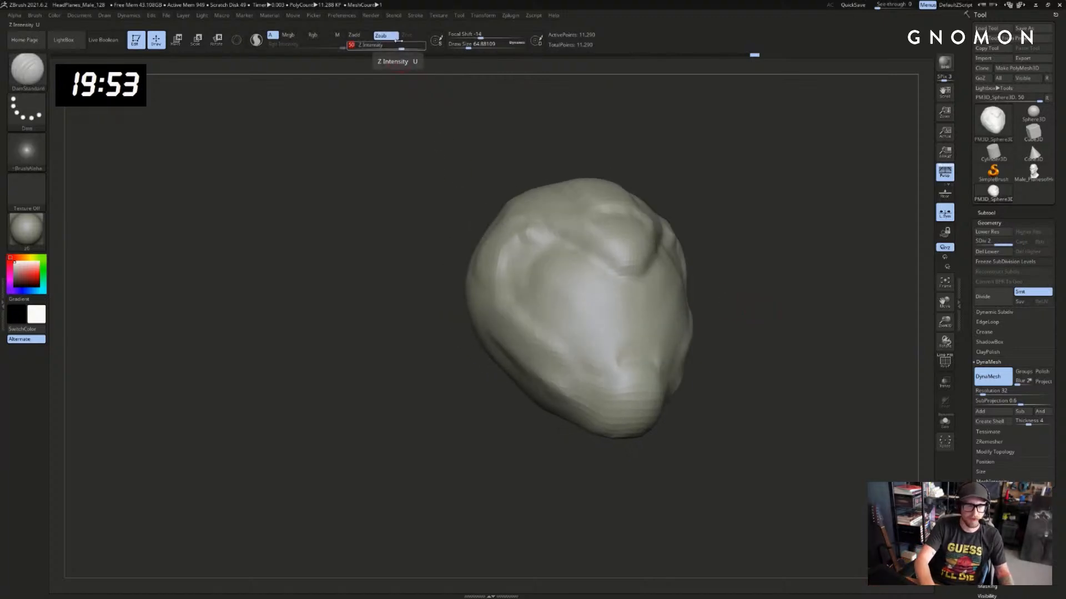
Carve a groove with Dam Standard along the faceplate's lower side edge and across the top of the chin
left_click_drag(764, 232, 756, 340)
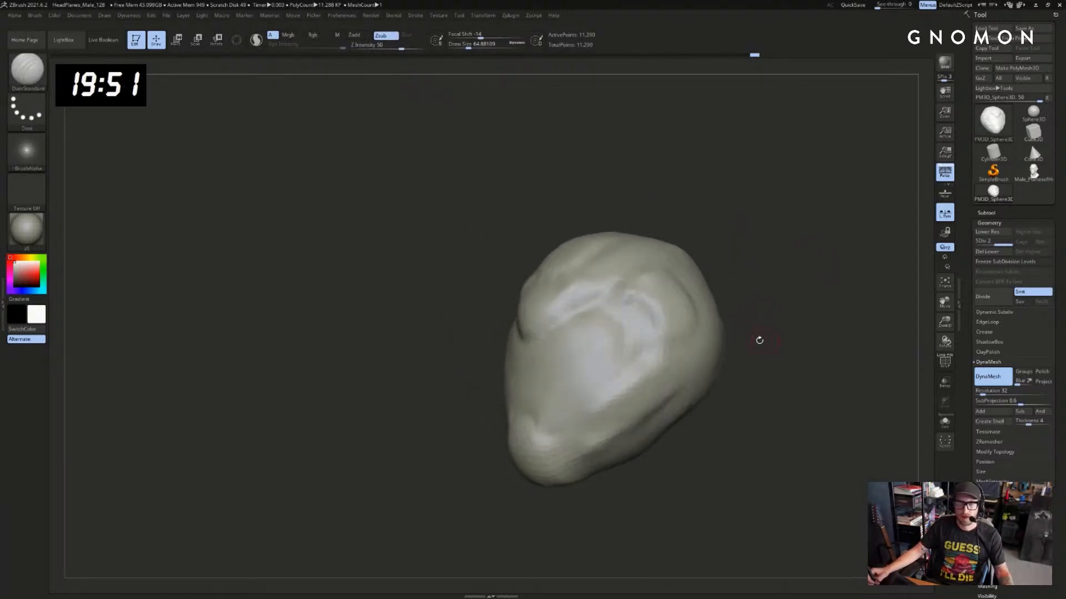
mouse_move(649, 475)
left_mouse_down()
mouse_move(625, 452)
mouse_move(606, 333)
left_mouse_up()
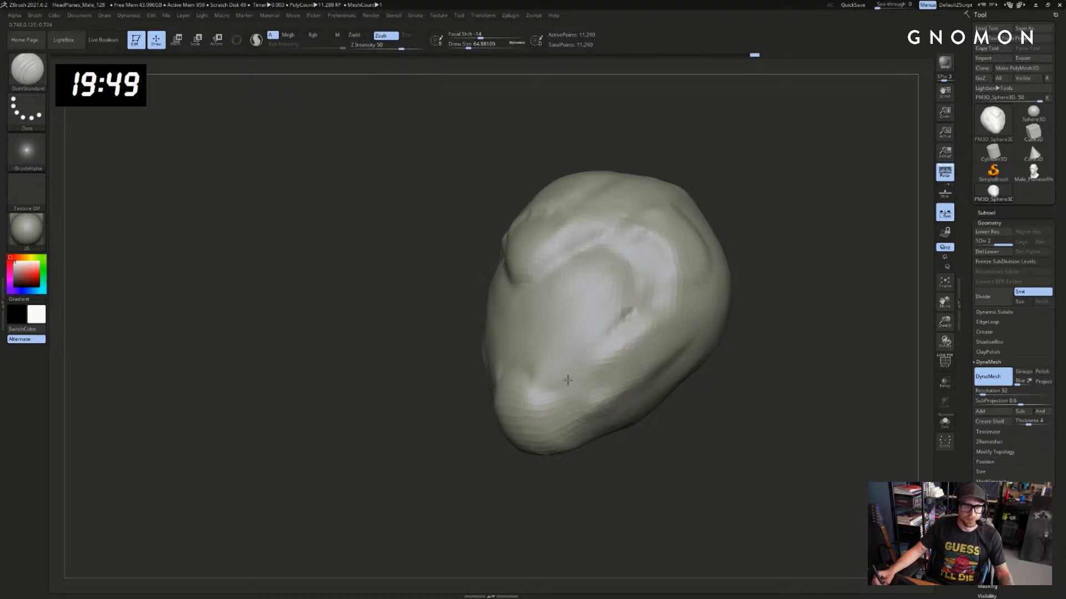
key("ctrl")
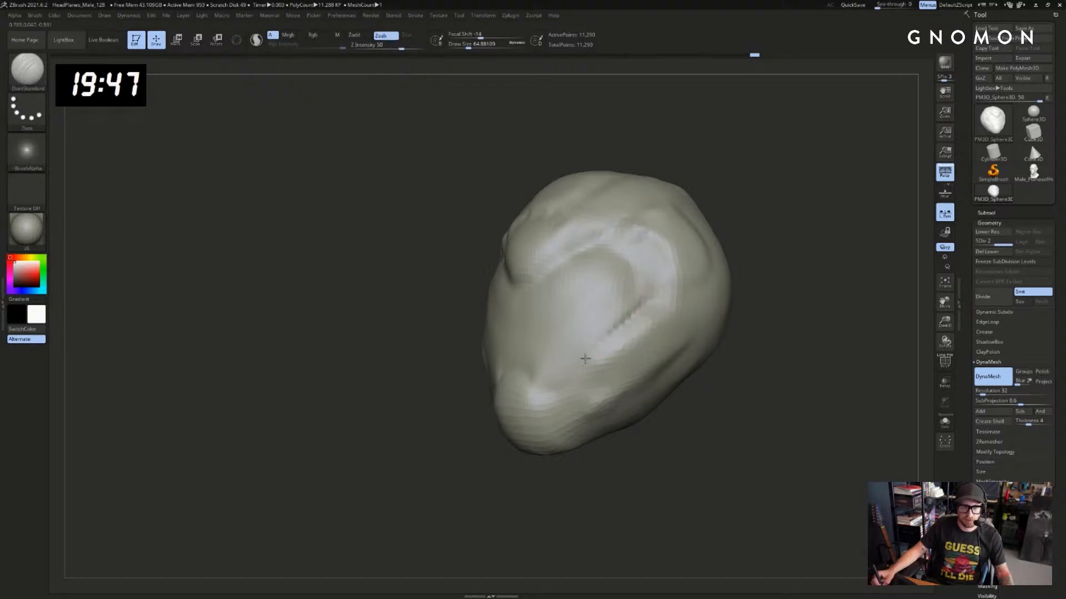
left_click_drag(555, 477, 581, 470)
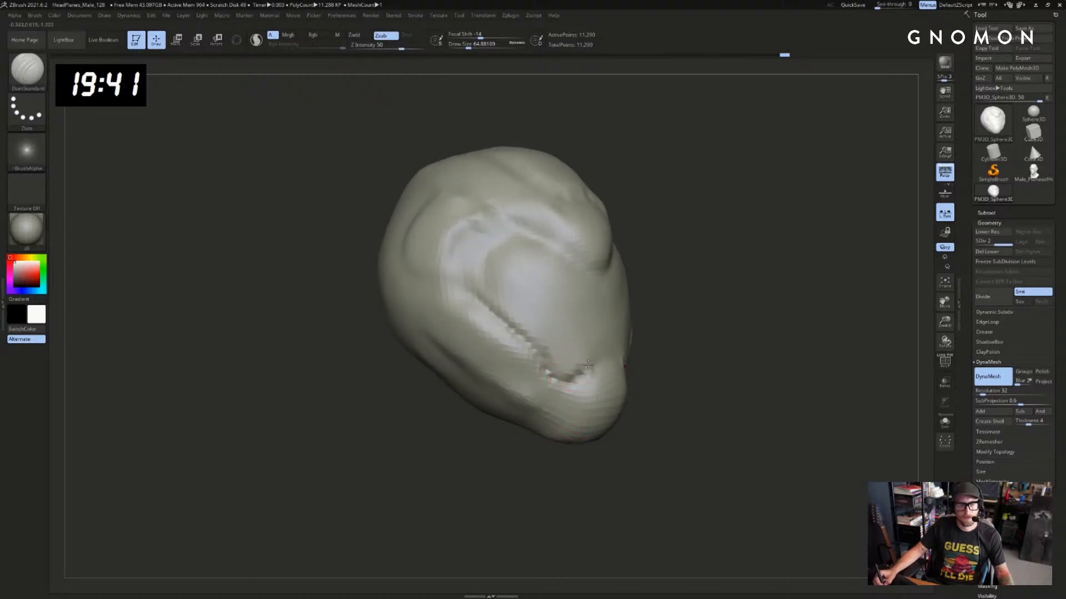
mouse_move(664, 362)
left_mouse_down()
mouse_move(621, 364)
mouse_move(700, 378)
left_mouse_up()
key("shift")
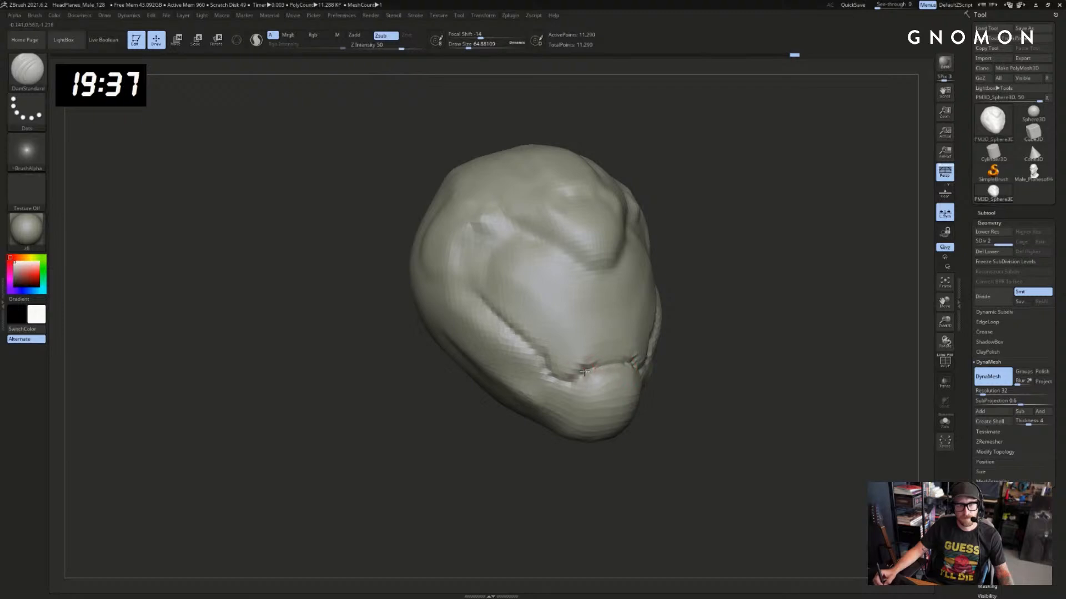
Adjust the helmet's sides and the faceplate edge with a large Move brush at a draw size of about 256 to 285
key("b")
key("c")
key("l")
mouse_move(681, 360)
left_mouse_down()
mouse_move(731, 352)
mouse_move(757, 361)
mouse_move(650, 340)
left_mouse_up()
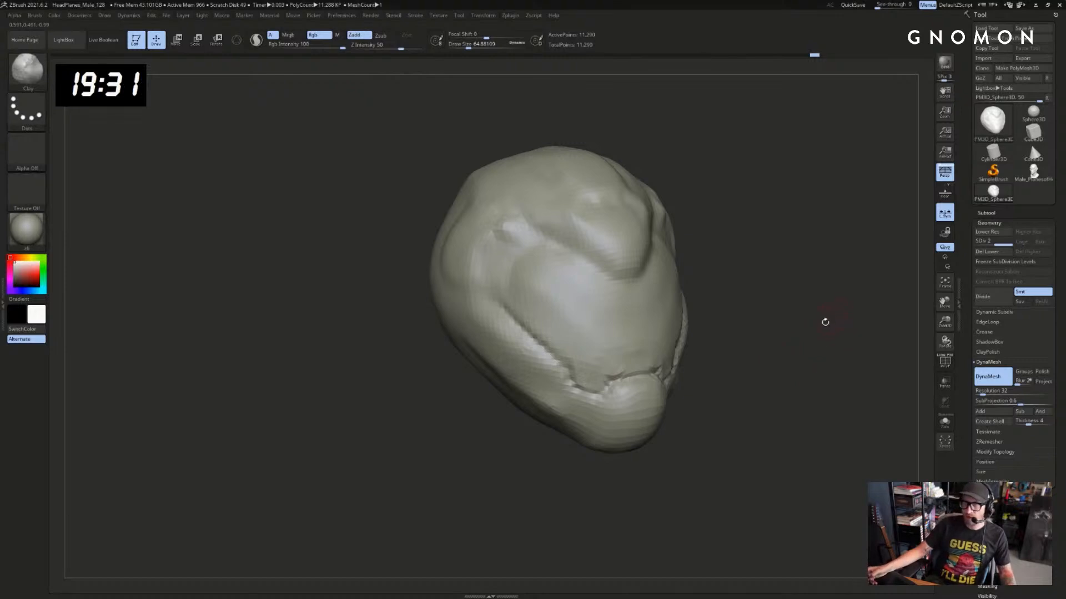
mouse_move(824, 322)
left_mouse_down()
mouse_move(764, 344)
mouse_move(661, 345)
left_mouse_up()
key("s")
left_click(542, 353)
key("b")
key("m")
key("v")
key("s")
left_click(566, 361)
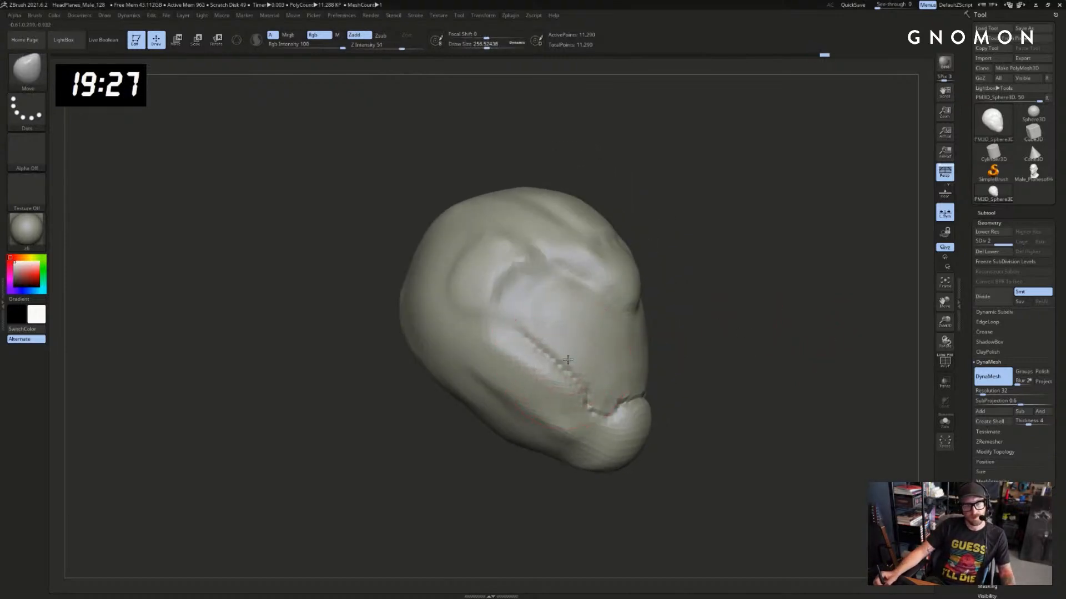
left_click_drag(574, 353, 565, 347)
left_click_drag(692, 327, 638, 329)
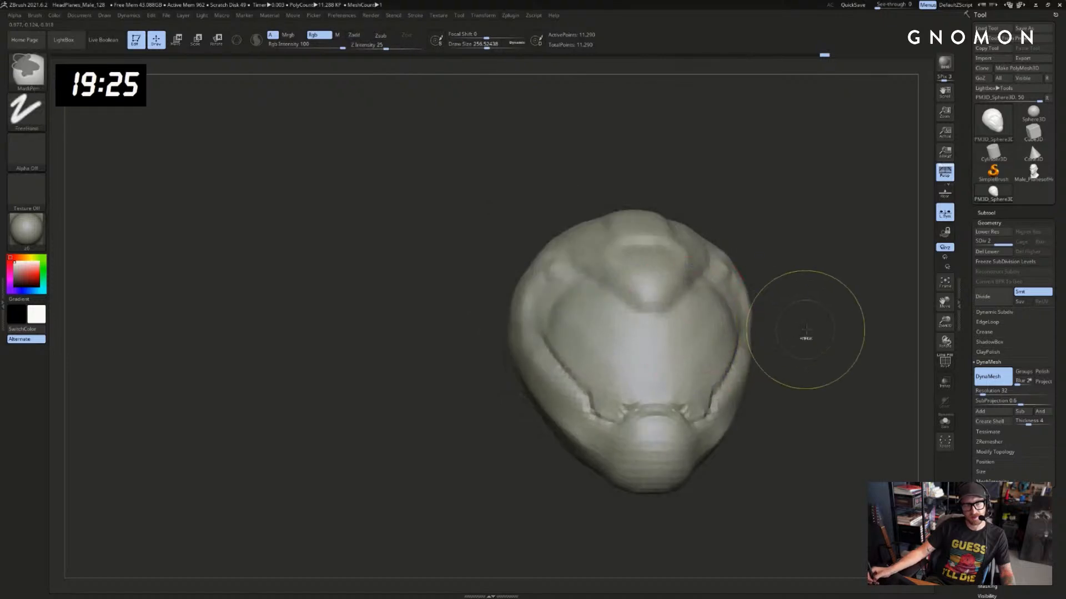
mouse_move(807, 336)
left_mouse_down()
mouse_move(779, 333)
mouse_move(749, 367)
left_mouse_up()
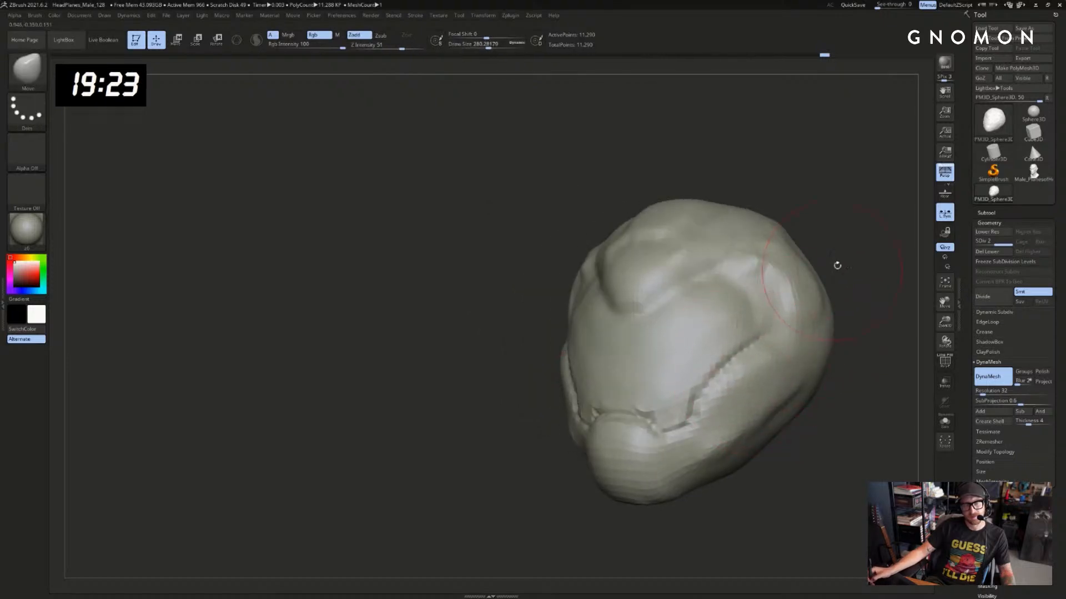
mouse_move(837, 265)
left_mouse_down()
mouse_move(811, 272)
mouse_move(831, 244)
mouse_move(872, 250)
left_mouse_up()
Cut a sharp Dam Standard groove beneath the V-shaped brow tip and along its sides, undoing a stray stroke
key("b")
key("d")
key("s")
left_click_drag(583, 302, 621, 328)
mouse_move(731, 308)
left_mouse_down()
mouse_move(771, 297)
mouse_move(681, 328)
mouse_move(678, 352)
mouse_move(656, 353)
left_mouse_up()
key("ctrl+z")
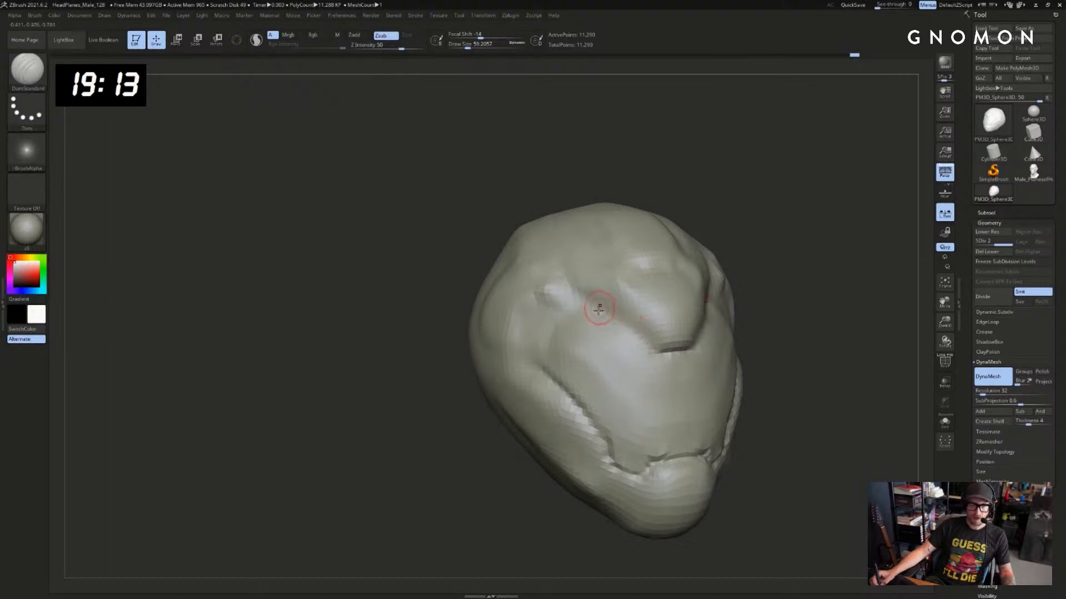
left_click_drag(798, 275, 694, 311)
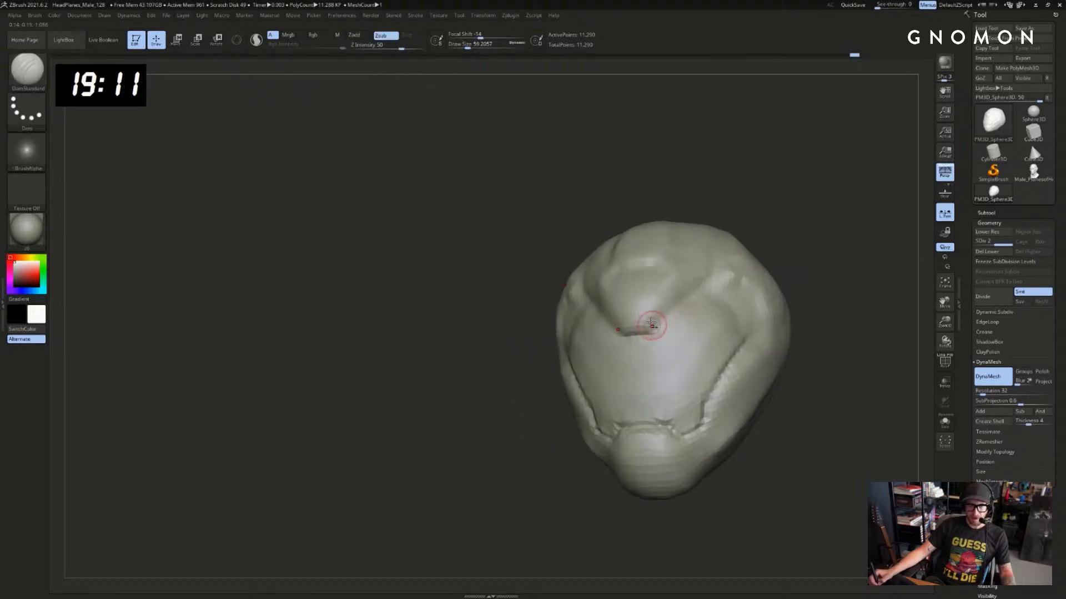
left_click_drag(754, 225, 768, 224)
left_click_drag(580, 271, 620, 321, "shift")
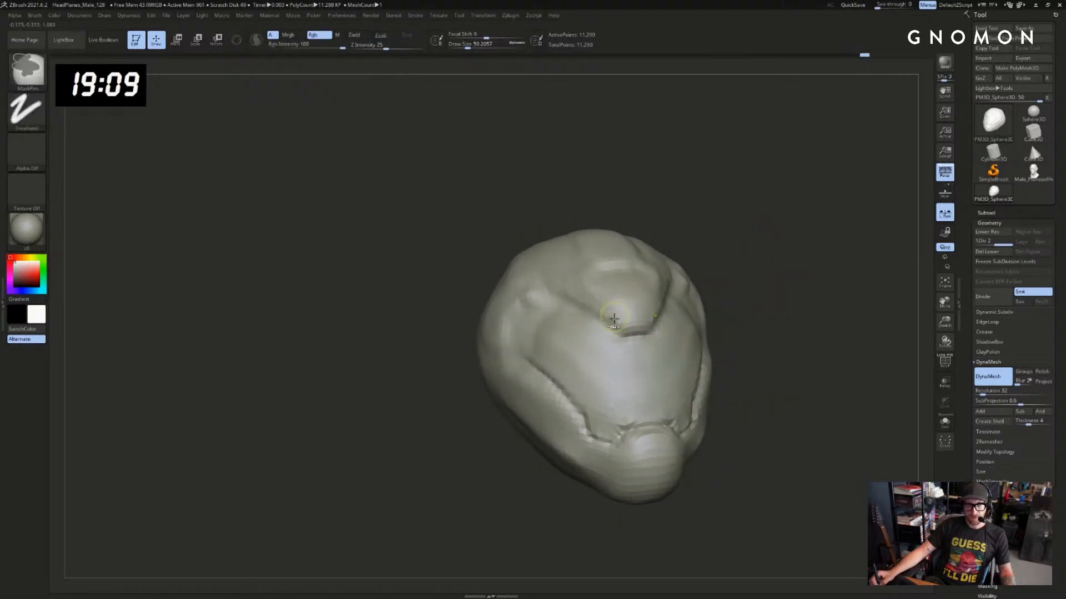
Extend the Dam Standard groove from the brow around the faceplate's upper outer corner at a draw size of about 77
left_click_drag(685, 239, 699, 283)
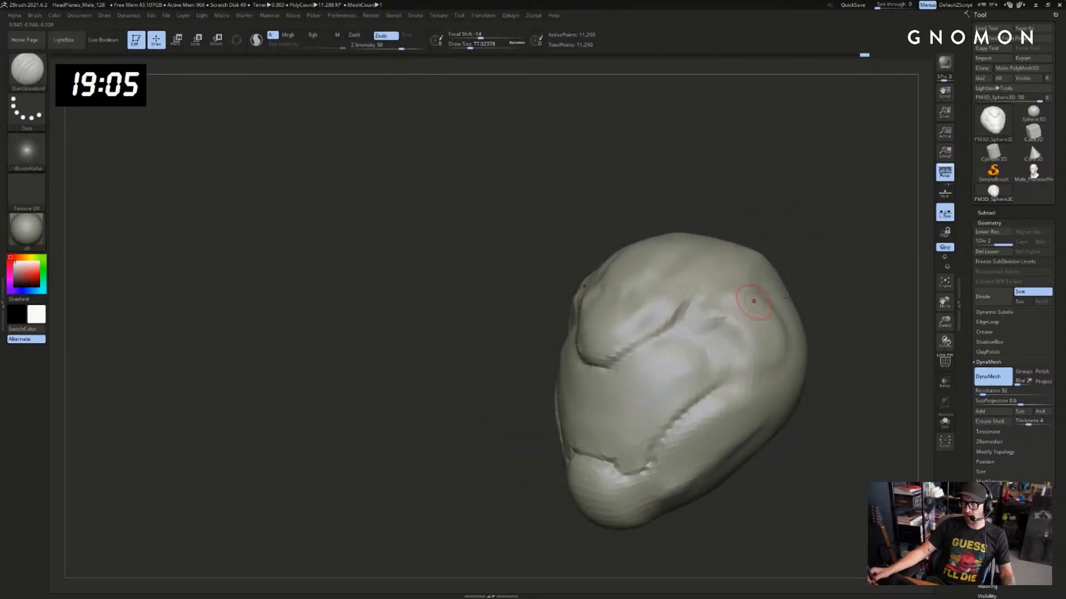
left_click_drag(806, 293, 819, 284)
left_click_drag(801, 414, 752, 420)
left_click_drag(706, 303, 670, 308)
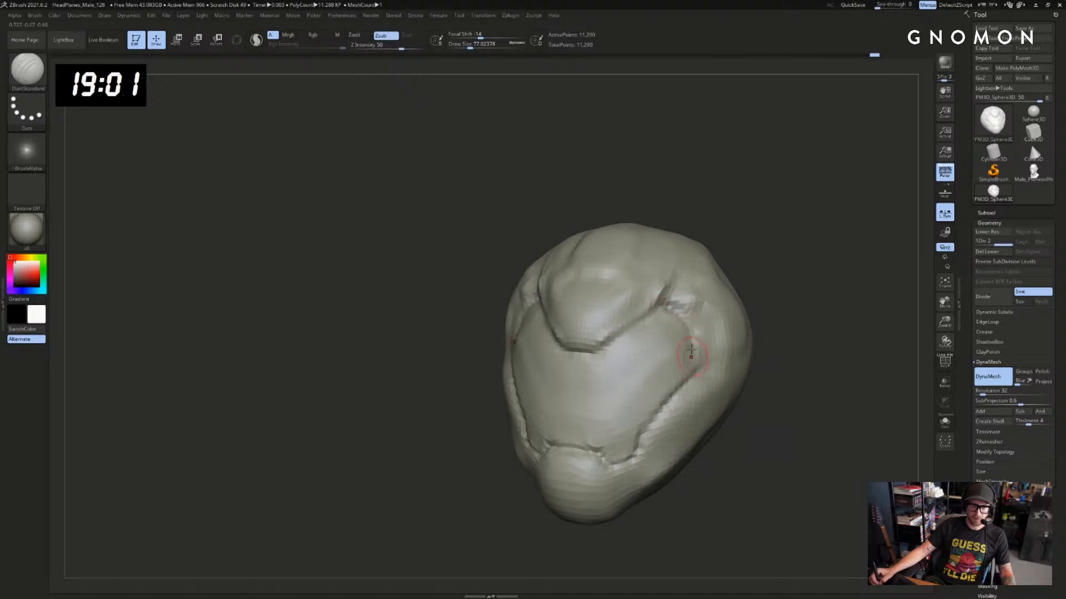
left_click_drag(785, 328, 649, 333)
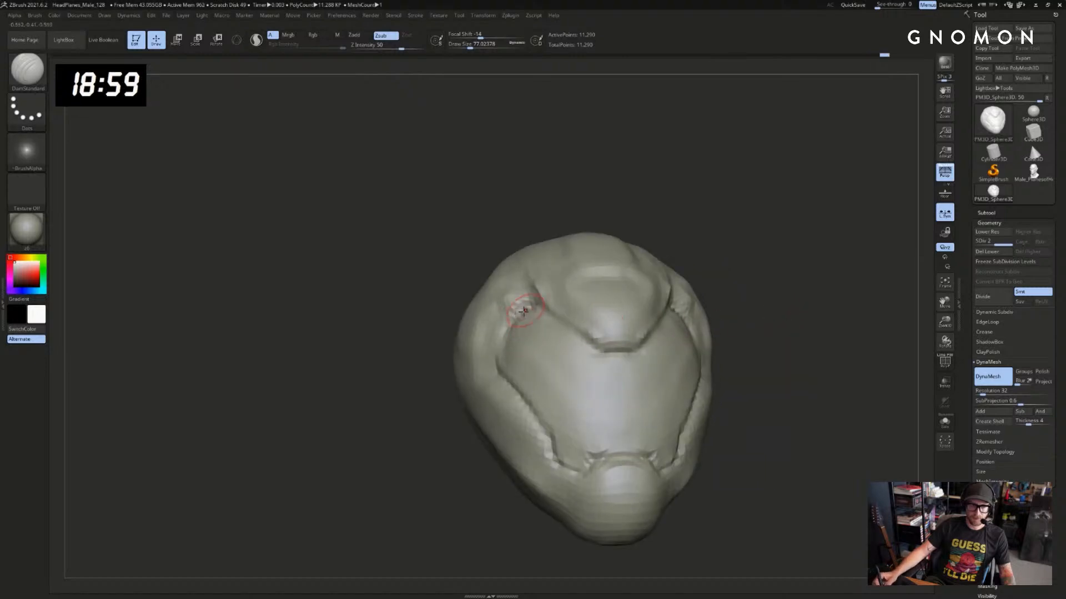
left_click_drag(408, 346, 430, 344)
mouse_move(528, 305)
left_mouse_down()
mouse_move(484, 321)
mouse_move(488, 364)
mouse_move(481, 334)
left_mouse_up()
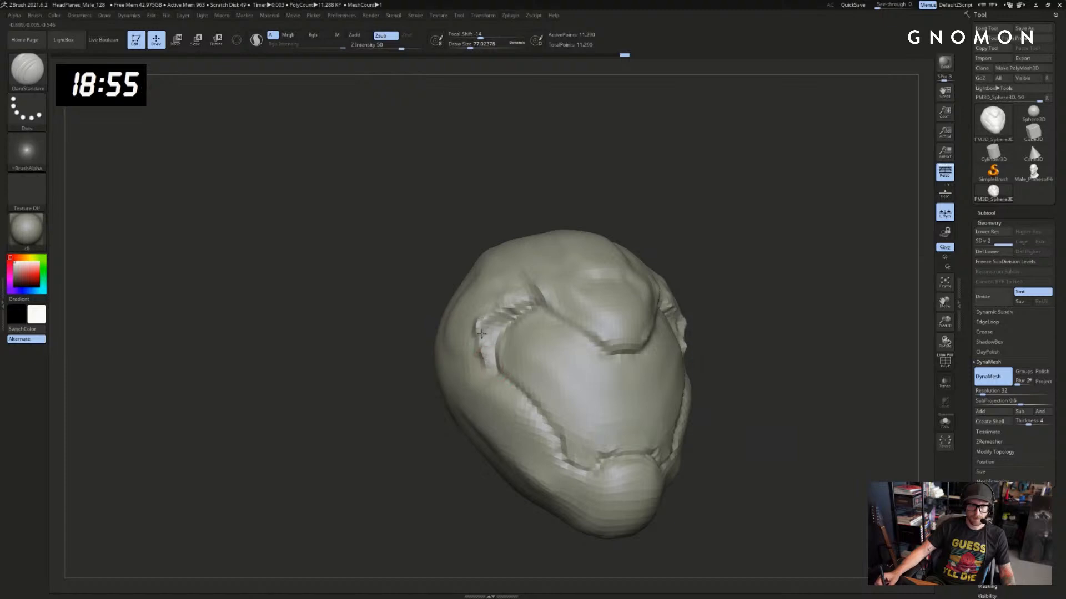
Flatten the helmet surface around the groove at the faceplate's upper corner with hPolish at a draw size of about 112
mouse_move(700, 311)
left_mouse_down("alt")
mouse_move(709, 254)
mouse_move(735, 256)
left_mouse_up("alt")
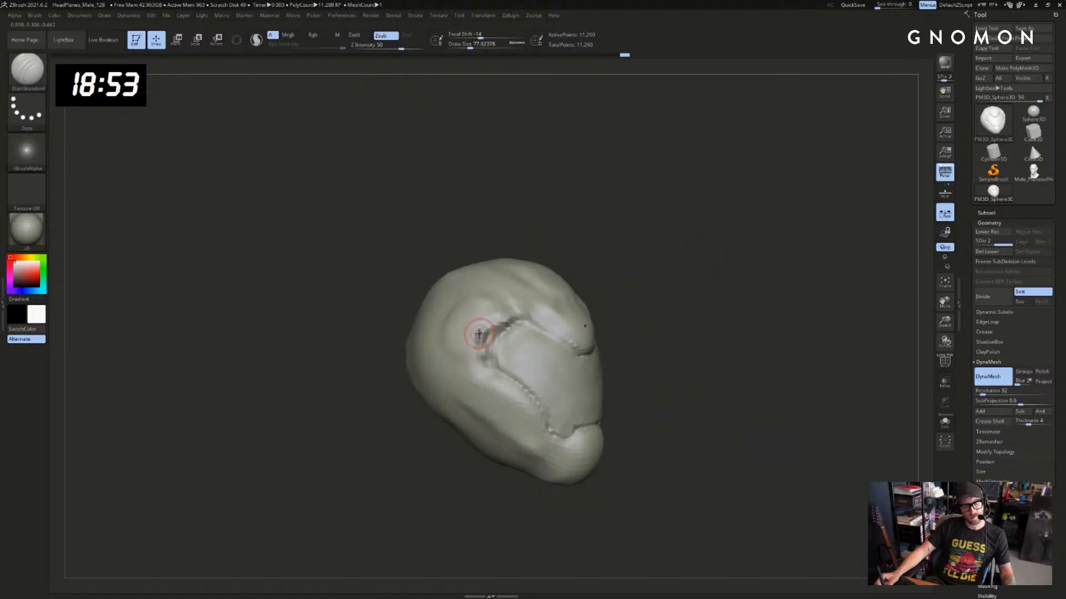
key("b")
key("h")
key("p")
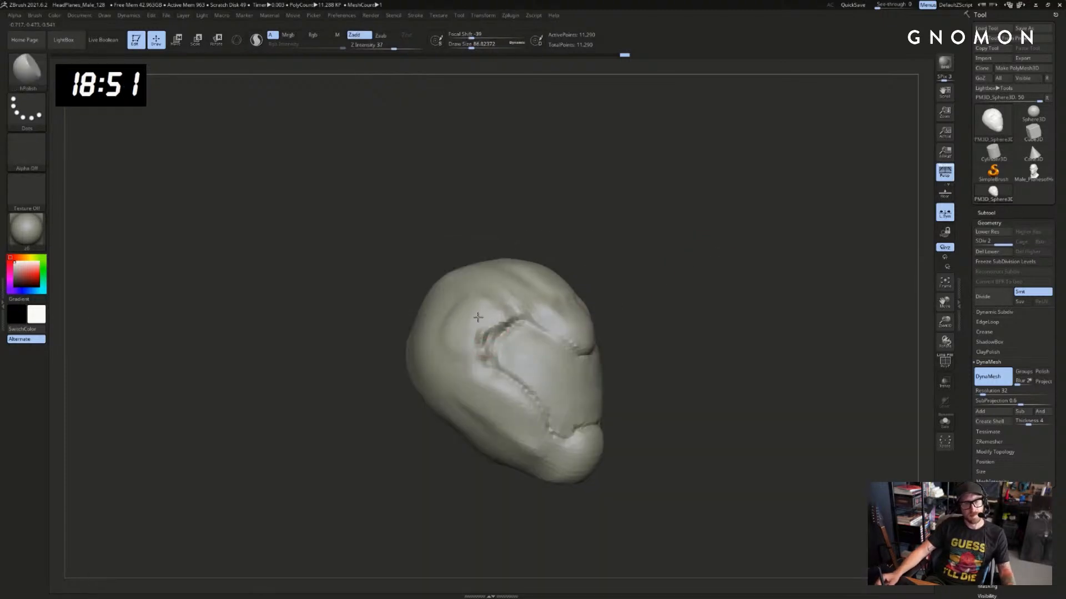
key("s")
left_click_drag(476, 318, 481, 318)
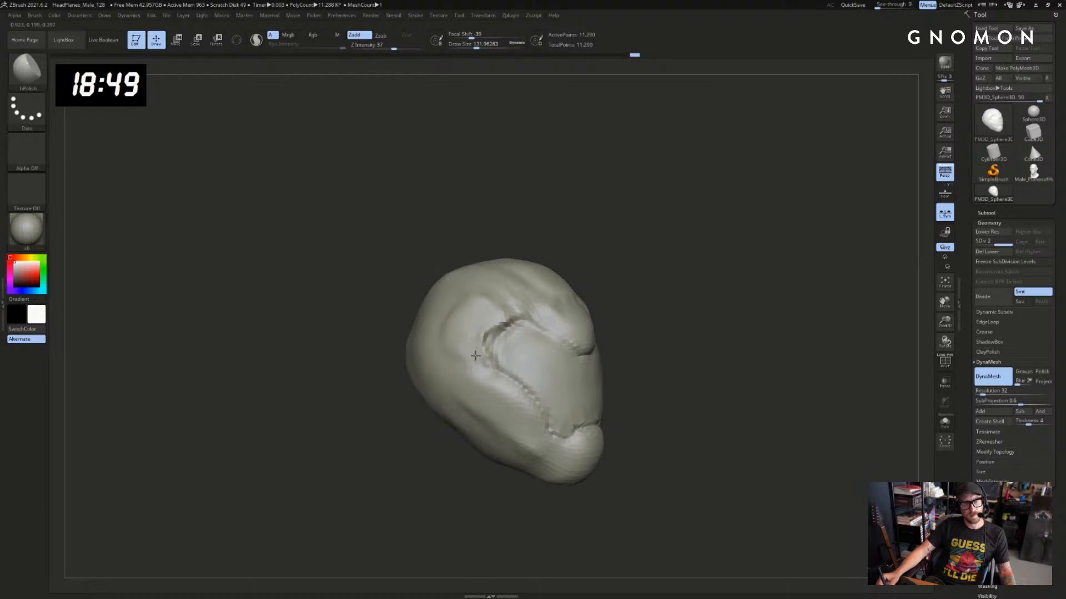
mouse_move(713, 294)
left_mouse_down()
mouse_move(671, 290)
mouse_move(692, 276)
mouse_move(699, 311)
left_mouse_up()
key("s")
mouse_move(700, 312)
left_mouse_down("alt")
mouse_move(734, 333)
mouse_move(661, 329)
mouse_move(726, 330)
left_mouse_up("alt")
key("s")
key("b")
key("s")
key("t")
key("s")
left_click_drag(727, 330, 703, 344)
left_click_drag(522, 437, 497, 448)
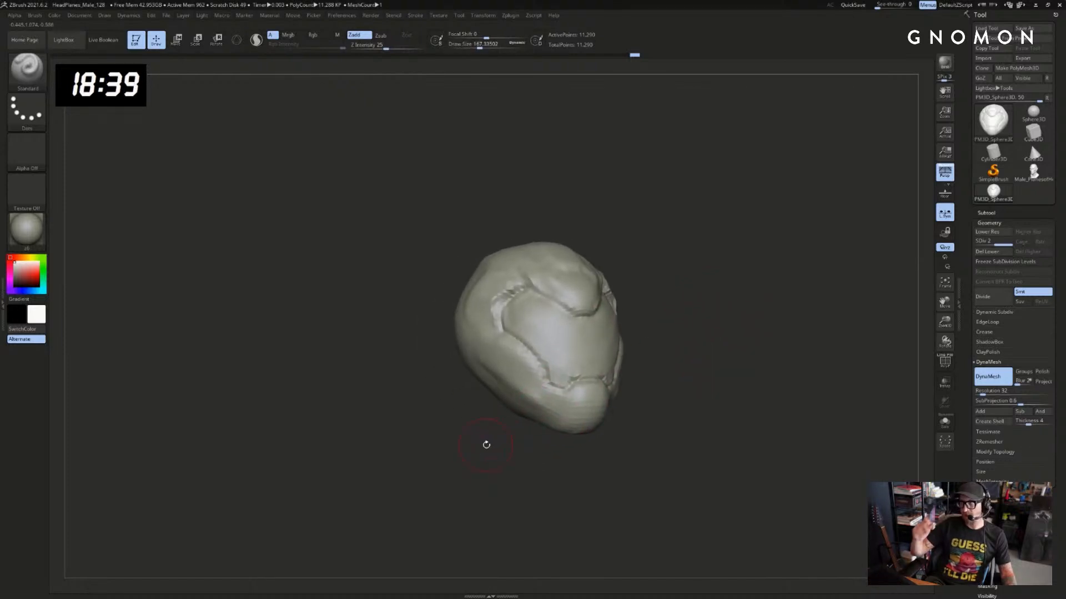
left_click_drag(769, 290, 721, 320)
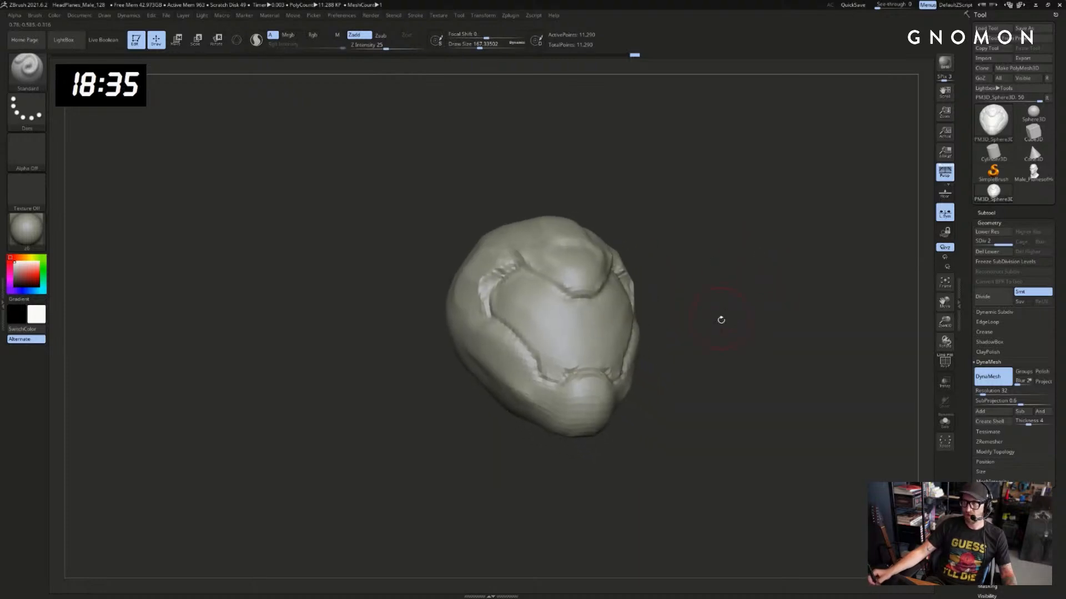
Polish the chin and the adjoining lower jaw with hPolish at varying large draw sizes
key("b")
key("h")
key("p")
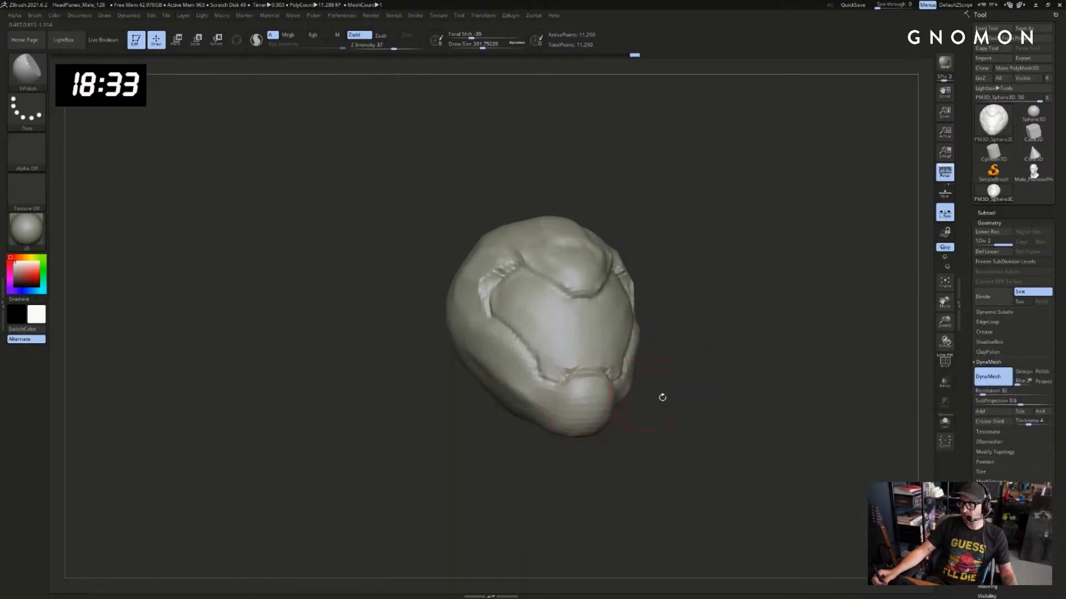
mouse_move(664, 403)
left_mouse_down("alt")
mouse_move(647, 376)
mouse_move(628, 392)
left_mouse_up("alt")
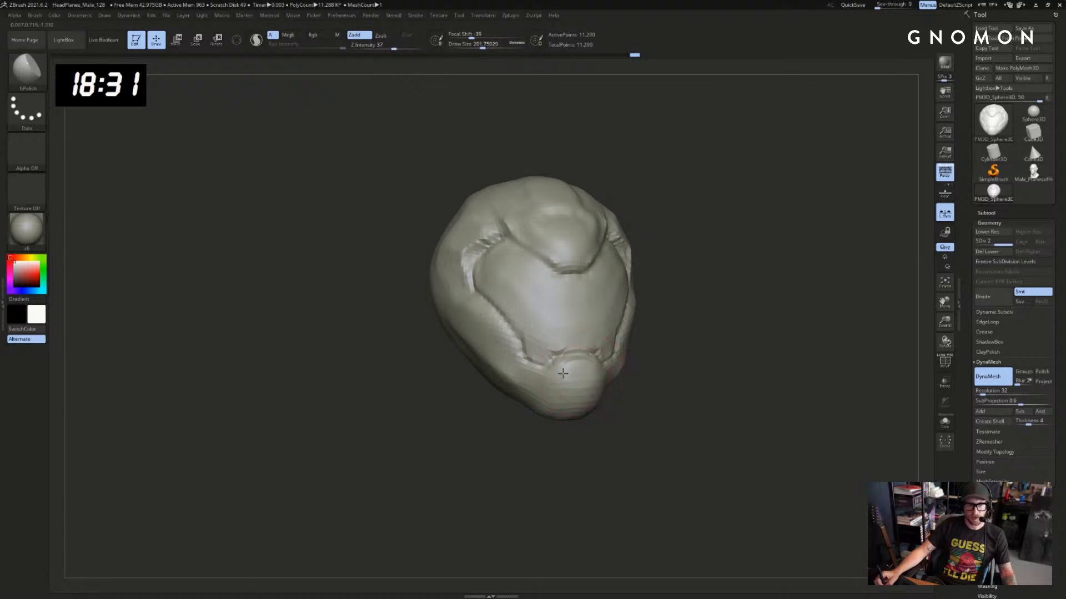
key("s")
left_click_drag(564, 374, 561, 374)
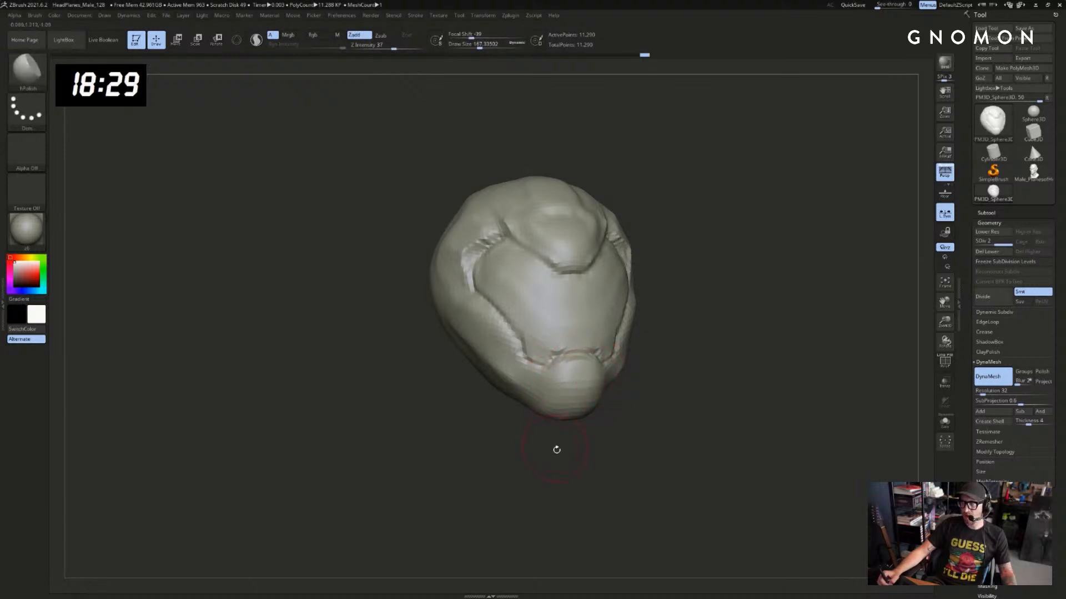
left_click_drag(556, 450, 561, 444)
key("s")
left_click_drag(561, 444, 569, 444)
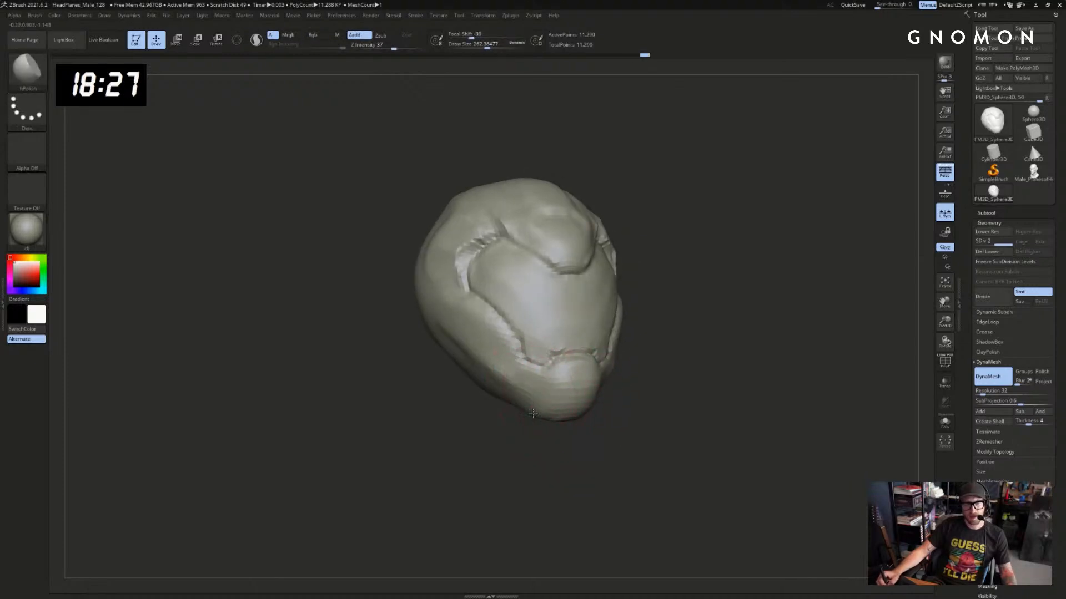
Carve a Dam Standard groove from the faceplate's lower corner down between chin and jaw at a draw size of about 74
key("b")
key("d")
key("s")
key("s")
left_click_drag(538, 382, 517, 373)
key("s")
key("s")
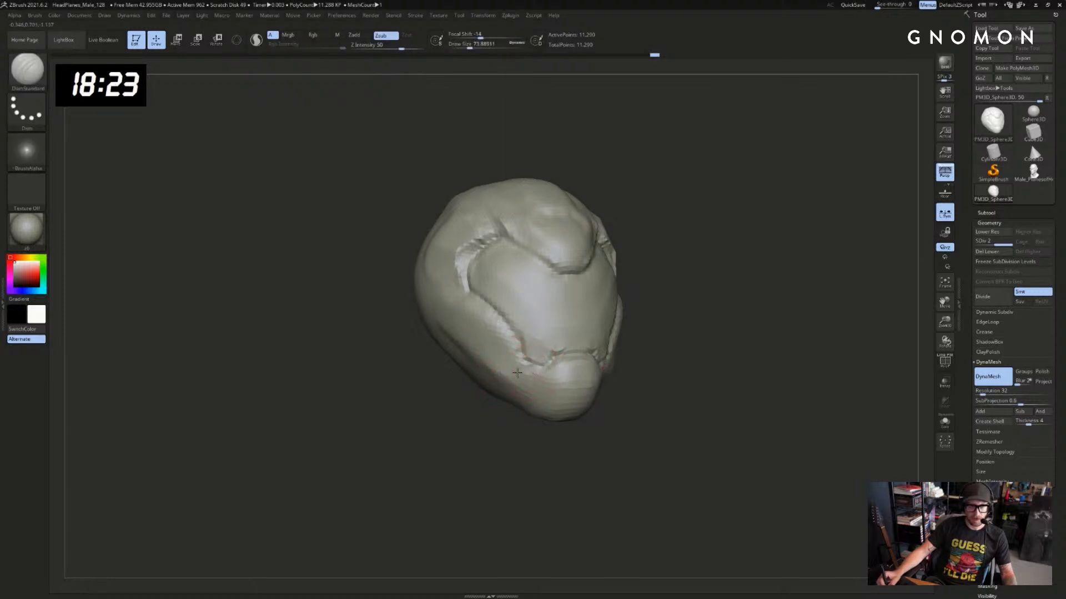
left_click_drag(489, 431, 522, 430)
left_click_drag(524, 364, 516, 394)
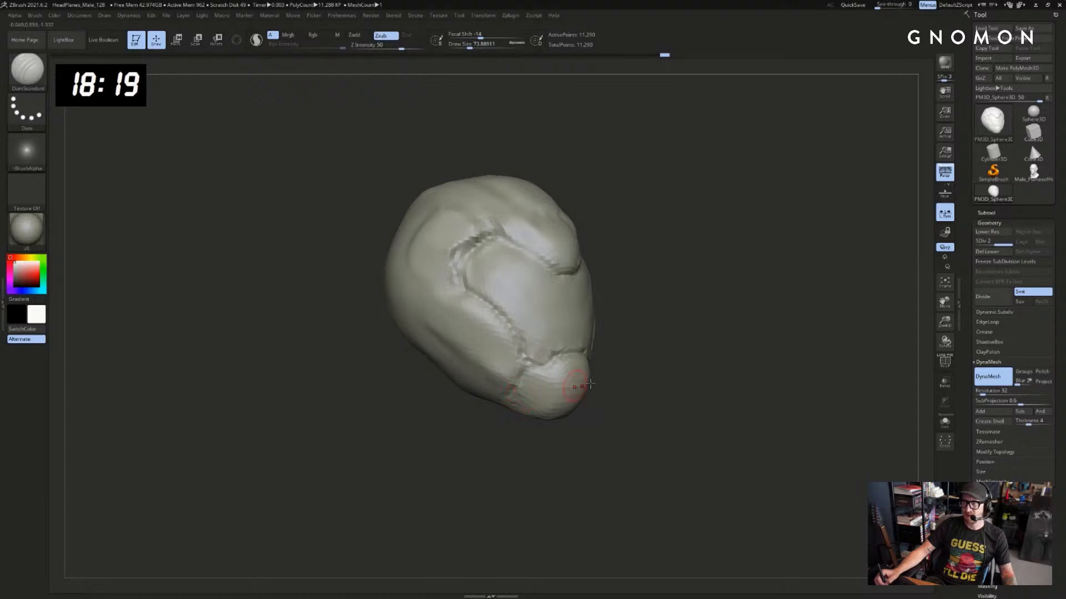
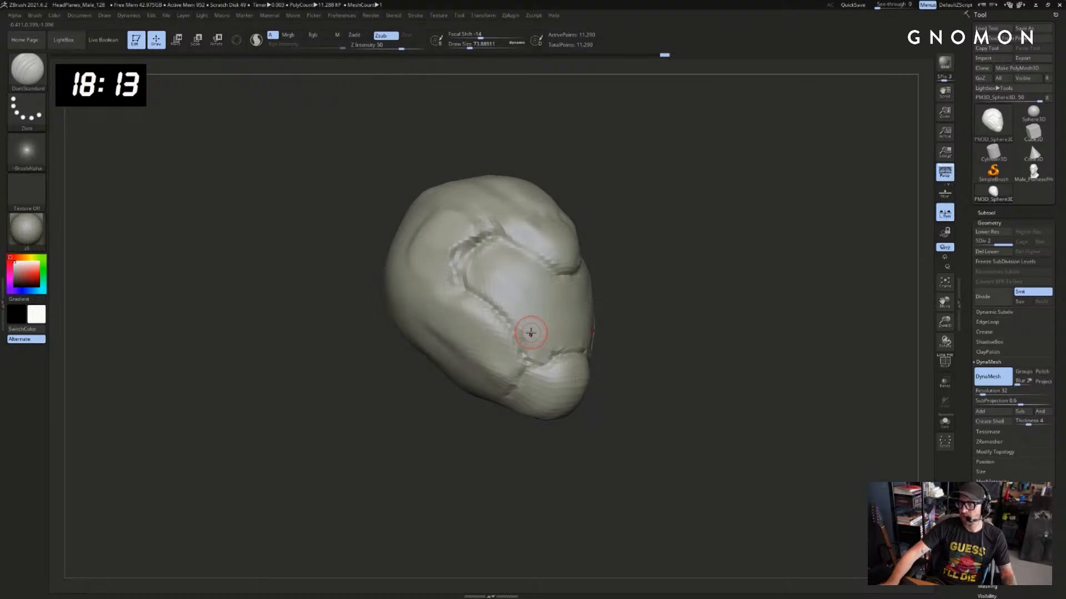
Consult the Doom Slayer reference photo and reshape the helmet around the faceplate's upper outer corner with the Move brush at draw sizes of about 167 and 124
left_click_drag(1065, 128, 664, 105)
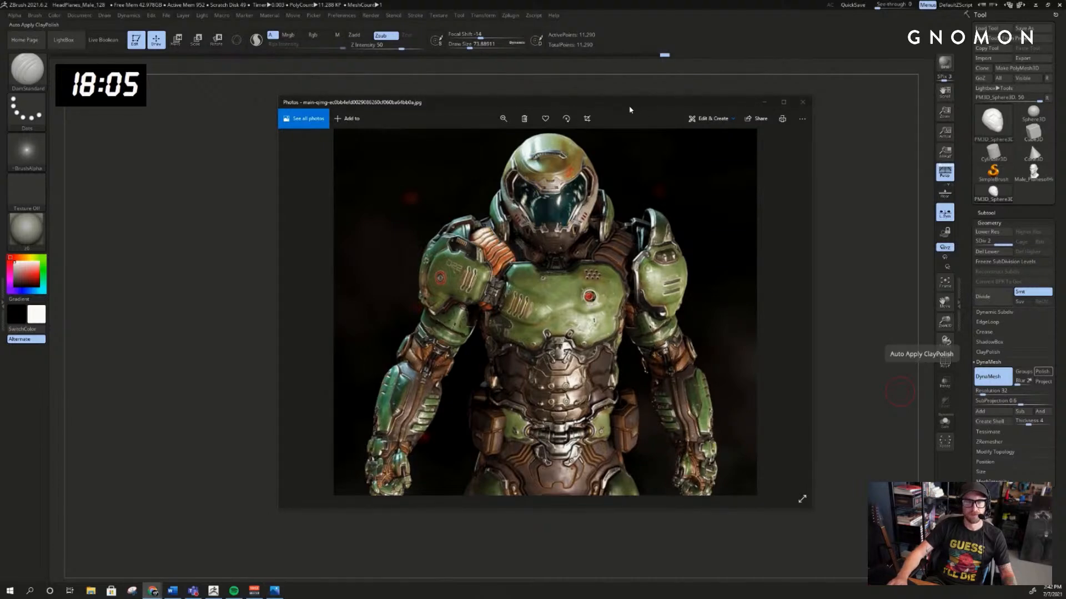
left_click_drag(629, 109, 1065, 122)
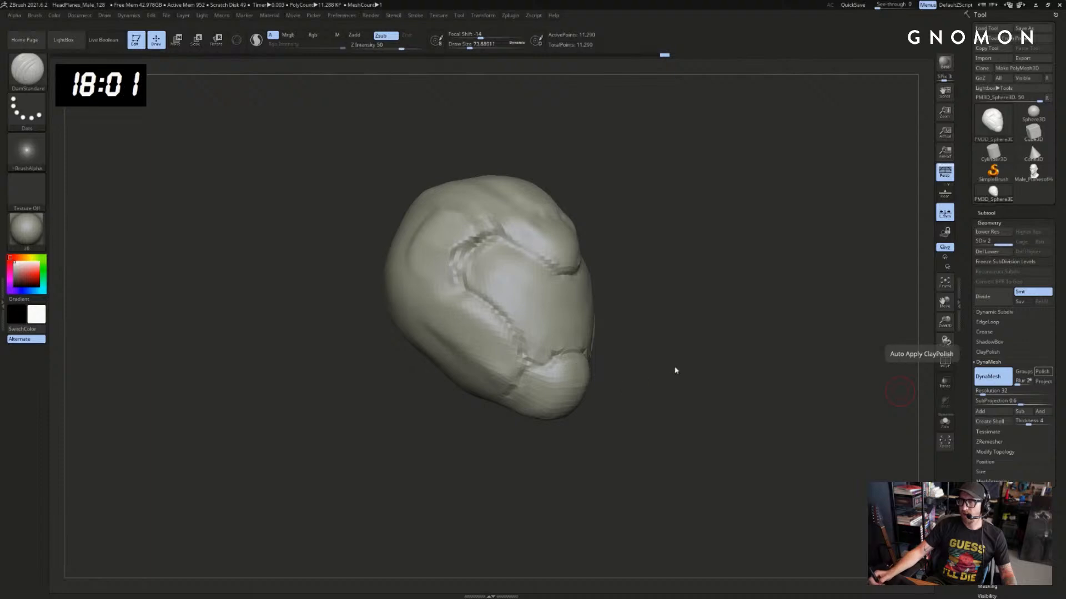
mouse_move(685, 356)
left_mouse_down()
mouse_move(697, 338)
mouse_move(711, 343)
mouse_move(697, 315)
mouse_move(704, 300)
mouse_move(713, 322)
mouse_move(706, 305)
mouse_move(590, 317)
left_mouse_up()
key("b")
key("m")
key("v")
left_click_drag(636, 284, 617, 304)
key("s")
mouse_move(504, 319)
left_mouse_down()
mouse_move(516, 320)
mouse_move(456, 322)
mouse_move(451, 306)
mouse_move(465, 287)
left_mouse_up()
key("s")
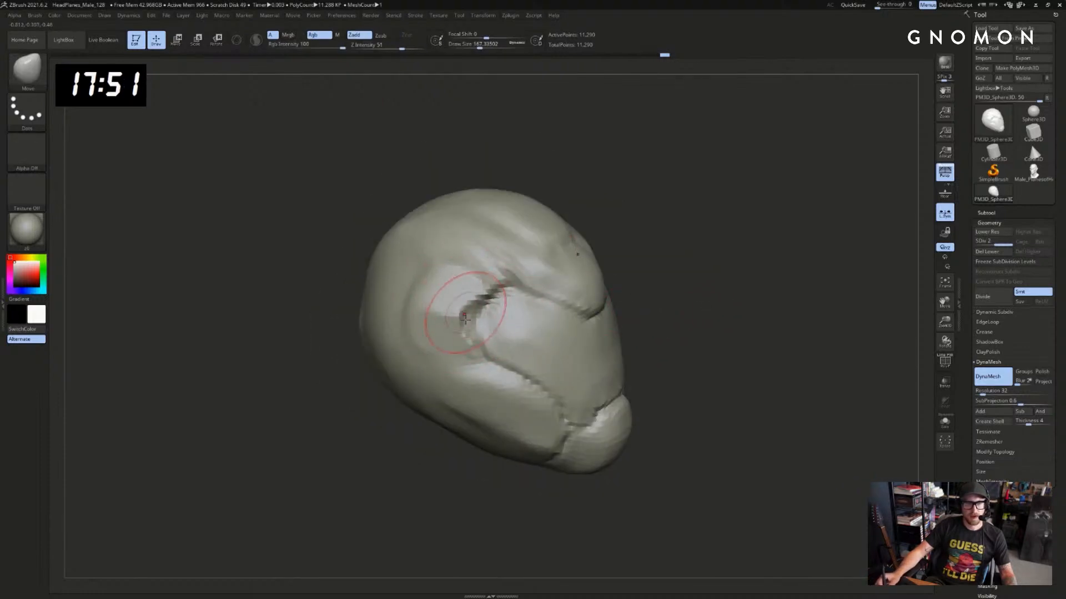
key("s")
left_click_drag(464, 342, 459, 343)
Polish the helmet's side behind the faceplate's upper corner with hPolish at a large draw size, undoing the last stroke
key("b")
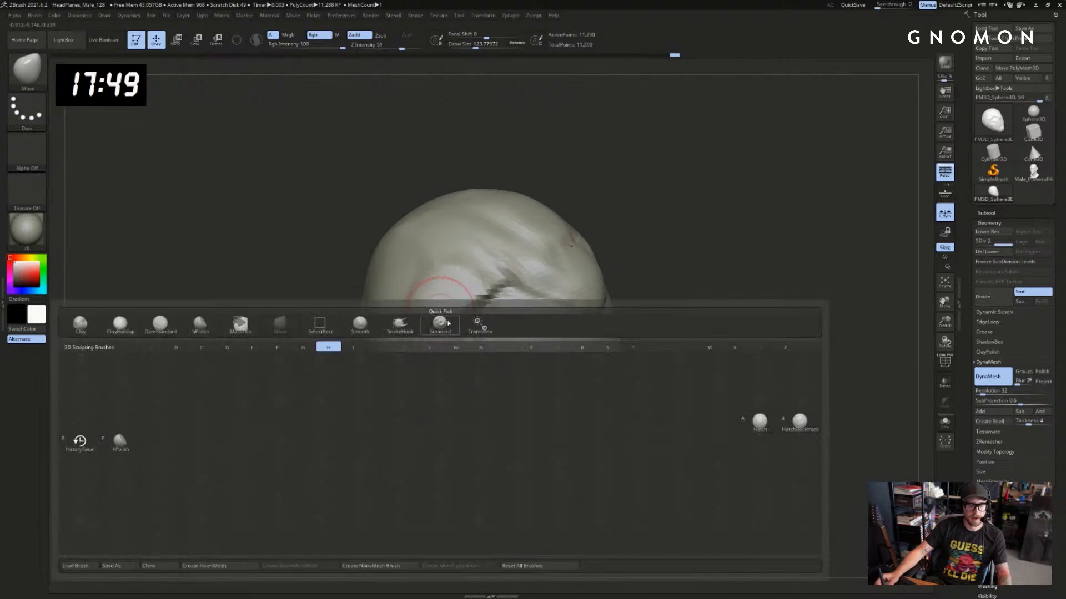
key("h")
key("p")
key("s")
mouse_move(428, 328)
left_mouse_down()
mouse_move(430, 345)
mouse_move(429, 289)
left_mouse_up()
right_click_drag(404, 282, 423, 284)
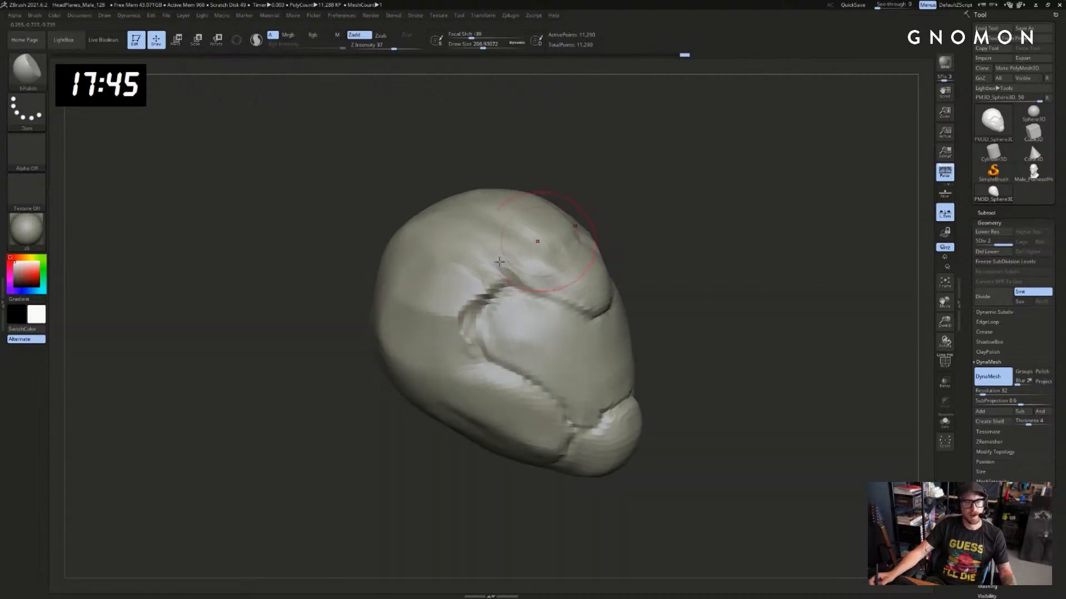
key("s")
left_click_drag(430, 286, 417, 284)
key("ctrl+z")
key("s")
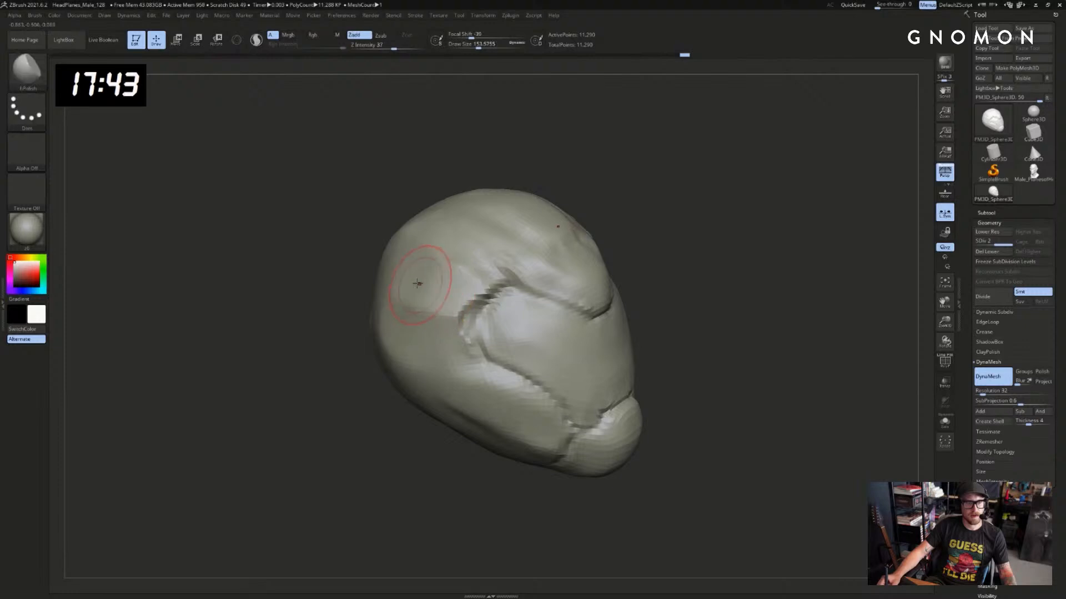
Adjust the helmet's rear side contour with the Move brush at a draw size of about 153
key("b")
key("m")
key("v")
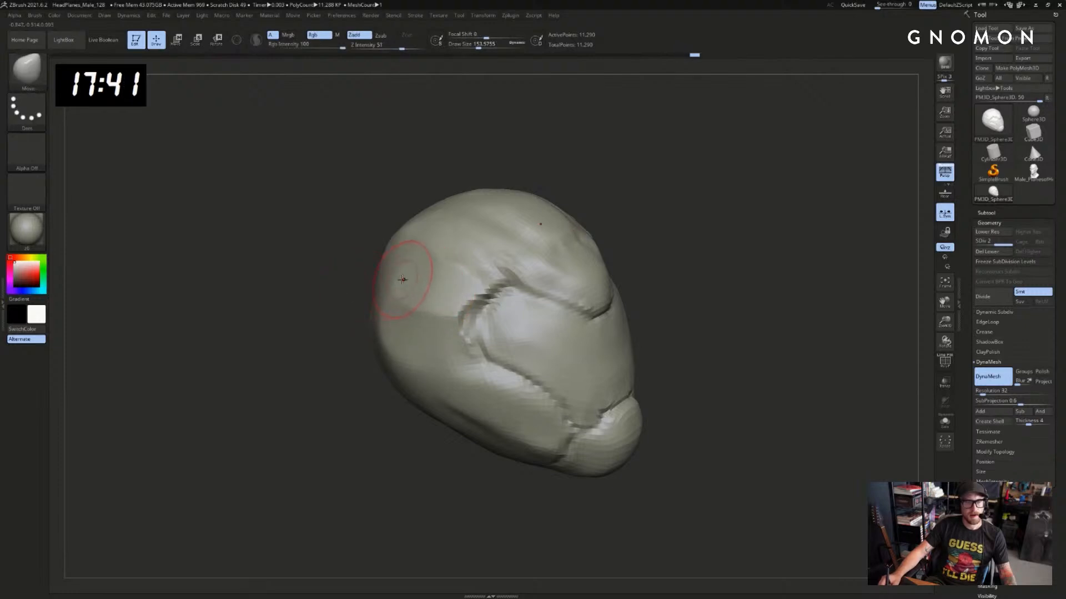
left_click_drag(593, 196, 595, 198)
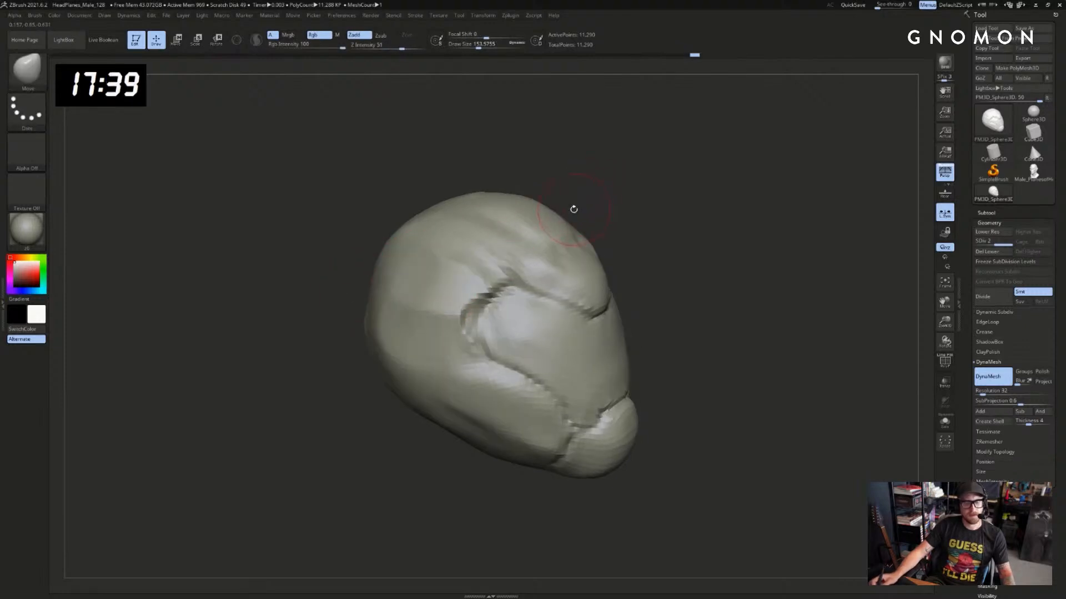
Flatten the helmet's side and rear lower edge with hPolish, enlarging the draw size to about 318
key("b")
key("h")
key("p")
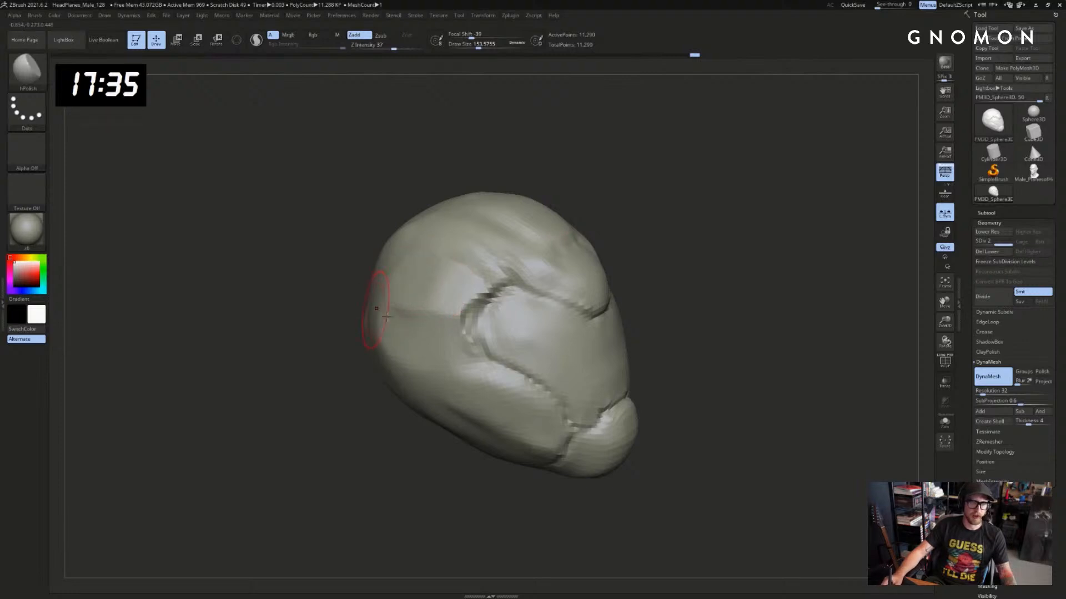
left_click_drag(350, 363, 371, 357)
key("s")
left_click(373, 357)
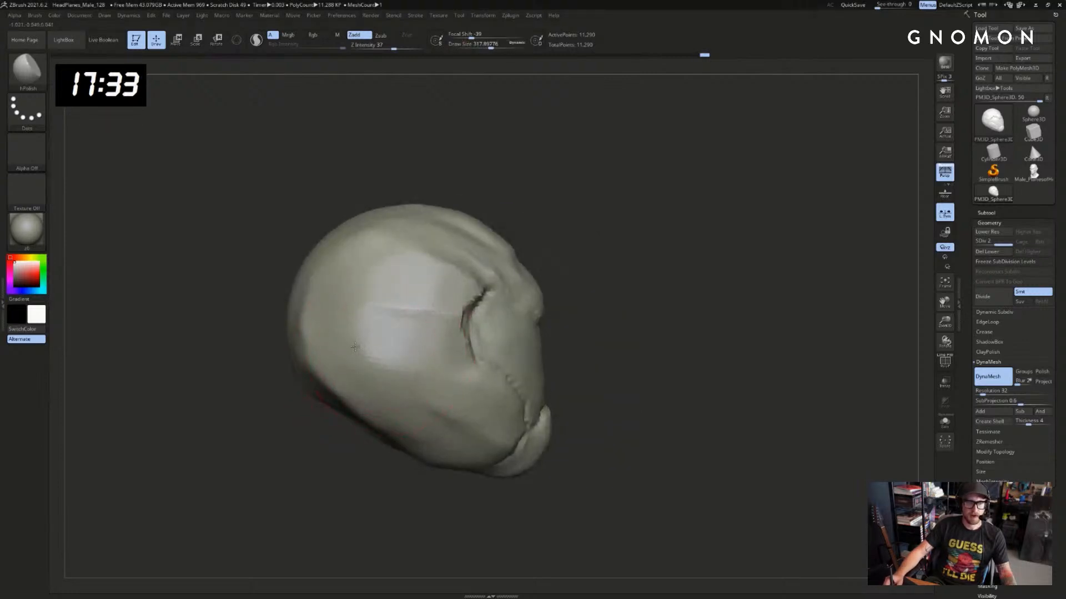
Cut a Dam Standard groove backward across the helmet's side from the faceplate's outer corner at a draw size of about 120
mouse_move(701, 281)
left_mouse_down()
mouse_move(731, 281)
mouse_move(656, 326)
mouse_move(679, 302)
left_mouse_up()
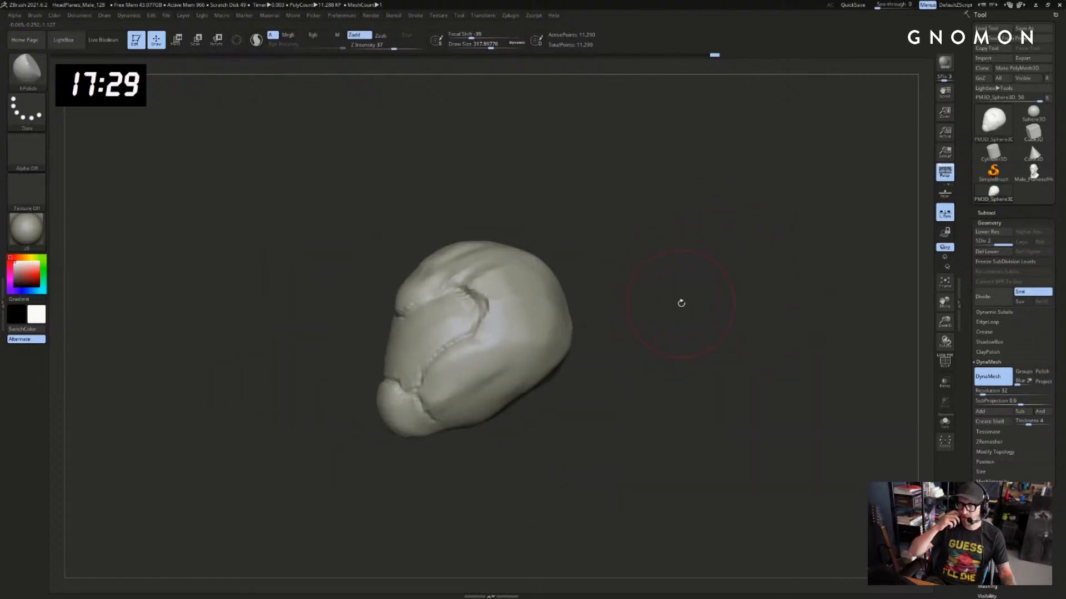
mouse_move(695, 265)
left_mouse_down()
mouse_move(677, 276)
mouse_move(693, 279)
left_mouse_up()
key("b")
key("d")
key("s")
key("s")
left_click_drag(471, 355, 455, 356)
right_click_drag(522, 356, 528, 352)
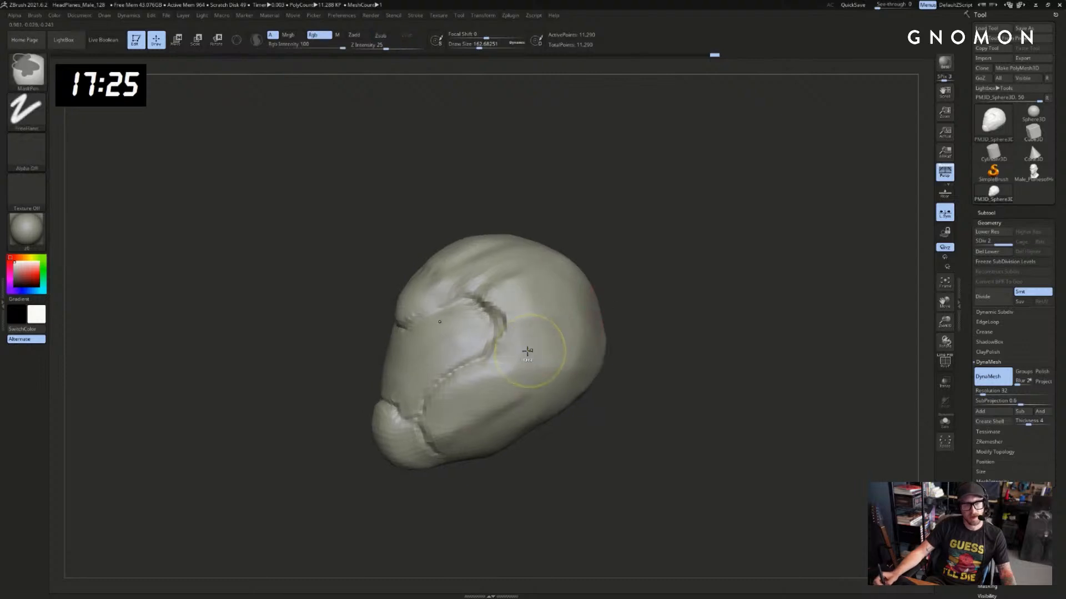
left_click_drag(527, 352, 593, 327, "shift")
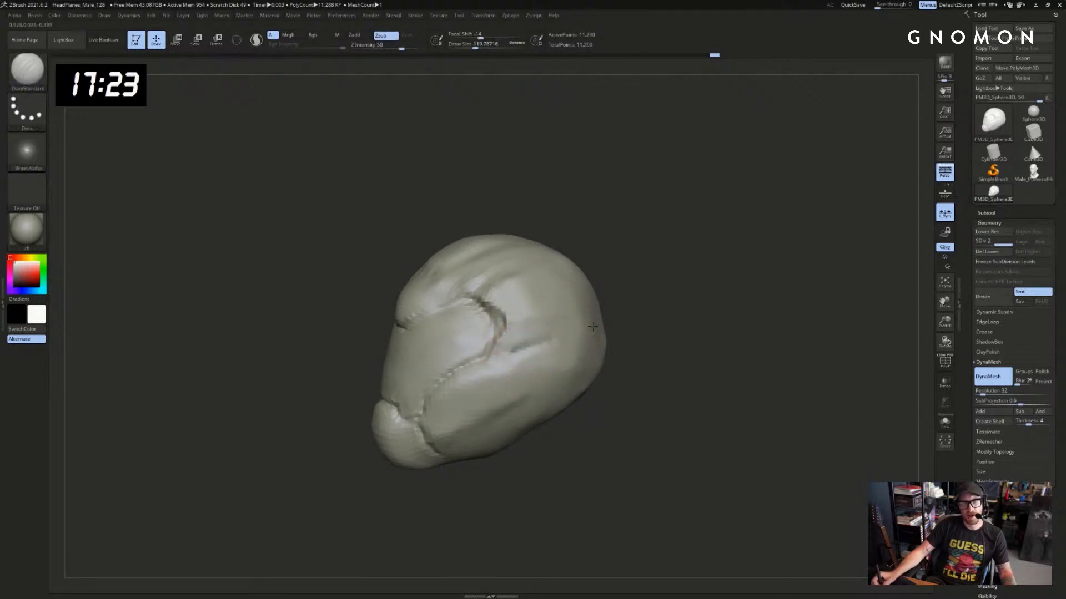
mouse_move(522, 320)
left_mouse_down()
mouse_move(611, 292)
mouse_move(527, 324)
left_mouse_up()
Deepen the groove between chin and jaw toward the jaw's underside with Dam Standard, reducing the draw size to about 87
left_click_drag(634, 297, 568, 363)
left_click_drag(419, 434, 486, 390)
key("bracketleft")
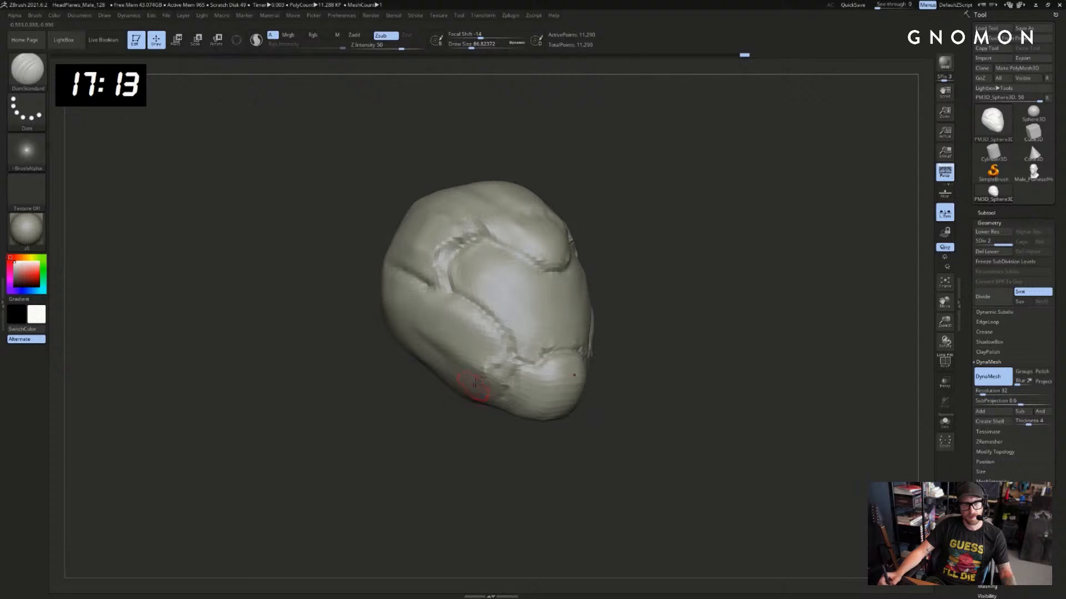
Carve across the raised V-shaped brow with Dam Standard and smooth the area at a draw size of about 77
mouse_move(763, 319)
left_mouse_down()
mouse_move(688, 315)
mouse_move(782, 286)
mouse_move(711, 297)
mouse_move(707, 288)
mouse_move(756, 305)
mouse_move(693, 273)
left_mouse_up()
key("1")
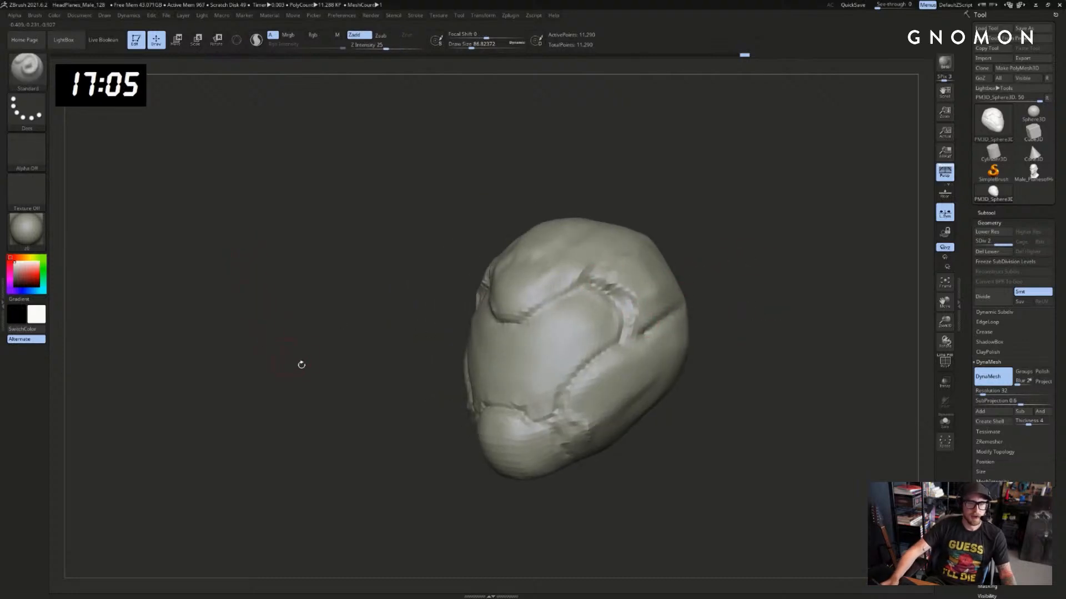
key("shift")
left_click_drag(409, 365, 438, 414, "alt")
key("2")
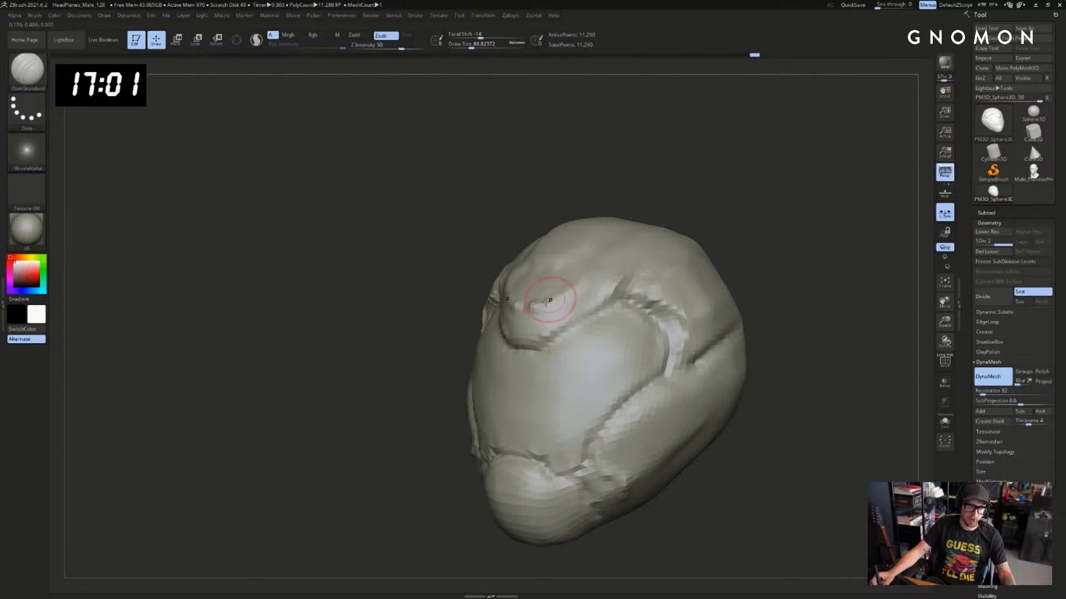
key("bracketleft")
left_click_drag(556, 297, 528, 304, "shift")
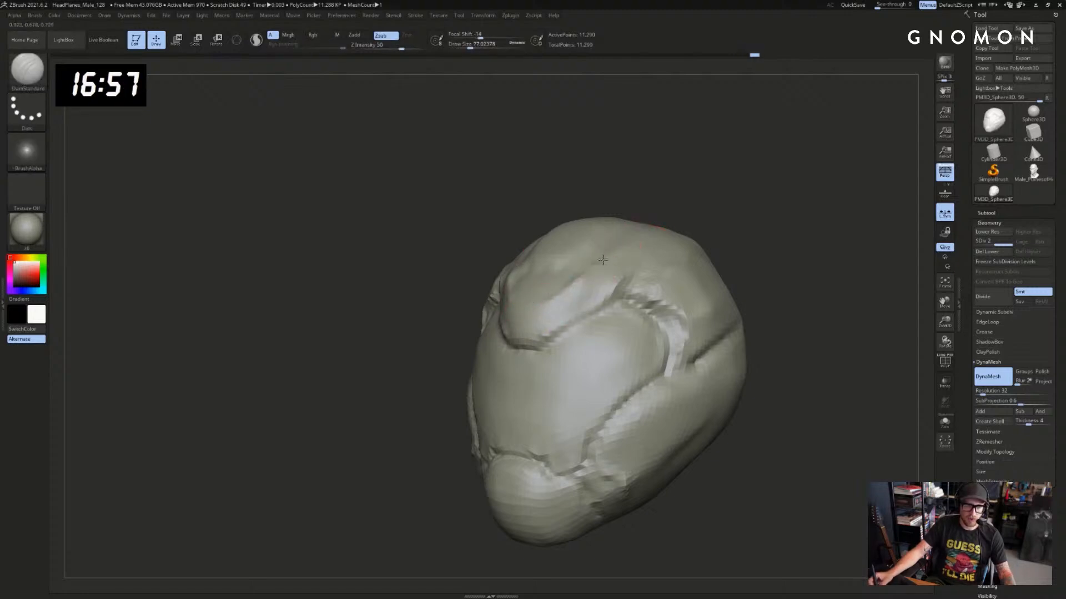
Define the oval panel above the brow tip with Dam Standard at a draw size of about 54 and smooth its edges
left_click_drag(665, 205, 701, 199)
mouse_move(552, 266)
left_mouse_down("shift")
mouse_move(526, 298)
mouse_move(511, 300)
left_mouse_up("shift")
left_click_drag(635, 280, 643, 283)
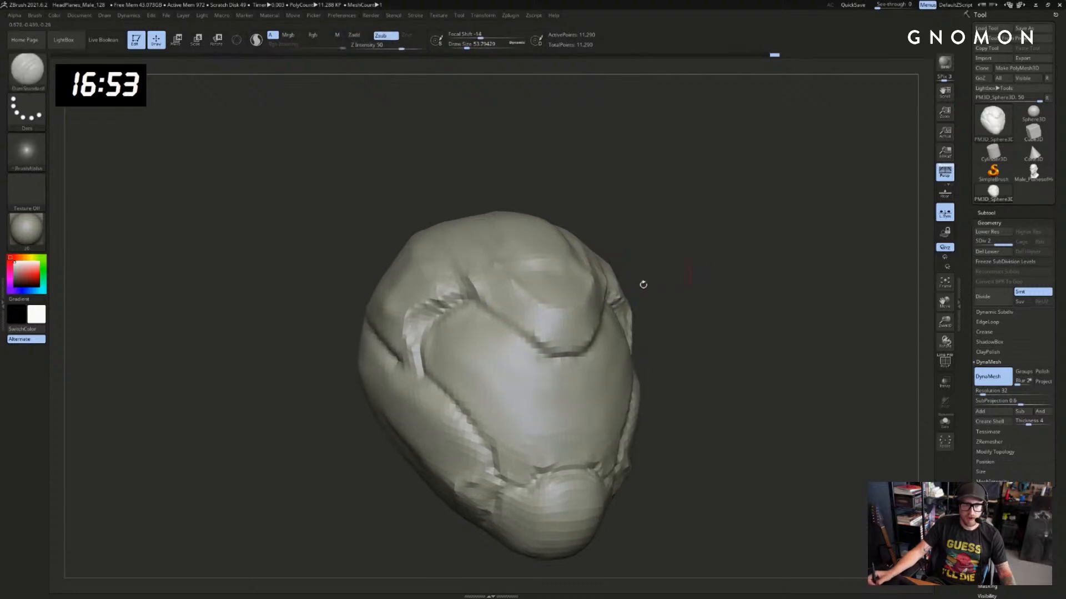
mouse_move(539, 325)
left_mouse_down("shift")
mouse_move(552, 335)
mouse_move(531, 317)
left_mouse_up("shift")
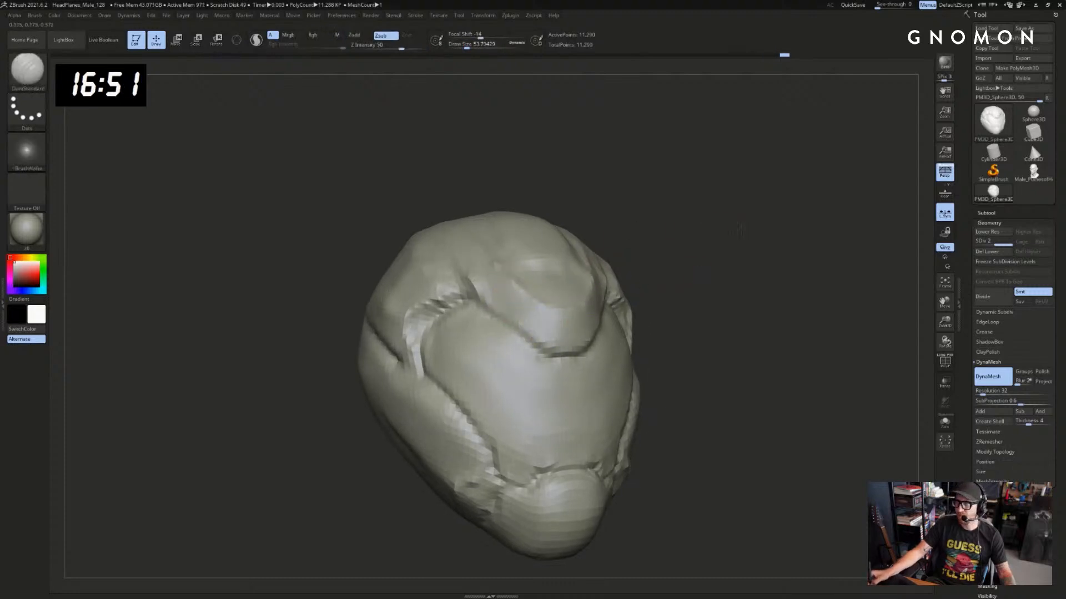
left_click_drag(630, 254, 647, 244)
left_click_drag(435, 260, 465, 282)
mouse_move(740, 236)
left_mouse_down()
mouse_move(684, 249)
mouse_move(683, 227)
mouse_move(664, 261)
left_mouse_up()
Set the Standard brush to paint dark grey in Rgb only and paint a patch beneath the brow tip at a draw size of about 65
key("b")
key("s")
key("t")
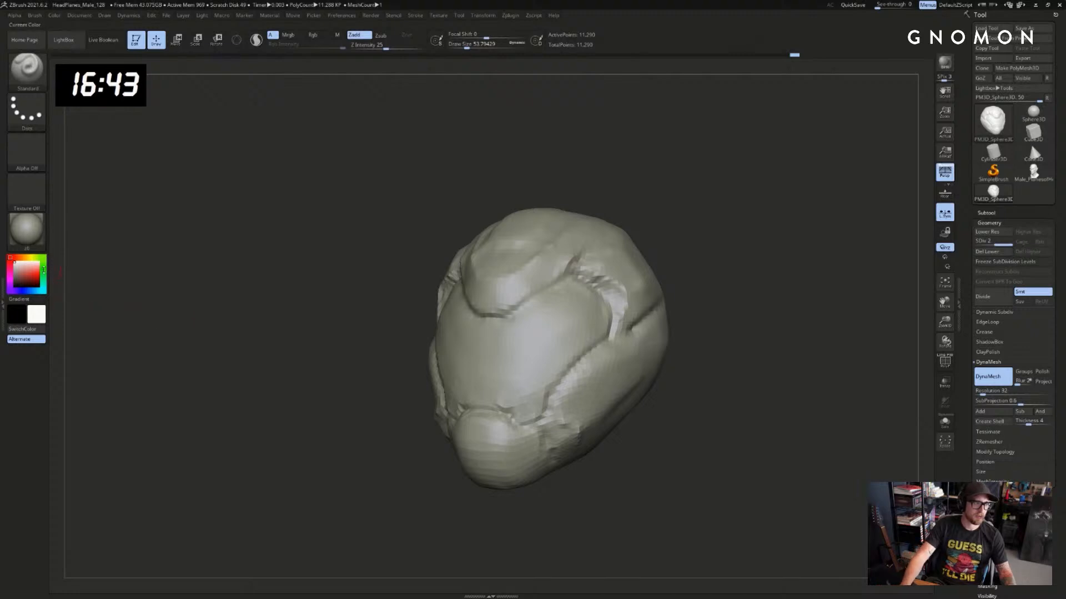
left_click(11, 273)
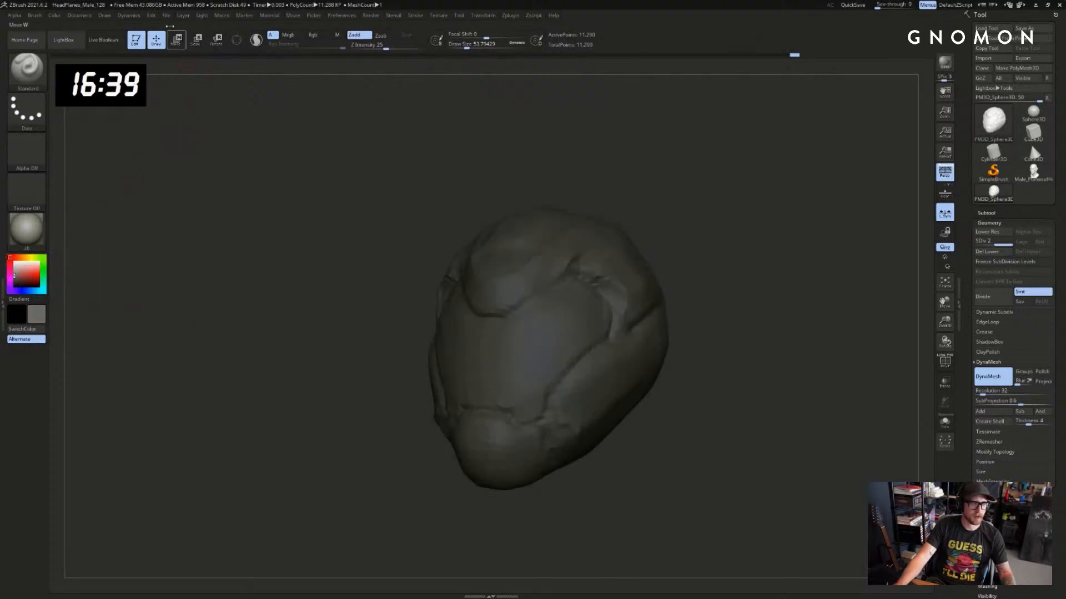
left_click(489, 337)
left_click_drag(421, 359, 423, 365, "shift")
key("s")
left_click_drag(498, 343, 504, 336)
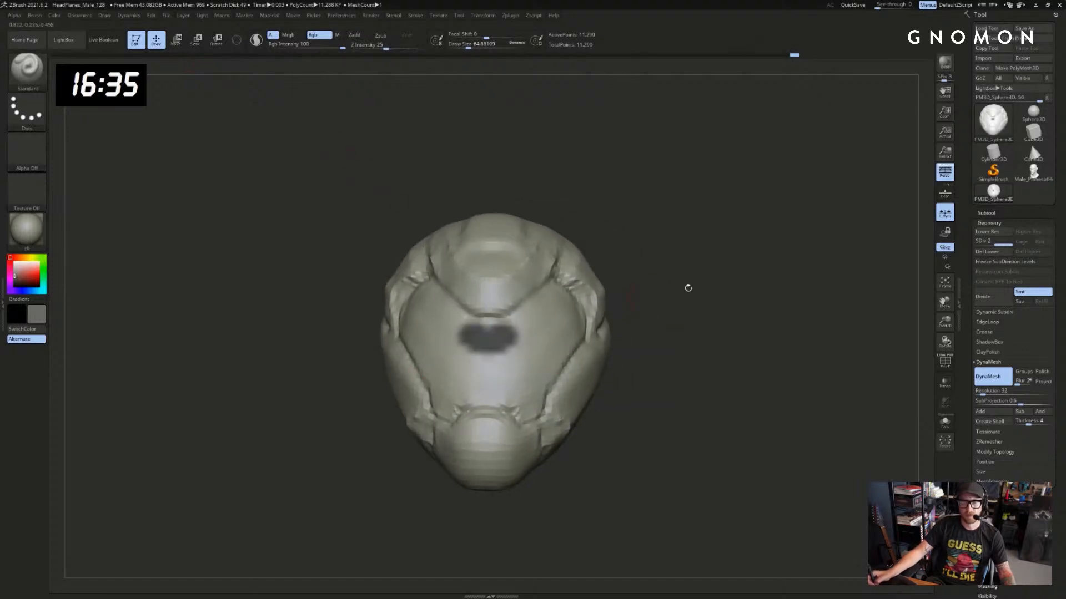
Paint a dark grey band along the faceplate's border under the brow, above the chin and up the sides at a draw size of about 56
left_click_drag(688, 288, 624, 295)
mouse_move(490, 334)
left_mouse_down()
mouse_move(577, 288)
mouse_move(600, 309)
left_mouse_up()
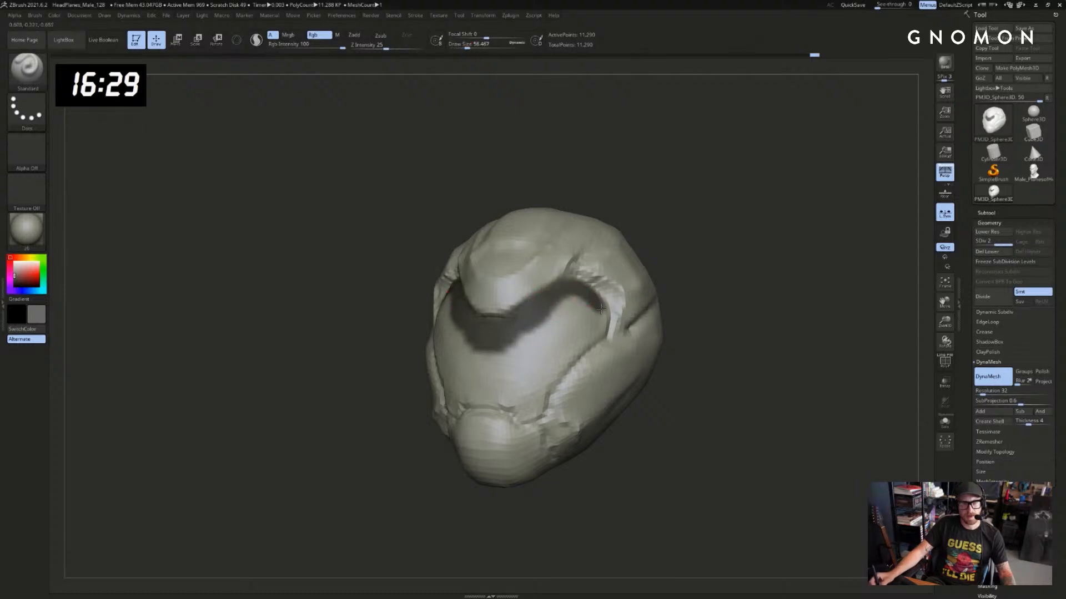
mouse_move(769, 301)
left_mouse_down("alt")
mouse_move(804, 267)
mouse_move(779, 272)
left_mouse_up("alt")
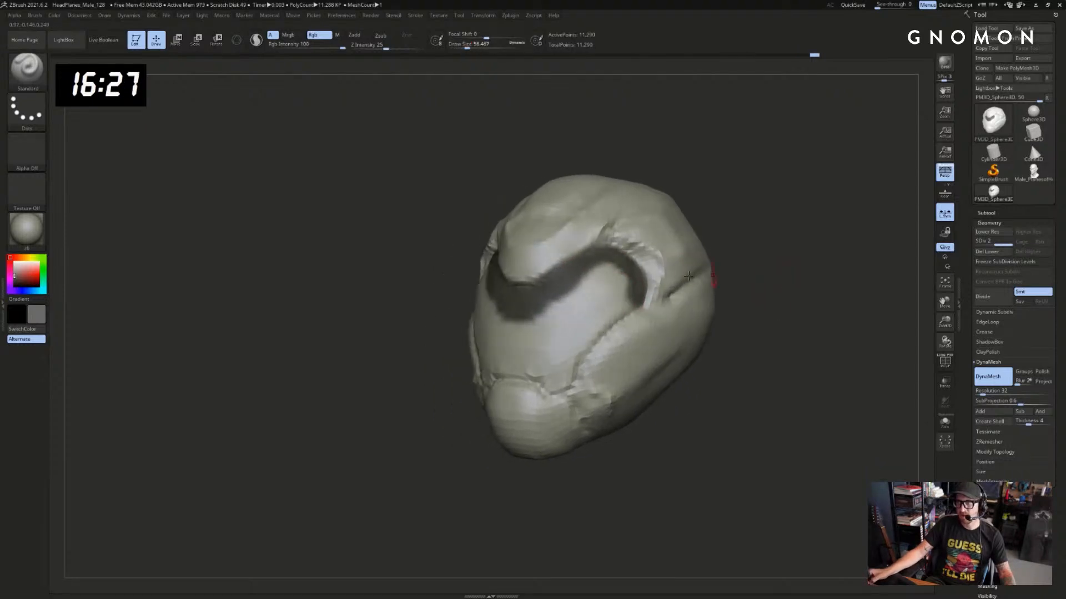
mouse_move(534, 359)
left_mouse_down()
mouse_move(564, 393)
mouse_move(577, 372)
mouse_move(515, 370)
left_mouse_up()
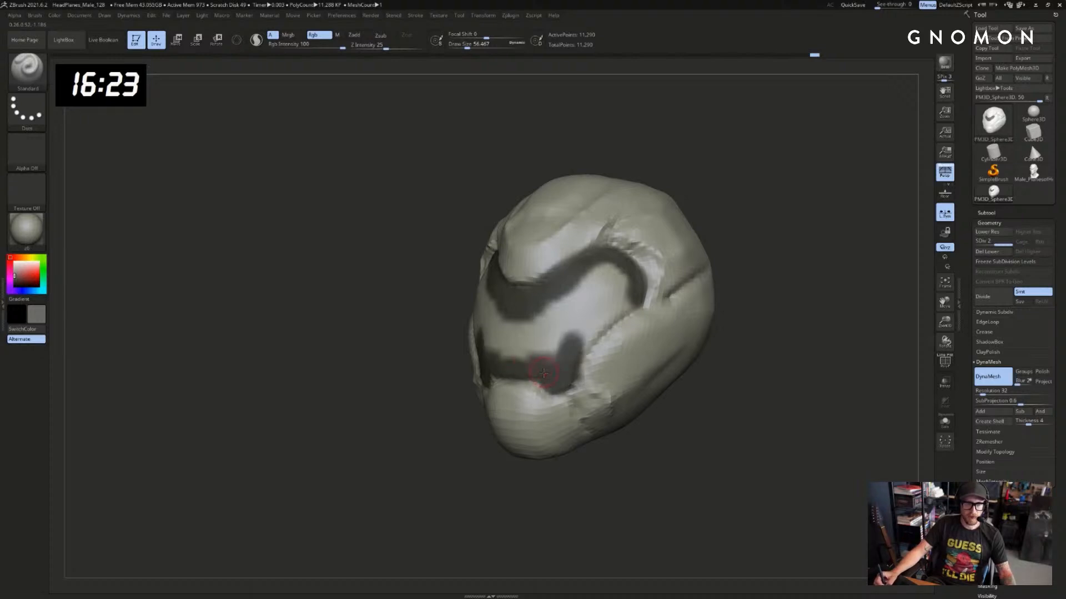
key("v")
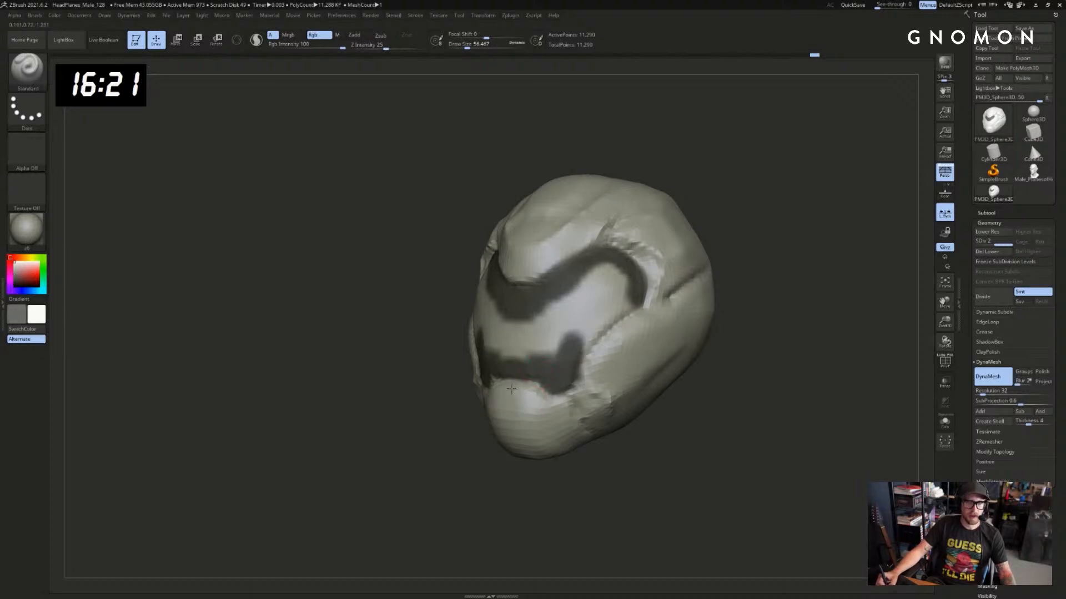
key("v")
mouse_move(555, 358)
left_mouse_down()
mouse_move(588, 316)
mouse_move(574, 353)
mouse_move(627, 300)
left_mouse_up()
left_click_drag(733, 265, 865, 264)
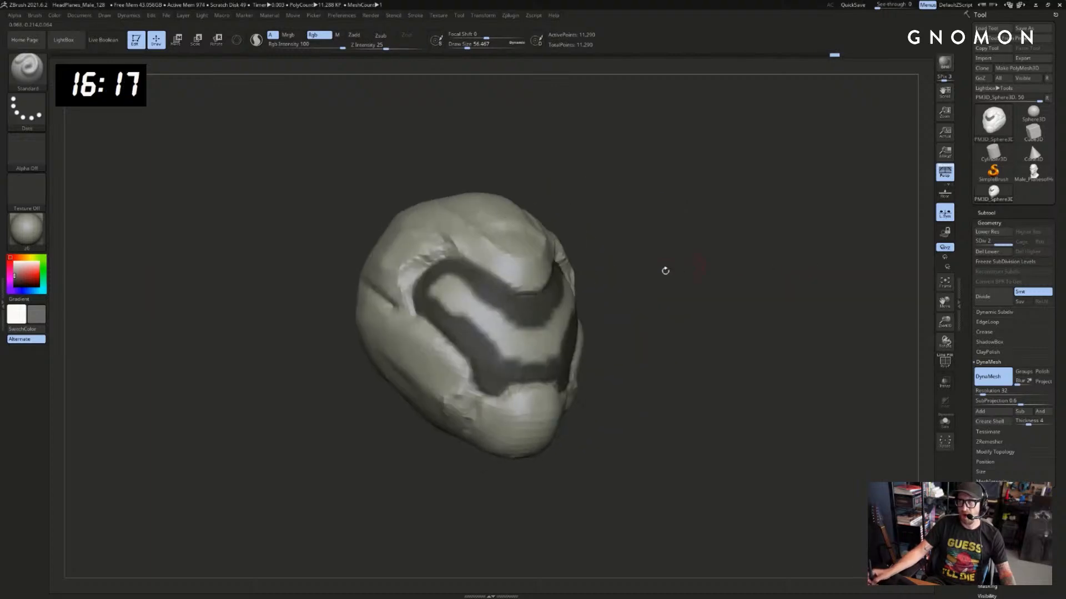
Fill in the faceplate's unpainted centre with dark grey at a draw size of about 104
key("s")
left_click_drag(508, 327, 514, 327)
mouse_move(502, 333)
left_mouse_down()
mouse_move(518, 341)
mouse_move(432, 288)
left_mouse_up()
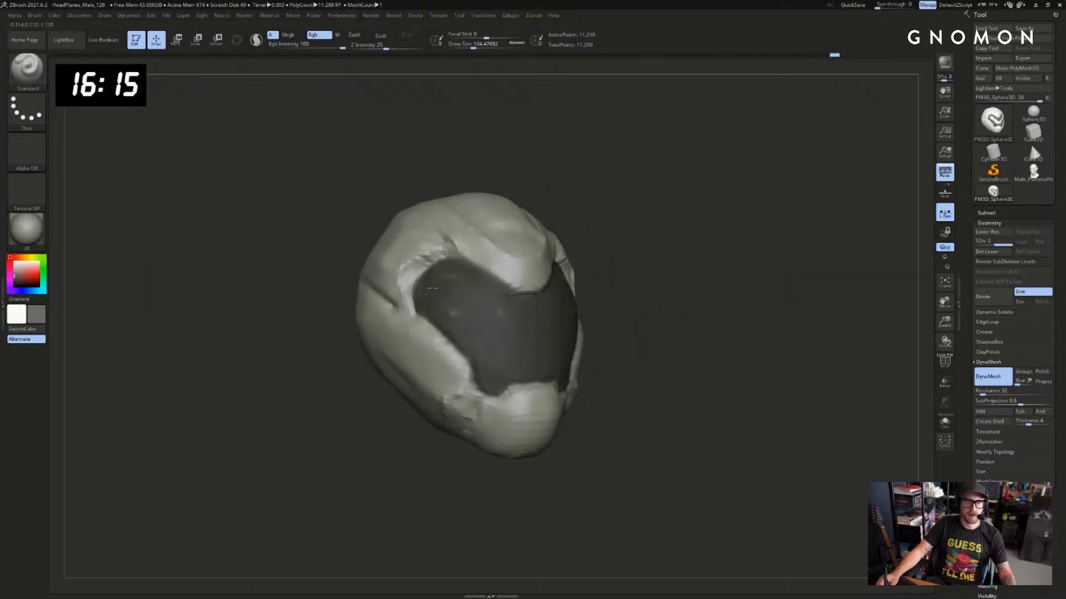
Set the painting colour to a muted olive green
left_click_drag(656, 256, 661, 269)
key("v")
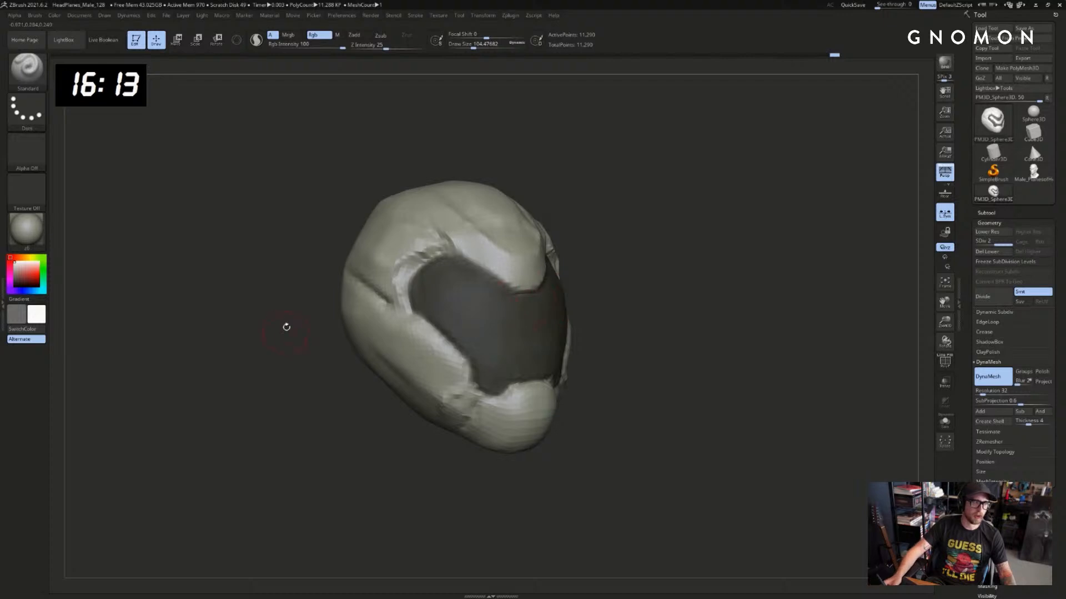
left_click_drag(39, 274, 44, 276)
left_click(28, 277)
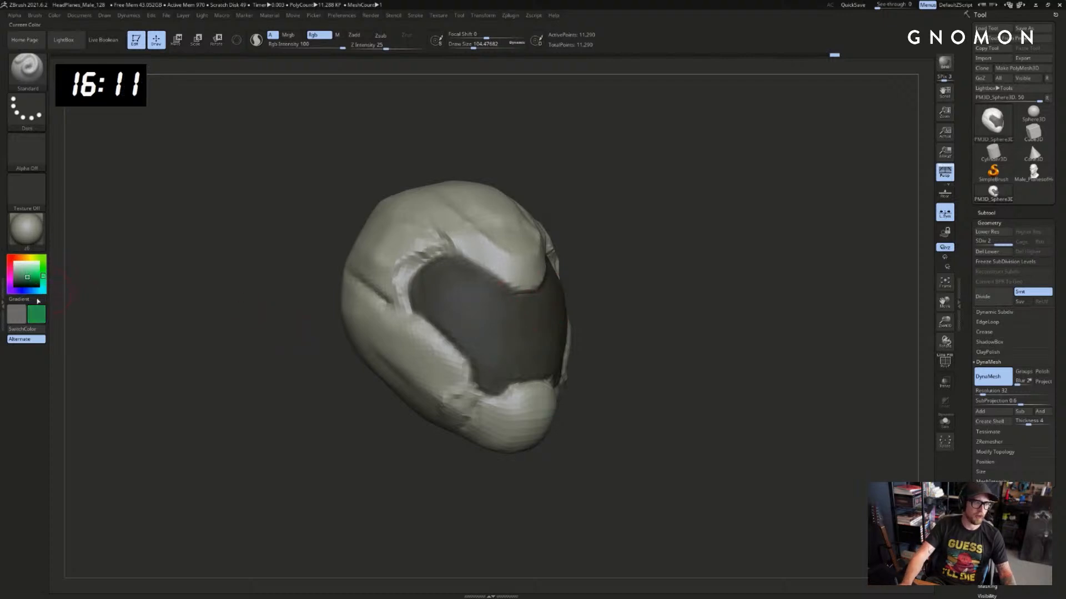
left_click(38, 316)
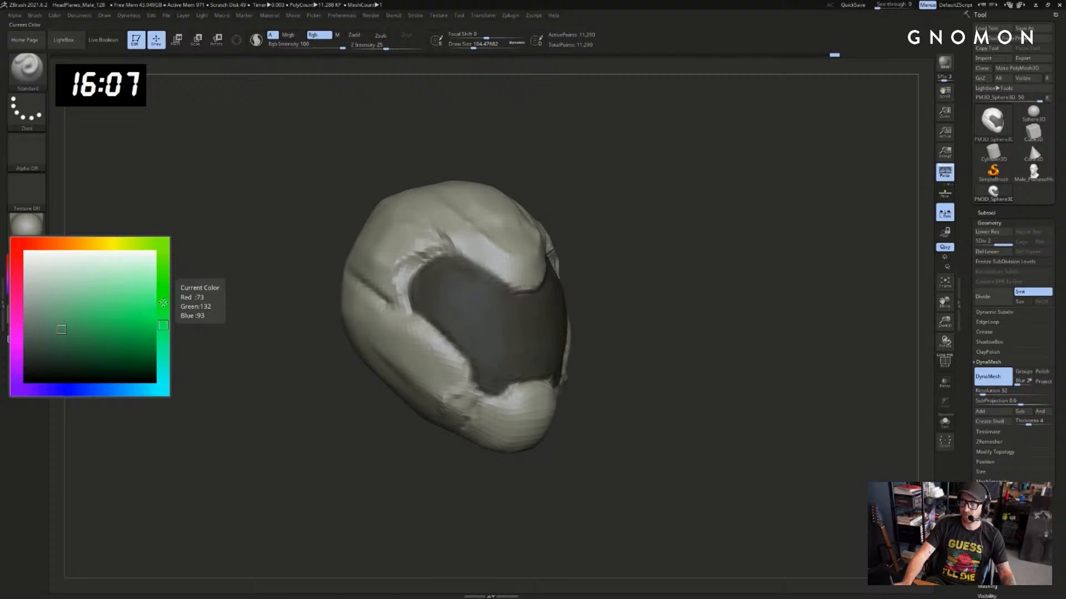
left_click(141, 243)
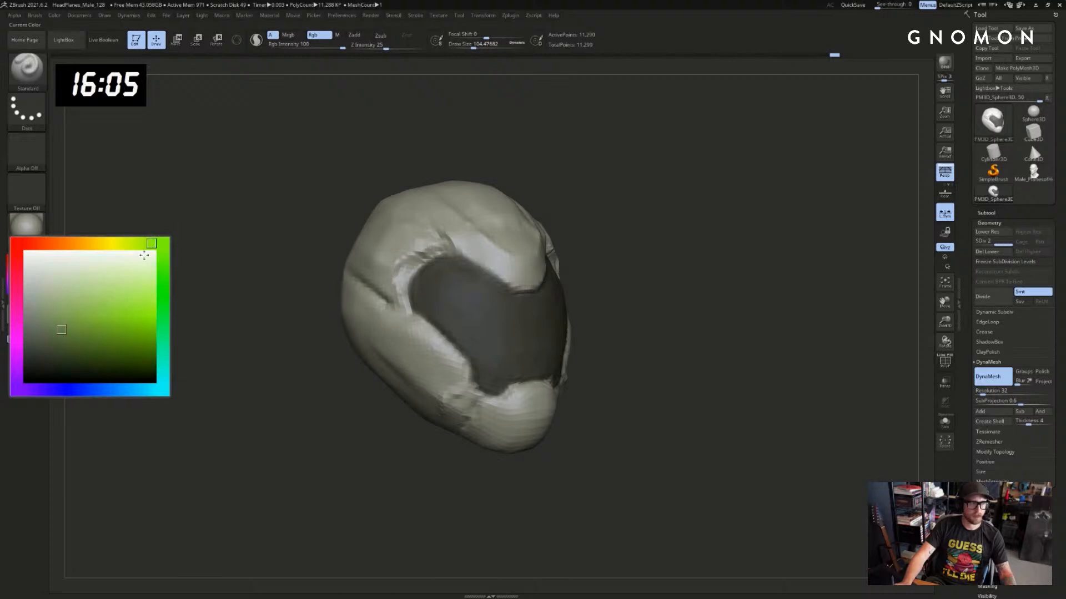
mouse_move(442, 219)
left_mouse_down()
mouse_move(394, 250)
mouse_move(391, 272)
left_mouse_up()
left_click_drag(283, 311, 329, 308)
key("ctrl+z")
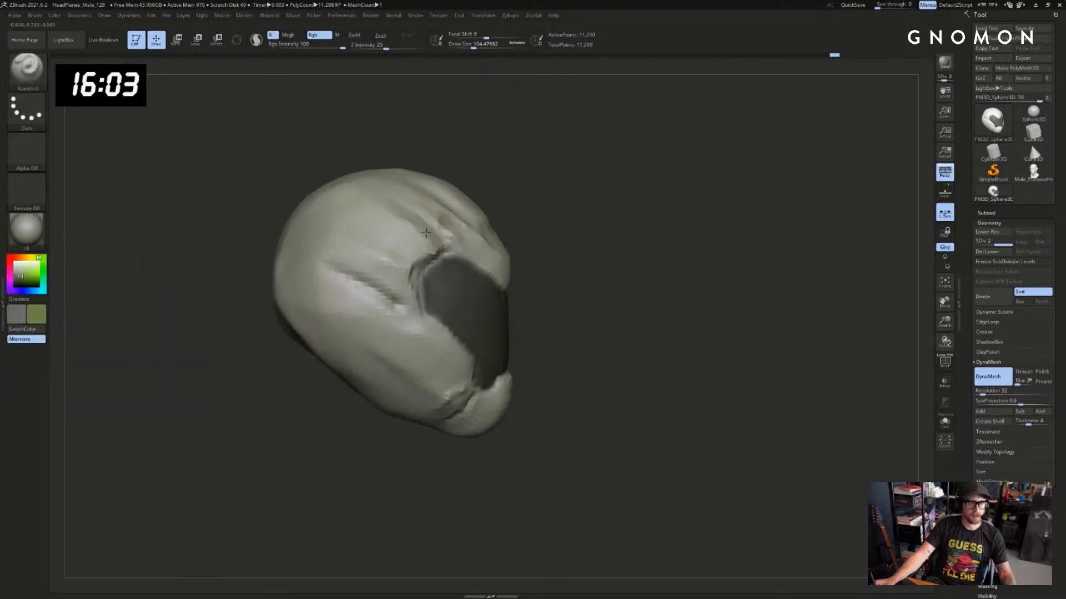
mouse_move(436, 228)
left_mouse_down()
mouse_move(401, 271)
mouse_move(407, 304)
mouse_move(430, 226)
left_mouse_up()
left_click_drag(542, 228, 492, 231)
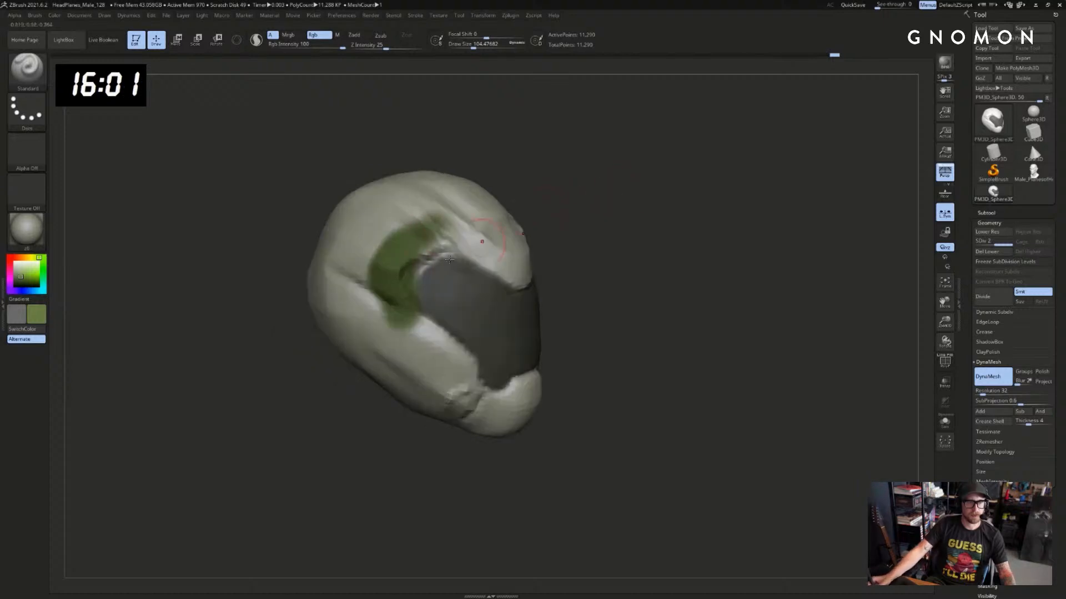
left_click_drag(434, 254, 440, 249)
left_click_drag(559, 229, 500, 231)
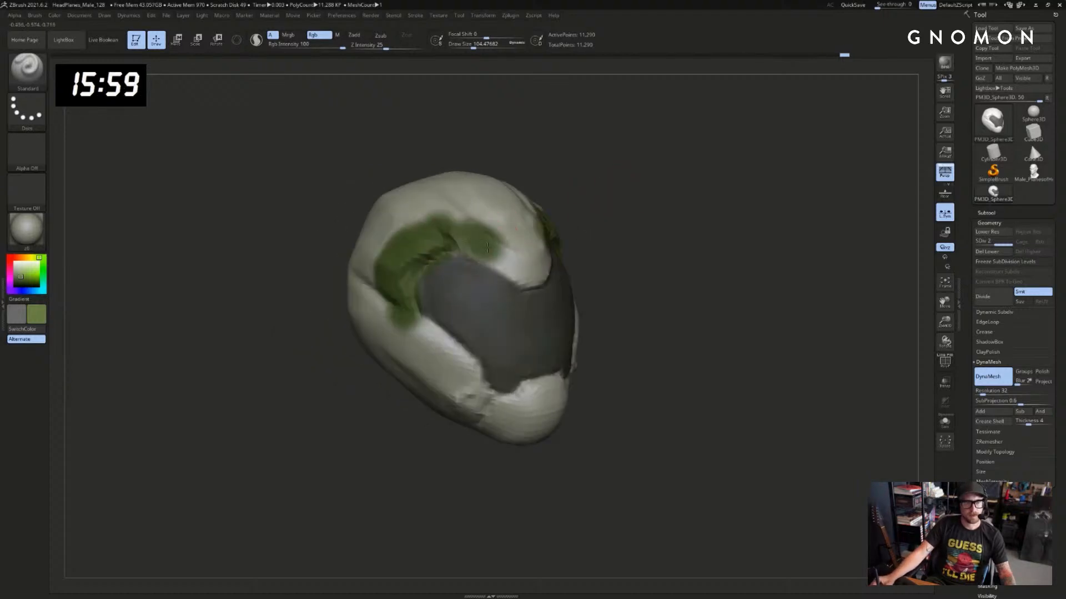
key("ctrl+z")
key("ctrl+z")
key("ctrl+z")
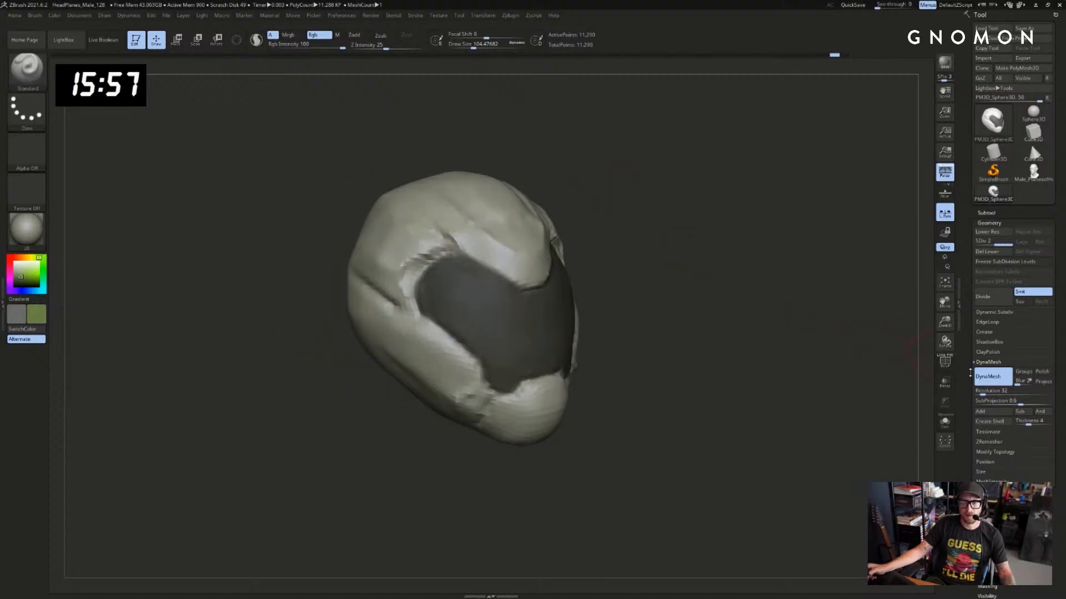
Mask the dark grey faceplate using Mask By Intensity
scroll(970, 374, "down", 5)
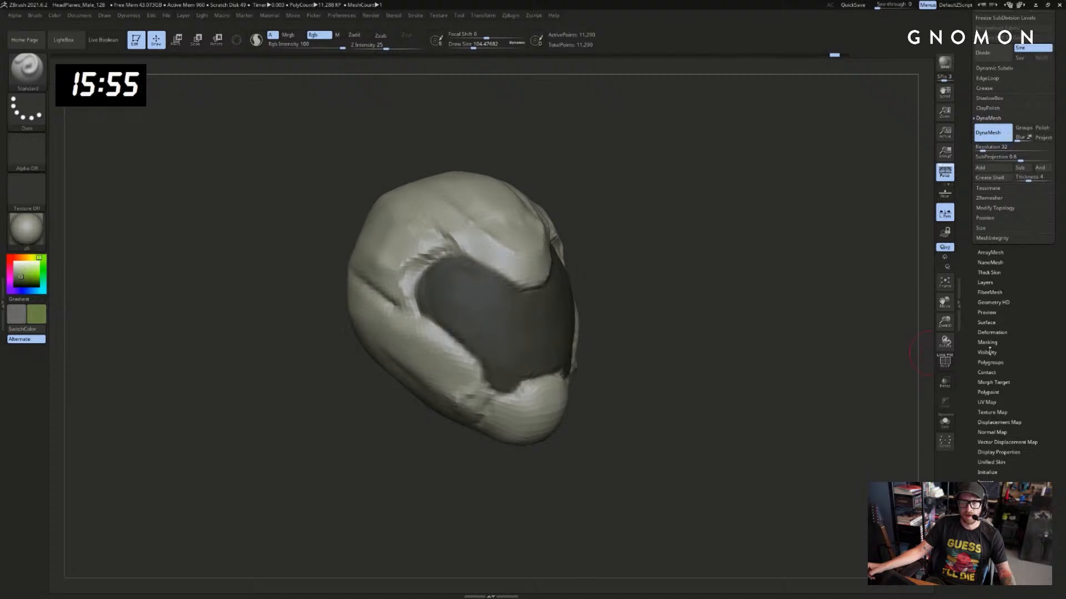
left_click(988, 343)
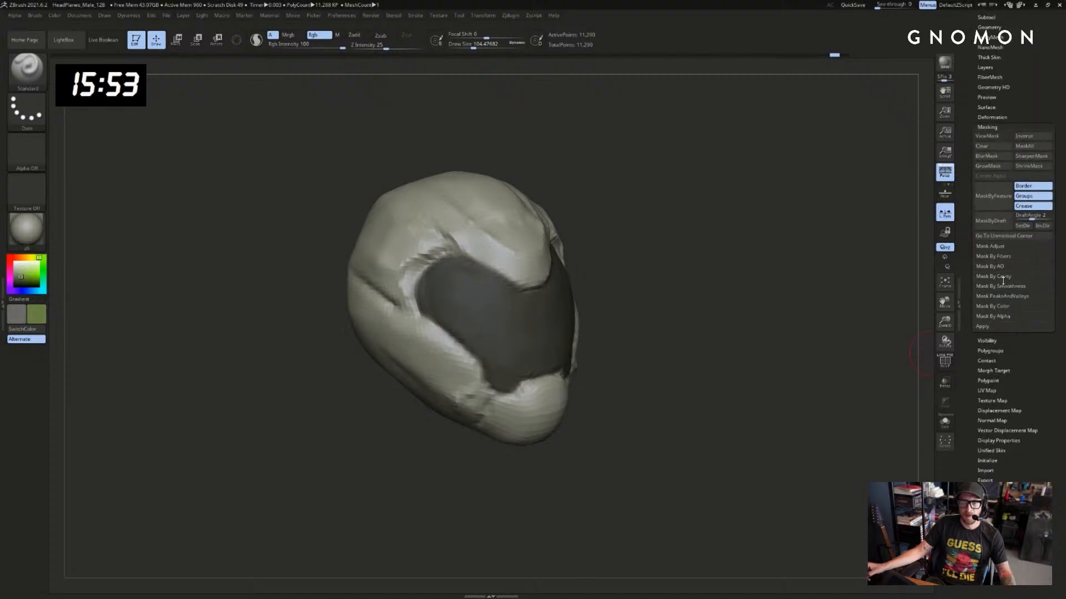
left_click_drag(1027, 363, 1028, 376)
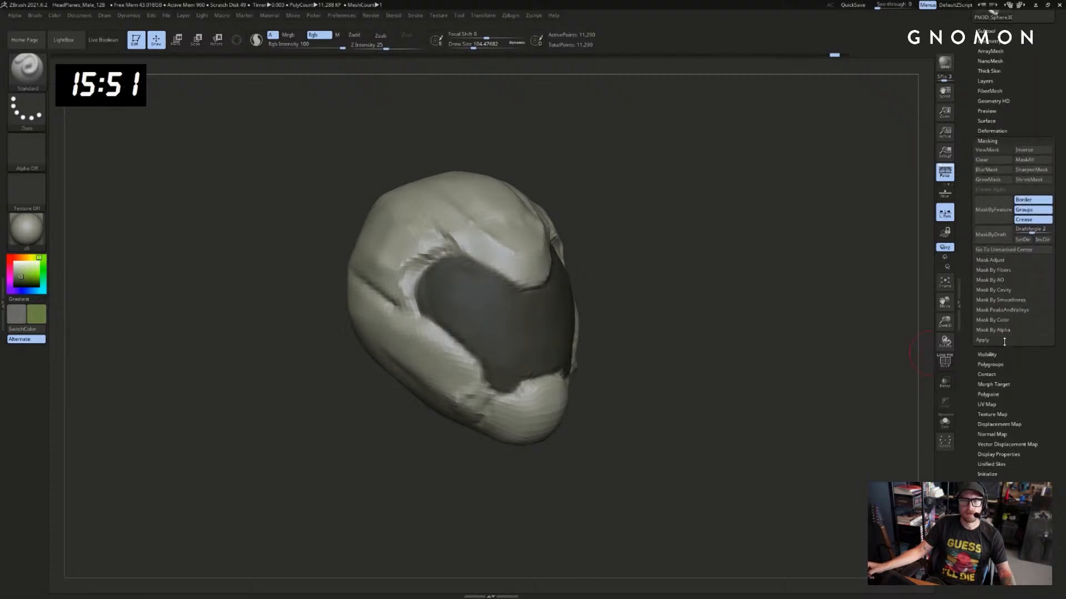
left_click(999, 320)
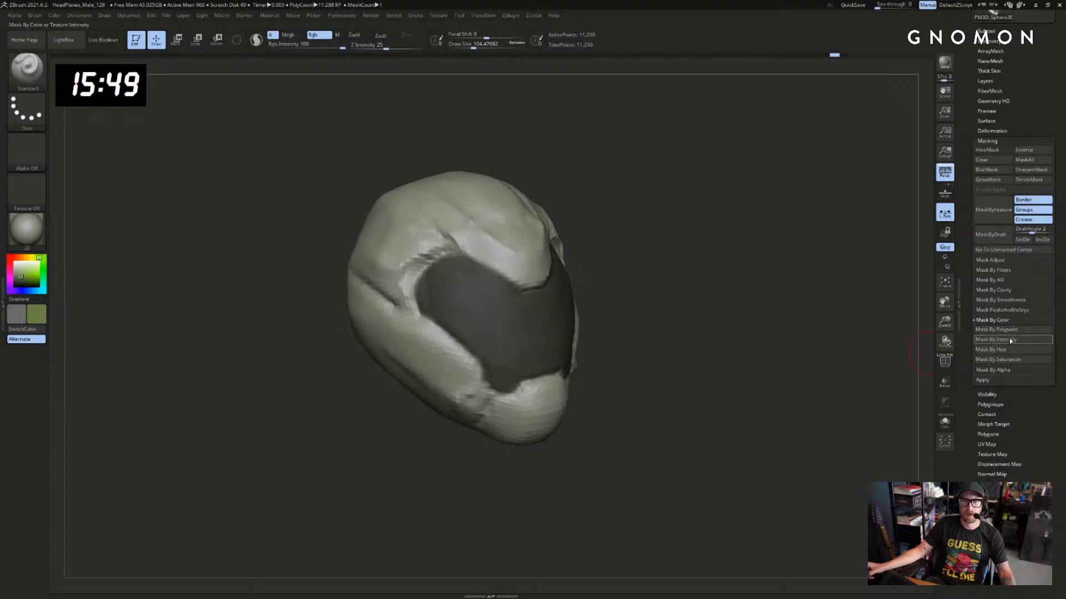
key("ctrl+h")
left_click_drag(655, 306, 631, 301)
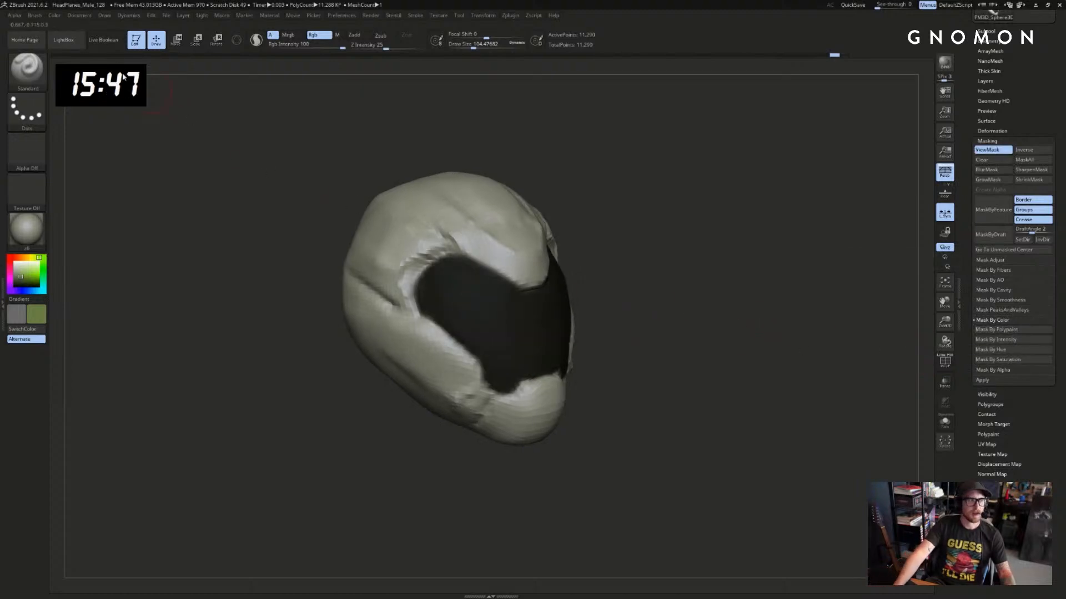
Fill the unmasked helmet shell with the olive green and clear the mask
mouse_move(55, 16)
left_click(87, 193)
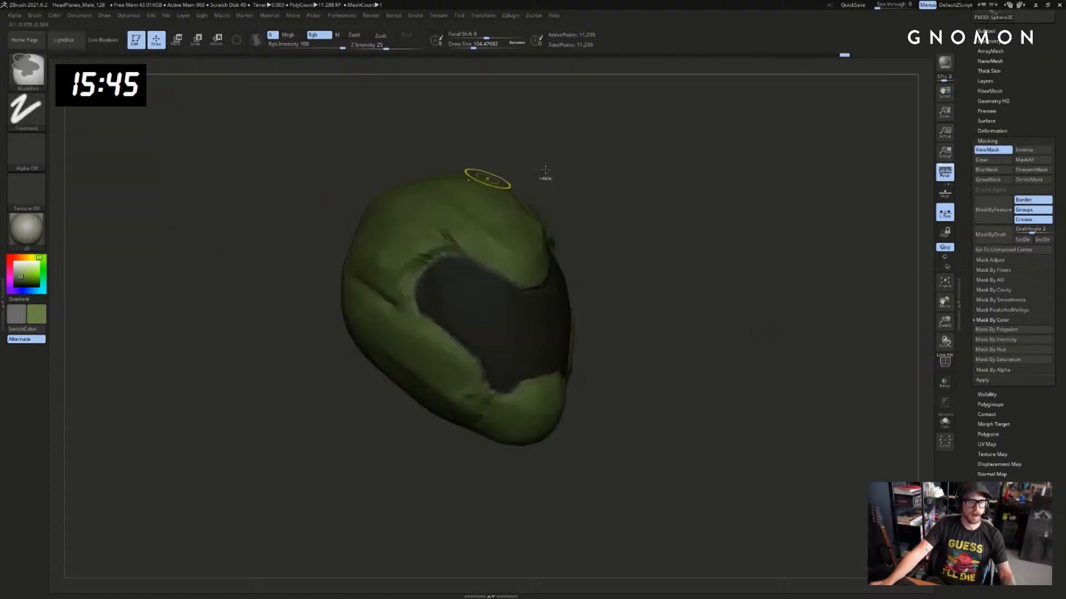
key("ctrl+h")
left_click_drag(709, 247, 783, 254)
Sample the helmet's green and touch up the shell's edge around the faceplate at a draw size of about 59
key("c")
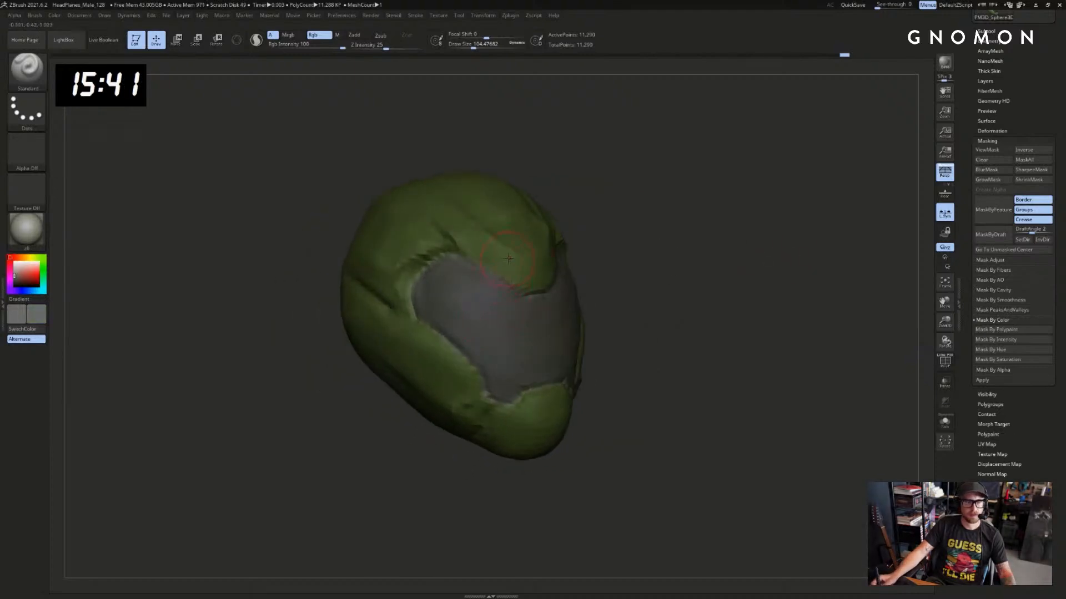
key("c")
key("s")
left_click_drag(524, 270, 521, 270)
left_click(982, 142)
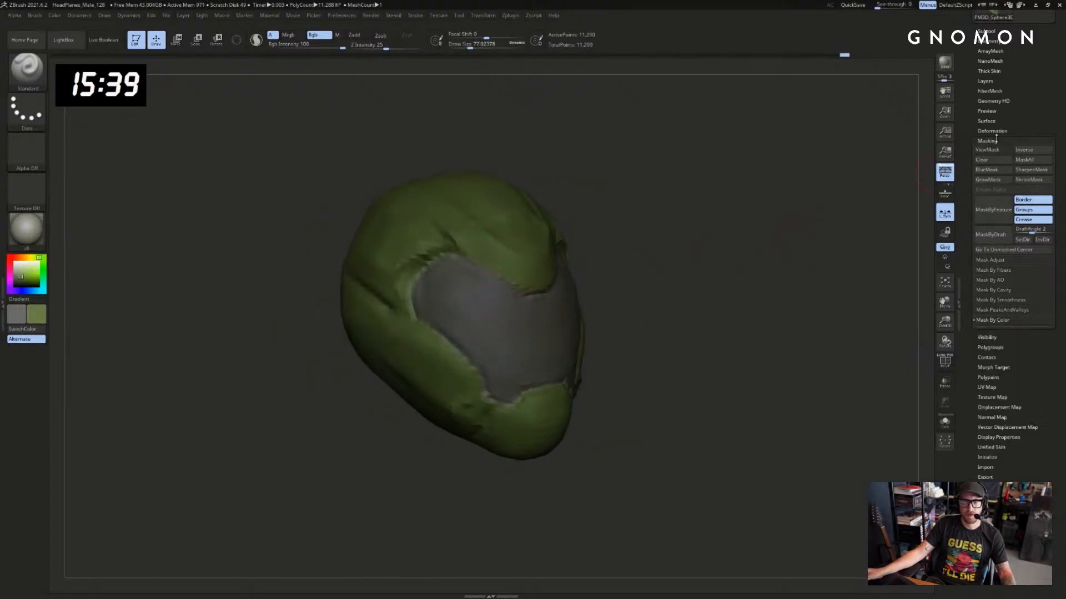
left_click_drag(805, 235, 827, 236)
key("s")
left_click_drag(528, 275, 525, 276)
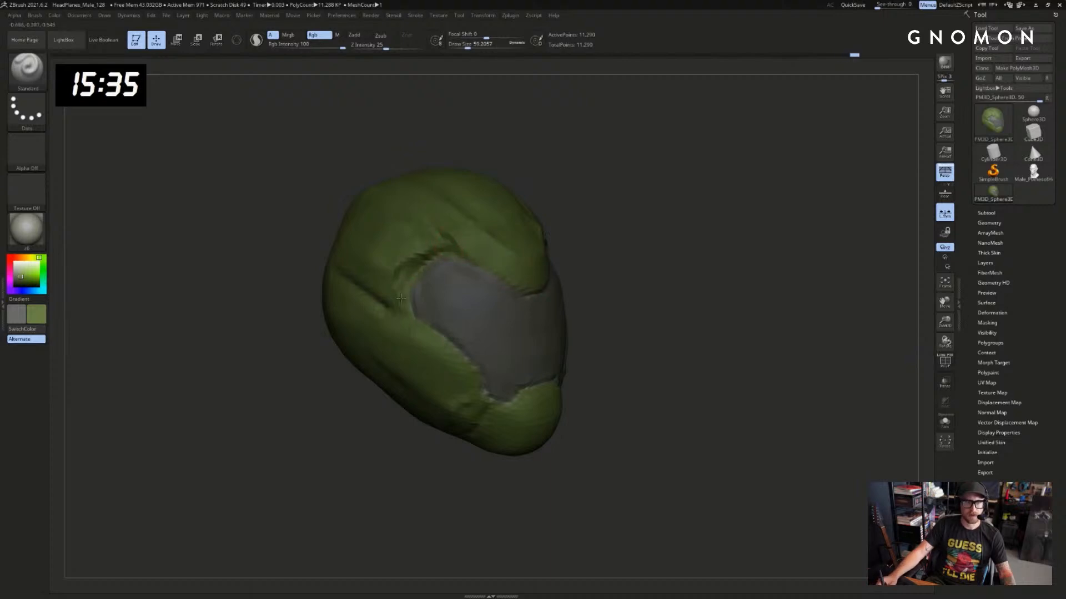
left_click_drag(708, 282, 611, 279)
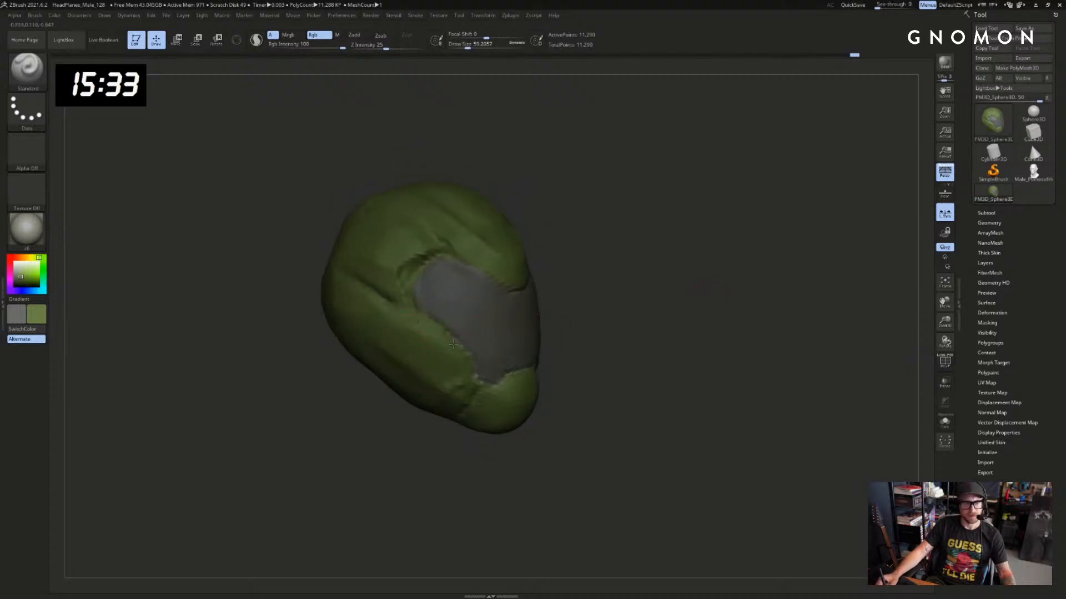
left_click_drag(624, 383, 552, 380)
Sample the faceplate grey and change the painting colour to a dark brown
key("c")
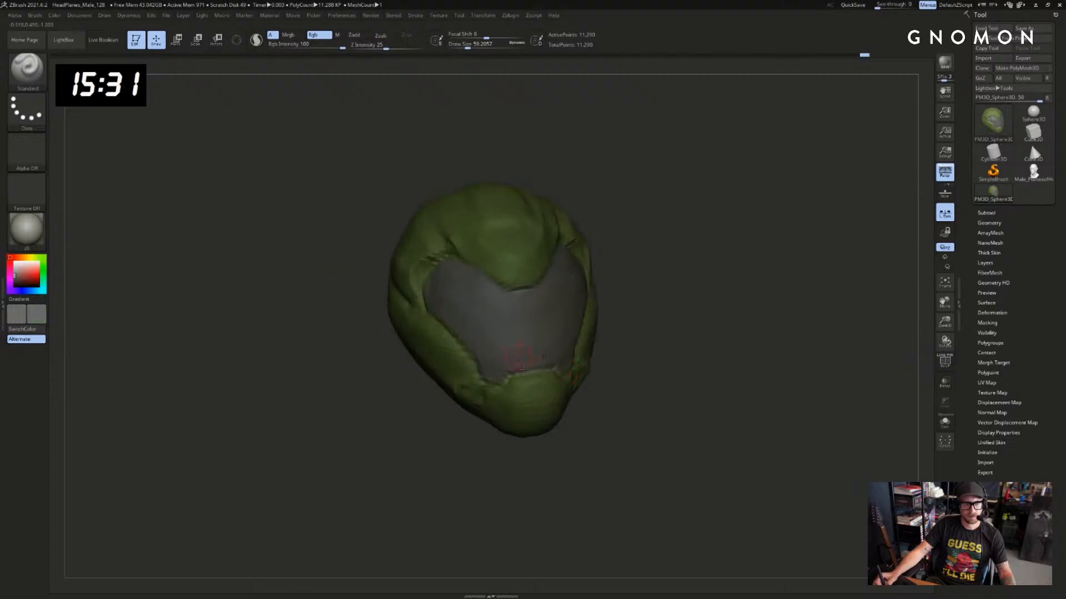
left_click_drag(382, 425, 427, 419)
left_click(38, 316)
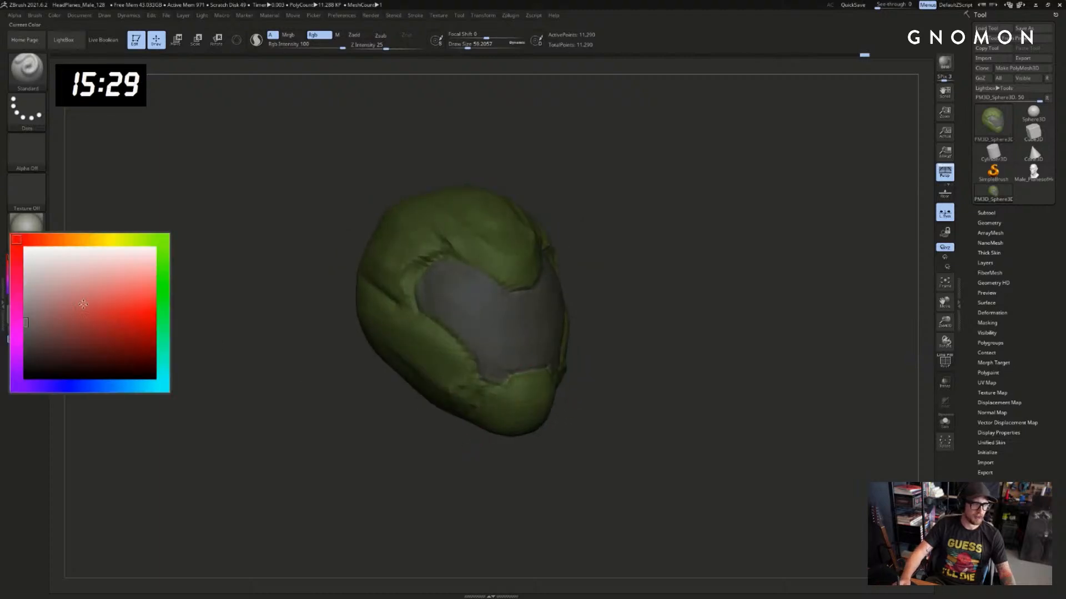
left_click(69, 238)
left_click(69, 332)
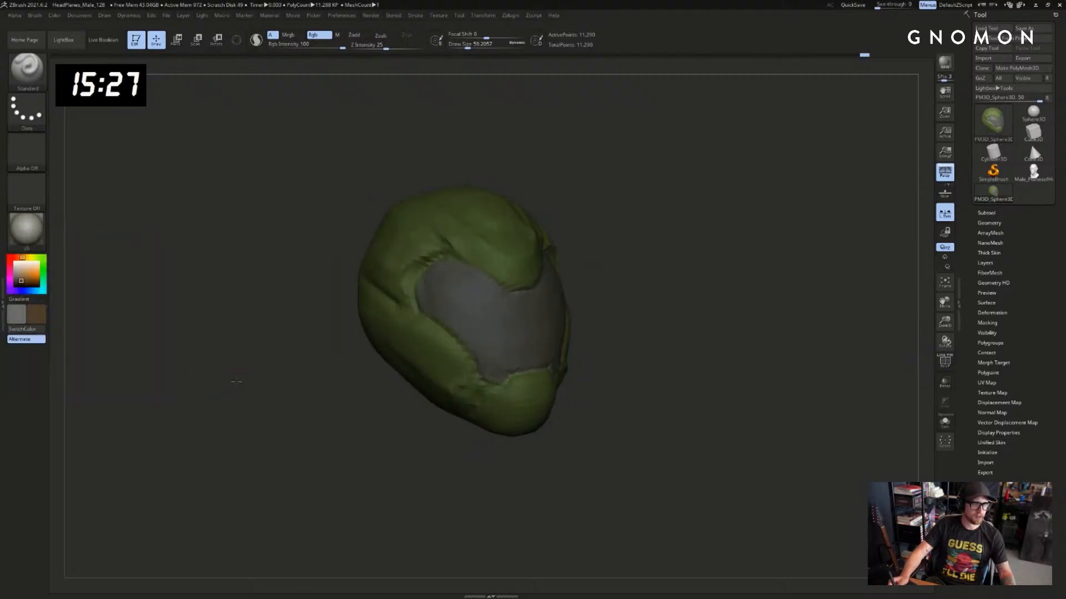
Paint the whole chin piece below the faceplate dark brown, enlarging the draw size to about 83
left_click(516, 393)
mouse_move(664, 339)
left_mouse_down()
mouse_move(671, 314)
mouse_move(682, 322)
left_mouse_up()
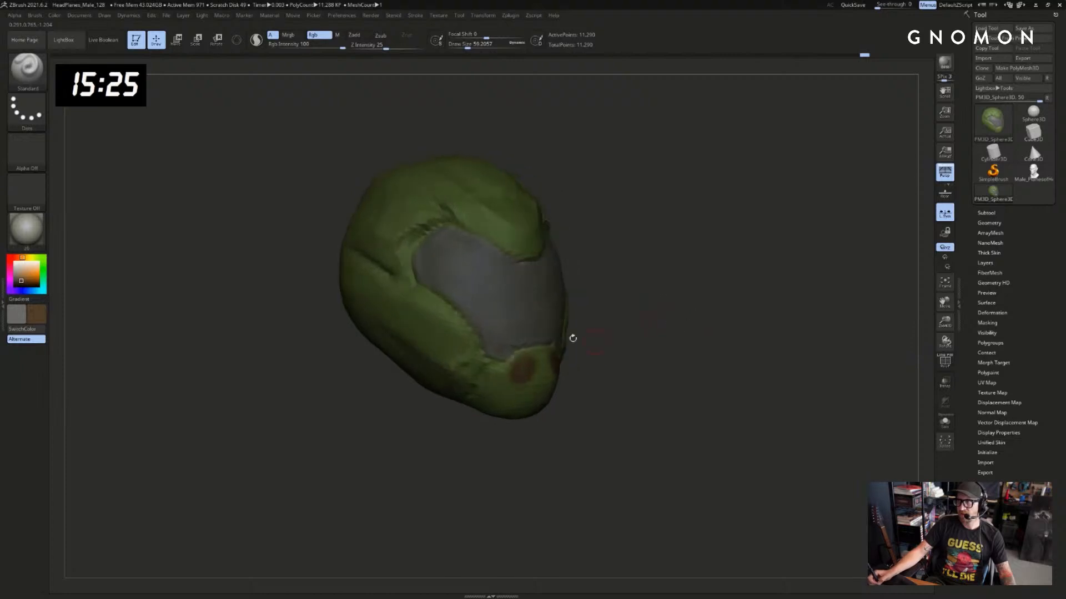
key("ctrl+z")
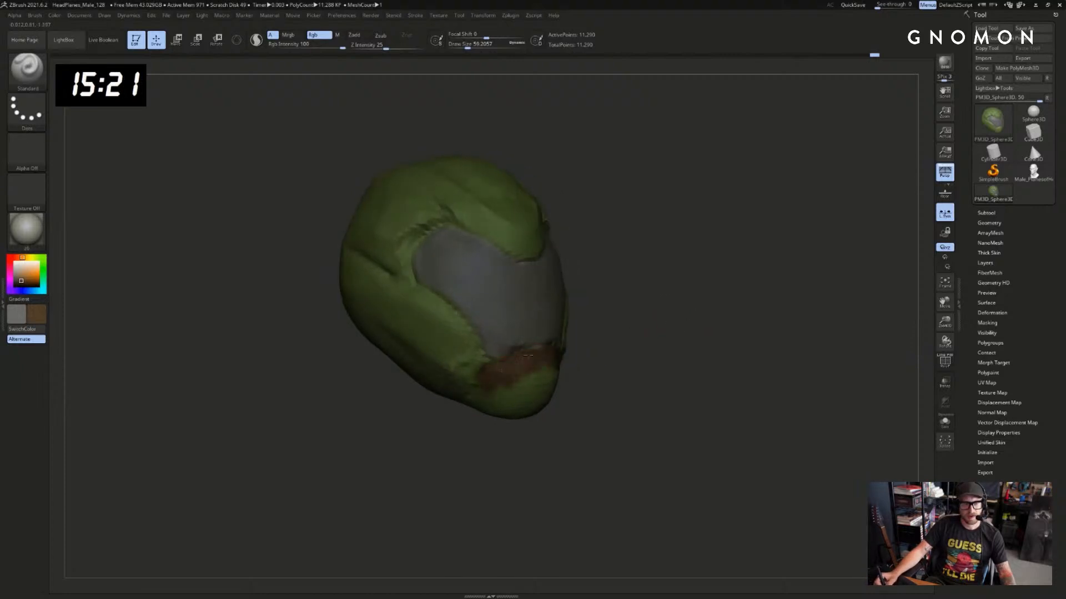
mouse_move(528, 355)
left_mouse_down()
mouse_move(532, 397)
mouse_move(539, 383)
left_mouse_up()
key("s")
left_click_drag(519, 395, 493, 404)
mouse_move(593, 429)
left_mouse_down("shift")
mouse_move(537, 427)
mouse_move(563, 399)
mouse_move(499, 436)
left_mouse_up("shift")
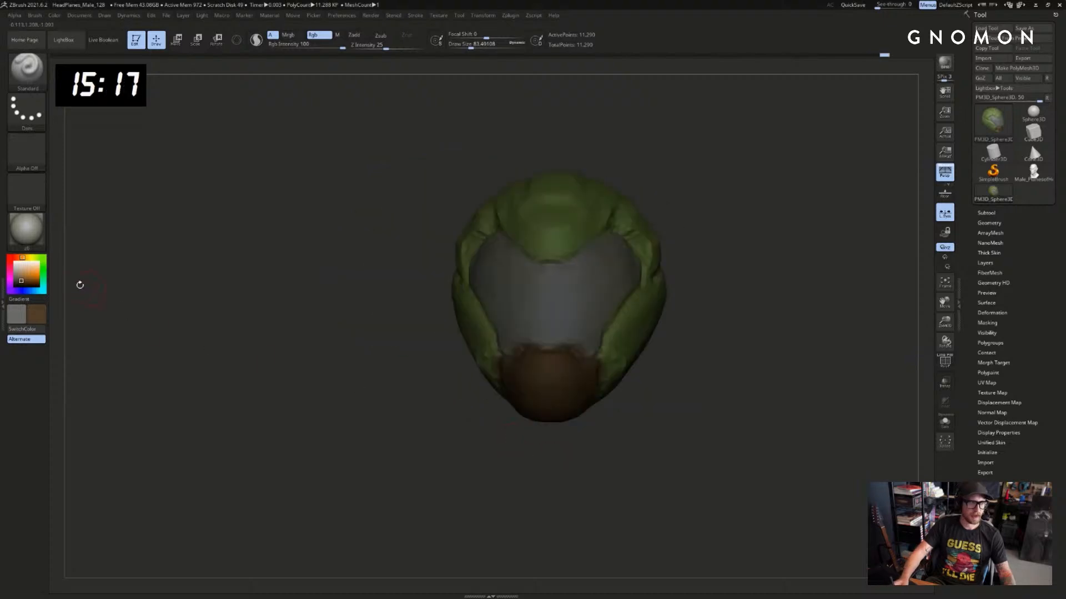
Switch the helmet's material to z1
left_click(38, 236)
left_click(633, 353)
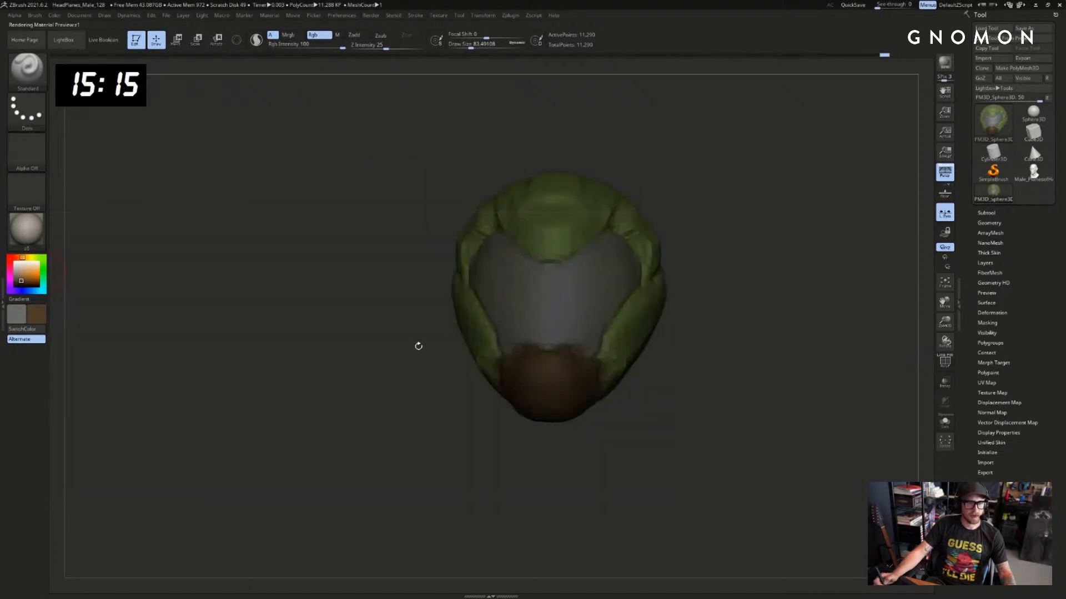
left_click_drag(416, 345, 372, 343)
Preview BasicMaterial on the helmet for comparison and return to the z1 material
left_click(26, 229)
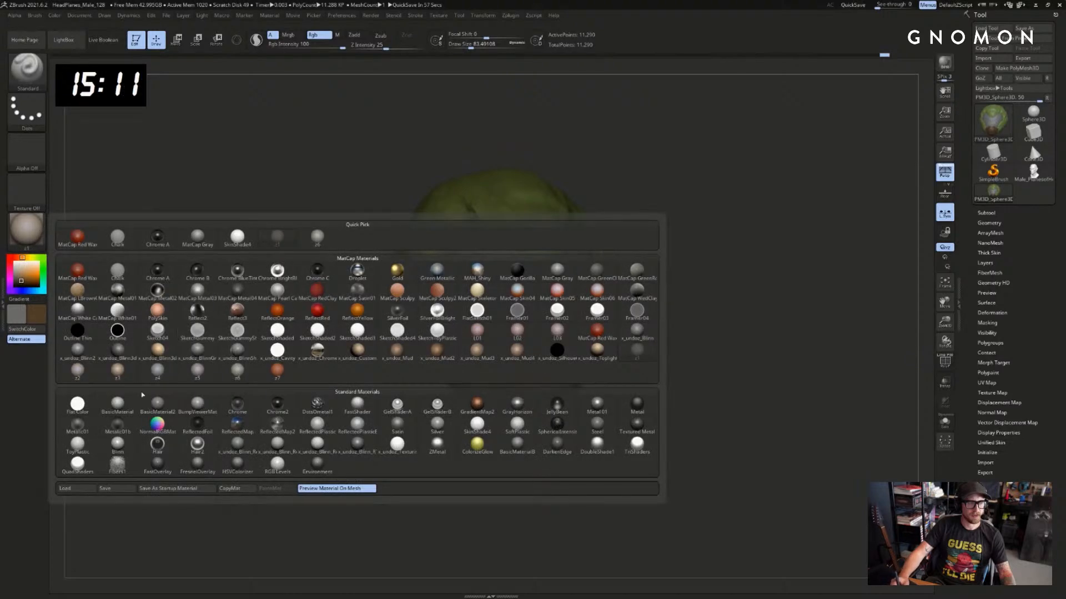
left_click(117, 402)
left_click_drag(152, 375, 240, 390)
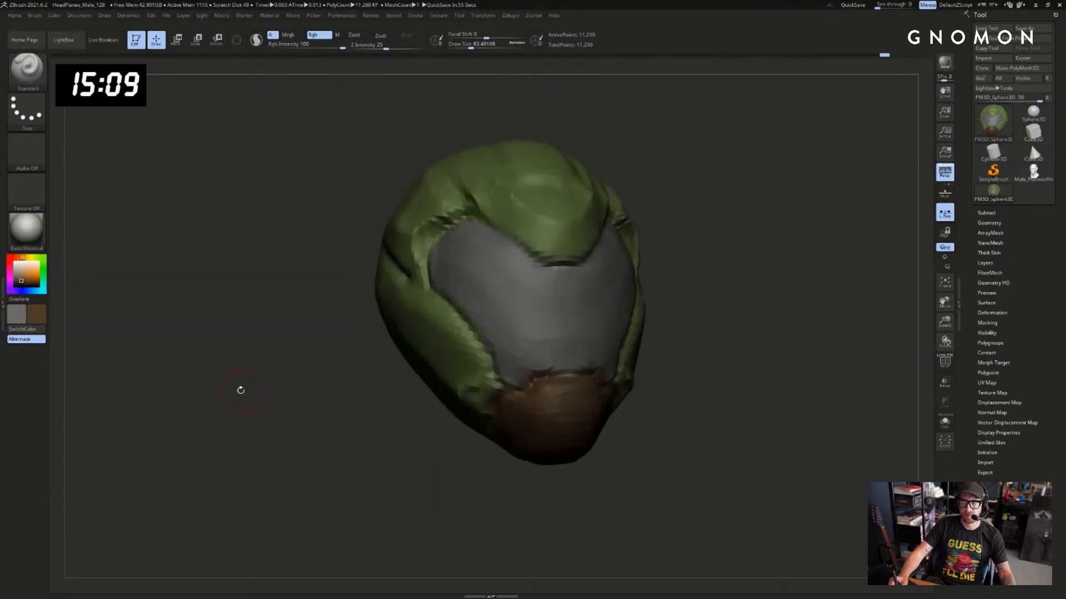
left_click(27, 229)
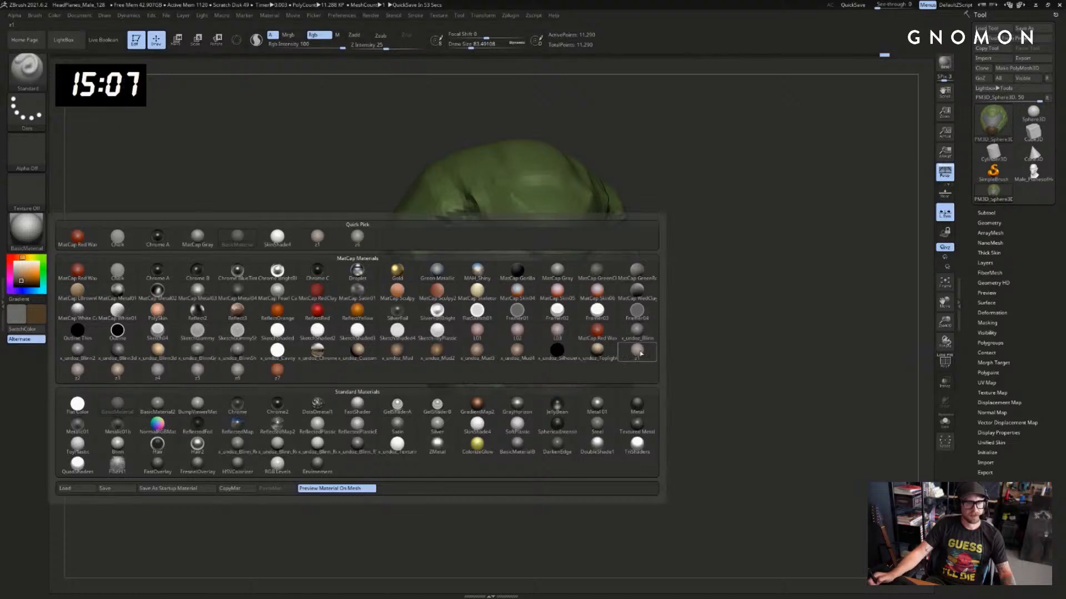
left_click(633, 349)
left_click_drag(315, 376, 736, 369)
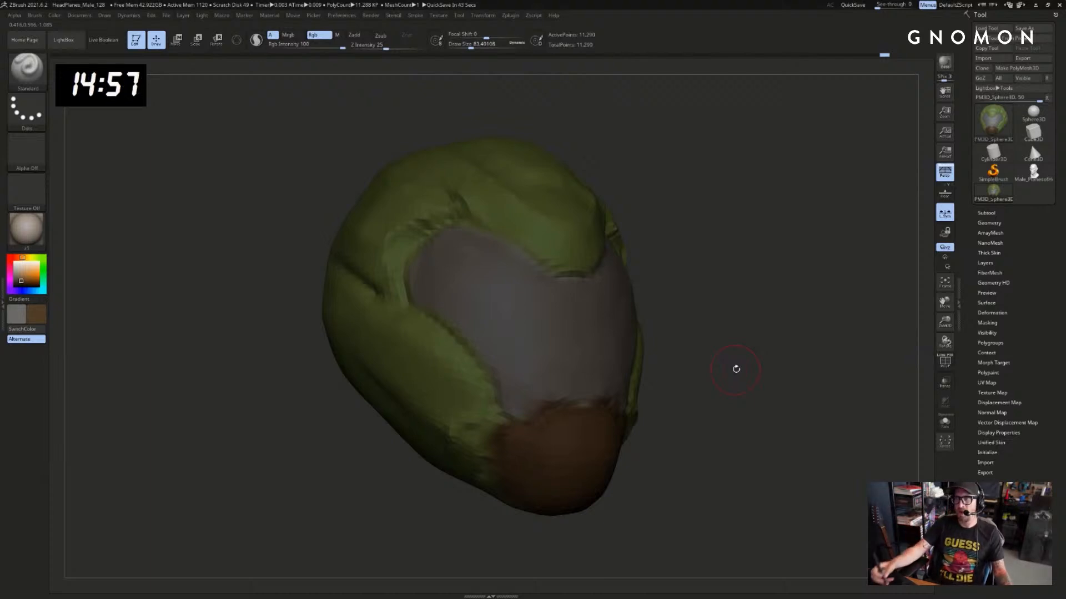
Sample the faceplate grey and clean up the border between the faceplate and the brown chin with it
left_click_drag(736, 321, 624, 404)
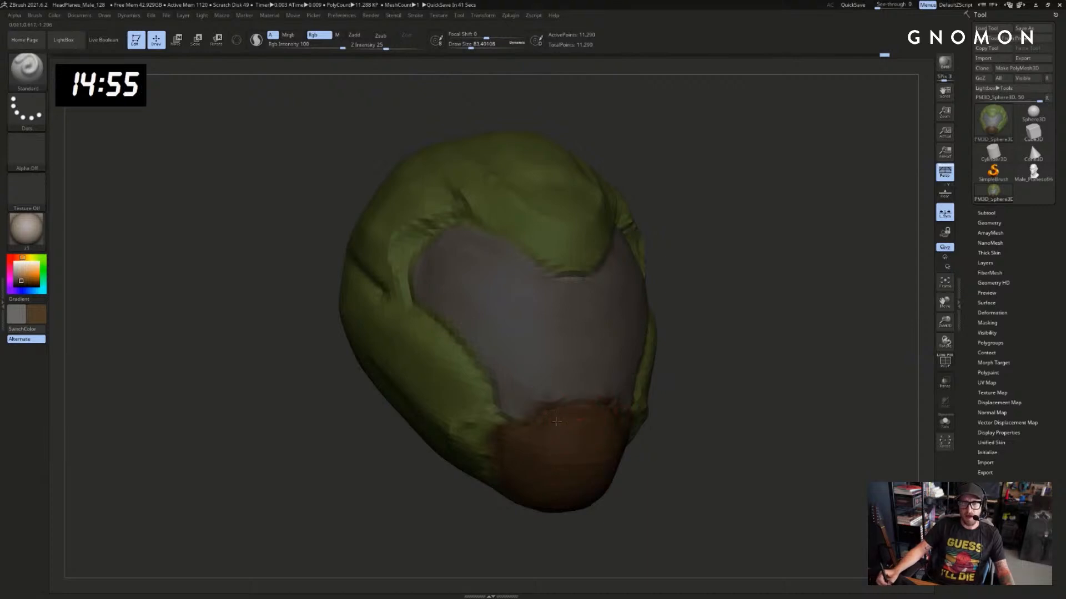
left_click_drag(724, 399, 555, 402)
key("c")
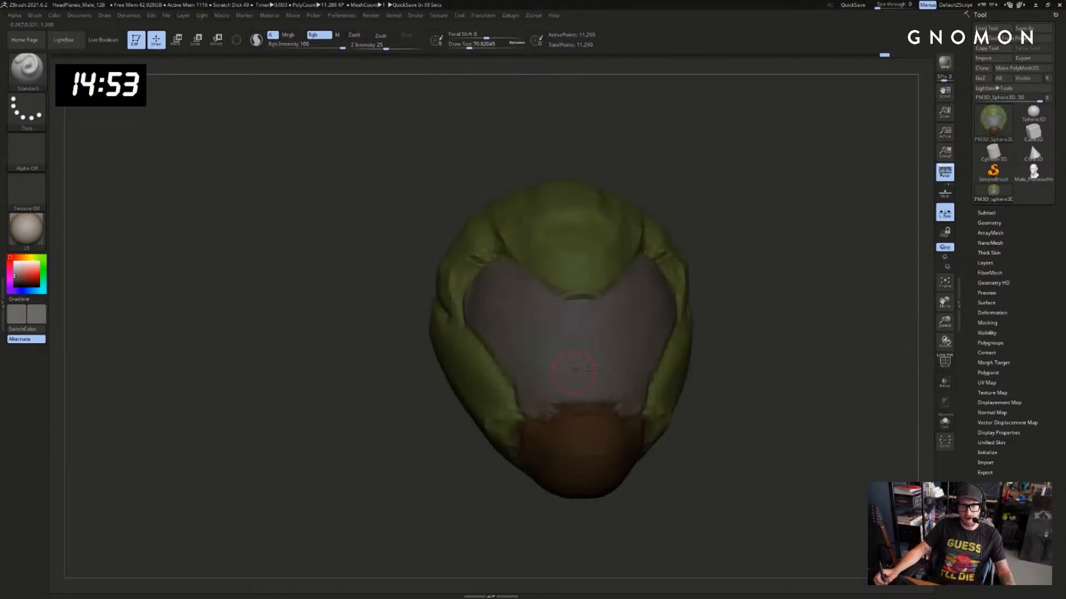
left_click_drag(744, 342, 777, 345)
mouse_move(666, 328)
left_mouse_down()
mouse_move(562, 312)
mouse_move(580, 311)
left_mouse_up()
Nudge the lower edge of the brow where it meets the faceplate with the Slide brush, reducing the draw size to about 87
key("b")
key("m")
key("v")
key("b")
key("s")
key("l")
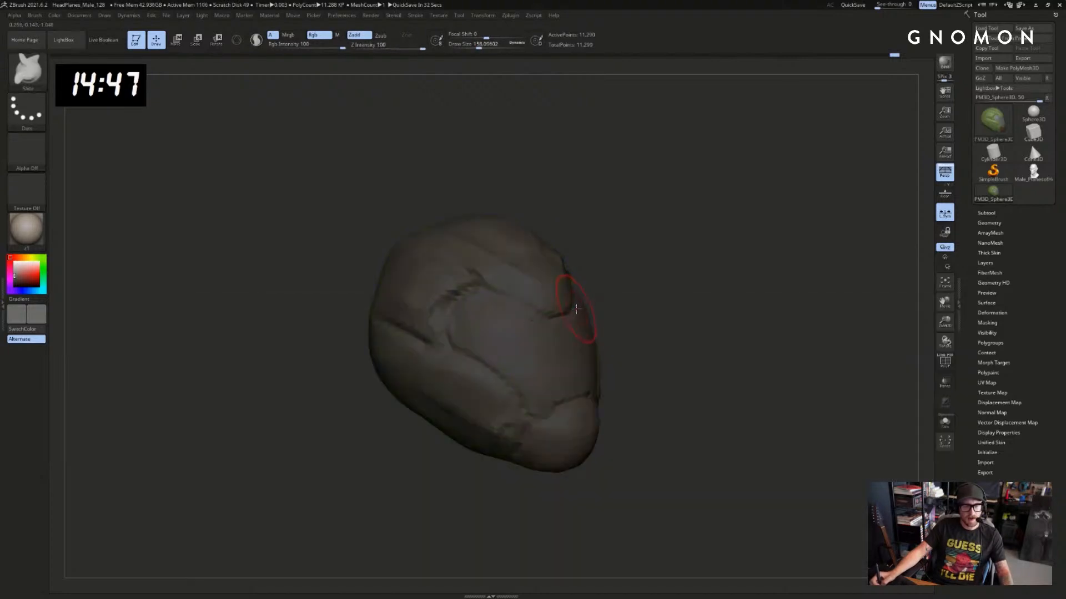
key("shift+f")
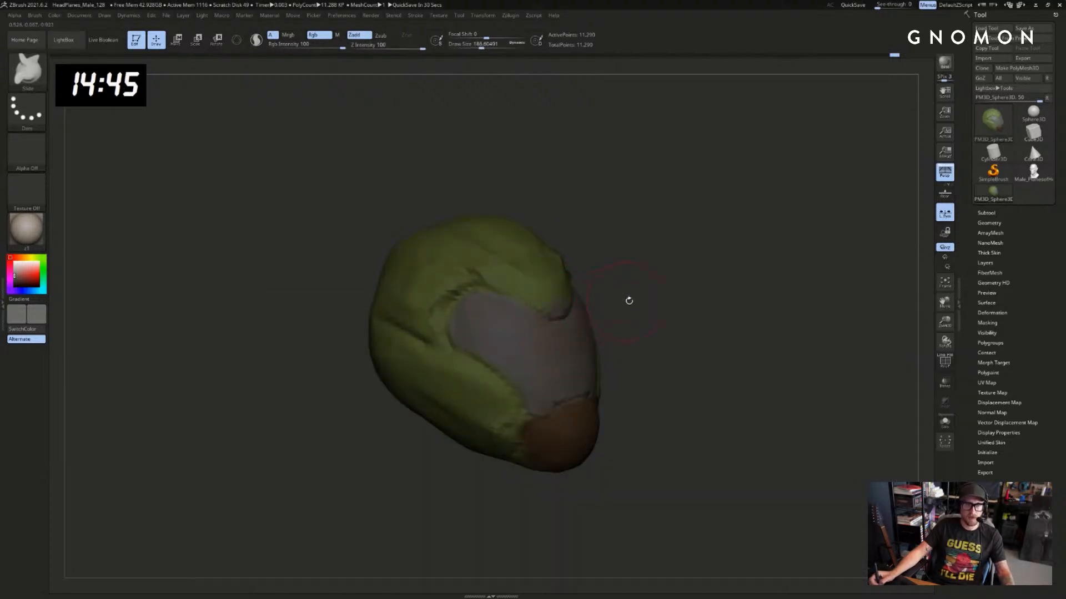
left_click_drag(499, 116, 608, 288)
left_click_drag(565, 320, 601, 302)
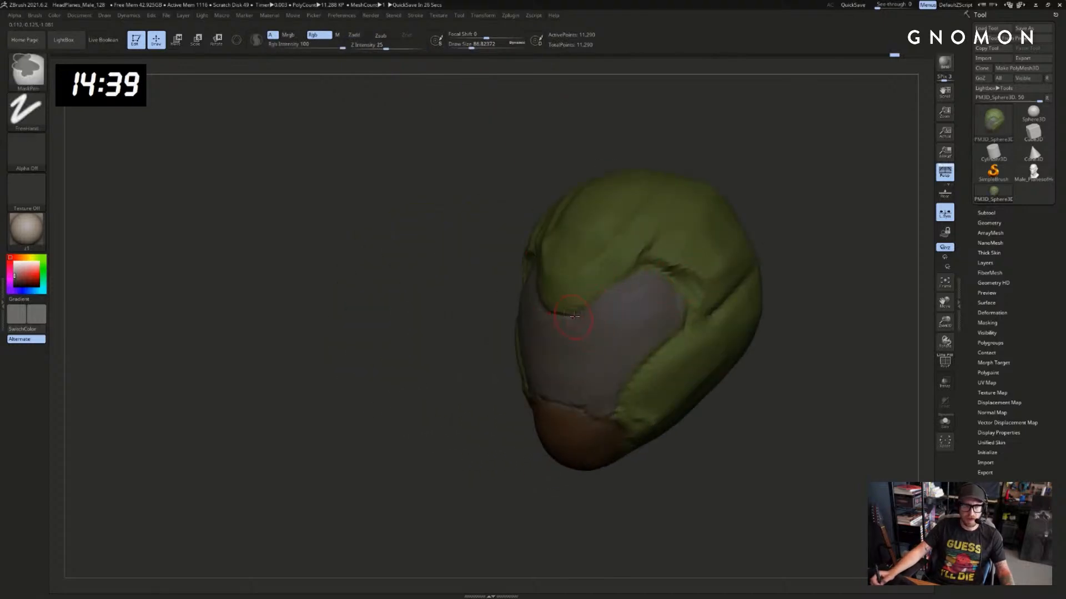
left_click_drag(464, 325, 500, 311)
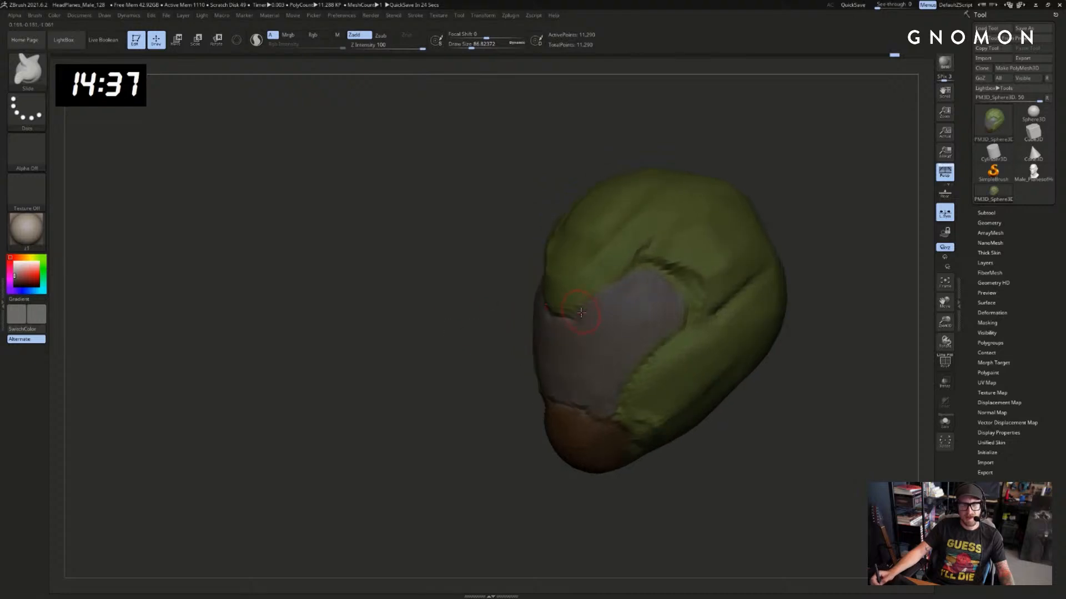
Carve the border between the brow and the faceplate with the DamStandard brush
key("b")
key("d")
key("s")
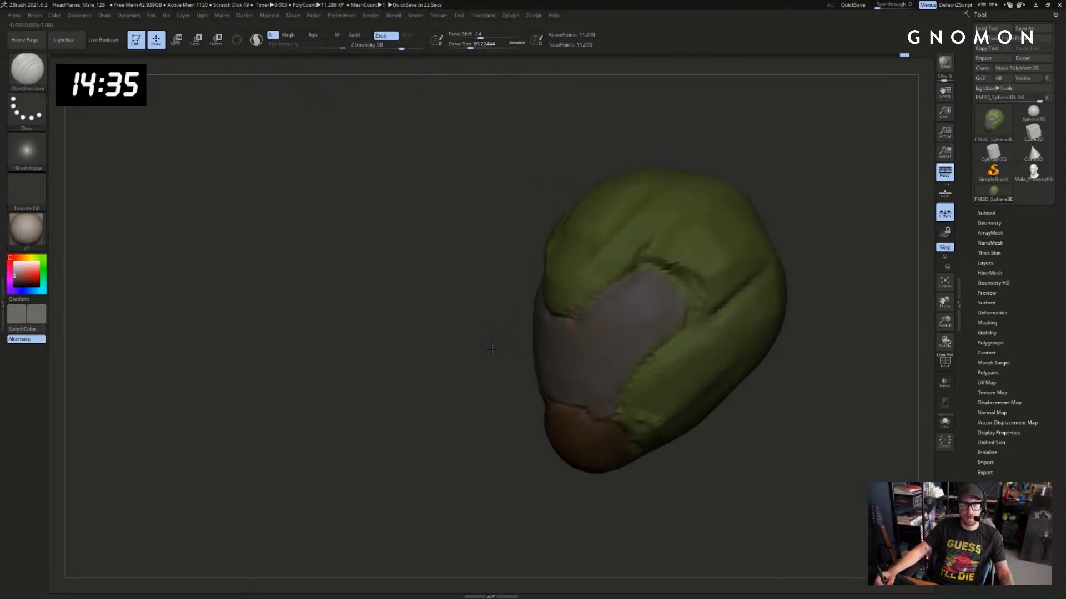
left_click_drag(492, 349, 685, 274)
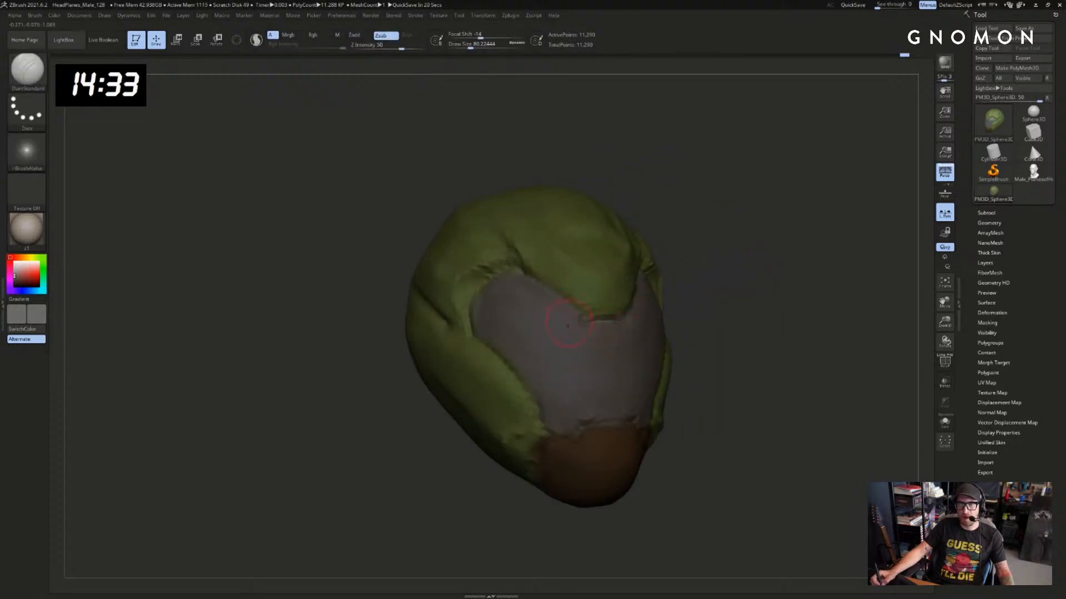
mouse_move(736, 264)
left_mouse_down()
mouse_move(751, 266)
mouse_move(540, 359)
left_mouse_up()
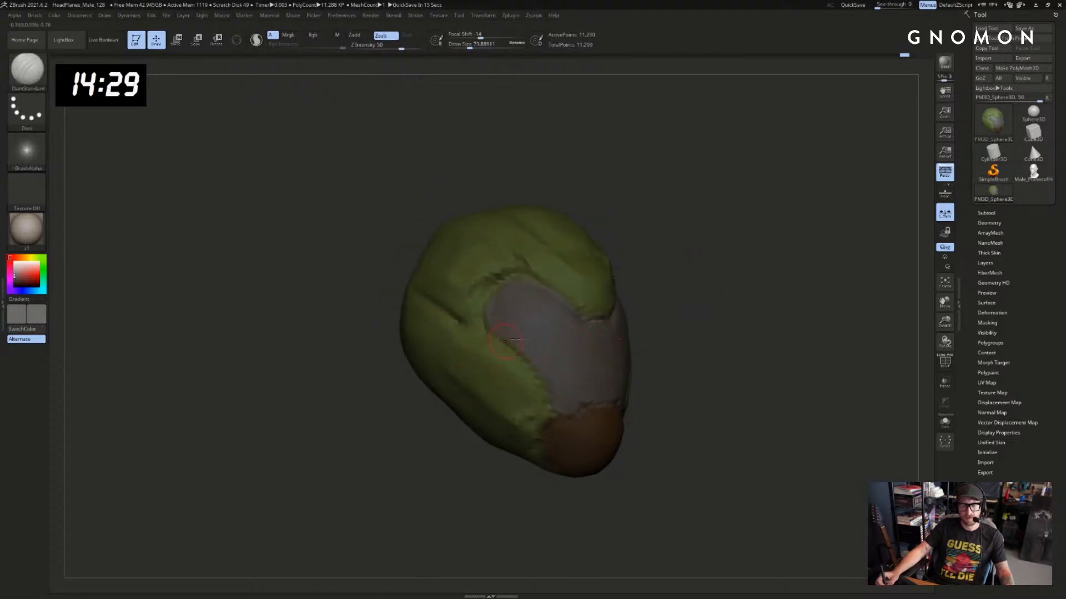
Set the active color to near-white and hide the polypaint to show the helmet as a light, uncolored form
key("shift+f")
left_click_drag(725, 288, 671, 300)
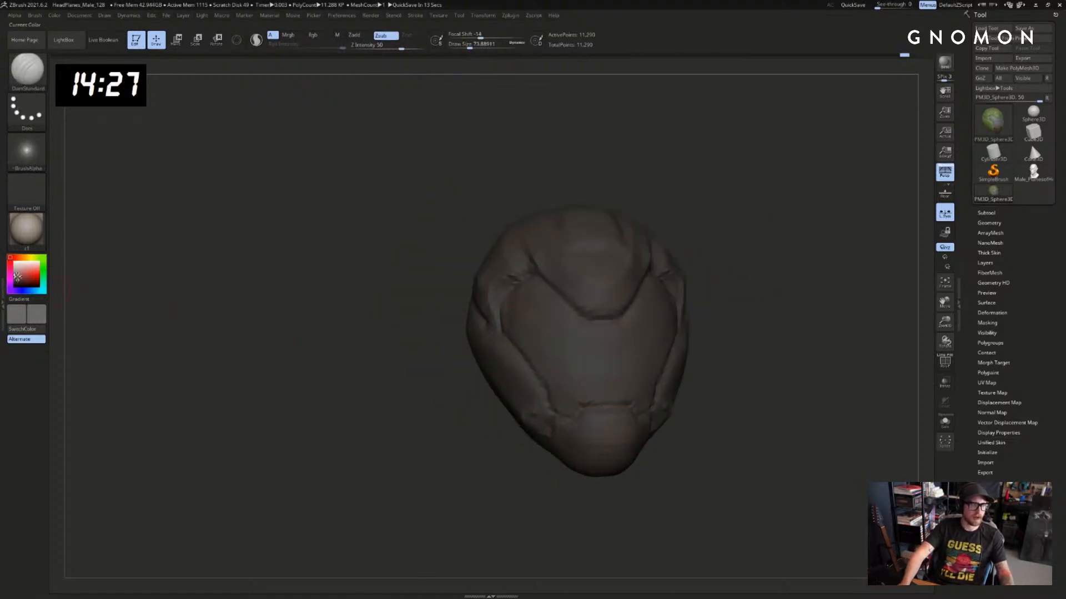
left_click(14, 263)
left_click_drag(802, 278, 849, 267)
key("shift+f")
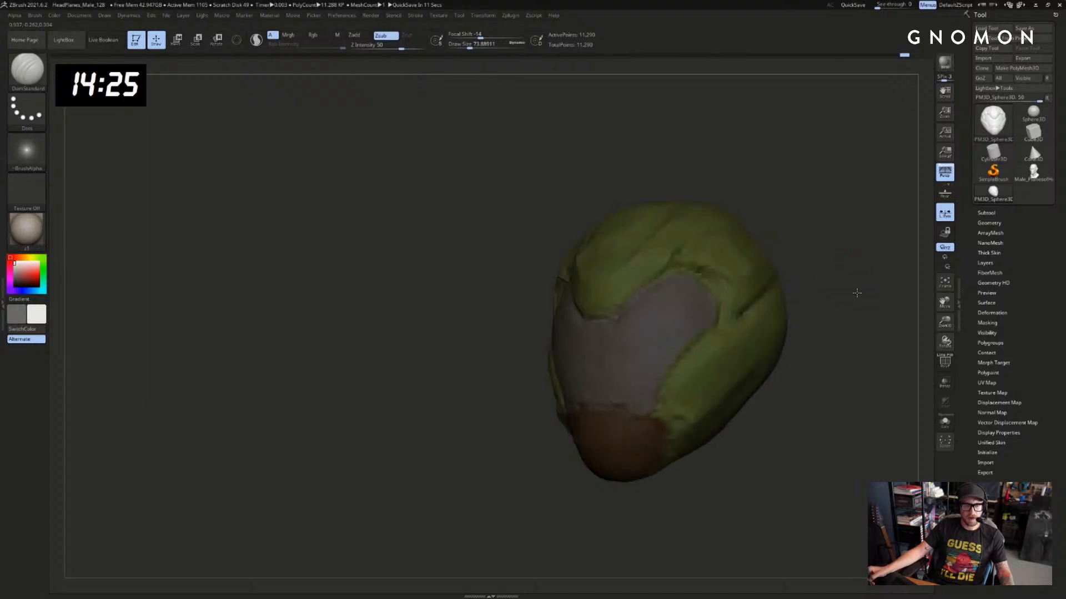
left_click_drag(865, 302, 680, 361, "alt")
key("shift+f")
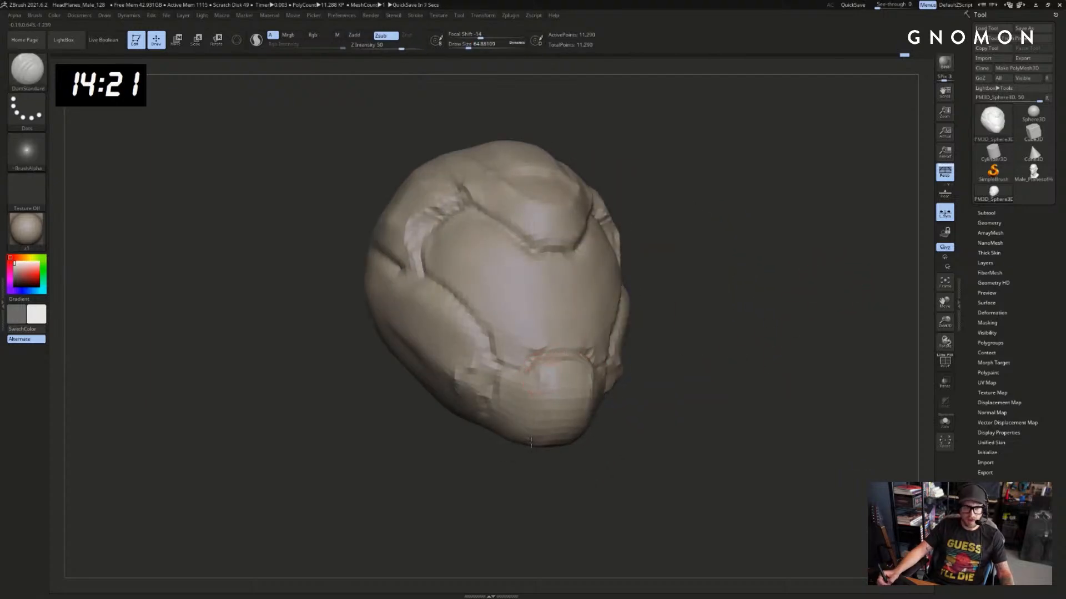
Reshape the front and lower tip of the chin piece with the Move brush
left_click_drag(614, 437, 647, 437)
key("s")
key("b")
key("m")
key("v")
key("s")
mouse_move(565, 421)
left_mouse_down()
mouse_move(565, 433)
mouse_move(568, 407)
left_mouse_up()
mouse_move(644, 397)
left_mouse_down()
mouse_move(535, 392)
mouse_move(569, 383)
left_mouse_up()
key("s")
mouse_move(527, 428)
left_mouse_down()
mouse_move(641, 442)
mouse_move(560, 443)
left_mouse_up()
Adjust the chin's profile with a Move brush enlarged to about 269, and briefly display the polypaint to check the shape
key("s")
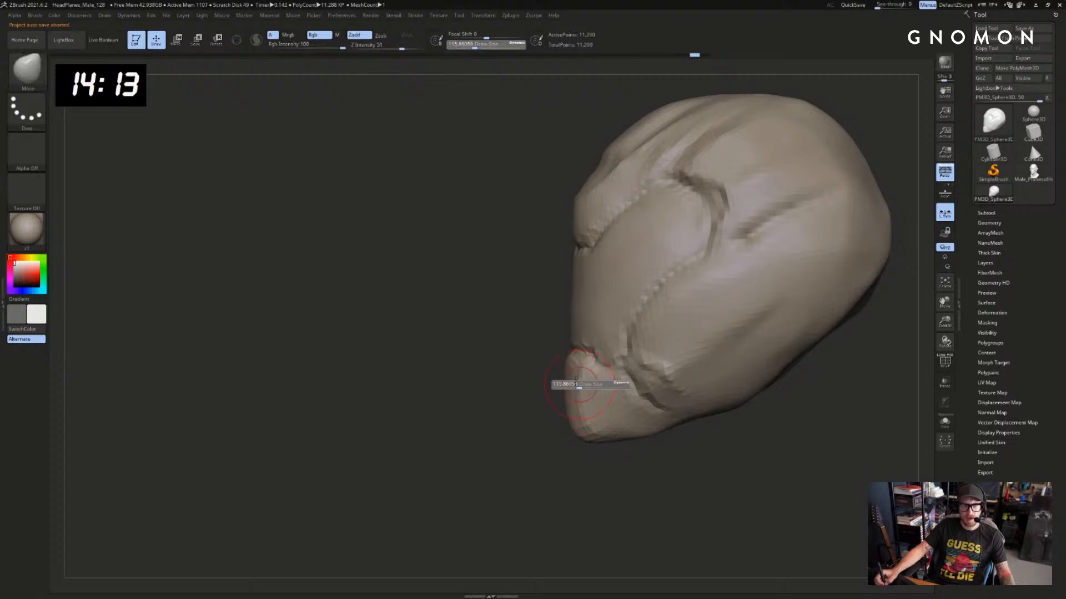
left_click(575, 384)
left_click_drag(566, 384, 564, 384)
left_click_drag(536, 413, 565, 406)
key("]")
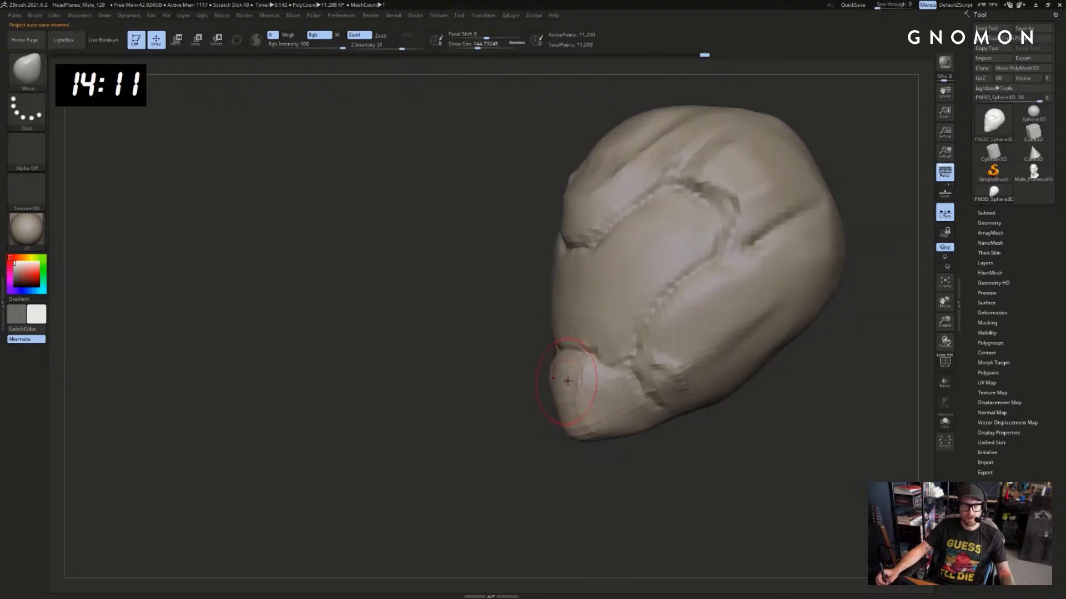
mouse_move(580, 444)
left_mouse_down()
mouse_move(556, 421)
mouse_move(572, 437)
left_mouse_up()
key("]")
key("]")
key("]")
key("shift+f")
left_click_drag(503, 466, 533, 459)
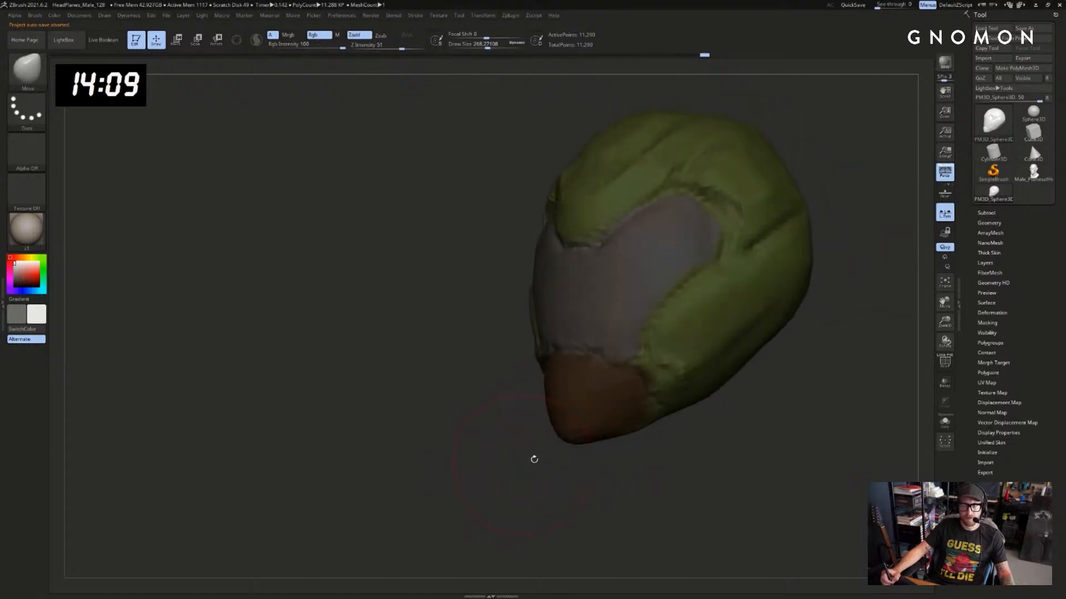
key("shift+f")
Refine the chin and the underside of the jaw with the Move brush at a draw size of about 187
left_click_drag(633, 476, 638, 458, "alt")
mouse_move(639, 458)
left_mouse_down()
mouse_move(684, 455)
mouse_move(658, 468)
mouse_move(668, 443)
mouse_move(702, 444)
left_mouse_up()
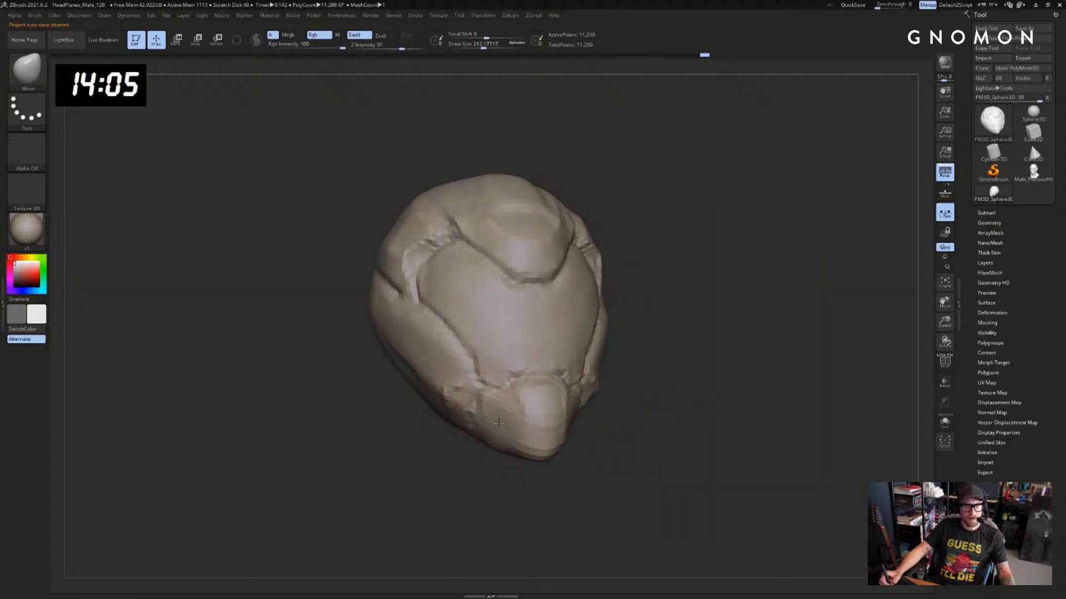
left_click_drag(499, 474, 717, 433)
left_click_drag(547, 436, 553, 439)
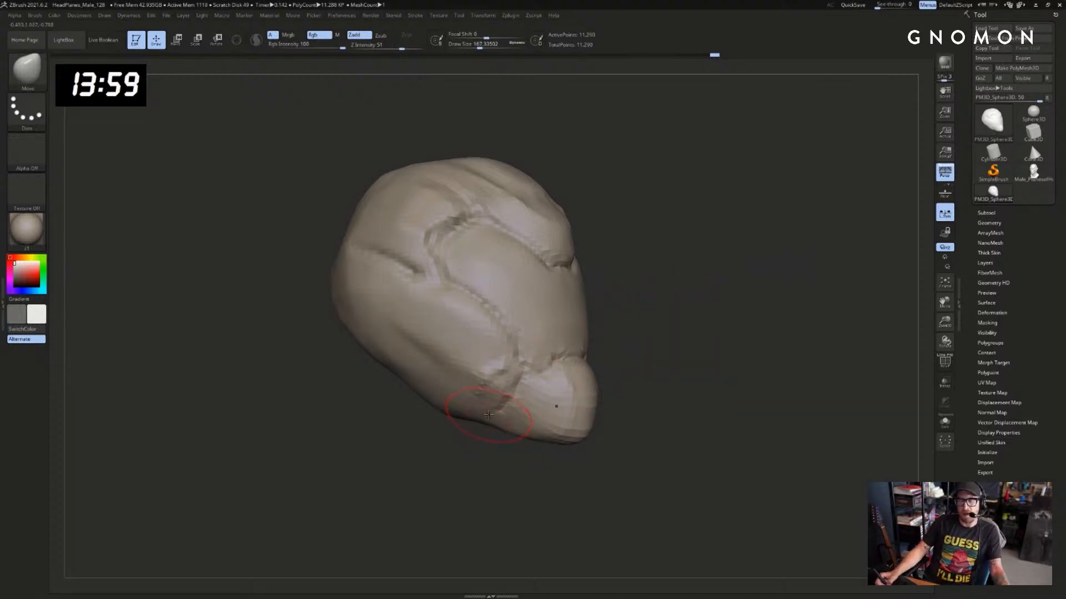
mouse_move(489, 431)
left_mouse_down()
mouse_move(494, 440)
mouse_move(506, 432)
mouse_move(470, 441)
left_mouse_up()
key("s")
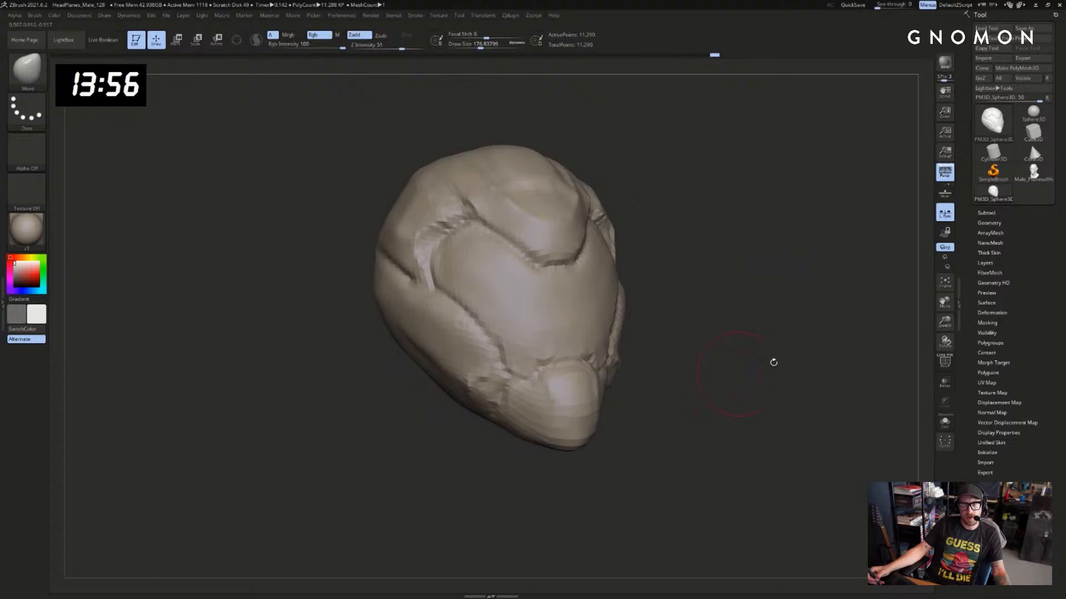
Place the male head bust in the canvas corner as a visual reference and return to editing the helmet
left_click(1030, 177)
left_click_drag(837, 273, 516, 285)
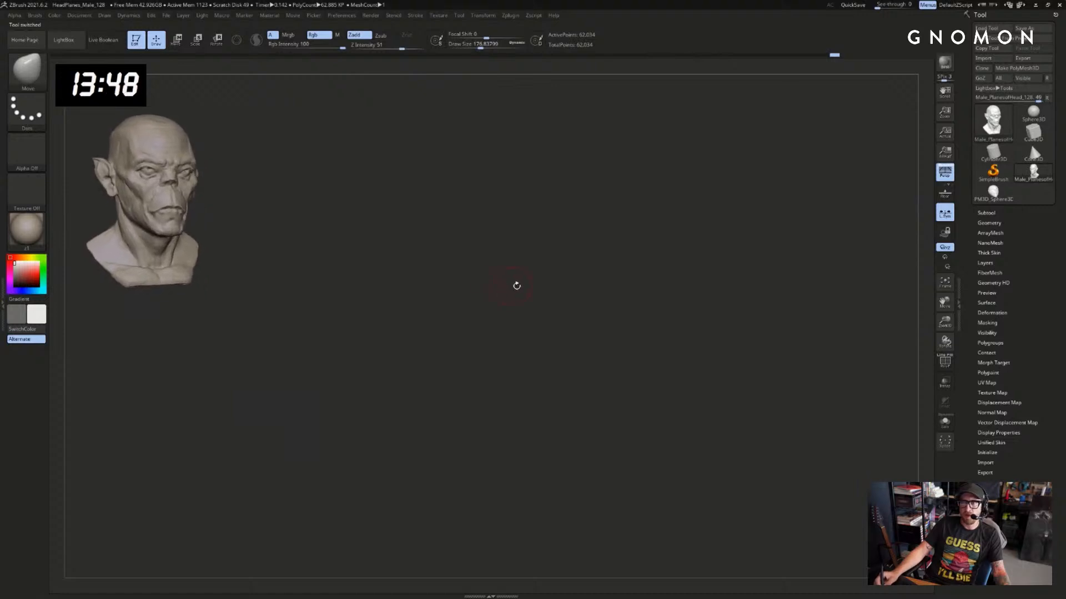
left_click(999, 200)
mouse_move(826, 245)
left_mouse_down("alt")
mouse_move(768, 240)
mouse_move(760, 297)
mouse_move(799, 304)
left_mouse_up("alt")
key("shift+f")
key("shift+f")
mouse_move(835, 372)
left_mouse_down("alt")
mouse_move(823, 270)
mouse_move(760, 278)
left_mouse_up("alt")
left_click_drag(855, 323, 791, 306, "alt")
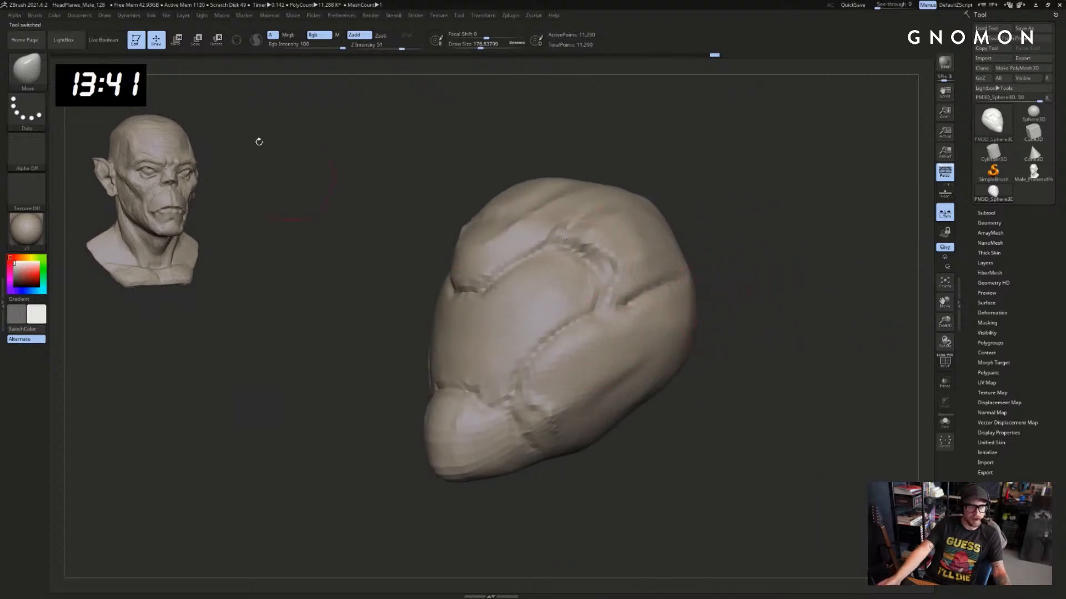
Build up the side plate of the jaw beside the faceplate with the ClayBuildup brush
key("b")
key("d")
key("s")
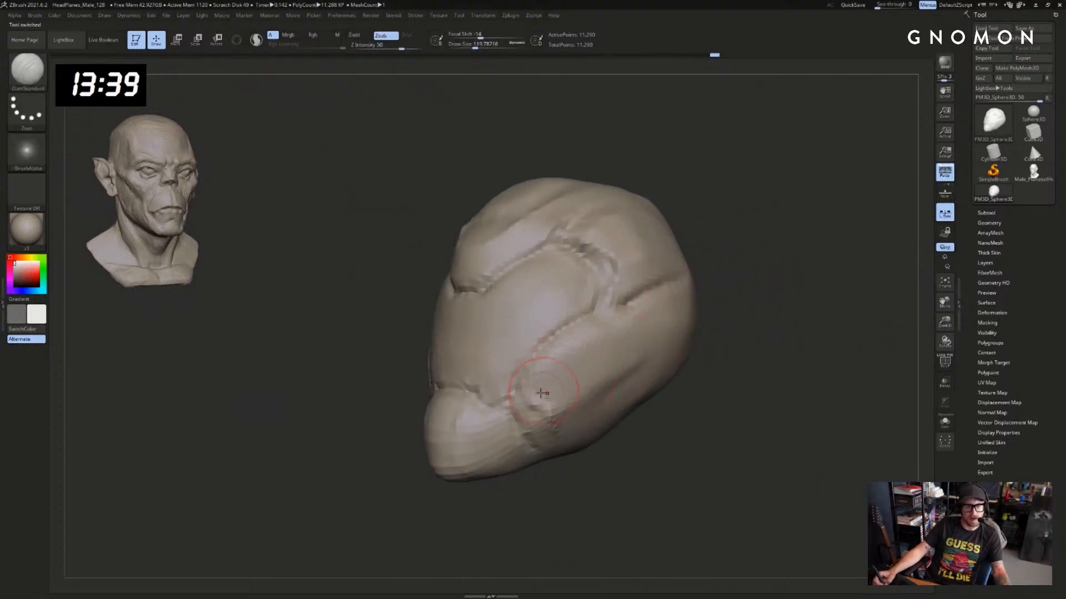
left_click_drag(726, 280, 756, 282)
mouse_move(661, 268)
left_mouse_down()
mouse_move(707, 274)
mouse_move(719, 292)
mouse_move(814, 298)
mouse_move(631, 333)
left_mouse_up()
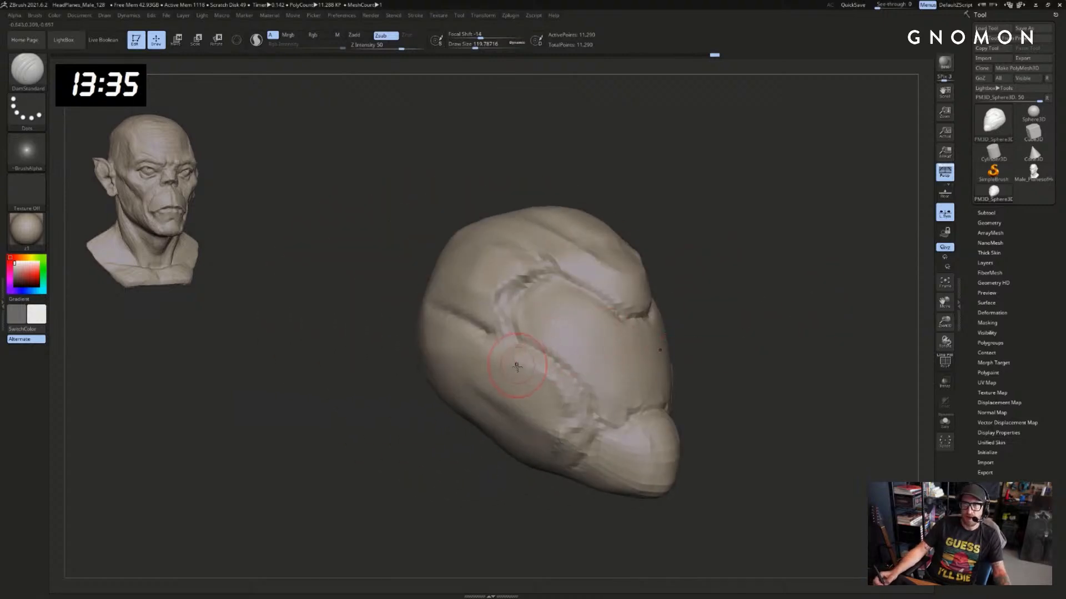
key("b")
key("c")
key("b")
left_click_drag(514, 414, 544, 411)
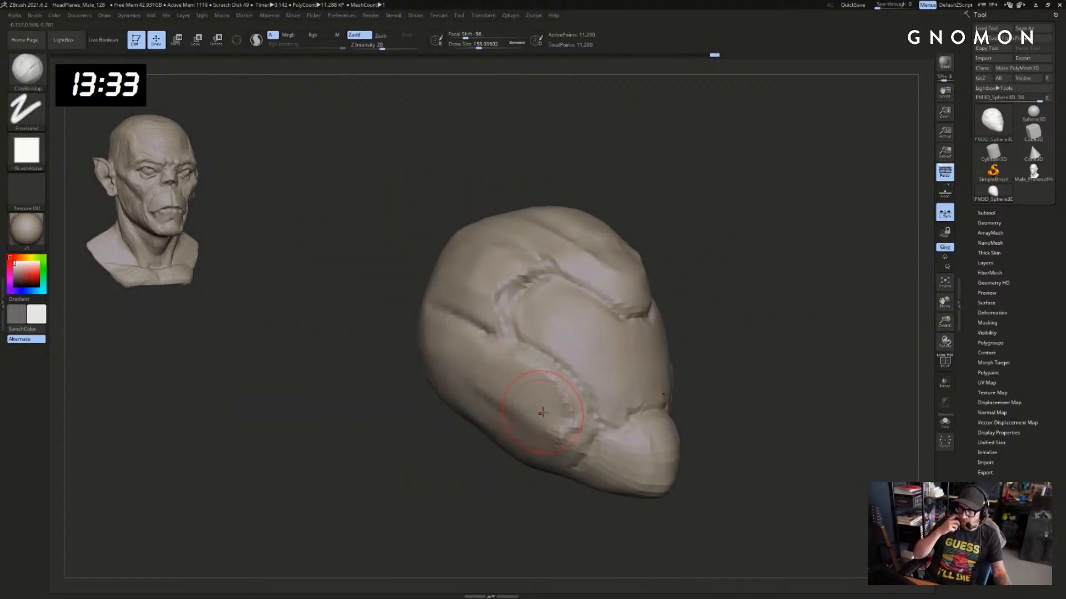
left_click_drag(589, 510, 471, 525)
left_click_drag(635, 520, 494, 471, "alt")
left_click_drag(591, 408, 549, 432)
Carve a deep crease along the lower edge of the side plate toward the back of the helmet with DamStandard
key("s")
key("s")
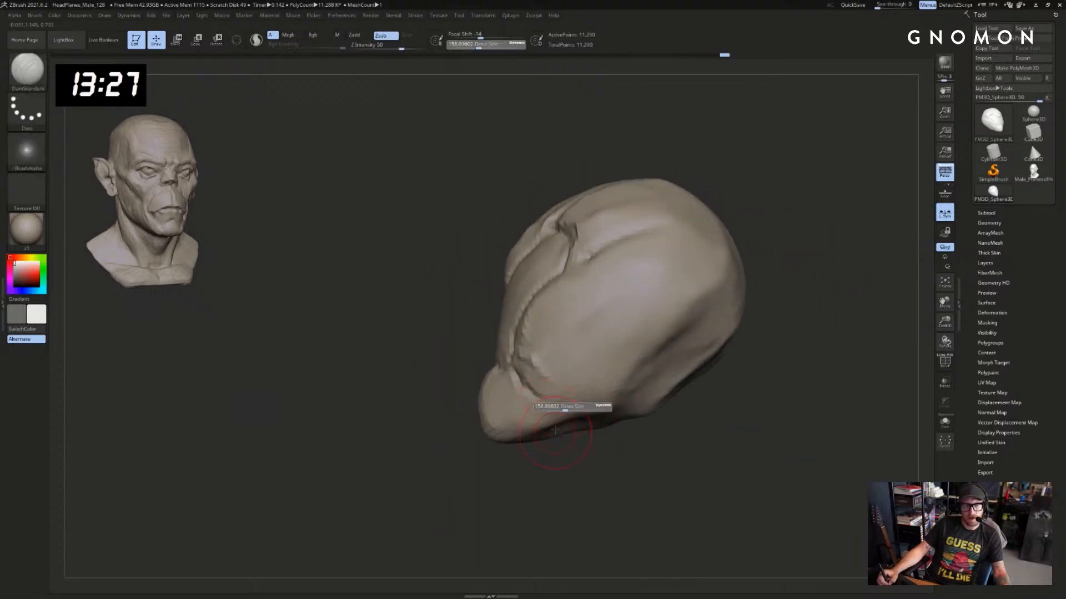
left_click_drag(580, 389, 643, 359)
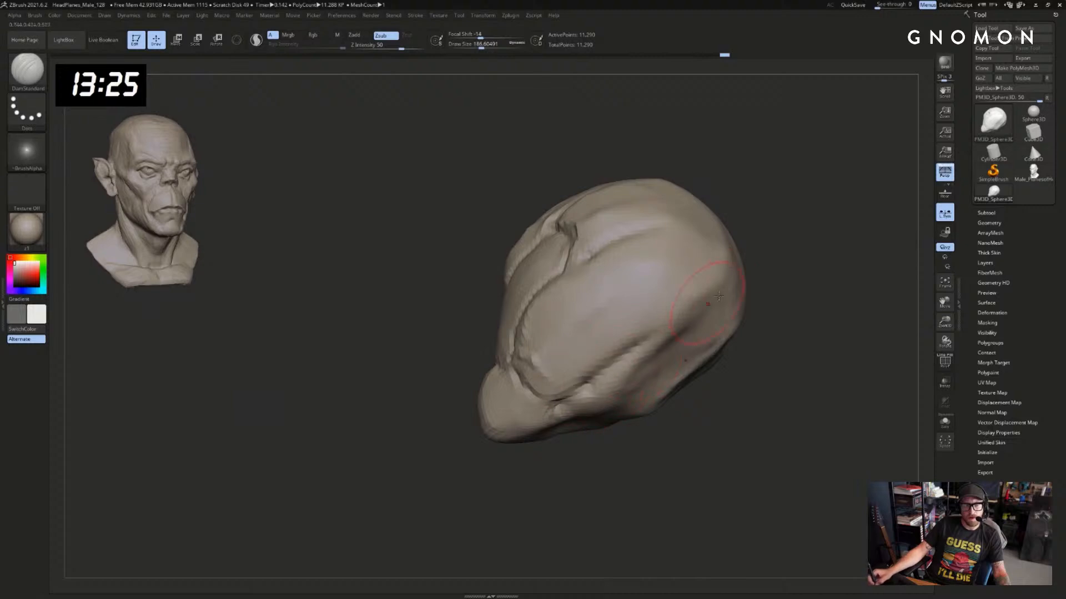
left_click_drag(780, 300, 804, 322)
left_click_drag(665, 337, 698, 295)
mouse_move(760, 256)
left_mouse_down()
mouse_move(790, 261)
mouse_move(760, 274)
mouse_move(642, 380)
left_mouse_up()
Add volume along the crease below the helmet's side plate with the ClayBuildup brush
key("b")
key("c")
key("b")
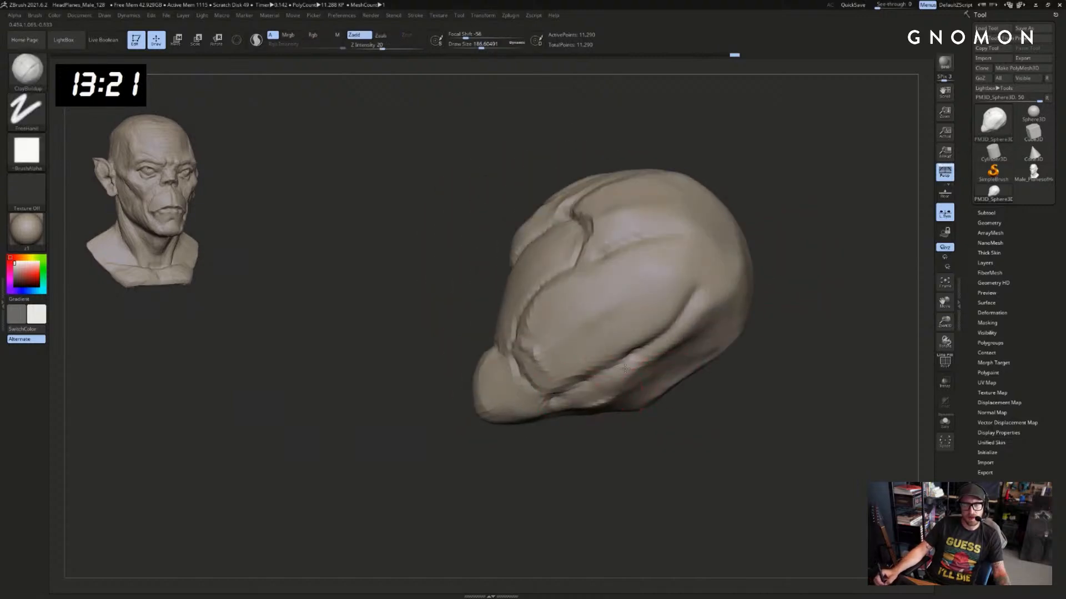
mouse_move(772, 277)
left_mouse_down()
mouse_move(787, 290)
mouse_move(785, 312)
left_mouse_up()
Refine the crease at the rear of the side plate with DamStandard and build up the adjoining surface with ClayBuildup
key("b")
key("d")
key("s")
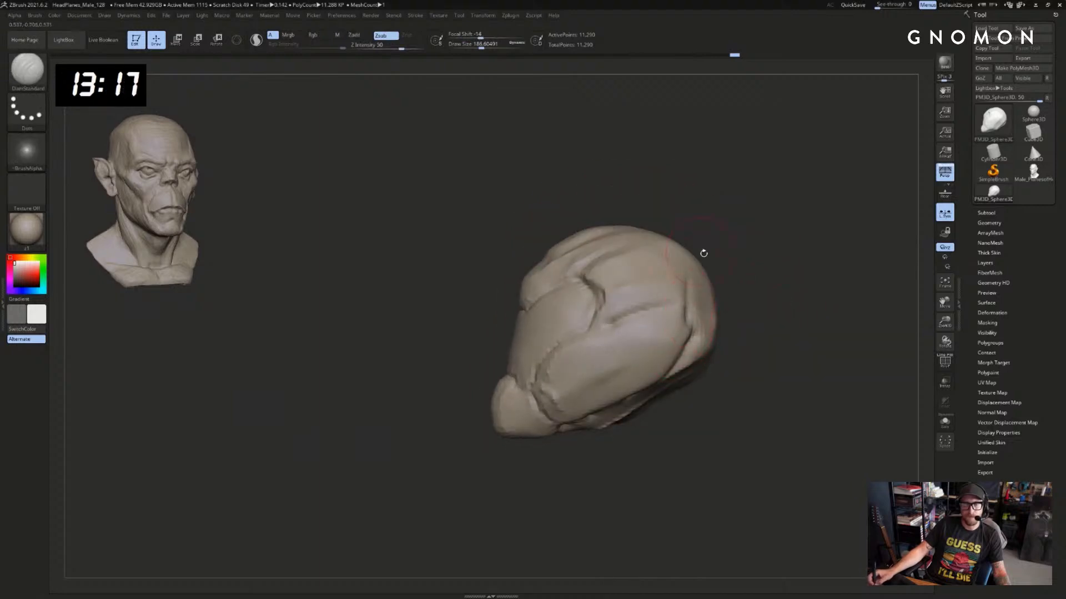
mouse_move(703, 253)
left_mouse_down()
mouse_move(716, 283)
mouse_move(693, 322)
mouse_move(698, 362)
left_mouse_up()
key("b")
key("c")
key("b")
mouse_move(807, 267)
left_mouse_down()
mouse_move(863, 272)
mouse_move(733, 267)
mouse_move(727, 306)
left_mouse_up()
Adjust the shape of the chin from several sides with a large Move brush, reducing its draw size to about 239
key("b")
key("m")
key("v")
left_click_drag(610, 433, 611, 427)
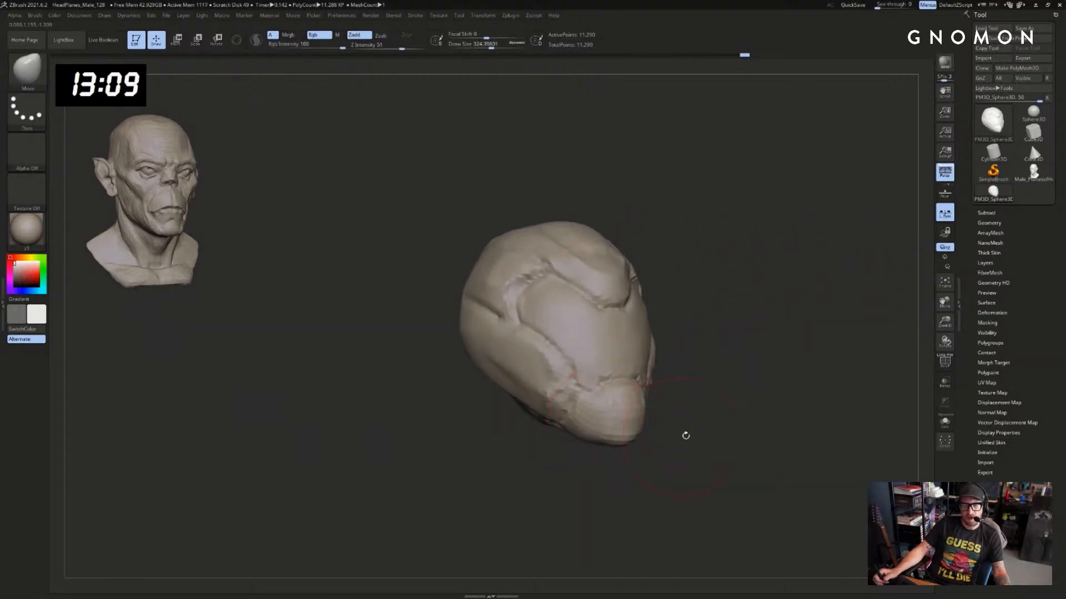
left_click_drag(685, 435, 718, 436)
key("bracketleft")
left_click_drag(614, 443, 612, 440)
left_click_drag(794, 388, 728, 382)
Subdivide the helmet mesh once and deepen the crease under the brow with the DamStandard brush
key("ctrl+d")
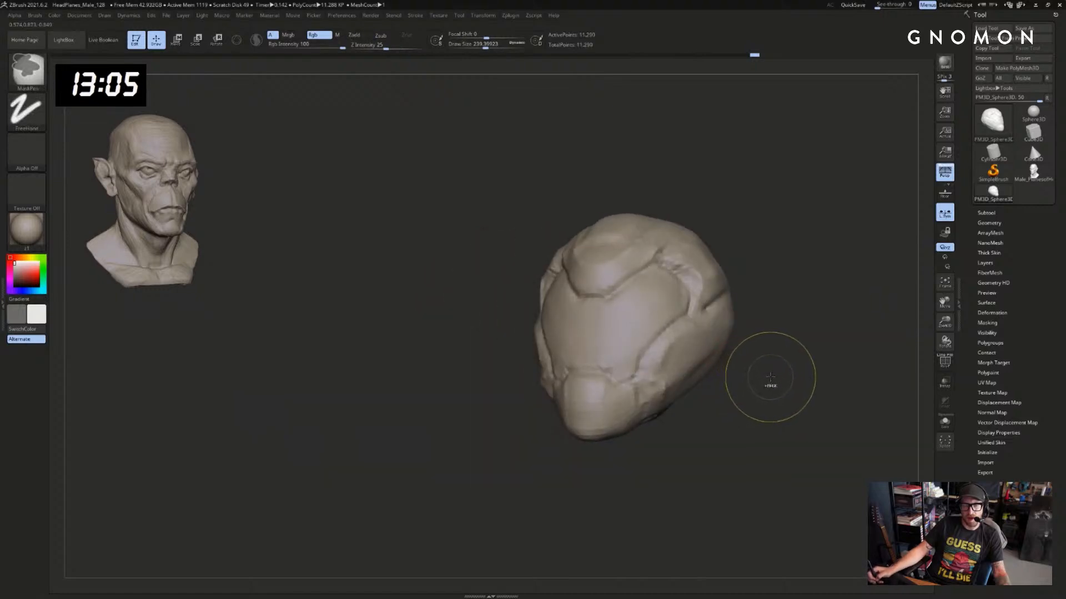
left_click_drag(825, 332, 826, 318)
key("b")
key("d")
key("s")
left_click_drag(735, 241, 772, 256, "alt")
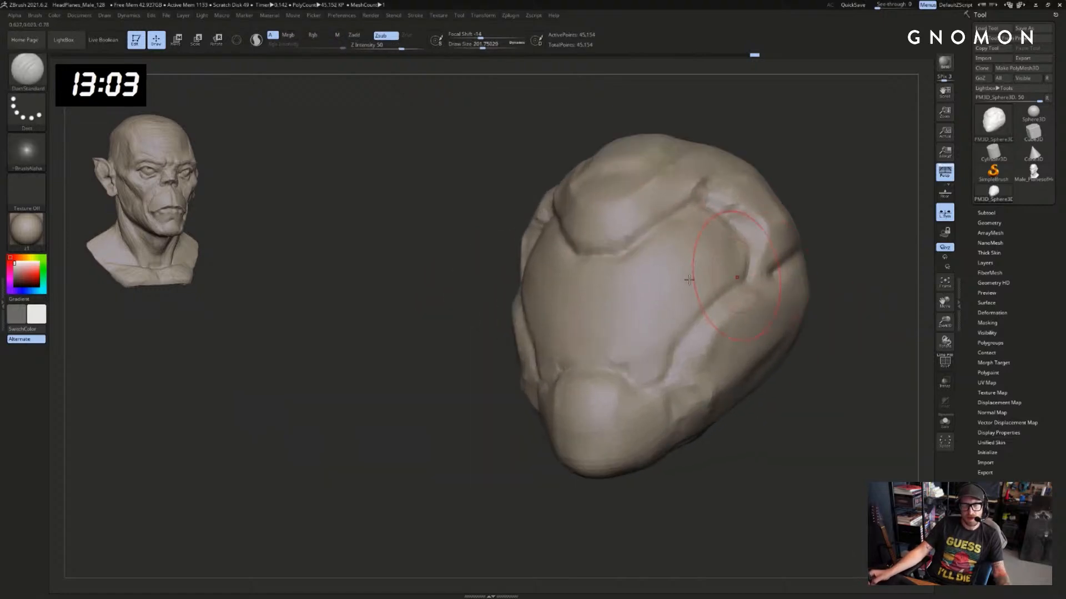
left_click_drag(633, 266, 691, 217)
mouse_move(791, 192)
left_mouse_down("alt")
mouse_move(792, 245)
mouse_move(805, 264)
left_mouse_up("alt")
Cut a fine, sharp line between the brow and the faceplate with DamStandard at a draw size of about 46
key("bracketleft")
key("bracketleft")
key("bracketleft")
key("bracketleft")
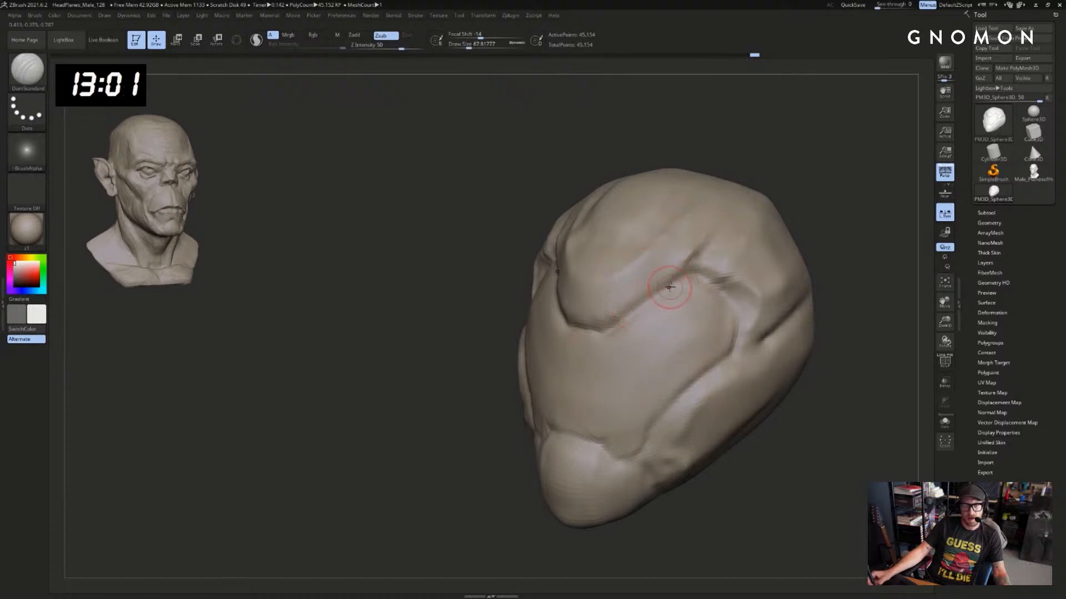
key("bracketleft")
key("bracketleft")
key("bracketleft")
key("bracketright")
key("bracketright")
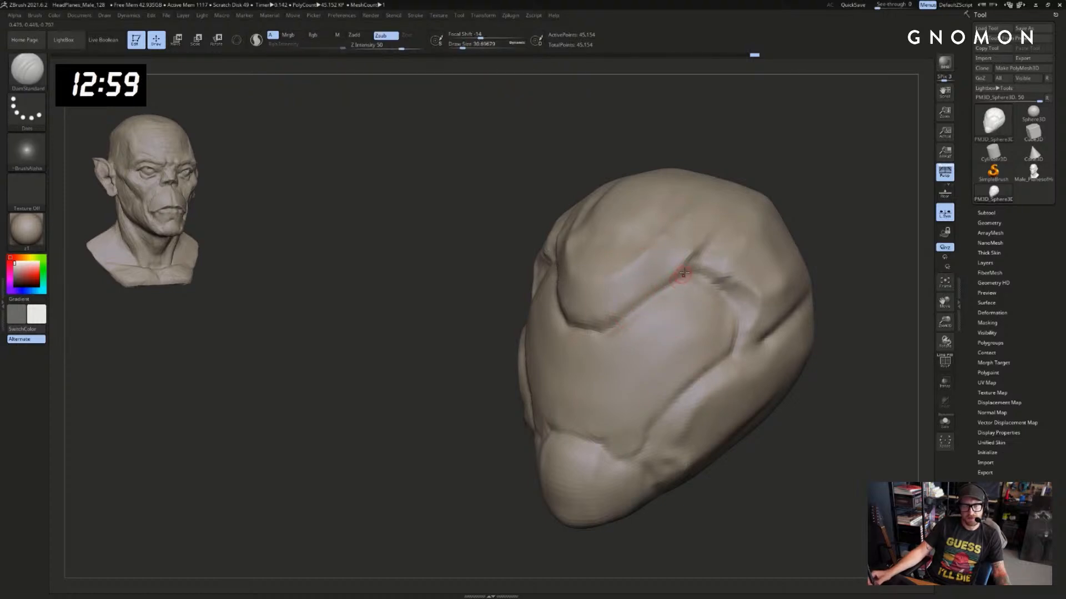
key("shift+f")
key("shift+f")
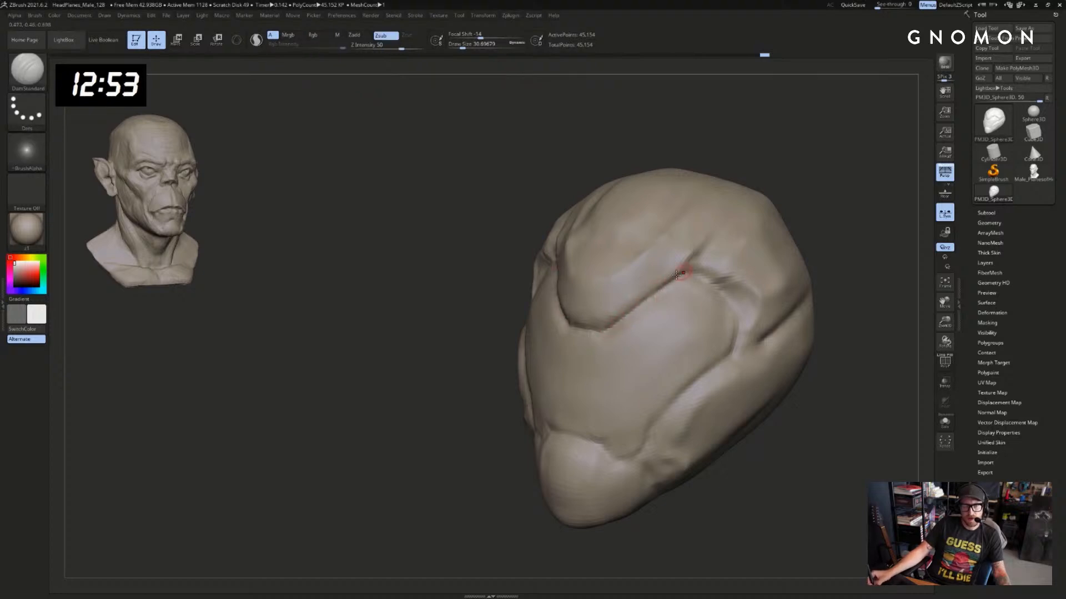
left_click_drag(649, 293, 618, 319)
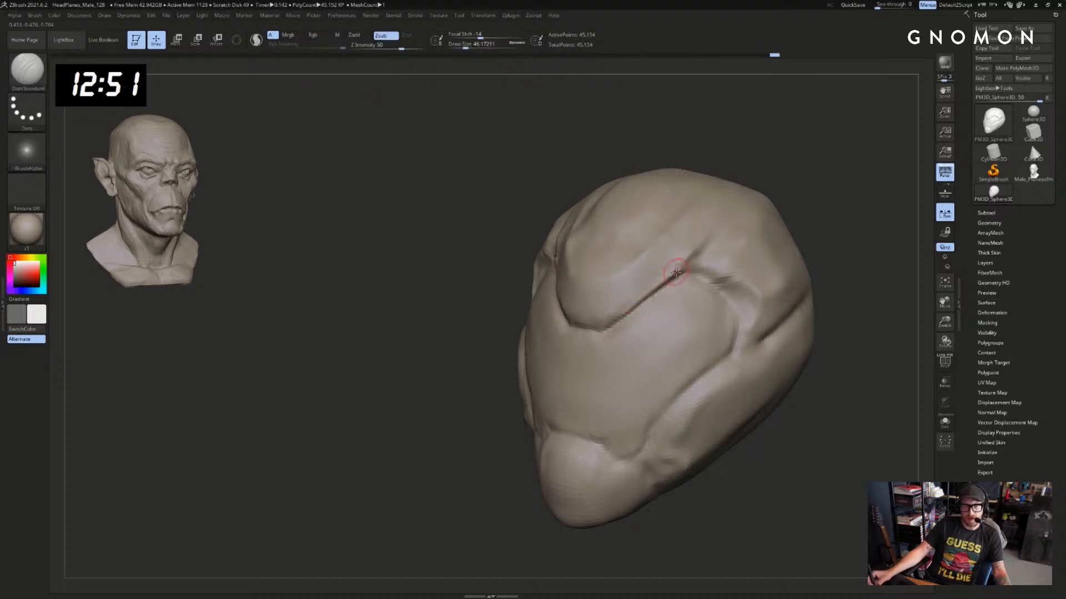
left_click_drag(686, 269, 657, 284)
Sharpen the line beneath the brow's lower tip with DamStandard and even out the adjoining brow surface
mouse_move(807, 202)
left_mouse_down()
mouse_move(783, 183)
mouse_move(716, 228)
left_mouse_up()
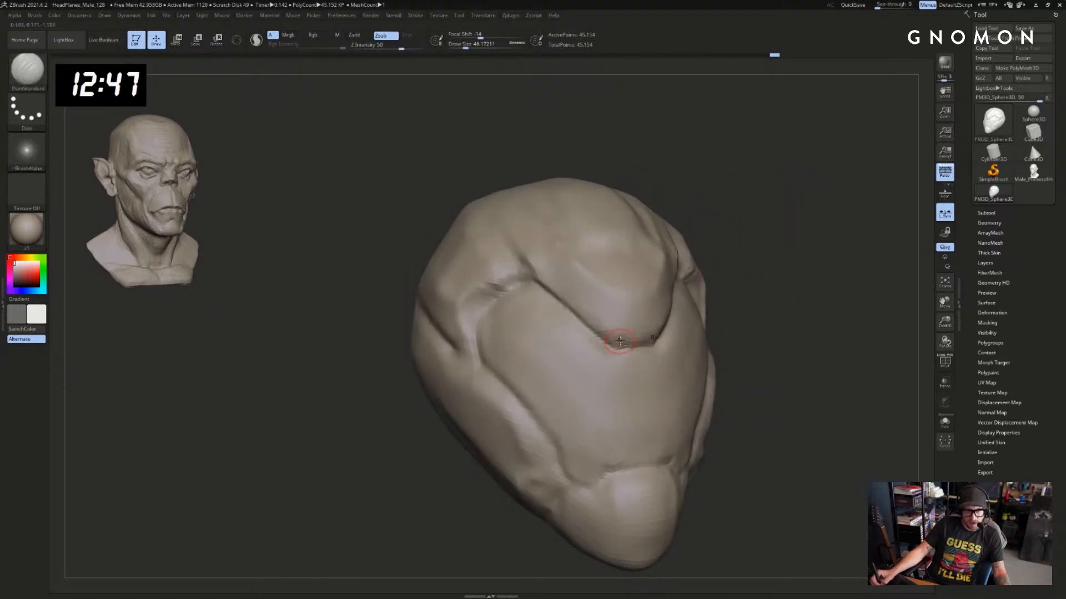
left_click_drag(597, 332, 620, 347)
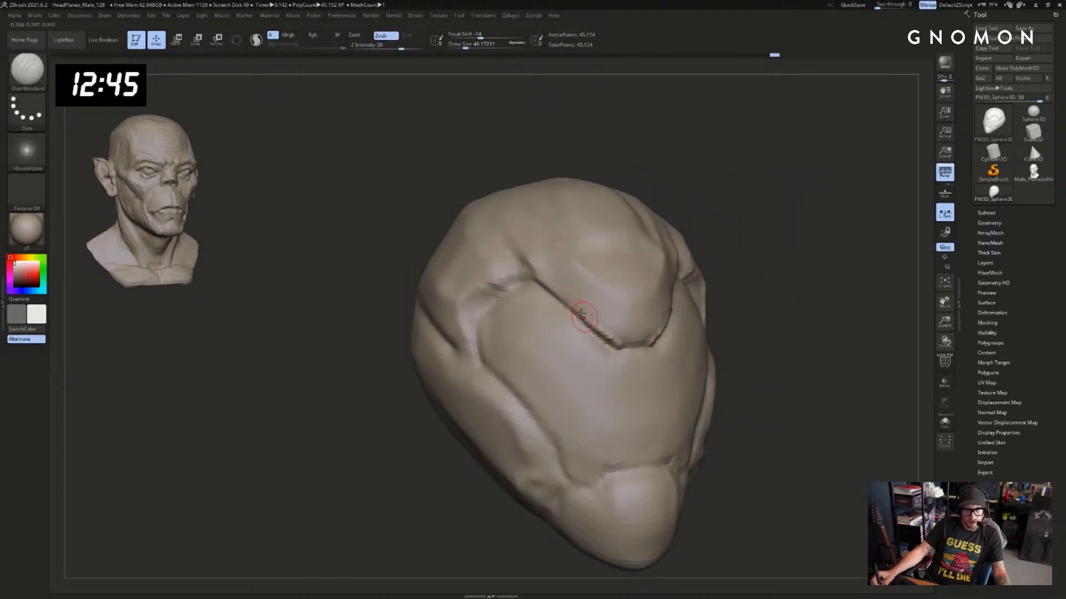
left_click_drag(703, 273, 728, 261)
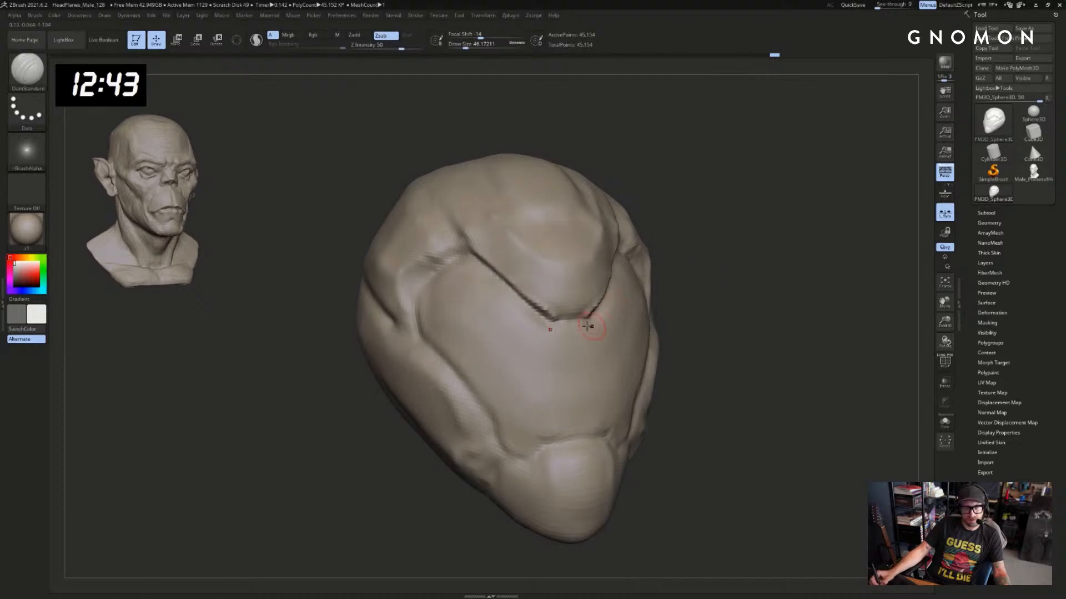
key("b")
key("c")
key("l")
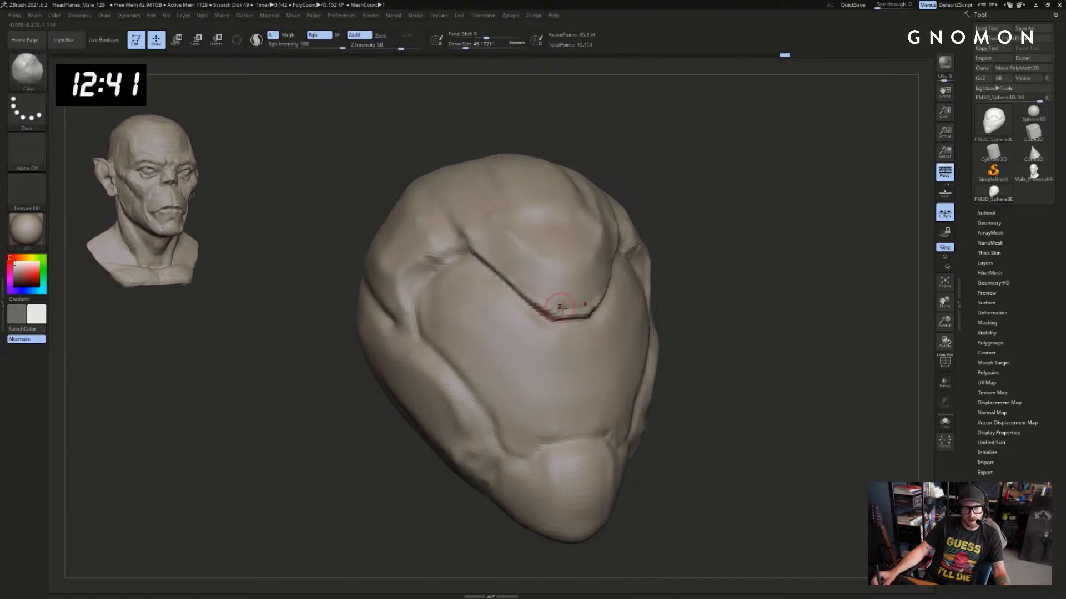
left_click_drag(692, 266, 558, 302)
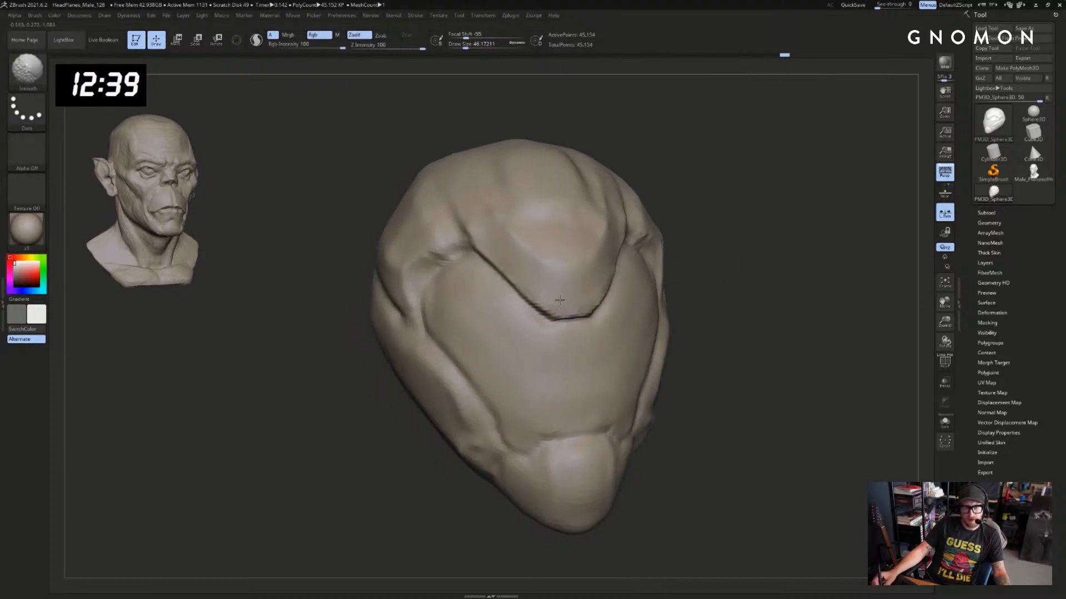
mouse_move(697, 264)
left_mouse_down()
mouse_move(615, 257)
mouse_move(714, 276)
left_mouse_up()
Shape the lower tip of the brow line into a narrow notch with the Move brush at a draw size of about 65
key("b")
key("m")
key("v")
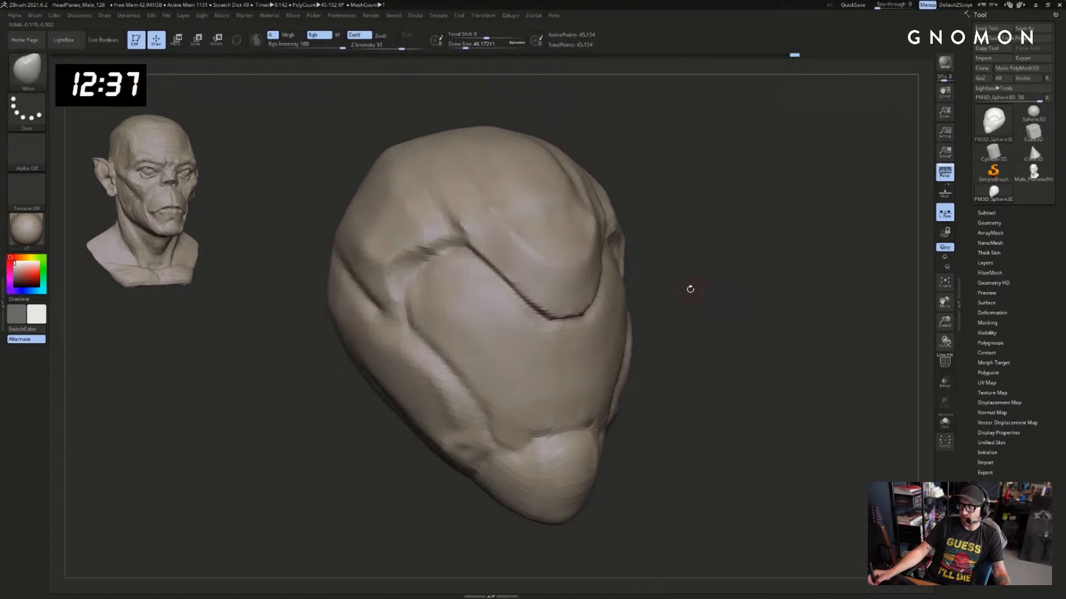
left_click_drag(679, 318, 646, 319)
key("bracketright")
key("bracketright")
left_click_drag(559, 318, 541, 318)
key("s")
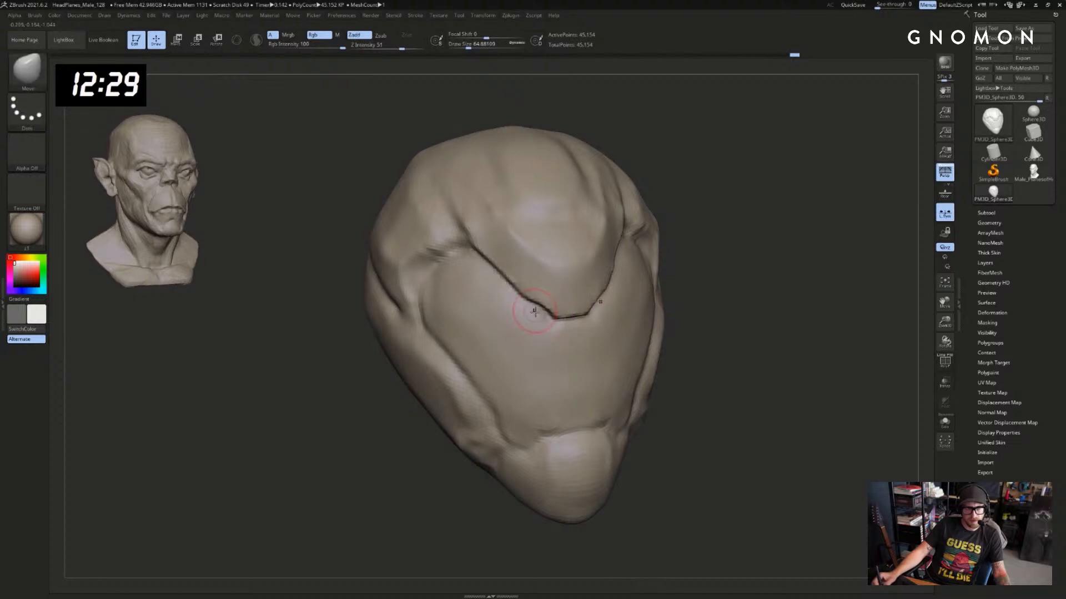
left_click_drag(789, 278, 756, 227)
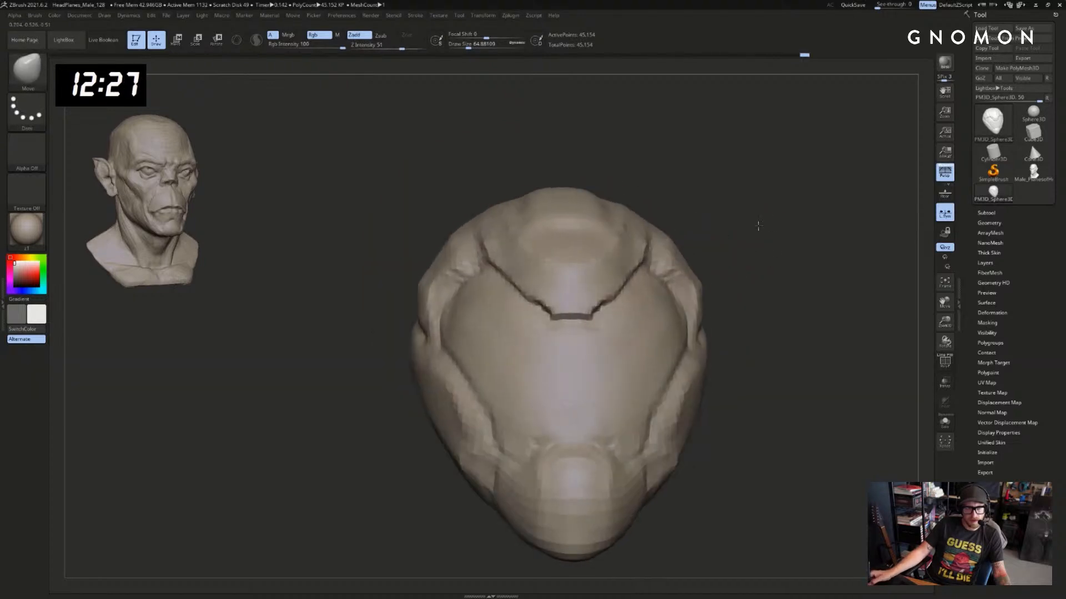
Curve the sloping sides of the brow line from the front with the Move brush, undoing one unwanted stroke
key("s")
left_click_drag(626, 281, 631, 281)
left_click_drag(629, 281, 634, 283)
key("ctrl+z")
key("s")
left_click_drag(726, 230, 648, 251)
left_click_drag(510, 280, 504, 270)
left_click_drag(690, 207, 722, 205, "shift")
left_click_drag(644, 270, 645, 275)
Check the mesh in polyframe view and nudge the upper end of the brow line with the Move brush
mouse_move(791, 251)
left_mouse_down("alt")
mouse_move(766, 244)
mouse_move(780, 251)
left_mouse_up("alt")
key("shift+f")
mouse_move(780, 252)
left_mouse_down()
mouse_move(773, 264)
mouse_move(801, 269)
mouse_move(758, 276)
mouse_move(823, 248)
mouse_move(760, 252)
left_mouse_up()
key("shift+f")
key("s")
left_click_drag(645, 275, 617, 260)
mouse_move(733, 211)
left_mouse_down()
mouse_move(733, 228)
mouse_move(701, 222)
mouse_move(729, 253)
mouse_move(794, 236)
mouse_move(749, 242)
mouse_move(744, 226)
mouse_move(773, 199)
left_mouse_up()
Adjust the side frame beside the faceplate's upper corner with the Move brush at a draw size of about 136
key("b")
key("d")
key("s")
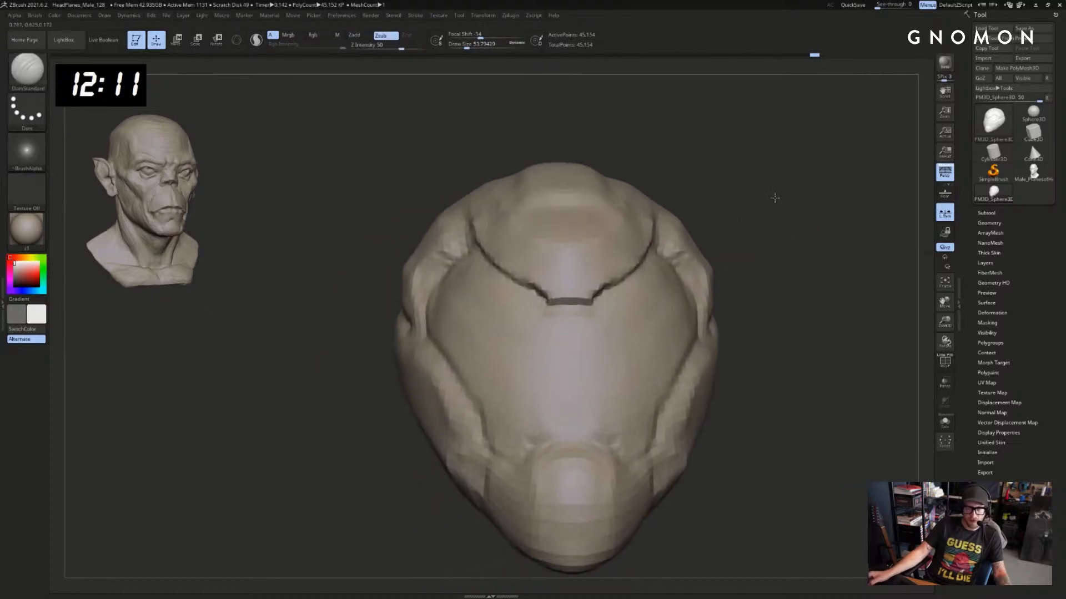
key("s")
left_click_drag(460, 262, 449, 267)
key("b")
key("m")
key("v")
left_click_drag(352, 310, 361, 325)
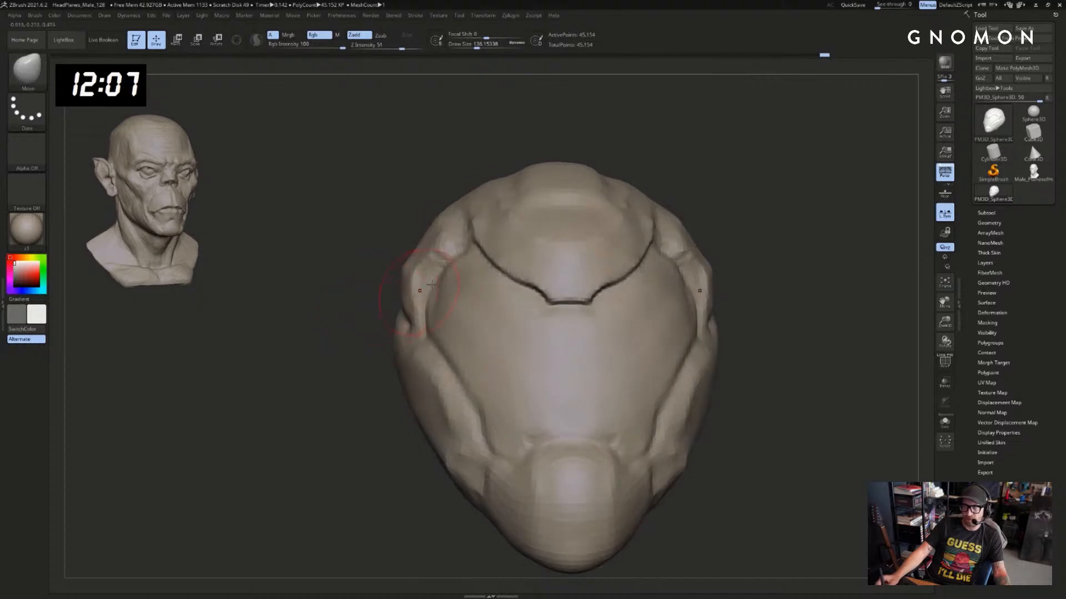
left_click_drag(432, 280, 443, 277)
Carve the crease around the faceplate's upper outer corner with DamStandard at a draw size of about 54
key("b")
key("d")
key("s")
mouse_move(345, 304)
left_mouse_down()
mouse_move(379, 311)
mouse_move(368, 308)
left_mouse_up()
key("bracketleft")
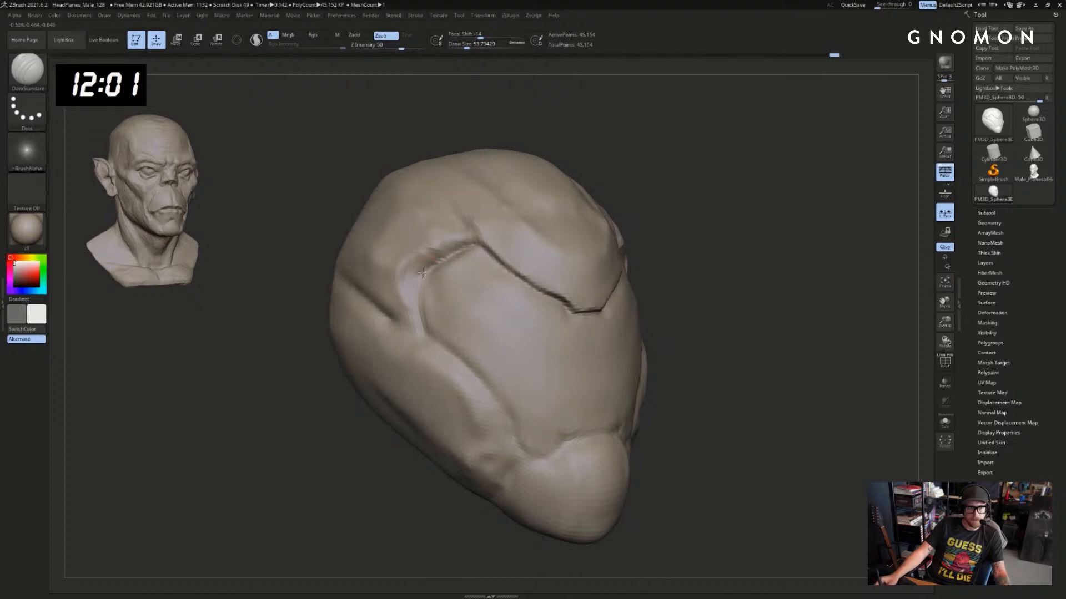
left_click_drag(425, 328, 420, 269)
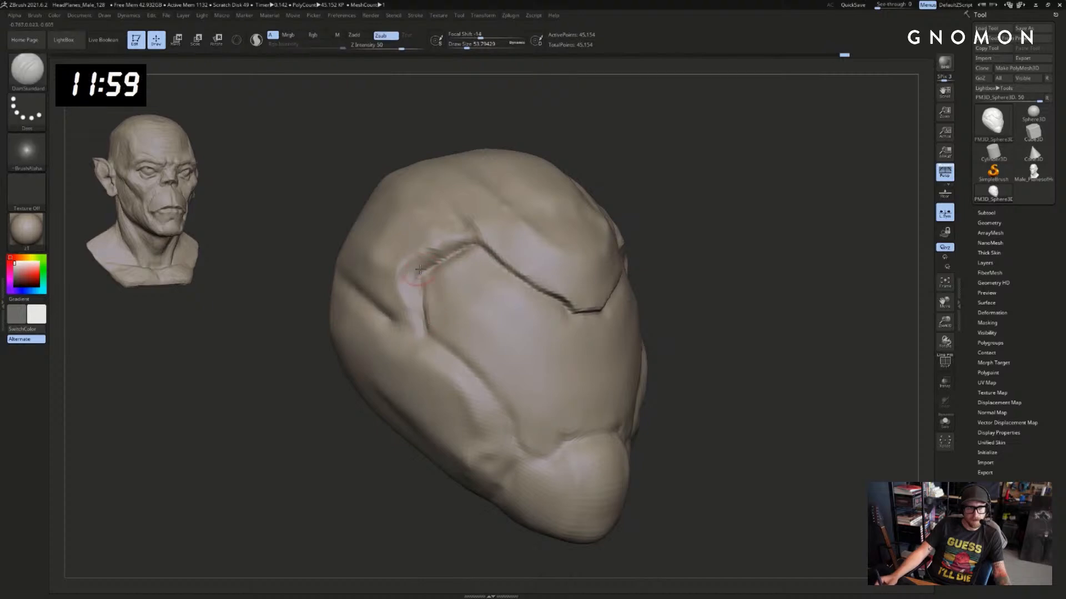
Mask the faceplate's upper outer corner and the adjoining end of the brow
left_click_drag(756, 319, 690, 297)
key("ctrl")
mouse_move(615, 282)
left_mouse_down("ctrl")
mouse_move(606, 284)
mouse_move(633, 317)
mouse_move(638, 350)
left_mouse_up("ctrl")
left_click_drag(749, 292, 772, 286)
mouse_move(645, 303)
left_mouse_down("ctrl")
mouse_move(632, 369)
mouse_move(528, 261)
mouse_move(619, 309)
mouse_move(616, 369)
left_mouse_up("ctrl")
left_click_drag(774, 264, 799, 236)
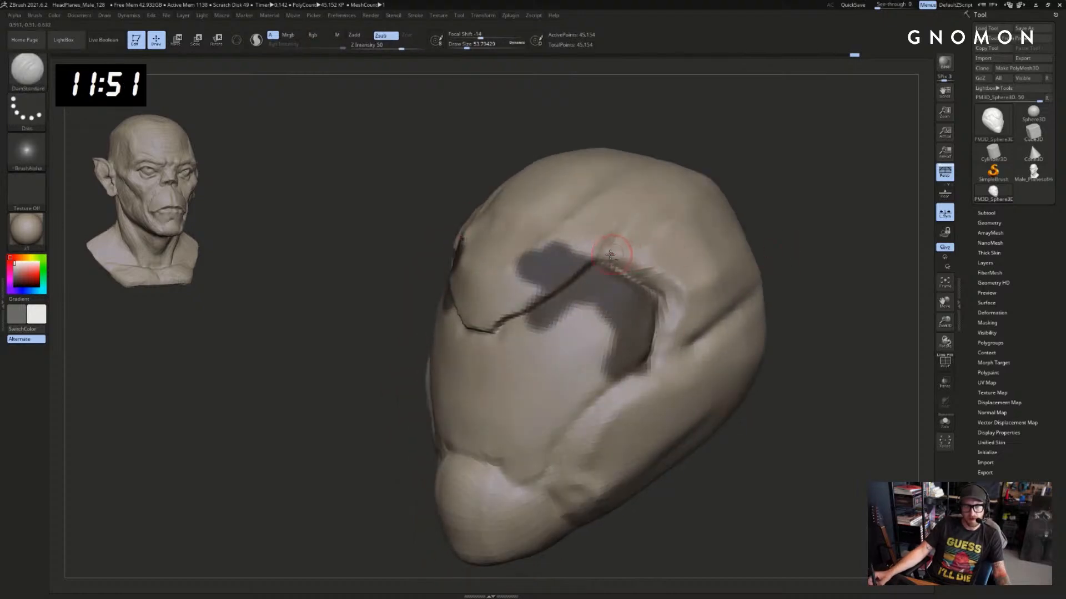
Carve a sharp edge along the outside of the mask and deepen the side crease with DamStandard
left_click_drag(658, 276, 683, 322)
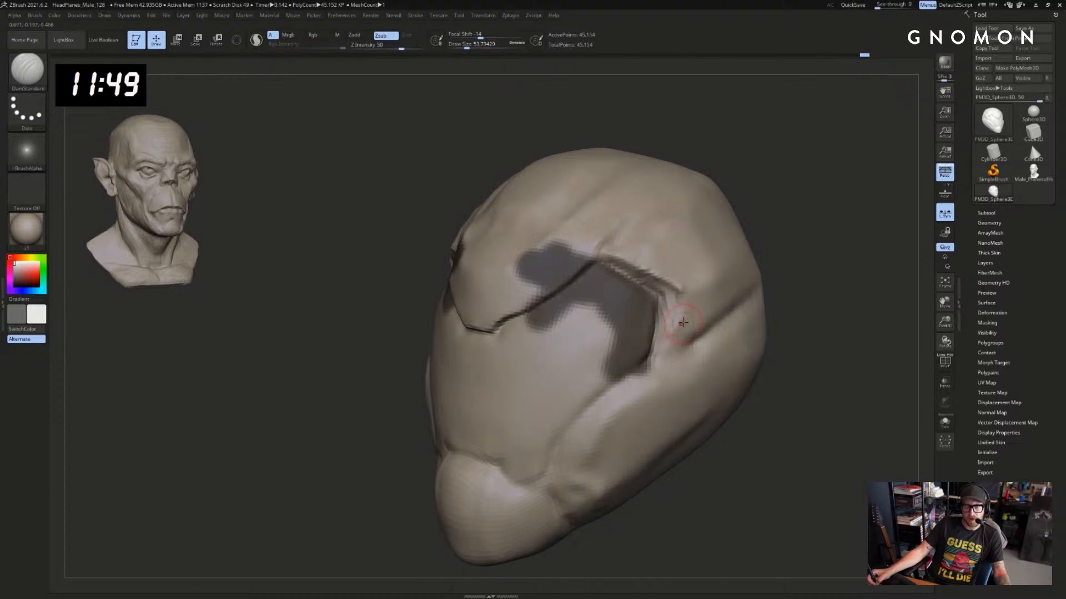
left_click_drag(837, 279, 708, 281)
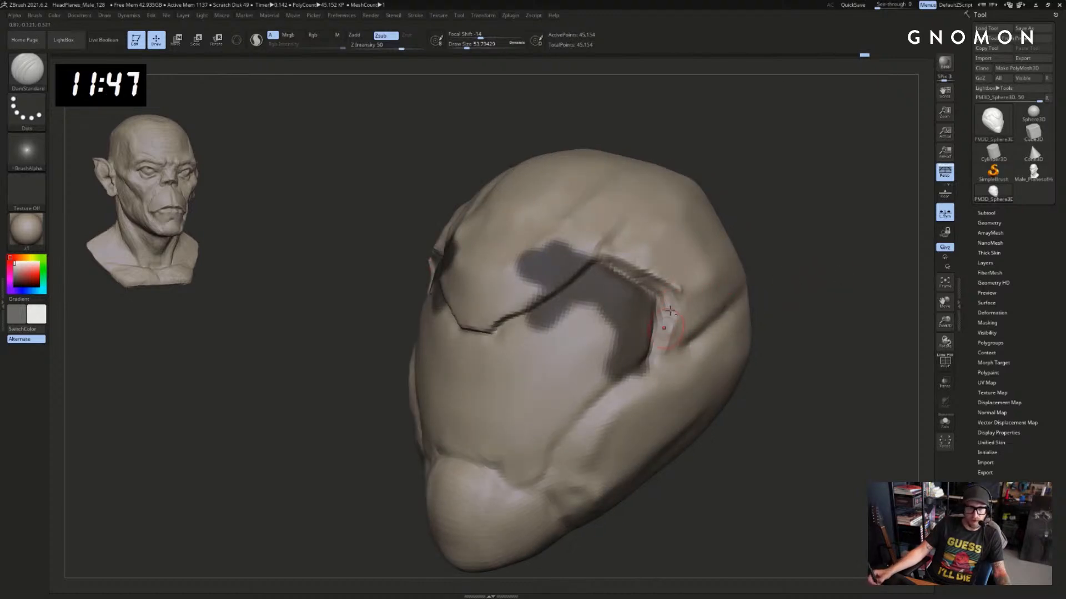
left_click_drag(784, 311, 706, 309)
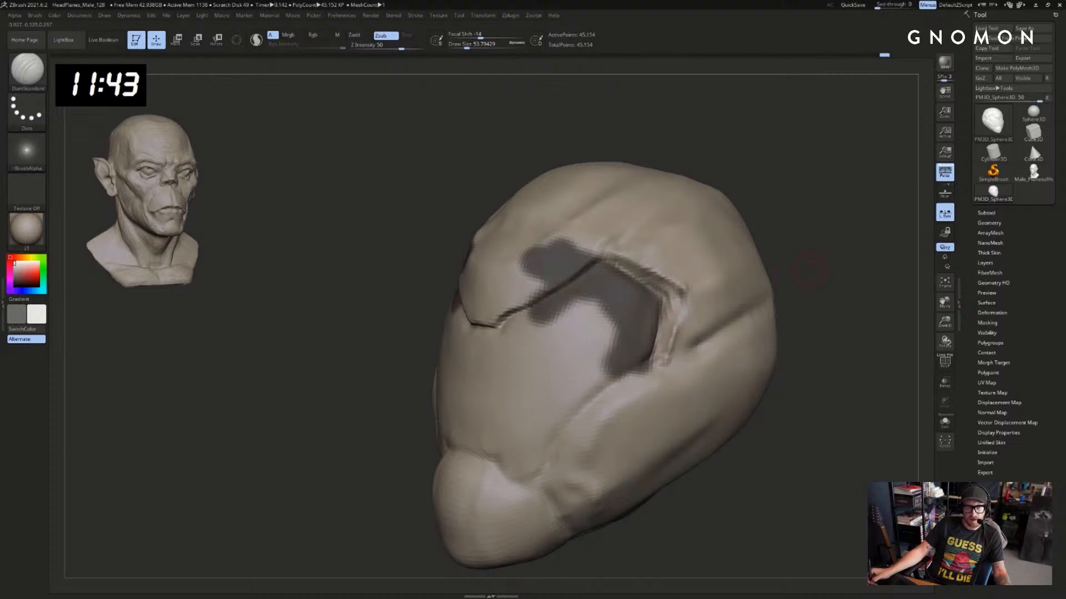
left_click_drag(811, 272, 682, 322)
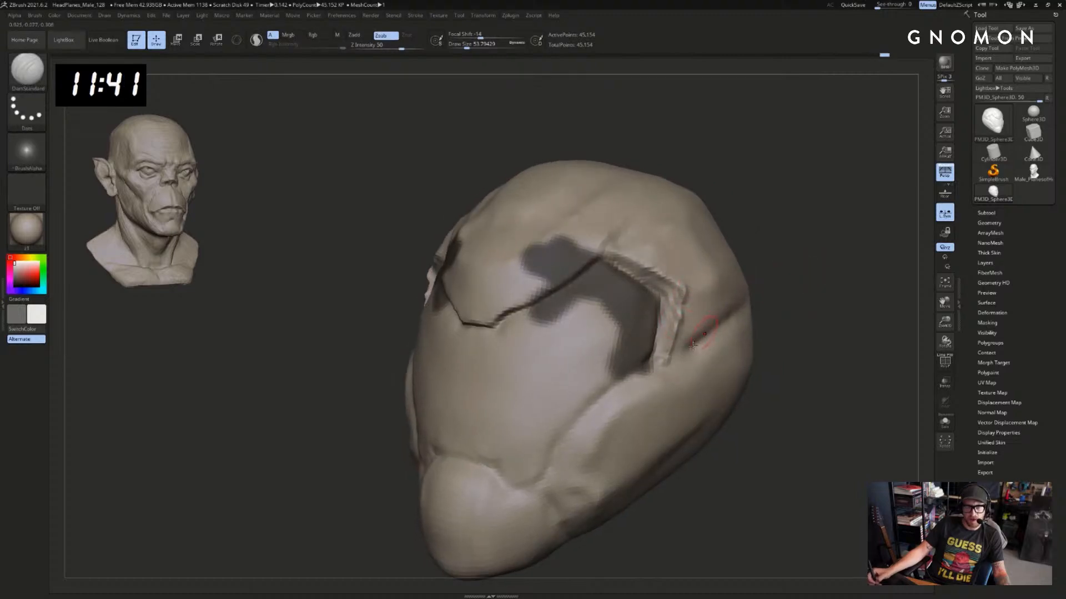
left_click_drag(877, 294, 785, 289)
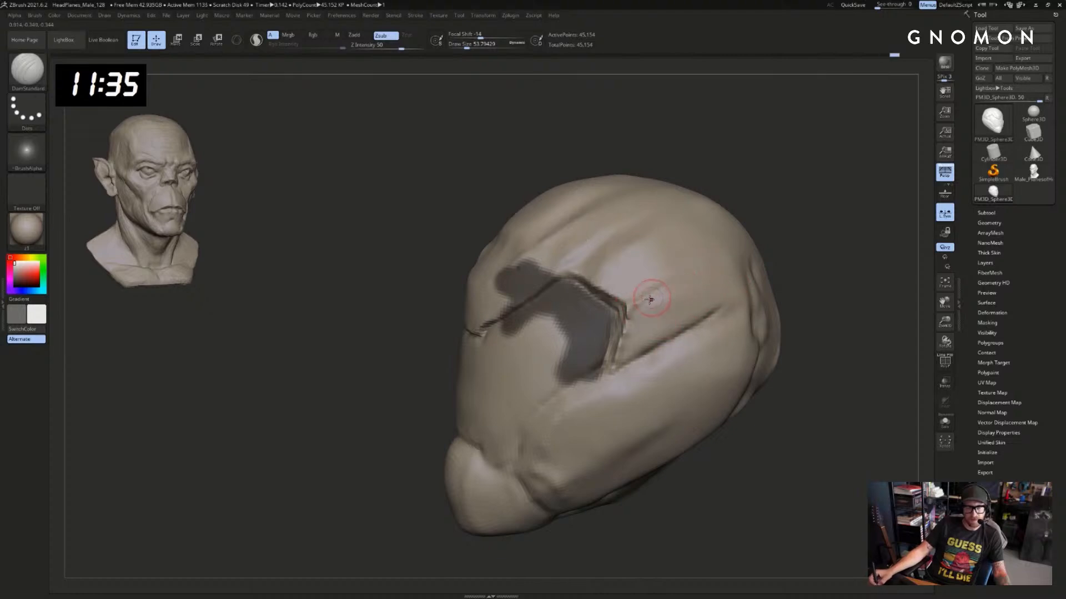
Flatten the side plate behind the masked corner with the hPolish brush at a draw size of about 120
key("b")
key("h")
key("p")
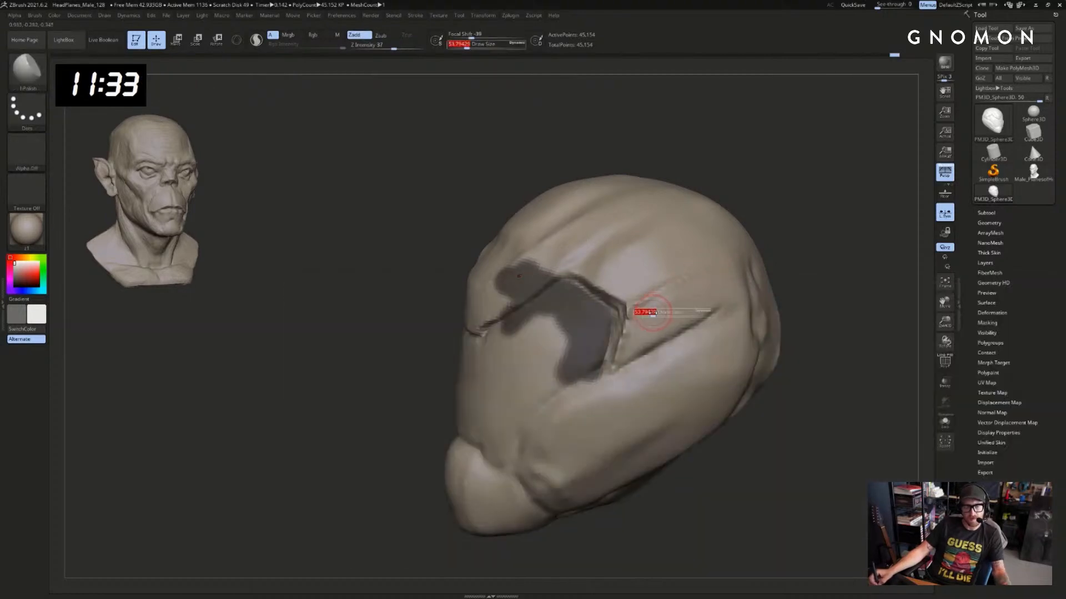
mouse_move(763, 257)
left_mouse_down()
mouse_move(630, 278)
mouse_move(687, 256)
mouse_move(702, 231)
mouse_move(631, 291)
left_mouse_up()
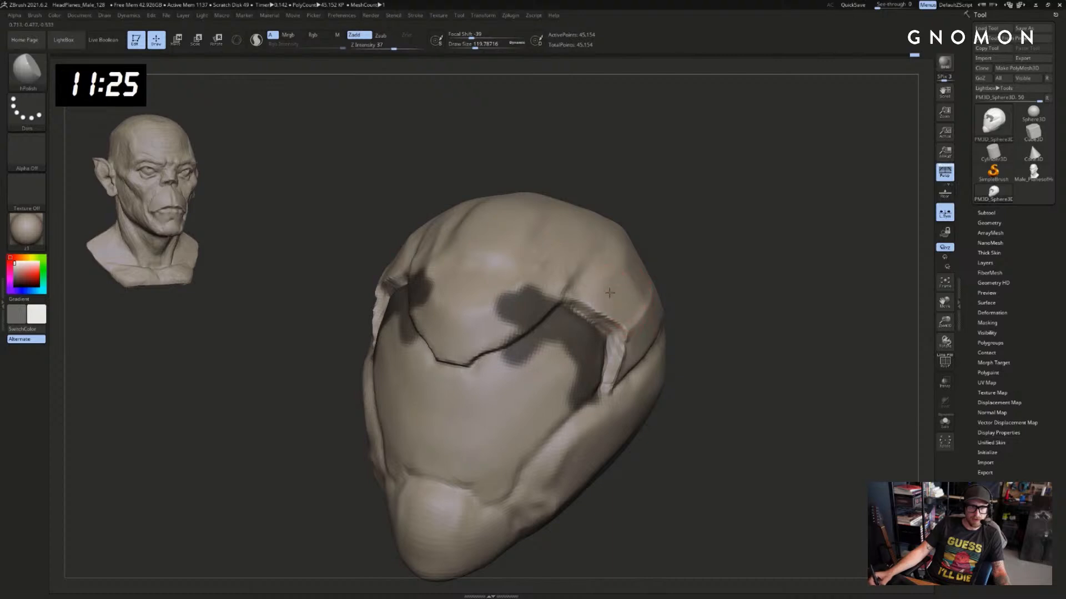
left_click_drag(636, 287, 648, 270)
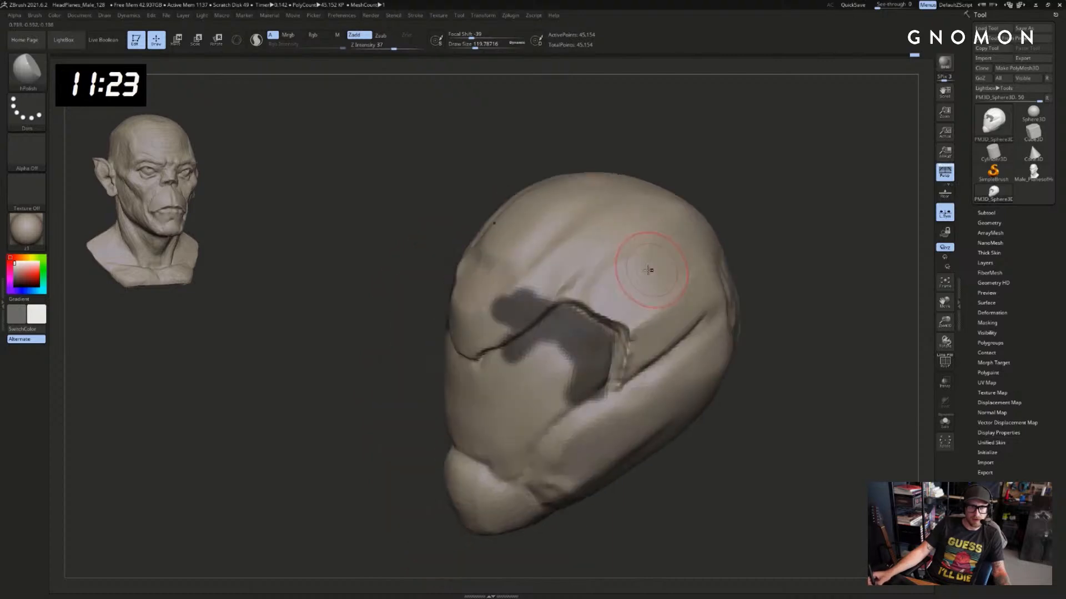
Polish the planes above the masked corner with hPolish at draw sizes of about 71 and 108
key("s")
left_click_drag(763, 227, 705, 261)
key("s")
left_click_drag(625, 279, 608, 279)
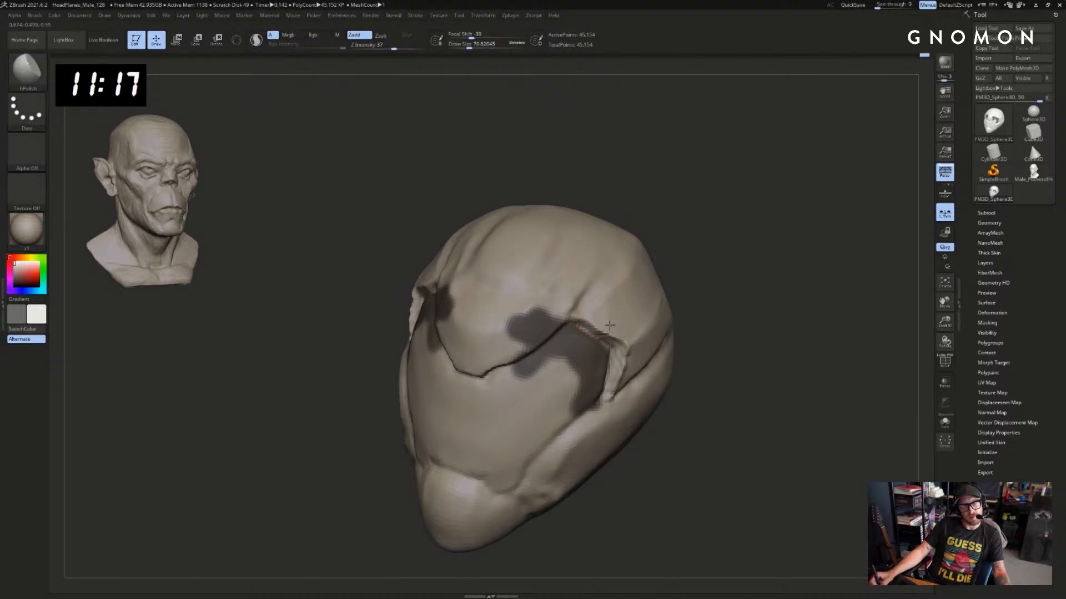
left_click_drag(609, 316, 631, 290)
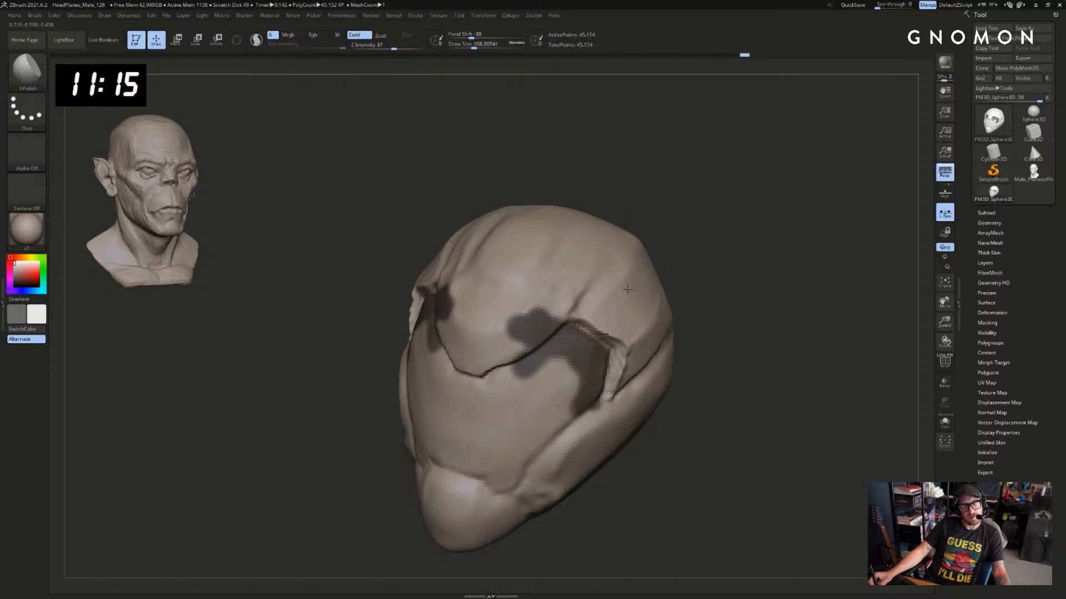
Reshape the side plate's silhouette from the front with the Move brush at a draw size of about 234
left_click_drag(704, 257, 710, 249)
key("b")
key("m")
key("v")
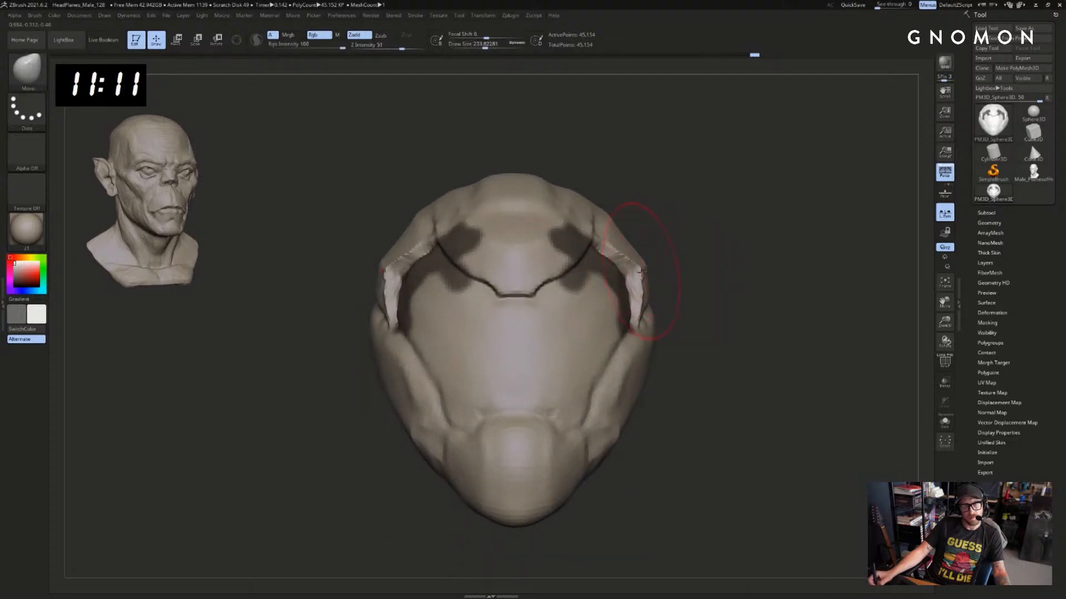
mouse_move(642, 270)
left_mouse_down()
mouse_move(721, 281)
mouse_move(700, 268)
mouse_move(591, 264)
mouse_move(621, 345)
mouse_move(633, 298)
left_mouse_up()
Mask the whole helmet except the narrow strip along the faceplate's upper outer corner
key("s")
key("ctrl")
left_click(692, 267, "ctrl")
mouse_move(694, 268)
left_mouse_down()
mouse_move(713, 267)
mouse_move(655, 283)
left_mouse_up()
key("w")
key("q")
left_click_drag(492, 369, 494, 397, "ctrl")
Move the unmasked strip with the transform gizmo and clear the mask
key("w")
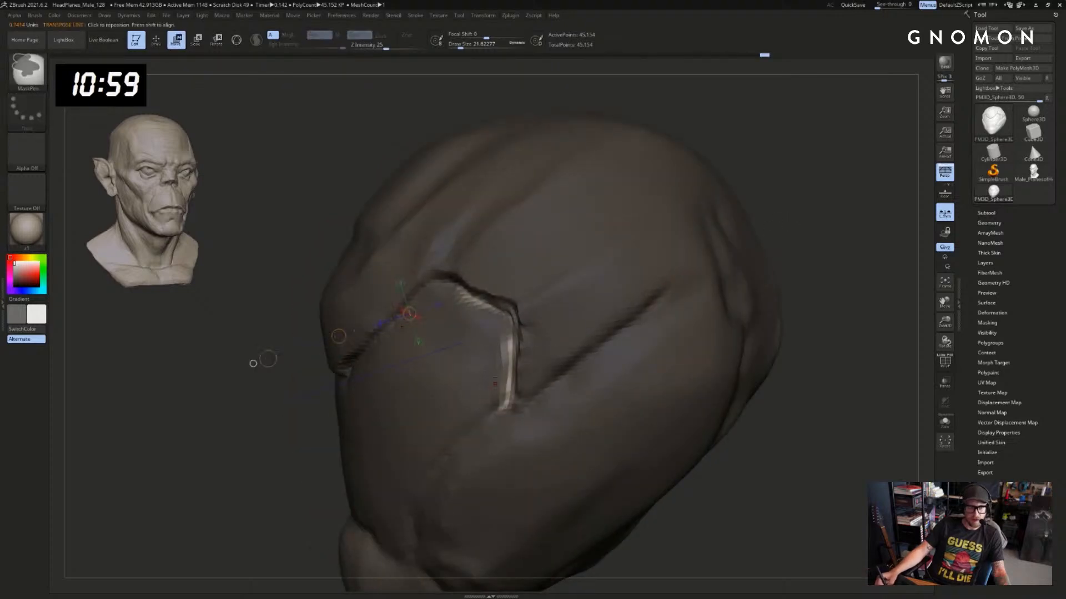
left_click_drag(520, 329, 565, 259)
left_click_drag(766, 209, 799, 227, "ctrl")
mouse_move(721, 311)
left_mouse_down("alt")
mouse_move(686, 269)
mouse_move(775, 233)
left_mouse_up("alt")
Undo the strip's move and the mask clearing, and redo both
key("ctrl+z")
key("ctrl+z")
key("q")
key("s")
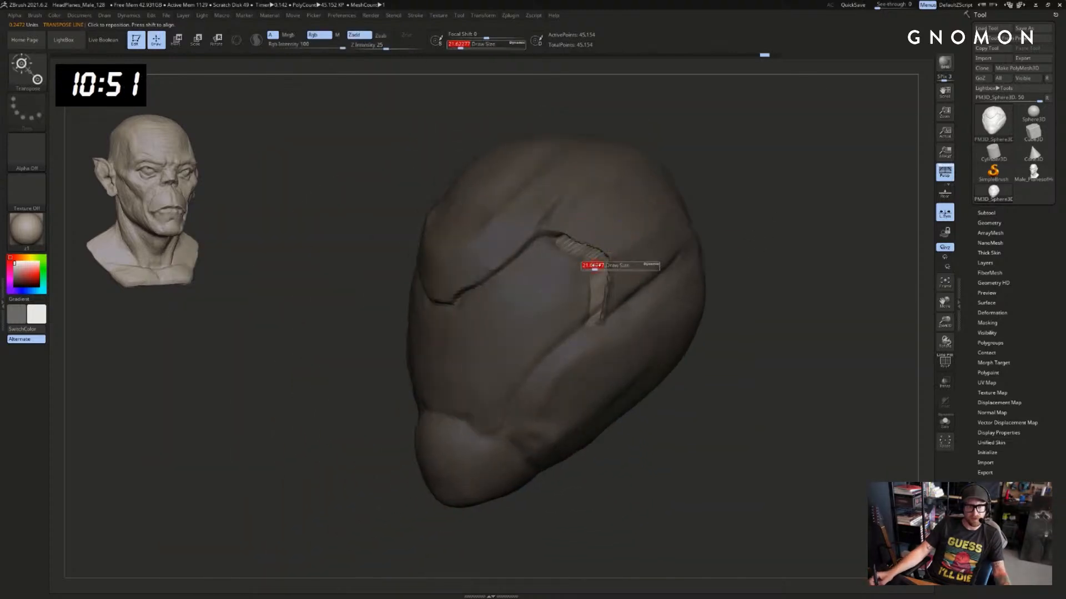
mouse_move(596, 265)
left_mouse_down()
mouse_move(611, 265)
mouse_move(598, 301)
mouse_move(568, 248)
left_mouse_up()
key("ctrl+shift+z")
key("ctrl+shift+z")
key("q")
key("w")
mouse_move(710, 261)
left_mouse_down()
mouse_move(756, 255)
mouse_move(699, 264)
left_mouse_up()
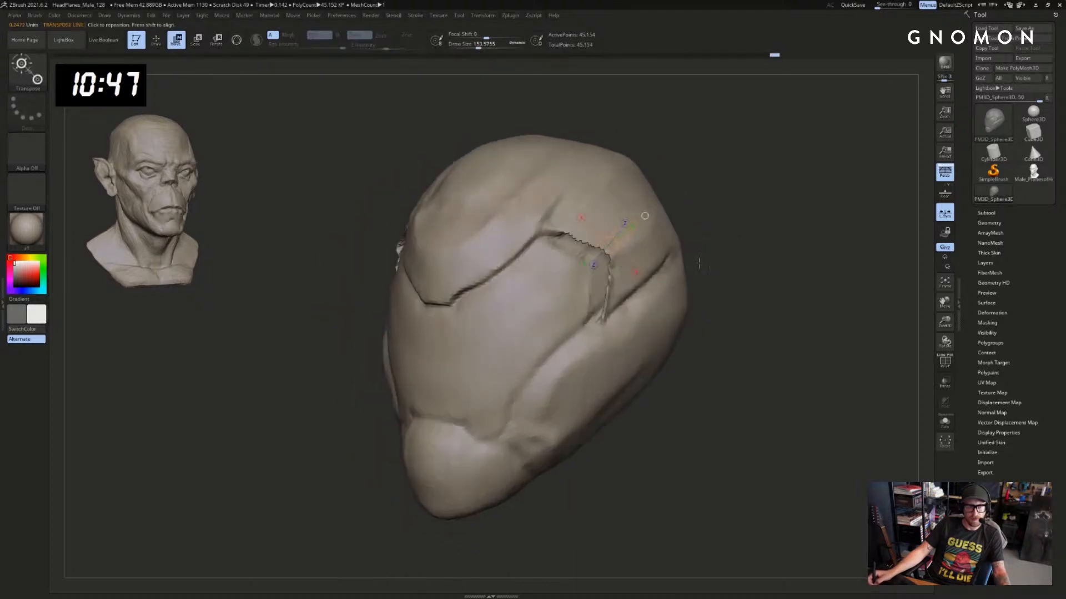
Try to smooth the recess around the faceplate corner with a draw size of about 132
key("q")
key("s")
mouse_move(573, 244)
left_mouse_down("shift")
mouse_move(586, 241)
mouse_move(603, 302)
left_mouse_up("shift")
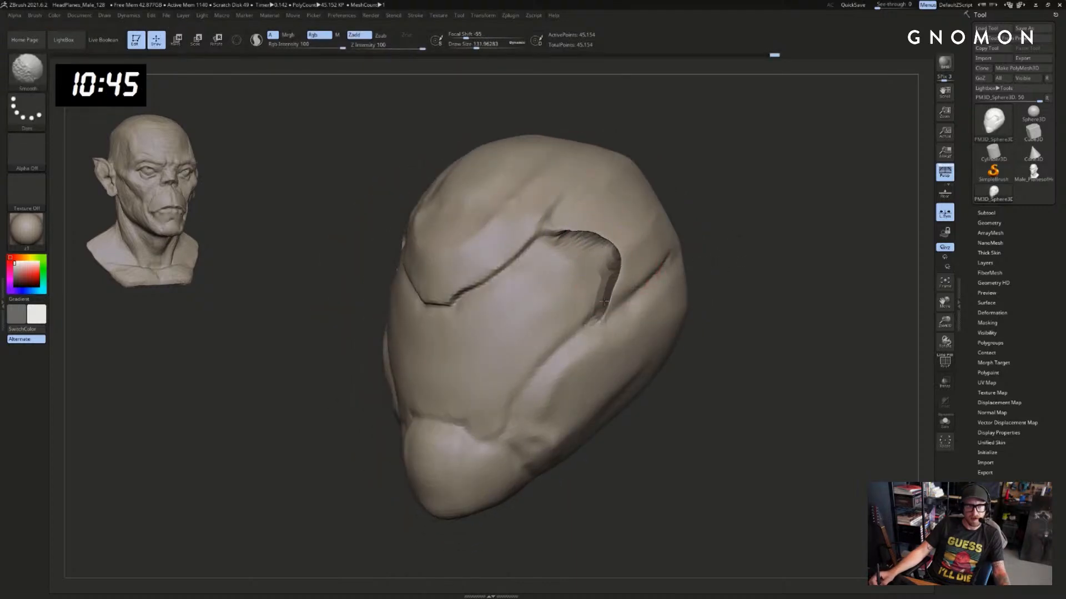
key("w")
key("ctrl+z")
Try smoothing the recess edge at a smaller draw size of about 87, and undo the strokes
left_click_drag(747, 252, 705, 236)
key("q")
key("shift")
left_click_drag(606, 255, 608, 299, "shift")
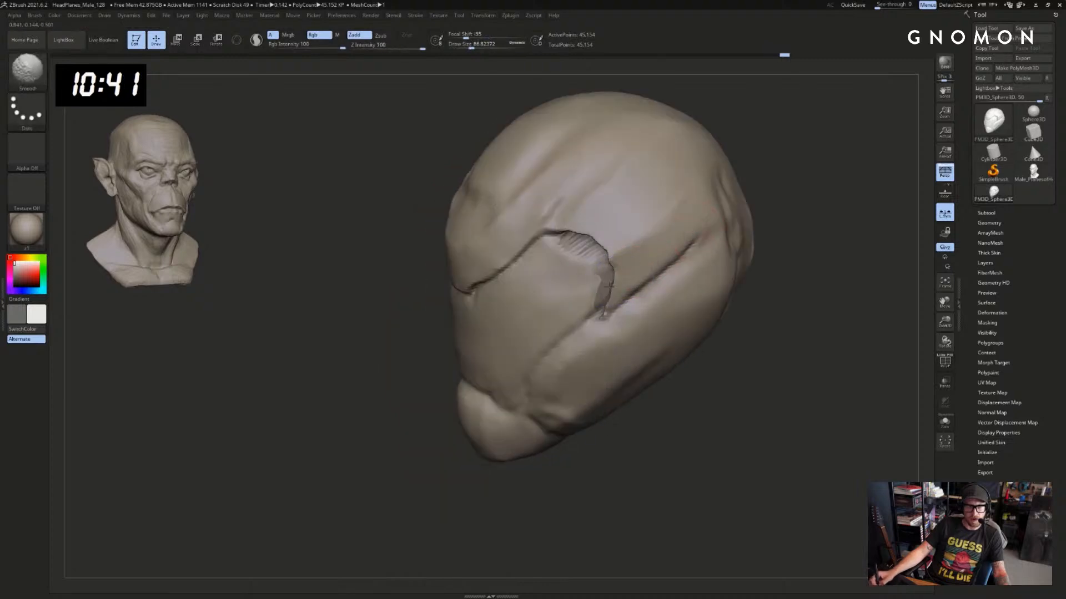
left_click_drag(773, 193, 760, 220)
left_click_drag(612, 288, 607, 281, "shift")
key("ctrl+z")
key("ctrl+z")
key("ctrl+z")
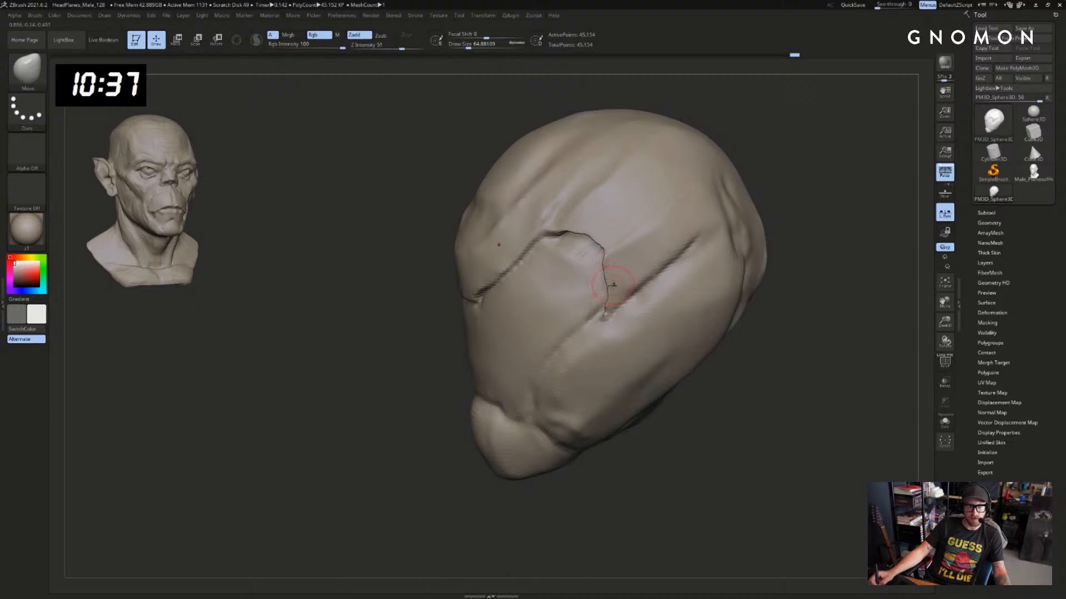
Sharpen the side plate's corner against the faceplate with the Move brush at about 65 and smooth the faceplate beside it
left_click_drag(755, 182, 781, 227)
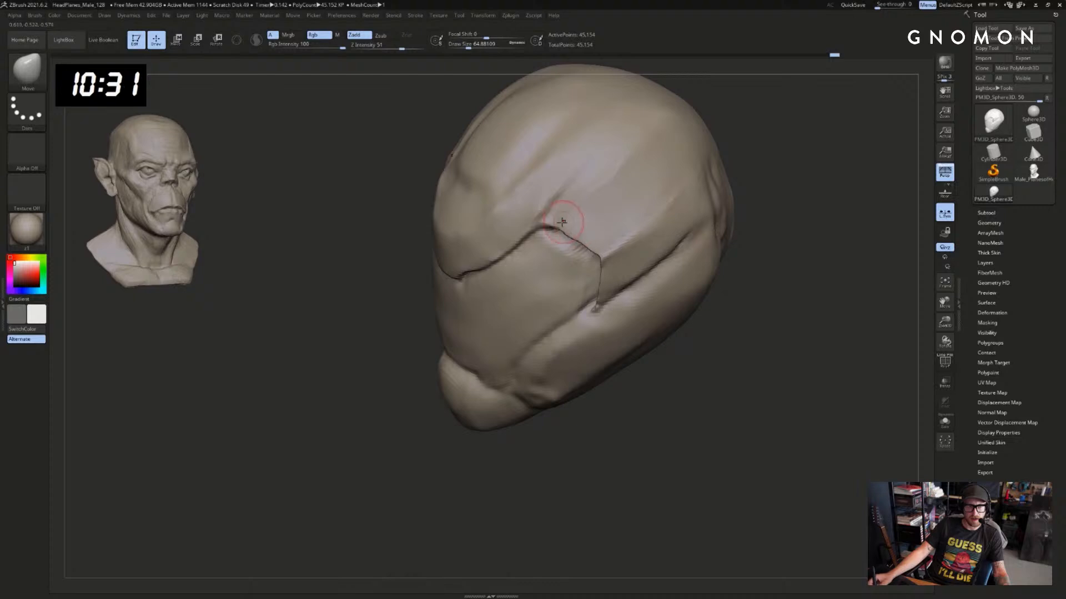
left_click_drag(562, 222, 558, 220)
left_click_drag(742, 225, 773, 242)
mouse_move(701, 249)
left_mouse_down("alt")
mouse_move(682, 268)
mouse_move(749, 310)
mouse_move(771, 297)
left_mouse_up("alt")
left_click_drag(516, 288, 489, 282, "shift")
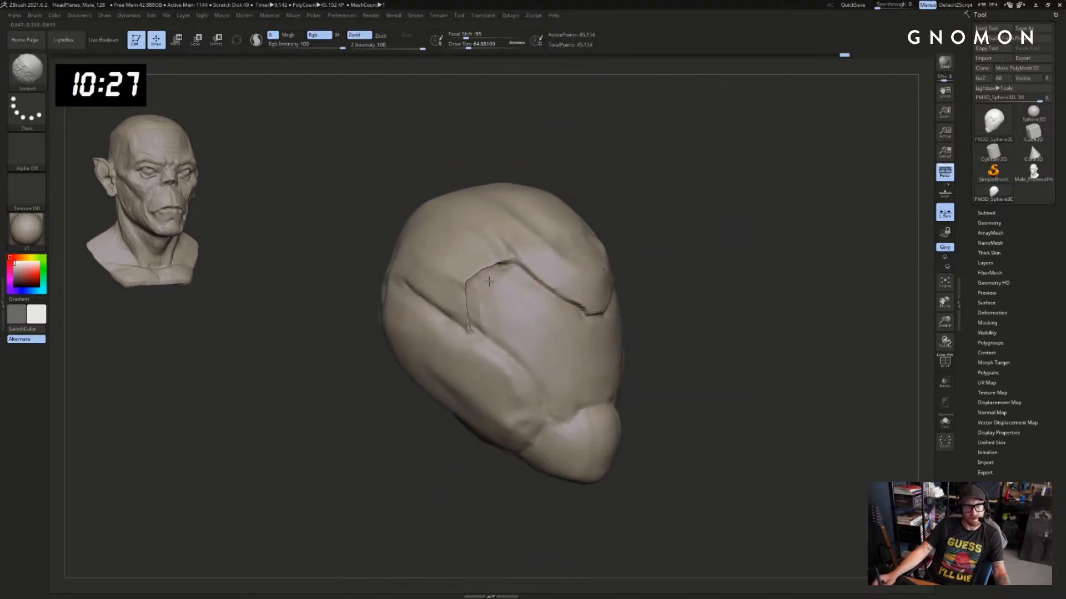
left_click_drag(647, 222, 686, 236)
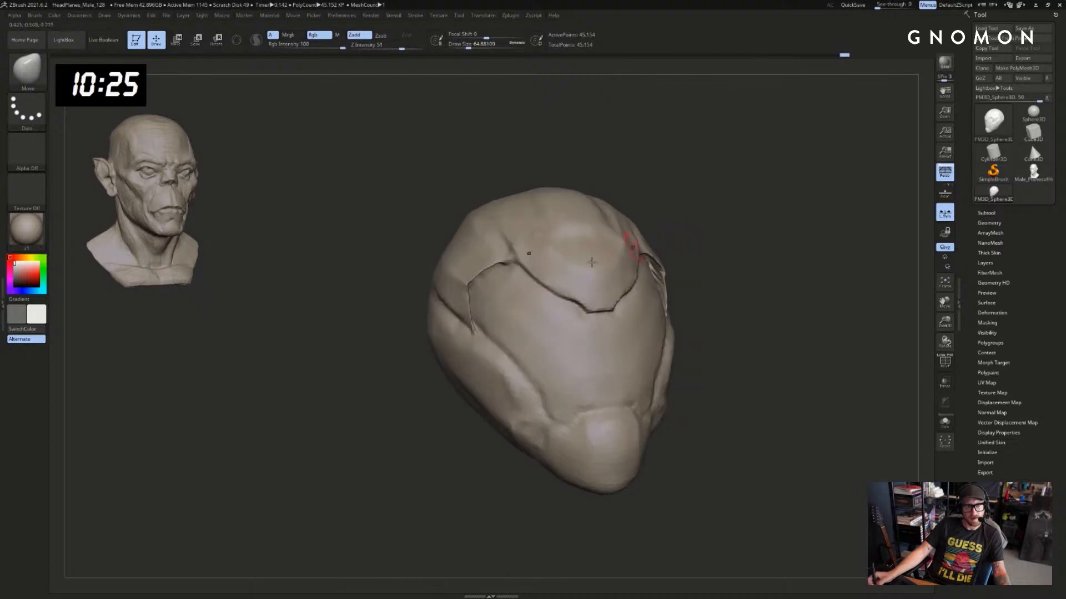
left_click_drag(503, 287, 496, 276, "shift")
Show the helmet's painted colours and sample the faceplate's grey for the Standard brush
mouse_move(738, 195)
left_mouse_down()
mouse_move(712, 200)
mouse_move(678, 245)
left_mouse_up()
left_click_drag(803, 242, 778, 238)
key("shift+c")
key("b")
key("s")
key("t")
key("c")
left_click_drag(749, 277, 747, 308)
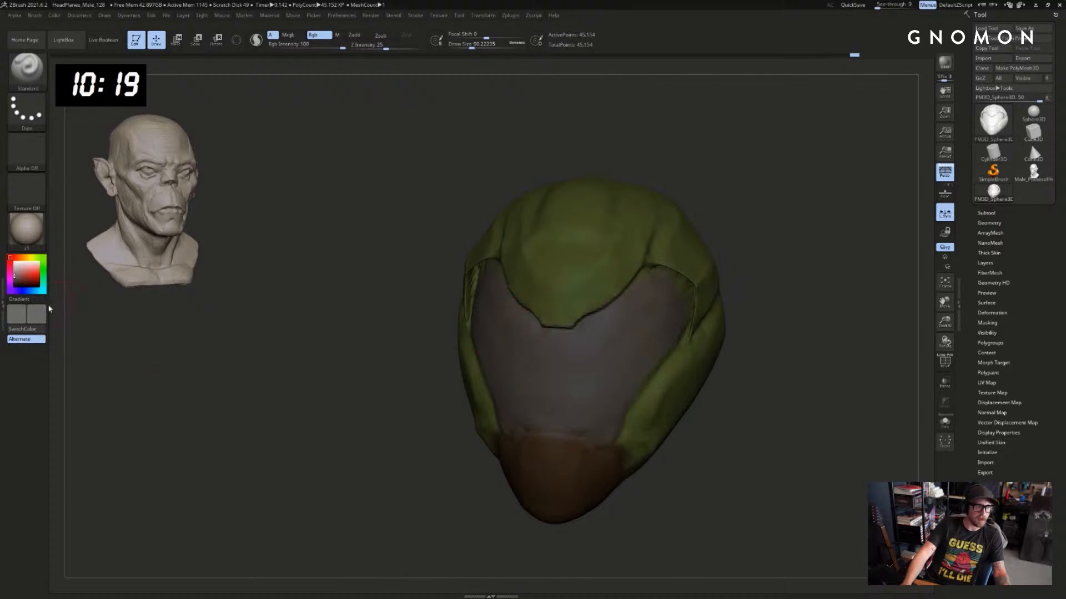
Choose a near-black colour and start darkening the recess beside the faceplate at a draw size of about 23
mouse_move(756, 199)
left_mouse_down()
mouse_move(649, 278)
mouse_move(697, 298)
left_mouse_up()
key("s")
left_click_drag(760, 245, 777, 250, "shift")
left_click(37, 311)
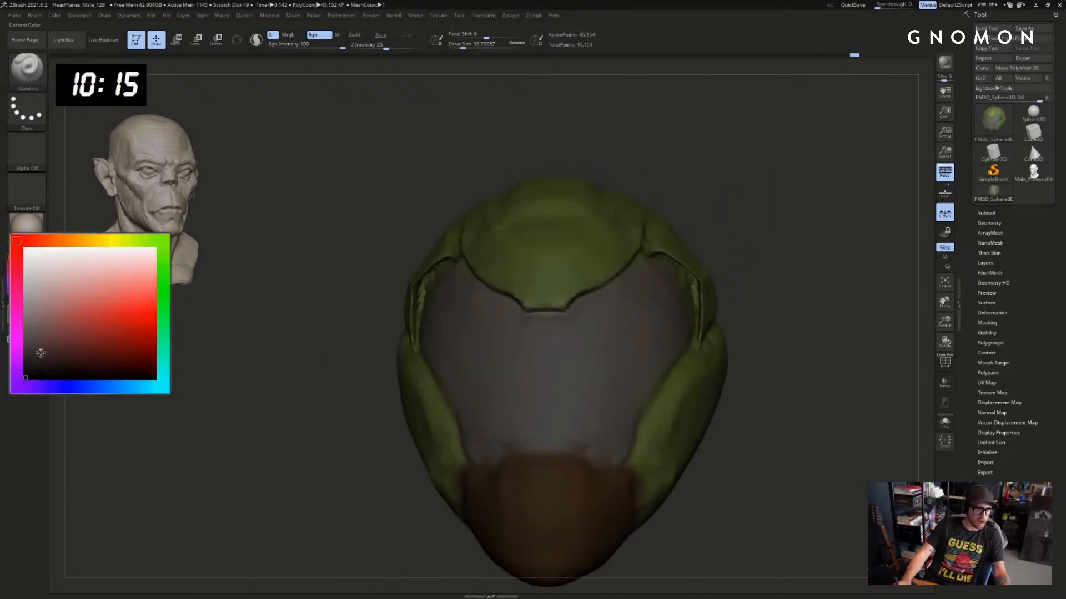
left_click_drag(16, 365, 16, 366)
left_click_drag(741, 226, 728, 213)
key("[")
left_click_drag(659, 256, 681, 273)
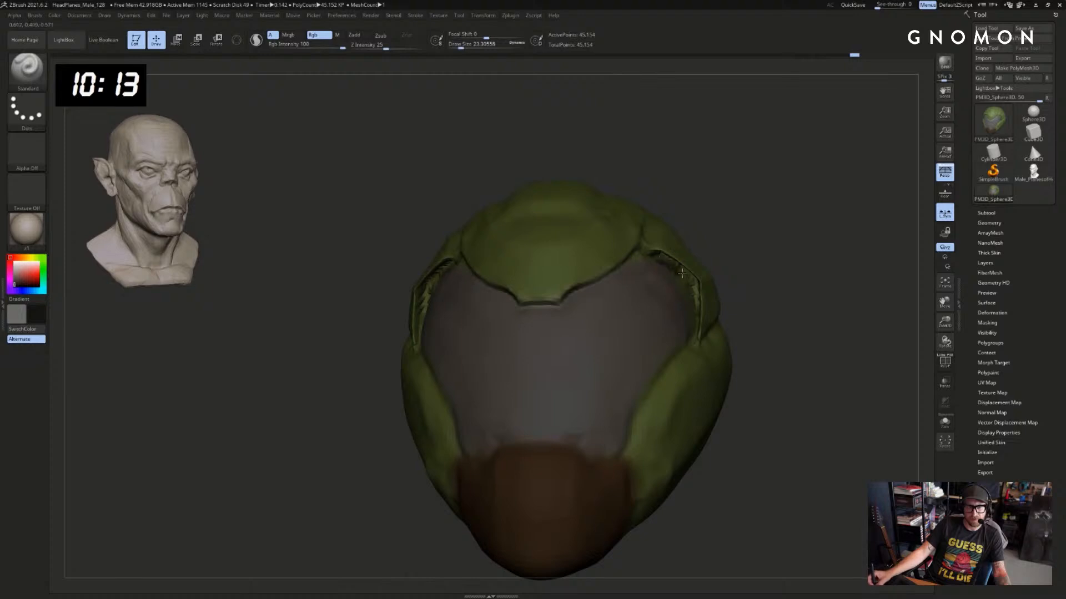
Paint the whole recess between the faceplate and the green side shell near-black, adjusting the brush size to fit
mouse_move(776, 240)
left_mouse_down()
mouse_move(792, 235)
mouse_move(688, 275)
mouse_move(738, 270)
mouse_move(697, 305)
left_mouse_up()
key("]")
mouse_move(719, 278)
left_mouse_down()
mouse_move(768, 273)
mouse_move(718, 269)
mouse_move(757, 274)
mouse_move(766, 250)
left_mouse_up()
key("ctrl+shift+z")
key("[")
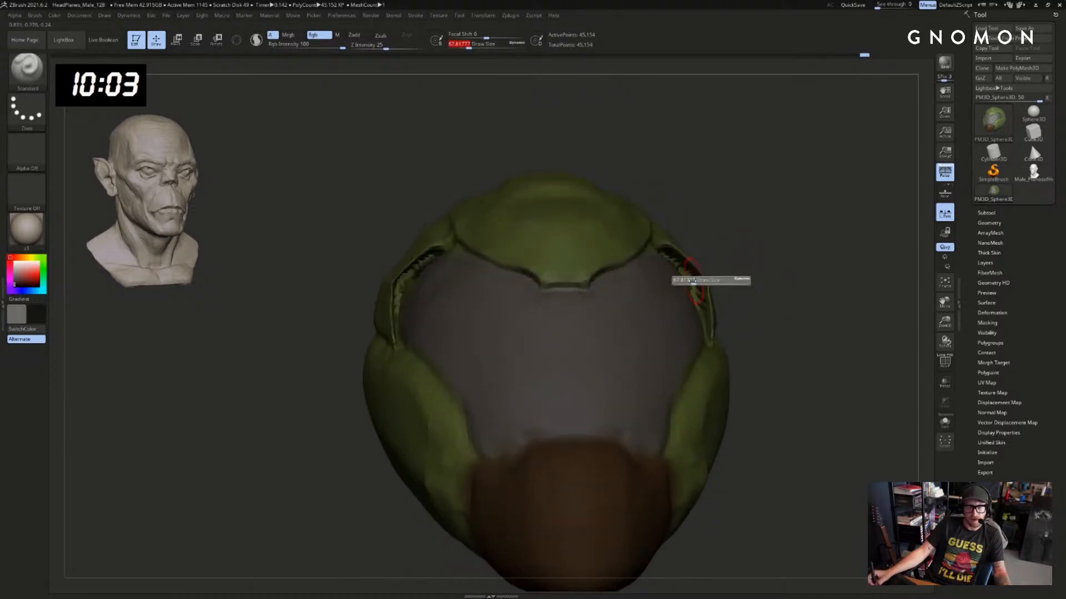
mouse_move(696, 299)
left_mouse_down()
mouse_move(691, 287)
mouse_move(721, 277)
mouse_move(704, 288)
mouse_move(654, 260)
mouse_move(694, 260)
mouse_move(731, 288)
mouse_move(688, 290)
mouse_move(694, 300)
left_mouse_up()
key("s")
key("[")
mouse_move(741, 286)
left_mouse_down()
mouse_move(682, 288)
mouse_move(769, 281)
left_mouse_up()
mouse_move(696, 296)
left_mouse_down()
mouse_move(697, 318)
mouse_move(761, 305)
mouse_move(722, 295)
mouse_move(685, 317)
mouse_move(685, 343)
left_mouse_up()
left_click_drag(738, 311, 747, 272)
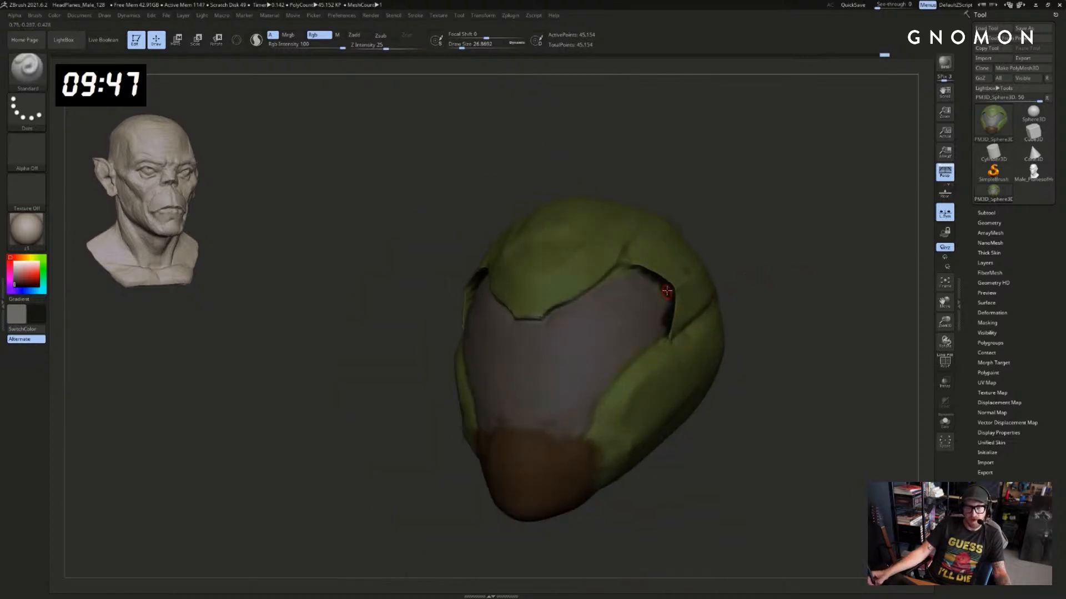
left_click_drag(664, 330, 701, 286)
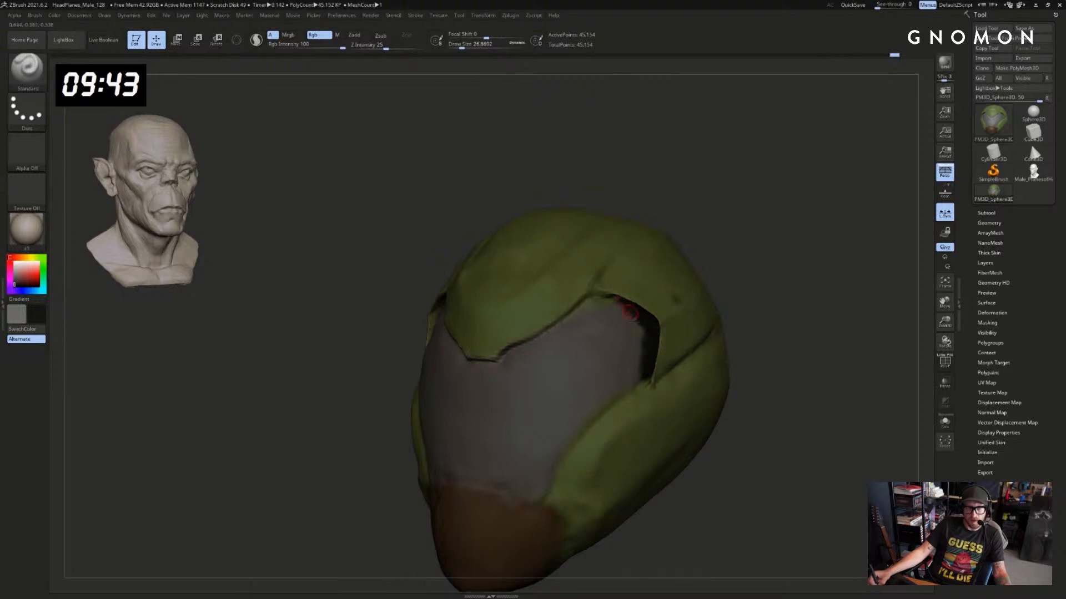
Sample the faceplate grey and clean up the faceplate's upper corner along the dark recess
key("c")
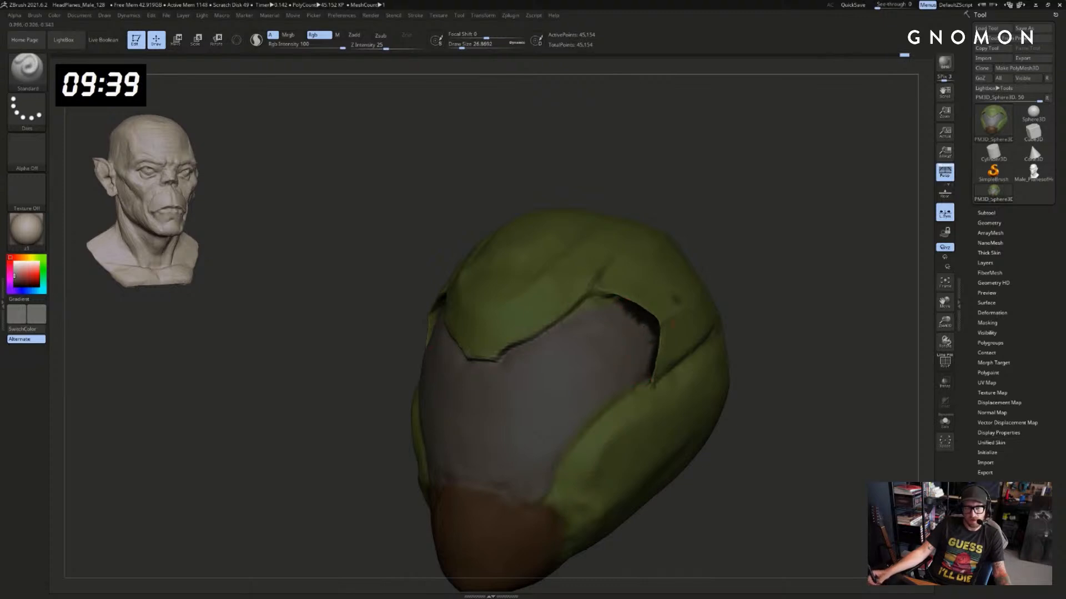
left_click_drag(746, 233, 791, 269)
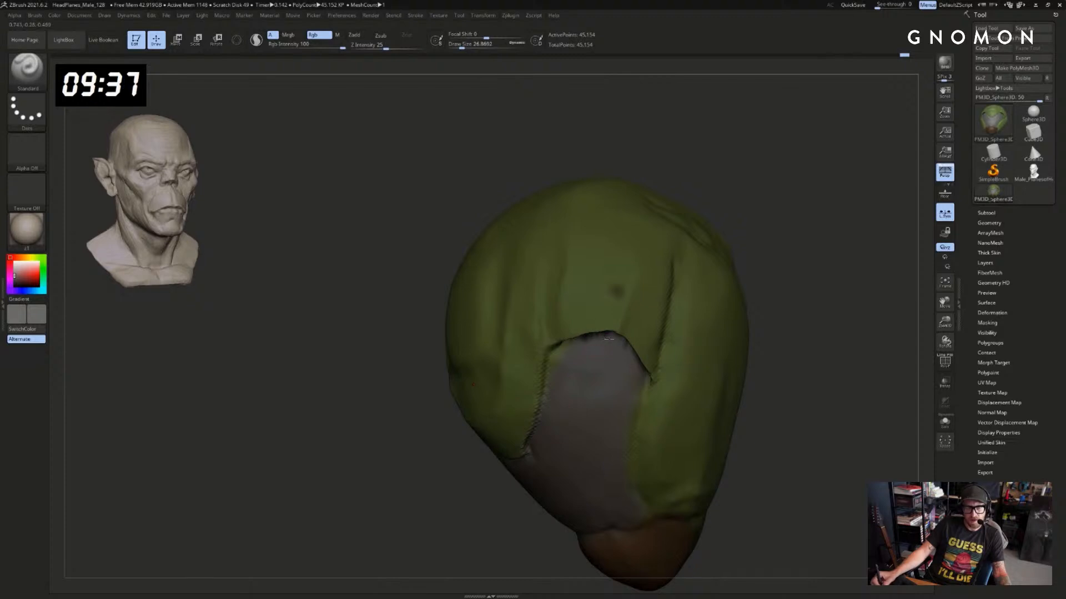
left_click_drag(713, 313, 660, 345)
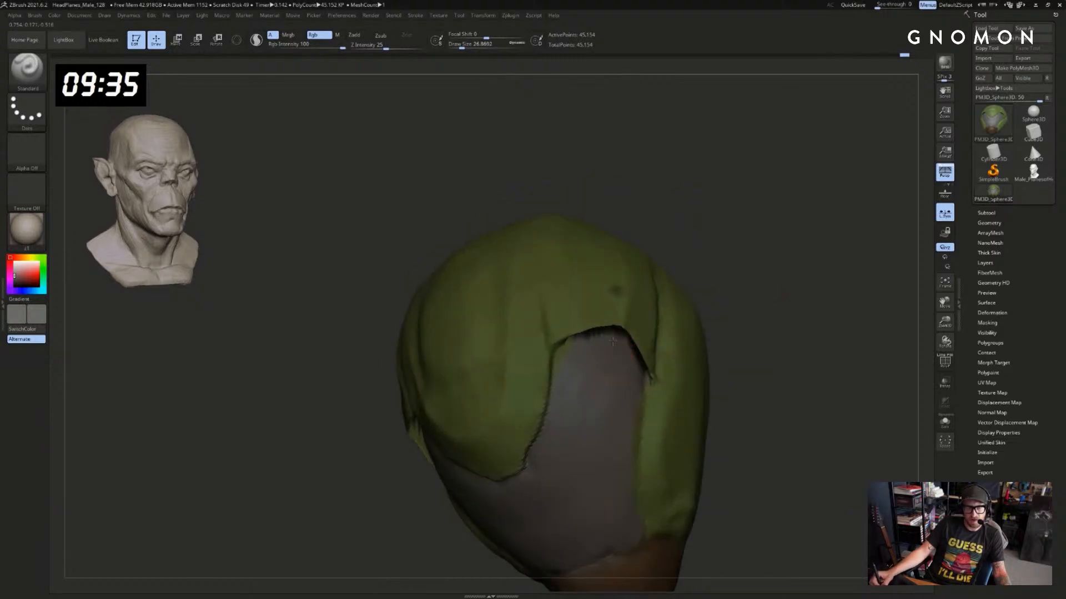
left_click_drag(589, 341, 670, 320)
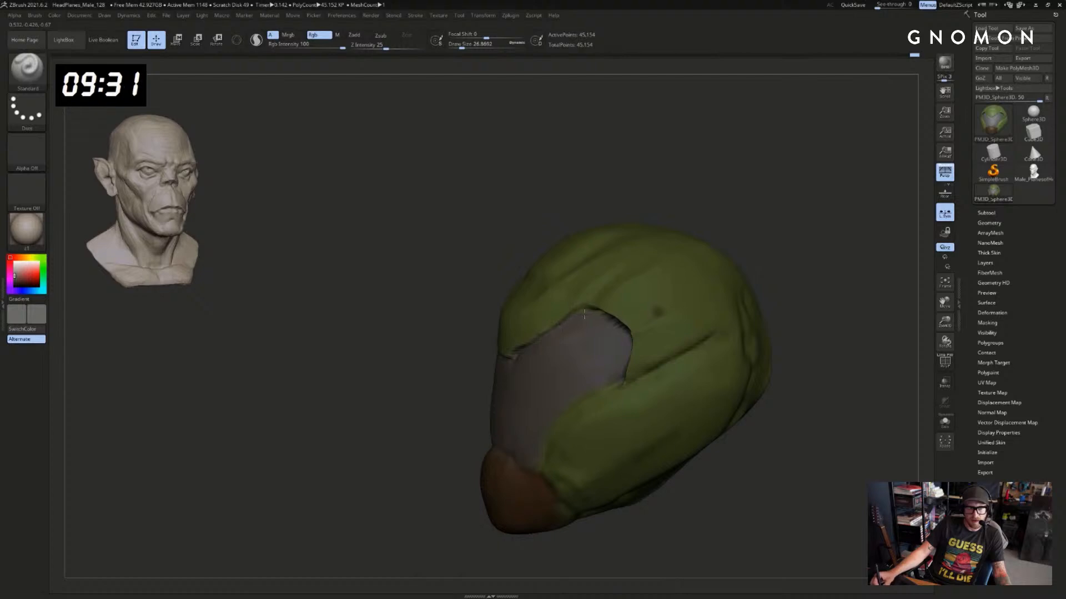
left_click_drag(597, 315, 517, 295)
Cover the stray dark spot on the side shell with its sampled green and switch to the Move brush
key("c")
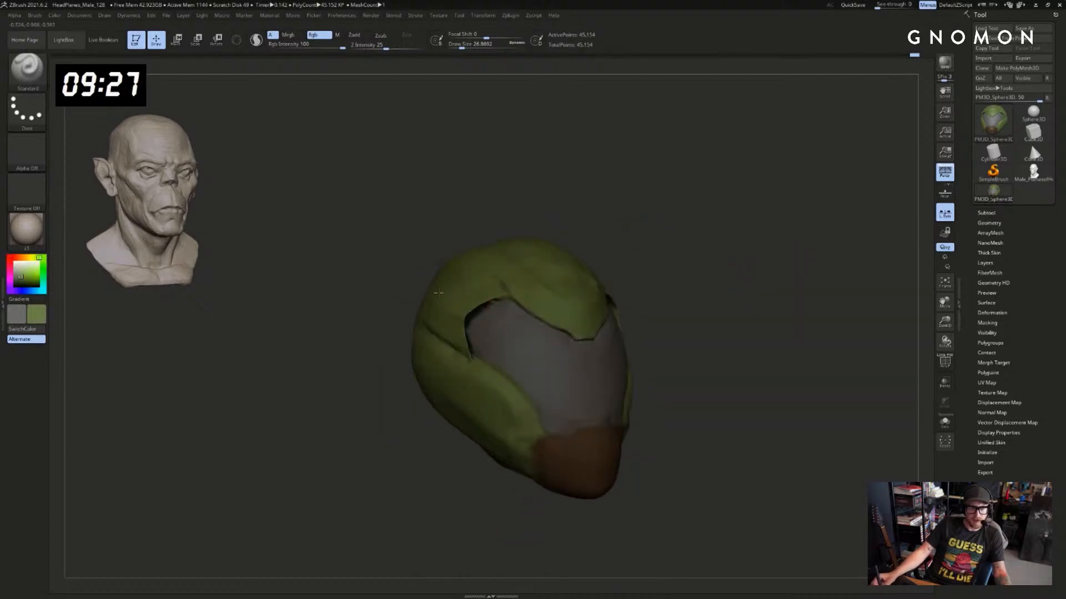
key("s")
left_click(420, 281)
left_click_drag(416, 280, 433, 301)
key("b")
key("m")
key("v")
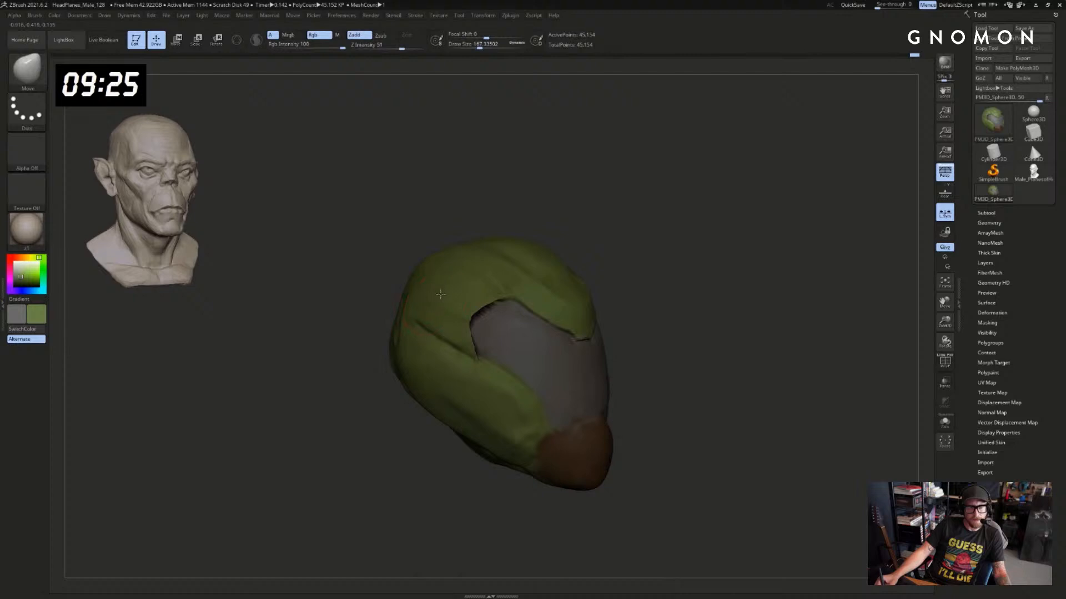
left_click_drag(583, 243, 569, 246)
Choose a light grey for the Standard brush and reduce the draw size to about 39
key("c")
key("b")
key("s")
key("t")
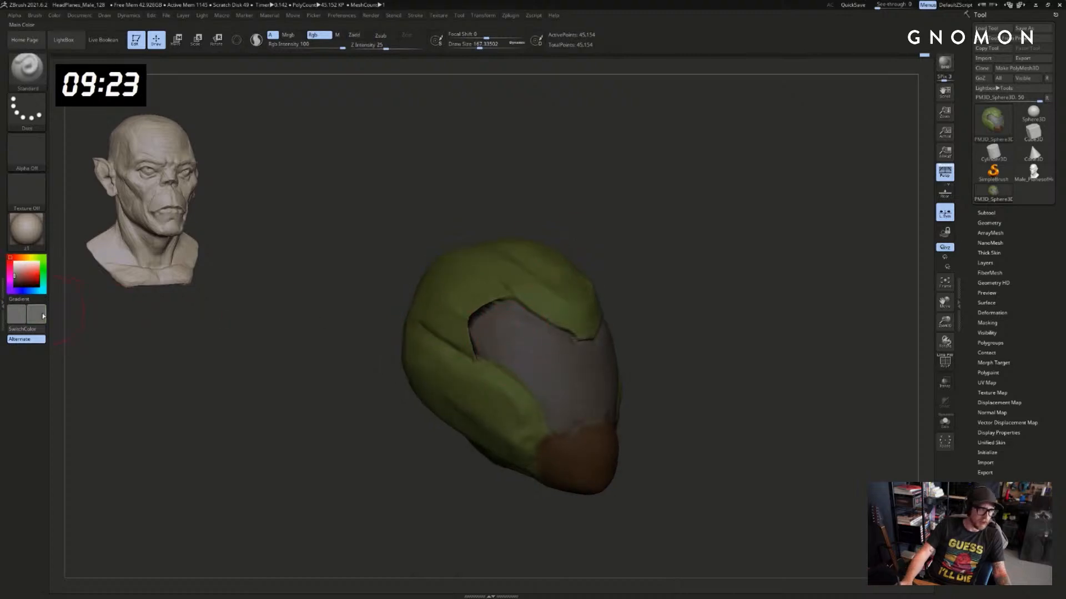
left_click(41, 316)
left_click(44, 292)
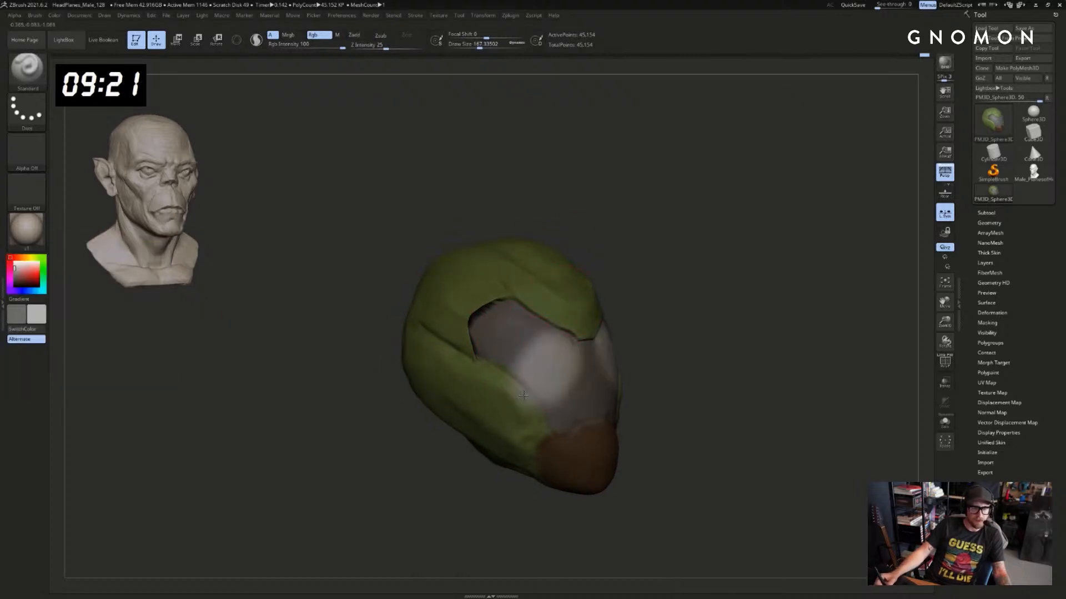
key("s")
left_click_drag(548, 355, 534, 355)
left_click_drag(683, 251, 686, 281, "alt")
key("s")
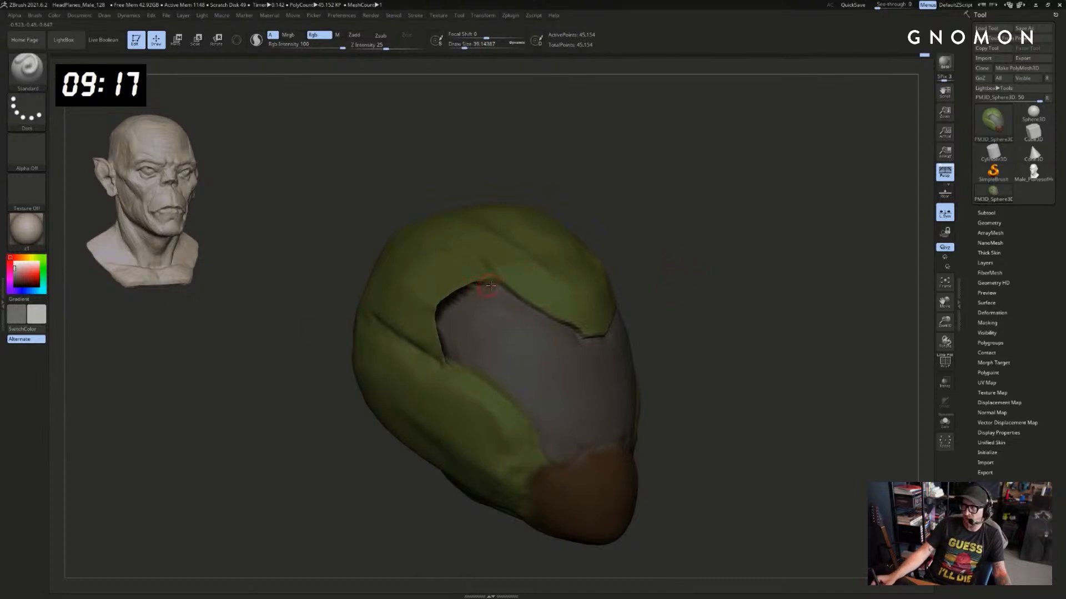
Paint light grey edge highlights along the shell's rim above the faceplate and recess at a draw size of about 20
key("s")
mouse_move(486, 285)
left_mouse_down()
mouse_move(437, 304)
mouse_move(440, 349)
left_mouse_up()
mouse_move(743, 284)
left_mouse_down()
mouse_move(782, 243)
mouse_move(809, 249)
left_mouse_up()
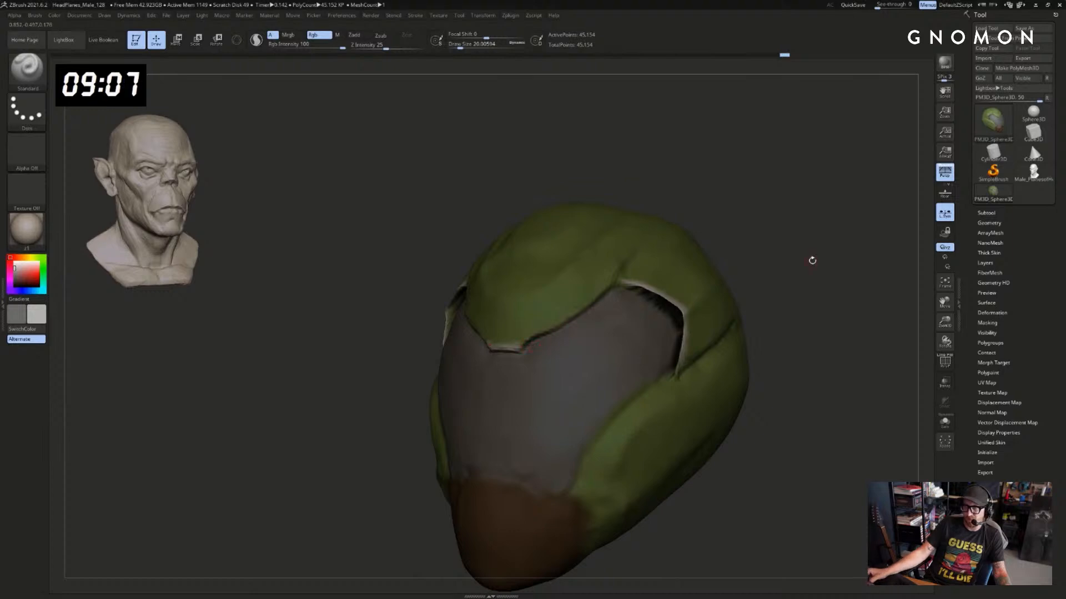
left_click_drag(811, 259, 776, 226)
left_click_drag(536, 316, 618, 267)
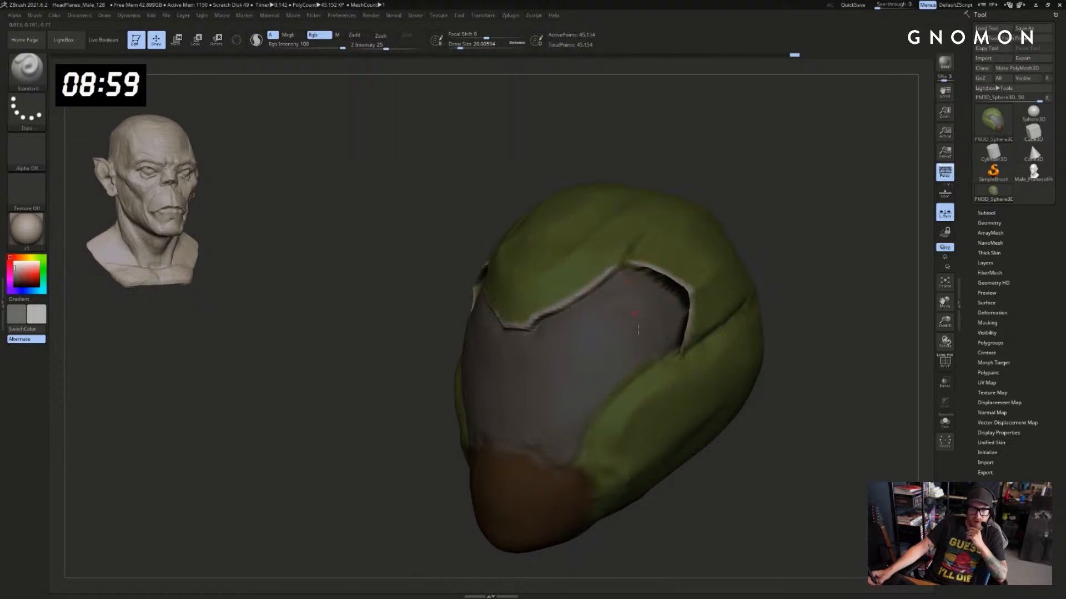
Paint light grey highlights along the faceplate's recess edge, the lower side plates and the top of the brown chin
left_click_drag(766, 345, 818, 380)
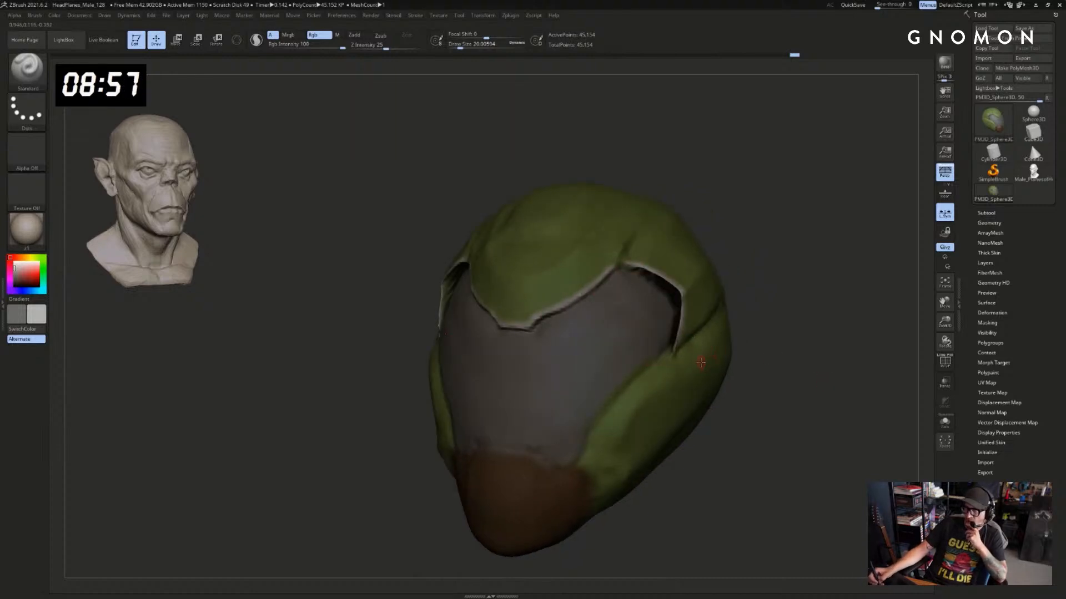
left_click_drag(756, 268, 786, 268)
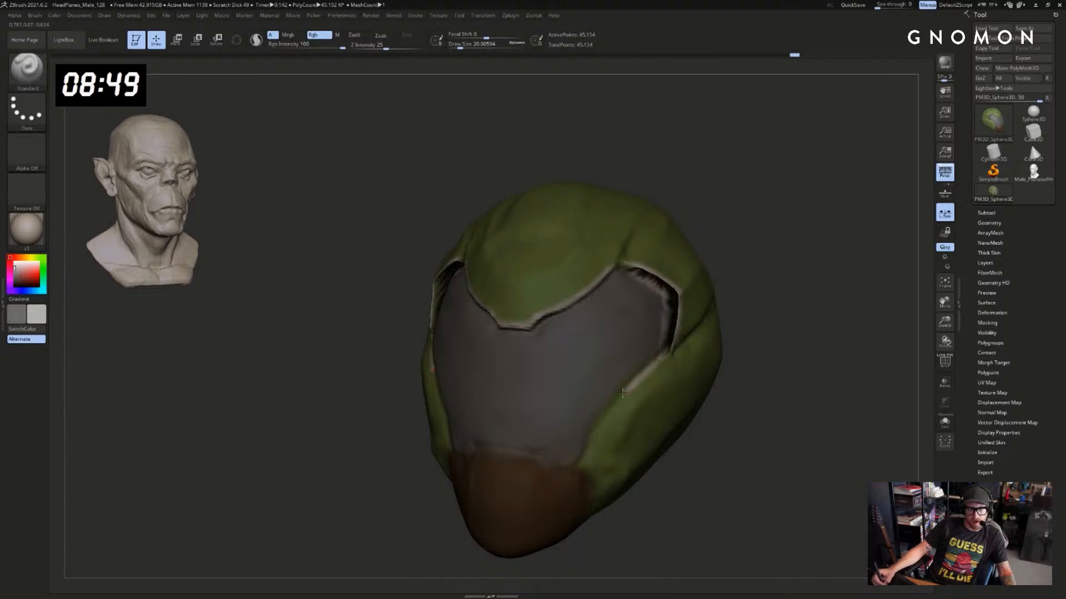
left_click_drag(718, 392, 702, 356)
left_click_drag(545, 372, 600, 372)
mouse_move(674, 361)
left_mouse_down()
mouse_move(731, 351)
mouse_move(842, 302)
mouse_move(806, 336)
left_mouse_up()
Undo the trial crease and carve a groove between faceplate and side plate with DamStandard at a draw size of about 29
key("ctrl+f")
key("b")
key("d")
key("s")
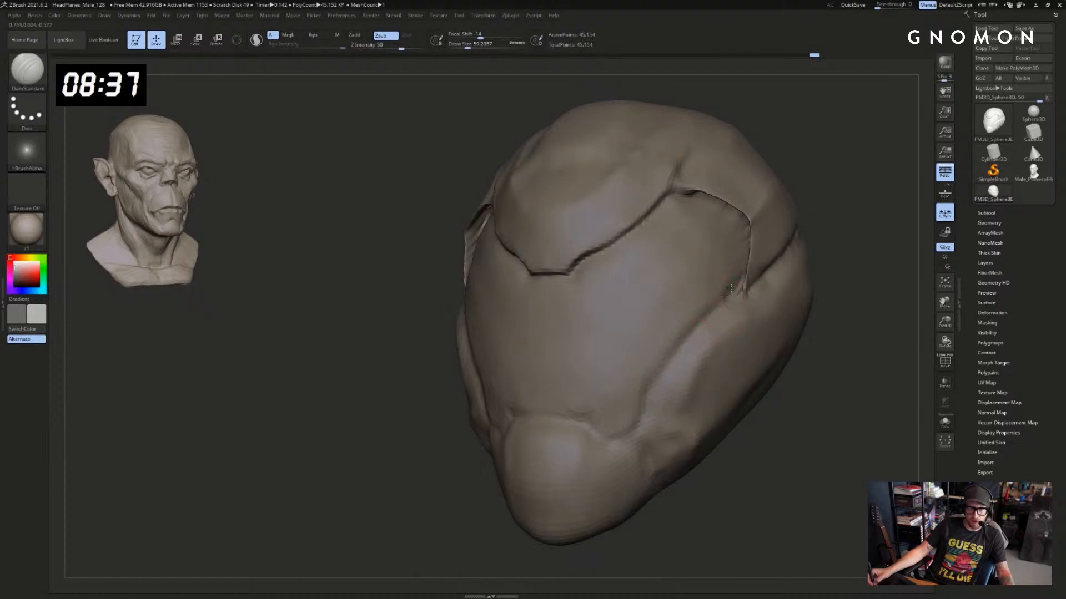
key("ctrl+z")
key("bracketleft")
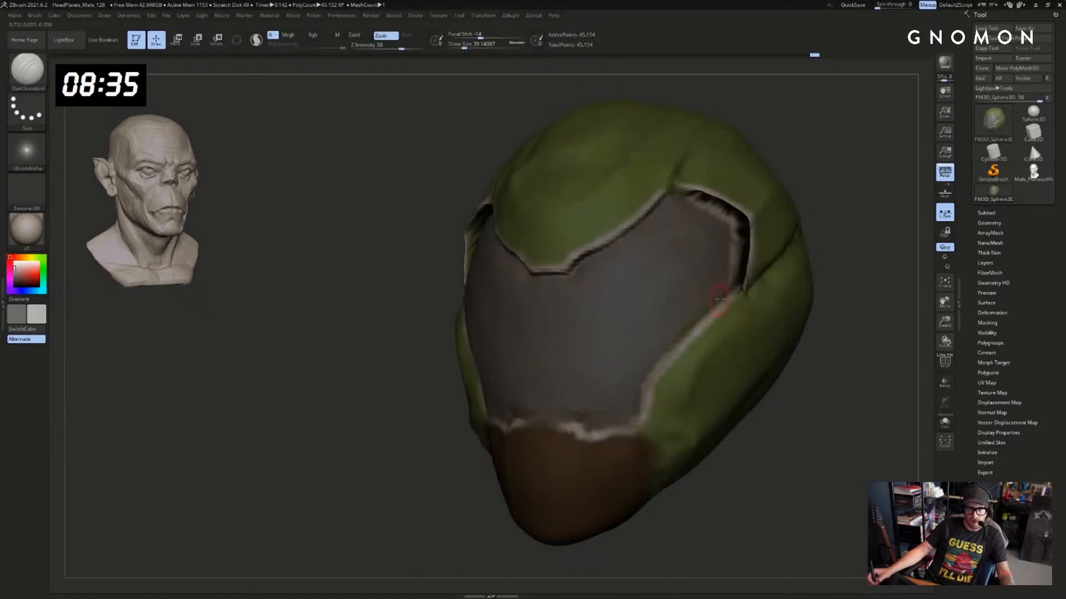
key("bracketleft")
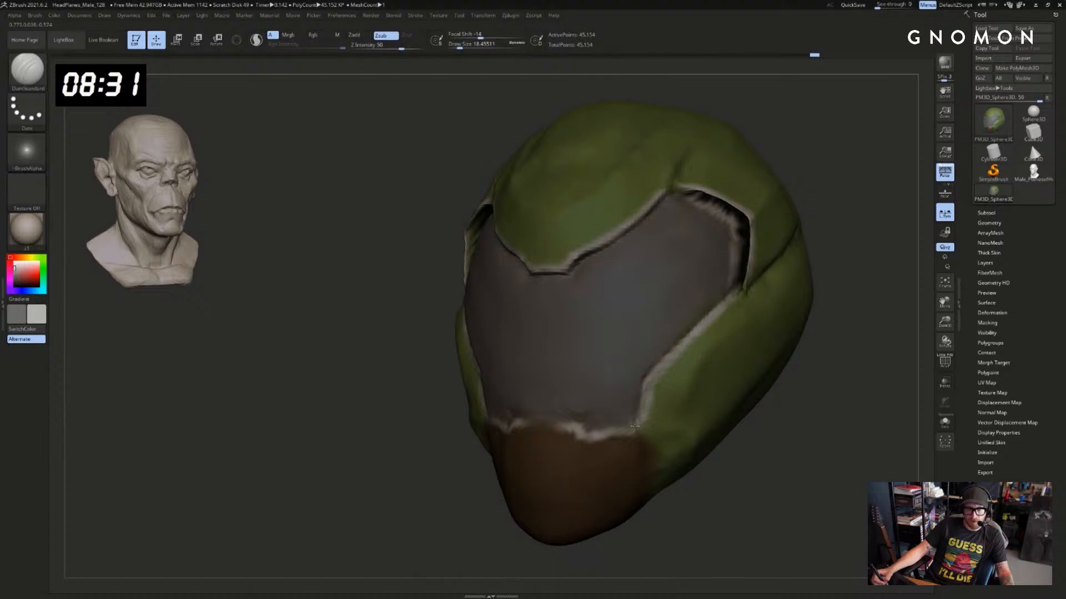
key("shift+f")
key("shift+f")
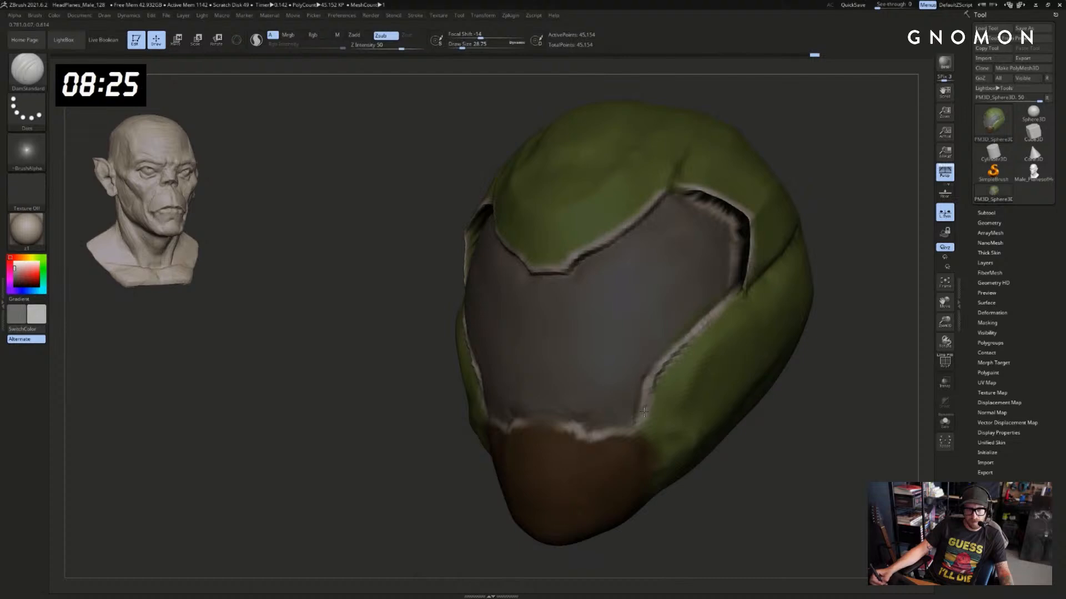
key("shift+f")
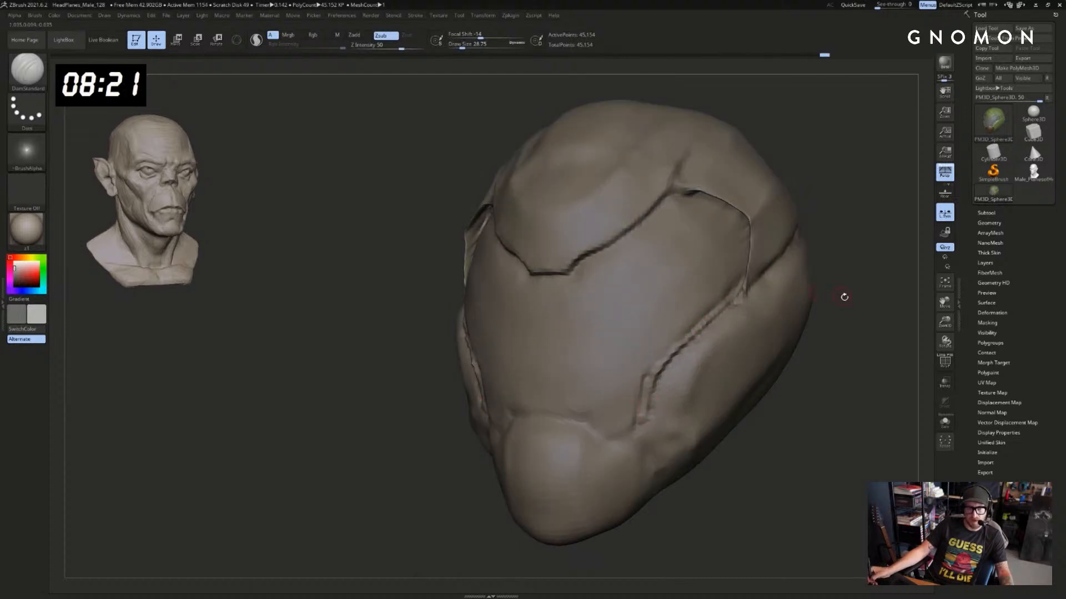
Continue the DamStandard groove from the side plates along the faceplate's lower edge to the chin, with the paint hidden
left_click_drag(845, 298, 743, 338, "shift")
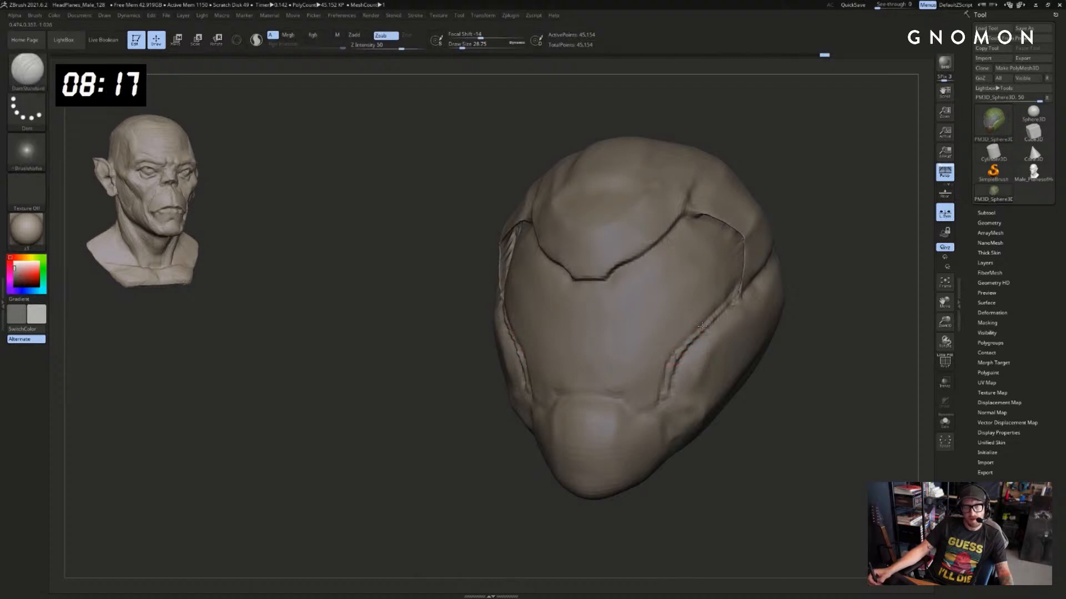
mouse_move(838, 275)
left_mouse_down("shift")
mouse_move(848, 279)
mouse_move(742, 328)
left_mouse_up("shift")
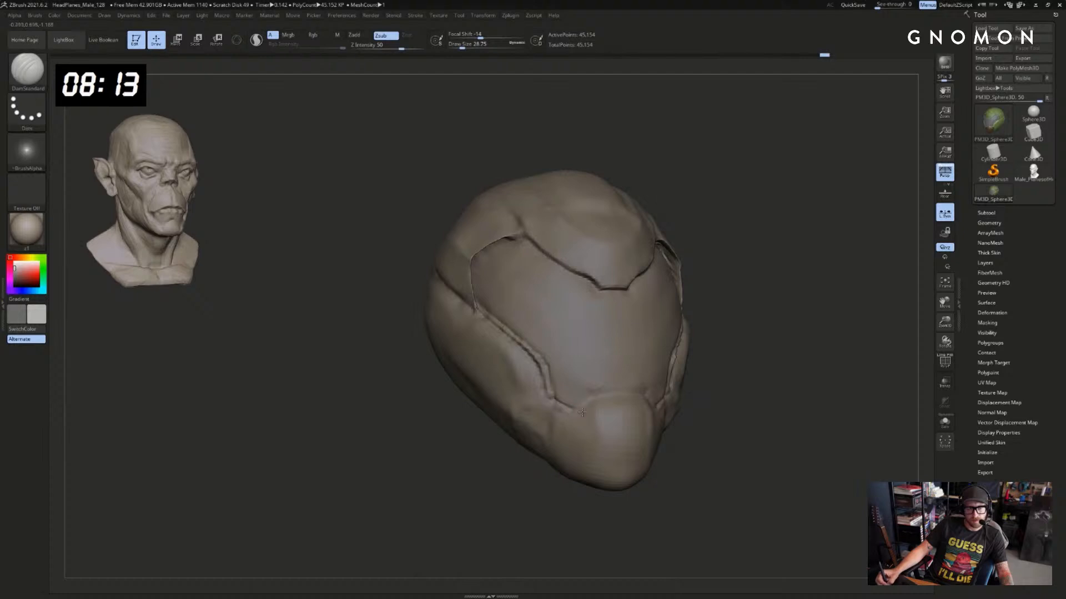
mouse_move(715, 408)
left_mouse_down("shift")
mouse_move(713, 423)
mouse_move(722, 413)
mouse_move(702, 412)
left_mouse_up("shift")
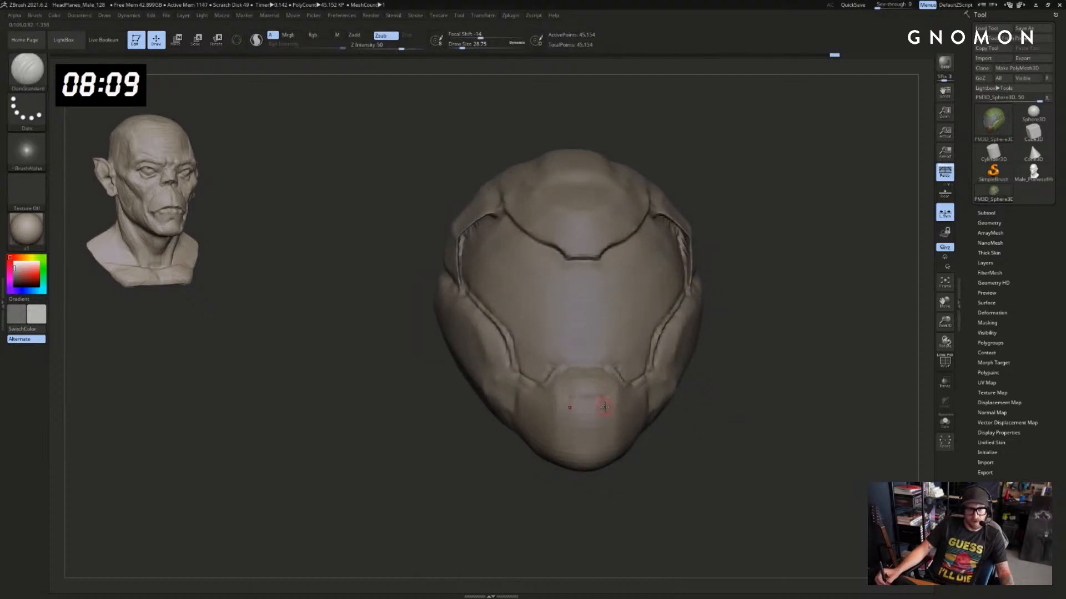
Carve rows of small vent slots and a lower hole on each side of the chin piece with DamStandard
left_click_drag(605, 401, 592, 404)
left_click_drag(721, 444, 664, 451)
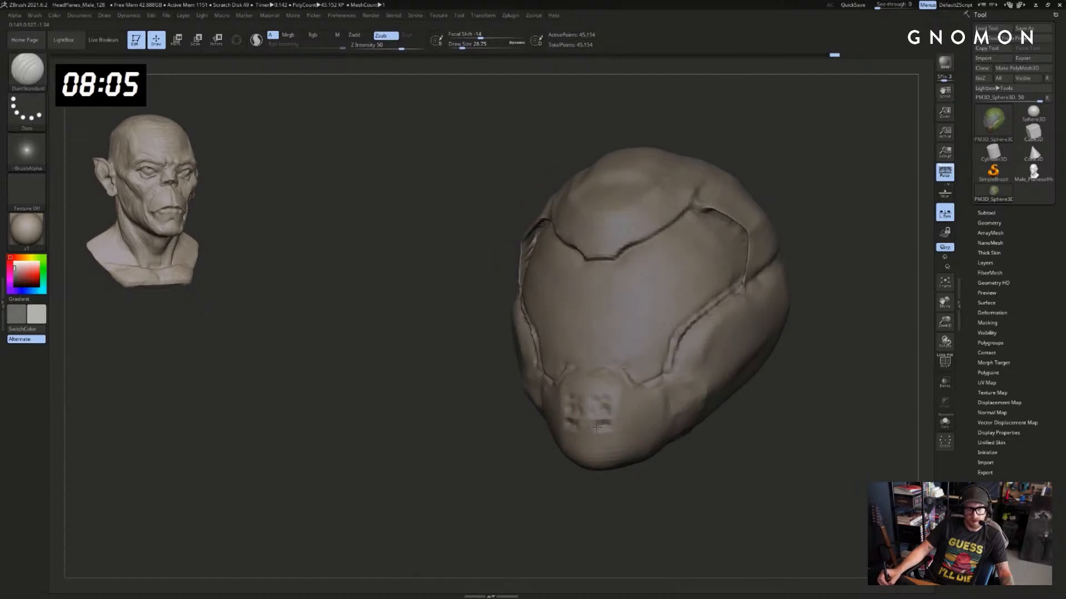
mouse_move(576, 480)
left_mouse_down()
mouse_move(578, 490)
mouse_move(605, 431)
left_mouse_up()
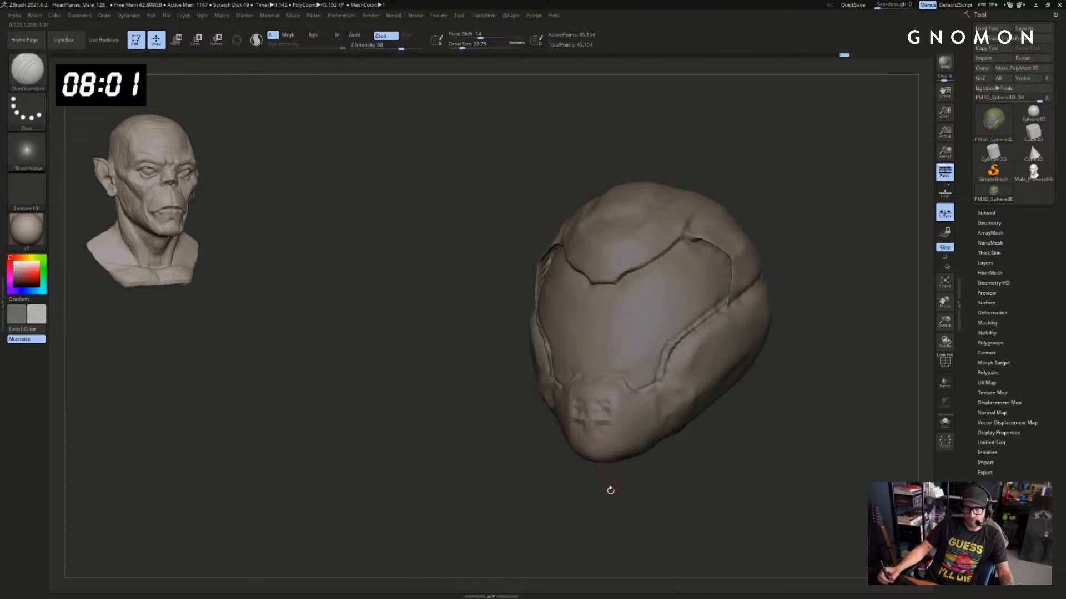
left_click_drag(611, 490, 590, 428)
Build up the chin's sides around the vents with the Clay brush at a draw size of about 65
key("b")
key("s")
key("t")
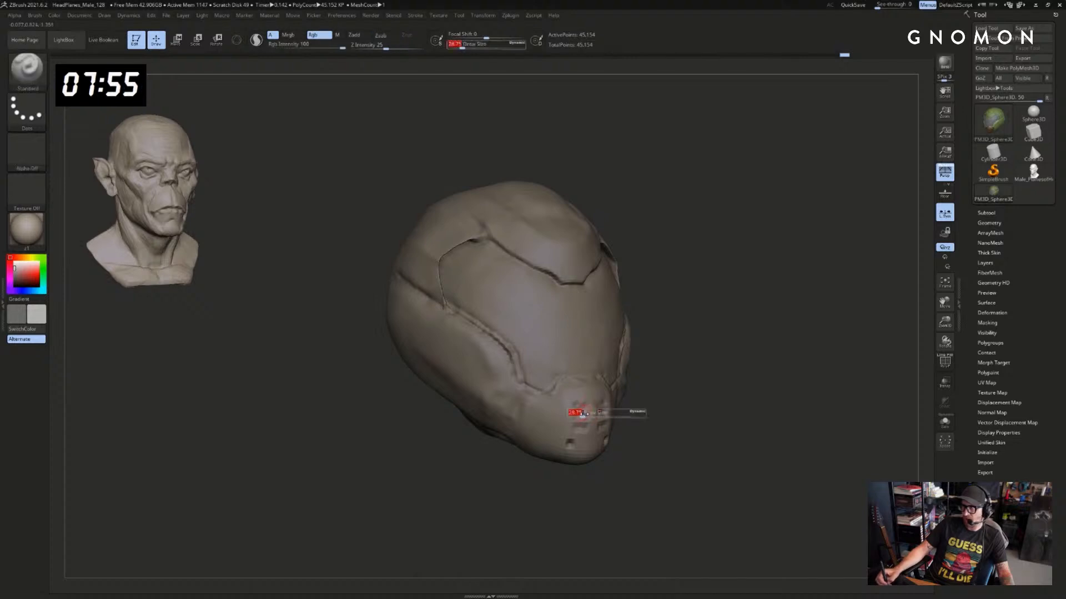
key("b")
key("c")
key("l")
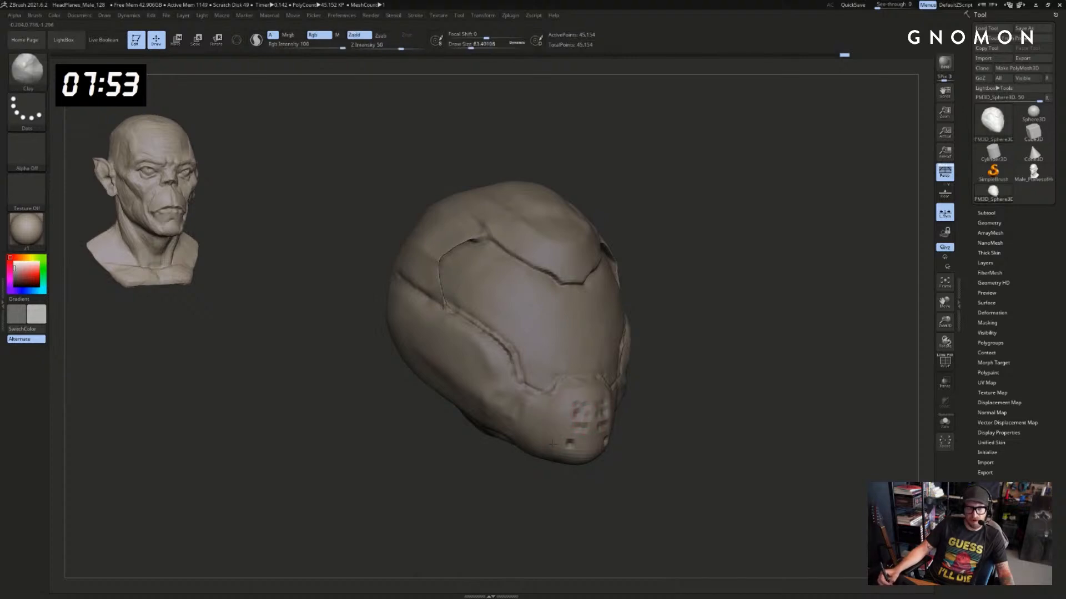
left_click_drag(674, 433, 675, 425)
left_click_drag(577, 440, 584, 417, "shift")
key("[")
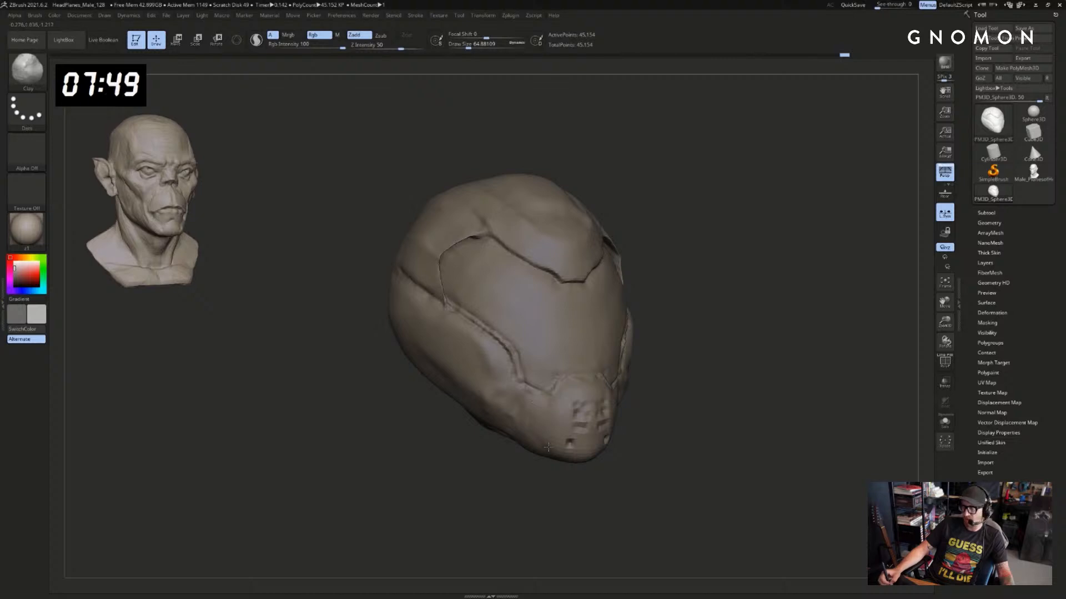
left_click_drag(553, 489, 527, 470)
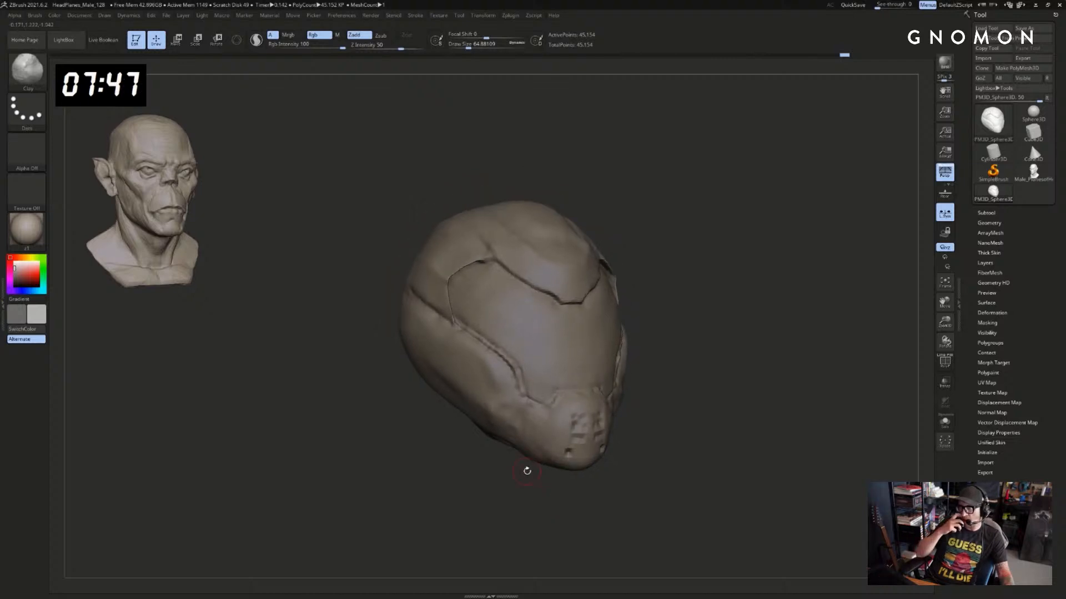
left_click_drag(656, 376, 654, 418)
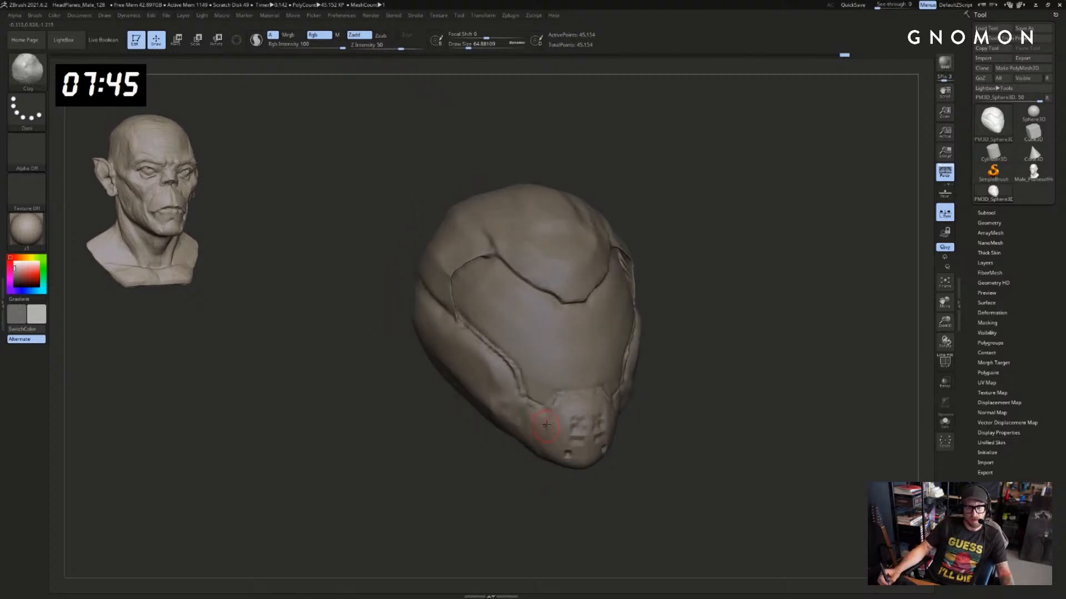
key("bracketleft")
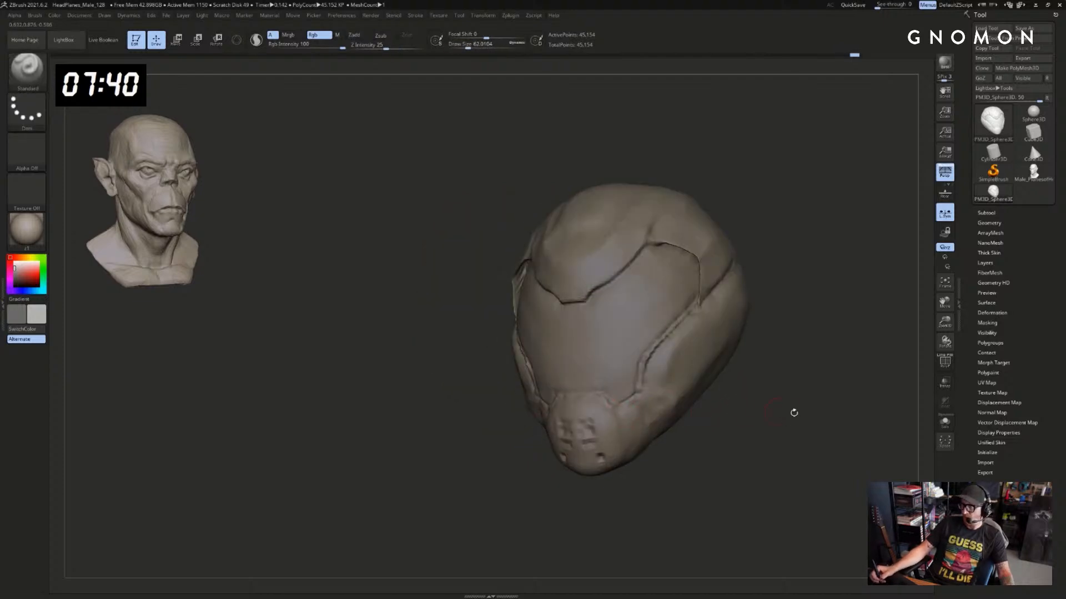
Try a light highlight dab on the side plate beside the chin piece at a draw size of about 87
left_click_drag(793, 411, 616, 395)
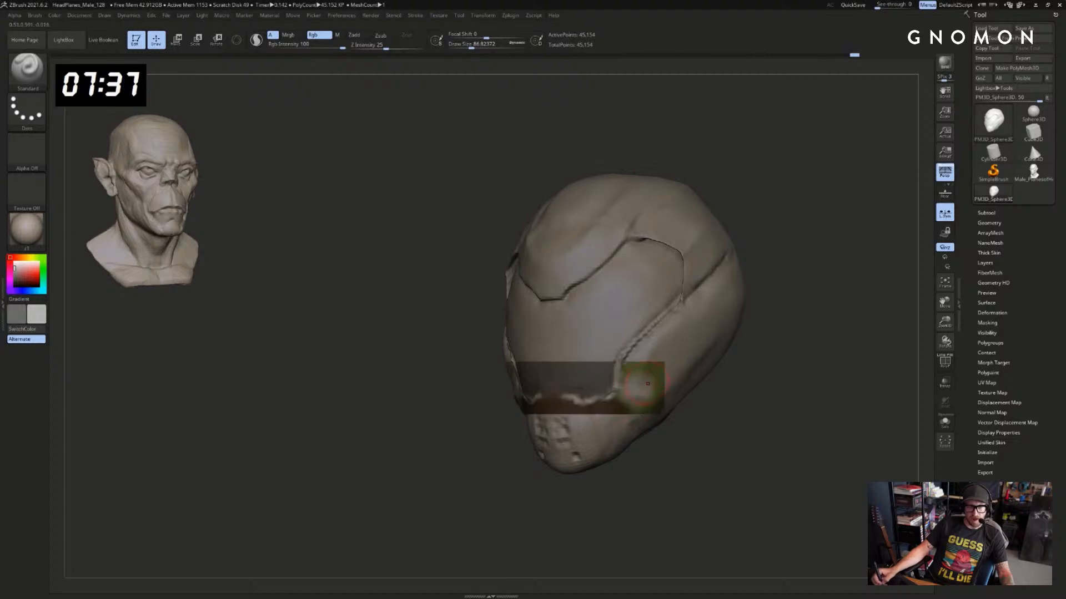
left_click_drag(716, 403, 750, 409)
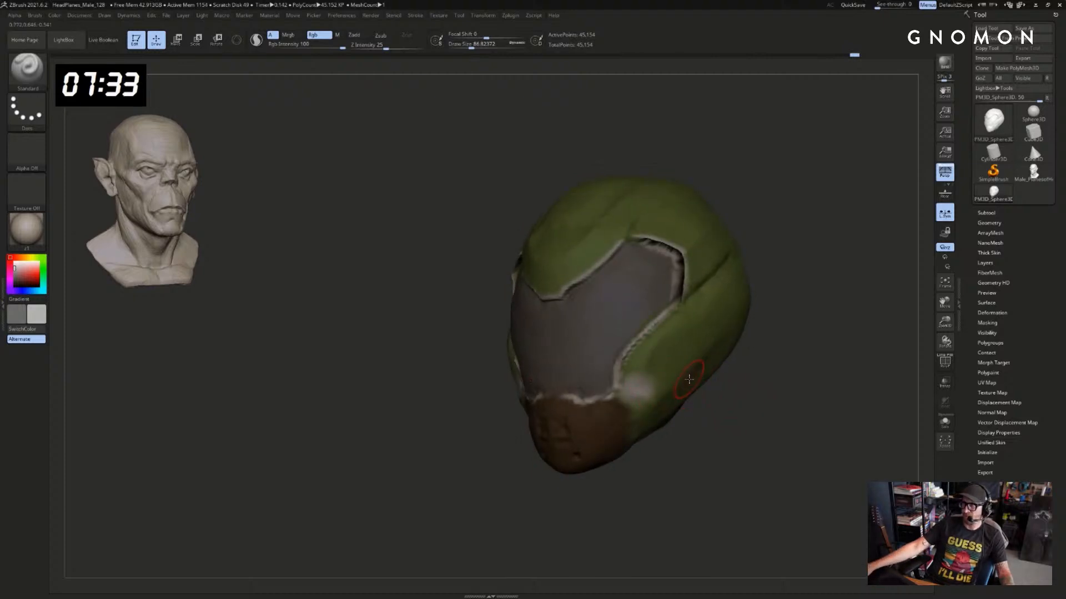
left_click_drag(888, 250, 864, 251)
key("ctrl+f")
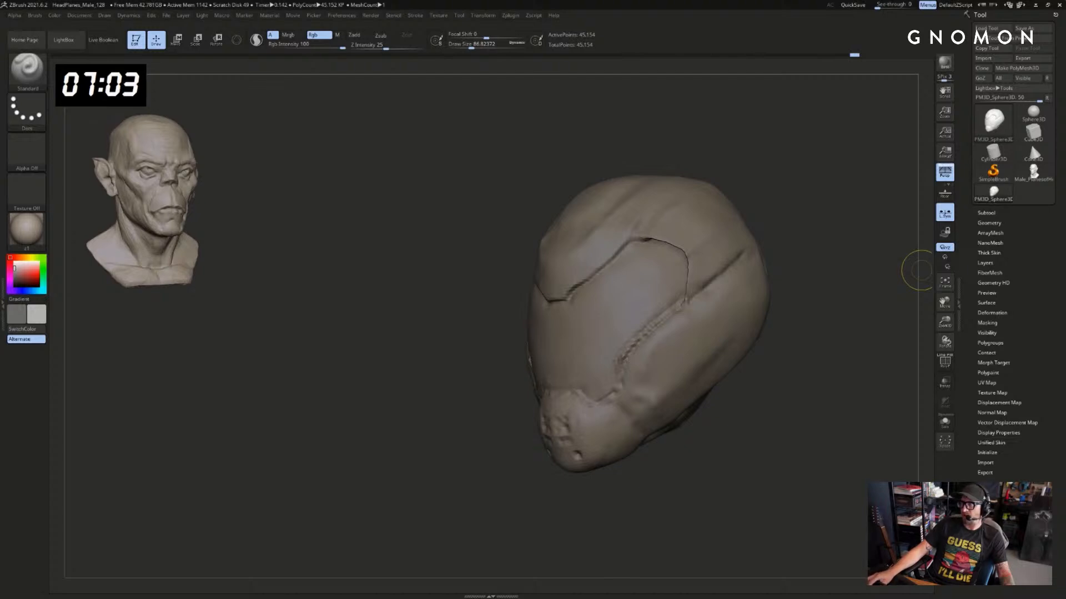
Examine the DoomGuy.jpg helmet picture and the full-body armour reference for jaw and faceplate details, and move both images away
left_click_drag(1065, 51, 673, 104)
left_click_drag(539, 124, 522, 126)
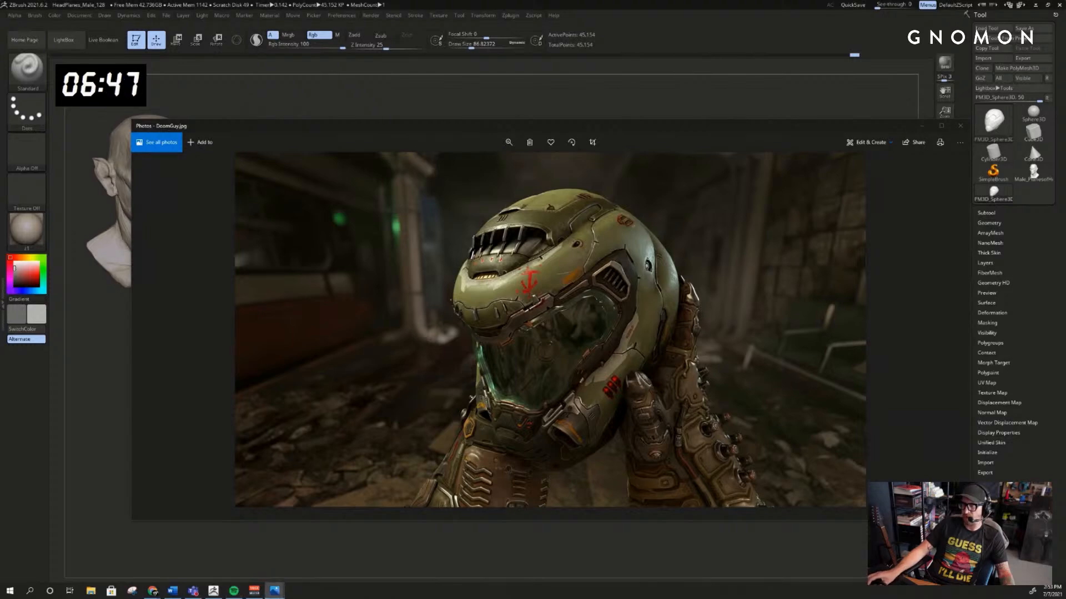
left_click_drag(1065, 161, 115, 173)
left_click_drag(439, 127, 547, 70)
left_click(222, 166)
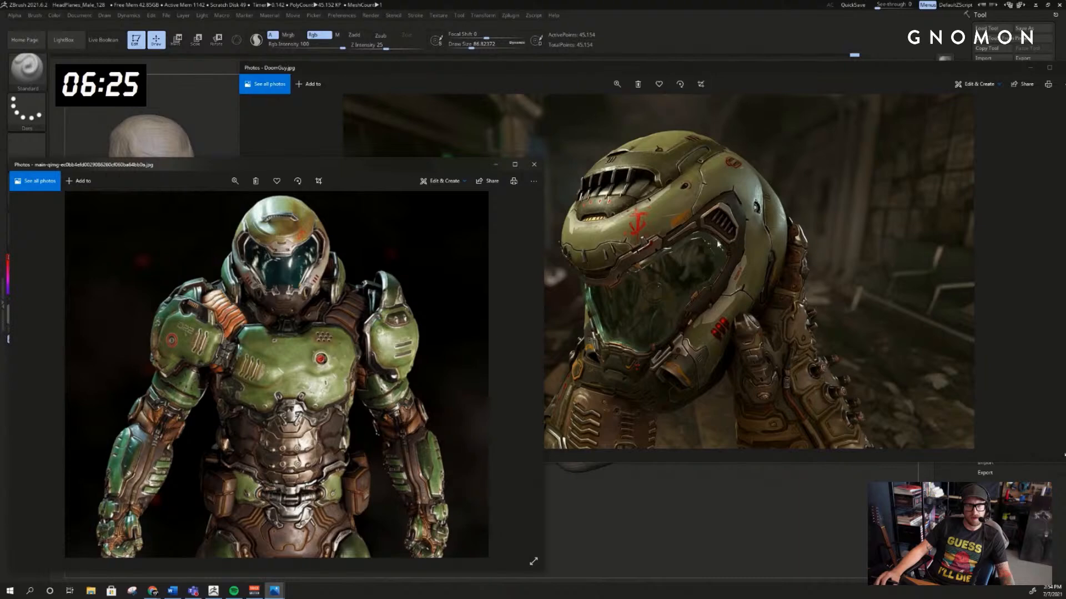
left_click_drag(699, 64, 1065, 55)
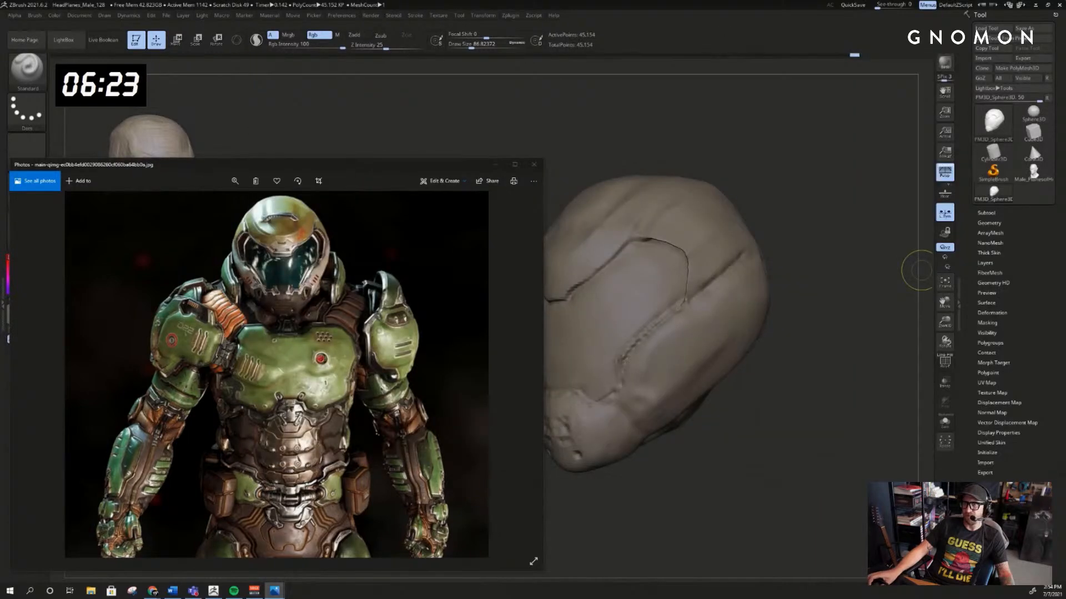
left_click_drag(411, 165, 1065, 161)
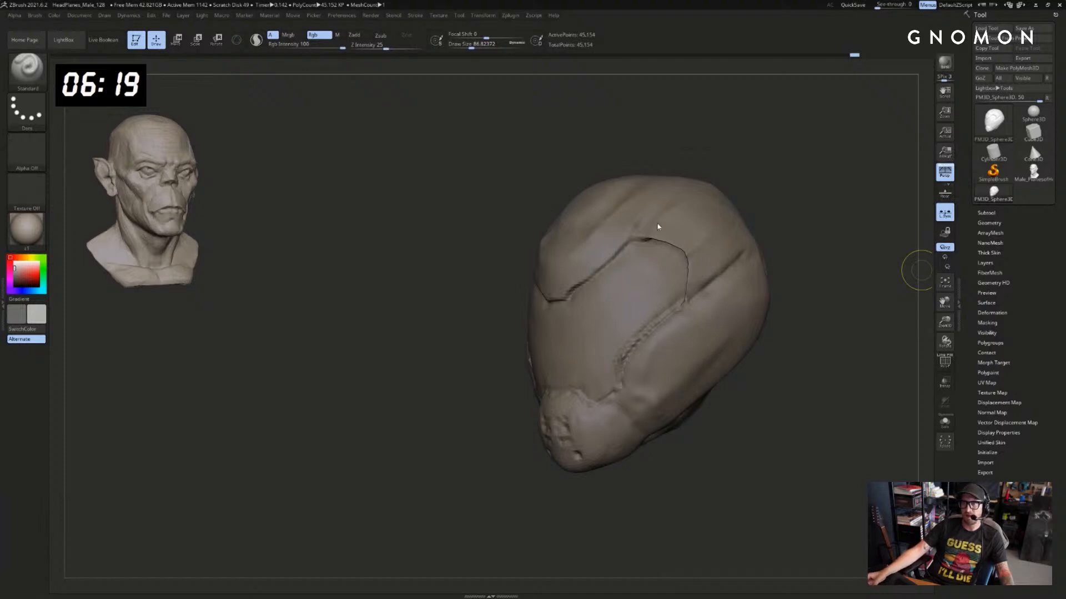
Mask a small patch on the jaw beside the chin piece at a draw size of about 25 and invert the mask
mouse_move(823, 202)
left_mouse_down()
mouse_move(794, 226)
mouse_move(763, 297)
mouse_move(761, 269)
mouse_move(716, 286)
left_mouse_up()
key("s")
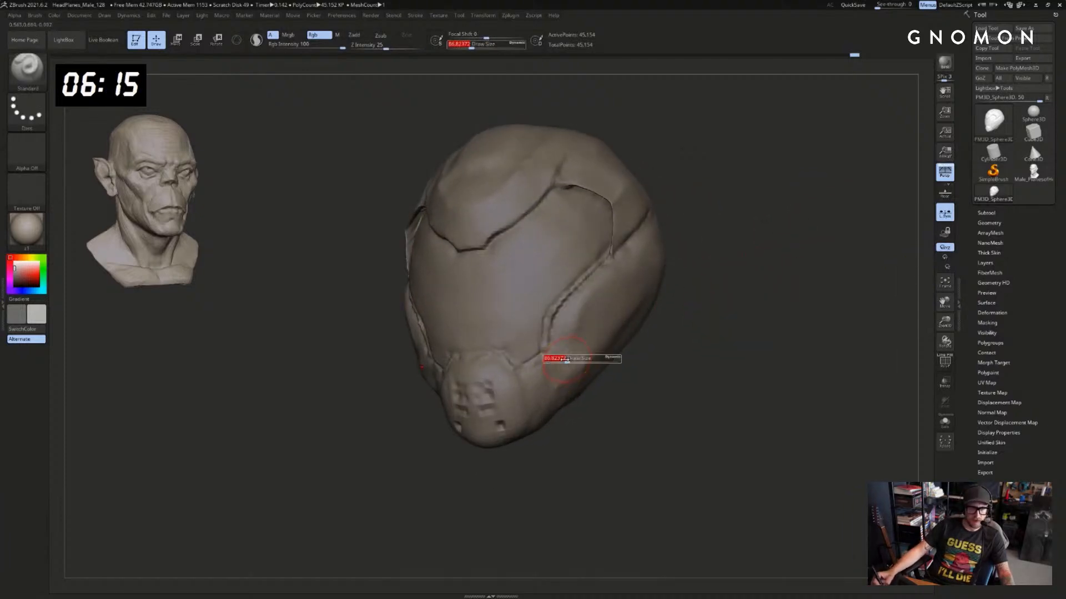
left_click_drag(556, 362, 551, 362)
mouse_move(563, 365)
left_mouse_down("ctrl")
mouse_move(649, 385)
mouse_move(560, 363)
mouse_move(564, 373)
left_mouse_up("ctrl")
key("ctrl+z")
key("s")
mouse_move(669, 419)
left_mouse_down()
mouse_move(637, 424)
mouse_move(607, 400)
left_mouse_up()
left_click(637, 423, "ctrl")
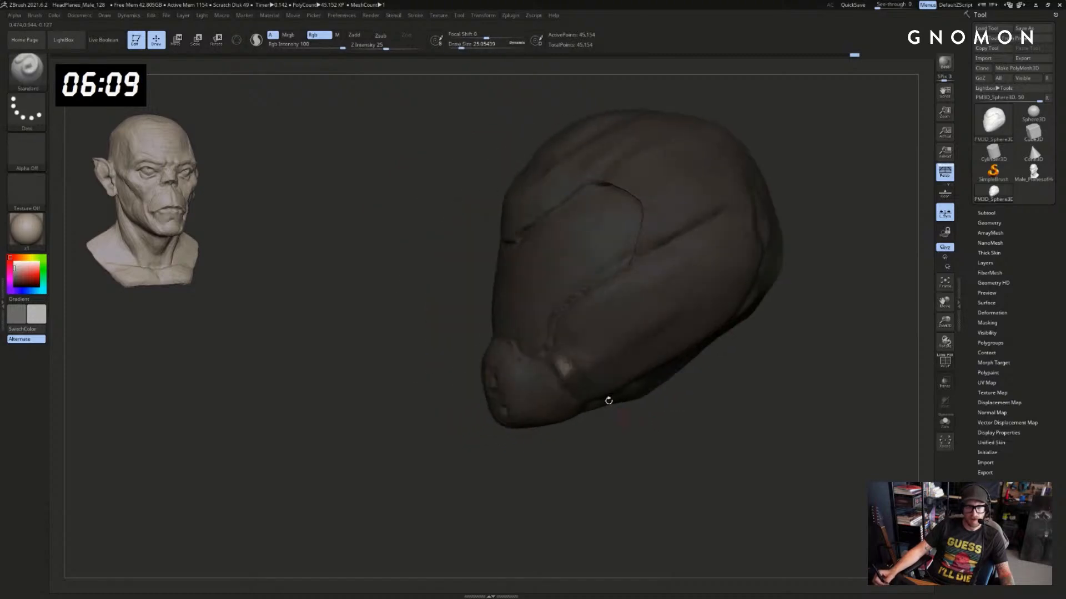
Push the unmasked jaw patch inward with the Transpose move line to form a recess, and clear the mask
key("w")
mouse_move(587, 345)
left_mouse_down()
mouse_move(640, 316)
mouse_move(621, 327)
left_mouse_up()
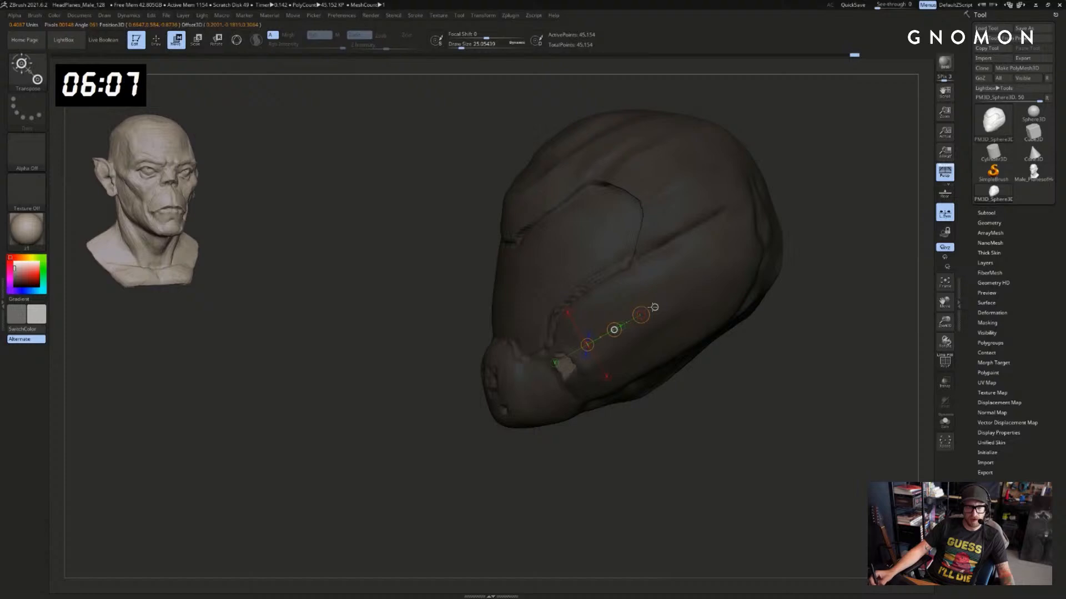
left_click_drag(621, 419, 691, 417)
left_click_drag(680, 411, 598, 391)
key("q")
key("w")
key("q")
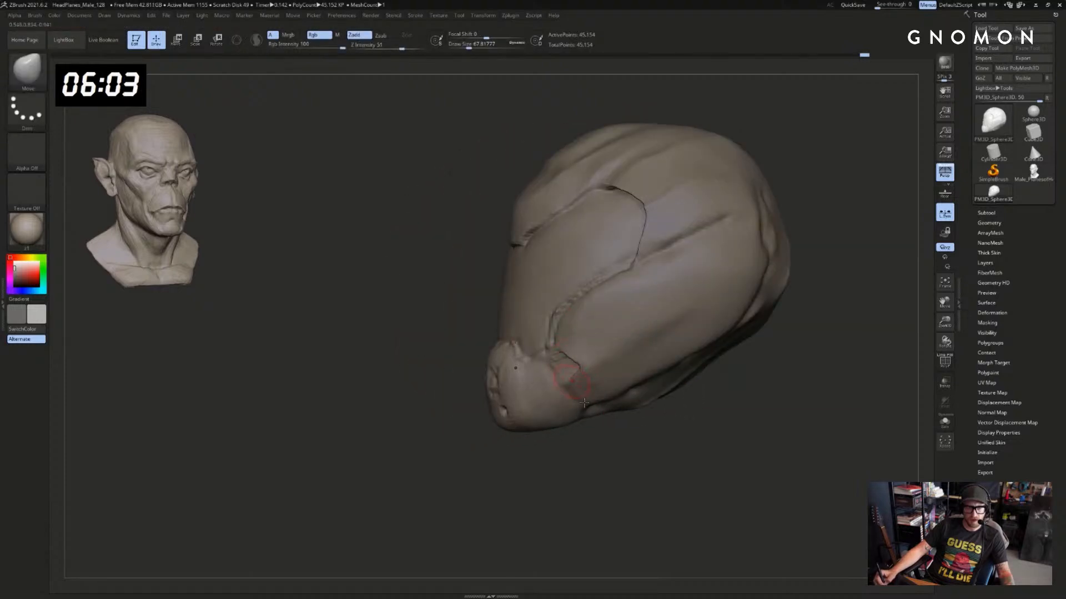
Shape the rim of the jaw recess with the Move brush at a draw size of about 68
mouse_move(558, 419)
left_mouse_down()
mouse_move(595, 383)
mouse_move(562, 384)
mouse_move(555, 370)
left_mouse_up()
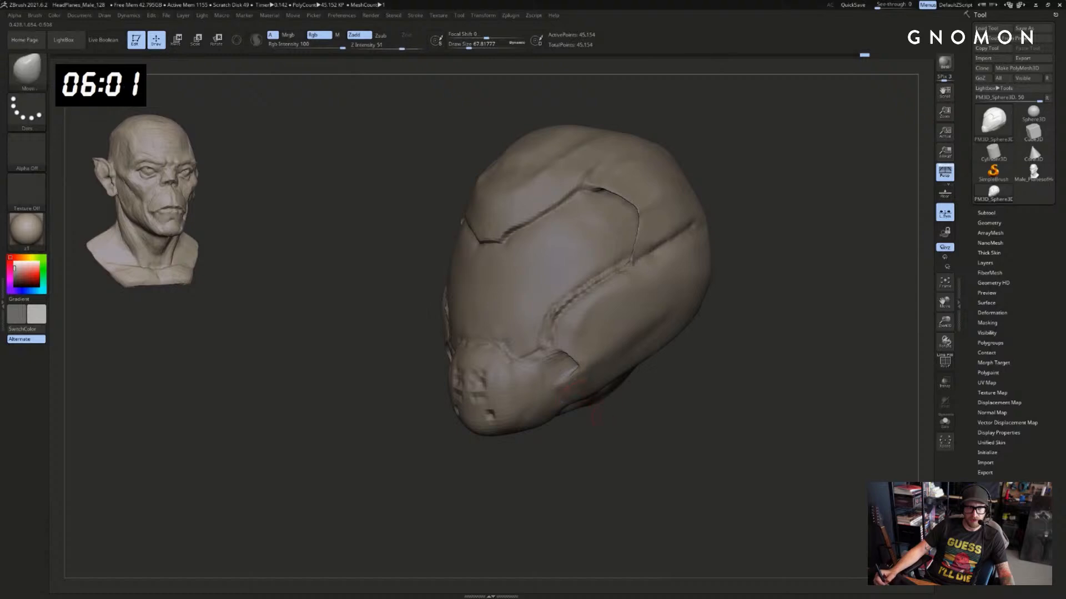
left_click_drag(630, 416, 591, 408)
left_click_drag(560, 360, 567, 365)
left_click_drag(572, 430, 668, 423)
Carve creases inside the jaw recess with the DamStandard brush
key("b")
key("d")
key("s")
left_click_drag(443, 370, 433, 383)
Refine and smooth the surface in and around the jaw recess with the Clay brush at a draw size of about 68
key("b")
key("c")
key("l")
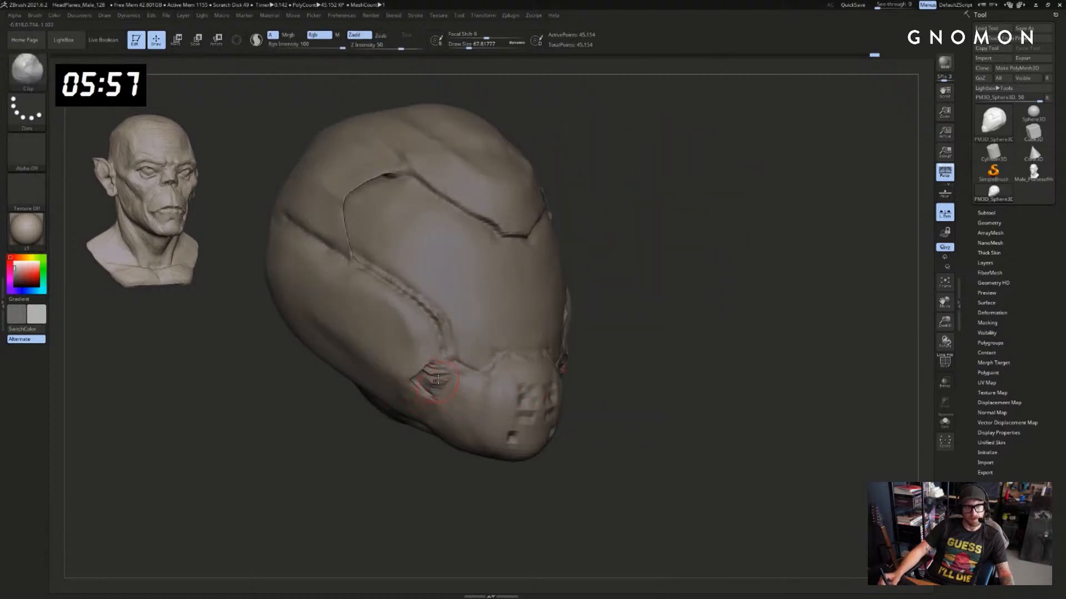
left_click_drag(663, 414, 690, 383, "alt")
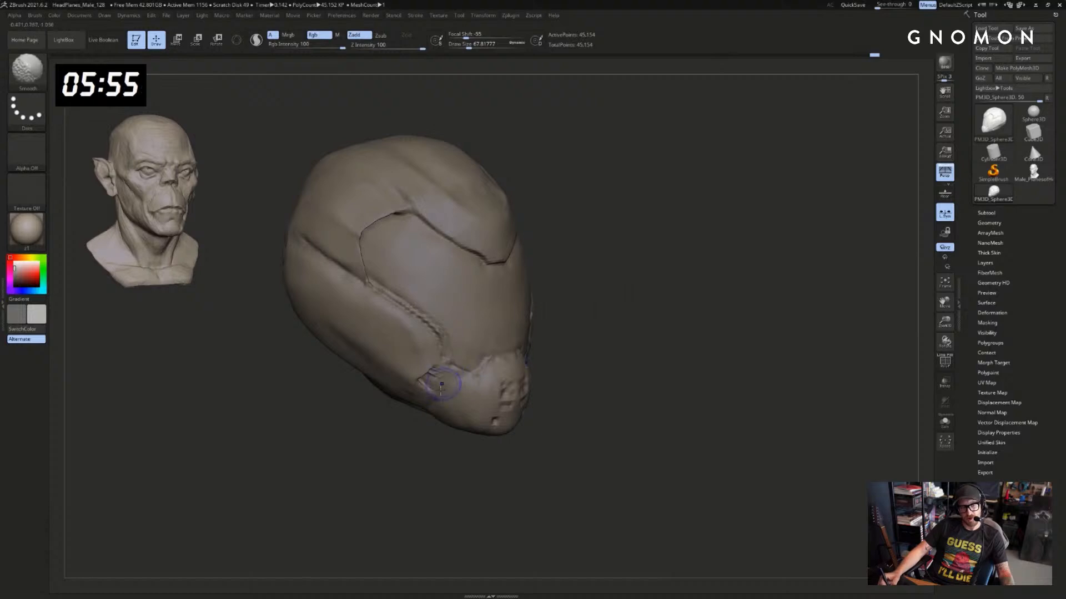
mouse_move(428, 431)
left_mouse_down()
mouse_move(438, 422)
mouse_move(445, 431)
mouse_move(416, 428)
mouse_move(412, 439)
left_mouse_up()
key("b")
key("d")
key("s")
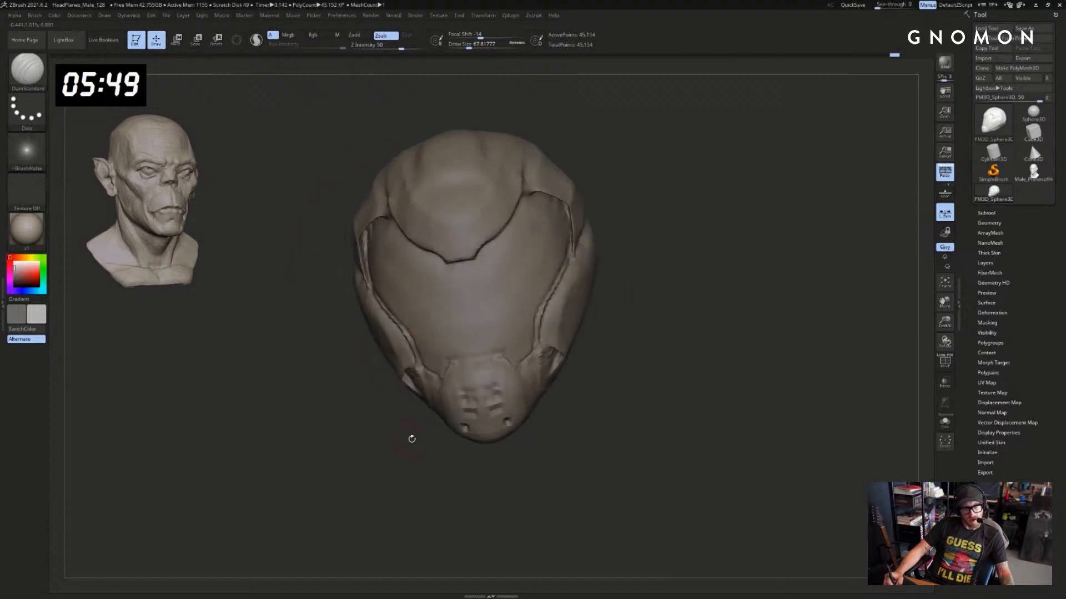
Paint the inside of the jaw recesses dark with the Standard brush at a draw size of about 33
mouse_move(706, 355)
left_mouse_down()
mouse_move(692, 357)
mouse_move(672, 396)
mouse_move(629, 366)
mouse_move(586, 383)
left_mouse_up()
key("b")
key("s")
key("t")
key("c")
key("c")
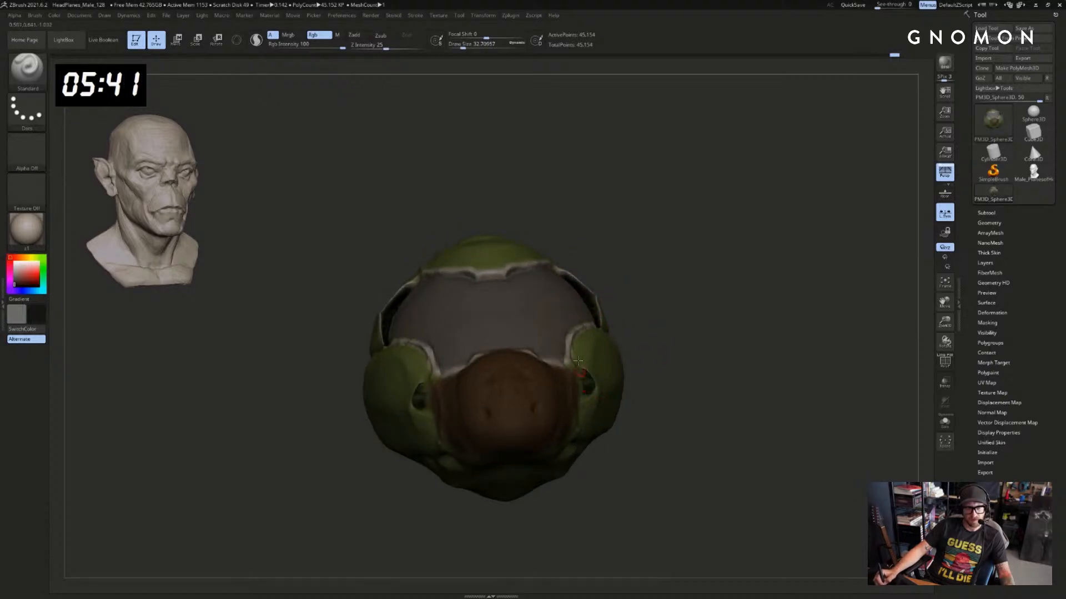
Paint light grey edge highlights around the jaw recesses, enlarging the brush to a draw size of about 31
key("c")
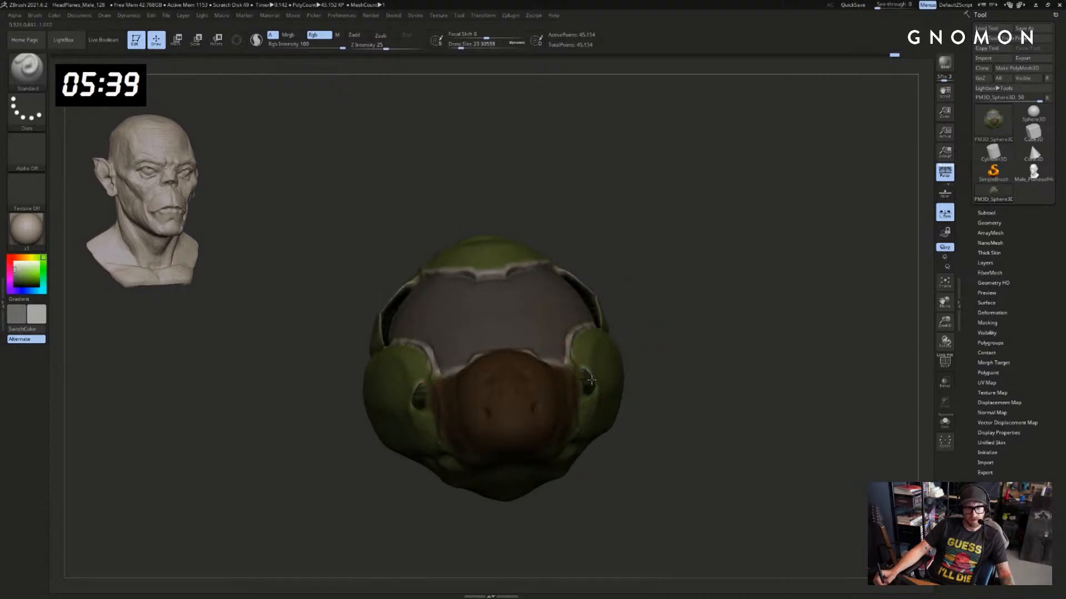
left_click_drag(625, 423, 598, 391)
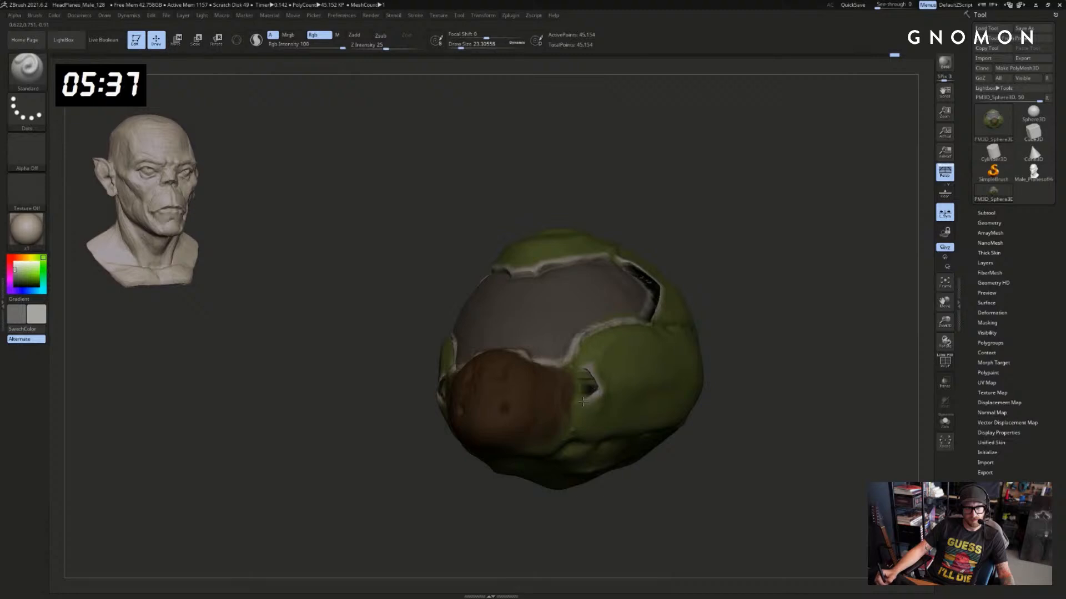
left_click_drag(605, 482, 558, 527)
key("s")
left_click_drag(590, 411, 594, 412)
left_click_drag(581, 363, 597, 367)
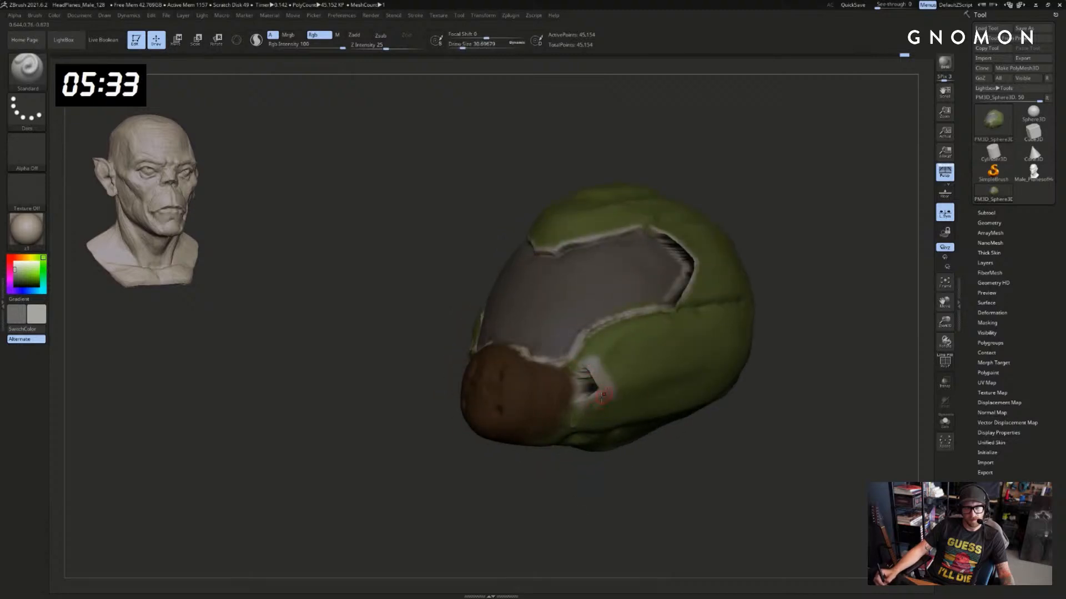
left_click_drag(599, 446, 546, 417)
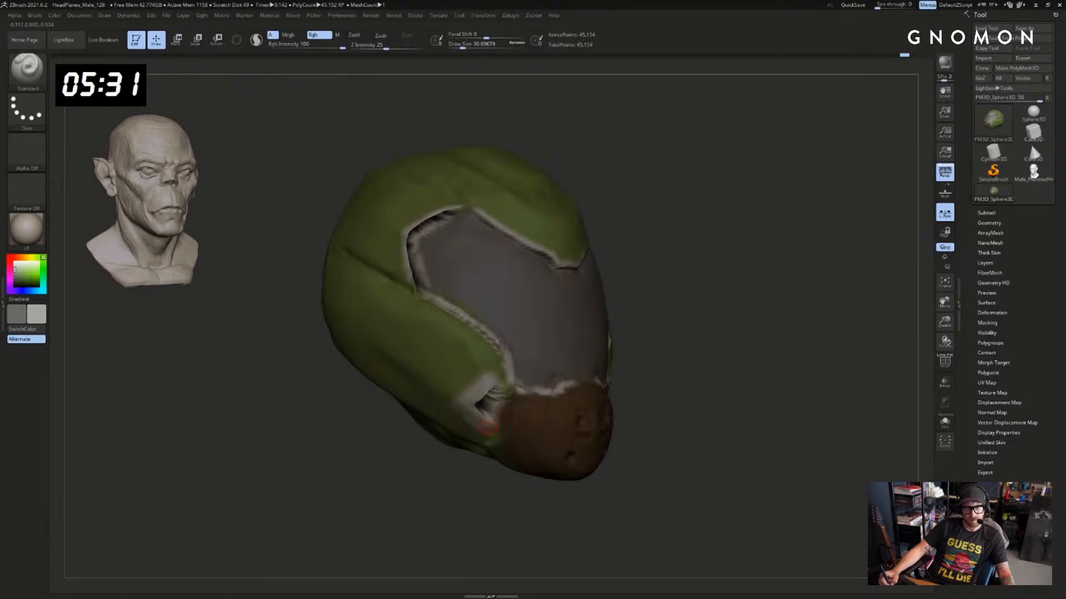
Adjust the helmet's overall shape with the Move brush at a draw size of about 517
mouse_move(699, 368)
left_mouse_down("alt")
mouse_move(694, 359)
mouse_move(722, 359)
left_mouse_up("alt")
key("s")
key("b")
key("m")
key("v")
key("s")
left_click_drag(527, 290, 543, 291)
mouse_move(691, 283)
left_mouse_down()
mouse_move(612, 270)
mouse_move(631, 286)
mouse_move(660, 282)
left_mouse_up()
key("s")
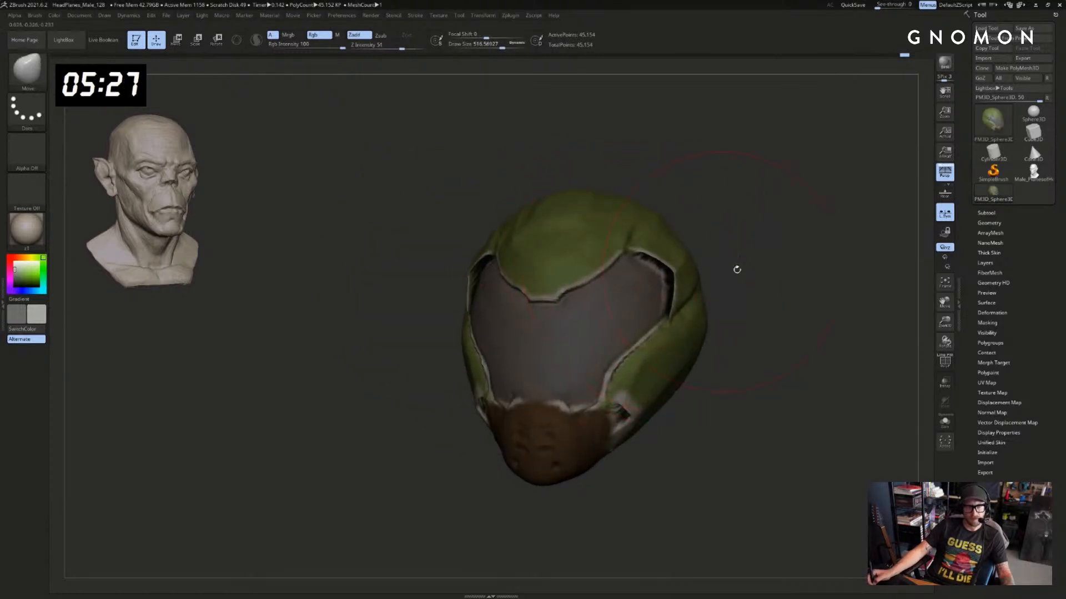
Check the helmet's proportions from the front with perspective toggled off and on
left_click_drag(737, 270, 736, 292, "shift")
right_click_drag(735, 293, 674, 309, "ctrl")
right_click_drag(403, 408, 417, 421, "ctrl")
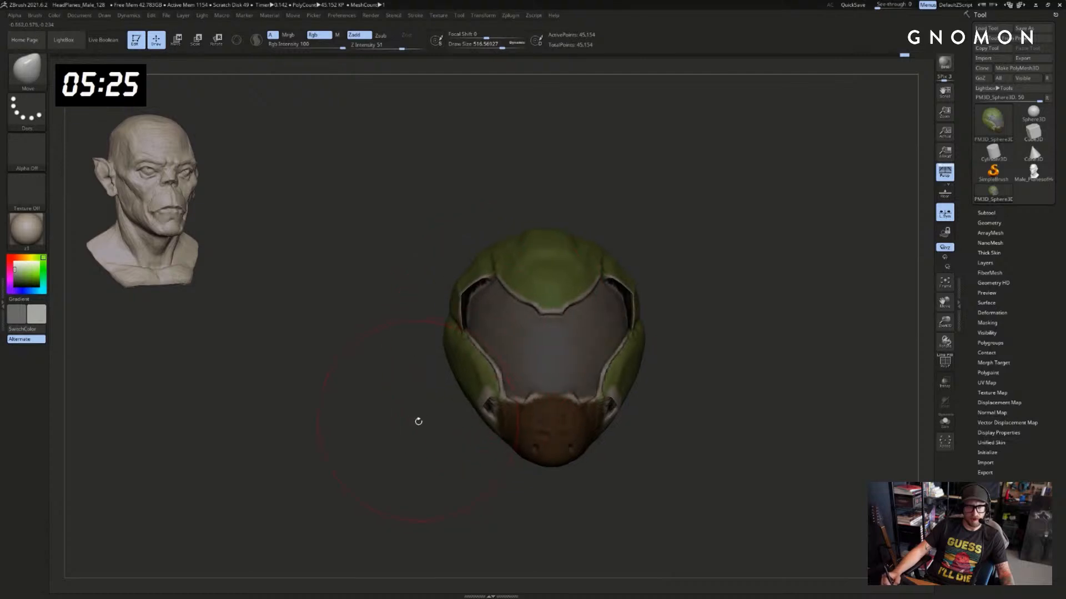
key("p")
mouse_move(681, 296)
left_mouse_down()
mouse_move(698, 305)
mouse_move(679, 309)
left_mouse_up()
key("p")
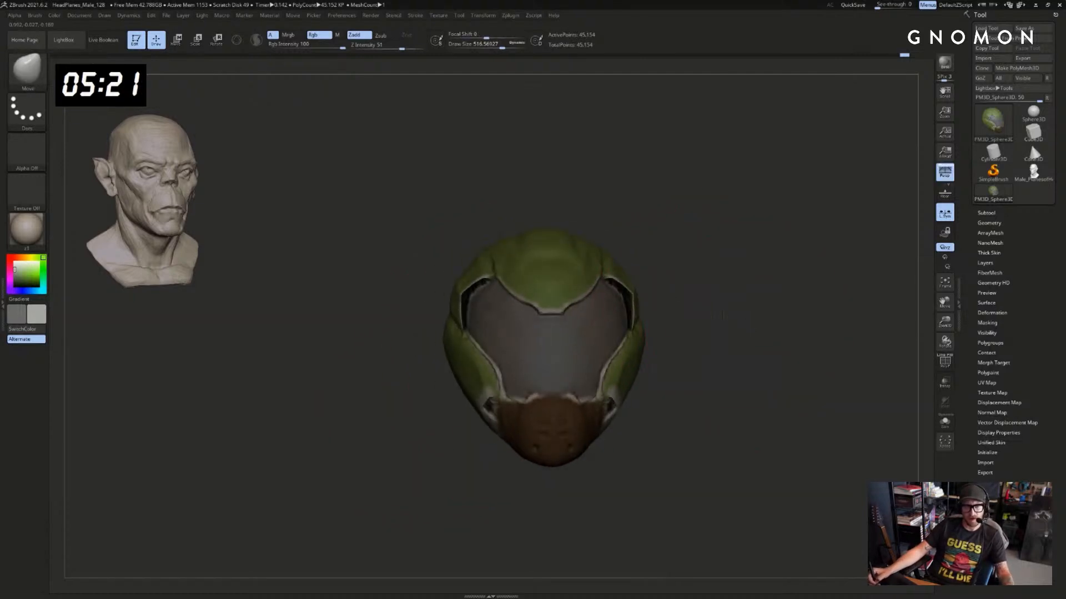
Adjust the helmet's broad proportions with the Move brush at a draw size of about 629 and align to the front view
right_click_drag(751, 322, 710, 298, "alt")
left_click_drag(709, 297, 749, 303)
right_click_drag(749, 303, 740, 302, "ctrl")
mouse_move(740, 302)
left_mouse_down()
mouse_move(727, 310)
mouse_move(740, 303)
left_mouse_up()
key("s")
left_click_drag(462, 316, 472, 316)
mouse_move(733, 295)
left_mouse_down()
mouse_move(690, 301)
mouse_move(715, 290)
mouse_move(719, 314)
mouse_move(704, 319)
mouse_move(702, 309)
mouse_move(678, 324)
left_mouse_up()
key("s")
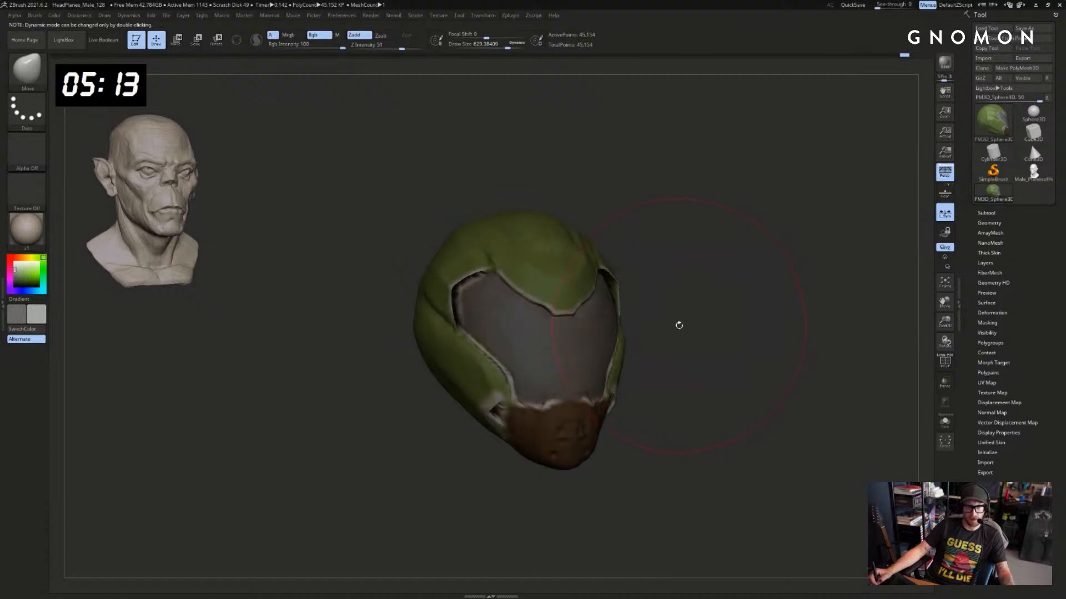
left_click_drag(743, 293, 740, 290, "shift")
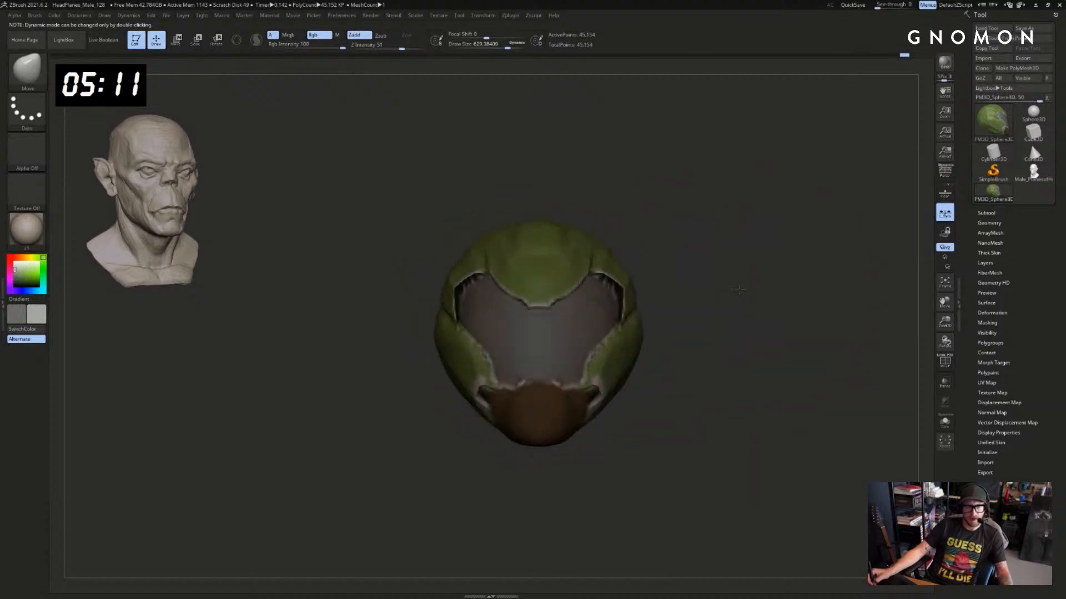
Mask the front of the helmet, blur and invert the mask at a lower subdivision level, and return to the highest level
left_click_drag(570, 335, 565, 335)
mouse_move(546, 333)
left_mouse_down("ctrl")
mouse_move(535, 350)
mouse_move(551, 326)
mouse_move(498, 322)
left_mouse_up("ctrl")
key("ctrl+z")
key("s")
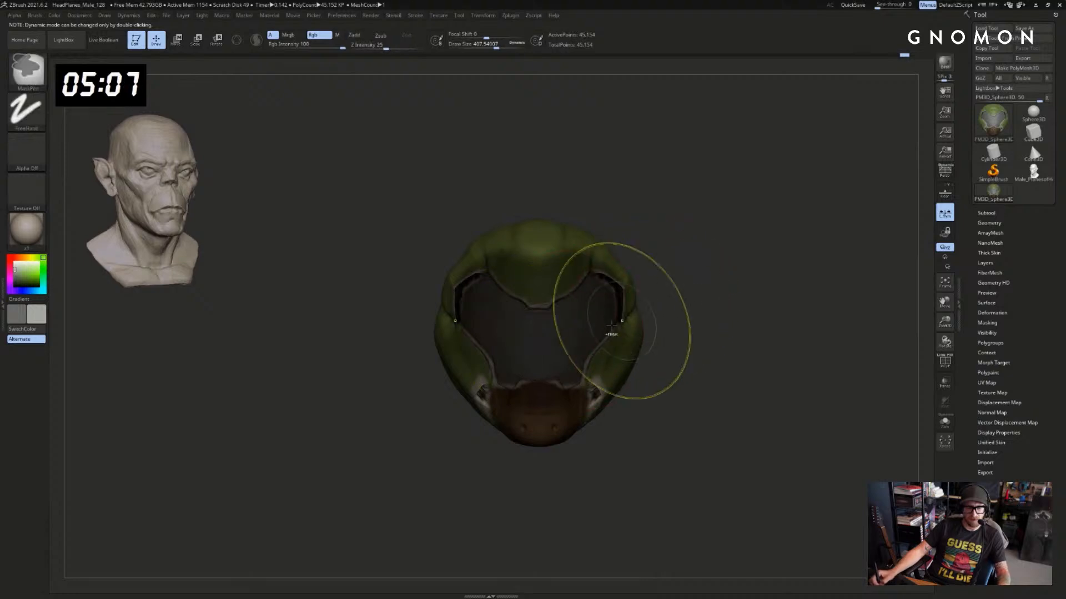
key("shift+d")
key("shift+d")
left_click(578, 337, "ctrl")
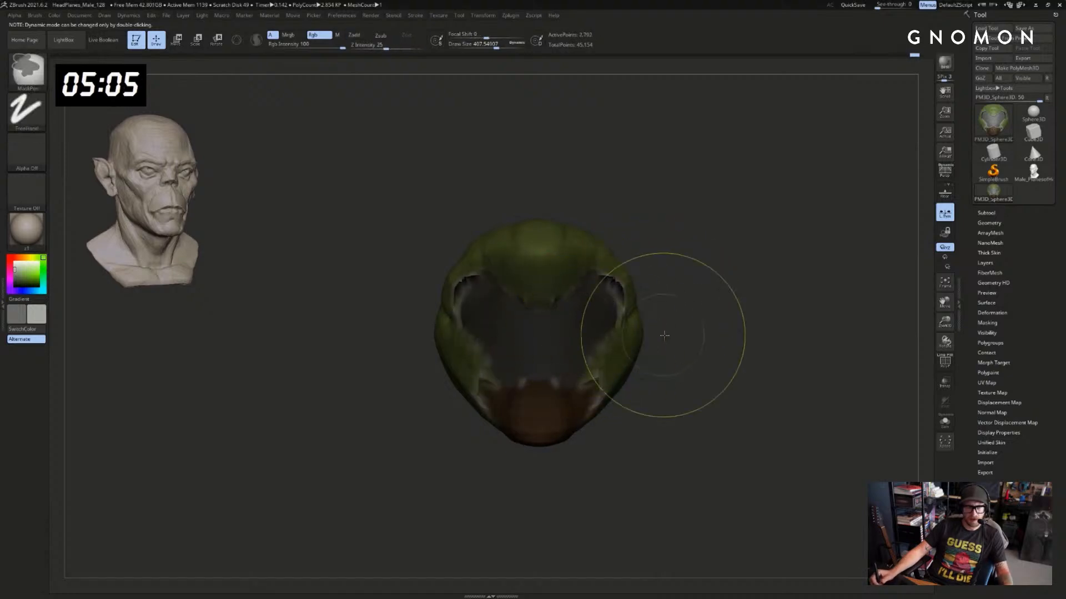
left_click(664, 334, "ctrl")
left_click(670, 328, "ctrl")
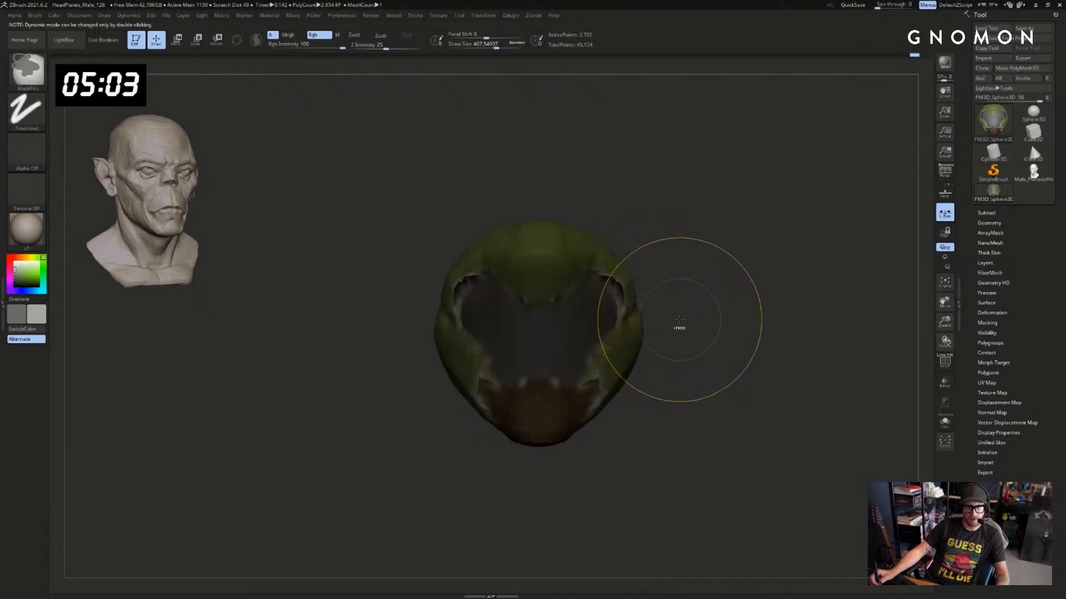
key("d")
key("d")
Restore perspective and adjust the helmet's profile with the Move brush at a draw size of about 306
left_click_drag(683, 318, 614, 270)
key("p")
key("s")
mouse_move(479, 294)
left_mouse_down()
mouse_move(490, 294)
mouse_move(471, 294)
left_mouse_up()
mouse_move(616, 232)
left_mouse_down()
mouse_move(541, 252)
mouse_move(540, 218)
mouse_move(472, 230)
left_mouse_up()
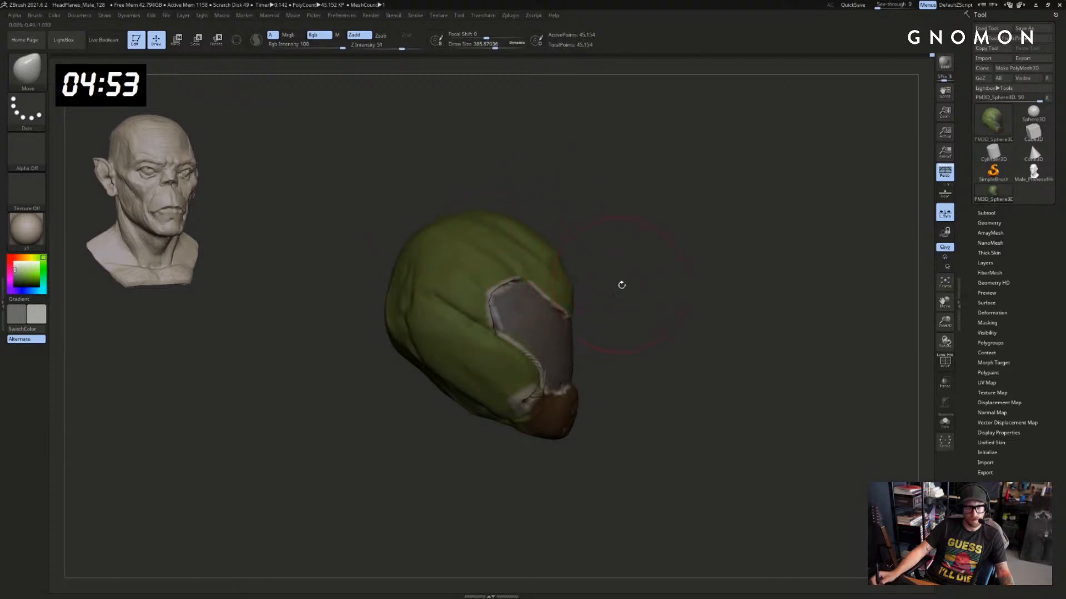
Reshape the helmet's crown and brow with the Move brush at a draw size of about 407
mouse_move(622, 285)
left_mouse_down()
mouse_move(513, 442)
mouse_move(475, 404)
mouse_move(535, 380)
mouse_move(487, 392)
mouse_move(583, 392)
mouse_move(618, 335)
mouse_move(577, 311)
mouse_move(483, 409)
left_mouse_up()
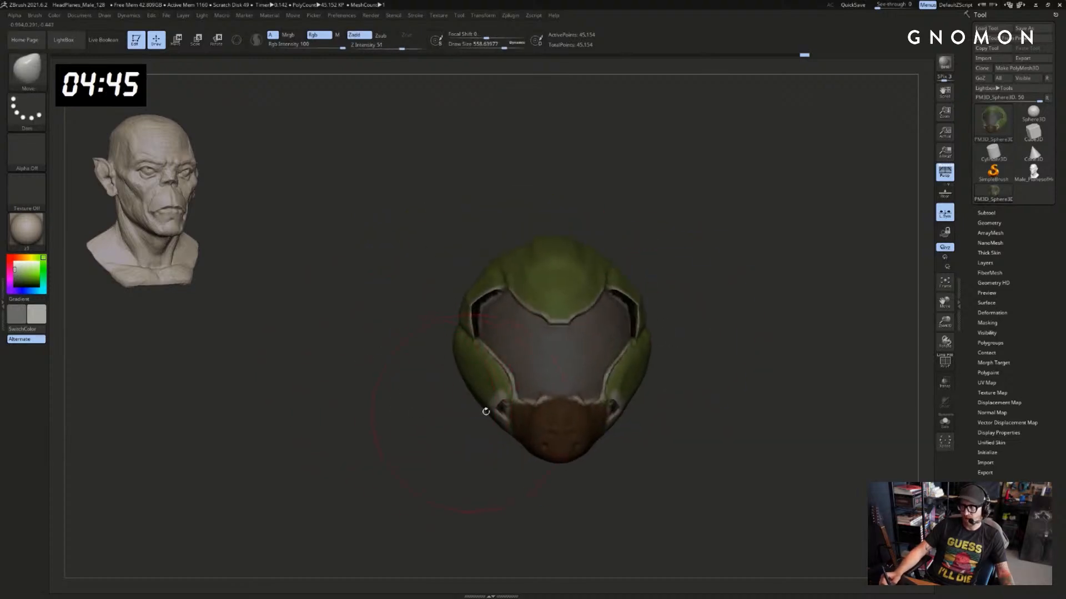
mouse_move(533, 461)
left_mouse_down()
mouse_move(581, 454)
mouse_move(492, 473)
mouse_move(523, 474)
mouse_move(516, 466)
left_mouse_up()
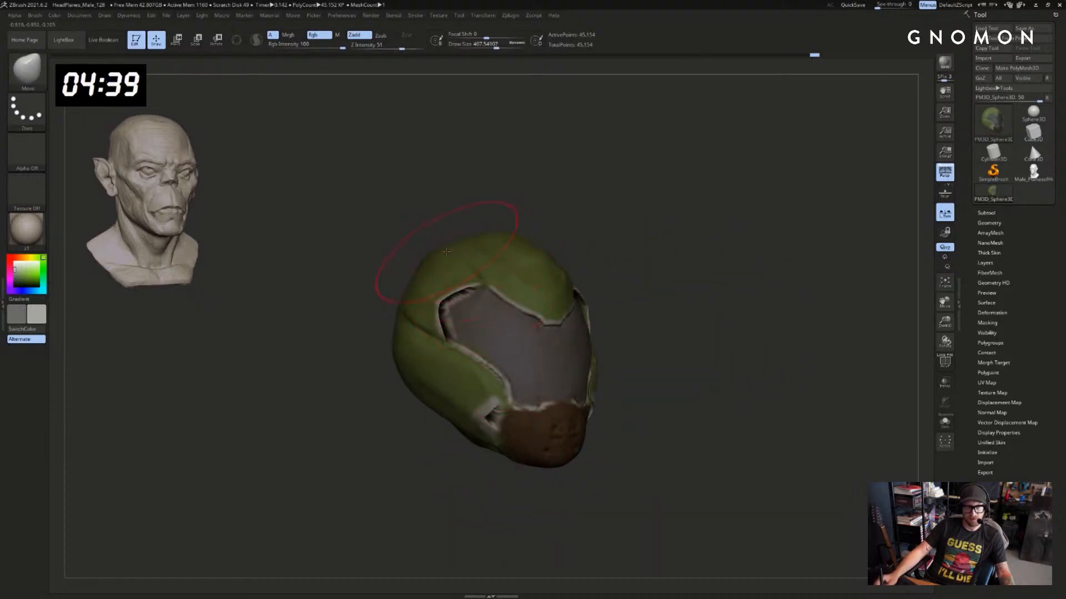
left_click_drag(476, 233, 602, 261)
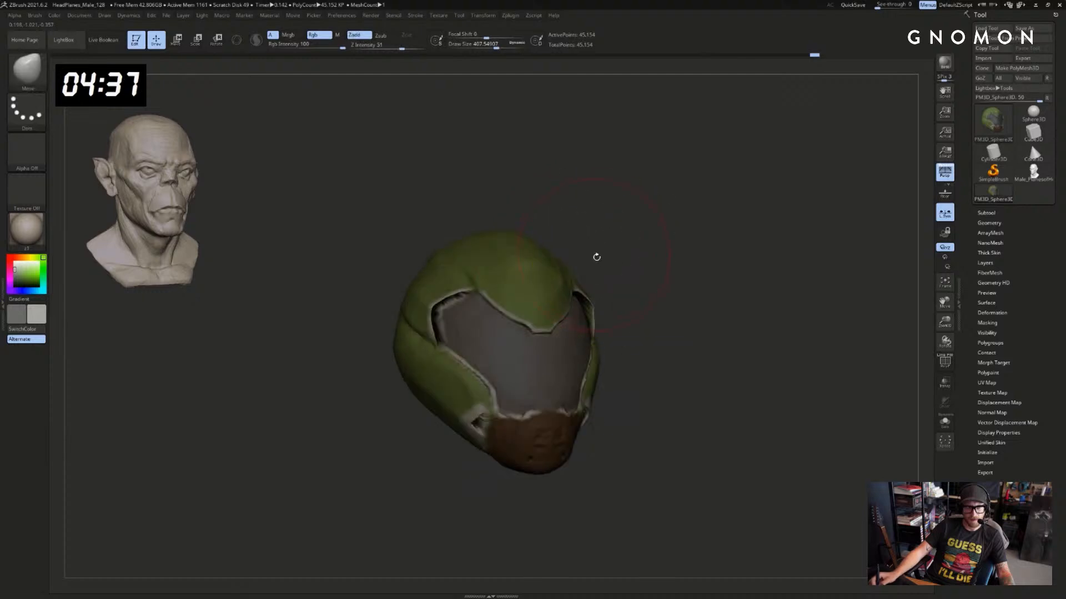
Rework the faceplate's upper side corner with the Move brush, undoing trial pulls and using a draw size of about 430
left_click(611, 268, "ctrl")
left_click(610, 269, "ctrl")
left_click_drag(489, 318, 475, 319)
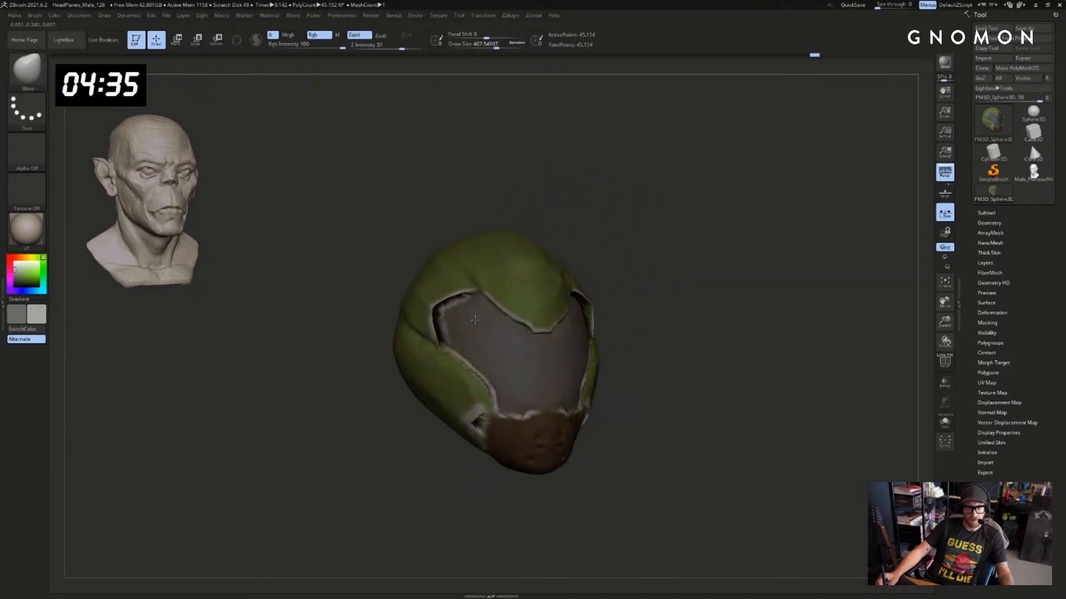
left_click_drag(631, 278, 646, 282)
key("ctrl+z")
left_click_drag(489, 302, 472, 309)
key("ctrl+z")
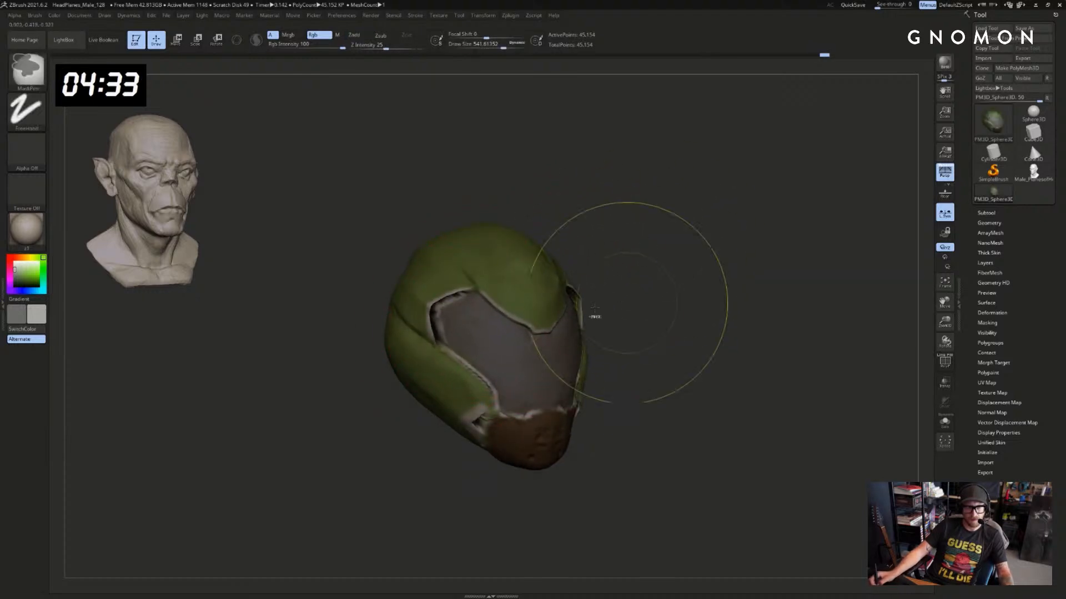
left_click_drag(353, 372, 363, 366)
left_click_drag(454, 309, 472, 312)
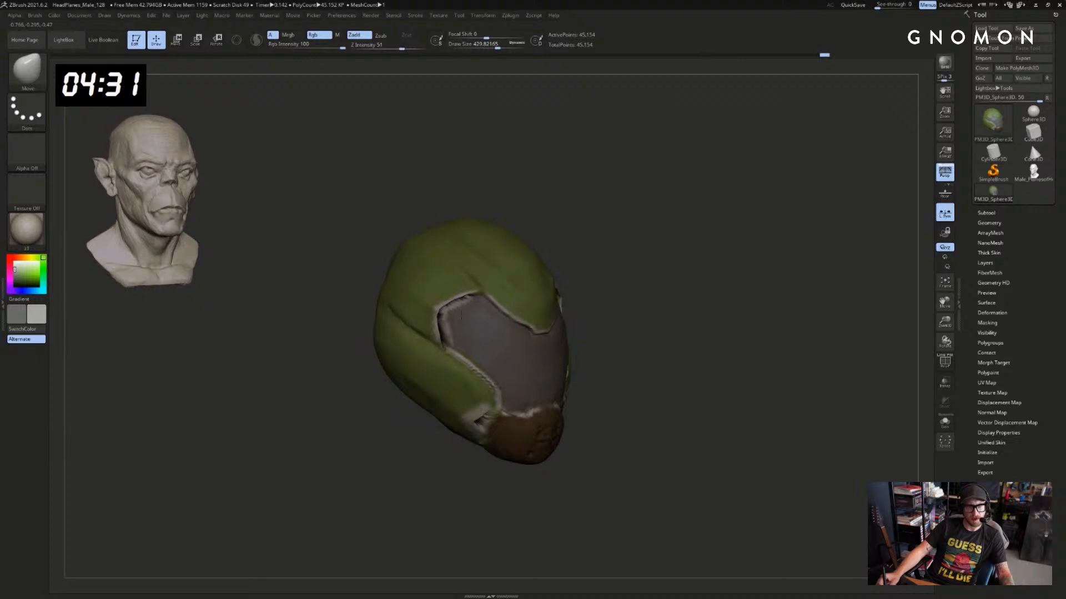
Reshape the helmet's side and brow edge with the Move brush at a draw size of about 453
mouse_move(627, 278)
left_mouse_down("shift")
mouse_move(671, 288)
mouse_move(657, 319)
left_mouse_up("shift")
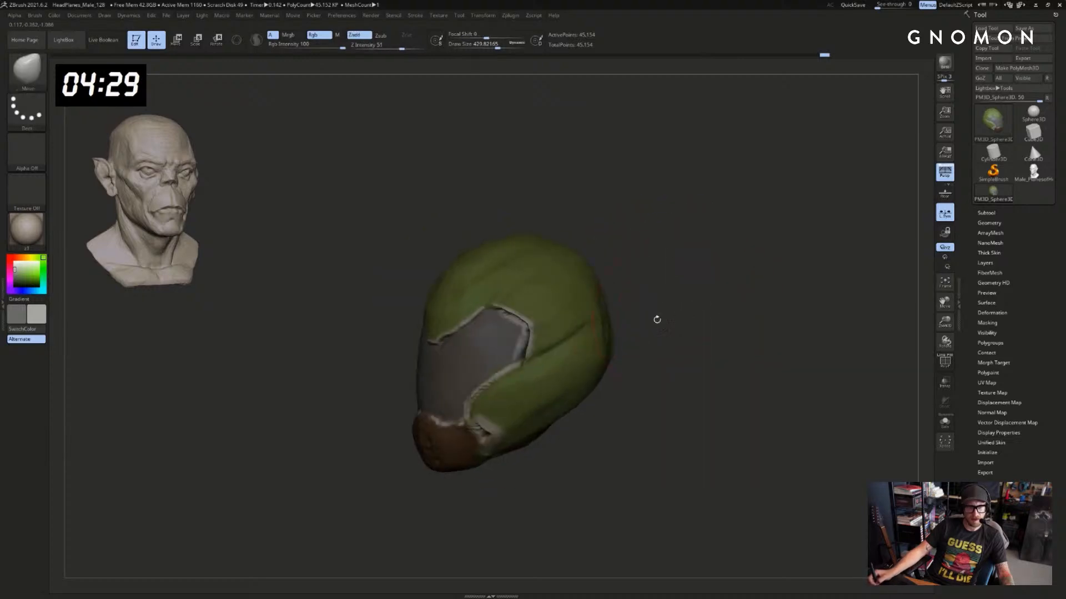
left_click_drag(528, 335, 524, 336)
mouse_move(683, 254)
left_mouse_down("shift")
mouse_move(638, 278)
mouse_move(599, 280)
mouse_move(610, 277)
left_mouse_up("shift")
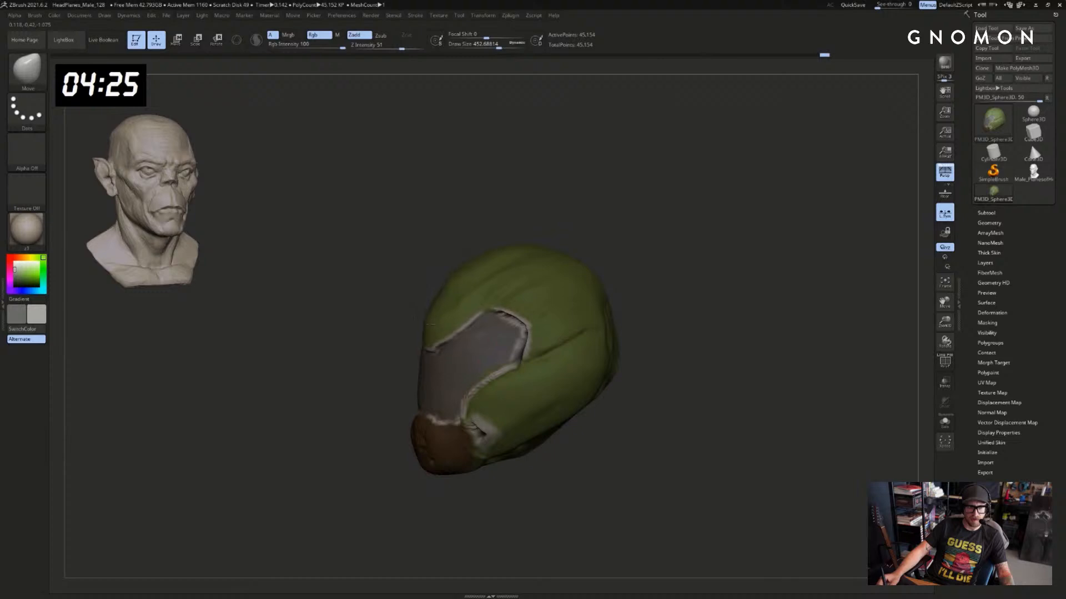
left_click_drag(430, 324, 466, 310)
left_click_drag(582, 275, 614, 276)
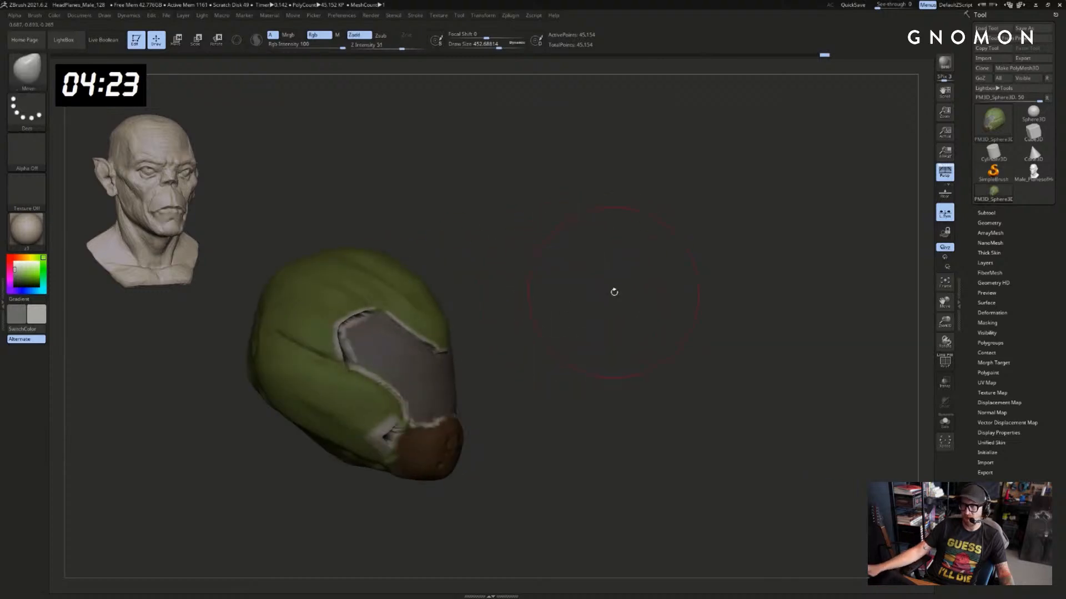
left_click_drag(666, 322, 1005, 251, "alt")
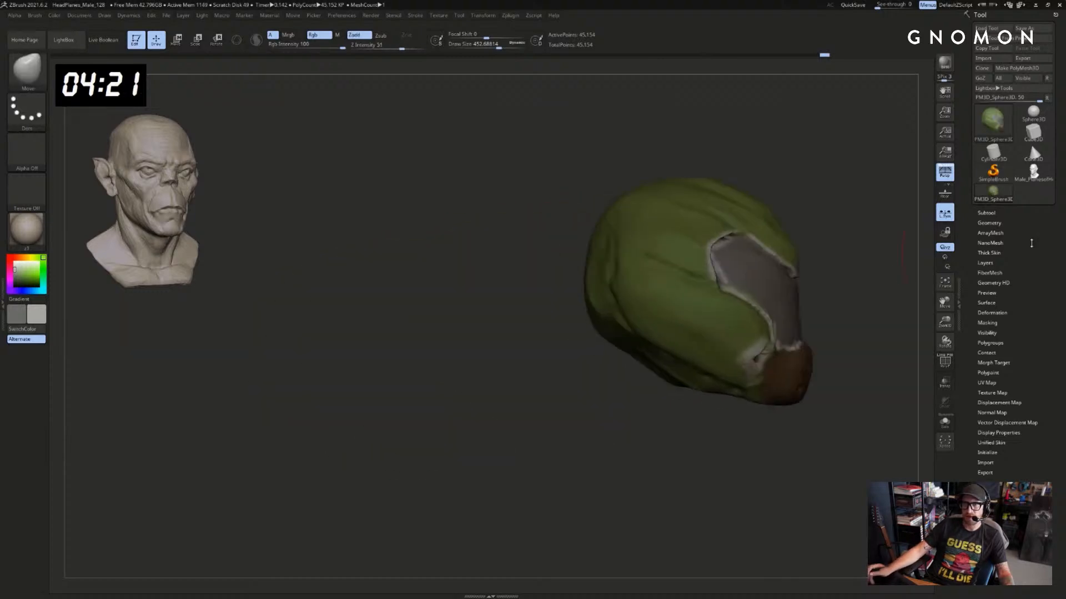
left_click_drag(842, 245, 658, 288, "alt")
Adjust the helmet's overall front shape with the Move brush, reducing the draw size to about 288
key("s")
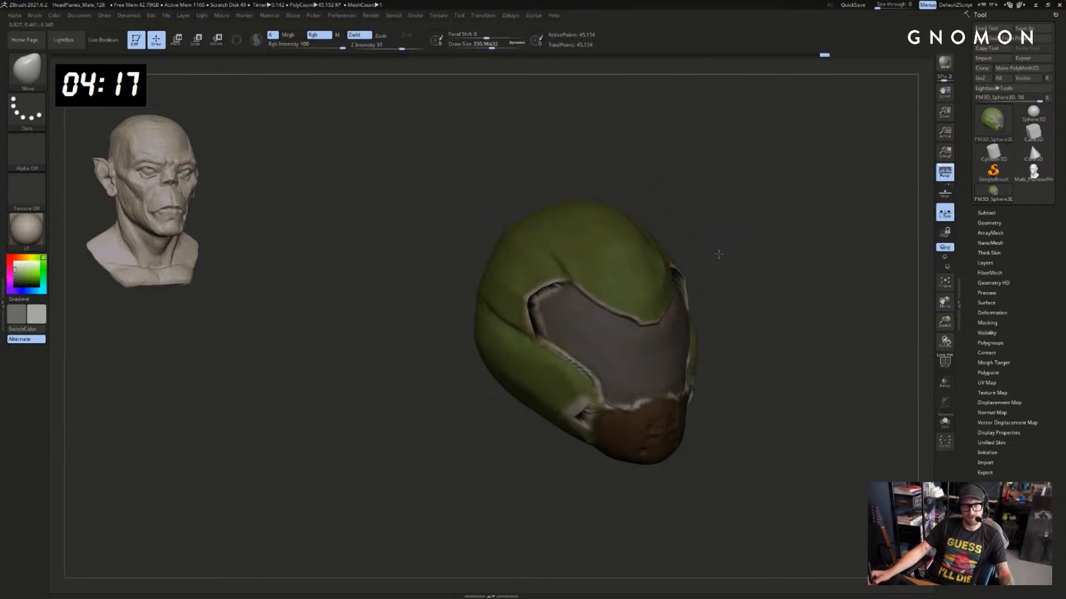
left_click_drag(718, 254, 634, 270, "shift")
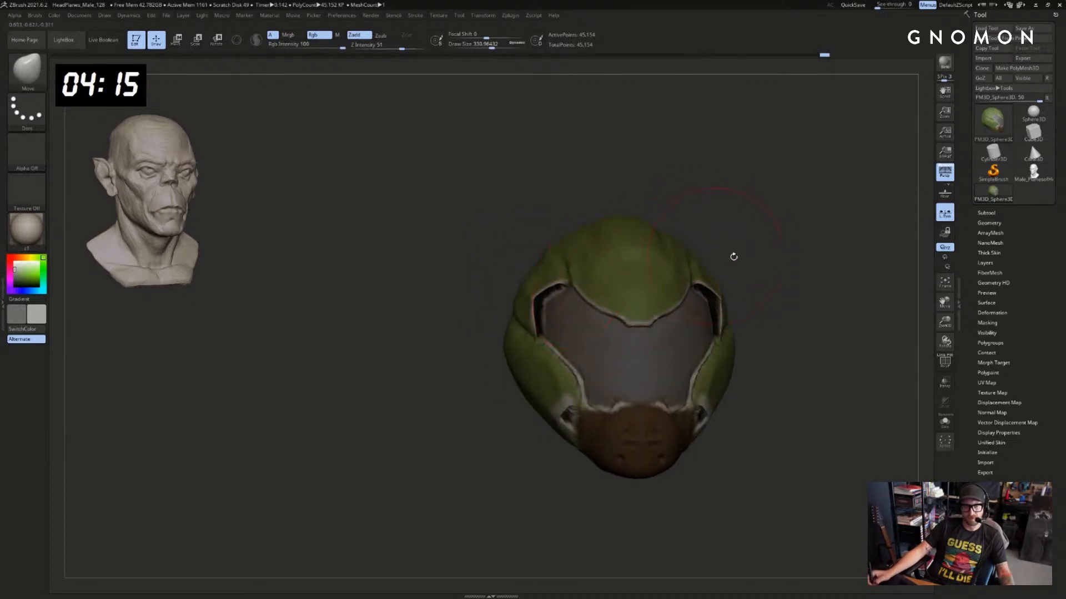
key("s")
mouse_move(733, 256)
left_mouse_down()
mouse_move(758, 277)
mouse_move(755, 296)
mouse_move(779, 294)
left_mouse_up()
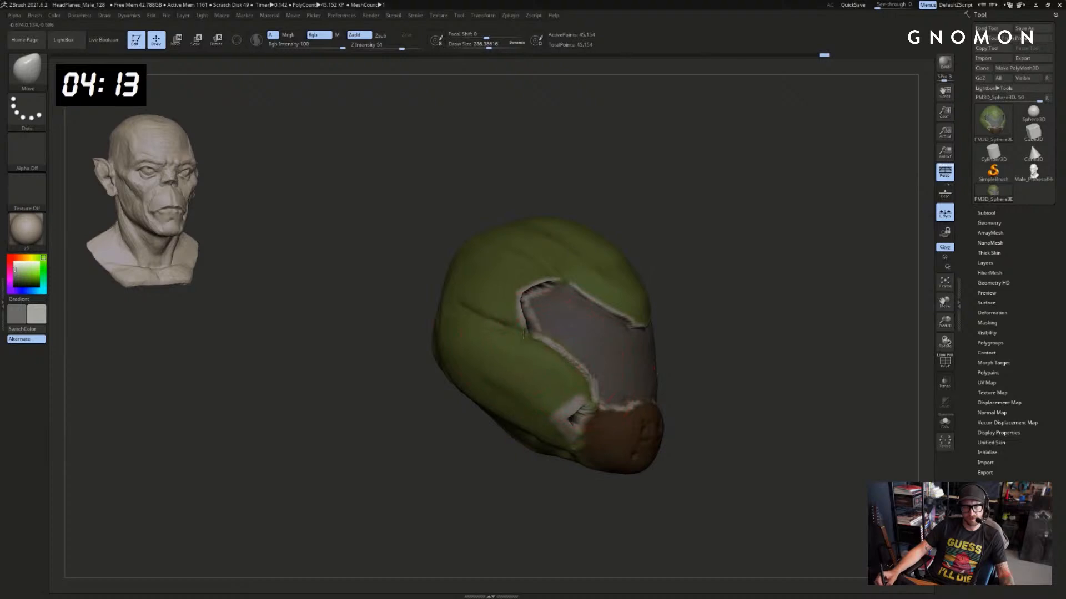
Refine the faceplate's lower side edge with the Move brush, reducing the draw size from about 213 to 132
key("s")
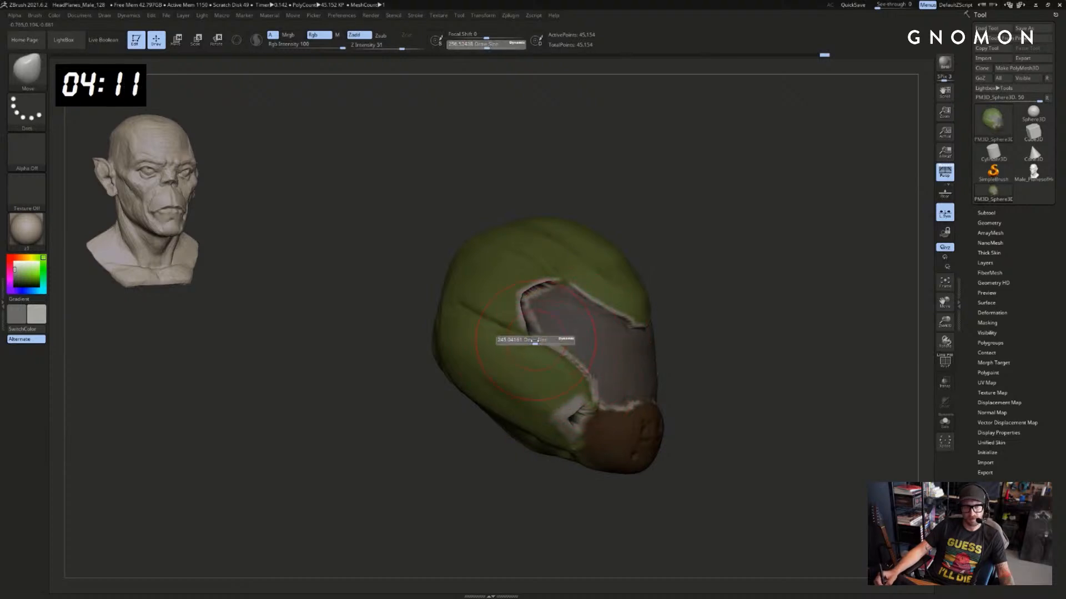
left_click_drag(517, 341, 514, 340)
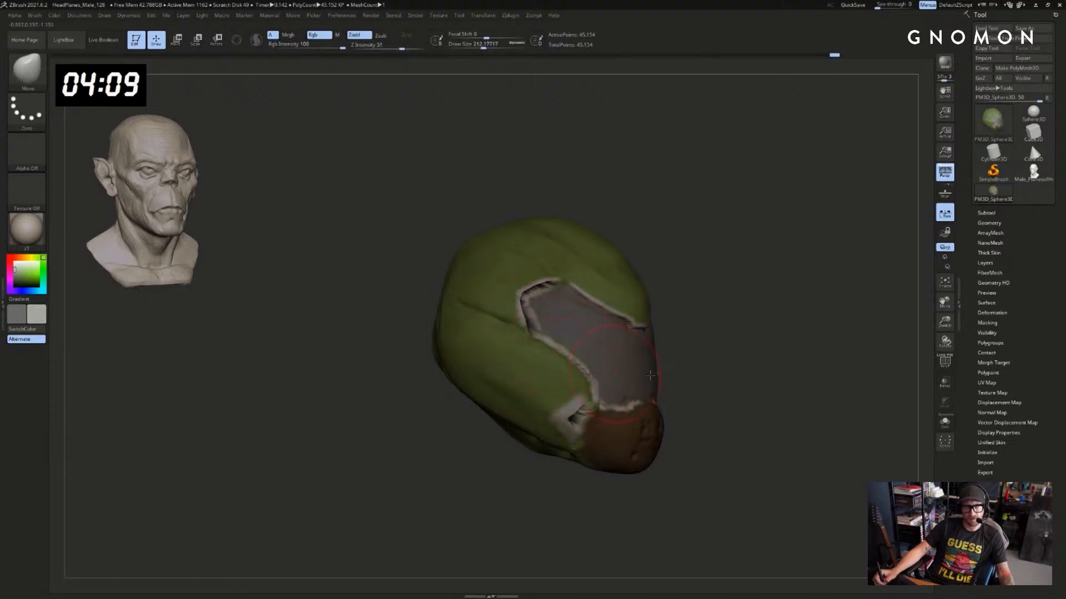
left_click_drag(716, 310, 706, 318)
key("s")
left_click_drag(595, 376, 578, 357)
key("s")
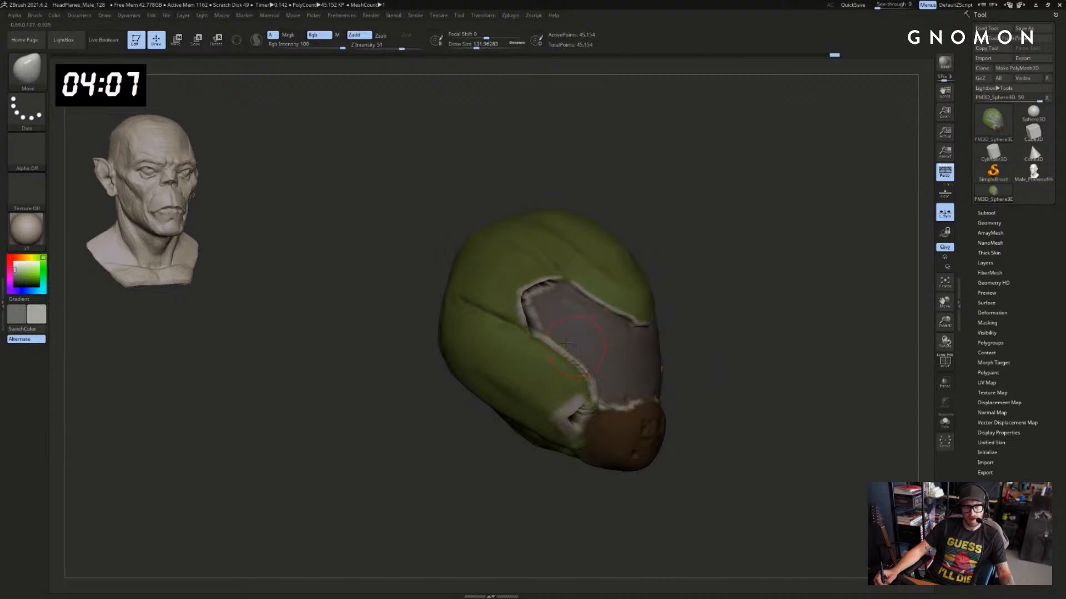
left_click_drag(777, 341, 819, 340, "shift")
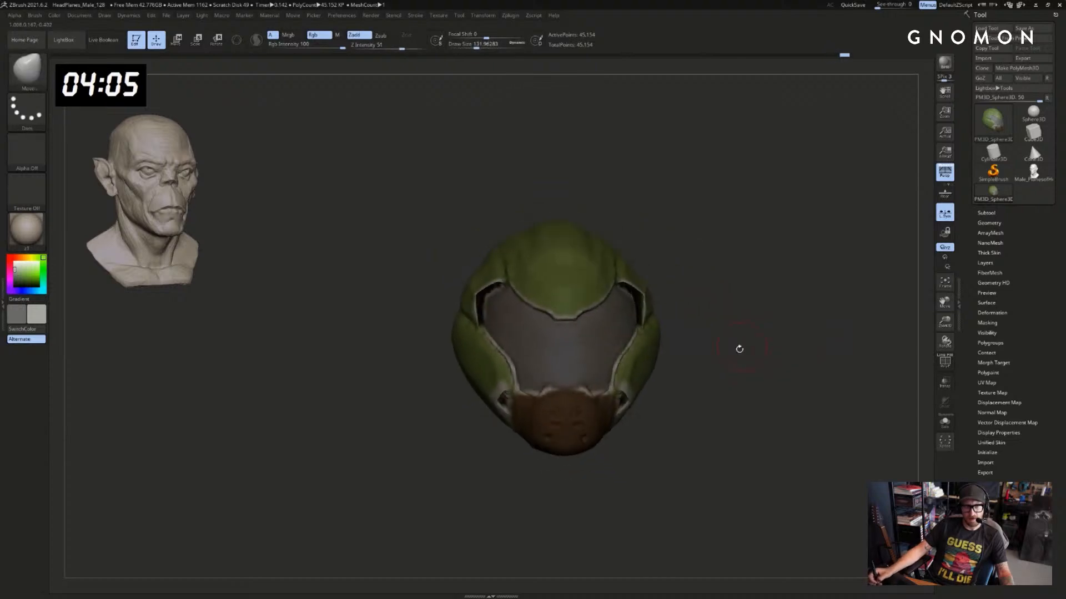
Adjust the cheek edge around the jaw recess with the Move brush, using draw sizes between about 172 and 228
left_click_drag(738, 350, 550, 388)
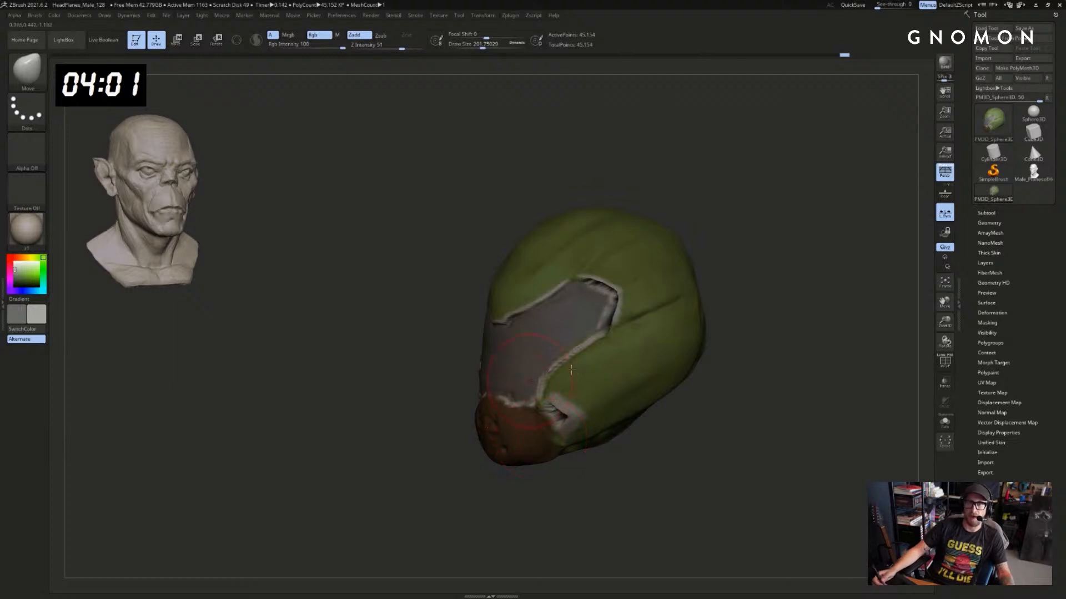
left_click_drag(696, 472, 666, 356)
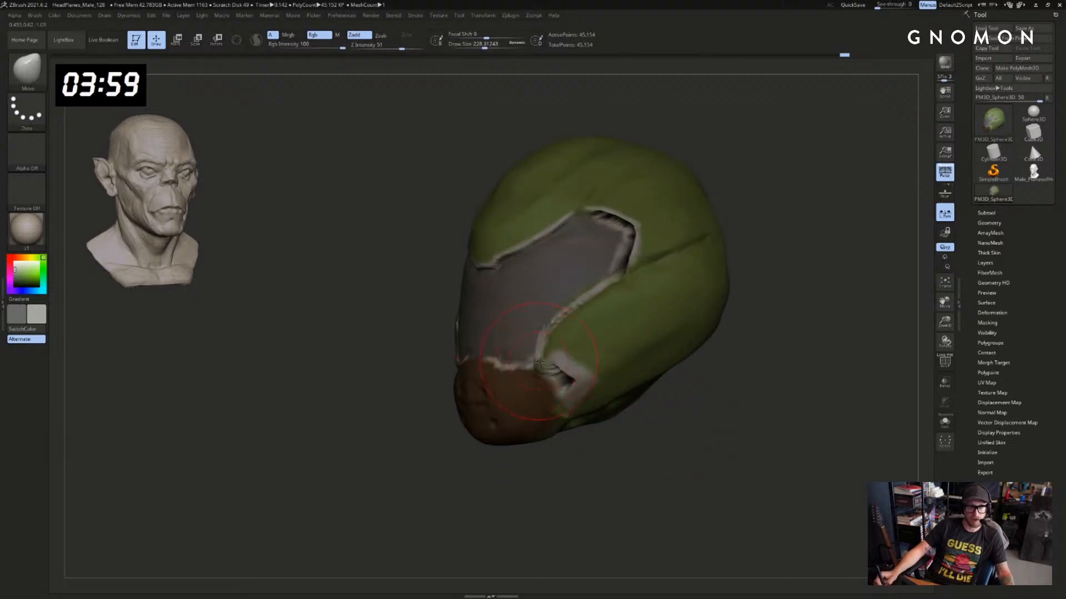
mouse_move(642, 427)
left_mouse_down()
mouse_move(657, 443)
mouse_move(616, 435)
left_mouse_up()
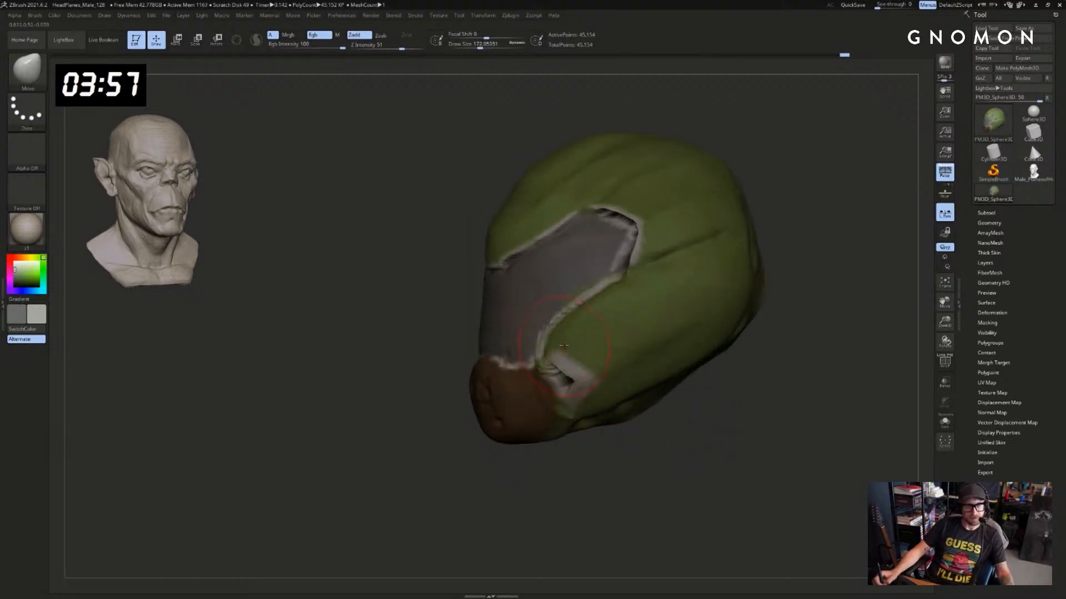
key("s")
left_click_drag(549, 353, 552, 353)
Push the lower faceplate surface into shape with the Move brush at a draw size of about 209 and smooth it at 172
mouse_move(472, 338)
left_mouse_down()
mouse_move(419, 328)
mouse_move(437, 365)
mouse_move(581, 348)
mouse_move(517, 351)
left_mouse_up()
key("s")
key("s")
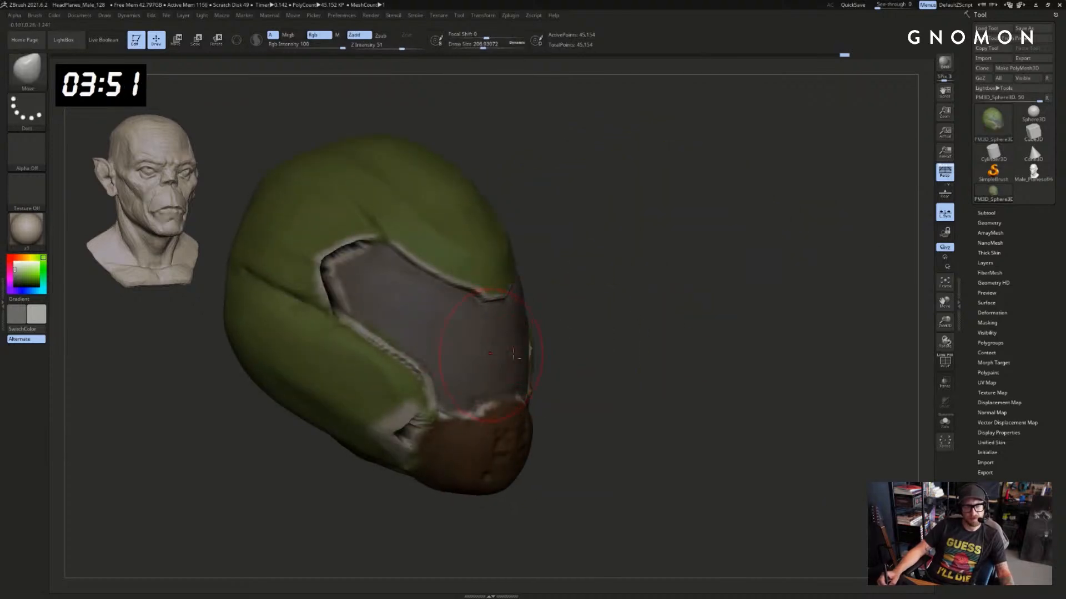
right_click_drag(491, 353, 544, 352, "alt")
key("s")
left_click_drag(551, 350, 507, 346)
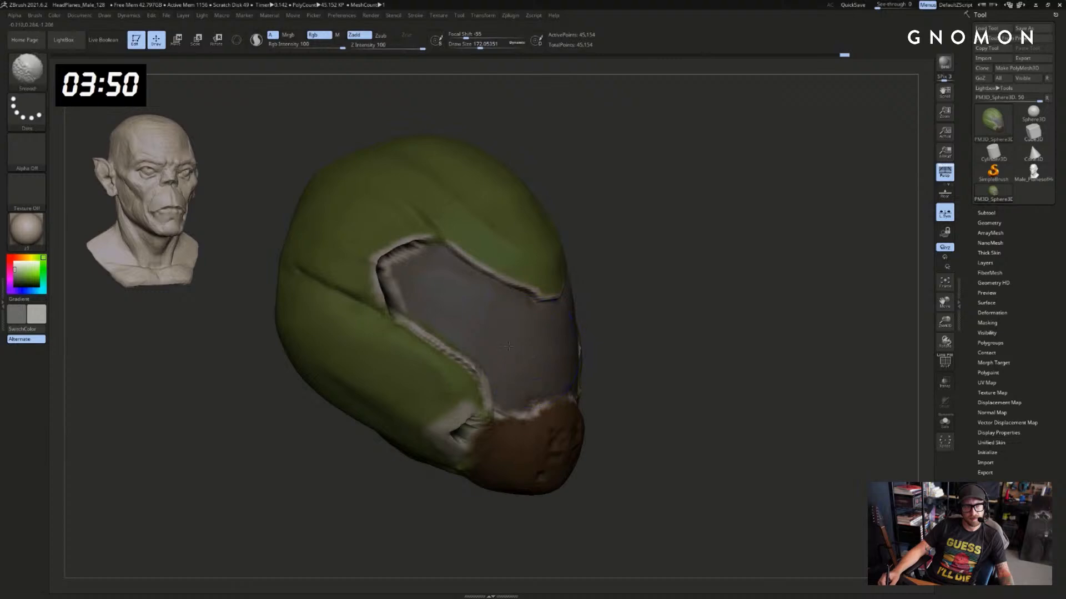
left_click_drag(648, 309, 668, 316)
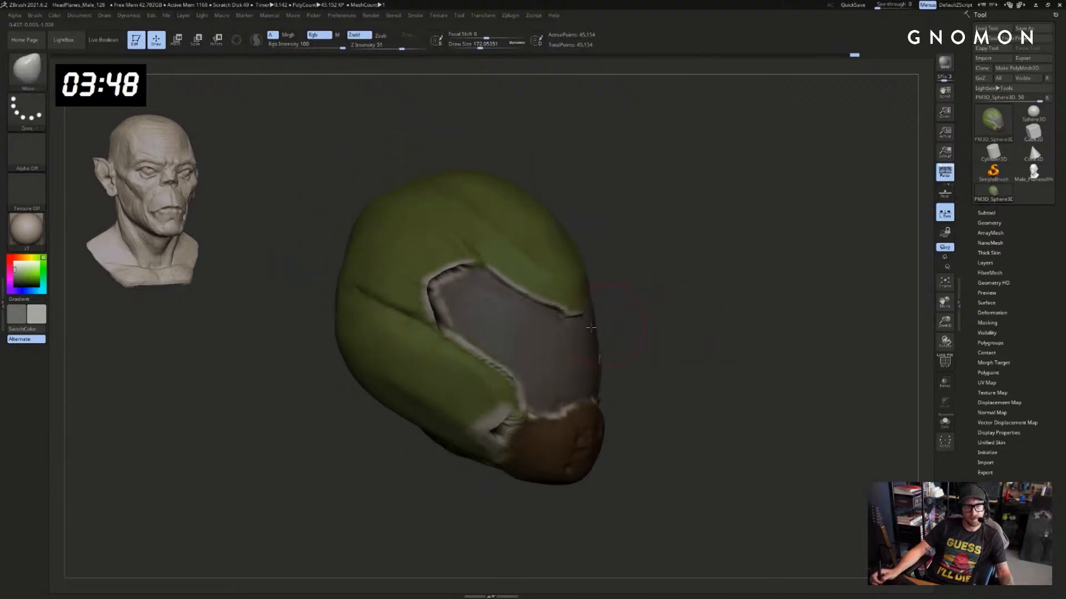
Sample the faceplate's dark grey and touch up its lower area with the Standard brush at a draw size of about 44
key("b")
key("s")
key("t")
key("c")
key("s")
left_click_drag(549, 358, 484, 332)
key("s")
key("s")
right_click_drag(544, 360, 495, 332)
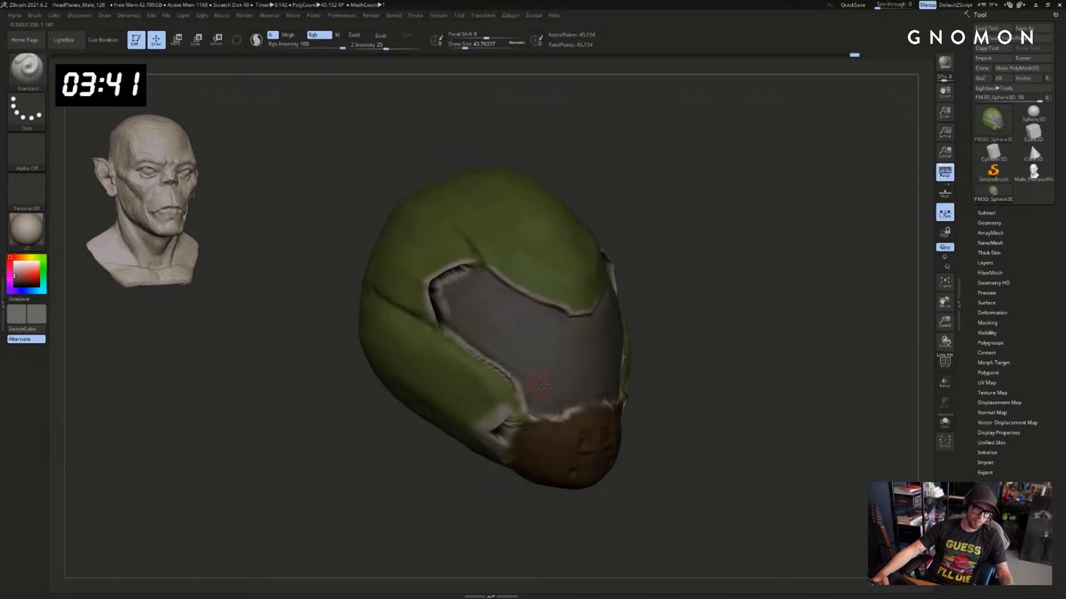
left_click_drag(858, 286, 828, 282)
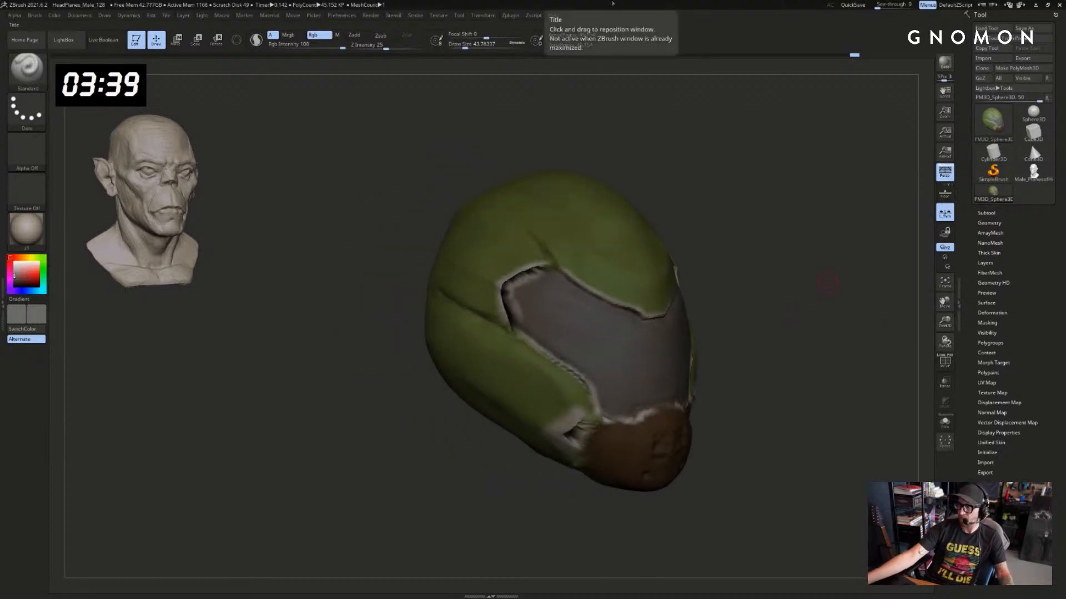
left_click_drag(787, 257, 756, 262)
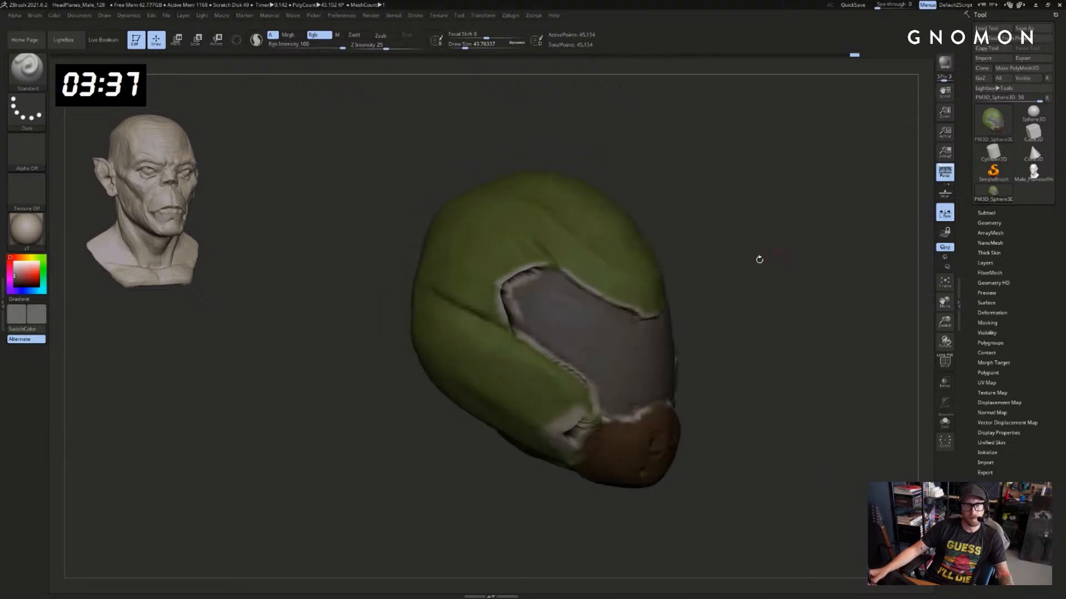
mouse_move(726, 303)
left_mouse_down()
mouse_move(783, 298)
mouse_move(752, 294)
left_mouse_up()
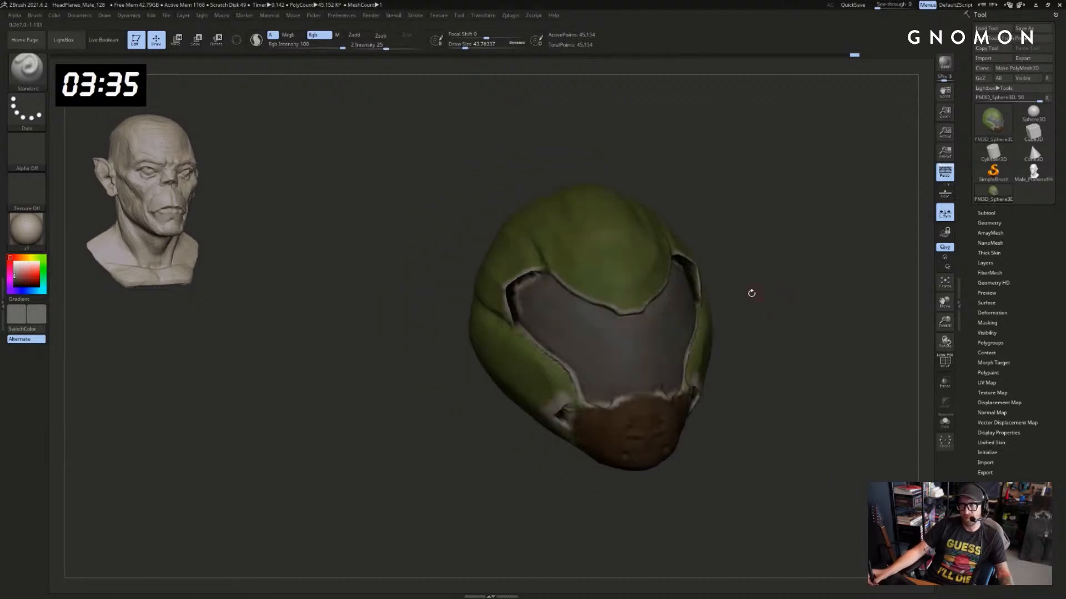
Adjust the brown mouthpiece's shape and its upper edge below the faceplate with the Move brush
key("b")
key("m")
key("v")
key("s")
mouse_move(595, 445)
left_mouse_down()
mouse_move(652, 472)
mouse_move(672, 446)
mouse_move(578, 464)
mouse_move(566, 459)
mouse_move(585, 452)
mouse_move(547, 457)
mouse_move(637, 476)
mouse_move(647, 467)
left_mouse_up()
key("b")
key("s")
key("t")
key("b")
key("m")
key("v")
key("s")
left_click_drag(643, 415, 651, 416)
left_click_drag(653, 397, 642, 391)
mouse_move(638, 471)
left_mouse_down()
mouse_move(540, 469)
mouse_move(591, 471)
left_mouse_up()
Mask the brown mouthpiece and pull the jaw recess against it with the Move brush at a draw size of about 288
left_click_drag(626, 435, 638, 417, "ctrl")
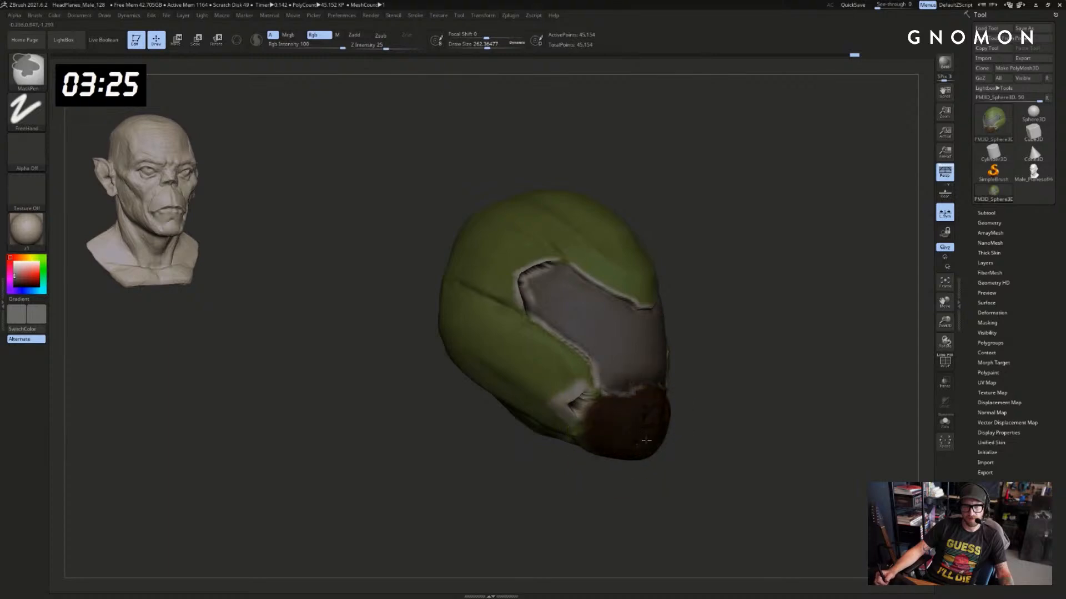
key("s")
left_click_drag(564, 414, 593, 437)
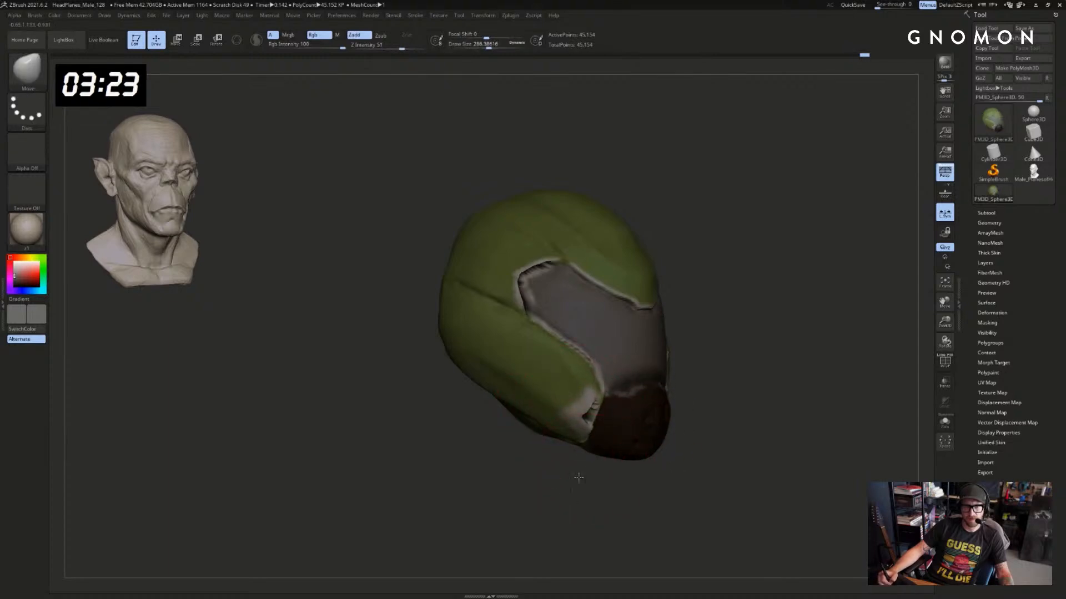
mouse_move(578, 477)
left_mouse_down()
mouse_move(583, 485)
mouse_move(571, 485)
mouse_move(575, 461)
left_mouse_up()
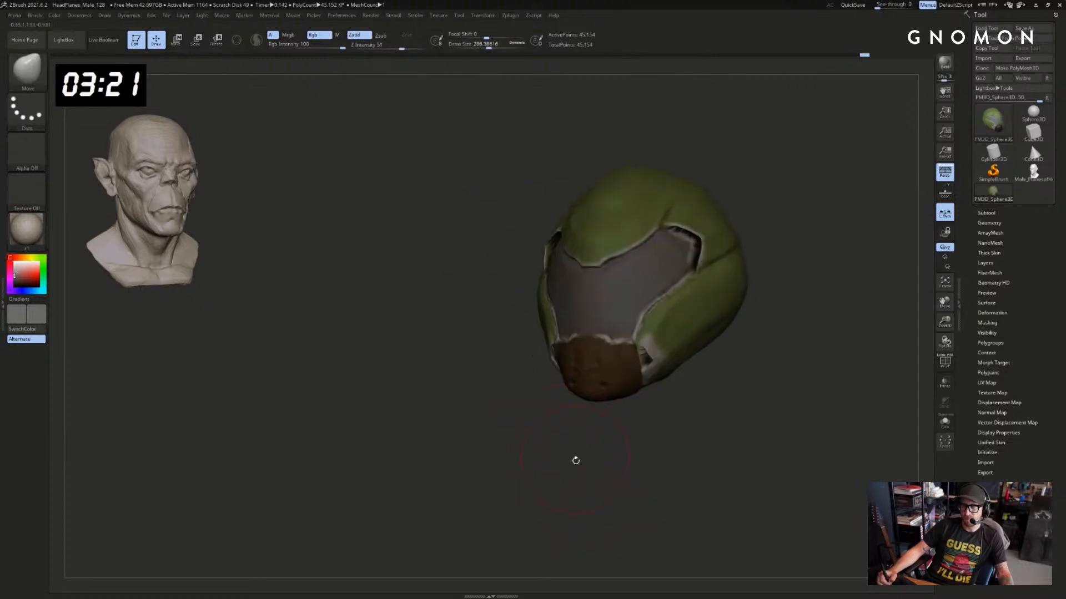
Tuck the jaw recess in beside the masked mouthpiece with the Move brush at a draw size of about 268
left_click(666, 423, "ctrl")
right_click_drag(669, 365, 660, 361)
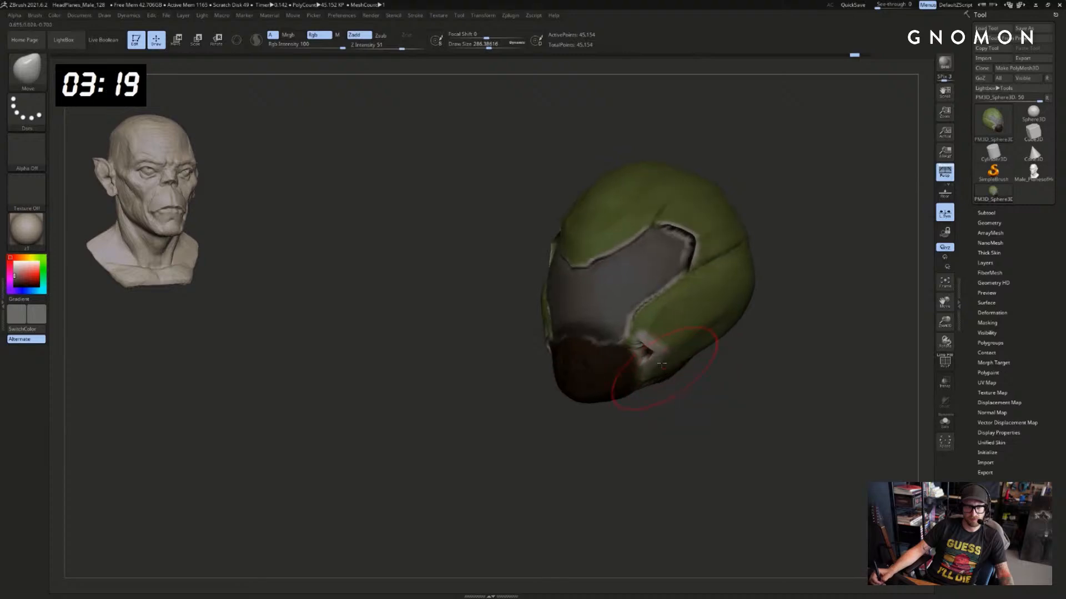
key("s")
left_click_drag(660, 361, 658, 361)
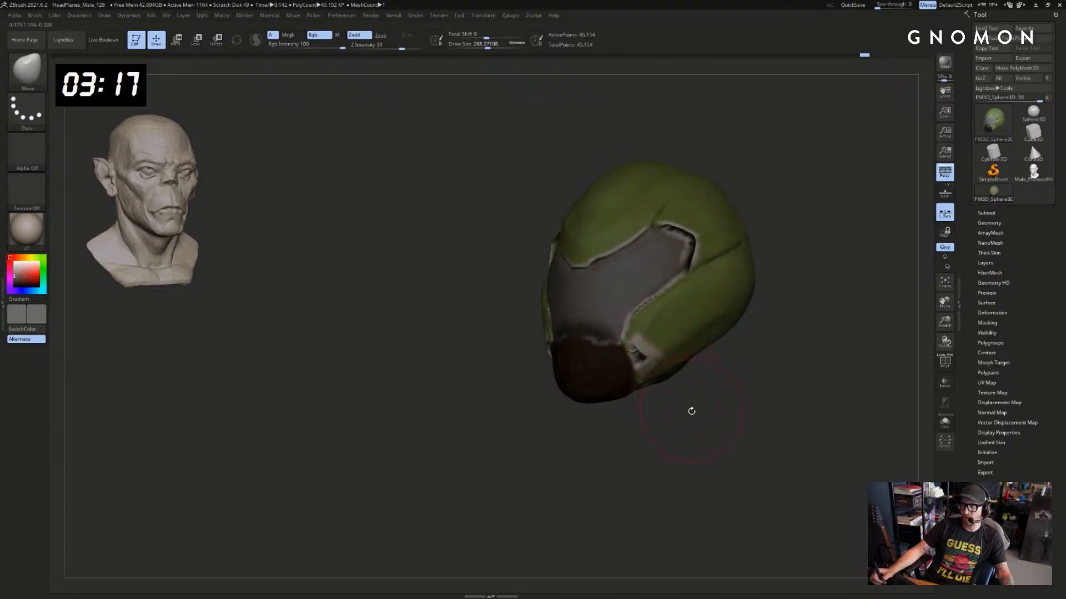
mouse_move(690, 424)
left_mouse_down()
mouse_move(697, 419)
mouse_move(684, 416)
mouse_move(698, 419)
mouse_move(673, 431)
mouse_move(587, 413)
mouse_move(564, 439)
left_mouse_up()
Refine the jaw recess outline and the mouthpiece's rear edge with the Move brush at draw sizes of about 119 to 124
key("s")
key("s")
left_click_drag(557, 386, 547, 386)
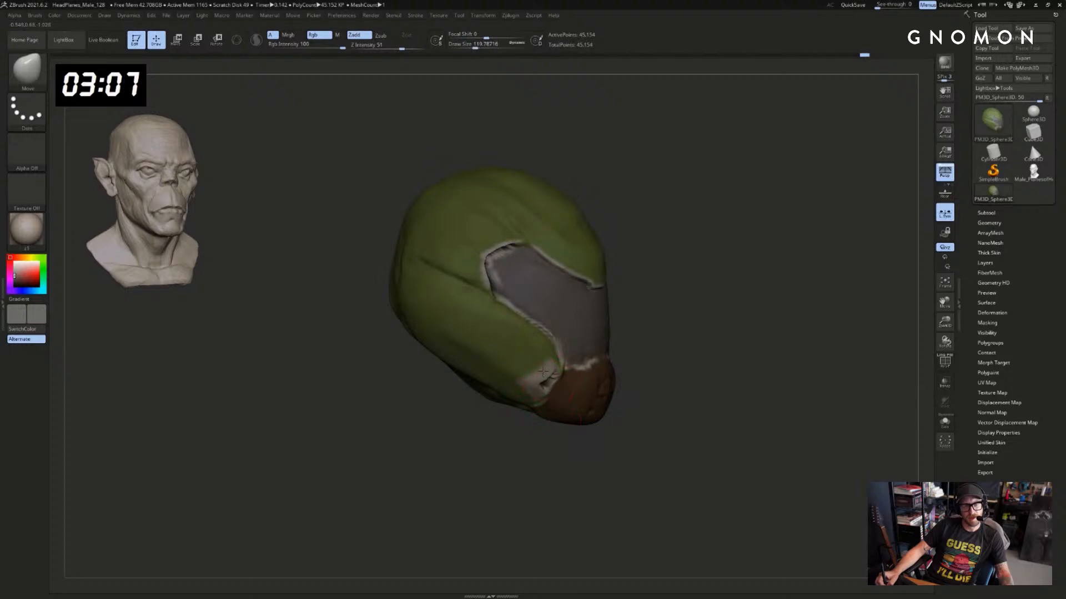
key("s")
mouse_move(555, 434)
left_mouse_down()
mouse_move(540, 432)
mouse_move(558, 398)
left_mouse_up()
key("s")
mouse_move(555, 388)
left_mouse_down("shift")
mouse_move(561, 396)
mouse_move(558, 384)
left_mouse_up("shift")
key("s")
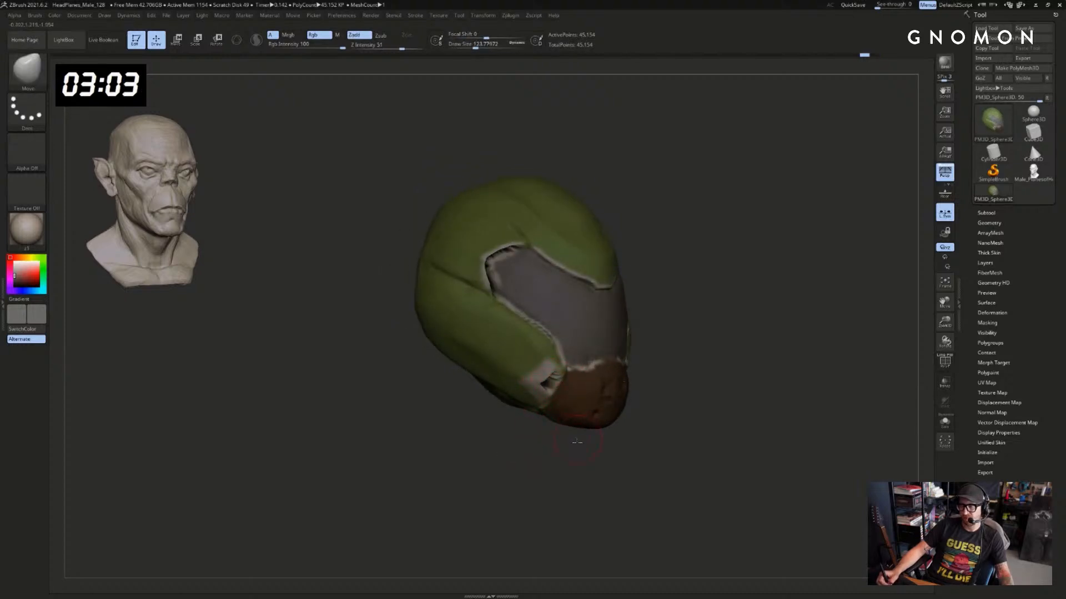
Reshape the lower cheek behind the jaw recess with the Move brush at a draw size of about 250
mouse_move(577, 442)
left_mouse_down()
mouse_move(559, 440)
mouse_move(566, 423)
mouse_move(522, 432)
mouse_move(545, 399)
mouse_move(544, 418)
mouse_move(512, 419)
left_mouse_up()
key("s")
key("s")
left_click_drag(517, 358, 504, 363)
left_click_drag(780, 364, 715, 367)
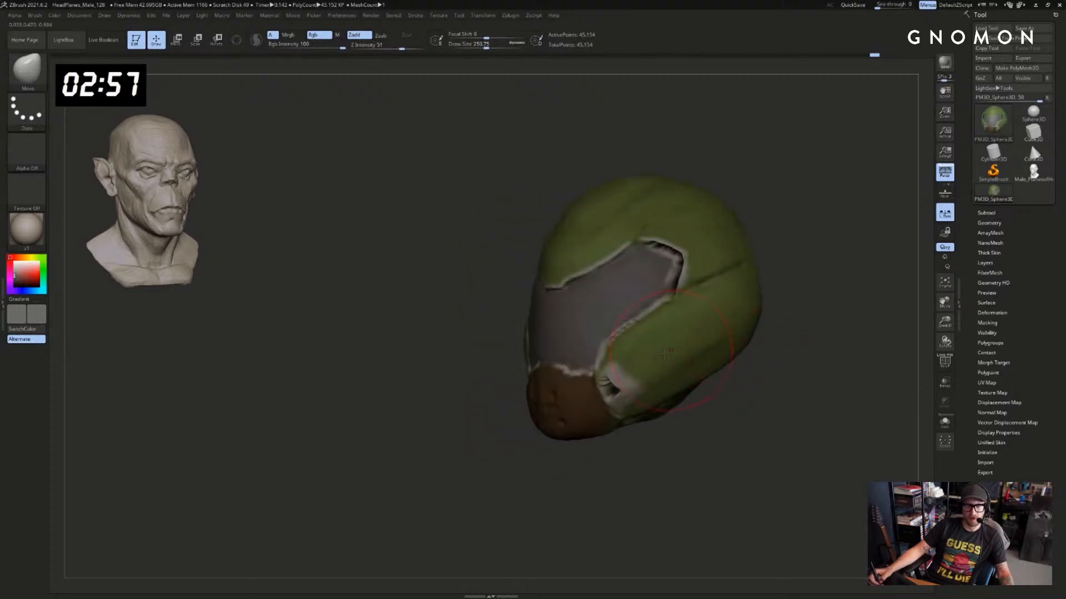
Carve a groove along the cheek from the jaw recess toward the back with the DamStandard brush at a draw size of about 149
key("b")
key("d")
key("s")
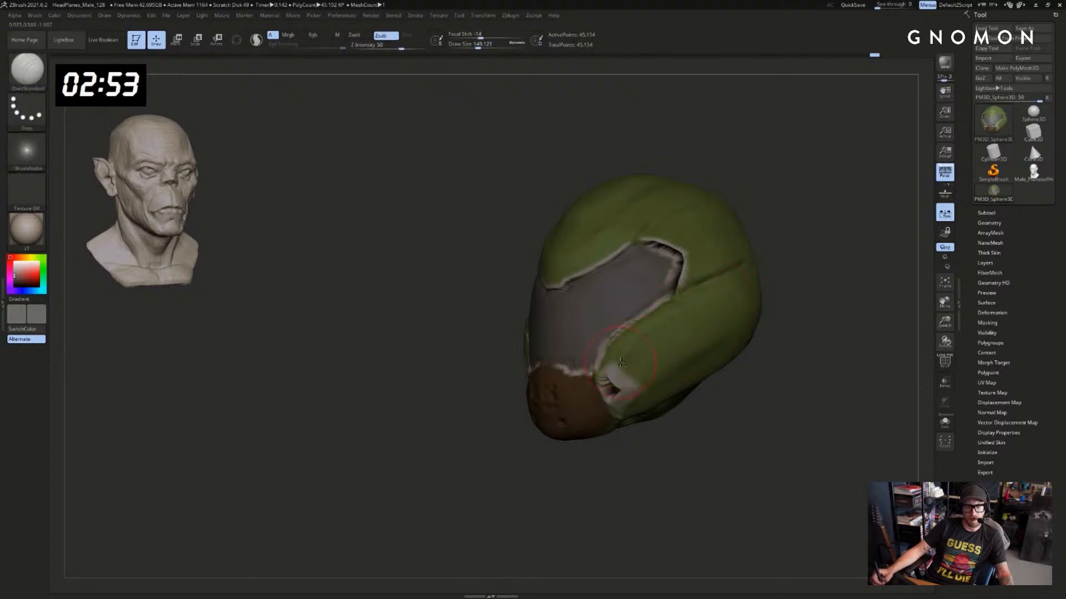
left_click_drag(779, 322, 823, 316, "shift")
left_click_drag(683, 375, 730, 299)
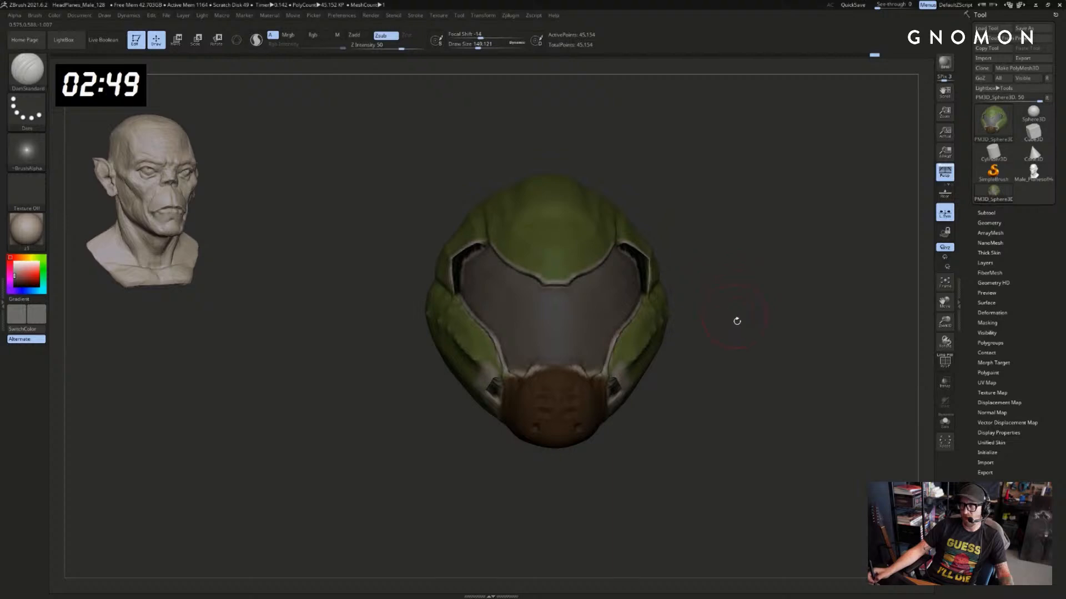
left_click_drag(733, 349, 637, 361)
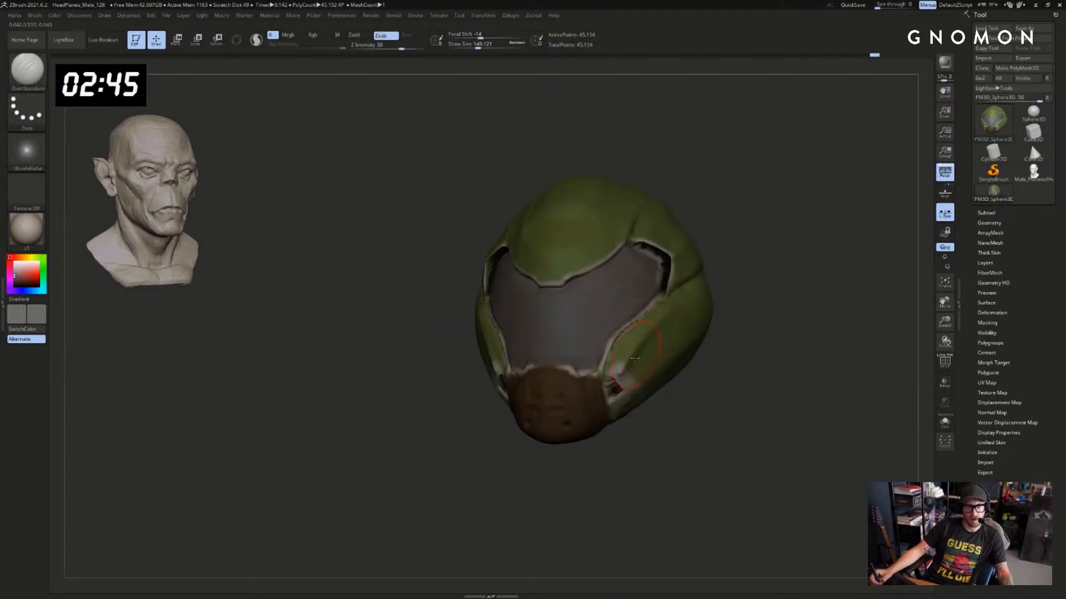
left_click_drag(677, 312, 700, 296)
left_click_drag(747, 328, 728, 329)
Prepare the Clay brush for the cheek, undoing the trial stroke that added colour and turning off Rgb
key("b")
key("c")
key("l")
left_click_drag(644, 375, 725, 318)
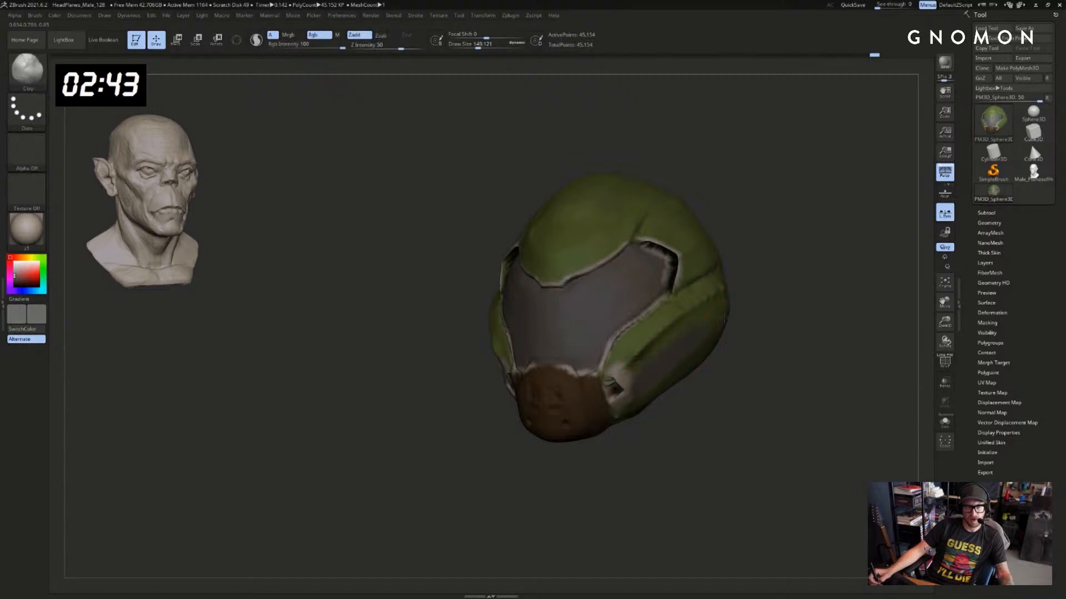
key("ctrl+z")
left_click(319, 35)
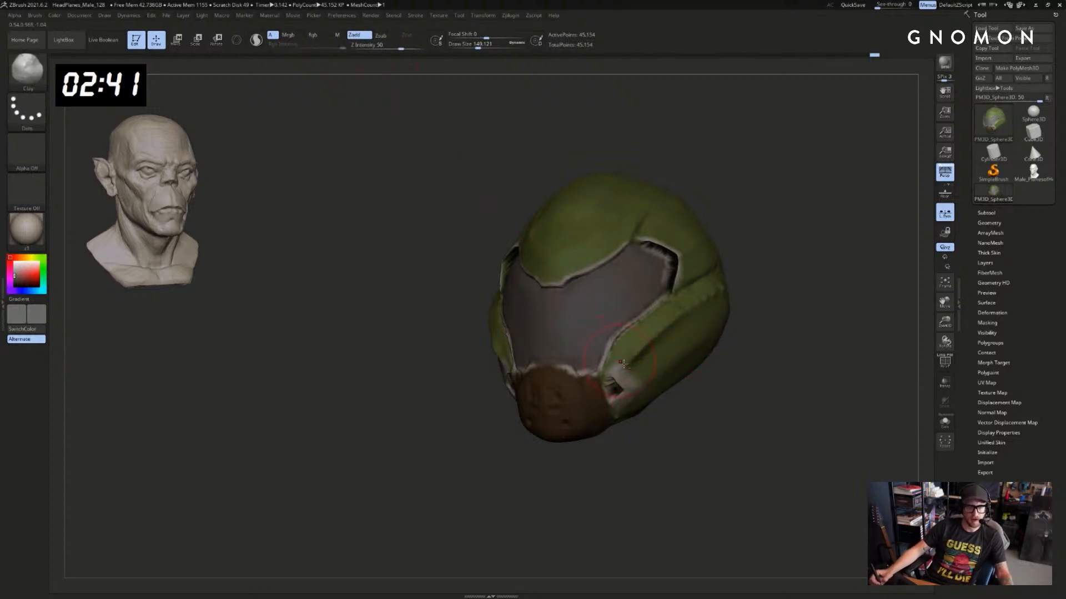
Smooth the cheek groove and surrounding surface at the current and next lower subdivision levels, reducing the draw size to about 94
key("shift")
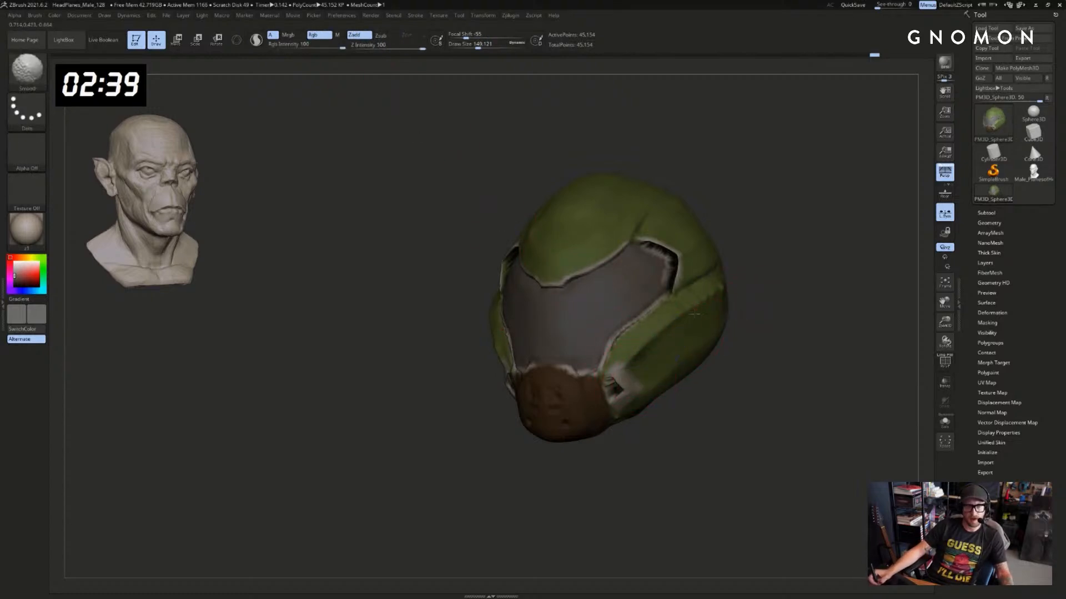
left_click_drag(687, 322, 668, 343, "shift")
key("shift+d")
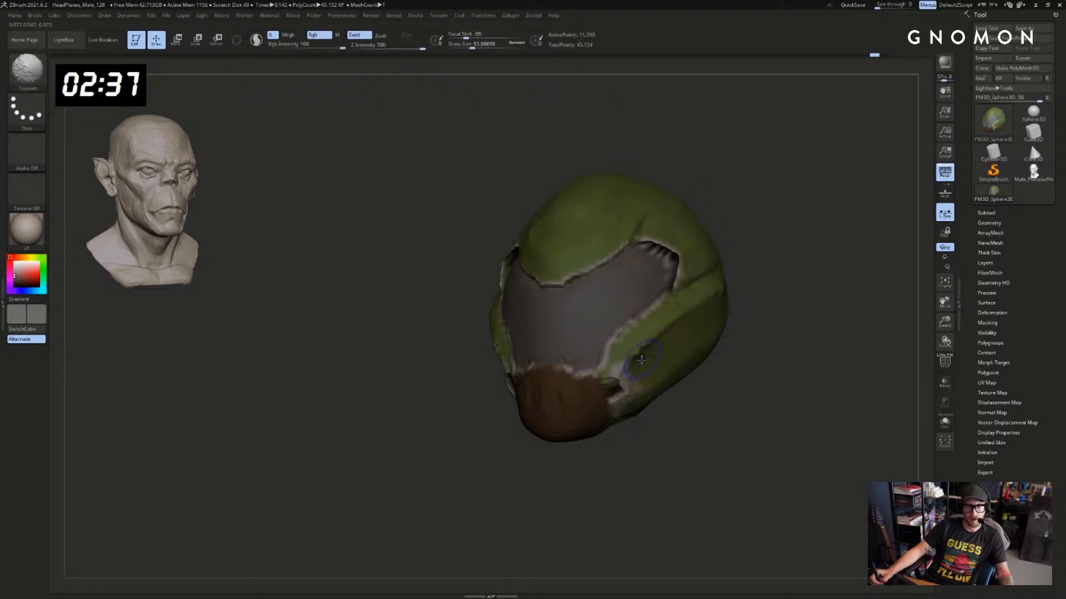
key("d")
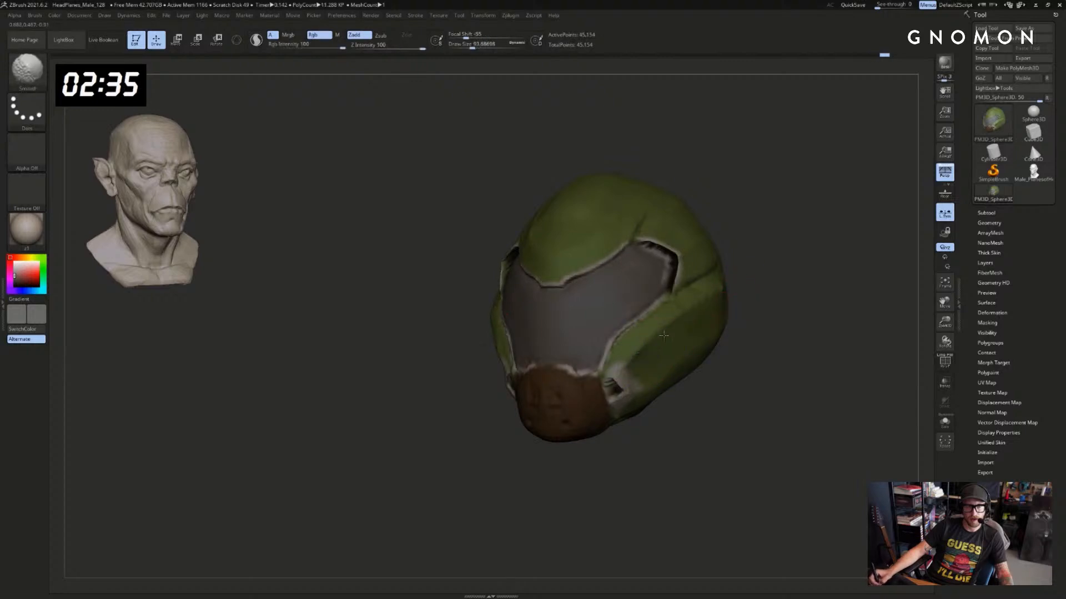
left_click_drag(715, 292, 773, 290, "shift")
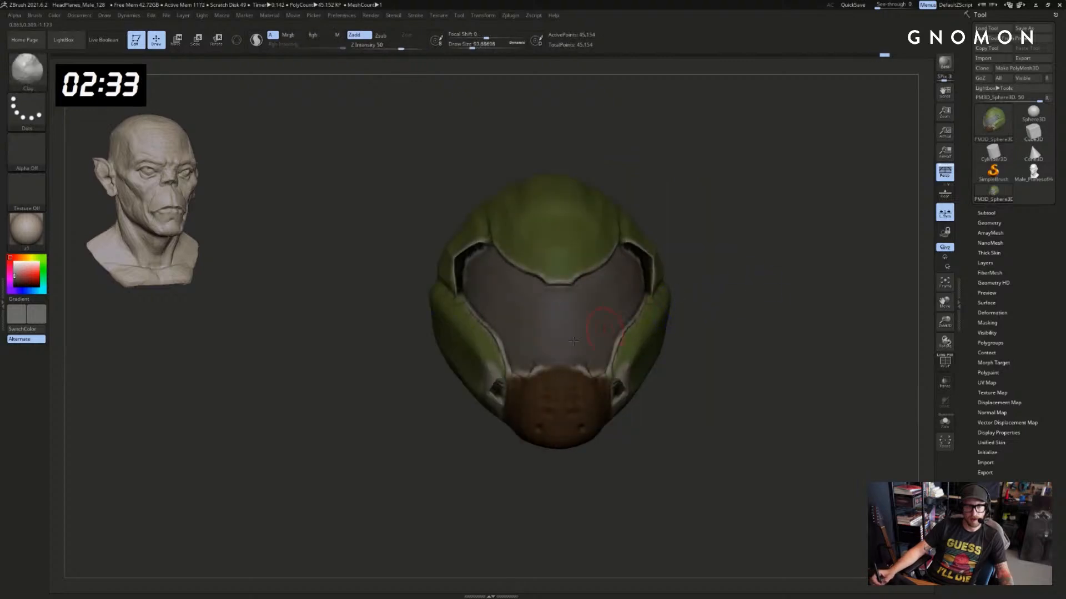
Reshape the outer contour of the lower cheek with the Move brush at a draw size of about 311
key("b")
key("m")
key("v")
key("s")
left_click_drag(410, 379, 457, 390)
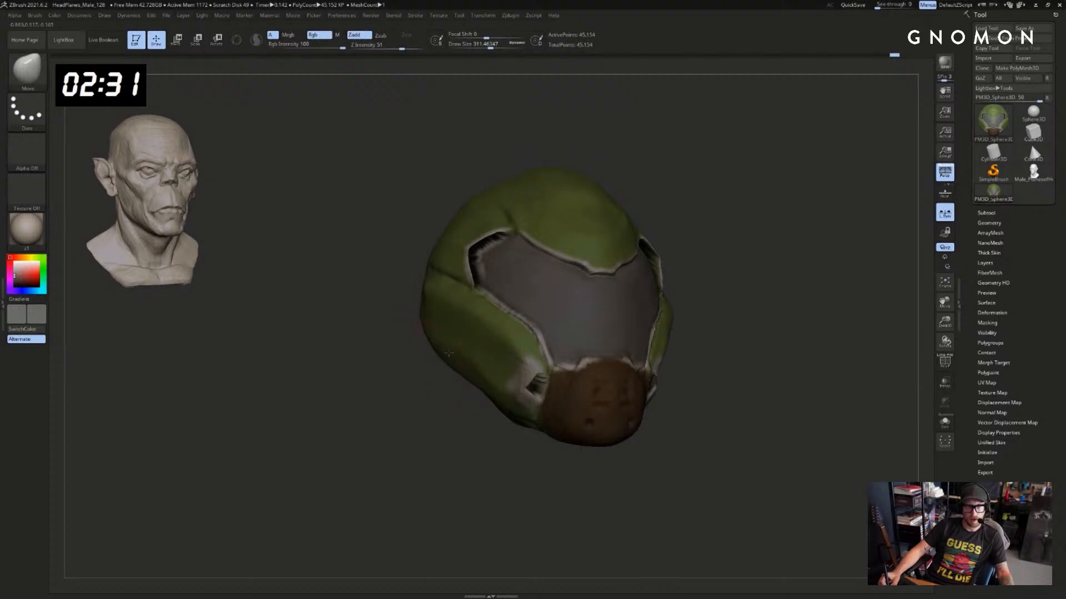
mouse_move(421, 352)
left_mouse_down()
mouse_move(428, 405)
mouse_move(467, 411)
mouse_move(503, 392)
left_mouse_up()
Refine the rear cheek and its lower edge with the Move brush at a draw size of about 199
key("s")
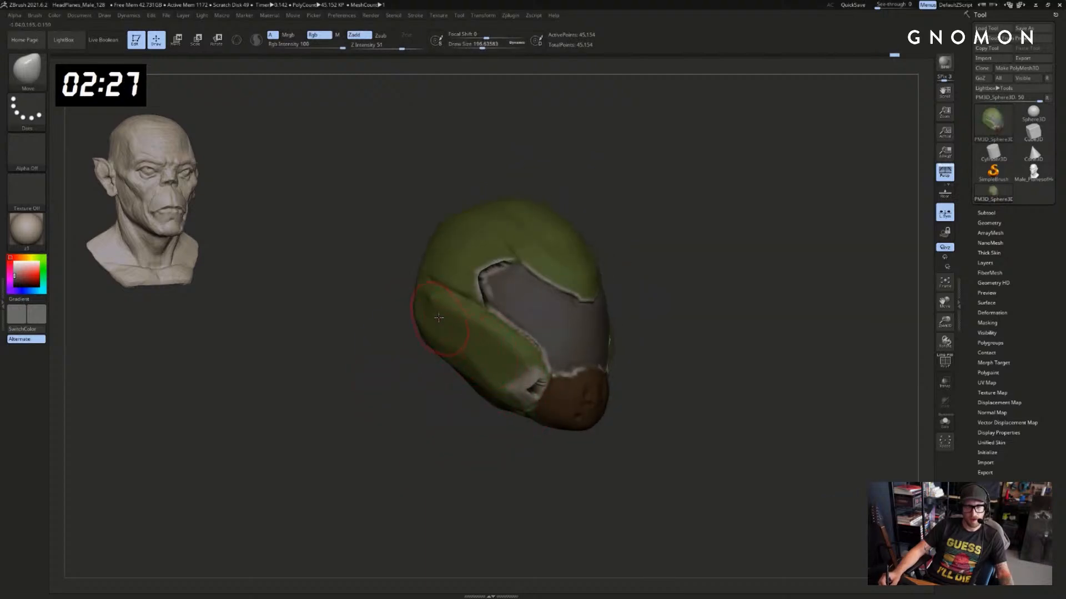
left_click_drag(417, 311, 460, 376)
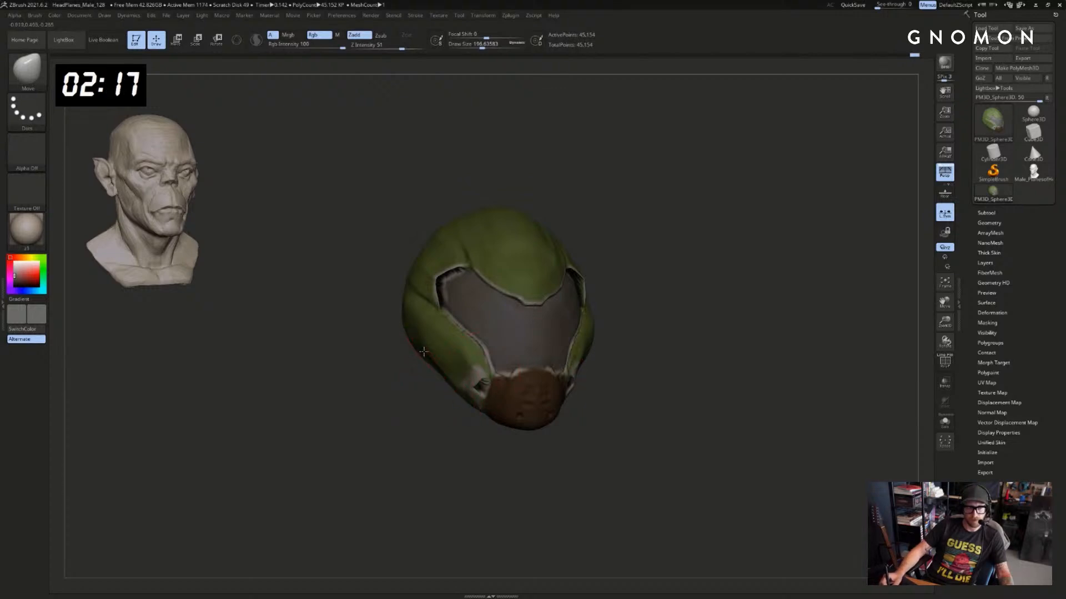
left_click_drag(402, 367, 537, 316)
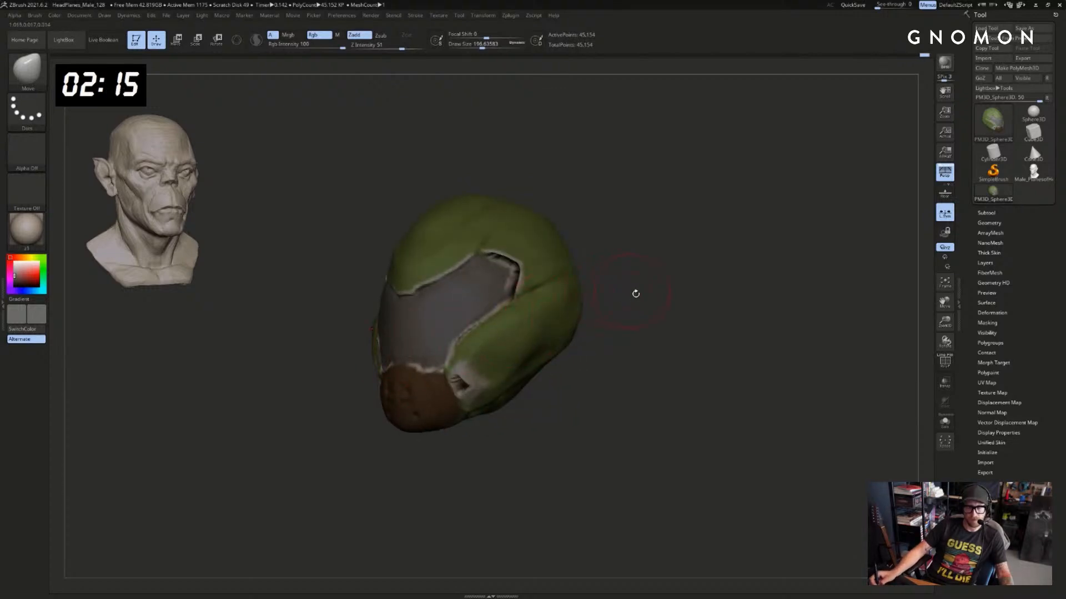
mouse_move(635, 294)
left_mouse_down()
mouse_move(770, 300)
mouse_move(690, 299)
mouse_move(708, 319)
mouse_move(726, 311)
mouse_move(694, 311)
left_mouse_up()
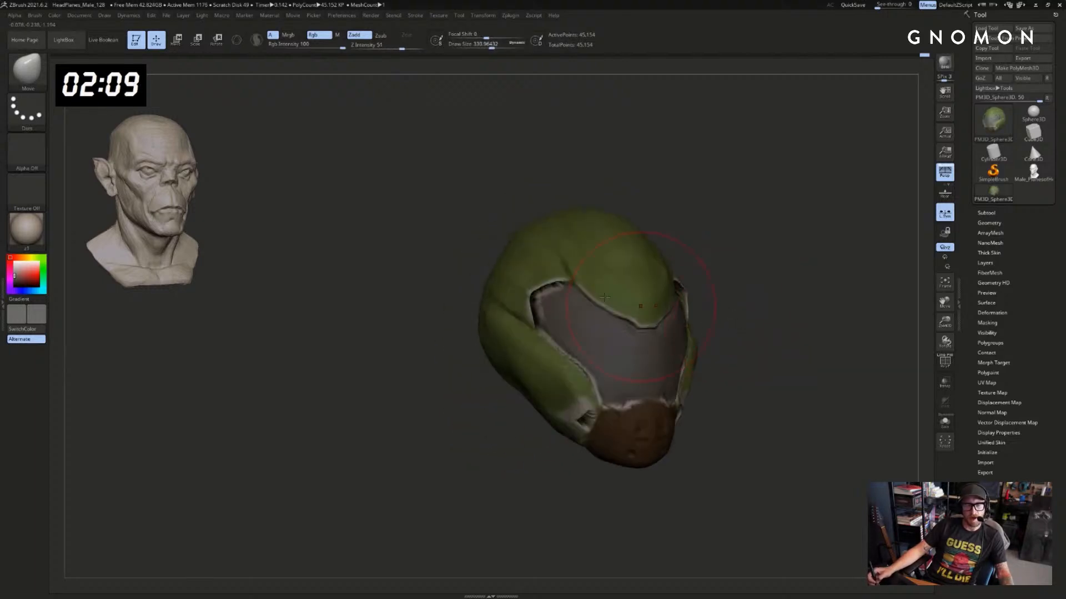
Adjust the helmet's side and lower jaw silhouette with the Move brush, reducing the draw size from about 311 to 184
key("s")
left_click_drag(533, 297, 528, 297)
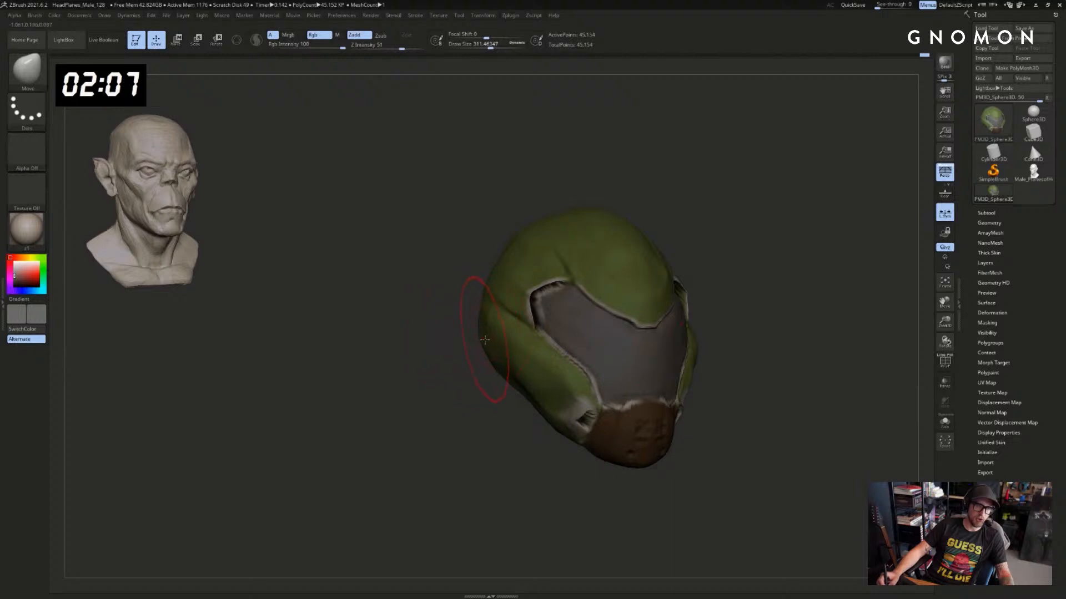
key("]")
mouse_move(533, 415)
left_mouse_down()
mouse_move(543, 408)
mouse_move(511, 418)
mouse_move(768, 329)
mouse_move(735, 331)
mouse_move(650, 390)
mouse_move(659, 407)
mouse_move(603, 417)
left_mouse_up()
key("s")
mouse_move(680, 410)
left_mouse_down()
mouse_move(690, 414)
mouse_move(682, 452)
left_mouse_up()
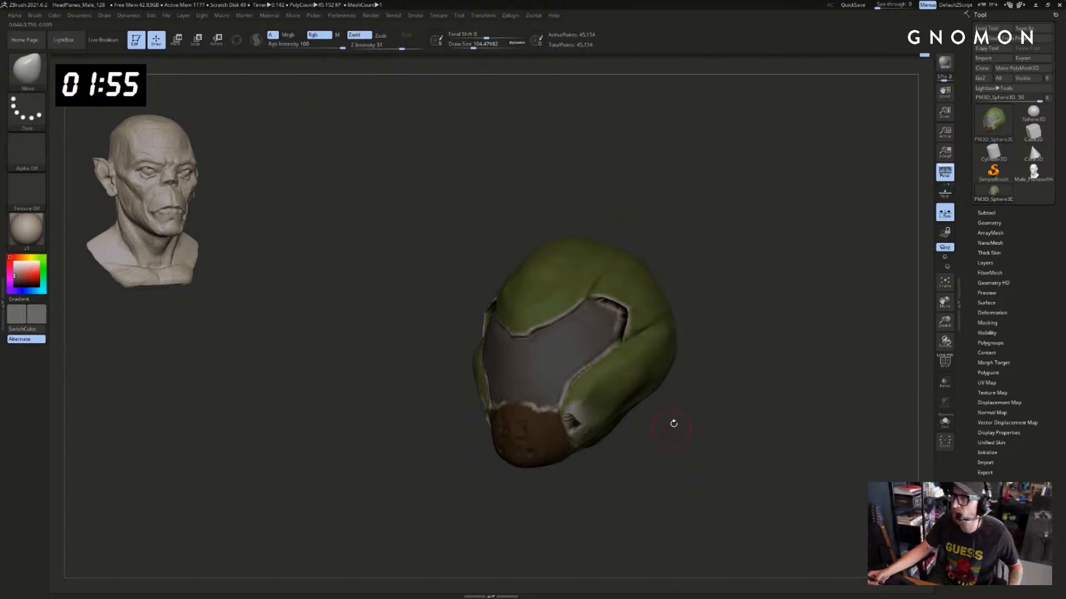
Reshape the crown and upper forehead with the Move brush at draw sizes of about 132 to 212
mouse_move(709, 311)
left_mouse_down()
mouse_move(757, 299)
mouse_move(744, 267)
mouse_move(690, 215)
mouse_move(611, 238)
mouse_move(697, 229)
mouse_move(666, 225)
mouse_move(694, 211)
mouse_move(687, 196)
mouse_move(708, 214)
mouse_move(533, 228)
left_mouse_up()
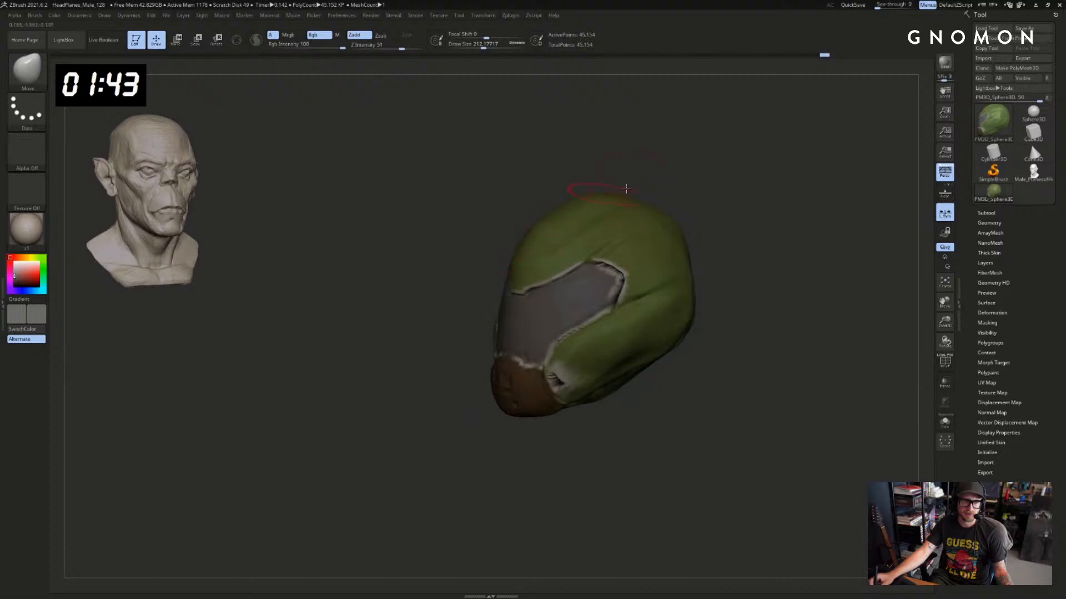
left_click_drag(626, 190, 642, 178)
left_click_drag(558, 205, 567, 221)
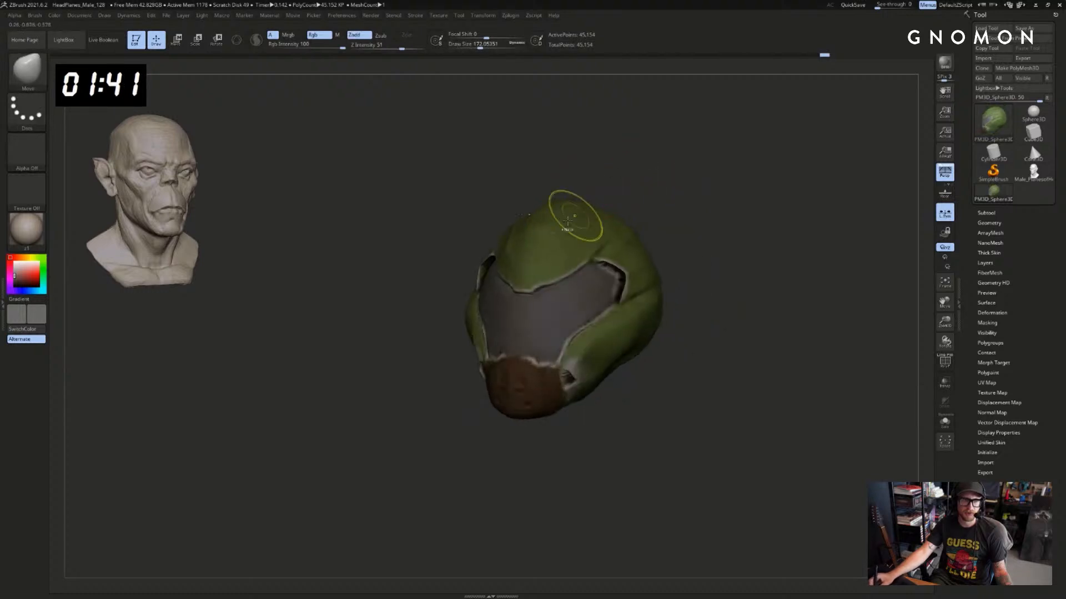
left_click_drag(673, 192, 650, 196)
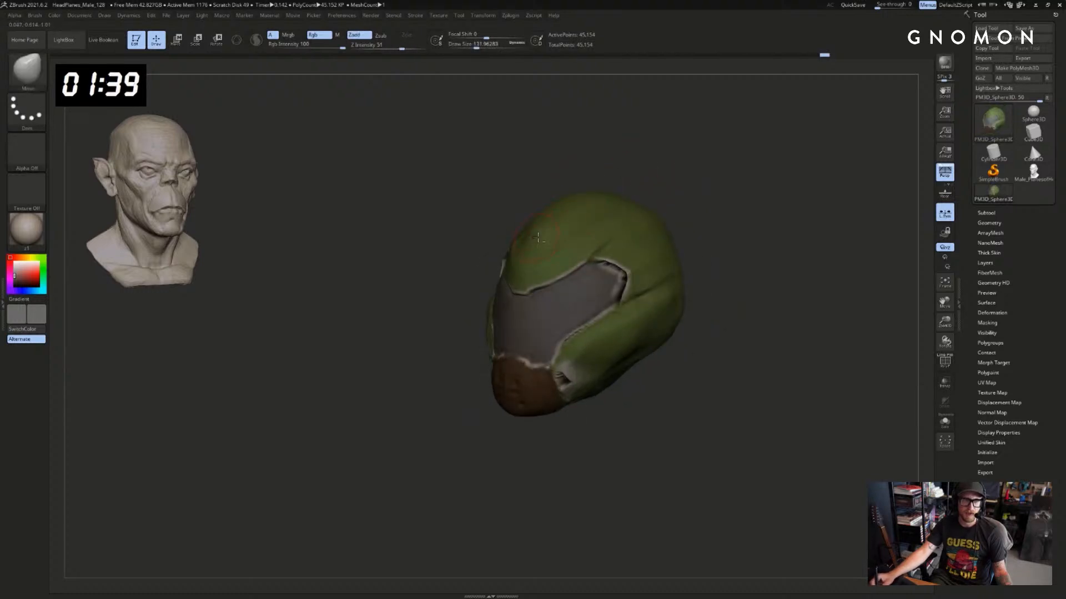
mouse_move(528, 195)
left_mouse_down()
mouse_move(627, 180)
mouse_move(678, 228)
mouse_move(678, 209)
left_mouse_up()
Carve a short horizontal slot across the forehead with the DamStandard brush at a draw size of about 87, undoing the first attempt
key("b")
key("d")
key("s")
right_click_drag(522, 281, 637, 253)
key("ctrl+z")
key("[")
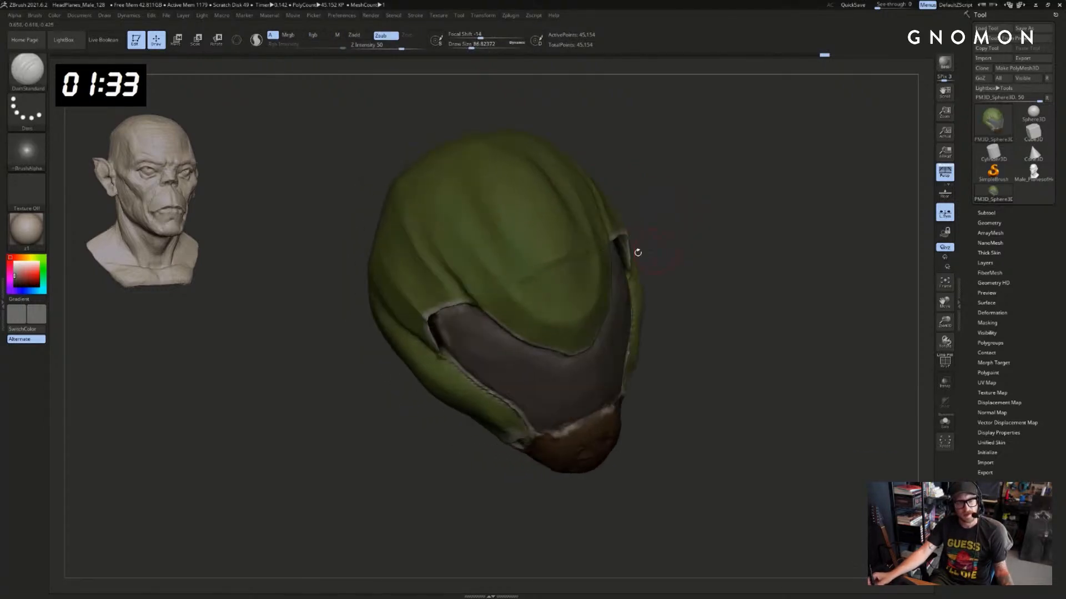
left_click_drag(531, 281, 536, 280)
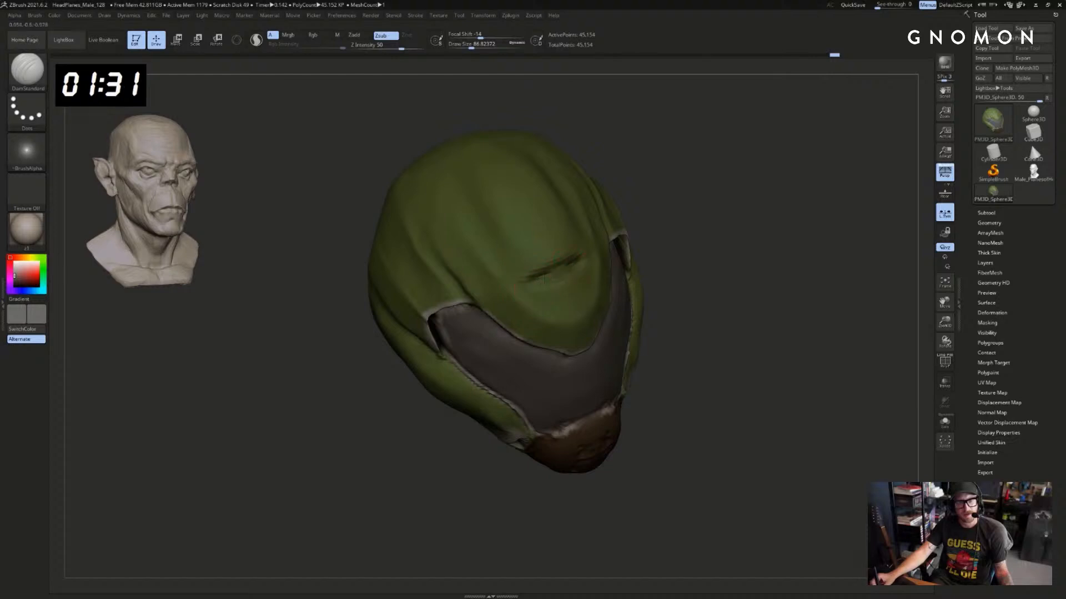
left_click_drag(686, 217, 665, 236)
Build up the surface around the forehead slot with the Clay brush at a draw size of about 80
key("b")
key("c")
key("l")
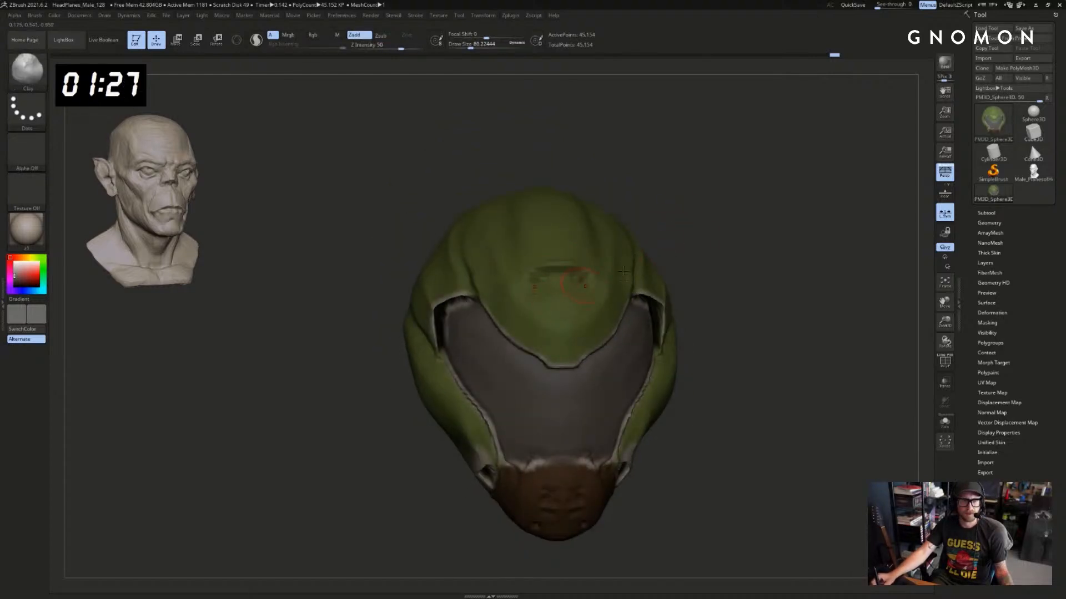
mouse_move(623, 271)
right_mouse_down()
mouse_move(588, 273)
mouse_move(690, 207)
mouse_move(666, 238)
right_mouse_up()
Deepen the forehead slot and its side creases with the DamStandard brush at a draw size of about 71, smoothing the surrounding surface
key("b")
key("d")
key("s")
left_click_drag(608, 318, 565, 311)
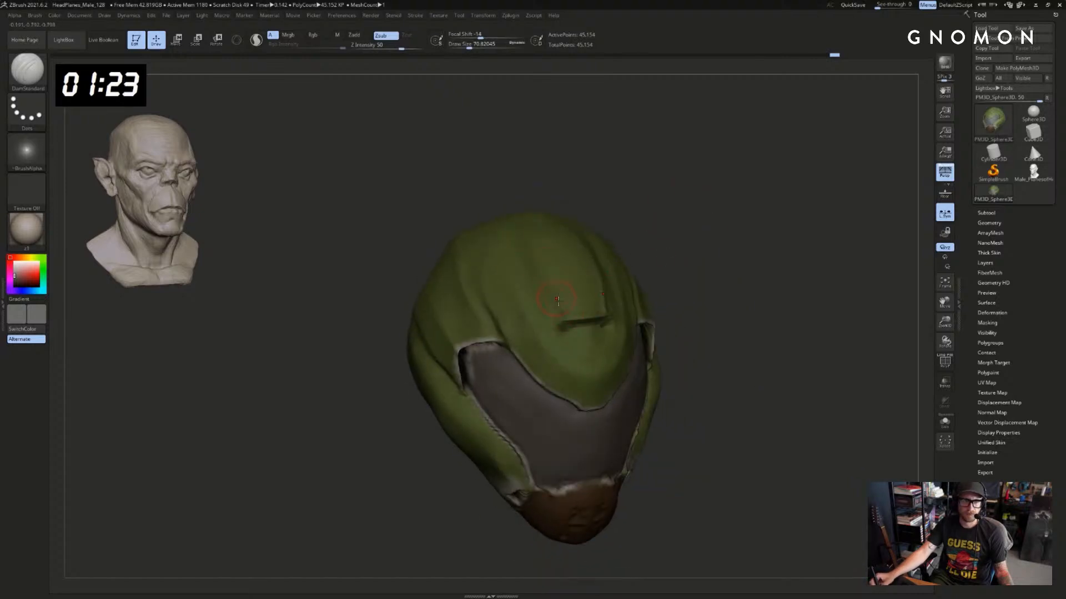
left_click_drag(738, 235, 672, 242)
left_click_drag(623, 310, 635, 280, "shift")
Sharpen the forehead slot's lower edge with the DamStandard brush at a draw size of about 41 and smooth beneath it
left_click_drag(669, 241, 761, 244)
key("s")
left_click_drag(616, 286, 583, 289)
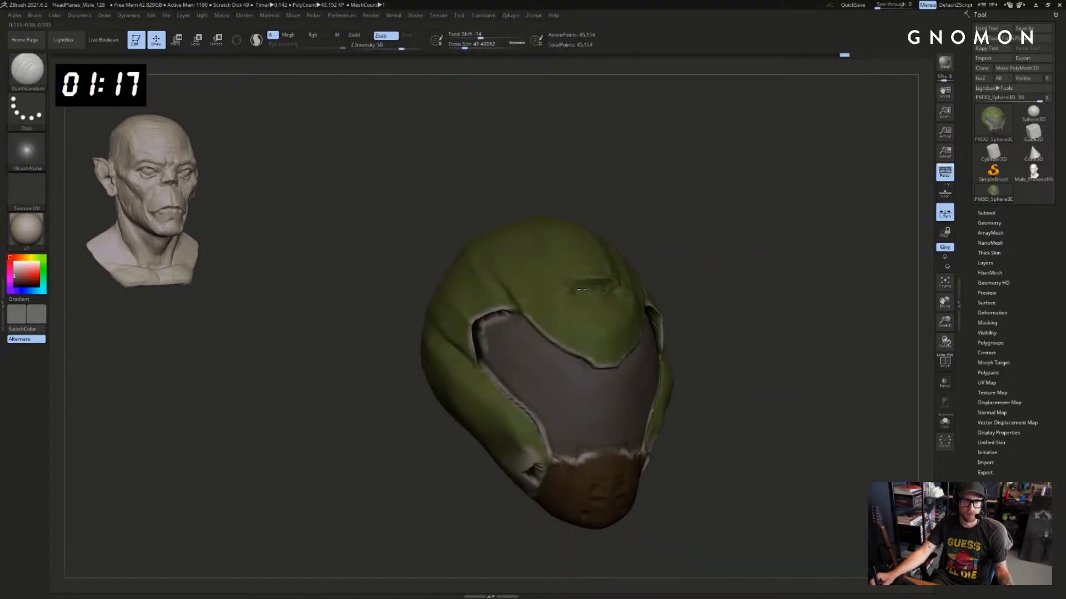
key("shift")
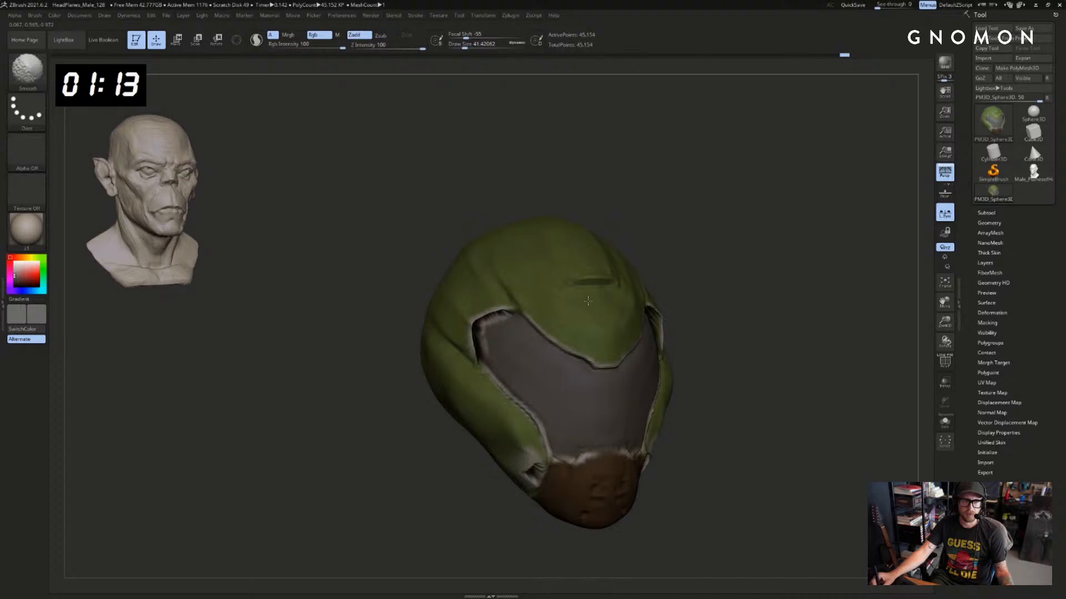
Flatten the forehead planes around the slot with the mPolish brush at draw sizes of about 85 to 112
key("b")
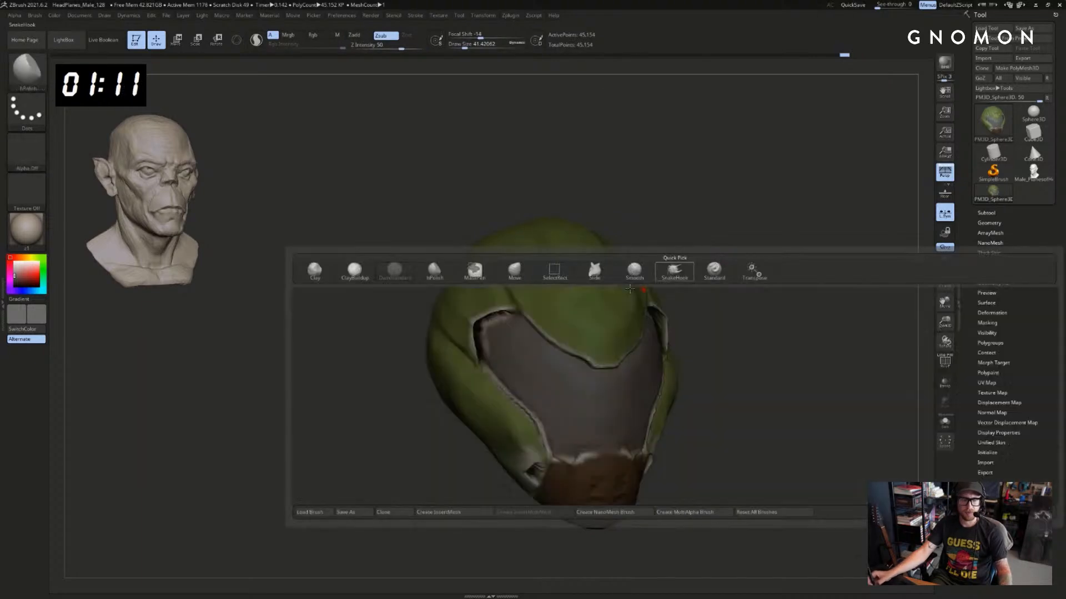
key("m")
key("p")
key("s")
left_click_drag(590, 306, 607, 318)
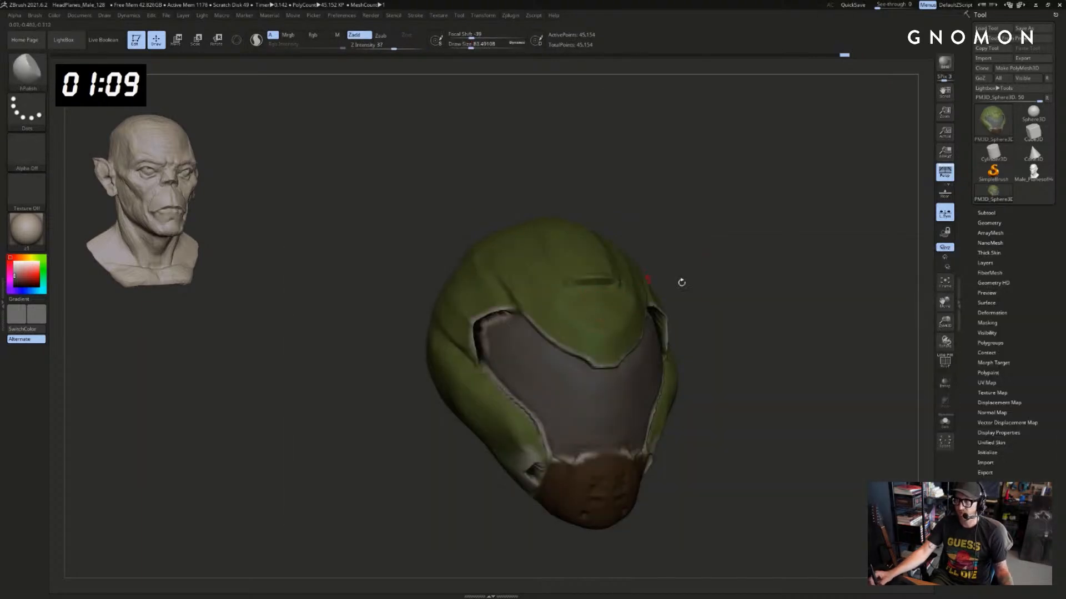
left_click_drag(680, 282, 666, 283)
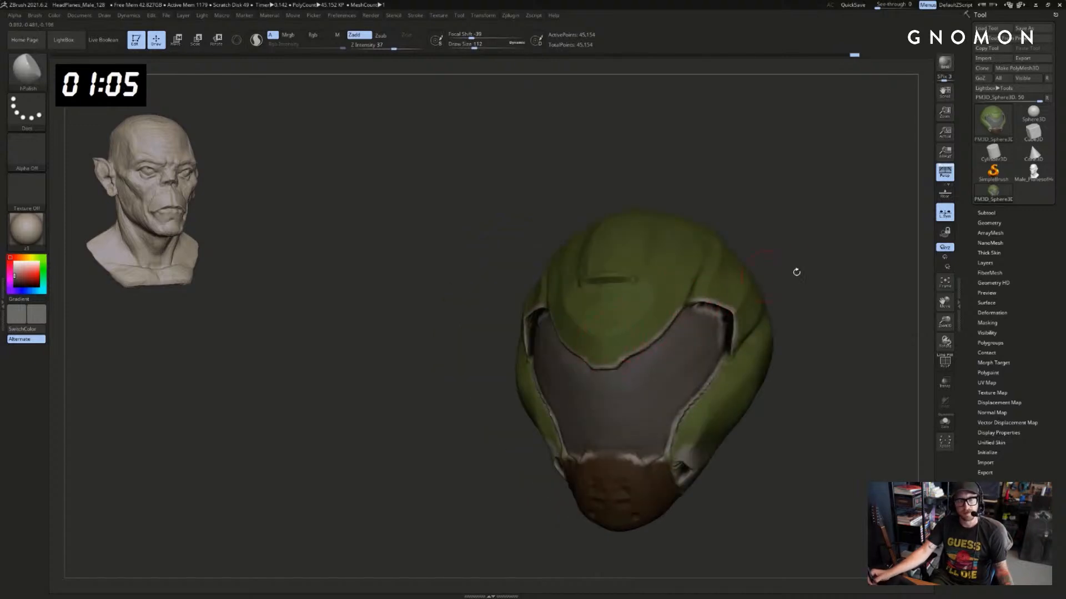
mouse_move(794, 271)
left_mouse_down()
mouse_move(744, 261)
mouse_move(690, 273)
left_mouse_up()
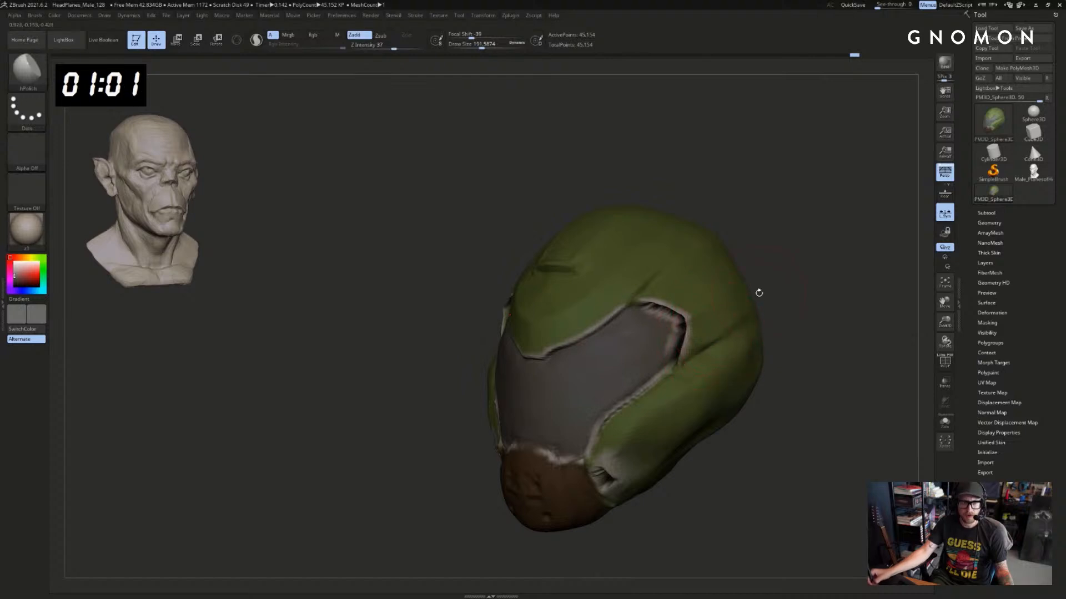
Polish the cheek and rear side planes with the mPolish brush, enlarging the draw size to about 223
mouse_move(759, 292)
left_mouse_down()
mouse_move(780, 321)
mouse_move(636, 399)
left_mouse_up()
mouse_move(771, 335)
left_mouse_down()
mouse_move(797, 291)
mouse_move(774, 327)
left_mouse_up()
key("s")
left_click_drag(653, 395, 659, 395)
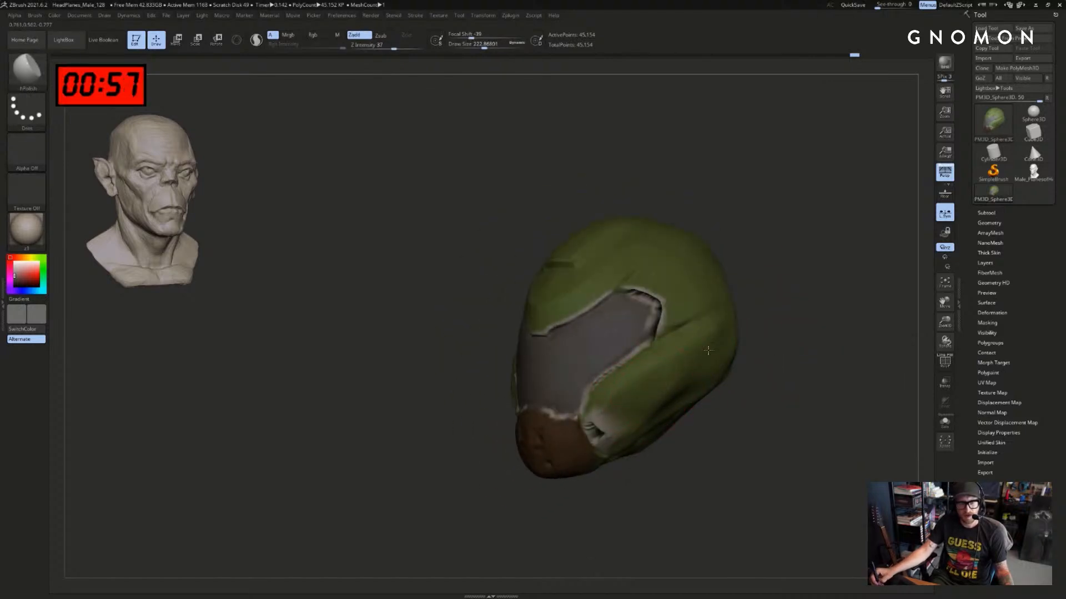
Replace the helmet's painted look with a plain fill and pick white as the colour
key("ctrl+f")
mouse_move(744, 362)
left_mouse_down()
mouse_move(770, 361)
mouse_move(739, 338)
mouse_move(739, 355)
left_mouse_up()
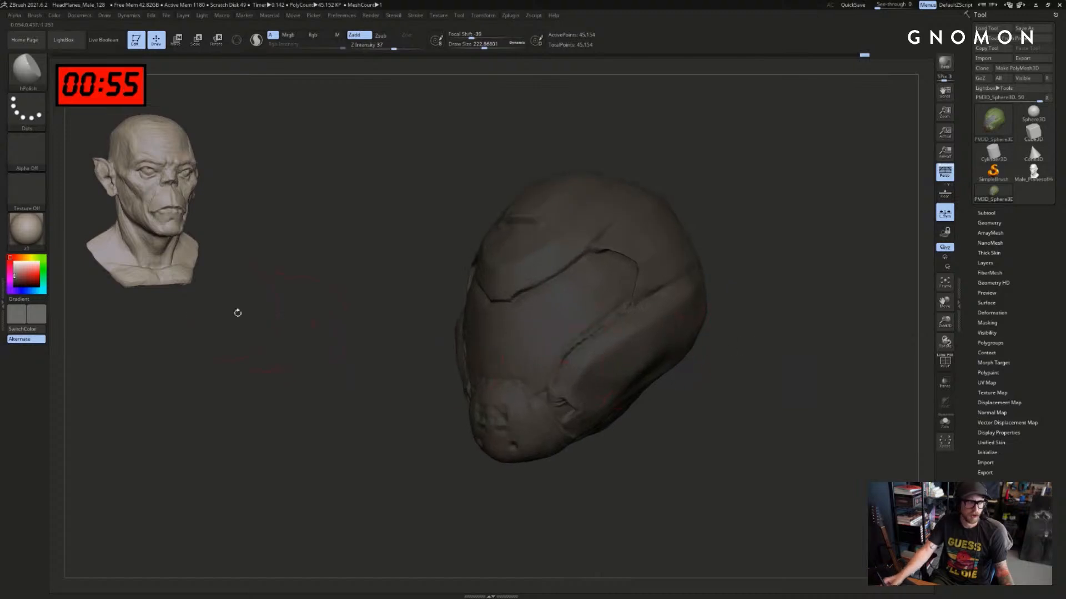
left_click(20, 272)
left_click_drag(11, 265, 11, 260)
left_click_drag(383, 426, 477, 430)
Polish the cheek beside the visor at a draw size of about 90, switching between the painted and plain looks
key("s")
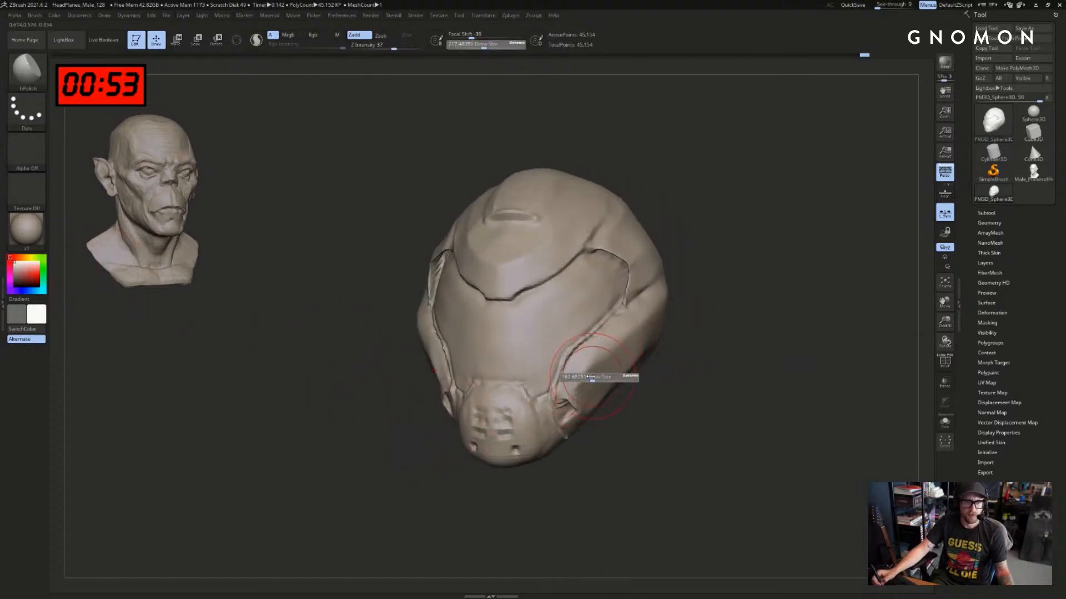
left_click_drag(598, 380, 590, 380)
left_click_drag(618, 331, 619, 329)
key("ctrl+z")
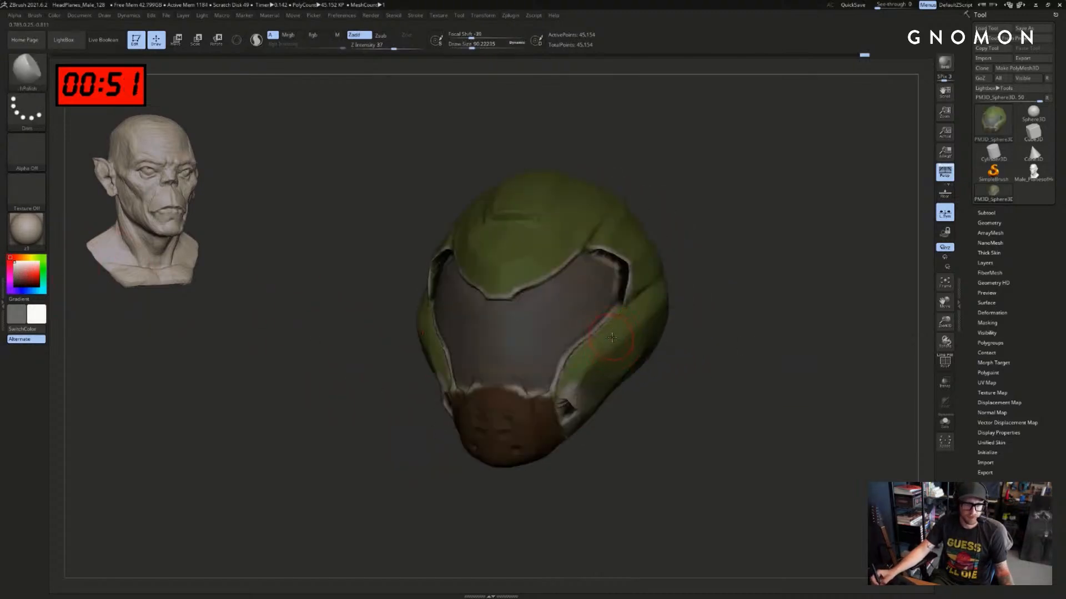
key("ctrl+shift+z")
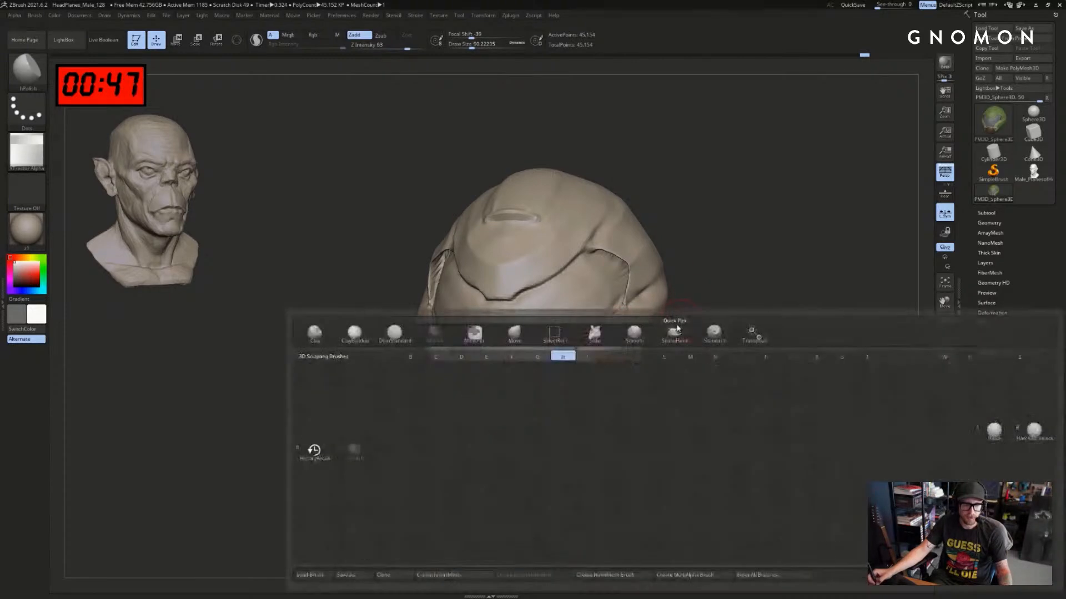
Flatten the cheek planes in the plain look with the hPolish brush, enlarging the draw size to about 154
key("ctrl+z")
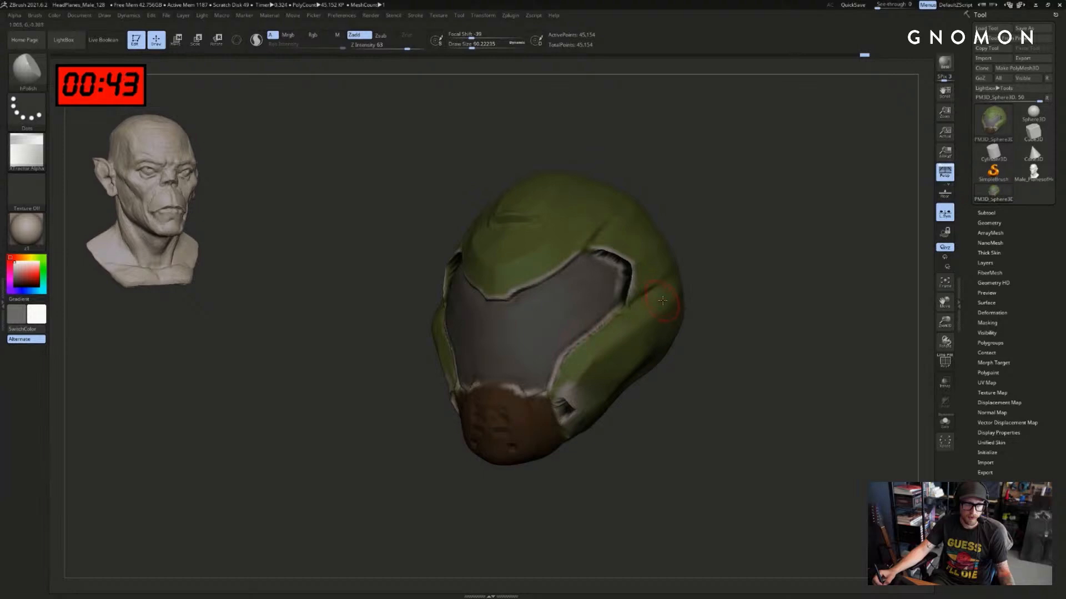
key("ctrl+z")
right_click_drag(591, 375, 603, 377)
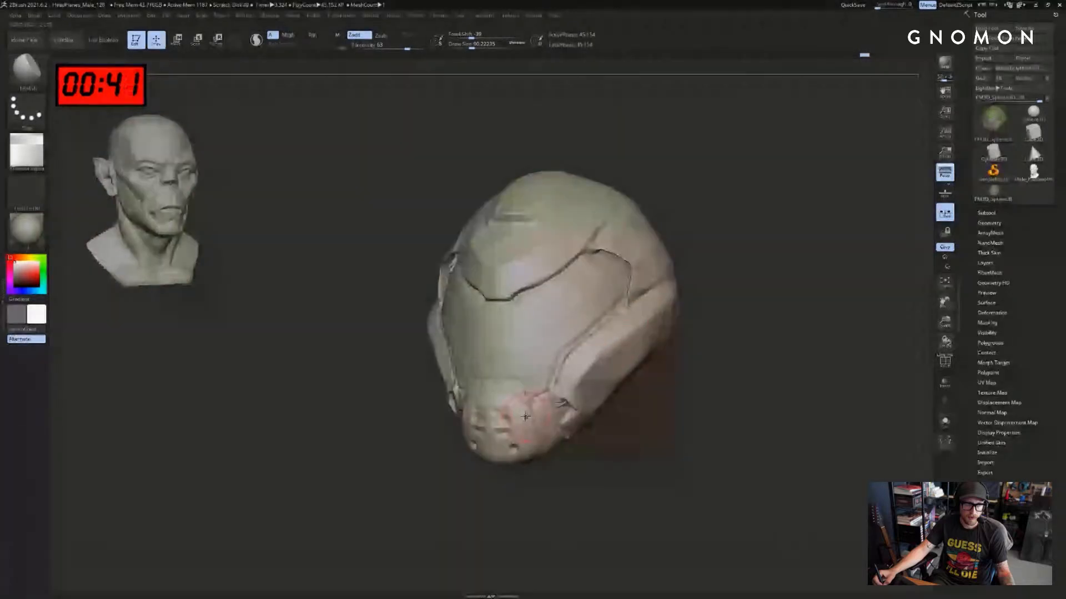
right_click_drag(659, 402, 519, 315)
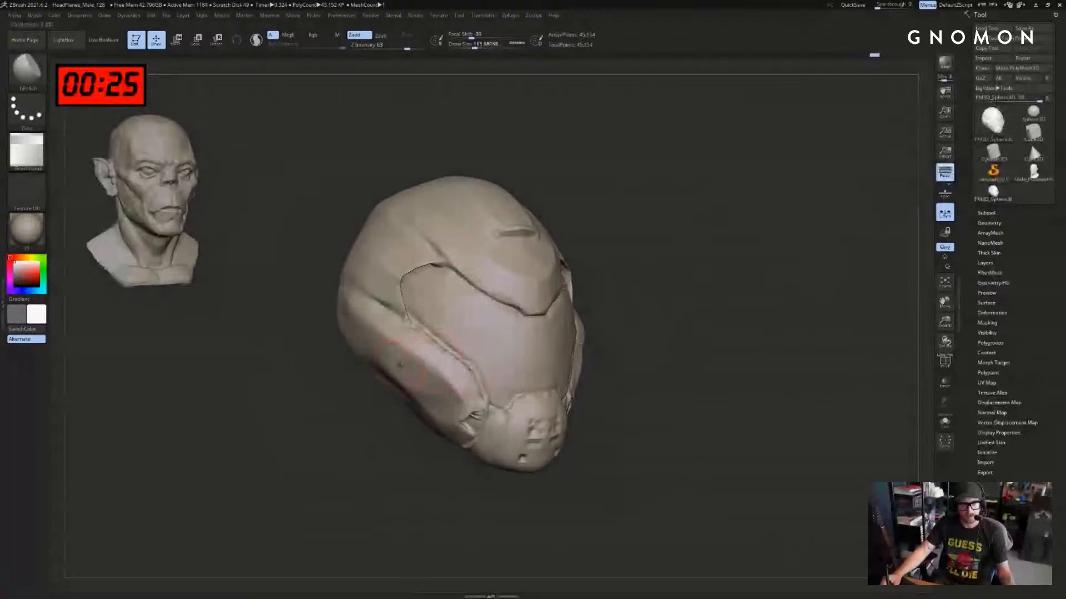
key("bracketright")
right_click_drag(408, 374, 330, 360)
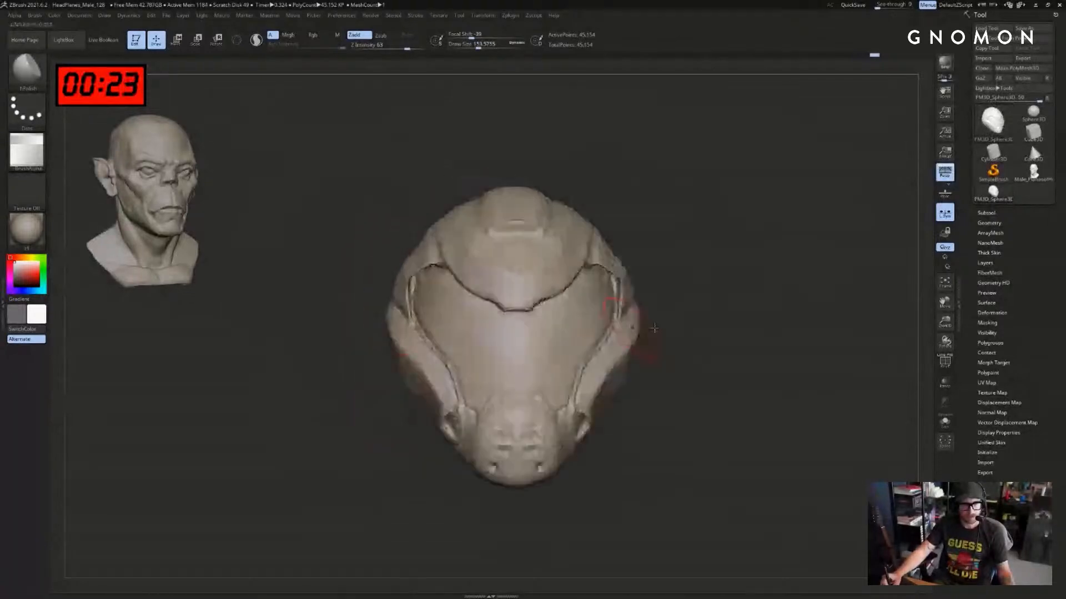
Turn the painted helmet to face front and place a snapshot of it beneath the head bust
right_click_drag(643, 340, 554, 353)
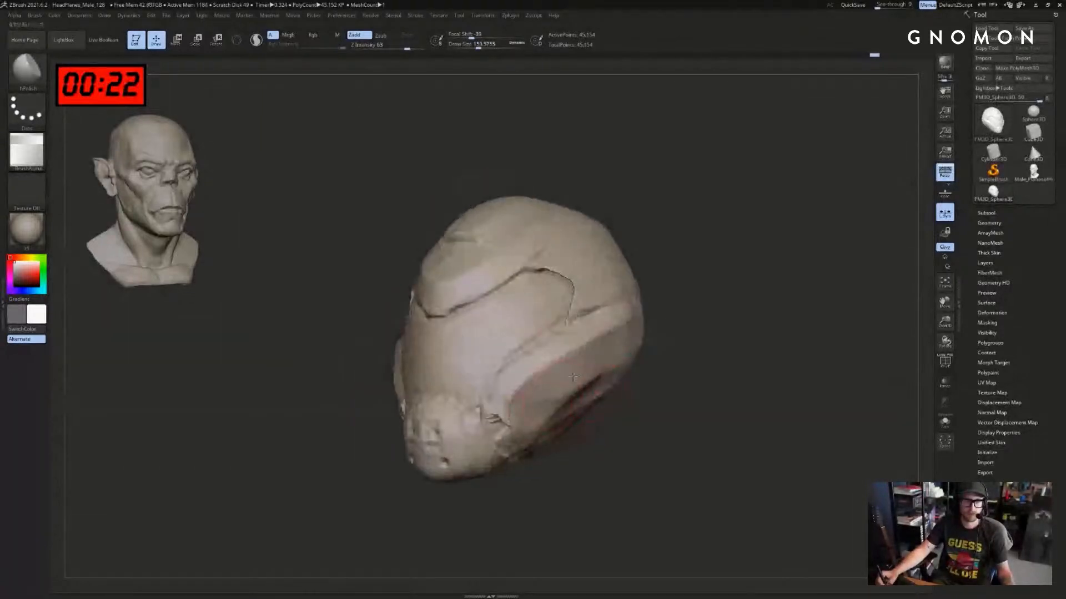
left_click_drag(706, 328, 711, 321)
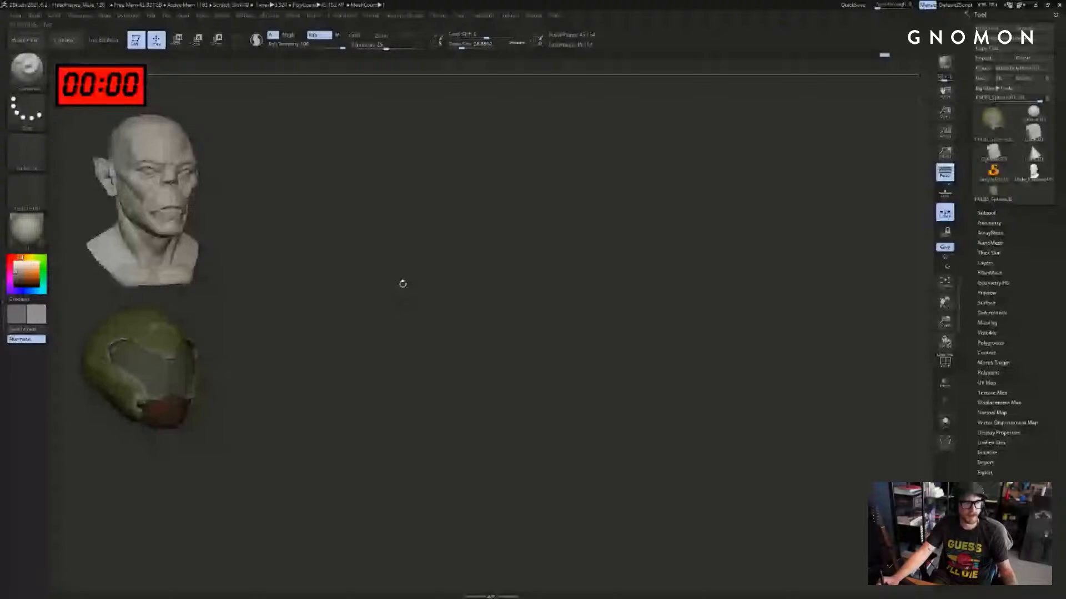
left_click_drag(403, 283, 443, 283)
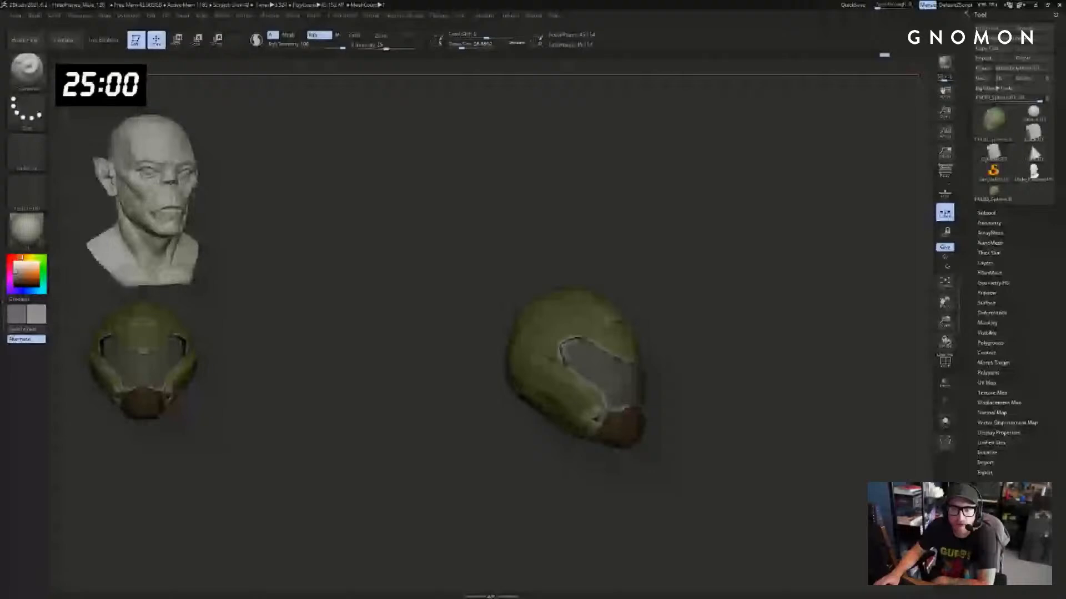
left_click_drag(822, 266, 854, 264)
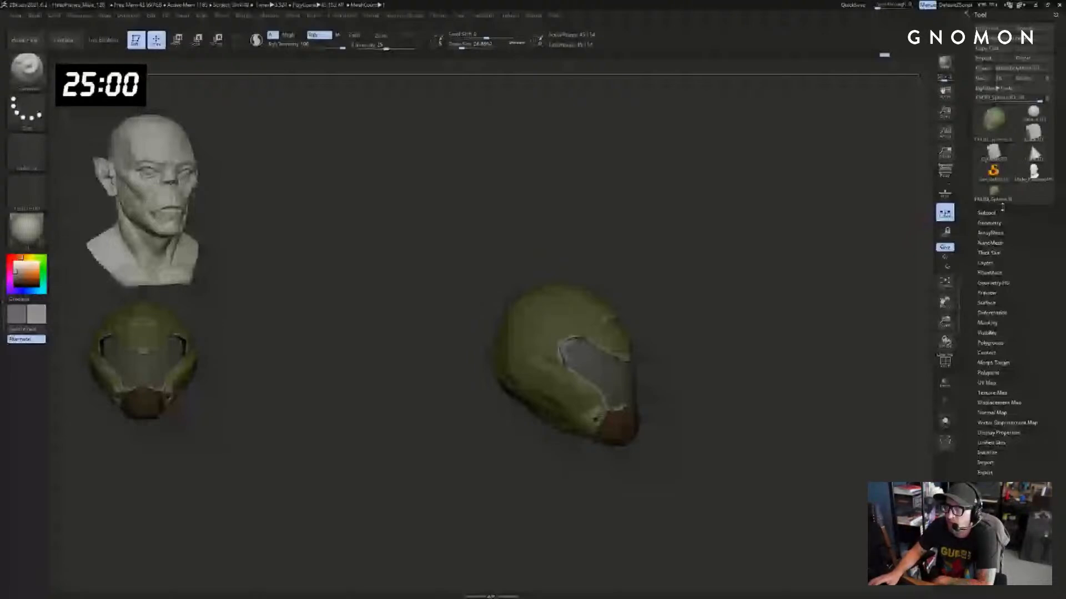
Switch the active tool to the Sphere3D primitive and move the speed-test browser window off the screen
left_click(994, 194)
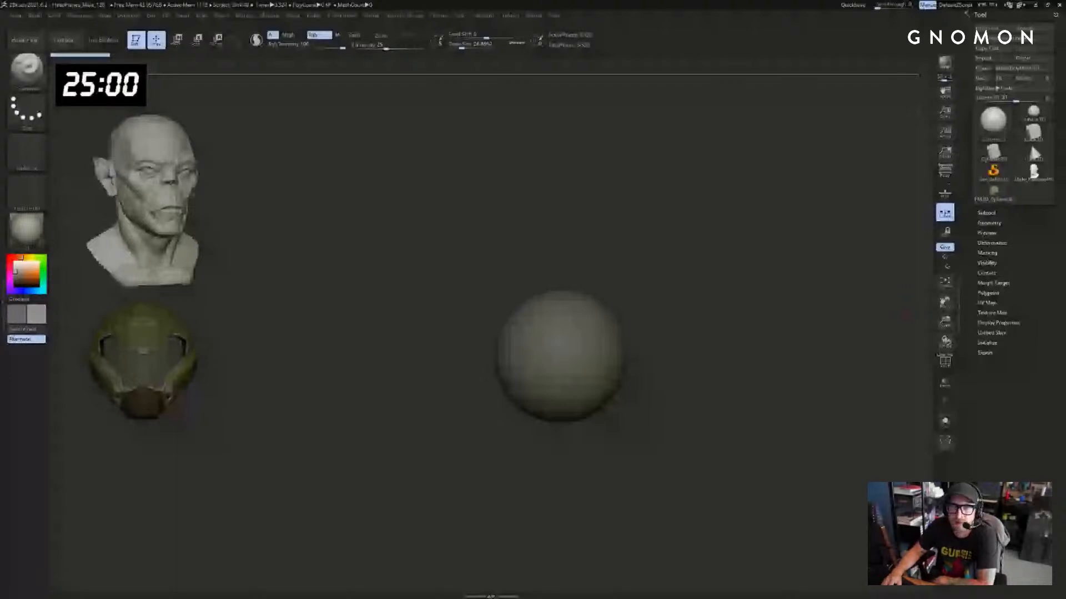
left_click_drag(1065, 77, 640, 77)
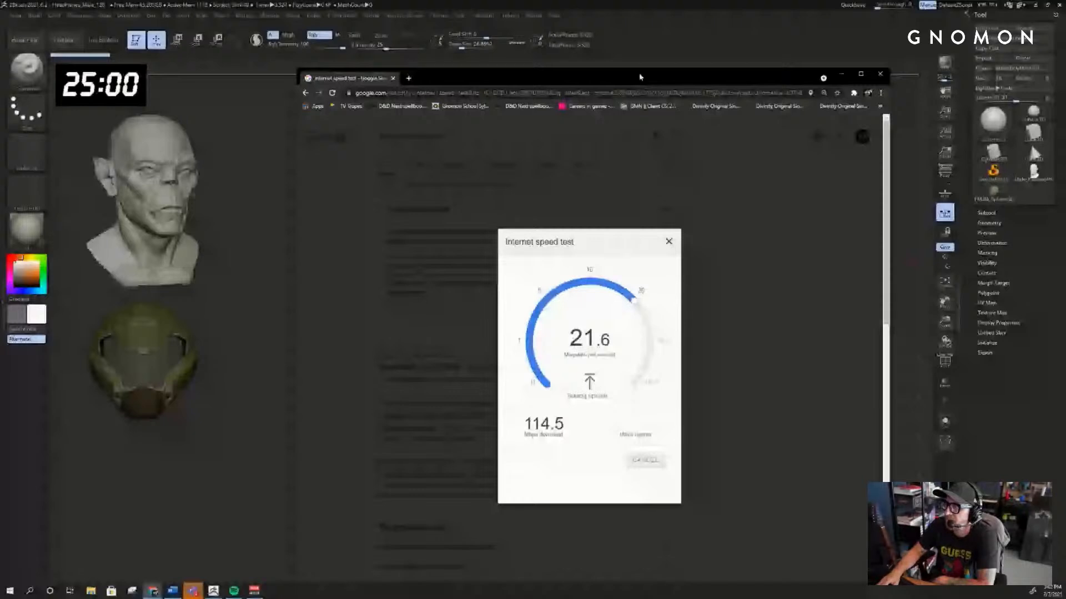
left_click_drag(640, 77, 1065, 77)
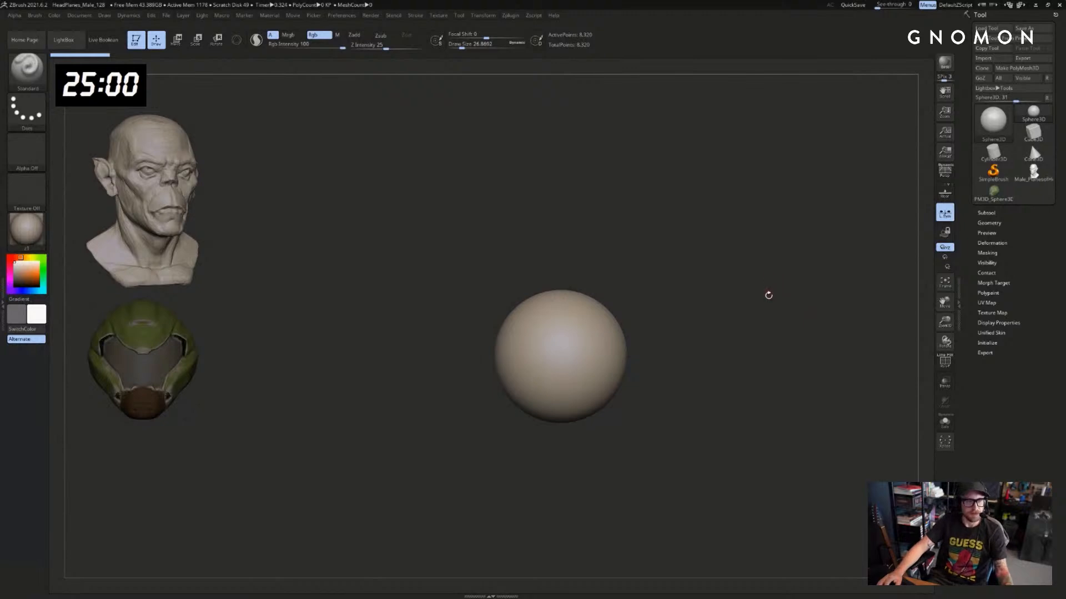
left_click_drag(768, 295, 791, 288, "alt")
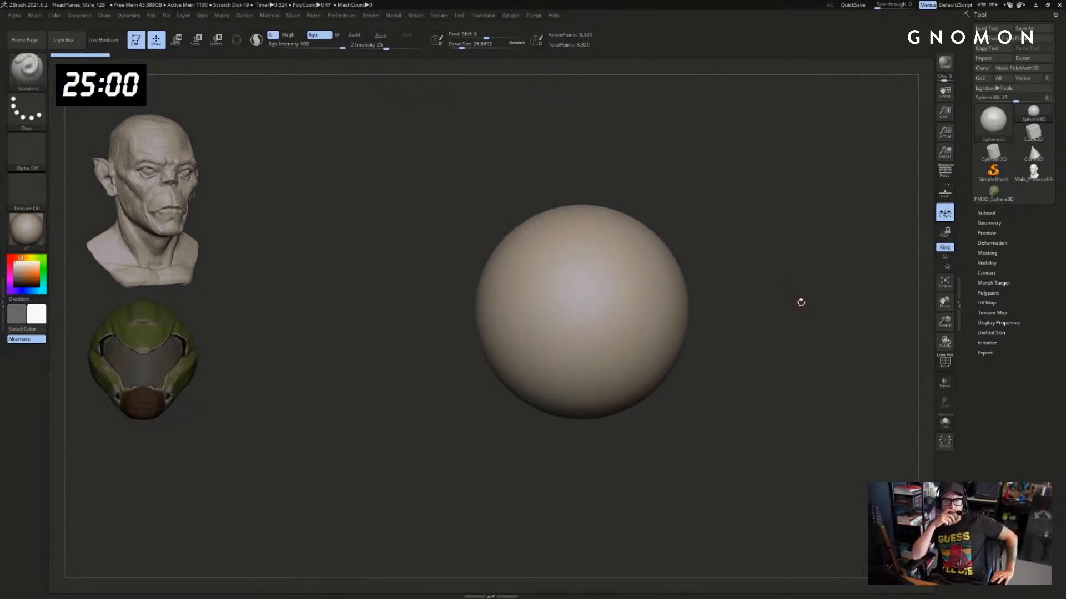
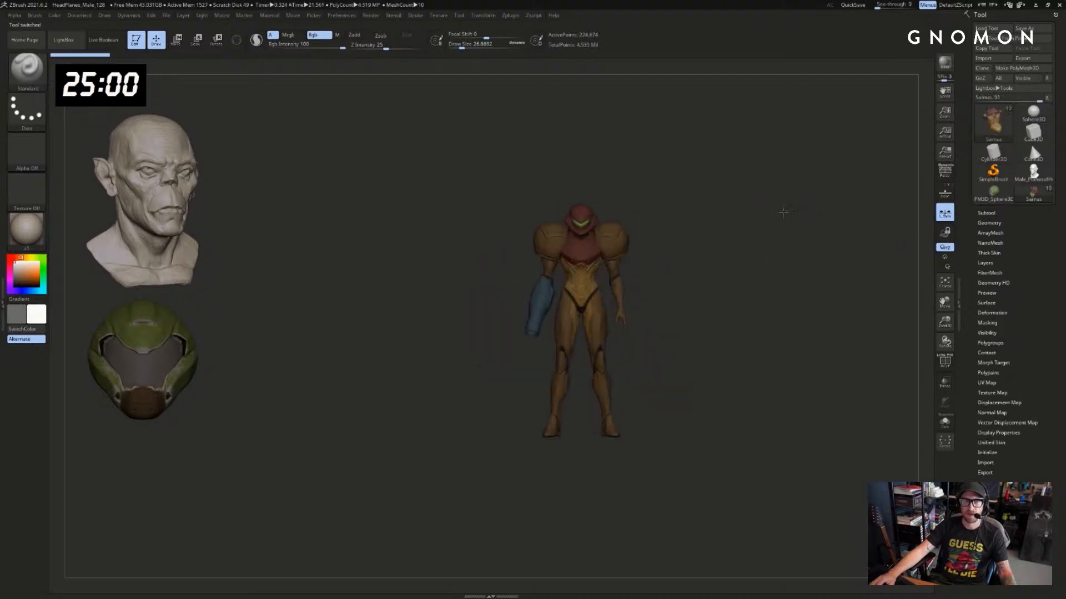
Turn on perspective for the Samus model and frame its helmet and upper body armour
left_click_drag(783, 211, 837, 252, "alt")
left_click_drag(816, 167, 782, 374, "alt")
left_click_drag(797, 239, 819, 327, "alt")
left_click_drag(777, 286, 821, 264)
left_click(944, 173)
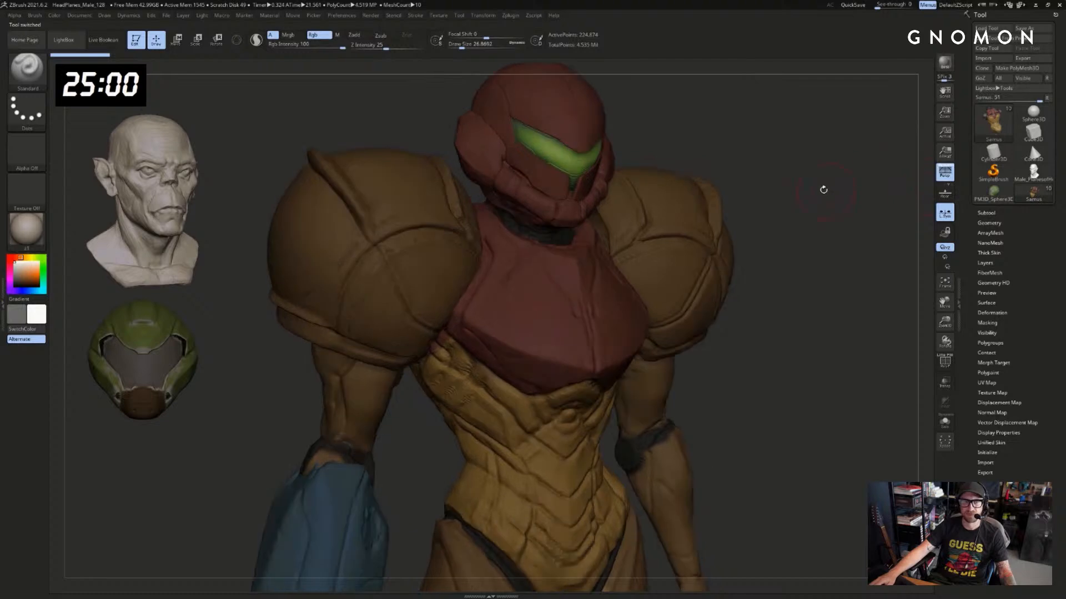
left_click_drag(824, 190, 794, 192)
left_click_drag(805, 227, 794, 188, "alt")
left_click_drag(801, 294, 828, 269, "alt")
Preview the Samus model in BasicMaterial and examine the armour from several angles
left_click(28, 236)
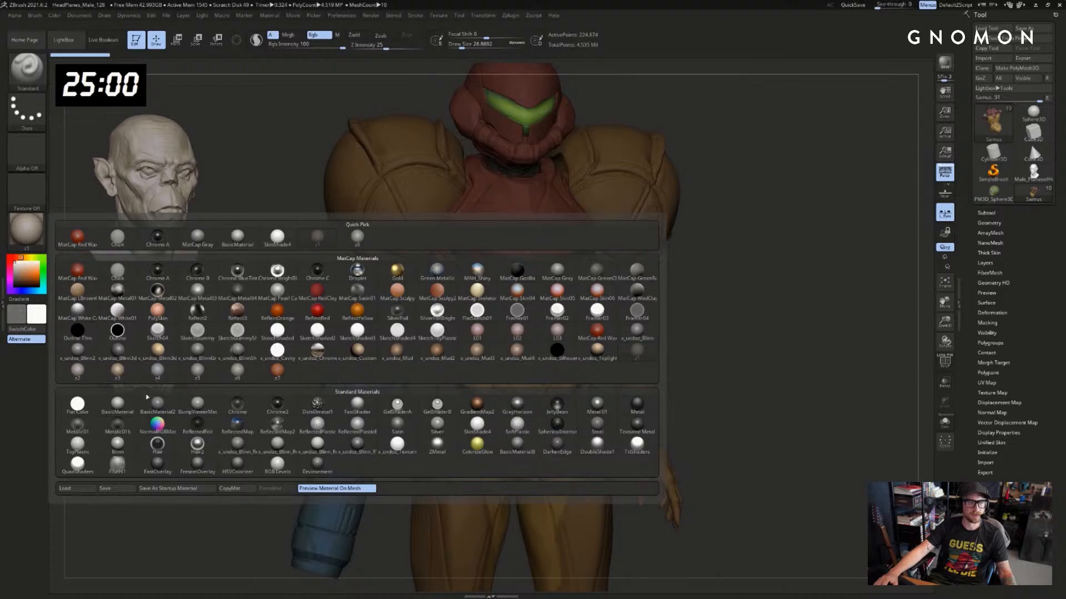
left_click(117, 402)
left_click_drag(269, 276, 260, 312)
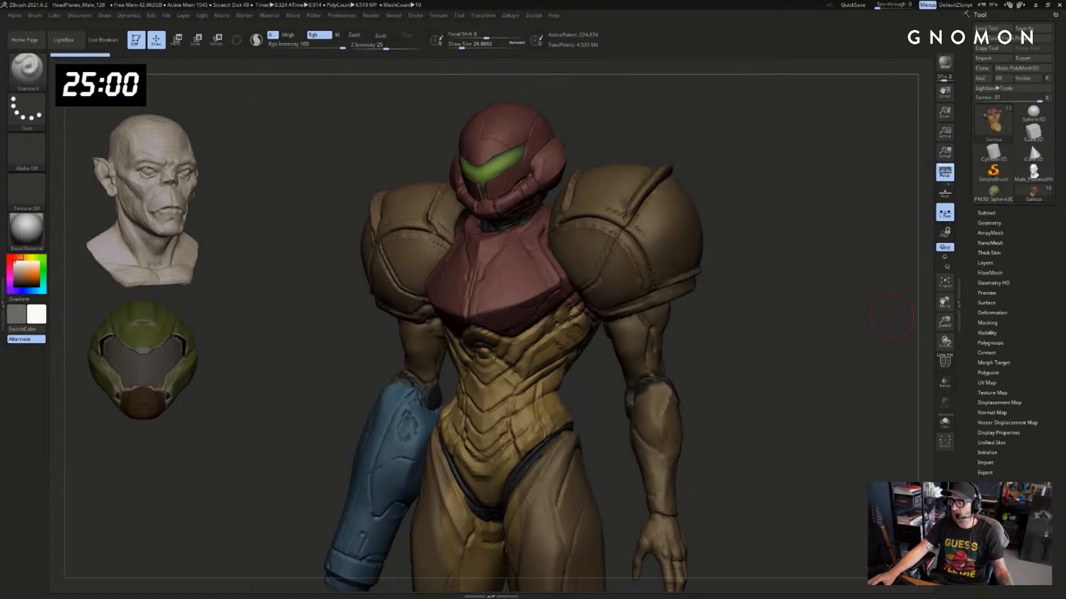
mouse_move(1065, 33)
left_mouse_down()
mouse_move(509, 38)
mouse_move(1065, 42)
left_mouse_up()
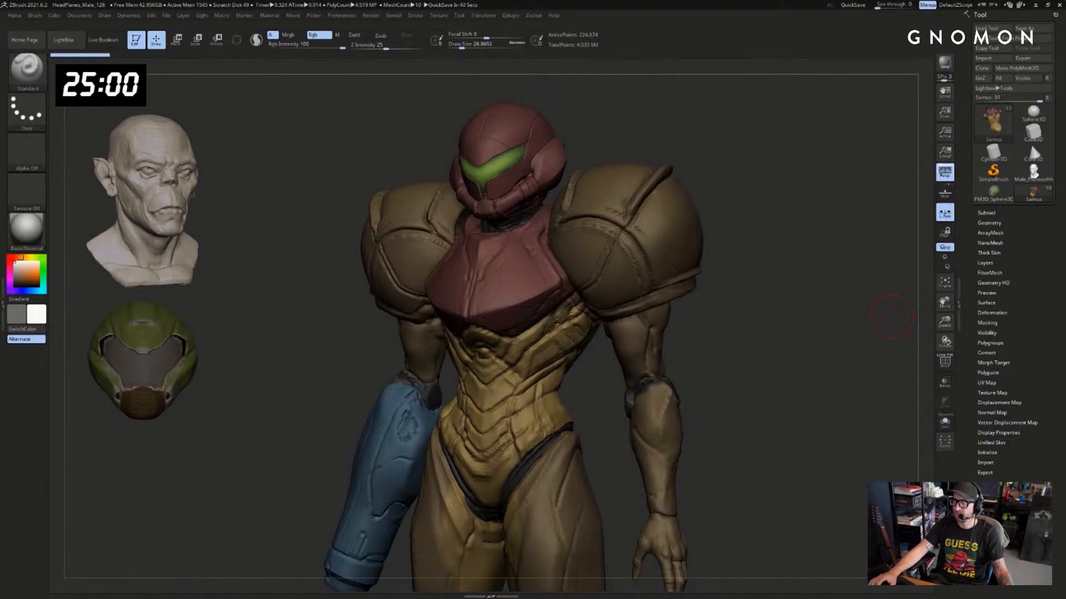
left_click_drag(834, 271, 812, 219)
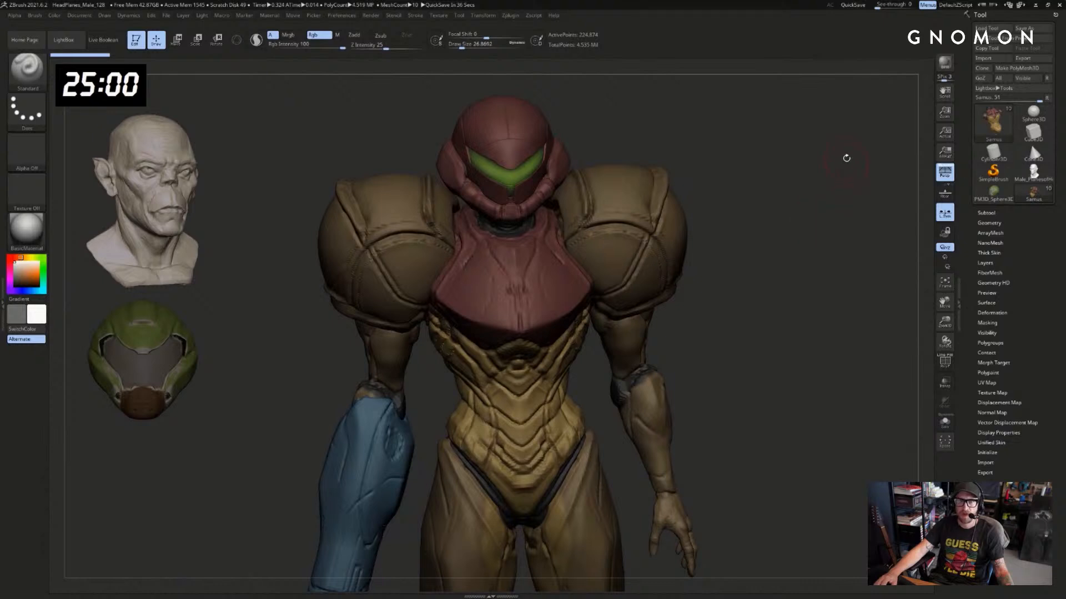
Replace the Samus model with a Sphere3D primitive, convert it to PolyMesh3D and frame it
left_click_drag(846, 158, 911, 186, "alt")
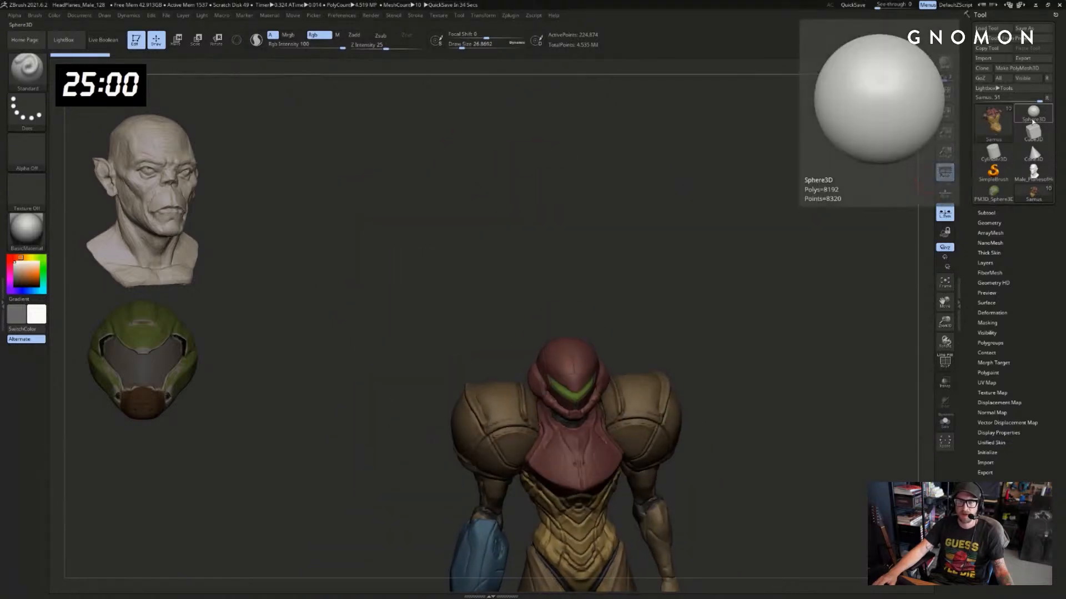
left_click(1033, 120)
left_click(1016, 68)
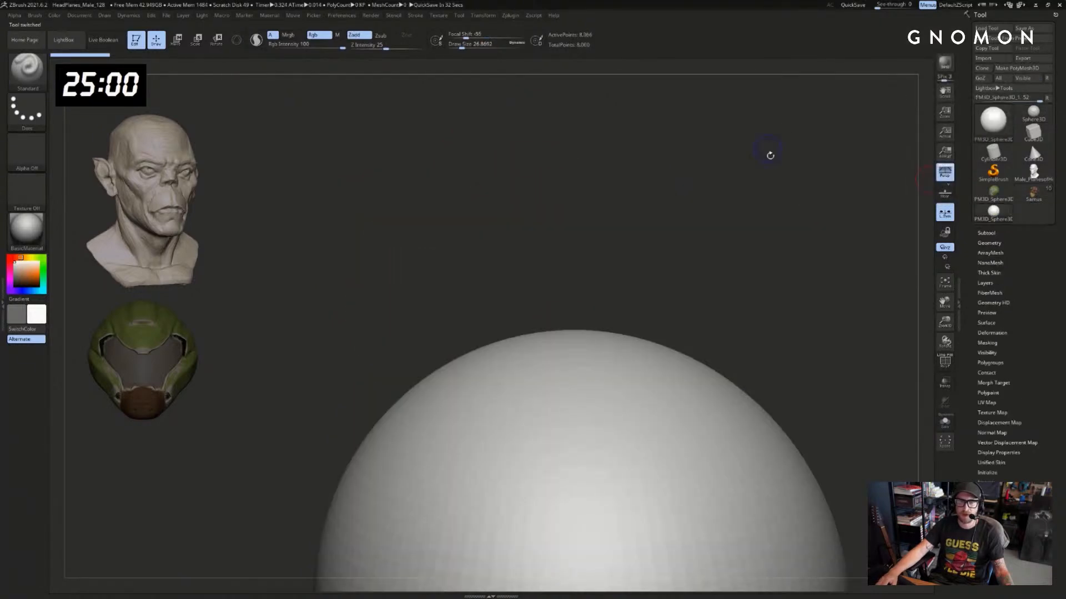
key("f")
Start the 25-minute countdown and switch the sphere's material to z1
left_click(26, 229)
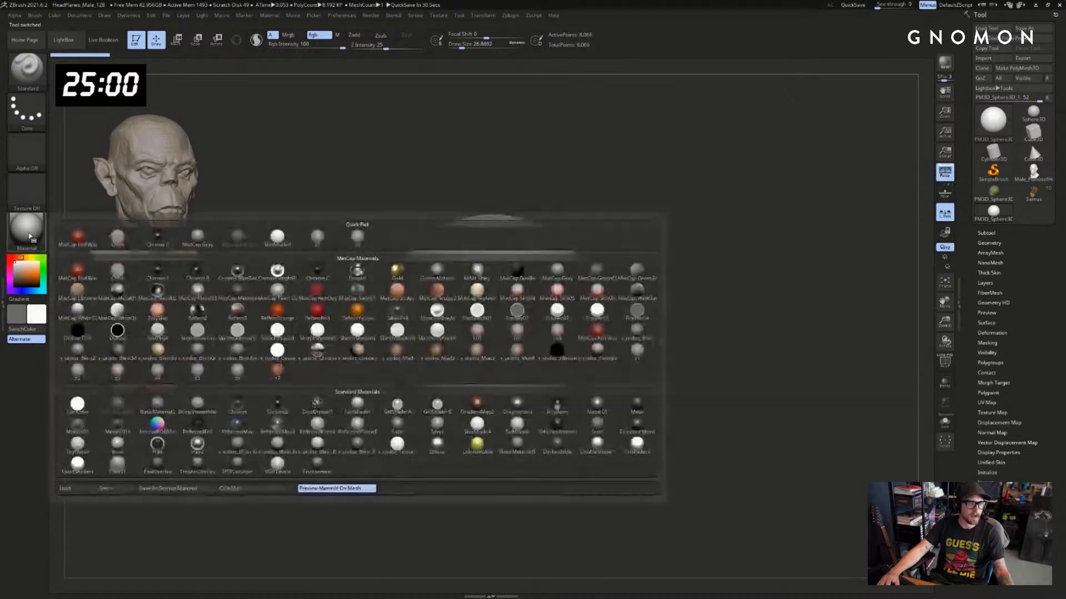
right_click(89, 84)
left_click(100, 90)
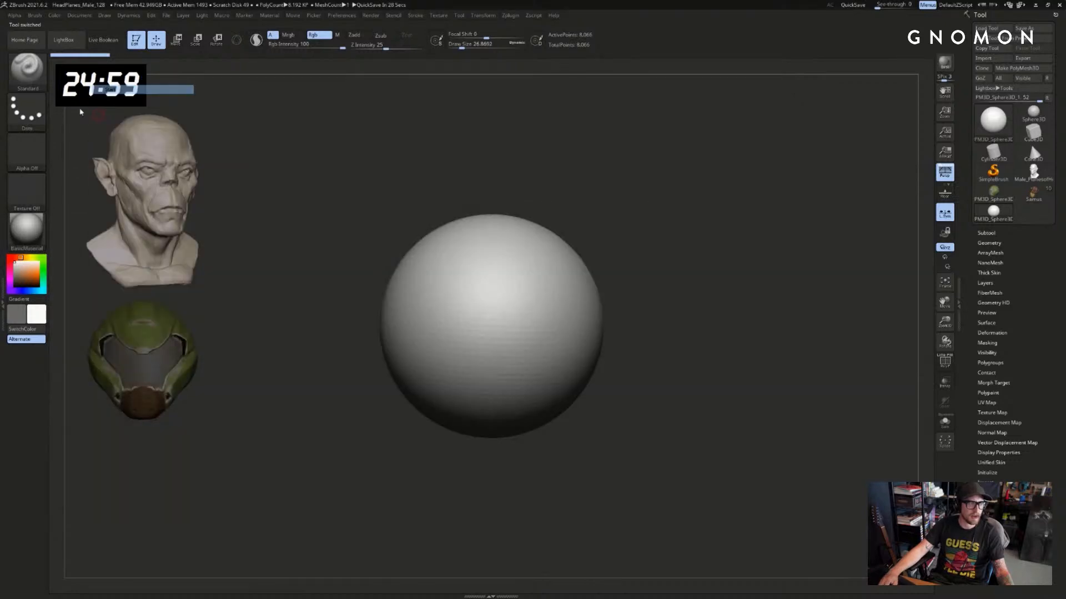
left_click(26, 229)
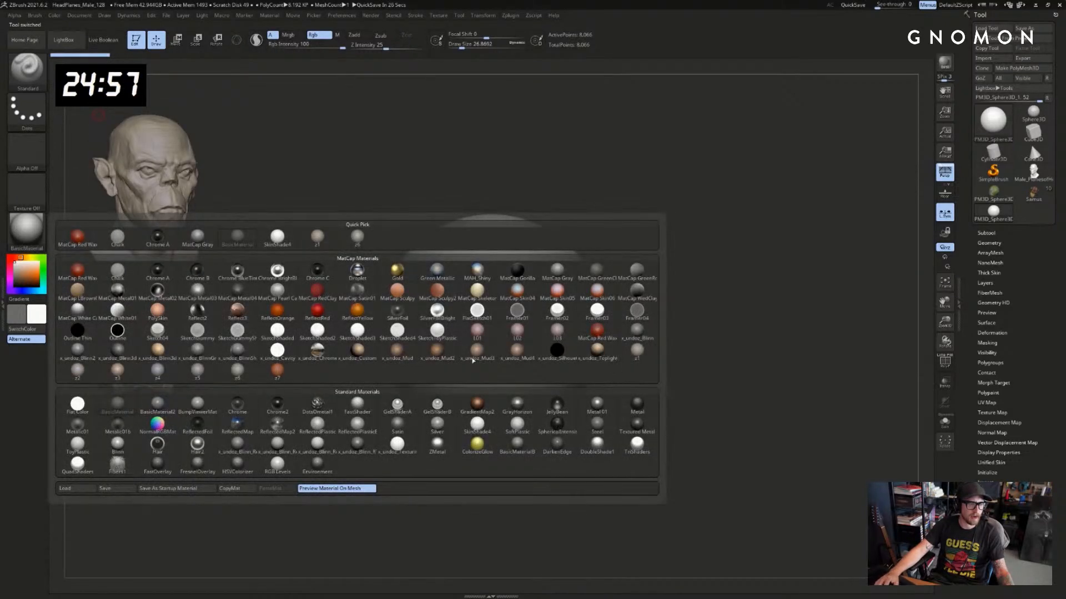
left_click(639, 349)
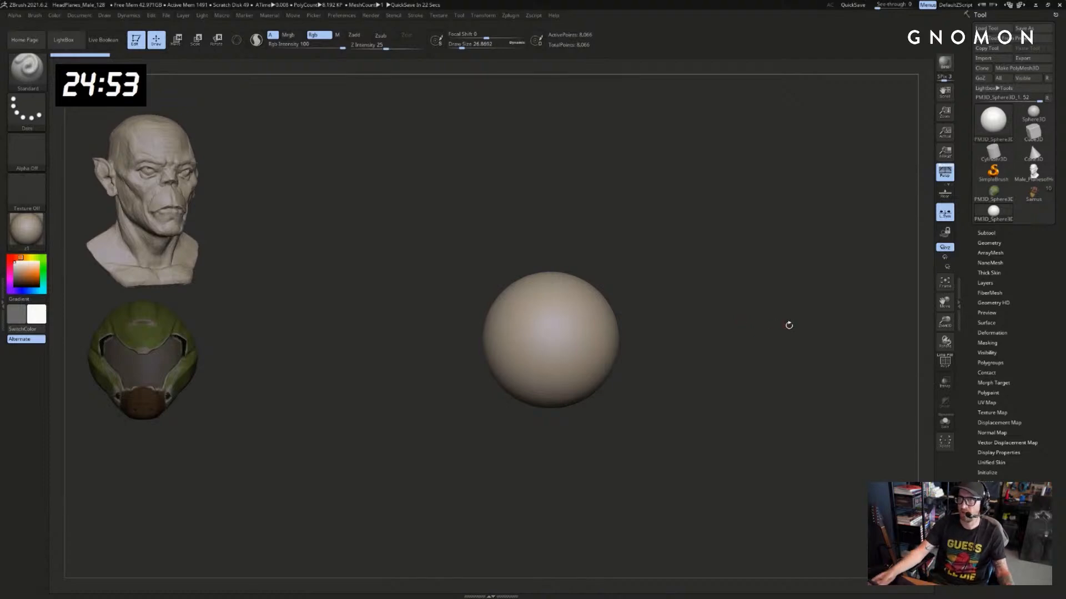
Pick the Move brush for the sphere and set its draw size to about 299
mouse_move(707, 225)
left_mouse_down("alt")
mouse_move(744, 245)
mouse_move(794, 238)
mouse_move(711, 279)
left_mouse_up("alt")
key("b")
key("m")
key("v")
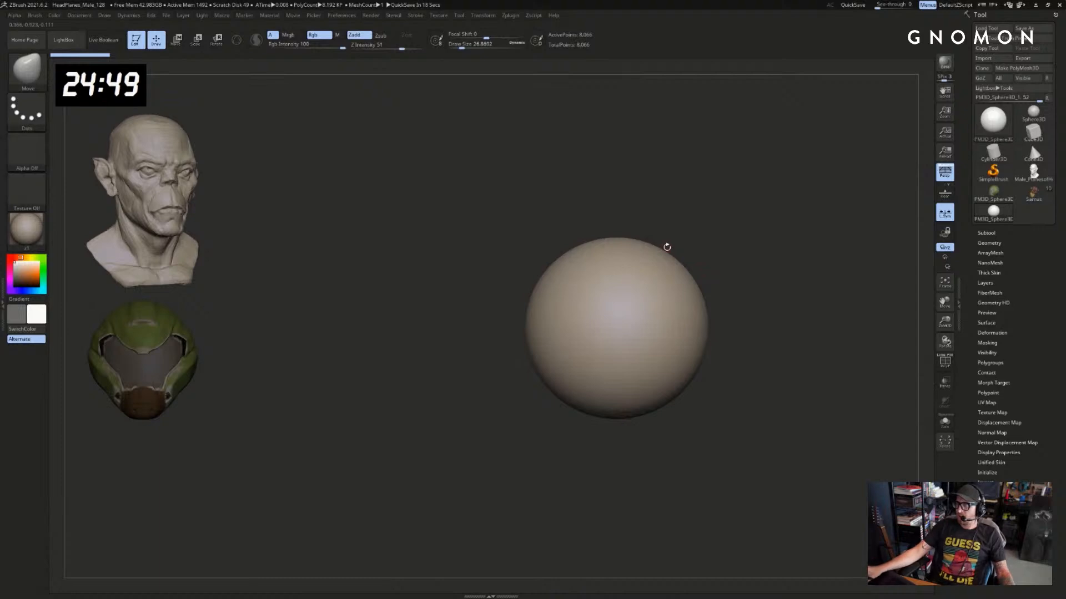
mouse_move(993, 153)
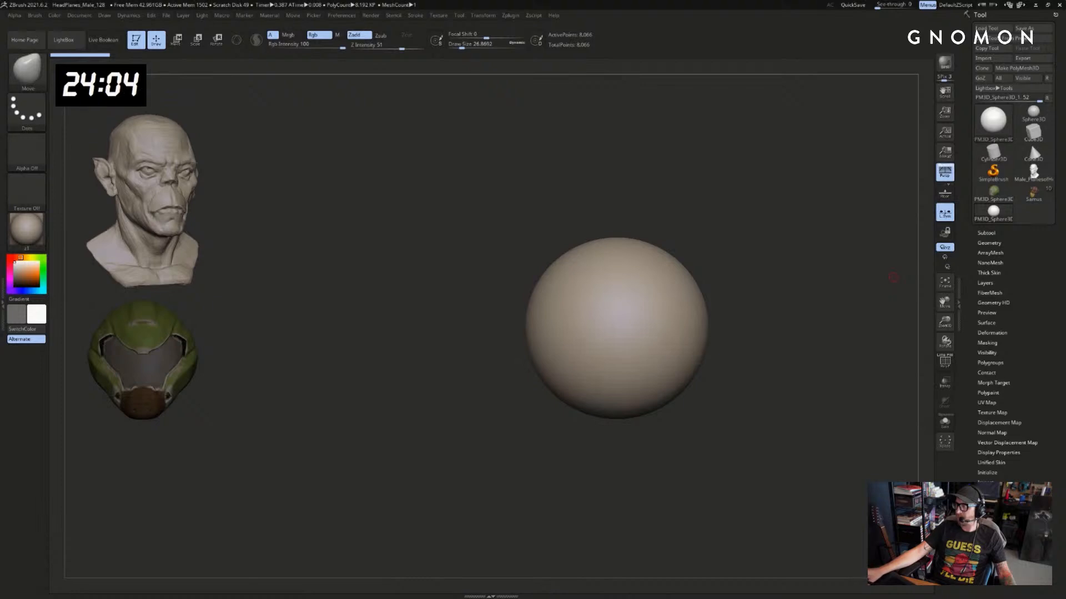
left_click_drag(798, 252, 904, 247, "alt")
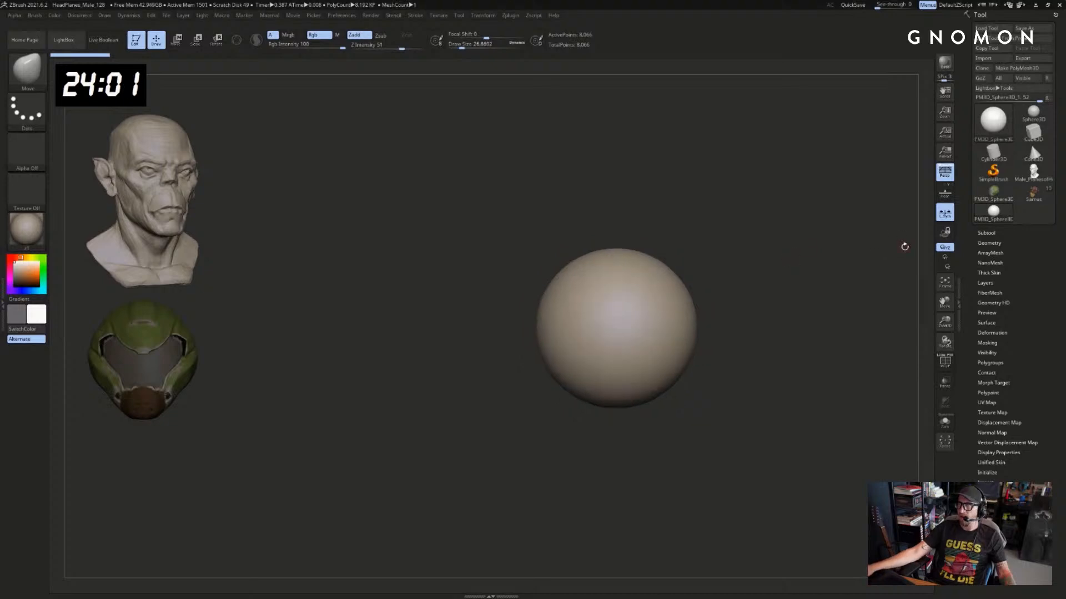
key("s")
left_click_drag(580, 281, 606, 284)
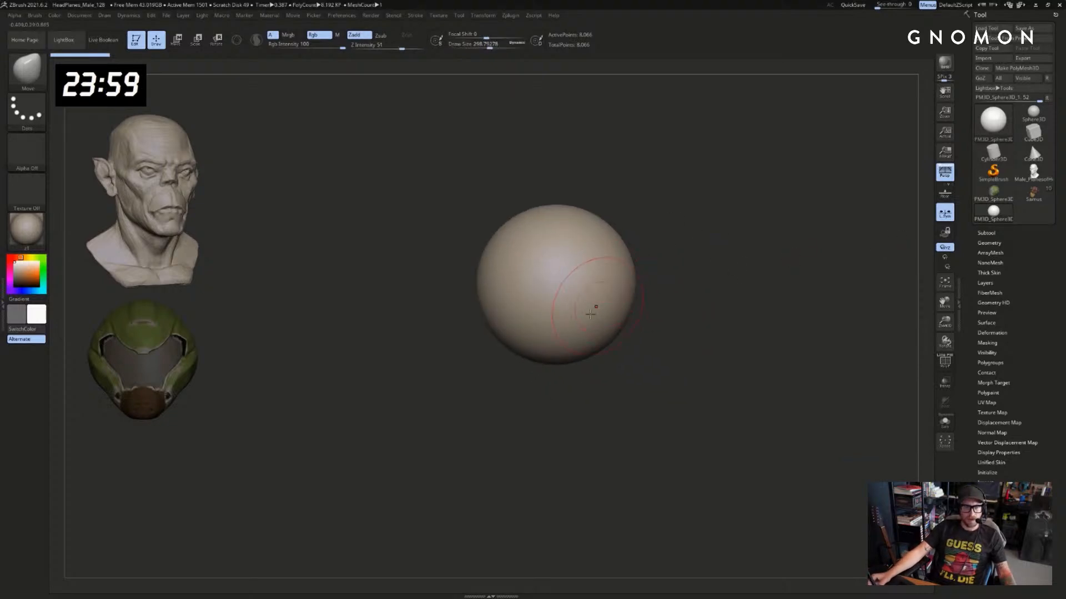
Pull the lower front of the sphere downward into a tapered jaw with the SnakeHook brush
left_click_drag(559, 356, 552, 402)
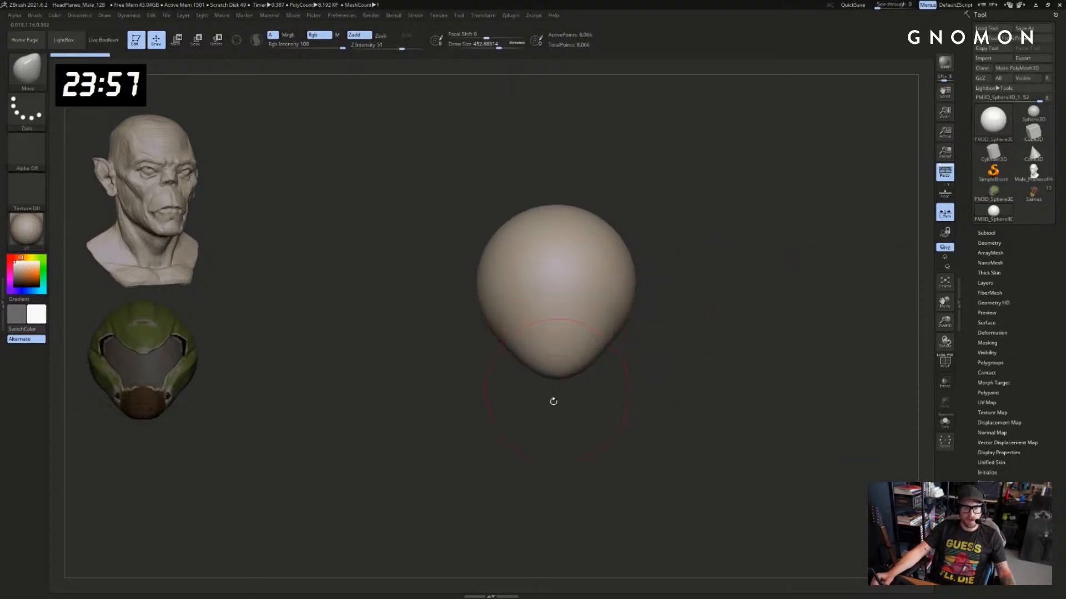
key("ctrl+z")
key("b")
key("s")
key("h")
key("s")
left_click(573, 359)
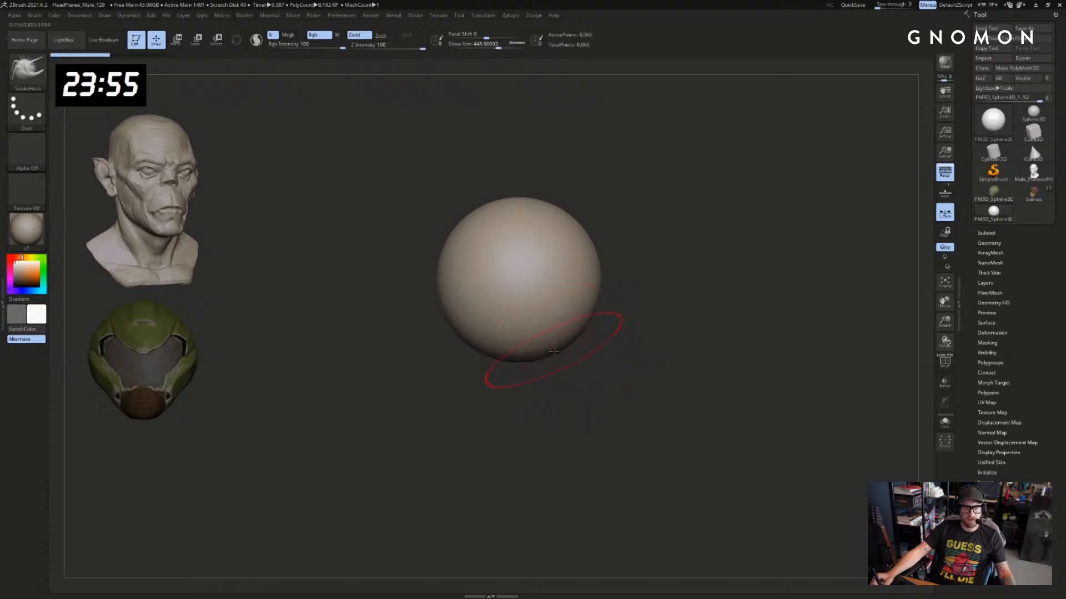
left_click_drag(552, 349, 567, 388)
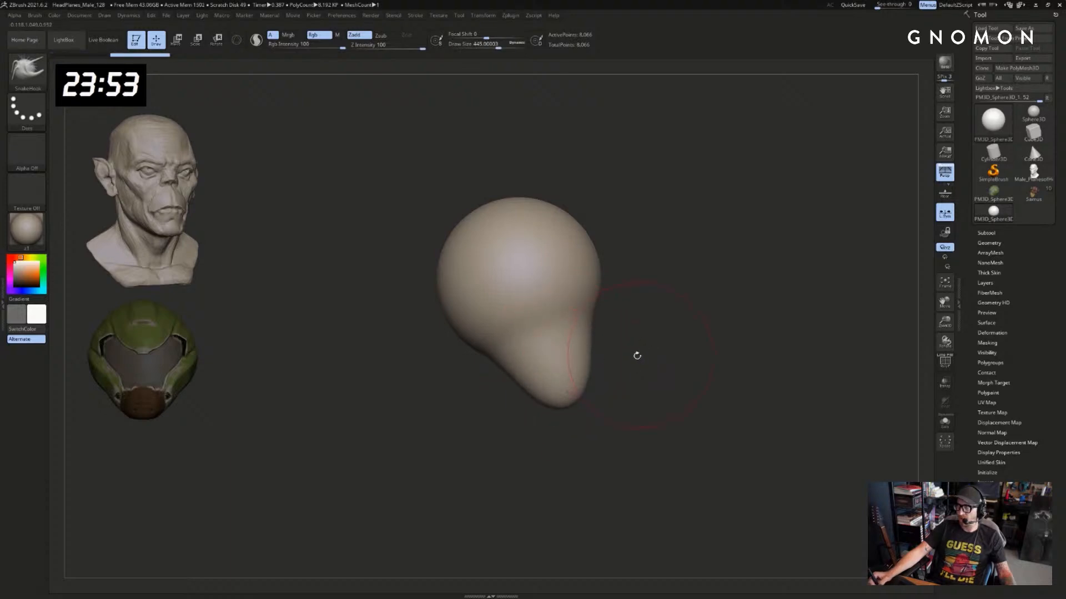
Refine the jaw's shape with a smaller SnakeHook brush and smooth its transition into the skull
key("s")
left_click_drag(635, 355, 584, 353)
left_click_drag(647, 355, 580, 347)
mouse_move(516, 391)
left_mouse_down()
mouse_move(507, 381)
mouse_move(535, 378)
mouse_move(546, 395)
left_mouse_up()
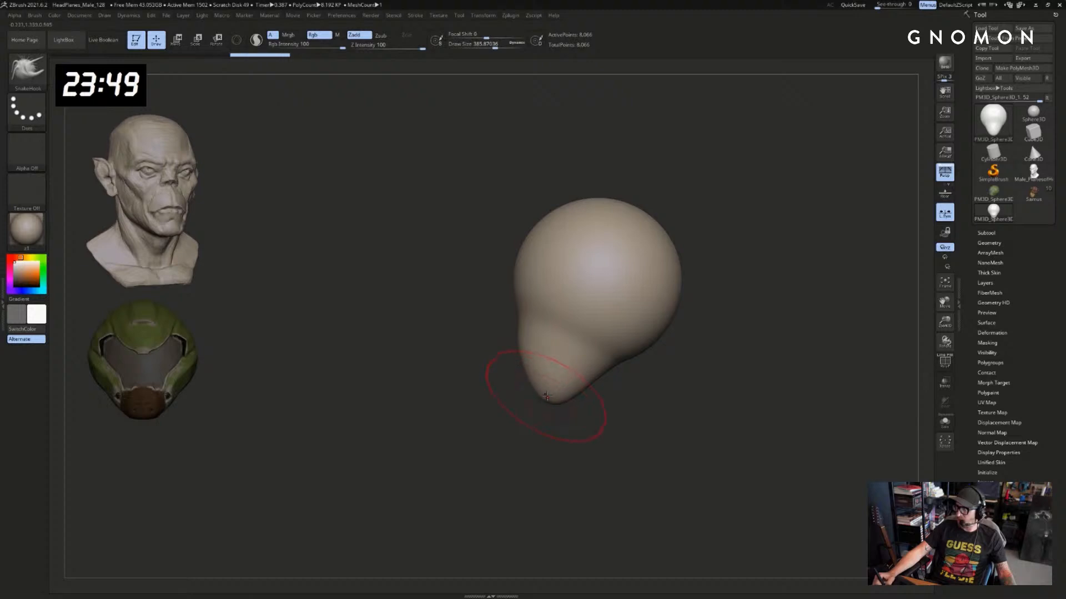
left_click_drag(464, 383, 468, 379)
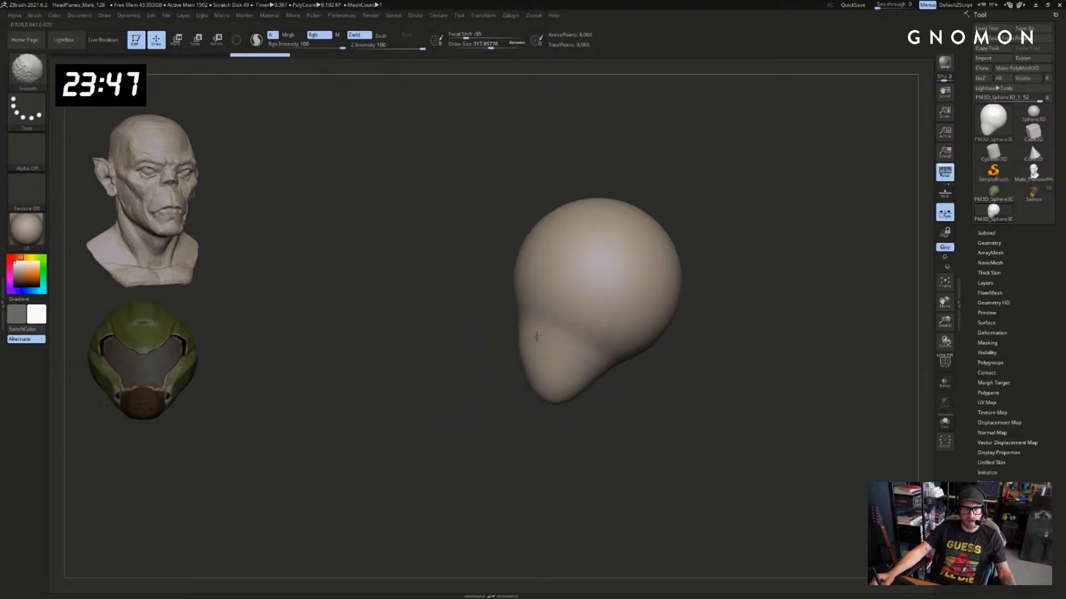
mouse_move(524, 344)
left_mouse_down("shift")
mouse_move(530, 354)
mouse_move(504, 343)
mouse_move(511, 317)
mouse_move(528, 323)
mouse_move(511, 328)
left_mouse_up("shift")
Pull a small nose bump out of the middle of the face with a much smaller SnakeHook brush
key("s")
key("s")
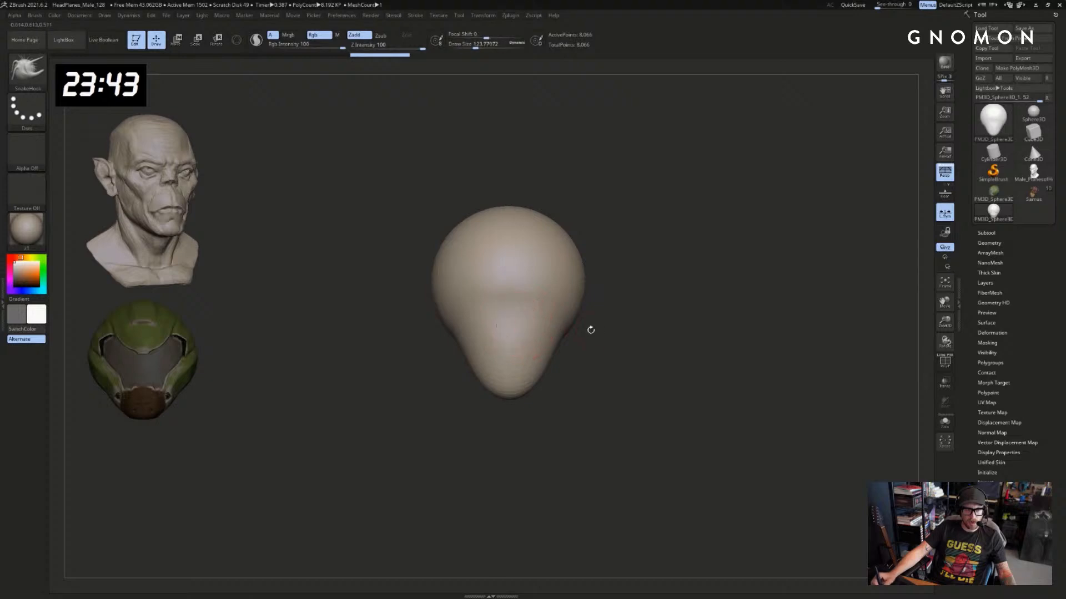
left_click_drag(590, 330, 509, 326)
key("s")
mouse_move(472, 340)
left_mouse_down()
mouse_move(457, 342)
mouse_move(511, 332)
left_mouse_up()
key("s")
mouse_move(444, 359)
left_mouse_down()
mouse_move(421, 368)
mouse_move(452, 364)
left_mouse_up()
key("s")
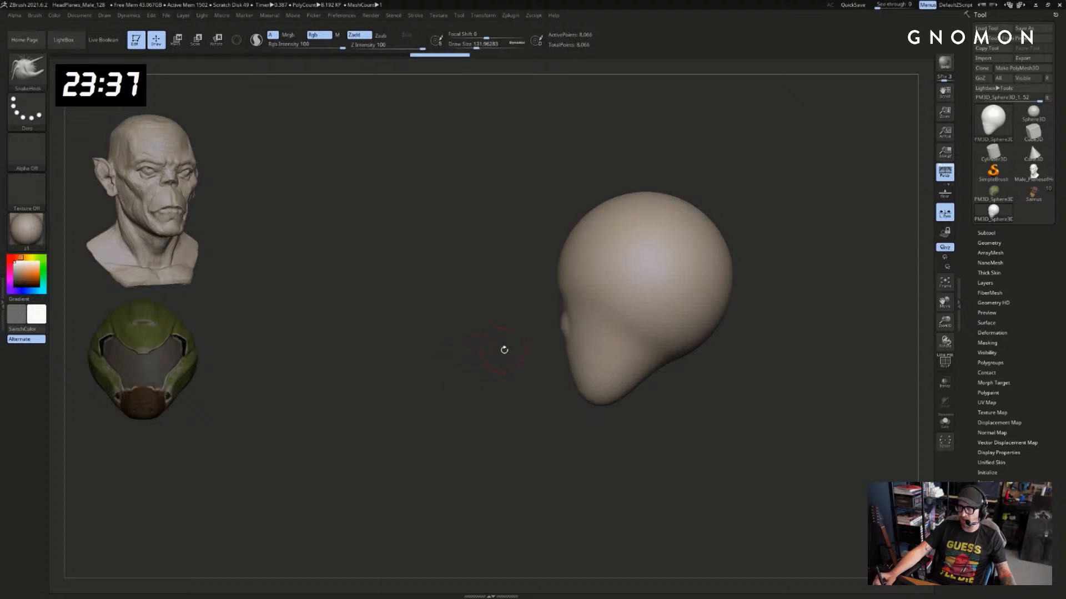
Extend and shape the nose on the face's centre line, reducing the SnakeHook draw size to about 100
left_click_drag(506, 340, 519, 347)
key("s")
left_click_drag(569, 332, 565, 322)
left_click_drag(645, 355, 652, 354)
key("s")
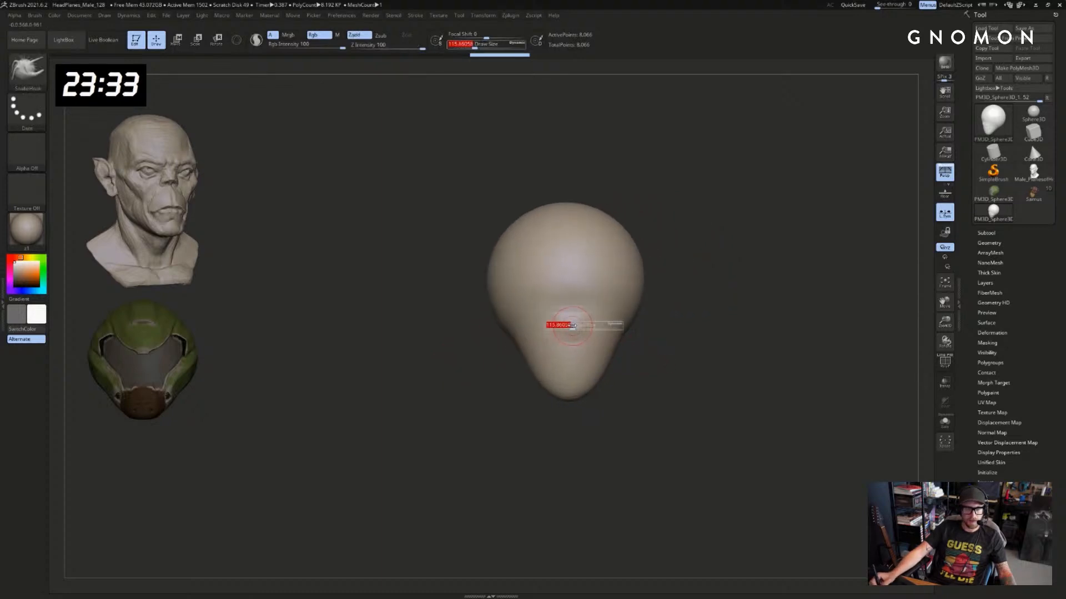
left_click_drag(560, 325, 558, 326)
left_click_drag(561, 329, 559, 327)
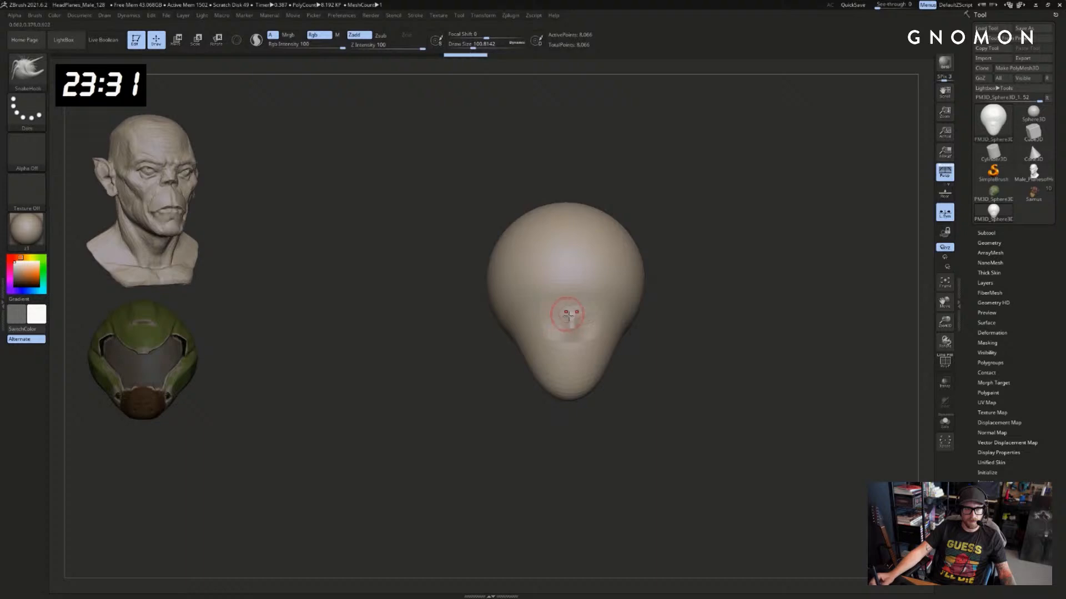
Define the form of the nose with a small DamStandard brush
key("shift")
right_click_drag(599, 343, 573, 326)
key("b")
key("d")
key("s")
key("bracketleft")
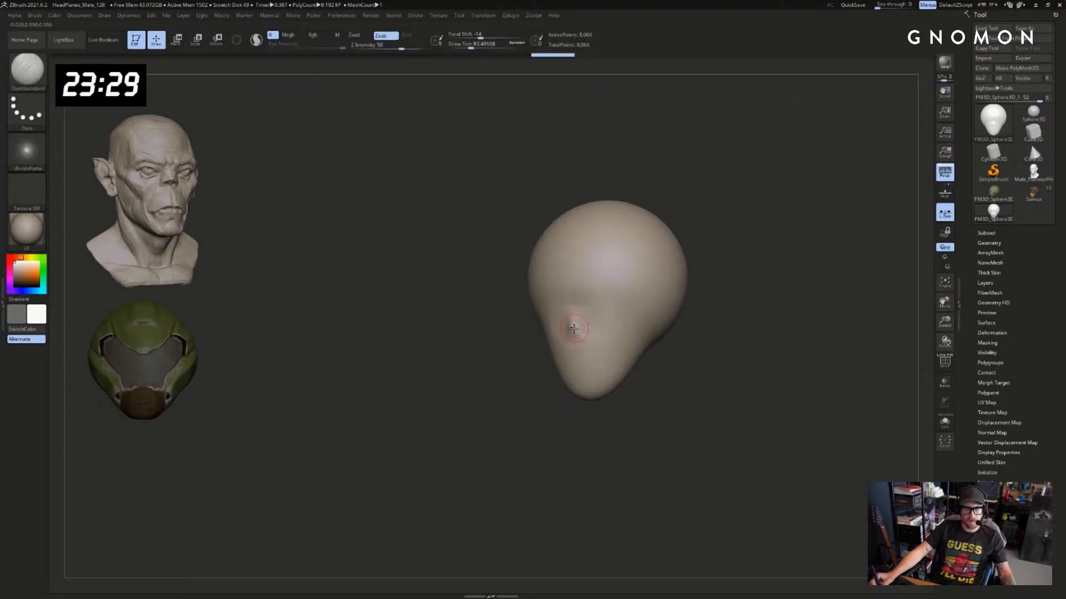
left_click_drag(571, 321, 571, 322)
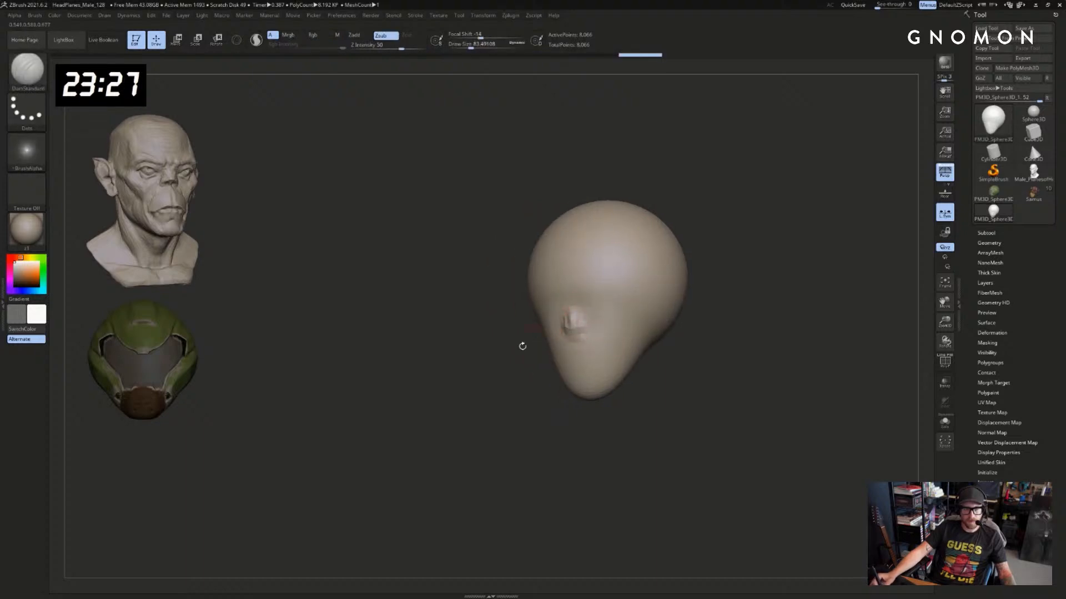
Try to adjust the nose with the Move brush
mouse_move(522, 347)
left_mouse_down()
mouse_move(606, 328)
mouse_move(564, 326)
mouse_move(566, 335)
left_mouse_up()
key("b")
key("m")
key("v")
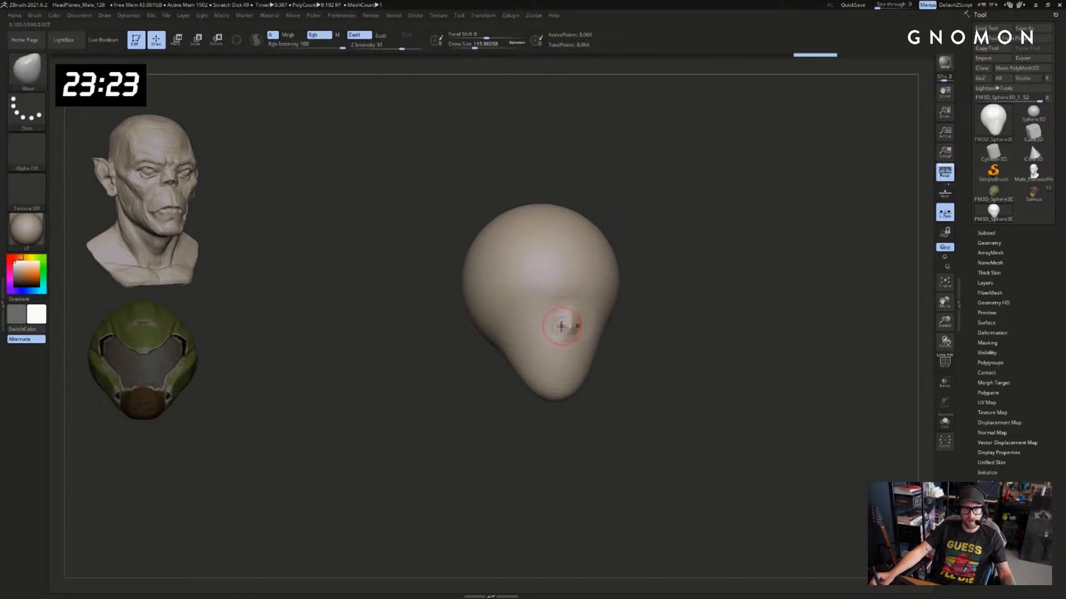
key("ctrl+z")
Carve the mouth line below the nose with the DamStandard brush, adjusting the brush size for the lower face
key("b")
key("d")
key("s")
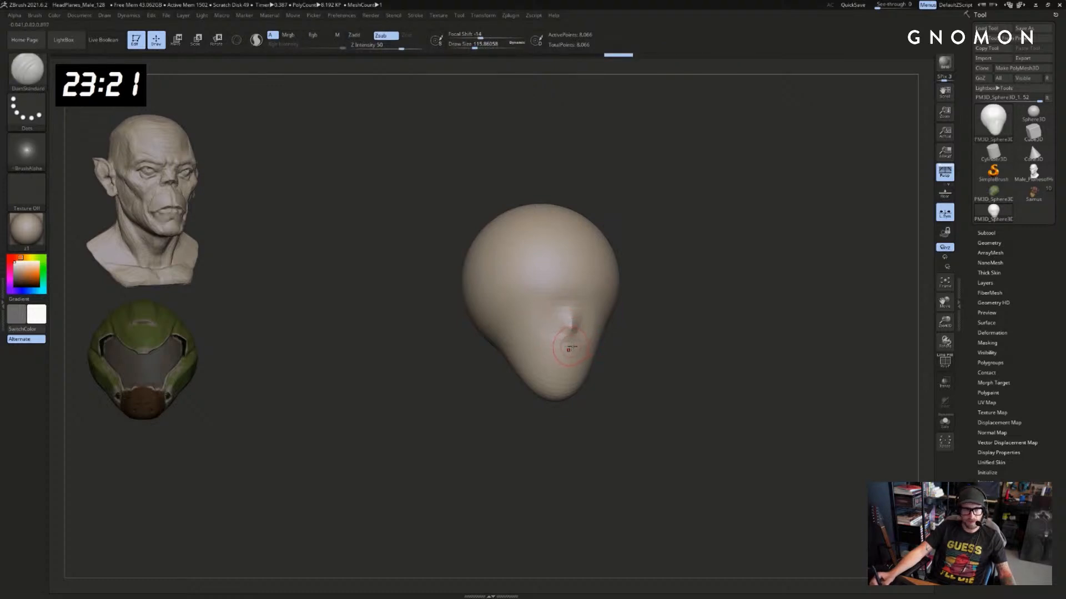
mouse_move(571, 350)
left_mouse_down()
mouse_move(587, 385)
mouse_move(528, 393)
mouse_move(563, 396)
mouse_move(554, 381)
mouse_move(563, 381)
mouse_move(590, 400)
mouse_move(564, 386)
left_mouse_up()
key("s")
left_click(565, 388)
key("s")
left_click(553, 382)
key("s")
key("s")
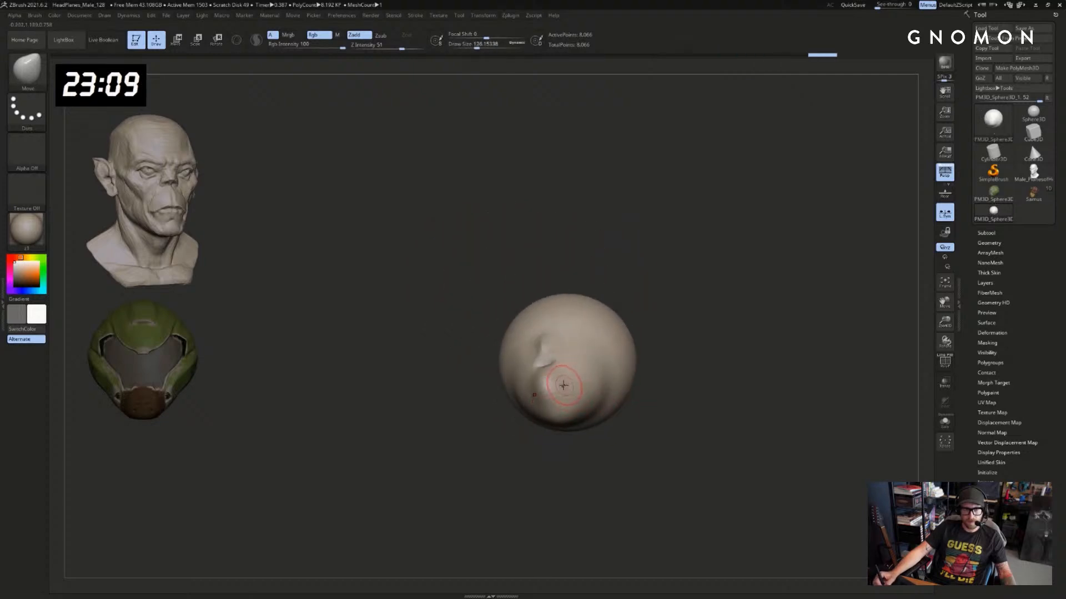
Shape the chin and lower jaw with the Move brush and smooth the underside
left_click_drag(660, 345, 643, 377)
mouse_move(565, 410)
left_mouse_down("shift")
mouse_move(548, 392)
mouse_move(559, 408)
left_mouse_up("shift")
left_click_drag(550, 445, 566, 413)
mouse_move(646, 335)
left_mouse_down()
mouse_move(682, 395)
mouse_move(654, 364)
mouse_move(544, 391)
mouse_move(566, 405)
mouse_move(561, 388)
left_mouse_up()
key("s")
left_click_drag(644, 371, 728, 344)
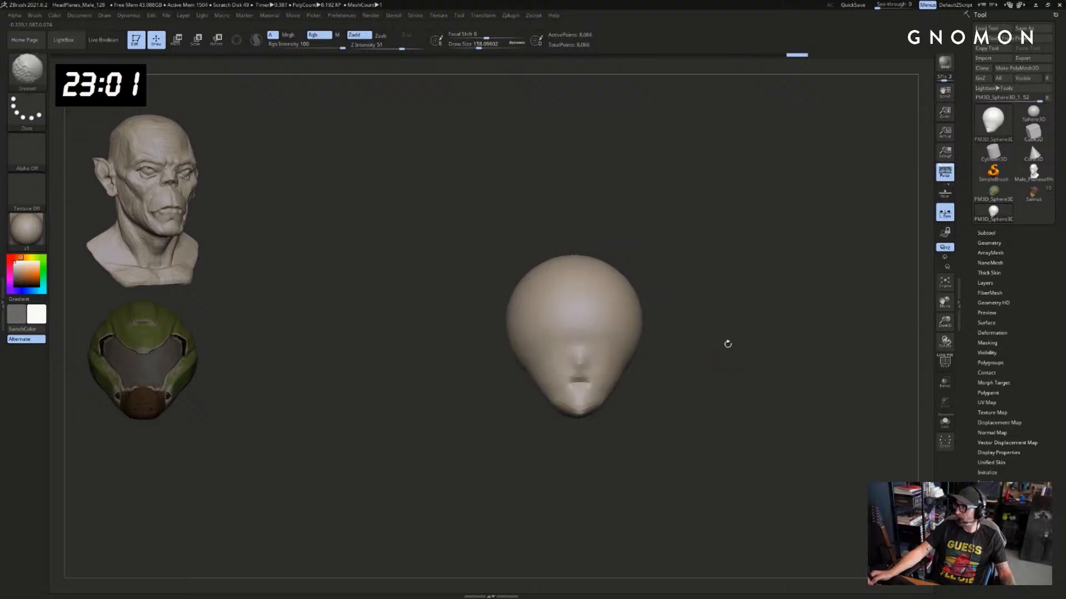
Carve creases at eye level on both sides of the face with DamStandard and undo the extra stroke
key("b")
key("d")
key("s")
left_click_drag(588, 332, 628, 315)
mouse_move(674, 308)
left_mouse_down()
mouse_move(637, 305)
mouse_move(597, 326)
left_mouse_up()
key("ctrl+z")
mouse_move(722, 278)
left_mouse_down("alt")
mouse_move(716, 304)
mouse_move(747, 314)
left_mouse_up("alt")
Flatten the area between the eyes and the nose with an enlarged Clay brush
key("b")
key("c")
key("l")
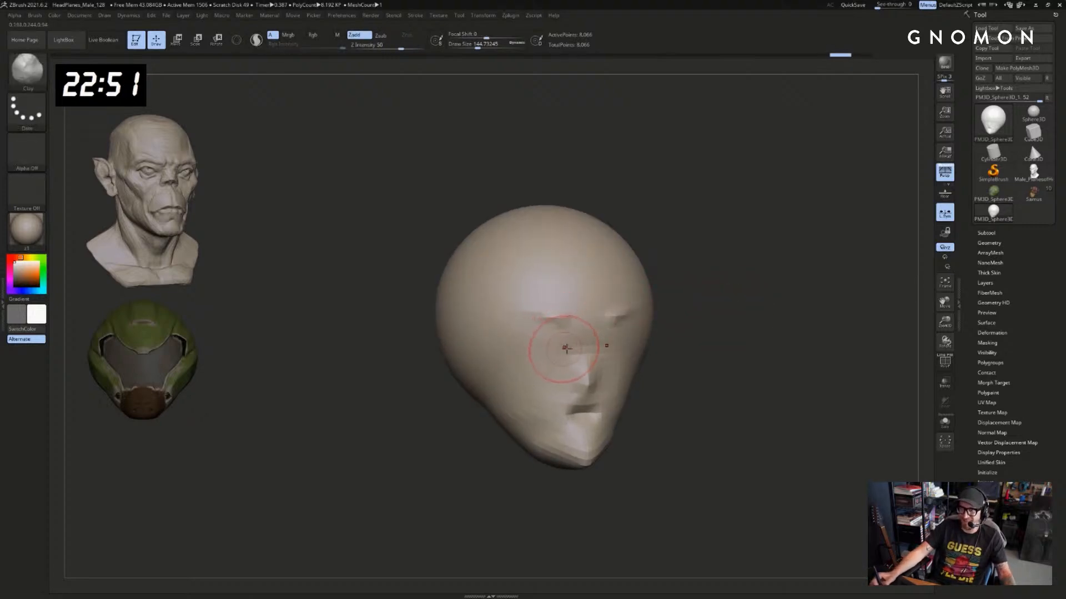
key("bracketright")
key("bracketright")
mouse_move(456, 420)
left_mouse_down()
mouse_move(480, 381)
mouse_move(428, 404)
left_mouse_up()
Adjust the side contour of the head with the SnakeHook brush and undo the last smoothing stroke
key("b")
key("s")
key("h")
key("s")
left_click_drag(474, 352, 438, 328)
mouse_move(431, 384)
left_mouse_down("shift")
mouse_move(422, 378)
mouse_move(456, 347)
mouse_move(452, 330)
mouse_move(473, 317)
left_mouse_up("shift")
key("ctrl+z")
Push in the sides of the head with the Move brush at a draw size of about 430
key("s")
key("s")
key("s")
key("b")
key("m")
key("v")
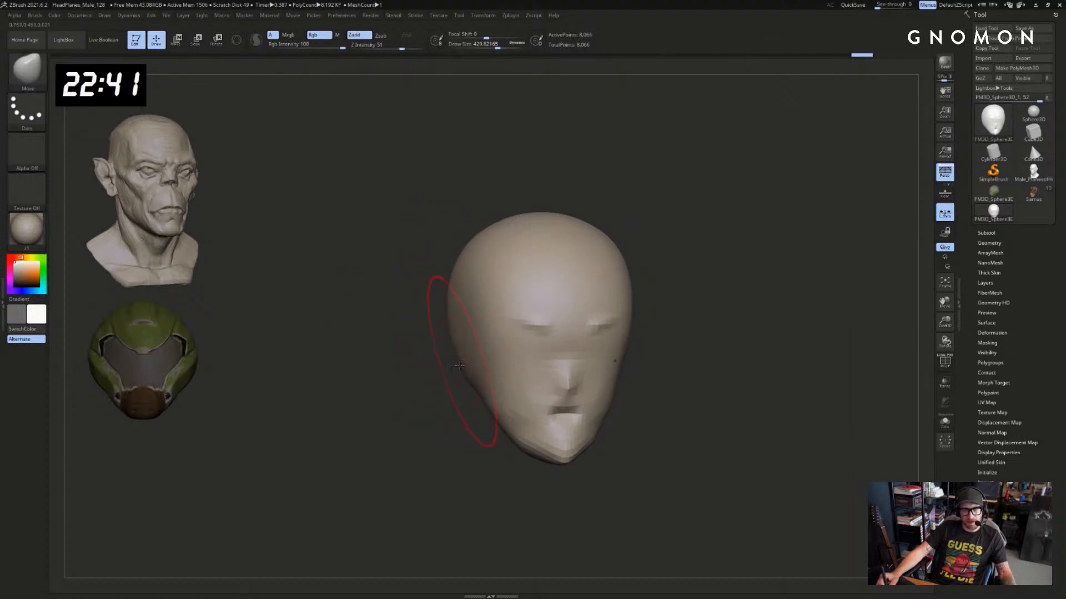
mouse_move(460, 367)
left_mouse_down()
mouse_move(491, 348)
mouse_move(722, 344)
mouse_move(682, 306)
mouse_move(690, 282)
mouse_move(684, 294)
left_mouse_up()
Refine the jaw and chin contour with a smaller Move brush and smooth the jawline
key("s")
left_click_drag(652, 312, 645, 311)
left_click_drag(590, 382, 580, 383)
key("[")
mouse_move(544, 431)
left_mouse_down()
mouse_move(561, 425)
mouse_move(537, 412)
mouse_move(550, 429)
left_mouse_up()
mouse_move(480, 391)
left_mouse_down("shift")
mouse_move(490, 435)
mouse_move(476, 432)
left_mouse_up("shift")
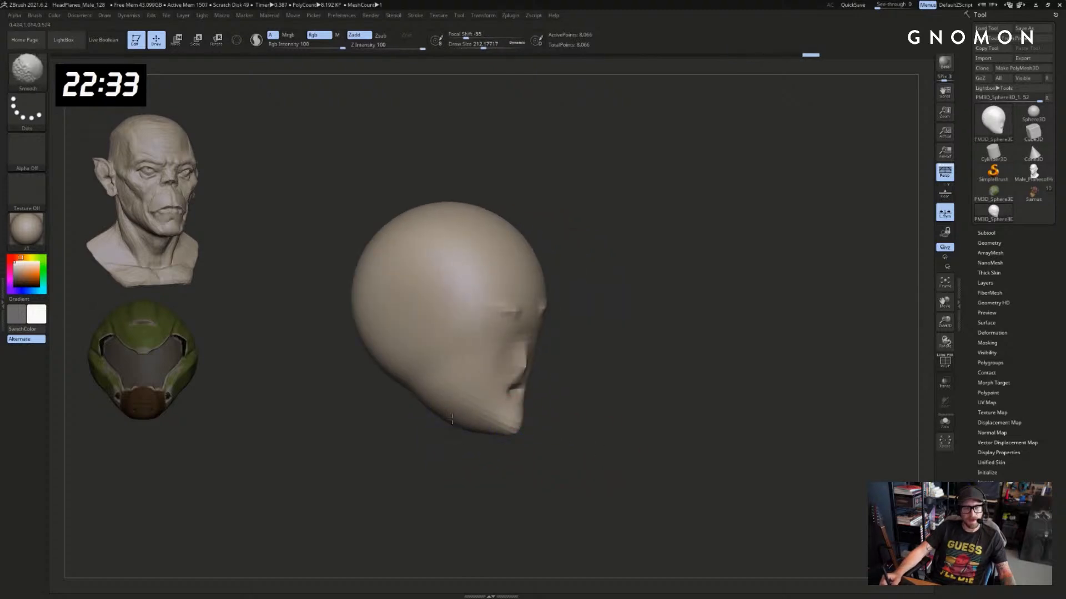
Carve both eye sockets into the face with a smaller Clay brush
left_click_drag(569, 385, 543, 368)
key("b")
key("c")
key("l")
key("[")
left_click_drag(488, 335, 548, 333, "alt")
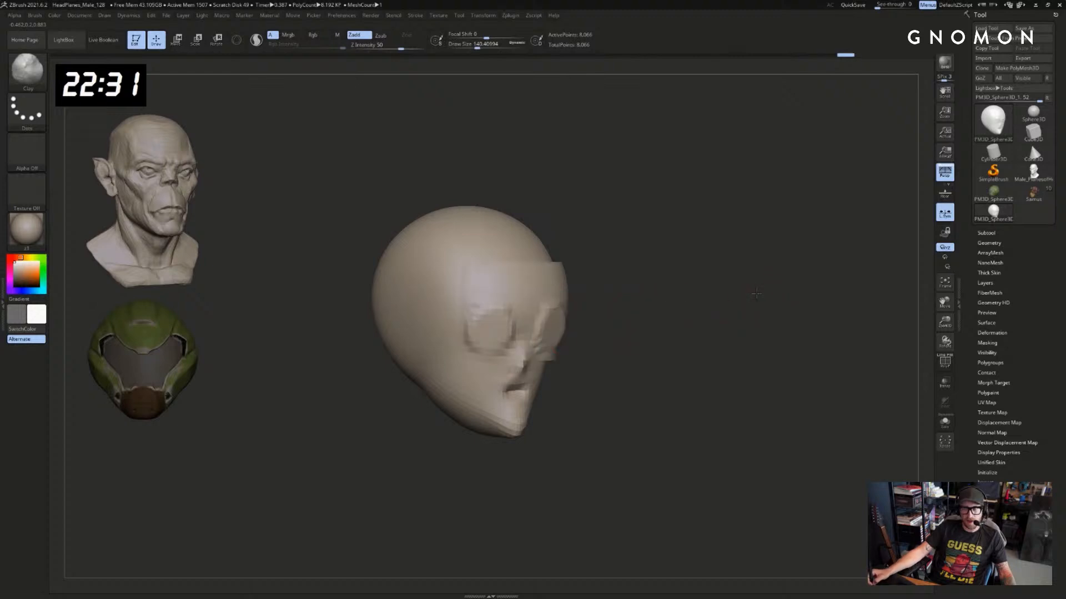
Build up the forms around and below the eyes with the ClayBuildup brush and smooth the strokes
mouse_move(756, 293)
left_mouse_down()
mouse_move(779, 326)
mouse_move(767, 309)
mouse_move(765, 342)
mouse_move(790, 316)
mouse_move(750, 322)
left_mouse_up()
key("b")
key("c")
key("b")
left_click_drag(444, 343, 466, 346)
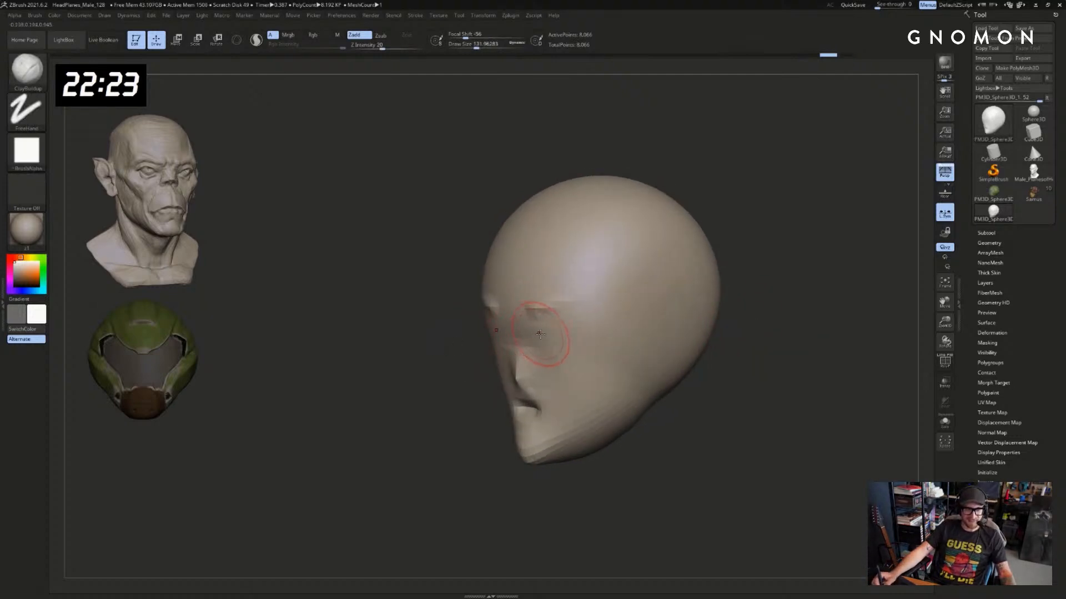
left_click_drag(542, 336, 576, 336)
left_click_drag(477, 352, 516, 346, "shift")
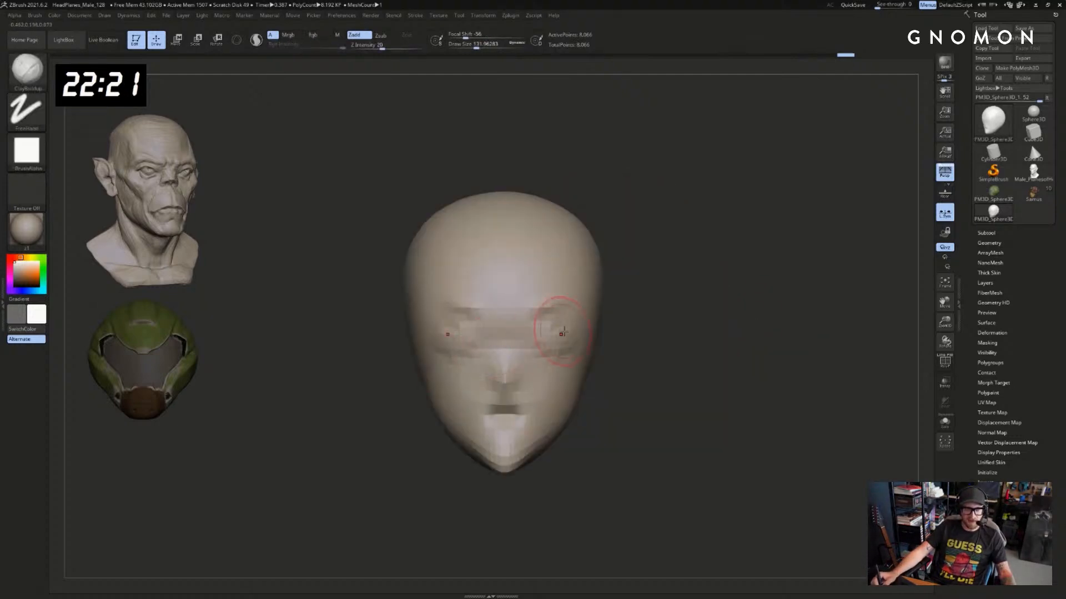
Build up the brow ridges above the eye sockets with a smaller ClayBuildup brush
left_click_drag(568, 318, 577, 317)
left_click_drag(462, 312, 476, 314)
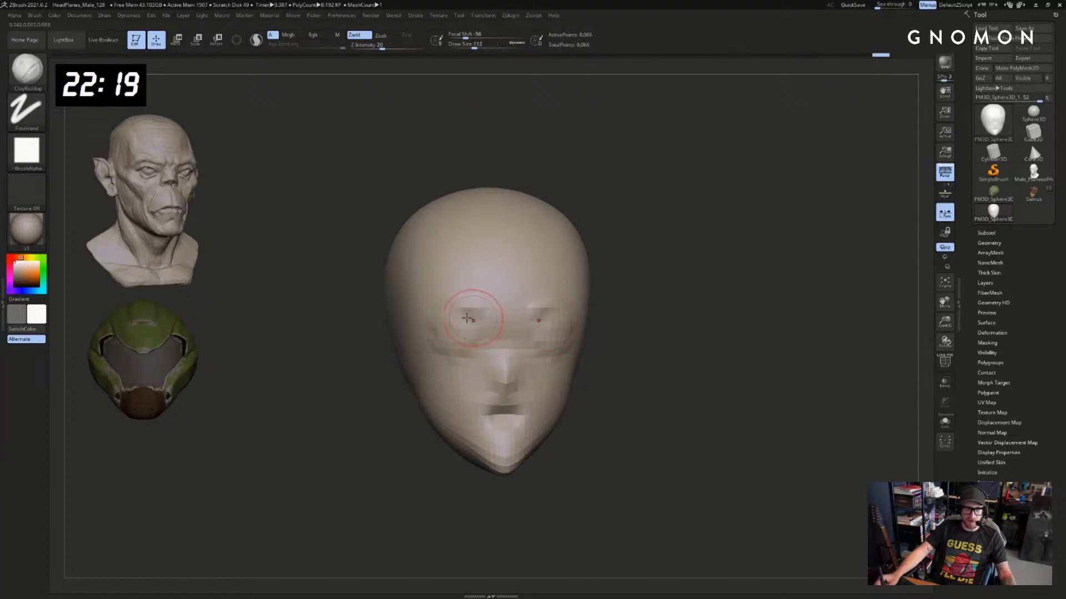
left_click_drag(364, 339, 406, 343)
key("s")
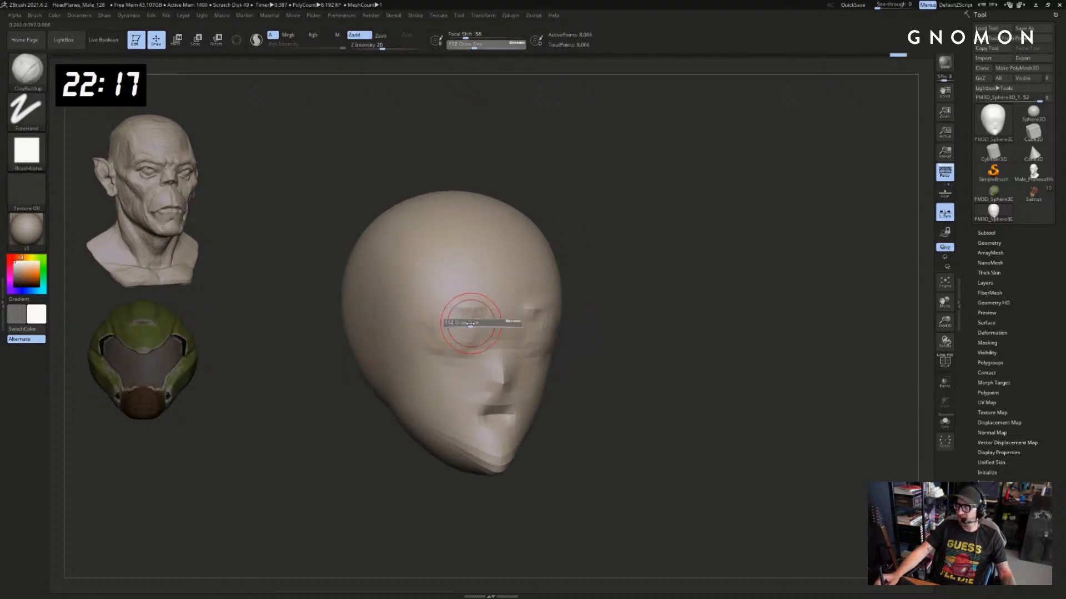
left_click(471, 323)
mouse_move(475, 320)
left_mouse_down()
mouse_move(429, 323)
mouse_move(462, 319)
mouse_move(427, 313)
left_mouse_up()
Cut the eye slits under the brows with the DamStandard brush
key("b")
key("d")
key("s")
mouse_move(652, 304)
left_mouse_down()
mouse_move(527, 327)
mouse_move(456, 400)
left_mouse_up()
Adjust the area between the nose and the mouth with the Move brush
key("b")
key("m")
key("v")
key("s")
left_click(446, 403)
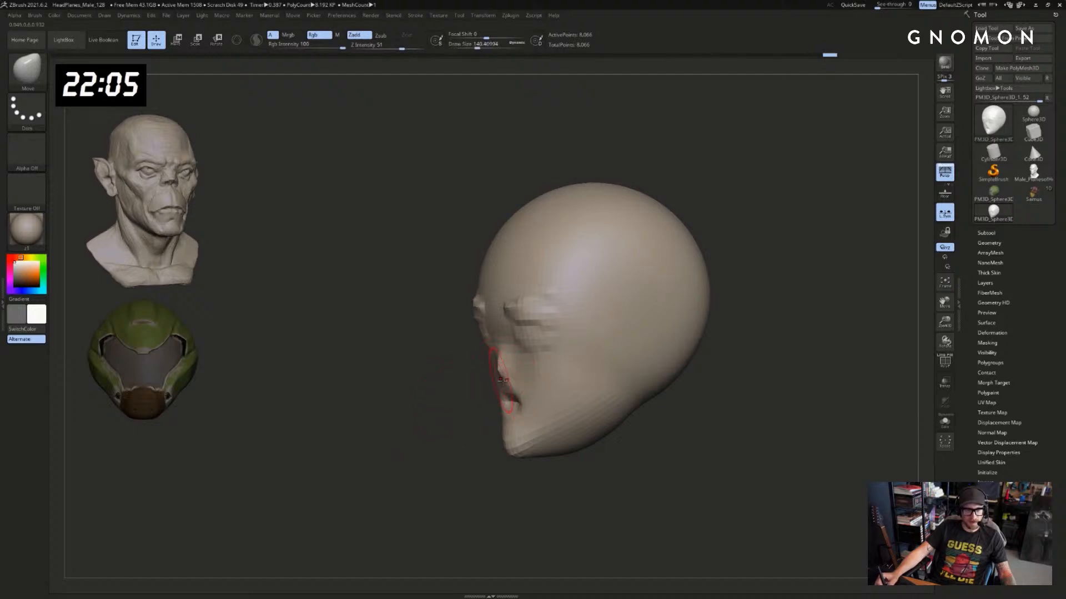
left_click_drag(469, 400, 503, 391)
Deepen and widen the mouth line with a small DamStandard brush
key("b")
key("d")
key("s")
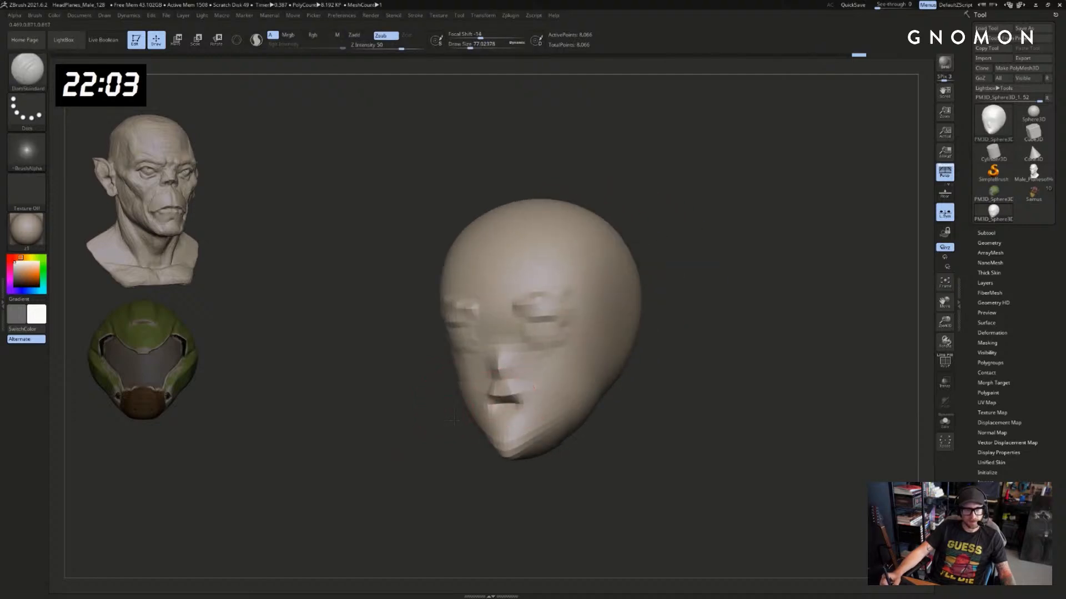
left_click_drag(454, 421, 477, 410)
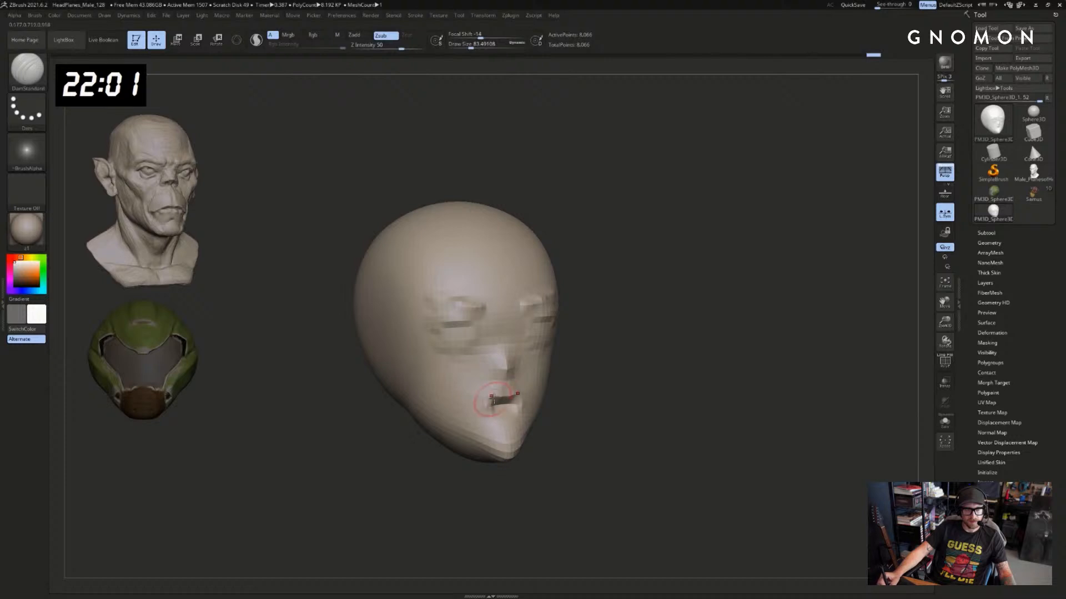
mouse_move(560, 407)
left_mouse_down()
mouse_move(580, 411)
mouse_move(500, 408)
mouse_move(518, 397)
mouse_move(555, 411)
mouse_move(504, 417)
left_mouse_up()
Reshape the lips and mouth corners with the Move brush
key("b")
key("m")
key("v")
mouse_move(611, 414)
left_mouse_down()
mouse_move(587, 410)
mouse_move(576, 387)
mouse_move(468, 382)
left_mouse_up()
mouse_move(556, 388)
left_mouse_down()
mouse_move(522, 388)
mouse_move(571, 409)
left_mouse_up()
Sharpen the mouth line with the DamStandard brush and check the mesh's wireframe
key("b")
key("d")
key("s")
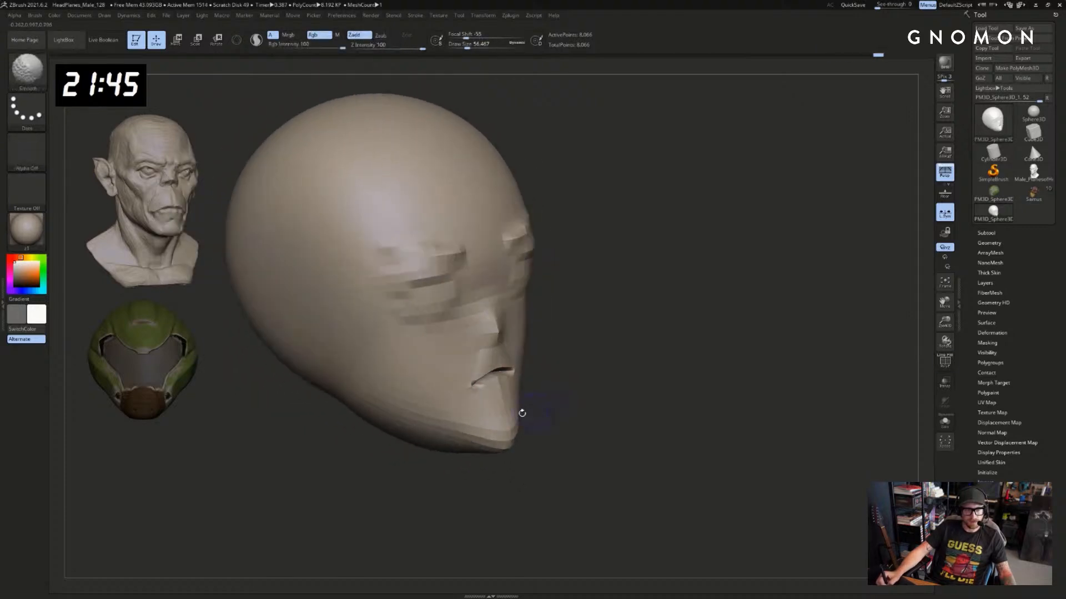
key("shift+f")
key("shift+f")
Adjust the lower lip with the Move brush and smooth the jaw surface
key("b")
key("m")
key("v")
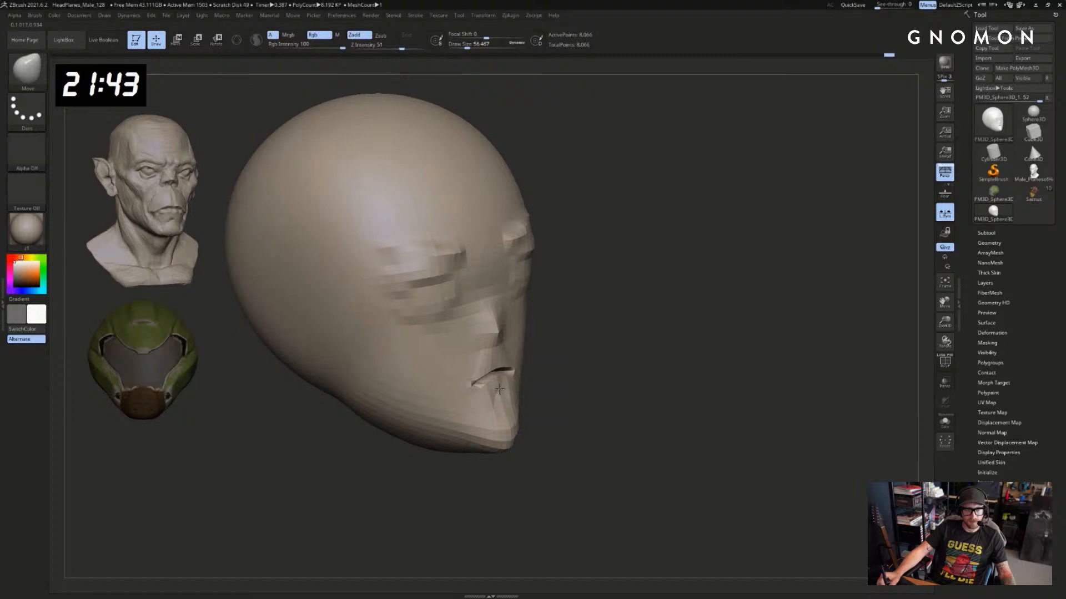
left_click_drag(500, 389, 500, 392)
left_click_drag(583, 395, 514, 402)
mouse_move(457, 421)
left_mouse_down("shift")
mouse_move(470, 443)
mouse_move(484, 441)
left_mouse_up("shift")
Reshape the chin profile with a larger Move brush
key("s")
left_click_drag(488, 440, 537, 433)
key("s")
key("s")
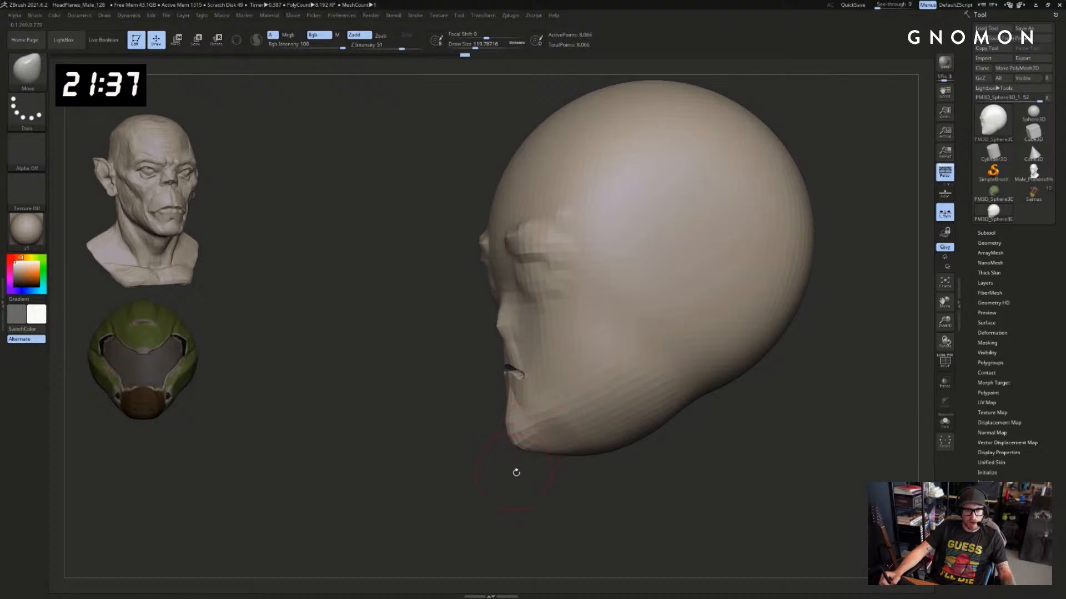
left_click_drag(516, 472, 521, 464)
Build up volume on the chin and the front of the jaw with the Clay brush
key("b")
key("c")
key("l")
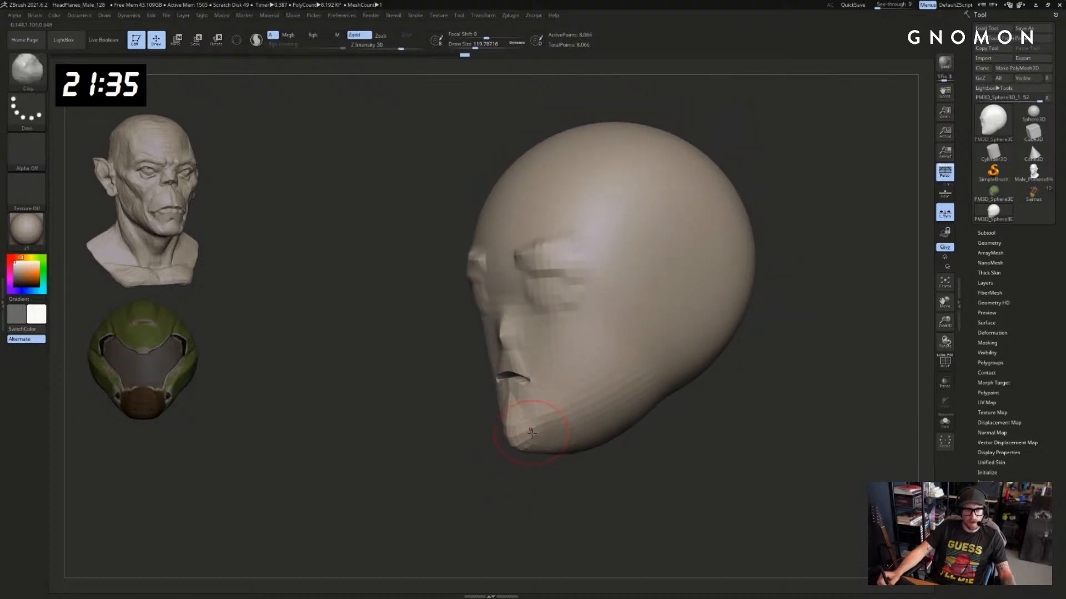
mouse_move(522, 473)
left_mouse_down()
mouse_move(540, 471)
mouse_move(532, 466)
left_mouse_up()
left_click_drag(537, 414, 516, 429)
left_click_drag(508, 471, 520, 467)
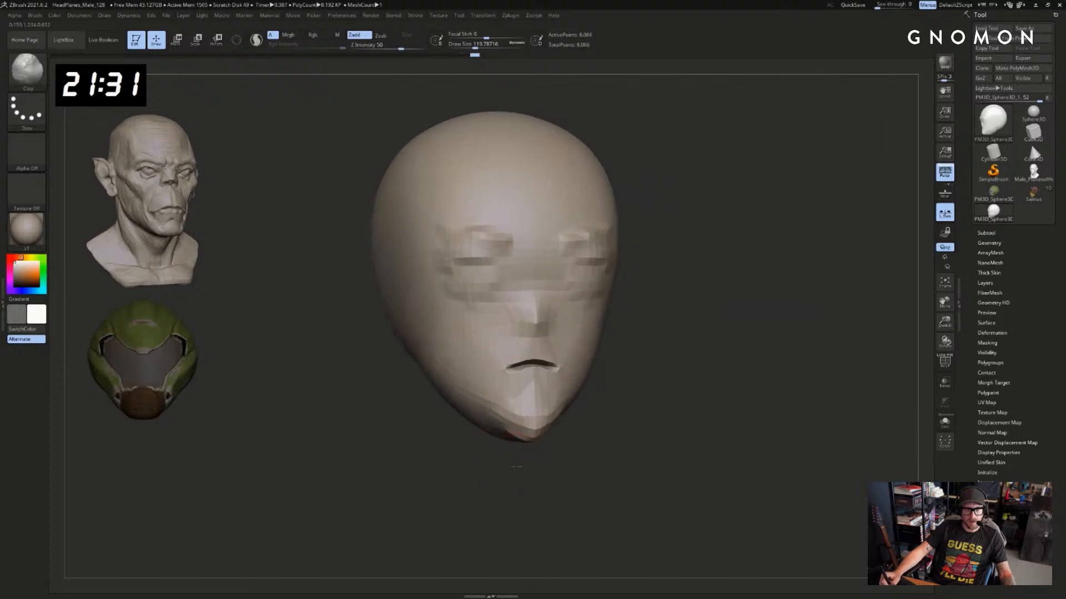
Reshape the underside of the jaw and the upper face with an enlarged Move brush
key("b")
key("m")
key("v")
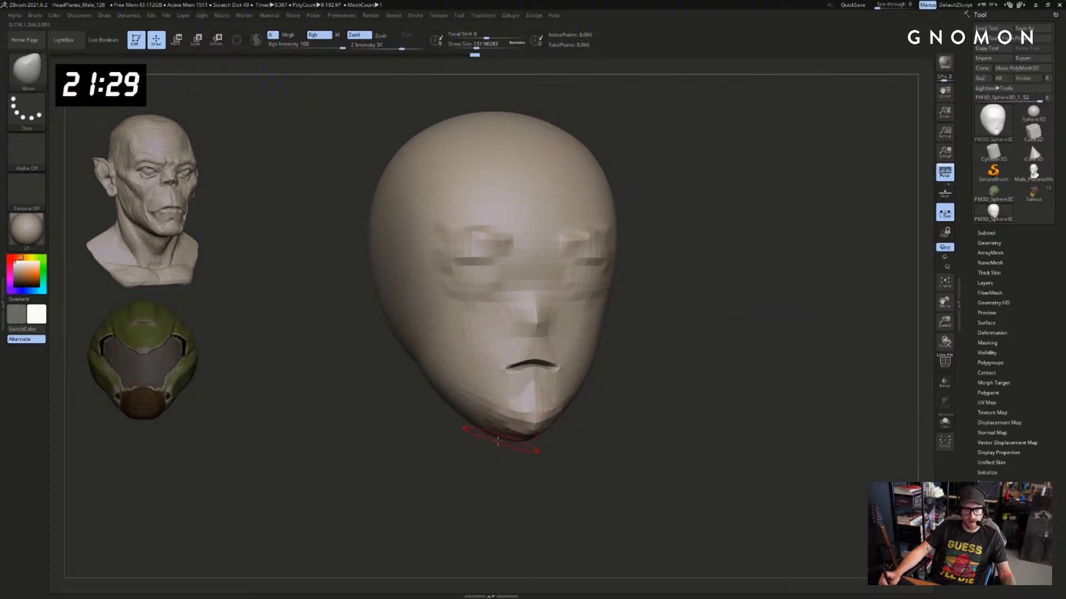
left_click_drag(466, 466, 445, 430, "alt")
key("bracketright")
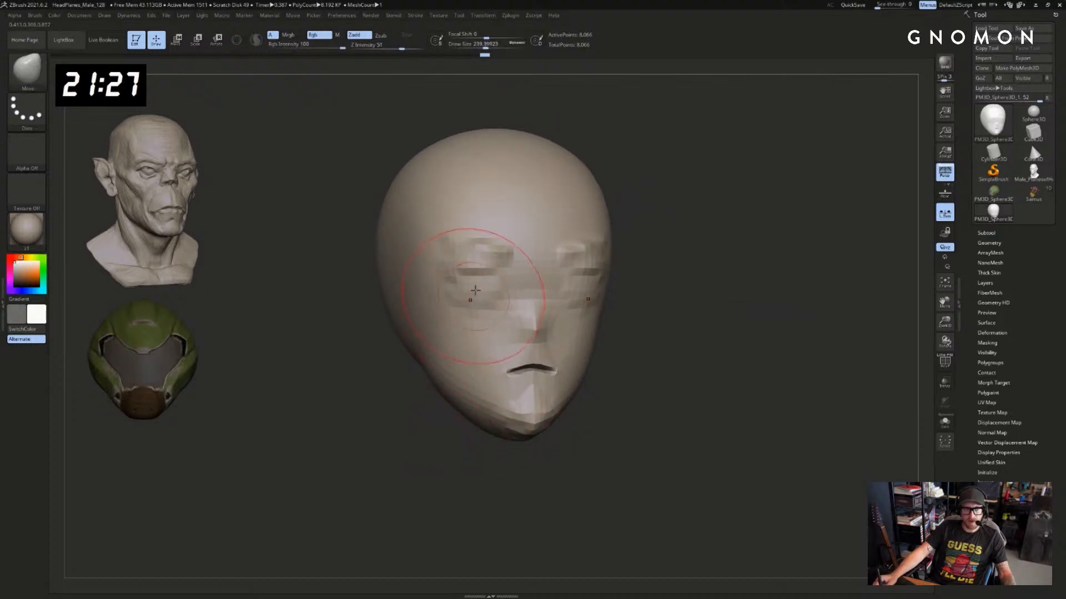
left_click_drag(475, 246, 475, 256)
Build up a vertical plane on the centre of the forehead above the nose with the ClayBuildup brush
left_click_drag(732, 263, 696, 264)
left_click_drag(719, 228, 690, 280, "alt")
key("b")
key("d")
key("s")
key("b")
key("c")
key("b")
left_click_drag(532, 301, 530, 232)
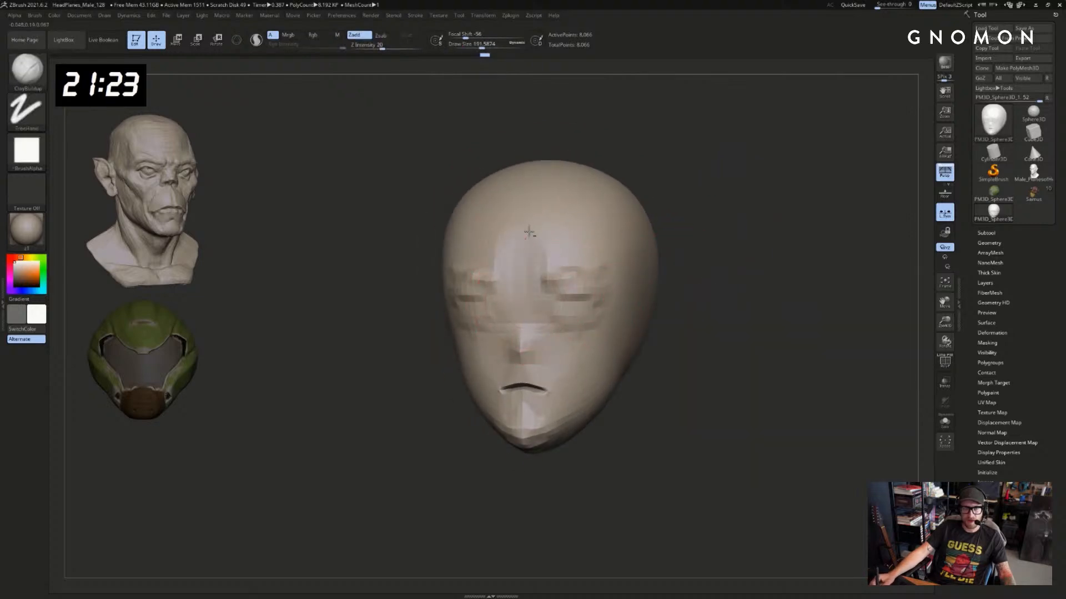
Build up the cheekbone and the side of the jaw with the ClayBuildup brush, adjusting its size between strokes
left_click_drag(688, 246, 655, 249)
key("bracketleft")
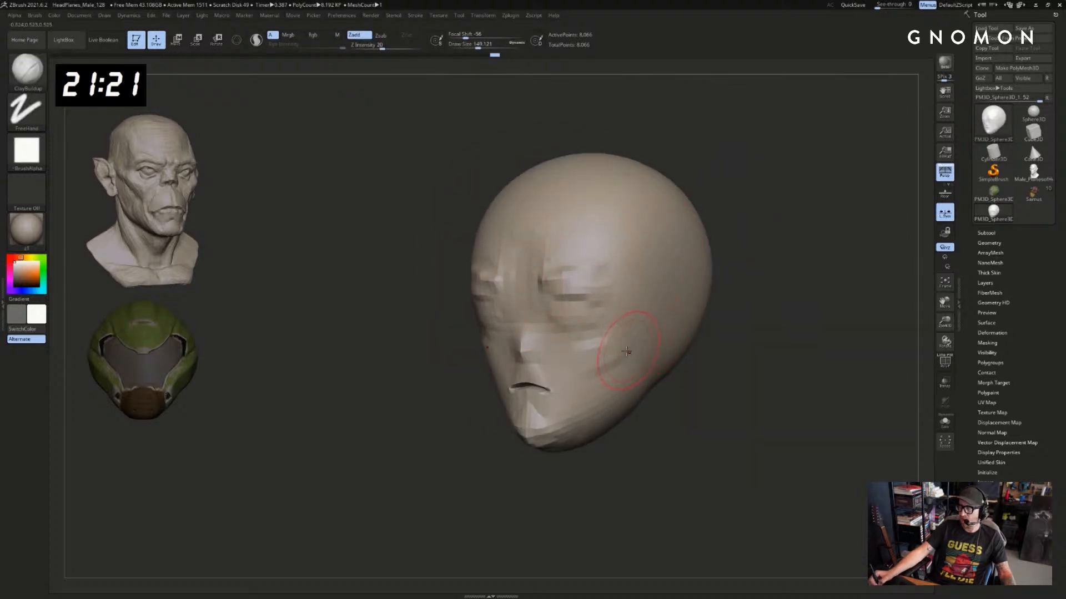
key("bracketright")
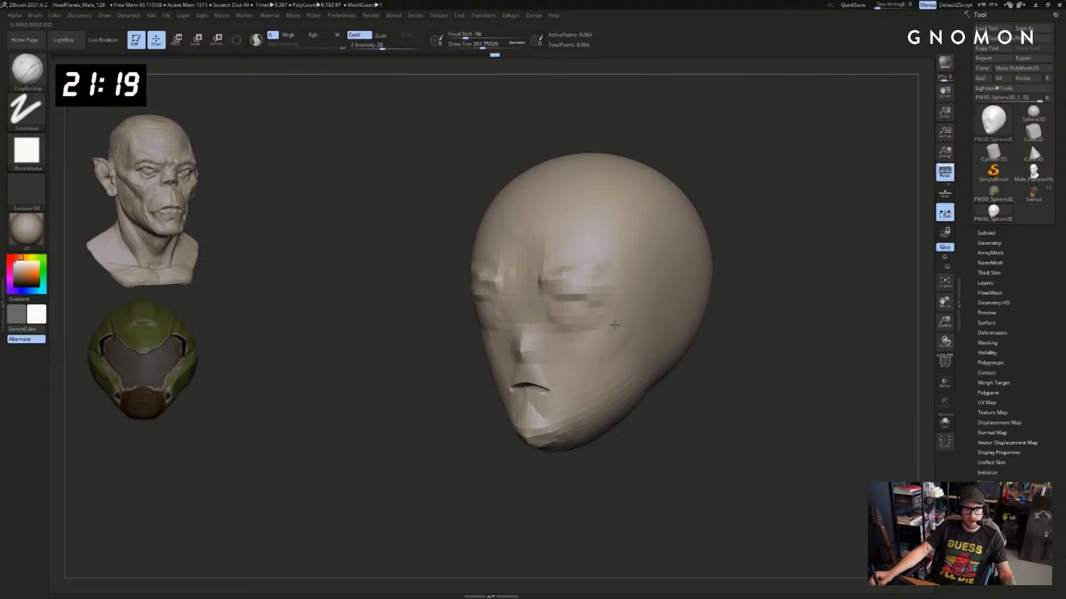
left_click_drag(600, 425, 617, 374)
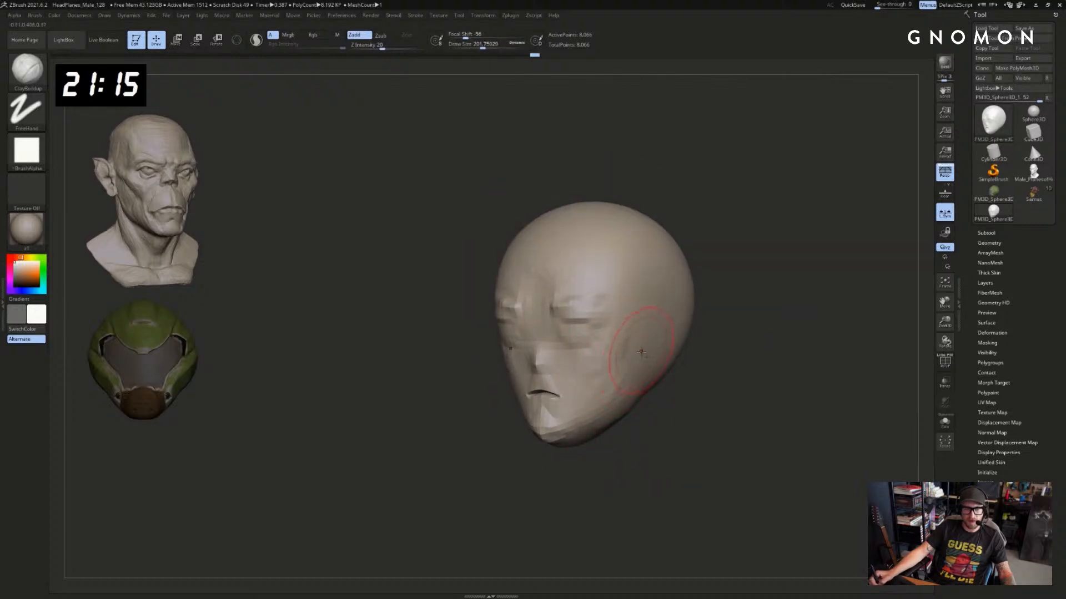
key("s")
left_click_drag(592, 371, 588, 372)
left_click_drag(594, 376, 574, 409)
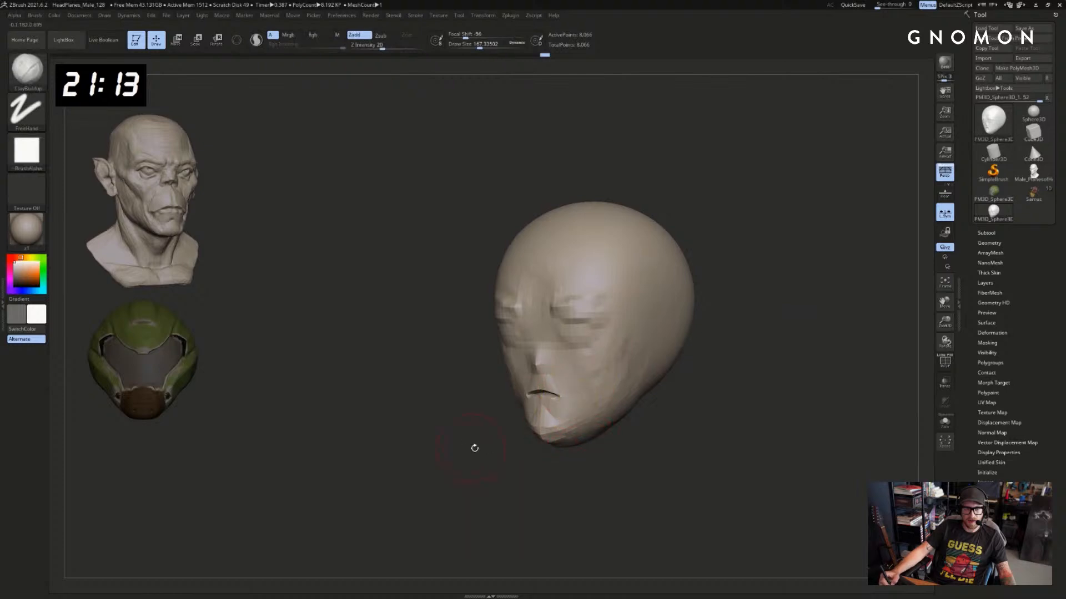
left_click_drag(474, 448, 682, 362)
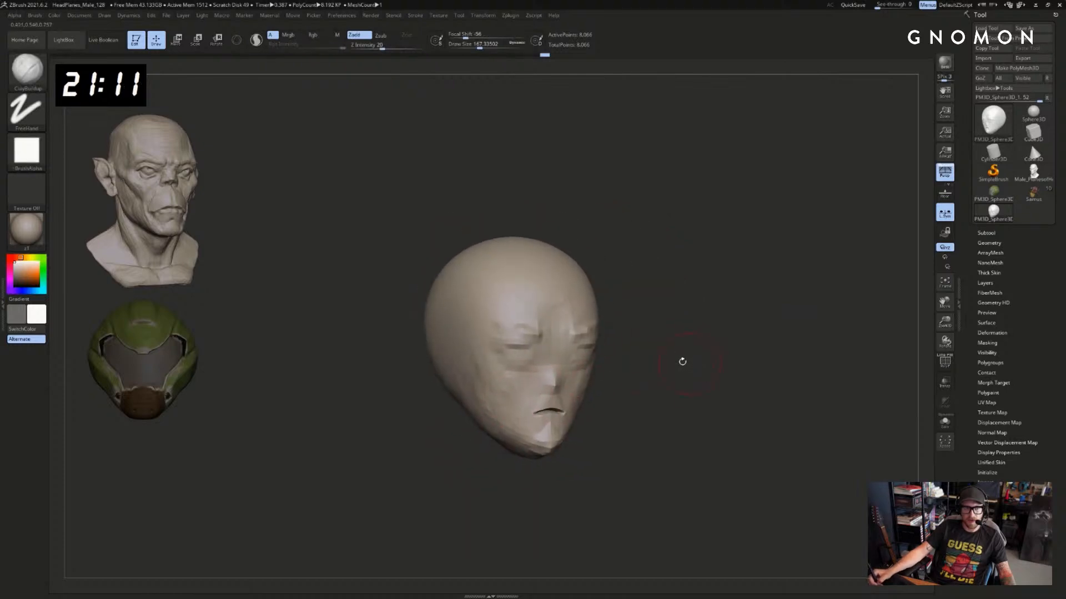
Add volume along the brow and lower forehead with ClayBuildup, resizing the brush for each area
key("s")
mouse_move(517, 317)
left_mouse_down()
mouse_move(531, 325)
mouse_move(512, 310)
left_mouse_up()
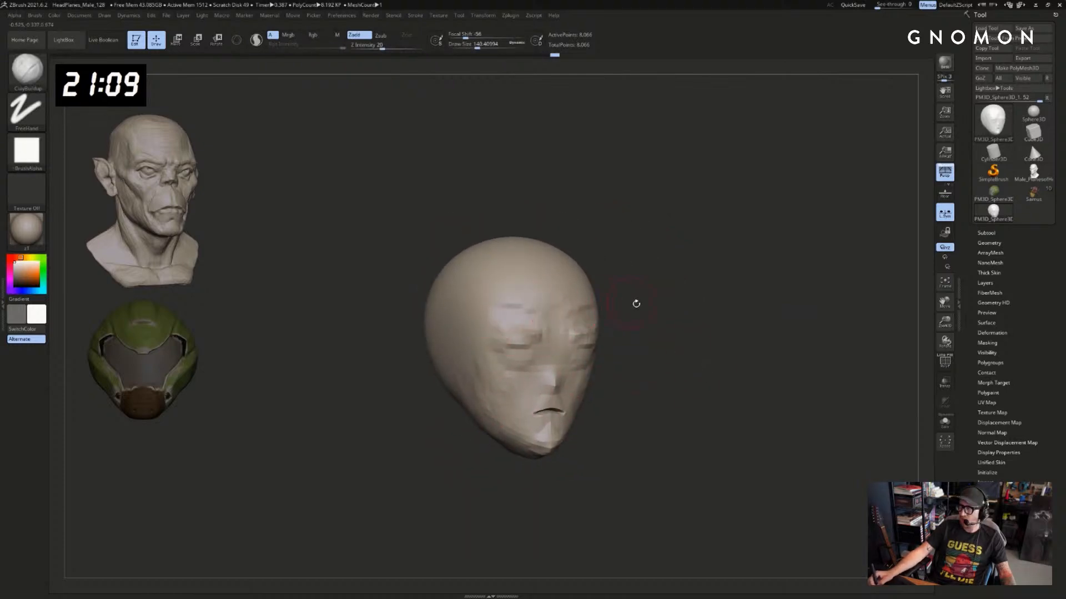
key("s")
mouse_move(632, 305)
left_mouse_down()
mouse_move(646, 305)
mouse_move(552, 331)
left_mouse_up()
left_click_drag(660, 306, 572, 303)
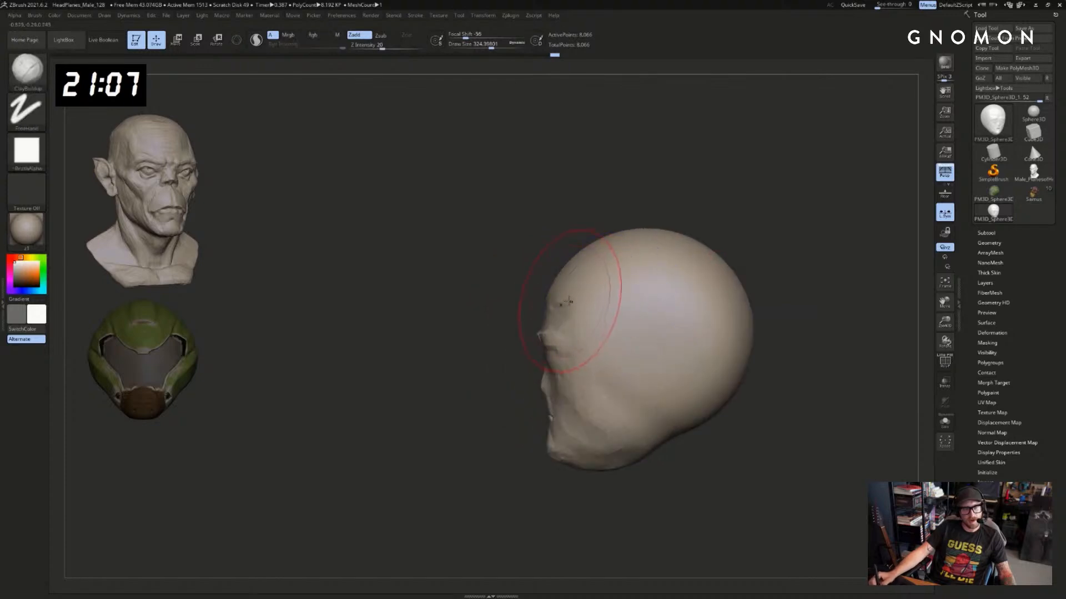
right_click_drag(550, 303, 566, 304)
key("s")
left_click_drag(597, 307, 589, 307)
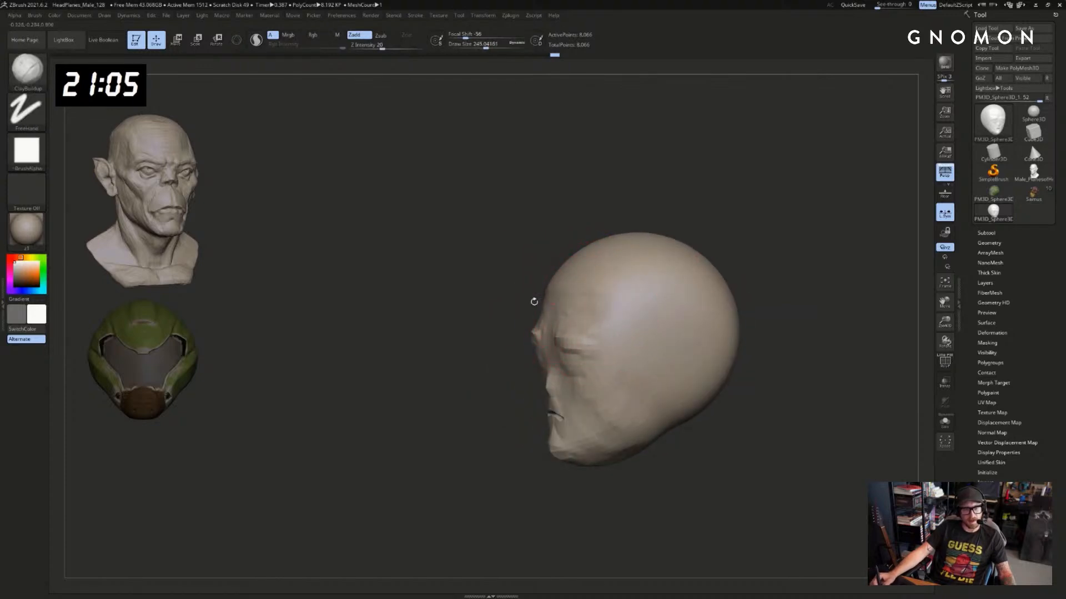
Carve a deep crease behind the jaw with the DamStandard brush, from ear height down to the jawline
key("b")
key("d")
key("s")
right_click_drag(577, 281, 638, 422)
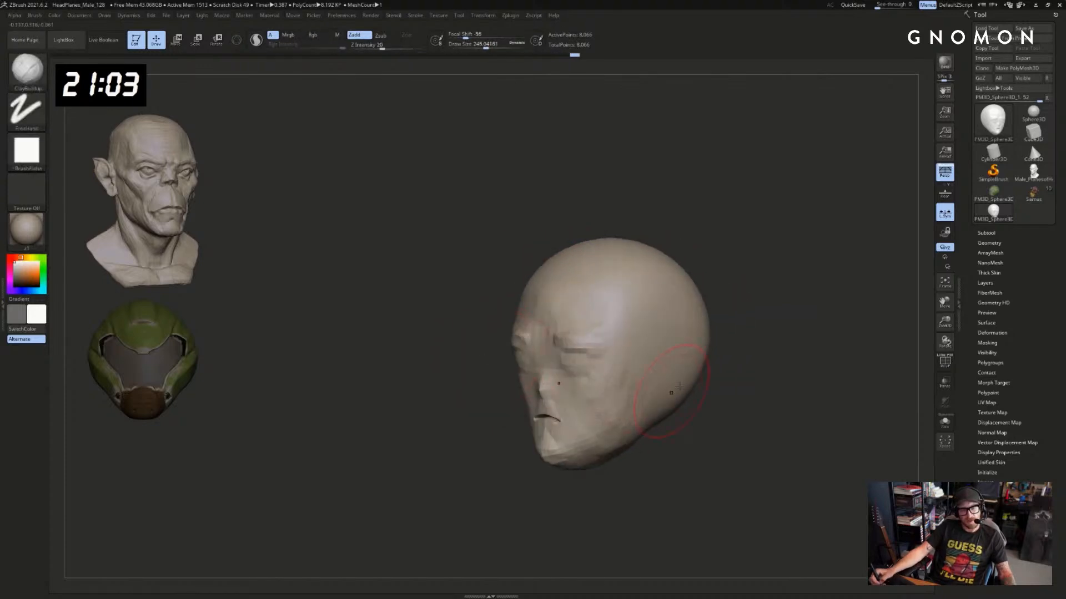
key("ctrl+z")
left_click_drag(669, 354, 638, 437)
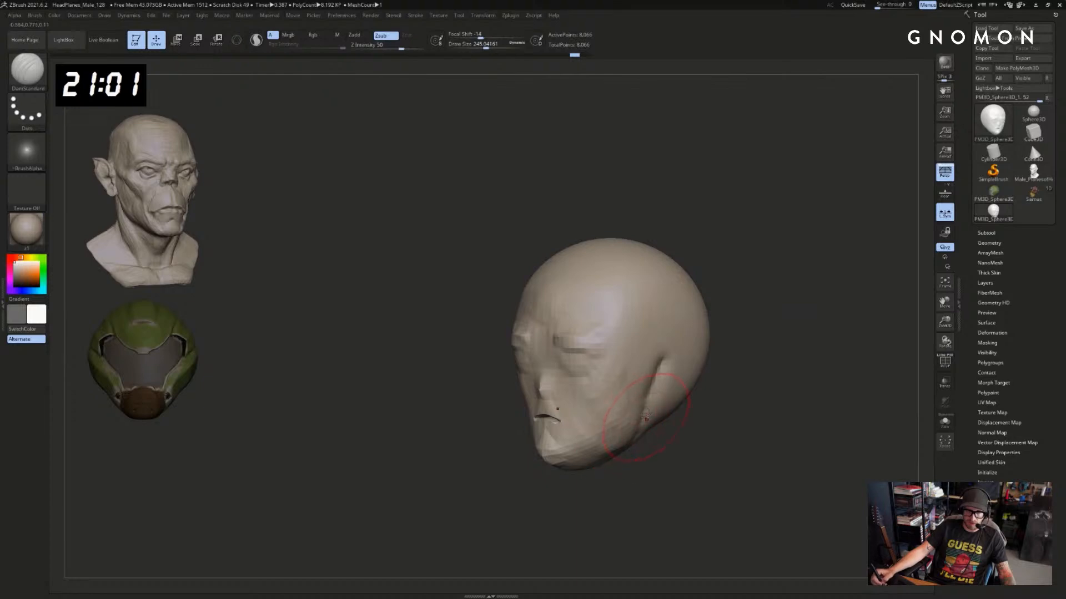
Build up the area behind the jaw crease and refine the cheek with the ClayBuildup brush
key("b")
key("c")
key("b")
mouse_move(678, 356)
left_mouse_down()
mouse_move(655, 429)
mouse_move(647, 420)
left_mouse_up()
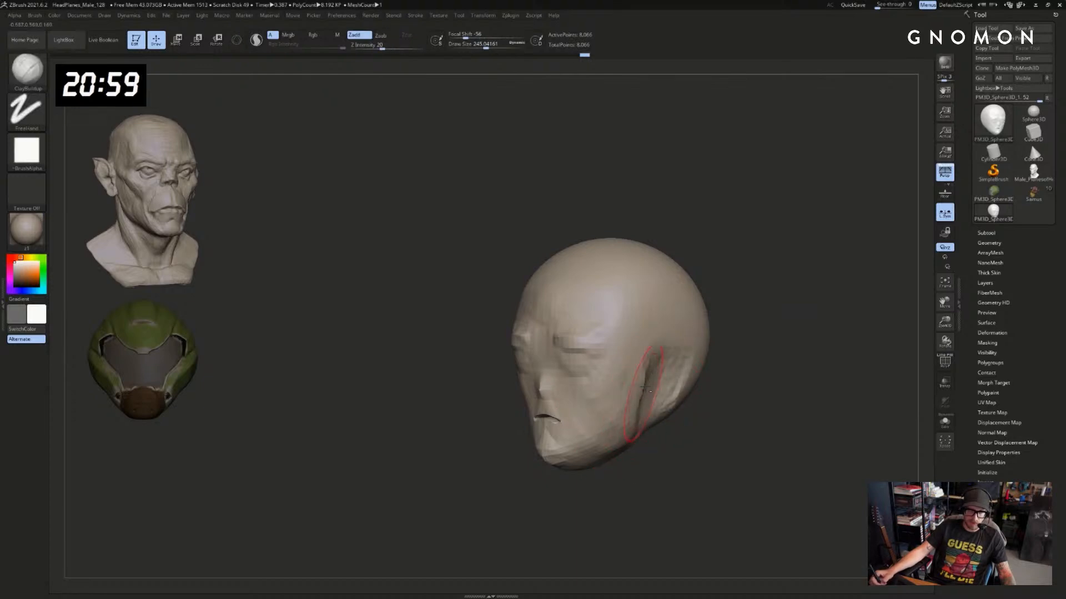
mouse_move(713, 408)
left_mouse_down()
mouse_move(699, 375)
mouse_move(655, 388)
left_mouse_up()
left_click_drag(609, 363, 597, 362)
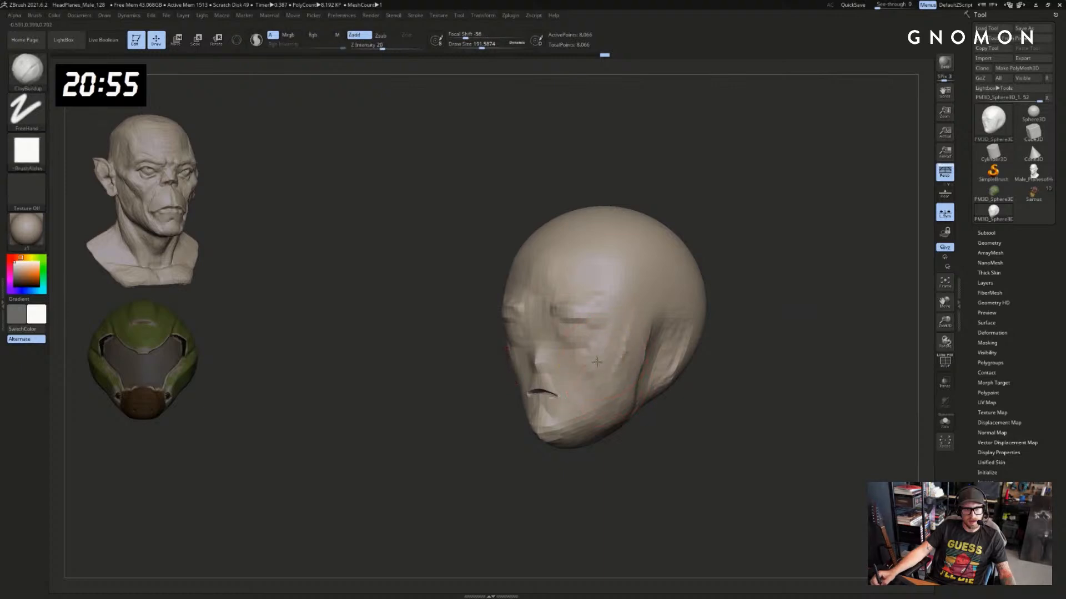
Shape the cheek, temple and area behind the jaw from the head's opposite side with ClayBuildup
left_click_drag(488, 458, 547, 457)
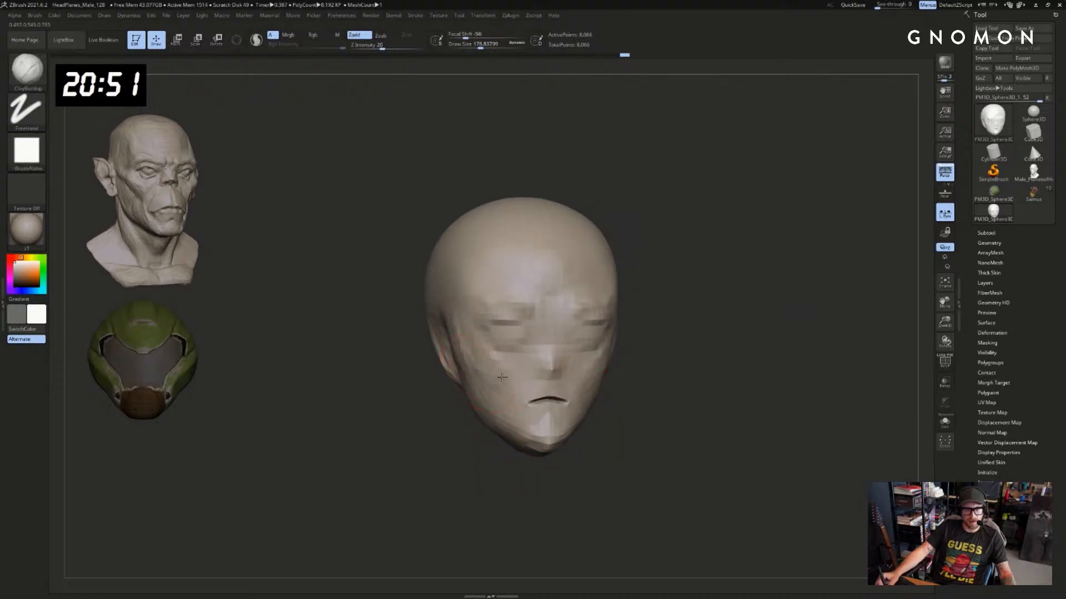
mouse_move(422, 394)
left_mouse_down("alt")
mouse_move(447, 421)
mouse_move(476, 415)
left_mouse_up("alt")
key("s")
left_click_drag(462, 368, 467, 368)
left_click_drag(448, 328, 419, 348)
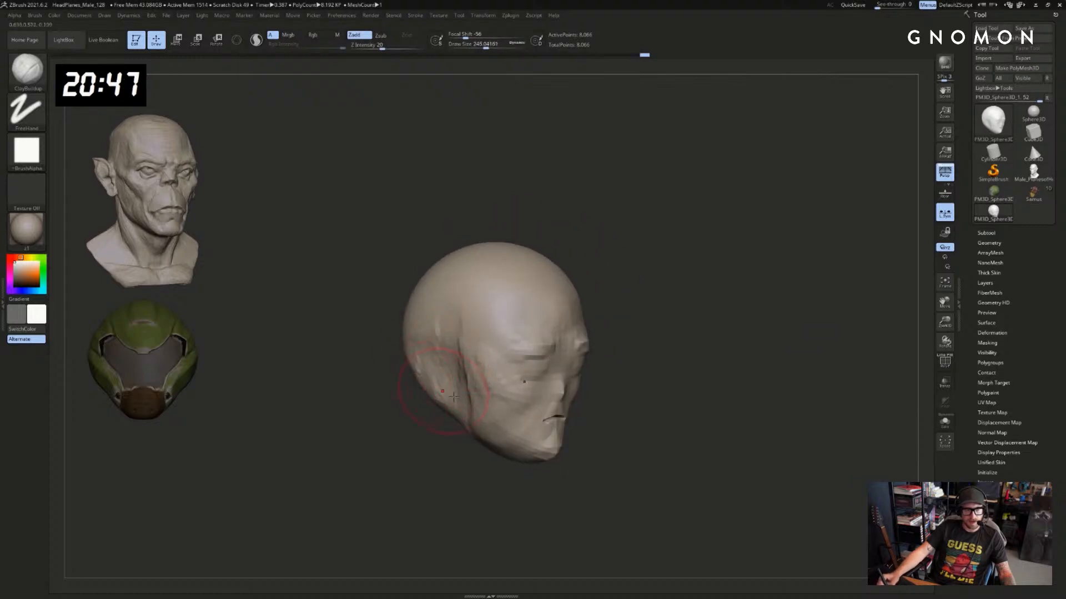
left_click_drag(470, 400, 451, 345)
Adjust the face and jaw proportions in the side profile with the Move brush
left_click_drag(419, 455, 452, 454, "shift")
key("s")
left_click_drag(472, 384, 477, 384)
key("b")
key("m")
key("v")
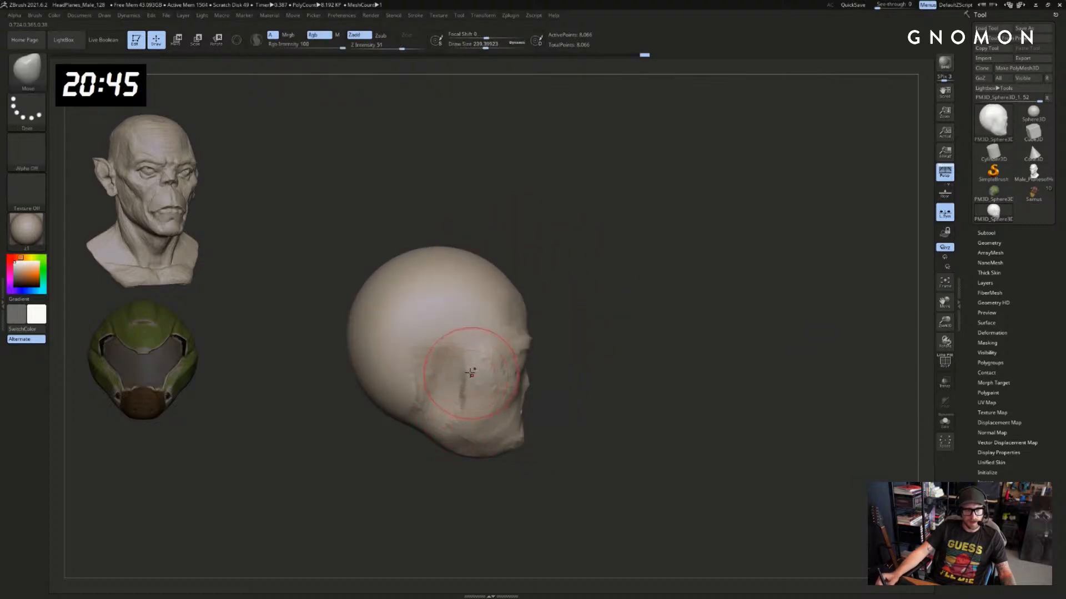
right_click_drag(500, 369, 522, 364)
mouse_move(521, 355)
left_mouse_down()
mouse_move(513, 365)
mouse_move(539, 364)
left_mouse_up()
Build up the side and lower back of the skull behind the jaw with a larger ClayBuildup brush
key("s")
mouse_move(805, 363)
left_mouse_down()
mouse_move(737, 362)
mouse_move(661, 378)
left_mouse_up()
left_click_drag(746, 365, 740, 302)
key("b")
key("c")
key("b")
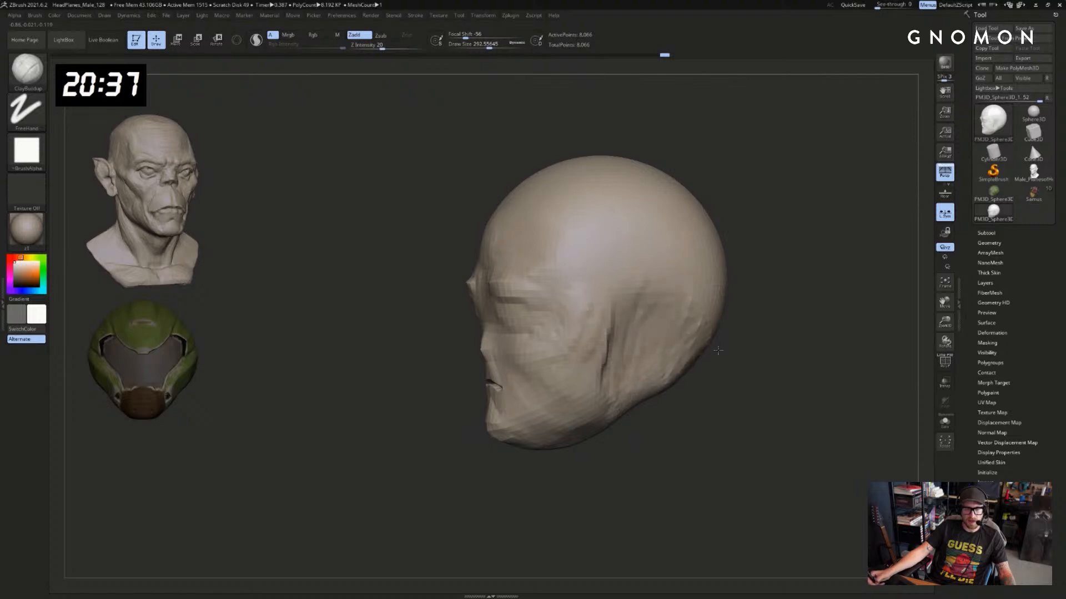
left_click_drag(718, 351, 716, 365)
left_click_drag(690, 413, 678, 376)
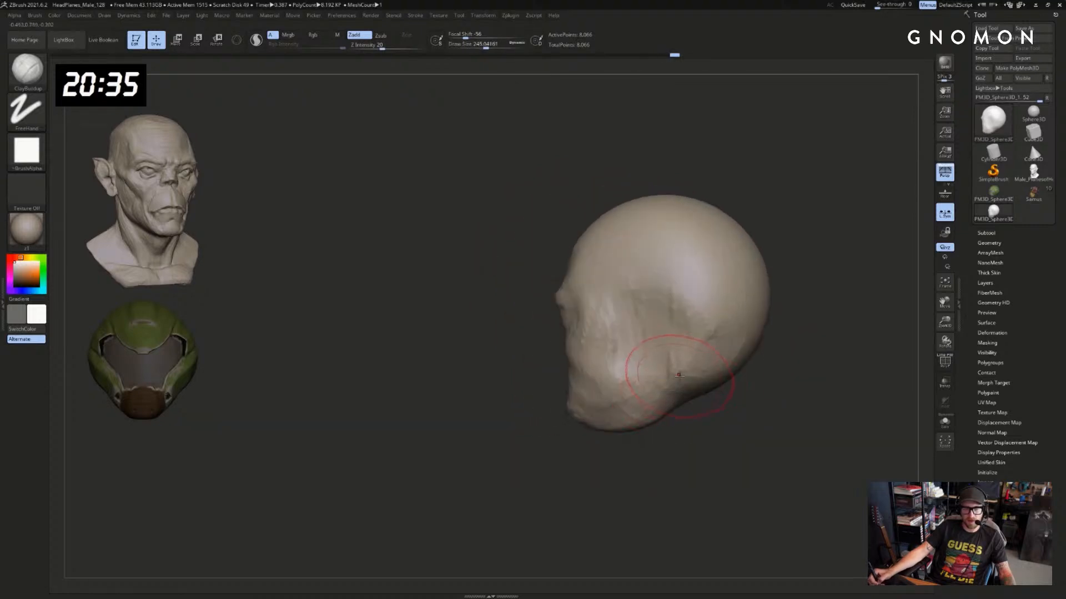
left_click_drag(770, 277, 759, 268, "alt")
key("s")
mouse_move(690, 286)
left_mouse_down()
mouse_move(699, 286)
mouse_move(671, 280)
left_mouse_up()
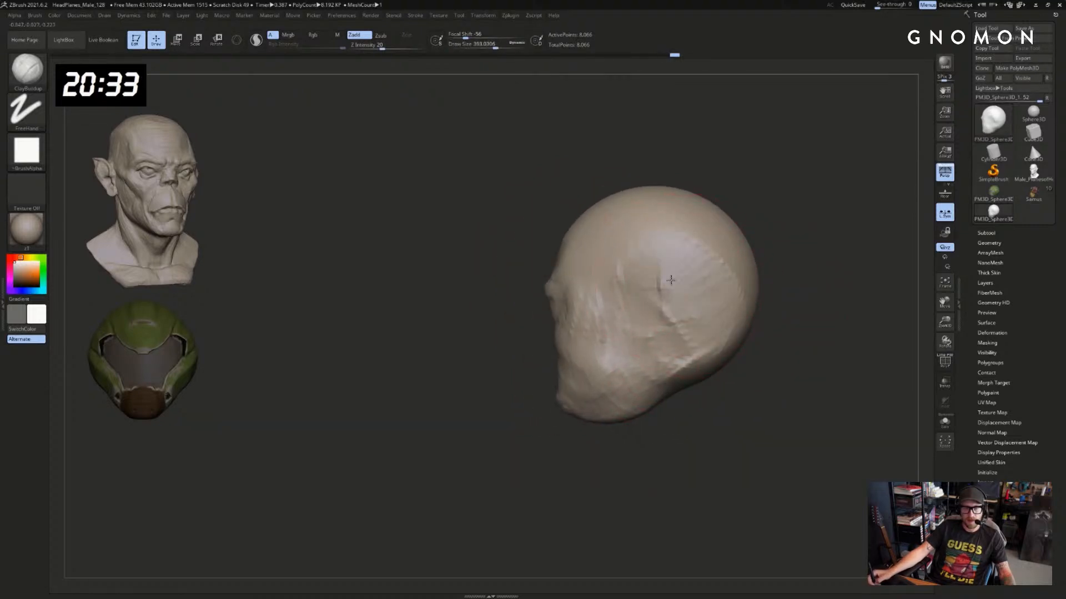
Build up the temple and upper side of the skull with broad ClayBuildup strokes
left_click_drag(809, 250, 753, 294)
left_click_drag(583, 291, 591, 253)
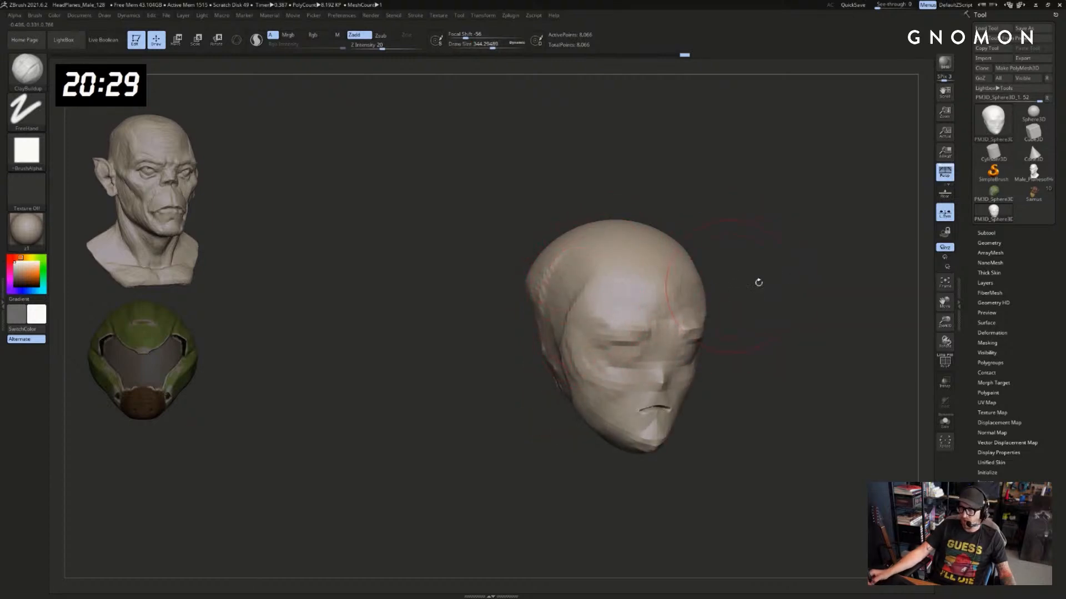
left_click_drag(758, 283, 806, 298)
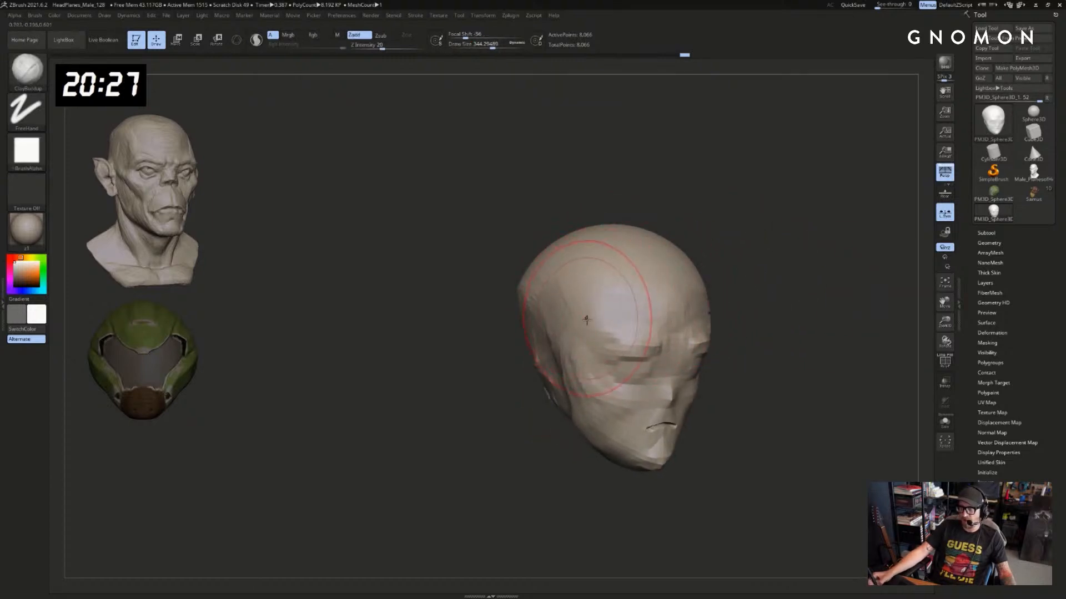
mouse_move(593, 275)
left_mouse_down()
mouse_move(559, 288)
mouse_move(541, 278)
left_mouse_up()
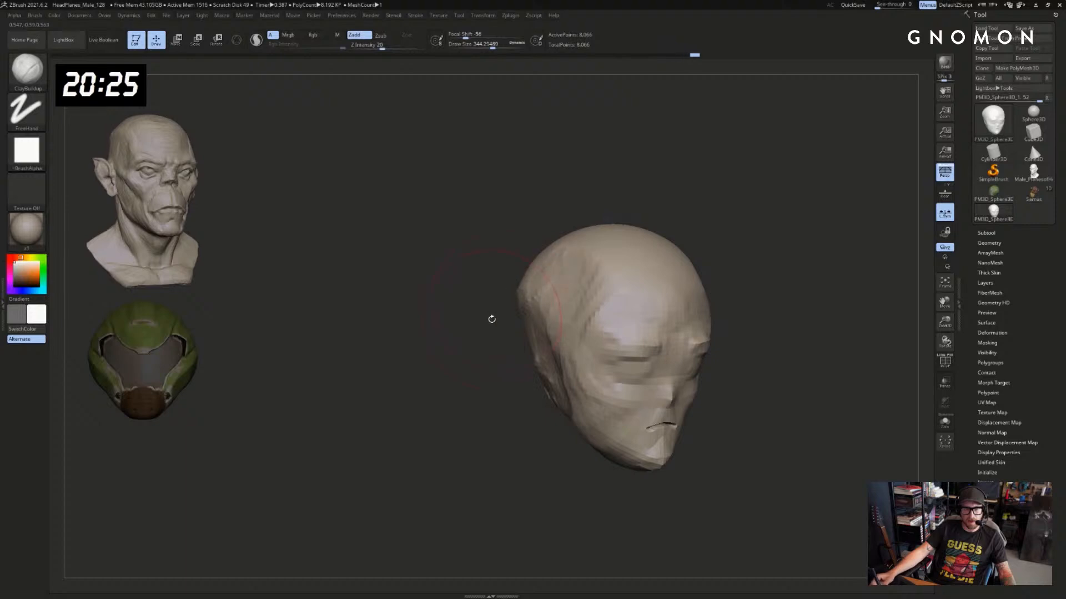
left_click_drag(492, 318, 509, 317)
left_click_drag(589, 265, 571, 302)
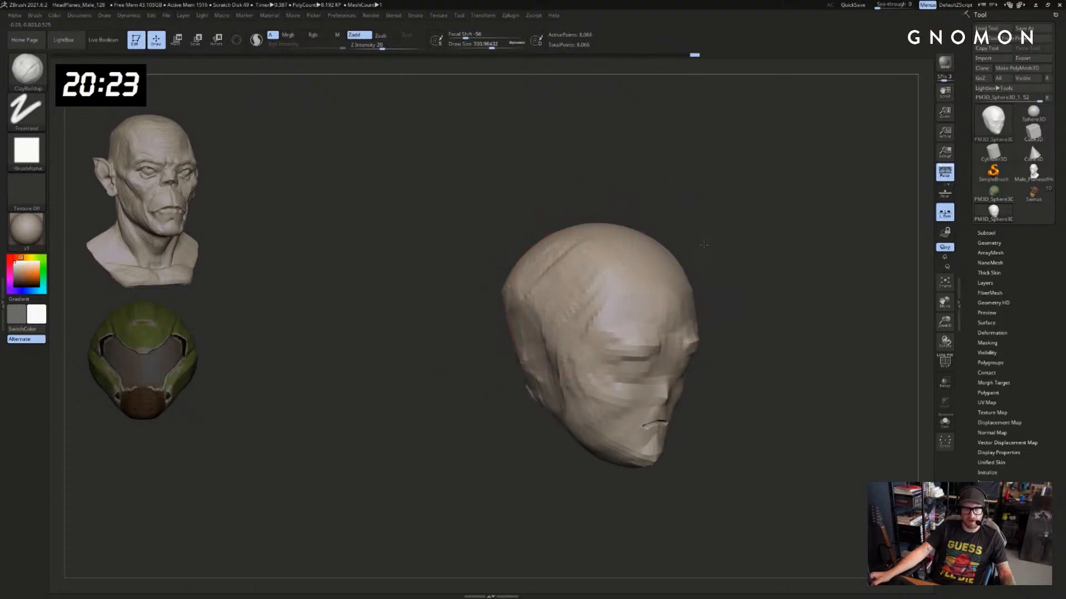
left_click_drag(704, 242, 679, 256)
Deepen the crease in front of the ear area and along the back of the jaw with DamStandard
key("b")
key("d")
key("s")
left_click_drag(540, 333, 546, 391)
left_click_drag(524, 431, 572, 429)
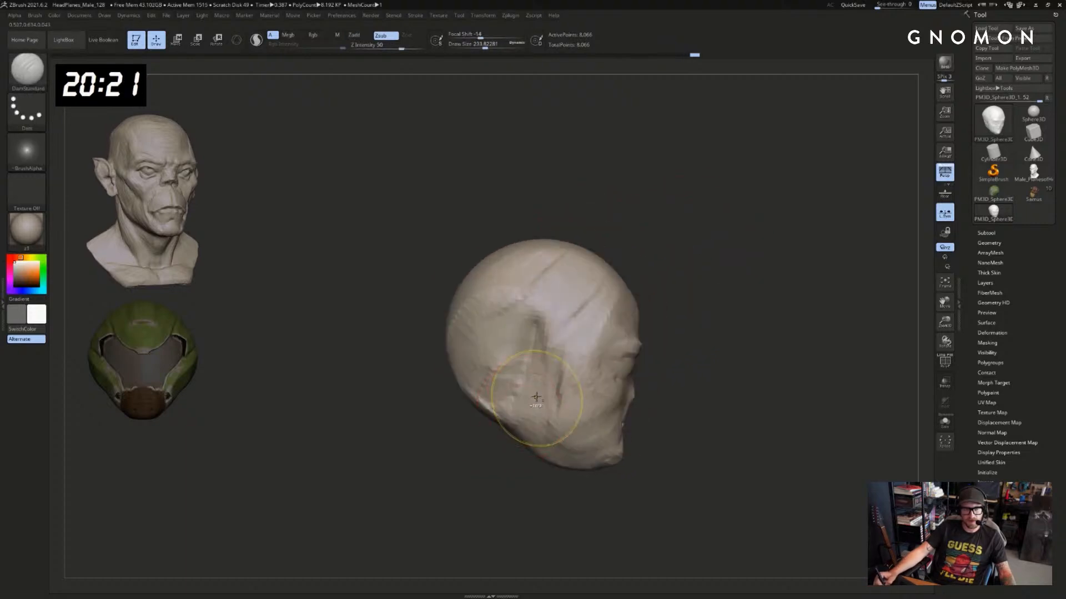
left_click_drag(534, 393, 525, 333)
Pull a long tapered extension downward from the back of the skull with the SnakeHook brush
mouse_move(445, 438)
left_mouse_down()
mouse_move(517, 441)
mouse_move(654, 394)
mouse_move(685, 376)
mouse_move(671, 342)
mouse_move(675, 408)
mouse_move(705, 427)
left_mouse_up()
key("b")
key("s")
key("h")
key("ctrl+z")
key("s")
mouse_move(727, 388)
left_mouse_down()
mouse_move(685, 355)
mouse_move(716, 465)
left_mouse_up()
key("ctrl+z")
key("ctrl+z")
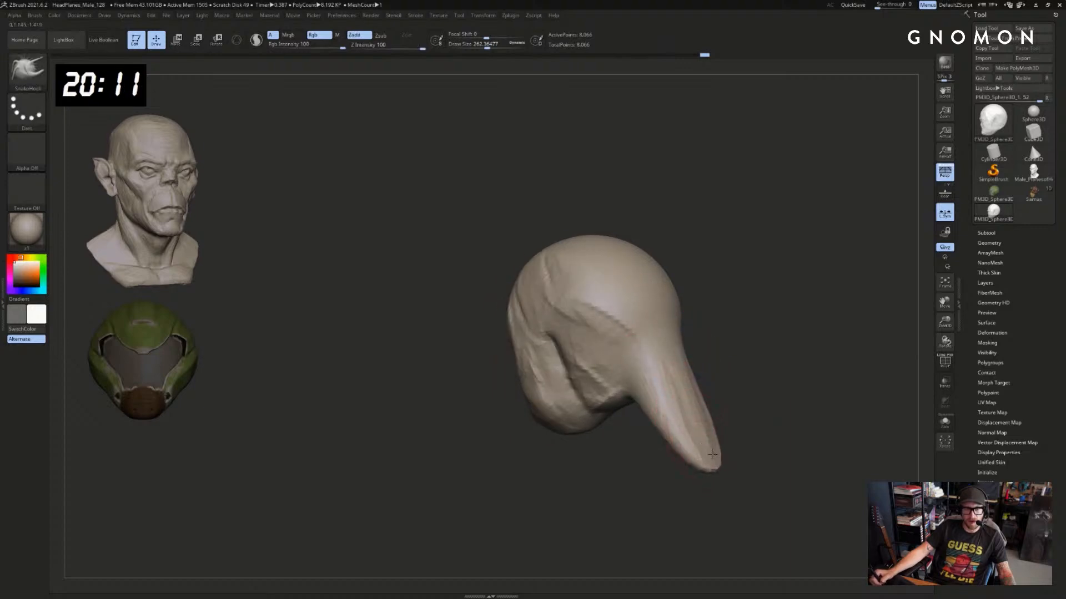
Smooth the tip of the extension at the back of the head and check it in profile
left_click_drag(761, 418, 731, 397, "alt")
left_click_drag(701, 444, 678, 418, "shift")
mouse_move(766, 383)
left_mouse_down()
mouse_move(554, 344)
mouse_move(573, 340)
mouse_move(563, 337)
left_mouse_up()
left_click_drag(799, 258, 723, 271, "alt")
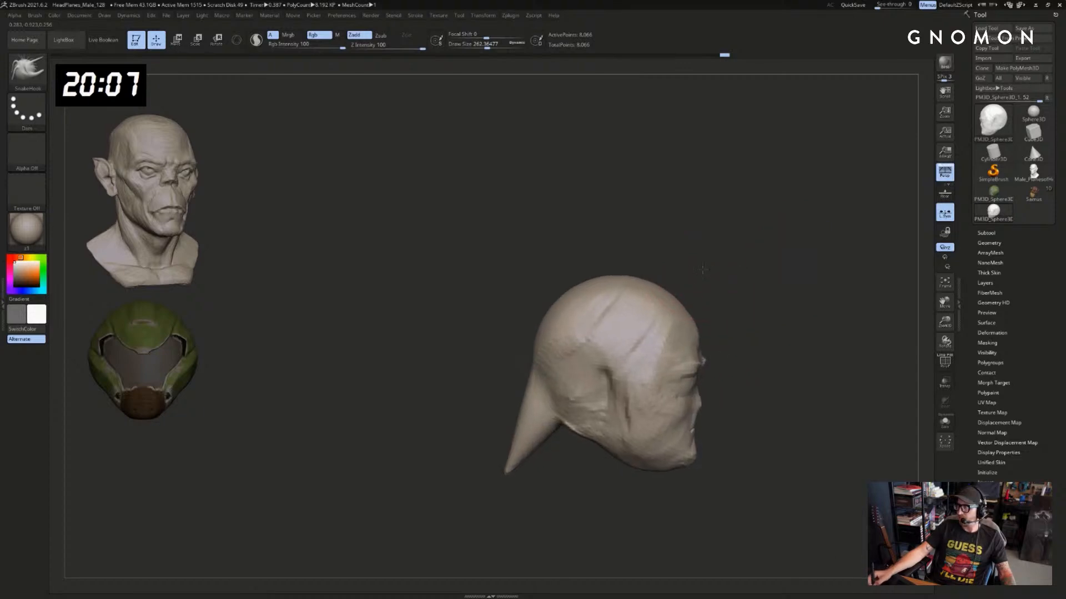
Carve a hairline across the forehead and down the temple with a resized DamStandard brush
key("b")
key("d")
key("s")
key("s")
left_click_drag(619, 332, 607, 331)
mouse_move(711, 286)
left_mouse_down()
mouse_move(681, 287)
mouse_move(594, 351)
left_mouse_up()
Build up hair volume above the hairline and over the crown with the ClayBuildup brush
key("b")
key("c")
key("b")
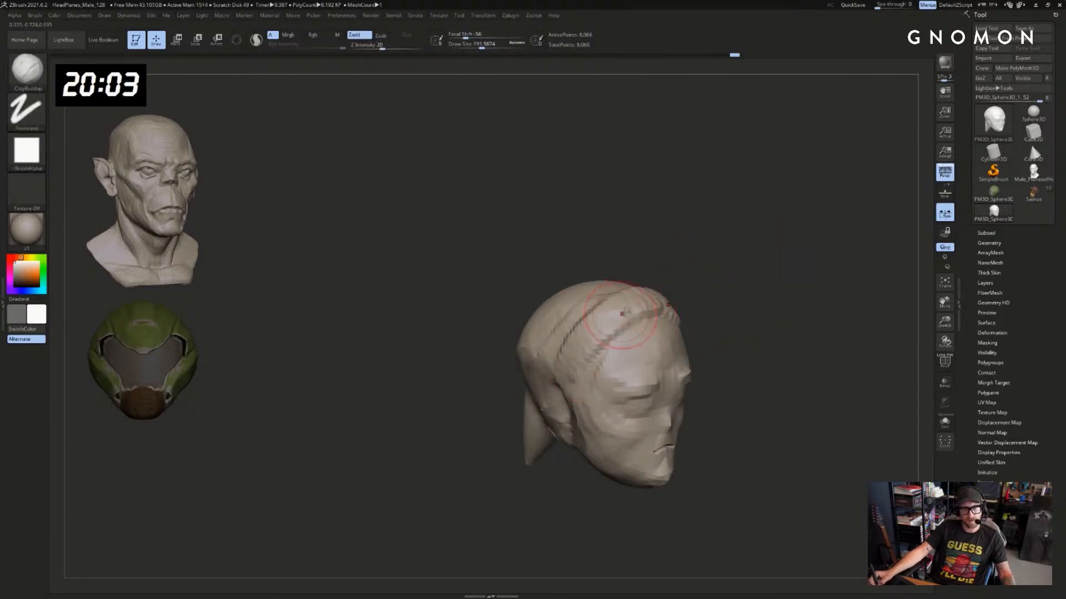
left_click_drag(697, 286, 633, 292)
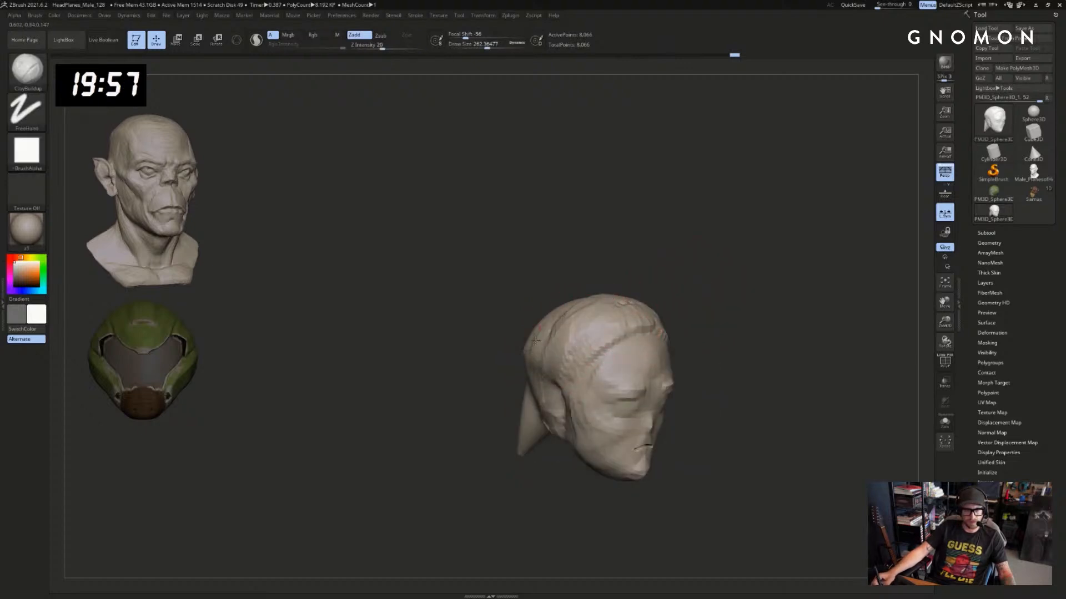
left_click_drag(600, 257, 551, 317)
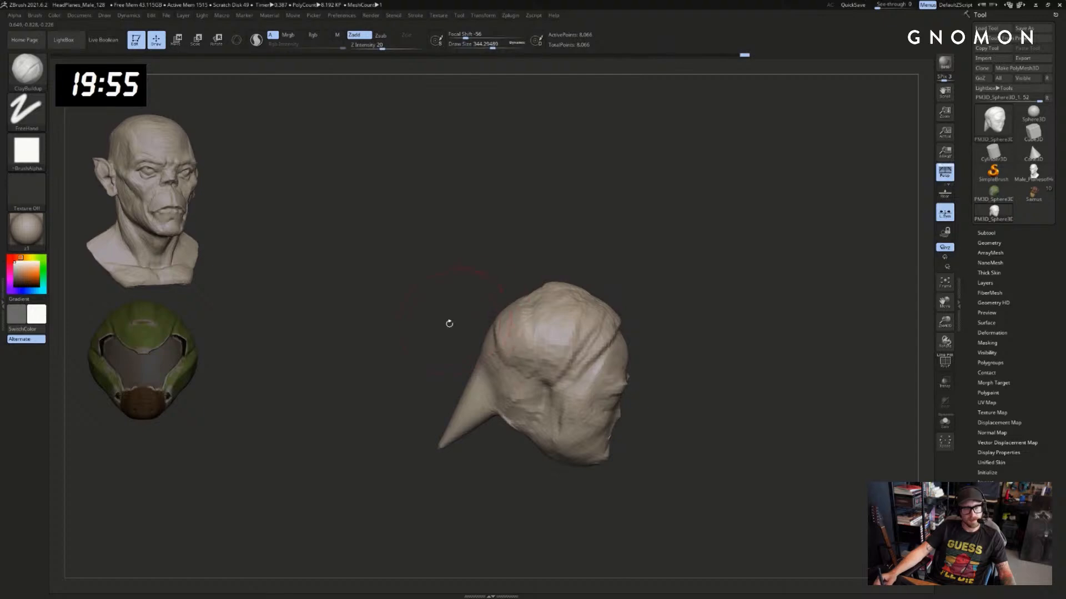
Fill out the hair mass toward the back of the head and smooth its surface
left_click_drag(450, 323, 621, 320)
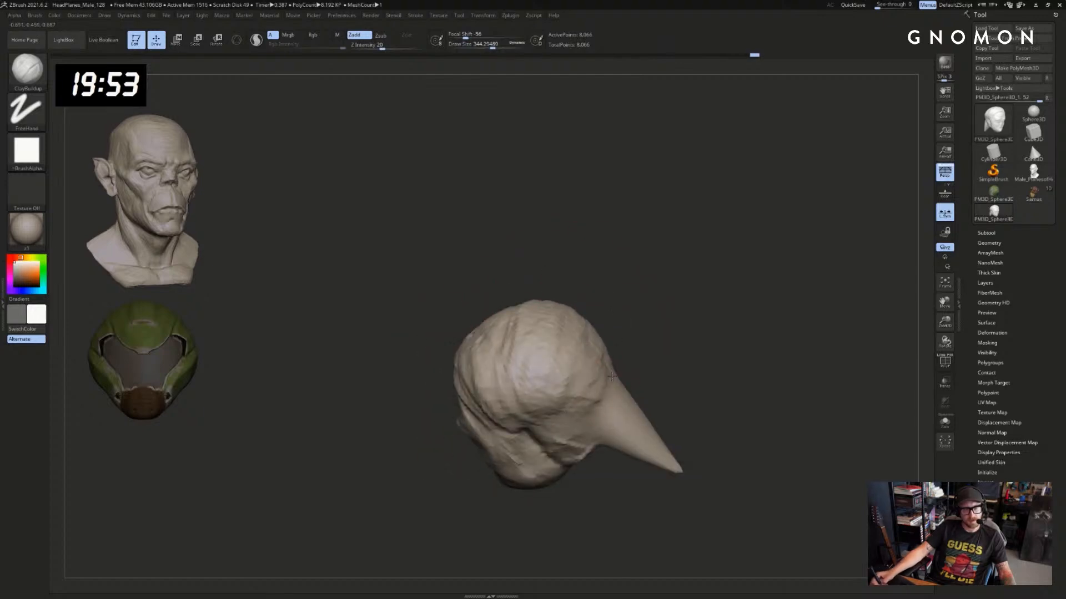
left_click_drag(687, 399, 500, 281)
left_click_drag(450, 244, 516, 289)
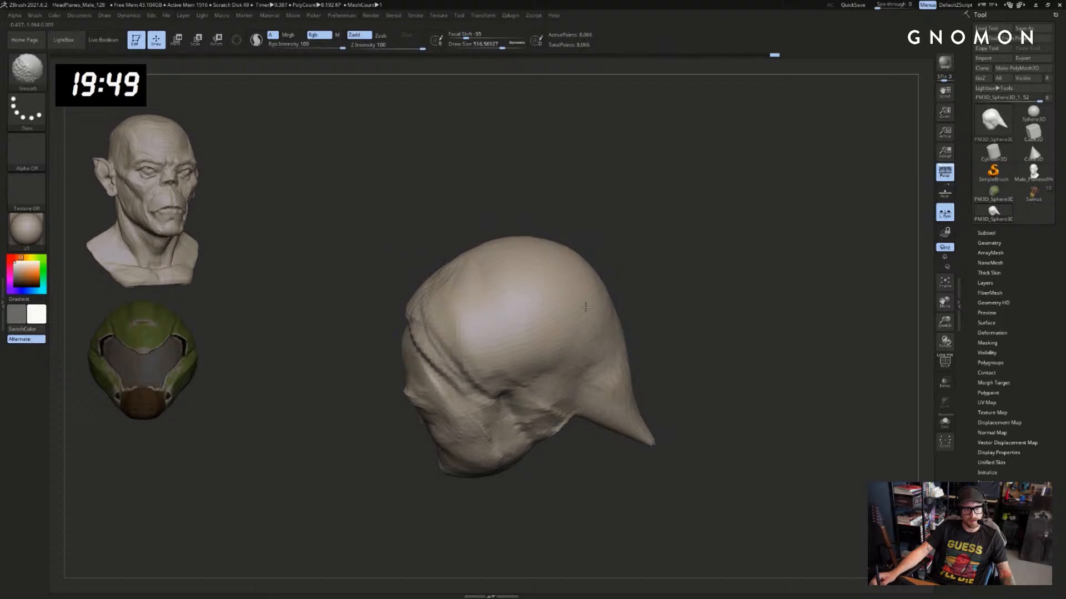
left_click_drag(585, 307, 592, 288, "shift")
left_click_drag(655, 267, 695, 295)
Rebuild the head mesh with DynaMesh at resolution 64
key("shift+f")
key("shift+f")
left_click_drag(766, 311, 792, 270, "ctrl")
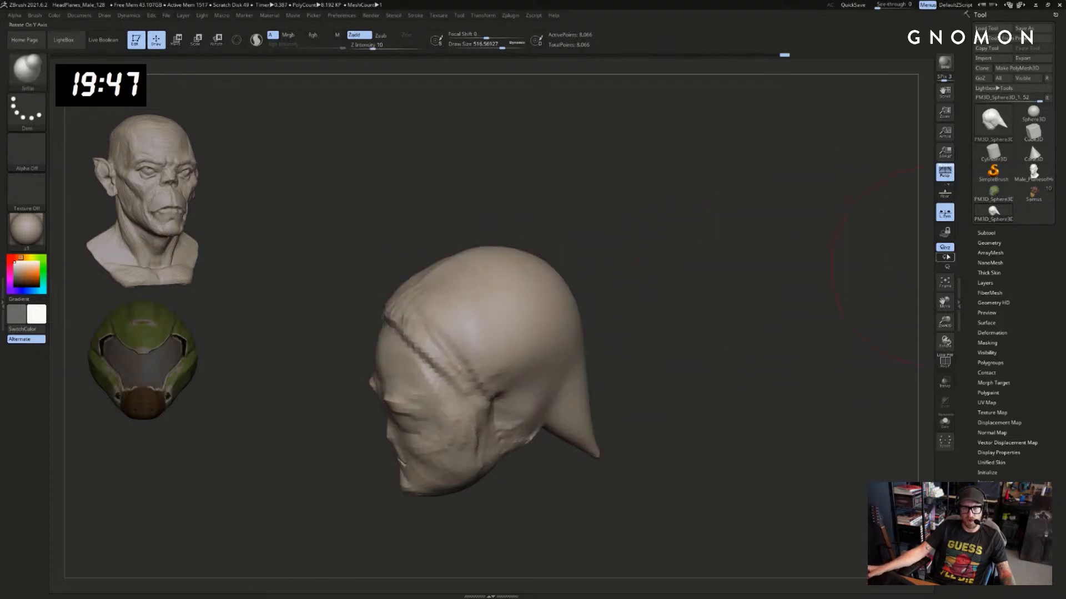
left_click(989, 243)
left_click_drag(973, 451, 971, 420)
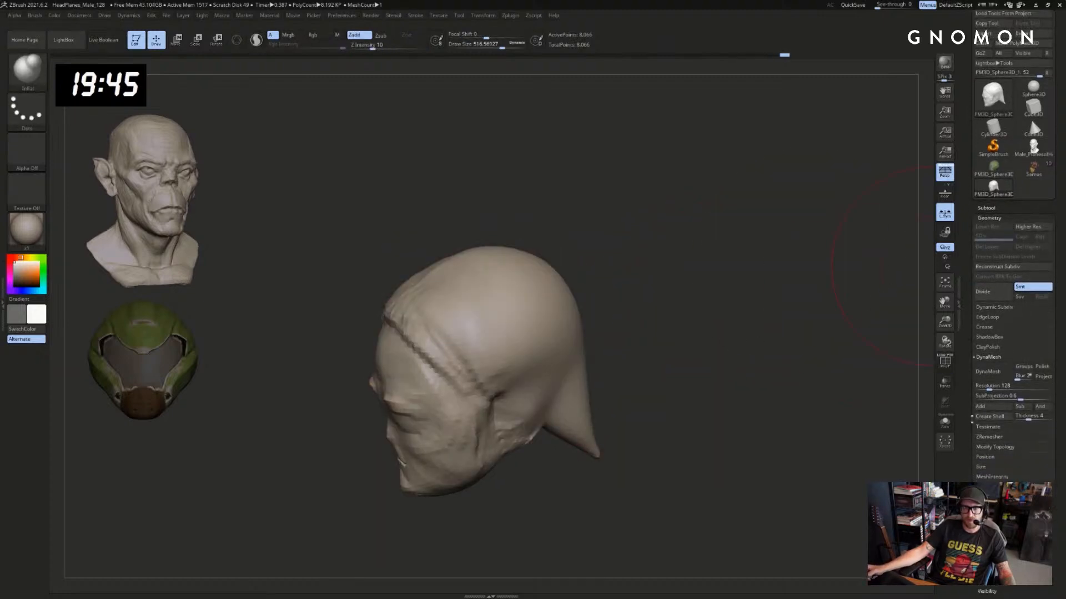
left_click_drag(986, 385, 982, 385)
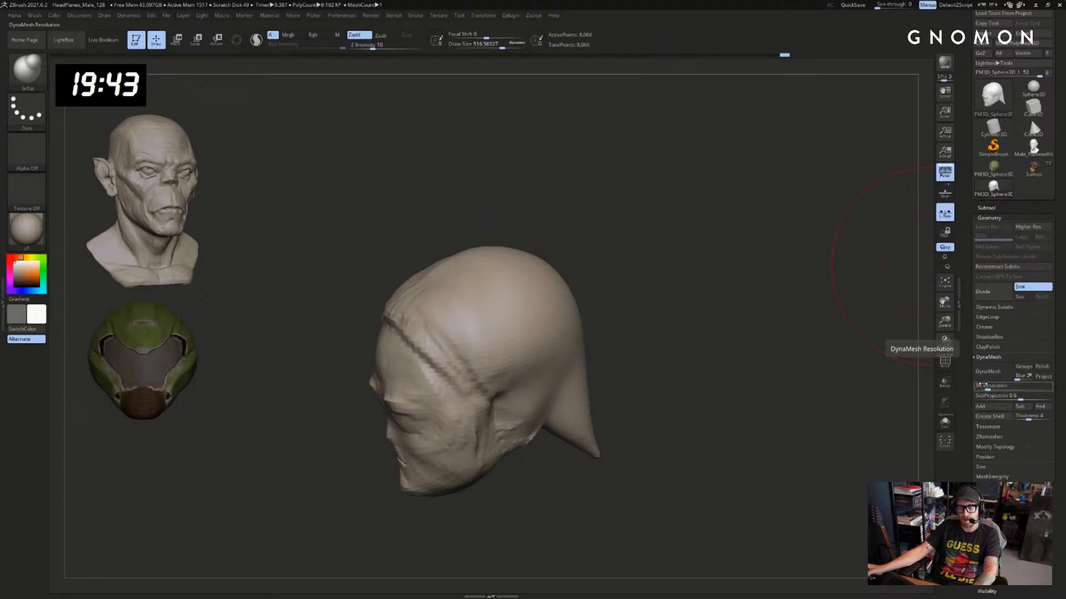
key("Return")
left_click(986, 375)
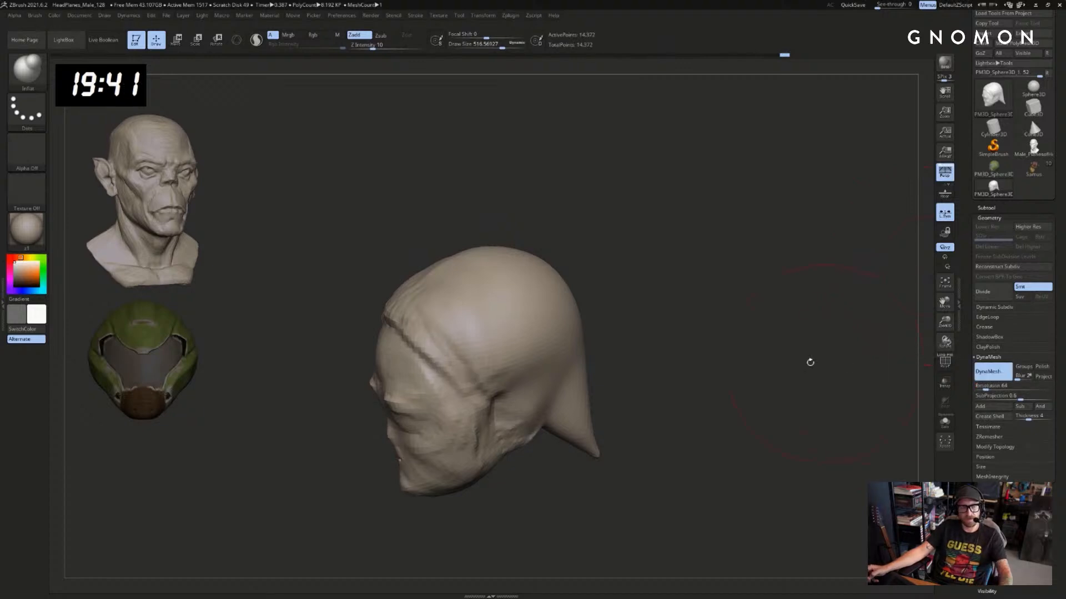
Reshape and smooth the hair mass and neck extension behind the ear area with the Move brush
mouse_move(808, 362)
left_mouse_down()
mouse_move(727, 350)
mouse_move(754, 302)
left_mouse_up()
key("b")
key("c")
key("b")
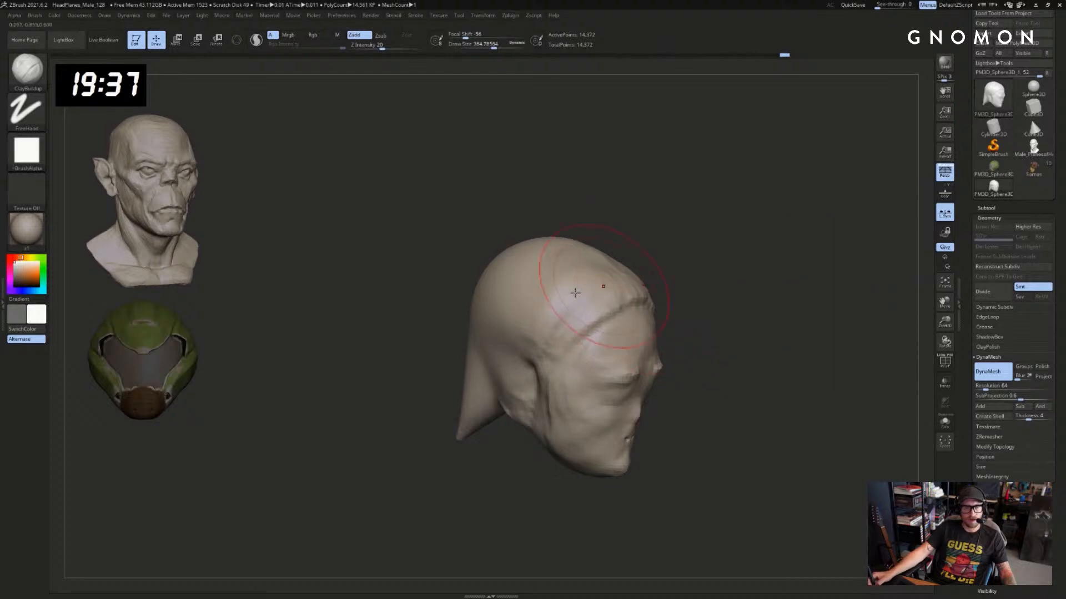
right_click_drag(507, 381, 519, 383)
key("b")
key("m")
key("v")
mouse_move(533, 383)
left_mouse_down("shift")
mouse_move(541, 370)
mouse_move(522, 395)
left_mouse_up("shift")
mouse_move(549, 469)
left_mouse_down()
mouse_move(516, 461)
mouse_move(649, 504)
mouse_move(614, 487)
mouse_move(575, 489)
left_mouse_up()
Smooth the rough patch between the jaw and the hair behind it
key("b")
key("c")
key("b")
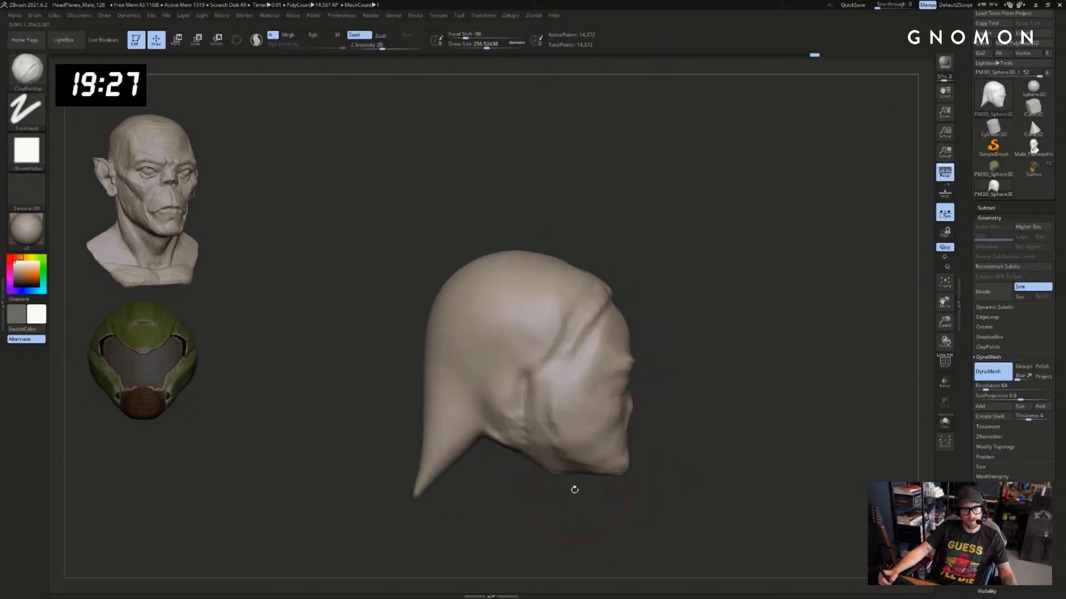
left_click_drag(502, 389, 499, 433, "shift")
left_click_drag(522, 489, 497, 486)
Carve a deep groove separating the back of the jaw from the hair with DamStandard, refining its edge with the Move brush
key("b")
key("d")
key("s")
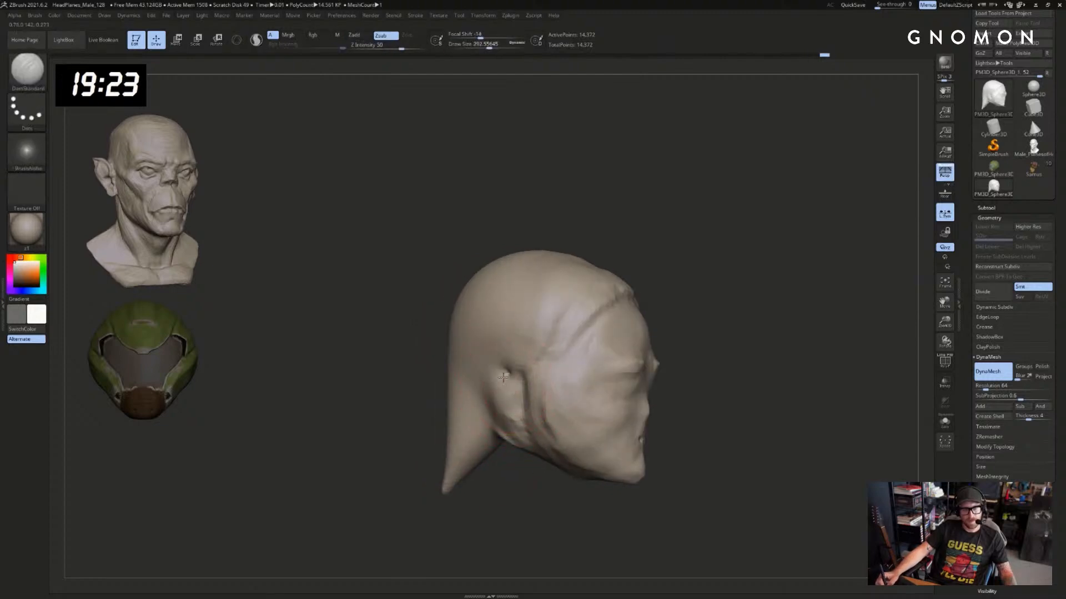
left_click_drag(501, 358, 518, 431)
left_click_drag(528, 479, 504, 405)
key("b")
key("m")
key("v")
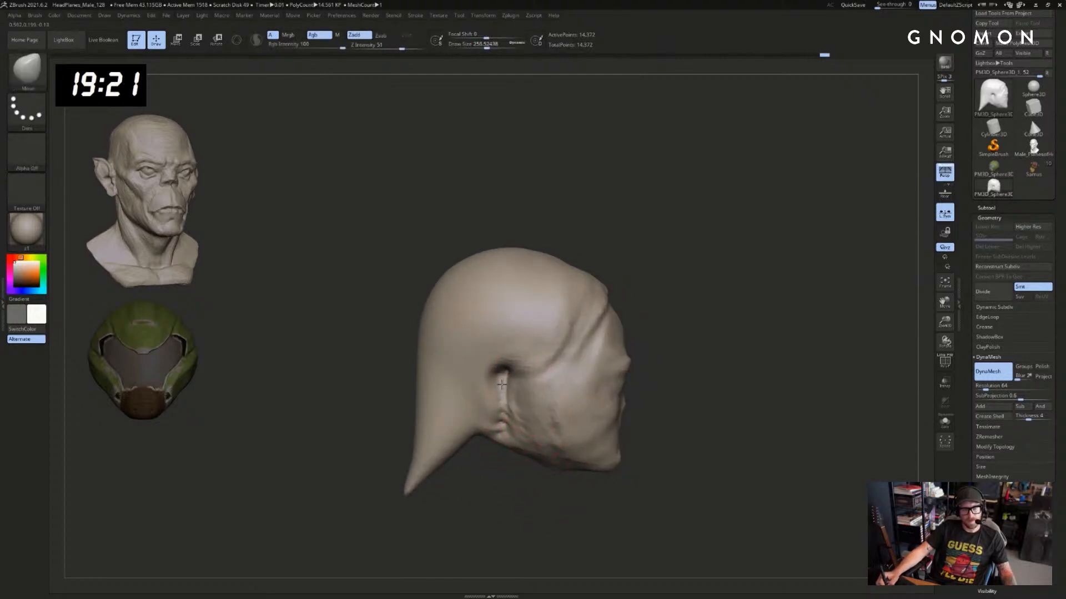
key("b")
key("d")
key("s")
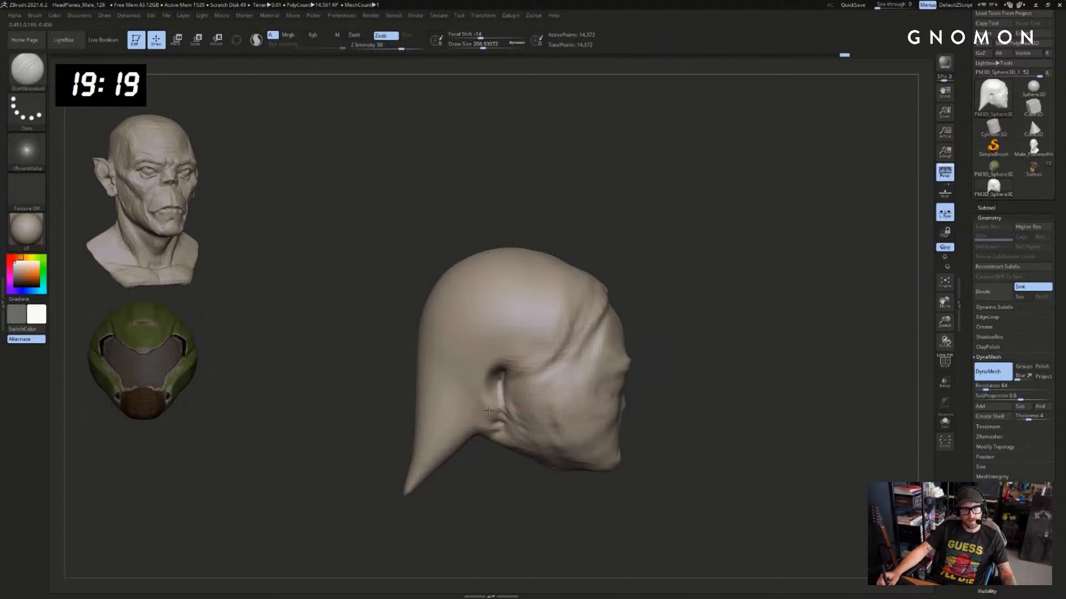
mouse_move(480, 464)
left_mouse_down()
mouse_move(493, 395)
mouse_move(483, 442)
left_mouse_up()
mouse_move(488, 465)
left_mouse_down()
mouse_move(509, 471)
mouse_move(503, 453)
mouse_move(516, 453)
mouse_move(494, 503)
mouse_move(516, 464)
mouse_move(500, 469)
left_mouse_up()
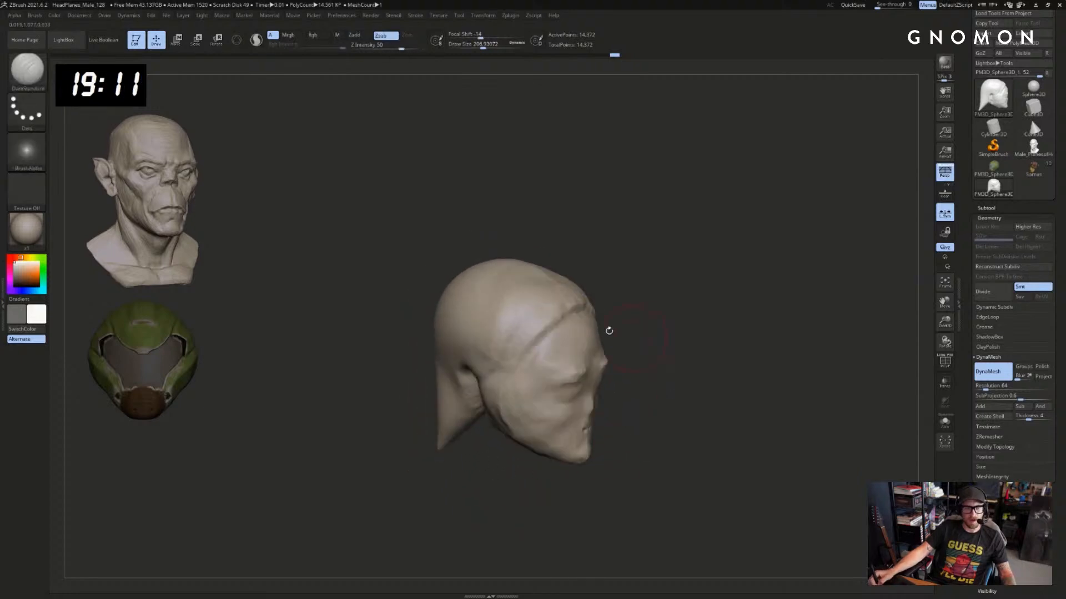
key("bracketleft")
mouse_move(642, 297)
left_mouse_down()
mouse_move(629, 298)
mouse_move(631, 277)
mouse_move(674, 274)
mouse_move(645, 302)
left_mouse_up()
key("s")
left_click_drag(537, 319, 548, 319)
key("s")
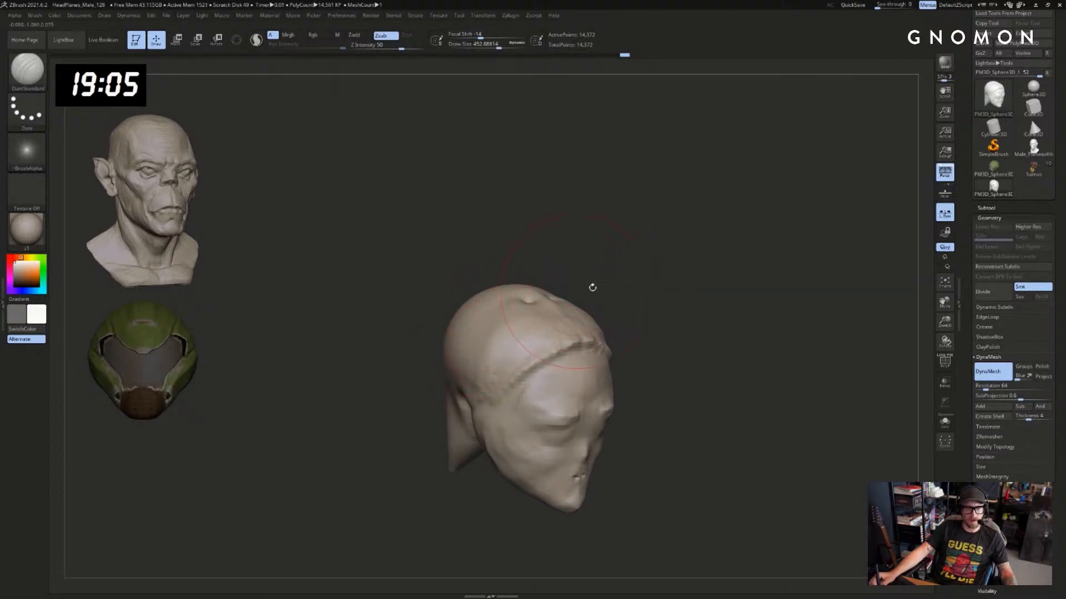
left_click_drag(592, 288, 581, 288)
key("s")
mouse_move(488, 333)
left_mouse_down()
mouse_move(496, 333)
mouse_move(485, 332)
left_mouse_up()
key("ctrl+z")
Adjust the silhouette of the hair mass along the side and crown with an enlarged Move brush
key("b")
key("m")
key("v")
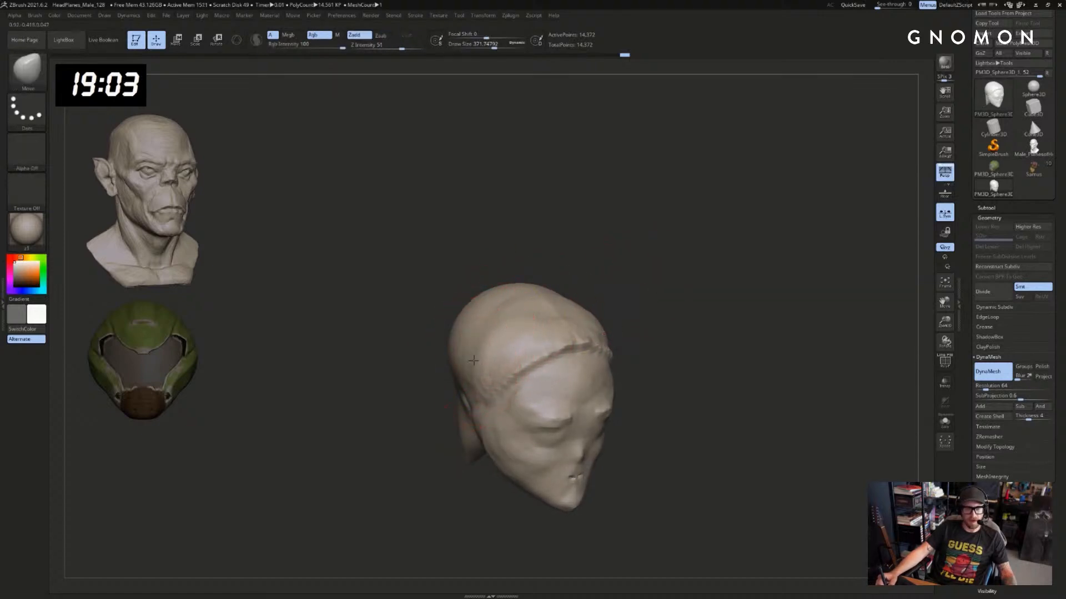
left_click_drag(636, 285, 651, 277)
key("s")
left_click_drag(460, 357, 468, 357)
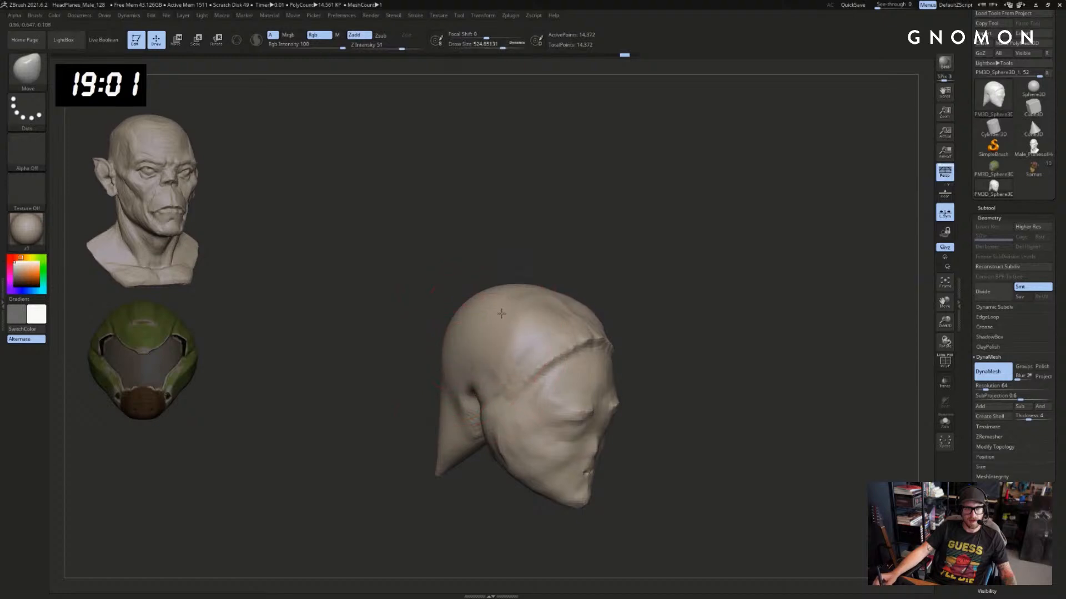
mouse_move(589, 287)
left_mouse_down()
mouse_move(488, 351)
mouse_move(486, 343)
left_mouse_up()
left_click_drag(483, 339, 482, 375)
left_click_drag(442, 338, 551, 309)
Add volume to the hair above the forehead and over the crown with ClayBuildup
key("b")
key("c")
key("b")
left_click_drag(638, 291, 621, 310)
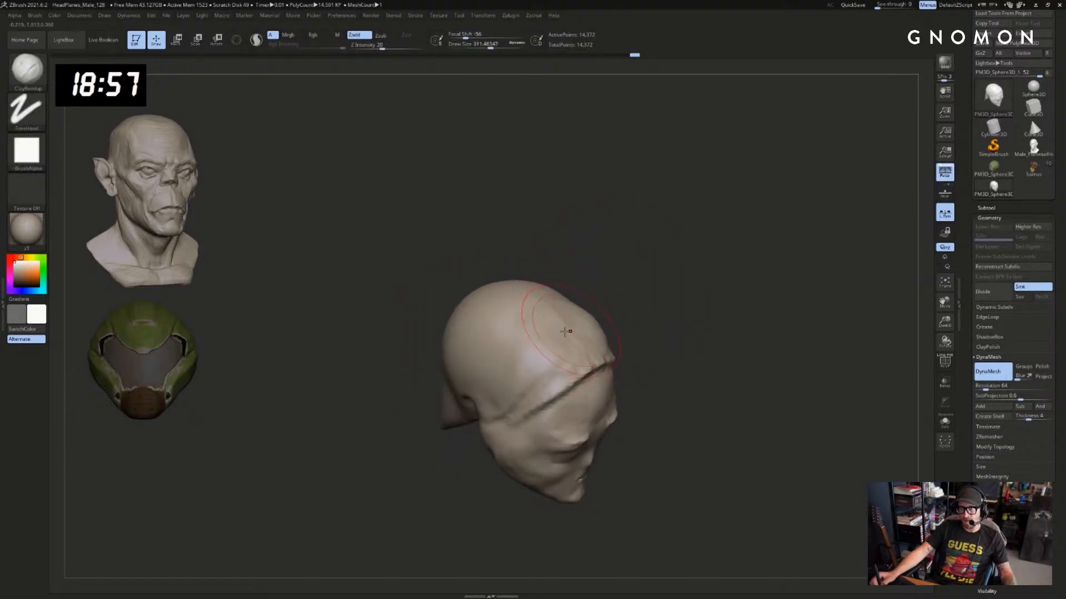
left_click_drag(571, 272, 580, 277)
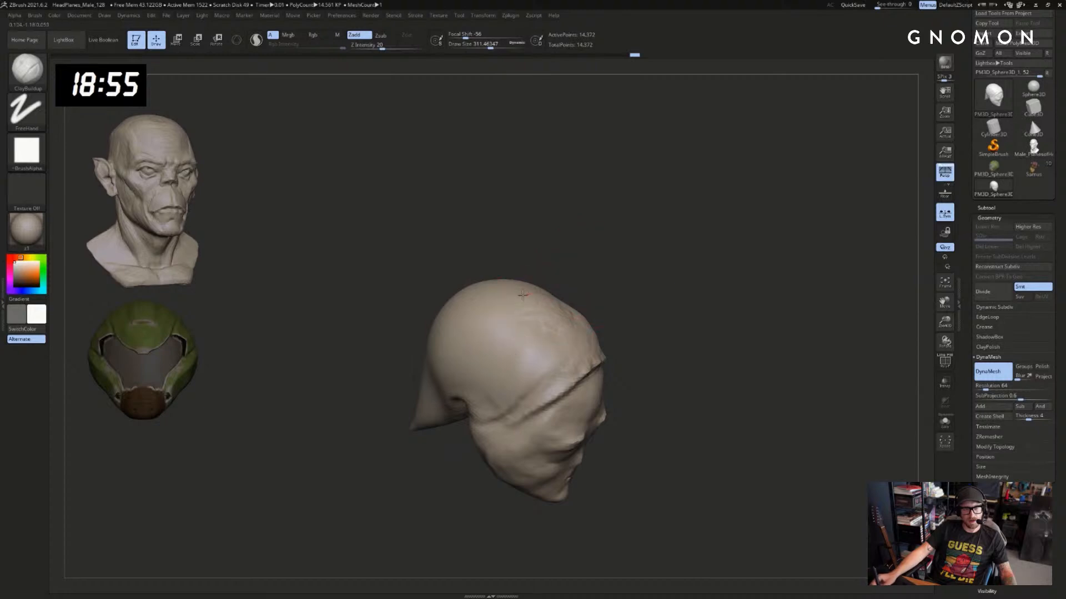
mouse_move(487, 281)
left_mouse_down()
mouse_move(515, 266)
mouse_move(647, 298)
mouse_move(687, 248)
mouse_move(542, 300)
left_mouse_up()
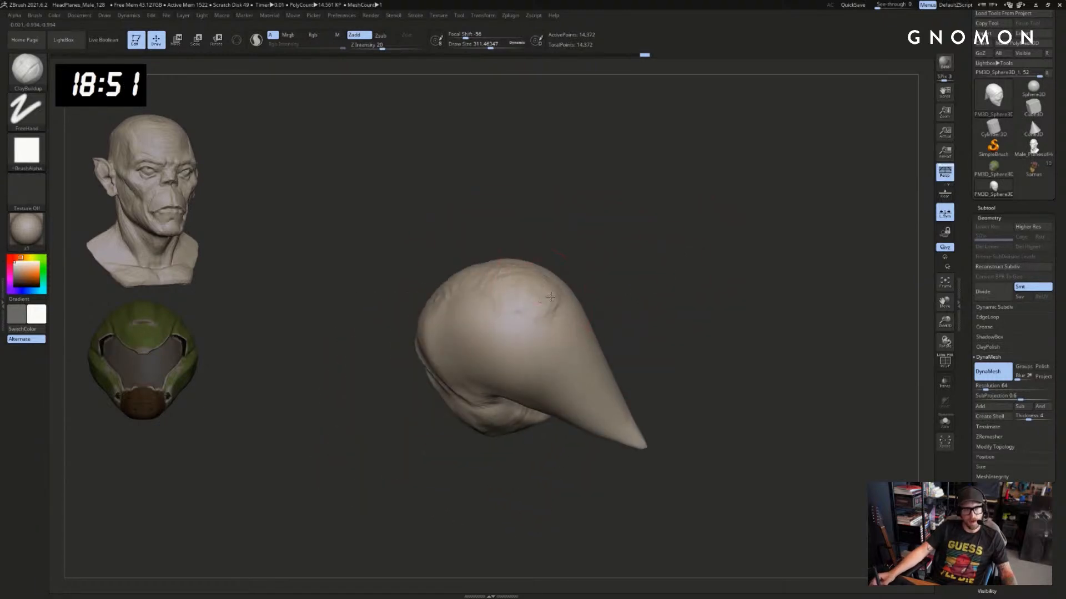
Smooth the hair over the crown, the cheek and the forehead with a smaller brush
left_click(483, 45)
mouse_move(624, 361)
left_mouse_down()
mouse_move(638, 372)
mouse_move(595, 358)
mouse_move(582, 378)
left_mouse_up()
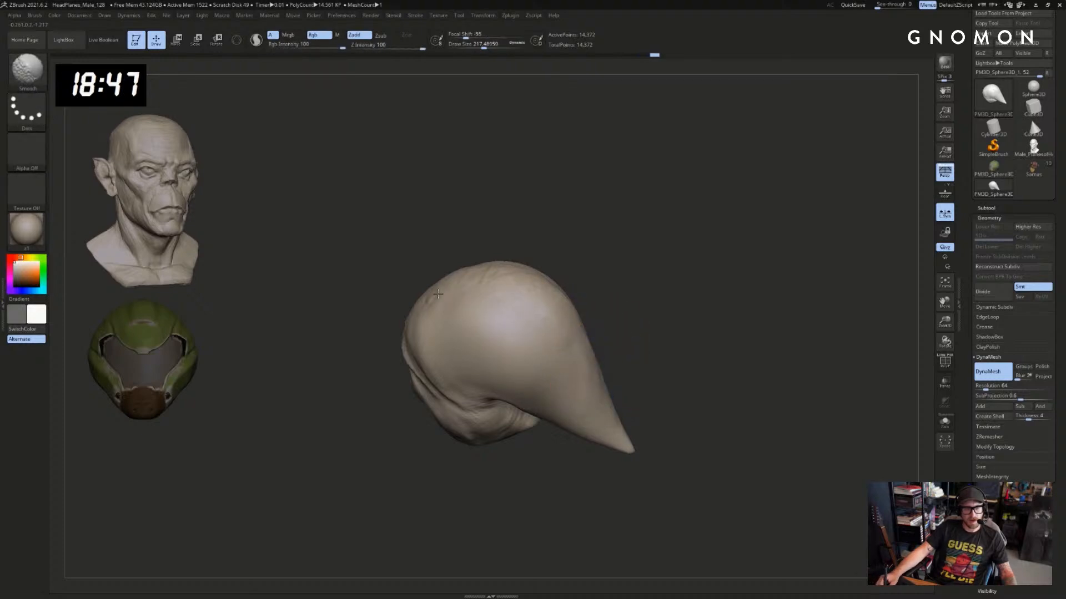
left_click_drag(438, 295, 488, 315)
left_click_drag(608, 332, 663, 314)
mouse_move(442, 383)
left_mouse_down("shift")
mouse_move(433, 392)
mouse_move(461, 399)
left_mouse_up("shift")
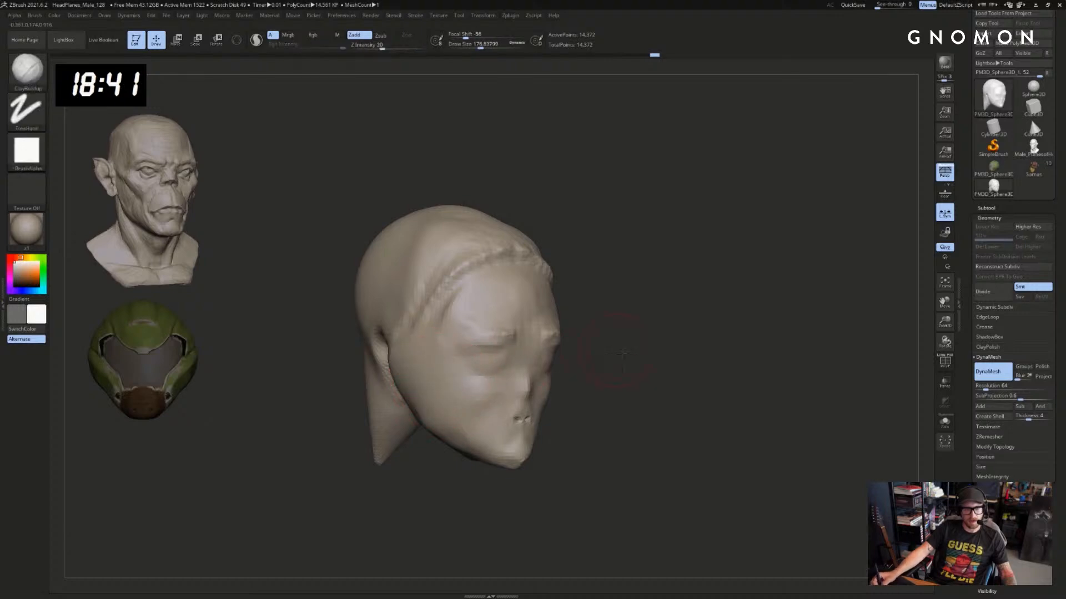
left_click_drag(602, 358, 623, 360, "alt")
left_click_drag(468, 327, 513, 303, "shift")
Mask the whole face below the hairline with a resized brush
mouse_move(620, 303)
left_mouse_down()
mouse_move(609, 299)
mouse_move(625, 284)
left_mouse_up()
key("s")
left_click_drag(554, 267, 561, 267)
left_click_drag(616, 294, 661, 297)
left_click_drag(519, 306, 512, 314, "ctrl")
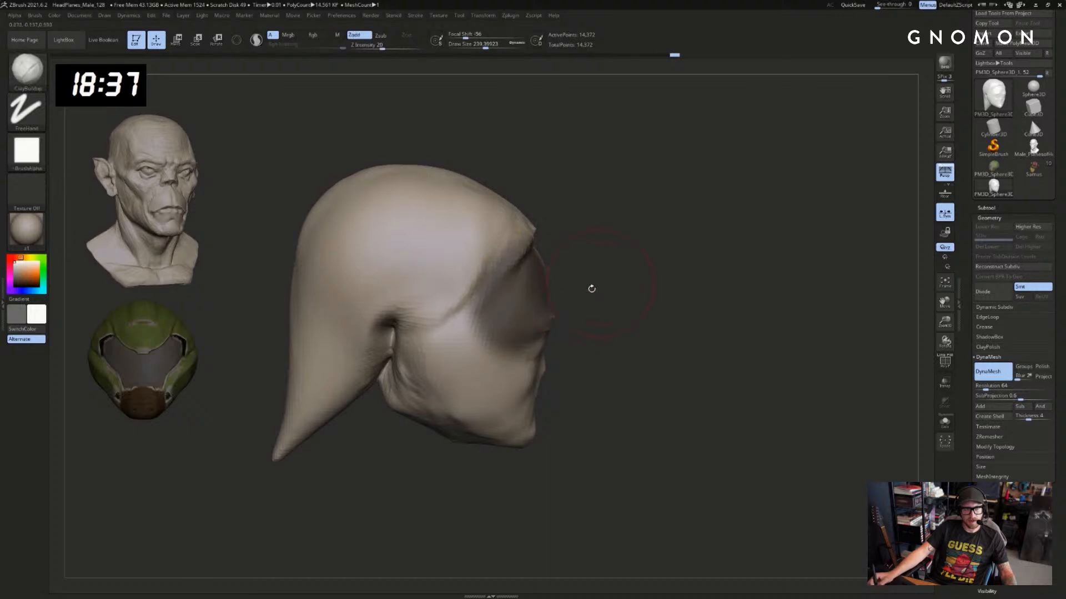
left_click_drag(590, 288, 560, 286)
mouse_move(536, 304)
left_mouse_down("ctrl")
mouse_move(549, 304)
mouse_move(538, 332)
mouse_move(553, 411)
left_mouse_up("ctrl")
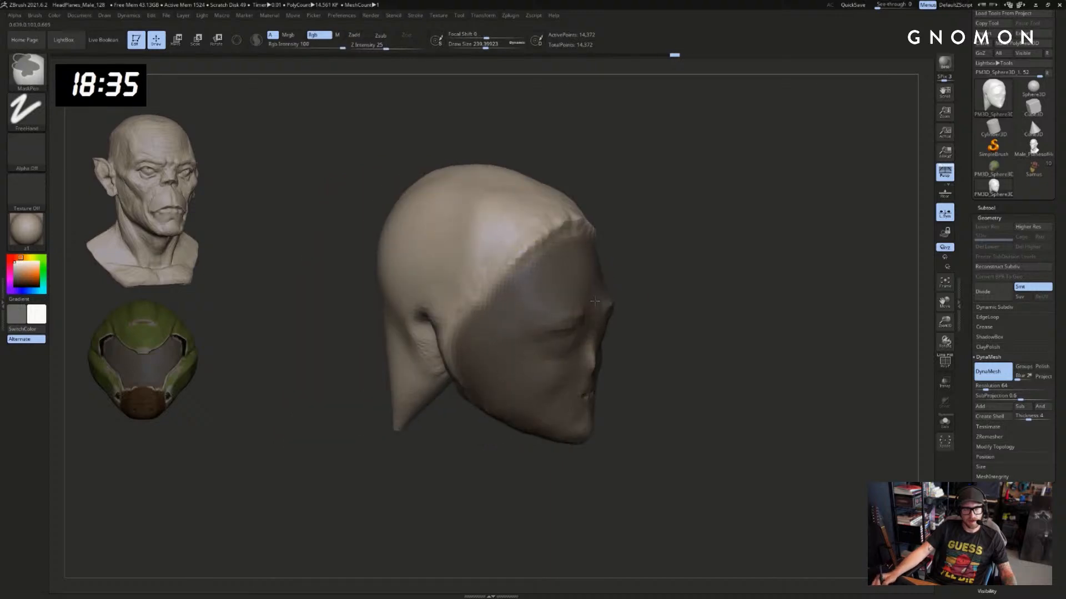
Pull the front edge of the hair out over the masked forehead and round the crown profile with the Move brush
key("s")
mouse_move(588, 258)
left_mouse_down()
mouse_move(602, 260)
mouse_move(592, 219)
mouse_move(660, 266)
mouse_move(684, 265)
left_mouse_up()
key("b")
key("m")
key("v")
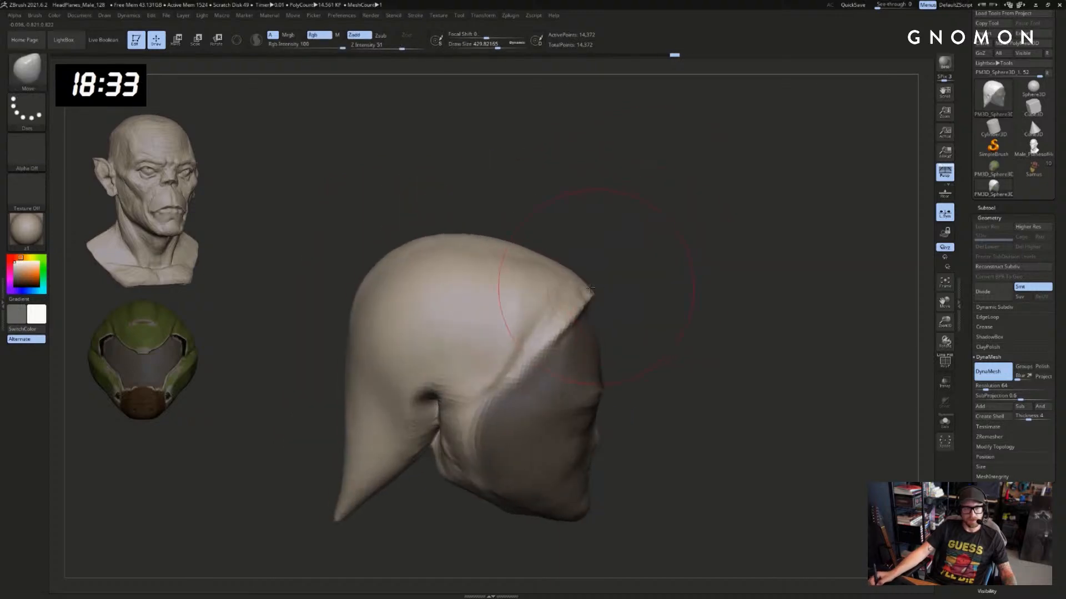
key("s")
left_click_drag(514, 250, 506, 250)
left_click_drag(513, 249, 517, 242)
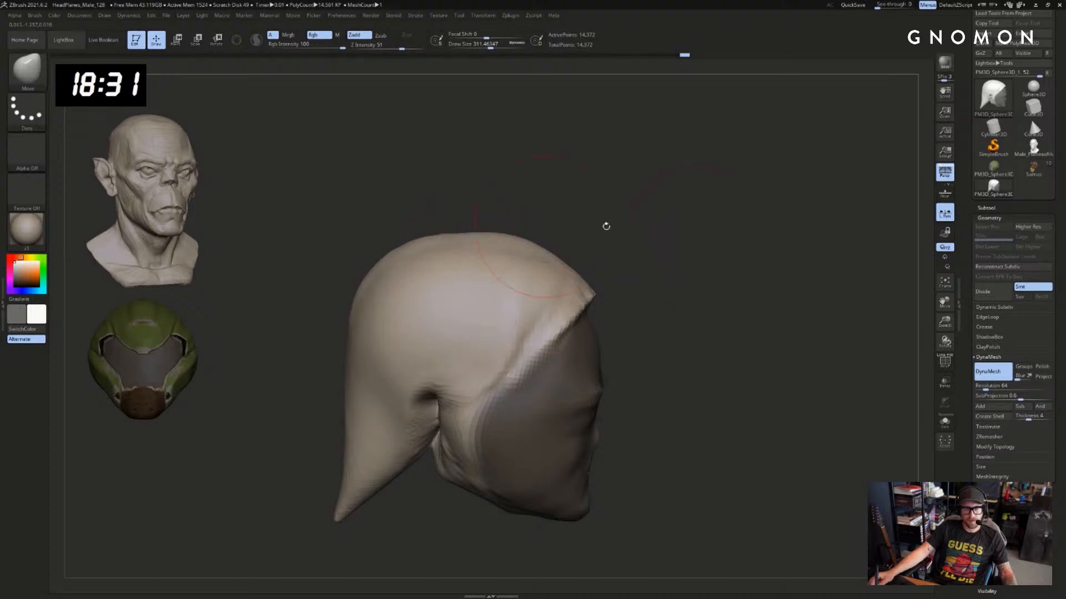
Append a Cube3D as a new subtool
left_click(986, 208)
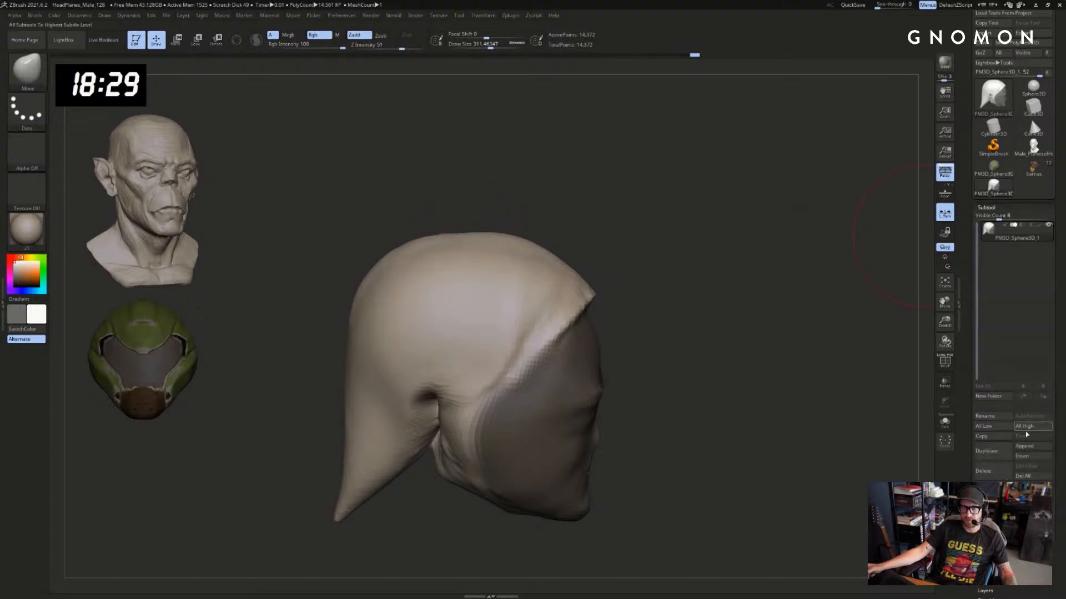
left_click(1025, 446)
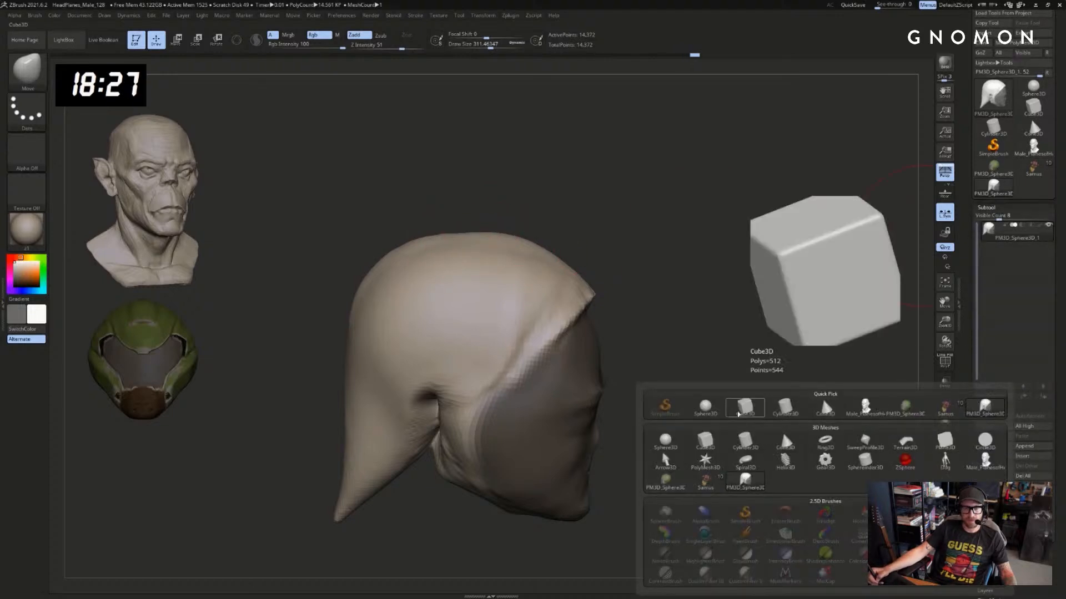
left_click(753, 415)
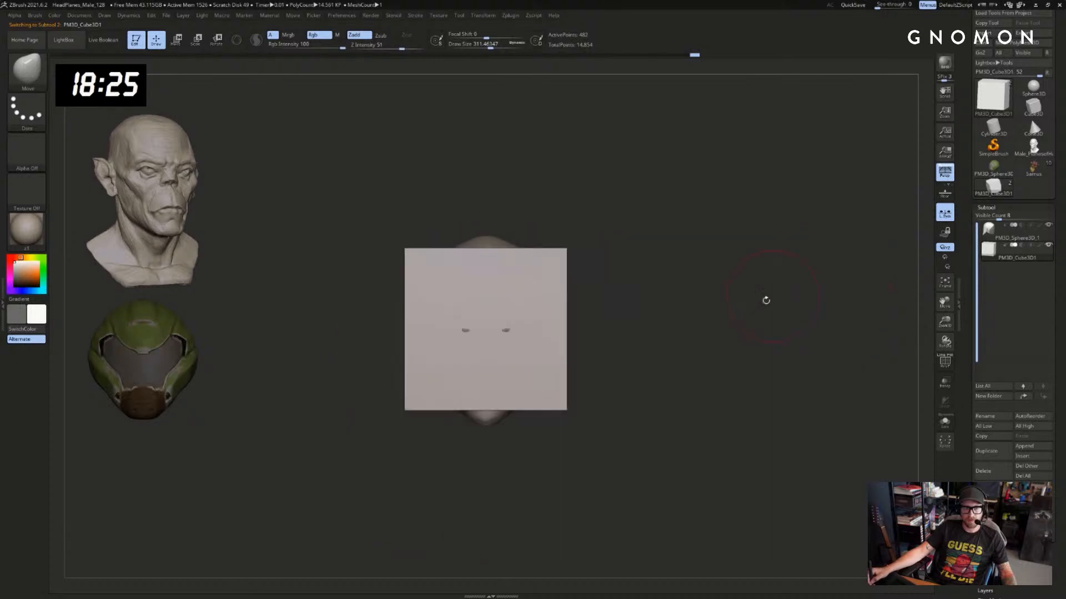
Flatten the cube into a thin slab and place it in front of the face
key("w")
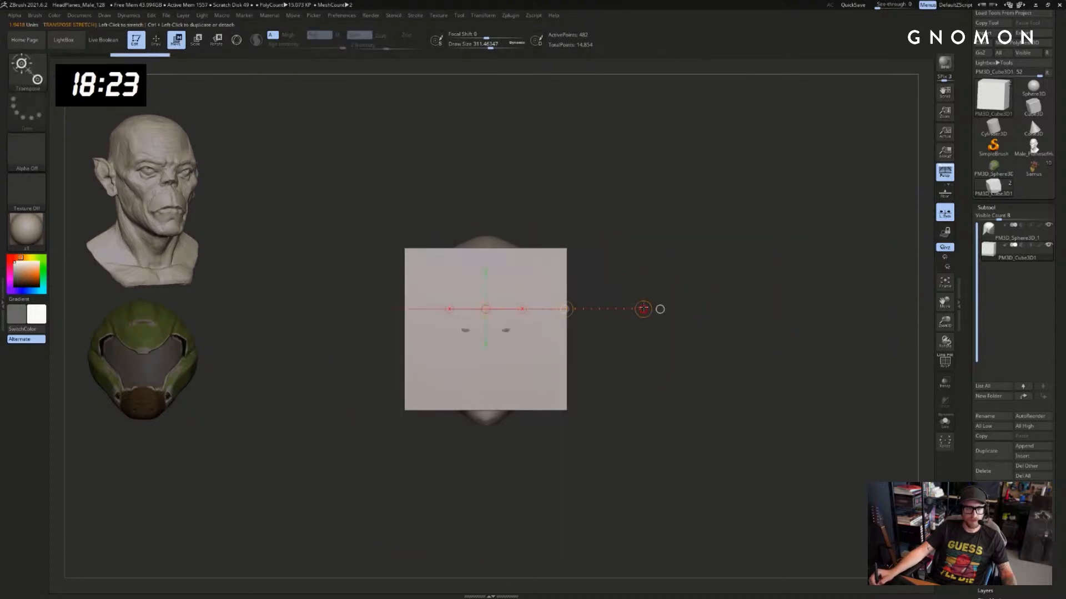
left_click_drag(643, 309, 539, 309)
left_click_drag(585, 363, 644, 371, "shift")
left_click_drag(454, 339, 499, 339)
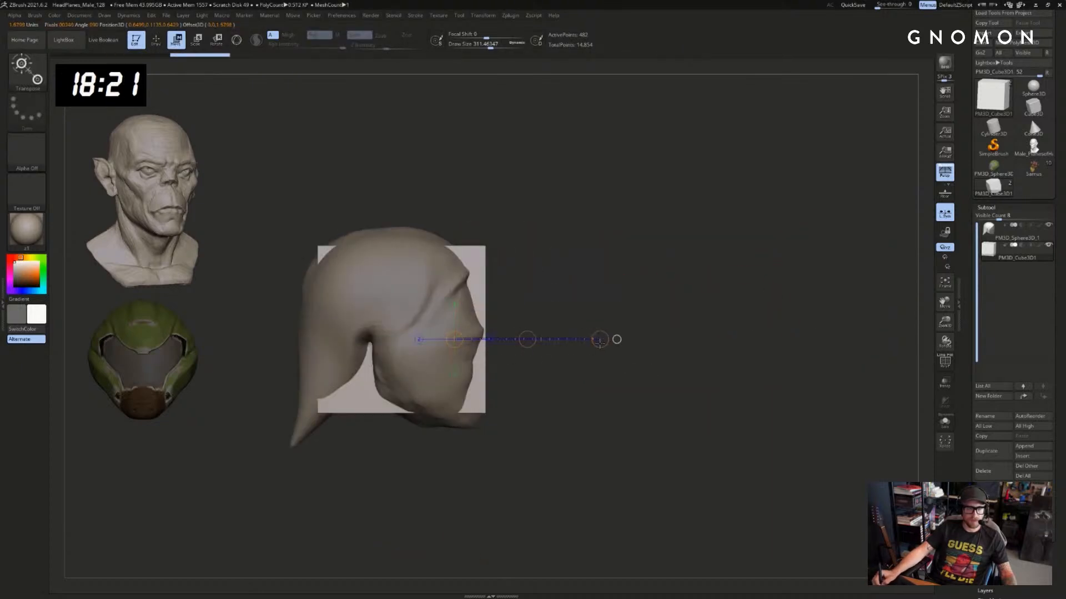
left_click_drag(599, 341, 599, 340)
left_click_drag(527, 339, 576, 339)
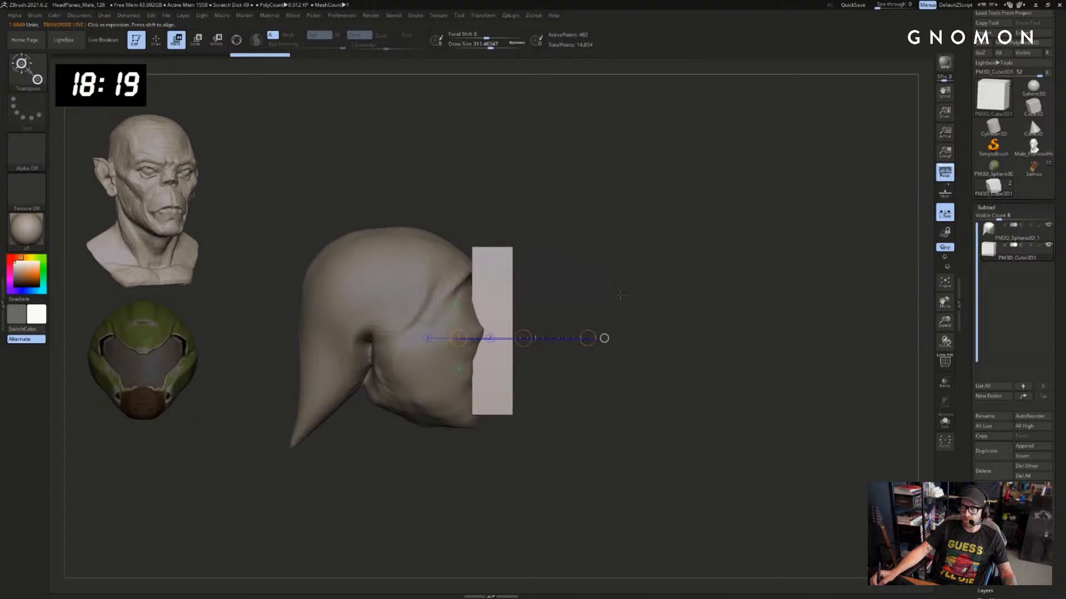
Angle the narrow slab to one side of the face and mirror it to the opposite side
left_click_drag(647, 290, 621, 317, "alt")
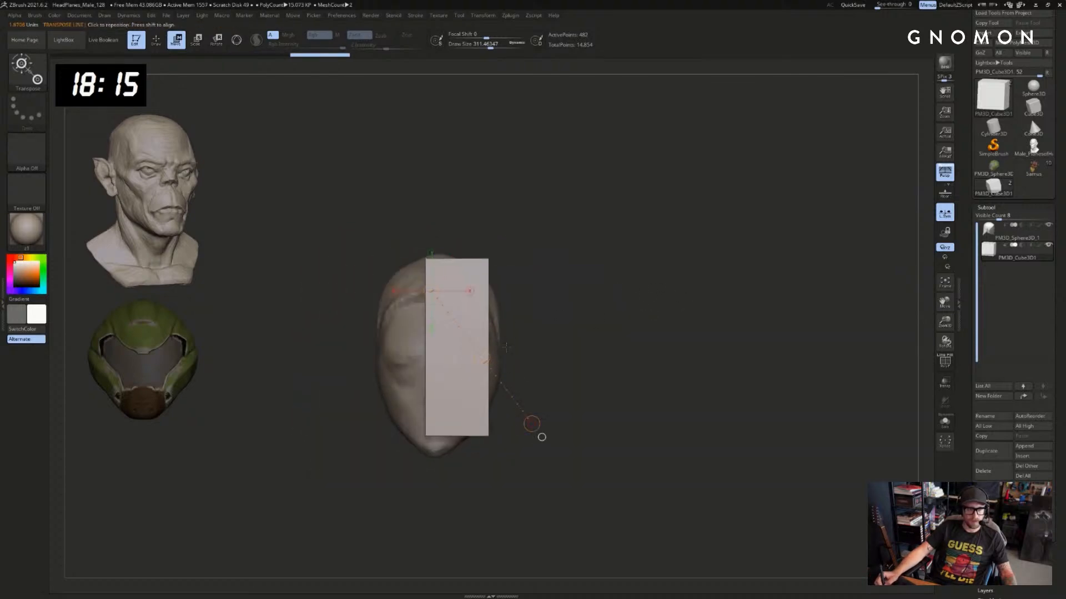
mouse_move(482, 358)
left_mouse_down()
mouse_move(449, 358)
mouse_move(552, 359)
mouse_move(587, 298)
mouse_move(564, 272)
mouse_move(562, 289)
mouse_move(440, 302)
mouse_move(464, 291)
mouse_move(443, 284)
mouse_move(524, 418)
mouse_move(533, 455)
left_mouse_up()
key("r")
mouse_move(532, 455)
left_mouse_down()
mouse_move(605, 435)
mouse_move(510, 367)
left_mouse_up()
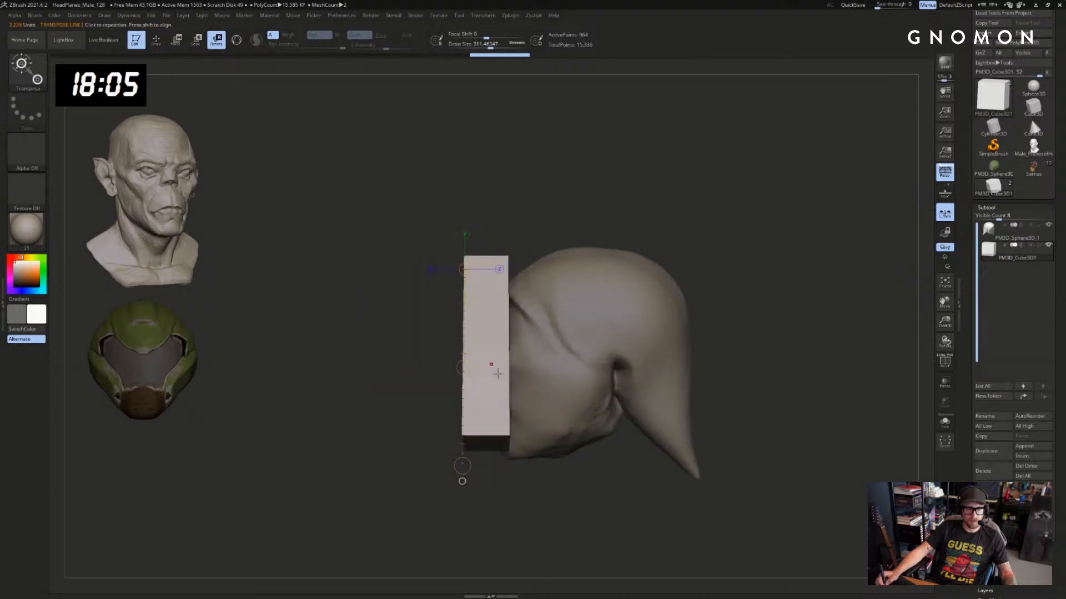
Bend one slab back around the side of the head with the SnakeHook brush and smooth it into a rounded hair lock
key("q")
left_click_drag(384, 336, 455, 326)
key("b")
key("s")
key("h")
key("s")
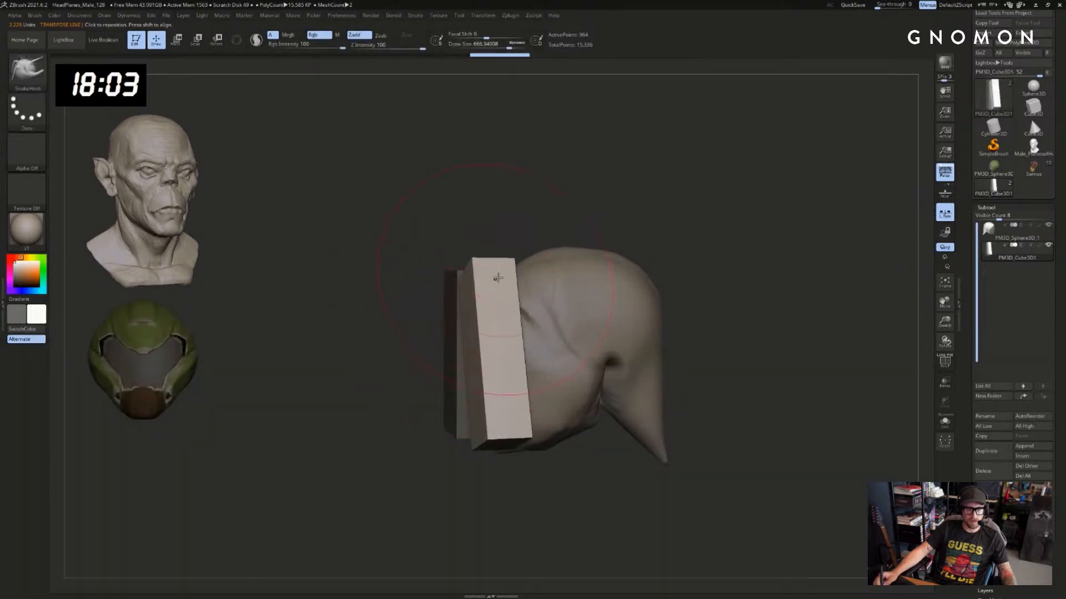
mouse_move(498, 280)
left_mouse_down()
mouse_move(580, 275)
mouse_move(582, 295)
left_mouse_up()
left_click_drag(414, 314, 369, 347)
mouse_move(558, 270)
left_mouse_down("shift")
mouse_move(504, 364)
mouse_move(505, 432)
left_mouse_up("shift")
mouse_move(509, 293)
left_mouse_down()
mouse_move(551, 273)
mouse_move(591, 277)
left_mouse_up()
mouse_move(497, 441)
left_mouse_down()
mouse_move(502, 466)
mouse_move(562, 491)
mouse_move(621, 371)
left_mouse_up()
left_click_drag(655, 303, 594, 308)
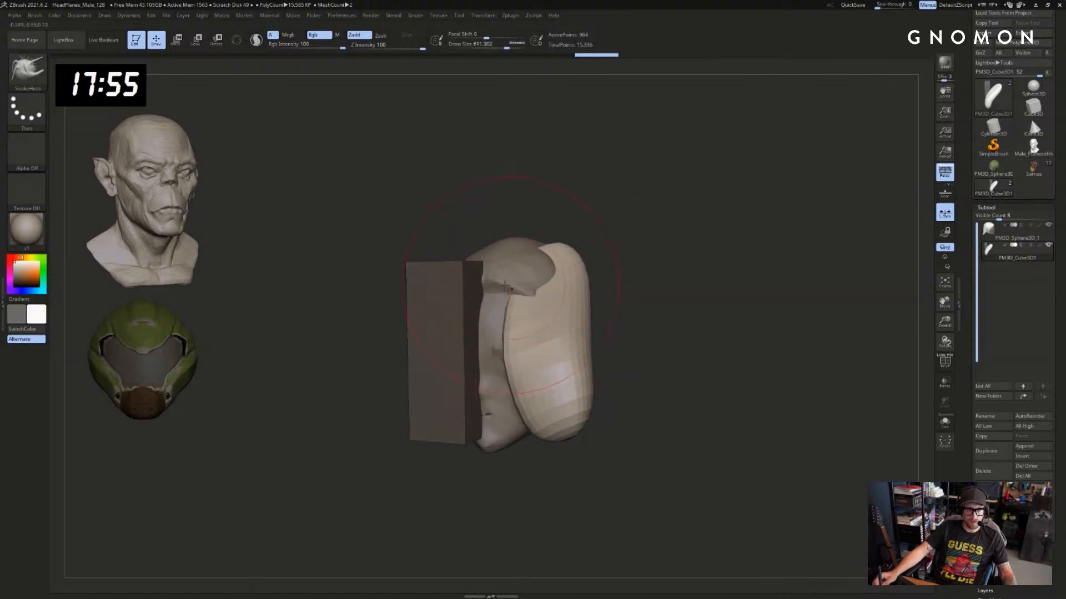
Sweep the side locks outward and down from the forehead so they frame the face, using a larger SnakeHook brush
mouse_move(385, 345)
left_mouse_down("shift")
mouse_move(422, 333)
mouse_move(413, 316)
mouse_move(407, 335)
mouse_move(424, 314)
left_mouse_up("shift")
left_click_drag(494, 302, 364, 268)
key("s")
left_click_drag(423, 367, 430, 368)
mouse_move(524, 384)
left_mouse_down("alt")
mouse_move(633, 357)
mouse_move(608, 383)
left_mouse_up("alt")
left_click_drag(544, 393, 469, 400)
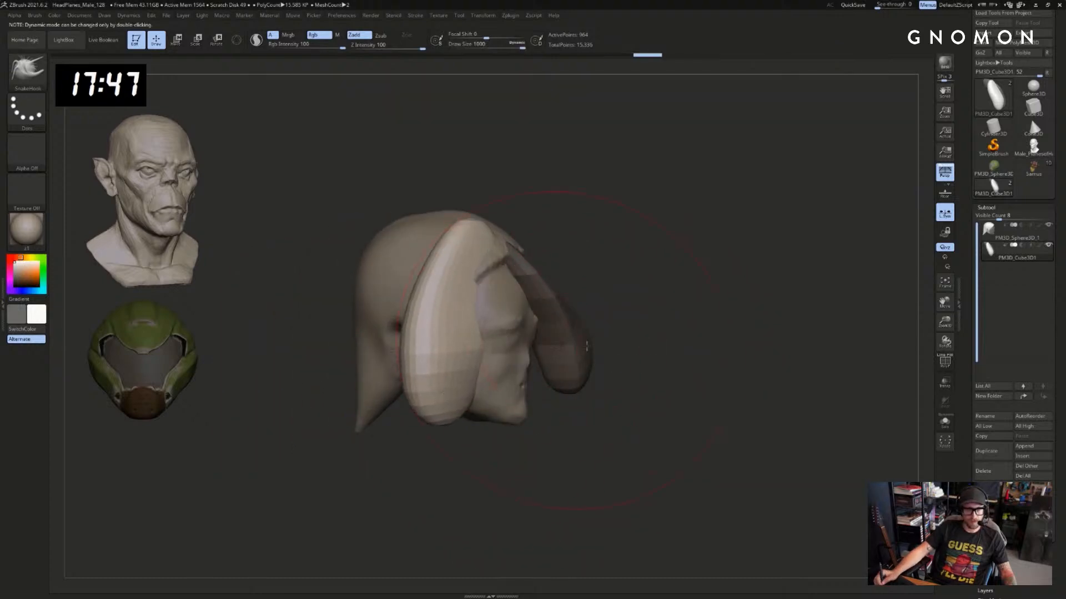
Reshape the lower end of the near side lock with large SnakeHook strokes, reducing the brush size
key("s")
left_click_drag(585, 356, 610, 342)
mouse_move(481, 305)
left_mouse_down()
mouse_move(505, 302)
mouse_move(481, 303)
left_mouse_up()
key("s")
left_click_drag(483, 444, 417, 428)
left_click_drag(524, 334, 506, 336)
left_click_drag(464, 441, 514, 445)
key("s")
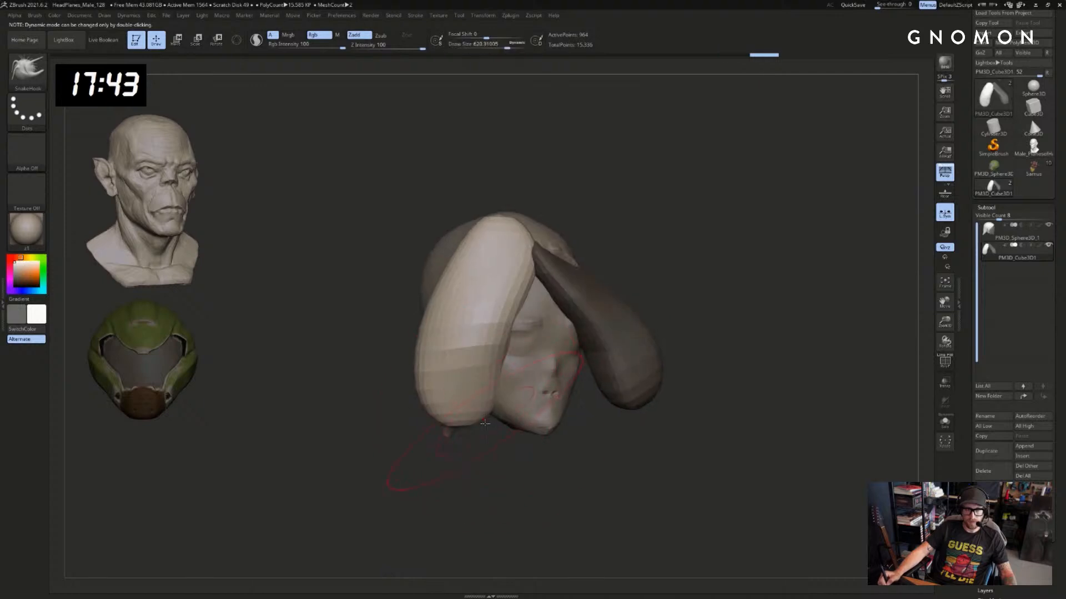
mouse_move(444, 464)
left_mouse_down()
mouse_move(455, 452)
mouse_move(515, 456)
left_mouse_up()
key("s")
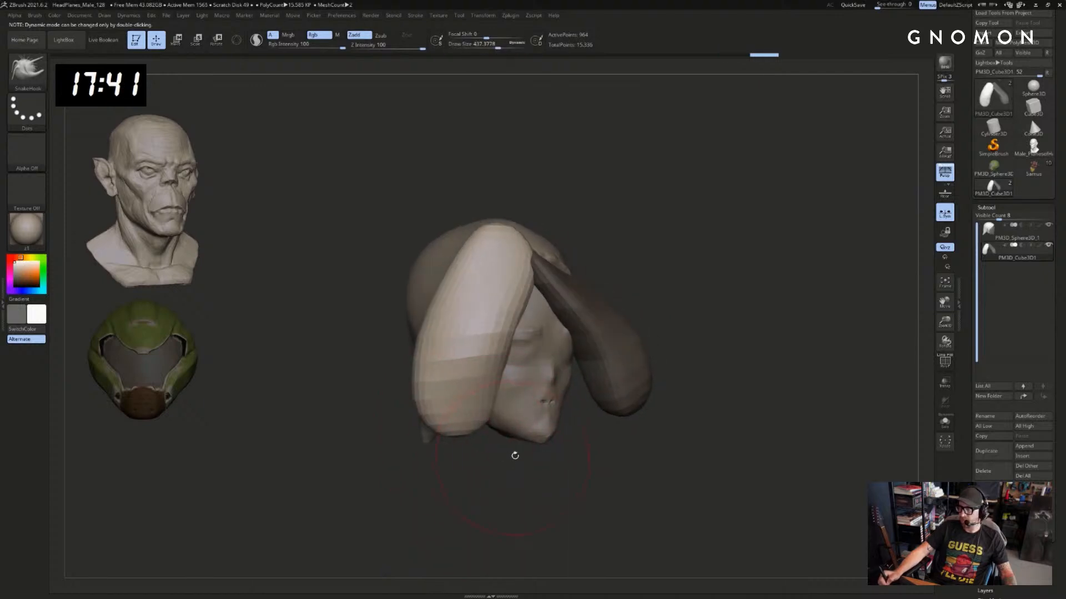
Bend the near lock's lower half back over the temple with a smaller SnakeHook brush, drawing out two flared points
left_click_drag(531, 496, 527, 462)
mouse_move(426, 409)
left_mouse_down()
mouse_move(450, 333)
mouse_move(447, 354)
left_mouse_up()
mouse_move(407, 358)
left_mouse_down()
mouse_move(483, 360)
mouse_move(496, 382)
left_mouse_up()
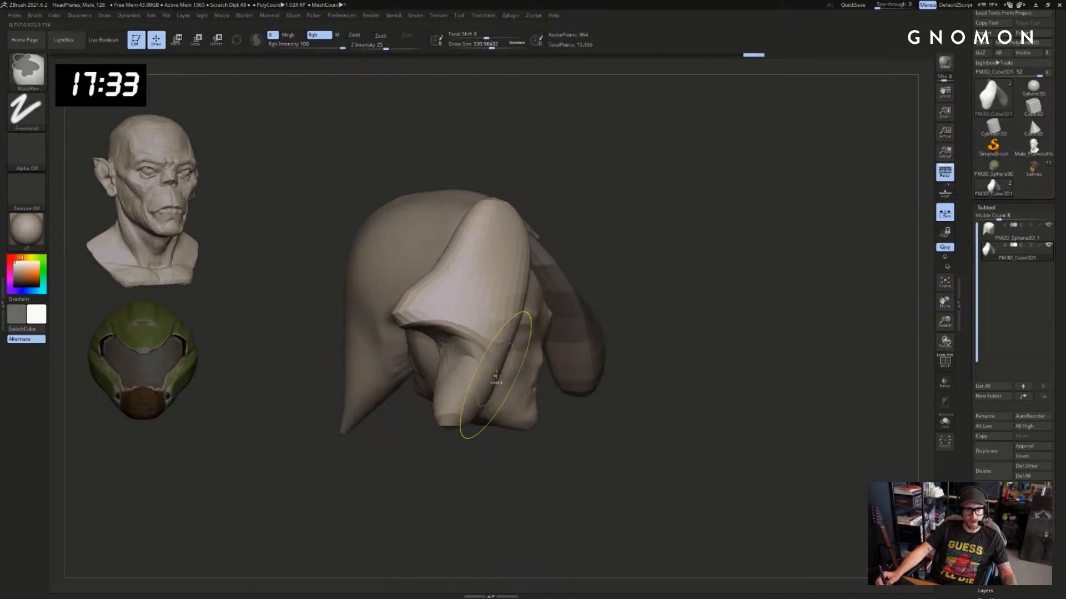
left_click_drag(500, 472, 465, 462)
key("s")
mouse_move(447, 407)
left_mouse_down()
mouse_move(465, 407)
mouse_move(448, 370)
left_mouse_up()
key("s")
left_click_drag(478, 453, 476, 394)
left_click_drag(449, 362, 462, 362)
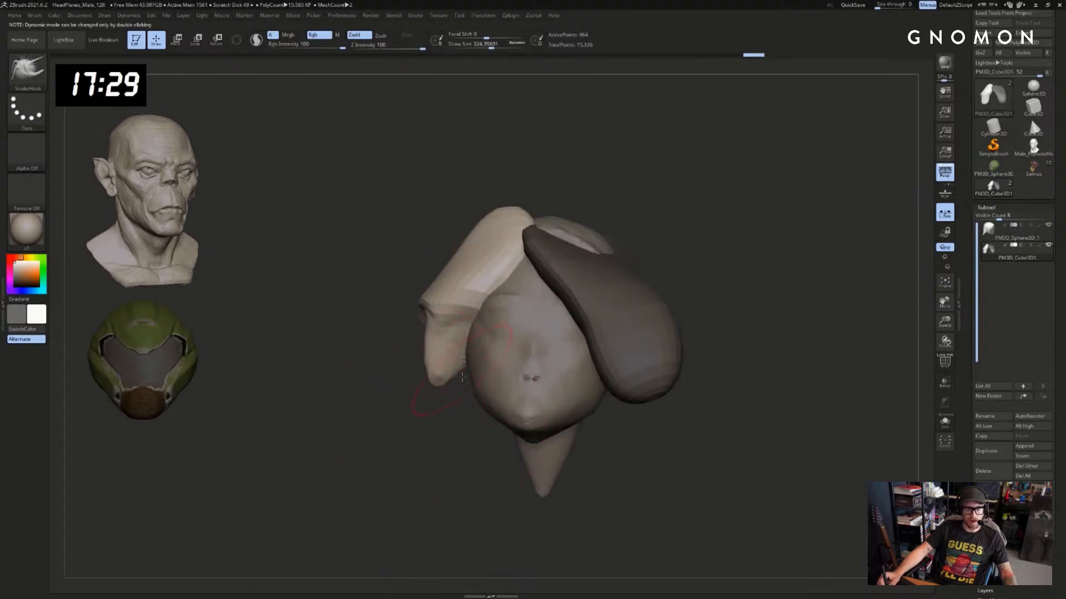
Smooth the flared lock's lower point and refine its outer point with a larger SnakeHook brush
left_click_drag(422, 452, 414, 441)
left_click_drag(444, 361, 438, 344, "shift")
left_click_drag(397, 383, 406, 441)
left_click_drag(434, 329, 430, 310)
key("s")
left_click_drag(429, 310, 445, 309)
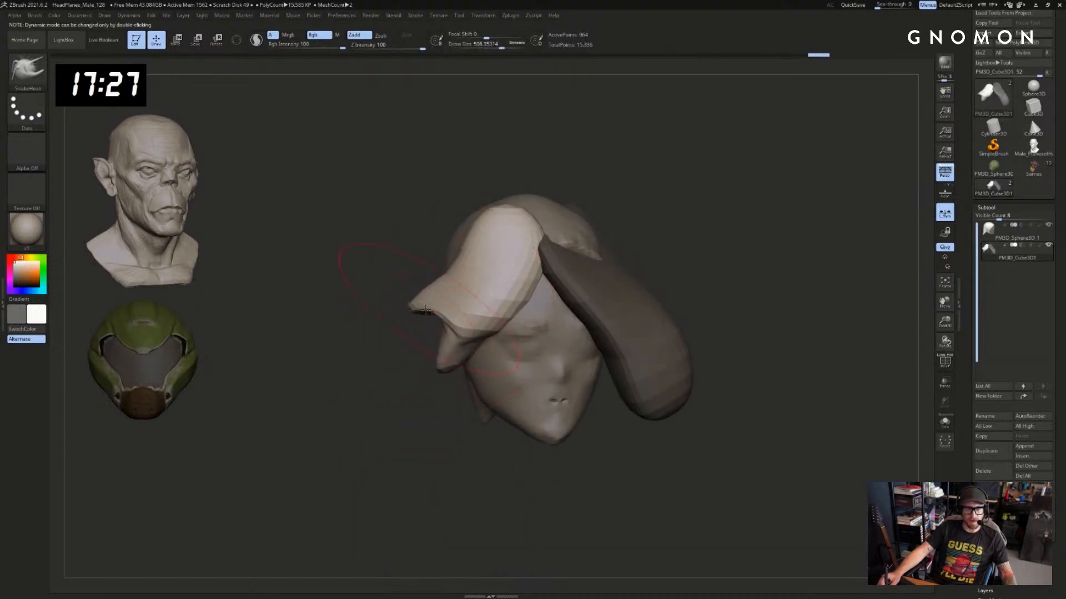
left_click_drag(399, 393, 412, 380)
Mask the other geometry and duplicate the flared side lock, offsetting the copy slightly below the original
key("w")
left_click_drag(495, 291, 485, 532, "ctrl")
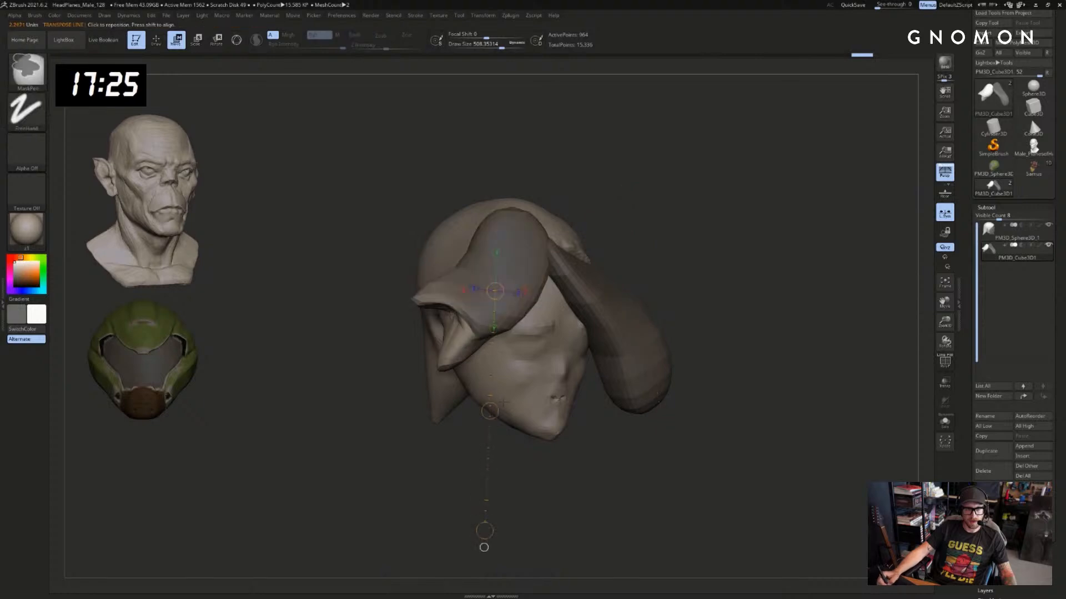
left_click_drag(511, 302, 704, 351, "ctrl")
left_click_drag(607, 328, 608, 346, "ctrl")
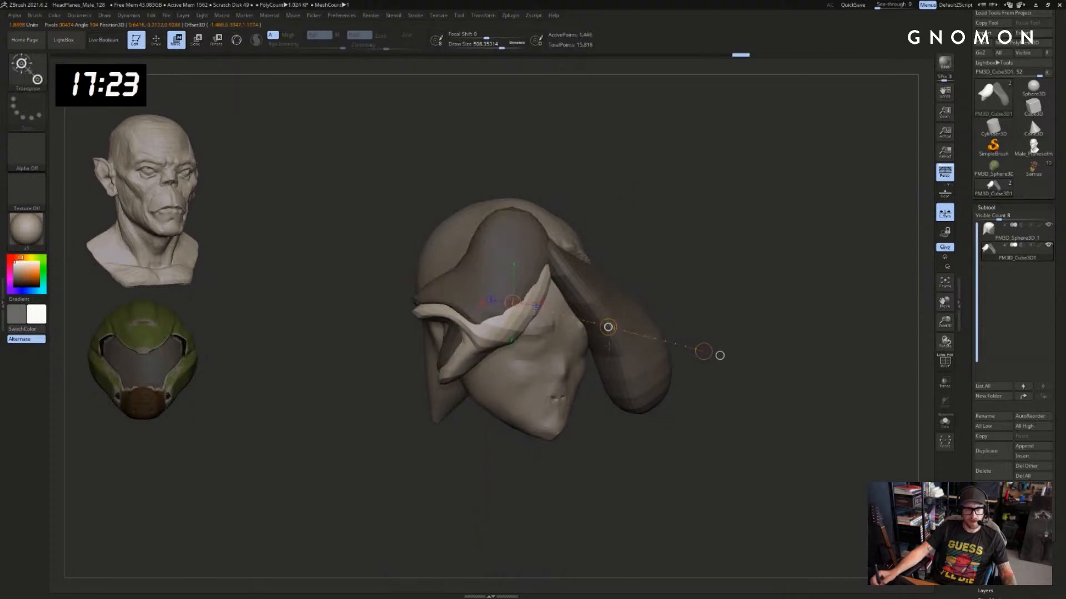
left_click_drag(469, 432, 487, 426)
Rotate the copied lock and move it beneath the original on the side of the face
key("r")
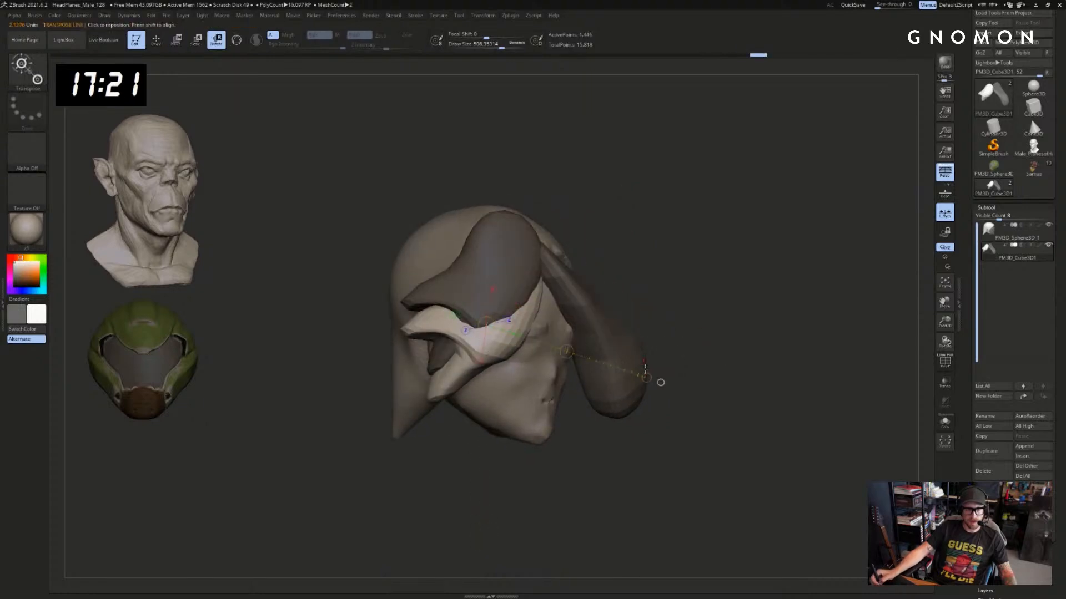
left_click_drag(661, 382, 542, 378)
left_click_drag(632, 374, 634, 327)
key("w")
left_click_drag(553, 360, 531, 383)
Isolate the hair locks, smooth the copy into a rounded pod, and scale it down into a slim lock
mouse_move(549, 451)
left_mouse_down()
mouse_move(494, 406)
mouse_move(513, 400)
mouse_move(492, 354)
left_mouse_up()
key("alt+s")
key("q")
key("w")
key("e")
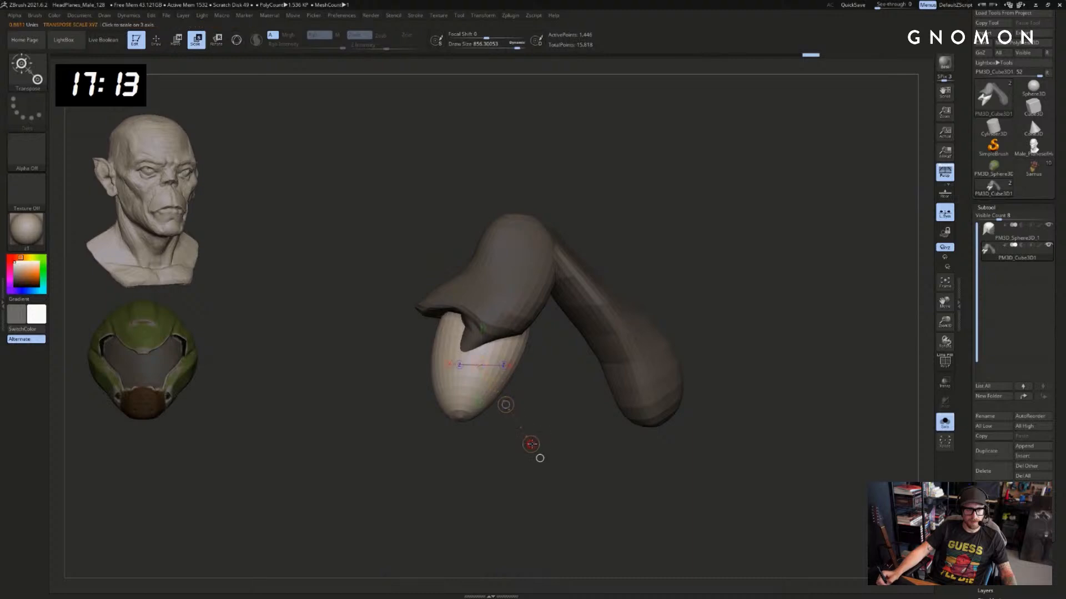
left_click_drag(531, 444, 515, 418)
left_click_drag(513, 411, 544, 398)
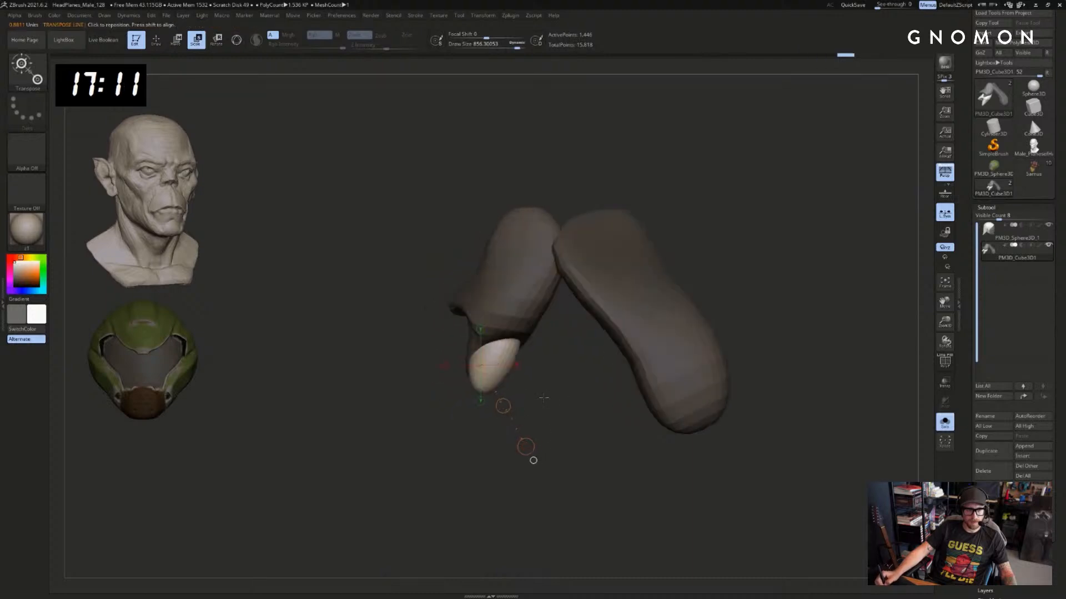
left_click_drag(499, 345, 554, 406)
Rotate the slim pointed lock and position it in front of the ear, hanging below the flared lock
key("r")
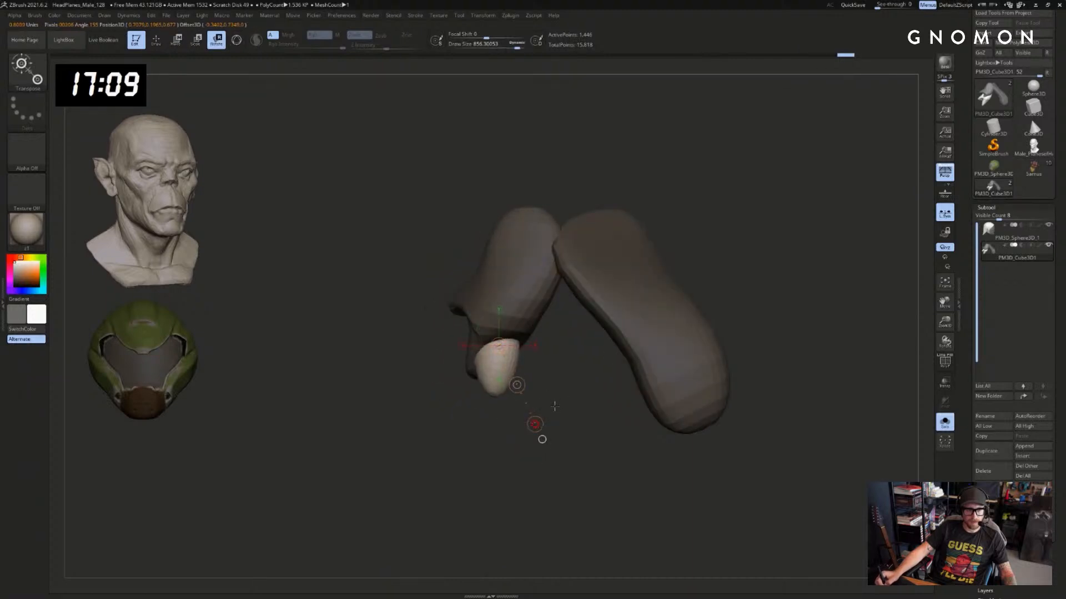
left_click_drag(497, 345, 485, 562)
key("w")
key("ctrl+shift+s")
left_click_drag(543, 427, 644, 428)
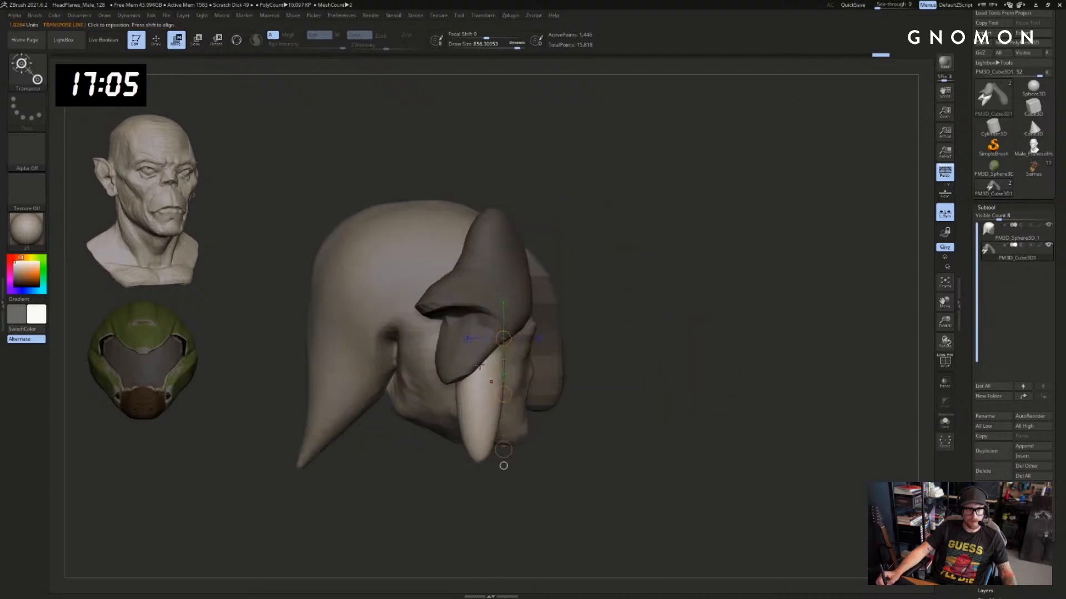
key("r")
left_click_drag(481, 341, 579, 419)
key("w")
left_click_drag(547, 385, 530, 374)
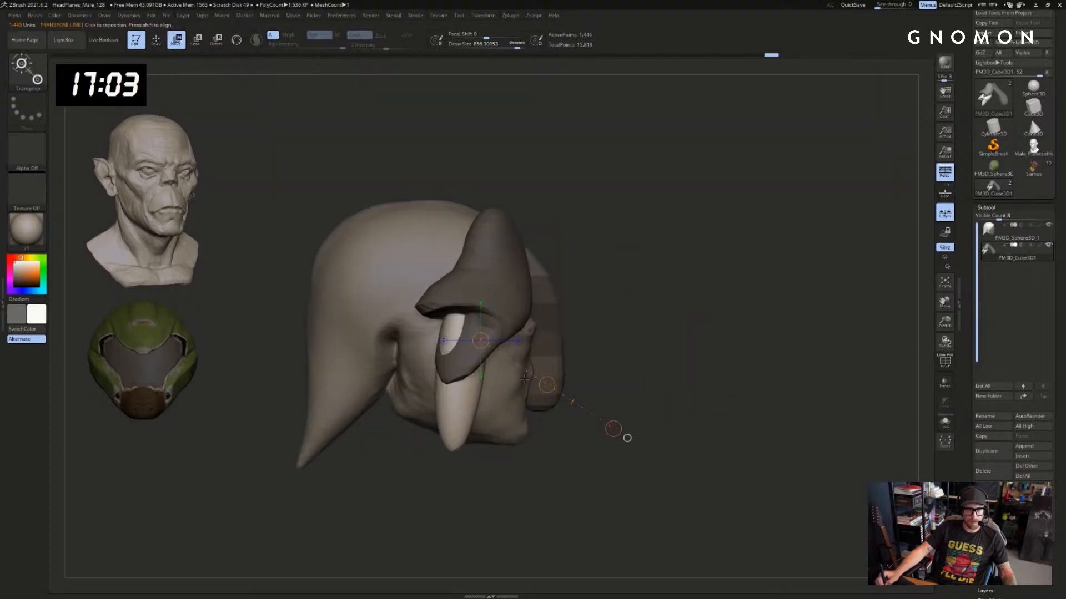
Mask everything but the opposite front lock and adjust its angle and position against the forehead
key("q")
key("r")
key("ctrl+i")
left_click_drag(501, 282, 616, 355)
key("w")
left_click_drag(504, 239, 606, 318)
key("r")
key("w")
left_click_drag(569, 267, 569, 279)
left_click_drag(616, 334, 466, 275)
left_click_drag(805, 300, 683, 300)
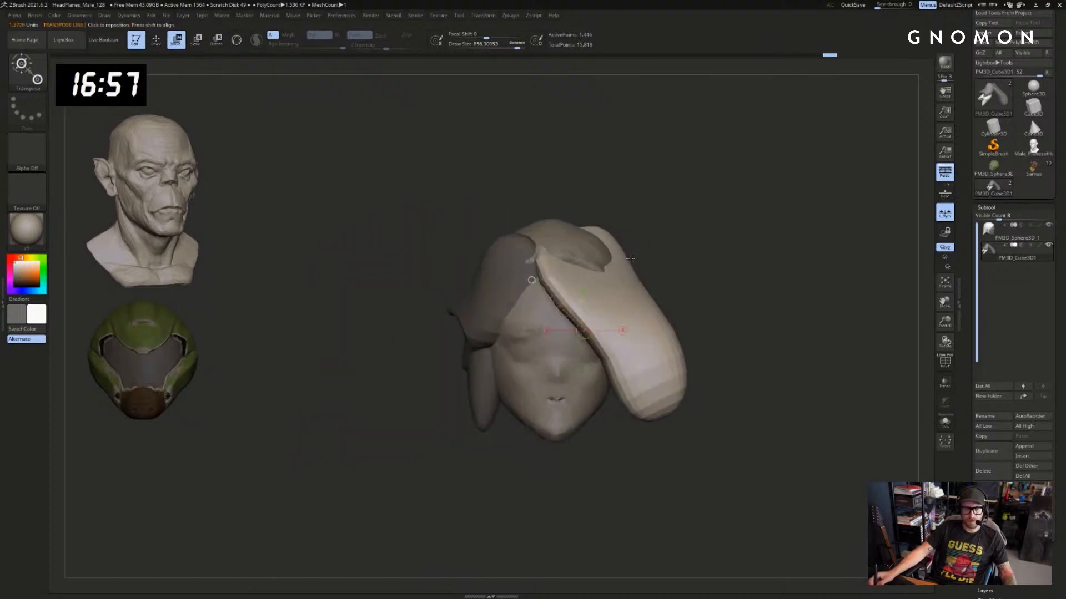
Duplicate the slim pointed lock and place the copy on the opposite side of the head, behind the front lock
left_click_drag(866, 255, 675, 257)
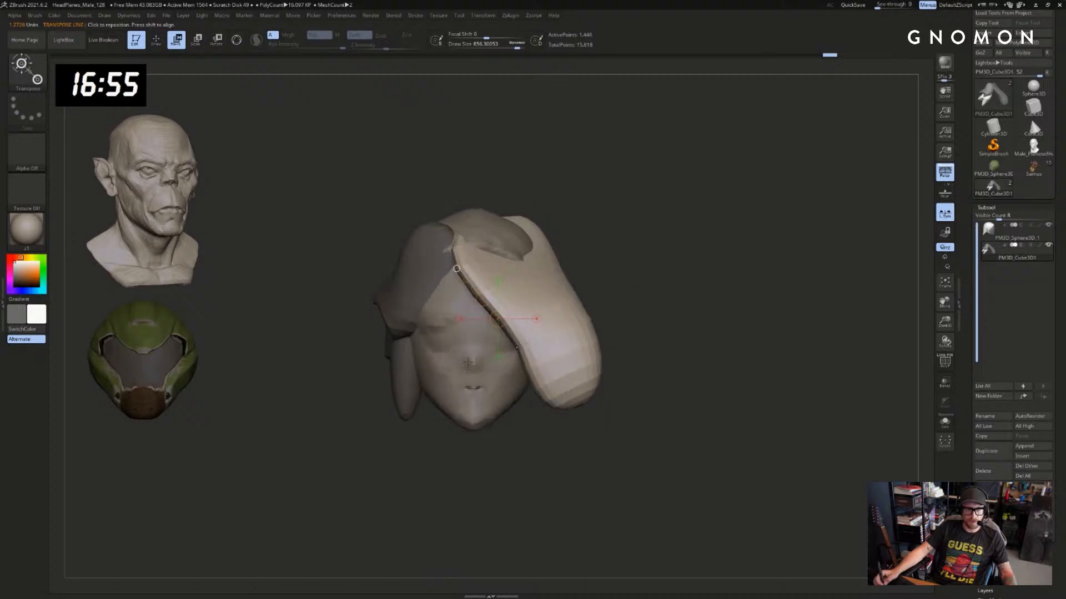
left_click_drag(410, 374, 305, 473, "ctrl")
left_click_drag(397, 402, 399, 292, "ctrl")
left_click_drag(423, 435, 549, 440, "ctrl")
left_click_drag(686, 408, 678, 373)
left_click_drag(537, 327, 414, 218, "ctrl")
left_click_drag(666, 256, 608, 263)
Sweep the opposite front lock's lower end back toward the ear with the SnakeHook brush and smooth its surface
key("q")
left_click_drag(694, 308, 655, 311)
key("b")
key("s")
key("h")
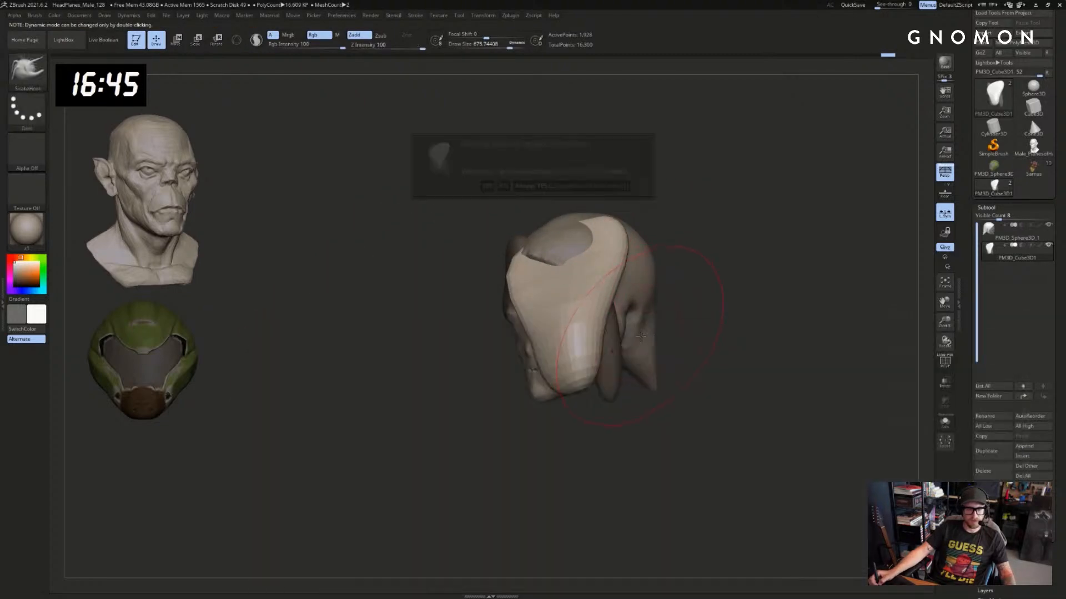
left_click_drag(651, 335, 632, 336)
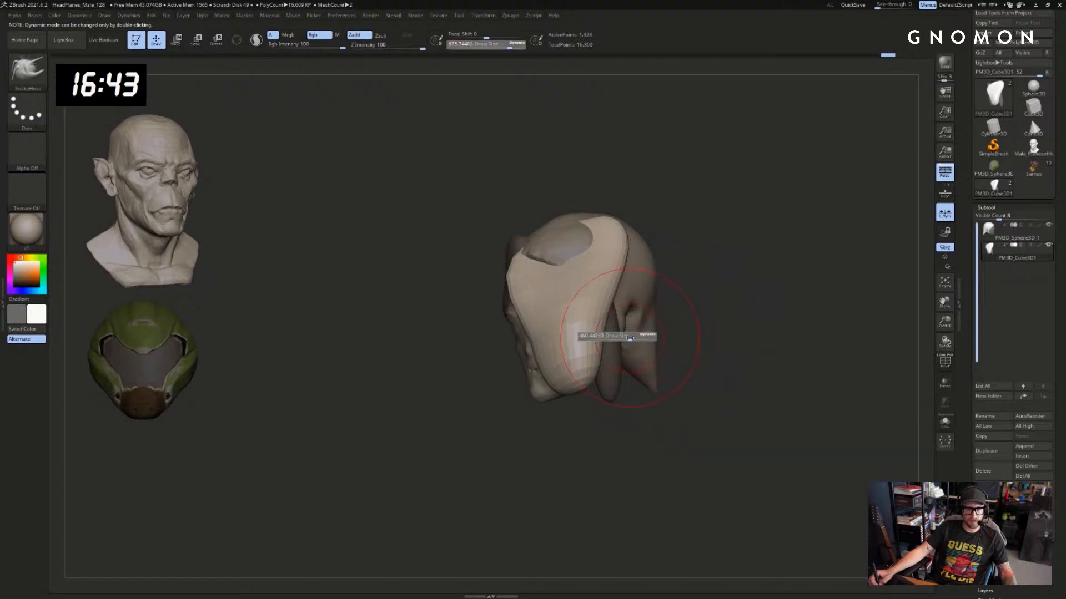
key("s")
left_click_drag(584, 370, 597, 370)
mouse_move(582, 366)
left_mouse_down()
mouse_move(677, 331)
mouse_move(616, 328)
left_mouse_up()
mouse_move(594, 277)
left_mouse_down("shift")
mouse_move(613, 245)
mouse_move(639, 277)
left_mouse_up("shift")
left_click_drag(703, 269, 697, 261)
Wrap the swept-back lock closely around the side of the head and pull its lower edge up and back
key("s")
left_click_drag(587, 274, 604, 286)
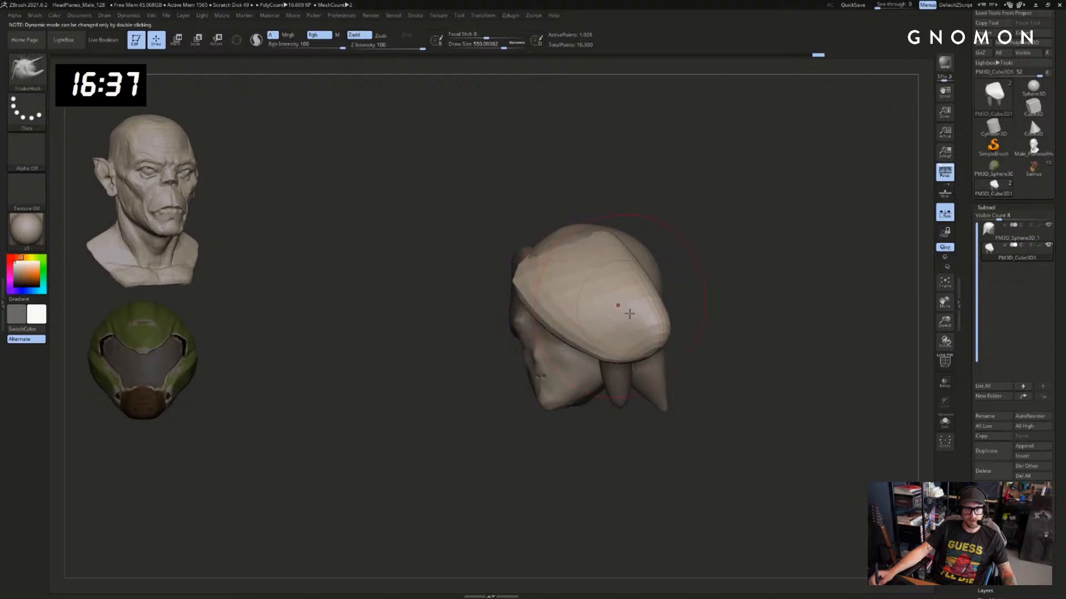
left_click_drag(694, 314, 733, 305, "shift")
key("s")
left_click_drag(661, 328, 594, 330)
left_click_drag(555, 366, 577, 340)
left_click_drag(621, 318, 641, 309)
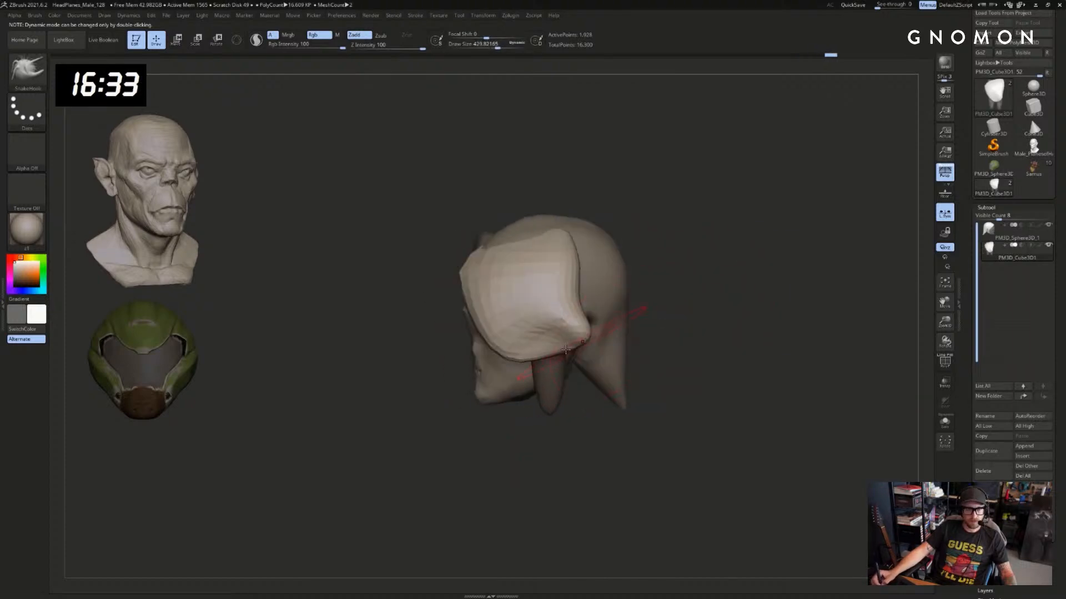
left_click_drag(535, 362, 549, 351)
Smooth the swept-back lock and draw its rear edge into tapered folds with a smaller SnakeHook brush
left_click_drag(663, 339, 619, 335)
left_click_drag(557, 336, 539, 327, "shift")
left_click_drag(480, 358, 540, 352)
key("s")
mouse_move(553, 343)
left_mouse_down()
mouse_move(573, 324)
mouse_move(547, 319)
left_mouse_up()
left_click_drag(469, 391, 511, 375)
left_click_drag(715, 315, 647, 338)
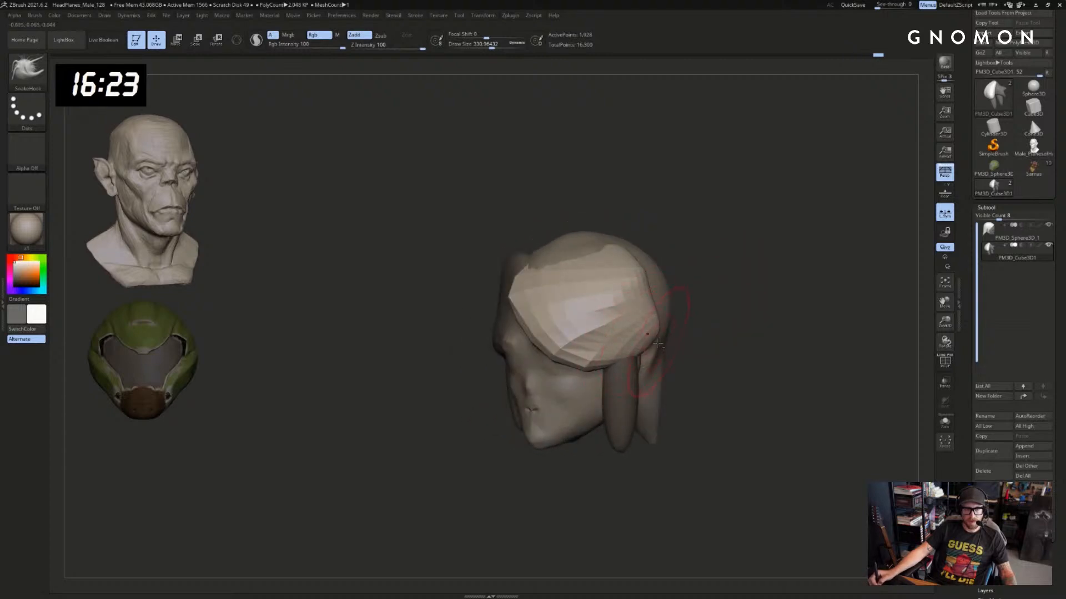
Select the head mesh, mask off the face from the hair, and assign them separate polygroups with the wireframe displayed
left_click(659, 345, "alt")
left_click(701, 337)
mouse_move(713, 322)
left_mouse_down()
mouse_move(757, 297)
mouse_move(708, 294)
mouse_move(744, 273)
mouse_move(864, 265)
mouse_move(847, 276)
mouse_move(816, 239)
left_mouse_up()
key("ctrl+z")
left_click(844, 287)
left_click(638, 431)
left_click_drag(603, 354, 638, 286, "ctrl")
mouse_move(532, 288)
left_mouse_down()
mouse_move(583, 302)
mouse_move(621, 281)
mouse_move(727, 283)
mouse_move(697, 281)
mouse_move(788, 360)
left_mouse_up()
key("ctrl+w")
key("shift+f")
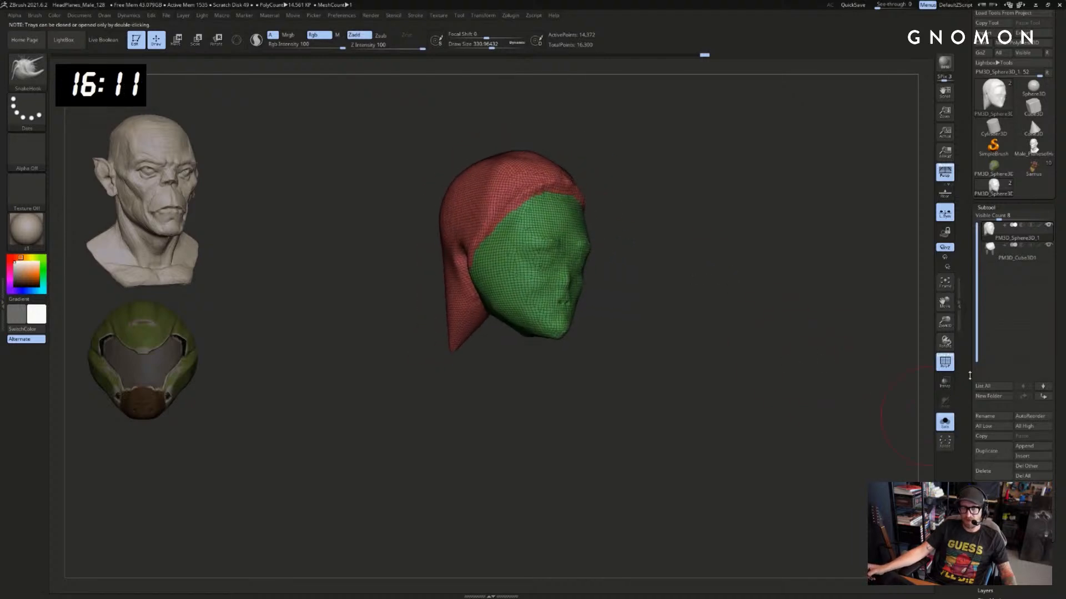
Split the head mesh by polygroup into separate face and hair subtools
scroll(970, 376, "down", 4)
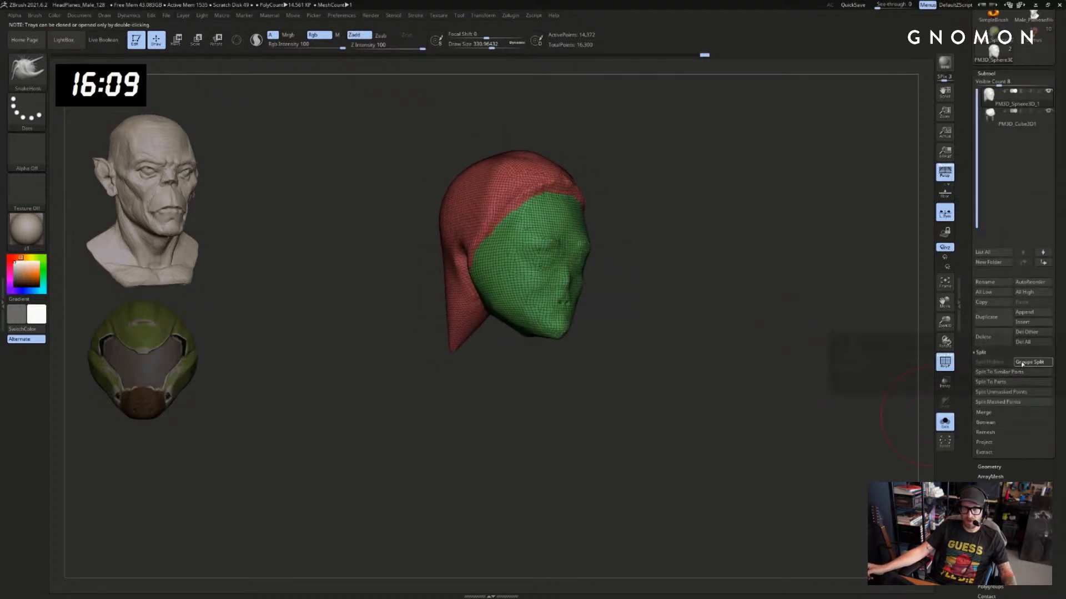
left_click(1022, 363)
left_click(915, 379)
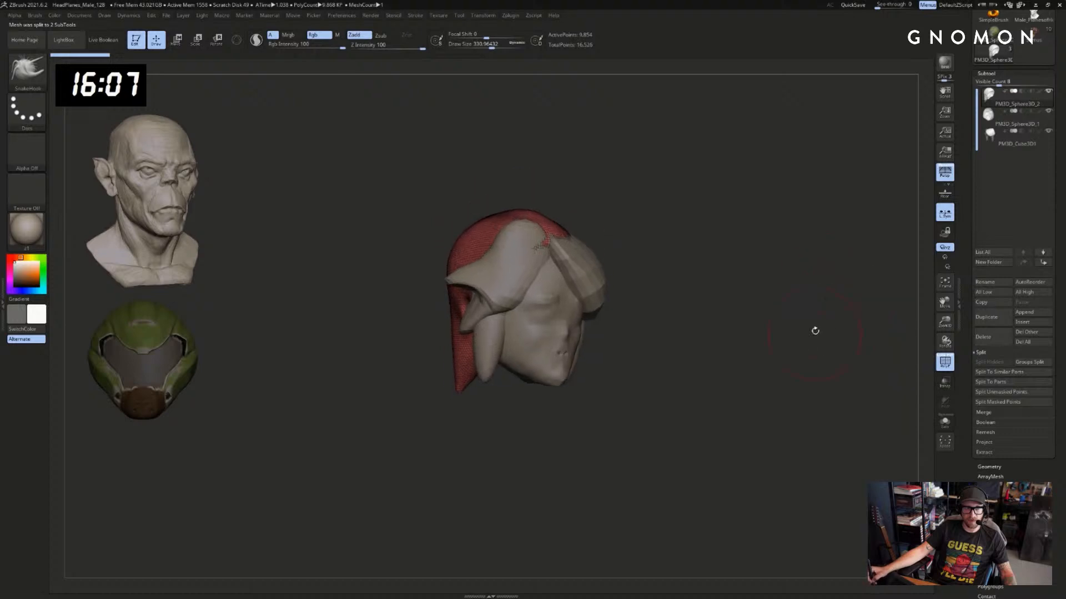
Isolate the open hair shell and rebuild it with DynaMesh at resolution 64
left_click_drag(815, 331, 757, 311)
left_click(945, 421)
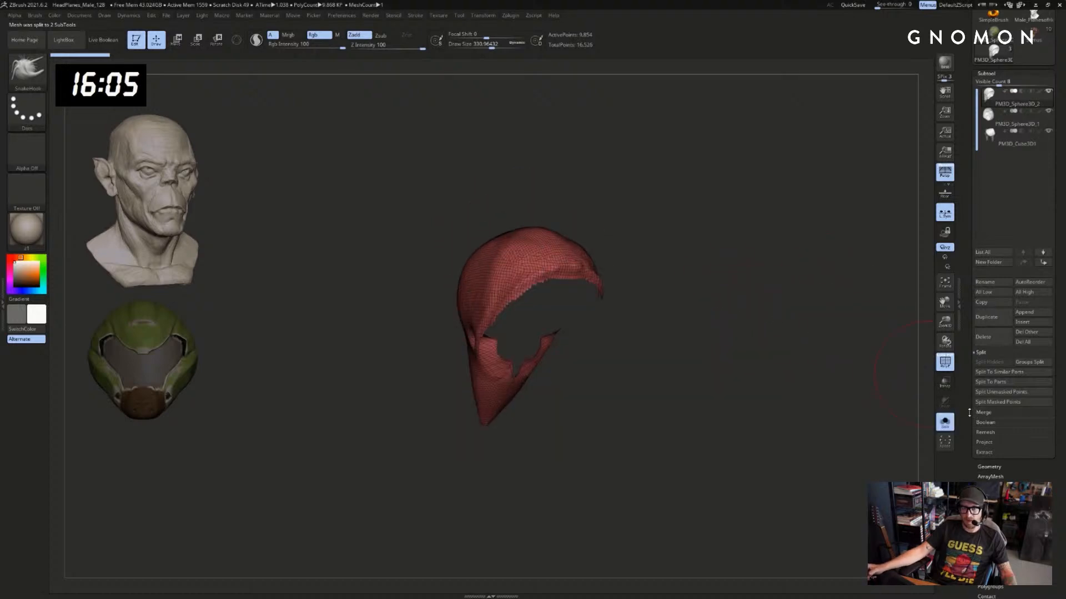
left_click(989, 467)
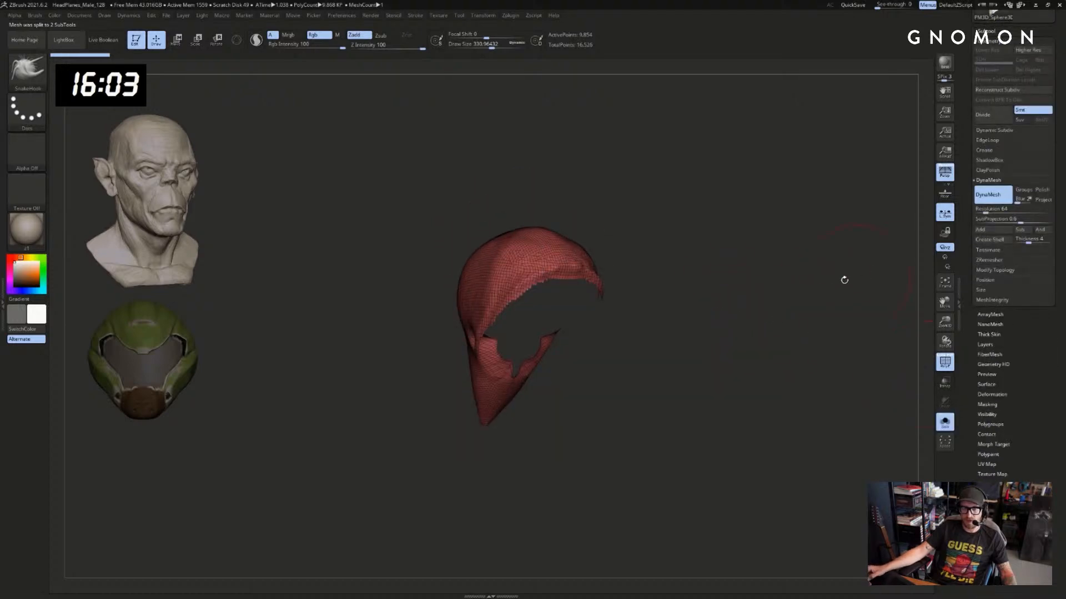
left_click_drag(739, 271, 704, 304, "ctrl")
Rebuild the face mesh with DynaMesh, hide the wireframe, and select the hair-lock subtool
left_click(572, 356, "alt")
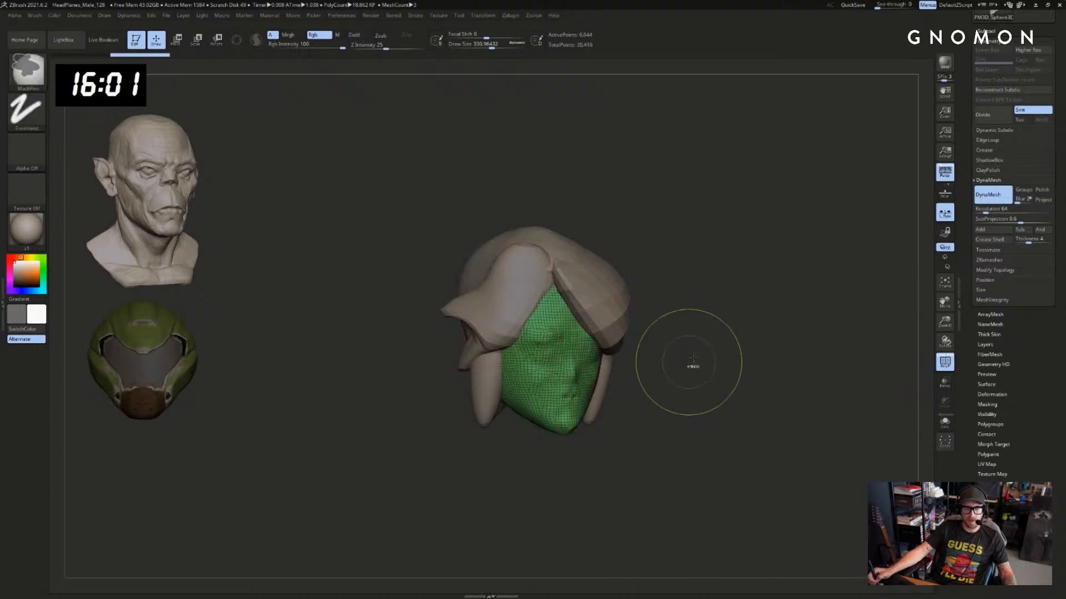
left_click(700, 336)
left_click(726, 329)
key("shift+f")
left_click_drag(740, 328, 688, 326)
left_click(617, 315, "alt")
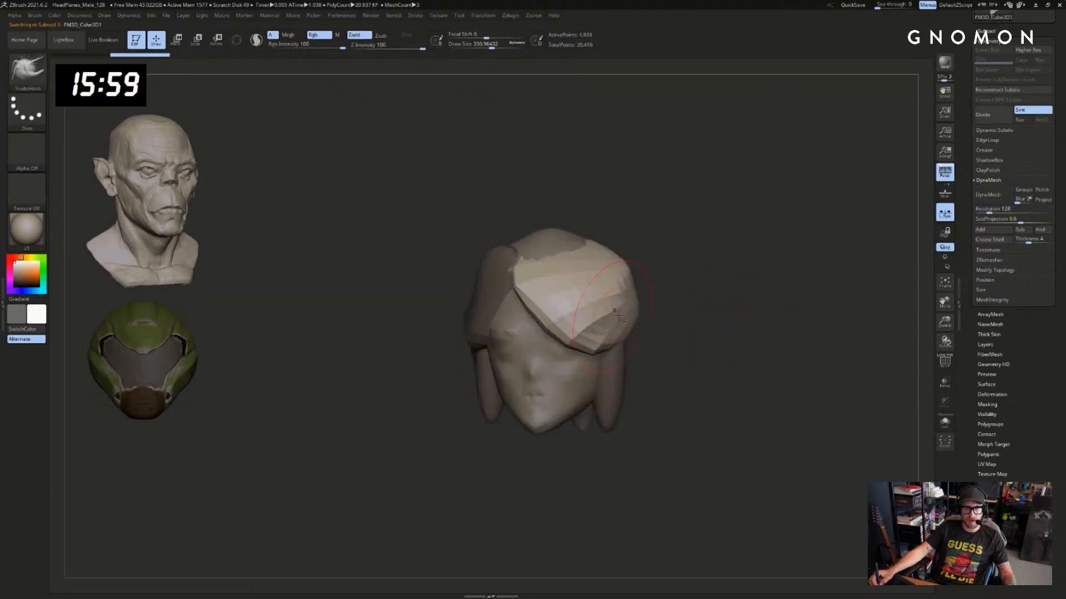
Try to rebuild the isolated hair locks with DynaMesh at resolution 128 with Groups enabled
left_click(867, 320)
left_click_drag(868, 322, 840, 304, "ctrl")
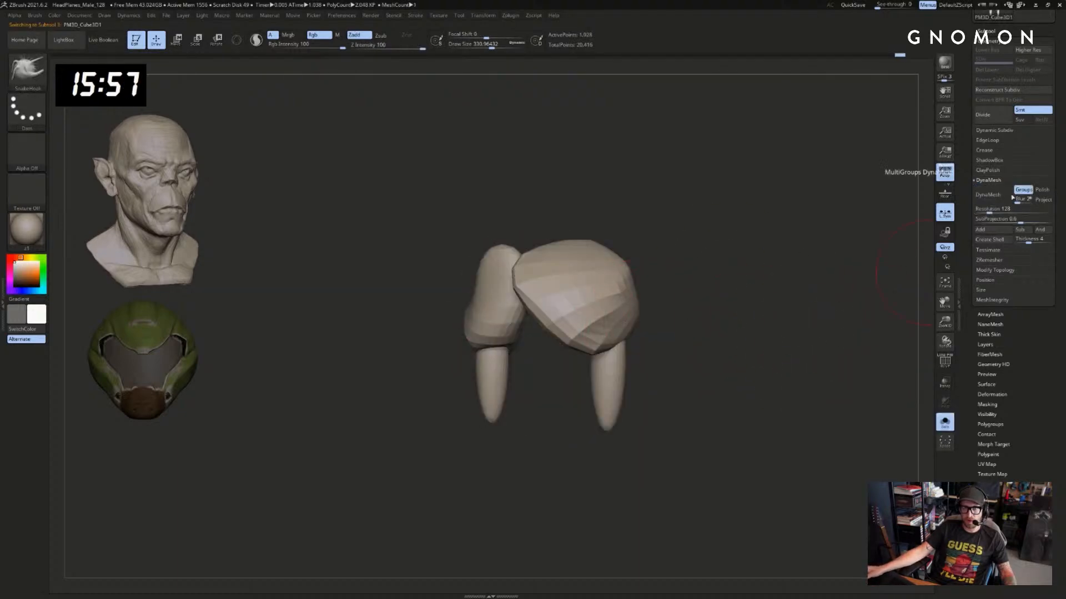
key("Return")
left_click(988, 196)
key("shift+f")
left_click_drag(758, 269, 840, 265)
key("ctrl+z")
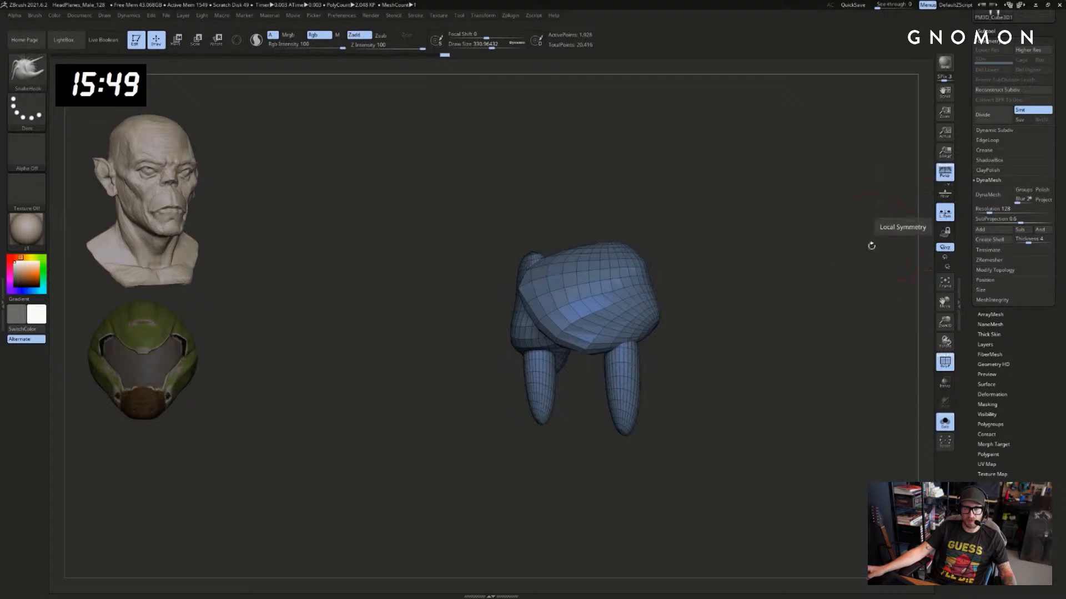
Mask the hair locks by piece and give the swept-back front lock a polygroup separate from the others
left_click_drag(818, 267, 773, 289)
left_click_drag(714, 314, 723, 312)
key("w")
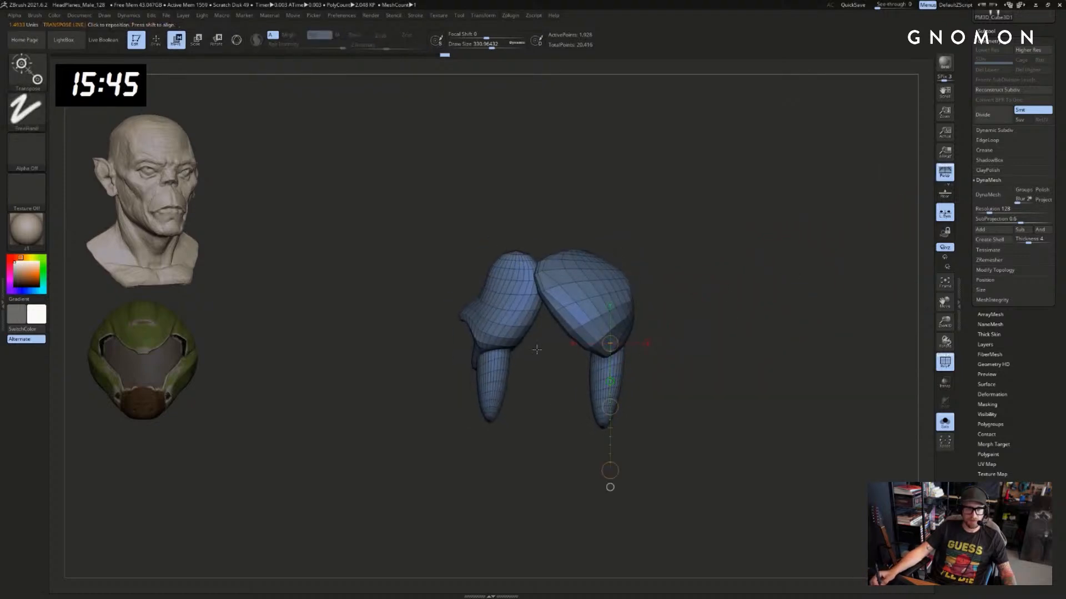
left_click_drag(572, 276, 594, 381, "ctrl")
left_click_drag(512, 286, 487, 374, "ctrl")
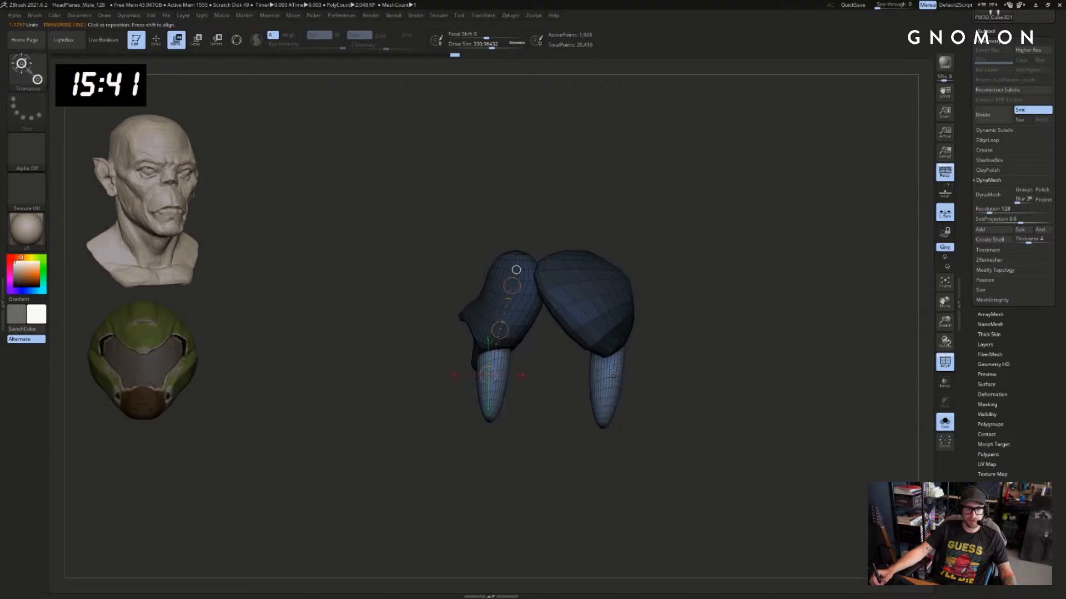
left_click_drag(610, 372, 604, 274, "ctrl")
key("ctrl+w")
left_click_drag(582, 315, 635, 421, "ctrl")
key("ctrl+w")
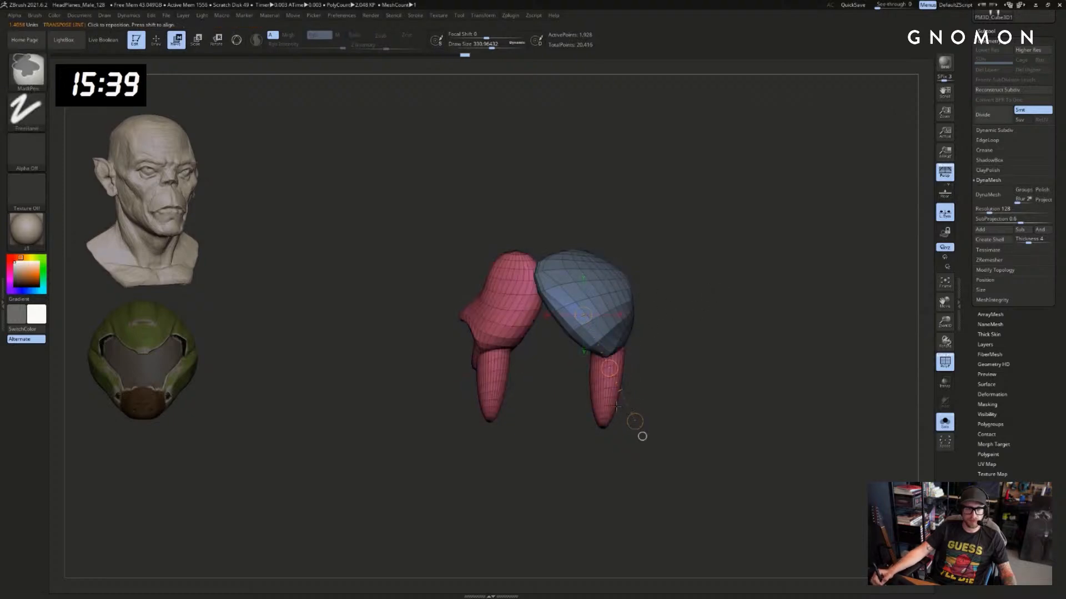
Give each of the two slim pointed locks its own polygroup and show the full head again
left_click_drag(497, 378, 540, 297, "ctrl")
key("ctrl+w")
key("ctrl+z")
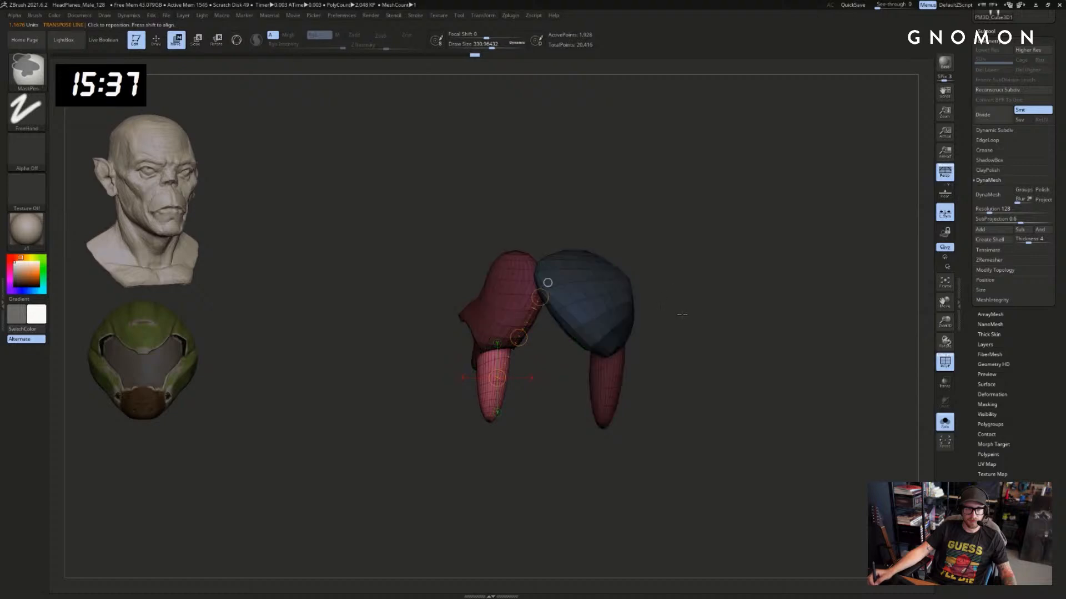
key("ctrl+w")
left_click_drag(605, 371, 605, 269, "ctrl")
key("ctrl+w")
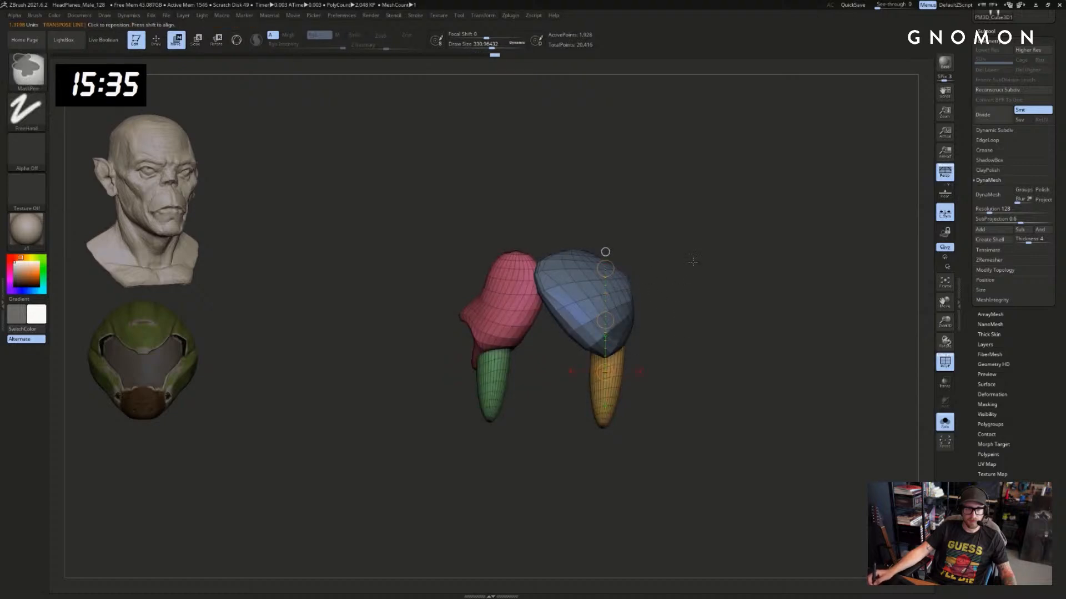
key("q")
key("ctrl+shift+s")
left_click_drag(777, 313, 824, 312)
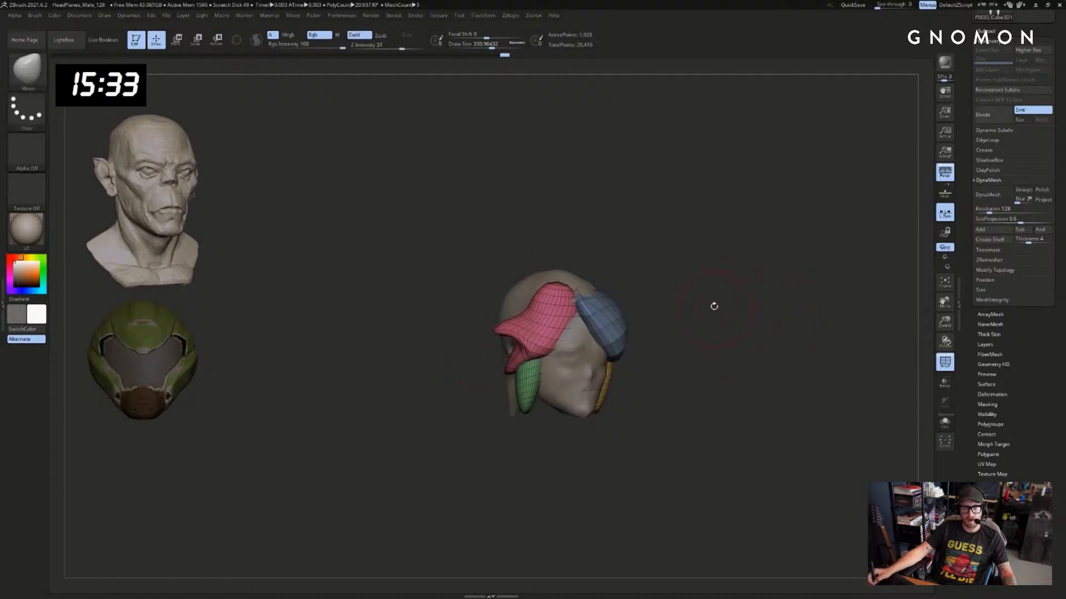
Hide the wireframe, make the cap subtool active and adjust its volume around the head with a large Move brush
key("shift+f")
left_click_drag(714, 306, 660, 344)
left_click(583, 357, "alt")
mouse_move(727, 355)
left_mouse_down()
mouse_move(753, 355)
mouse_move(639, 261)
mouse_move(660, 265)
left_mouse_up()
left_click(635, 263, "alt")
key("s")
mouse_move(723, 250)
left_mouse_down()
mouse_move(742, 276)
mouse_move(757, 272)
left_mouse_up()
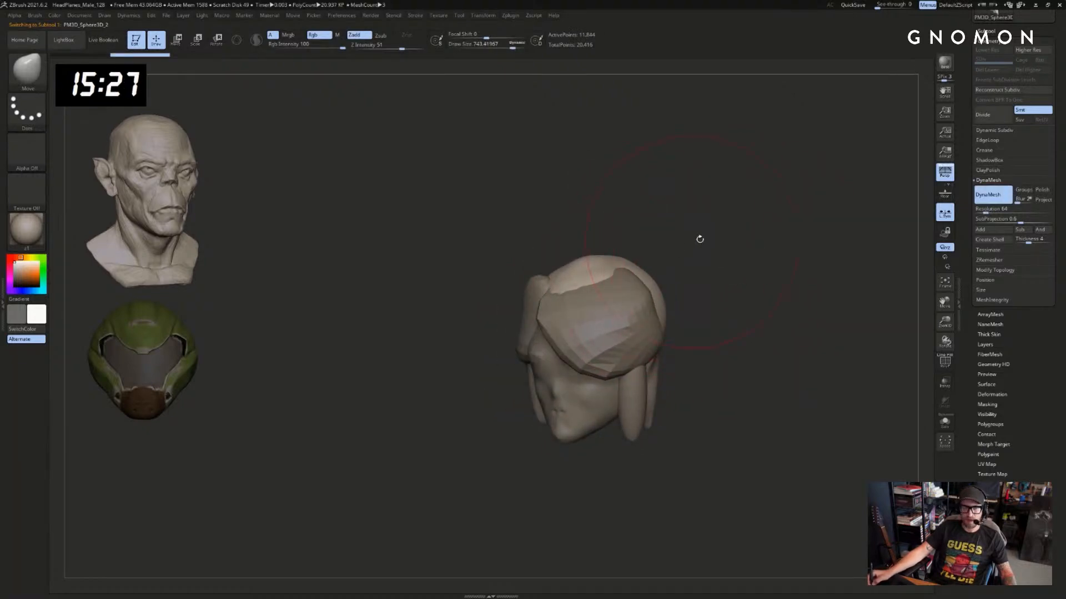
left_click_drag(699, 239, 607, 267)
mouse_move(526, 262)
left_mouse_down()
mouse_move(562, 302)
mouse_move(595, 300)
left_mouse_up()
Refine how the front hair locks sit against the cap by adjusting both subtools with the Move brush
left_click(598, 304, "alt")
key("s")
mouse_move(715, 319)
left_mouse_down()
mouse_move(691, 305)
mouse_move(622, 352)
left_mouse_up()
left_click(585, 310, "alt")
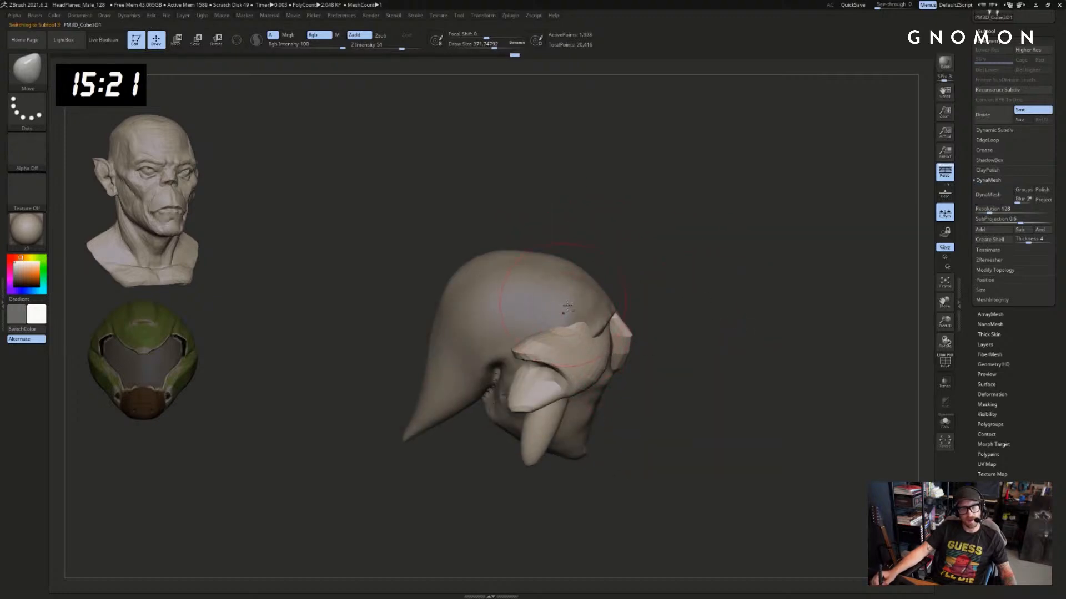
mouse_move(647, 302)
left_mouse_down()
mouse_move(574, 333)
mouse_move(635, 309)
left_mouse_up()
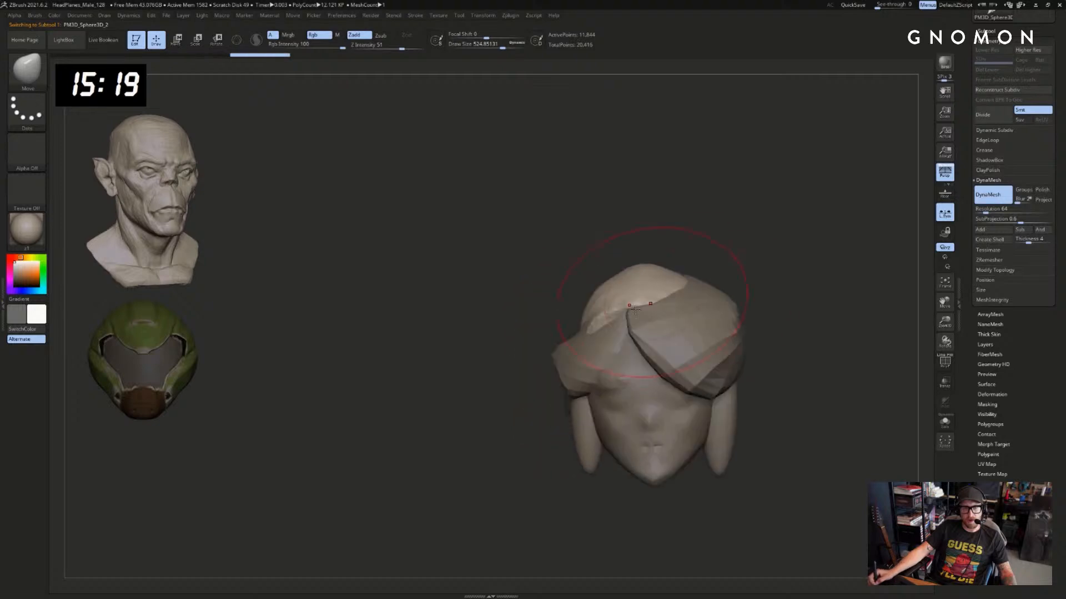
mouse_move(755, 284)
left_mouse_down()
mouse_move(681, 331)
mouse_move(693, 346)
left_mouse_up()
left_click(663, 323, "alt")
key("s")
left_click_drag(766, 323, 719, 335)
left_click_drag(699, 322, 693, 329)
key("b")
key("c")
key("b")
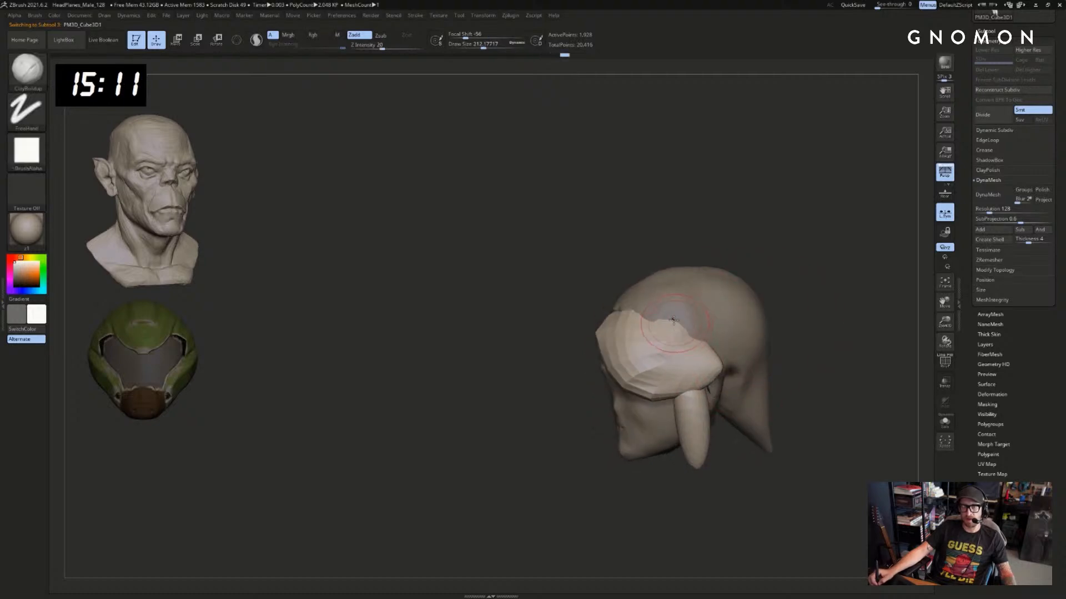
key("b")
key("d")
key("s")
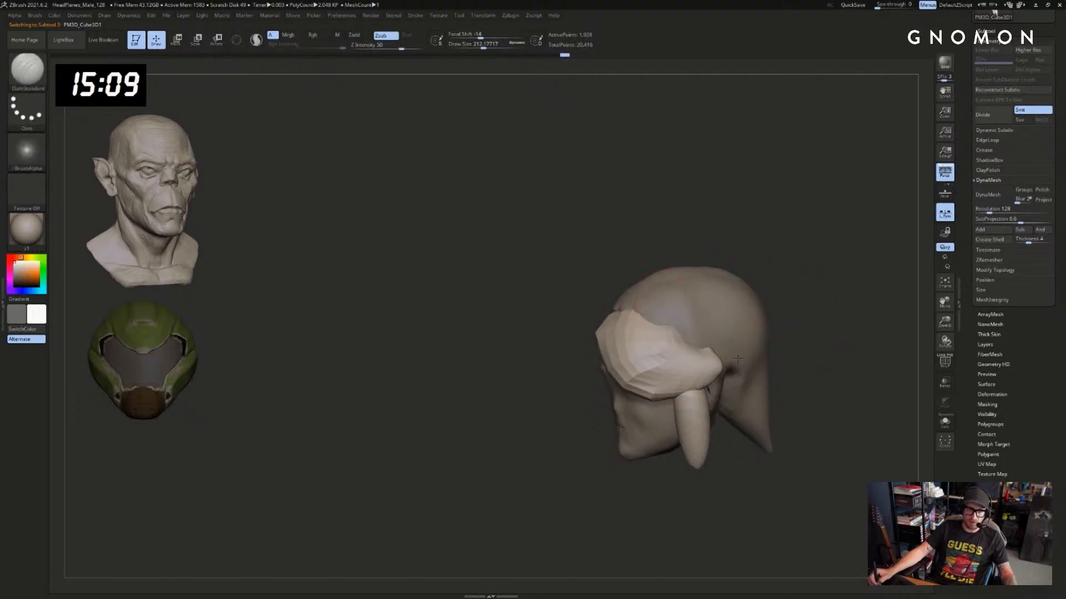
right_click_drag(738, 359, 662, 364)
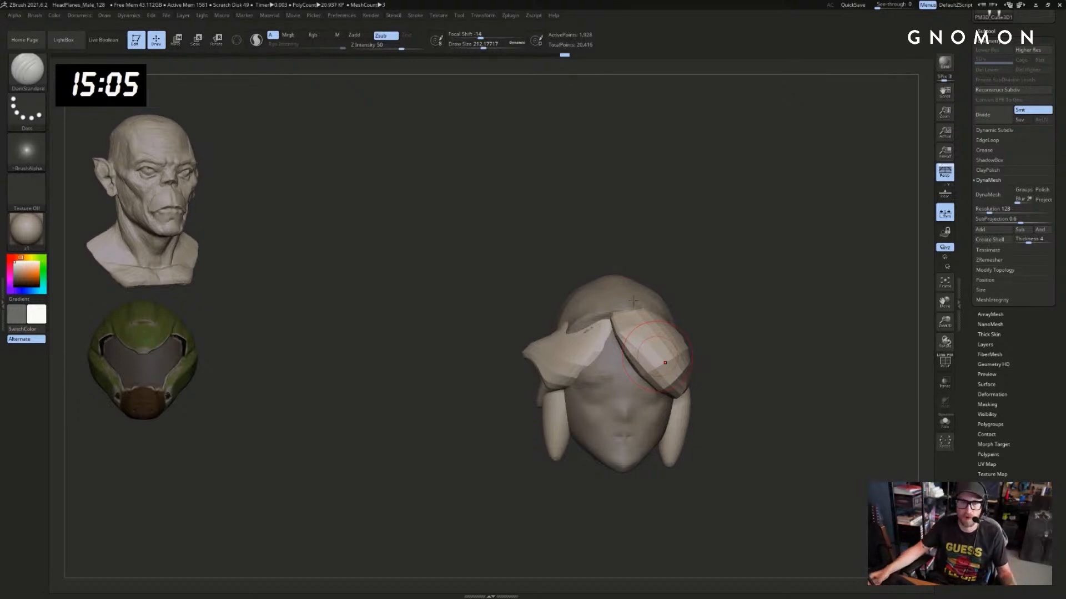
right_click_drag(698, 315, 644, 235, "alt")
Isolate the cap subtool, smooth its front area with a draw size of about 753, and show the full head again
left_click(630, 234, "alt")
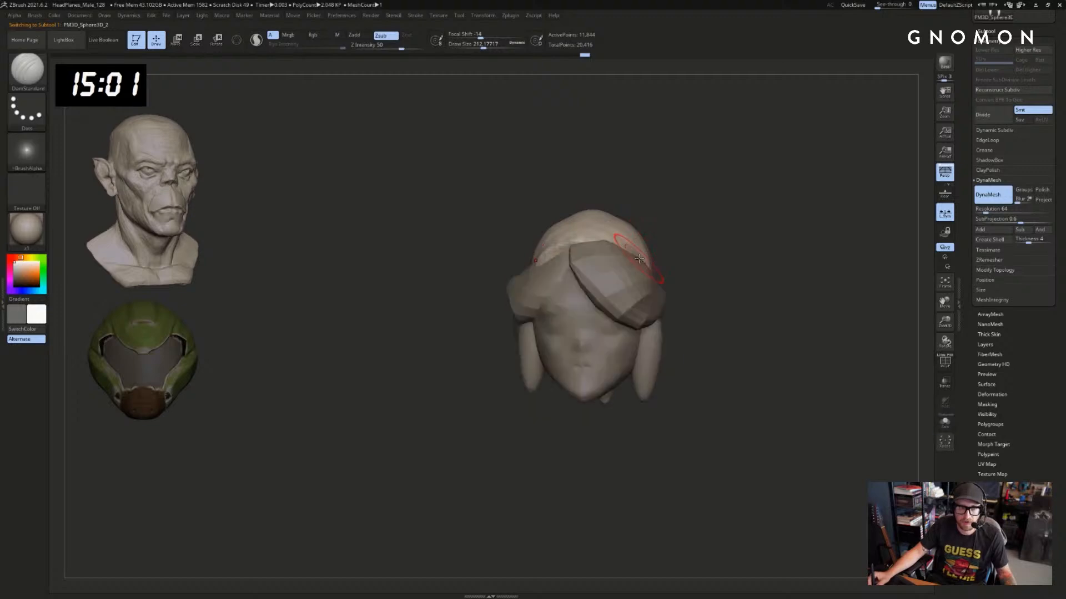
key("alt+s")
key("s")
left_click_drag(611, 281, 625, 281)
left_click_drag(616, 292, 591, 319, "shift")
key("alt+s")
right_click_drag(555, 315, 574, 315)
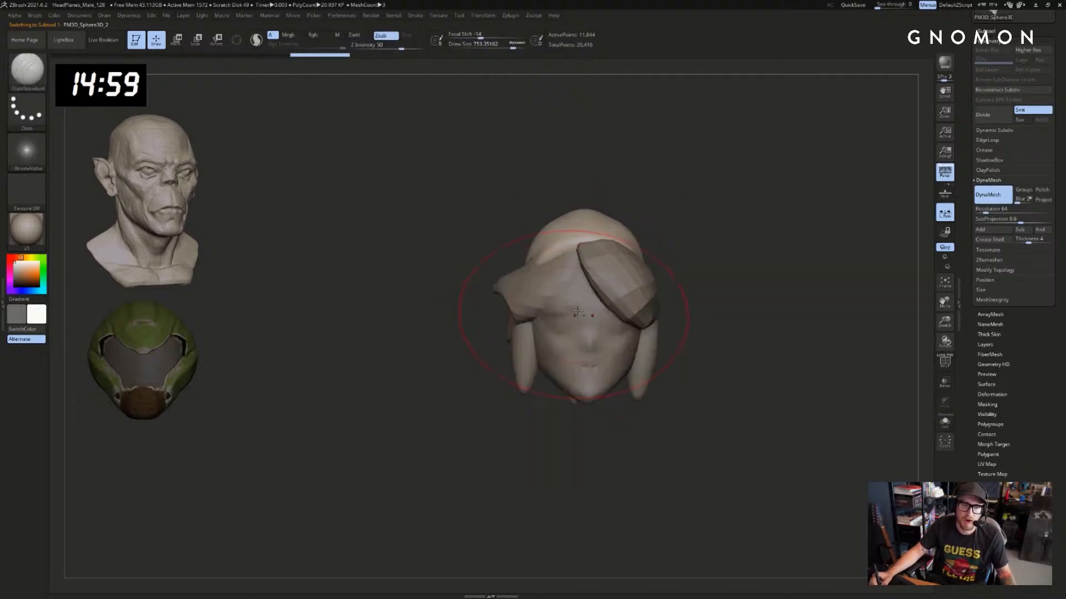
key("w")
left_click_drag(556, 289, 689, 300)
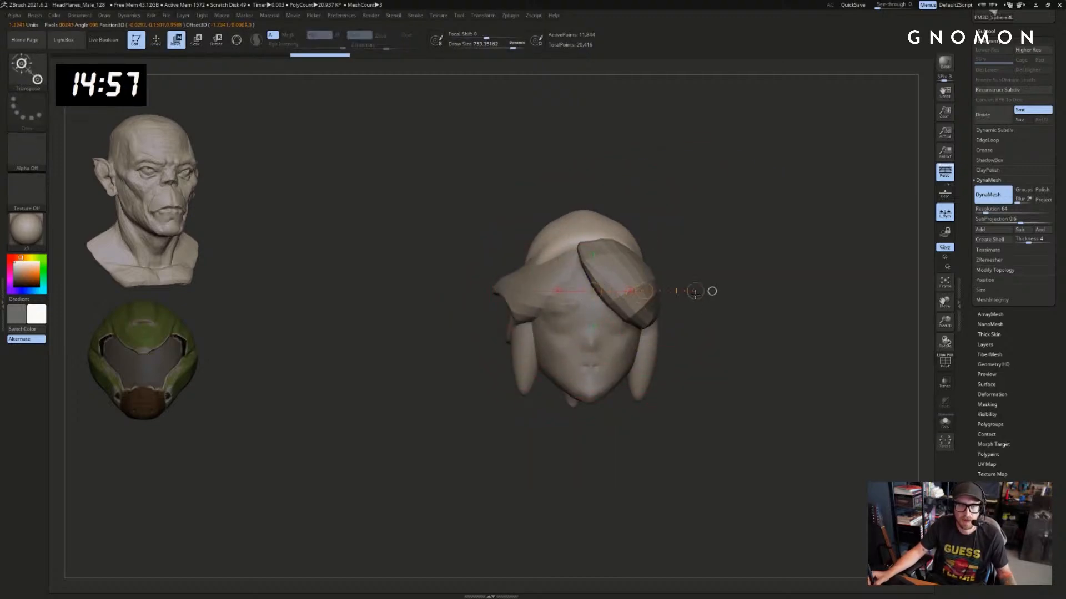
mouse_move(689, 291)
right_mouse_down()
mouse_move(711, 286)
mouse_move(695, 283)
right_mouse_up()
right_click_drag(710, 247, 722, 248)
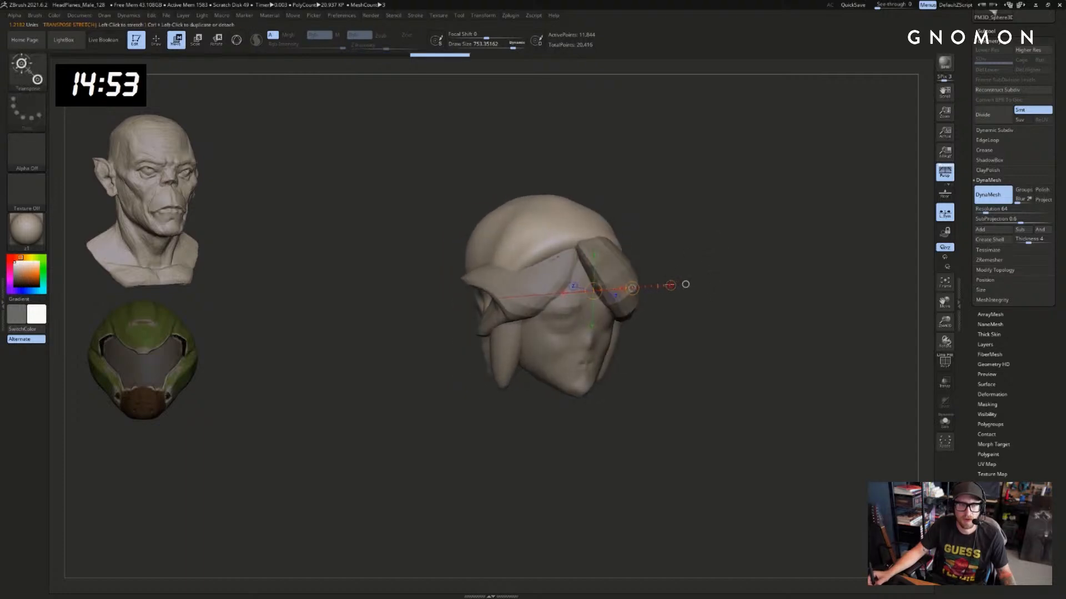
mouse_move(685, 284)
right_mouse_down()
mouse_move(714, 254)
mouse_move(701, 250)
right_mouse_up()
Try SnakeHook at draw size 1000 and the Inflate brush on the cap's trailing point, and undo the inflation
key("b")
key("s")
key("h")
key("s")
left_click_drag(690, 249, 714, 249)
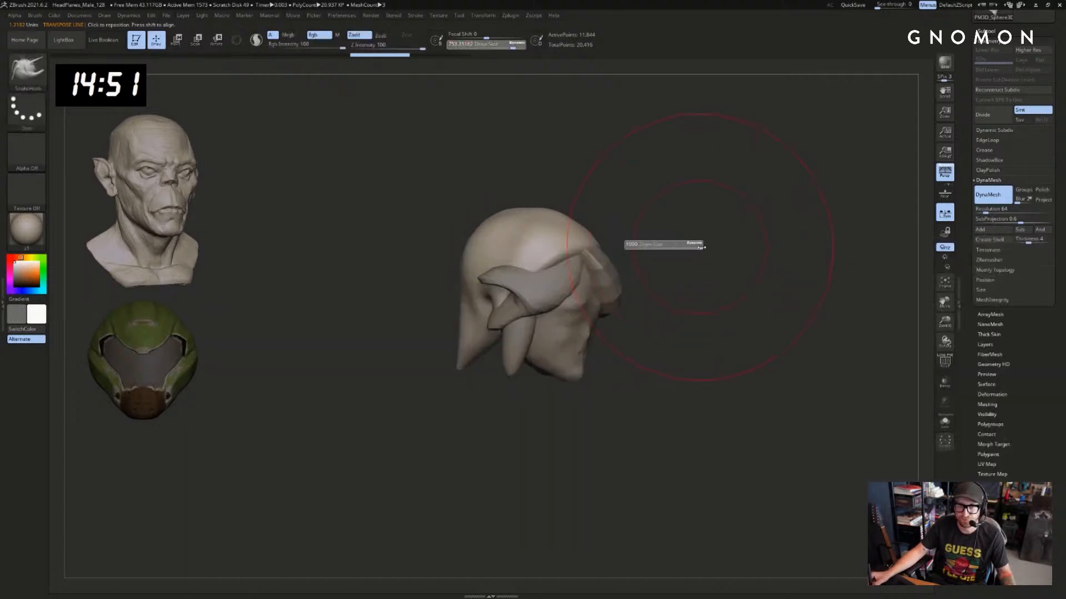
mouse_move(714, 249)
right_mouse_down()
mouse_move(728, 288)
mouse_move(746, 288)
right_mouse_up()
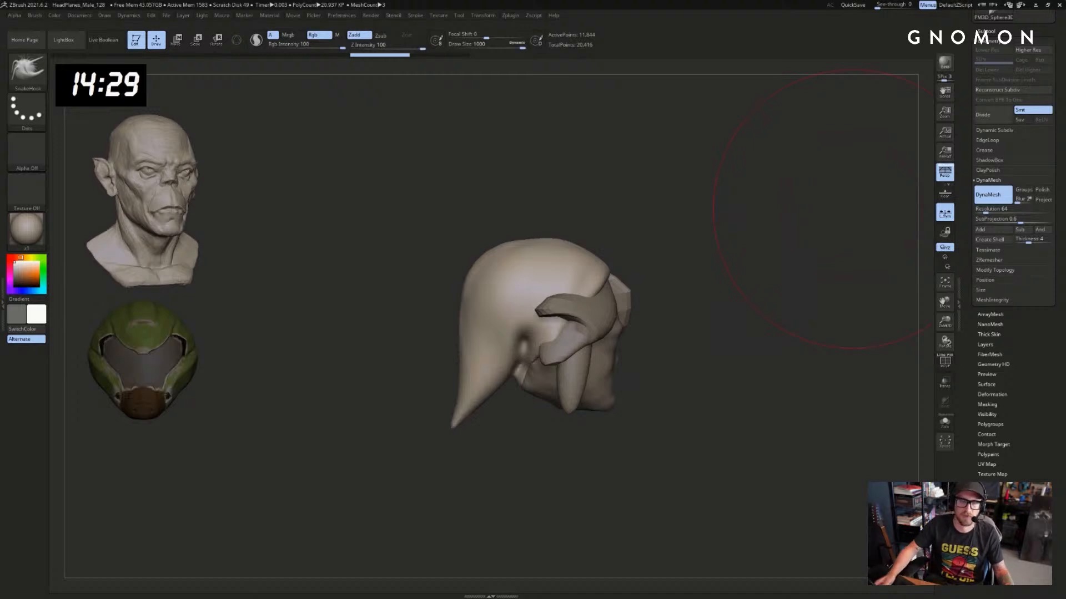
left_click_drag(485, 465, 473, 465)
key("b")
key("i")
key("n")
key("s")
left_click(475, 378)
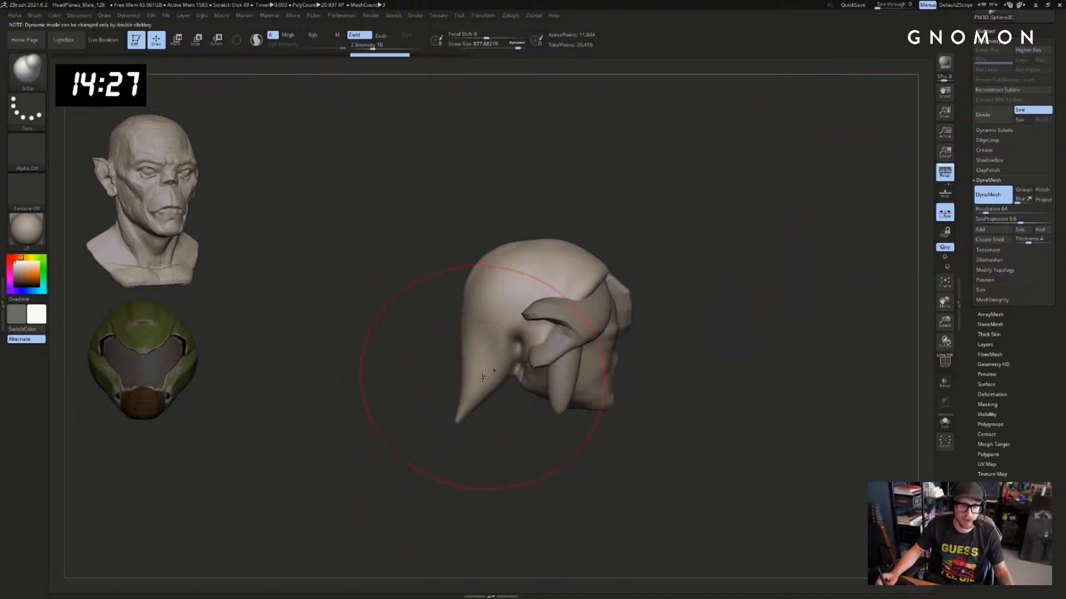
left_click_drag(483, 376, 427, 462)
key("ctrl+z")
Pull the back of the cap down into a long tapering tail with the SnakeHook brush and smooth it
key("b")
key("s")
key("h")
key("s")
left_click(444, 427)
left_click_drag(490, 459, 475, 471)
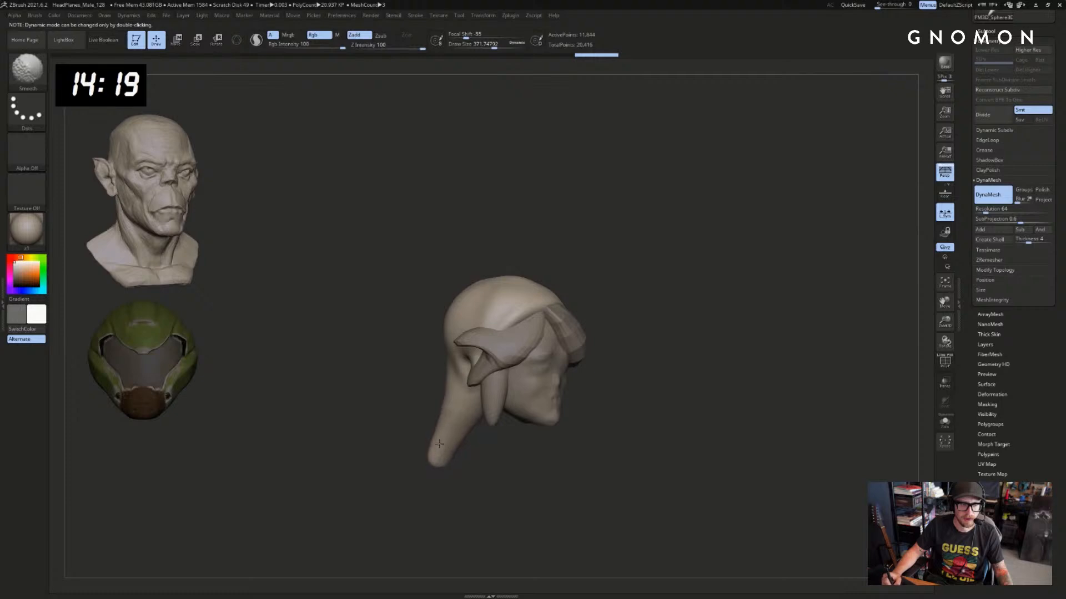
mouse_move(417, 413)
left_mouse_down()
mouse_move(435, 408)
mouse_move(447, 429)
mouse_move(445, 468)
mouse_move(577, 364)
mouse_move(571, 328)
mouse_move(547, 331)
mouse_move(539, 308)
left_mouse_up()
key("s")
left_click(440, 394)
key("s")
left_click(535, 332)
Switch to the Move brush with a smaller draw size and isolate the face subtool
key("b")
key("m")
key("v")
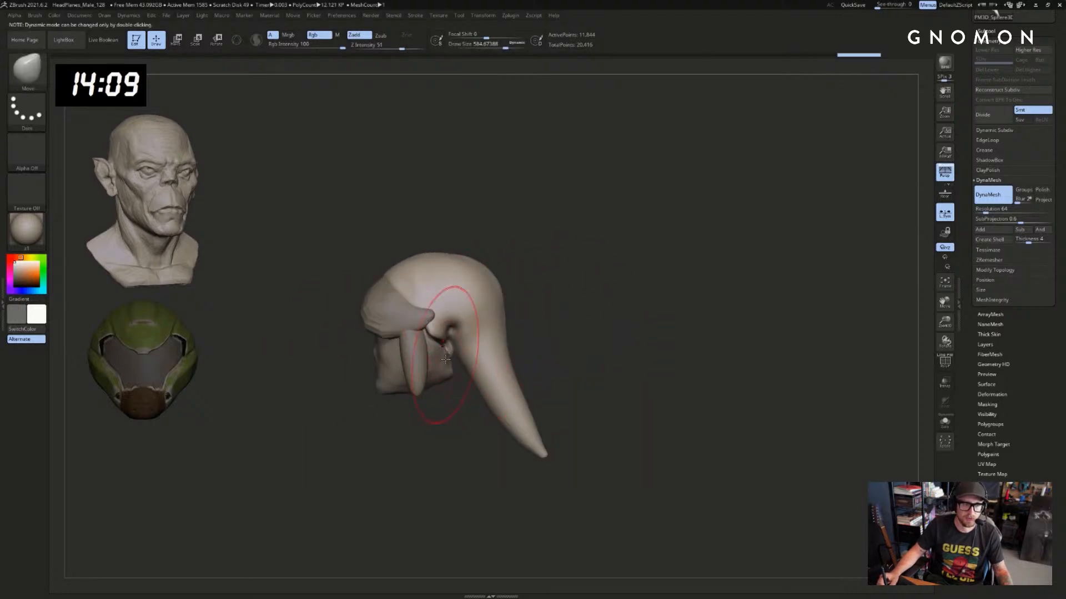
left_click(443, 367, "alt")
key("s")
left_click(435, 367)
left_click_drag(444, 380, 448, 358)
key("s")
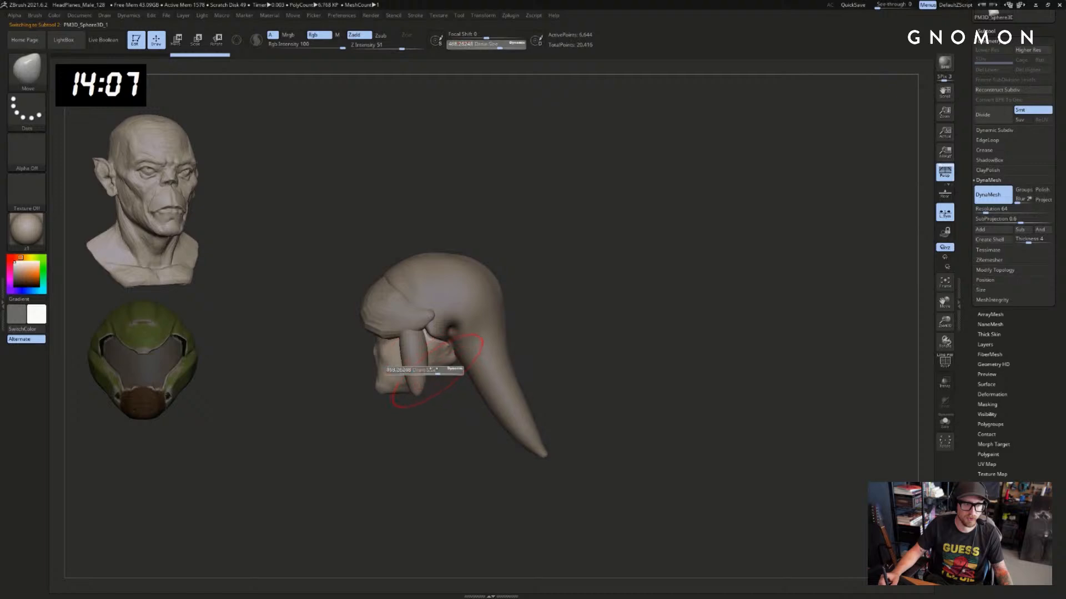
left_click(433, 370)
left_click_drag(444, 408, 480, 383)
key("alt+shift+s")
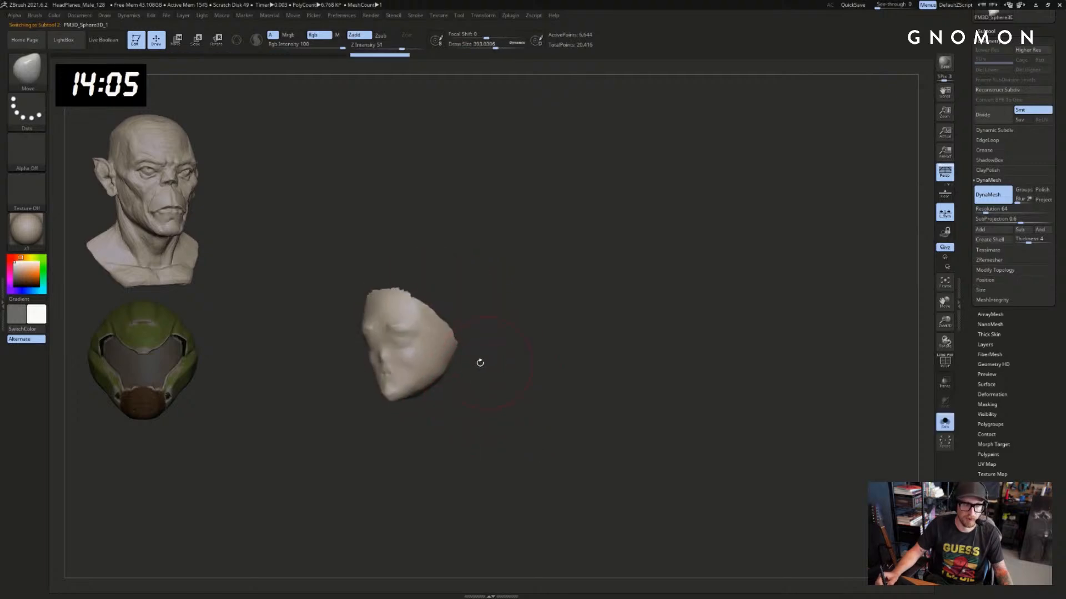
Mask everything on the face except a small ear spot at its side and pull that spot outward with Transpose Move
key("s")
left_click(466, 362)
key("s")
left_click(450, 335)
key("ctrl")
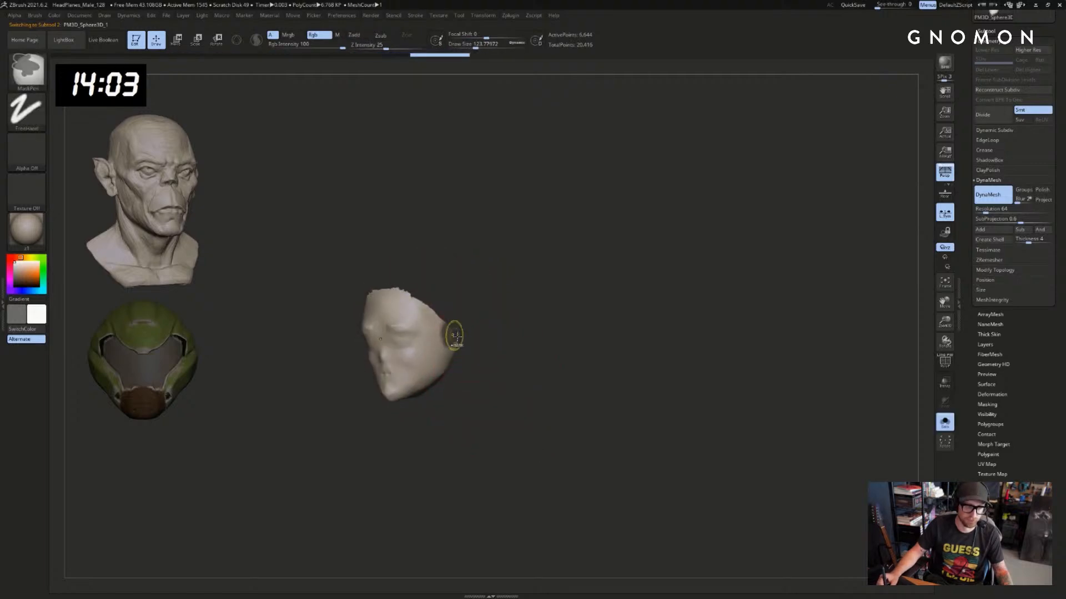
left_click(460, 337, "ctrl")
key("w")
left_click_drag(441, 343, 505, 296)
Show the full head again and smooth the pulled-out ear where it emerges below the swept-back lock
key("alt+shift+s")
mouse_move(586, 315)
left_mouse_down()
mouse_move(540, 269)
mouse_move(383, 311)
mouse_move(381, 376)
mouse_move(402, 366)
left_mouse_up()
key("q")
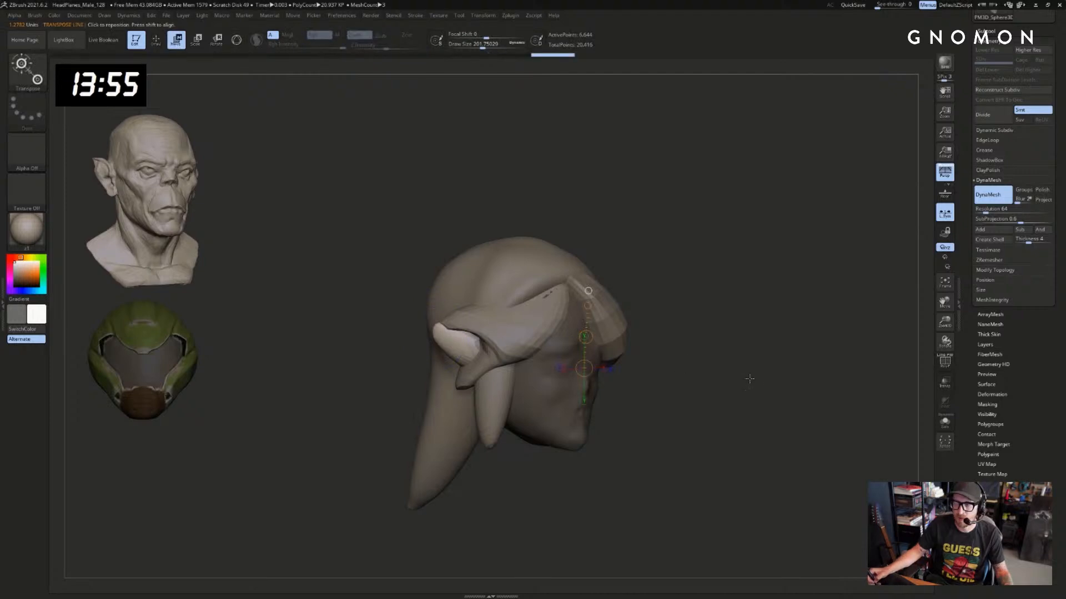
left_click_drag(750, 377, 646, 354)
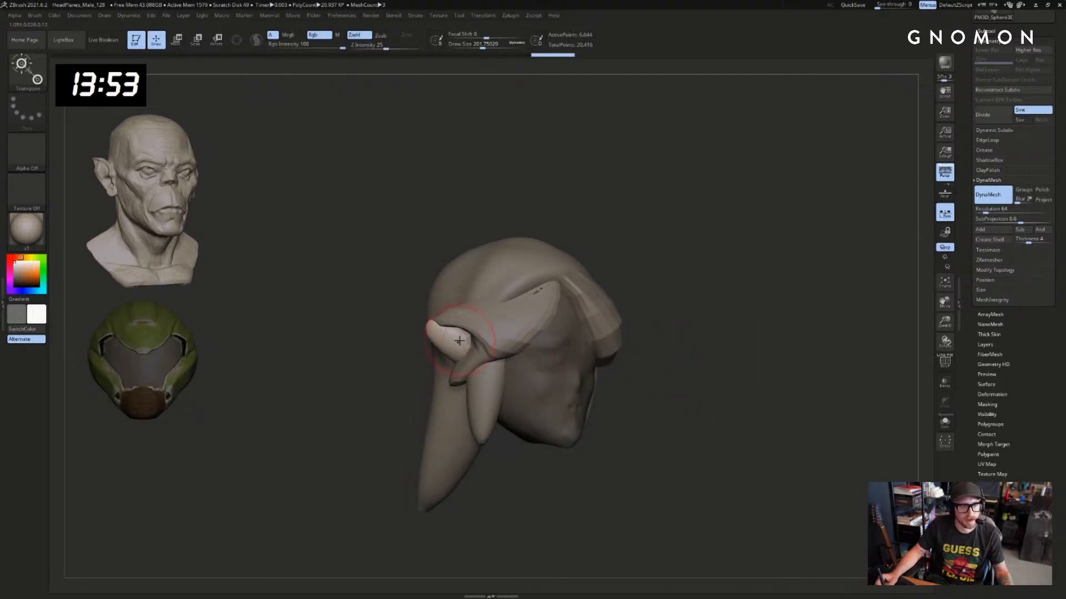
left_click_drag(455, 329, 436, 336, "shift")
key("w")
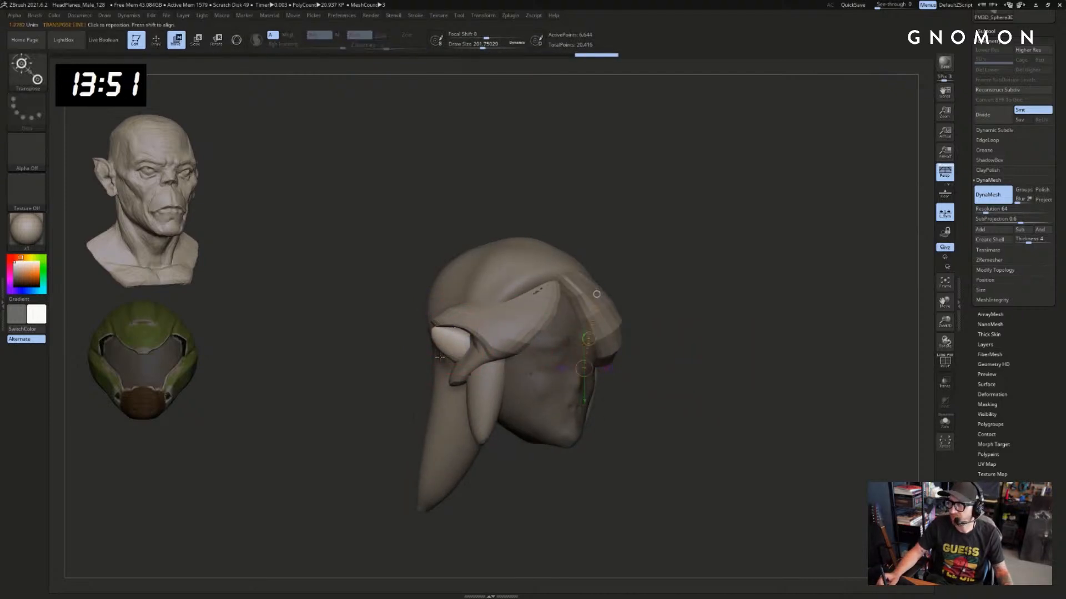
key("q")
left_click_drag(379, 370, 404, 364)
Shape the ear into a longer point with the Move brush at a small draw size, and isolate the face
key("s")
mouse_move(462, 330)
left_mouse_down()
mouse_move(449, 329)
mouse_move(457, 335)
left_mouse_up()
key("b")
key("m")
key("v")
key("s")
left_click_drag(464, 352, 479, 353)
left_click_drag(688, 372, 614, 368)
key("alt+s")
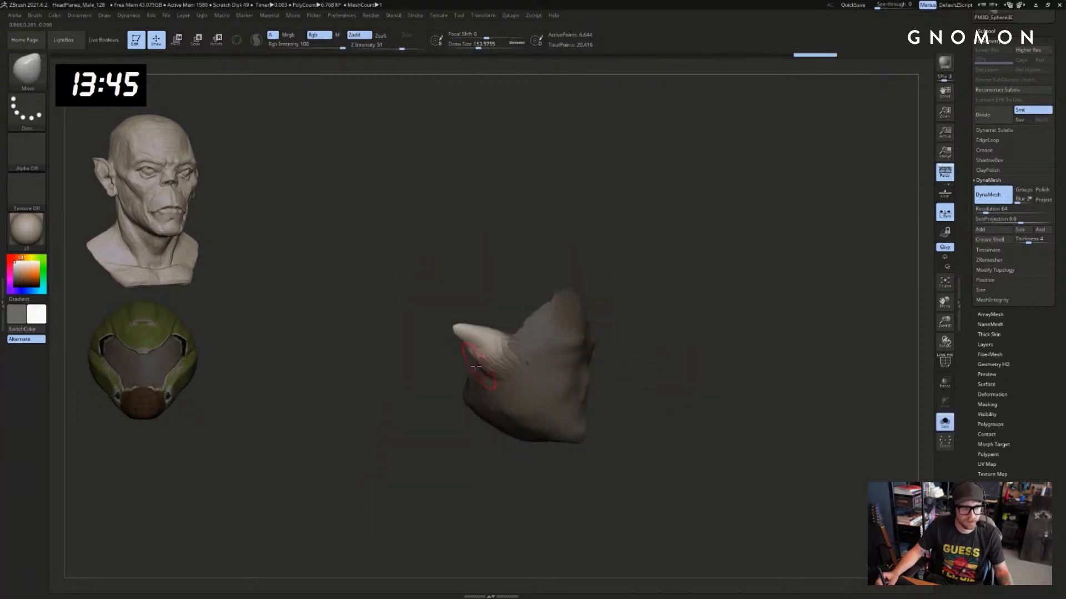
Smooth the ear, clear the face mask, and sharpen the ear tip with a draw size of about 115 on the full head
mouse_move(482, 366)
left_mouse_down("shift")
mouse_move(453, 352)
mouse_move(442, 319)
left_mouse_up("shift")
key("s")
left_click_drag(420, 326, 431, 326)
key("alt+s")
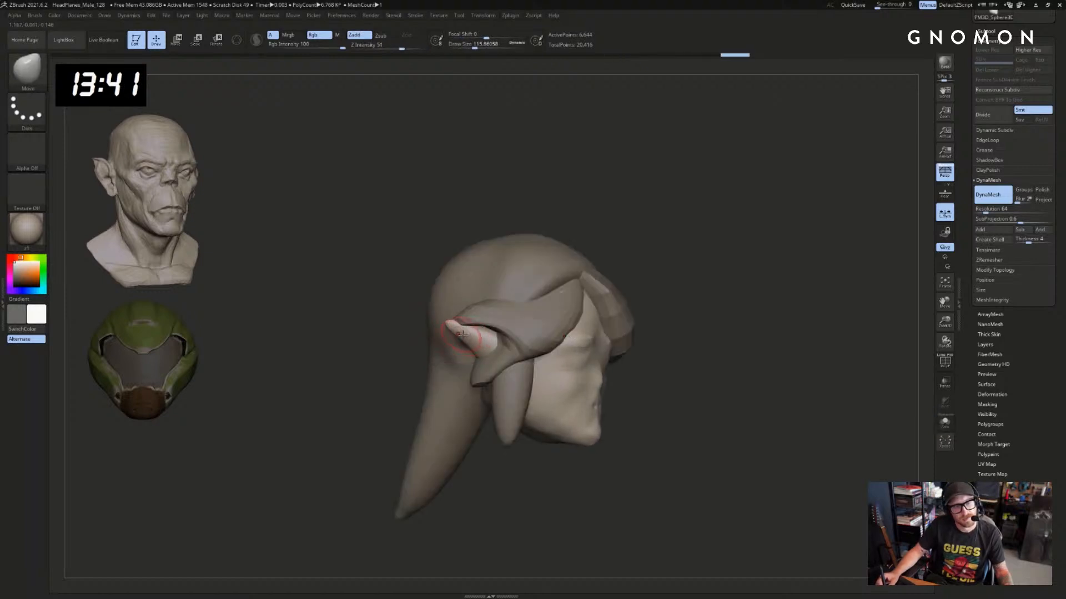
Select the hair-lock subtool and fill it with a light blond yellow, RGB 237, 221, 160
left_click_drag(683, 314, 656, 305)
left_click(595, 331, "alt")
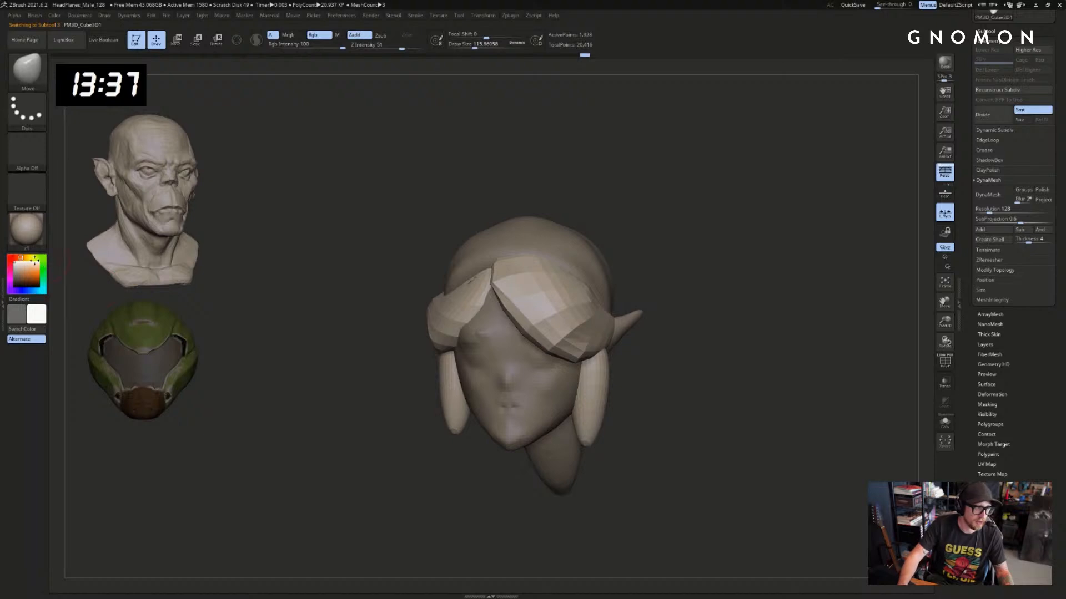
left_click(32, 258)
left_click(34, 267)
left_click(28, 267)
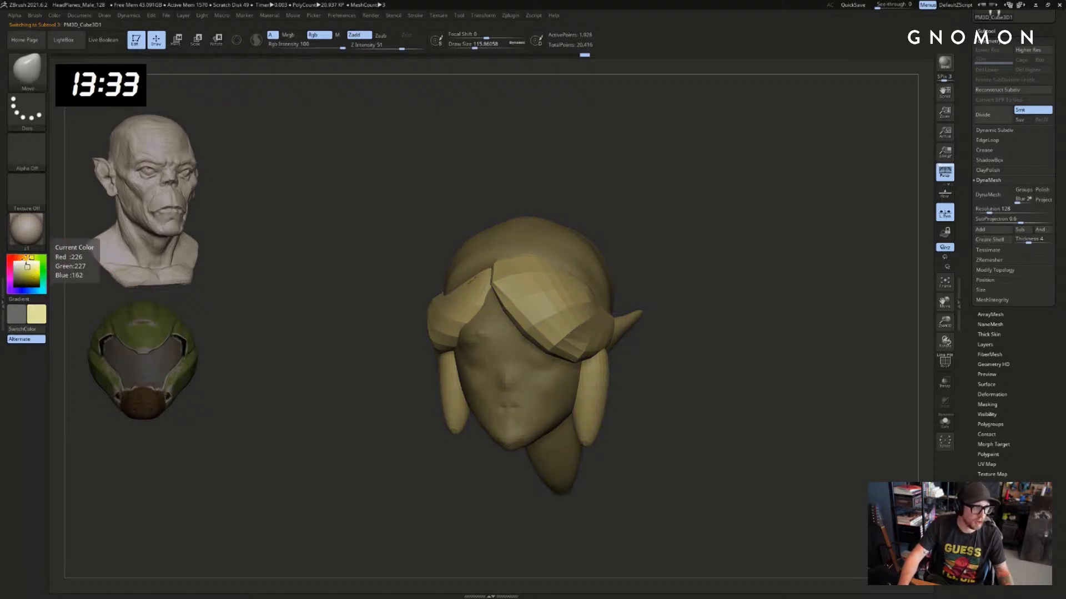
left_click(27, 257)
left_click(36, 270)
left_click(31, 267)
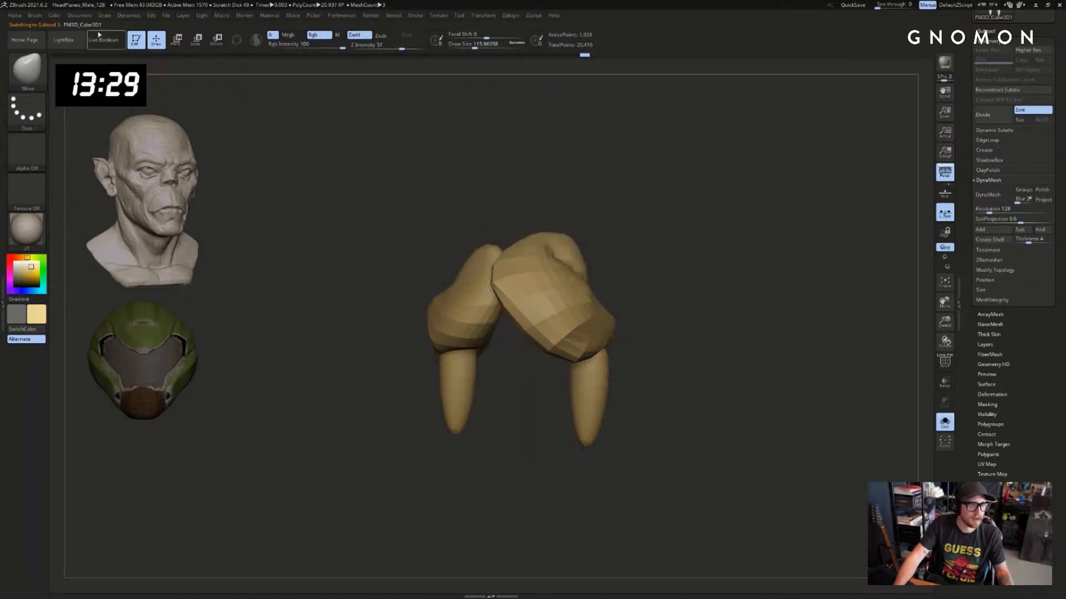
left_click(55, 15)
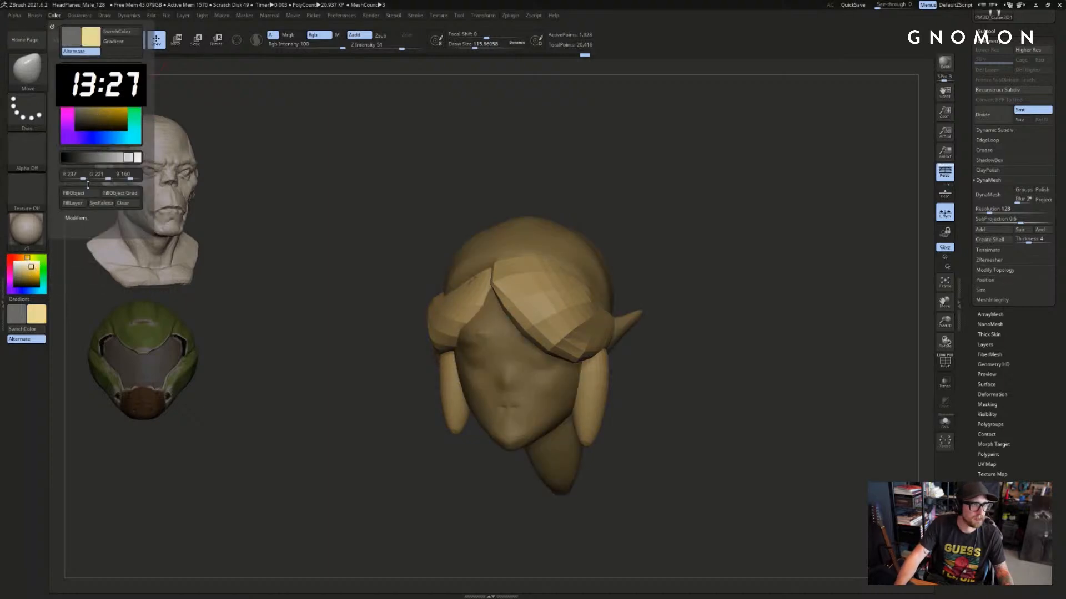
Select the cap subtool and give it a muted medium green colour
left_click(492, 253, "alt")
left_click_drag(333, 263, 390, 261)
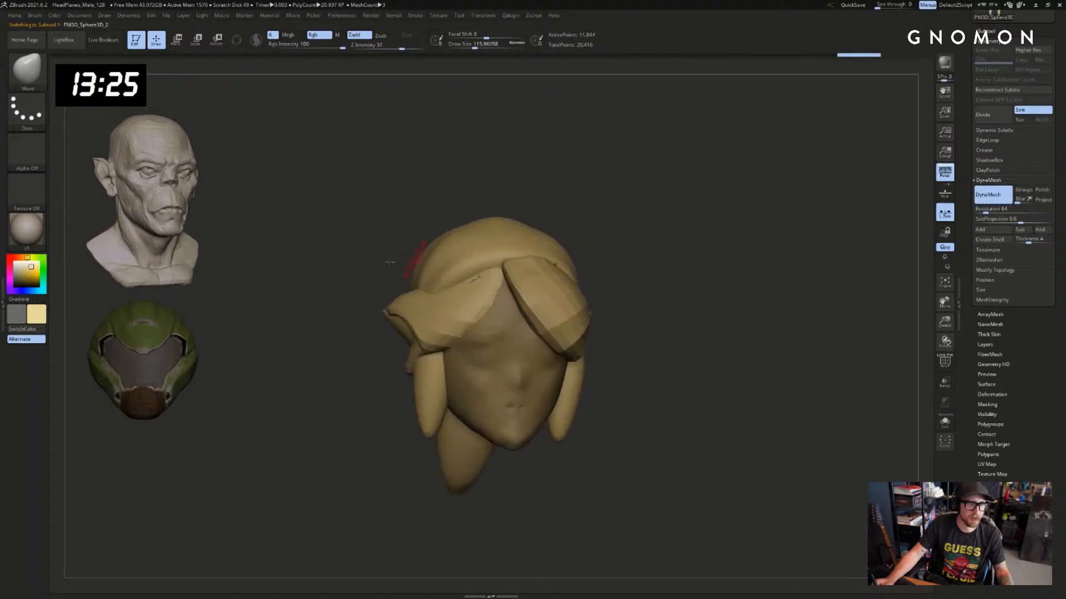
left_click(43, 263)
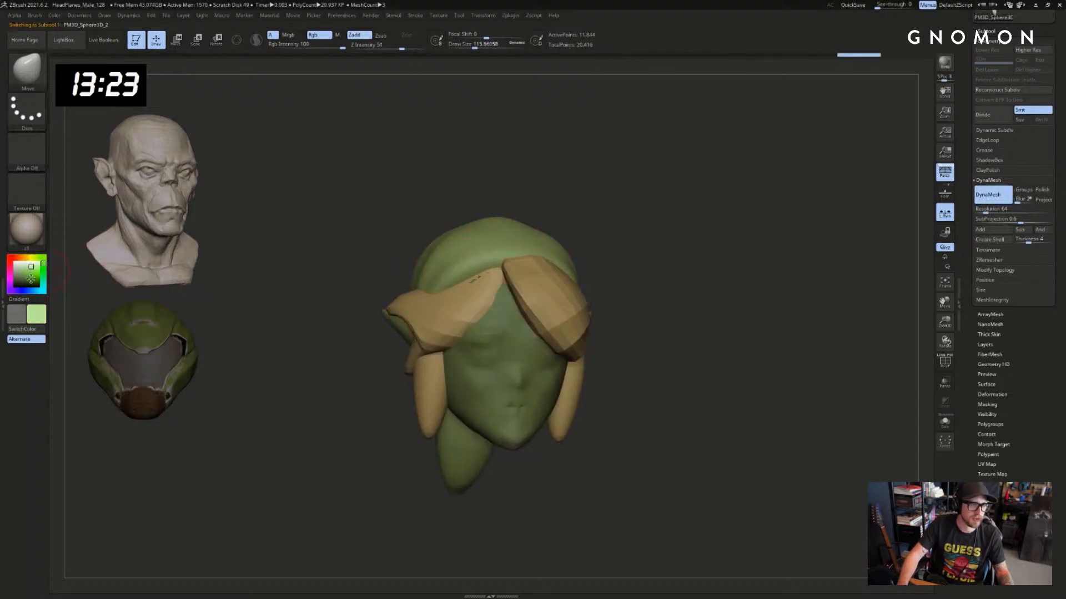
left_click_drag(231, 318, 255, 321)
left_click(37, 313)
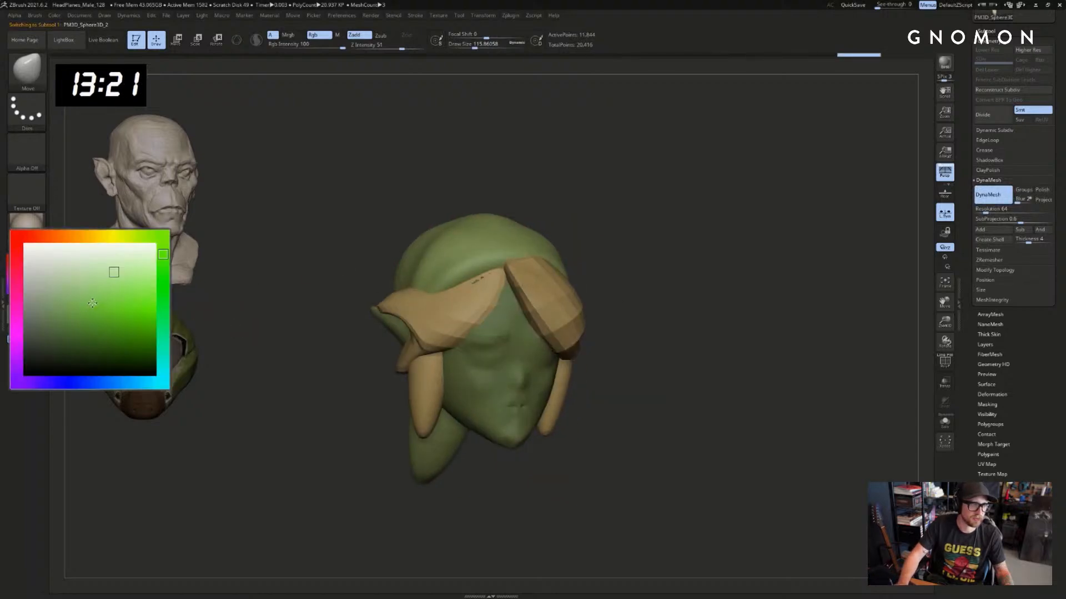
left_click(69, 303)
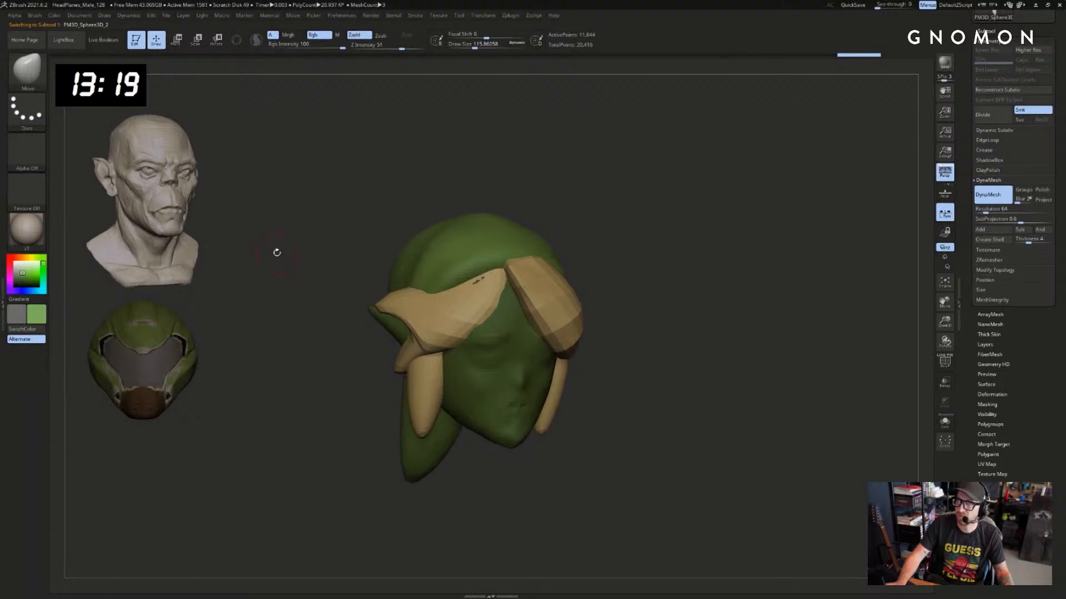
left_click_drag(275, 252, 316, 240)
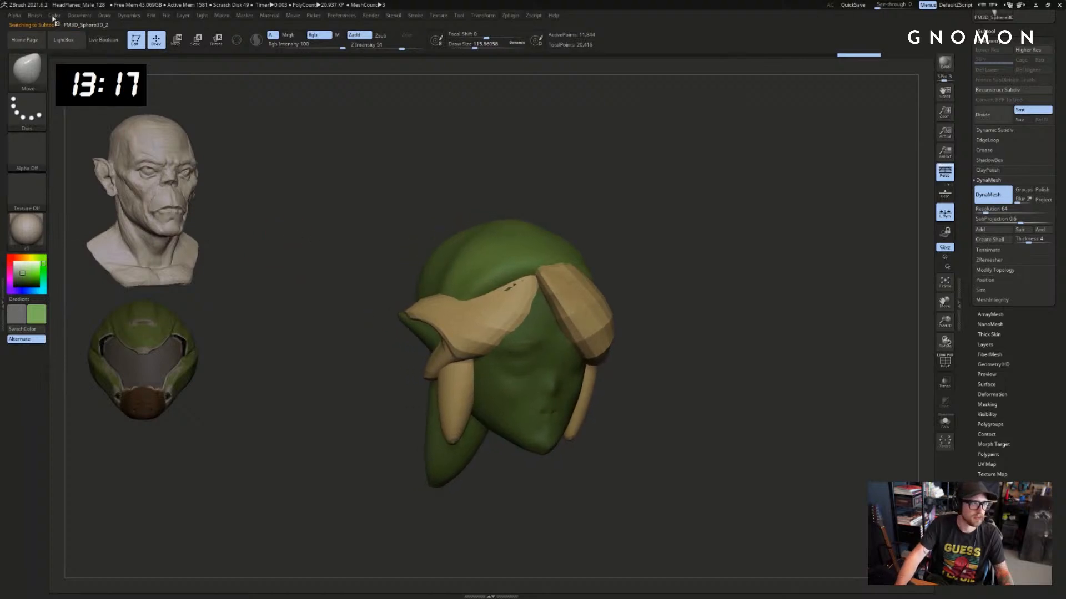
Select the face subtool and fill it with a near-white colour
left_click(481, 378, "alt")
left_click(14, 263)
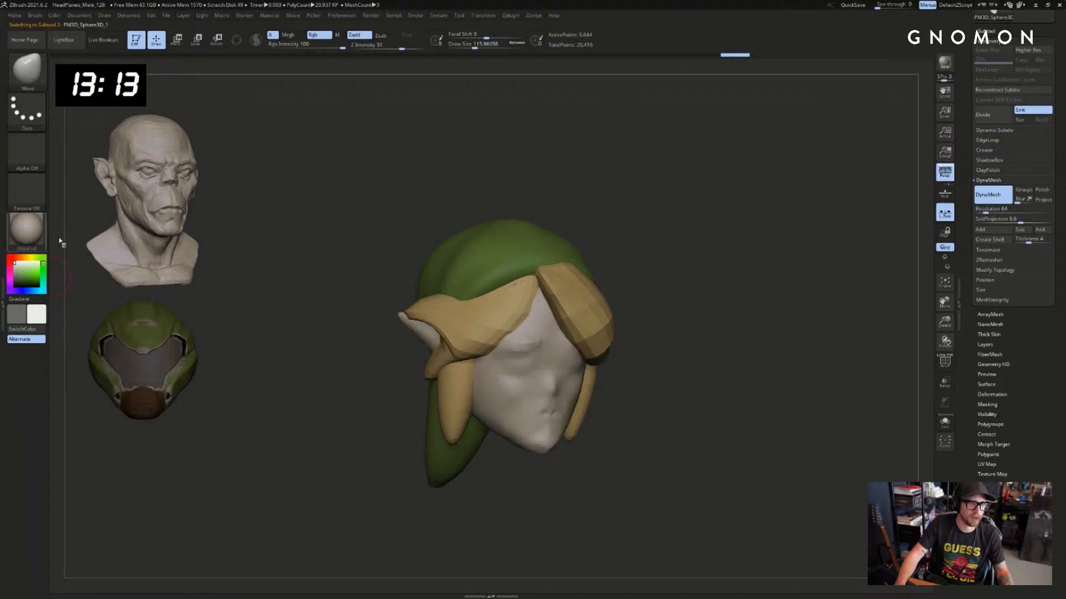
left_click_drag(348, 191, 295, 174)
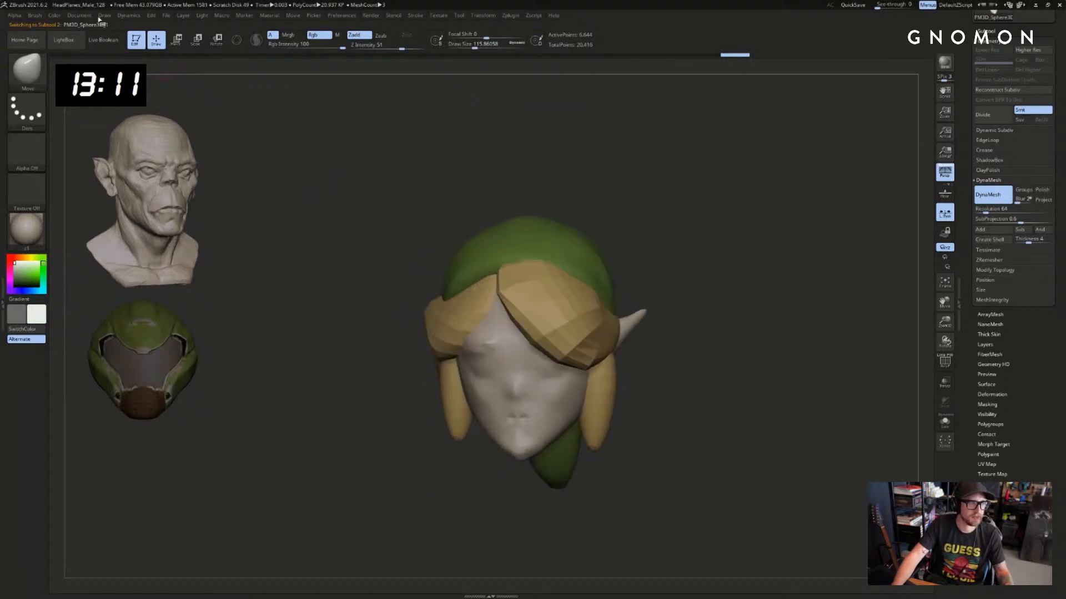
left_click(54, 16)
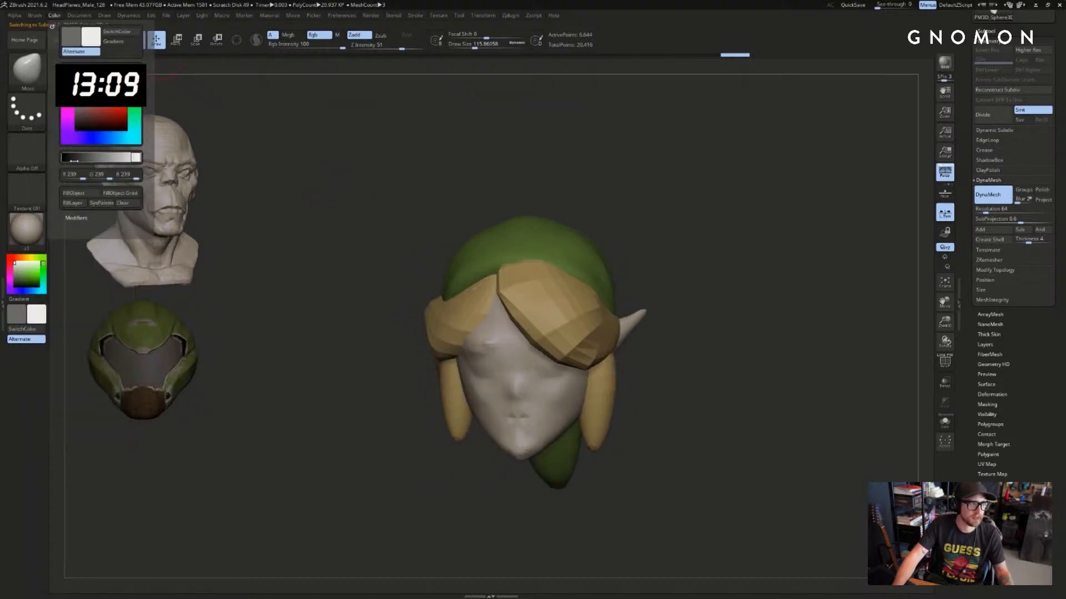
Select the cap subtool and reshape its tail in side view with the Move brush at a draw size of about 404
left_click_drag(386, 222, 692, 245)
mouse_move(751, 298)
left_mouse_down()
mouse_move(767, 291)
mouse_move(738, 294)
mouse_move(742, 322)
mouse_move(761, 324)
left_mouse_up()
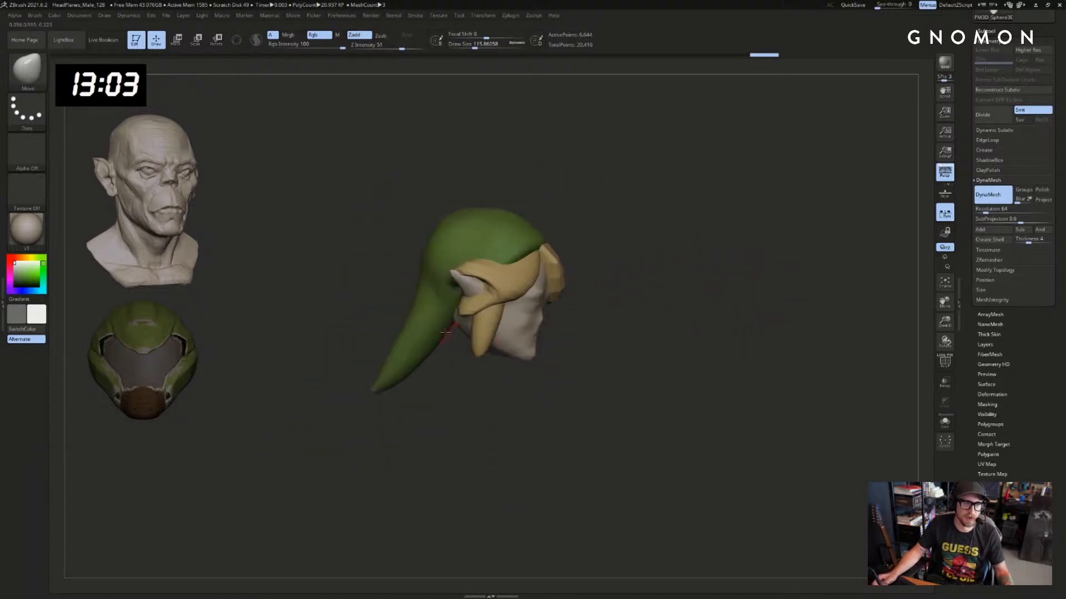
left_click(437, 362, "alt")
left_click_drag(438, 364, 404, 288, "shift")
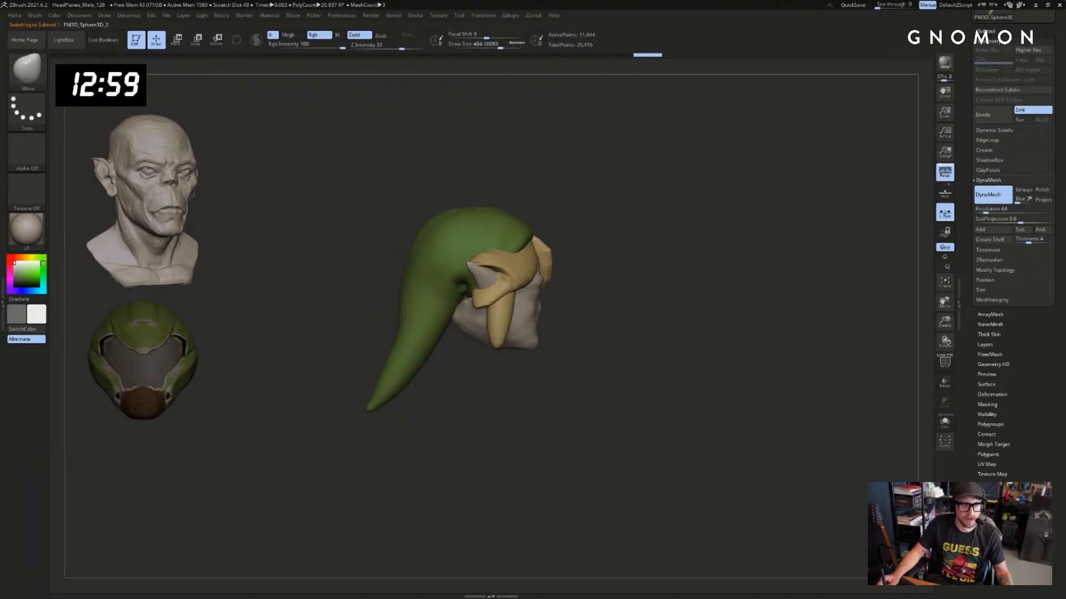
left_click_drag(399, 339, 403, 340)
left_click_drag(447, 380, 452, 384)
Switch to the DamStandard brush and try a crease across the cap's tail at a draw size of about 217
key("b")
key("d")
key("s")
key("s")
mouse_move(412, 343)
left_mouse_down()
mouse_move(332, 344)
mouse_move(488, 369)
mouse_move(561, 338)
mouse_move(478, 355)
left_mouse_up()
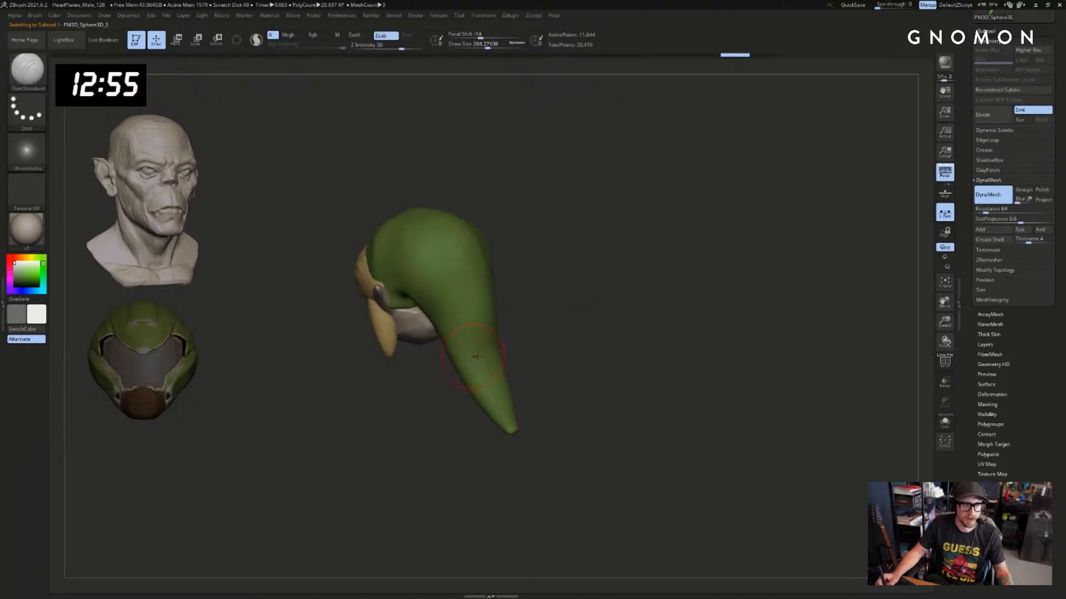
key("ctrl+z")
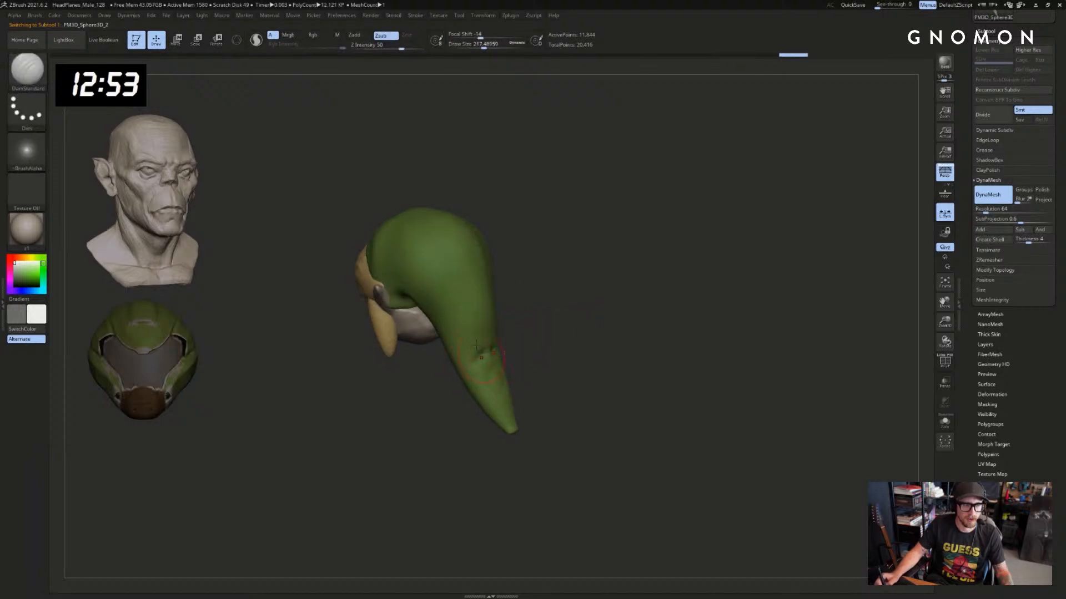
Select the face subtool and sharpen the nose and mouth area with the DamStandard brush at a draw size of about 101
mouse_move(518, 328)
left_mouse_down()
mouse_move(592, 271)
mouse_move(527, 332)
left_mouse_up()
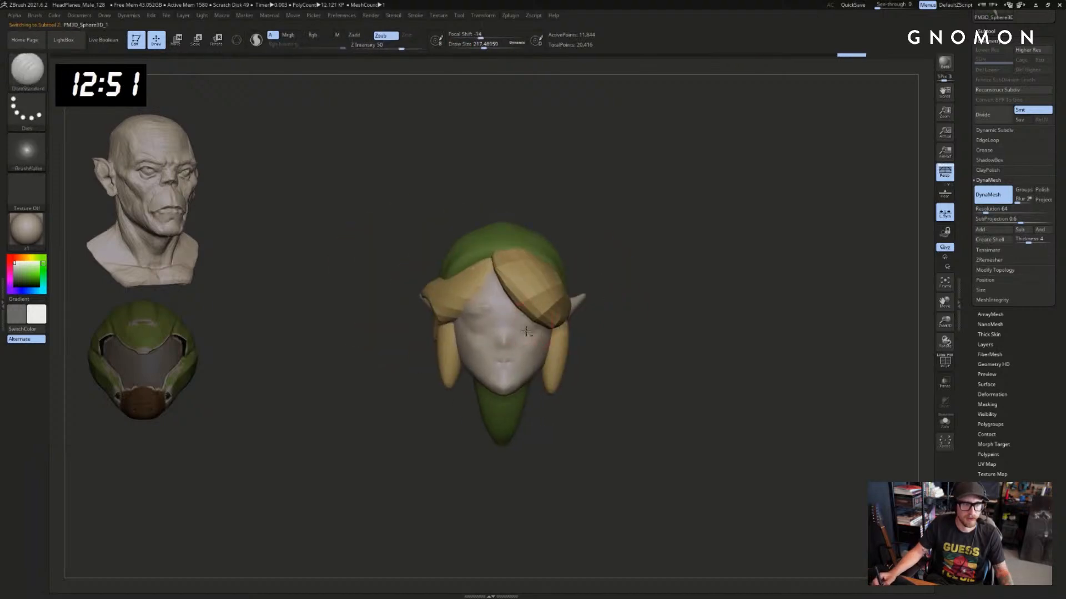
key("f")
key("s")
left_click_drag(498, 370, 490, 370)
left_click_drag(618, 361, 677, 362)
key("s")
left_click_drag(499, 371, 494, 371)
left_click_drag(592, 346, 520, 368)
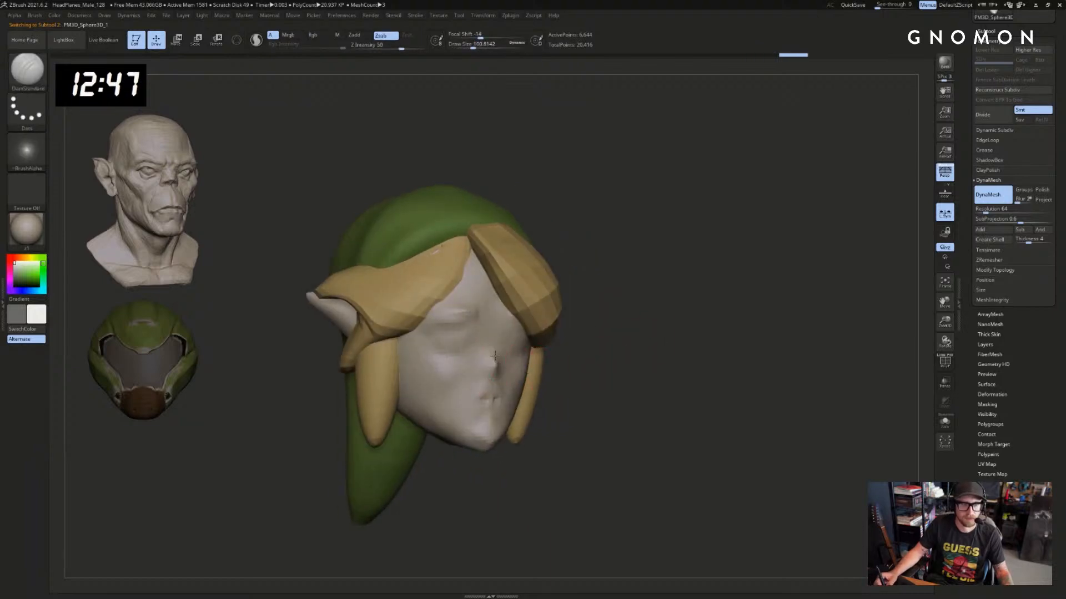
Smooth the nose area and lower the DamStandard draw size to about 83
mouse_move(612, 349)
left_mouse_down("alt")
mouse_move(620, 334)
mouse_move(623, 377)
left_mouse_up("alt")
mouse_move(504, 336)
left_mouse_down("shift")
mouse_move(501, 347)
mouse_move(511, 336)
left_mouse_up("shift")
left_click_drag(615, 364, 599, 368)
key("s")
left_click_drag(513, 370, 510, 369)
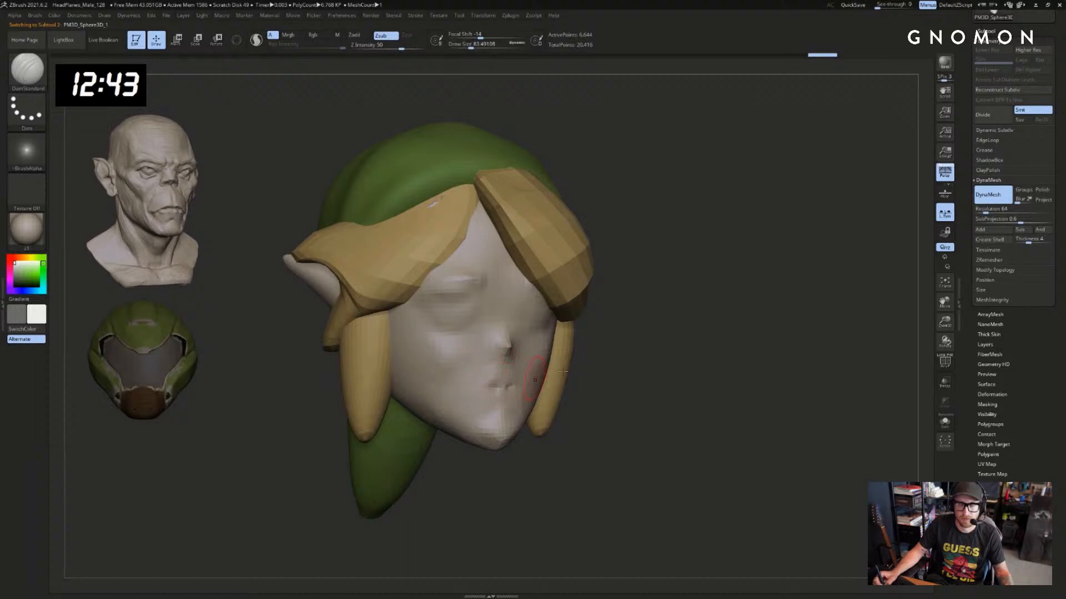
left_click_drag(615, 362, 688, 383, "alt")
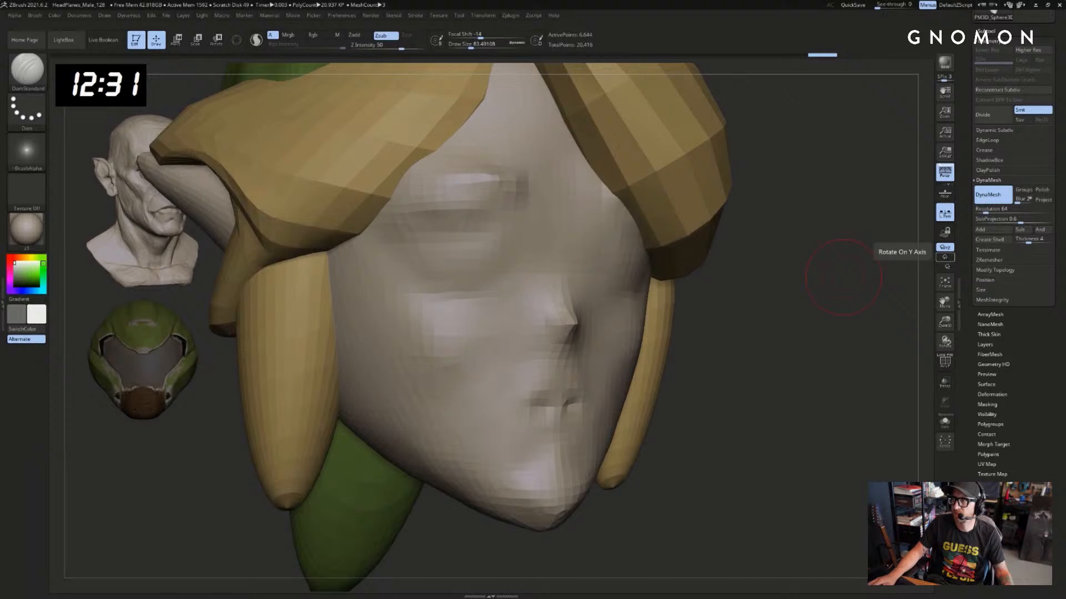
key("alt+Tab")
left_click_drag(602, 58, 1065, 84)
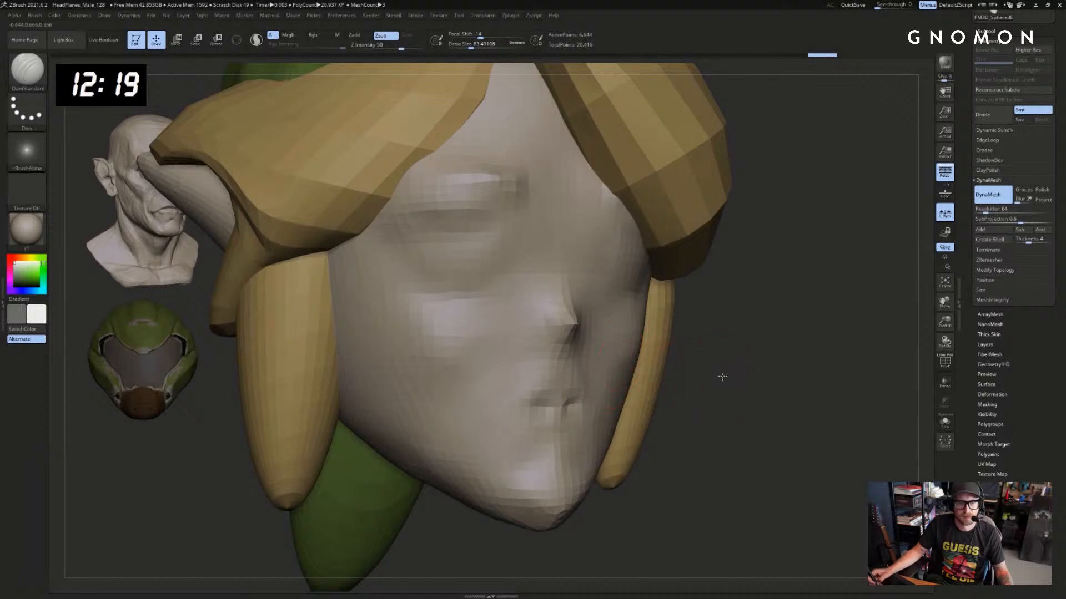
Carve the underside of the nose with DamStandard at a draw size of about 46 and smooth it
key("f")
mouse_move(697, 364)
left_mouse_down()
mouse_move(718, 349)
mouse_move(718, 366)
mouse_move(579, 333)
left_mouse_up()
key("bracketleft")
key("bracketleft")
key("bracketleft")
key("bracketleft")
key("bracketleft")
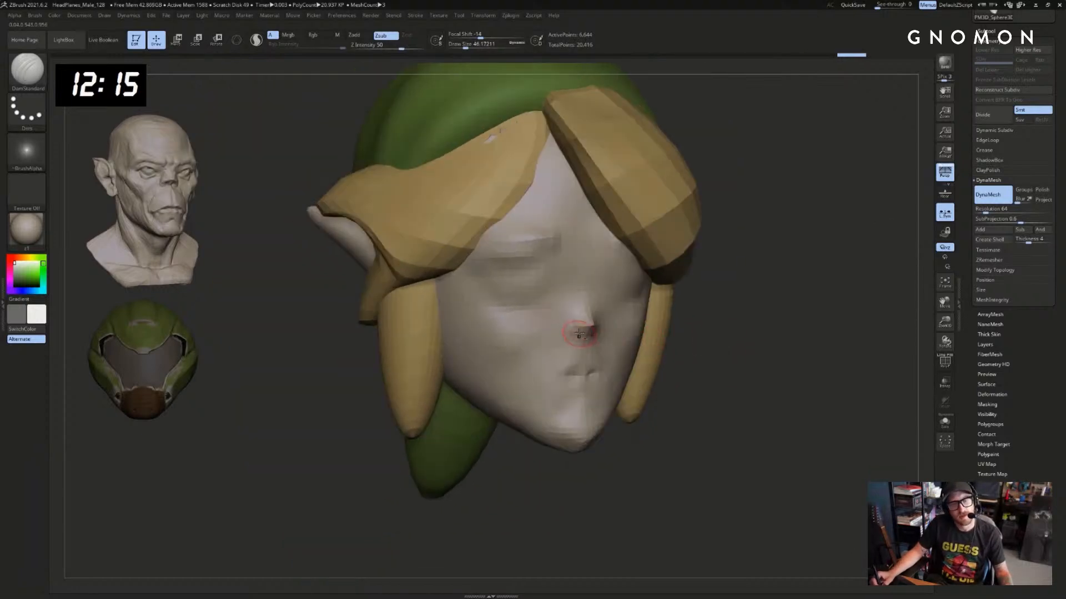
left_click_drag(701, 333, 729, 331)
left_click_drag(583, 334, 577, 332, "shift")
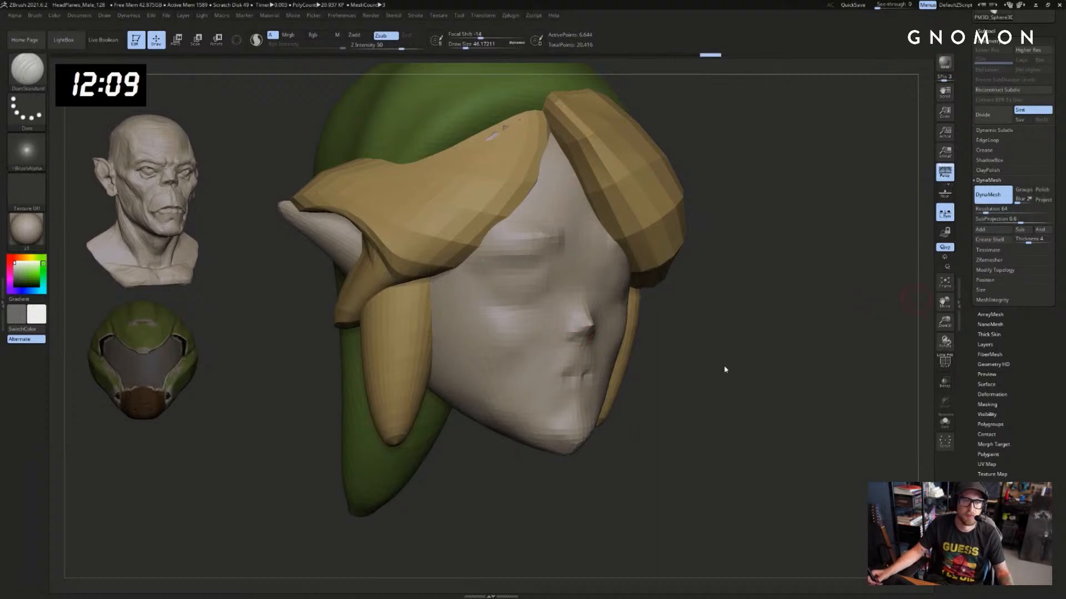
Undo the last nose strokes and define the underside of the nose with DamStandard at a draw size of about 31
mouse_move(724, 370)
left_mouse_down()
mouse_move(726, 391)
mouse_move(807, 382)
mouse_move(699, 369)
left_mouse_up()
key("ctrl+z")
left_click_drag(524, 382, 592, 353)
left_click_drag(746, 361, 763, 357)
key("ctrl+z")
key("s")
left_click_drag(576, 350, 571, 350)
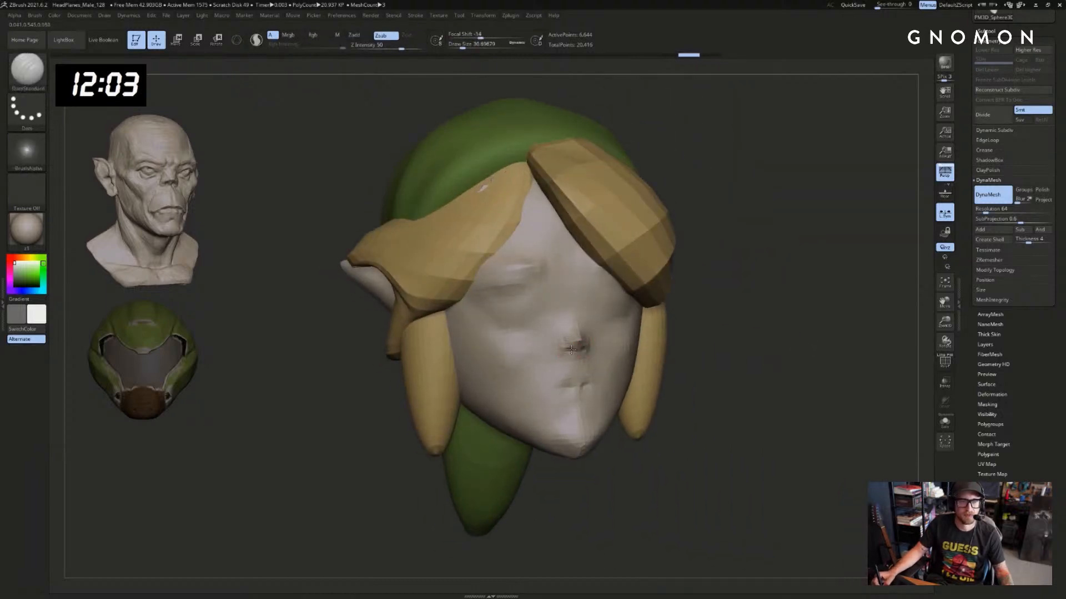
left_click_drag(697, 373, 580, 350)
left_click_drag(491, 425, 592, 363)
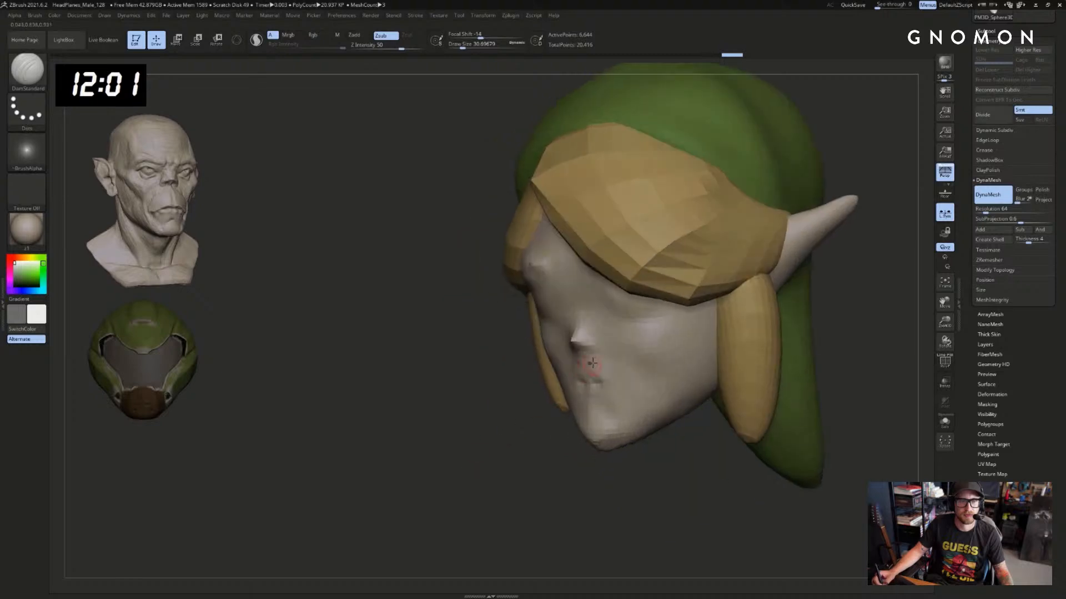
left_click_drag(518, 396, 518, 347)
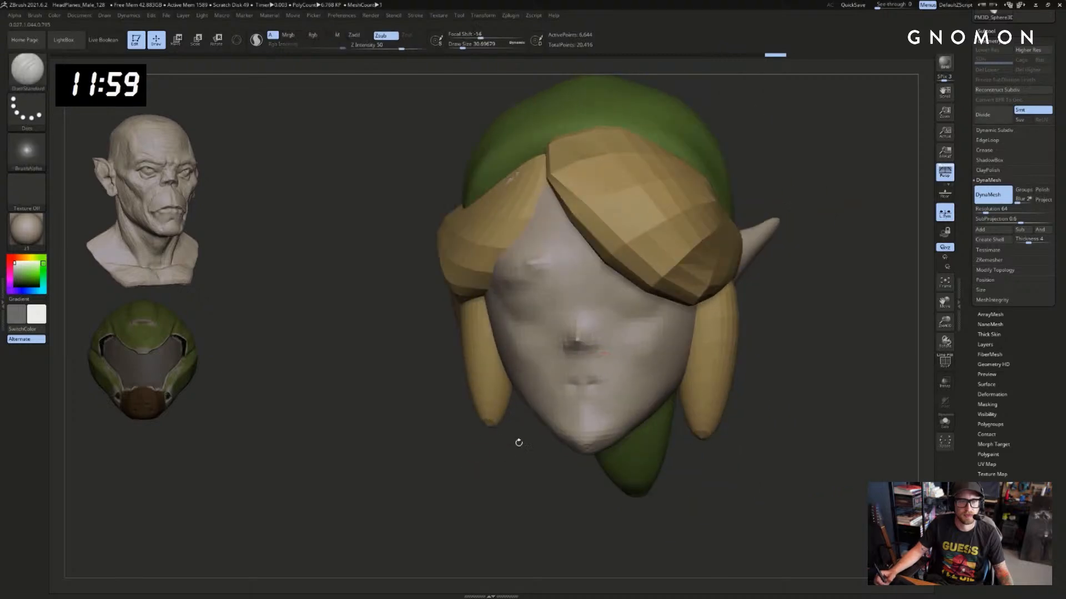
mouse_move(519, 440)
left_mouse_down()
mouse_move(792, 305)
mouse_move(738, 332)
mouse_move(747, 332)
left_mouse_up()
Carve the eye socket creases with a larger DamStandard brush, smooth the brow, and check the face isolated from the hair and cap
key("s")
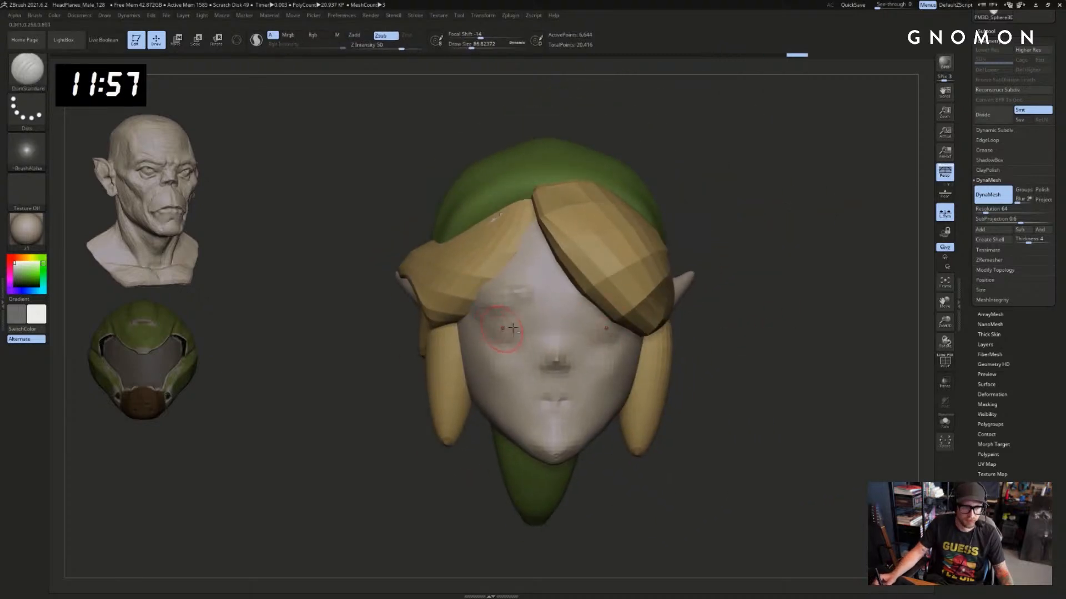
left_click_drag(533, 329, 491, 316)
left_click_drag(373, 428, 412, 417)
mouse_move(508, 321)
left_mouse_down("shift")
mouse_move(539, 302)
mouse_move(496, 289)
left_mouse_up("shift")
mouse_move(738, 328)
left_mouse_down()
mouse_move(754, 338)
mouse_move(775, 290)
mouse_move(761, 283)
mouse_move(780, 302)
mouse_move(768, 294)
left_mouse_up()
key("ctrl+shift+s")
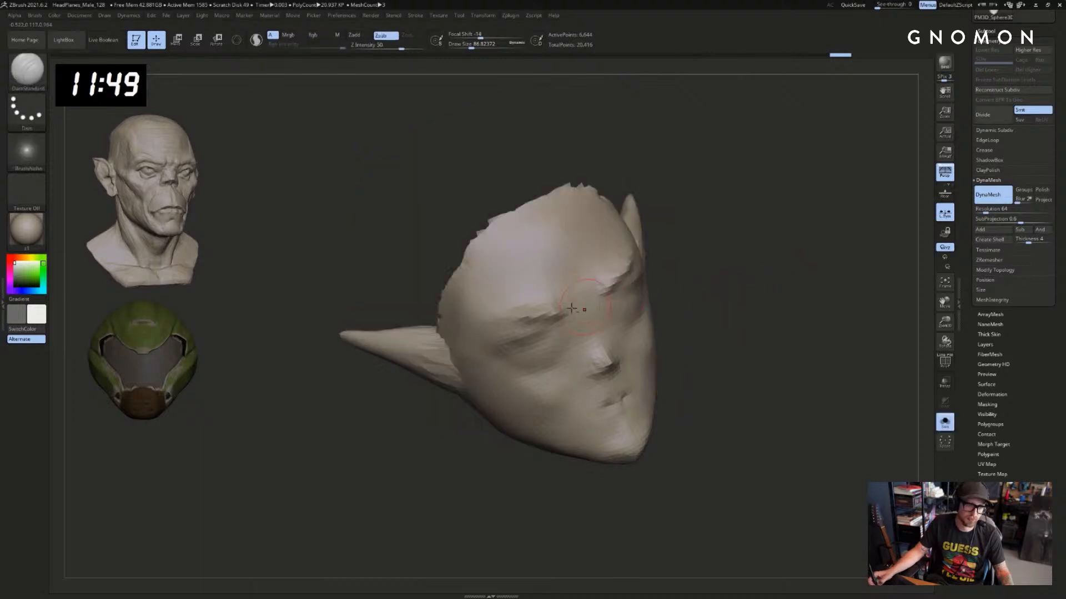
key("ctrl+shift+s")
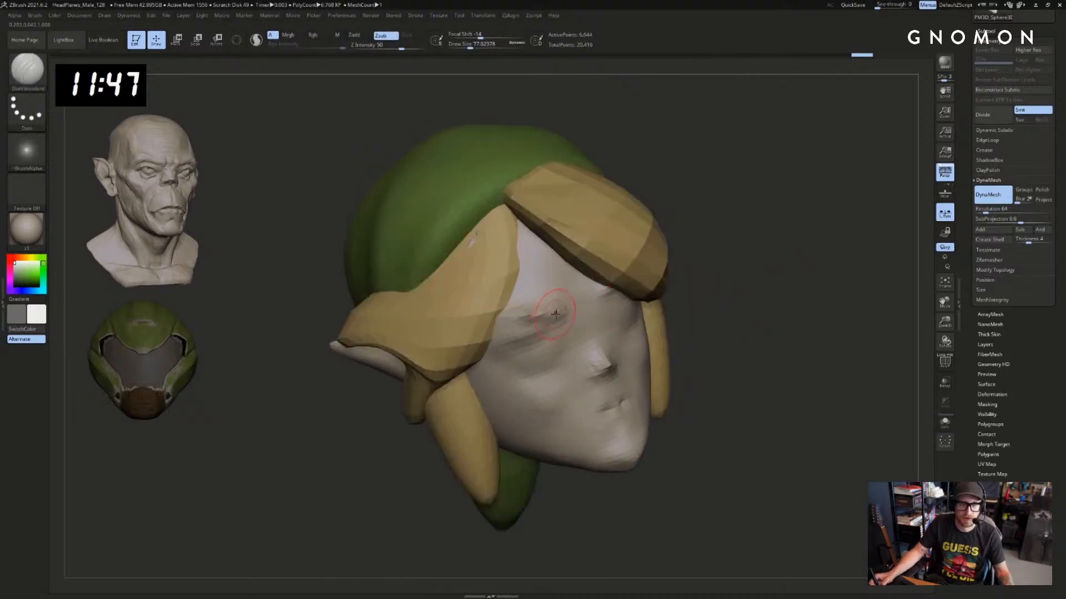
Try to build up the eye area with the ClayBuildup brush at a small draw size
left_click_drag(755, 308, 765, 315)
key("s")
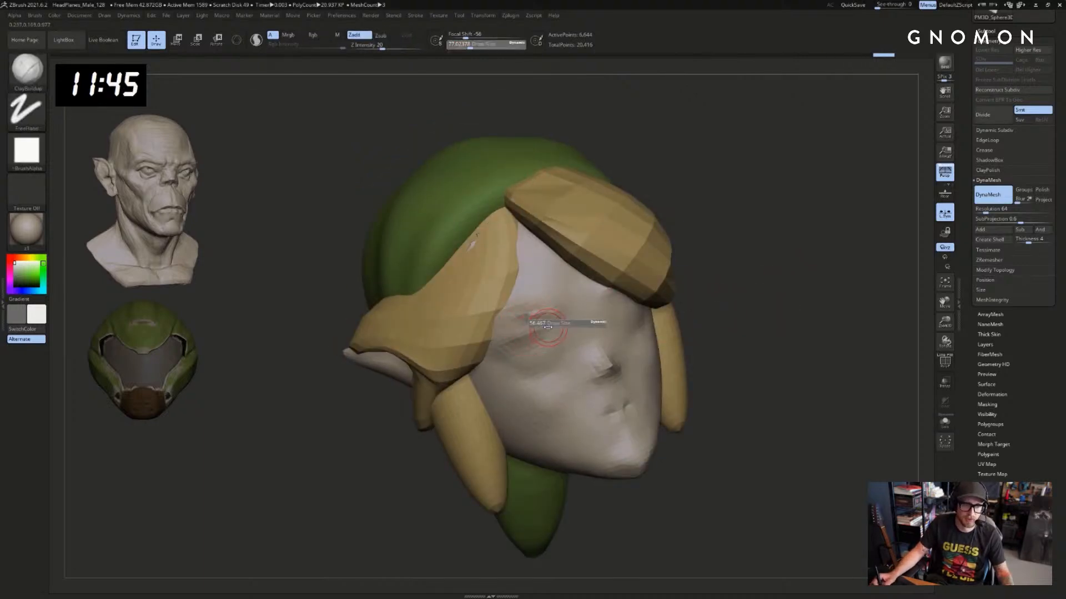
left_click_drag(549, 325, 505, 351)
key("ctrl+z")
key("ctrl+z")
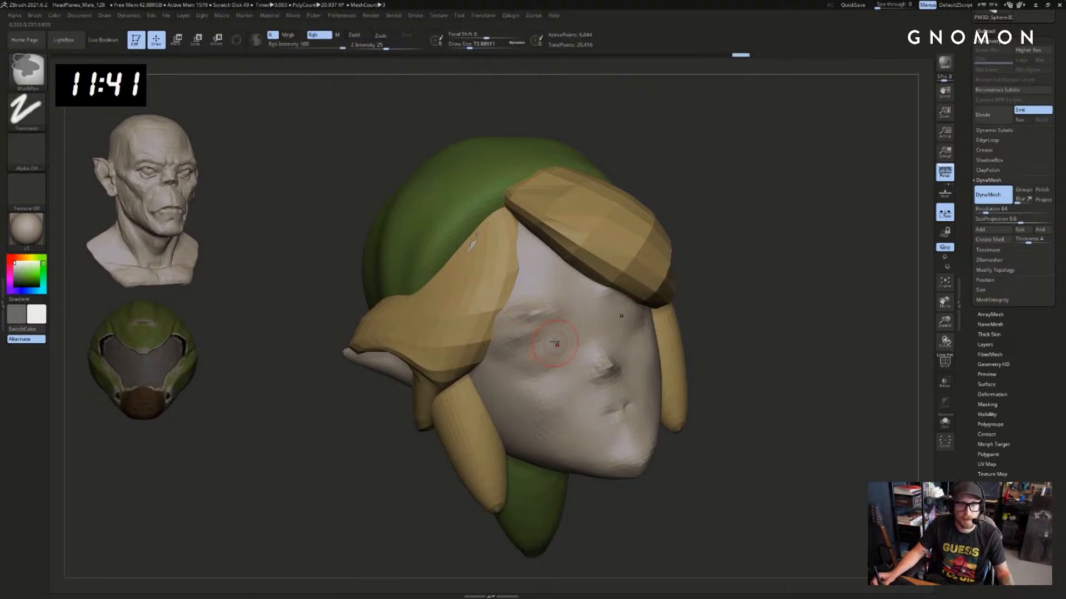
key("ctrl+z")
key("ctrl+z")
Carve the eyelid creases with DamStandard at a draw size of about 54 and smooth around the eyes
key("s")
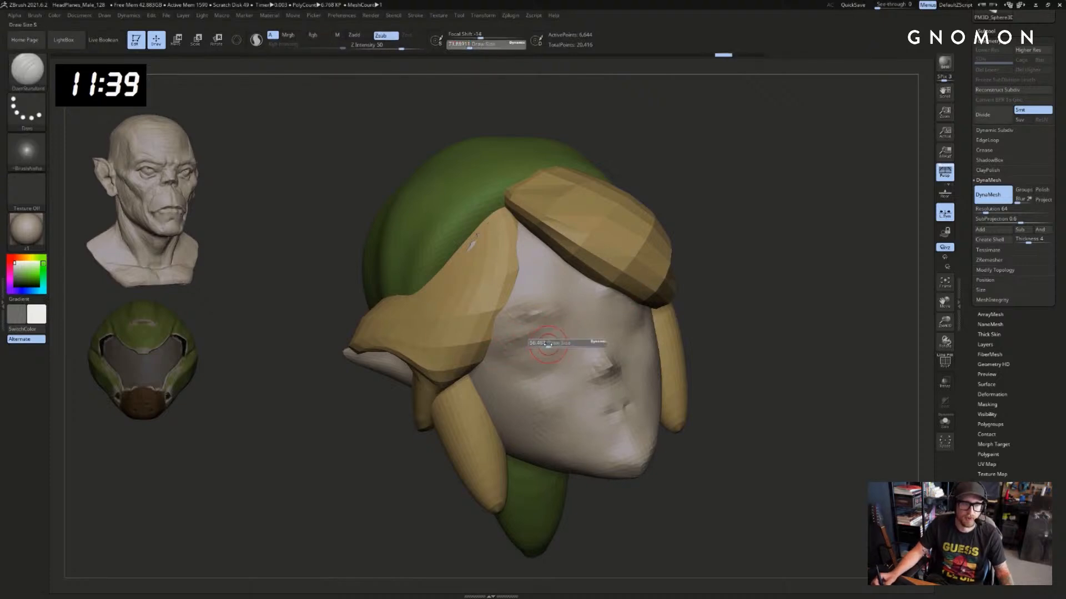
left_click_drag(549, 347, 547, 346)
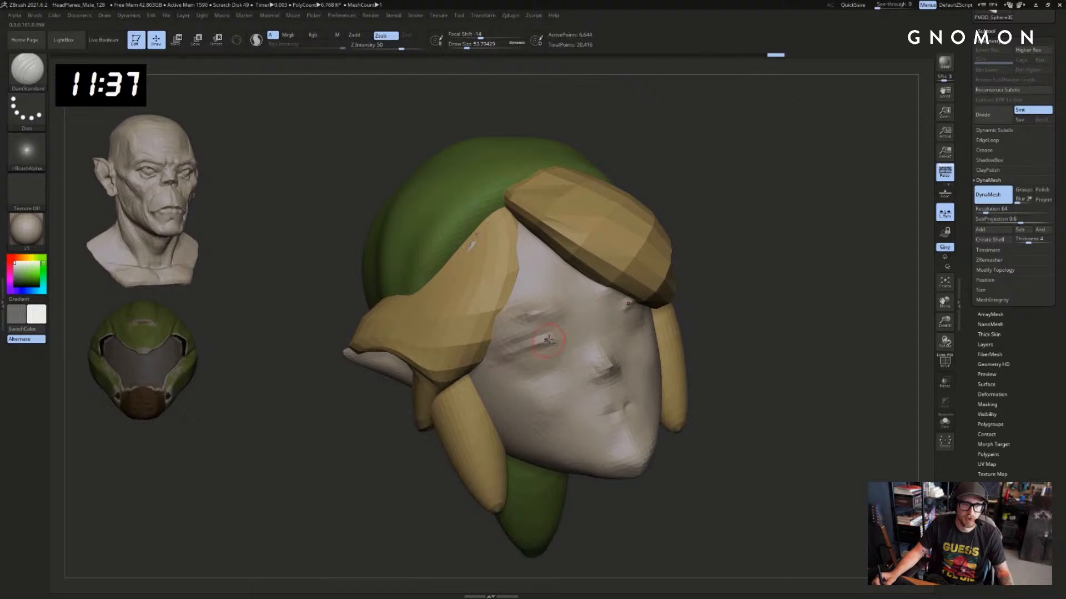
mouse_move(779, 300)
left_mouse_down()
mouse_move(821, 305)
mouse_move(833, 294)
mouse_move(661, 331)
left_mouse_up()
left_click_drag(776, 324, 760, 326)
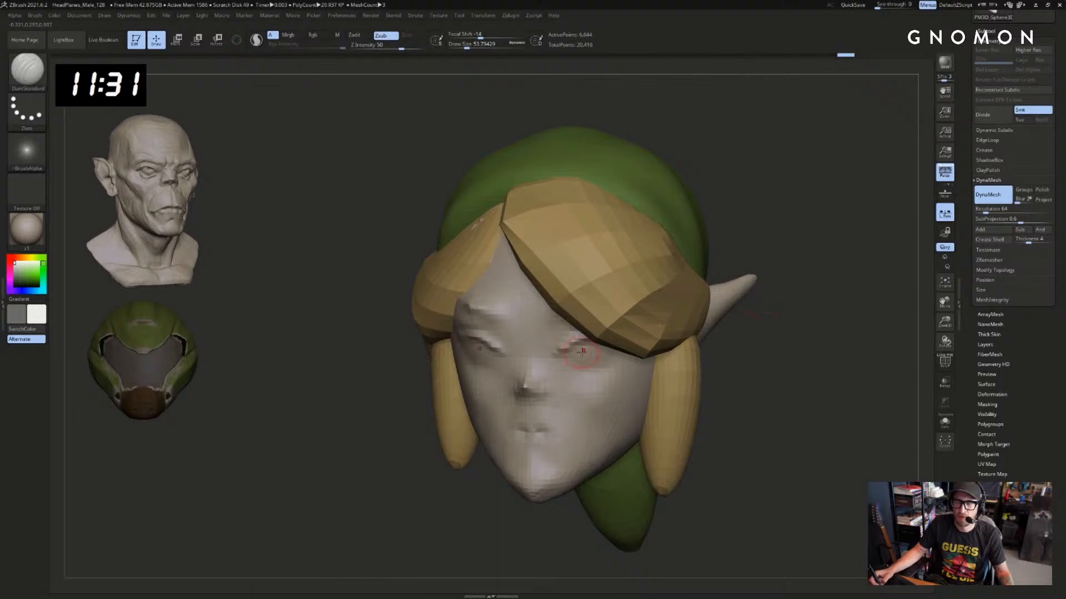
left_click_drag(566, 360, 596, 348, "shift")
key("alt+s")
key("s")
left_click_drag(688, 267, 710, 257, "shift")
key("alt+s")
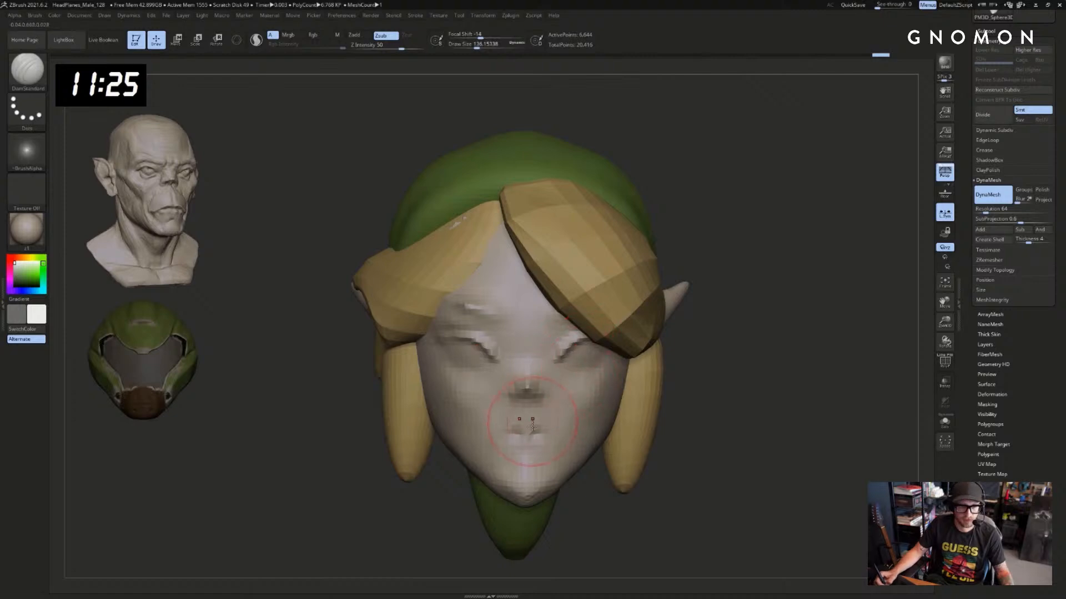
Refine the area beneath the eyes with DamStandard at a draw size of about 68, undo the last stroke, and lower the draw size to about 44
left_click_drag(747, 348, 789, 364)
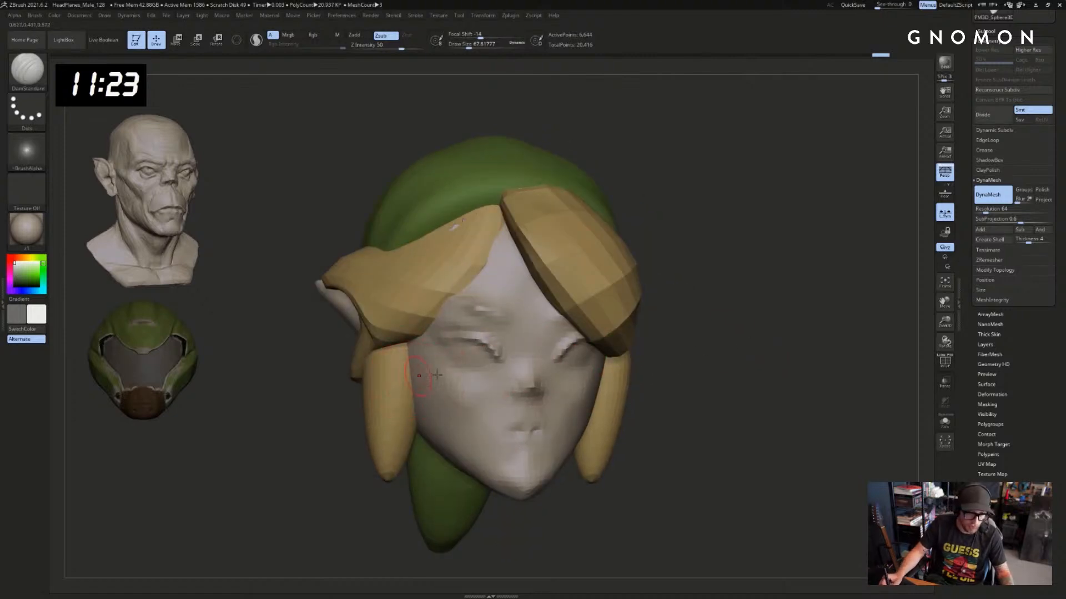
left_click_drag(471, 376, 513, 373)
mouse_move(690, 349)
left_mouse_down()
mouse_move(638, 355)
mouse_move(648, 349)
left_mouse_up()
mouse_move(564, 363)
left_mouse_down()
mouse_move(607, 372)
mouse_move(574, 371)
left_mouse_up()
key("ctrl+z")
key("s")
left_click_drag(719, 364, 793, 375)
Select the fringe lock above the ear and switch to the SnakeHook brush
left_click(589, 297, "alt")
left_click_drag(666, 307, 745, 313)
key("b")
key("s")
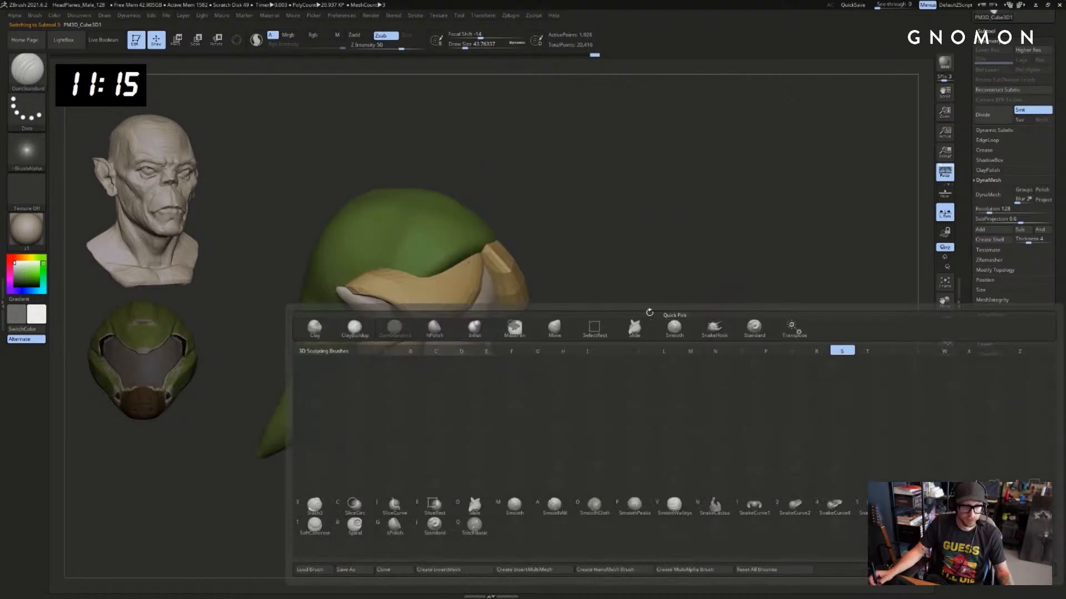
key("h")
Try to pull a pointed strand down from the fringe lock at the temple with a draw size of about 77
left_click_drag(462, 308, 425, 351)
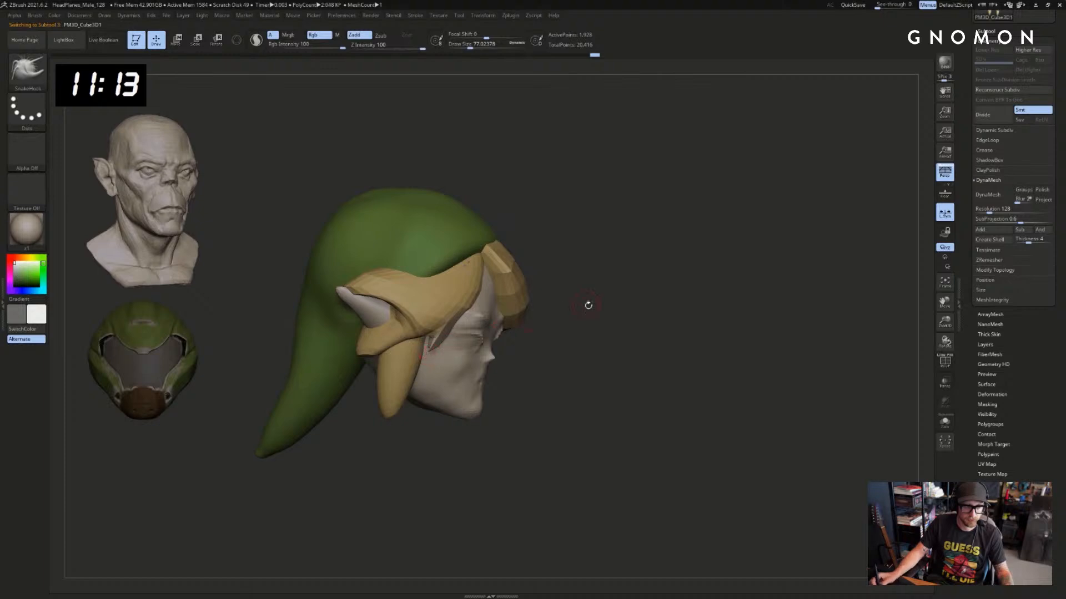
left_click_drag(589, 306, 522, 303)
left_click_drag(606, 266, 666, 277)
key("ctrl+z")
left_click_drag(464, 310, 443, 391)
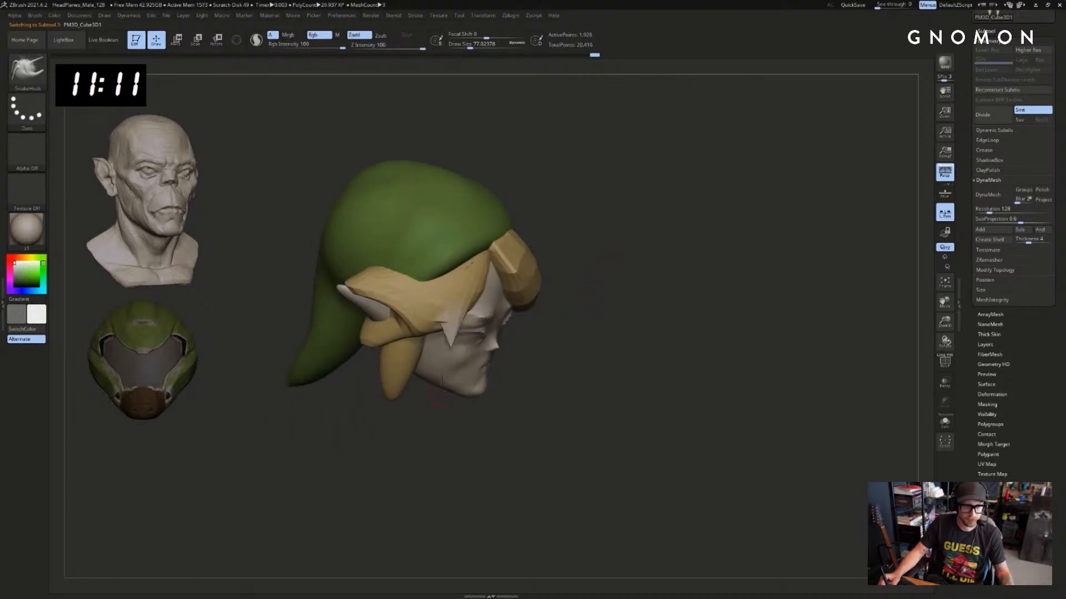
key("ctrl+z")
Turn off colour painting for the SnakeHook brush and pull a small pointed tip from the fringe lock at a draw size of about 104
left_click(320, 35)
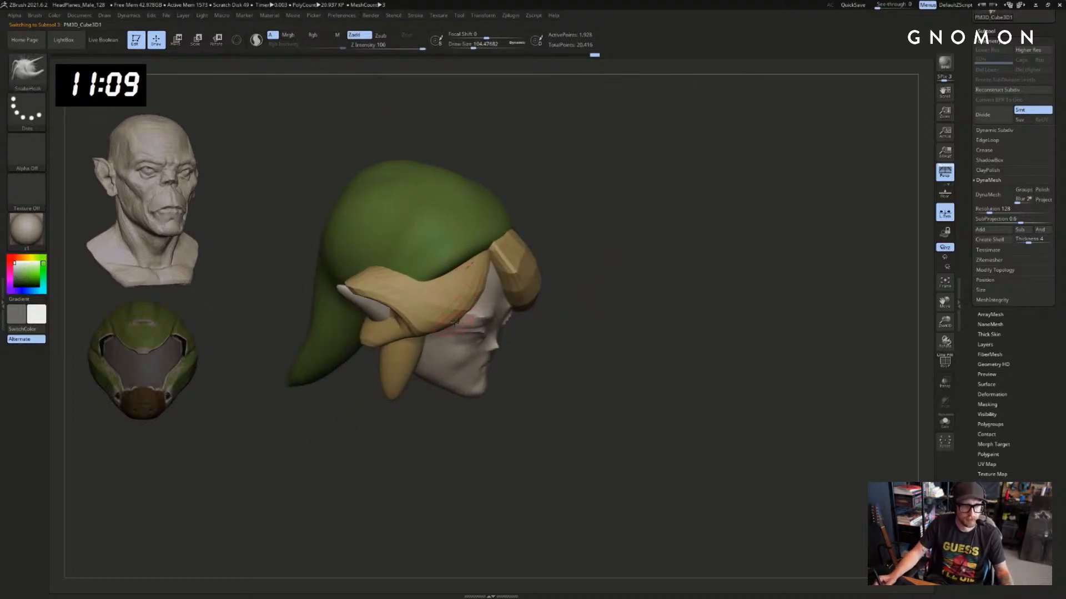
left_click_drag(547, 319, 467, 311)
left_click_drag(621, 311, 582, 314)
left_click(602, 314)
left_click(602, 313)
Select the fringe lock above the ear, enlarge the draw size to about 192, and switch to the Move brush
left_click(491, 287, "alt")
left_click(466, 267, "alt")
key("bracketright")
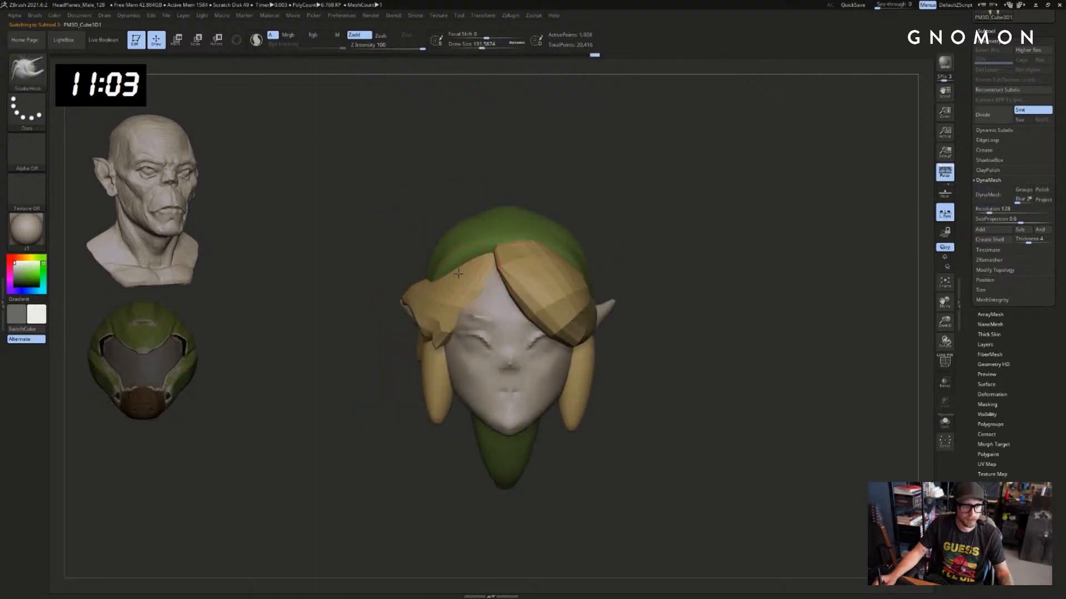
key("b")
key("m")
key("v")
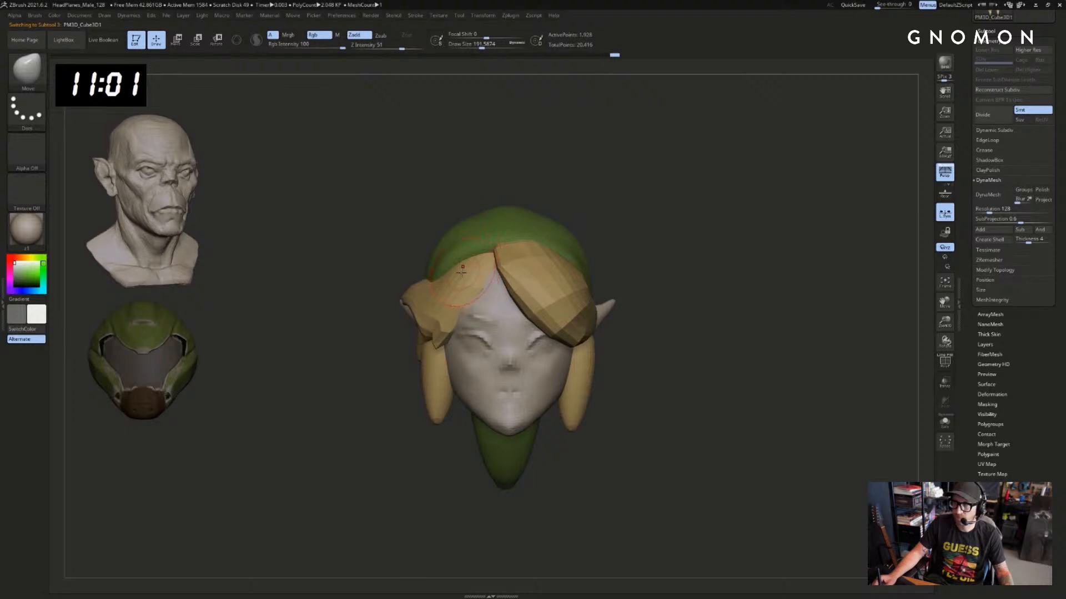
Reshape the fringe lock around the temple with the Move brush at a draw size of about 268
left_click_drag(606, 209, 474, 273)
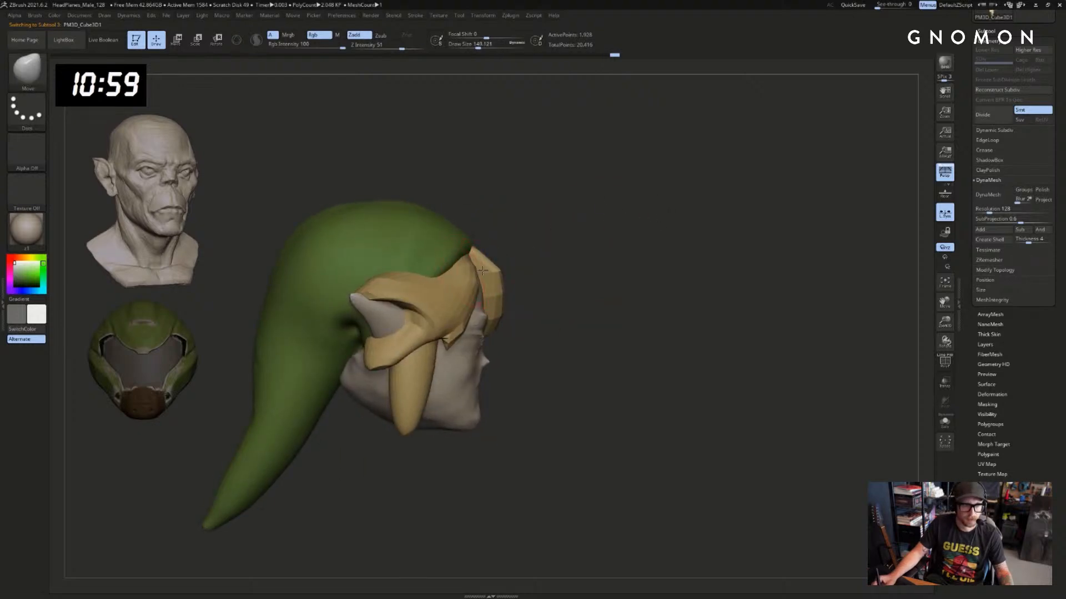
key("s")
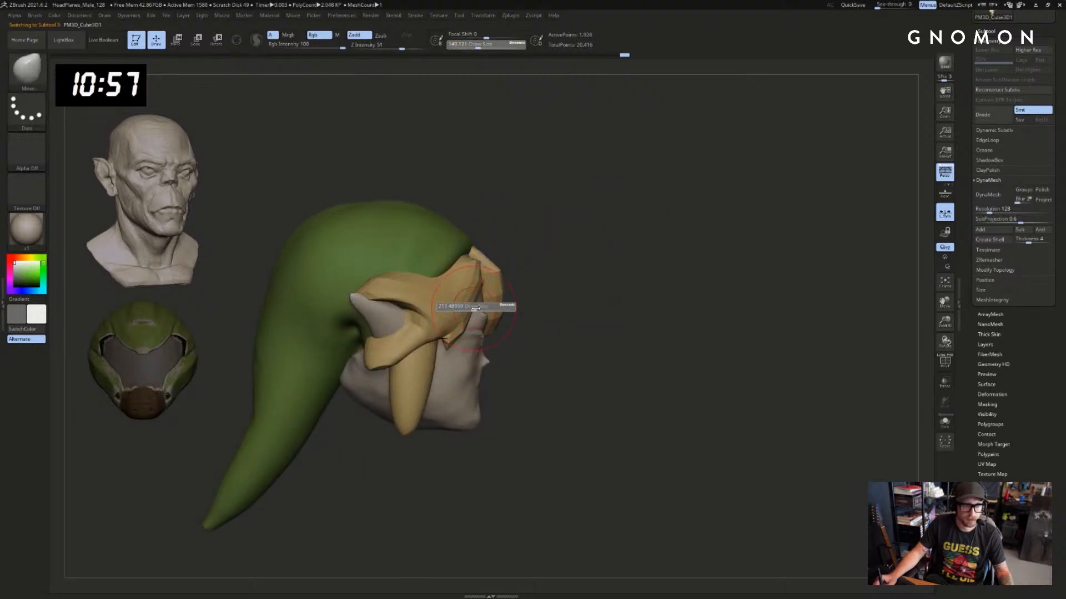
left_click_drag(475, 308, 478, 309)
left_click_drag(459, 346, 466, 345)
left_click_drag(542, 330, 725, 240)
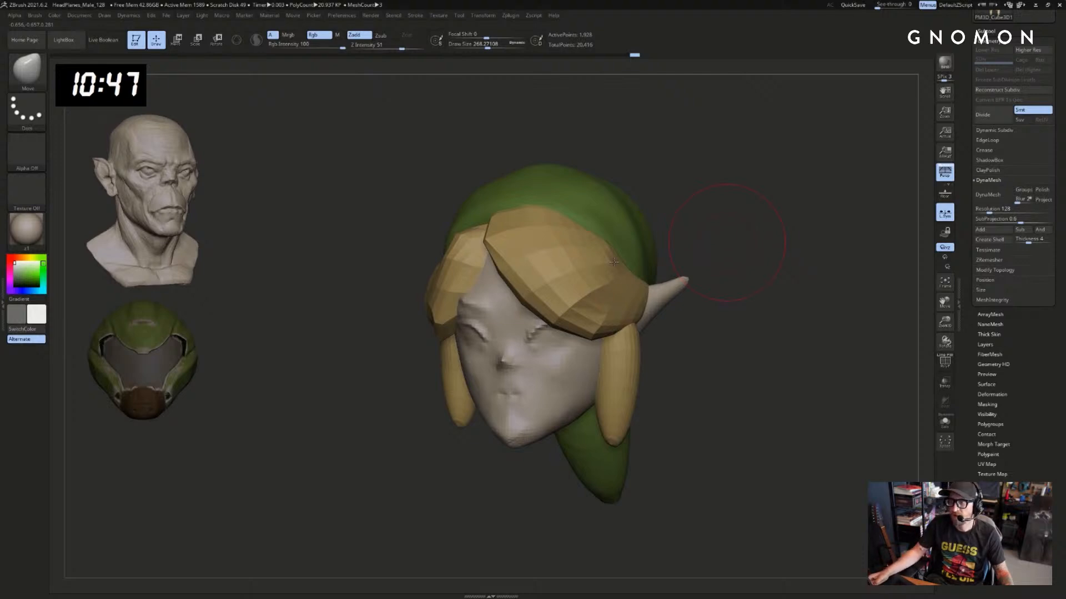
left_click_drag(757, 274, 750, 311)
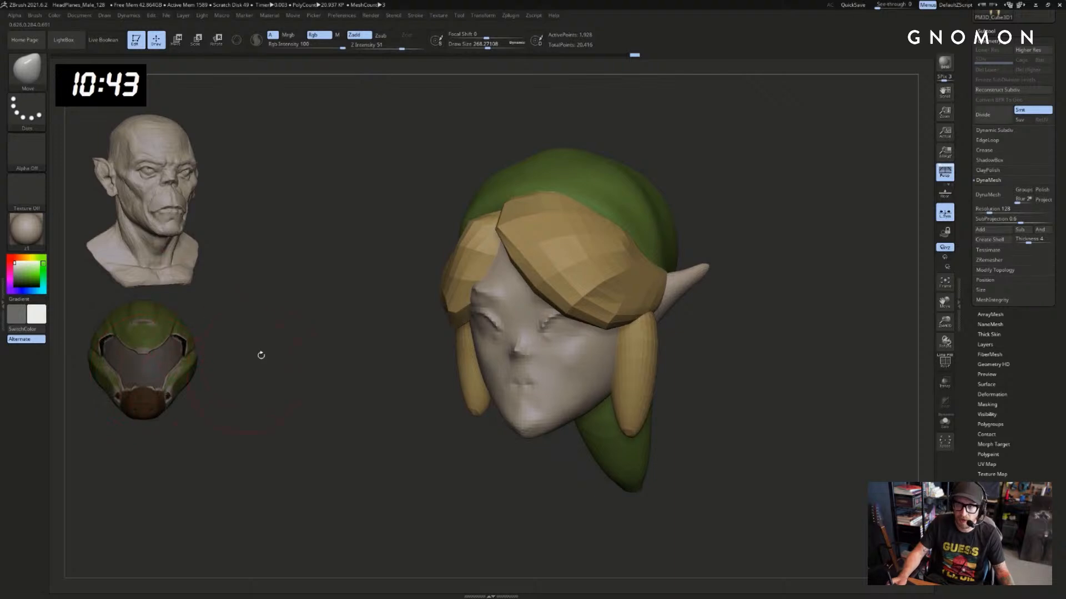
left_click_drag(774, 291, 766, 294)
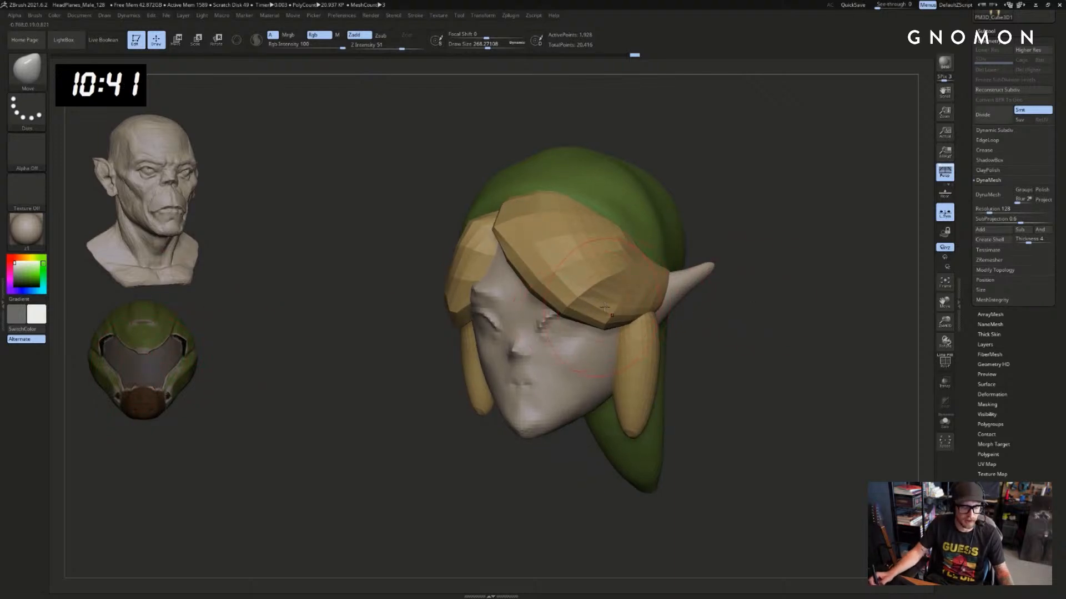
Pull pointed tips from the lower edge of the fringe with SnakeHook, reducing the draw size from about 140 to 97
key("b")
key("s")
key("h")
left_click_drag(607, 318, 642, 349)
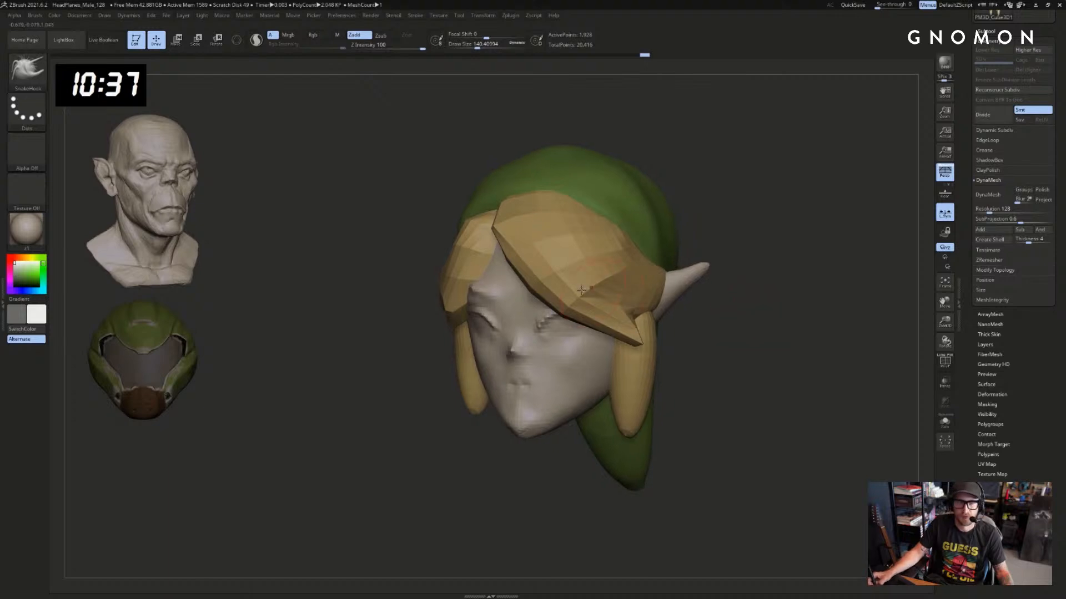
left_click_drag(758, 314, 833, 310)
left_click_drag(542, 289, 613, 320)
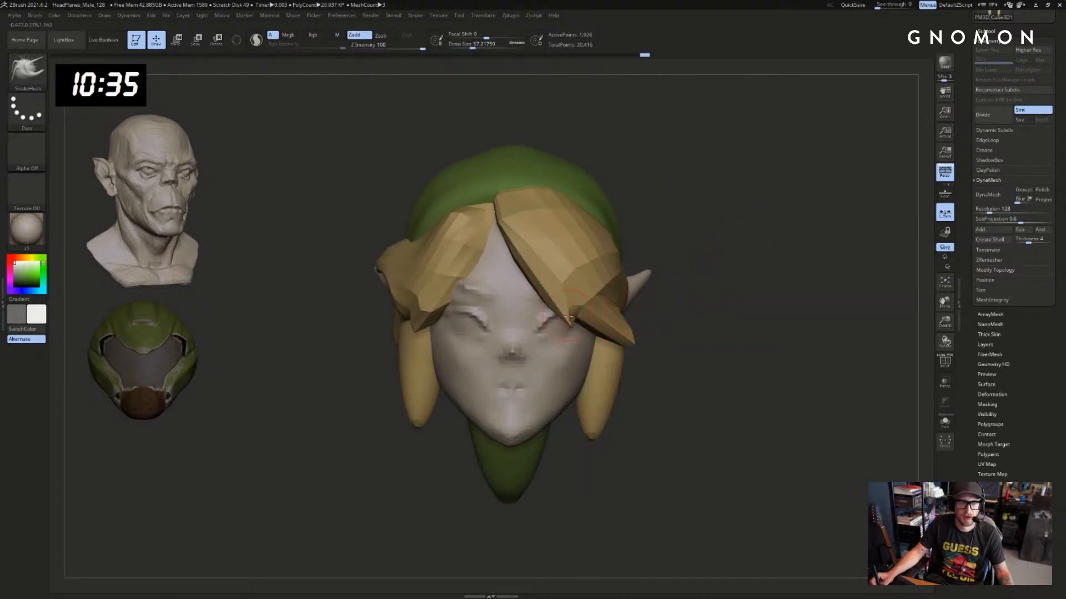
Pull a thin pointed strand down over the forehead beside the parting, undoing the first try and using a smaller SnakeHook draw size
mouse_move(696, 305)
left_mouse_down()
mouse_move(720, 304)
mouse_move(686, 298)
mouse_move(700, 300)
left_mouse_up()
key("s")
key("s")
key("s")
left_click_drag(670, 265, 666, 264)
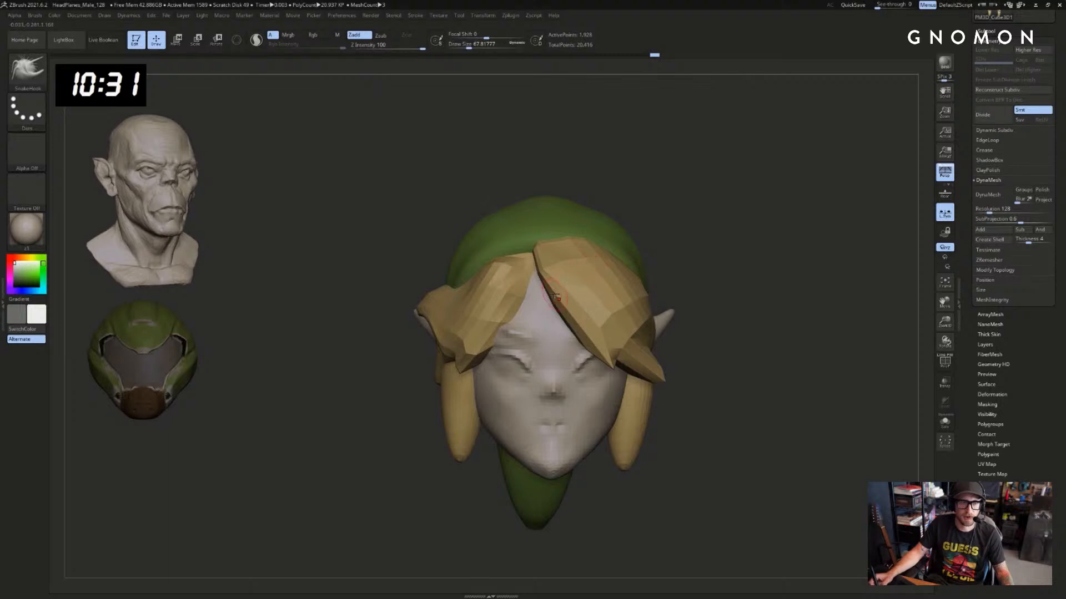
left_click_drag(554, 296, 577, 333)
key("ctrl+z")
key("s")
left_click_drag(545, 275, 565, 328)
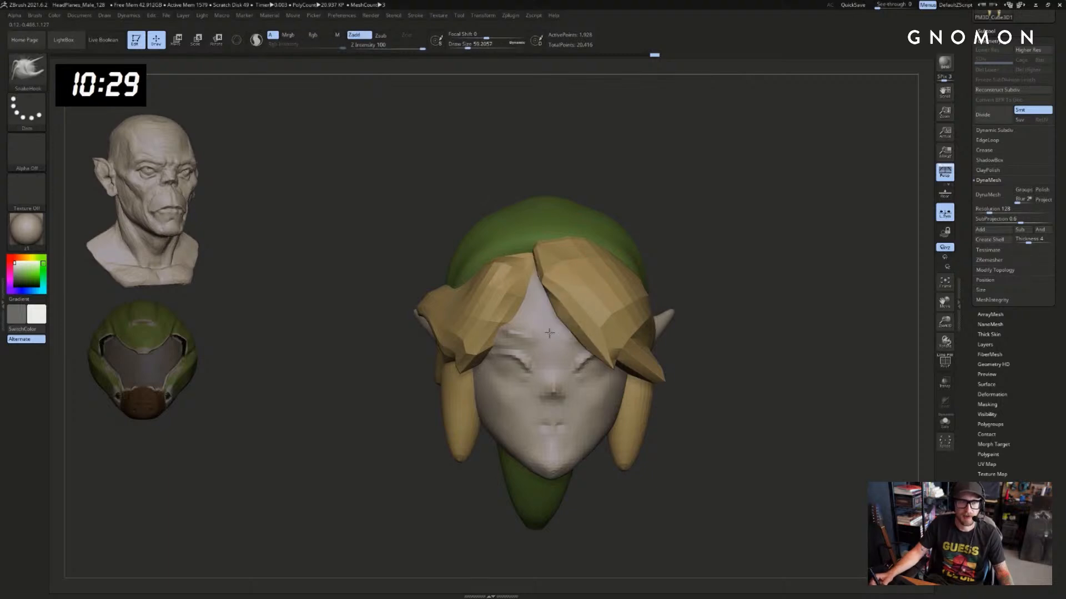
left_click_drag(541, 293, 551, 328)
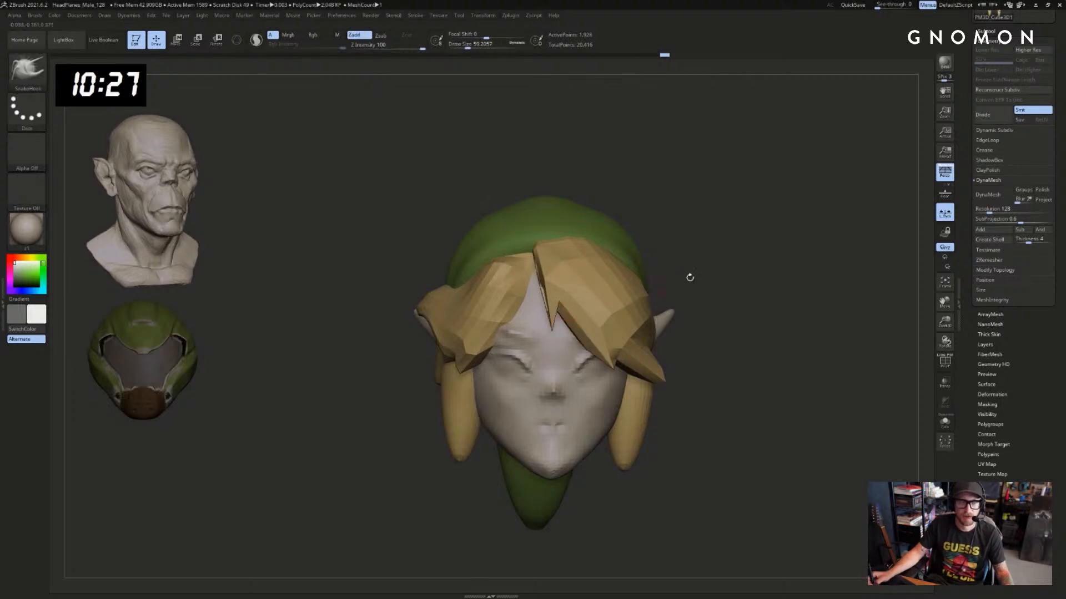
Switch to the Standard brush and turn off its colour painting, leaving only Zadd sculpting active
left_click_drag(689, 277, 565, 317)
left_click_drag(705, 272, 638, 365)
key("b")
key("s")
key("t")
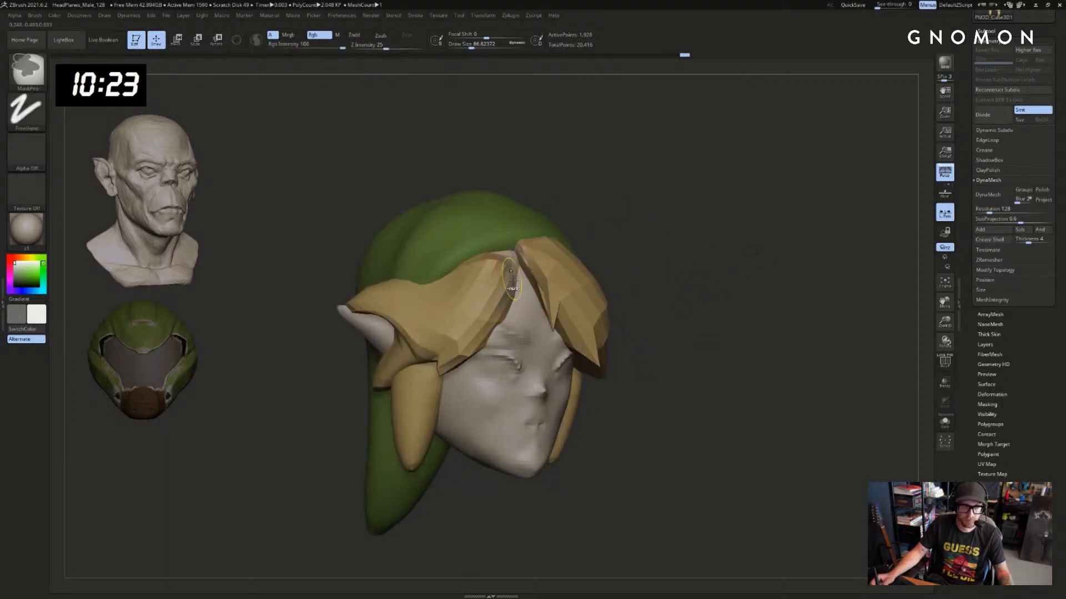
left_click(319, 34)
left_click(367, 38)
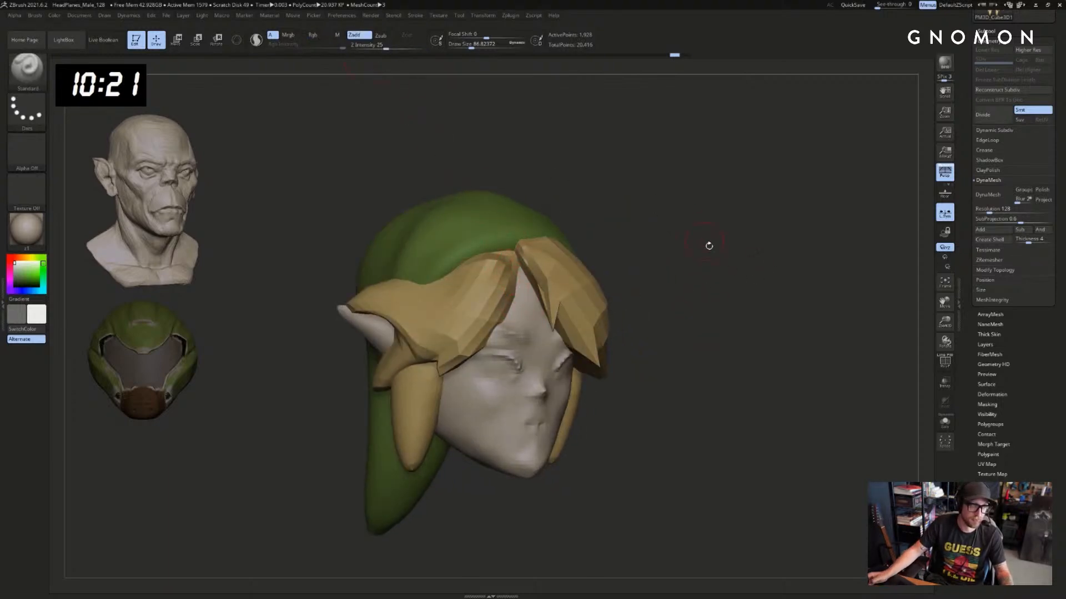
Sculpt strand relief into the fringe lock between the parting and the ear with the Standard brush, enlarging the draw size to about 158
left_click_drag(709, 245, 706, 214, "alt")
key("s")
left_click_drag(518, 278, 500, 295)
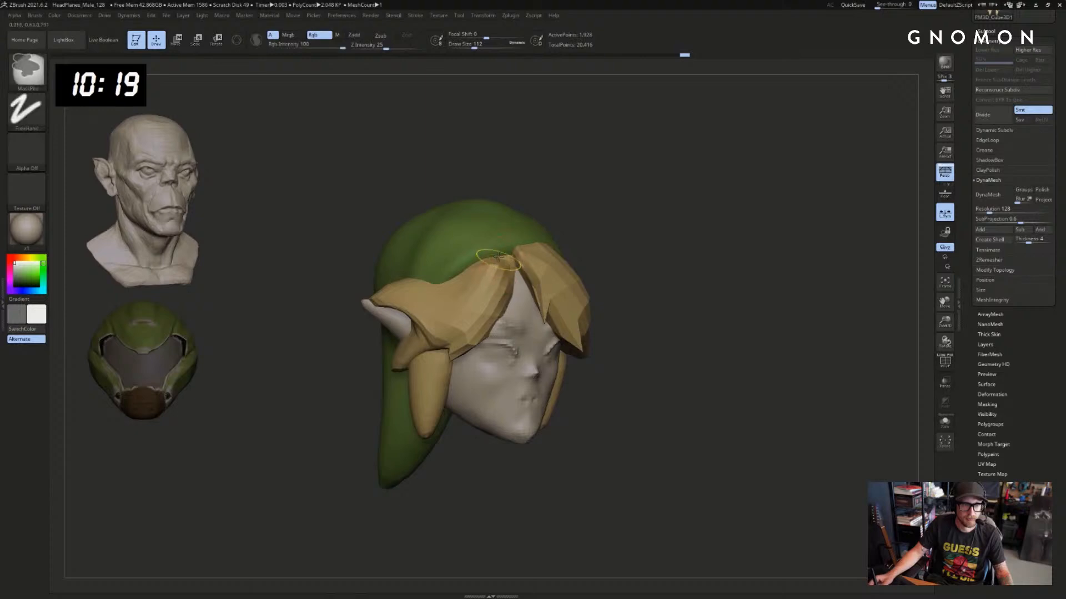
left_click_drag(705, 272, 628, 275)
mouse_move(401, 336)
left_mouse_down()
mouse_move(435, 311)
mouse_move(398, 300)
left_mouse_up()
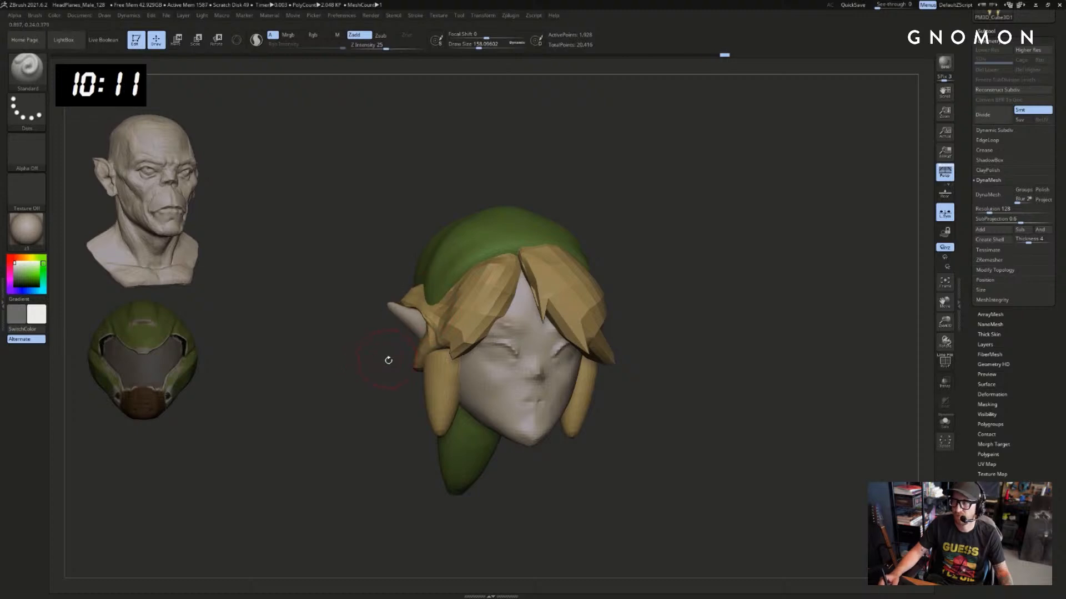
Build up the hair above the ear with the ClayBuildup brush at a draw size of about 158
left_click_drag(388, 360, 355, 358)
key("b")
key("c")
key("b")
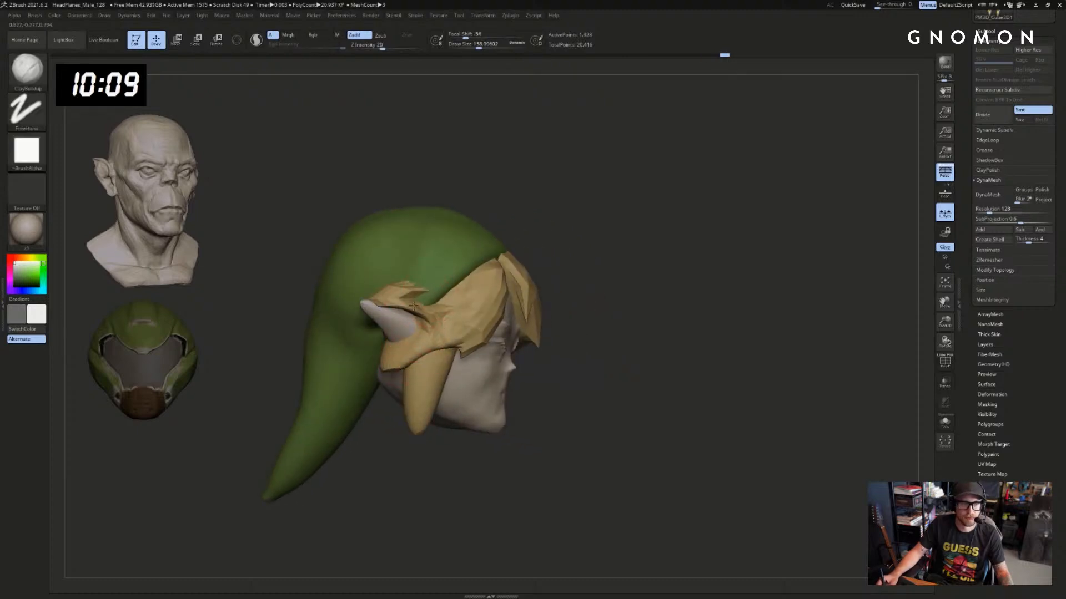
left_click_drag(414, 306, 391, 303)
right_click_drag(464, 293, 425, 294)
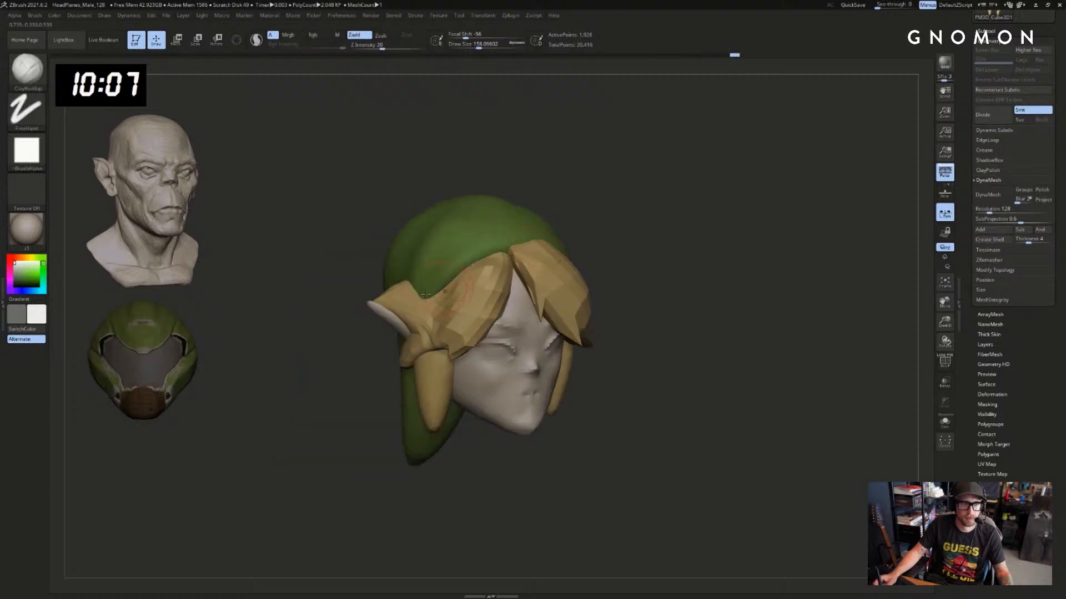
Push the hair overlapping the pointed ear back off it with the Move brush
key("b")
key("m")
key("v")
left_click_drag(415, 306, 402, 297)
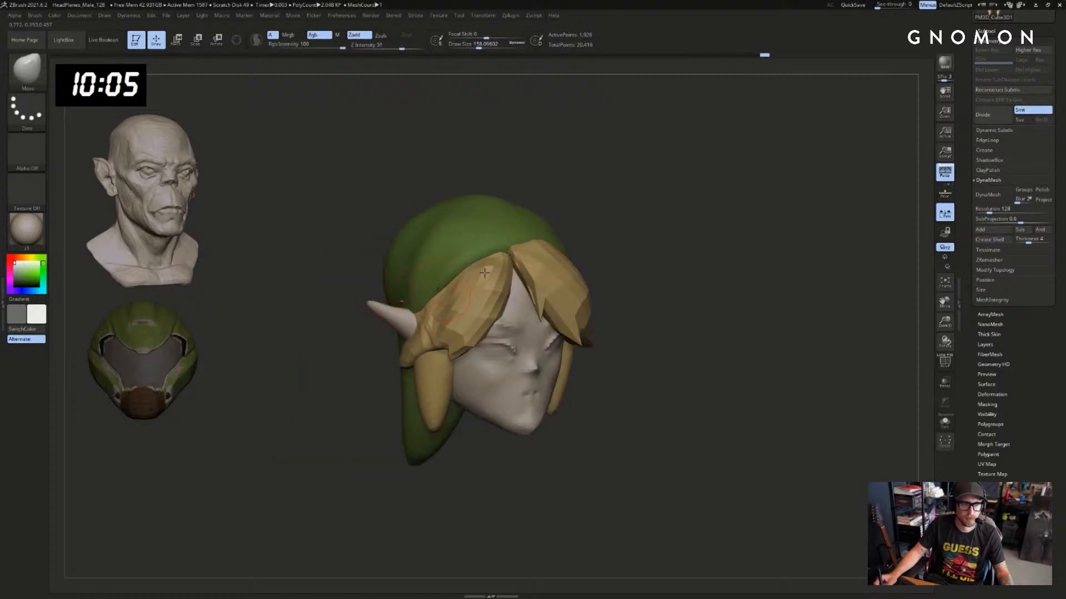
right_click_drag(484, 272, 419, 296)
mouse_move(615, 243)
right_mouse_down()
mouse_move(642, 241)
mouse_move(550, 305)
right_mouse_up()
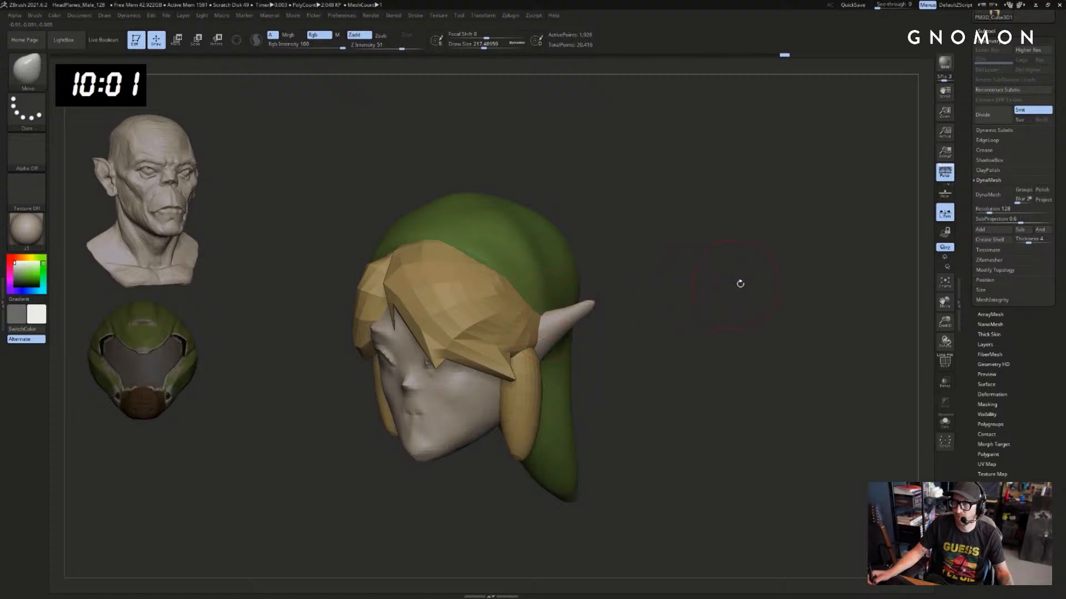
Pull small pointed tips from the lower part of the hanging side lock with SnakeHook at a draw size of about 44
mouse_move(740, 284)
right_mouse_down()
mouse_move(756, 293)
mouse_move(652, 331)
right_mouse_up()
key("b")
key("s")
key("h")
key("s")
left_click_drag(659, 333, 652, 333)
right_click_drag(424, 465, 453, 465)
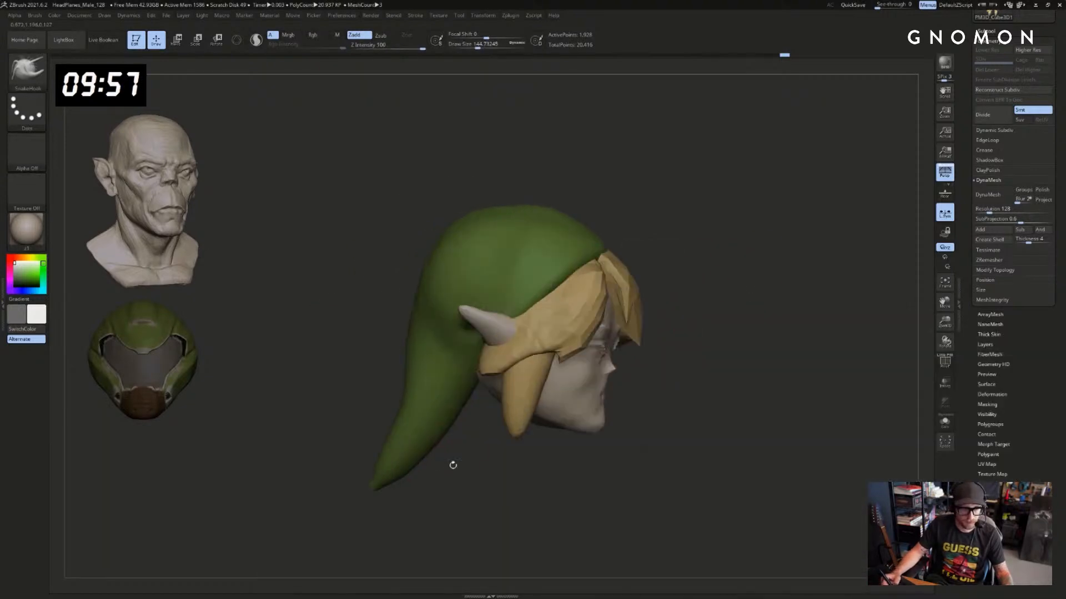
key("s")
left_click_drag(521, 416, 512, 416)
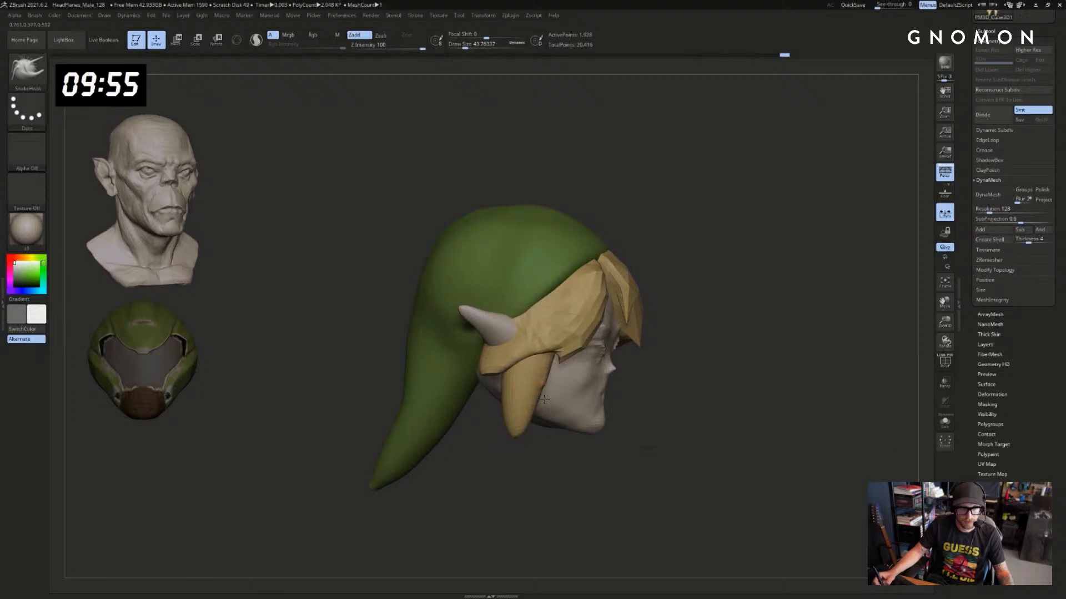
mouse_move(532, 409)
right_mouse_down()
mouse_move(481, 415)
mouse_move(524, 424)
right_mouse_up()
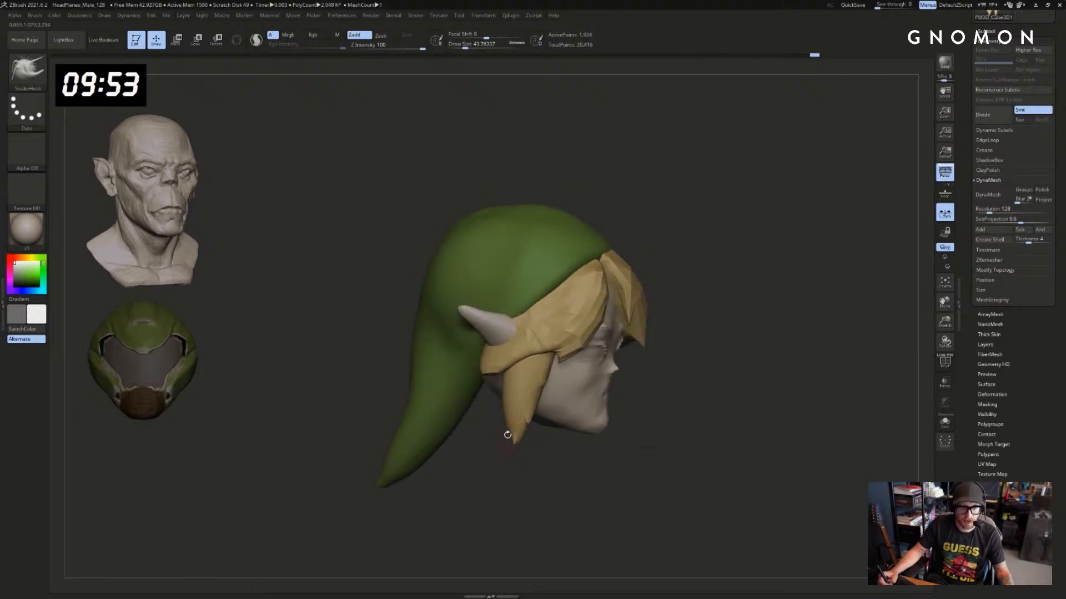
right_click_drag(534, 366, 542, 459)
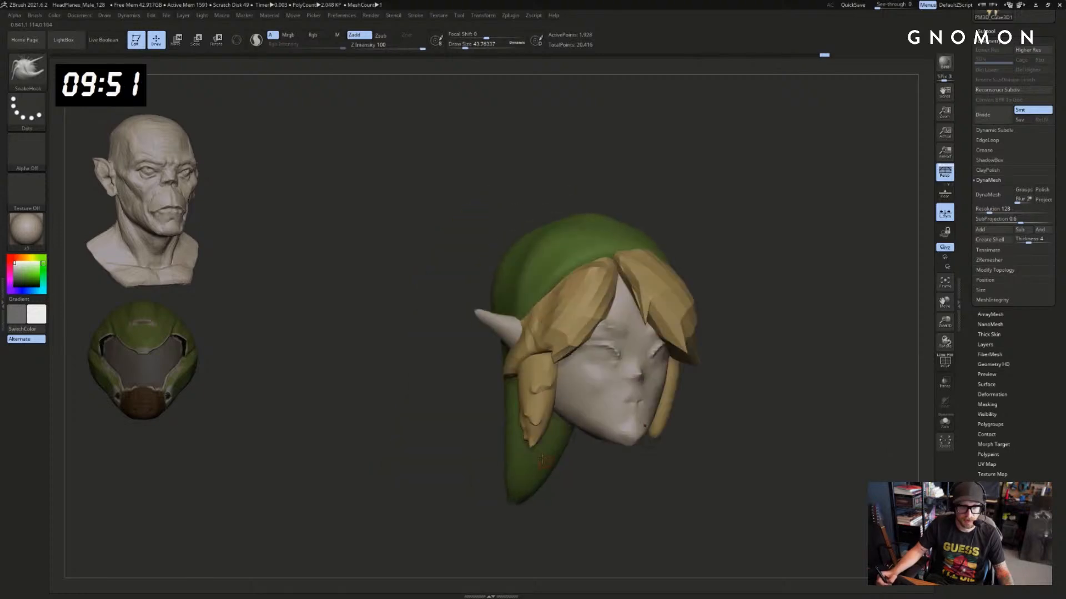
Mask all hair except the tipped side lock and make that lock narrower in side view with the transpose line
mouse_move(542, 423)
left_mouse_down()
mouse_move(547, 436)
mouse_move(527, 350)
left_mouse_up()
key("s")
key("r")
right_click_drag(527, 350, 519, 414)
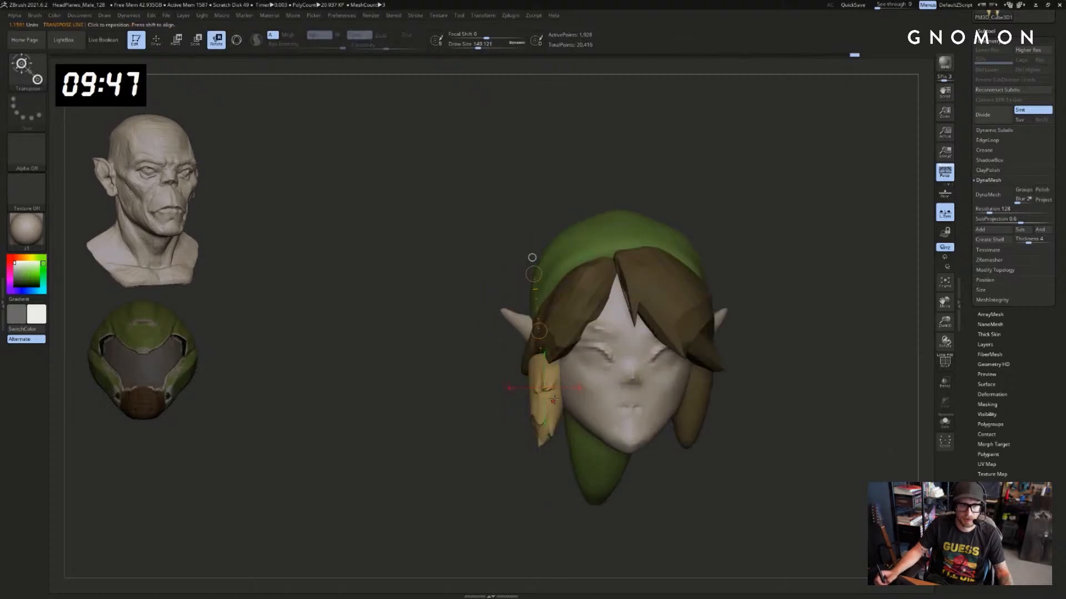
key("w")
right_click_drag(459, 400, 564, 420)
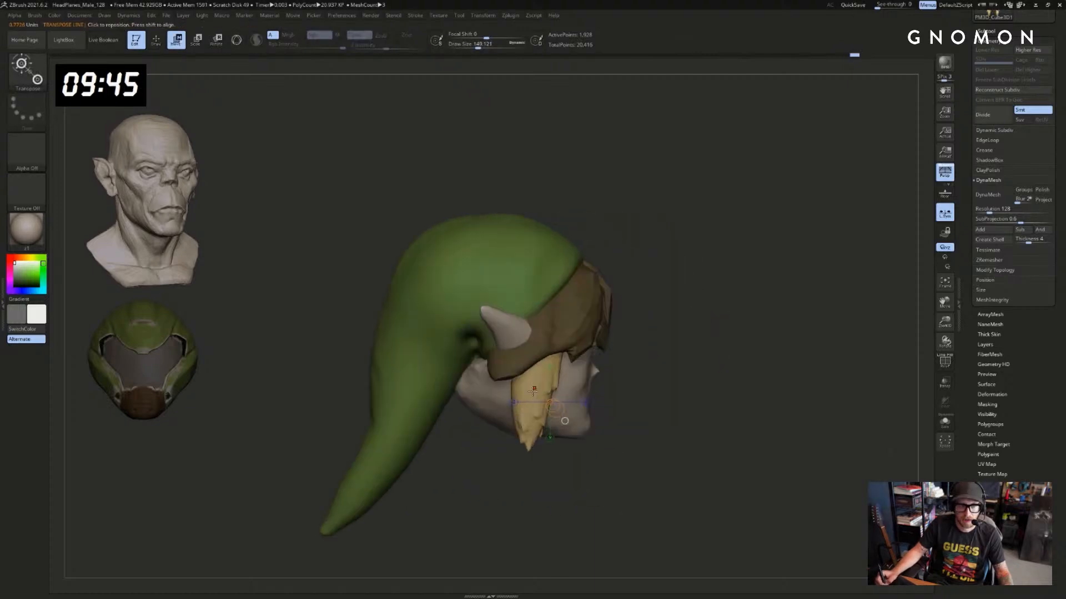
mouse_move(541, 397)
left_mouse_down()
mouse_move(676, 410)
mouse_move(628, 406)
left_mouse_up()
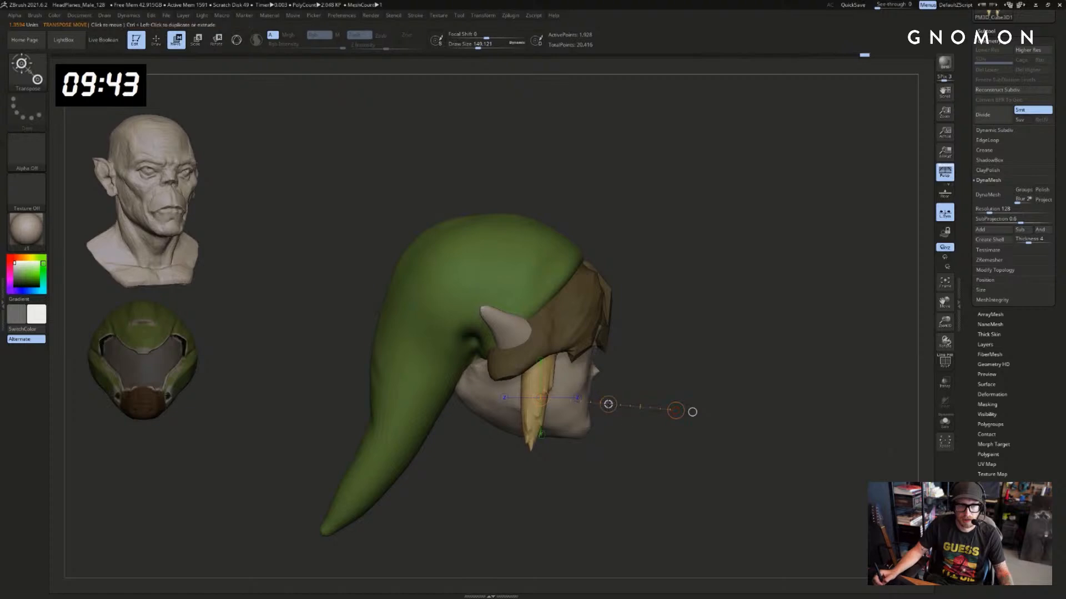
right_click_drag(688, 411, 554, 440)
Isolate the hanging lock on the opposite side by masking the other hair, and return to draw mode
right_click_drag(789, 360, 677, 366)
left_click(615, 383, "alt")
right_click_drag(791, 339, 741, 331)
key("q")
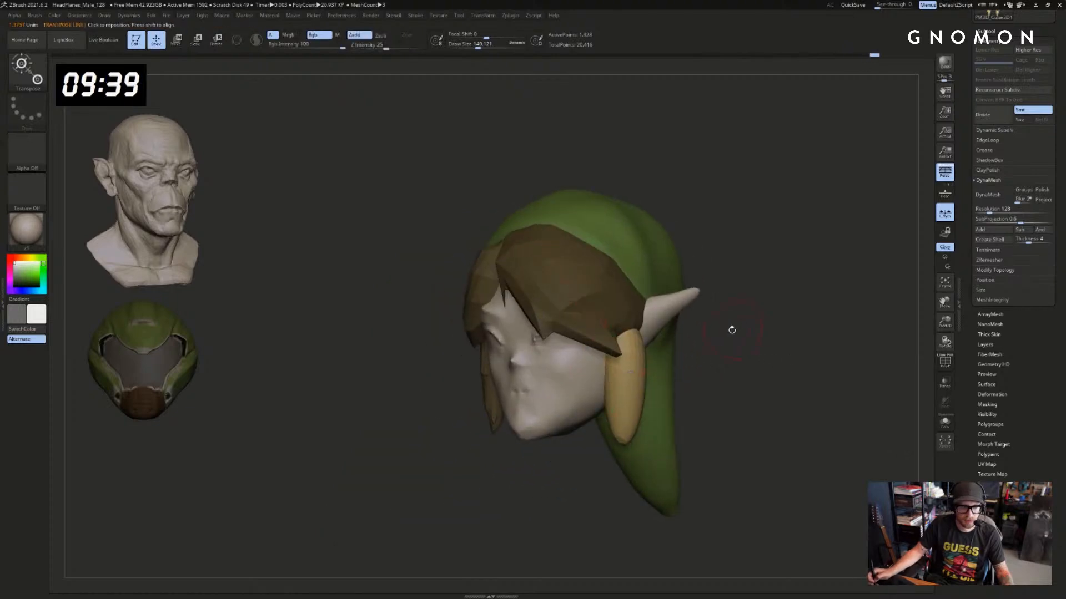
Pull small pointed tips from the opposite side lock with SnakeHook at a draw size of about 39
key("b")
key("s")
key("h")
right_click_drag(707, 371, 655, 349, "alt")
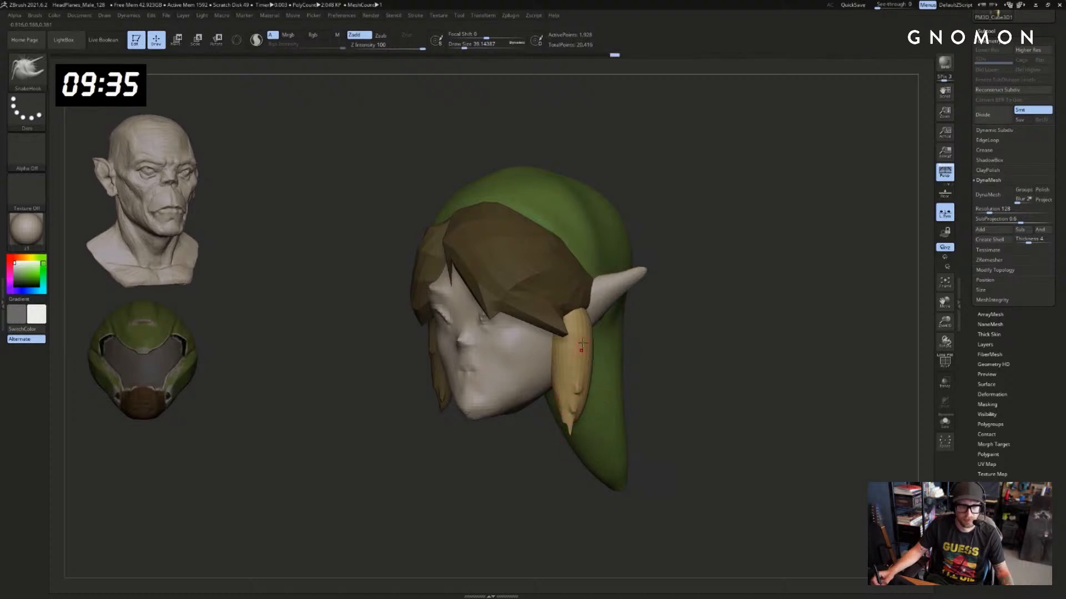
right_click_drag(583, 345, 607, 409)
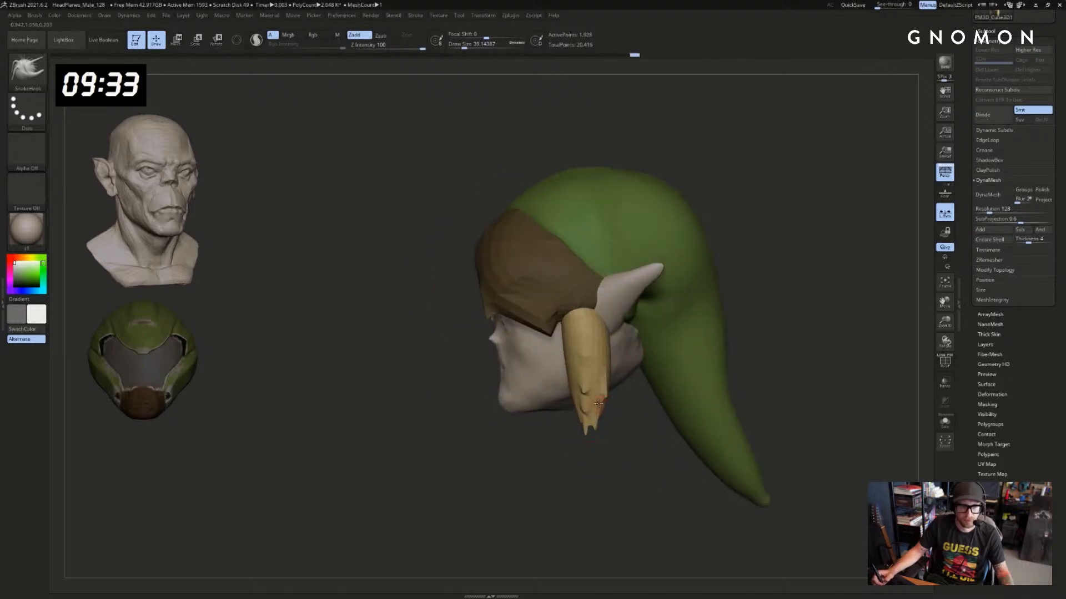
right_click_drag(550, 464, 563, 364)
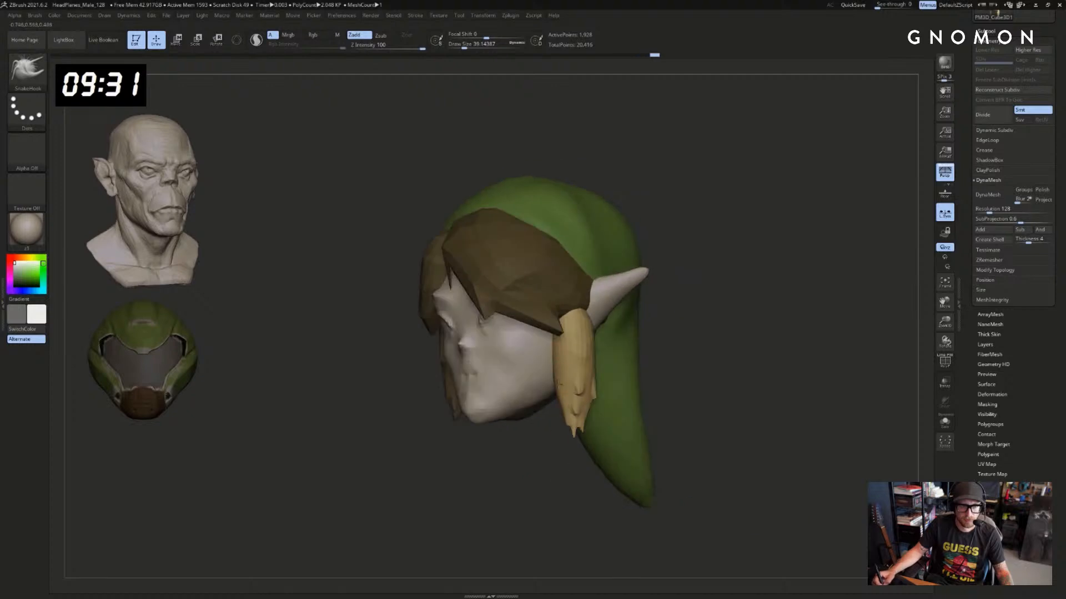
mouse_move(668, 330)
right_mouse_down()
mouse_move(575, 353)
mouse_move(627, 360)
right_mouse_up()
right_click_drag(561, 453, 596, 438)
Narrow the opposite side lock in side view with the transpose line in move mode, and clear the mask
key("w")
mouse_move(572, 365)
left_mouse_down()
mouse_move(668, 374)
mouse_move(634, 374)
left_mouse_up()
right_click_drag(634, 373, 575, 378)
mouse_move(591, 354)
left_mouse_down()
mouse_move(401, 371)
mouse_move(495, 362)
left_mouse_up()
left_click_drag(604, 375, 461, 387)
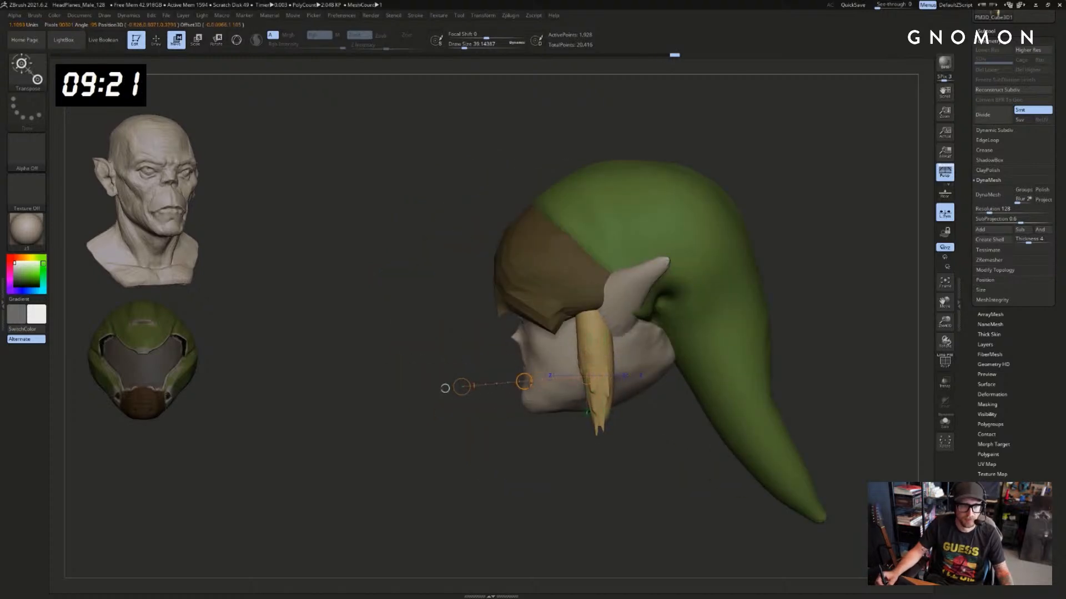
left_click_drag(532, 383, 522, 383)
right_click_drag(483, 423, 701, 348, "shift")
left_click_drag(701, 349, 713, 364, "ctrl")
Select the face mesh, return to draw mode, and enlarge the brush's draw size
right_click_drag(704, 355, 760, 356)
left_click(549, 355, "alt")
right_click_drag(674, 310, 678, 354, "ctrl")
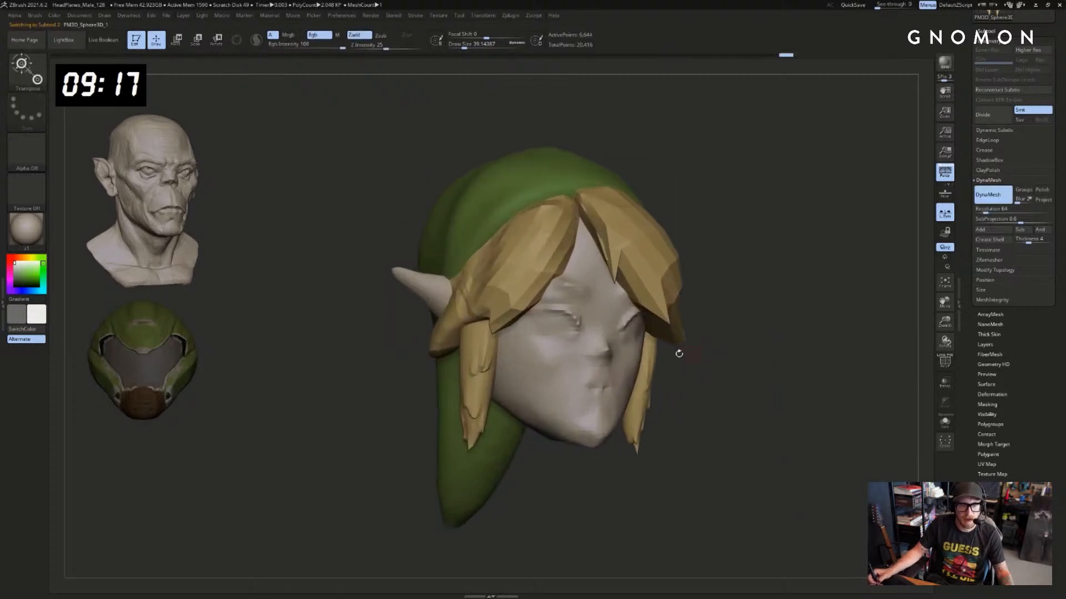
key("q")
key("s")
left_click_drag(558, 326, 563, 326)
right_click_drag(799, 295, 816, 307)
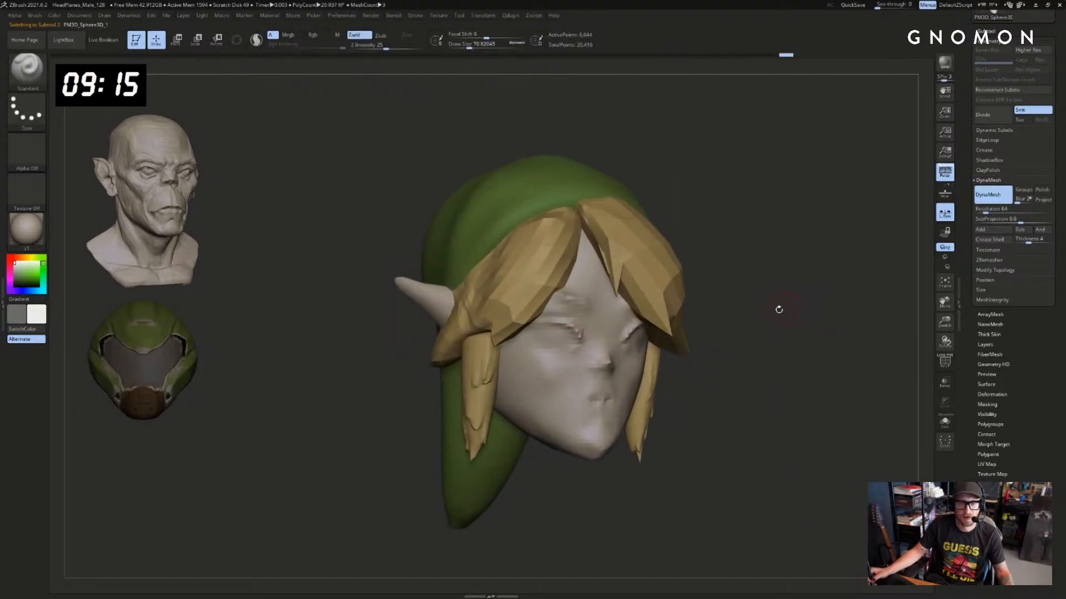
Carve a groove along the inside of the pointed ears with the DamStandard brush
key("d")
key("Escape")
right_click_drag(888, 319, 783, 308)
key("b")
key("d")
key("s")
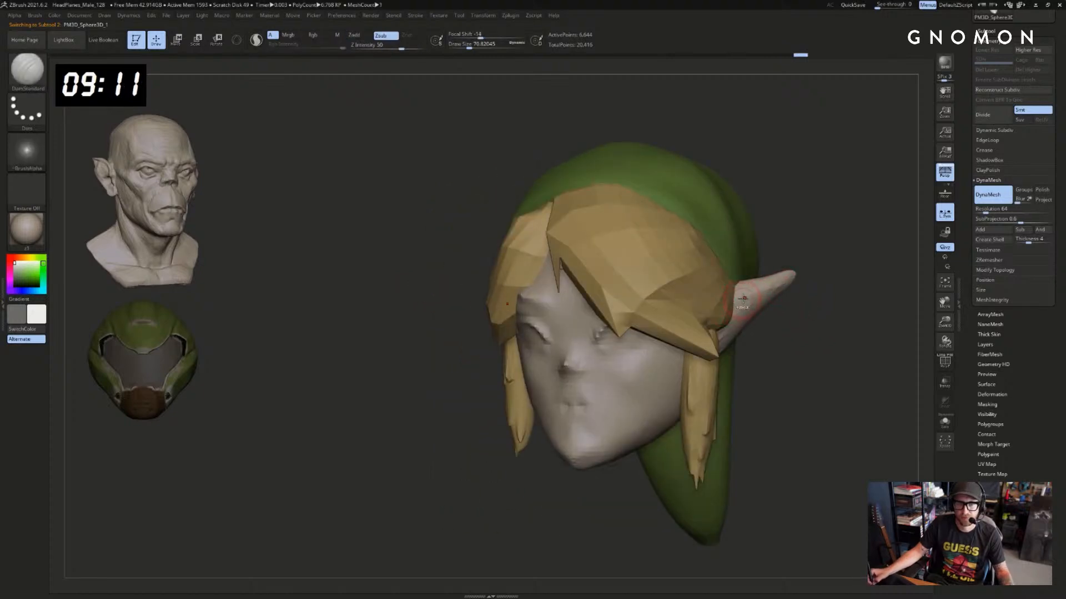
key("ctrl+1")
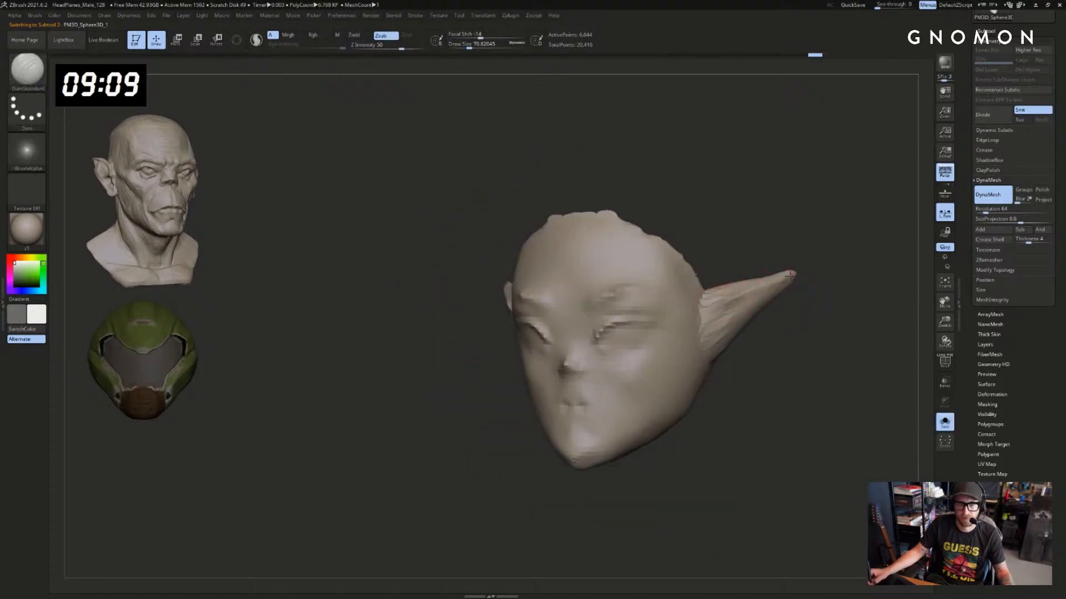
key("ctrl+1")
right_click_drag(808, 312, 765, 304)
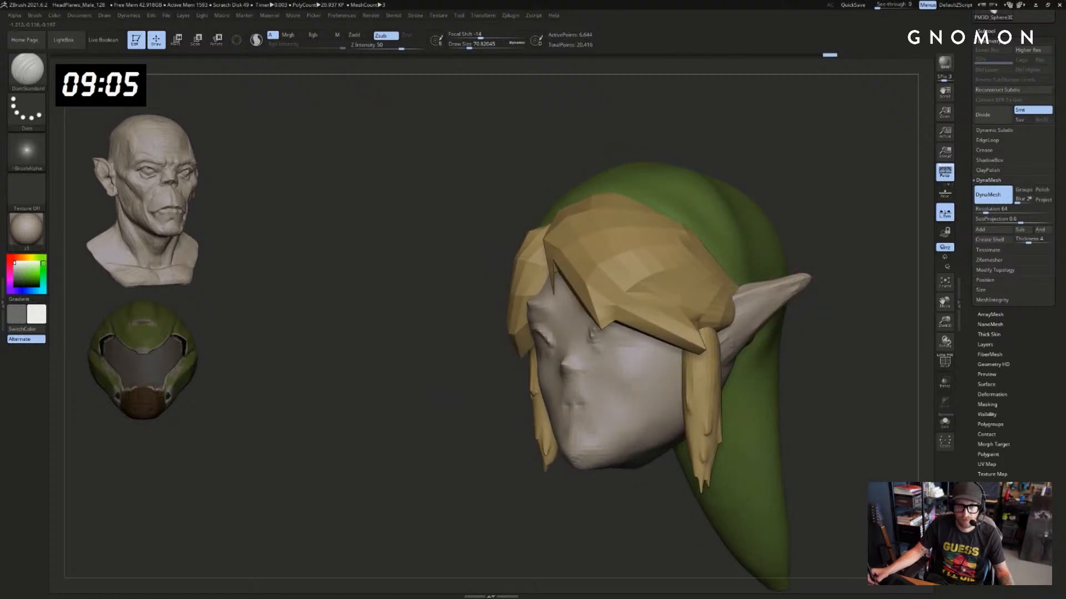
left_click_drag(733, 345, 791, 291)
Build up the surface of the pointed ears towards their tips with the Clay brush, and check the face mesh in isolation
right_click_drag(793, 290, 786, 338)
key("b")
key("c")
key("l")
left_click_drag(739, 294, 804, 279)
key("ctrl+1")
right_click_drag(851, 273, 802, 227)
key("ctrl+1")
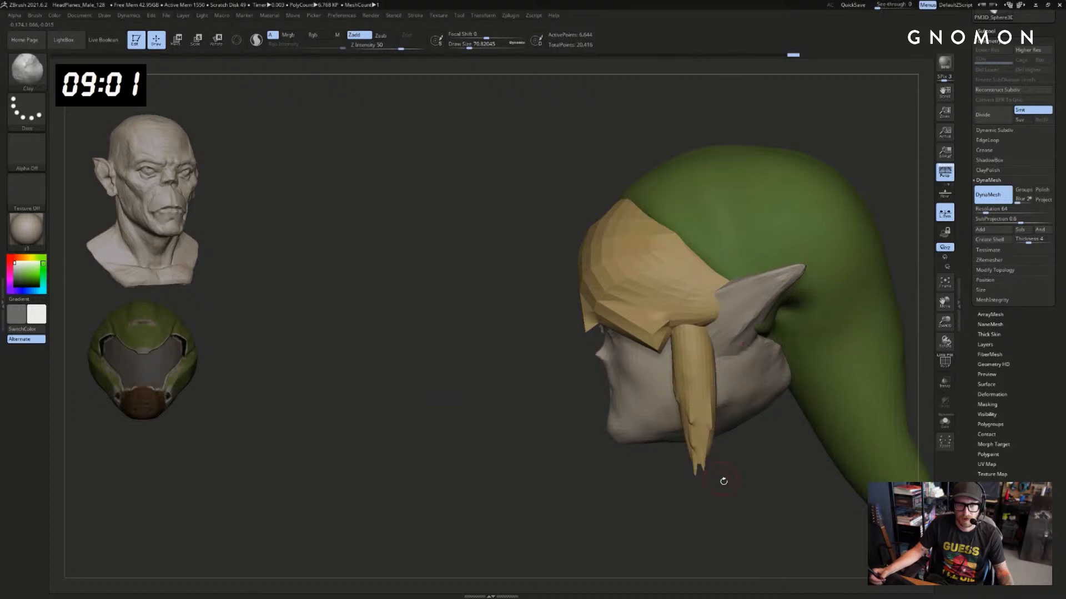
Reshape the pointed ears with the Move brush at a draw size of about 212
mouse_move(723, 481)
right_mouse_down()
mouse_move(849, 368)
mouse_move(760, 318)
right_mouse_up()
key("b")
key("m")
key("v")
key("s")
left_click_drag(588, 308, 594, 308)
key("s")
left_click_drag(501, 285, 493, 270)
right_click_drag(473, 298, 514, 295)
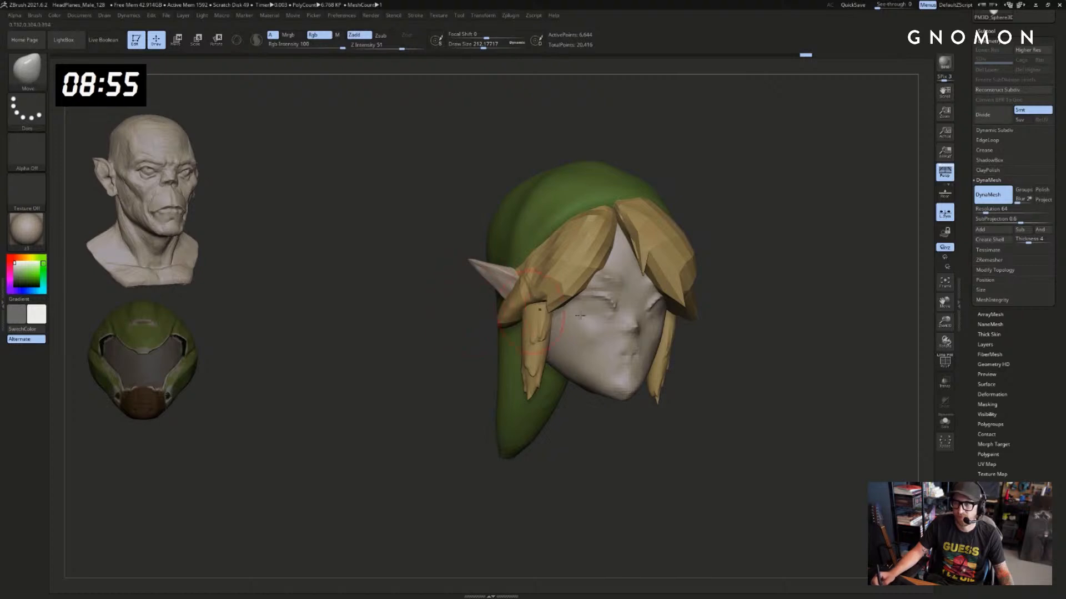
Work over the cheek with the ClayBuildup brush at a draw size of about 189
right_click_drag(792, 383, 799, 398, "ctrl")
key("b")
key("c")
key("b")
key("s")
mouse_move(581, 319)
left_mouse_down()
mouse_move(572, 319)
mouse_move(596, 337)
mouse_move(578, 335)
mouse_move(585, 345)
left_mouse_up()
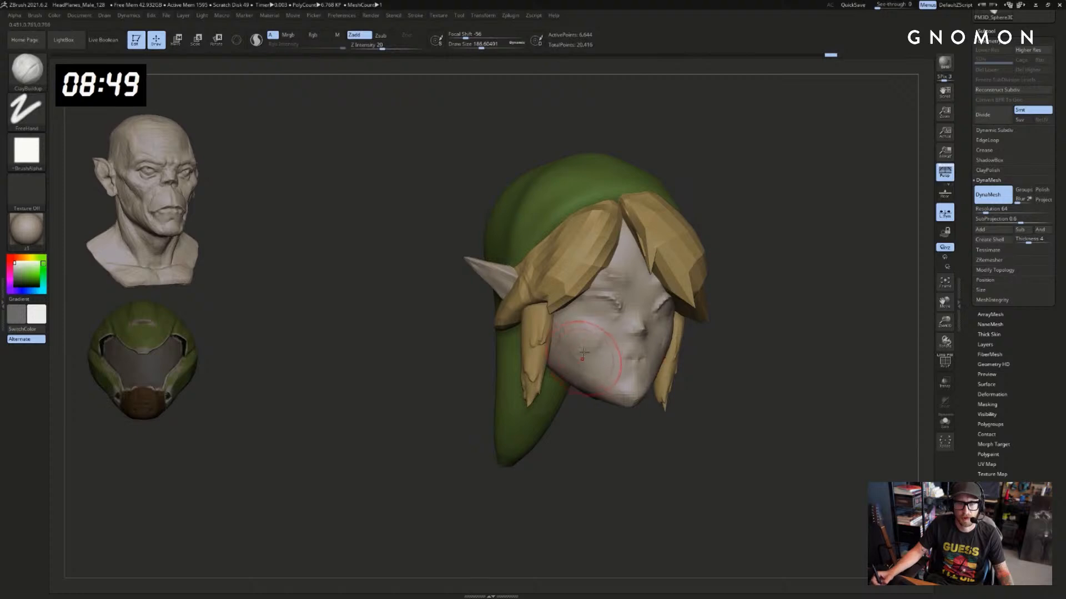
left_click_drag(815, 383, 774, 395)
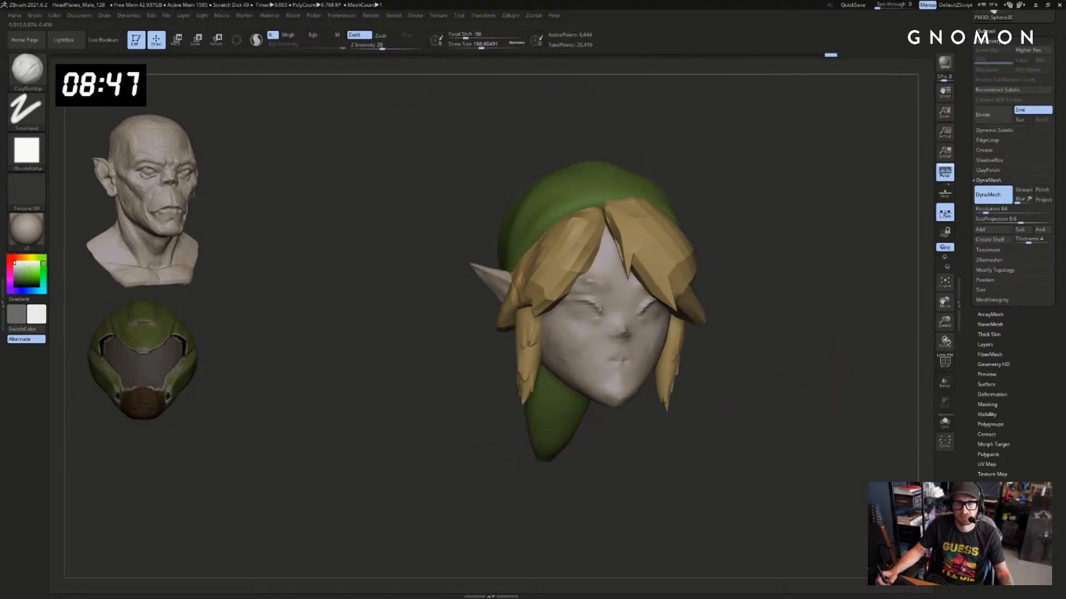
Select the green cap and adjust the contour of its back with SnakeHook at a draw size of about 525
left_click(548, 429, "alt")
left_click_drag(478, 442, 531, 442)
key("s")
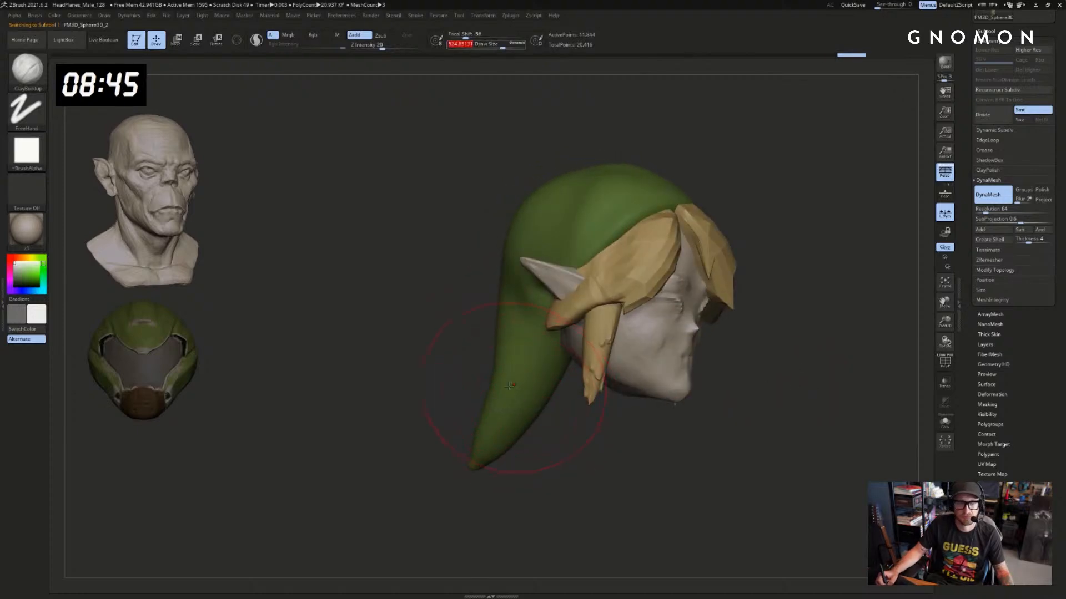
key("b")
key("s")
key("h")
left_click_drag(476, 370, 511, 381)
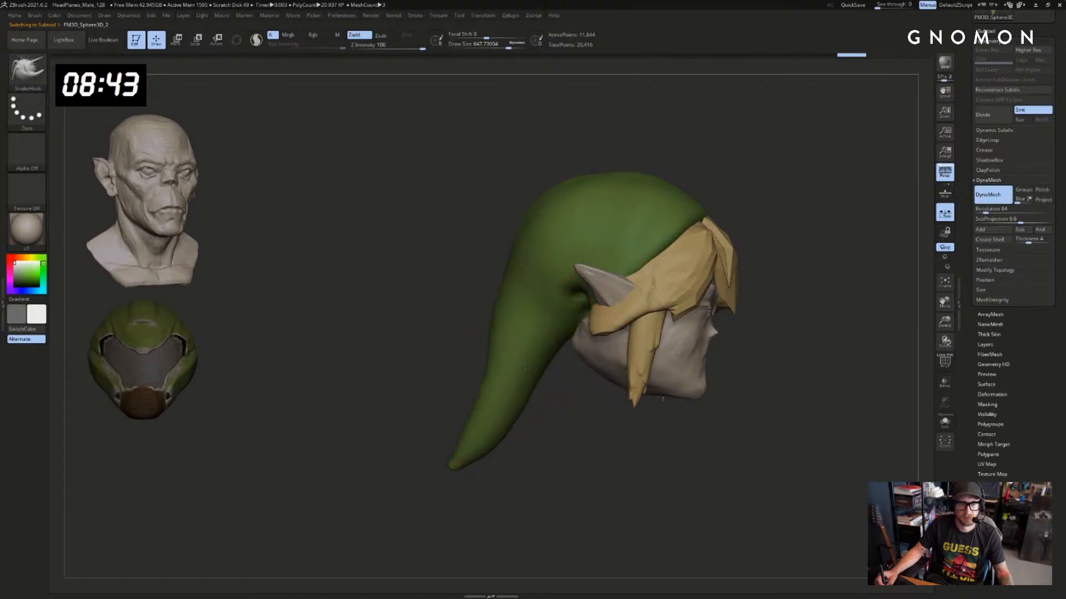
key("s")
left_click(554, 344)
left_click_drag(514, 254, 509, 251)
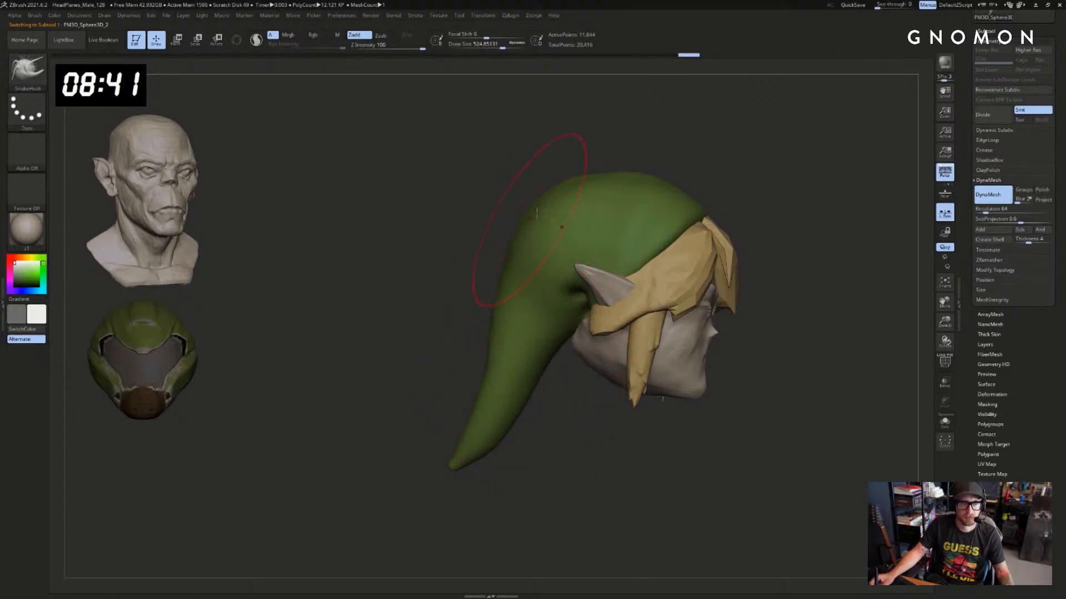
Bend the cap's tail into a curve in side view with SnakeHook, reducing the draw size towards the end
mouse_move(603, 182)
right_mouse_down()
mouse_move(692, 169)
mouse_move(731, 142)
mouse_move(768, 146)
right_mouse_up()
key("s")
left_click_drag(498, 297, 495, 297)
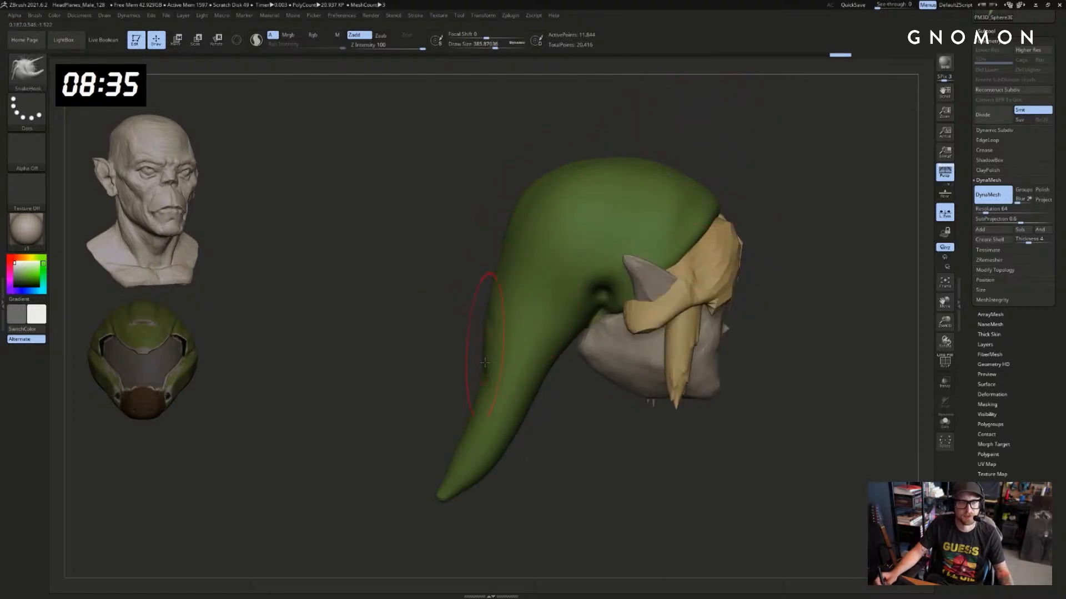
key("s")
left_click_drag(497, 404, 504, 405)
key("s")
mouse_move(494, 443)
left_mouse_down()
mouse_move(509, 443)
mouse_move(511, 466)
mouse_move(476, 484)
mouse_move(484, 491)
left_mouse_up()
Pull the end of the cap's tail into a sharp point with small SnakeHook strokes, undoing one of them
key("s")
key("s")
mouse_move(482, 485)
left_mouse_down()
mouse_move(484, 496)
mouse_move(463, 503)
left_mouse_up()
key("s")
left_click_drag(460, 504, 448, 524)
key("ctrl+z")
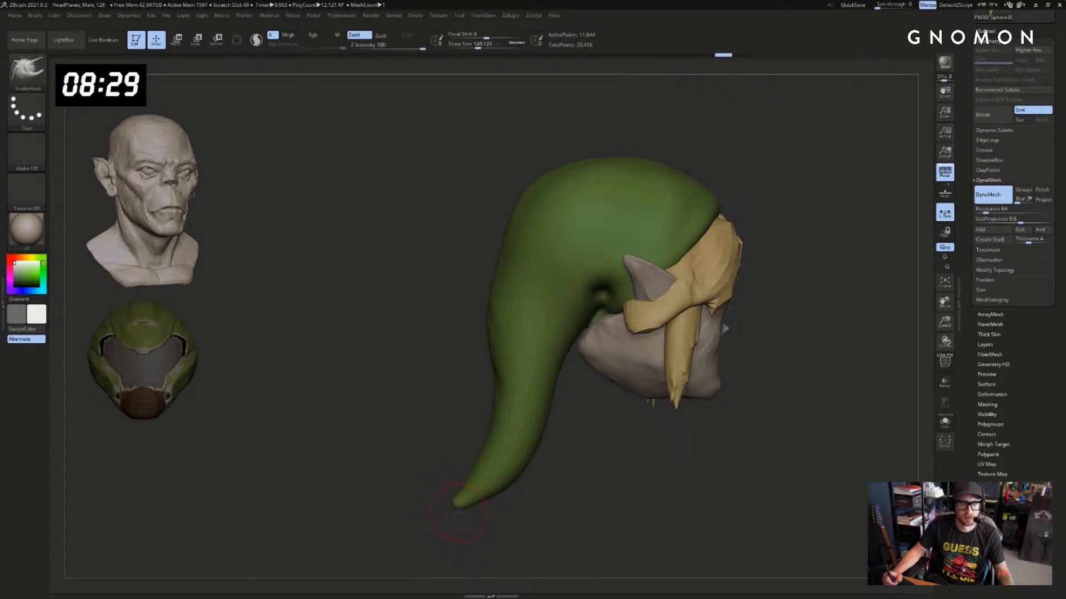
right_click_drag(458, 511, 449, 511)
key("s")
left_click_drag(457, 510, 448, 514)
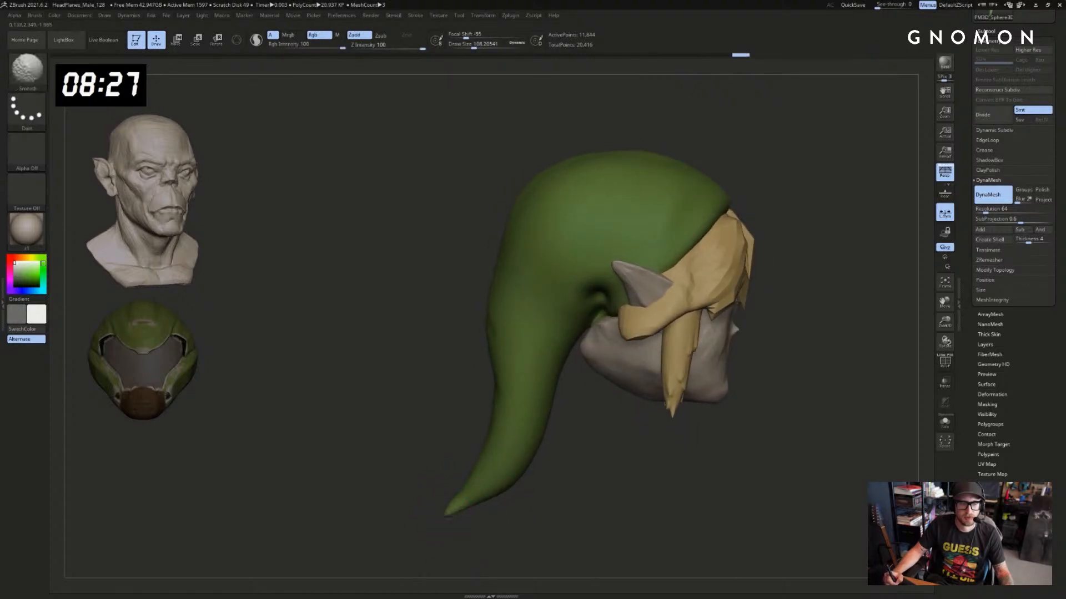
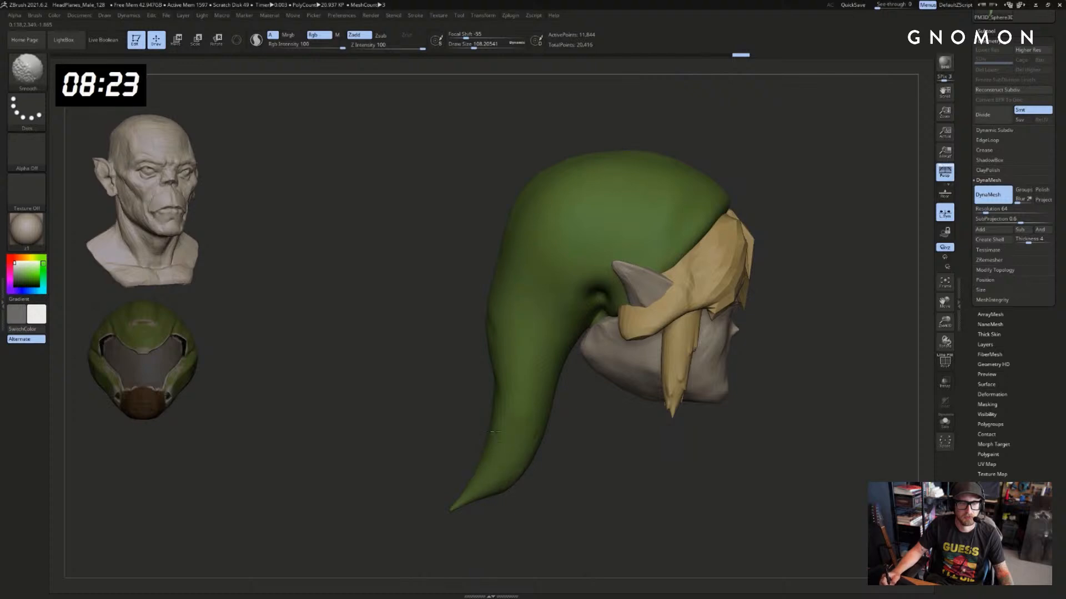
Smooth the outer edge of the cap's tail and refine its lower curve with SnakeHook
left_click_drag(496, 431, 497, 436, "shift")
right_click_drag(546, 456, 532, 457)
key("s")
left_click_drag(530, 456, 516, 476)
mouse_move(545, 464)
right_mouse_down()
mouse_move(571, 464)
mouse_move(583, 492)
mouse_move(559, 473)
mouse_move(573, 423)
mouse_move(516, 377)
right_mouse_up()
Select the face mesh, isolate it, and carve the outer eye contours with DamStandard at a draw size of about 62
left_click(504, 356, "alt")
right_click_drag(661, 348, 687, 349)
key("b")
key("d")
key("s")
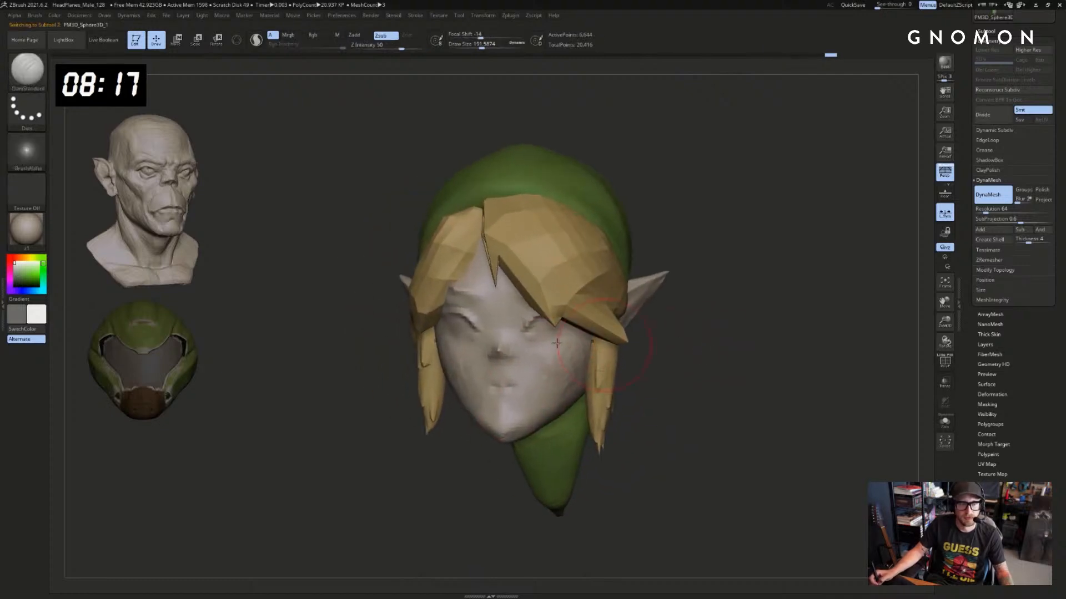
key("alt+s")
key("s")
mouse_move(546, 337)
left_mouse_down()
mouse_move(558, 342)
mouse_move(557, 334)
left_mouse_up()
key("ctrl+z")
key("[")
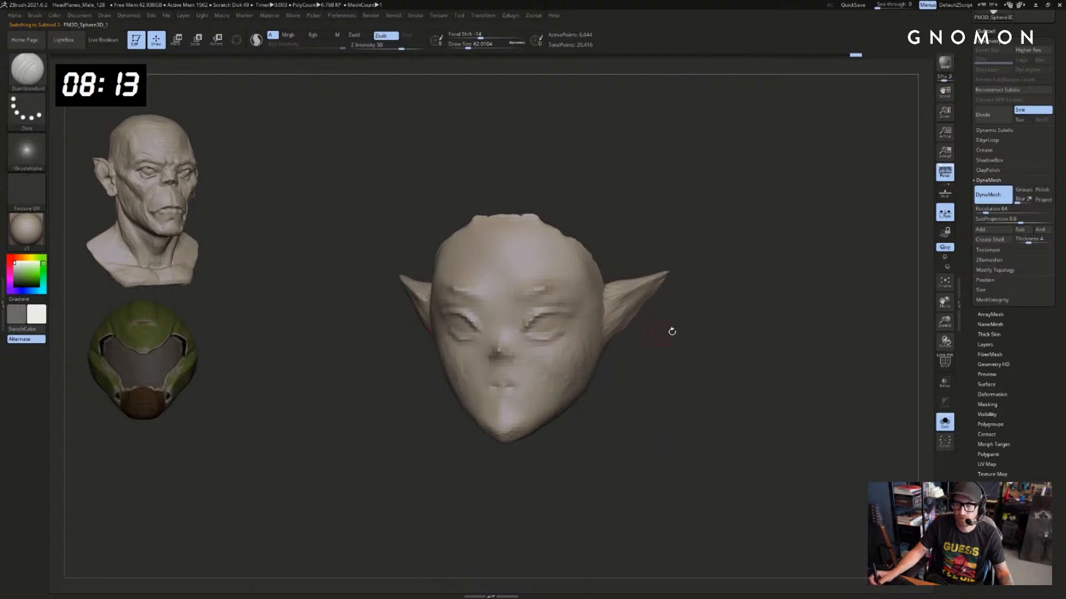
Smooth the area around the outer eye corners, and bring the hair and cap back into view
right_click_drag(672, 331, 721, 337, "ctrl")
left_click_drag(570, 329, 585, 317, "shift")
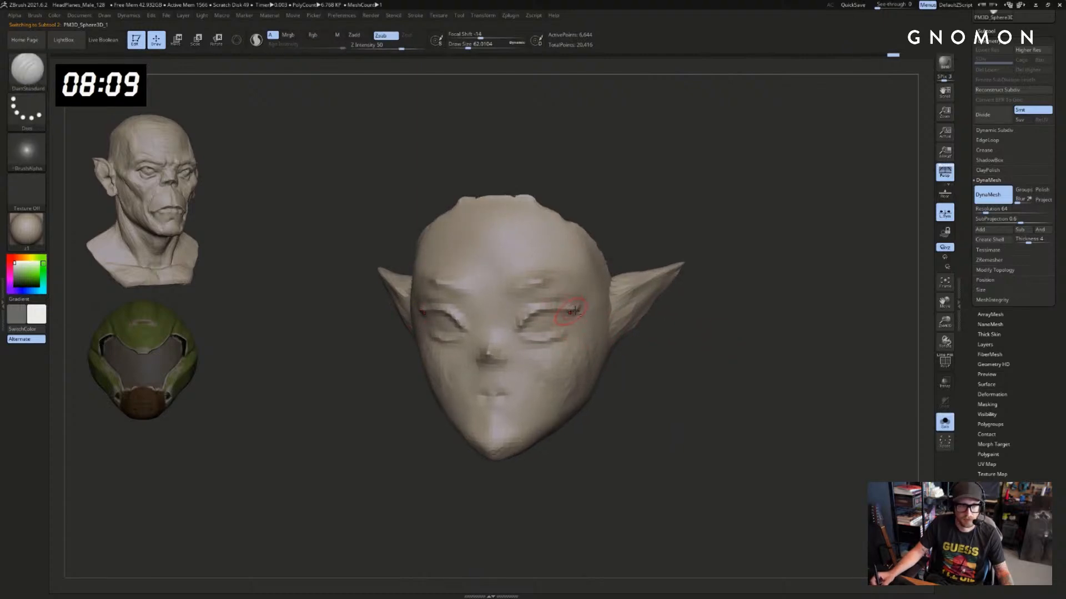
key("alt+s")
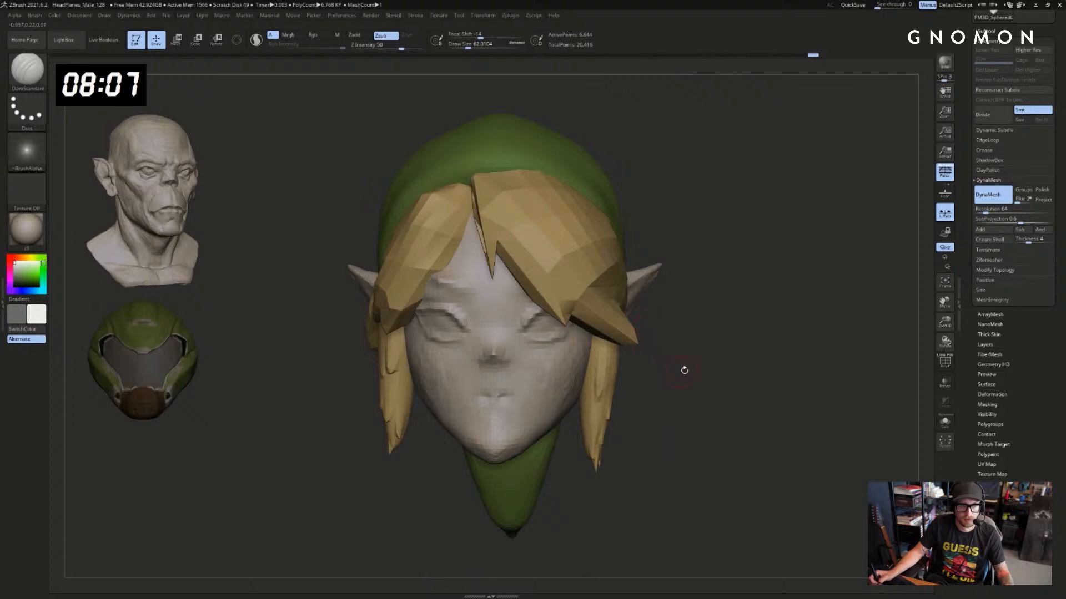
left_click_drag(684, 370, 530, 367)
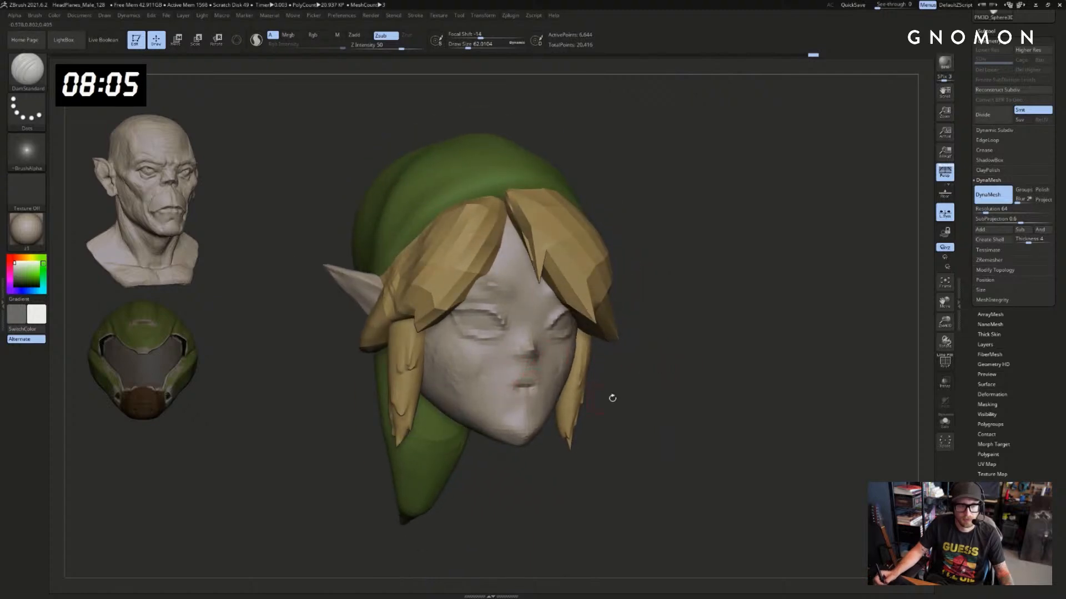
Smooth the lips, and carve a wider mouth line and a crease below it with DamStandard at a draw size of about 51
left_click_drag(613, 398, 630, 388, "alt")
mouse_move(537, 375)
left_mouse_down("shift")
mouse_move(550, 374)
mouse_move(525, 375)
left_mouse_up("shift")
key("bracketleft")
key("bracketleft")
key("s")
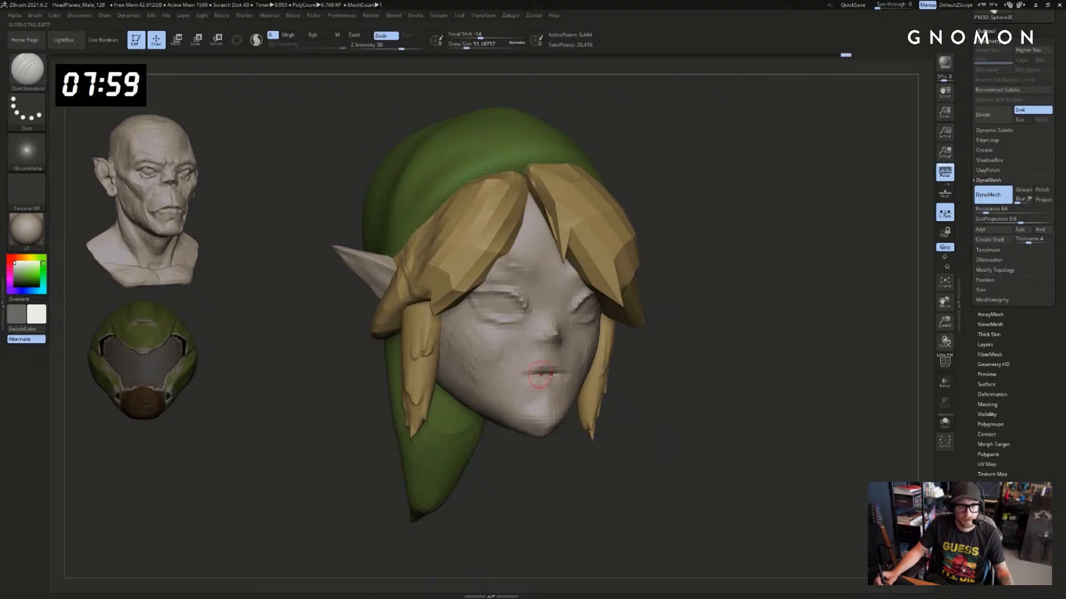
left_click_drag(625, 376, 531, 372)
mouse_move(572, 444)
left_mouse_down()
mouse_move(523, 442)
mouse_move(566, 438)
mouse_move(602, 471)
mouse_move(563, 393)
left_mouse_up()
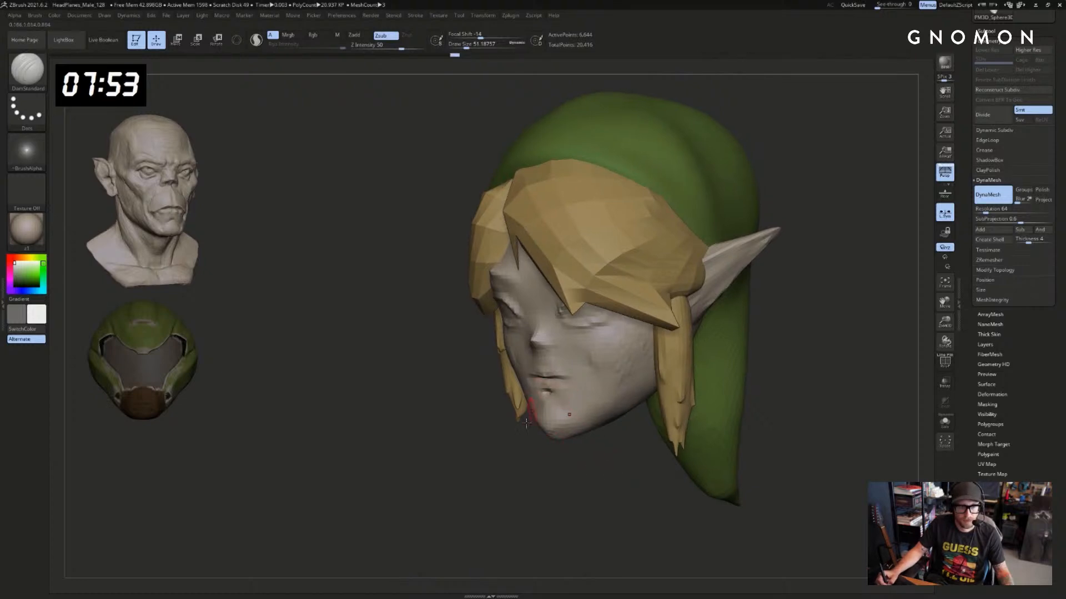
Soften the crease under the lower lip and refine the chin with smoothing and a slightly larger DamStandard brush
left_click_drag(560, 463, 572, 461)
left_click_drag(549, 402, 558, 404, "shift")
left_click_drag(582, 466, 532, 465)
key("s")
left_click_drag(561, 426, 563, 427)
key("s")
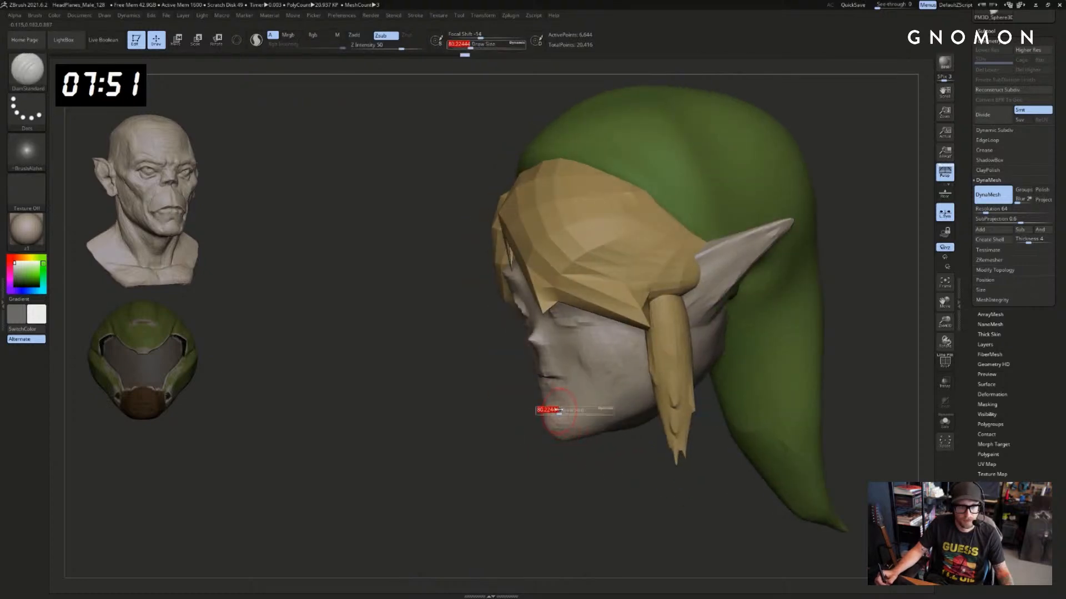
left_click_drag(516, 465, 563, 464)
left_click_drag(558, 400, 549, 394, "shift")
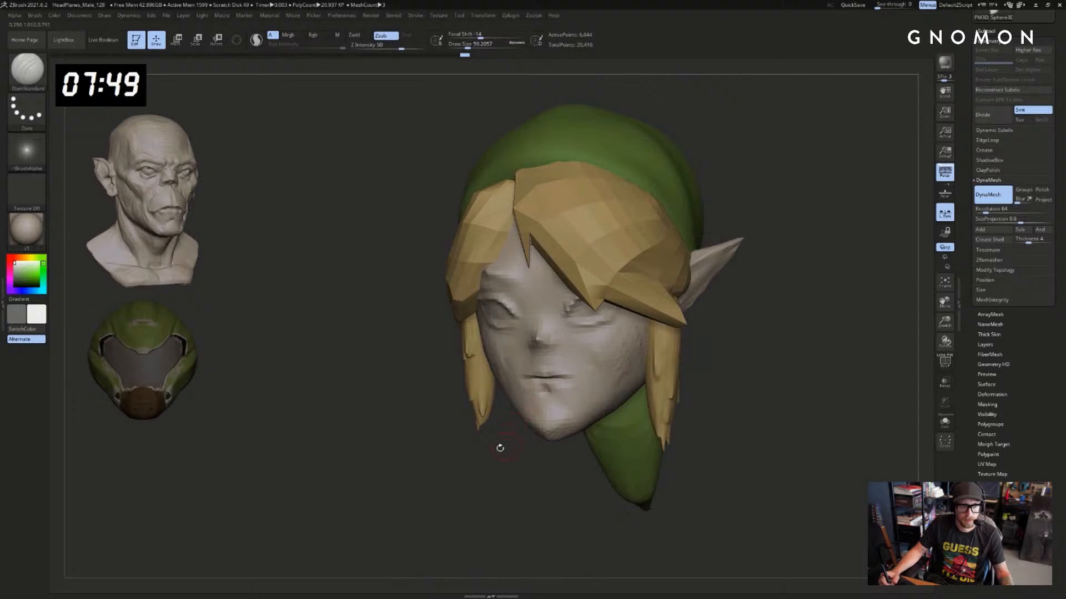
mouse_move(500, 448)
left_mouse_down()
mouse_move(533, 431)
mouse_move(547, 385)
left_mouse_up()
Adjust the side of the lower face with the Move brush at a draw size of about 246
key("b")
key("m")
key("v")
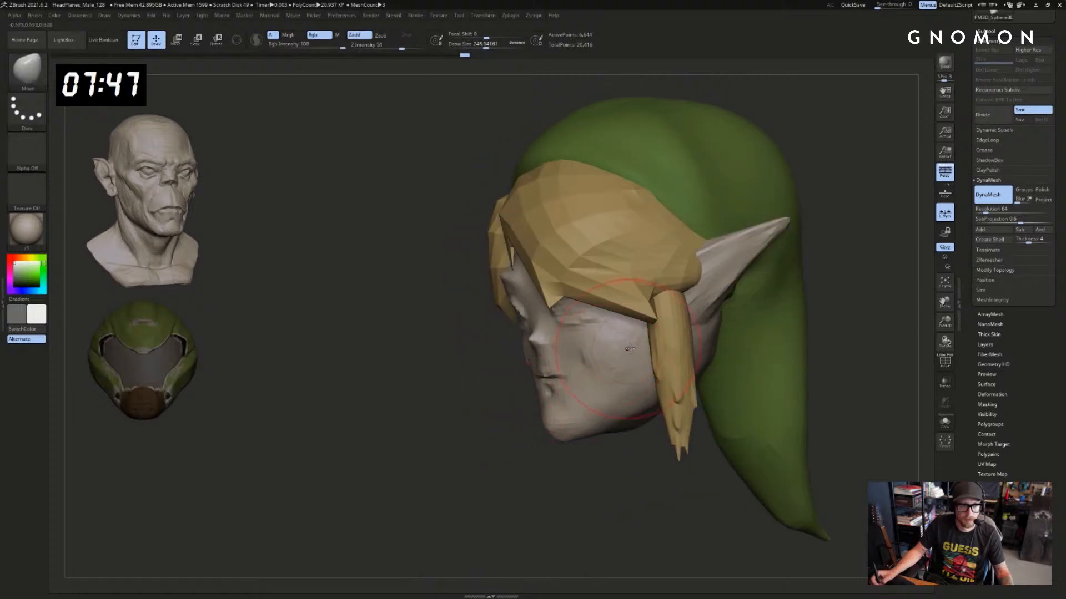
mouse_move(581, 459)
left_mouse_down()
mouse_move(547, 457)
mouse_move(612, 446)
mouse_move(617, 495)
mouse_move(643, 506)
mouse_move(586, 494)
mouse_move(584, 516)
left_mouse_up()
Choose the Standard brush and subdivide the face mesh to level 2
key("b")
key("s")
key("t")
key("ctrl+d")
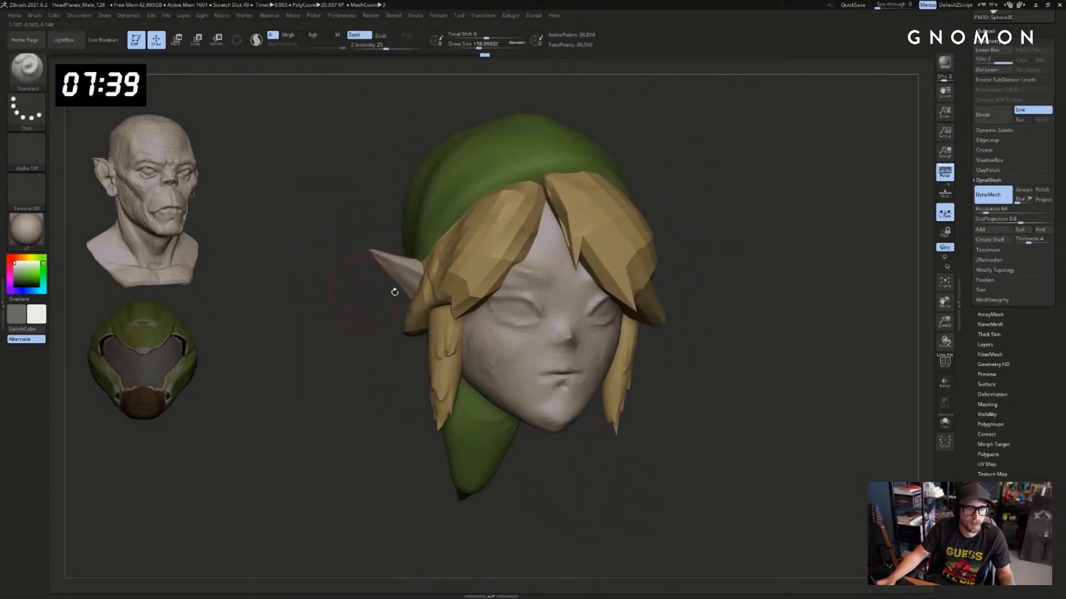
Carve the upper eyelid lines with DamStandard at a draw size of about 39, undoing the strokes that miss
key("b")
key("d")
key("s")
key("s")
left_click_drag(531, 304, 502, 296)
key("ctrl+z")
key("ctrl+z")
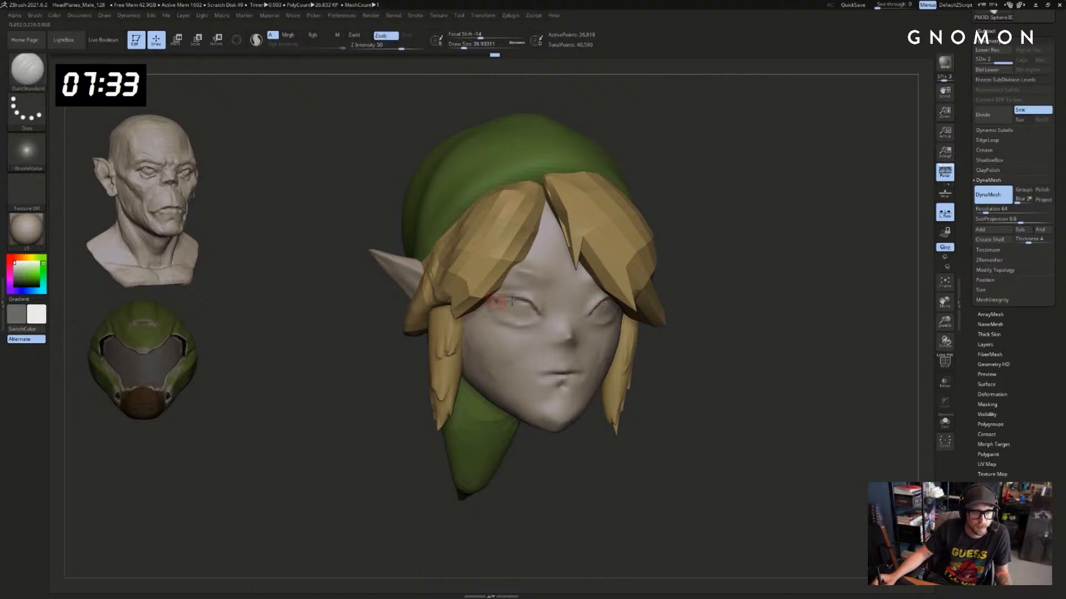
Smooth the chin and the mouth area, and set the DamStandard draw size to about 49
left_click_drag(761, 298, 738, 333)
left_click_drag(617, 391, 602, 395, "shift")
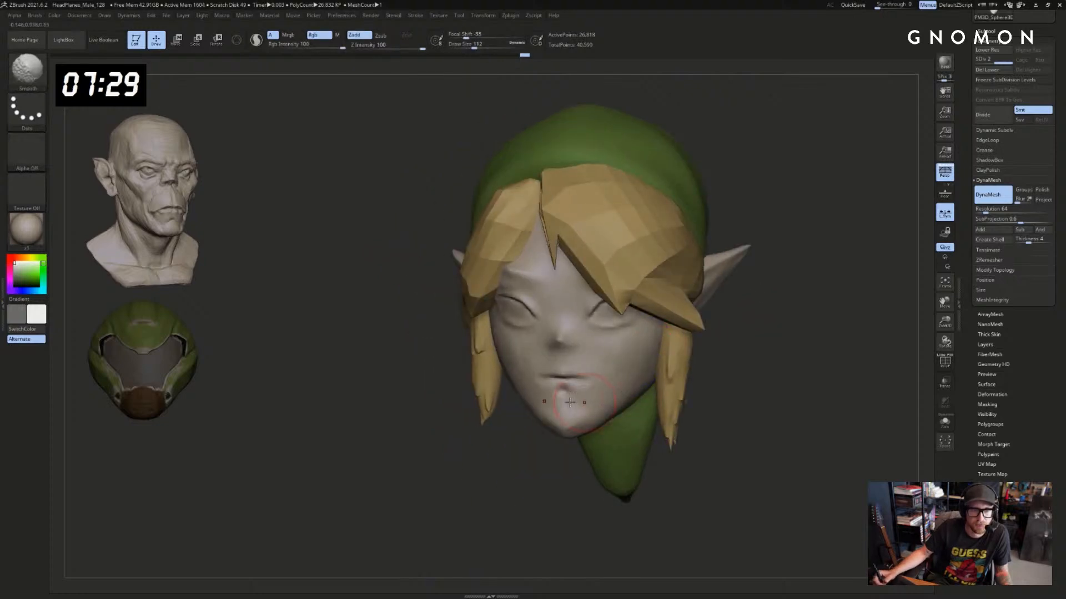
right_click_drag(570, 404, 517, 404)
key("s")
left_click_drag(566, 361, 556, 360)
right_click_drag(570, 354, 593, 361, "shift")
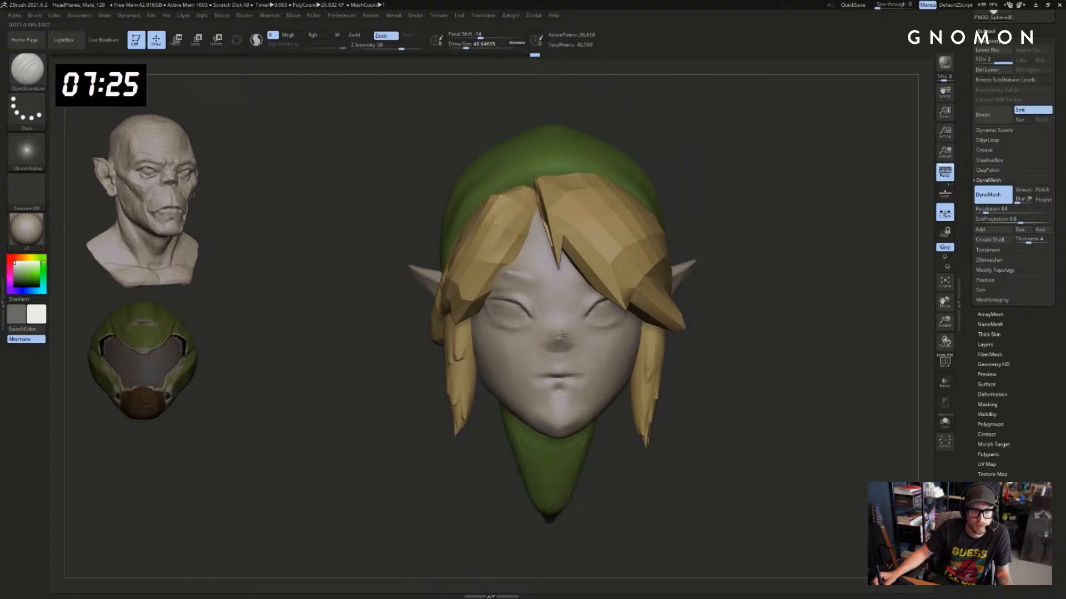
Define the underside of the nose with DamStandard and smooth the area between the nose and mouth
right_click_drag(556, 349, 679, 414)
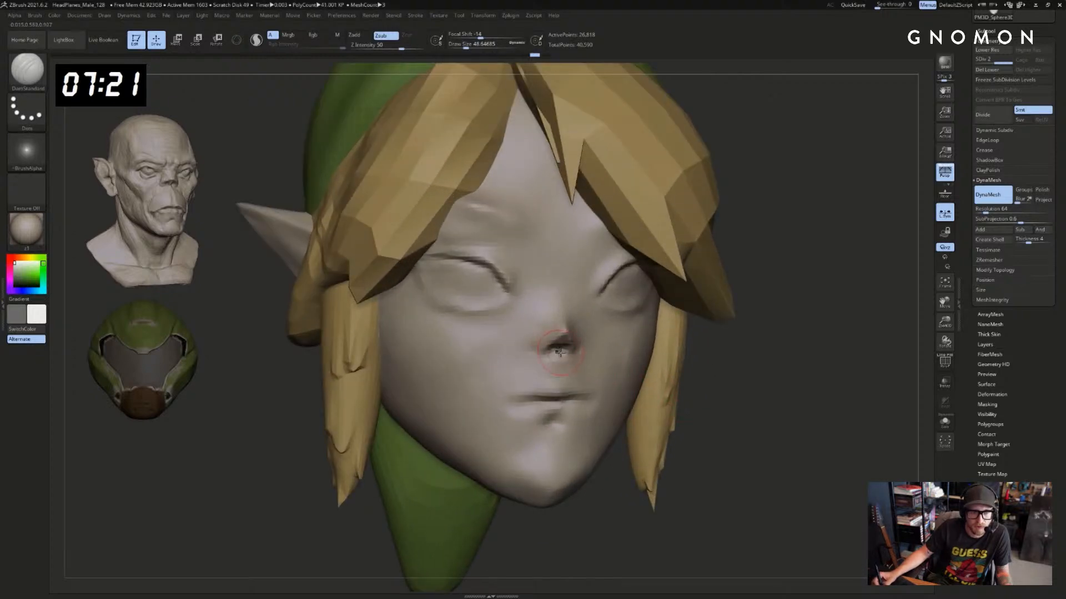
right_click_drag(719, 354, 739, 353)
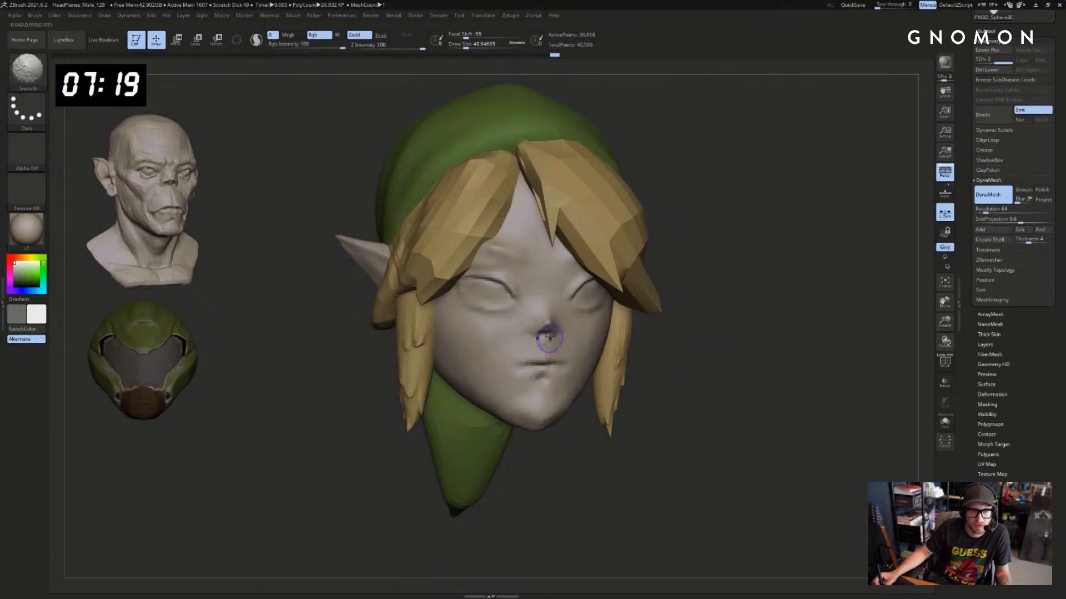
left_click_drag(676, 348, 546, 332)
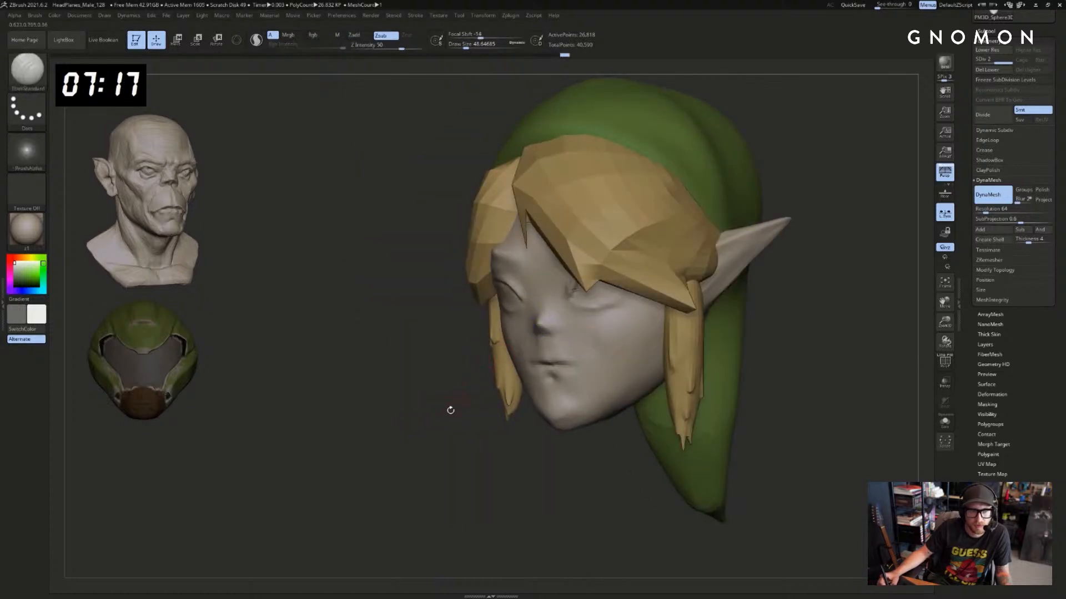
left_click_drag(450, 409, 416, 409)
left_click_drag(497, 420, 528, 419)
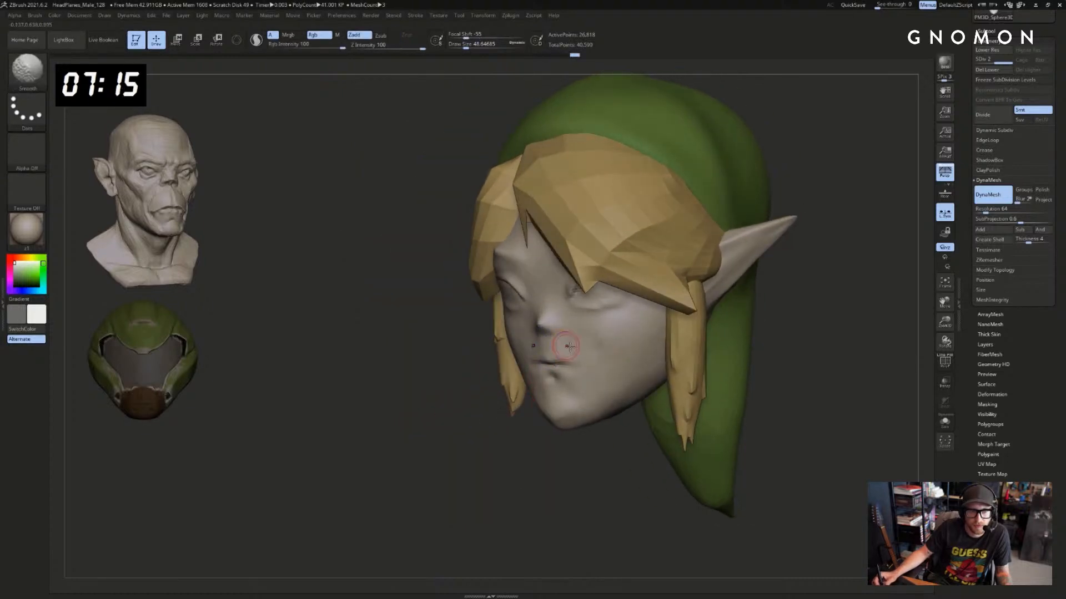
left_click_drag(578, 340, 615, 349, "alt")
Smooth the chin and lower lip at a draw size of about 68, and reduce the brush for finer mouth detail
key("s")
left_click_drag(521, 445, 552, 442)
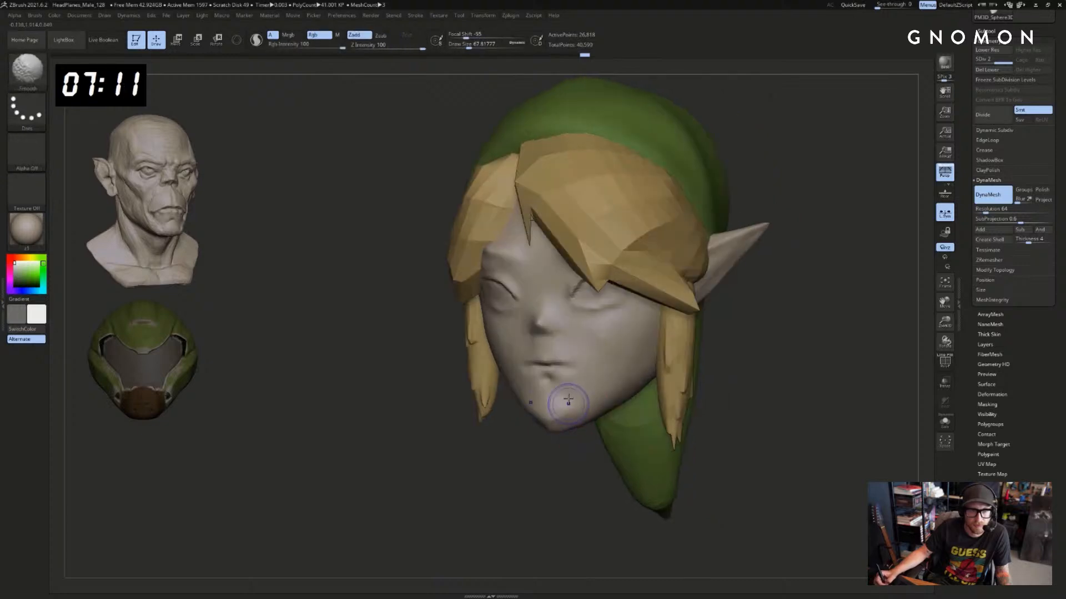
mouse_move(551, 396)
right_mouse_down("shift")
mouse_move(528, 372)
mouse_move(541, 409)
right_mouse_up("shift")
mouse_move(541, 373)
left_mouse_down("shift")
mouse_move(551, 363)
mouse_move(534, 360)
left_mouse_up("shift")
key("s")
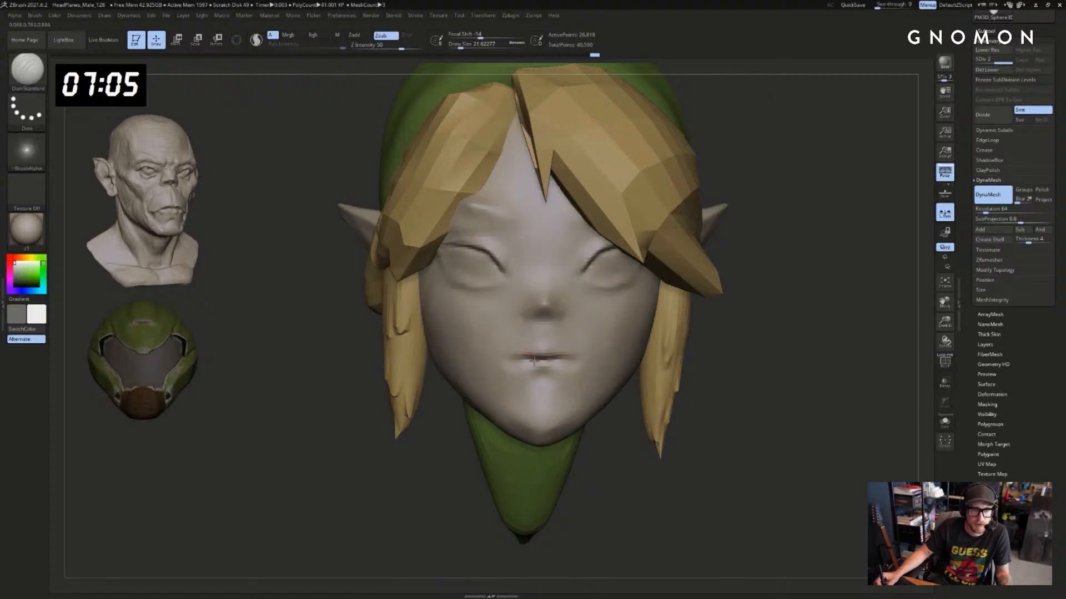
left_click_drag(766, 368, 809, 364)
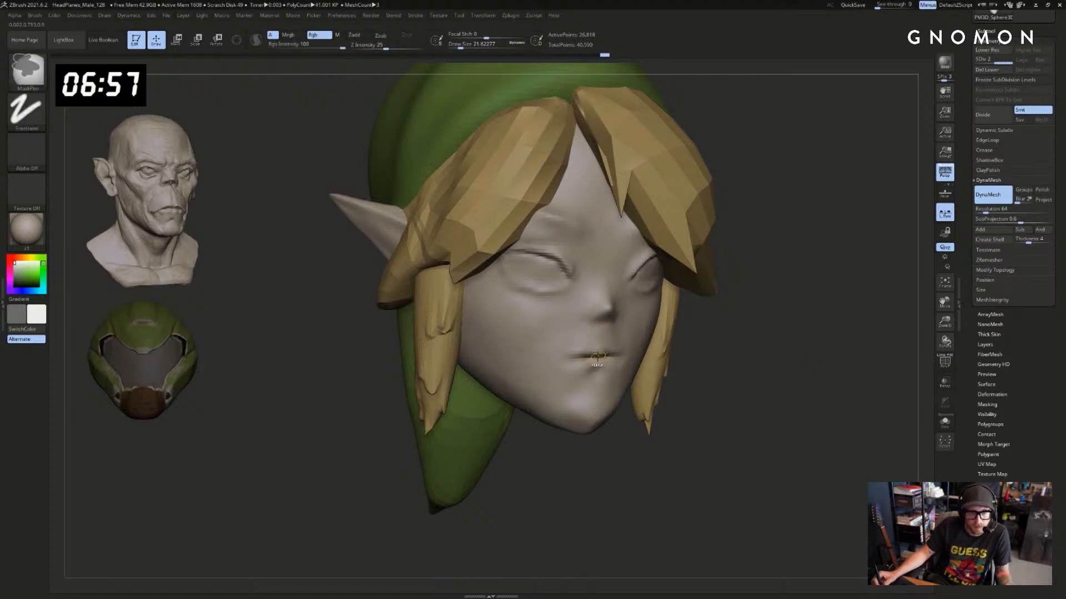
Reshape the mouth and chin with the Move brush at a draw size of about 87
key("b")
key("s")
key("t")
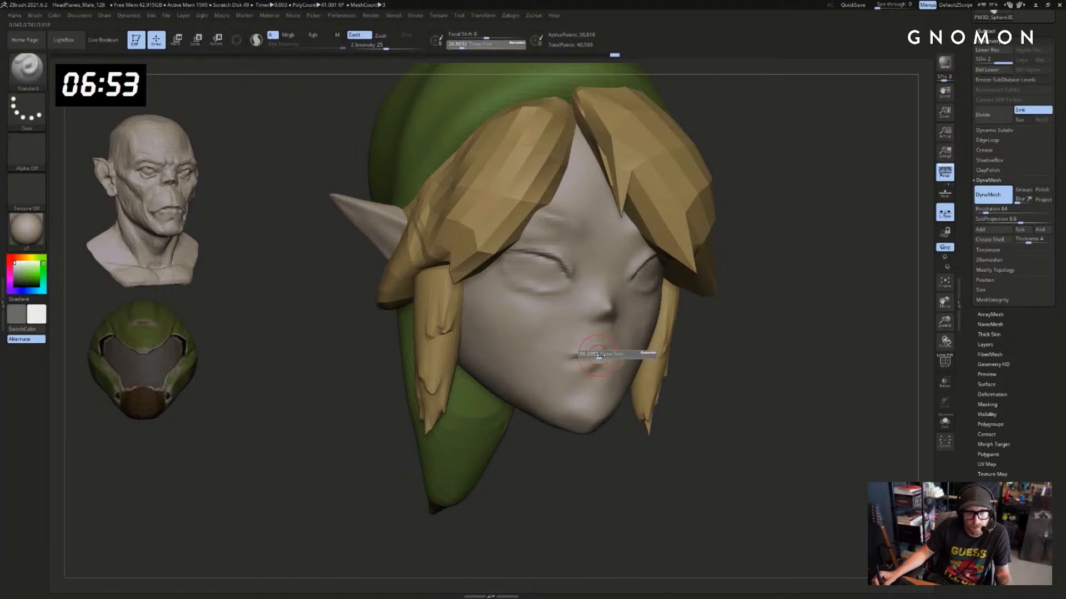
key("b")
key("m")
key("v")
key("s")
left_click_drag(604, 361, 600, 360)
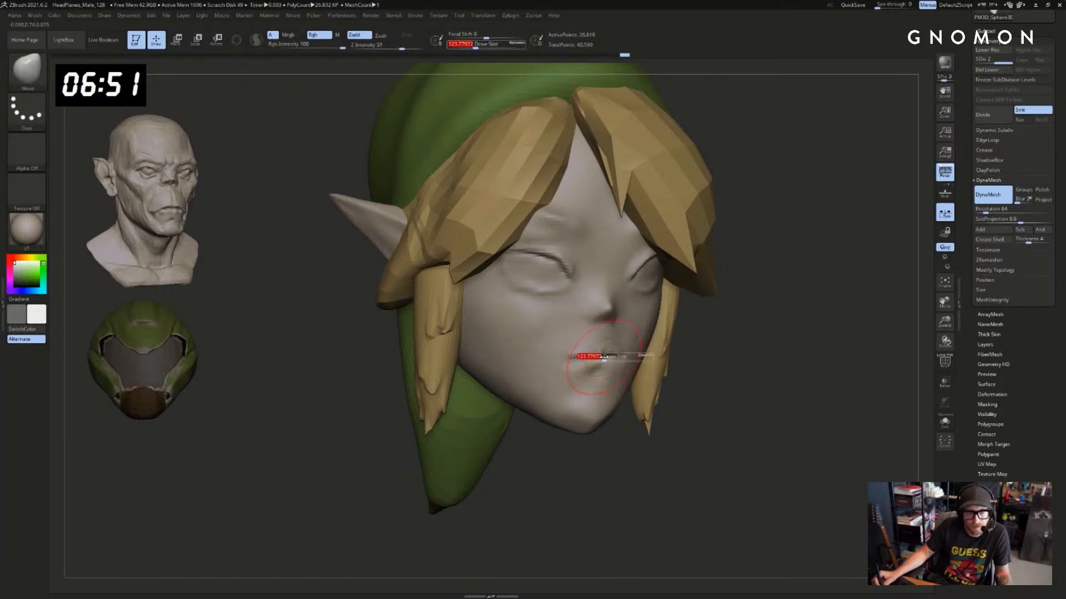
left_click_drag(771, 382, 725, 385)
mouse_move(647, 410)
left_mouse_down()
mouse_move(710, 382)
mouse_move(697, 359)
mouse_move(763, 400)
mouse_move(760, 380)
left_mouse_up()
mouse_move(599, 400)
left_mouse_down("alt")
mouse_move(673, 335)
mouse_move(660, 335)
left_mouse_up("alt")
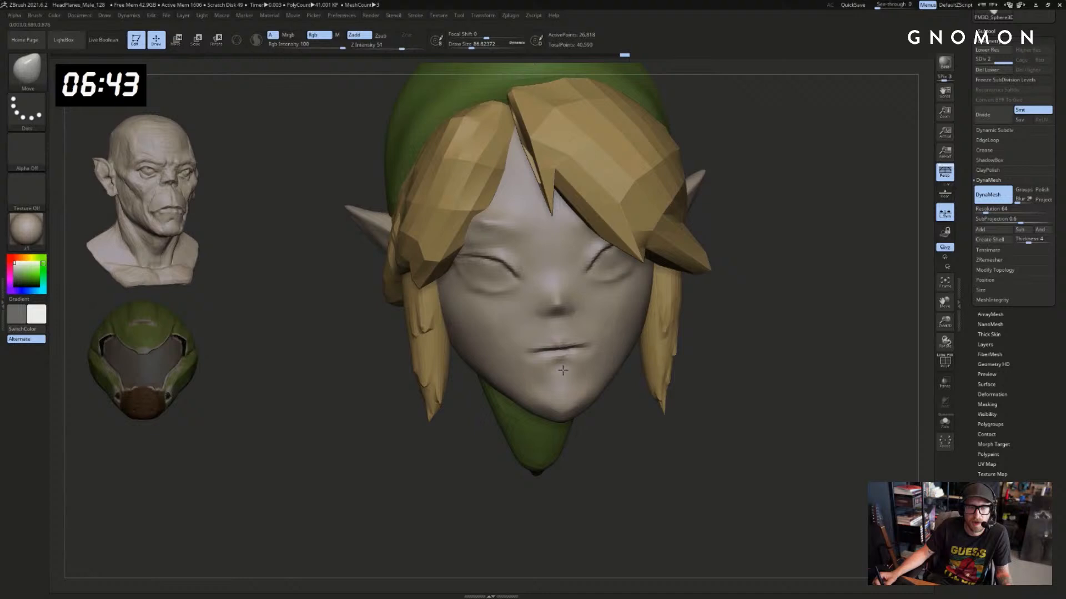
left_click_drag(701, 383, 728, 383)
mouse_move(550, 407)
left_mouse_down()
mouse_move(587, 438)
mouse_move(566, 419)
left_mouse_up()
Mask the nose and mouth area with a MaskPen draw size of about 187, undoing the uneven stroke
key("s")
left_click_drag(547, 362, 561, 353, "ctrl")
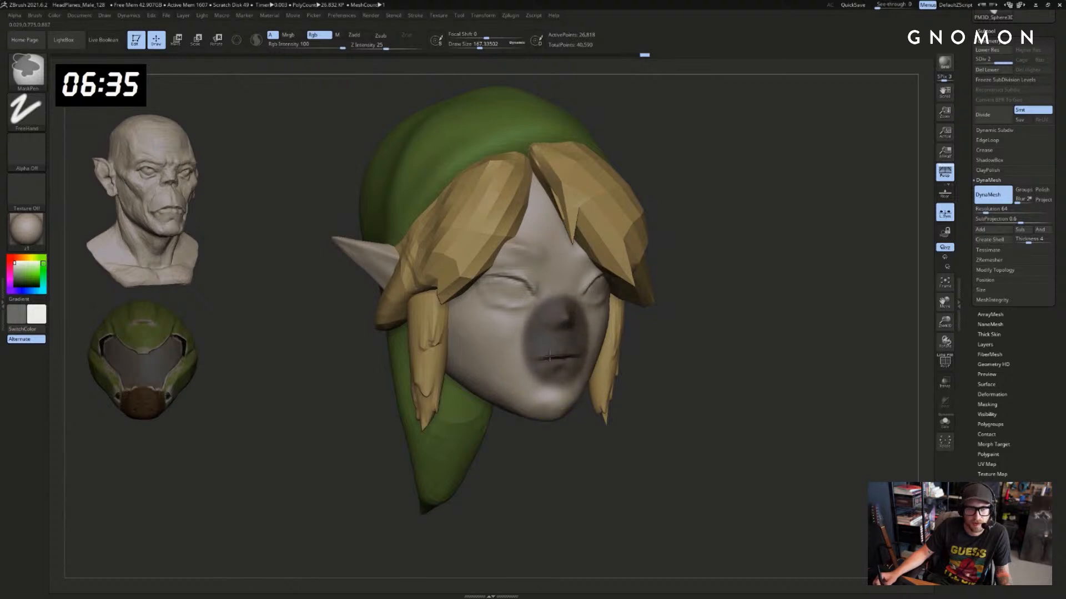
left_click_drag(550, 357, 516, 364, "ctrl")
left_click_drag(661, 385, 616, 383)
key("ctrl+z")
left_click_drag(562, 346, 569, 349, "ctrl")
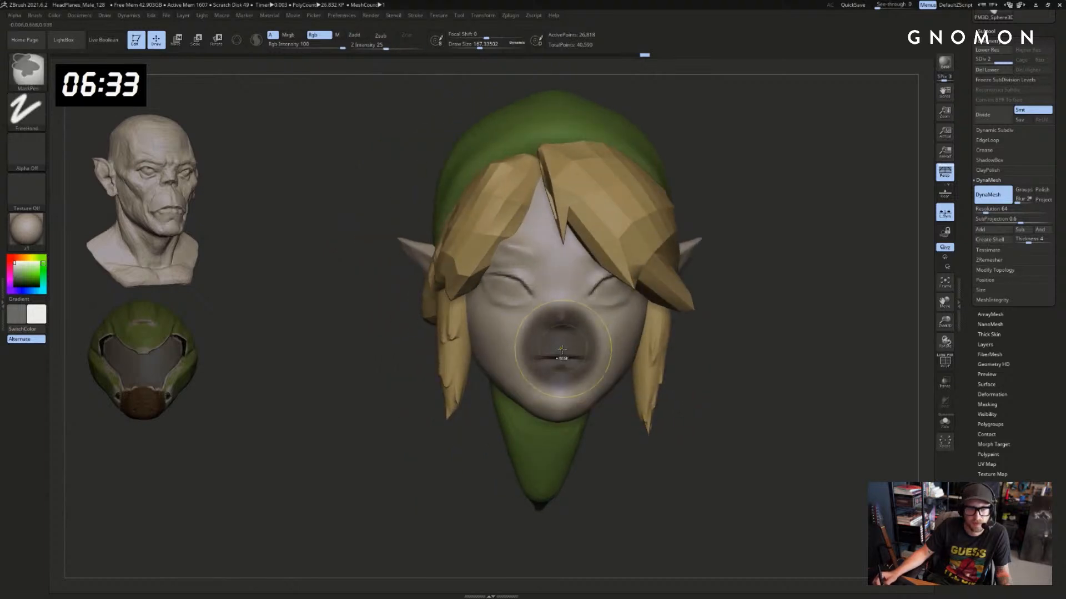
Lower the head to subdivision level 1, and invert and soften the mask around the mouth
key("shift+d")
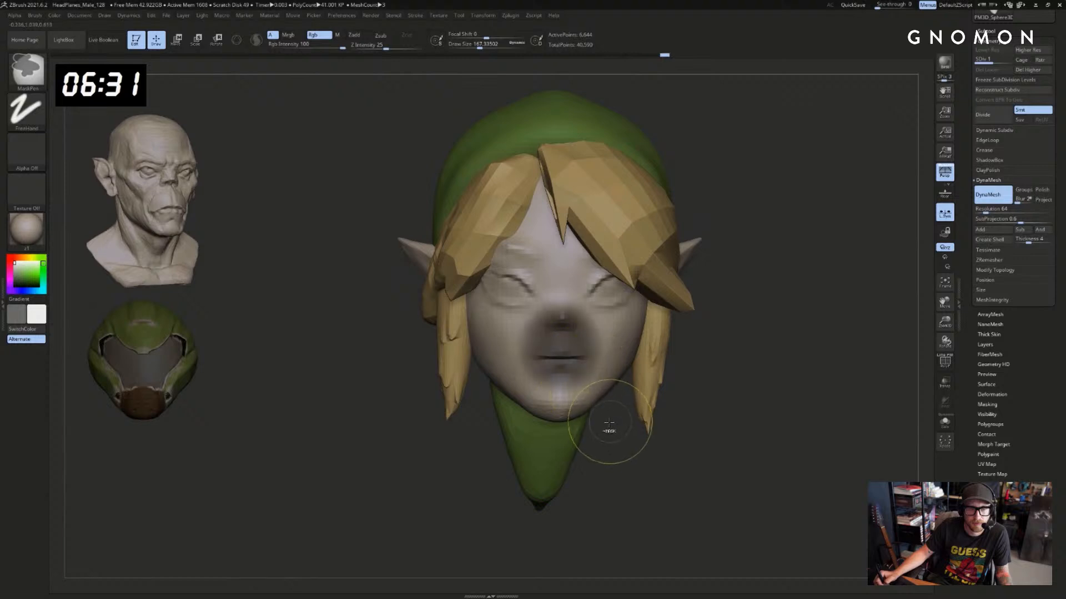
key("ctrl+i")
left_click(607, 424, "ctrl")
left_click(608, 424, "ctrl")
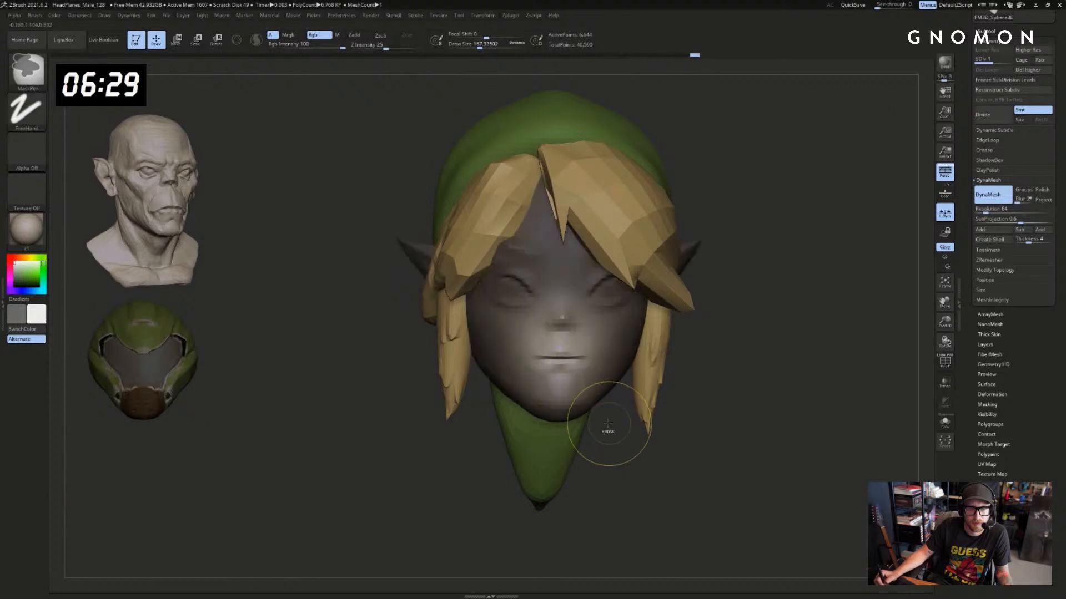
Move the unmasked mouth region slightly down the face with a Transpose line and clear the mask
key("w")
mouse_move(562, 352)
left_mouse_down()
mouse_move(576, 515)
mouse_move(548, 513)
mouse_move(574, 527)
left_mouse_up()
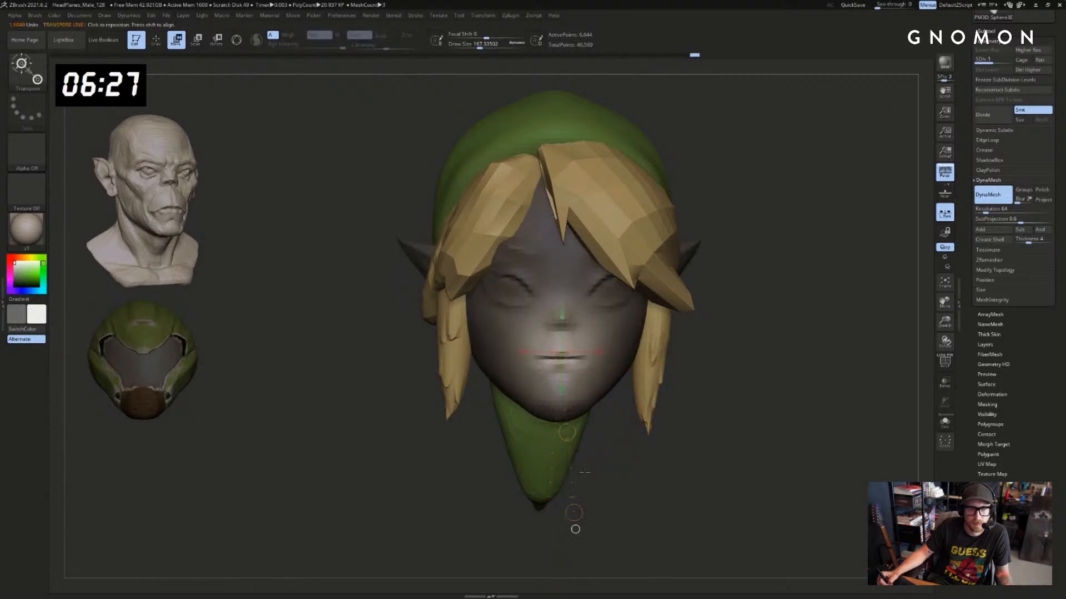
left_click_drag(581, 294, 568, 316)
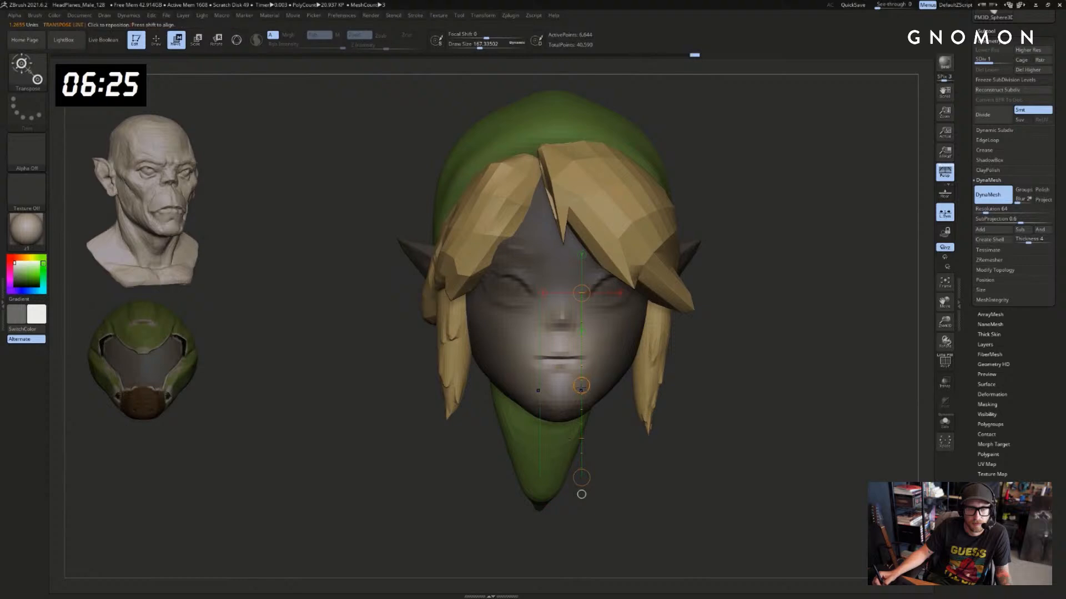
left_click_drag(581, 389, 581, 396)
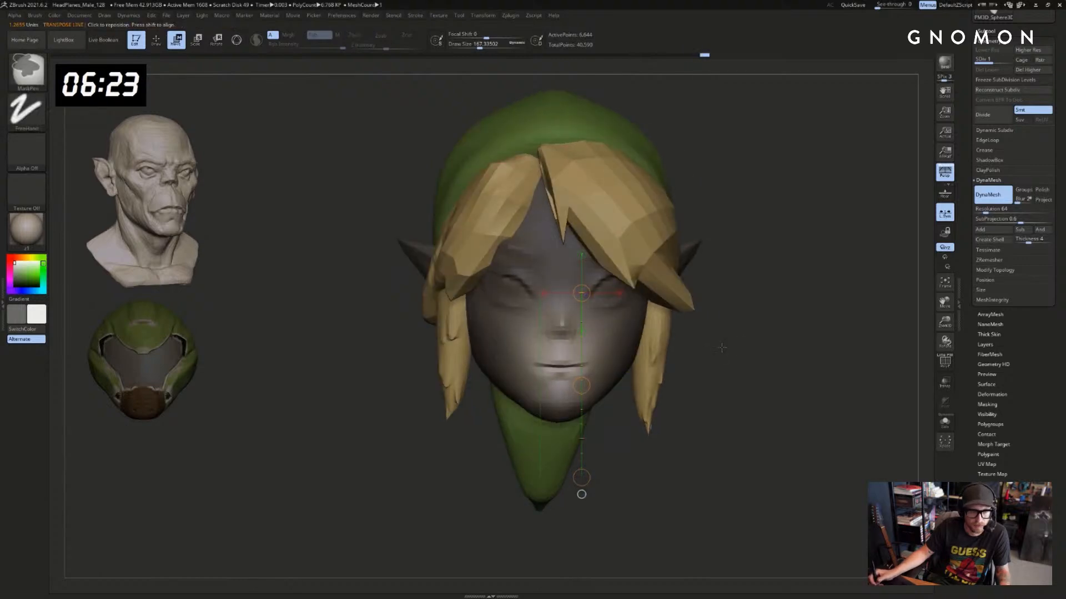
left_click_drag(721, 348, 592, 344, "ctrl")
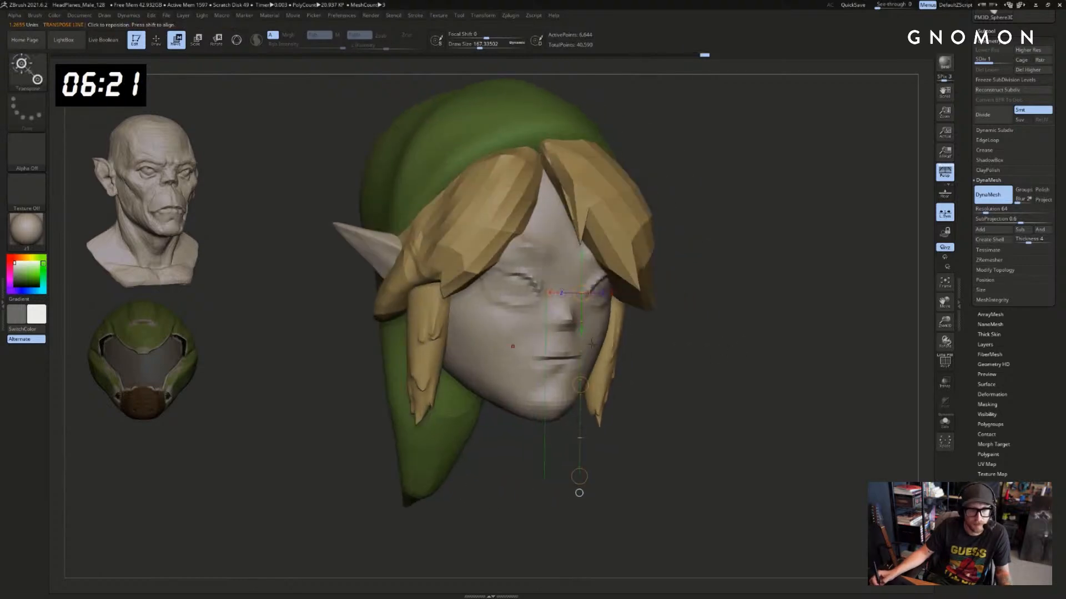
left_click_drag(580, 381, 580, 389)
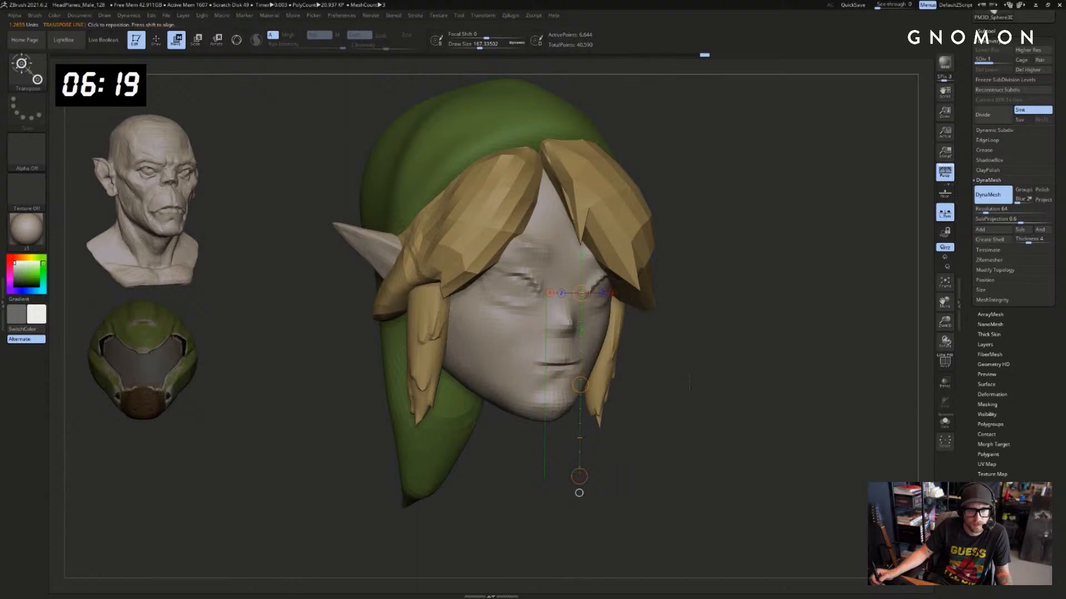
Check the new mouth position, then return the head to subdivision level 2 and to draw mode
left_click_drag(788, 383, 662, 373)
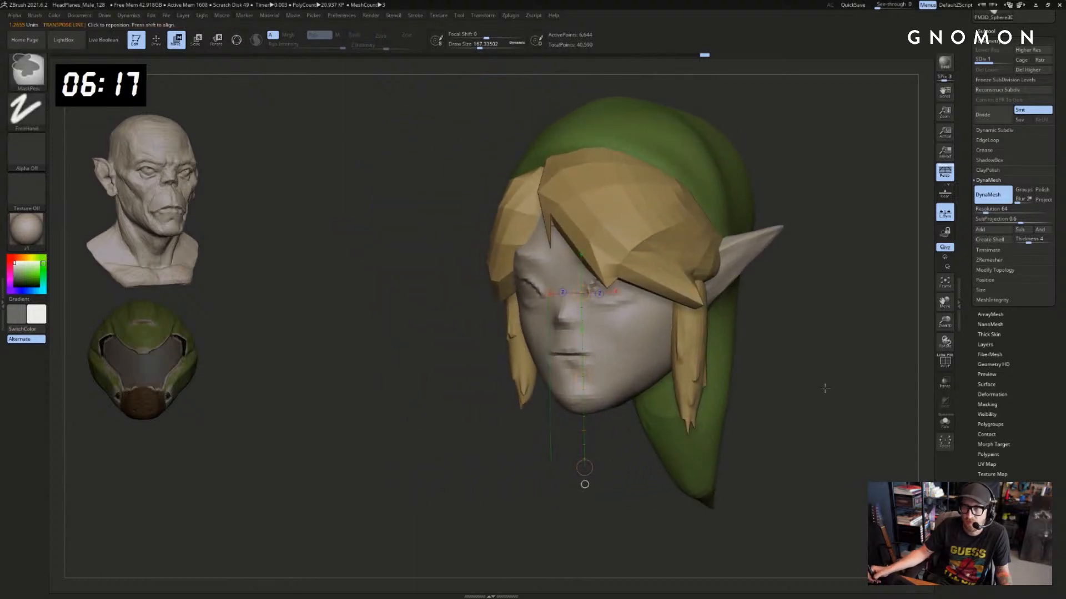
key("ctrl+z")
left_click_drag(841, 375, 799, 365, "alt")
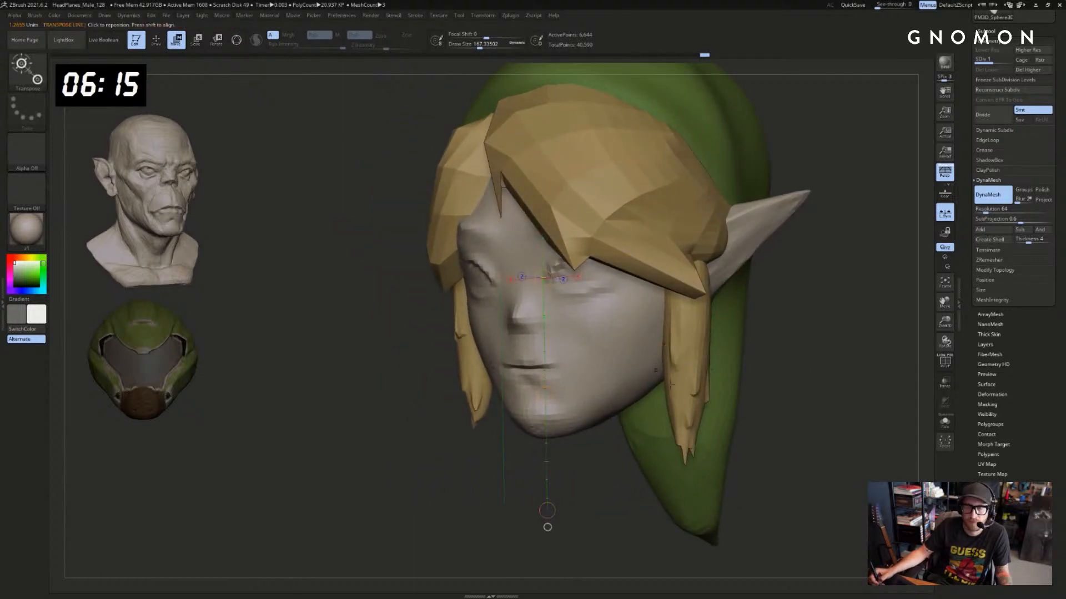
key("d")
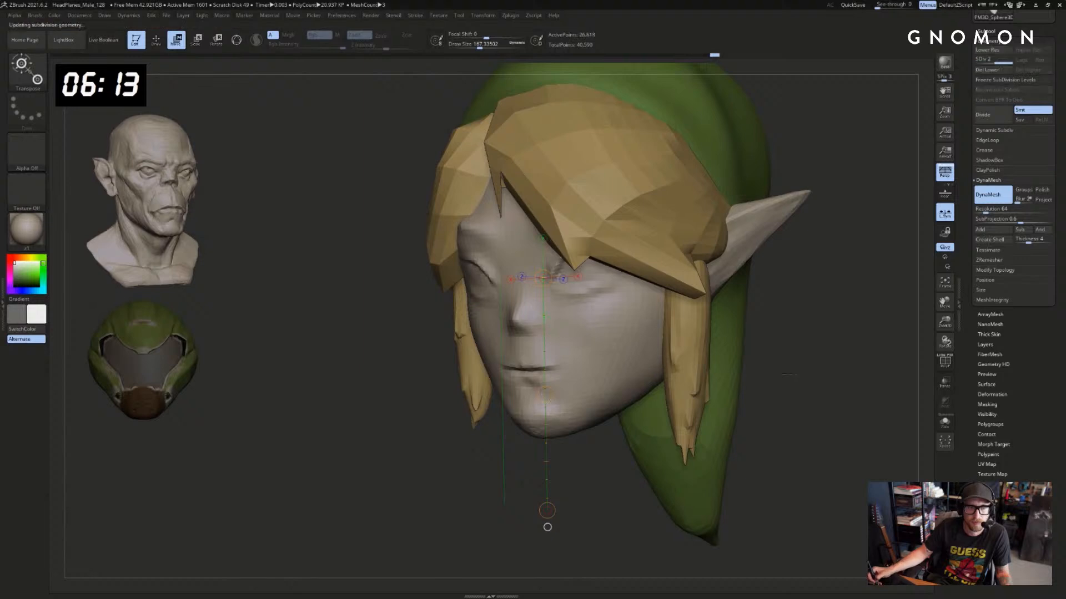
left_click_drag(808, 381, 838, 381)
mouse_move(838, 381)
left_mouse_down("alt")
mouse_move(814, 368)
mouse_move(783, 385)
mouse_move(844, 383)
left_mouse_up("alt")
key("q")
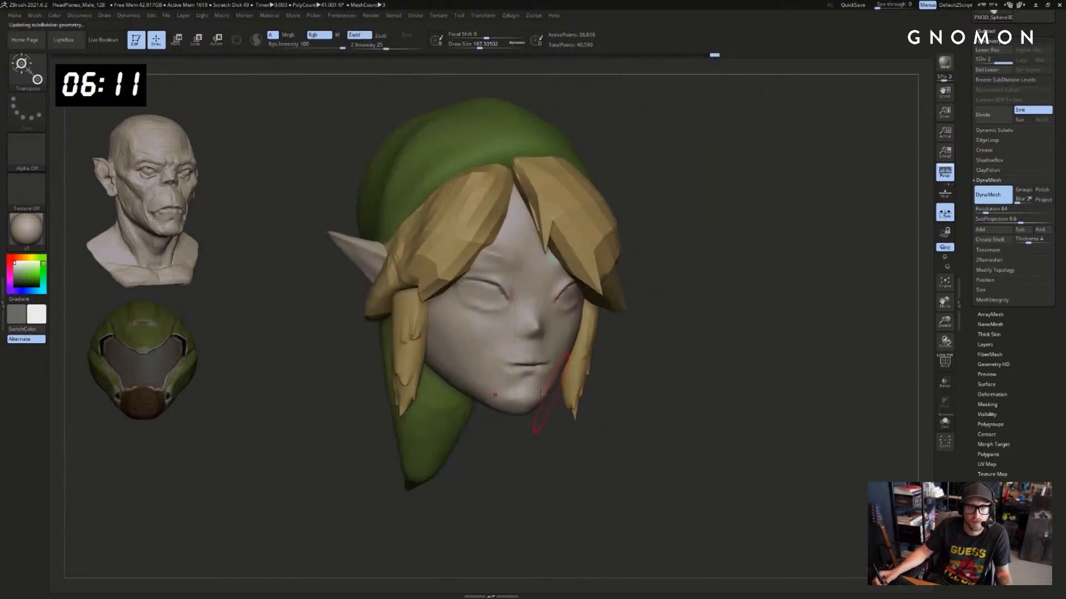
Adjust the chin with the Move brush and smooth it at a draw size of about 101
left_click_drag(526, 382, 526, 389)
key("w")
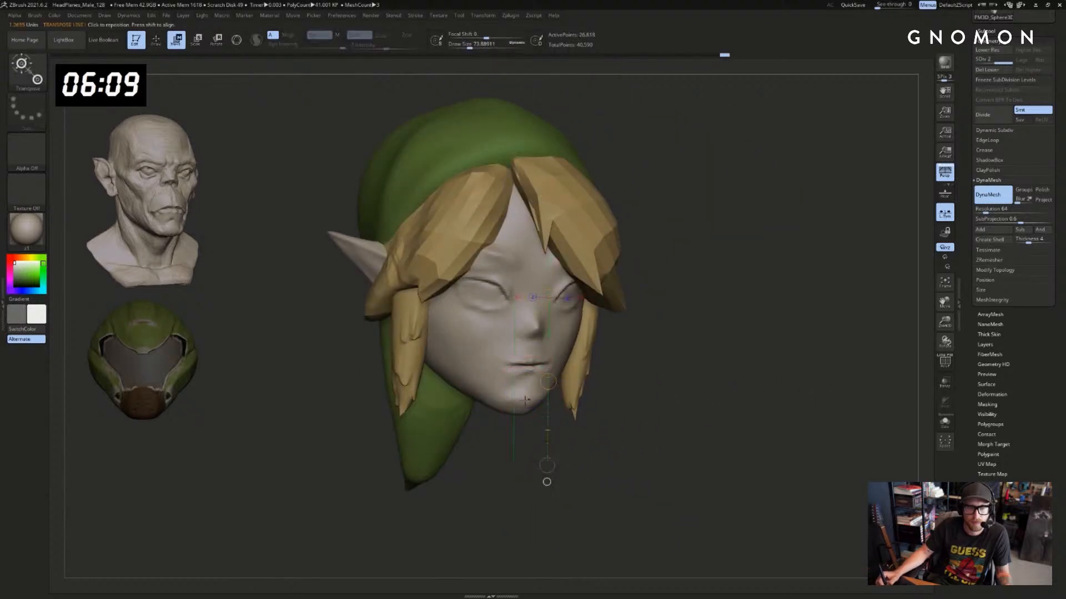
key("q")
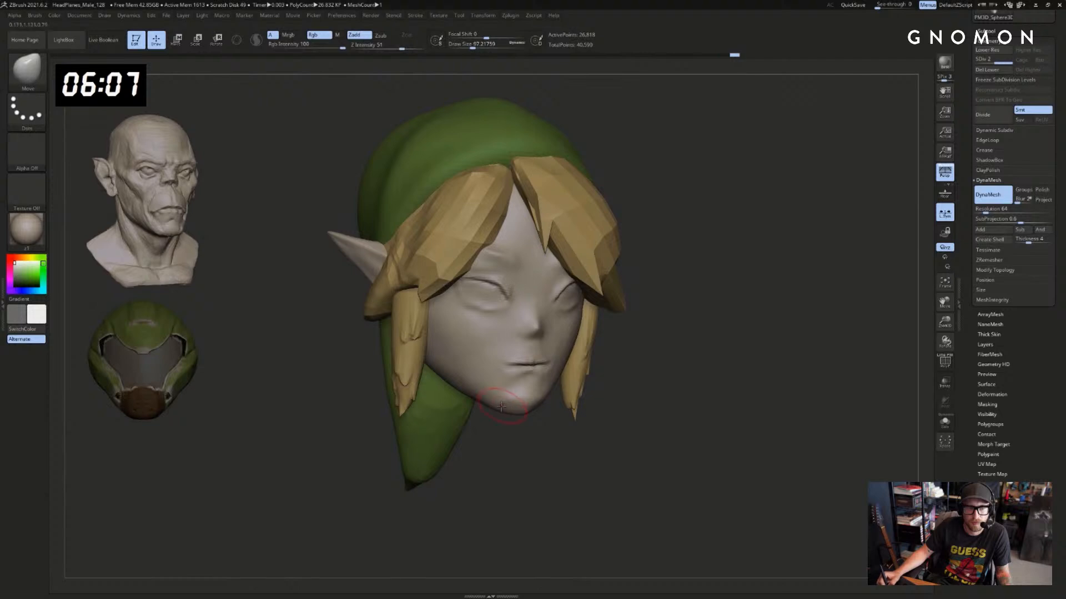
key("bracketright")
key("bracketright")
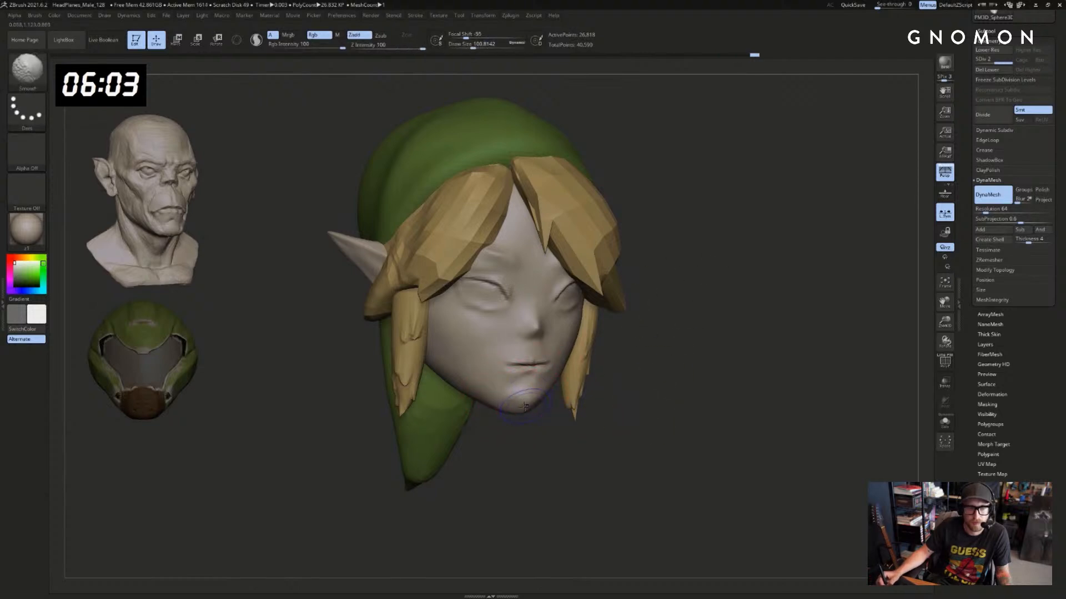
left_click_drag(545, 430, 523, 424)
key("1")
key("s")
left_click_drag(548, 386, 540, 385)
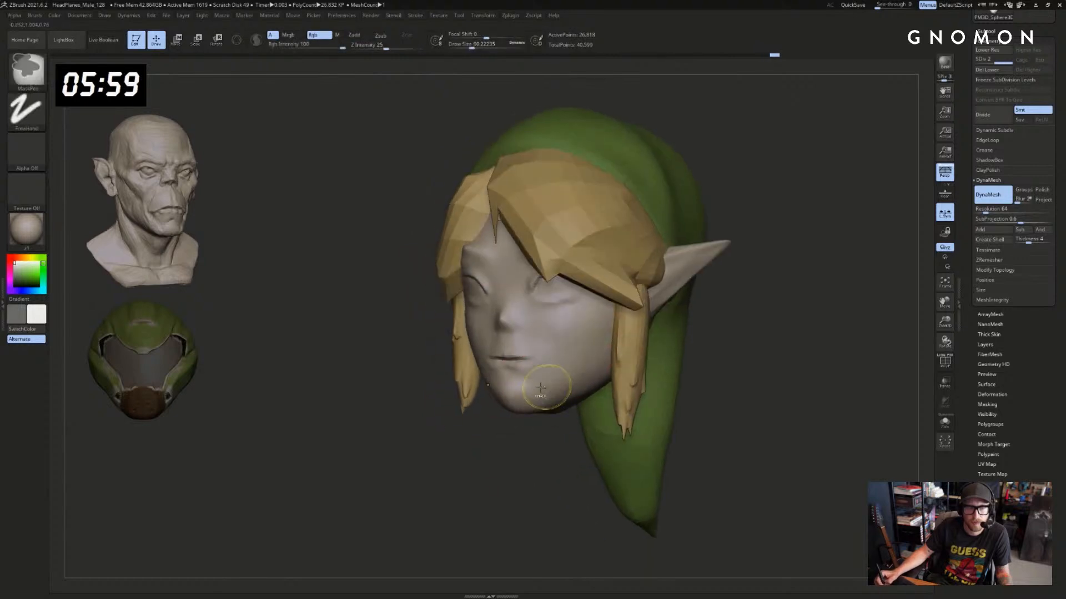
Isolate the head and polish the chin and jaw area with the hPolish brush
key("b")
key("h")
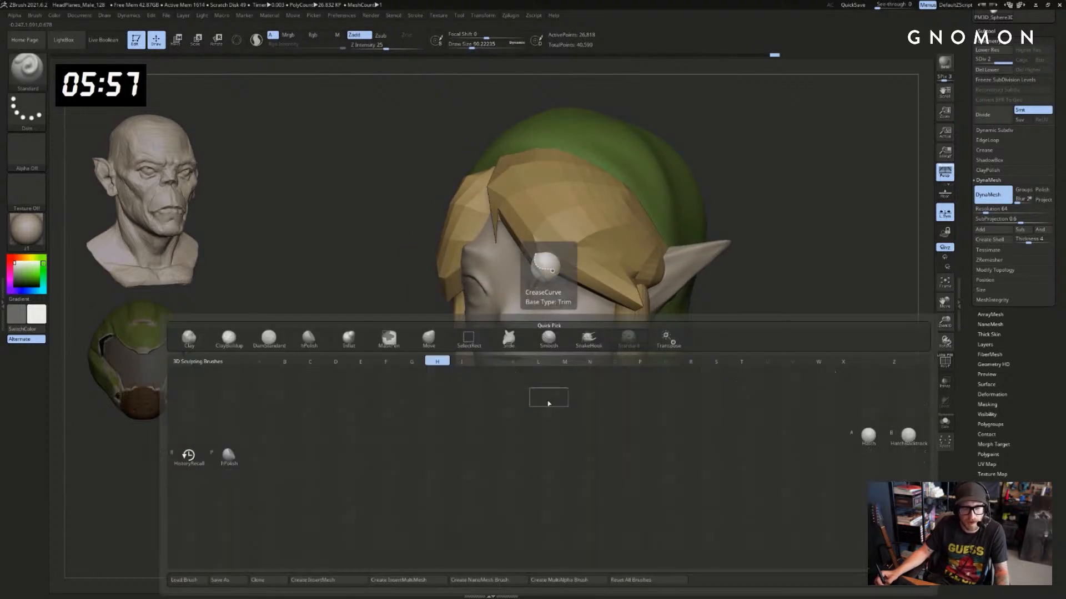
key("p")
left_click_drag(540, 442, 546, 433)
key("alt+s")
mouse_move(548, 390)
left_mouse_down()
mouse_move(613, 363)
mouse_move(515, 399)
mouse_move(507, 415)
mouse_move(502, 396)
mouse_move(493, 401)
mouse_move(501, 397)
left_mouse_up()
key("shift")
key("s")
Flatten the underside of the jaw with hPolish at a draw size of about 311, and show the hair and cap again
key("alt+s")
key("alt+s")
key("s")
left_click_drag(425, 403, 449, 404)
left_click_drag(415, 382, 444, 392)
left_click_drag(516, 383, 513, 369)
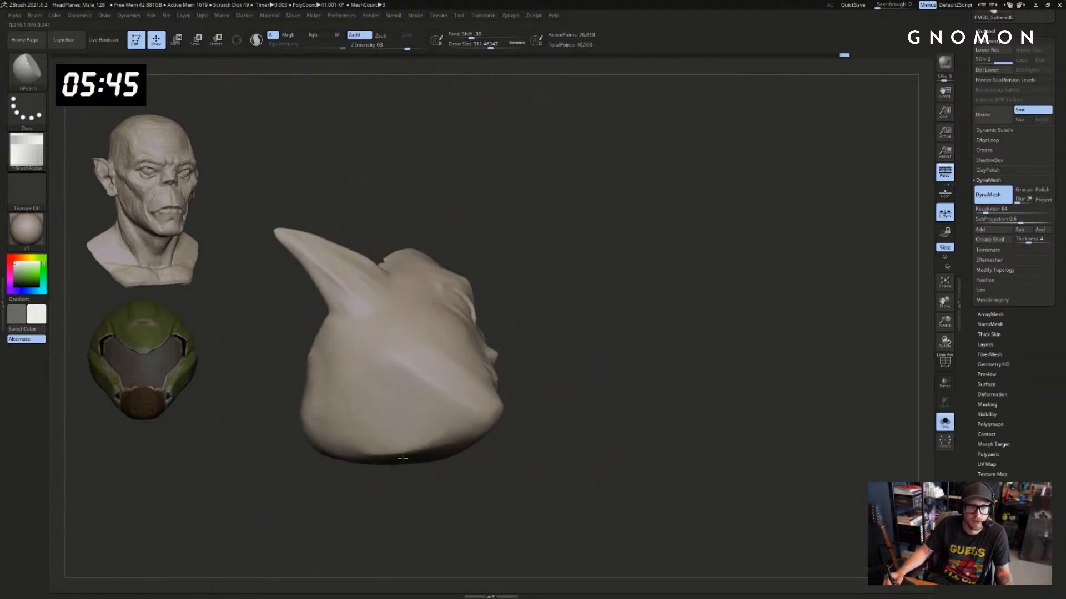
left_click_drag(402, 458, 465, 433)
left_click_drag(555, 397, 558, 445)
key("alt+s")
left_click_drag(594, 409, 530, 435)
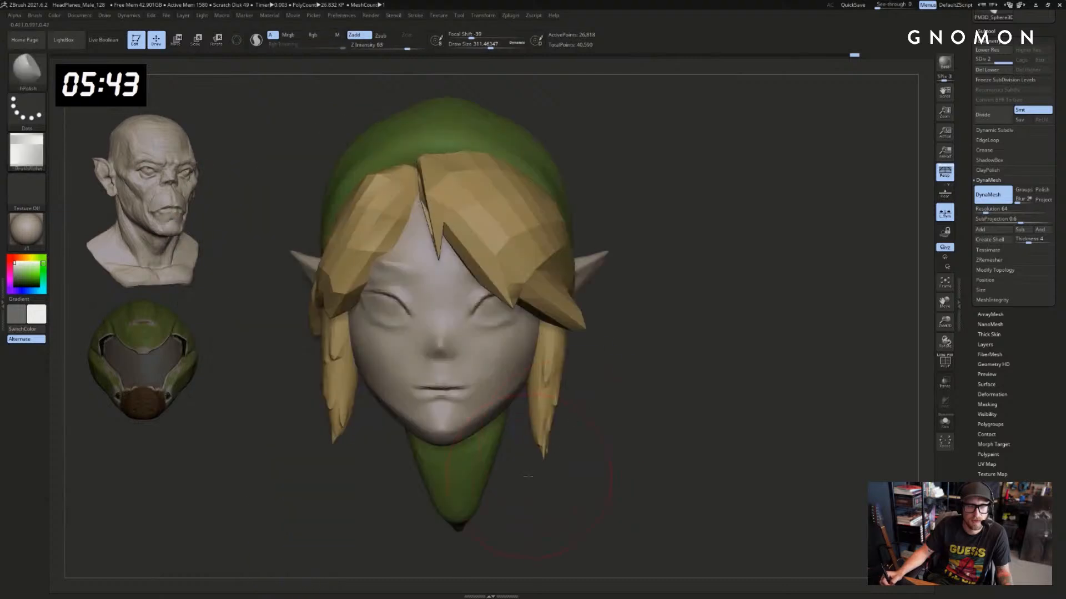
Smooth the jaw around the chin and polish the chin with hPolish at a draw size of about 132
mouse_move(527, 476)
left_mouse_down()
mouse_move(435, 485)
mouse_move(414, 471)
mouse_move(445, 470)
left_mouse_up()
key("s")
mouse_move(469, 420)
left_mouse_down("shift")
mouse_move(407, 434)
mouse_move(426, 444)
left_mouse_up("shift")
key("s")
left_click_drag(498, 446, 527, 445)
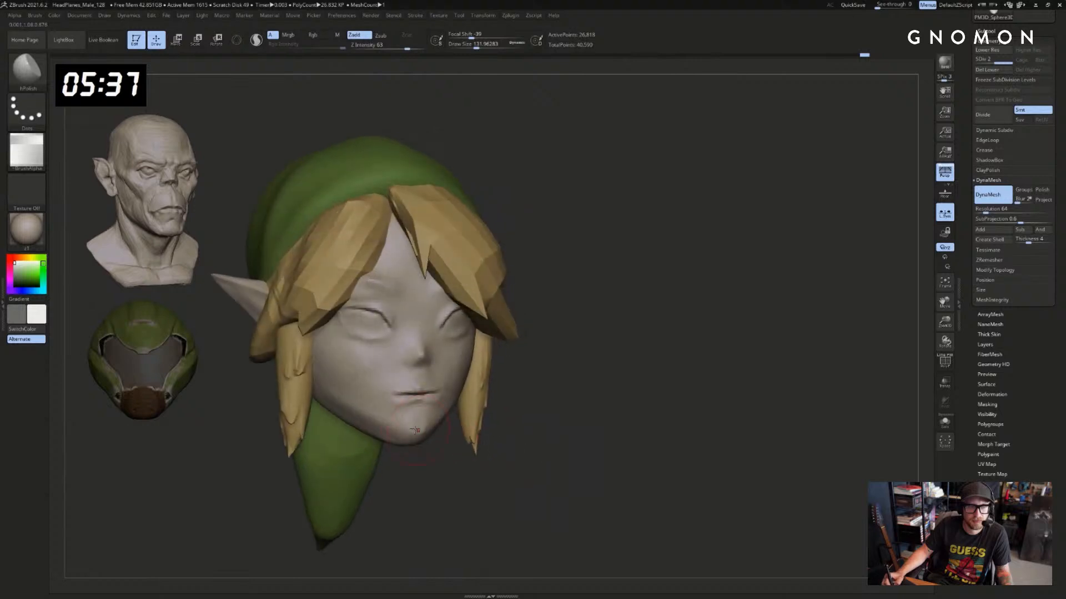
key("s")
left_click_drag(435, 423, 420, 423)
Polish the area between the lower lip and chin with hPolish at a draw size of about 37
key("s")
left_click_drag(416, 406, 399, 408)
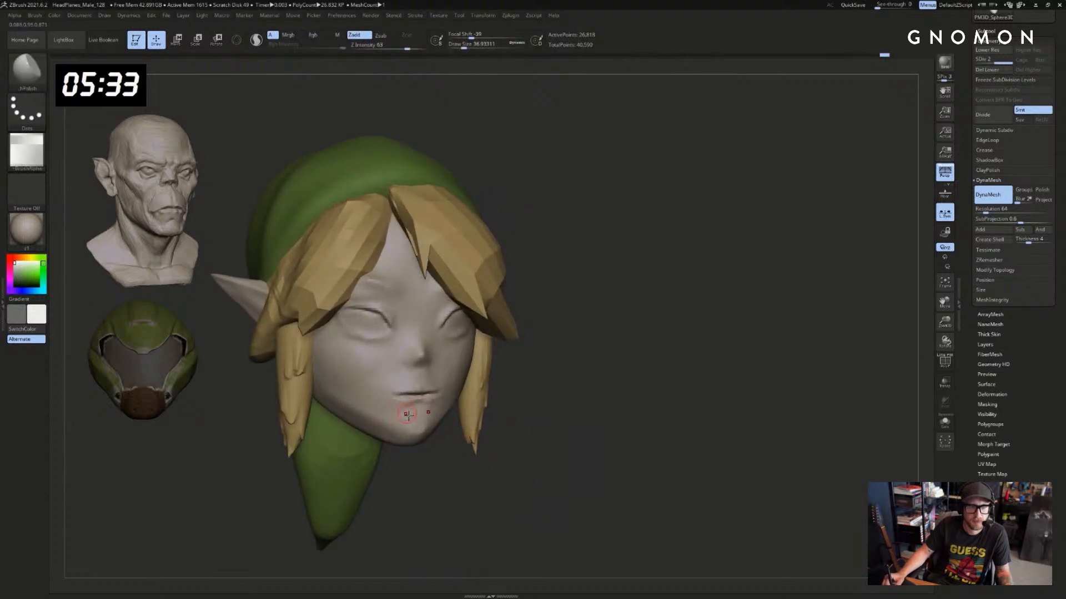
mouse_move(409, 421)
left_mouse_down()
mouse_move(459, 461)
mouse_move(431, 431)
left_mouse_up()
key("s")
key("s")
left_click_drag(447, 396, 412, 382)
Smooth the cheek and the corner of the mouth
key("s")
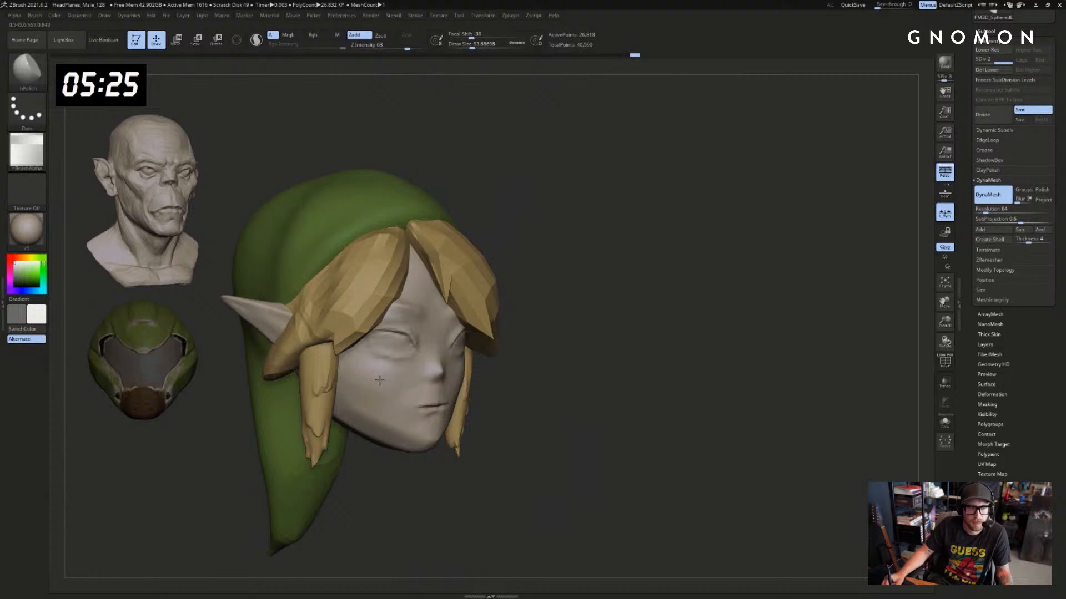
key("shift")
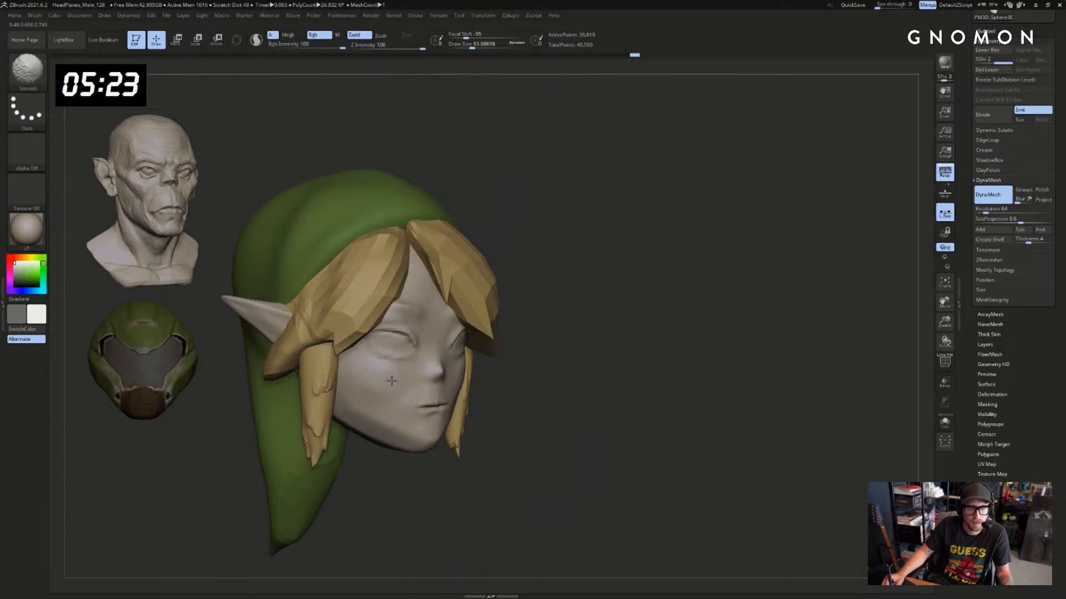
left_click_drag(370, 378, 391, 381, "shift")
mouse_move(524, 354)
left_mouse_down("alt")
mouse_move(525, 383)
mouse_move(507, 378)
left_mouse_up("alt")
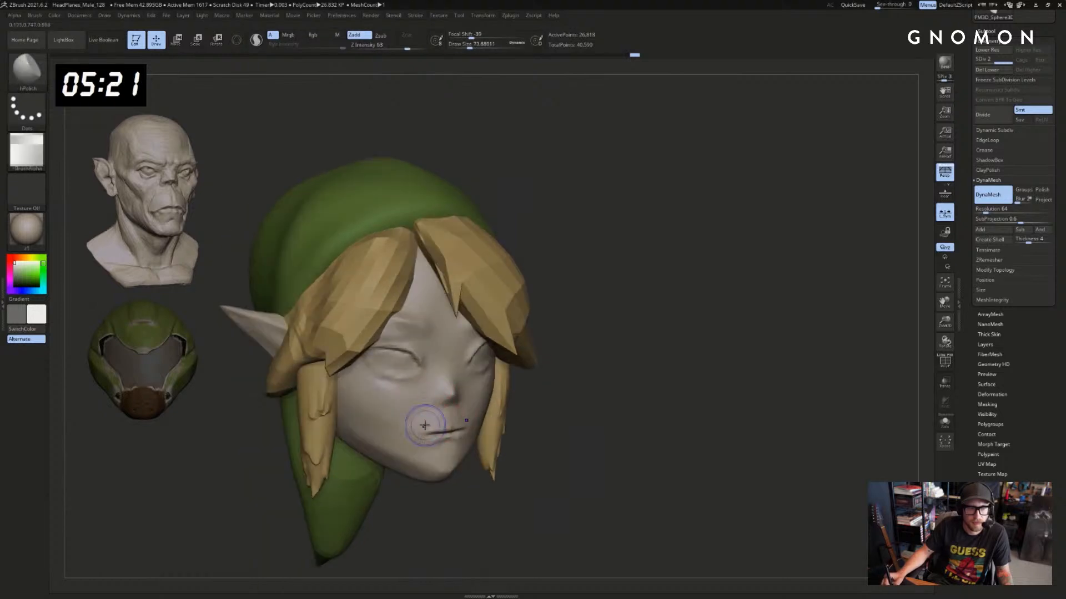
left_click_drag(426, 430, 416, 430, "shift")
Refine the mouth corner with DamStandard at a draw size of about 51 and smooth the cheek beside it
key("b")
key("d")
key("s")
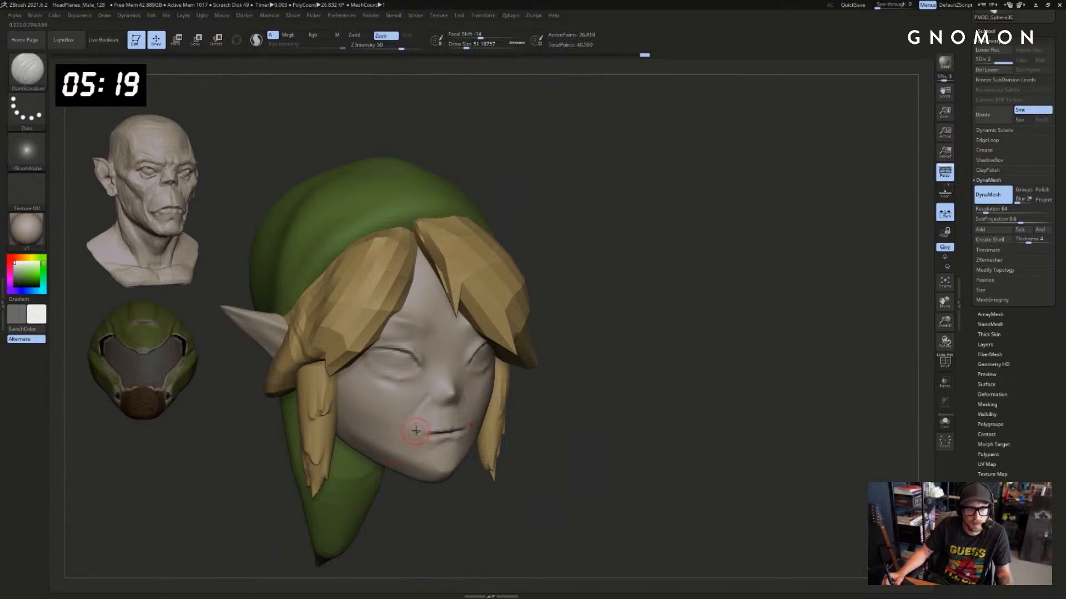
key("shift")
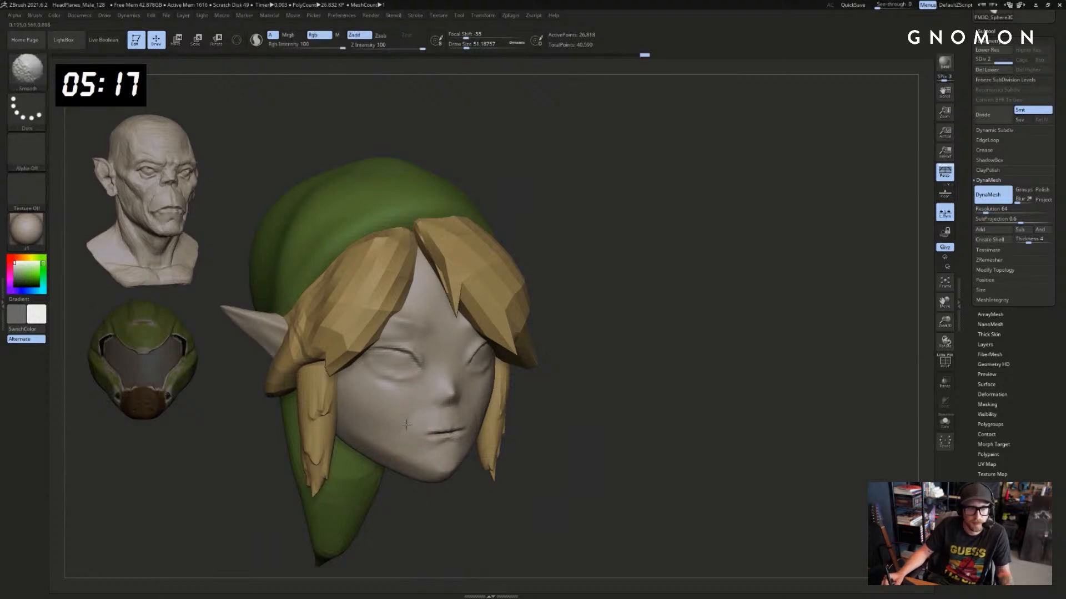
Select the Clay brush and set the main paint colour to blue
mouse_move(530, 403)
left_mouse_down()
mouse_move(673, 397)
mouse_move(629, 409)
mouse_move(631, 391)
left_mouse_up()
key("b")
key("c")
key("l")
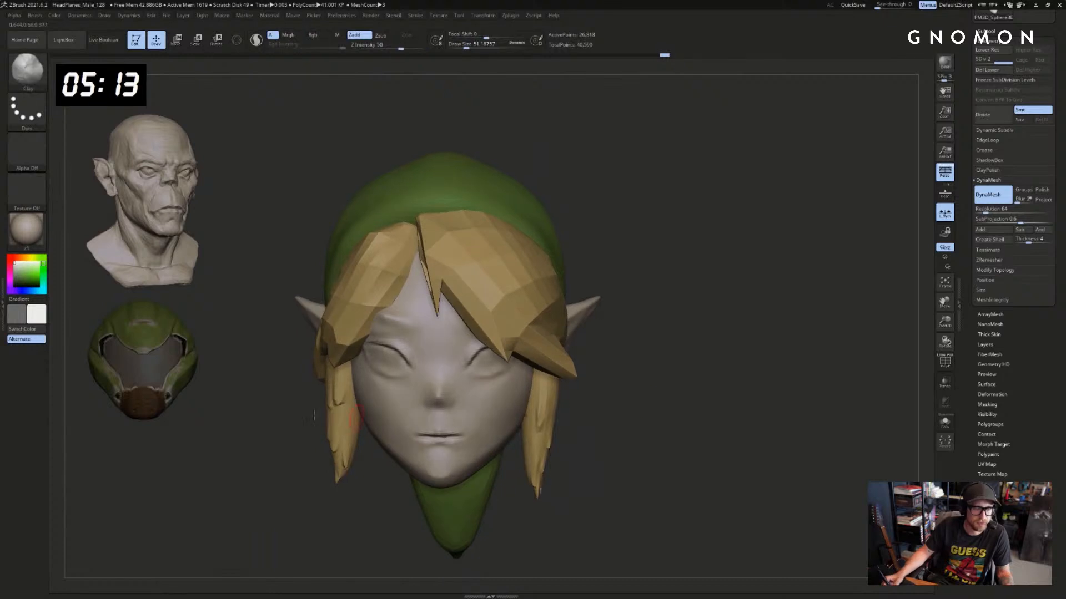
left_click(28, 290)
left_click_drag(31, 280, 30, 275)
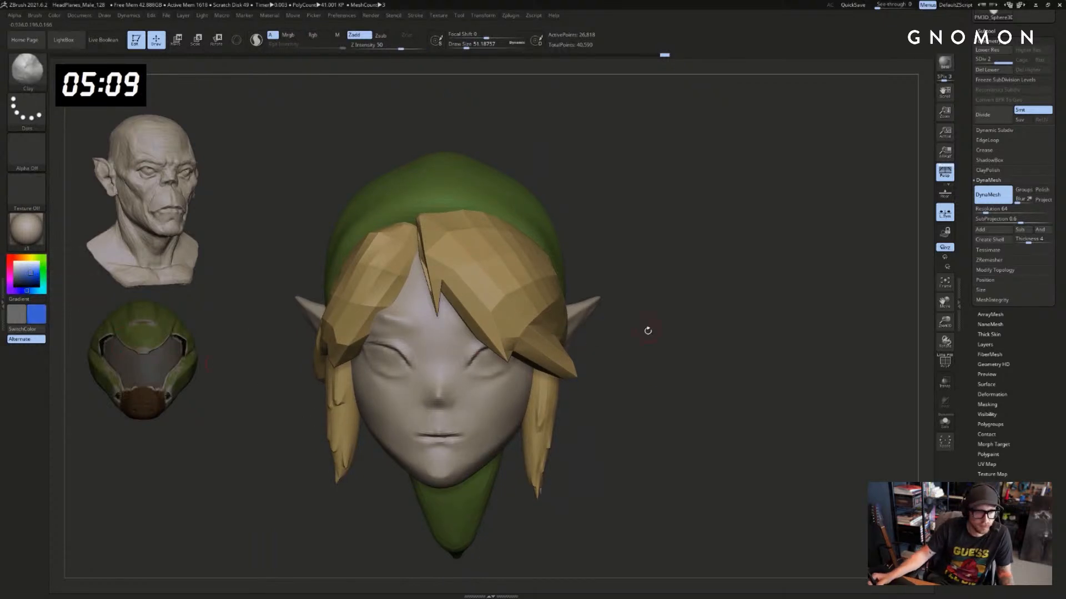
With the head isolated, paint blue irises on both eyes using the Standard brush with Zadd off, undoing the stroke that adds relief
left_click_drag(650, 335, 591, 311)
key("alt+s")
key("b")
key("s")
key("t")
left_click_drag(503, 307, 497, 304)
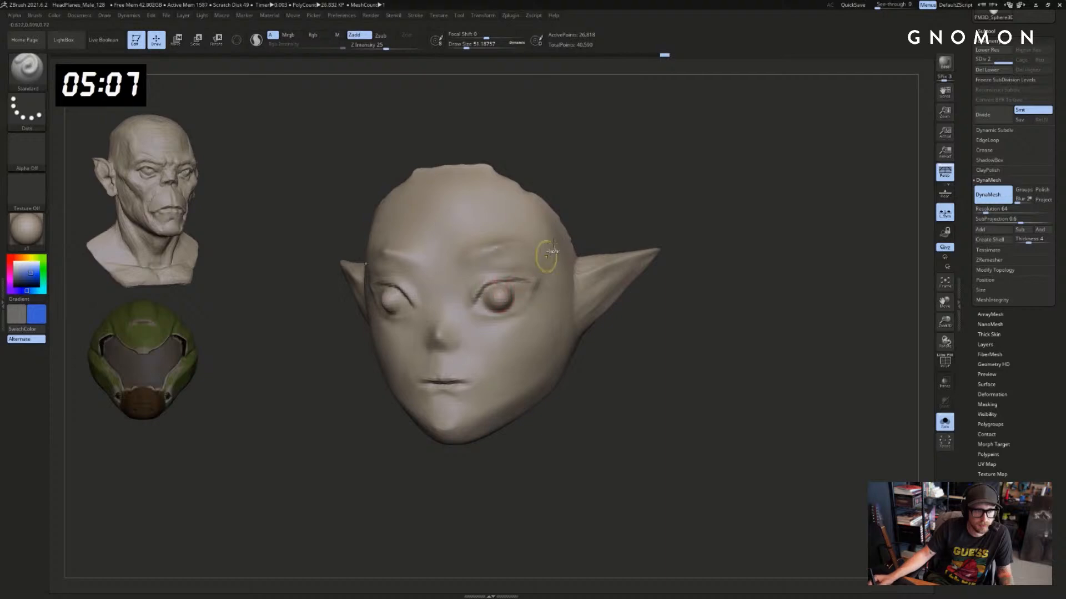
key("ctrl+z")
left_click(353, 36)
left_click_drag(692, 193, 741, 217, "alt")
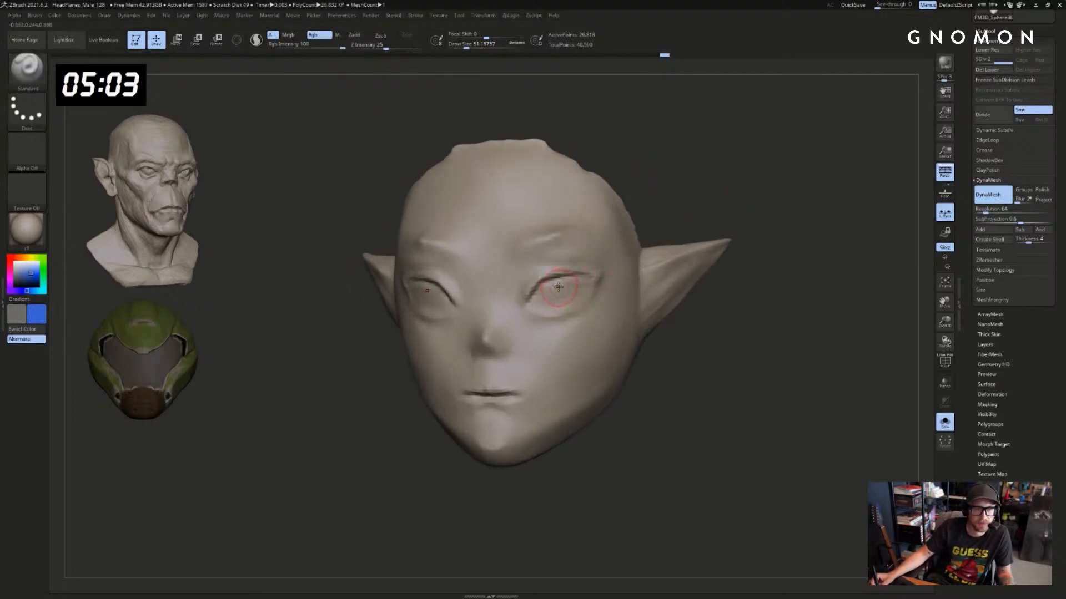
left_click_drag(558, 287, 556, 288)
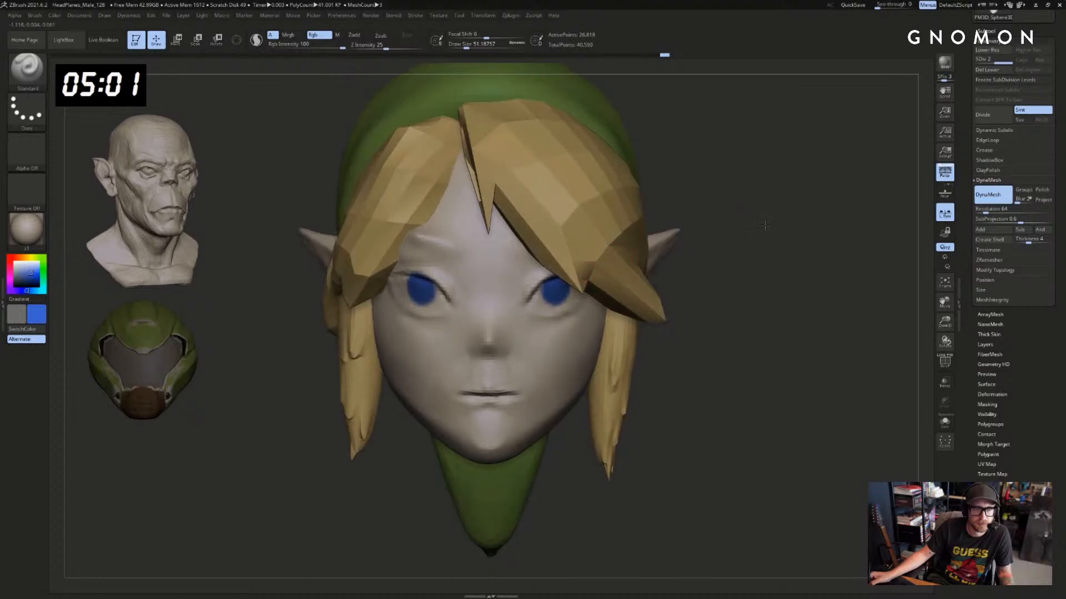
Try repainting the blue irises with a draw size of about 71 and undo the strokes
mouse_move(463, 288)
left_mouse_down()
mouse_move(451, 289)
mouse_move(501, 292)
mouse_move(454, 285)
left_mouse_up()
key("ctrl+z")
key("s")
left_click(454, 287)
key("ctrl+z")
key("s")
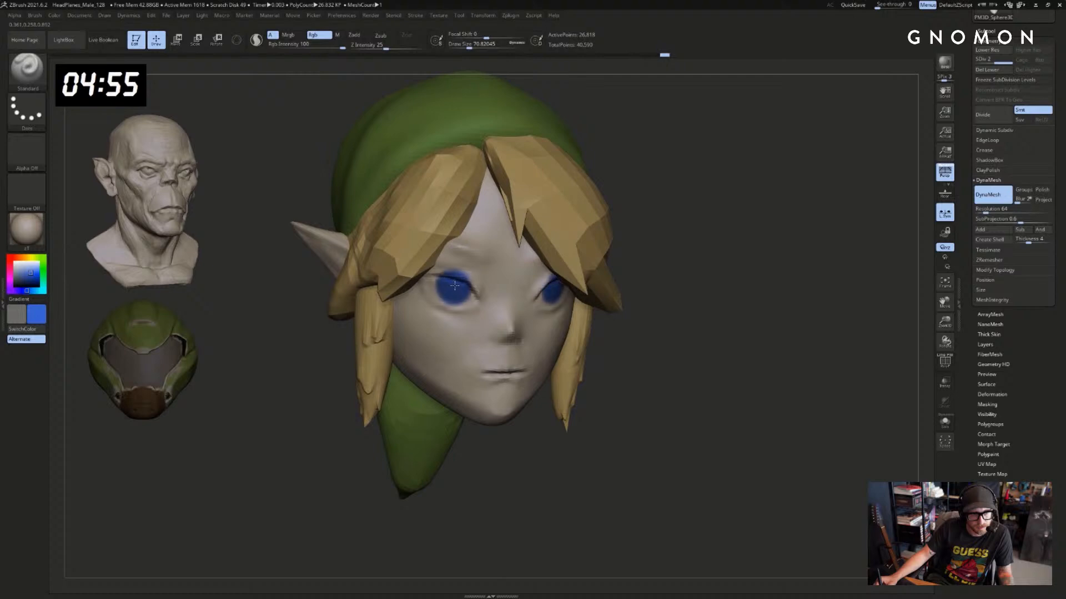
left_click_drag(746, 286, 662, 280)
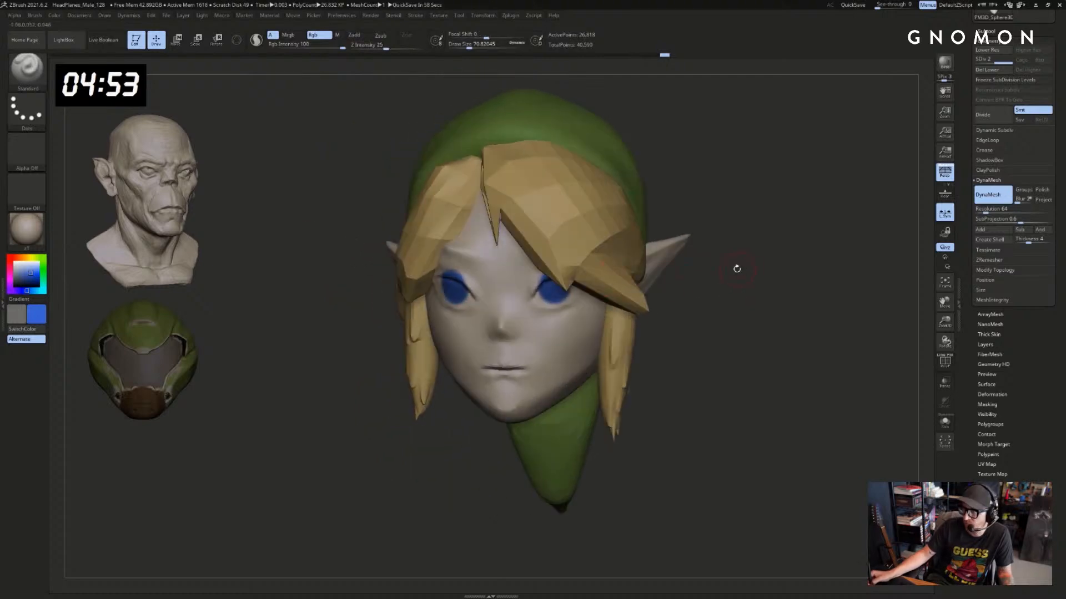
mouse_move(738, 268)
left_mouse_down()
mouse_move(729, 262)
mouse_move(728, 274)
left_mouse_up()
key("ctrl+z")
Paint blue irises on the isolated head with a draw size of about 59 and show all parts again
key("alt+s")
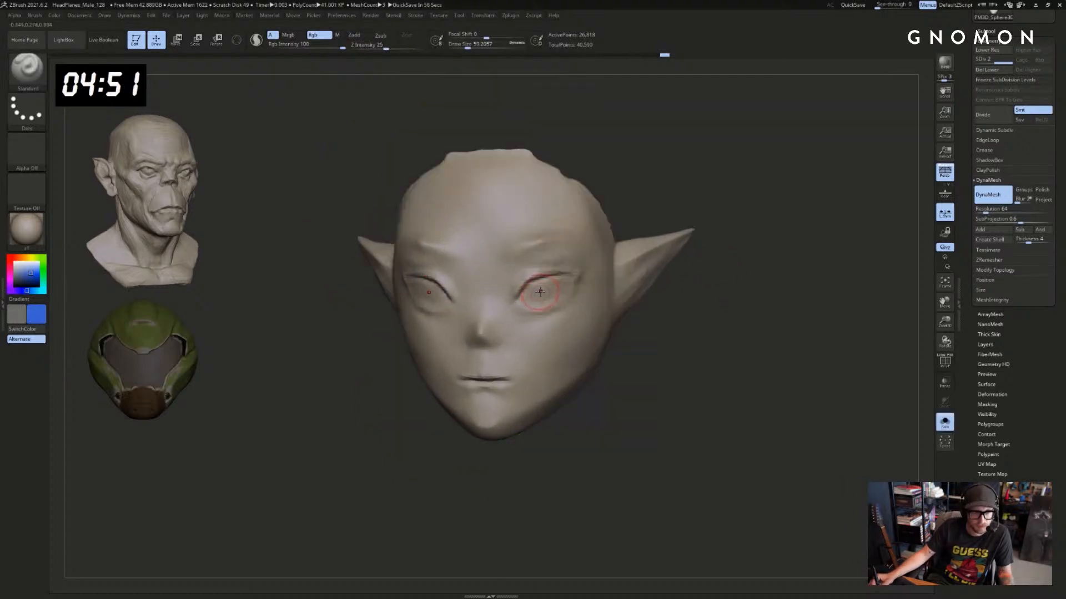
left_click_drag(540, 292, 542, 294)
key("alt+s")
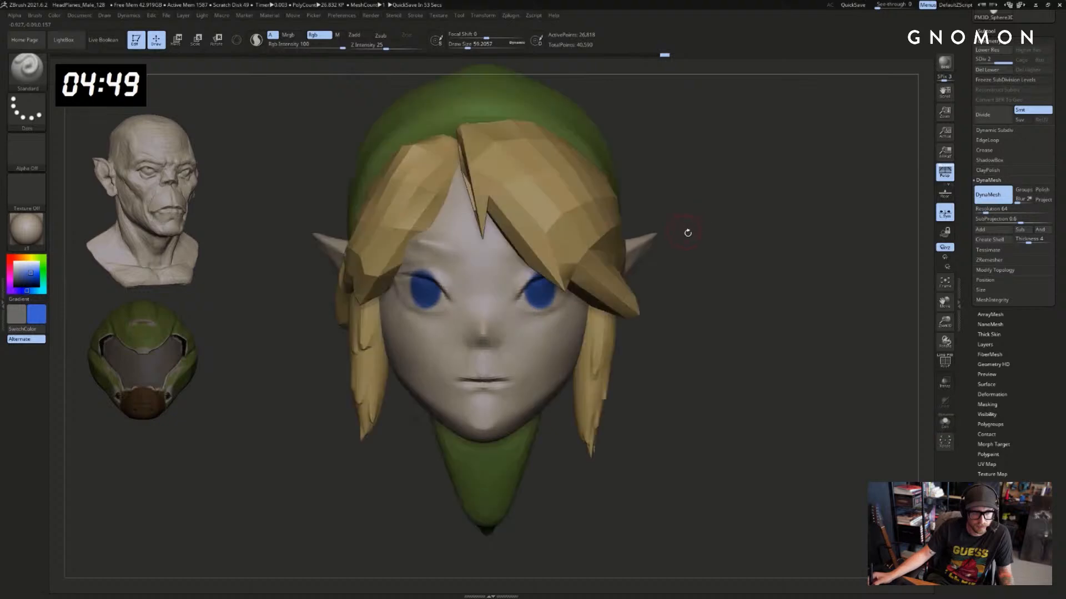
left_click_drag(704, 230, 715, 257)
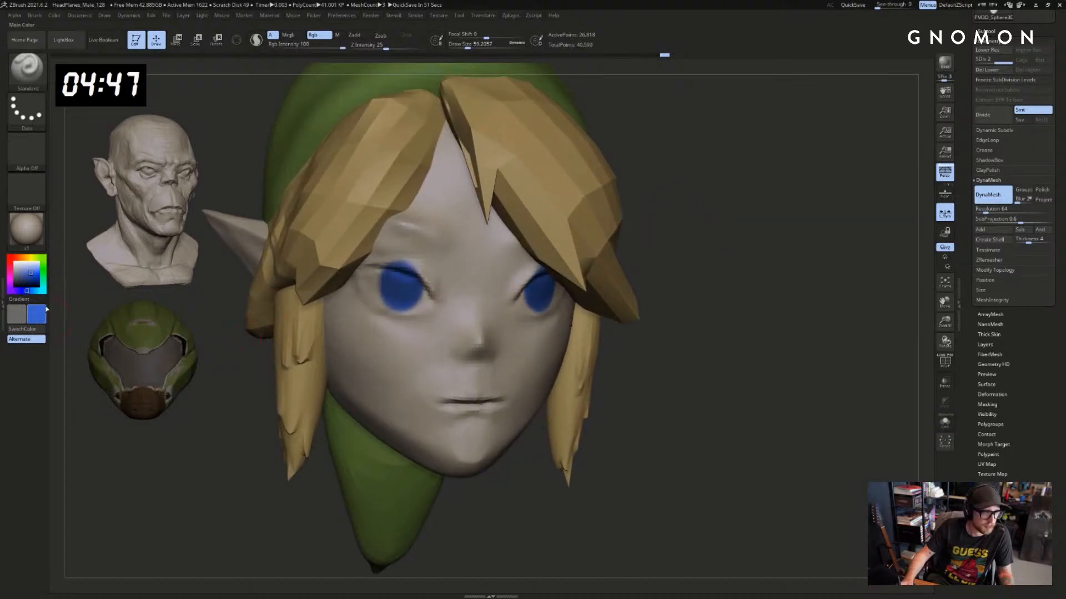
Subdivide the head once, isolate it and paint near-black upper eyelid lines with a draw size of about 9.4
left_click_drag(772, 233, 721, 298)
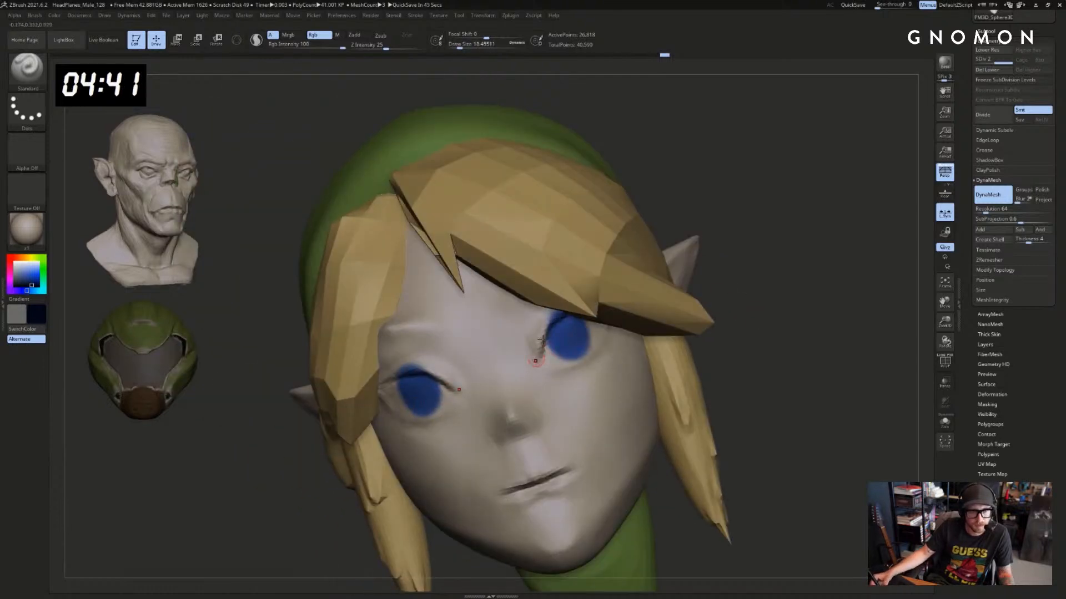
mouse_move(769, 244)
left_mouse_down()
mouse_move(838, 278)
mouse_move(747, 312)
left_mouse_up()
key("ctrl+d")
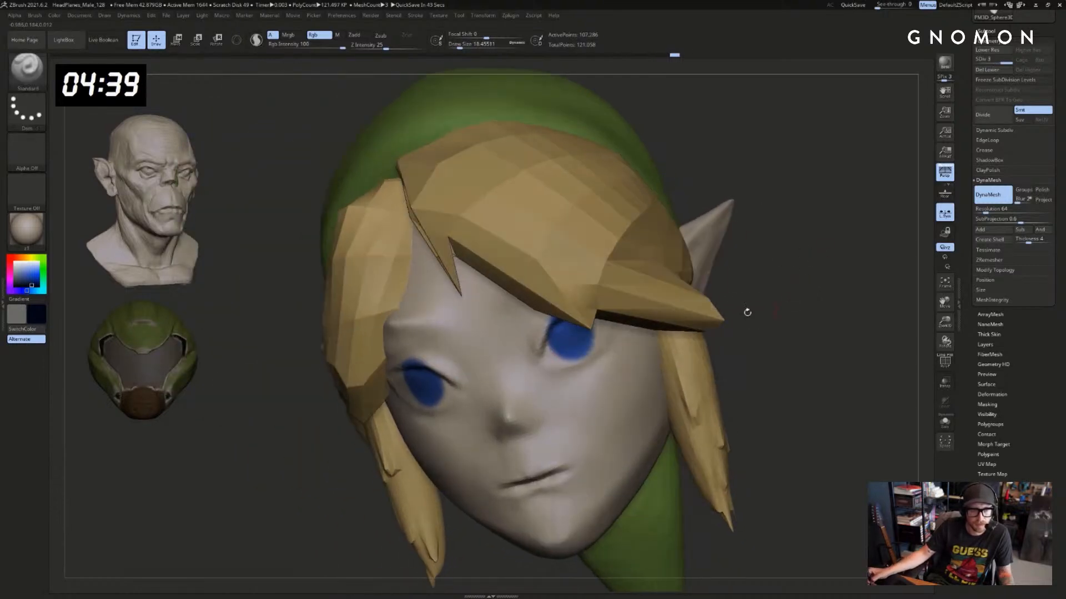
key("alt+s")
mouse_move(543, 345)
left_mouse_down()
mouse_move(549, 331)
mouse_move(544, 356)
left_mouse_up()
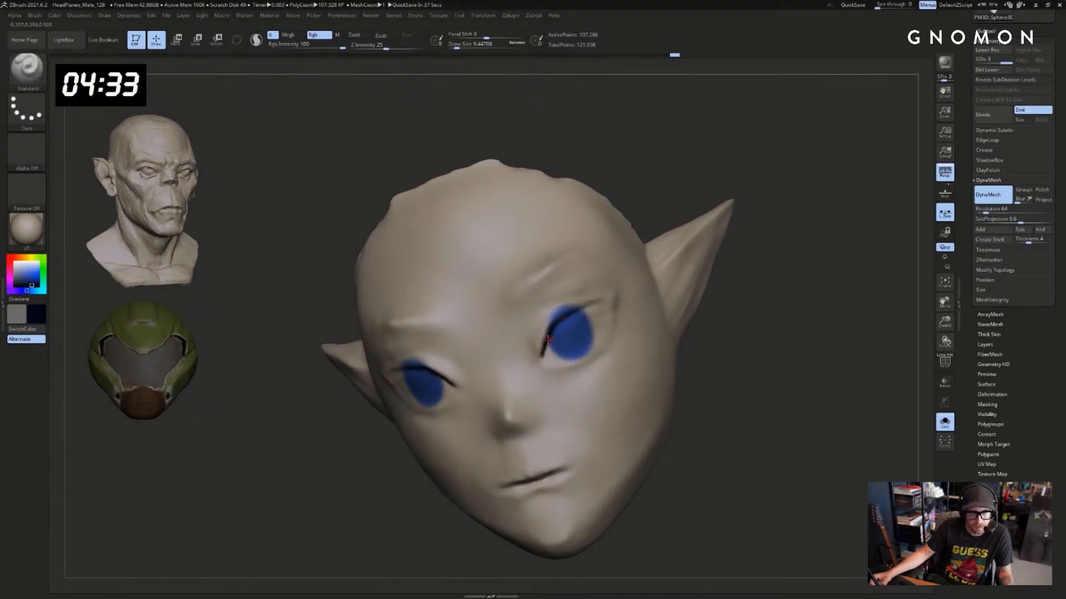
left_click_drag(602, 300, 589, 308)
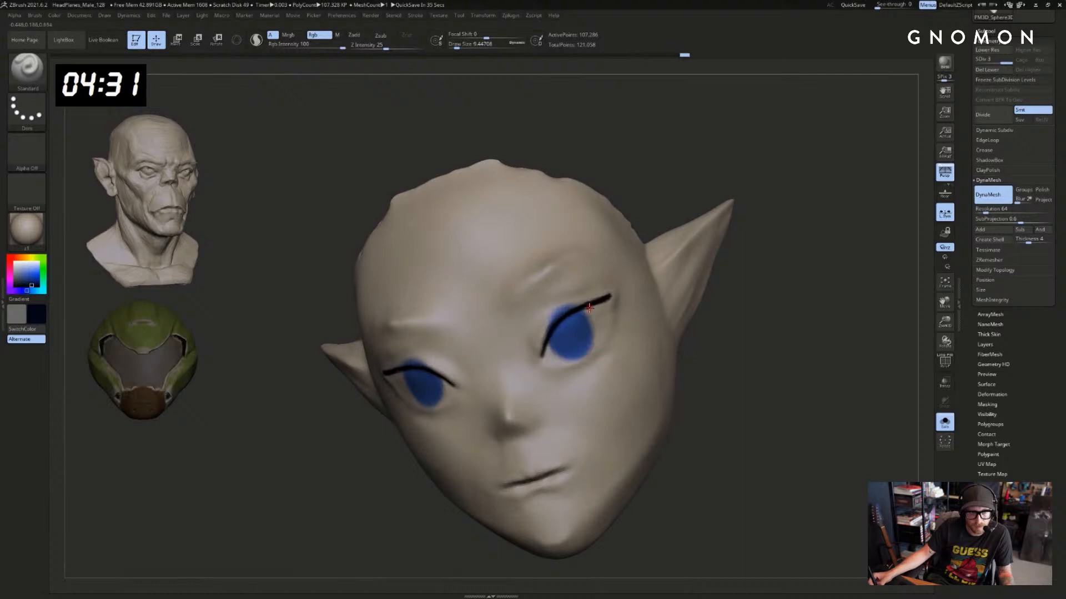
Clean the blue above the eyelid lines with white paint and add short dark strokes at the outer eye corners
key("v")
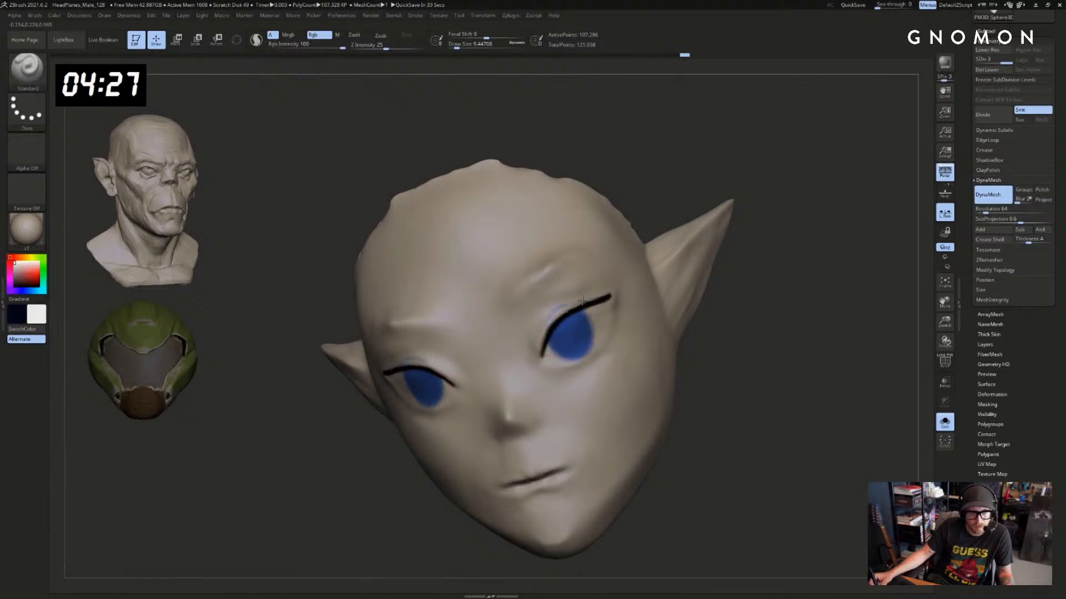
left_click_drag(677, 202, 740, 245)
key("v")
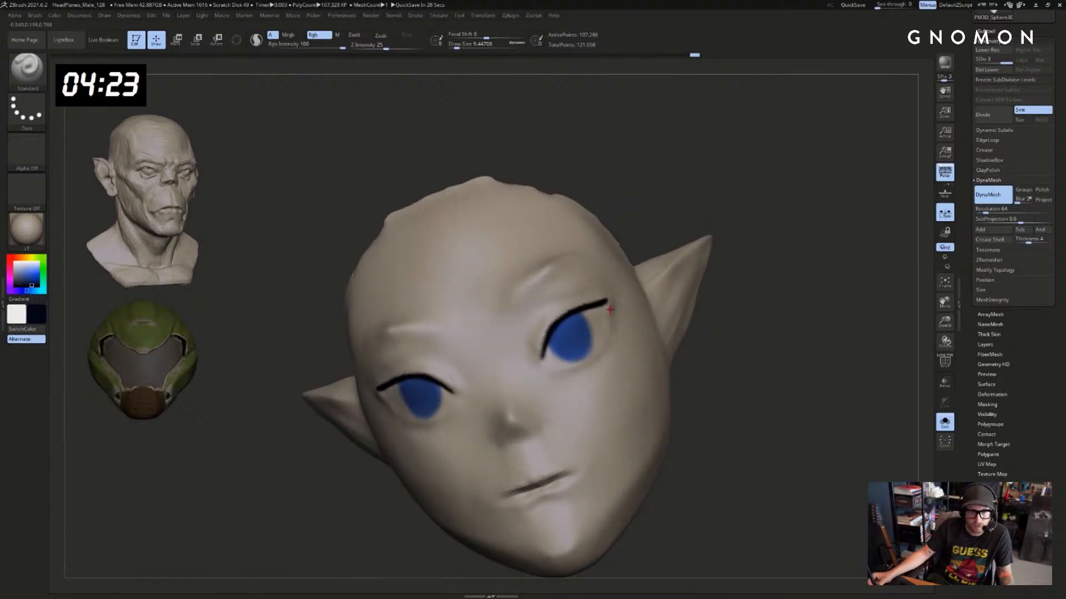
left_click_drag(607, 315, 608, 320)
mouse_move(682, 213)
left_mouse_down()
mouse_move(747, 266)
mouse_move(699, 294)
left_mouse_up()
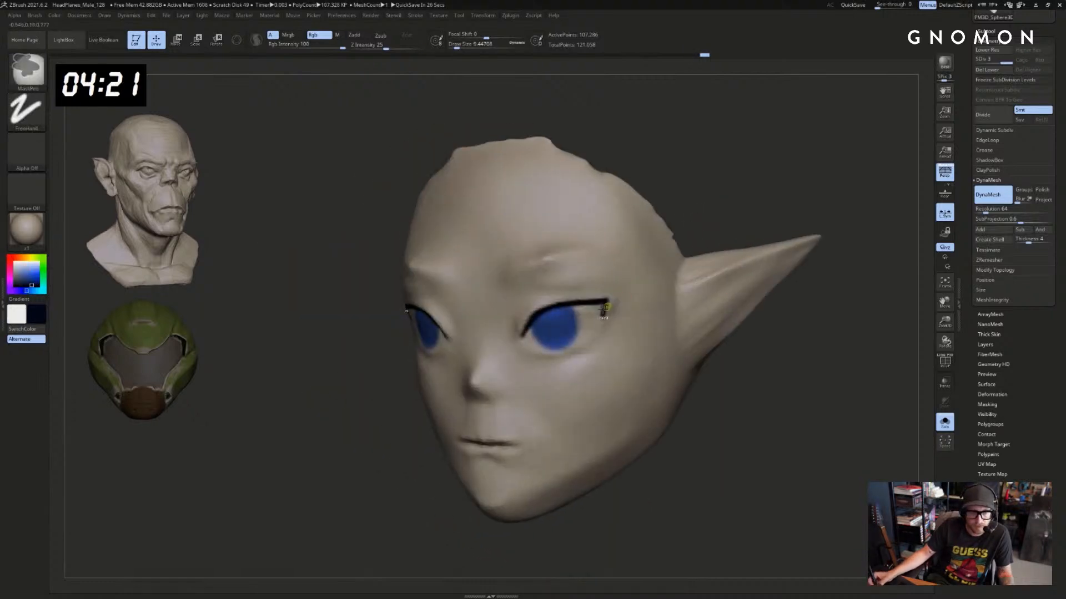
left_click_drag(603, 307, 606, 302, "shift")
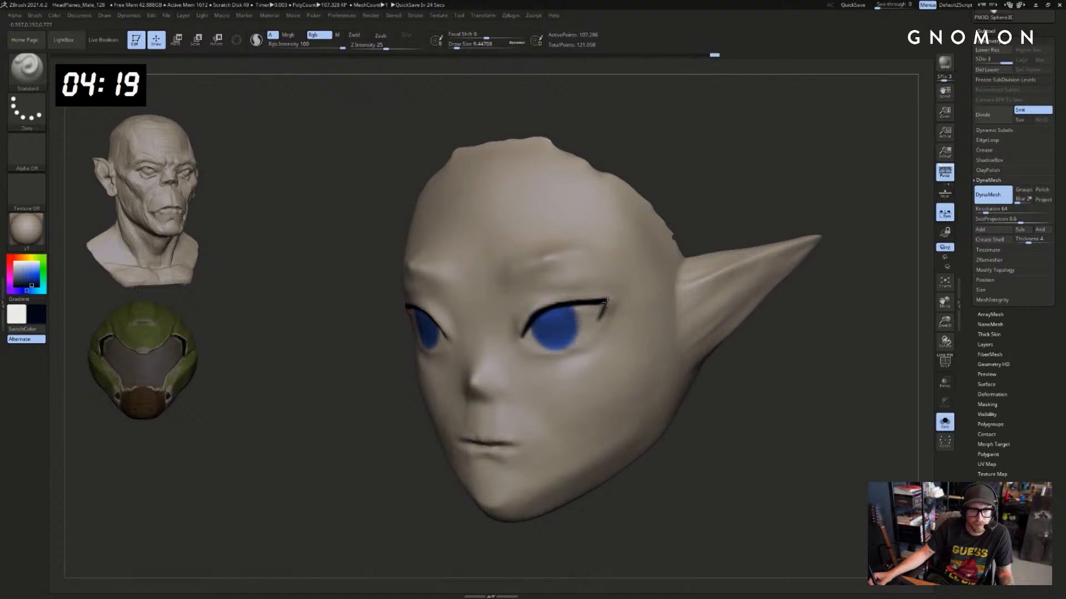
left_click_drag(849, 361, 694, 285)
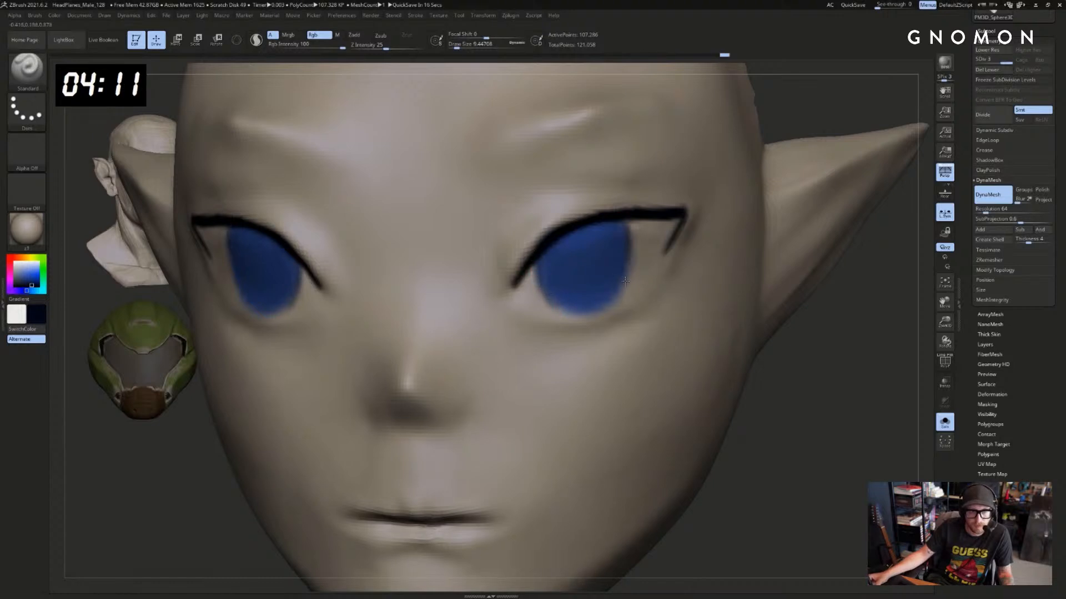
Paint dark pupils in the middle of both blue irises with a draw size of about 25
left_click_drag(806, 331, 773, 332)
mouse_move(609, 300)
left_mouse_down()
mouse_move(612, 320)
mouse_move(610, 290)
left_mouse_up()
mouse_move(611, 289)
left_mouse_down("shift")
mouse_move(614, 305)
mouse_move(604, 298)
left_mouse_up("shift")
key("s")
key("alt+s")
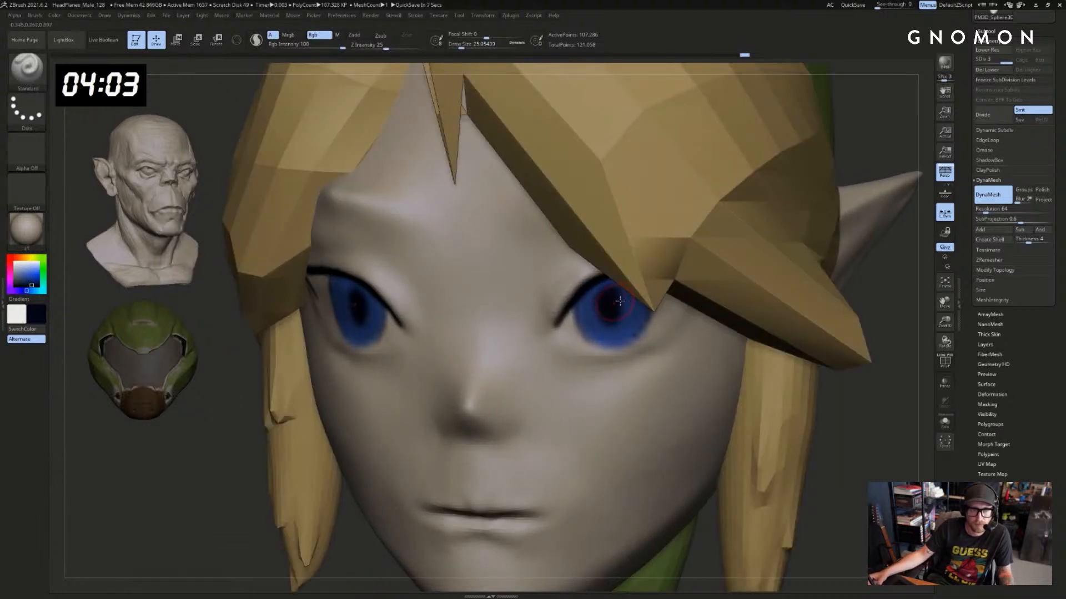
left_click_drag(834, 413, 475, 309)
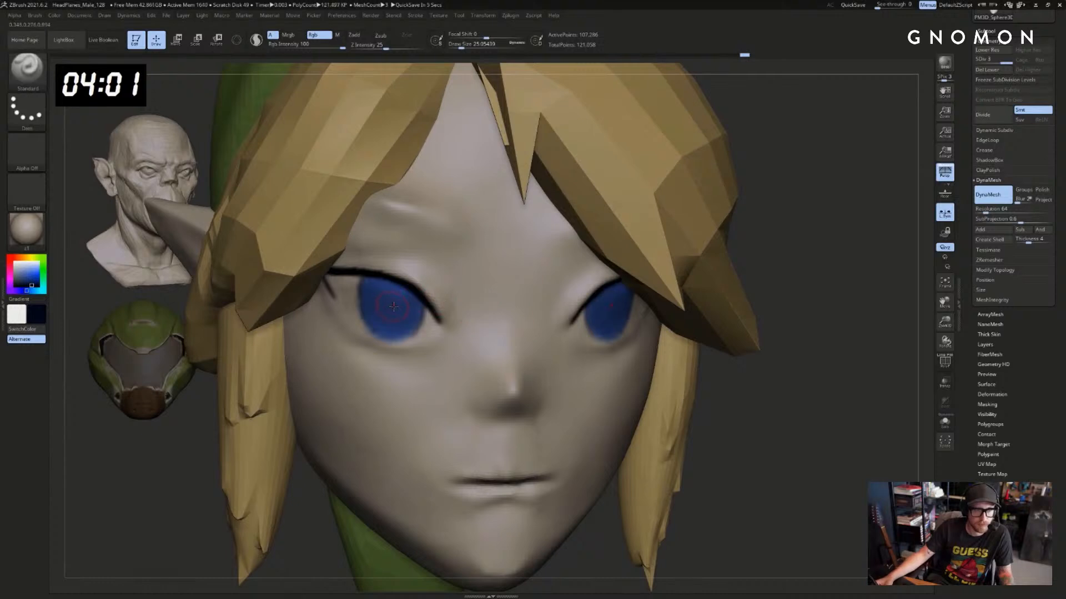
key("ctrl")
mouse_move(389, 285)
left_mouse_down()
mouse_move(385, 316)
mouse_move(380, 293)
mouse_move(401, 288)
left_mouse_up()
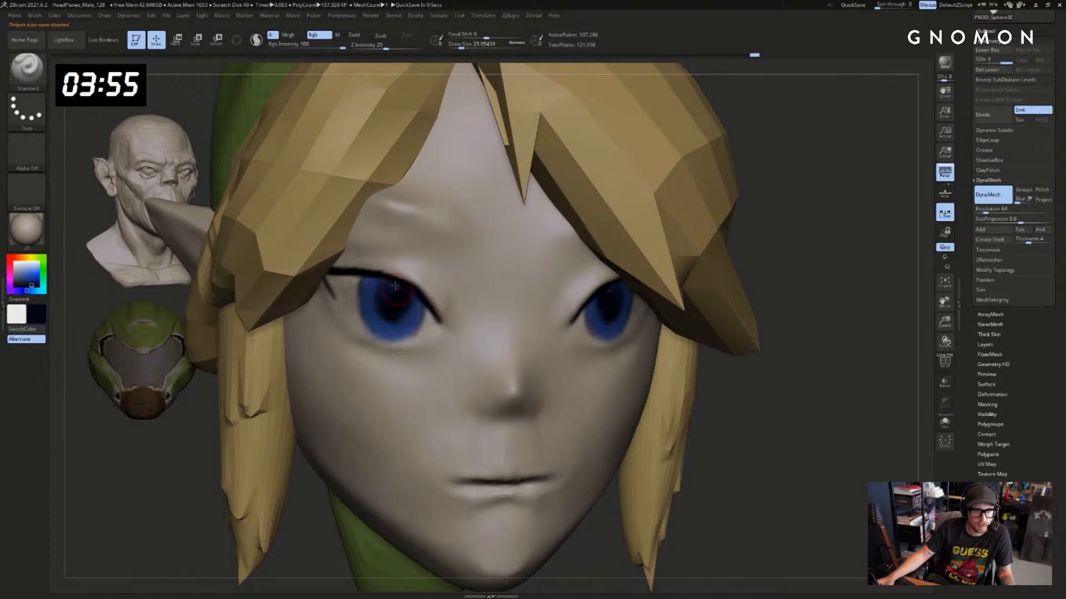
mouse_move(404, 313)
left_mouse_down()
mouse_move(400, 289)
mouse_move(392, 296)
mouse_move(399, 321)
mouse_move(389, 313)
mouse_move(411, 300)
left_mouse_up()
Try a dark stroke along the lower edge of the eye at a draw size of about 9.4 and undo it
key("bracketleft")
key("c")
mouse_move(767, 345)
left_mouse_down()
mouse_move(747, 351)
mouse_move(777, 348)
mouse_move(771, 336)
left_mouse_up()
key("c")
key("bracketleft")
mouse_move(583, 333)
left_mouse_down()
mouse_move(557, 334)
mouse_move(590, 327)
left_mouse_up()
key("ctrl+z")
key("bracketright")
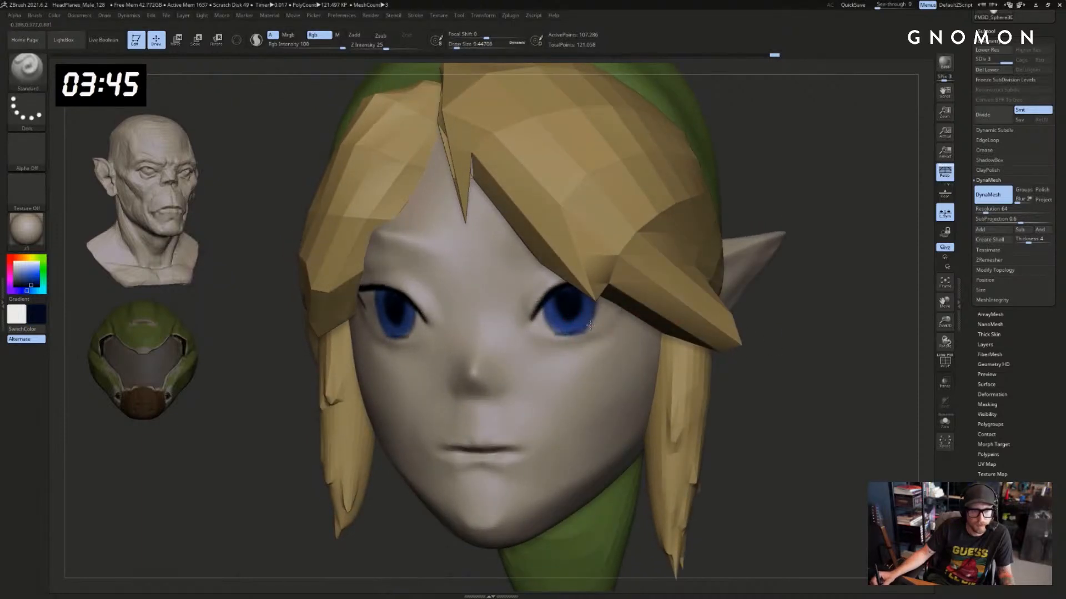
Smooth the skin just below the eyes and around the corner of the mouth
left_click_drag(799, 324, 871, 326)
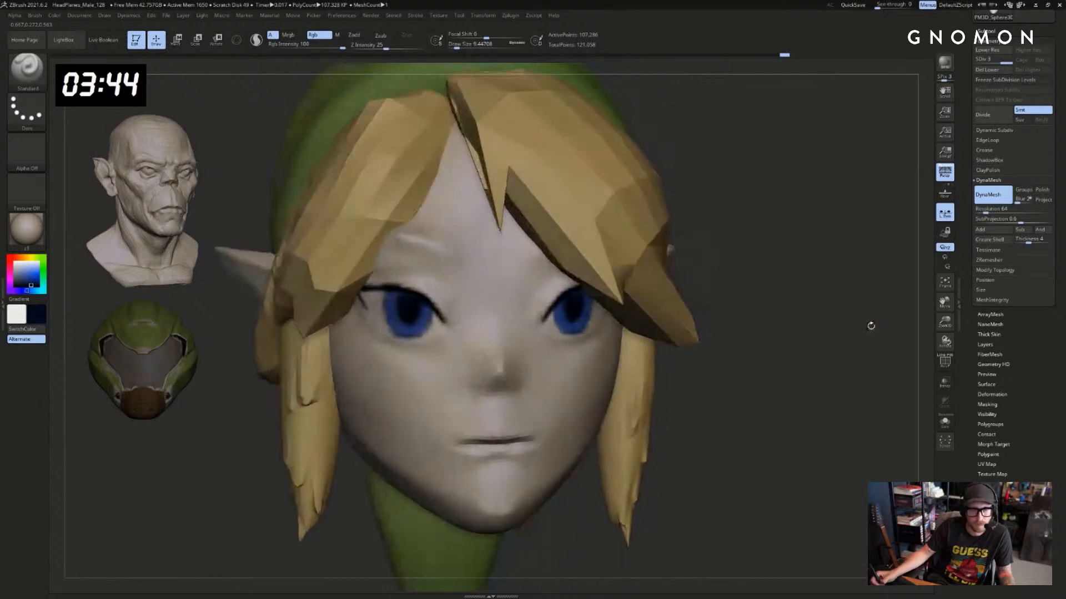
left_click_drag(388, 342, 390, 354, "shift")
right_click_drag(773, 352, 765, 323, "ctrl")
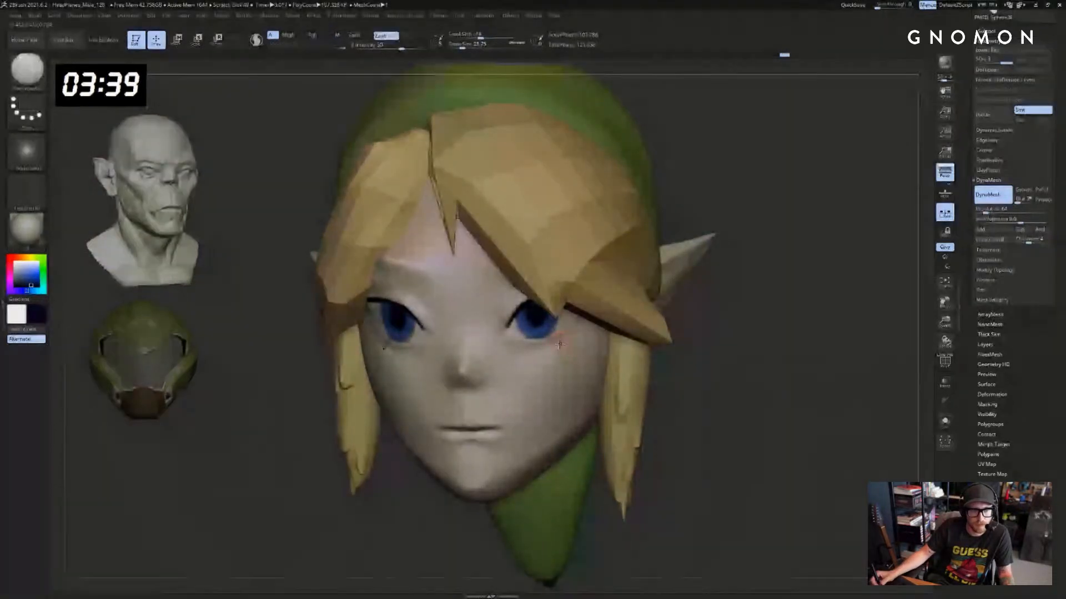
left_click_drag(572, 338, 571, 357, "shift")
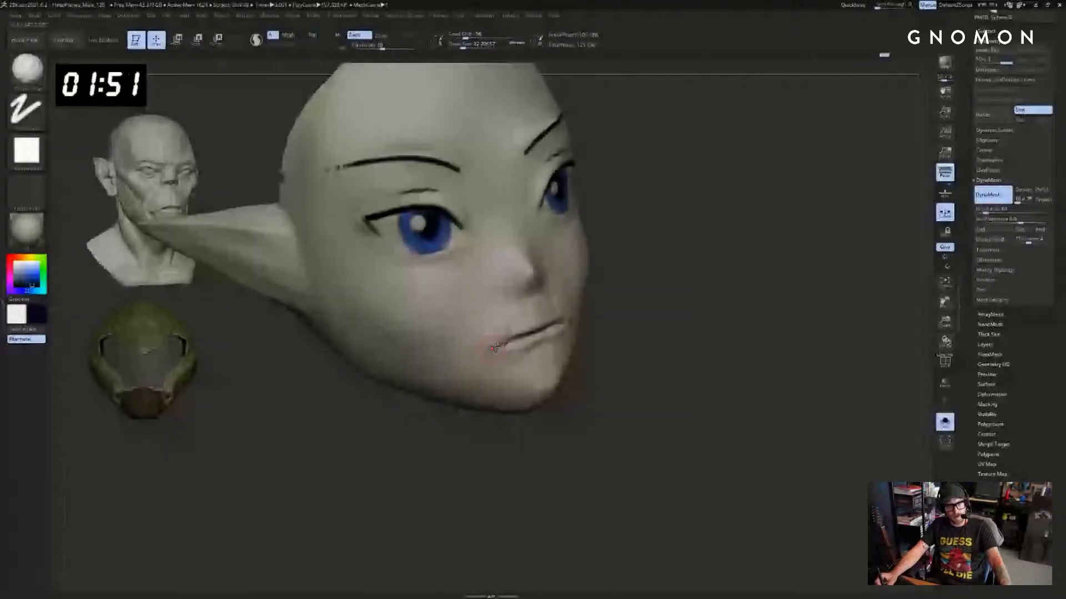
mouse_move(505, 318)
left_mouse_down("shift")
mouse_move(497, 333)
mouse_move(505, 323)
mouse_move(511, 350)
mouse_move(522, 336)
left_mouse_up("shift")
key("s")
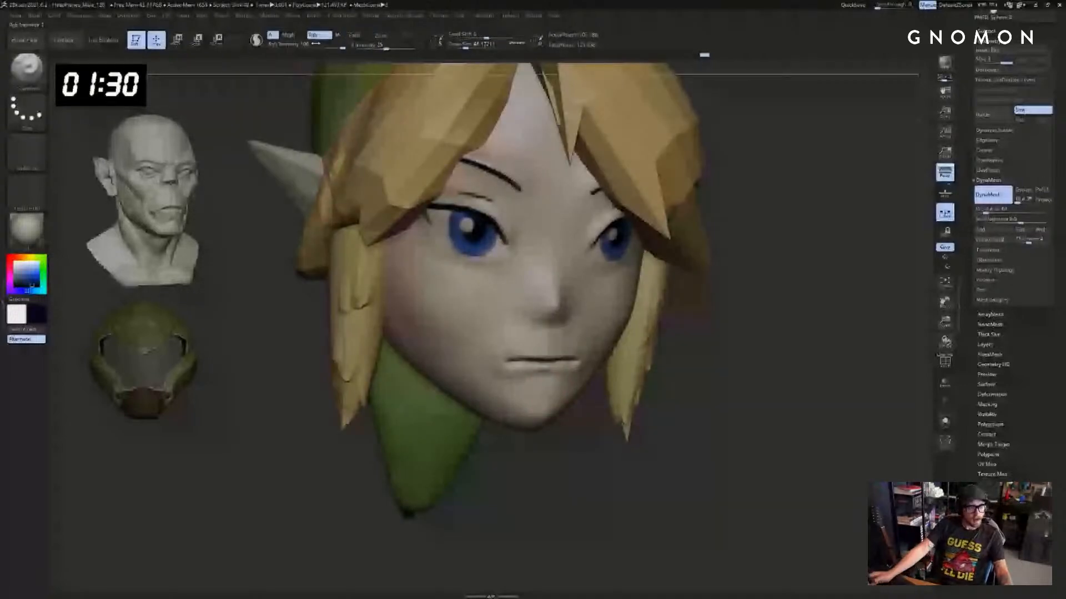
Turn Rgb off and Zadd on for the Standard brush and mask the upper lip area
left_click(318, 36)
left_click(359, 36)
left_click_drag(716, 328, 701, 366)
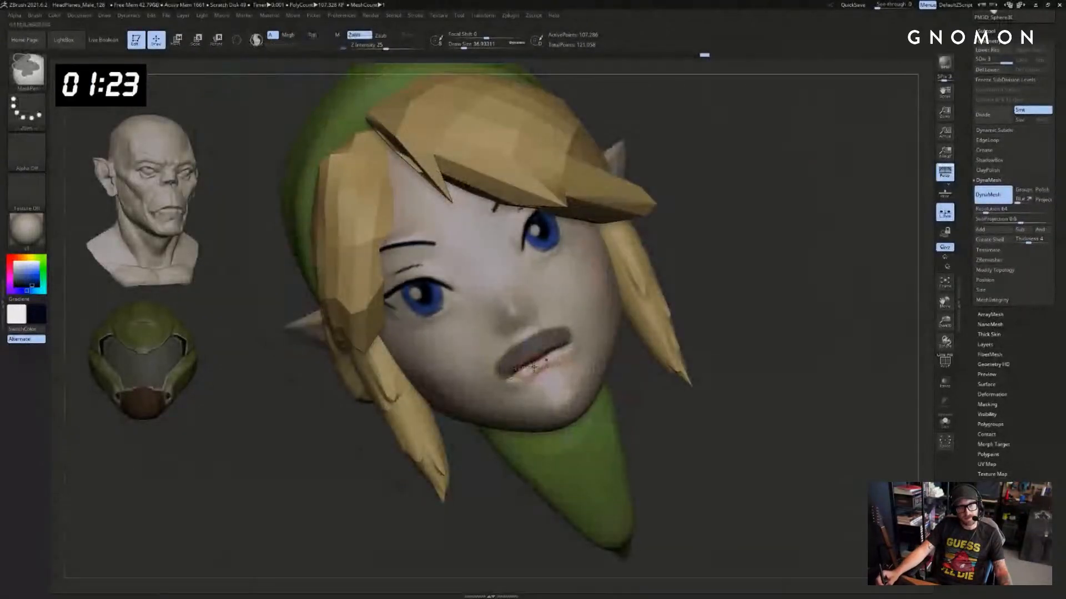
mouse_move(647, 386)
left_mouse_down()
mouse_move(555, 364)
mouse_move(523, 378)
left_mouse_up()
Puff up the lower lip beneath the mask with the Inflat brush at a draw size of about 62 and clear the mask
key("b")
key("i")
key("n")
left_click_drag(610, 385, 662, 451)
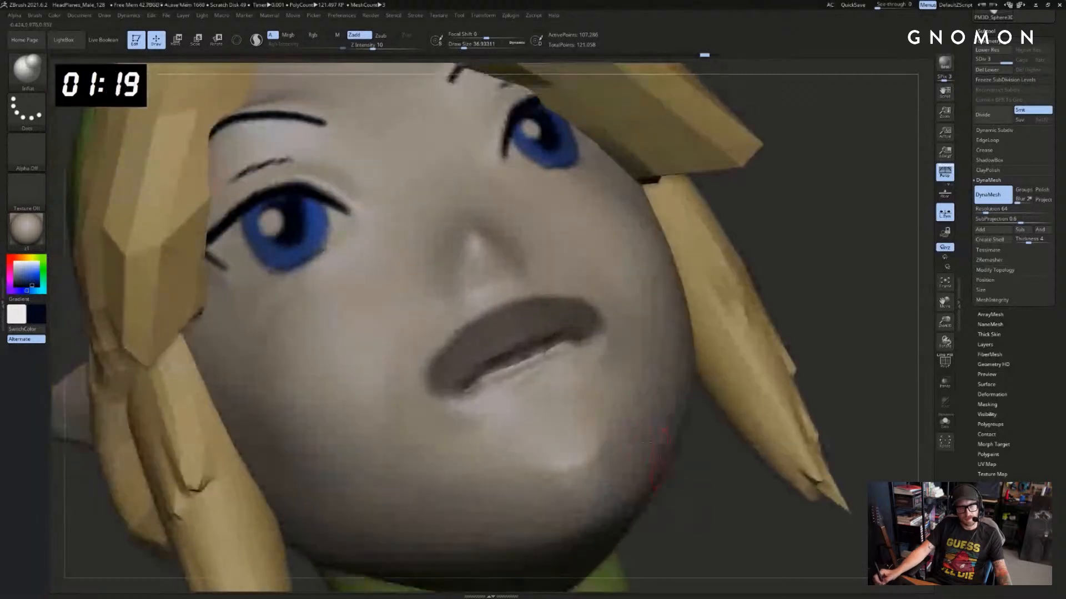
left_click_drag(463, 47, 457, 48)
mouse_move(528, 348)
left_mouse_down("ctrl")
mouse_move(479, 376)
mouse_move(528, 367)
left_mouse_up("ctrl")
mouse_move(764, 352)
left_mouse_down("alt")
mouse_move(766, 295)
mouse_move(813, 311)
left_mouse_up("alt")
key("s")
left_click_drag(509, 371, 516, 370)
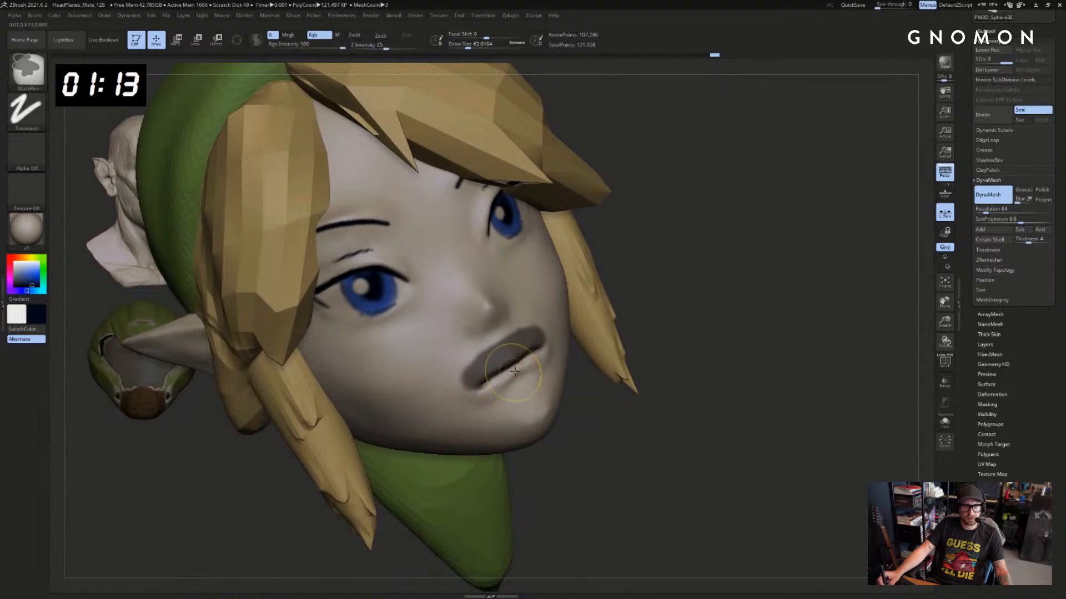
left_click(508, 371, "ctrl")
left_click_drag(616, 438, 636, 455, "ctrl")
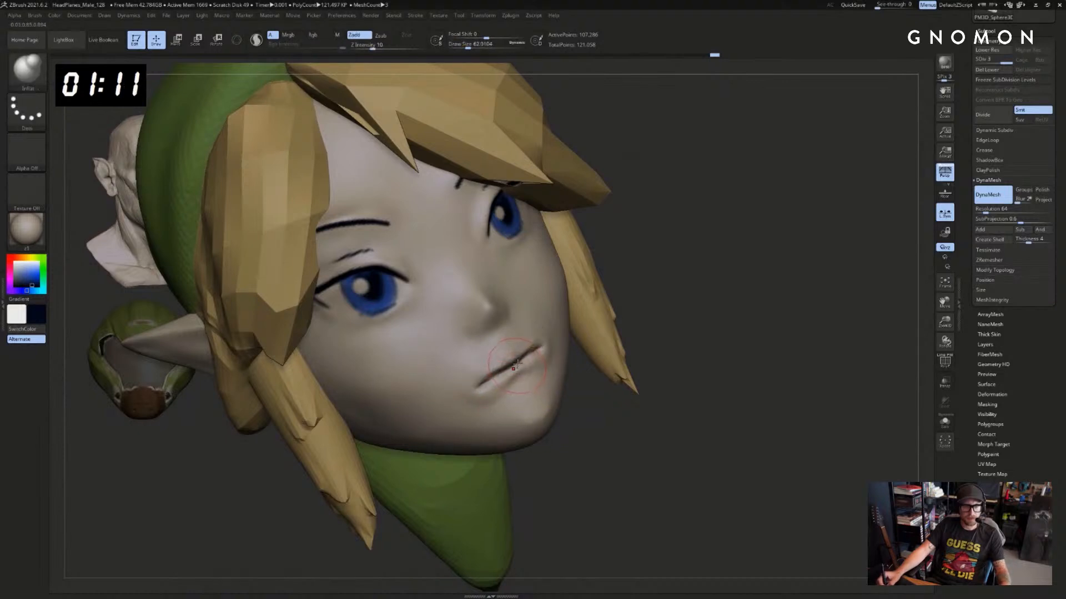
Inflate the lips along the mouth line and clear any remaining mask
mouse_move(517, 363)
left_mouse_down()
mouse_move(490, 382)
mouse_move(530, 351)
left_mouse_up()
key("s")
left_click(577, 410, "ctrl")
mouse_move(576, 395)
left_mouse_down("ctrl")
mouse_move(611, 462)
mouse_move(571, 448)
left_mouse_up("ctrl")
Carve the line between the lips with DamStandard at a draw size of about 15, undoing one stroke and redrawing it
key("b")
key("d")
key("s")
key("s")
left_click_drag(522, 390, 520, 391)
left_click_drag(537, 386, 521, 390)
key("s")
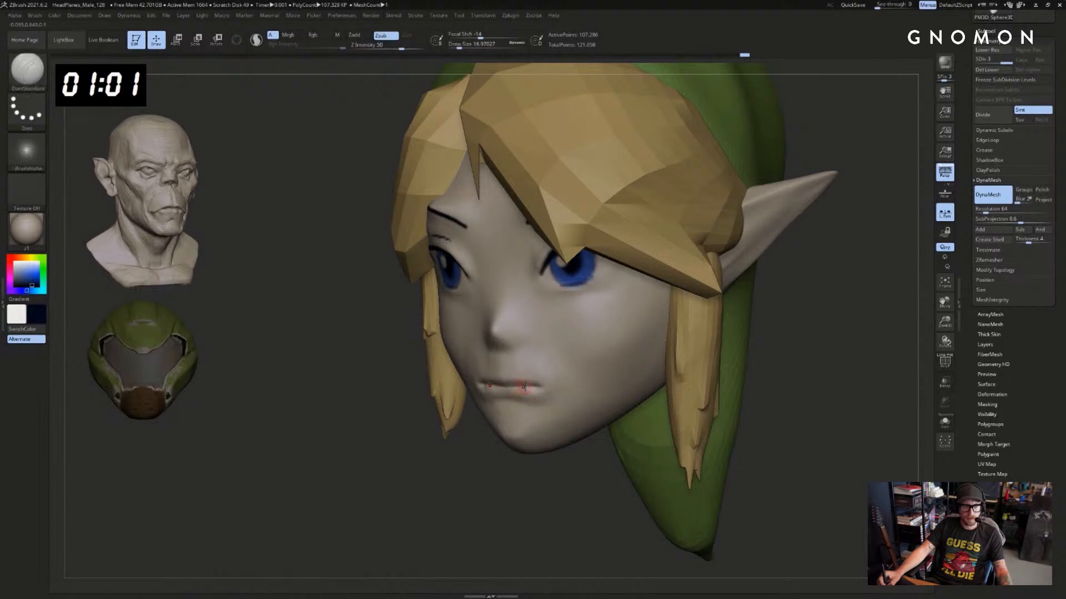
left_click_drag(423, 445, 471, 448)
key("ctrl+z")
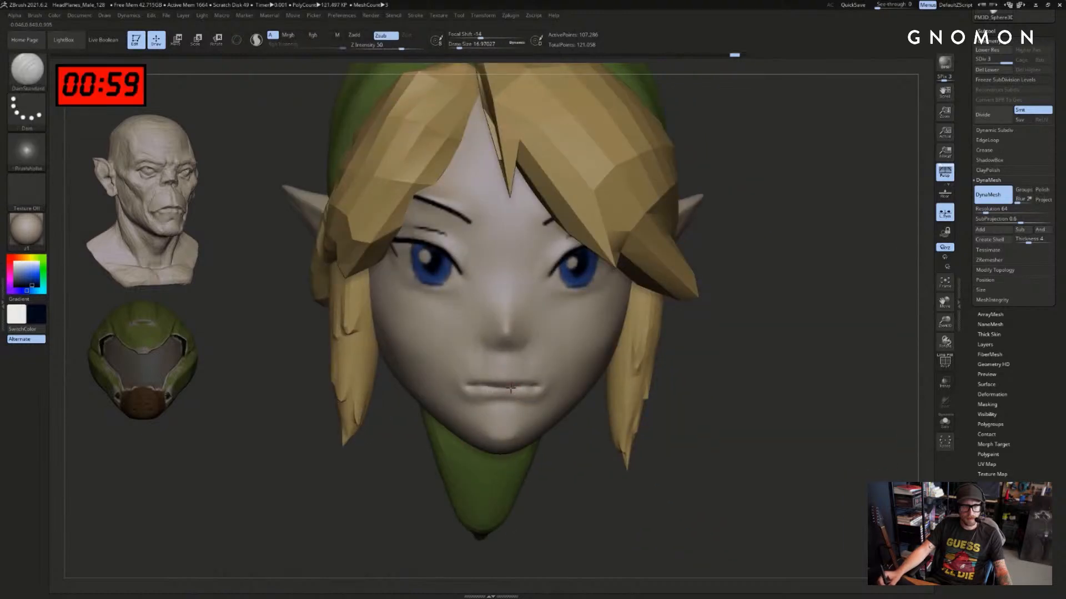
left_click_drag(504, 388, 476, 388)
left_click_drag(424, 491, 426, 478)
Deepen the corner of the mouth with DamStandard and smooth along the lips
left_click_drag(744, 378, 777, 383)
mouse_move(777, 383)
left_mouse_down("alt")
mouse_move(633, 328)
mouse_move(647, 369)
mouse_move(635, 378)
mouse_move(673, 407)
mouse_move(648, 381)
mouse_move(468, 452)
mouse_move(482, 494)
left_mouse_up("alt")
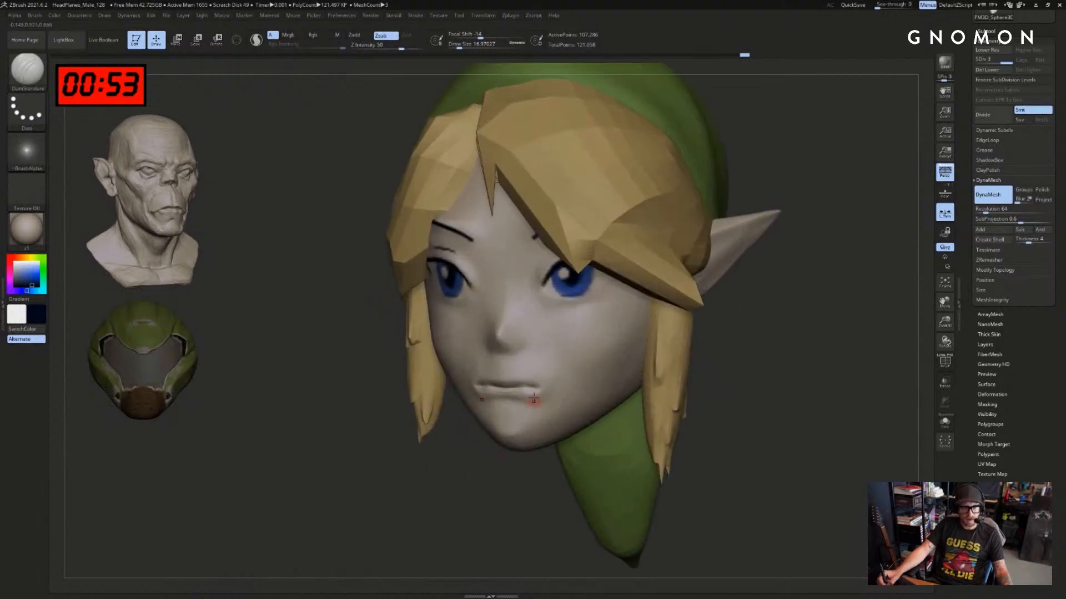
left_click_drag(530, 388, 536, 390)
mouse_move(460, 517)
left_mouse_down("alt")
mouse_move(453, 457)
mouse_move(513, 459)
left_mouse_up("alt")
mouse_move(534, 385)
left_mouse_down("shift")
mouse_move(534, 395)
mouse_move(489, 393)
left_mouse_up("shift")
Build up the corner of the mouth with the Clay brush at a draw size of about 90
key("s")
key("s")
key("s")
left_click_drag(490, 393, 494, 393)
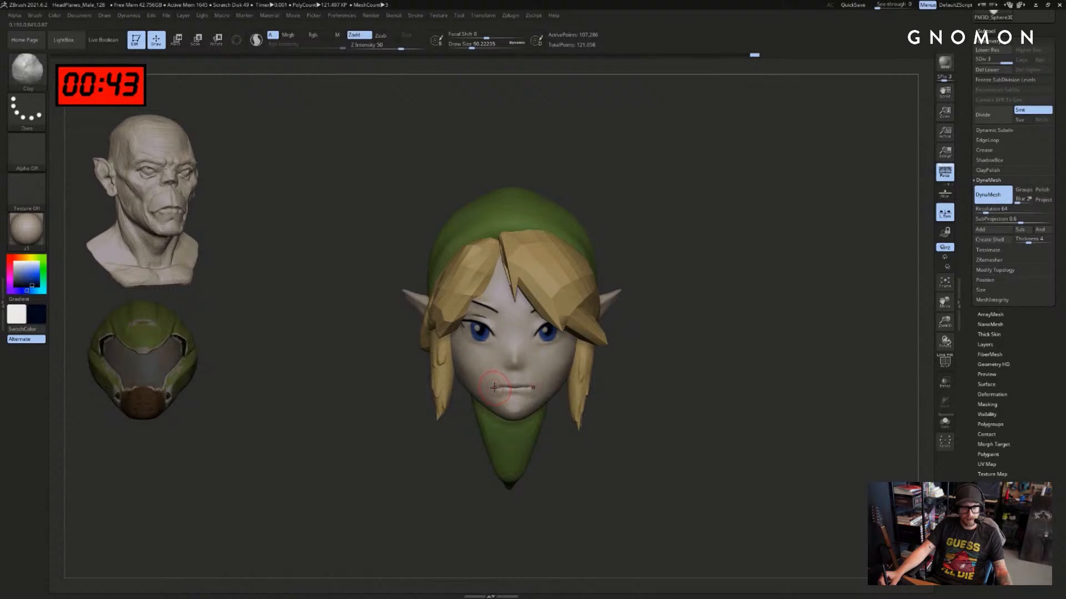
Reshape the mouth with the Move brush, reducing its draw size to about 71 and undoing the last stroke
key("b")
key("m")
key("v")
left_click_drag(469, 433, 416, 435)
key("s")
left_click_drag(533, 411, 510, 463)
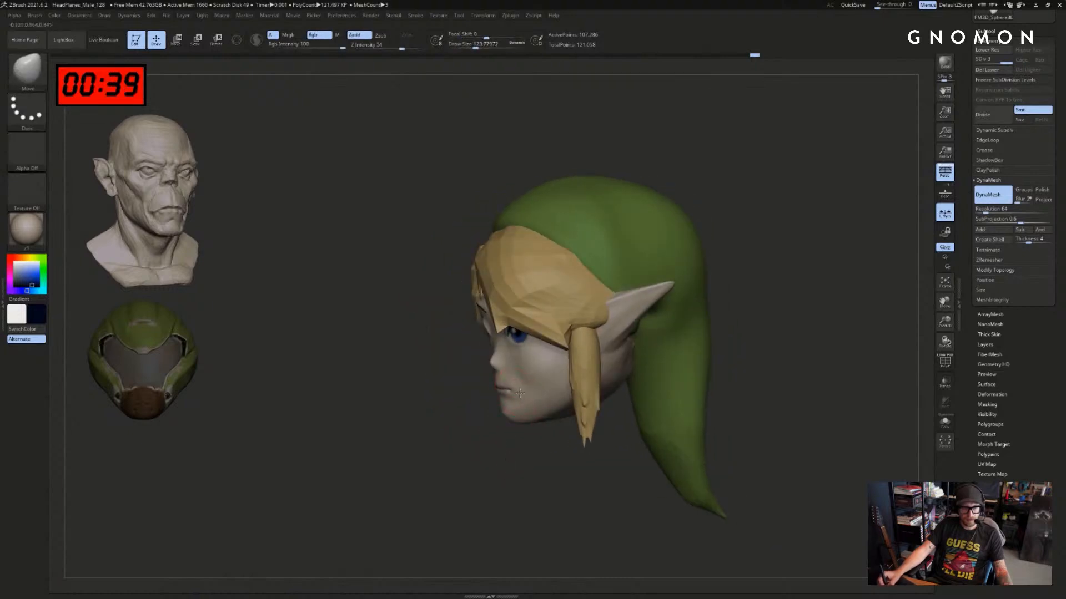
right_click_drag(520, 393, 583, 394, "shift")
key("bracketleft")
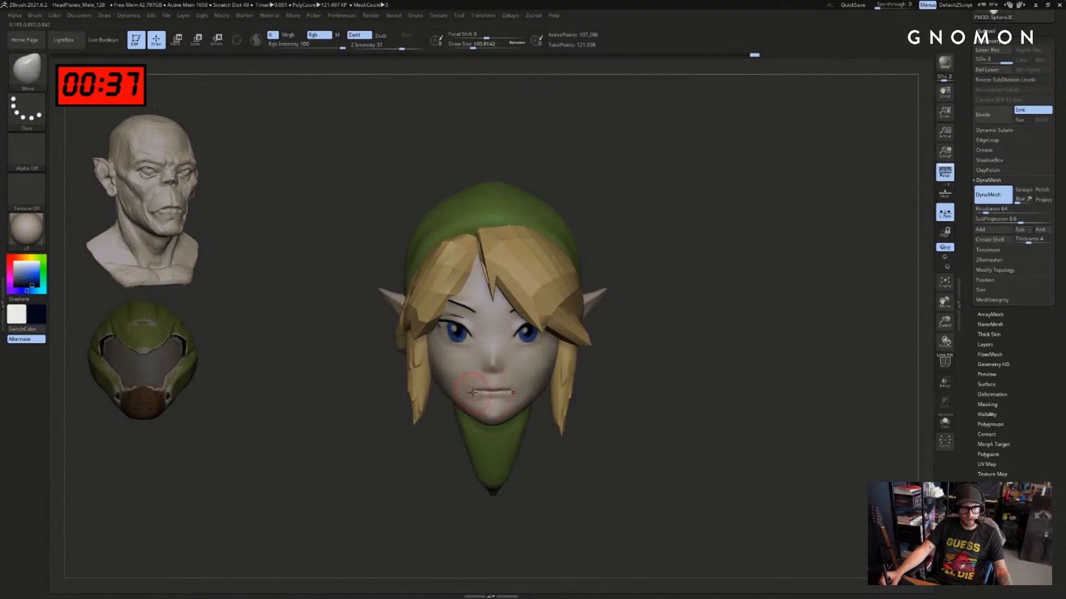
key("bracketleft")
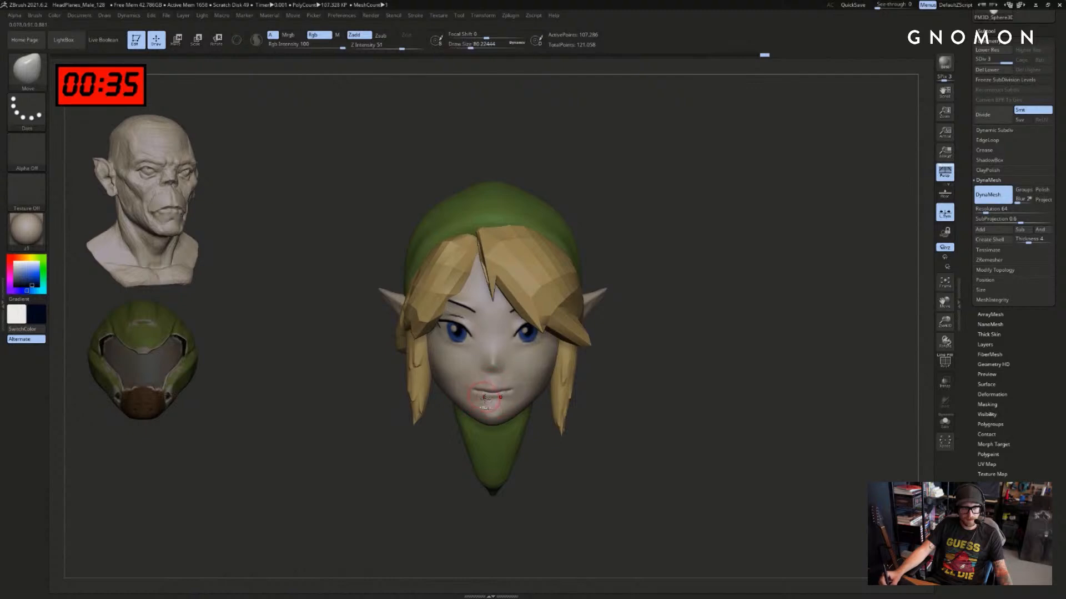
key("bracketleft")
key("ctrl+z")
Nudge the corners of the mouth with the Move brush at a draw size of about 71
left_click_drag(431, 433, 458, 432)
left_click_drag(474, 395, 472, 395)
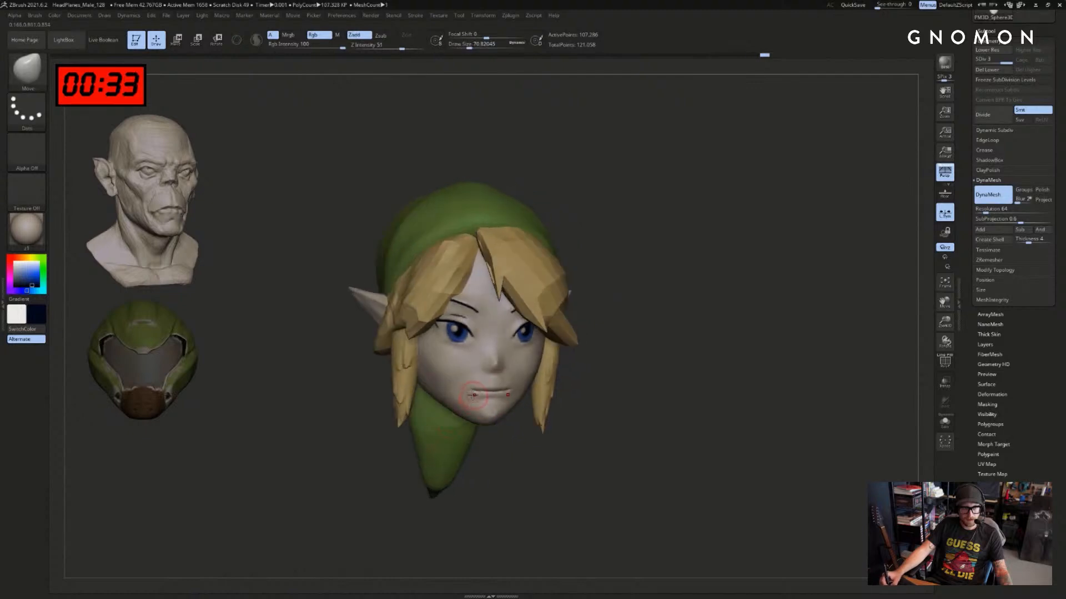
left_click_drag(489, 436, 512, 432)
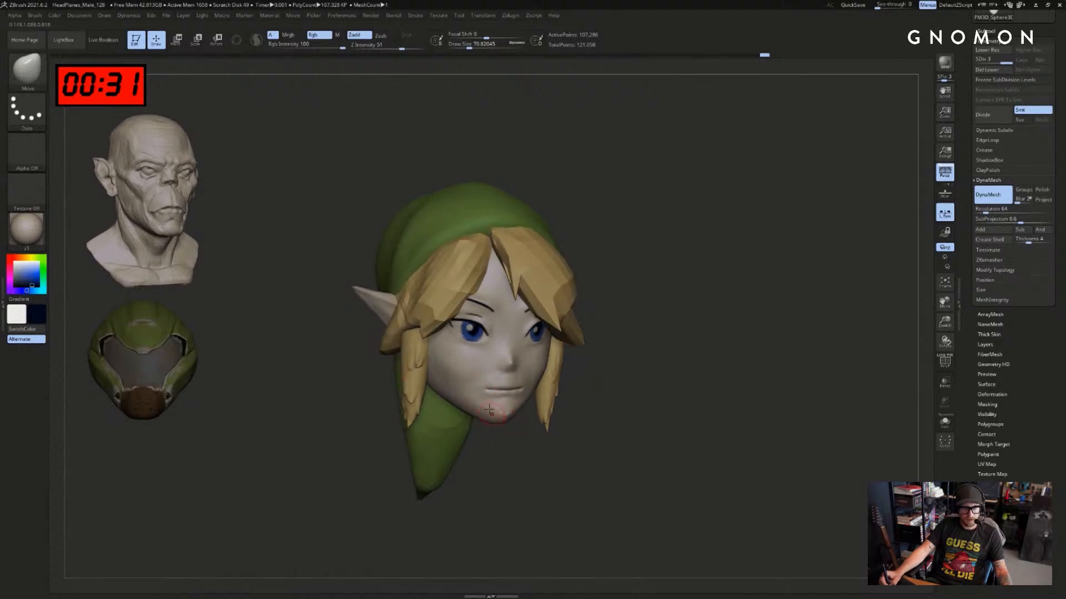
Smooth the corner of the mouth and nudge it with the Move brush at a draw size of about 71
left_click_drag(479, 389, 484, 393, "shift")
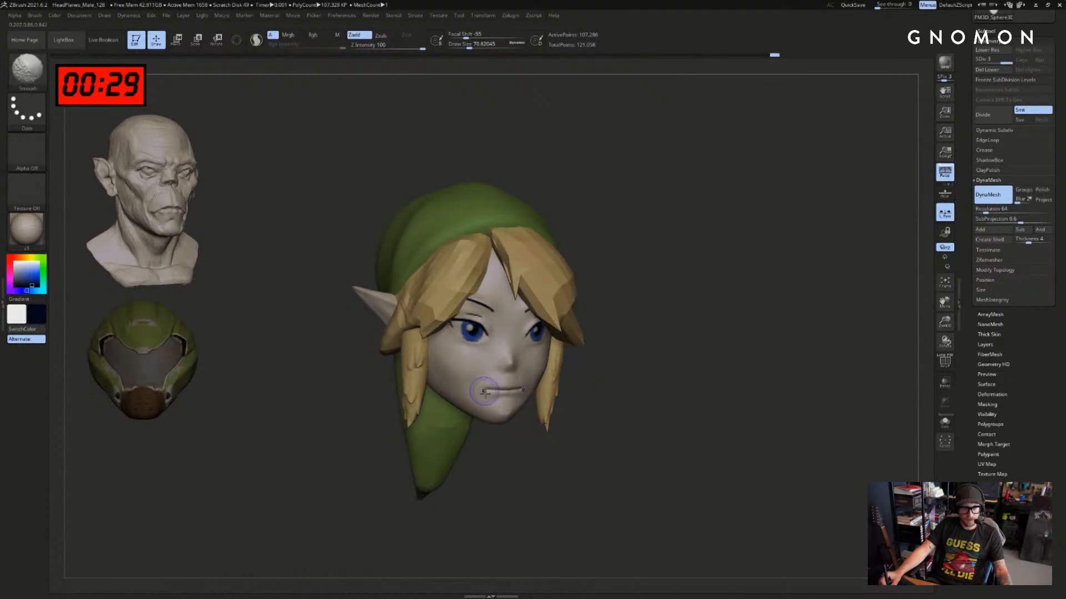
left_click_drag(534, 435, 502, 438)
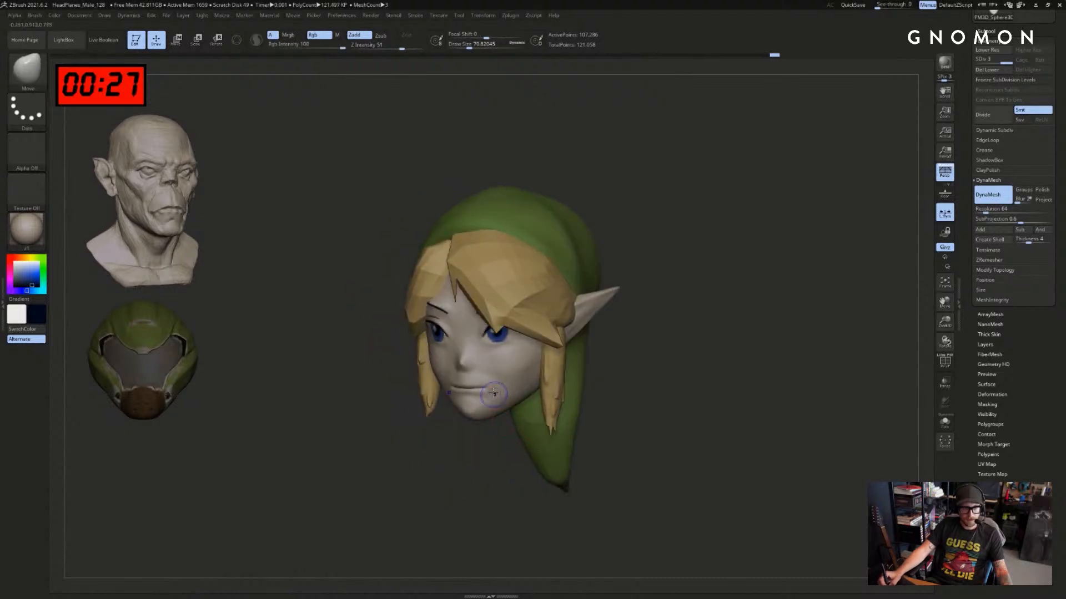
left_click_drag(493, 383, 491, 382)
left_click_drag(402, 427, 439, 442)
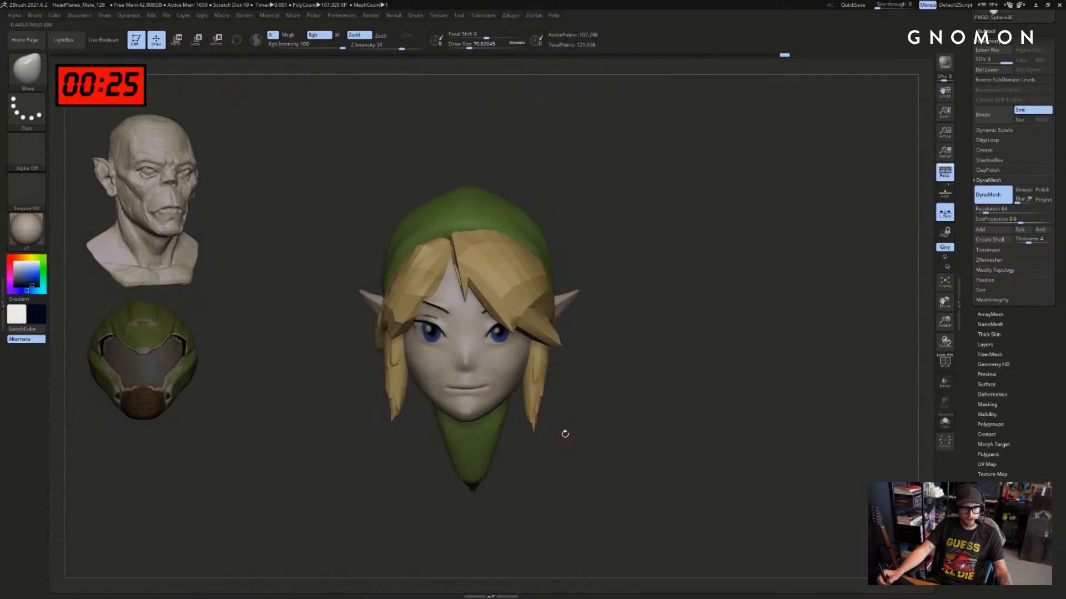
left_click_drag(565, 435, 527, 434)
Carve a small crease at the corner of the mouth with DamStandard and smooth the area around it
key("b")
key("d")
key("s")
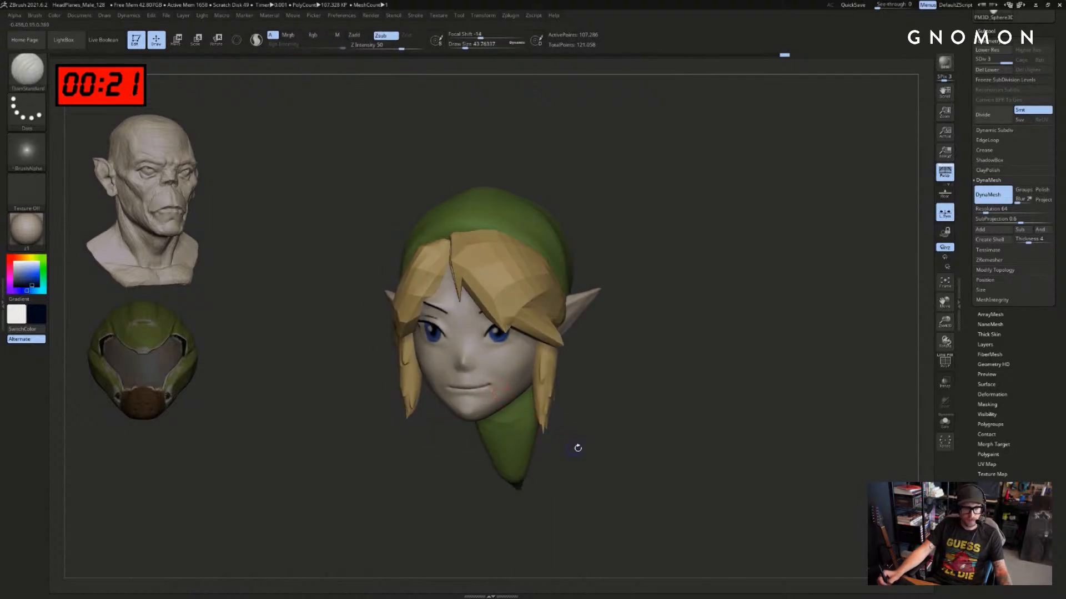
left_click_drag(578, 448, 555, 444)
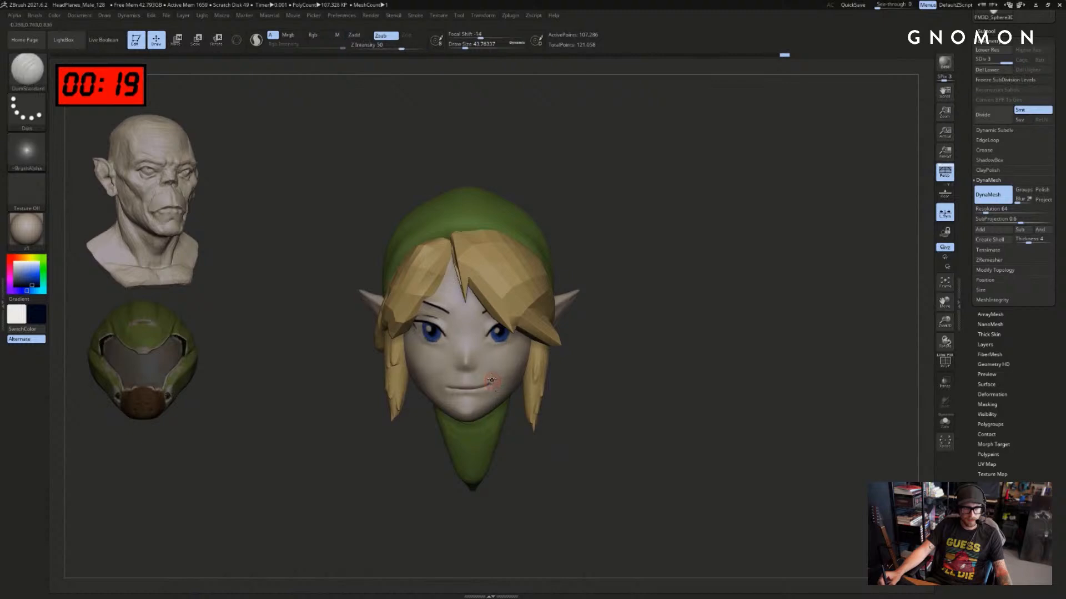
left_click_drag(495, 379, 498, 382)
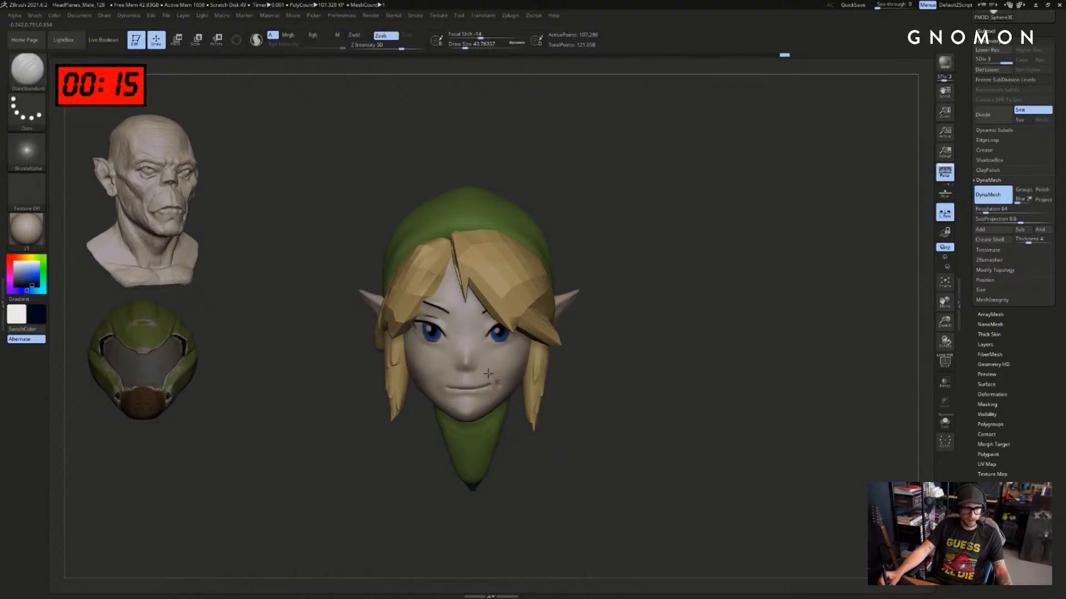
key("shift")
left_click_drag(492, 376, 496, 385, "shift")
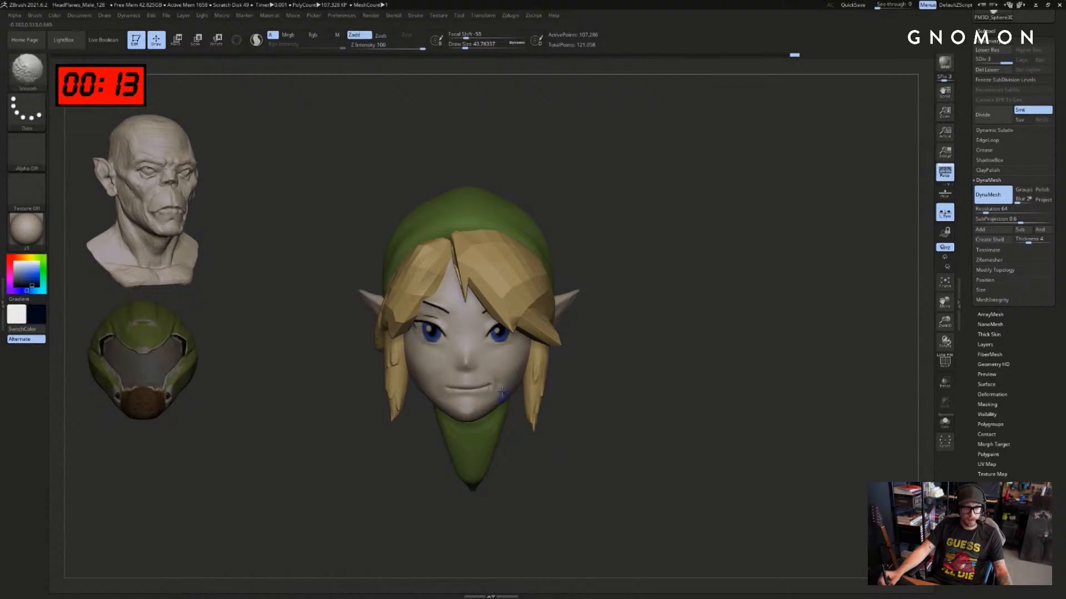
key("shift")
Make the blond hair the active subtool and reshape its side locks with the SnakeHook brush at a draw size of about 379
key("s")
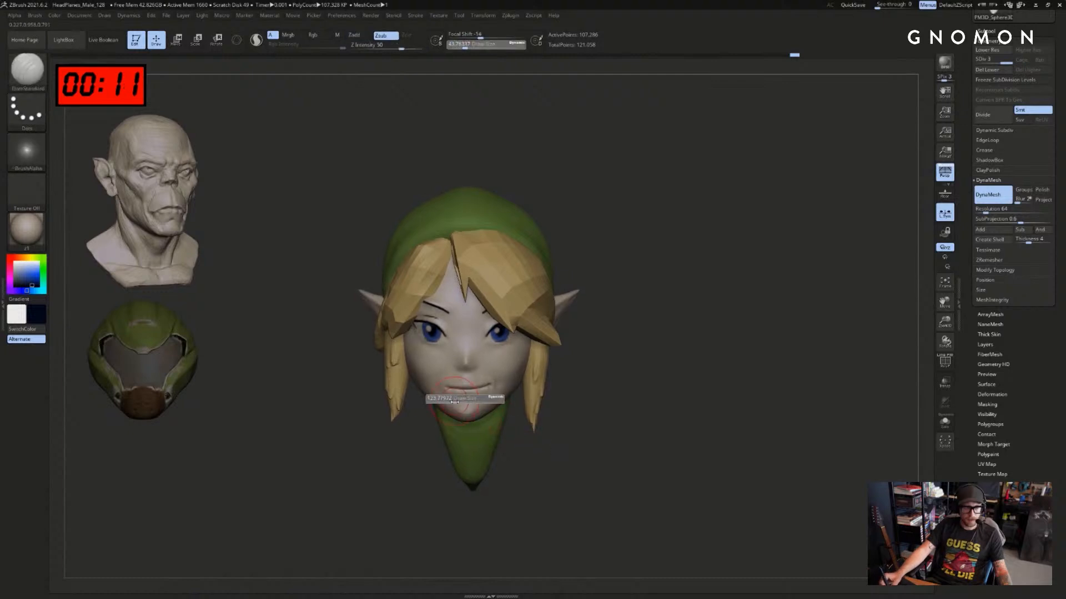
left_click(456, 400)
key("b")
key("m")
key("v")
left_click(400, 383, "alt")
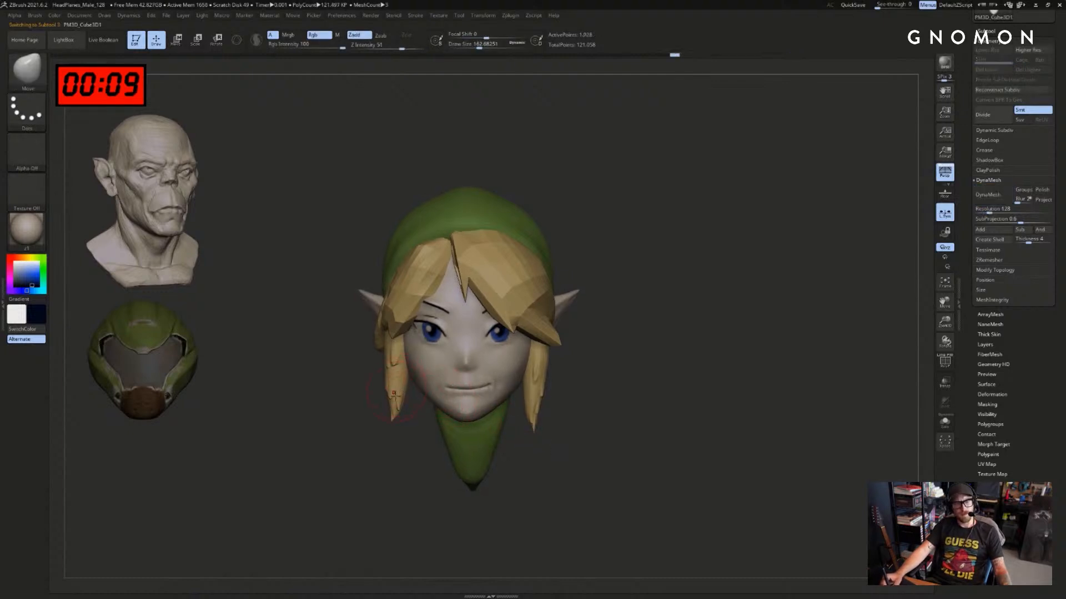
key("s")
key("b")
key("s")
key("h")
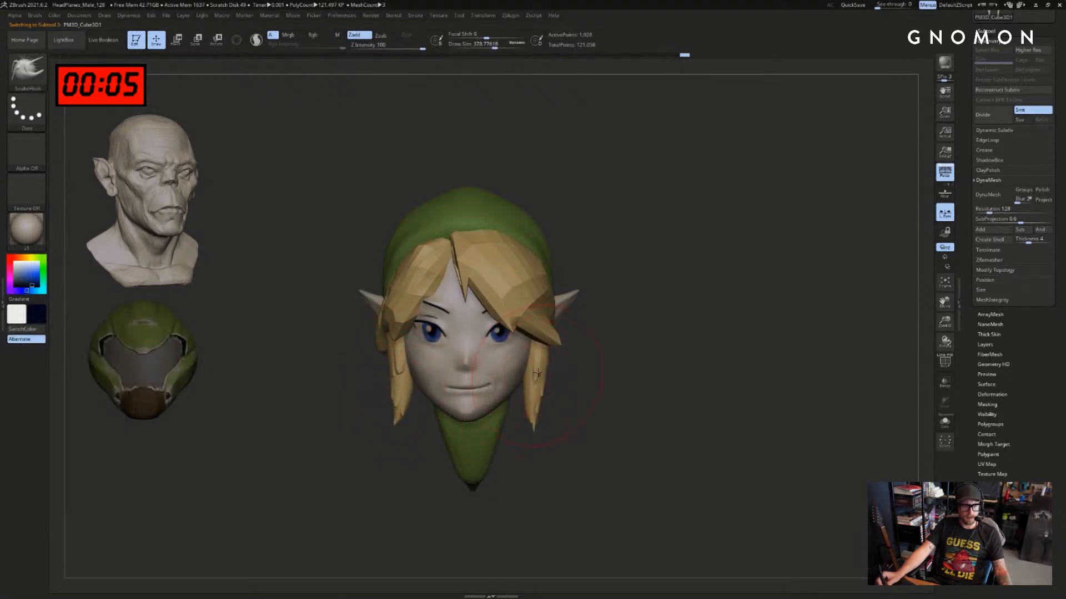
left_click_drag(538, 359, 534, 361)
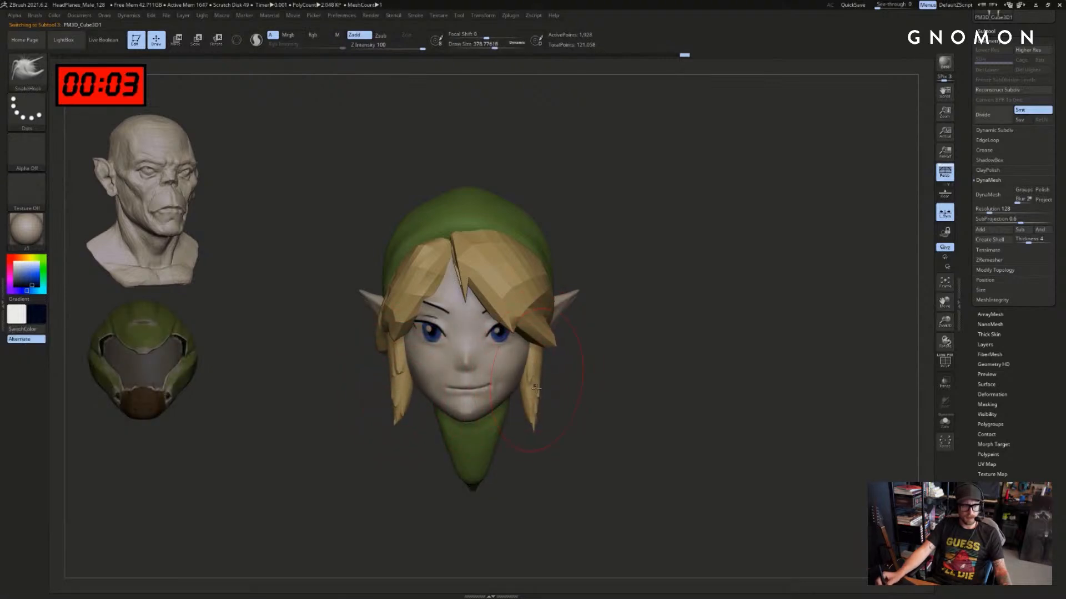
key("s")
mouse_move(535, 410)
left_mouse_down()
mouse_move(541, 453)
mouse_move(509, 455)
left_mouse_up()
left_click(534, 420)
Leave a small orthographic copy of the finished head on the canvas beneath the helmet and reset the countdown timer to 25:00
mouse_move(652, 383)
left_mouse_down("alt")
mouse_move(583, 424)
mouse_move(395, 476)
mouse_move(397, 447)
mouse_move(437, 462)
mouse_move(410, 451)
mouse_move(438, 444)
mouse_move(364, 366)
left_mouse_up("alt")
key("p")
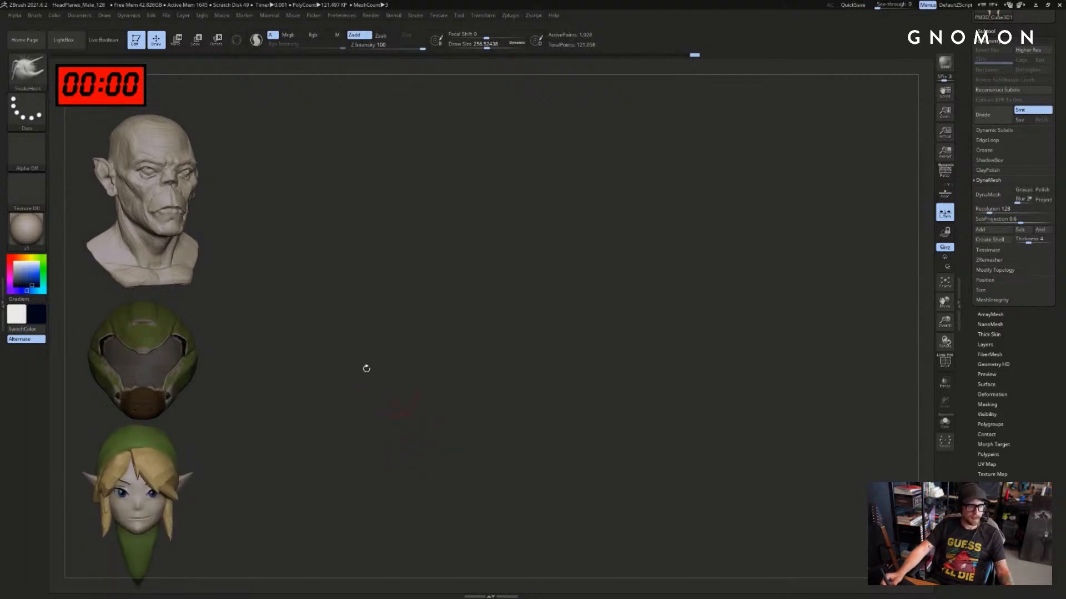
right_click(116, 96)
left_click(147, 118)
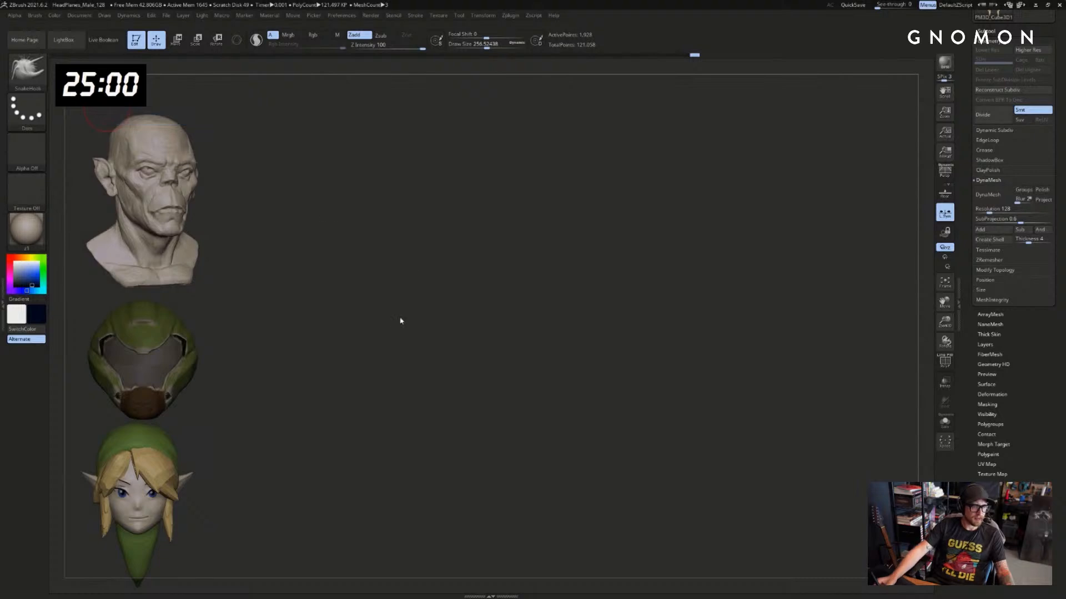
mouse_move(408, 338)
left_mouse_down()
mouse_move(411, 358)
mouse_move(783, 300)
left_mouse_up()
left_click_drag(656, 329, 708, 316)
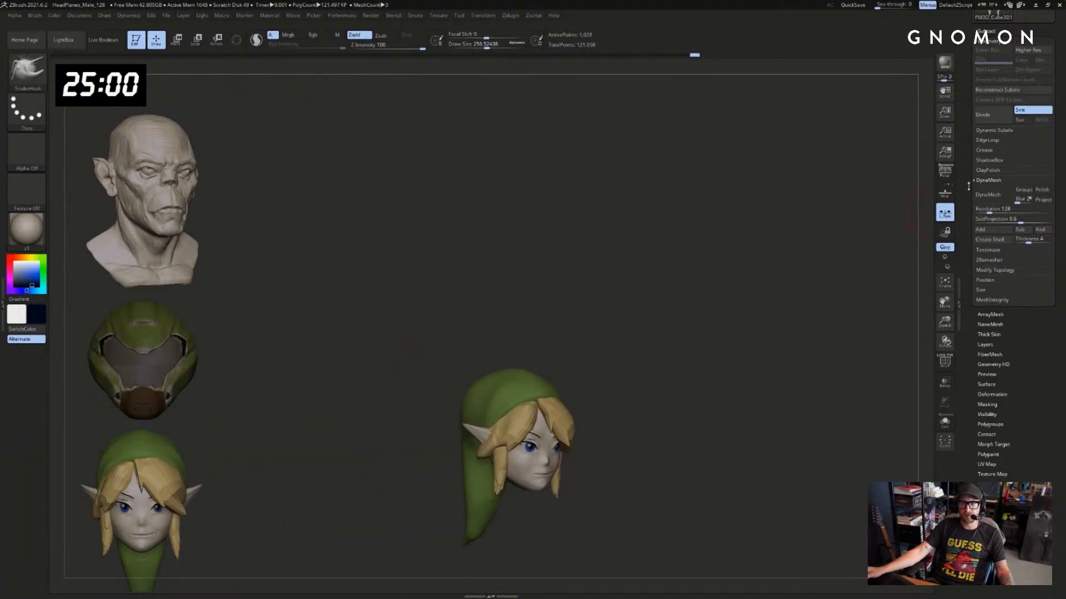
Replace the live head with a Sphere3D primitive and swap the main and secondary colours
left_click_drag(994, 36, 994, 198)
left_click(989, 204)
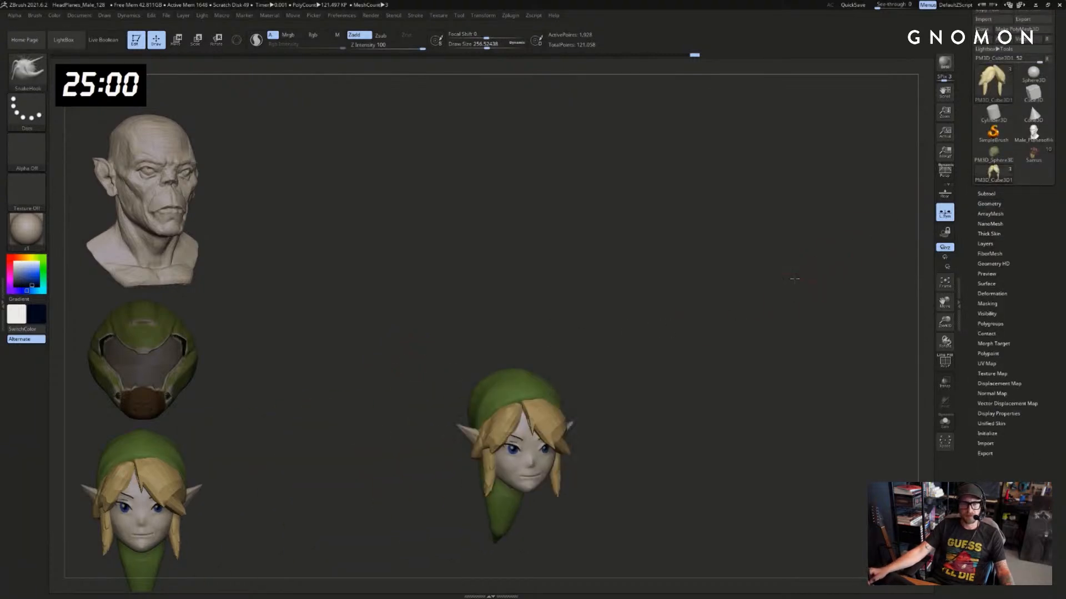
key("f")
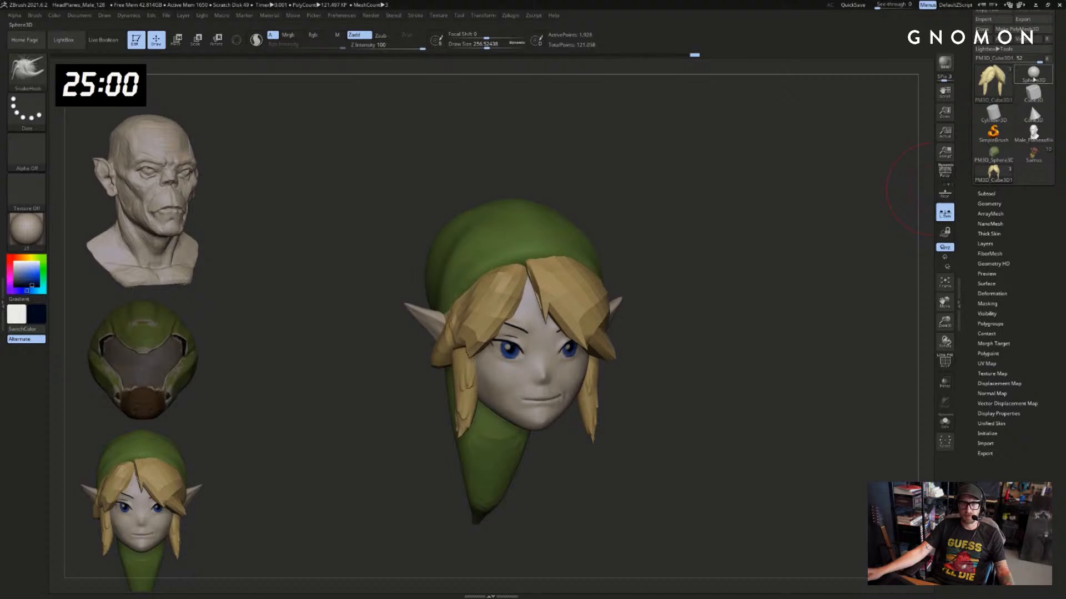
left_click(1033, 72)
key("v")
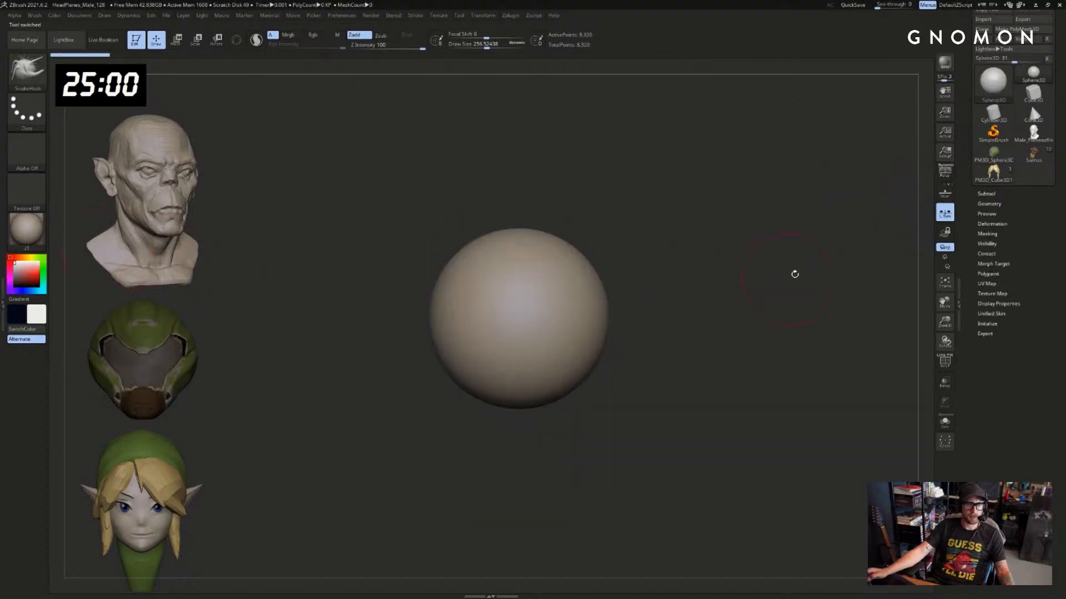
left_click_drag(795, 274, 774, 286, "alt")
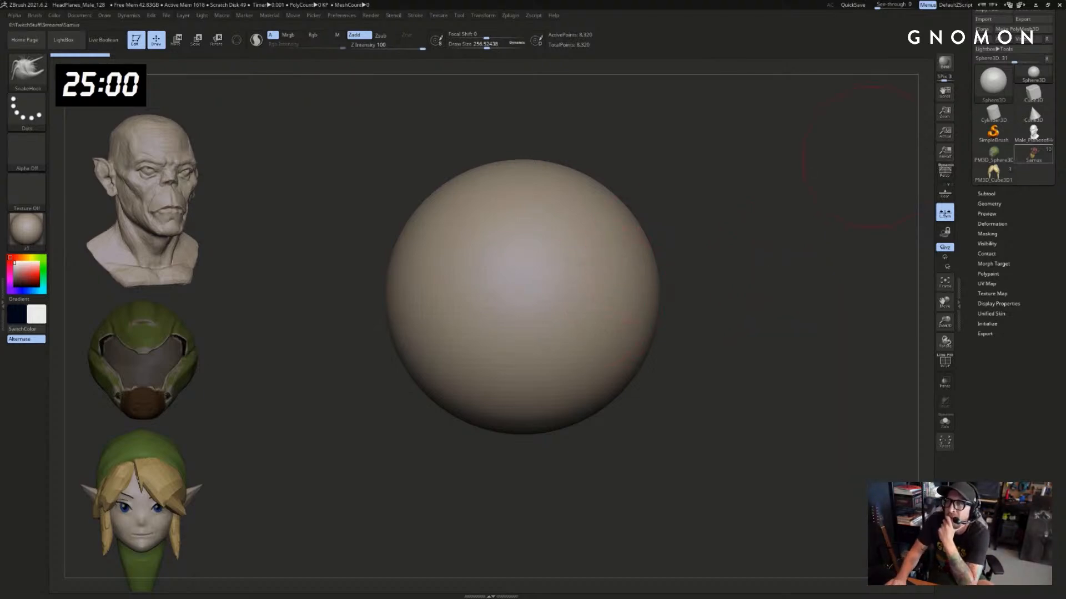
Give the sphere a different material and a muted light green colour
mouse_move(1033, 156)
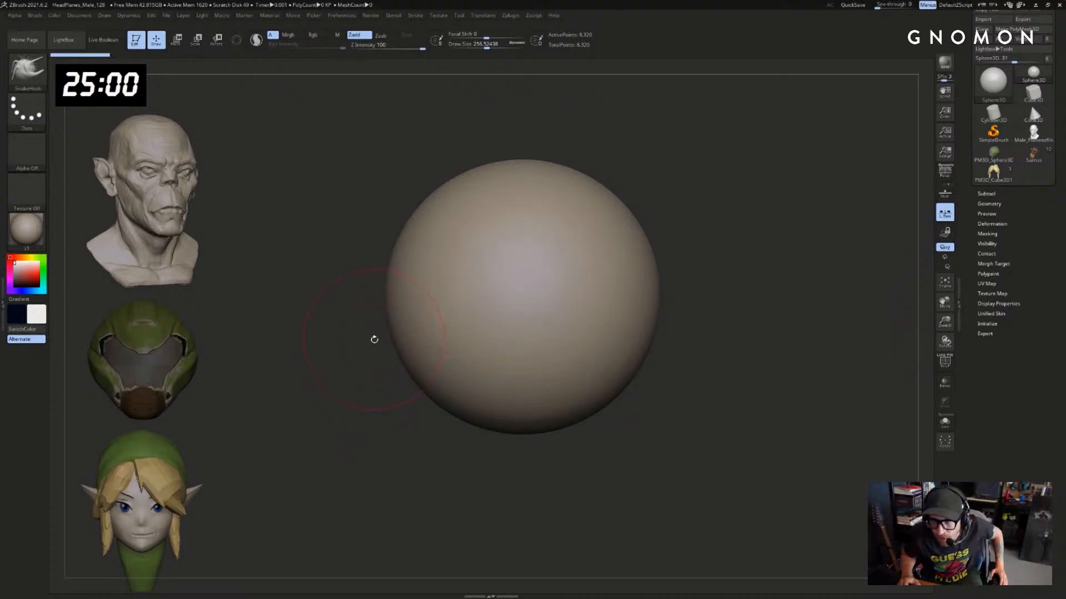
mouse_move(1033, 115)
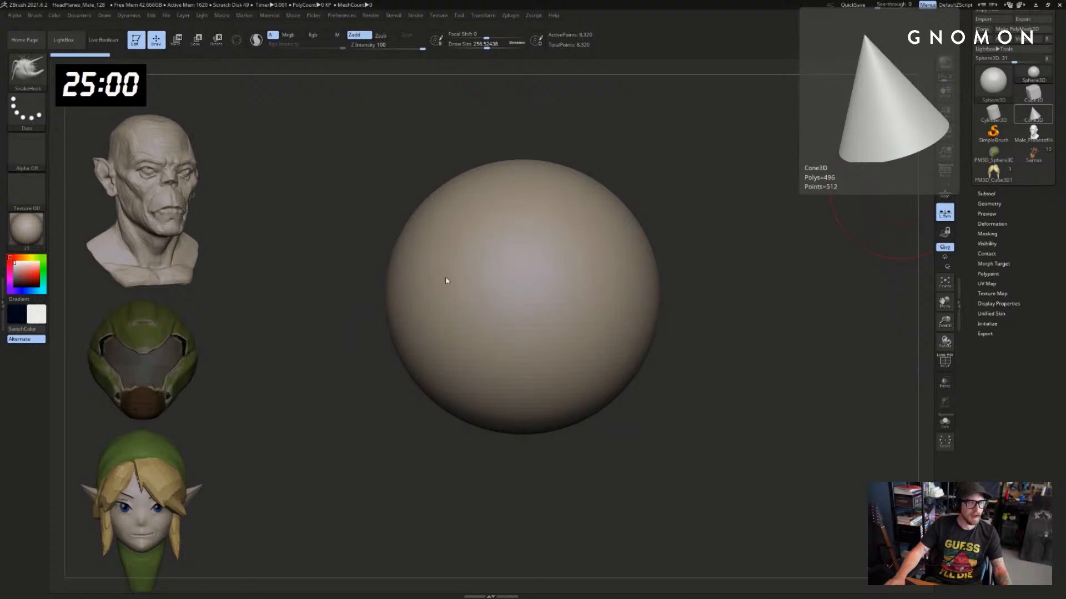
left_click(27, 231)
left_click(237, 369)
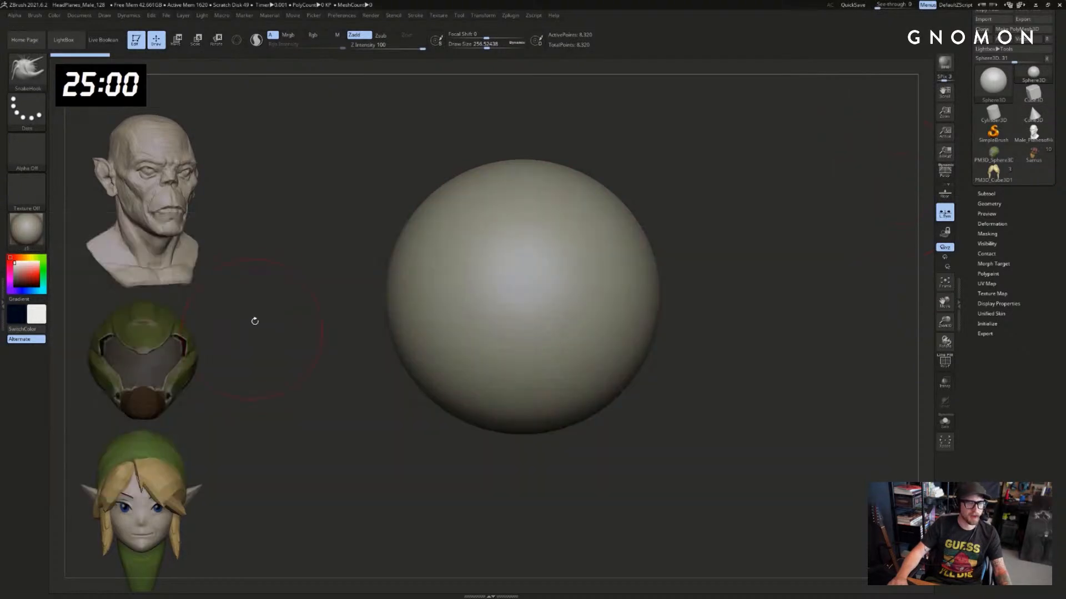
left_click(39, 258)
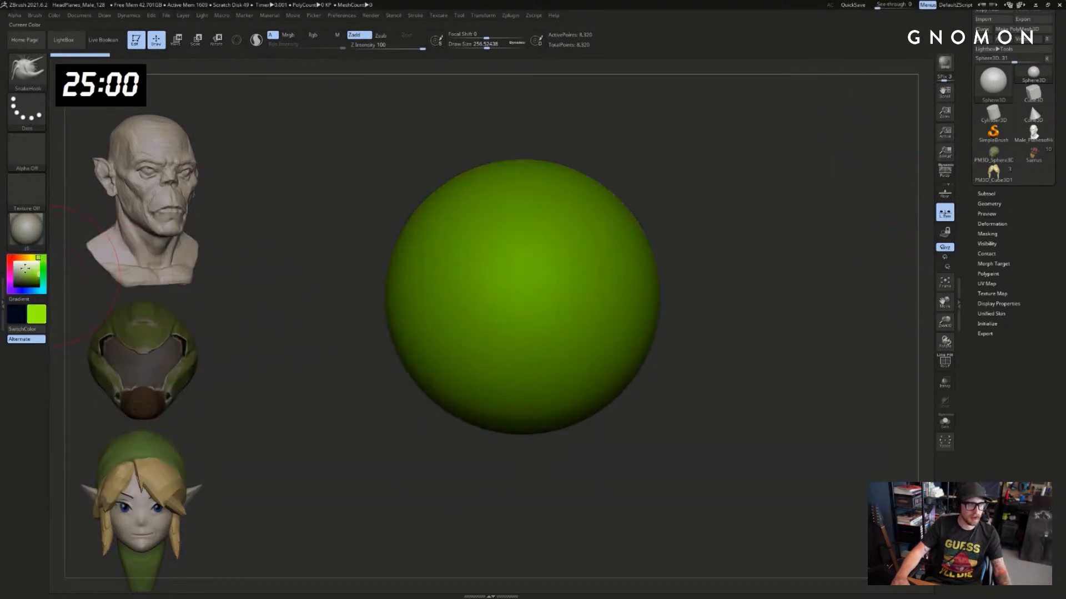
left_click(27, 268)
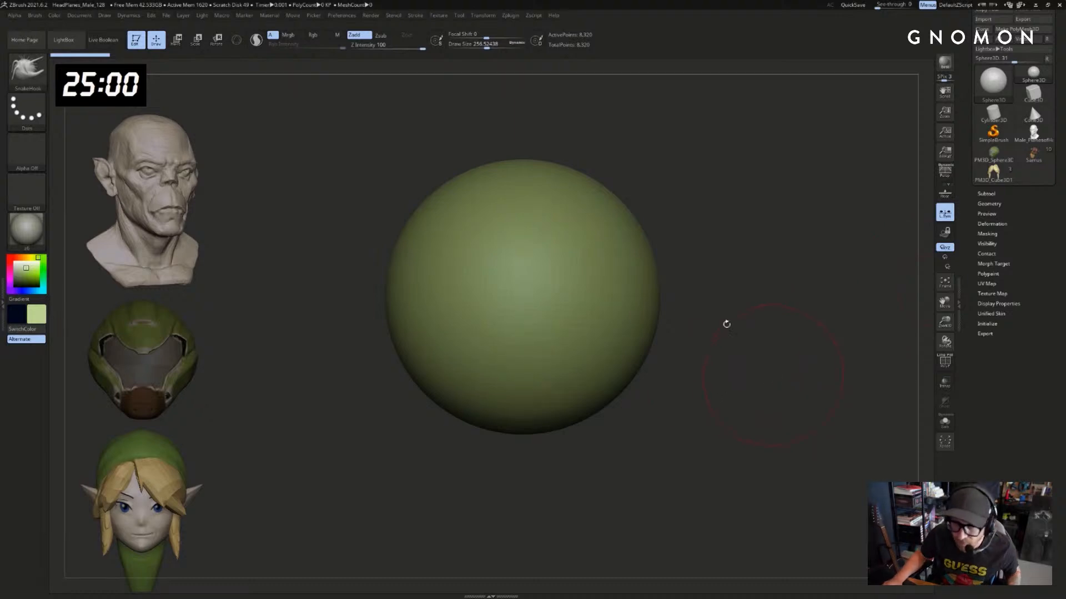
Toggle symmetry for the green sphere and convert it to a PolyMesh3D
left_click(26, 111)
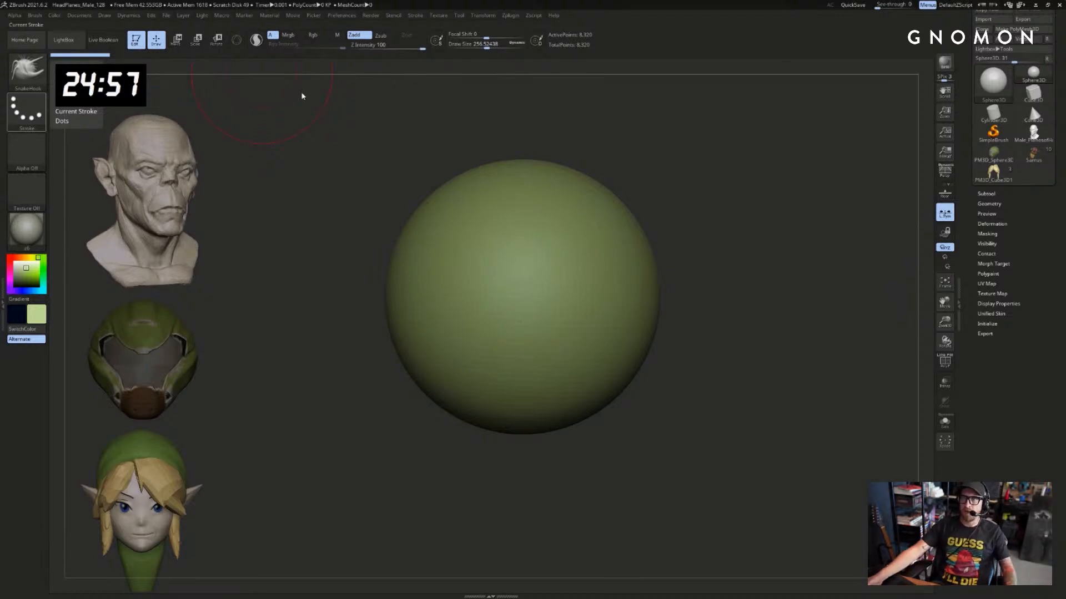
mouse_move(753, 278)
left_mouse_down("alt")
mouse_move(823, 300)
mouse_move(775, 262)
mouse_move(786, 295)
left_mouse_up("alt")
key("x")
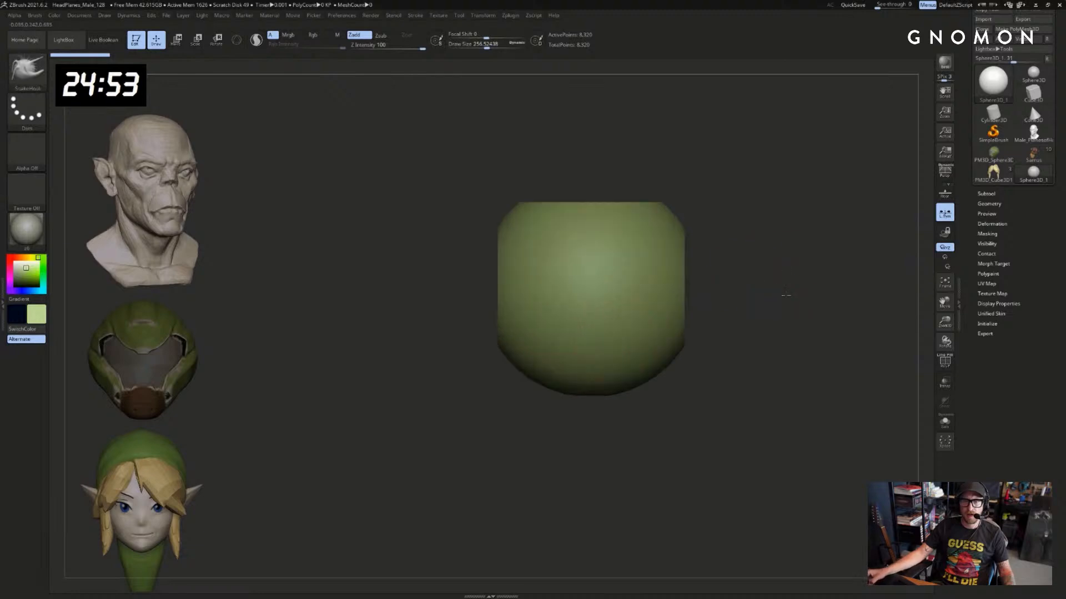
left_click(987, 204)
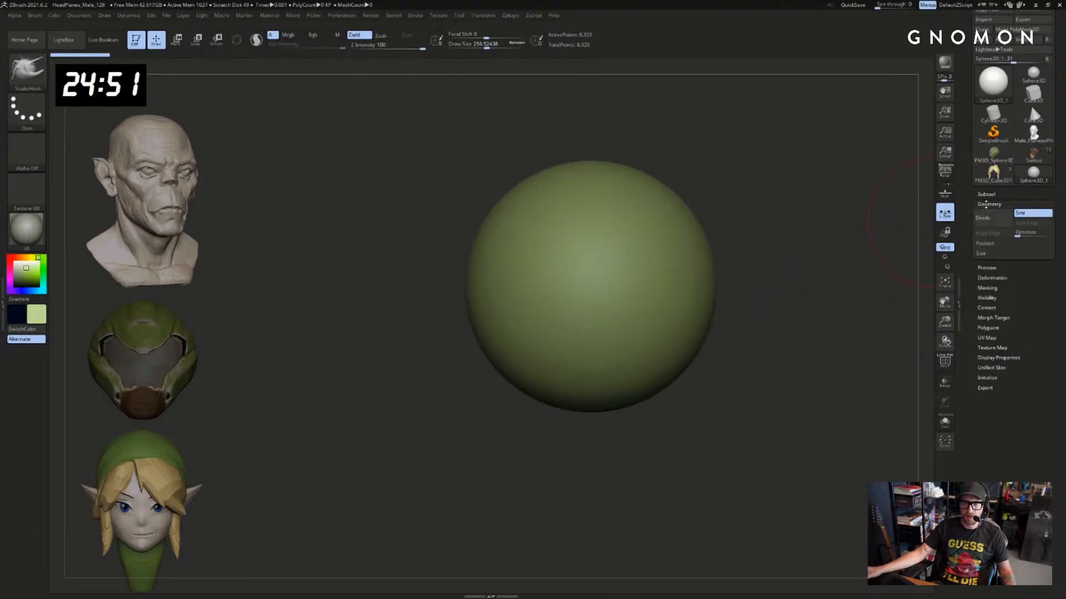
left_click_drag(1009, 54, 1013, 90)
left_click(1020, 69)
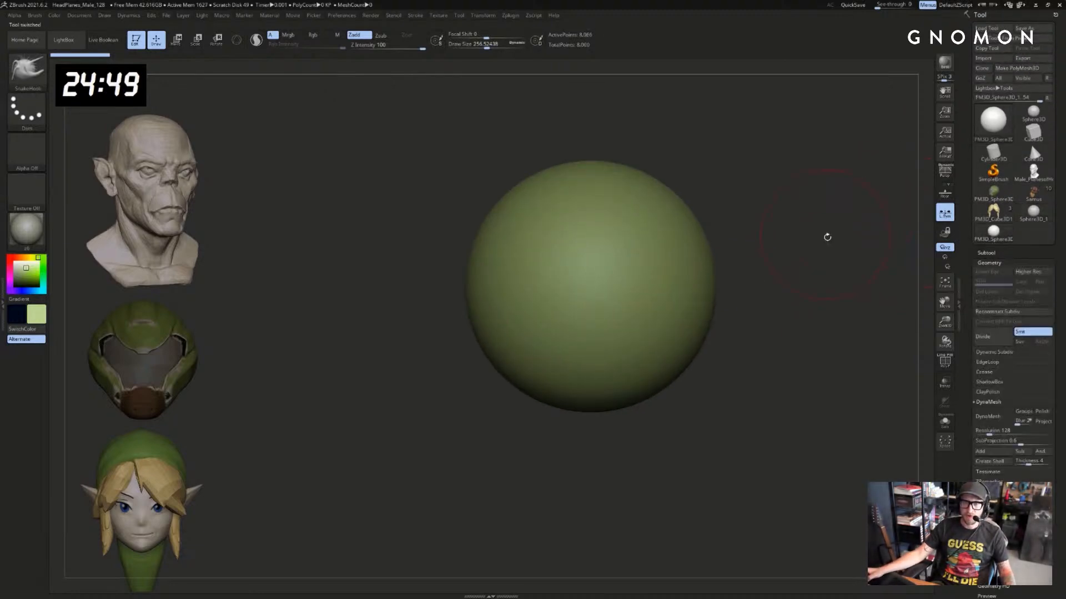
Try DynaMesh on the sphere at a resolution of 64, check its wireframe, and undo it
left_click(986, 431)
type("96")
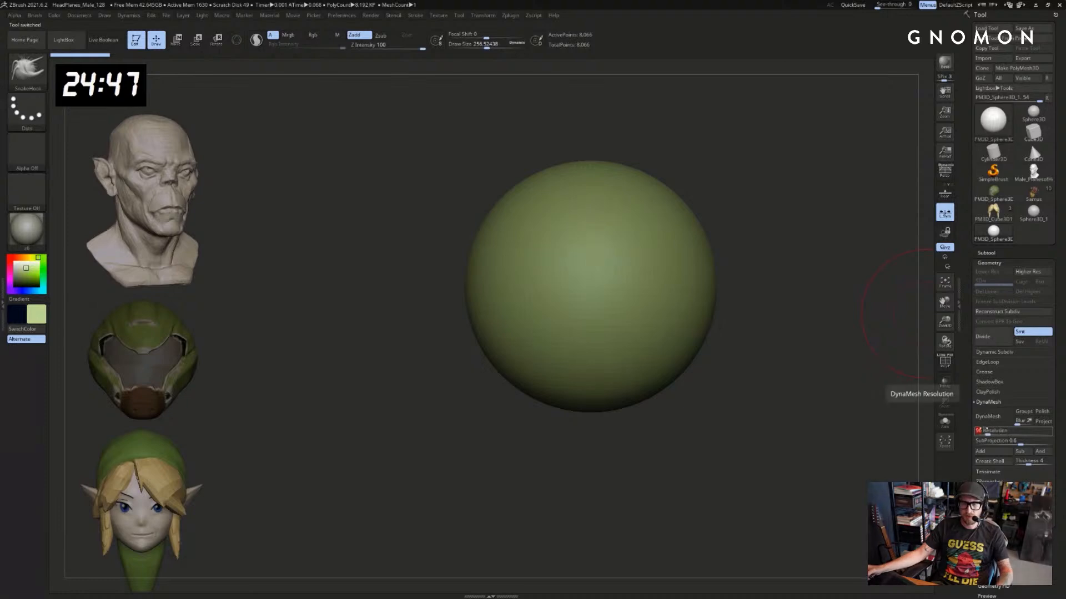
key("Return")
left_click(980, 417)
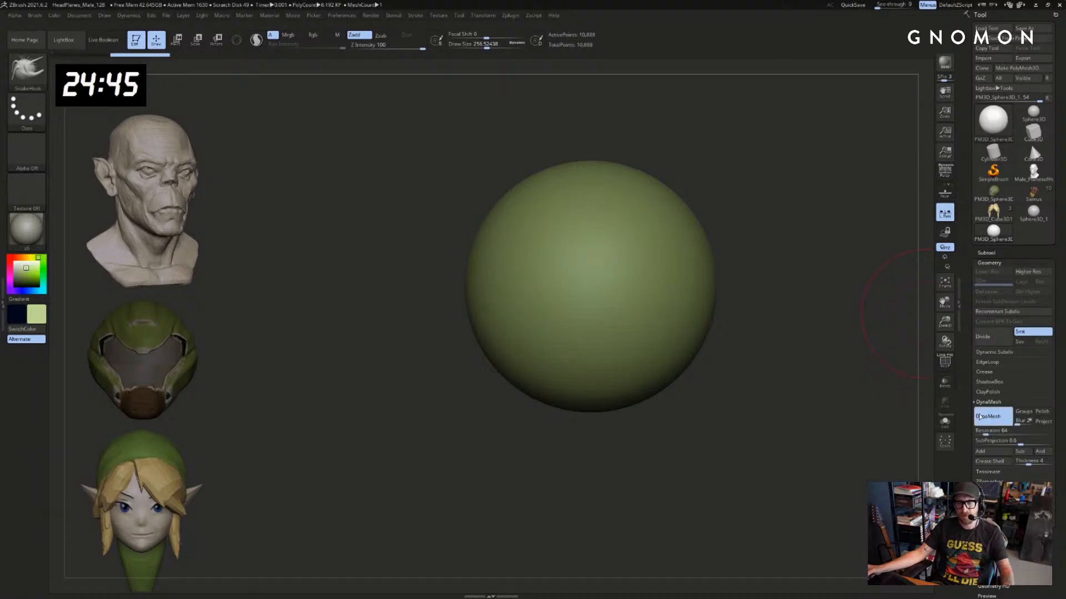
key("shift+f")
key("shift+f")
key("ctrl+z")
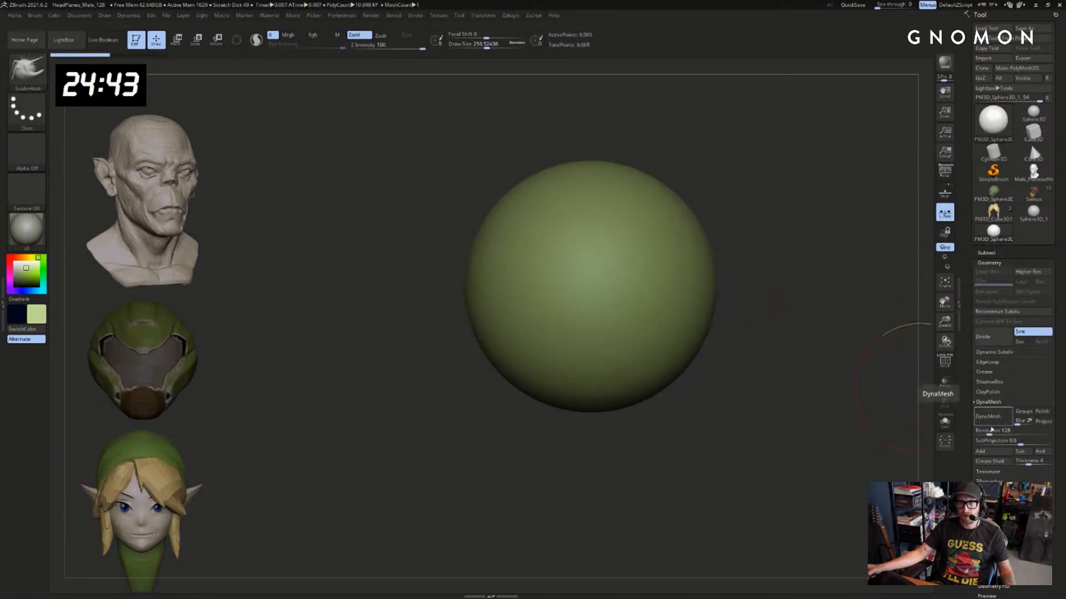
DynaMesh the sphere at a resolution of 32 and check the density of its wireframe
left_click(991, 430)
type("34")
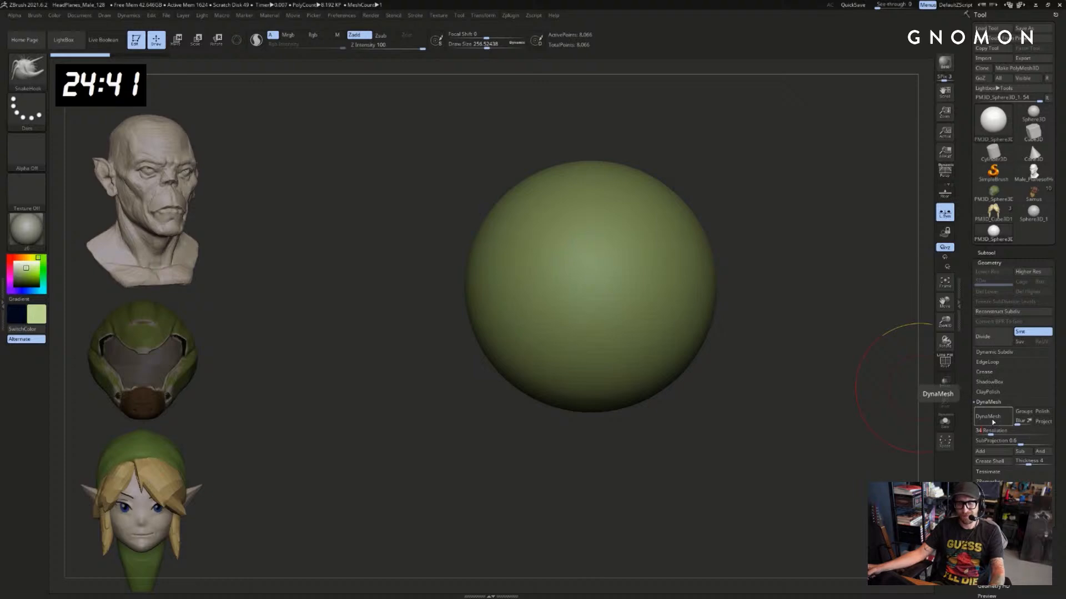
key("Return")
left_click(990, 417)
key("shift+f")
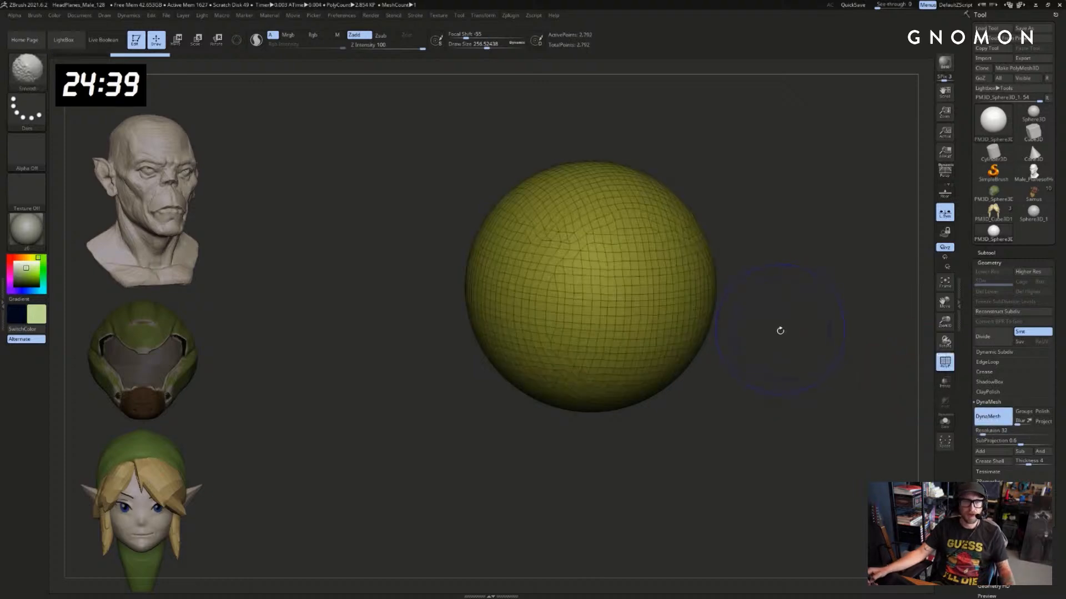
key("shift+f")
Try pulling the sphere's underside down into a jaw with the SnakeHook brush at a draw size of about 404, undoing each stroke
left_click_drag(781, 330, 695, 311, "alt")
left_click_drag(577, 355, 609, 406)
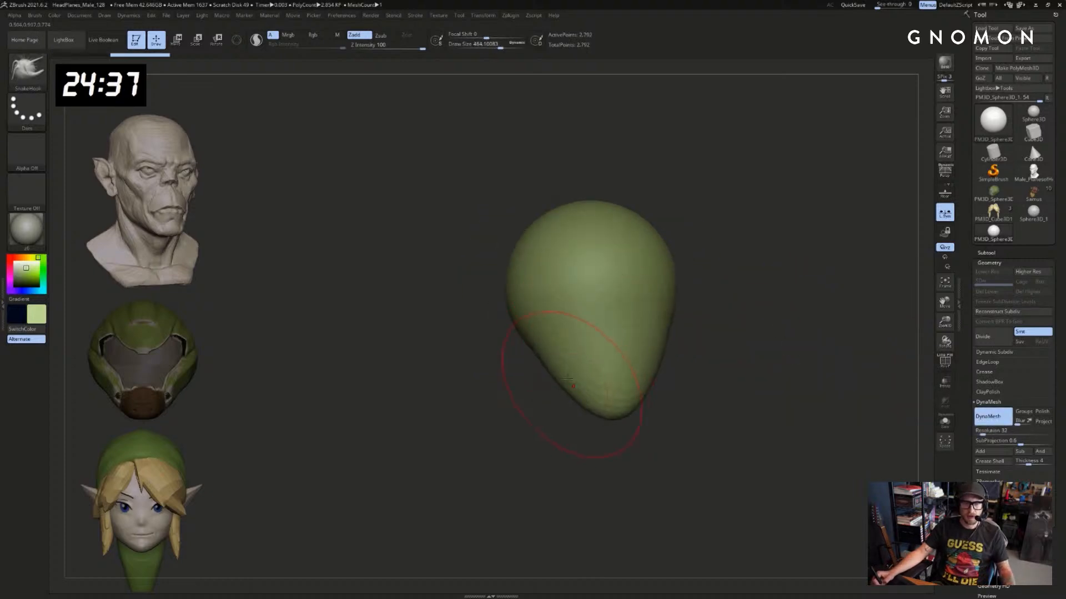
key("ctrl+z")
left_click_drag(573, 357, 593, 416)
key("ctrl+z")
left_click_drag(596, 357, 612, 431)
key("ctrl+z")
Pull the sphere's underside down and forward into a broad jaw with the SnakeHook brush, using draw sizes of about 404 to 704
mouse_move(600, 358)
left_mouse_down()
mouse_move(621, 396)
mouse_move(619, 433)
left_mouse_up()
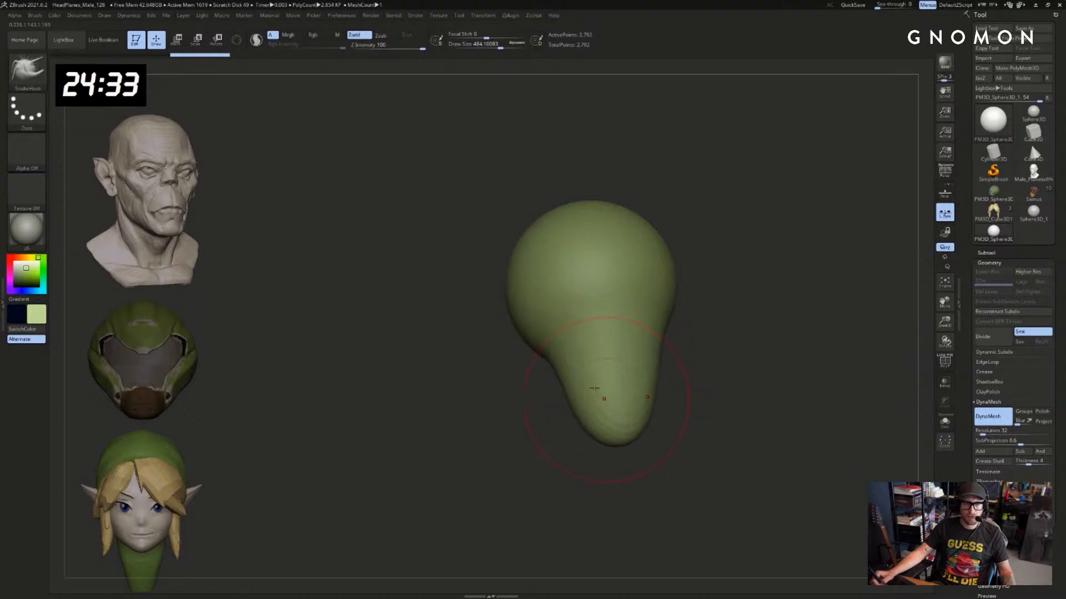
mouse_move(580, 388)
left_mouse_down()
mouse_move(563, 389)
mouse_move(534, 363)
mouse_move(513, 416)
mouse_move(491, 417)
left_mouse_up()
key("]")
mouse_move(644, 387)
left_mouse_down()
mouse_move(671, 385)
mouse_move(625, 404)
left_mouse_up()
key("s")
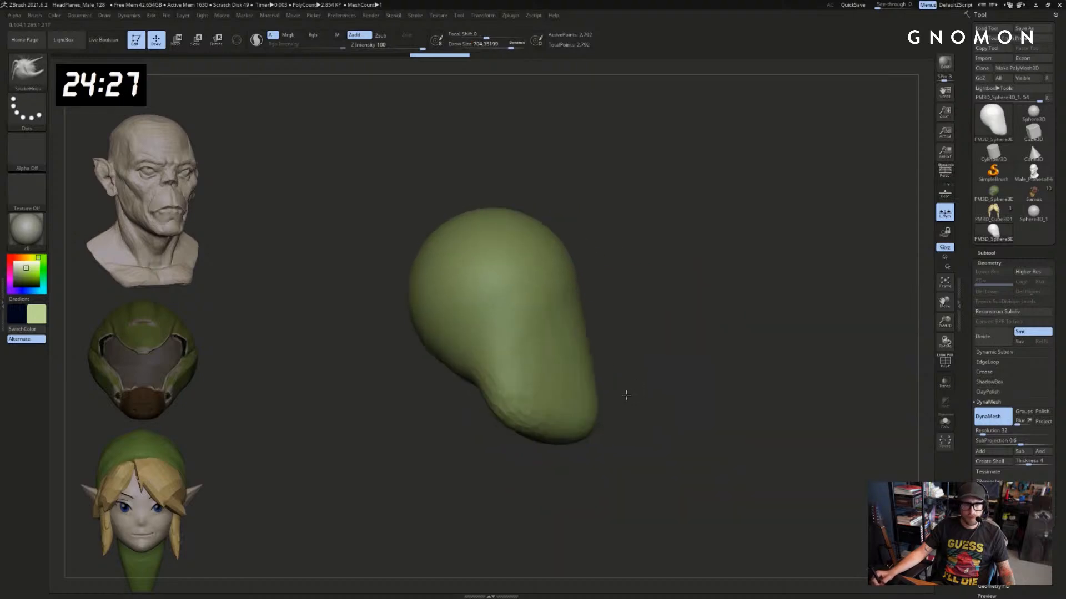
key("s")
mouse_move(597, 281)
left_mouse_down()
mouse_move(623, 312)
mouse_move(596, 364)
left_mouse_up()
Mask the lower half of the head, pull the cranium forward into an overhanging brow at a draw size of about 492, and clear the mask
left_click_drag(687, 423, 722, 452, "ctrl")
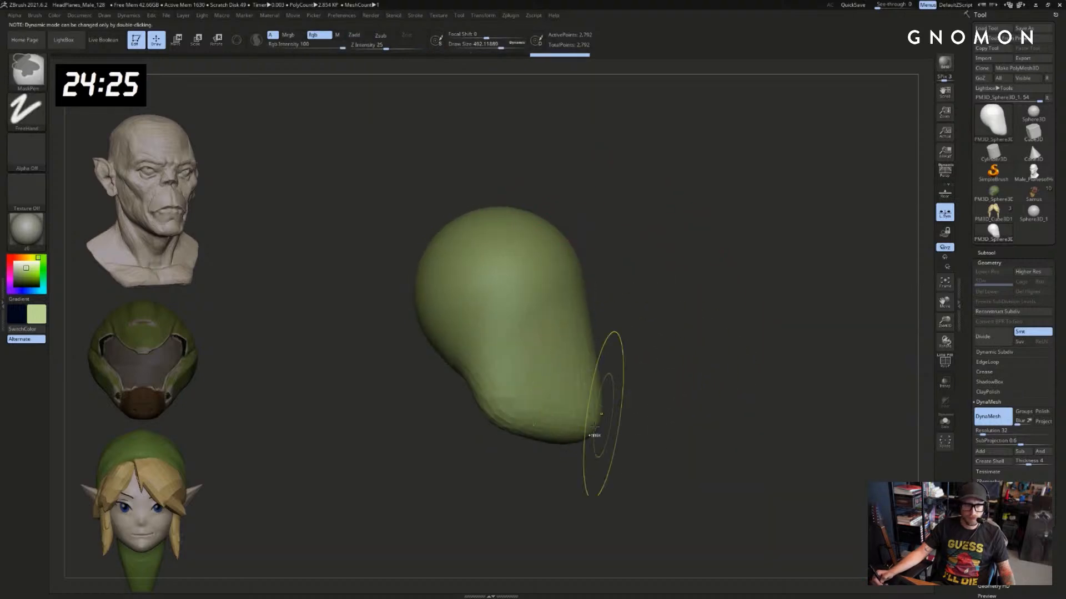
left_click_drag(570, 461, 435, 302, "ctrl")
left_click_drag(659, 285, 633, 290)
left_click_drag(651, 461, 387, 305, "ctrl")
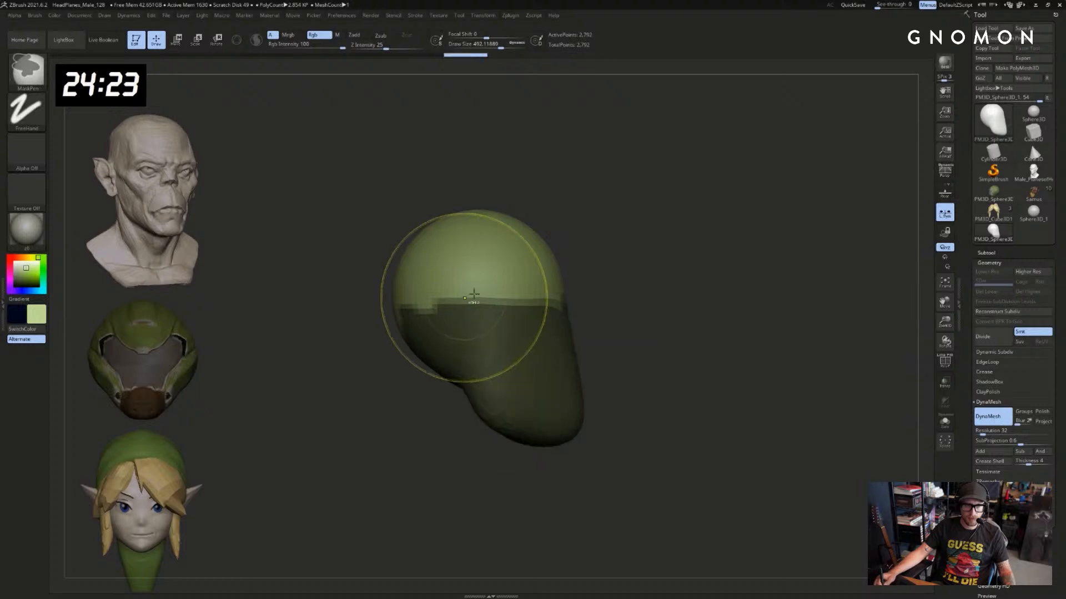
left_click_drag(554, 282, 576, 291)
left_click_drag(630, 311, 660, 336, "ctrl")
Block in a small nose bridge under the centre of the brow with the ClayBuildup brush at a draw size of about 207
mouse_move(663, 327)
left_mouse_down()
mouse_move(627, 322)
mouse_move(545, 351)
mouse_move(523, 345)
mouse_move(540, 342)
left_mouse_up()
key("b")
key("c")
key("b")
key("[")
key("[")
key("[")
key("[")
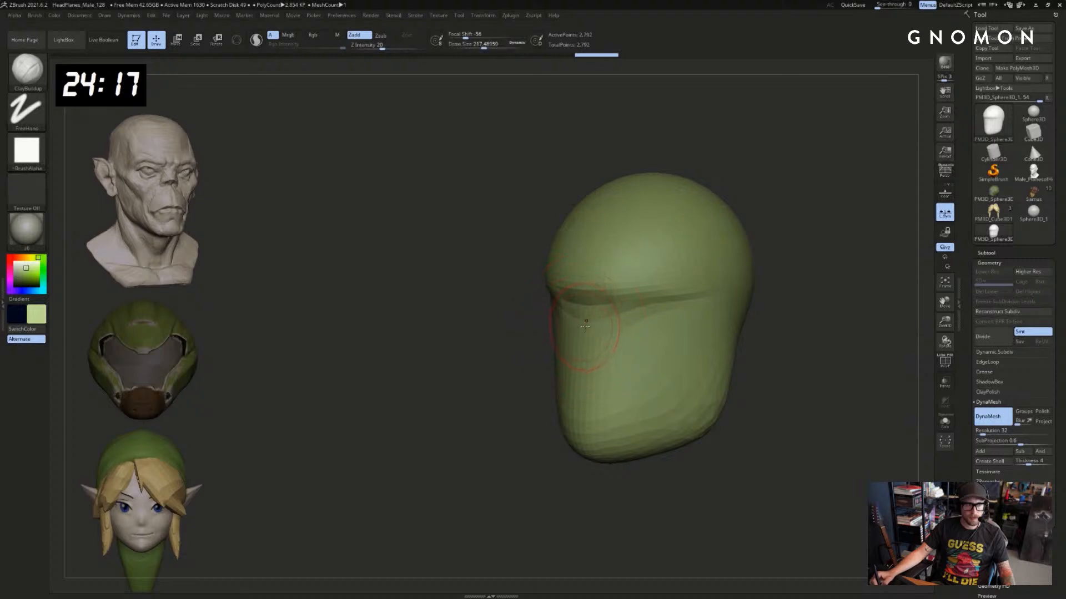
left_click_drag(598, 312, 590, 350, "alt")
Define the crease under the brow with the DamStandard brush at a draw size of about 172
key("[")
key("[")
key("b")
key("d")
key("s")
mouse_move(500, 351)
left_mouse_down()
mouse_move(661, 347)
mouse_move(624, 342)
left_mouse_up()
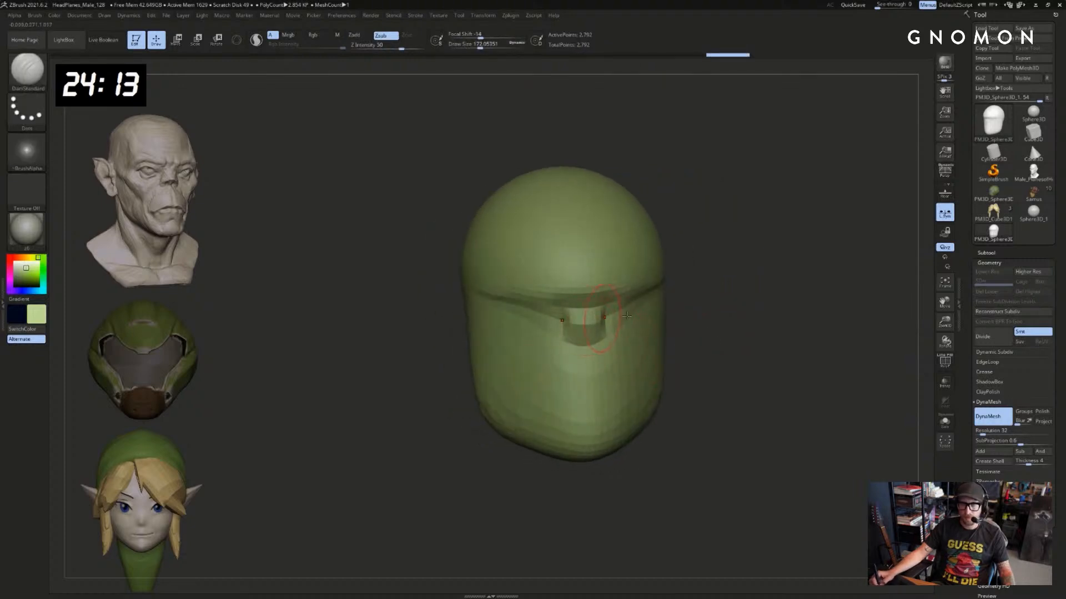
mouse_move(769, 330)
left_mouse_down()
mouse_move(761, 310)
mouse_move(646, 300)
left_mouse_up()
Reshape the brow ridge and its outer ends with the Move brush at a draw size of about 228
key("b")
key("m")
key("v")
key("]")
key("]")
mouse_move(494, 299)
left_mouse_down()
mouse_move(588, 295)
mouse_move(539, 299)
left_mouse_up()
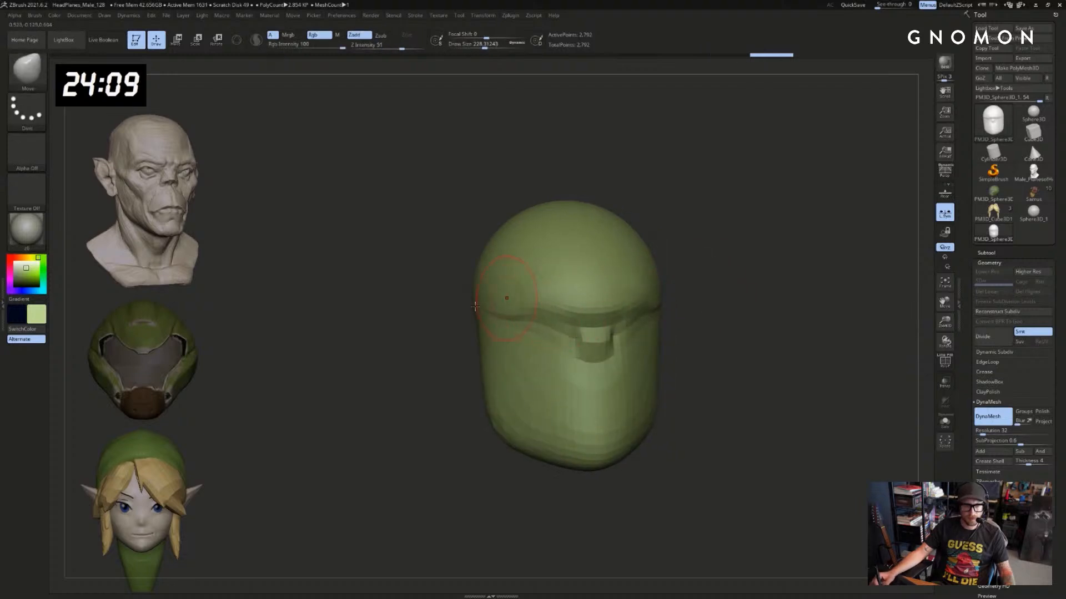
left_click_drag(467, 307, 524, 296)
mouse_move(618, 286)
left_mouse_down()
mouse_move(645, 300)
mouse_move(725, 295)
mouse_move(697, 295)
left_mouse_up()
key("[")
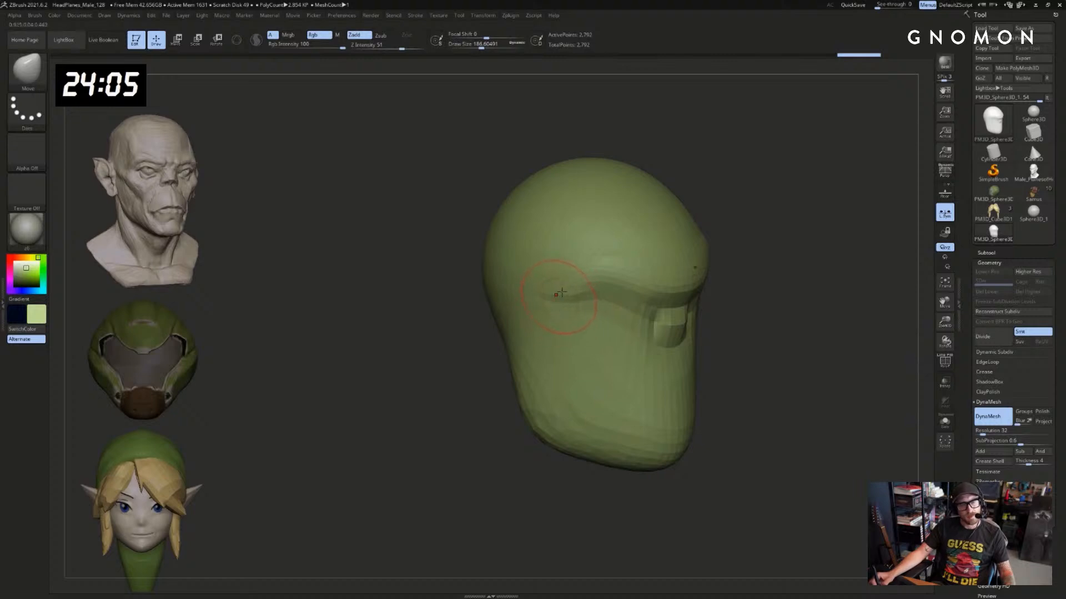
Build up the forehead above the brow ridge with the Clay brush at a draw size of about 188
left_click_drag(759, 274, 688, 247)
key("b")
key("c")
key("l")
left_click_drag(795, 262, 777, 233, "alt")
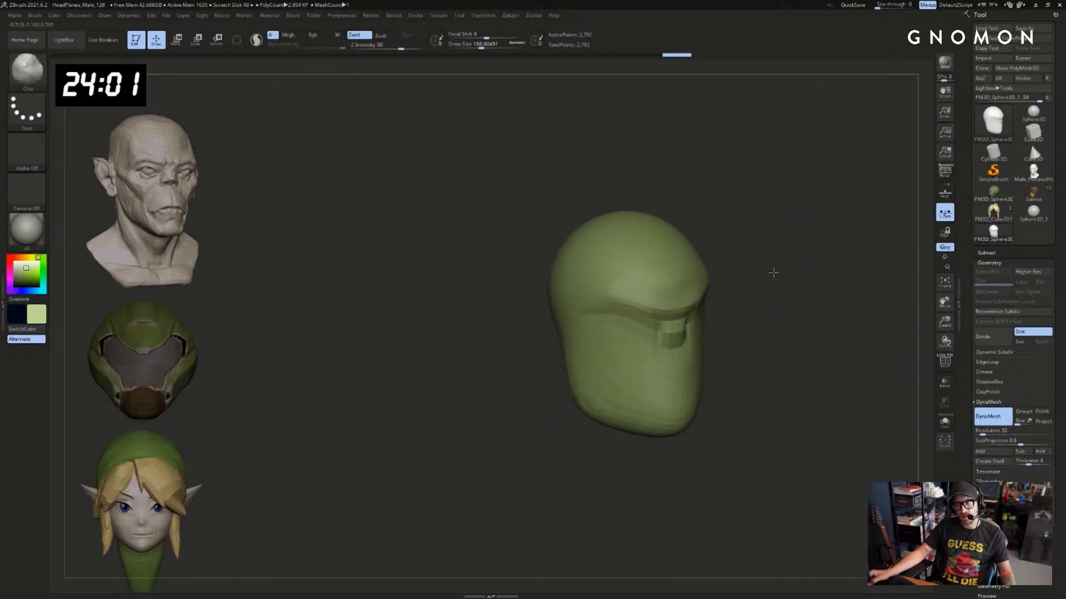
mouse_move(774, 272)
left_mouse_down("alt")
mouse_move(747, 262)
mouse_move(759, 267)
left_mouse_up("alt")
left_click_drag(760, 263, 725, 255, "shift")
Deepen the crease beneath the brow with DamStandard at a draw size of about 149 and smooth its outer end
key("b")
key("d")
key("s")
left_click_drag(631, 304, 631, 286)
mouse_move(763, 245)
left_mouse_down()
mouse_move(701, 243)
mouse_move(642, 307)
left_mouse_up()
mouse_move(789, 205)
left_mouse_down()
mouse_move(789, 245)
mouse_move(802, 248)
left_mouse_up()
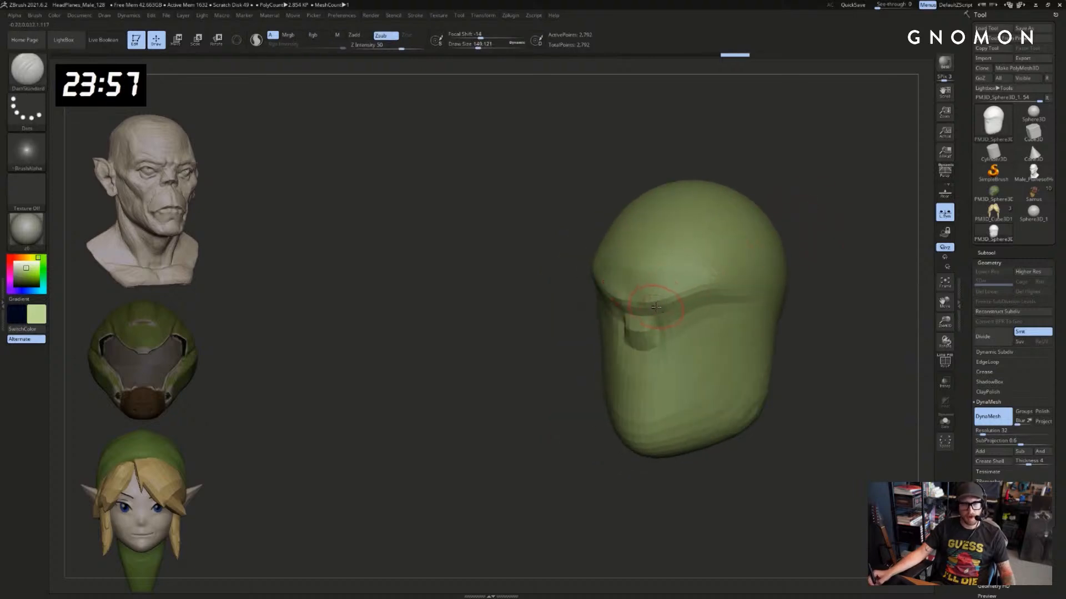
left_click_drag(669, 293, 665, 305)
left_click_drag(825, 252, 821, 248)
left_click_drag(707, 288, 737, 300)
left_click_drag(818, 281, 827, 284)
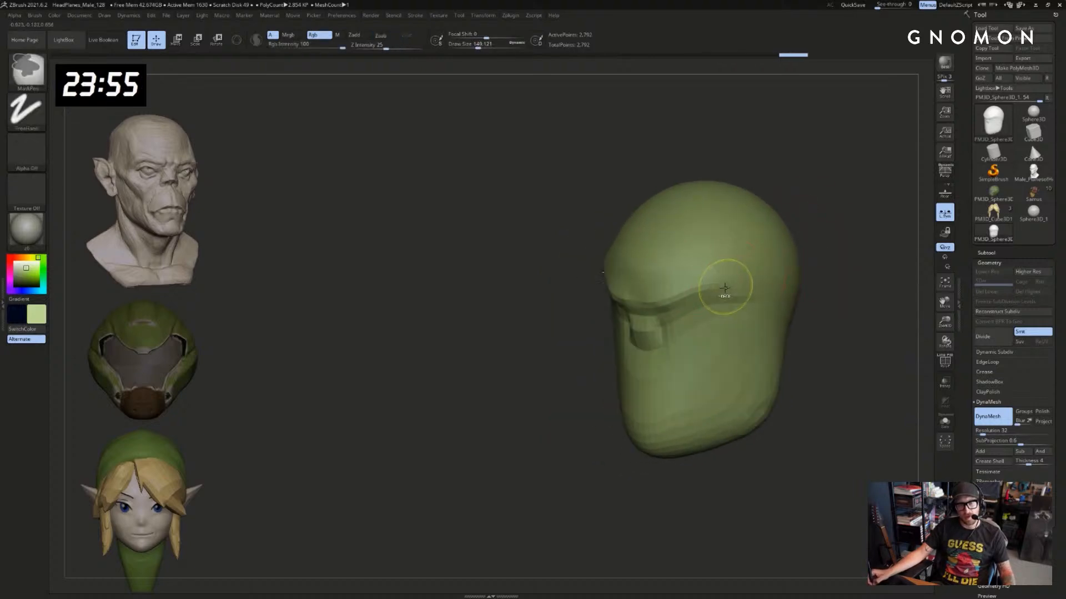
left_click_drag(725, 290, 741, 294, "shift")
Reshape the jaw and the side of the lower face with the Move brush at a large draw size
left_click_drag(825, 314, 805, 309)
mouse_move(666, 344)
left_mouse_down()
mouse_move(502, 383)
mouse_move(457, 411)
mouse_move(465, 392)
mouse_move(495, 395)
left_mouse_up()
key("s")
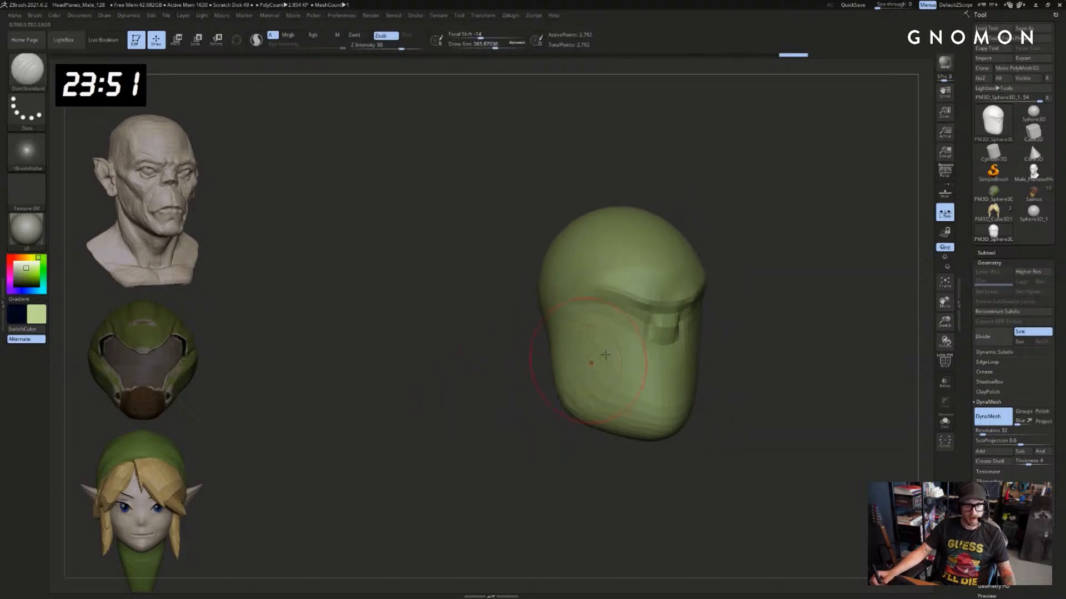
key("b")
key("m")
key("v")
key("s")
left_click_drag(573, 392, 577, 392)
left_click_drag(564, 398, 575, 378)
left_click_drag(521, 417, 503, 416)
Try a DamStandard crease across the lower face and undo it
key("b")
key("d")
key("s")
mouse_move(656, 382)
left_mouse_down()
mouse_move(613, 426)
mouse_move(655, 393)
left_mouse_up()
key("ctrl+z")
key("s")
Re-DynaMesh the head at a resolution of 32 to even out the stretched surface
left_click_drag(592, 439, 557, 419, "alt")
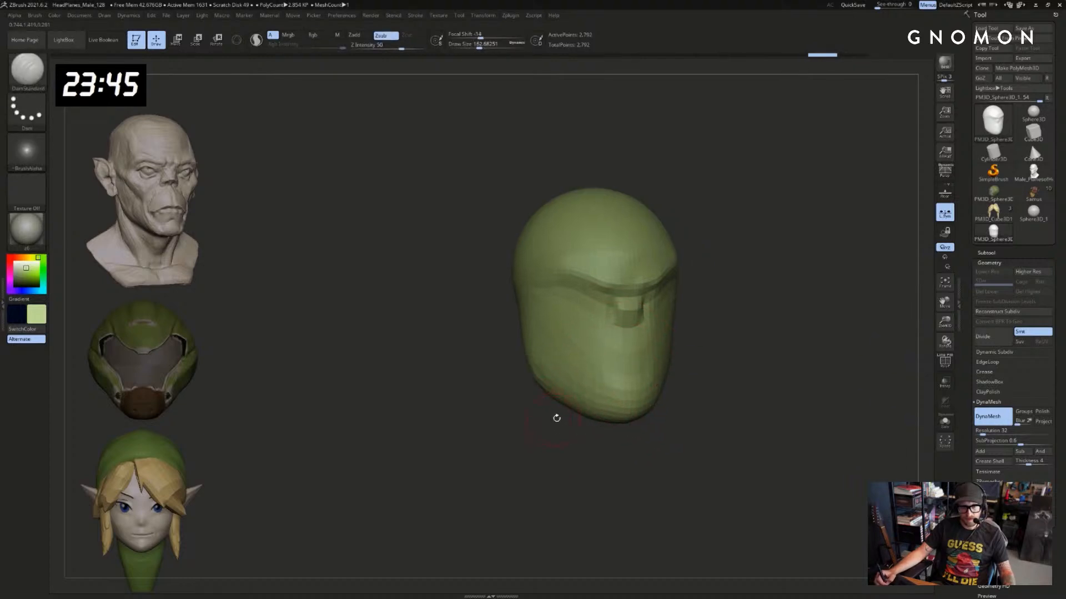
left_click_drag(536, 363, 542, 382, "ctrl")
left_click_drag(557, 428, 521, 436)
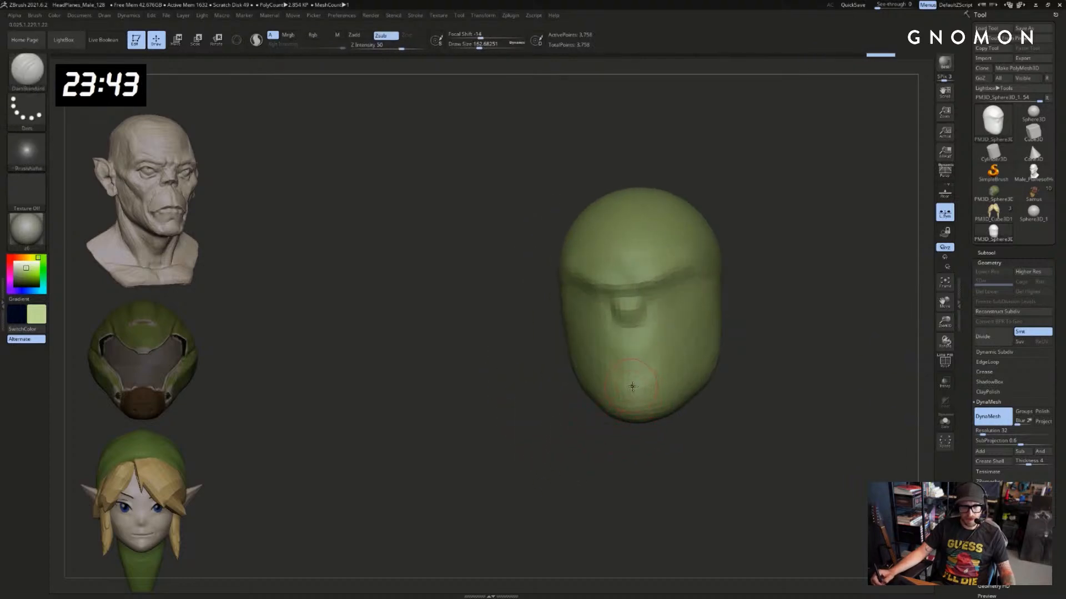
left_click_drag(759, 361, 786, 354)
left_click_drag(716, 364, 796, 367, "ctrl")
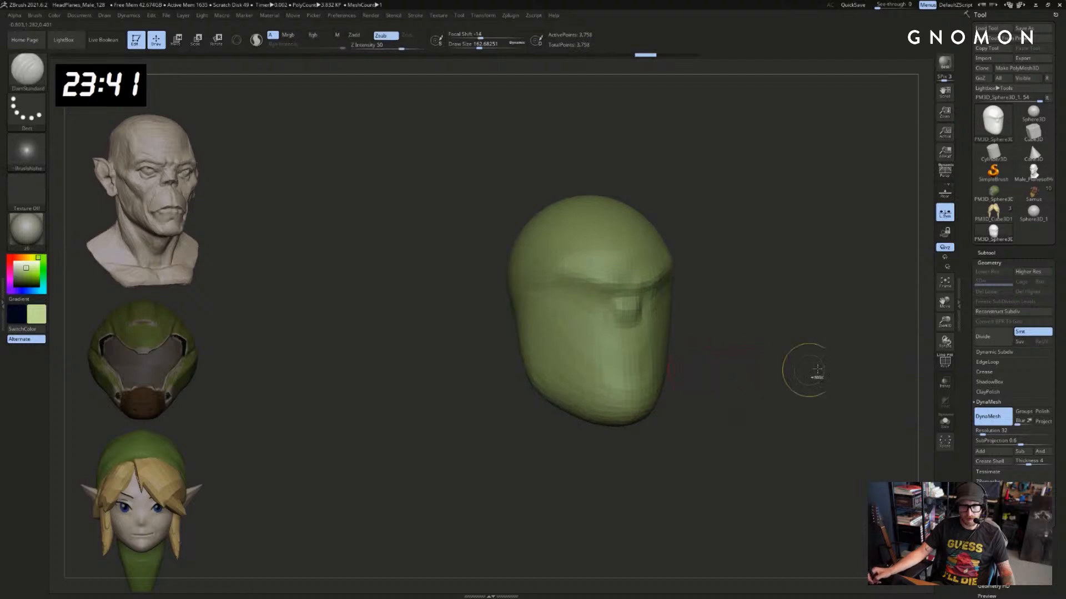
DynaMesh the head at a resolution of 64 and check the density of its wireframe
left_click_drag(982, 432, 986, 431)
left_click_drag(780, 334, 754, 322, "ctrl")
key("shift+f")
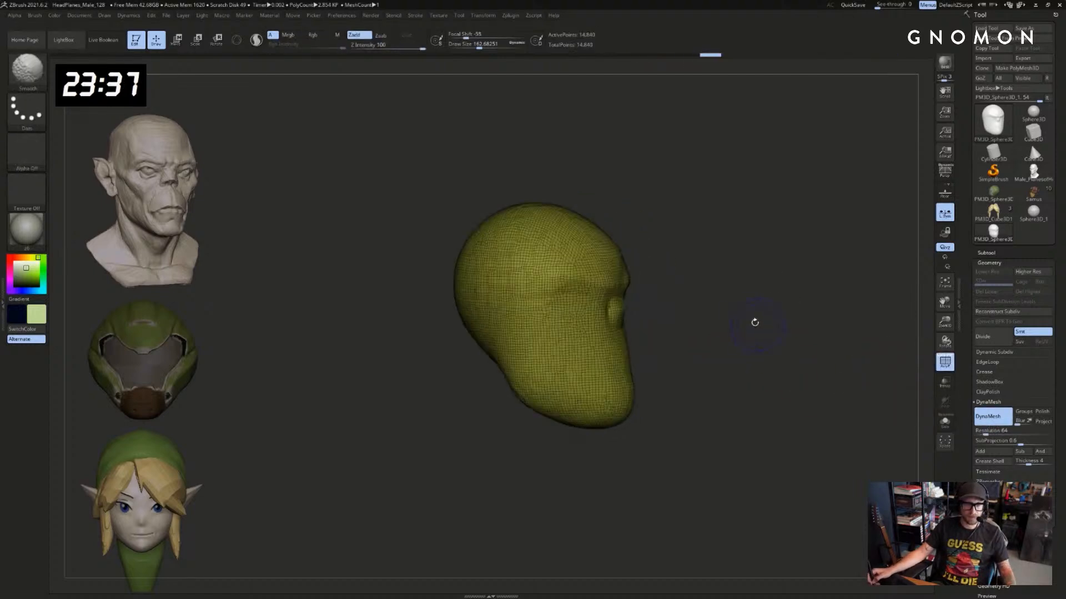
key("shift+f")
From the side view, mask the whole head except the lower jaw
mouse_move(724, 364)
left_mouse_down()
mouse_move(674, 366)
mouse_move(649, 382)
mouse_move(730, 370)
left_mouse_up()
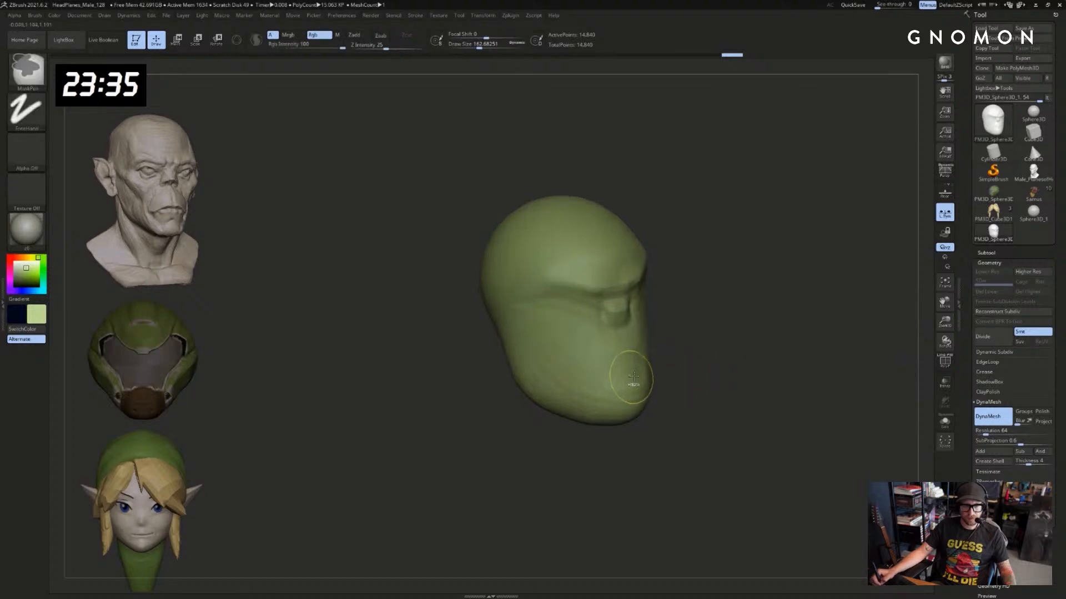
left_click_drag(631, 381, 680, 415, "shift")
mouse_move(667, 464)
left_mouse_down("ctrl")
mouse_move(600, 431)
mouse_move(549, 369)
left_mouse_up("ctrl")
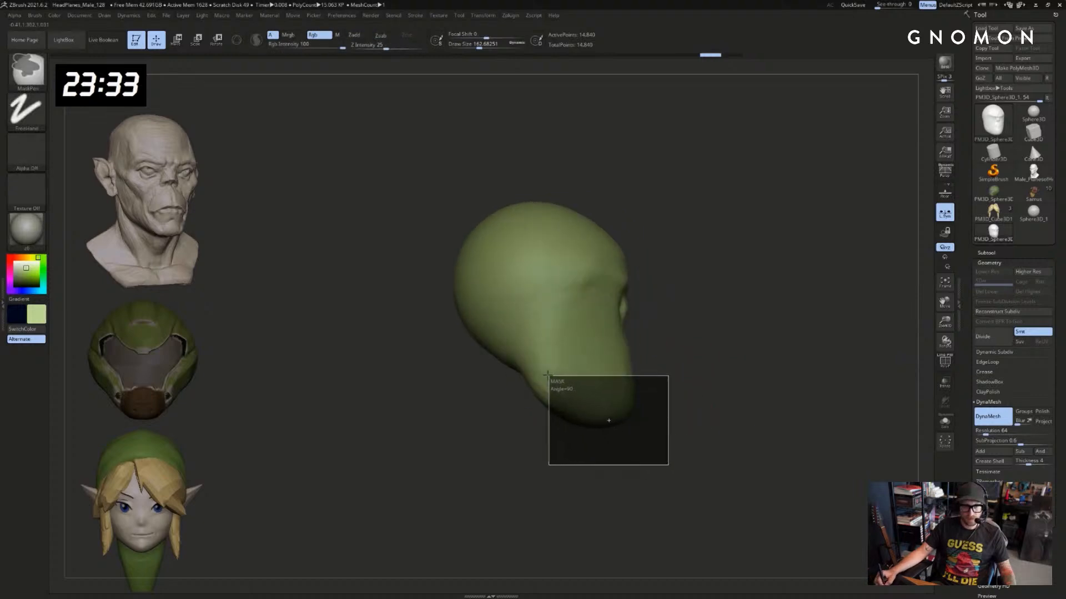
left_click(673, 385, "ctrl")
Pull the unmasked jaw forward and widen it into a heavy underbite with the Move brush at a draw size of about 292, clearing the mask
key("b")
key("m")
key("v")
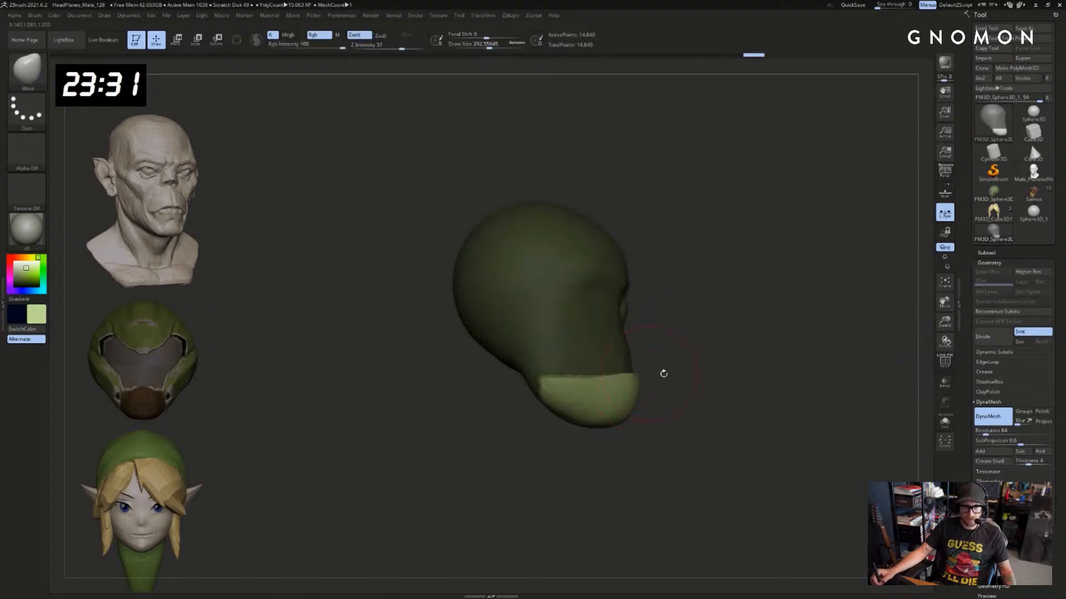
mouse_move(664, 374)
left_mouse_down()
mouse_move(611, 389)
mouse_move(648, 401)
left_mouse_up()
mouse_move(599, 426)
left_mouse_down()
mouse_move(613, 446)
mouse_move(613, 355)
mouse_move(627, 408)
mouse_move(630, 380)
left_mouse_up()
mouse_move(763, 247)
left_mouse_down("shift")
mouse_move(791, 313)
mouse_move(739, 357)
mouse_move(733, 385)
left_mouse_up("shift")
mouse_move(570, 413)
left_mouse_down()
mouse_move(573, 433)
mouse_move(538, 428)
mouse_move(580, 388)
mouse_move(604, 405)
left_mouse_up()
left_click_drag(747, 387, 761, 385)
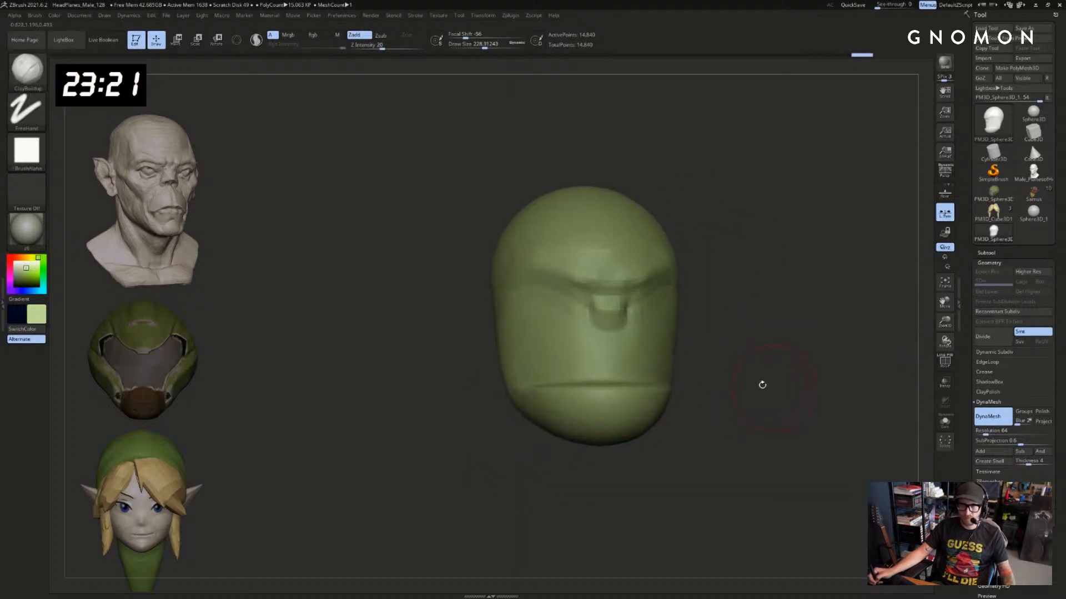
Cut the mouth crease above the jutting jaw with DamStandard and smooth the jaw surface beside it
key("b")
key("d")
key("s")
left_click_drag(595, 382, 609, 383)
left_click_drag(524, 413, 521, 391, "shift")
Carve the philtrum and upper-lip line above the jaw with DamStandard at a draw size of about 116
key("s")
left_click_drag(612, 368, 610, 377)
left_click_drag(705, 355, 761, 355)
left_click_drag(608, 371, 538, 379)
left_click_drag(697, 366, 756, 337)
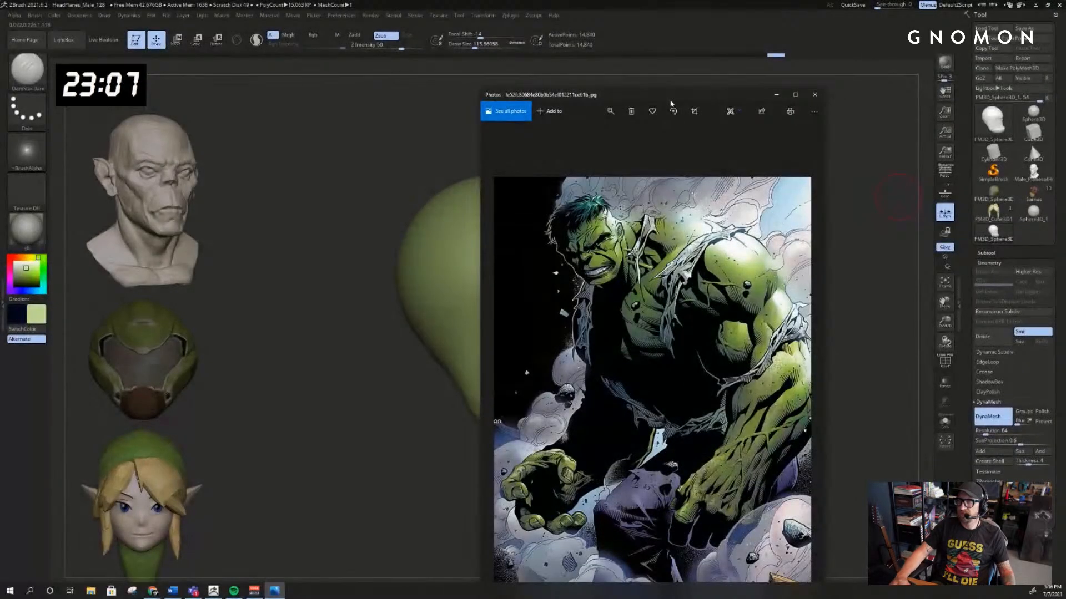
Switch back to ZBrush from the Hulk reference picture and extend the philtrum ridge from the upper lip to the nose
key("alt+Tab")
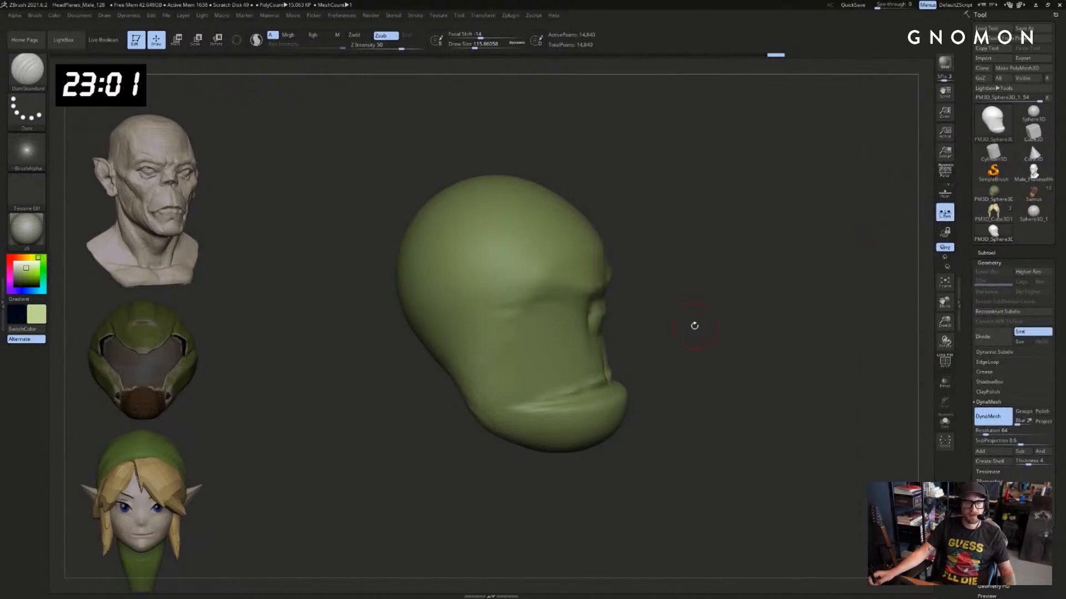
left_click_drag(694, 326, 621, 366)
key("shift")
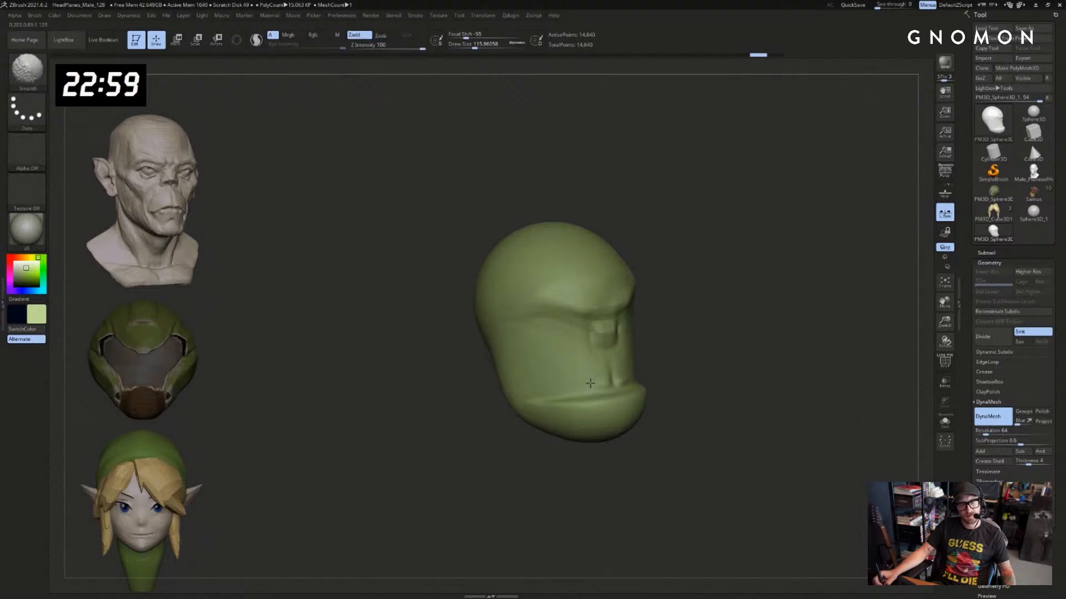
left_click_drag(607, 380, 602, 352)
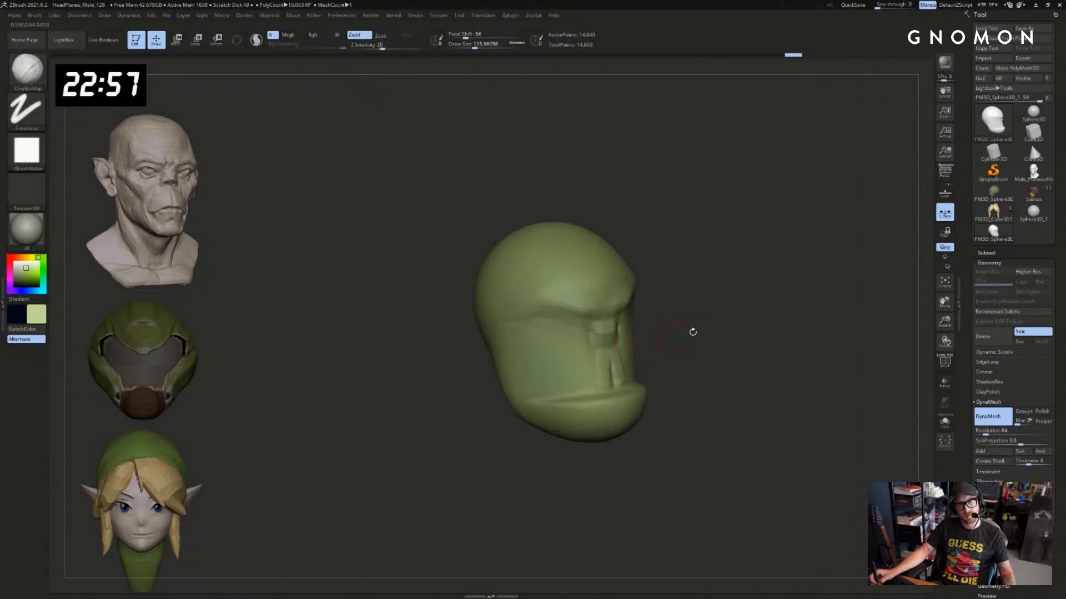
Build up a rounded nose tip on the head with the Move and ClayBuildup brushes
mouse_move(692, 330)
right_mouse_down("ctrl")
mouse_move(687, 348)
mouse_move(647, 333)
right_mouse_up("ctrl")
key("b")
key("m")
key("v")
key("b")
key("c")
key("b")
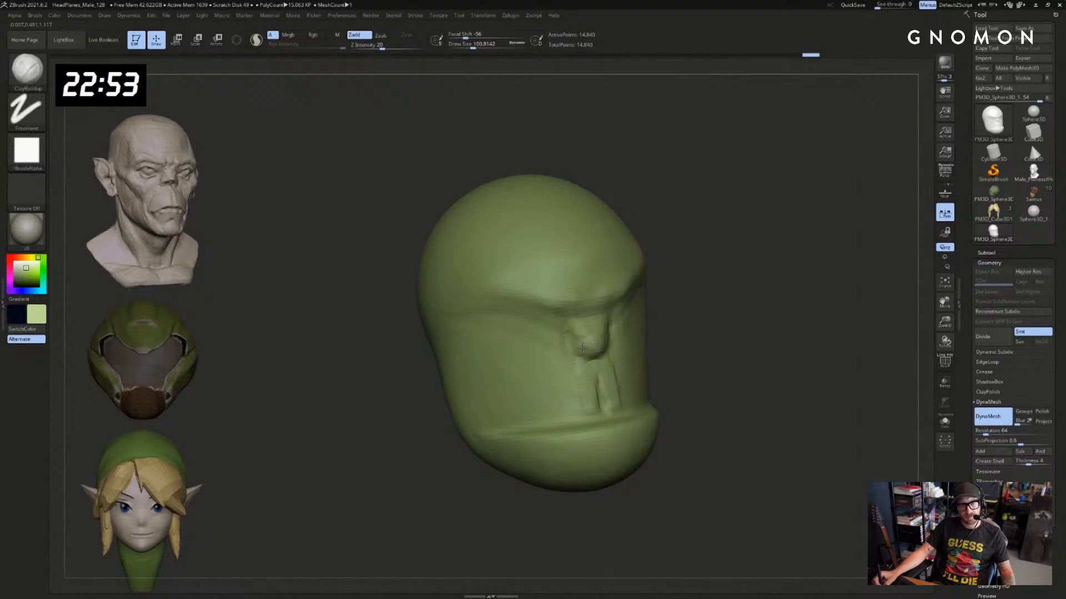
Refine the edges around the rounded nose with the DamStandard brush
key("b")
key("d")
key("s")
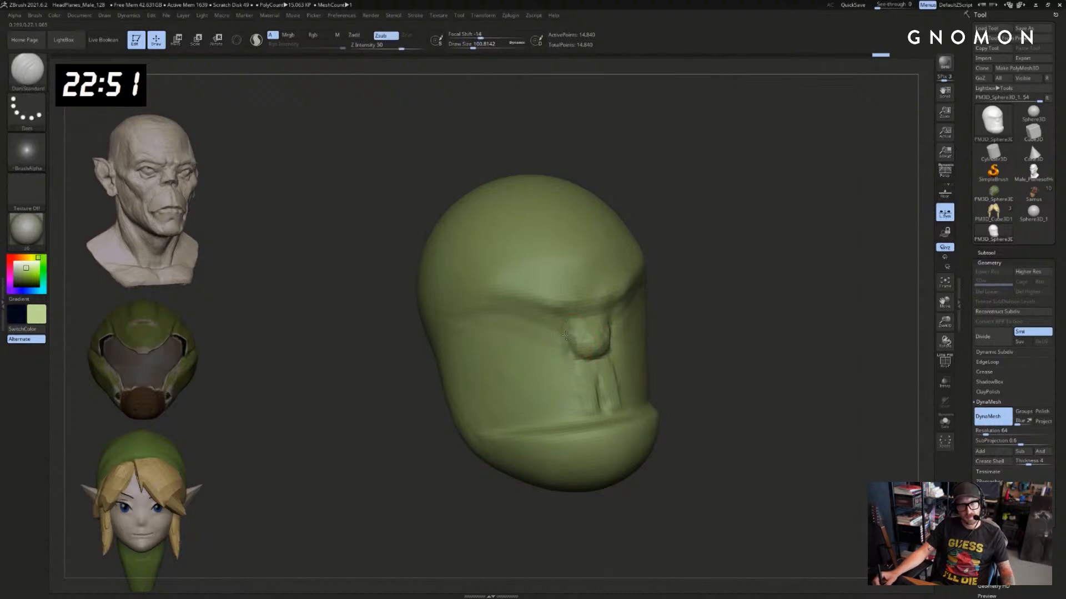
mouse_move(565, 335)
right_mouse_down()
mouse_move(720, 328)
mouse_move(629, 344)
right_mouse_up()
key("s")
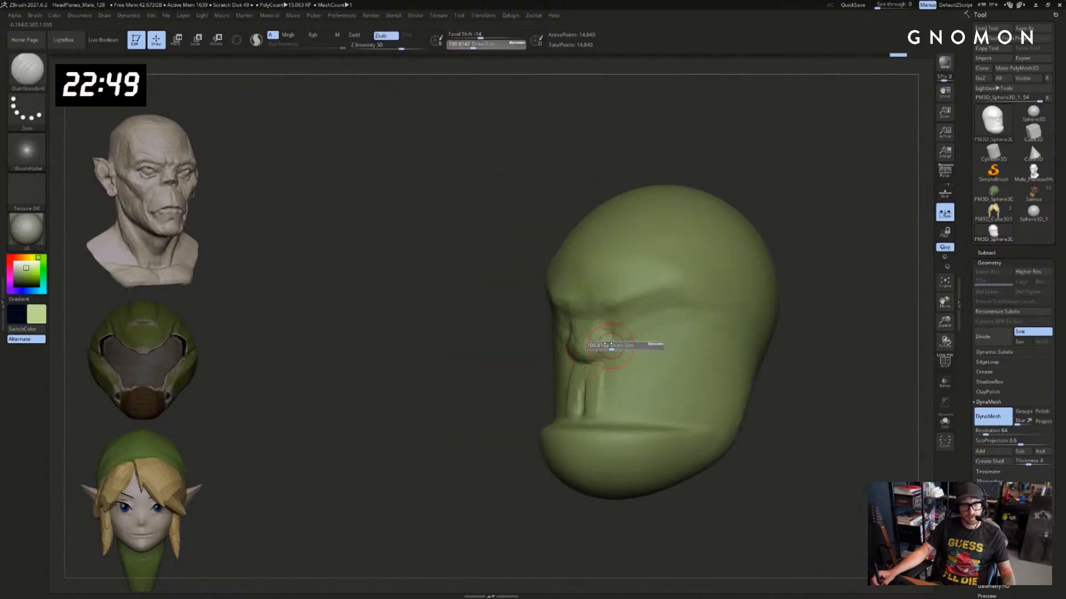
left_click_drag(485, 400, 431, 395)
Pull the lower back of the head outward with a large Move brush to start the neck, and undo the last pull
left_click_drag(756, 413, 673, 357, "alt")
key("s")
key("b")
key("m")
key("v")
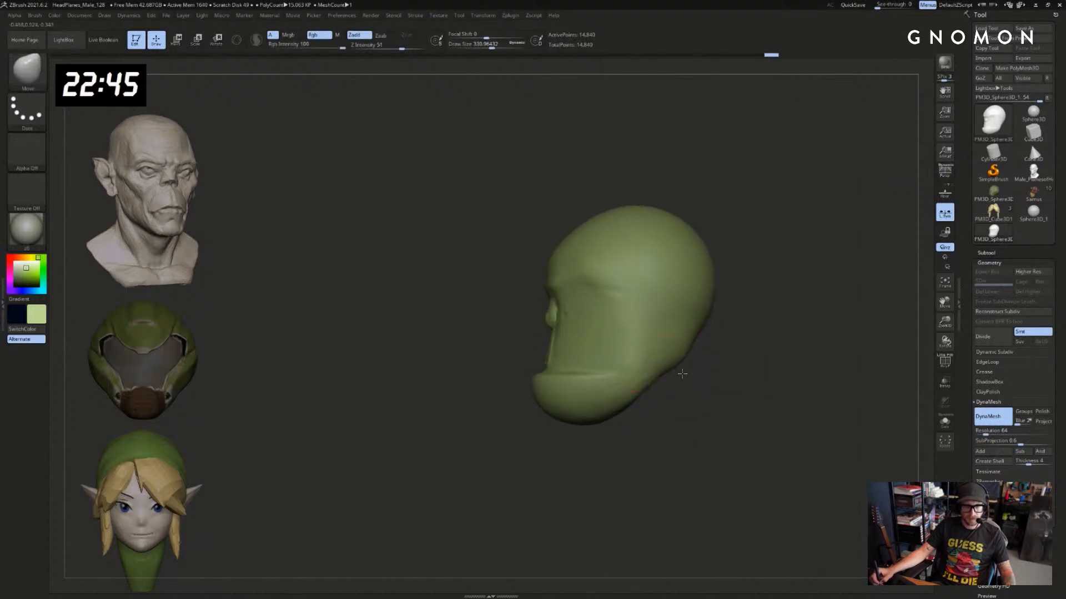
mouse_move(682, 374)
right_mouse_down()
mouse_move(714, 390)
mouse_move(768, 386)
mouse_move(778, 401)
right_mouse_up()
left_click_drag(724, 372, 771, 399)
right_click_drag(771, 400, 701, 405)
left_click_drag(674, 391, 614, 417)
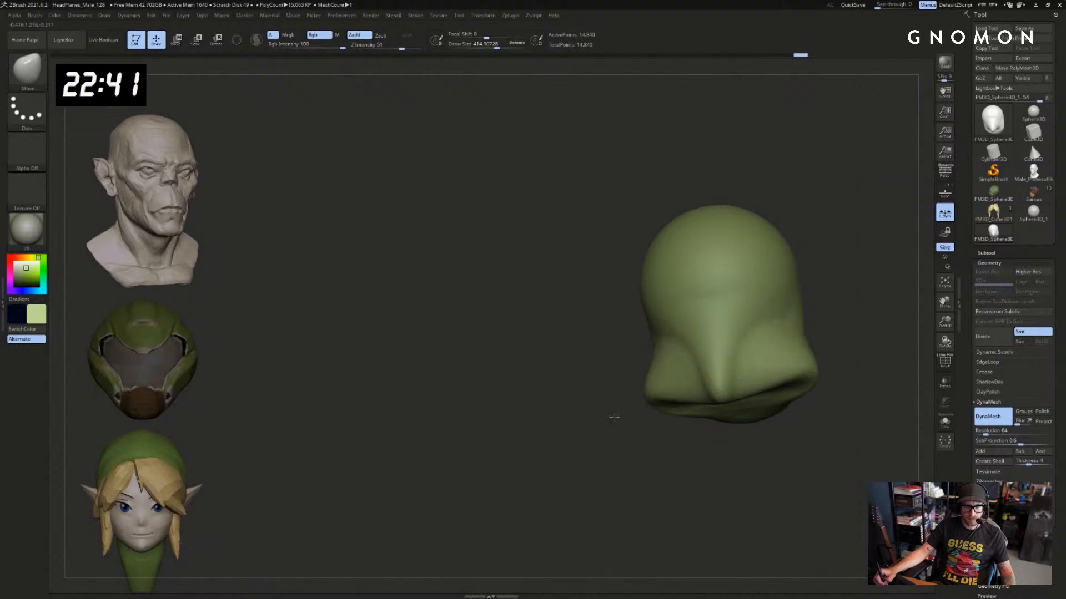
key("ctrl+z")
Stretch the neck mass down and back from the skull with the Move brush
left_click_drag(718, 388, 605, 383, "alt")
right_click_drag(605, 383, 658, 365)
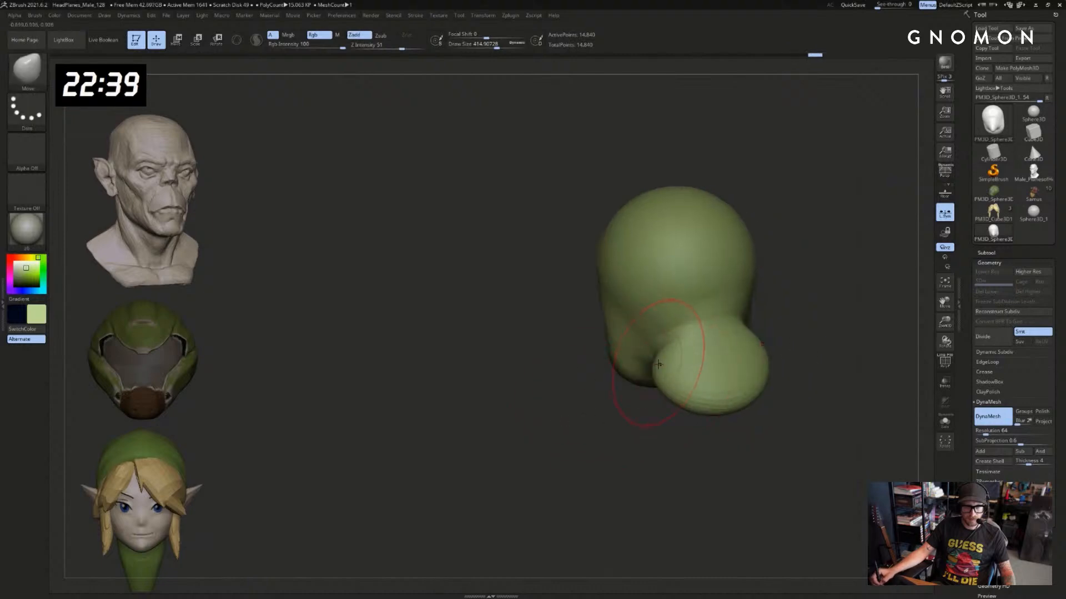
left_click_drag(658, 364, 605, 397)
left_click_drag(706, 408, 710, 438)
right_click_drag(661, 439, 727, 444, "shift")
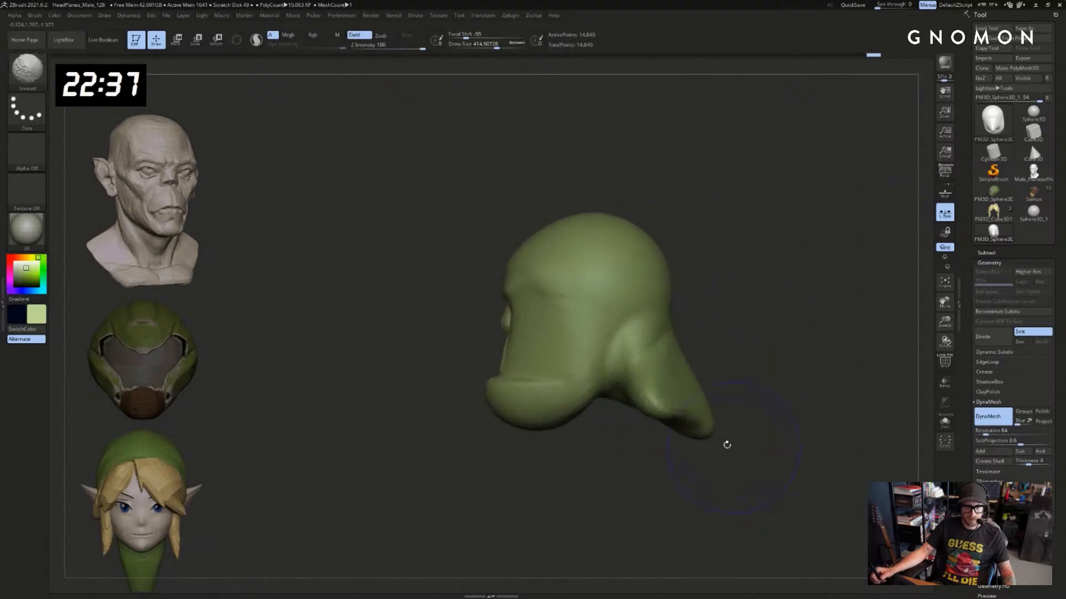
Mask the neck, soften the mask's edge, and invert it so only the neck stays editable
left_click_drag(762, 492, 604, 318, "ctrl")
left_click(682, 386, "ctrl")
left_click(683, 387, "ctrl")
left_click(721, 390, "ctrl")
left_click(721, 392, "ctrl")
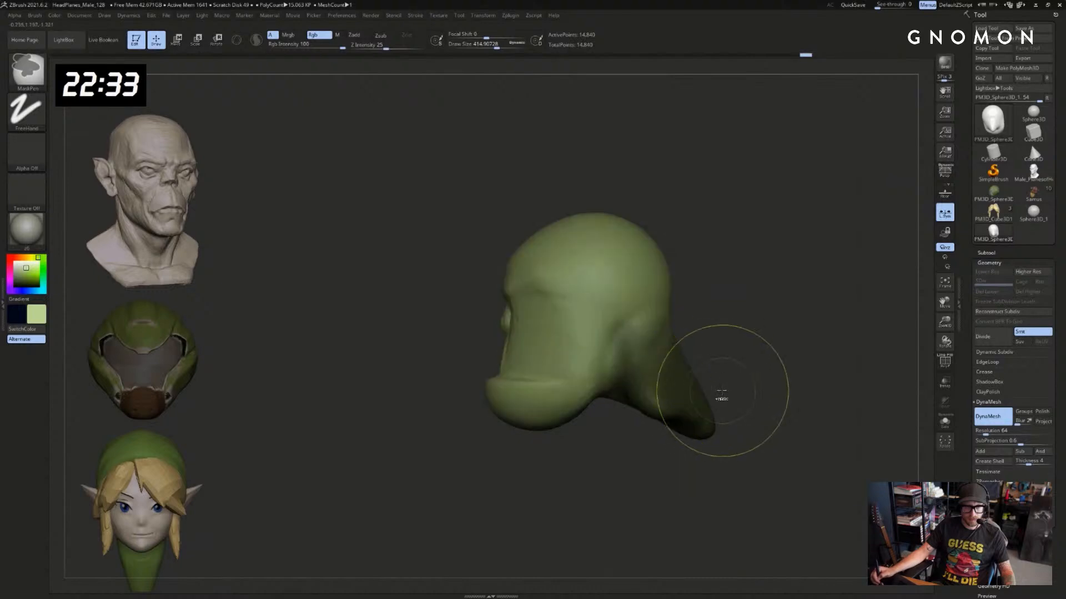
left_click(722, 393, "ctrl")
left_click(731, 392, "ctrl")
right_click_drag(761, 409, 749, 383, "ctrl")
left_click(747, 386, "ctrl")
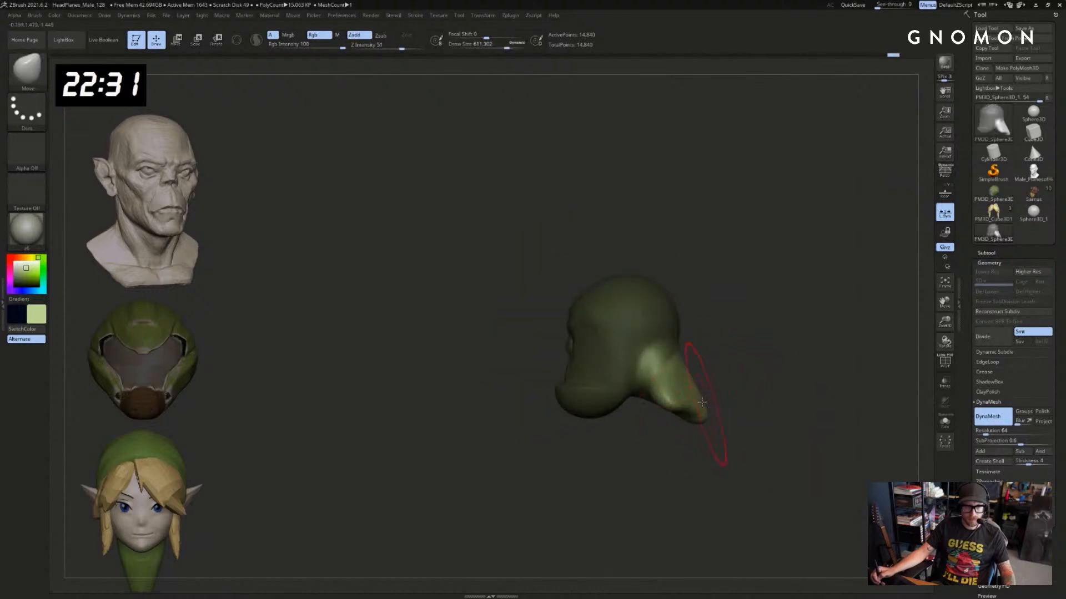
Pull the unmasked neck forward under the jaw with Transpose Move to thicken it
key("w")
mouse_move(694, 404)
left_mouse_down()
mouse_move(742, 369)
mouse_move(781, 362)
left_mouse_up()
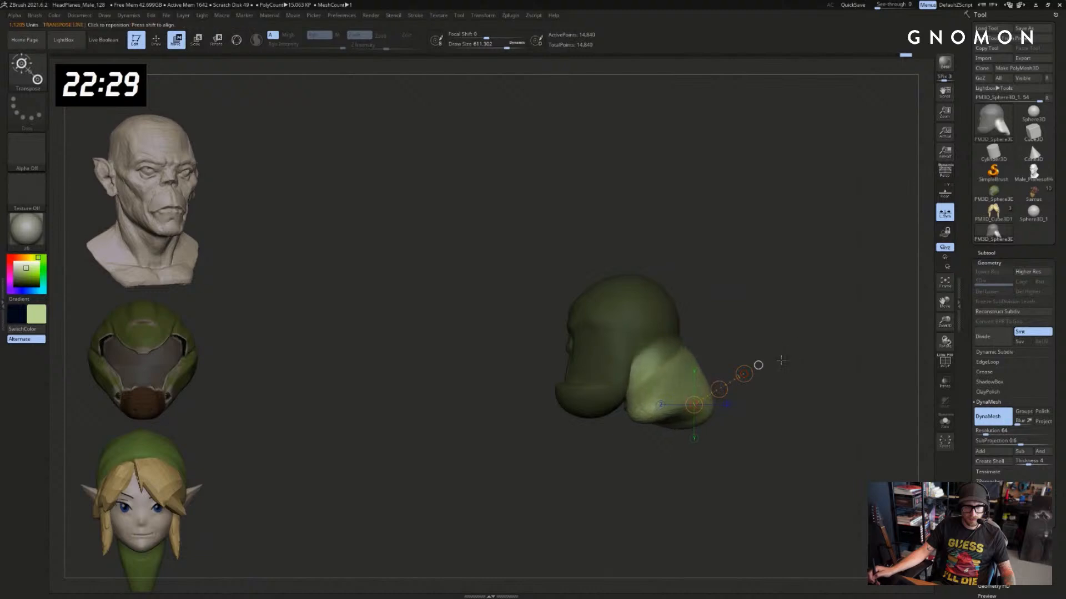
mouse_move(781, 362)
right_mouse_down()
mouse_move(785, 350)
mouse_move(774, 376)
mouse_move(763, 355)
right_mouse_up()
key("q")
mouse_move(762, 392)
right_mouse_down()
mouse_move(738, 389)
mouse_move(749, 405)
right_mouse_up()
key("w")
key("q")
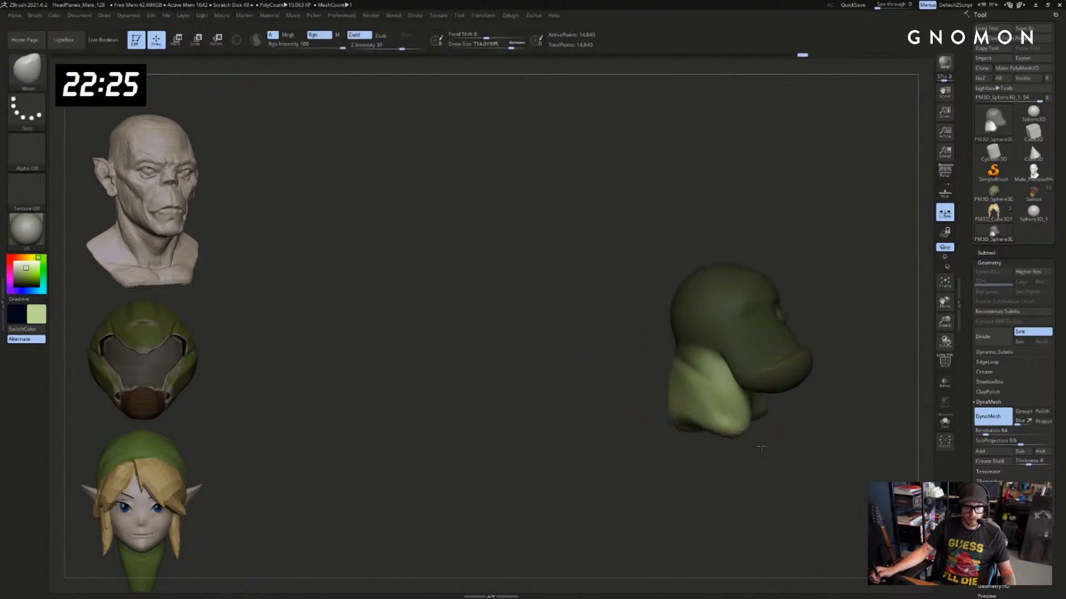
Shape the neck base into flared shoulders and a pointed chest with a large Move brush, and invert the mask to free the head
mouse_move(780, 456)
right_mouse_down()
mouse_move(770, 430)
mouse_move(847, 480)
mouse_move(742, 432)
right_mouse_up()
key("s")
left_click_drag(741, 432, 745, 431)
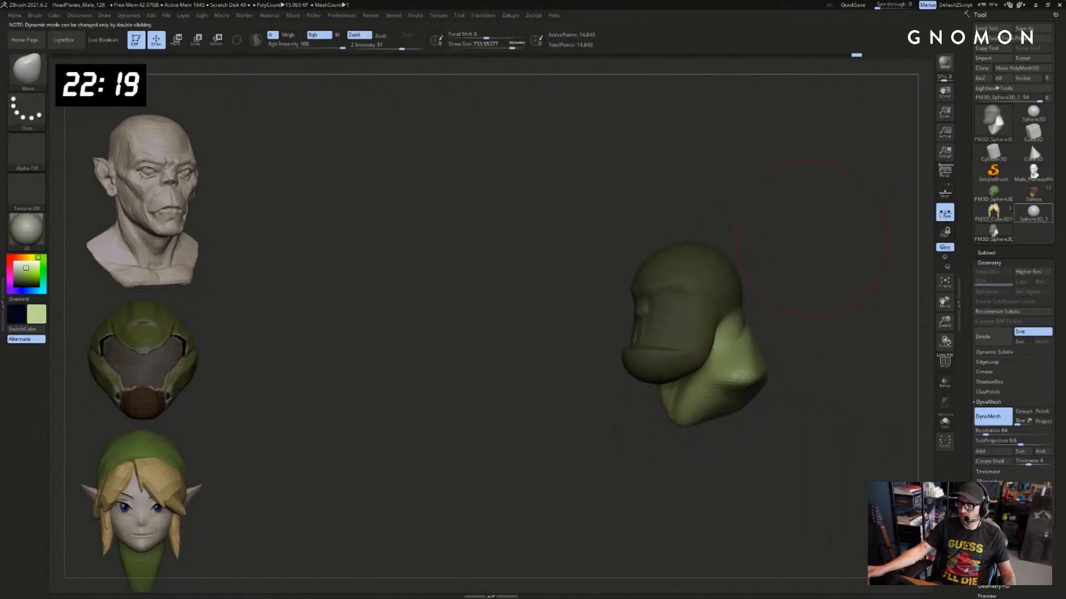
mouse_move(1033, 213)
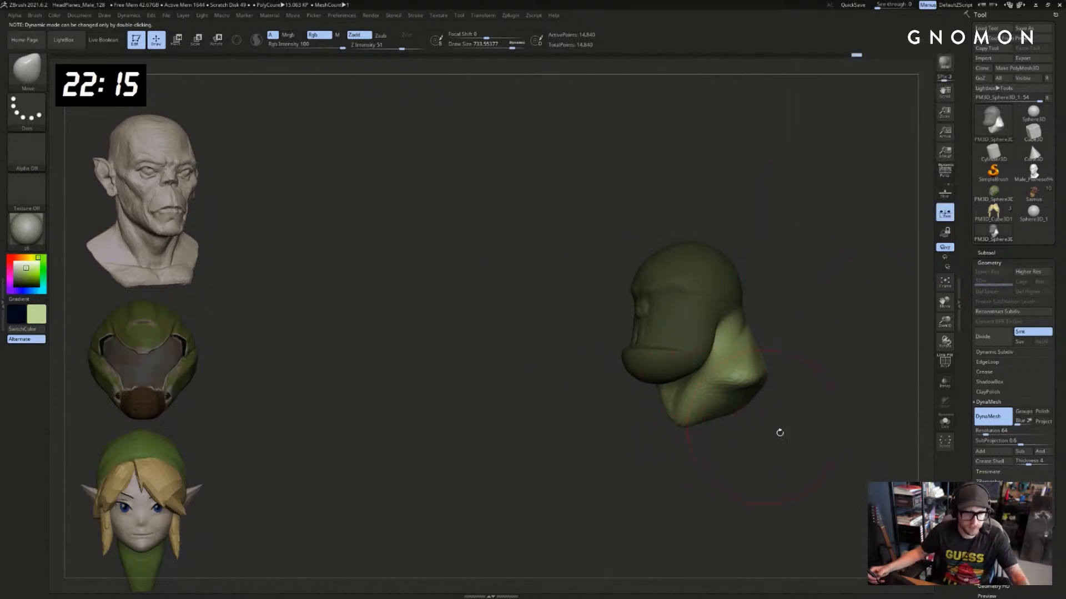
mouse_move(780, 432)
left_mouse_down("shift")
mouse_move(828, 445)
mouse_move(834, 417)
mouse_move(809, 435)
mouse_move(803, 423)
mouse_move(848, 429)
mouse_move(835, 419)
mouse_move(811, 430)
mouse_move(839, 438)
mouse_move(821, 427)
left_mouse_up("shift")
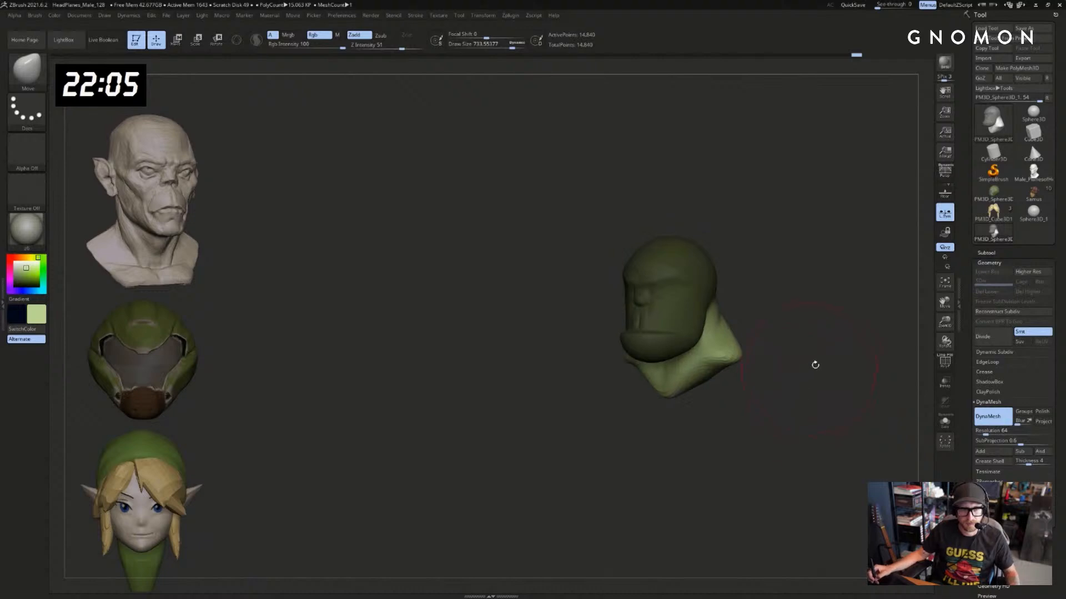
mouse_move(815, 365)
left_mouse_down()
mouse_move(837, 374)
mouse_move(742, 298)
left_mouse_up()
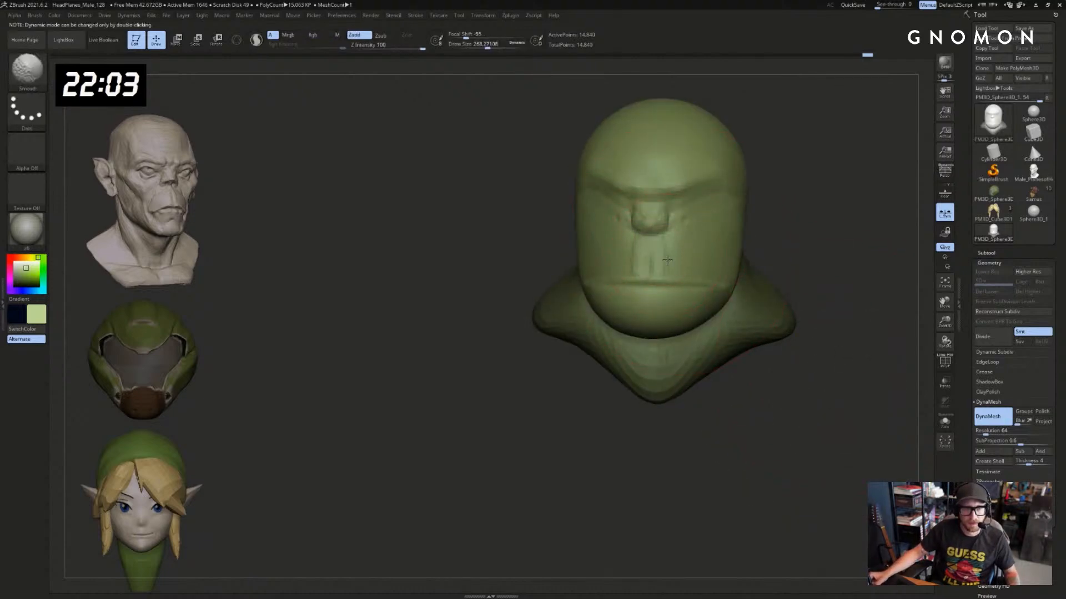
Carve deep inner eye corners beside the nose bridge with a small DamStandard brush
mouse_move(824, 201)
left_mouse_down("alt")
mouse_move(775, 285)
mouse_move(777, 327)
left_mouse_up("alt")
key("b")
key("d")
key("s")
left_click_drag(650, 261, 682, 266)
mouse_move(747, 276)
left_mouse_down()
mouse_move(762, 272)
mouse_move(516, 257)
mouse_move(546, 267)
left_mouse_up()
left_click_drag(794, 271, 669, 270)
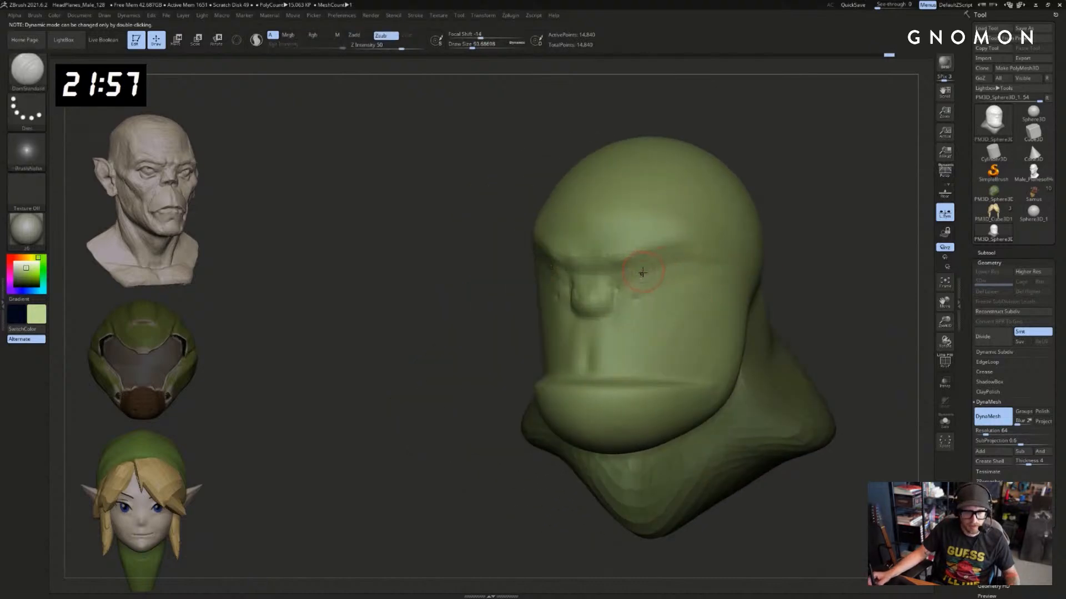
mouse_move(849, 324)
left_mouse_down("alt")
mouse_move(854, 281)
mouse_move(872, 281)
left_mouse_up("alt")
Build up the brow ridges and the cheekbones below the eyes with the ClayBuildup brush
key("b")
key("c")
key("b")
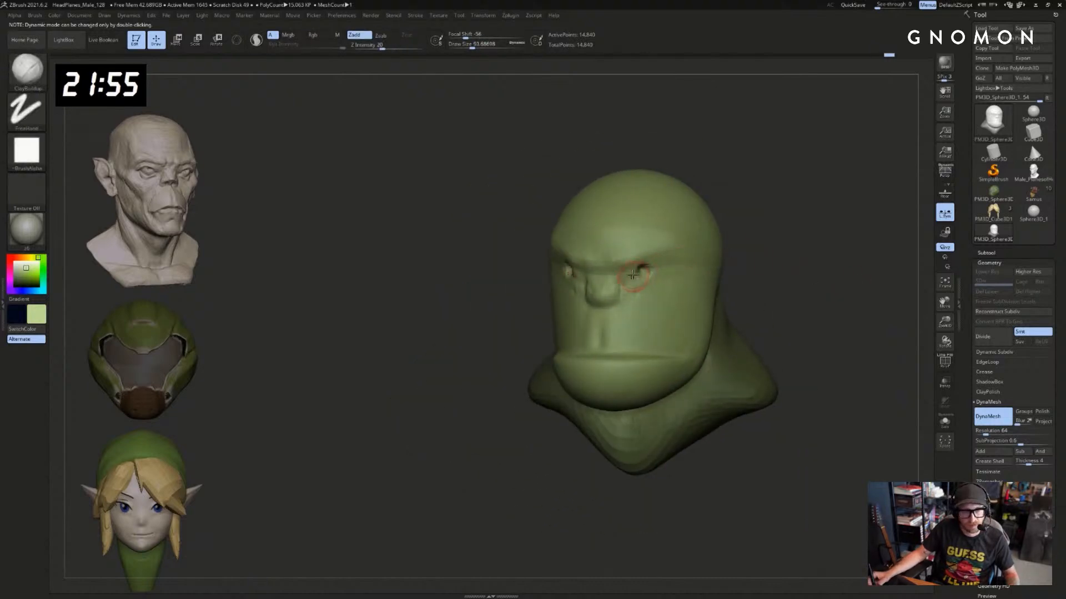
mouse_move(661, 250)
left_mouse_down()
mouse_move(677, 256)
mouse_move(668, 267)
left_mouse_up()
left_click_drag(666, 311, 686, 289)
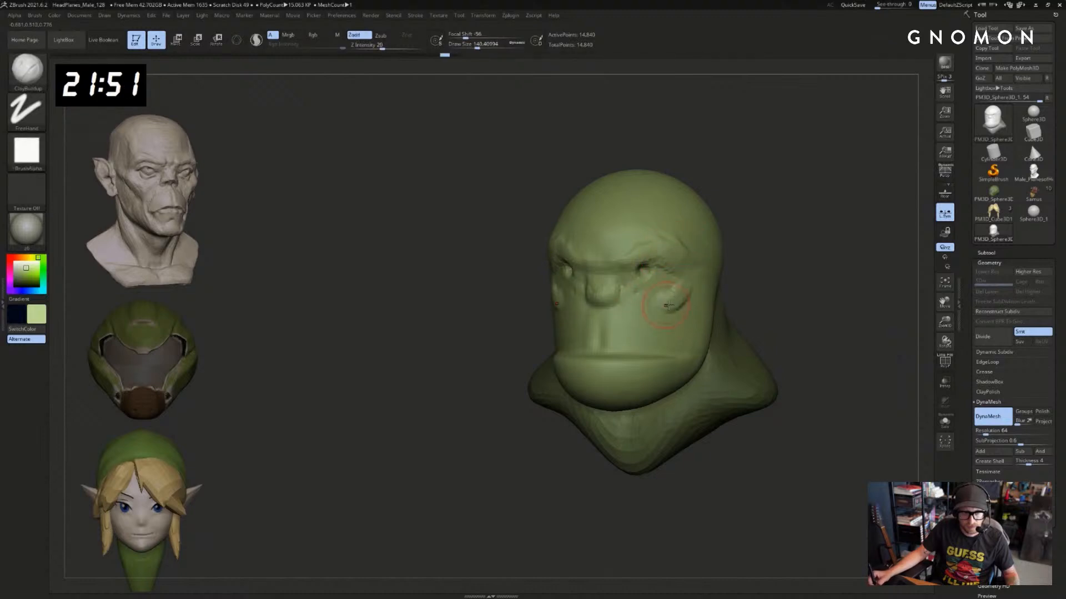
mouse_move(777, 288)
left_mouse_down()
mouse_move(788, 276)
mouse_move(744, 300)
mouse_move(768, 300)
left_mouse_up()
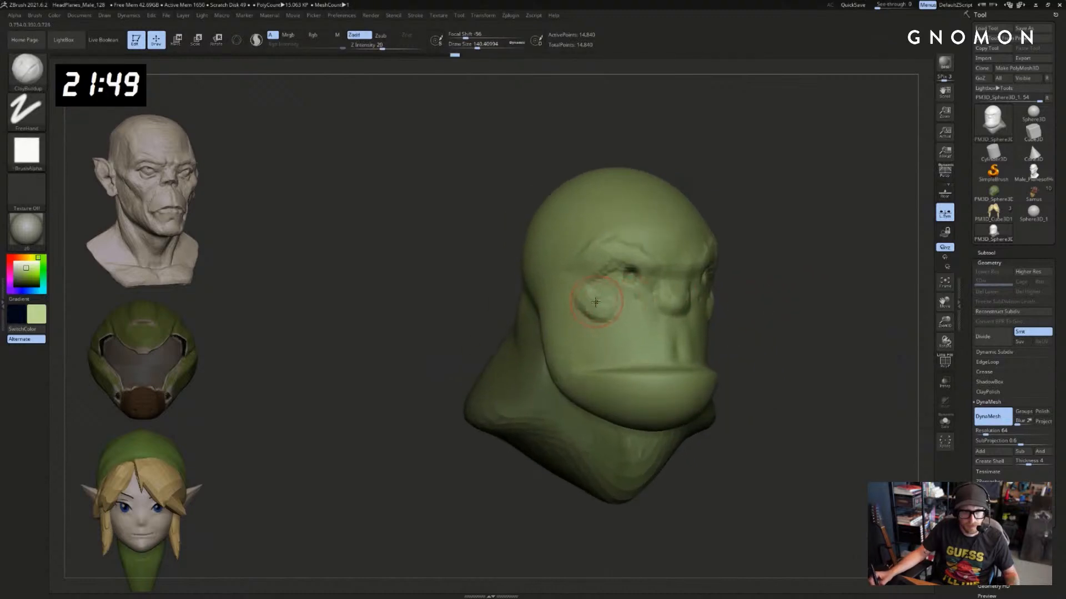
Widen the eye sockets and shape the eye area inside them with a smaller ClayBuildup brush, undoing the unwanted last stroke
key("bracketleft")
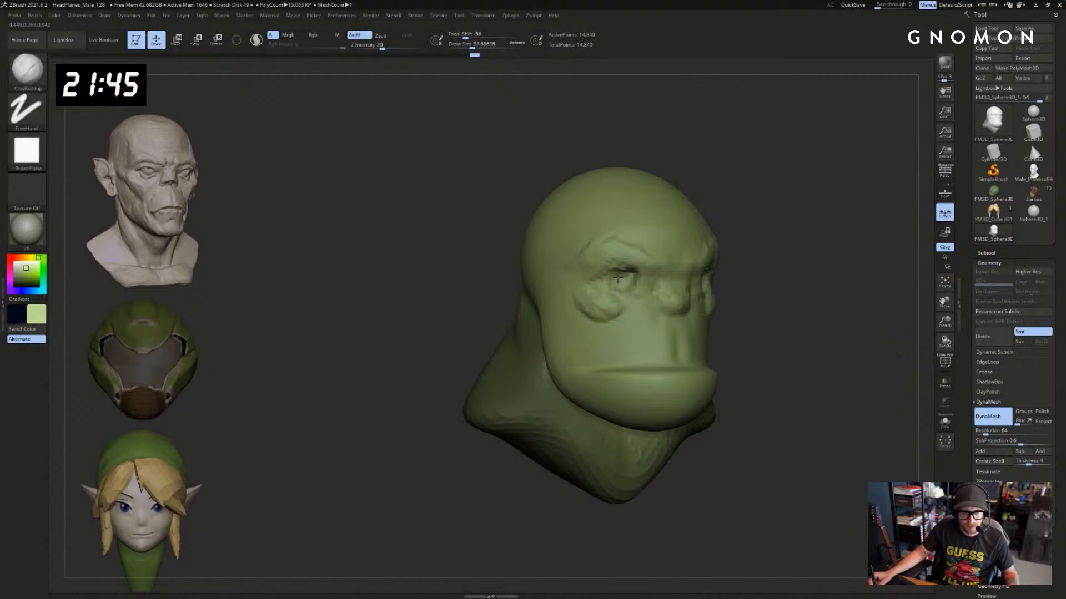
left_click_drag(618, 278, 610, 283)
left_click_drag(792, 271, 748, 261)
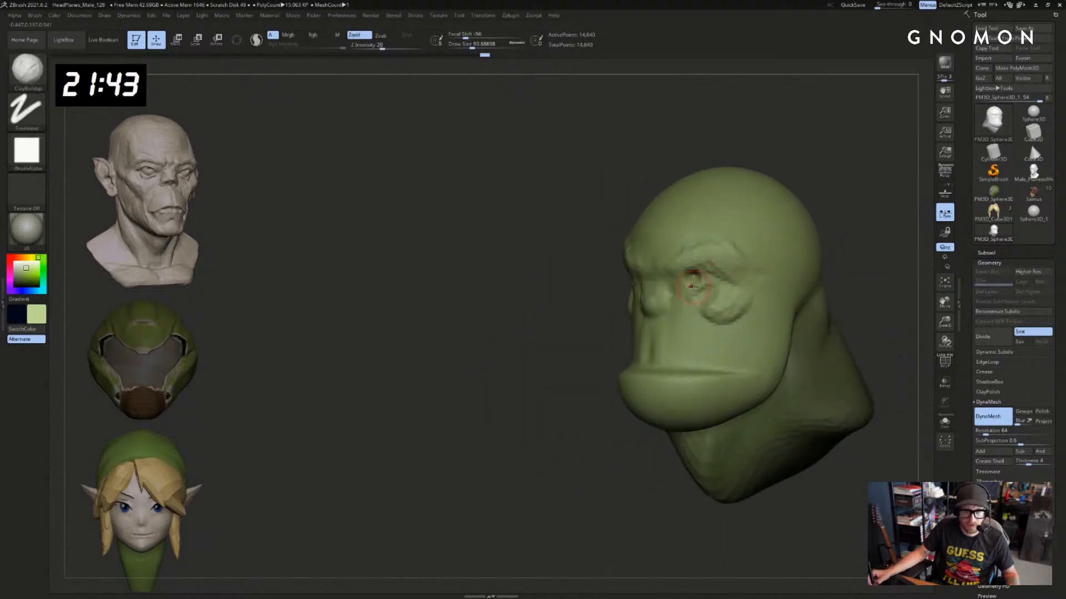
key("bracketright")
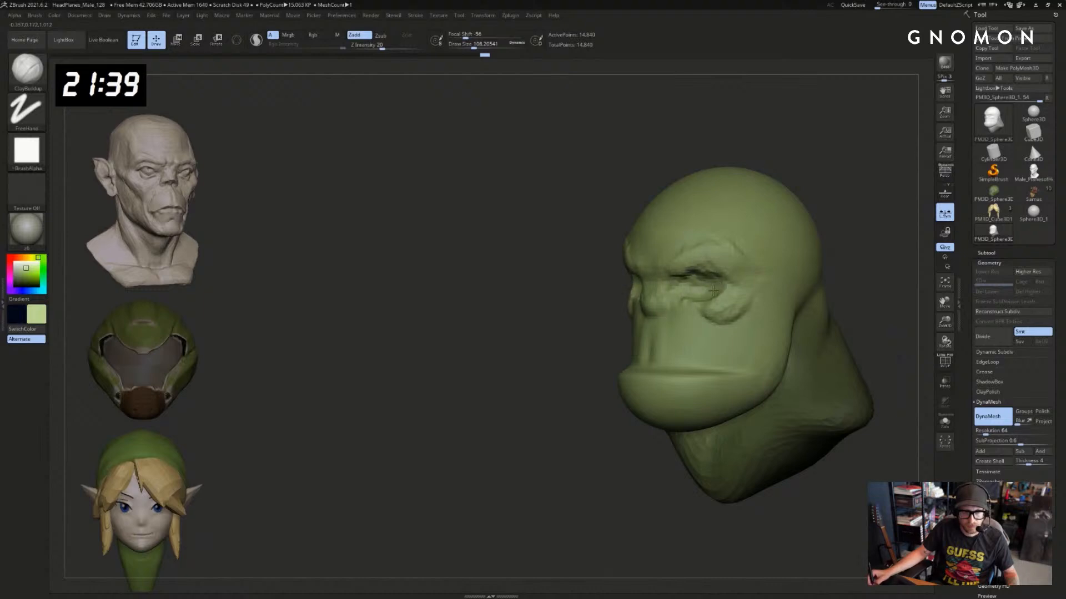
left_click_drag(702, 281, 723, 288)
left_click_drag(846, 255, 897, 252)
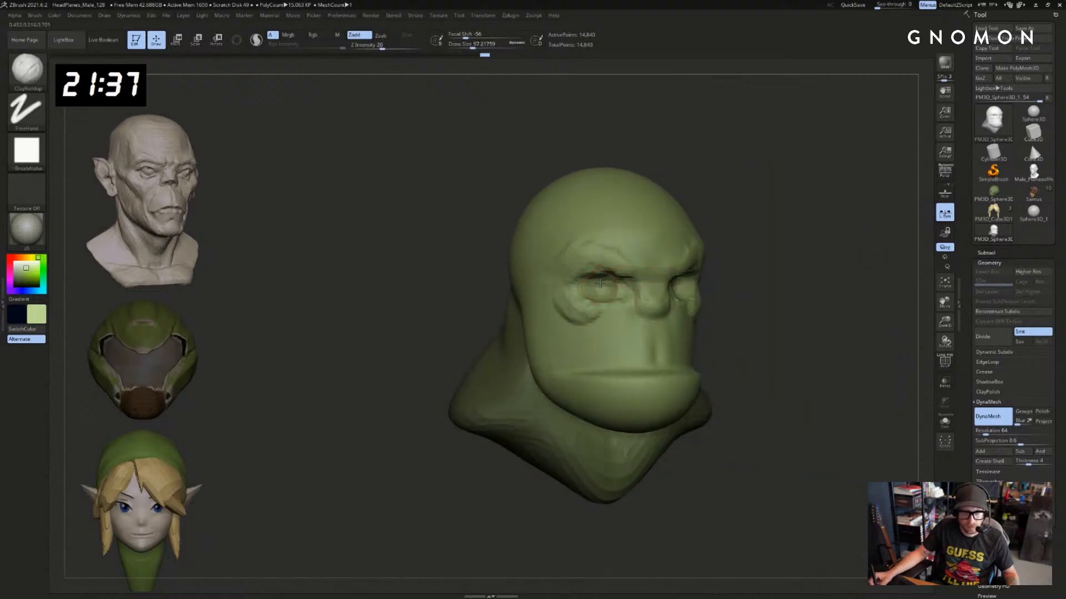
key("ctrl+z")
mouse_move(799, 276)
left_mouse_down()
mouse_move(765, 275)
mouse_move(776, 276)
left_mouse_up()
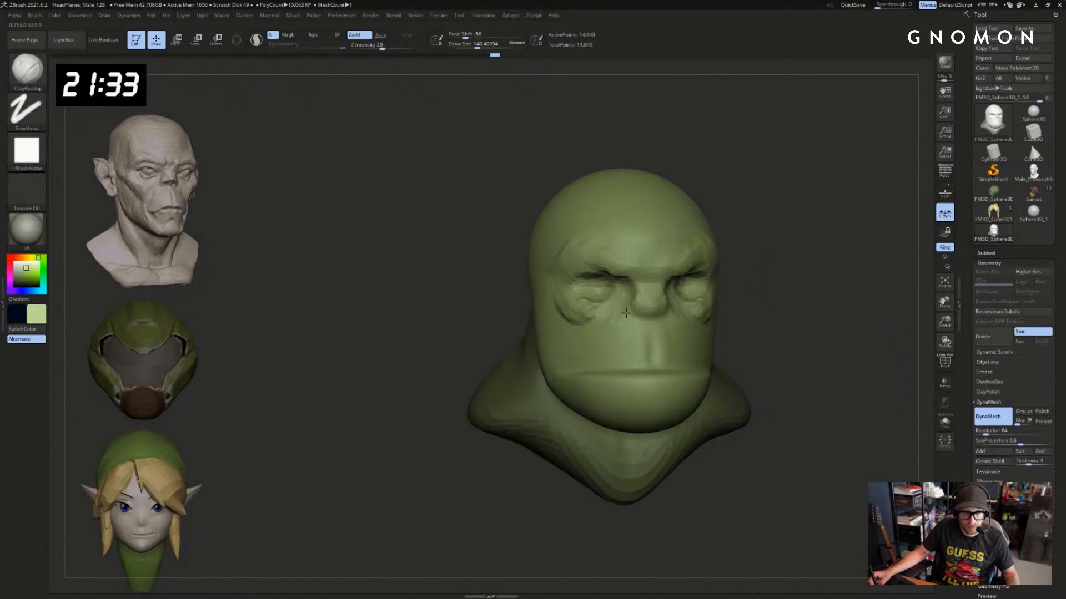
Add diagonal folds from the nose across the cheeks with ClayBuildup, and smooth the eye area
right_click_drag(681, 327, 716, 325)
key("s")
left_click_drag(632, 312, 624, 312)
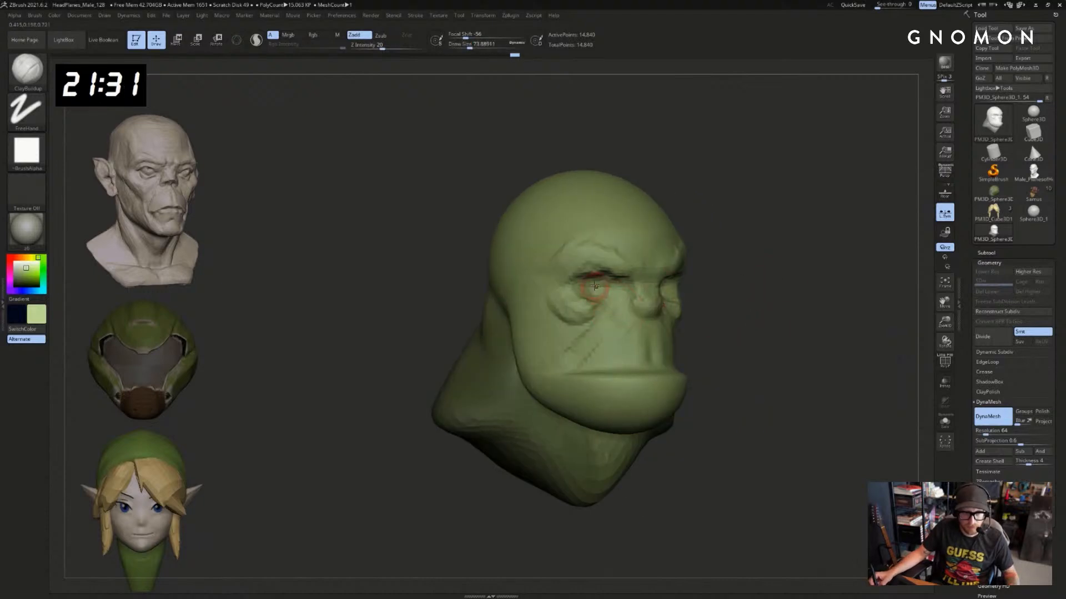
right_click_drag(659, 287, 810, 270)
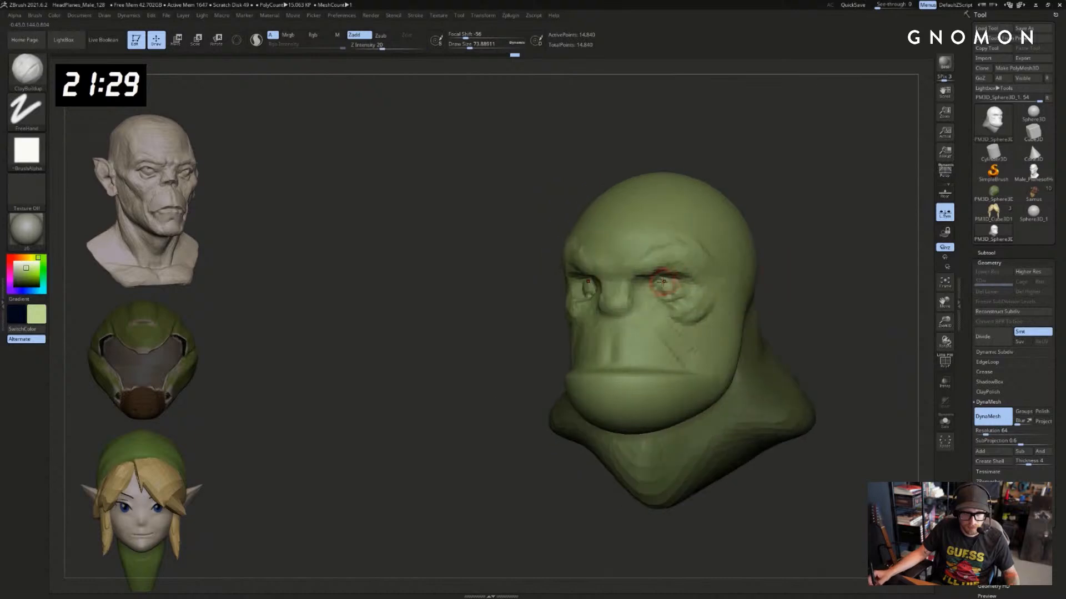
left_click_drag(671, 279, 660, 288, "shift")
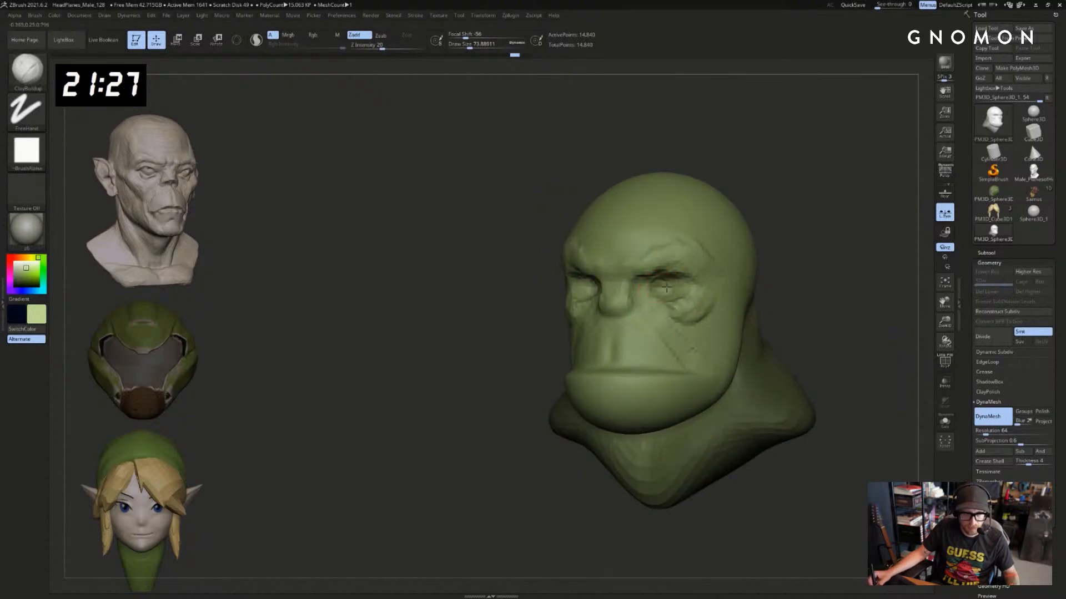
Build up the eyeballs, eyelids and bags under the eyes with the ClayBuildup brush
mouse_move(666, 287)
right_mouse_down()
mouse_move(732, 272)
mouse_move(716, 274)
right_mouse_up()
key("s")
left_click_drag(643, 291, 646, 291)
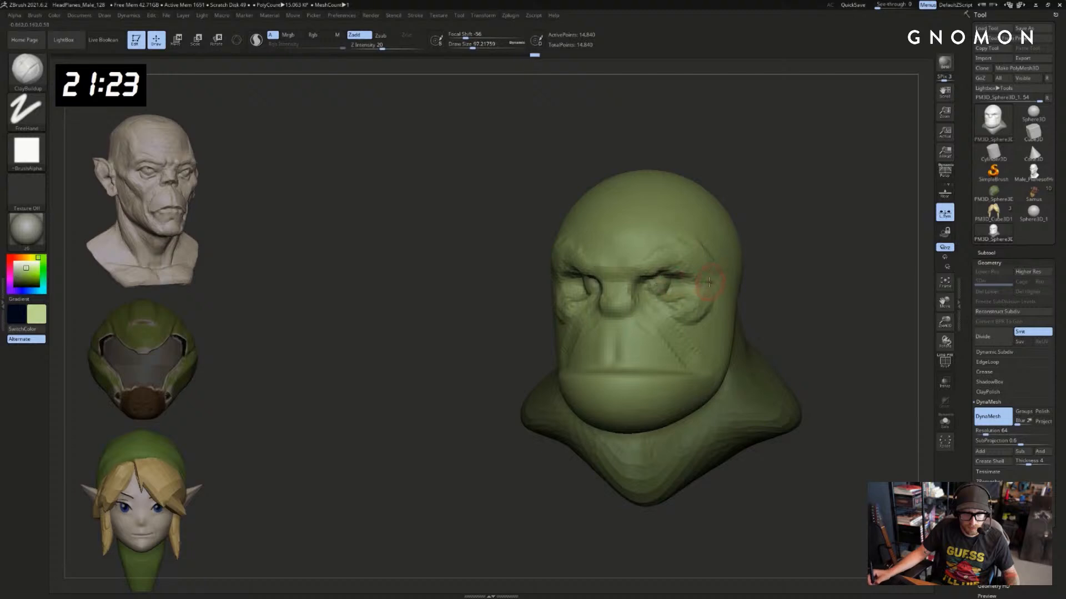
right_click_drag(710, 282, 595, 283)
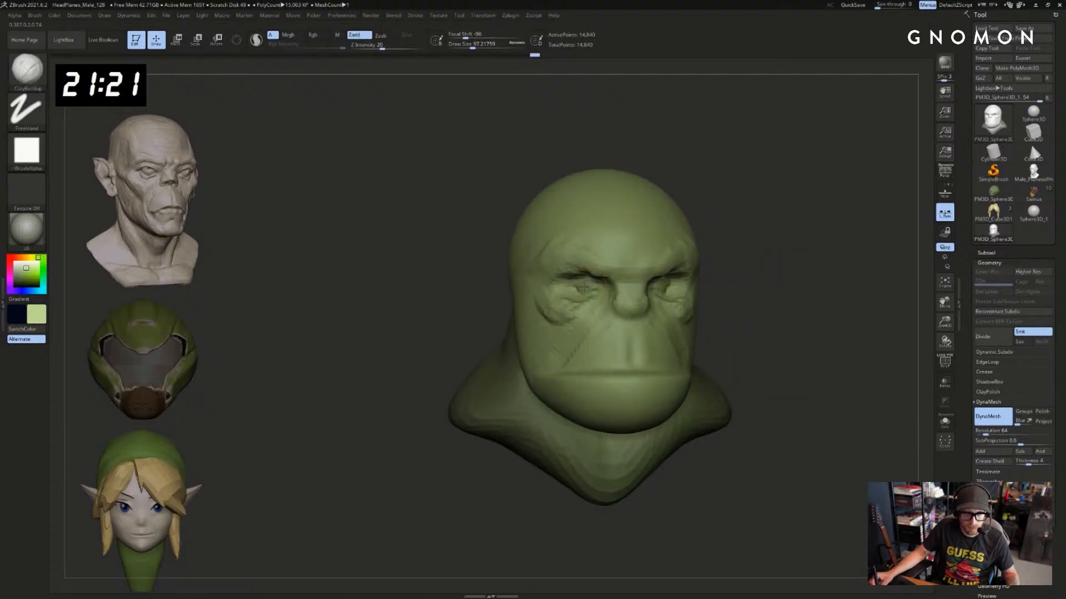
left_click_drag(583, 288, 578, 288)
mouse_move(835, 257)
right_mouse_down()
mouse_move(866, 249)
mouse_move(620, 273)
right_mouse_up()
left_click_drag(579, 283, 564, 286)
right_click_drag(783, 249, 716, 252)
key("s")
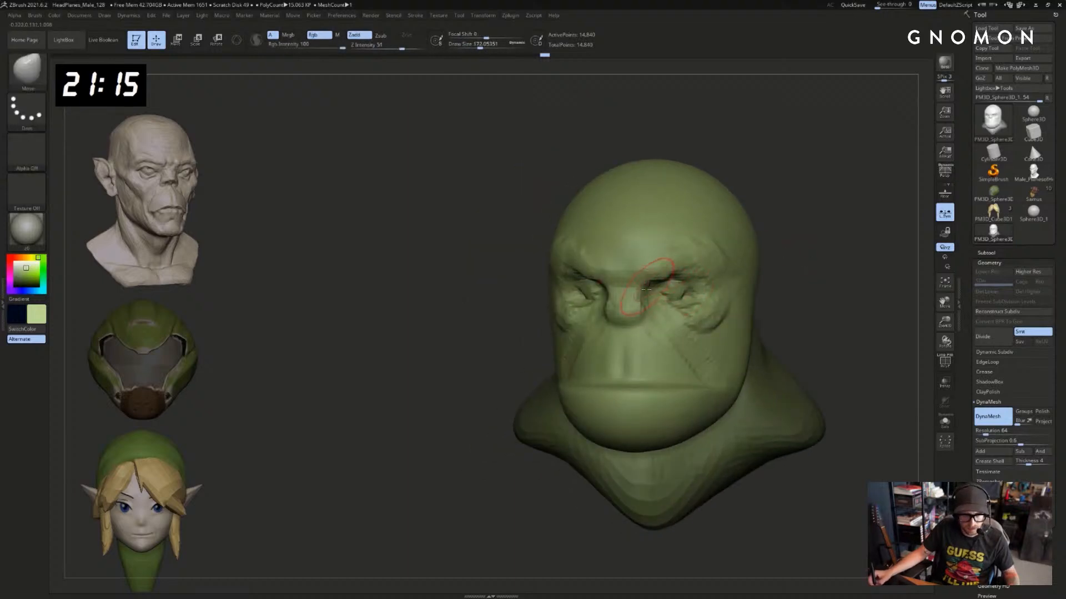
Carve vertical frown lines between the eyebrows with the DamStandard brush
key("b")
key("d")
key("s")
mouse_move(776, 233)
right_mouse_down("shift")
mouse_move(789, 235)
mouse_move(630, 284)
mouse_move(627, 272)
mouse_move(642, 286)
mouse_move(633, 273)
right_mouse_up("shift")
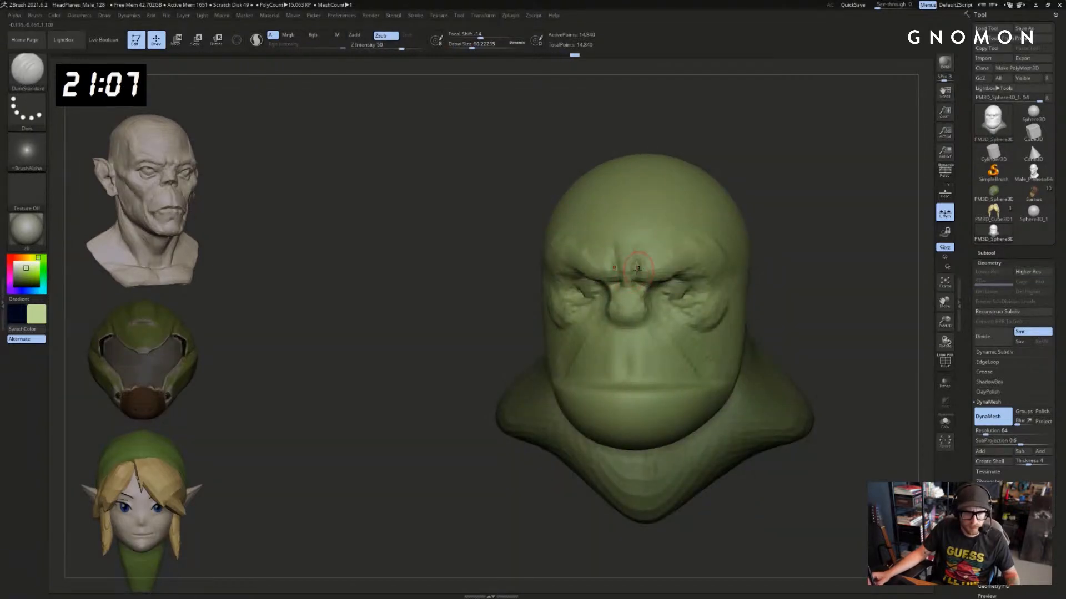
right_click_drag(718, 216, 703, 216)
Accentuate the brow ridges and the outer edges of the eye bags with the Standard brush
key("b")
key("s")
key("t")
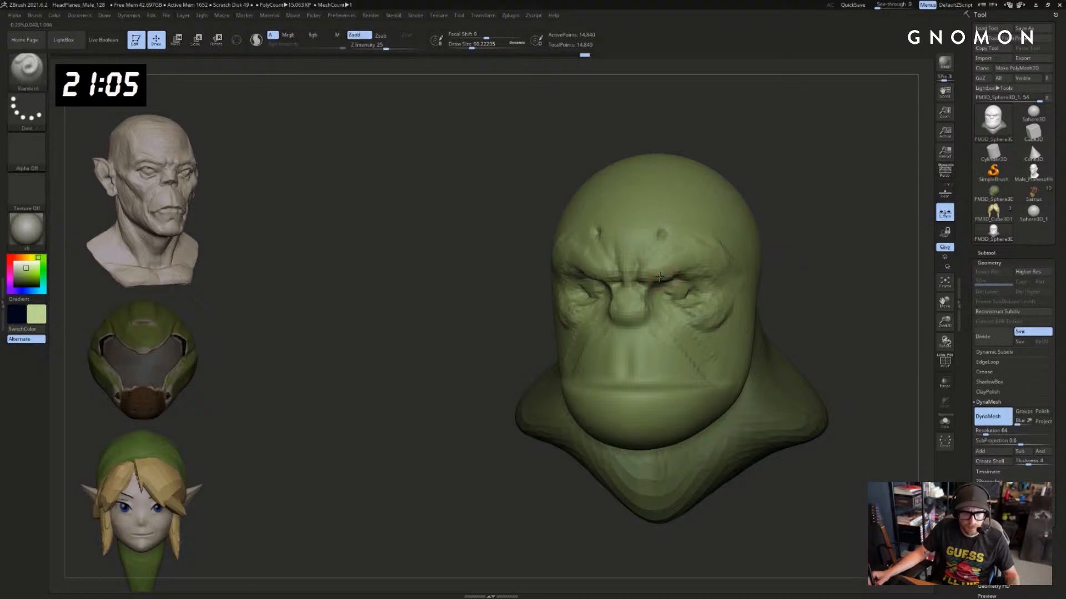
left_click_drag(660, 277, 704, 270)
left_click_drag(801, 274, 732, 275)
right_click_drag(511, 283, 536, 292)
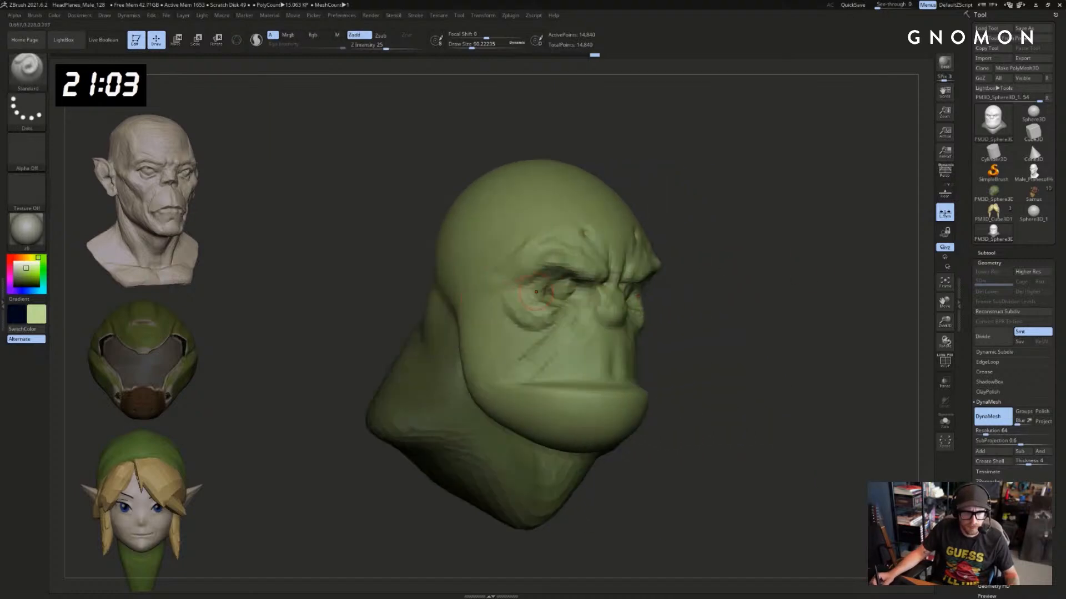
left_click_drag(517, 309, 499, 300)
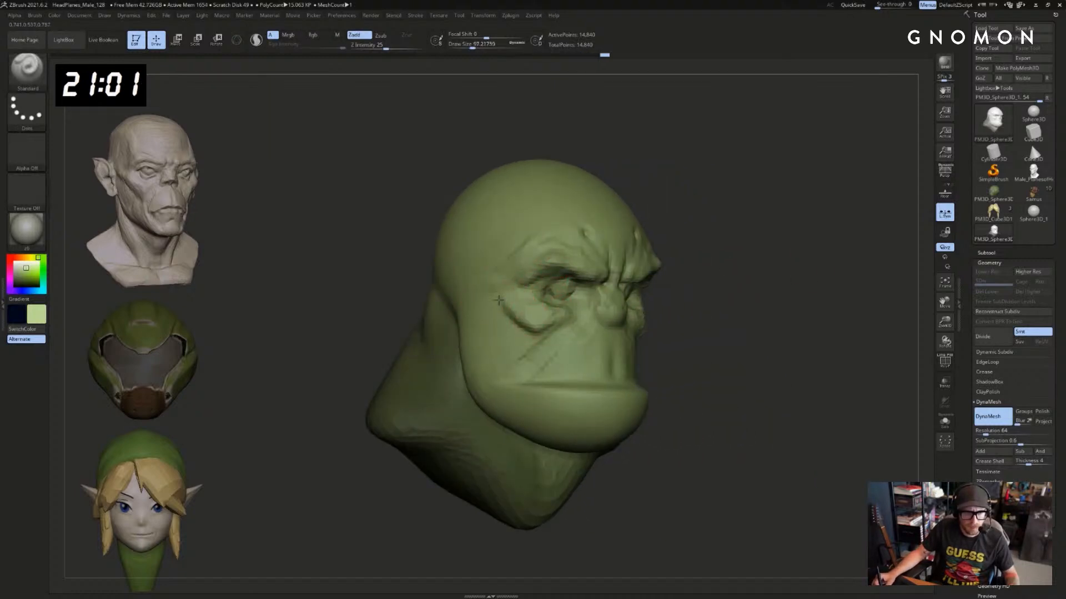
Invert the mask to protect the head, and pull the neck base out and down into broad shoulders and chest with the Move brush
mouse_move(775, 369)
left_mouse_down("alt")
mouse_move(771, 345)
mouse_move(718, 346)
mouse_move(709, 333)
mouse_move(706, 367)
mouse_move(723, 374)
left_mouse_up("alt")
left_click(728, 364, "ctrl")
key("s")
mouse_move(626, 399)
left_mouse_down()
mouse_move(659, 459)
mouse_move(674, 462)
mouse_move(697, 443)
left_mouse_up()
left_click_drag(577, 424, 569, 465)
mouse_move(662, 419)
left_mouse_down()
mouse_move(716, 374)
mouse_move(714, 363)
left_mouse_up()
mouse_move(624, 427)
left_mouse_down()
mouse_move(633, 452)
mouse_move(657, 441)
left_mouse_up()
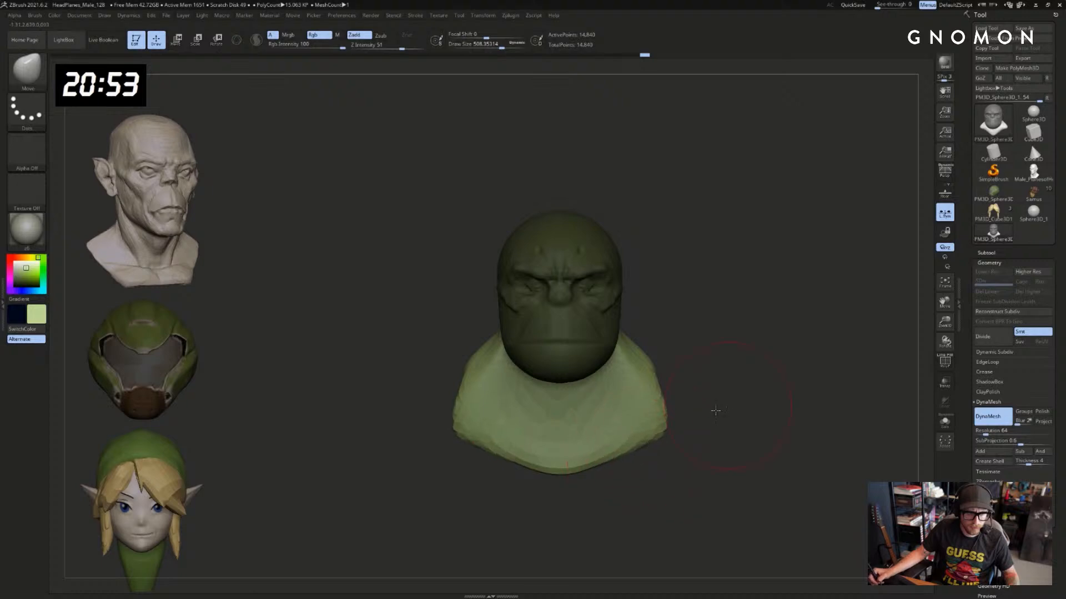
Shape the shoulders, chest and back of the neck from the side and rear with the Move brush
mouse_move(714, 409)
left_mouse_down()
mouse_move(674, 401)
mouse_move(682, 379)
left_mouse_up()
left_click_drag(732, 389, 691, 382)
left_click_drag(698, 380, 765, 388)
left_click_drag(811, 340, 780, 337)
left_click_drag(780, 336, 714, 318, "alt")
key("bracketleft")
left_click_drag(649, 288, 647, 275)
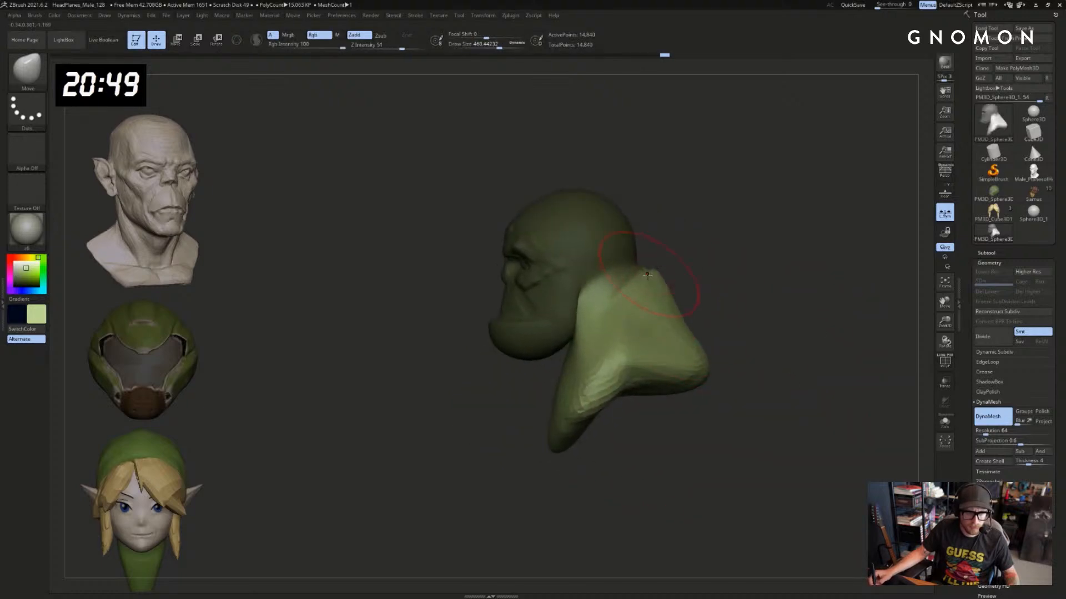
left_click_drag(732, 276, 577, 307)
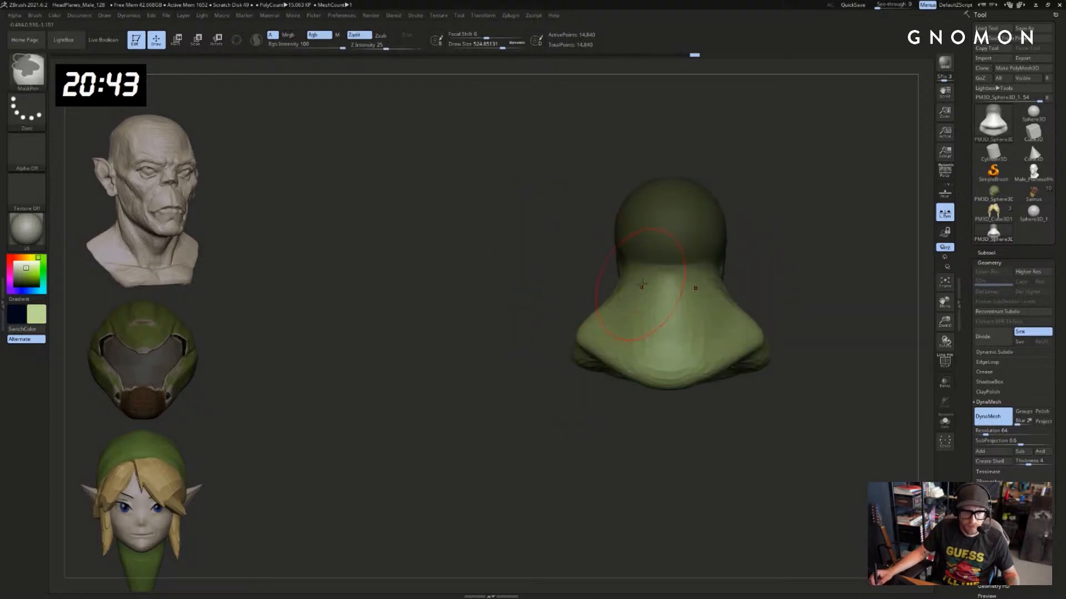
Build up the muscles on the back of the neck with the ClayBuildup brush and smooth the strokes
key("s")
left_click(637, 286)
key("b")
key("c")
key("b")
left_click_drag(638, 286, 630, 348)
left_click_drag(756, 304, 778, 290)
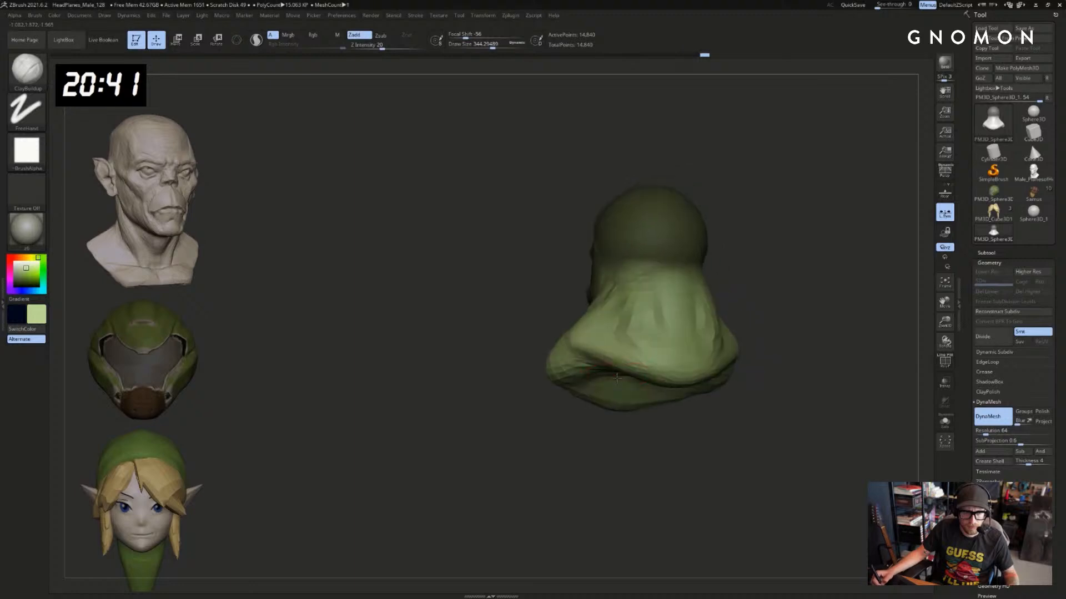
left_click_drag(658, 338, 655, 348, "shift")
left_click_drag(733, 307, 736, 306)
left_click_drag(693, 276, 708, 366)
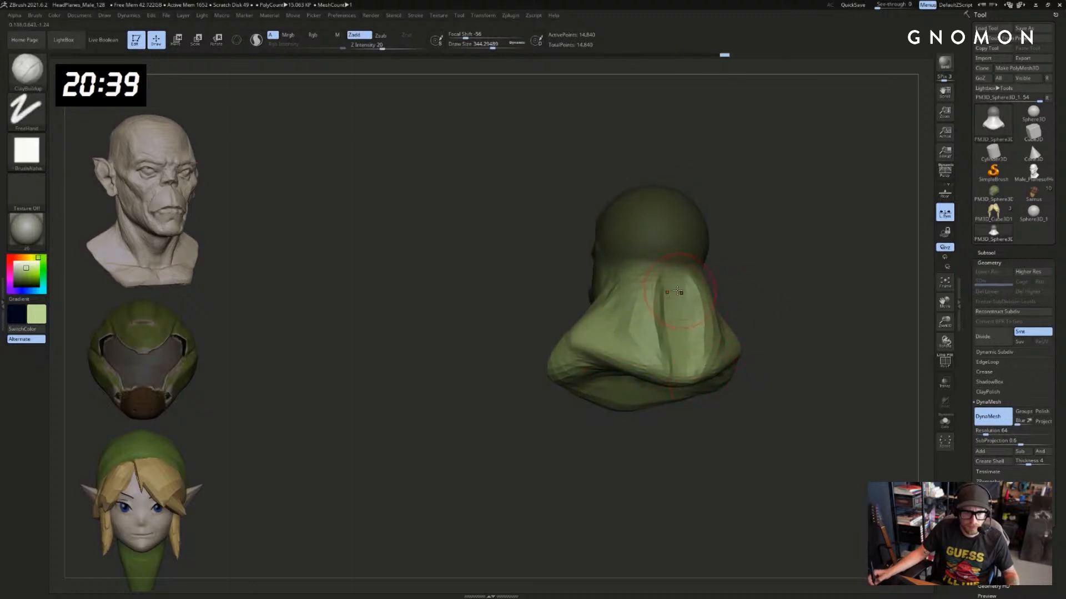
left_click_drag(677, 291, 681, 340, "shift")
left_click_drag(746, 297, 816, 293)
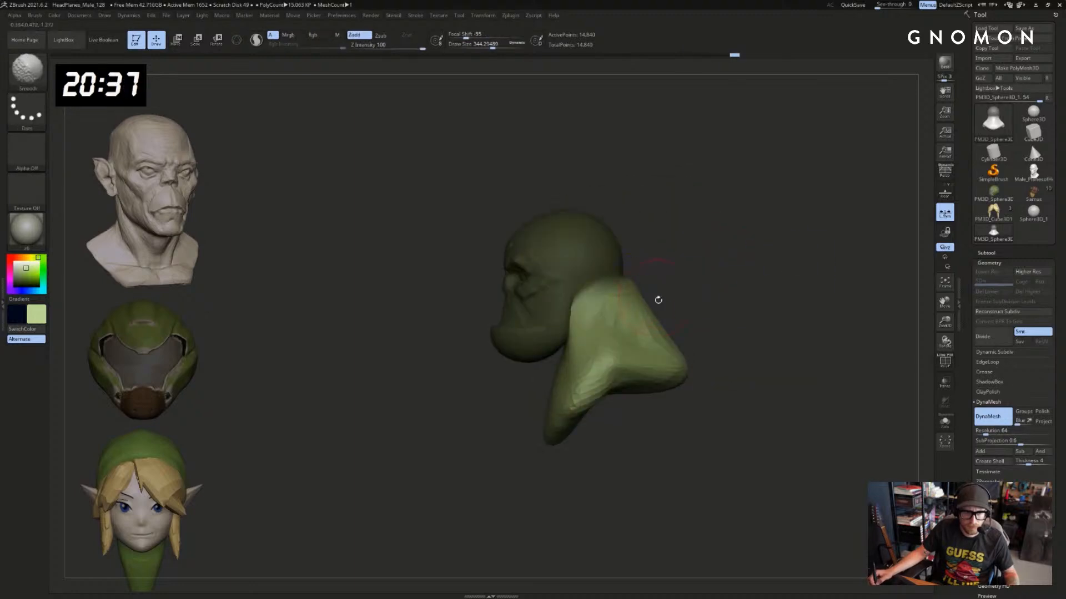
Adjust the profile of the upper back and the side of the neck with a large Move brush
key("b")
key("m")
key("v")
left_click_drag(650, 322, 662, 318)
left_click_drag(701, 309, 754, 305)
left_click_drag(502, 333, 521, 334)
key("s")
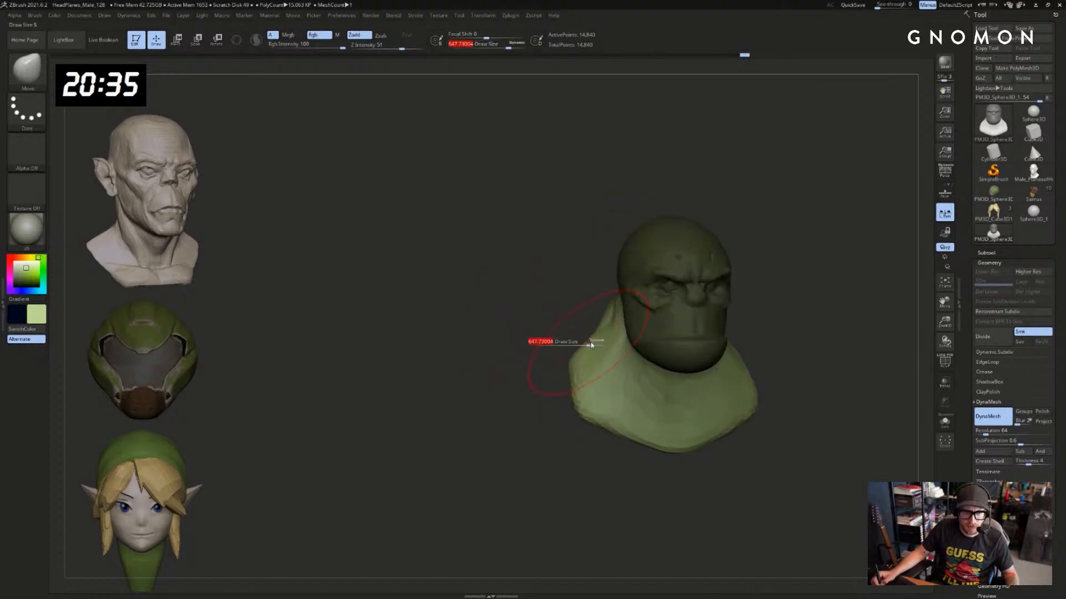
left_click(590, 345)
Build up the trapezius slope from the neck out to the shoulders with the ClayBuildup brush
key("b")
key("c")
key("b")
mouse_move(613, 311)
left_mouse_down()
mouse_move(580, 350)
mouse_move(569, 393)
left_mouse_up()
mouse_move(605, 313)
left_mouse_down()
mouse_move(563, 389)
mouse_move(552, 371)
mouse_move(545, 380)
left_mouse_up()
Pull the shoulders and lower chest outward with the SnakeHook brush, and undo the last stroke
key("b")
key("s")
key("h")
mouse_move(568, 418)
left_mouse_down()
mouse_move(578, 411)
mouse_move(666, 483)
left_mouse_up()
left_click_drag(677, 494, 659, 492)
key("ctrl+z")
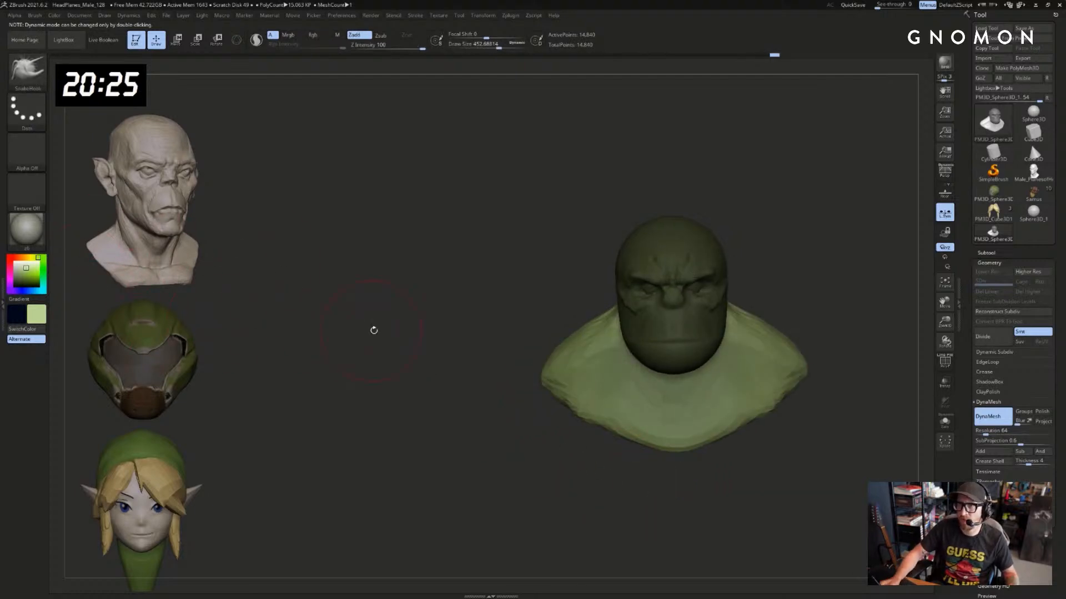
Add ClayBuildup strokes over the trapezius and upper chest, and undo the last stroke
left_click_drag(374, 330, 369, 306, "alt")
mouse_move(822, 241)
left_mouse_down()
mouse_move(856, 239)
mouse_move(801, 267)
mouse_move(819, 266)
left_mouse_up()
key("b")
key("c")
key("b")
left_click_drag(738, 279, 746, 282)
key("s")
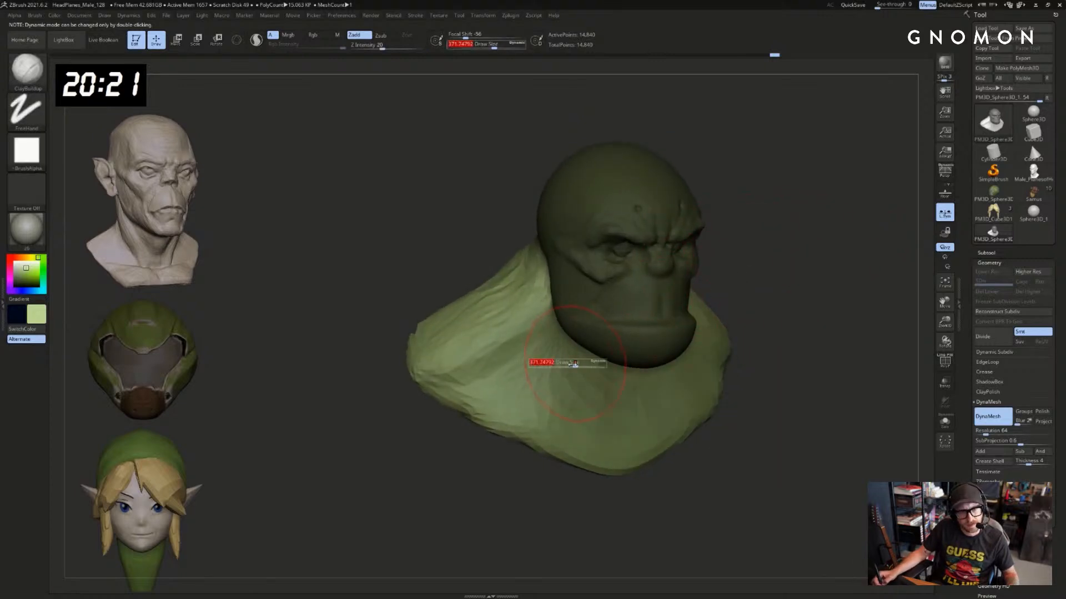
left_click_drag(575, 367, 572, 366)
mouse_move(632, 385)
left_mouse_down()
mouse_move(638, 469)
mouse_move(685, 483)
mouse_move(706, 466)
mouse_move(683, 459)
mouse_move(713, 445)
mouse_move(649, 432)
mouse_move(643, 411)
mouse_move(678, 459)
left_mouse_up()
key("ctrl+z")
Block in the collarbones and chest muscles on the bust with a larger ClayBuildup brush
key("b")
key("m")
key("v")
key("s")
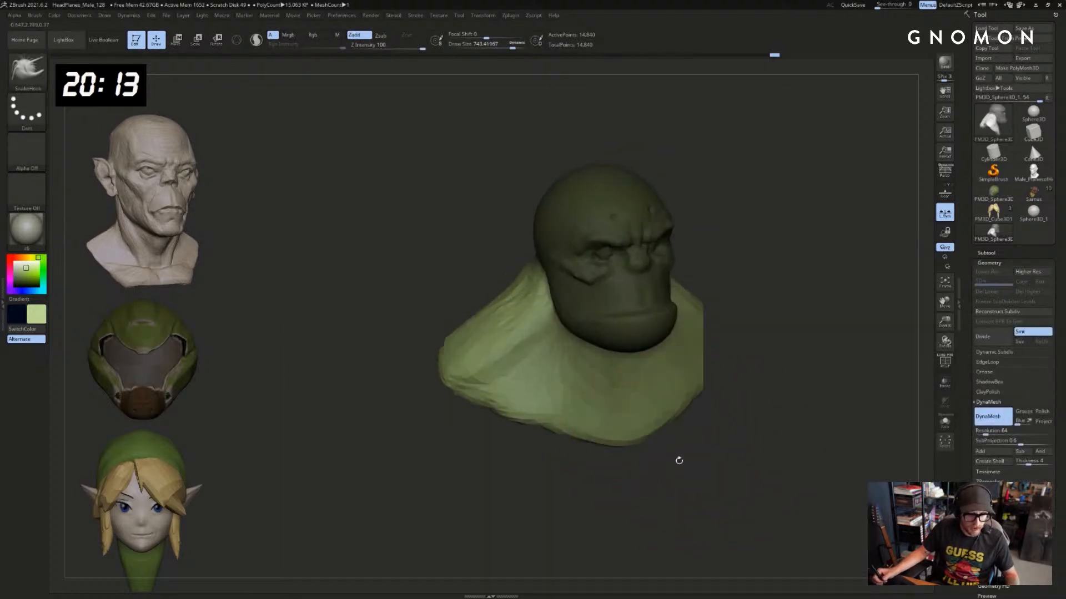
key("b")
key("c")
key("b")
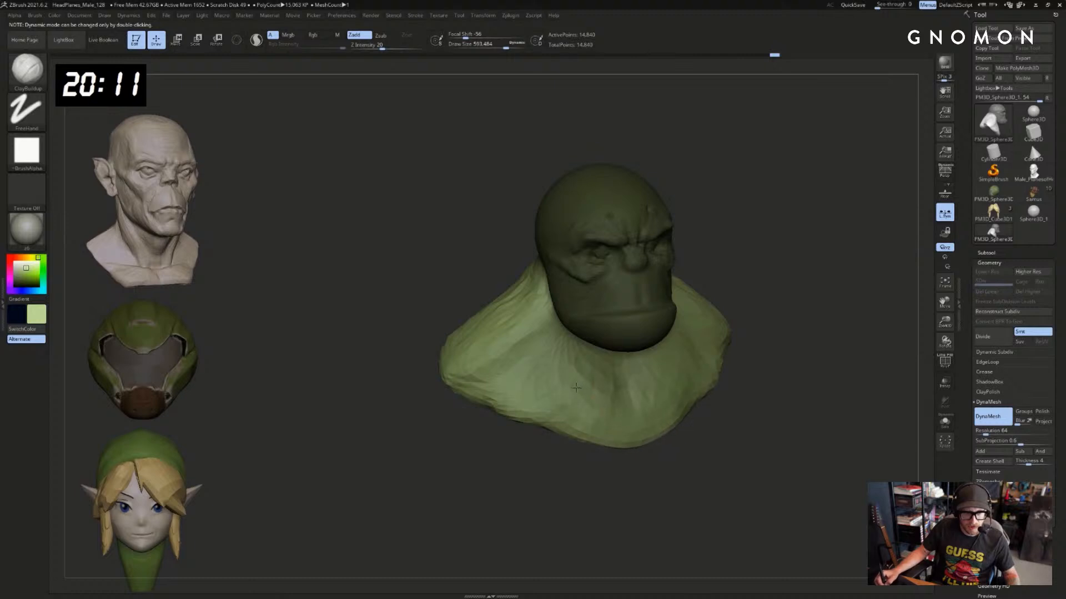
left_click_drag(631, 462, 590, 461)
mouse_move(655, 373)
left_mouse_down()
mouse_move(705, 384)
mouse_move(707, 424)
left_mouse_up()
mouse_move(631, 438)
left_mouse_down()
mouse_move(700, 352)
mouse_move(727, 397)
left_mouse_up()
left_click_drag(754, 435, 720, 435)
mouse_move(846, 296)
left_mouse_down()
mouse_move(859, 298)
mouse_move(802, 305)
mouse_move(803, 319)
left_mouse_up()
key("ctrl+z")
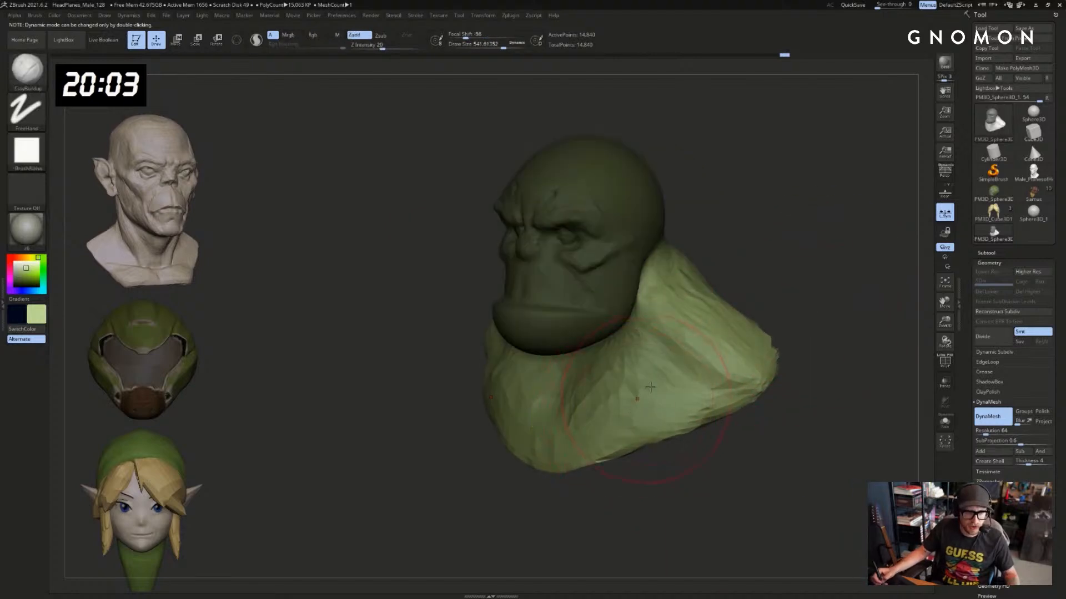
Adjust the shoulder outline and narrow the front of the neck with the Move brush
left_click_drag(716, 444, 805, 456)
key("b")
key("m")
key("v")
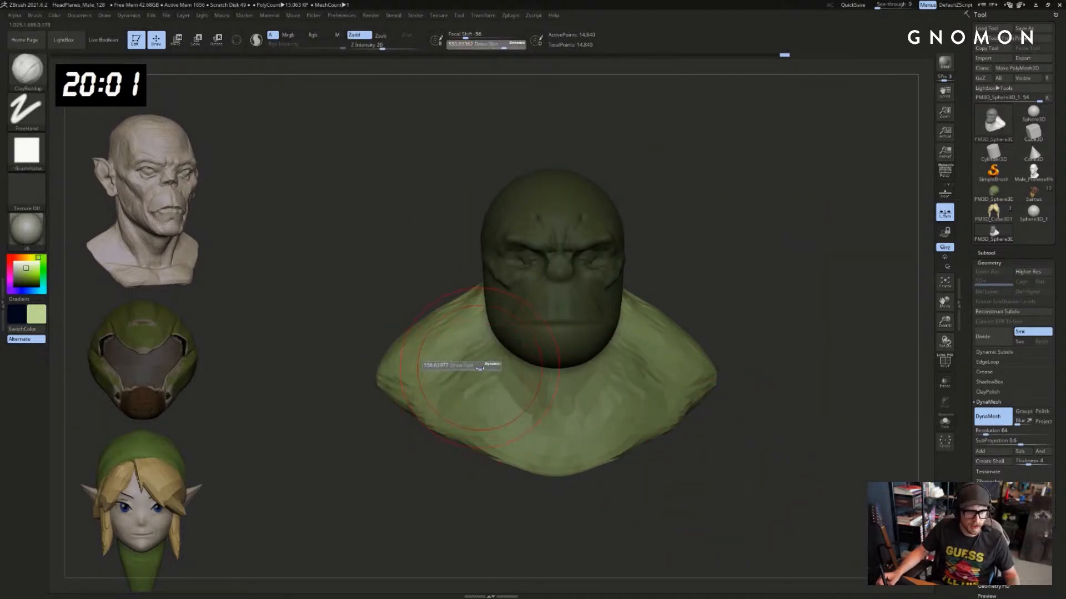
left_click_drag(783, 318, 671, 334)
left_click_drag(788, 383, 736, 378)
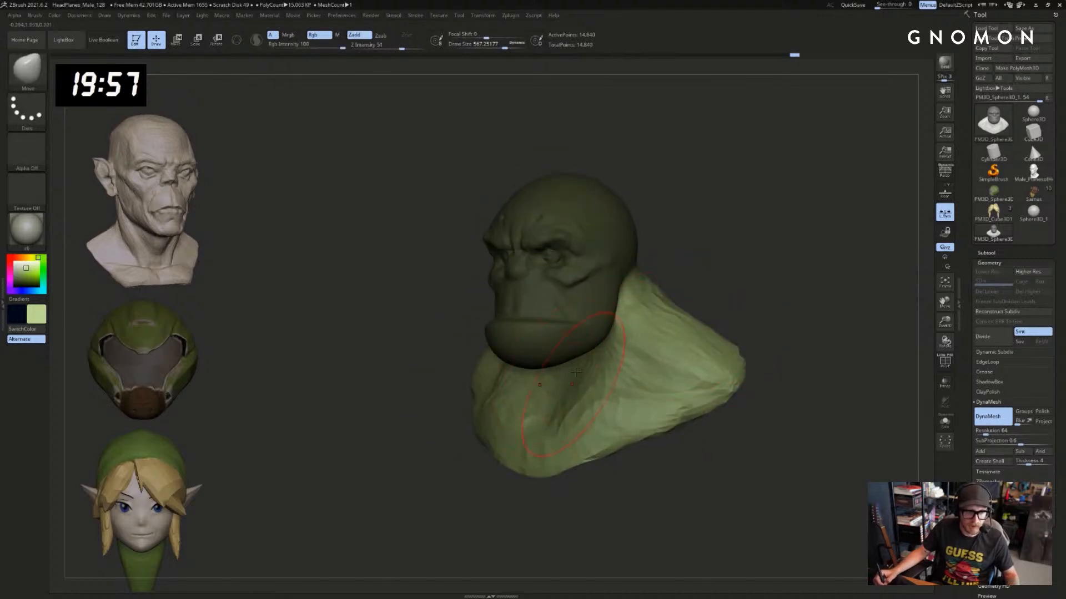
left_click_drag(709, 306, 622, 349)
Build up the side of the neck with ClayBuildup and carve a groove below the jaw with the DamStandard brush
key("b")
key("c")
key("b")
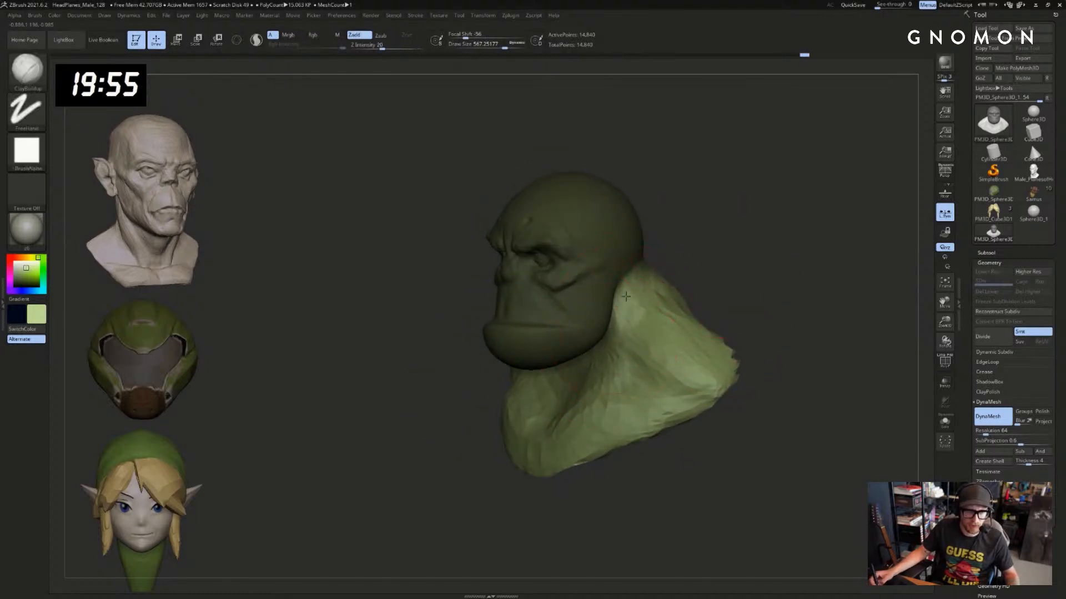
mouse_move(640, 320)
right_mouse_down()
mouse_move(566, 319)
mouse_move(659, 305)
mouse_move(629, 308)
right_mouse_up()
key("b")
key("m")
key("v")
key("b")
key("d")
key("s")
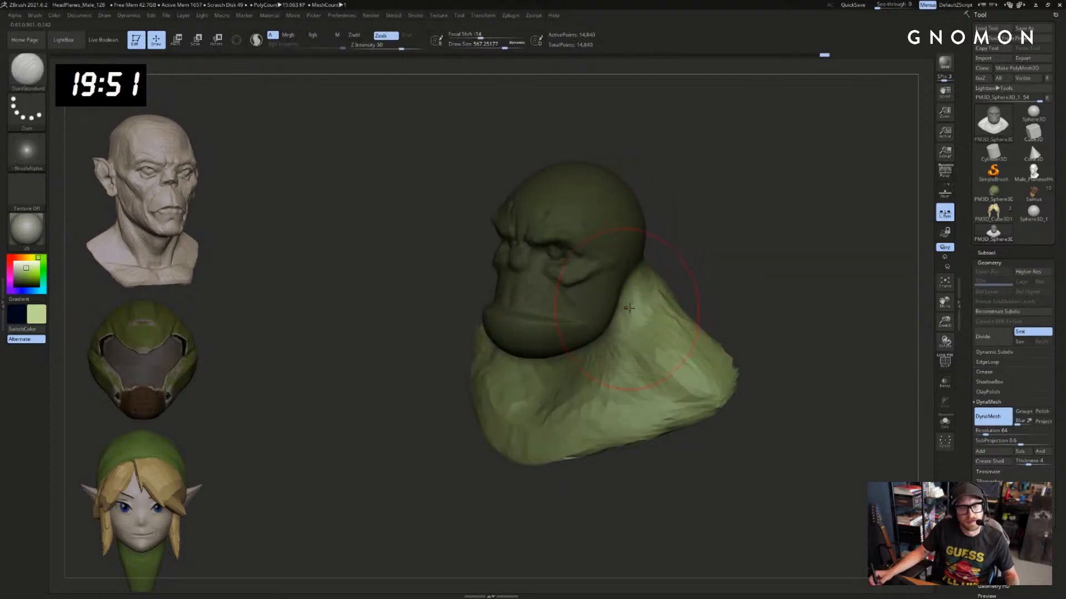
left_click_drag(639, 297, 609, 332)
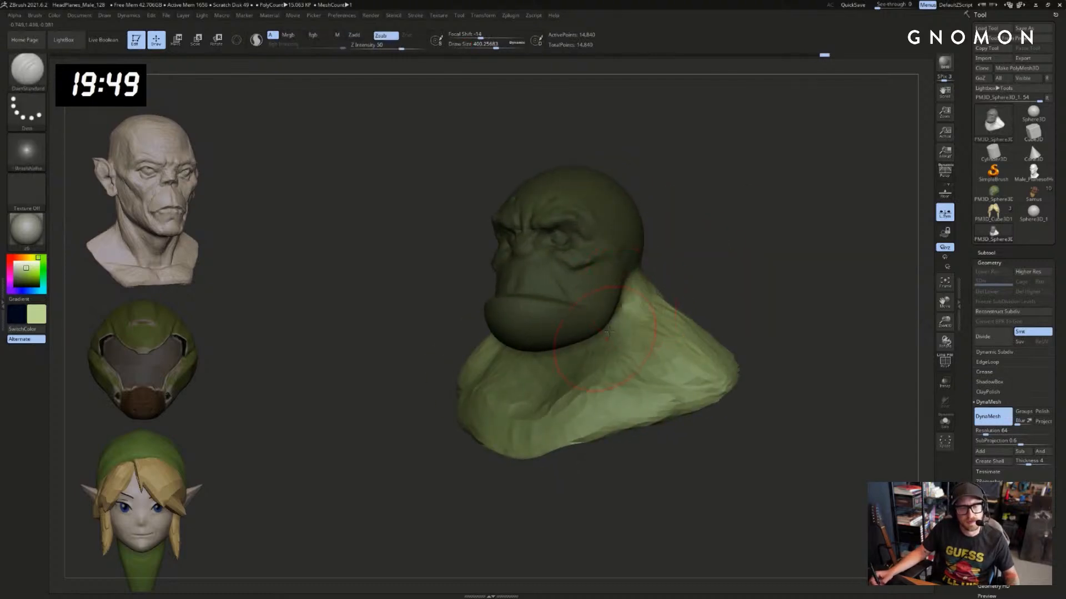
Invert the mask to protect the neck and shoulders, and build up the chin and underside of the jaw with ClayBuildup
mouse_move(654, 328)
right_mouse_down()
mouse_move(555, 333)
mouse_move(558, 377)
mouse_move(623, 302)
mouse_move(670, 330)
right_mouse_up()
key("b")
key("c")
key("b")
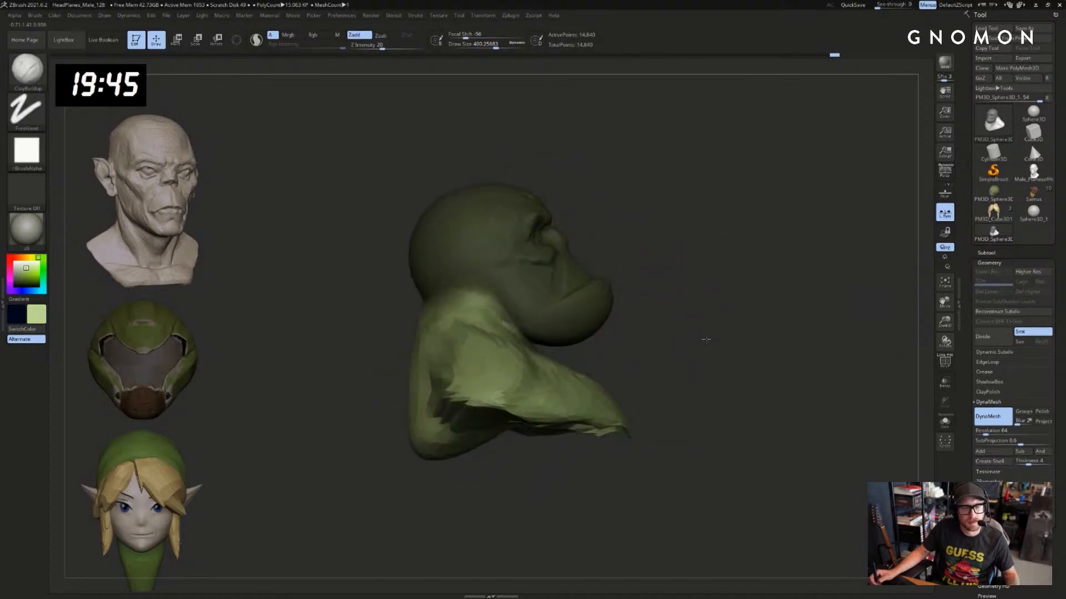
left_click_drag(670, 330, 637, 328, "ctrl")
key("b")
key("m")
key("v")
mouse_move(633, 337)
right_mouse_down()
mouse_move(619, 328)
mouse_move(587, 346)
mouse_move(666, 333)
mouse_move(701, 305)
right_mouse_up()
key("b")
key("c")
key("b")
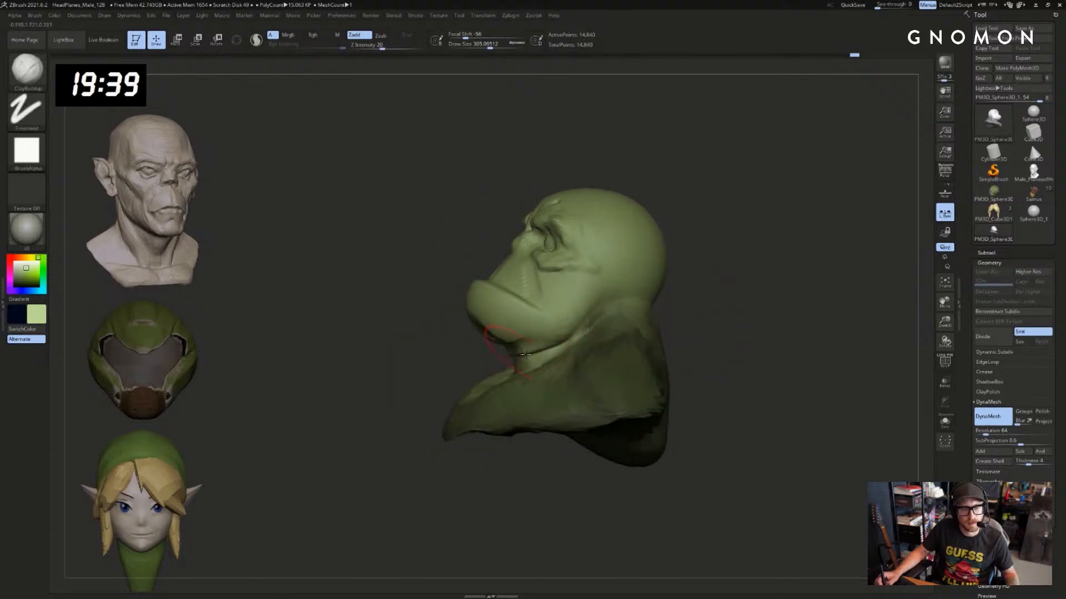
right_click_drag(459, 354, 497, 359)
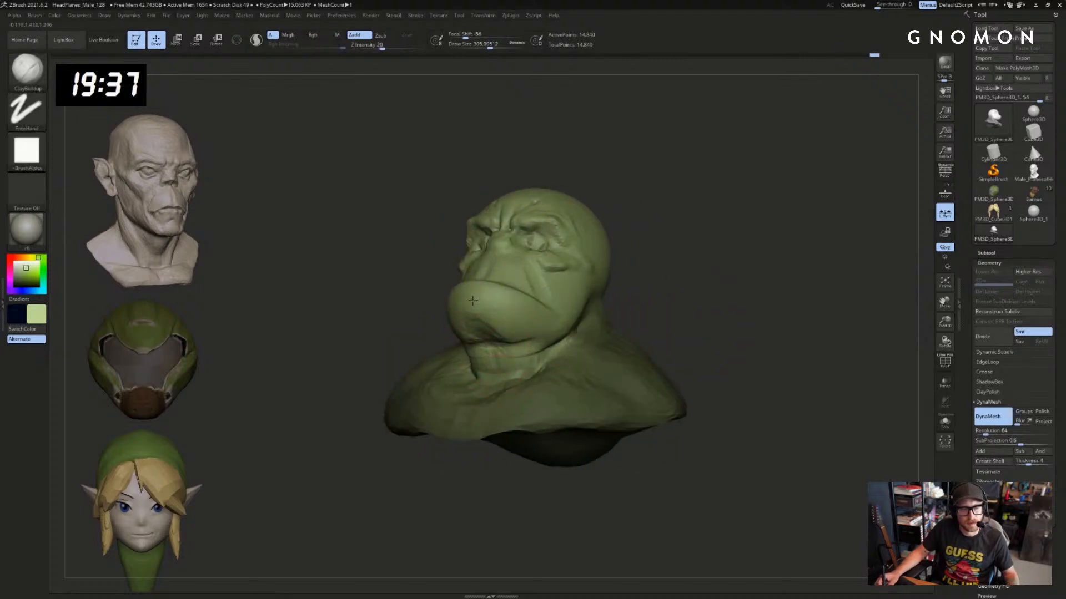
right_click_drag(472, 300, 488, 349)
Build up the area around the mouth with a smaller ClayBuildup brush
right_click_drag(659, 313, 733, 294)
key("s")
left_click_drag(551, 328, 540, 336)
mouse_move(744, 311)
right_mouse_down()
mouse_move(686, 309)
mouse_move(754, 280)
mouse_move(756, 306)
right_mouse_up()
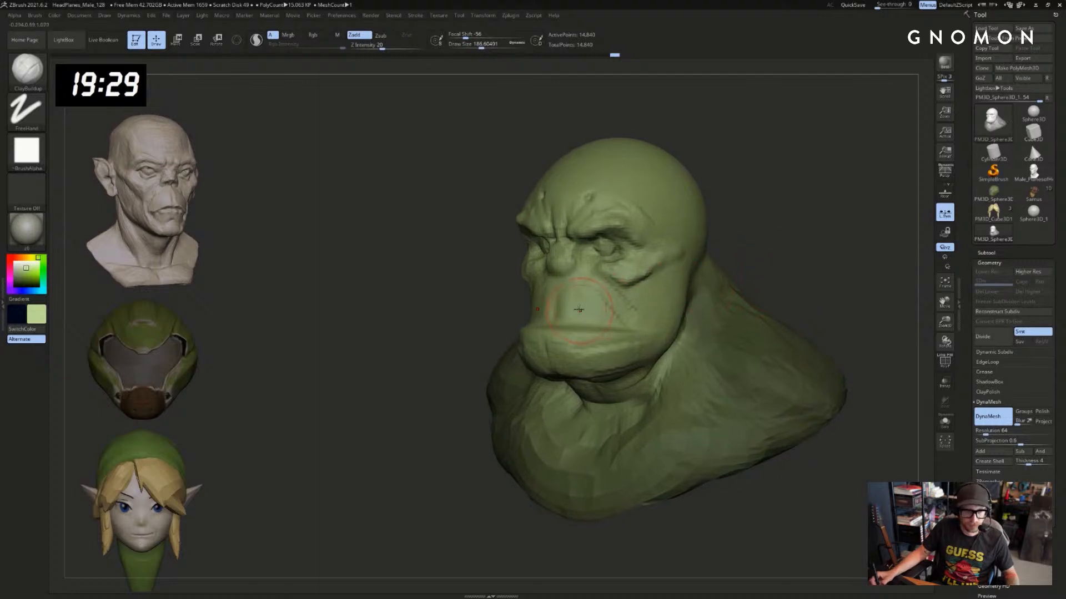
left_click_drag(444, 329, 442, 348)
Carve the line between the lips and the mouth corners with the DamStandard brush
key("b")
key("d")
key("s")
left_click_drag(572, 329, 624, 333)
left_click_drag(431, 355, 718, 302)
key("s")
left_click_drag(566, 336, 564, 336)
mouse_move(761, 316)
left_mouse_down()
mouse_move(618, 333)
mouse_move(745, 285)
mouse_move(557, 345)
left_mouse_up()
Build up the lips and chin with a small ClayBuildup brush
key("b")
key("c")
key("b")
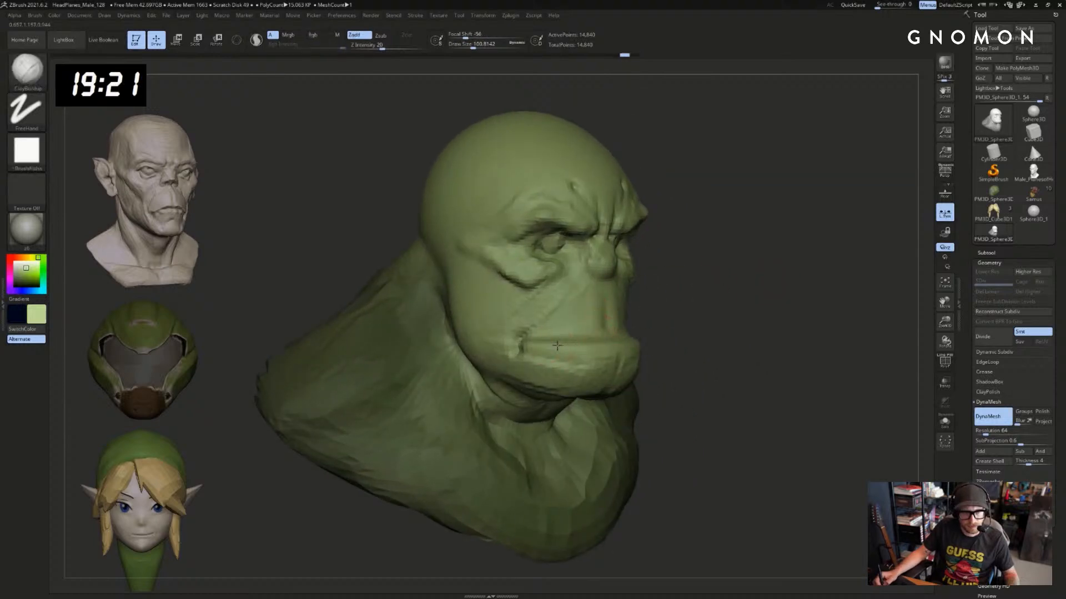
left_click_drag(653, 358, 627, 351)
key("s")
mouse_move(558, 353)
left_mouse_down()
mouse_move(651, 357)
mouse_move(592, 371)
mouse_move(698, 314)
left_mouse_up()
left_click_drag(532, 398, 563, 389)
Sharpen the mouth line and the creases at the mouth corners with the DamStandard brush
key("b")
key("d")
key("s")
left_click_drag(483, 372, 547, 363)
left_click_drag(571, 322, 747, 286)
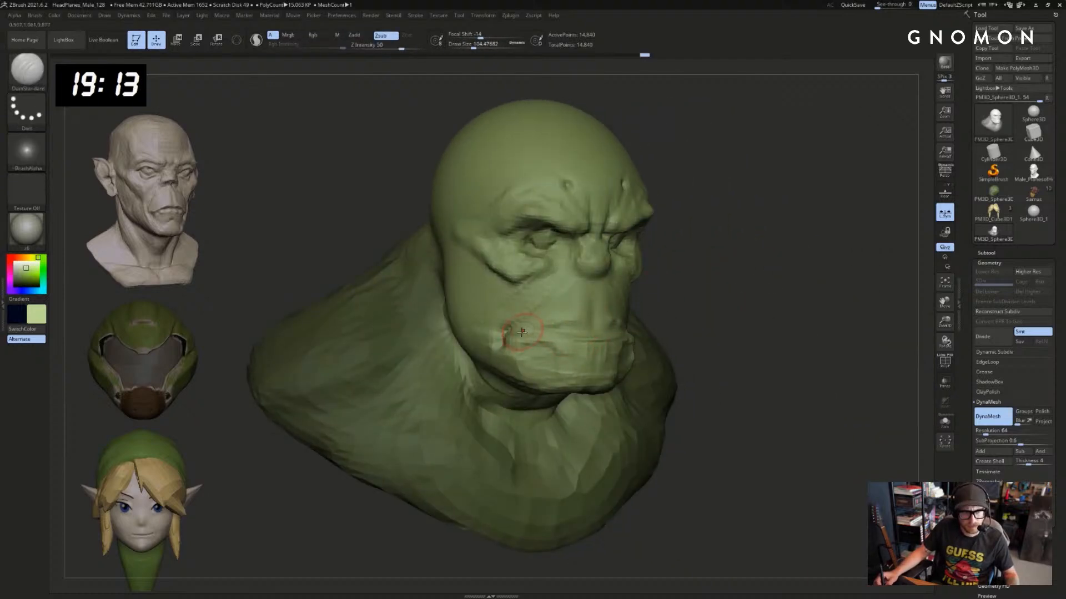
Build up the cheekbone and the side of the face with a medium ClayBuildup brush
key("b")
key("m")
key("v")
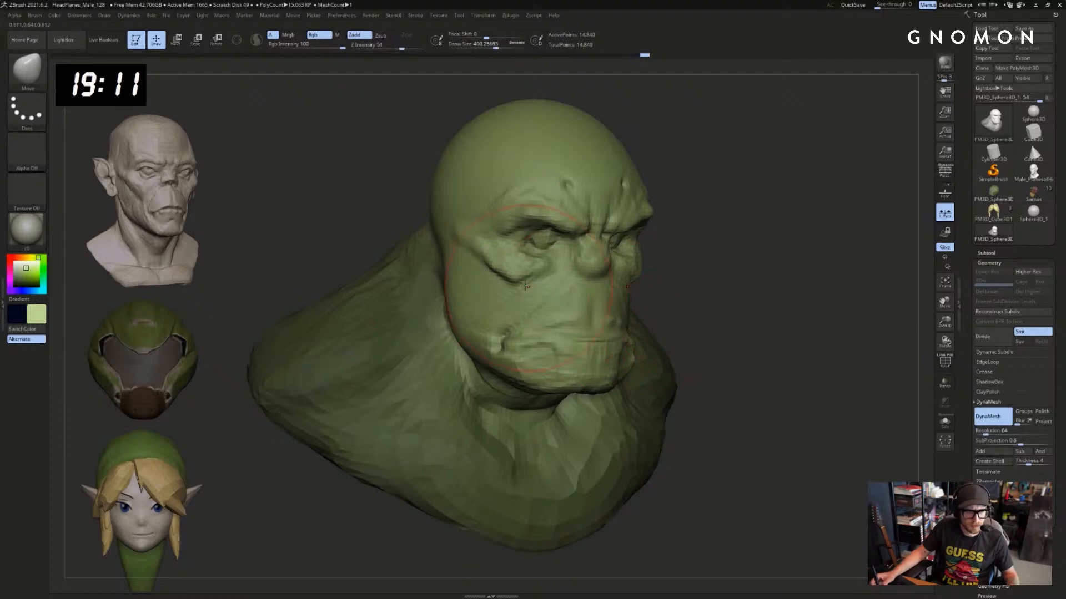
key("b")
key("c")
key("b")
mouse_move(380, 243)
left_mouse_down("alt")
mouse_move(428, 275)
mouse_move(472, 278)
left_mouse_up("alt")
key("s")
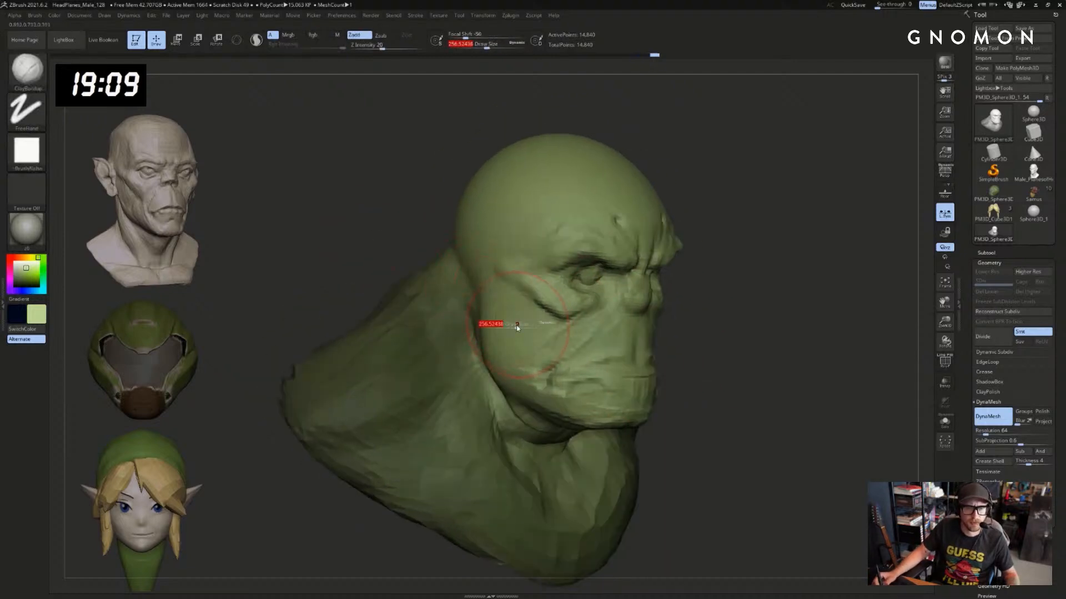
left_click_drag(517, 328, 521, 328)
mouse_move(492, 297)
left_mouse_down()
mouse_move(488, 352)
mouse_move(522, 296)
left_mouse_up()
mouse_move(849, 288)
left_mouse_down()
mouse_move(799, 305)
mouse_move(793, 324)
mouse_move(790, 312)
mouse_move(728, 328)
mouse_move(740, 321)
left_mouse_up()
key("s")
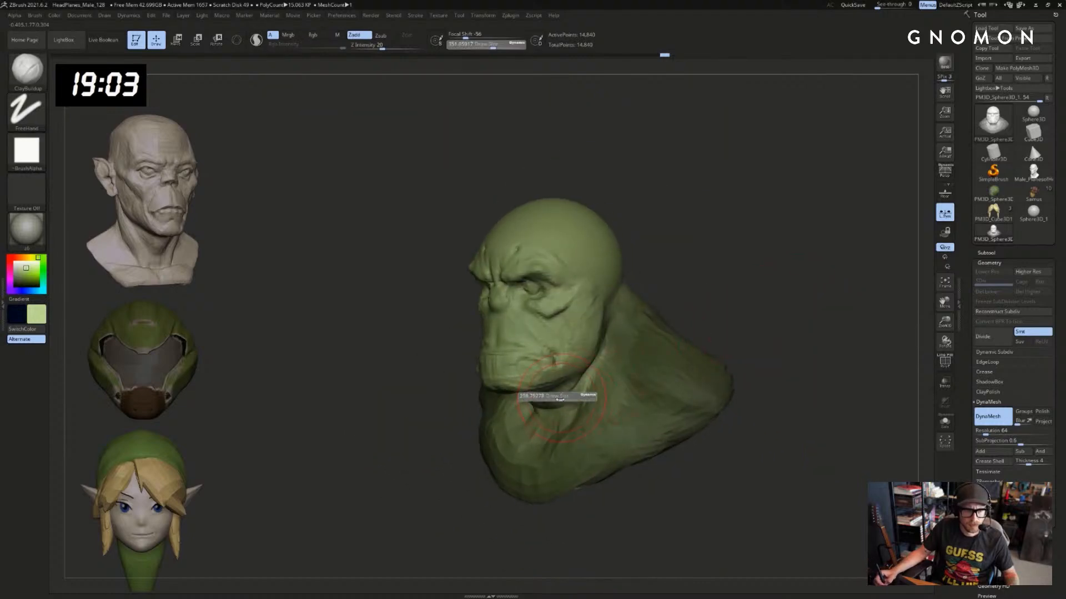
Push the jawline and the area beneath it into shape with the Move brush
key("b")
key("m")
key("v")
left_click_drag(557, 408, 555, 430)
left_click_drag(606, 516, 594, 488)
Fill out the throat, the underside of the chin and the jawline with the ClayBuildup brush
key("b")
key("c")
key("b")
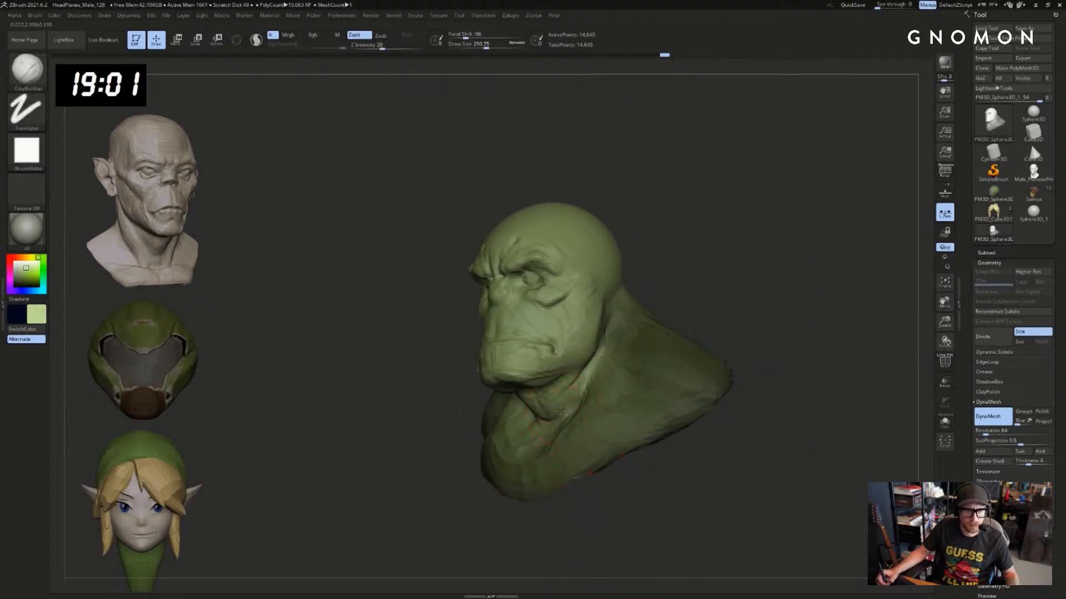
left_click_drag(537, 416, 561, 410)
mouse_move(452, 422)
left_mouse_down()
mouse_move(438, 389)
mouse_move(449, 361)
left_mouse_up()
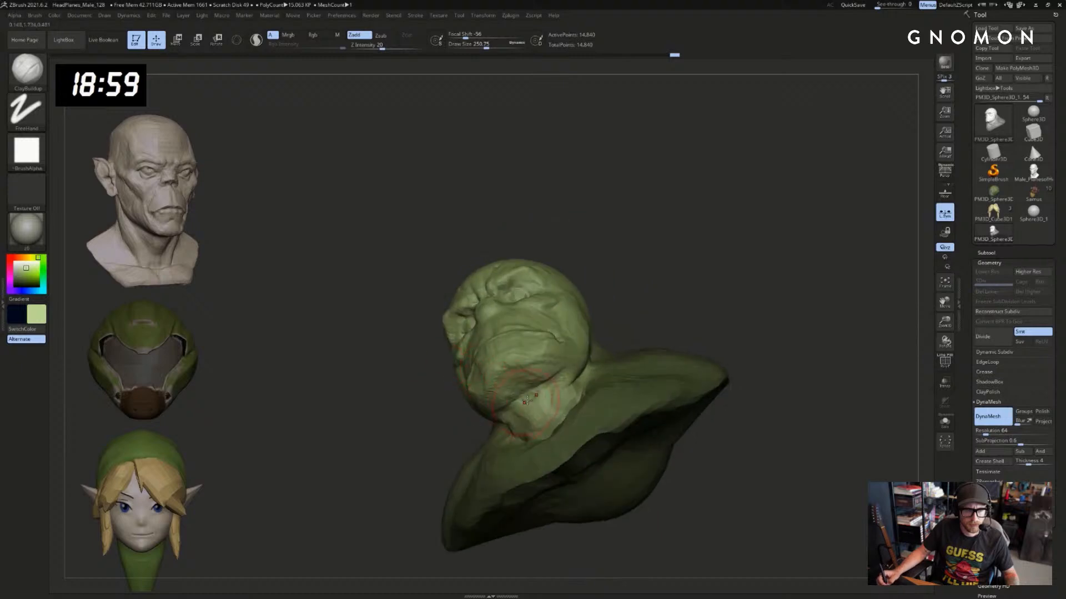
mouse_move(524, 401)
left_mouse_down()
mouse_move(535, 393)
mouse_move(506, 383)
left_mouse_up()
left_click_drag(596, 328, 527, 385)
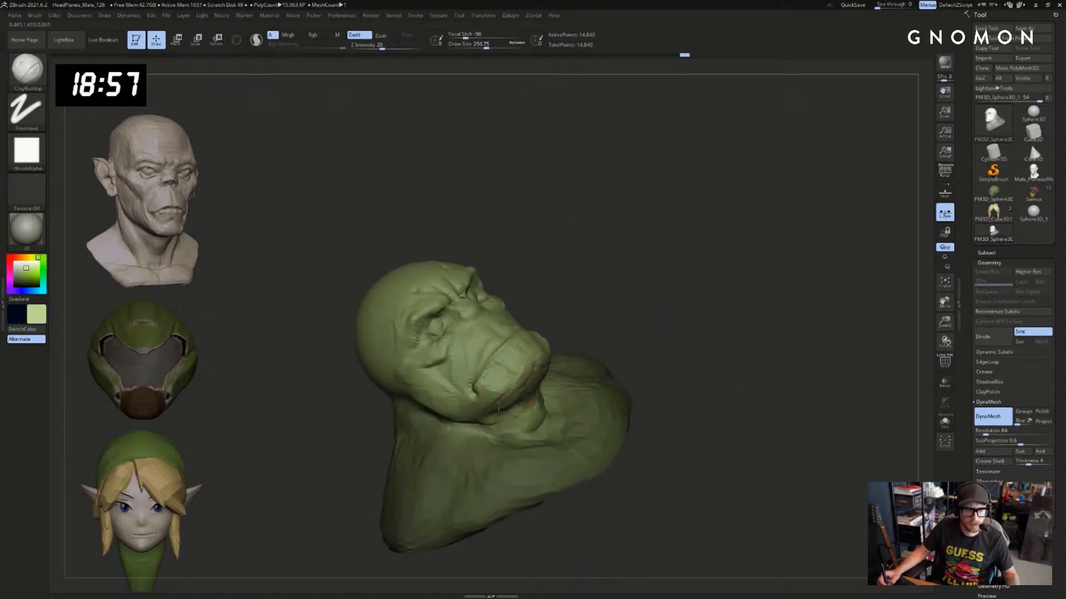
left_click_drag(638, 344, 689, 302)
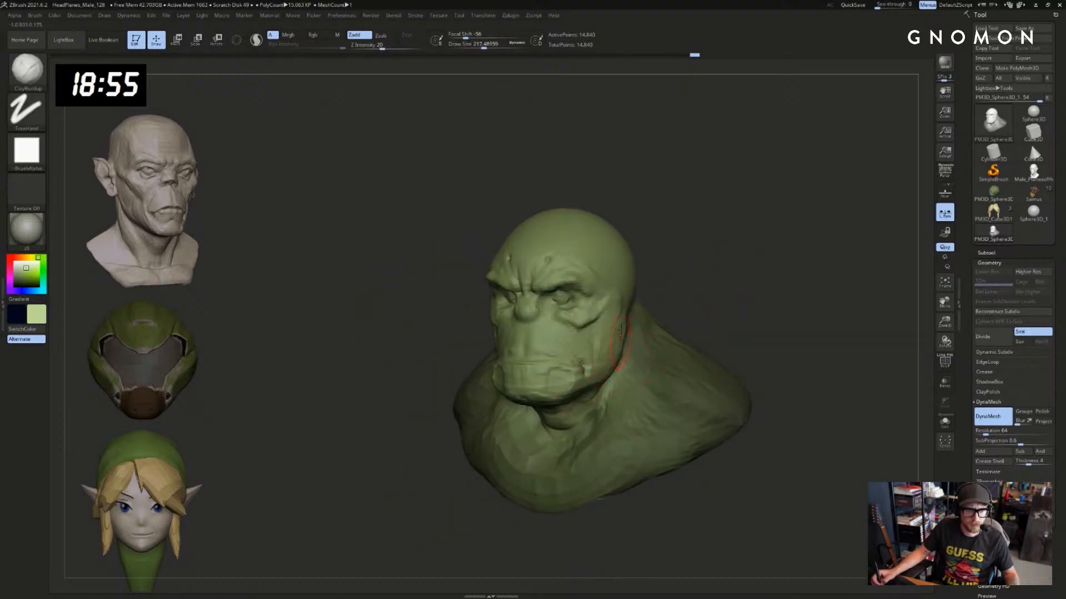
left_click_drag(661, 336, 414, 295)
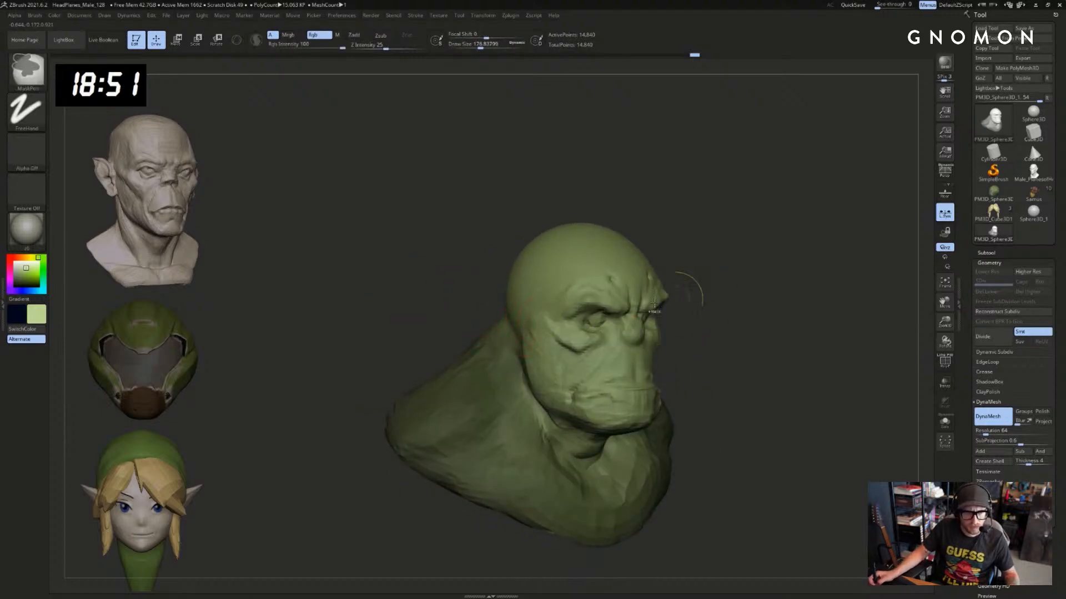
Clear the mask, paint a mask over the ear area on the side of the head and invert it
left_click_drag(687, 288, 703, 304, "ctrl")
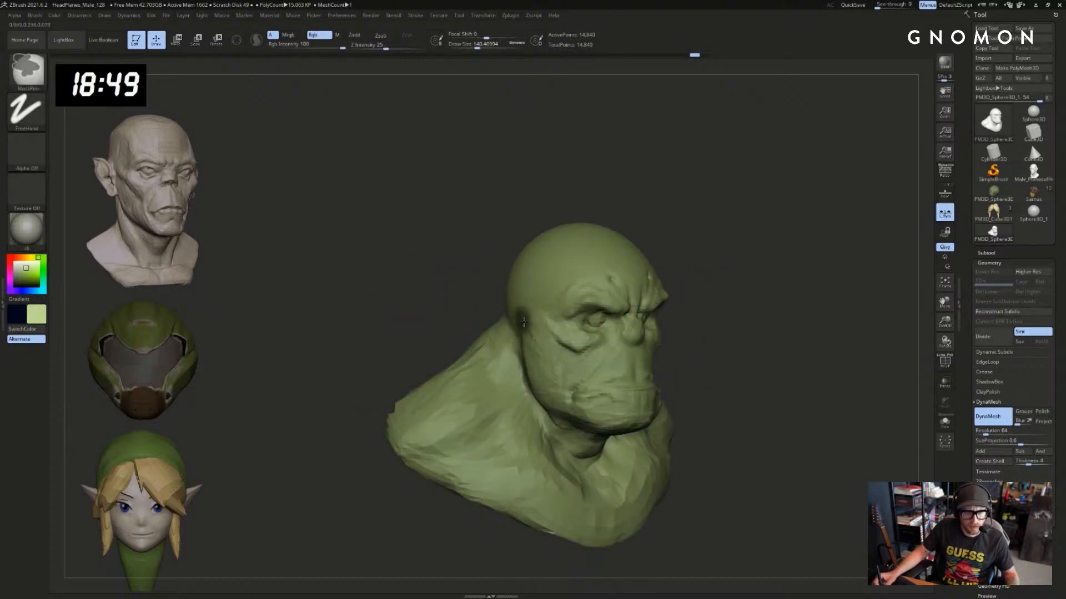
key("ctrl+a")
key("b")
key("m")
key("v")
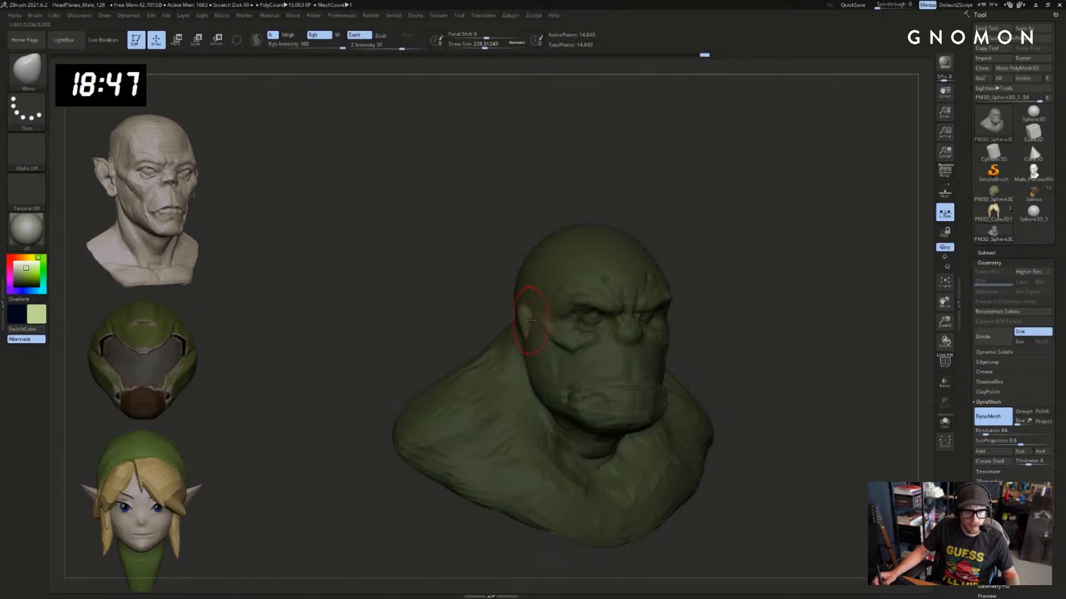
left_click_drag(563, 308, 605, 311)
left_click(604, 311, "ctrl")
Pull the unmasked ear outward from the side of the head and shape its outline with the Move brush
left_click_drag(513, 317, 504, 315)
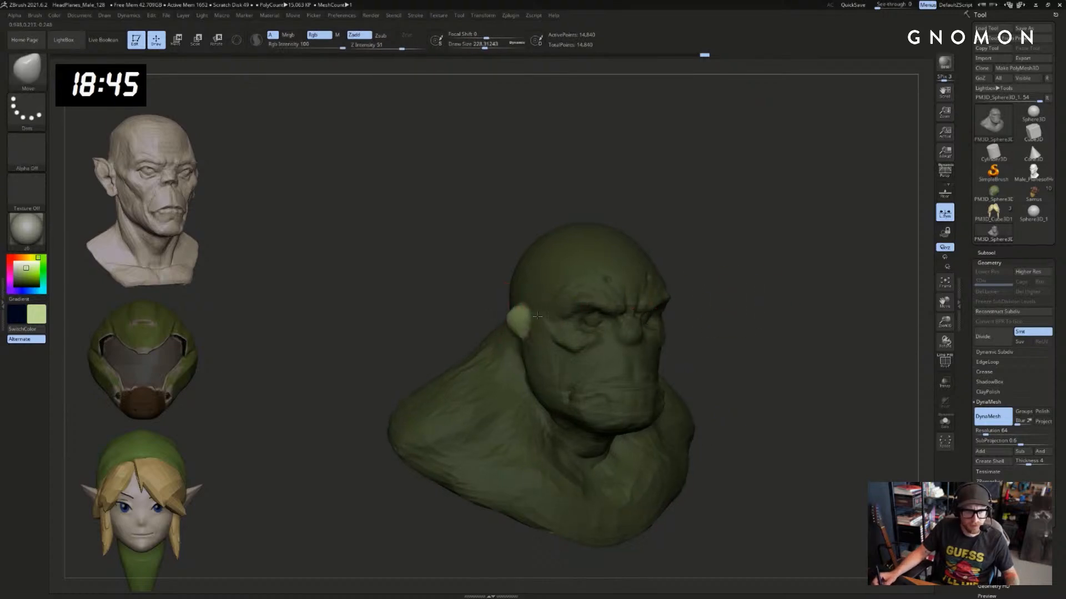
mouse_move(749, 313)
left_mouse_down("shift")
mouse_move(661, 317)
mouse_move(708, 320)
mouse_move(673, 337)
mouse_move(711, 327)
mouse_move(661, 323)
left_mouse_up("shift")
key("s")
key("s")
left_click_drag(788, 319, 716, 328)
key("s")
left_click_drag(648, 329, 652, 329)
mouse_move(537, 347)
left_mouse_down()
mouse_move(599, 351)
mouse_move(657, 330)
left_mouse_up()
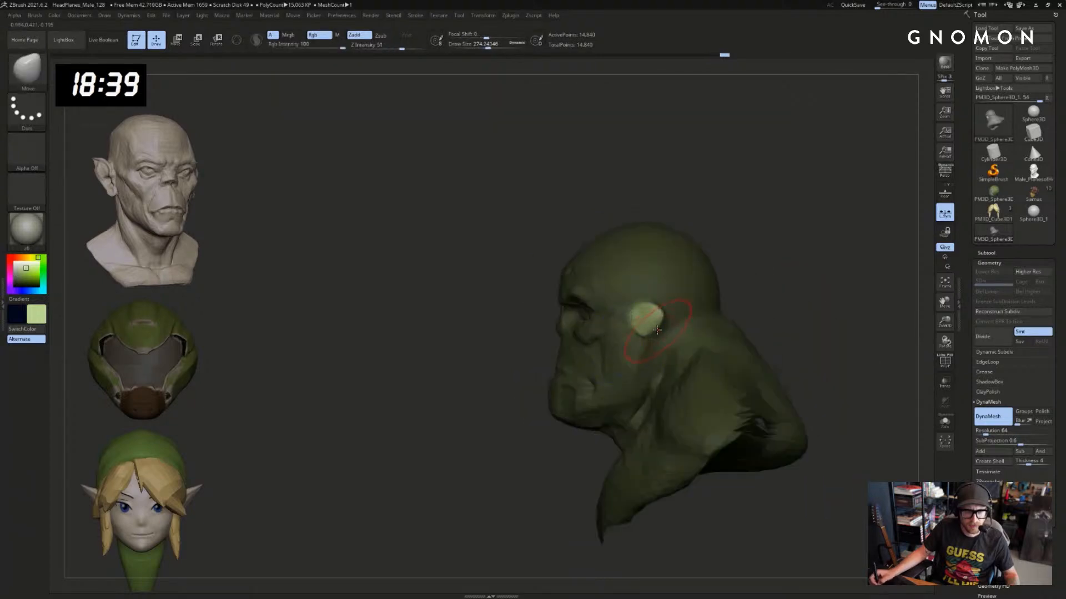
key("s")
left_click_drag(748, 298, 635, 314)
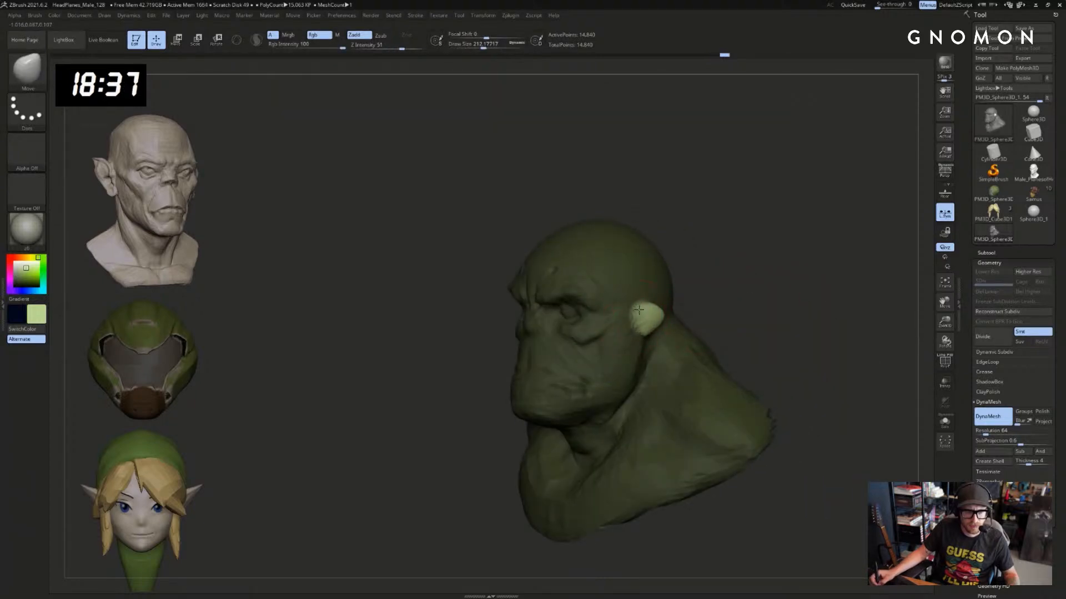
Undo the last change and refine the ear's shape against the side of the head with the Move brush
mouse_move(741, 289)
left_mouse_down()
mouse_move(756, 292)
mouse_move(747, 312)
left_mouse_up()
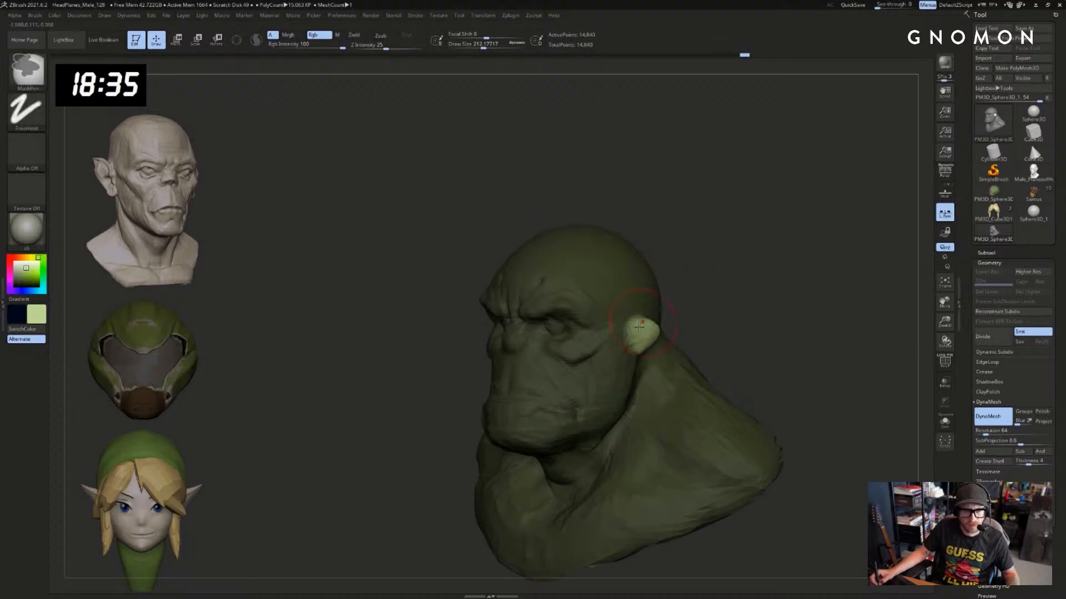
key("ctrl+z")
key("s")
left_click_drag(627, 347, 636, 346)
mouse_move(708, 316)
left_mouse_down()
mouse_move(730, 319)
mouse_move(697, 304)
mouse_move(654, 328)
left_mouse_up()
key("s")
left_click_drag(743, 294, 756, 298)
Carve the hollow of the inner ear with DamStandard, touch up its rim with Clay and clear the mask
key("b")
key("d")
key("s")
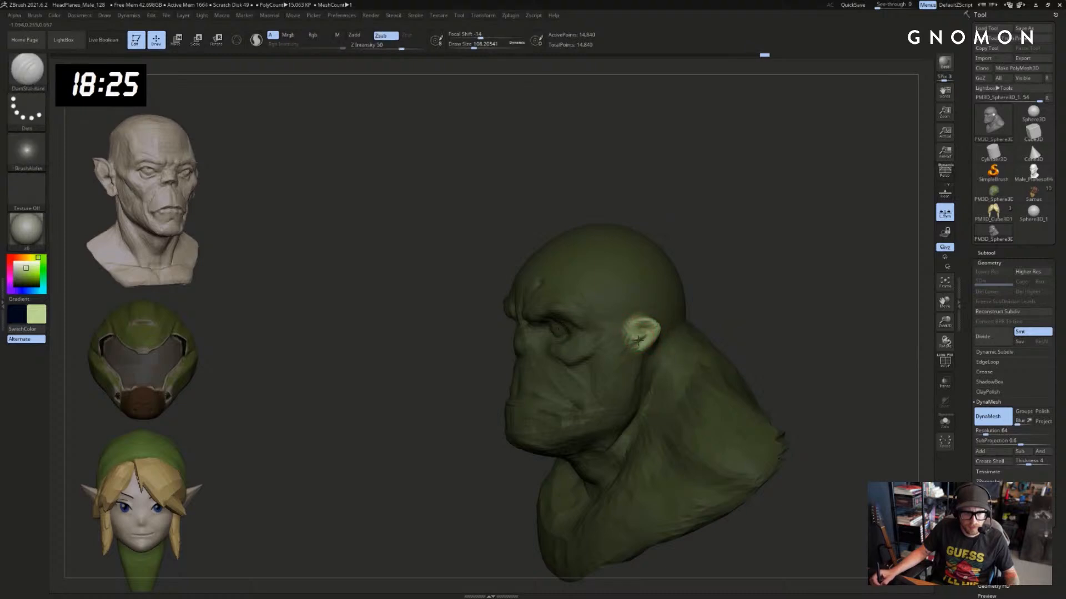
left_click_drag(638, 340, 634, 335)
key("b")
key("c")
key("l")
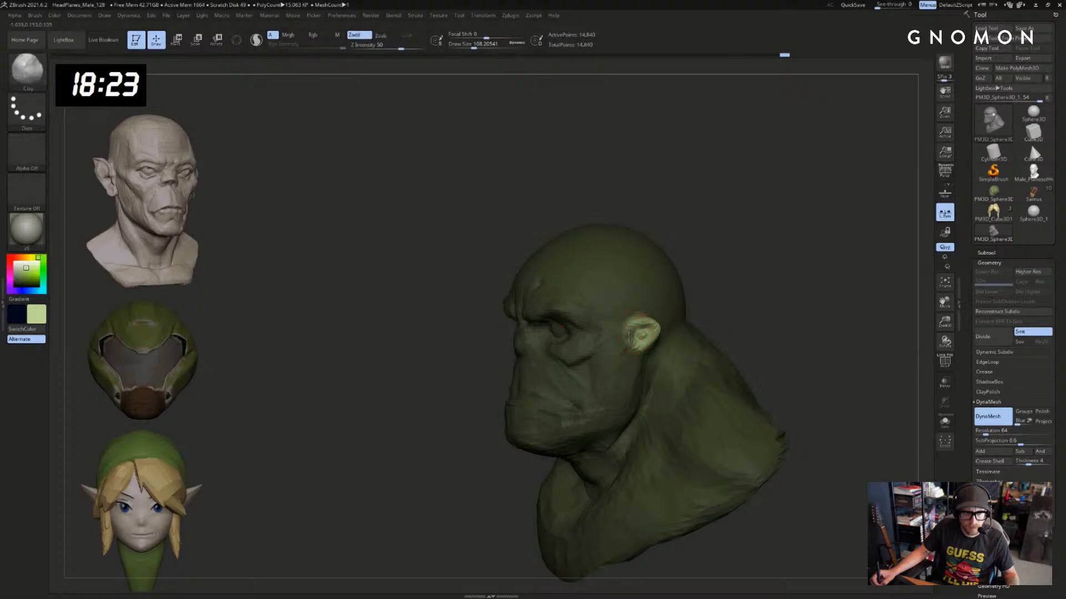
left_click_drag(759, 269, 768, 281, "ctrl")
left_click_drag(769, 280, 805, 282)
left_click_drag(706, 288, 680, 350)
Cut creases along the top and back of the ear with the DamStandard brush
key("b")
key("d")
key("s")
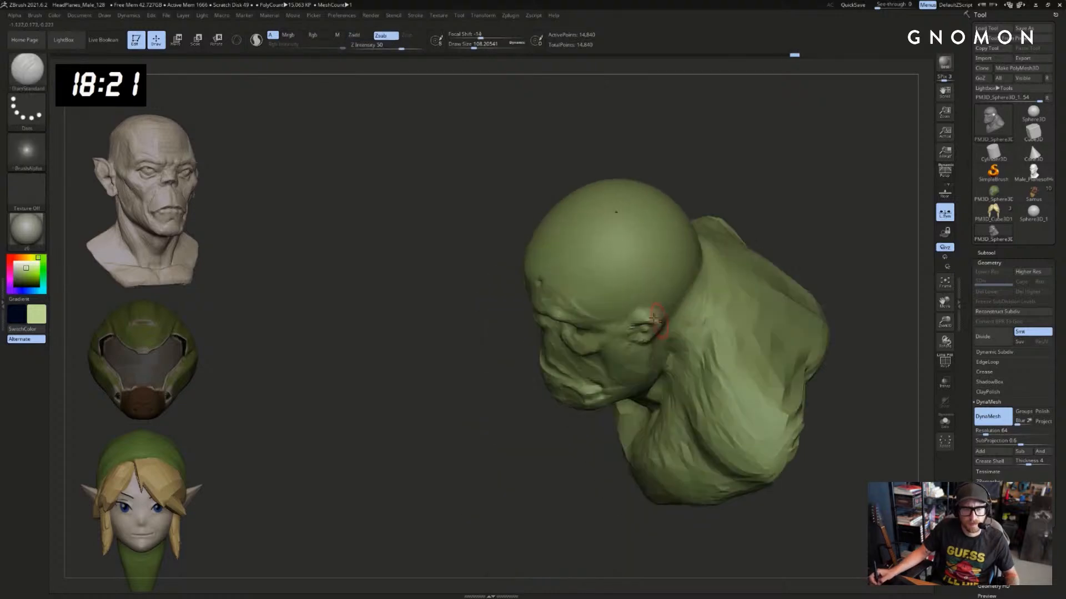
left_click_drag(660, 315, 643, 309)
right_click_drag(642, 309, 596, 313)
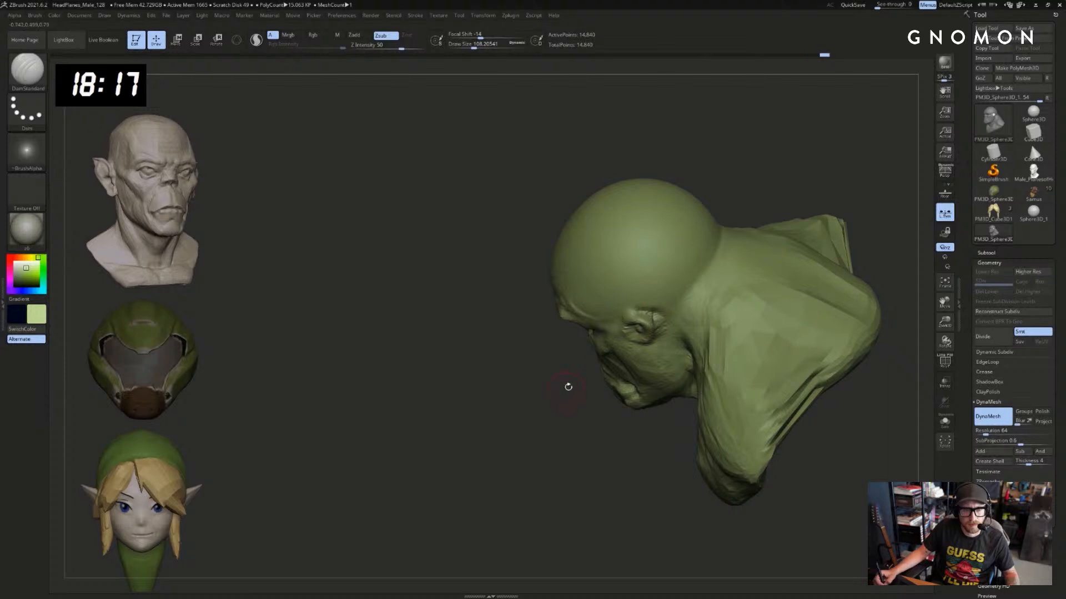
right_click_drag(568, 387, 640, 312)
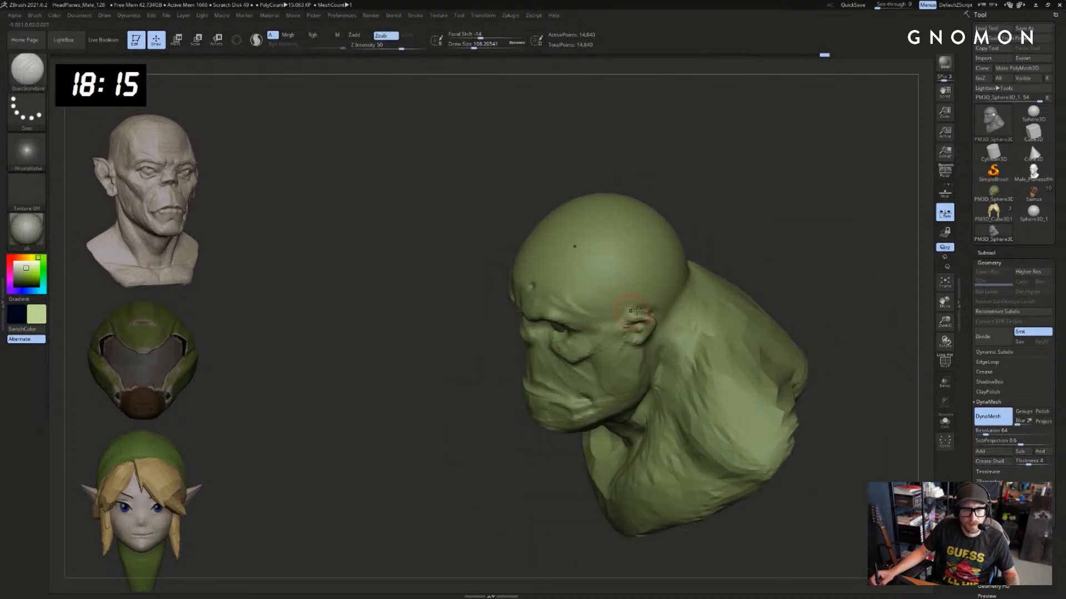
mouse_move(791, 270)
right_mouse_down()
mouse_move(707, 295)
mouse_move(510, 312)
mouse_move(524, 325)
right_mouse_up()
Adjust the ear's placement and the face profile in side view with a large Move brush
key("s")
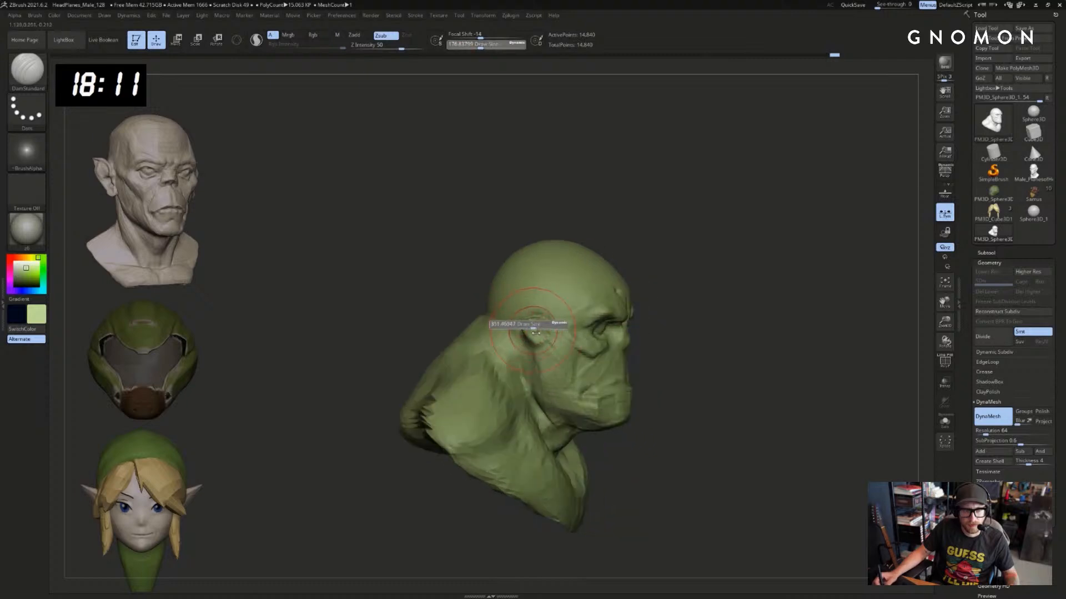
key("b")
key("m")
key("v")
key("s")
left_click_drag(505, 337, 526, 338)
right_click_drag(719, 329, 680, 344, "shift")
key("s")
left_click_drag(638, 352, 627, 345)
right_click_drag(643, 343, 651, 347)
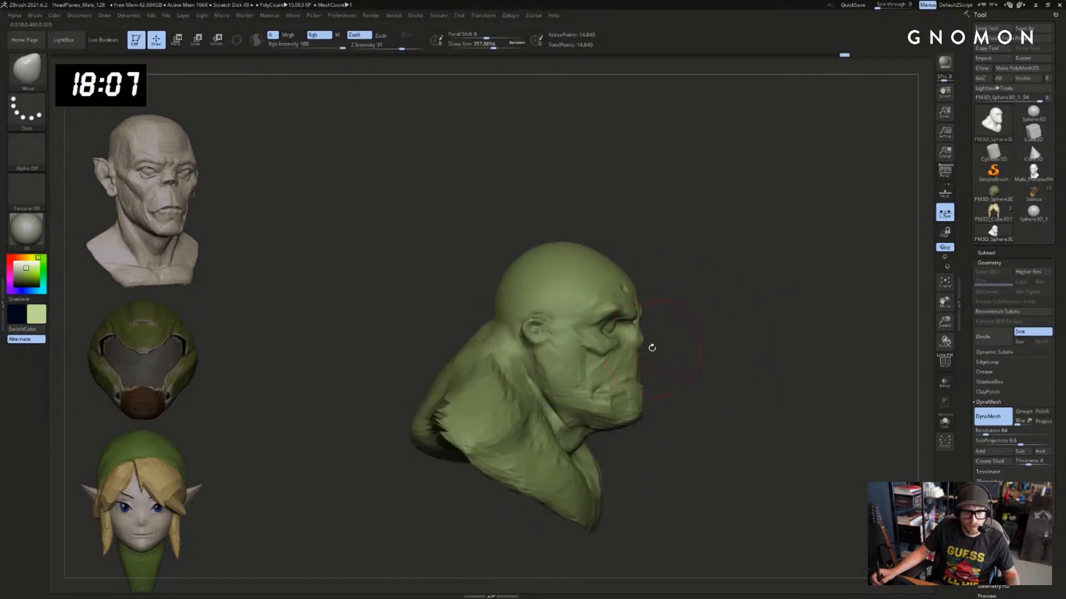
Reshape the profile of the mouth and chin with the Move brush, and turn on perspective
key("s")
left_click_drag(638, 395, 646, 411)
mouse_move(788, 414)
left_mouse_down()
mouse_move(633, 421)
mouse_move(633, 434)
mouse_move(644, 416)
left_mouse_up()
key("s")
left_click_drag(650, 408, 641, 401)
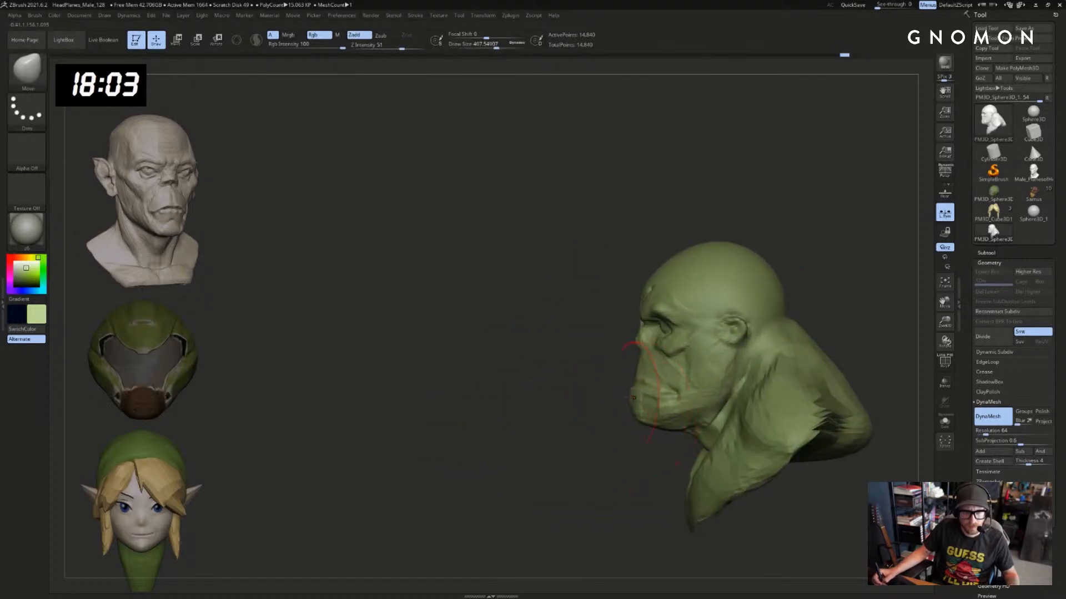
mouse_move(562, 397)
left_mouse_down("alt")
mouse_move(519, 344)
mouse_move(530, 343)
left_mouse_up("alt")
key("p")
mouse_move(494, 398)
left_mouse_down("alt")
mouse_move(523, 419)
mouse_move(507, 428)
mouse_move(556, 418)
left_mouse_up("alt")
key("s")
left_click_drag(555, 418, 545, 416)
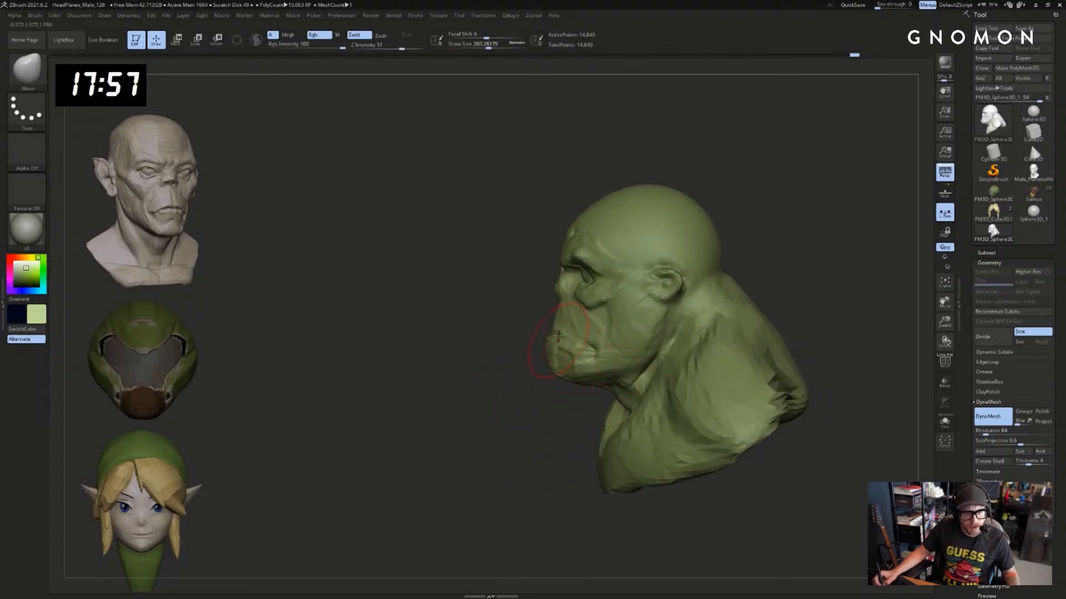
key("s")
left_click_drag(558, 335, 658, 349)
Sharpen the line between the lips and the creases at the mouth corner with a small DamStandard brush
mouse_move(658, 348)
left_mouse_down("alt")
mouse_move(697, 366)
mouse_move(700, 395)
left_mouse_up("alt")
key("2")
key("w")
key("q")
key("s")
left_click_drag(622, 371, 641, 390)
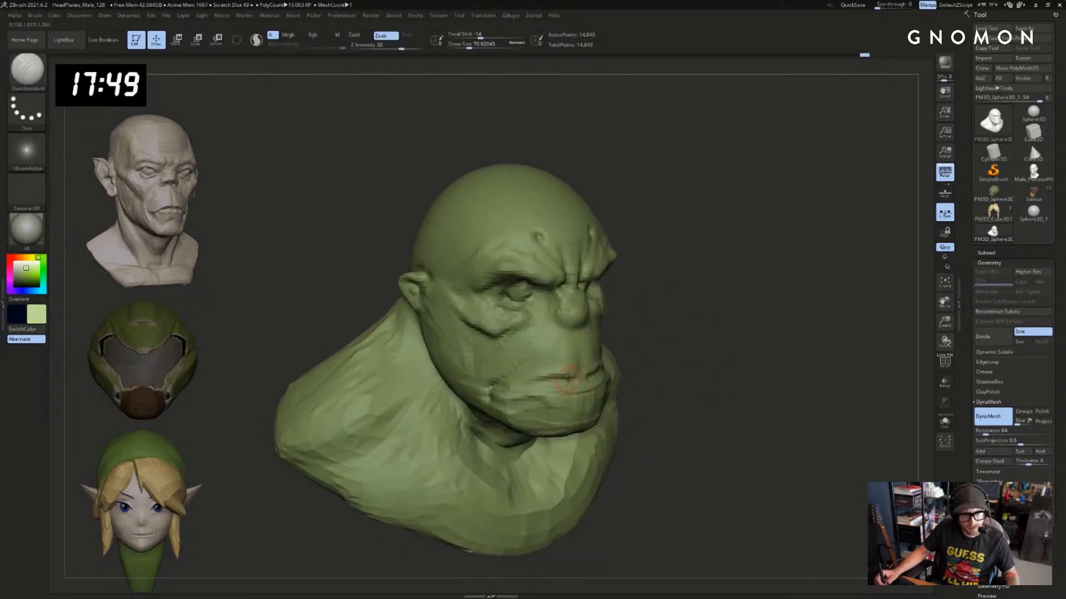
mouse_move(654, 328)
left_mouse_down()
mouse_move(619, 343)
mouse_move(675, 338)
left_mouse_up()
key("s")
left_click_drag(534, 346, 537, 347)
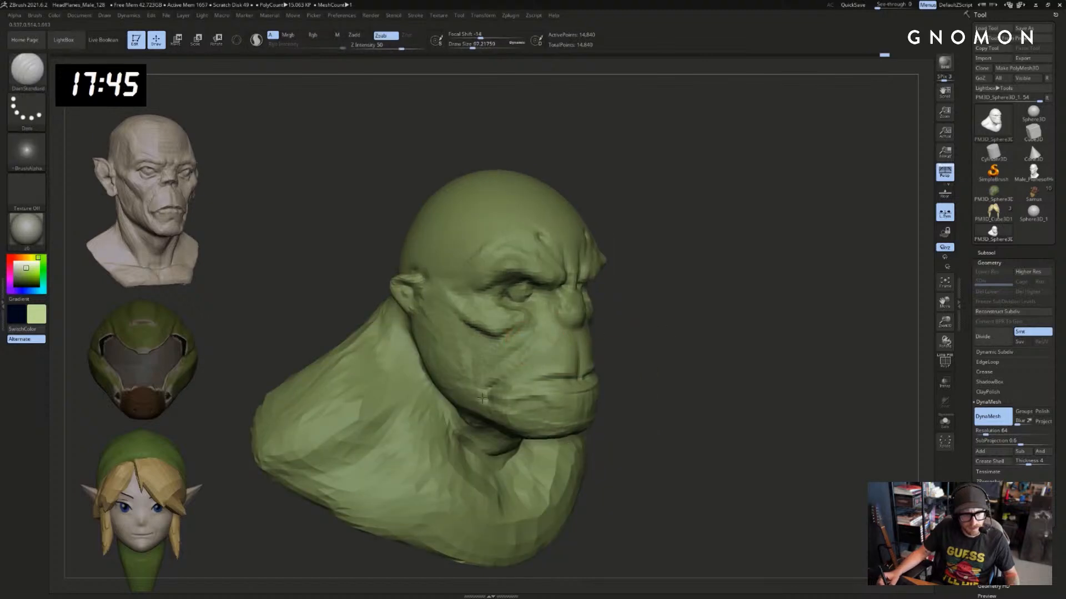
Build up a diagonal fold from the cheek down to the mouth corner with the ClayBuildup brush
mouse_move(685, 340)
left_mouse_down("alt")
mouse_move(747, 350)
mouse_move(581, 379)
left_mouse_up("alt")
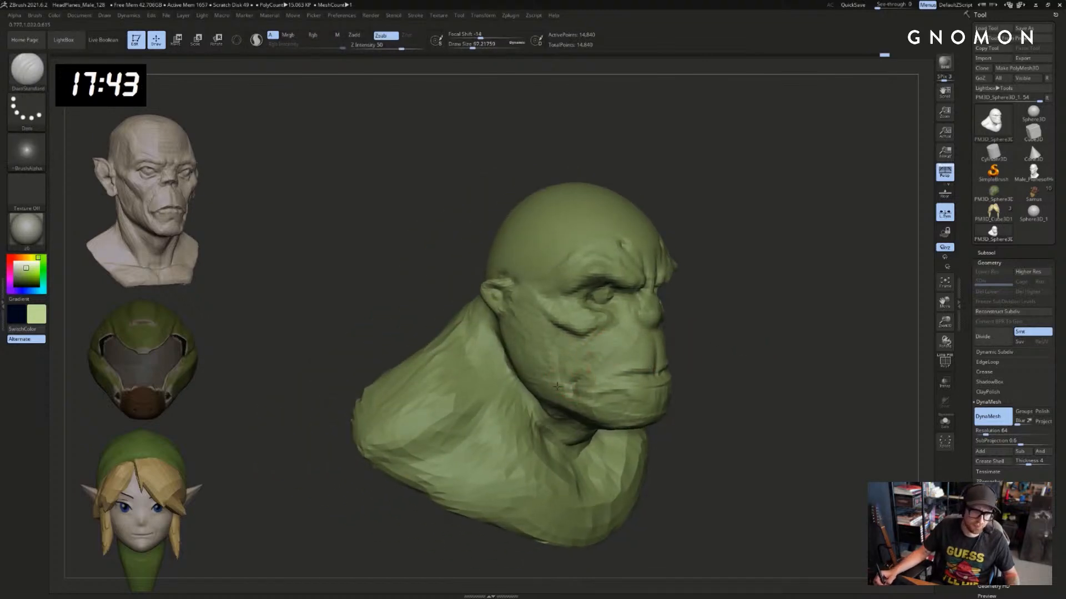
mouse_move(768, 334)
left_mouse_down("alt")
mouse_move(784, 335)
mouse_move(790, 364)
left_mouse_up("alt")
key("b")
key("c")
key("b")
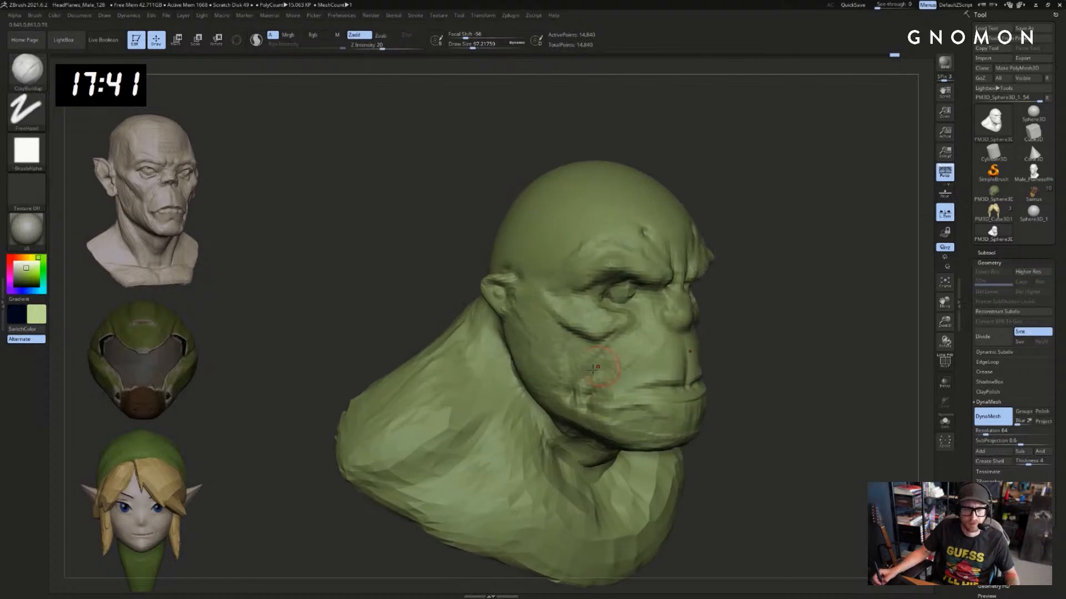
left_click_drag(618, 351, 572, 411)
left_click_drag(737, 325, 612, 346)
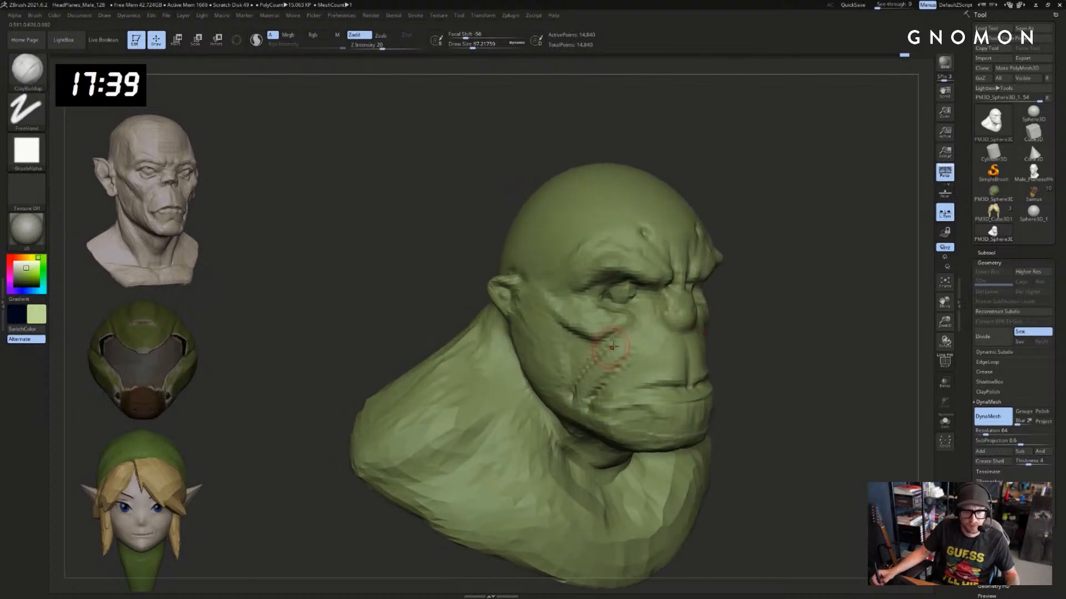
Shape the cheek hollow below the cheekbone with SnakeHook and refine it with ClayBuildup
key("b")
key("s")
key("h")
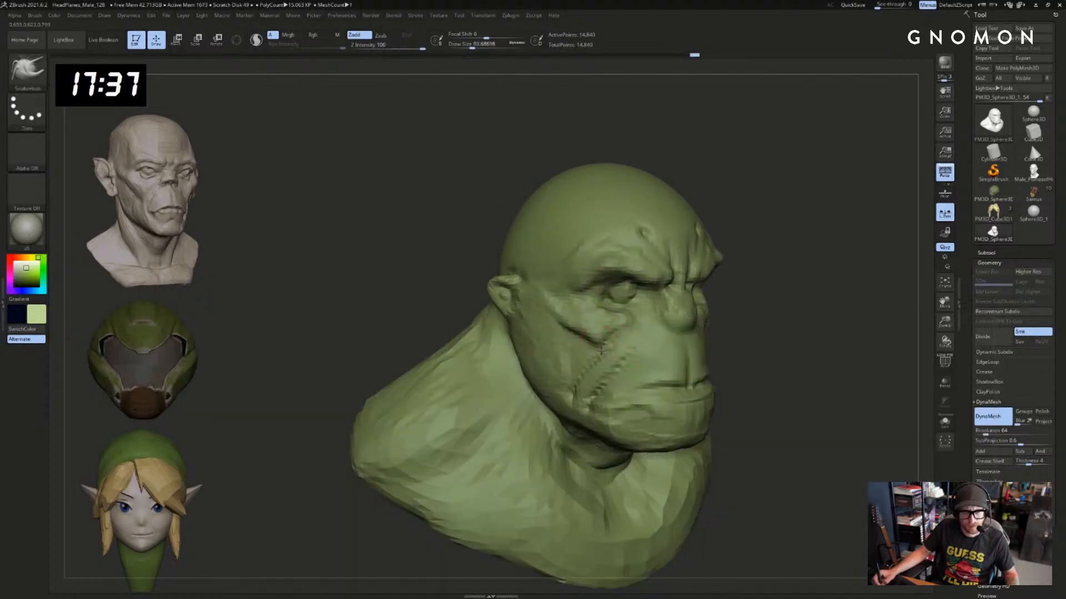
left_click_drag(807, 345, 797, 342)
key("b")
key("c")
key("b")
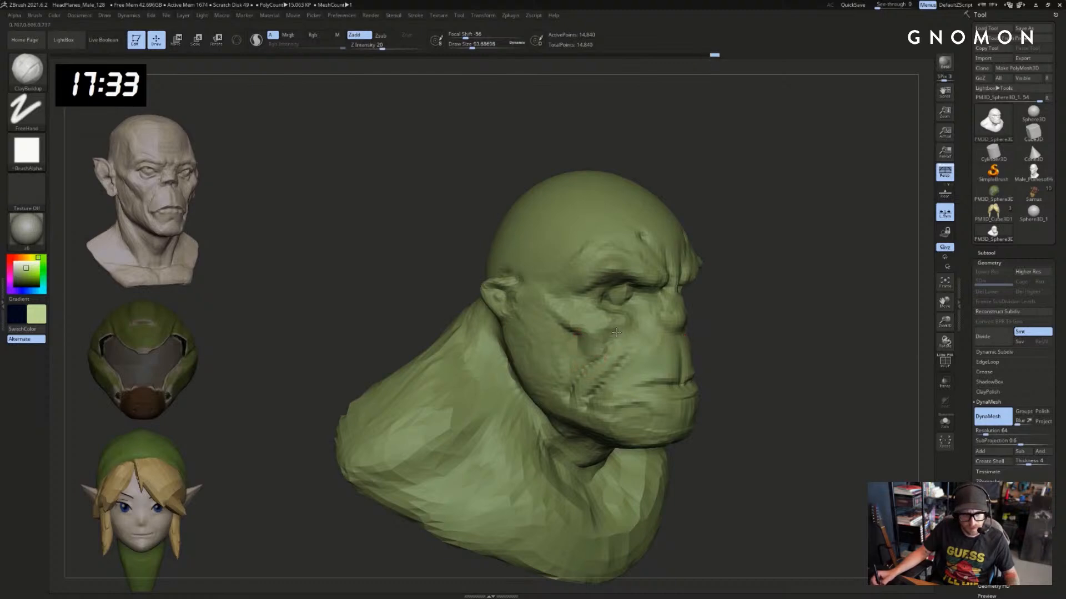
left_click_drag(710, 317, 755, 315)
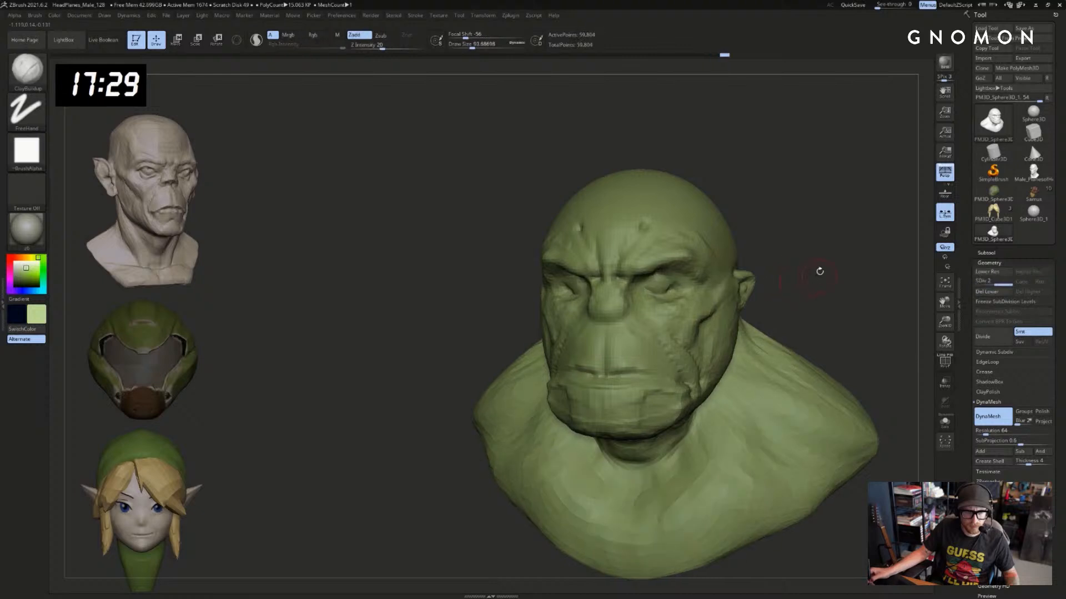
left_click_drag(818, 269, 809, 314)
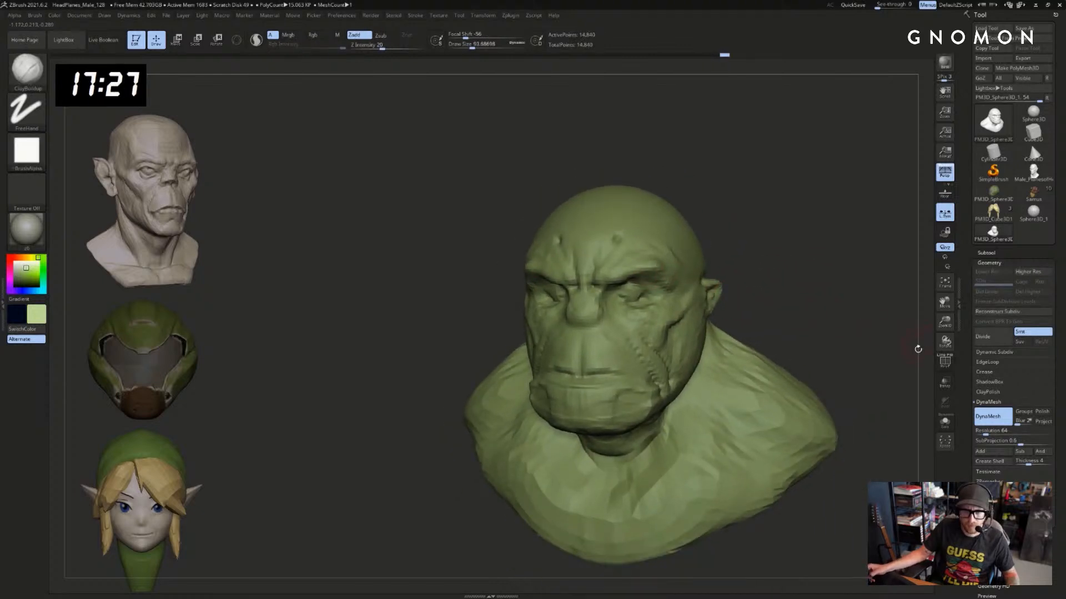
key("ctrl+d")
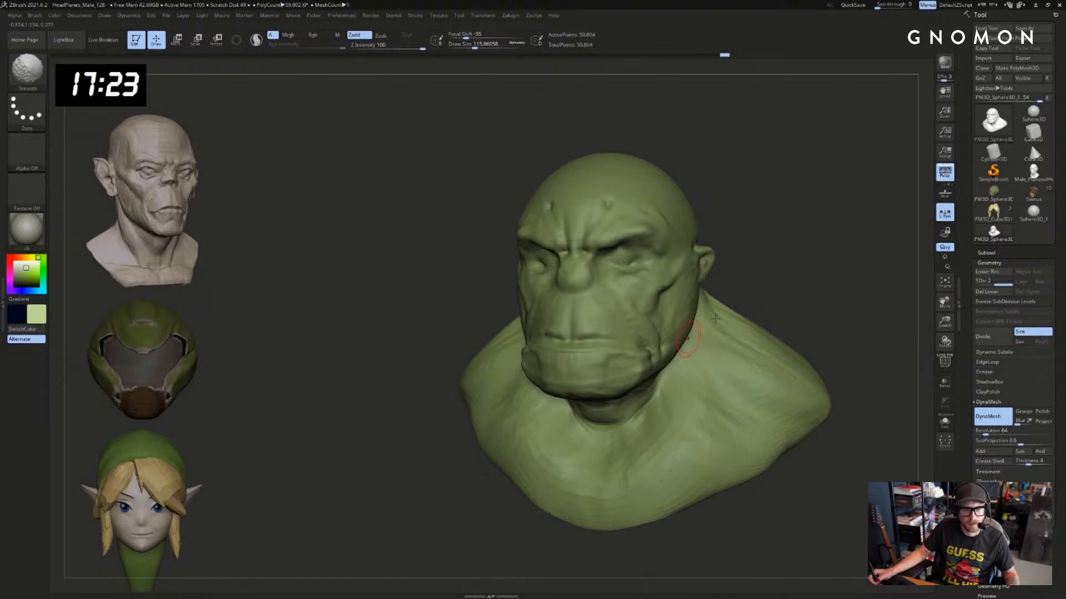
mouse_move(740, 243)
left_mouse_down("shift")
mouse_move(692, 298)
mouse_move(731, 307)
left_mouse_up("shift")
key("ctrl+z")
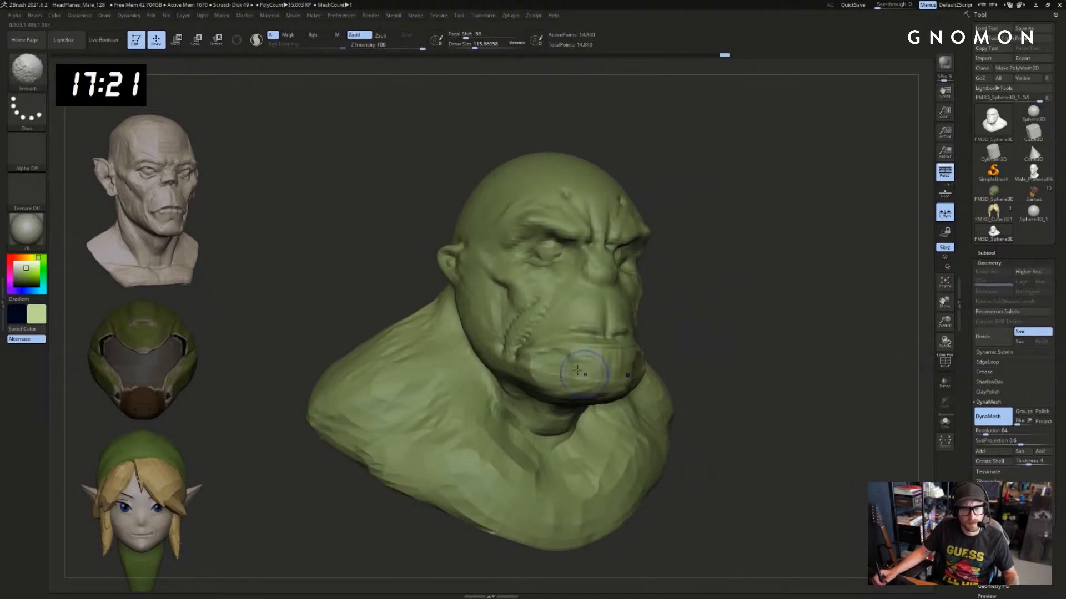
Smooth the chin and deepen the fold beside the mouth with a small DamStandard brush
mouse_move(577, 362)
left_mouse_down("shift")
mouse_move(549, 363)
mouse_move(574, 391)
left_mouse_up("shift")
left_click_drag(686, 355, 719, 345)
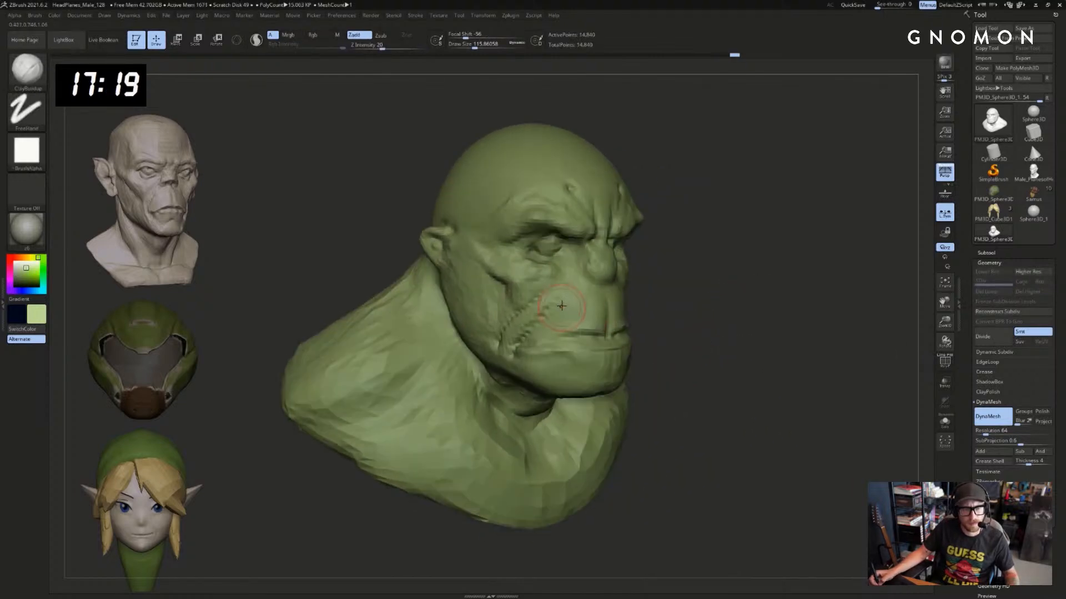
key("b")
key("d")
key("s")
key("bracketleft")
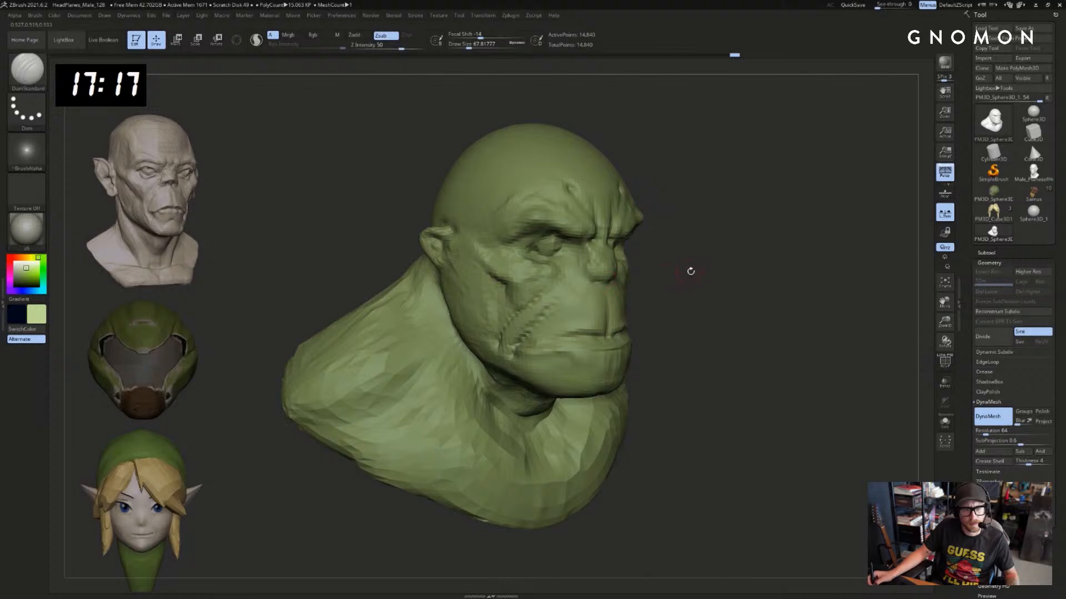
left_click_drag(691, 271, 697, 317, "alt")
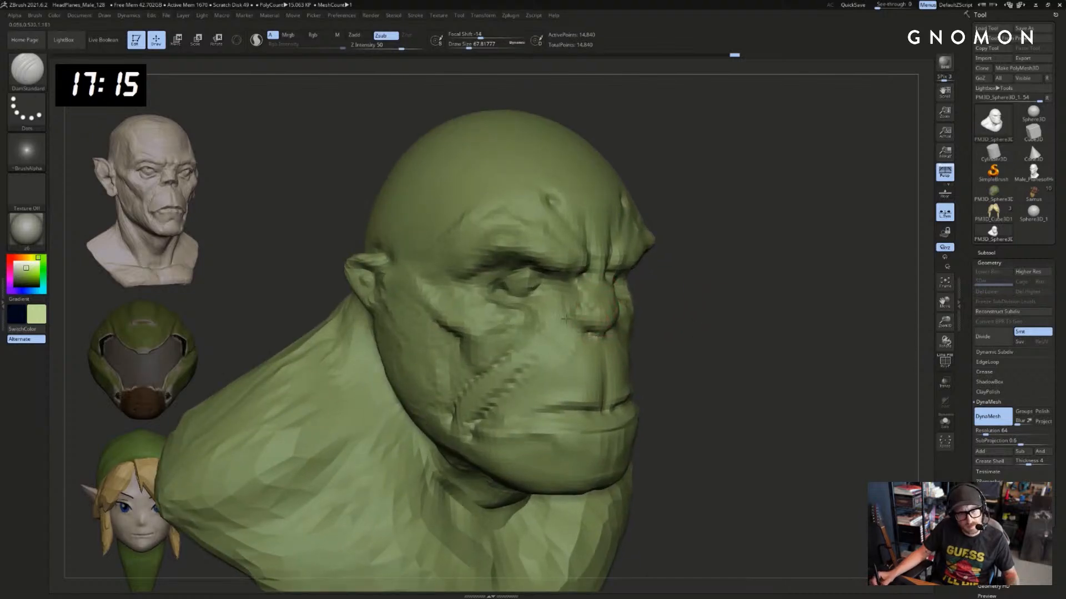
Cut creases around the nose and under the eye with DamStandard, and divide the mesh once
right_click_drag(565, 319, 625, 326)
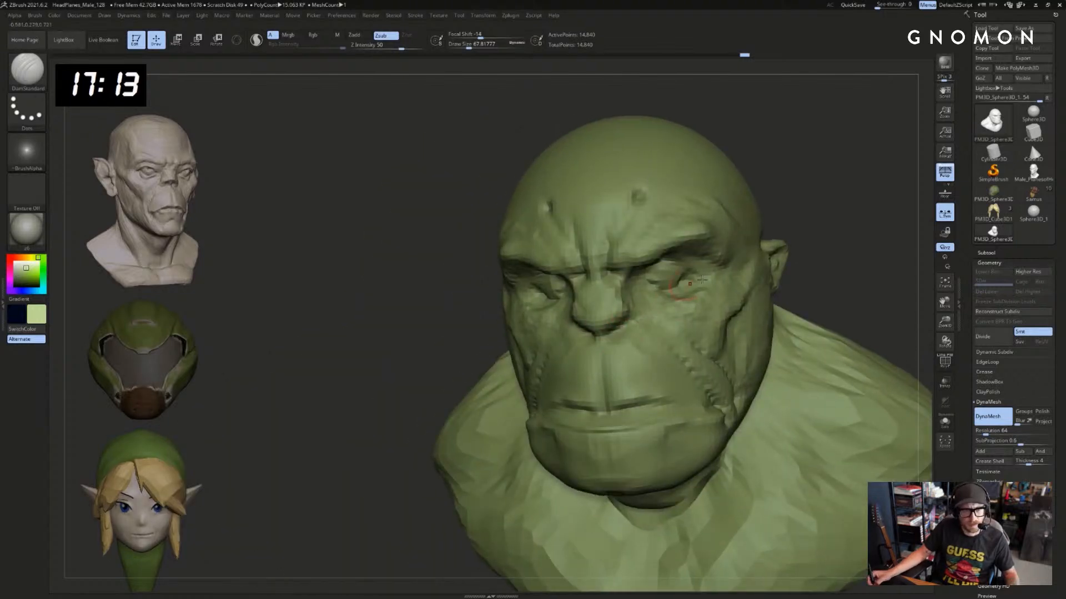
right_click_drag(703, 279, 623, 357)
left_click_drag(794, 309, 832, 318)
key("ctrl+d")
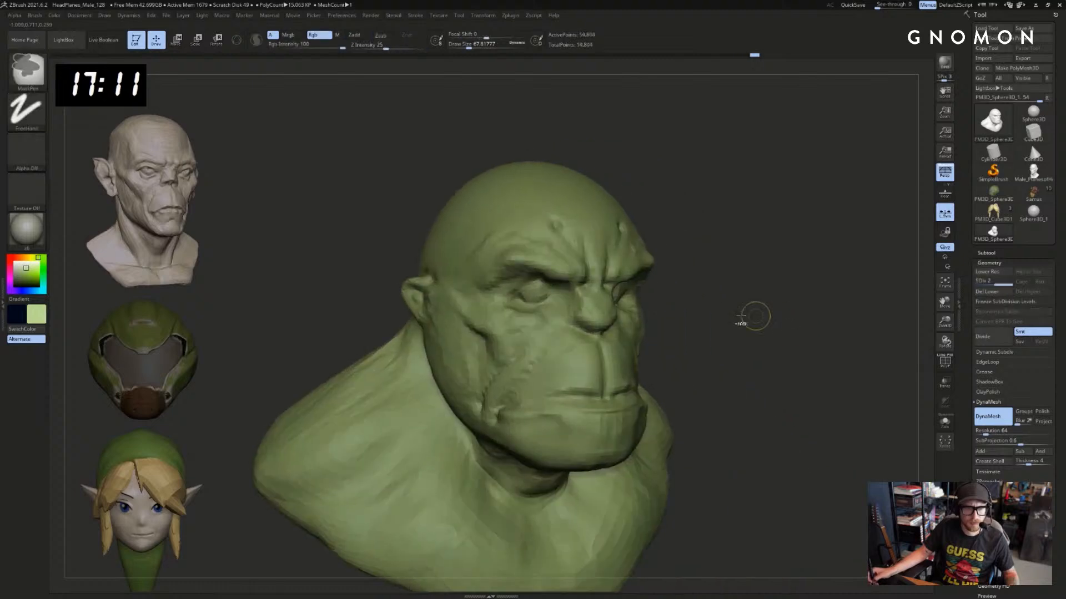
Build up the side and tip of the nose with the Clay brush
left_click_drag(693, 304, 698, 344, "alt")
key("b")
key("c")
key("l")
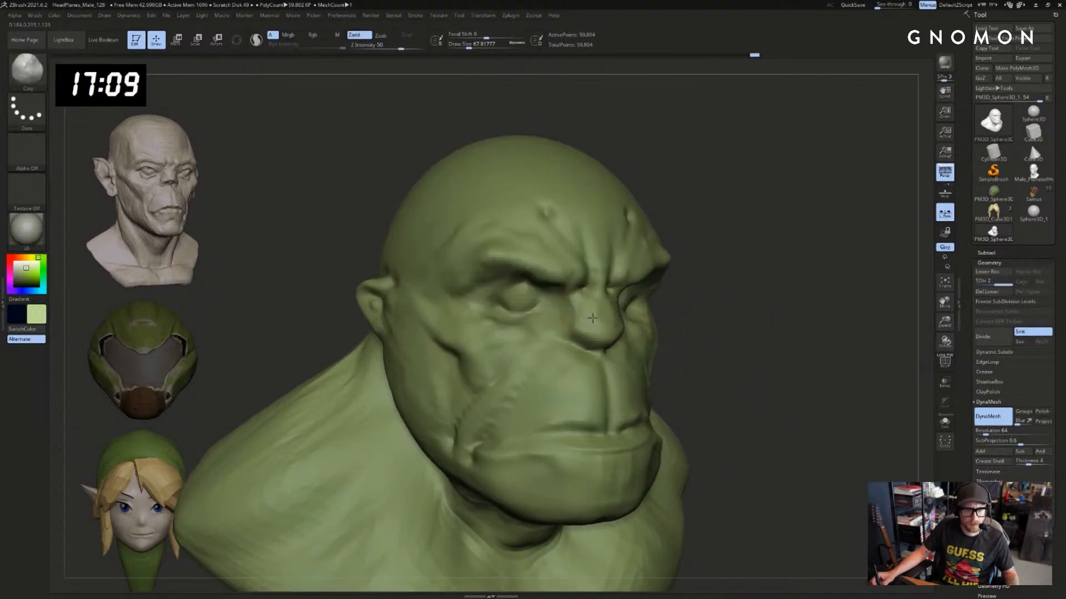
right_click_drag(592, 317, 604, 348)
Carve the nostrils into the underside of the nose with a small DamStandard brush
key("b")
key("d")
key("s")
left_click_drag(831, 302, 734, 302)
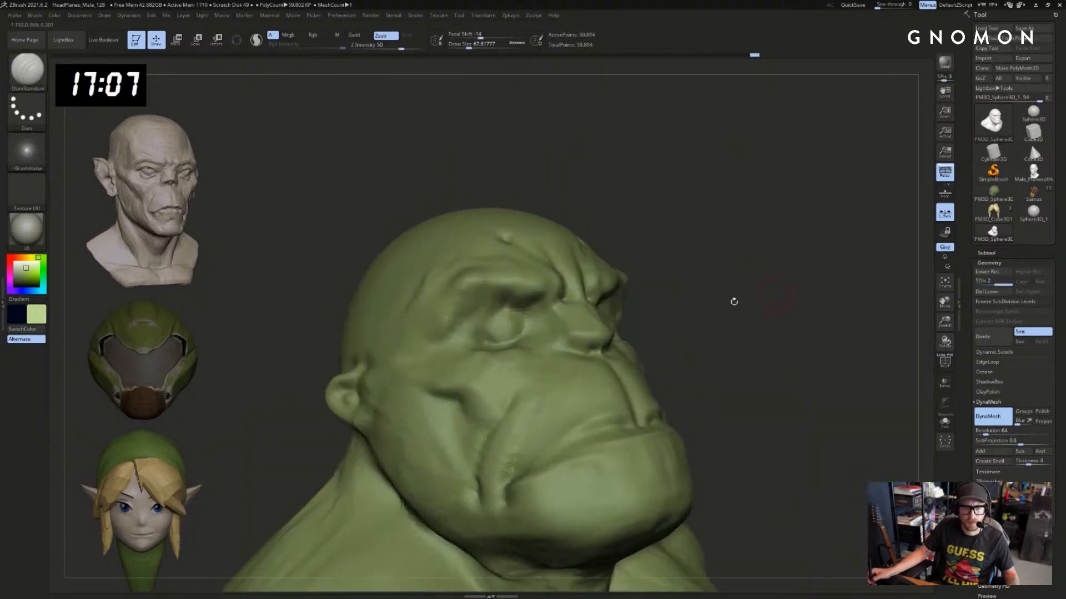
left_click_drag(666, 335, 639, 343)
right_click_drag(583, 347, 673, 336)
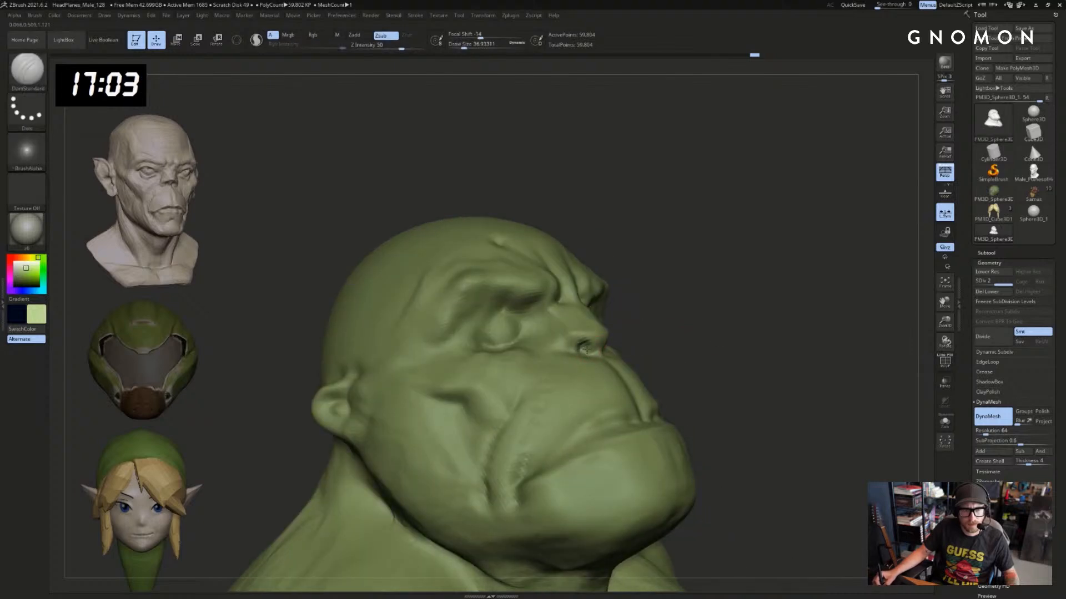
left_click_drag(687, 317, 756, 315)
right_click_drag(623, 347, 609, 339)
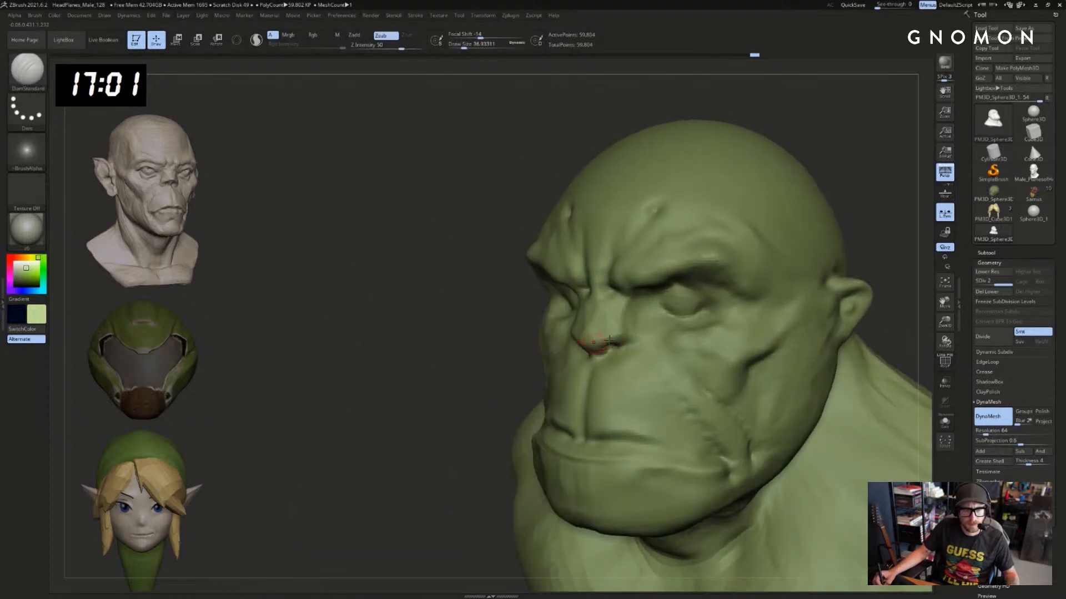
Smooth the side of the nose and define the crease around the nostril wing with DamStandard
left_click_drag(630, 330, 631, 325, "shift")
key("s")
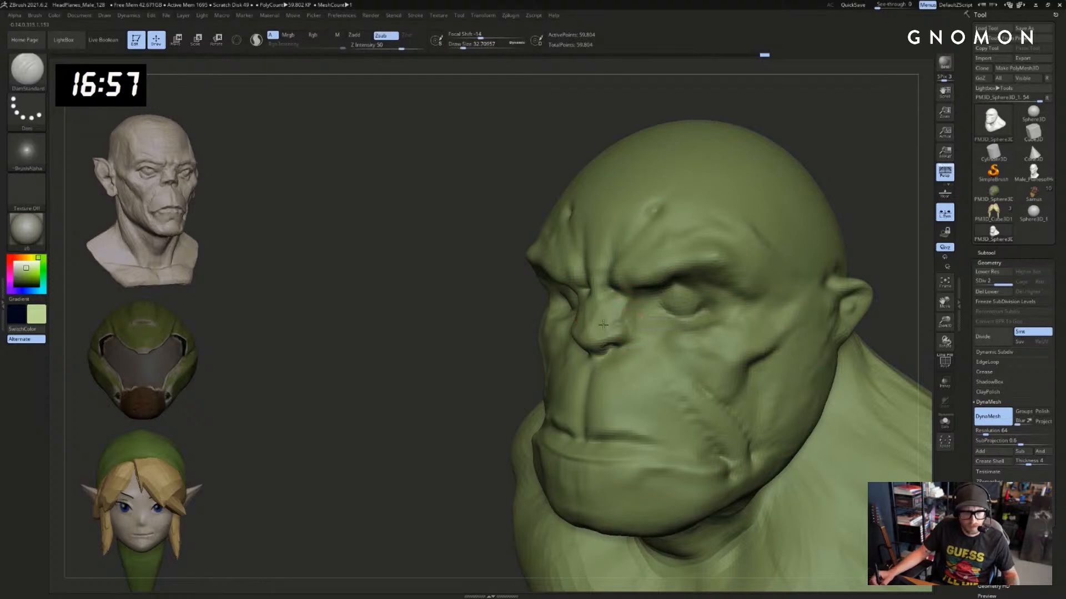
key("s")
left_click_drag(626, 322, 630, 299)
left_click_drag(518, 345, 545, 323)
Build up the bridge and side of the nose with the Clay and ClayBuildup brushes
key("b")
key("c")
key("l")
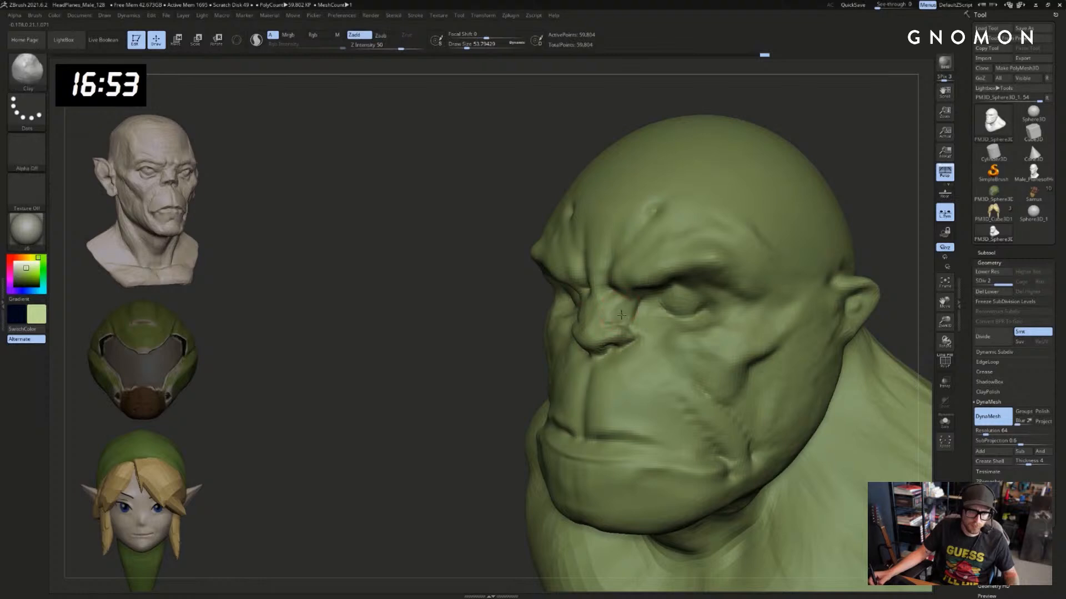
key("b")
key("c")
key("b")
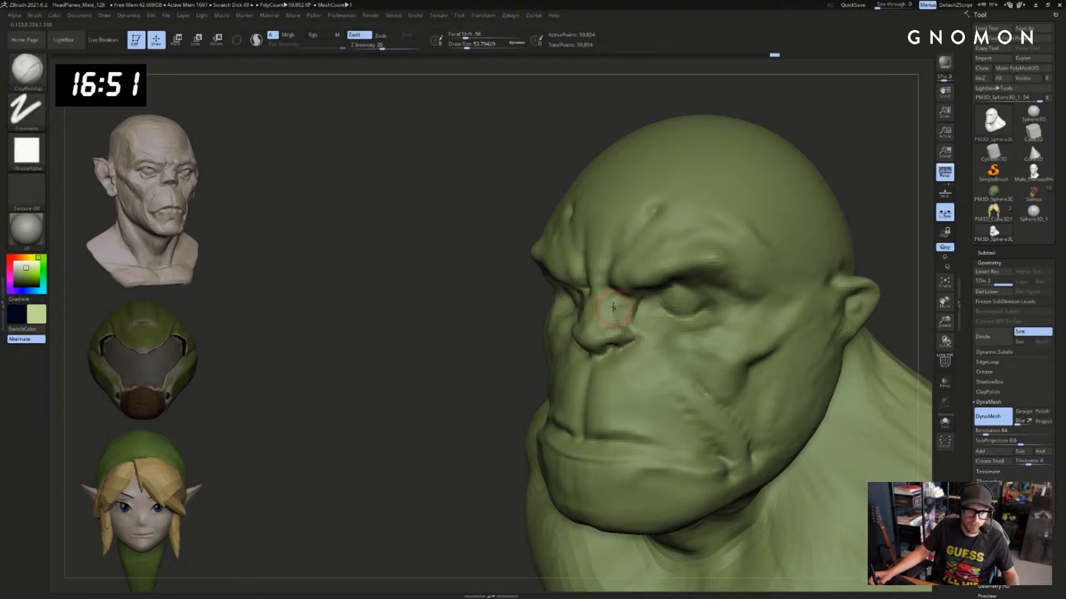
mouse_move(404, 355)
left_mouse_down()
mouse_move(435, 360)
mouse_move(535, 327)
left_mouse_up()
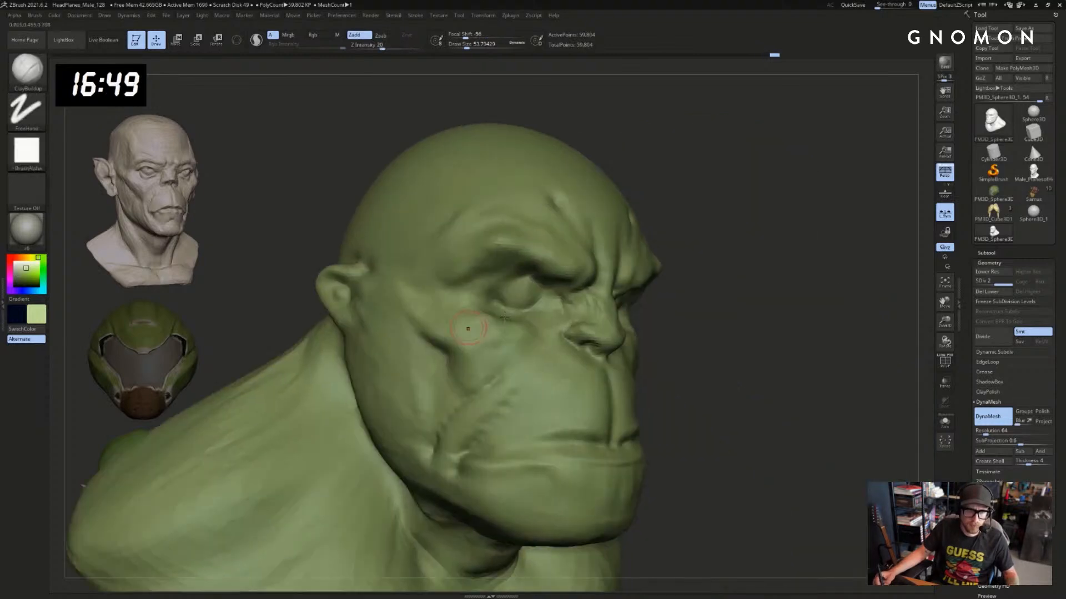
left_click_drag(726, 311, 691, 310)
key("b")
key("c")
key("l")
right_click_drag(564, 312, 612, 311, "alt")
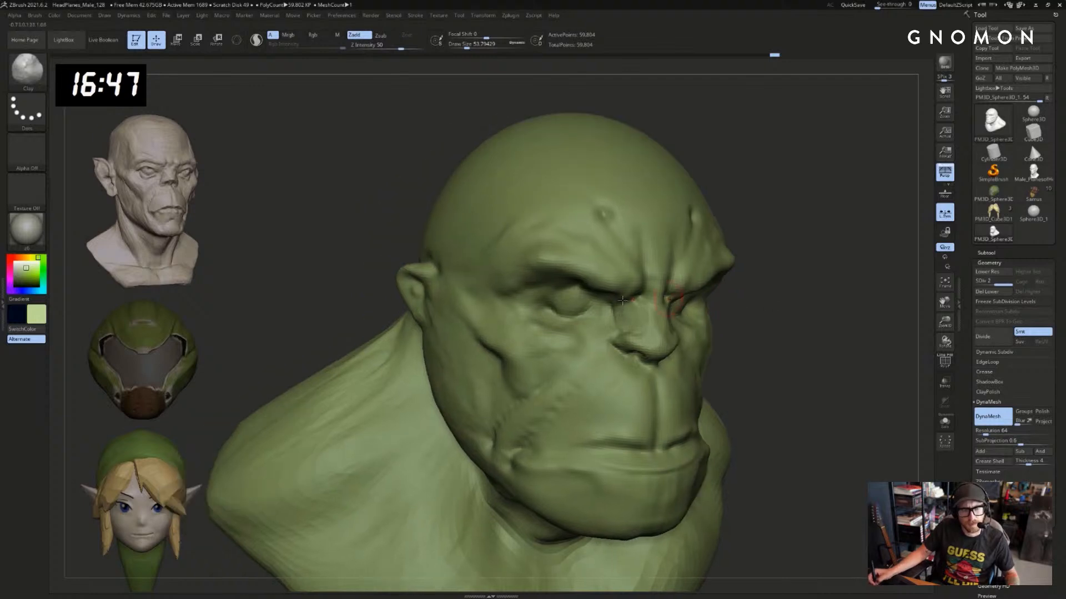
Cut the eyelid opening across the eyeball with the DamStandard brush
key("b")
key("d")
key("s")
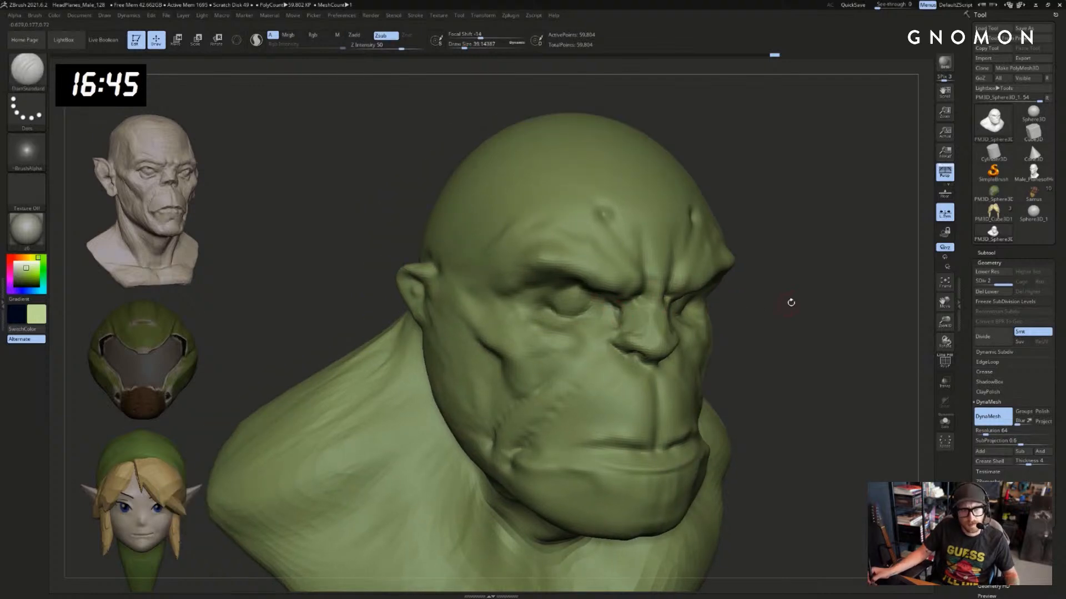
mouse_move(791, 302)
left_mouse_down()
mouse_move(821, 297)
mouse_move(783, 290)
left_mouse_up()
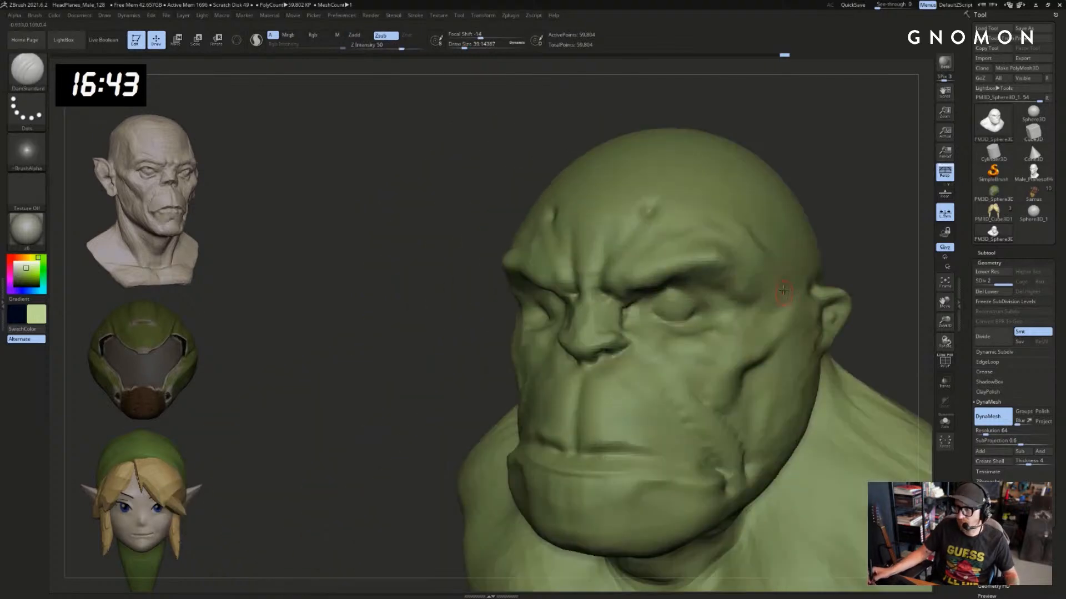
right_click_drag(783, 290, 661, 292, "alt")
key("ctrl")
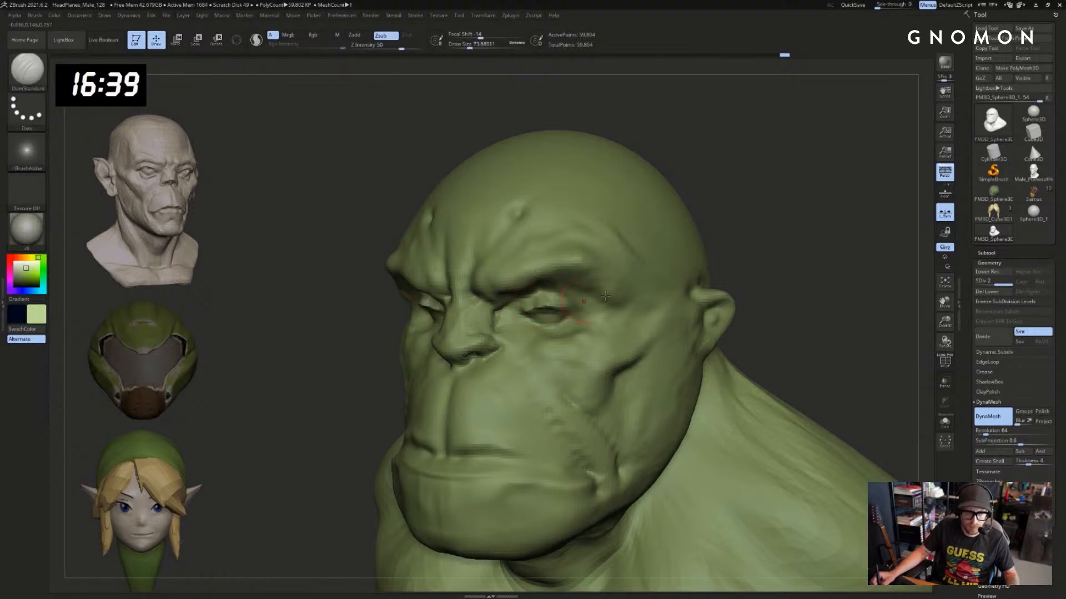
mouse_move(722, 291)
left_mouse_down()
mouse_move(769, 281)
mouse_move(701, 292)
left_mouse_up()
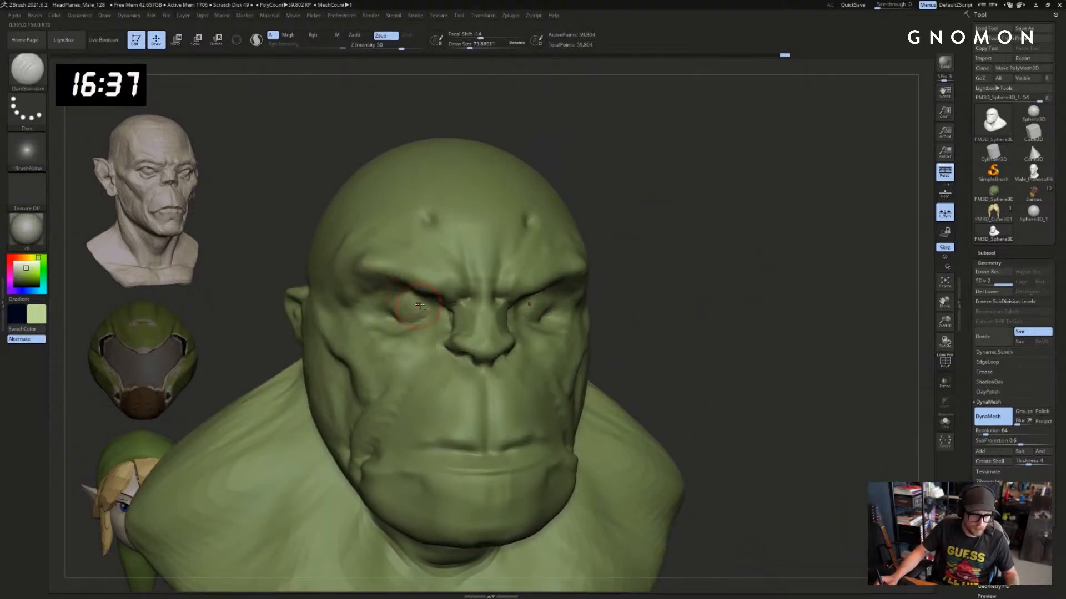
Build up the upper and lower eyelids around the eye with the ClayBuildup brush
mouse_move(408, 301)
left_mouse_down()
mouse_move(399, 299)
mouse_move(411, 323)
mouse_move(391, 319)
left_mouse_up()
left_click_drag(680, 295, 542, 324)
left_click_drag(555, 312, 561, 312)
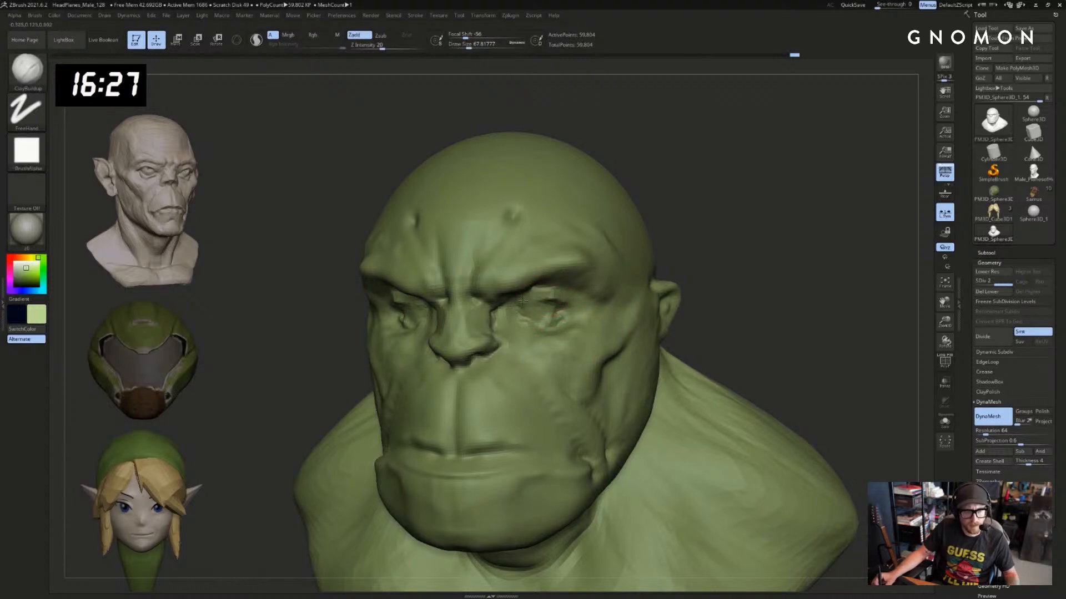
mouse_move(722, 289)
left_mouse_down()
mouse_move(785, 241)
mouse_move(755, 256)
left_mouse_up()
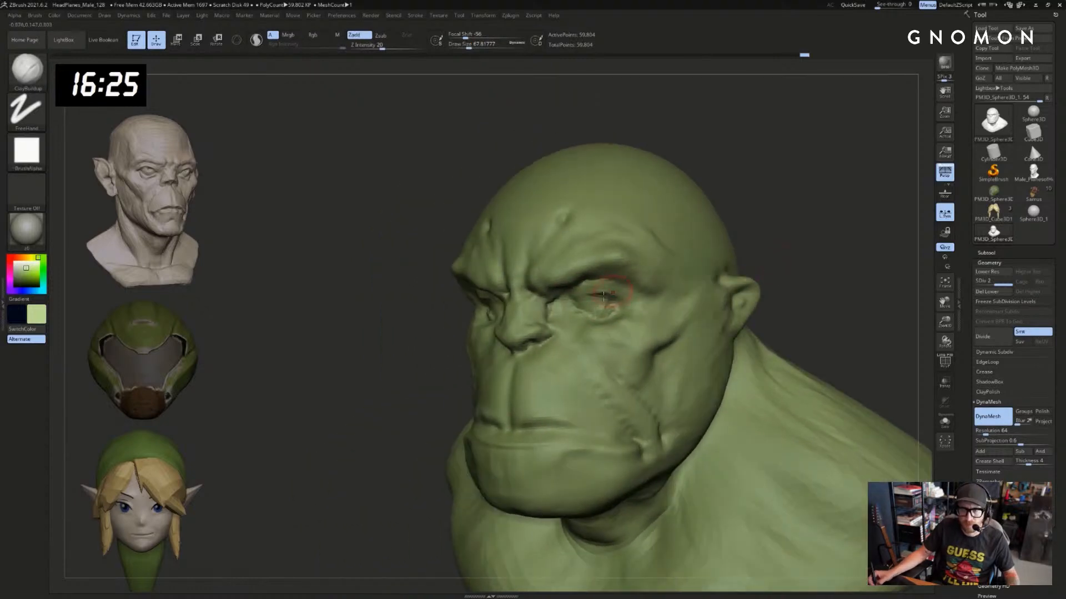
Sharpen the creases along the eyelid edges with a smaller DamStandard brush
key("b")
key("d")
key("s")
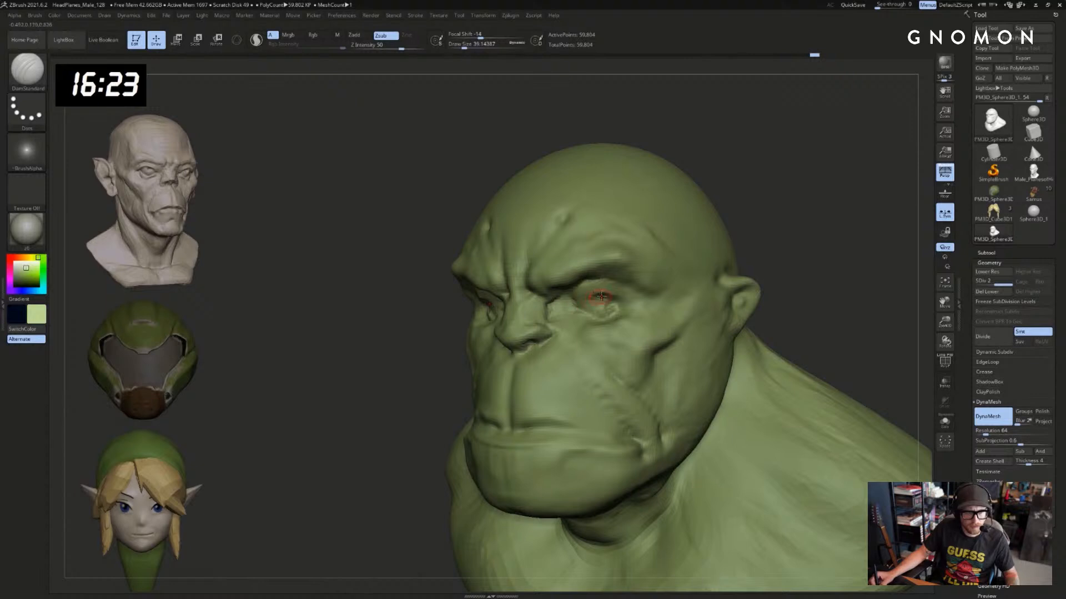
mouse_move(720, 260)
left_mouse_down("shift")
mouse_move(777, 250)
mouse_move(744, 262)
left_mouse_up("shift")
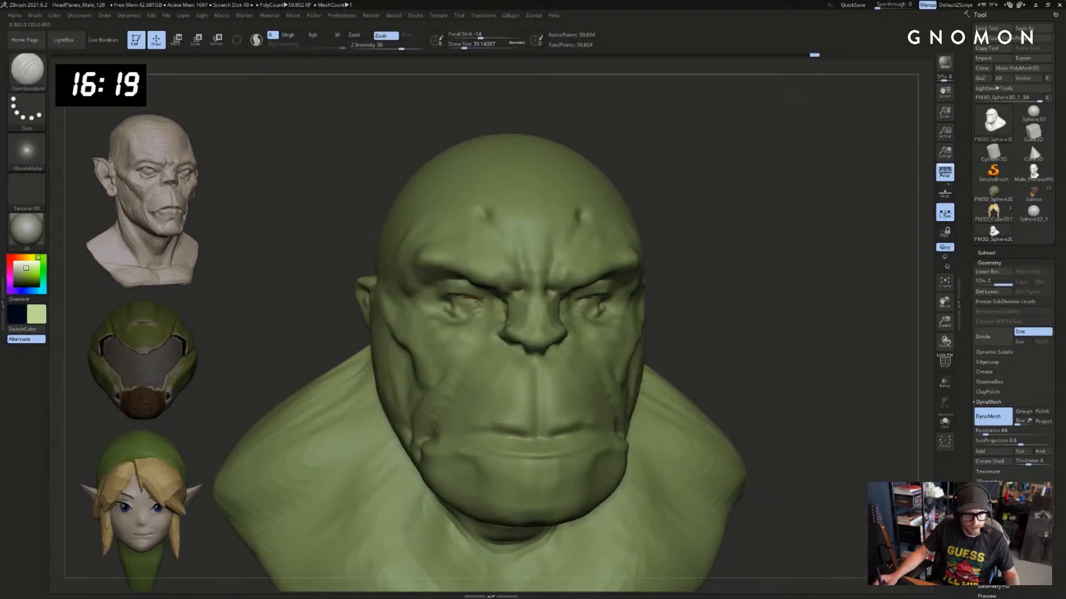
Adjust the shape of the eyelids with an enlarged Move brush
key("b")
key("m")
key("v")
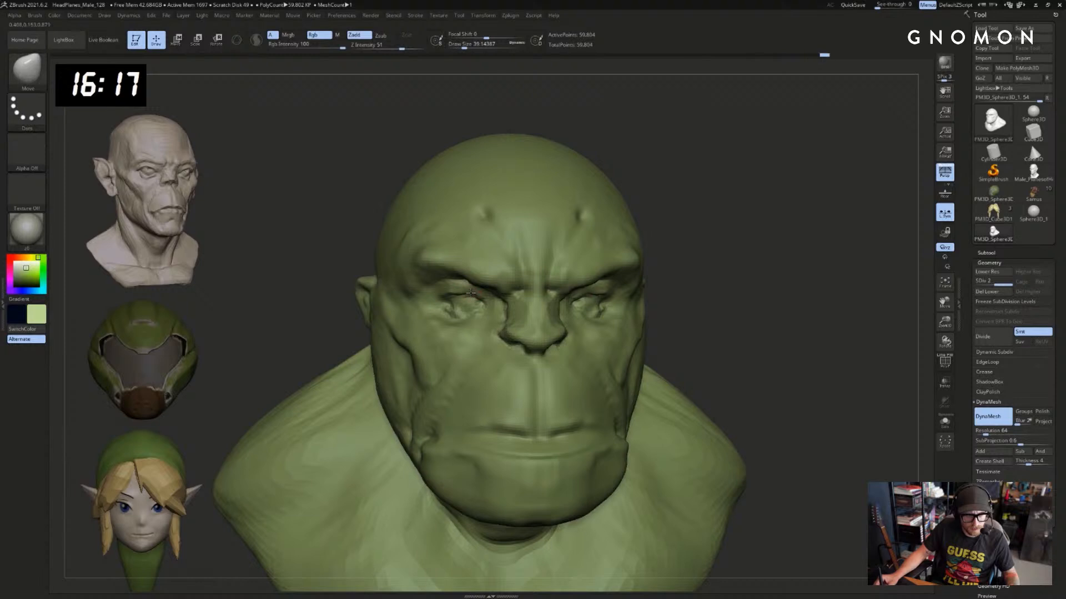
key("bracketright")
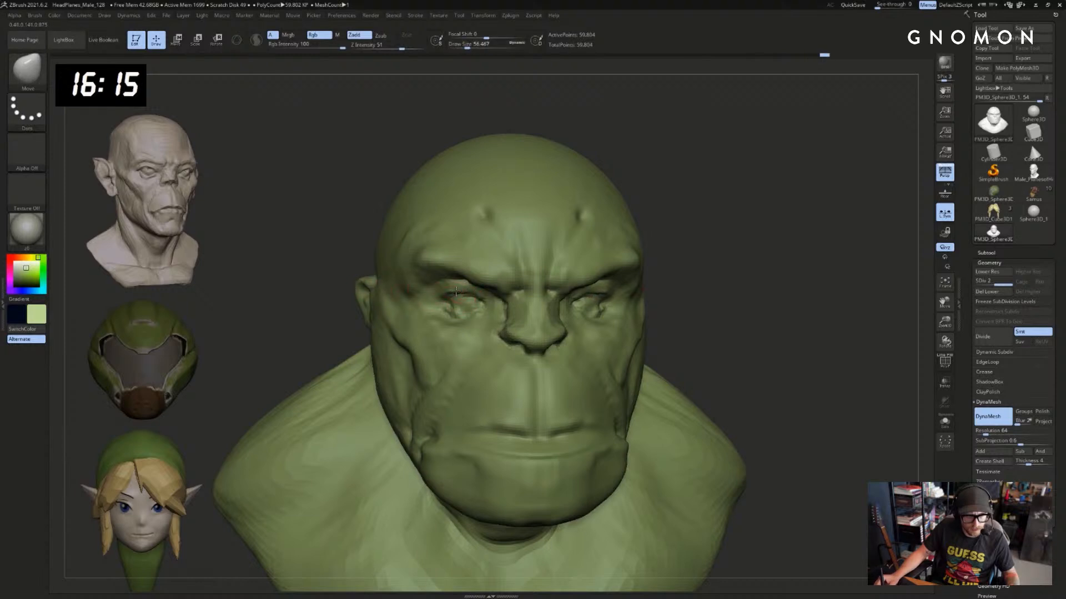
left_click_drag(617, 420, 676, 426)
key("bracketright")
key("bracketright")
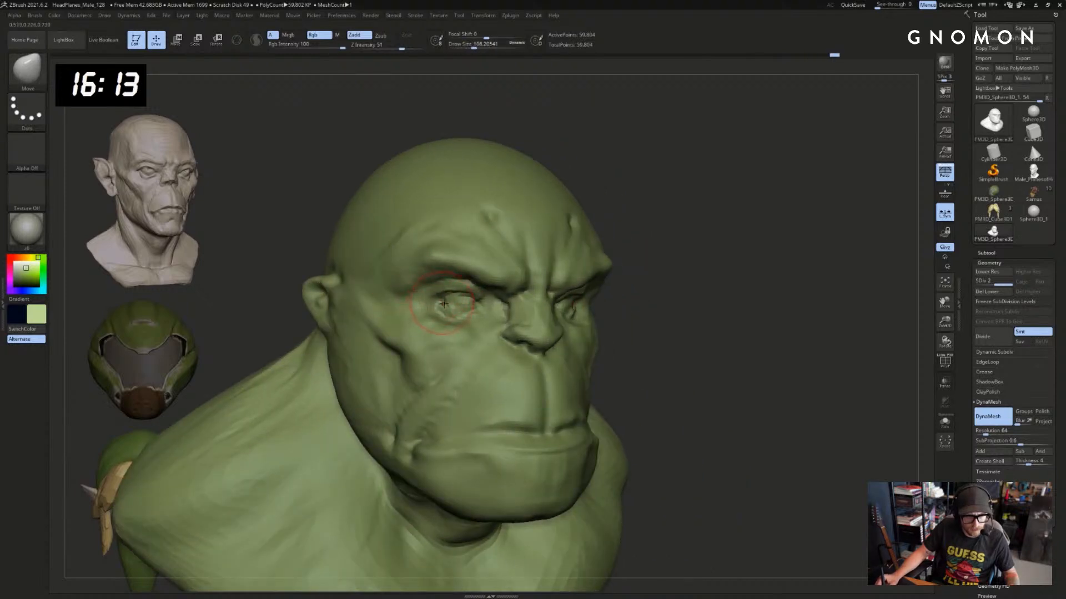
key("s")
left_click_drag(444, 304, 457, 313)
Refine the outer eye corner and lower lid edge with a small DamStandard brush
key("b")
key("d")
key("s")
key("s")
left_click_drag(671, 297, 593, 310)
key("bracketleft")
key("bracketleft")
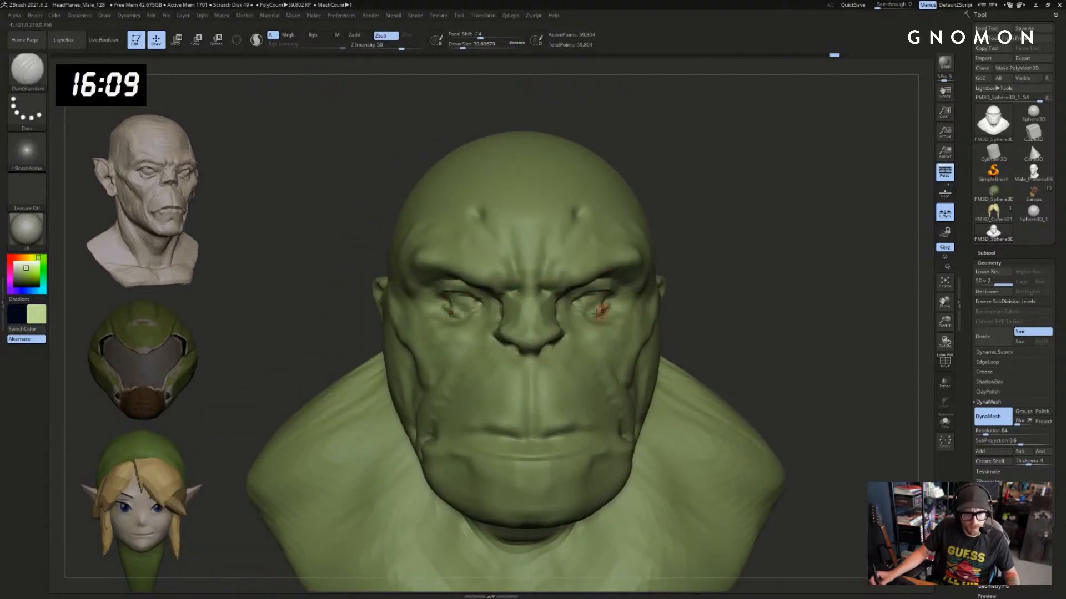
left_click_drag(687, 300, 711, 302)
Add volume beneath the eye with an enlarged ClayBuildup brush
key("b")
key("c")
key("b")
key("bracketright")
key("bracketright")
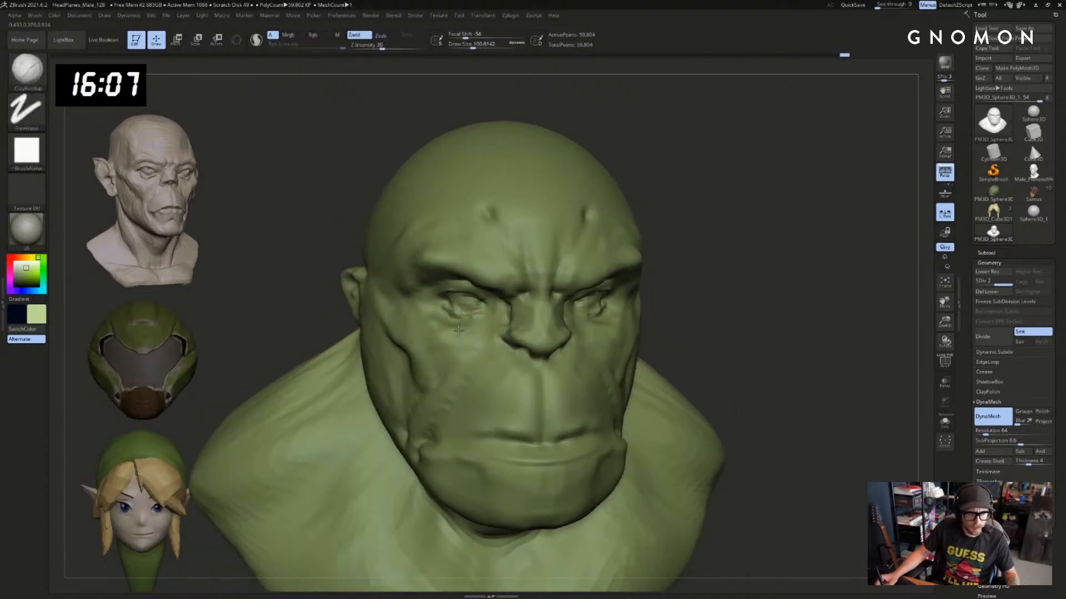
left_click_drag(694, 297, 738, 301)
Carve the crease under the lower eyelid with the DamStandard brush
key("b")
key("d")
key("s")
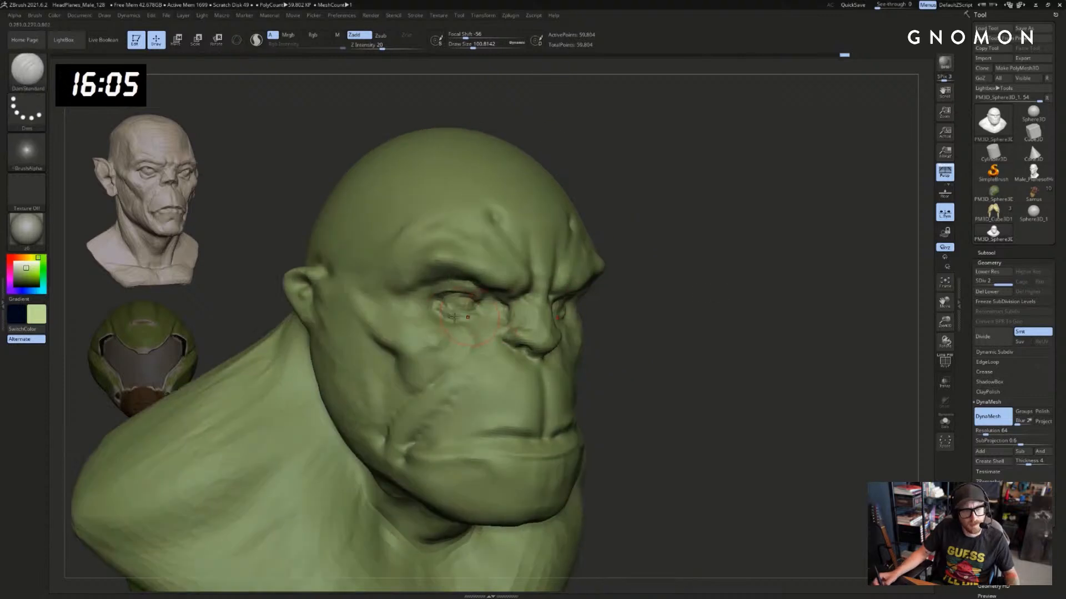
key("s")
left_click_drag(458, 318, 452, 319)
mouse_move(738, 300)
left_mouse_down()
mouse_move(808, 298)
mouse_move(776, 328)
mouse_move(794, 324)
mouse_move(806, 336)
left_mouse_up()
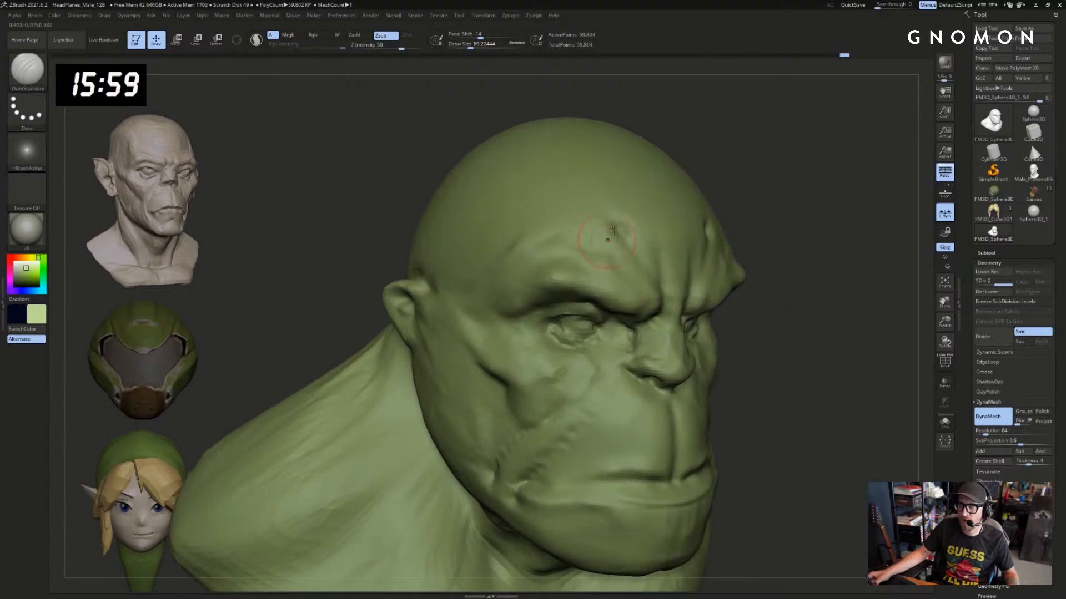
Fill out the eyeball and lower lid with a small ClayBuildup brush
key("b")
key("c")
key("b")
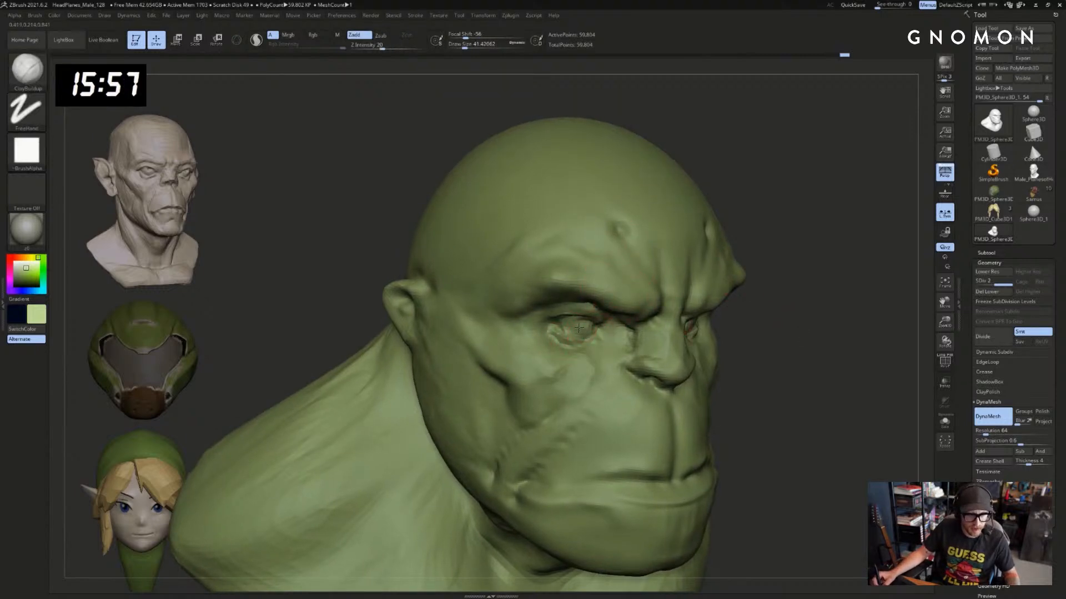
mouse_move(810, 311)
left_mouse_down()
mouse_move(839, 314)
mouse_move(799, 319)
left_mouse_up()
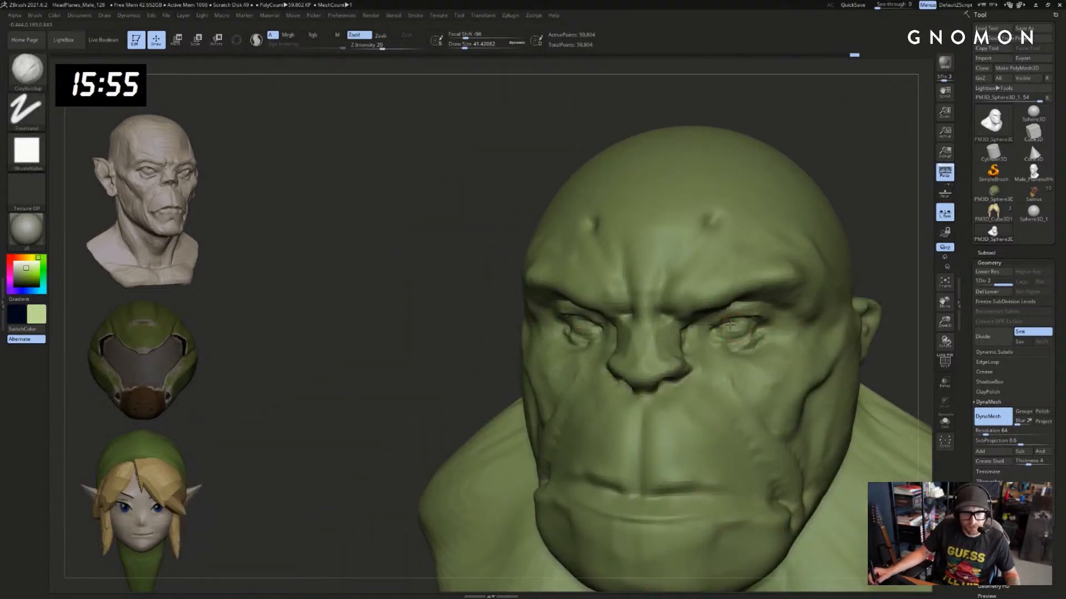
left_click_drag(873, 317, 737, 331)
mouse_move(497, 364)
left_mouse_down("alt")
mouse_move(442, 314)
mouse_move(441, 335)
left_mouse_up("alt")
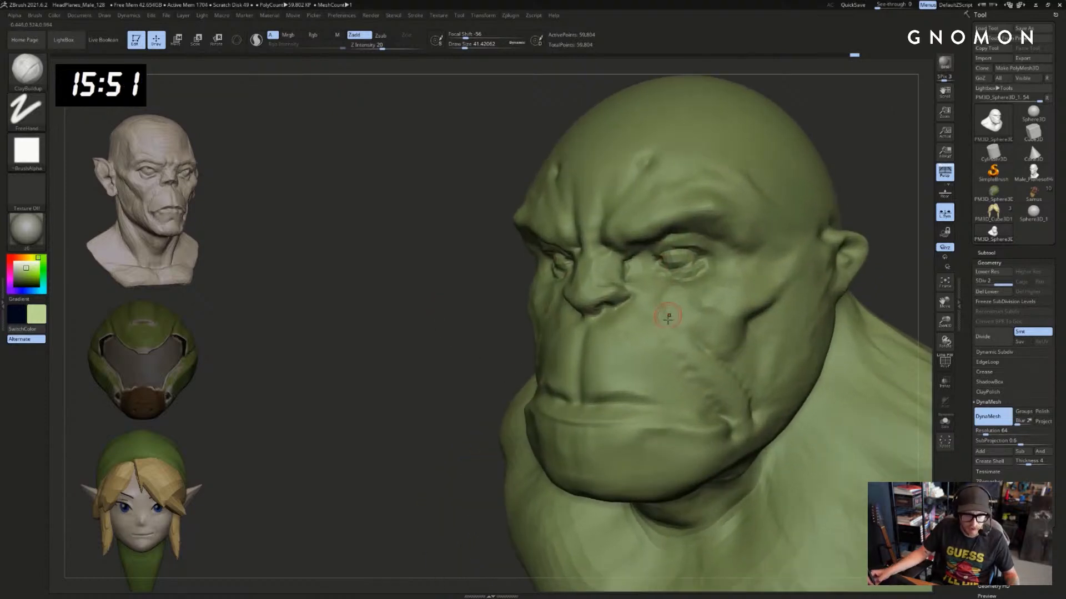
Build up the area between the inner eye corner and the side of the nose with ClayBuildup
key("b")
key("d")
key("s")
key("b")
key("c")
key("b")
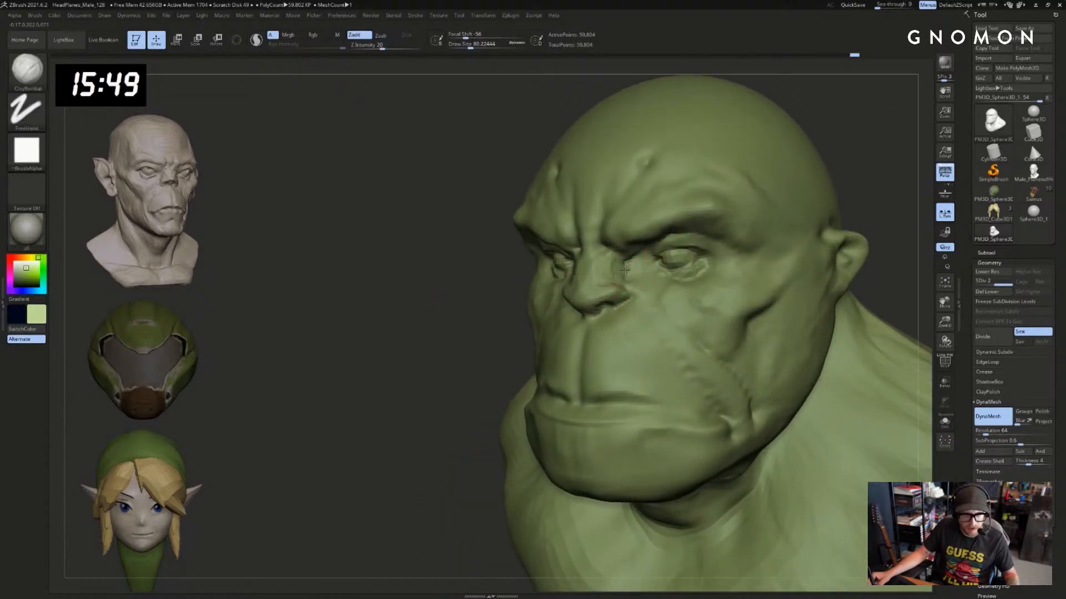
left_click_drag(472, 272, 883, 272)
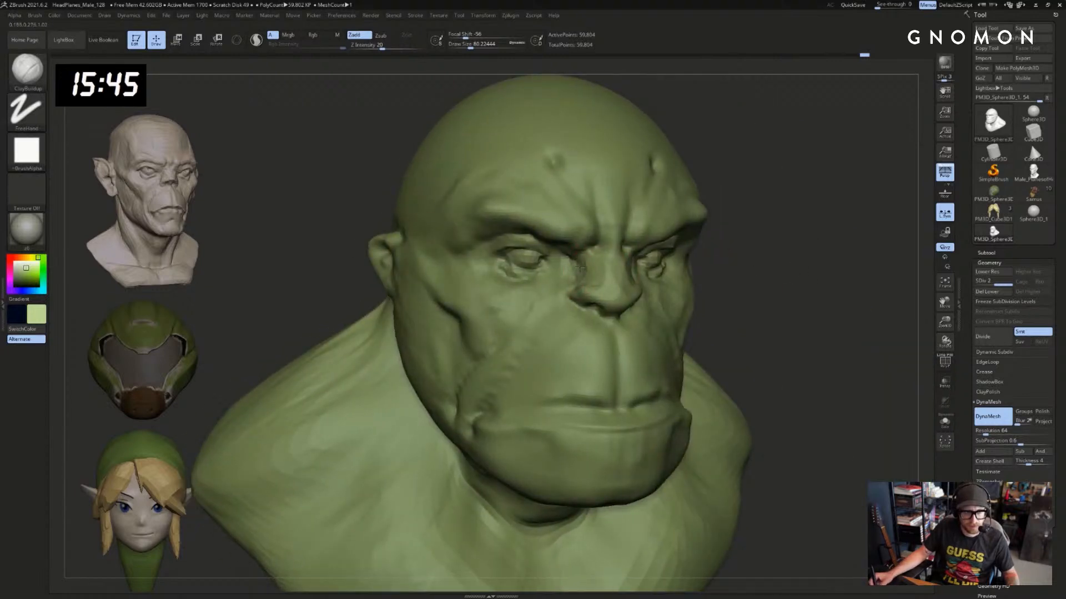
Reshape the nostril wing with the Move brush and sharpen the creases below the nose with DamStandard
key("b")
key("m")
key("v")
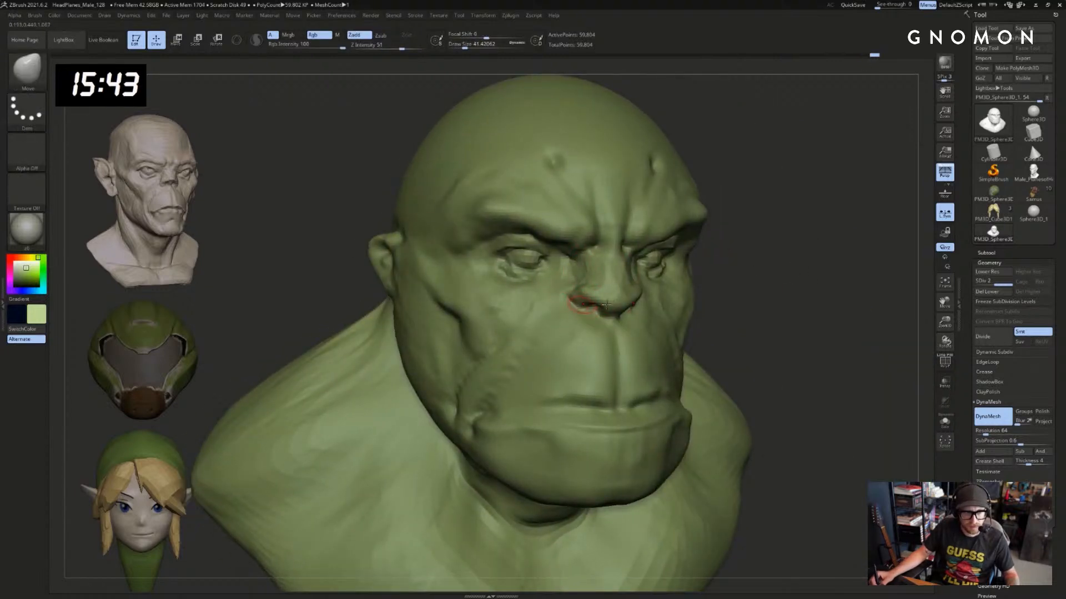
key("b")
key("d")
key("s")
mouse_move(755, 334)
left_mouse_down()
mouse_move(722, 328)
mouse_move(766, 330)
mouse_move(746, 330)
left_mouse_up()
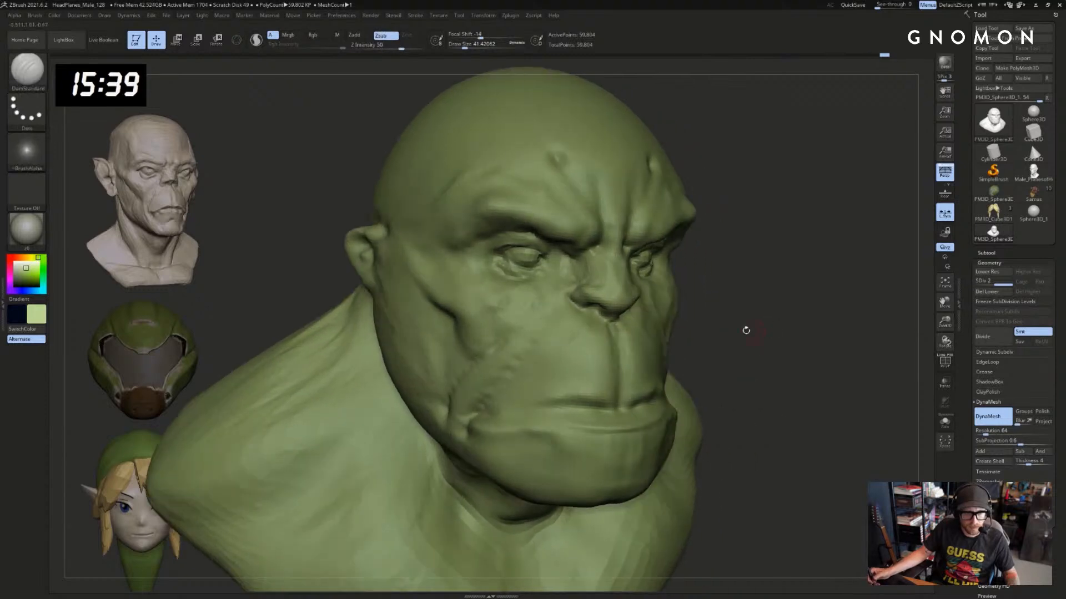
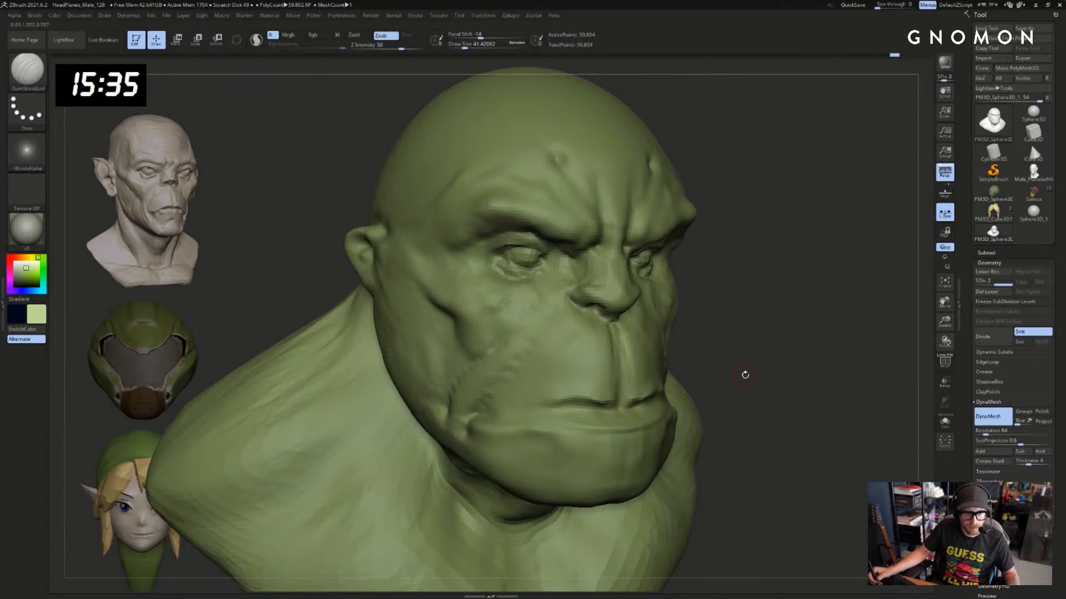
Deepen the mouth line between the lips with the DamStandard brush
mouse_move(745, 375)
left_mouse_down()
mouse_move(731, 352)
mouse_move(688, 381)
left_mouse_up()
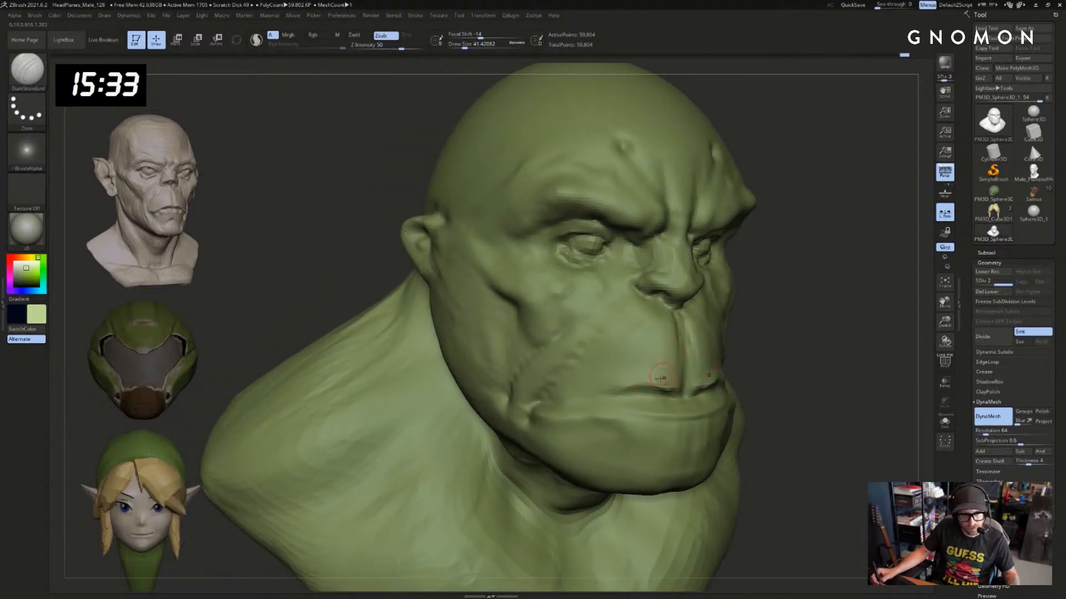
key("s")
left_click_drag(626, 390, 576, 398)
mouse_move(671, 396)
left_mouse_down()
mouse_move(624, 392)
mouse_move(638, 392)
left_mouse_up()
left_click_drag(789, 394, 676, 398)
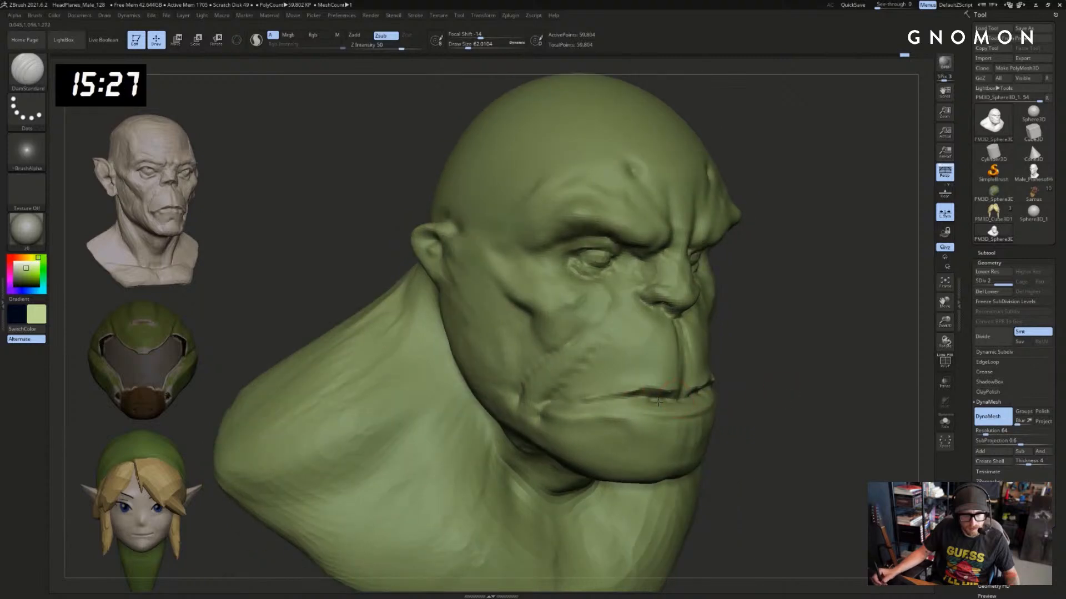
left_click_drag(756, 435, 692, 419)
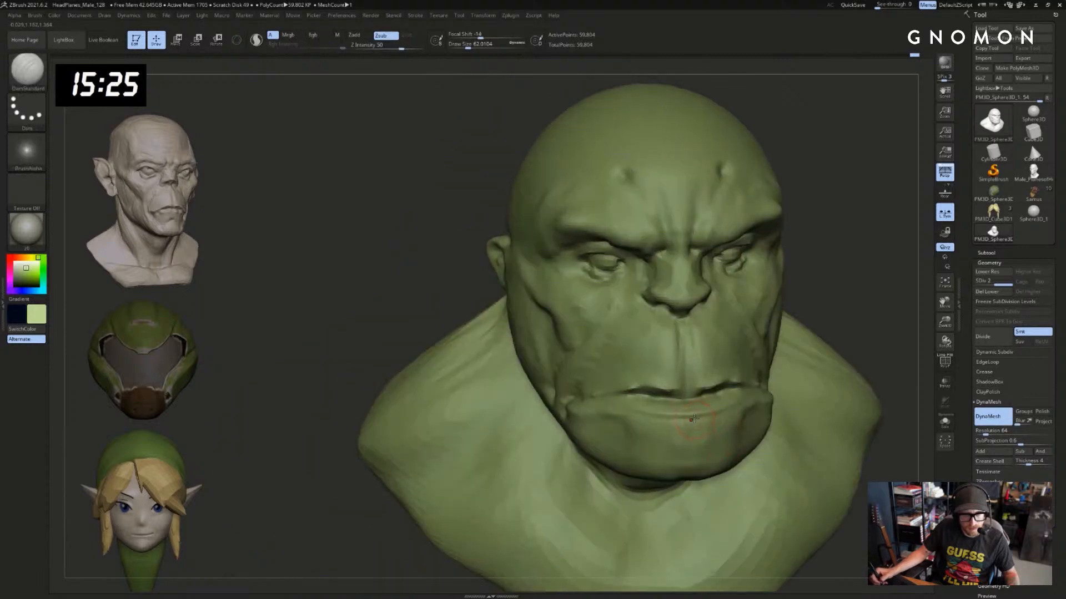
Add volume to the lips with the Clay brush
mouse_move(855, 319)
left_mouse_down()
mouse_move(814, 298)
mouse_move(763, 304)
left_mouse_up()
key("1")
left_click_drag(623, 362, 694, 355)
left_click_drag(400, 383, 551, 386)
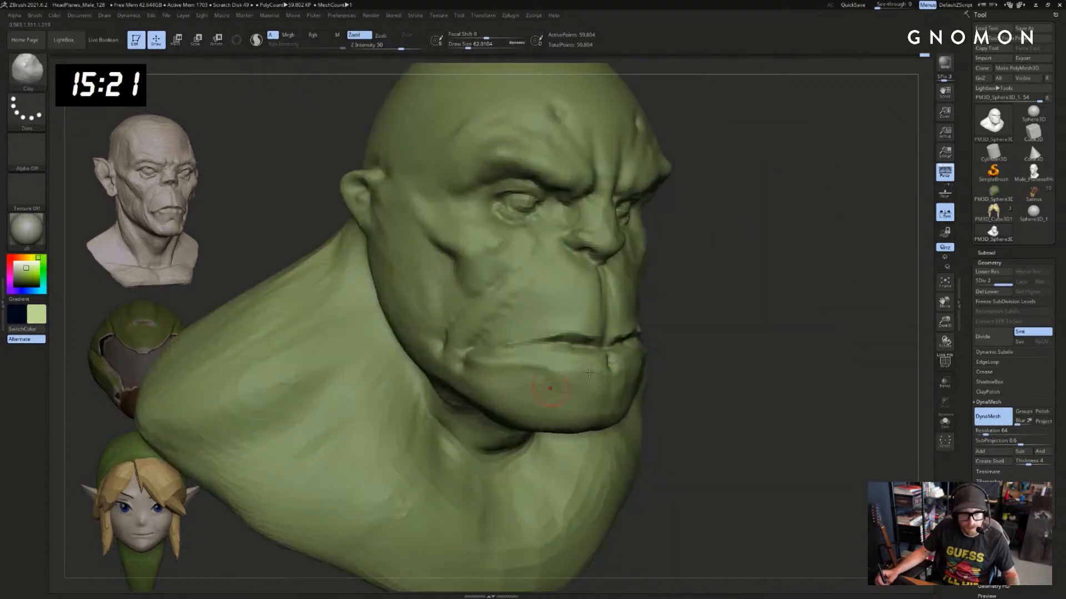
left_click_drag(752, 321, 739, 339, "alt")
Carve the lip line out towards the mouth corner with the DamStandard brush
key("2")
key("s")
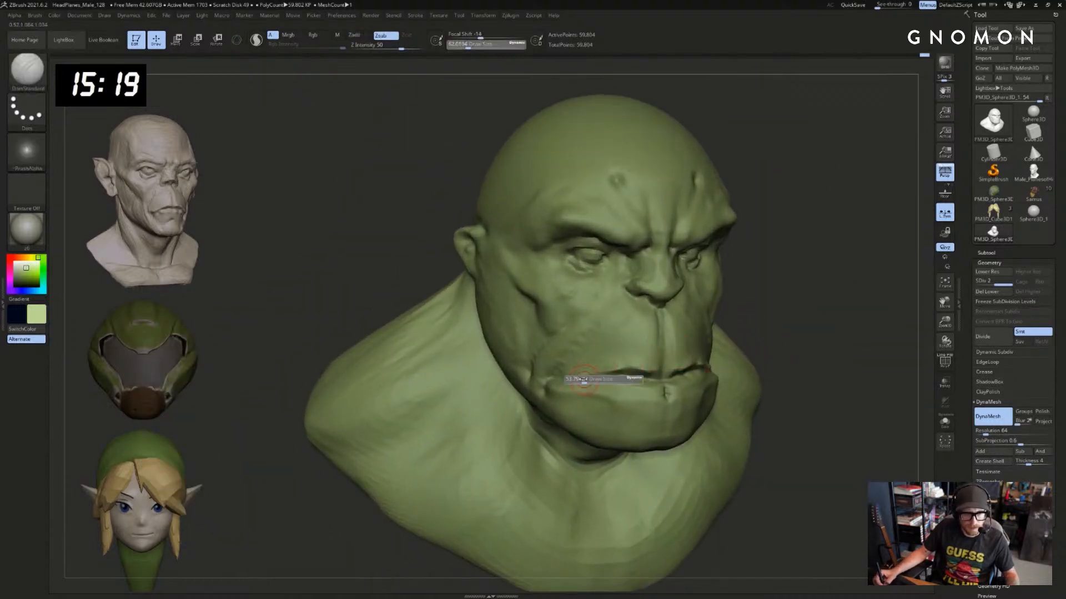
left_click_drag(580, 378, 577, 377)
right_click_drag(580, 373, 642, 361)
mouse_move(553, 383)
left_mouse_down()
mouse_move(549, 392)
mouse_move(586, 404)
left_mouse_up()
key("s")
Build up the lower lip and the area beside the mouth with the ClayBuildup brush
key("1")
key("s")
mouse_move(748, 409)
left_mouse_down("alt")
mouse_move(814, 385)
mouse_move(751, 383)
left_mouse_up("alt")
key("s")
right_click_drag(794, 369, 810, 359)
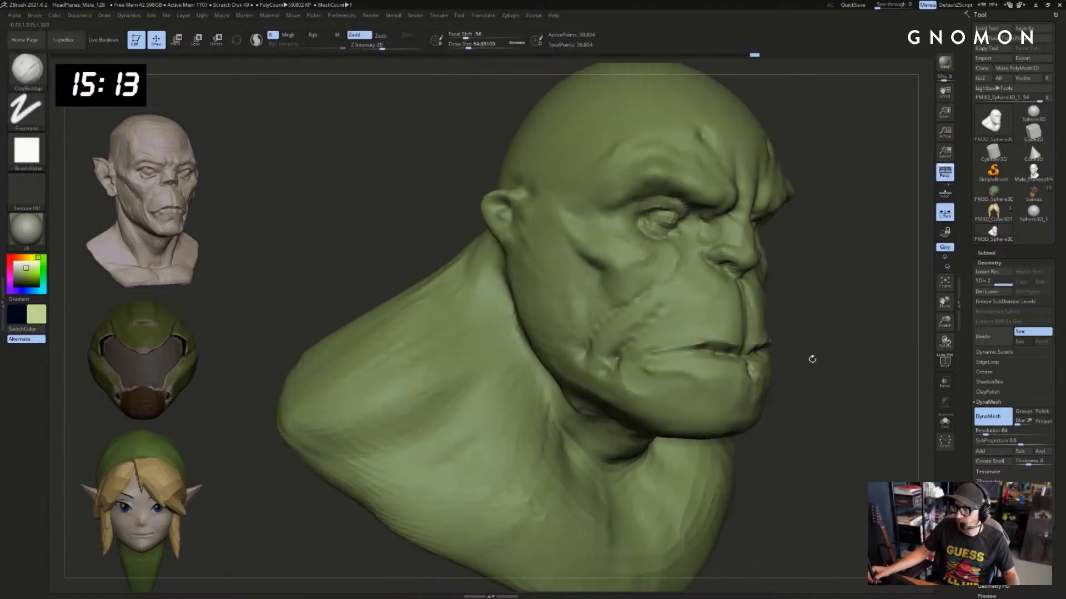
Refine the cheek folds and cheekbone with an enlarged ClayBuildup brush
mouse_move(811, 360)
left_mouse_down("alt")
mouse_move(855, 365)
mouse_move(765, 325)
mouse_move(814, 351)
mouse_move(729, 340)
left_mouse_up("alt")
mouse_move(635, 366)
left_mouse_down()
mouse_move(648, 354)
mouse_move(625, 370)
mouse_move(674, 333)
mouse_move(649, 357)
mouse_move(629, 332)
mouse_move(620, 343)
left_mouse_up()
key("s")
key("s")
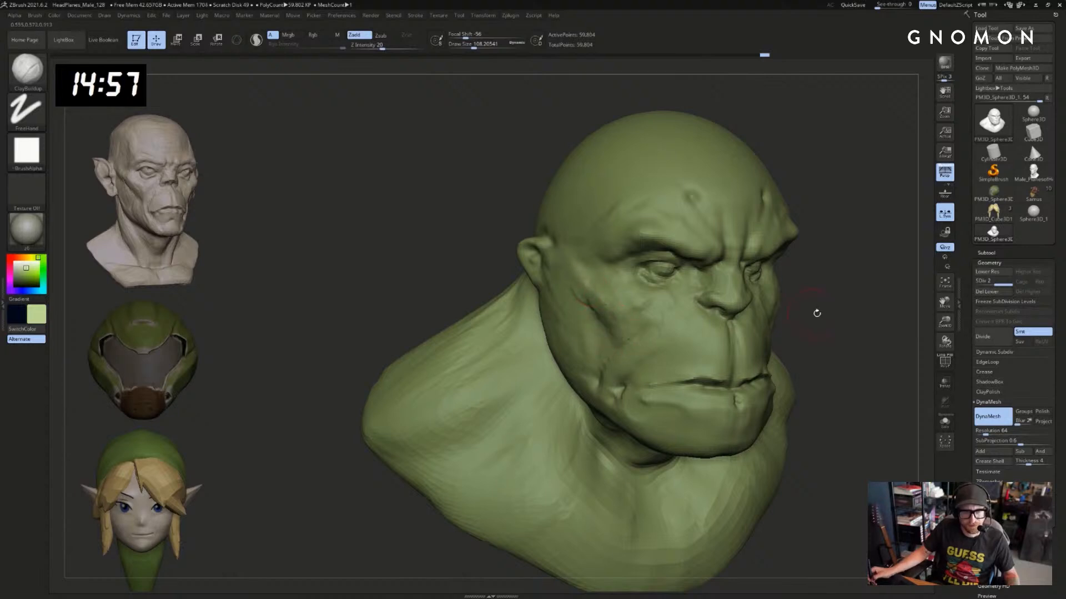
mouse_move(817, 314)
left_mouse_down()
mouse_move(860, 312)
mouse_move(738, 320)
left_mouse_up()
Adjust the eye area with the Move brush and sharpen the eyelid creases with the DamStandard brush
key("b")
key("m")
key("v")
key("b")
key("d")
key("s")
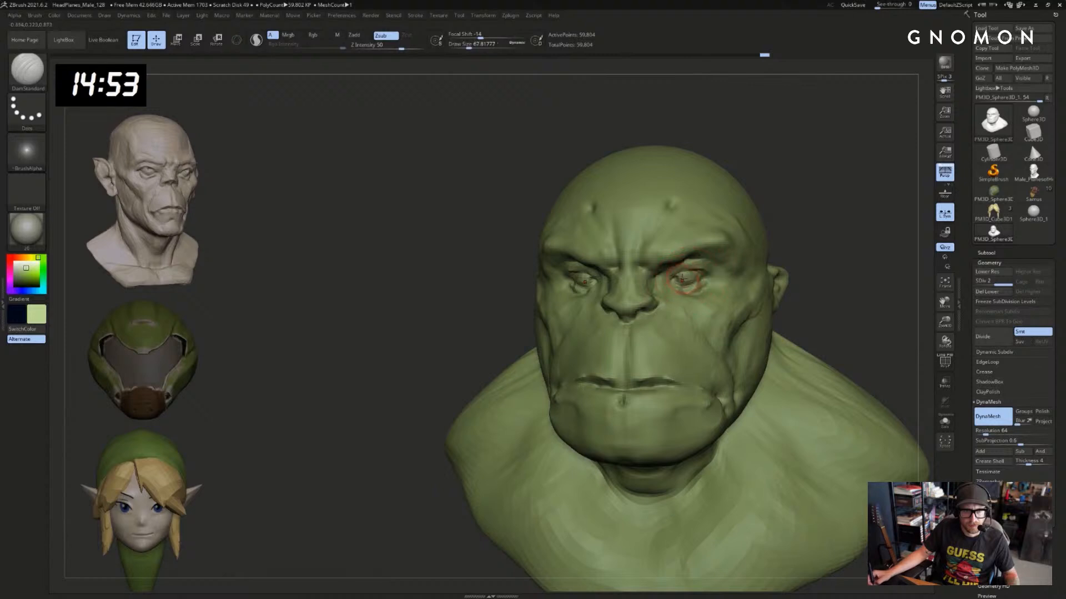
Build up the eyelid forms with a small ClayBuildup brush
key("b")
key("c")
key("b")
left_click_drag(755, 275, 688, 279)
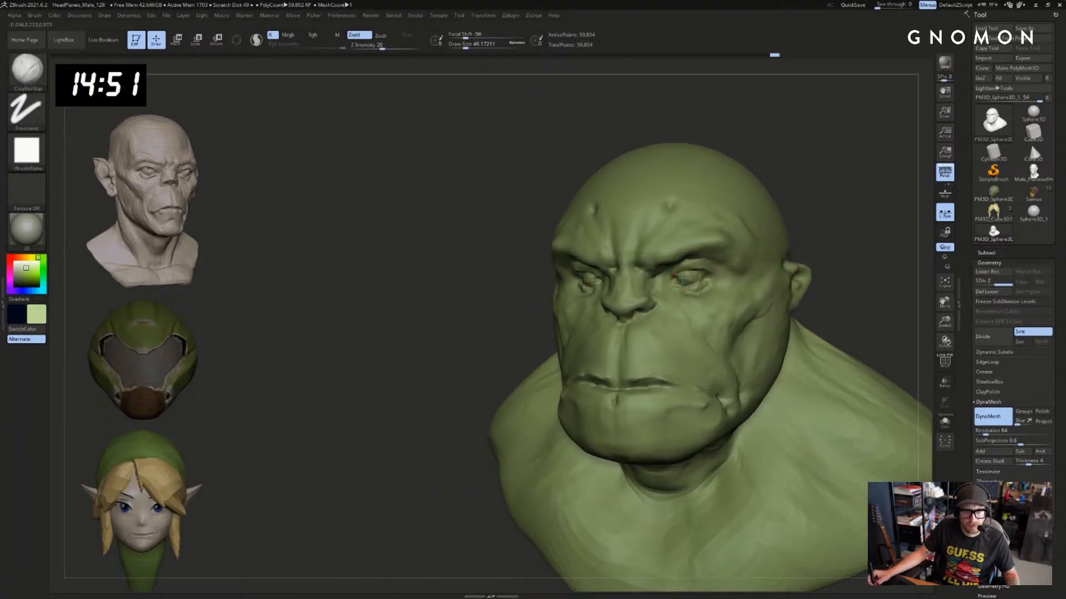
left_click_drag(780, 240, 821, 233)
Pull the inner brow area down over the eyes with the SnakeHook brush, undoing and repeating the stroke until it fits
key("b")
key("s")
key("h")
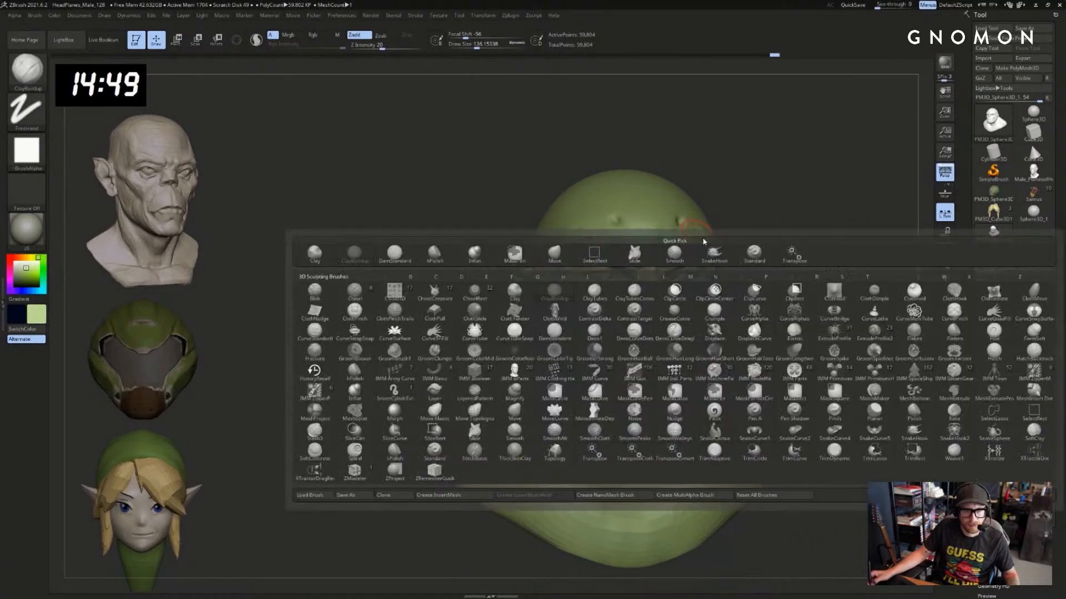
left_click_drag(621, 262, 621, 268)
key("ctrl+z")
key("s")
mouse_move(619, 262)
left_mouse_down()
mouse_move(596, 283)
mouse_move(605, 290)
mouse_move(623, 269)
left_mouse_up()
key("ctrl+z")
key("s")
left_click_drag(624, 261, 626, 269)
Mask the eye area and pull the brow ridge outward with an enlarged SnakeHook brush
left_click_drag(771, 225, 795, 226)
left_click_drag(610, 277, 613, 292, "ctrl")
key("s")
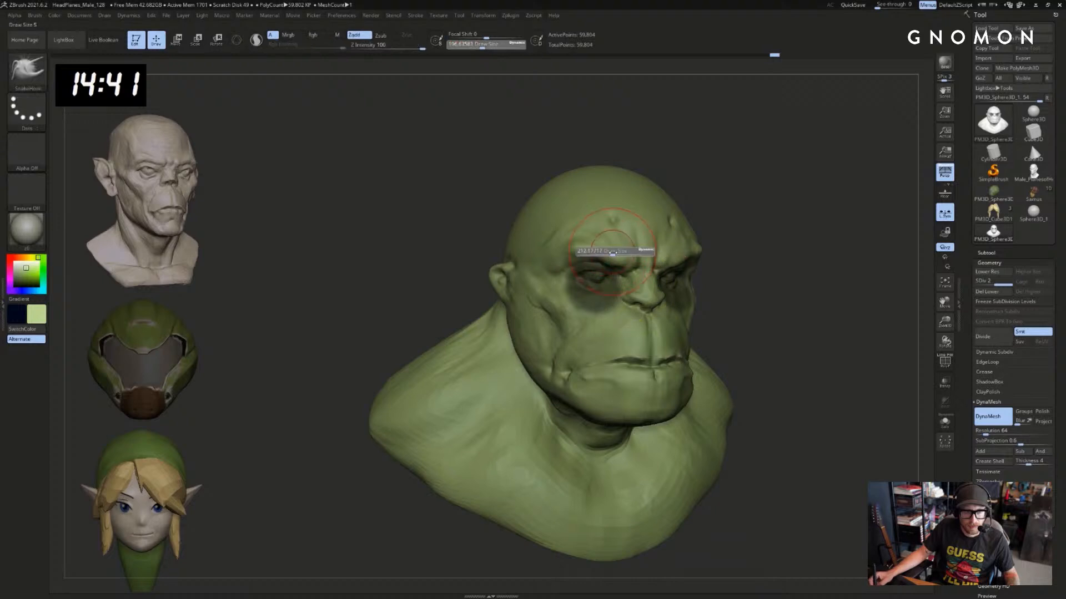
left_click_drag(616, 250, 617, 250)
left_click_drag(616, 251, 558, 258)
Build up the outer brow and temple with the Standard and ClayBuildup brushes, keeping the eyes masked
key("s")
key("b")
key("s")
key("t")
key("s")
key("b")
key("c")
key("b")
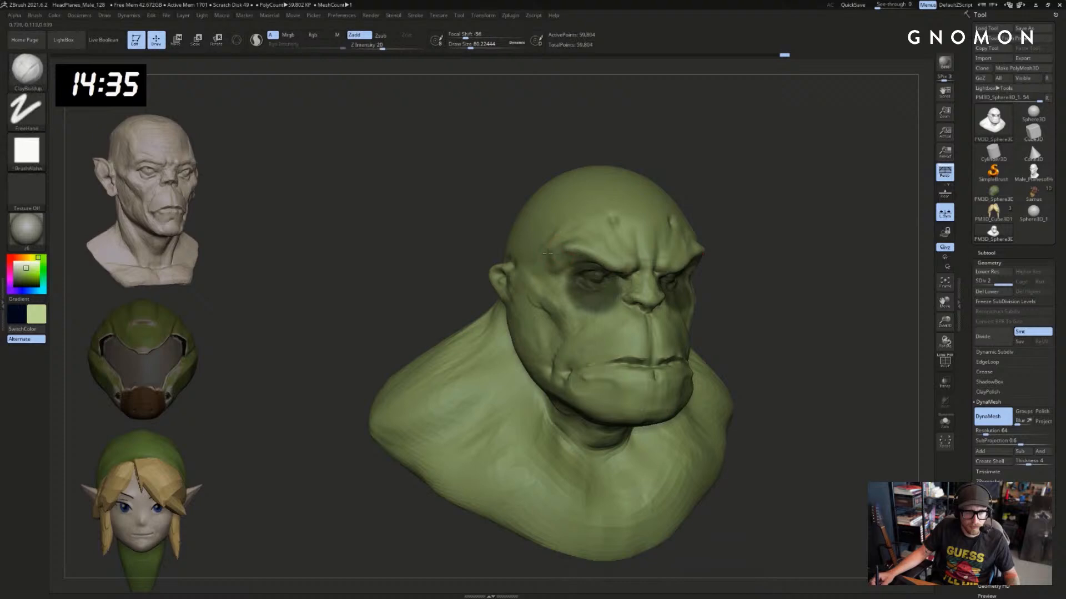
mouse_move(699, 187)
left_mouse_down()
mouse_move(737, 187)
mouse_move(716, 188)
left_mouse_up()
key("s")
left_click_drag(547, 249, 541, 245)
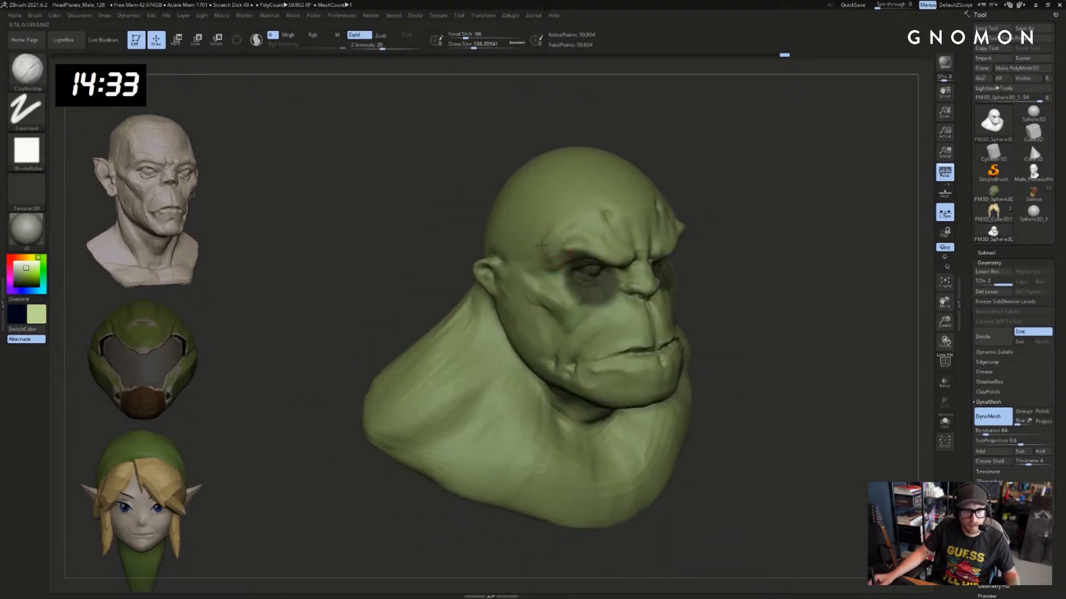
left_click_drag(756, 214, 759, 240, "ctrl")
left_click_drag(838, 229, 746, 233)
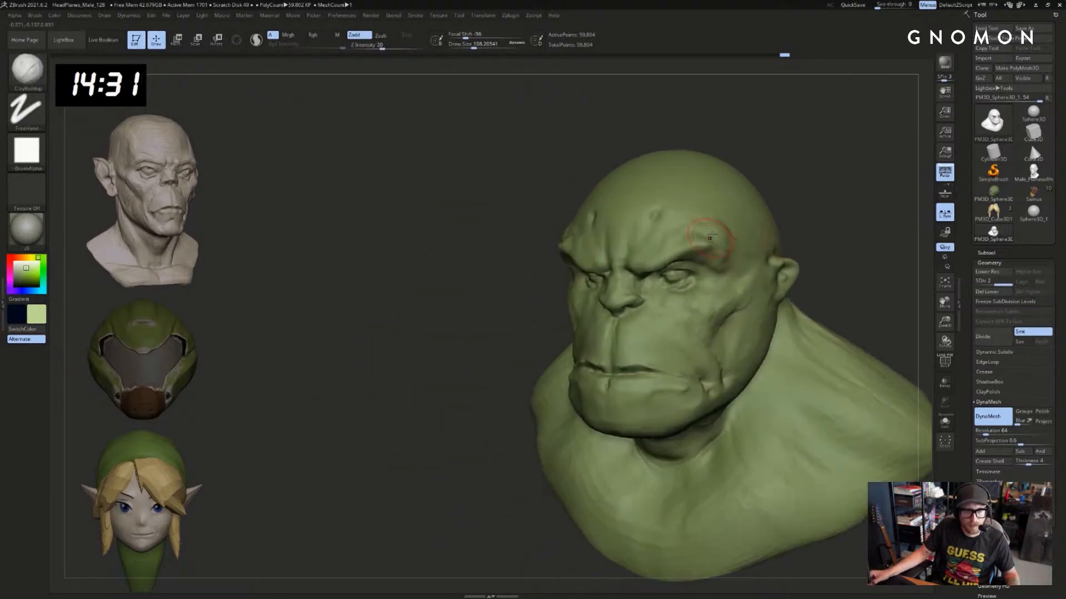
key("ctrl+z")
Add volume above the outer end of the brow with a larger ClayBuildup brush
left_click_drag(823, 235, 839, 236)
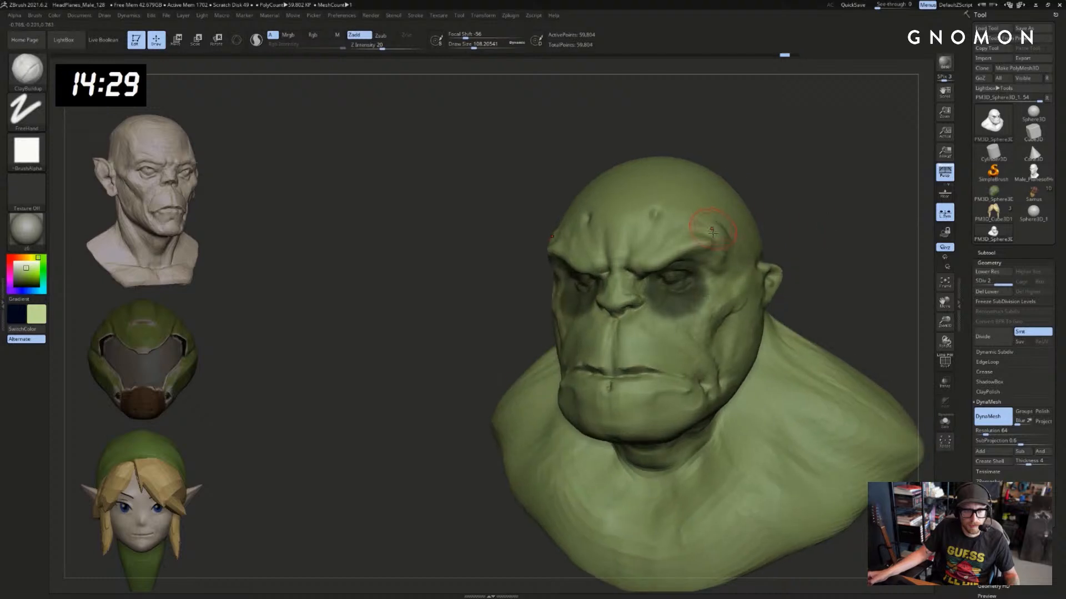
key("s")
left_click_drag(714, 233, 716, 233)
mouse_move(806, 245)
left_mouse_down()
mouse_move(792, 269)
mouse_move(754, 259)
left_mouse_up()
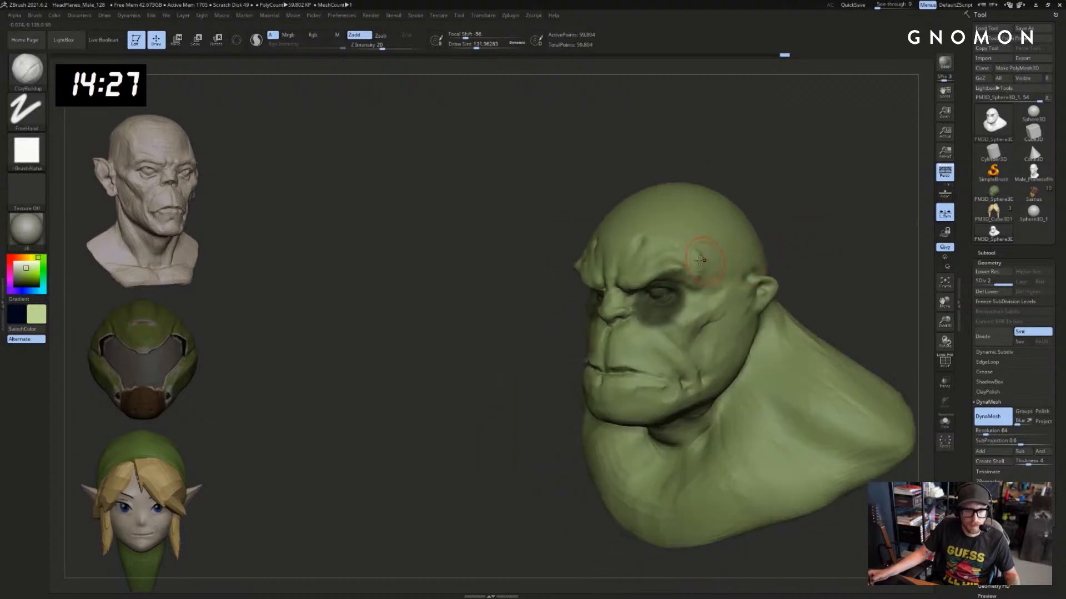
Carve the fold at the mouth corner with a resized DamStandard brush and smooth the surface beside it
left_click_drag(526, 409, 481, 366, "alt")
key("b")
key("d")
key("s")
key("s")
left_click_drag(643, 358, 638, 358)
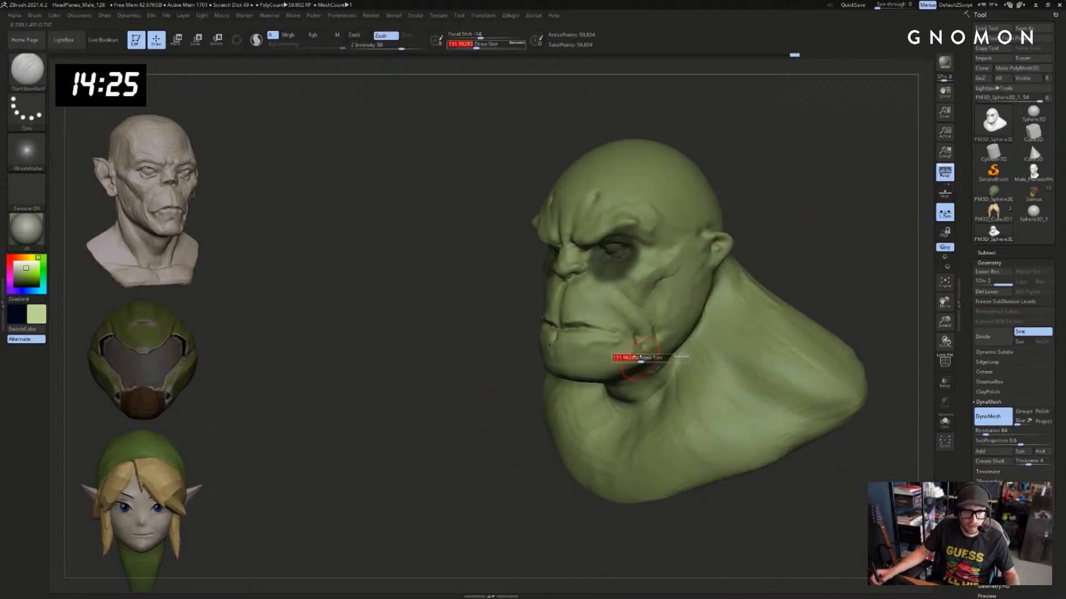
mouse_move(833, 300)
left_mouse_down()
mouse_move(638, 328)
mouse_move(678, 342)
left_mouse_up()
key("shift")
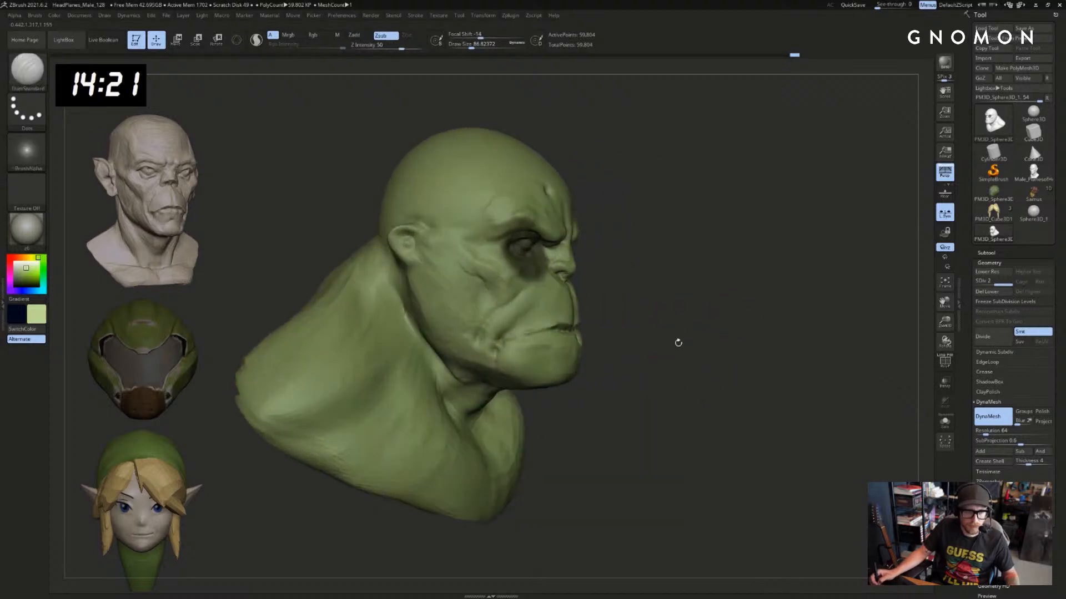
mouse_move(500, 358)
left_mouse_down("shift")
mouse_move(499, 349)
mouse_move(527, 346)
left_mouse_up("shift")
Sharpen the line between the lips with a smaller DamStandard brush and smooth the mouth corner
key("s")
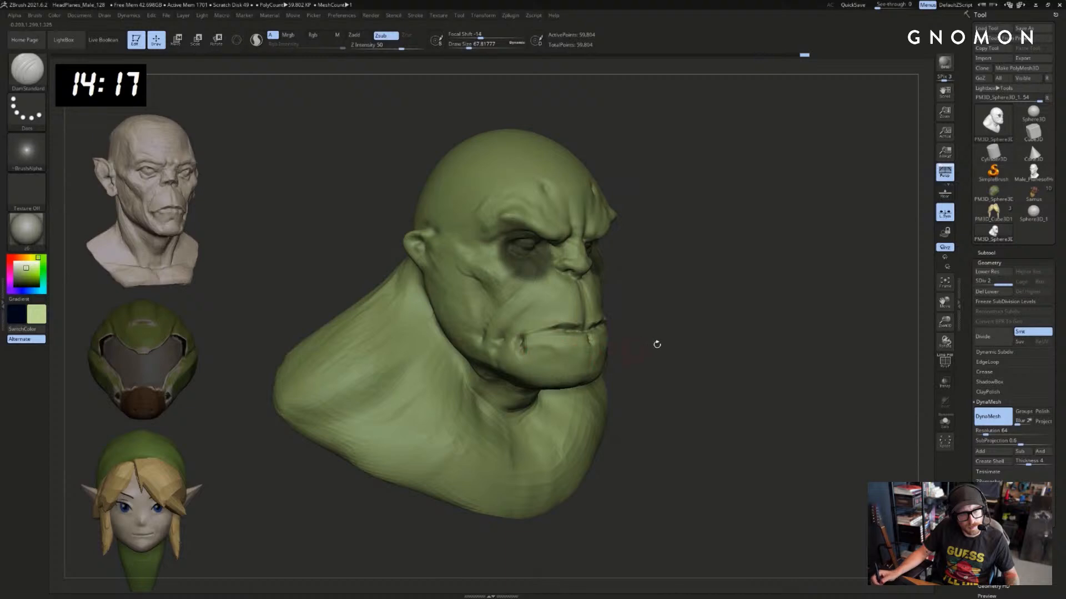
left_click_drag(657, 345, 647, 344)
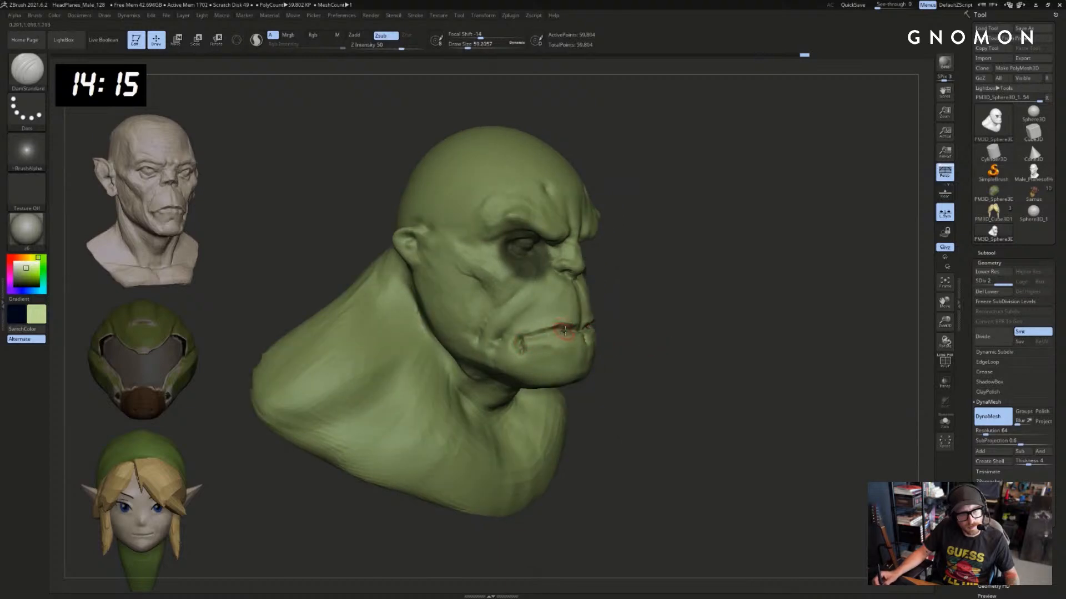
mouse_move(523, 338)
left_mouse_down("shift")
mouse_move(566, 327)
mouse_move(527, 352)
left_mouse_up("shift")
left_click_drag(683, 355, 632, 358)
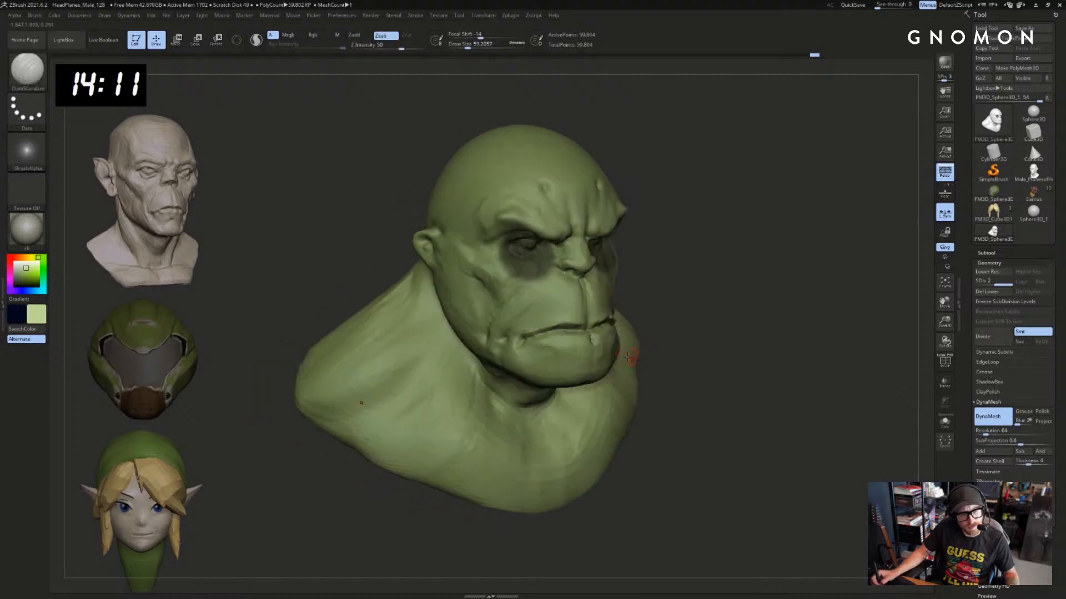
Build up the chin below the lower lip with the ClayBuildup brush
key("b")
key("c")
key("b")
key("s")
left_click(597, 368)
left_click_drag(567, 373, 607, 368)
mouse_move(706, 368)
left_mouse_down()
mouse_move(555, 408)
mouse_move(564, 412)
left_mouse_up()
Shape the chin and the area beneath the lower lip with the DamStandard and Standard brushes, smoothing the strokes
key("b")
key("d")
key("s")
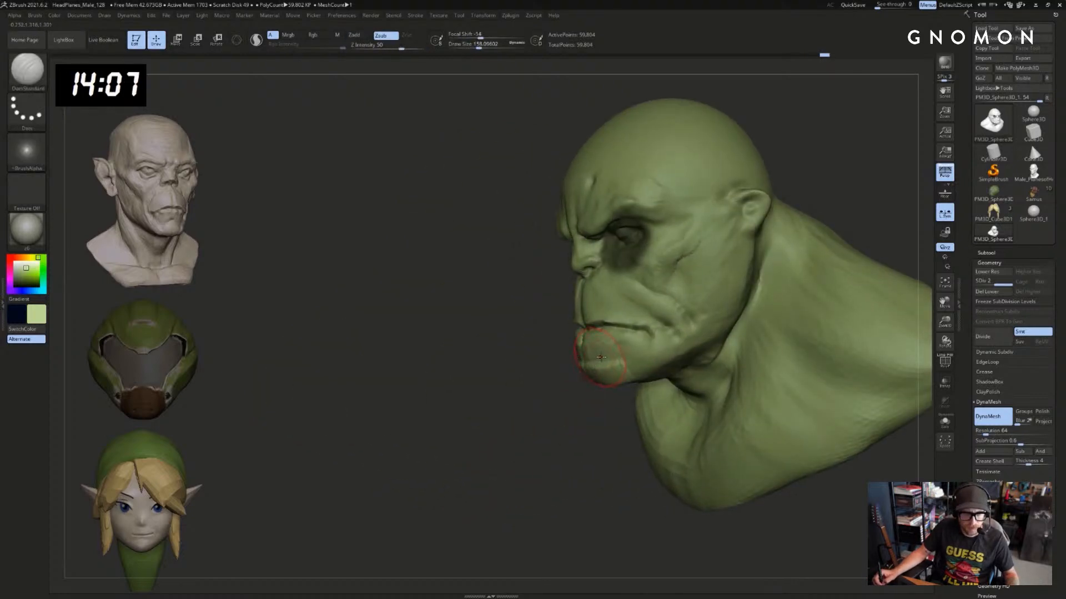
key("b")
key("s")
key("t")
left_click_drag(499, 369, 602, 358)
key("s")
left_click(575, 357)
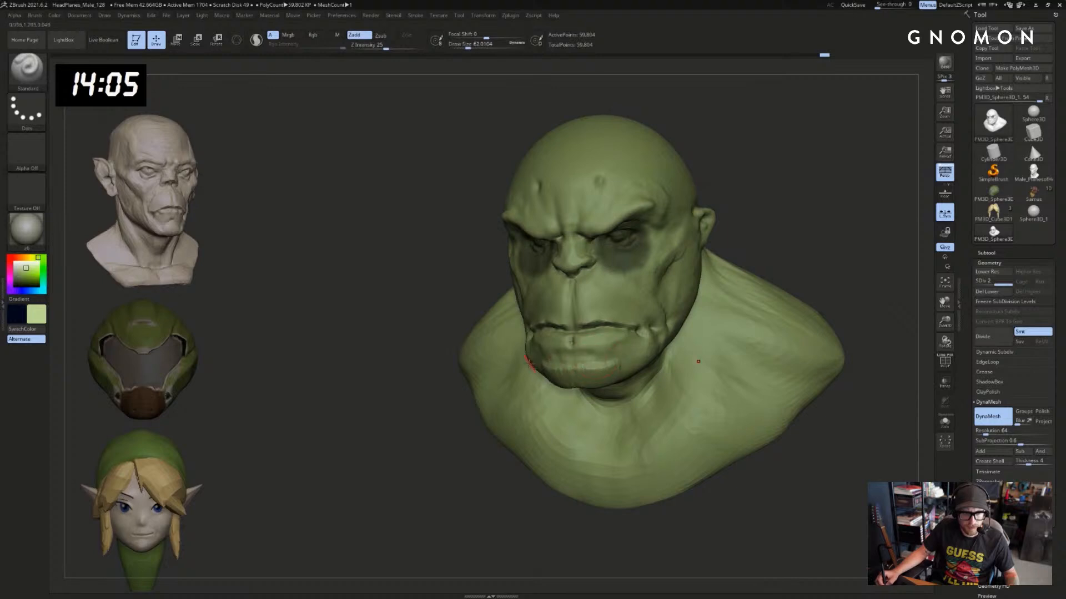
left_click_drag(763, 285, 816, 276)
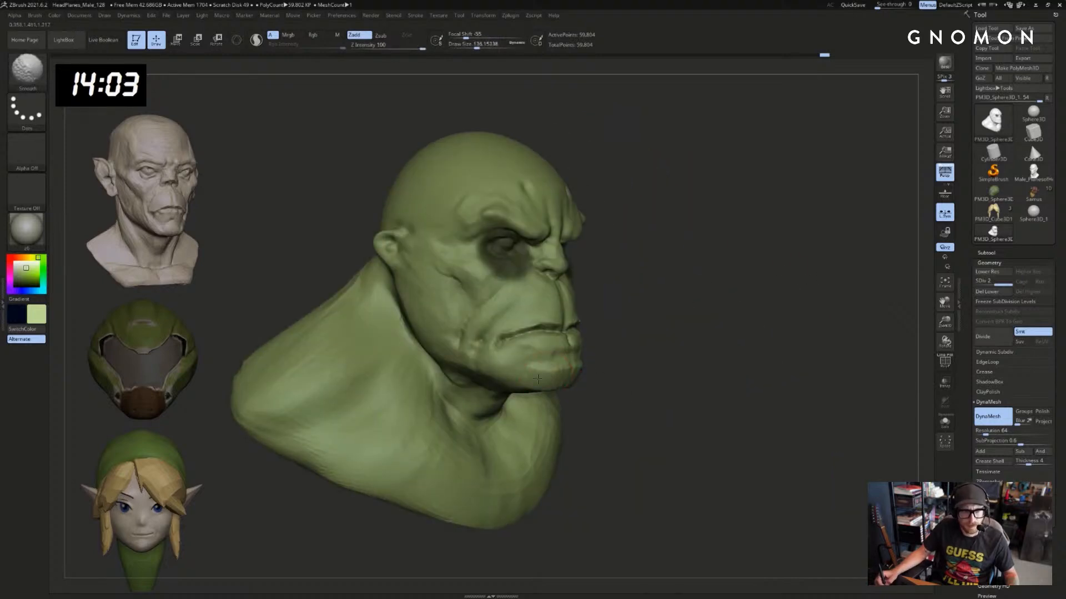
left_click_drag(717, 355, 685, 348)
Carve the crease under the lower lip with the DamStandard brush
key("b")
key("d")
key("s")
left_click_drag(615, 340, 575, 351)
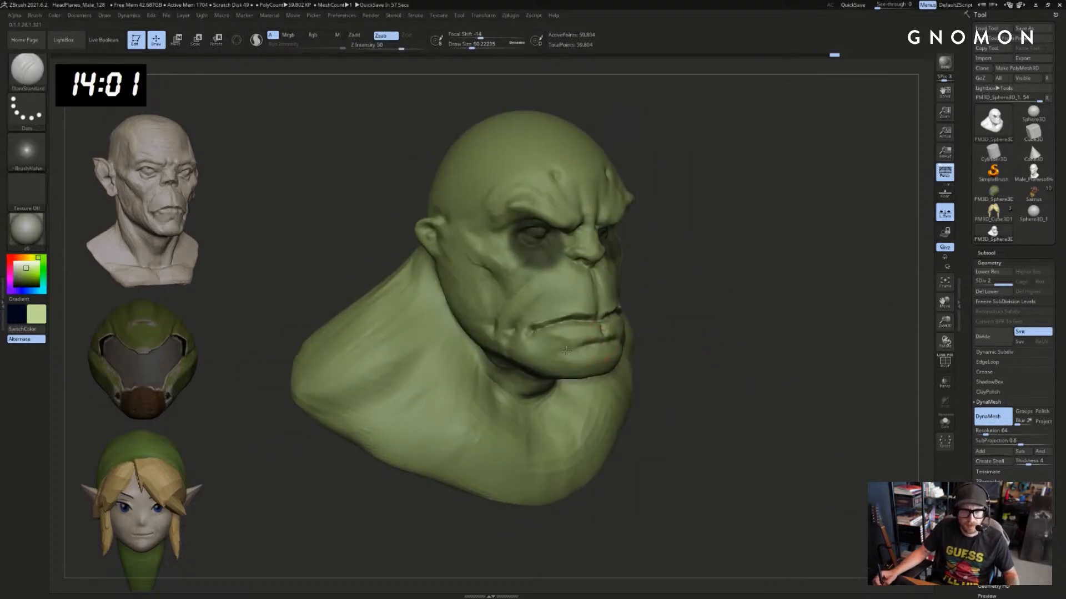
Thicken the lower lip with the ClayBuildup brush and smooth it
key("b")
key("c")
key("b")
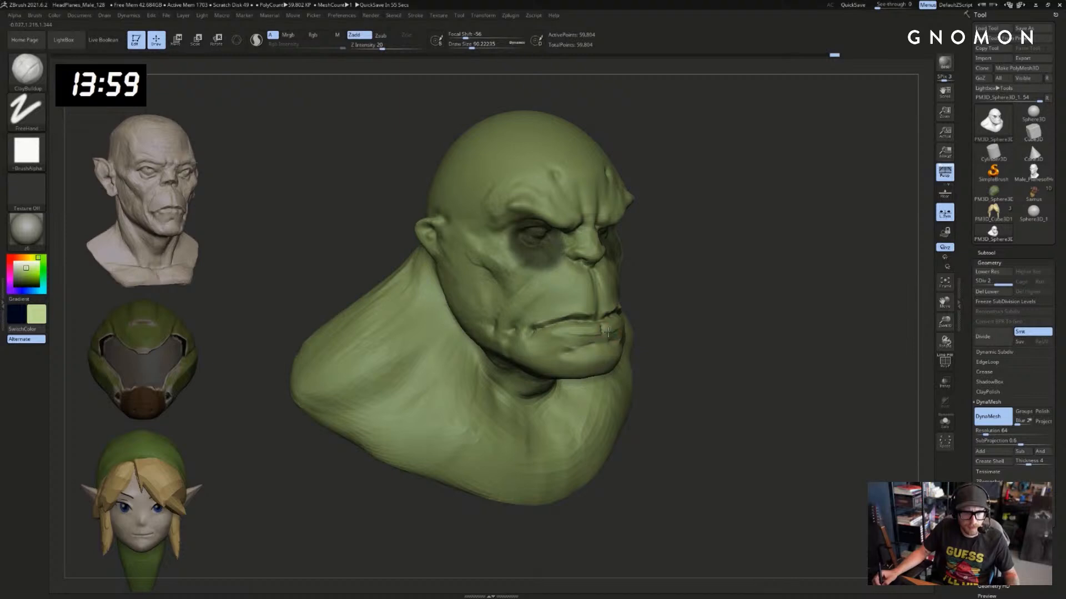
left_click_drag(612, 333, 582, 341, "shift")
mouse_move(627, 441)
left_mouse_down()
mouse_move(506, 444)
mouse_move(749, 321)
mouse_move(702, 326)
mouse_move(796, 320)
mouse_move(711, 325)
mouse_move(628, 356)
mouse_move(671, 354)
left_mouse_up()
Fill out the lower lip with the Standard and ClayBuildup brushes and smooth its transition into the chin
key("b")
key("s")
key("t")
key("b")
key("c")
key("b")
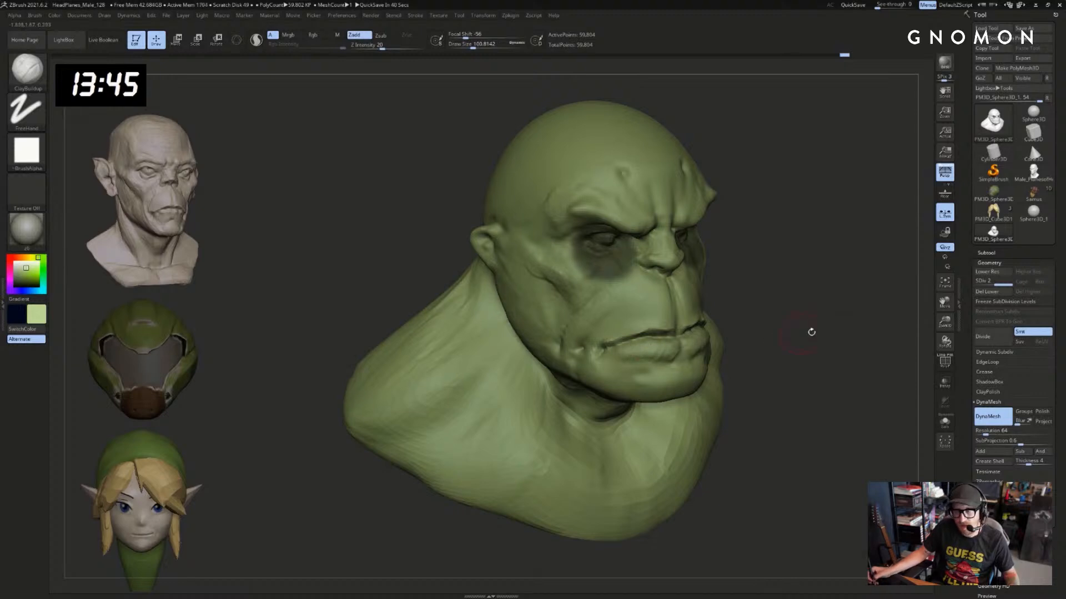
mouse_move(811, 332)
left_mouse_down()
mouse_move(826, 323)
mouse_move(775, 333)
left_mouse_up()
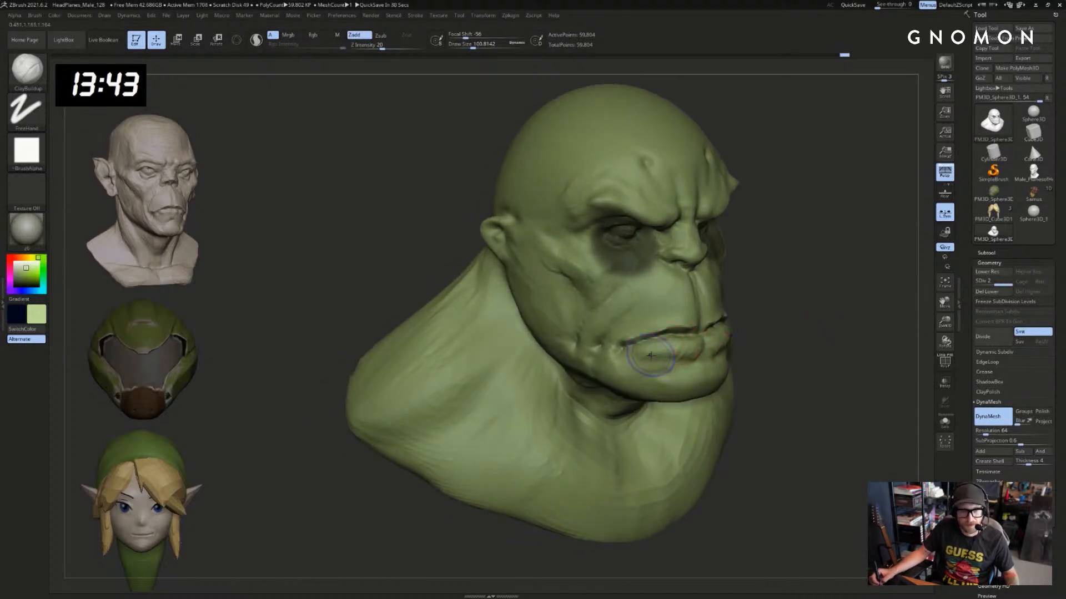
left_click_drag(651, 356, 691, 353, "shift")
mouse_move(843, 344)
left_mouse_down("alt")
mouse_move(809, 331)
mouse_move(807, 345)
left_mouse_up("alt")
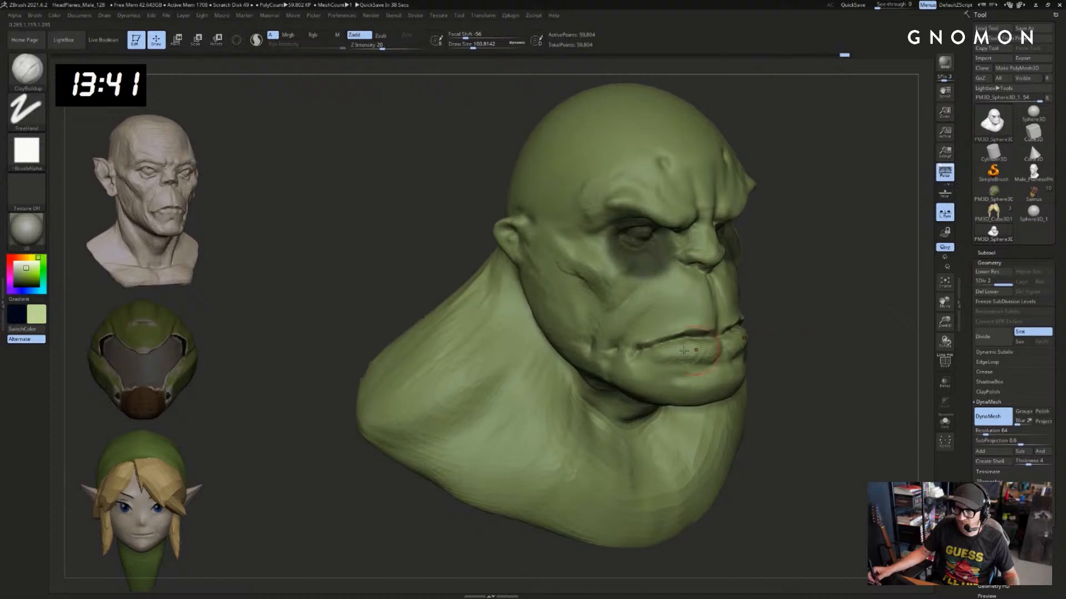
mouse_move(684, 351)
left_mouse_down("shift")
mouse_move(658, 363)
mouse_move(701, 361)
left_mouse_up("shift")
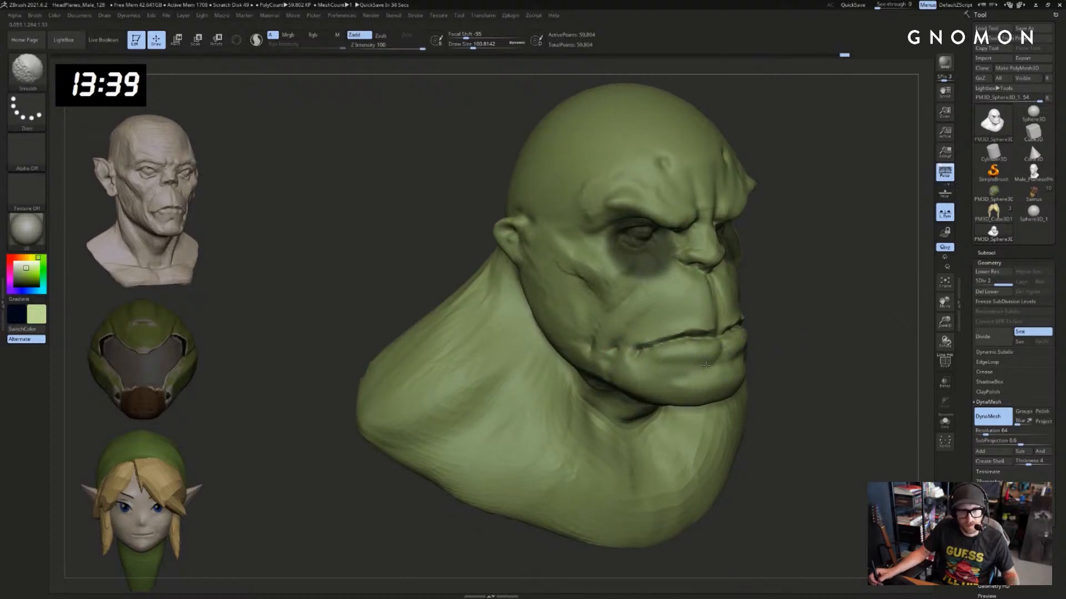
Sharpen the lower edge of the bottom lip with a small DamStandard brush
left_click_drag(792, 352, 697, 369, "alt")
key("b")
key("d")
key("s")
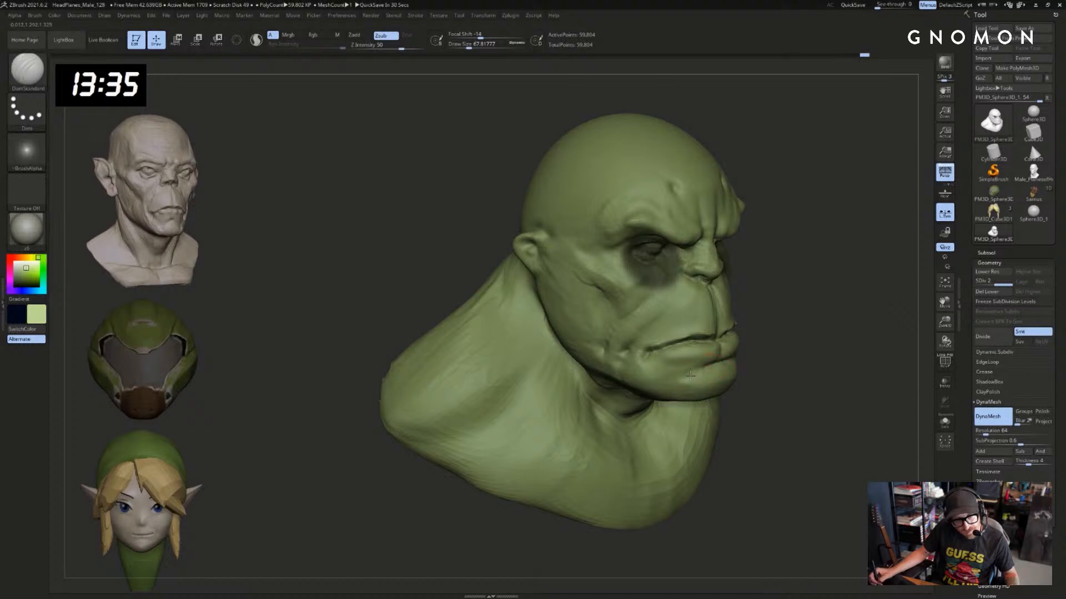
left_click_drag(804, 355, 464, 392)
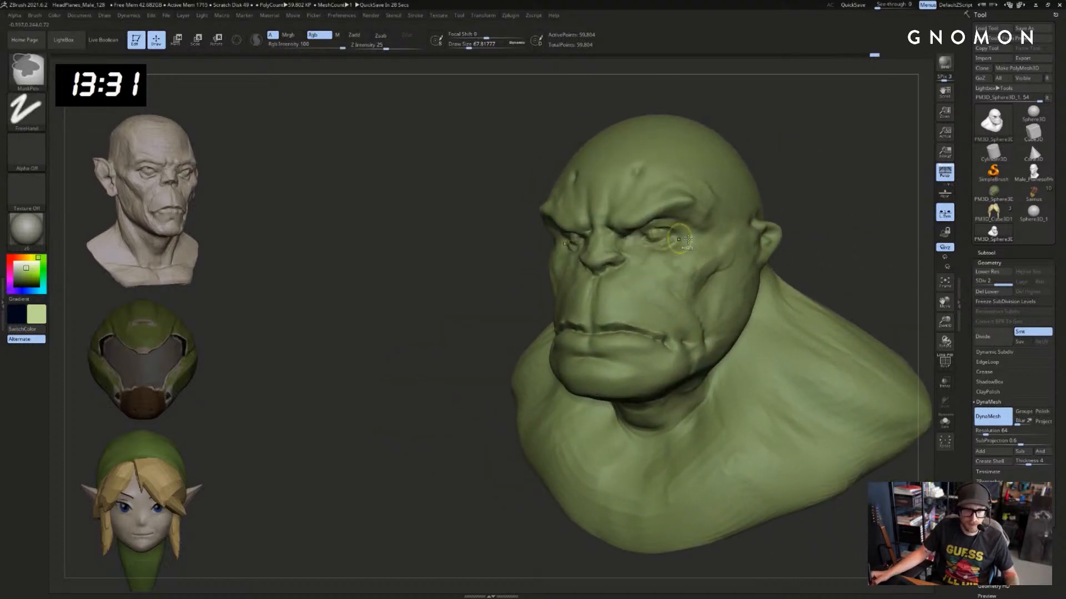
Clear the mask around the eyes and adjust the brow profile with a large Move brush
key("ctrl+z")
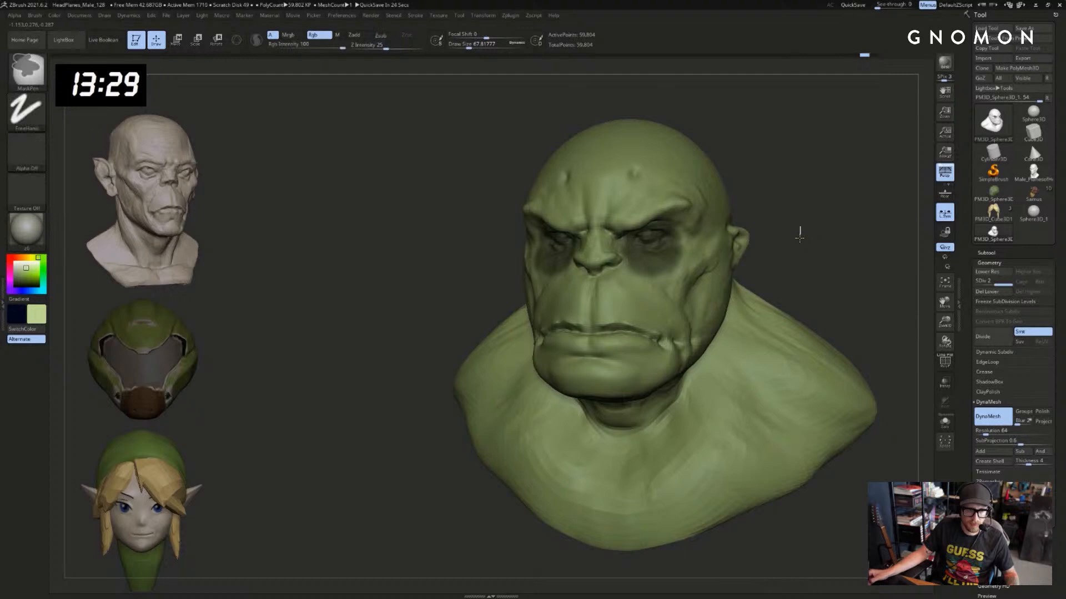
key("ctrl+z")
left_click_drag(659, 256, 684, 256)
key("b")
key("m")
key("v")
mouse_move(848, 227)
left_mouse_down()
mouse_move(818, 226)
mouse_move(855, 229)
mouse_move(708, 288)
mouse_move(733, 284)
mouse_move(686, 282)
mouse_move(638, 260)
left_mouse_up()
key("s")
left_click(782, 257)
key("s")
left_click(681, 282)
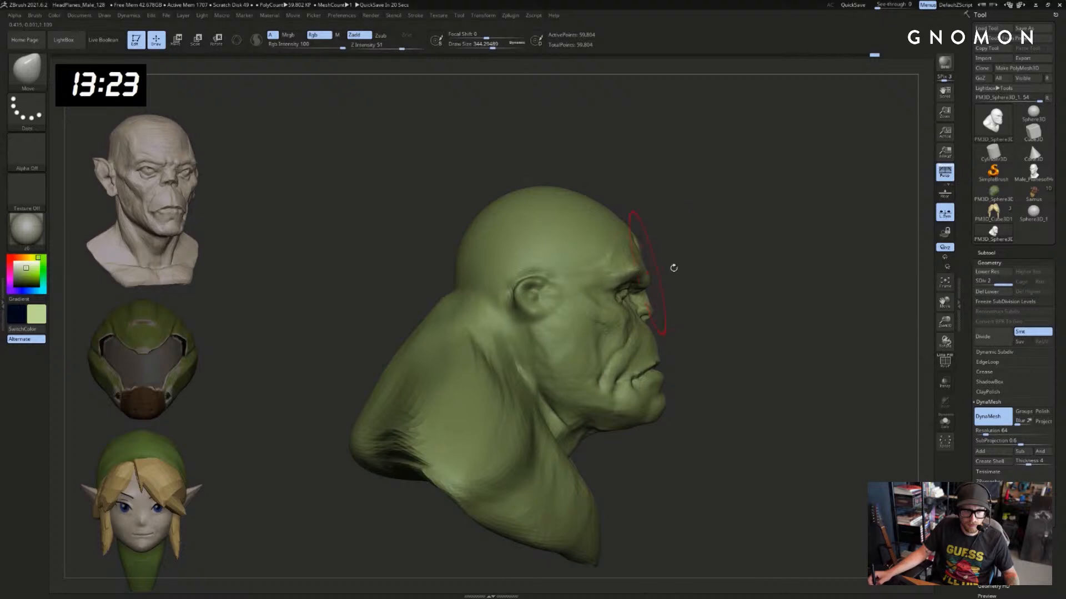
left_click_drag(865, 244, 756, 202)
Reshape the front contour of the face beside the brow and cheek with a resized Move brush
key("s")
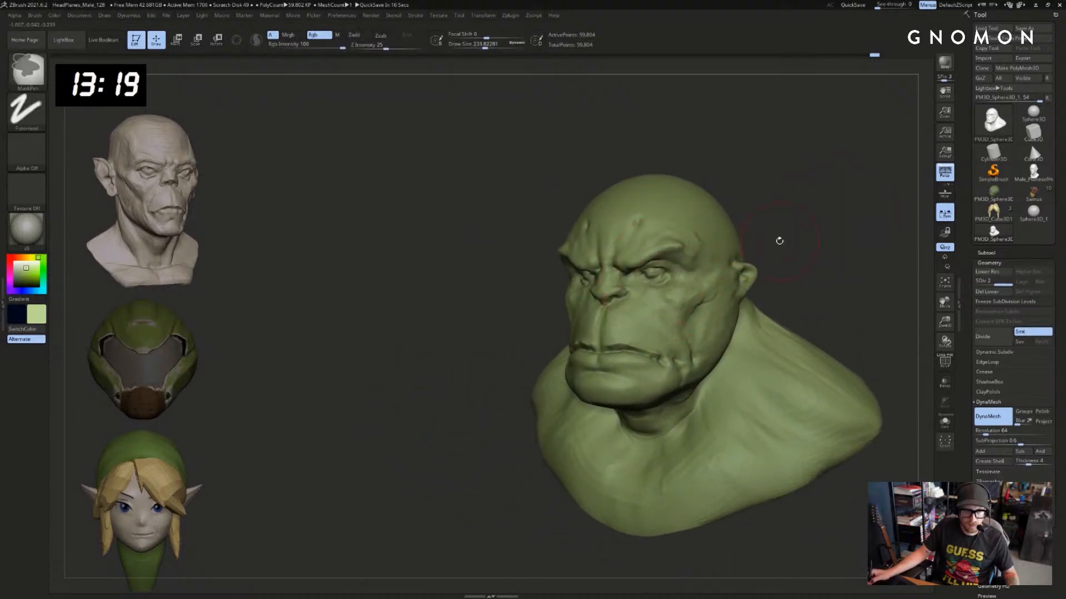
left_click_drag(778, 241, 760, 238)
key("s")
left_click_drag(634, 260, 632, 259)
left_click_drag(511, 279, 537, 282)
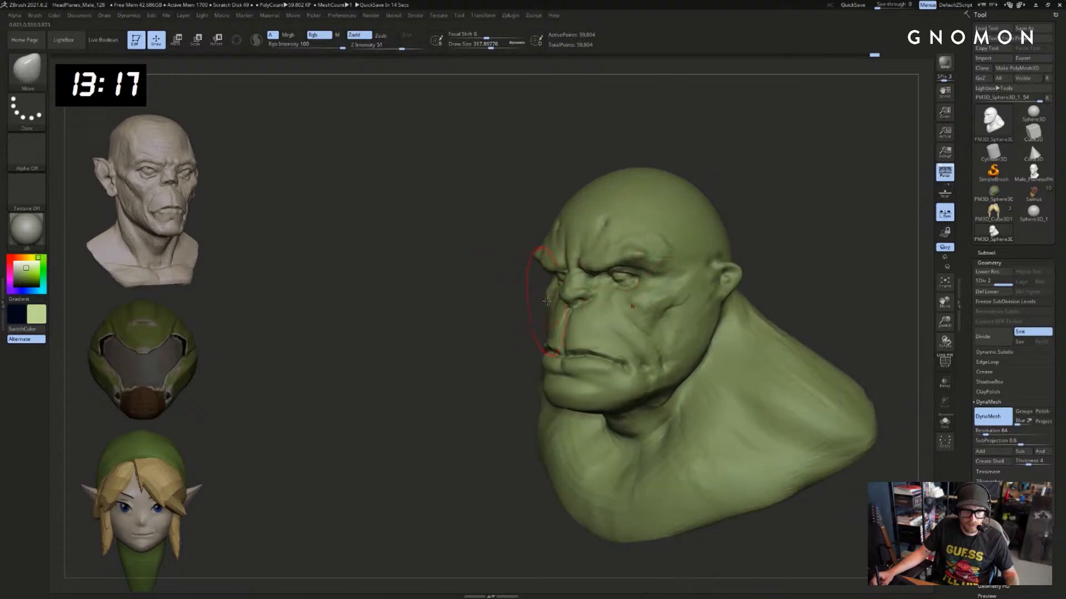
left_click_drag(792, 257, 749, 258)
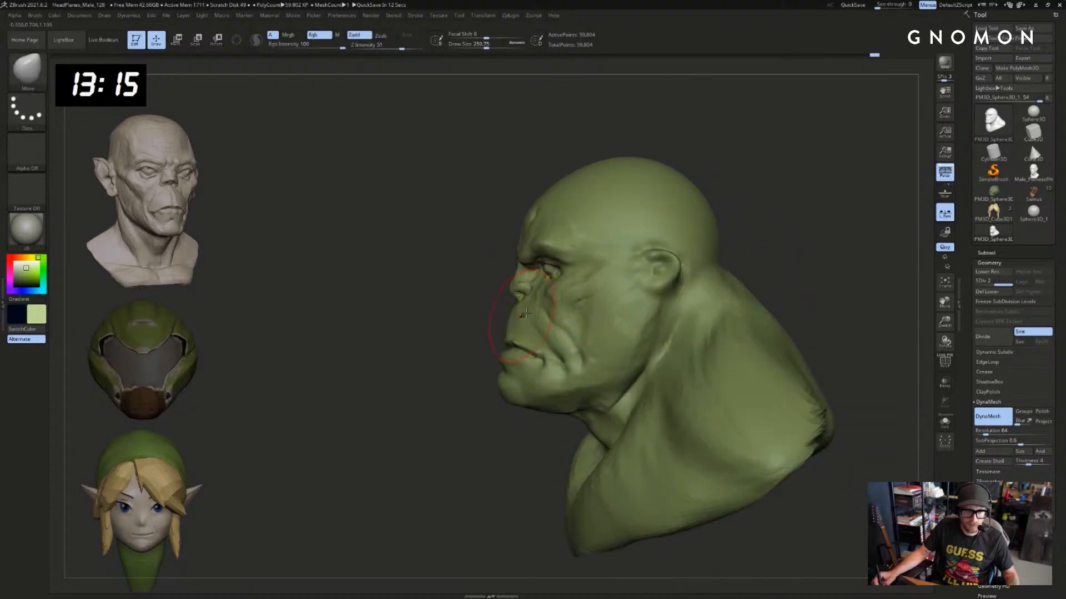
Adjust the profile of the nose and upper lip with a smaller Move brush
key("s")
mouse_move(531, 315)
left_mouse_down()
mouse_move(485, 332)
mouse_move(495, 335)
mouse_move(472, 323)
left_mouse_up()
key("s")
left_click_drag(578, 322, 571, 322)
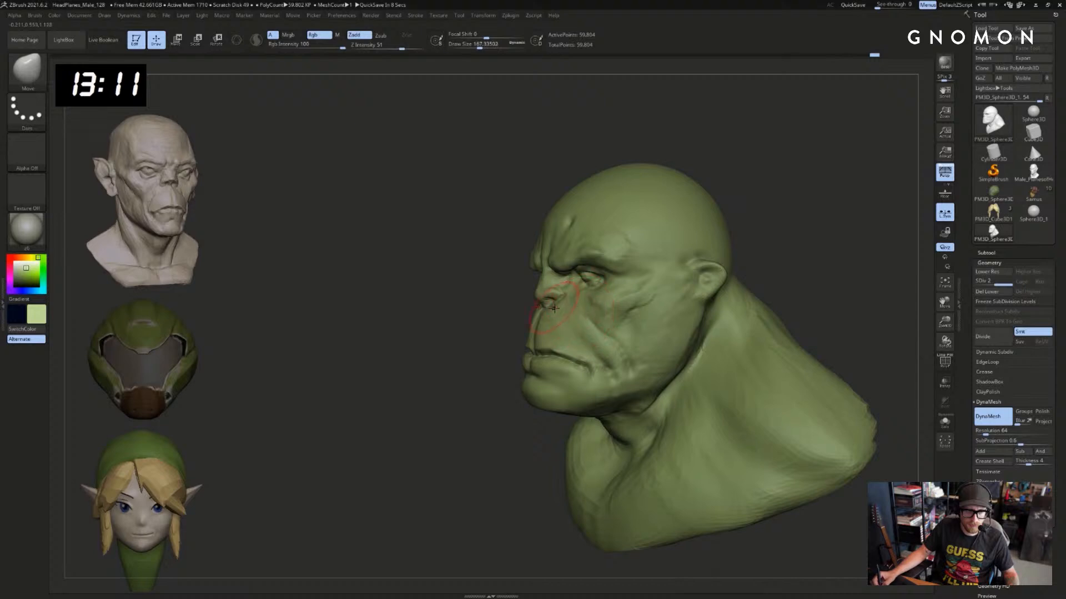
left_click_drag(505, 331, 525, 332)
Reshape the muzzle, chin and throat in profile with an enlarged Move brush
key("s")
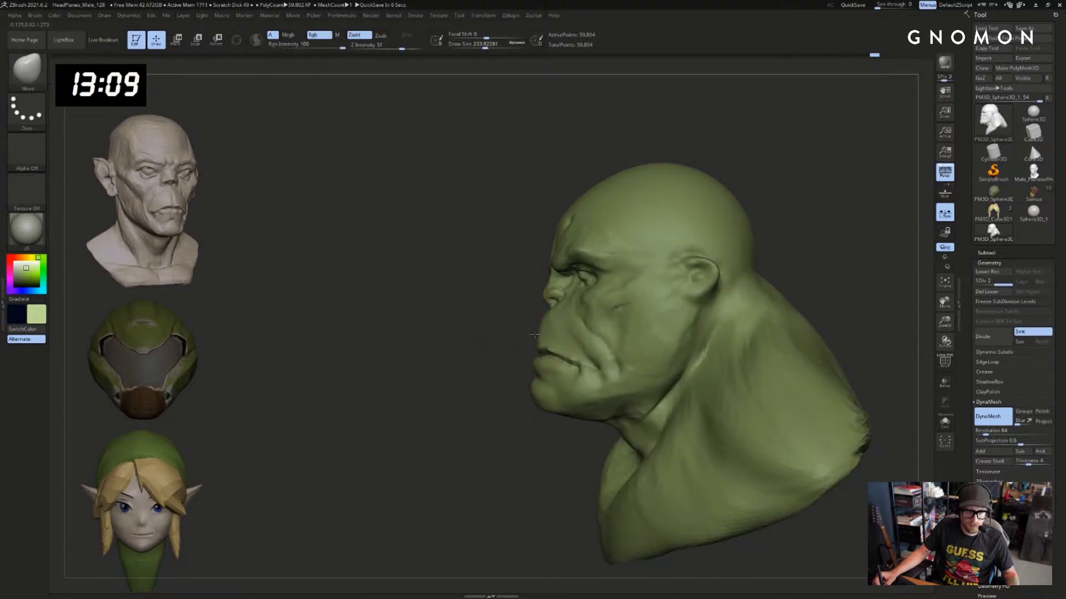
key("bracketright")
key("s")
left_click_drag(586, 450, 594, 412, "alt")
key("s")
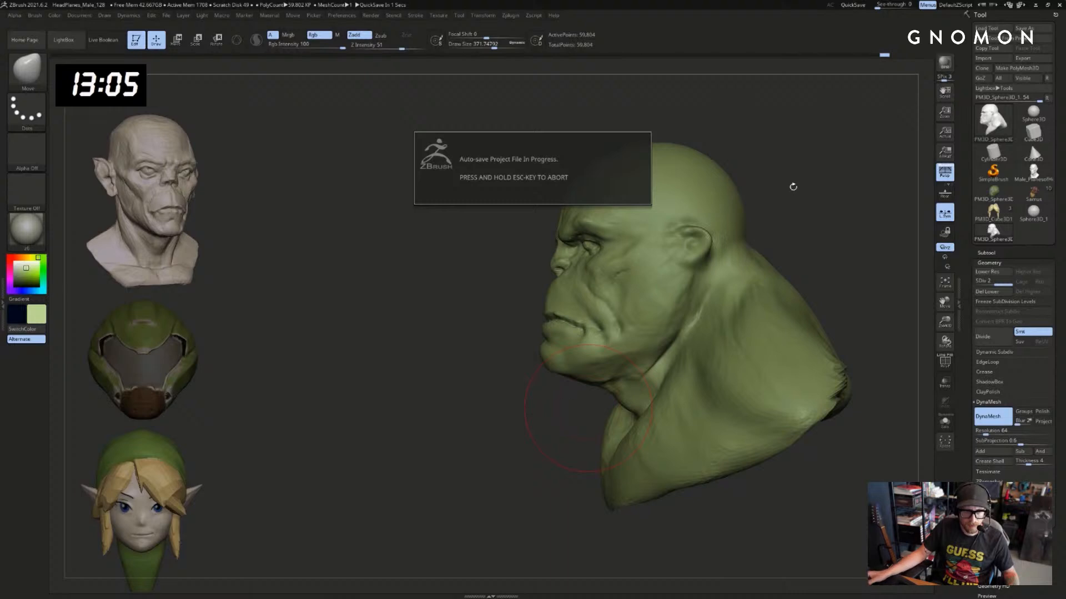
left_click_drag(793, 187, 773, 256)
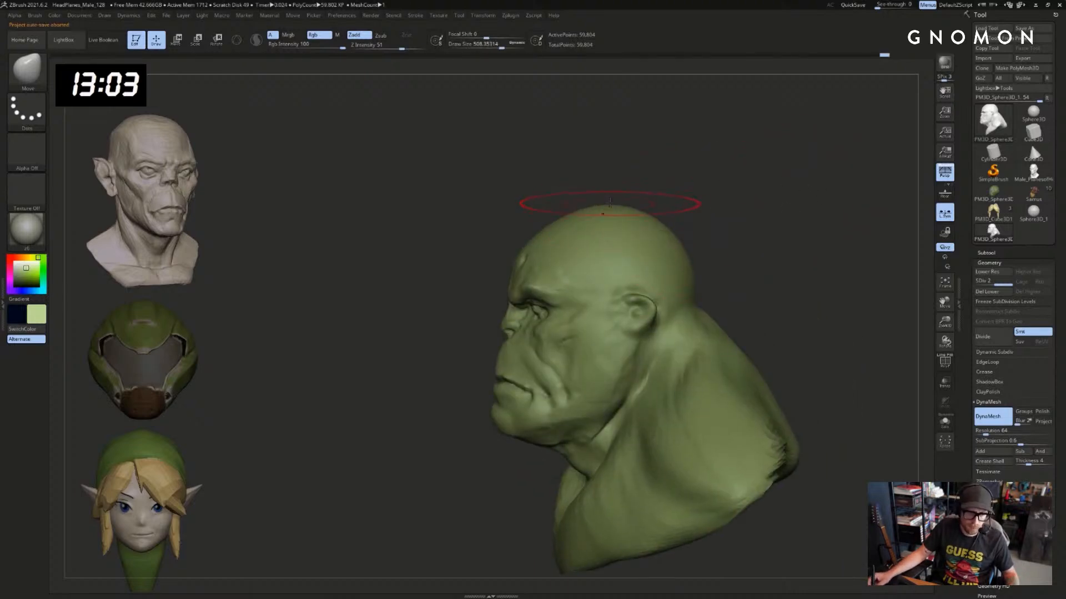
Push the crown of the skull into shape in side view with a large Move brush
mouse_move(610, 203)
left_mouse_down()
mouse_move(614, 215)
mouse_move(591, 220)
left_mouse_up()
key("s")
key("s")
left_click_drag(655, 246, 660, 246)
left_click_drag(662, 253, 657, 251)
mouse_move(722, 195)
left_mouse_down("shift")
mouse_move(763, 198)
mouse_move(781, 263)
mouse_move(792, 223)
left_mouse_up("shift")
Adjust the forehead slope and the top of the skull with the Move brush
key("s")
mouse_move(539, 300)
left_mouse_down()
mouse_move(529, 315)
mouse_move(524, 284)
left_mouse_up()
left_click_drag(656, 208, 636, 215)
left_click_drag(521, 270, 529, 270)
left_click_drag(610, 200, 701, 200)
Refine the skull's dome and forehead contour from several views with a resized Move brush
key("s")
left_click_drag(626, 228, 579, 230)
left_click_drag(602, 214, 622, 179)
left_click_drag(590, 238, 596, 235)
left_click_drag(620, 228, 645, 243)
key("s")
mouse_move(523, 274)
left_mouse_down()
mouse_move(496, 277)
mouse_move(498, 269)
left_mouse_up()
key("s")
left_click_drag(694, 227, 661, 194)
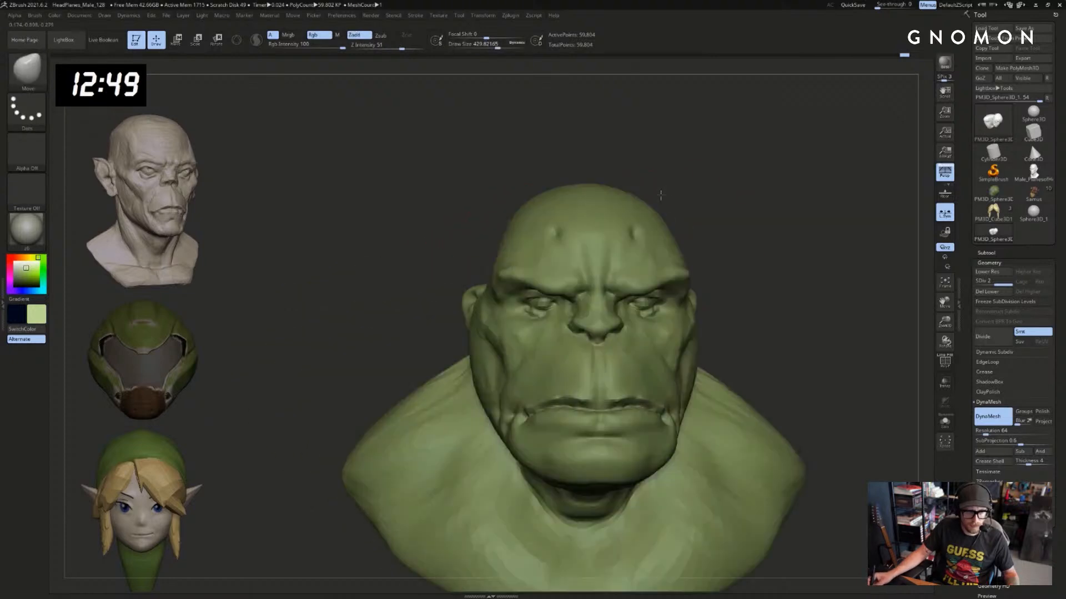
Examine the bust's proportions from the front and above, stepping back and forward through the latest Move edits
mouse_move(762, 253)
left_mouse_down()
mouse_move(611, 250)
mouse_move(693, 227)
left_mouse_up()
key("ctrl")
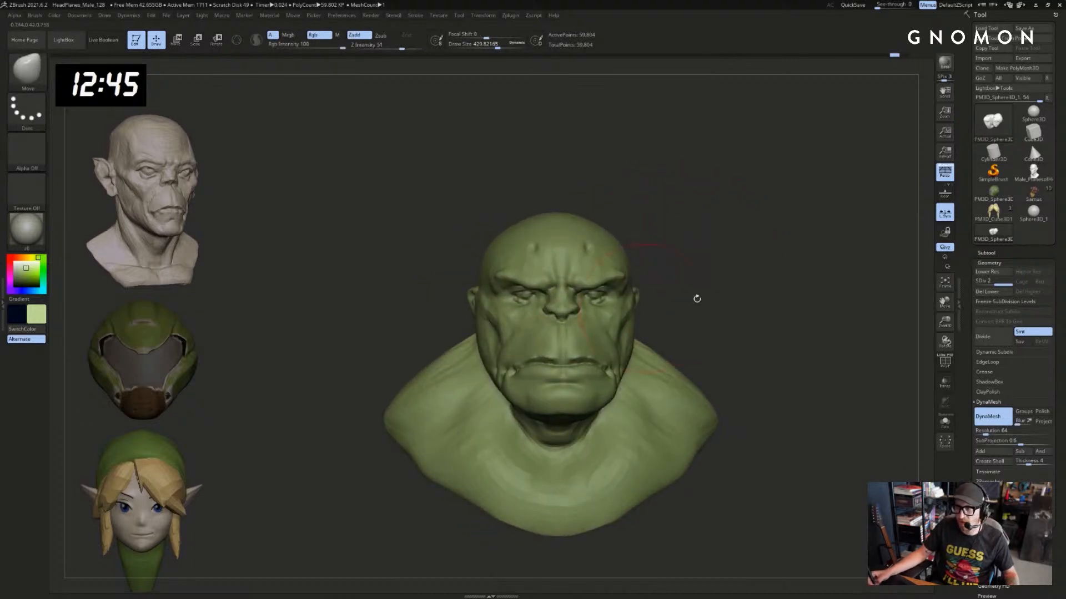
left_click_drag(697, 299, 793, 192, "alt")
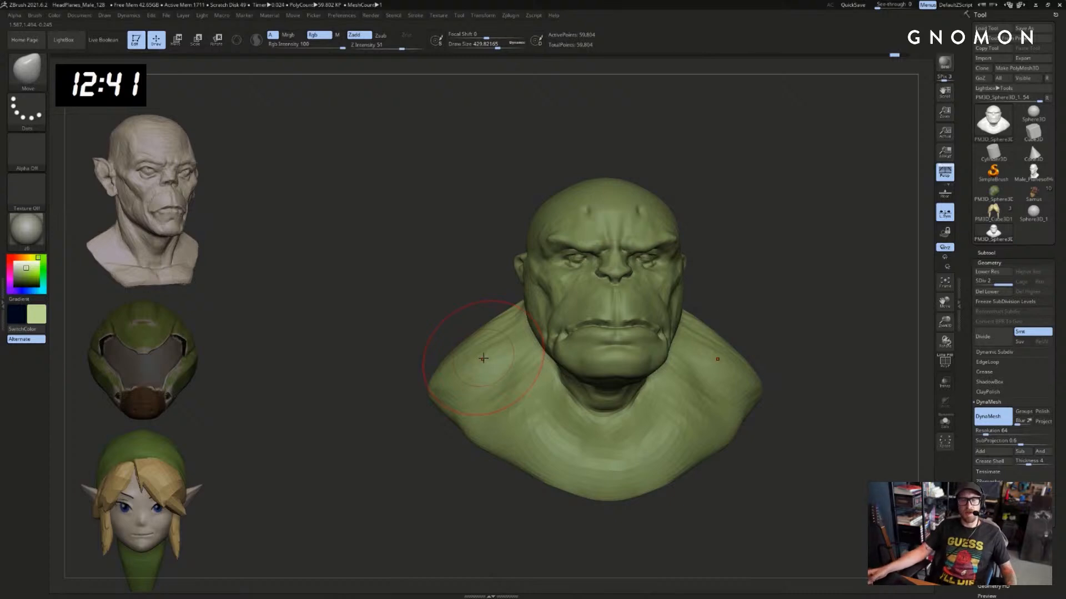
mouse_move(801, 288)
left_mouse_down()
mouse_move(809, 321)
mouse_move(797, 376)
mouse_move(795, 274)
left_mouse_up()
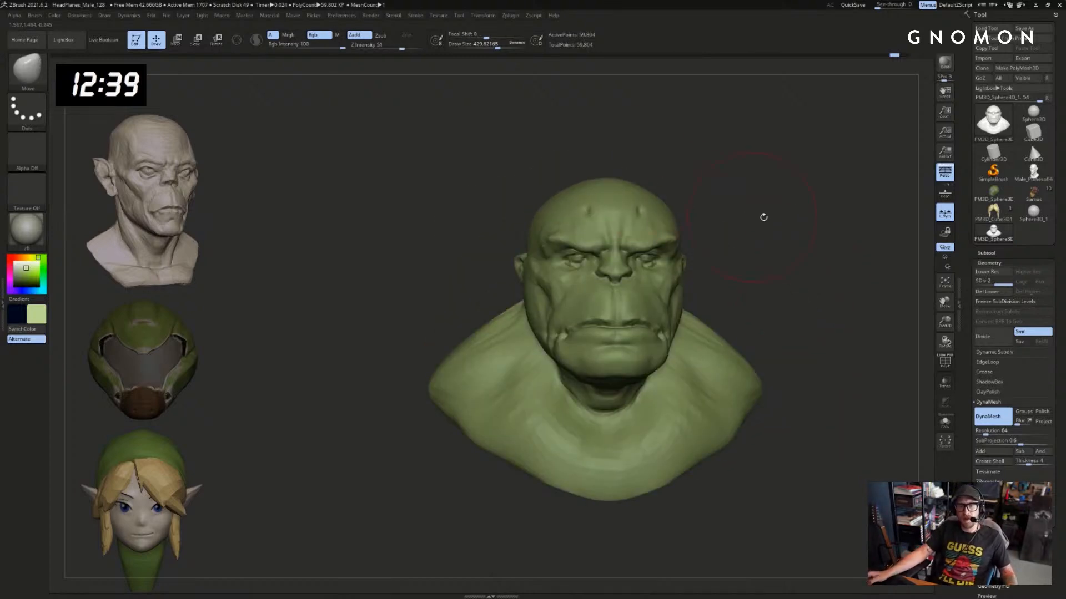
left_click_drag(763, 217, 750, 301)
left_click_drag(637, 391, 666, 447)
key("ctrl+shift")
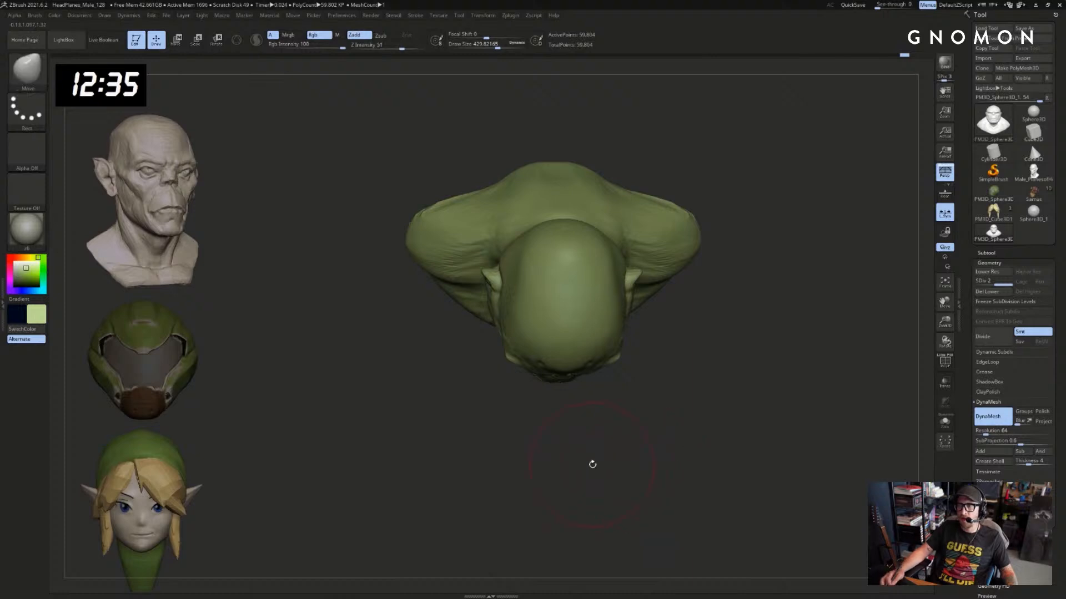
key("ctrl+z")
key("ctrl+z")
left_click_drag(645, 480, 682, 406, "shift")
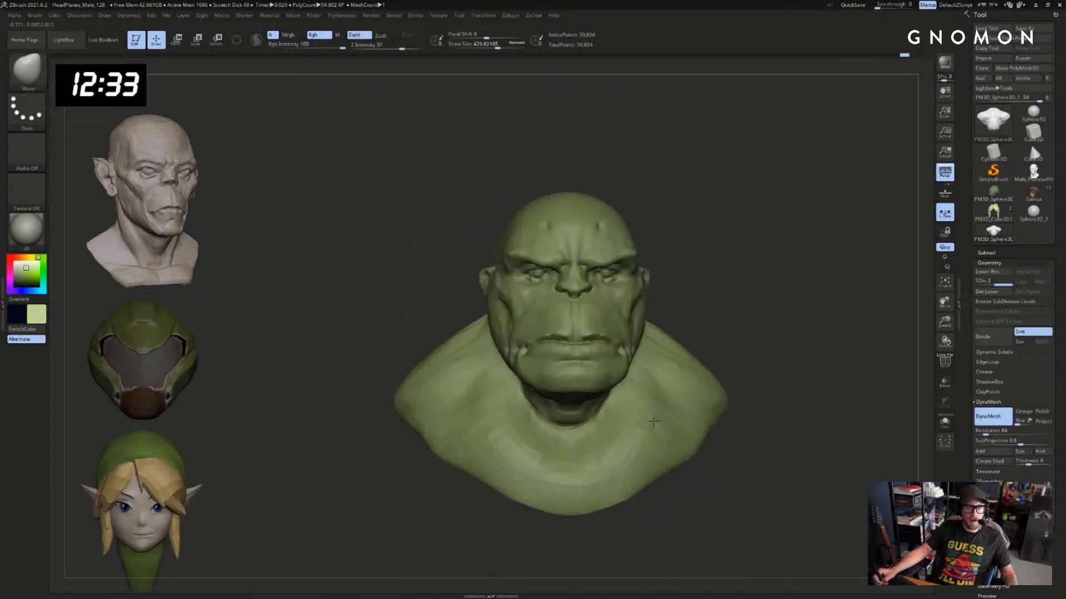
left_click_drag(752, 341, 823, 304)
key("ctrl+shift+z")
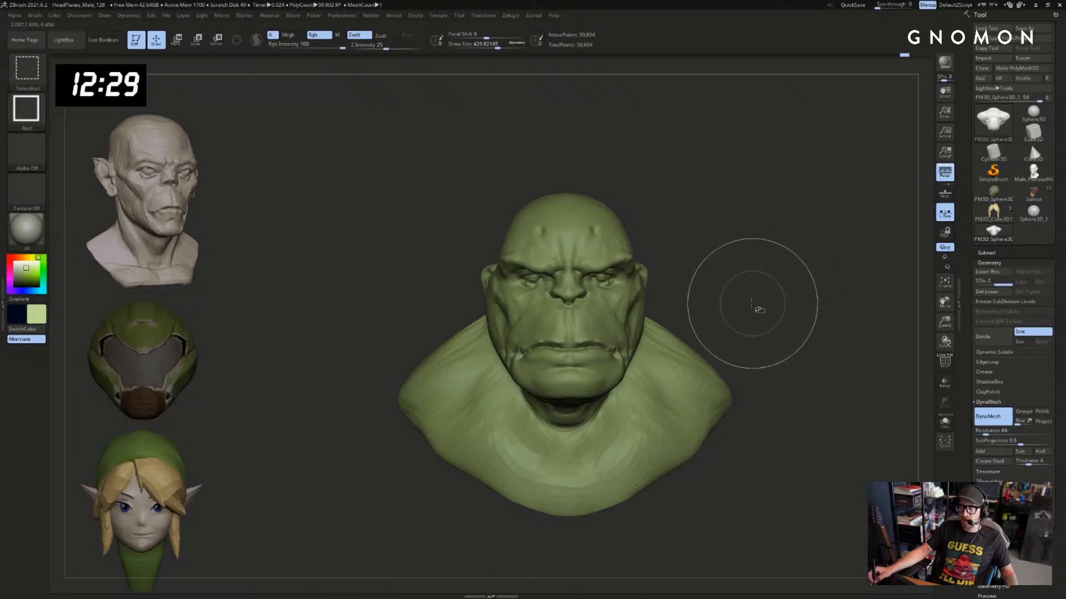
Adjust the outer contour of the cheek and the side of the head in three-quarter view with a resized Move brush
left_click_drag(751, 309, 618, 286)
key("s")
left_click_drag(516, 317, 513, 317)
left_click_drag(453, 299, 454, 288)
key("s")
left_click_drag(511, 322, 494, 299)
key("ctrl+z")
key("s")
left_click_drag(504, 279, 509, 279)
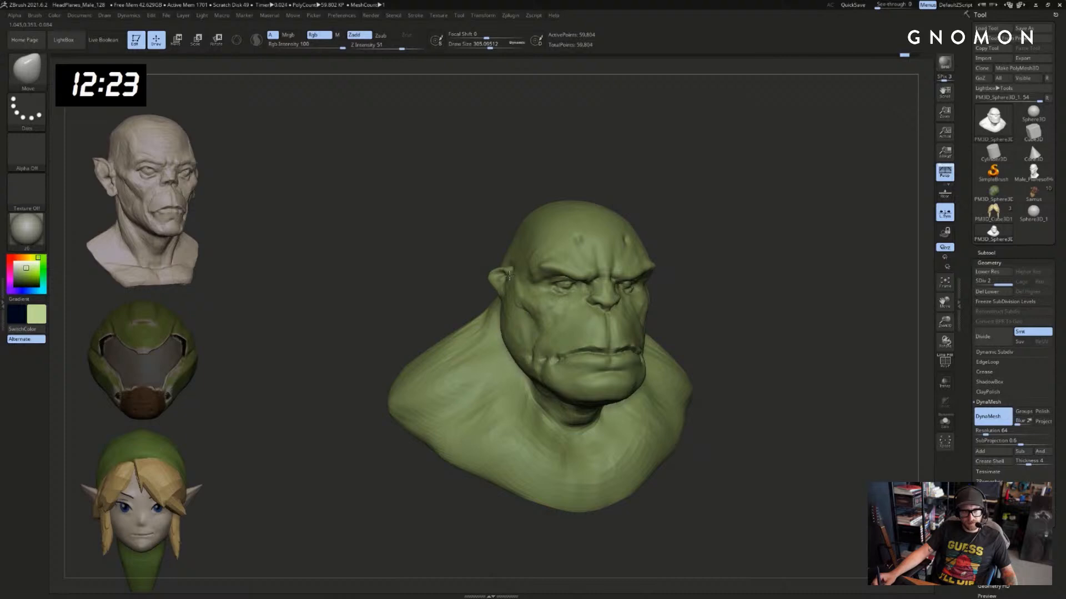
Fill out the rear corner of the jaw with a Move brush of about 325 draw size
key("s")
key("s")
key("s")
left_click_drag(503, 335, 515, 350)
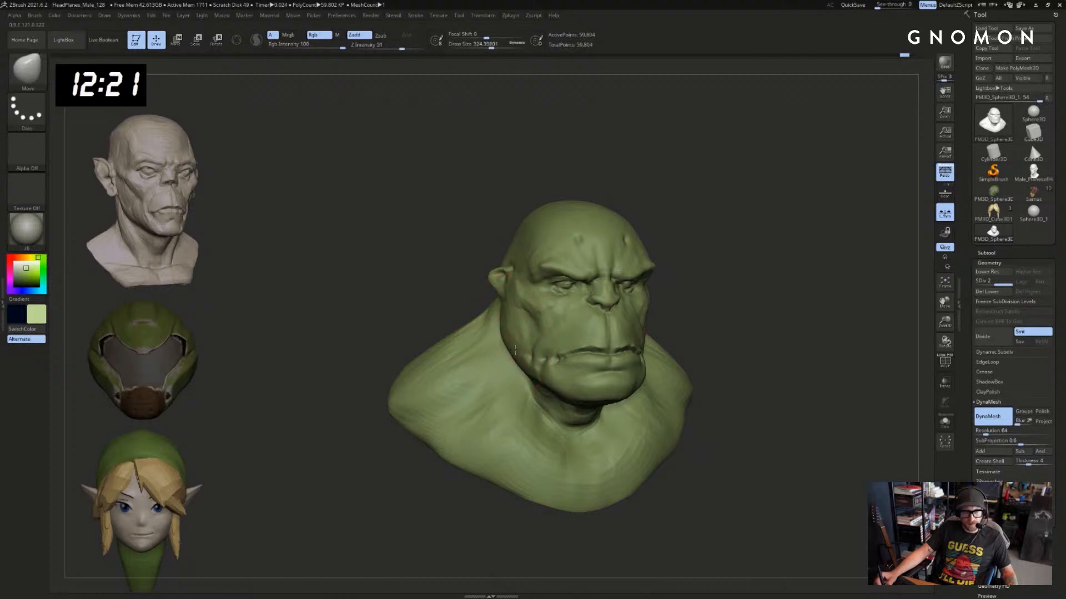
Refine the skull's upper contour and temples with the Move brush, working from the front and from above
mouse_move(788, 313)
left_mouse_down()
mouse_move(680, 321)
mouse_move(752, 307)
left_mouse_up()
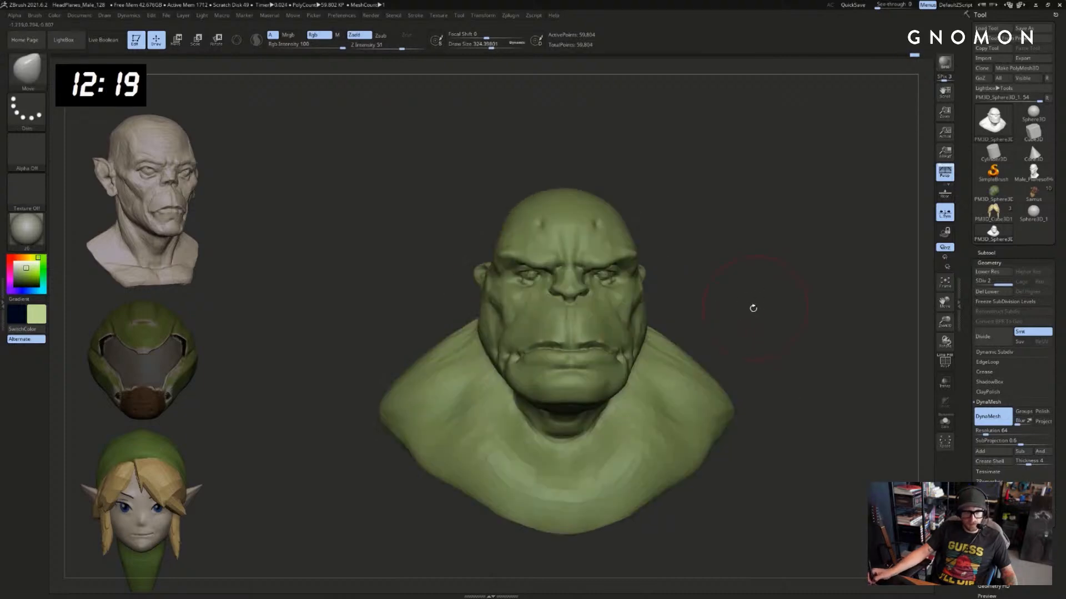
key("s")
left_click_drag(652, 338, 640, 337)
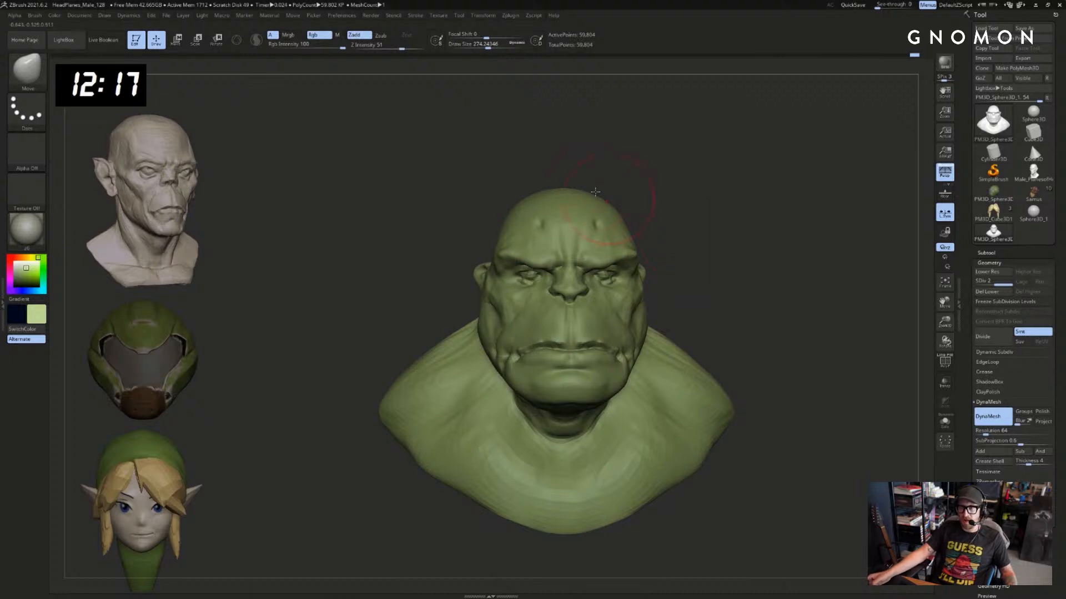
left_click_drag(595, 192, 607, 221)
mouse_move(502, 248)
left_mouse_down()
mouse_move(455, 402)
mouse_move(471, 300)
left_mouse_up()
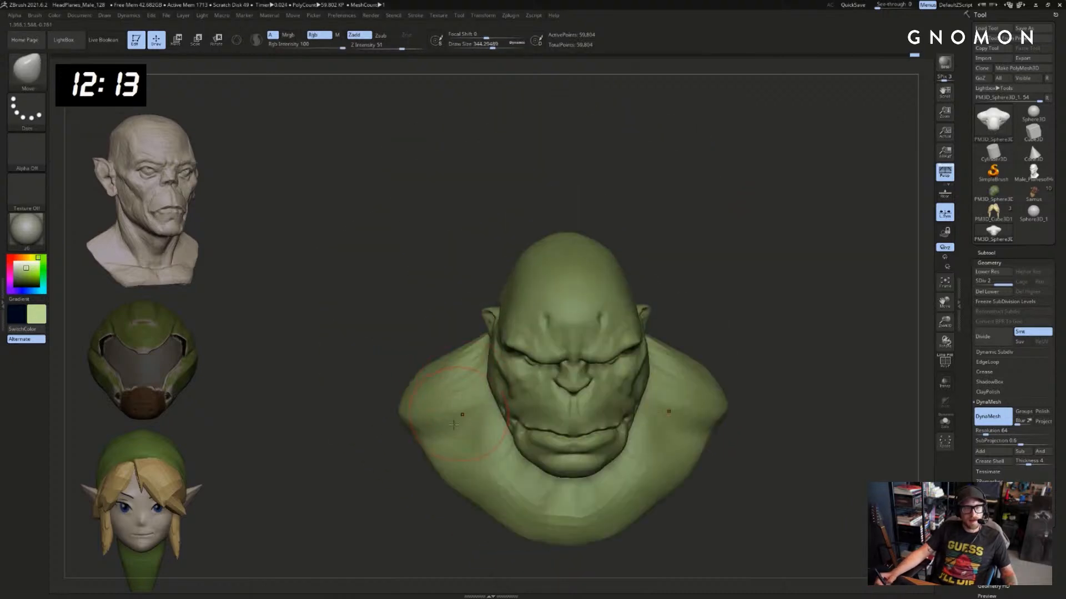
left_click_drag(456, 400, 451, 417)
Reshape the back of the skull and the nape in side view with a resized Move brush
mouse_move(789, 294)
left_mouse_down()
mouse_move(802, 265)
mouse_move(823, 250)
left_mouse_up()
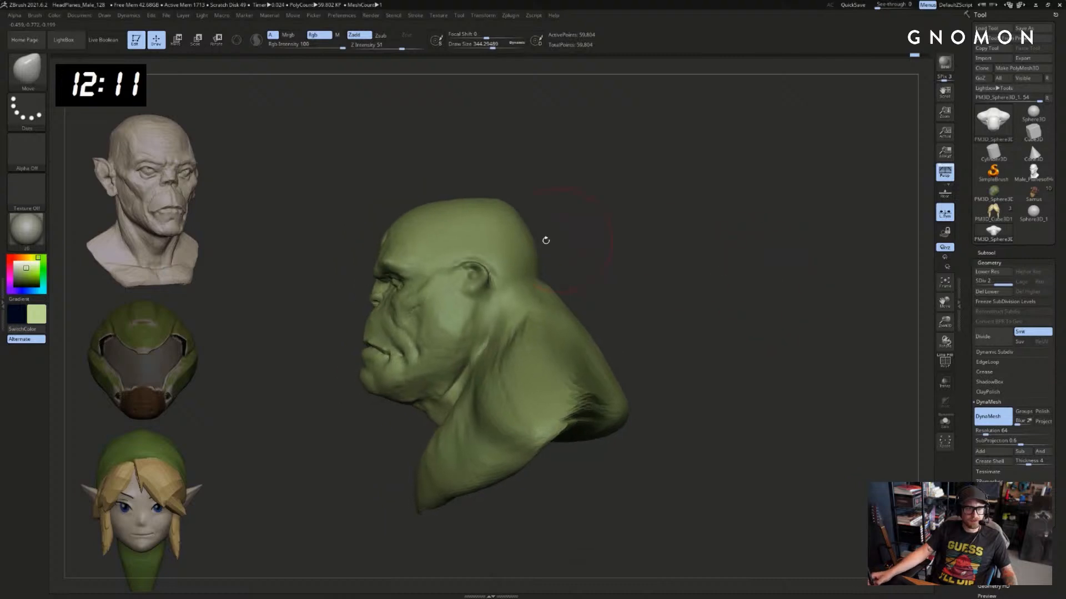
key("s")
left_click_drag(544, 243, 549, 243)
mouse_move(543, 260)
left_mouse_down()
mouse_move(538, 269)
mouse_move(627, 267)
left_mouse_up()
key("s")
mouse_move(552, 303)
left_mouse_down()
mouse_move(663, 297)
mouse_move(733, 254)
mouse_move(781, 256)
left_mouse_up()
key("s")
left_click_drag(557, 303, 617, 301)
Carve the cheek and jaw forms with the DamStandard brush and smooth them
key("b")
key("d")
key("s")
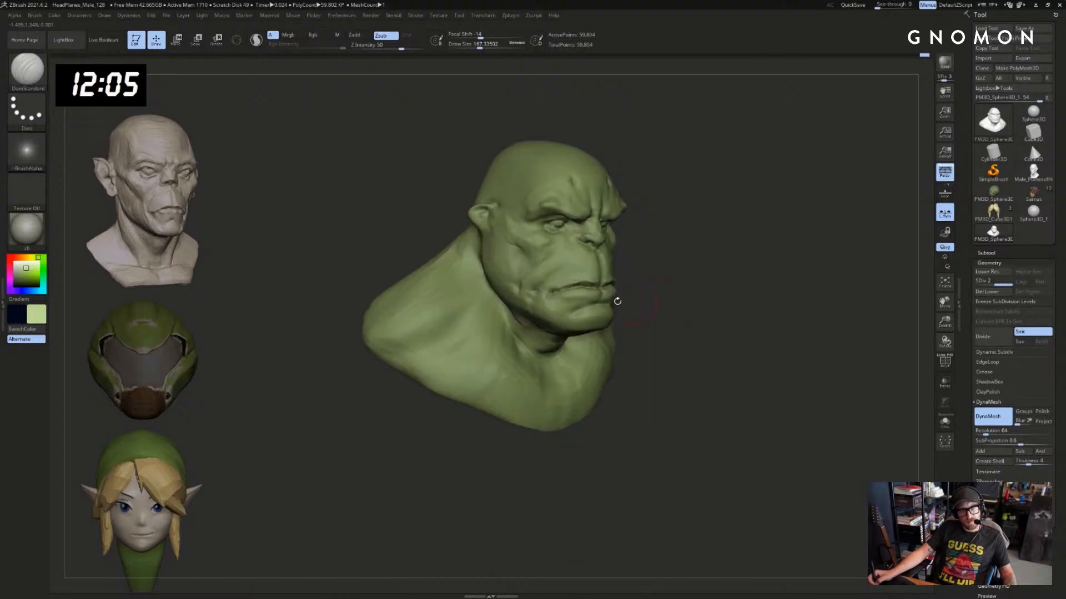
key("shift")
right_click_drag(524, 294, 565, 335, "alt")
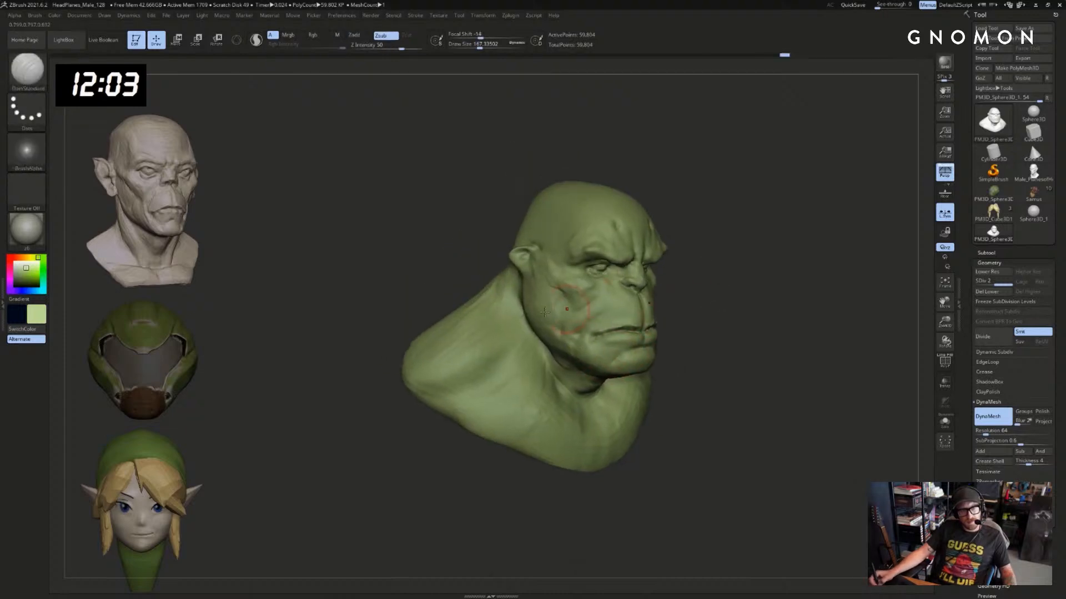
key("shift")
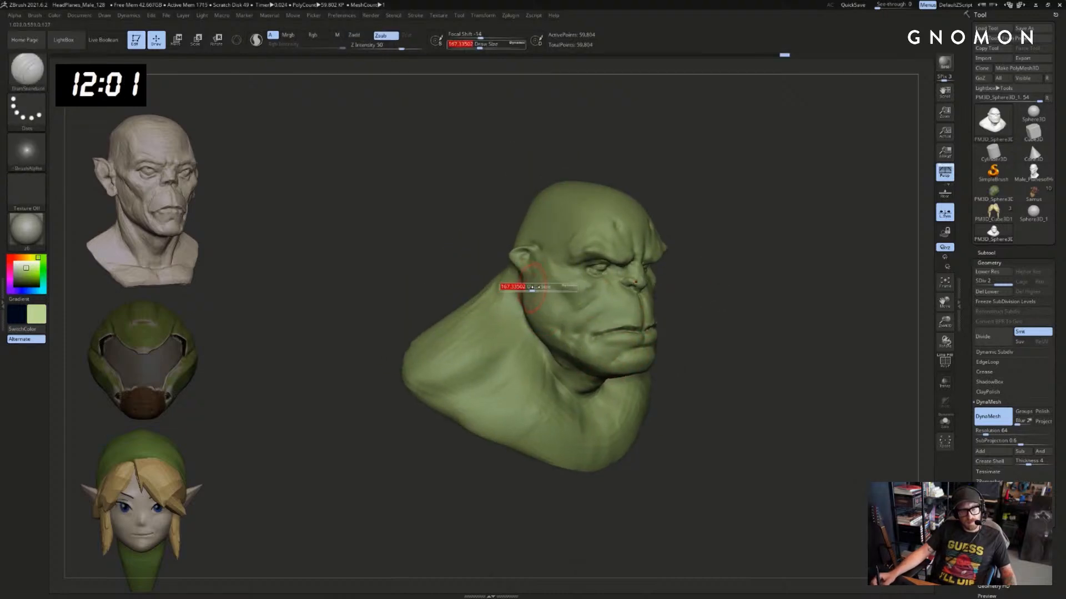
Reshape the ear with the Move and DamStandard brushes and smooth where it joins the head
key("b")
key("m")
key("v")
key("b")
key("d")
key("s")
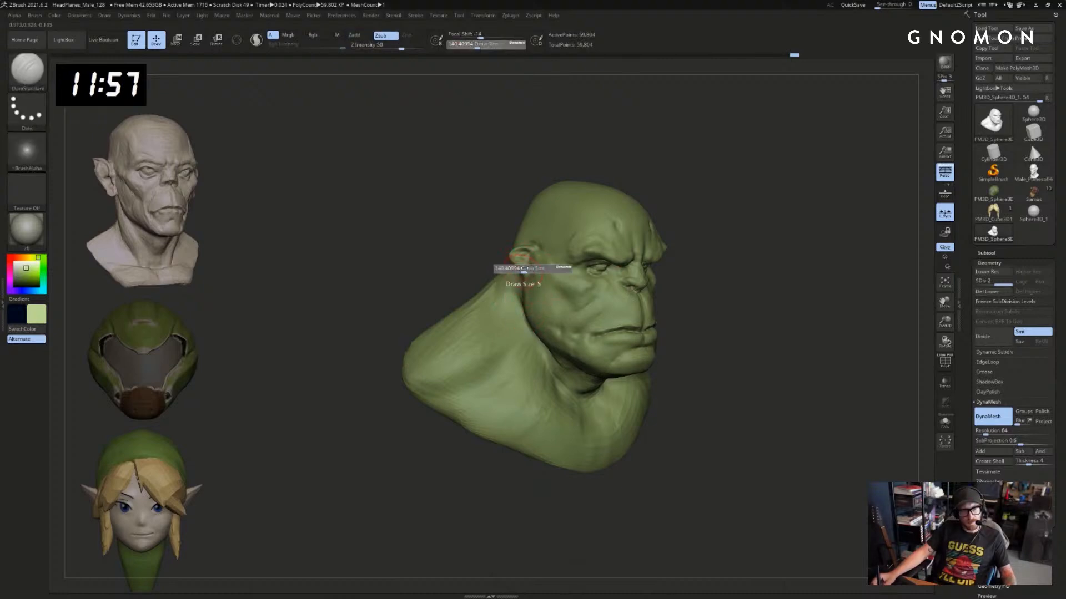
key("b")
key("m")
key("v")
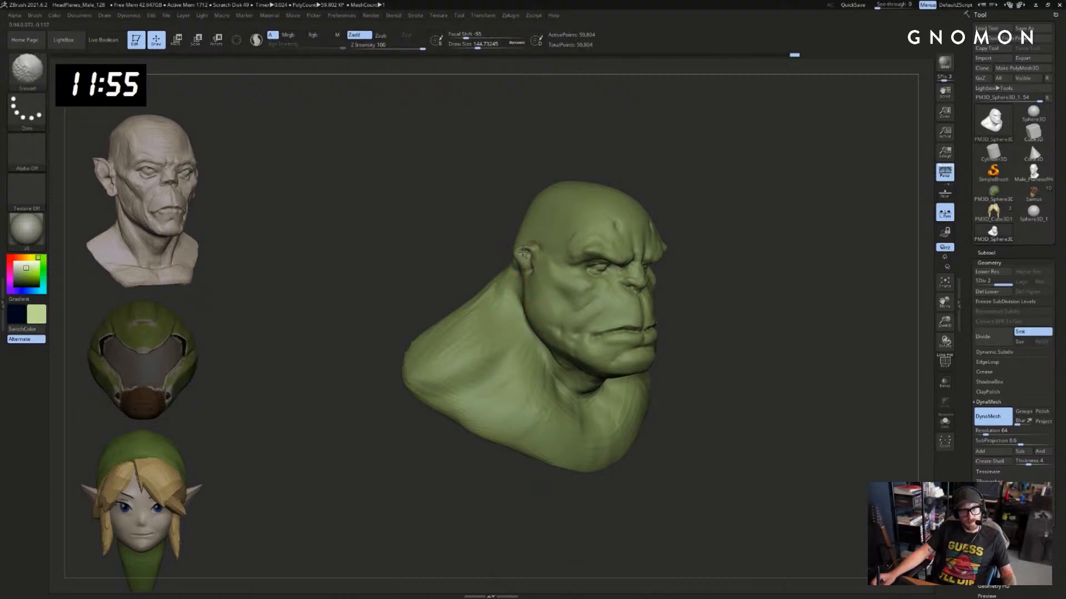
left_click_drag(521, 258, 523, 267, "shift")
key("s")
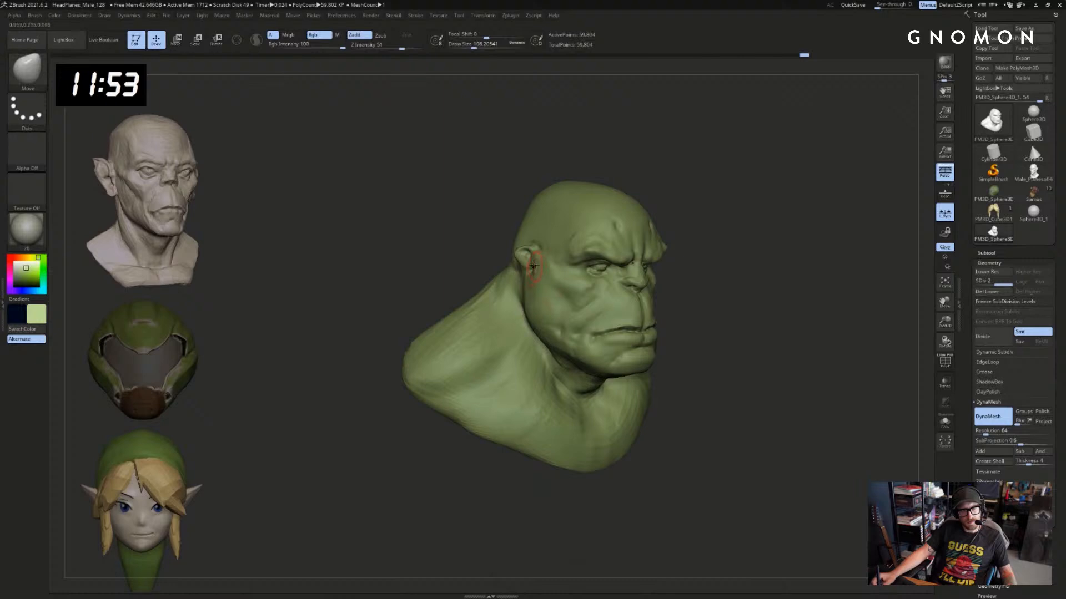
Carve the crease along the front of the ear with a small DamStandard brush and smooth around it
key("b")
key("d")
key("s")
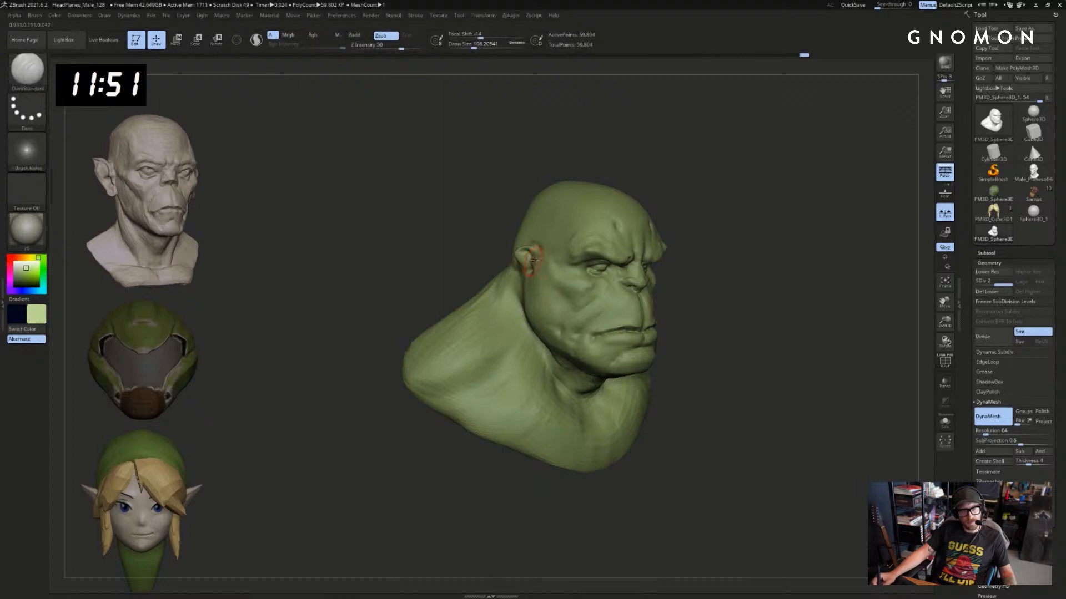
left_click_drag(540, 263, 542, 254, "shift")
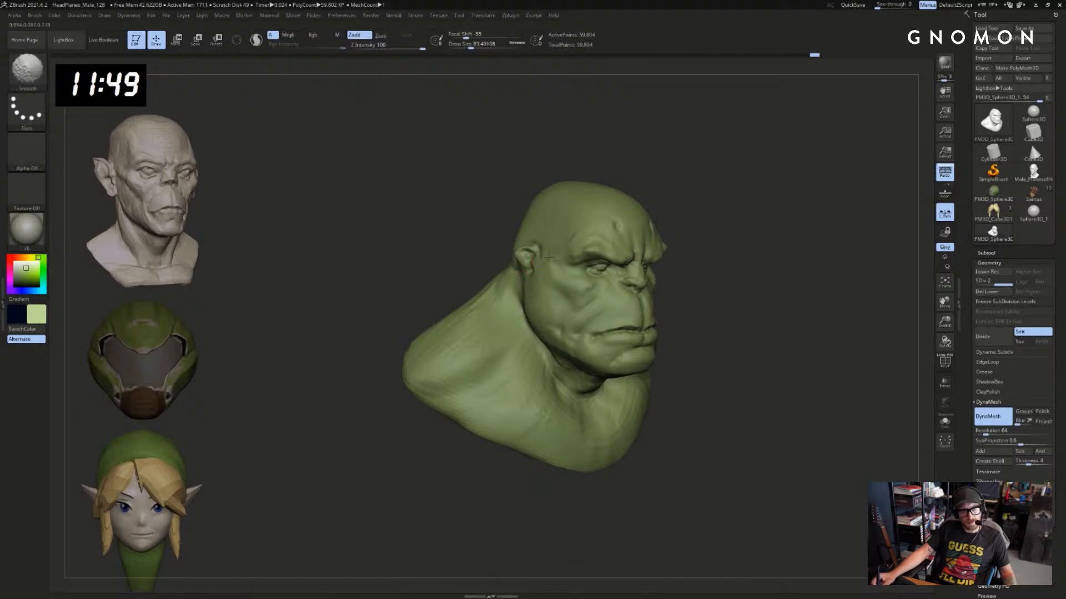
Build up the cheekbone in front of the ear with the Standard and ClayBuildup brushes, smoothing between strokes
key("b")
key("s")
key("t")
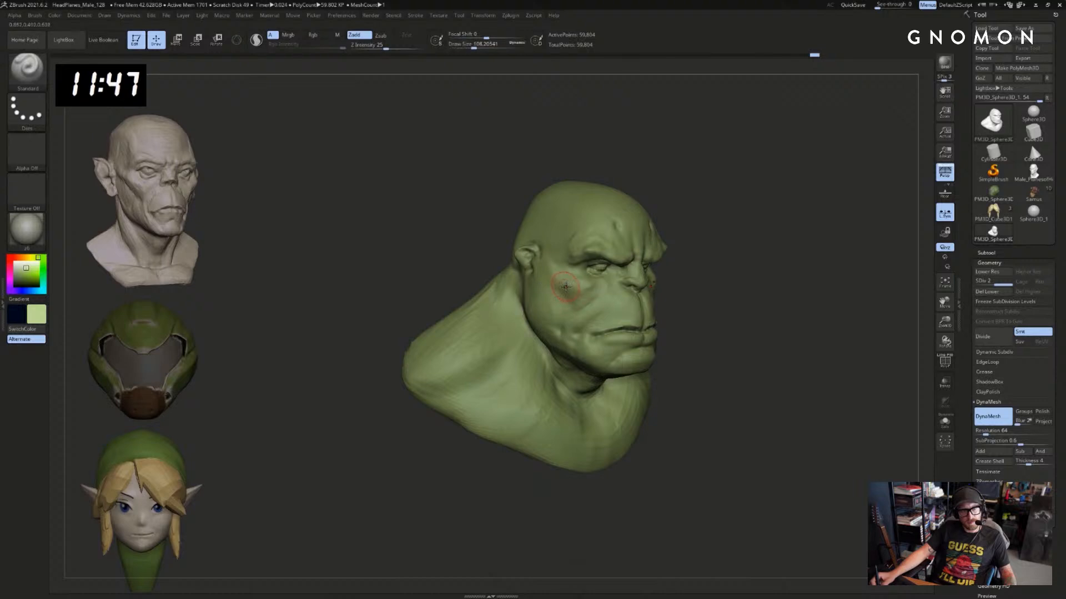
key("b")
key("c")
key("b")
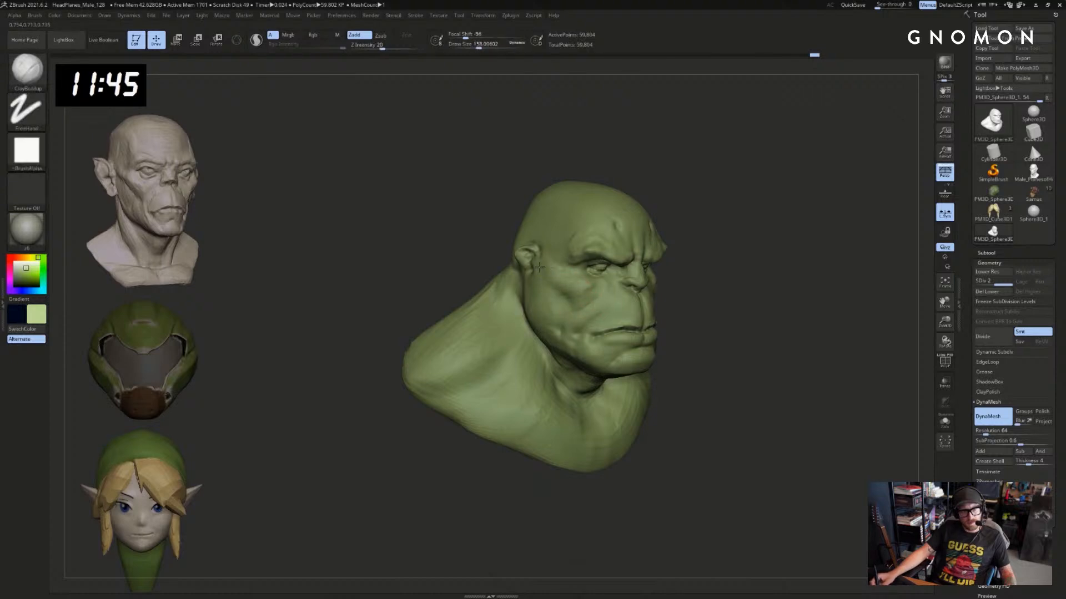
key("shift")
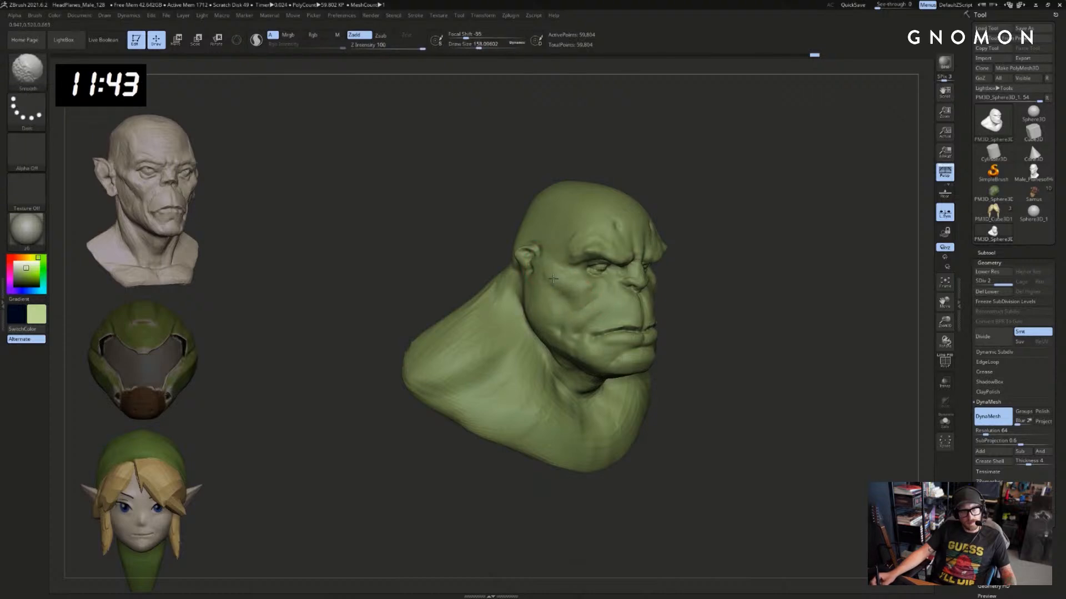
key("b")
key("s")
key("t")
Sharpen the ear lobe and the crease beneath the ear with a resized DamStandard brush
mouse_move(709, 300)
left_mouse_down()
mouse_move(680, 303)
mouse_move(744, 275)
left_mouse_up()
key("b")
key("d")
key("s")
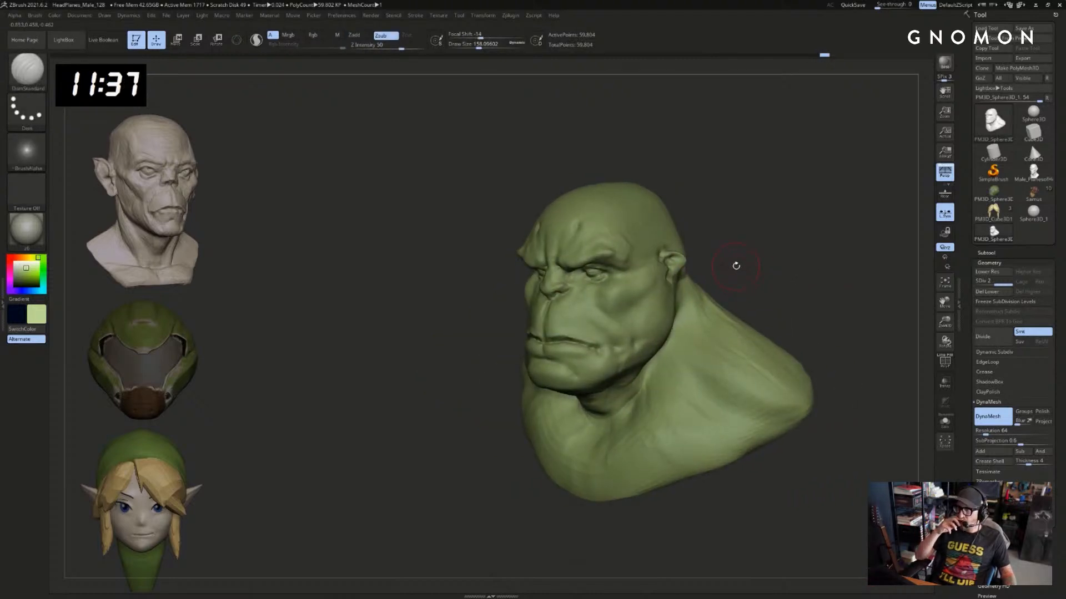
left_click_drag(736, 266, 797, 270)
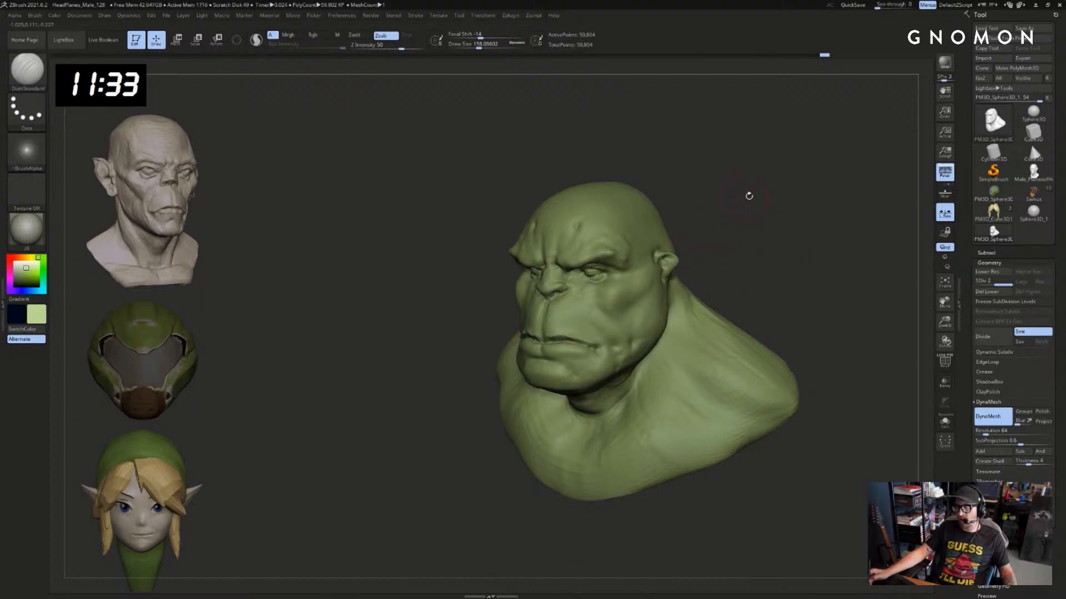
left_click_drag(749, 196, 701, 258)
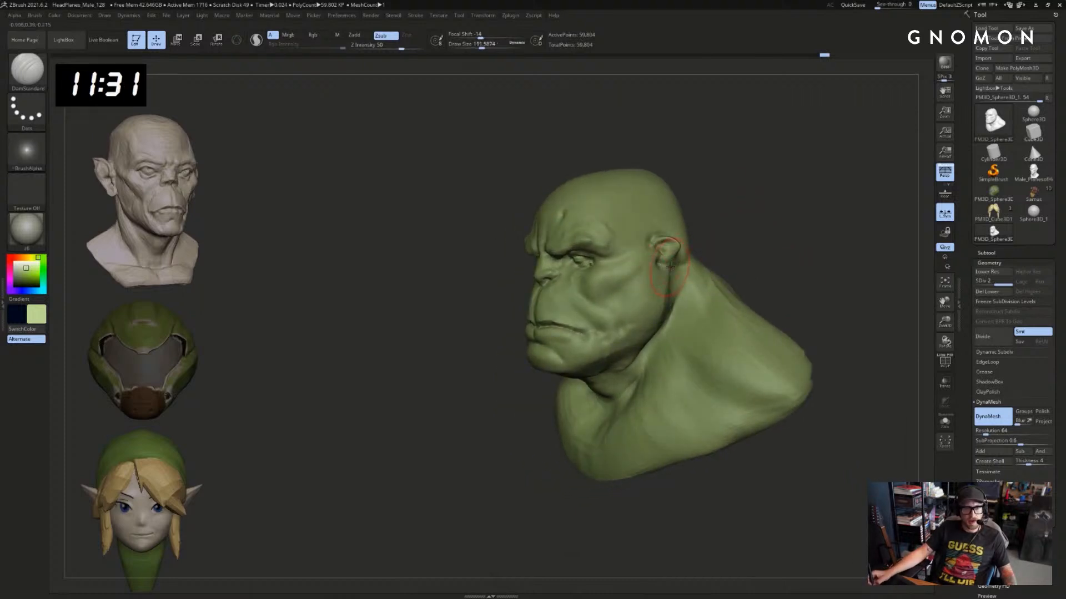
key("bracketleft")
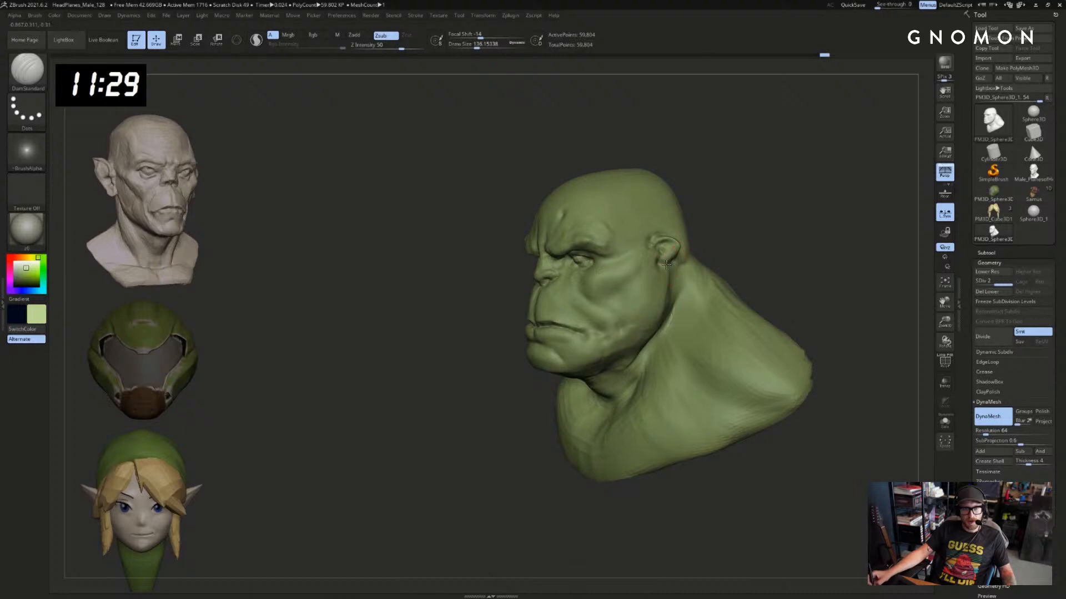
Build up the side of the face with the ClayBuildup brush, working from several angles
mouse_move(738, 219)
left_mouse_down()
mouse_move(648, 234)
mouse_move(660, 232)
left_mouse_up()
key("b")
key("c")
key("b")
mouse_move(746, 244)
left_mouse_down()
mouse_move(802, 262)
mouse_move(761, 273)
left_mouse_up()
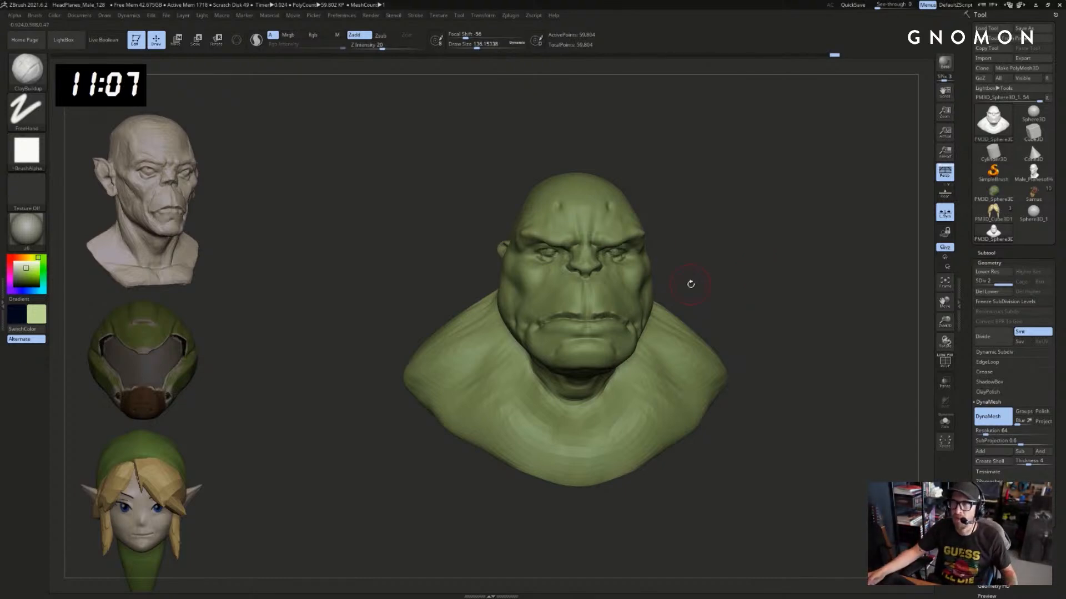
left_click_drag(817, 270, 798, 281)
key("s")
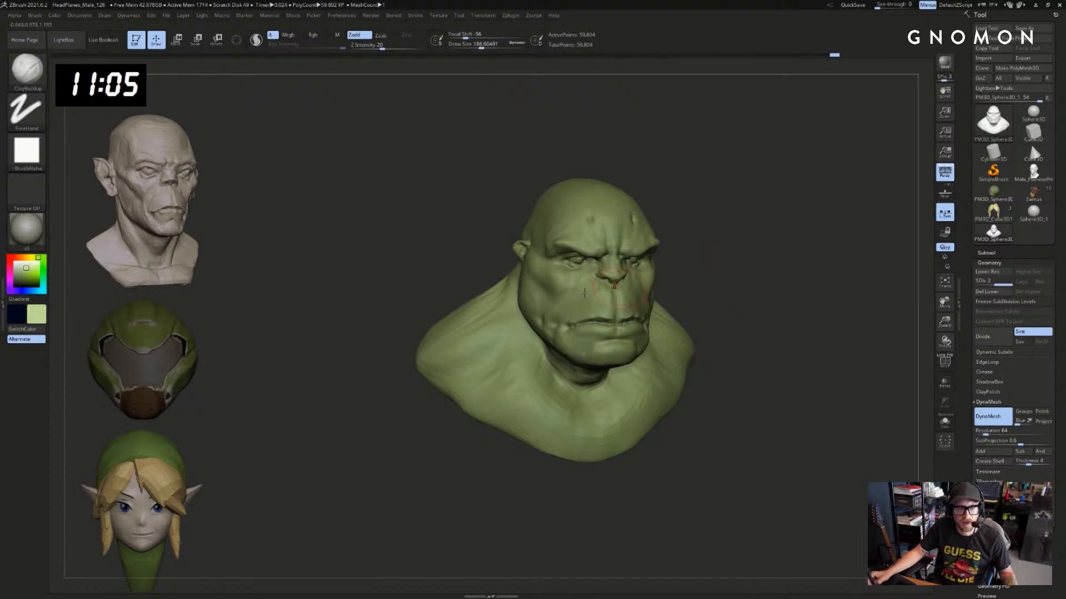
key("s")
Adjust the shape of the cheek with a Move brush of about 163 draw size
key("b")
key("m")
key("v")
key("s")
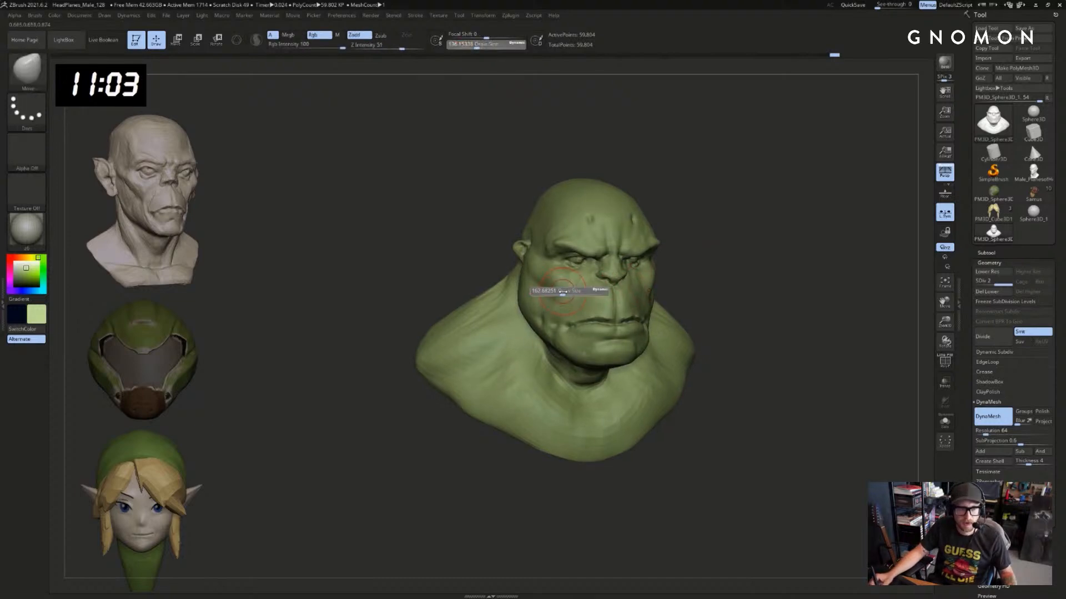
left_click_drag(560, 292, 565, 295)
mouse_move(721, 282)
left_mouse_down()
mouse_move(751, 269)
mouse_move(571, 292)
left_mouse_up()
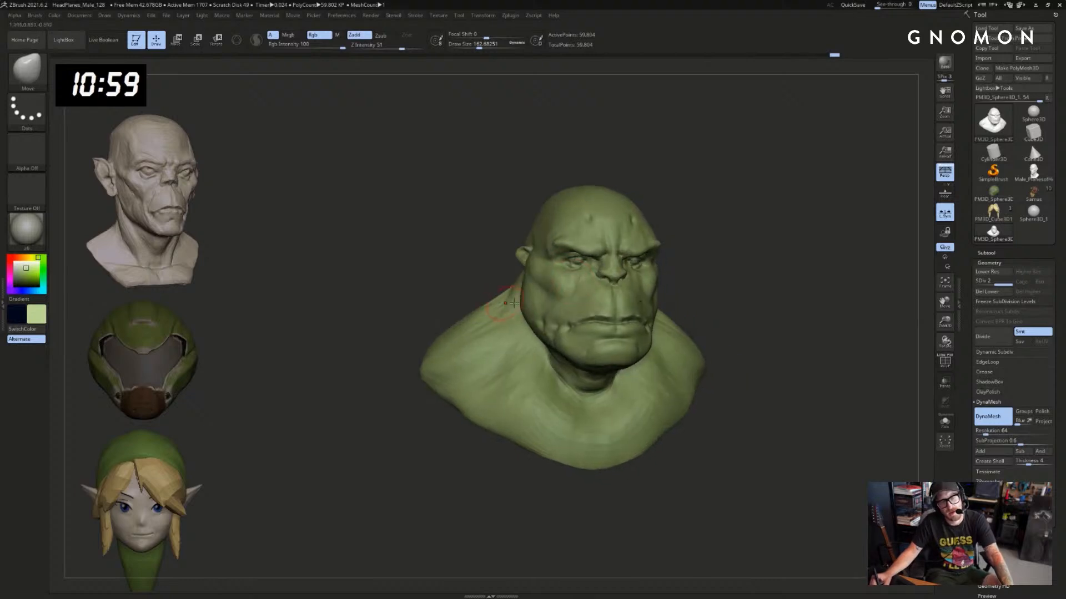
Flatten the cheek plane beneath the eye with the hPolish brush at about 116 draw size
key("s")
left_click_drag(740, 264, 656, 283)
key("b")
key("h")
key("p")
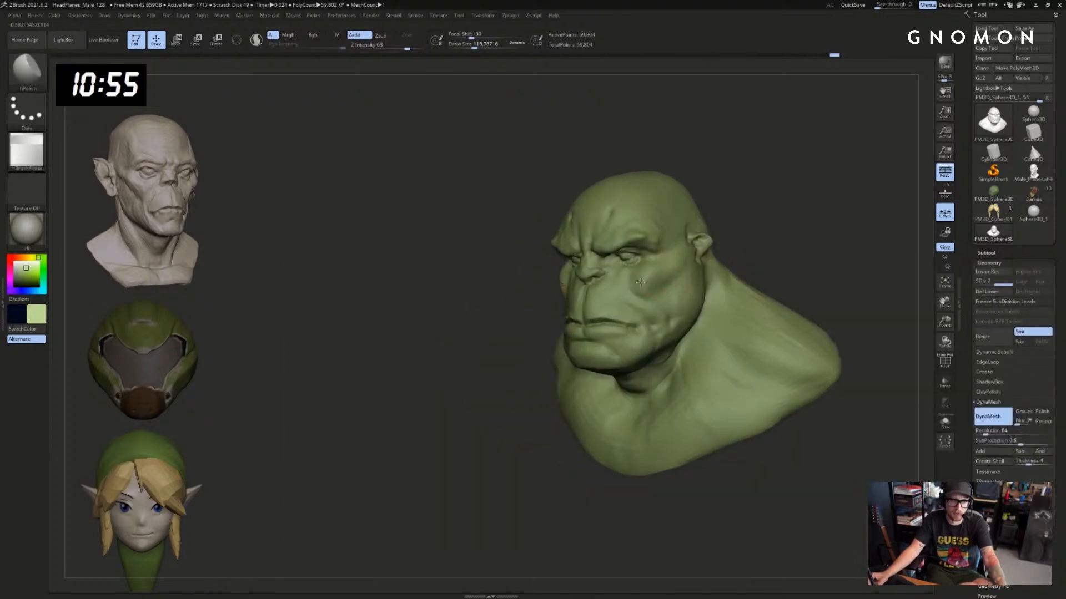
key("shift")
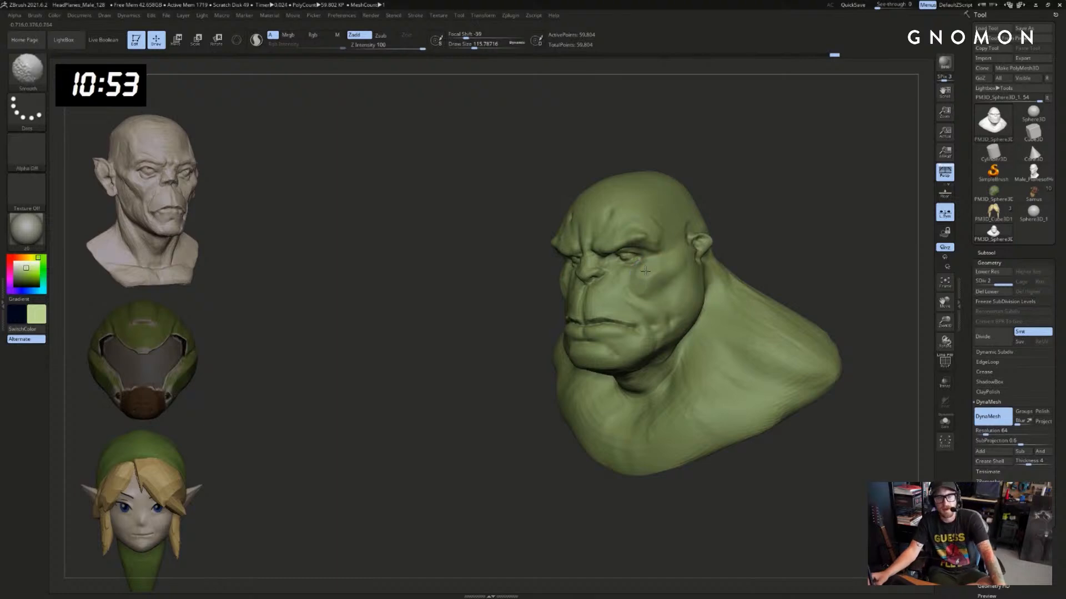
mouse_move(664, 268)
left_mouse_down()
mouse_move(674, 266)
mouse_move(672, 287)
mouse_move(689, 285)
left_mouse_up()
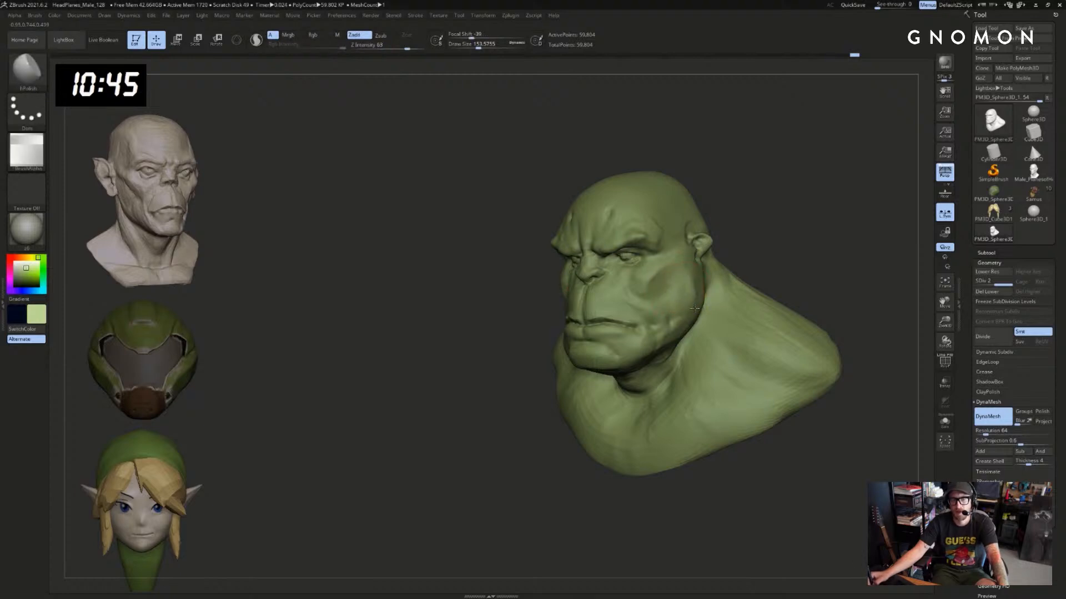
Polish the side of the face and the jaw with a larger hPolish brush, smoothing between strokes
key("bracketright")
mouse_move(693, 288)
right_mouse_down()
mouse_move(710, 261)
mouse_move(794, 255)
right_mouse_up()
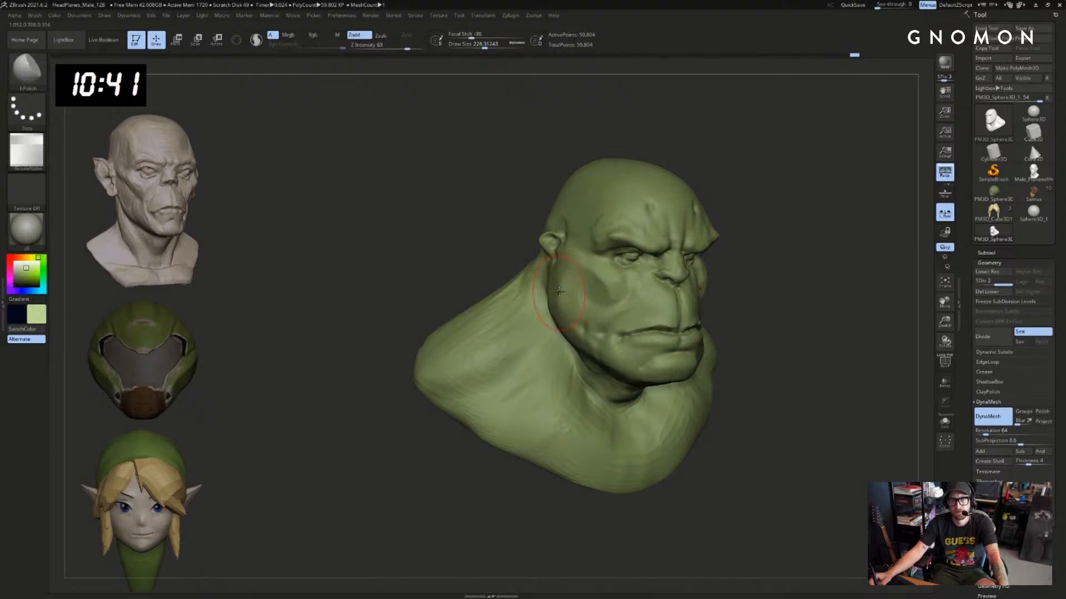
left_click_drag(564, 293, 588, 289, "shift")
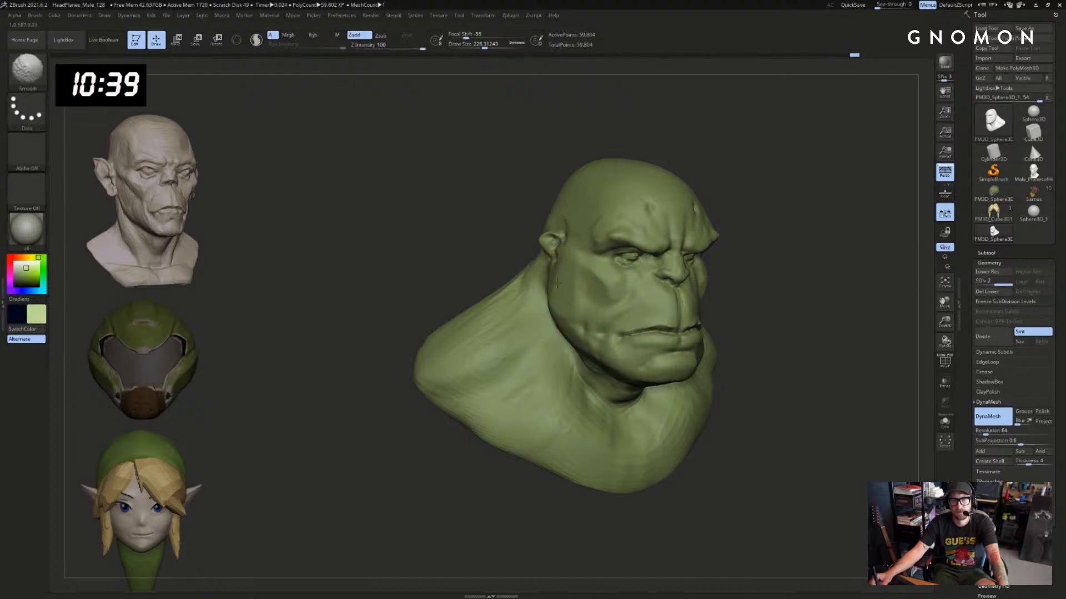
left_click_drag(737, 272, 723, 272)
key("s")
left_click_drag(601, 305, 607, 305)
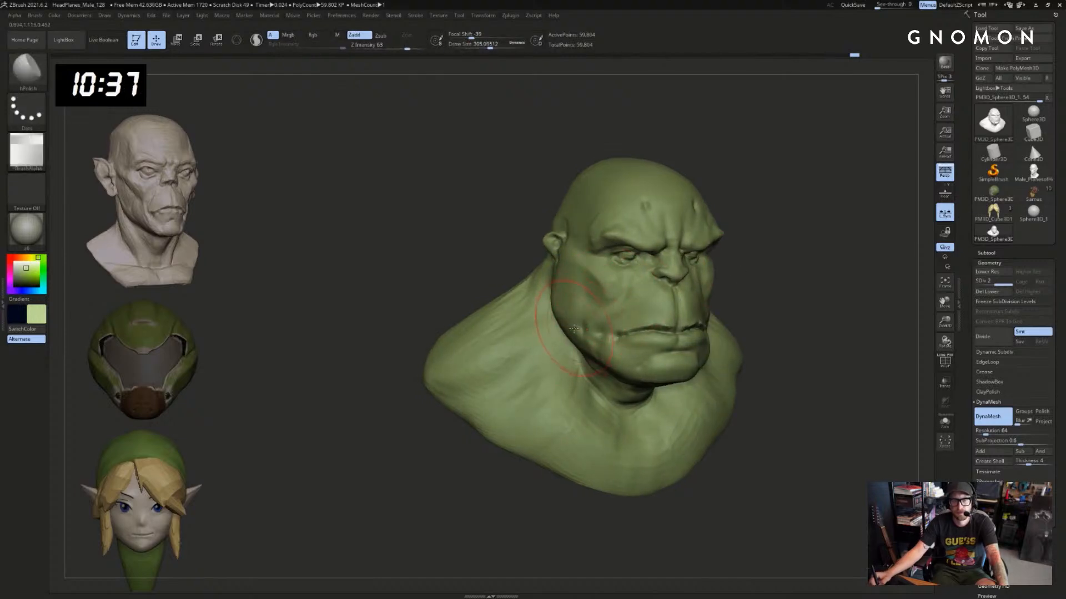
Select the Move brush and mask the whole head and upper neck, painting from several angles
key("b")
key("m")
key("v")
left_click_drag(785, 232, 772, 273, "alt")
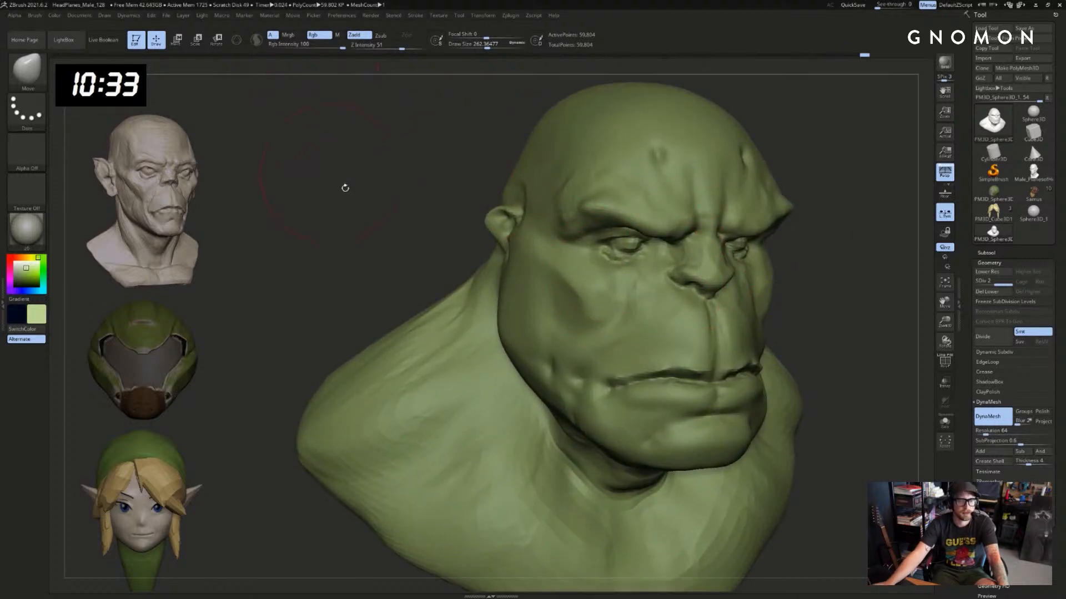
mouse_move(345, 188)
right_mouse_down()
mouse_move(288, 194)
mouse_move(355, 311)
right_mouse_up()
mouse_move(597, 352)
left_mouse_down("ctrl")
mouse_move(592, 260)
mouse_move(638, 383)
left_mouse_up("ctrl")
mouse_move(682, 281)
right_mouse_down()
mouse_move(754, 273)
mouse_move(682, 239)
right_mouse_up()
key("s")
left_click_drag(583, 328, 586, 328)
mouse_move(577, 311)
left_mouse_down("ctrl")
mouse_move(558, 340)
mouse_move(598, 256)
left_mouse_up("ctrl")
right_click_drag(635, 214, 583, 213)
left_click_drag(647, 317, 660, 255, "ctrl")
right_click_drag(702, 188, 661, 214)
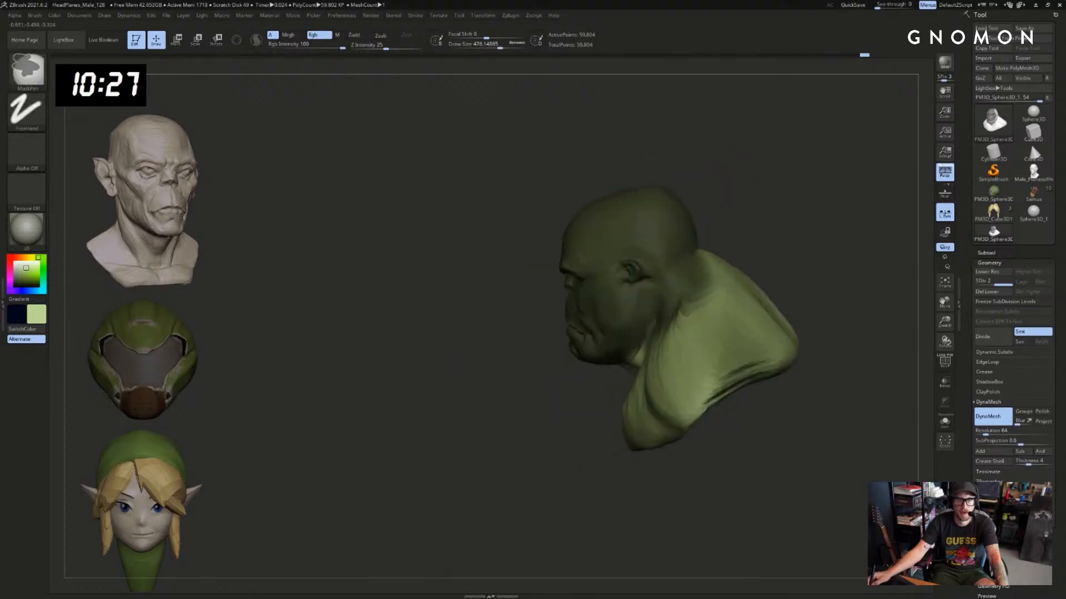
mouse_move(738, 181)
right_mouse_down()
mouse_move(778, 179)
mouse_move(761, 233)
mouse_move(719, 256)
right_mouse_up()
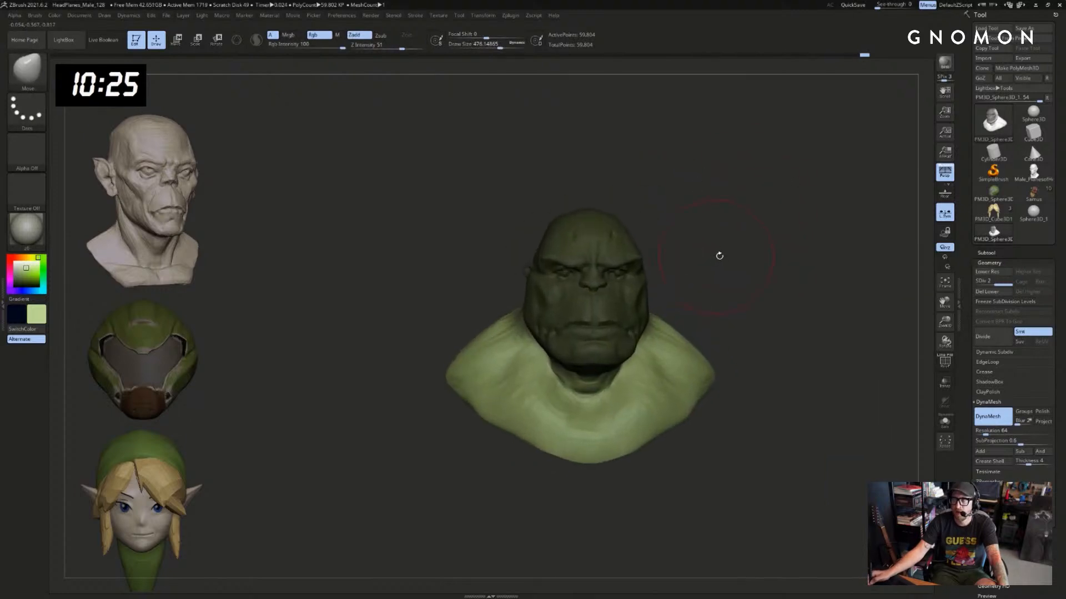
Adjust the outline of the unmasked shoulders from the front with the Move brush, undoing an unwanted stroke
right_click_drag(672, 289, 701, 309)
mouse_move(699, 365)
right_mouse_down("ctrl")
mouse_move(738, 352)
mouse_move(726, 339)
right_mouse_up("ctrl")
key("s")
mouse_move(534, 376)
left_mouse_down()
mouse_move(487, 369)
mouse_move(442, 393)
mouse_move(489, 379)
left_mouse_up()
key("s")
key("ctrl+z")
key("s")
left_click_drag(479, 362, 474, 364)
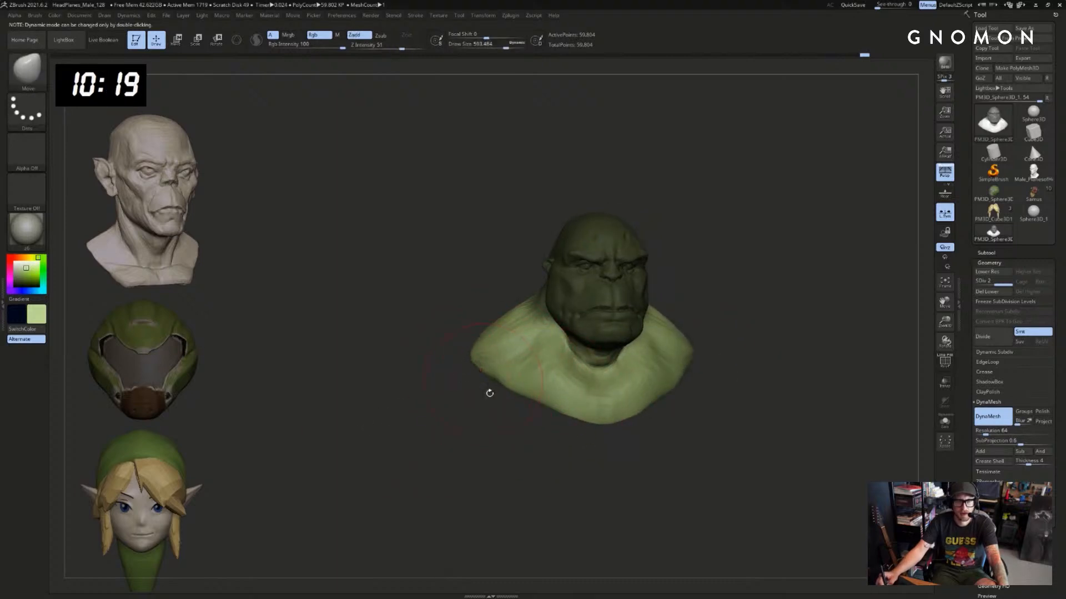
mouse_move(492, 424)
left_mouse_down()
mouse_move(521, 440)
mouse_move(535, 406)
mouse_move(554, 433)
mouse_move(566, 424)
mouse_move(502, 396)
mouse_move(518, 380)
left_mouse_up()
Push the chest and shoulder mass into a broader shape with a resized Move brush
key("s")
mouse_move(511, 383)
left_mouse_down()
mouse_move(496, 378)
mouse_move(492, 393)
mouse_move(577, 445)
mouse_move(573, 458)
left_mouse_up()
mouse_move(512, 409)
left_mouse_down()
mouse_move(499, 416)
mouse_move(473, 397)
left_mouse_up()
left_click_drag(448, 430, 413, 426)
mouse_move(832, 316)
left_mouse_down()
mouse_move(770, 333)
mouse_move(788, 328)
left_mouse_up()
Extend the upper back rearward and the chest downward in profile with a progressively larger Move brush
key("s")
left_click_drag(712, 348, 707, 348)
mouse_move(681, 344)
left_mouse_down()
mouse_move(717, 370)
mouse_move(687, 400)
mouse_move(755, 428)
mouse_move(687, 368)
mouse_move(693, 361)
mouse_move(685, 390)
mouse_move(678, 304)
left_mouse_up()
mouse_move(722, 324)
left_mouse_down("shift")
mouse_move(735, 299)
mouse_move(726, 309)
mouse_move(687, 304)
mouse_move(720, 317)
left_mouse_up("shift")
mouse_move(681, 328)
left_mouse_down()
mouse_move(737, 279)
mouse_move(742, 290)
left_mouse_up()
key("s")
left_click_drag(749, 295, 777, 293, "shift")
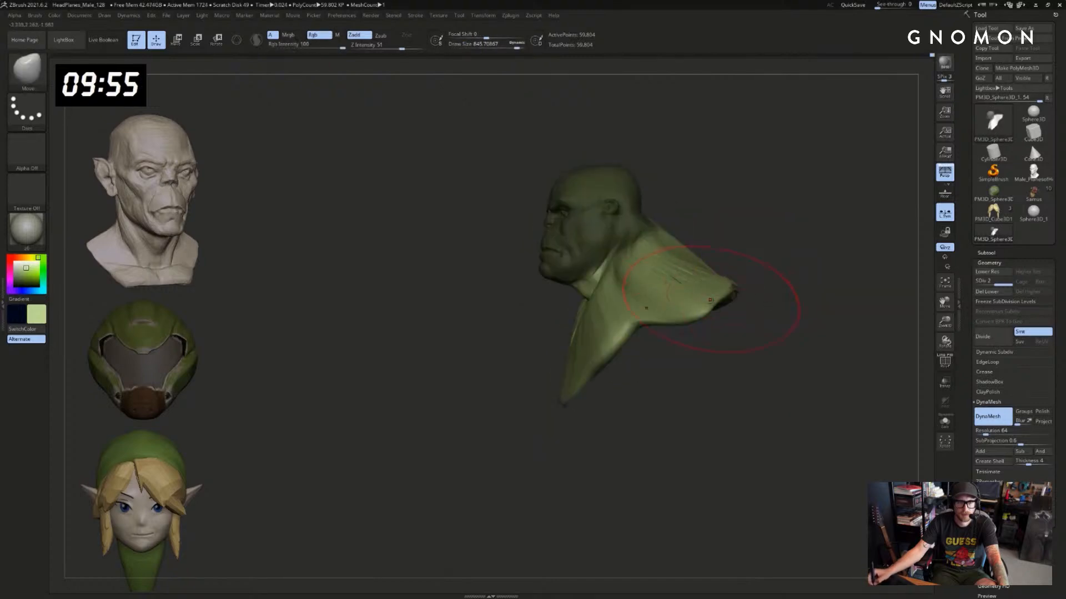
key("s")
mouse_move(688, 317)
left_mouse_down()
mouse_move(702, 317)
mouse_move(676, 339)
mouse_move(745, 371)
mouse_move(777, 365)
left_mouse_up()
Try to fill the underside of the bust with the Clay brush at 1000 draw size, and undo the strokes
left_click_drag(458, 398, 489, 331)
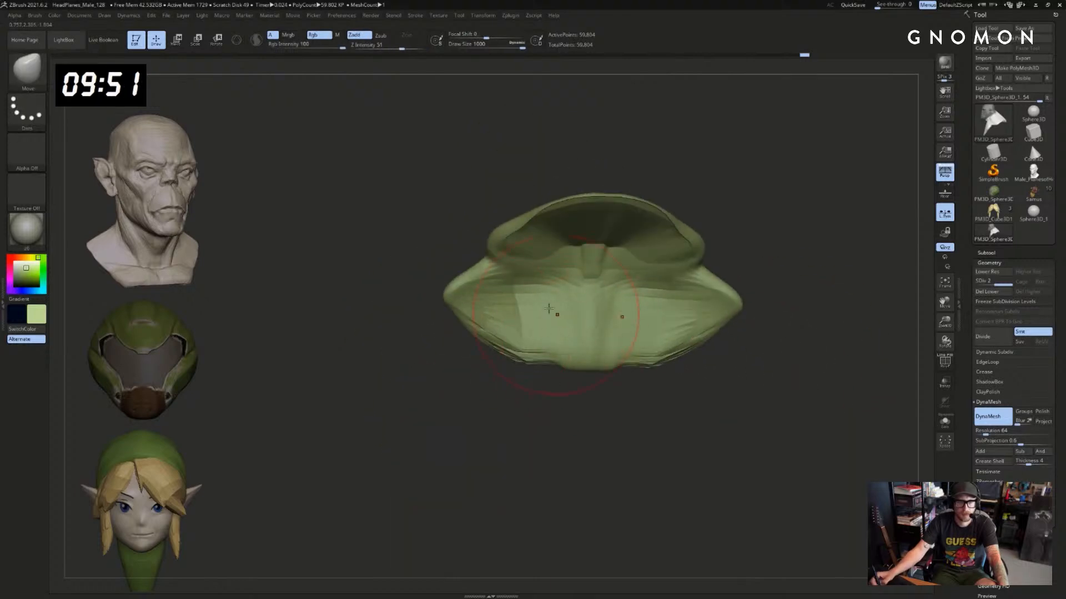
key("b")
key("c")
key("l")
mouse_move(548, 308)
left_mouse_down()
mouse_move(531, 303)
mouse_move(542, 258)
left_mouse_up()
mouse_move(472, 350)
left_mouse_down()
mouse_move(502, 444)
mouse_move(488, 458)
mouse_move(436, 437)
left_mouse_up()
left_click_drag(423, 217, 414, 360)
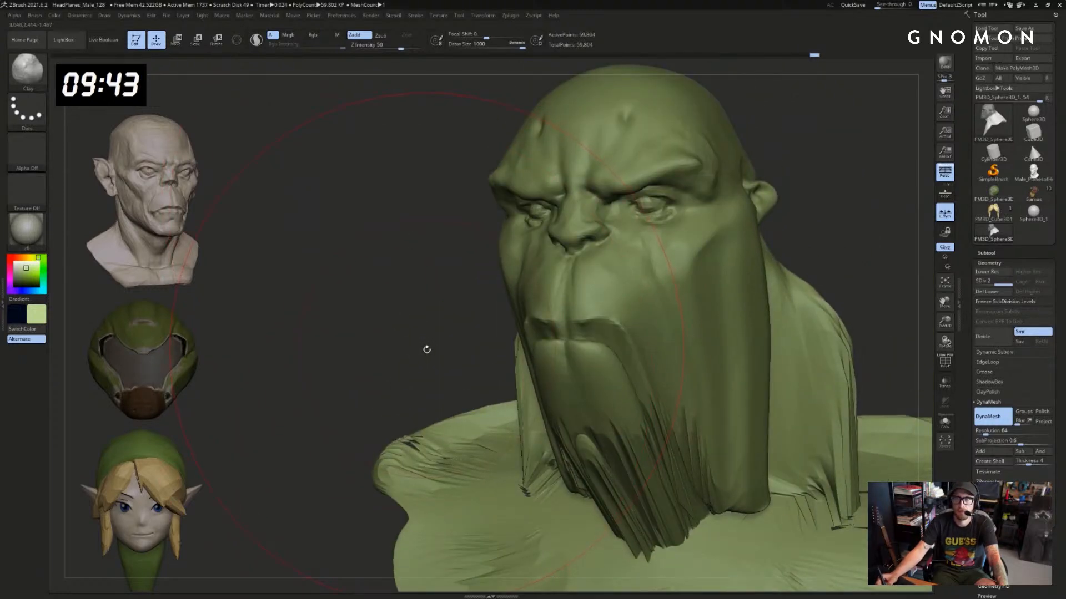
key("ctrl+z")
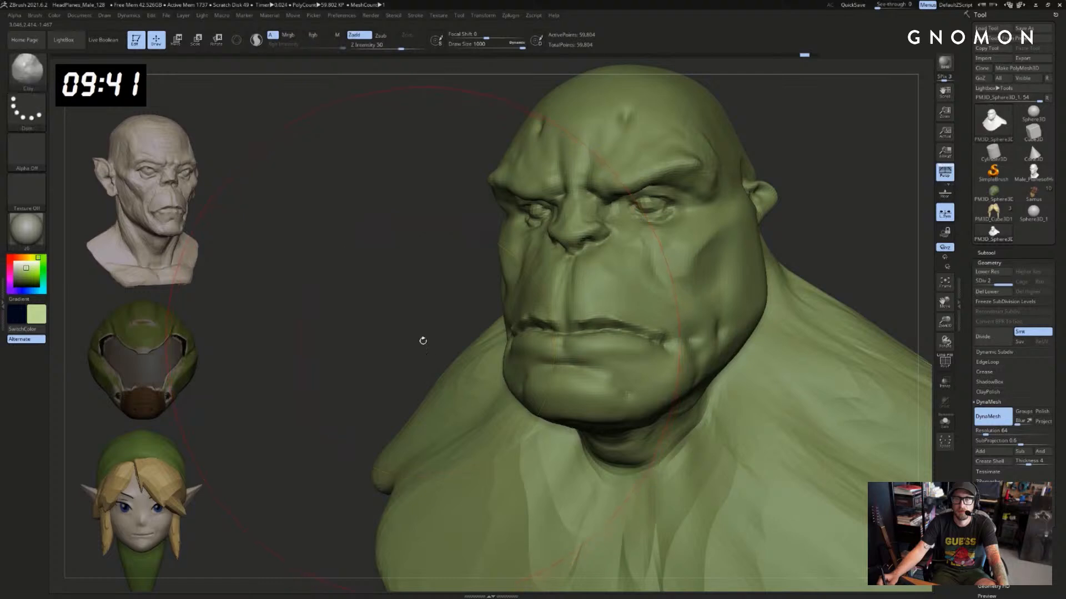
Try to smooth the underside of the bust and remesh it with DynaMesh at resolution 64
mouse_move(423, 340)
left_mouse_down("alt")
mouse_move(402, 395)
mouse_move(787, 262)
mouse_move(787, 288)
mouse_move(786, 205)
mouse_move(657, 281)
mouse_move(678, 322)
mouse_move(566, 439)
left_mouse_up("alt")
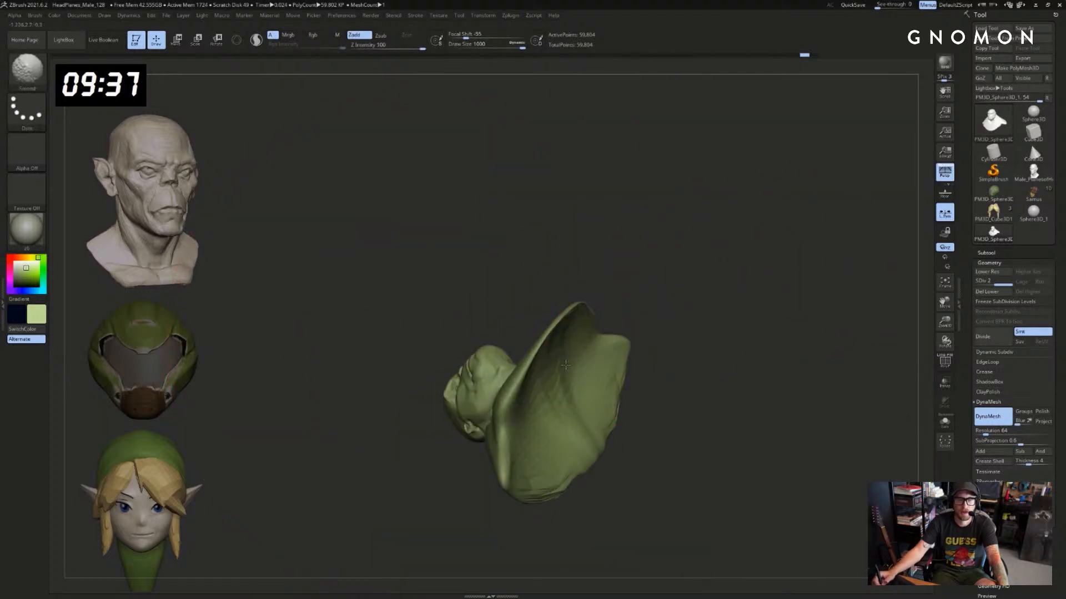
mouse_move(553, 395)
left_mouse_down()
mouse_move(605, 454)
mouse_move(706, 305)
mouse_move(738, 318)
mouse_move(730, 357)
mouse_move(714, 316)
mouse_move(563, 320)
left_mouse_up()
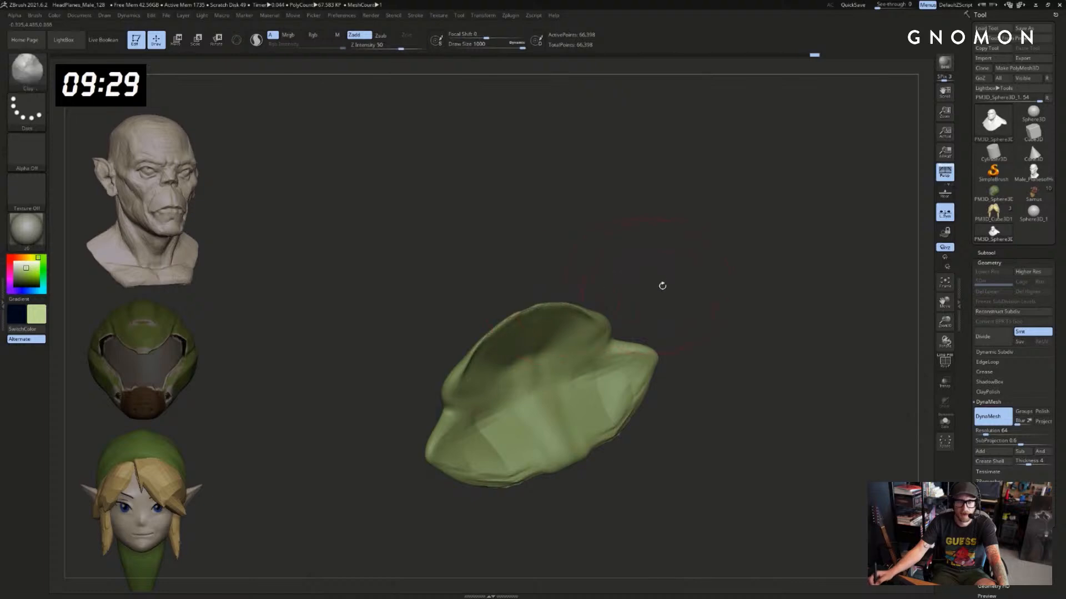
mouse_move(661, 285)
left_mouse_down()
mouse_move(685, 252)
mouse_move(609, 275)
left_mouse_up()
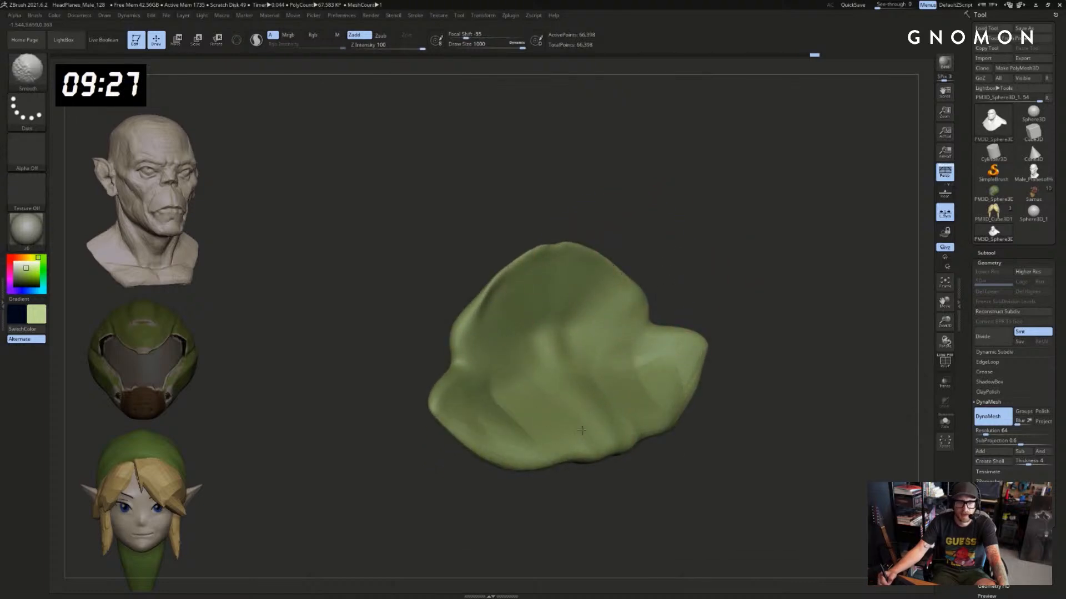
left_click_drag(690, 282, 728, 271)
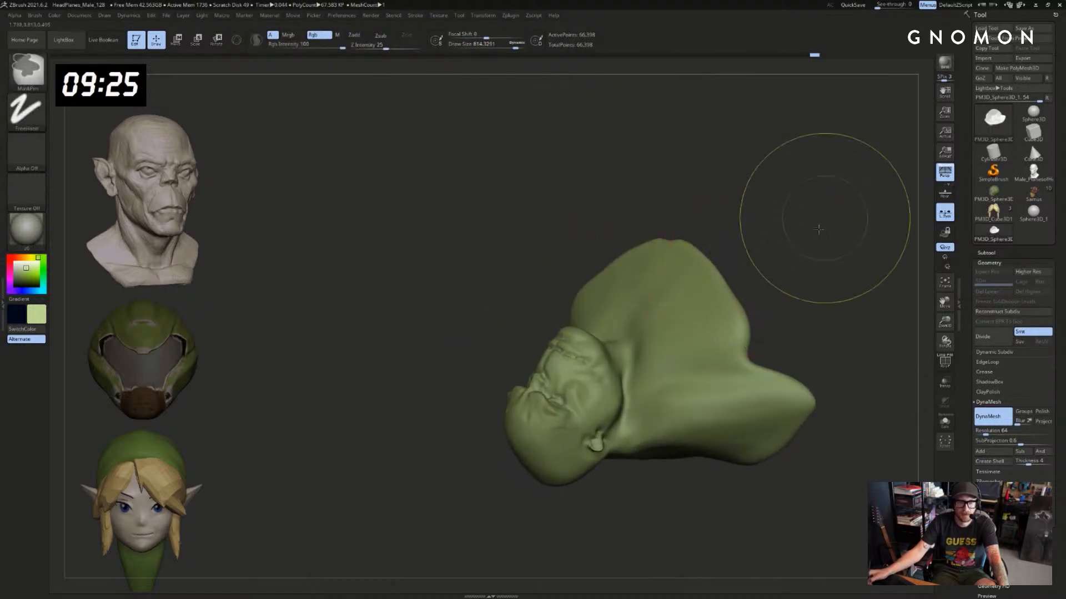
mouse_move(808, 226)
left_mouse_down()
mouse_move(827, 288)
mouse_move(813, 333)
mouse_move(814, 268)
mouse_move(784, 240)
mouse_move(818, 314)
mouse_move(768, 309)
mouse_move(753, 242)
mouse_move(684, 298)
mouse_move(692, 280)
left_mouse_up()
left_click(778, 225, "ctrl")
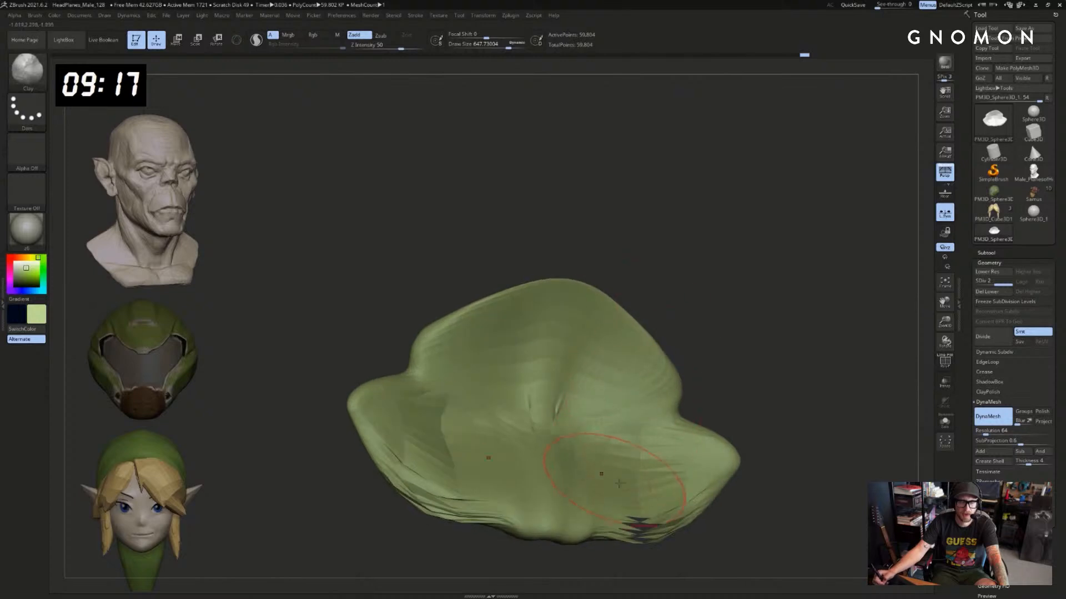
Smooth the ragged underside of the bust and its rim, and resize the Clay brush
mouse_move(646, 454)
left_mouse_down("shift")
mouse_move(469, 459)
mouse_move(472, 435)
left_mouse_up("shift")
left_click_drag(463, 376, 456, 328, "shift")
mouse_move(721, 261)
left_mouse_down()
mouse_move(766, 328)
mouse_move(711, 274)
mouse_move(722, 268)
mouse_move(593, 328)
left_mouse_up()
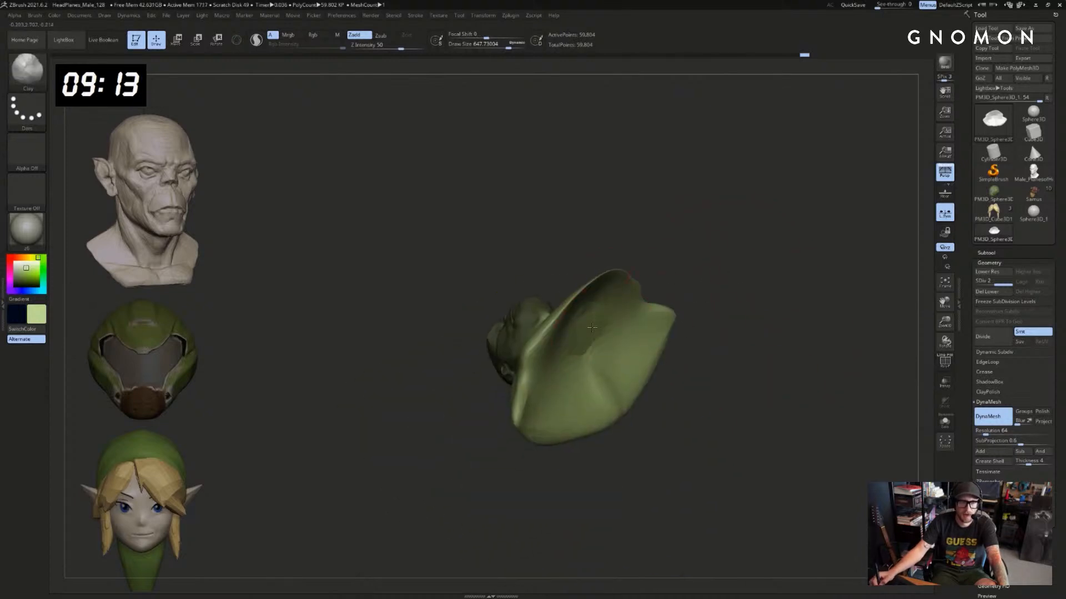
mouse_move(702, 292)
left_mouse_down()
mouse_move(703, 328)
mouse_move(675, 268)
left_mouse_up()
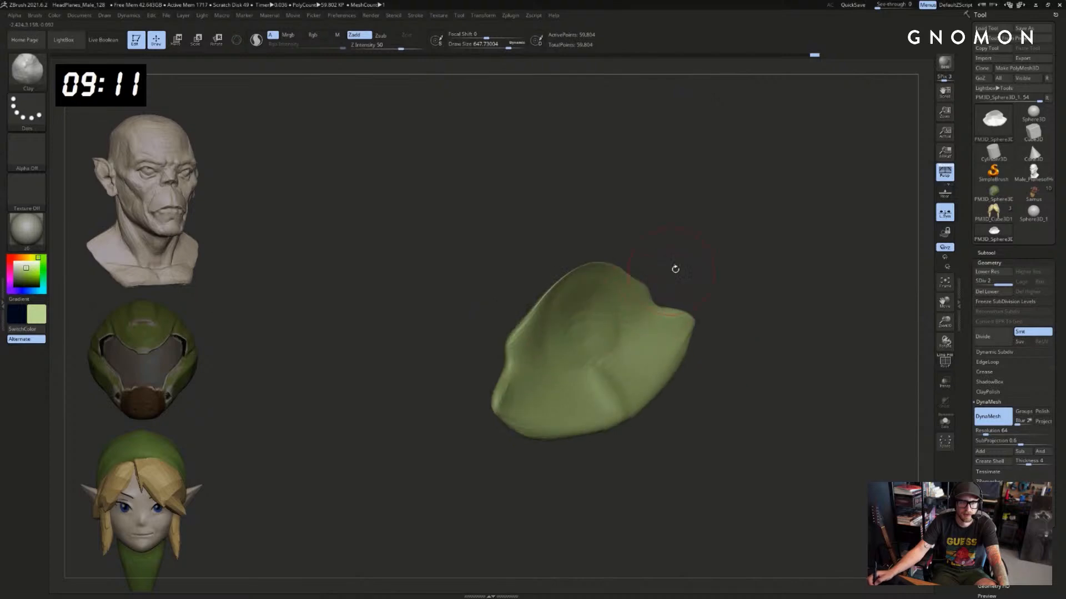
key("s")
left_click_drag(599, 309, 602, 308)
left_click_drag(458, 191, 403, 189, "shift")
Enable BackfaceMask in the Clay brush's auto masking settings
left_click(35, 15)
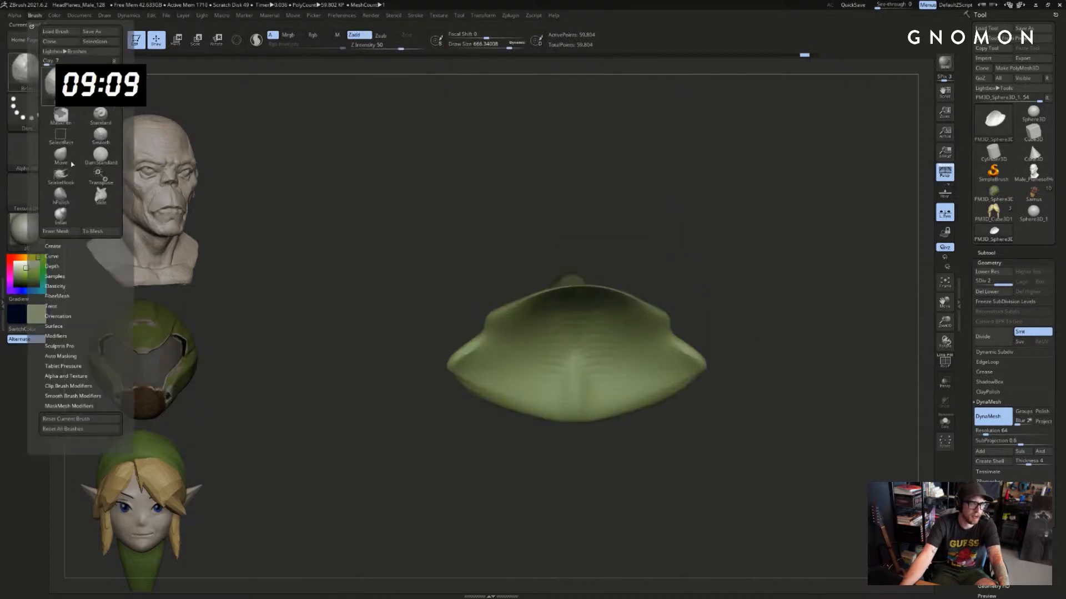
left_click(63, 355)
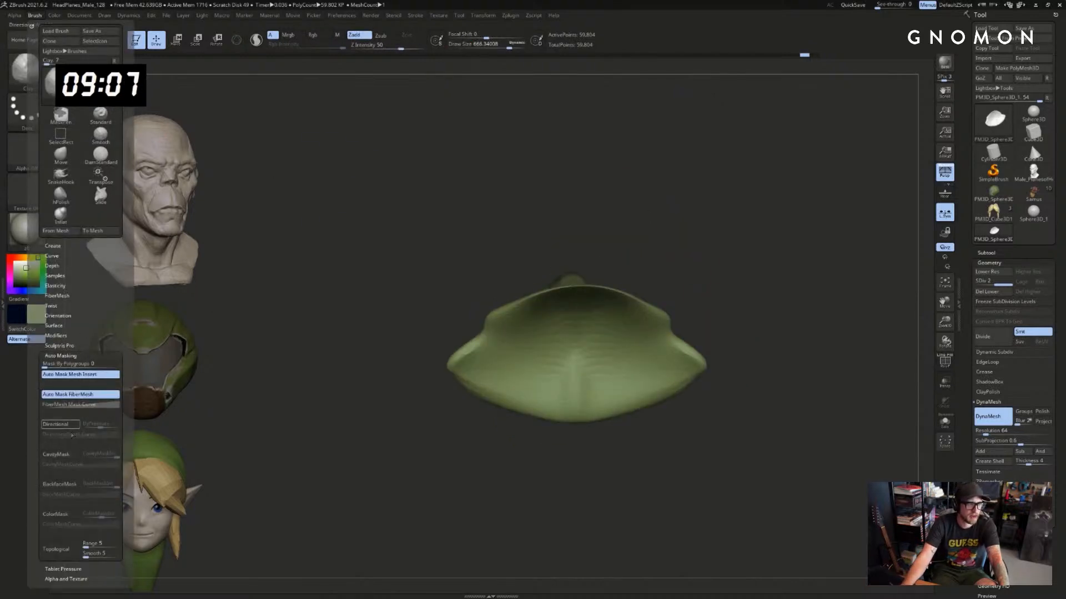
left_click(61, 484)
Build up the hollow underside of the bust with the Clay brush at 1000 draw size, smoothing and undoing unwanted strokes
left_click_drag(692, 330, 695, 298)
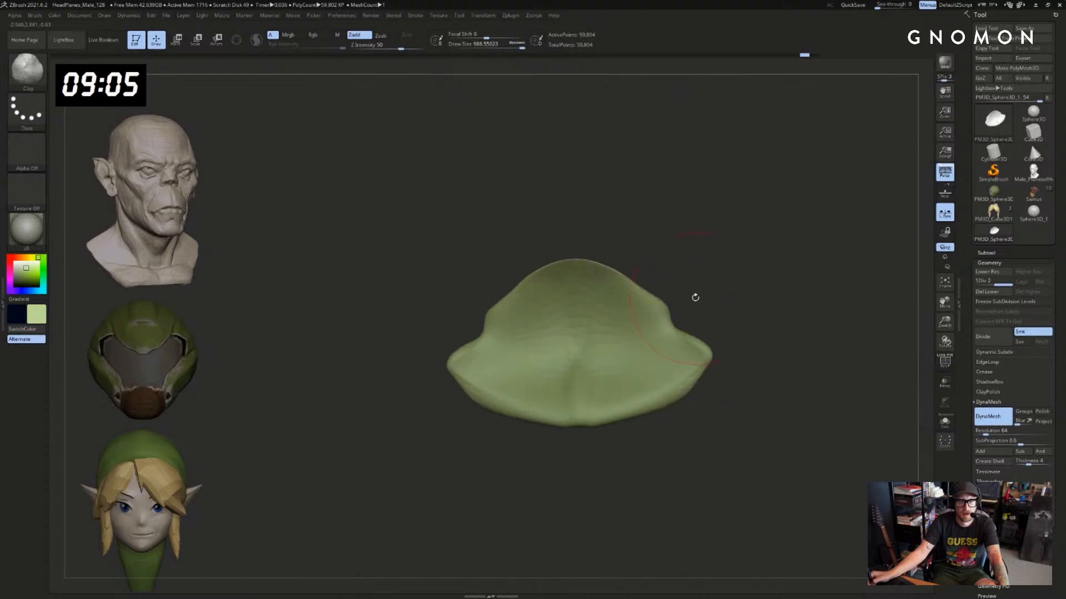
left_click_drag(647, 361, 616, 339)
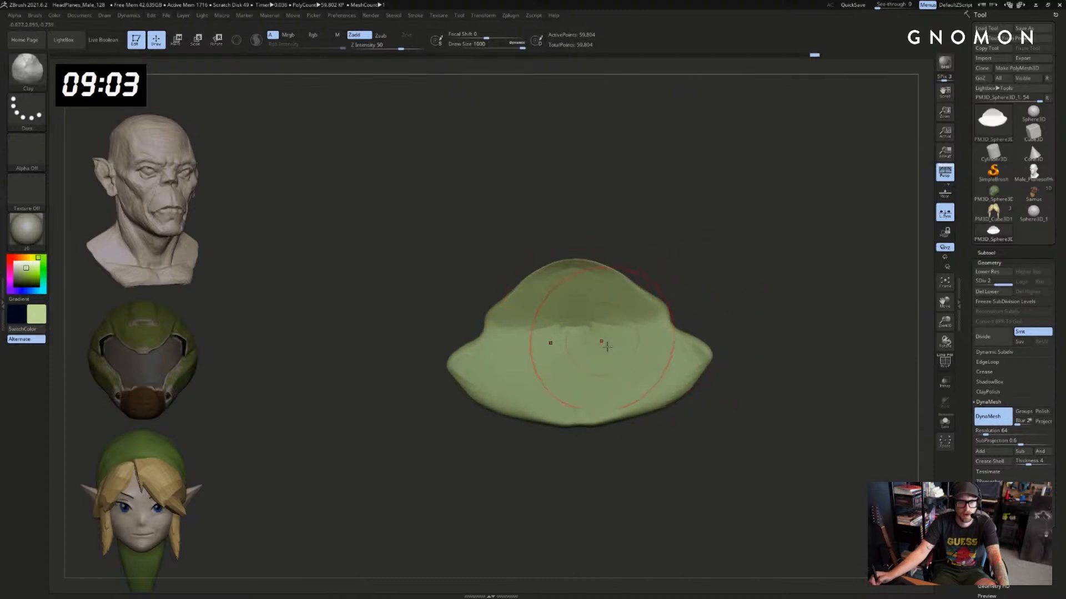
left_click_drag(582, 304, 633, 322)
mouse_move(721, 267)
left_mouse_down()
mouse_move(742, 356)
mouse_move(703, 245)
left_mouse_up()
left_click_drag(606, 314, 574, 312, "shift")
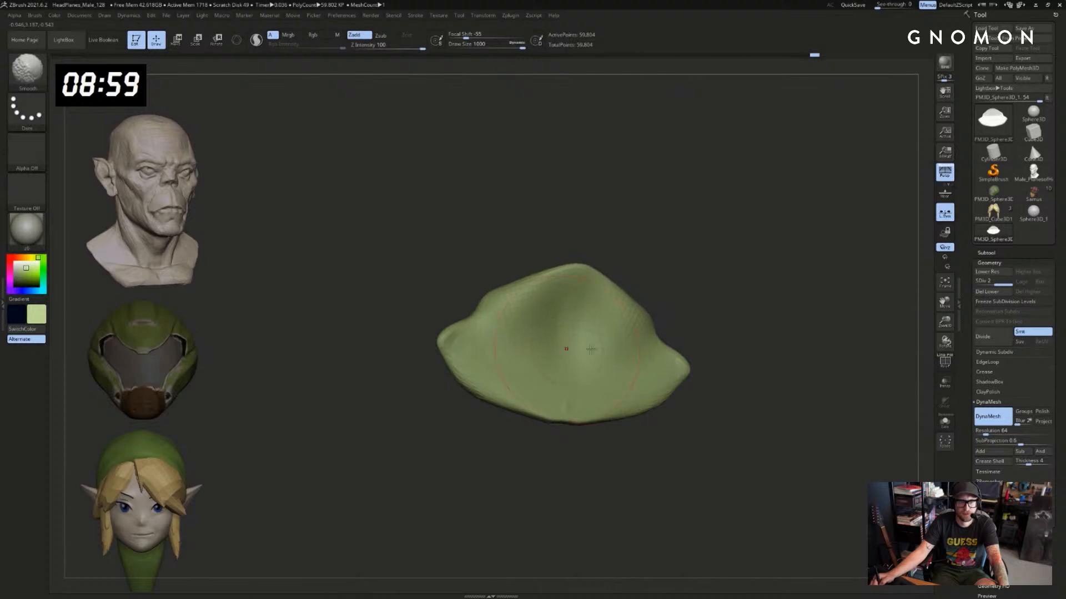
mouse_move(566, 364)
left_mouse_down()
mouse_move(623, 326)
mouse_move(485, 350)
mouse_move(542, 334)
mouse_move(562, 340)
mouse_move(570, 311)
mouse_move(586, 314)
left_mouse_up()
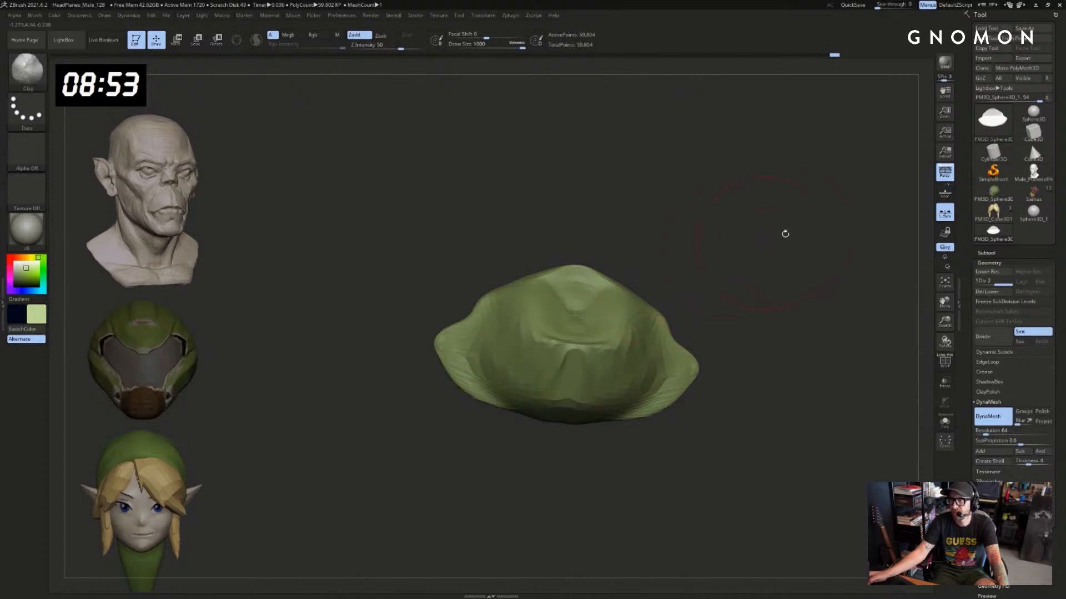
mouse_move(785, 233)
left_mouse_down()
mouse_move(785, 290)
mouse_move(714, 333)
mouse_move(506, 348)
mouse_move(578, 416)
mouse_move(619, 382)
left_mouse_up()
key("ctrl+z")
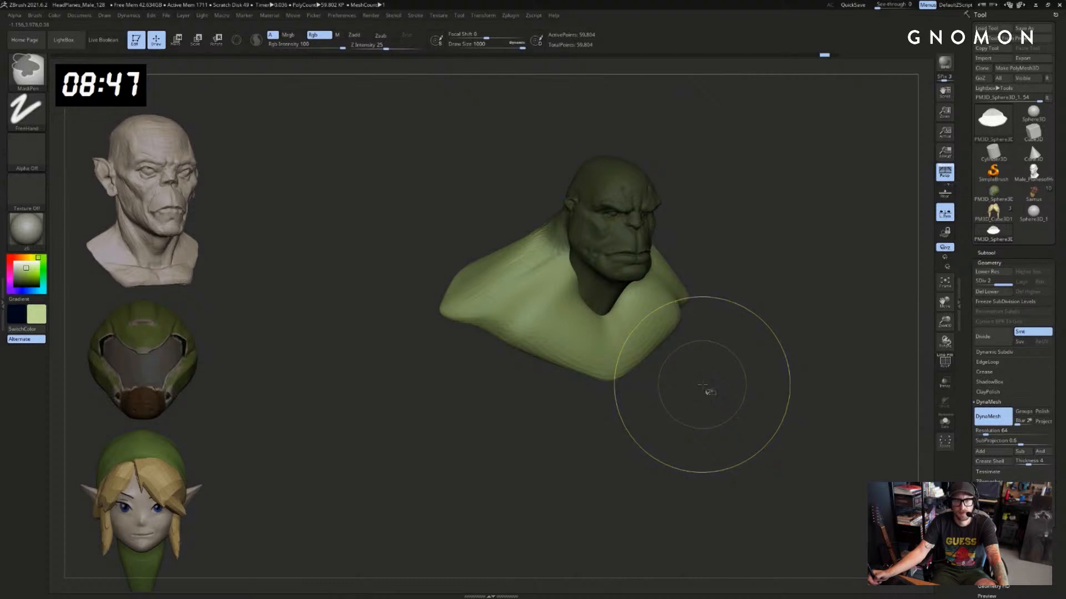
Clear the head mask and adjust the base of the neck and upper chest with the Move brush
left_click(726, 303, "ctrl")
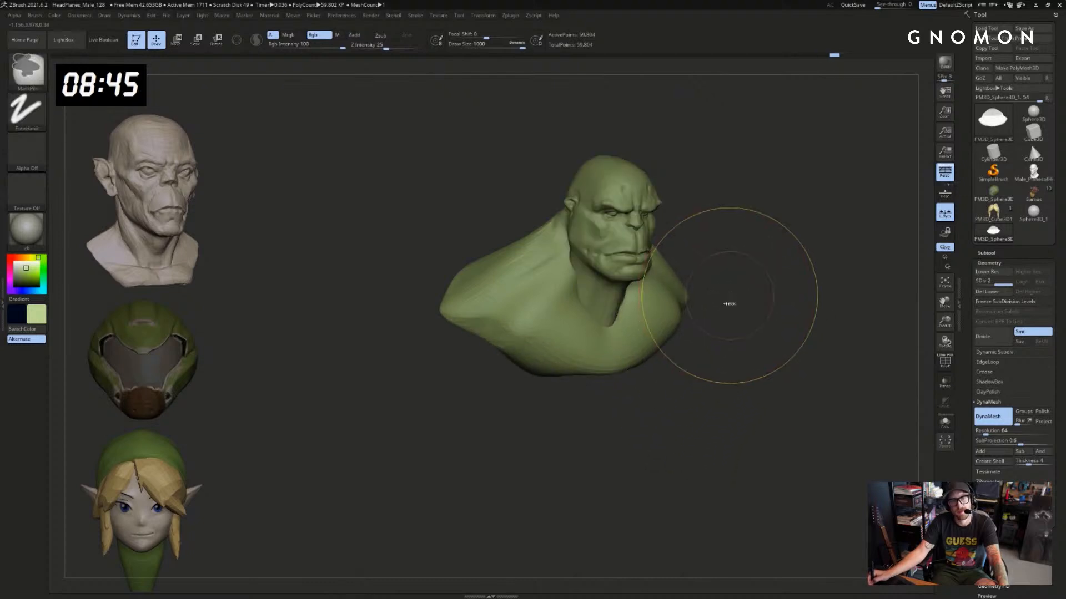
mouse_move(729, 304)
left_mouse_down()
mouse_move(742, 290)
mouse_move(733, 309)
mouse_move(707, 306)
left_mouse_up()
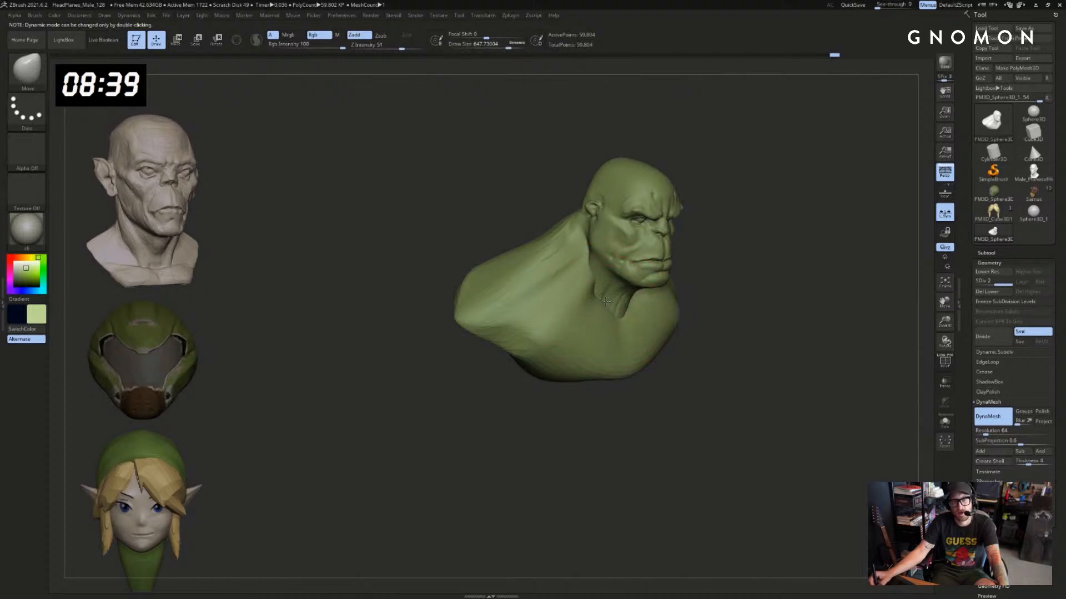
left_click_drag(680, 311, 705, 322)
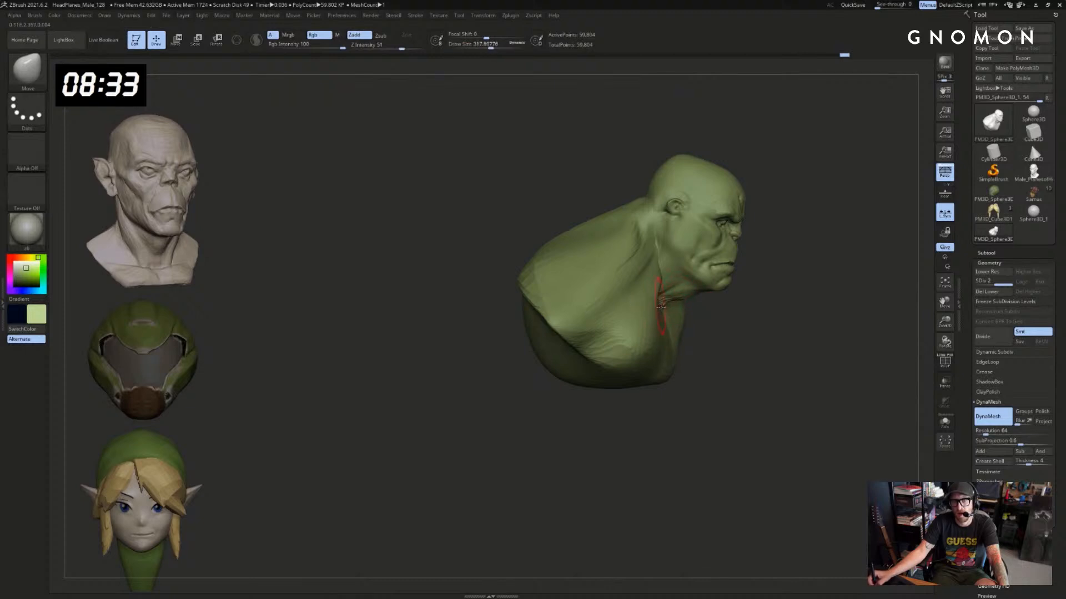
left_click_drag(785, 254, 661, 305)
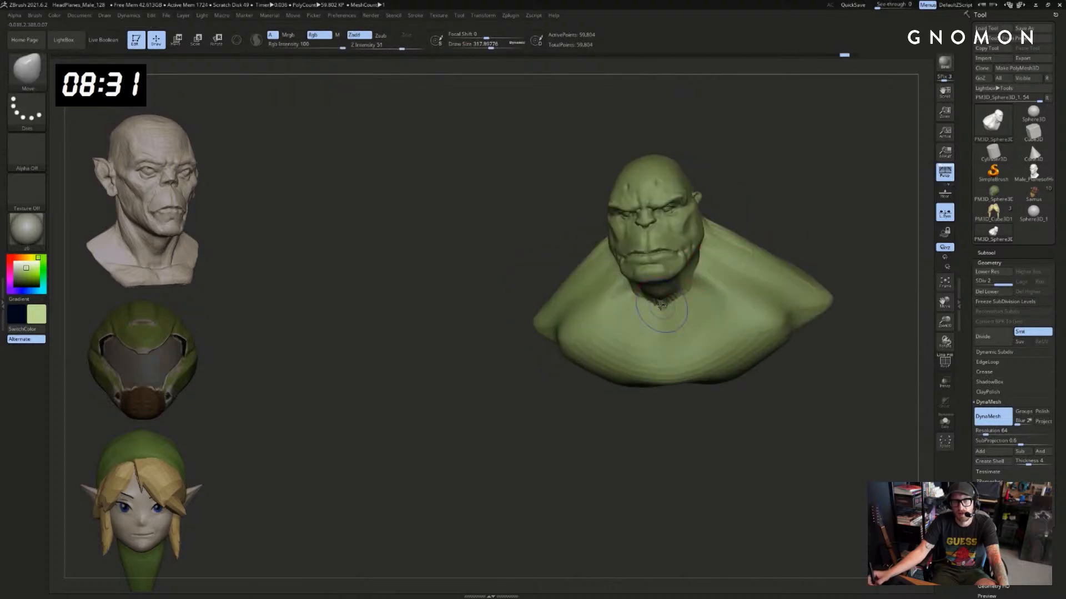
Undo the remesh of the bust and set the DynaMesh resolution to 128
mouse_move(783, 229)
left_mouse_down()
mouse_move(759, 235)
mouse_move(801, 219)
left_mouse_up()
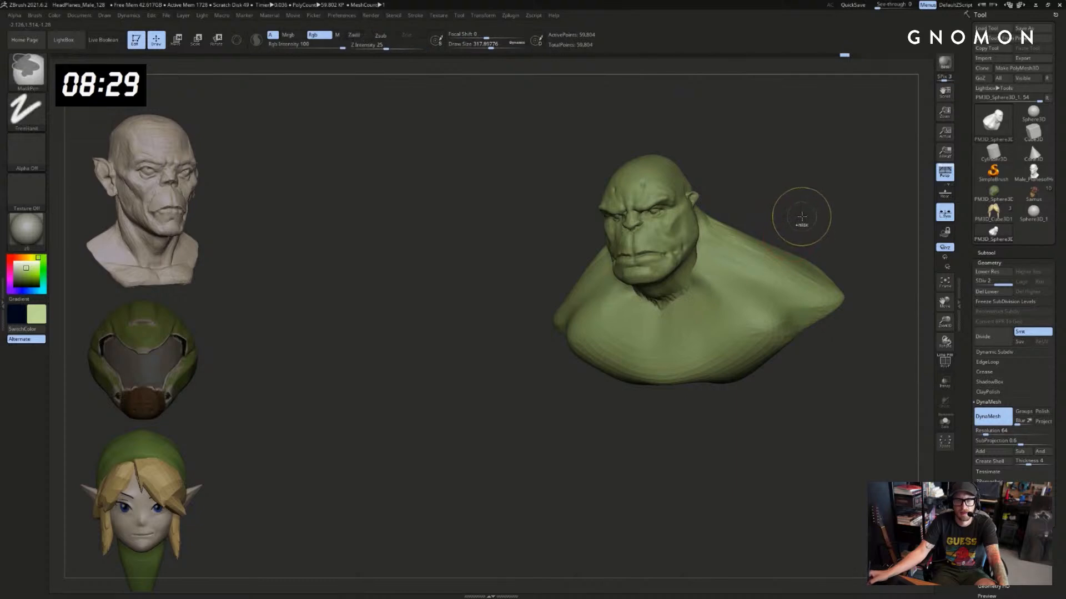
key("ctrl+z")
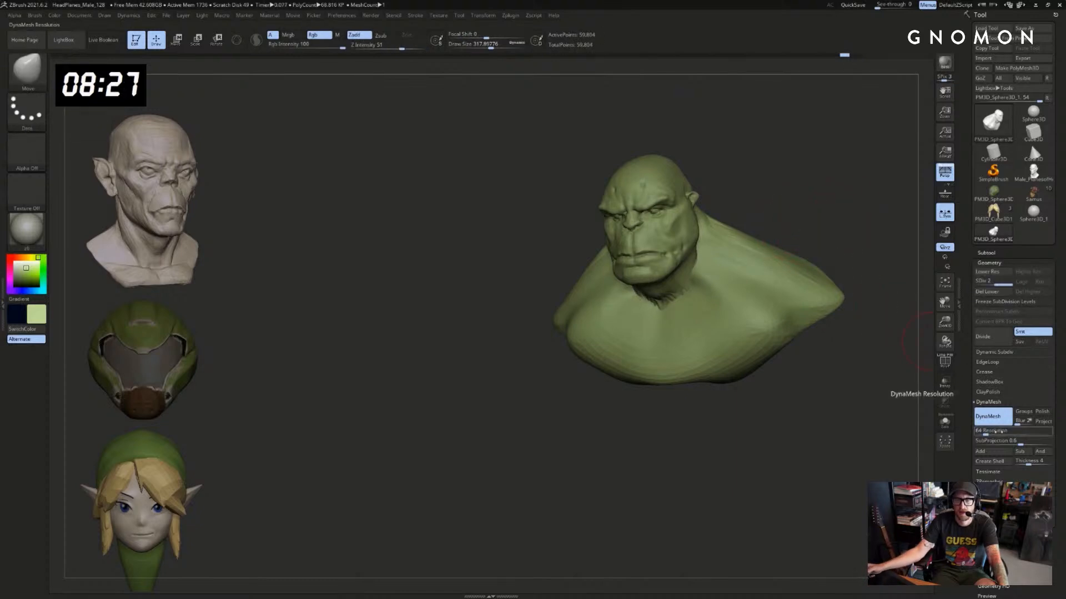
left_click(998, 432)
key("Return")
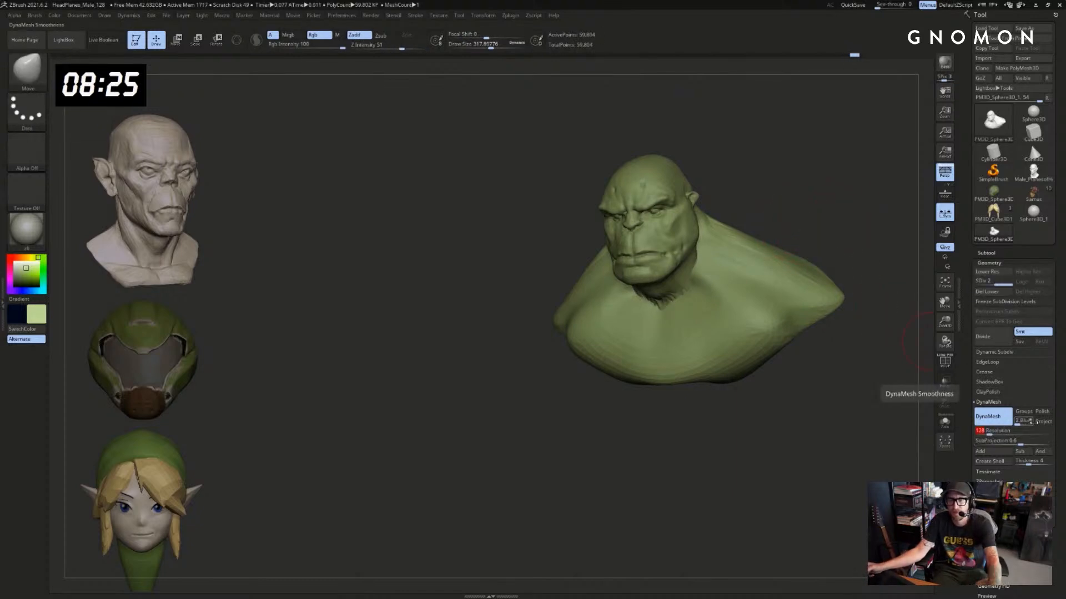
Enable projection for DynaMesh and remesh the bust
left_click(1043, 422)
left_click_drag(832, 208, 829, 255, "ctrl")
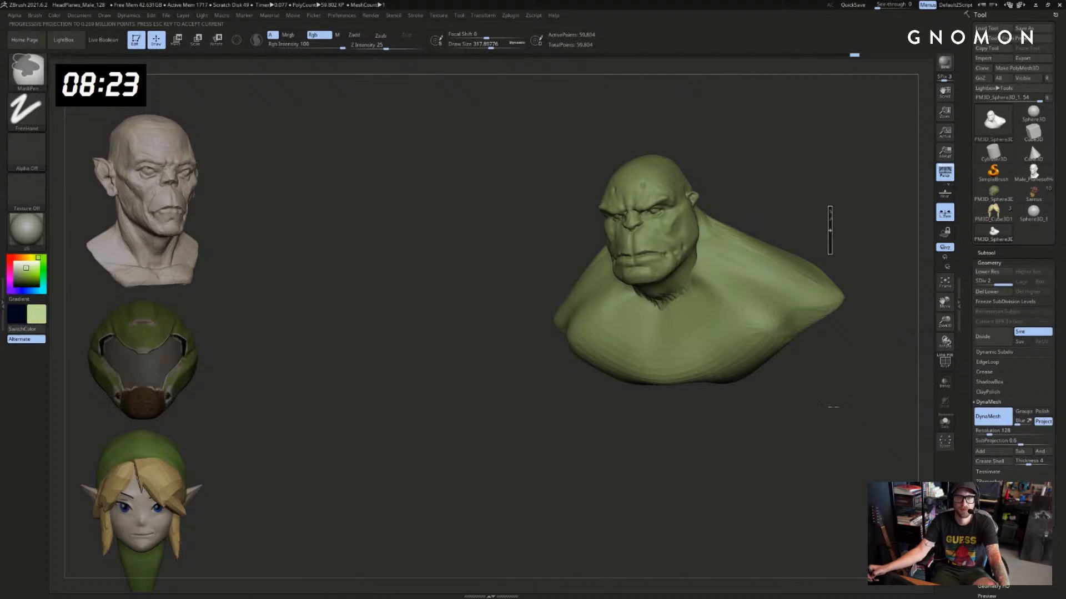
left_click_drag(809, 436, 728, 438)
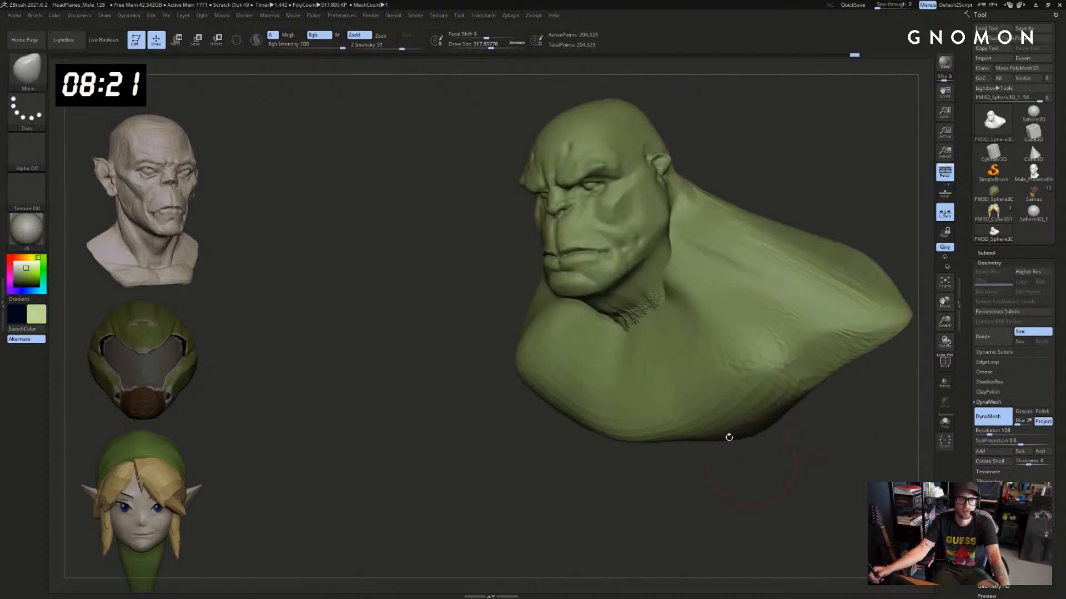
Undo the projected remesh and DynaMesh the bust again at resolution 128
key("ctrl+z")
key("ctrl+z")
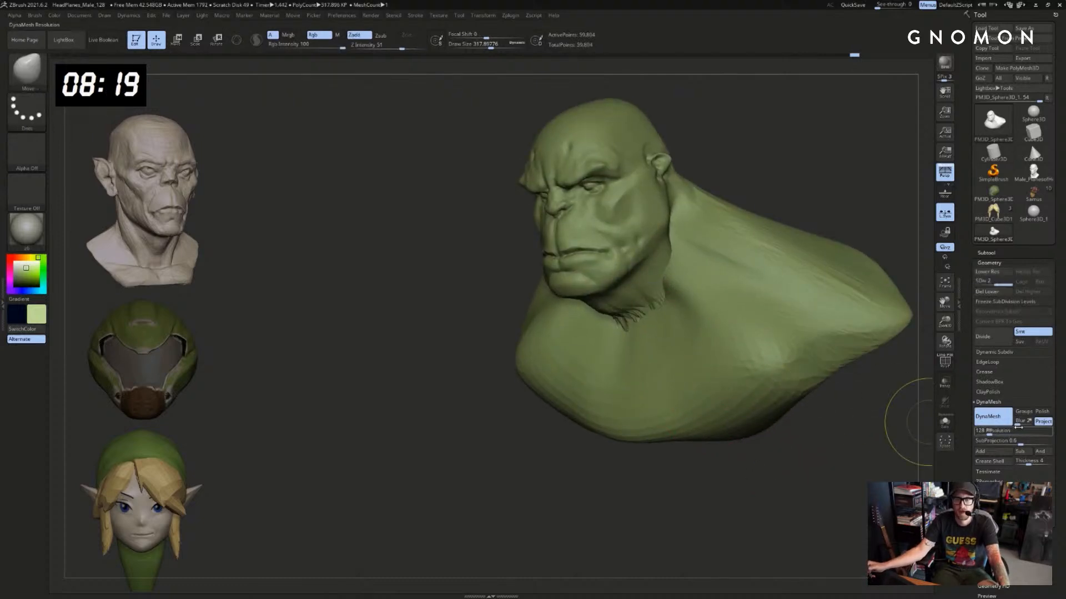
left_click_drag(863, 442, 845, 490, "ctrl")
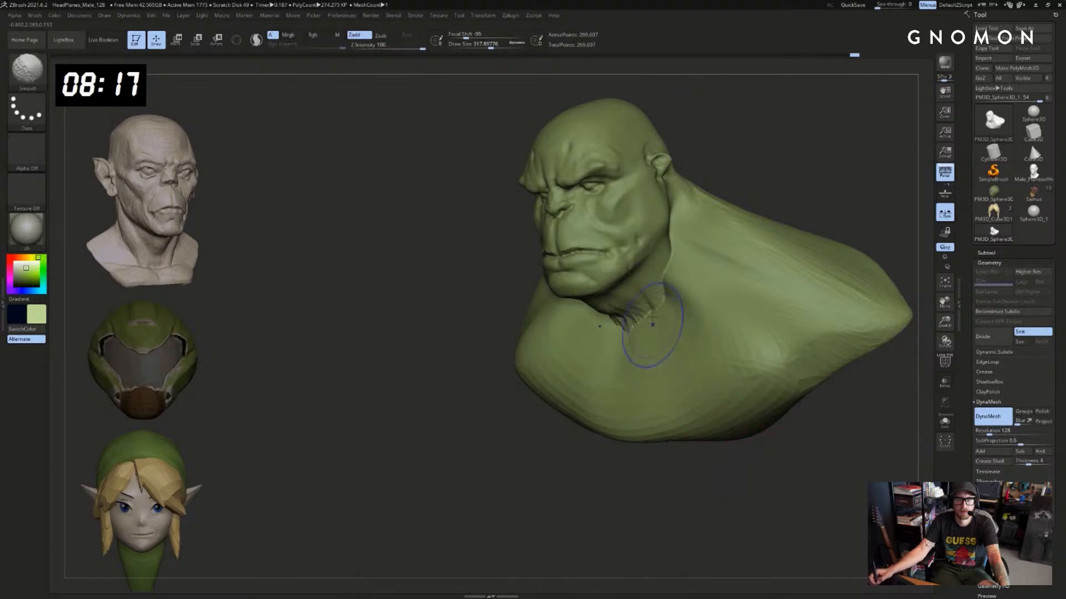
Carve the crease where the side of the neck meets the collarbone with the DamStandard brush
mouse_move(746, 180)
left_mouse_down()
mouse_move(808, 185)
mouse_move(781, 245)
mouse_move(764, 255)
mouse_move(768, 214)
mouse_move(772, 272)
left_mouse_up()
key("b")
key("d")
key("s")
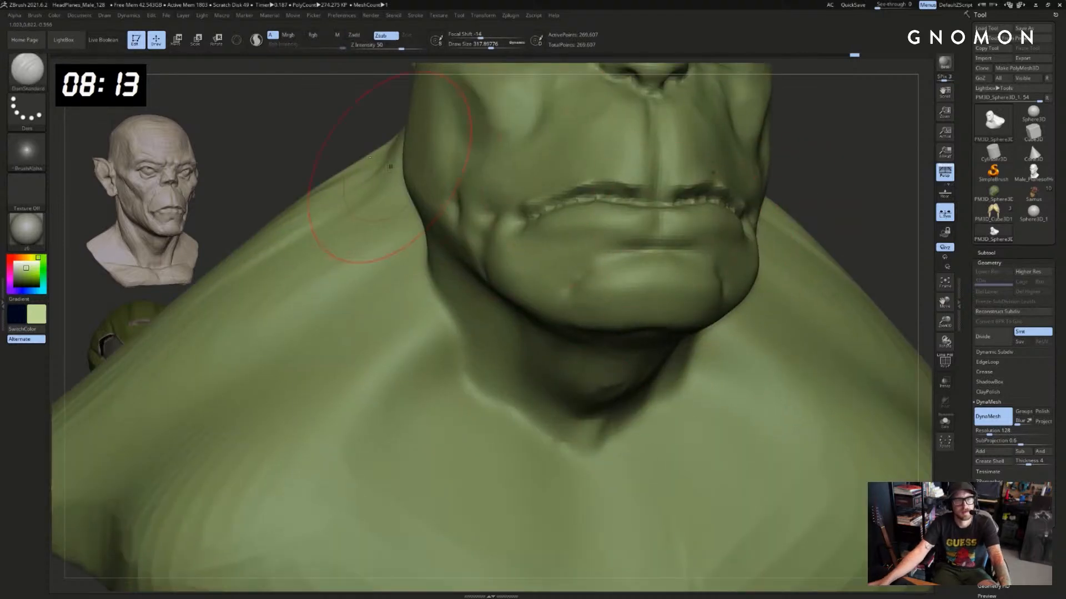
mouse_move(377, 119)
left_mouse_down("alt")
mouse_move(375, 219)
mouse_move(380, 21)
left_mouse_up("alt")
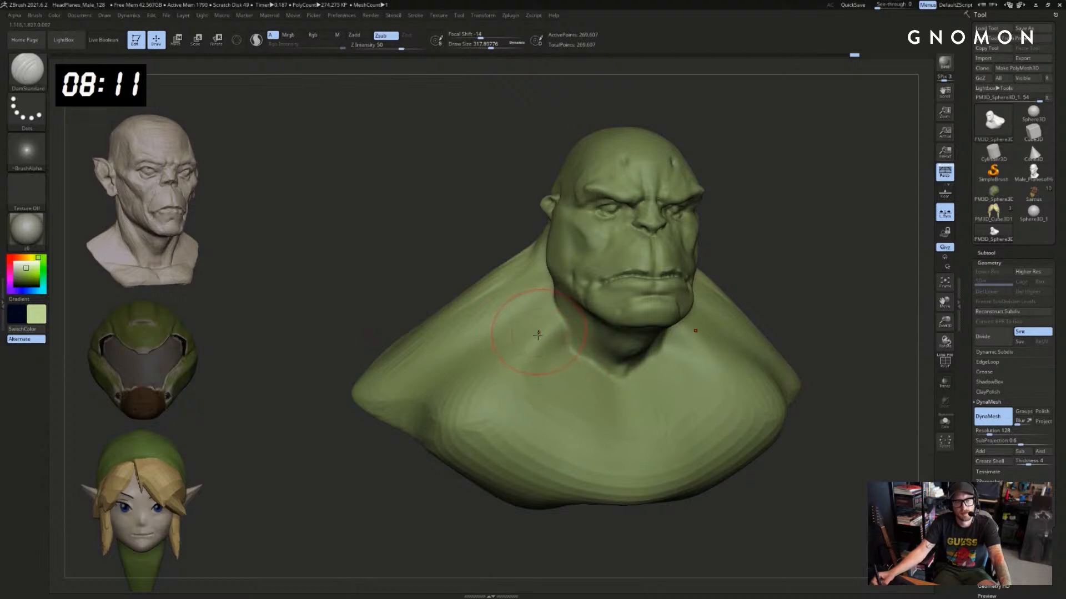
left_click_drag(550, 314, 574, 357)
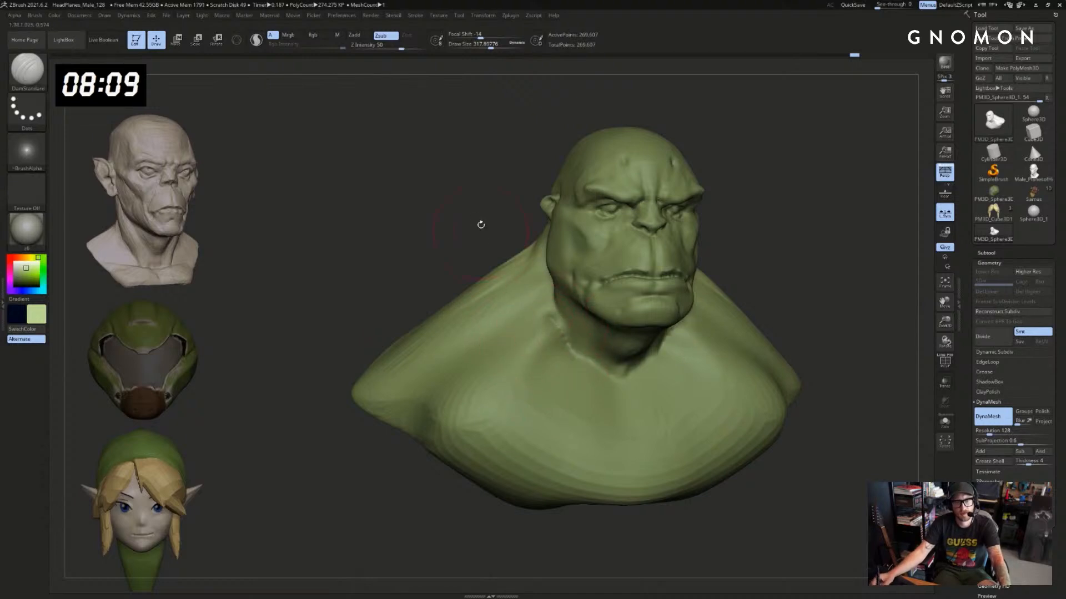
Build up the trapezius between the neck and shoulder with the ClayBuildup brush at a draw size of about 430
left_click_drag(481, 224, 514, 235)
key("b")
key("c")
key("b")
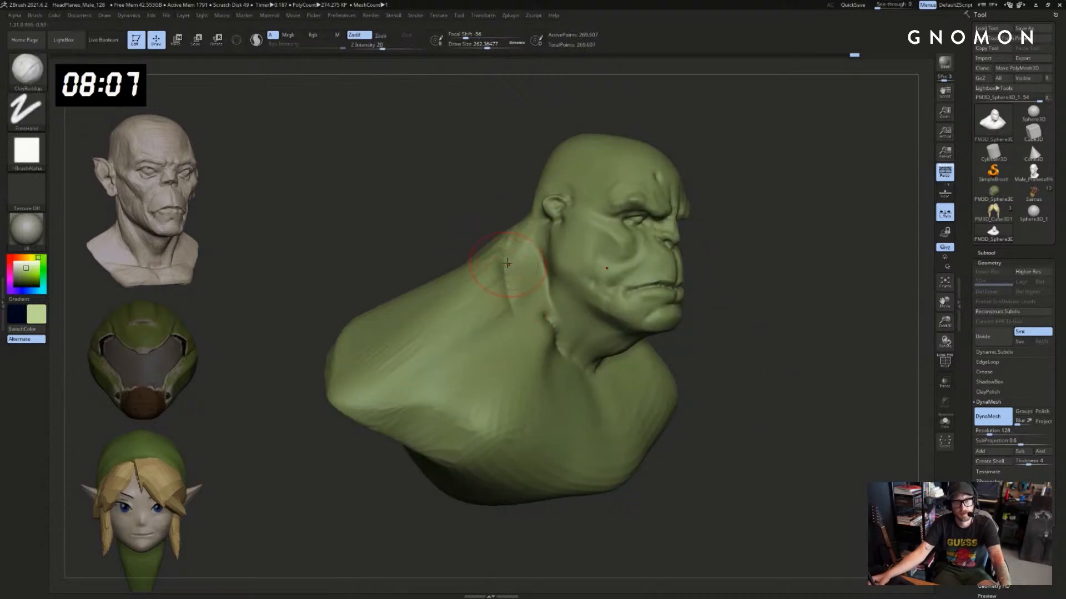
key("ctrl+z")
key("shift+f")
key("shift+f")
key("s")
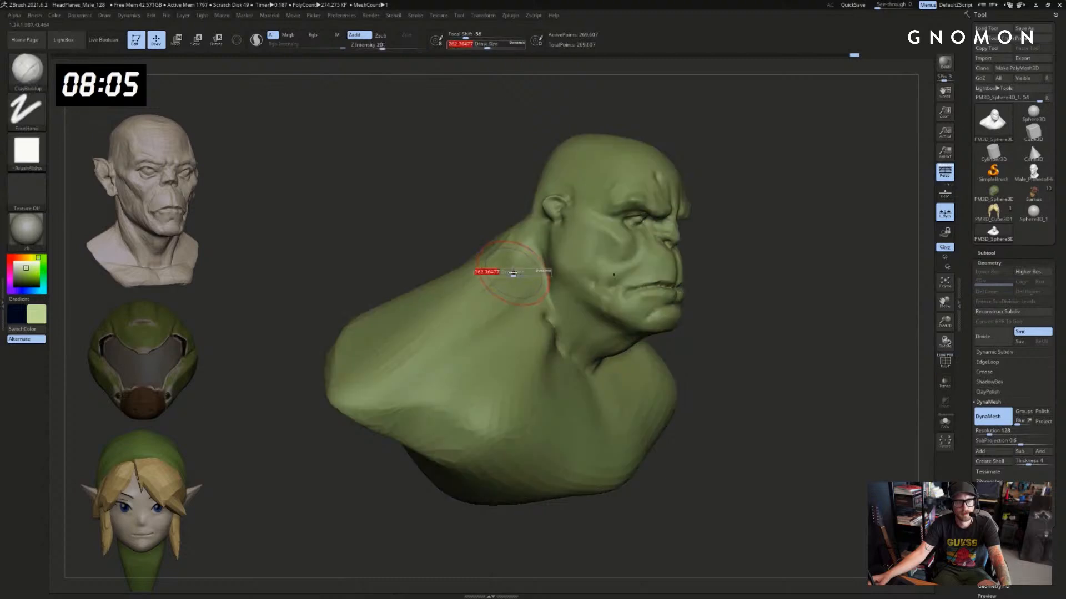
mouse_move(756, 237)
left_mouse_down()
mouse_move(734, 226)
mouse_move(646, 274)
left_mouse_up()
mouse_move(705, 249)
left_mouse_down()
mouse_move(663, 275)
mouse_move(653, 270)
left_mouse_up()
left_click_drag(689, 220, 655, 240)
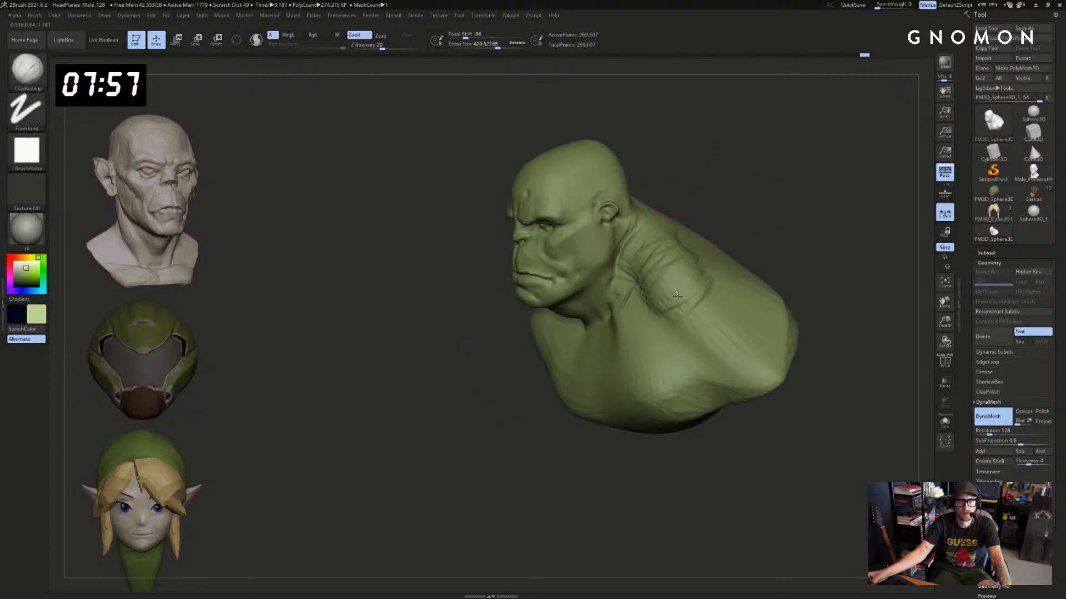
Undo the last clay stroke and rebuild the trapezius and shoulder with a draw size of about 611, smoothing the surface
key("ctrl+z")
left_click_drag(642, 257, 675, 250)
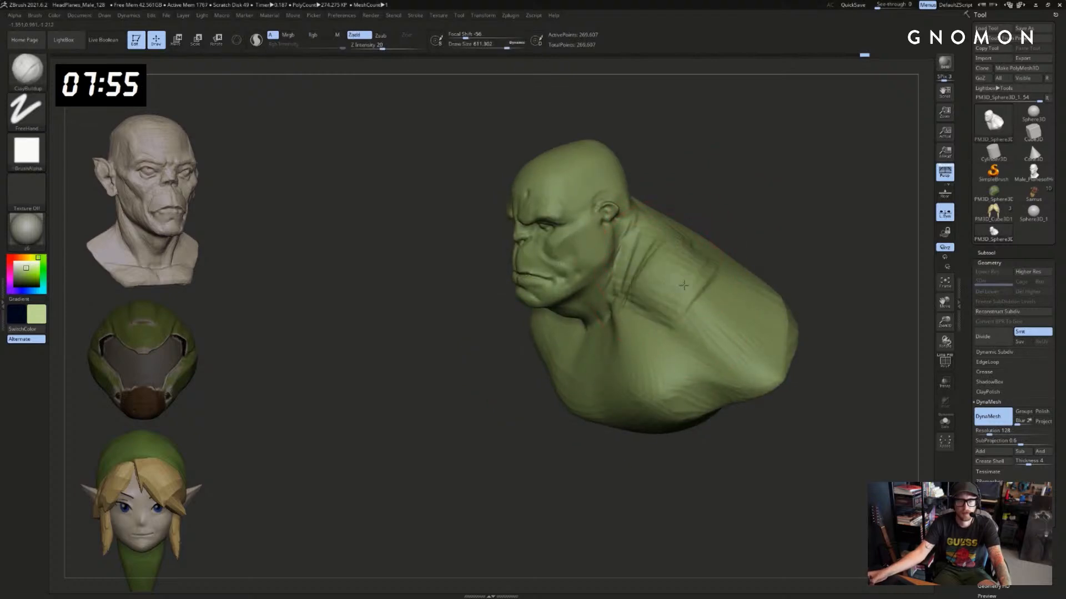
mouse_move(782, 264)
left_mouse_down()
mouse_move(663, 270)
mouse_move(793, 251)
left_mouse_up()
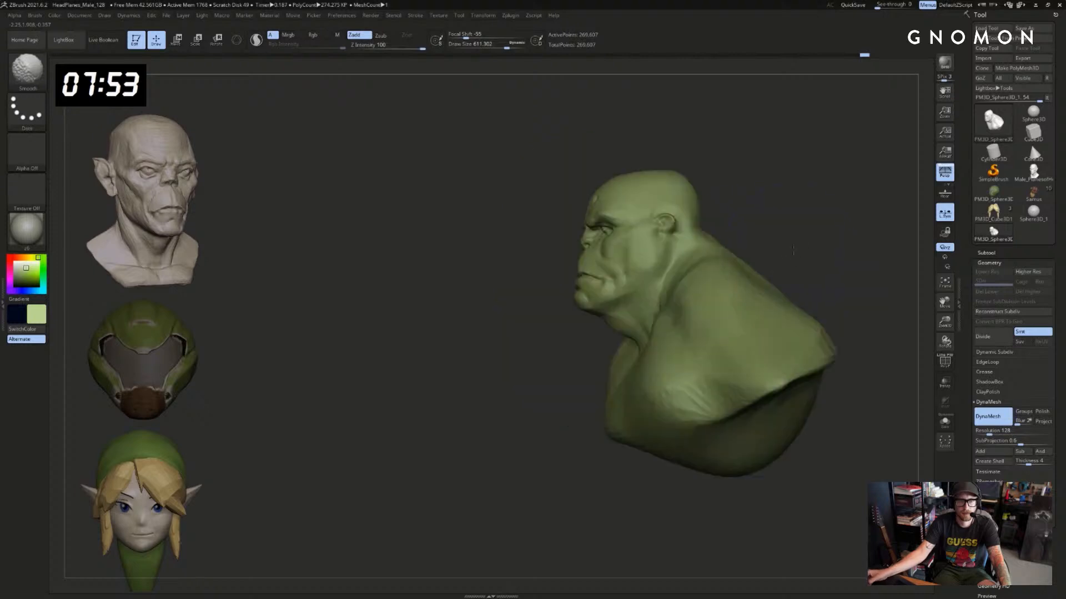
mouse_move(714, 310)
left_mouse_down()
mouse_move(519, 352)
mouse_move(540, 343)
mouse_move(524, 334)
mouse_move(522, 370)
mouse_move(513, 369)
mouse_move(541, 370)
left_mouse_up()
Fill out the front of the throat with the ClayBuildup brush and smooth its transition into the collarbones
key("s")
right_click_drag(671, 368, 604, 339)
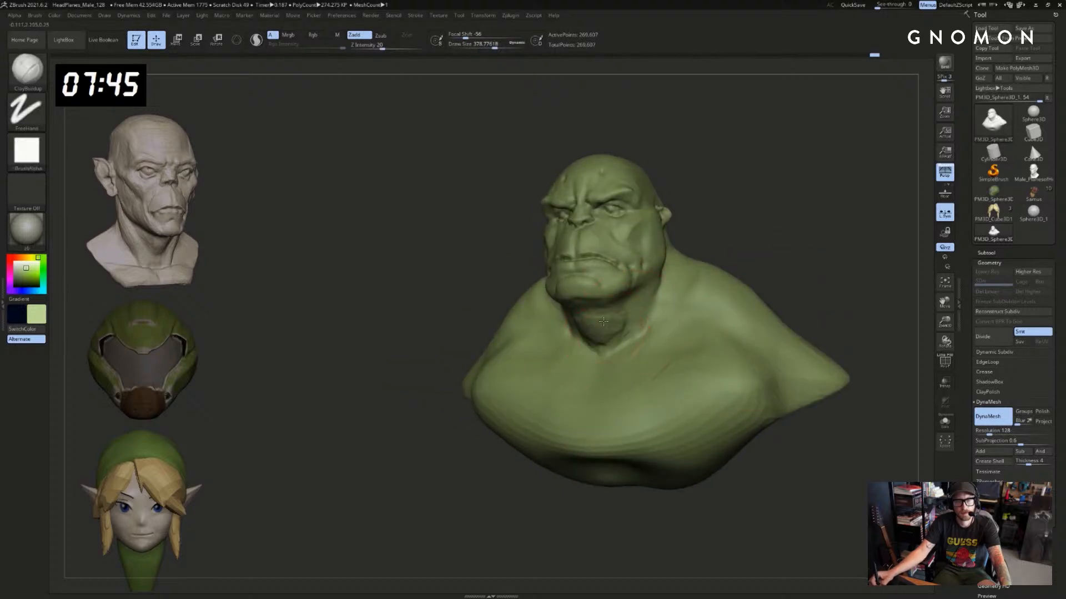
left_click_drag(603, 321, 583, 310)
right_click_drag(769, 261, 725, 255)
left_click_drag(575, 333, 621, 350, "shift")
mouse_move(511, 458)
right_mouse_down()
mouse_move(654, 416)
mouse_move(709, 380)
right_mouse_up()
left_click_drag(603, 333, 619, 347, "shift")
Build up the pectoral muscles with the ClayBuildup brush at a draw size of about 587 and smooth them
mouse_move(718, 342)
right_mouse_down()
mouse_move(700, 355)
mouse_move(688, 334)
right_mouse_up()
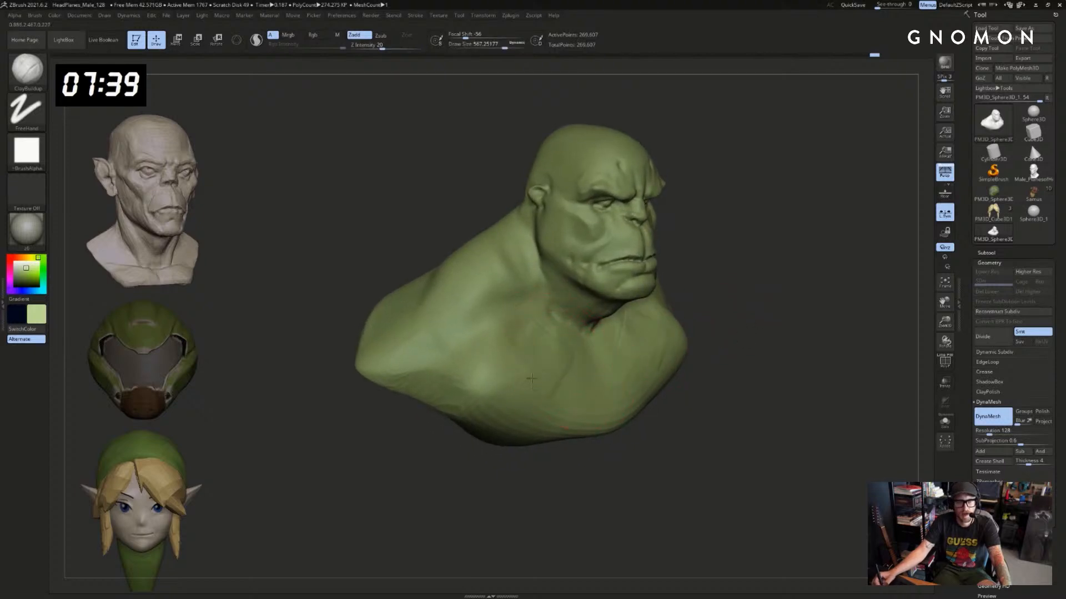
mouse_move(532, 379)
left_mouse_down()
mouse_move(550, 349)
mouse_move(522, 399)
mouse_move(638, 344)
mouse_move(542, 381)
mouse_move(572, 356)
mouse_move(606, 421)
mouse_move(555, 388)
mouse_move(527, 342)
left_mouse_up()
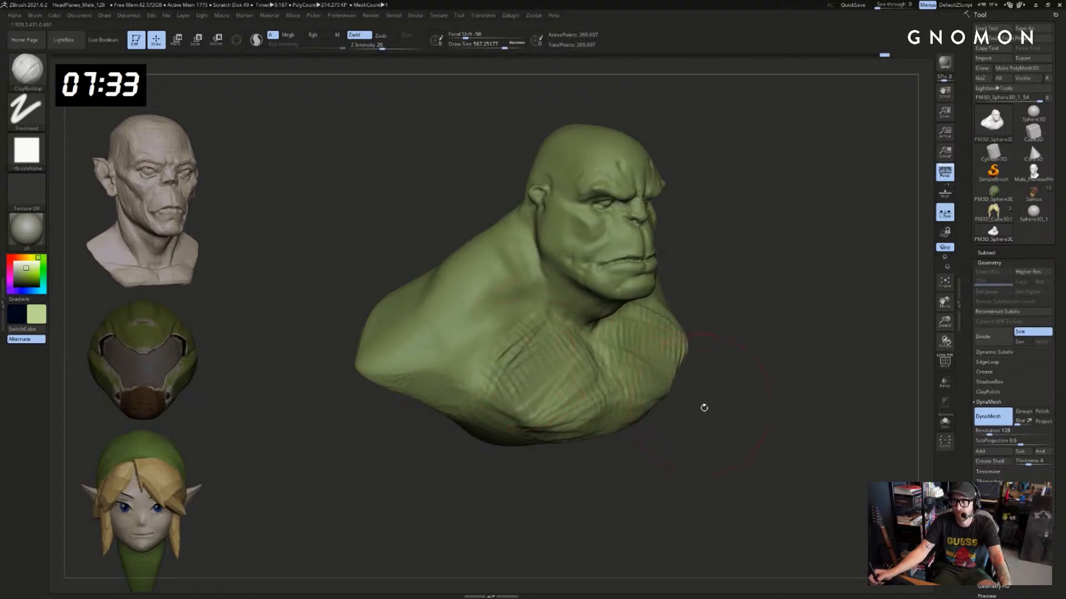
left_click_drag(704, 408, 682, 411)
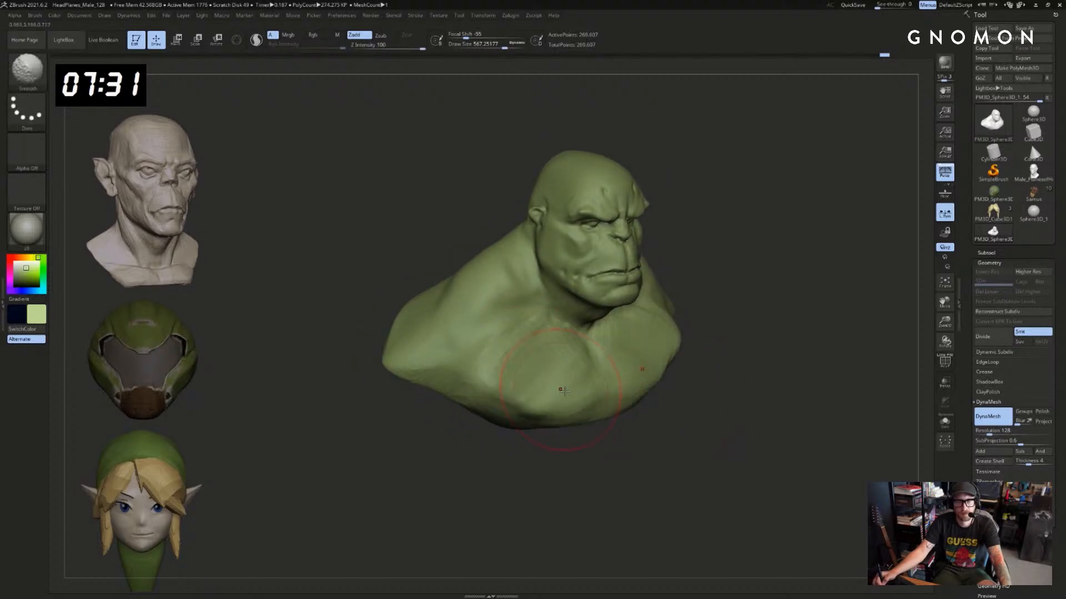
Adjust the lower chest with the Move brush at a draw size of about 629
key("b")
key("m")
key("v")
left_click_drag(644, 417, 611, 413)
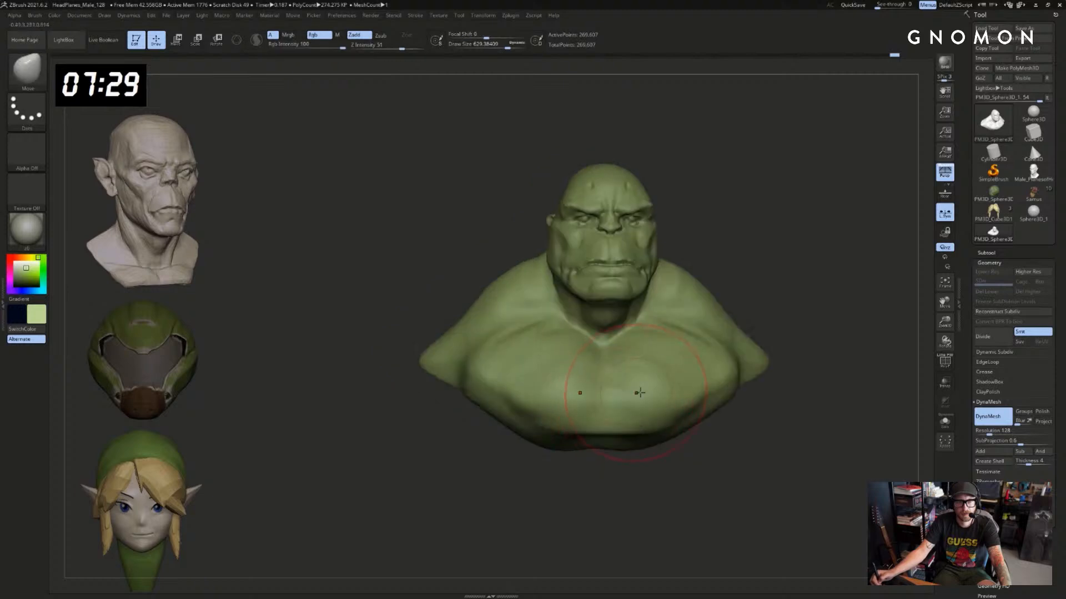
left_click_drag(693, 458, 654, 451)
Mask the head, neck and torso, leaving only the outer shoulder ends unmasked
key("s")
mouse_move(832, 349)
left_mouse_down()
mouse_move(738, 357)
mouse_move(744, 331)
mouse_move(694, 272)
mouse_move(660, 261)
mouse_move(616, 222)
mouse_move(612, 381)
left_mouse_up()
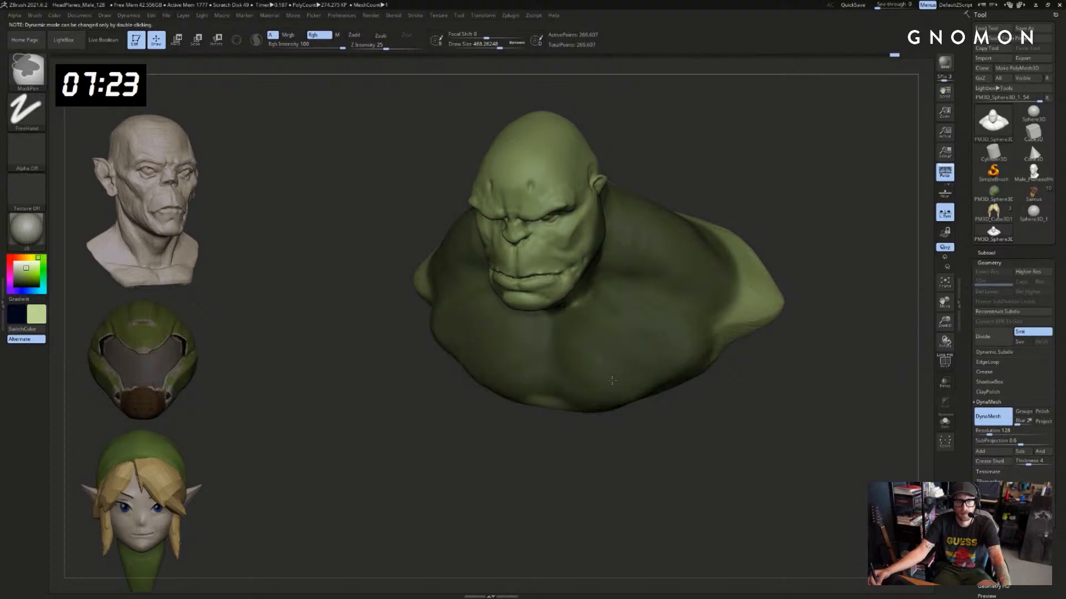
left_click_drag(616, 438, 660, 383, "shift")
left_click_drag(668, 109, 444, 268, "ctrl")
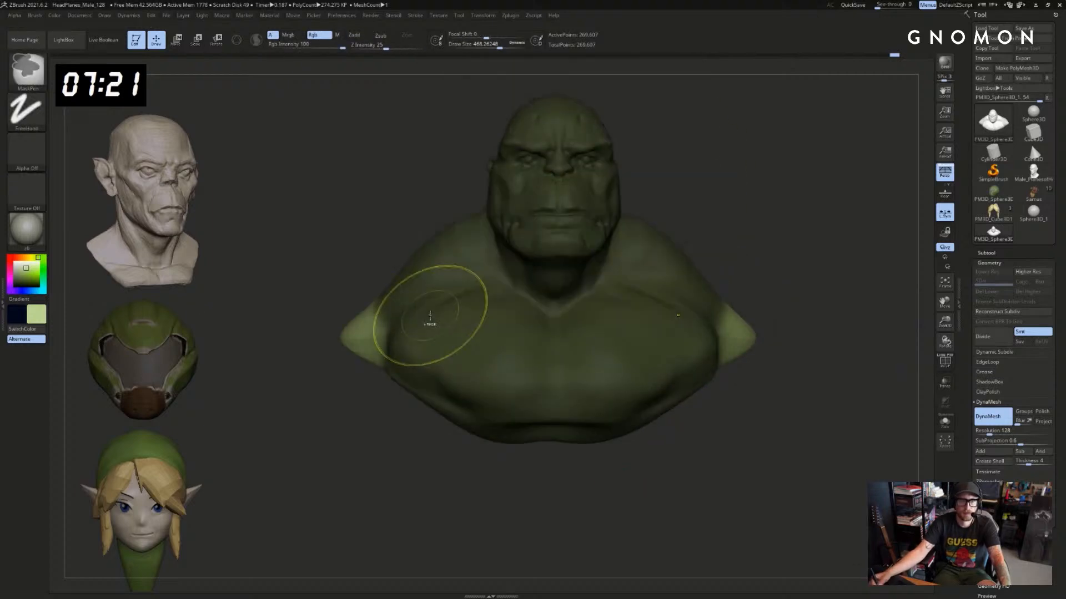
Pull the unmasked shoulder ends outward into fuller forms with the Move brush and smooth them
mouse_move(827, 328)
left_mouse_down()
mouse_move(798, 331)
mouse_move(774, 369)
mouse_move(694, 368)
mouse_move(731, 395)
left_mouse_up()
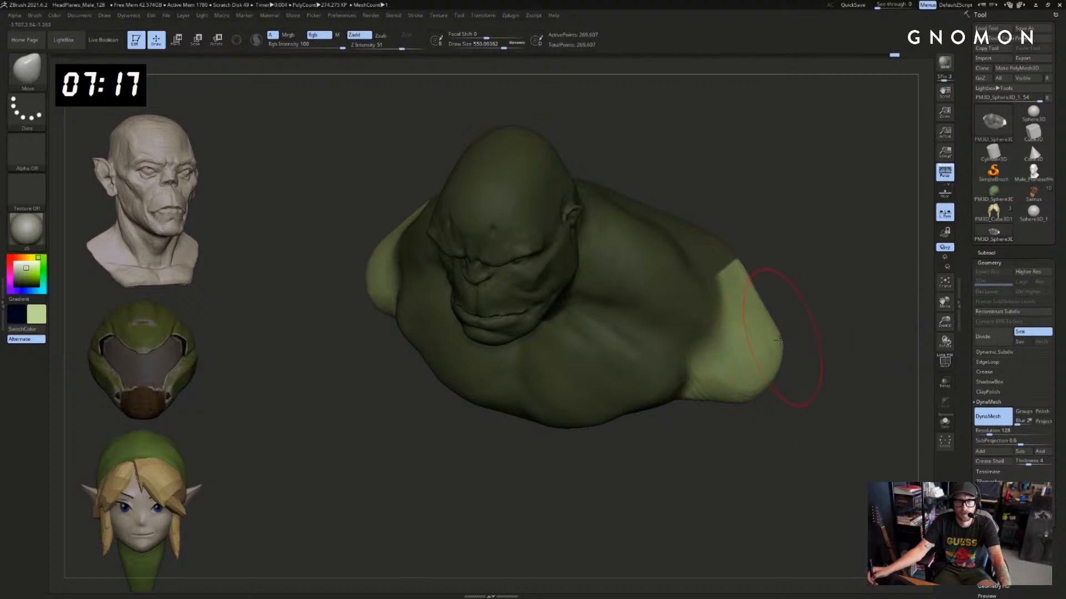
left_click_drag(779, 341, 793, 344)
mouse_move(833, 344)
left_mouse_down()
mouse_move(763, 280)
mouse_move(777, 294)
mouse_move(783, 239)
left_mouse_up()
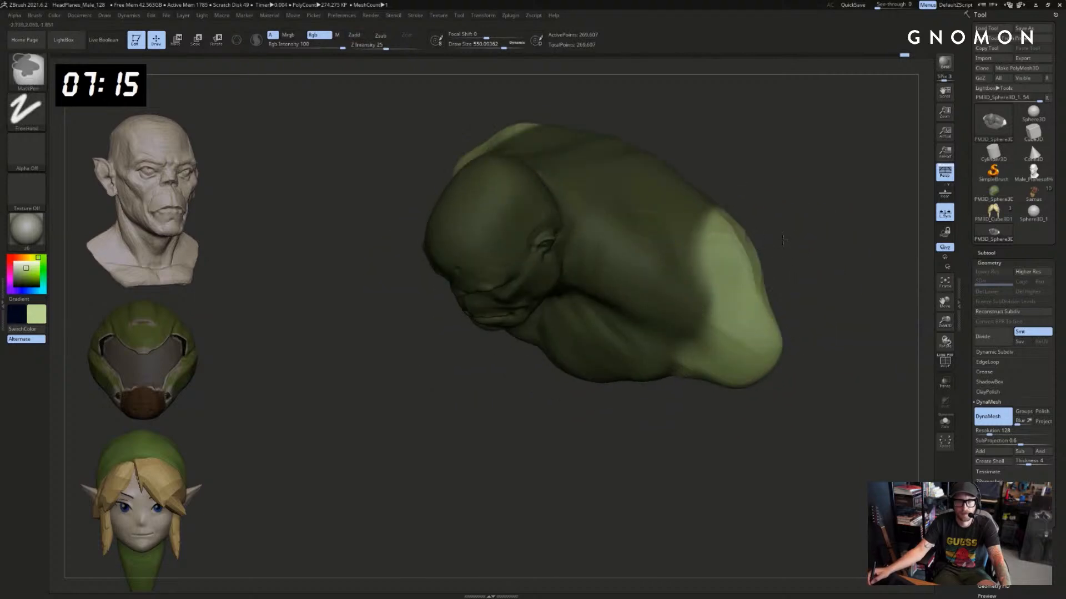
left_click_drag(757, 323, 764, 346, "ctrl")
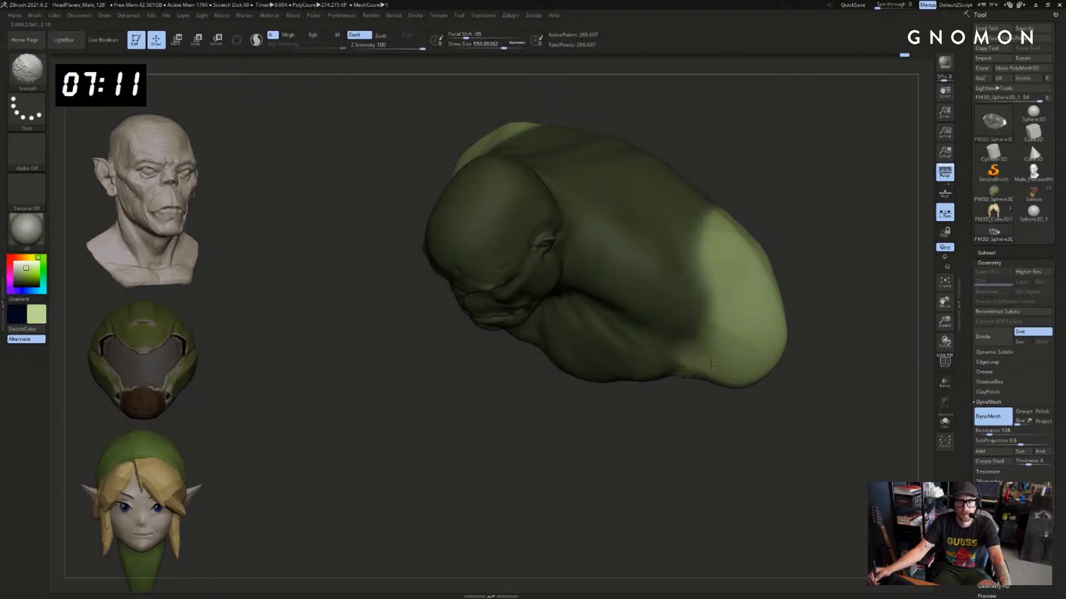
left_click_drag(711, 364, 689, 366, "shift")
Shift the unmasked shoulder forms outward with the Move gizmo and return to draw mode
left_click_drag(810, 389, 727, 364)
mouse_move(828, 357)
left_mouse_down()
mouse_move(859, 367)
mouse_move(794, 386)
mouse_move(797, 396)
left_mouse_up()
key("s")
key("w")
mouse_move(471, 300)
left_mouse_down()
mouse_move(485, 300)
mouse_move(444, 320)
left_mouse_up()
key("q")
Round out the shoulder forms from the front with the Move brush, smoothing their surface
mouse_move(383, 333)
left_mouse_down()
mouse_move(438, 314)
mouse_move(436, 272)
left_mouse_up()
mouse_move(425, 228)
left_mouse_down()
mouse_move(439, 244)
mouse_move(510, 250)
left_mouse_up()
key("b")
key("m")
key("v")
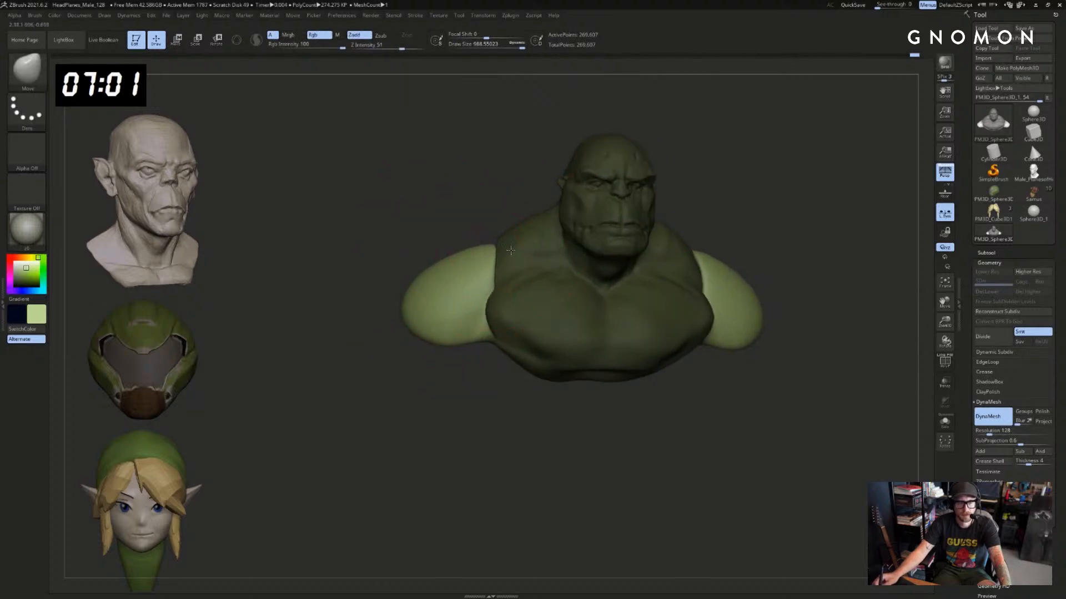
left_click_drag(414, 333, 434, 335, "shift")
key("s")
key("s")
mouse_move(434, 335)
left_mouse_down()
mouse_move(434, 364)
mouse_move(481, 381)
left_mouse_up()
Pull the shoulder forms down into upper arms with a larger Move brush, shaping them from the side and back
key("s")
mouse_move(427, 365)
left_mouse_down()
mouse_move(460, 416)
mouse_move(392, 439)
left_mouse_up()
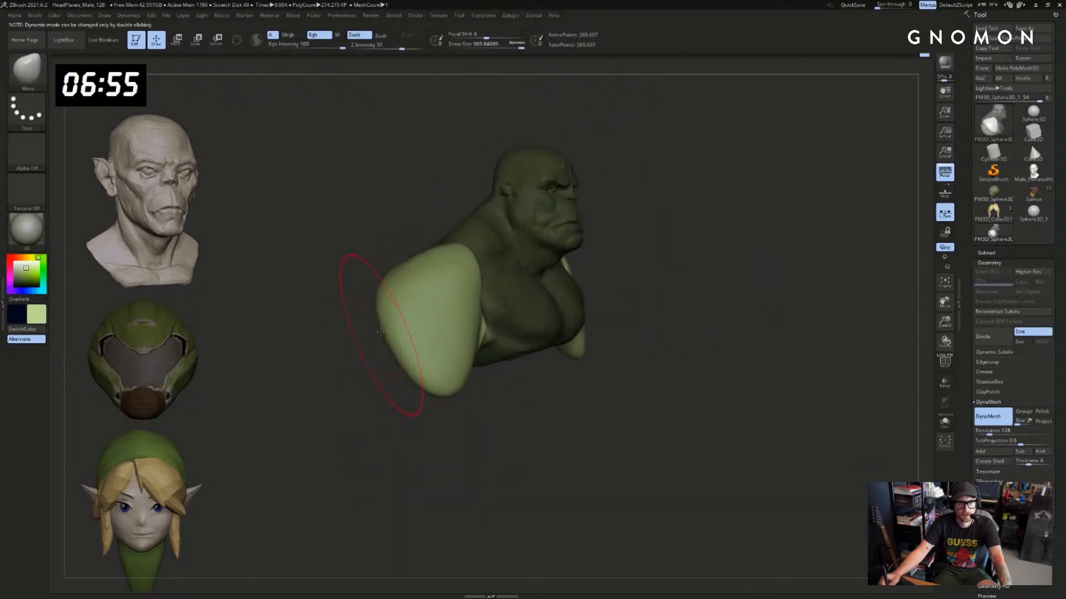
mouse_move(380, 332)
left_mouse_down()
mouse_move(360, 325)
mouse_move(488, 288)
left_mouse_up()
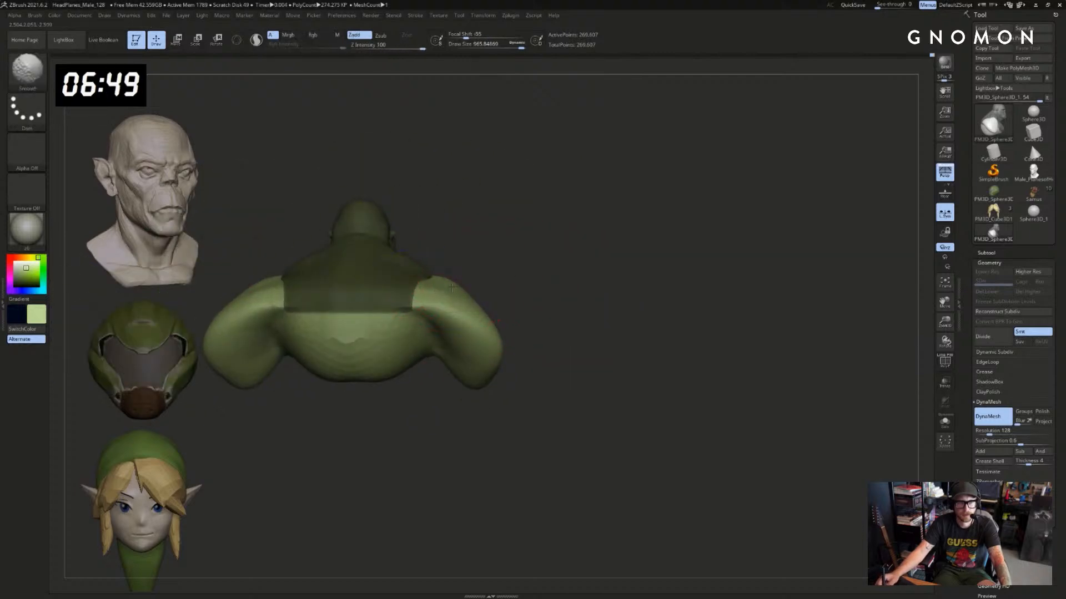
mouse_move(498, 372)
left_mouse_down()
mouse_move(502, 408)
mouse_move(476, 383)
mouse_move(518, 388)
mouse_move(493, 388)
mouse_move(514, 388)
mouse_move(495, 401)
mouse_move(521, 413)
left_mouse_up()
key("s")
key("s")
left_click_drag(540, 358, 551, 358)
left_click_drag(555, 408, 519, 408)
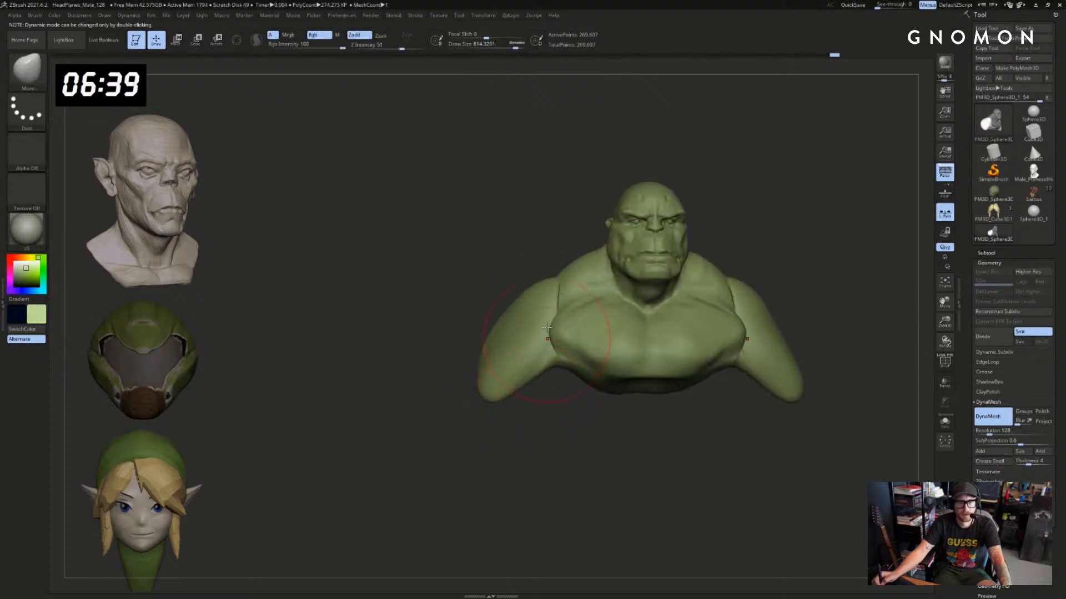
Undo the mask clearing to reshape the shoulder tops and arm ends with the Move brush, and clear the body mask
key("ctrl+z")
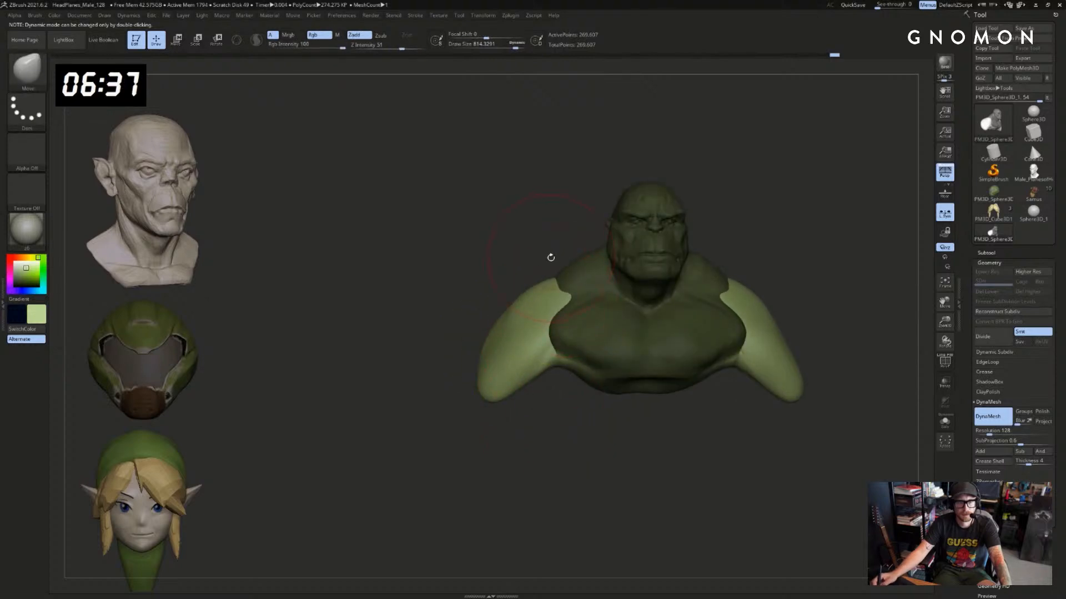
left_click_drag(550, 257, 567, 296, "ctrl")
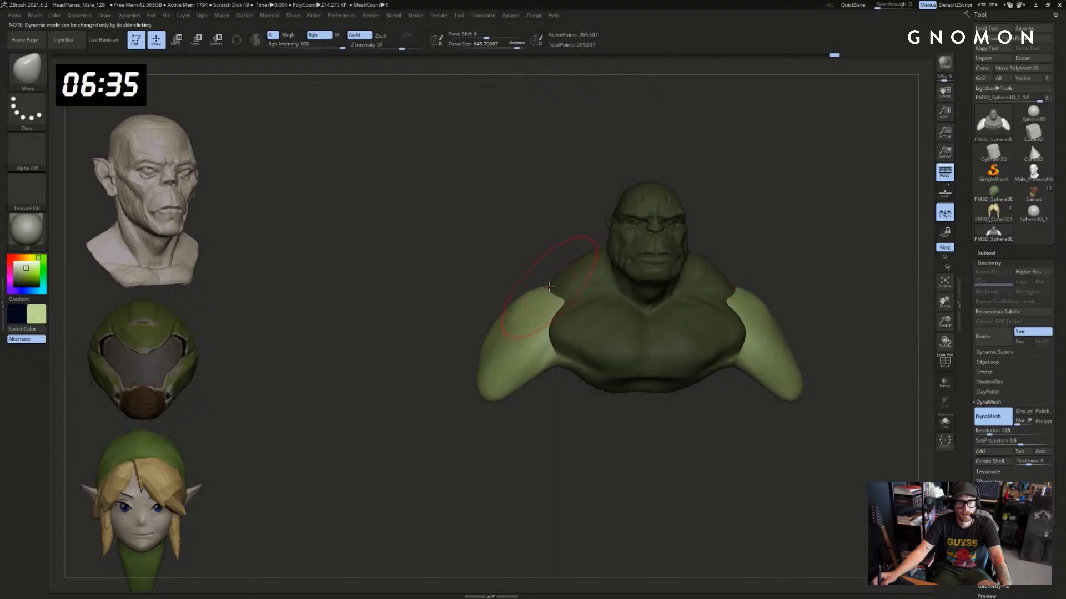
mouse_move(522, 270)
left_mouse_down("alt")
mouse_move(433, 265)
mouse_move(441, 282)
left_mouse_up("alt")
key("s")
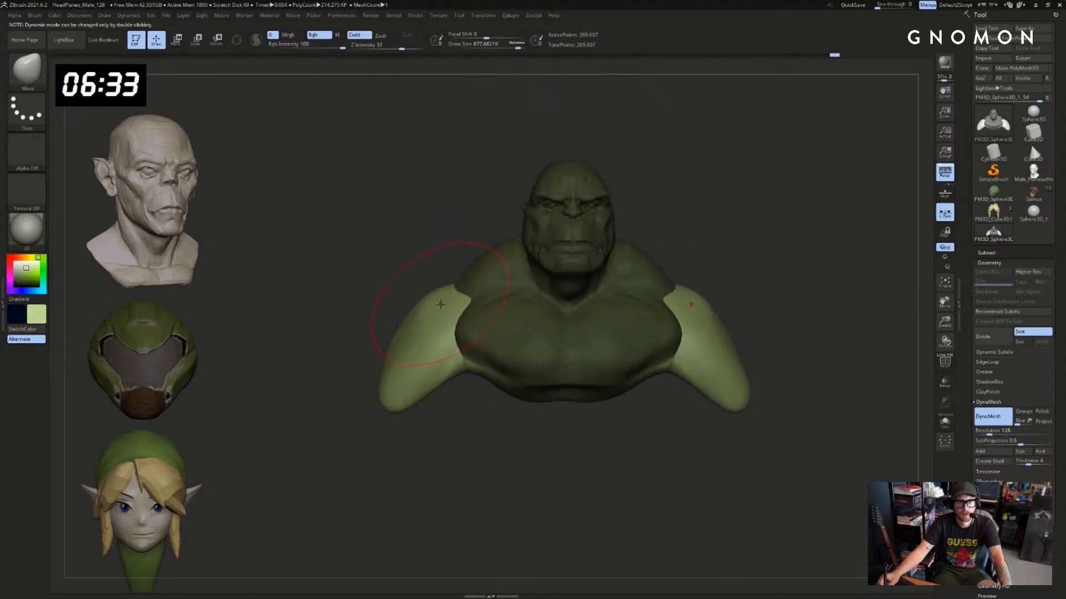
key("s")
left_click_drag(428, 393, 390, 394)
left_click_drag(481, 422, 600, 406, "ctrl")
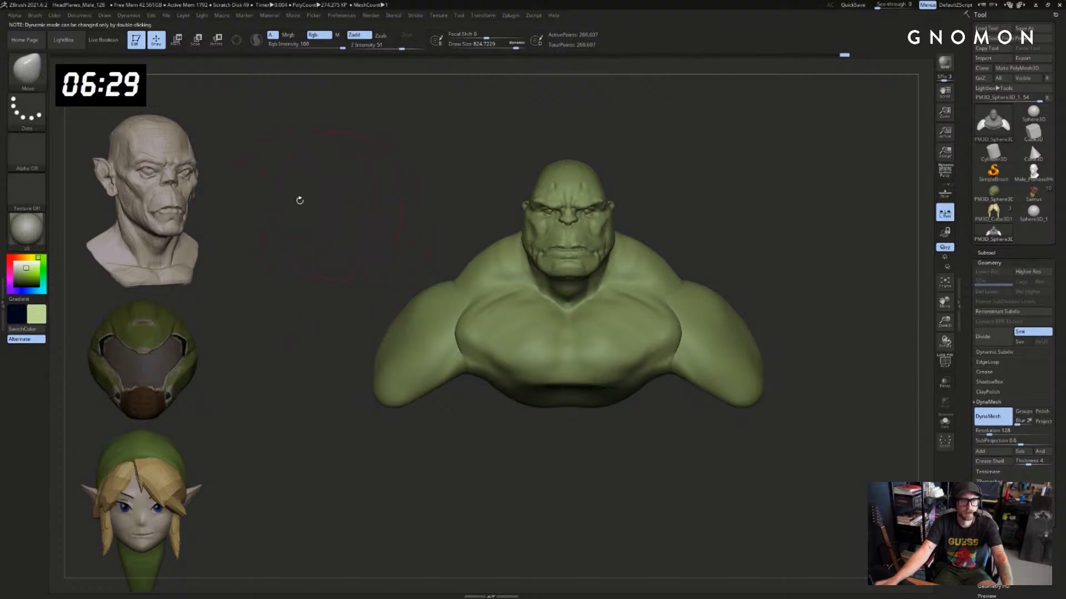
Clip the bottom of the bust flat with the ClipCurve brush, cutting straight across the chest and upper arms
left_click(27, 69, "ctrl+shift")
left_click(158, 115)
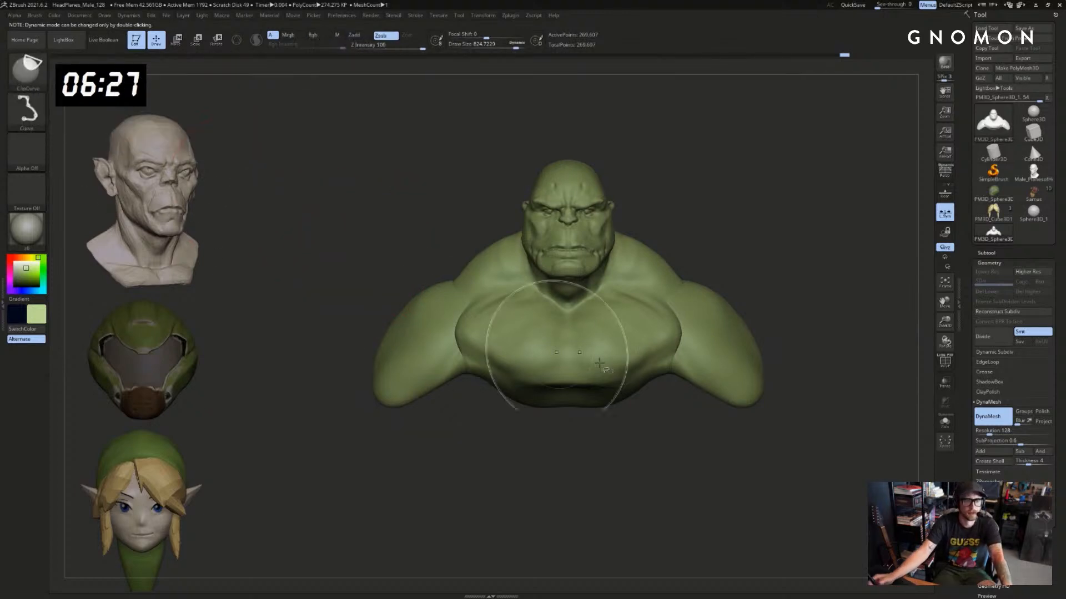
left_click_drag(844, 409, 327, 361, "ctrl+shift")
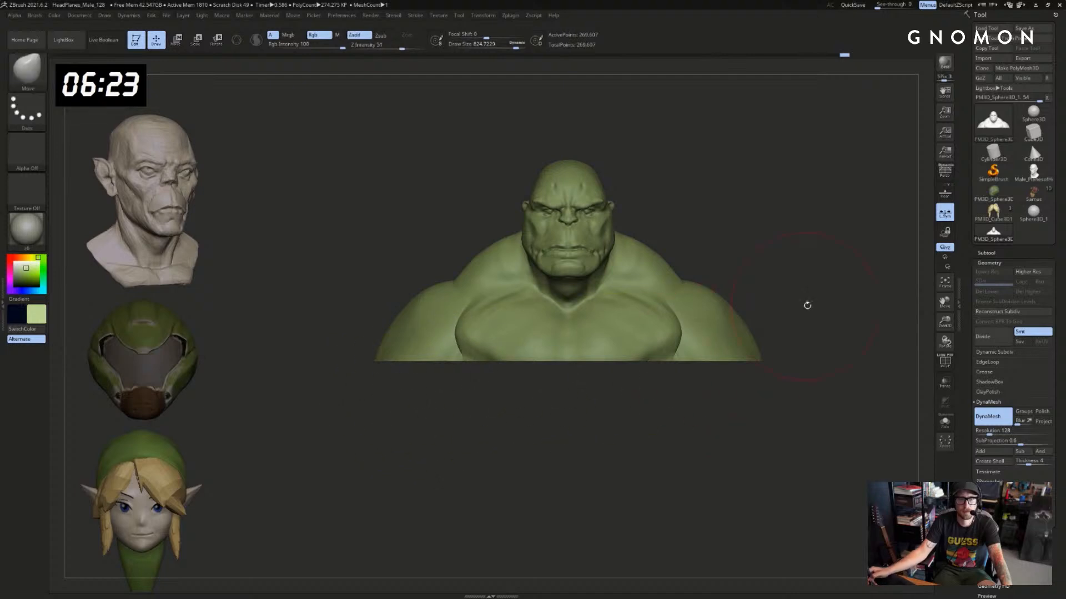
Remesh the clipped bust with DynaMesh
mouse_move(807, 305)
left_mouse_down()
mouse_move(803, 336)
mouse_move(808, 309)
mouse_move(797, 304)
mouse_move(726, 384)
left_mouse_up()
mouse_move(785, 328)
left_mouse_down()
mouse_move(757, 438)
mouse_move(788, 428)
mouse_move(781, 440)
left_mouse_up()
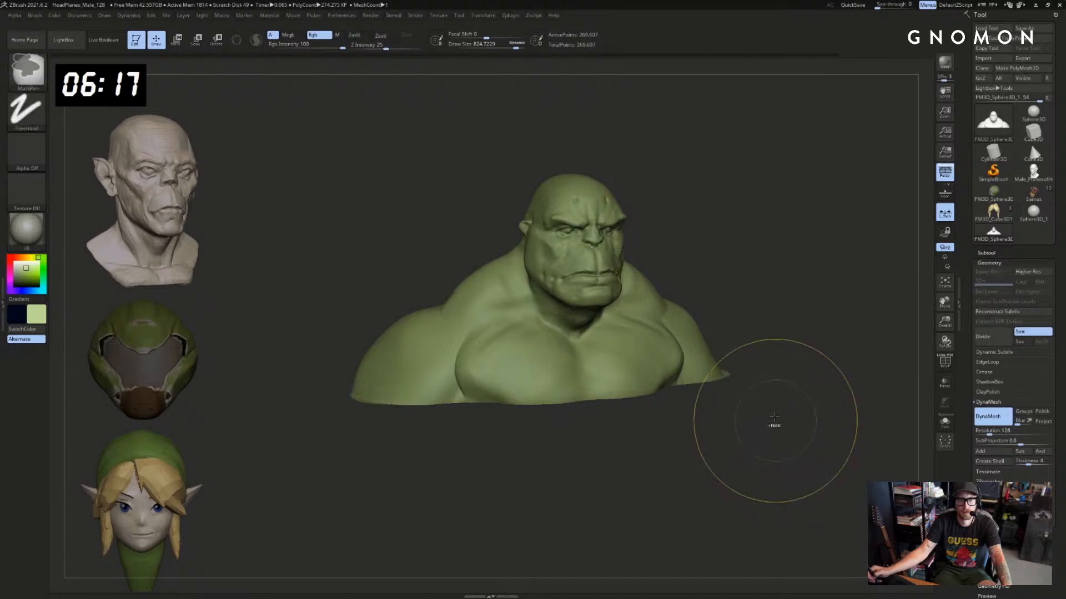
mouse_move(792, 298)
left_mouse_down("shift")
mouse_move(713, 333)
mouse_move(716, 444)
left_mouse_up("shift")
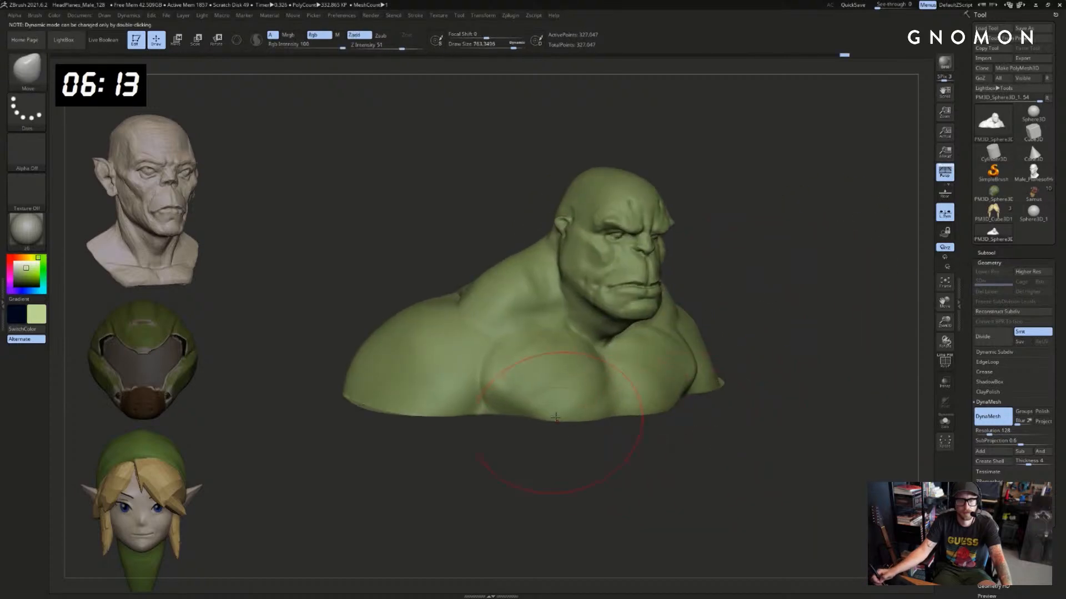
Reshape the chest and pectorals from the side and three-quarter views with a large Move brush
mouse_move(631, 447)
left_mouse_down("shift")
mouse_move(690, 475)
mouse_move(613, 450)
left_mouse_up("shift")
key("s")
left_click(516, 472)
mouse_move(469, 413)
left_mouse_down()
mouse_move(508, 470)
mouse_move(550, 488)
mouse_move(492, 490)
mouse_move(546, 421)
left_mouse_up()
left_click_drag(508, 472, 547, 469)
key("s")
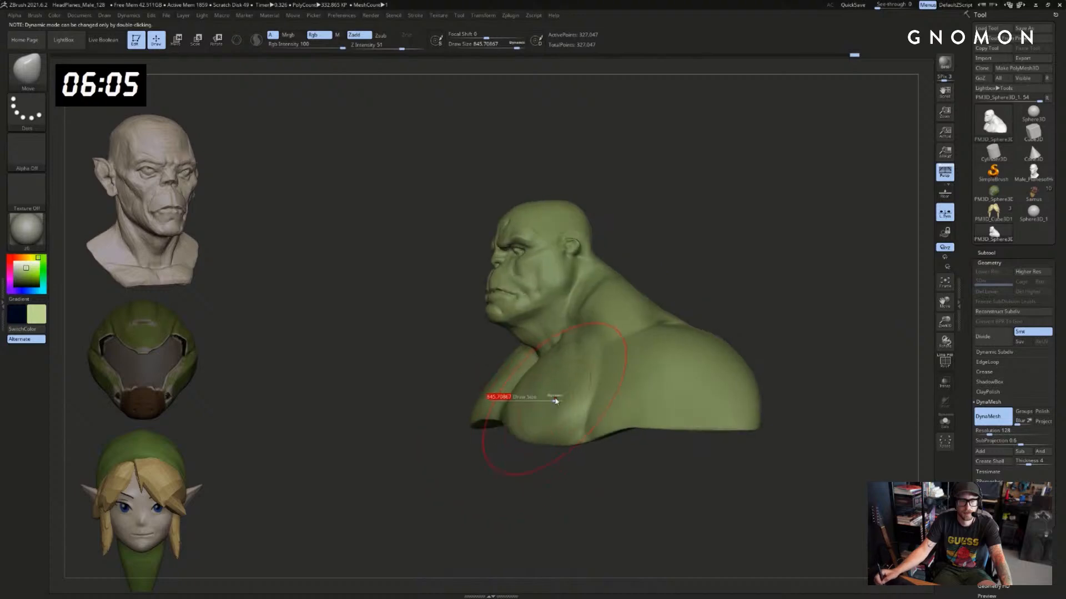
left_click(544, 401)
left_click_drag(502, 394, 491, 389)
left_click_drag(483, 472, 524, 464, "shift")
left_click_drag(566, 390, 605, 397)
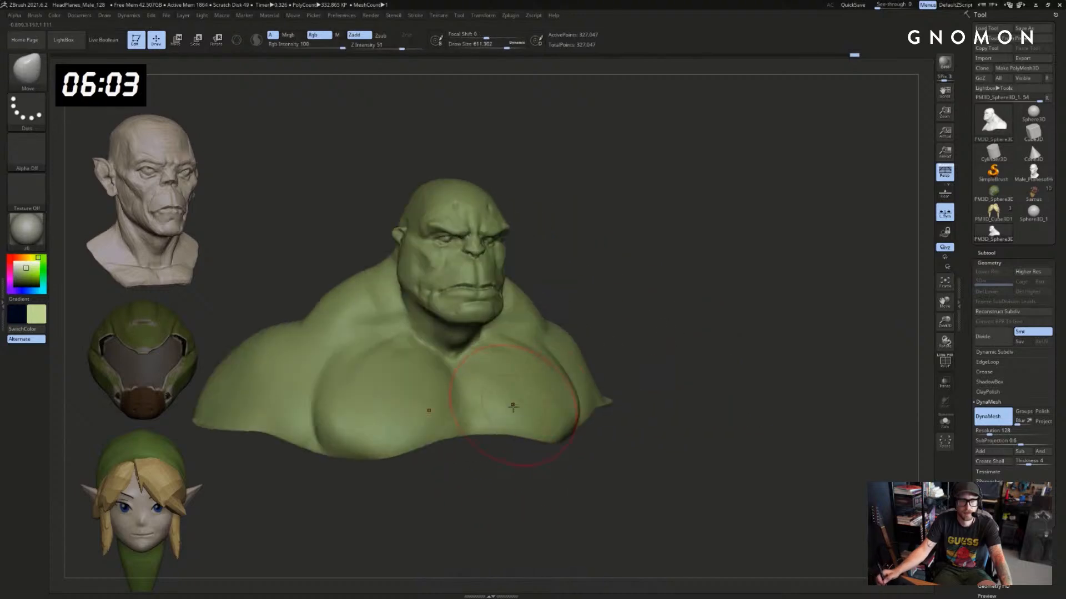
Pull the lower edge of the pectorals down slightly with the Move brush
left_click_drag(521, 427, 527, 440)
left_click_drag(656, 351, 742, 340, "alt")
key("s")
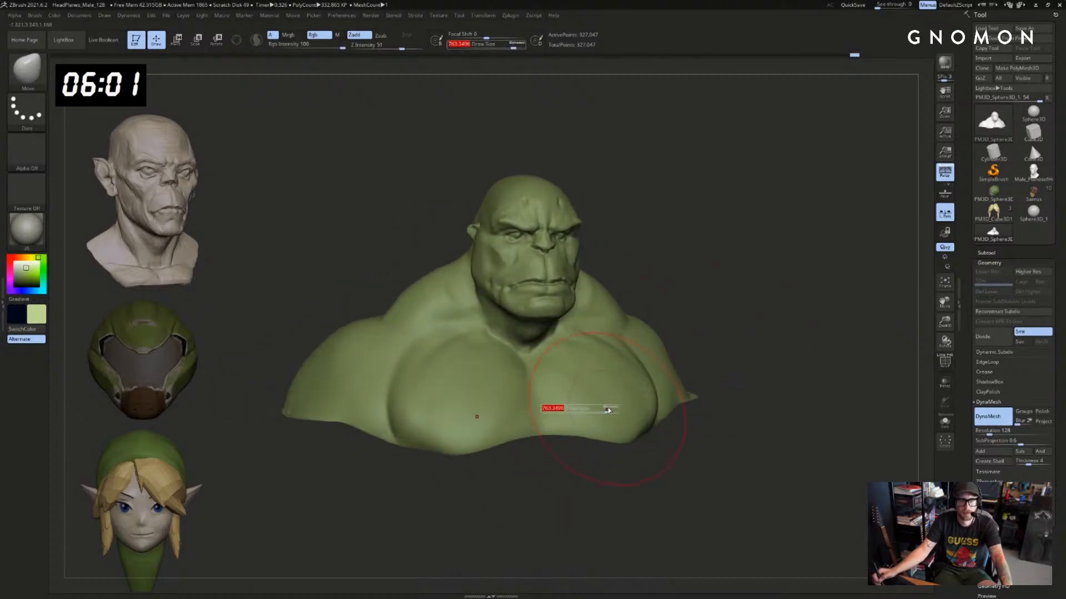
left_click(603, 409)
left_click_drag(581, 422, 585, 430)
mouse_move(764, 303)
left_mouse_down("alt")
mouse_move(776, 305)
mouse_move(708, 303)
left_mouse_up("alt")
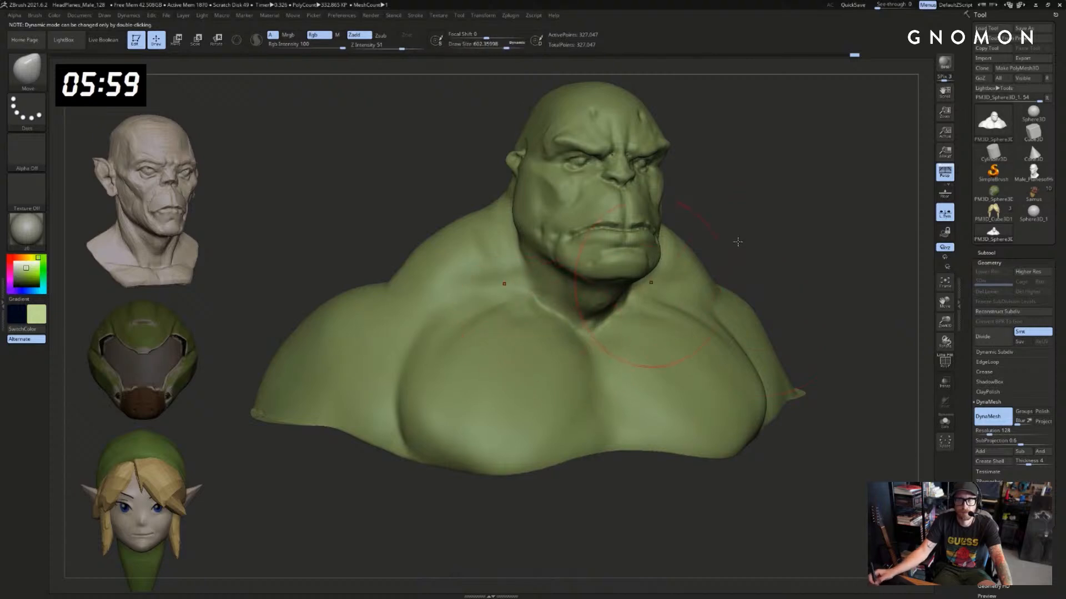
Adjust the neck and trapezius shapes with a smaller Move brush, working around to the side and back
left_click_drag(855, 211, 898, 233, "alt")
mouse_move(480, 283)
left_mouse_down()
mouse_move(516, 293)
mouse_move(531, 276)
mouse_move(771, 302)
mouse_move(750, 336)
mouse_move(600, 260)
mouse_move(661, 254)
mouse_move(610, 252)
left_mouse_up()
key("s")
left_click_drag(601, 289, 613, 289)
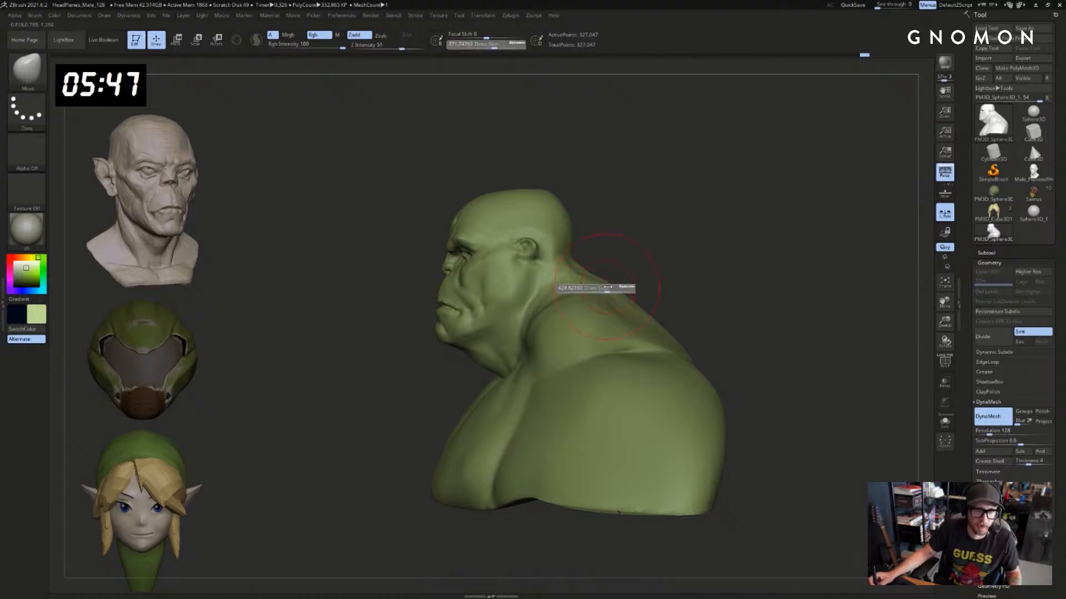
right_click_drag(621, 307, 619, 311)
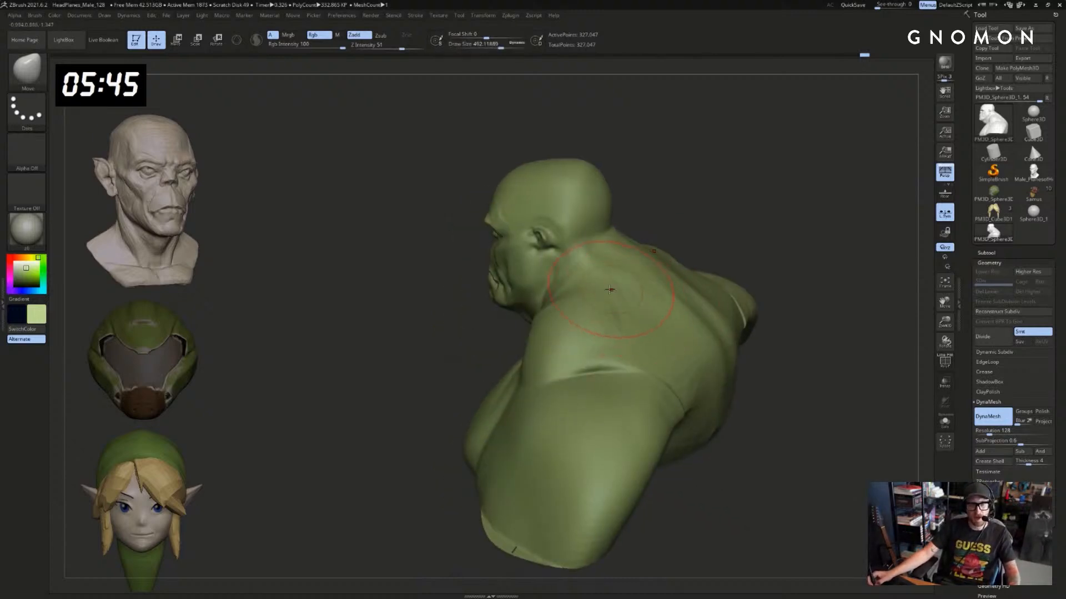
Rough in the upper back behind the shoulder with ClayBuildup, undo a stray stroke, and smooth the area
key("b")
key("c")
key("b")
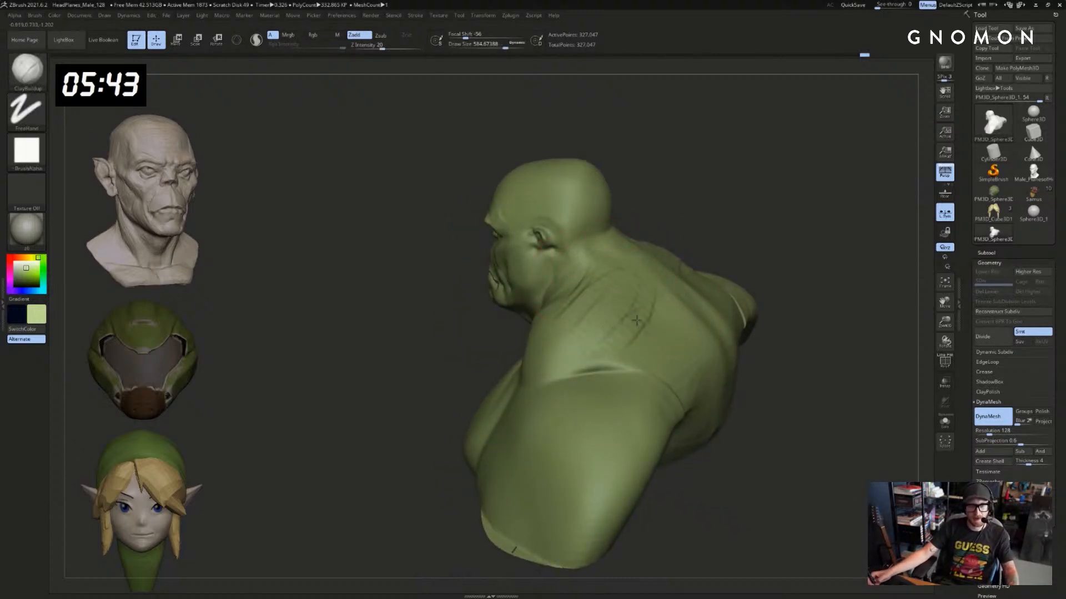
left_click_drag(588, 272, 622, 308)
key("ctrl+z")
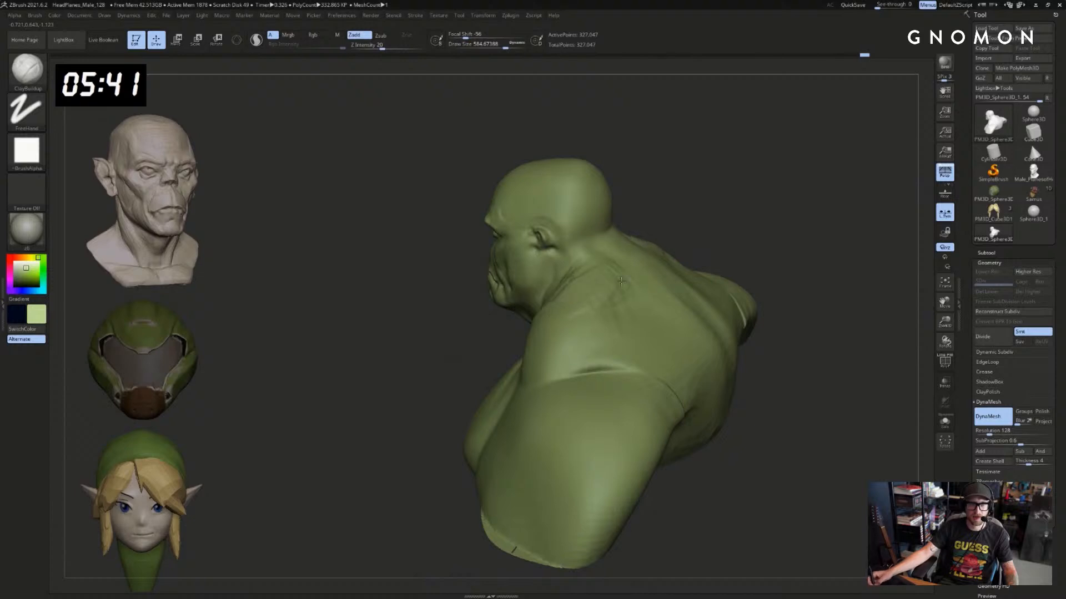
key("shift")
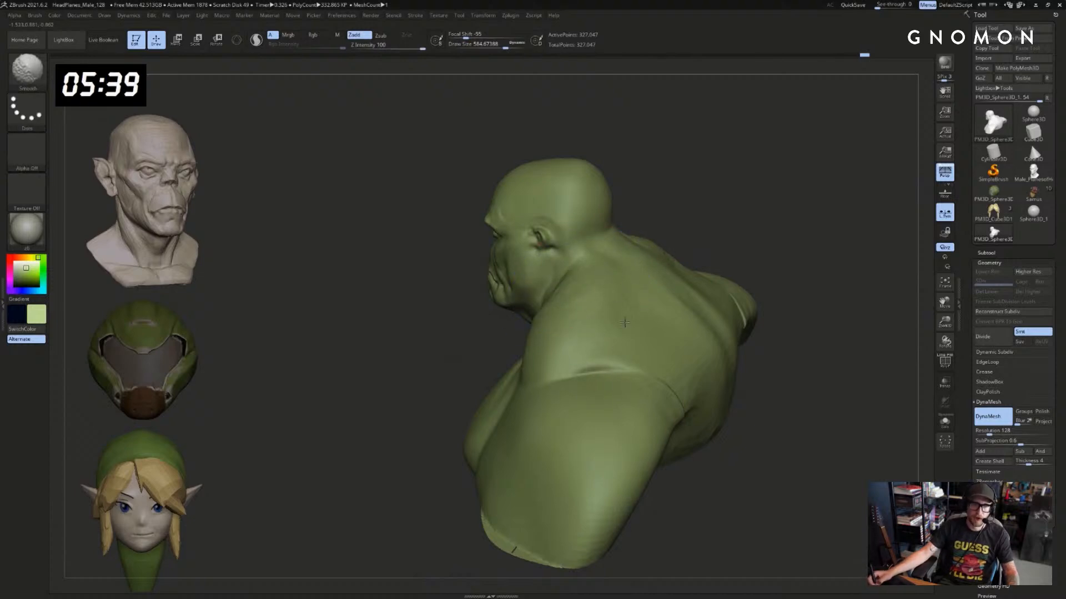
mouse_move(604, 331)
left_mouse_down()
mouse_move(618, 311)
mouse_move(610, 357)
mouse_move(618, 388)
left_mouse_up()
Build up the shoulder blade and back muscles with a larger ClayBuildup brush and smooth them
left_click_drag(816, 303, 732, 322)
key("shift")
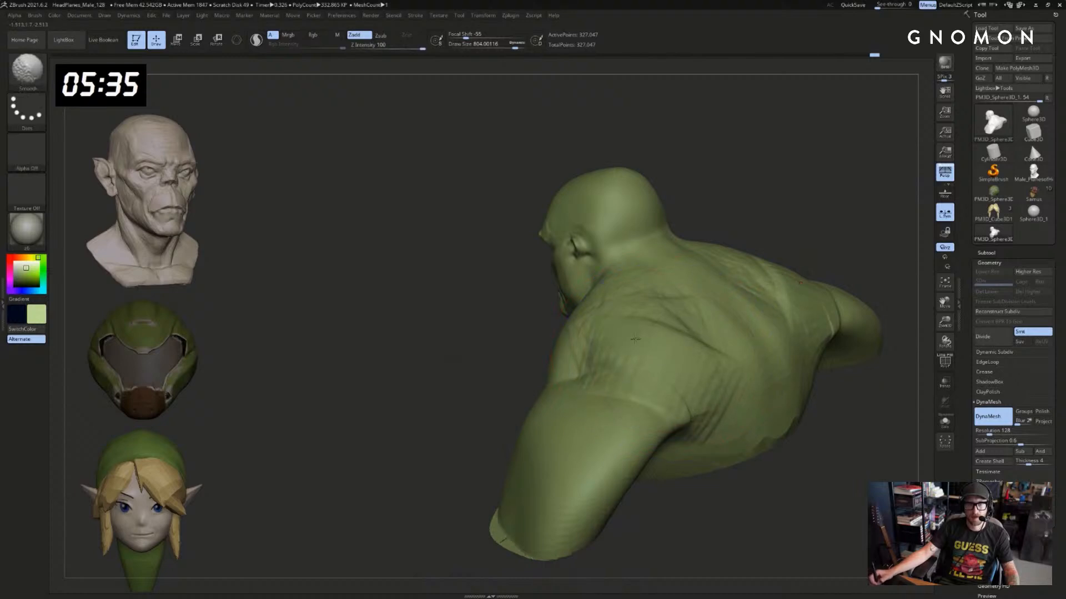
left_click_drag(649, 378, 655, 288, "shift")
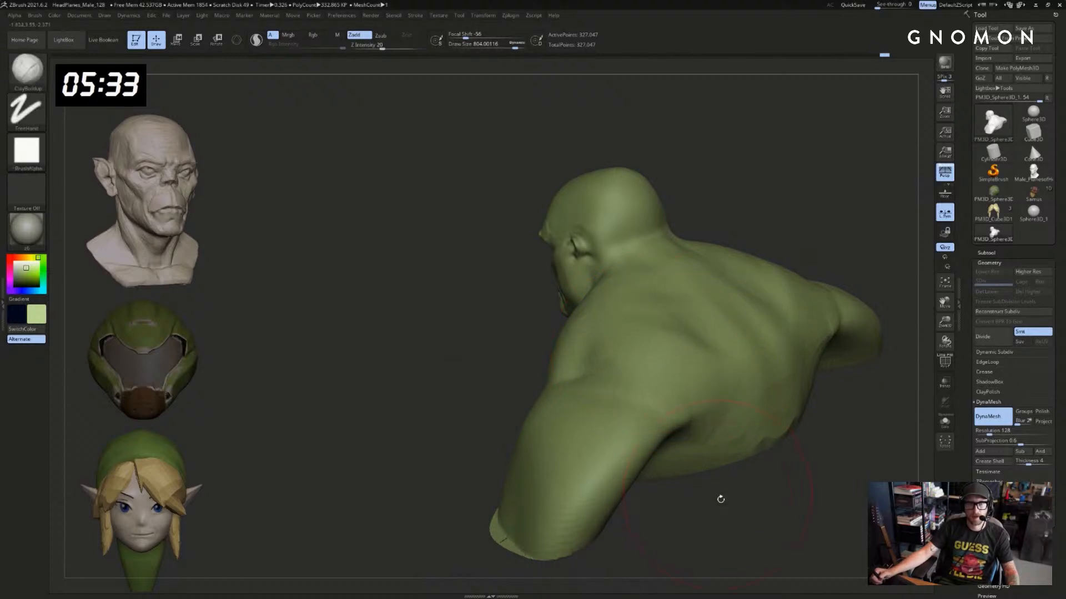
left_click_drag(721, 497, 697, 473)
left_click_drag(671, 397, 691, 333, "shift")
mouse_move(733, 502)
left_mouse_down()
mouse_move(680, 486)
mouse_move(659, 438)
mouse_move(644, 449)
mouse_move(631, 436)
mouse_move(614, 442)
mouse_move(693, 444)
mouse_move(658, 451)
left_mouse_up()
Fill the underside of the bust with the Clay brush and clip the base flat with ClipCurve, perspective off
key("b")
key("c")
key("l")
mouse_move(605, 513)
left_mouse_down()
mouse_move(578, 532)
mouse_move(603, 547)
left_mouse_up()
mouse_move(772, 408)
left_mouse_down()
mouse_move(681, 438)
mouse_move(741, 434)
mouse_move(716, 442)
mouse_move(627, 451)
mouse_move(709, 452)
mouse_move(807, 332)
mouse_move(787, 378)
mouse_move(808, 418)
left_mouse_up()
mouse_move(785, 430)
left_mouse_down("ctrl+shift")
mouse_move(550, 463)
mouse_move(314, 423)
mouse_move(320, 397)
left_mouse_up("ctrl+shift")
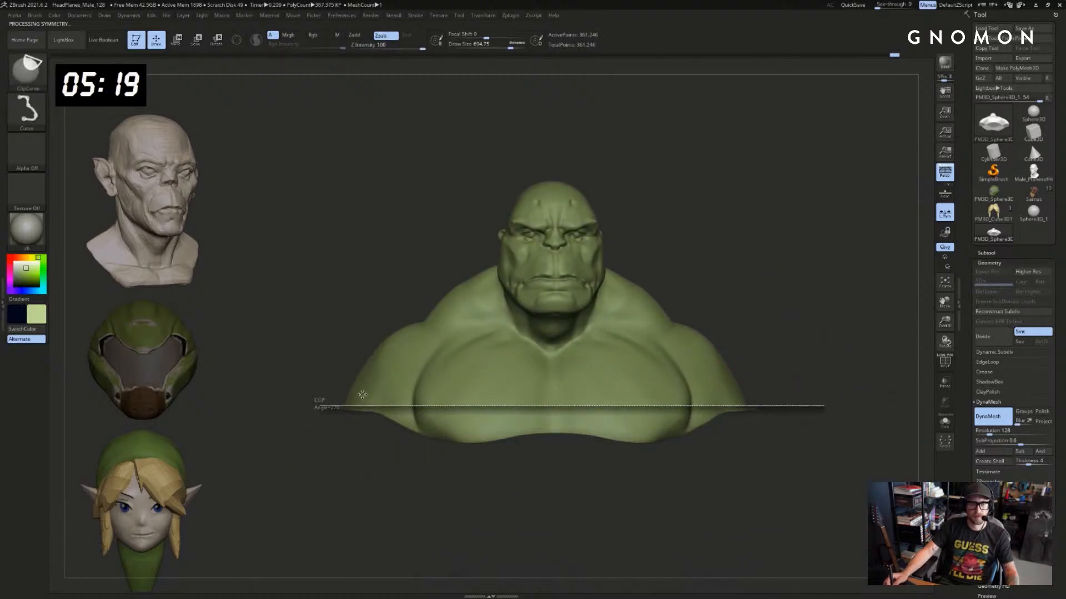
left_click_drag(609, 375, 611, 375, "ctrl+shift")
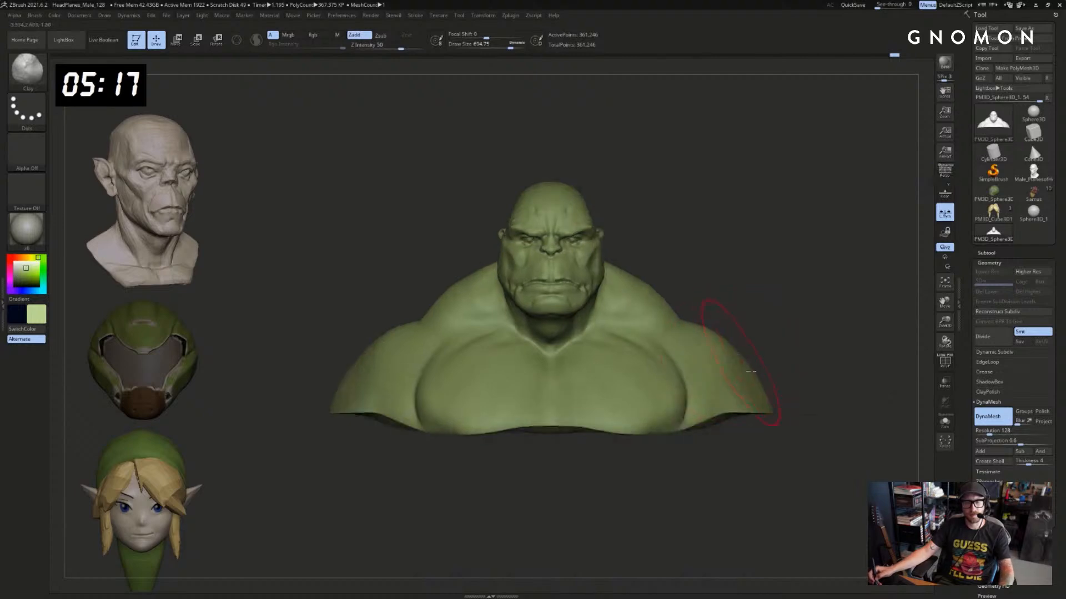
left_click_drag(822, 413, 310, 408, "ctrl+shift")
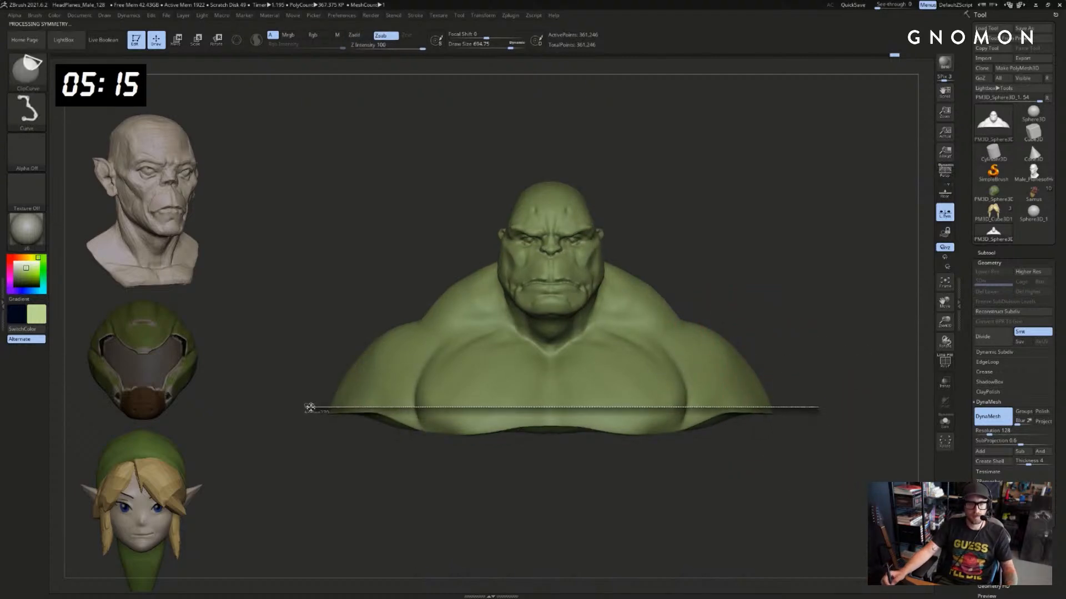
Clip the pointed outer ends of the upper arms at an angle with ClipCurve, checking the shape in perspective
mouse_move(780, 325)
left_mouse_down()
mouse_move(813, 318)
mouse_move(793, 355)
mouse_move(827, 399)
mouse_move(814, 278)
mouse_move(825, 459)
mouse_move(784, 322)
left_mouse_up()
key("p")
key("p")
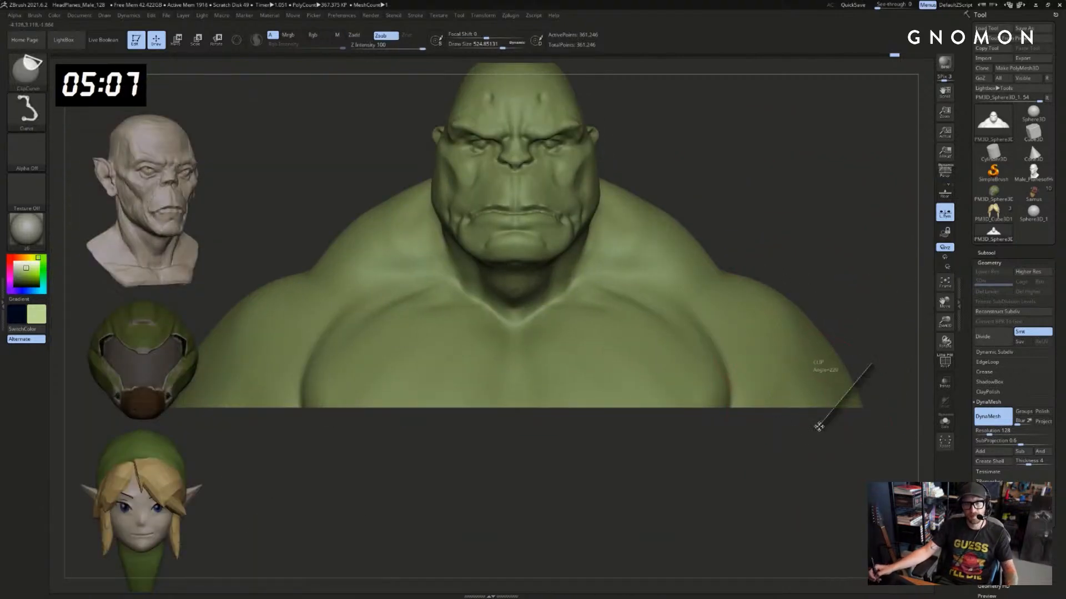
key("p")
mouse_move(807, 275)
left_mouse_down()
mouse_move(795, 262)
mouse_move(808, 379)
mouse_move(838, 437)
left_mouse_up()
key("p")
key("p")
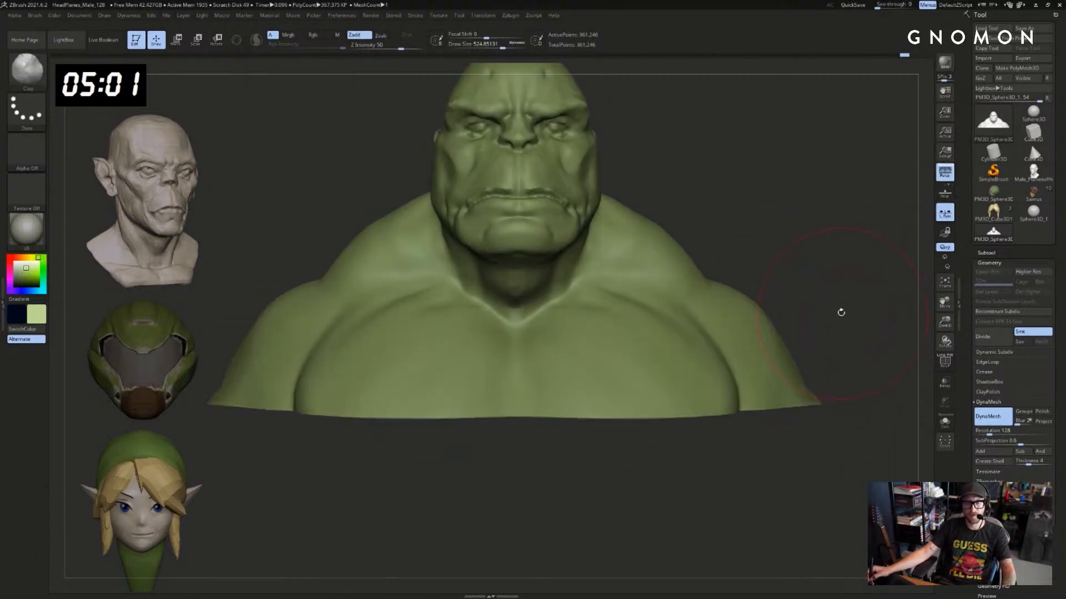
mouse_move(840, 311)
left_mouse_down()
mouse_move(831, 326)
mouse_move(815, 301)
mouse_move(832, 370)
mouse_move(825, 340)
mouse_move(764, 357)
mouse_move(717, 288)
left_mouse_up()
mouse_move(714, 323)
left_mouse_down("shift")
mouse_move(690, 424)
mouse_move(655, 373)
left_mouse_up("shift")
left_click_drag(714, 425, 733, 348, "shift")
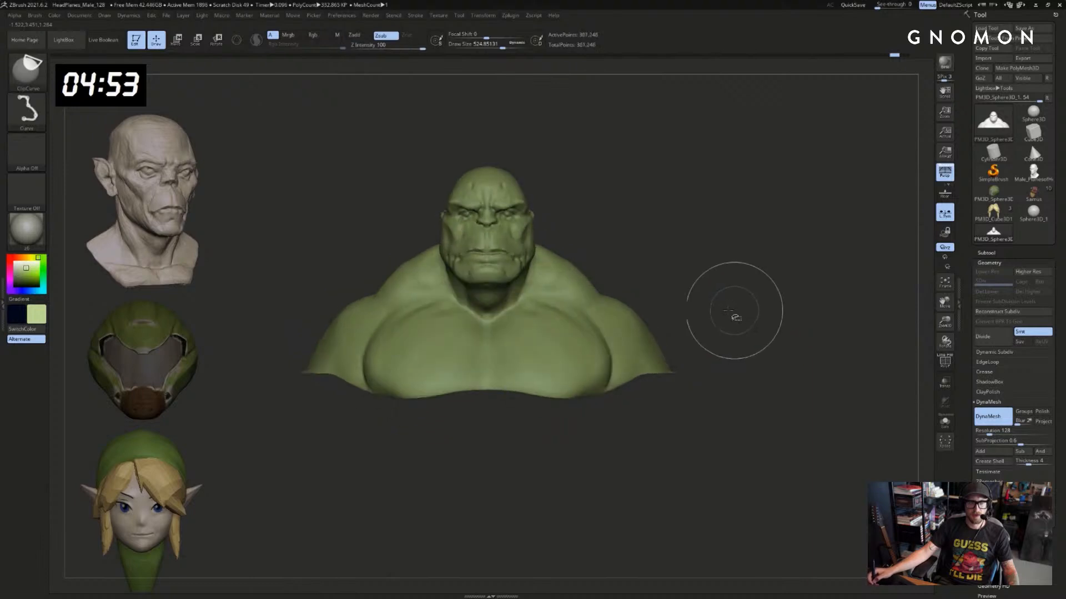
Undo the last change and adjust the clipped arm end with the Move brush
key("ctrl+z")
key("s")
left_click_drag(757, 318, 705, 320)
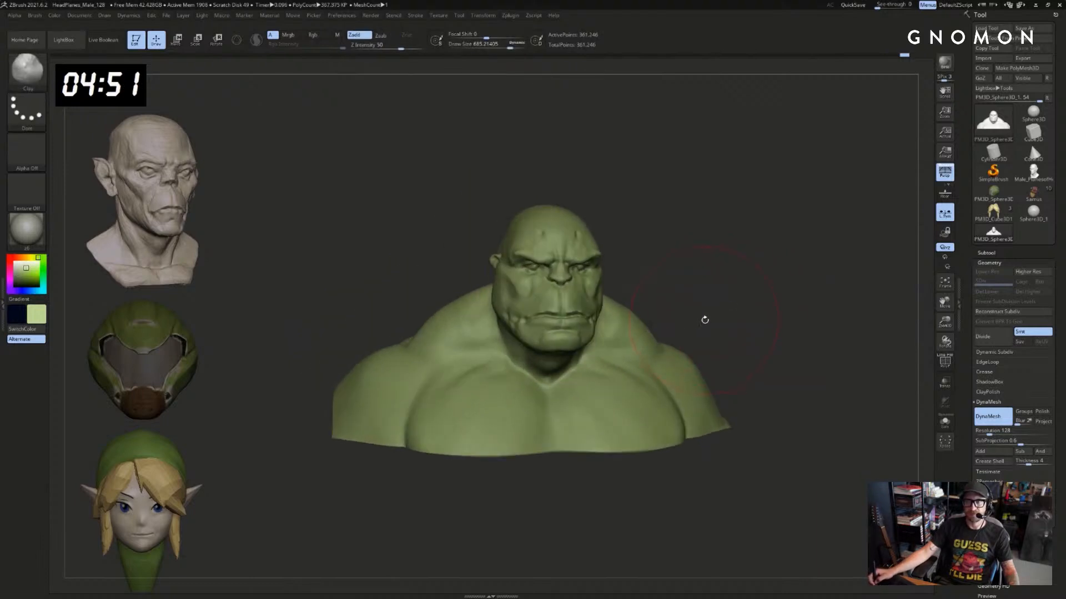
key("b")
key("m")
key("v")
mouse_move(338, 401)
left_mouse_down()
mouse_move(285, 415)
mouse_move(373, 341)
mouse_move(733, 298)
mouse_move(847, 227)
mouse_move(735, 254)
mouse_move(677, 205)
mouse_move(737, 205)
left_mouse_up()
Sharpen the crease at the inner corner of the eyes with a small DamStandard brush
key("b")
key("d")
key("s")
key("s")
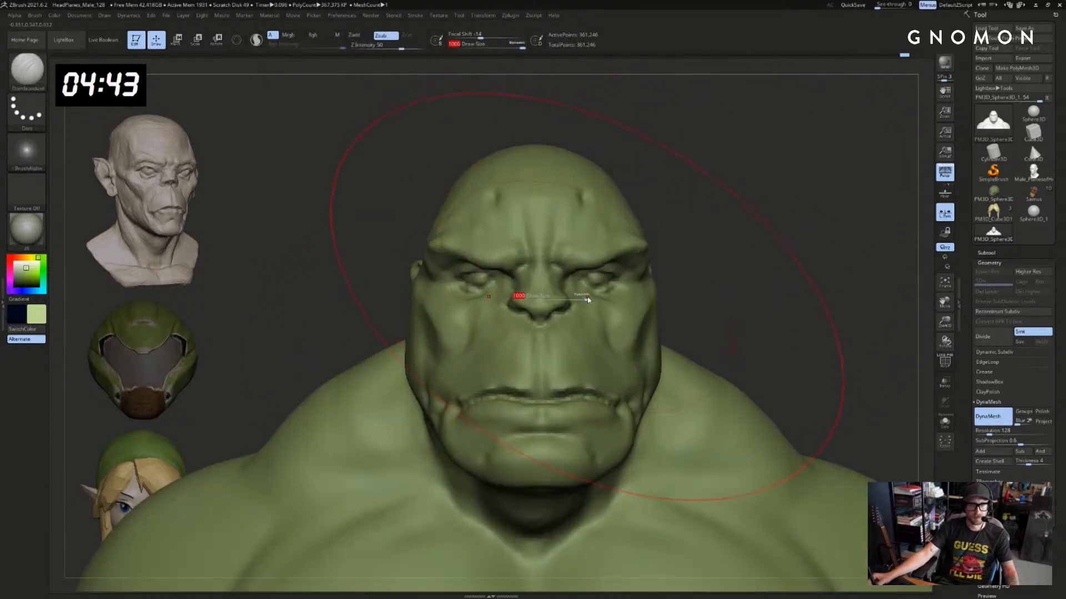
left_click(587, 297)
mouse_move(716, 272)
left_mouse_down()
mouse_move(740, 247)
mouse_move(772, 263)
left_mouse_up()
key("s")
left_click_drag(772, 263, 752, 263)
key("s")
left_click_drag(525, 224, 512, 223)
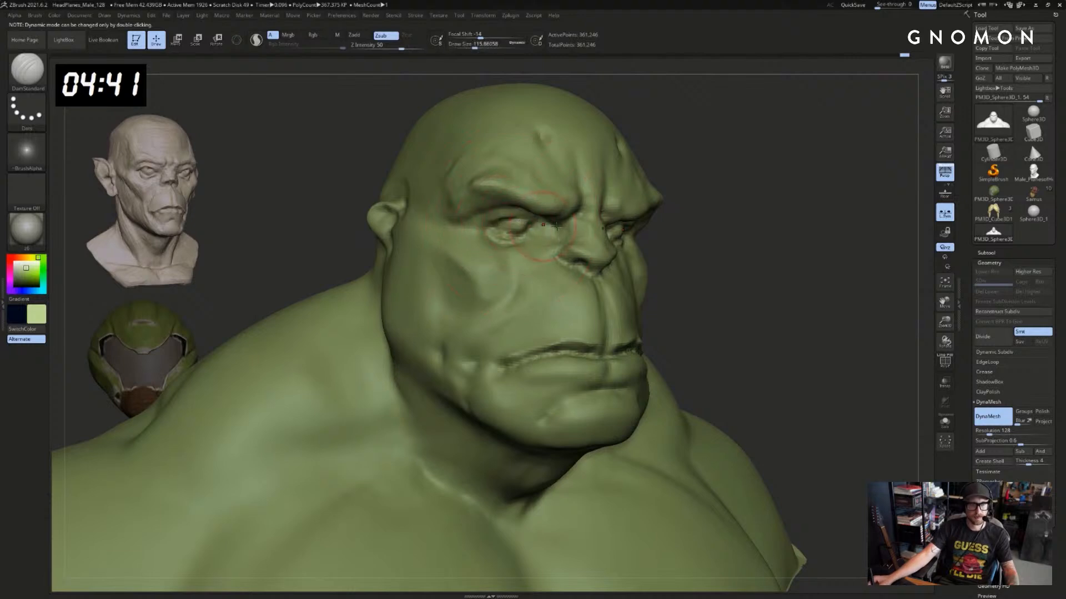
Turn on Sculptris Pro mode and refine the creases around the eyes with an even smaller DamStandard brush
left_click_drag(750, 248, 838, 225, "alt")
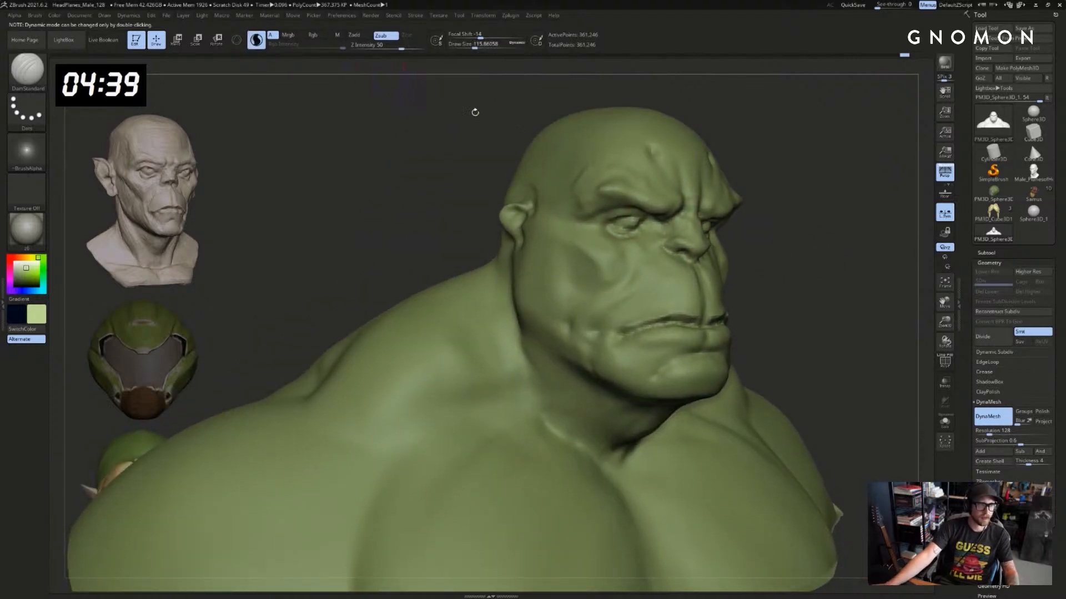
left_click_drag(823, 267, 835, 262)
key("s")
left_click_drag(635, 220, 636, 220)
mouse_move(814, 231)
left_mouse_down()
mouse_move(758, 231)
mouse_move(762, 261)
left_mouse_up()
left_click(257, 40)
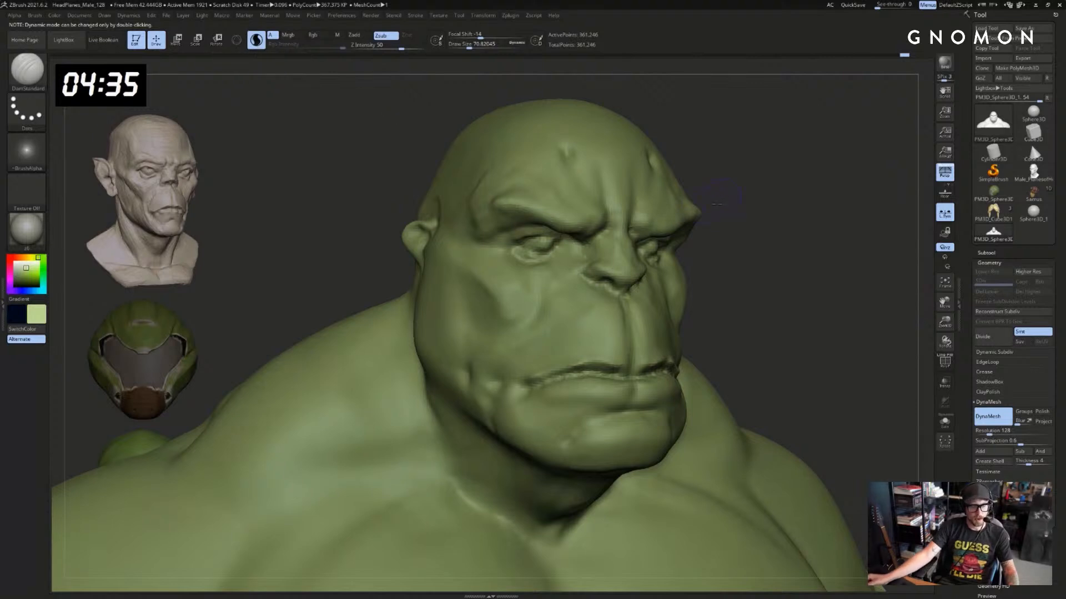
left_click_drag(736, 200, 666, 212)
left_click_drag(428, 249, 500, 253)
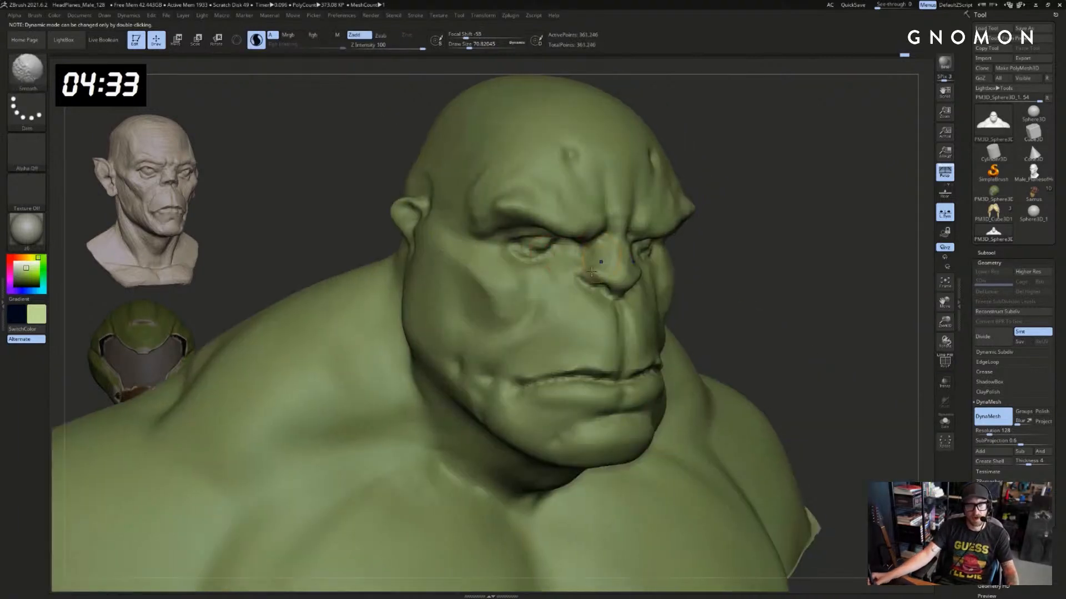
Try smoothing the cheek beside the nose while checking the mesh wireframe
key("shift+f")
left_click_drag(578, 303, 554, 336, "shift")
key("shift+f")
key("ctrl+z")
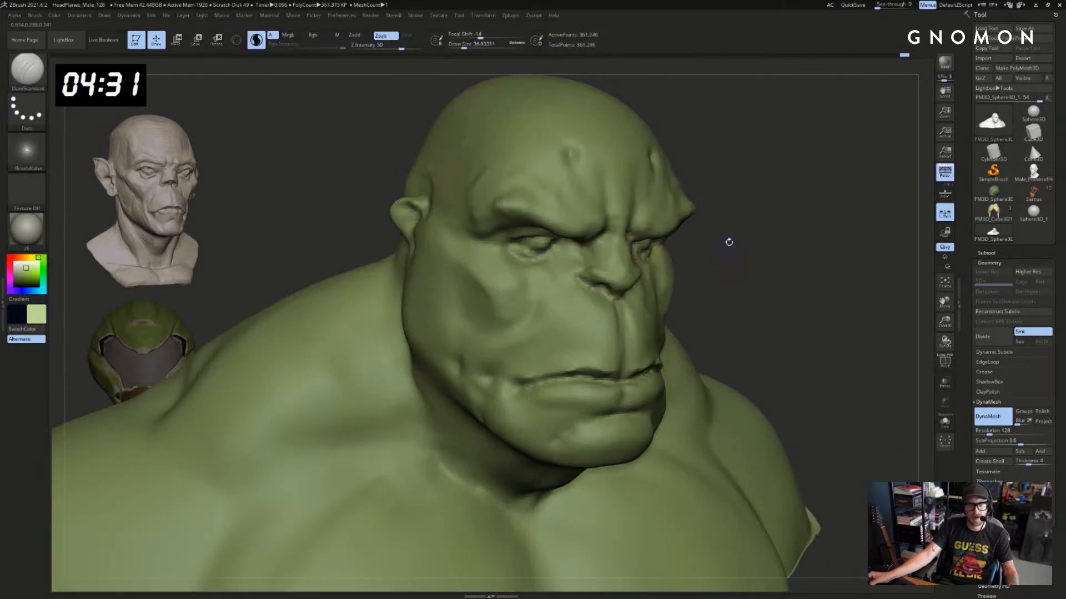
Carve finer eyelid and eyeball detail with a very small DamStandard brush, undoing unwanted strokes
left_click_drag(728, 242, 655, 244)
key("s")
key("ctrl+z")
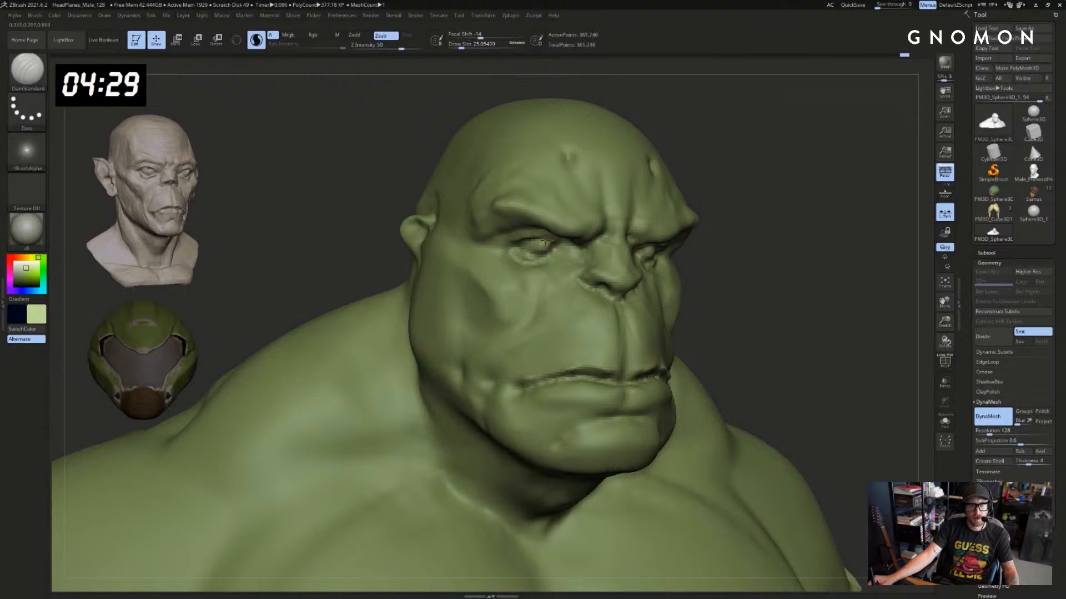
left_click_drag(538, 243, 549, 241)
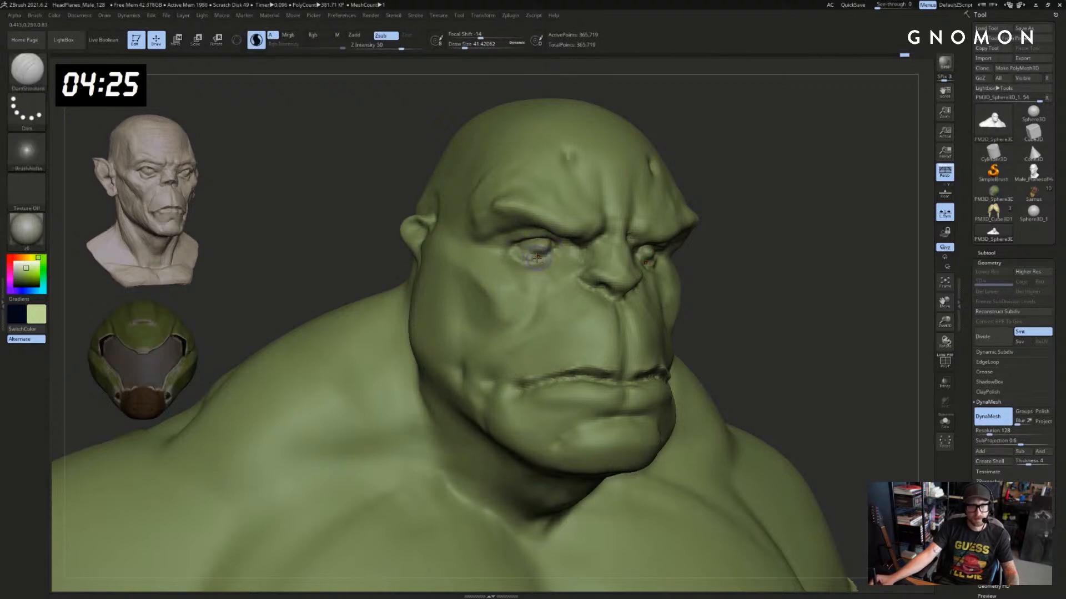
left_click_drag(808, 247, 745, 250)
key("ctrl+z")
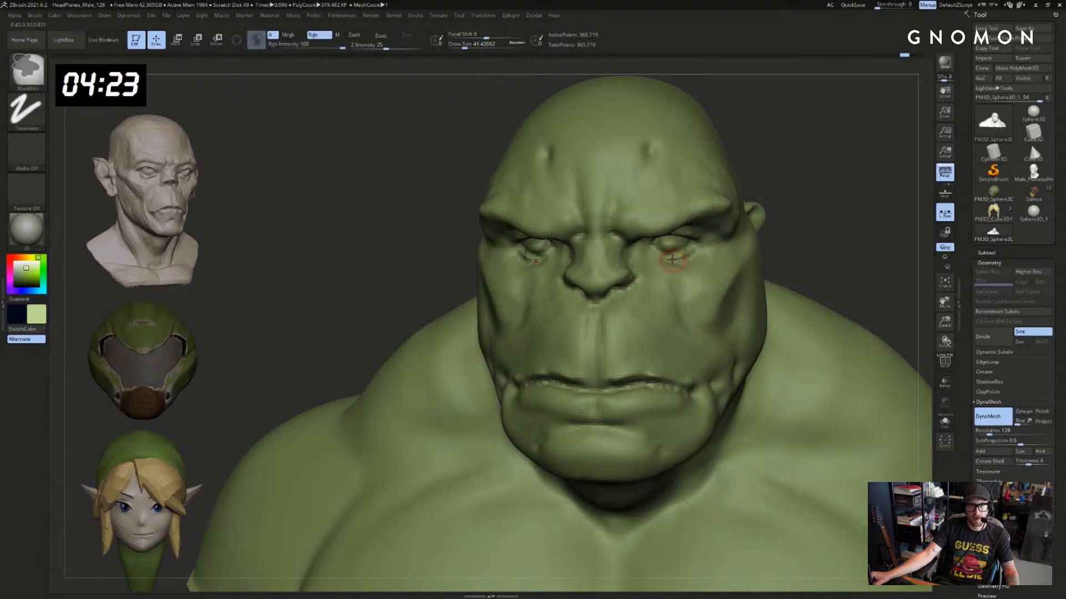
Build up the lower eyelids with a small ClayBuildup brush and smooth them toward the outer eye corners
mouse_move(671, 260)
left_mouse_down()
mouse_move(686, 256)
mouse_move(675, 259)
left_mouse_up()
key("b")
key("c")
key("b")
key("s")
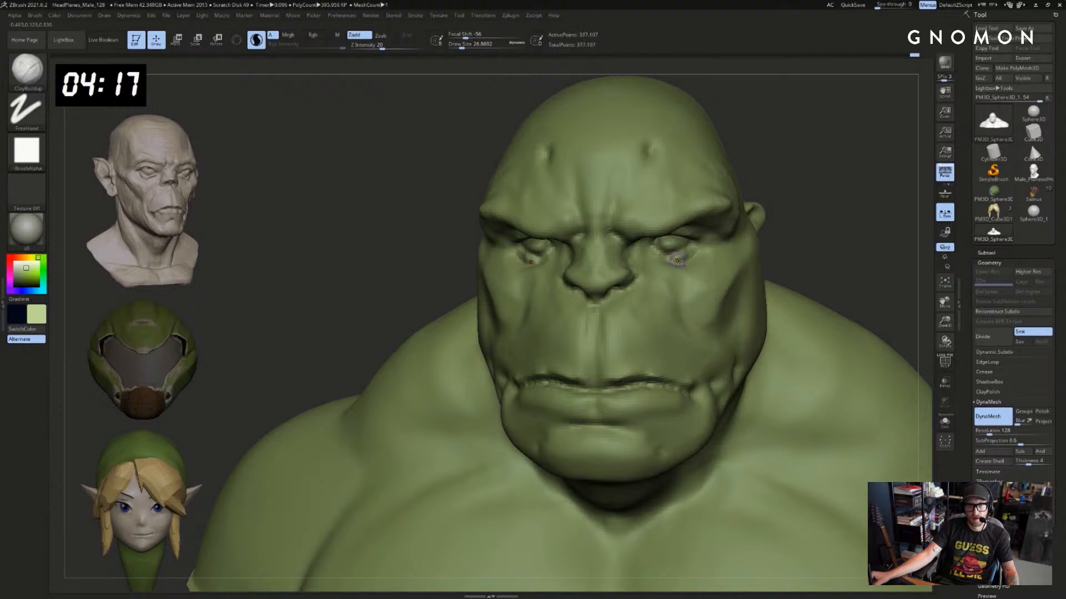
left_click_drag(805, 239, 800, 228)
left_click_drag(685, 257, 678, 260, "shift")
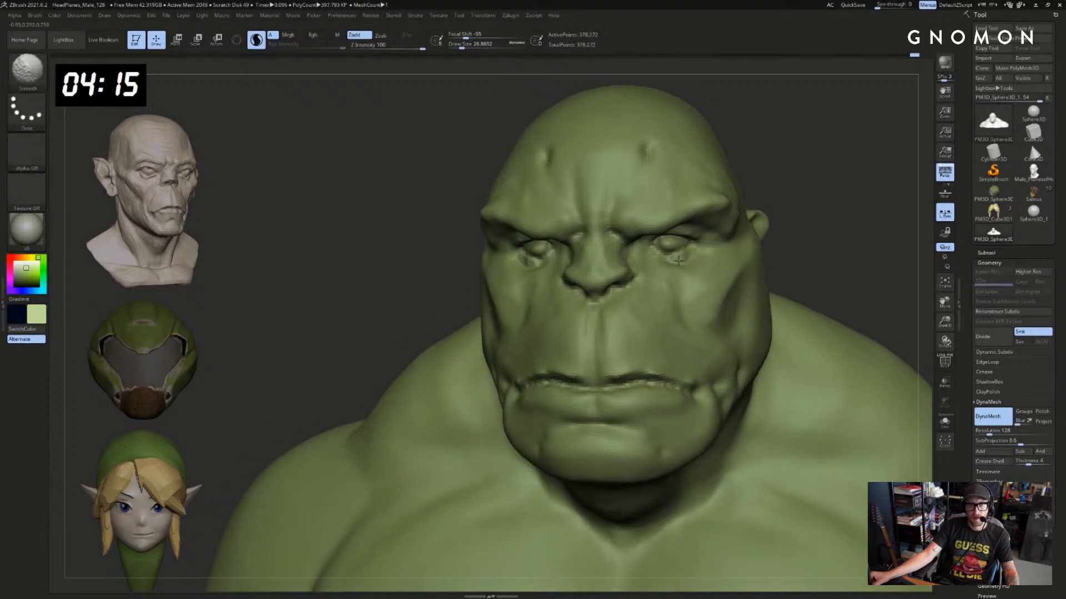
left_click_drag(819, 249, 814, 239)
left_click_drag(726, 253, 696, 251, "shift")
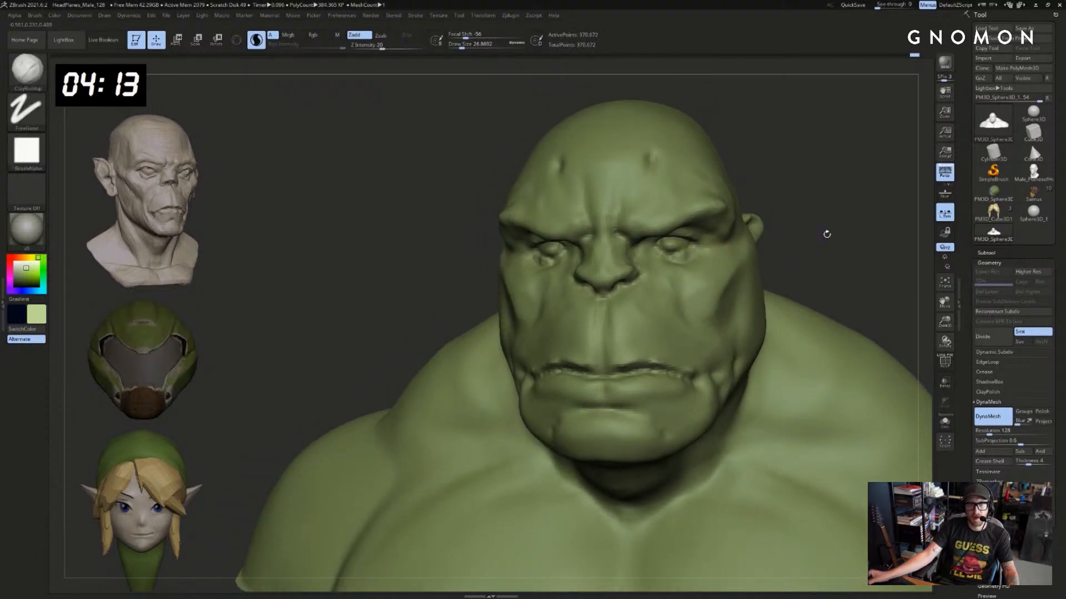
Try sharpening the eyelid creases from the front with the DamStandard brush
left_click_drag(825, 233, 694, 250)
key("b")
key("d")
key("s")
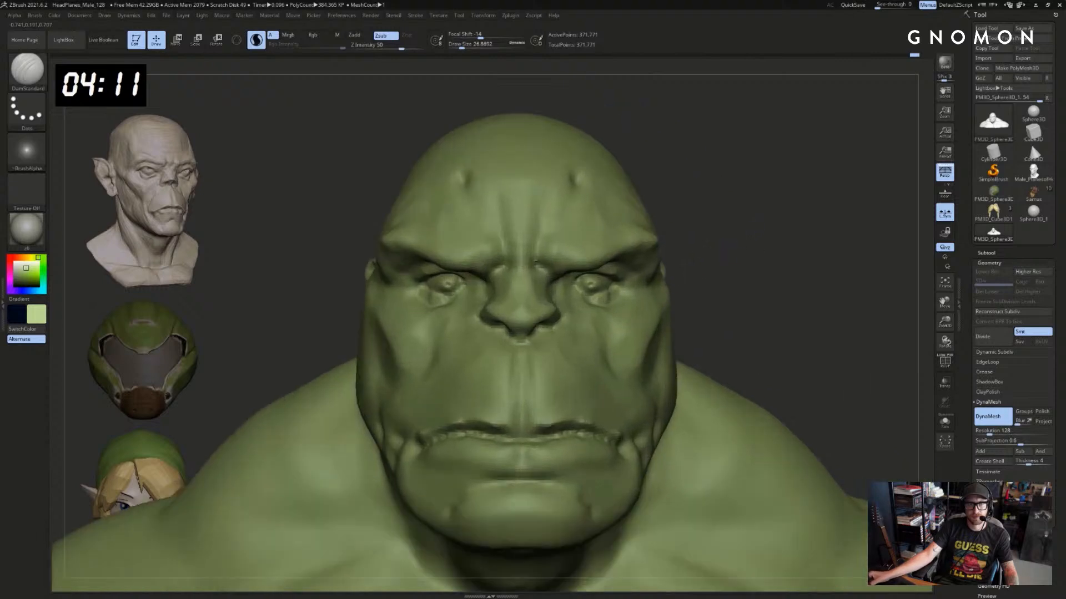
left_click_drag(765, 244, 782, 261, "ctrl")
Fill out the eyeballs with a small Clay brush and smooth their surface
key("b")
key("c")
key("l")
left_click(574, 304)
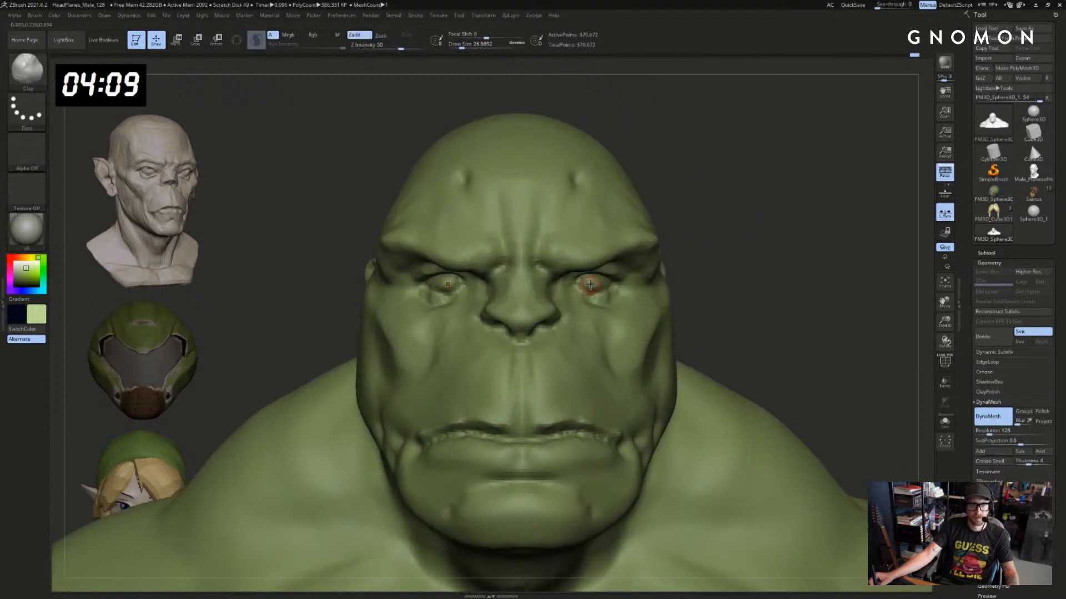
left_click_drag(736, 252, 700, 253)
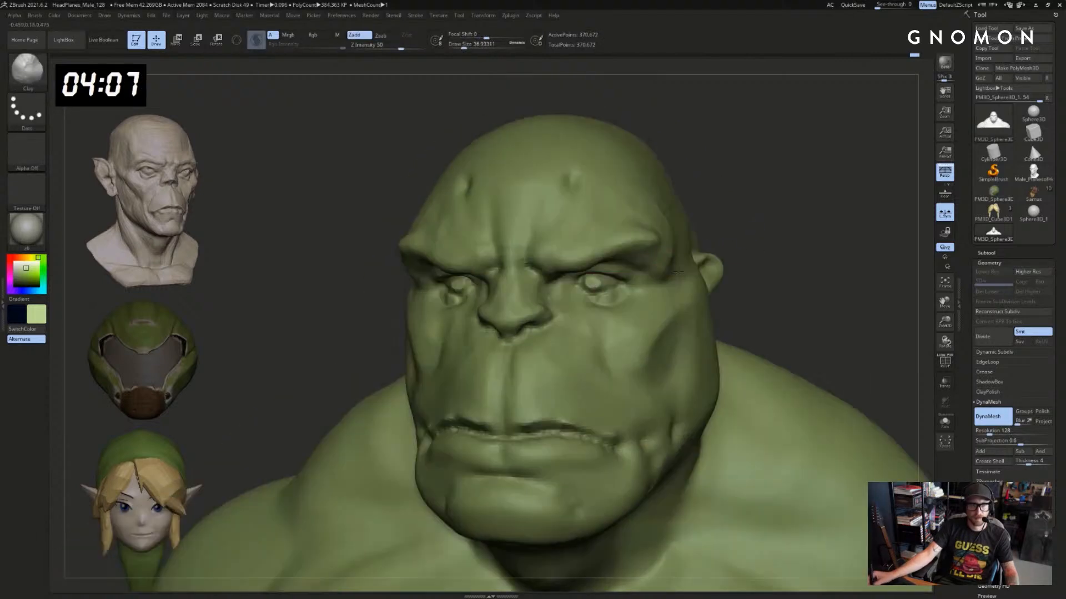
key("ctrl")
left_click(580, 300)
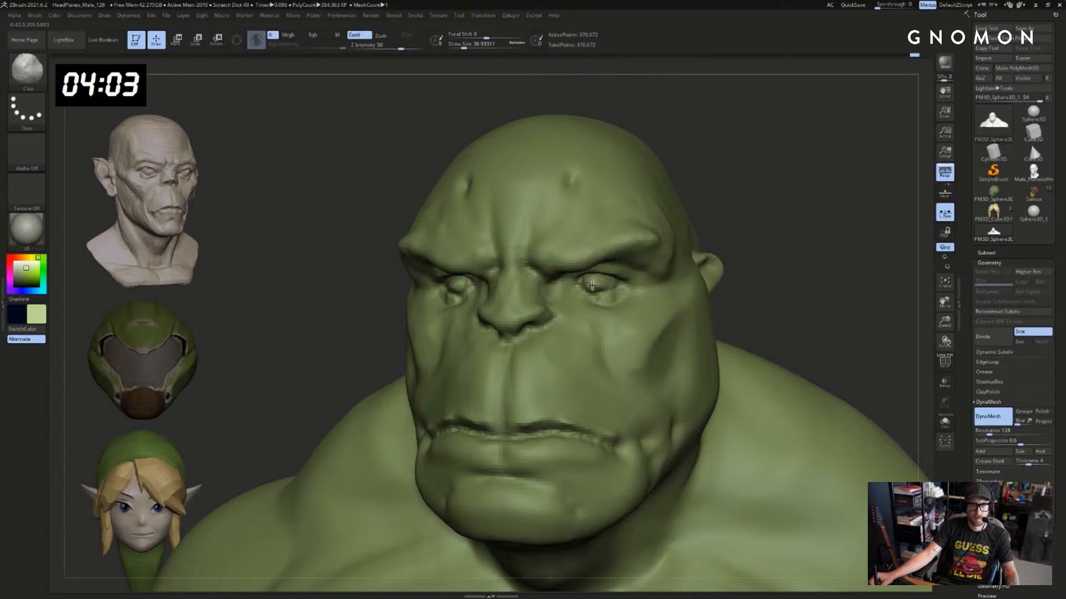
key("shift")
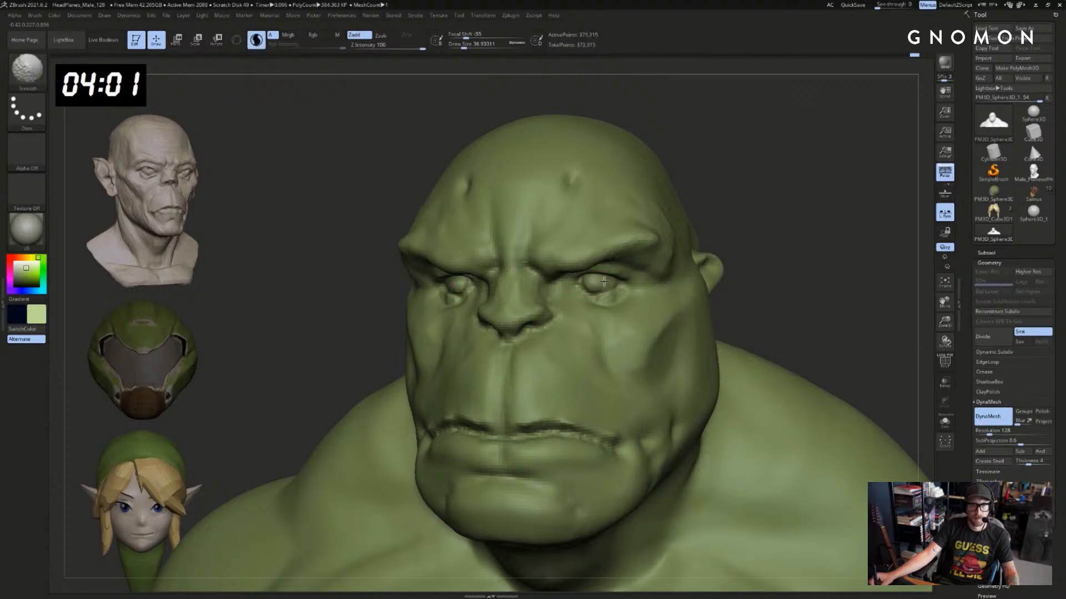
Smooth the surface of the eyeballs with small strokes
left_click_drag(588, 283, 620, 279, "shift")
key("ctrl")
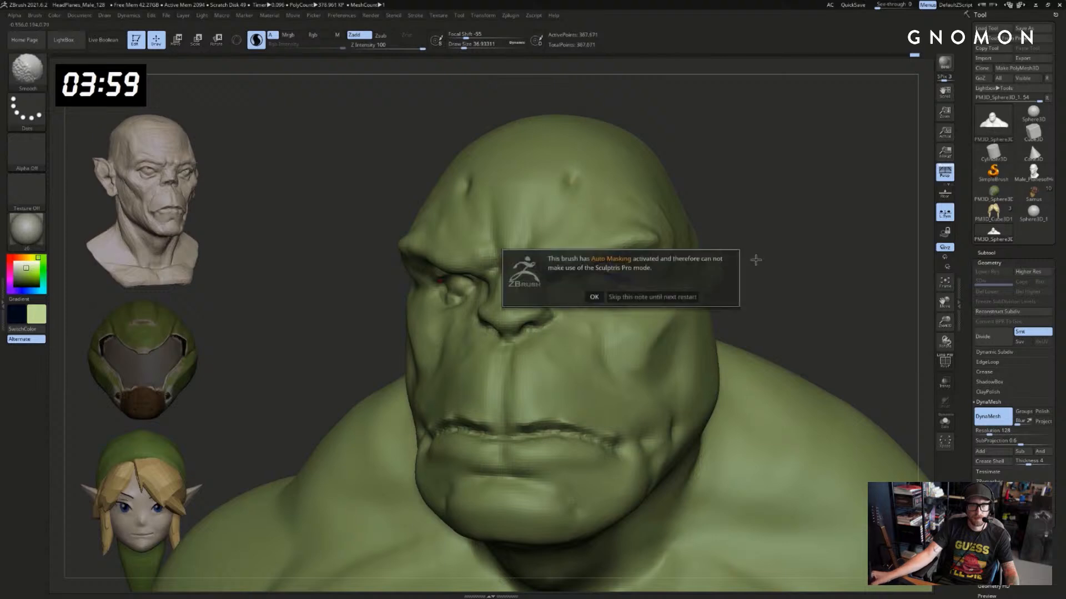
left_click(596, 297)
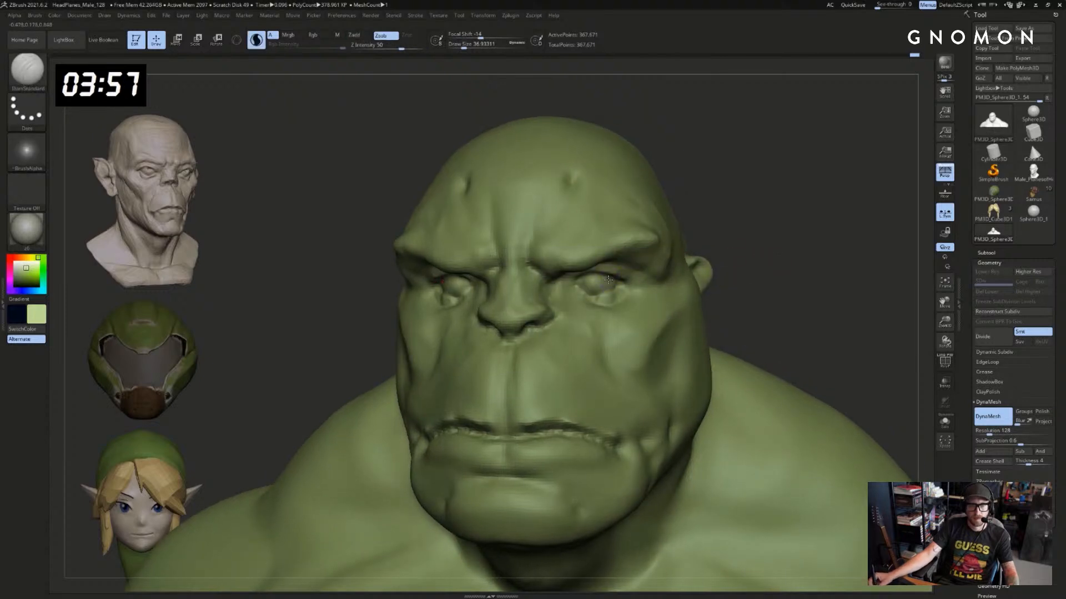
Try cutting sharper eyelid edges and eye corners with the DamStandard brush, undoing the strokes
key("ctrl+z")
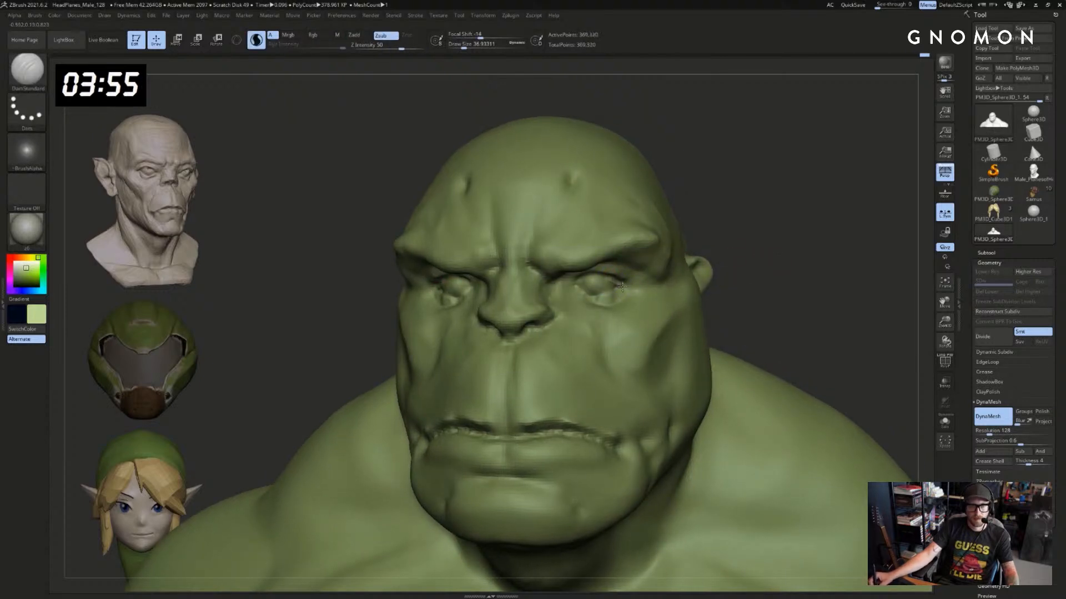
right_click_drag(663, 277, 656, 249)
key("ctrl+z")
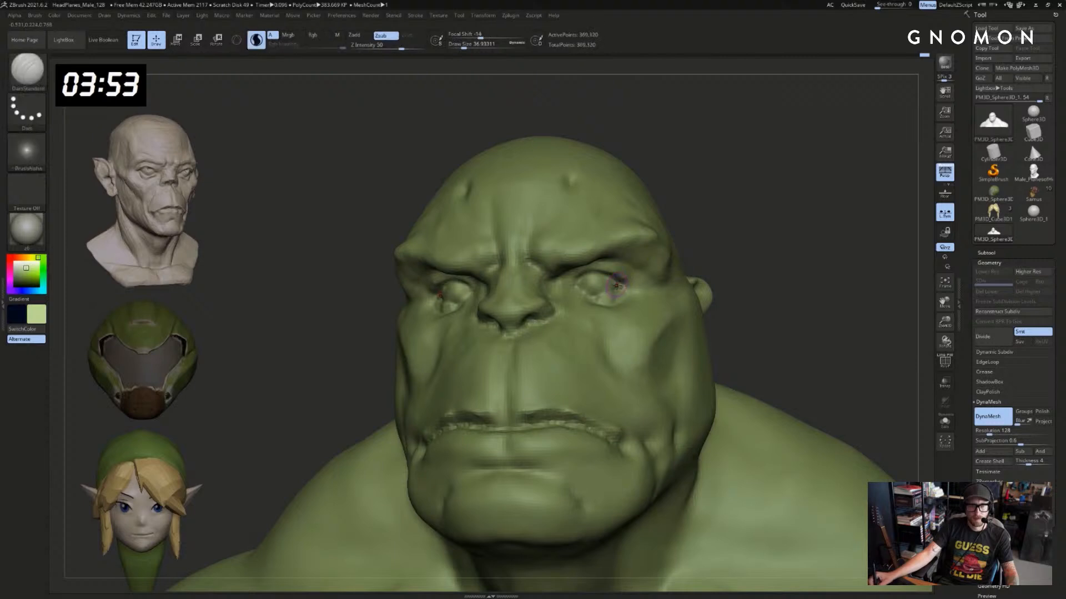
right_click_drag(605, 276, 467, 289)
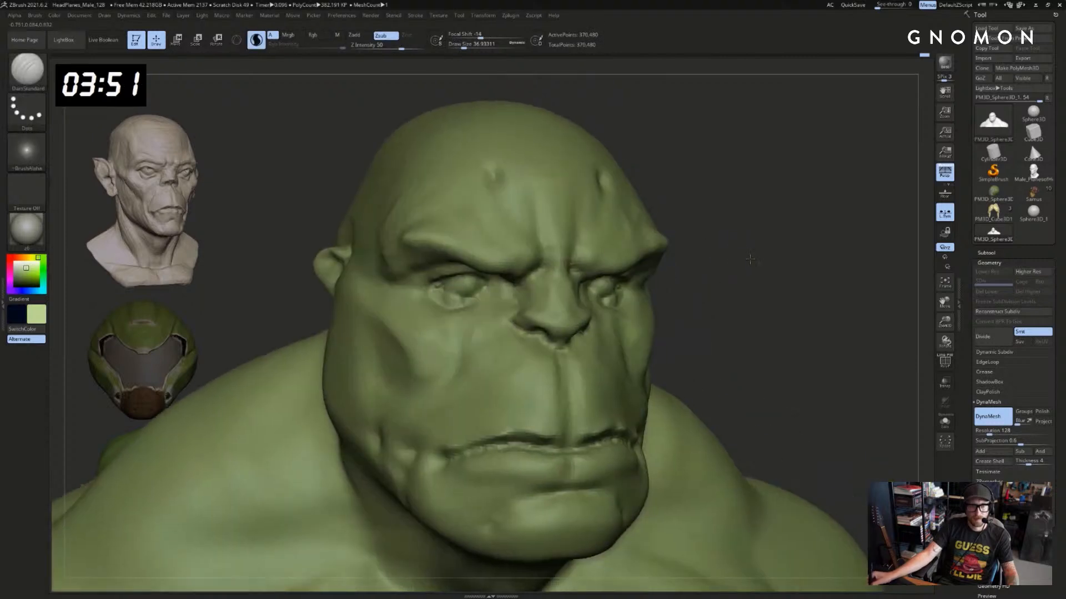
key("ctrl+z")
left_click(467, 285)
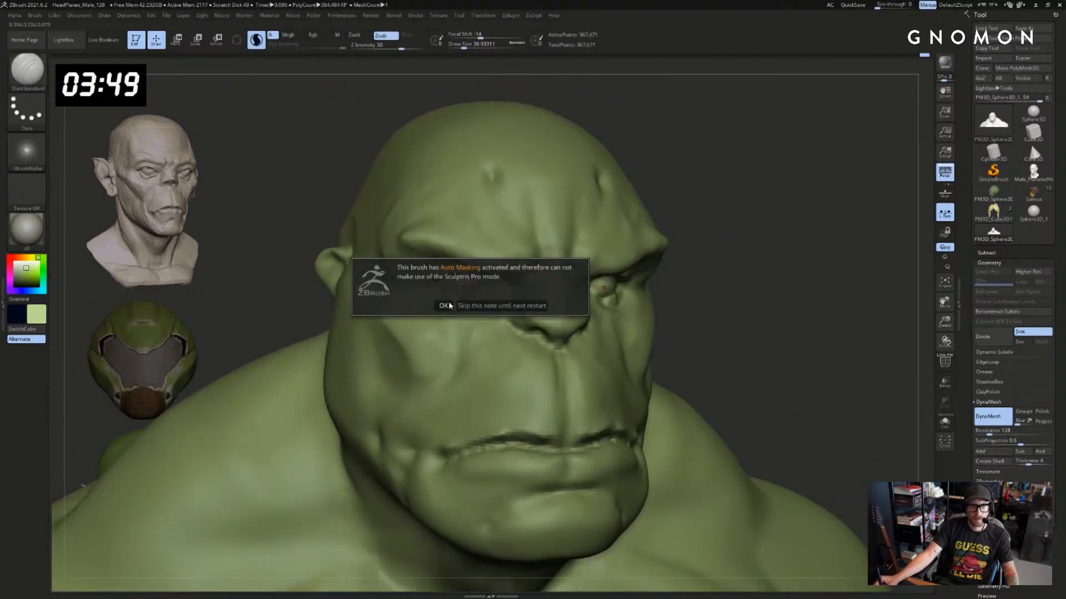
left_click(465, 306)
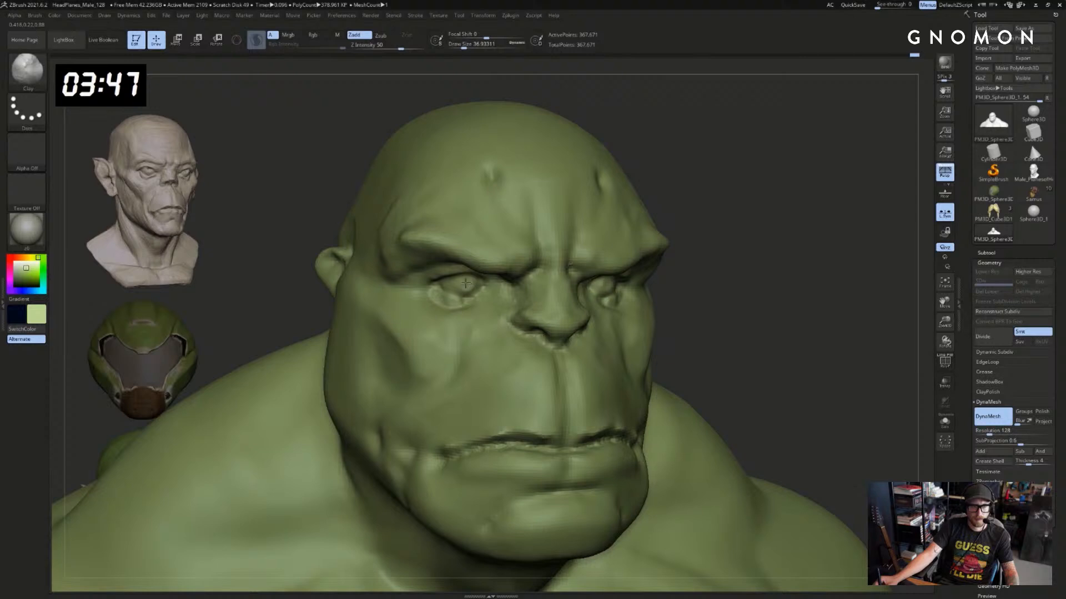
Mask small round irises on both eyeballs with a brush draw size of about 23
right_click_drag(612, 267, 788, 256)
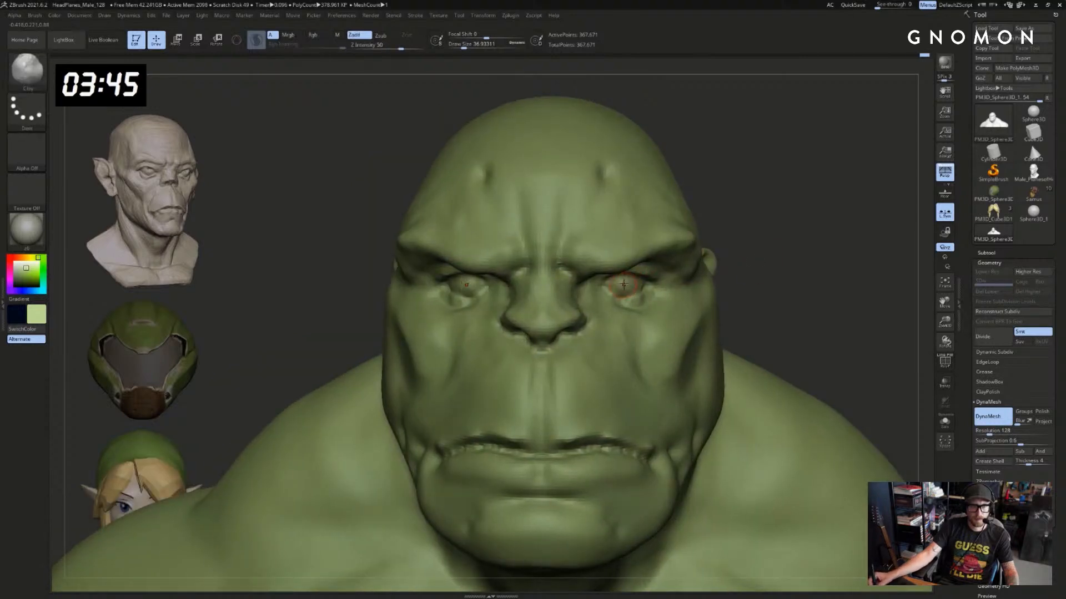
key("s")
left_click_drag(629, 286, 625, 285)
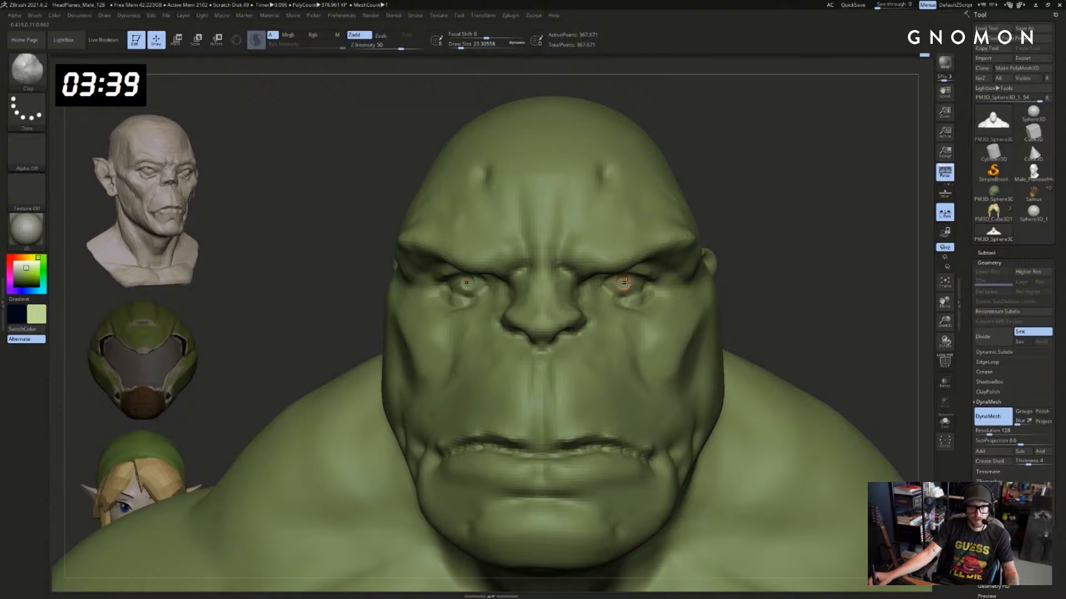
right_click_drag(625, 283, 617, 284)
key("ctrl")
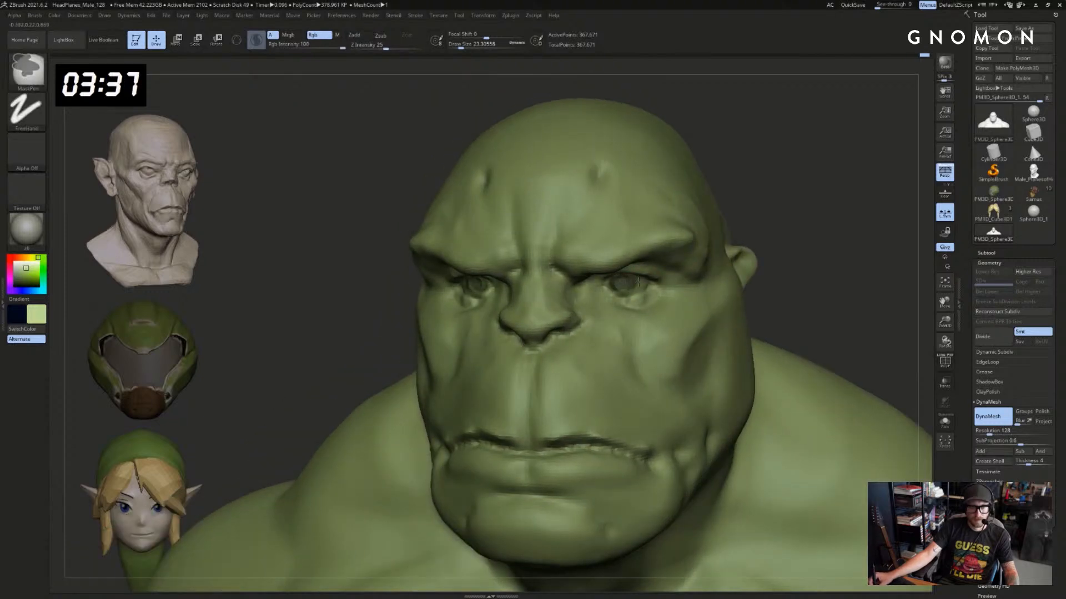
Build up the eyeballs around the masked irises with a Clay brush of draw size about 43 and clear the mask
left_click_drag(782, 262, 750, 263)
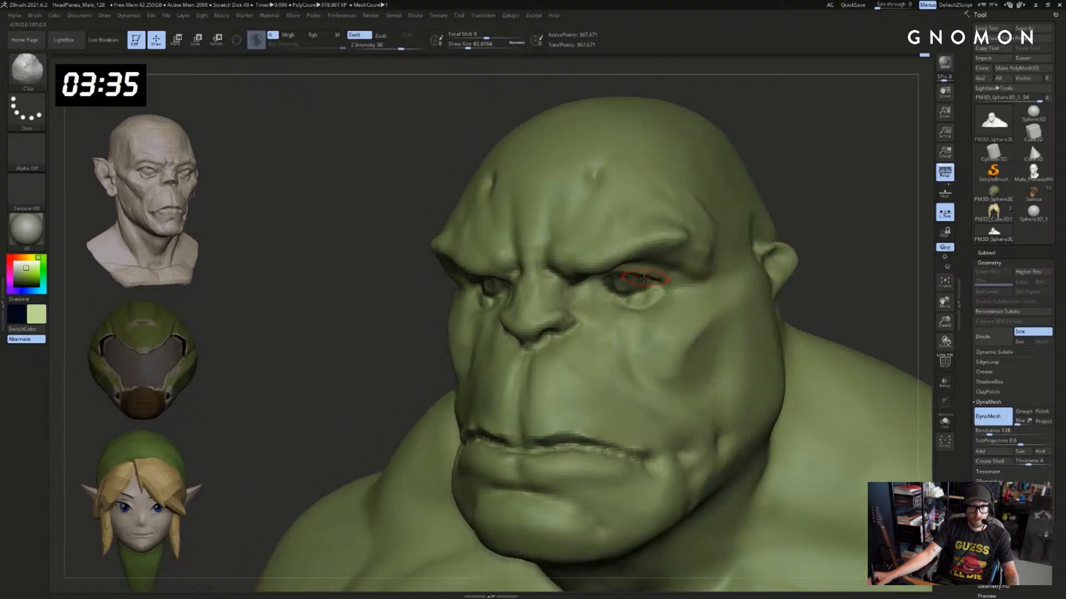
mouse_move(820, 236)
left_mouse_down("shift")
mouse_move(764, 257)
mouse_move(777, 258)
left_mouse_up("shift")
mouse_move(625, 272)
left_mouse_down("ctrl")
mouse_move(684, 243)
mouse_move(737, 266)
mouse_move(705, 195)
left_mouse_up("ctrl")
Refine the eyelids and irises with the Standard brush at draw size 28.75, smoothing the lower lids
key("b")
key("s")
key("t")
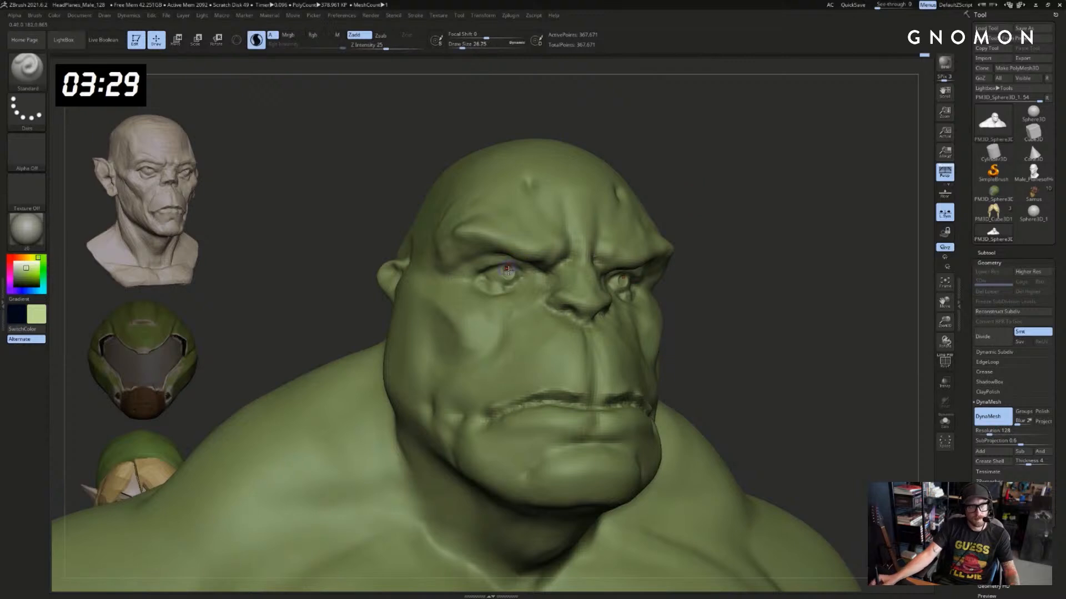
mouse_move(501, 270)
left_mouse_down("shift")
mouse_move(511, 266)
mouse_move(482, 269)
left_mouse_up("shift")
left_click_drag(769, 251, 708, 265)
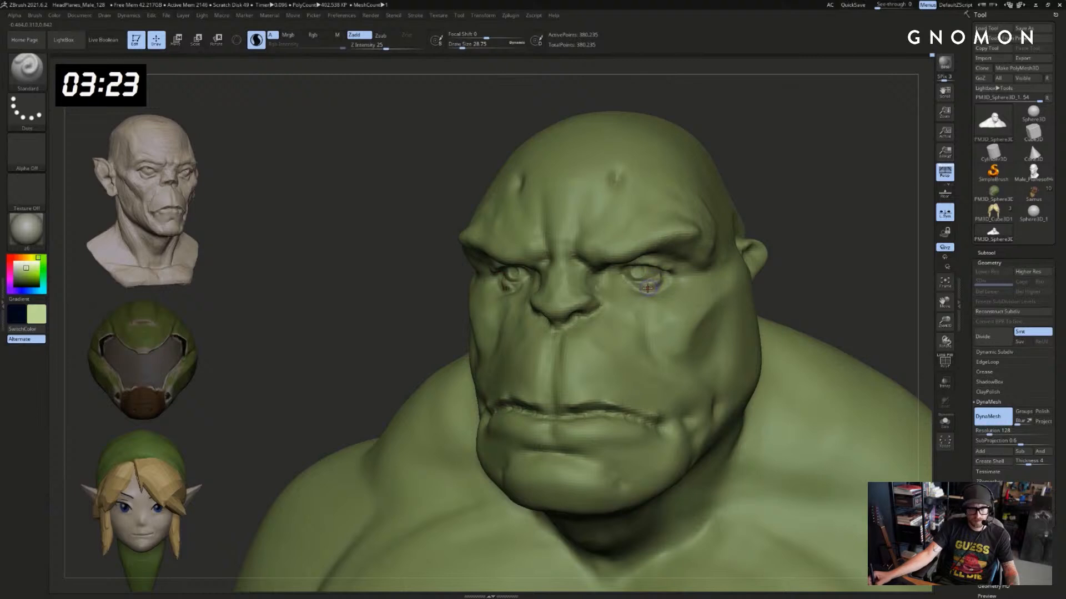
left_click_drag(663, 276, 633, 290, "shift")
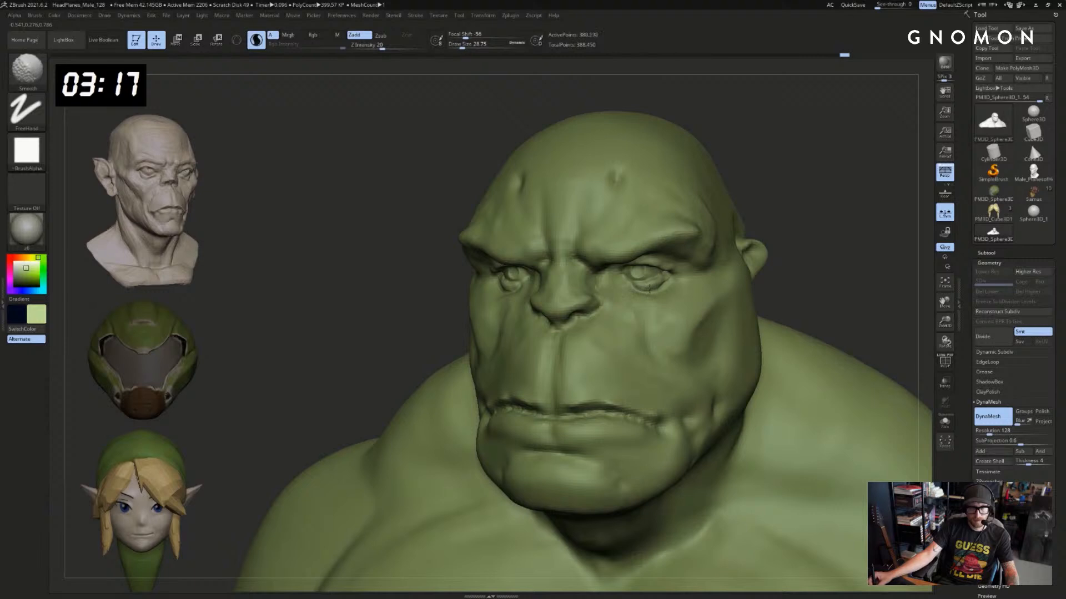
Sharpen the eyelid creases and eye corners with the DamStandard brush at draw size 28.75 and smooth around them
right_click_drag(873, 252, 753, 262, "ctrl")
left_click_drag(735, 261, 746, 281, "ctrl")
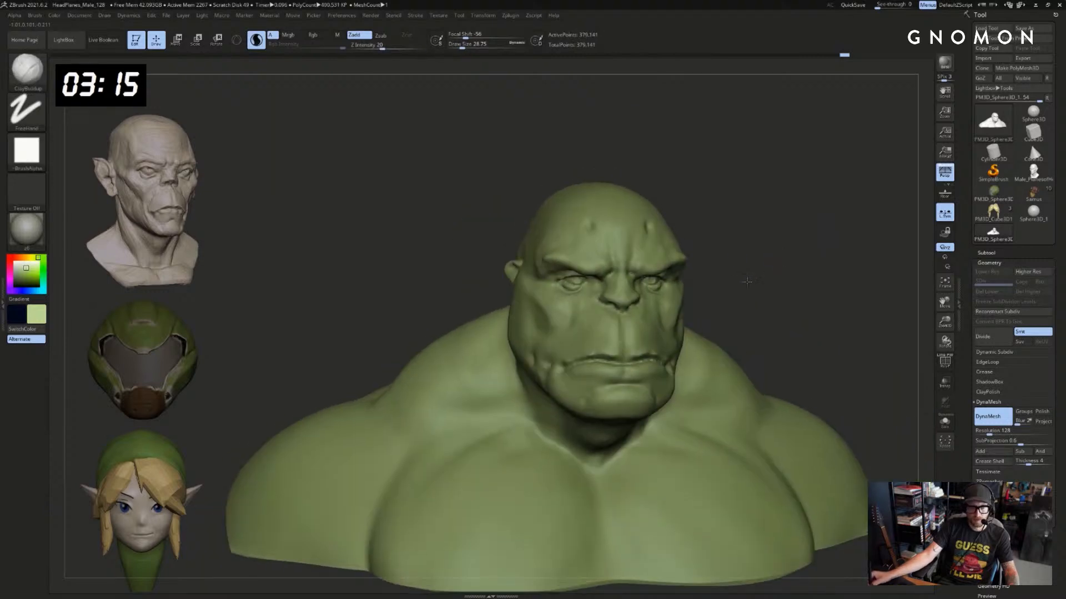
right_click_drag(747, 282, 753, 326, "ctrl")
key("b")
key("d")
key("s")
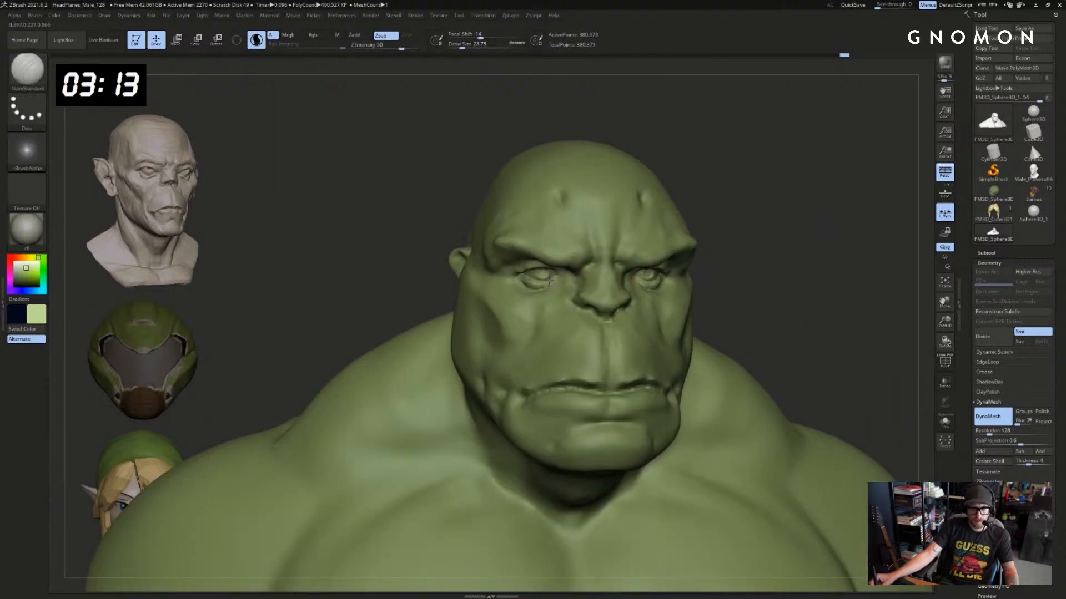
left_click_drag(761, 261, 581, 266)
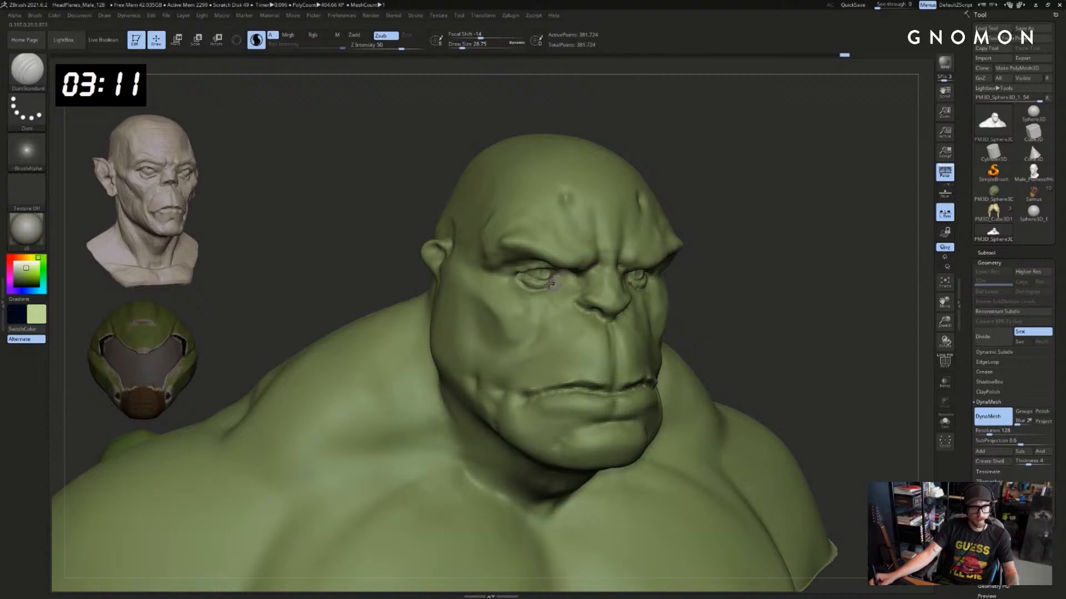
key("shift")
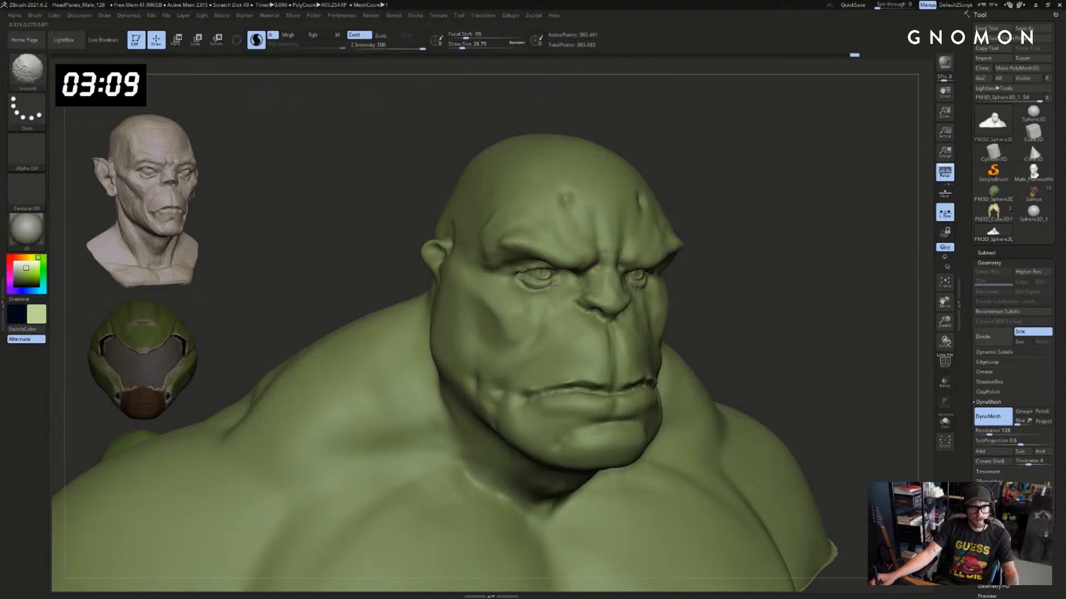
left_click_drag(797, 255, 776, 257)
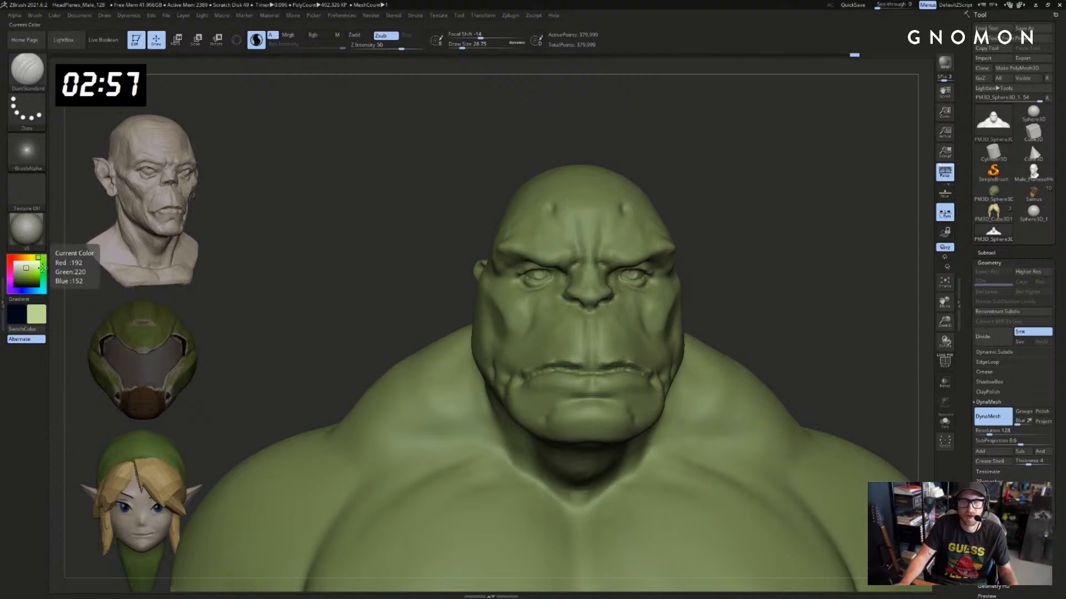
Try off-white, red and several brighter green display colours on the bust
left_click_drag(34, 272, 14, 264)
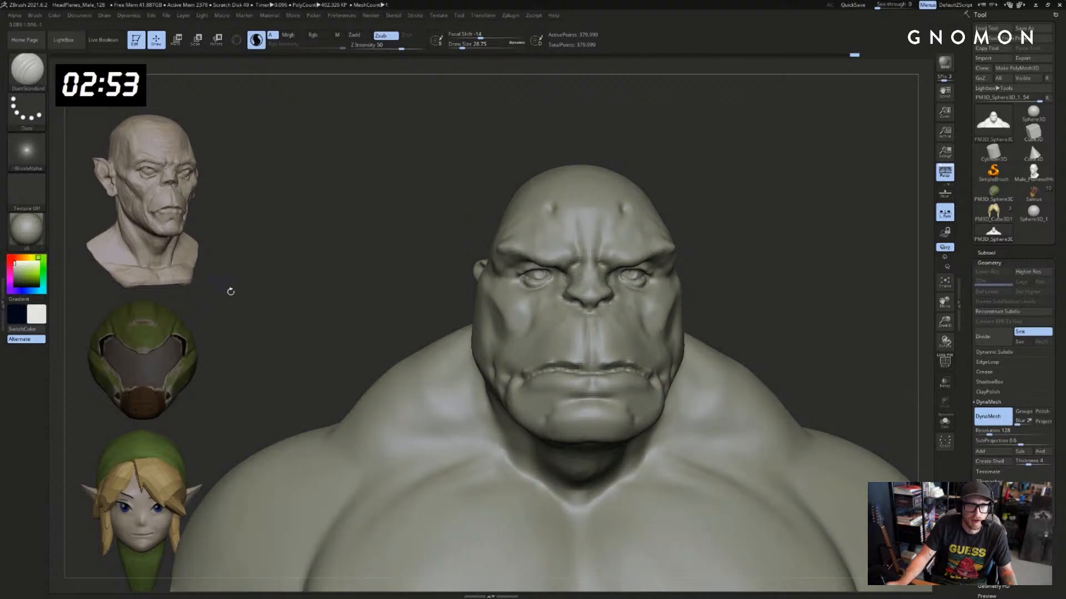
left_click(16, 257)
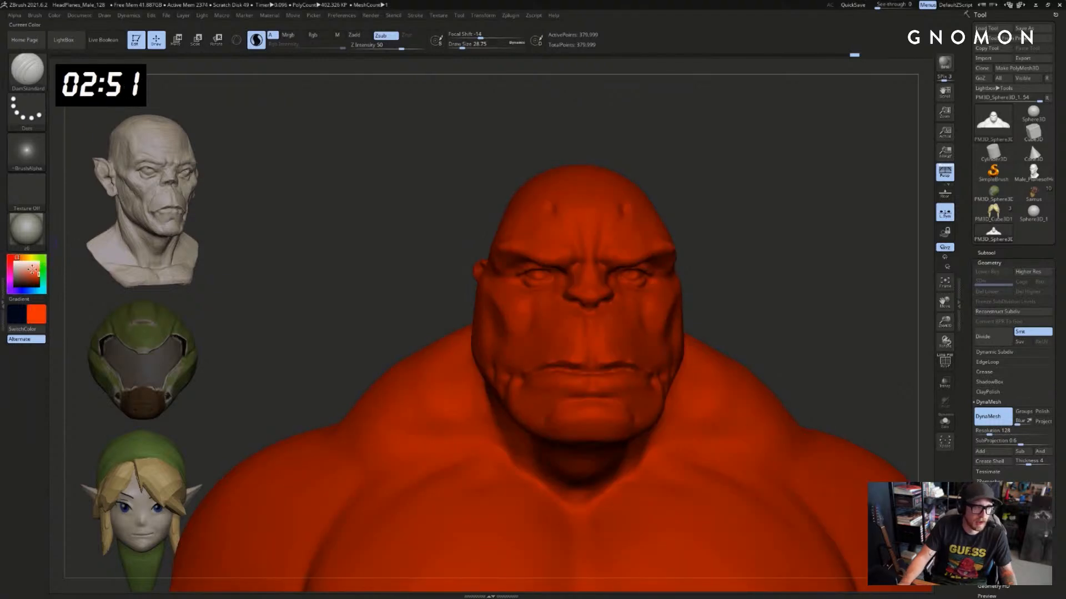
left_click(38, 258)
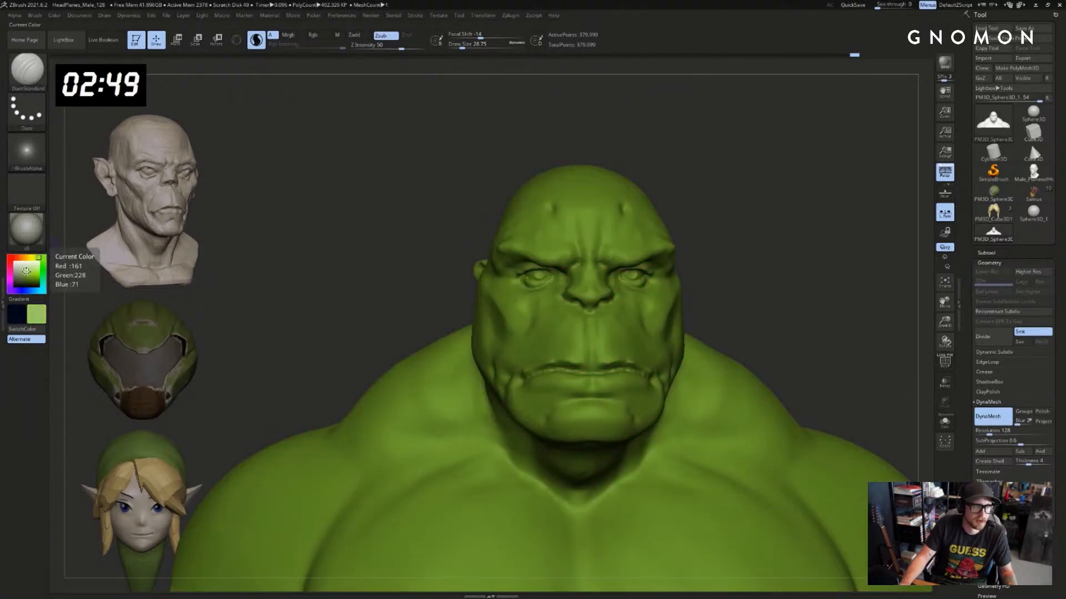
left_click_drag(26, 271, 29, 267)
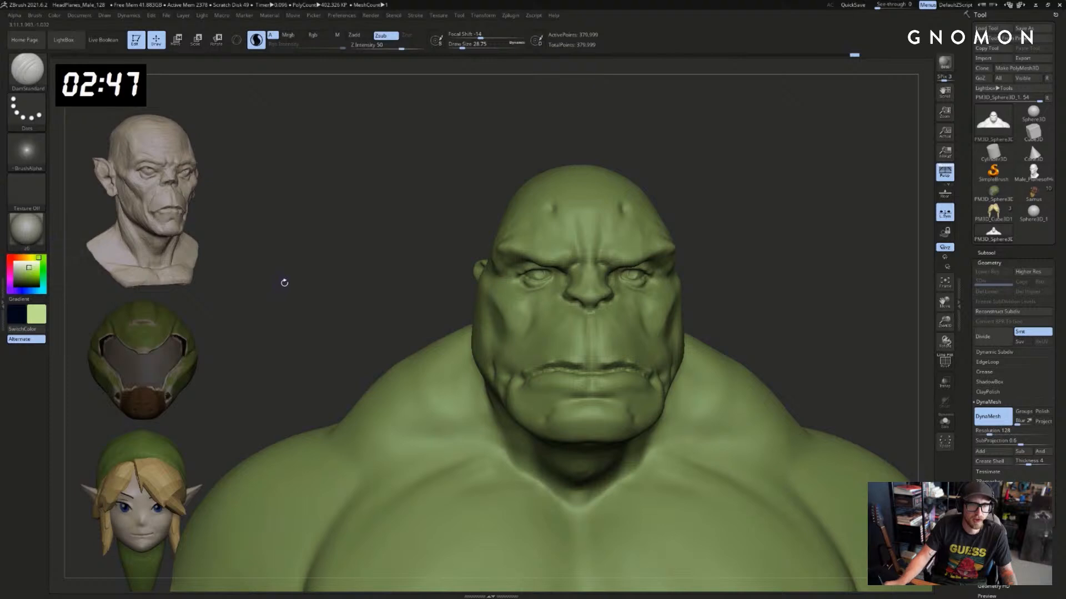
mouse_move(284, 283)
left_mouse_down()
mouse_move(203, 284)
mouse_move(275, 270)
left_mouse_up()
left_click(25, 276)
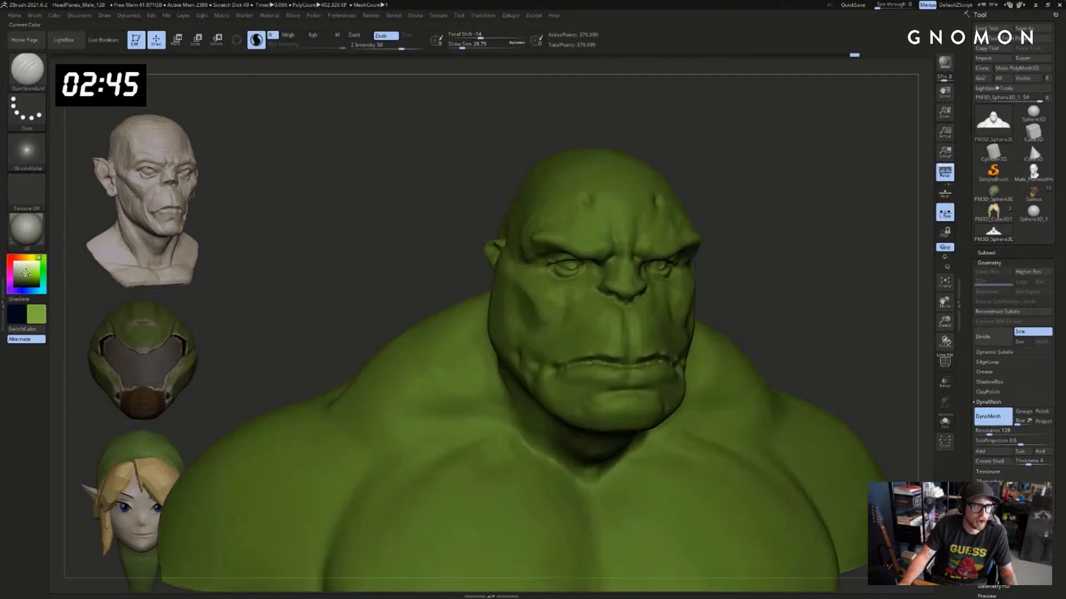
left_click(28, 269)
left_click_drag(28, 270, 29, 270)
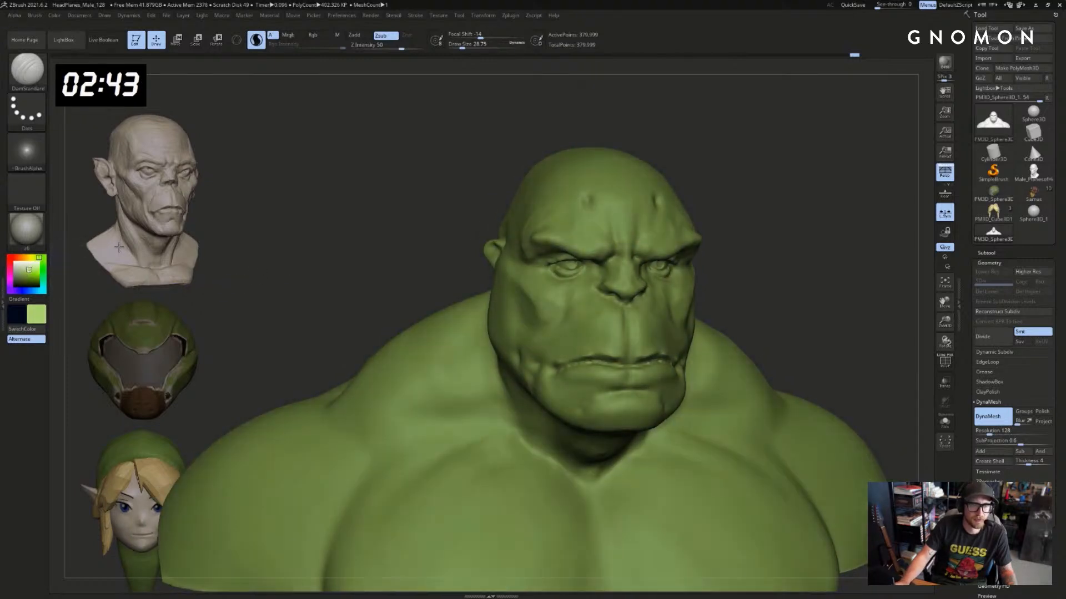
Set the bust's display colour to a muted, slightly desaturated green
left_click_drag(388, 219, 390, 256, "alt")
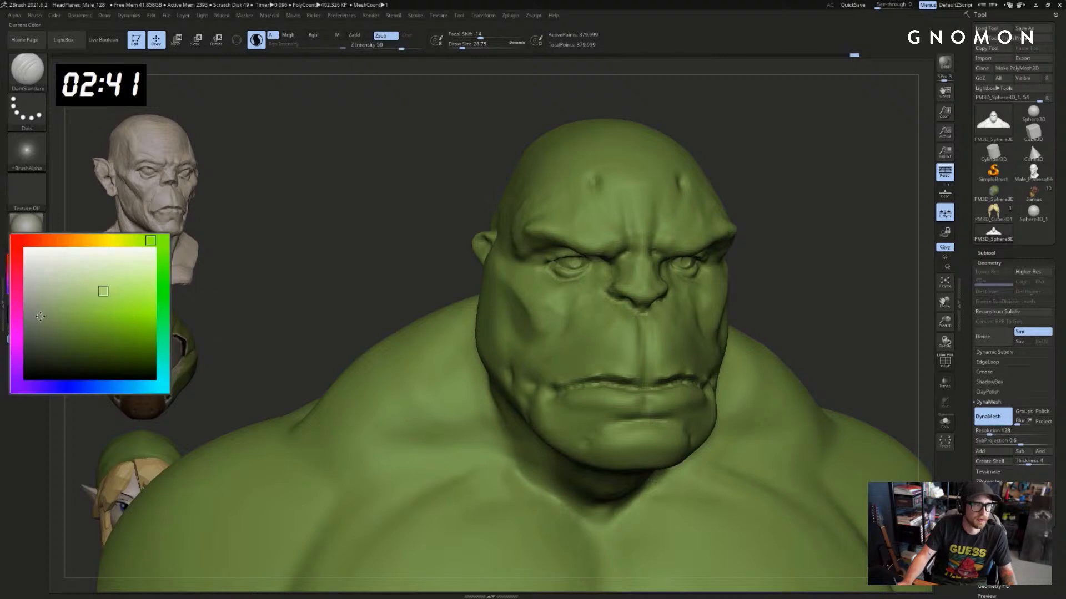
left_click(23, 270)
left_click_drag(233, 250, 239, 239)
Deepen the line between the lips and the mouth corners with a DamStandard brush of draw size about 41 to 49, smoothing between strokes
mouse_move(819, 235)
left_mouse_down()
mouse_move(768, 209)
mouse_move(837, 228)
left_mouse_up()
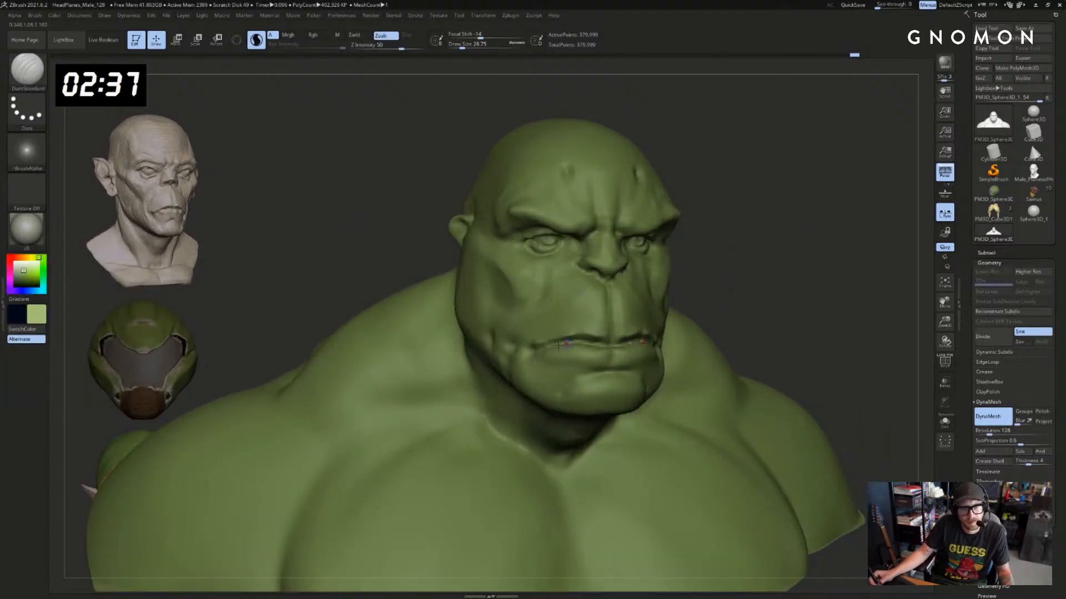
key("s")
mouse_move(561, 349)
left_mouse_down()
mouse_move(587, 349)
mouse_move(564, 349)
left_mouse_up()
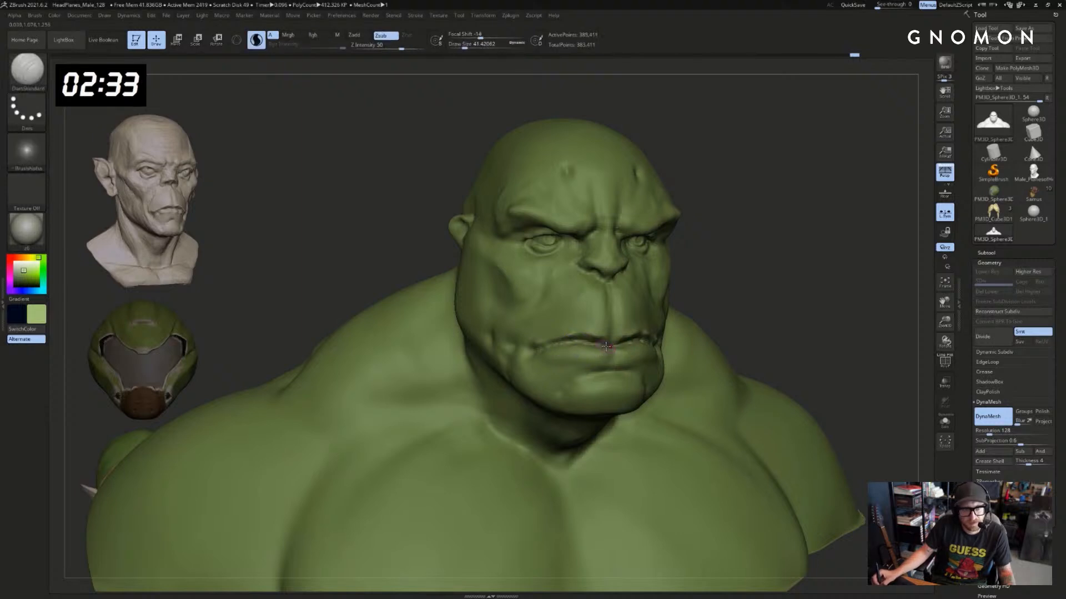
left_click_drag(591, 348, 603, 346, "shift")
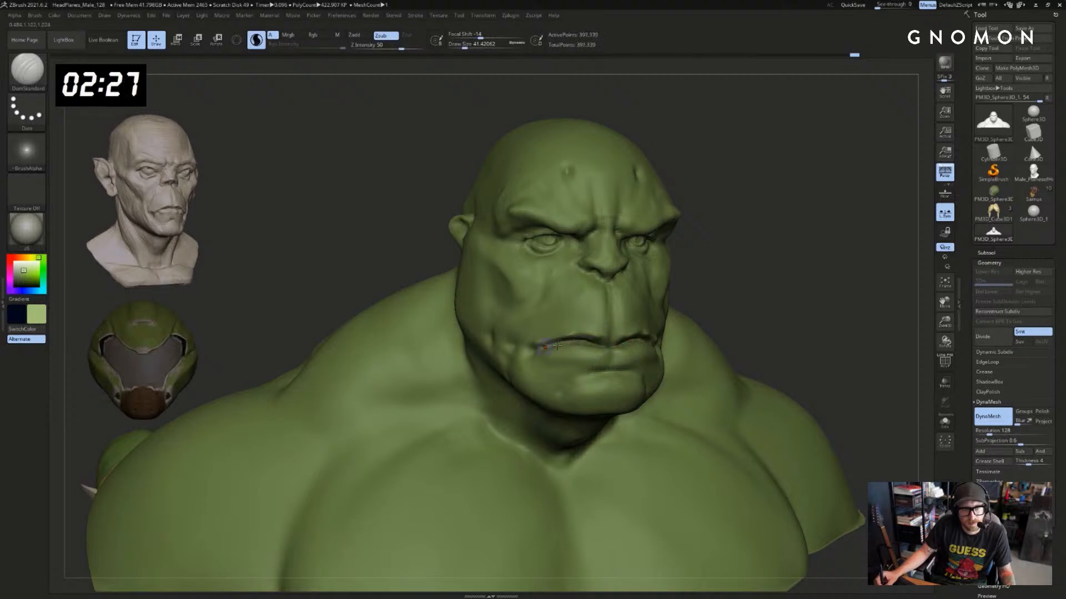
mouse_move(736, 306)
left_mouse_down()
mouse_move(534, 349)
mouse_move(586, 342)
left_mouse_up()
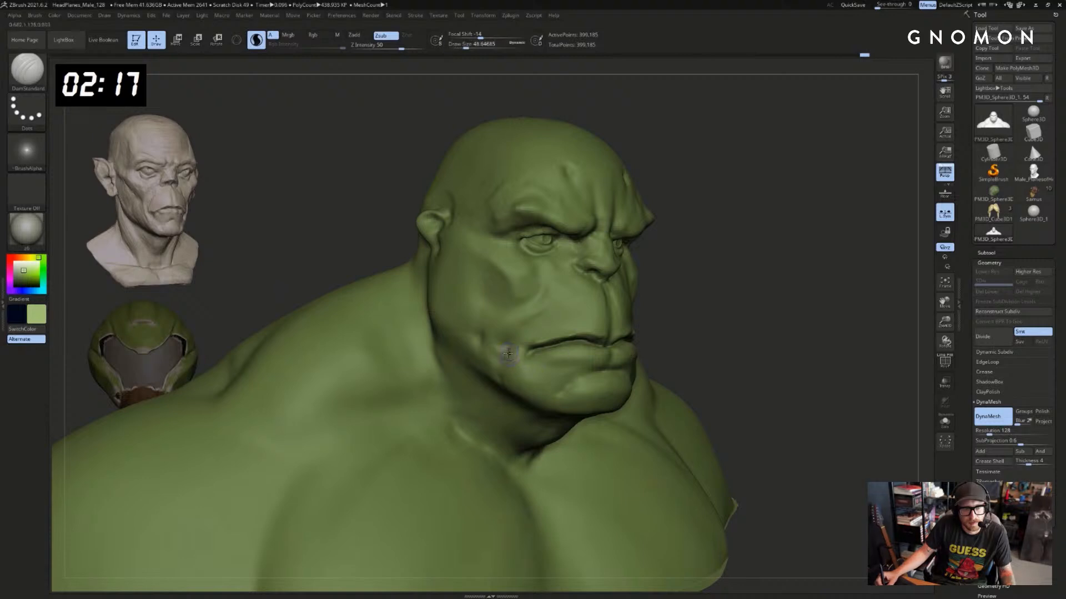
Adjust the outer ends of the brow ridge with the Move brush at a draw size of about 172 to 207
mouse_move(761, 288)
left_mouse_down()
mouse_move(764, 273)
mouse_move(735, 268)
mouse_move(745, 230)
mouse_move(759, 238)
mouse_move(720, 252)
left_mouse_up()
key("s")
left_click_drag(484, 251, 493, 251)
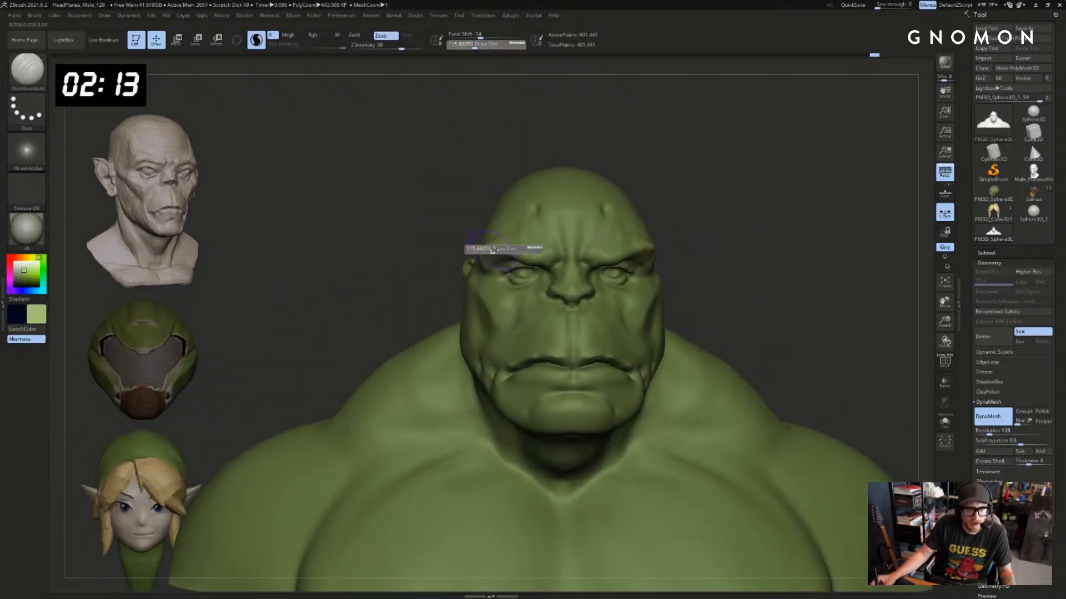
left_click_drag(727, 250, 777, 251)
left_click_drag(507, 250, 489, 248, "shift")
left_click_drag(821, 244, 777, 243, "shift")
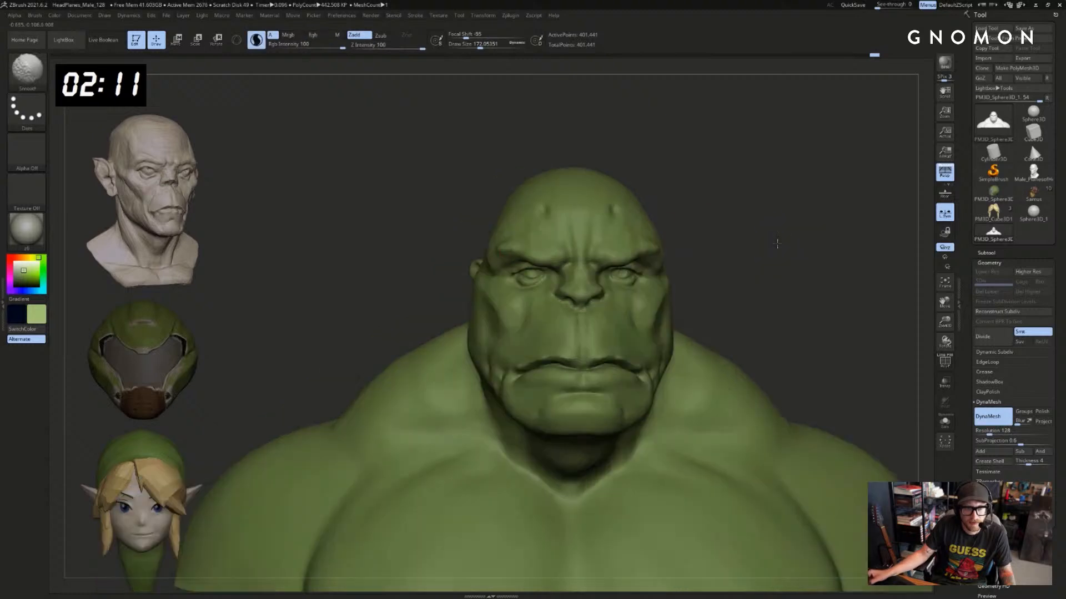
key("b")
key("m")
key("v")
left_click_drag(504, 247, 514, 248)
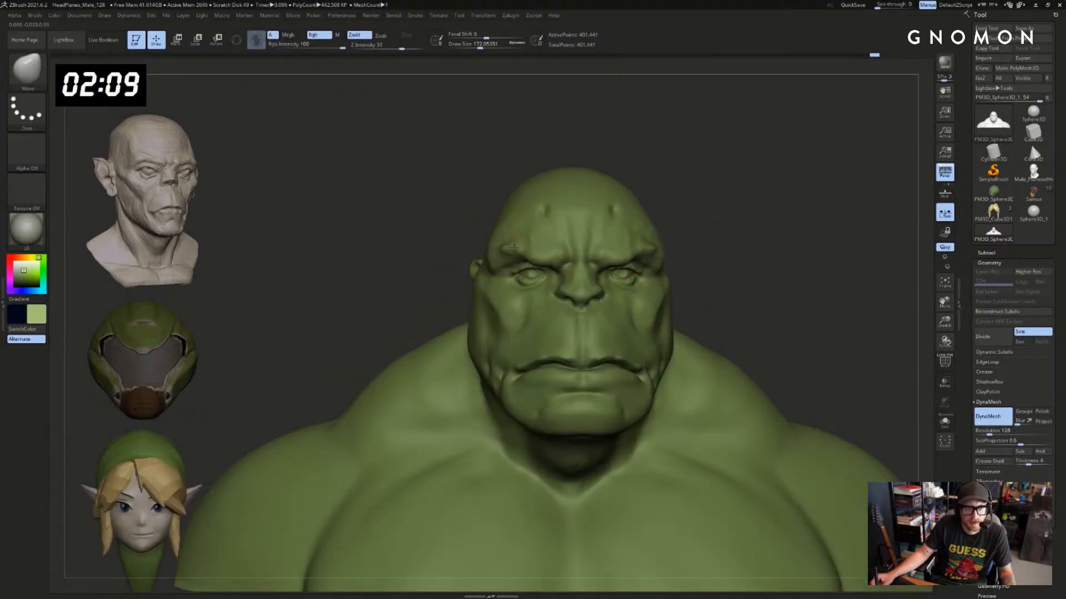
left_click_drag(740, 243, 701, 244)
left_click_drag(646, 233, 650, 244, "shift")
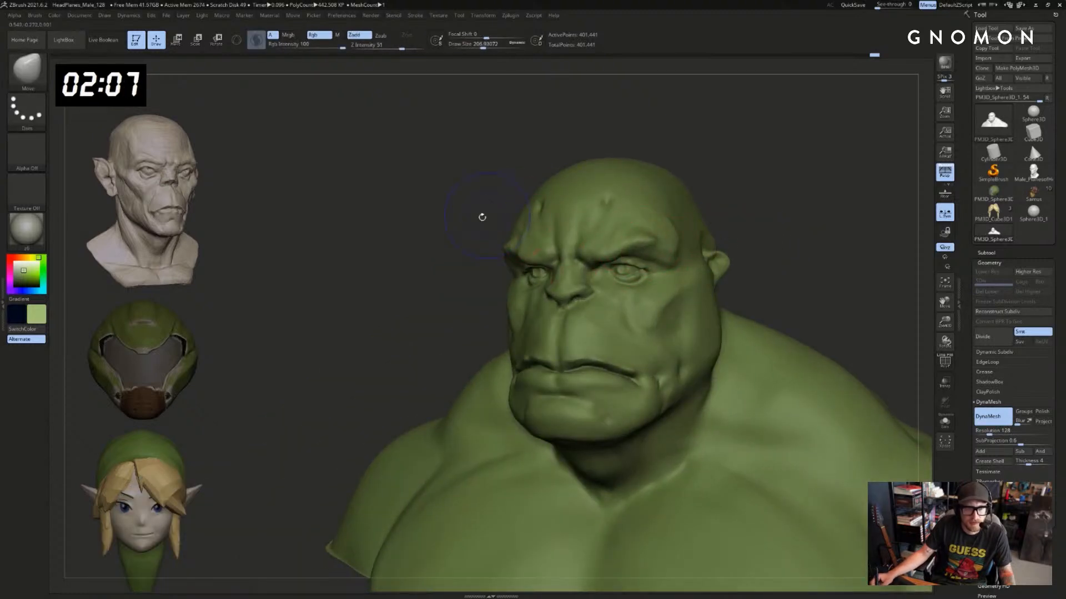
Adjust the brow, mouth corners and jaw of the face with the Move brush at draw sizes of about 268 to 525
left_click_drag(481, 217, 518, 220)
key("s")
left_click_drag(494, 239, 533, 240)
left_click_drag(692, 254, 650, 274)
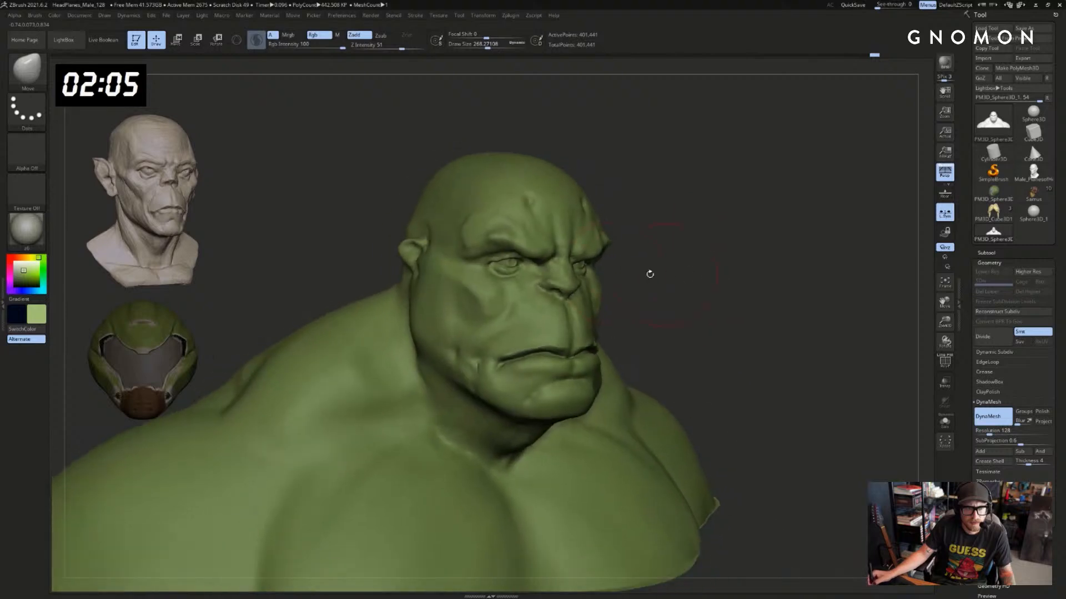
left_click_drag(554, 247, 554, 250)
key("s")
mouse_move(521, 342)
left_mouse_down()
mouse_move(537, 343)
mouse_move(538, 361)
left_mouse_up()
mouse_move(670, 312)
left_mouse_down()
mouse_move(691, 316)
mouse_move(679, 289)
left_mouse_up()
left_click_drag(505, 370, 504, 375)
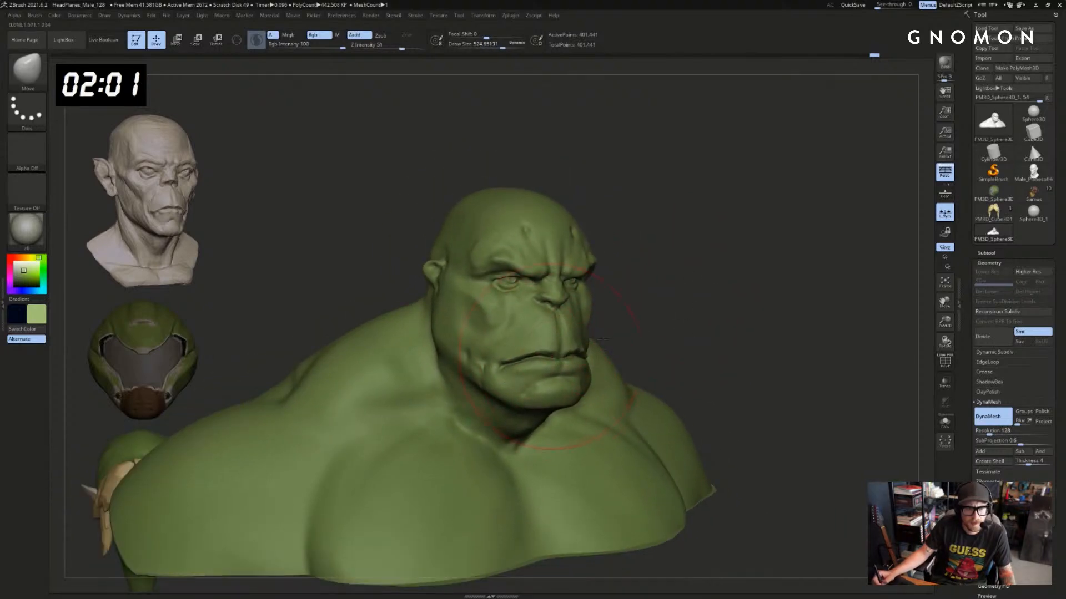
Refine the cheeks and the sides of the head near the ears with the Move brush at draw sizes of about 140 to 245
left_click_drag(674, 339, 696, 300, "alt")
mouse_move(745, 274)
left_mouse_down()
mouse_move(756, 271)
mouse_move(670, 270)
mouse_move(694, 273)
left_mouse_up()
key("s")
left_click(677, 274)
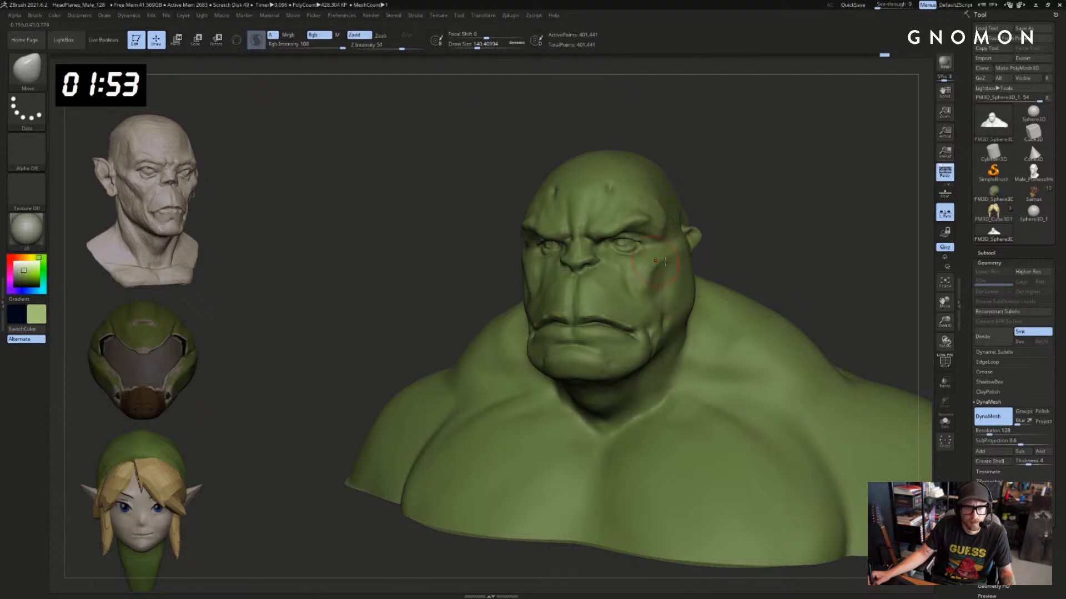
left_click_drag(718, 249, 655, 261)
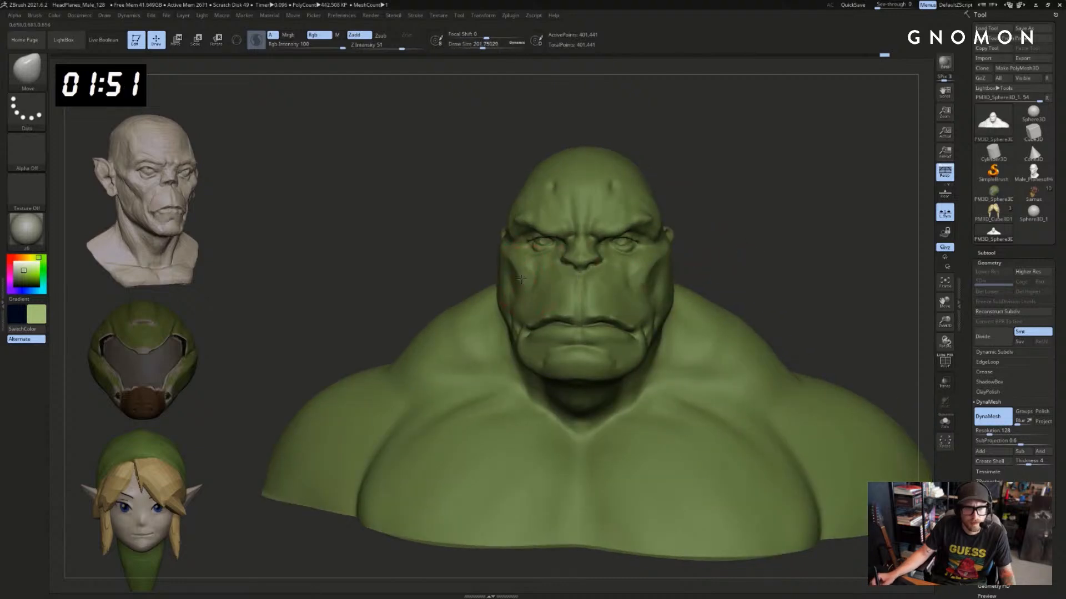
left_click_drag(446, 268, 494, 266)
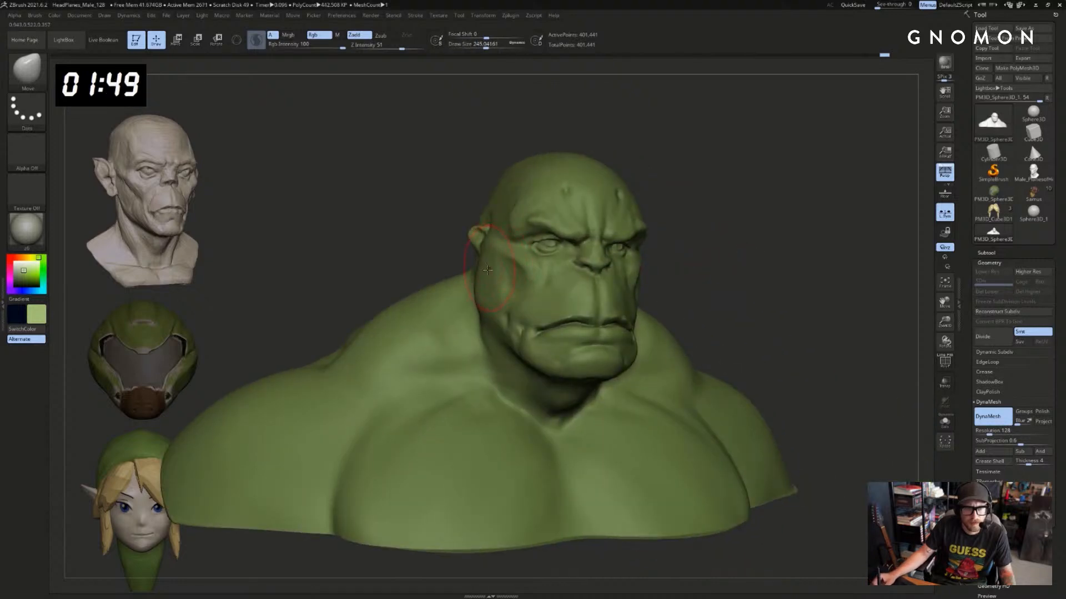
left_click_drag(736, 244, 726, 255, "alt")
Set up the Standard brush to paint colour only and choose a more saturated green as the skin colour
key("b")
key("s")
key("t")
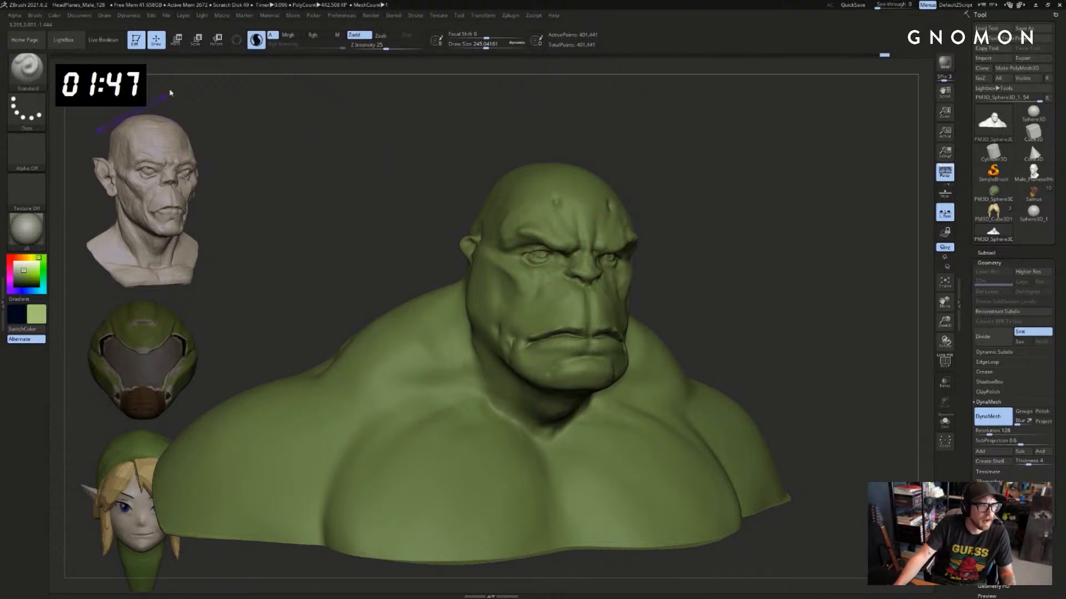
left_click(360, 35)
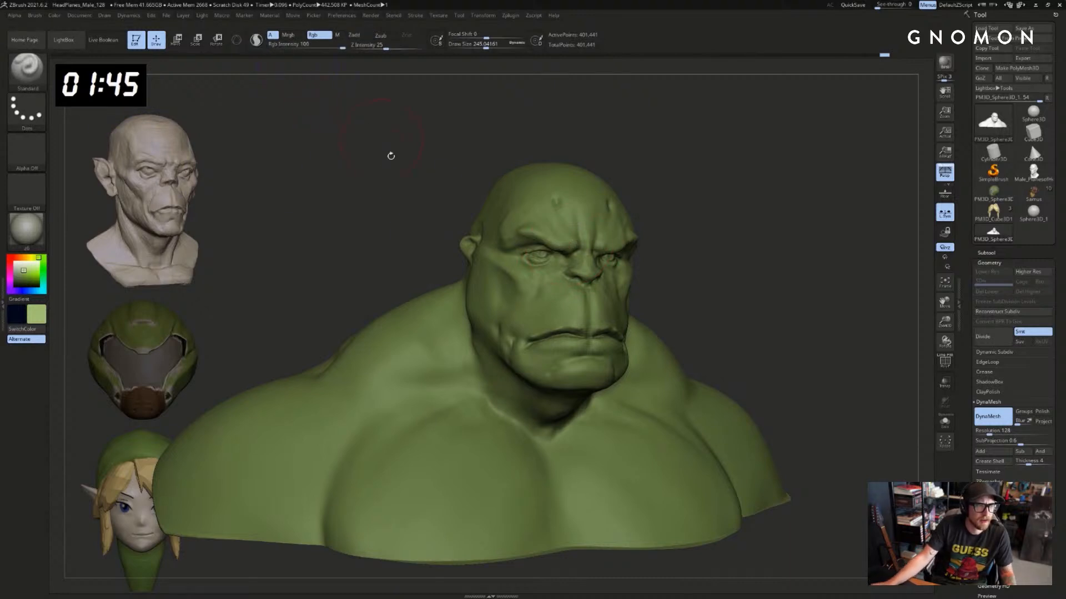
key("c")
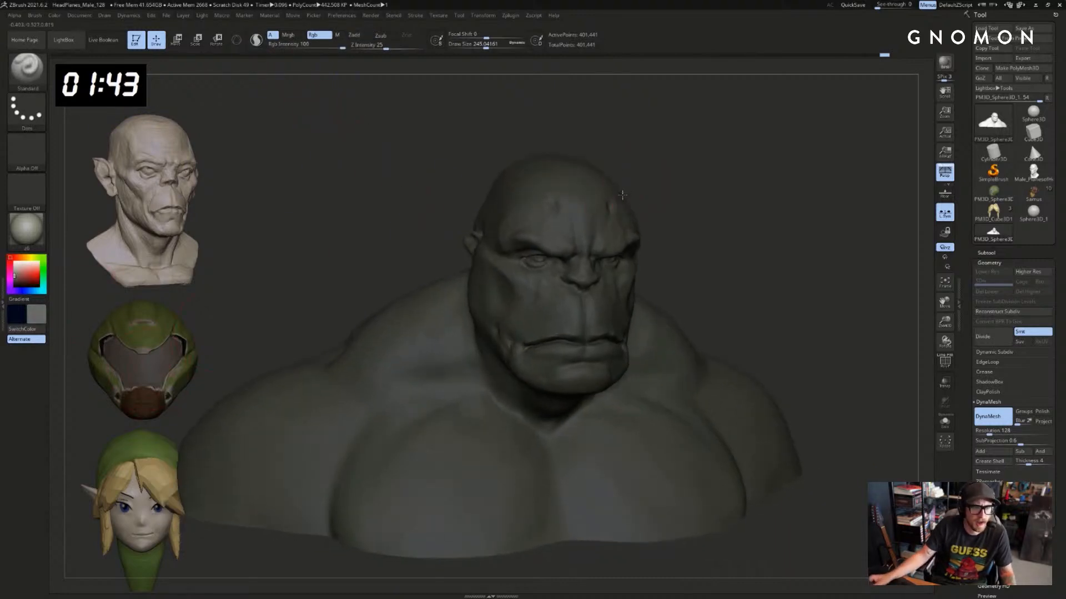
key("c")
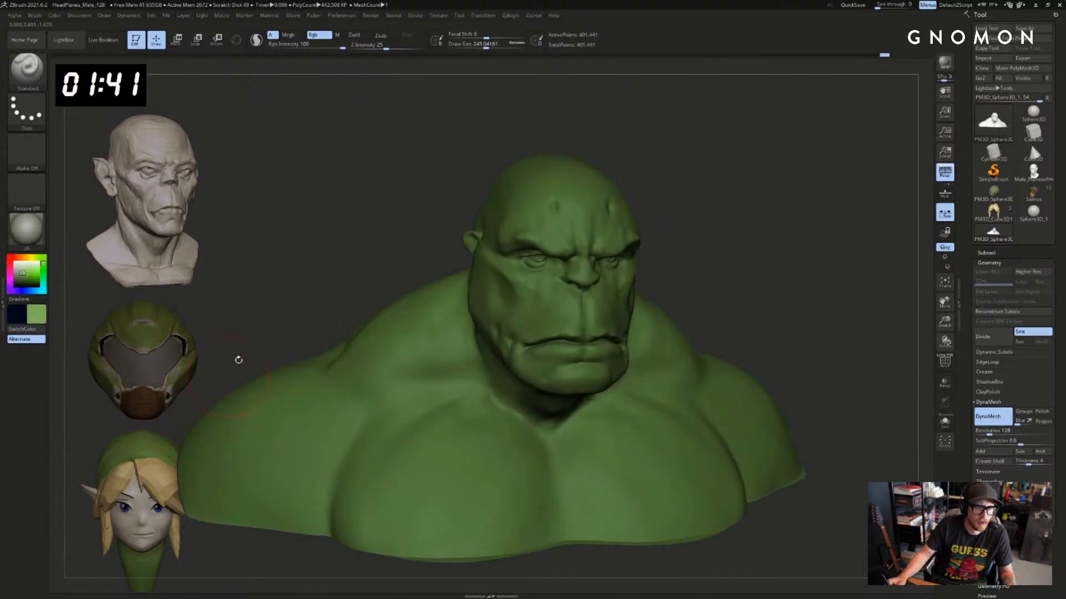
left_click_drag(287, 283, 329, 288, "alt")
left_click(43, 311)
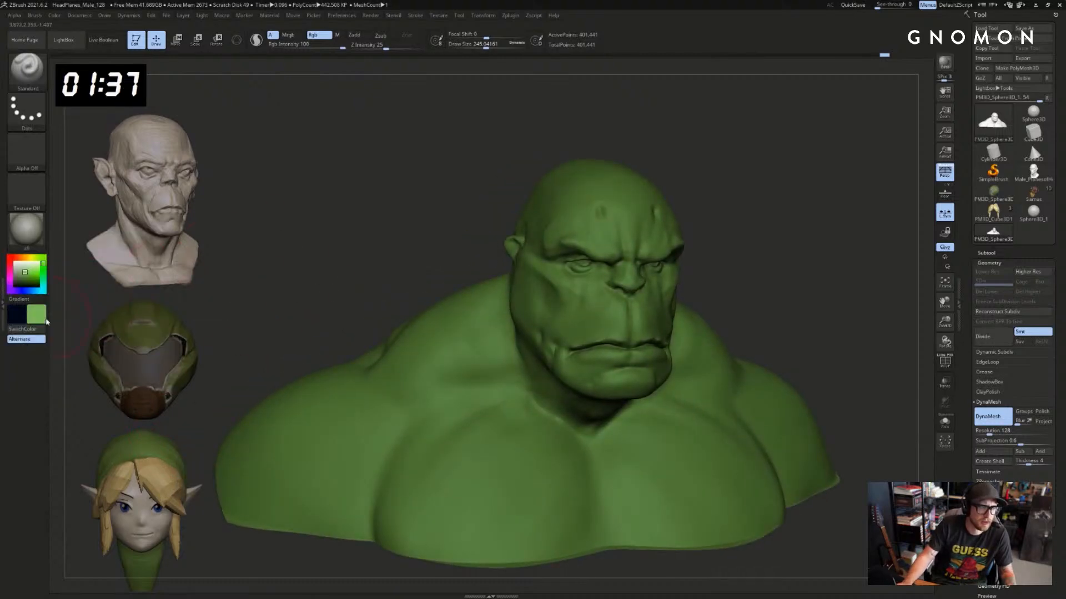
left_click(44, 318)
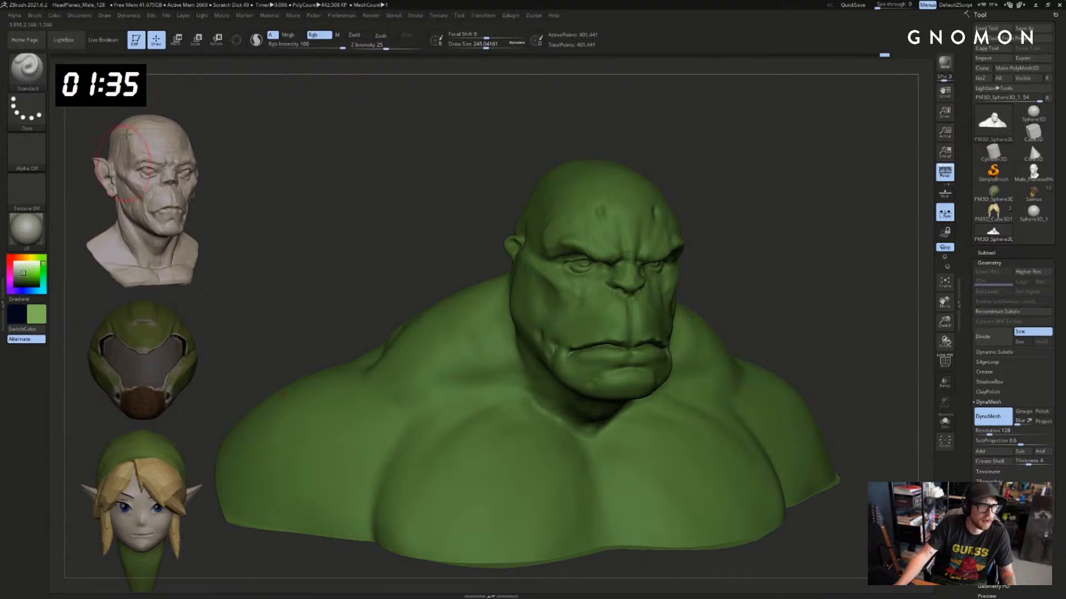
Fill the whole bust with the chosen green and sample a neutral grey as the paint colour
left_click(55, 15)
left_click(74, 192)
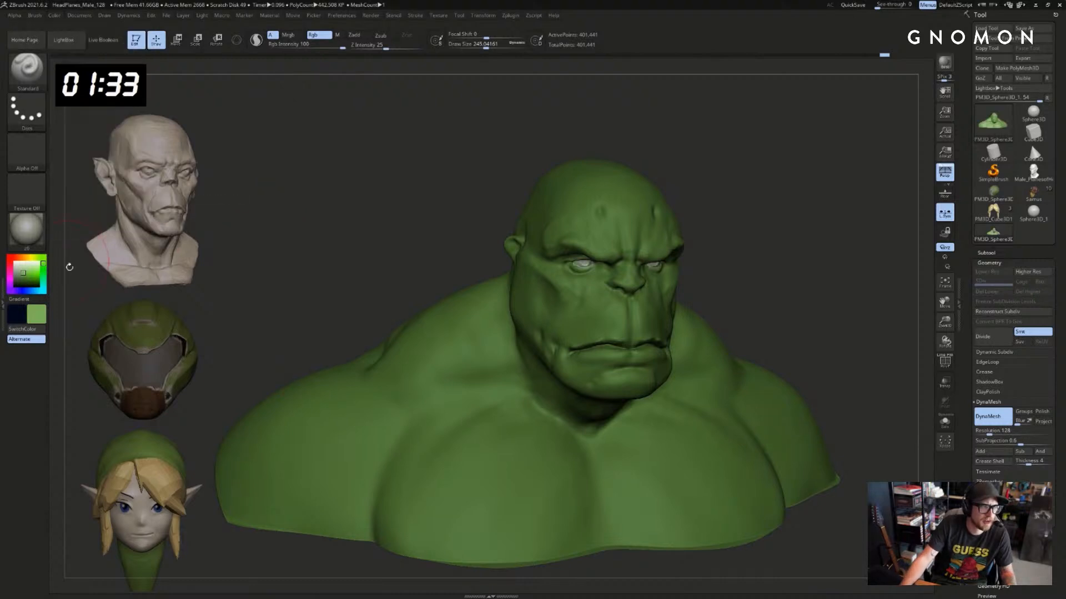
key("c")
left_click_drag(395, 271, 374, 288, "shift")
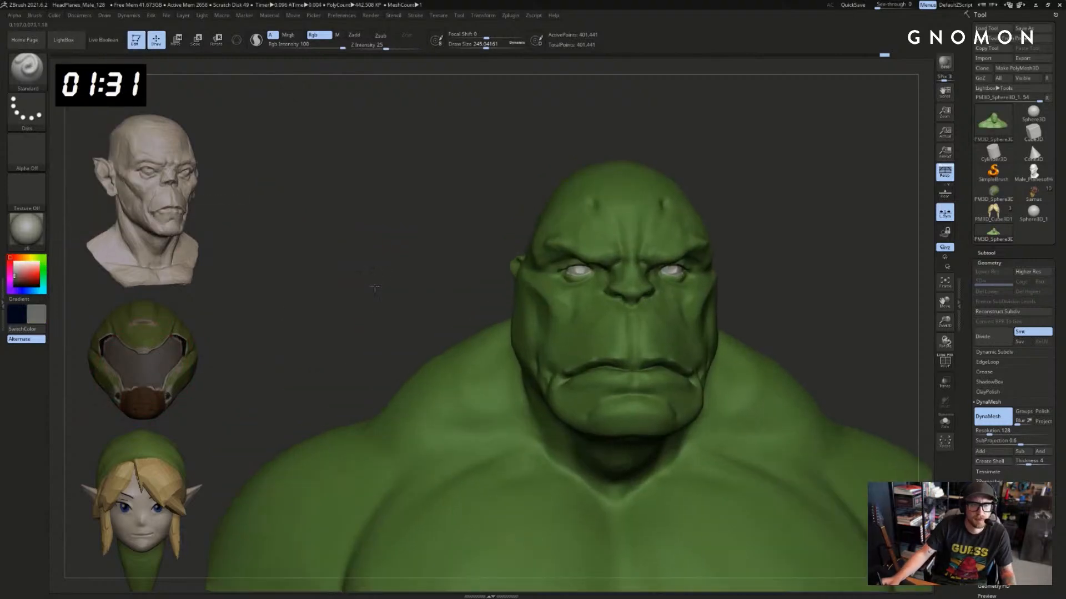
Try painting grey over the centres of the eyes with a draw size of about 35, and undo it
mouse_move(375, 252)
left_mouse_down()
mouse_move(763, 283)
mouse_move(702, 264)
left_mouse_up()
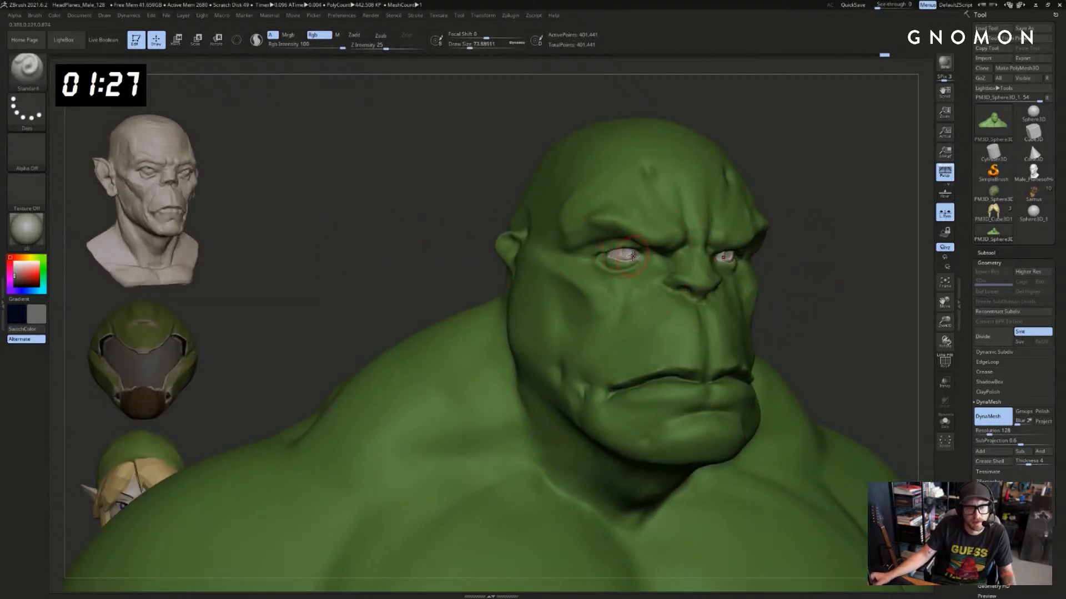
key("bracketleft")
key("bracketleft")
left_click_drag(624, 254, 633, 256)
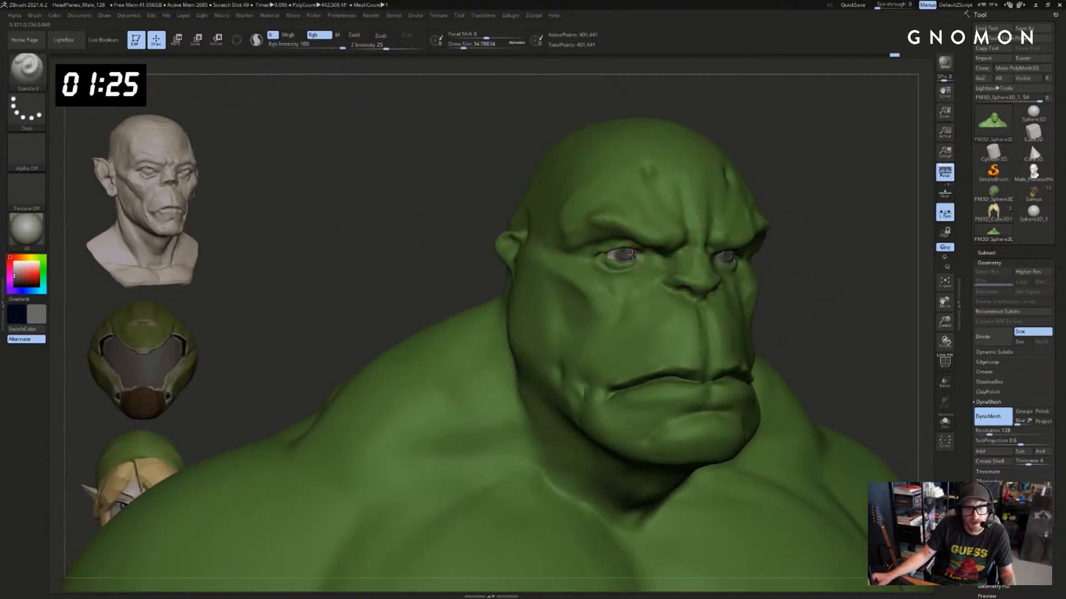
mouse_move(830, 268)
left_mouse_down()
mouse_move(833, 238)
mouse_move(773, 238)
mouse_move(730, 253)
left_mouse_up()
key("ctrl+z")
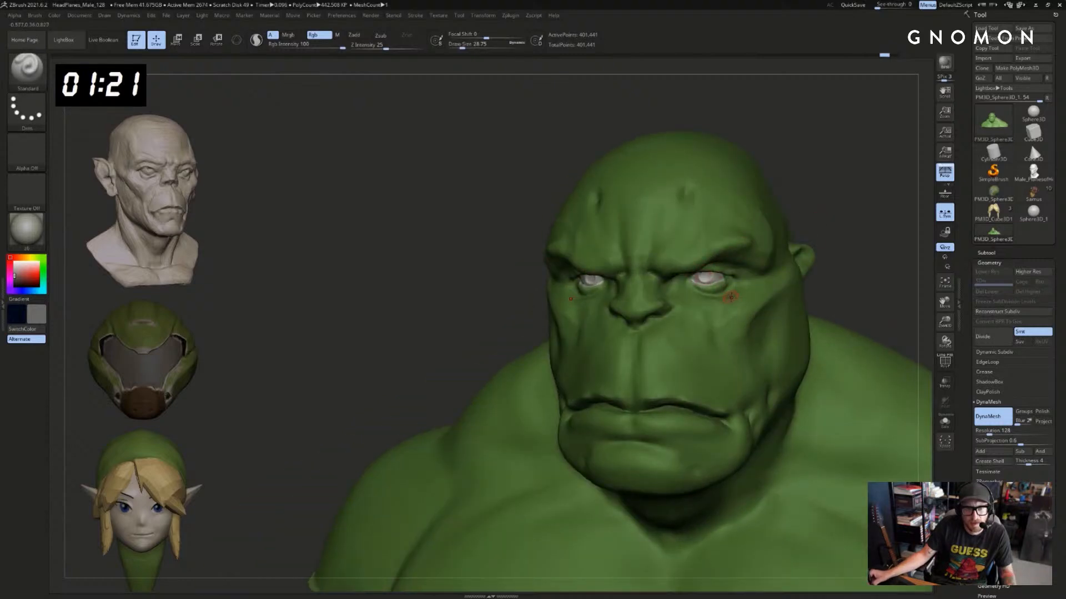
Paint green irises on both white eyeballs with a draw size of about 29, and switch the paint colour back to grey
key("v")
key("c")
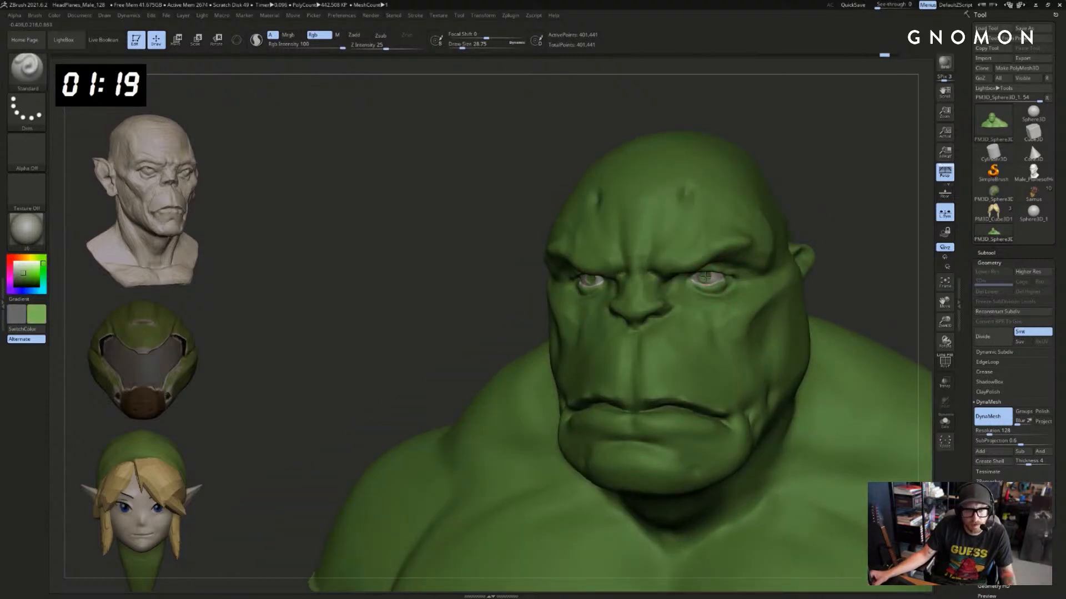
left_click_drag(451, 304, 476, 298, "shift")
left_click_drag(844, 269, 793, 270, "alt")
left_click_drag(794, 270, 761, 289)
key("v")
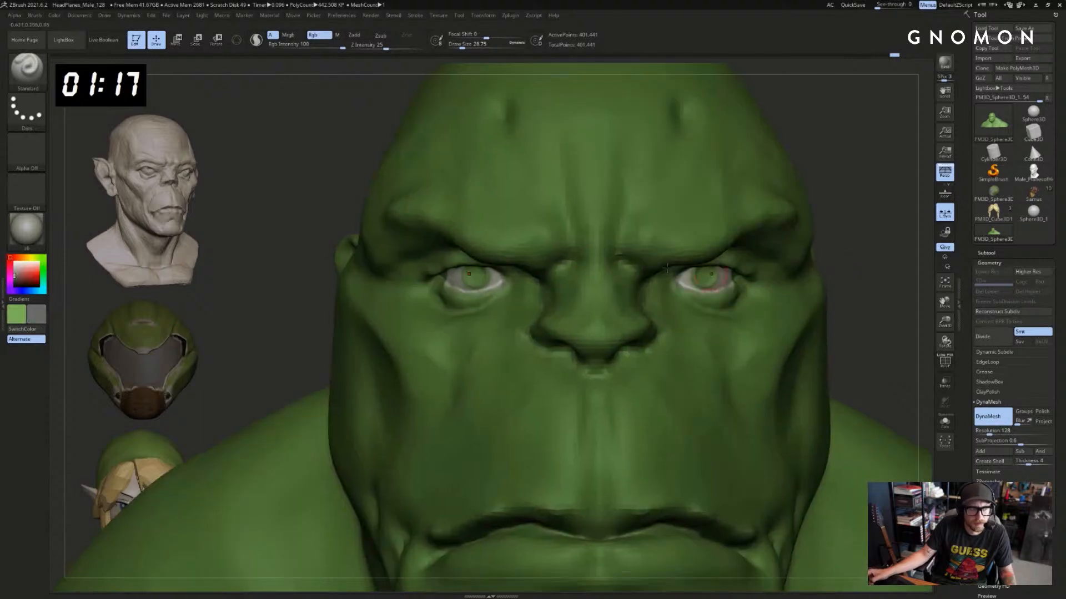
Paint grey in the centres of the green irises, undoing the attempt at a draw size of about 16 and enlarging the brush to about 26
key("s")
left_click_drag(488, 271, 479, 270)
left_click(475, 276)
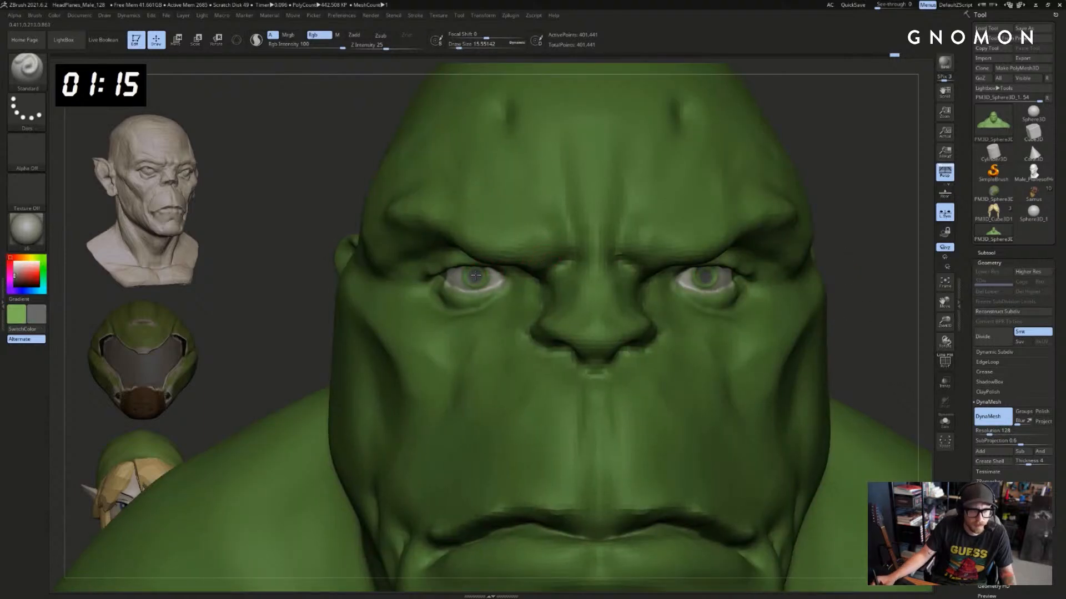
key("ctrl+z")
key("s")
left_click(487, 286)
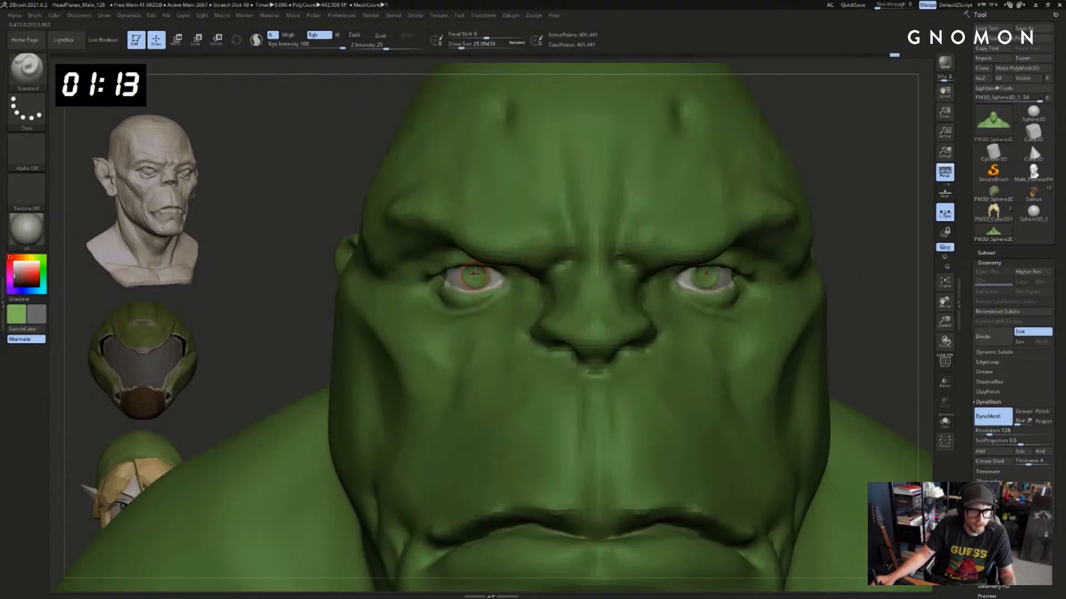
Try grey paint strokes on the head at several brush sizes, undoing them
mouse_move(837, 247)
left_mouse_down("alt")
mouse_move(691, 207)
mouse_move(724, 222)
mouse_move(714, 236)
left_mouse_up("alt")
key("s")
left_click(622, 254)
mouse_move(620, 267)
left_mouse_down()
mouse_move(608, 238)
mouse_move(640, 236)
left_mouse_up()
key("ctrl+z")
key("s")
left_click(602, 255)
mouse_move(715, 225)
left_mouse_down("alt")
mouse_move(735, 231)
mouse_move(734, 248)
left_mouse_up("alt")
key("ctrl+z")
Paint short grey hair over the top, back and sides of the head with draw sizes of about 116 to 177
mouse_move(644, 264)
left_mouse_down()
mouse_move(558, 221)
mouse_move(539, 240)
mouse_move(528, 231)
left_mouse_up()
left_click_drag(699, 231, 675, 244)
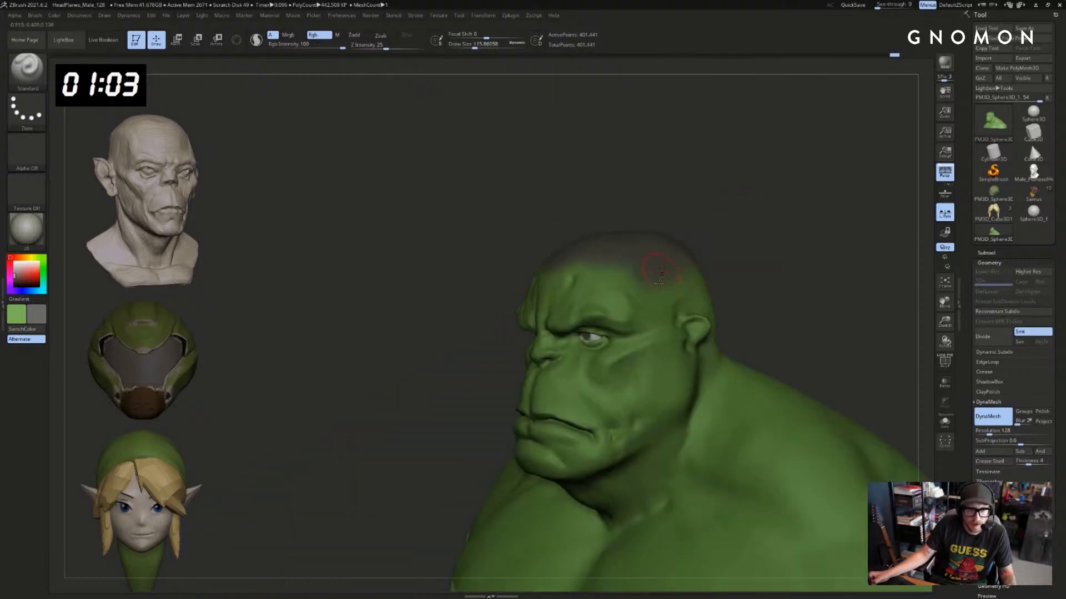
left_click_drag(666, 320, 672, 325)
left_click_drag(725, 288, 708, 307)
mouse_move(737, 299)
left_mouse_down()
mouse_move(701, 308)
mouse_move(686, 290)
left_mouse_up()
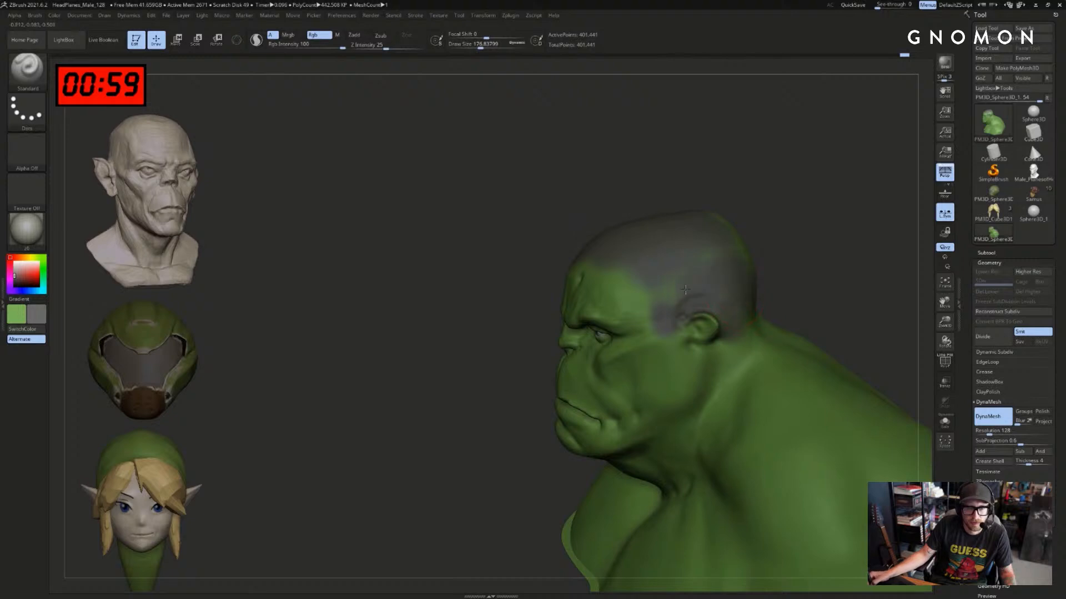
left_click_drag(778, 228, 832, 254)
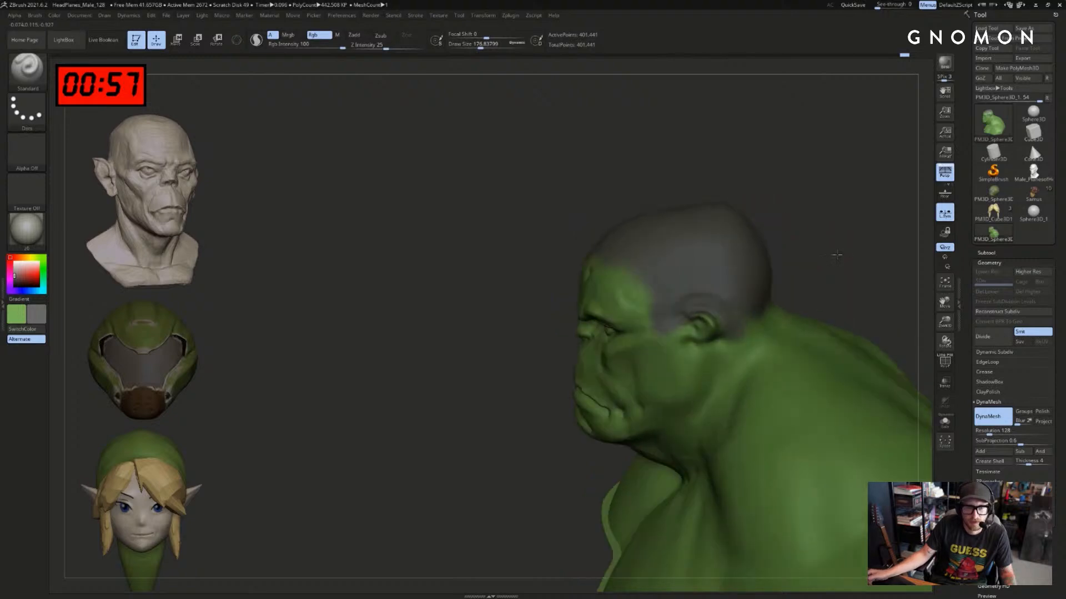
Paint skin green back around the ear, temple and forehead to shape the hairline, using a draw size of about 154
key("v")
key("s")
left_click_drag(684, 339, 681, 338)
left_click_drag(689, 326, 705, 332)
key("ctrl+z")
left_click_drag(854, 283, 633, 255)
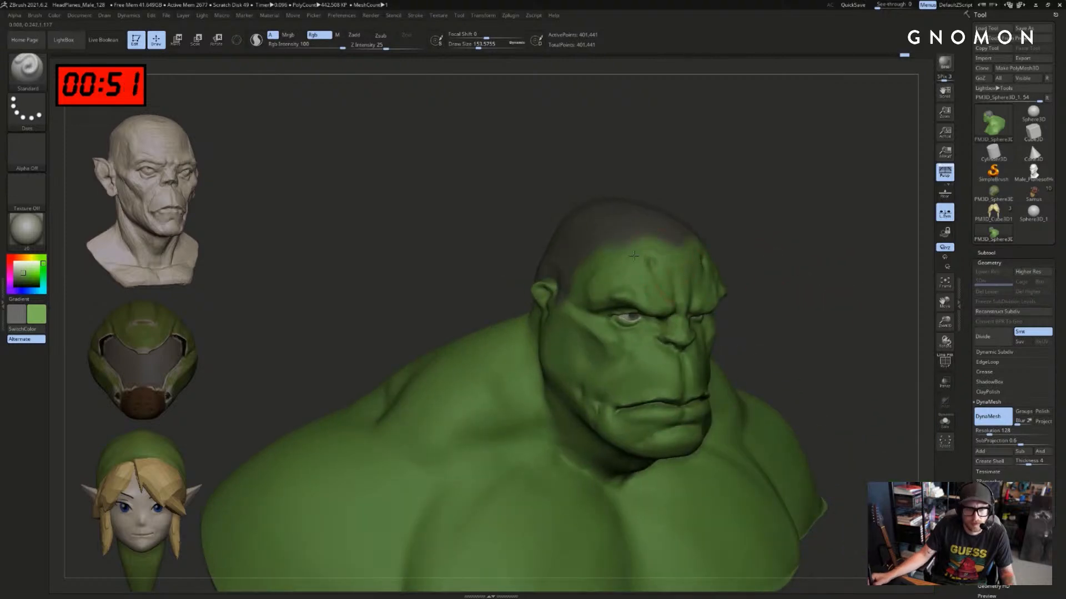
left_click_drag(746, 255, 617, 261)
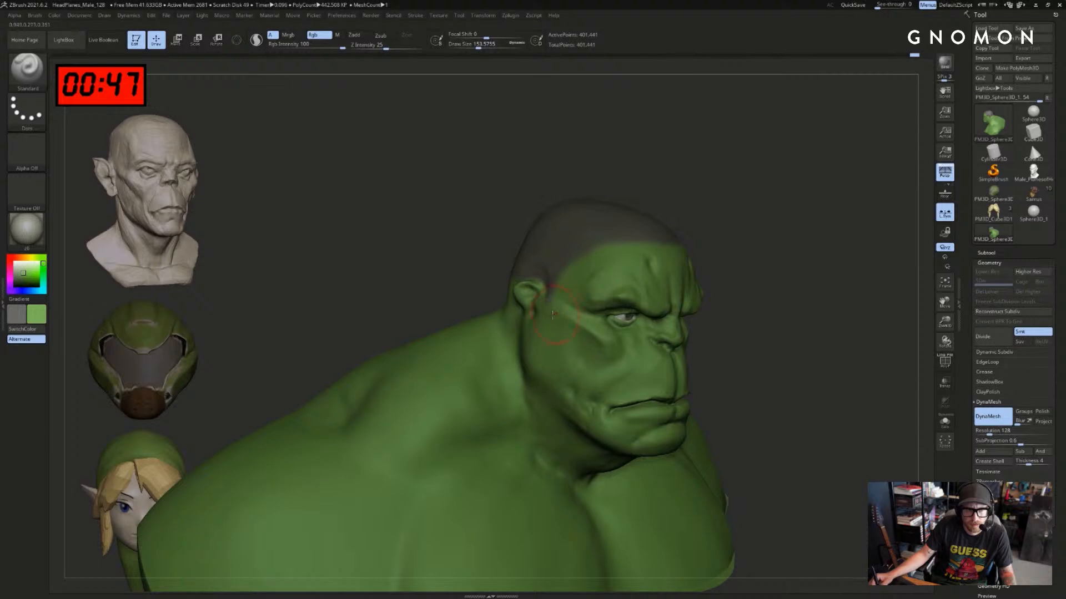
mouse_move(552, 314)
left_mouse_down()
mouse_move(595, 247)
mouse_move(654, 246)
mouse_move(616, 255)
left_mouse_up()
Extend the grey hair along the temple and the front hairline, reducing the draw size to about 128
key("v")
mouse_move(546, 294)
left_mouse_down()
mouse_move(549, 252)
mouse_move(690, 234)
left_mouse_up()
left_click_drag(832, 223, 724, 227)
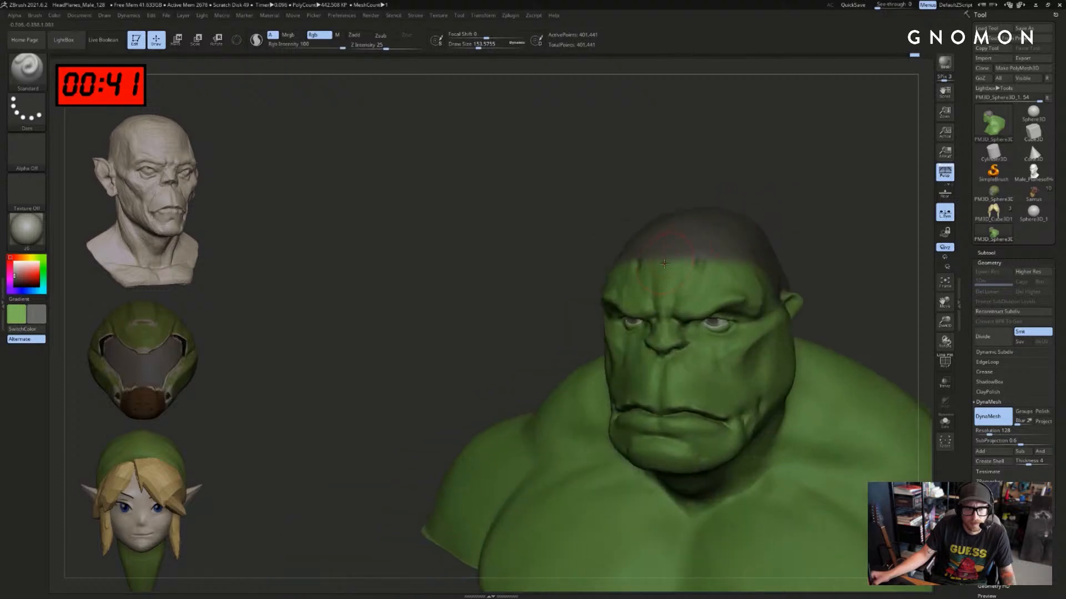
left_click_drag(664, 264, 703, 263)
left_click_drag(819, 229, 786, 224)
key("s")
left_click_drag(690, 261, 687, 261)
left_click_drag(675, 265, 712, 263)
Clean up the front hairline by painting green across the upper forehead with a draw size of about 128
key("v")
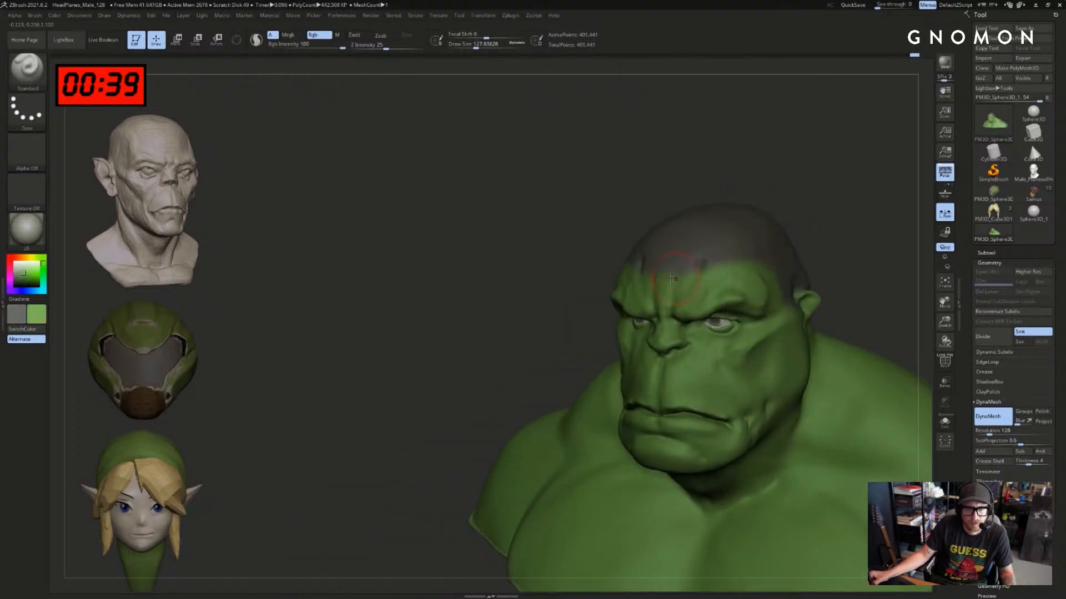
left_click_drag(642, 278, 689, 281)
left_click_drag(821, 251, 774, 256)
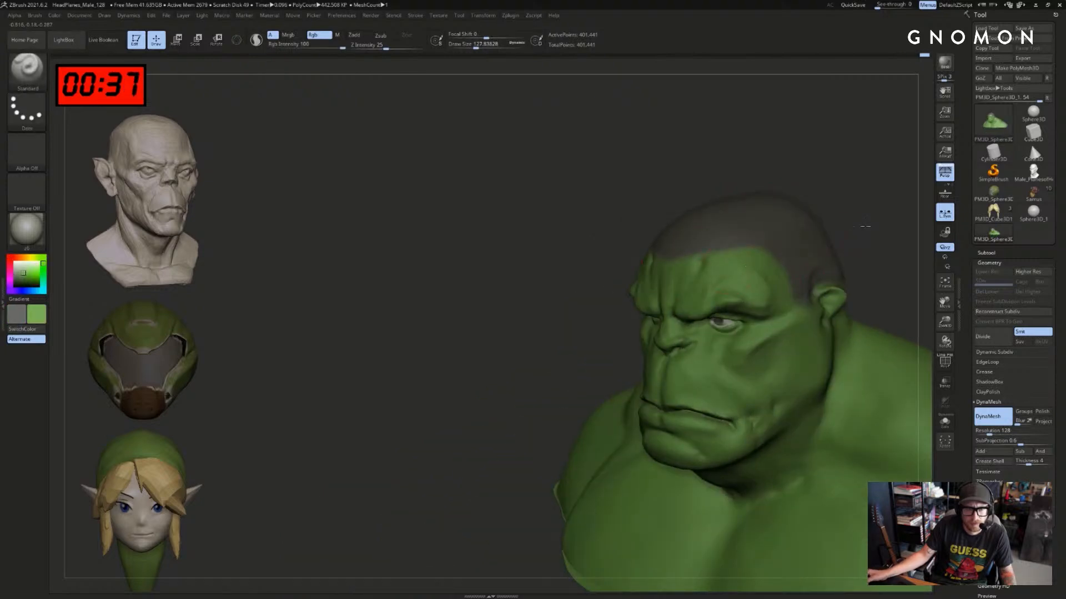
left_click_drag(864, 227, 827, 219, "alt")
mouse_move(826, 220)
left_mouse_down()
mouse_move(857, 223)
mouse_move(707, 195)
mouse_move(750, 234)
mouse_move(645, 184)
mouse_move(666, 204)
mouse_move(624, 189)
mouse_move(706, 231)
mouse_move(663, 226)
left_mouse_up()
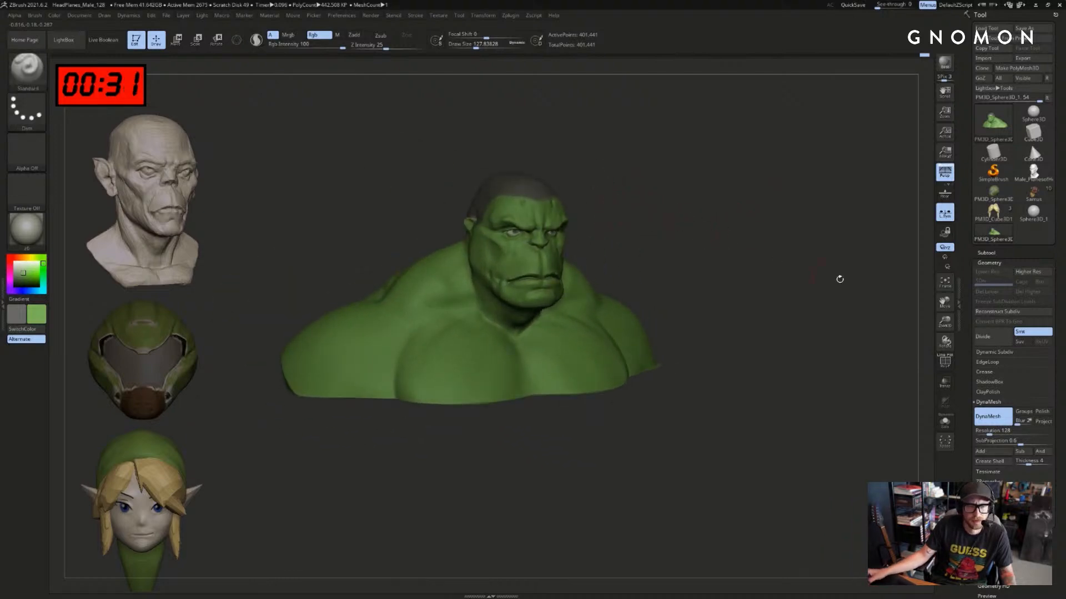
Try pulling tufts of hair out of the front hairline with the SnakeHook brush, and undo them
mouse_move(619, 185)
left_mouse_down()
mouse_move(639, 182)
mouse_move(641, 201)
mouse_move(634, 187)
left_mouse_up()
key("b")
key("s")
key("h")
key("s")
mouse_move(634, 189)
left_mouse_down()
mouse_move(550, 223)
mouse_move(598, 209)
mouse_move(593, 218)
mouse_move(519, 225)
left_mouse_up()
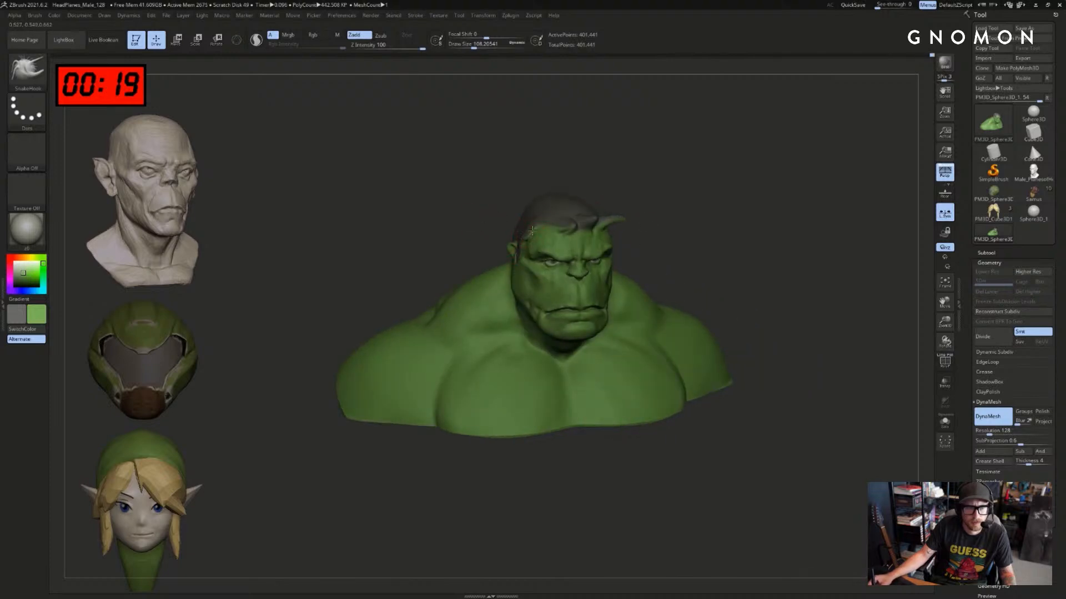
mouse_move(716, 203)
left_mouse_down()
mouse_move(658, 198)
mouse_move(714, 222)
mouse_move(746, 272)
mouse_move(655, 245)
left_mouse_up()
key("ctrl+z")
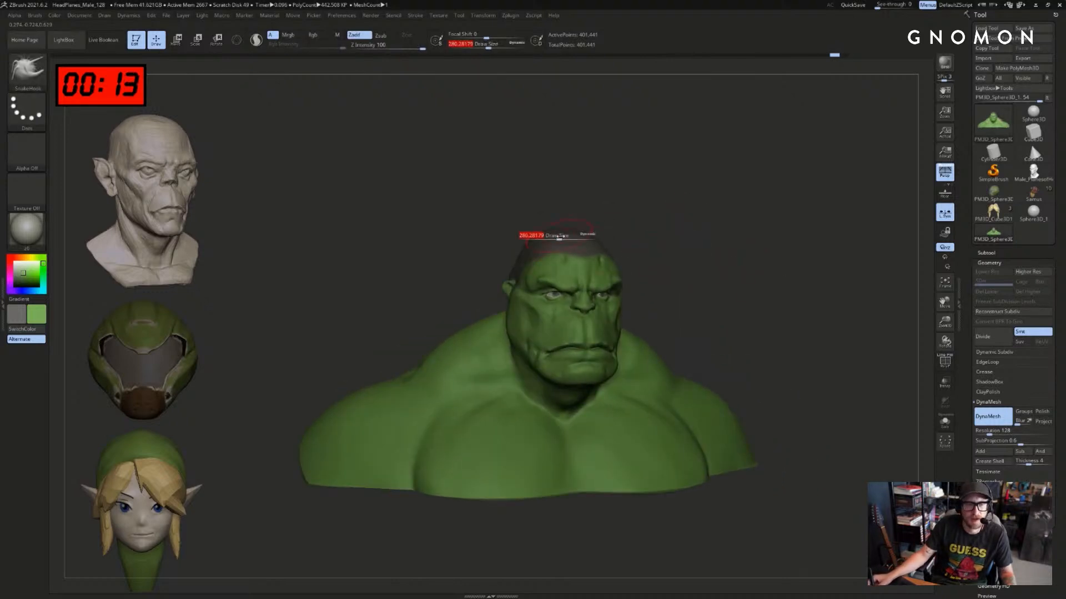
Adjust the shape of the hair and the overall head with the Move brush, enlarging the draw size to about 422
key("b")
key("m")
key("v")
mouse_move(538, 237)
left_mouse_down()
mouse_move(570, 217)
mouse_move(594, 220)
mouse_move(583, 220)
left_mouse_up()
mouse_move(643, 205)
left_mouse_down()
mouse_move(606, 220)
mouse_move(619, 222)
left_mouse_up()
key("s")
left_click_drag(622, 240, 656, 244)
key("s")
mouse_move(636, 283)
left_mouse_down()
mouse_move(700, 250)
mouse_move(597, 301)
left_mouse_up()
key("s")
left_click_drag(769, 290, 666, 270, "alt")
left_click_drag(747, 276, 711, 274)
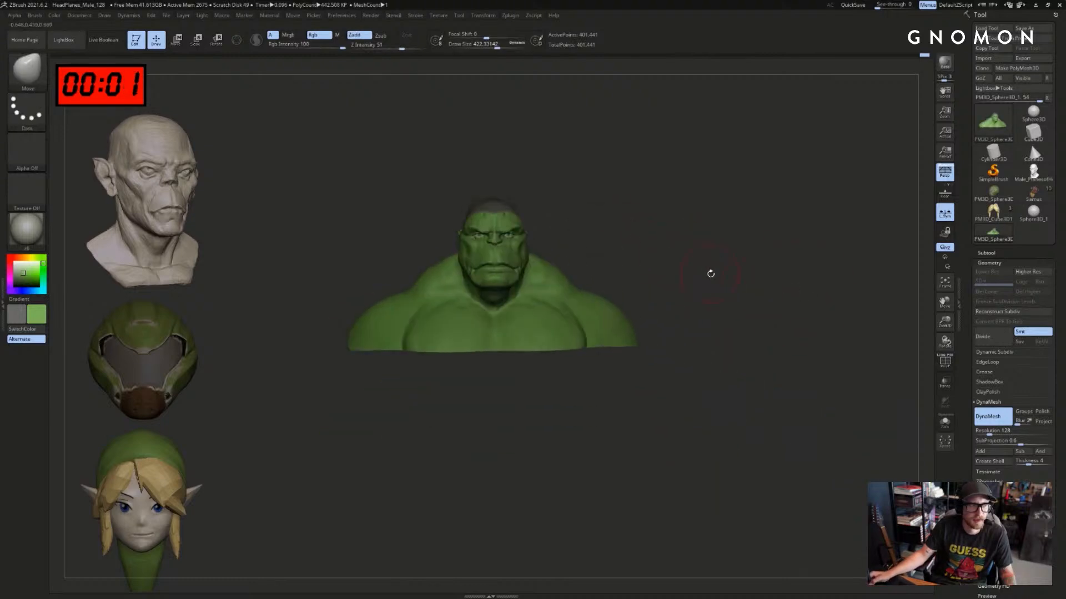
Cut off the outer shoulders and the lower edge of the bust with straight cuts
left_click_drag(654, 251, 537, 247, "alt")
left_click_drag(537, 247, 522, 248)
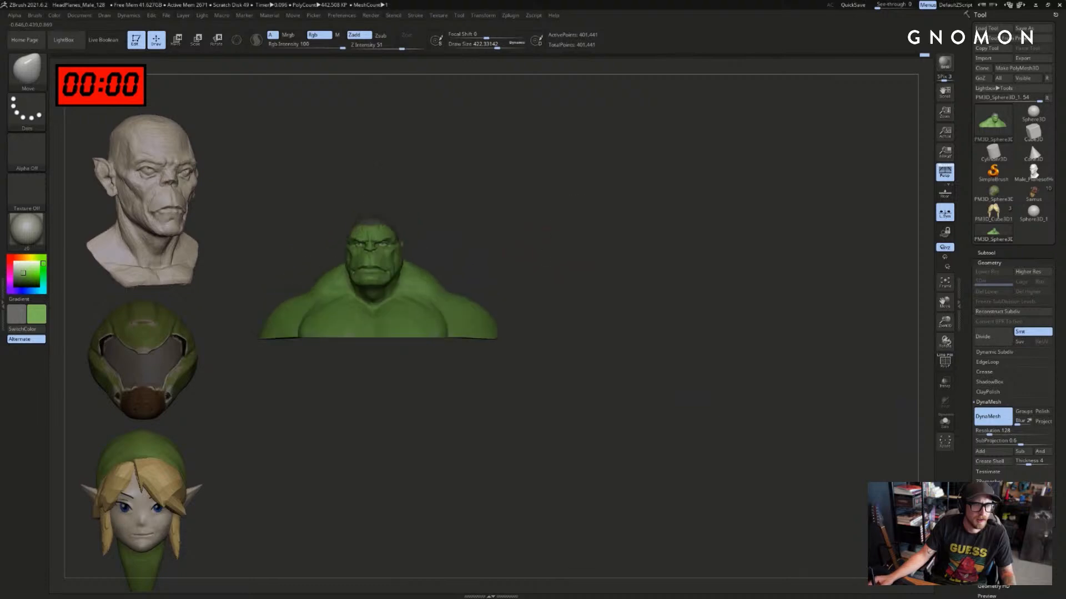
left_click_drag(435, 221, 547, 226, "alt")
left_click(37, 75)
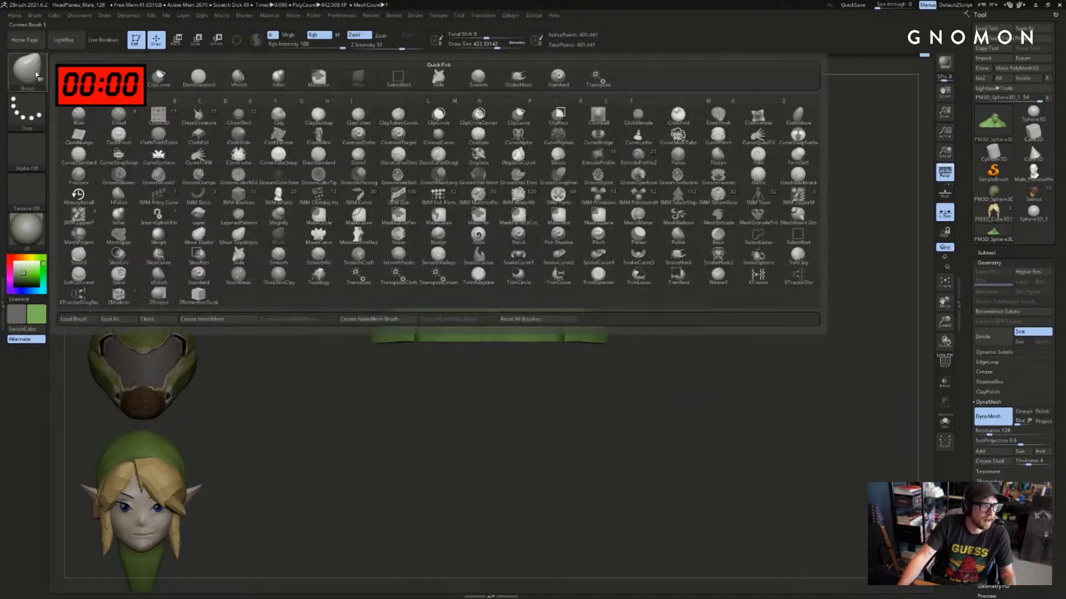
mouse_move(601, 231)
left_mouse_down("ctrl+shift")
mouse_move(606, 378)
mouse_move(558, 379)
left_mouse_up("ctrl+shift")
left_click_drag(633, 344, 411, 335, "ctrl+shift")
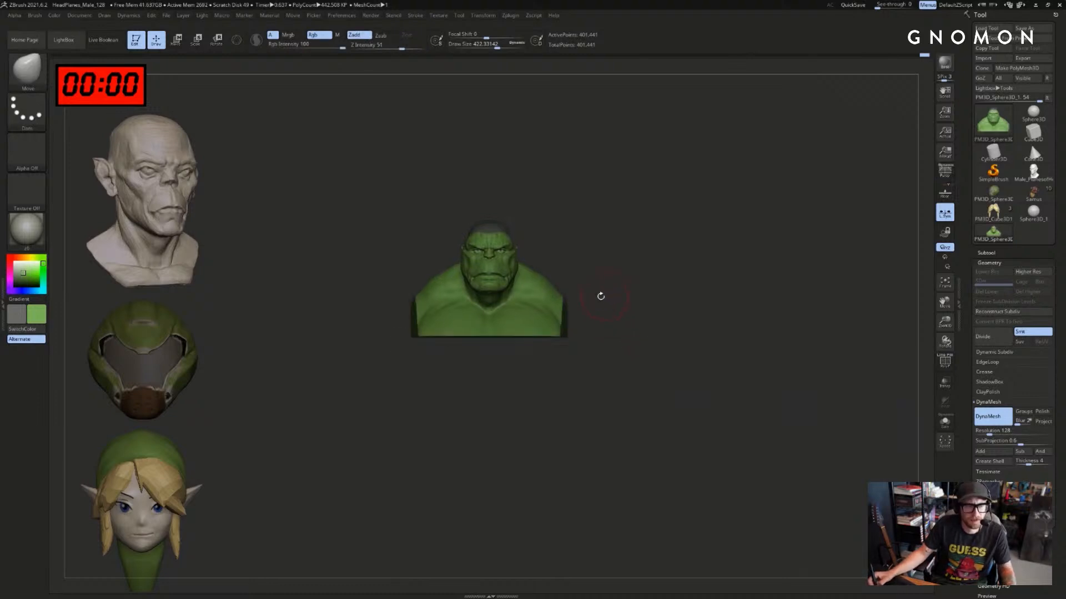
Undo the last straight cuts on the bust's shoulders and lower edge
key("ctrl+z")
key("ctrl+z")
Try trimming the outer shoulders with vertical ClipCurve cuts and the lower edge with a horizontal one, and undo them
left_click_drag(568, 245, 568, 355, "ctrl+shift")
left_click_drag(555, 371, 555, 371, "ctrl+shift")
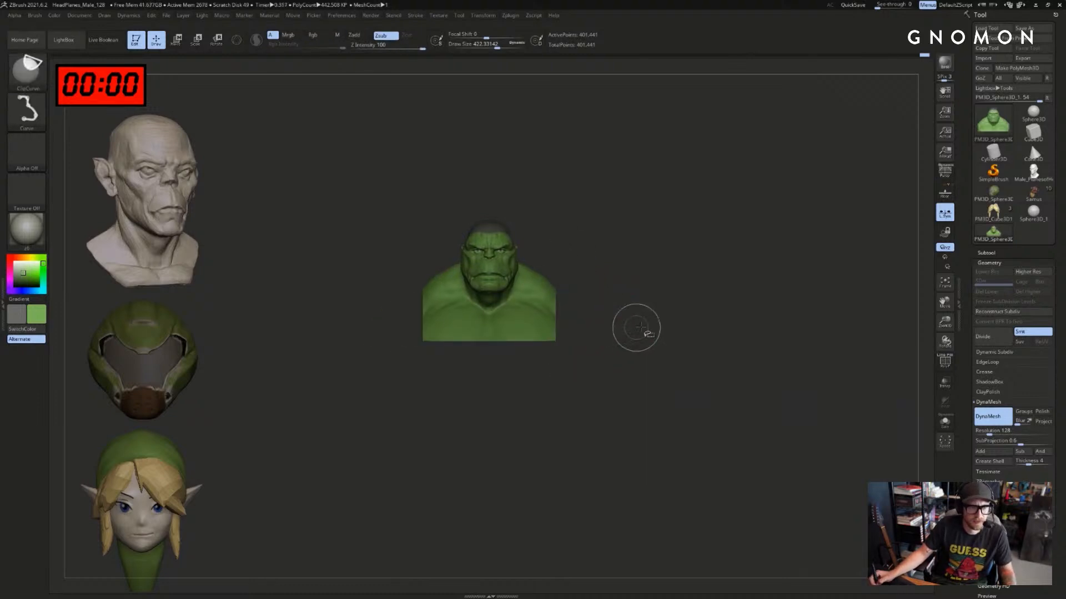
left_click_drag(607, 328, 400, 339, "ctrl+shift")
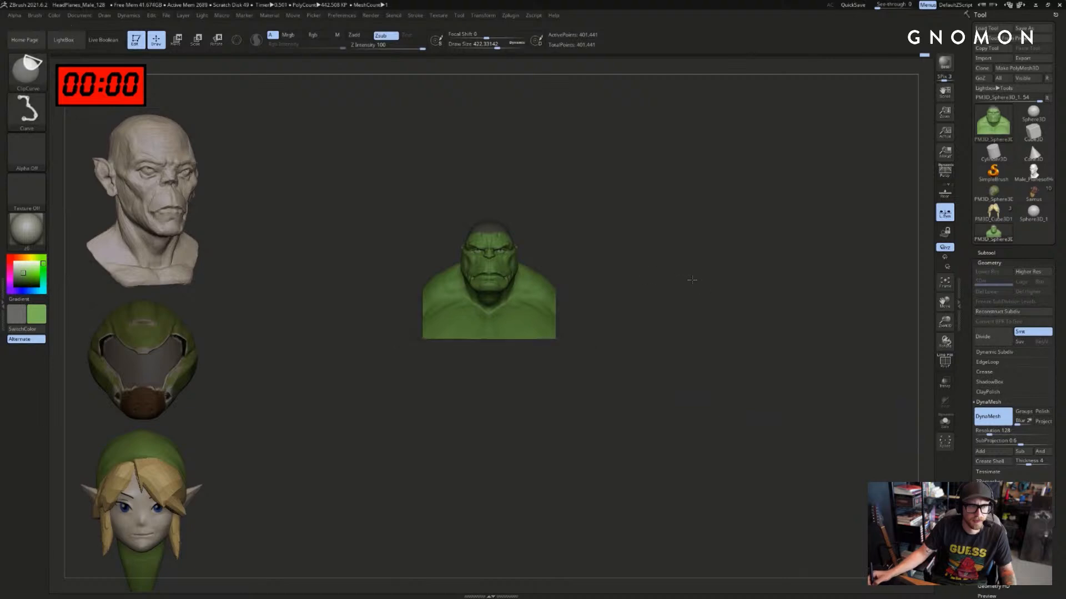
mouse_move(660, 282)
left_mouse_down()
mouse_move(683, 293)
mouse_move(689, 312)
mouse_move(680, 311)
left_mouse_up()
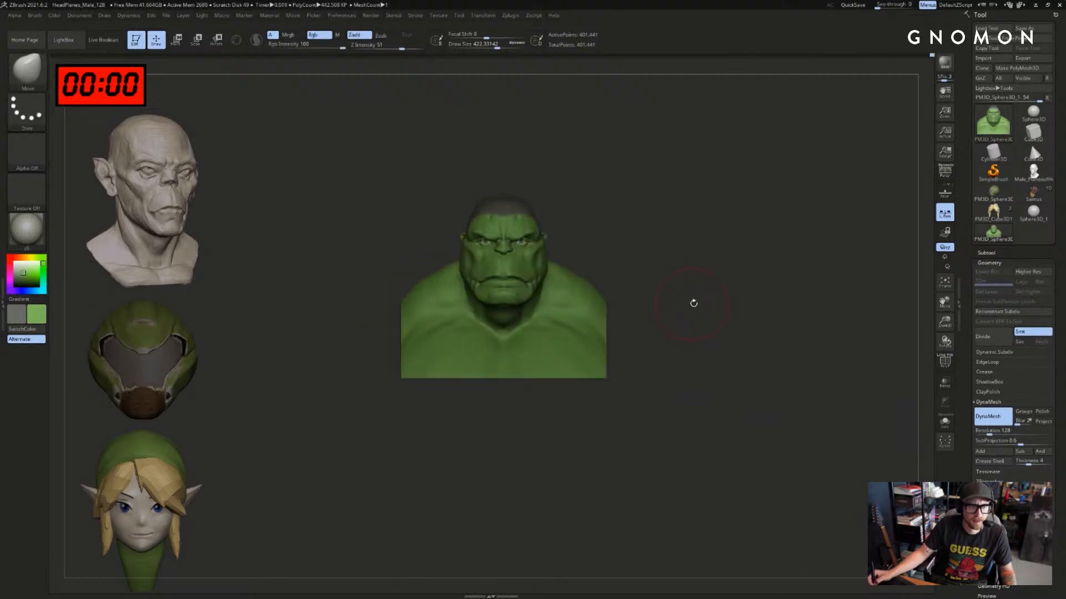
key("ctrl+z")
key("ctrl+z")
Trim the outer shoulders with inward-slanting ClipCurve cuts and cut the bust's lower edge off flat across the chest
left_click_drag(730, 387, 329, 361, "ctrl+shift")
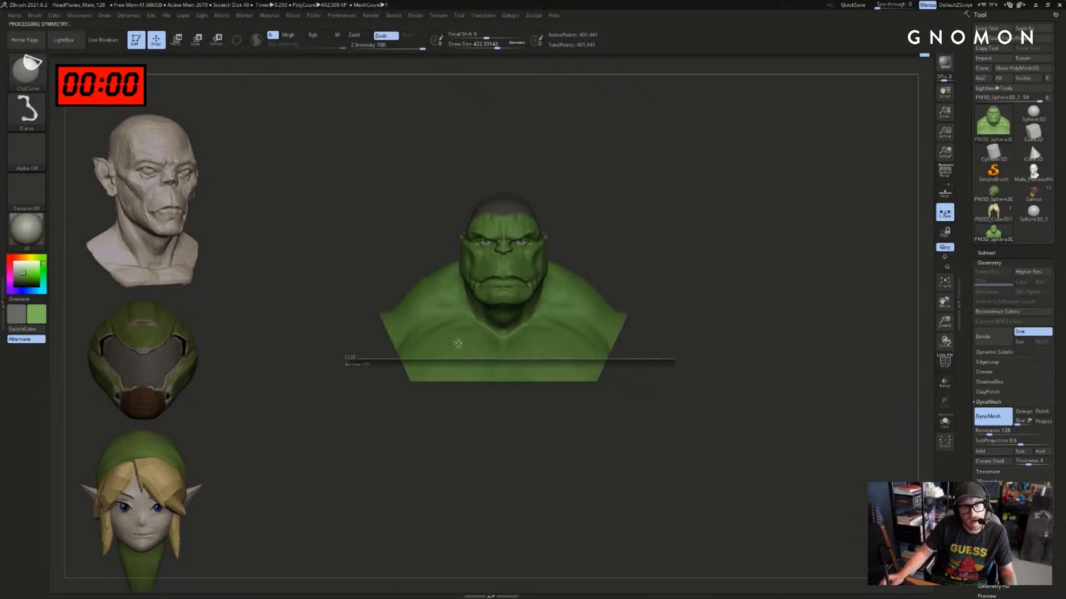
left_click_drag(720, 339, 612, 367, "shift")
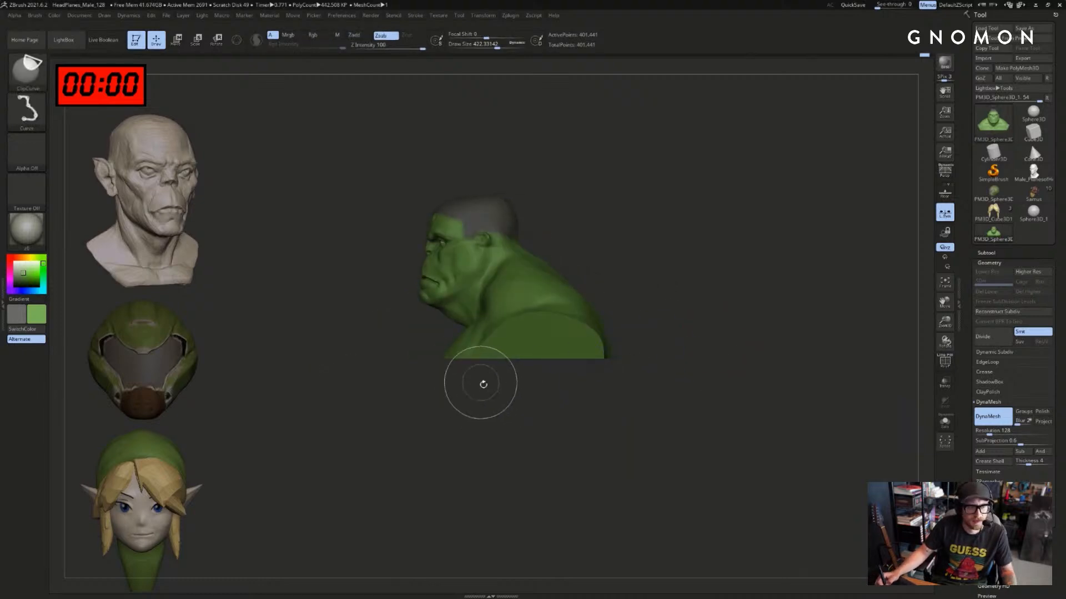
mouse_move(483, 383)
left_mouse_down()
mouse_move(485, 418)
mouse_move(444, 341)
mouse_move(433, 344)
left_mouse_up()
mouse_move(380, 388)
left_mouse_down("shift")
mouse_move(454, 410)
mouse_move(512, 400)
left_mouse_up("shift")
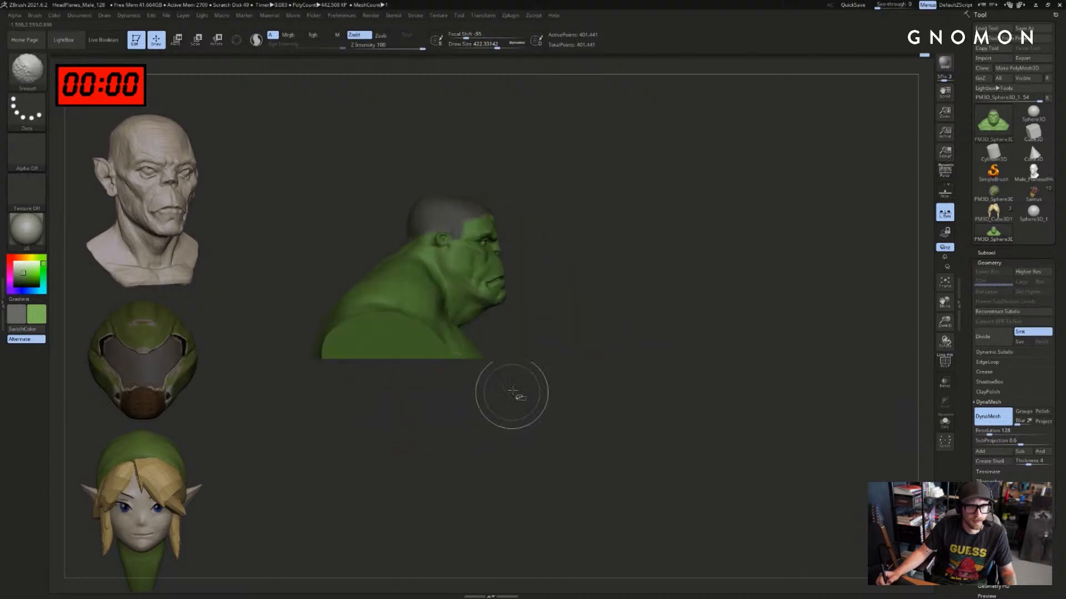
left_click_drag(508, 348, 487, 412, "ctrl+shift")
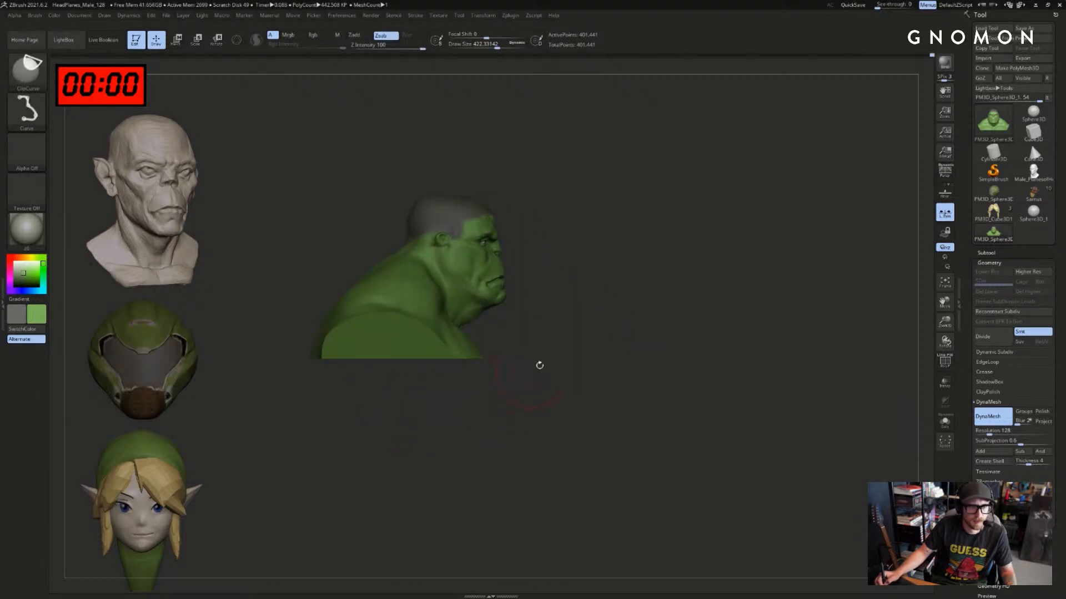
mouse_move(540, 366)
left_mouse_down()
mouse_move(547, 388)
mouse_move(565, 367)
left_mouse_up()
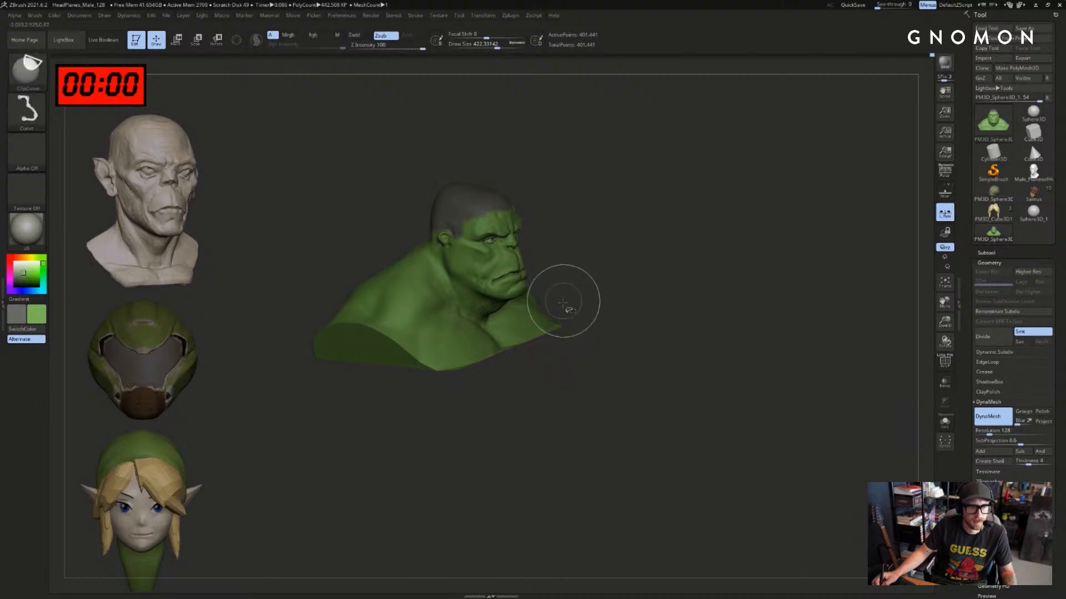
Turn the bust to a three-quarter view and leave a small snapshot of it in the canvas's upper right corner
left_click_drag(625, 325, 588, 325)
left_click_drag(664, 288, 861, 143, "alt")
left_click_drag(635, 392, 562, 302, "alt")
key("shift+s")
Reset the countdown timer to 25:00
right_click(114, 76)
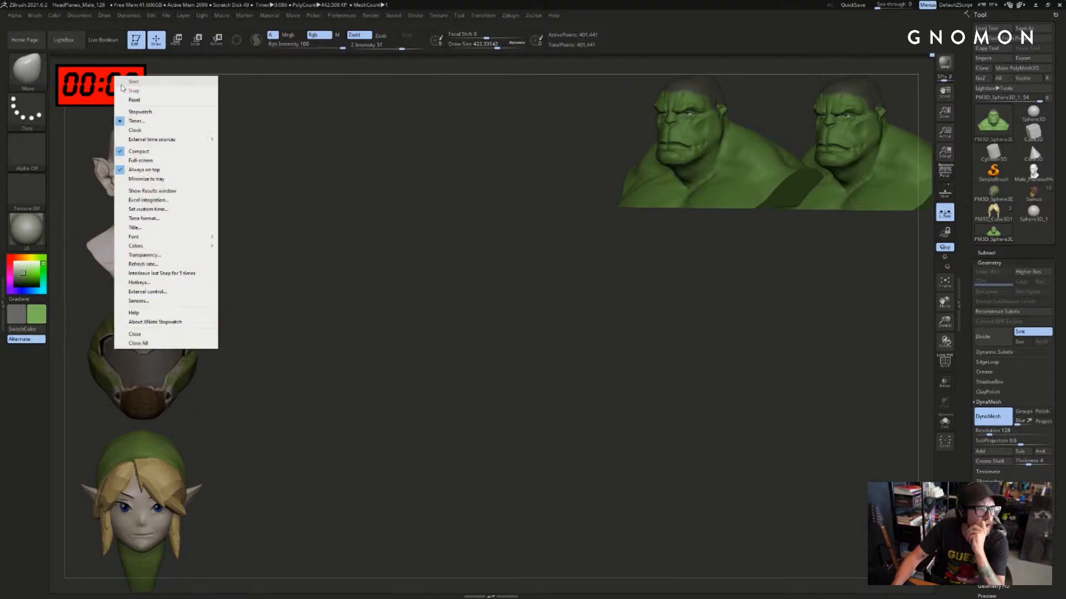
left_click(145, 98)
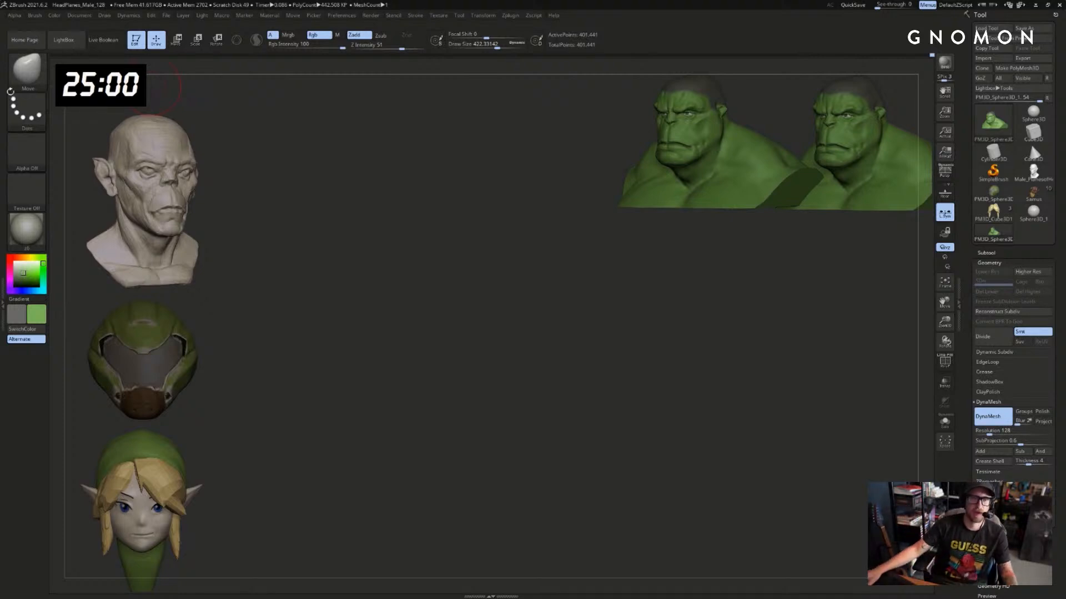
Examine the enlarged bust from the front and both three-quarter sides, comparing it with perspective distortion on and off
left_click_drag(554, 368, 475, 451)
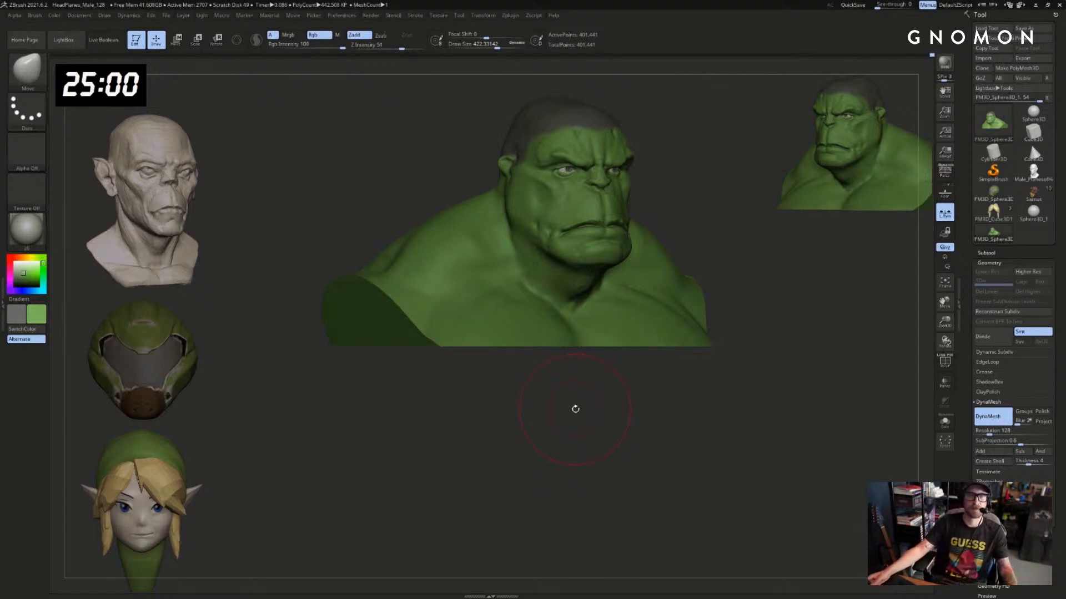
mouse_move(766, 281)
left_mouse_down("shift")
mouse_move(845, 269)
mouse_move(811, 301)
mouse_move(811, 328)
mouse_move(819, 302)
mouse_move(828, 306)
left_mouse_up("shift")
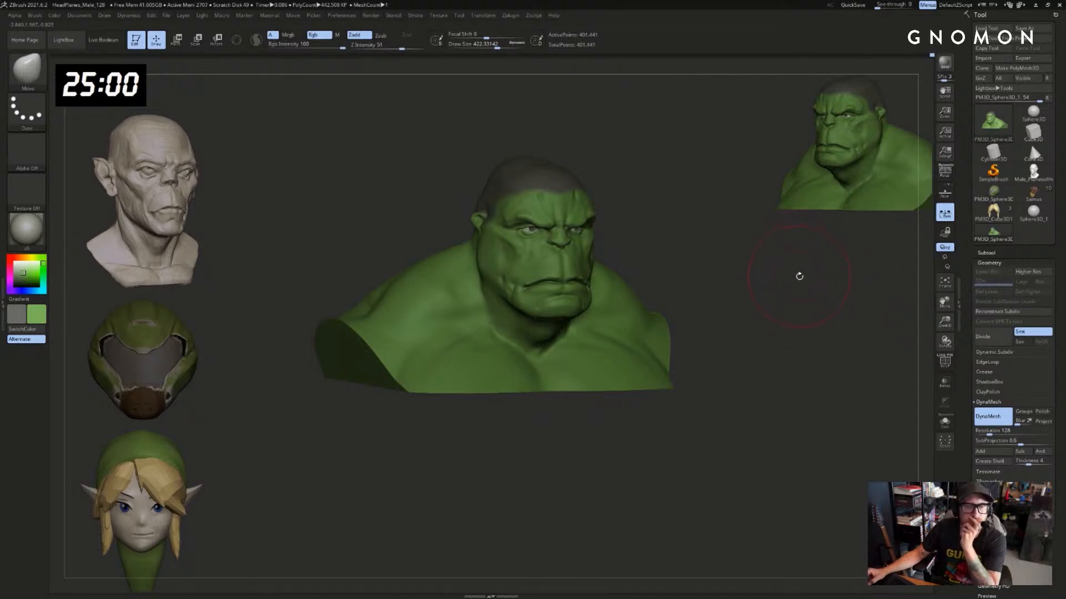
left_click_drag(800, 273, 800, 278)
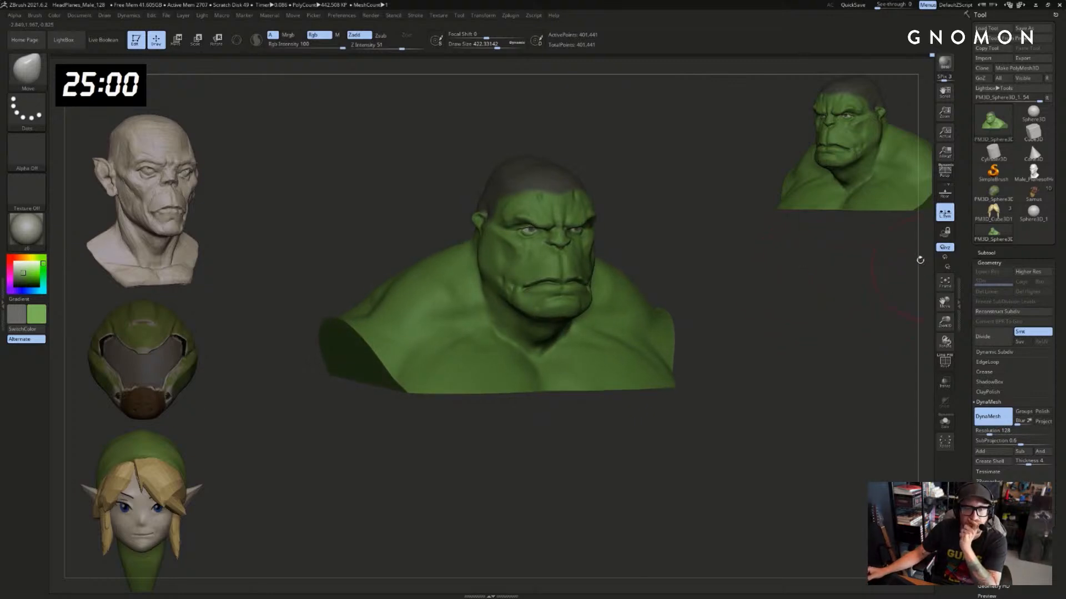
left_click(951, 176)
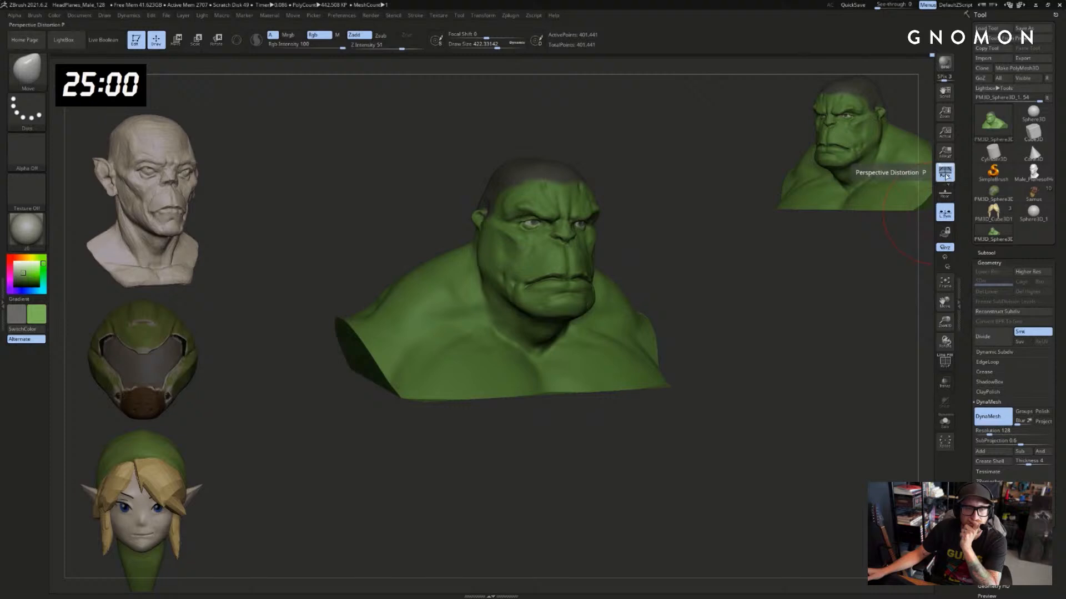
left_click_drag(892, 205, 822, 257)
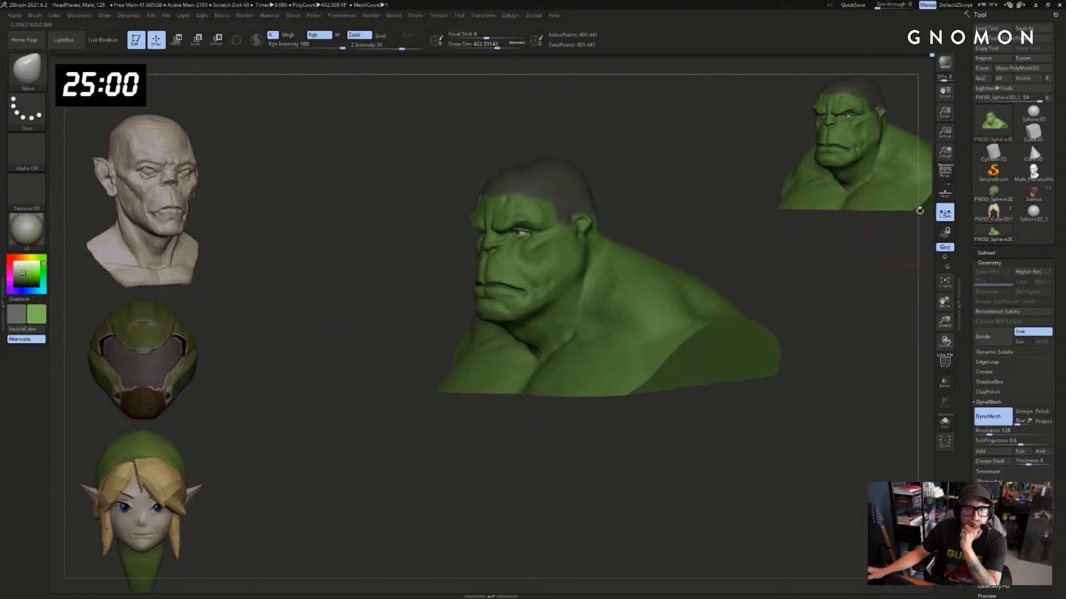
key("p")
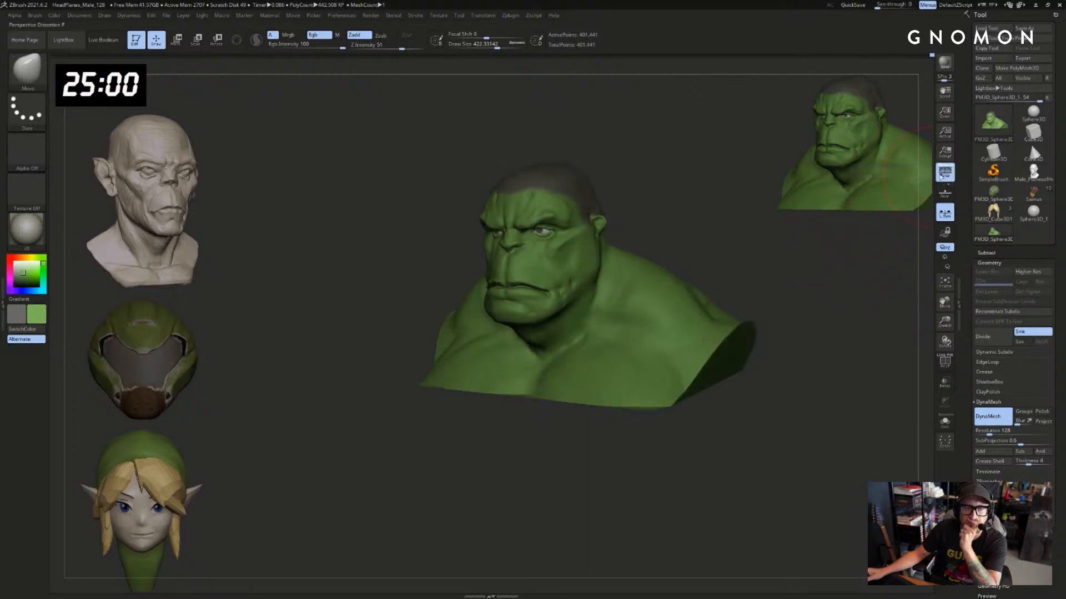
left_click_drag(829, 271, 833, 308)
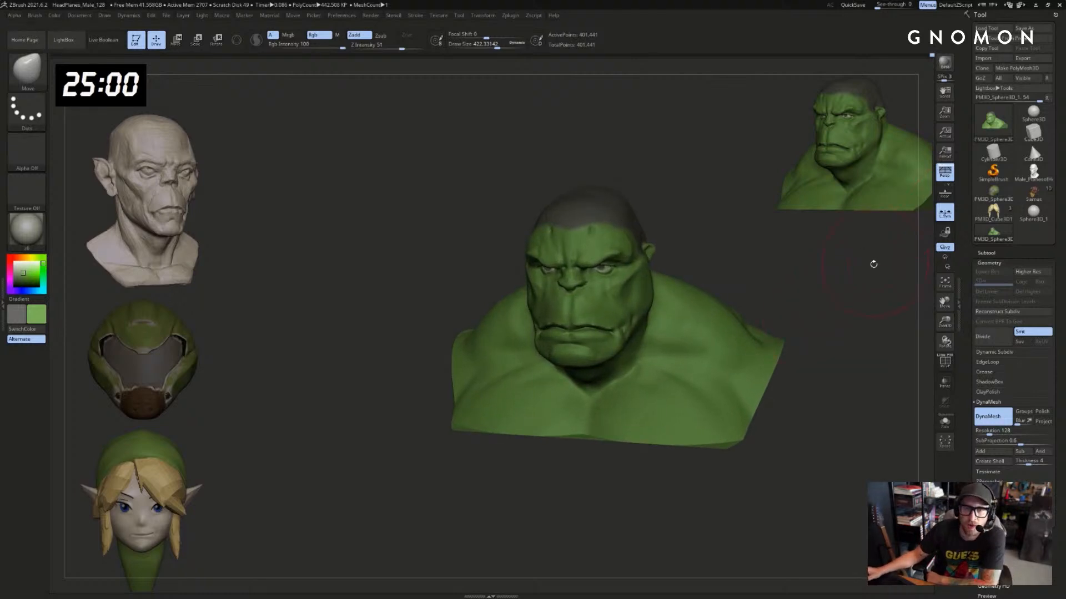
Replace the green bust with a fresh Sphere3D, convert it to a PolyMesh3D and frame it
left_click_drag(873, 261, 888, 256)
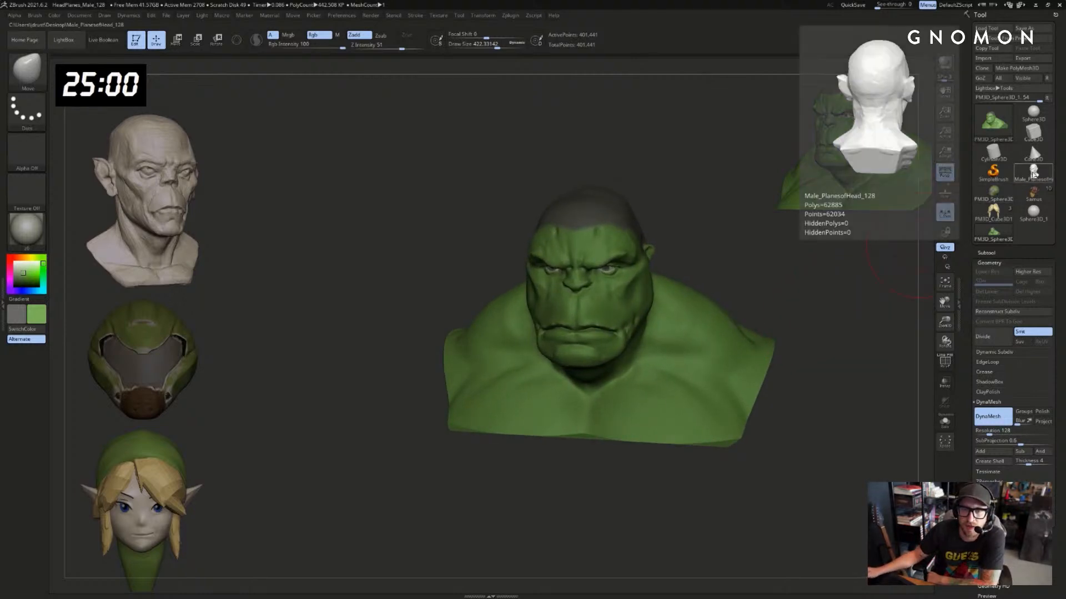
left_click(1041, 126)
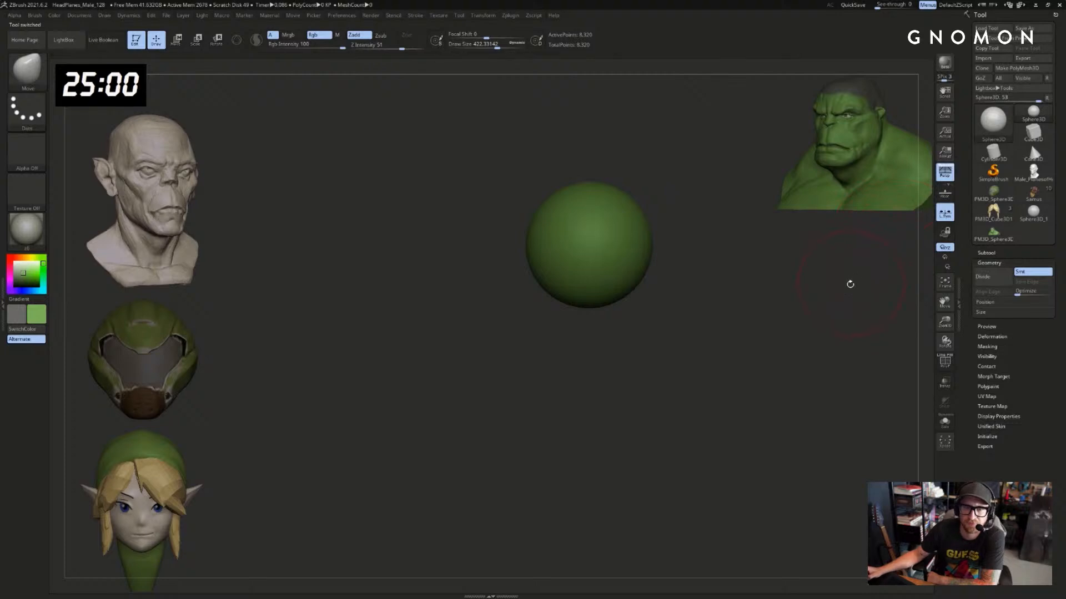
left_click(1017, 67)
key("f")
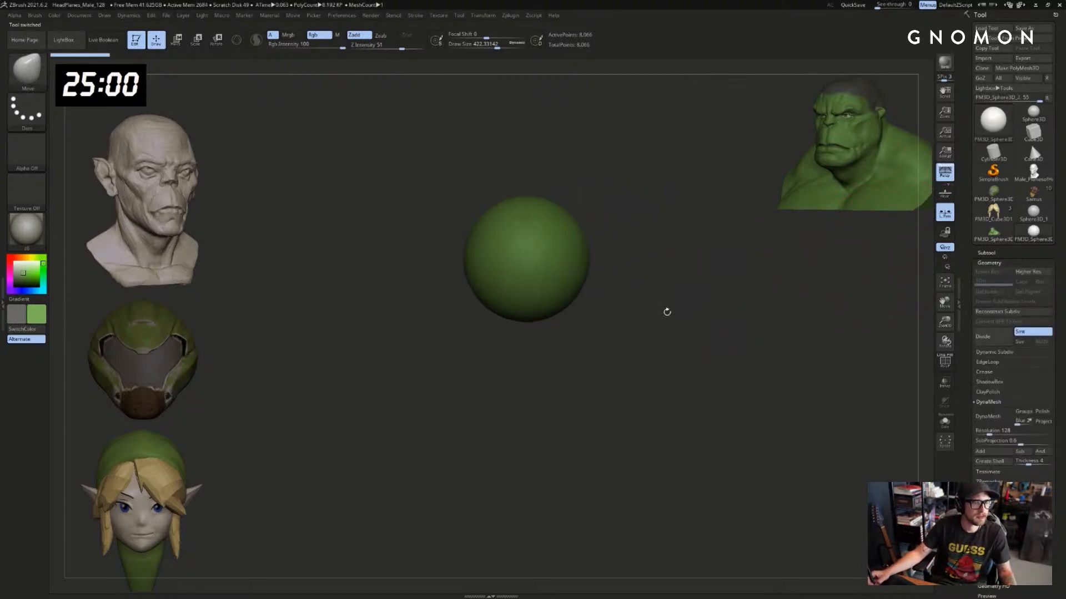
Set the active colour to white so the green sphere shows in a neutral tone
key("v")
key("v")
left_click(14, 263)
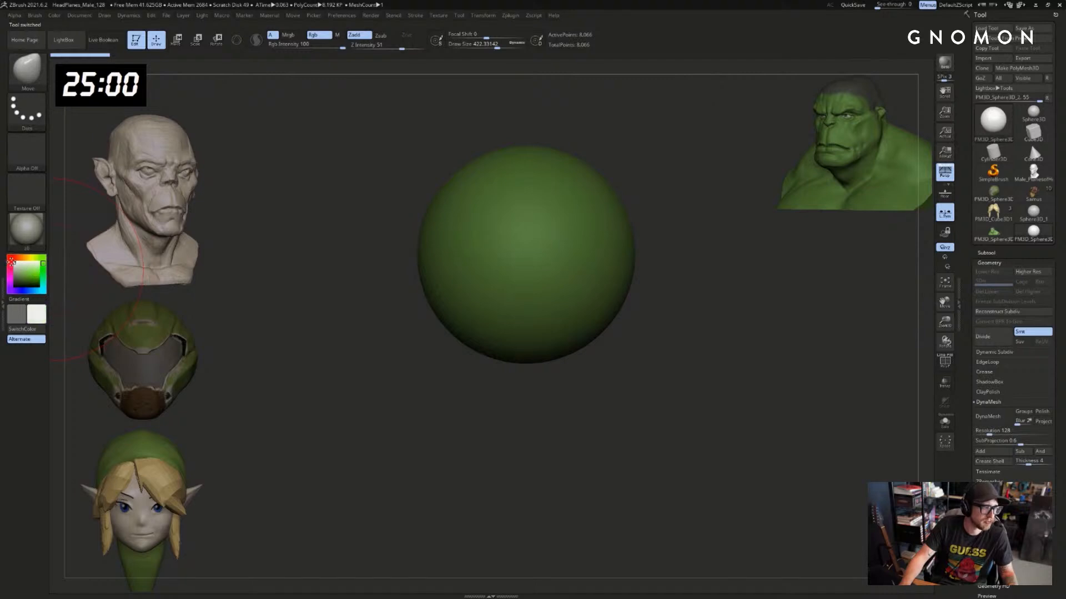
mouse_move(269, 279)
left_mouse_down("alt")
mouse_move(298, 311)
mouse_move(293, 301)
left_mouse_up("alt")
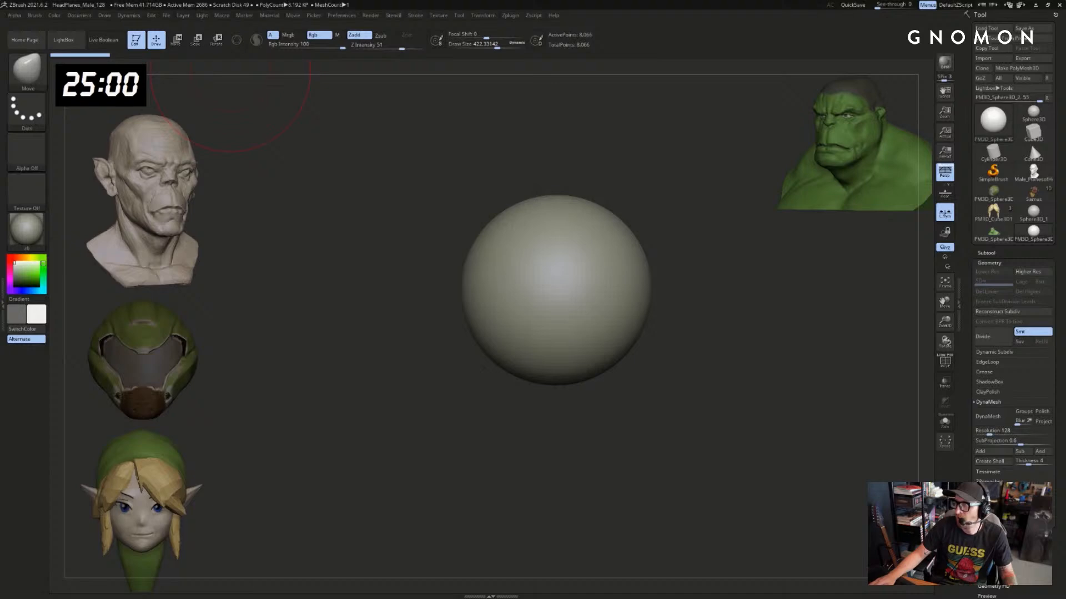
Switch to the browser, review the Balrog image search results for reference and return to ZBrush
key("alt+Tab")
left_click_drag(622, 83, 469, 83)
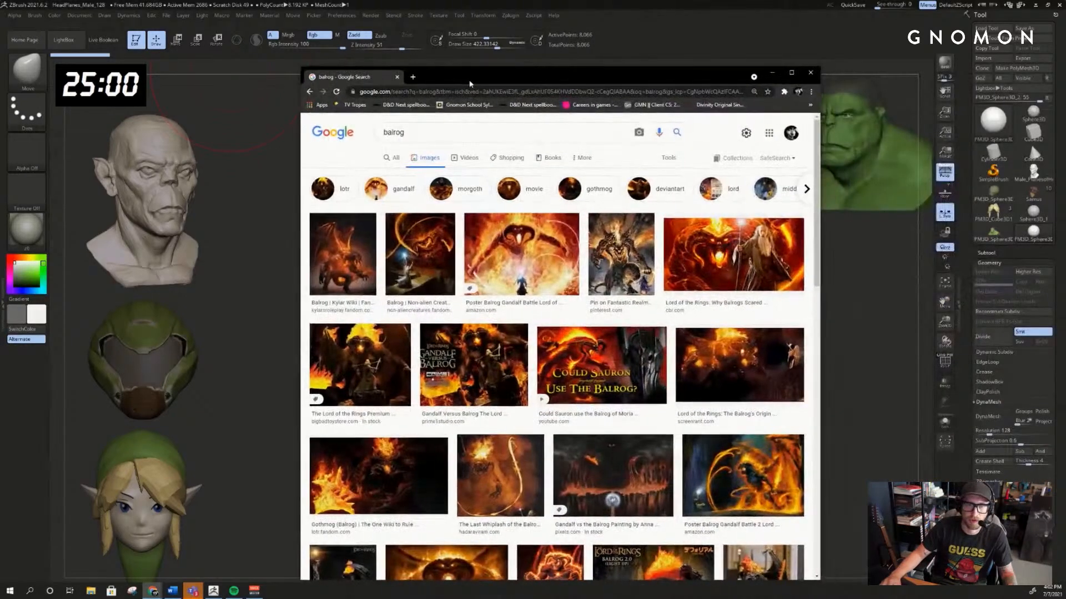
key("alt+Tab")
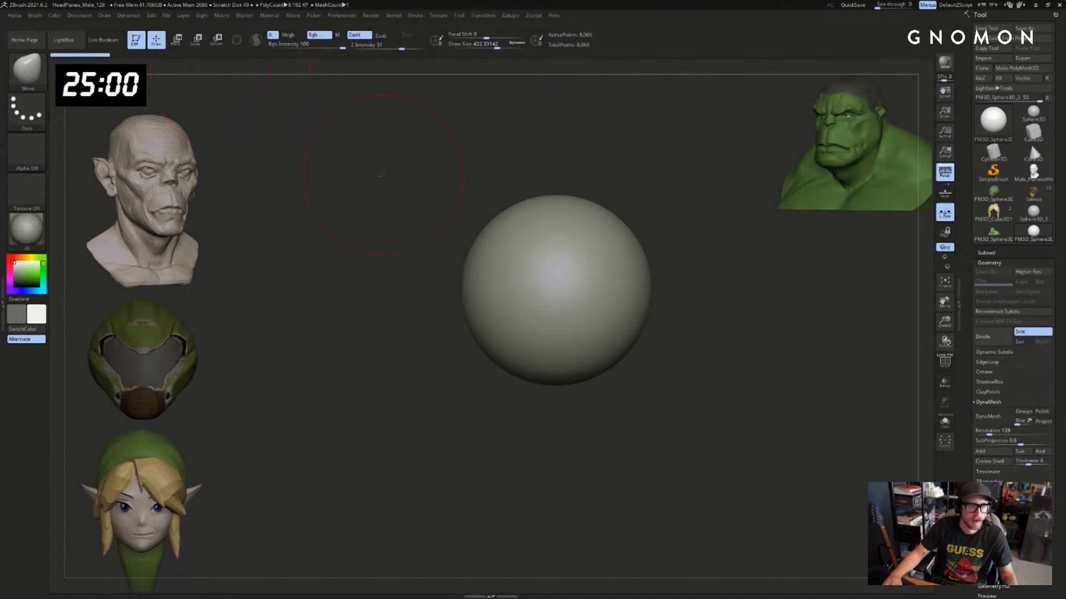
Apply an orange-brown material to the sphere
left_click(28, 229)
left_click(277, 370)
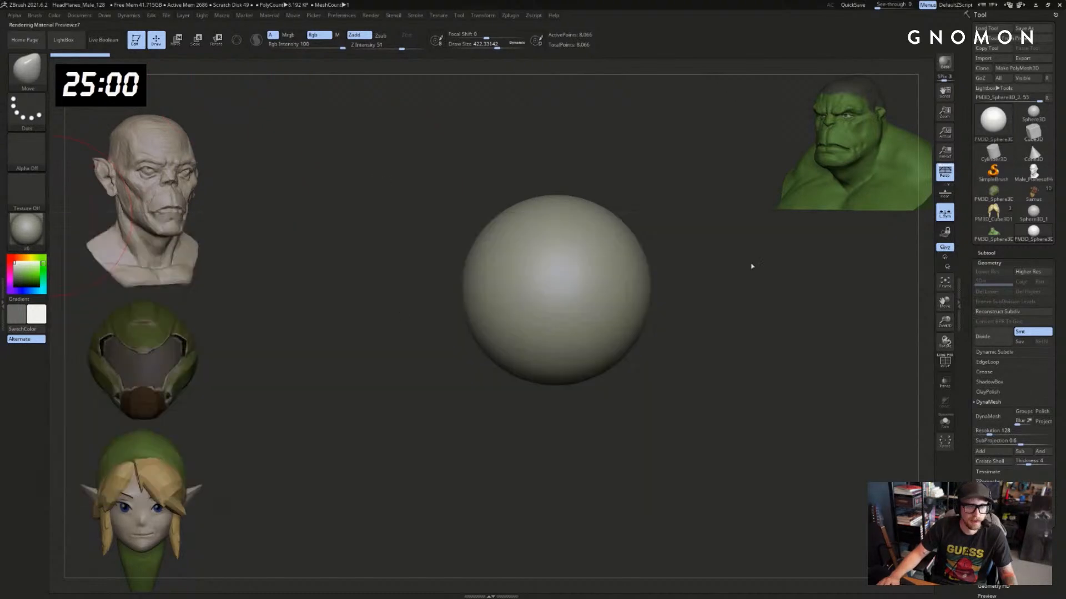
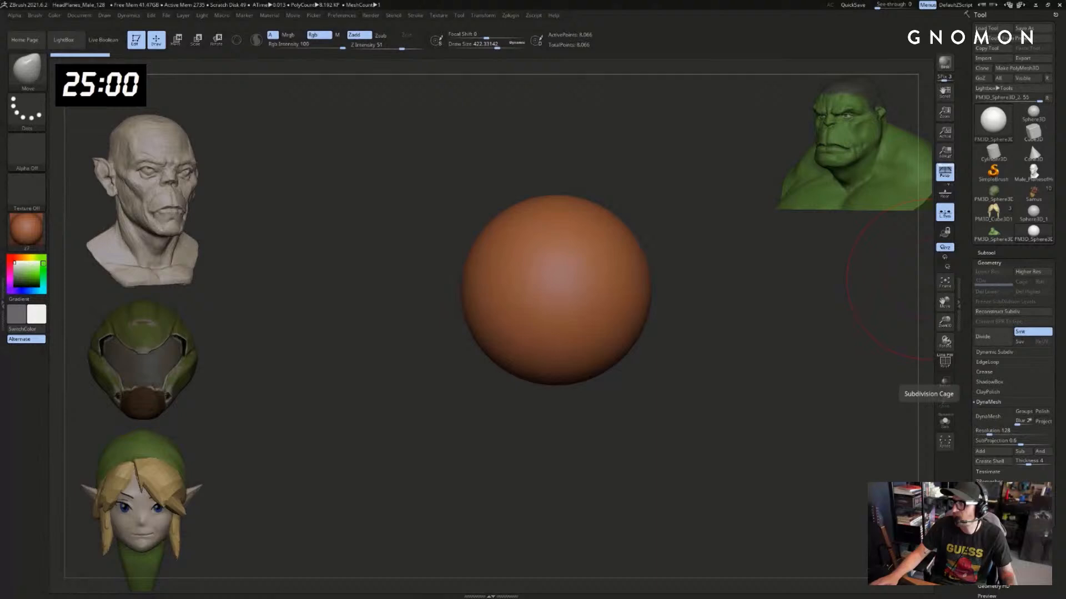
Bring the Balrog reference photo over the workspace to study its horned head, and start the 25:00 countdown
left_click_drag(1065, 161, 327, 137)
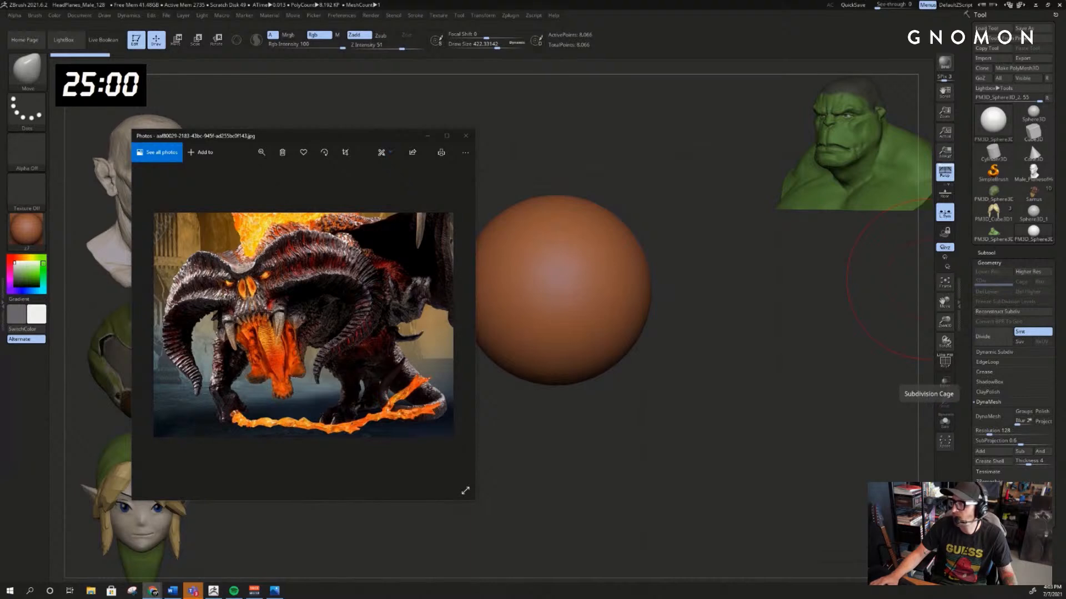
left_click(732, 326)
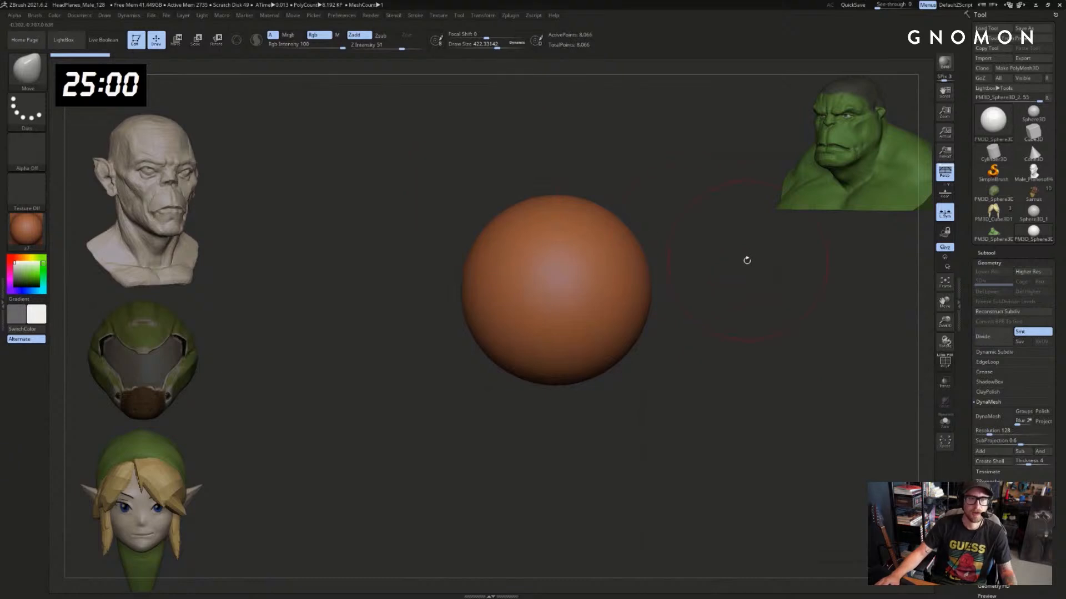
key("alt+Tab")
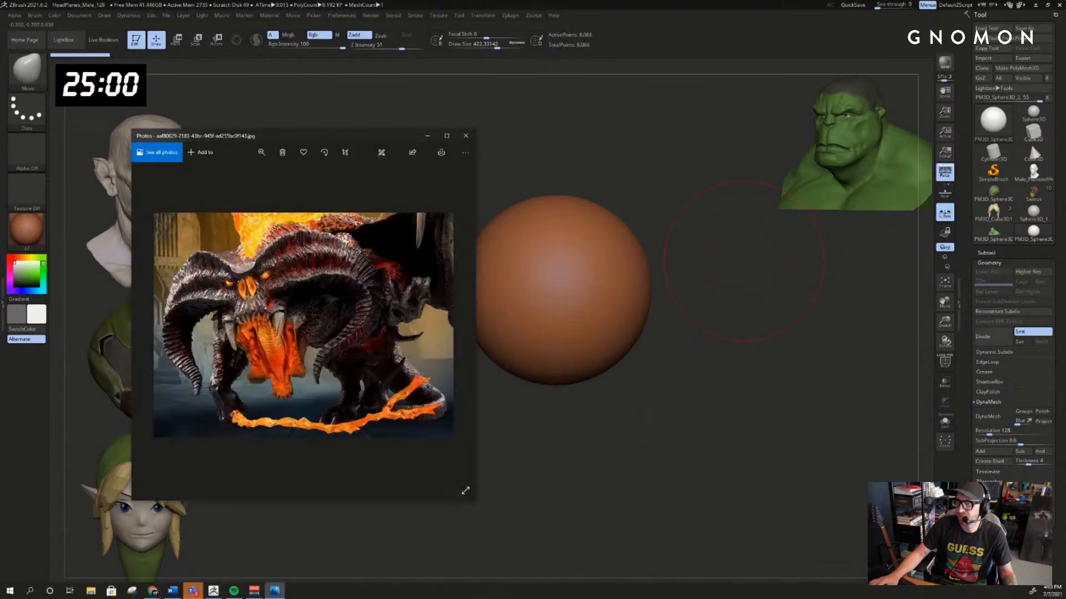
key("alt+Tab")
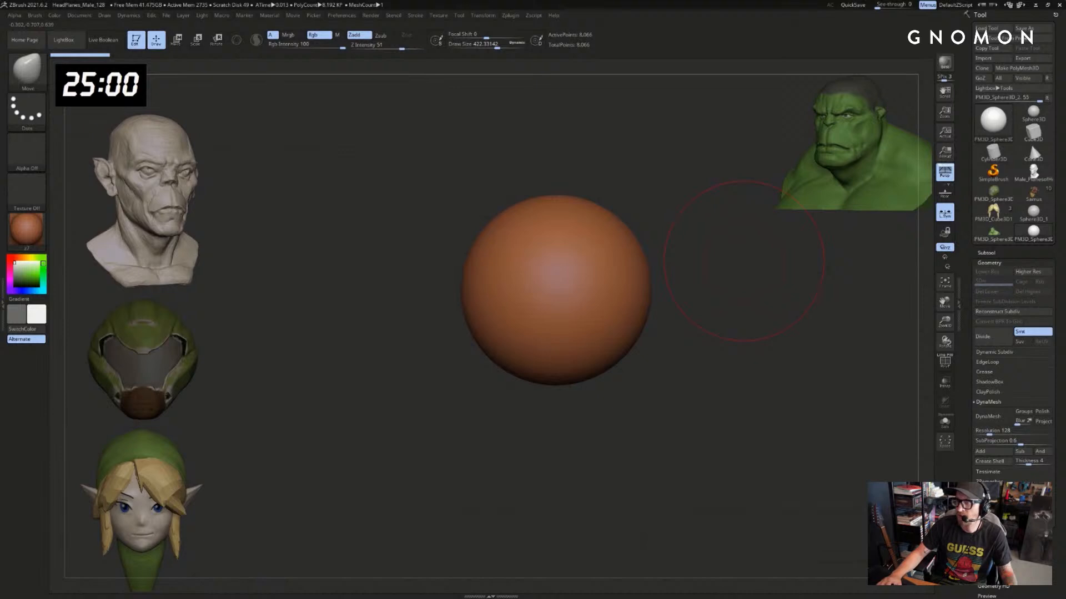
right_click(78, 77)
left_click(88, 82)
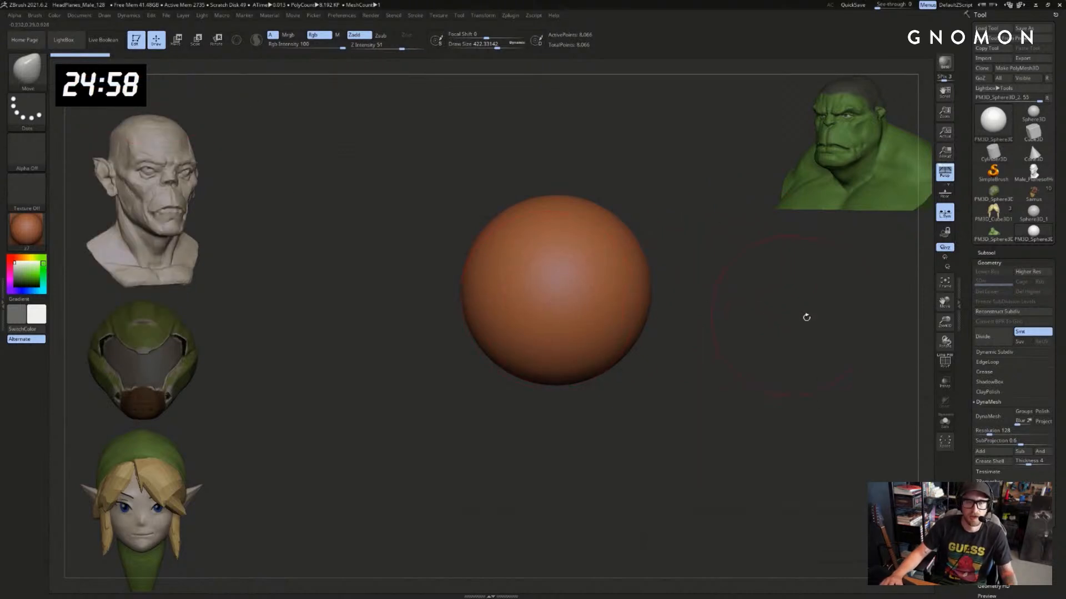
Turn the sphere into a DynaMesh at resolution 64 and check its wireframe
left_click_drag(806, 318, 774, 315, "alt")
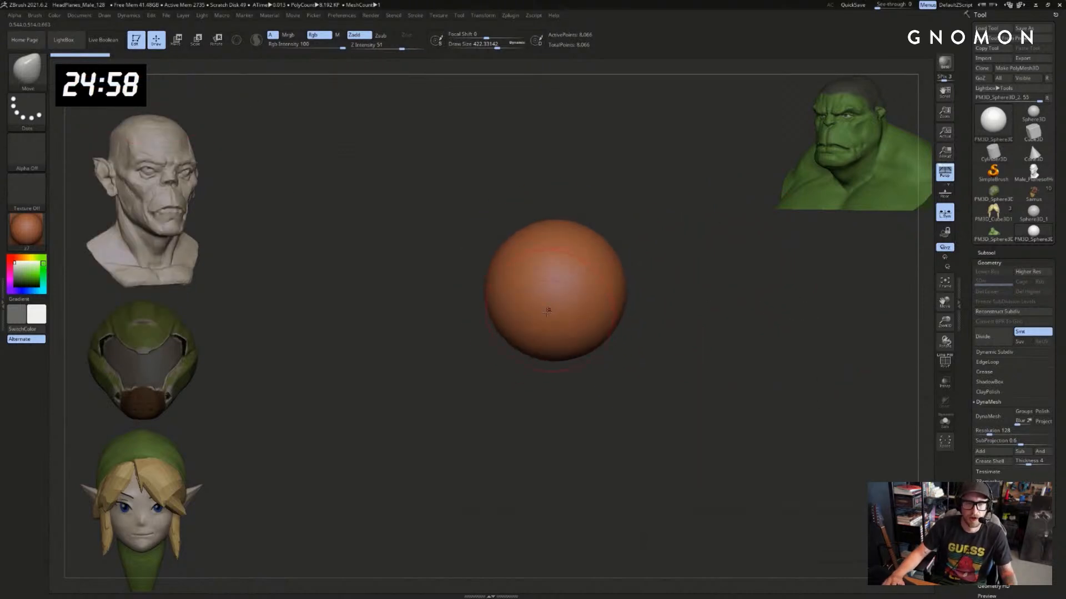
left_click(980, 431)
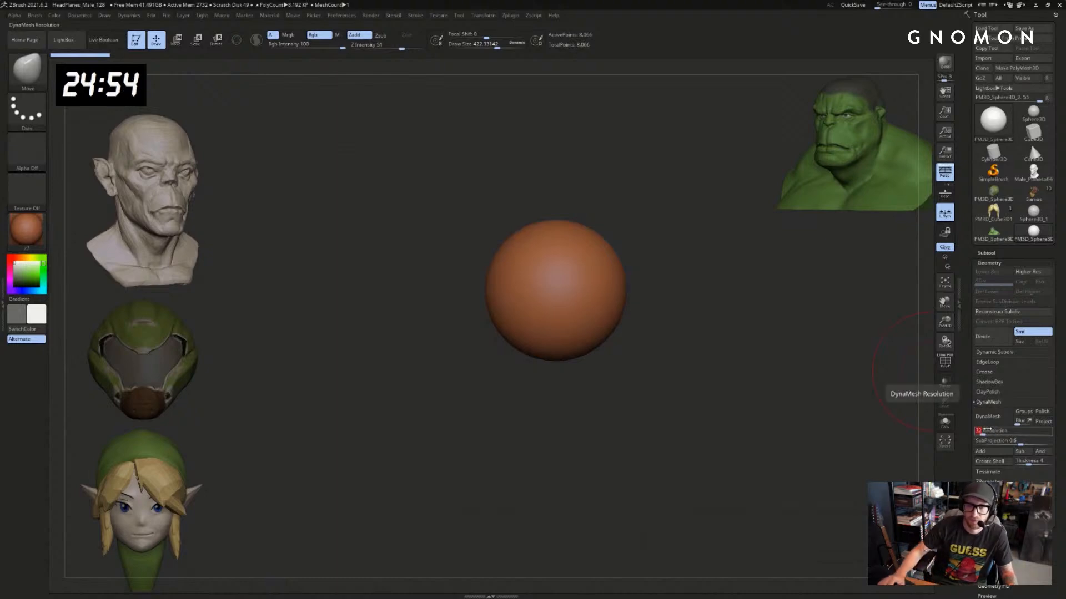
type("32")
key("Return")
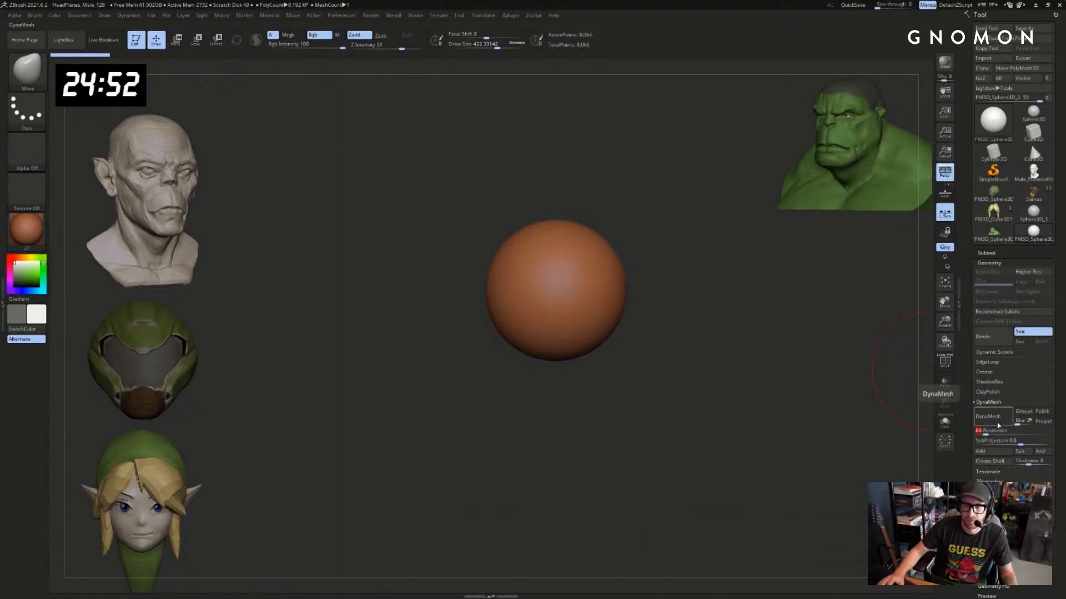
left_click(998, 424)
key("shift+f")
key("shift+f")
Pull two symmetrical horns out of the sphere's sides and bend them downward with the SnakeHook brush
mouse_move(617, 288)
left_mouse_down()
mouse_move(738, 305)
mouse_move(713, 299)
left_mouse_up()
key("ctrl+z")
key("b")
key("s")
key("h")
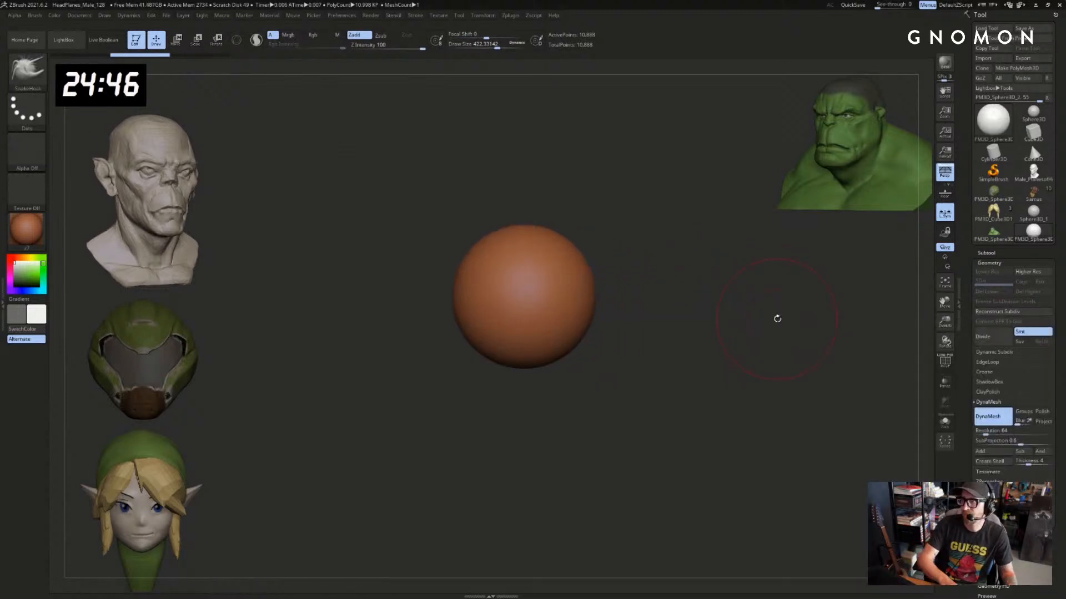
mouse_move(662, 270)
left_mouse_down("alt")
mouse_move(633, 270)
mouse_move(641, 261)
left_mouse_up("alt")
mouse_move(576, 282)
left_mouse_down()
mouse_move(704, 252)
mouse_move(728, 397)
mouse_move(631, 409)
mouse_move(630, 302)
left_mouse_up()
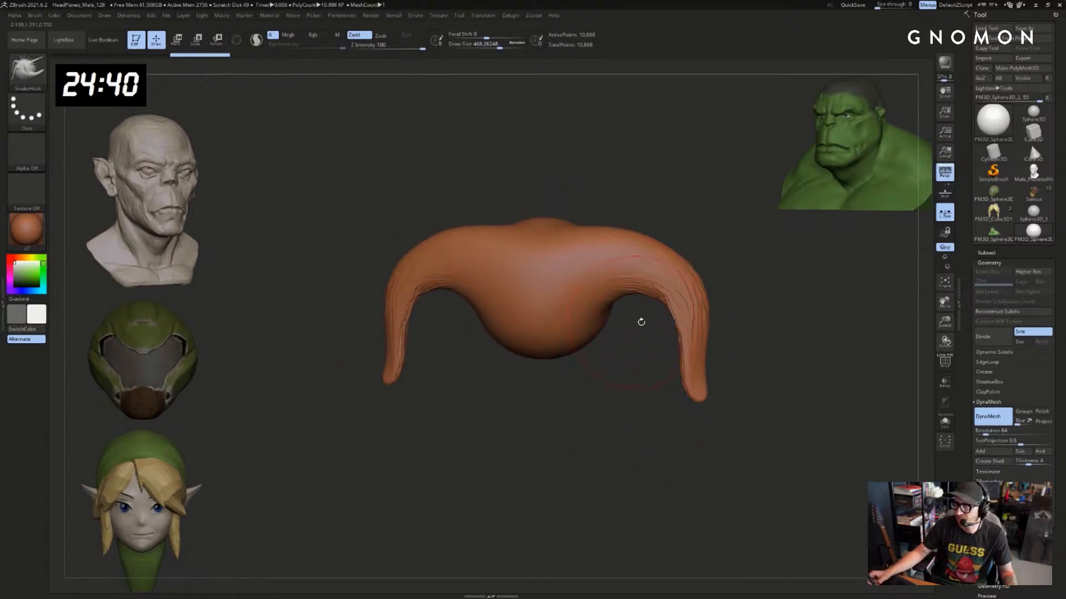
left_click_drag(684, 355, 640, 413)
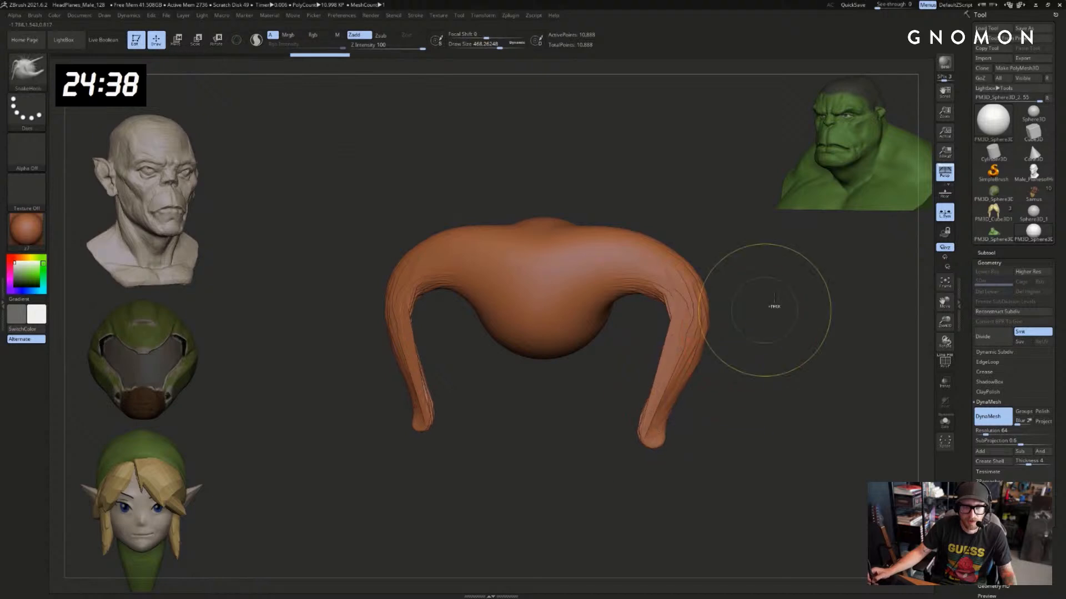
Remesh the stretched horns with DynaMesh and smooth their surface
left_click_drag(773, 307, 757, 326, "ctrl")
mouse_move(686, 346)
left_mouse_down("shift")
mouse_move(653, 401)
mouse_move(655, 431)
left_mouse_up("shift")
left_click_drag(669, 388, 687, 342, "shift")
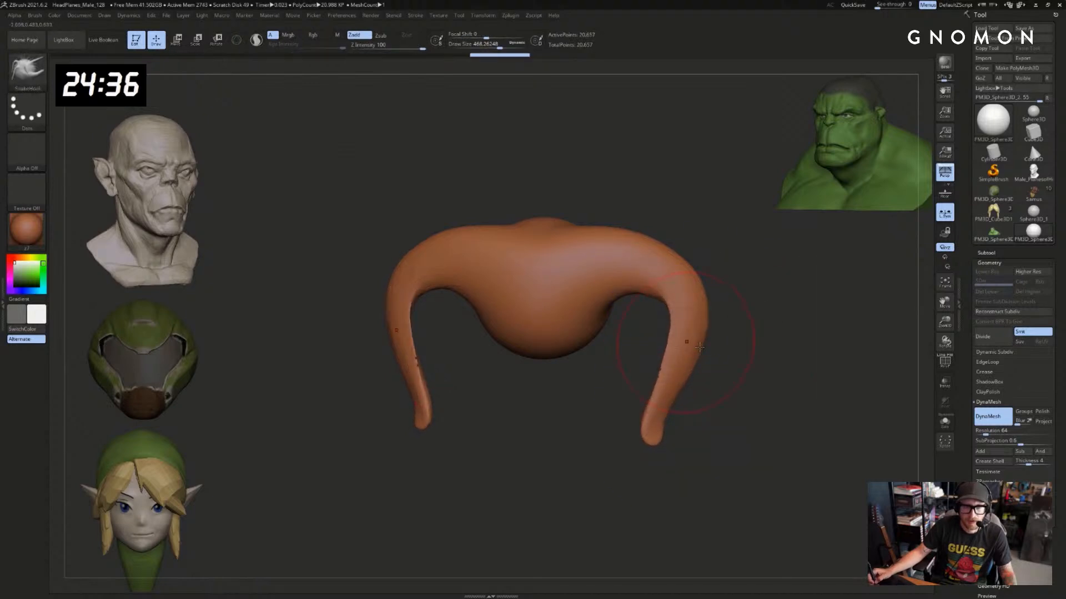
left_click_drag(765, 319, 747, 367, "ctrl")
left_click_drag(654, 328, 741, 415, "shift")
Refine the muzzle and the tapering horn tips with the SnakeHook brush, varying the brush size
mouse_move(504, 352)
left_mouse_down()
mouse_move(500, 385)
mouse_move(530, 369)
mouse_move(571, 374)
left_mouse_up()
key("s")
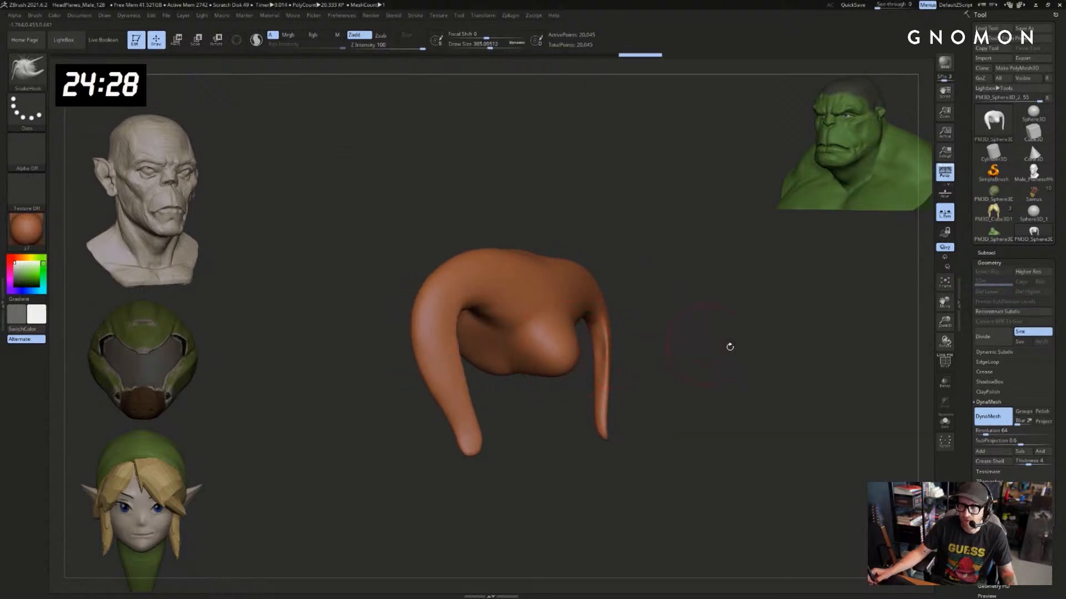
mouse_move(728, 348)
left_mouse_down("shift")
mouse_move(756, 369)
mouse_move(760, 350)
mouse_move(723, 333)
mouse_move(620, 360)
left_mouse_up("shift")
key("s")
mouse_move(617, 359)
left_mouse_down()
mouse_move(632, 359)
mouse_move(605, 337)
mouse_move(669, 342)
mouse_move(629, 309)
left_mouse_up()
key("s")
mouse_move(709, 310)
left_mouse_down()
mouse_move(666, 294)
mouse_move(597, 311)
left_mouse_up()
key("s")
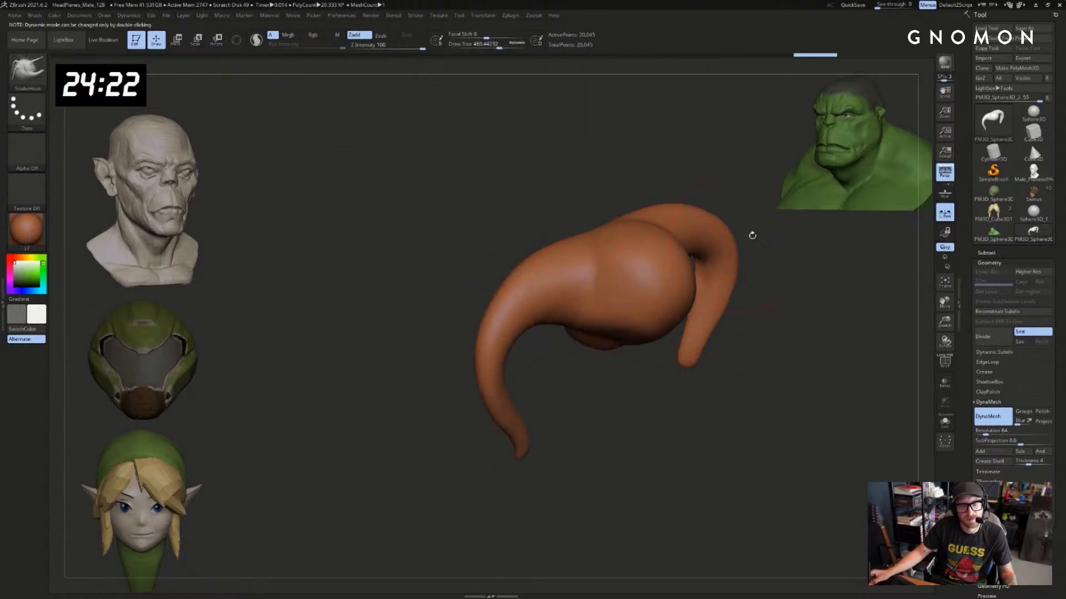
left_click_drag(751, 236, 827, 237)
left_click_drag(686, 232, 592, 233)
Carve the brow area between the horns with the DamStandard brush and smooth the forms around it
key("b")
key("d")
key("s")
mouse_move(573, 338)
left_mouse_down()
mouse_move(685, 264)
mouse_move(448, 361)
left_mouse_up()
key("ctrl+z")
left_click_drag(503, 433, 528, 410)
left_click_drag(574, 355, 472, 358, "shift")
mouse_move(494, 444)
left_mouse_down("alt")
mouse_move(511, 388)
mouse_move(477, 401)
mouse_move(507, 430)
mouse_move(517, 420)
mouse_move(482, 425)
mouse_move(499, 427)
left_mouse_up("alt")
Choose the SnakeHook brush again and mask the central head, leaving both horns unmasked
key("s")
key("b")
key("s")
key("h")
key("s")
key("s")
key("ctrl+z")
left_click_drag(565, 337, 561, 261, "ctrl")
key("ctrl+z")
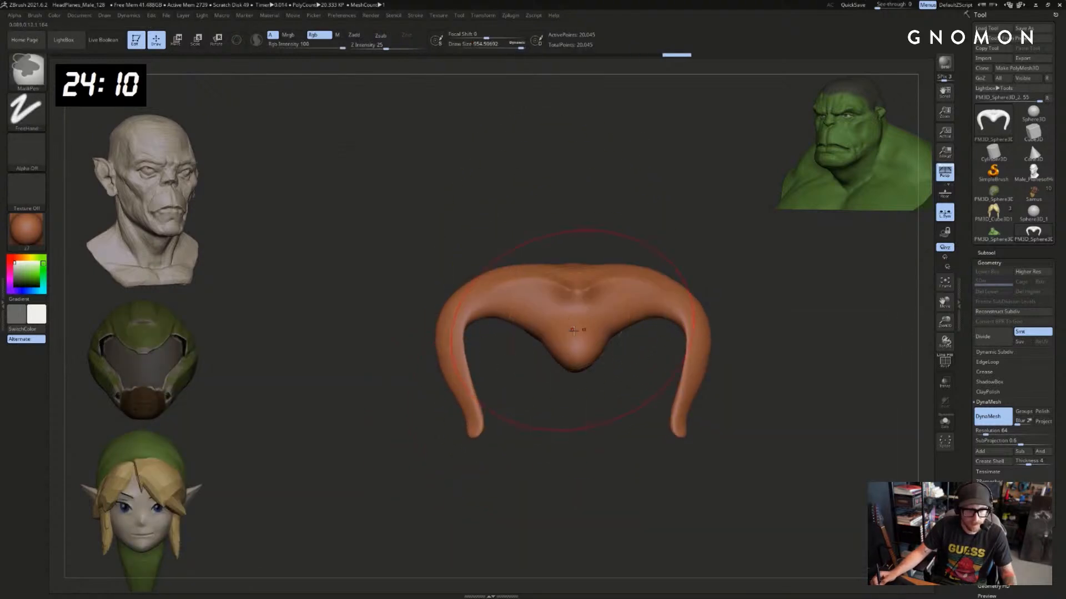
key("s")
left_click_drag(580, 328, 574, 328)
left_click_drag(569, 338, 563, 289, "ctrl")
left_click(551, 366, "ctrl")
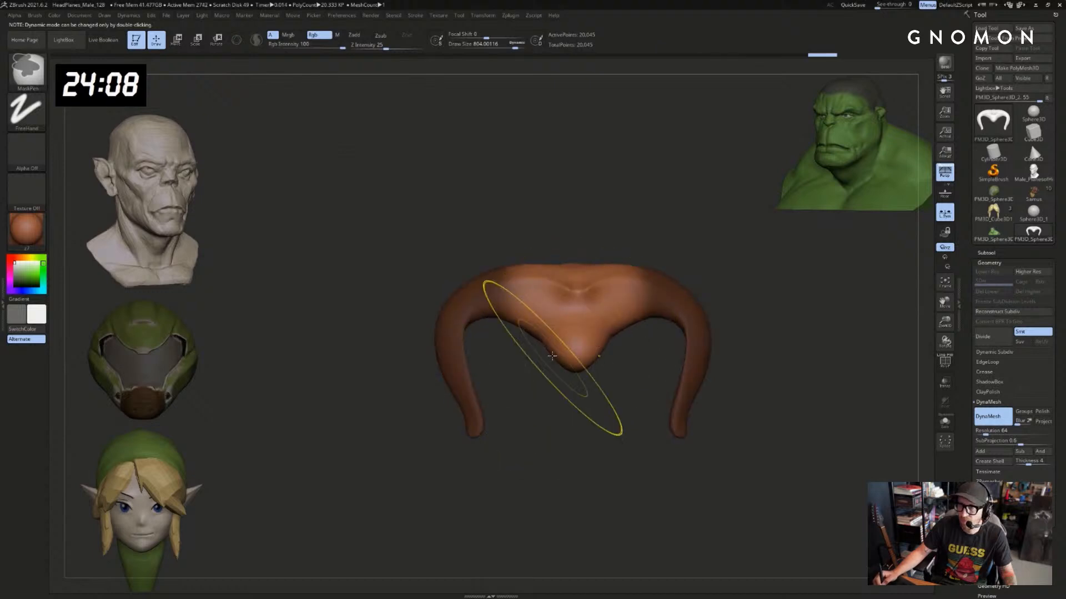
left_click(553, 363, "ctrl")
left_click(547, 407, "ctrl")
left_click(539, 408, "ctrl")
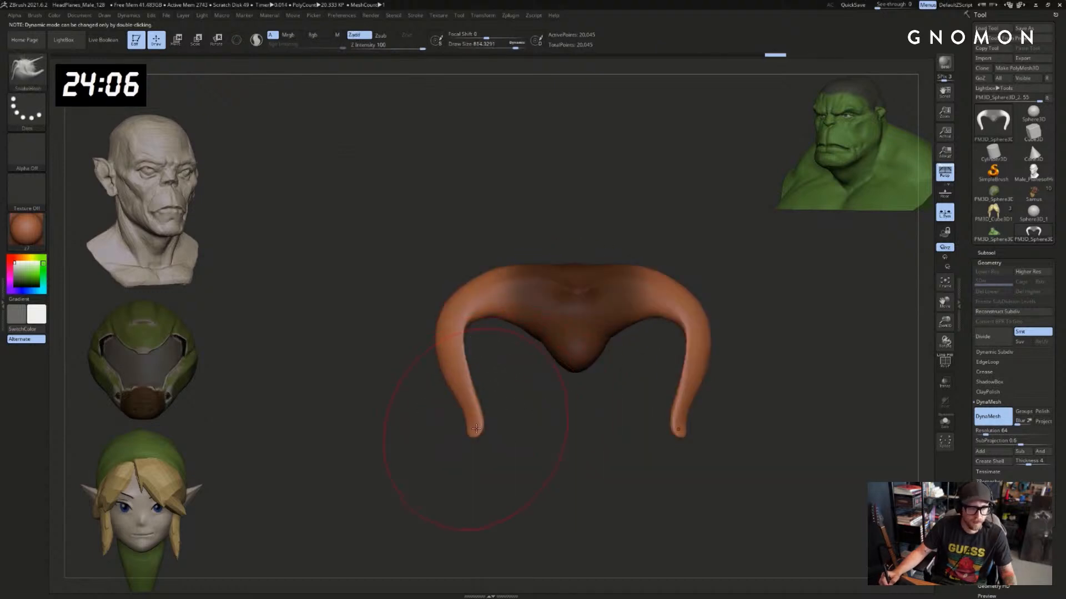
Pull the unmasked horns forward and curl their tips inward with the SnakeHook brush
left_click_drag(476, 436, 524, 418)
mouse_move(388, 442)
left_mouse_down()
mouse_move(523, 435)
mouse_move(539, 413)
left_mouse_up()
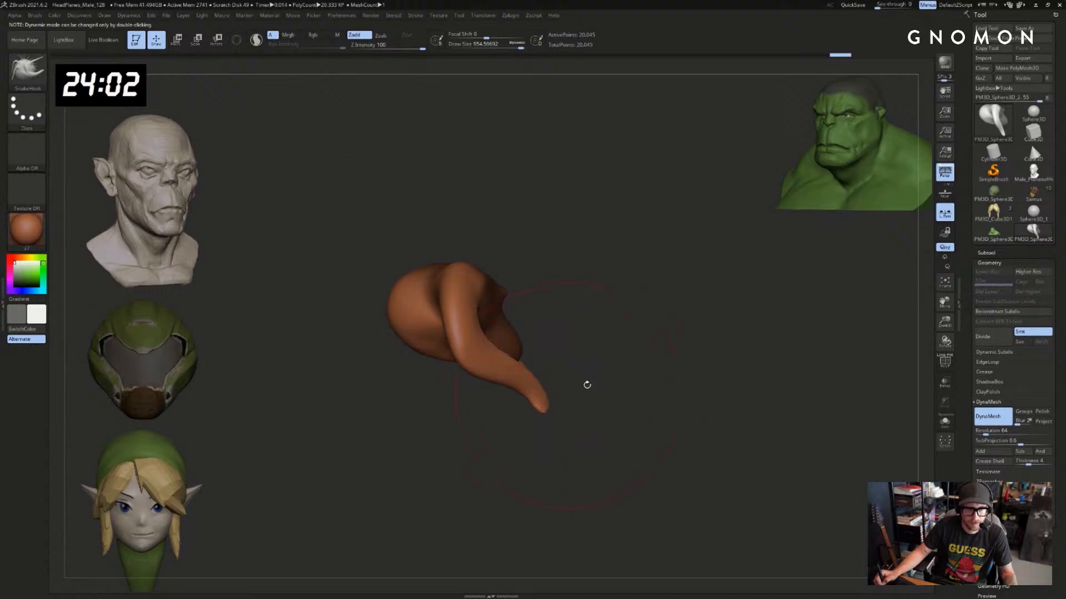
mouse_move(585, 383)
left_mouse_down()
mouse_move(511, 411)
mouse_move(470, 457)
mouse_move(465, 440)
mouse_move(483, 428)
mouse_move(642, 457)
mouse_move(661, 408)
left_mouse_up()
key("s")
key("s")
mouse_move(596, 388)
left_mouse_down()
mouse_move(605, 396)
mouse_move(674, 347)
mouse_move(716, 338)
left_mouse_up()
key("s")
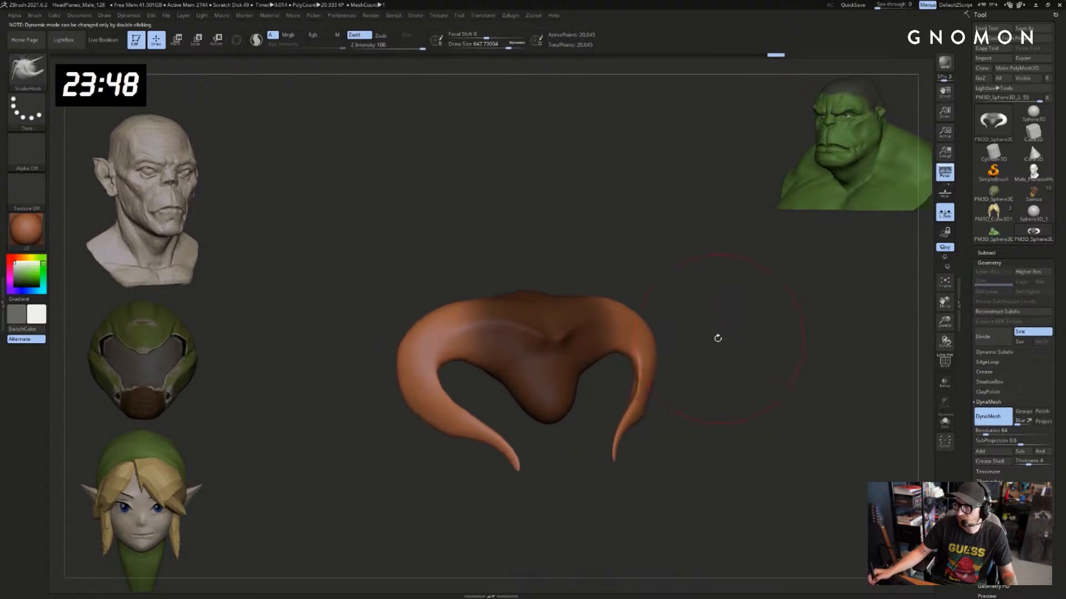
Adjust the outer and inner curves of the horns with the SnakeHook brush and clear the head's mask
key("s")
key("s")
left_click_drag(483, 335, 467, 335)
left_click_drag(438, 369, 458, 370)
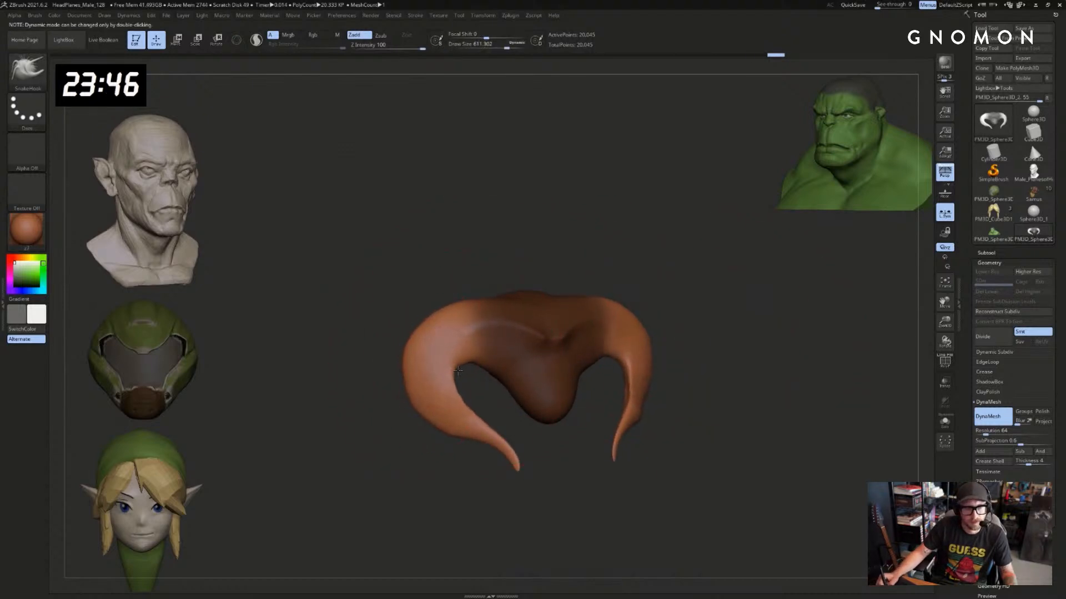
left_click_drag(559, 249, 532, 251)
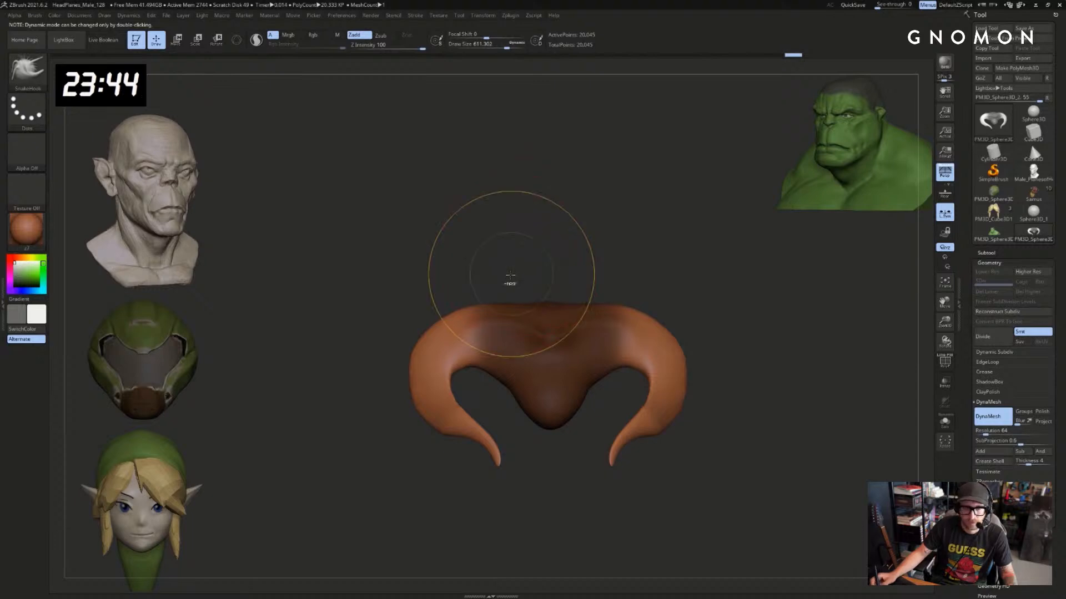
key("ctrl+z")
key("ctrl+shift+z")
mouse_move(591, 266)
left_mouse_down()
mouse_move(606, 328)
mouse_move(605, 296)
left_mouse_up()
left_click(623, 285, "ctrl")
mouse_move(644, 251)
left_mouse_down()
mouse_move(647, 273)
mouse_move(530, 268)
mouse_move(678, 236)
left_mouse_up()
Carve a mouth line across the lower muzzle with the DamStandard brush
mouse_move(755, 266)
left_mouse_down()
mouse_move(731, 311)
mouse_move(706, 307)
mouse_move(644, 367)
mouse_move(728, 393)
left_mouse_up()
key("b")
key("d")
key("s")
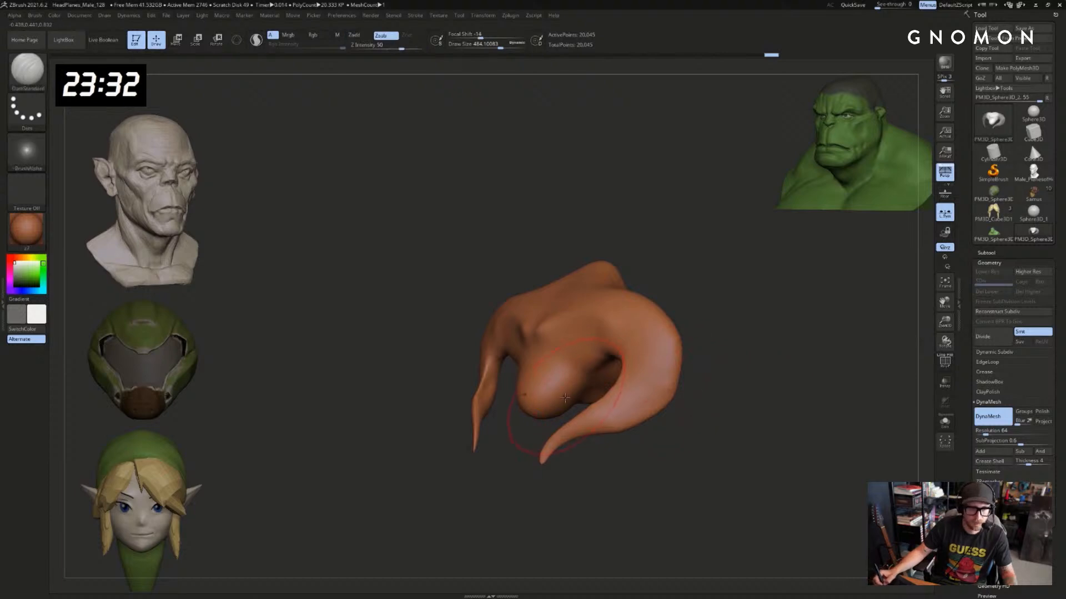
mouse_move(500, 454)
left_mouse_down()
mouse_move(537, 407)
mouse_move(532, 439)
mouse_move(555, 434)
mouse_move(608, 361)
left_mouse_up()
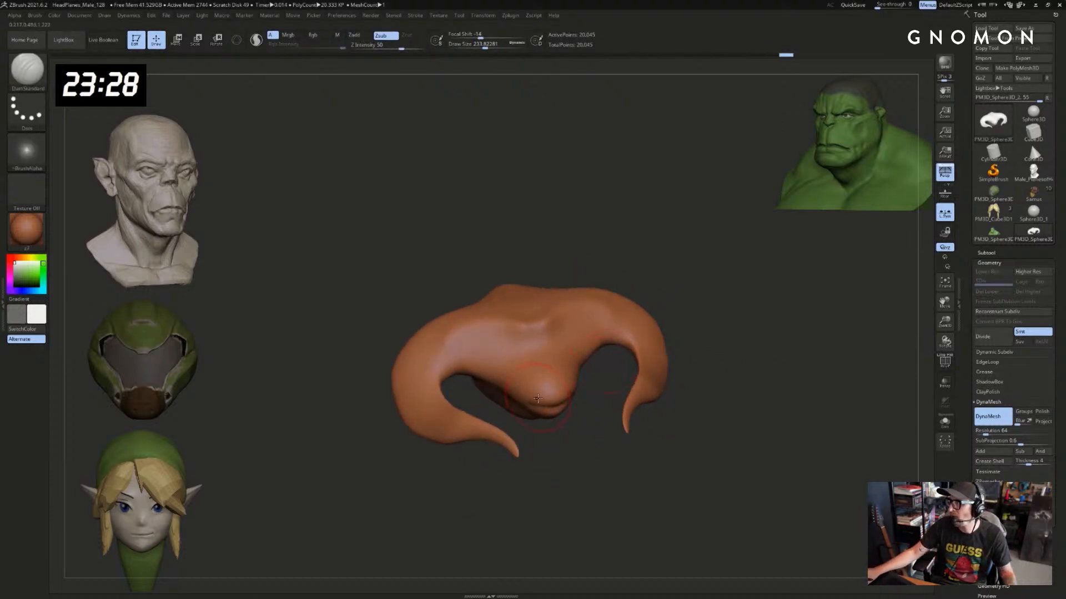
Mask the head above the mouth line so that only the lower jaw stays editable
mouse_move(1034, 174)
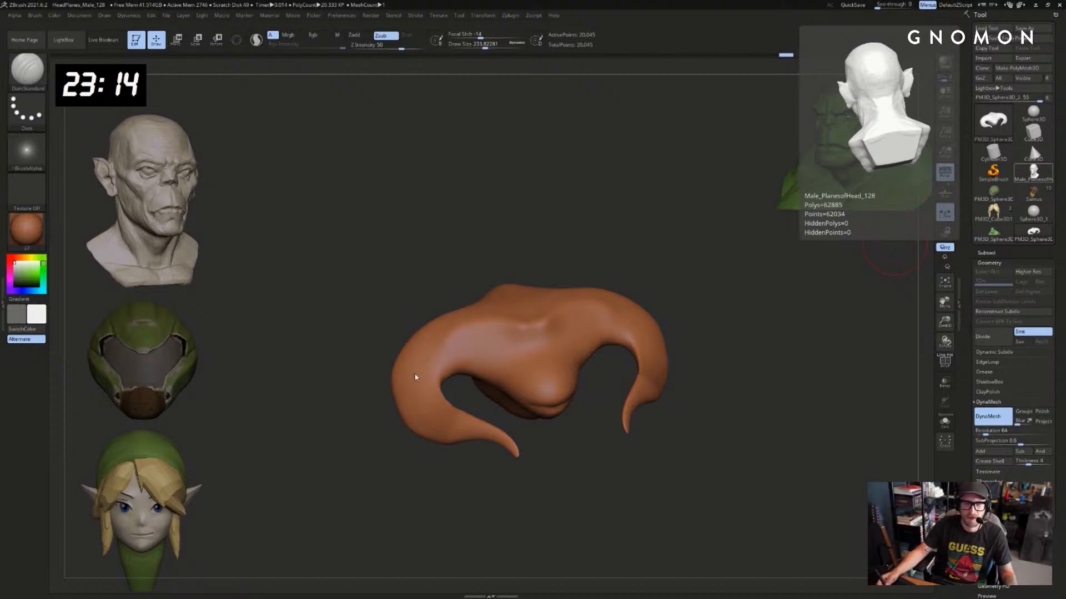
left_click_drag(631, 475, 617, 433)
mouse_move(554, 408)
left_mouse_down("ctrl")
mouse_move(528, 417)
mouse_move(551, 426)
left_mouse_up("ctrl")
left_click_drag(577, 489, 557, 448)
left_click(551, 499, "ctrl")
Rotate and move the lower jaw downward to open the mouth, then clear the mask and remesh with DynaMesh
key("r")
mouse_move(616, 365)
left_mouse_down()
mouse_move(439, 391)
mouse_move(458, 485)
mouse_move(489, 540)
left_mouse_up()
key("w")
left_click_drag(528, 377, 549, 373)
left_click_drag(535, 449, 546, 462, "ctrl")
left_click_drag(547, 461, 655, 447)
Return to draw mode with a smaller brush and smooth the opened mouth and lower jaw
key("q")
key("s")
left_click_drag(628, 382, 629, 393)
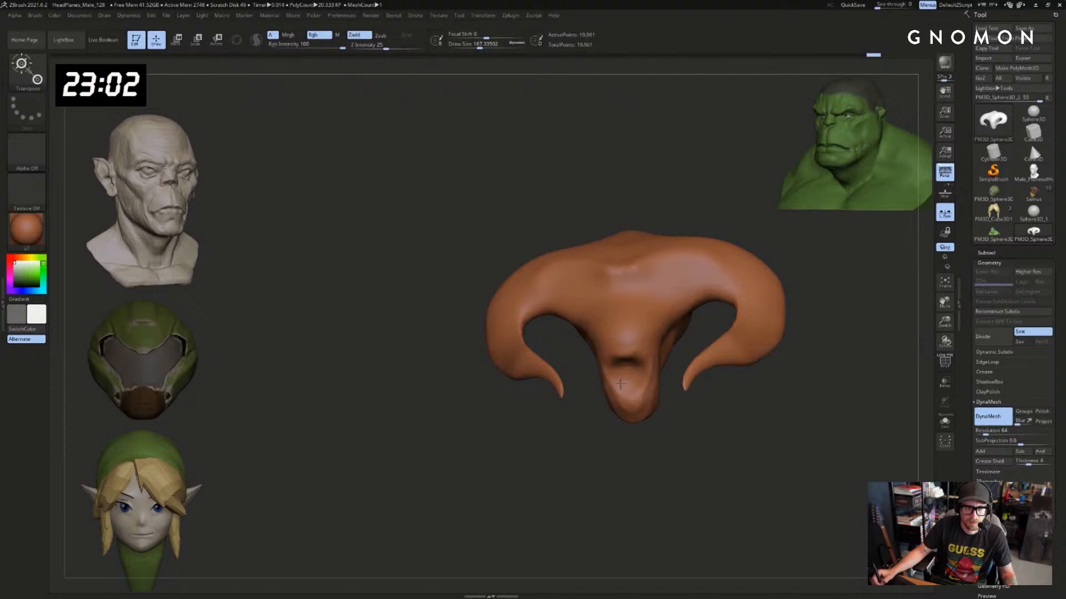
left_click_drag(627, 454, 645, 456)
left_click_drag(642, 410, 631, 367, "shift")
left_click_drag(656, 445, 639, 440)
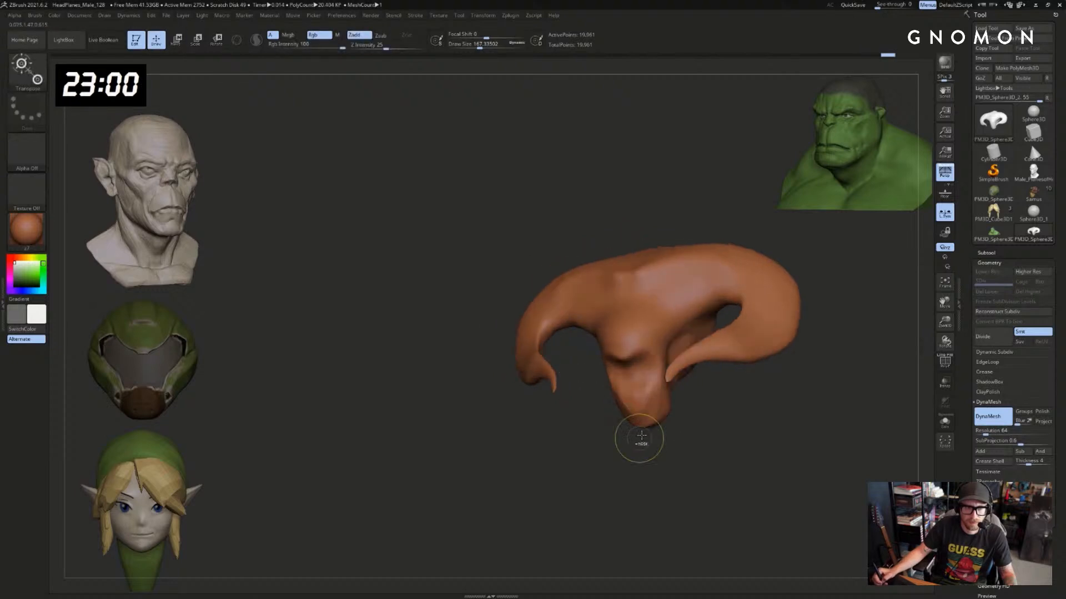
Undo the last edit and carve the mouth cavity between the muzzle and lower jaw with the ClayBuildup brush
key("ctrl+z")
key("b")
key("c")
key("b")
left_click_drag(640, 373, 648, 390)
left_click_drag(655, 461, 654, 436)
left_click_drag(655, 378, 653, 388)
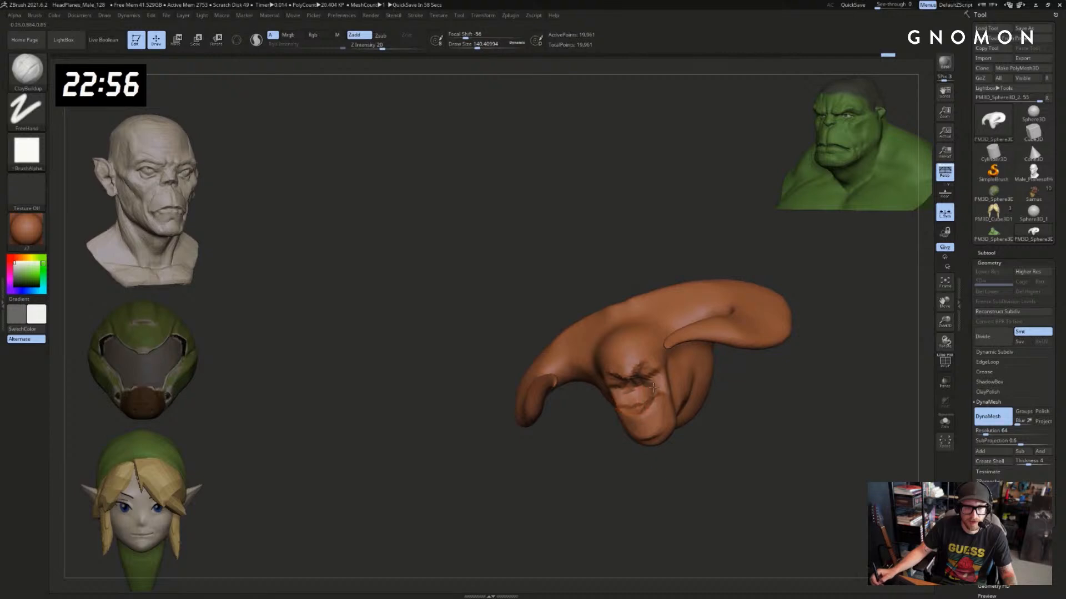
left_click_drag(714, 438, 700, 465)
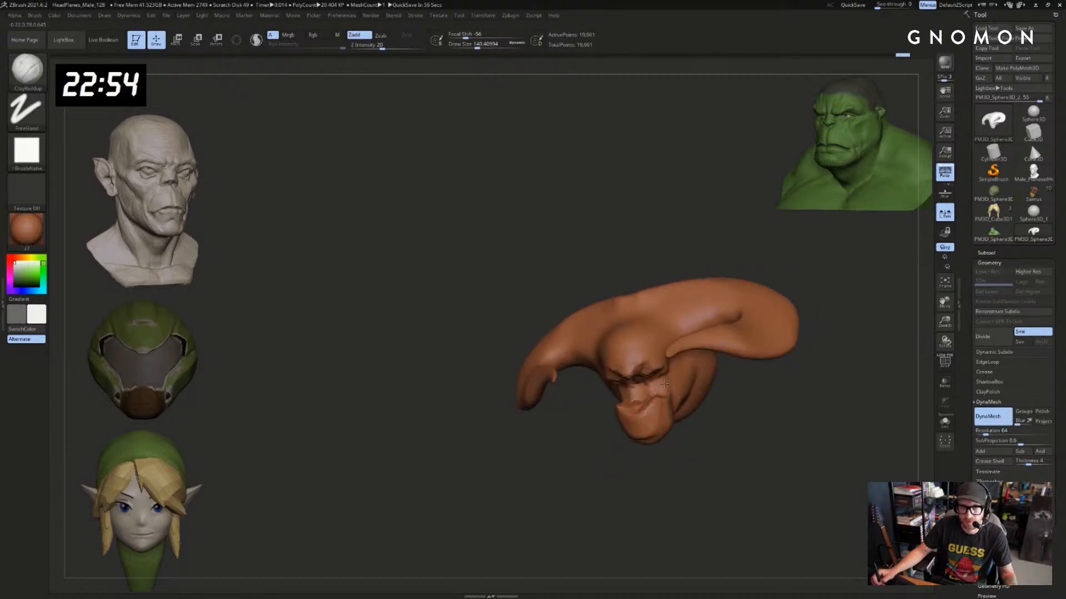
left_click_drag(697, 428, 642, 400)
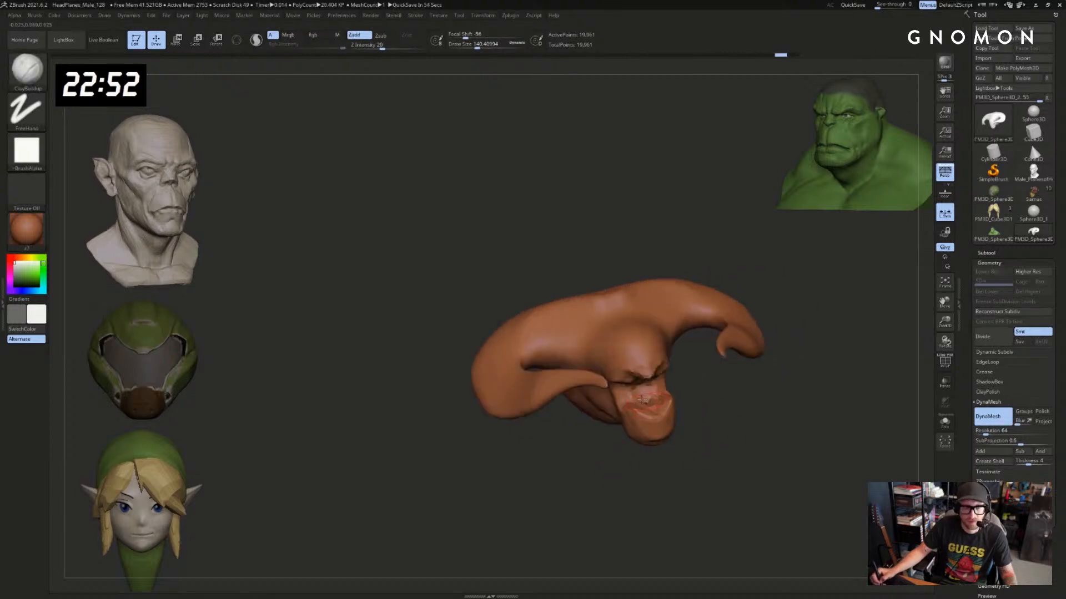
mouse_move(708, 420)
left_mouse_down()
mouse_move(651, 398)
mouse_move(722, 430)
left_mouse_up()
Reshape the mouth edges and lower jaw with a resized Move brush and refresh the DynaMesh
key("s")
mouse_move(716, 417)
left_mouse_down()
mouse_move(655, 408)
mouse_move(677, 393)
mouse_move(735, 410)
left_mouse_up()
key("b")
key("m")
key("v")
left_click_drag(670, 391, 673, 387)
left_click_drag(700, 420, 726, 450)
left_click_drag(827, 355, 863, 341)
left_click_drag(863, 342, 774, 326, "alt")
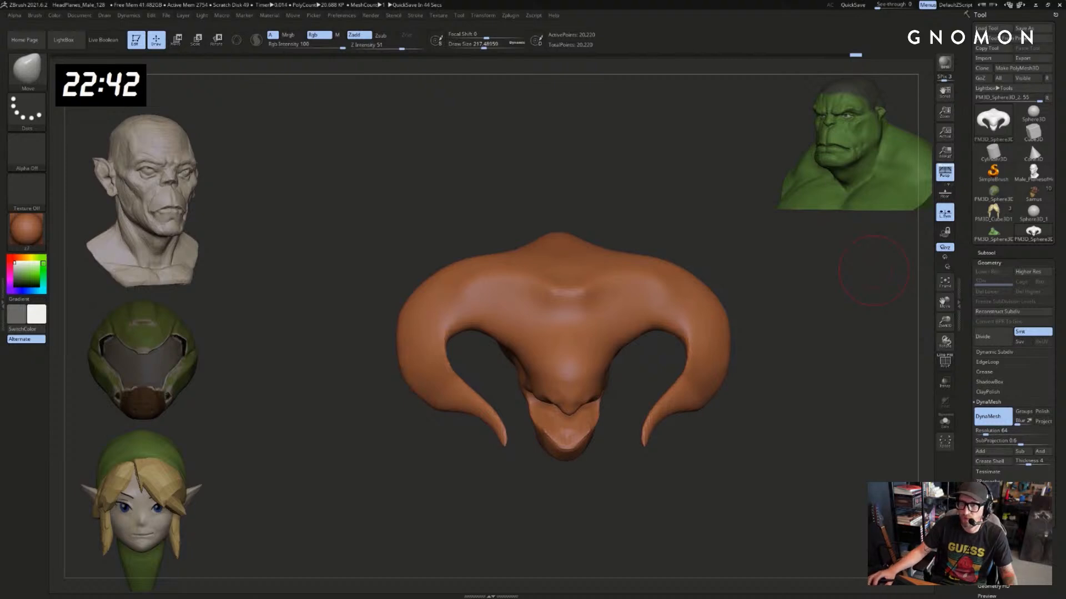
left_click_drag(1063, 95, 468, 77)
key("alt+Tab")
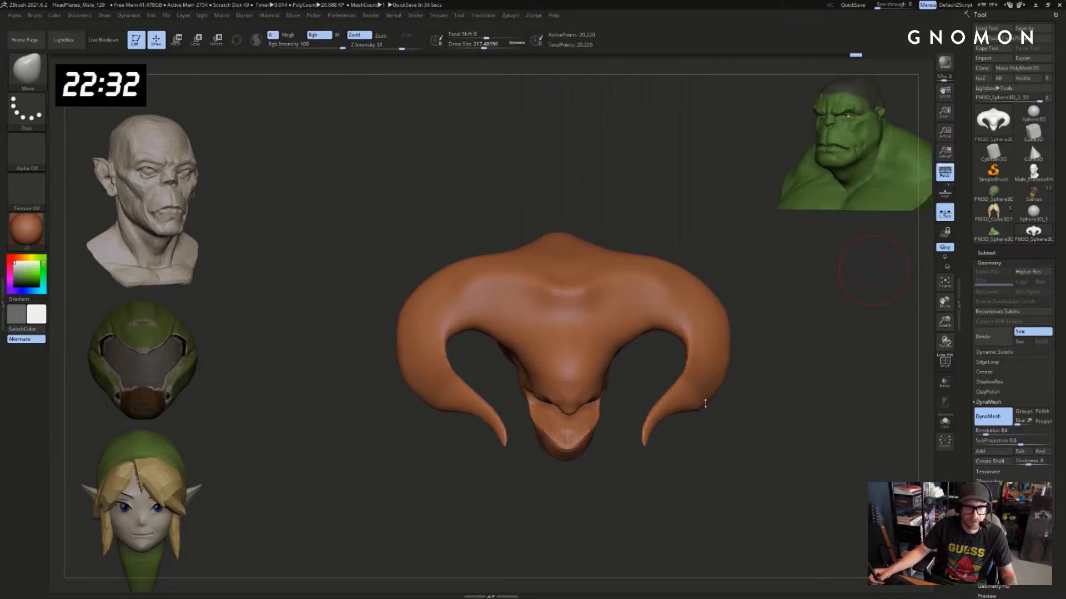
Raise a central ridge down the bridge of the muzzle with the inverted DamStandard brush
key("b")
key("d")
key("s")
right_click_drag(668, 255, 683, 255)
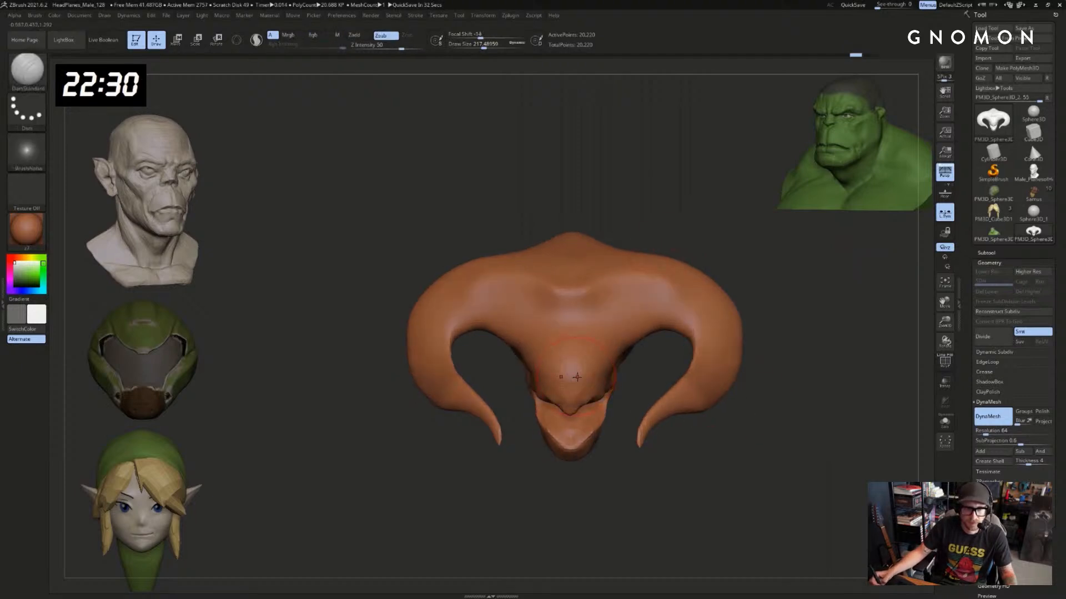
mouse_move(571, 317)
left_mouse_down("alt")
mouse_move(571, 408)
mouse_move(571, 386)
left_mouse_up("alt")
left_click_drag(696, 248, 676, 239, "alt")
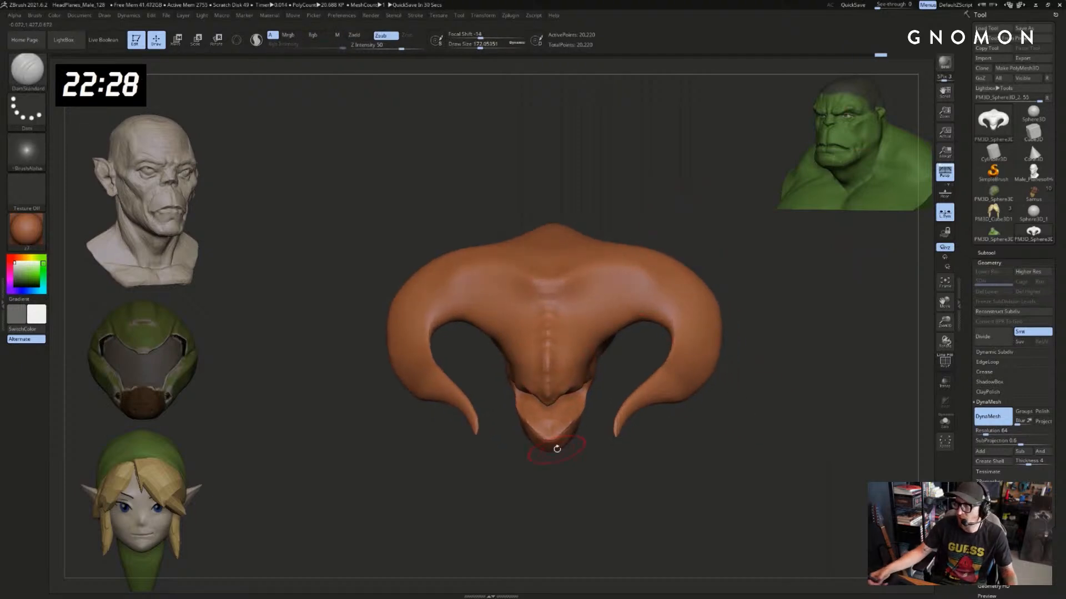
Pull the muzzle's profile and front tip into shape from the side with a smaller Move brush
mouse_move(555, 444)
right_mouse_down()
mouse_move(694, 256)
mouse_move(547, 319)
right_mouse_up()
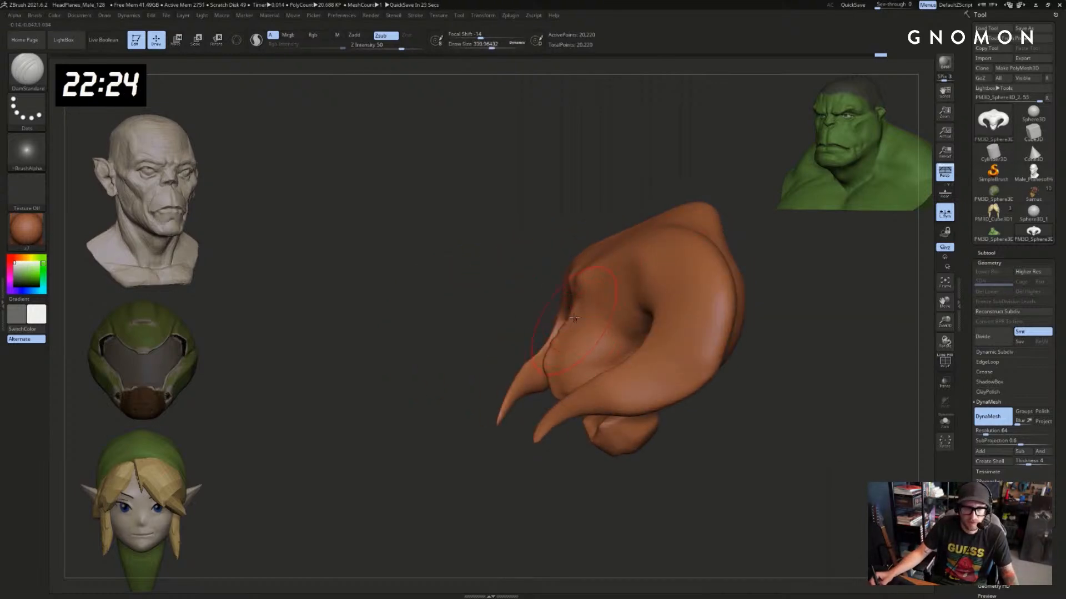
key("b")
key("m")
key("v")
right_click_drag(495, 282, 500, 291)
key("s")
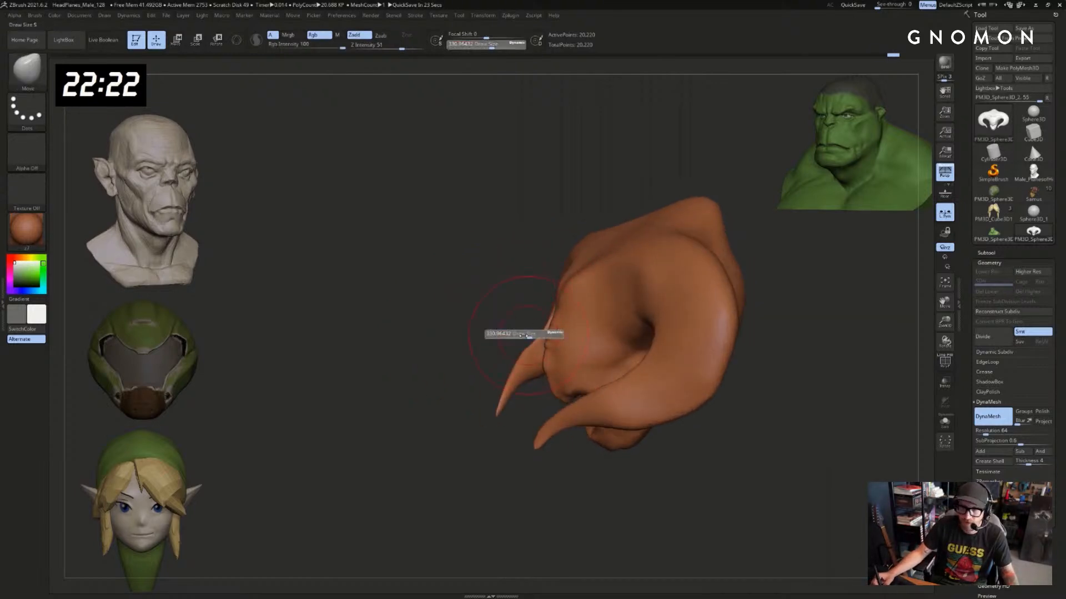
left_click_drag(527, 335, 521, 335)
left_click_drag(546, 373, 555, 379)
right_click_drag(535, 400, 547, 394)
left_click_drag(547, 394, 545, 382)
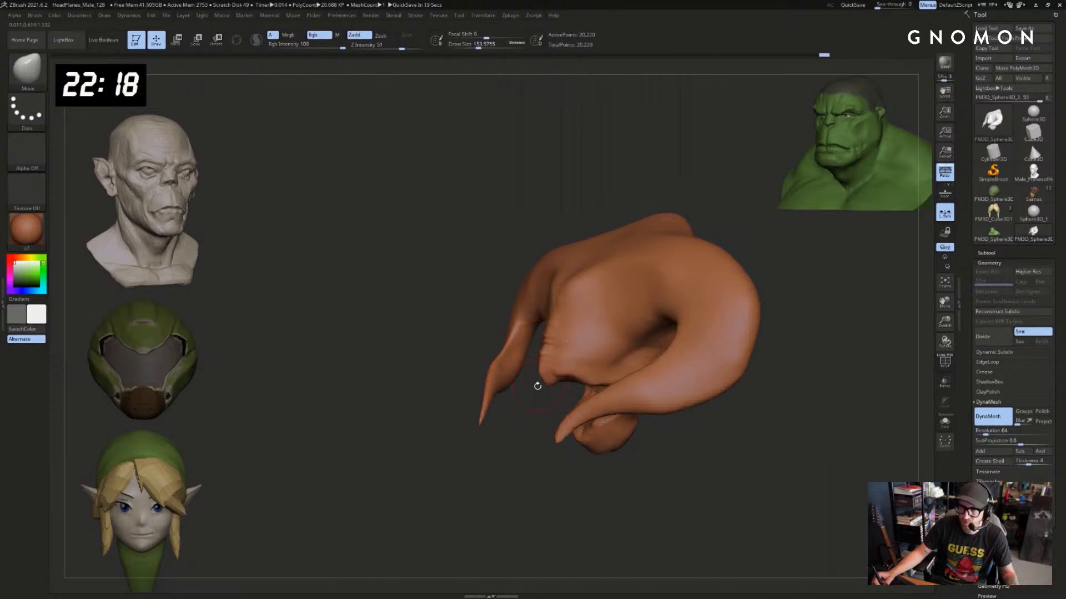
Smooth the folds on the front of the muzzle and refine the upper lip's tip
right_click_drag(537, 386, 535, 395)
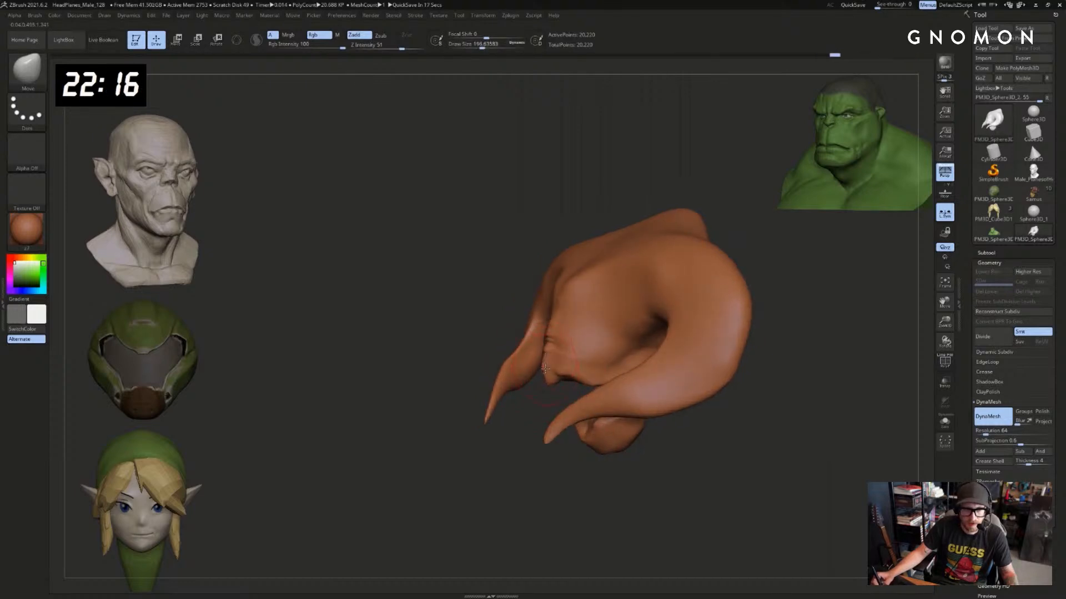
mouse_move(549, 367)
left_mouse_down("shift")
mouse_move(548, 340)
mouse_move(547, 359)
left_mouse_up("shift")
right_click_drag(544, 378, 540, 383)
left_click_drag(549, 378, 547, 374)
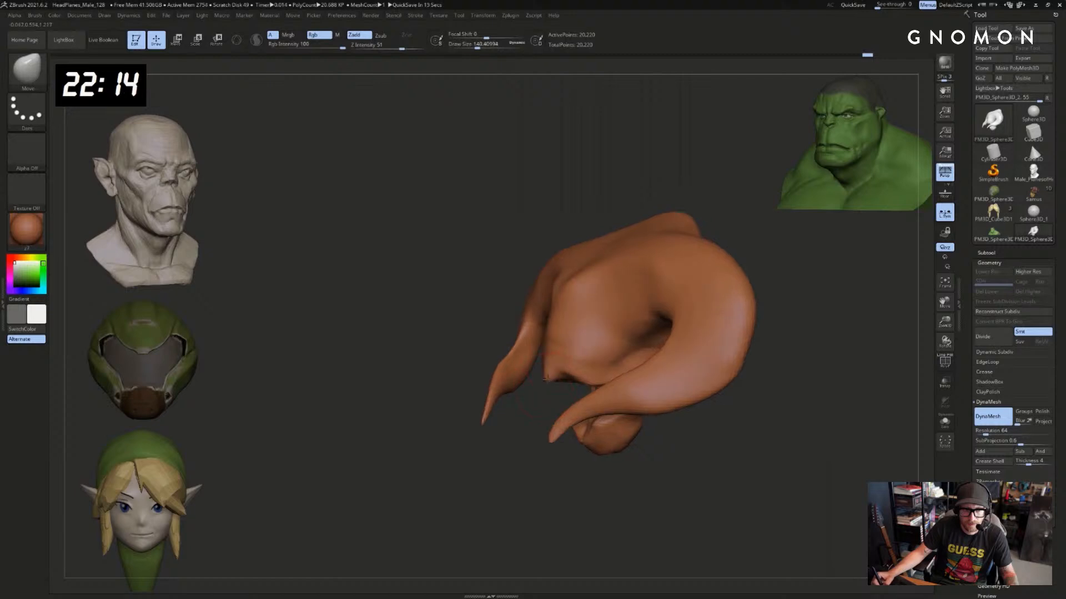
right_click_drag(533, 383, 588, 395)
right_click_drag(590, 435, 620, 435)
Clean up the lower edge of the upper lip with the Clay brush and return to the Move brush
key("b")
key("c")
key("l")
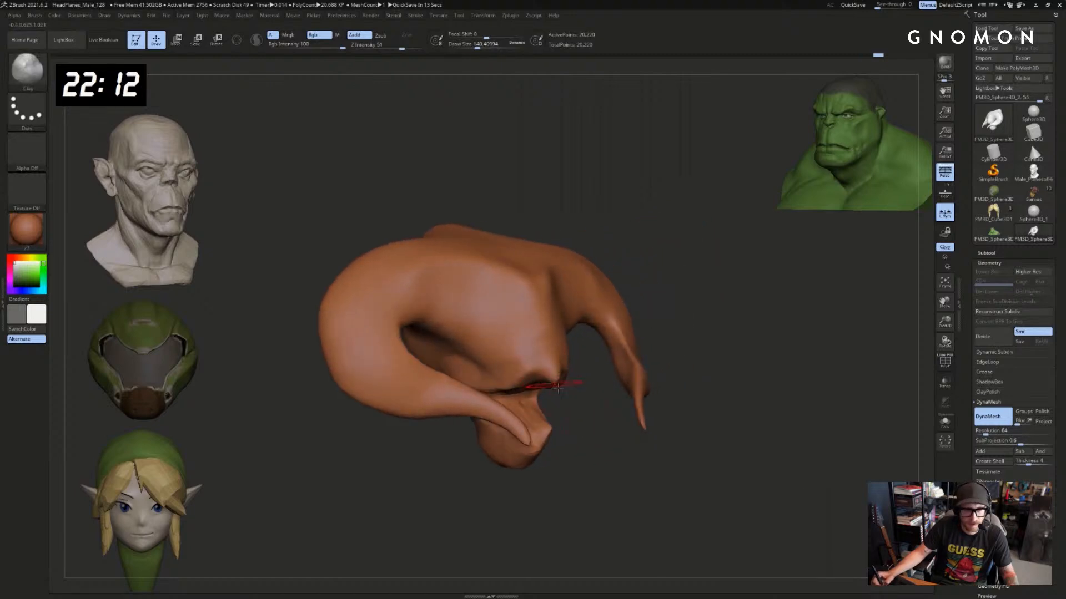
right_click_drag(552, 381, 533, 380)
key("b")
key("m")
key("v")
right_click_drag(655, 266, 677, 244, "shift")
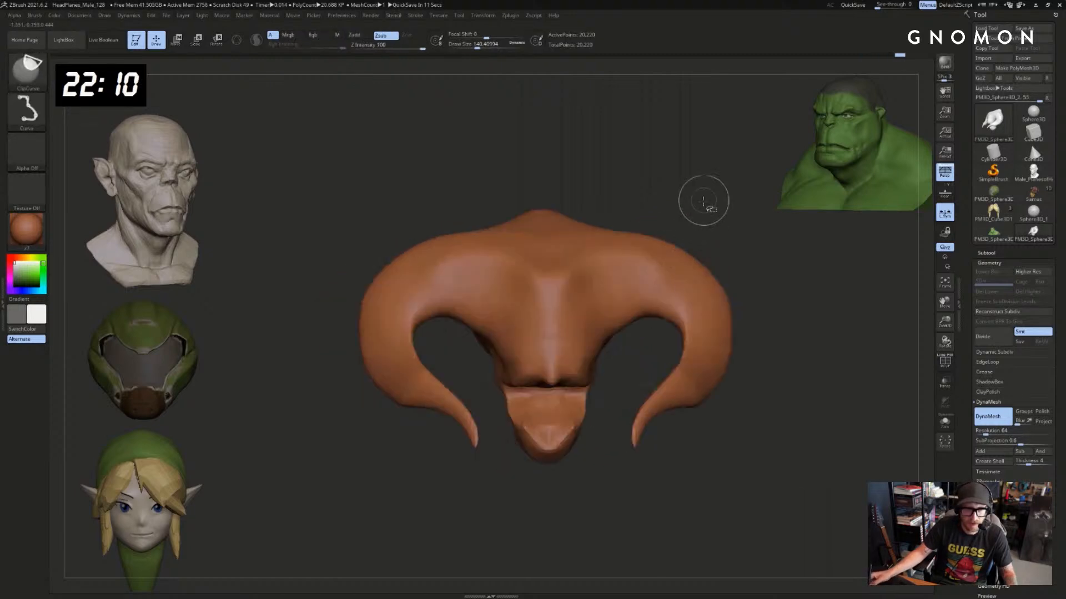
Replace ClipCurve with the SelectRect brush and isolate the central head between the horns
left_click_drag(704, 202, 611, 501, "ctrl+shift")
key("b")
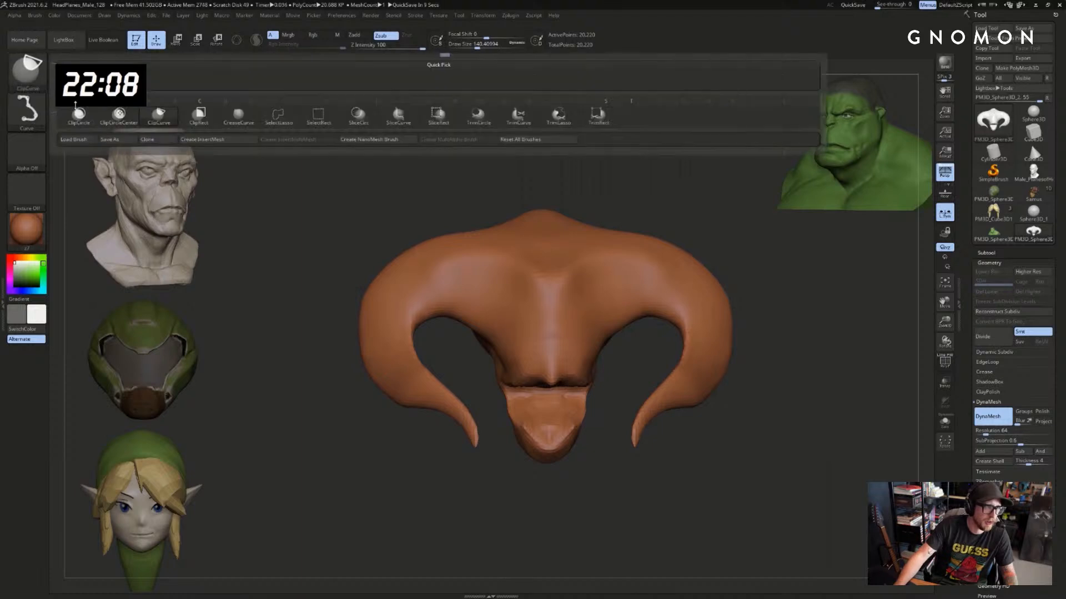
left_click(102, 111)
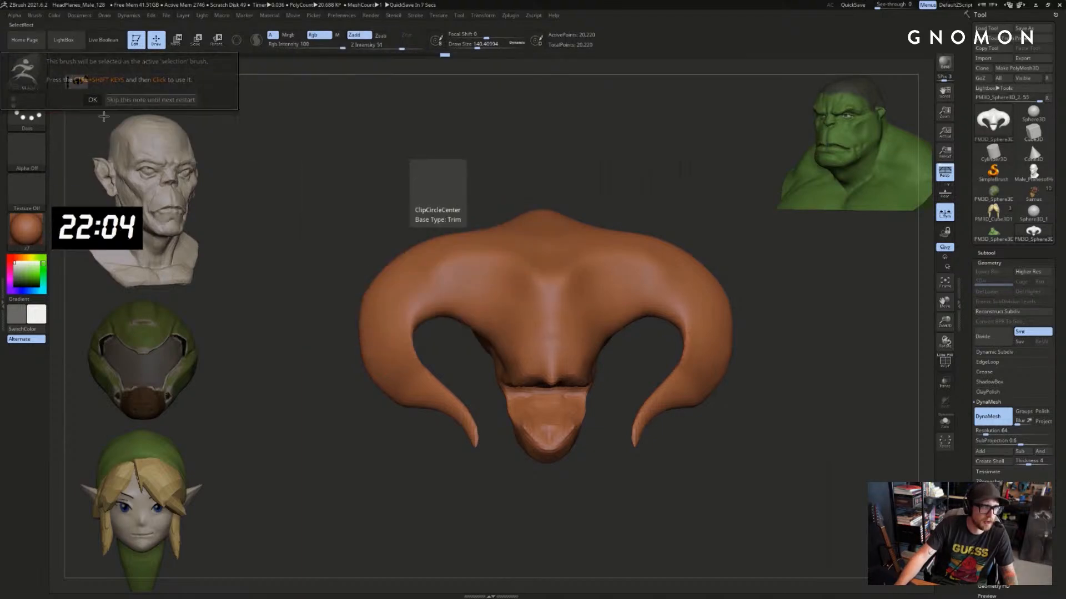
mouse_move(639, 370)
left_mouse_down()
mouse_move(632, 444)
mouse_move(739, 361)
mouse_move(768, 319)
left_mouse_up()
mouse_move(800, 264)
left_mouse_down("ctrl+shift")
mouse_move(664, 476)
mouse_move(650, 406)
mouse_move(600, 491)
left_mouse_up("ctrl+shift")
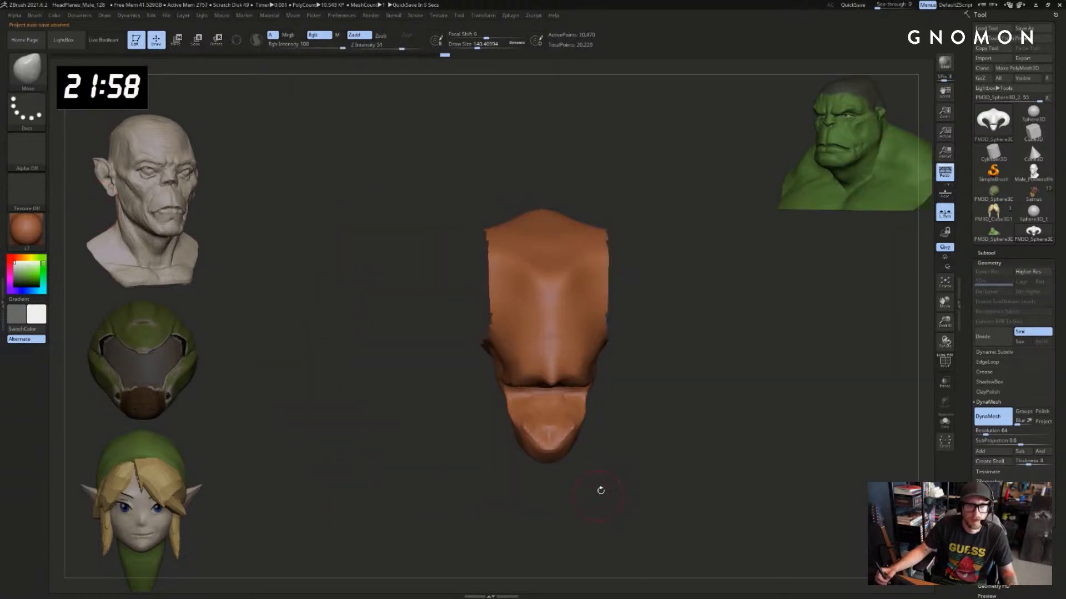
Invert the visibility to show only the two horns and mask them
left_click(731, 379, "ctrl+shift")
key("shift+f")
left_click(732, 374, "ctrl+shift")
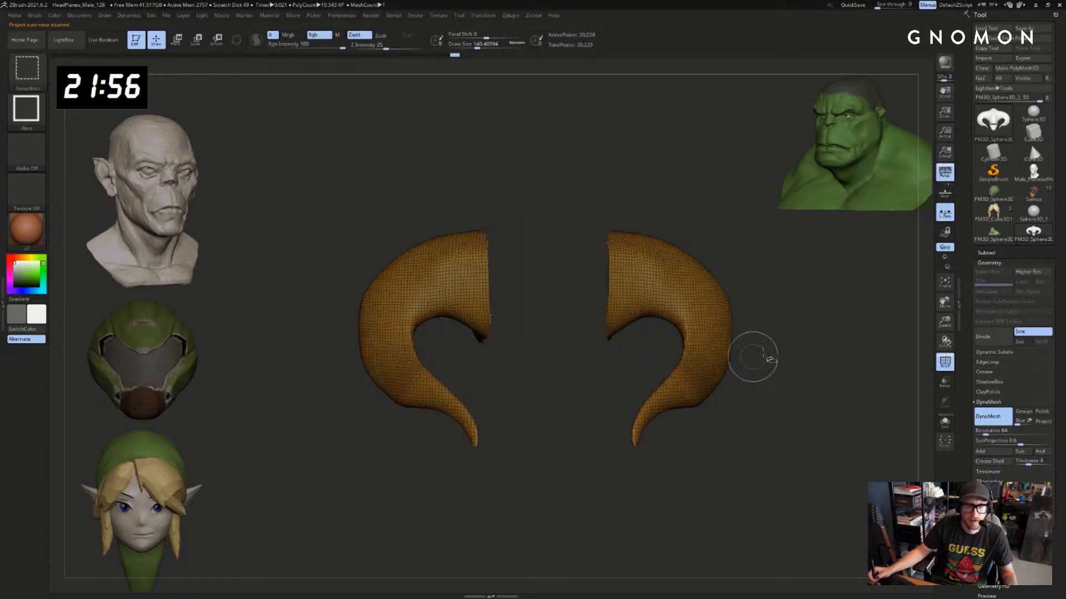
key("shift+f")
left_click(309, 516, "ctrl")
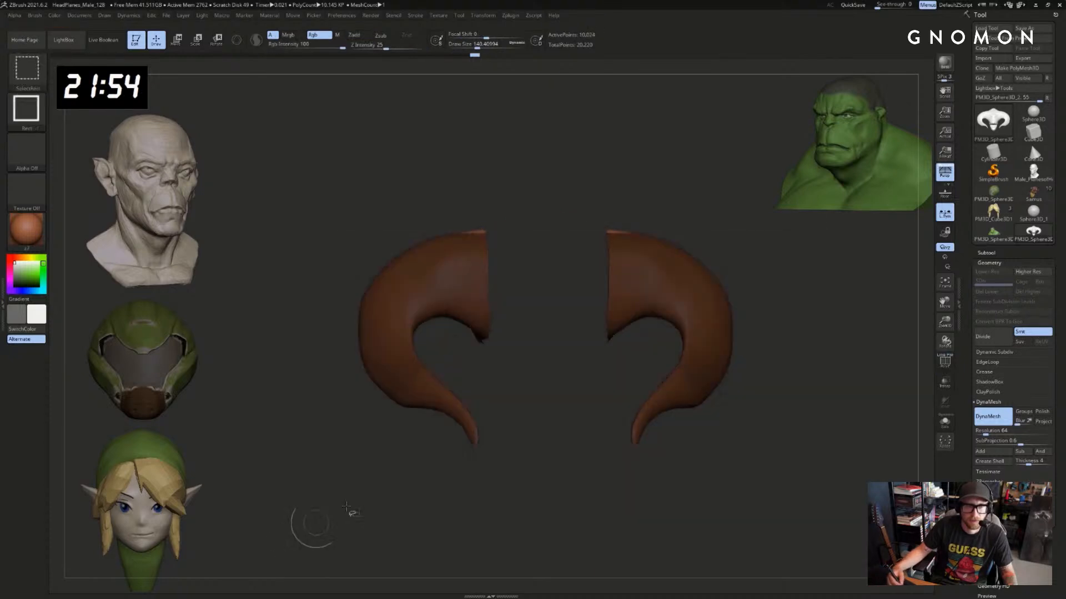
left_click_drag(790, 382, 677, 268, "ctrl")
Reset the visibility and hide the horns so only the central head is shown
left_click_drag(738, 208, 791, 322, "ctrl+shift")
left_click(783, 395, "ctrl+shift")
mouse_move(794, 376)
left_mouse_down()
mouse_move(783, 392)
mouse_move(795, 397)
left_mouse_up()
left_click(609, 364, "ctrl+shift")
Pull a pair of pointed fangs out of the front of the lower jaw with a small Move brush
mouse_move(672, 474)
left_mouse_down("alt")
mouse_move(684, 429)
mouse_move(721, 383)
mouse_move(709, 375)
left_mouse_up("alt")
key("s")
left_click_drag(703, 426, 696, 430, "shift")
key("s")
left_click_drag(696, 431, 726, 450)
key("s")
key("s")
left_click_drag(725, 451, 717, 450)
mouse_move(697, 436)
left_mouse_down()
mouse_move(708, 428)
mouse_move(710, 447)
left_mouse_up()
key("s")
left_click_drag(718, 445, 742, 444)
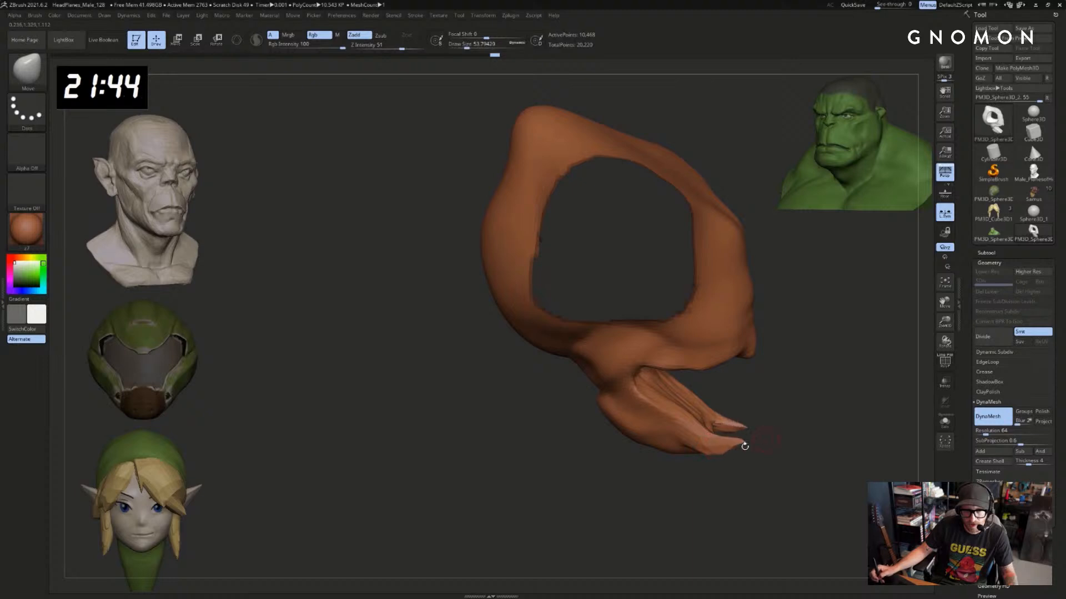
Pull a pair of long fangs down from the upper lip, undoing an unwanted stroke
mouse_move(860, 469)
left_mouse_down()
mouse_move(821, 478)
mouse_move(798, 456)
mouse_move(814, 447)
mouse_move(778, 422)
mouse_move(770, 355)
left_mouse_up()
key("ctrl+z")
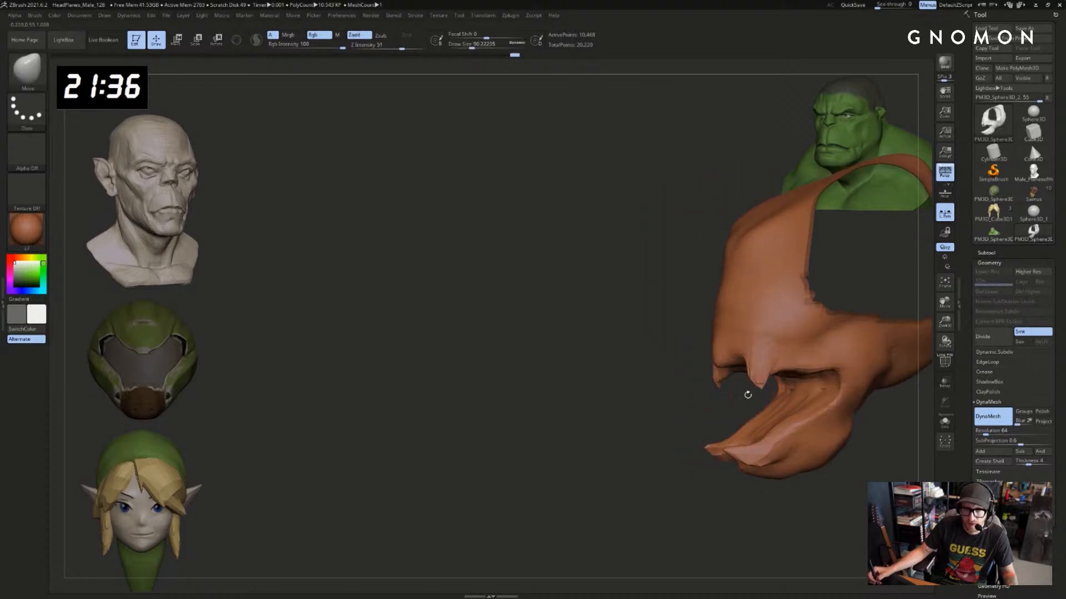
left_click_drag(675, 405, 454, 418, "alt")
key("s")
left_click(535, 393)
left_click_drag(538, 395, 530, 414)
mouse_move(644, 413)
left_mouse_down()
mouse_move(681, 382)
mouse_move(721, 399)
left_mouse_up()
Unhide the horns and draw DamStandard ridges from the muzzle's sides along the inner edge of each horn
key("b")
key("d")
key("s")
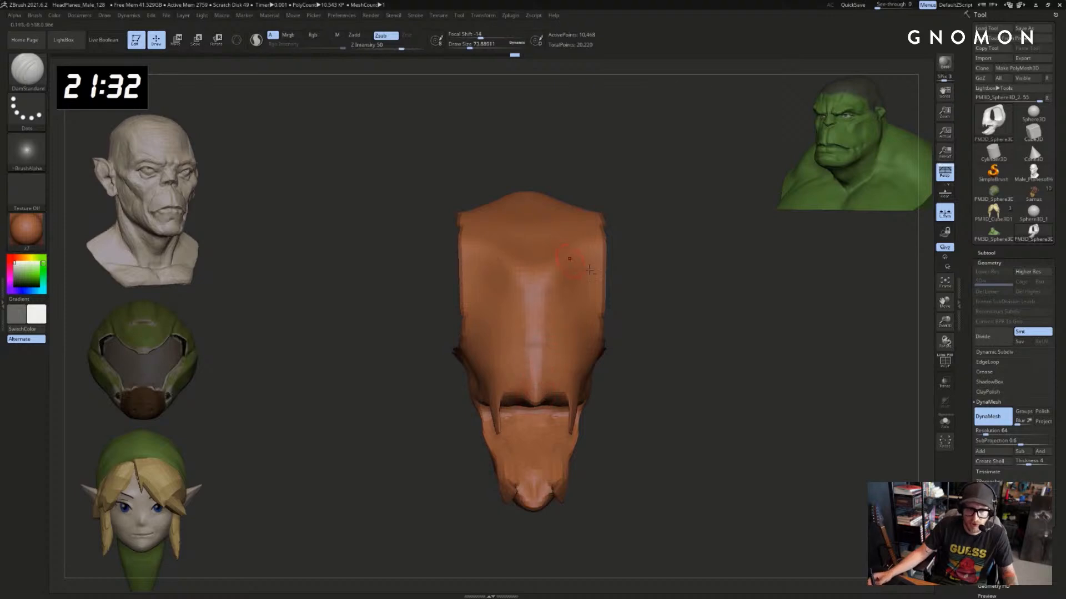
left_click_drag(772, 341, 808, 331, "alt")
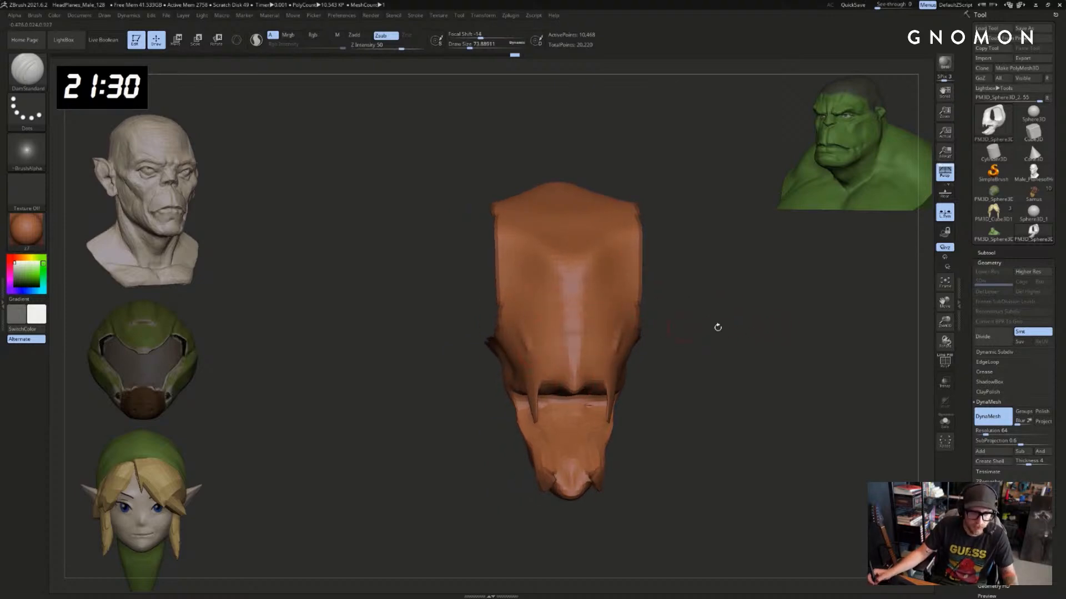
left_click(718, 339, "ctrl+shift")
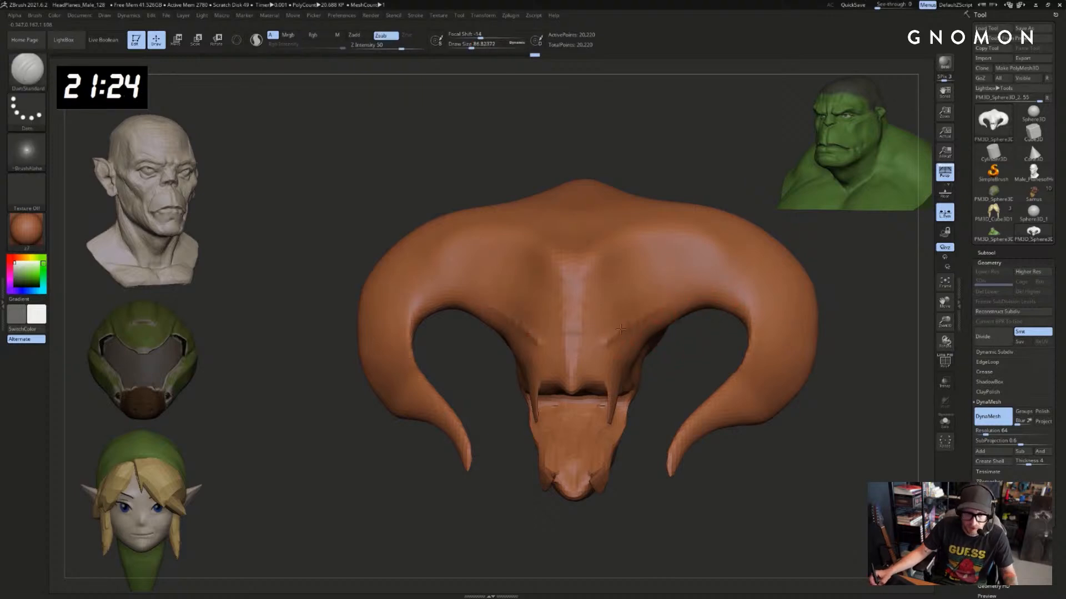
mouse_move(621, 330)
left_mouse_down()
mouse_move(694, 294)
mouse_move(748, 312)
left_mouse_up()
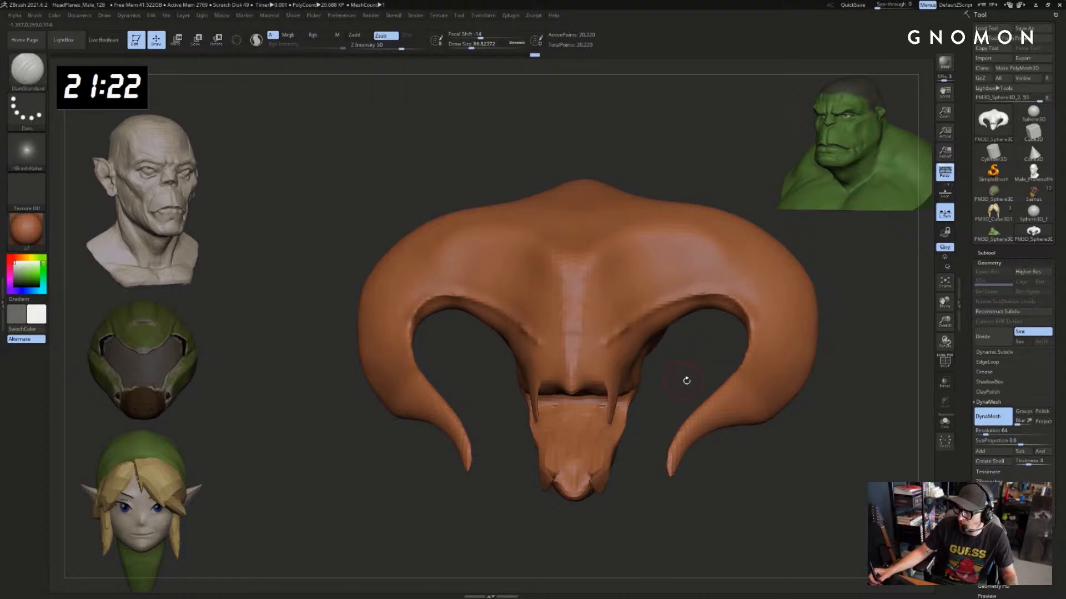
Try DamStandard brow lines across the base of each horn and undo them
mouse_move(712, 380)
left_mouse_down()
mouse_move(760, 367)
mouse_move(728, 378)
mouse_move(672, 372)
mouse_move(681, 392)
left_mouse_up()
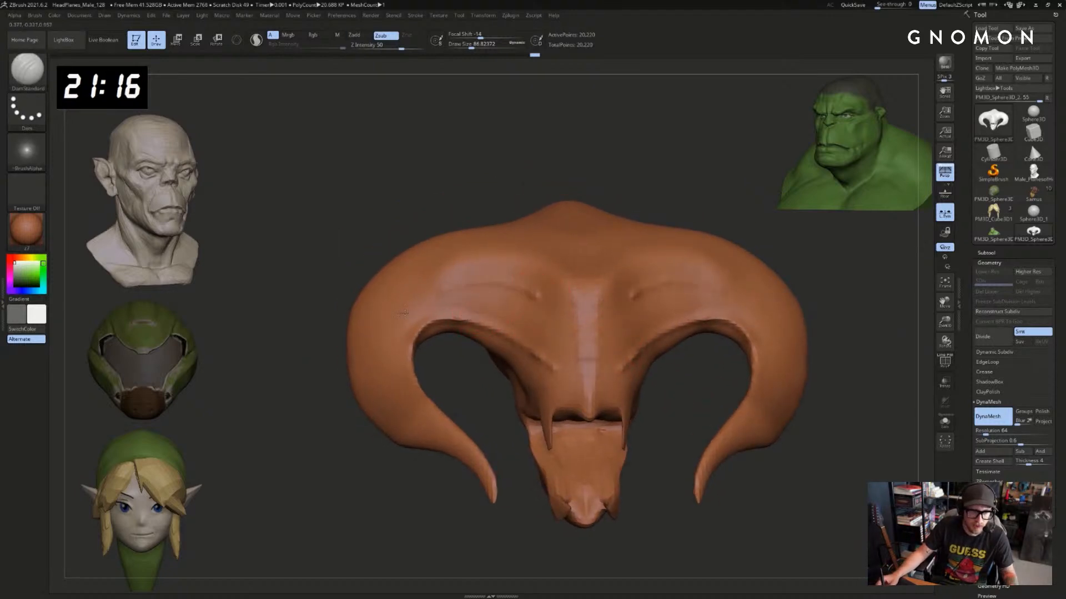
key("ctrl+z")
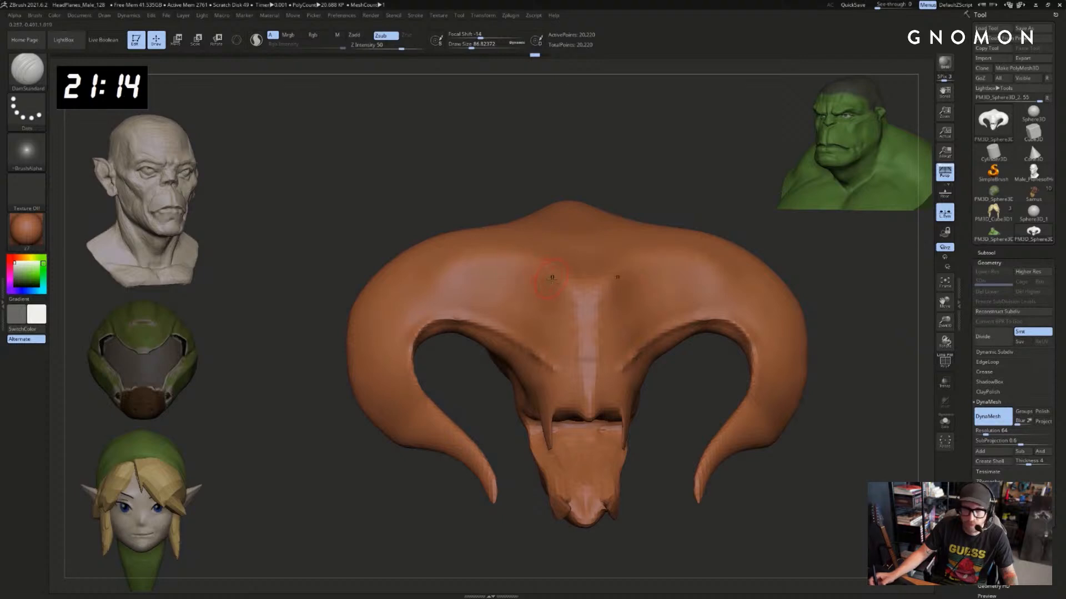
key("ctrl+z")
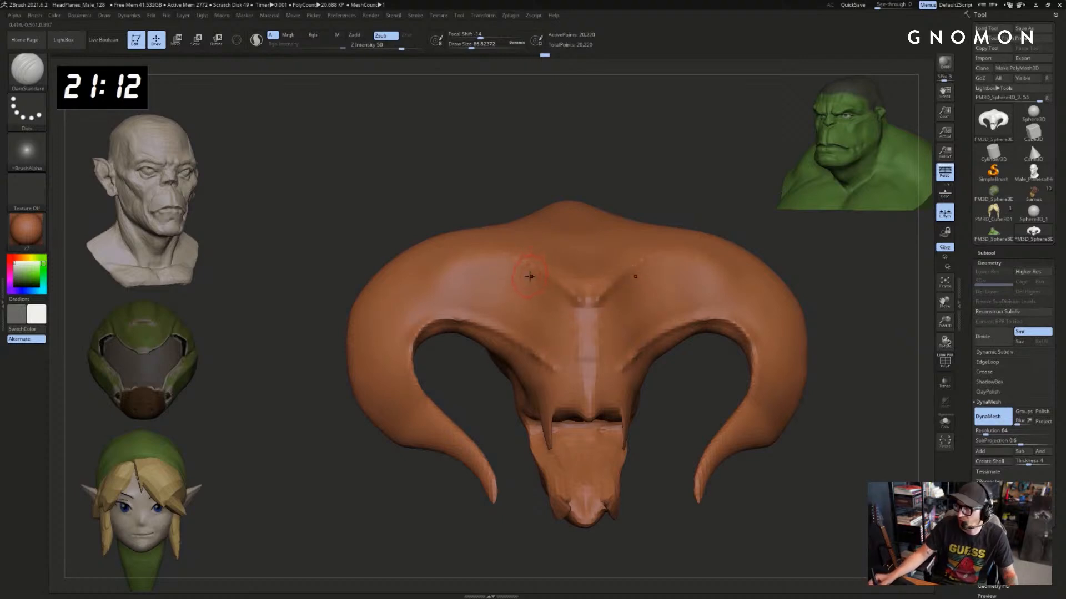
Draw a sharp V-shaped brow ridge with DamStandard and continue it along the outer edge of each horn
mouse_move(726, 229)
left_mouse_down()
mouse_move(683, 231)
mouse_move(692, 221)
mouse_move(649, 256)
left_mouse_up()
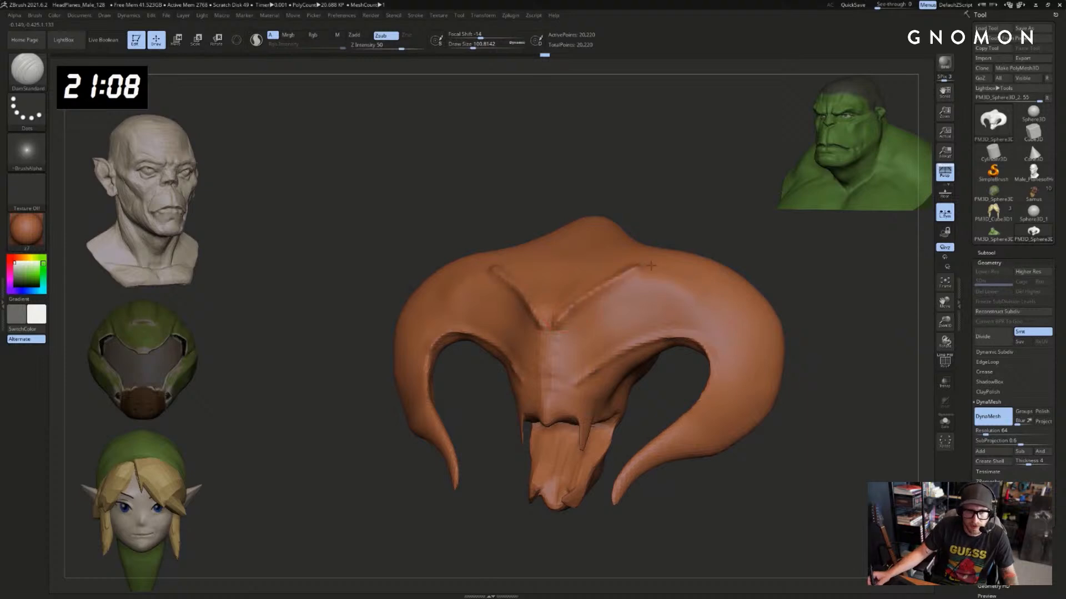
left_click_drag(788, 273, 596, 293)
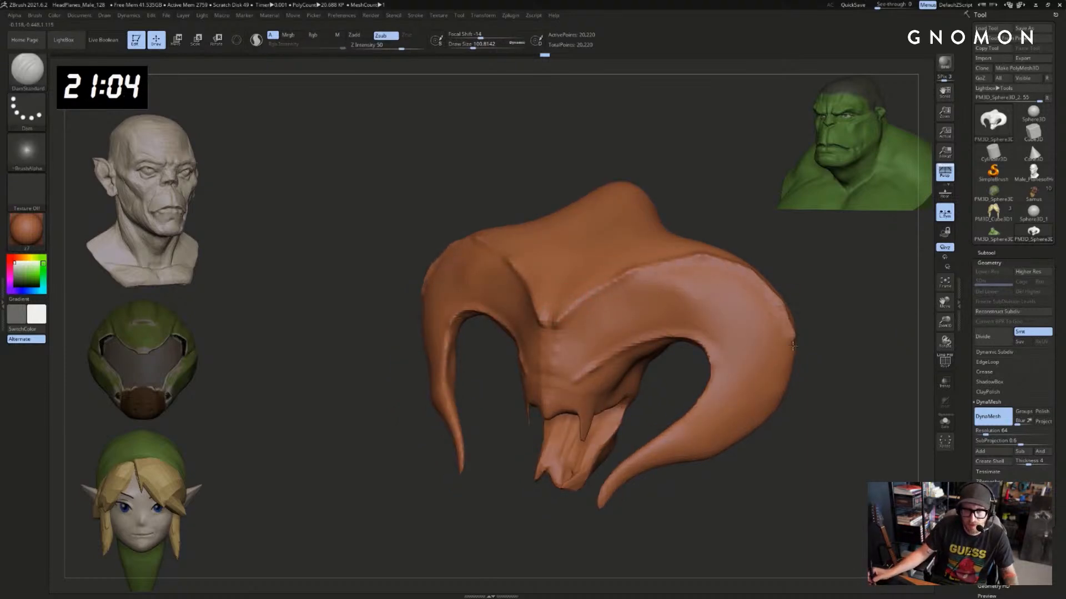
mouse_move(782, 426)
left_mouse_down()
mouse_move(814, 442)
mouse_move(784, 391)
left_mouse_up()
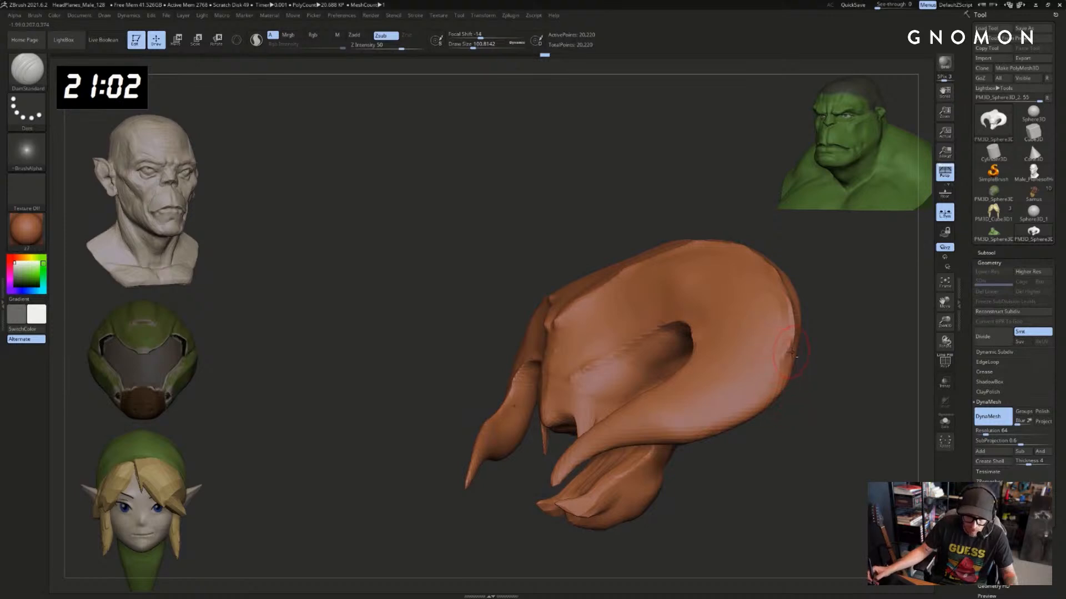
left_click_drag(763, 440, 729, 414)
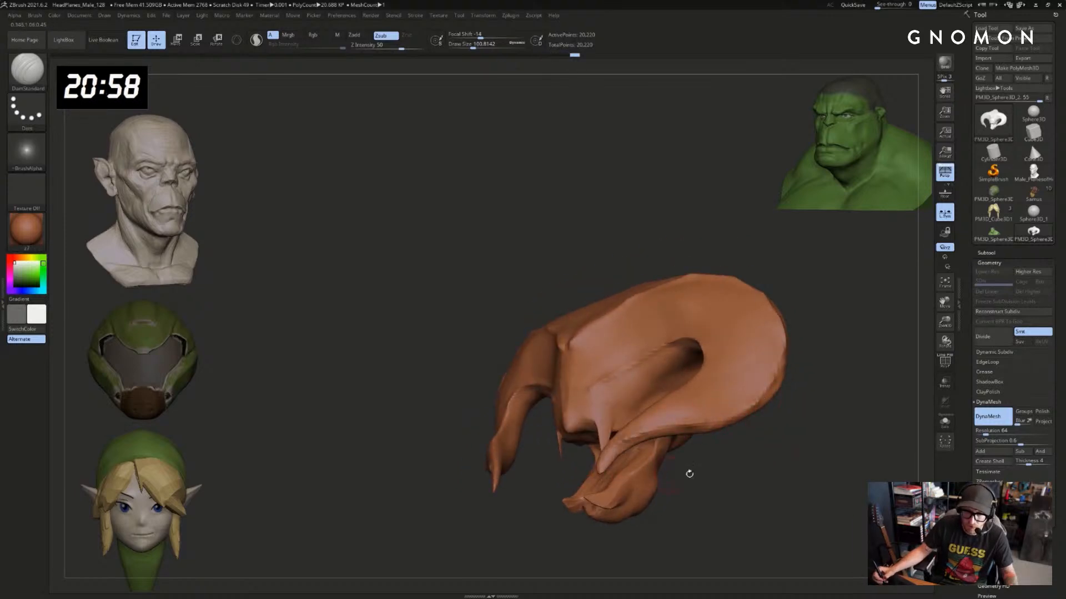
left_click_drag(689, 473, 638, 464)
mouse_move(708, 440)
left_mouse_down()
mouse_move(763, 441)
mouse_move(666, 448)
left_mouse_up()
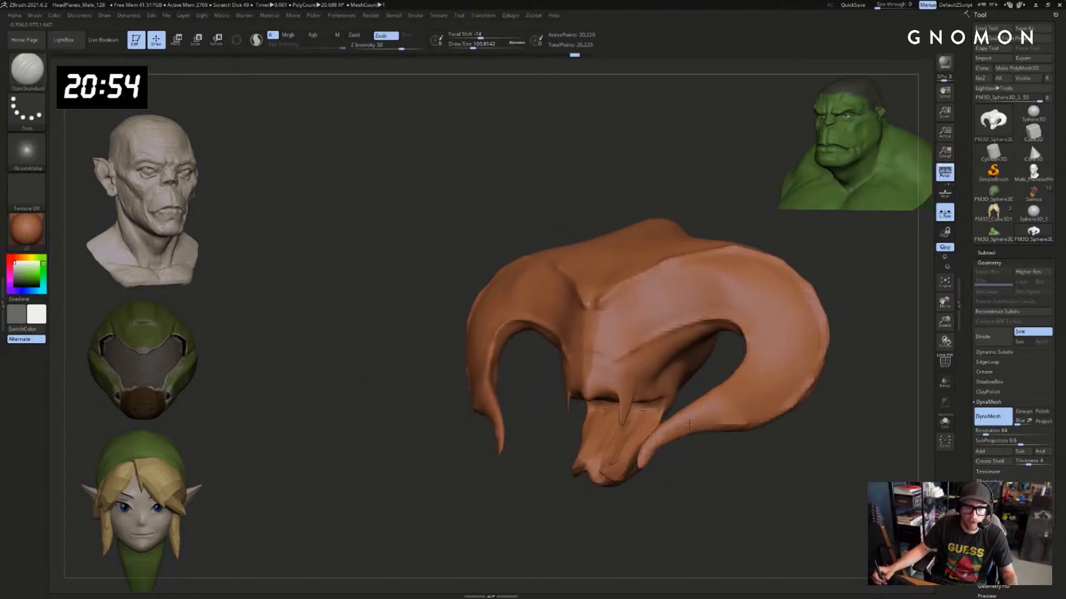
left_click_drag(767, 458, 774, 465)
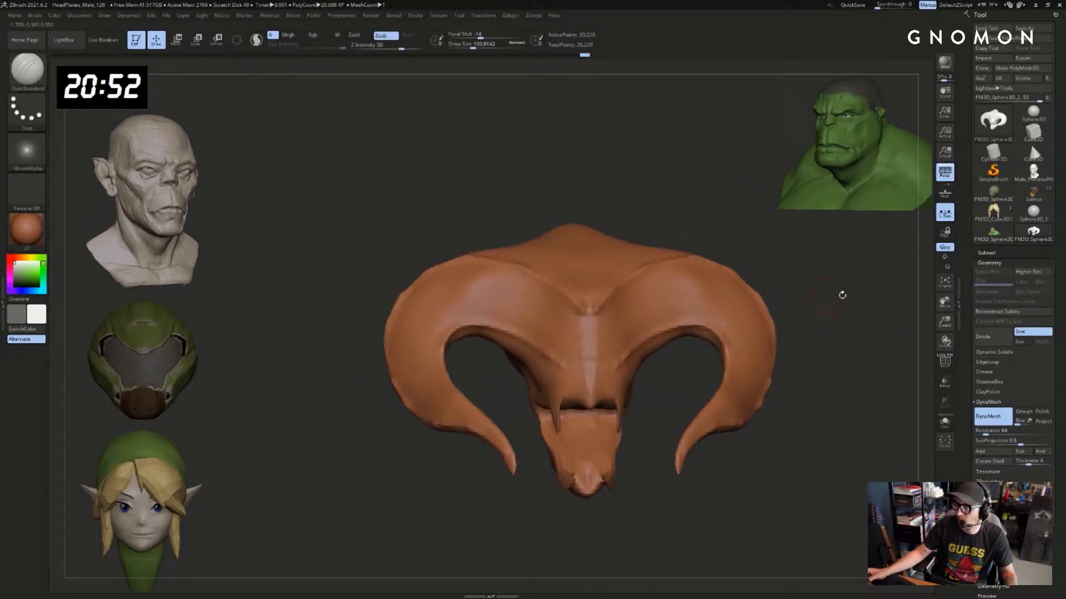
Carve a pair of narrow nostril slits into the nose bridge below the brow with DamStandard
left_click_drag(842, 295, 638, 298)
left_click_drag(542, 377, 558, 373)
left_click_drag(616, 258, 691, 261)
left_click_drag(549, 375, 551, 370)
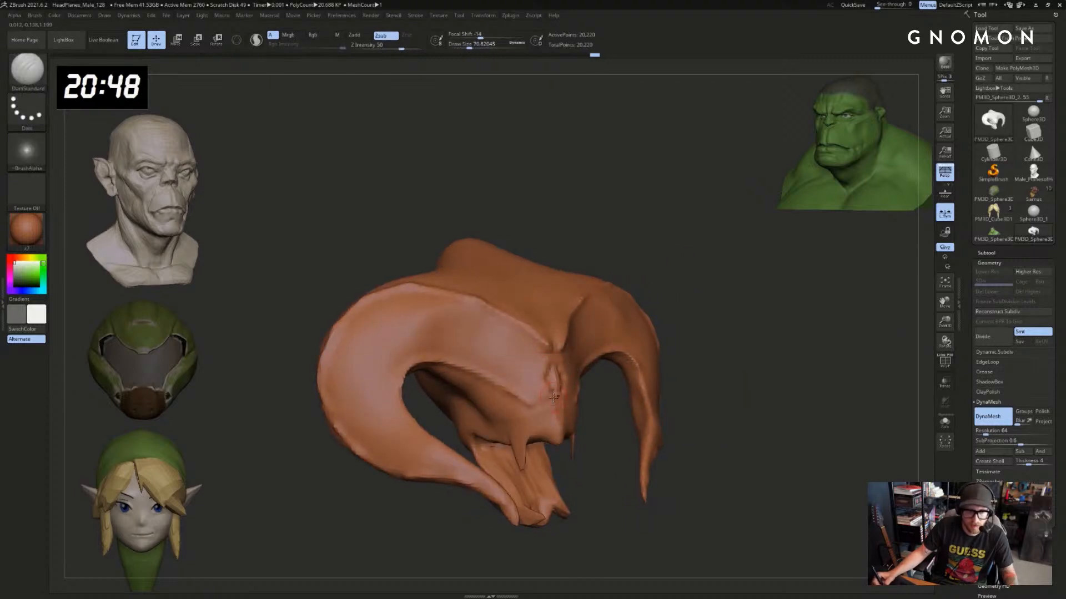
left_click_drag(769, 347, 790, 293)
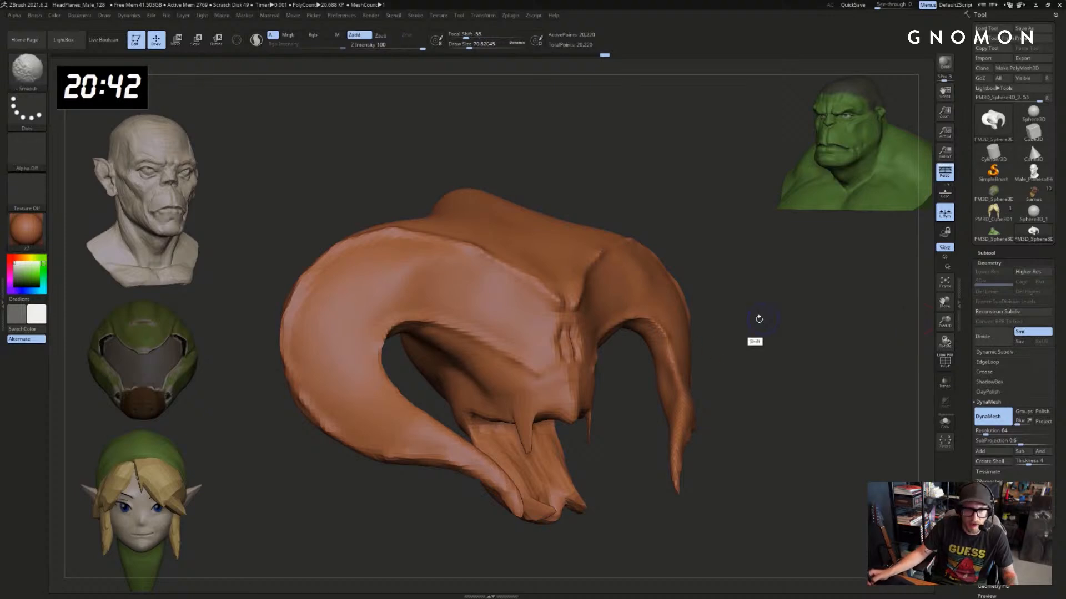
Carve slanted eye sockets under the V-shaped brow ridges with DamStandard, undoing the first attempt
left_click_drag(757, 316, 617, 299, "shift")
left_click_drag(703, 218, 607, 311)
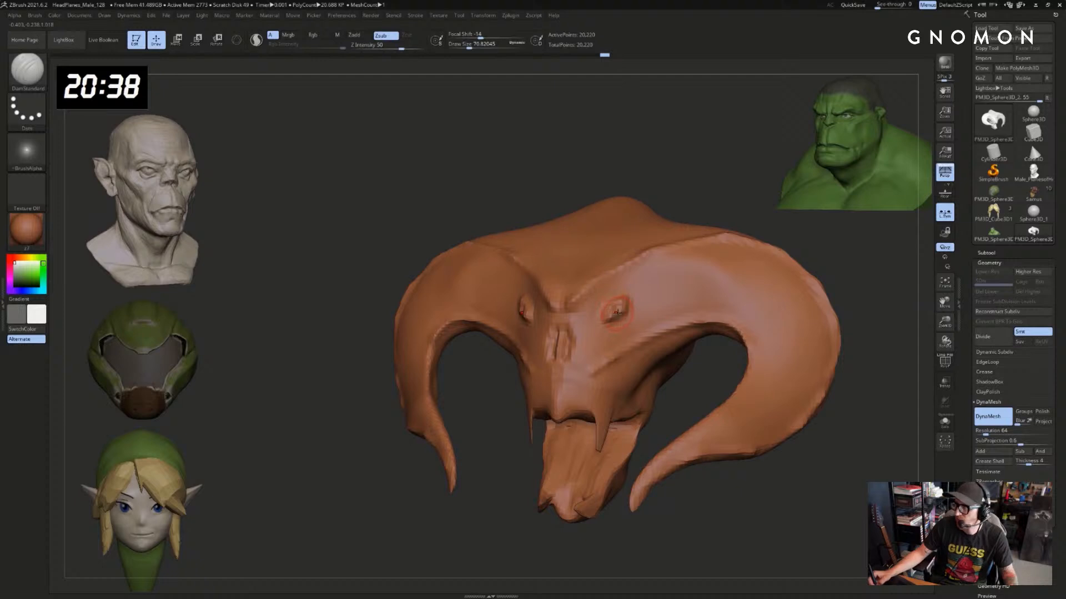
key("ctrl+z")
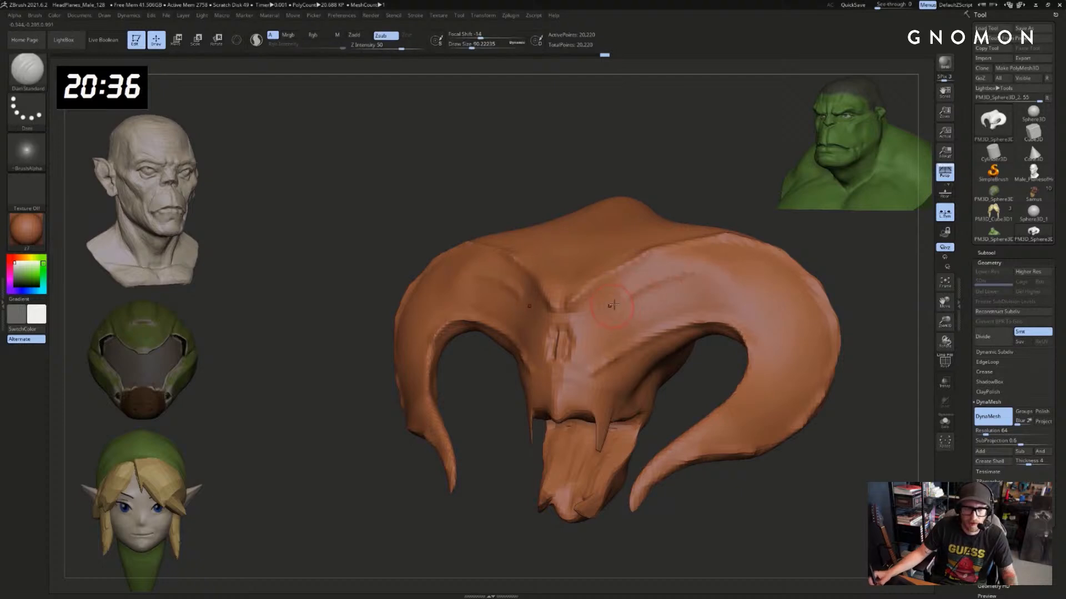
left_click_drag(601, 325, 602, 314)
mouse_move(489, 383)
left_mouse_down()
mouse_move(378, 377)
mouse_move(488, 383)
left_mouse_up()
left_click_drag(612, 310, 613, 319)
left_click_drag(681, 202, 706, 206)
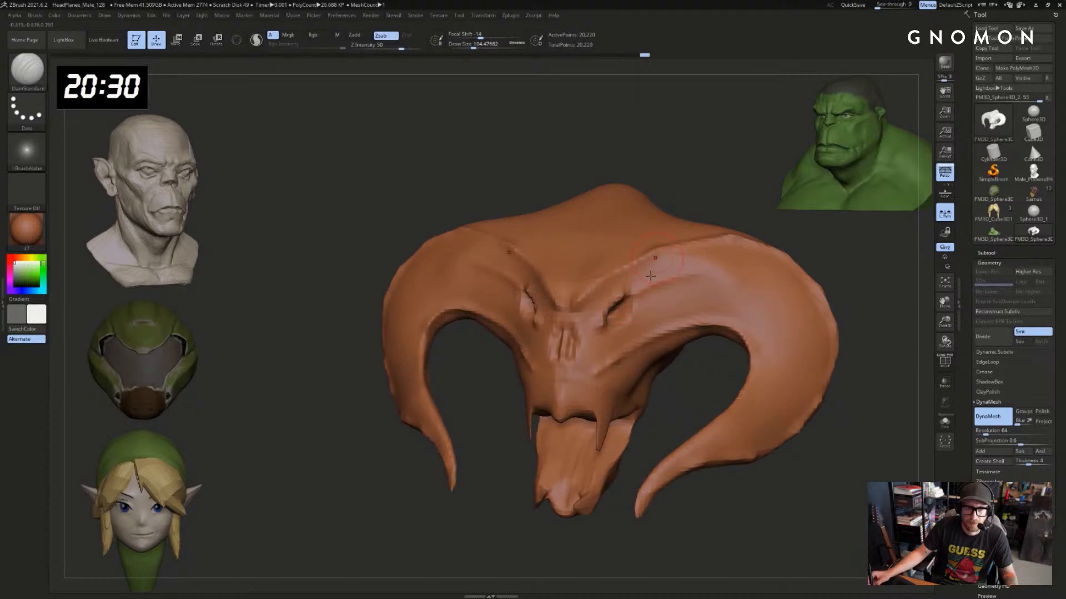
left_click_drag(674, 206, 686, 219, "shift")
Reshape the upper outer curve of the horns with the Move brush, undoing unwanted pulls
mouse_move(686, 219)
left_mouse_down()
mouse_move(675, 224)
mouse_move(692, 235)
mouse_move(685, 245)
left_mouse_up()
key("s")
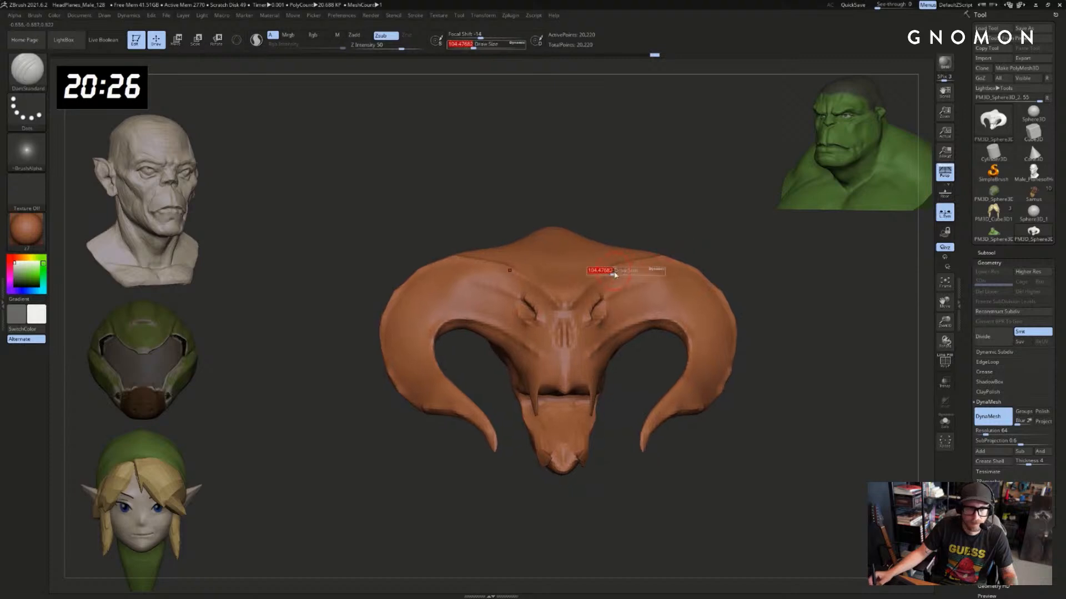
key("b")
key("m")
key("v")
mouse_move(614, 273)
left_mouse_down()
mouse_move(637, 273)
mouse_move(646, 257)
left_mouse_up()
key("ctrl+z")
key("s")
left_click_drag(530, 277, 506, 278)
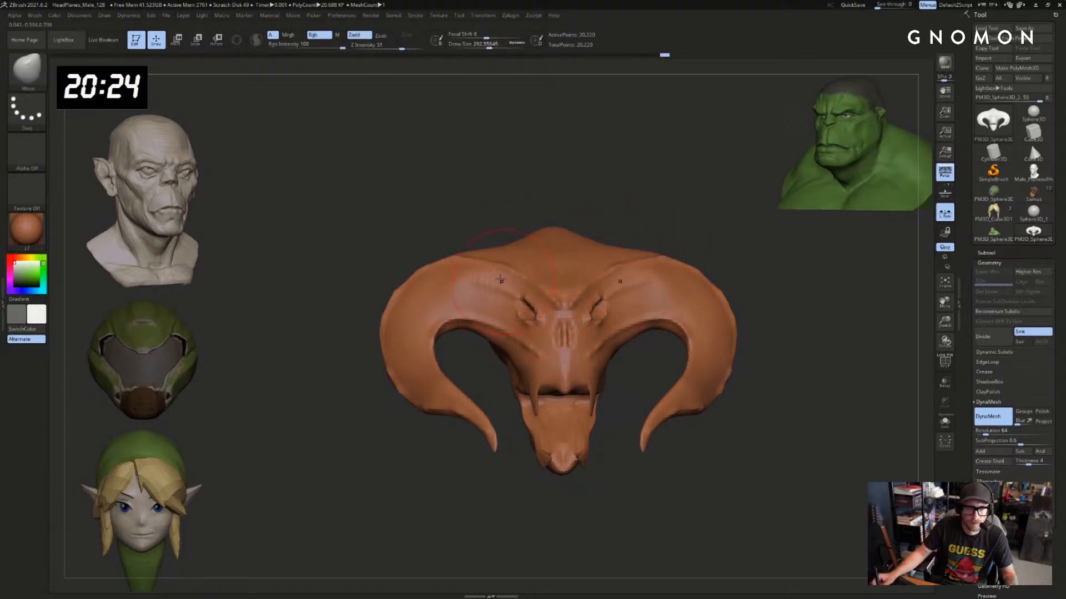
left_click_drag(441, 269, 453, 270)
left_click_drag(399, 284, 411, 296)
key("ctrl+z")
left_click_drag(355, 267, 415, 301)
left_click_drag(422, 371, 437, 377)
Mask the head without the horns, soften the mask's edge, adjust the horns with the Move brush and clear the mask
left_click(548, 358, "ctrl+shift")
left_click_drag(583, 207, 649, 255, "ctrl")
left_click(335, 502, "ctrl+shift")
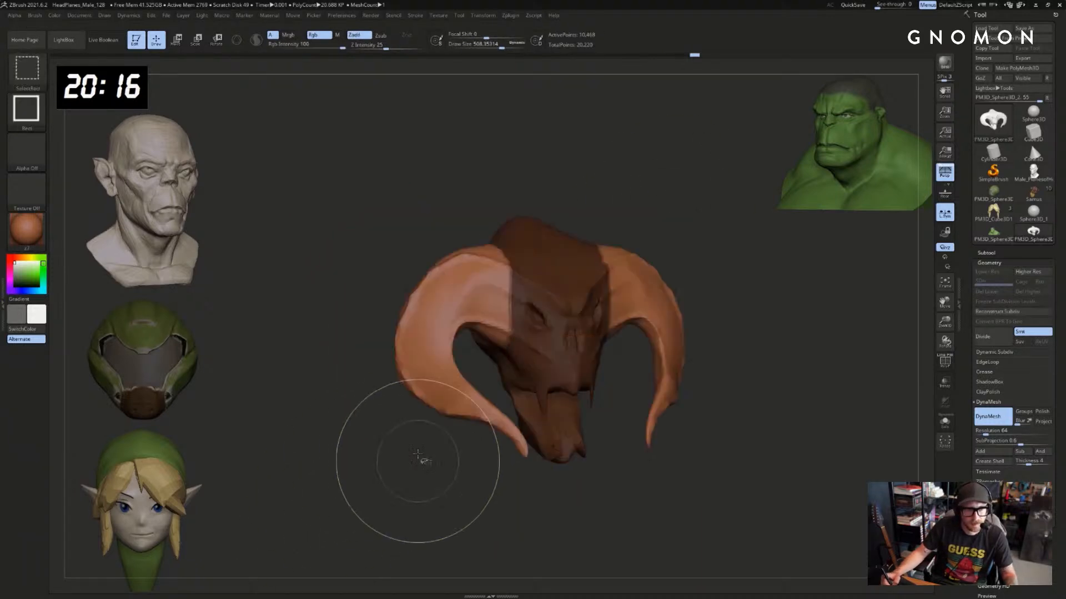
left_click(484, 389, "ctrl")
left_click(537, 373, "ctrl")
left_click(469, 451, "ctrl")
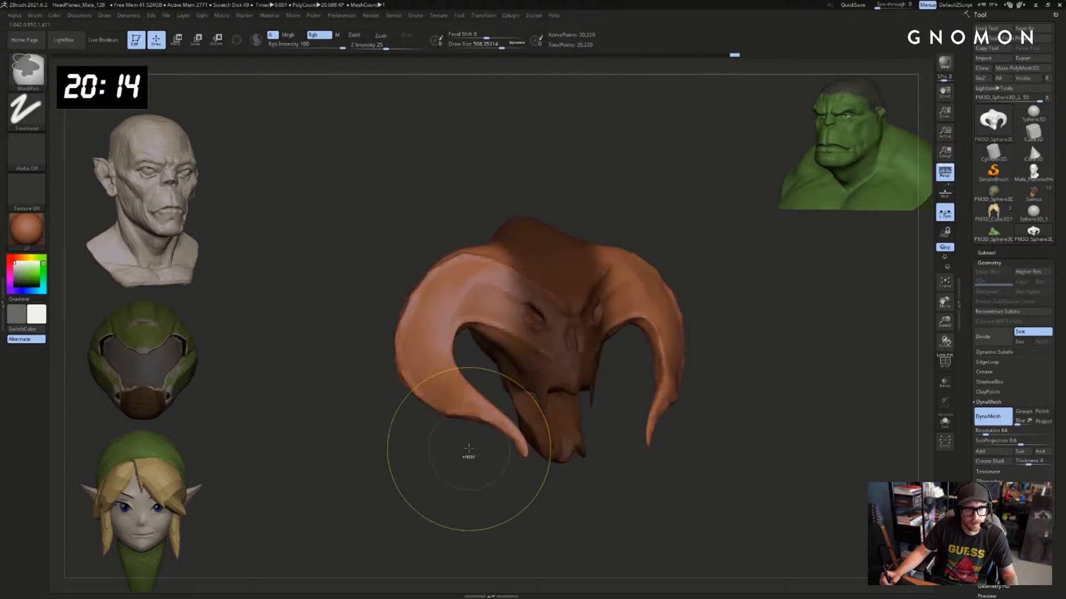
left_click_drag(469, 452, 445, 449)
left_click_drag(441, 314, 447, 317)
left_click_drag(373, 302, 368, 290)
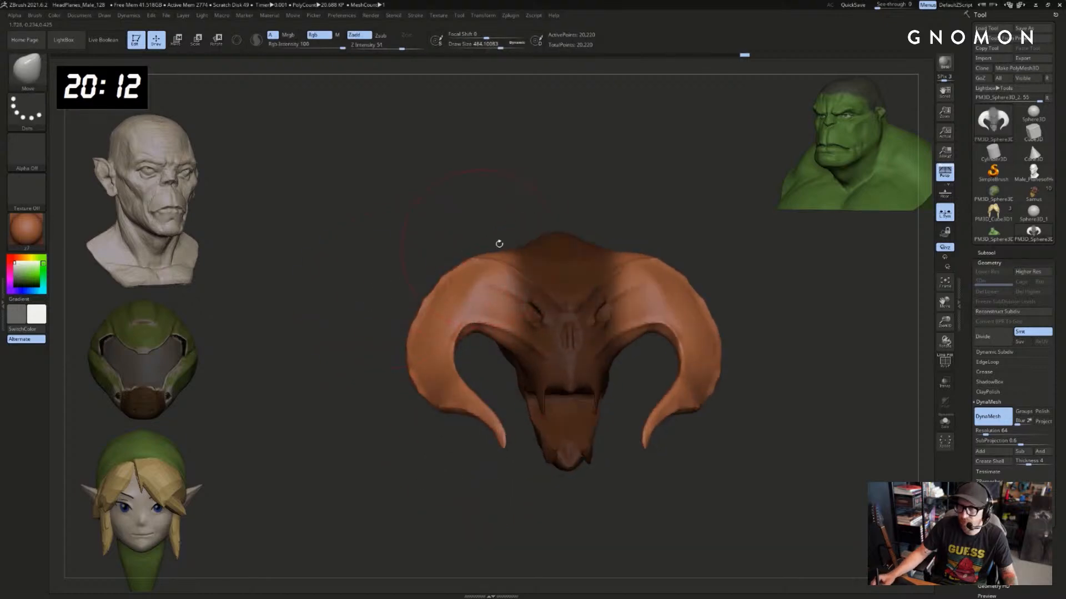
left_click_drag(497, 243, 558, 208, "ctrl")
Raise the brow ridges and tilt the eyes more steeply with the Move brush at reduced sizes
left_click_drag(533, 306, 524, 285)
left_click_drag(388, 233, 466, 236)
left_click_drag(499, 269, 501, 263)
left_click_drag(576, 228, 563, 232)
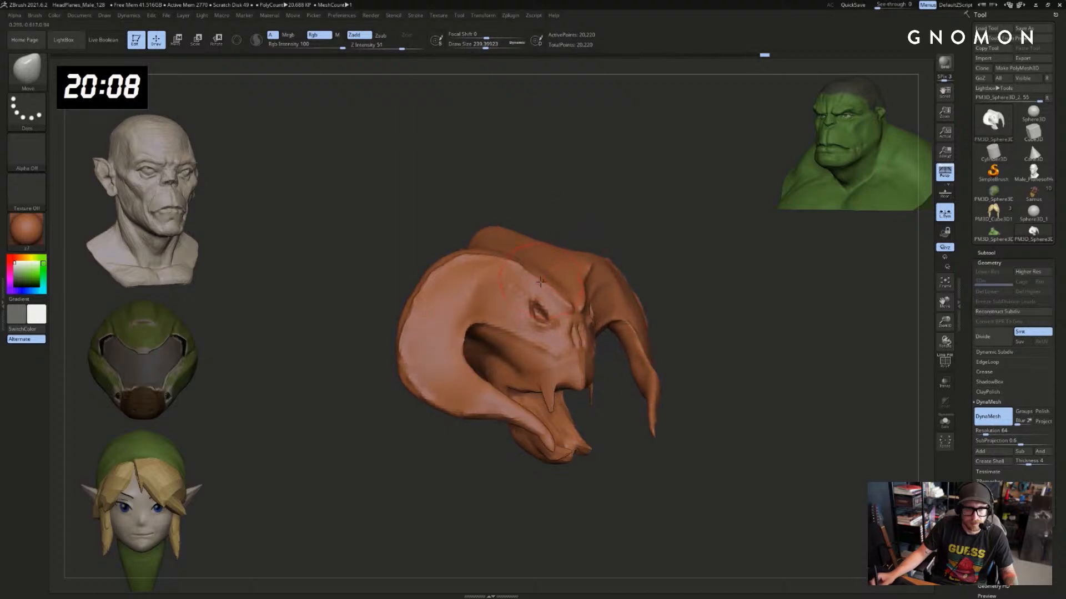
left_click_drag(538, 279, 635, 261)
left_click_drag(698, 221, 708, 223)
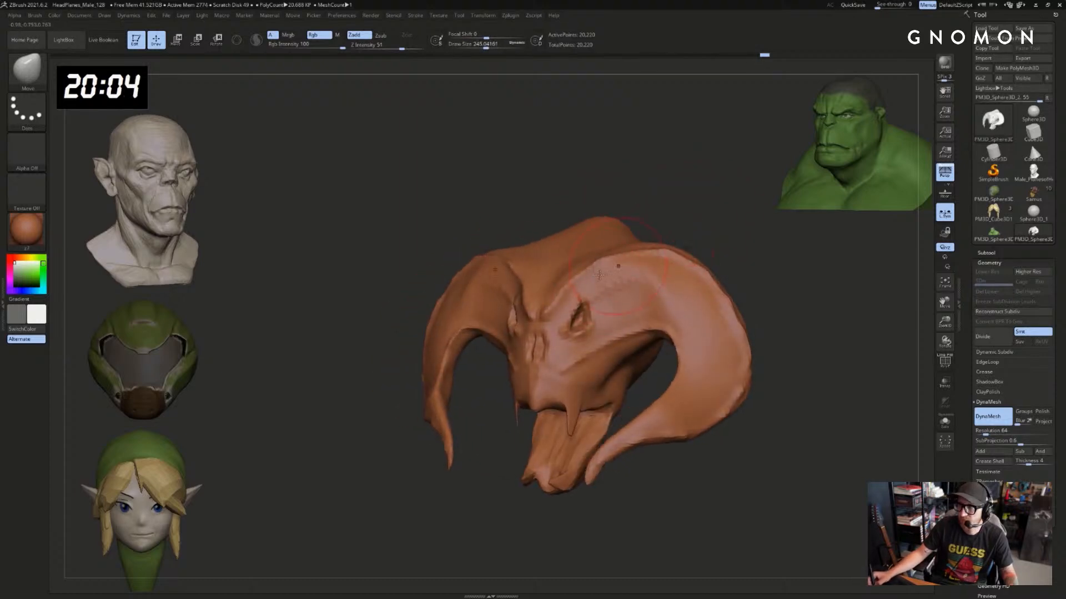
key("s")
left_click_drag(557, 298, 554, 299)
right_click_drag(556, 299, 523, 299)
key("s")
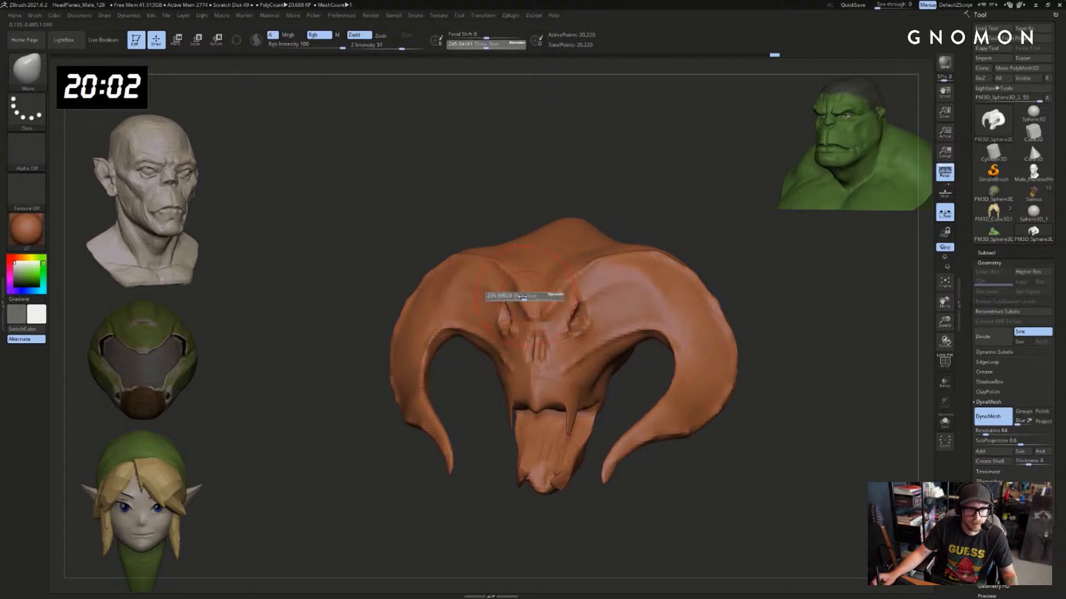
left_click_drag(526, 300, 524, 300)
right_click_drag(525, 298, 673, 236)
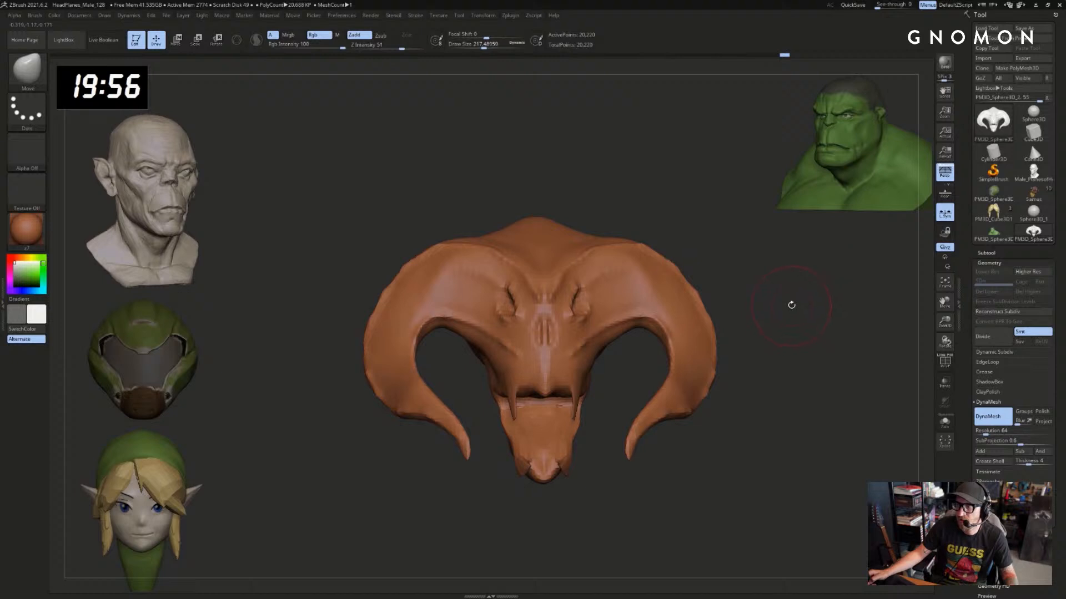
mouse_move(791, 304)
right_mouse_down()
mouse_move(800, 316)
mouse_move(792, 309)
right_mouse_up()
mouse_move(815, 290)
left_mouse_down("ctrl")
mouse_move(585, 409)
mouse_move(472, 452)
mouse_move(482, 470)
left_mouse_up("ctrl")
left_click_drag(752, 274, 689, 293, "ctrl")
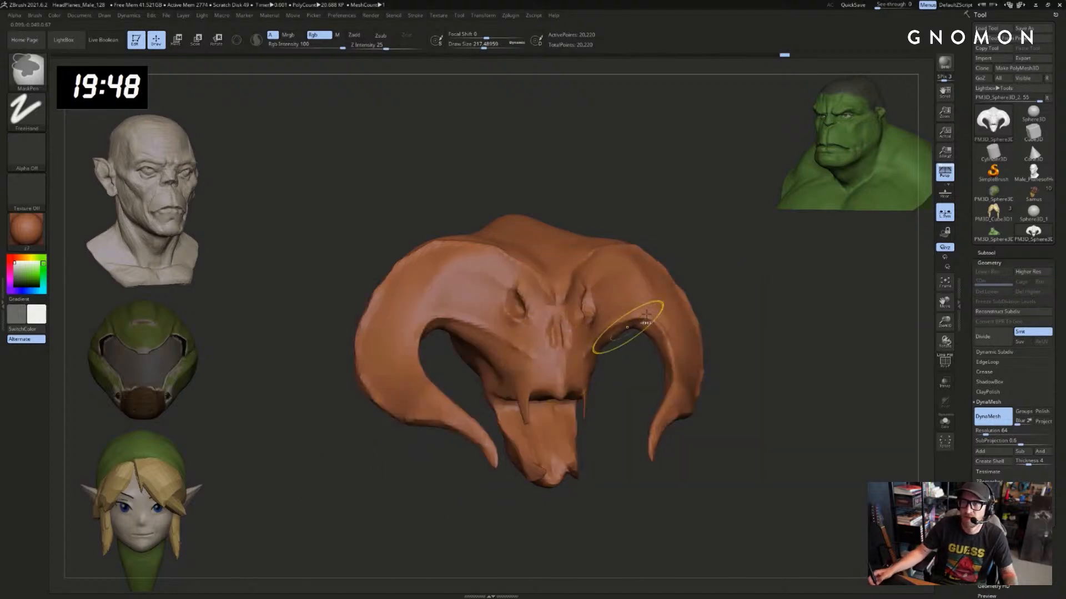
mouse_move(600, 277)
left_mouse_down("ctrl")
mouse_move(550, 304)
mouse_move(588, 338)
left_mouse_up("ctrl")
left_click_drag(713, 316, 730, 322, "ctrl")
Polish the brow planes between and above the eyes flat with hPolish
mouse_move(788, 340)
left_mouse_down()
mouse_move(764, 333)
mouse_move(784, 316)
left_mouse_up()
key("b")
key("d")
key("s")
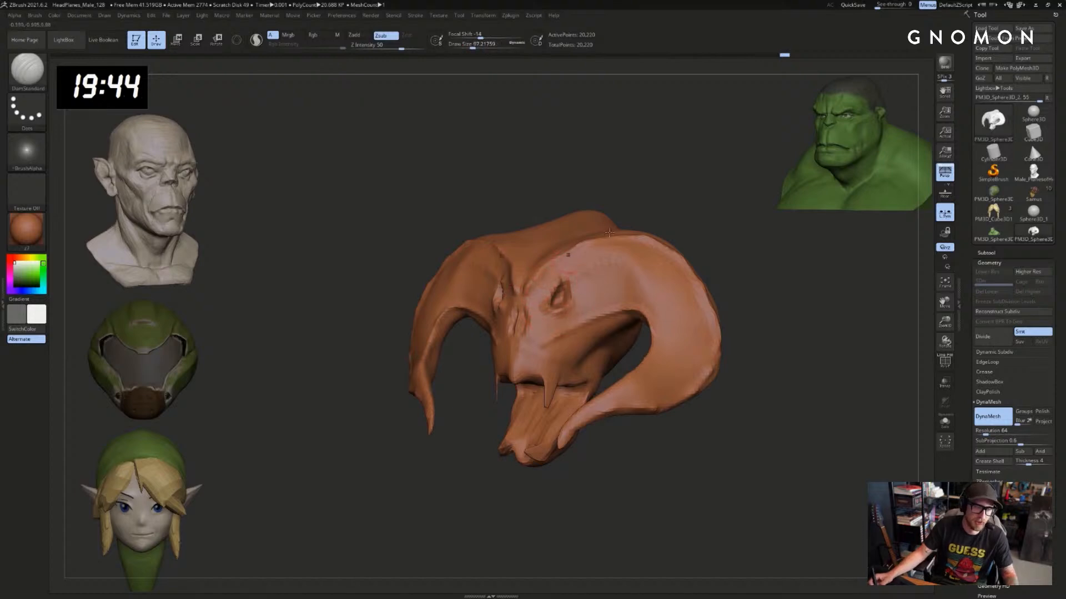
left_click_drag(610, 233, 673, 209)
key("b")
key("h")
key("p")
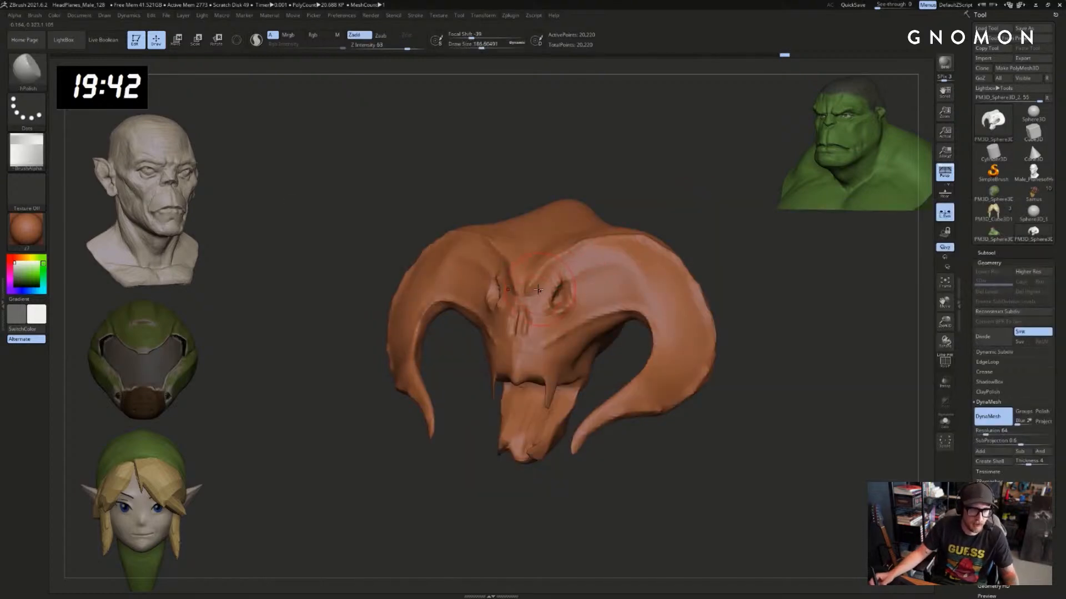
left_click_drag(675, 205, 722, 201)
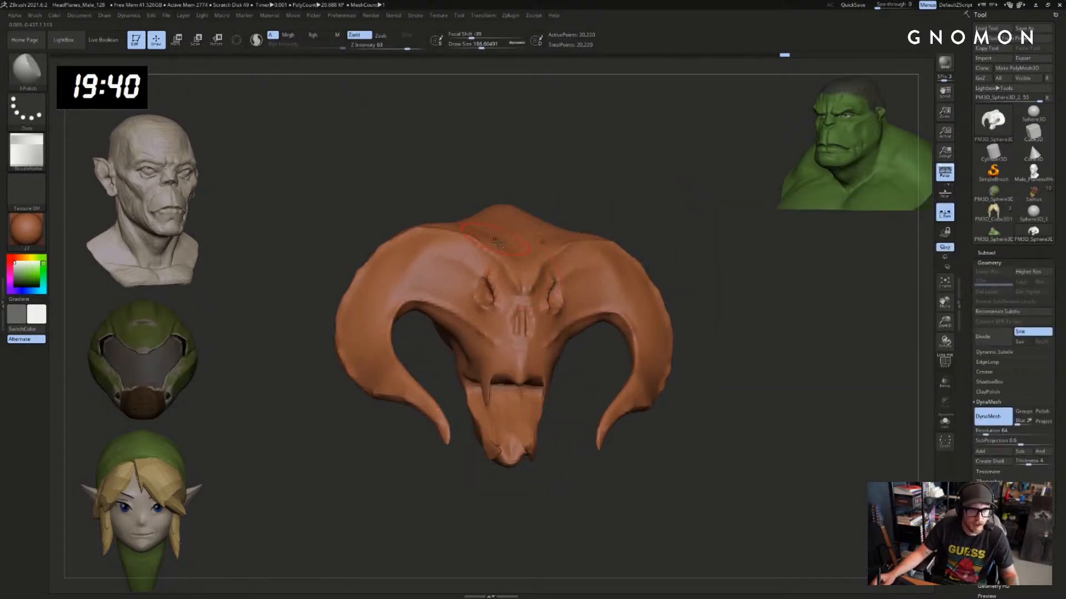
left_click_drag(525, 277, 524, 300)
left_click_drag(655, 206, 602, 212)
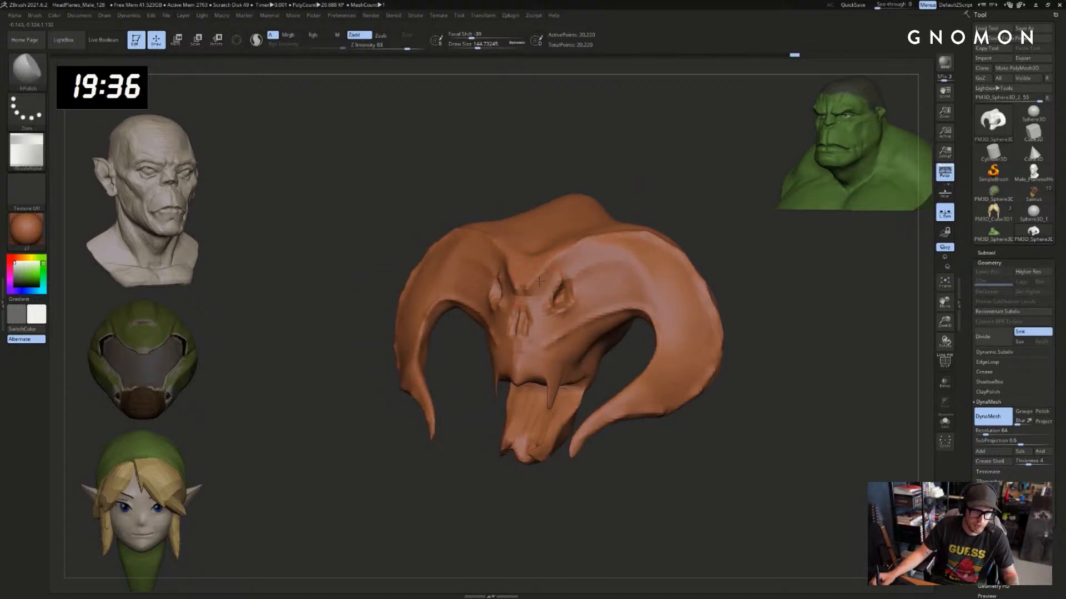
Refine the brow line and eye area from several angles with a smaller Move brush
mouse_move(690, 209)
left_mouse_down()
mouse_move(511, 302)
mouse_move(673, 261)
mouse_move(640, 288)
left_mouse_up()
key("b")
key("m")
key("v")
key("s")
left_click_drag(561, 294, 566, 295)
mouse_move(592, 298)
left_mouse_down()
mouse_move(536, 304)
mouse_move(506, 278)
left_mouse_up()
mouse_move(655, 247)
left_mouse_down()
mouse_move(620, 214)
mouse_move(668, 222)
mouse_move(569, 266)
left_mouse_up()
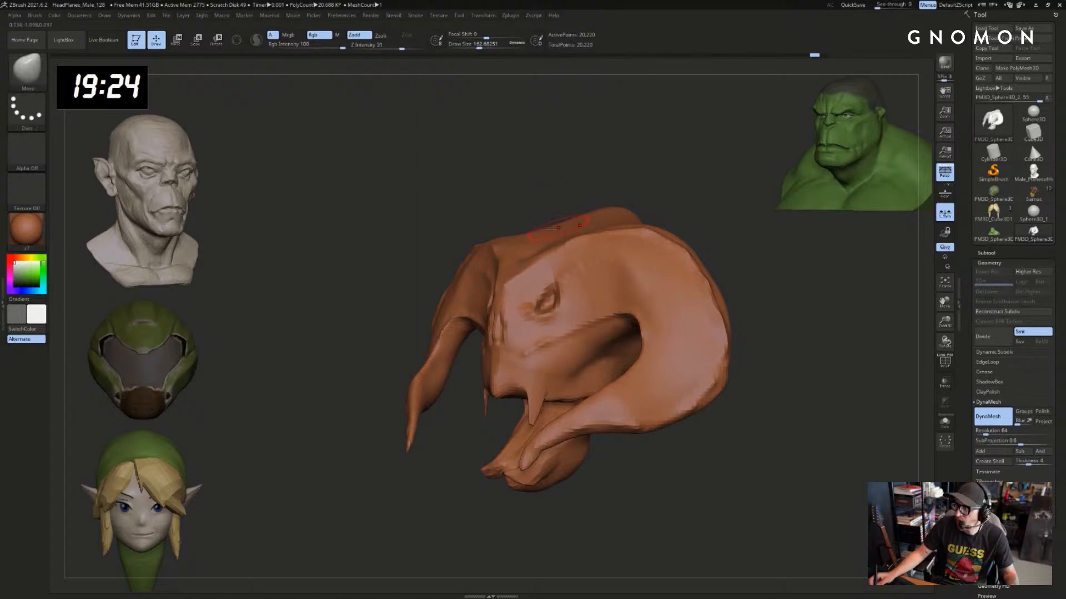
left_click_drag(574, 198, 687, 206)
key("s")
left_click_drag(492, 277, 497, 276)
mouse_move(566, 229)
left_mouse_down()
mouse_move(616, 233)
mouse_move(609, 269)
mouse_move(507, 288)
left_mouse_up()
Build up raised, muscular forms across the forehead between the horns with ClayBuildup
key("b")
key("d")
key("s")
key("b")
key("c")
key("b")
key("s")
right_click_drag(497, 273, 539, 282)
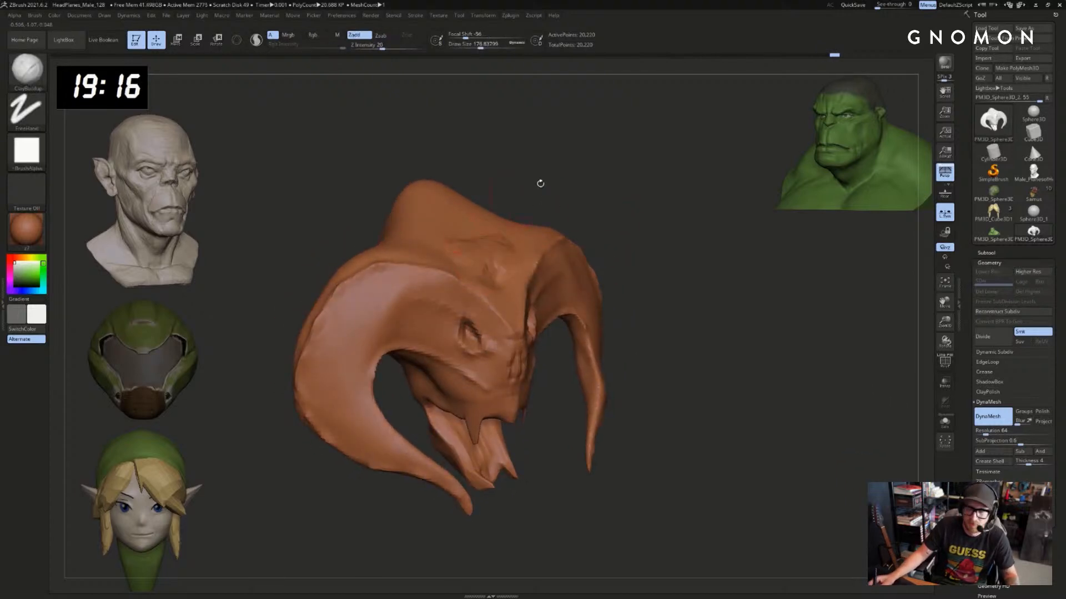
left_click_drag(540, 183, 492, 276)
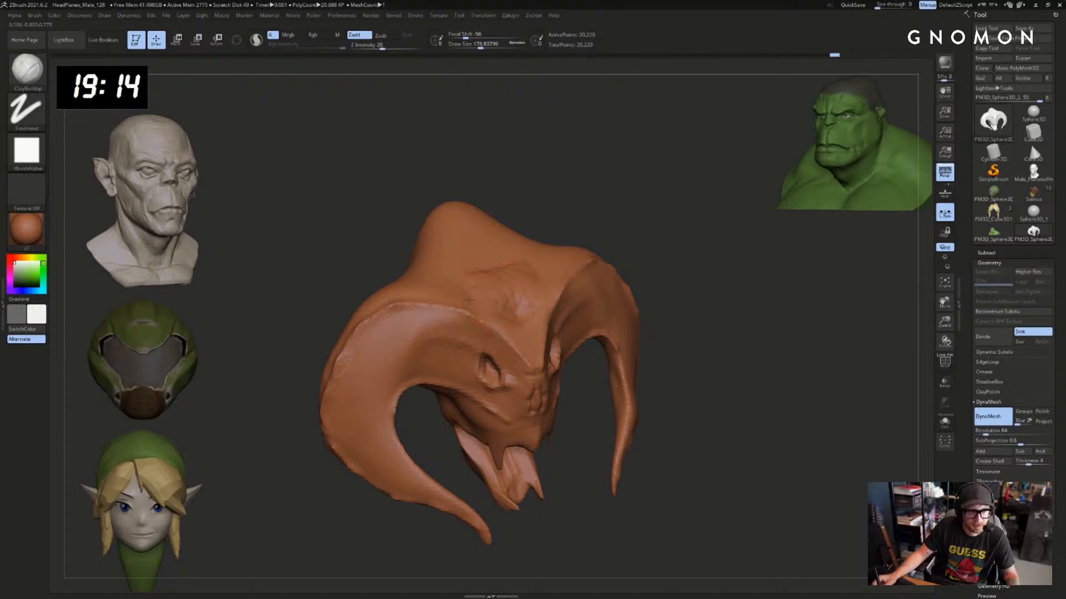
right_click_drag(444, 287, 505, 271)
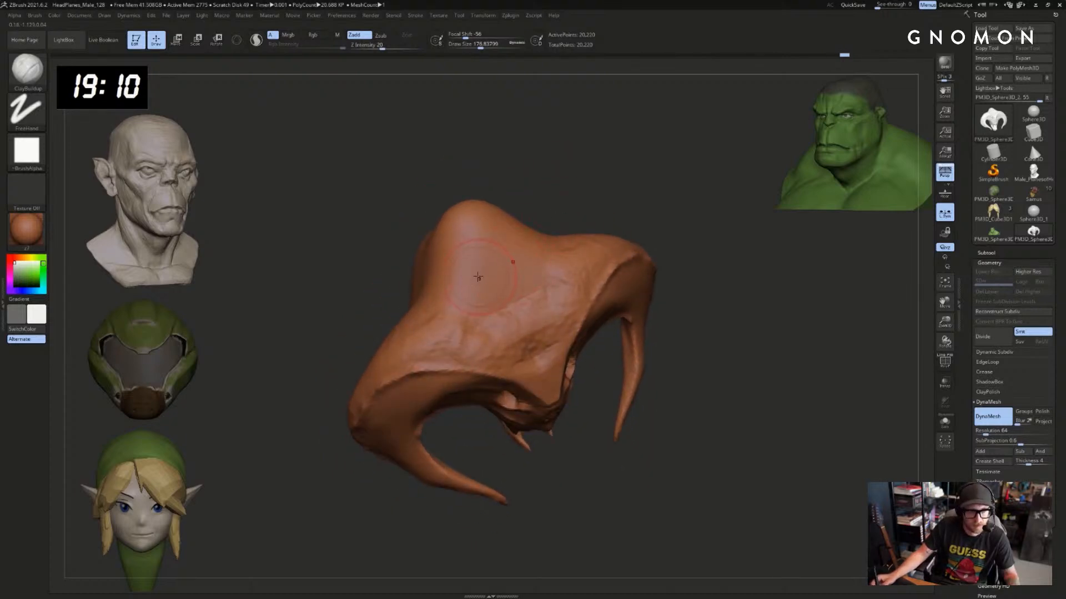
Cut a DamStandard crease between forehead and skull crown, and build ridges up to the crown's peak with ClayBuildup
key("b")
key("d")
key("s")
left_click_drag(447, 275, 491, 294)
key("b")
key("c")
key("b")
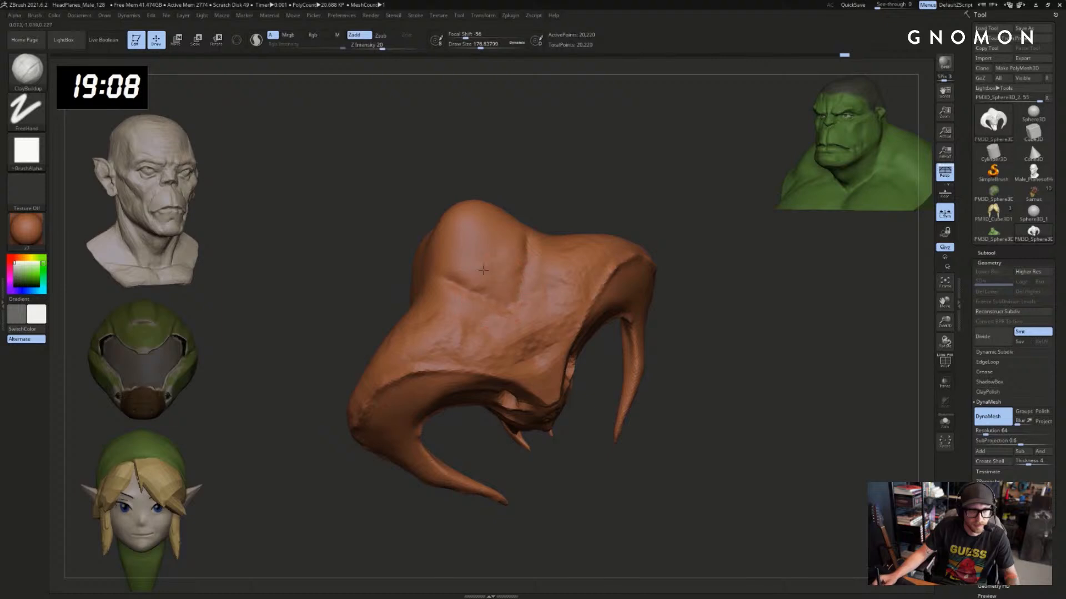
mouse_move(508, 250)
right_mouse_down()
mouse_move(492, 215)
mouse_move(592, 183)
mouse_move(521, 231)
right_mouse_up()
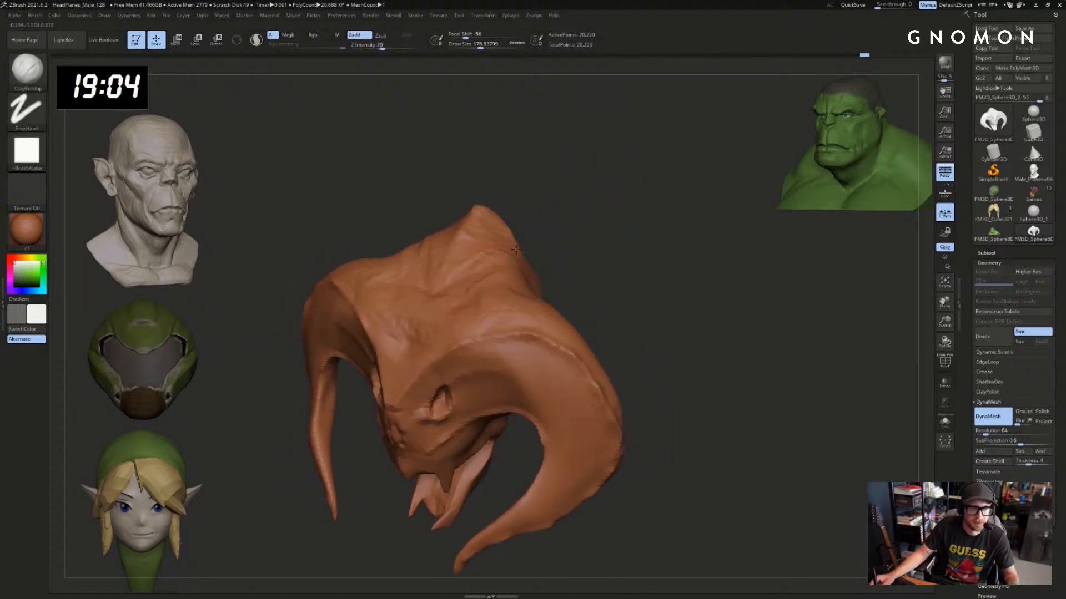
Deepen the creases separating the forehead, crown and horn bases with a larger DamStandard brush
key("b")
key("d")
key("s")
left_click_drag(438, 309, 471, 291)
mouse_move(500, 272)
right_mouse_down("shift")
mouse_move(593, 228)
mouse_move(687, 219)
mouse_move(561, 234)
right_mouse_up("shift")
right_click_drag(560, 234, 547, 300, "ctrl")
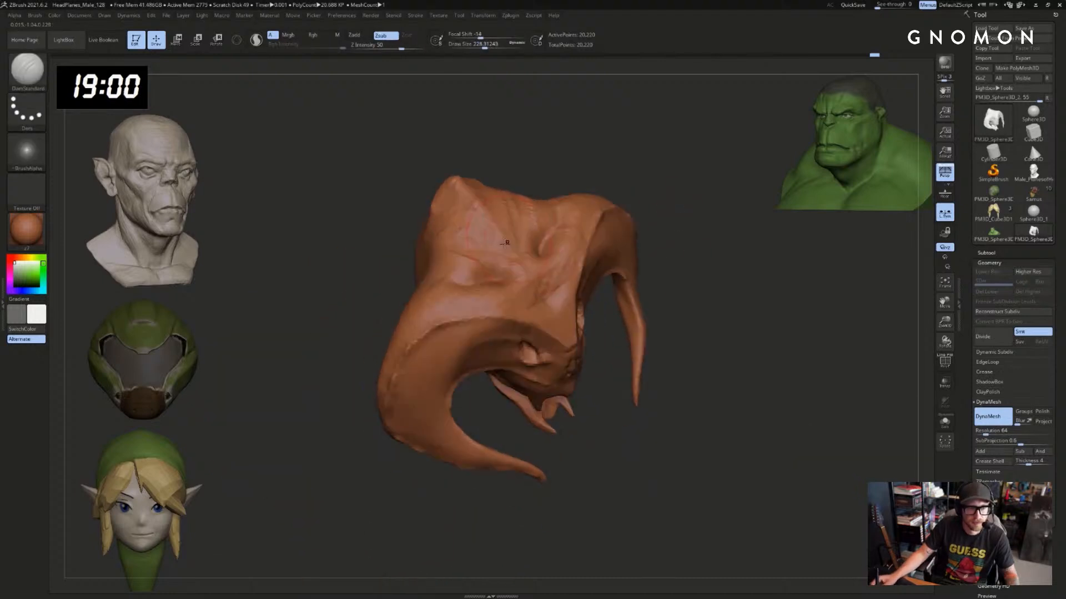
mouse_move(485, 264)
right_mouse_down()
mouse_move(572, 258)
mouse_move(560, 258)
right_mouse_up()
Add ClayBuildup volume over the tops of the horn bases beside the forehead
key("b")
key("c")
key("b")
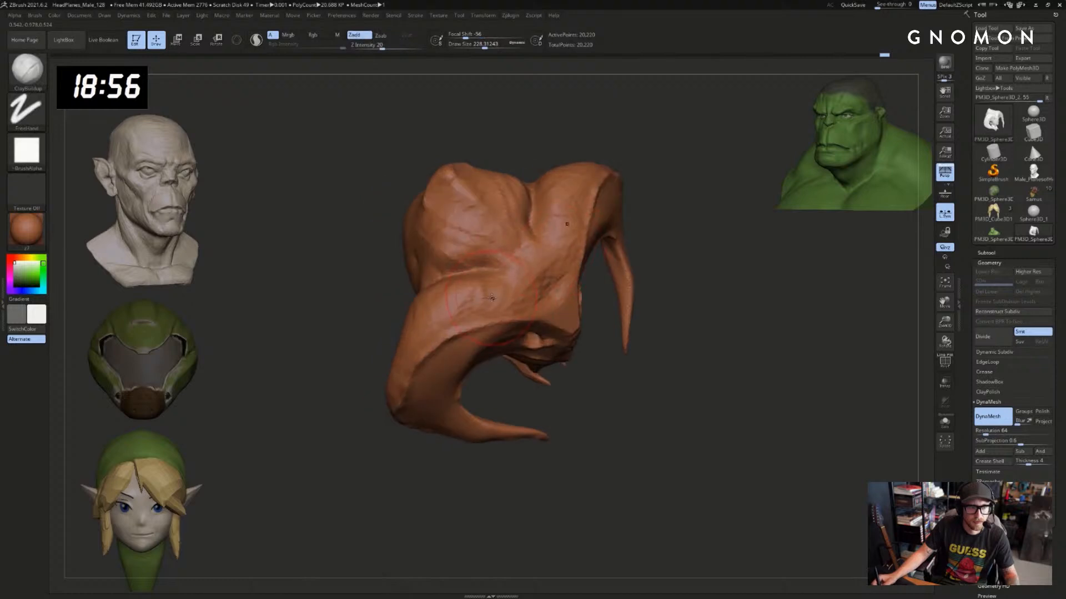
left_click_drag(484, 299, 424, 321)
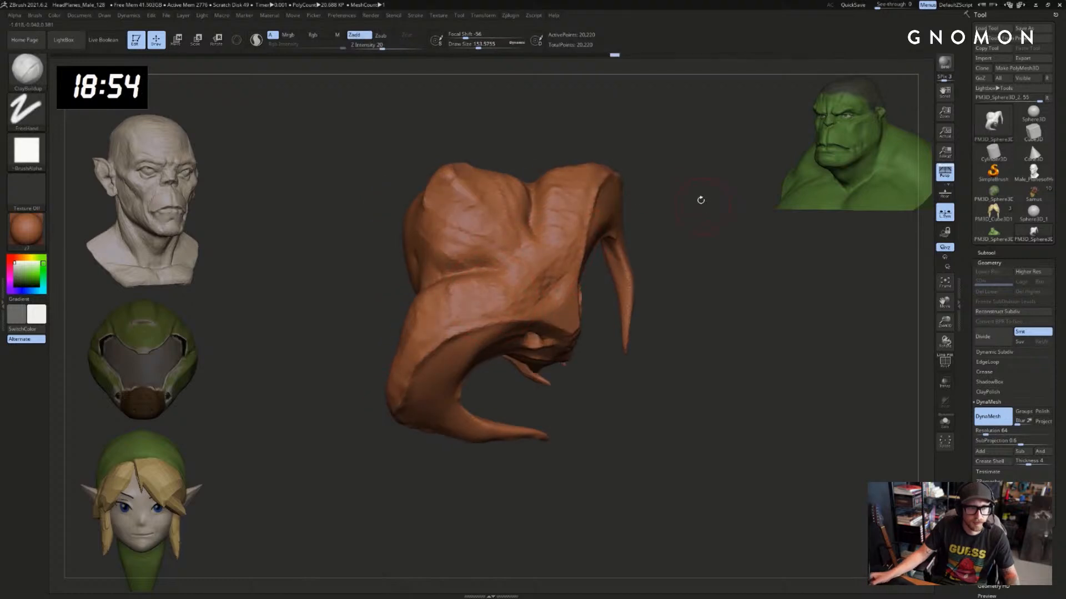
mouse_move(699, 200)
right_mouse_down("shift")
mouse_move(739, 268)
mouse_move(744, 252)
mouse_move(725, 271)
right_mouse_up("shift")
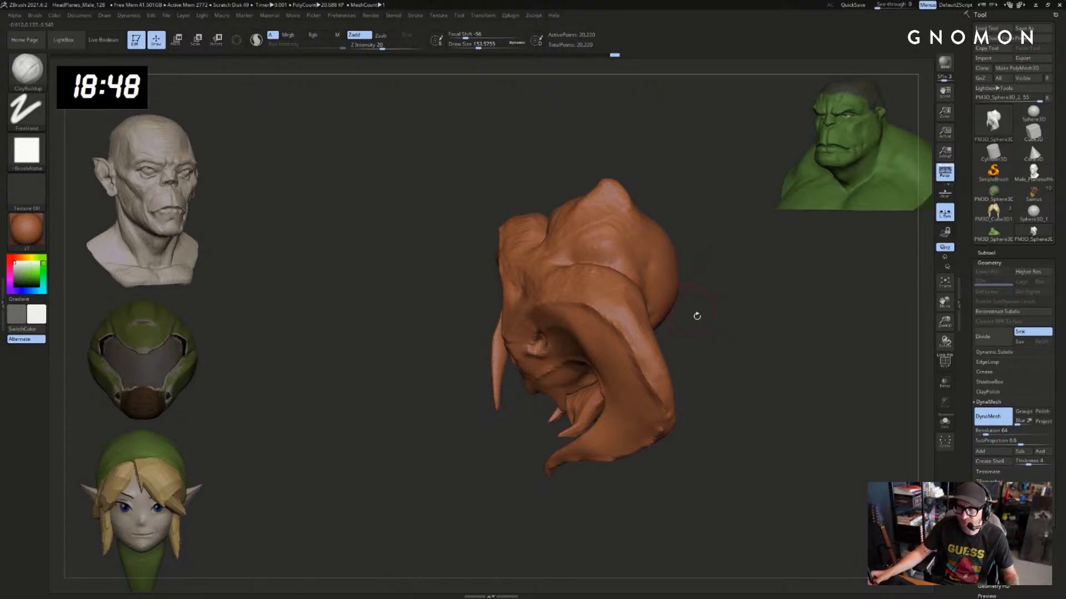
Continue the ClayBuildup strokes around the back of the horn bases and down the horns' outer side
right_click_drag(697, 316, 678, 322)
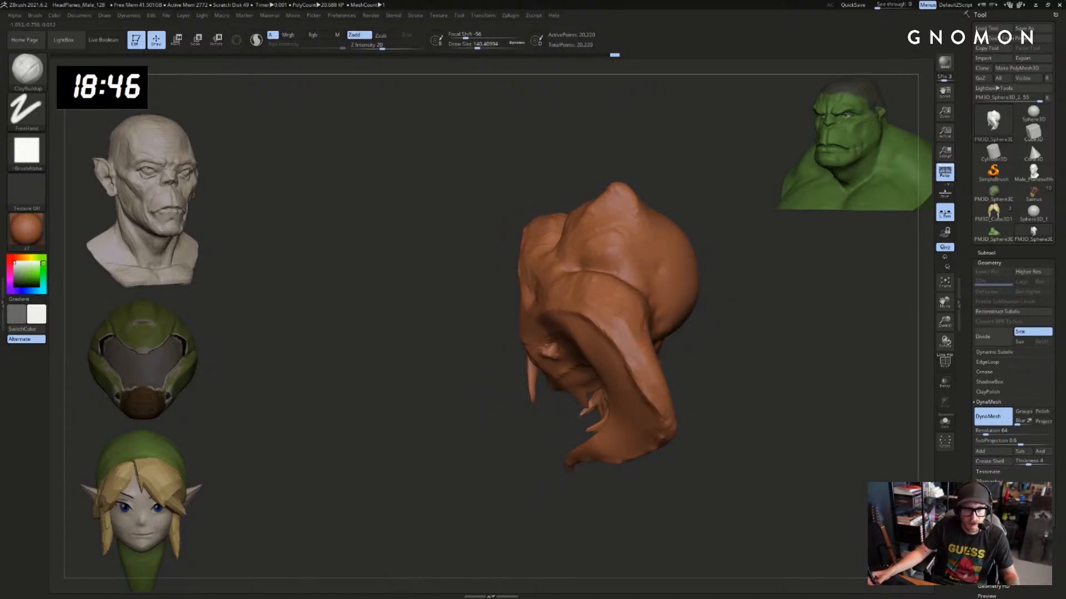
right_click_drag(636, 324, 616, 332)
key("s")
left_click_drag(640, 336, 645, 335)
right_click_drag(641, 338, 597, 336)
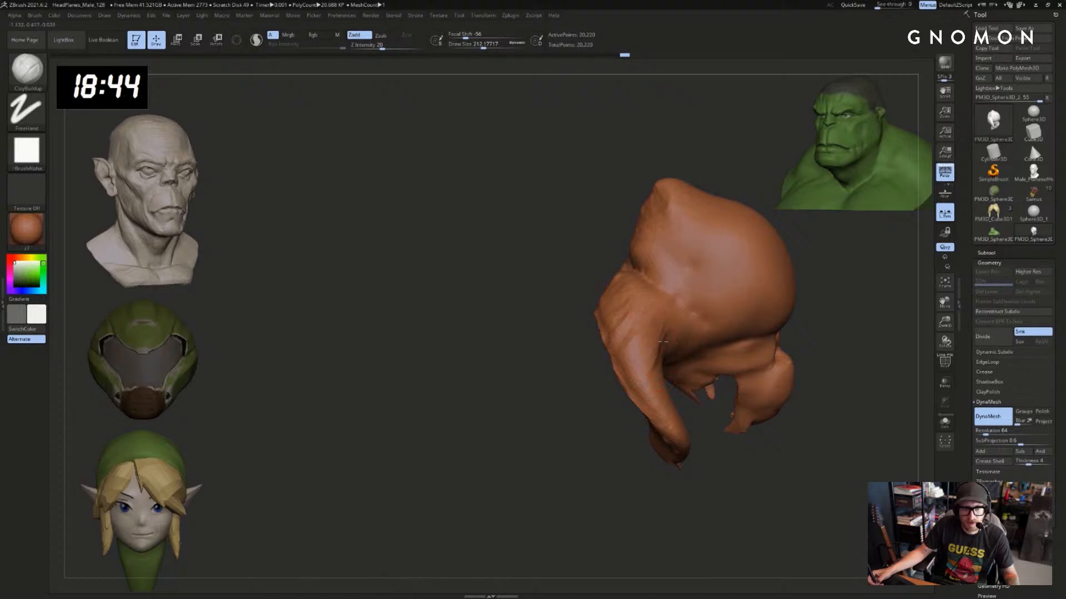
right_click_drag(663, 341, 642, 397)
key("s")
left_click_drag(688, 408, 672, 414)
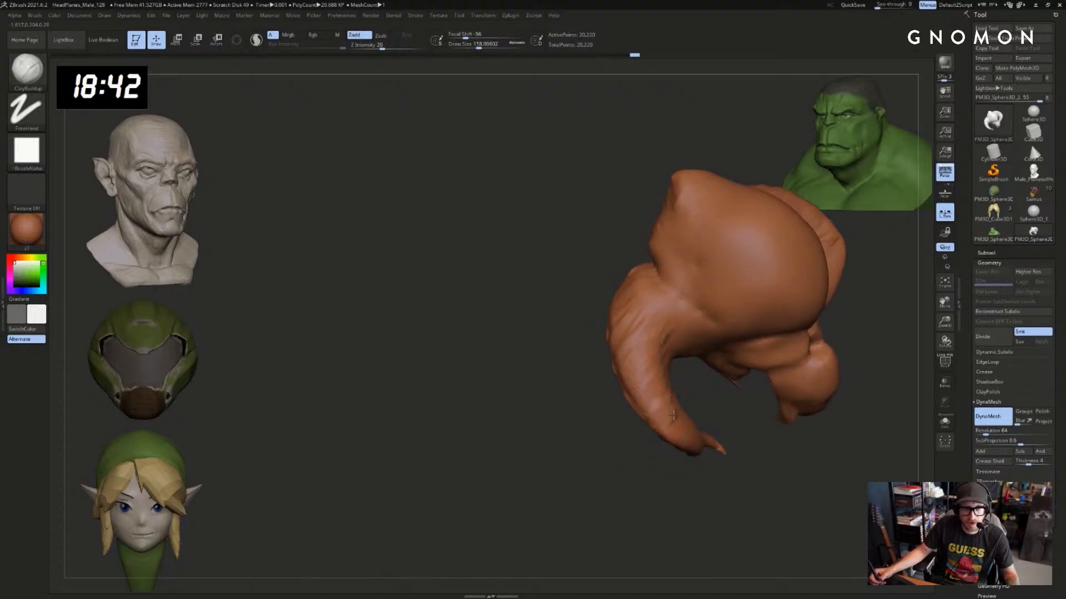
mouse_move(708, 478)
right_mouse_down()
mouse_move(749, 424)
mouse_move(822, 362)
right_mouse_up()
Hide the horns so only the head and jaw remain for sculpting
key("b")
key("d")
key("s")
mouse_move(676, 302)
right_mouse_down("alt")
mouse_move(723, 274)
mouse_move(575, 344)
right_mouse_up("alt")
right_click_drag(484, 473, 532, 482)
left_click(523, 421, "ctrl+shift")
left_click_drag(506, 515, 543, 512, "ctrl+shift")
Adjust the shape of the lower jaw from the side with a large Move brush
right_click_drag(543, 512, 537, 452)
key("s")
left_click_drag(542, 432, 551, 431)
key("b")
key("m")
key("v")
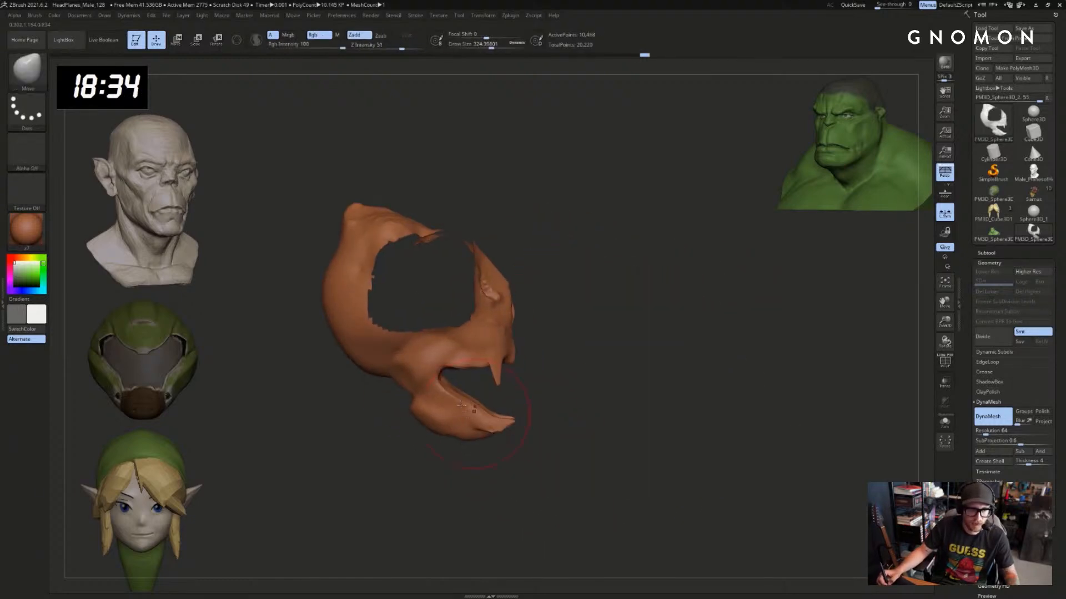
key("s")
left_click_drag(435, 398, 432, 399)
Build up the jaw hinge and the back of the lower jaw with ClayBuildup at about size 217
key("b")
key("c")
key("b")
mouse_move(432, 422)
right_mouse_down()
mouse_move(365, 448)
mouse_move(448, 402)
right_mouse_up()
key("s")
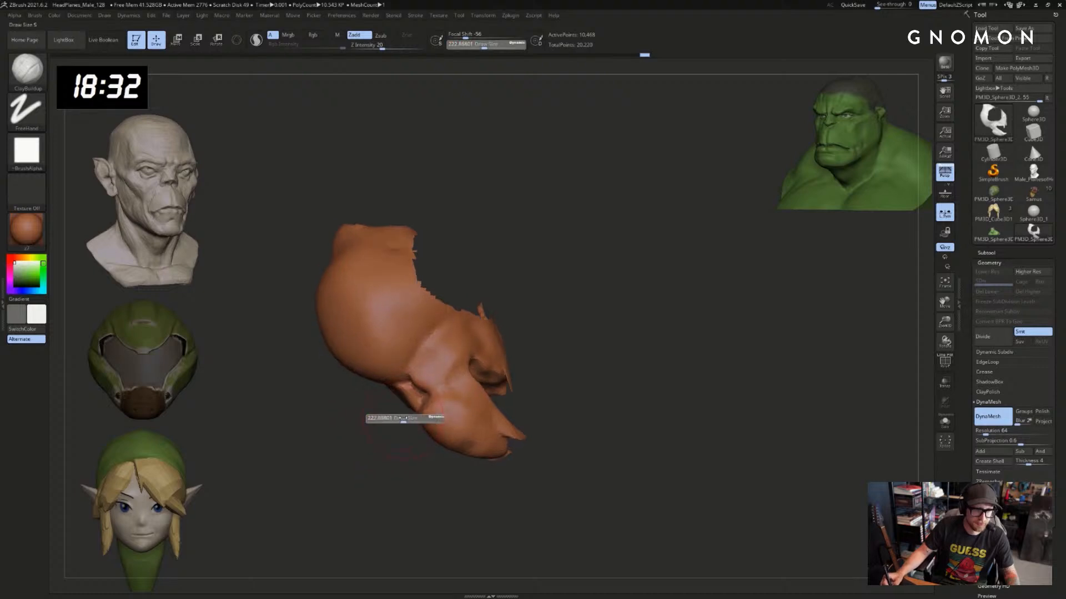
left_click_drag(404, 419, 402, 419)
mouse_move(408, 384)
left_mouse_down()
mouse_move(434, 415)
mouse_move(381, 375)
left_mouse_up()
right_click_drag(381, 375, 402, 352)
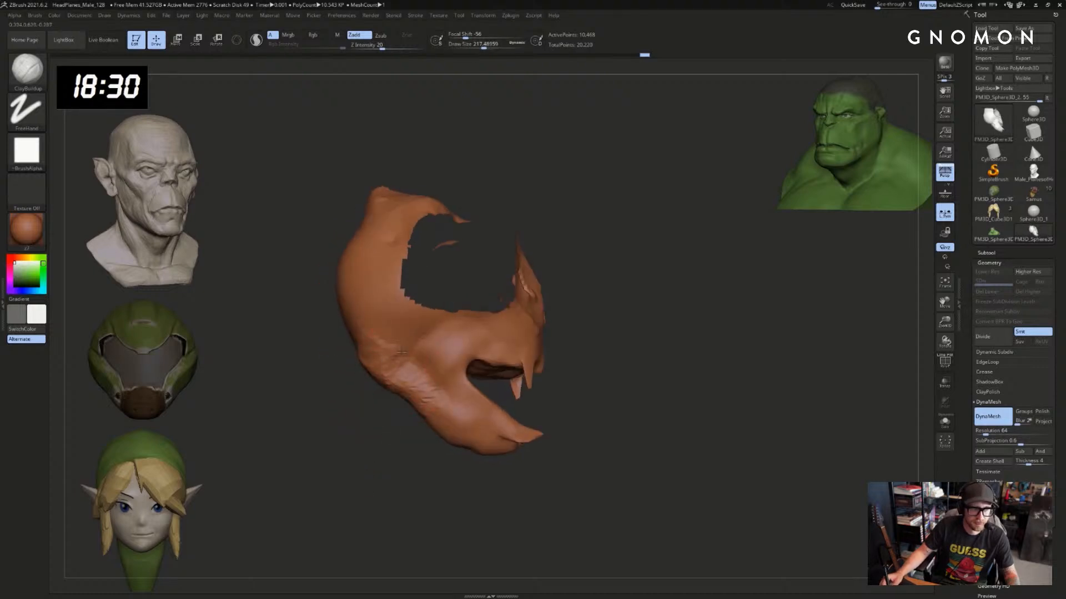
Show the hidden horns again and re-DynaMesh the whole head at resolution 128
right_click_drag(439, 425, 648, 442)
left_click(716, 419, "ctrl+shift")
left_click_drag(774, 334, 710, 437, "ctrl")
key("ctrl+z")
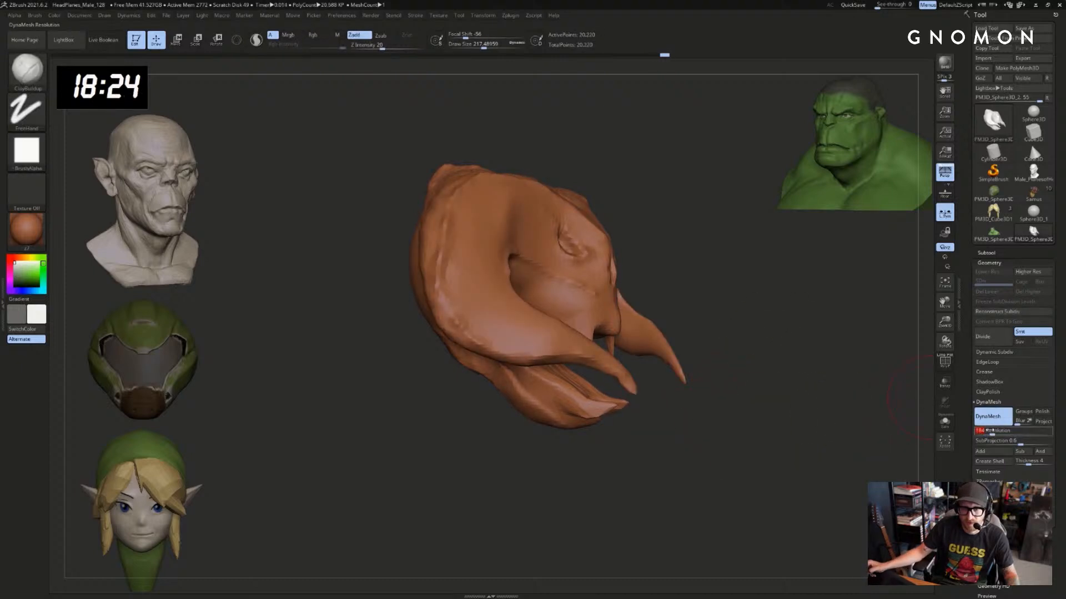
left_click(990, 430)
type("128")
key("Return")
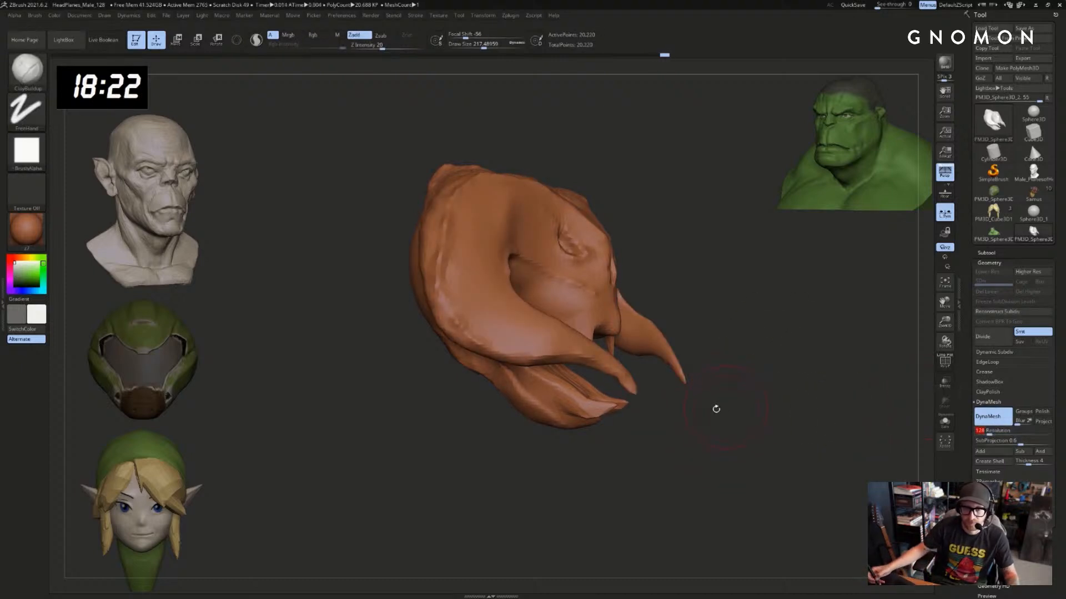
left_click_drag(794, 331, 643, 385)
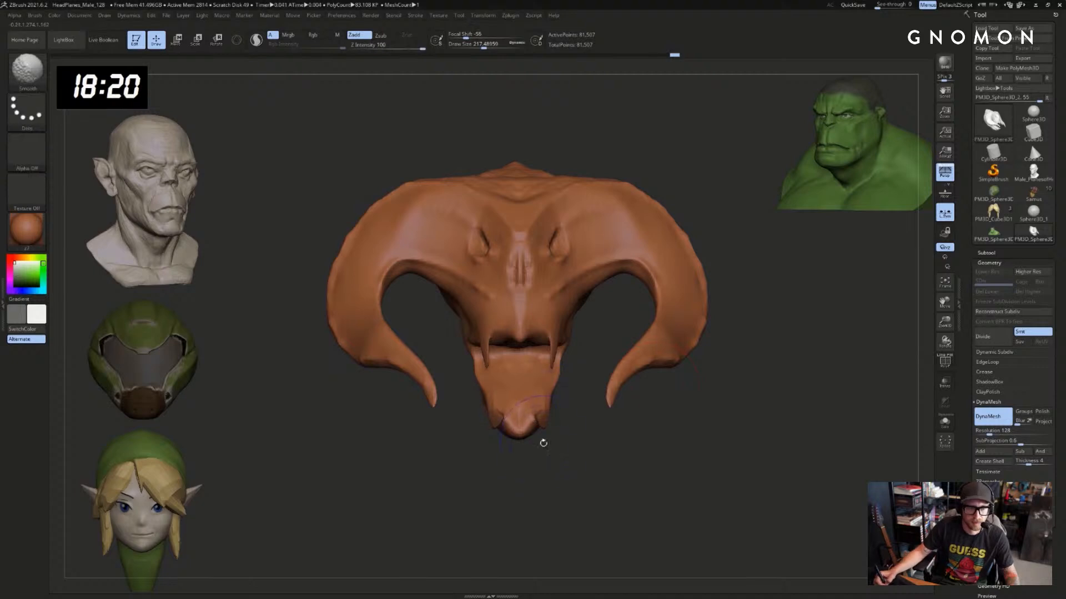
Carve the arched edge of the upper lip and the mouth opening between the fangs with DamStandard, working from the front and below
mouse_move(570, 458)
left_mouse_down()
mouse_move(547, 436)
mouse_move(594, 470)
mouse_move(609, 450)
mouse_move(603, 468)
mouse_move(588, 466)
left_mouse_up()
key("b")
key("d")
key("s")
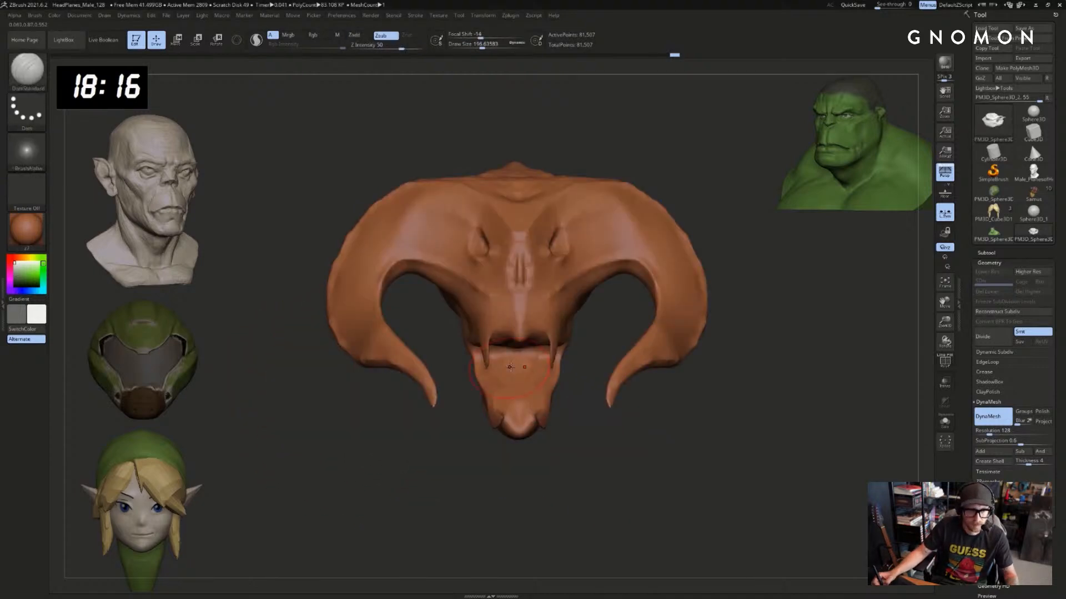
left_click_drag(483, 432, 486, 402, "shift")
key("s")
left_click_drag(511, 322, 508, 322)
left_click_drag(514, 297, 491, 323)
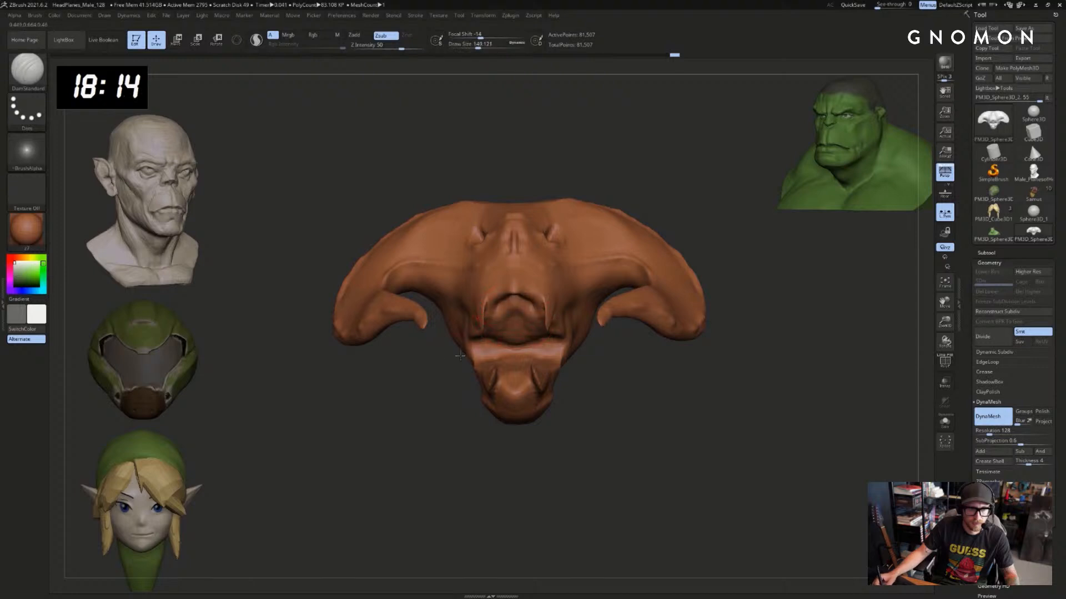
mouse_move(433, 383)
left_mouse_down()
mouse_move(517, 299)
mouse_move(504, 299)
left_mouse_up()
left_click_drag(521, 298, 484, 325)
left_click_drag(593, 254, 554, 262)
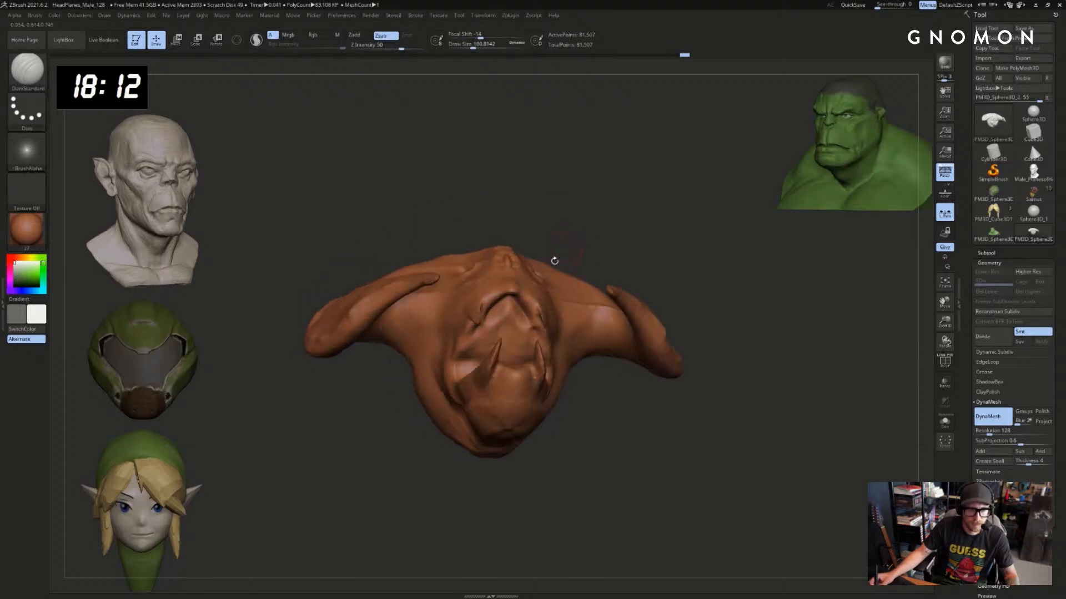
left_click_drag(507, 298, 472, 352)
left_click_drag(578, 257, 567, 319)
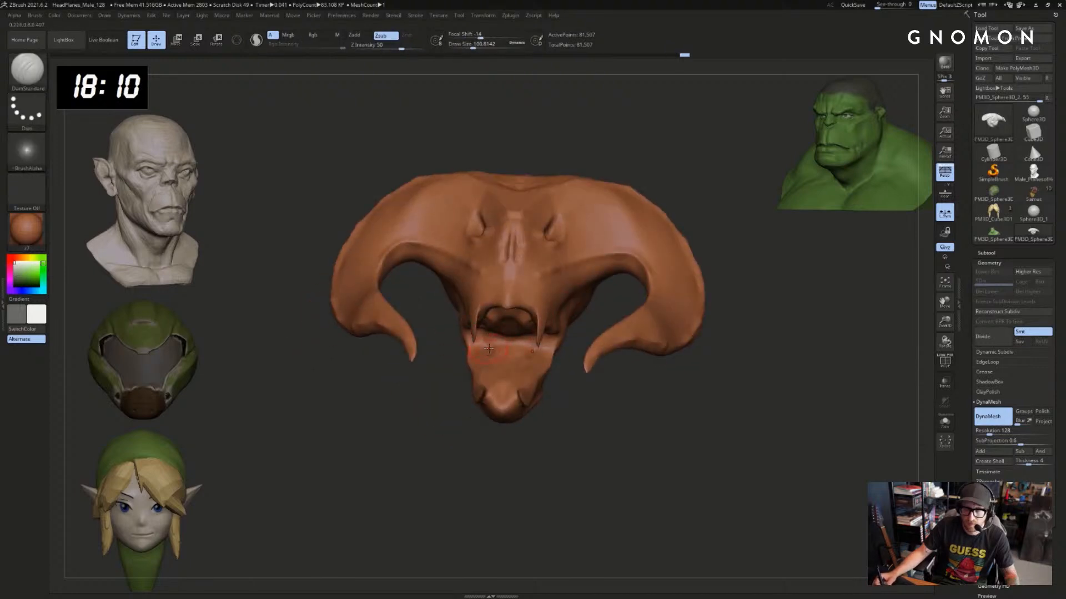
Carve a tongue and gum line inside the lower jaw with DamStandard, refining the forms with SnakeHook and smoothing
left_click_drag(452, 400, 455, 409)
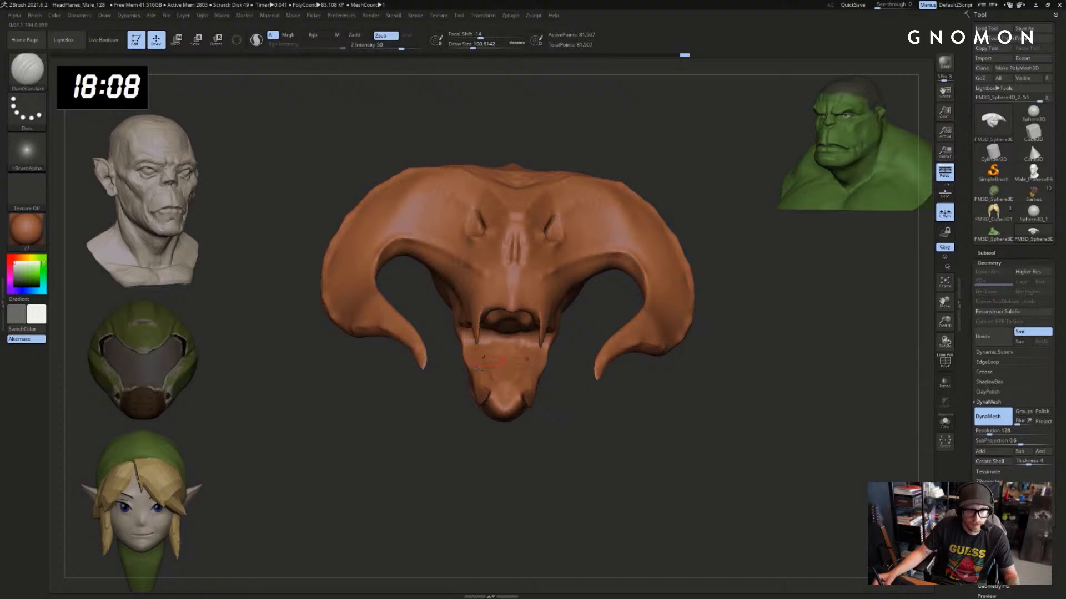
right_click_drag(479, 370, 501, 420)
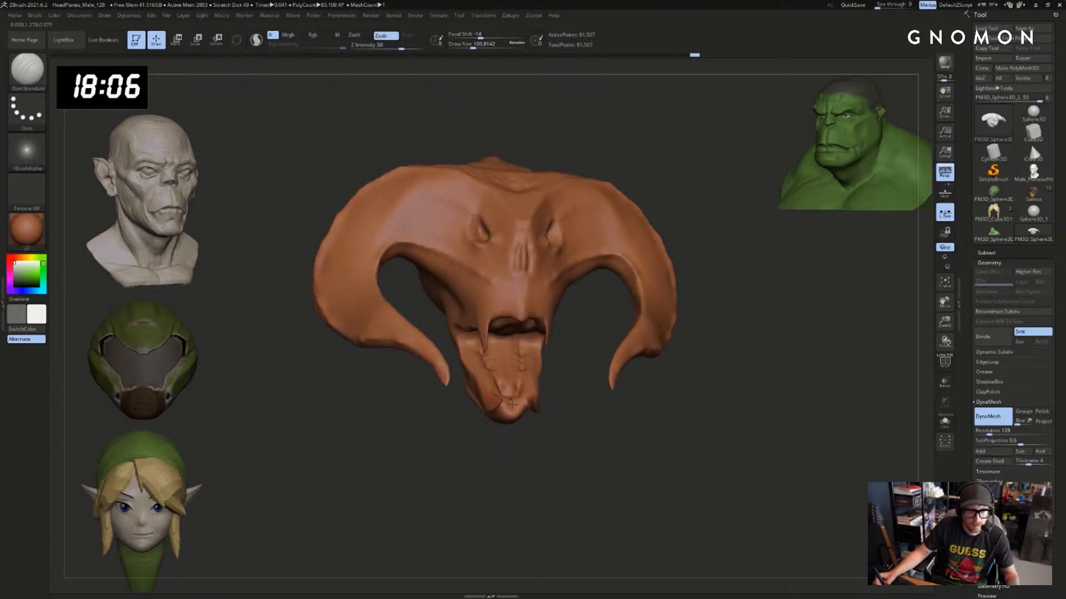
left_click_drag(550, 379, 580, 411)
mouse_move(590, 361)
left_mouse_down("alt")
mouse_move(588, 444)
mouse_move(644, 361)
mouse_move(798, 328)
mouse_move(842, 355)
mouse_move(835, 368)
left_mouse_up("alt")
key("b")
key("s")
key("h")
left_click_drag(587, 408, 589, 422, "shift")
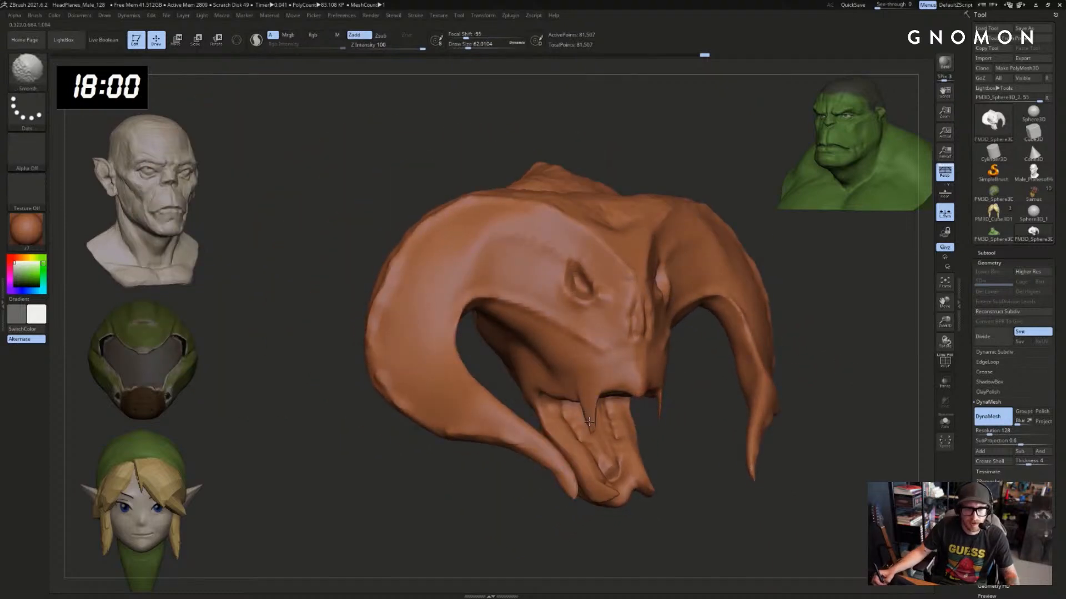
Cut sharper creases along the brows and across the forehead above the eyes with DamStandard at about size 62
mouse_move(655, 427)
left_mouse_down()
mouse_move(671, 426)
mouse_move(695, 383)
left_mouse_up()
key("b")
key("d")
key("s")
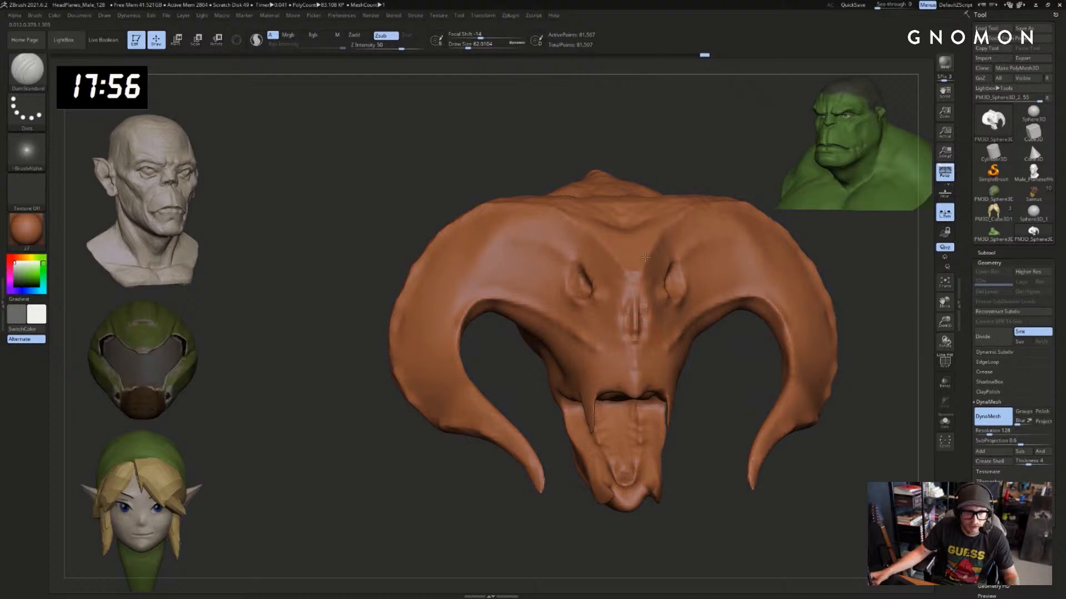
mouse_move(683, 210)
left_mouse_down()
mouse_move(685, 222)
mouse_move(627, 276)
left_mouse_up()
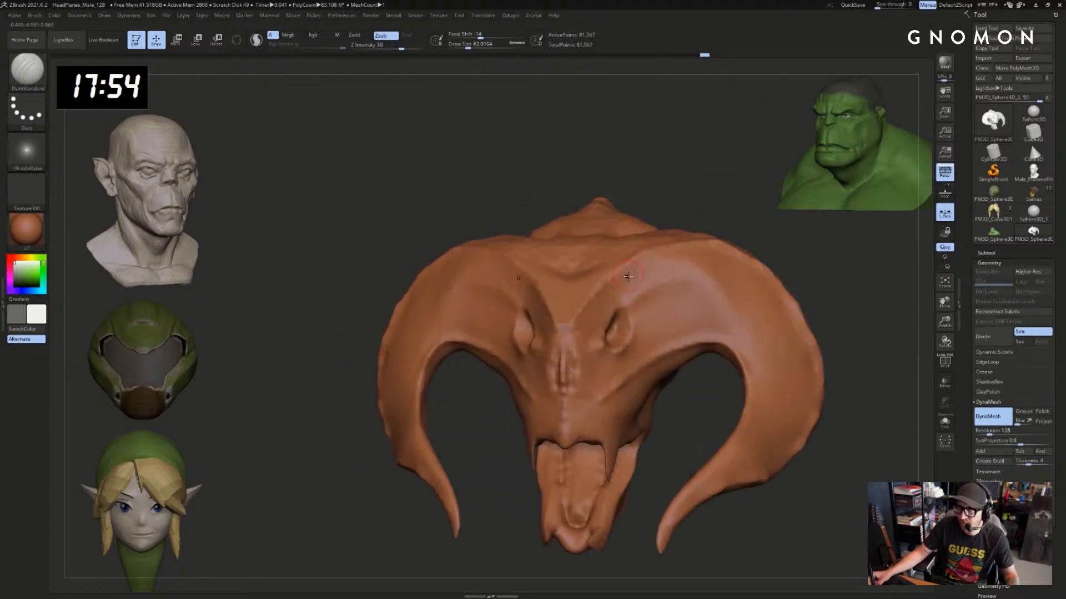
mouse_move(644, 185)
left_mouse_down()
mouse_move(558, 298)
mouse_move(567, 281)
mouse_move(564, 305)
mouse_move(574, 244)
left_mouse_up()
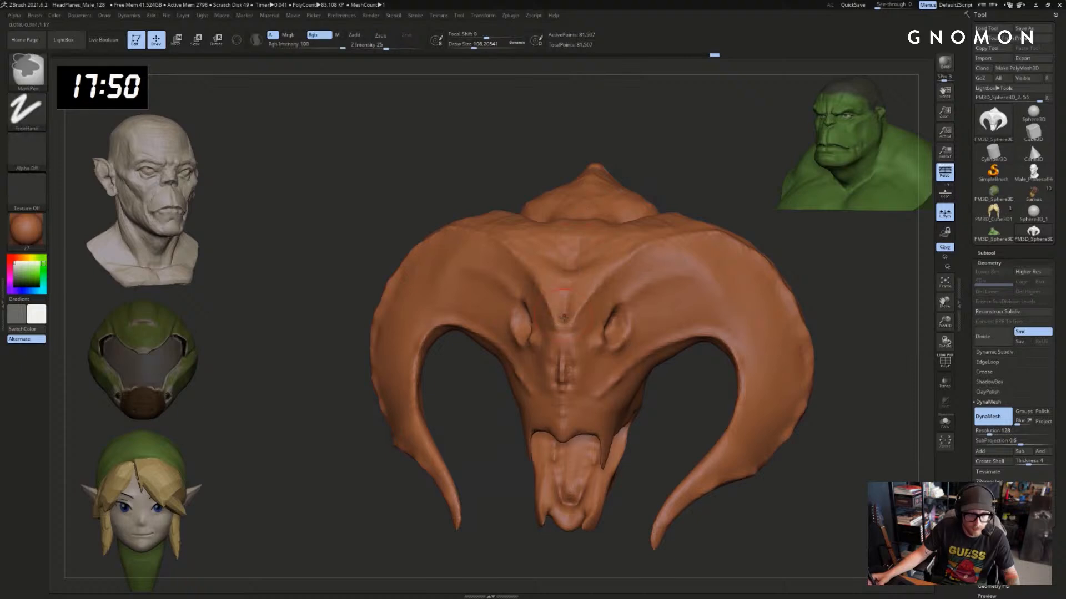
Try to fill the eye sockets and raise a ridge between the brows with ClayBuildup
mouse_move(672, 191)
left_mouse_down()
mouse_move(676, 204)
mouse_move(714, 201)
mouse_move(690, 211)
left_mouse_up()
key("b")
key("c")
key("b")
left_click_drag(582, 320, 574, 334)
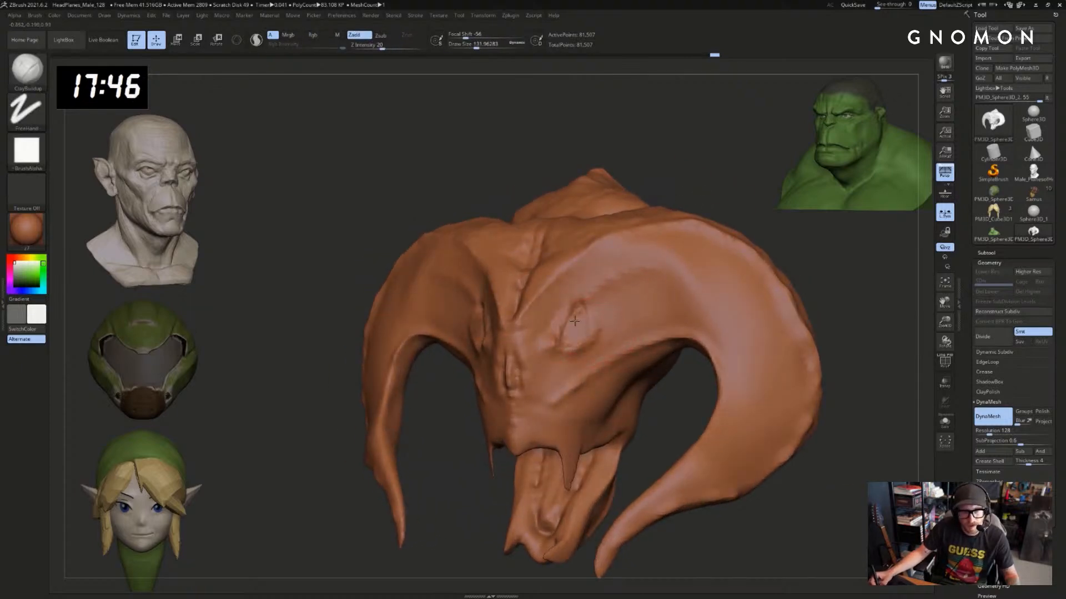
key("ctrl+z")
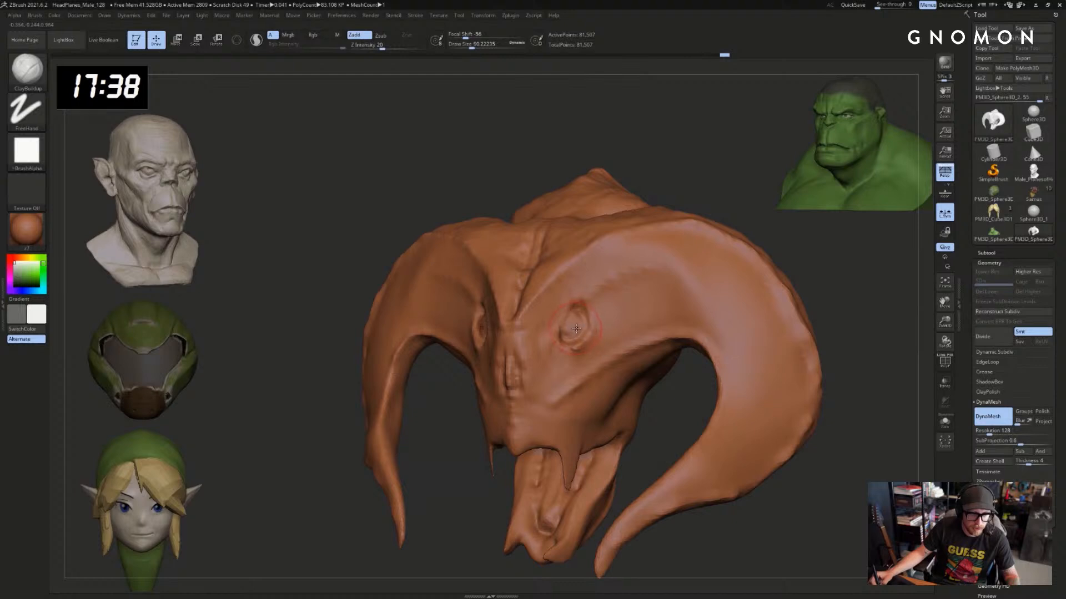
Try to carve eyelid rims around the eyeballs with DamStandard, checking them from both sides
key("b")
key("d")
key("s")
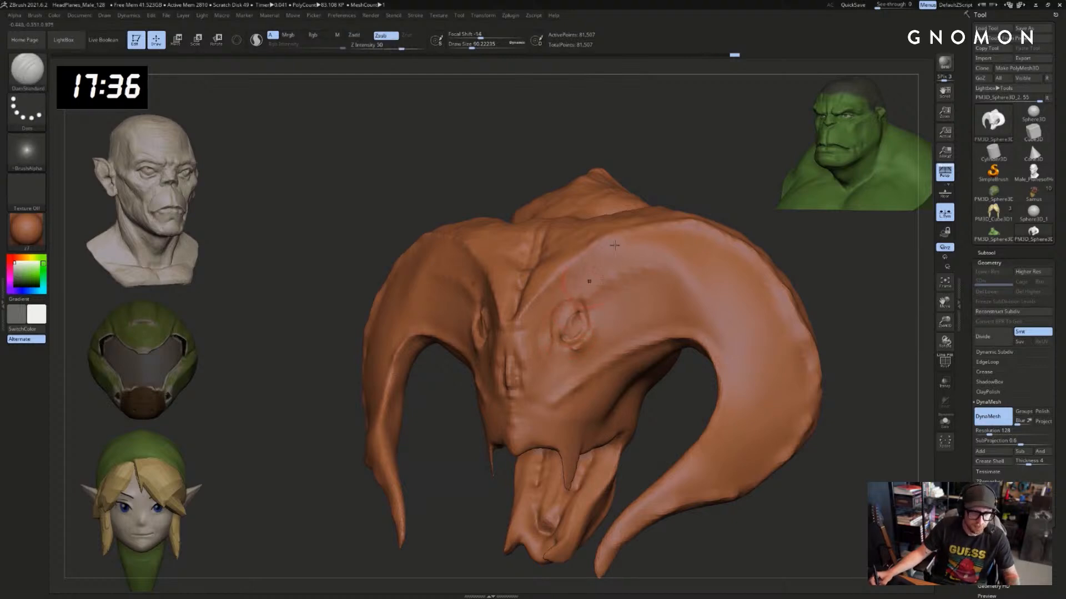
mouse_move(672, 187)
left_mouse_down()
mouse_move(732, 194)
mouse_move(697, 207)
mouse_move(760, 211)
left_mouse_up()
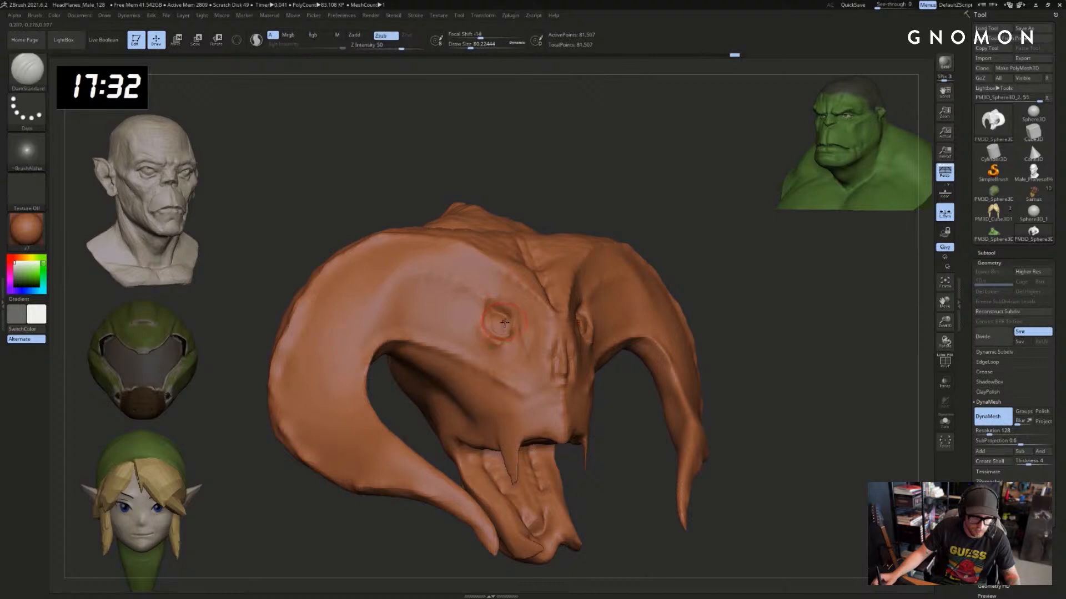
left_click_drag(675, 228, 610, 233)
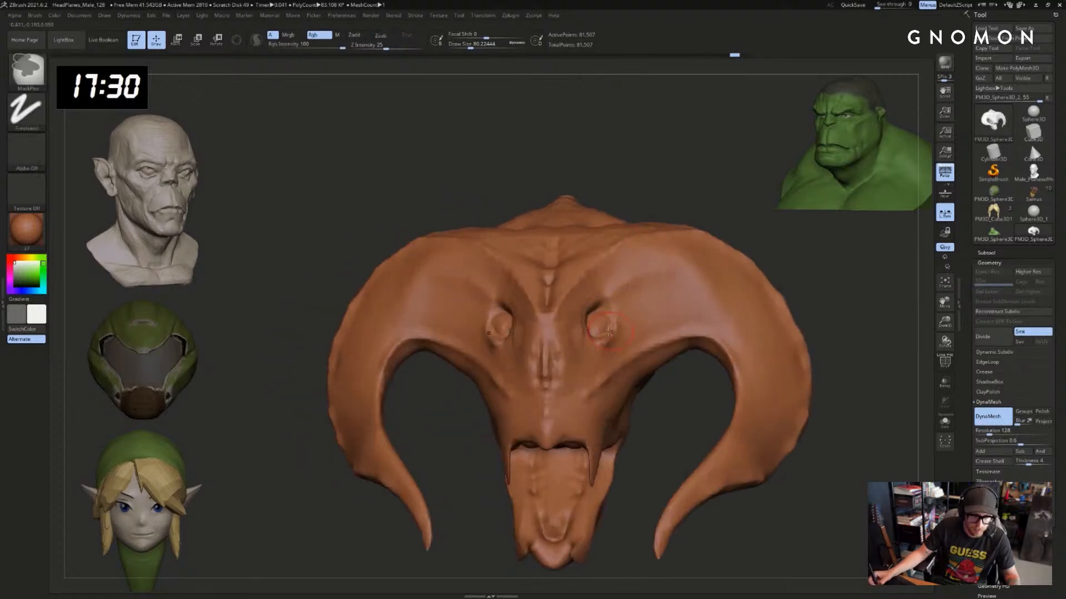
mouse_move(705, 239)
left_mouse_down()
mouse_move(716, 233)
mouse_move(673, 247)
mouse_move(577, 321)
left_mouse_up()
key("ctrl")
mouse_move(673, 238)
left_mouse_down()
mouse_move(725, 228)
mouse_move(659, 247)
left_mouse_up()
key("alt")
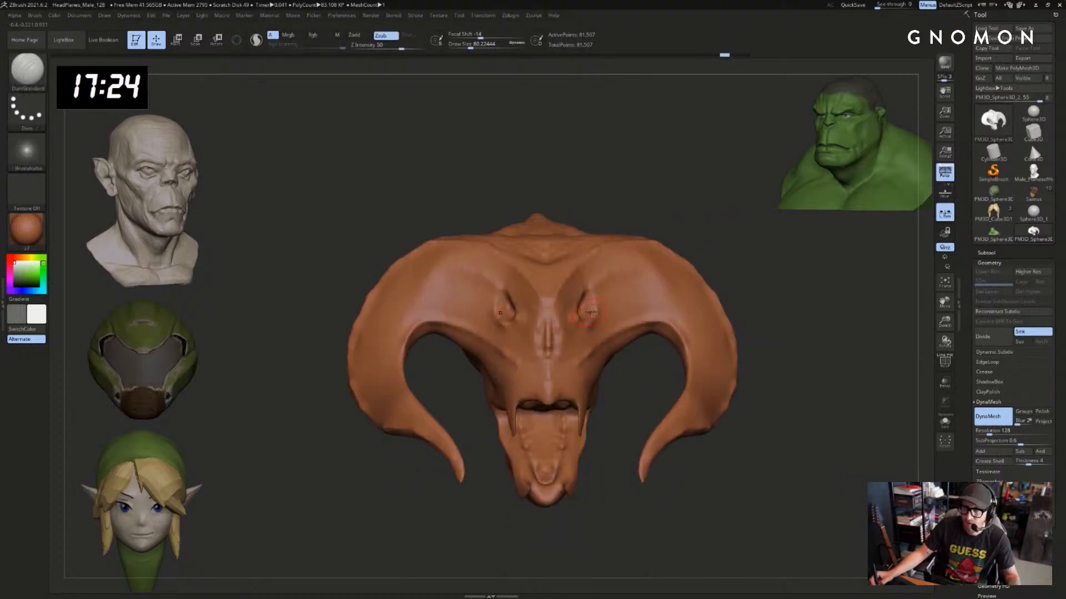
Build up the eyeballs and heavy upper eyelids with ClayBuildup and smooth the lids
key("bracketright")
key("b")
key("c")
key("b")
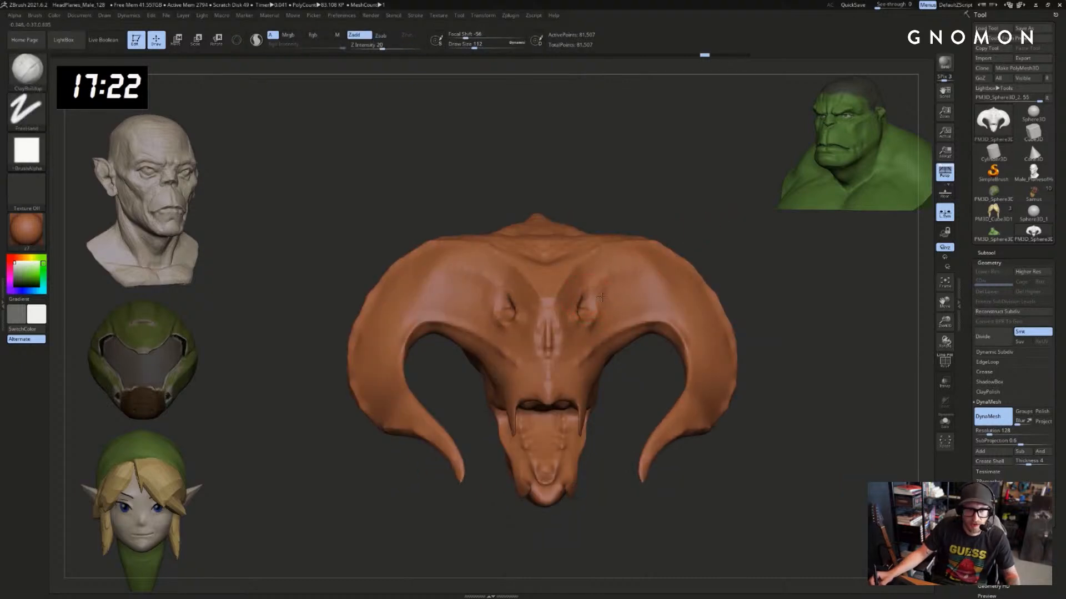
left_click_drag(583, 293, 592, 302)
left_click_drag(591, 303, 594, 295, "shift")
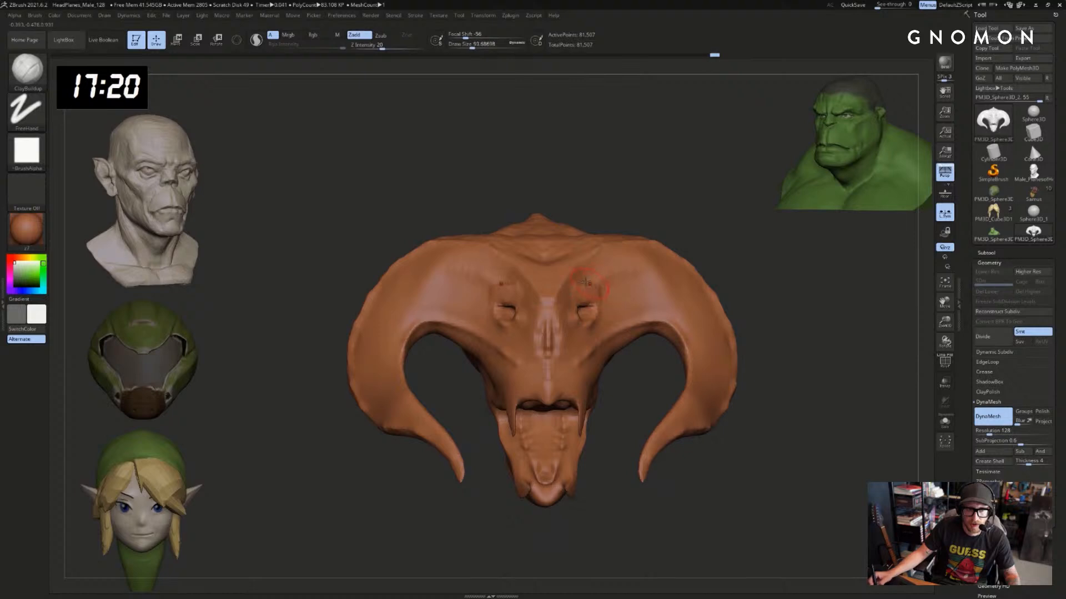
Extend the brow mass from above the eyes back toward the horn bases with ClayBuildup at about size 94
right_click_drag(636, 276, 613, 303)
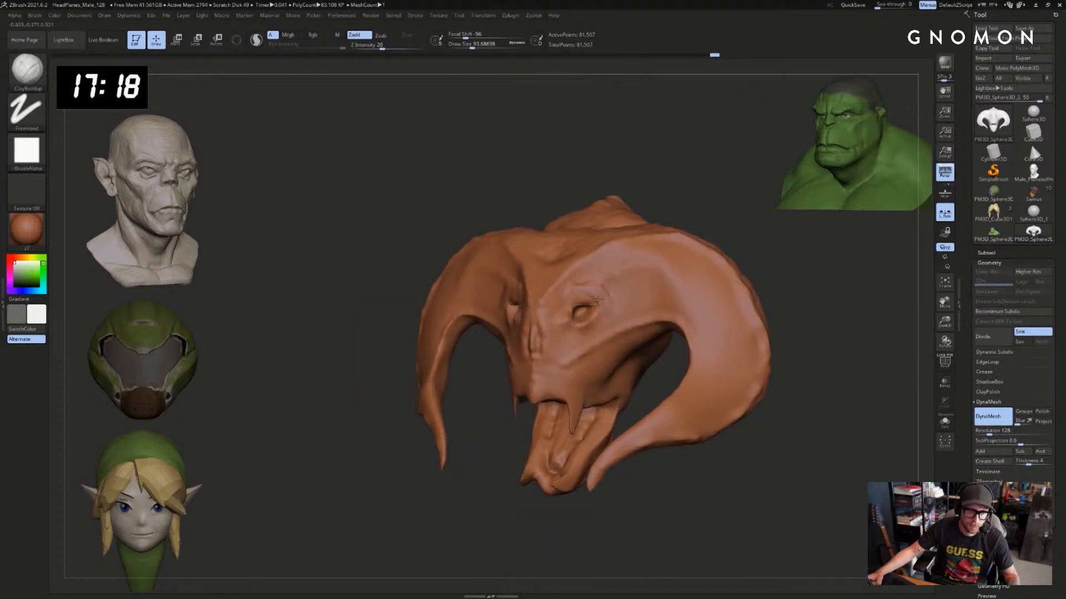
mouse_move(695, 221)
right_mouse_down()
mouse_move(716, 184)
mouse_move(705, 250)
right_mouse_up()
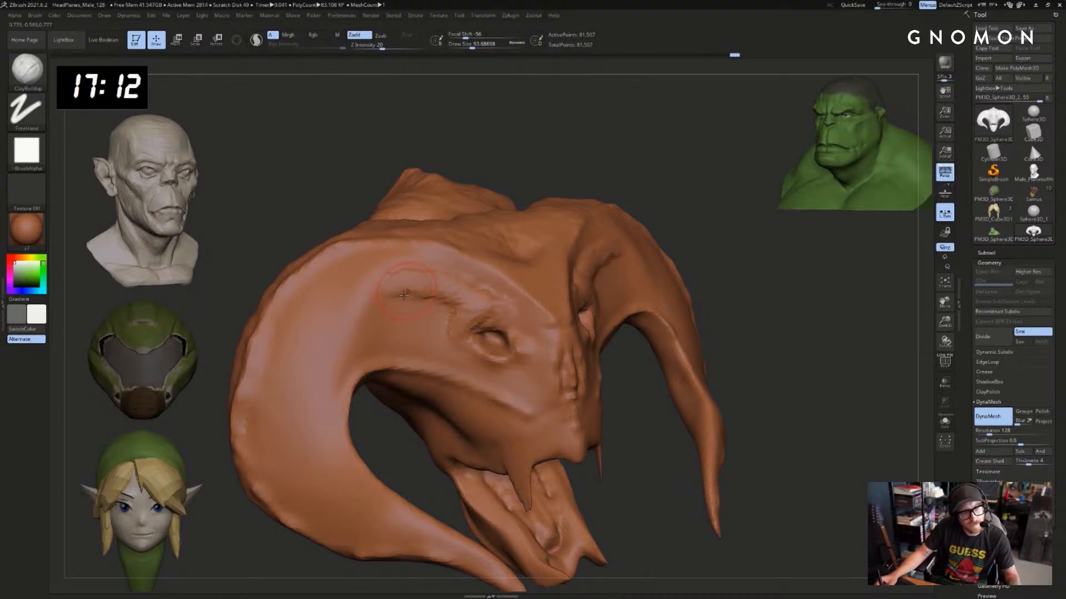
mouse_move(432, 301)
left_mouse_down()
mouse_move(455, 317)
mouse_move(396, 282)
left_mouse_up()
right_click_drag(491, 302, 484, 320)
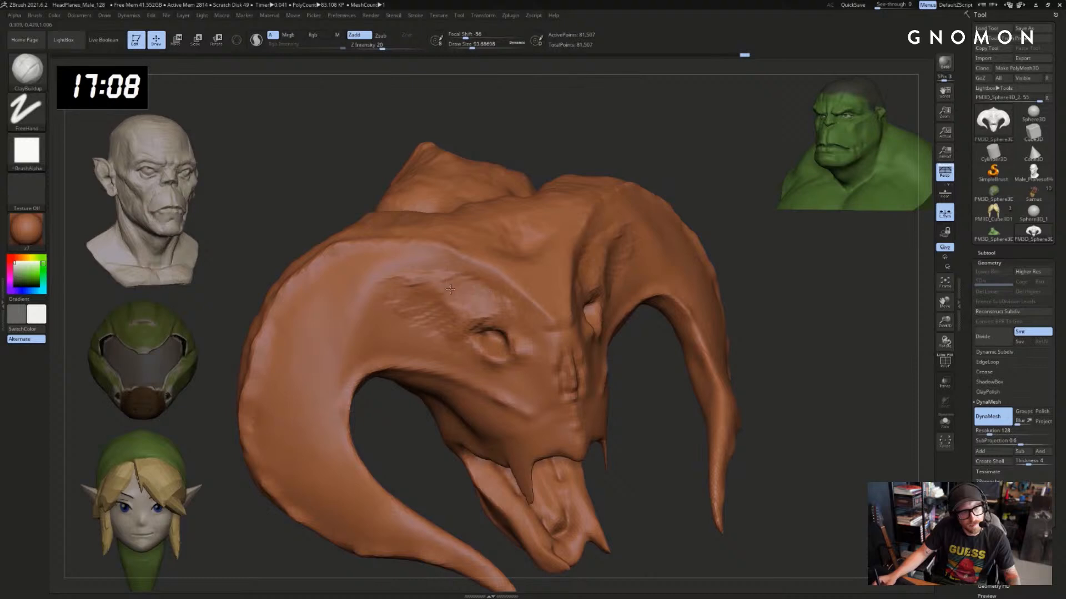
Deepen the folds between the brows and the eyes with DamStandard at about size 104
key("b")
key("d")
key("s")
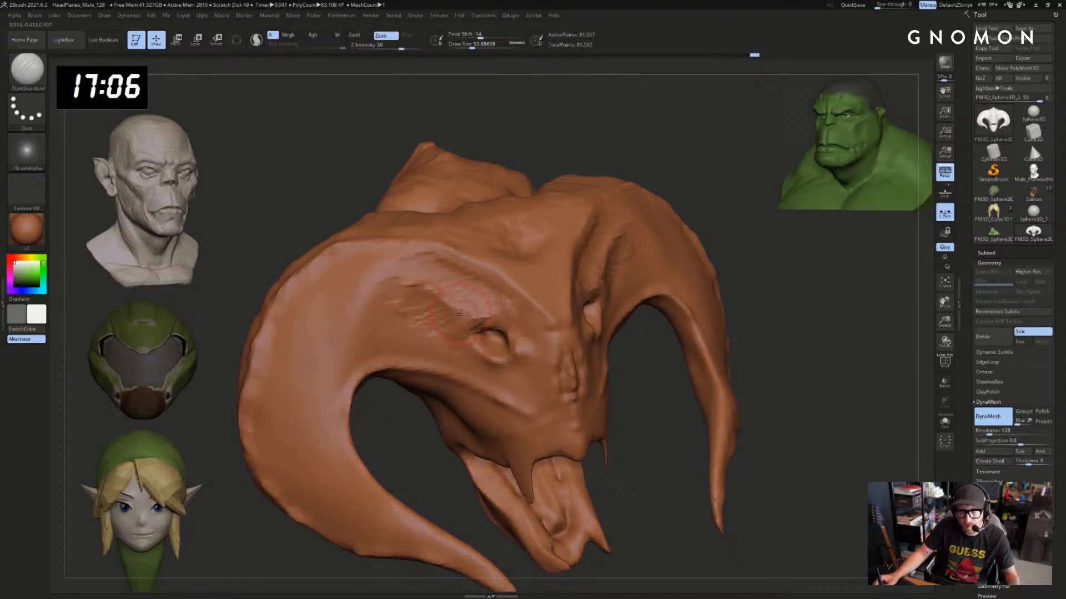
key("s")
left_click_drag(460, 314, 462, 315)
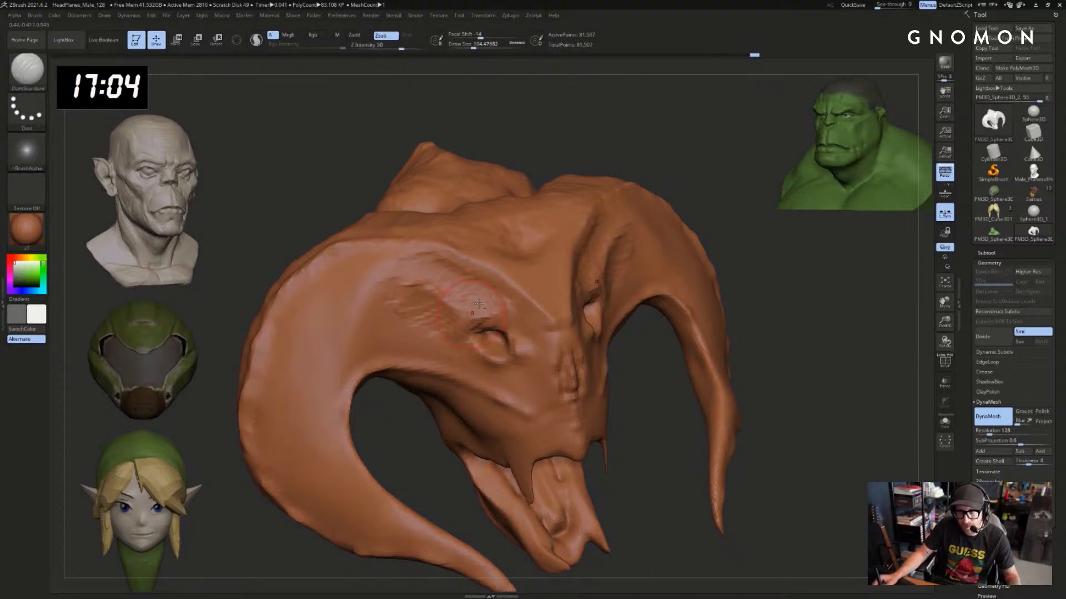
mouse_move(636, 150)
left_mouse_down()
mouse_move(634, 169)
mouse_move(695, 171)
mouse_move(671, 178)
left_mouse_up()
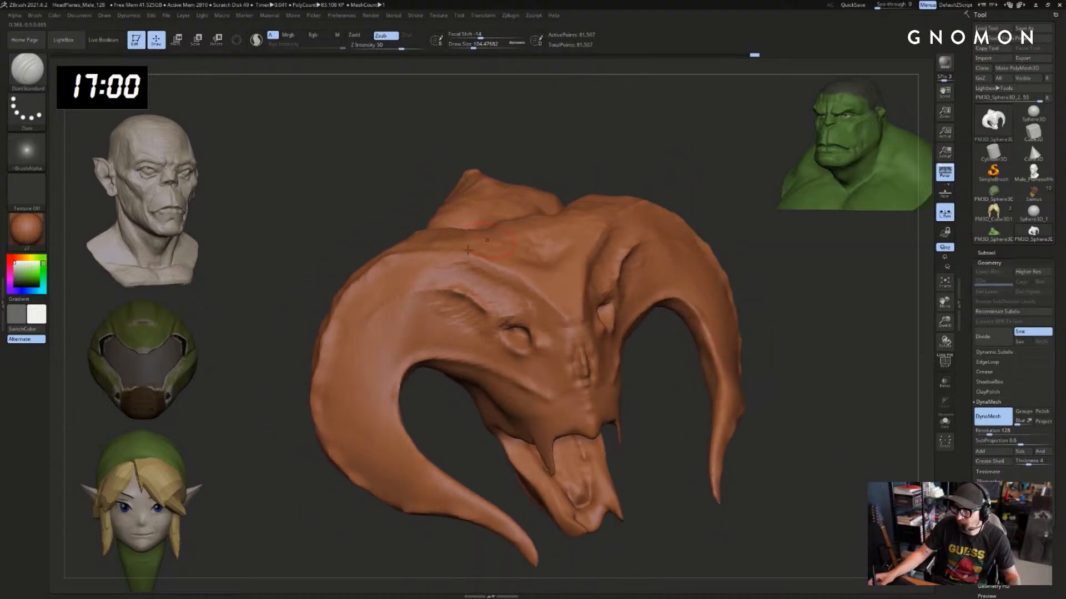
Carve a long groove following the curve of the horns with DamStandard, undoing and redrawing unsatisfying strokes
left_click_drag(425, 278, 382, 308)
left_click_drag(366, 441, 367, 443)
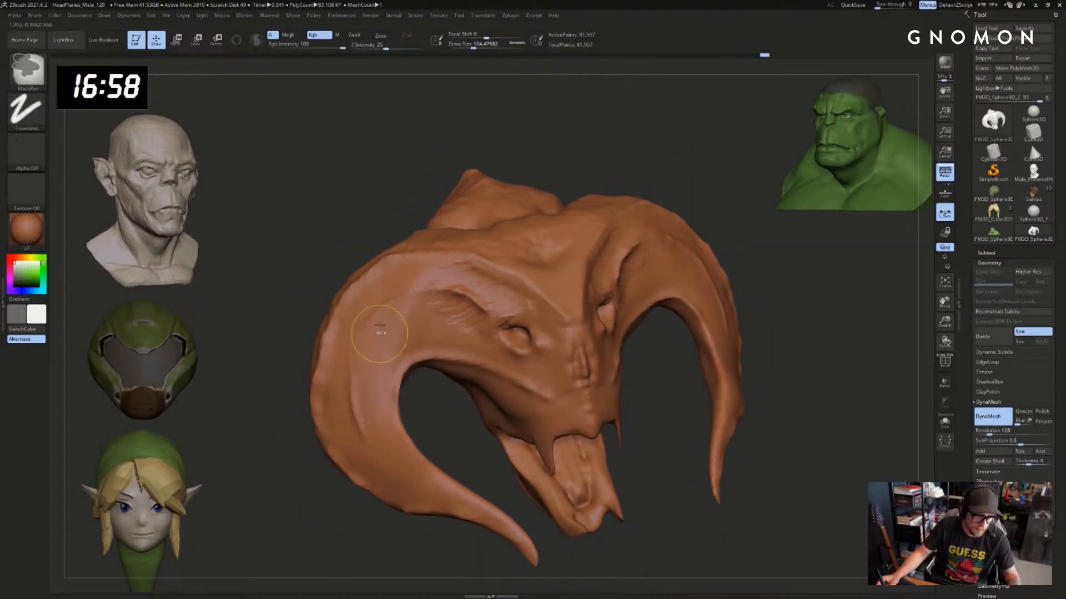
key("ctrl+z")
left_click_drag(383, 313, 369, 321)
left_click_drag(351, 404, 352, 381)
key("ctrl+z")
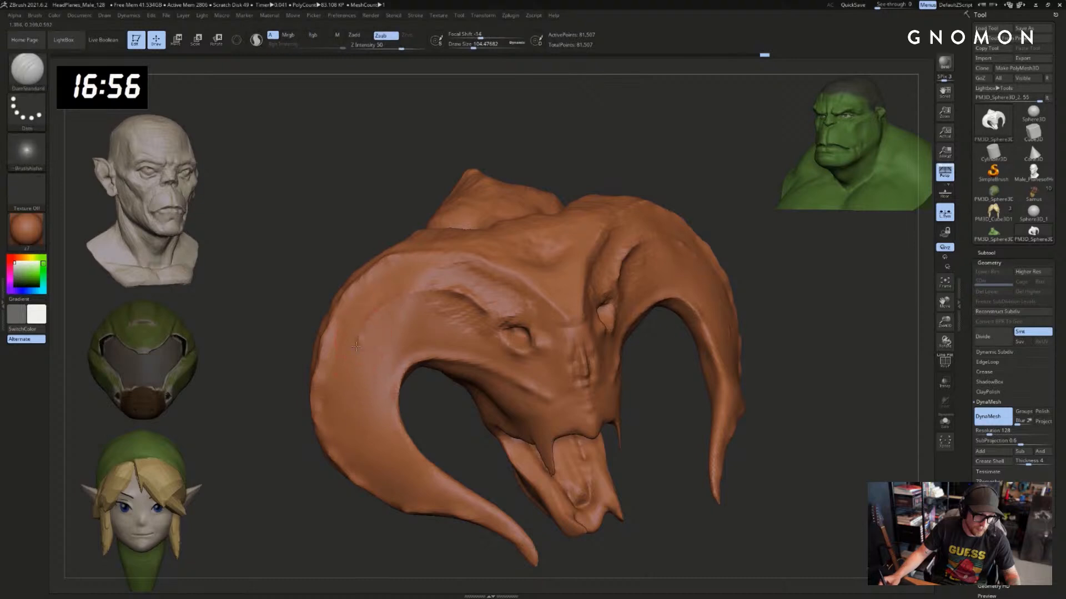
left_click_drag(362, 501, 332, 427)
mouse_move(632, 389)
left_mouse_down()
mouse_move(628, 337)
mouse_move(627, 347)
left_mouse_up()
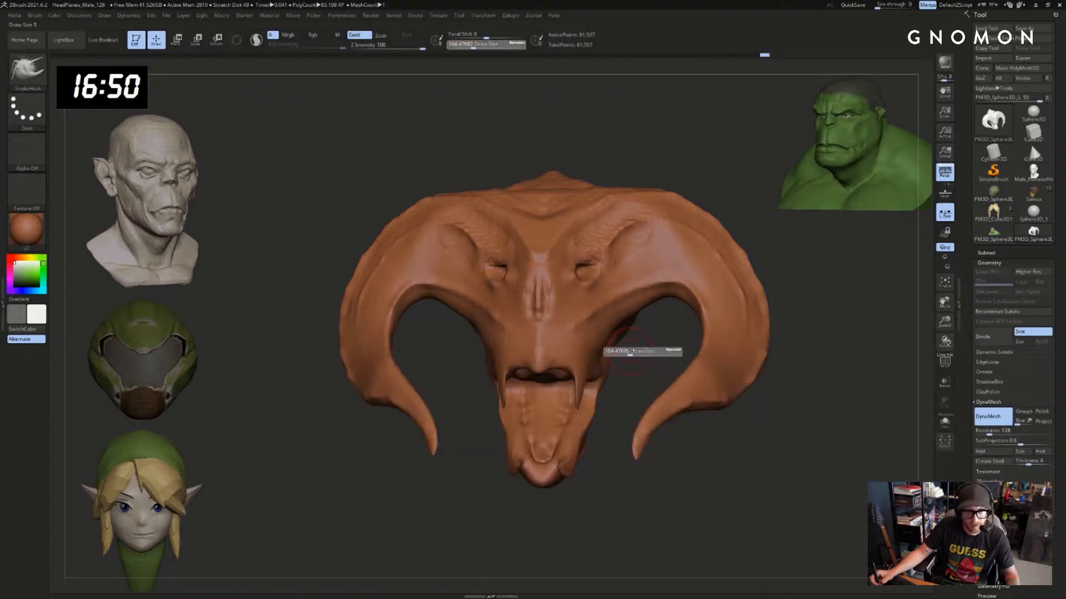
Pull the edge of the mouth outward with SnakeHook and hide the horns to expose the side of the jaw
key("b")
key("s")
key("h")
mouse_move(488, 377)
left_mouse_down()
mouse_move(475, 356)
mouse_move(473, 373)
left_mouse_up()
left_click(479, 399, "ctrl+shift")
mouse_move(454, 409)
left_mouse_down()
mouse_move(478, 410)
mouse_move(469, 435)
mouse_move(488, 395)
mouse_move(517, 440)
left_mouse_up()
Build up the jaw muscle behind and below the corner of the mouth with ClayBuildup
key("b")
key("c")
key("b")
left_click_drag(496, 472, 488, 448)
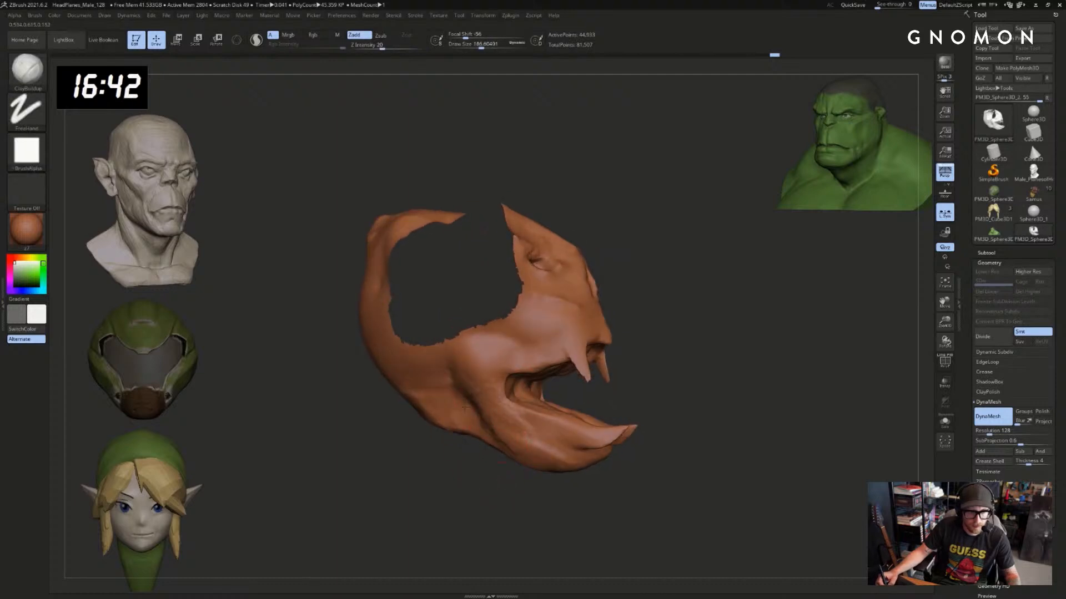
left_click_drag(462, 395, 485, 430)
left_click_drag(488, 465, 516, 472)
Smooth the cheek at the mouth corner and reshape the lower jaw's profile with the Move brush
key("b")
key("m")
key("v")
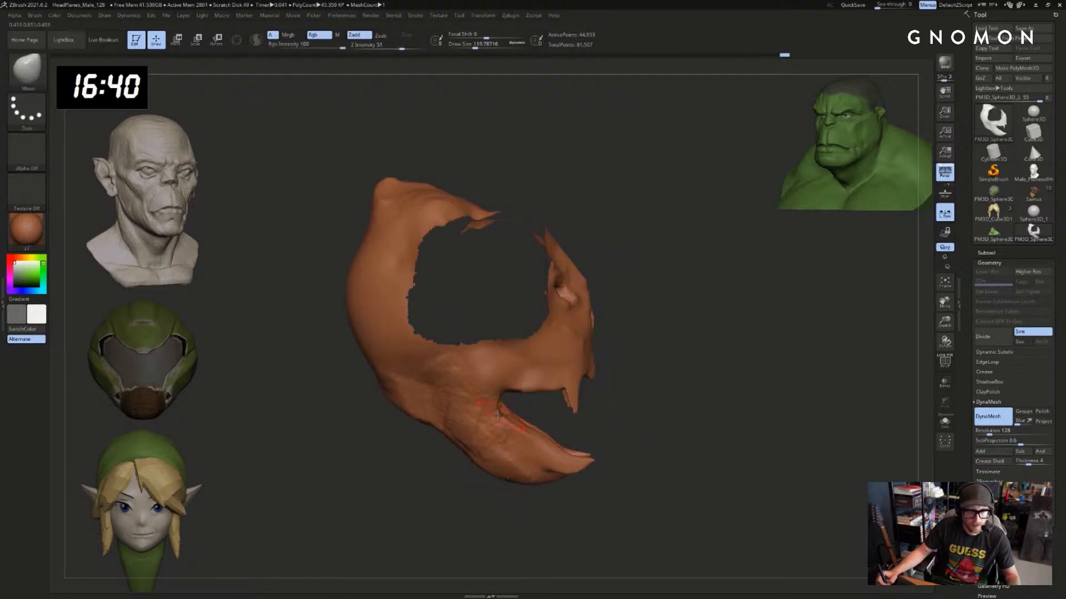
key("shift")
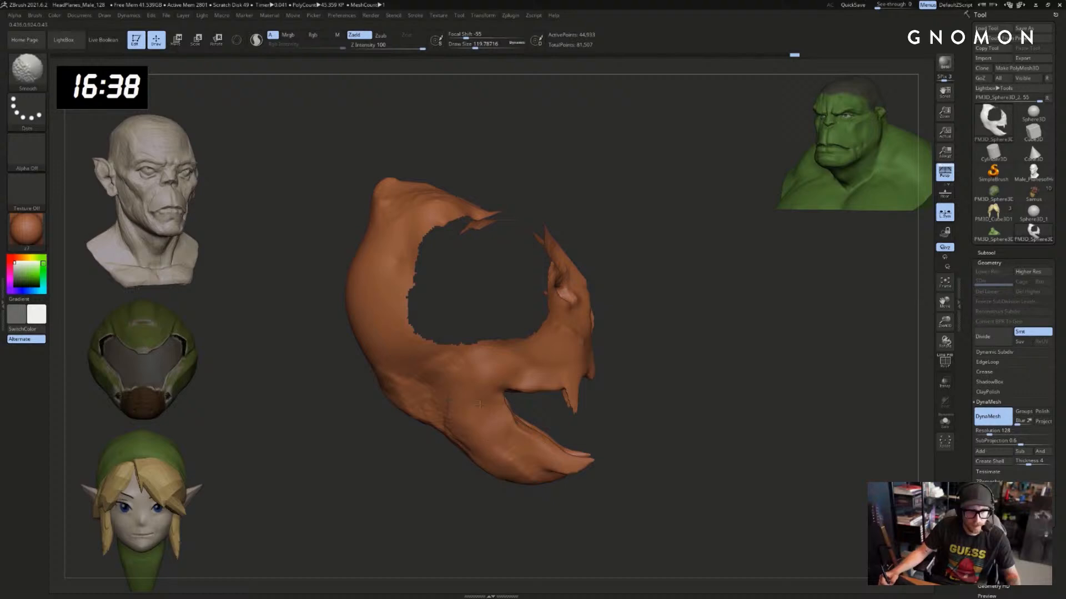
left_click_drag(471, 470, 444, 464)
key("s")
left_click_drag(510, 453, 501, 453)
key("s")
mouse_move(595, 427)
left_mouse_down()
mouse_move(625, 430)
mouse_move(561, 434)
left_mouse_up()
mouse_move(627, 443)
left_mouse_down()
mouse_move(659, 428)
mouse_move(608, 395)
mouse_move(594, 411)
mouse_move(617, 408)
mouse_move(711, 447)
mouse_move(697, 443)
mouse_move(741, 441)
mouse_move(727, 416)
left_mouse_up()
Add ClayBuildup strokes at about size 104 to the side of the lower jaw and show the horns again
key("b")
key("i")
key("n")
key("b")
key("c")
key("b")
key("s")
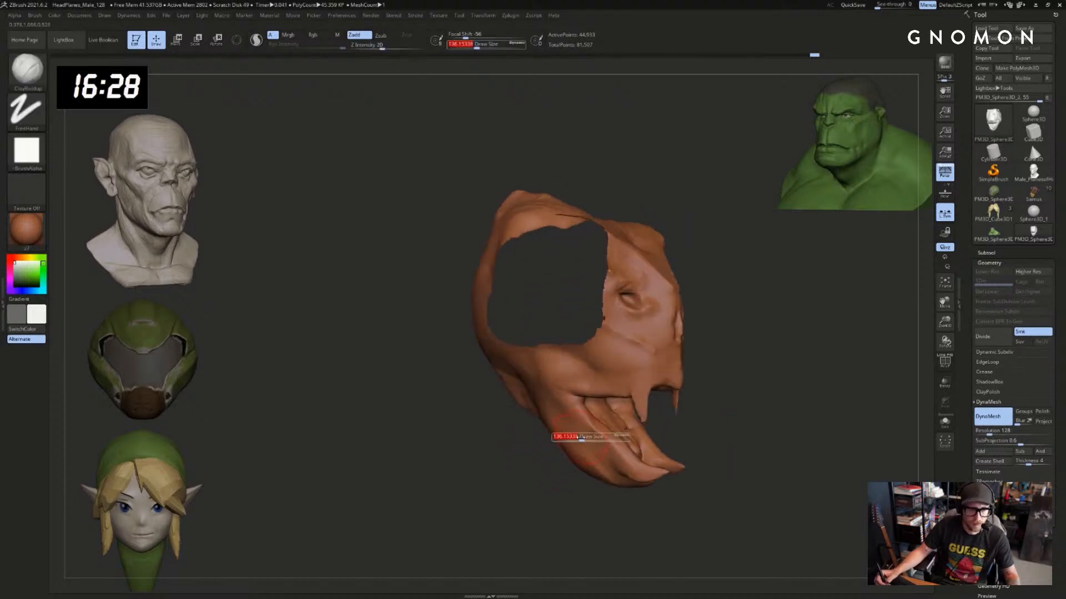
left_click_drag(580, 438, 577, 437)
mouse_move(716, 438)
left_mouse_down("alt")
mouse_move(671, 426)
mouse_move(738, 400)
mouse_move(707, 388)
mouse_move(720, 399)
left_mouse_up("alt")
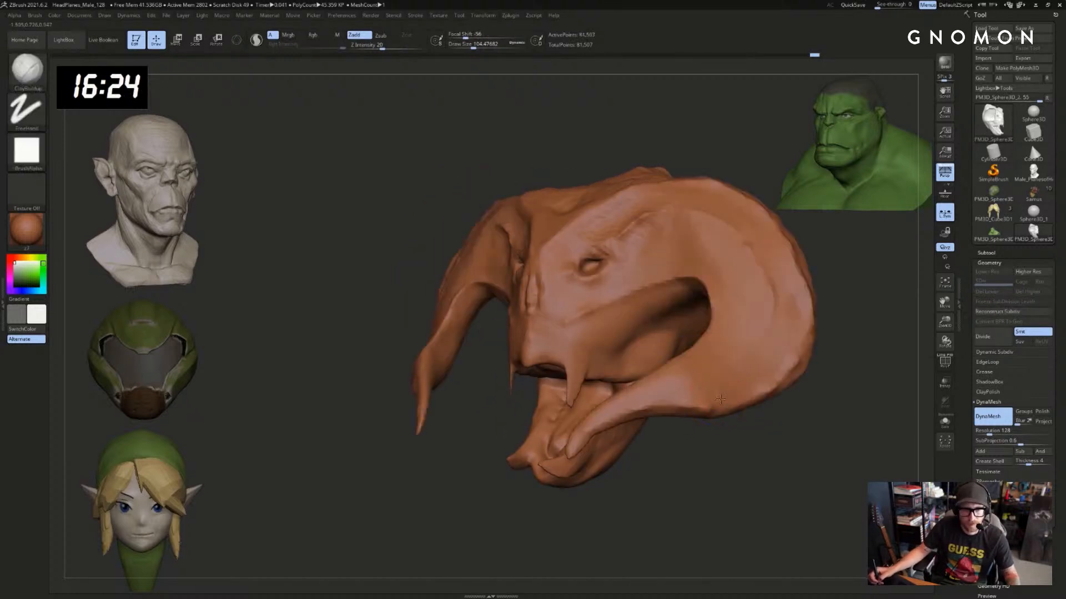
Isolate the head without its horns and build up the neck muscle behind the jaw with ClayBuildup at about size 223
mouse_move(720, 456)
left_mouse_down()
mouse_move(805, 497)
mouse_move(644, 433)
left_mouse_up()
left_click(535, 268, "ctrl+shift")
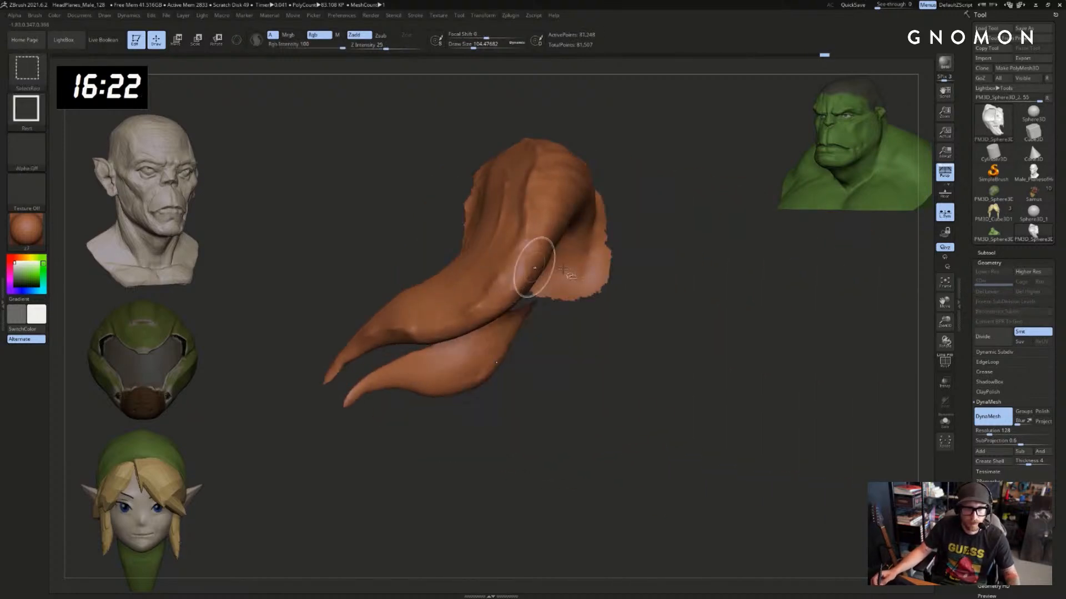
left_click(535, 268, "ctrl+shift")
left_click_drag(701, 387, 554, 355)
key("s")
left_click(466, 310)
mouse_move(462, 327)
left_mouse_down()
mouse_move(482, 298)
mouse_move(478, 322)
left_mouse_up()
left_click_drag(513, 328, 540, 335)
left_click_drag(479, 288, 475, 322)
left_click_drag(560, 278, 590, 338, "alt")
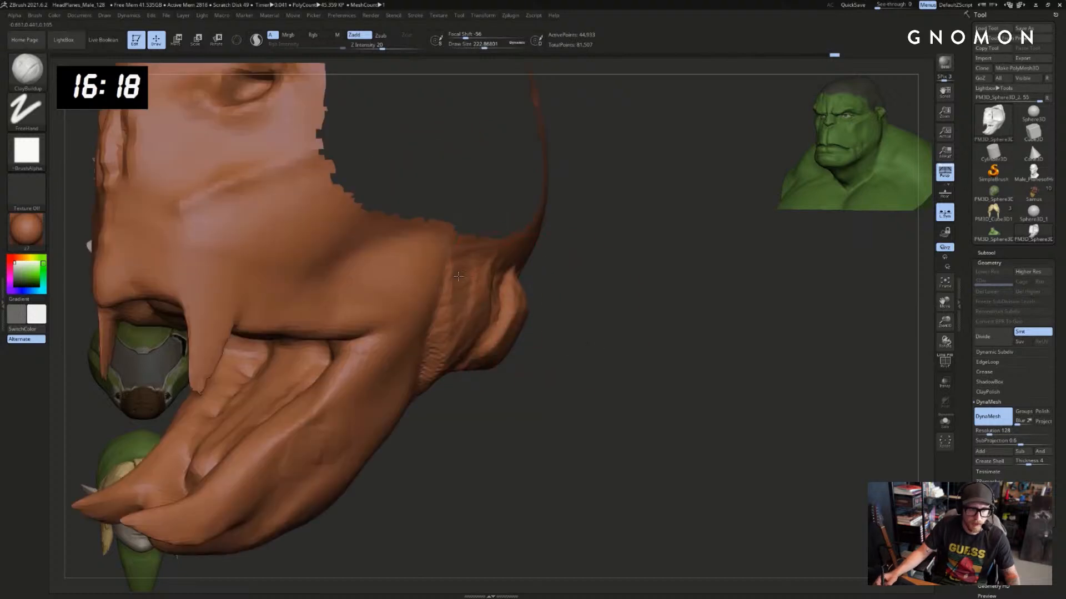
left_click_drag(458, 276, 436, 347)
Smooth the new muscle behind the jaw and show the horns again
mouse_move(638, 405)
left_mouse_down()
mouse_move(673, 409)
mouse_move(698, 380)
left_mouse_up()
mouse_move(639, 281)
left_mouse_down("shift")
mouse_move(639, 325)
mouse_move(644, 283)
left_mouse_up("shift")
mouse_move(671, 333)
left_mouse_down()
mouse_move(685, 339)
mouse_move(656, 282)
mouse_move(615, 331)
left_mouse_up()
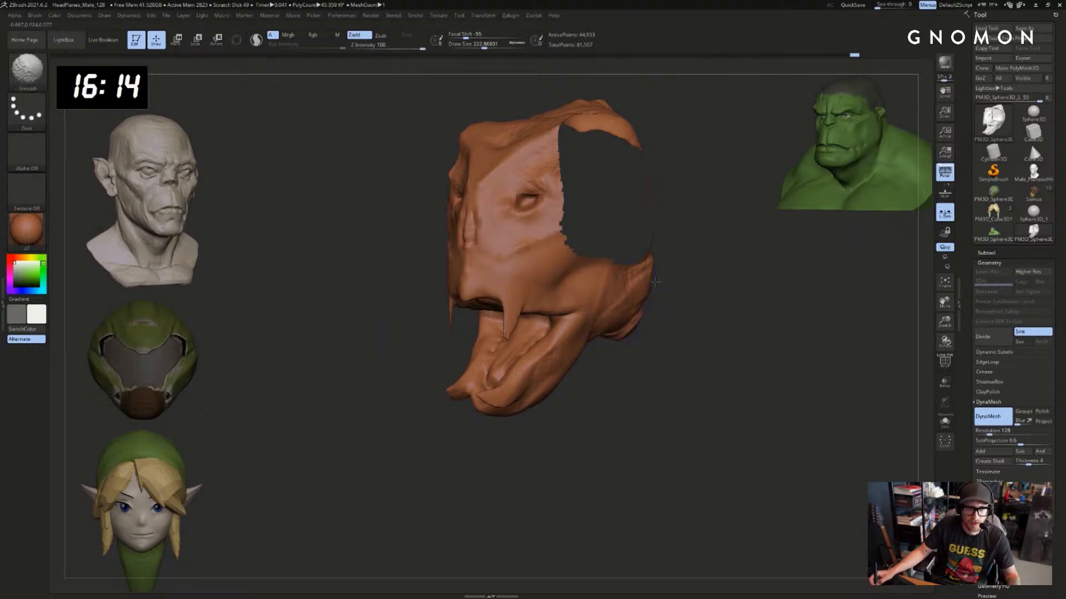
left_click_drag(711, 349, 684, 367)
left_click(721, 355, "ctrl+shift")
left_click(683, 321, "ctrl+shift")
left_click_drag(758, 349, 744, 366, "ctrl+shift")
left_click(744, 364, "ctrl+shift")
Reshape the underside of the horn bases beside the cheeks with SnakeHook, starting at about size 132
key("b")
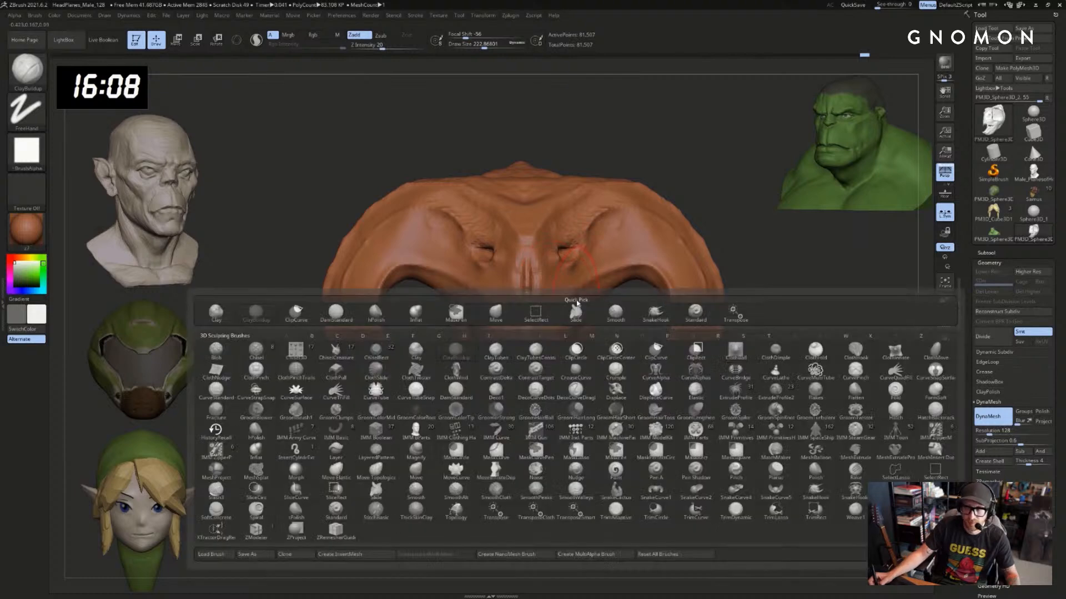
key("s")
key("h")
key("s")
left_click_drag(574, 299, 571, 300)
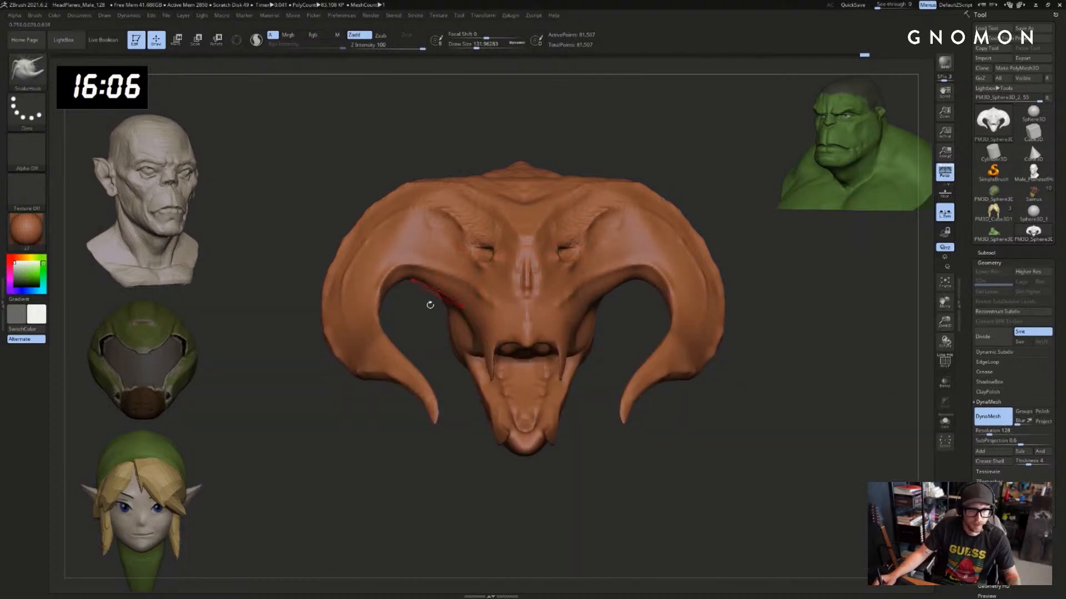
key("s")
left_click_drag(421, 285, 426, 284)
left_click_drag(426, 267, 426, 258)
mouse_move(415, 306)
left_mouse_down("alt")
mouse_move(455, 304)
mouse_move(392, 295)
left_mouse_up("alt")
Pull the horns' curve outward with a larger SnakeHook of about size 422 and undo the last pull
key("s")
left_click_drag(334, 360, 358, 371)
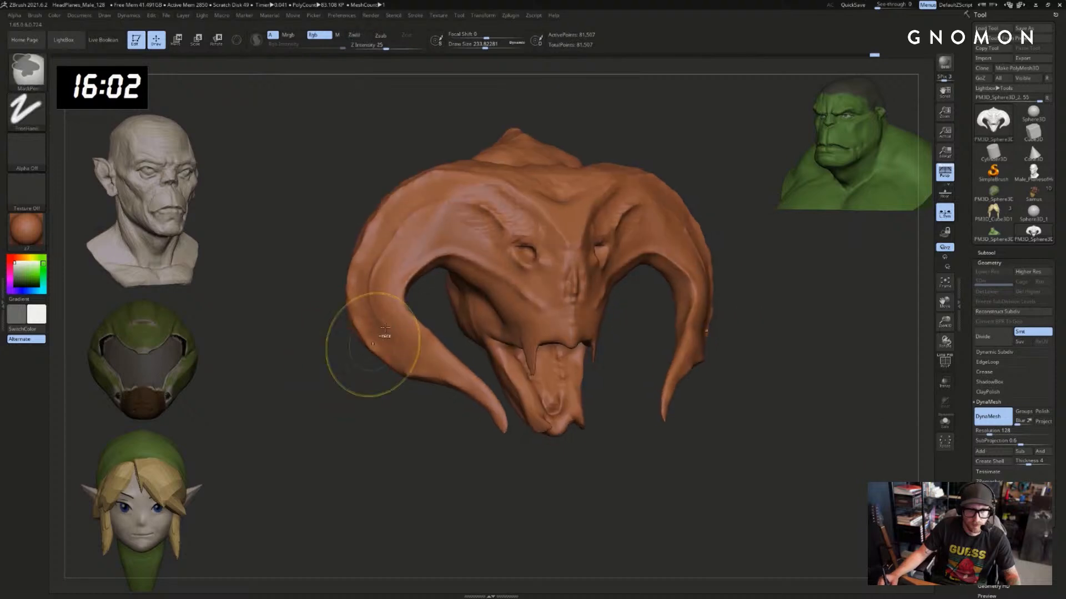
left_click_drag(385, 335, 385, 318, "shift")
key("s")
mouse_move(385, 318)
left_mouse_down()
mouse_move(396, 318)
mouse_move(372, 308)
left_mouse_up()
left_click_drag(431, 341, 395, 329)
left_click_drag(384, 349, 407, 359)
key("ctrl+z")
Adjust the outer lower bend of the horns with SnakeHook
left_click_drag(766, 376, 740, 394)
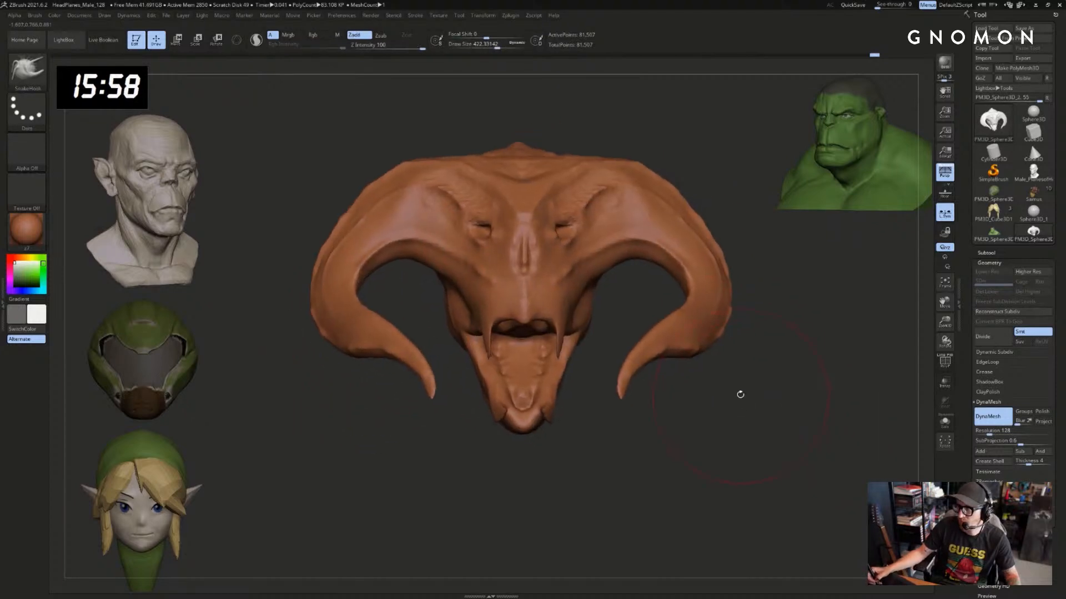
left_click_drag(667, 351, 673, 362)
key("s")
left_click_drag(687, 316, 715, 305)
left_click_drag(774, 295, 741, 316)
Reshape the profile of the forehead, brow and back of the head with SnakeHook at about size 338
left_click_drag(592, 222, 583, 205)
left_click_drag(675, 150, 594, 149)
mouse_move(559, 228)
left_mouse_down()
mouse_move(550, 216)
mouse_move(530, 225)
left_mouse_up()
key("s")
left_click_drag(533, 250, 529, 260)
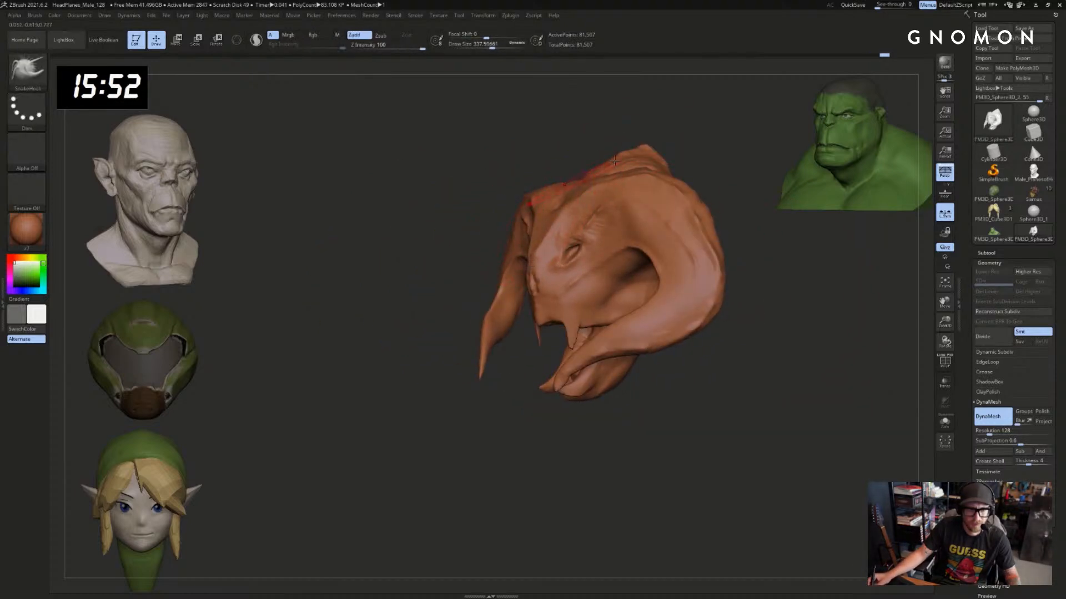
left_click_drag(608, 153, 696, 167)
left_click_drag(578, 188, 627, 186)
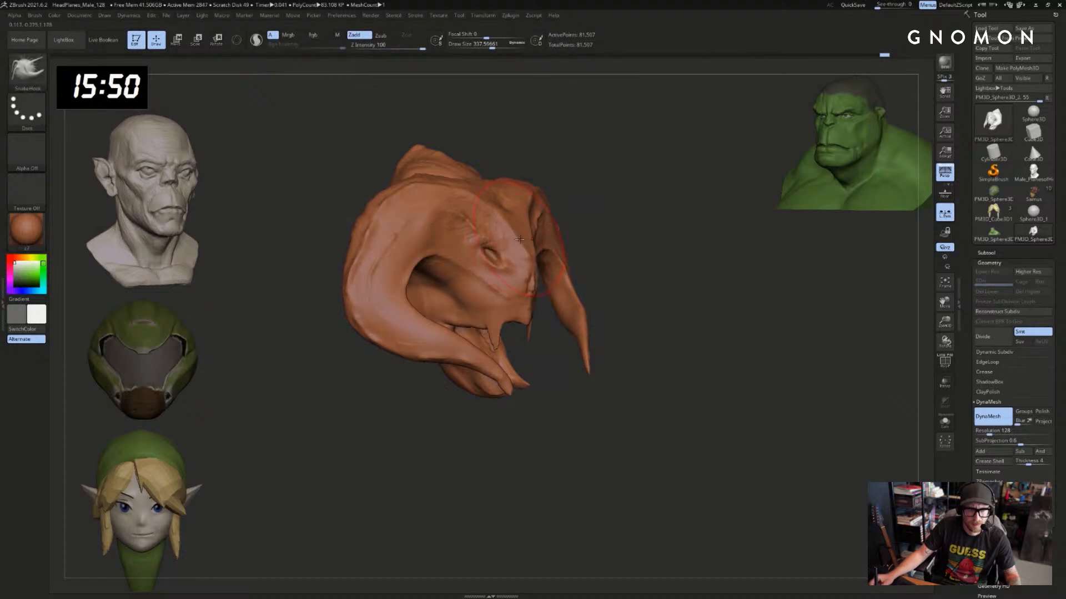
key("s")
left_click_drag(520, 237, 523, 237)
mouse_move(590, 182)
left_mouse_down()
mouse_move(600, 175)
mouse_move(479, 211)
left_mouse_up()
Carve a groove along the forehead's centre line with DamStandard, undoing the wide stroke and reducing the size to about 83
key("b")
key("d")
key("s")
mouse_move(608, 188)
left_mouse_down()
mouse_move(583, 214)
mouse_move(517, 217)
left_mouse_up()
key("s")
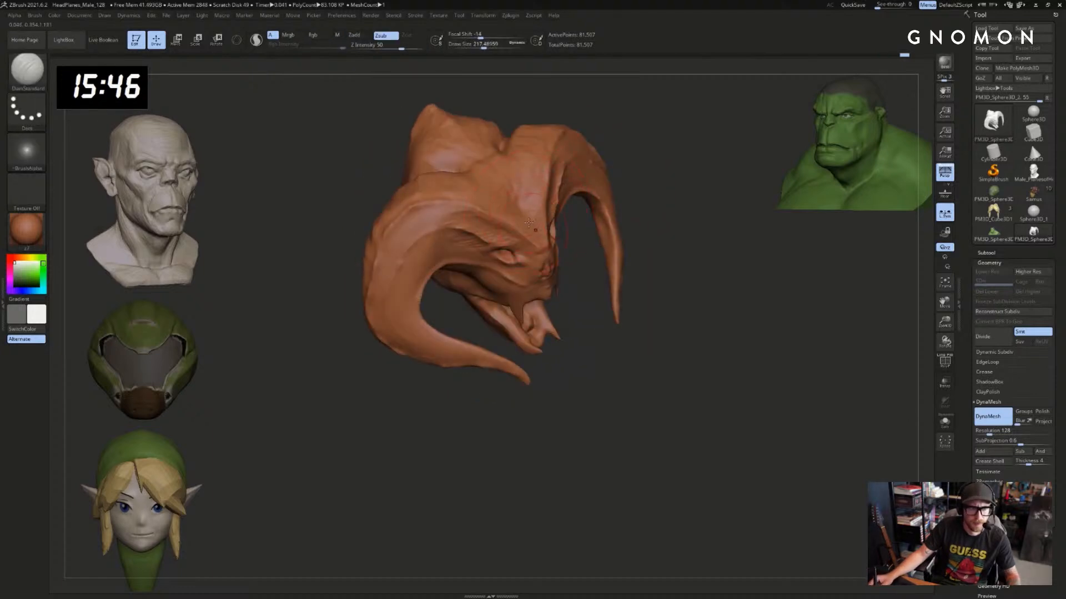
mouse_move(700, 223)
left_mouse_down()
mouse_move(676, 219)
mouse_move(674, 197)
mouse_move(673, 244)
left_mouse_up()
key("s")
left_click_drag(536, 269, 530, 269)
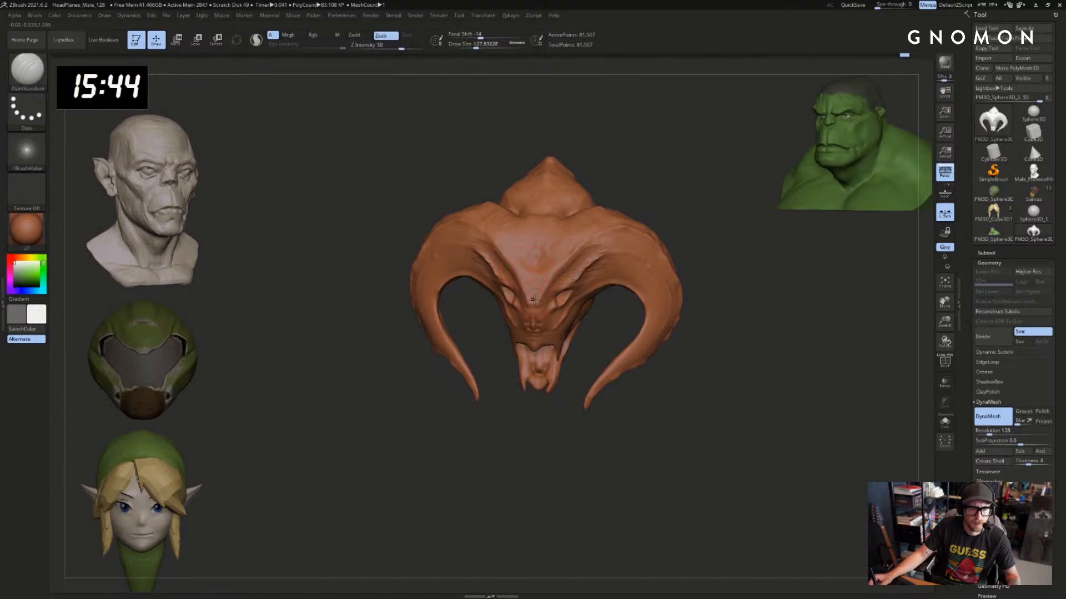
left_click_drag(626, 176, 528, 269)
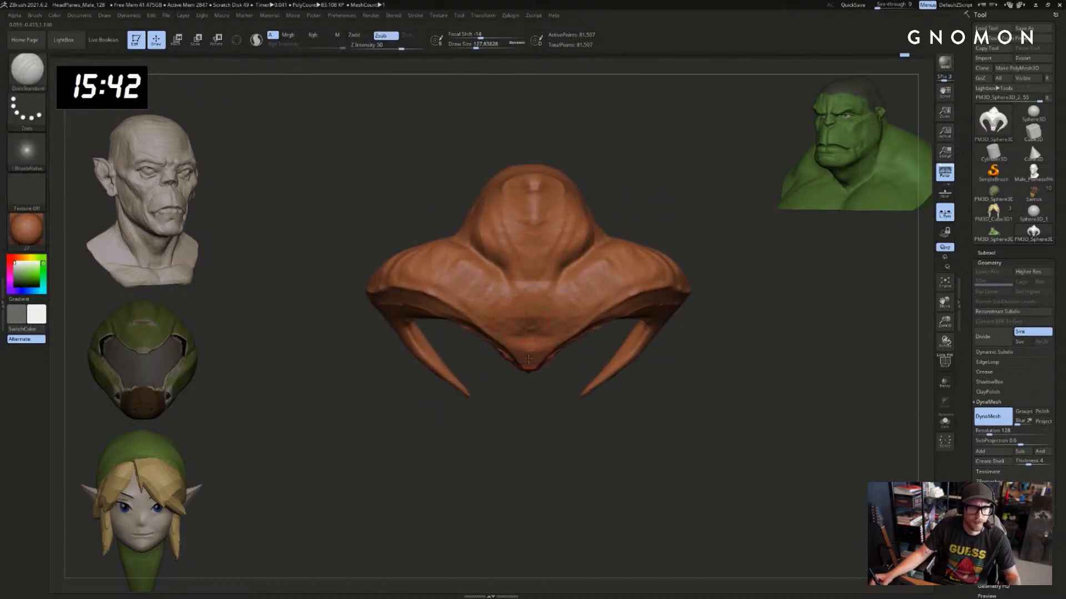
key("ctrl+z")
left_click_drag(531, 356, 531, 363, "shift")
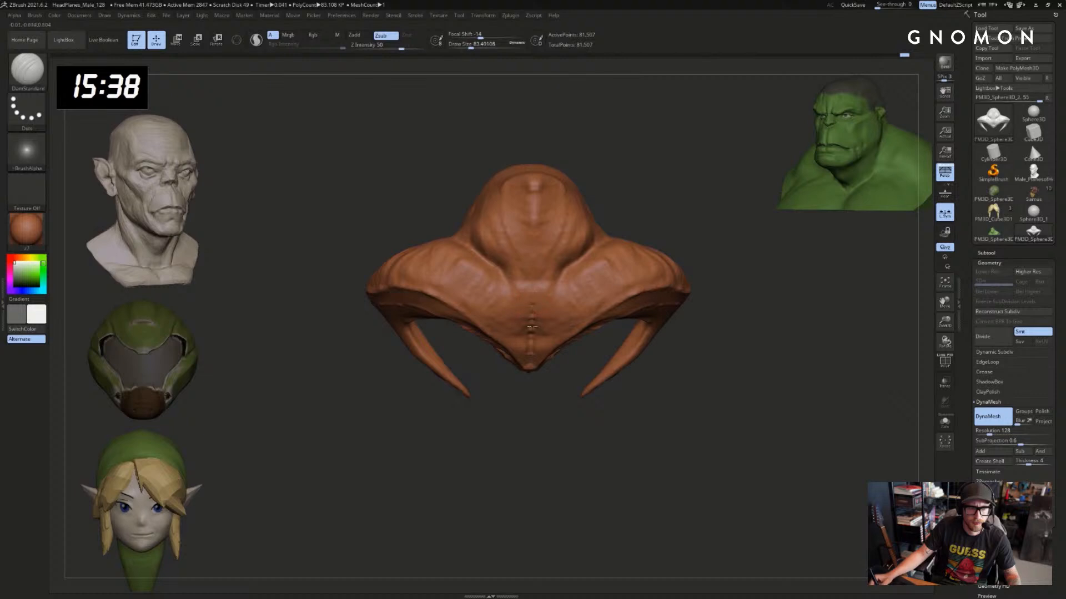
Refine the notched centre line of the forehead with ClayBuildup at about size 97 and smoothing
left_click_drag(634, 221, 661, 176)
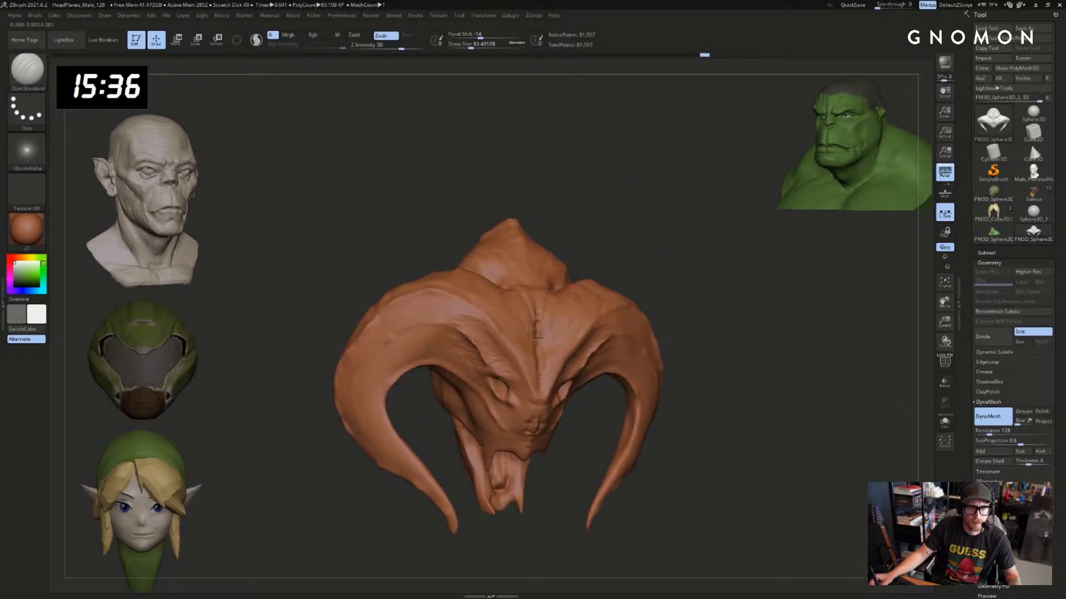
mouse_move(589, 280)
left_mouse_down("shift")
mouse_move(609, 255)
mouse_move(564, 231)
left_mouse_up("shift")
mouse_move(572, 276)
left_mouse_down()
mouse_move(609, 238)
mouse_move(579, 258)
left_mouse_up()
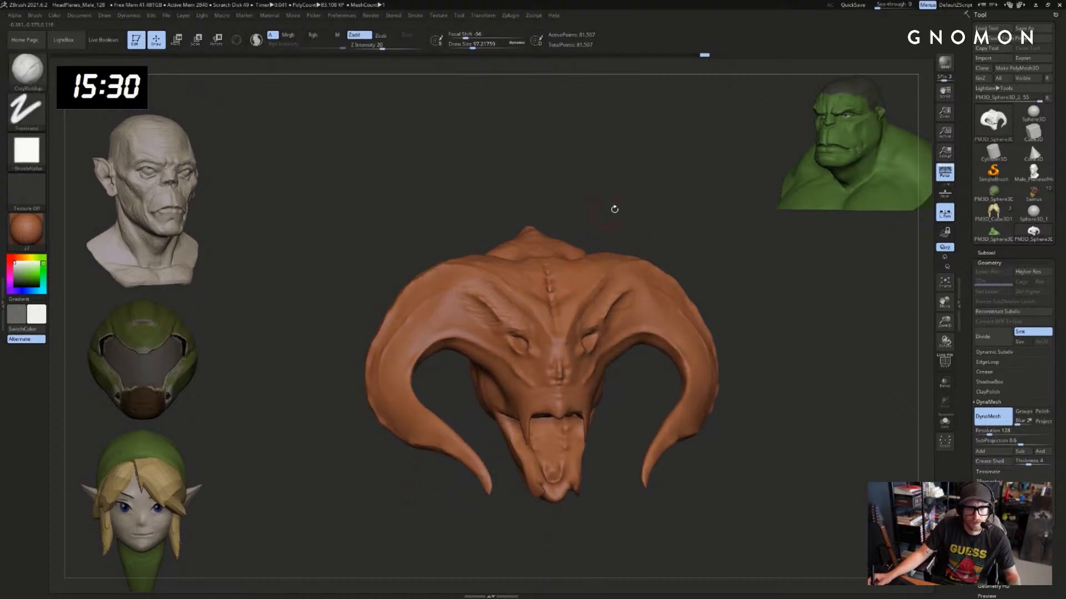
left_click_drag(613, 207, 547, 269)
left_click_drag(622, 200, 628, 196, "shift")
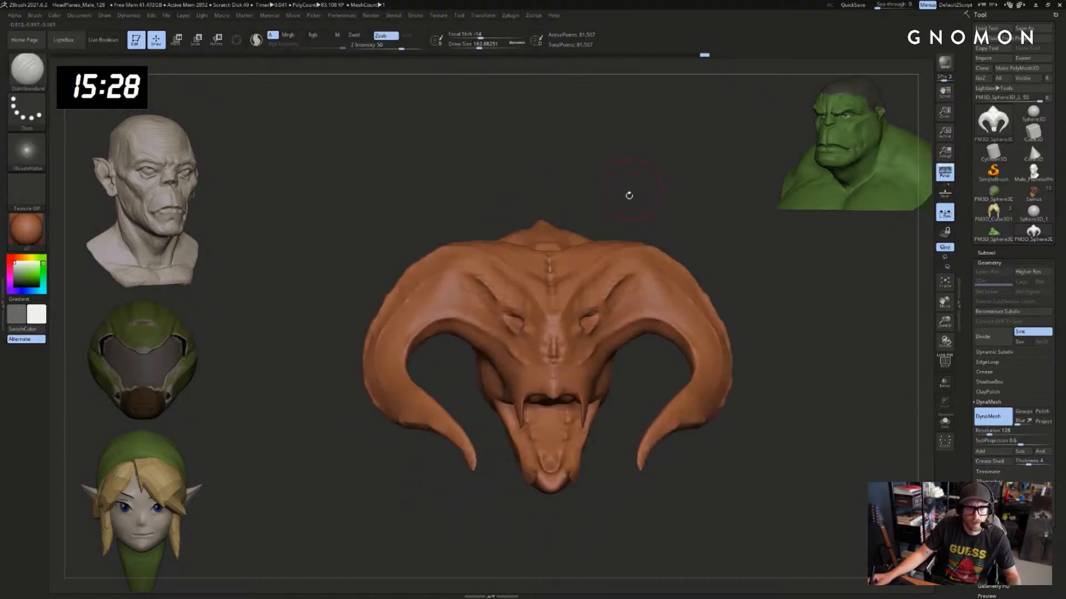
Cut a crease between the brows at the nose bridge with DamStandard at about size 163, undoing the first stroke
left_click_drag(654, 224, 520, 307)
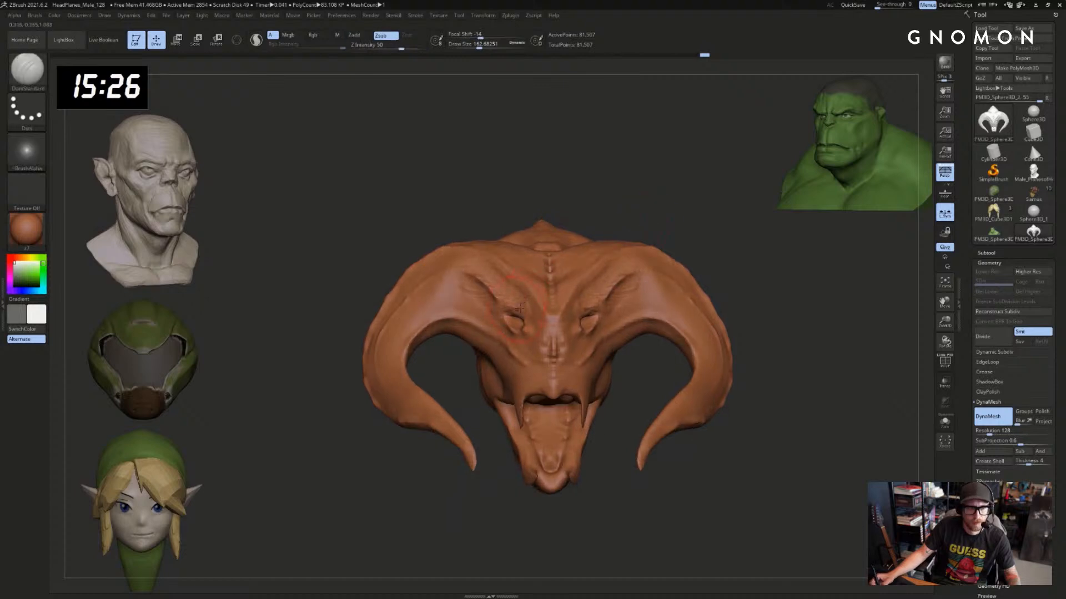
key("ctrl")
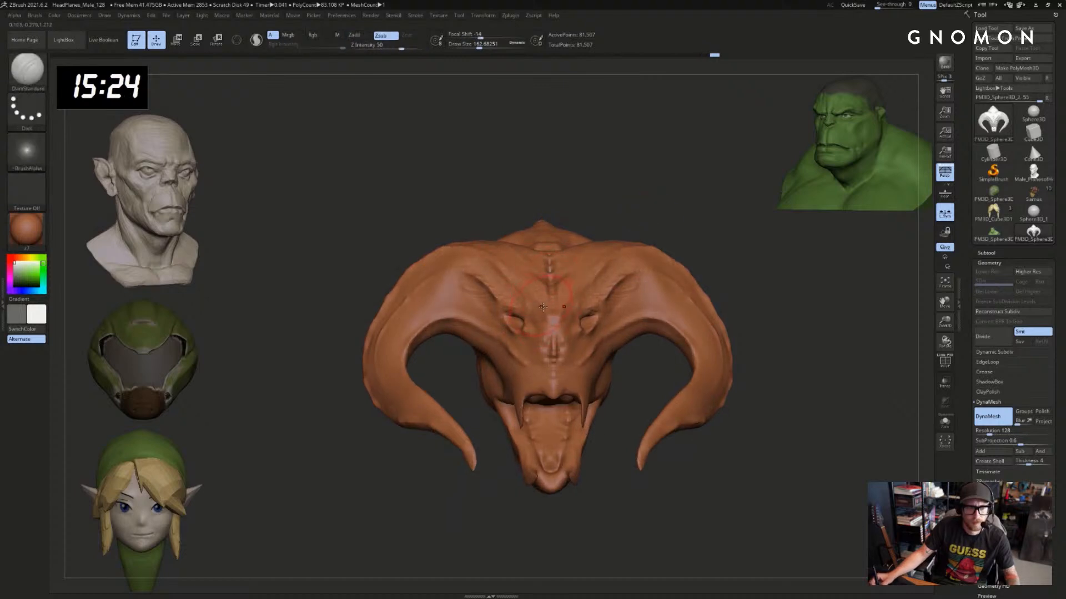
key("ctrl+z")
left_click_drag(535, 297, 549, 319)
left_click_drag(588, 213, 650, 225)
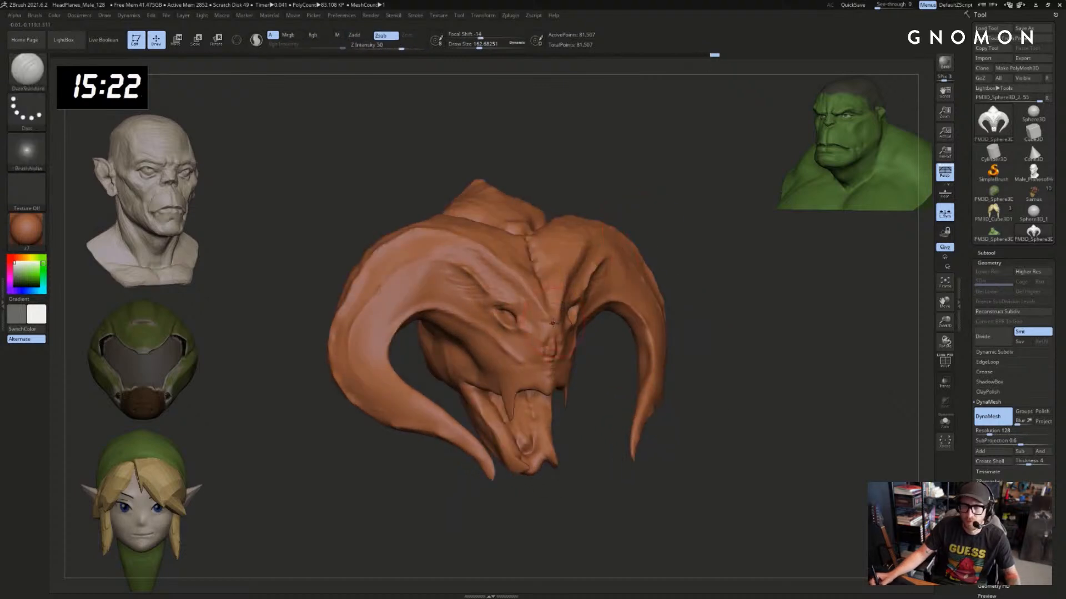
Carve a skull-like nasal cavity below the nose bridge with DamStandard, reducing the size to about 83
key("s")
key("b")
key("m")
key("v")
key("b")
key("d")
key("s")
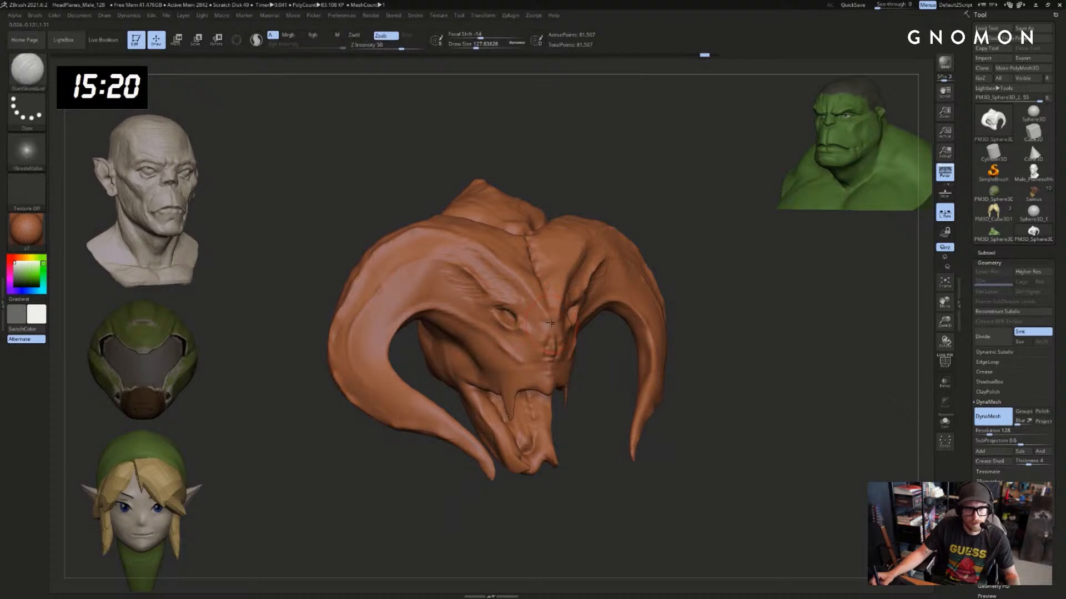
key("bracketleft")
left_click_drag(587, 416, 566, 333)
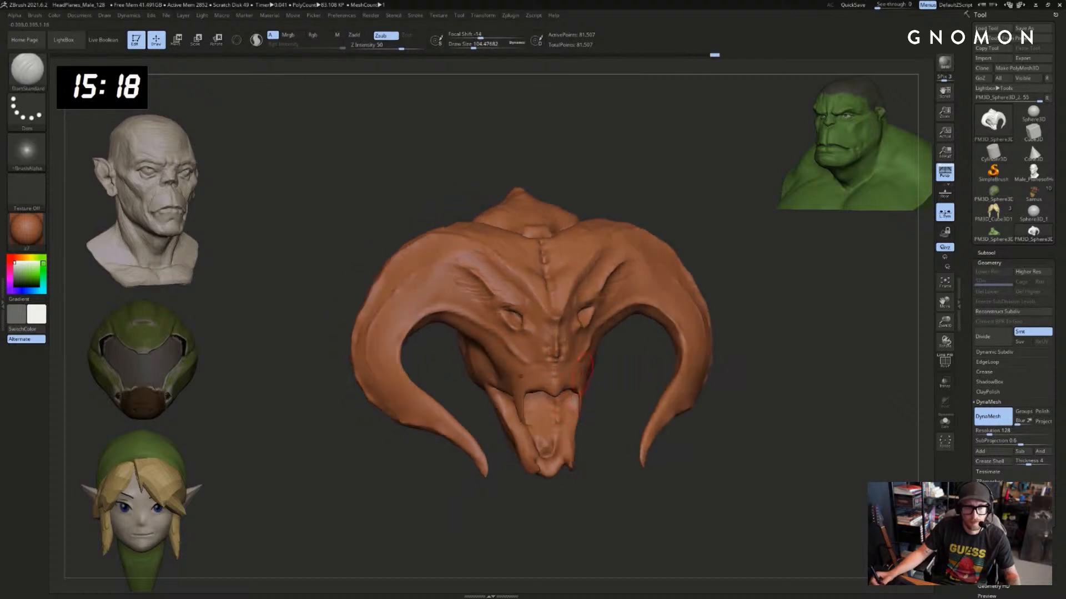
mouse_move(560, 373)
right_mouse_down()
mouse_move(562, 336)
mouse_move(552, 343)
right_mouse_up()
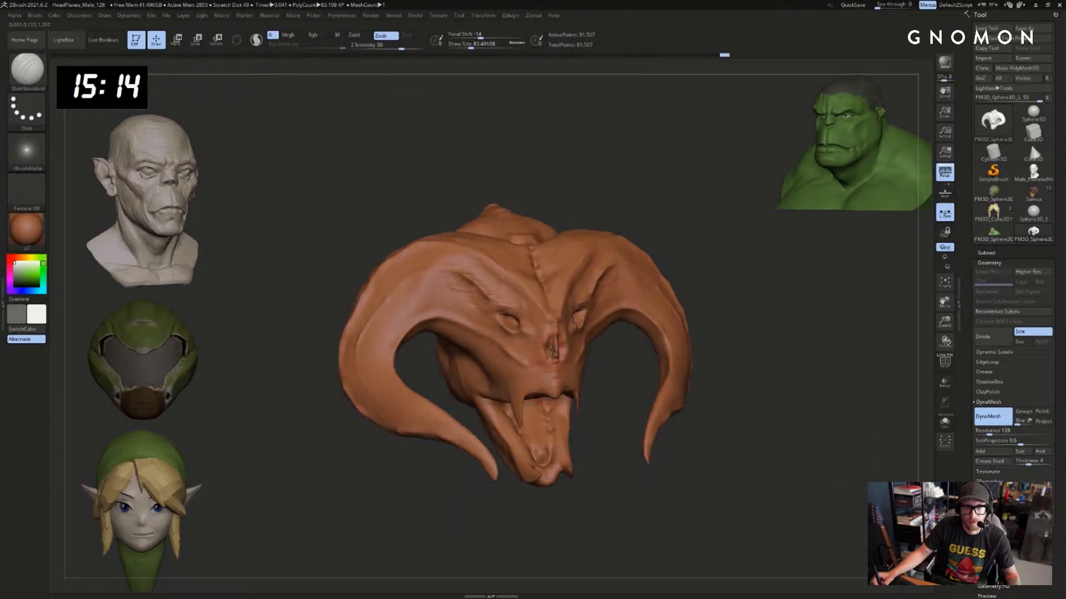
key("s")
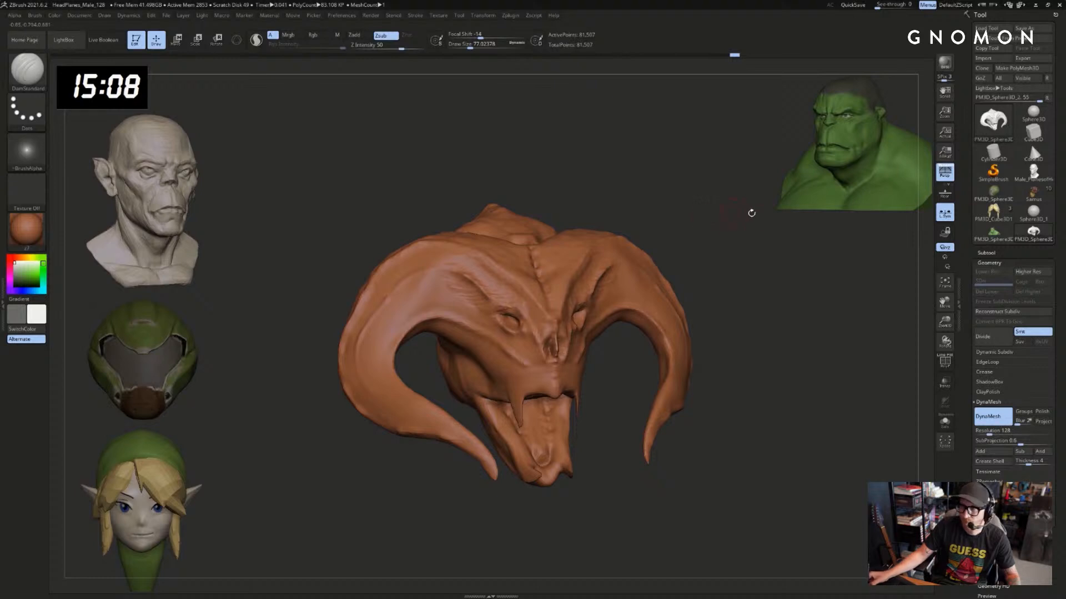
Build up the sides of the nasal cavity with ClayBuildup at about size 77
mouse_move(752, 213)
left_mouse_down()
mouse_move(747, 233)
mouse_move(739, 227)
left_mouse_up()
key("b")
key("c")
key("b")
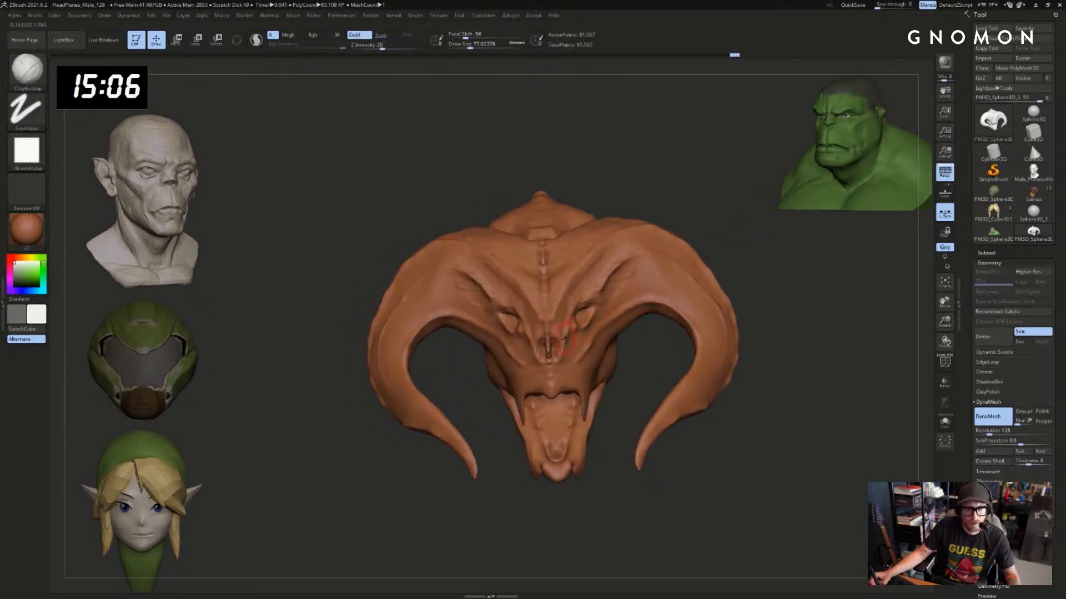
left_click_drag(711, 207, 732, 207, "alt")
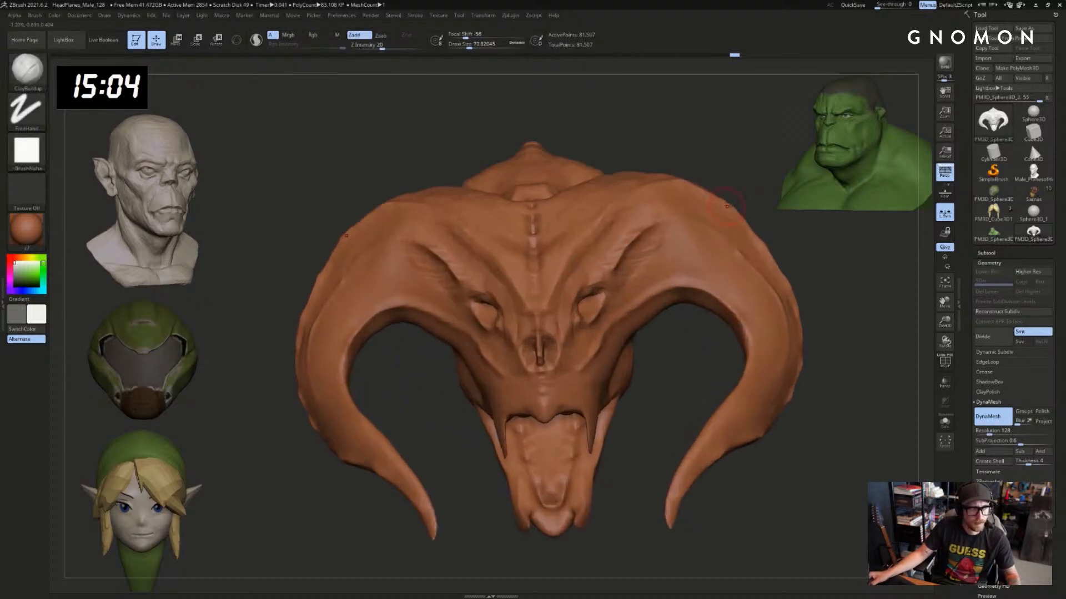
Add rounded eyeballs inside the sockets with ClayBuildup, reducing the size to about 44
left_click_drag(638, 369, 533, 266)
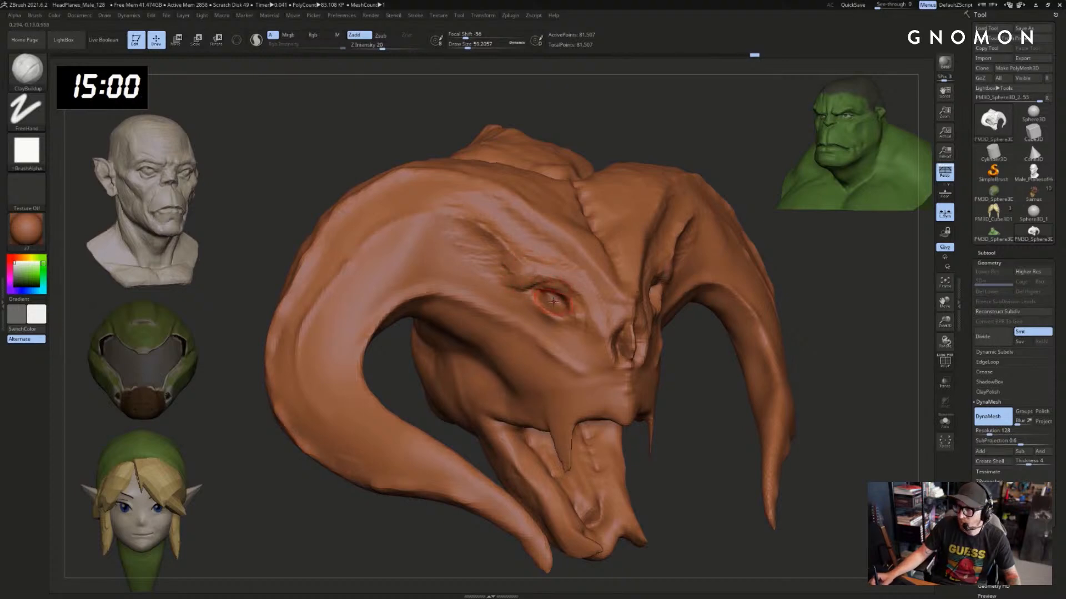
left_click_drag(535, 300, 561, 321)
key("bracketleft")
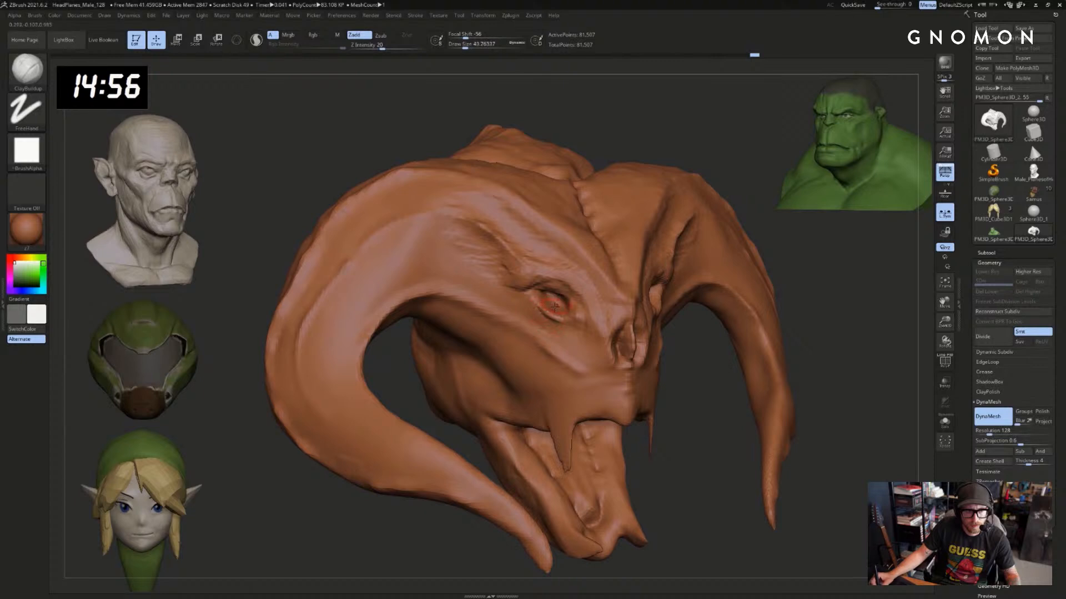
left_click_drag(702, 389, 663, 290, "shift")
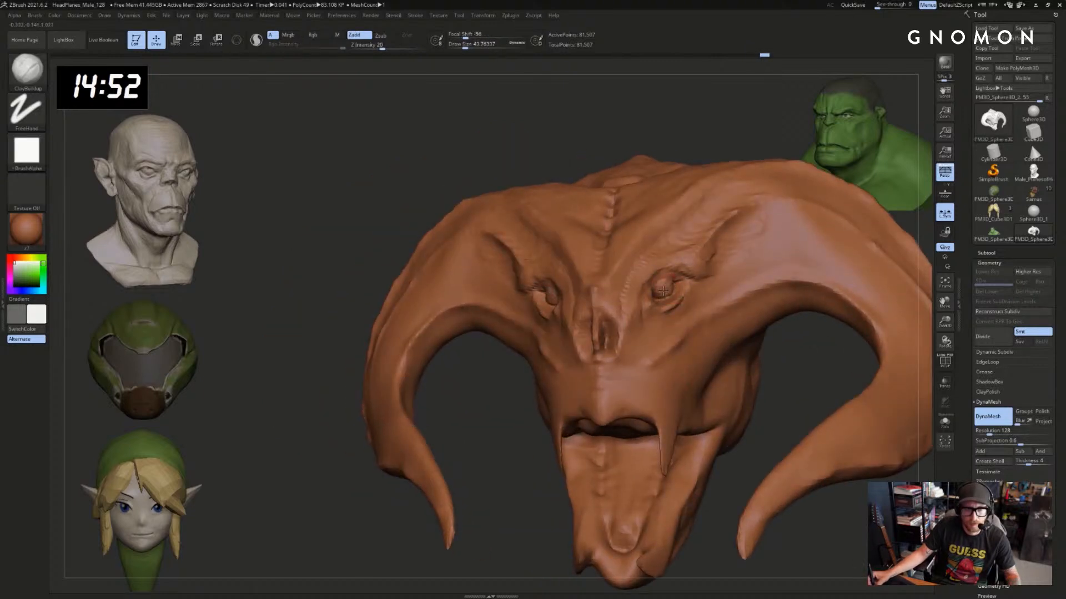
Try to carve a pupil into the eyeball with DamStandard at about size 44
left_click_drag(777, 377, 761, 392)
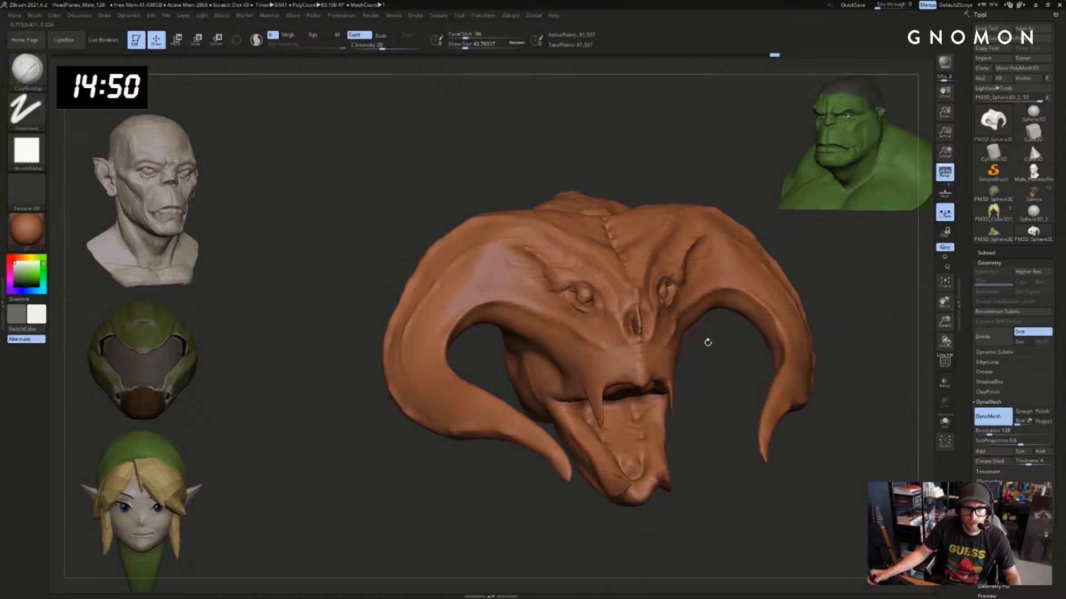
mouse_move(694, 366)
left_mouse_down()
mouse_move(709, 370)
mouse_move(705, 381)
mouse_move(714, 376)
mouse_move(682, 383)
left_mouse_up()
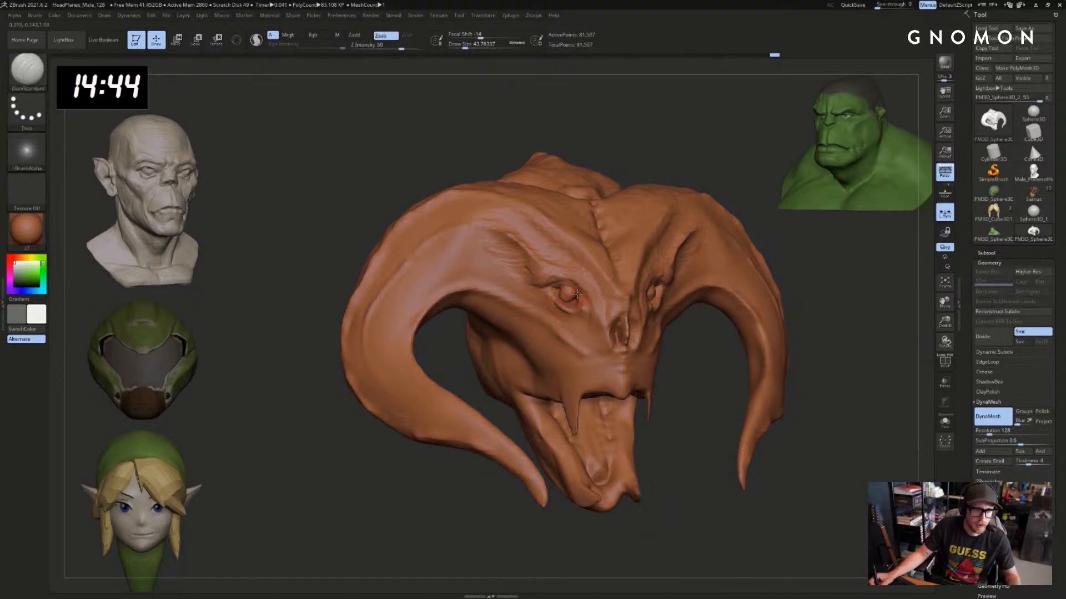
key("ctrl")
key("ctrl")
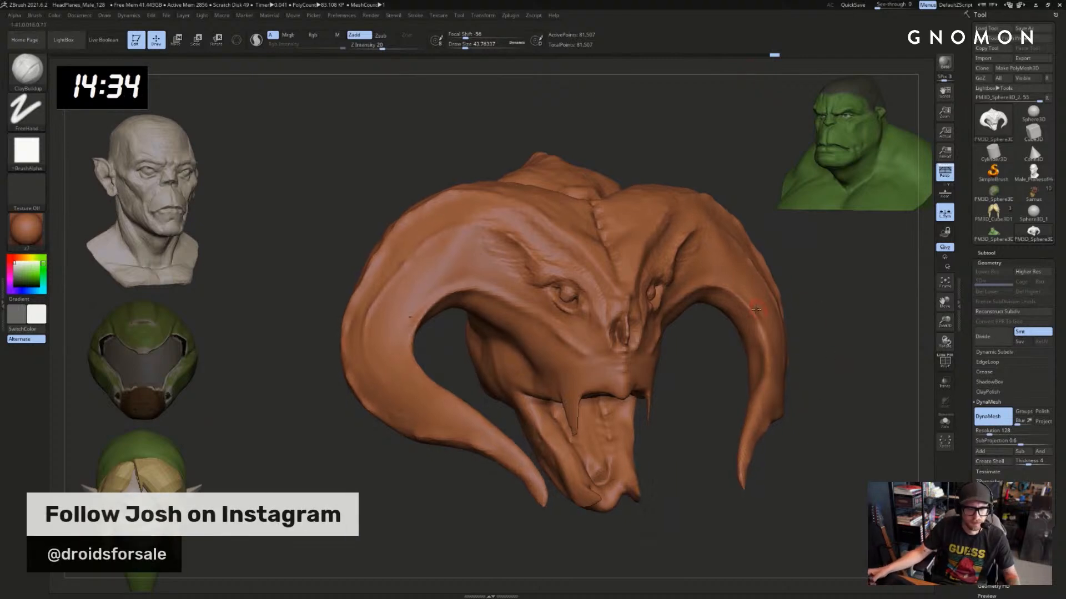
Build up the folds around the outer eye corner and brow with ClayBuildup at about sizes 49 to 90
left_click_drag(805, 315, 785, 312)
key("s")
left_click_drag(584, 351, 589, 350)
left_click_drag(686, 413, 651, 393)
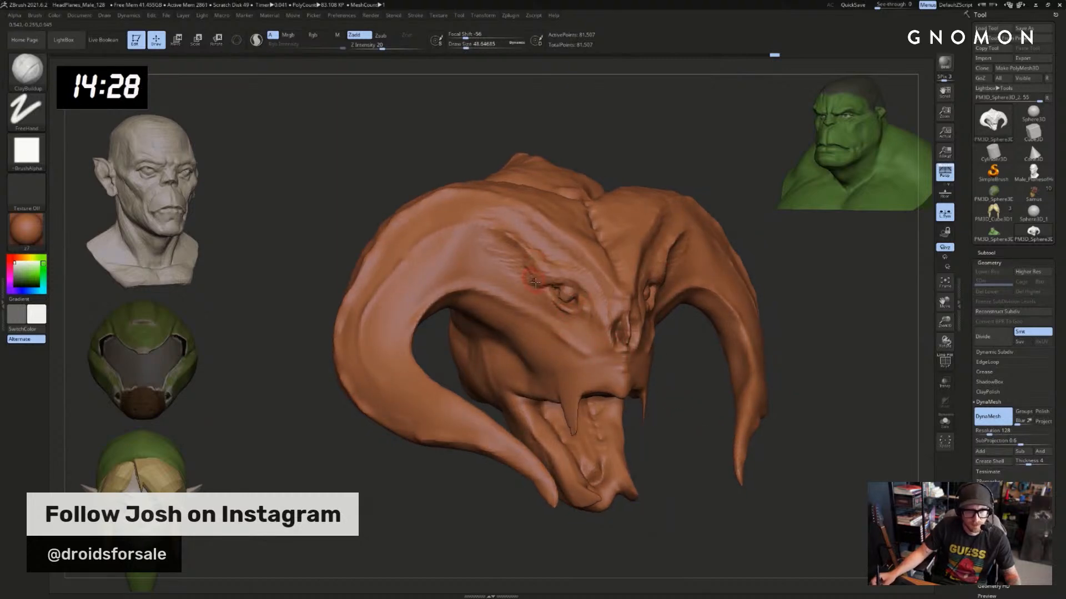
mouse_move(538, 278)
left_mouse_down()
mouse_move(523, 251)
mouse_move(532, 279)
left_mouse_up()
key("s")
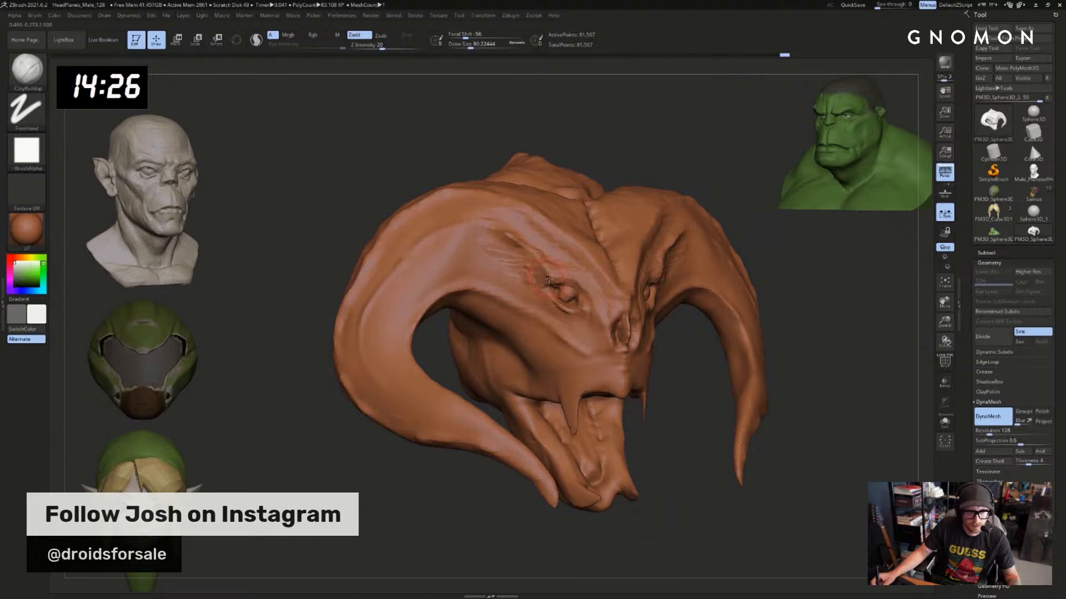
mouse_move(658, 405)
left_mouse_down()
mouse_move(682, 409)
mouse_move(688, 383)
mouse_move(630, 326)
left_mouse_up()
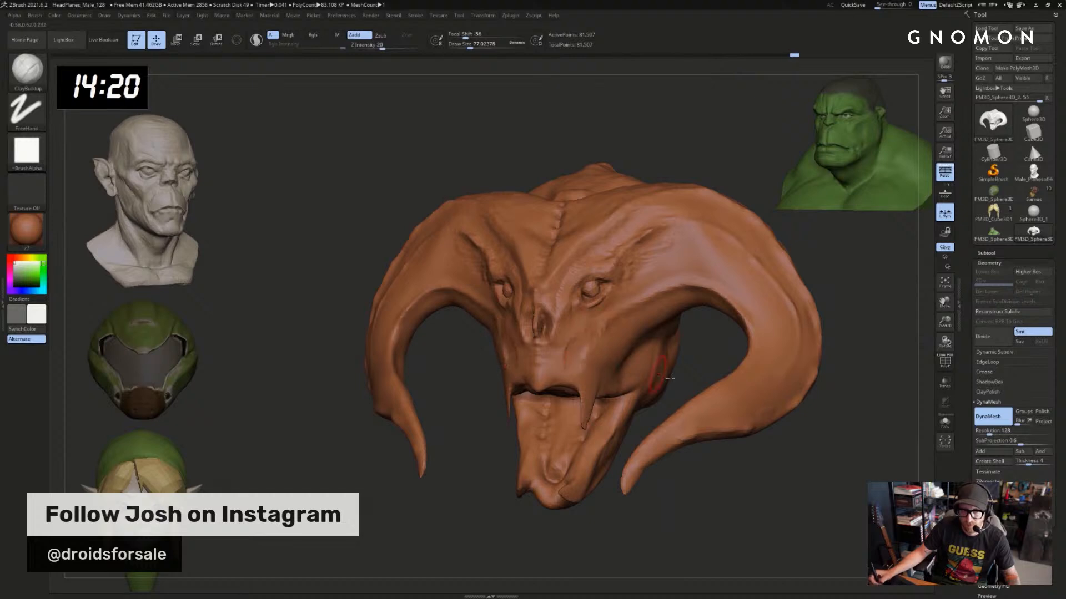
Set up the Standard brush at about size 65 with Zadd enabled and Rgb disabled
key("b")
key("s")
key("t")
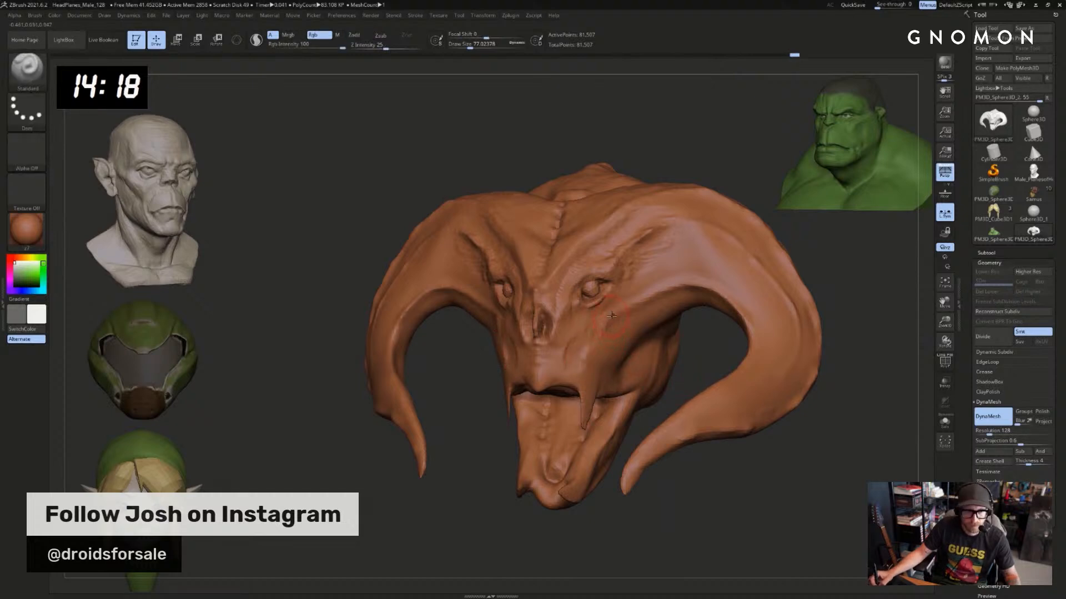
left_click_drag(684, 354, 694, 356)
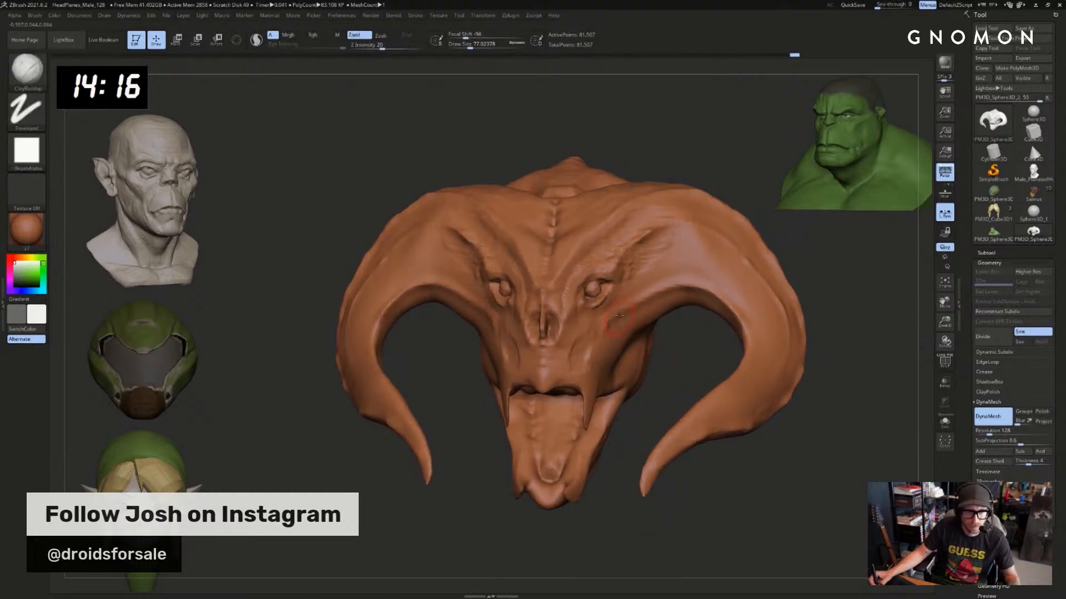
key("s")
left_click_drag(629, 315, 627, 316)
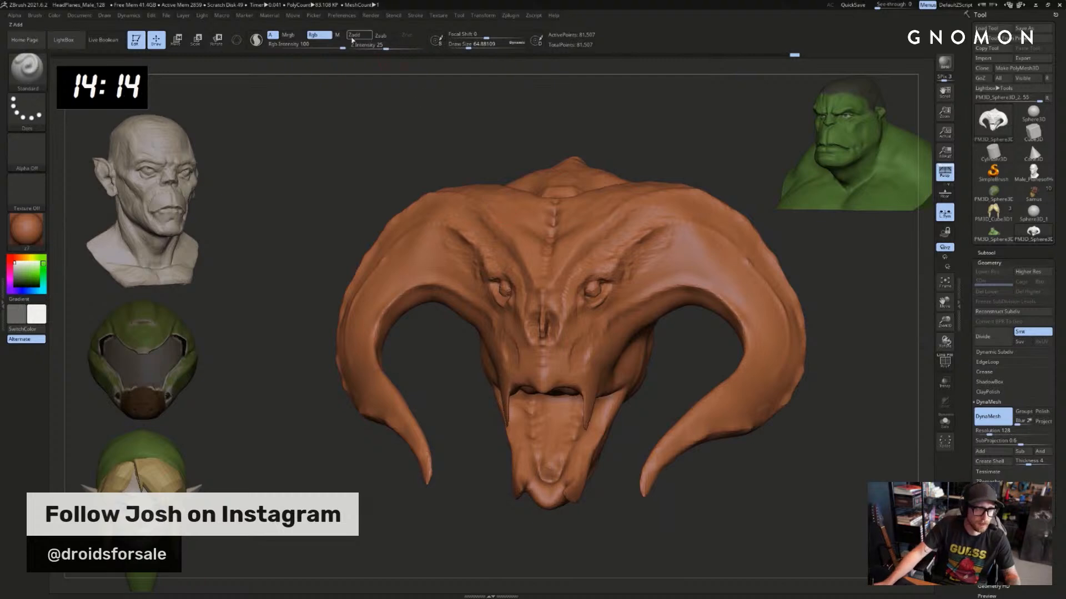
key("ctrl")
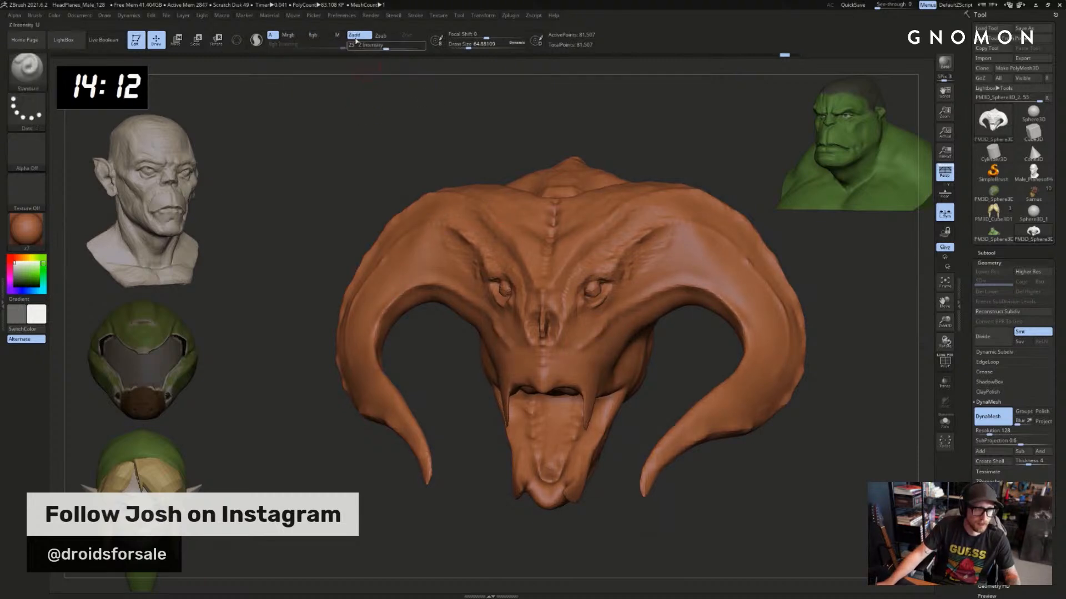
key("ctrl+z")
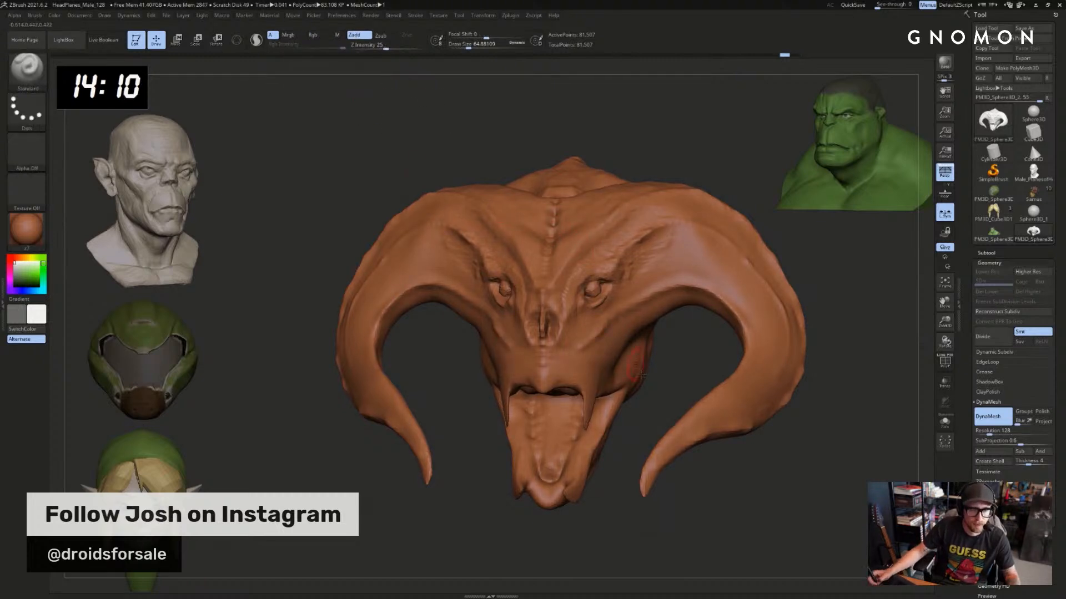
Build up the ridge from the cheek to the horn's underside with ClayBuildup at about size 124 and smooth the muzzle
key("b")
key("c")
key("b")
key("s")
mouse_move(617, 311)
left_mouse_down()
mouse_move(663, 274)
mouse_move(723, 279)
mouse_move(621, 323)
mouse_move(632, 300)
mouse_move(676, 303)
left_mouse_up()
key("ctrl+z")
key("s")
left_click_drag(670, 347, 617, 340)
key("s")
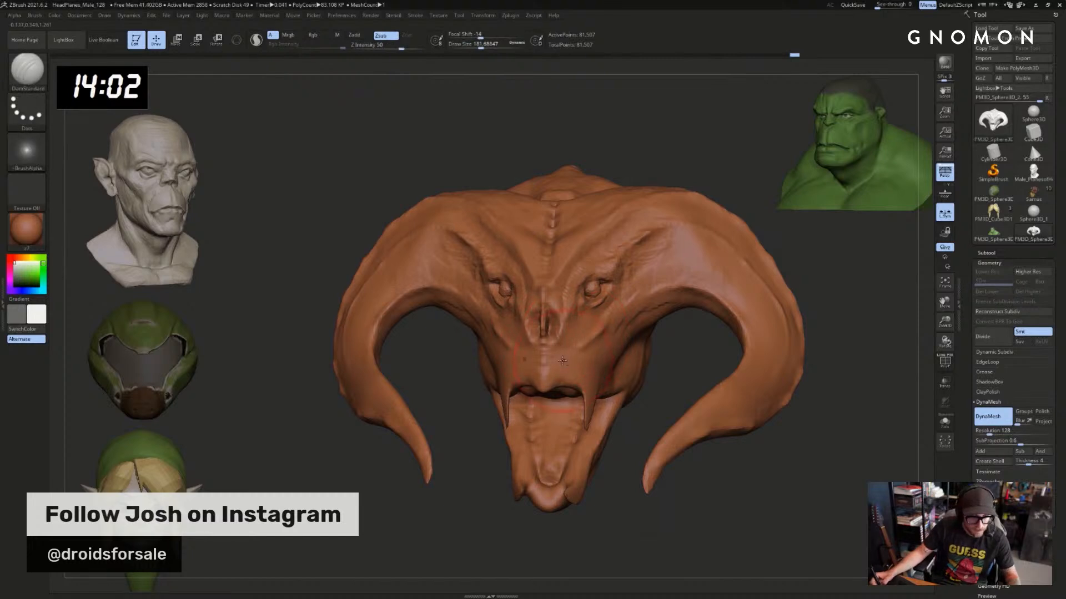
mouse_move(546, 349)
left_mouse_down("shift")
mouse_move(545, 370)
mouse_move(584, 362)
left_mouse_up("shift")
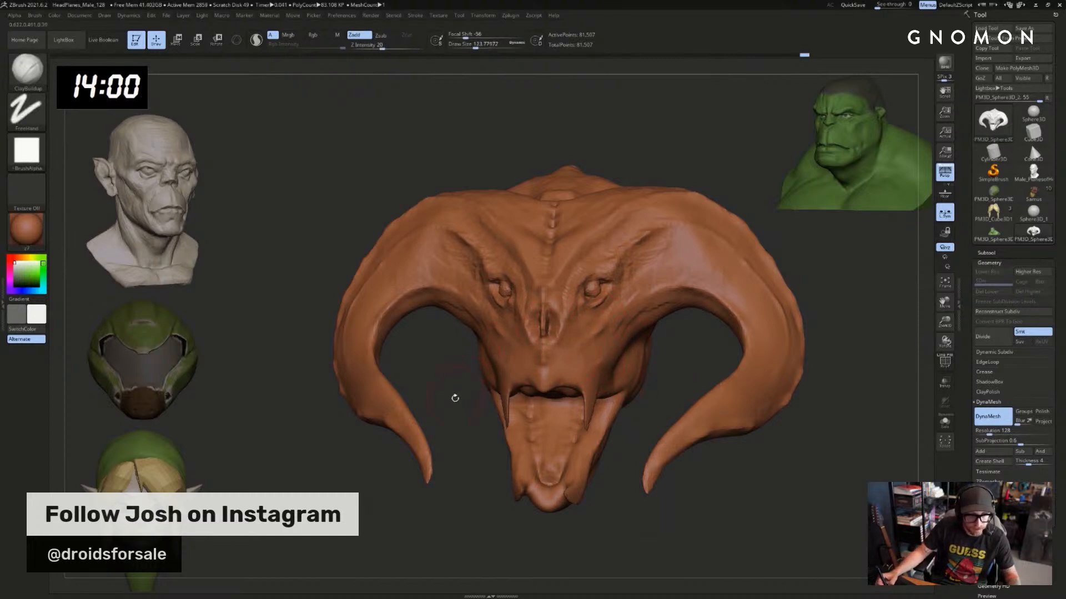
Build up the area between the outer eye corner and the horn base with ClayBuildup at about size 89
left_click_drag(455, 398, 621, 360)
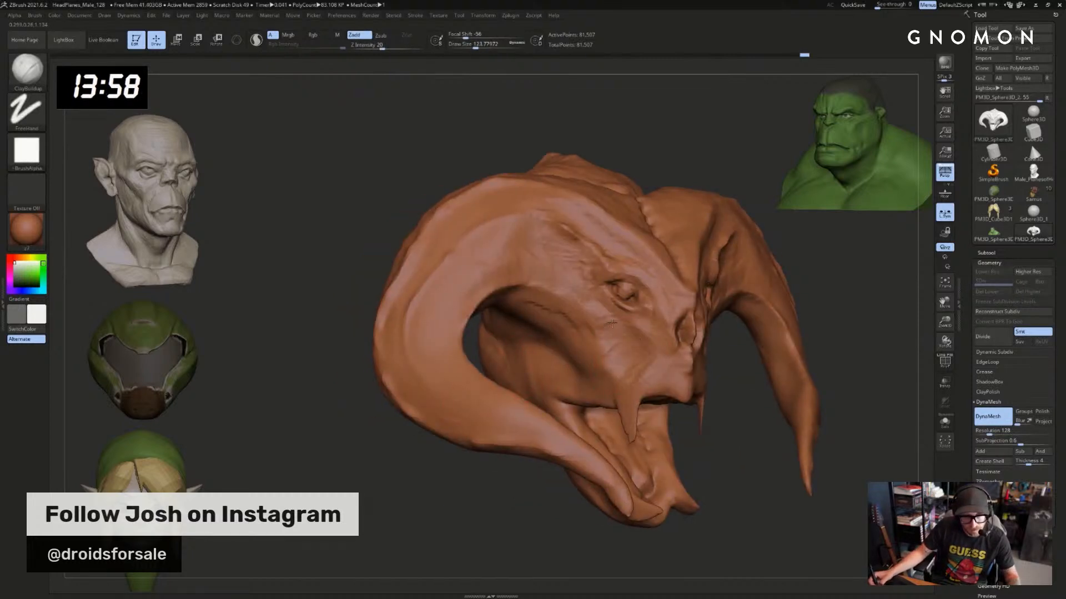
mouse_move(741, 370)
left_mouse_down()
mouse_move(673, 365)
mouse_move(653, 385)
left_mouse_up()
mouse_move(756, 395)
left_mouse_down()
mouse_move(791, 390)
mouse_move(711, 366)
left_mouse_up()
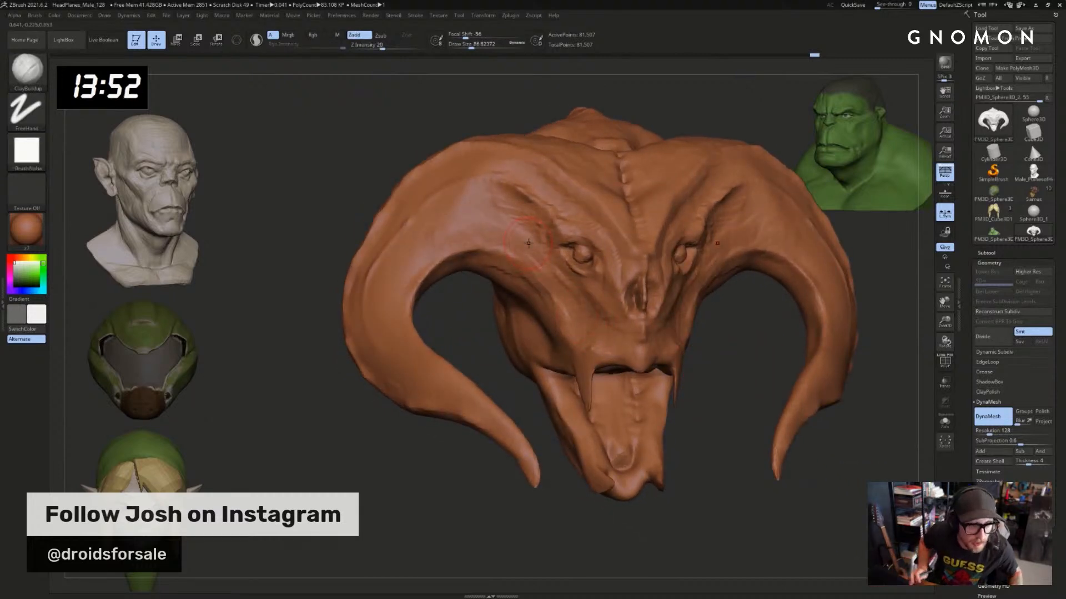
left_click_drag(767, 385, 708, 379)
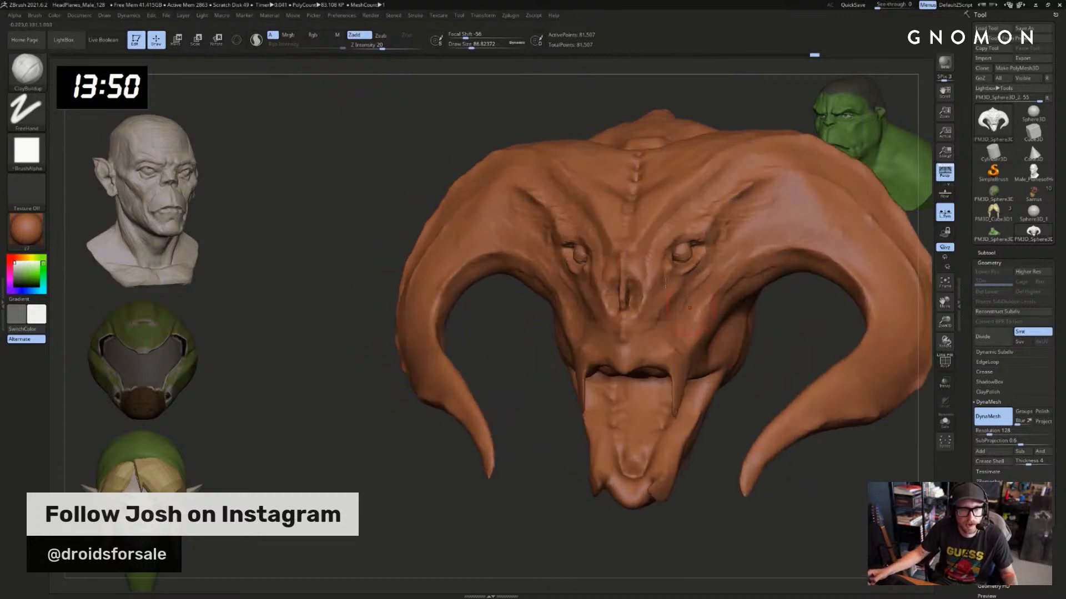
Carve along the edge of the nasal cavity with DamStandard
key("b")
key("d")
key("s")
key("s")
mouse_move(640, 285)
left_mouse_down()
mouse_move(631, 285)
mouse_move(640, 268)
mouse_move(647, 282)
left_mouse_up()
left_click_drag(749, 355, 799, 336)
Reshape the side of the nasal cavity with the Move brush at about size 65
key("b")
key("m")
key("v")
key("s")
left_click(603, 281)
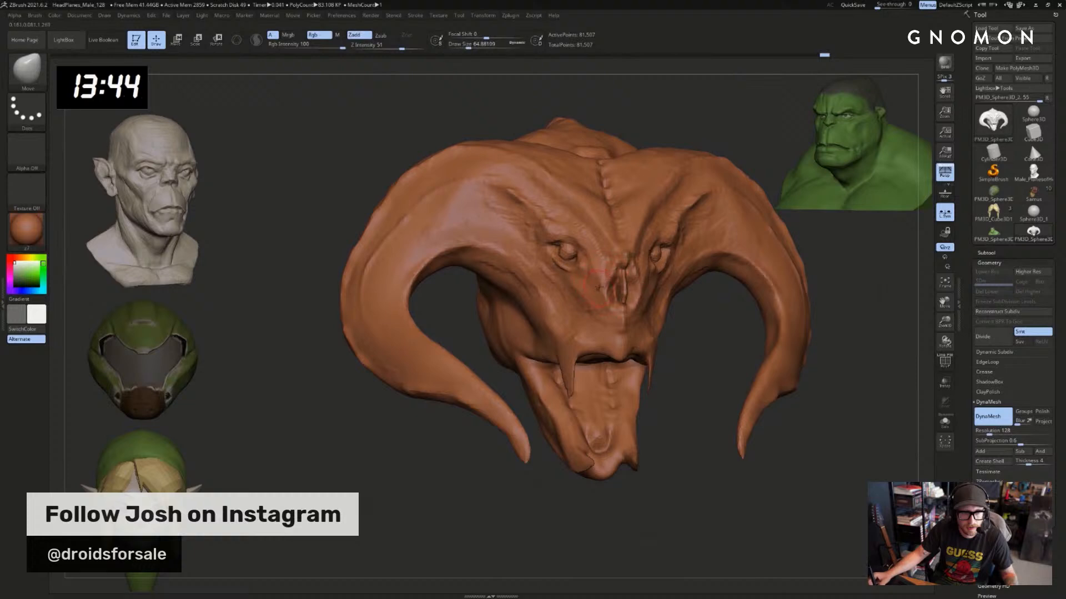
left_click_drag(694, 305, 741, 306)
key("s")
left_click(589, 285)
Build up the cheek plane beneath the eye with ClayBuildup at about size 83
key("b")
key("c")
key("b")
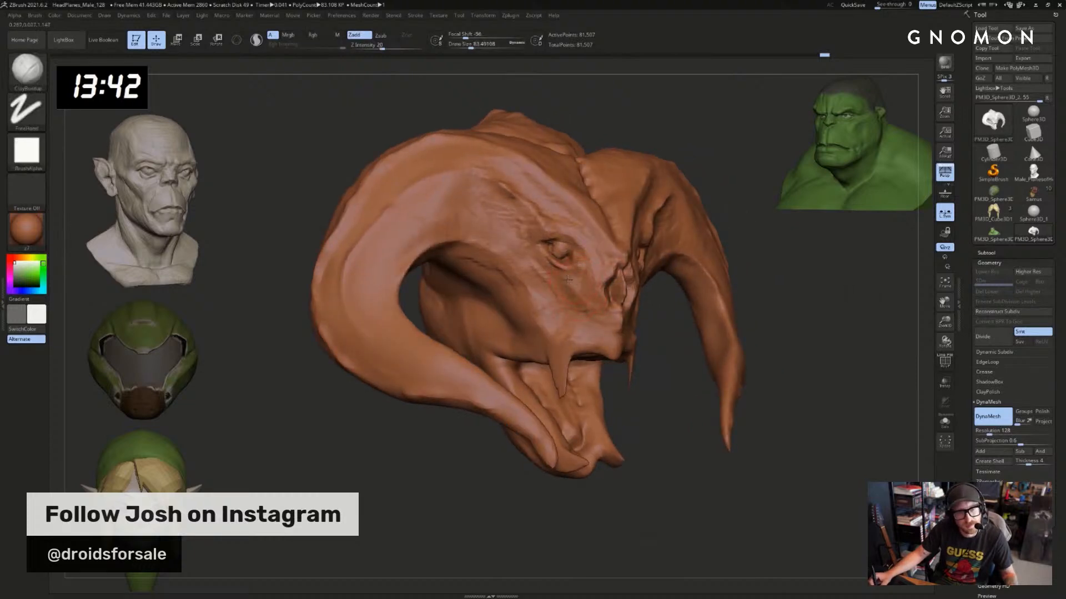
left_click_drag(567, 279, 582, 306)
right_click_drag(619, 311, 582, 314)
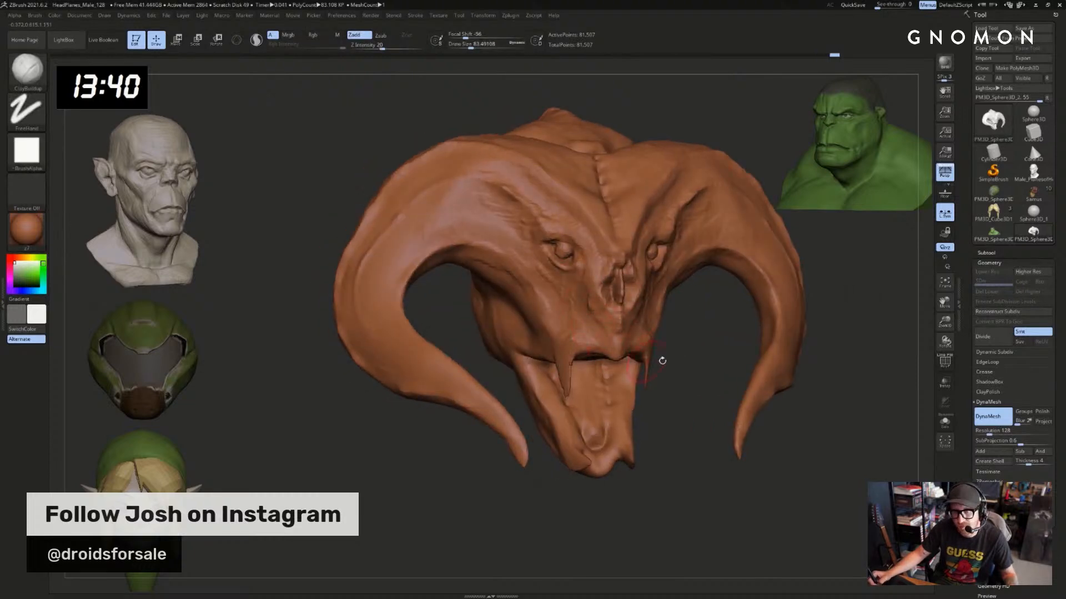
mouse_move(662, 361)
left_mouse_down()
mouse_move(680, 367)
mouse_move(622, 360)
left_mouse_up()
key("ctrl+d")
key("ctrl+z")
Carve the eyelid creases around the eyeball with DamStandard at about size 44
key("b")
key("d")
key("s")
left_click_drag(689, 241, 668, 255)
key("[")
left_click_drag(511, 367, 583, 366)
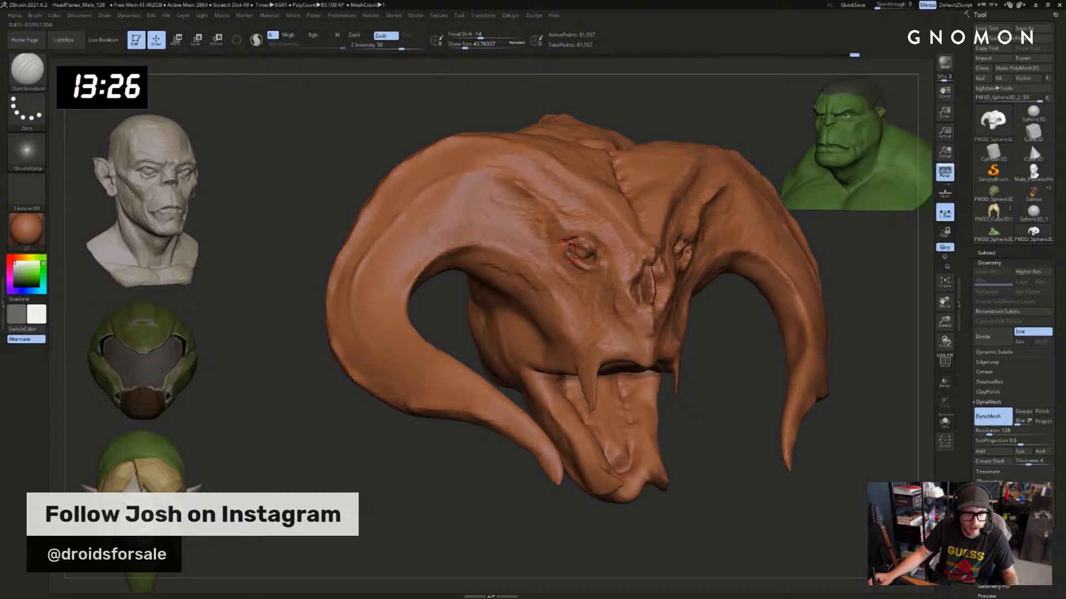
Build up wrinkled skin folds around the eye, brow and muzzle with ClayBuildup at about size 44
key("b")
key("c")
key("b")
right_click_drag(586, 268, 679, 311)
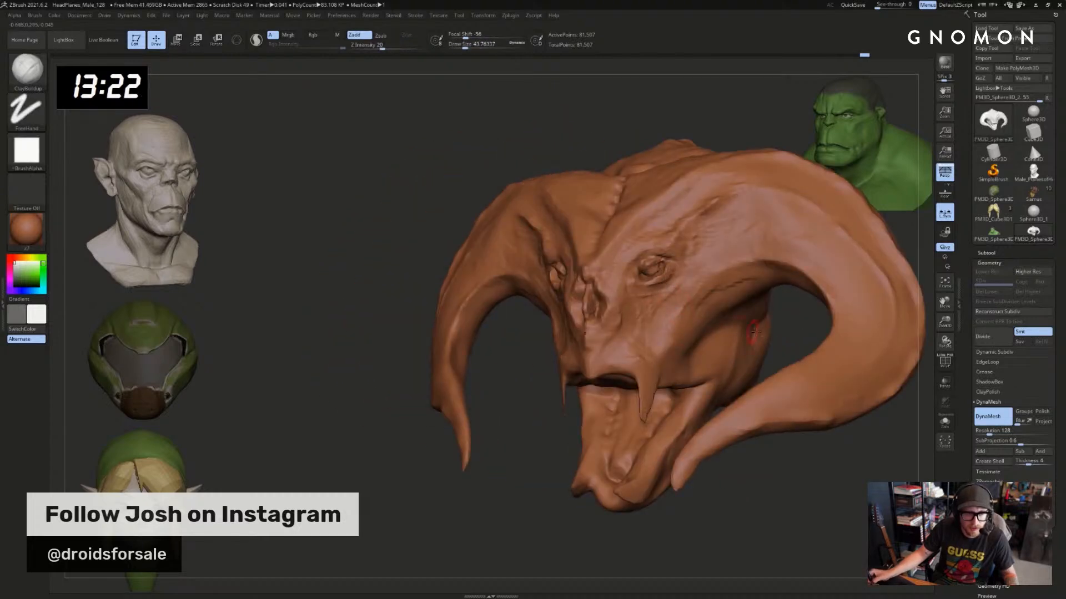
right_click_drag(752, 331, 565, 239, "alt")
Try to thicken the upper fangs using ClayBuildup at about size 68 with Sculptris Pro enabled
left_click(256, 39)
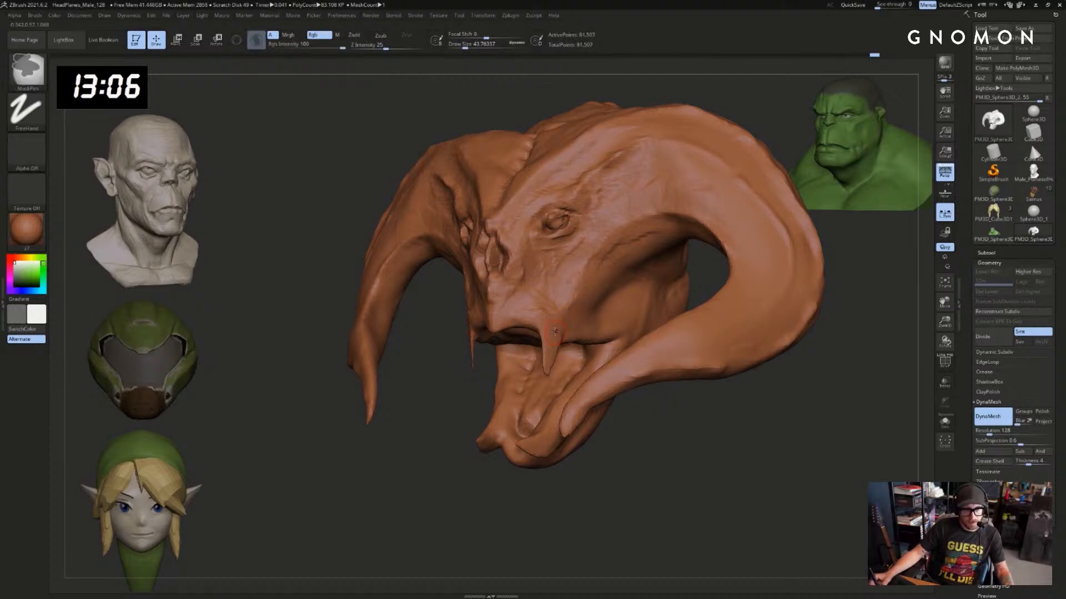
left_click_drag(422, 344, 685, 223, "ctrl")
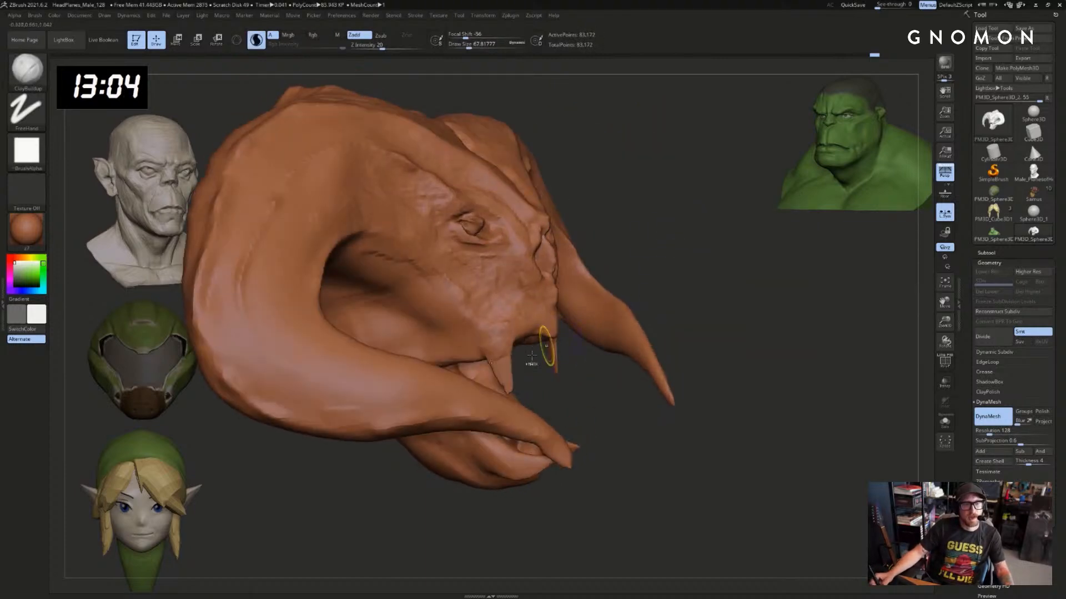
left_click_drag(494, 351, 497, 364)
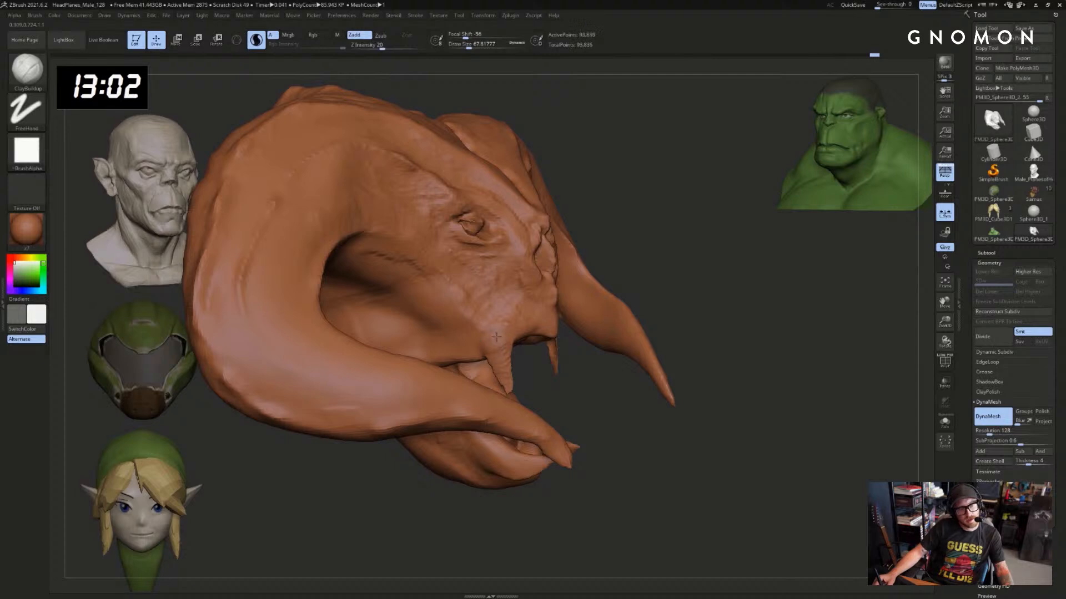
left_click_drag(473, 330, 477, 312)
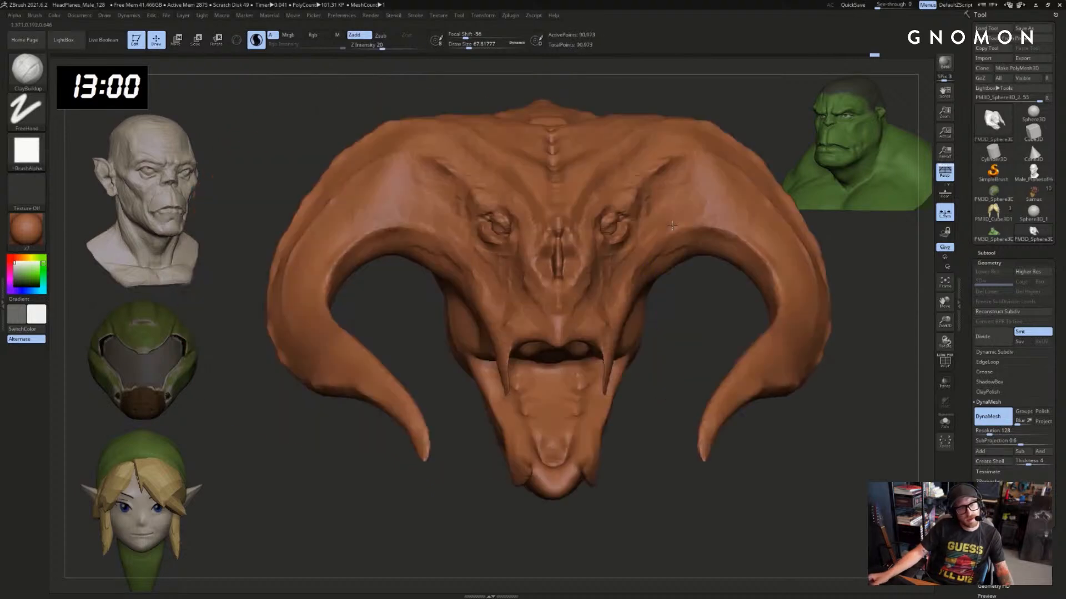
mouse_move(644, 340)
left_mouse_down()
mouse_move(641, 322)
mouse_move(691, 315)
mouse_move(644, 331)
mouse_move(646, 313)
mouse_move(593, 348)
left_mouse_up()
Try to rework the fangs with the Move and Inflat brushes at about size 89, and undo the last strokes
key("b")
key("s")
key("t")
key("b")
key("m")
key("v")
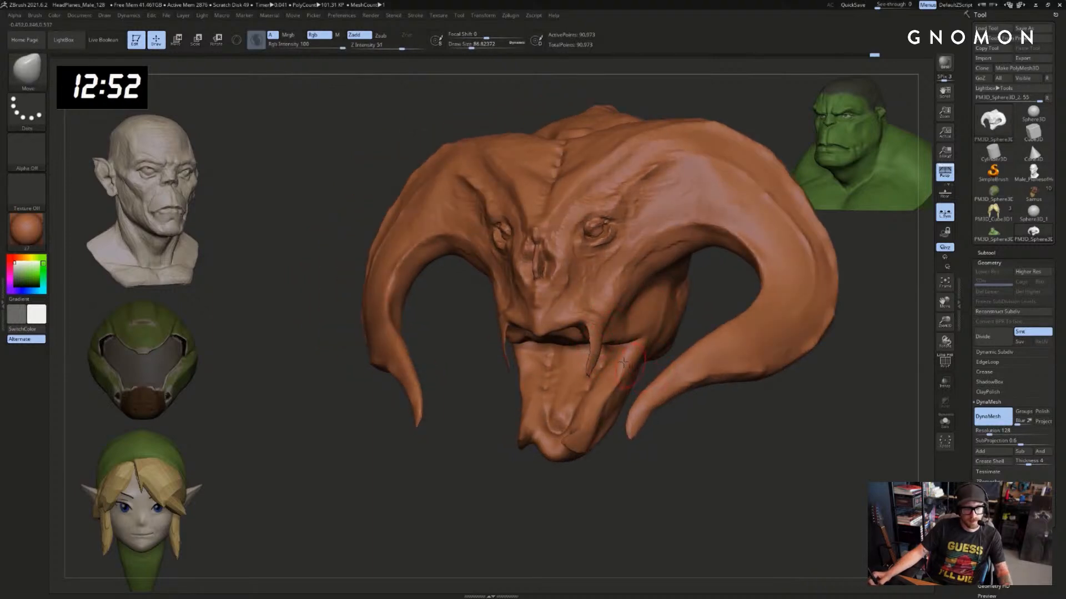
key("b")
key("i")
key("n")
mouse_move(652, 384)
left_mouse_down()
mouse_move(629, 343)
mouse_move(580, 355)
mouse_move(680, 347)
mouse_move(650, 344)
mouse_move(681, 373)
left_mouse_up()
key("ctrl+z")
key("ctrl+z")
Disable Sculptris Pro and try to smooth and inflate the upper fangs with Inflat at about size 89
left_click(255, 40)
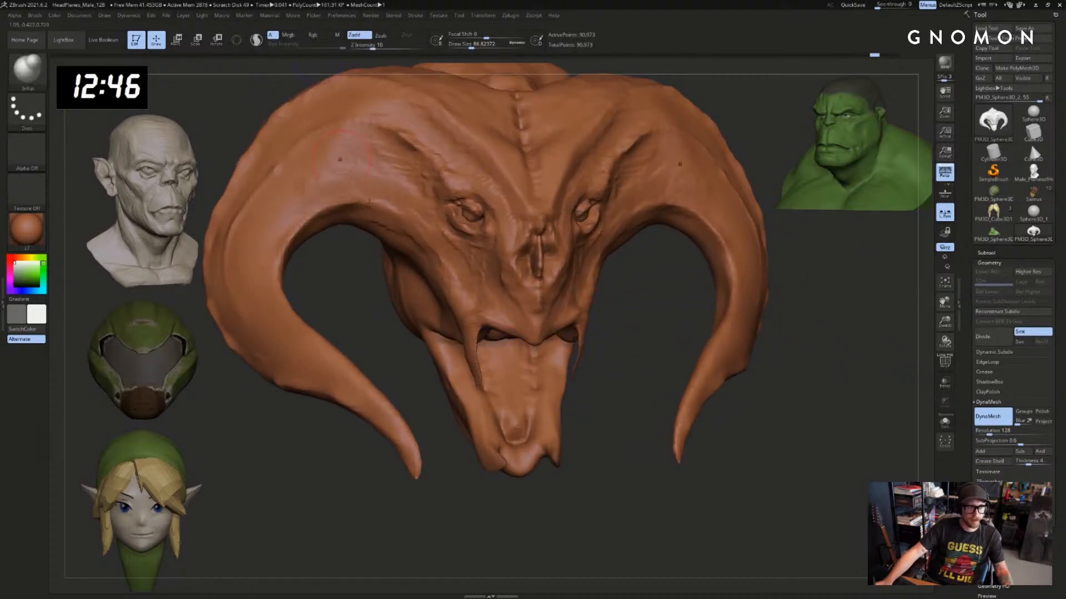
mouse_move(582, 340)
left_mouse_down("shift")
mouse_move(578, 374)
mouse_move(638, 361)
mouse_move(638, 371)
mouse_move(586, 352)
mouse_move(582, 379)
mouse_move(587, 348)
mouse_move(582, 380)
left_mouse_up("shift")
left_click_drag(650, 364, 708, 355)
mouse_move(583, 333)
left_mouse_down()
mouse_move(580, 377)
mouse_move(584, 340)
left_mouse_up()
left_click_drag(638, 364, 451, 384)
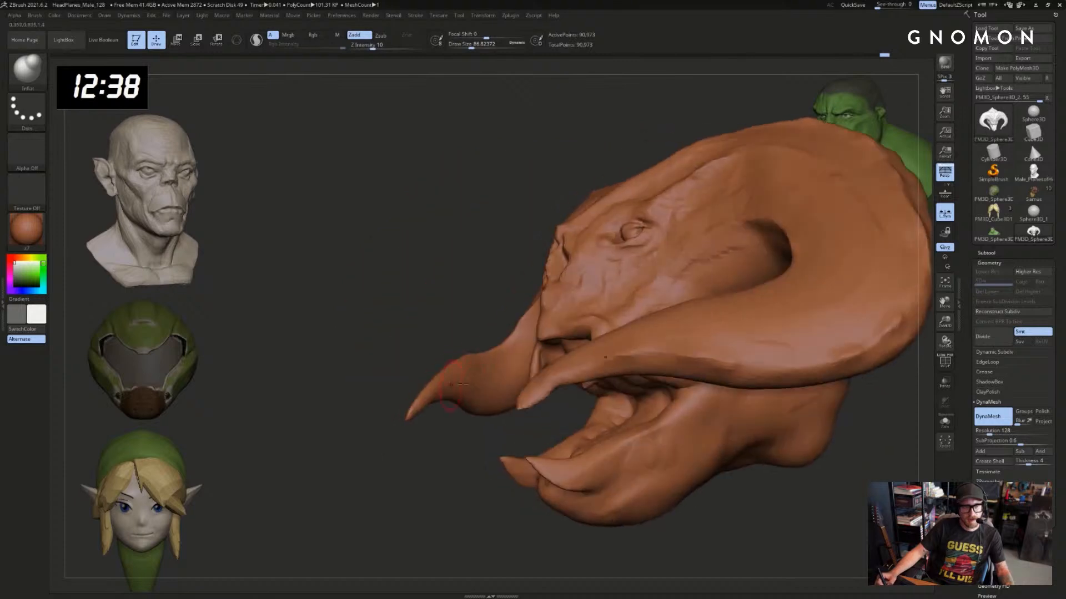
mouse_move(486, 454)
left_mouse_down()
mouse_move(499, 469)
mouse_move(465, 439)
mouse_move(499, 359)
mouse_move(530, 375)
left_mouse_up()
Thicken the upper fangs with the Inflat brush at about size 145 and smooth their surface
key("s")
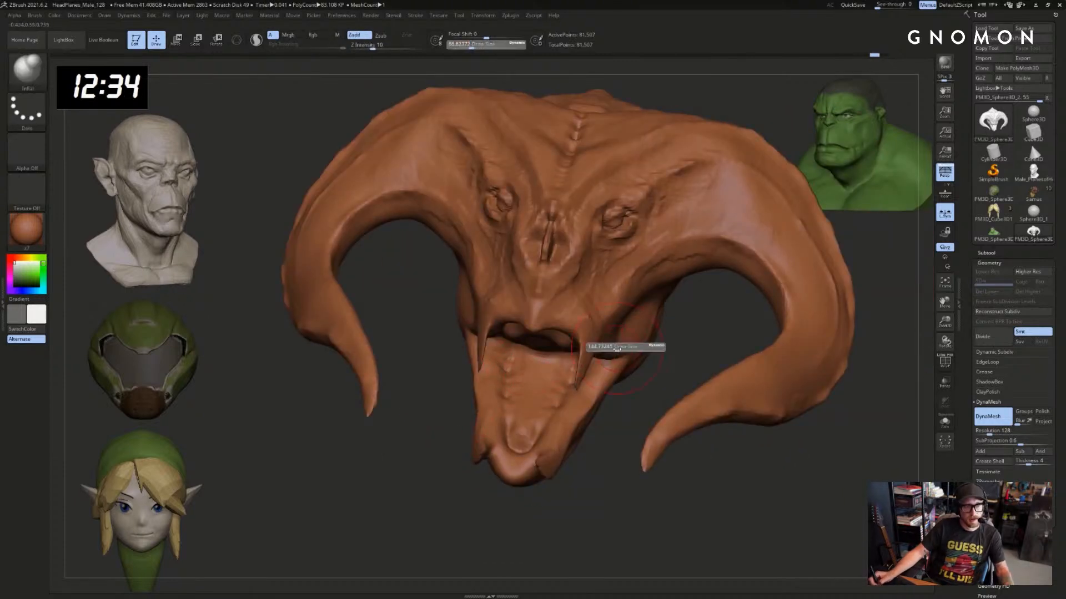
left_click_drag(607, 348, 583, 371)
left_click_drag(668, 356, 747, 358)
left_click_drag(589, 355, 585, 367)
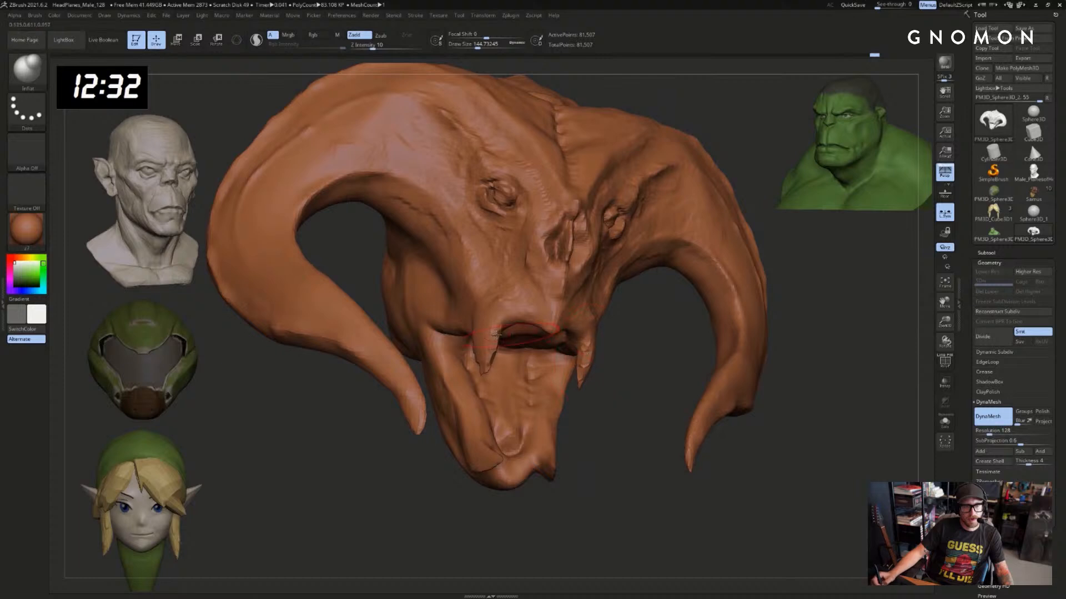
mouse_move(482, 356)
left_mouse_down("shift")
mouse_move(483, 328)
mouse_move(489, 363)
left_mouse_up("shift")
left_click_drag(675, 360, 622, 362)
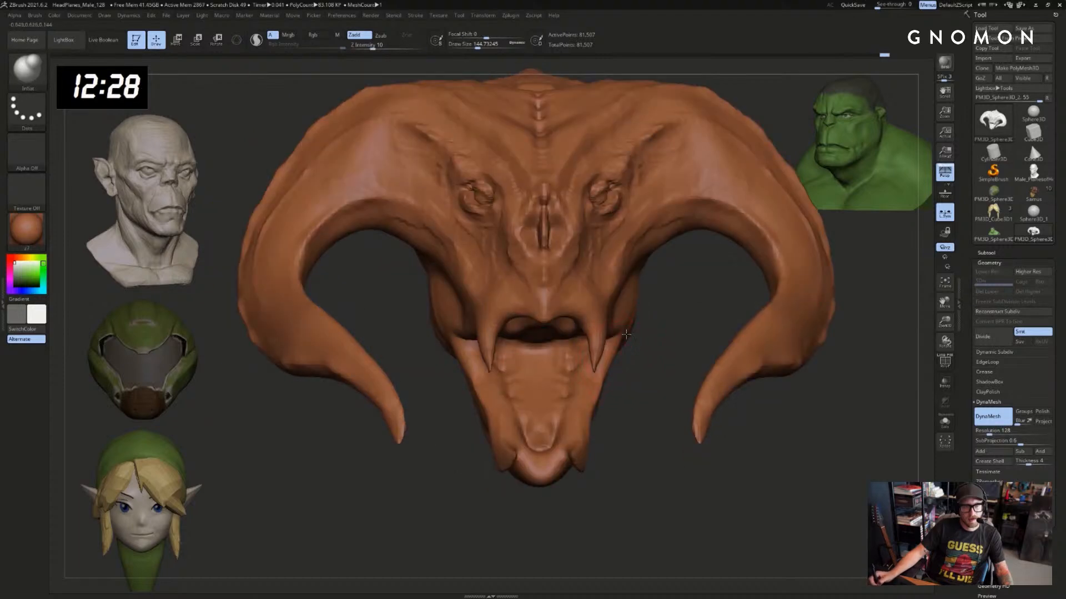
Pull the upper fangs longer with SnakeHook at about size 101
key("b")
key("c")
key("b")
left_click_drag(685, 316, 520, 322)
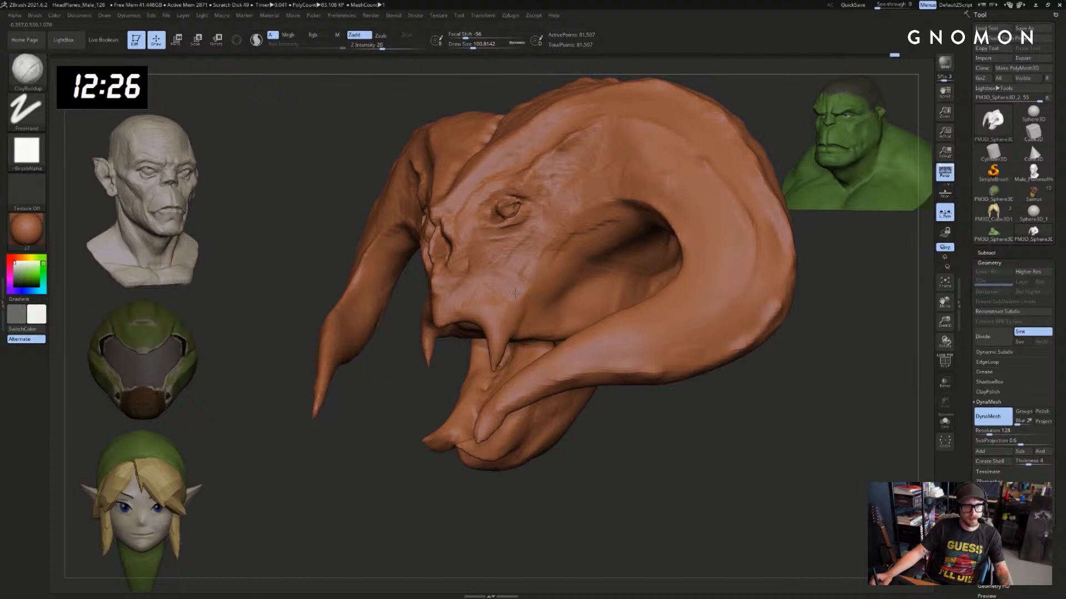
key("b")
key("s")
key("h")
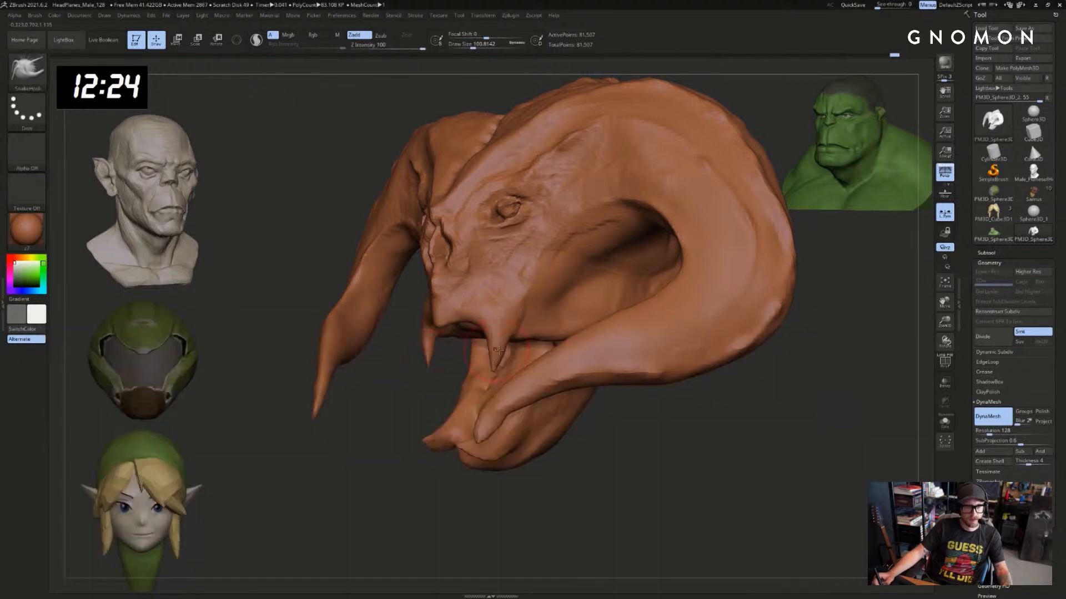
left_click_drag(496, 365, 488, 392)
Build up the ridge running into each fang's root with ClayBuildup at about size 120 and the Standard brush
key("b")
key("c")
key("b")
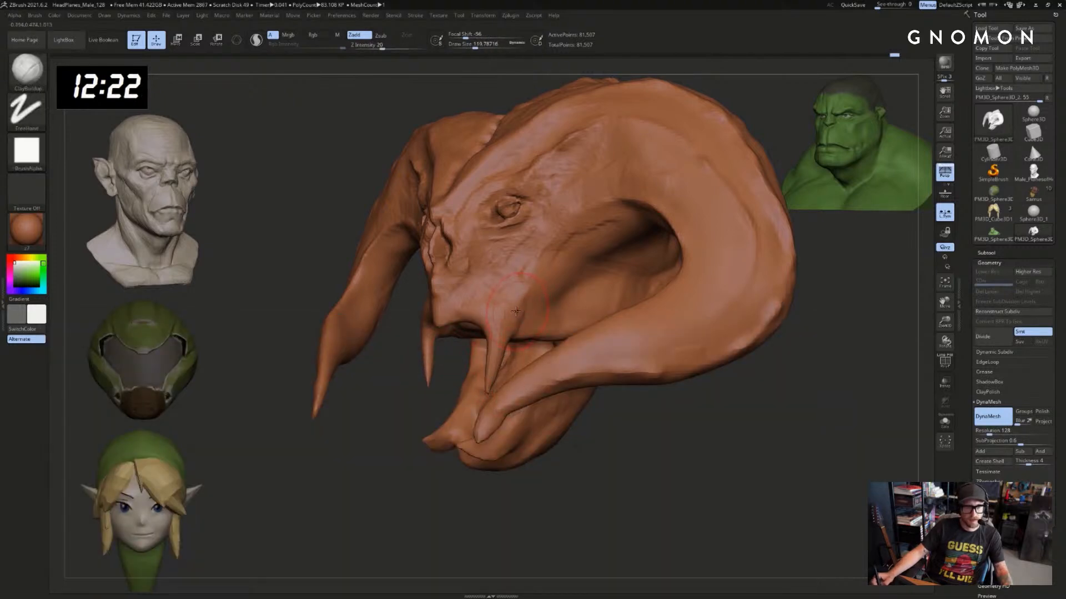
key("b")
key("s")
key("t")
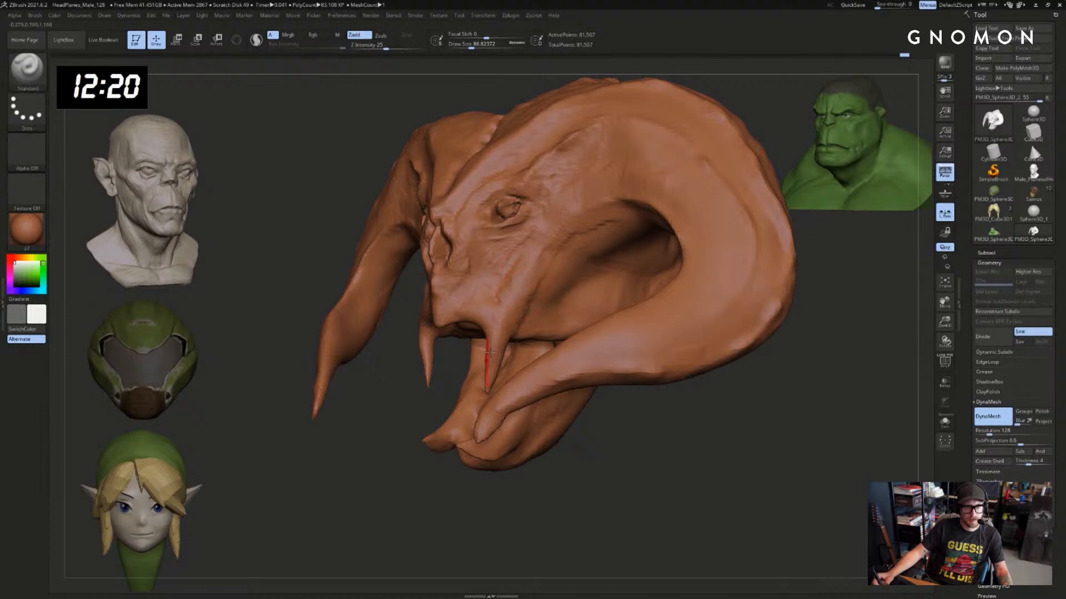
key("s")
left_click_drag(523, 308, 521, 308)
mouse_move(416, 402)
left_mouse_down()
mouse_move(544, 421)
mouse_move(564, 380)
mouse_move(588, 399)
left_mouse_up()
Adjust the cheek ridge beneath the eye with the Move brush, reducing its size to about 51
key("b")
key("m")
key("v")
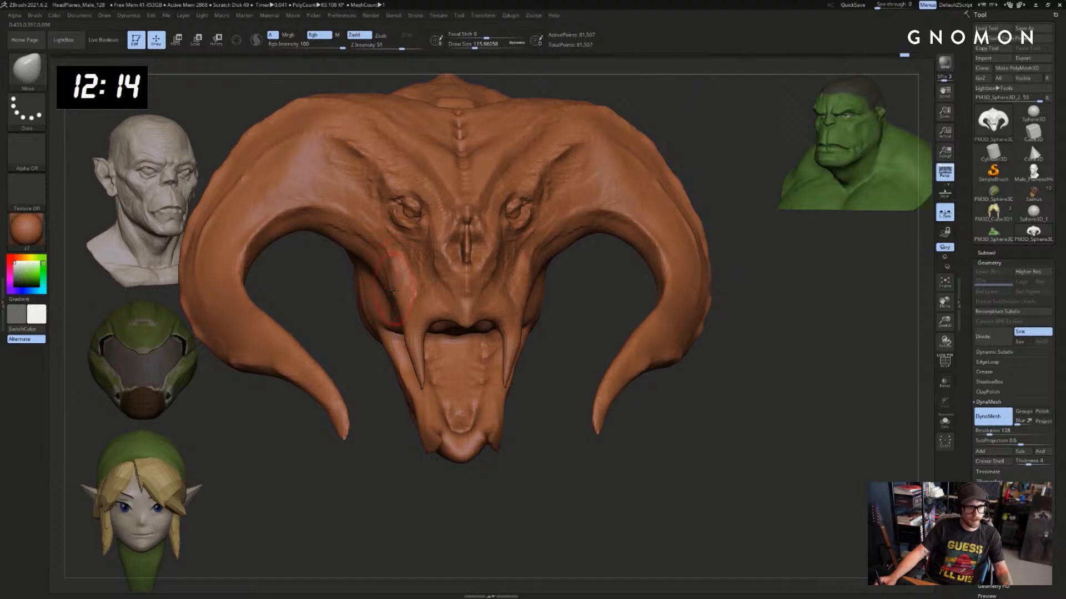
key("s")
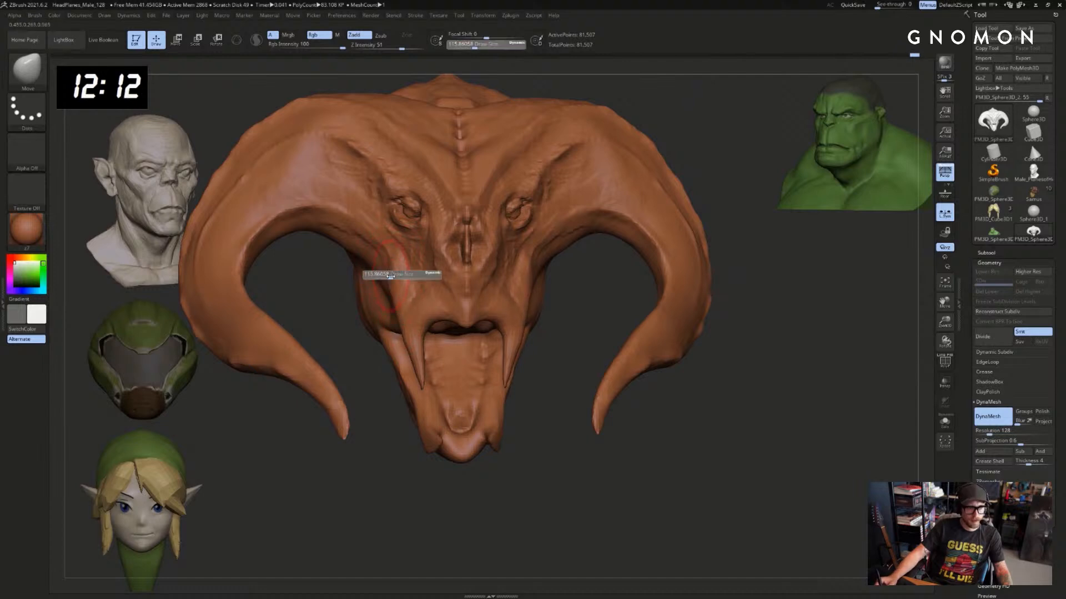
left_click_drag(401, 275, 392, 275)
left_click_drag(303, 300, 364, 361)
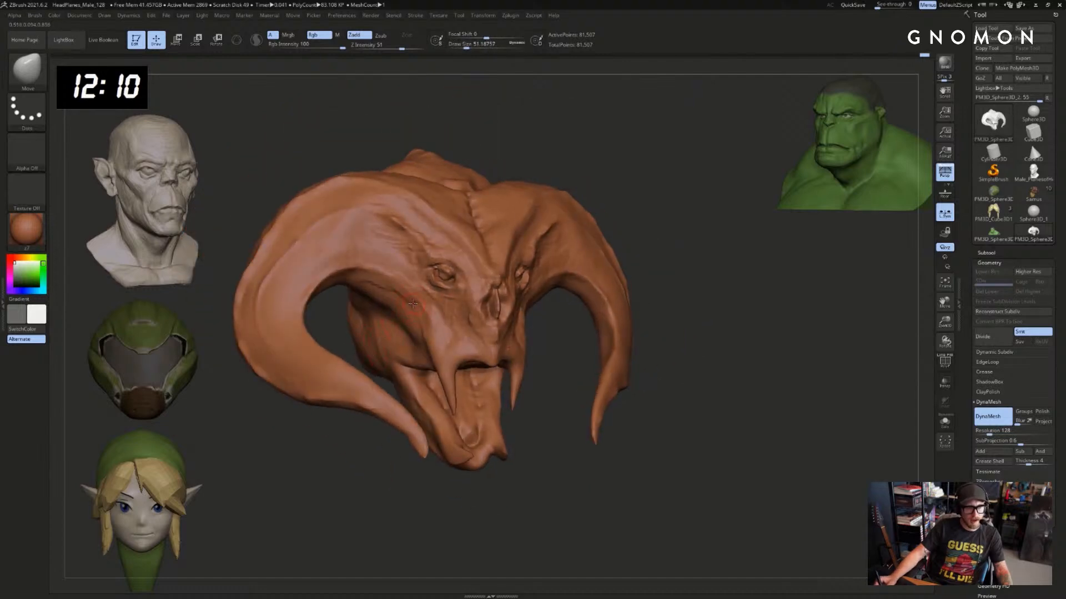
Strengthen the cheek ridge between the eye and the fang with the Standard brush at about size 65
key("b")
key("s")
key("t")
mouse_move(419, 311)
left_mouse_down()
mouse_move(401, 286)
mouse_move(426, 328)
left_mouse_up()
left_click_drag(428, 339, 421, 311)
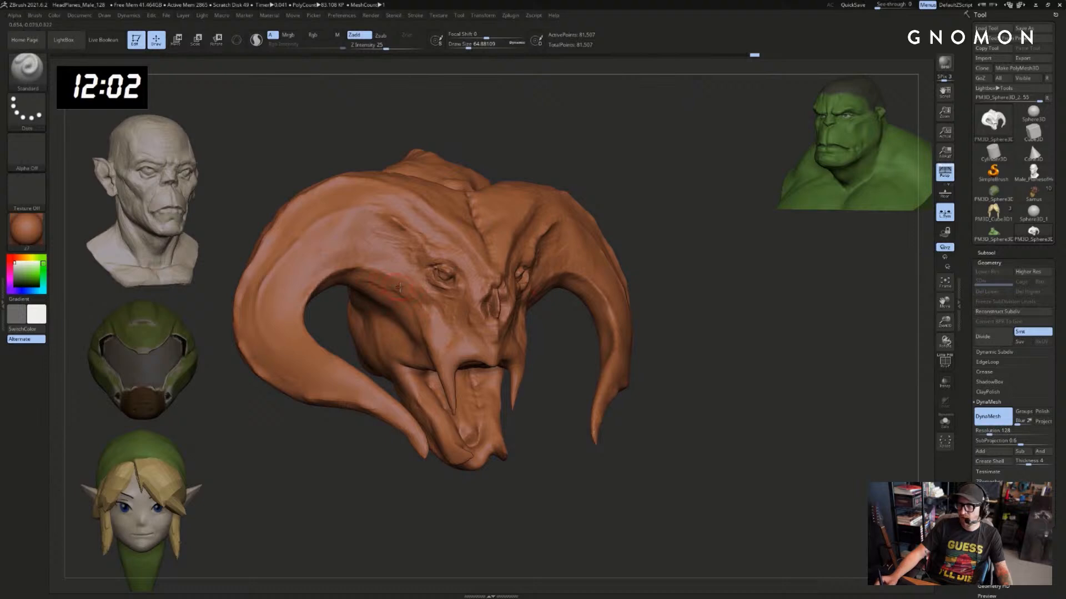
left_click_drag(705, 269, 711, 238)
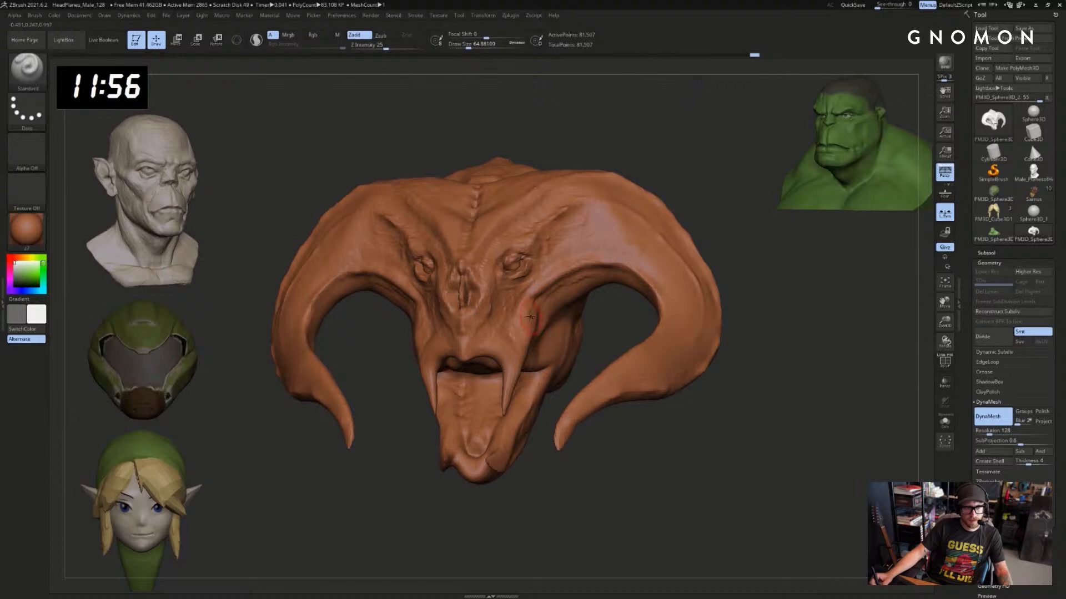
Refine the side of the upper jaw above the fang with ClayBuildup at size 112 and the Standard brush at about size 89
mouse_move(583, 364)
left_mouse_down()
mouse_move(486, 337)
mouse_move(464, 349)
left_mouse_up()
key("b")
key("c")
key("b")
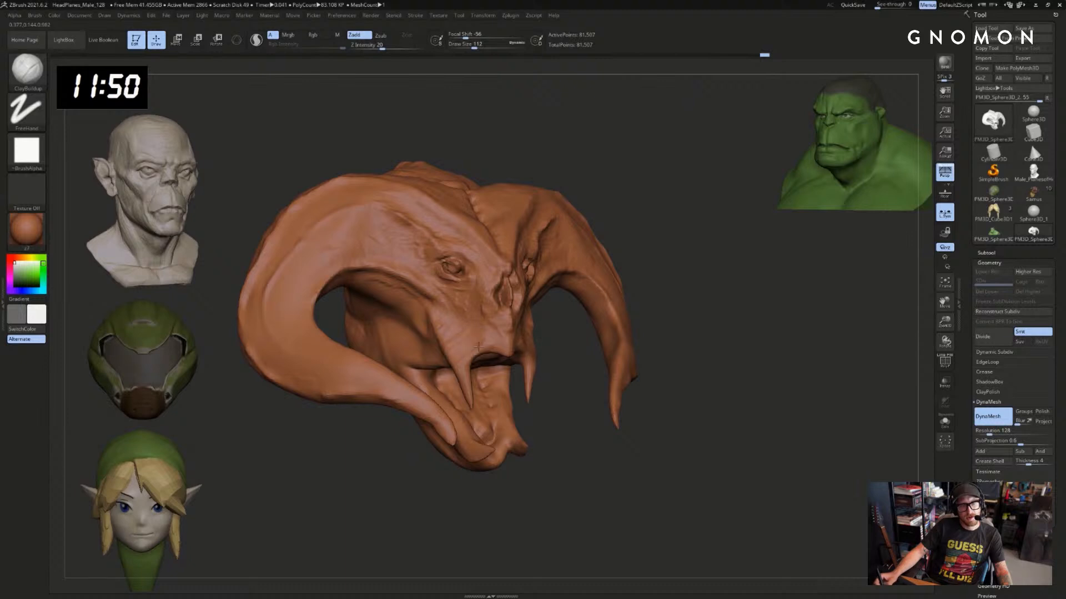
left_click_drag(461, 366, 528, 337)
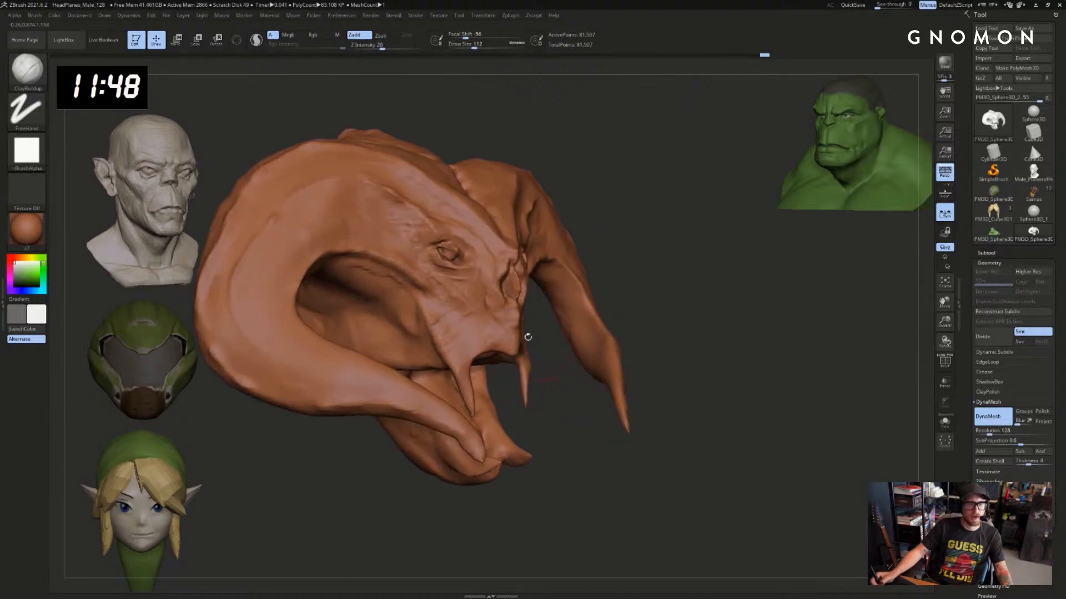
key("b")
key("s")
key("t")
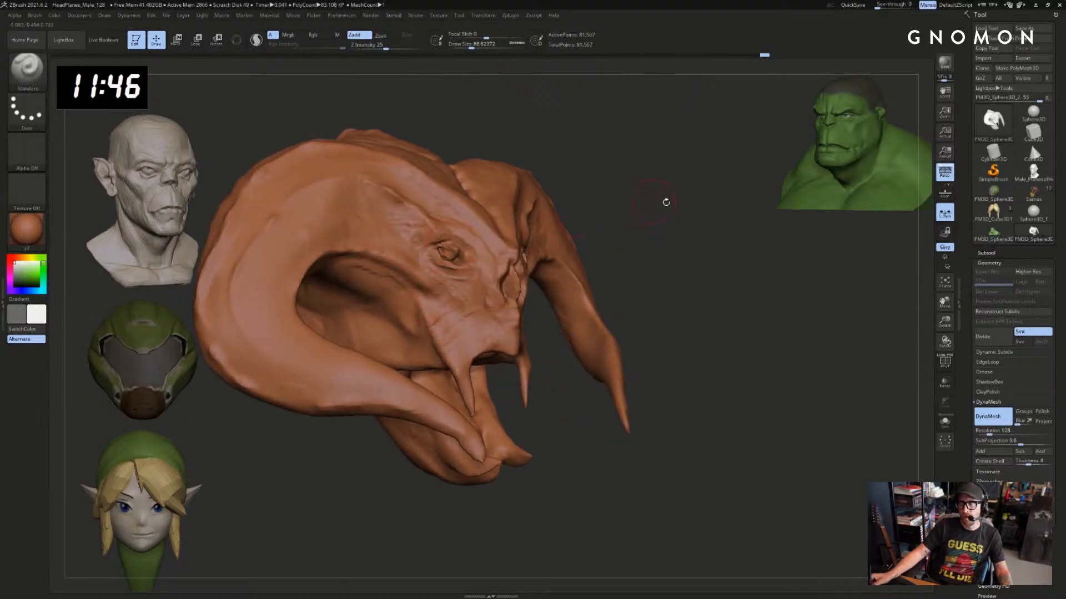
left_click_drag(666, 202, 478, 319)
left_click_drag(789, 222, 689, 245)
left_click_drag(698, 182, 614, 187)
Turn on Sculptris Pro and pull small teeth down from the upper jaw's front edge with SnakeHook at about size 16
left_click(256, 41)
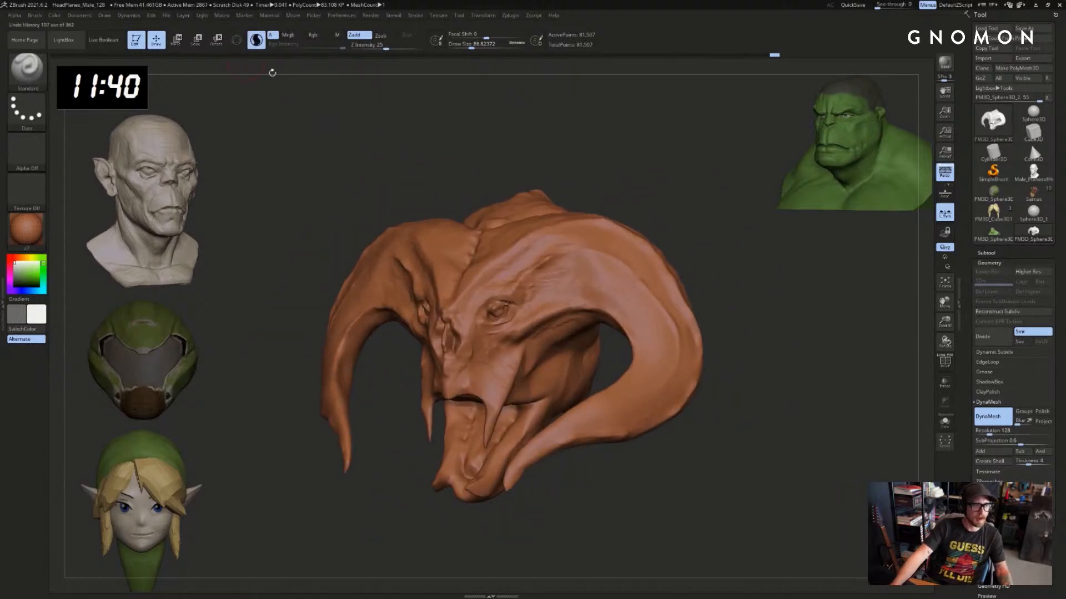
left_click_drag(700, 146, 703, 289, "alt")
key("b")
key("s")
key("h")
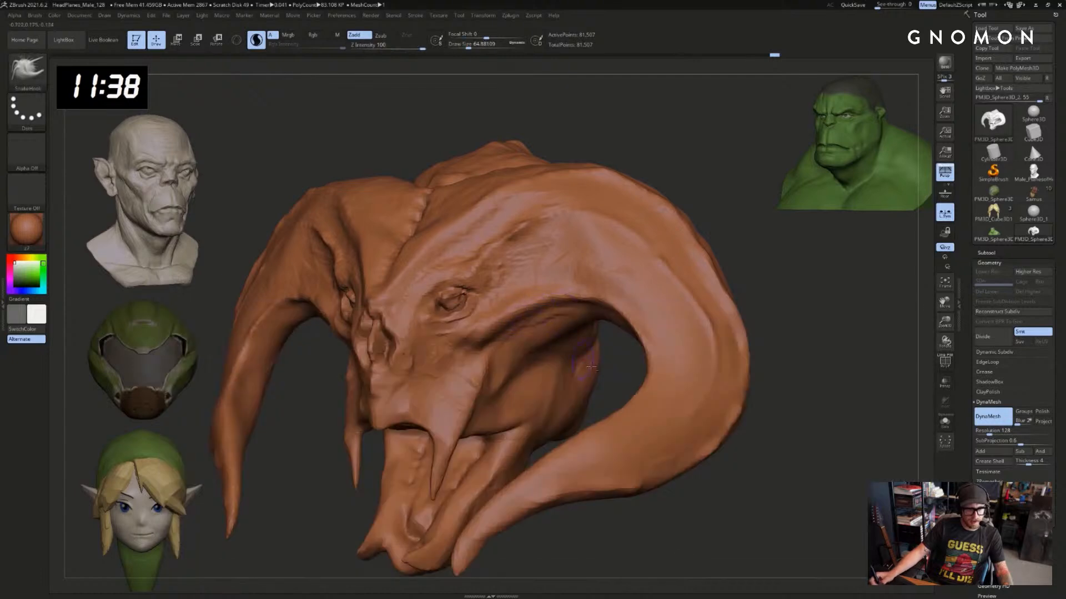
mouse_move(244, 411)
left_mouse_down()
mouse_move(308, 357)
mouse_move(322, 399)
left_mouse_up()
key("s")
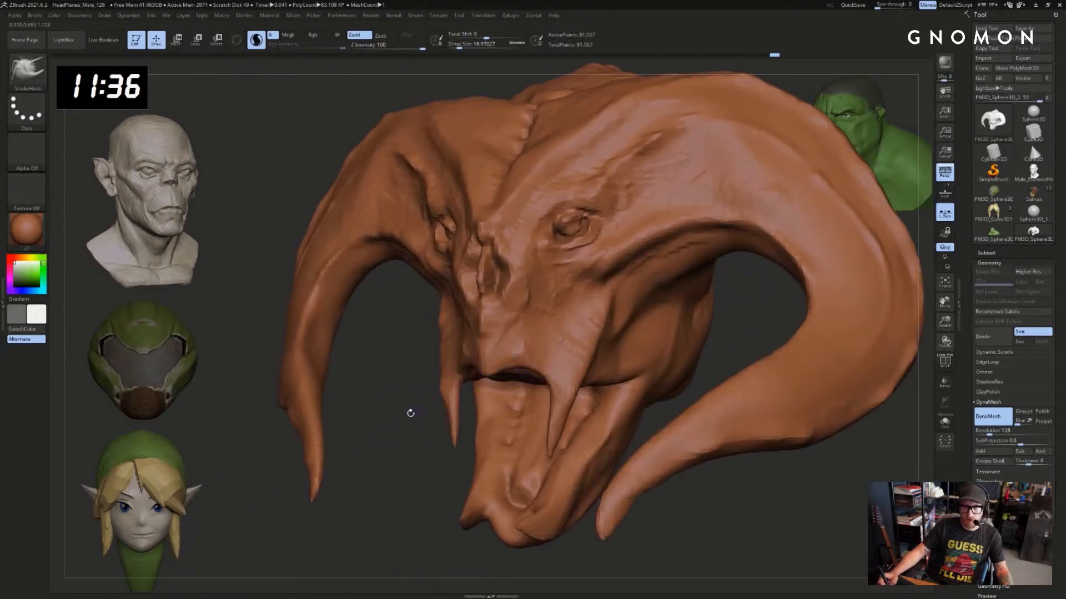
left_click_drag(409, 412, 406, 412, "shift")
key("s")
mouse_move(499, 375)
left_mouse_down()
mouse_move(487, 374)
mouse_move(522, 363)
left_mouse_up()
key("s")
key("s")
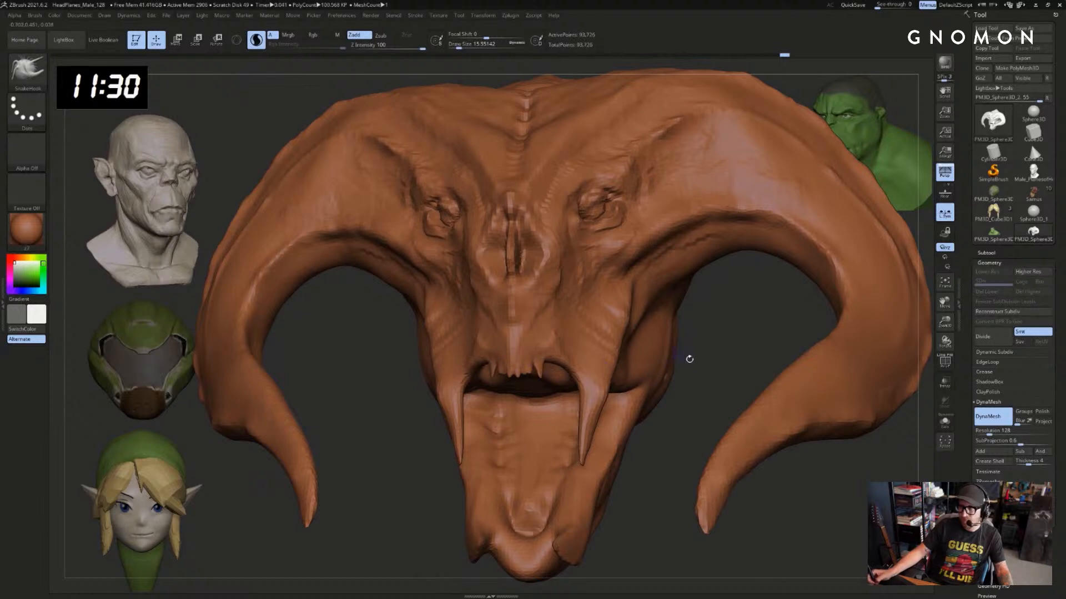
Undo the first small teeth and pull a fresh row along the upper jaw's edge with SnakeHook at about size 16
key("ctrl")
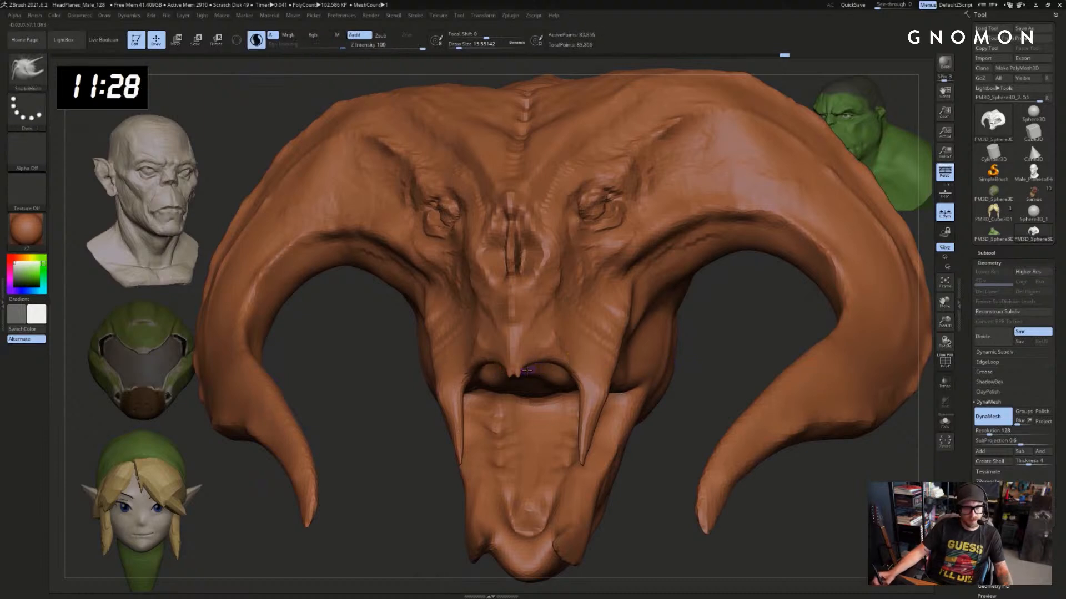
key("ctrl+z")
key("ctrl+z")
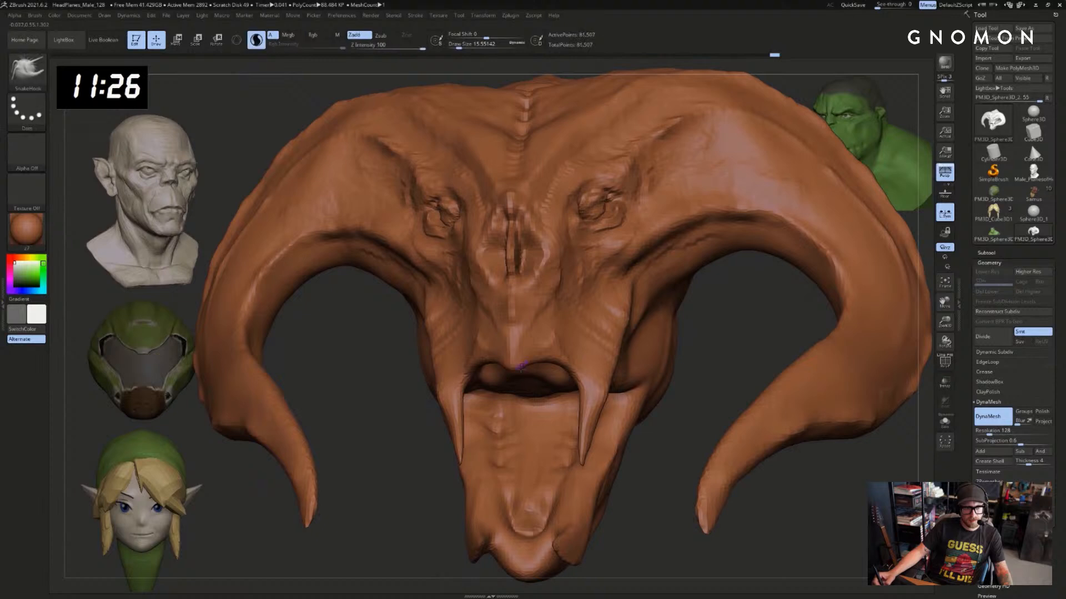
key("ctrl+z")
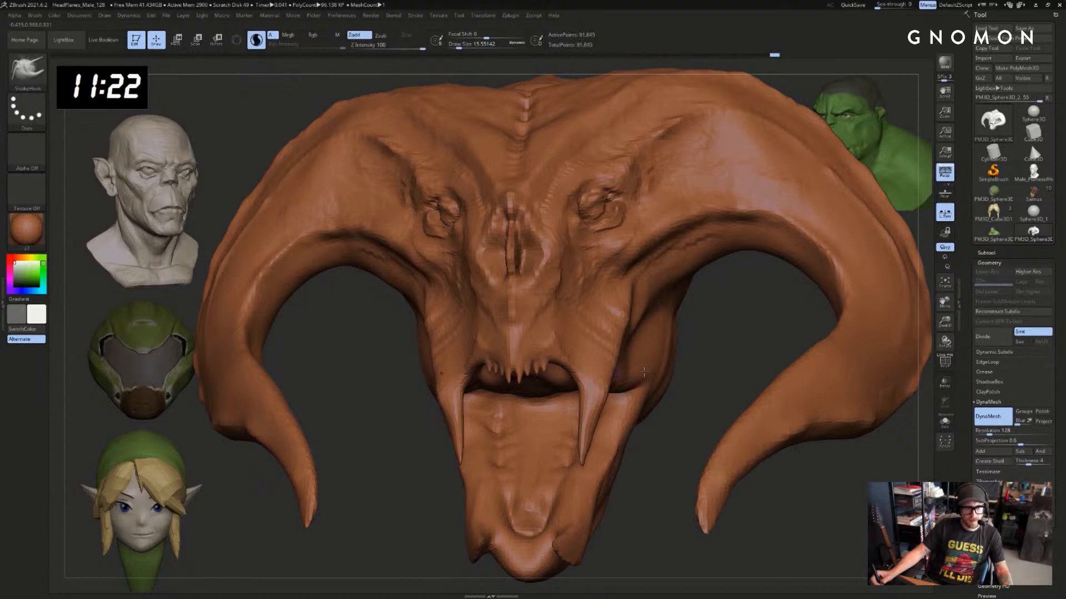
right_click_drag(644, 372, 658, 360)
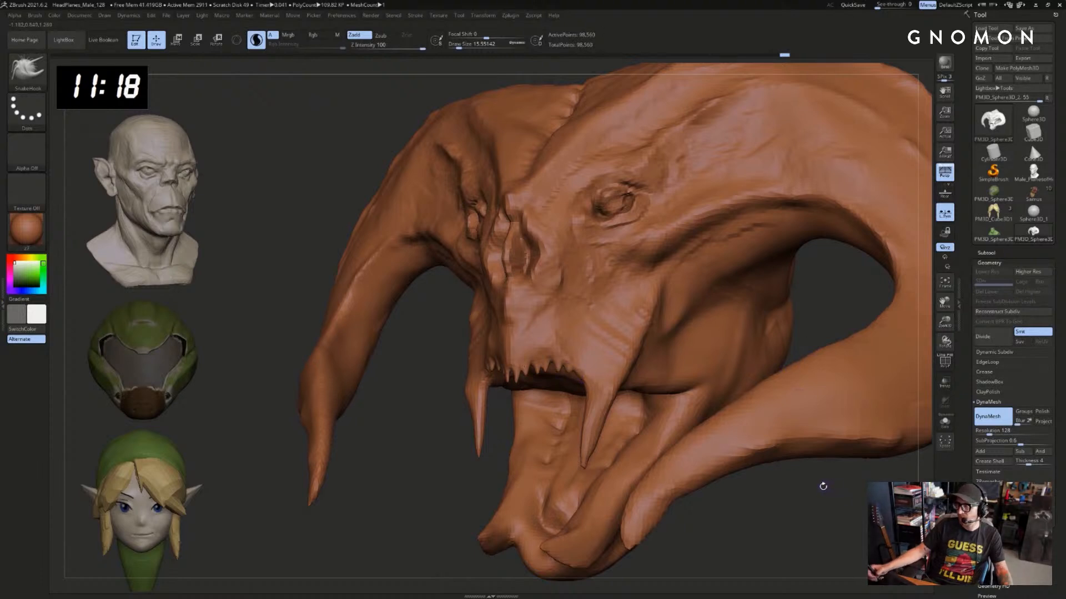
mouse_move(811, 498)
left_mouse_down()
mouse_move(501, 529)
mouse_move(529, 521)
mouse_move(527, 493)
mouse_move(623, 519)
mouse_move(625, 435)
mouse_move(593, 419)
mouse_move(586, 443)
mouse_move(635, 416)
mouse_move(600, 409)
mouse_move(580, 390)
mouse_move(601, 363)
left_mouse_up()
Pull teeth along the lower jaw and the rear upper jaw with SnakeHook at about size 27, hiding the horns for access
key("s")
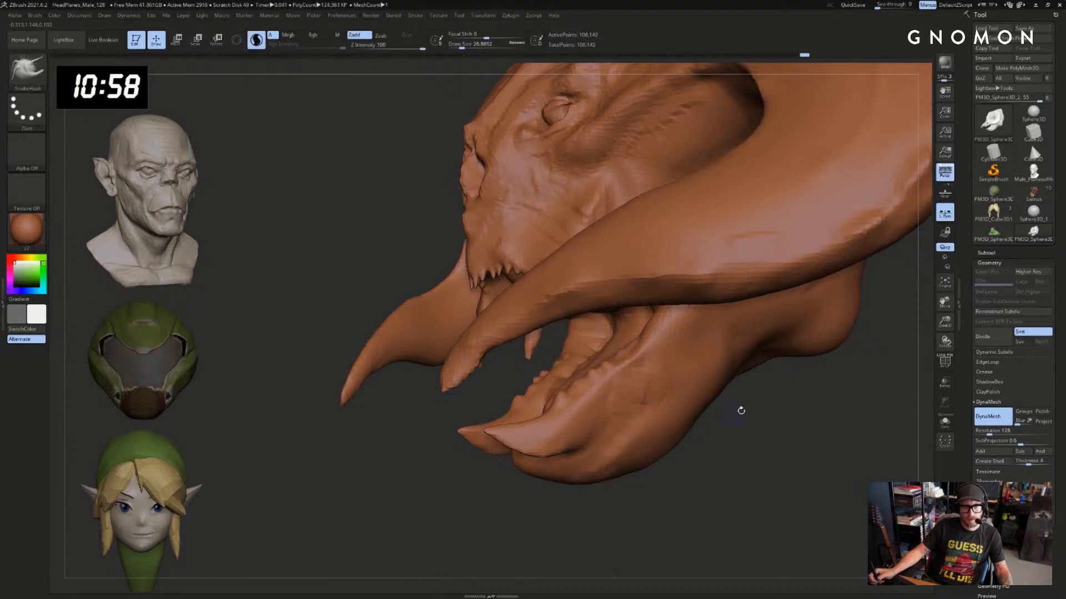
mouse_move(741, 411)
left_mouse_down()
mouse_move(638, 336)
mouse_move(694, 347)
mouse_move(757, 389)
mouse_move(731, 316)
mouse_move(717, 333)
mouse_move(613, 328)
left_mouse_up()
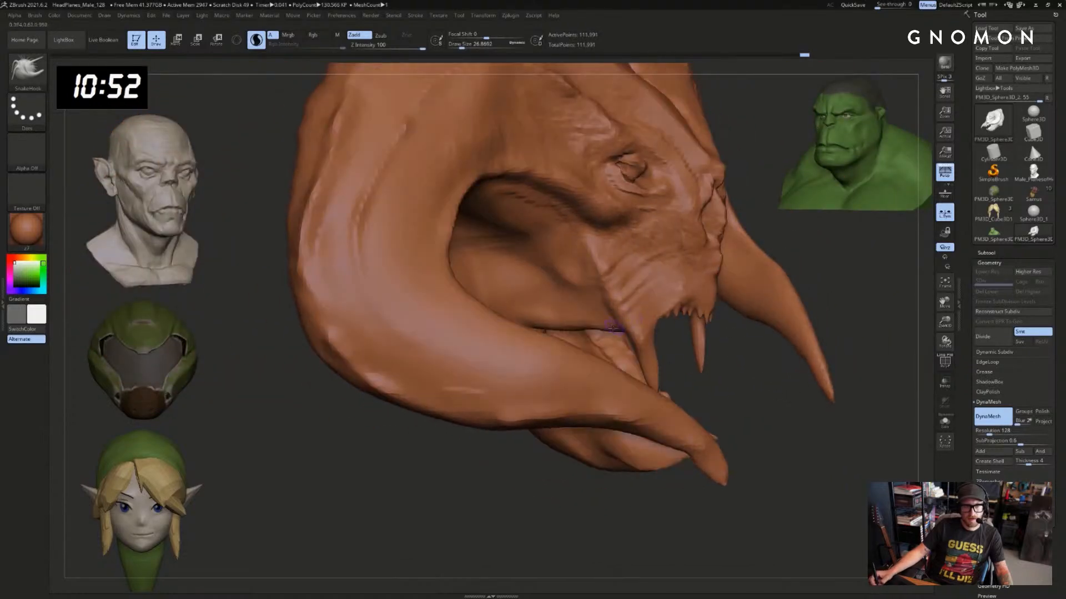
mouse_move(719, 405)
left_mouse_down()
mouse_move(672, 364)
mouse_move(768, 266)
mouse_move(744, 383)
mouse_move(664, 305)
left_mouse_up()
left_click_drag(684, 265, 678, 306)
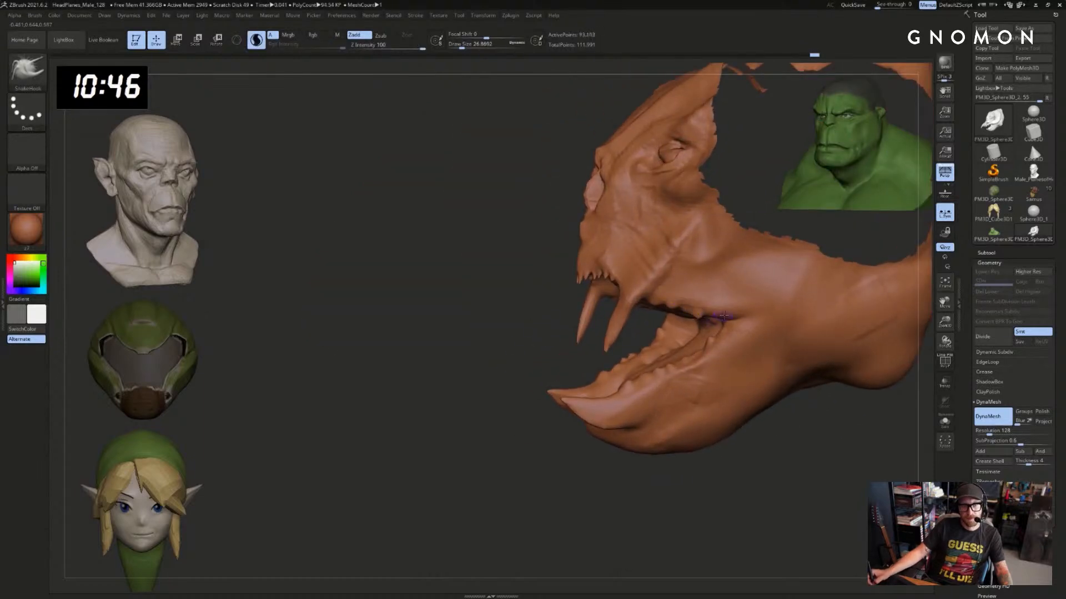
mouse_move(713, 319)
left_mouse_down()
mouse_move(542, 368)
mouse_move(725, 459)
mouse_move(684, 399)
left_mouse_up()
Isolate the face and jaw and mask everything except a patch deep inside the open mouth
key("b")
key("d")
key("s")
key("s")
left_click_drag(613, 343, 607, 350)
left_click_drag(572, 407, 567, 368)
left_click_drag(618, 335, 613, 342, "ctrl")
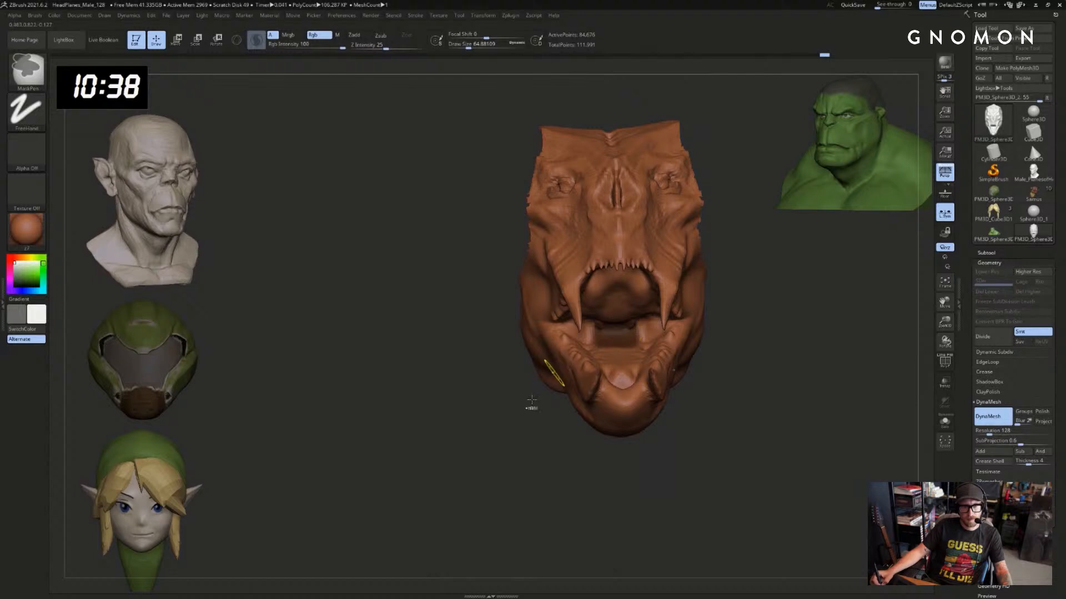
left_click_drag(525, 416, 536, 383)
key("b")
key("c")
key("b")
key("s")
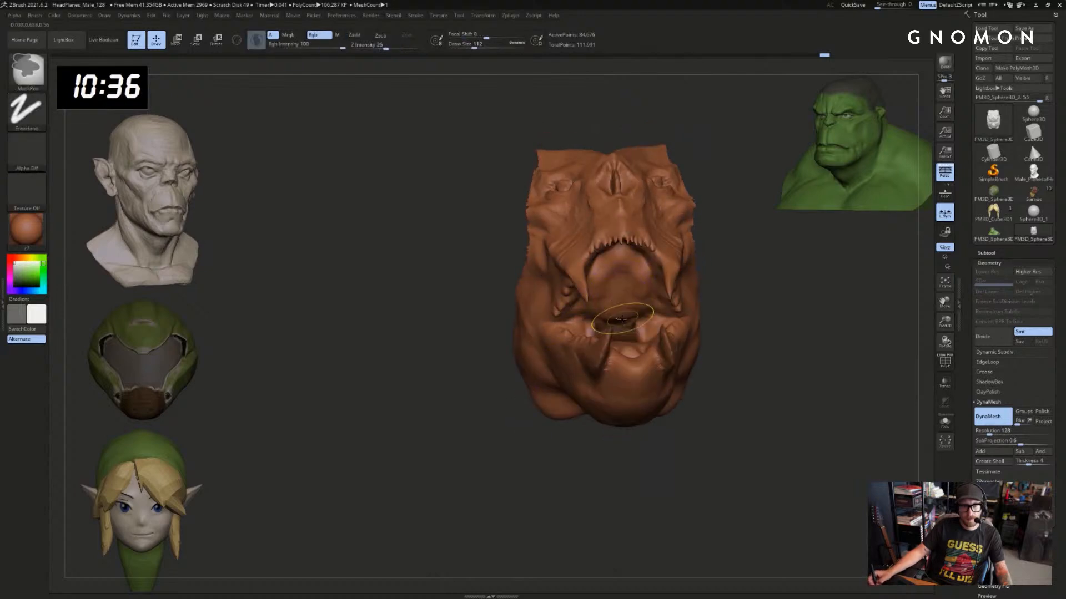
left_click_drag(727, 332, 699, 320)
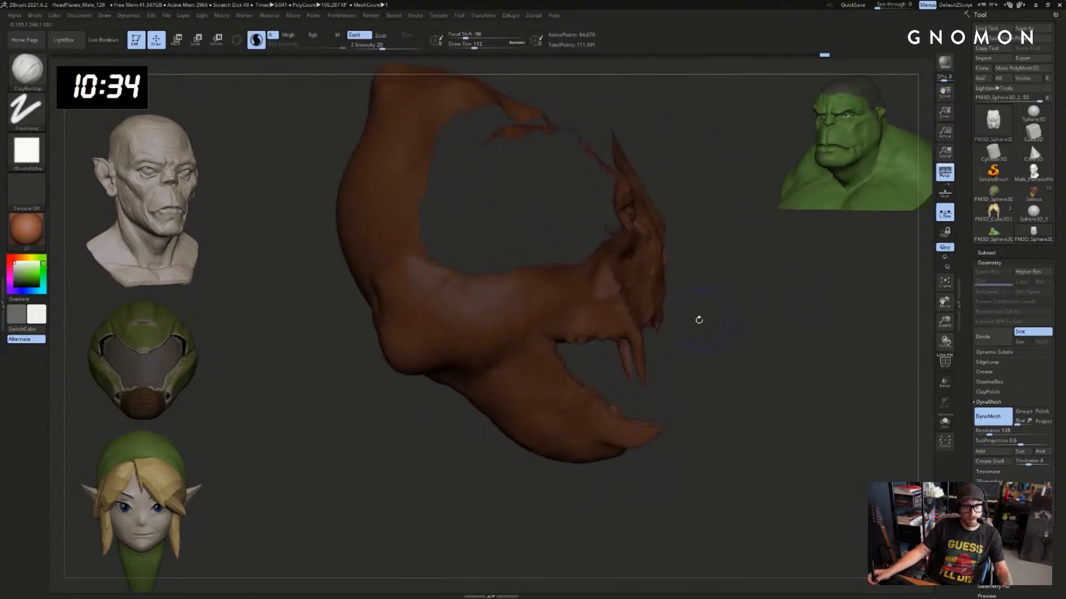
Try to pull a tongue out of the unmasked throat patch with SnakeHook at about size 154
key("b")
key("s")
key("h")
key("s")
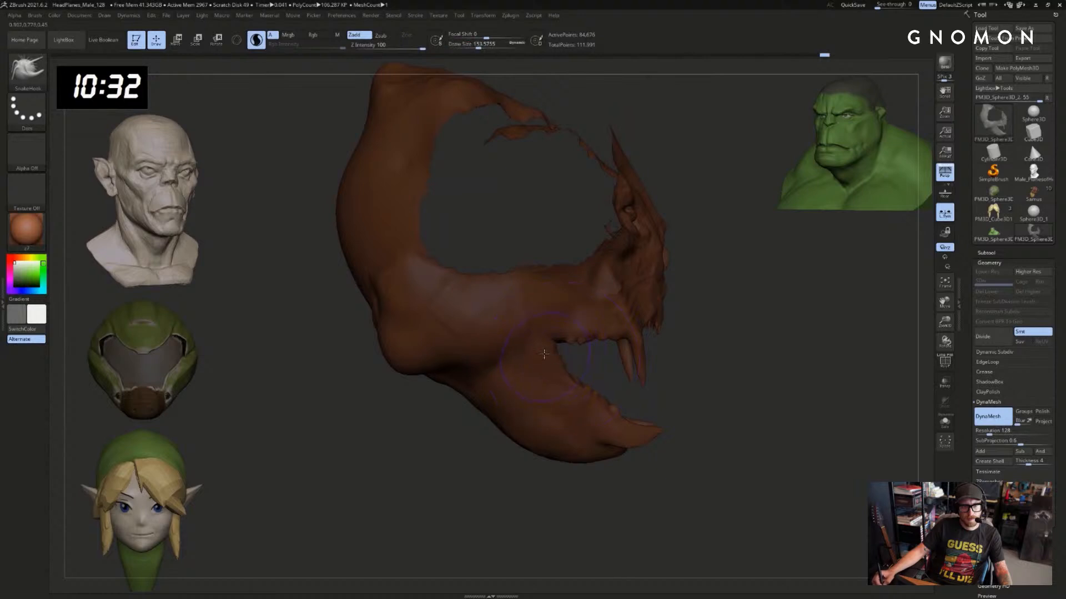
mouse_move(647, 398)
left_mouse_down()
mouse_move(596, 383)
mouse_move(655, 391)
mouse_move(695, 426)
mouse_move(643, 391)
mouse_move(708, 406)
left_mouse_up()
key("ctrl+z")
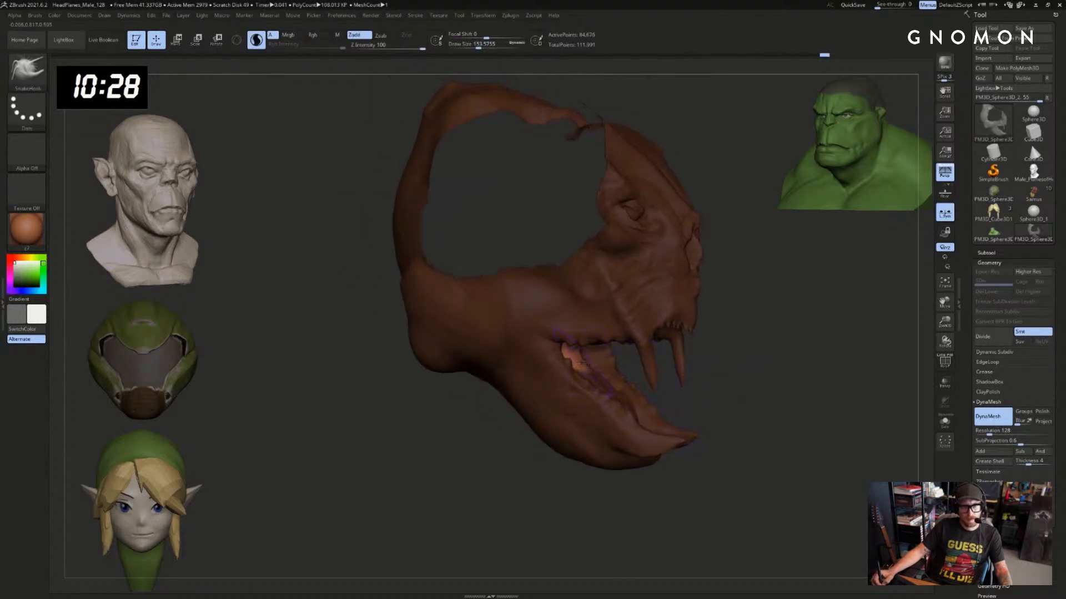
mouse_move(584, 361)
left_mouse_down()
mouse_move(638, 408)
mouse_move(613, 453)
left_mouse_up()
left_click_drag(715, 393, 630, 373)
key("ctrl+z")
Stretch the unmasked throat patch forward into a straight tongue with the Move transpose line and smooth its end
key("w")
left_click_drag(479, 366, 361, 395)
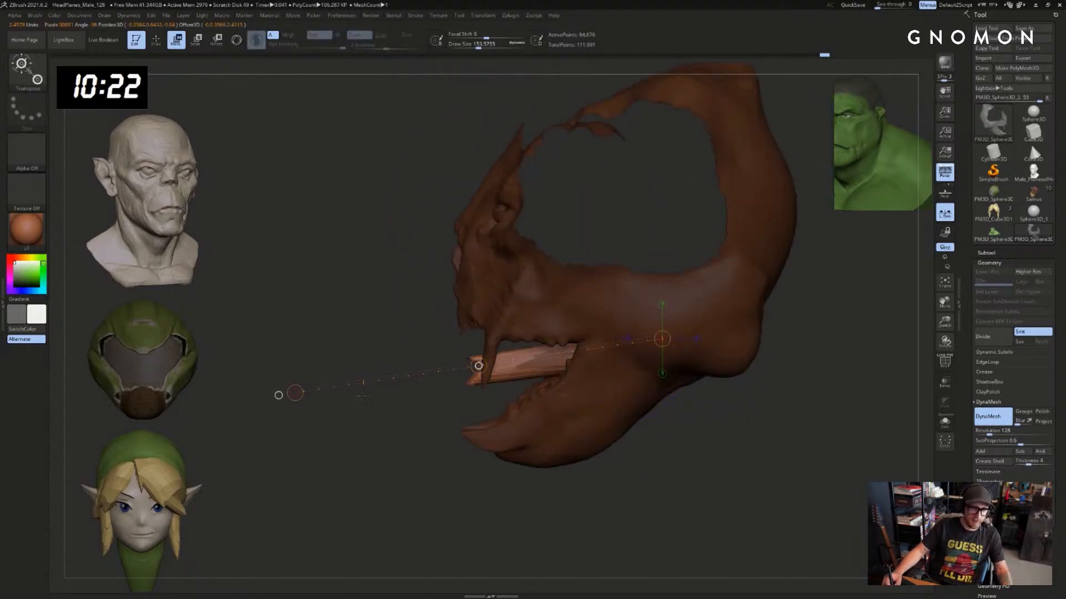
left_click_drag(278, 395, 300, 395)
key("q")
mouse_move(467, 371)
left_mouse_down("shift")
mouse_move(524, 368)
mouse_move(471, 378)
left_mouse_up("shift")
key("w")
left_click_drag(283, 402, 260, 402)
key("q")
key("s")
mouse_move(471, 376)
left_mouse_down()
mouse_move(484, 376)
mouse_move(485, 401)
mouse_move(516, 379)
left_mouse_up()
key("s")
left_click(480, 376)
key("ctrl+z")
key("w")
Bend the tongue down toward the lower jaw with SnakeHook at about size 97
key("b")
key("s")
key("h")
key("s")
key("s")
left_click_drag(520, 374, 525, 357)
key("s")
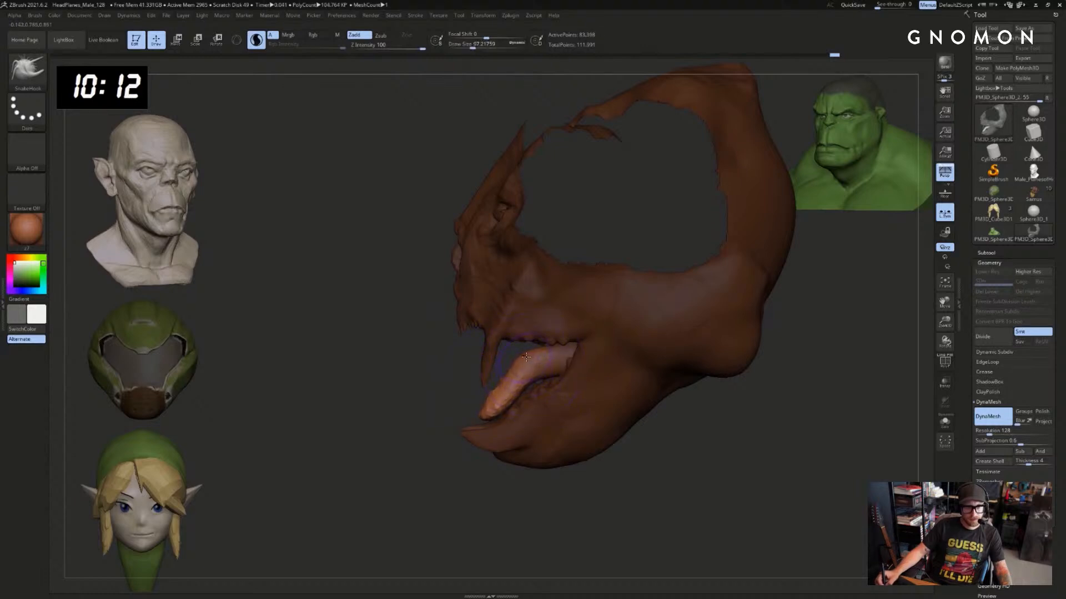
Pull the tongue's tip forward along the lower jaw and smooth it, enlarging SnakeHook to about size 245
key("s")
left_click_drag(501, 398, 495, 398)
left_click_drag(410, 425, 444, 421)
left_click_drag(481, 408, 470, 407)
key("s")
key("s")
left_click_drag(469, 414, 487, 410, "shift")
left_click_drag(389, 457, 366, 467, "ctrl")
key("s")
left_click_drag(490, 413, 482, 414)
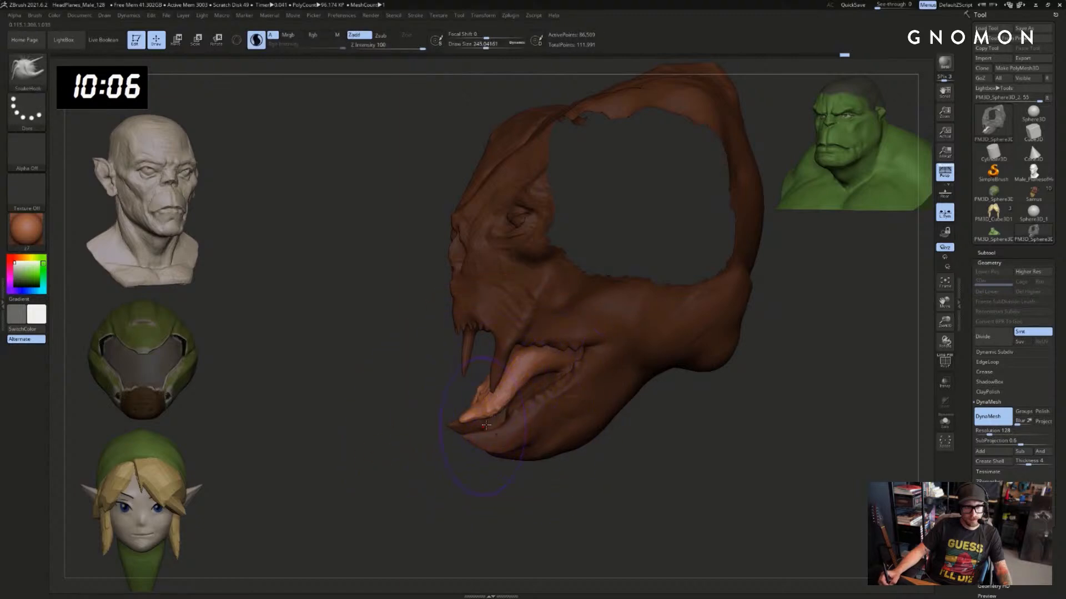
Smooth the tongue's surface at about size 187 and adjust its outline with the Move brush at about size 145
key("ctrl")
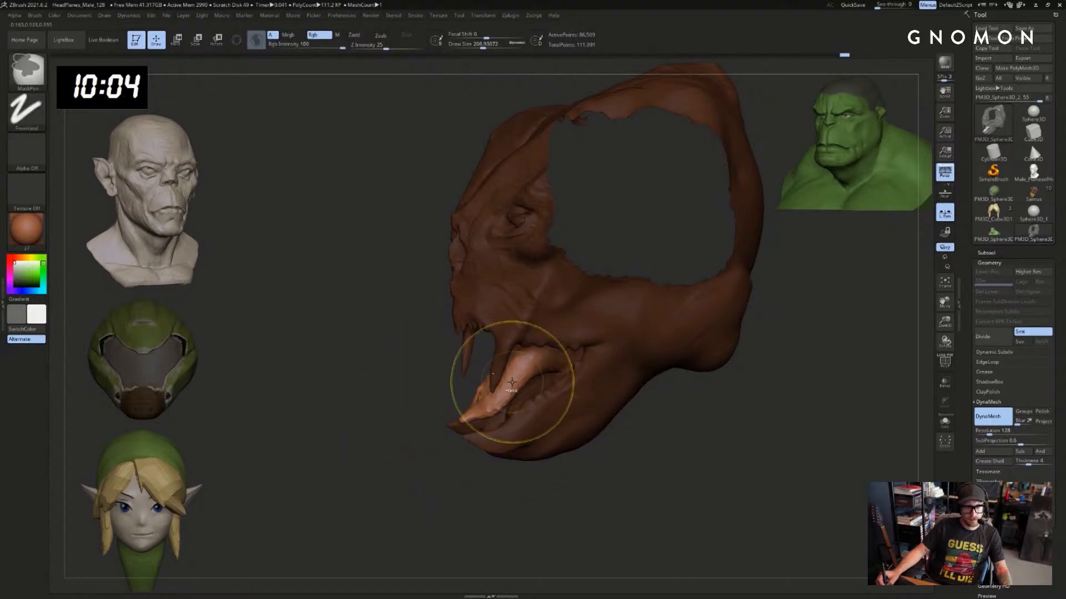
mouse_move(511, 387)
left_mouse_down()
mouse_move(493, 405)
mouse_move(520, 373)
left_mouse_up()
key("s")
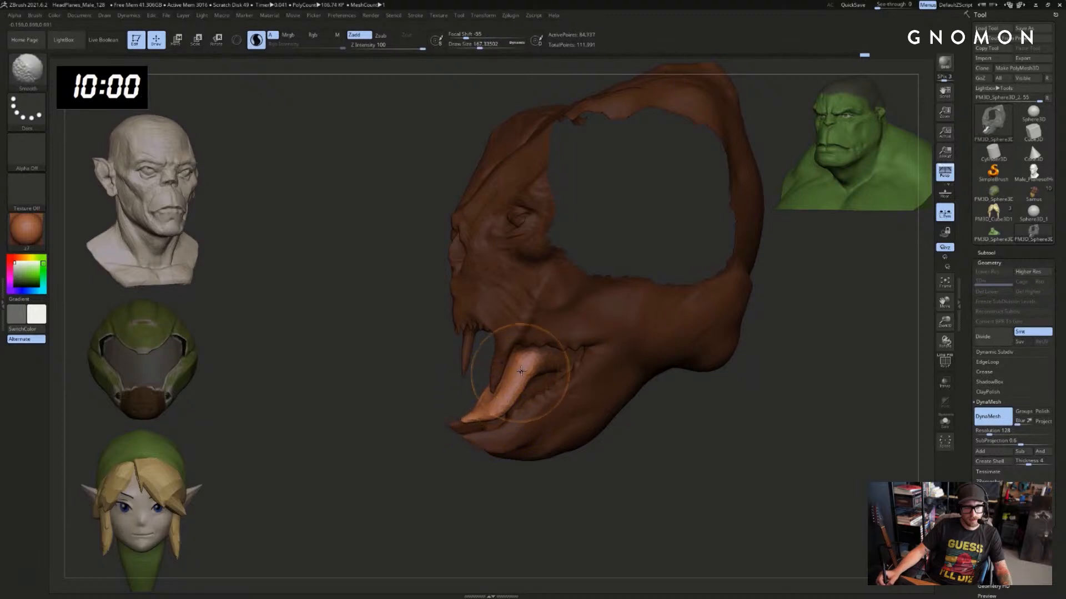
right_click_drag(521, 373, 599, 397, "shift")
left_click_drag(599, 397, 611, 408, "ctrl")
key("b")
key("m")
key("v")
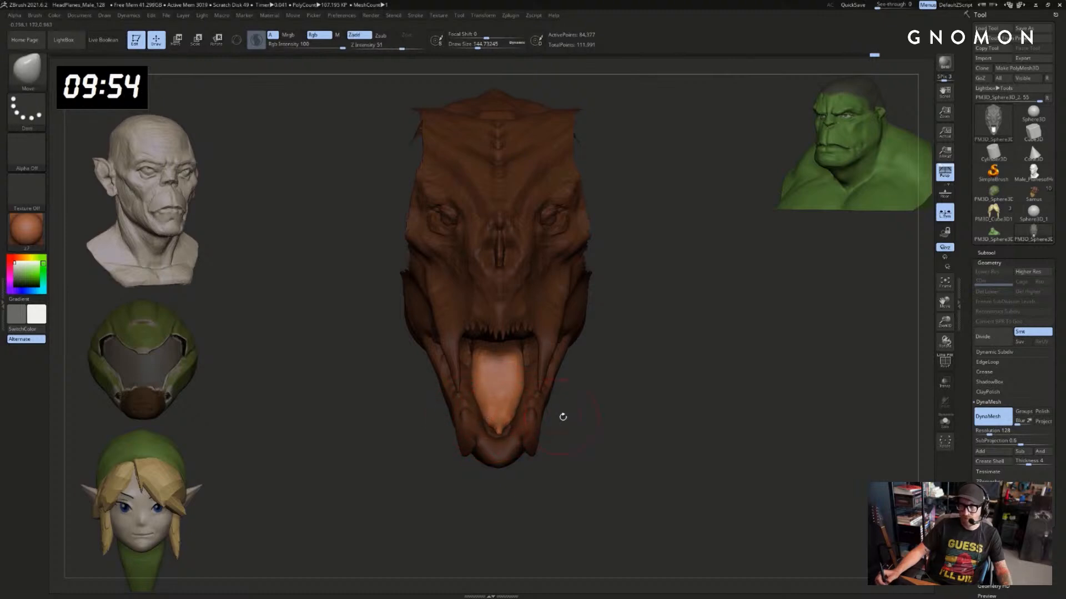
Unhide the horns and the rest of the head, leaving only the tongue unmasked
left_click(567, 416, "ctrl")
mouse_move(569, 414)
left_mouse_down()
mouse_move(590, 352)
mouse_move(627, 381)
mouse_move(657, 364)
left_mouse_up()
left_click(474, 47)
key("r")
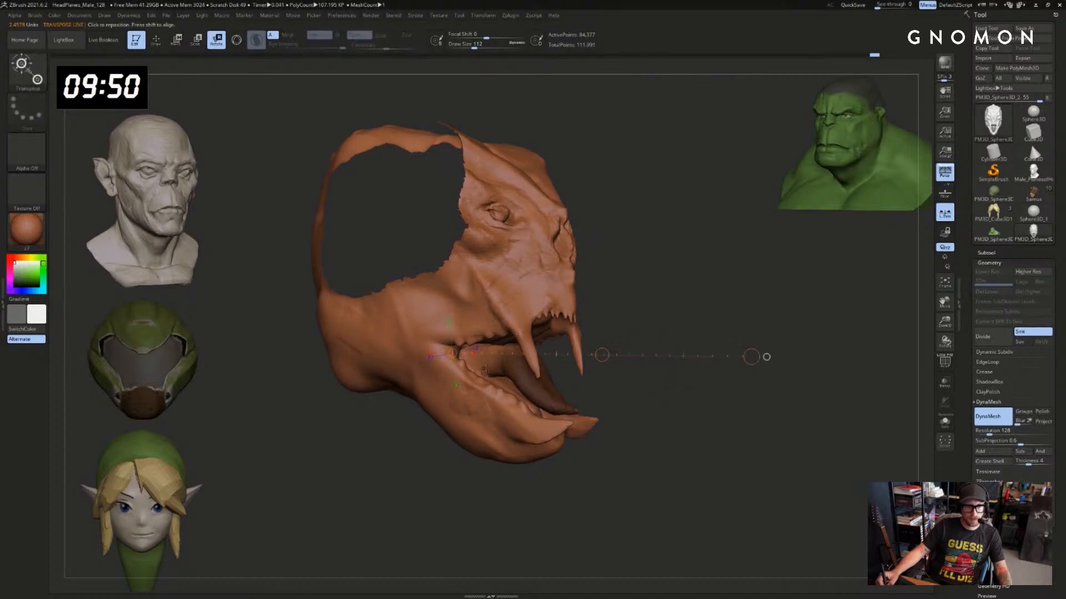
left_click_drag(476, 360, 488, 360)
left_click(636, 364, "ctrl")
left_click(636, 364, "ctrl")
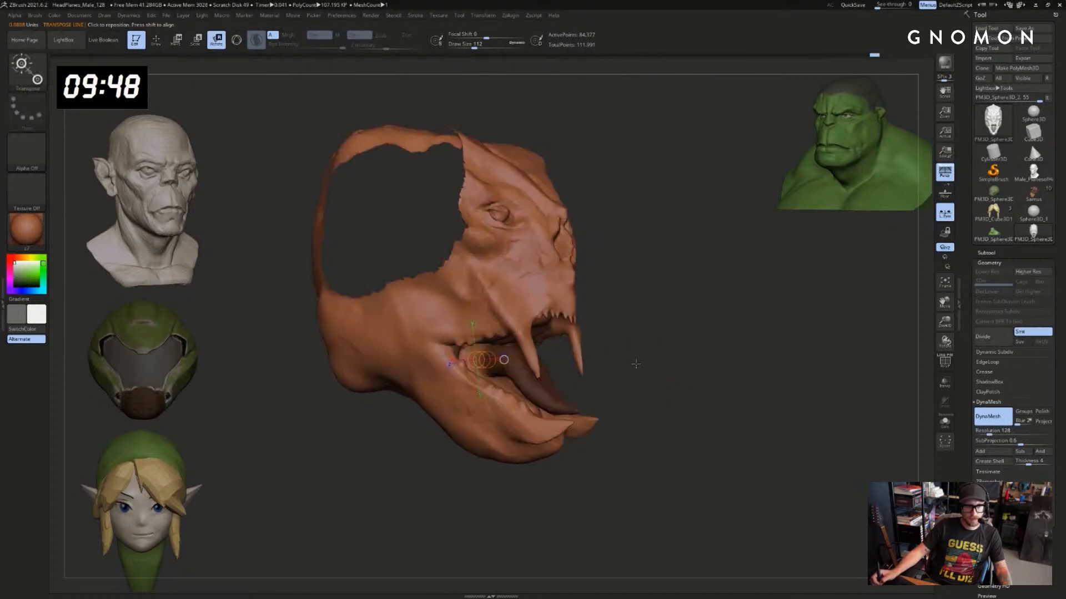
key("q")
mouse_move(636, 363)
left_mouse_down()
mouse_move(583, 362)
mouse_move(618, 319)
mouse_move(658, 327)
mouse_move(676, 356)
mouse_move(743, 372)
mouse_move(555, 412)
left_mouse_up()
key("w")
left_click(702, 366, "ctrl+shift")
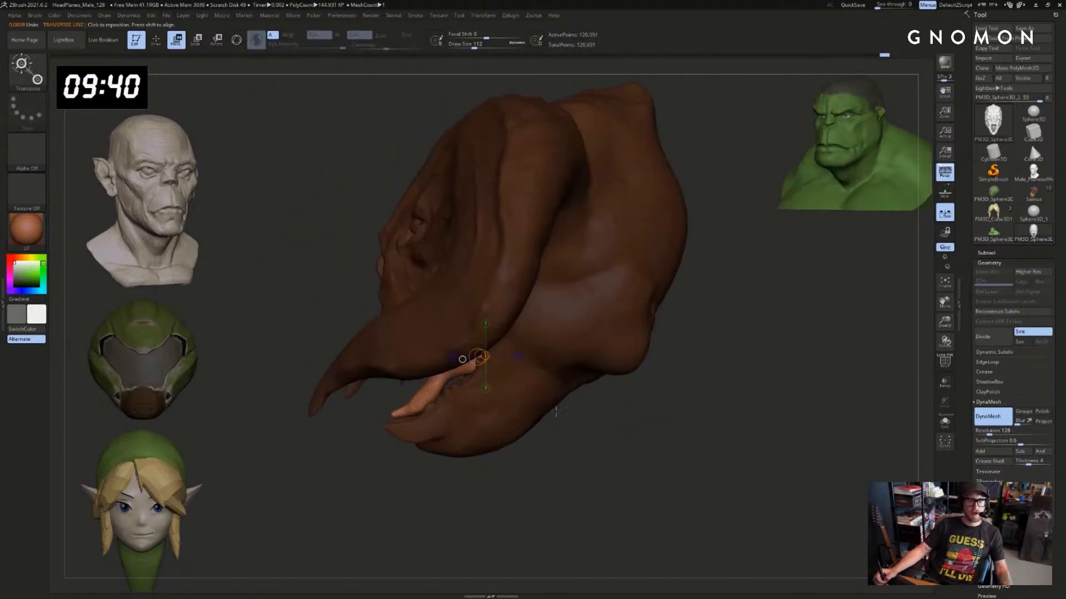
Set the tongue deeper into the mouth with the Move transpose line, checking its placement from the side and front
left_click_drag(502, 374, 624, 423)
left_click_drag(563, 399, 579, 398)
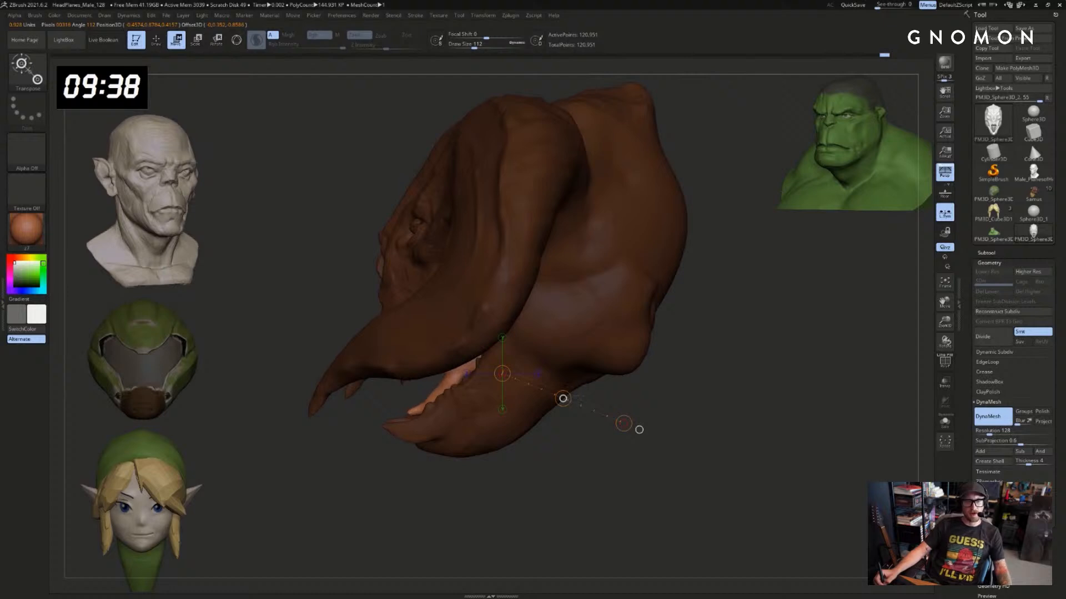
mouse_move(478, 478)
left_mouse_down()
mouse_move(627, 471)
mouse_move(579, 433)
left_mouse_up()
key("q")
left_click_drag(530, 368, 516, 380)
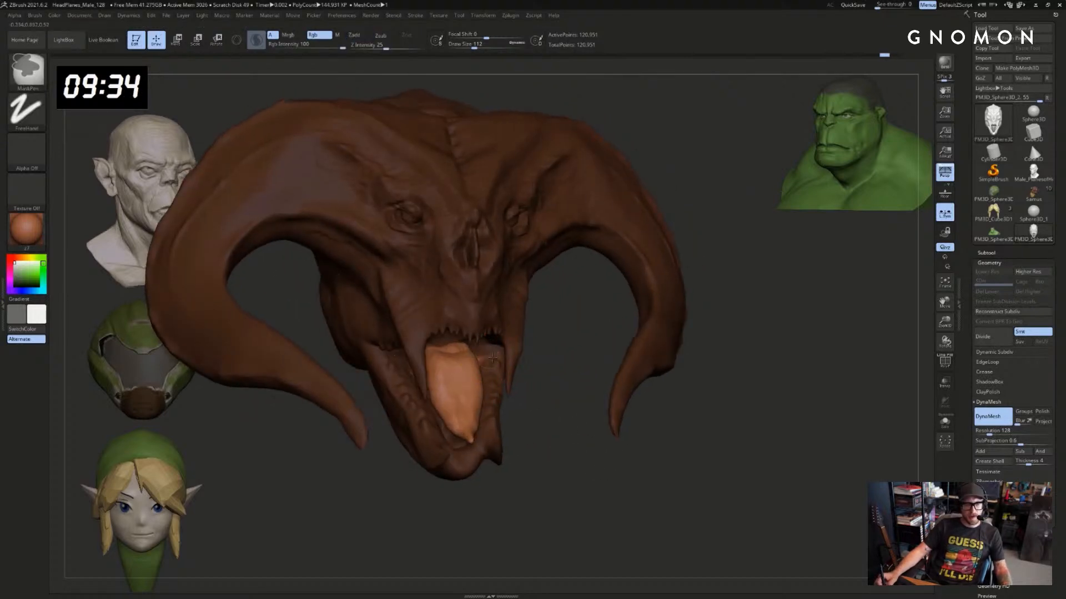
key("w")
left_click_drag(531, 438, 611, 443, "shift")
mouse_move(576, 410)
left_mouse_down()
mouse_move(659, 465)
mouse_move(605, 429)
left_mouse_up()
left_click_drag(777, 355, 713, 355)
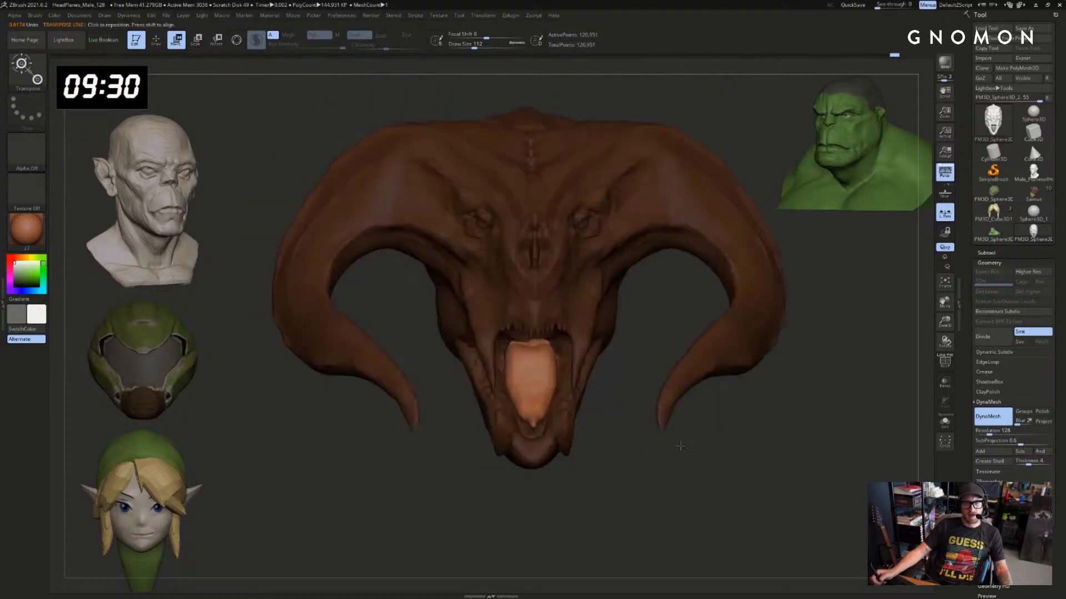
mouse_move(680, 444)
left_mouse_down()
mouse_move(654, 430)
mouse_move(672, 434)
left_mouse_up()
Invert the mask to protect the tongue and sculpt ridges into the roof of the mouth with ClayBuildup and DamStandard at size 112
left_click(650, 435, "ctrl")
key("q")
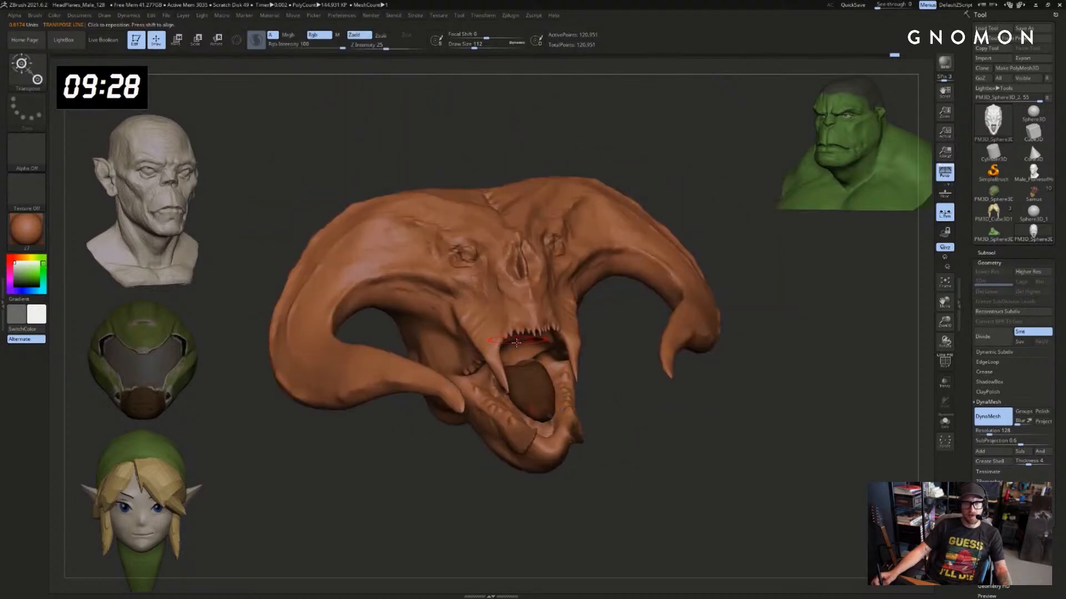
left_click_drag(629, 404, 624, 483)
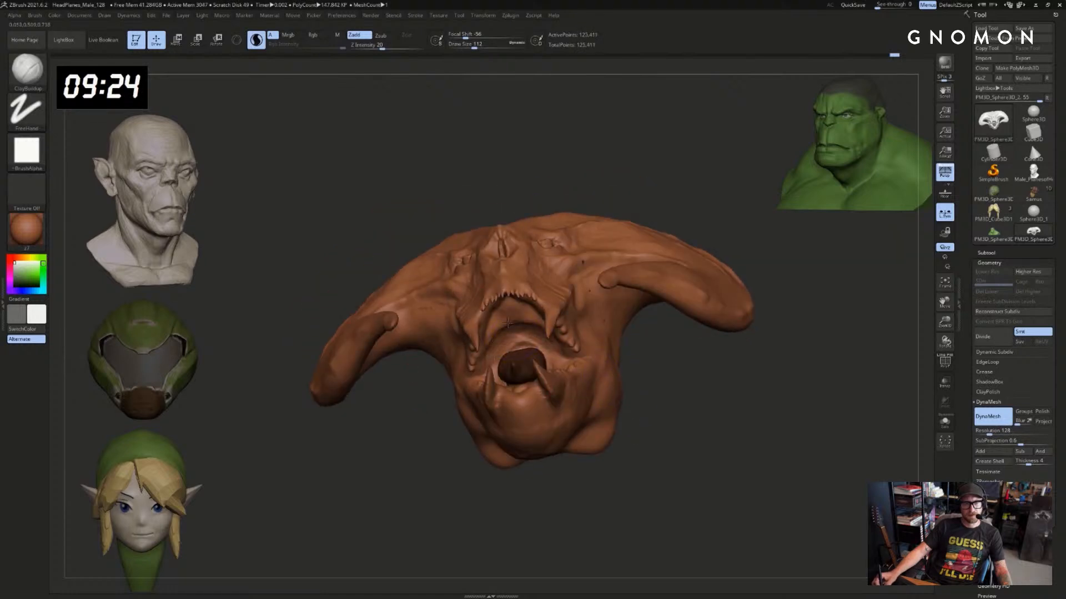
left_click_drag(506, 309, 455, 434)
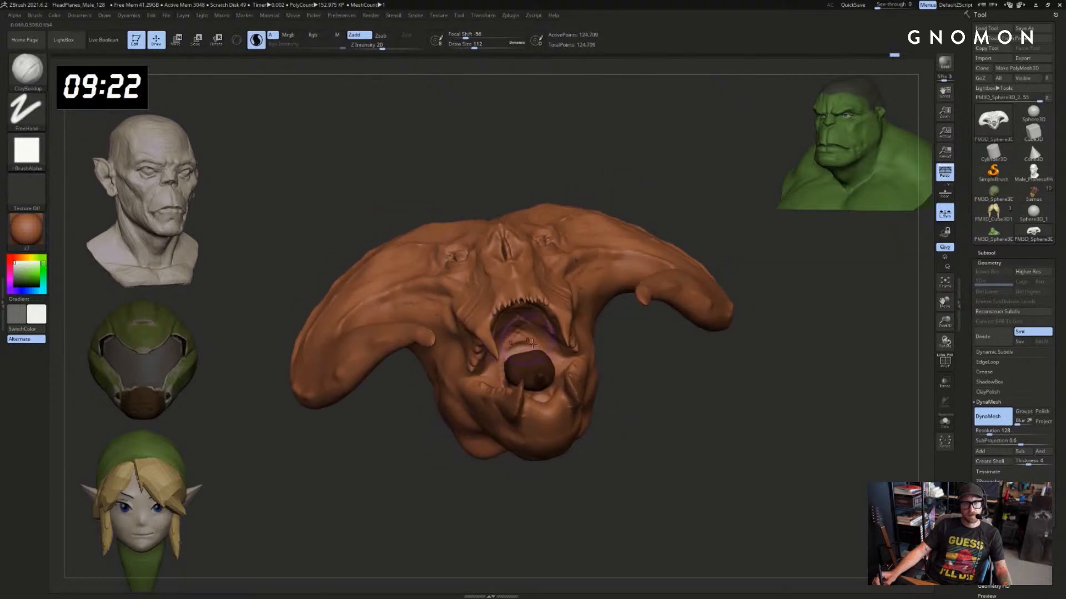
key("b")
key("d")
key("s")
left_click_drag(493, 350, 515, 342)
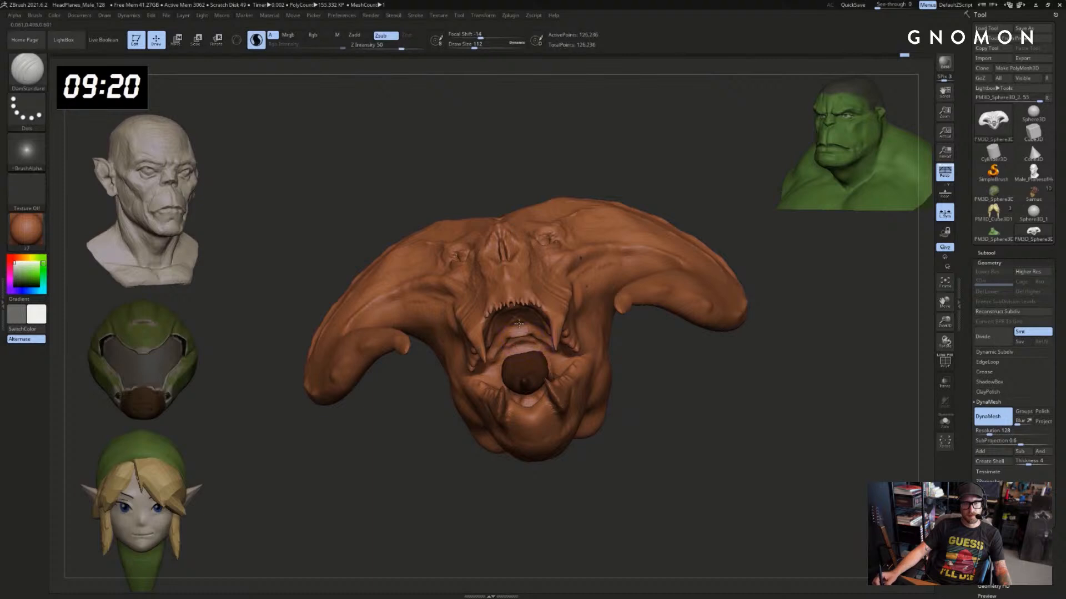
Invert the mask so only the tongue is editable and widen its upper part with the Move brush at about size 136
mouse_move(621, 401)
left_mouse_down()
mouse_move(652, 421)
mouse_move(617, 418)
left_mouse_up()
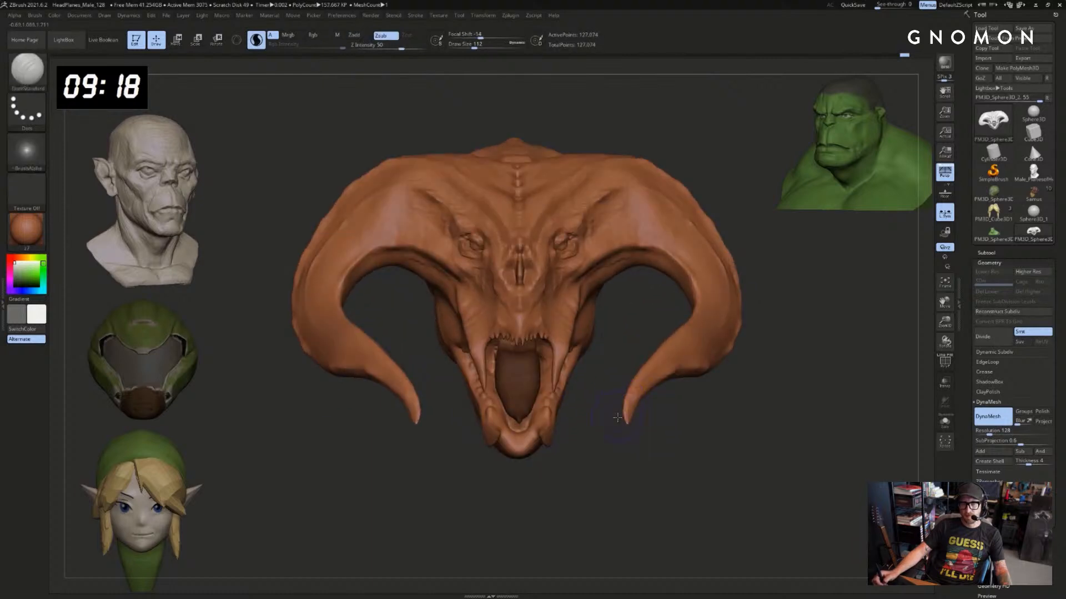
key("b")
key("i")
key("s")
left_click_drag(520, 381, 557, 385)
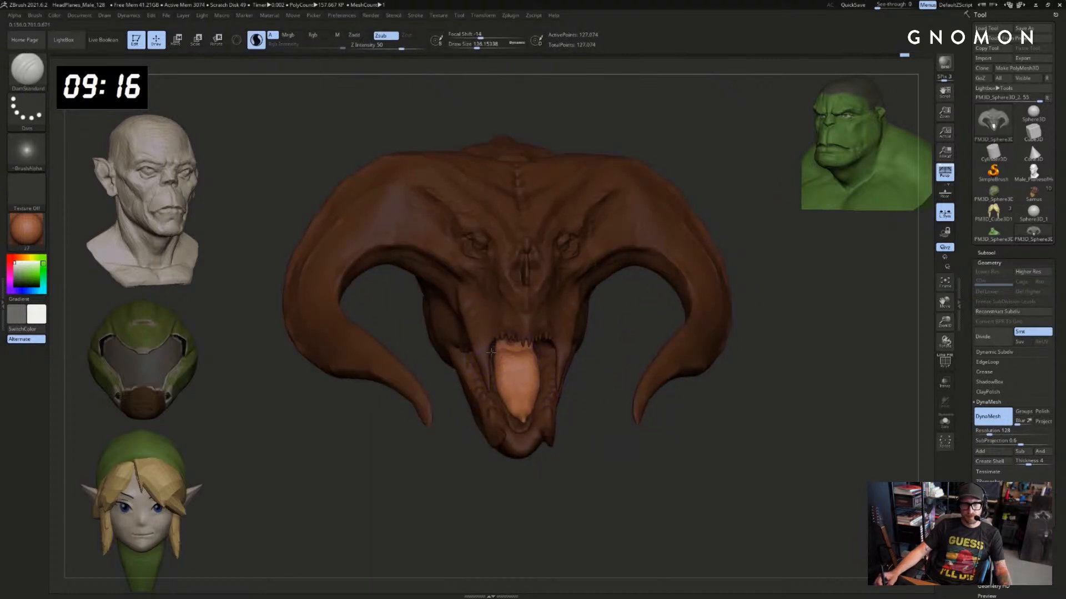
key("b")
key("m")
key("v")
left_click_drag(605, 412, 605, 420)
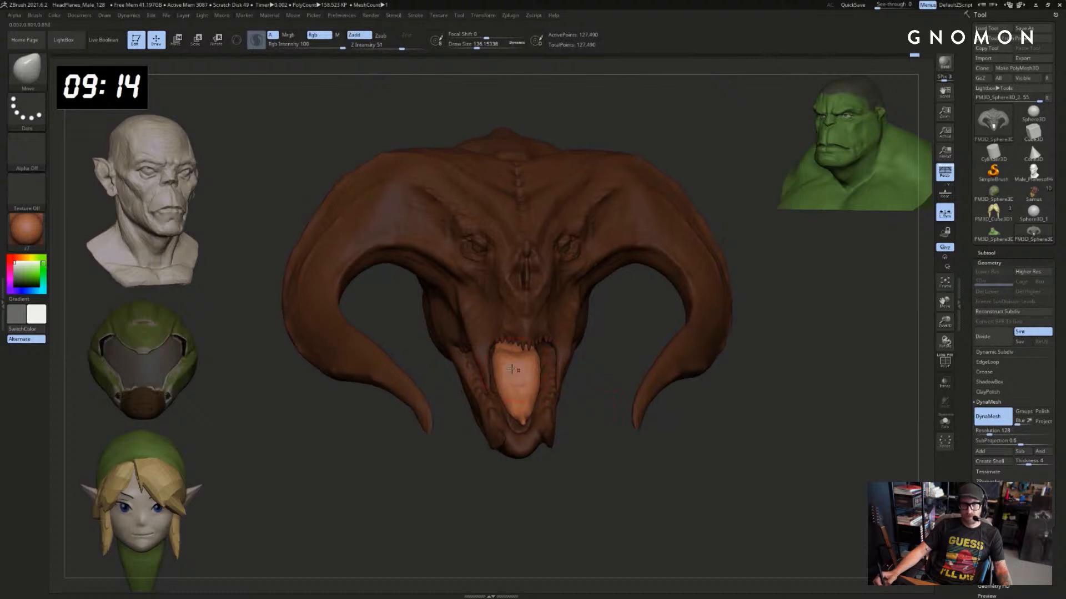
Carve a groove down the middle of the tongue with the DamStandard brush
key("b")
key("d")
key("s")
key("s")
left_click_drag(520, 365, 512, 365)
mouse_move(586, 402)
left_mouse_down()
mouse_move(528, 418)
mouse_move(528, 389)
mouse_move(532, 408)
left_mouse_up()
Reshape the tongue's body and tip with the Move brush at up to about size 187, checking it from three-quarter views
key("s")
key("b")
key("m")
key("v")
left_click_drag(619, 432, 567, 435)
key("s")
left_click_drag(518, 411, 520, 406)
left_click_drag(486, 464, 574, 467)
key("s")
left_click_drag(504, 408, 512, 420)
left_click_drag(511, 471, 645, 495)
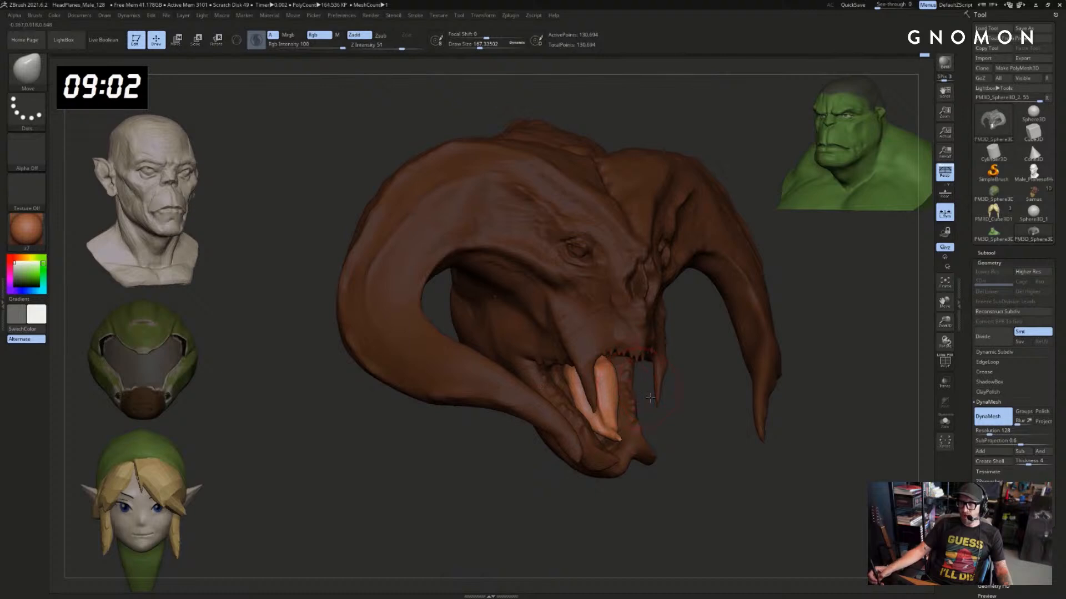
left_click_drag(649, 483, 614, 432)
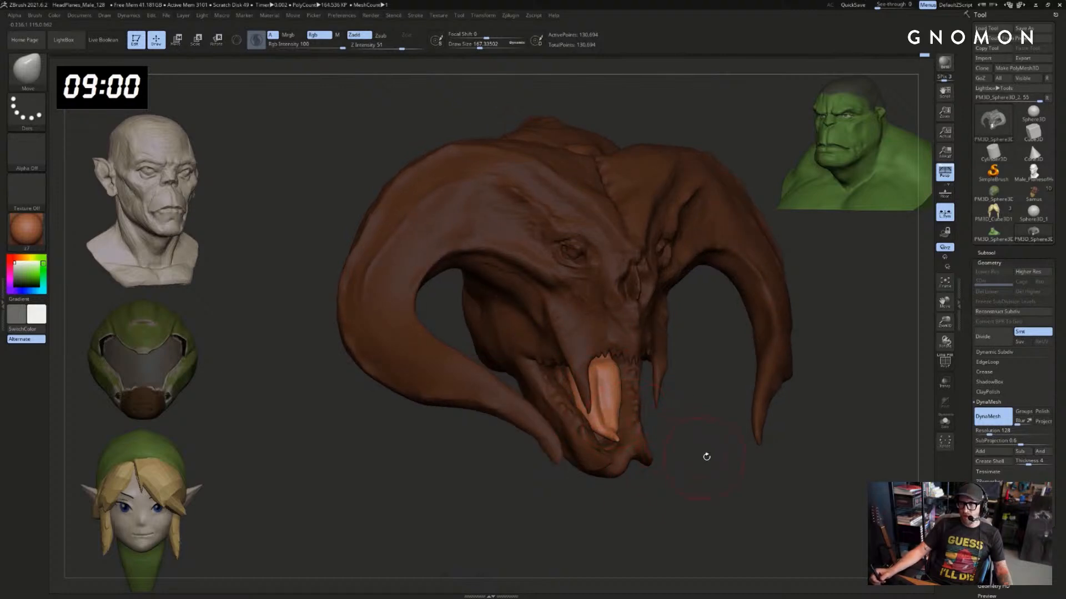
Adjust the tongue's sides and back edge inside the mouth with the Move brush at size 112
left_click_drag(706, 457, 693, 455)
key("s")
key("s")
left_click_drag(612, 388, 606, 389)
mouse_move(694, 433)
left_mouse_down()
mouse_move(577, 438)
mouse_move(643, 444)
left_mouse_up()
key("shift")
left_click_drag(720, 459, 680, 426)
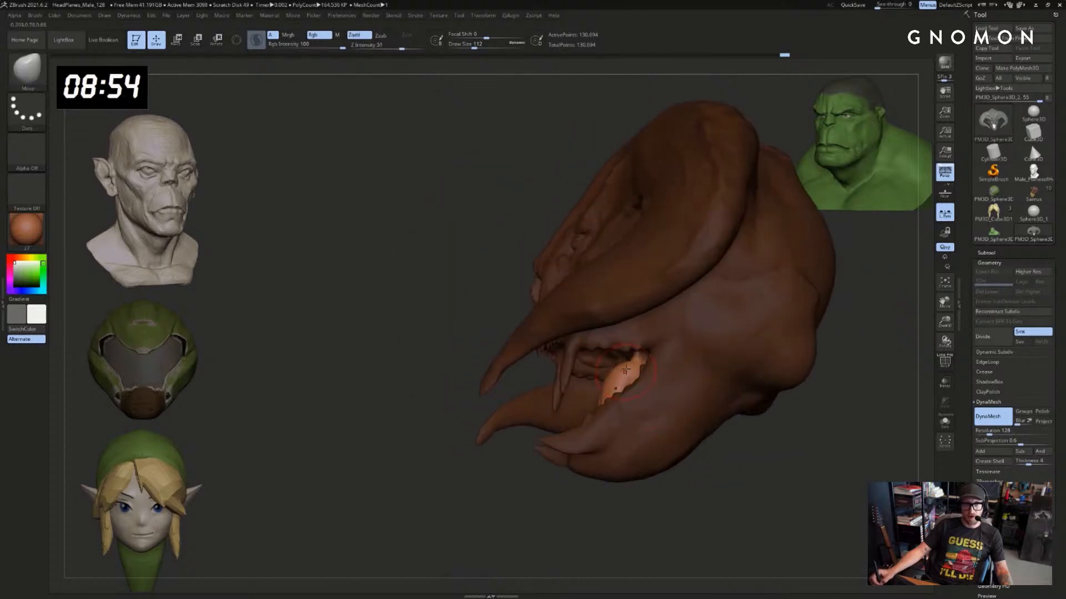
left_click_drag(459, 359, 639, 375)
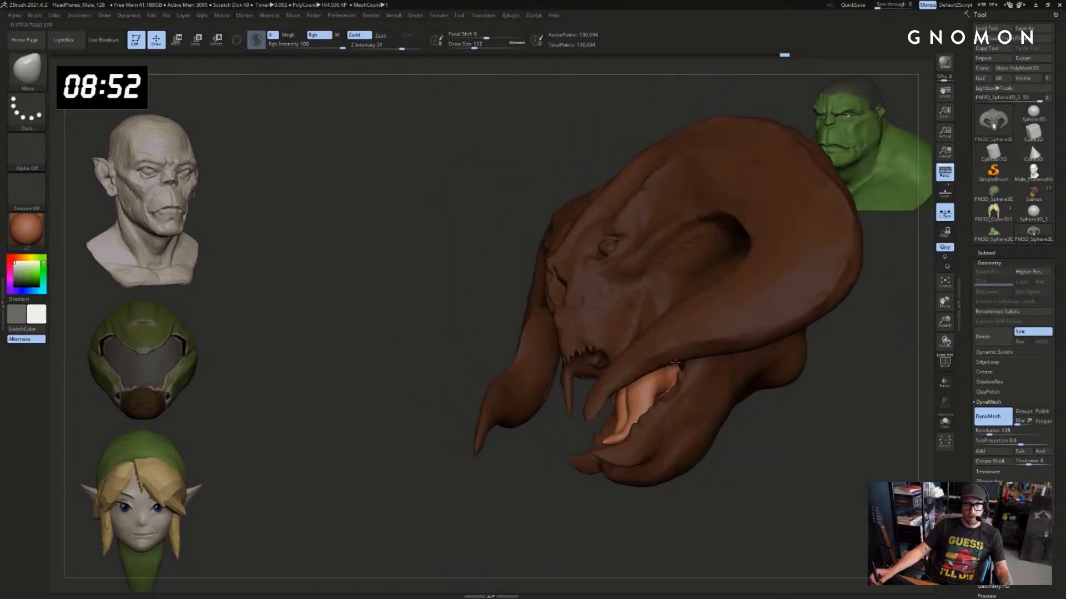
left_click_drag(485, 349, 660, 360)
Clear the mask so the whole head is editable again
key("shift")
mouse_move(783, 389)
left_mouse_down()
mouse_move(743, 398)
mouse_move(748, 449)
mouse_move(730, 444)
left_mouse_up()
key("ctrl")
left_click(742, 397, "ctrl")
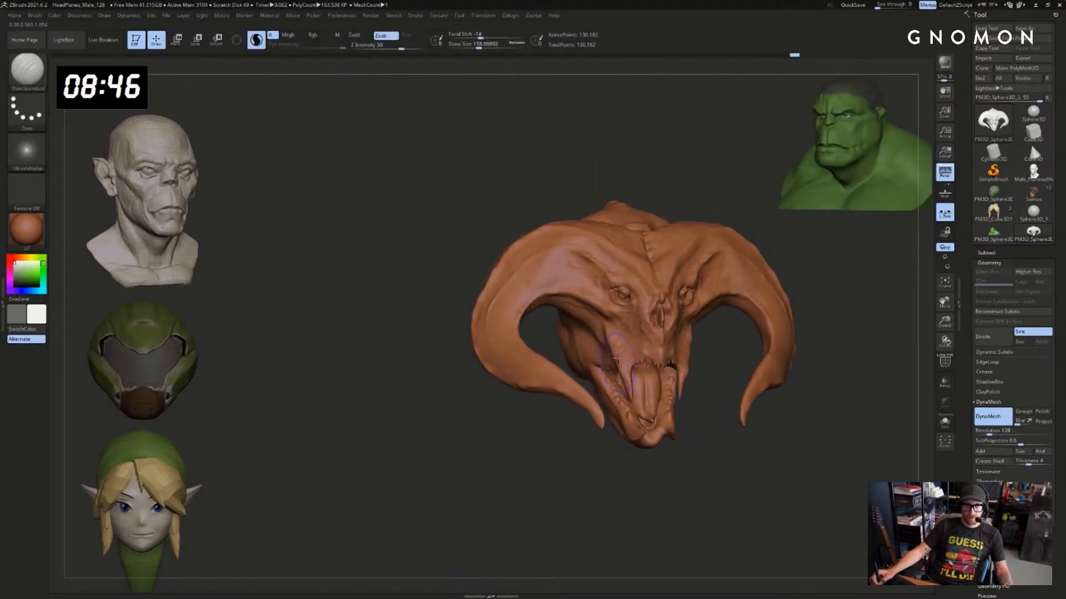
With Sculptris Pro off, pull the cheek above the upper fang into shape using the SnakeHook brush at about size 145
key("b")
key("s")
key("h")
key("ctrl+z")
left_click_drag(716, 362, 674, 369, "alt")
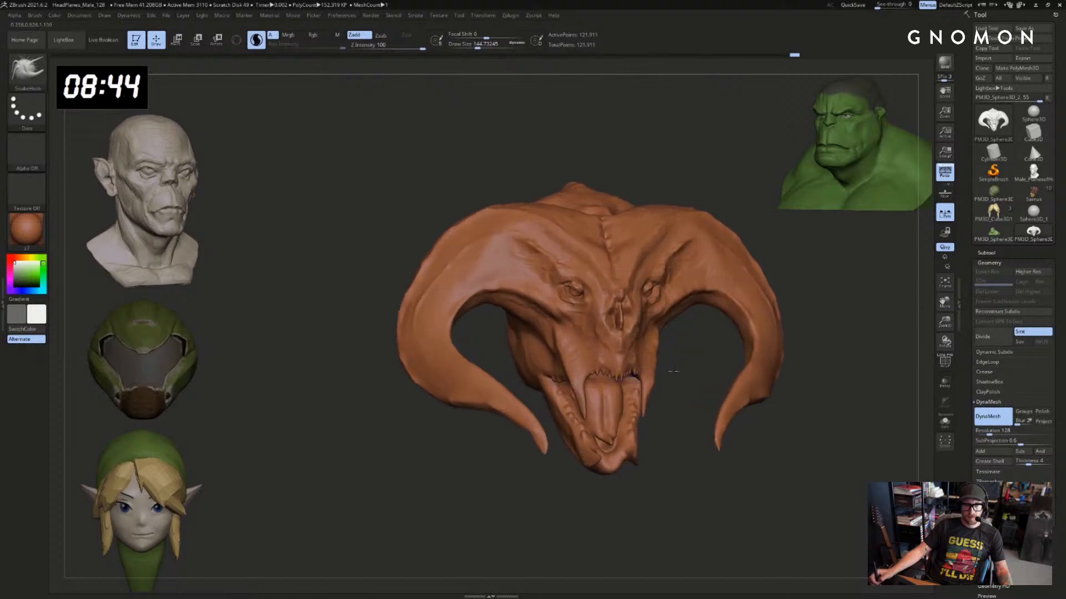
left_click(256, 40)
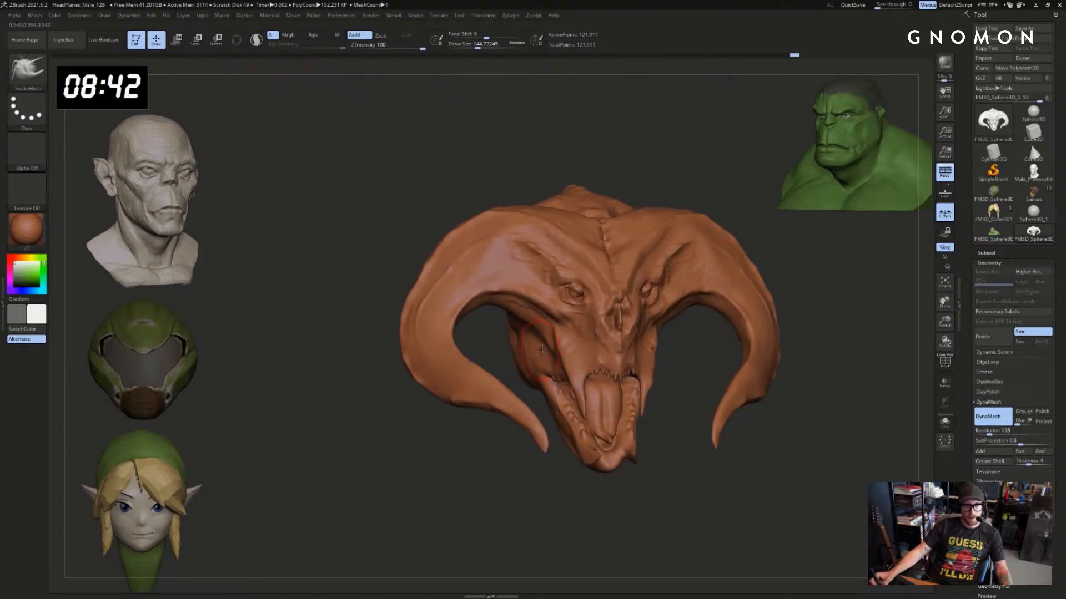
key("s")
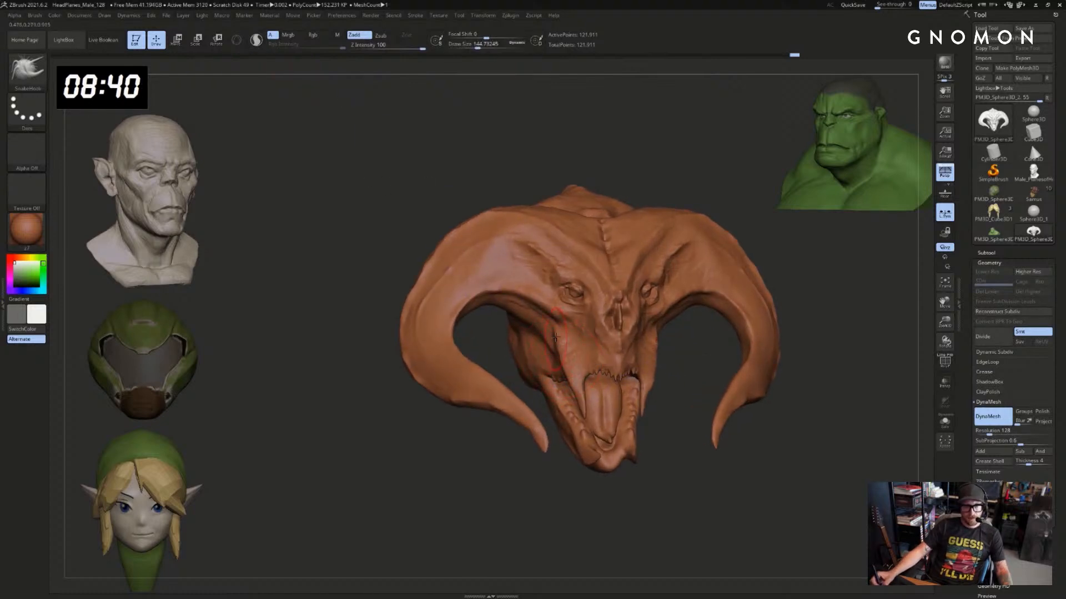
left_click_drag(558, 350, 570, 345)
left_click_drag(707, 357, 659, 349)
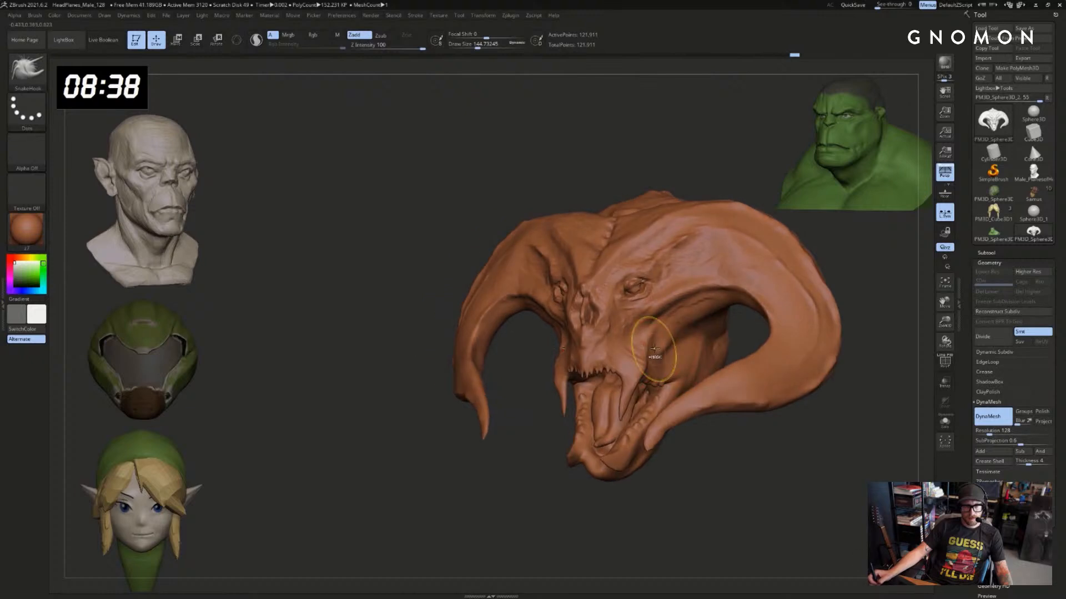
key("s")
mouse_move(527, 386)
left_mouse_down("shift")
mouse_move(566, 379)
mouse_move(567, 393)
mouse_move(557, 366)
left_mouse_up("shift")
Turn Sculptris Pro back on and sharpen the small upper front teeth with the DamStandard brush at about size 15
key("b")
key("d")
key("s")
left_click_drag(558, 367, 550, 379, "shift")
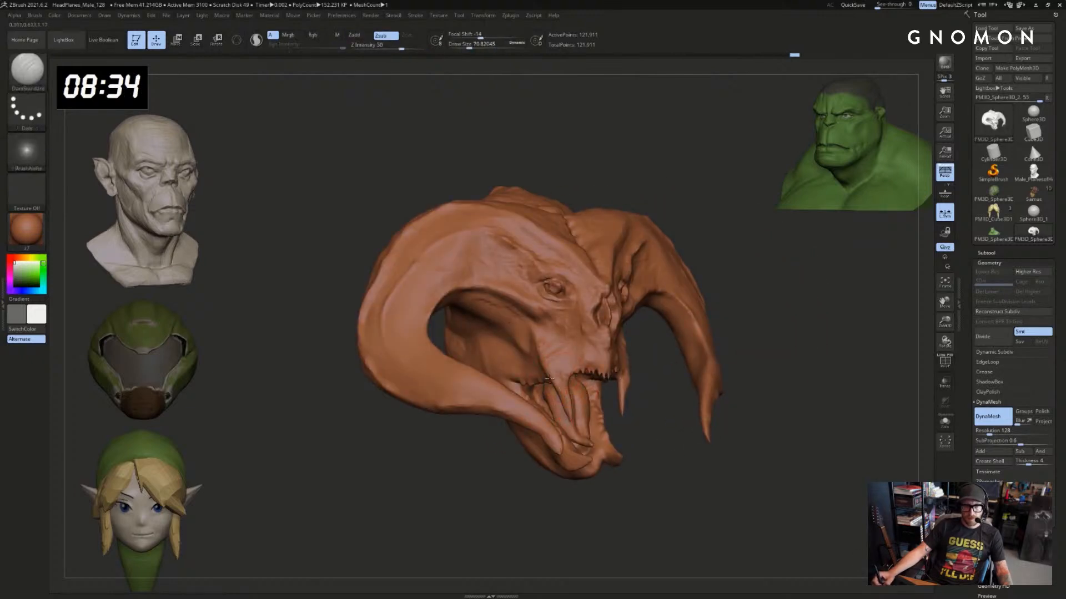
left_click(256, 40)
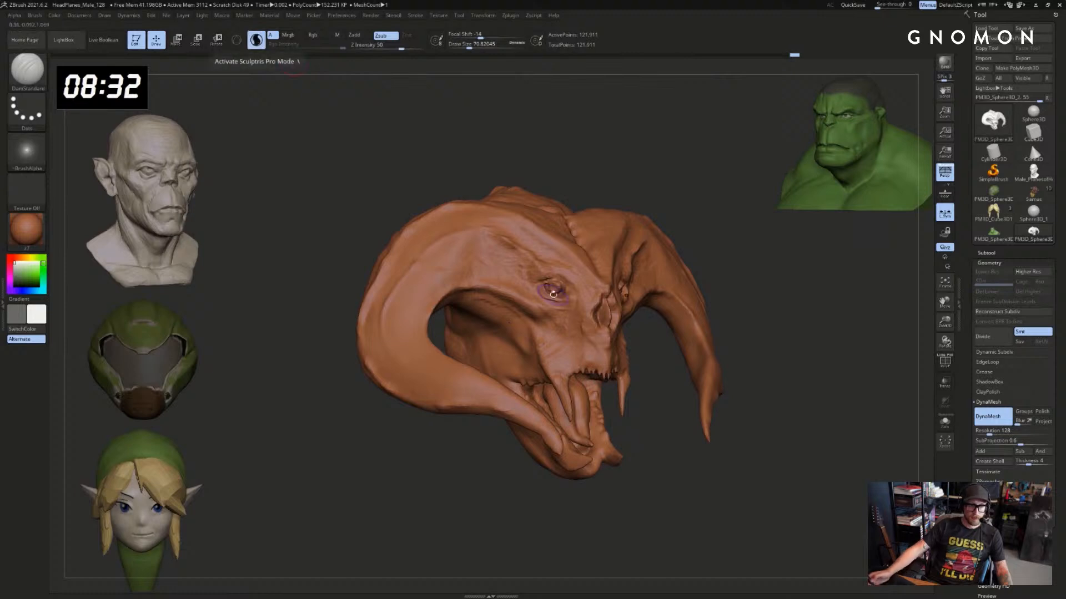
mouse_move(633, 451)
left_mouse_down("alt")
mouse_move(651, 428)
mouse_move(648, 442)
left_mouse_up("alt")
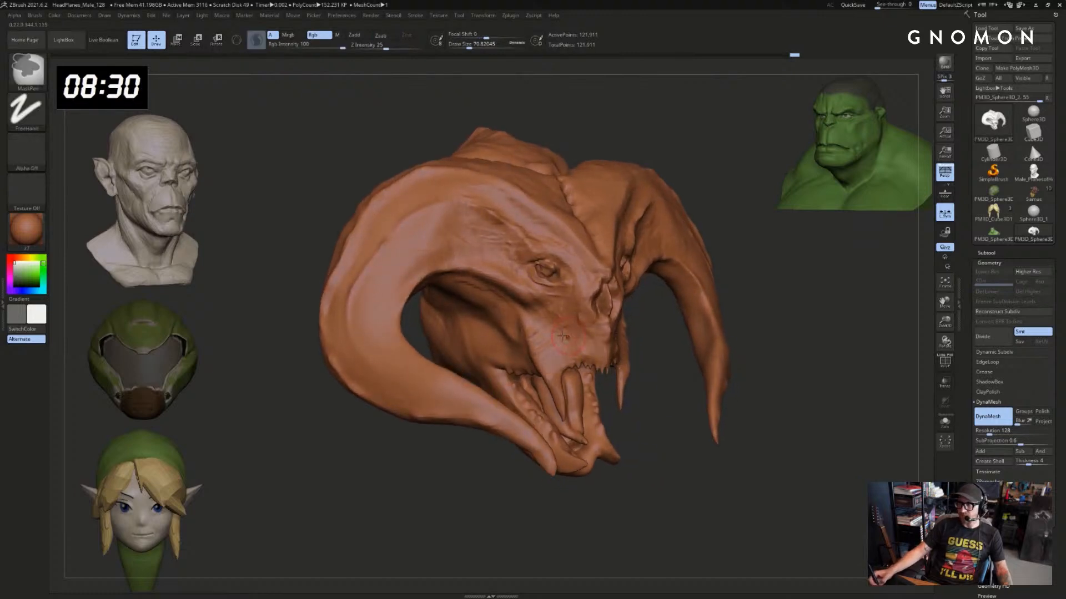
left_click_drag(581, 362, 590, 362, "shift")
mouse_move(641, 396)
left_mouse_down("alt")
mouse_move(661, 439)
mouse_move(669, 416)
mouse_move(654, 408)
left_mouse_up("alt")
key("bracketleft")
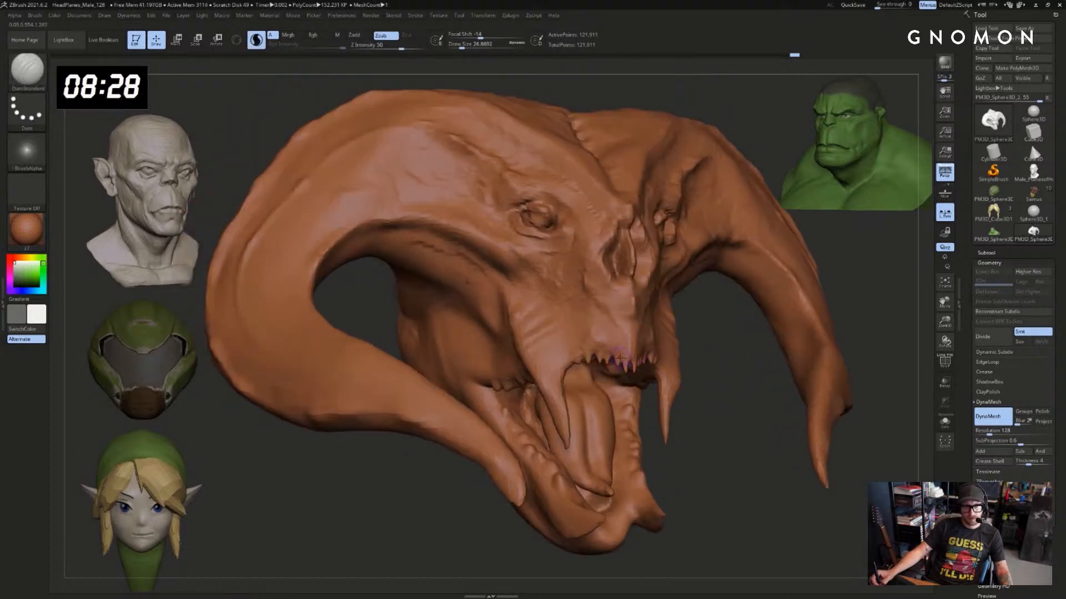
left_click_drag(615, 362, 629, 363)
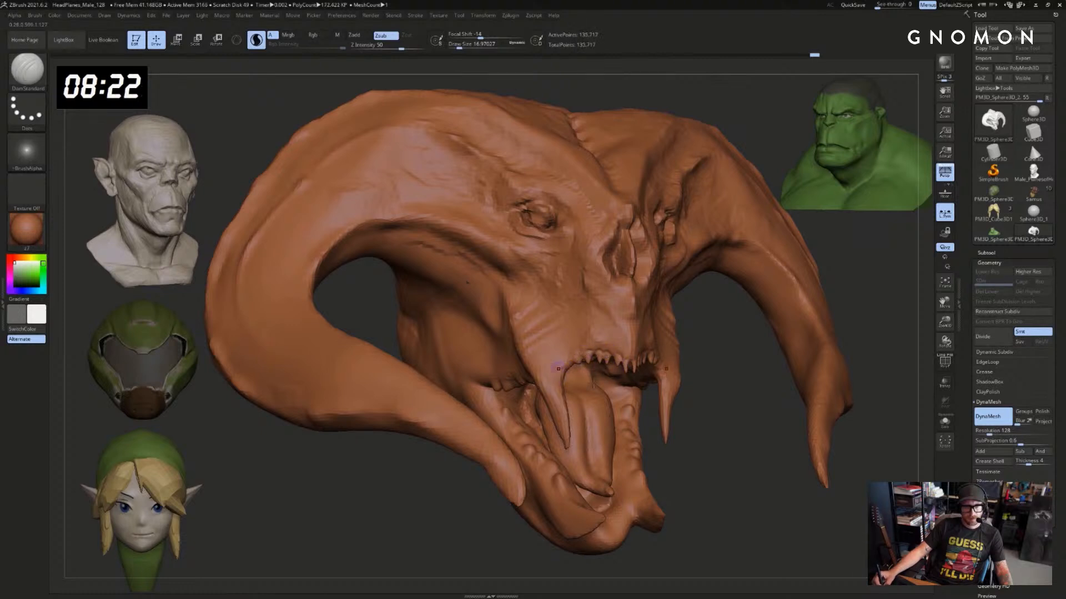
Carve creases around the fang's root and mouth corner with DamStandard at about size 39, undoing the last stroke
left_click_drag(700, 427, 746, 423)
key("s")
mouse_move(559, 373)
left_mouse_down()
mouse_move(569, 365)
mouse_move(526, 349)
left_mouse_up()
key("s")
key("ctrl+z")
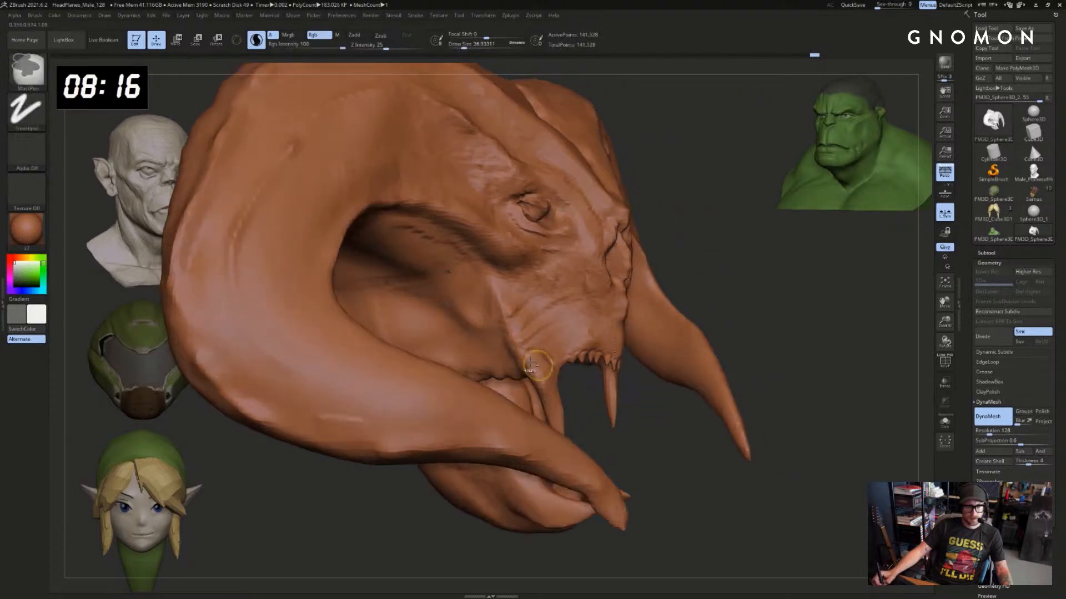
Raise the upper lip and front teeth into an arch with the Move brush at about size 128
mouse_move(655, 482)
left_mouse_down("alt")
mouse_move(642, 428)
mouse_move(564, 418)
left_mouse_up("alt")
key("b")
key("m")
key("v")
key("s")
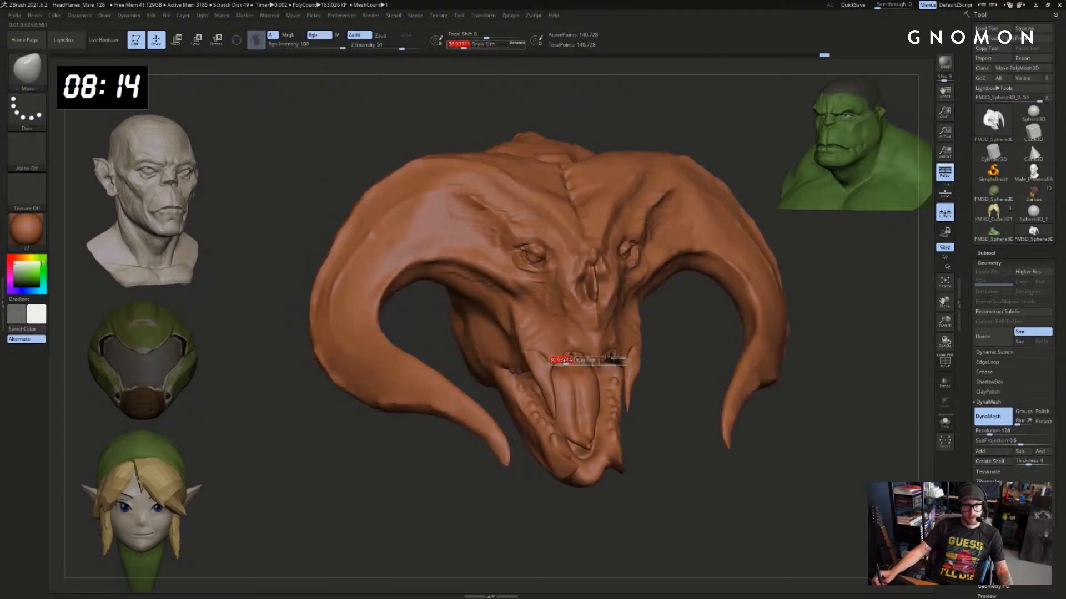
left_click_drag(567, 360, 583, 361)
left_click_drag(682, 415, 638, 414)
key("s")
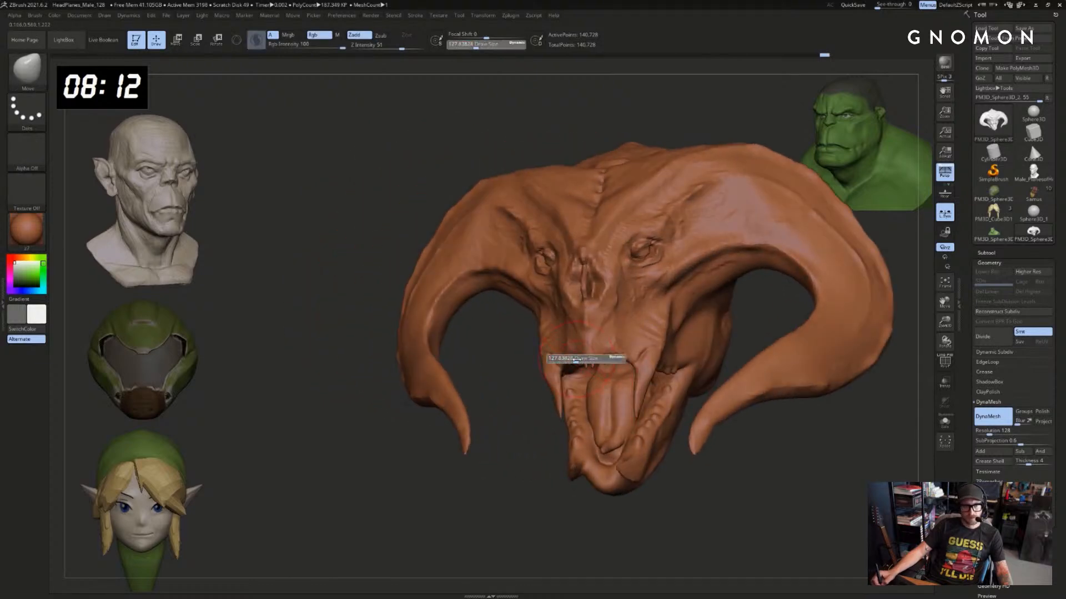
left_click(583, 361)
left_click_drag(583, 364, 587, 351)
mouse_move(545, 387)
left_mouse_down()
mouse_move(510, 388)
mouse_move(572, 357)
mouse_move(519, 377)
left_mouse_up()
key("s")
left_click(592, 362)
left_click_drag(591, 355, 593, 346)
mouse_move(522, 384)
left_mouse_down()
mouse_move(577, 381)
mouse_move(531, 394)
left_mouse_up()
Adjust the fangs and the cheek above them with the Move brush, reducing it to about size 90
key("s")
left_click(540, 383)
key("s")
left_click(532, 396)
key("s")
left_click(535, 380)
key("s")
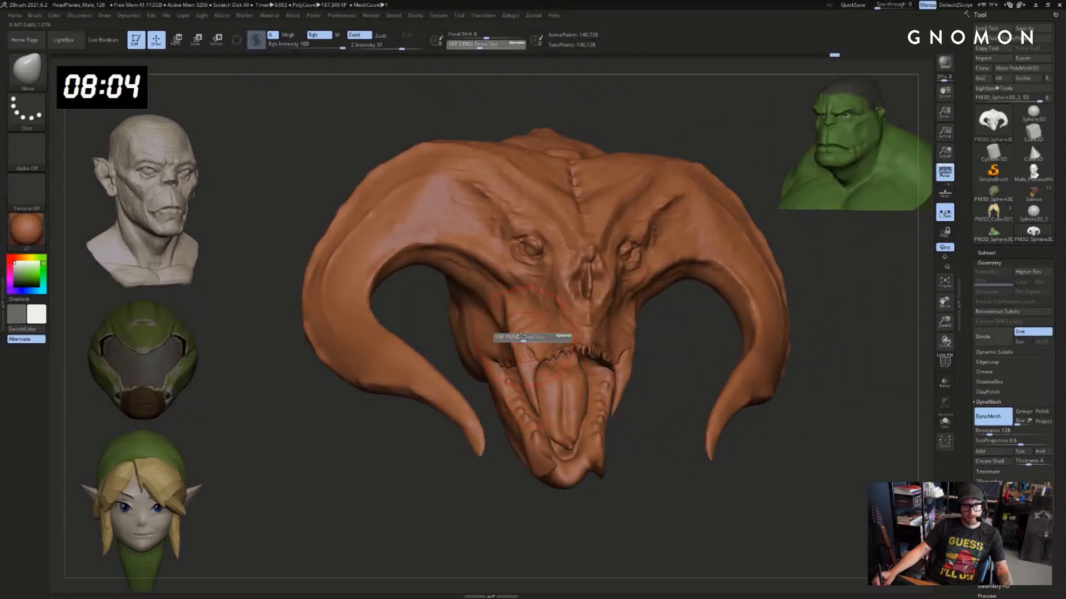
left_click(523, 339)
left_click_drag(519, 335, 526, 325, "shift")
key("s")
left_click(520, 345)
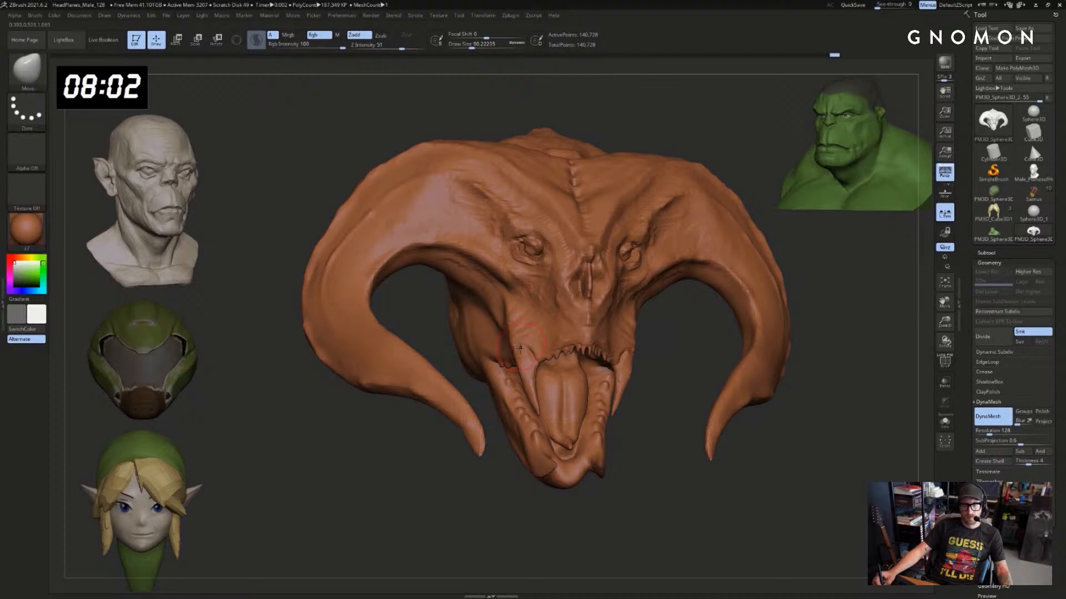
Thicken the roots of the upper fangs with the Inflat brush at intensity 10 and check the head from the front
key("b")
key("i")
key("n")
key("s")
left_click(523, 345)
left_click_drag(518, 344, 515, 364)
left_click_drag(655, 105, 661, 142, "ctrl")
key("f")
left_click_drag(637, 383, 651, 398, "ctrl")
key("f")
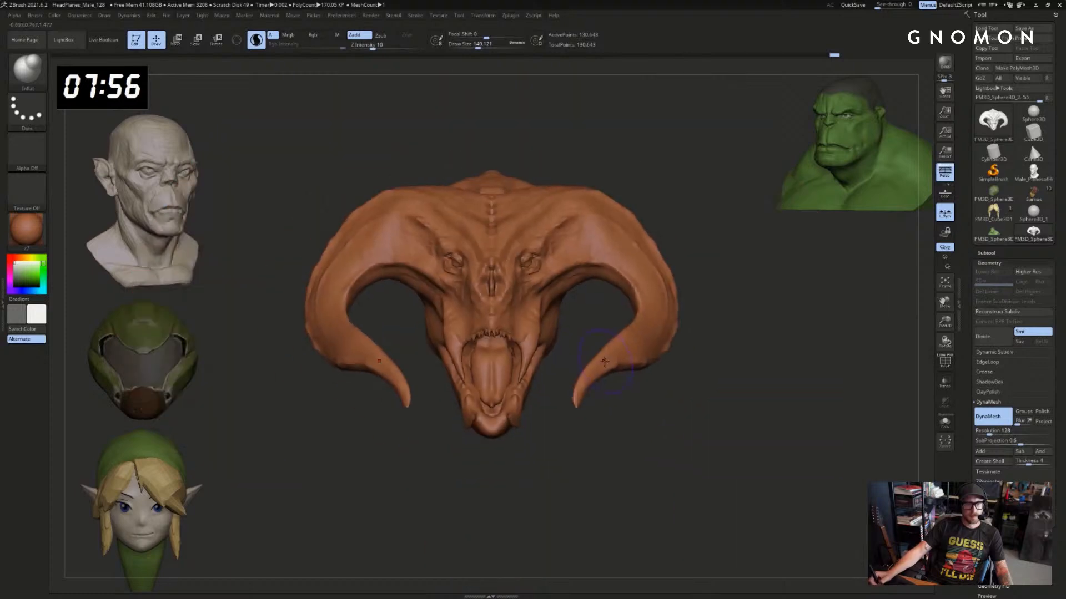
Adjust the cheeks below the eyes with the Move brush at about sizes 128 and 101
left_click_drag(580, 336, 606, 347)
key("b")
key("m")
key("v")
key("s")
left_click_drag(469, 305, 436, 308)
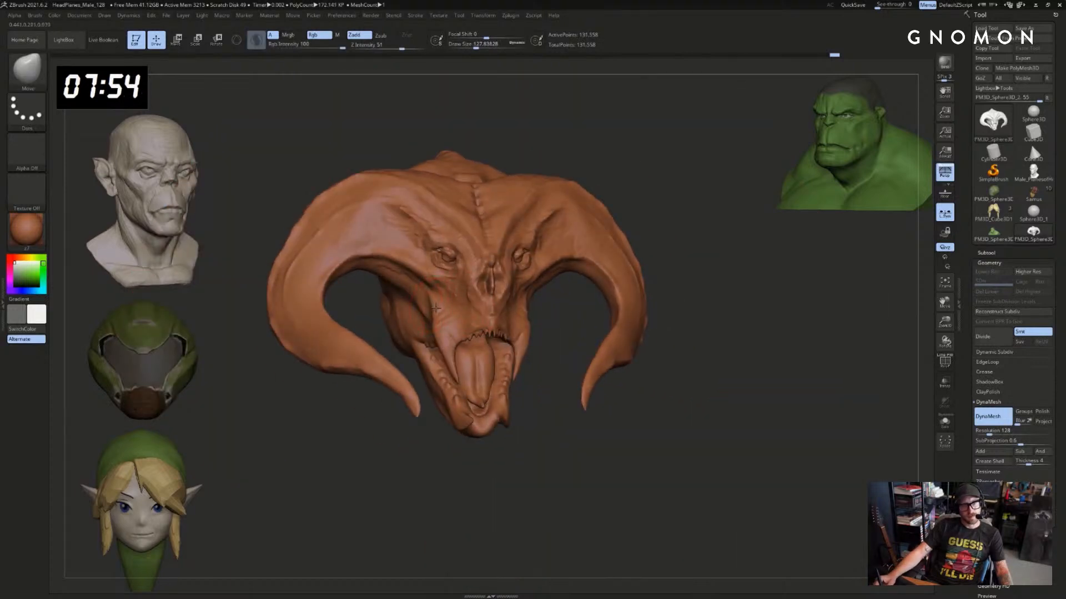
left_click_drag(550, 406, 499, 400)
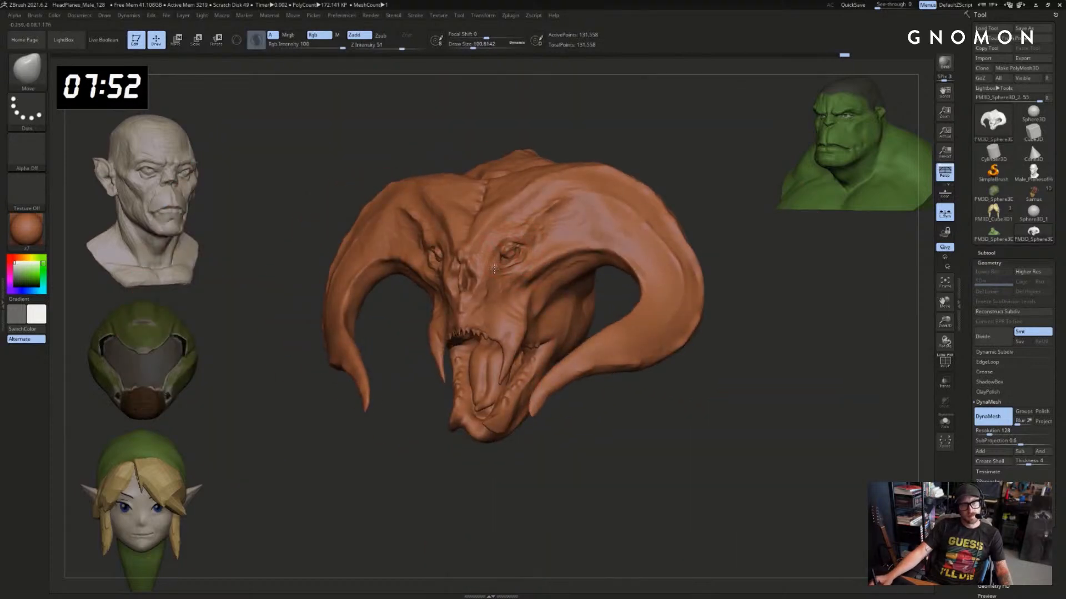
Try remeshing the head with DynaMesh at resolution 128 and undo it
left_click_drag(621, 161, 596, 158)
left_click_drag(646, 128, 657, 142, "ctrl")
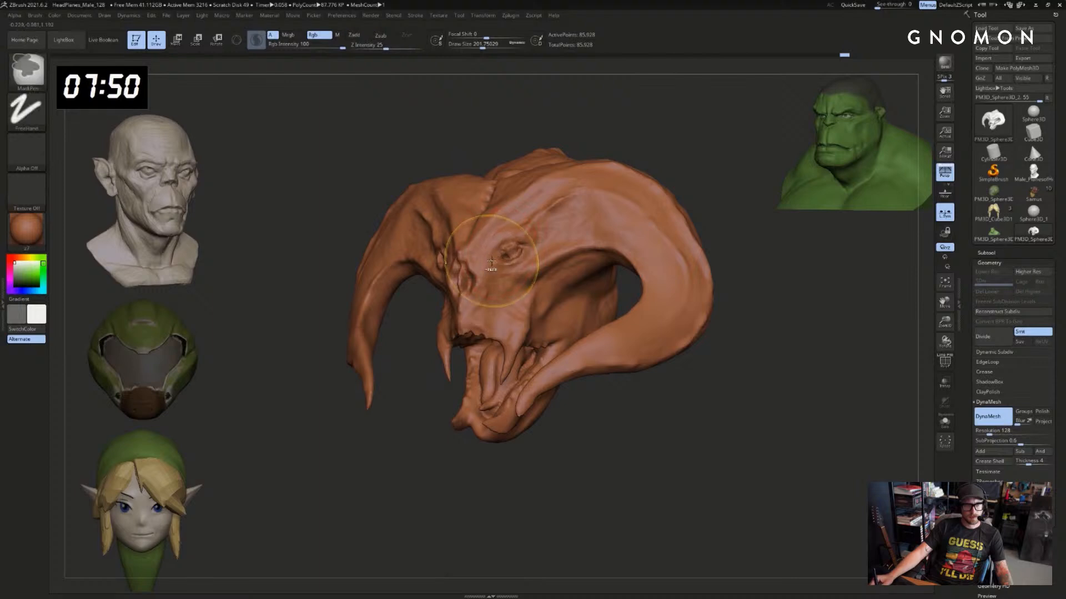
key("ctrl+z")
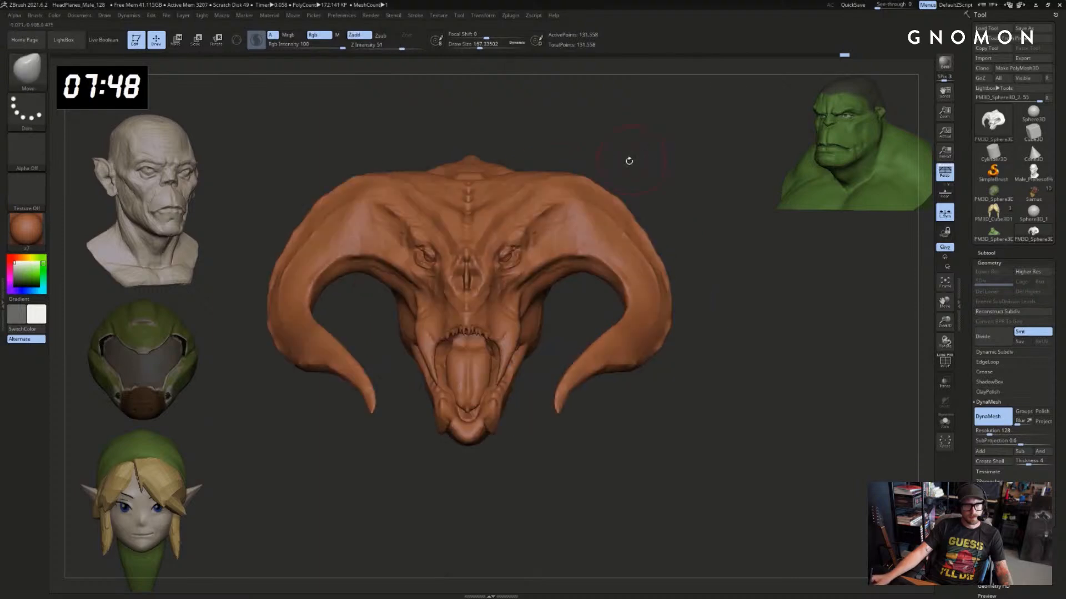
Adjust the brow with the Move brush at about size 172 and build up brow and horn ridges with Standard at about size 149
left_click_drag(629, 160, 694, 228)
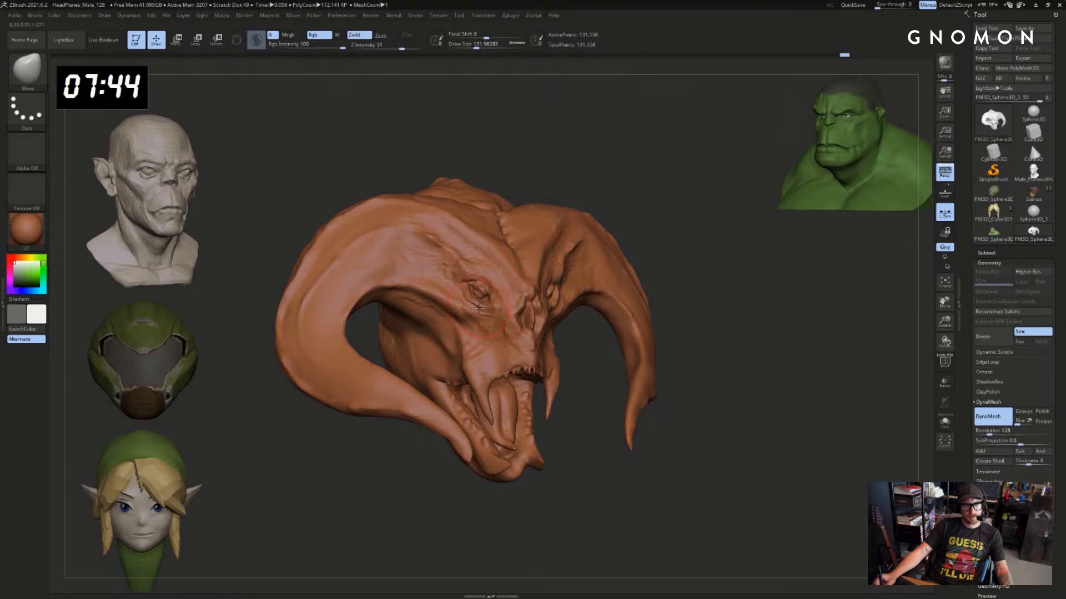
left_click_drag(619, 195, 574, 228)
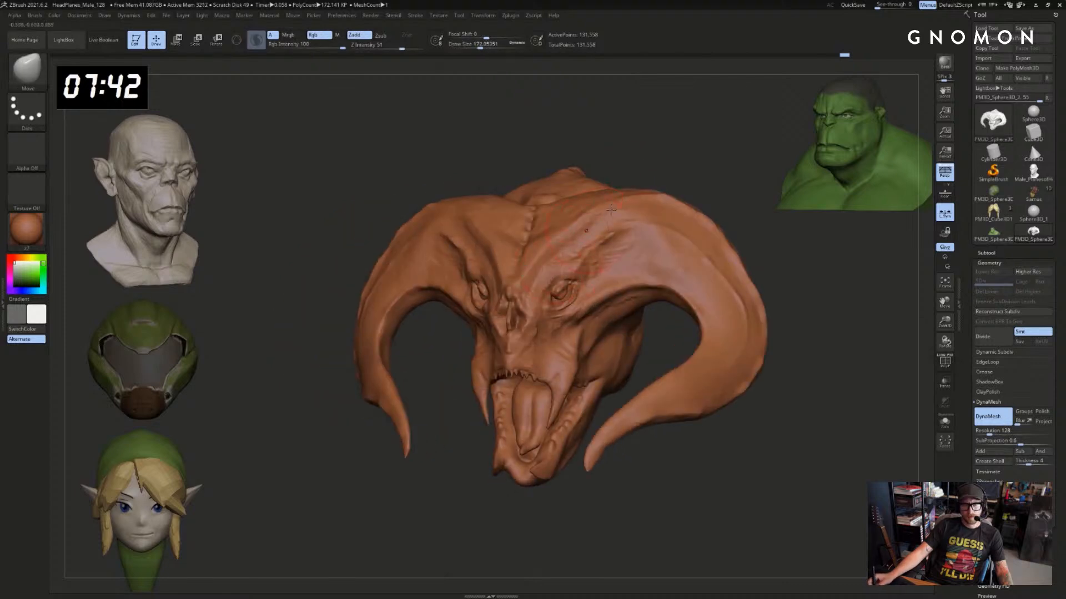
key("b")
key("s")
key("t")
left_click_drag(505, 309, 616, 222)
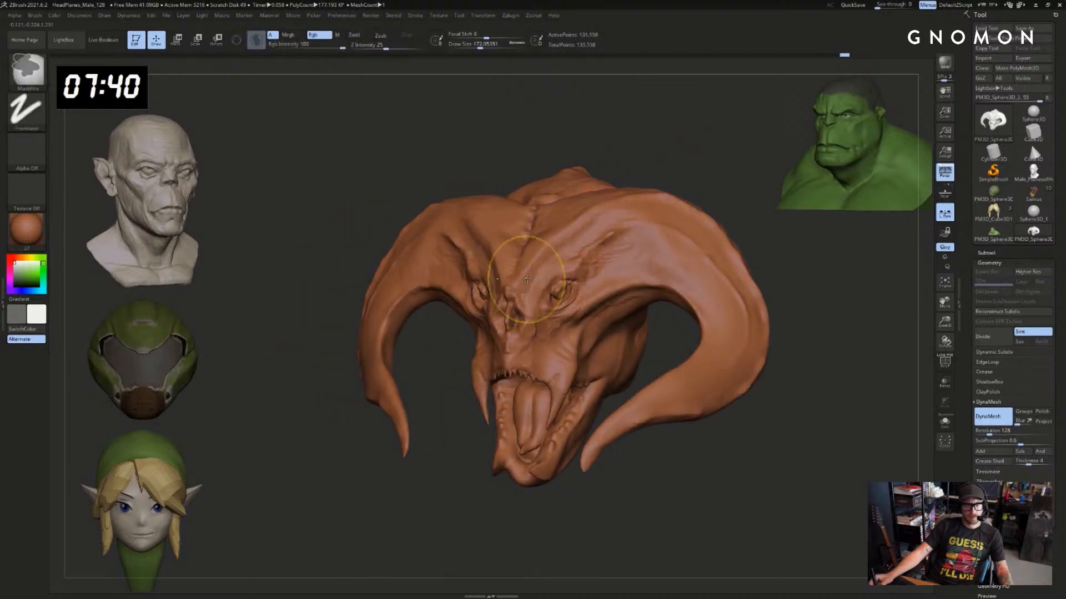
left_click_drag(528, 274, 519, 294, "shift")
left_click_drag(624, 299, 603, 312, "alt")
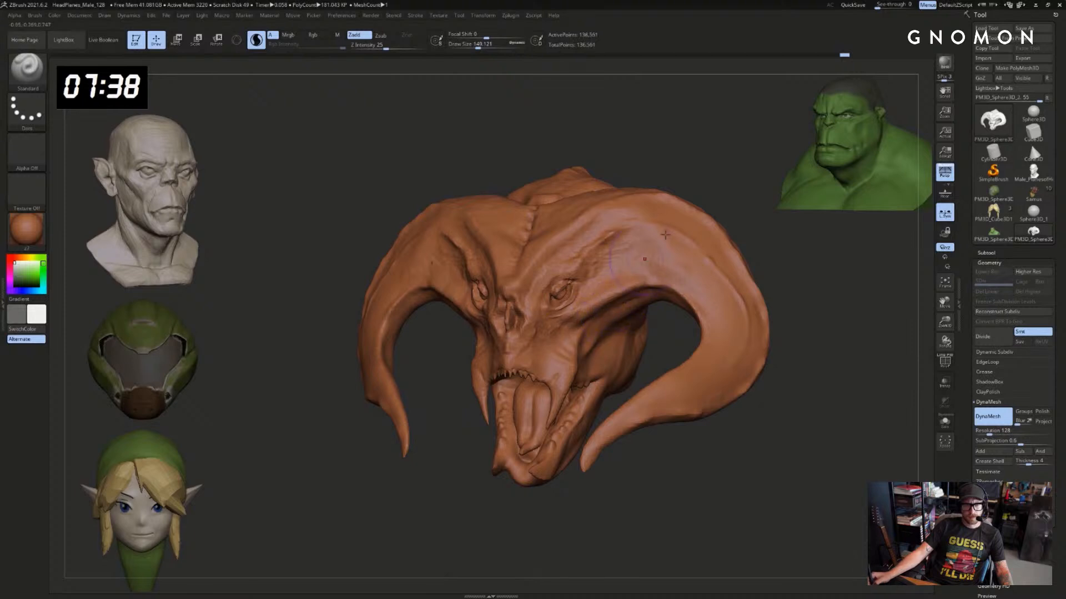
mouse_move(715, 178)
left_mouse_down("shift")
mouse_move(726, 172)
mouse_move(690, 193)
mouse_move(724, 225)
left_mouse_up("shift")
left_click_drag(646, 181, 580, 191)
left_click_drag(503, 243, 445, 219)
left_click_drag(345, 313, 328, 300, "shift")
Carve creases behind the brows where the horns meet the forehead with the DamStandard brush at about size 44
key("b")
key("d")
key("s")
key("s")
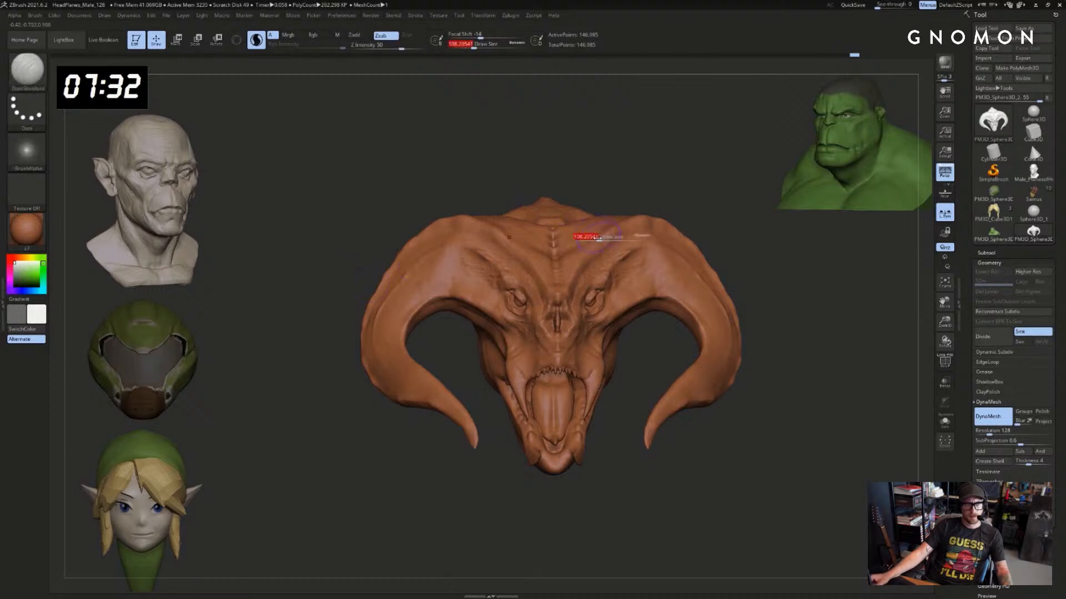
left_click_drag(609, 238, 594, 238)
mouse_move(716, 197)
left_mouse_down("alt")
mouse_move(659, 161)
mouse_move(669, 191)
left_mouse_up("alt")
mouse_move(730, 181)
left_mouse_down()
mouse_move(698, 174)
mouse_move(716, 162)
mouse_move(672, 178)
left_mouse_up()
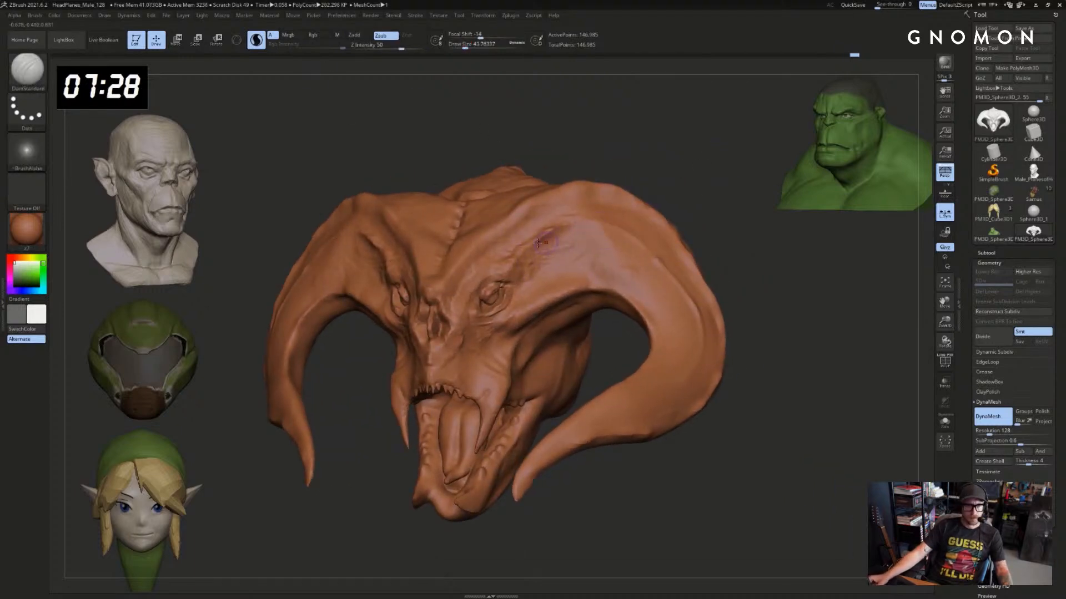
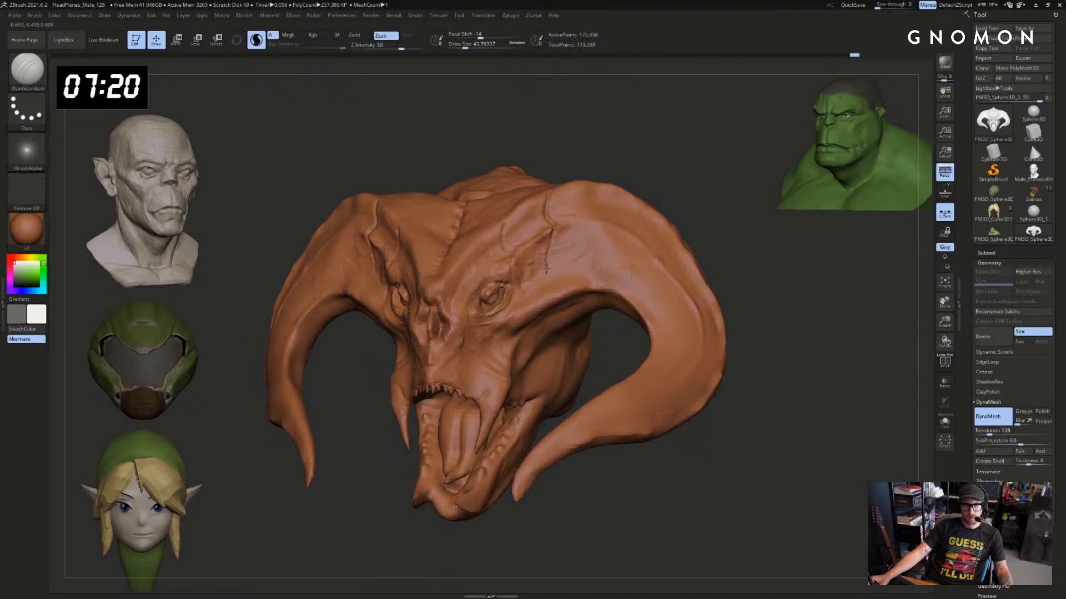
left_click_drag(545, 261, 555, 288)
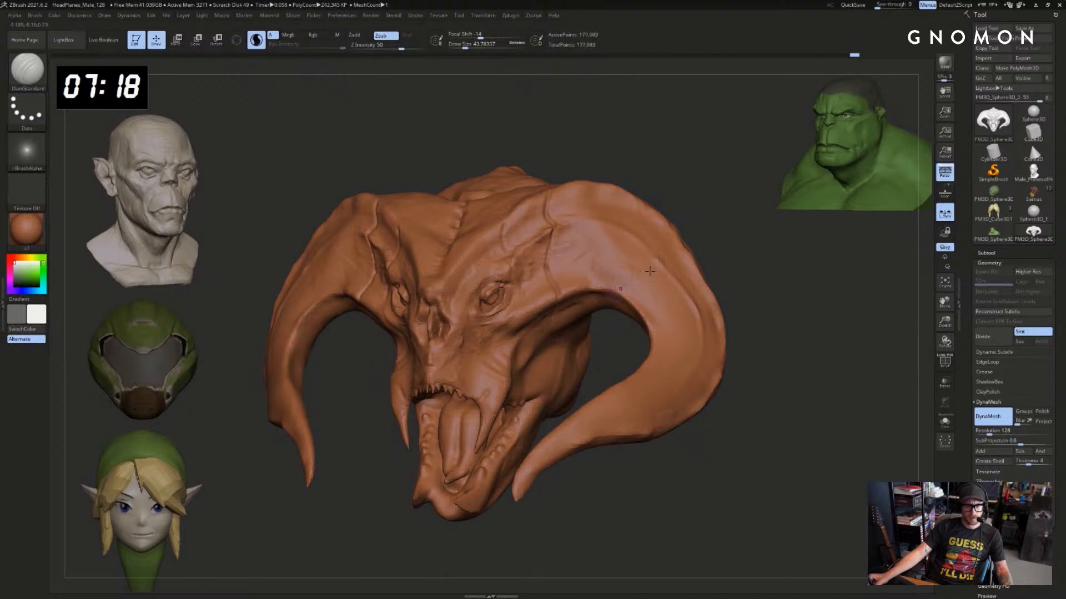
Carve crease lines around the horns near their bases with the DamStandard brush at about sizes 44 and 27
left_click_drag(728, 219, 709, 217, "shift")
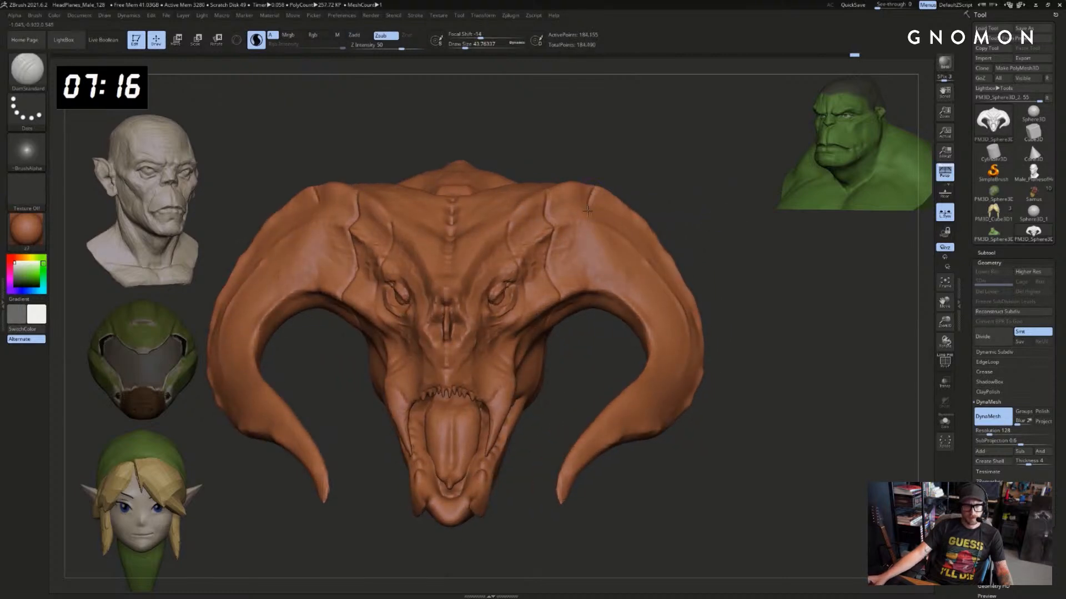
left_click_drag(598, 288, 599, 292)
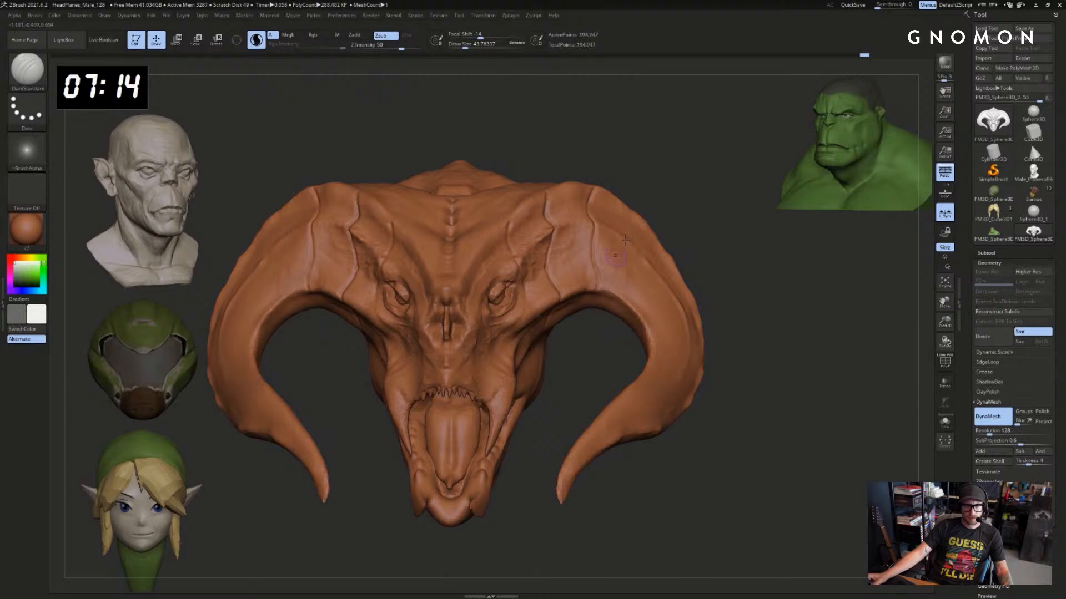
key("ctrl+z")
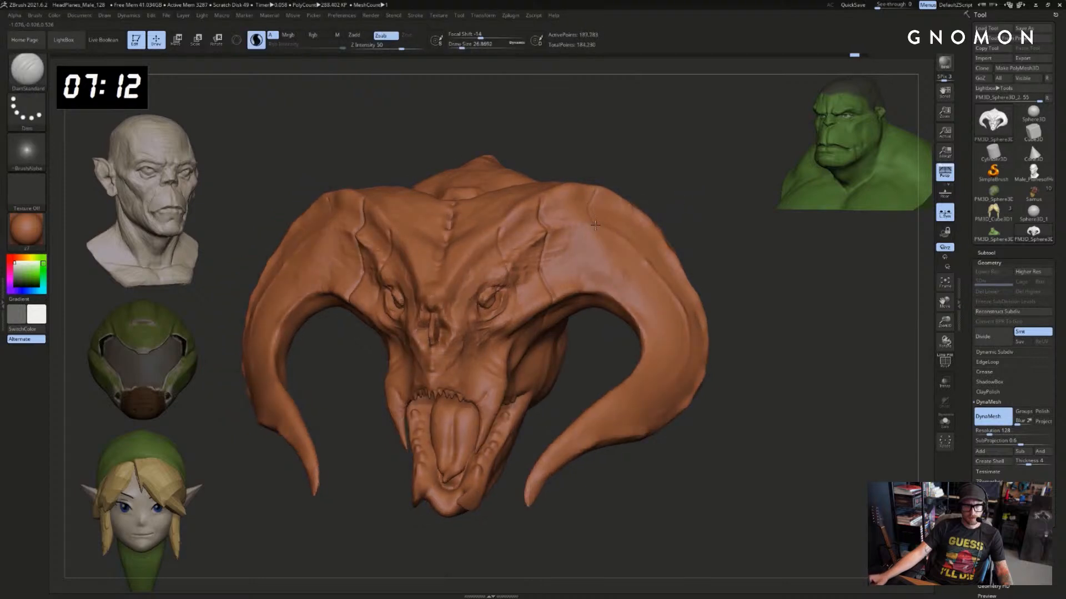
key("ctrl+shift+z")
key("ctrl+shift+z")
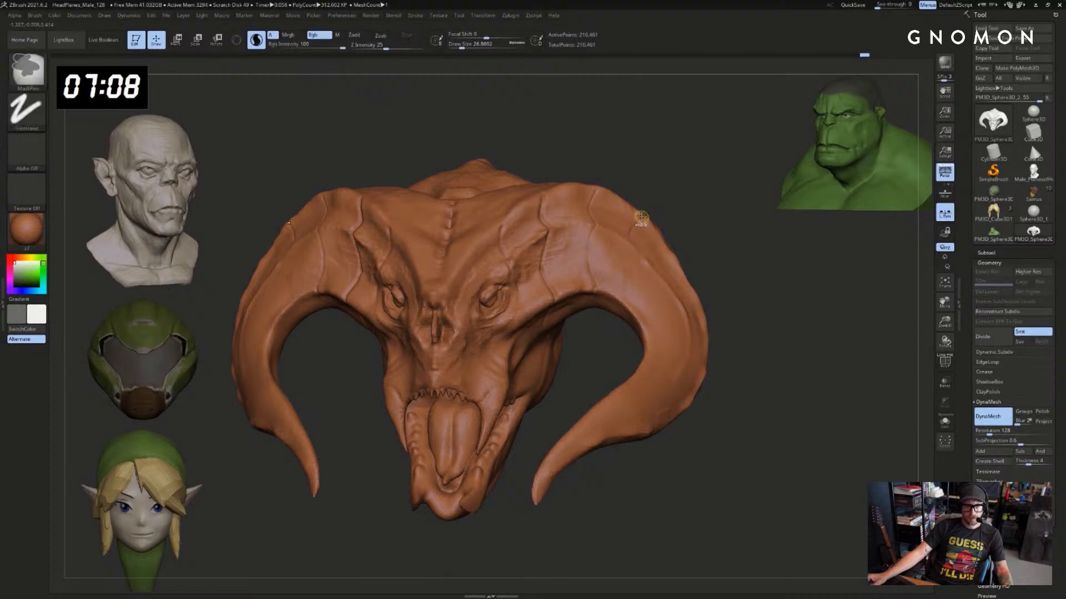
left_click_drag(643, 215, 627, 245)
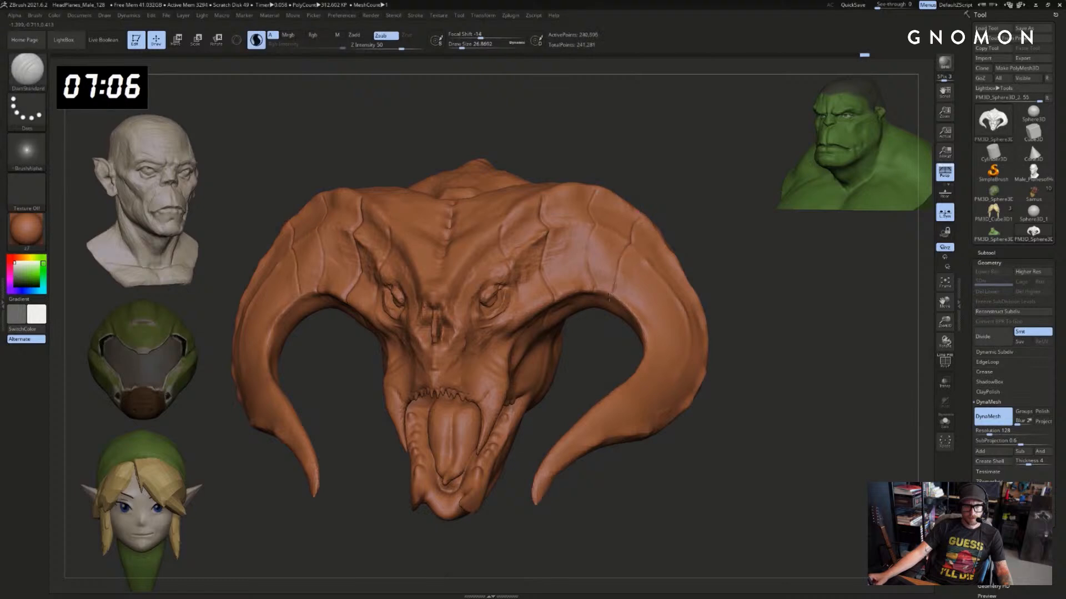
Carve staggered, plate-like cracks along the upper curve of the horns with DamStandard at about size 27
key("ctrl+z")
key("ctrl+z")
key("ctrl+z")
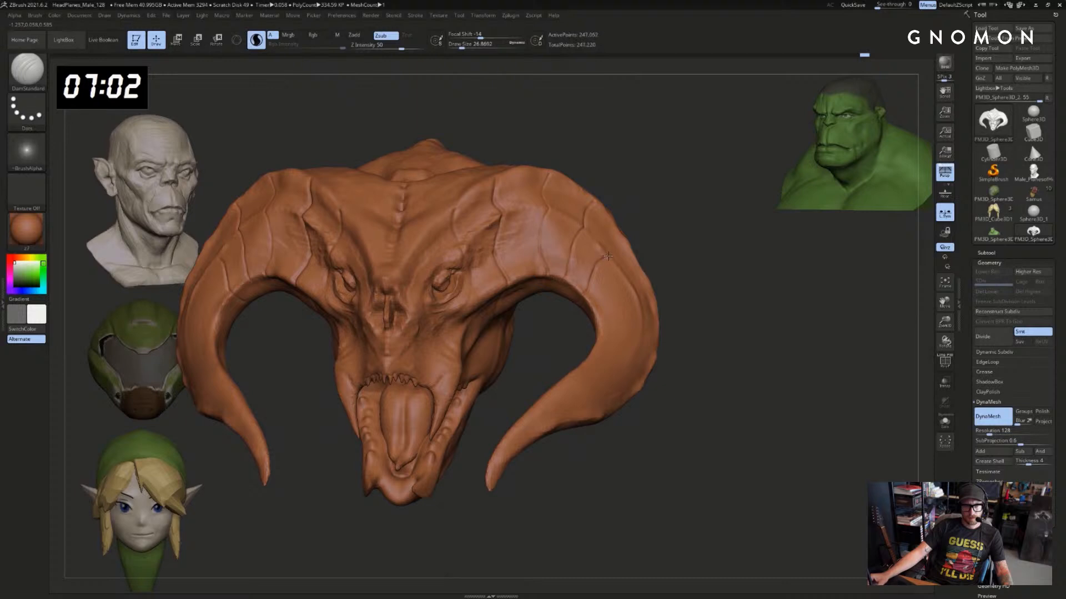
key("ctrl+z")
key("ctrl+z")
key("ctrl+z")
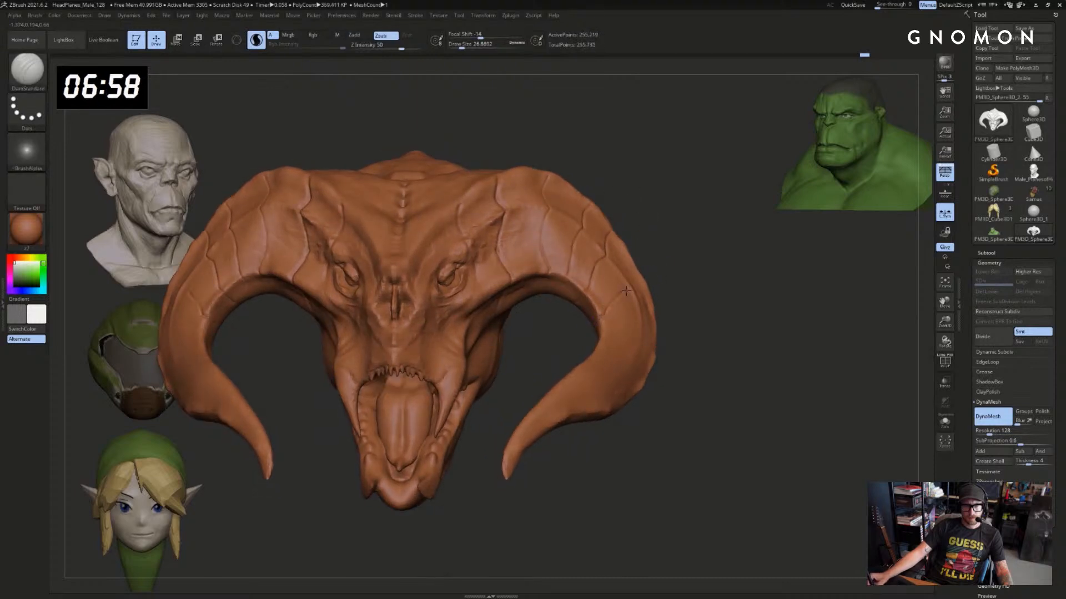
key("ctrl+z")
left_click_drag(610, 296, 599, 323)
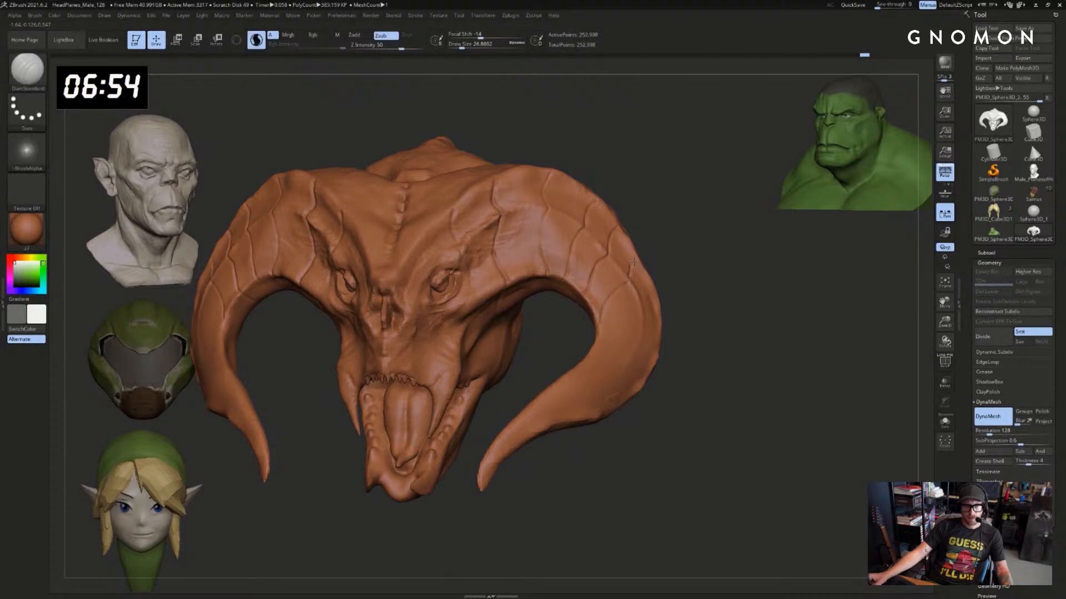
key("ctrl+z")
key("ctrl+z")
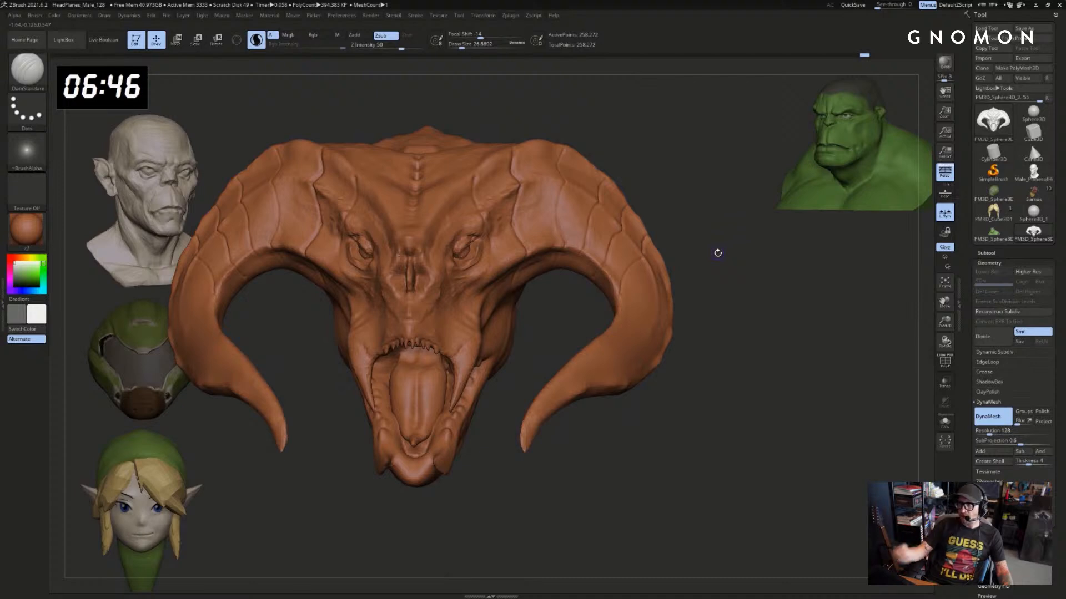
Adjust the outer contour of the horns with the Move brush
mouse_move(751, 290)
left_mouse_down("alt")
mouse_move(832, 309)
mouse_move(744, 289)
left_mouse_up("alt")
key("s")
key("b")
key("m")
key("v")
key("s")
left_click_drag(633, 312, 634, 313)
left_click_drag(761, 282, 733, 290)
Return to the DamStandard brush at about size 27 and carve more plate cracks down the outer bend of the horns
key("b")
key("d")
key("s")
key("s")
mouse_move(659, 312)
left_mouse_down()
mouse_move(635, 306)
mouse_move(682, 305)
mouse_move(725, 280)
mouse_move(752, 308)
left_mouse_up()
key("ctrl+z")
key("s")
left_click_drag(752, 308, 767, 318)
key("s")
mouse_move(638, 339)
left_mouse_down()
mouse_move(617, 340)
mouse_move(645, 343)
left_mouse_up()
key("s")
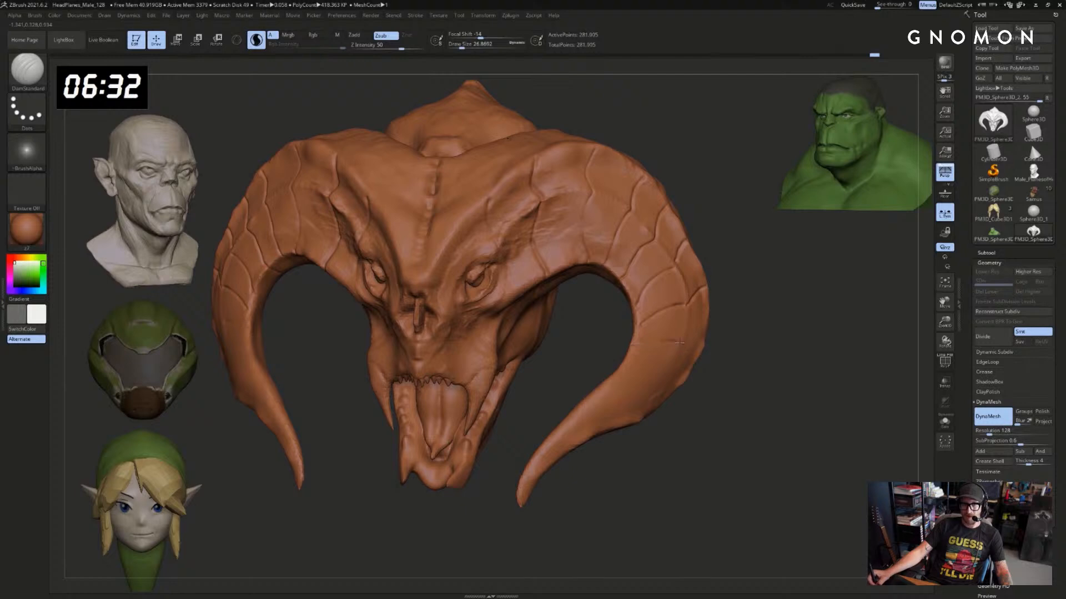
Extend the plate cracks around the outer side and lower bend of the horns
key("ctrl+shift+z")
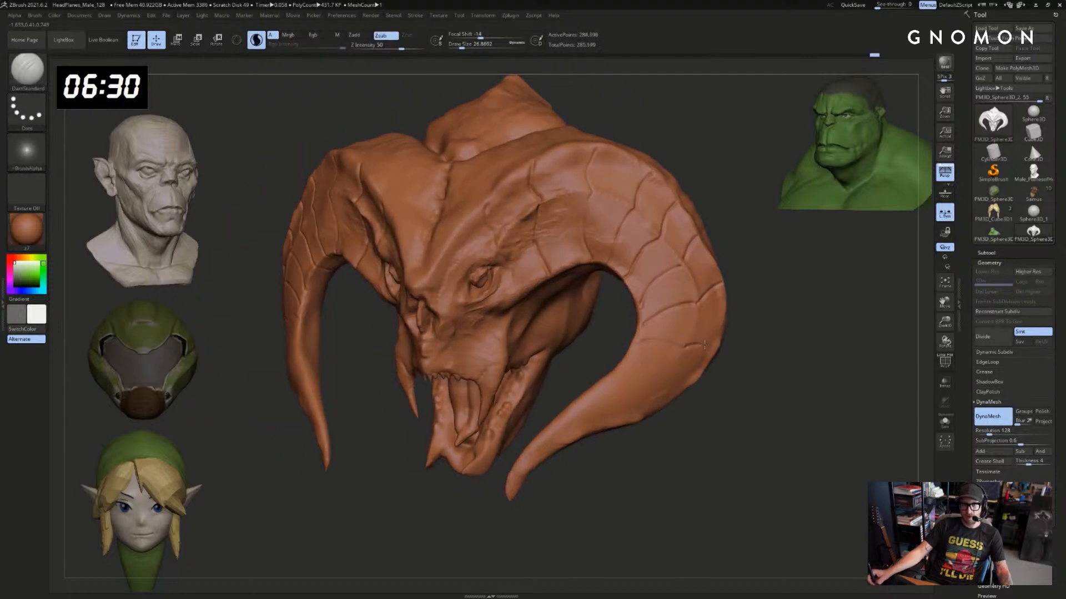
left_click_drag(711, 348, 772, 358)
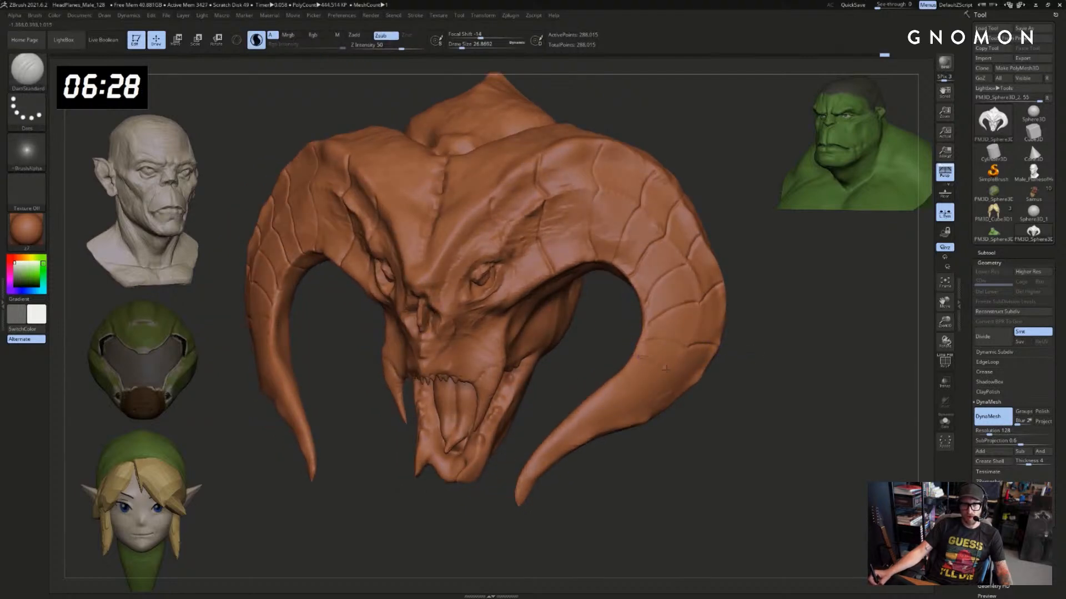
mouse_move(706, 383)
left_mouse_down()
mouse_move(740, 383)
mouse_move(723, 381)
left_mouse_up()
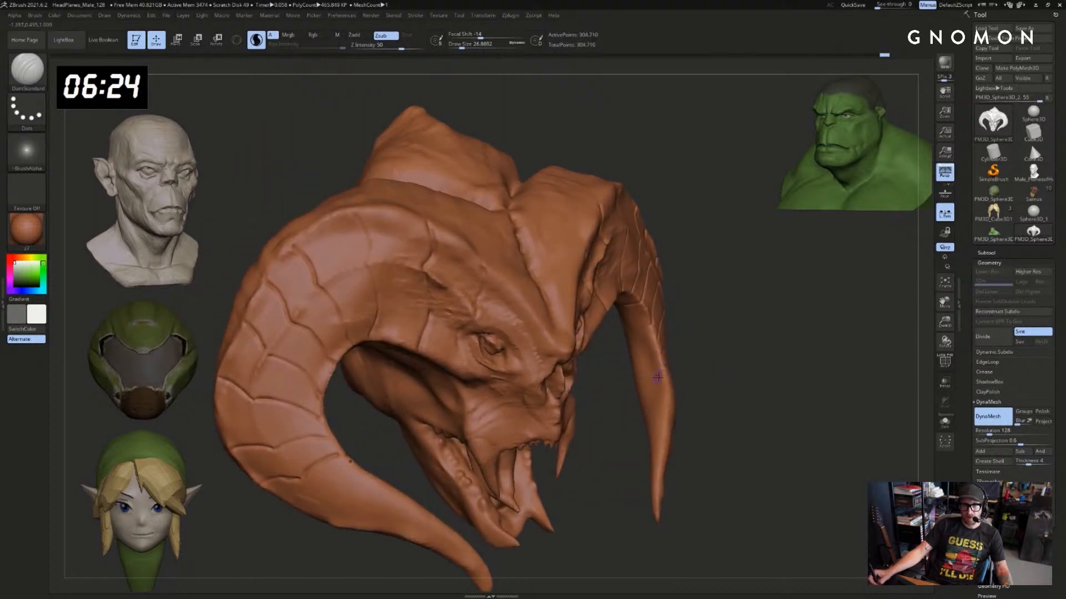
mouse_move(657, 377)
left_mouse_down()
mouse_move(688, 381)
mouse_move(691, 360)
mouse_move(637, 345)
mouse_move(653, 326)
mouse_move(800, 308)
mouse_move(741, 327)
mouse_move(741, 316)
left_mouse_up()
left_click_drag(746, 307, 833, 347, "ctrl")
Carve short creases across the forehead on both sides of the central ridge with DamStandard at about size 27
left_click_drag(679, 175, 633, 195)
left_click_drag(688, 166, 524, 286)
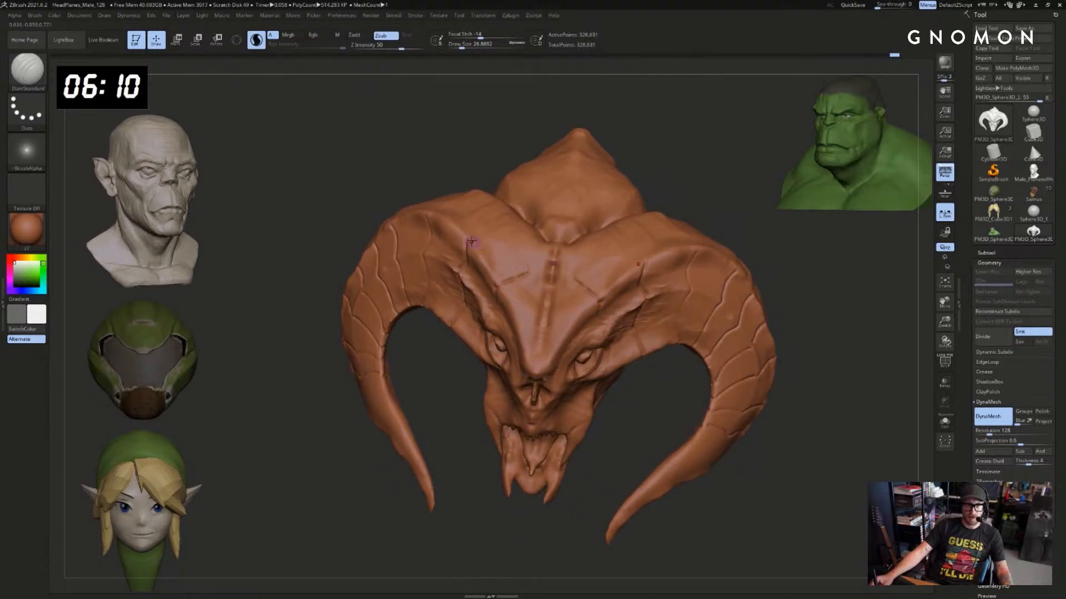
left_click_drag(668, 166, 657, 243)
left_click_drag(690, 198, 626, 306)
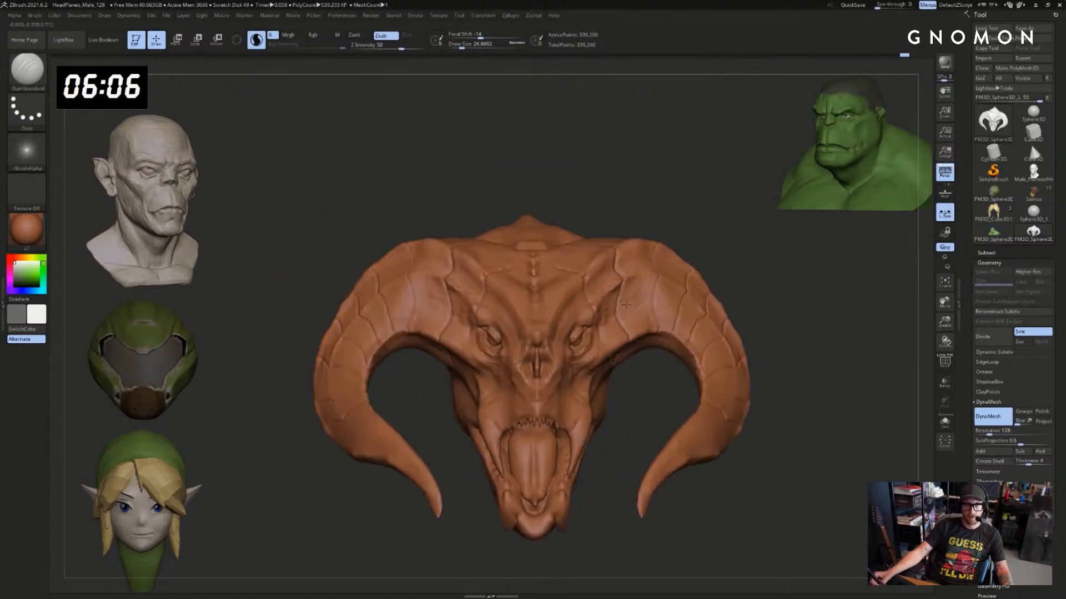
Carve closer-spaced cracks across the tapering lower part of the horns toward the tips
mouse_move(636, 360)
left_mouse_down()
mouse_move(619, 320)
mouse_move(659, 307)
mouse_move(672, 321)
left_mouse_up()
mouse_move(671, 320)
left_mouse_down("shift")
mouse_move(661, 309)
mouse_move(674, 324)
left_mouse_up("shift")
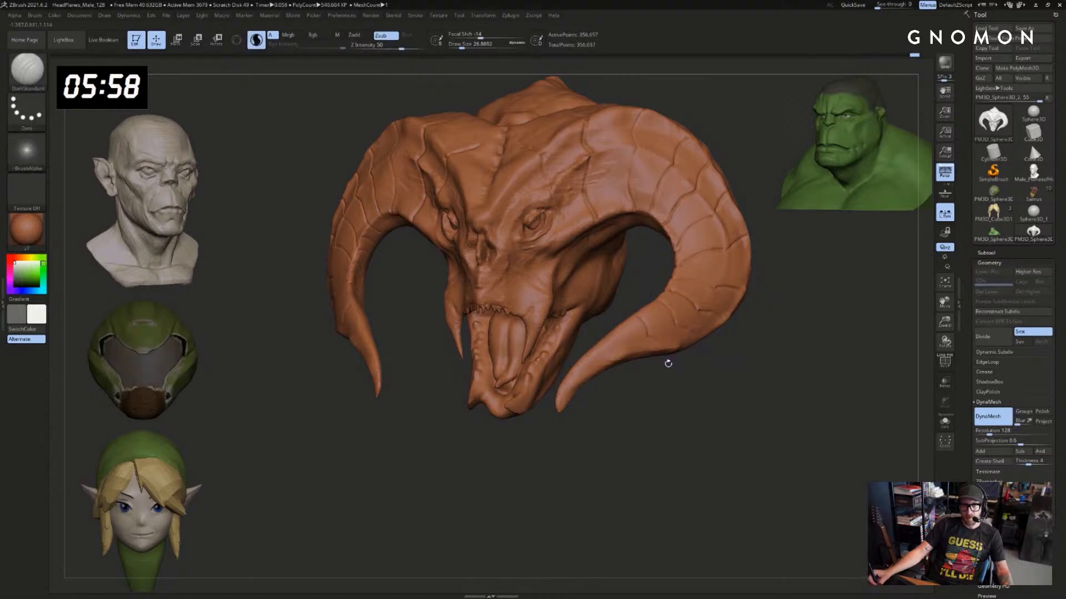
left_click_drag(668, 364, 682, 369, "ctrl")
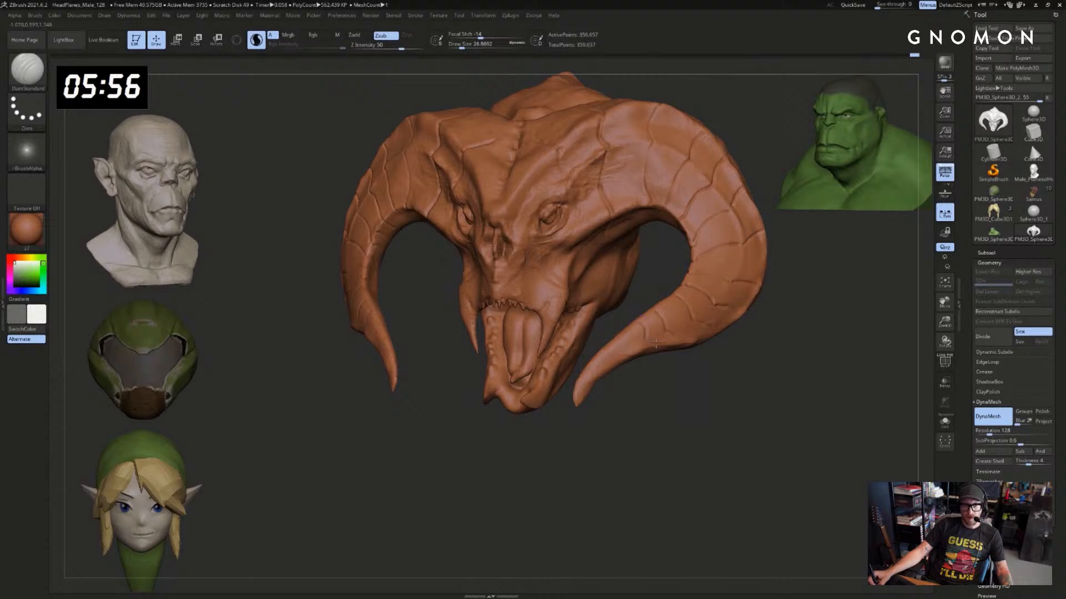
left_click_drag(625, 329, 627, 341)
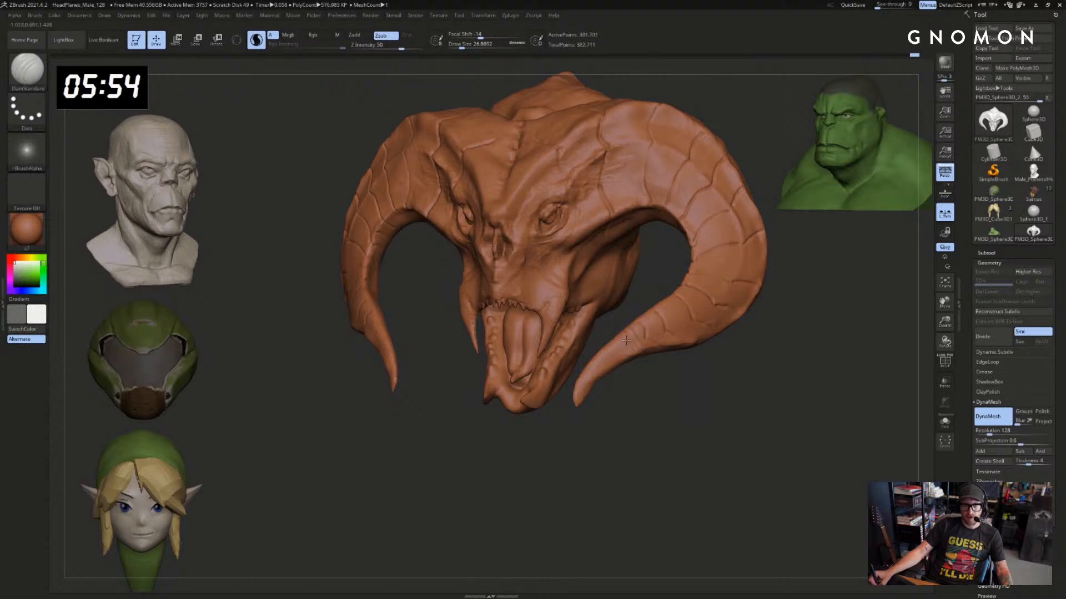
mouse_move(657, 387)
left_mouse_down("alt")
mouse_move(642, 361)
mouse_move(588, 386)
left_mouse_up("alt")
left_click_drag(607, 409, 713, 408)
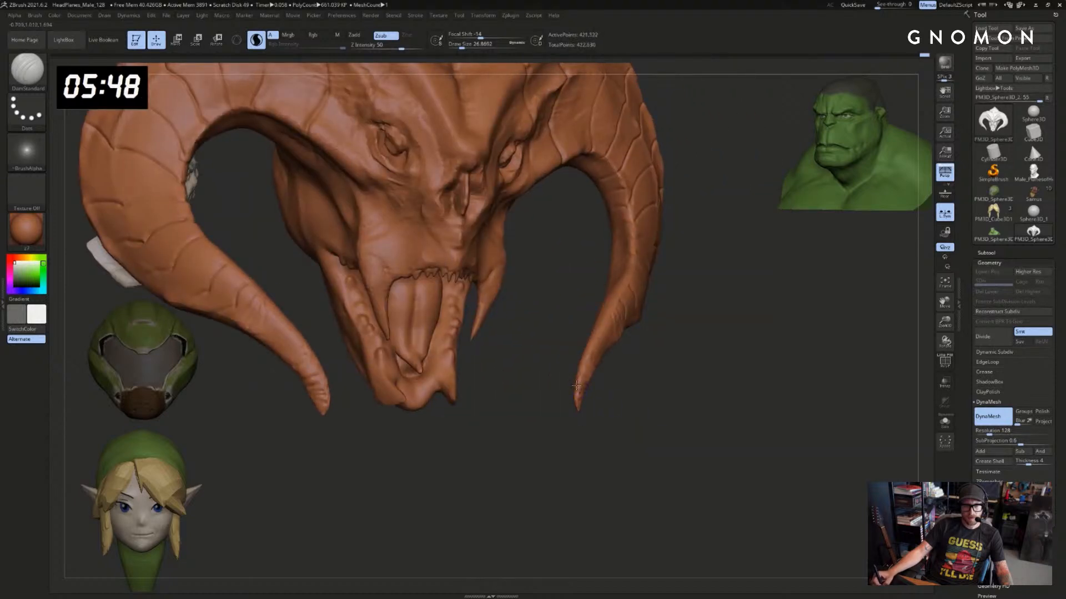
Carve fine, tightly spaced rings around the horn tips with DamStandard
mouse_move(654, 346)
left_mouse_down()
mouse_move(777, 294)
mouse_move(832, 341)
left_mouse_up()
left_click_drag(740, 334, 769, 324)
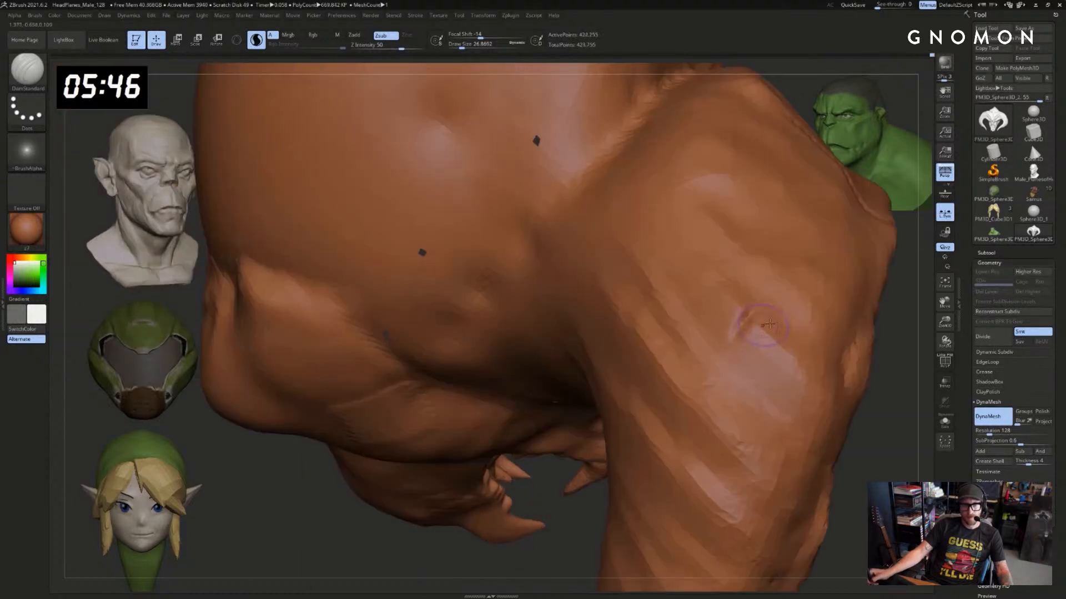
left_click_drag(878, 389, 231, 335)
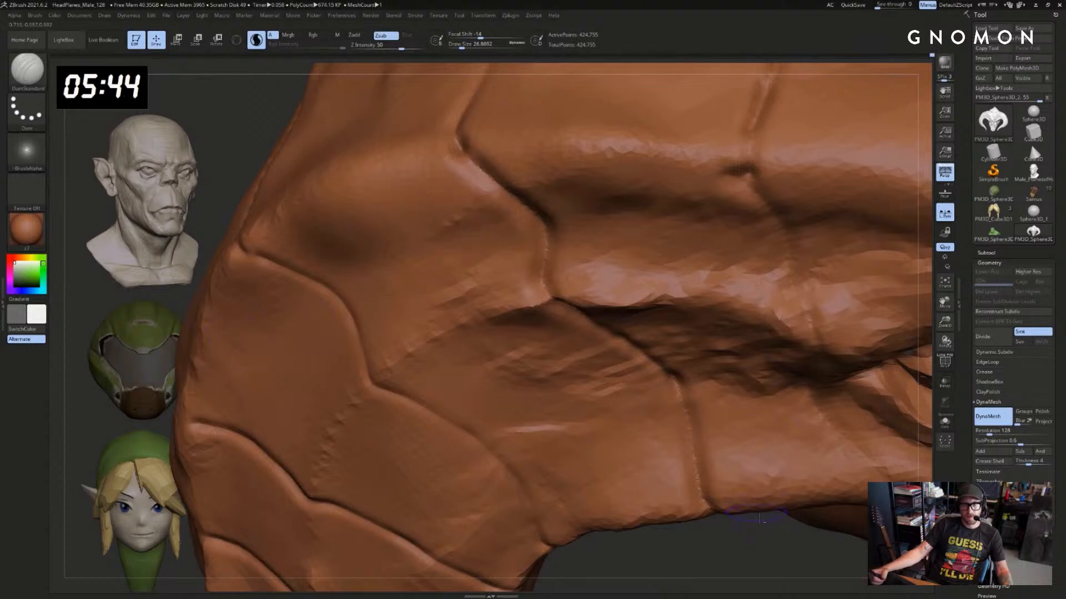
mouse_move(777, 472)
left_mouse_down("alt")
mouse_move(793, 396)
mouse_move(764, 384)
left_mouse_up("alt")
mouse_move(697, 387)
left_mouse_down()
mouse_move(651, 400)
mouse_move(657, 390)
left_mouse_up()
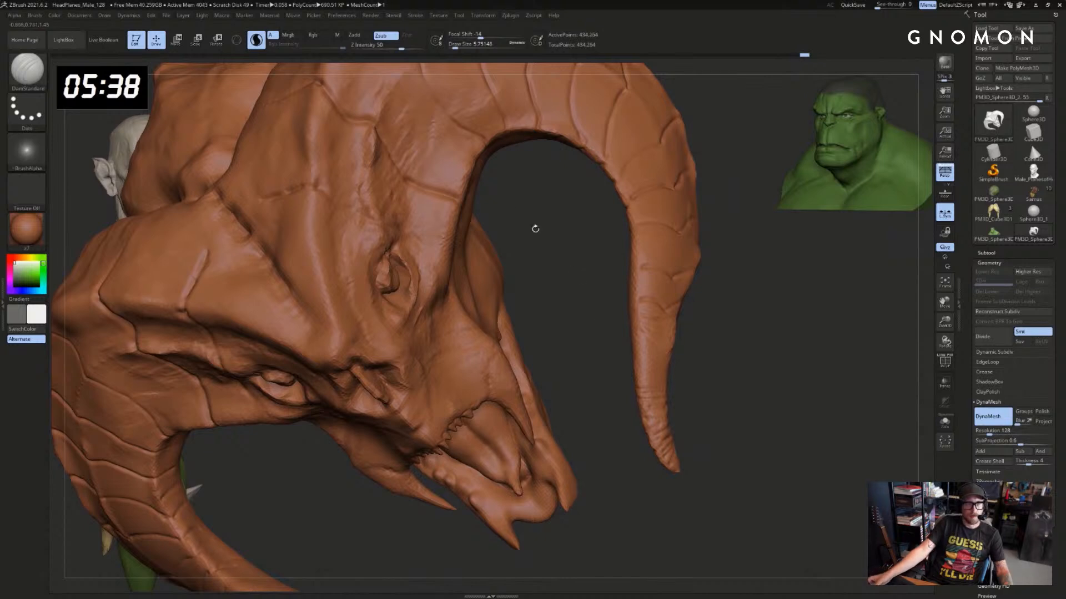
Carve further ring grooves above the horn tips and on the outer bends with DamStandard at about sizes 11, 29 and 25
left_click_drag(536, 228, 560, 255, "ctrl")
key("s")
left_click_drag(710, 377, 713, 377)
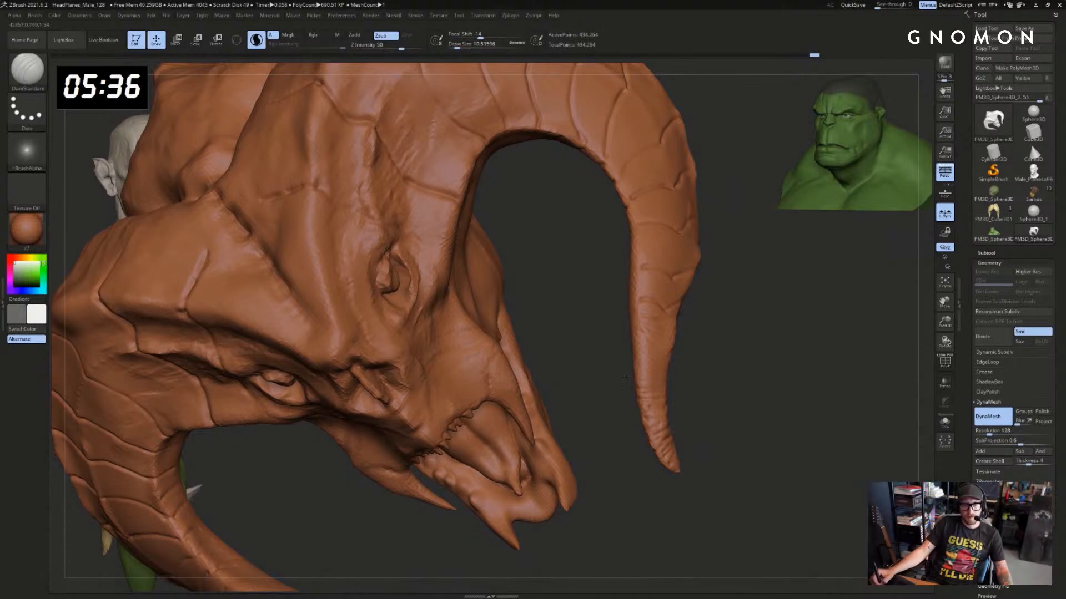
key("s")
mouse_move(645, 370)
left_mouse_down()
mouse_move(679, 377)
mouse_move(641, 342)
left_mouse_up()
key("ctrl+z")
key("ctrl+z")
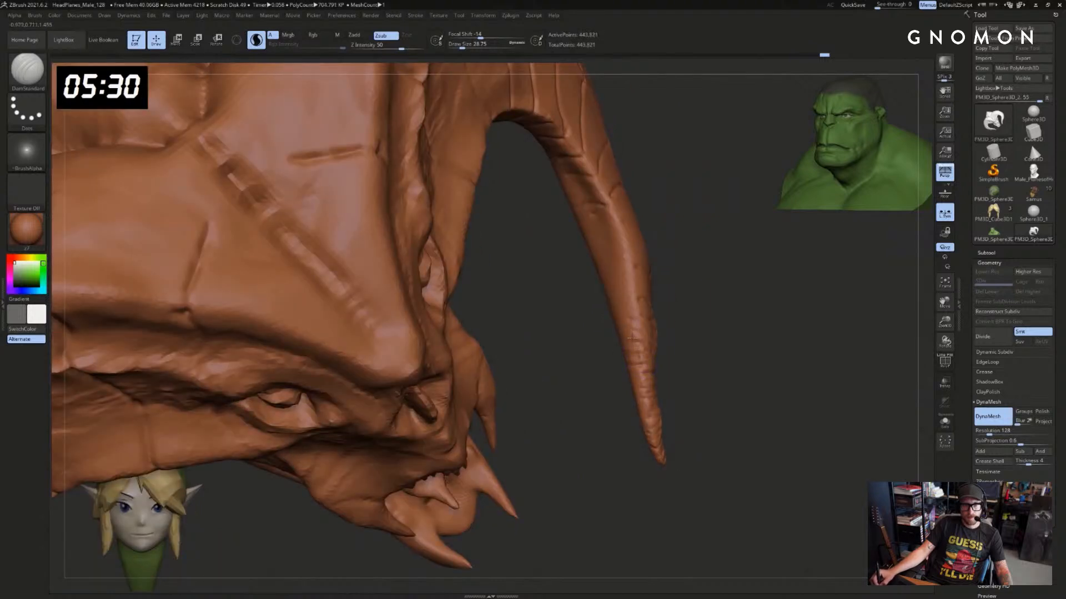
left_click_drag(625, 312, 638, 304)
left_click_drag(704, 311, 718, 281)
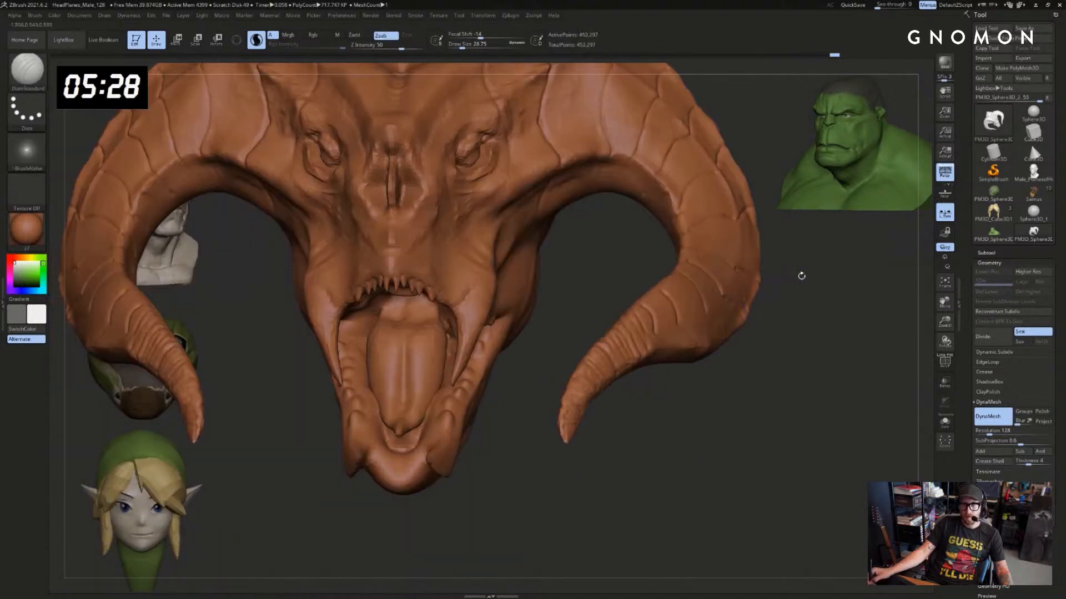
left_click_drag(801, 276, 762, 291)
left_click_drag(836, 328, 683, 317)
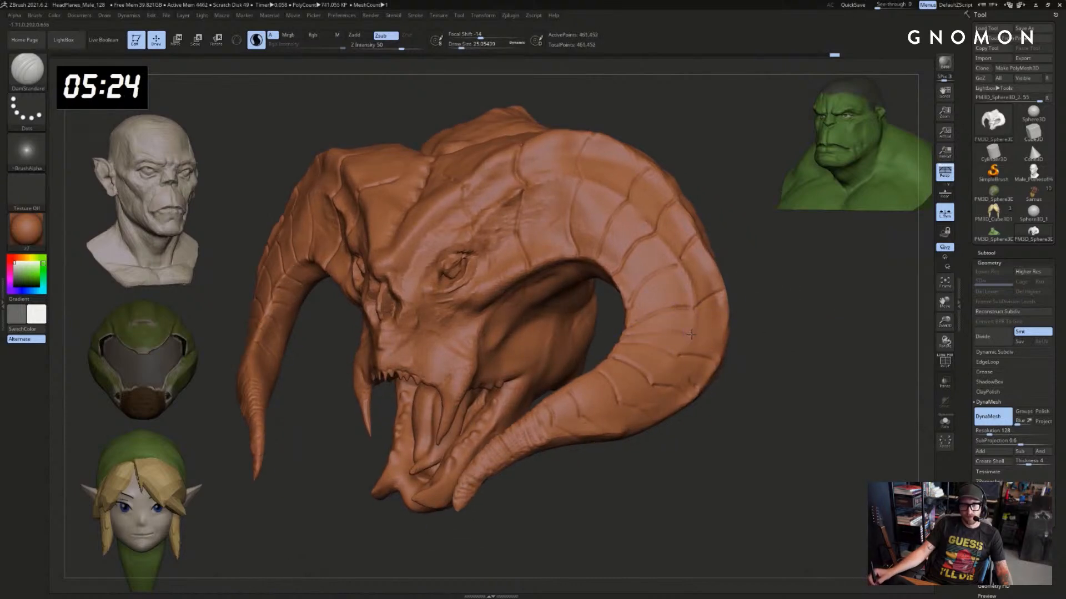
Mask the lower part of the horns from a crack on the outer bend down to the tips
mouse_move(752, 324)
left_mouse_down()
mouse_move(666, 330)
mouse_move(674, 322)
left_mouse_up()
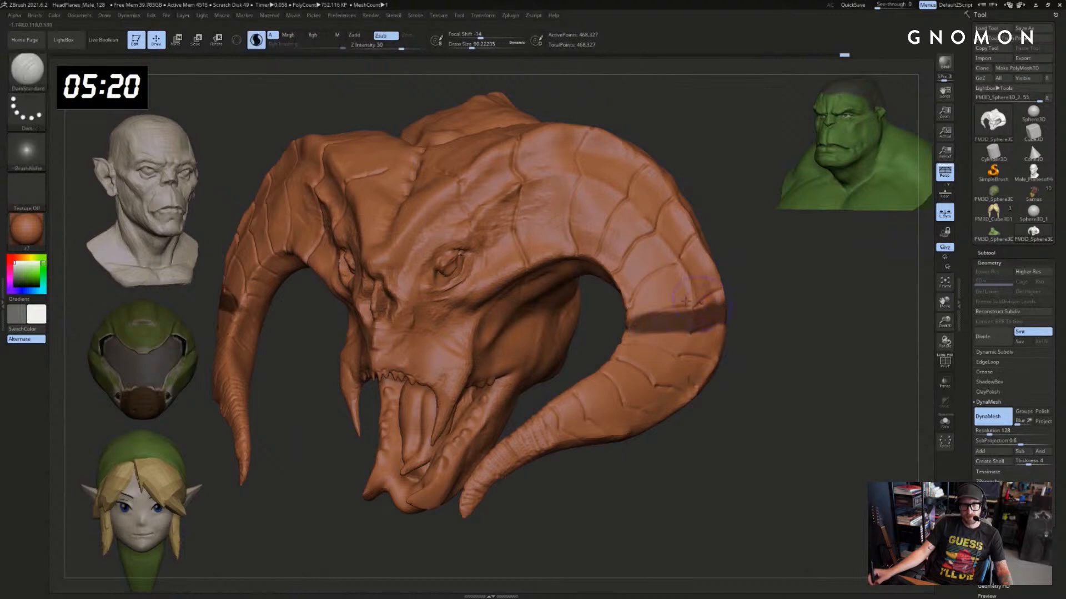
left_click_drag(751, 376, 719, 381, "shift")
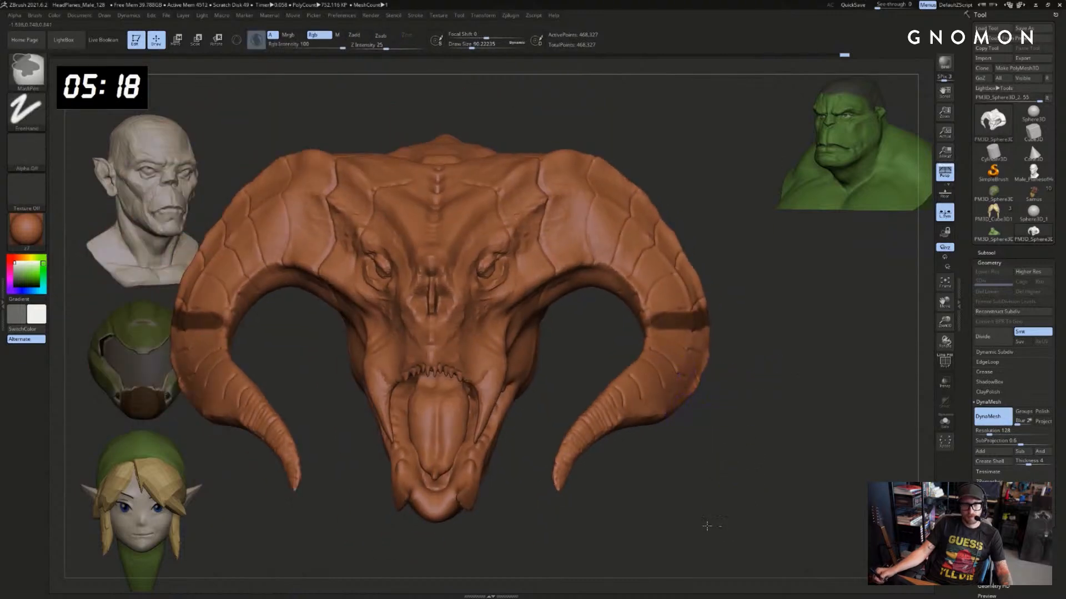
left_click_drag(718, 523, 542, 373, "ctrl")
left_click_drag(761, 439, 607, 335, "ctrl")
mouse_move(788, 355)
left_mouse_down()
mouse_move(757, 358)
mouse_move(744, 389)
left_mouse_up()
mouse_move(616, 312)
left_mouse_down("ctrl")
mouse_move(690, 321)
mouse_move(693, 303)
mouse_move(611, 326)
left_mouse_up("ctrl")
mouse_move(763, 312)
left_mouse_down()
mouse_move(779, 313)
mouse_move(740, 306)
left_mouse_up()
mouse_move(738, 305)
left_mouse_down("ctrl")
mouse_move(713, 300)
mouse_move(709, 285)
mouse_move(735, 302)
mouse_move(674, 317)
left_mouse_up("ctrl")
Pull the edge of the horn plate outward over the masked part with the Move brush, resizing it down to about 40
key("s")
left_click(715, 297)
key("b")
key("m")
key("v")
key("s")
left_click(724, 303)
key("s")
left_click(661, 321)
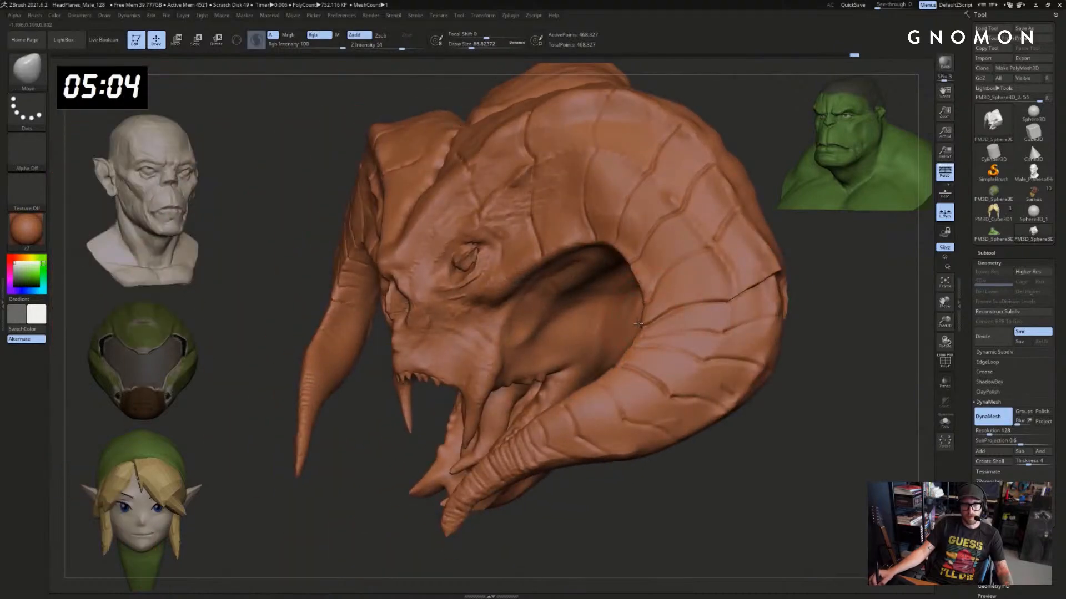
left_click_drag(811, 335, 821, 326)
left_click_drag(769, 289, 735, 309)
key("s")
left_click(705, 308)
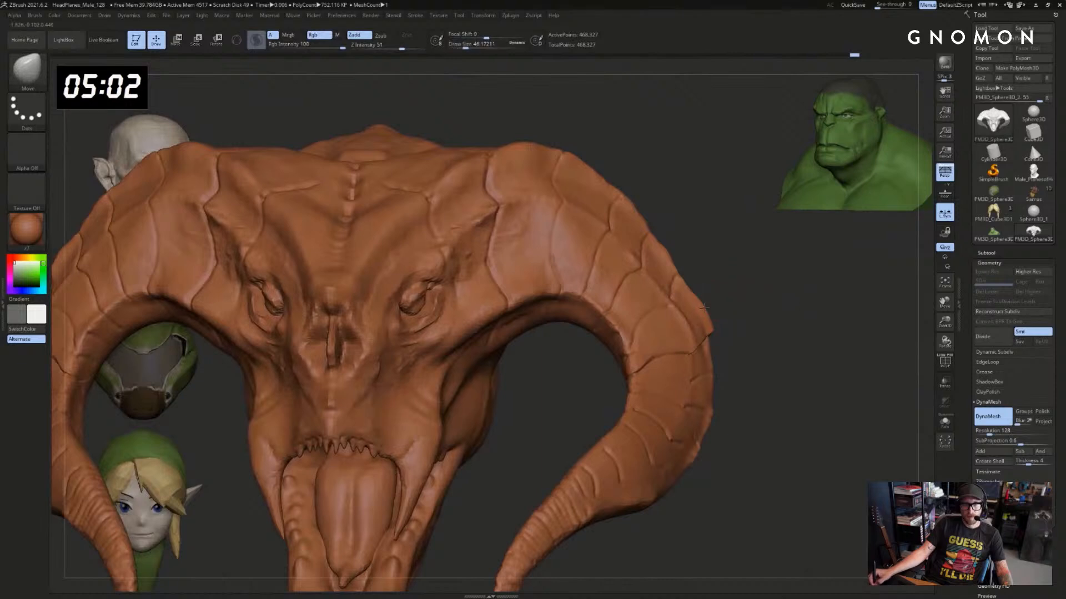
Raise the edge of the next horn plate up so it overlaps the one below, using masking and the Move brush
mouse_move(744, 263)
left_mouse_down()
mouse_move(697, 369)
mouse_move(631, 377)
mouse_move(653, 329)
mouse_move(682, 305)
mouse_move(699, 330)
mouse_move(666, 350)
left_mouse_up()
key("ctrl+z")
left_click_drag(730, 313, 666, 280)
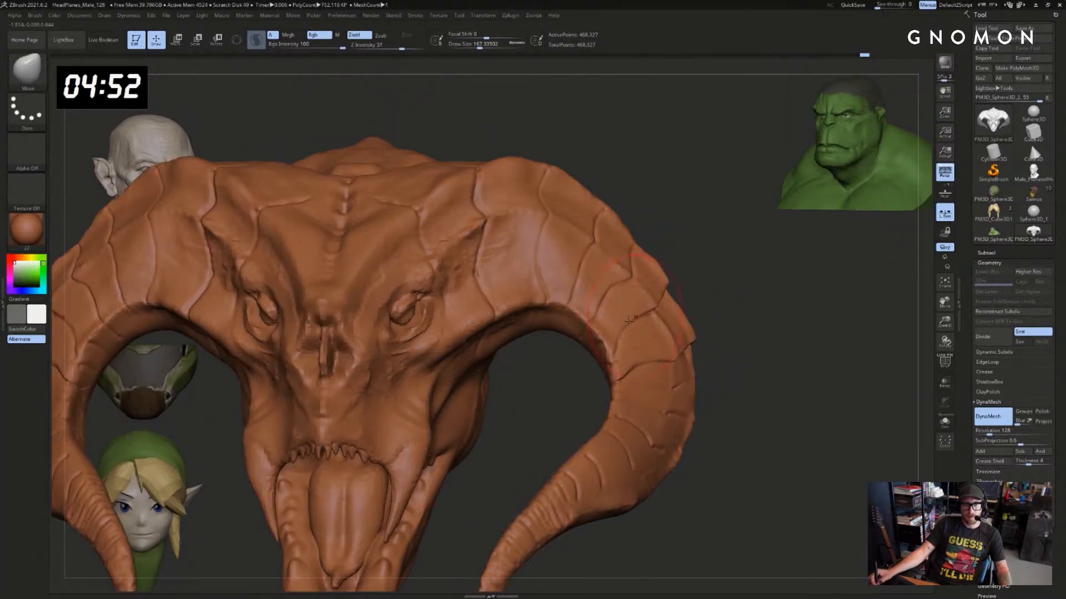
left_click_drag(610, 353, 615, 348)
left_click_drag(728, 273, 688, 286)
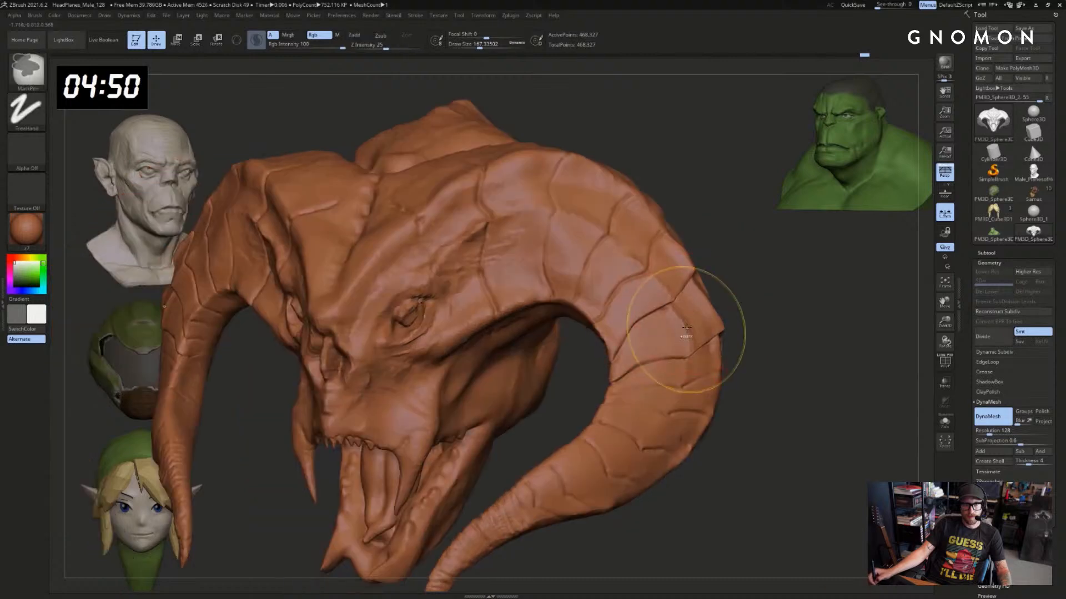
Mask the horns below the next higher crack and pull that plate's edge outward with the Move brush at about size 199
key("ctrl+z")
key("ctrl+z")
mouse_move(641, 358)
left_mouse_down("ctrl")
mouse_move(630, 339)
mouse_move(670, 257)
mouse_move(675, 287)
left_mouse_up("ctrl")
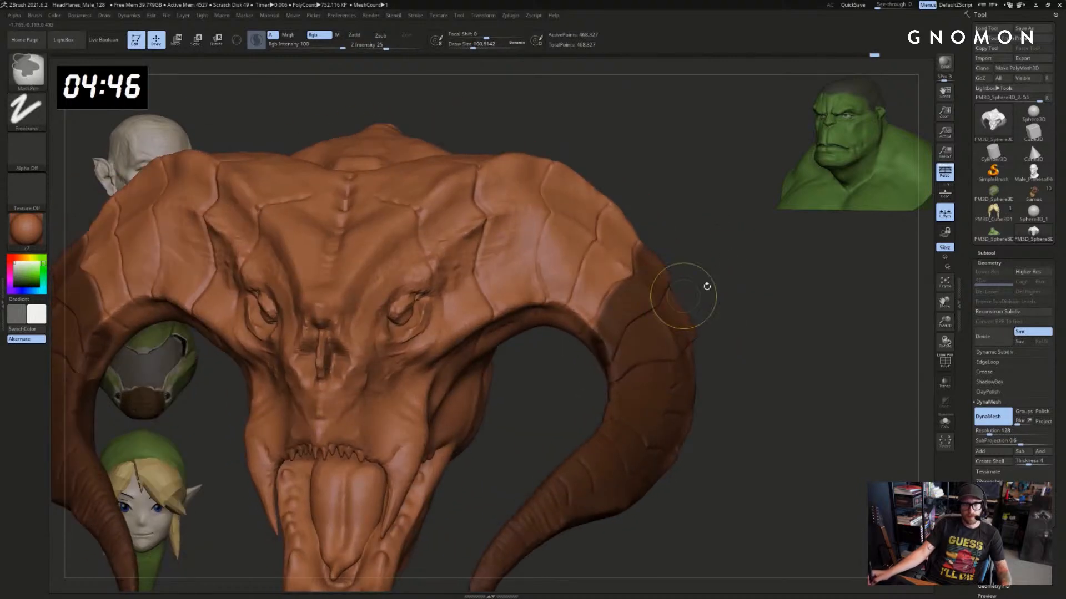
key("ctrl+z")
mouse_move(768, 319)
left_mouse_down()
mouse_move(725, 266)
mouse_move(739, 278)
left_mouse_up()
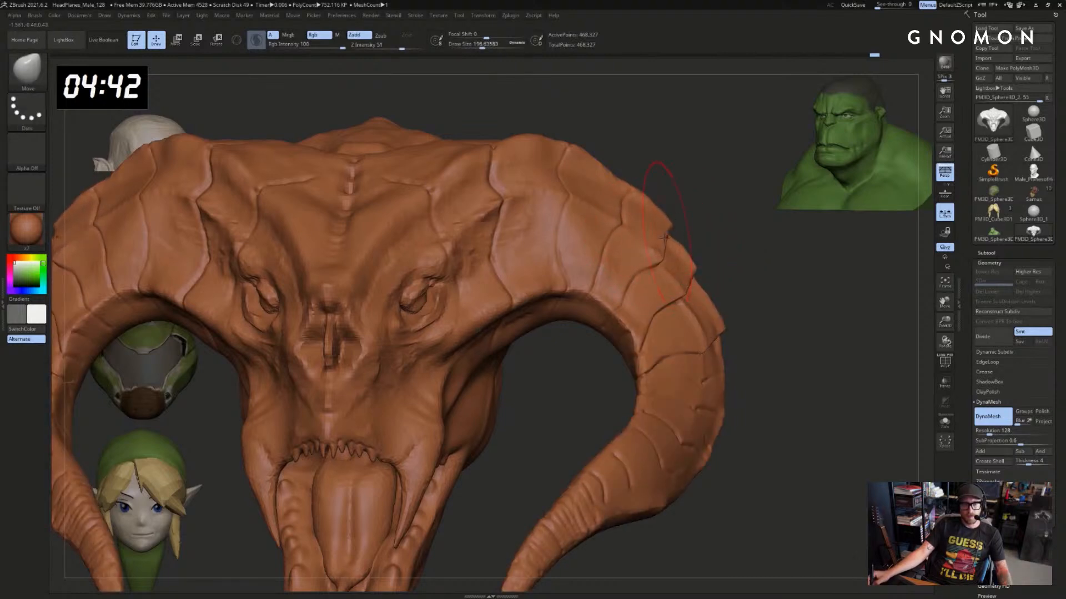
Mask both horns from the next crack above the last raised plate down to the tips, with the brush at about size 71
mouse_move(614, 300)
left_mouse_down()
mouse_move(625, 316)
mouse_move(624, 363)
left_mouse_up()
key("ctrl+z")
key("ctrl+z")
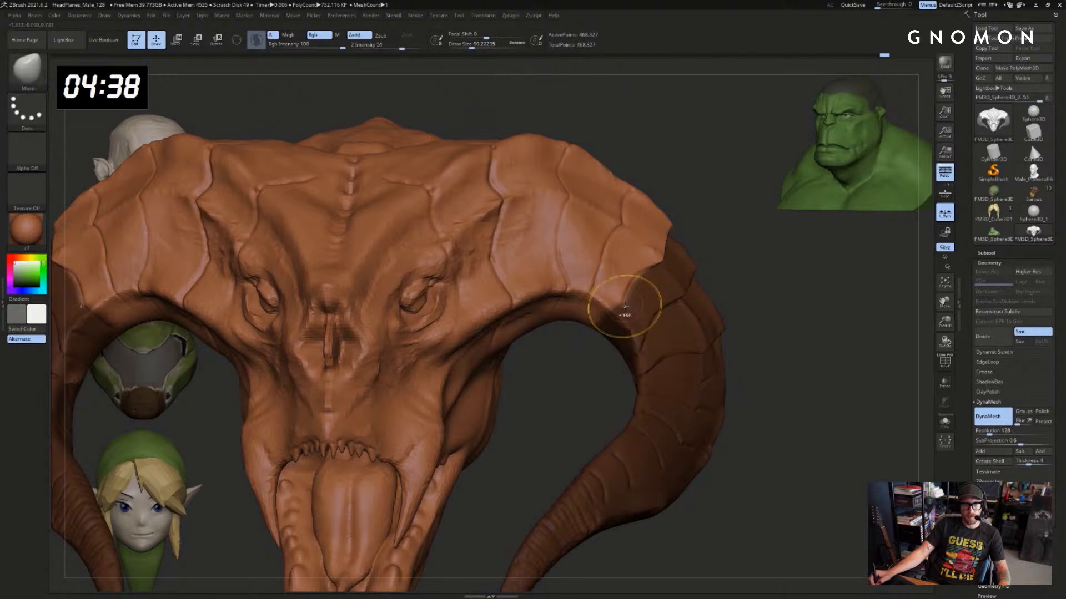
key("ctrl+z")
key("s")
left_click_drag(624, 308, 611, 310)
key("s")
left_click_drag(724, 267, 750, 253)
left_click_drag(694, 277, 613, 315)
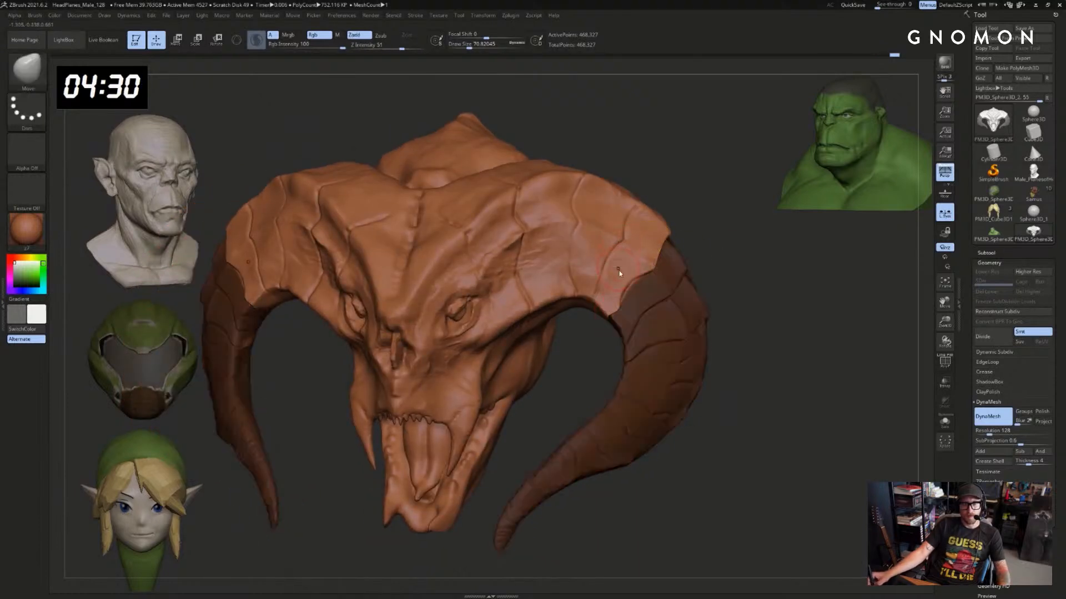
Touch up the mask edge along the crack and pull that horn plate's edge outward with the Move brush
left_click_drag(617, 305, 613, 288, "ctrl")
left_click_drag(746, 228, 730, 288, "alt")
key("ctrl+z")
mouse_move(631, 321)
left_mouse_down("ctrl")
mouse_move(610, 311)
mouse_move(604, 340)
mouse_move(644, 260)
left_mouse_up("ctrl")
mouse_move(700, 297)
left_mouse_down()
mouse_move(752, 269)
mouse_move(733, 251)
mouse_move(722, 261)
left_mouse_up()
left_click_drag(668, 232, 721, 219)
key("ctrl+z")
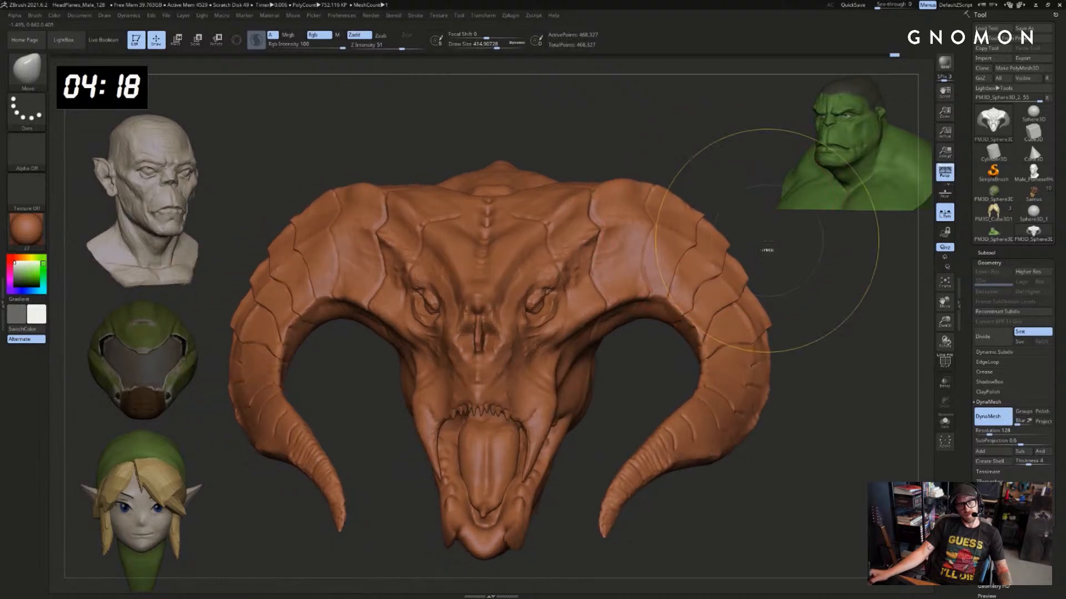
key("ctrl+z")
Extend the horn mask upward to the next crack closer to the head, with the brush resized to about 62
key("[")
mouse_move(801, 283)
left_mouse_down()
mouse_move(793, 298)
mouse_move(871, 306)
left_mouse_up()
key("s")
key("s")
left_click_drag(648, 341, 611, 347)
mouse_move(790, 318)
left_mouse_down()
mouse_move(660, 309)
mouse_move(655, 320)
mouse_move(658, 311)
left_mouse_up()
key("[")
left_click_drag(721, 178, 788, 206)
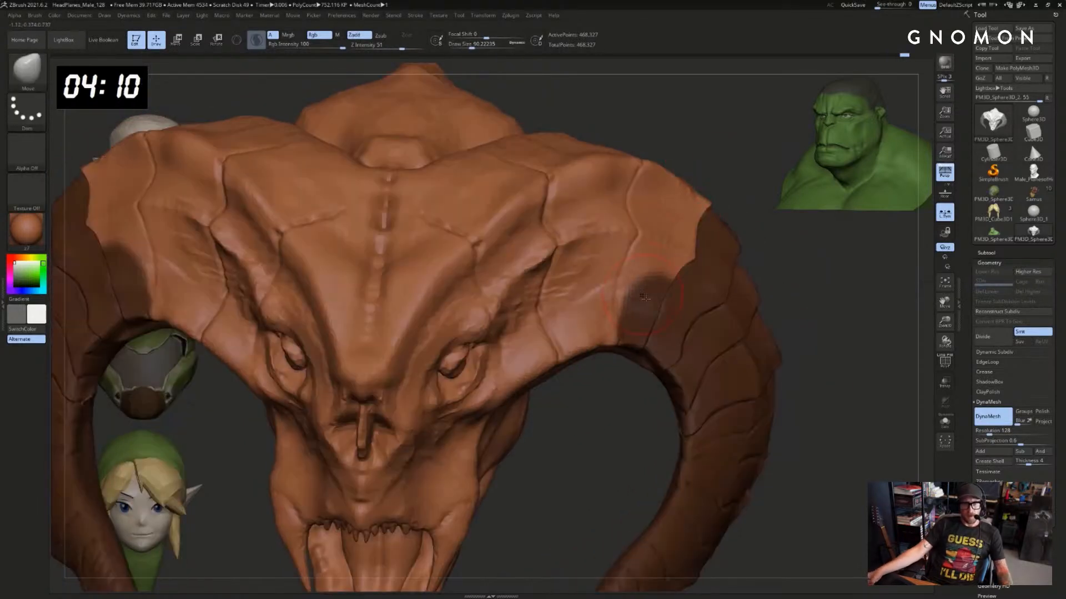
key("s")
mouse_move(653, 311)
left_mouse_down()
mouse_move(638, 283)
mouse_move(687, 234)
left_mouse_up()
left_click_drag(692, 160, 710, 156)
mouse_move(659, 229)
left_mouse_down("ctrl")
mouse_move(651, 206)
mouse_move(646, 215)
mouse_move(661, 177)
mouse_move(697, 206)
mouse_move(734, 158)
left_mouse_up("ctrl")
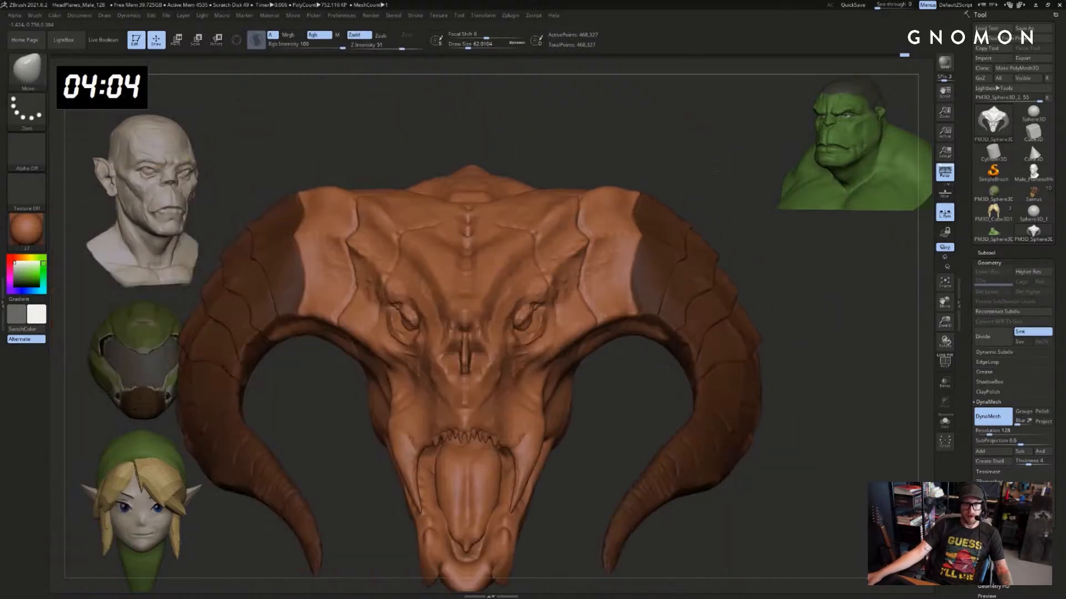
Pull the upper horn plate's outer edge out over the plate below with the Move brush, reducing its size to about 268
left_click(718, 180, "ctrl")
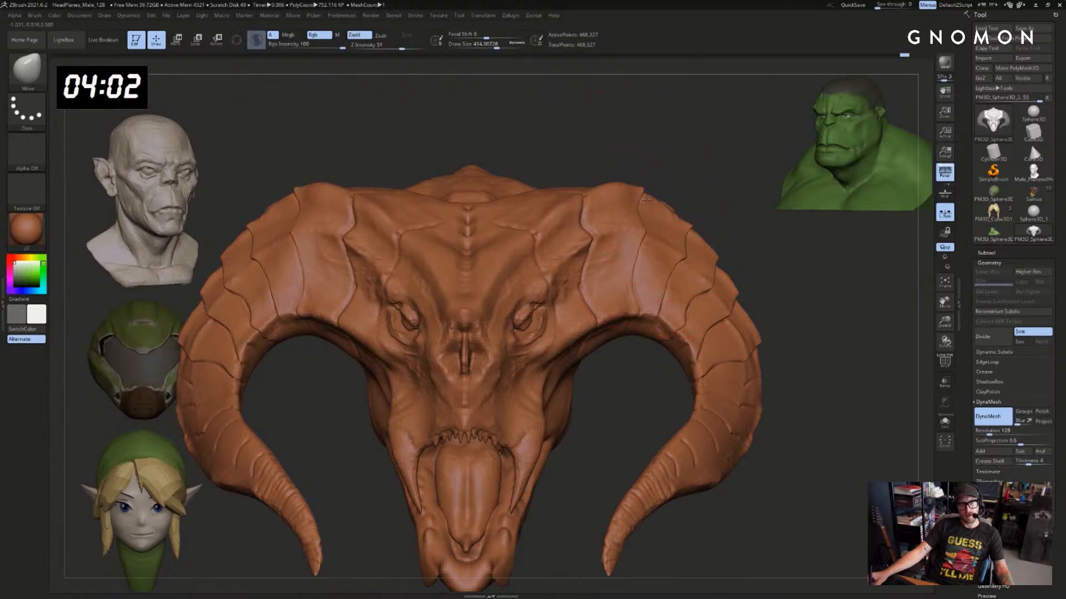
key("s")
left_click(677, 199)
mouse_move(708, 171)
left_mouse_down()
mouse_move(678, 198)
mouse_move(637, 196)
left_mouse_up()
left_click_drag(671, 194, 700, 188)
key("s")
left_click(627, 280)
left_click_drag(626, 300, 628, 296)
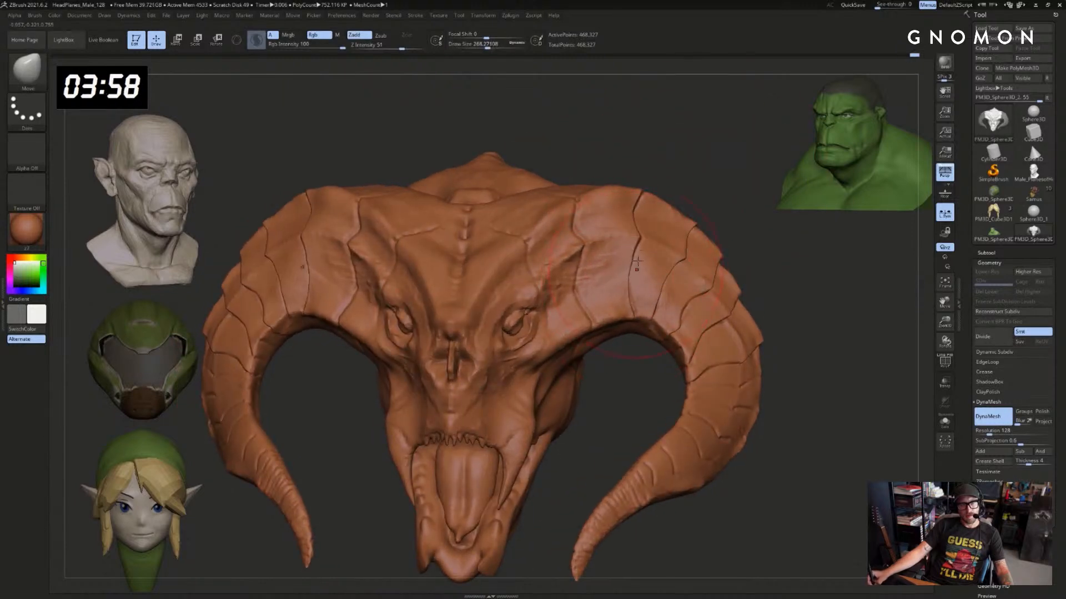
Check the head and horn silhouette from the front by filling the model with flat black, and restore its shading
left_click_drag(698, 179, 773, 174, "shift")
key("v")
left_click(20, 285)
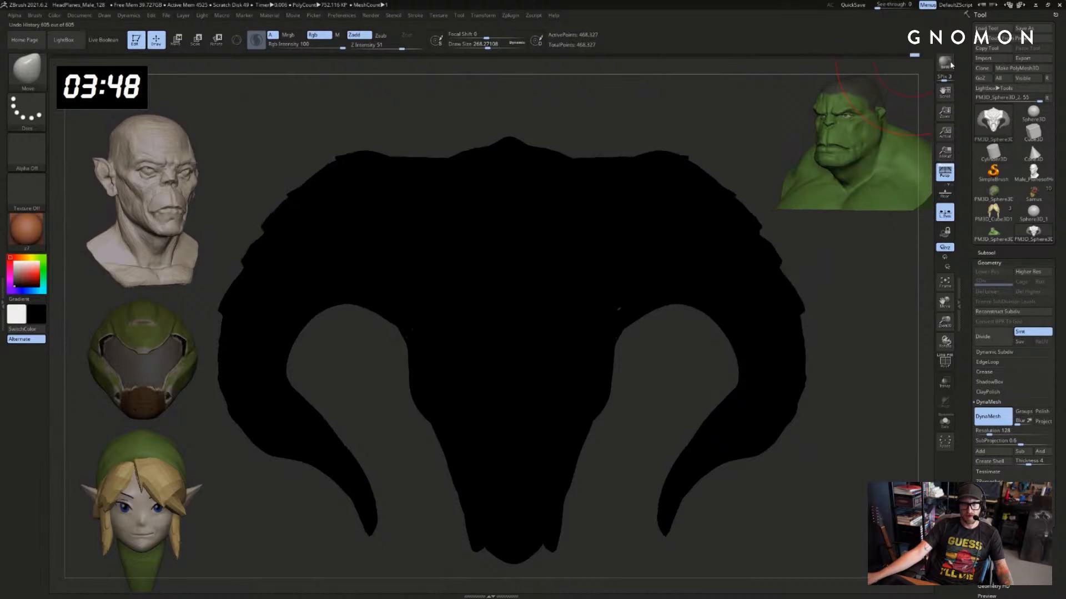
key("v")
left_click_drag(744, 126, 735, 141)
Show the horn mask and extend it to the innermost crack at the horn base, with the brush at about size 65
key("ctrl+h")
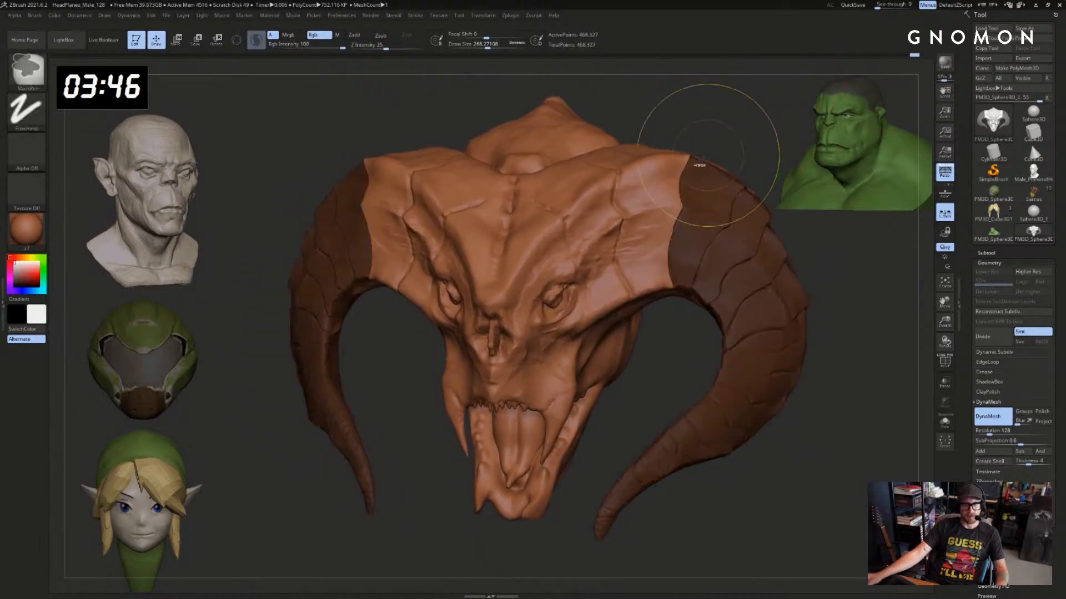
key("s")
left_click_drag(668, 207, 658, 207)
left_click_drag(732, 117, 632, 310, "ctrl")
mouse_move(738, 162)
left_mouse_down("shift")
mouse_move(733, 183)
mouse_move(744, 179)
mouse_move(635, 287)
left_mouse_up("shift")
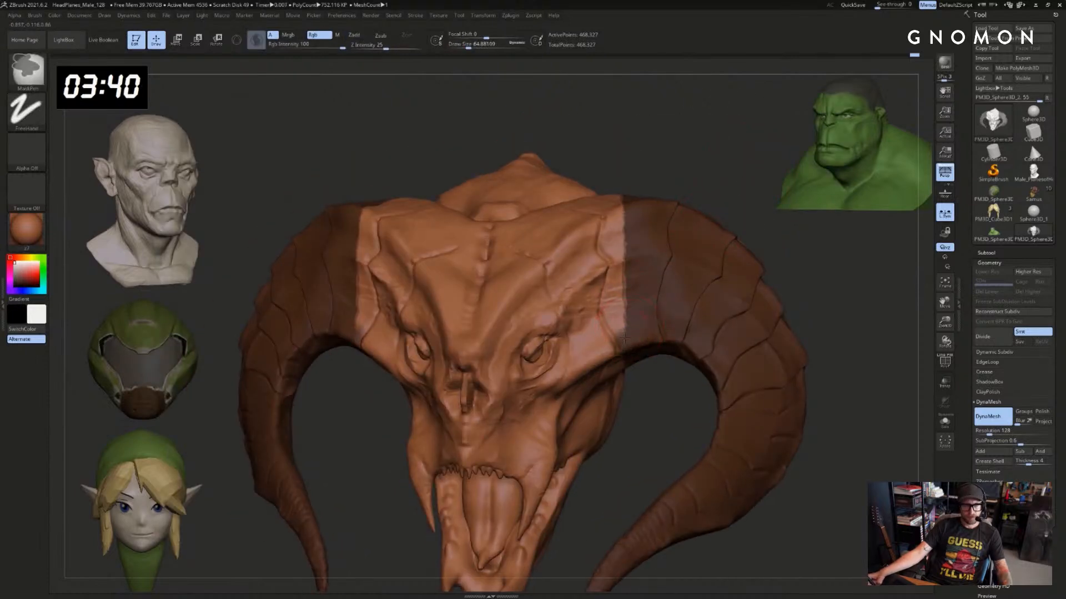
mouse_move(629, 329)
left_mouse_down("ctrl")
mouse_move(617, 218)
mouse_move(589, 186)
left_mouse_up("ctrl")
Pull the innermost horn plate's edge outward over the next plate with the Move brush at about size 250
left_click_drag(622, 133, 657, 197)
mouse_move(638, 239)
left_mouse_down("ctrl")
mouse_move(583, 191)
mouse_move(616, 161)
mouse_move(594, 175)
left_mouse_up("ctrl")
mouse_move(701, 144)
left_mouse_down()
mouse_move(695, 126)
mouse_move(706, 188)
mouse_move(693, 172)
mouse_move(638, 201)
mouse_move(632, 223)
left_mouse_up()
key("s")
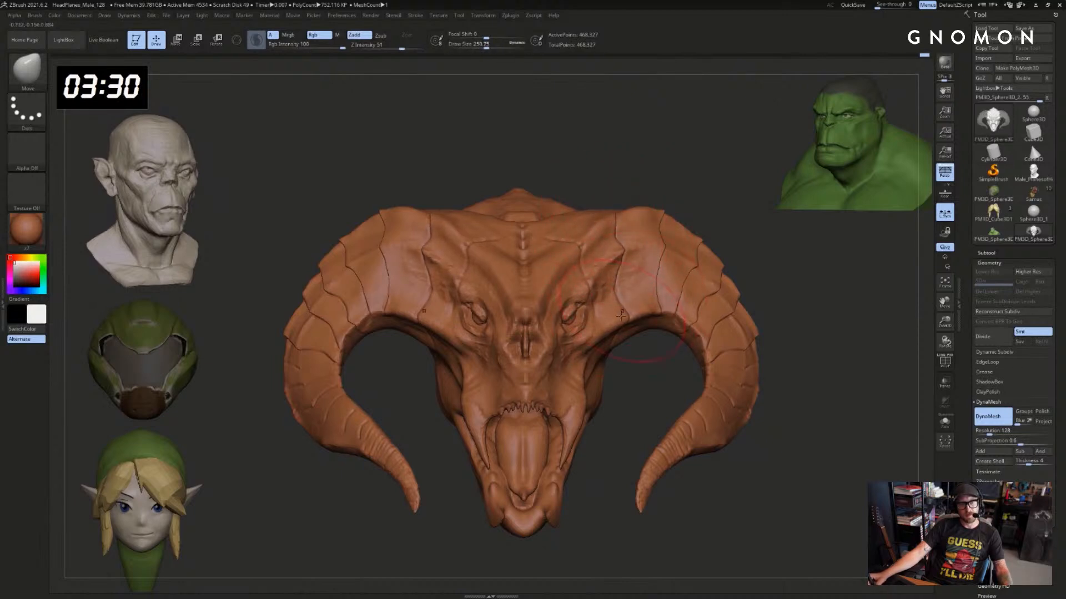
mouse_move(720, 208)
left_mouse_down()
mouse_move(717, 220)
mouse_move(727, 186)
mouse_move(690, 214)
left_mouse_up()
Pull small teeth out of the lower jaw's front edge between the fangs with the SnakeHook brush at about size 14
key("b")
key("d")
key("s")
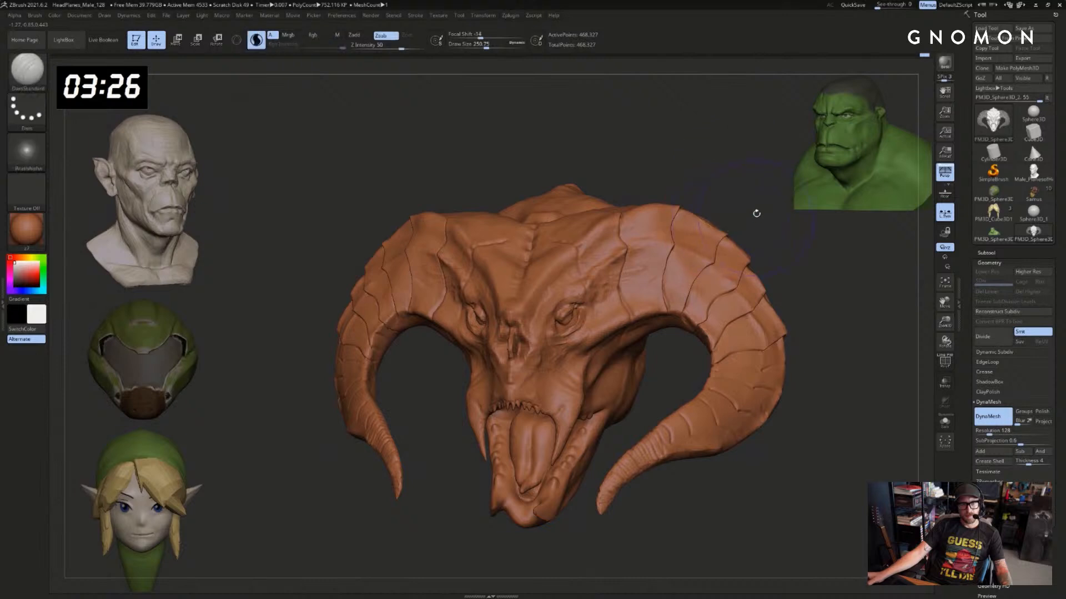
left_click_drag(756, 215, 736, 148, "alt")
key("s")
left_click_drag(504, 382, 490, 384)
left_click_drag(500, 462, 549, 444, "shift")
mouse_move(550, 444)
left_mouse_down("alt")
mouse_move(555, 510)
mouse_move(545, 483)
mouse_move(558, 476)
mouse_move(557, 446)
left_mouse_up("alt")
key("b")
key("s")
key("h")
key("s")
left_click_drag(556, 409, 547, 409)
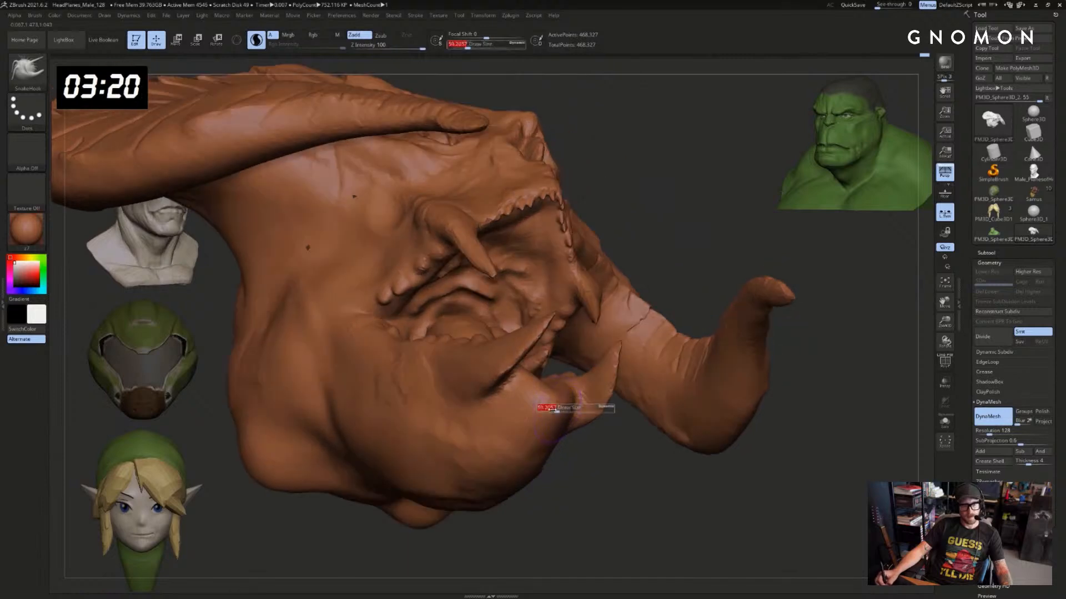
key("ctrl+z")
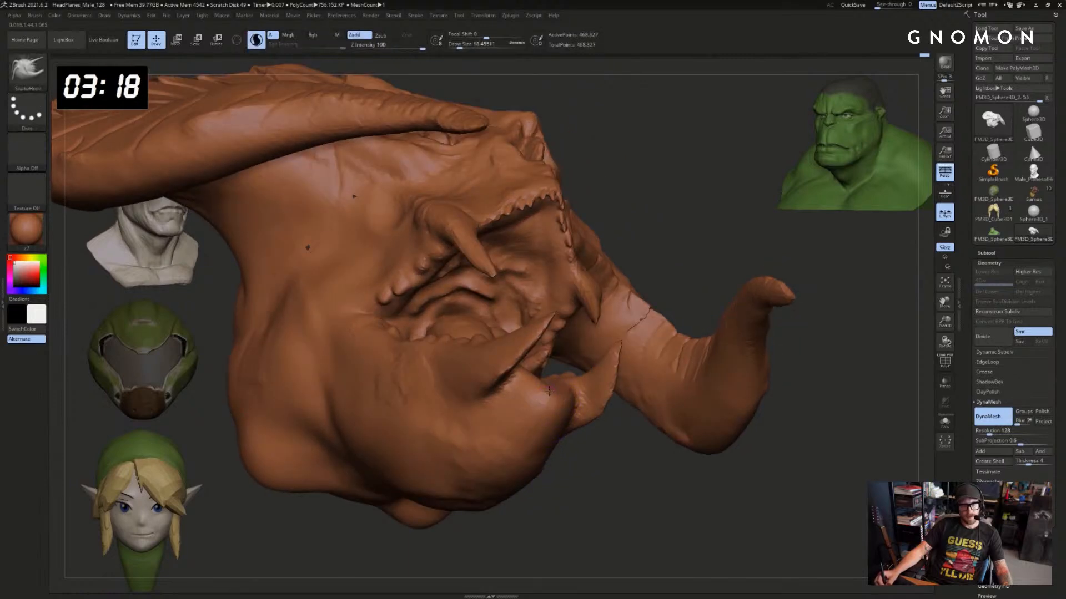
key("ctrl+z")
left_click_drag(554, 395, 554, 388)
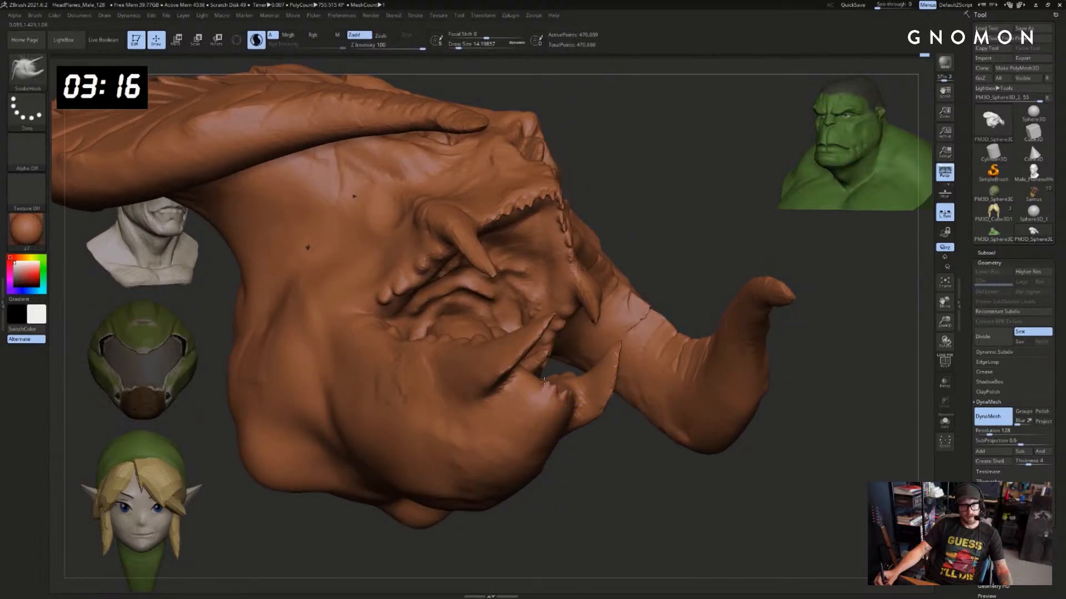
Carve creases around the small lower front teeth with the DamStandard brush at about size 14
key("b")
key("d")
key("s")
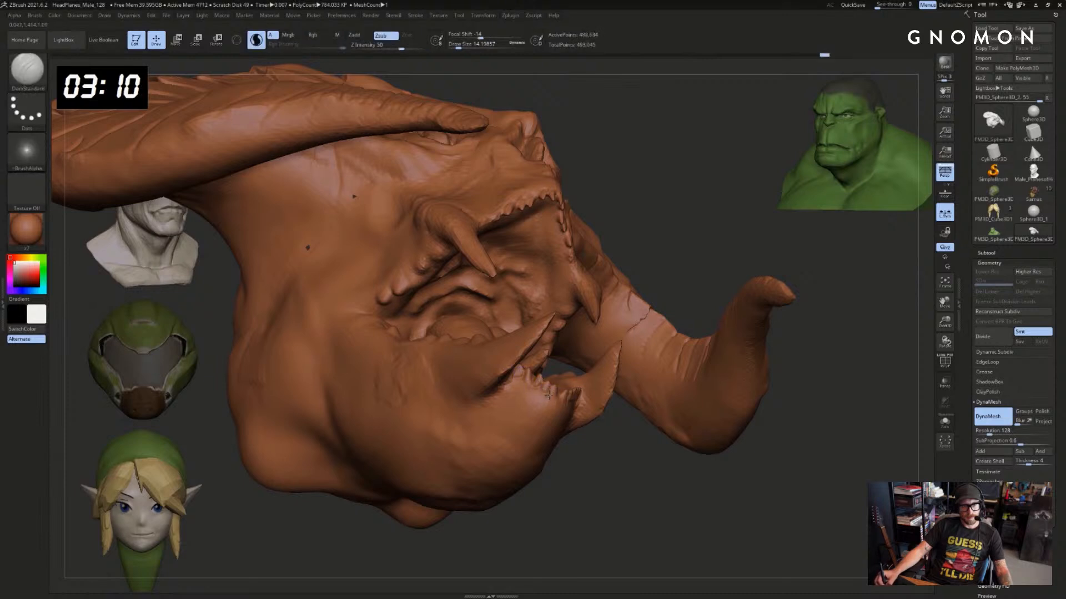
mouse_move(591, 438)
left_mouse_down()
mouse_move(604, 461)
mouse_move(588, 444)
left_mouse_up()
Nudge the small lower front teeth and the gum around them into shape with the Move brush
key("b")
key("m")
key("v")
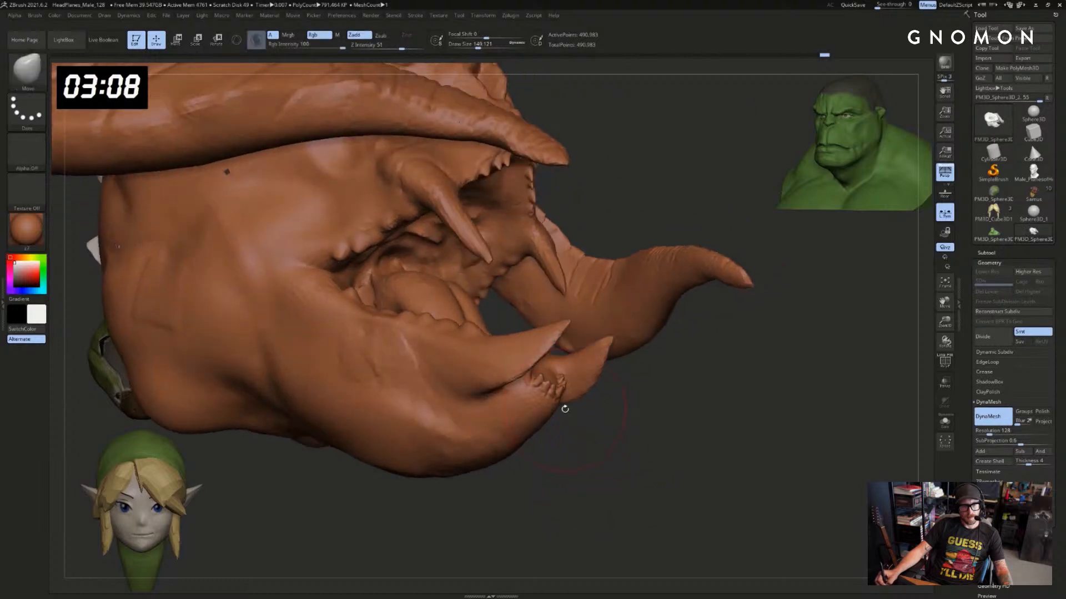
left_click_drag(556, 394, 561, 395)
key("bracketleft")
left_click_drag(603, 445, 616, 461, "ctrl")
left_click_drag(616, 461, 639, 444)
Carve creases between the back teeth along the lower jaw with DamStandard at intensity 50, enlarging the brush to about 35
key("b")
key("d")
key("s")
key("s")
left_click_drag(531, 387, 515, 385)
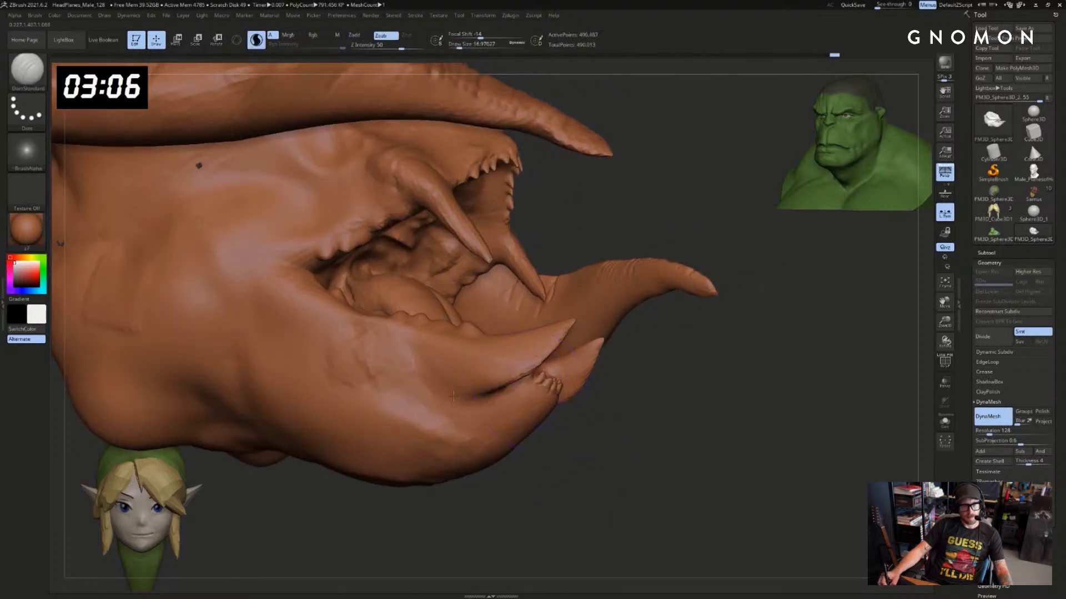
left_click_drag(566, 466, 491, 438)
left_click_drag(569, 349, 503, 323)
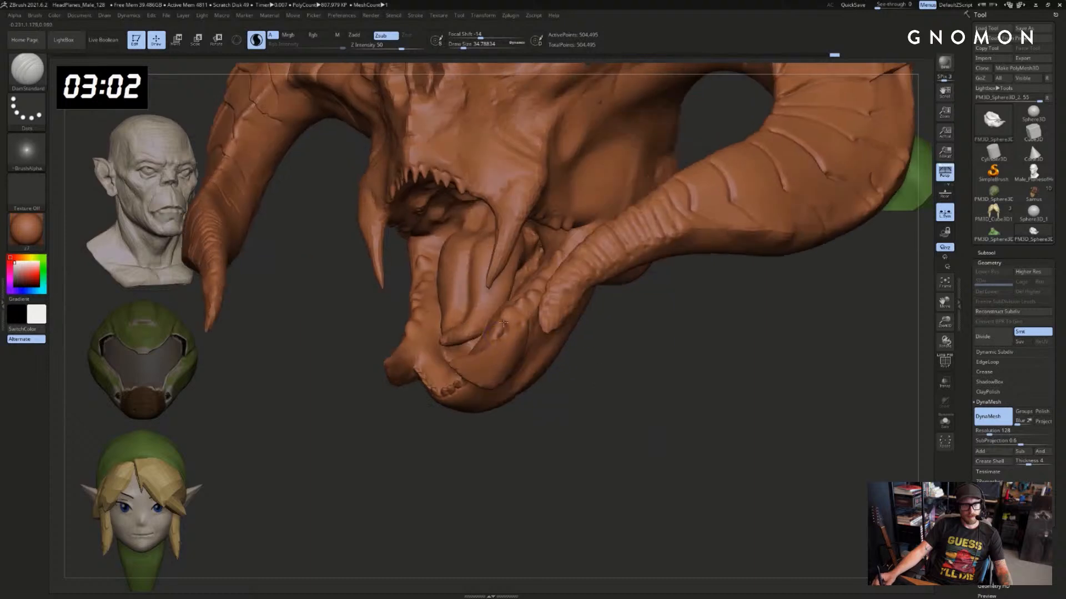
left_click_drag(573, 372, 506, 396)
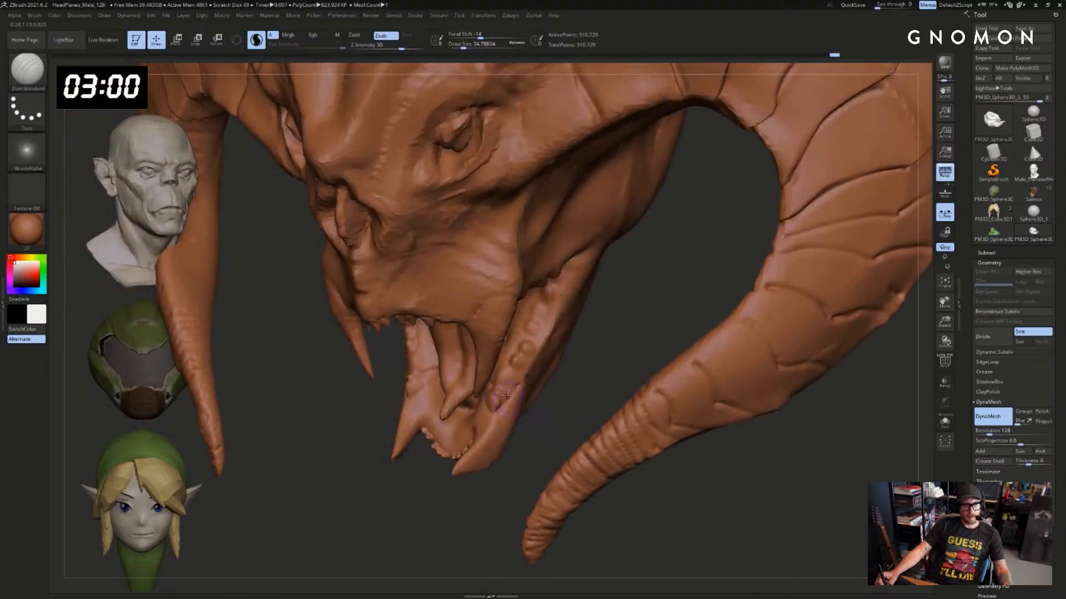
left_click_drag(584, 378, 543, 413)
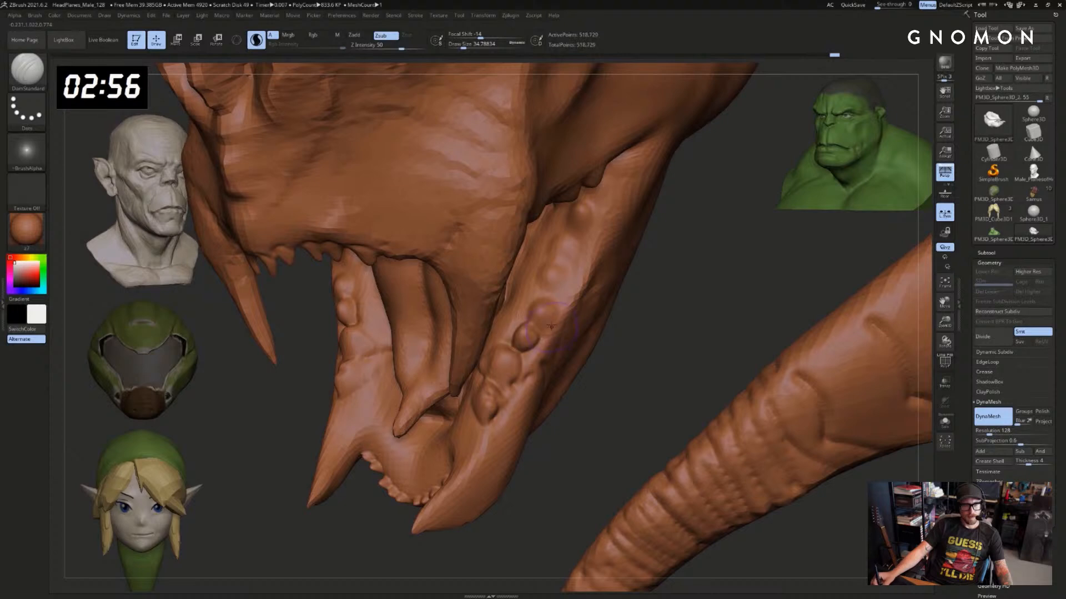
Build up the rounded crowns of the lower back teeth with the Clay brush at about size 35
key("b")
key("c")
key("l")
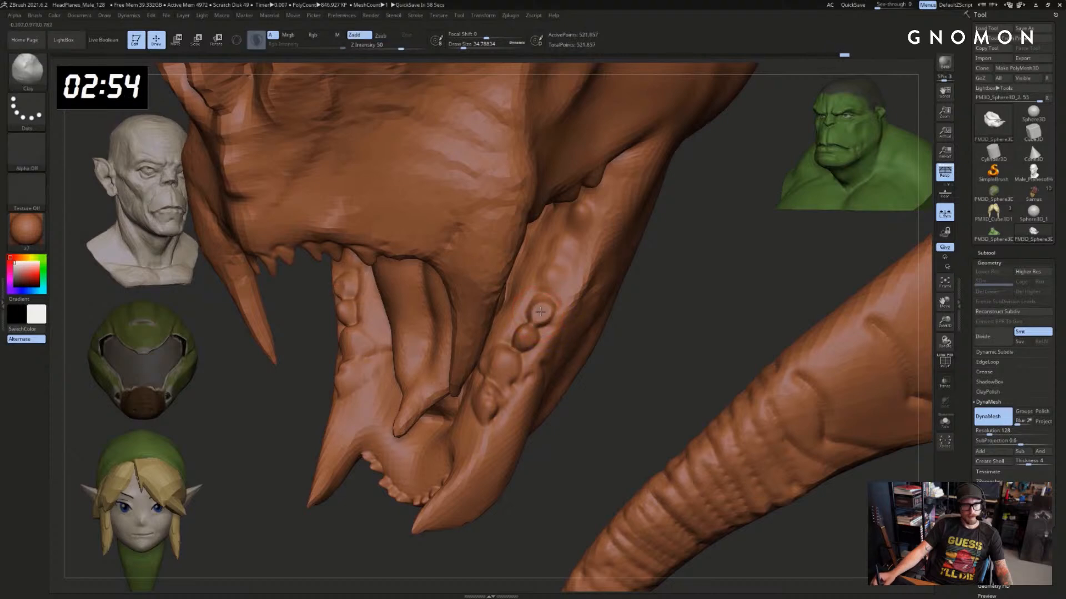
right_click_drag(521, 355, 538, 329)
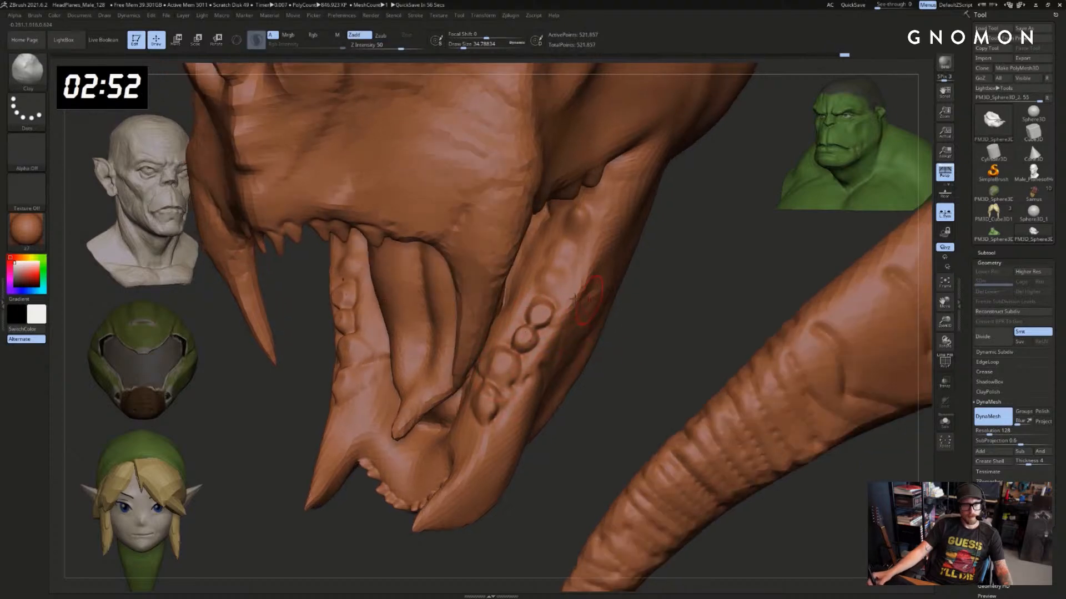
Outline the rearmost lower teeth with fine creases using the DamStandard brush at about size 17
key("b")
key("d")
key("s")
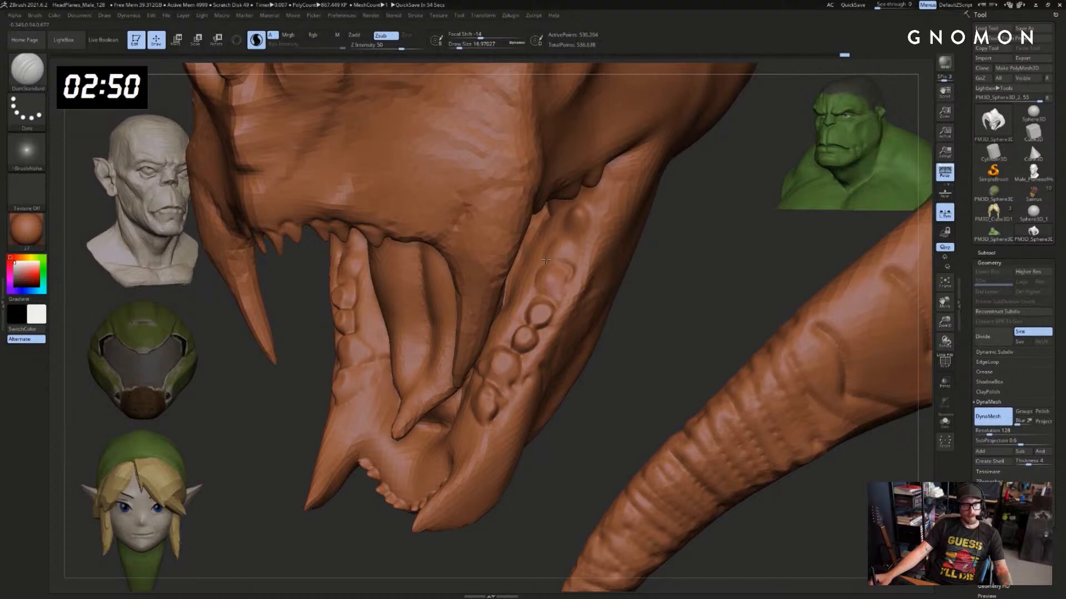
mouse_move(578, 248)
left_mouse_down("shift")
mouse_move(571, 272)
mouse_move(556, 264)
left_mouse_up("shift")
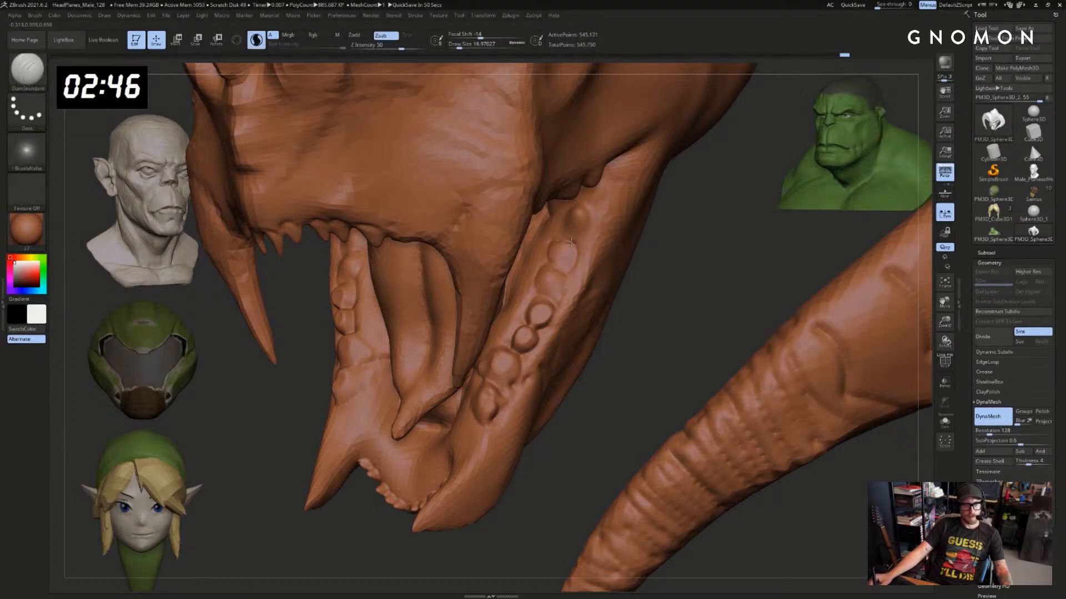
mouse_move(574, 225)
left_mouse_down("shift")
mouse_move(579, 215)
mouse_move(549, 283)
left_mouse_up("shift")
Dent the crowns of the lower back teeth with the DamStandard brush at about size 33
key("s")
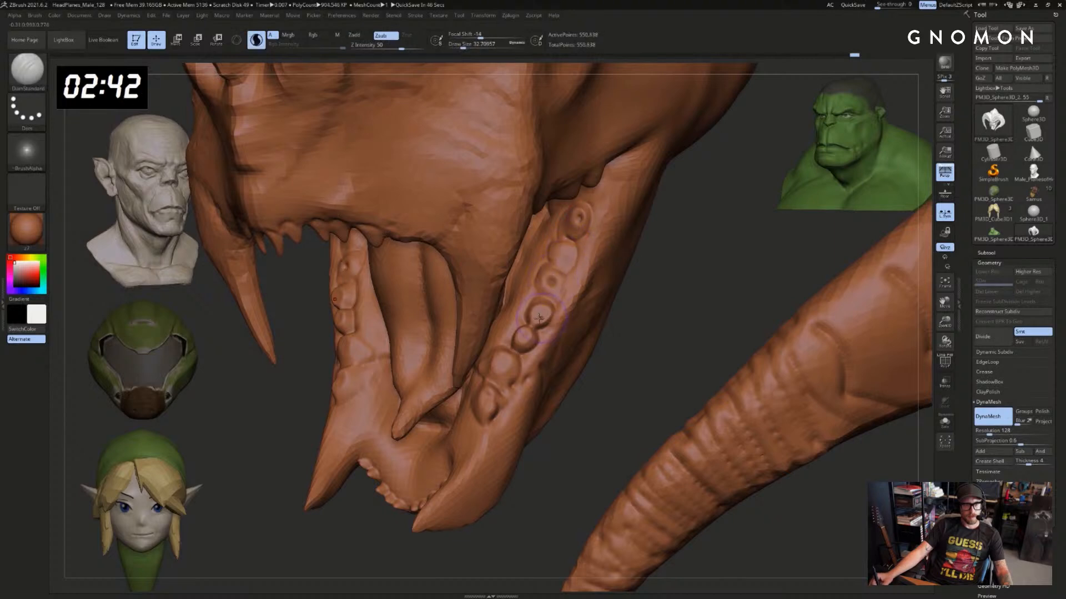
left_click_drag(538, 322, 546, 306)
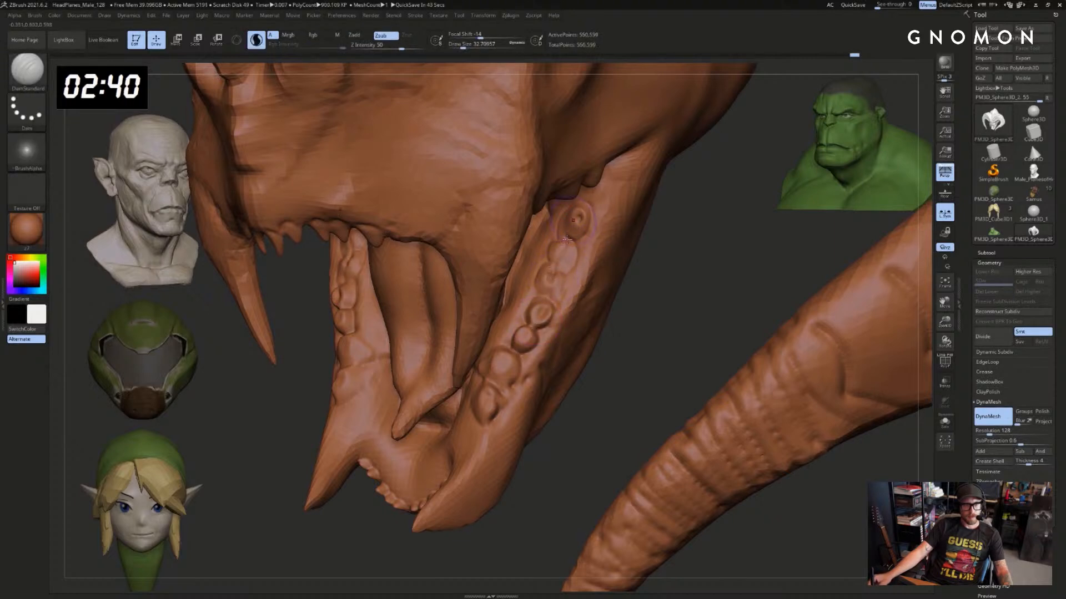
left_click_drag(575, 396, 491, 395)
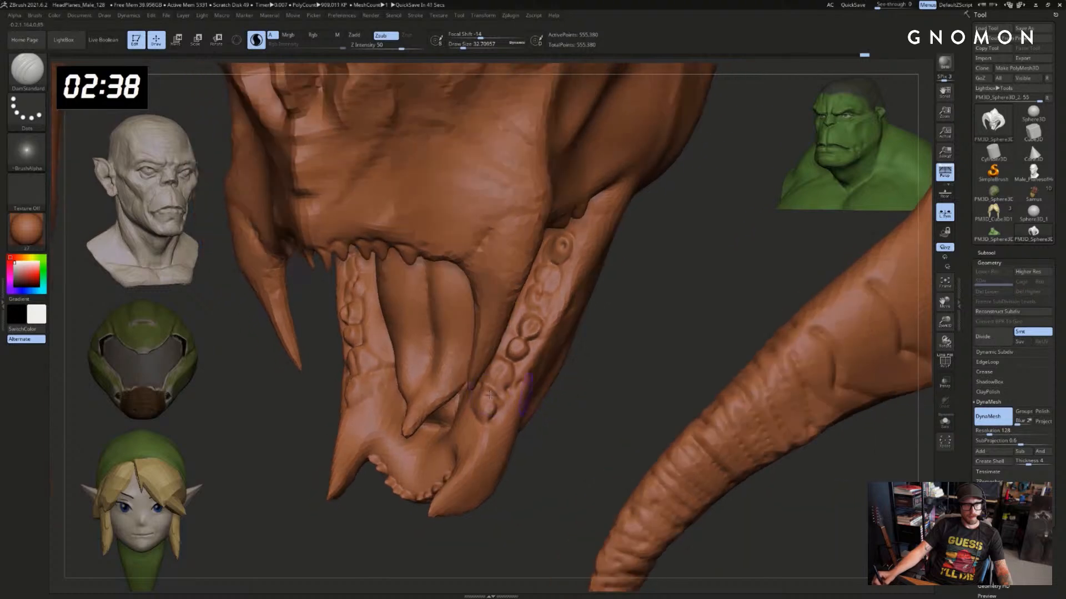
Deepen the creases inside the lower jaw between the tongue tip and the front teeth with DamStandard
left_click_drag(368, 404, 364, 451)
left_click_drag(358, 502, 379, 484)
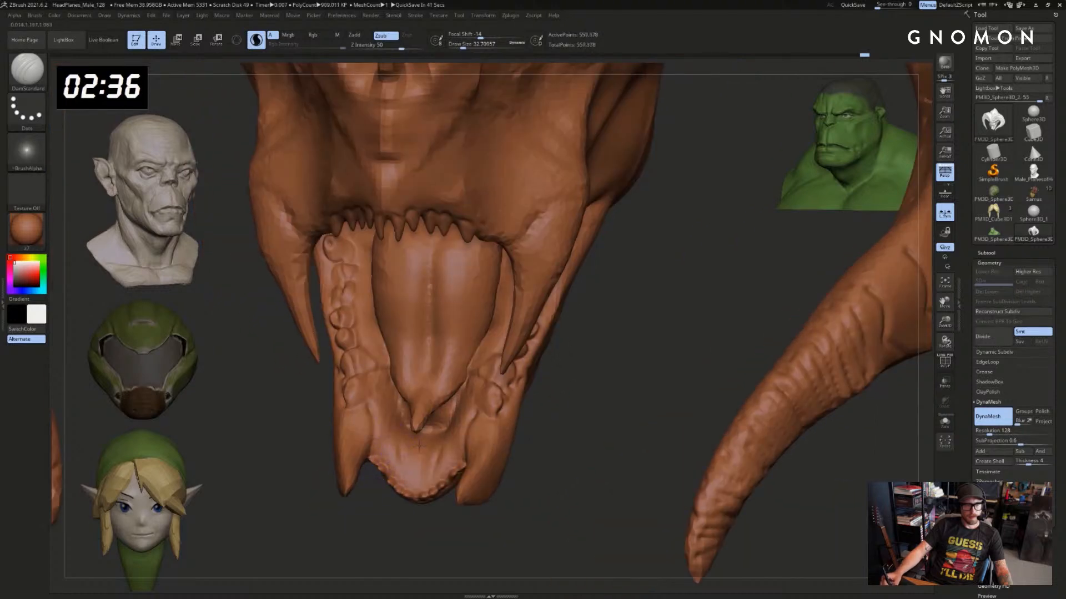
left_click_drag(419, 445, 419, 472)
mouse_move(406, 533)
left_mouse_down()
mouse_move(430, 518)
mouse_move(408, 555)
left_mouse_up()
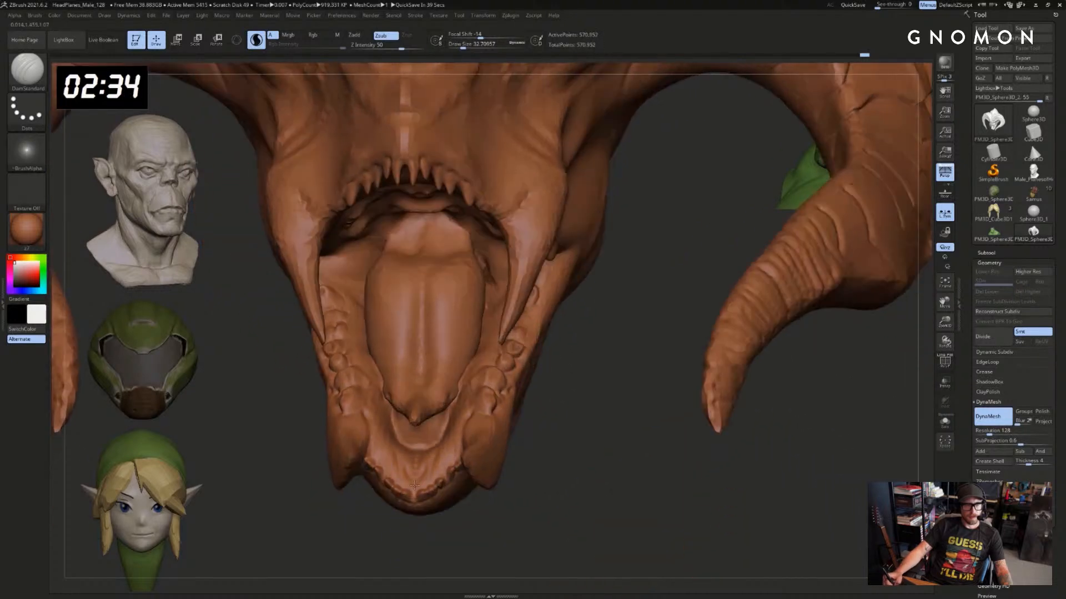
Carve a crease around the base of the upper fangs with DamStandard and adjust their shape with the Move brush at about size 62
mouse_move(558, 404)
left_mouse_down("alt")
mouse_move(587, 452)
mouse_move(590, 442)
mouse_move(655, 461)
left_mouse_up("alt")
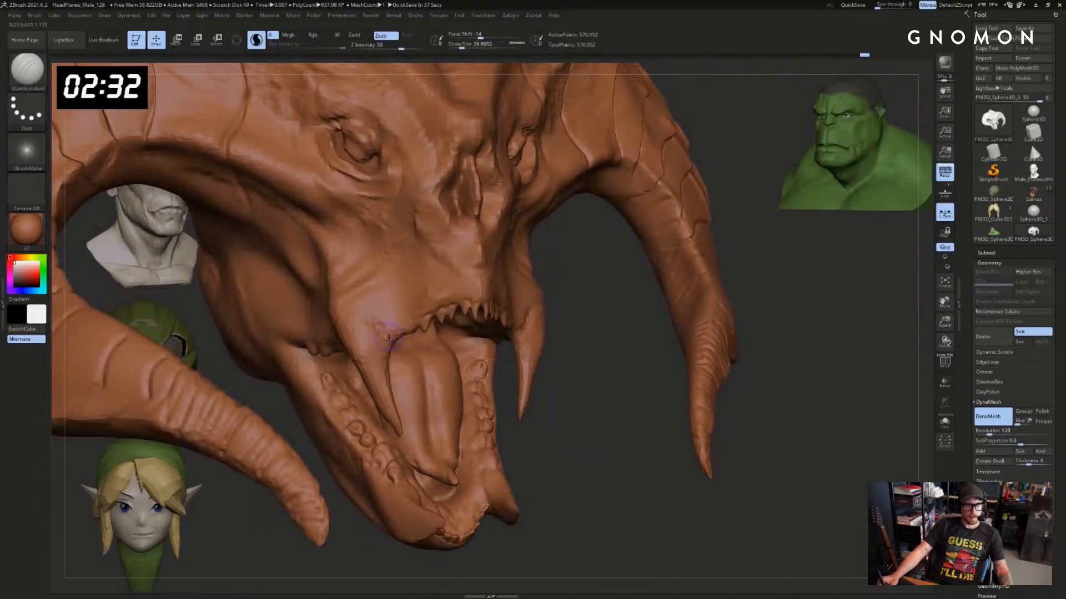
mouse_move(389, 337)
left_mouse_down()
mouse_move(362, 312)
mouse_move(393, 325)
left_mouse_up()
key("s")
left_click(404, 338)
key("b")
key("m")
key("v")
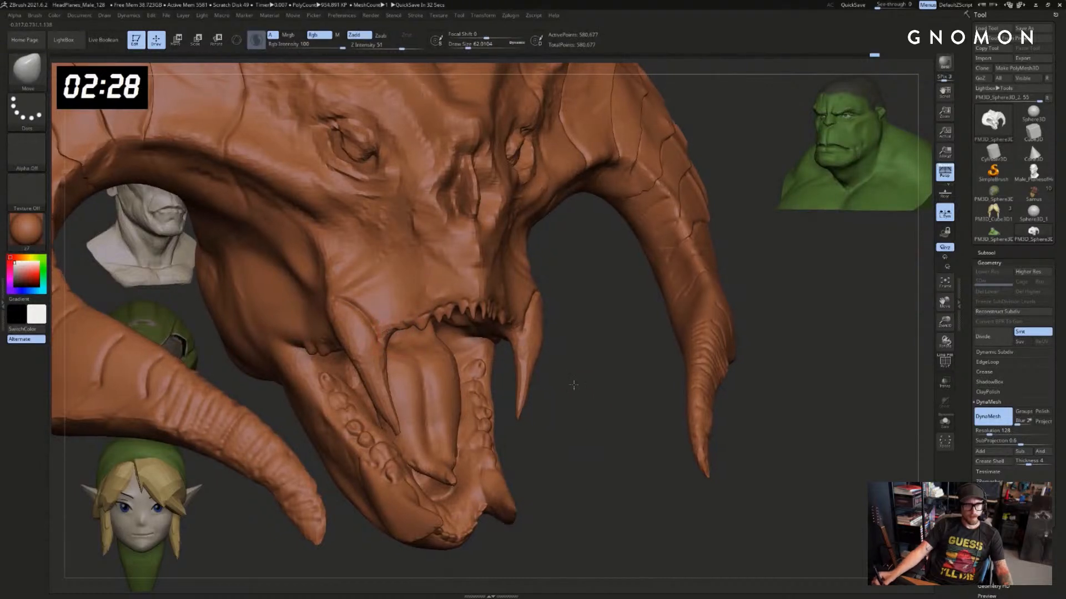
mouse_move(573, 383)
left_mouse_down("shift")
mouse_move(564, 407)
mouse_move(611, 376)
left_mouse_up("shift")
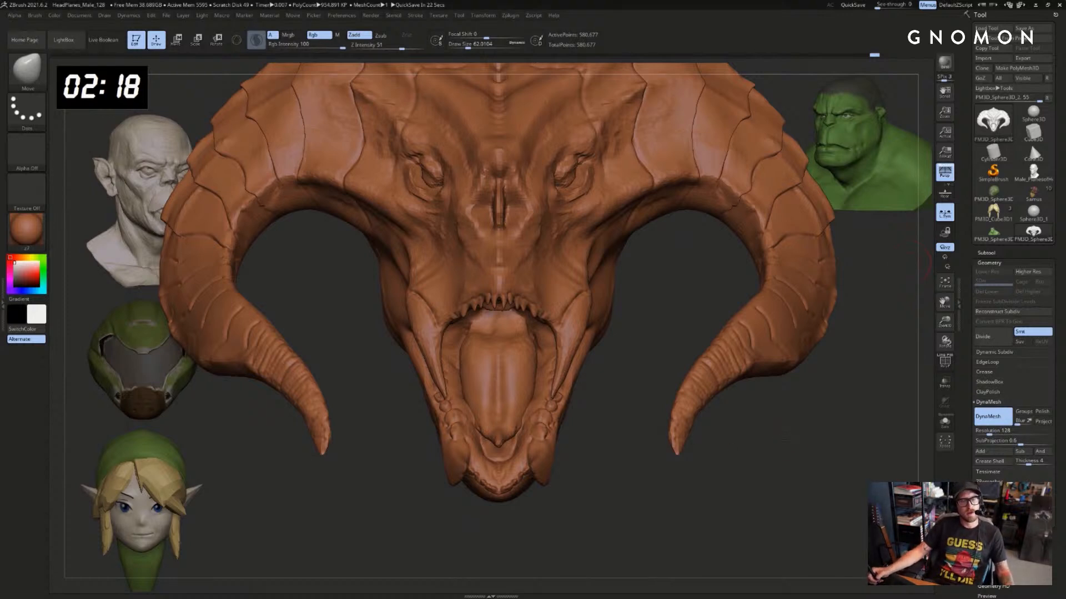
Build up the cheek behind the upper fang with the ClayBuildup brush at about size 112
mouse_move(766, 455)
left_mouse_down()
mouse_move(749, 440)
mouse_move(630, 431)
mouse_move(693, 473)
mouse_move(625, 463)
mouse_move(595, 427)
left_mouse_up()
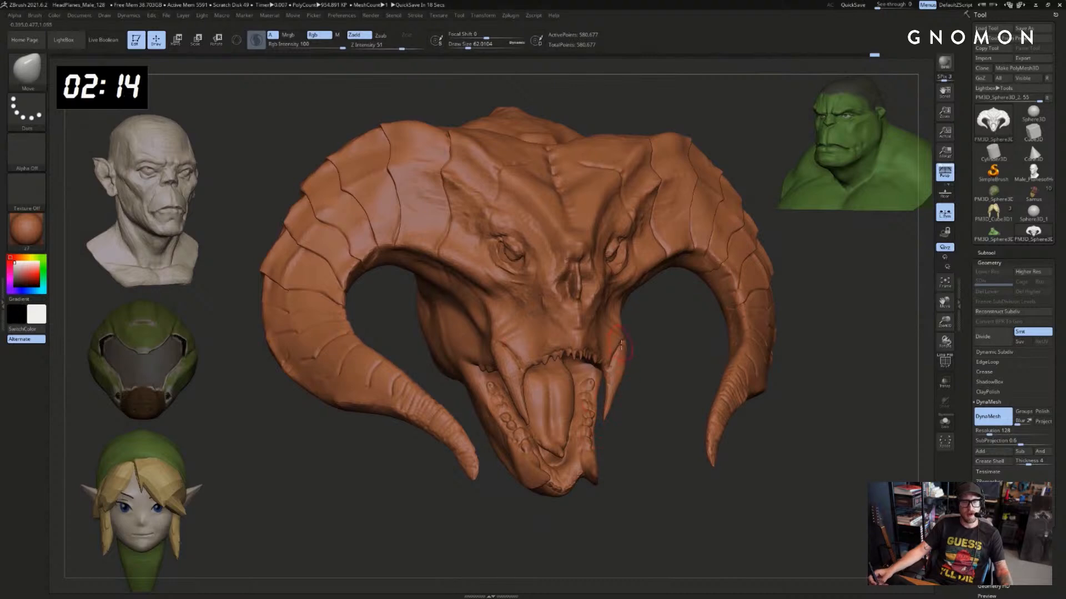
key("b")
key("c")
key("b")
left_click_drag(419, 352, 471, 332)
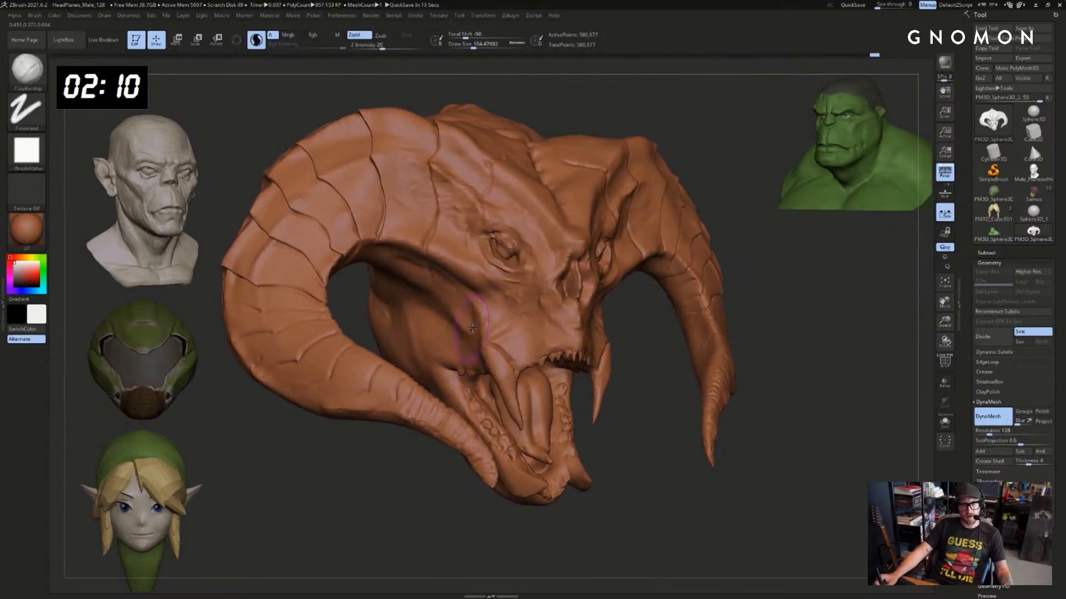
key("s")
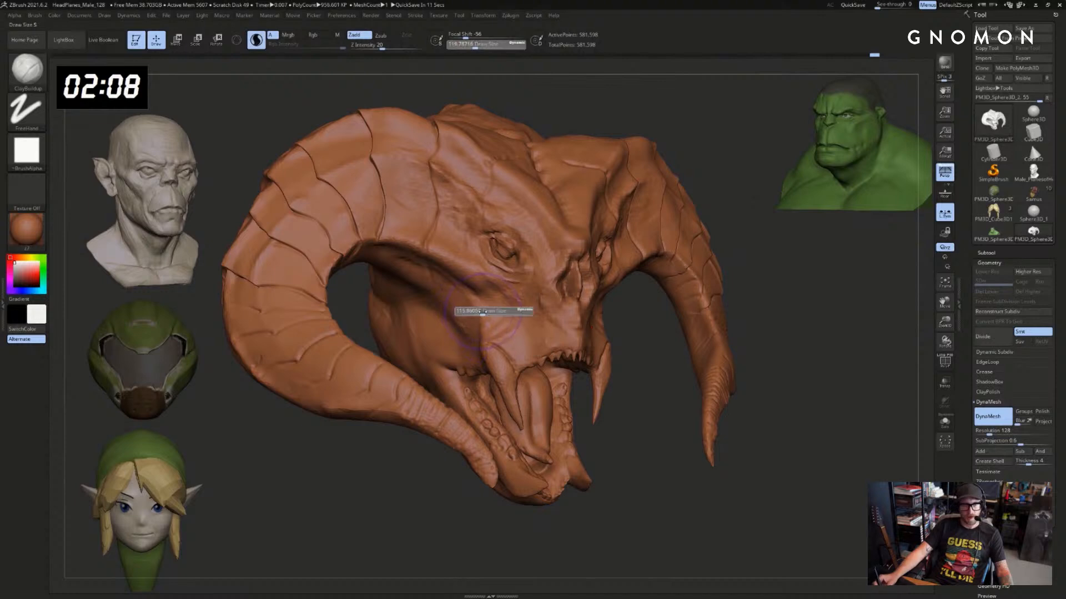
left_click(480, 318)
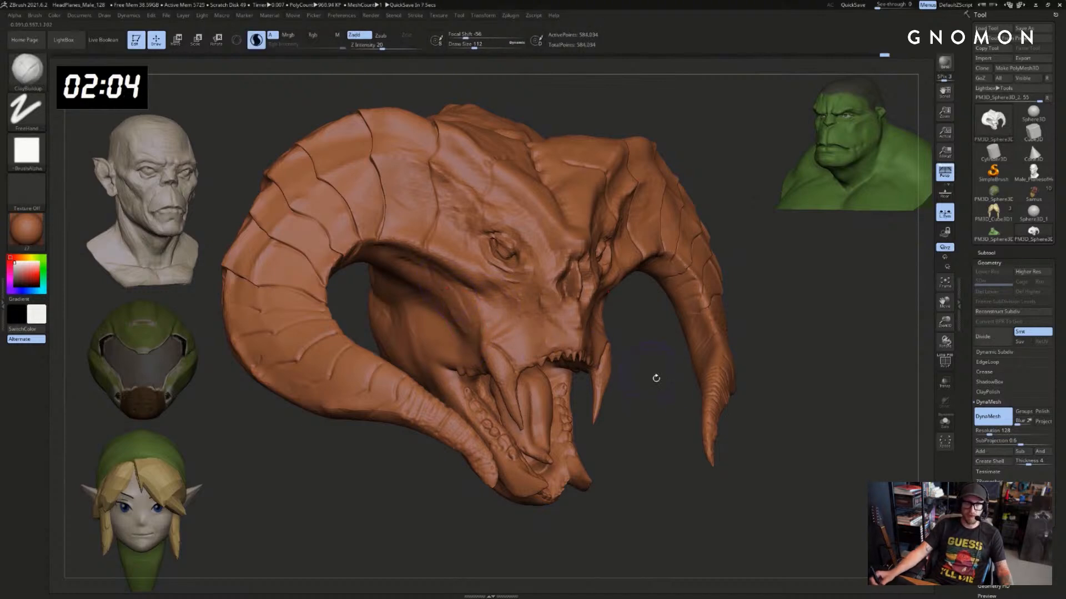
Shape the fleshy folds behind the mouth corner with ClayBuildup at about size 90 and the Standard brush at about size 68
left_click_drag(653, 373, 637, 350, "shift")
key("bracketleft")
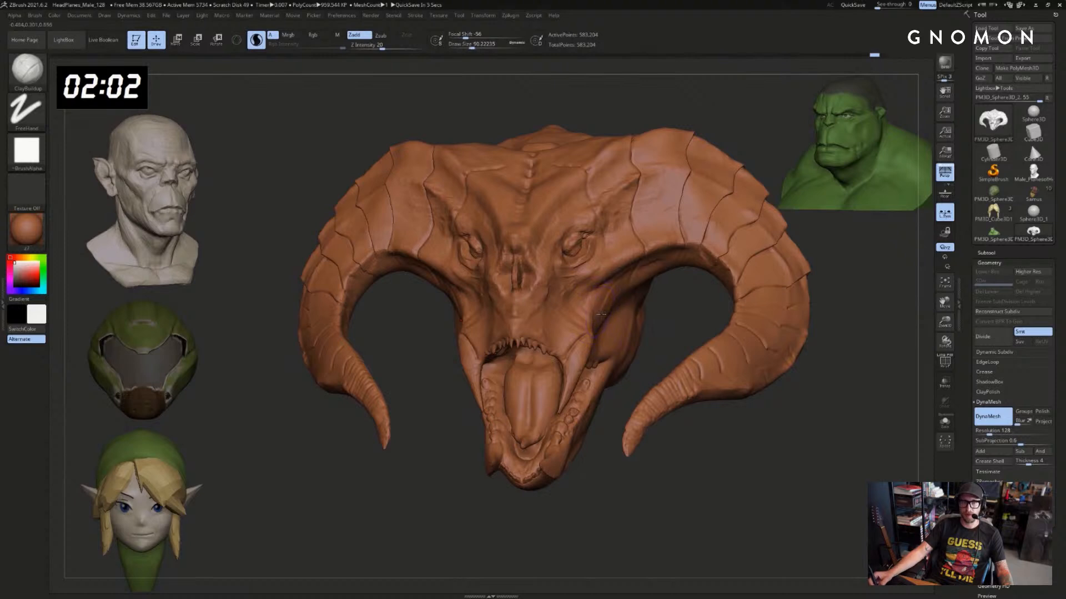
right_click_drag(608, 292, 626, 287)
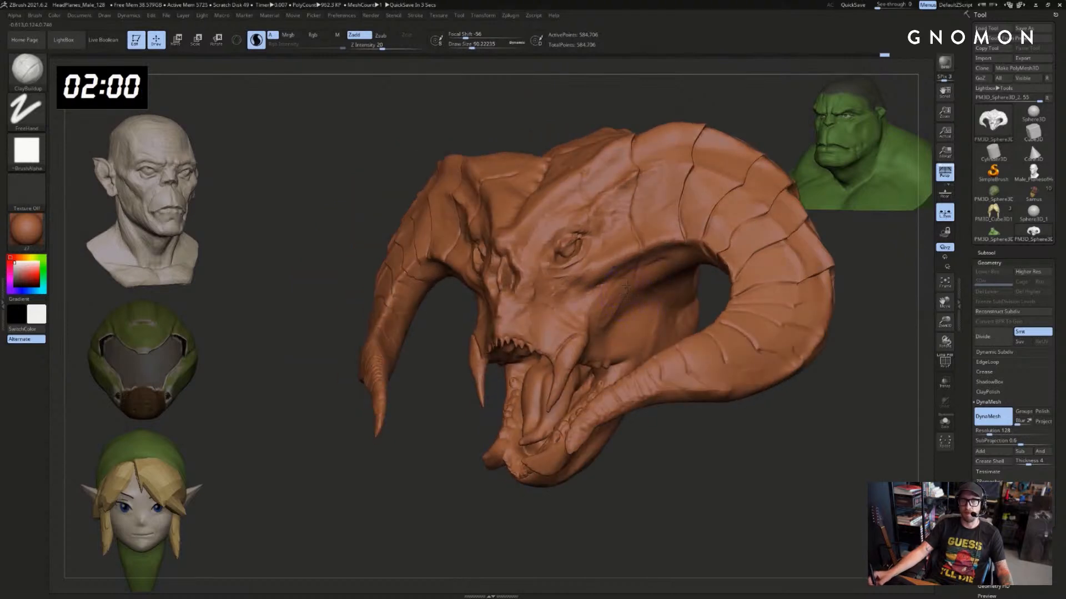
key("b")
key("s")
key("h")
key("s")
left_click_drag(624, 312, 611, 340)
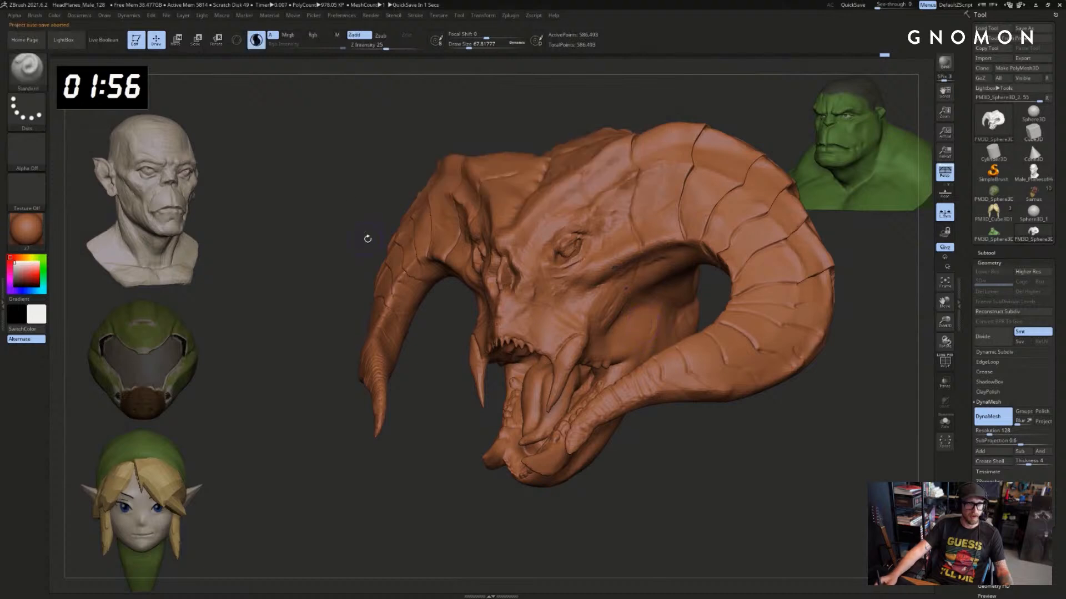
Build up muscle strands over the cheek and the outer side of the lower jaw with ClayBuildup at about size 101
left_click_drag(366, 237, 341, 183)
key("b")
key("c")
key("b")
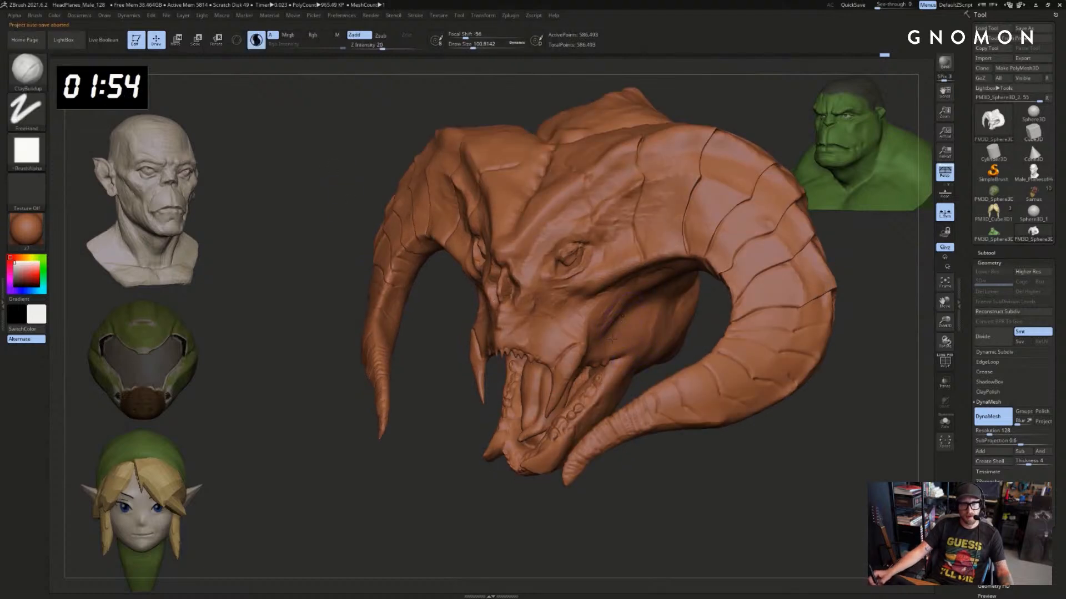
mouse_move(620, 343)
left_mouse_down()
mouse_move(629, 340)
mouse_move(637, 375)
left_mouse_up()
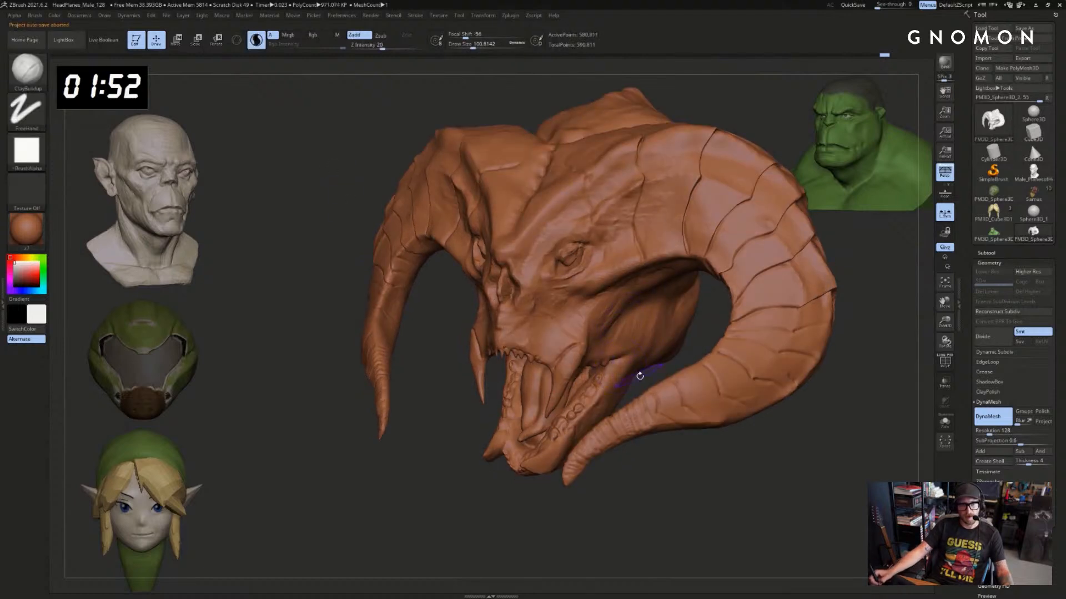
left_click_drag(646, 484, 667, 390, "alt")
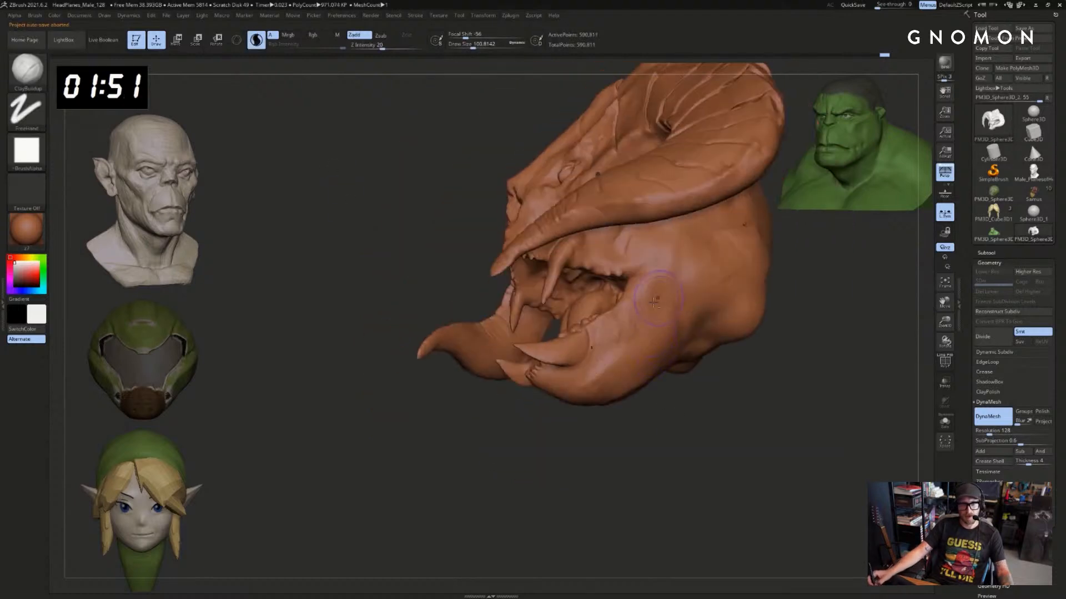
mouse_move(646, 306)
left_mouse_down()
mouse_move(624, 335)
mouse_move(623, 323)
left_mouse_up()
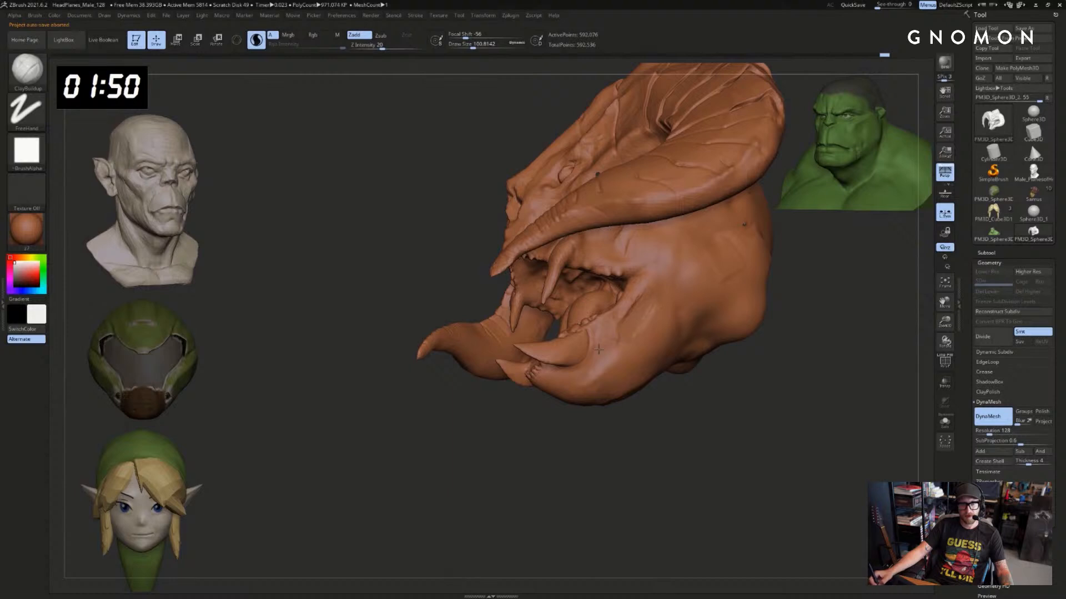
mouse_move(608, 369)
left_mouse_down()
mouse_move(593, 389)
mouse_move(655, 374)
mouse_move(578, 398)
mouse_move(604, 434)
mouse_move(621, 432)
mouse_move(602, 435)
mouse_move(622, 411)
left_mouse_up()
Turn off Sculptris Pro and hide the horns to isolate the face and jaw
left_click(255, 40)
key("s")
left_click(650, 385)
left_click_drag(619, 453, 528, 357)
mouse_move(577, 447)
left_mouse_down()
mouse_move(506, 438)
mouse_move(555, 494)
left_mouse_up()
left_click(535, 326, "ctrl+shift")
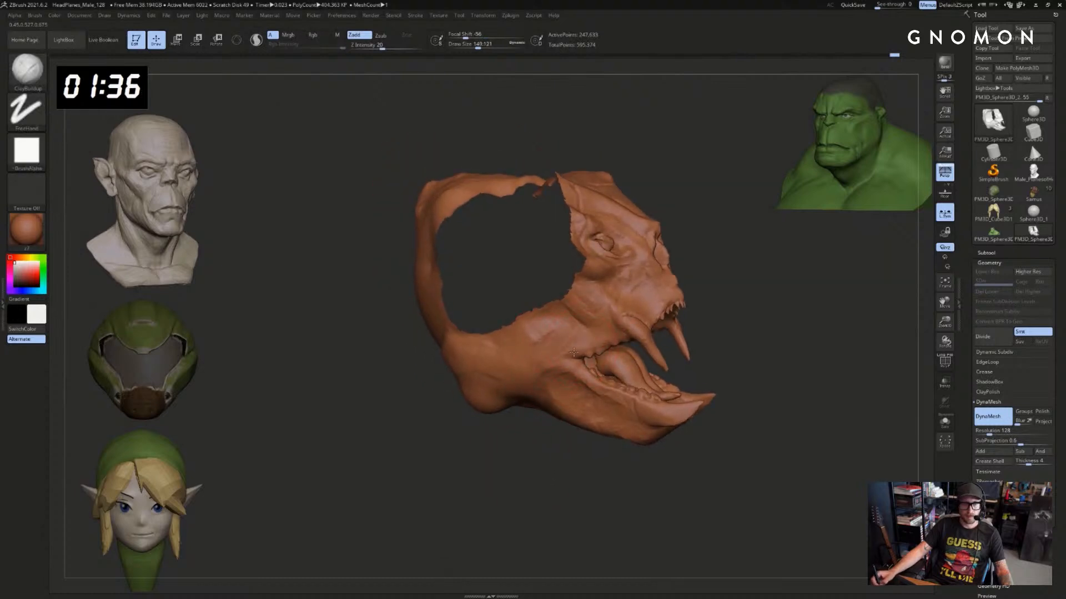
Roughen the rear jaw and neck muscles with ClayBuildup strokes, and show the whole head again
key("s")
left_click_drag(609, 336, 605, 336)
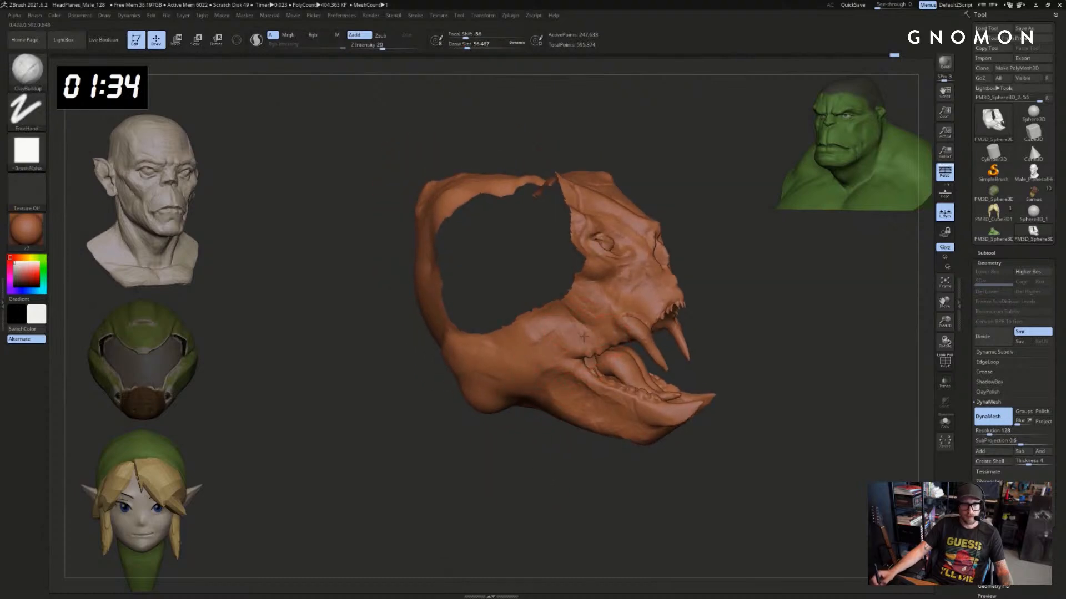
key("s")
left_click_drag(534, 354, 547, 353)
left_click_drag(529, 363, 471, 383, "alt")
left_click_drag(514, 434, 497, 436)
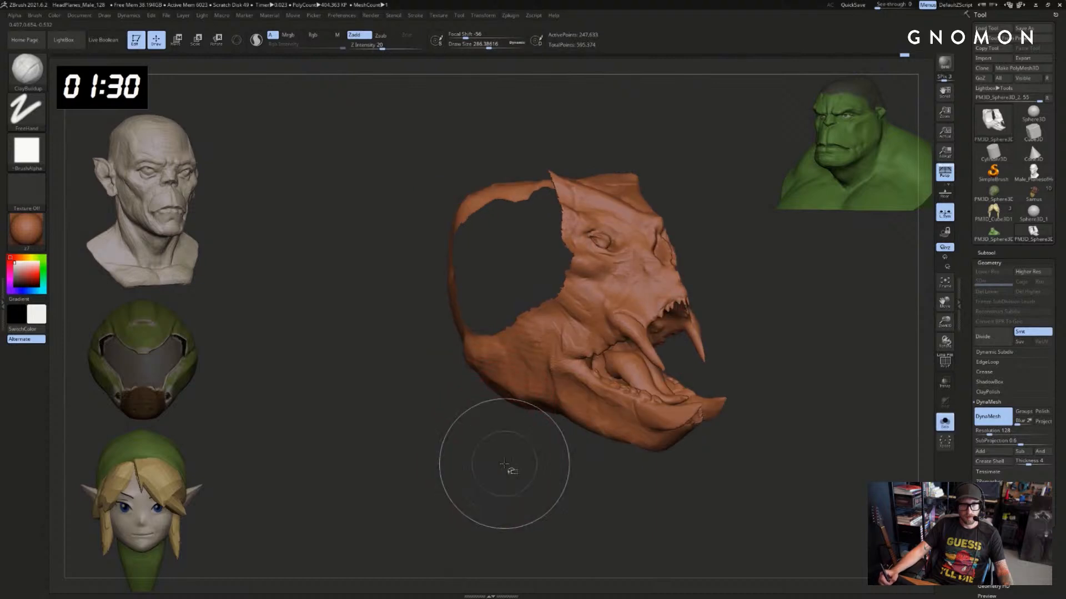
left_click(506, 472, "ctrl+shift")
left_click_drag(507, 478, 565, 462)
left_click_drag(697, 478, 658, 487, "alt")
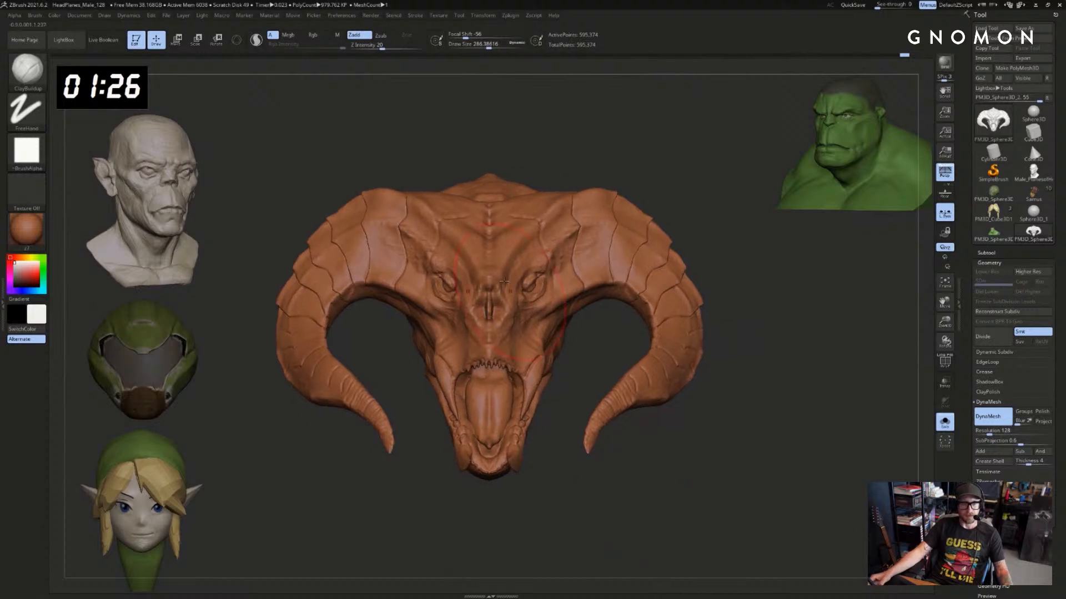
Turn Sculptris Pro back on and carve creases into the forehead beside the central ridge with DamStandard at about size 59
key("b")
key("d")
key("s")
left_click_drag(657, 202, 547, 192)
key("bracketleft")
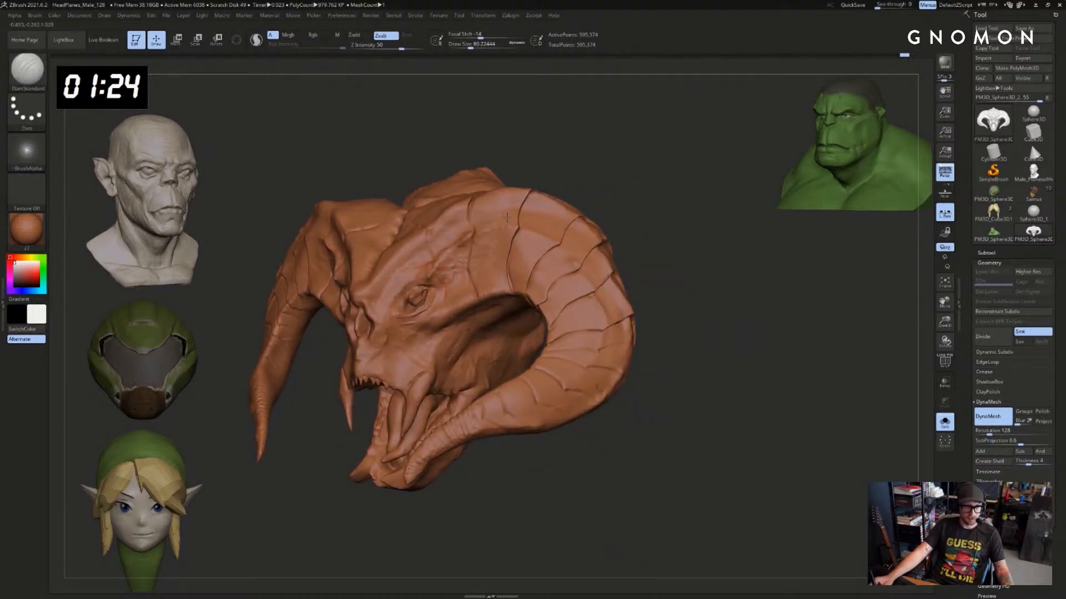
left_click_drag(638, 183, 733, 195, "alt")
key("backslash")
key("bracketleft")
left_click_drag(642, 147, 714, 177, "shift")
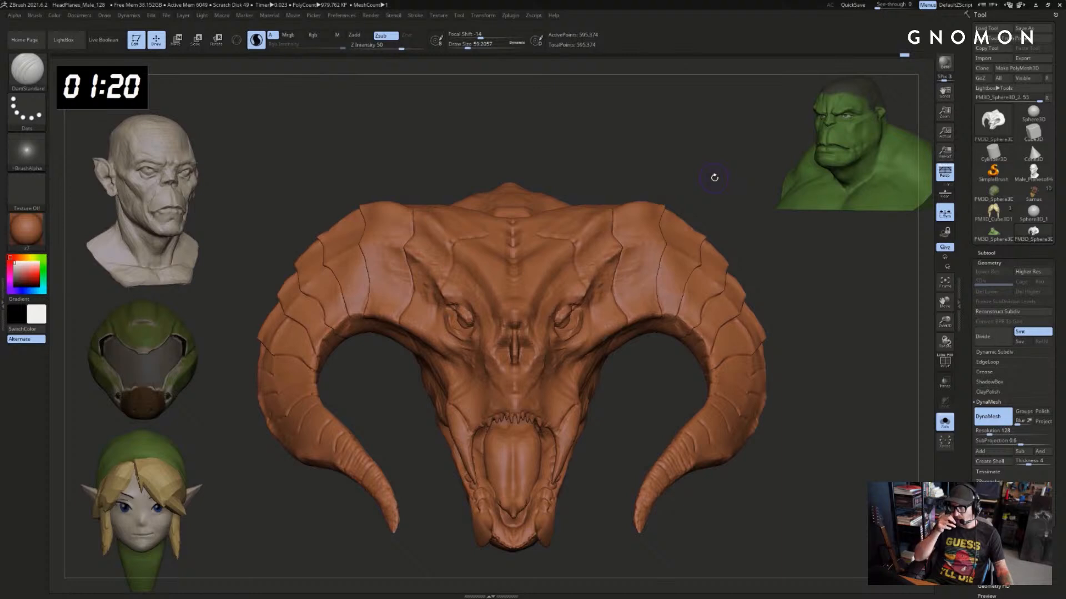
mouse_move(714, 178)
left_mouse_down("alt")
mouse_move(650, 181)
mouse_move(619, 202)
mouse_move(642, 174)
mouse_move(580, 214)
left_mouse_up("alt")
left_click_drag(539, 266, 542, 285, "shift")
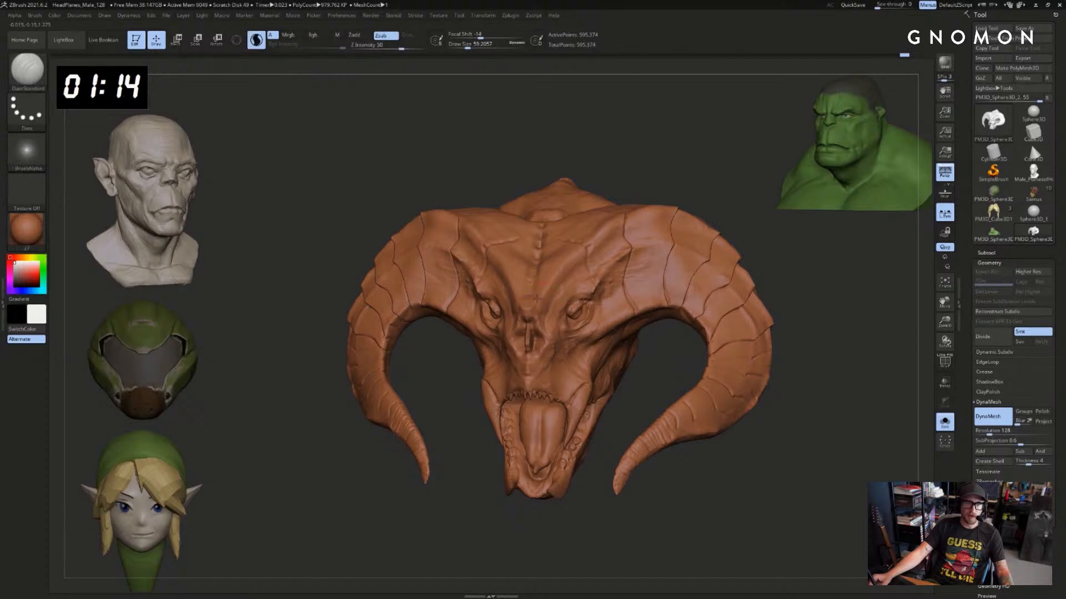
left_click_drag(583, 248, 597, 239)
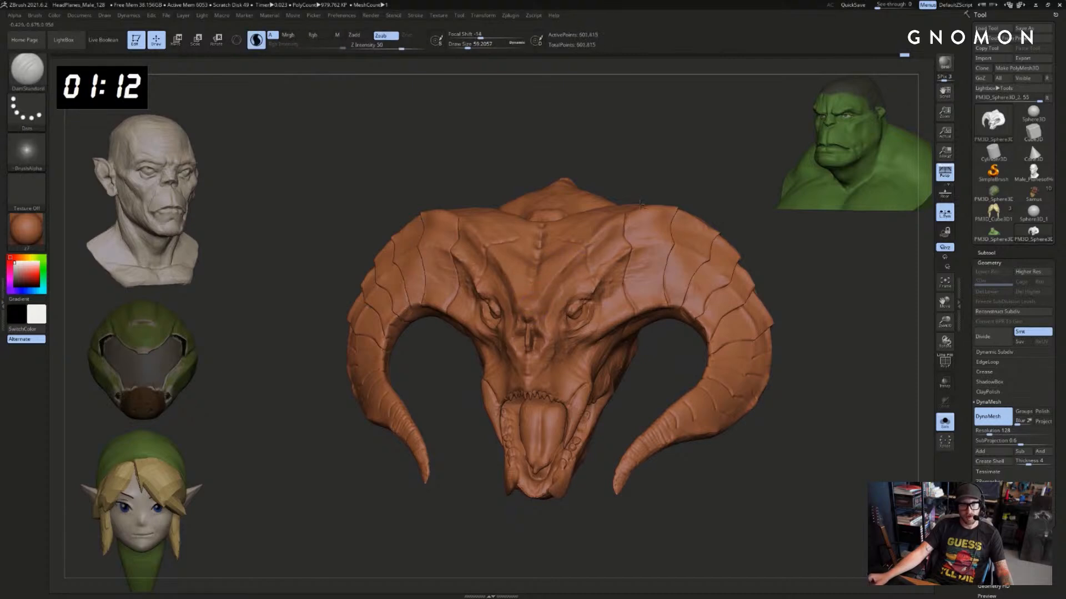
Adjust the silhouette of the forehead and crown of the skull with a large Move brush
left_click_drag(669, 171, 703, 169)
key("s")
left_click_drag(626, 211, 655, 222)
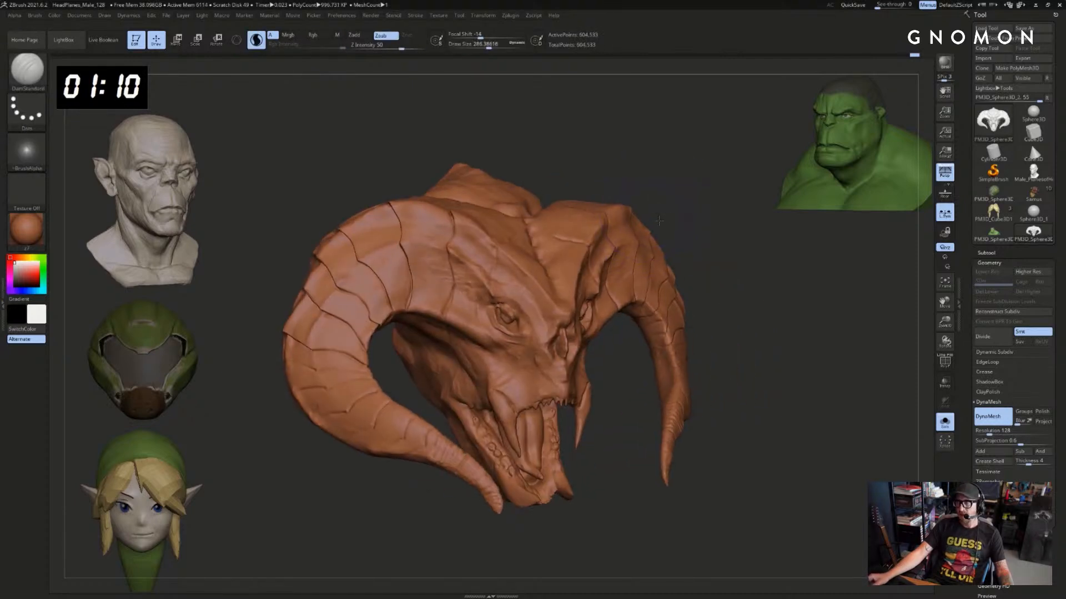
key("b")
key("m")
key("v")
left_click_drag(529, 246, 519, 237)
key("s")
key("s")
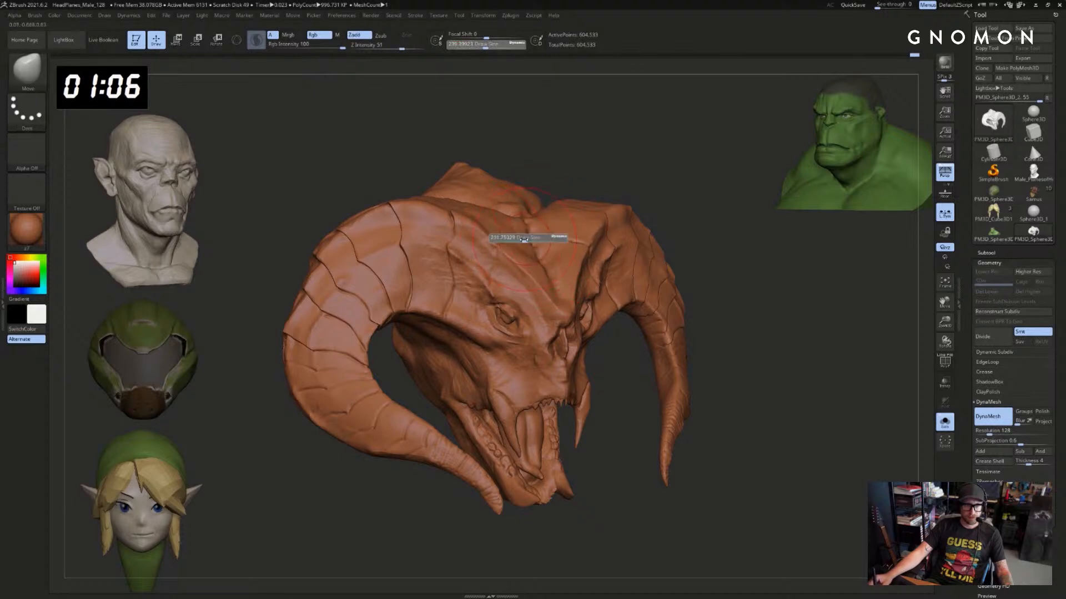
mouse_move(666, 215)
left_mouse_down()
mouse_move(621, 268)
mouse_move(624, 329)
mouse_move(578, 329)
mouse_move(555, 351)
left_mouse_up()
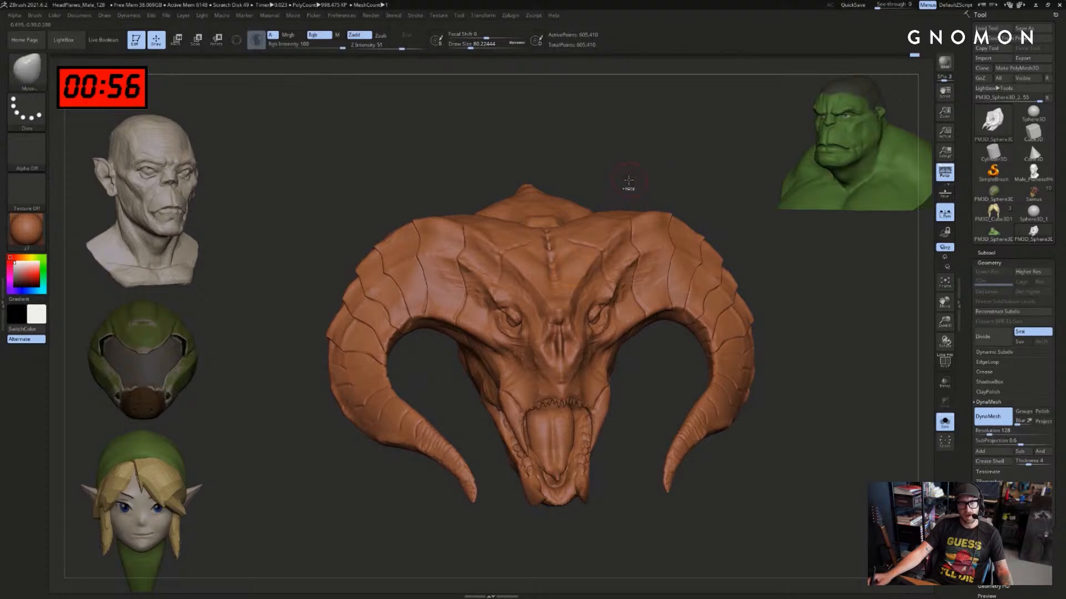
Carve wrinkles around the nose, the eye and the outer brow with DamStandard at about size 44
left_click_drag(634, 180, 616, 231)
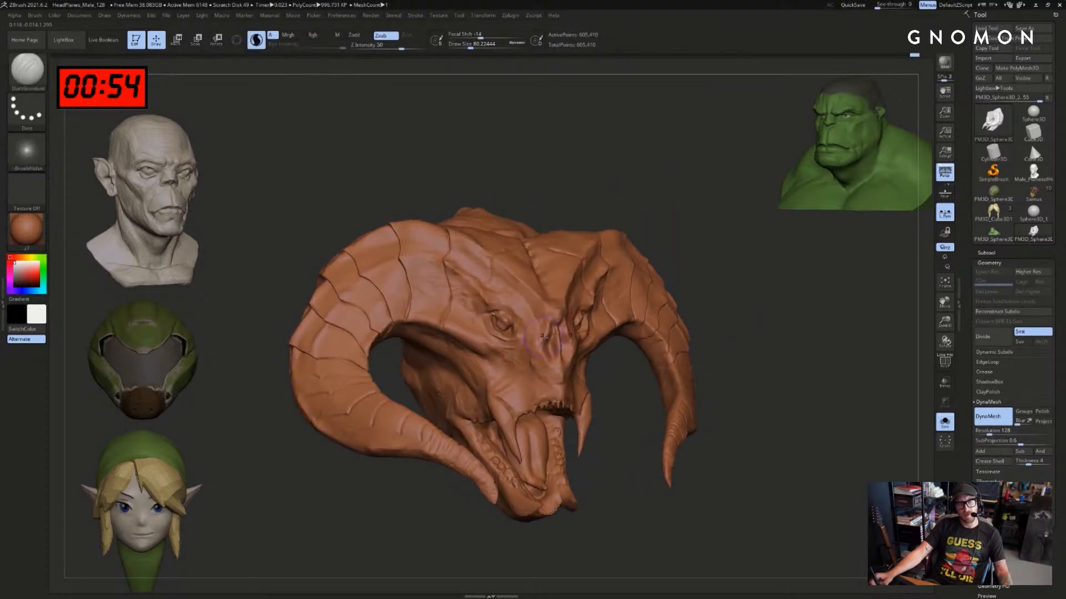
mouse_move(550, 338)
left_mouse_down()
mouse_move(559, 386)
mouse_move(540, 372)
left_mouse_up()
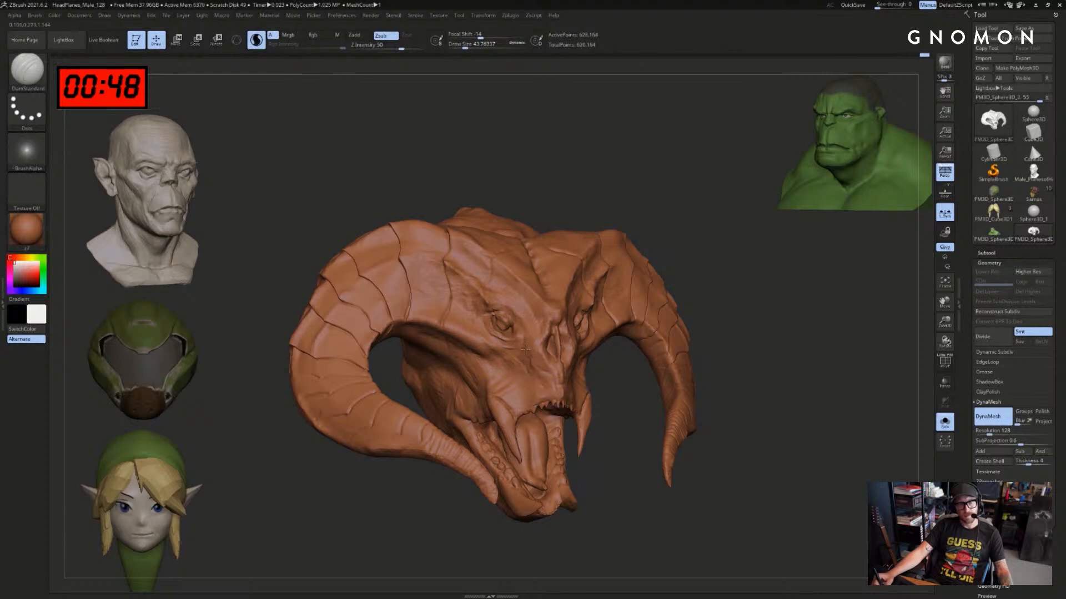
left_click_drag(493, 310, 483, 309)
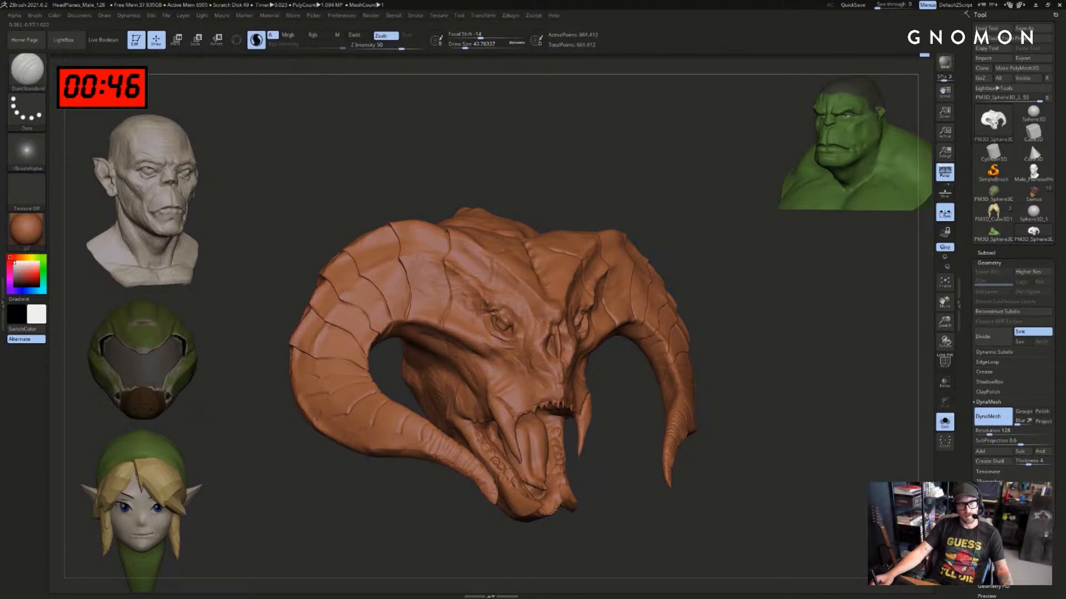
left_click_drag(473, 262, 467, 257)
Carve more creases across the snout, below the eyes and toward the horn base with DamStandard at about size 44
left_click_drag(769, 179, 668, 189)
left_click_drag(599, 333, 558, 352)
key("ctrl+z")
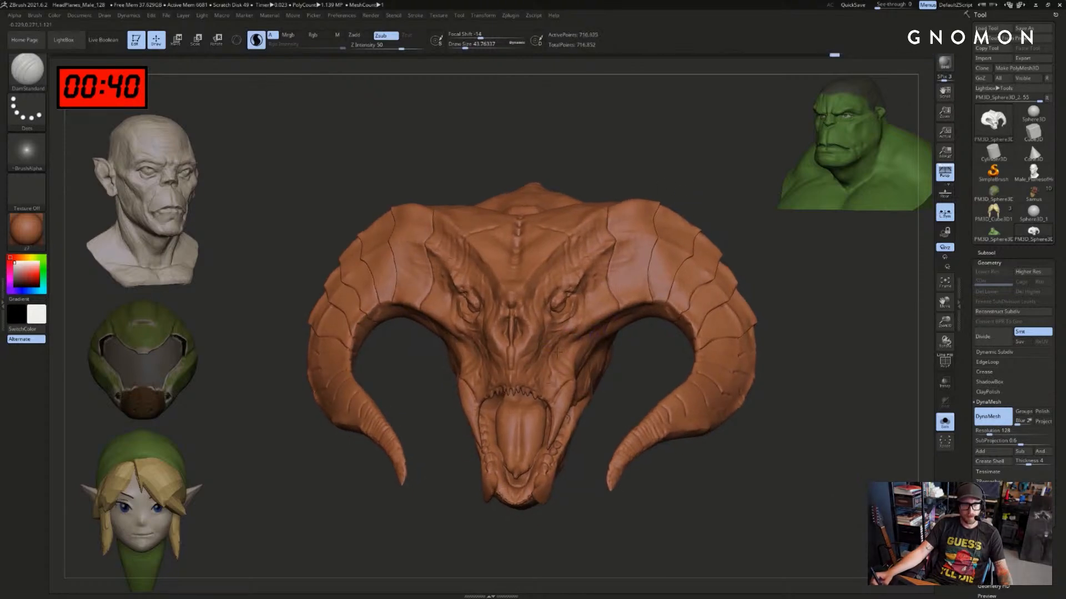
left_click_drag(587, 293, 592, 341)
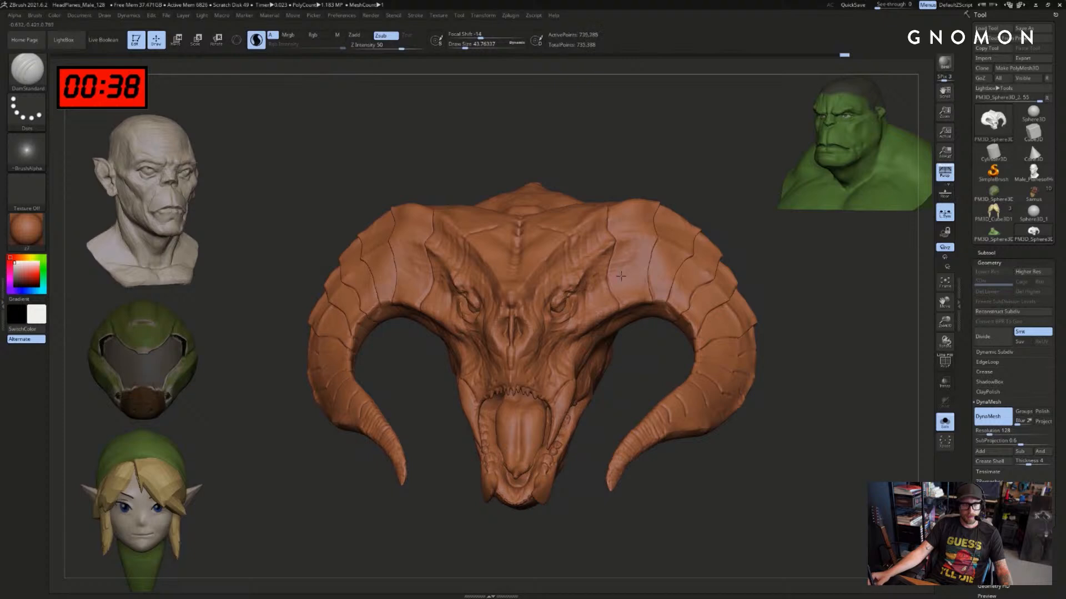
mouse_move(630, 292)
left_mouse_down()
mouse_move(627, 195)
mouse_move(664, 291)
left_mouse_up()
Scratch fine grooves into the first plates at the horn base and down the cheek with DamStandard at about size 44
left_click_drag(714, 190, 644, 268, "alt")
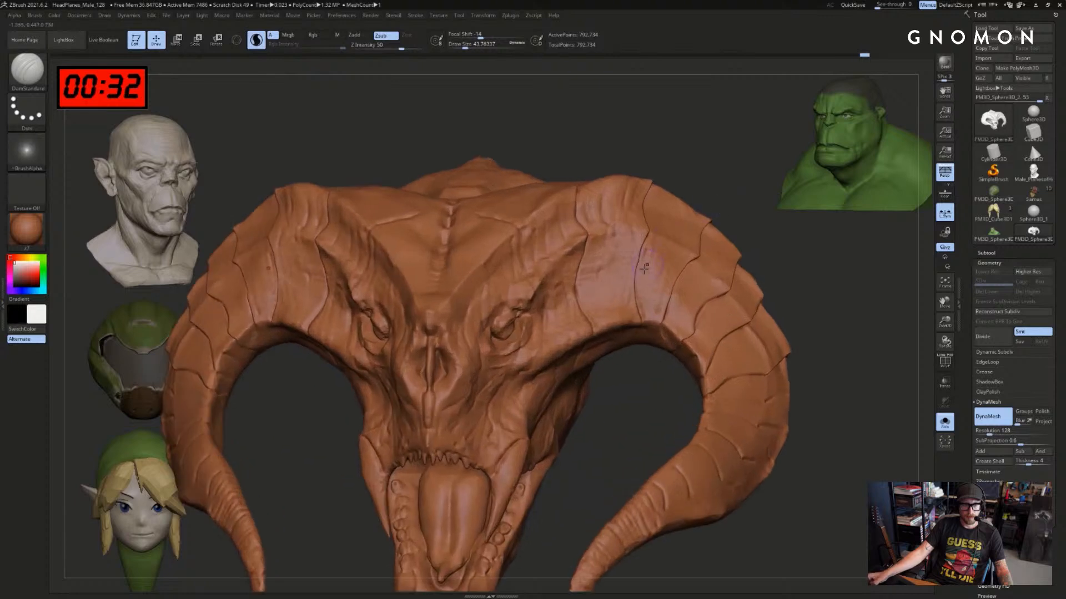
left_click_drag(689, 183, 711, 126, "alt")
left_click_drag(696, 201, 676, 242)
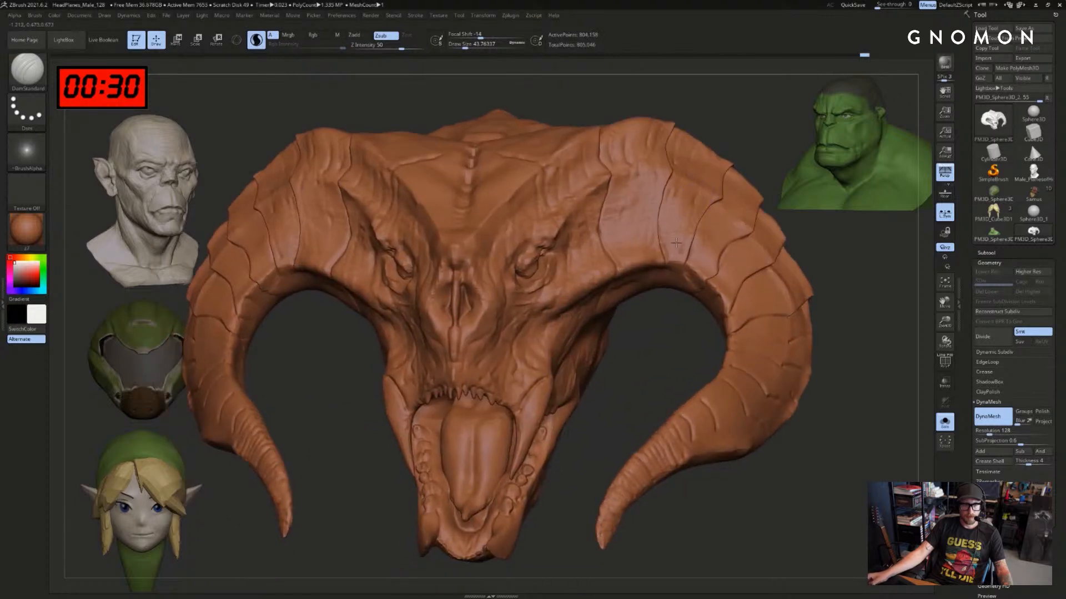
left_click_drag(570, 345, 595, 293)
mouse_move(662, 292)
left_mouse_down()
mouse_move(733, 199)
mouse_move(727, 238)
mouse_move(686, 262)
left_mouse_up()
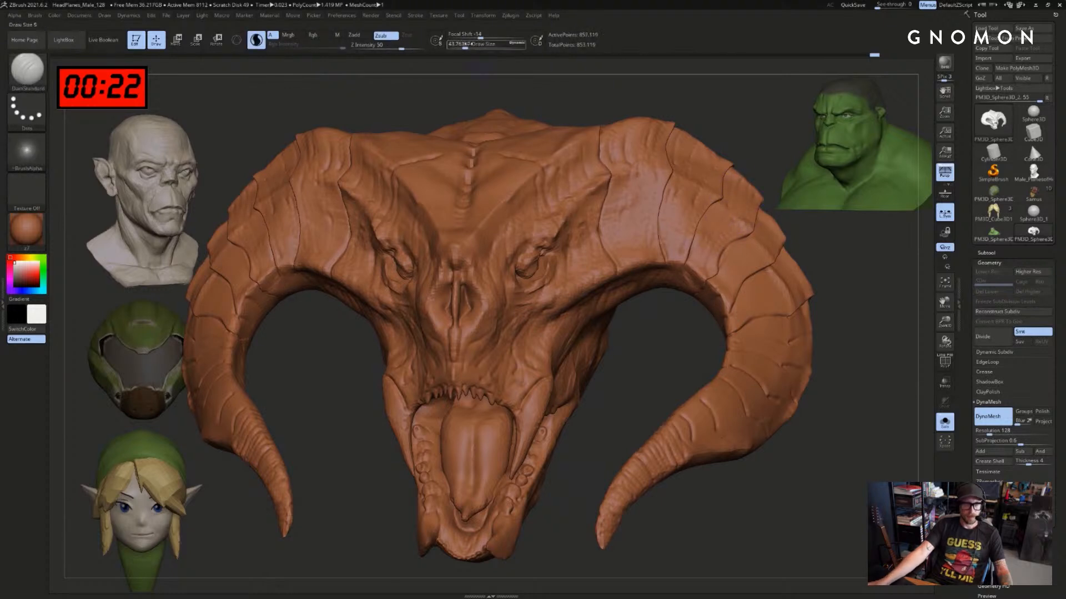
Cut fine grooves into the overlapping plates along the outer curve of the horns with DamStandard
mouse_move(742, 304)
left_mouse_down()
mouse_move(777, 299)
mouse_move(791, 271)
left_mouse_up()
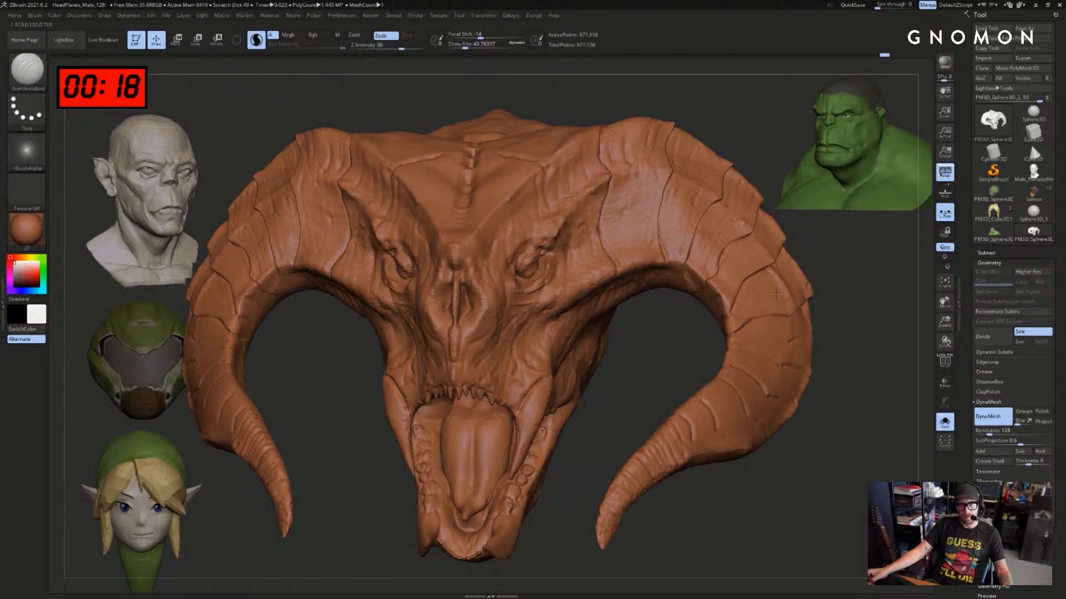
left_click_drag(765, 251, 764, 211)
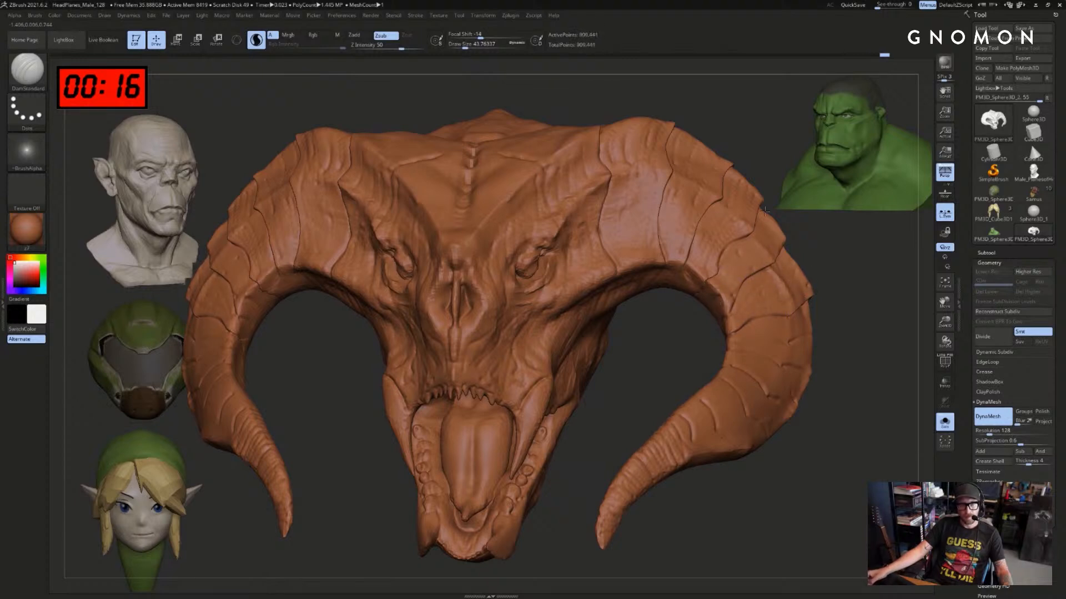
left_click_drag(818, 263, 829, 262)
Etch rough cracks into the forehead on both sides of the central ridge with DamStandard at about size 44
left_click_drag(657, 106, 688, 165, "alt")
left_click_drag(563, 248, 604, 260)
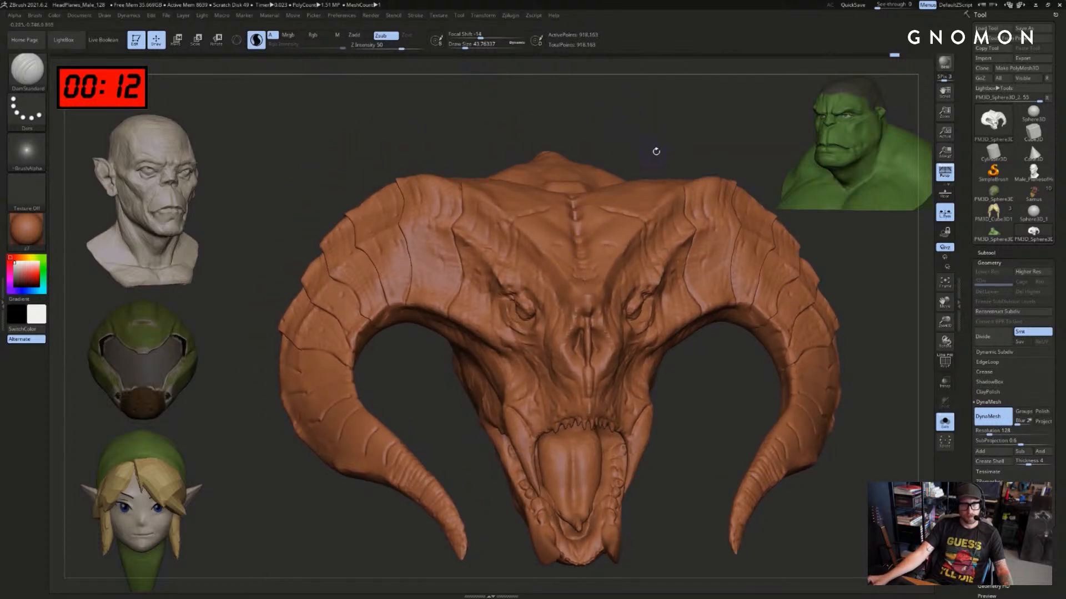
left_click_drag(656, 151, 644, 188)
left_click_drag(590, 237, 546, 157)
left_click_drag(584, 191, 587, 210)
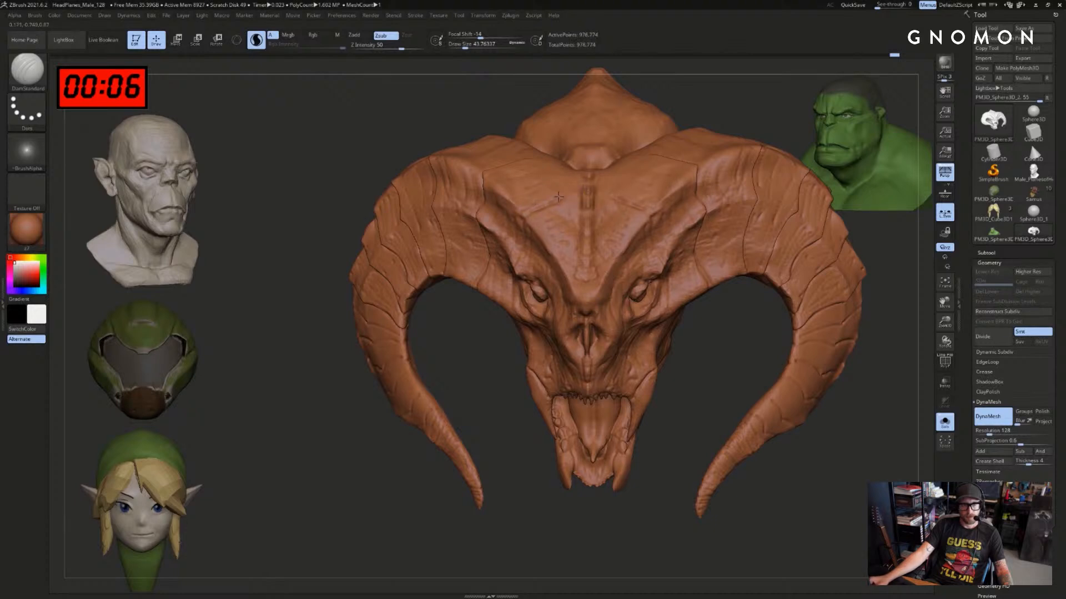
left_click_drag(526, 159, 633, 330)
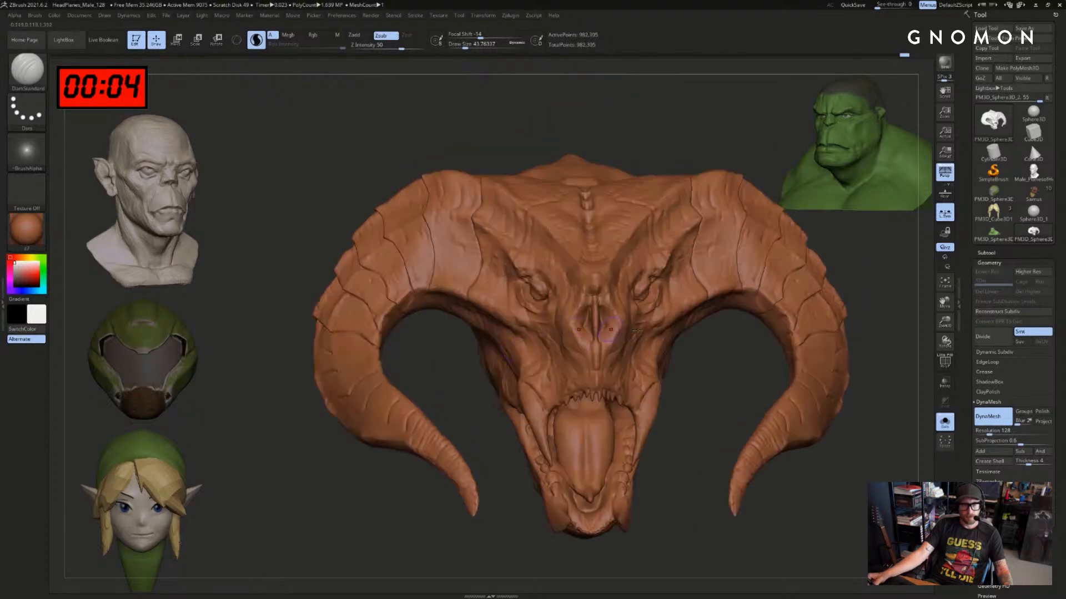
right_click_drag(633, 330, 601, 310, "ctrl")
left_click_drag(679, 312, 698, 326)
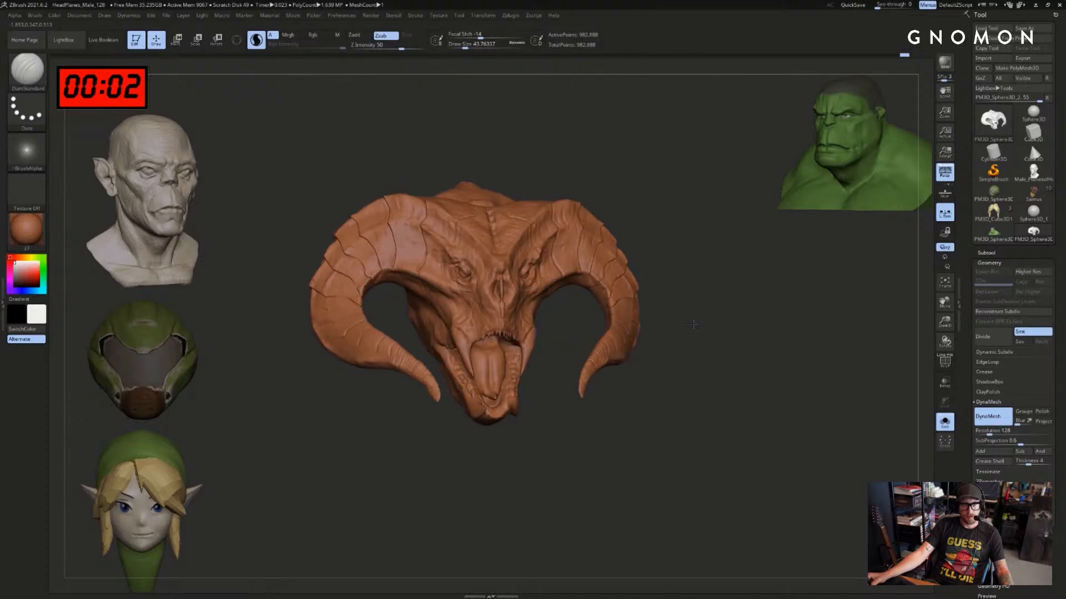
right_click_drag(697, 327, 700, 366, "ctrl")
key("s")
key("s")
left_click_drag(460, 235, 488, 235)
left_click_drag(644, 133, 677, 149)
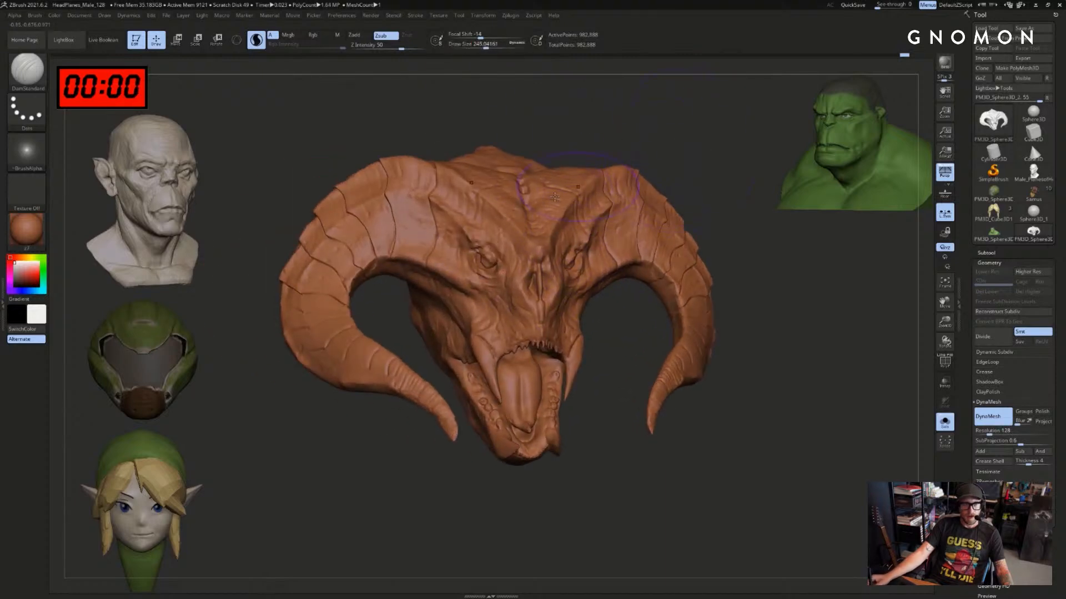
Nudge the cheek contour below the eye, beside the horn base, with the Move brush at about size 233
key("b")
key("m")
key("v")
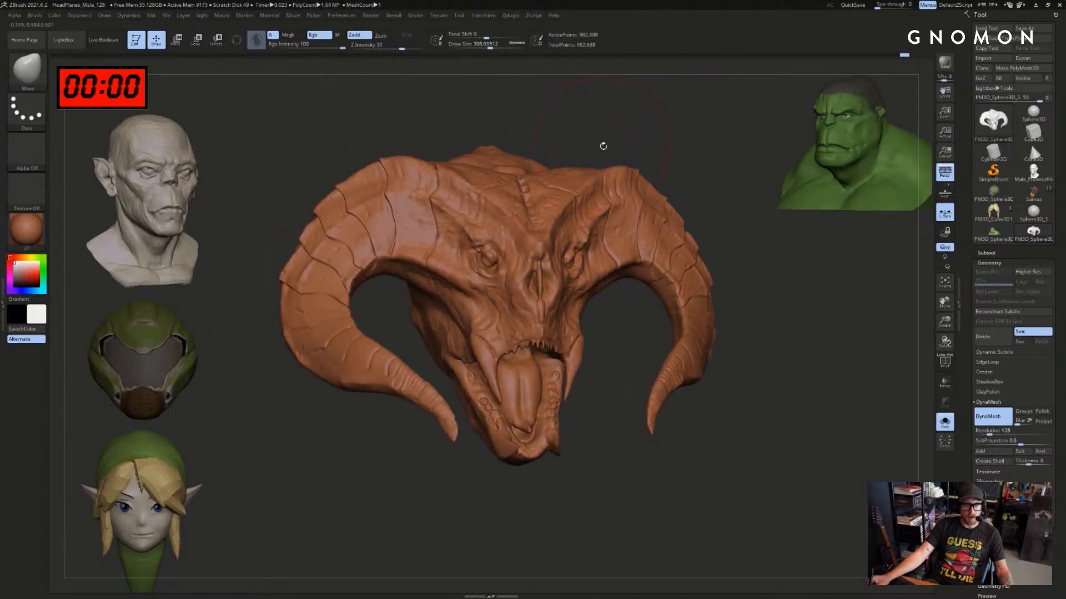
left_click_drag(603, 146, 477, 250)
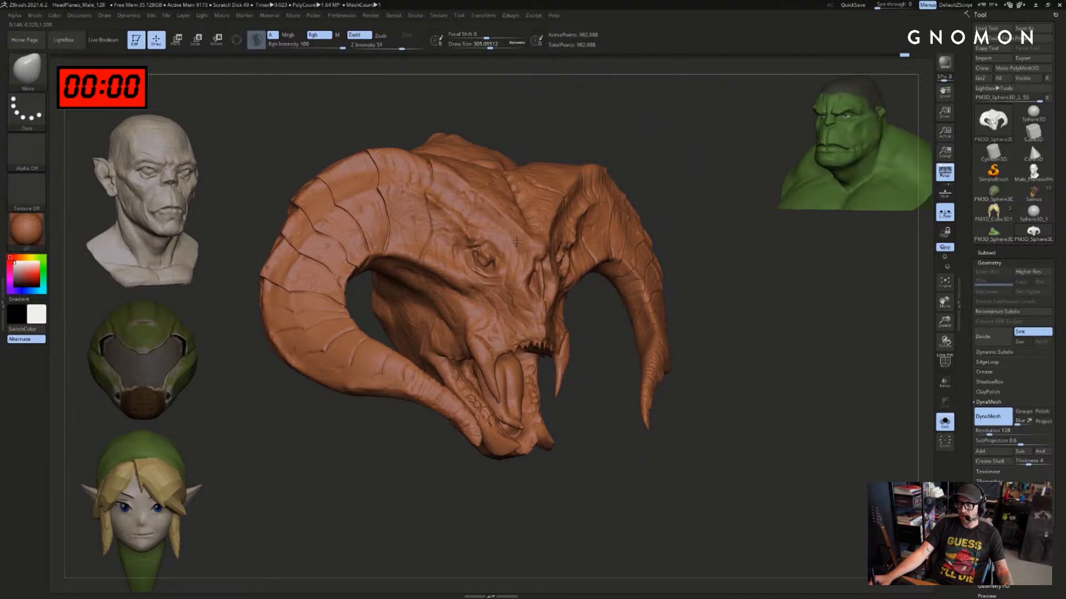
key("s")
left_click_drag(516, 242, 513, 242)
key("s")
left_click_drag(458, 283, 454, 283)
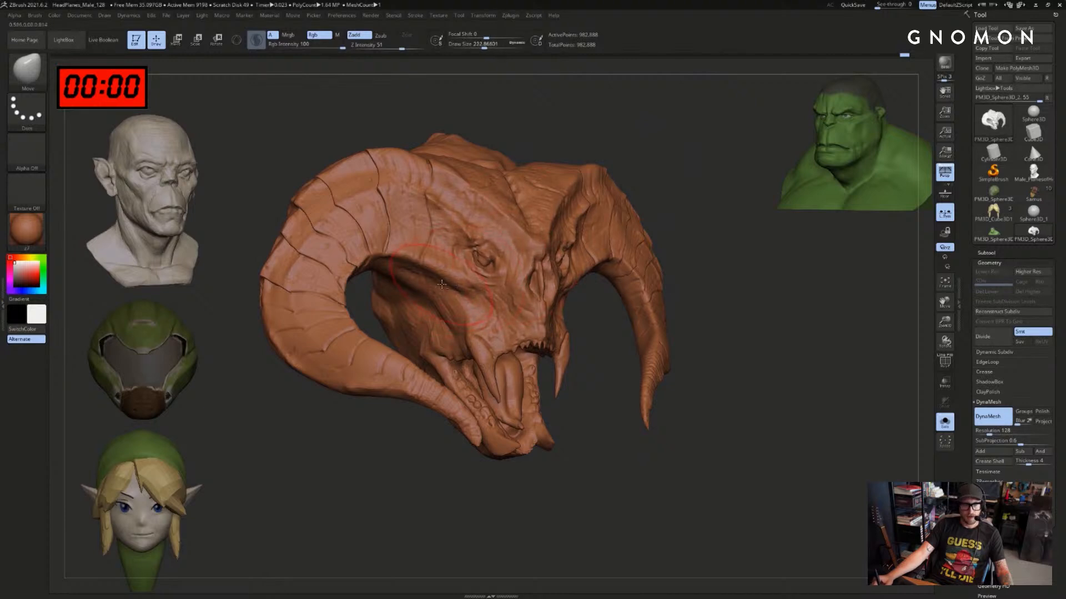
Adjust the underside of the horn bases where they meet the cheeks with the Move brush at about size 179
left_click_drag(772, 166, 675, 170)
key("s")
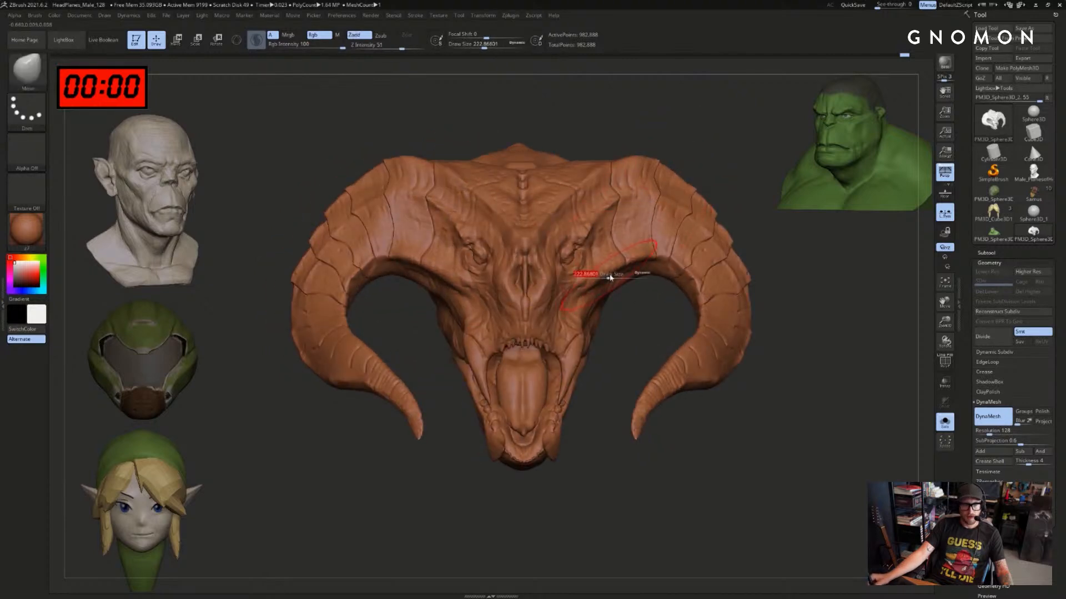
left_click_drag(609, 276, 603, 275)
key("s")
left_click_drag(630, 316, 627, 316)
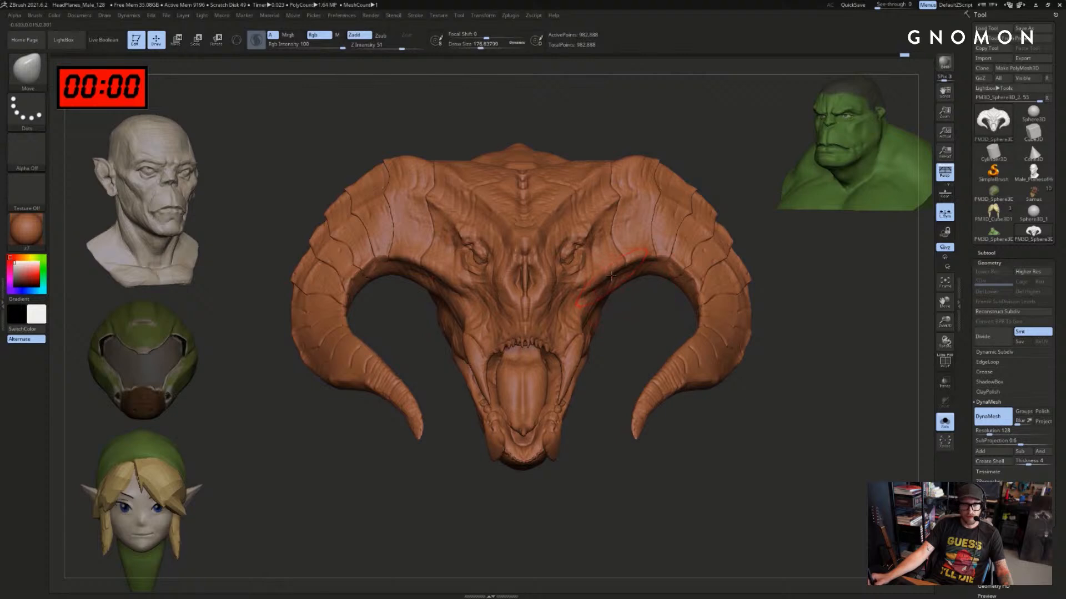
mouse_move(618, 278)
left_mouse_down()
mouse_move(667, 277)
mouse_move(669, 256)
left_mouse_up()
Enlarge the Move brush and slightly reshape the inner curve of the horns
key("s")
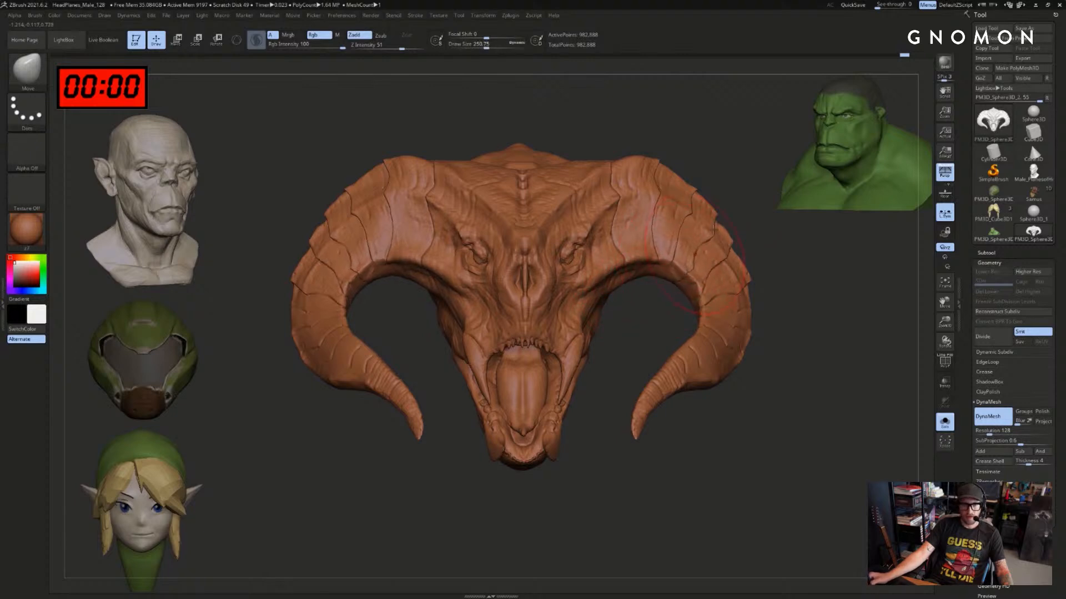
left_click_drag(774, 245, 733, 248)
left_click_drag(670, 273, 672, 263)
left_click_drag(724, 172, 686, 233)
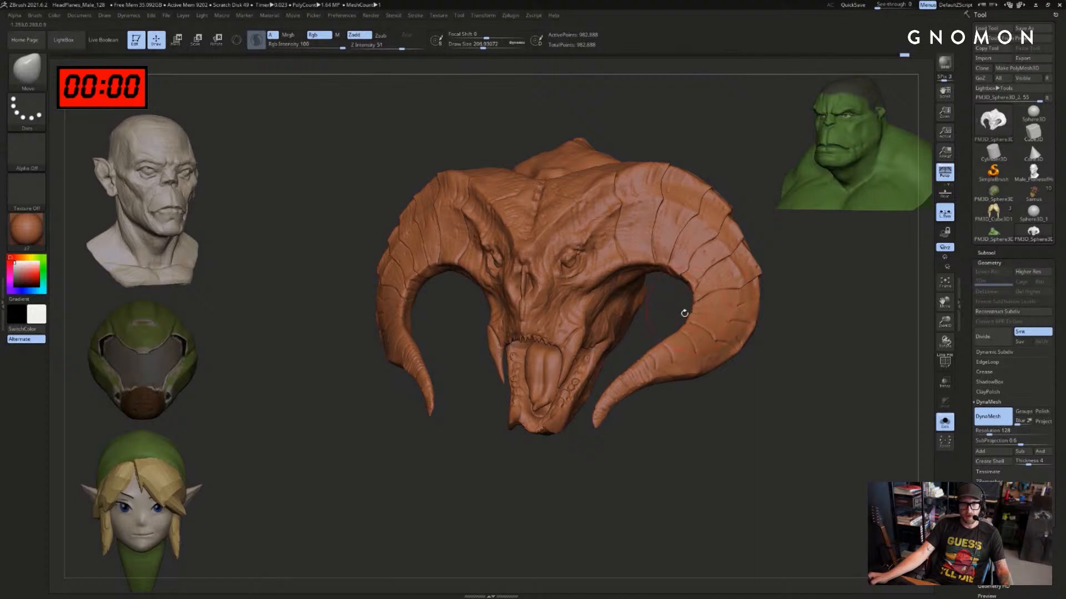
left_click_drag(795, 317, 797, 356)
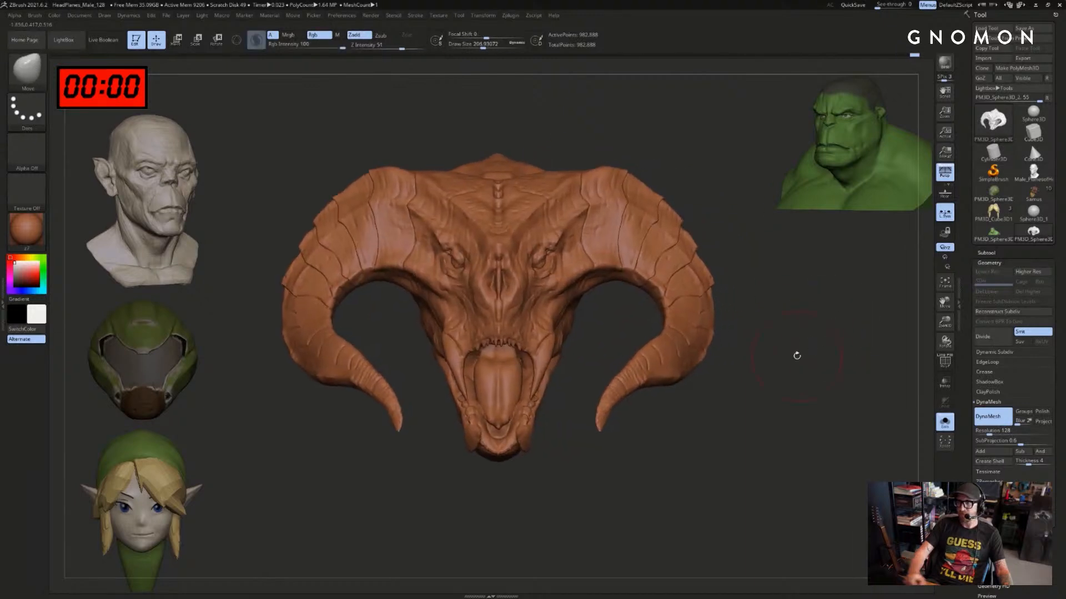
Open the options of the countdown timer overlay
right_click(148, 80)
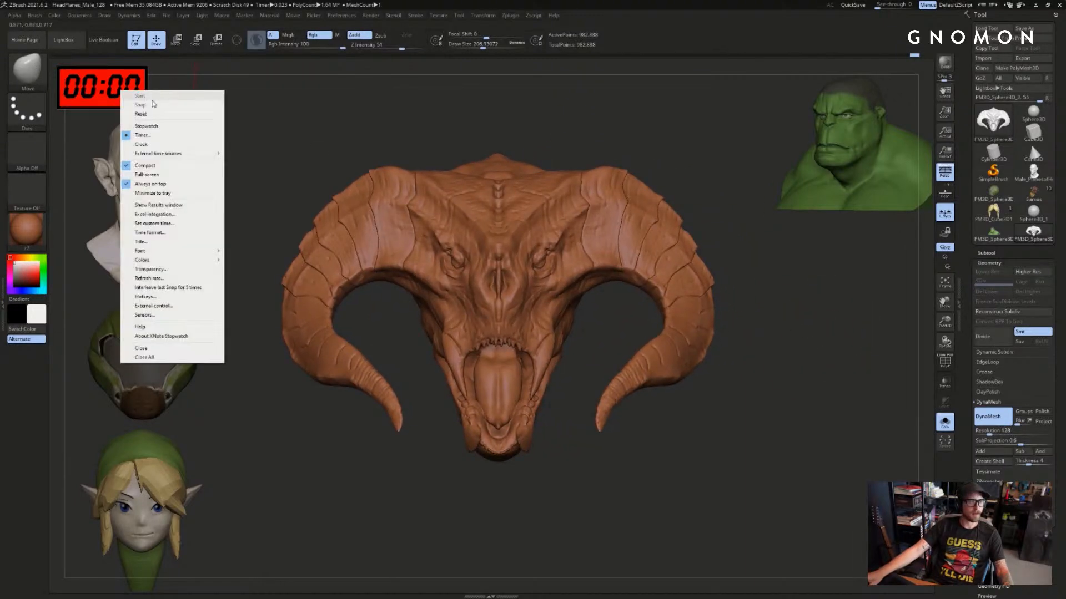
Reset the countdown timer and leave a canvas snapshot of the horned creature head beside the other character heads
left_click(157, 111)
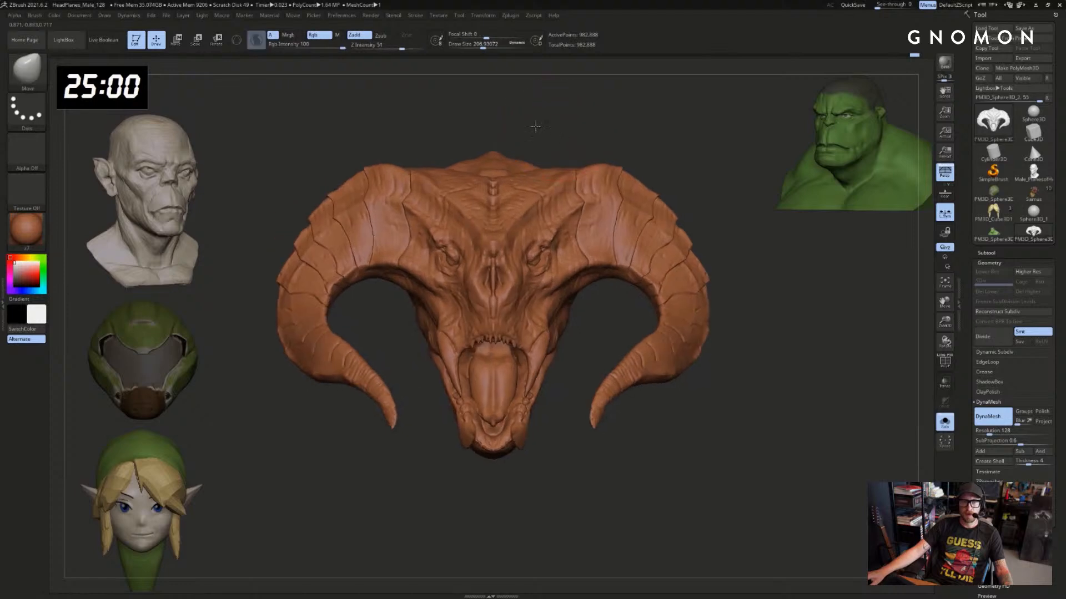
left_click_drag(535, 123, 577, 148)
key("shift+s")
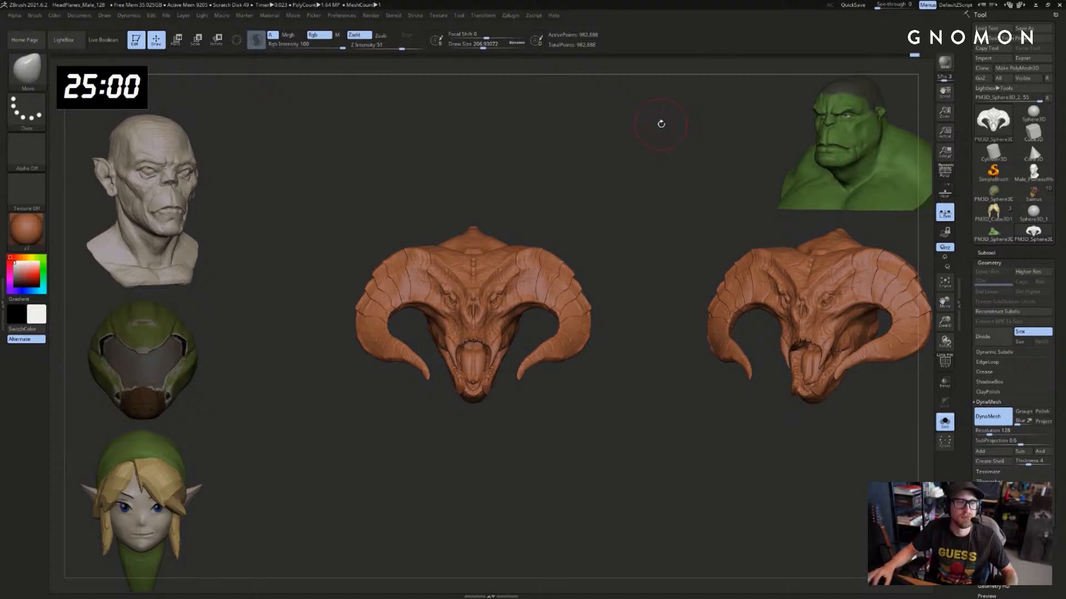
left_click_drag(599, 135, 640, 163)
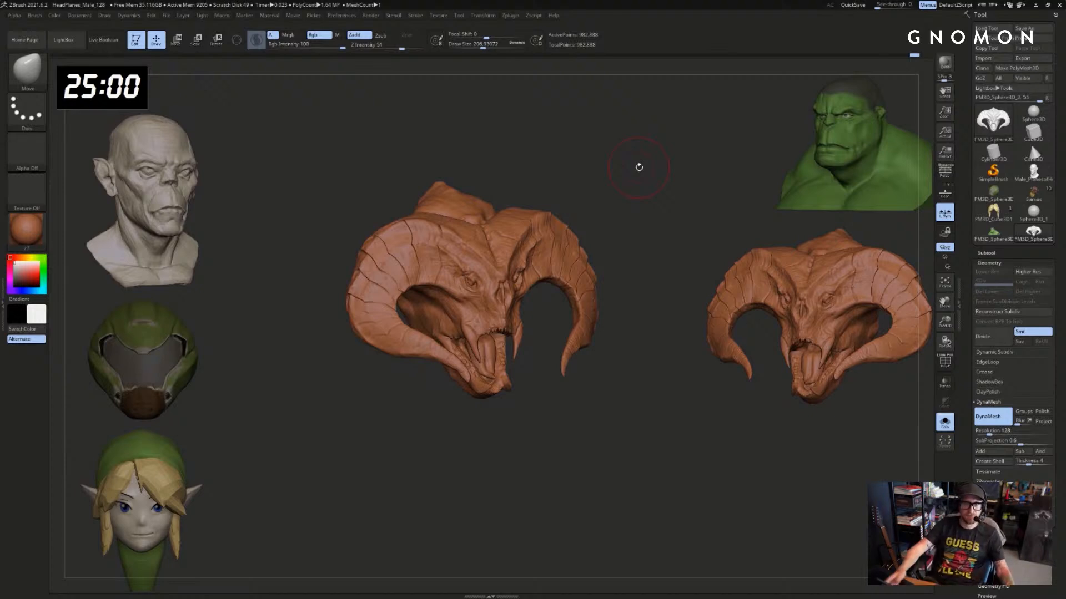
left_click_drag(617, 355, 643, 397)
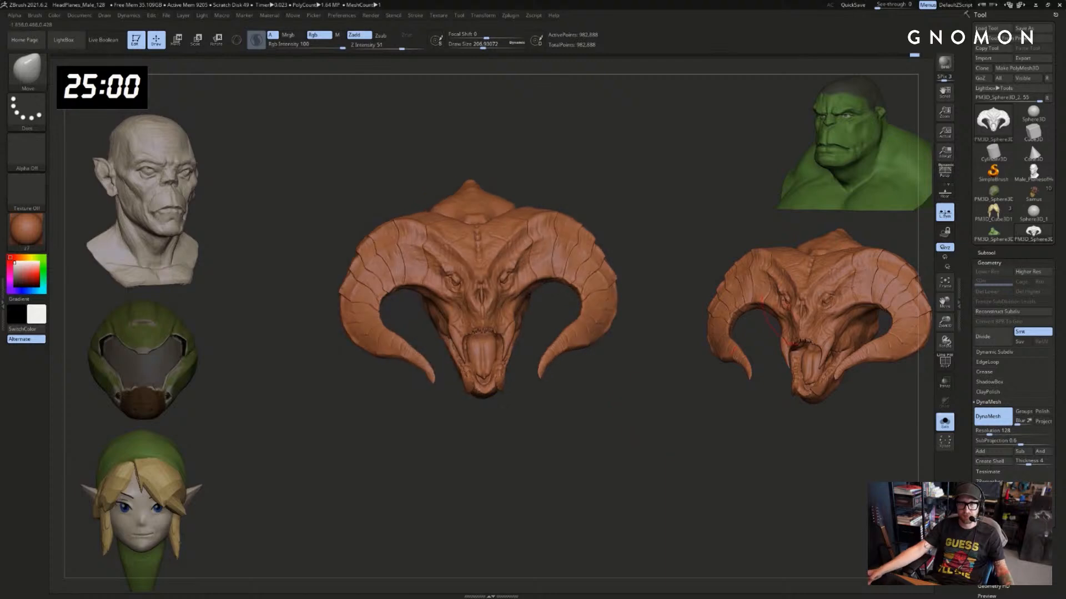
Switch to the plain sphere, convert it to a PolyMesh3D and DynaMesh it at resolution 64
left_click(1033, 213)
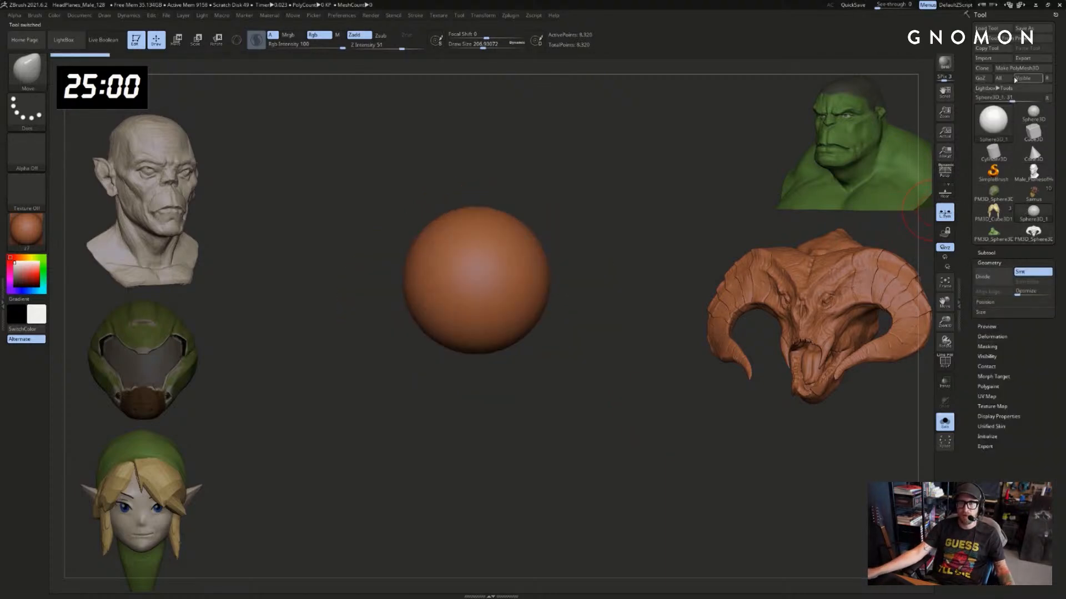
left_click(1016, 68)
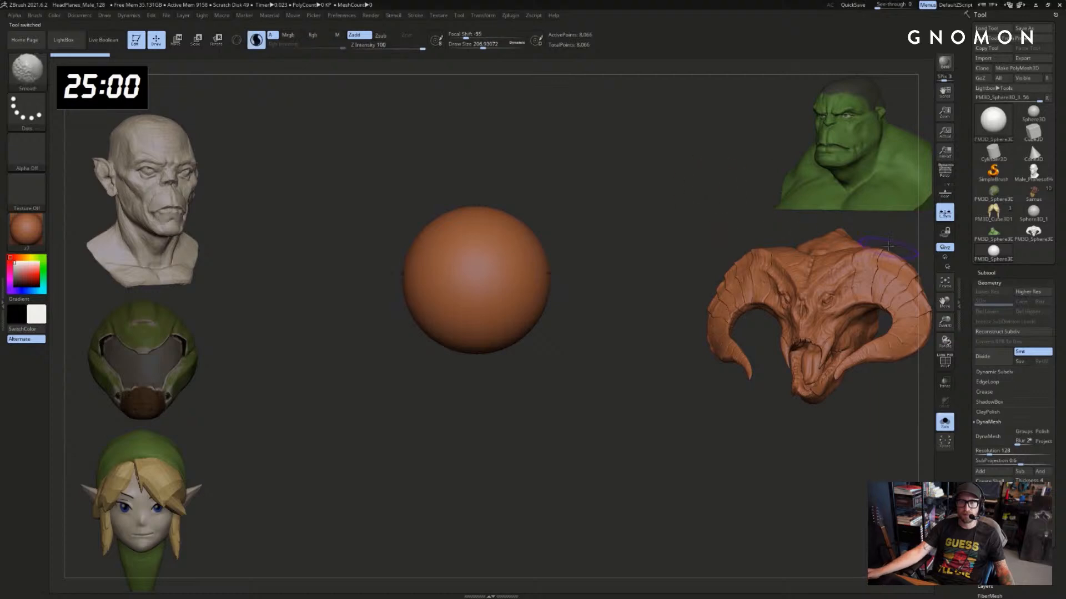
left_click_drag(683, 233, 820, 301, "alt")
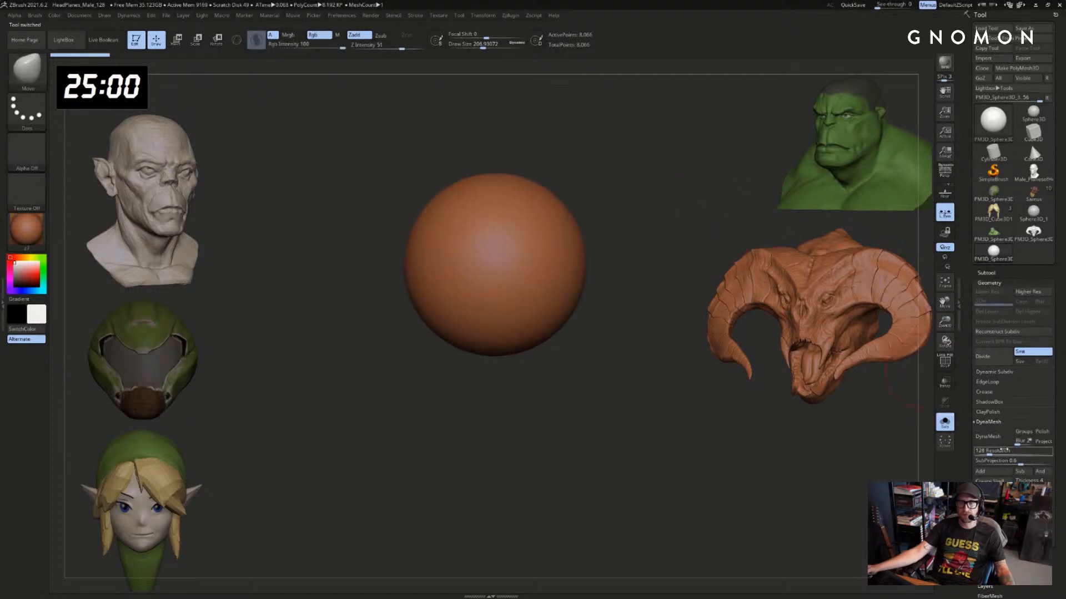
left_click(999, 450)
type("600")
left_click(998, 438)
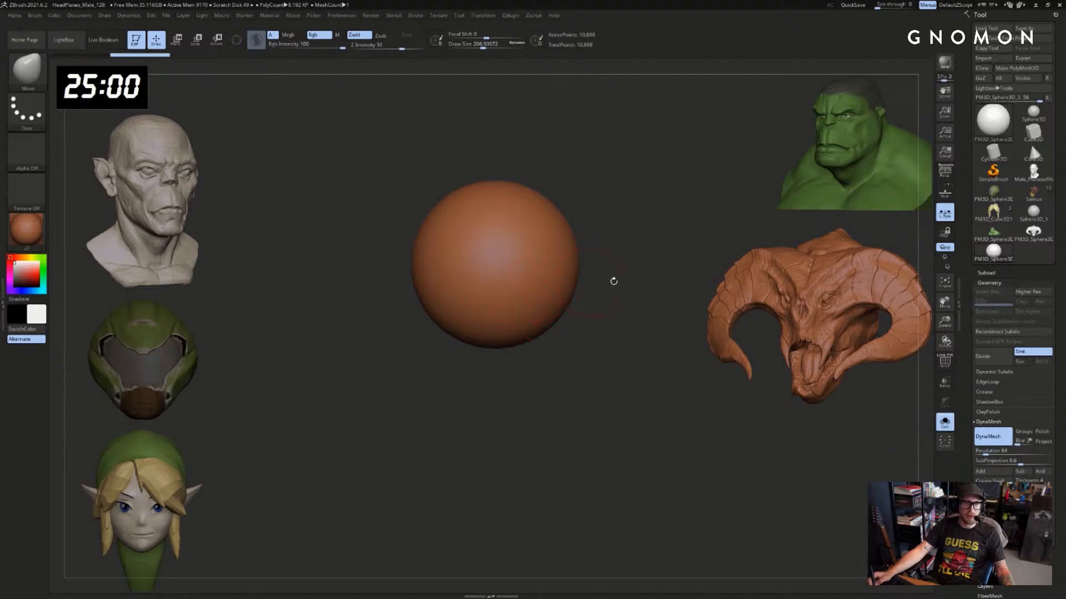
Try large vertical ClayBuildup strokes down the sphere and undo them
left_click_drag(615, 221, 638, 269, "alt")
key("b")
key("c")
key("b")
key("s")
left_click_drag(532, 269, 574, 370)
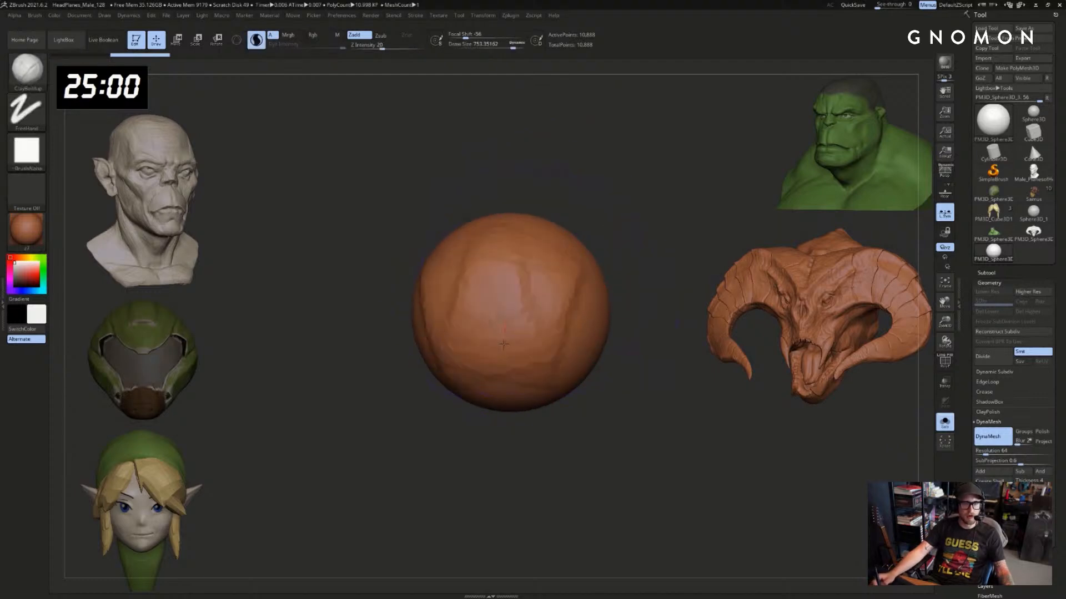
left_click_drag(535, 289, 555, 389)
key("ctrl+z")
key("ctrl+z")
left_click_drag(498, 262, 498, 354)
key("ctrl+z")
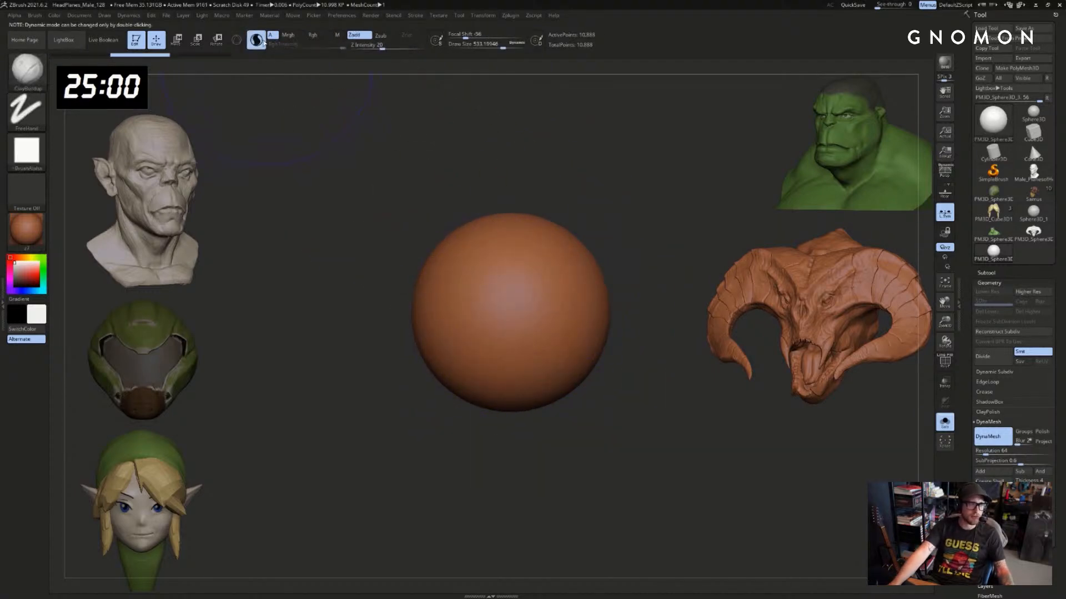
left_click_drag(680, 179, 647, 212)
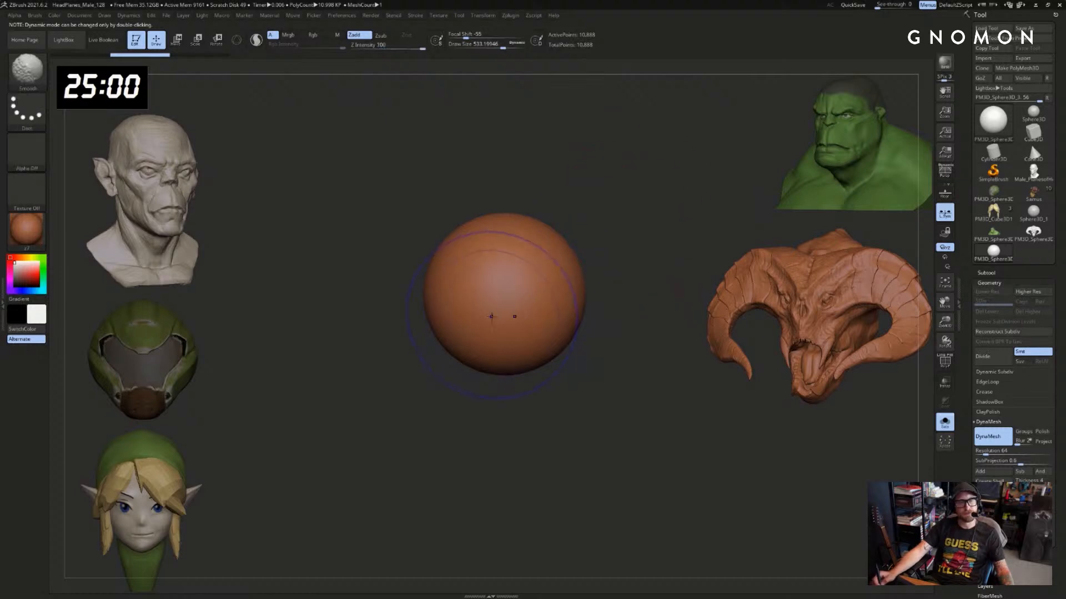
key("shift+f")
key("shift+f")
key("s")
mouse_move(472, 320)
left_mouse_down()
mouse_move(487, 320)
mouse_move(488, 393)
left_mouse_up()
Try to pull the lower half of the sphere down into a rough head and jaw shape with the Move brush
key("b")
key("m")
key("v")
key("ctrl+z")
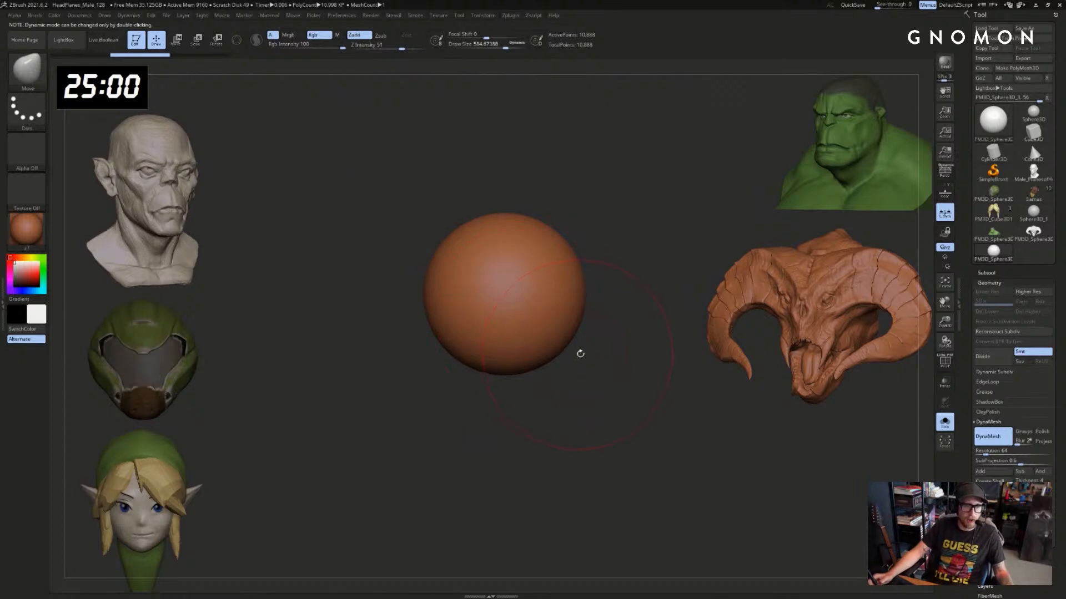
key("s")
mouse_move(580, 354)
left_mouse_down()
mouse_move(548, 391)
mouse_move(508, 409)
left_mouse_up()
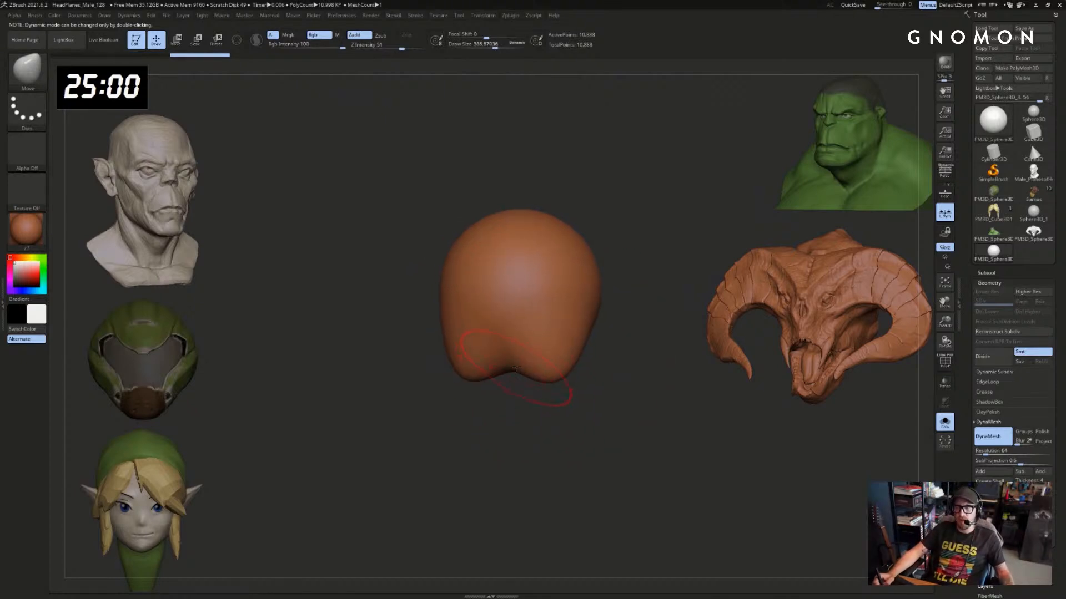
left_click_drag(519, 370, 515, 398)
key("ctrl+z")
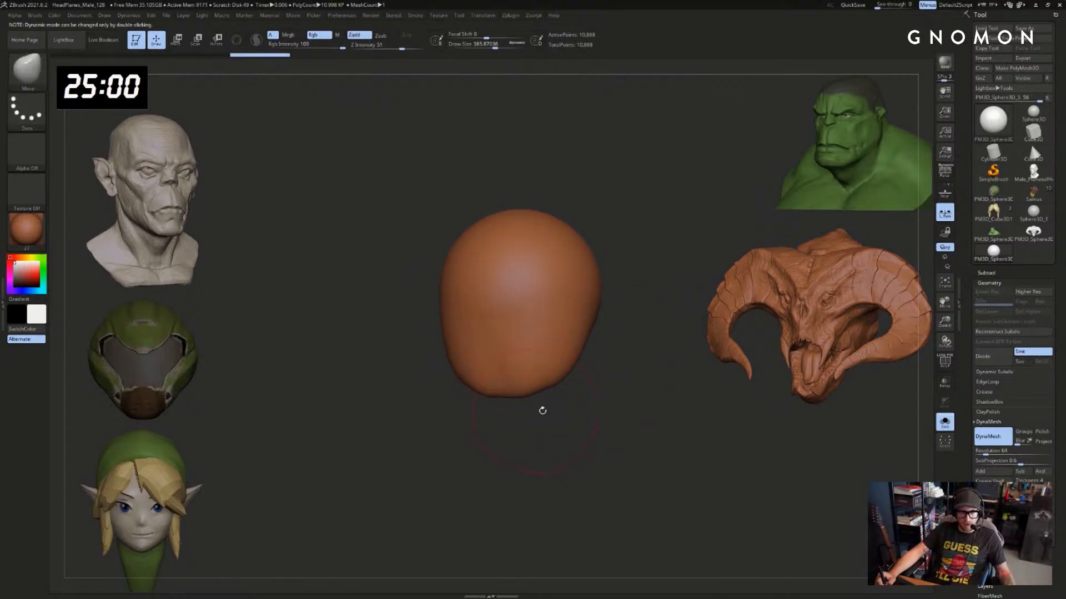
mouse_move(564, 364)
left_mouse_down()
mouse_move(582, 373)
mouse_move(572, 370)
mouse_move(615, 358)
mouse_move(590, 371)
mouse_move(624, 374)
mouse_move(598, 355)
left_mouse_up()
key("s")
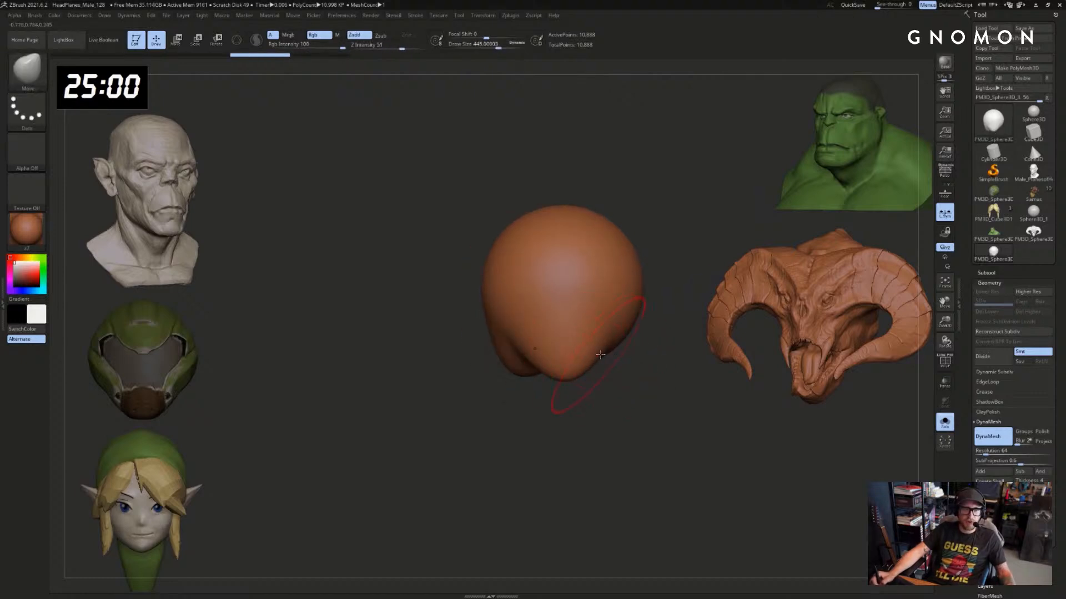
Undo all the Move brush edits back to the plain sphere
key("ctrl+z")
key("ctrl+z")
key("ctrl+z")
key("ctrl+z")
key("ctrl+z")
key("ctrl+z")
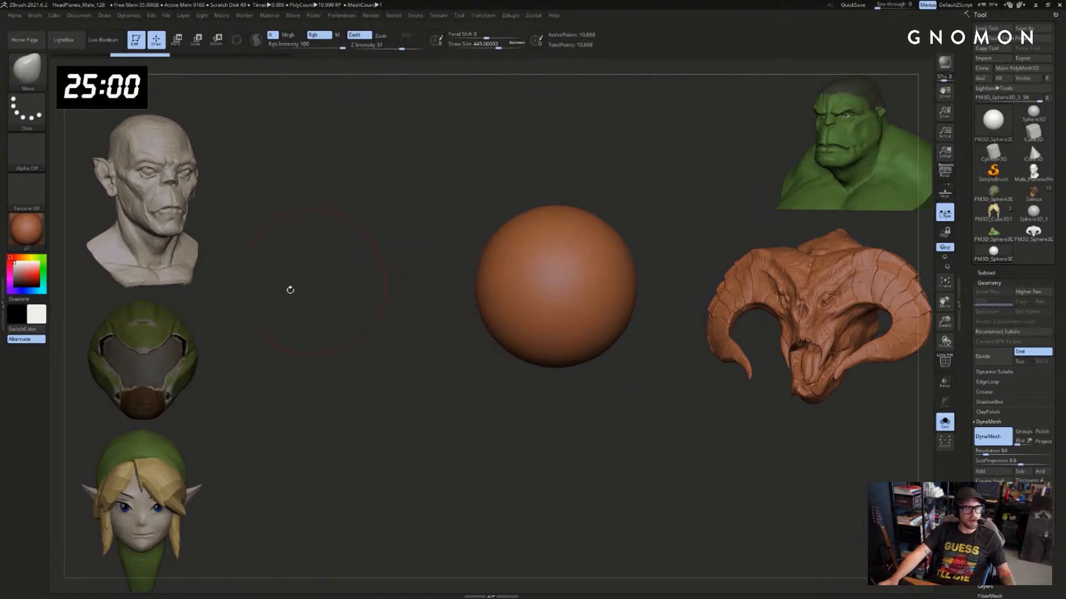
Change the sphere's material from the red-brown one to a neutral grey one
left_click(26, 229)
left_click(205, 367)
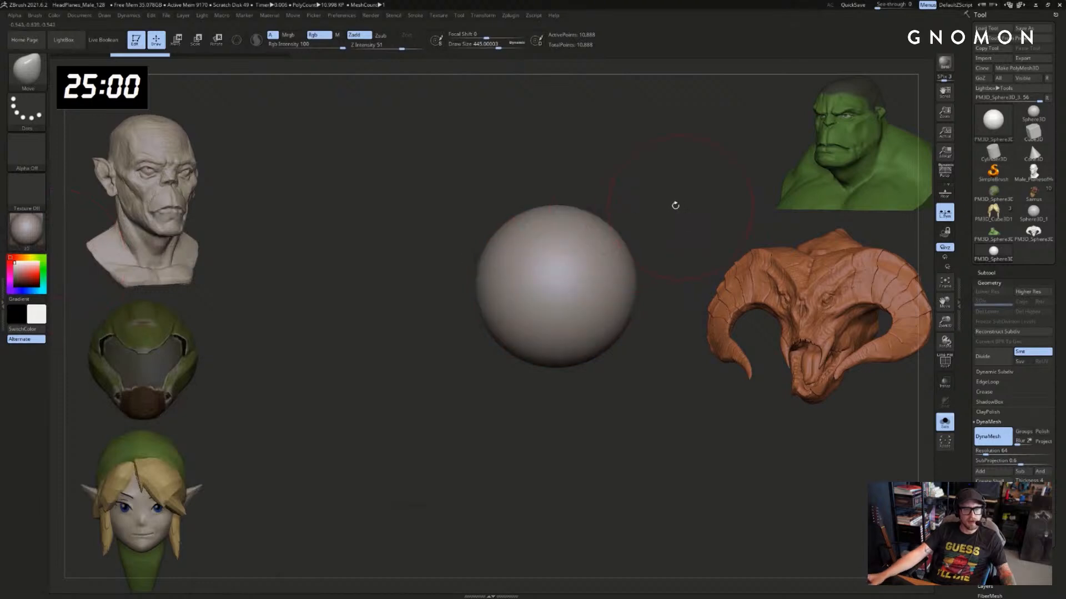
mouse_move(676, 205)
left_mouse_down("alt")
mouse_move(617, 229)
mouse_move(636, 283)
mouse_move(599, 305)
left_mouse_up("alt")
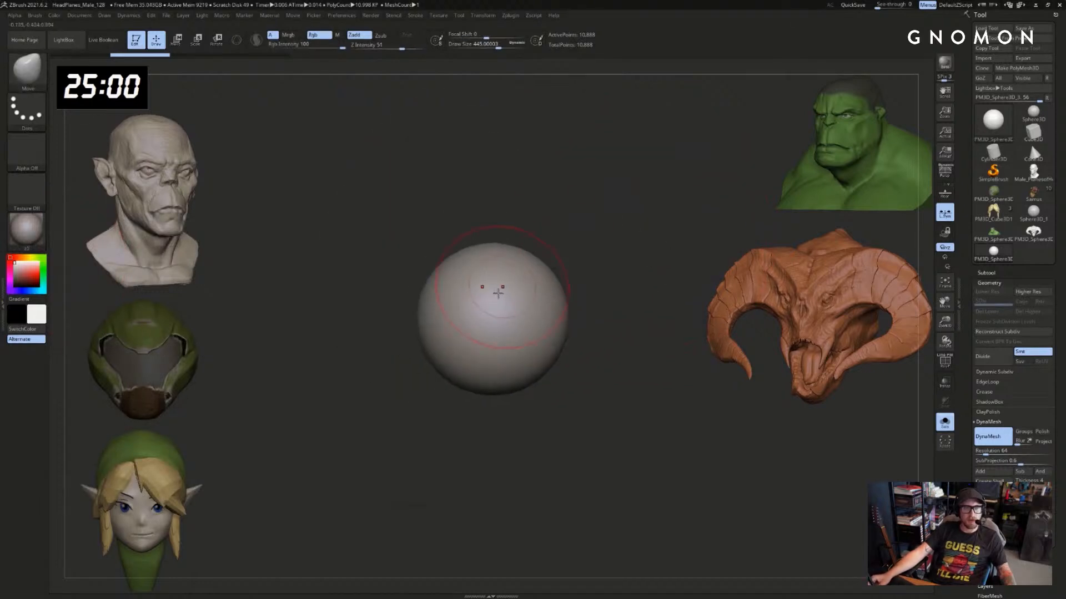
Try carving two eye sockets into the front of the sphere with ClayBuildup and undo them
key("b")
key("c")
key("b")
left_click_drag(597, 255, 645, 227, "alt")
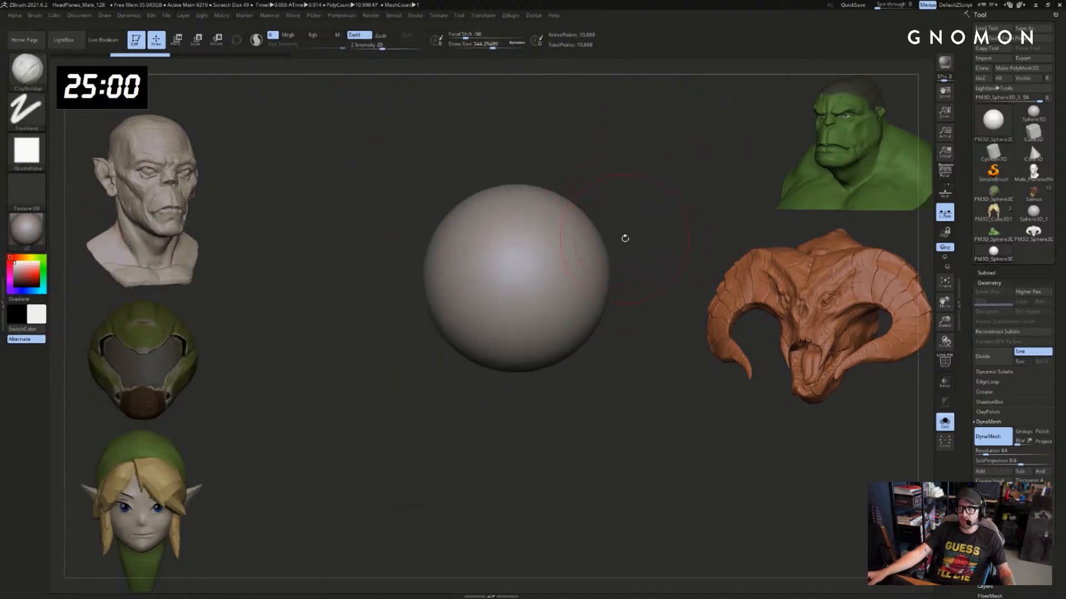
key("bracketleft")
left_click_drag(501, 279, 484, 280, "alt")
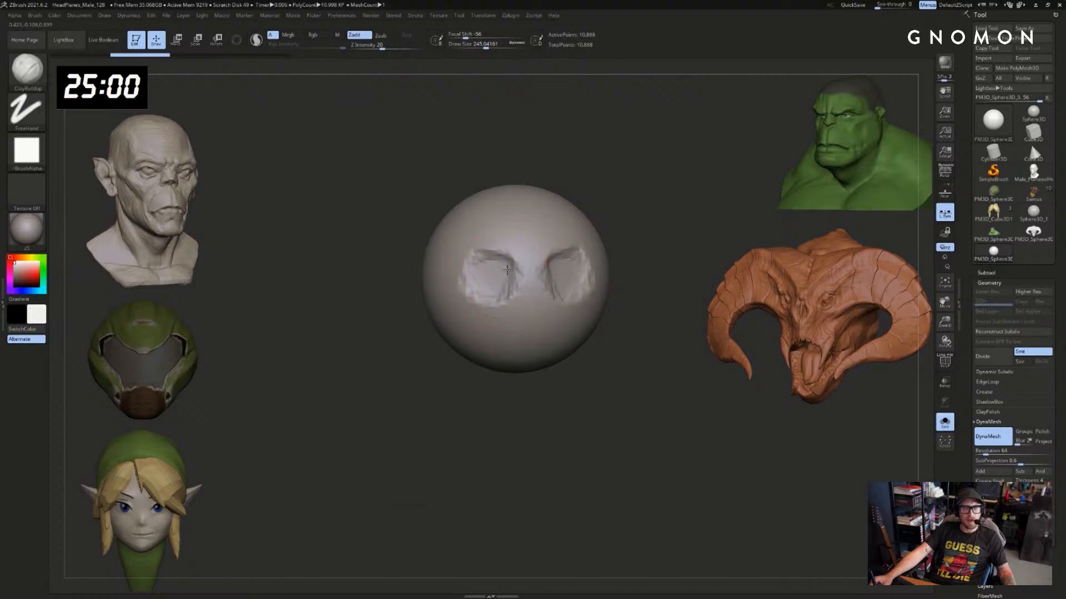
left_click_drag(645, 243, 640, 244)
key("ctrl+z")
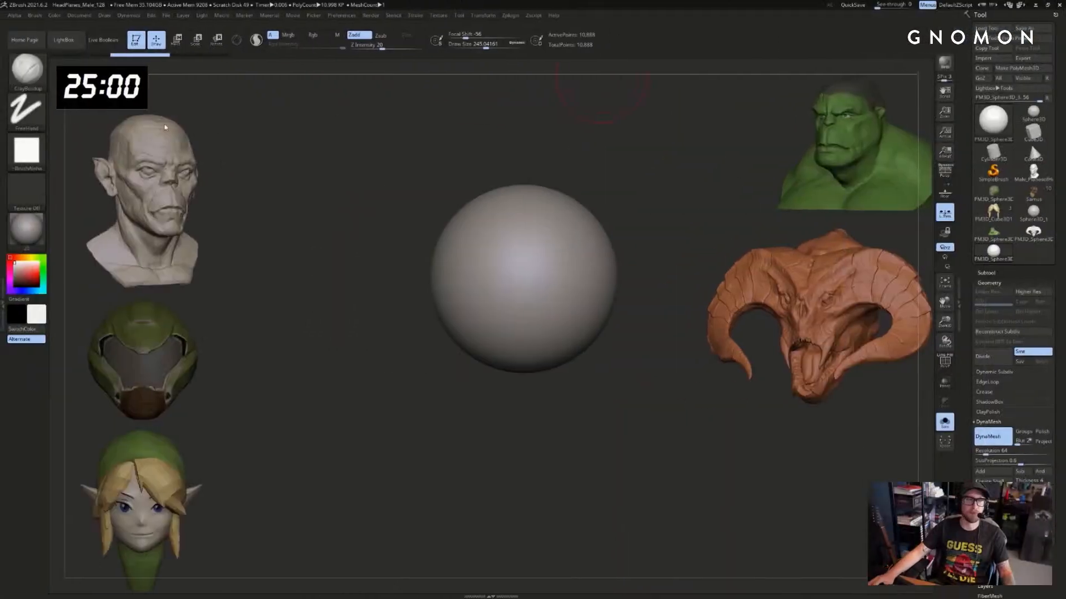
Start the 25-minute countdown timer for the speed sculpt
right_click(90, 86)
left_click(99, 92)
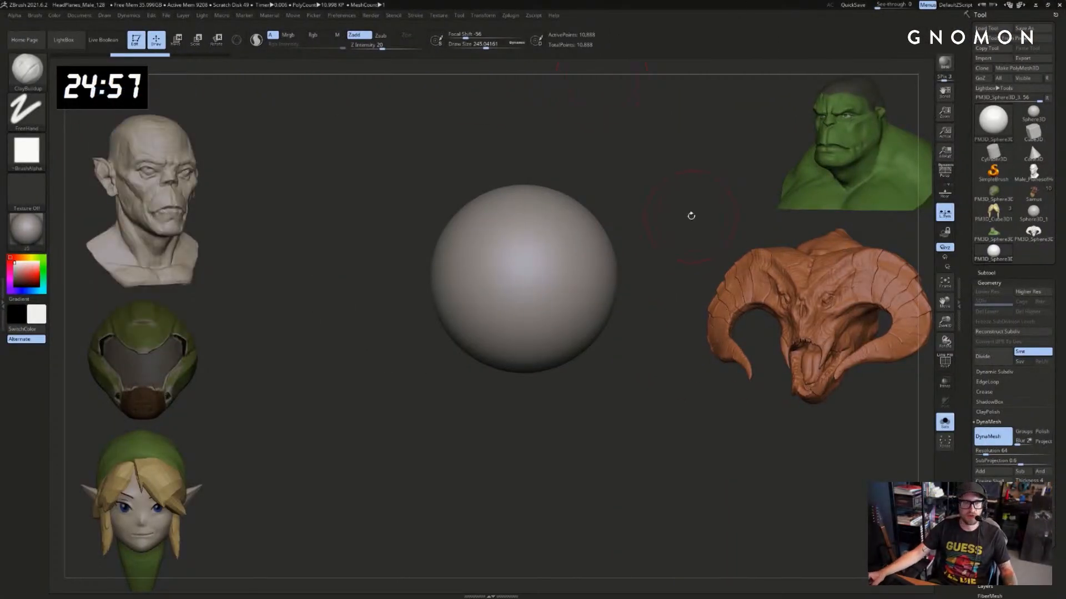
left_click_drag(661, 225, 602, 254, "shift")
left_click_drag(535, 278, 545, 278)
key("ctrl+z")
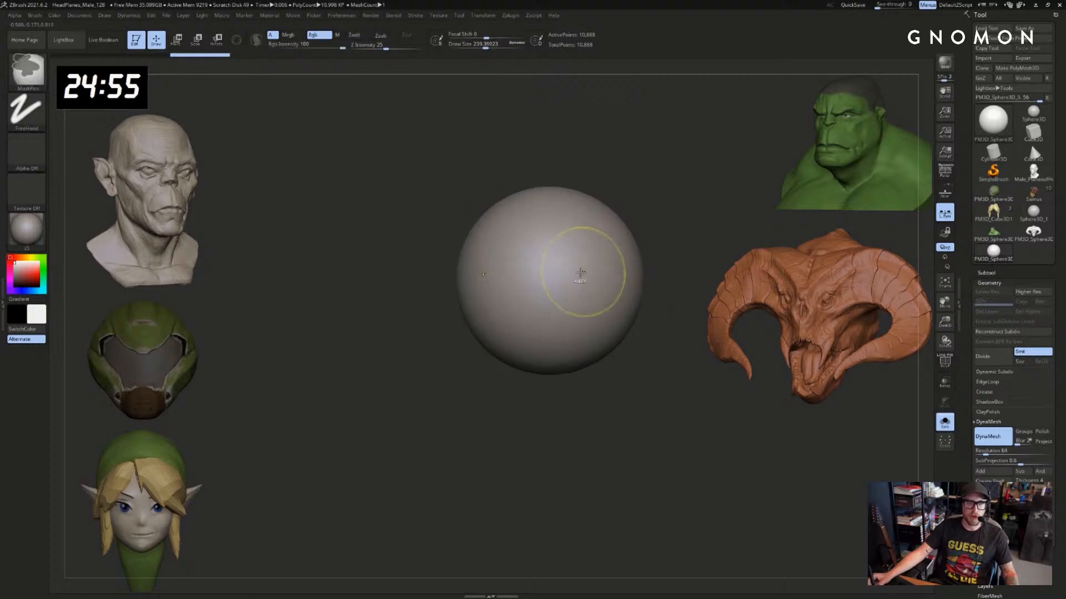
Flatten the sides and front of the sphere with the ClipCurve brush
left_click_drag(687, 232, 628, 255, "shift")
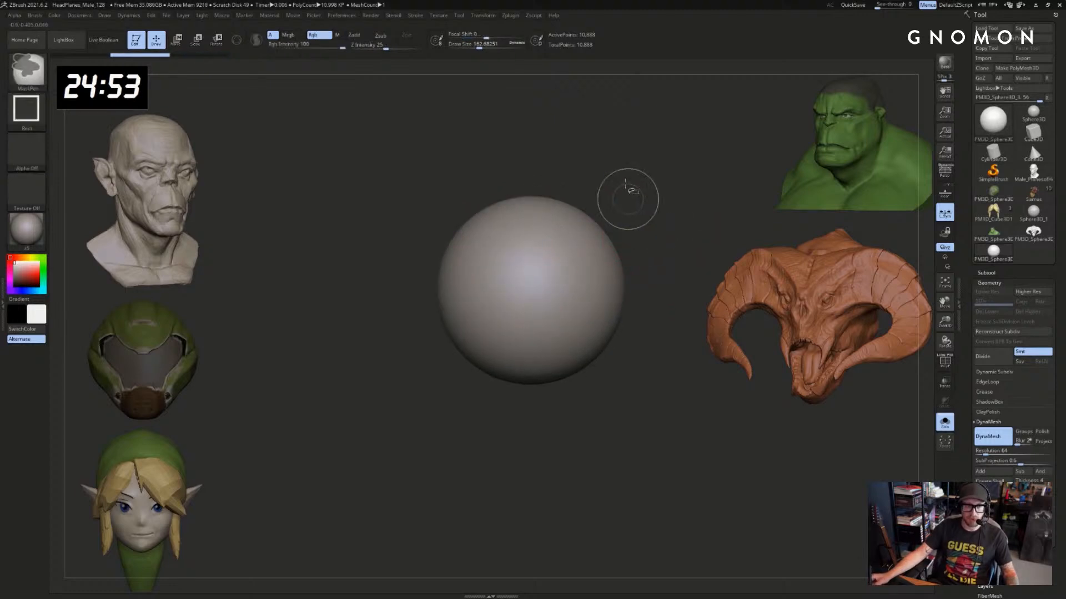
left_click(29, 72, "ctrl+shift")
left_click(169, 121)
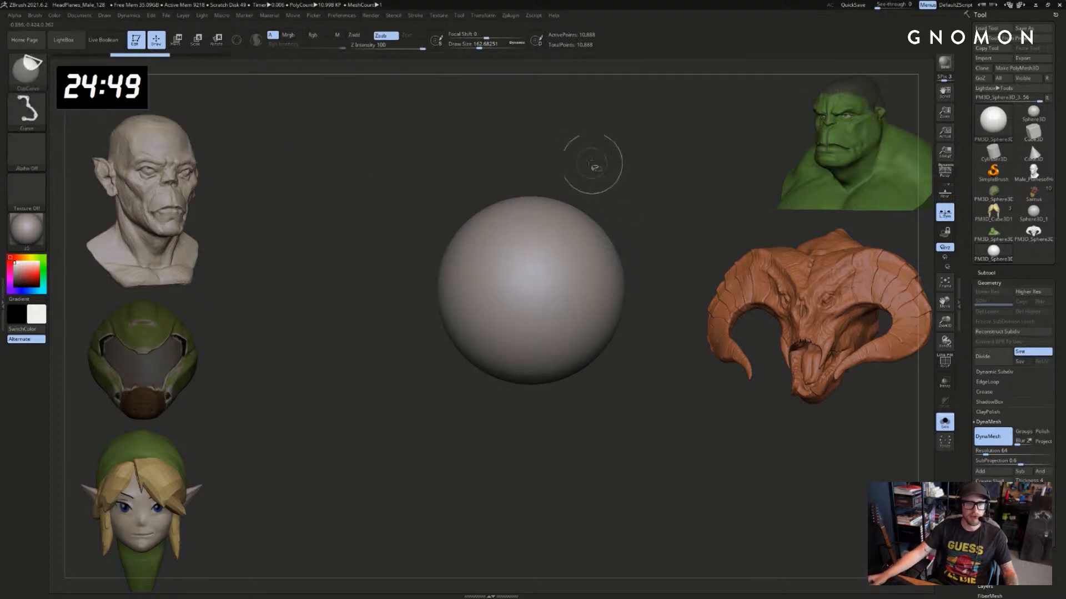
mouse_move(590, 162)
left_mouse_down("ctrl+shift")
mouse_move(574, 409)
mouse_move(654, 295)
mouse_move(611, 407)
mouse_move(497, 378)
mouse_move(472, 338)
mouse_move(466, 167)
mouse_move(483, 161)
left_mouse_up("ctrl+shift")
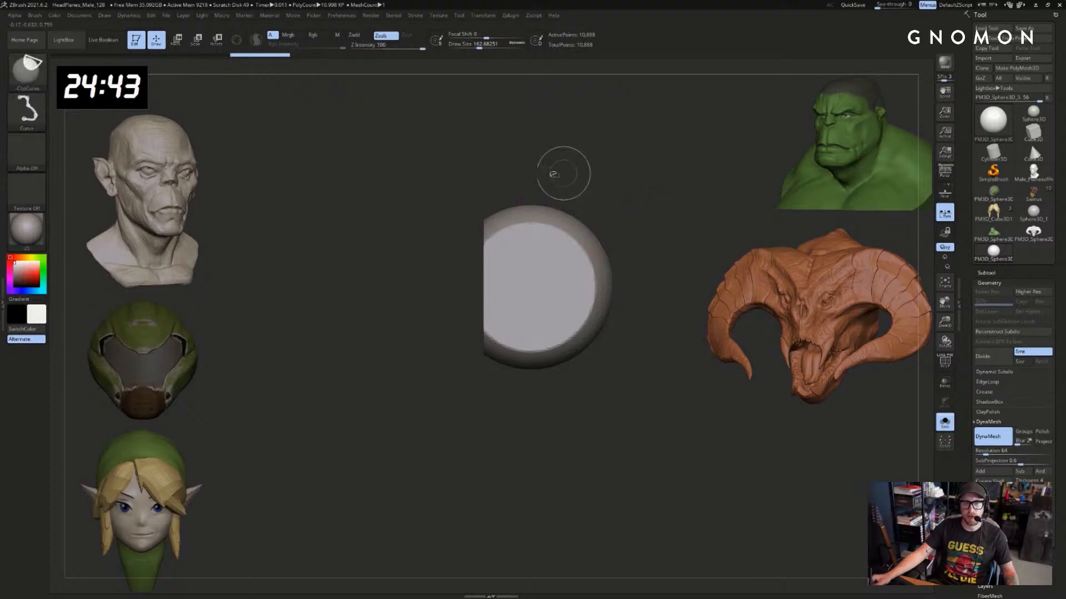
Clip the top flat, slope the forehead and notch the lower back of the skull to form a blocky head
left_click_drag(449, 255, 560, 171, "ctrl+shift")
left_click_drag(463, 200, 600, 225, "ctrl+shift")
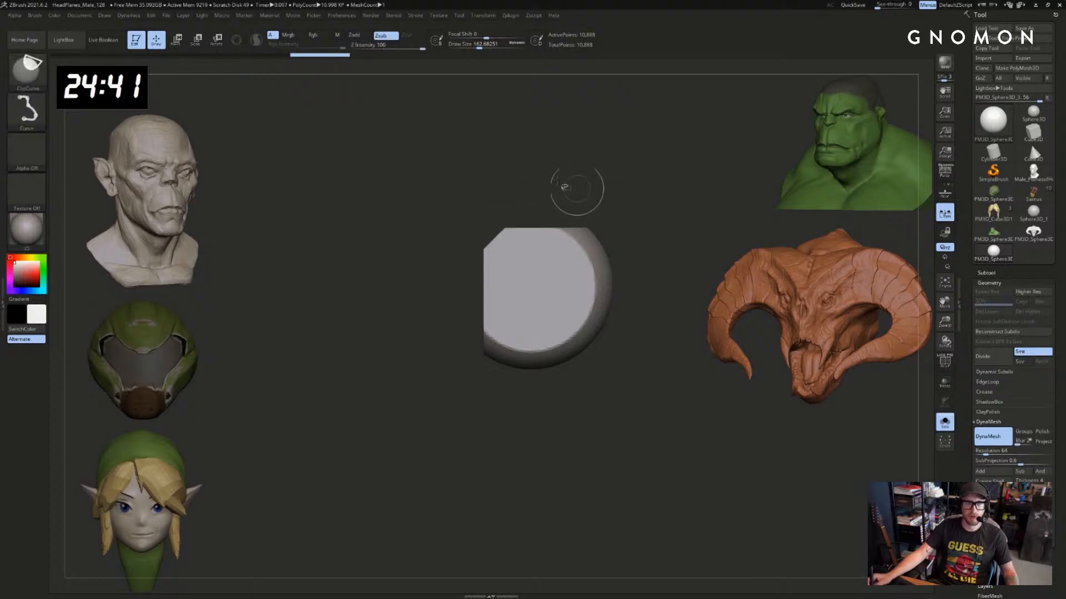
left_click_drag(503, 197, 623, 271, "ctrl+shift")
left_click_drag(594, 175, 598, 323, "ctrl+shift")
mouse_move(636, 265)
left_mouse_down("ctrl+shift")
mouse_move(566, 322)
mouse_move(592, 323)
mouse_move(569, 324)
left_mouse_up("ctrl+shift")
left_click_drag(635, 318, 530, 320, "ctrl+shift")
Turn on perspective and adjust the clipped head block with the Transpose move tool
key("p")
mouse_move(631, 330)
left_mouse_down()
mouse_move(653, 333)
mouse_move(621, 311)
mouse_move(646, 308)
mouse_move(616, 306)
left_mouse_up()
key("w")
mouse_move(513, 283)
left_mouse_down()
mouse_move(535, 412)
mouse_move(590, 289)
mouse_move(608, 282)
mouse_move(570, 282)
mouse_move(604, 259)
mouse_move(558, 280)
left_mouse_up()
key("ctrl+z")
key("q")
mouse_move(641, 244)
left_mouse_down()
mouse_move(628, 230)
mouse_move(643, 207)
mouse_move(653, 237)
left_mouse_up()
key("w")
key("q")
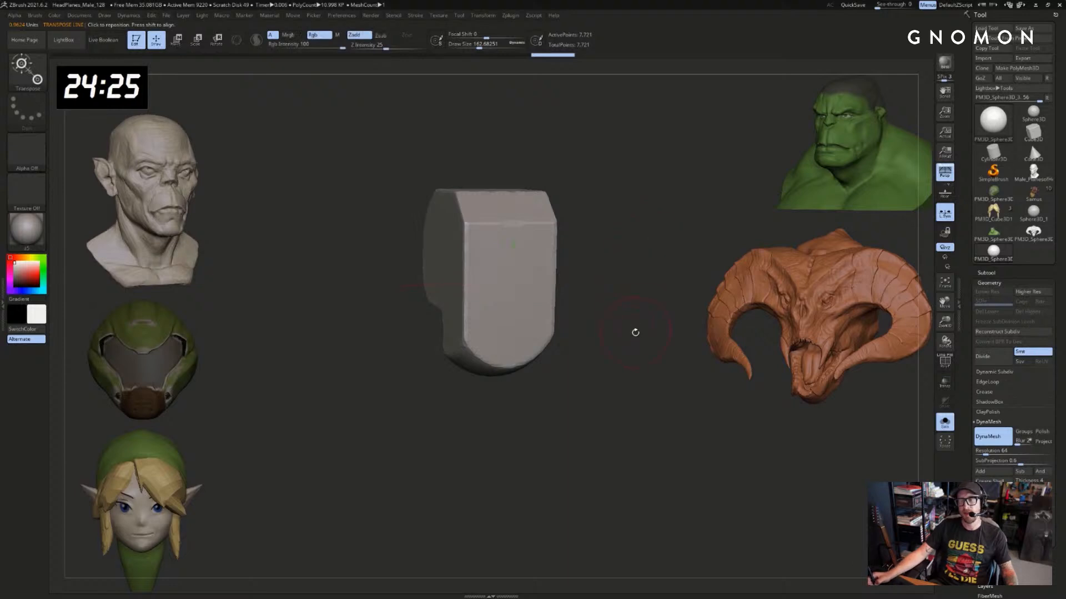
Try carving eye areas near the sides of the block's face with ClayBuildup and undo the strokes
left_click_drag(635, 333, 639, 338)
key("b")
key("c")
key("b")
mouse_move(517, 261)
left_mouse_down()
mouse_move(517, 296)
mouse_move(511, 283)
mouse_move(472, 283)
left_mouse_up()
key("ctrl+z")
key("s")
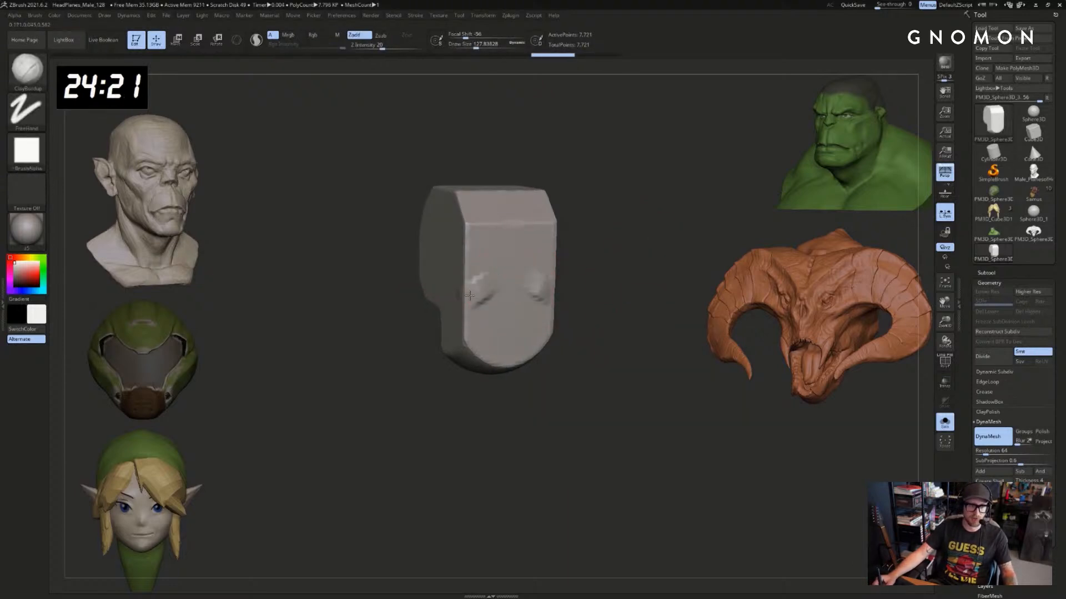
left_click_drag(588, 261, 602, 257)
left_click_drag(620, 260, 616, 262)
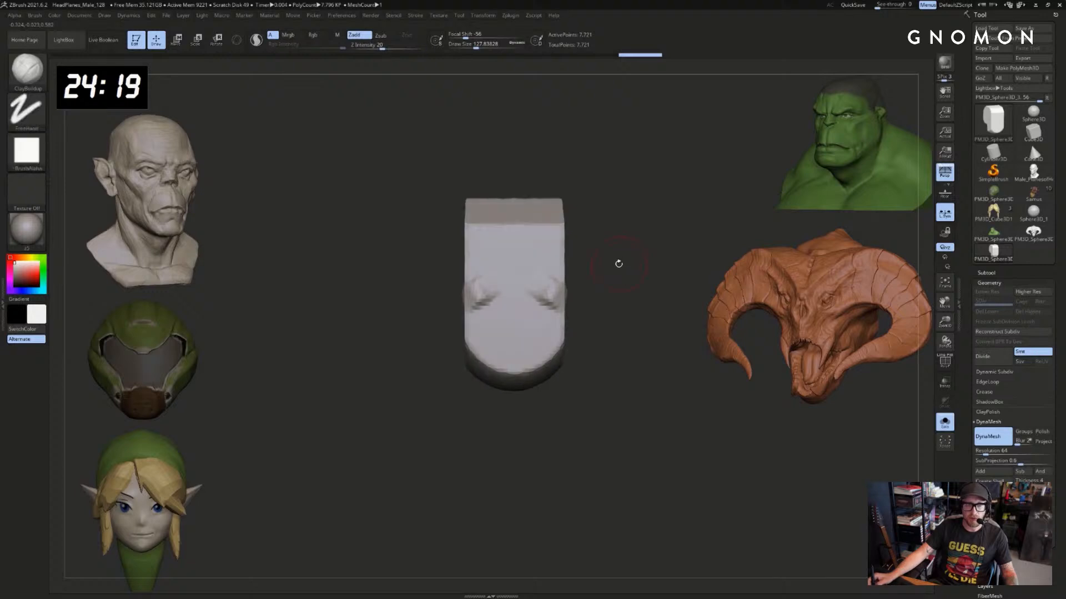
mouse_move(552, 298)
left_mouse_down()
mouse_move(560, 302)
mouse_move(550, 303)
left_mouse_up()
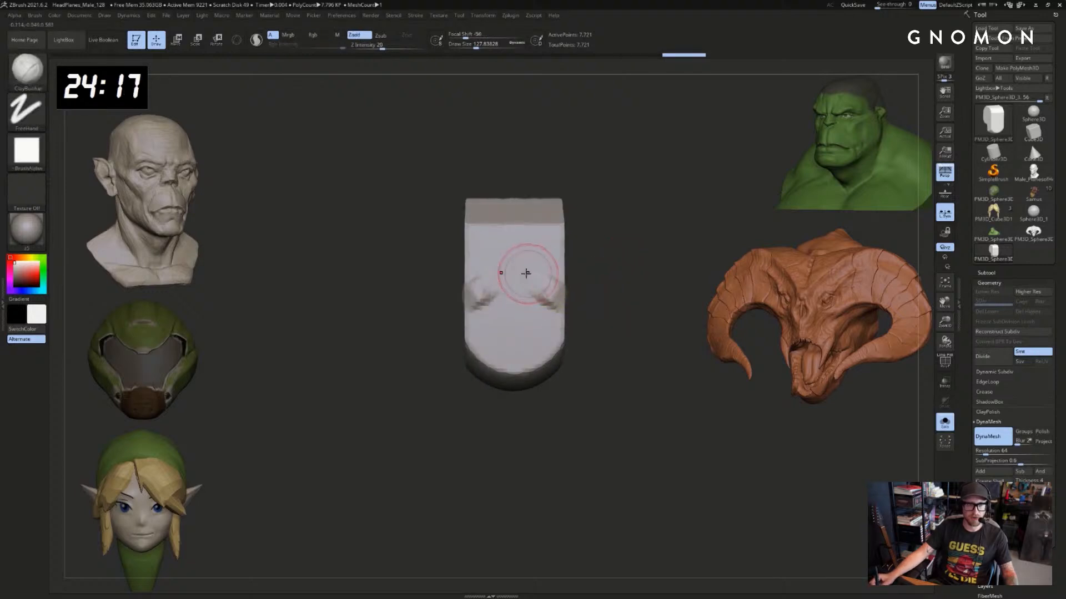
key("ctrl+z")
right_click_drag(528, 266, 590, 269, "ctrl")
key("ctrl+z")
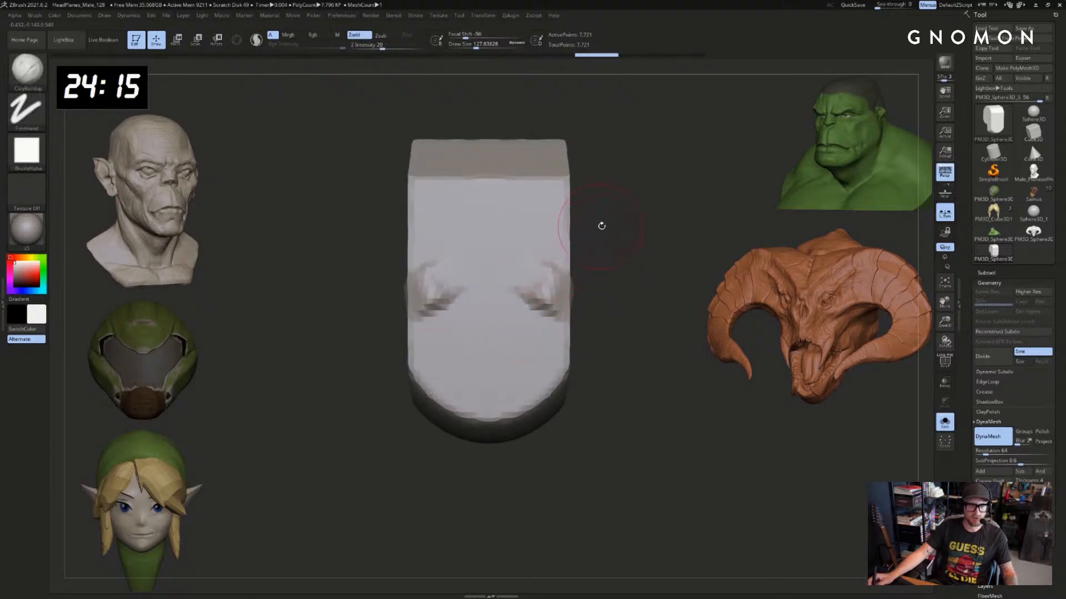
key("ctrl+z")
Try a small DamStandard stroke on the face of the head block and undo it
key("b")
key("d")
key("s")
key("s")
mouse_move(545, 252)
left_mouse_down()
mouse_move(533, 323)
mouse_move(509, 273)
mouse_move(547, 211)
mouse_move(546, 180)
left_mouse_up()
mouse_move(547, 180)
right_mouse_down()
mouse_move(558, 229)
mouse_move(533, 233)
mouse_move(578, 236)
right_mouse_up()
key("ctrl+z")
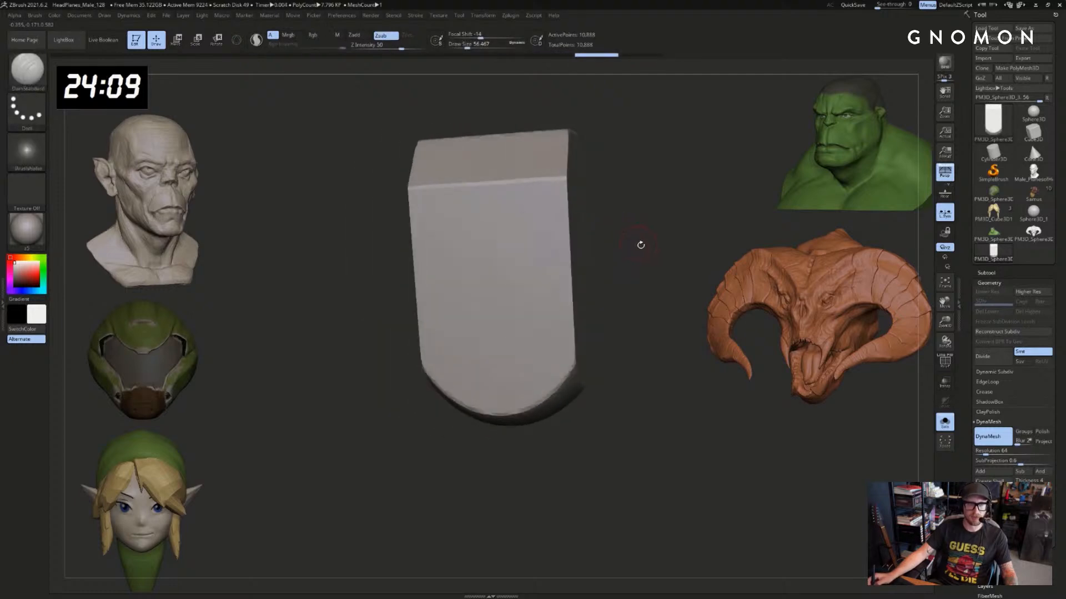
right_click_drag(640, 244, 626, 257, "shift")
key("ctrl+z")
Carve two symmetrical round eye sockets into the flat face of the head block with a small ClayBuildup brush
key("b")
key("c")
key("b")
key("s")
left_click_drag(540, 250, 543, 249)
left_click_drag(541, 250, 544, 256, "alt")
right_click_drag(609, 243, 583, 244)
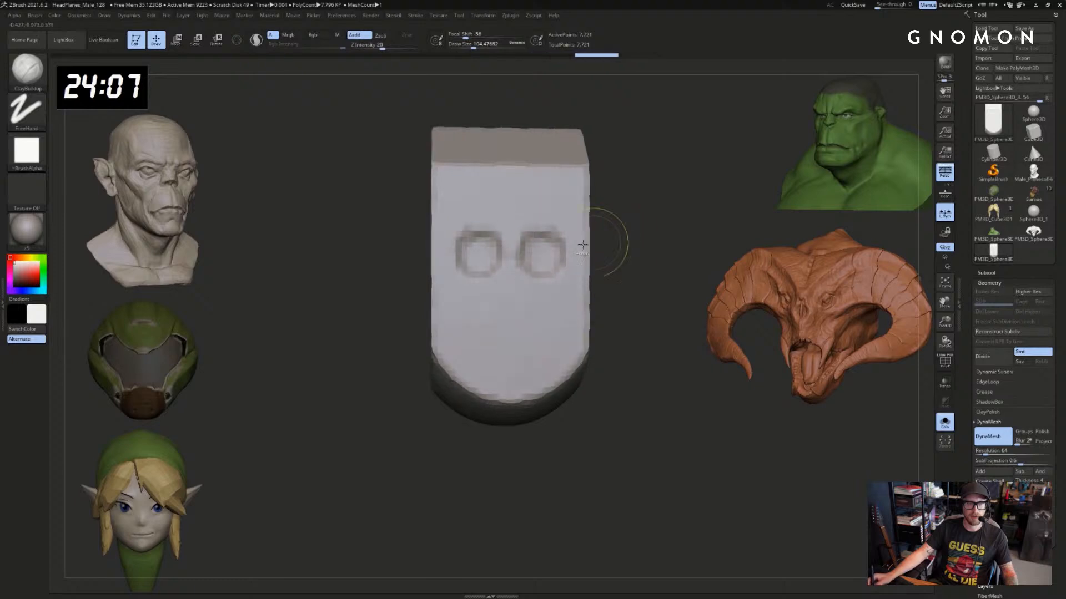
key("ctrl+z")
mouse_move(560, 253)
left_mouse_down()
mouse_move(547, 244)
mouse_move(551, 260)
mouse_move(544, 253)
left_mouse_up()
key("ctrl+z")
right_click_drag(610, 247, 566, 252)
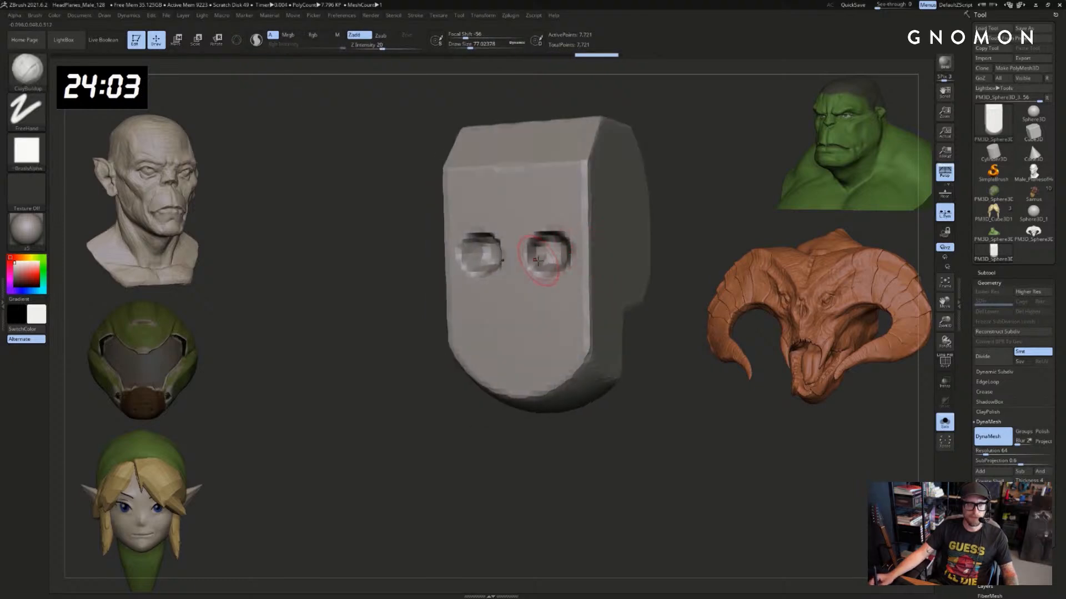
Carve a small nose cavity centred just below the two eye sockets with a smaller ClayBuildup brush and soften it
key("s")
left_click_drag(513, 292, 504, 300)
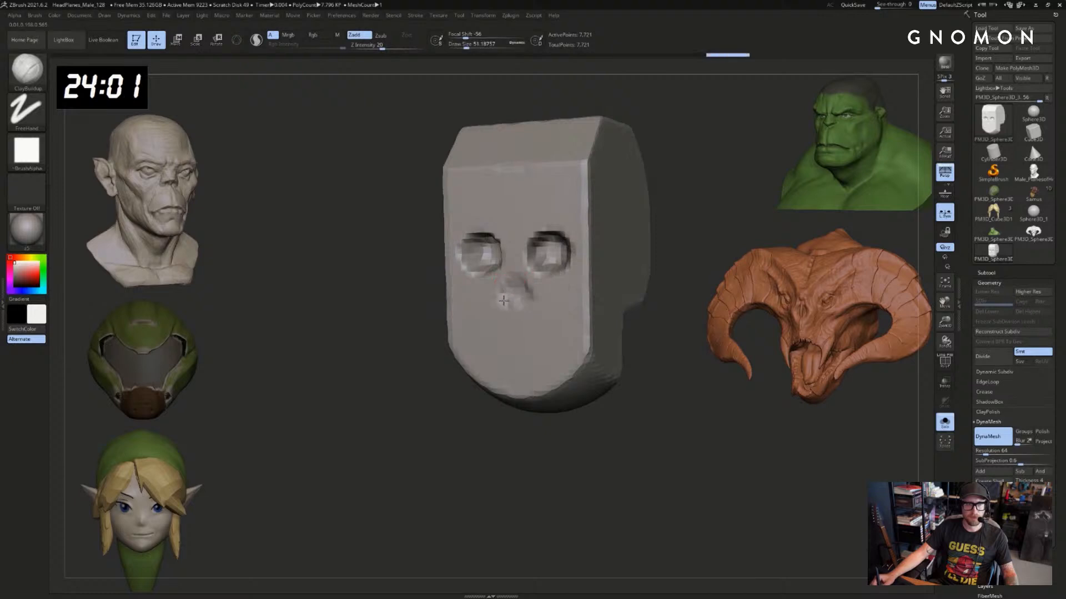
left_click_drag(427, 331, 409, 330)
left_click_drag(504, 296, 511, 293, "shift")
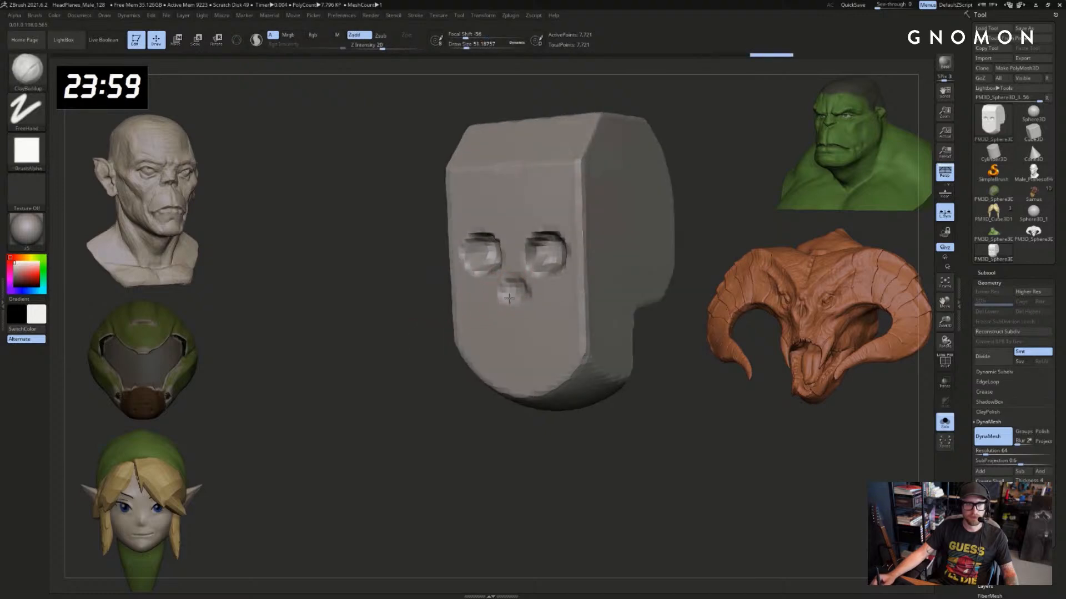
mouse_move(418, 348)
left_mouse_down()
mouse_move(496, 322)
mouse_move(481, 342)
left_mouse_up()
Build up a rounded muzzle on the lower face below the nose cavity with a larger ClayBuildup brush
left_click_drag(417, 348, 430, 344, "shift")
key("ctrl+z")
key("s")
mouse_move(509, 338)
left_mouse_down()
mouse_move(525, 339)
mouse_move(511, 347)
mouse_move(521, 347)
left_mouse_up()
left_click_drag(612, 333, 581, 321)
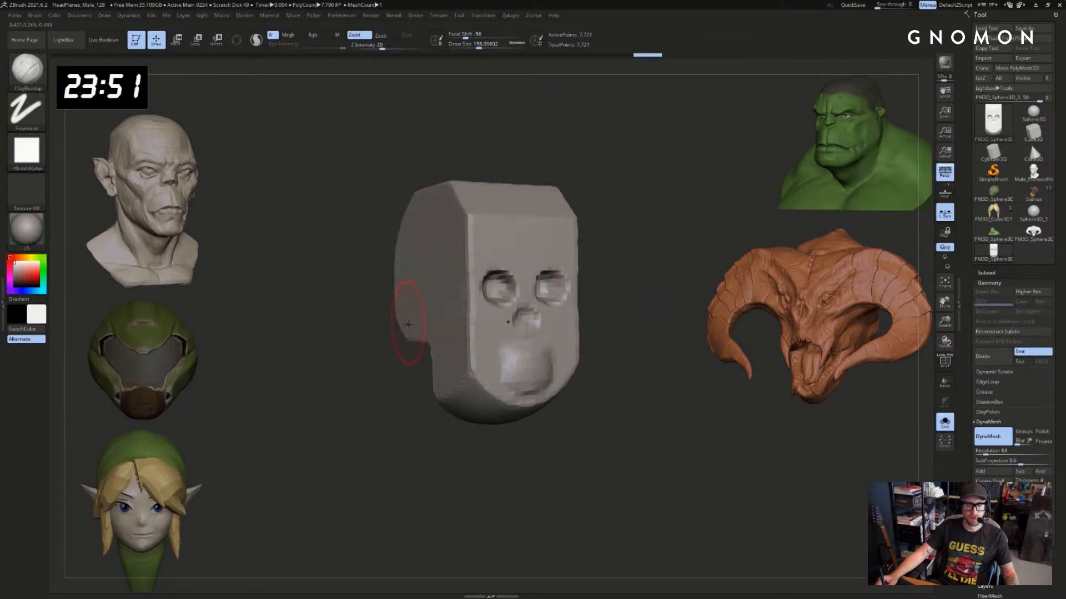
Push the eye region of the face inward in the side profile with the Move brush
left_click_drag(627, 246, 657, 247, "shift")
key("b")
key("m")
key("v")
left_click_drag(467, 289, 423, 289)
key("ctrl+z")
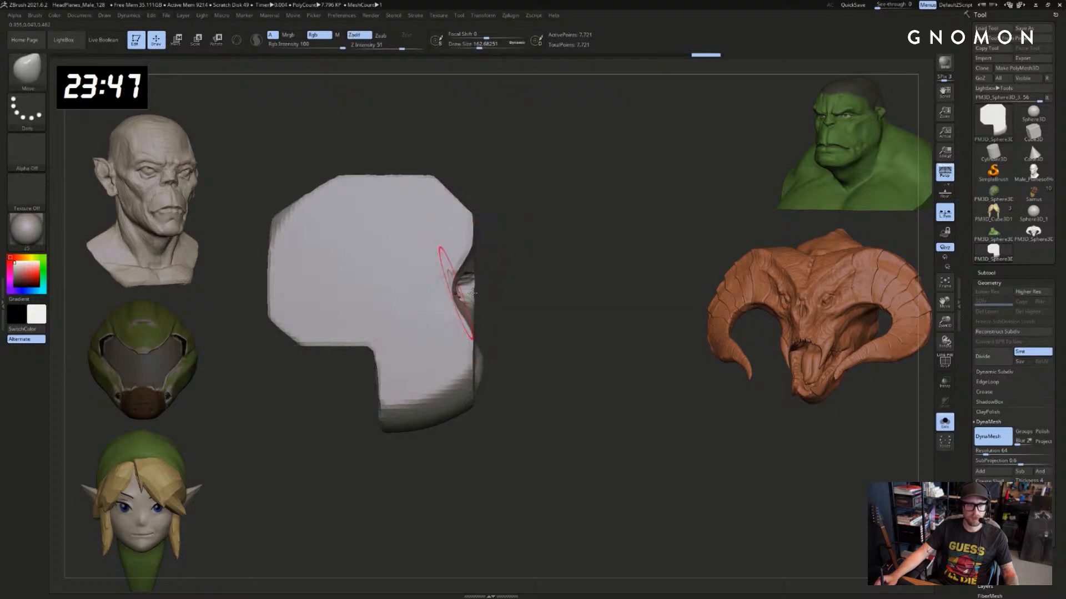
Shape the cheeks and the areas around the eye sockets with ClayBuildup strokes
left_click_drag(666, 294, 607, 308, "shift")
key("b")
key("c")
key("b")
key("bracketleft")
left_click_drag(547, 325, 550, 322)
left_click_drag(417, 268, 485, 258)
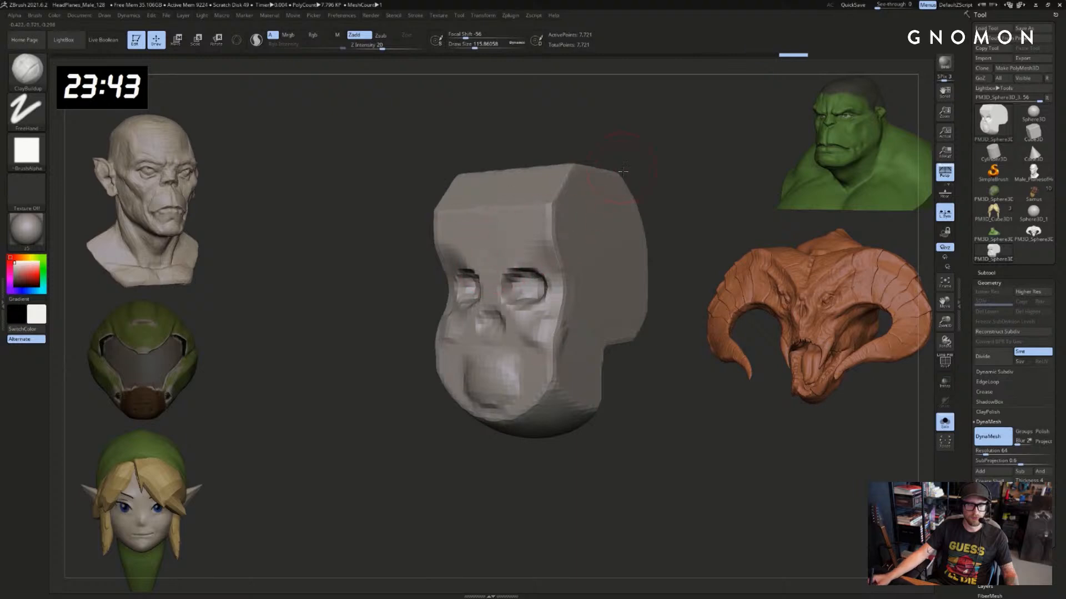
Build up the brow above the eye sockets and angle the sides of the forehead with ClayBuildup
key("bracketleft")
mouse_move(622, 171)
left_mouse_down()
mouse_move(555, 249)
mouse_move(532, 253)
left_mouse_up()
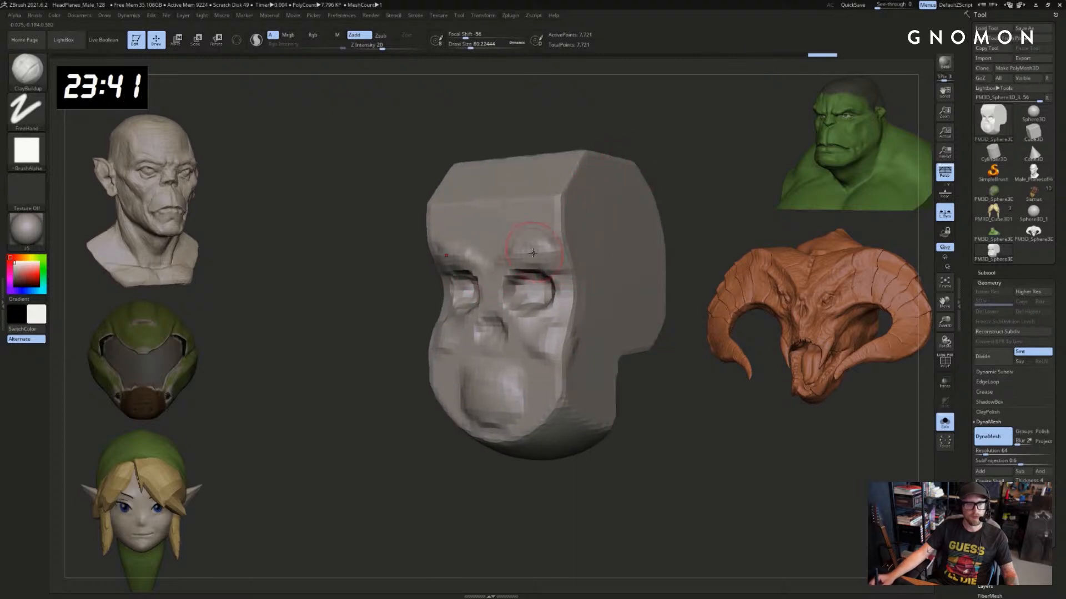
mouse_move(688, 209)
left_mouse_down()
mouse_move(547, 231)
mouse_move(588, 178)
mouse_move(633, 161)
mouse_move(588, 205)
left_mouse_up()
key("bracketright")
mouse_move(479, 226)
left_mouse_down()
mouse_move(463, 243)
mouse_move(450, 183)
left_mouse_up()
left_click_drag(594, 207, 639, 207)
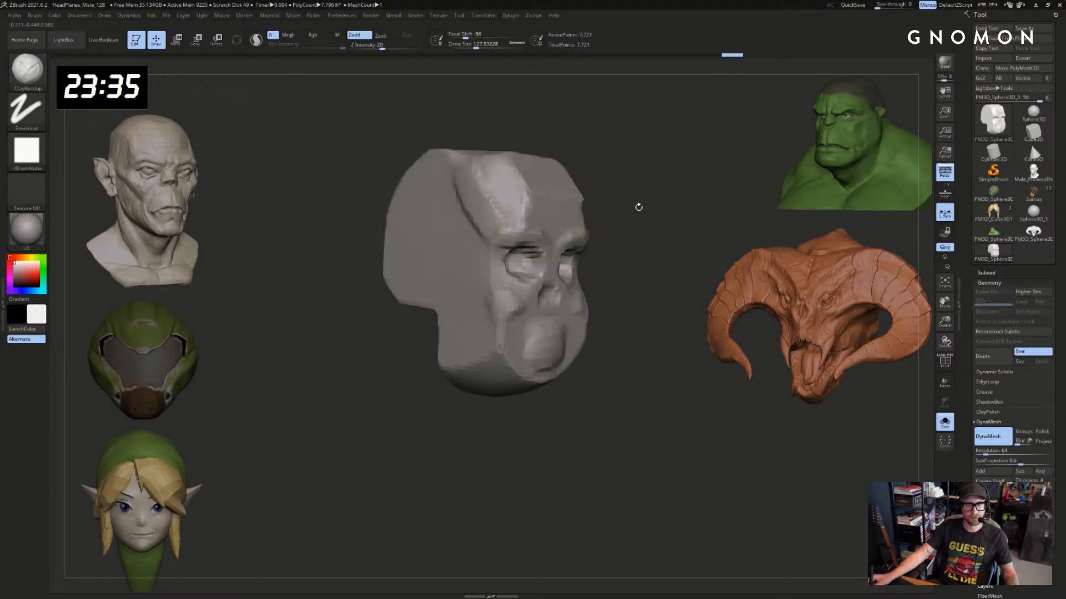
Sculpt the cheekbones and the side planes of the jaw with ClayBuildup
left_click_drag(498, 300, 511, 299)
key("s")
mouse_move(515, 298)
left_mouse_down()
mouse_move(456, 341)
mouse_move(491, 350)
mouse_move(488, 358)
left_mouse_up()
mouse_move(508, 409)
left_mouse_down()
mouse_move(529, 382)
mouse_move(558, 383)
left_mouse_up()
mouse_move(526, 408)
left_mouse_down()
mouse_move(550, 410)
mouse_move(572, 387)
mouse_move(543, 388)
left_mouse_up()
mouse_move(559, 426)
left_mouse_down()
mouse_move(503, 426)
mouse_move(499, 405)
mouse_move(547, 384)
mouse_move(557, 341)
mouse_move(602, 332)
left_mouse_up()
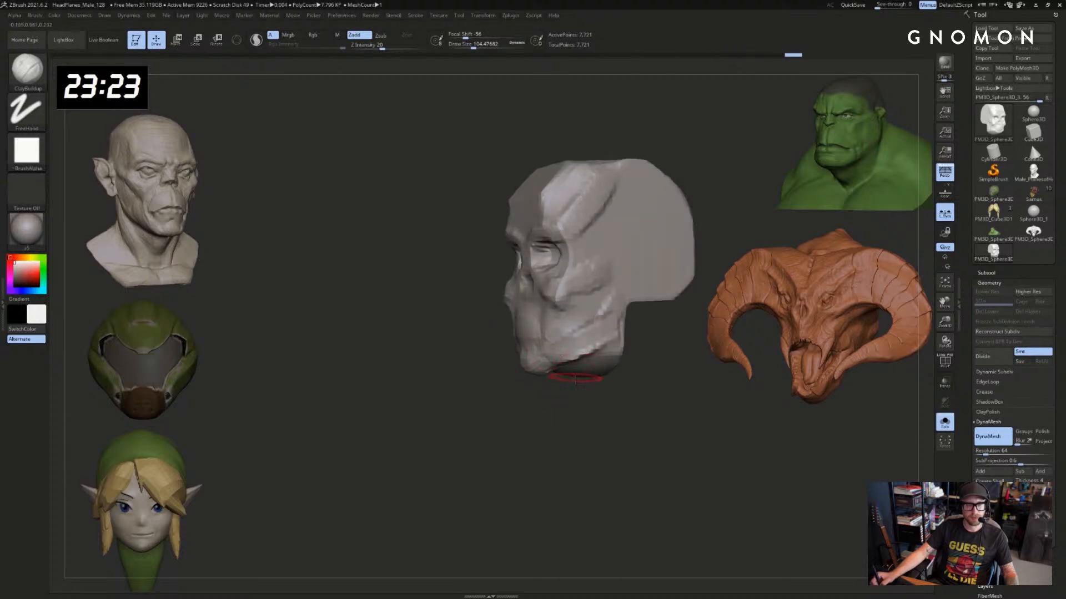
Trim the underside of the jaw along a diagonal with ClipCurve and rework the jawline with ClayBuildup
key("s")
left_click_drag(570, 379, 585, 399)
mouse_move(644, 353)
left_mouse_down("ctrl+shift")
mouse_move(538, 386)
mouse_move(580, 424)
mouse_move(535, 431)
mouse_move(564, 405)
left_mouse_up("ctrl+shift")
key("s")
mouse_move(563, 396)
left_mouse_down()
mouse_move(570, 387)
mouse_move(520, 363)
mouse_move(538, 380)
mouse_move(522, 368)
mouse_move(548, 368)
mouse_move(602, 411)
left_mouse_up()
Refine the volume of the cheekbones and the adjoining jaw with smaller ClayBuildup strokes
key("s")
key("s")
left_click_drag(522, 336, 509, 336)
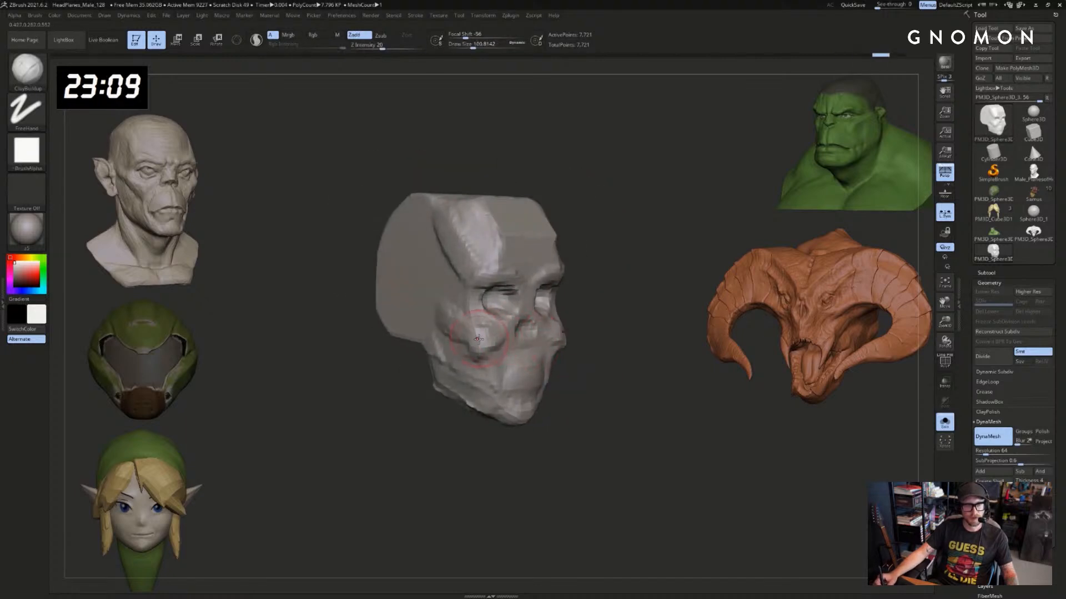
mouse_move(593, 313)
left_mouse_down()
mouse_move(507, 327)
mouse_move(472, 368)
mouse_move(472, 345)
mouse_move(614, 322)
mouse_move(606, 299)
mouse_move(575, 295)
left_mouse_up()
key("s")
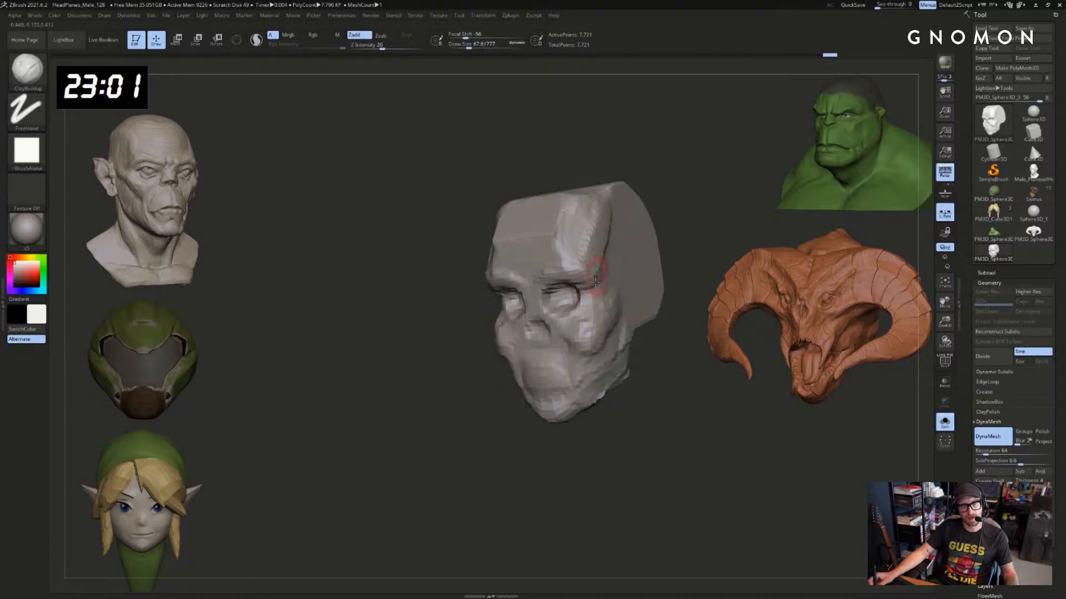
Define the rims of the eye sockets with DamStandard and ClayBuildup, smoothing the area around them
key("b")
key("d")
key("s")
mouse_move(462, 323)
left_mouse_down()
mouse_move(566, 298)
mouse_move(490, 292)
left_mouse_up()
key("b")
key("c")
key("b")
left_click_drag(639, 280, 607, 275)
left_click_drag(543, 287, 562, 288, "shift")
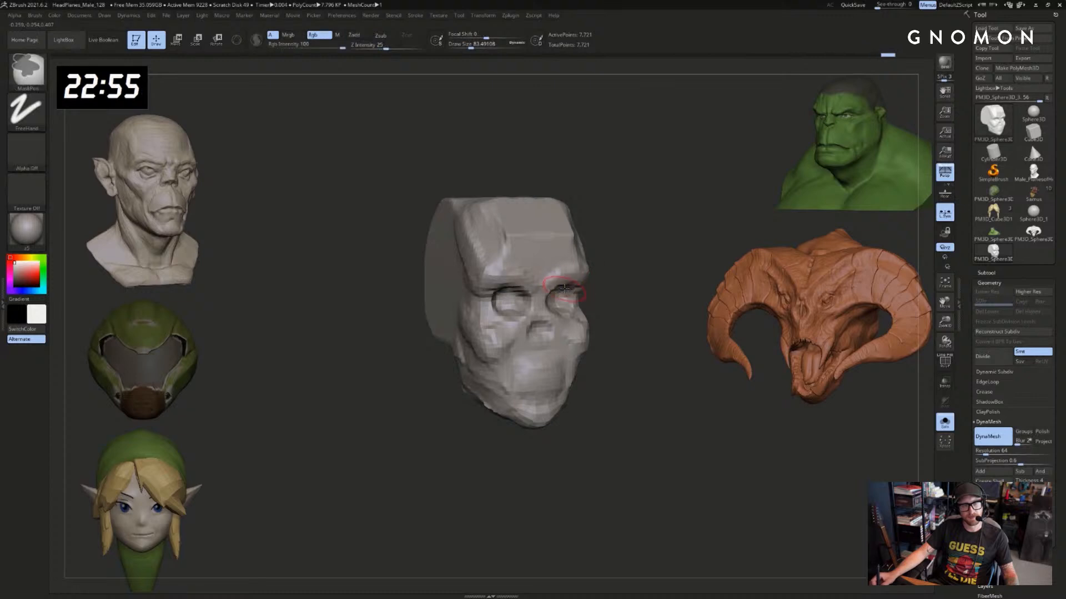
Adjust the shape of the brow area with an enlarged Move brush
key("bracketright")
mouse_move(622, 272)
left_mouse_down()
mouse_move(635, 264)
mouse_move(622, 277)
left_mouse_up()
key("b")
key("m")
key("v")
mouse_move(547, 263)
left_mouse_down()
mouse_move(541, 273)
mouse_move(560, 256)
mouse_move(608, 266)
left_mouse_up()
Round out the forehead with broad ClayBuildup strokes running up from the brow, undoing the unwanted ones
key("b")
key("c")
key("b")
mouse_move(529, 238)
left_mouse_down()
mouse_move(544, 179)
mouse_move(603, 171)
mouse_move(530, 202)
left_mouse_up()
key("ctrl+z")
key("]")
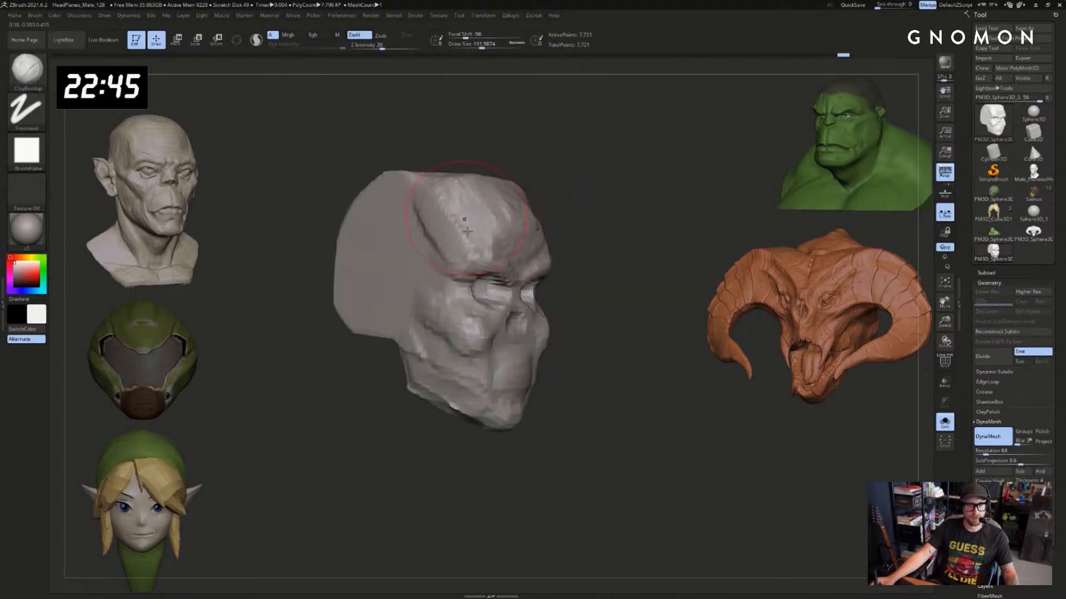
mouse_move(467, 231)
left_mouse_down()
mouse_move(467, 207)
mouse_move(443, 249)
mouse_move(408, 189)
mouse_move(457, 219)
left_mouse_up()
key("ctrl+z")
left_click_drag(549, 176, 530, 182)
left_click_drag(494, 218, 481, 192)
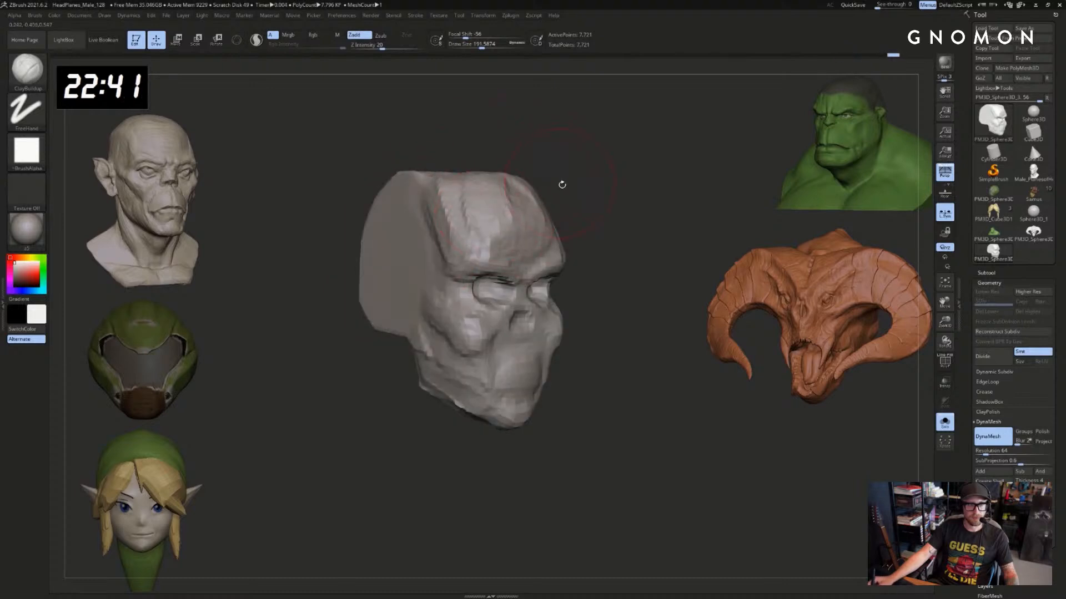
left_click_drag(561, 183, 537, 191)
left_click_drag(519, 234, 518, 196)
left_click_drag(590, 176, 540, 186, "shift")
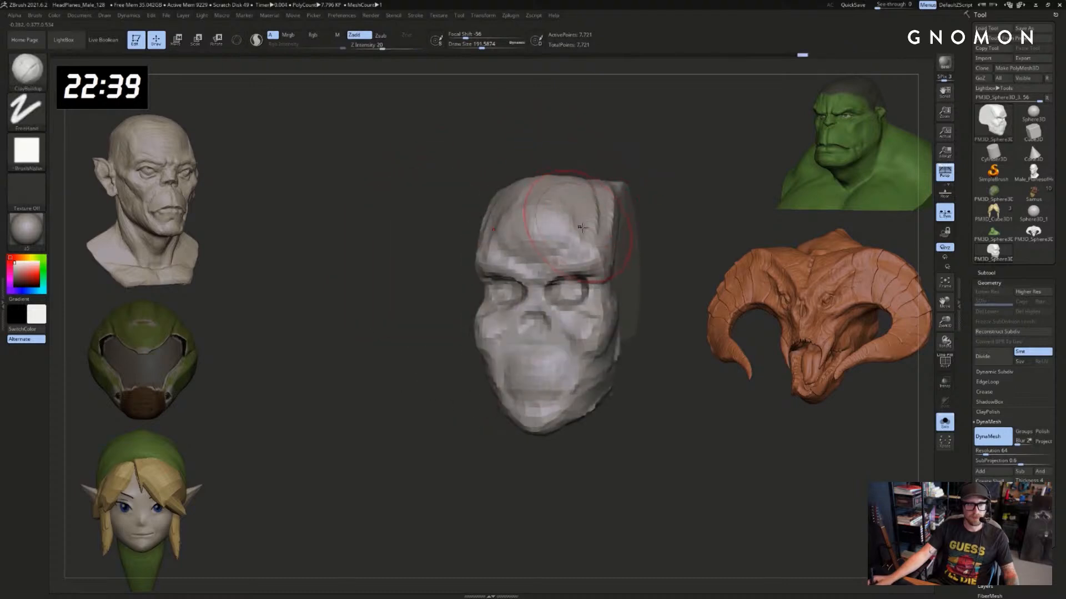
Extend the cheekbones backward along the side of the head using ClayBuildup and the Standard brush
left_click_drag(660, 178, 588, 213, "alt")
key("s")
key("s")
left_click_drag(547, 341, 552, 341)
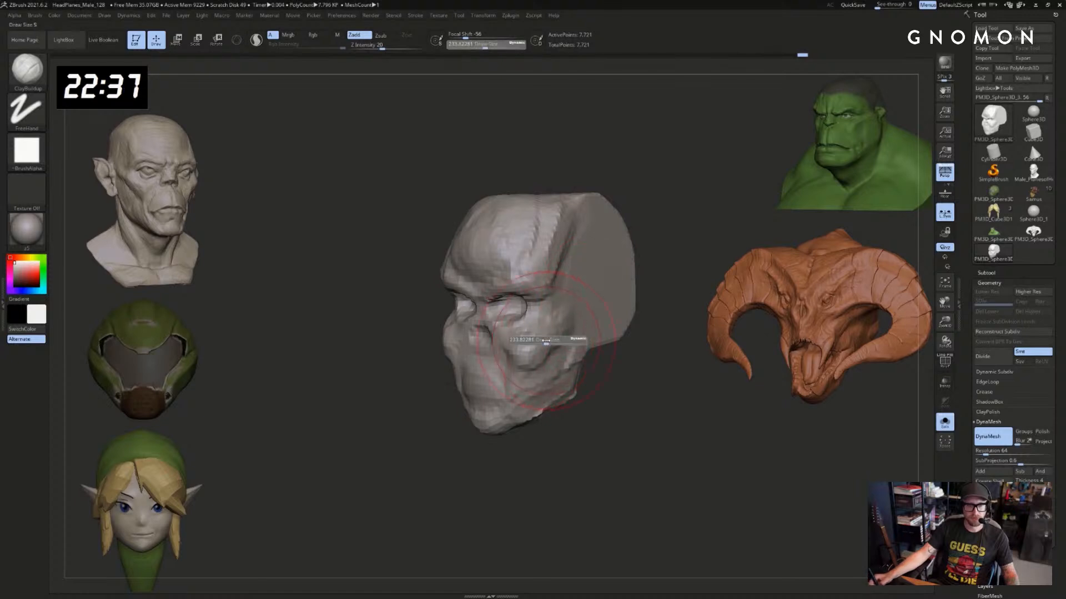
left_click_drag(655, 339, 598, 354)
key("s")
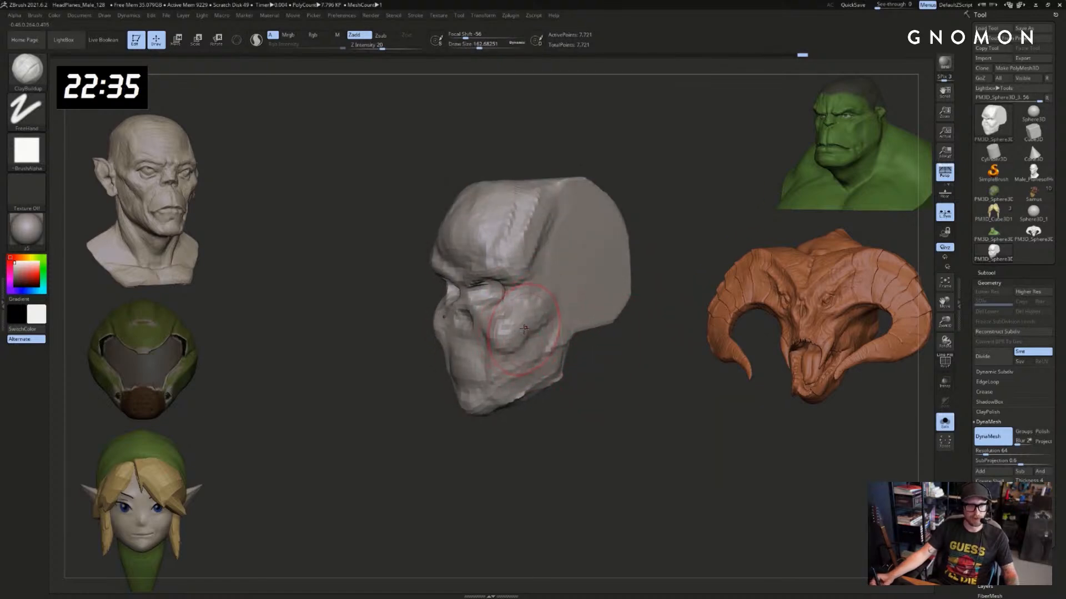
key("b")
key("s")
key("t")
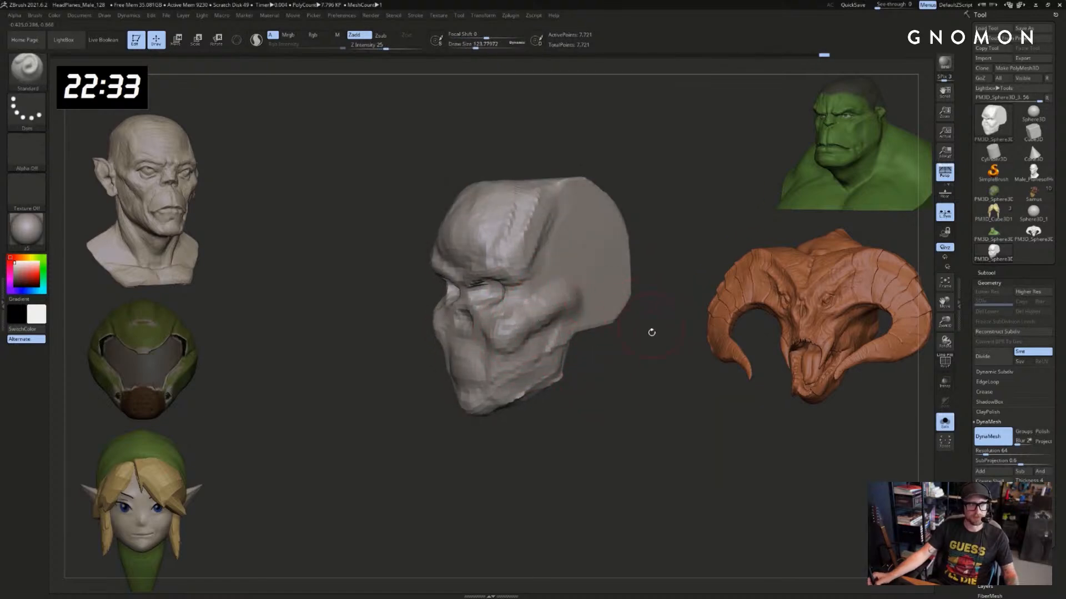
Fill in the temples and round the back of the skull with a large ClayBuildup brush
key("b")
key("c")
key("b")
mouse_move(670, 228)
left_mouse_down()
mouse_move(571, 250)
mouse_move(583, 222)
mouse_move(622, 219)
left_mouse_up()
right_click_drag(583, 222, 602, 222)
left_click_drag(575, 219, 614, 226)
right_click_drag(602, 228, 628, 230)
left_click_drag(628, 230, 654, 283)
right_click_drag(657, 376, 690, 316)
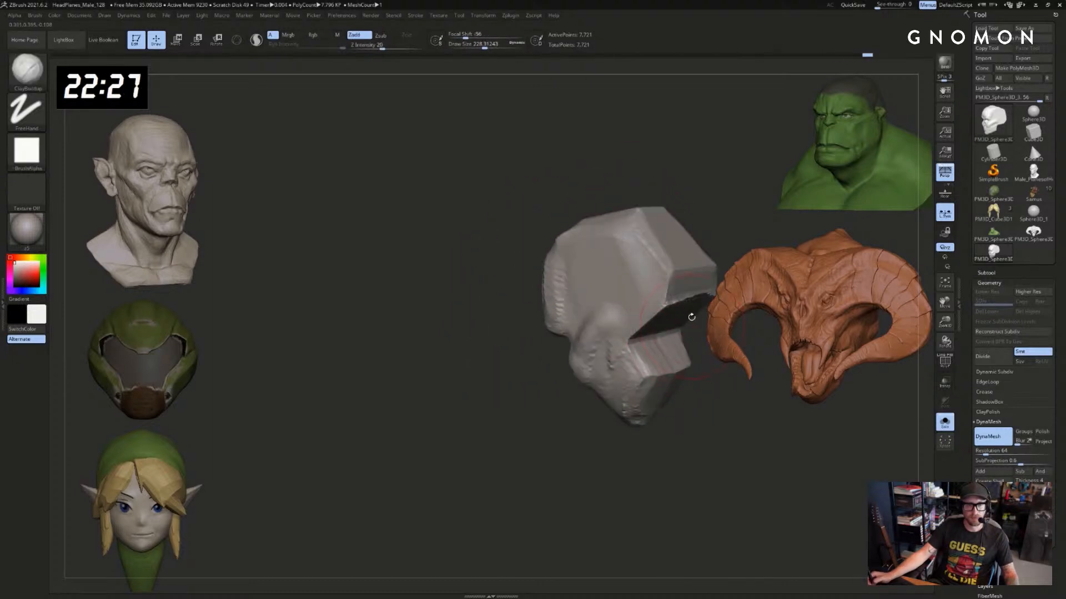
right_click_drag(705, 217, 622, 217, "alt")
mouse_move(575, 297)
left_mouse_down()
mouse_move(550, 322)
mouse_move(600, 273)
mouse_move(655, 283)
left_mouse_up()
right_click_drag(632, 281, 615, 283)
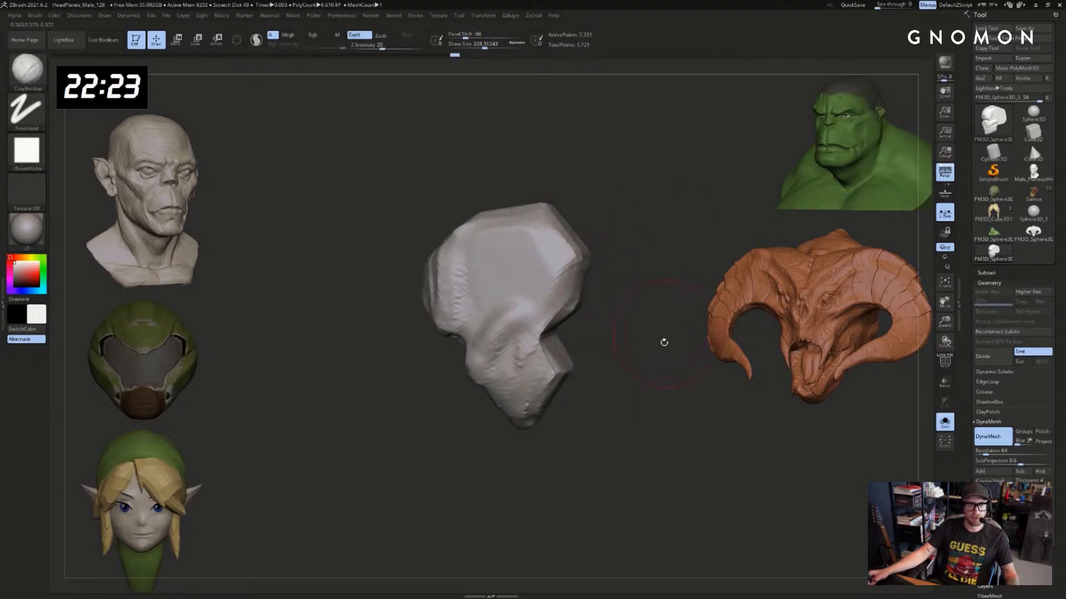
Remesh the head with DynaMesh and reshape the forehead edge beside the temple with ClayBuildup
right_click_drag(664, 342, 651, 364, "shift")
key("ctrl+z")
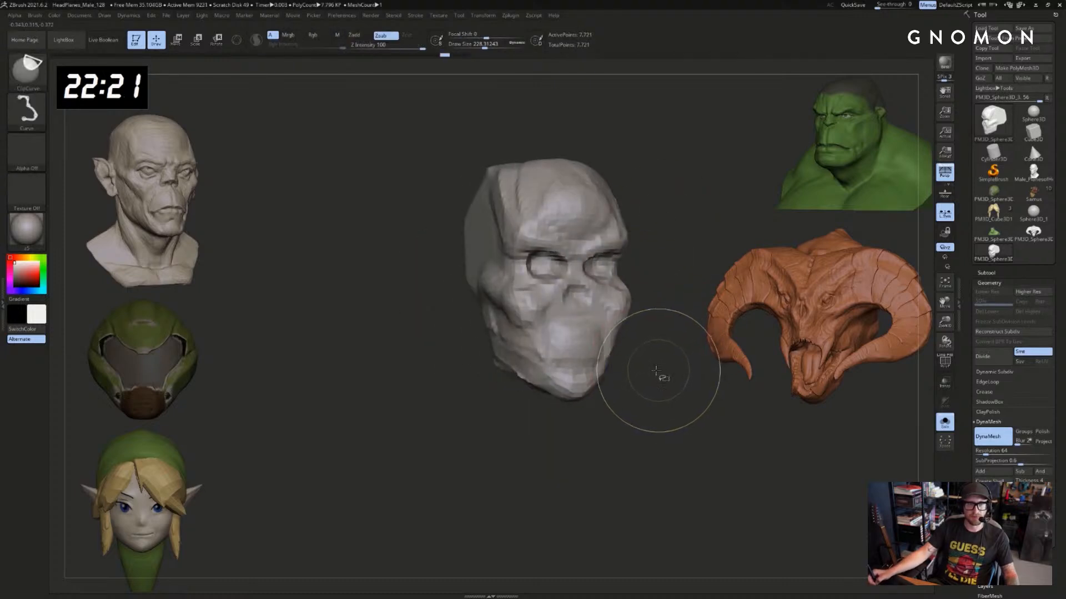
key("ctrl+shift+z")
left_click_drag(645, 322, 665, 348, "alt")
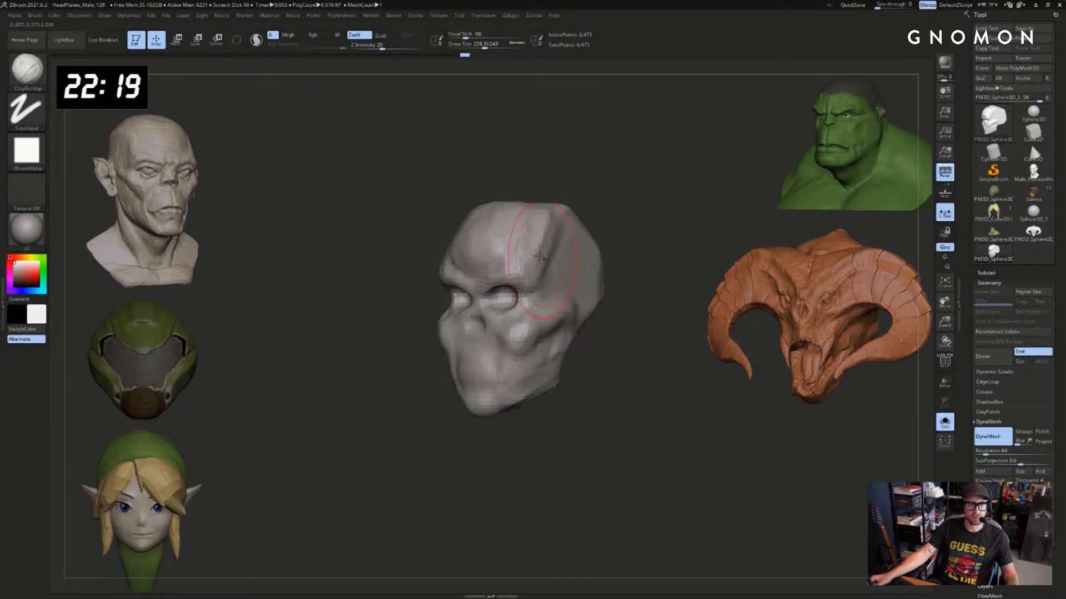
mouse_move(526, 265)
left_mouse_down()
mouse_move(557, 216)
mouse_move(540, 238)
left_mouse_up()
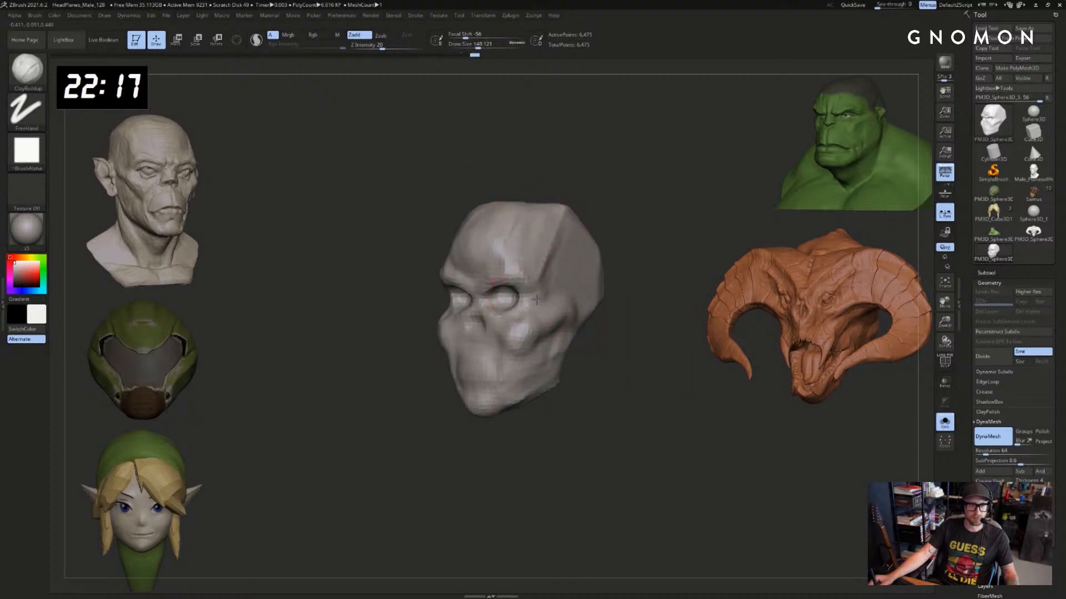
mouse_move(612, 271)
left_mouse_down()
mouse_move(650, 245)
mouse_move(672, 252)
left_mouse_up()
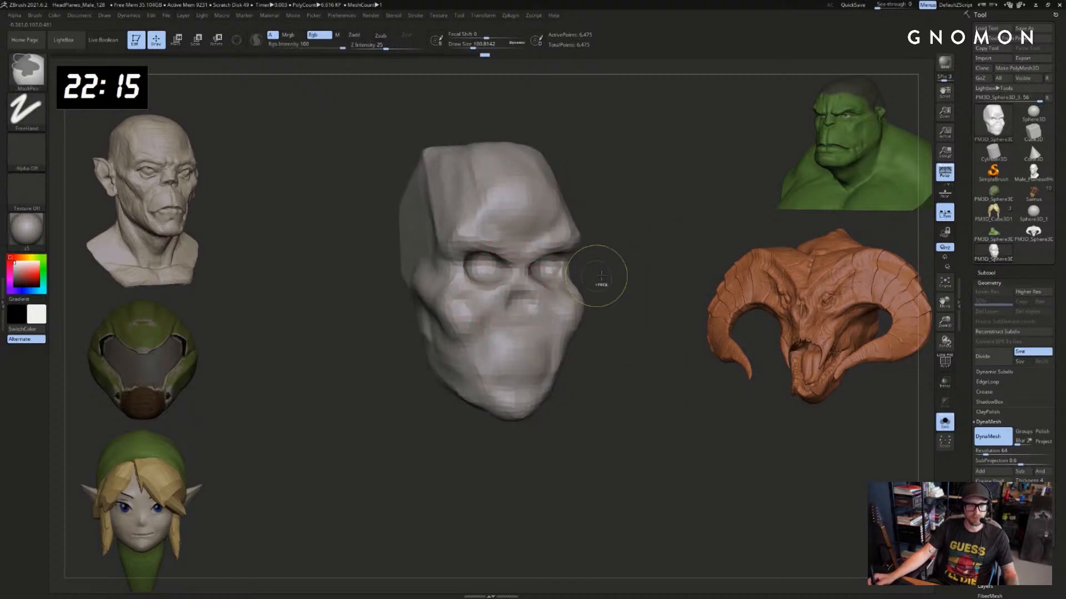
Undo and redo the most recent changes to compare the head before and after the remesh
key("ctrl+z")
key("ctrl+z")
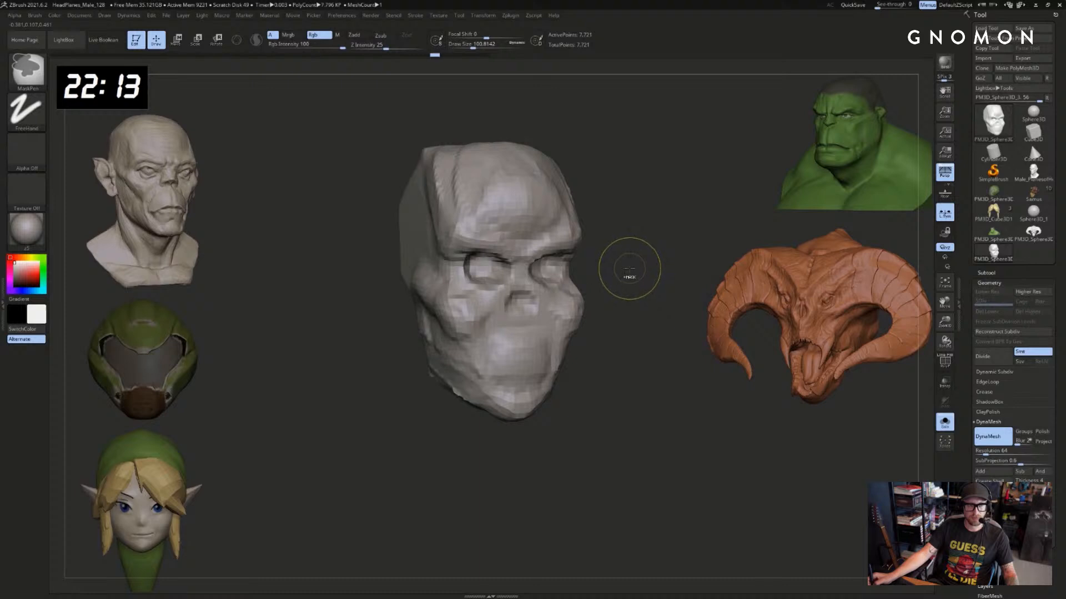
key("ctrl+shift+z")
key("ctrl+shift+z")
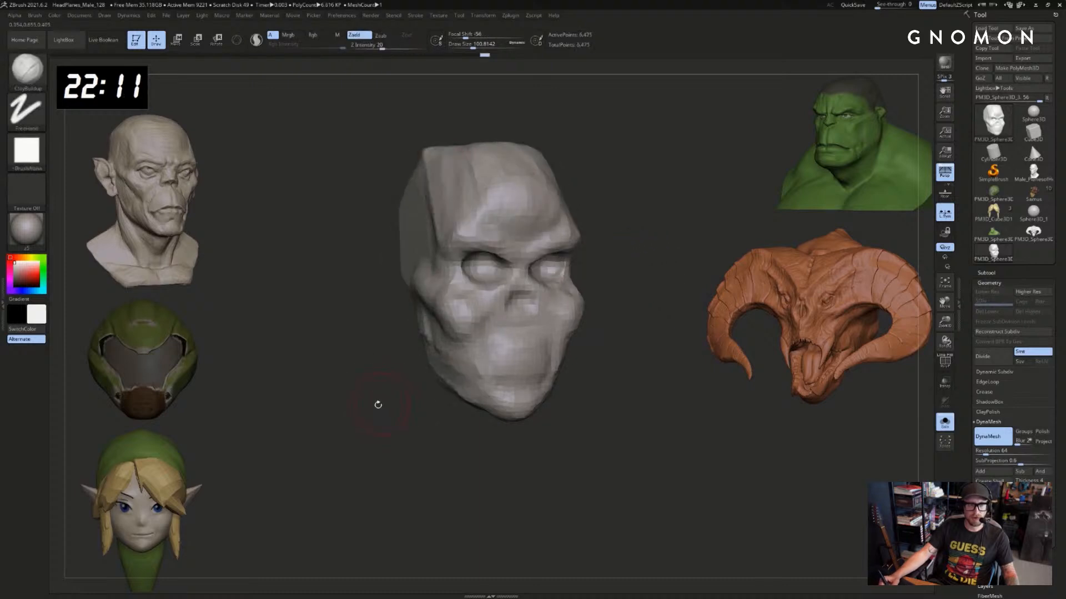
Smooth the nose area and cut the nose cavity into a sharper, deeper shape with DamStandard
left_click_drag(378, 405, 407, 400, "alt")
left_click_drag(534, 314, 559, 310, "shift")
key("s")
left_click_drag(543, 300, 537, 300)
key("b")
key("d")
key("s")
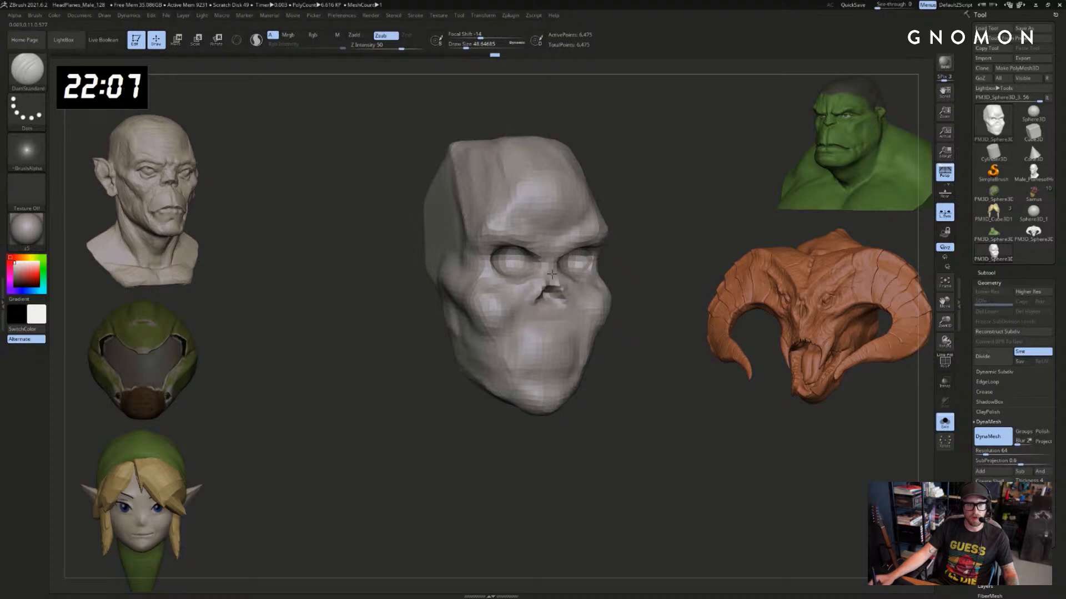
left_click_drag(650, 275, 693, 277)
key("s")
mouse_move(583, 277)
left_mouse_down()
mouse_move(644, 283)
mouse_move(509, 292)
mouse_move(493, 320)
left_mouse_up()
Adjust the form around the nose cavity with the Move brush
key("b")
key("m")
key("v")
key("s")
left_click_drag(408, 324, 548, 285)
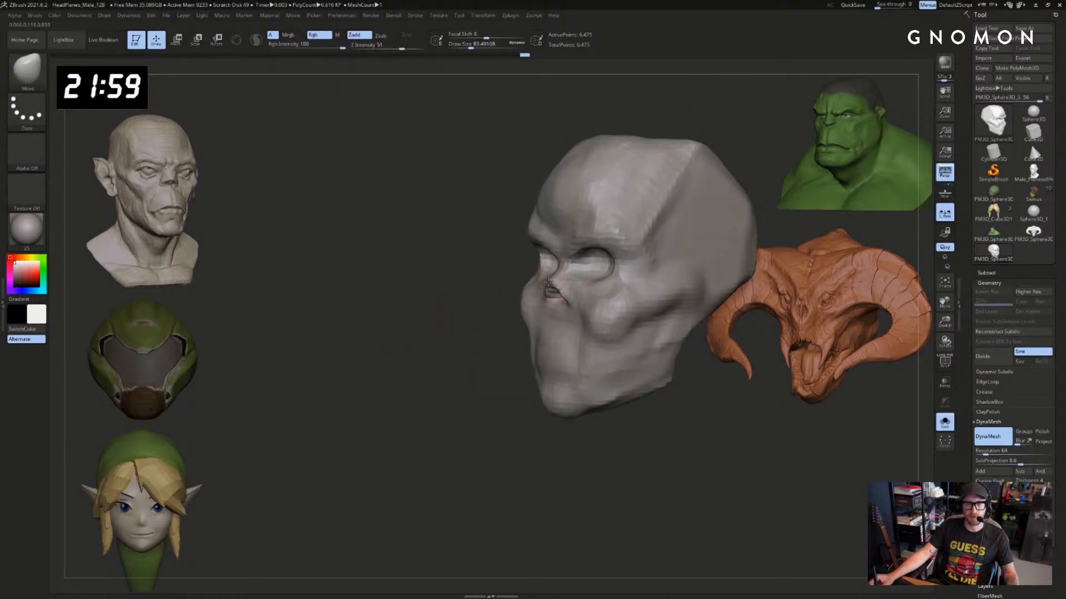
left_click_drag(448, 298, 493, 298, "shift")
Choose DamStandard for detailing and divide the head mesh once to reach subdivision level 2
key("b")
key("d")
key("s")
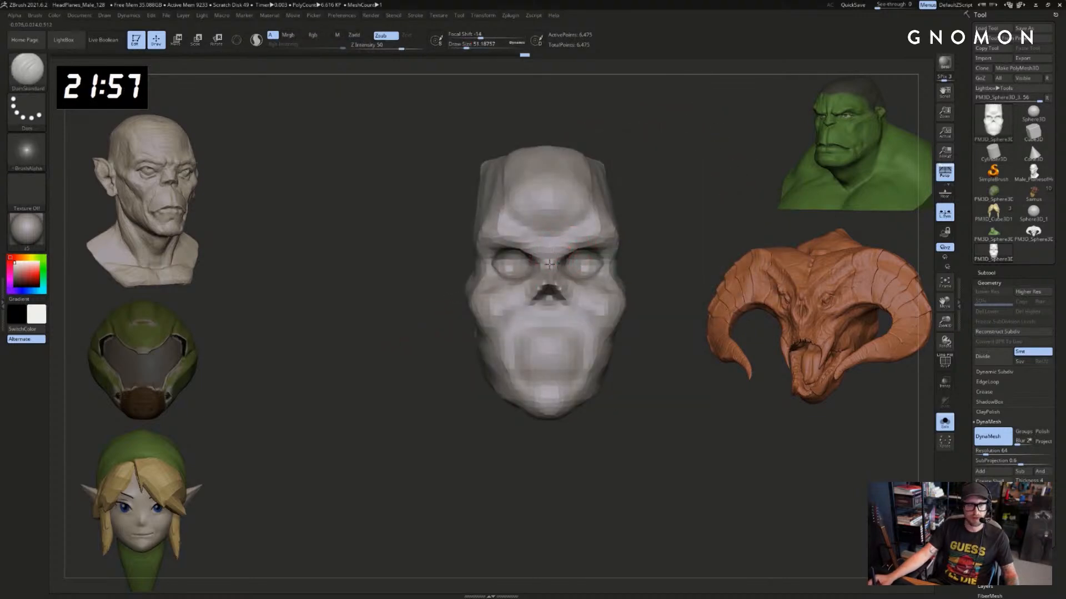
key("ctrl+d")
left_click_drag(629, 238, 661, 244)
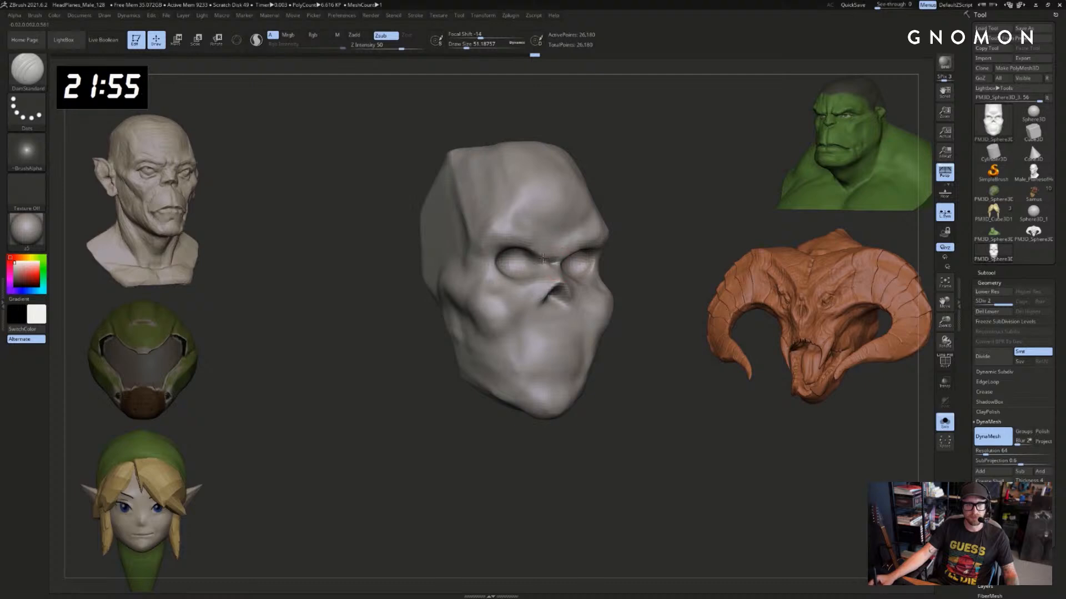
Carve frown creases between the eye sockets at the bridge of the nose with a small DamStandard brush
key("bracketleft")
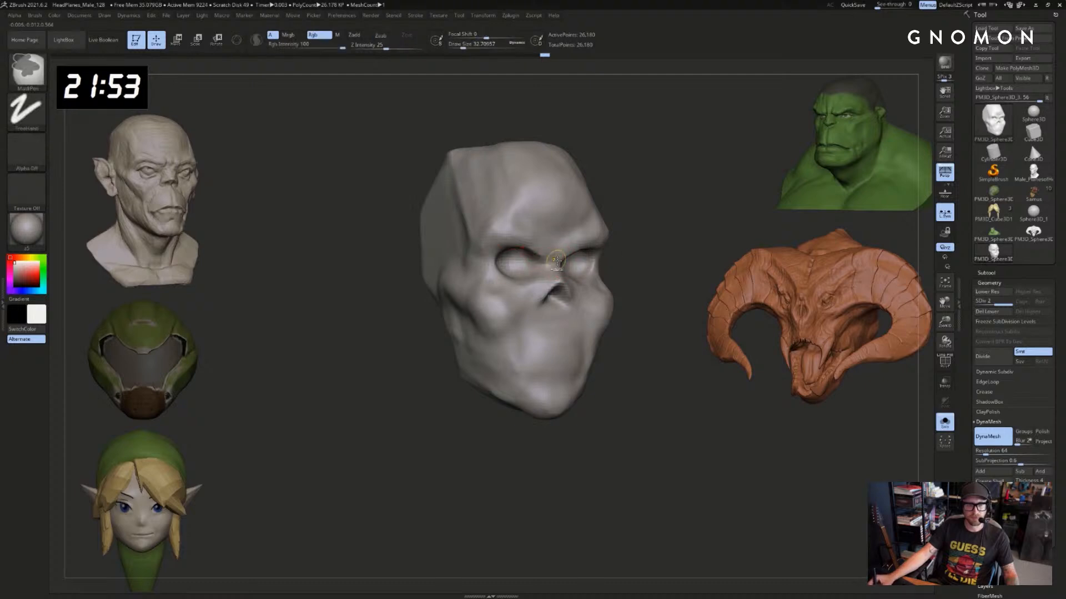
mouse_move(682, 215)
left_mouse_down()
mouse_move(671, 228)
mouse_move(698, 238)
left_mouse_up()
key("s")
key("s")
mouse_move(661, 234)
left_mouse_down()
mouse_move(672, 235)
mouse_move(662, 242)
left_mouse_up()
Reshape the brow ridge and eye sockets with the Move brush at varying sizes
key("b")
key("m")
key("v")
key("s")
left_click_drag(624, 252, 553, 259)
key("s")
mouse_move(623, 248)
left_mouse_down()
mouse_move(611, 214)
mouse_move(547, 237)
mouse_move(600, 229)
left_mouse_up()
key("s")
key("s")
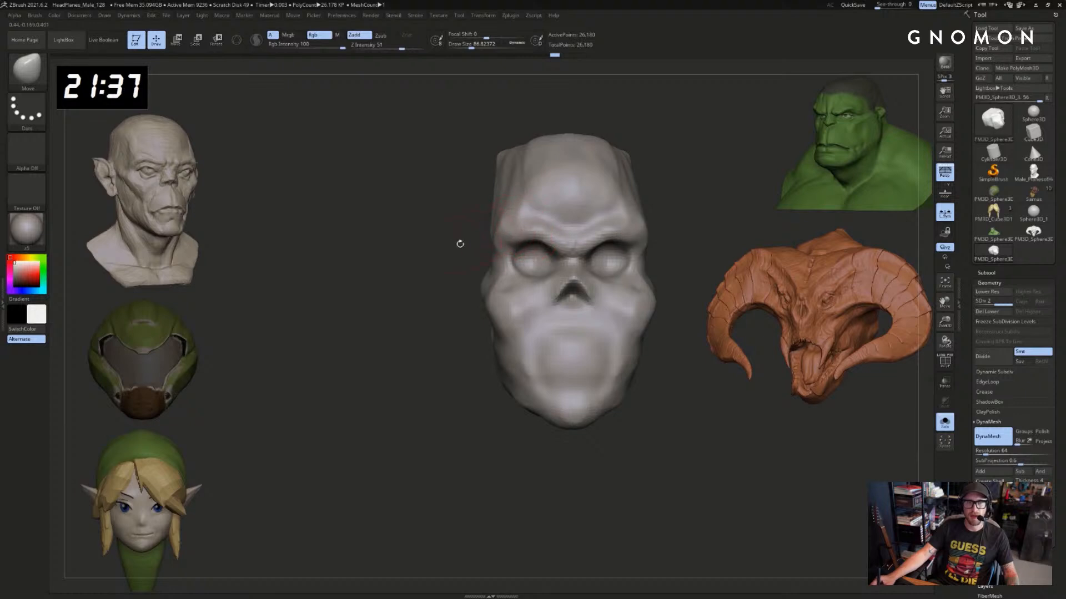
Add volume to the outer brow above both eye sockets with ClayBuildup
left_click_drag(460, 243, 504, 224)
key("b")
key("c")
key("b")
left_click_drag(639, 218, 638, 225)
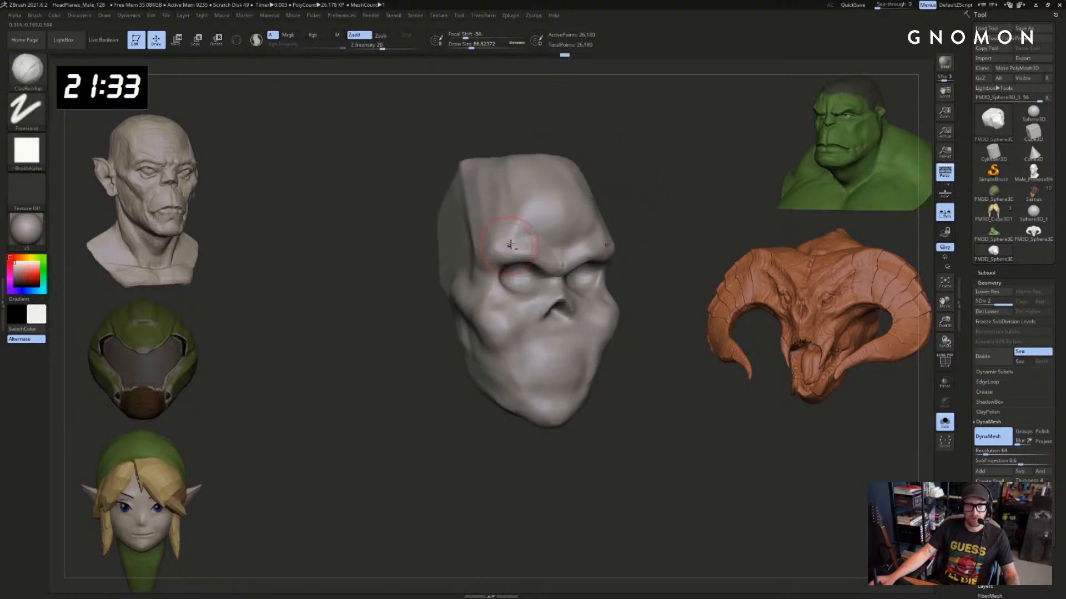
mouse_move(670, 185)
left_mouse_down()
mouse_move(579, 261)
mouse_move(551, 261)
left_mouse_up()
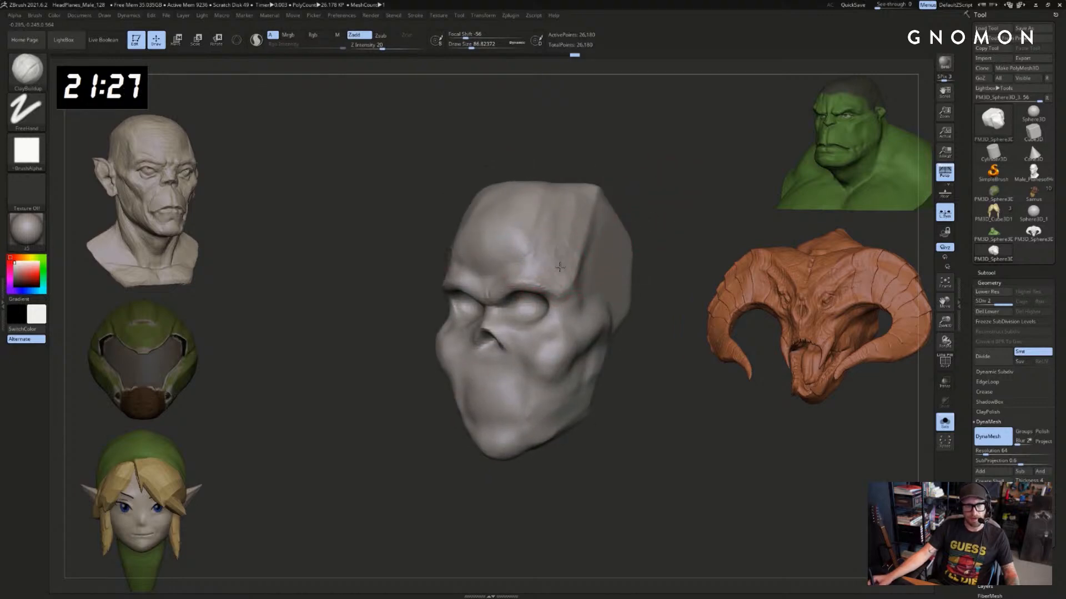
left_click_drag(560, 267, 570, 257)
Try smoothing the outer brow near the temple and undo the latest strokes
right_click_drag(569, 261, 549, 266)
left_click_drag(552, 273, 610, 186, "shift")
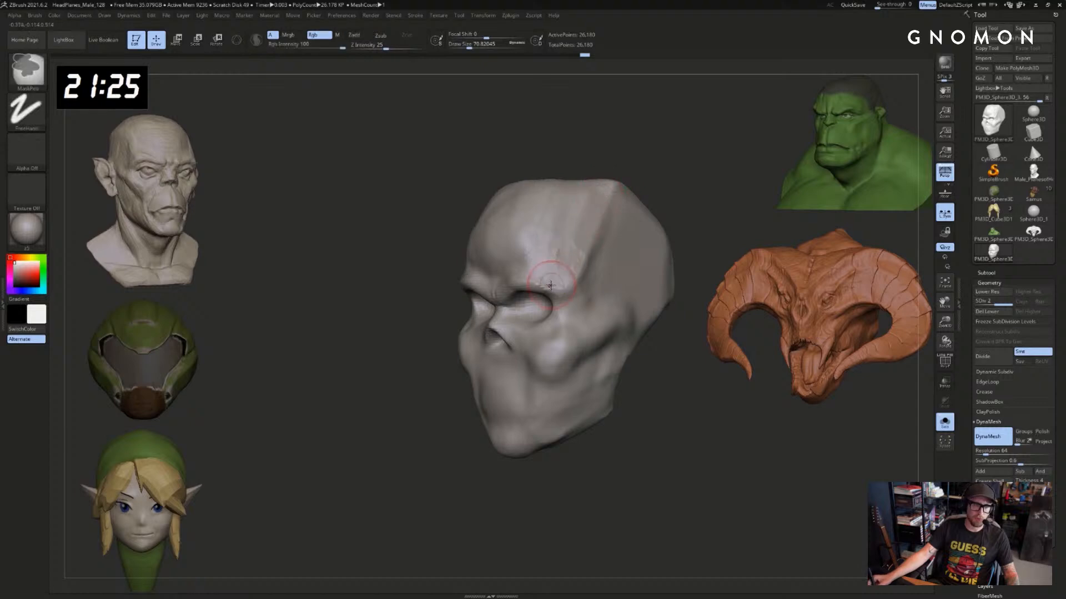
key("ctrl+z")
key("ctrl+z")
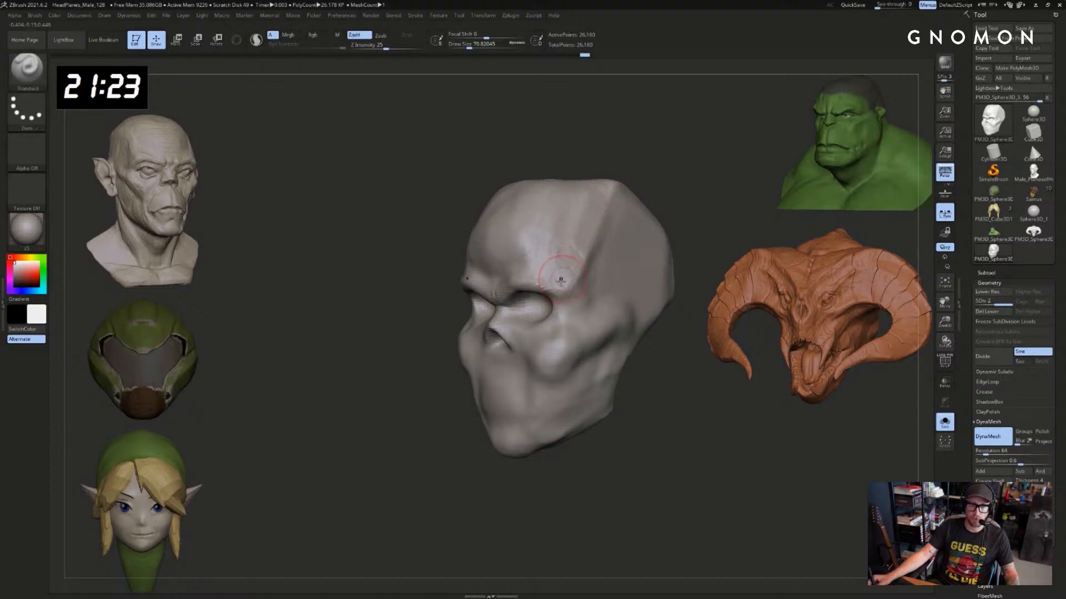
Build up the temple behind the outer brow with ClayBuildup strokes after undoing a Standard brush stroke along its ridge
left_click_drag(558, 279, 560, 217)
key("ctrl+z")
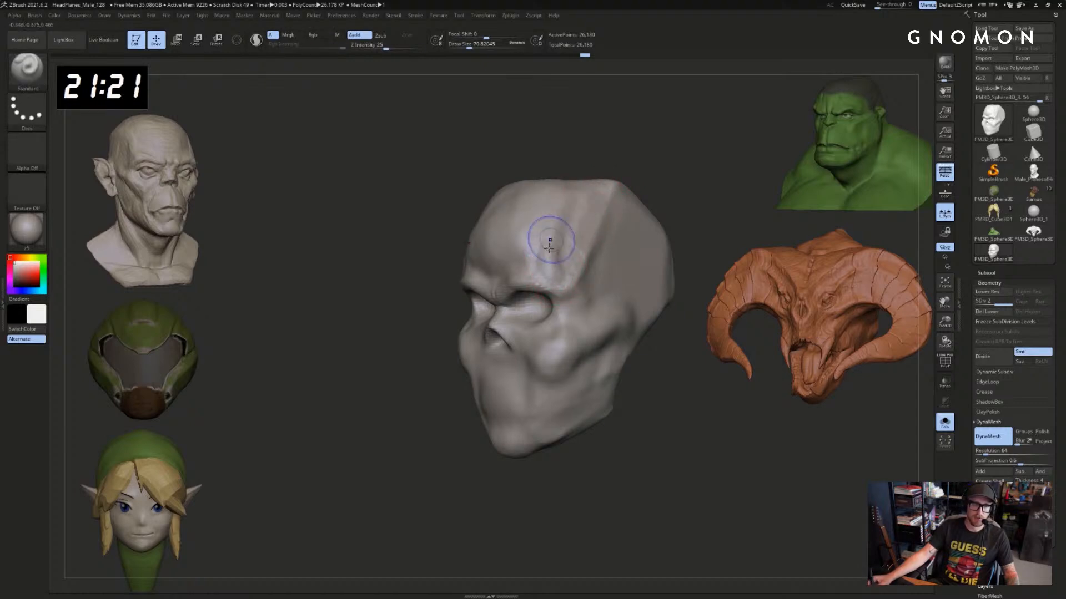
key("b")
key("c")
key("b")
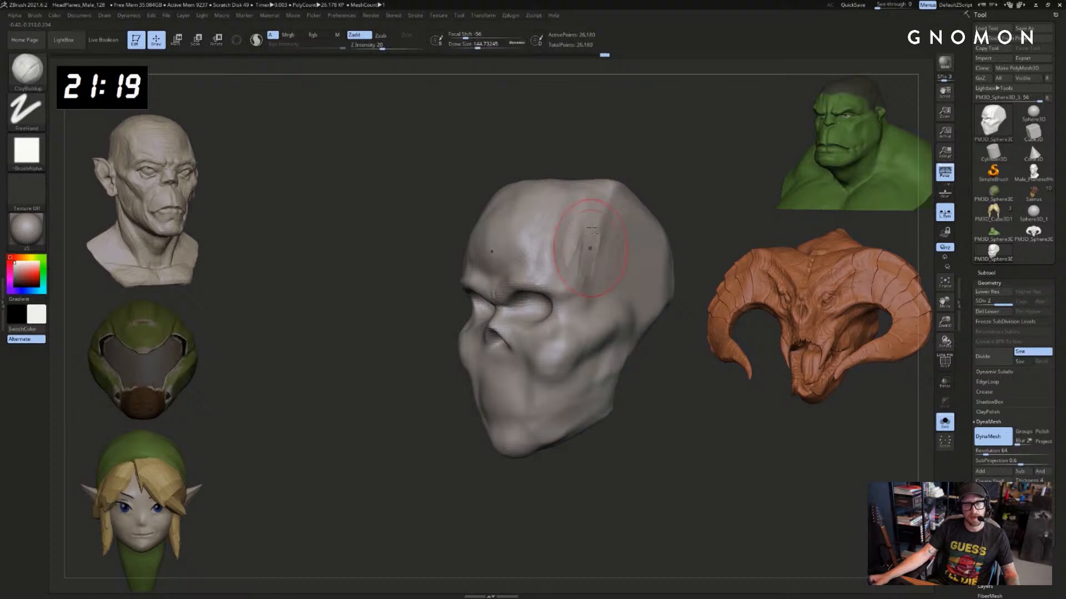
left_click_drag(591, 243, 605, 217)
mouse_move(630, 150)
left_mouse_down("shift")
mouse_move(673, 174)
mouse_move(661, 216)
mouse_move(694, 230)
left_mouse_up("shift")
Fill out and smooth the side of the cranium above the cheekbone with ClayBuildup at a draw size of about 207
key("s")
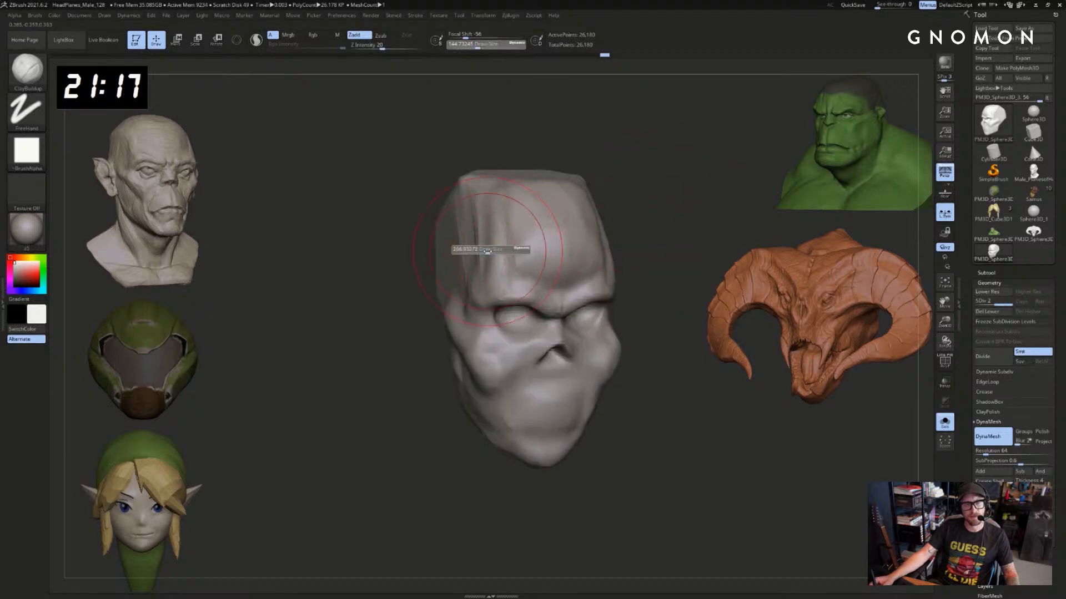
left_click_drag(492, 249, 498, 249)
mouse_move(422, 258)
left_mouse_down()
mouse_move(418, 276)
mouse_move(455, 269)
mouse_move(439, 256)
mouse_move(449, 265)
mouse_move(453, 246)
left_mouse_up()
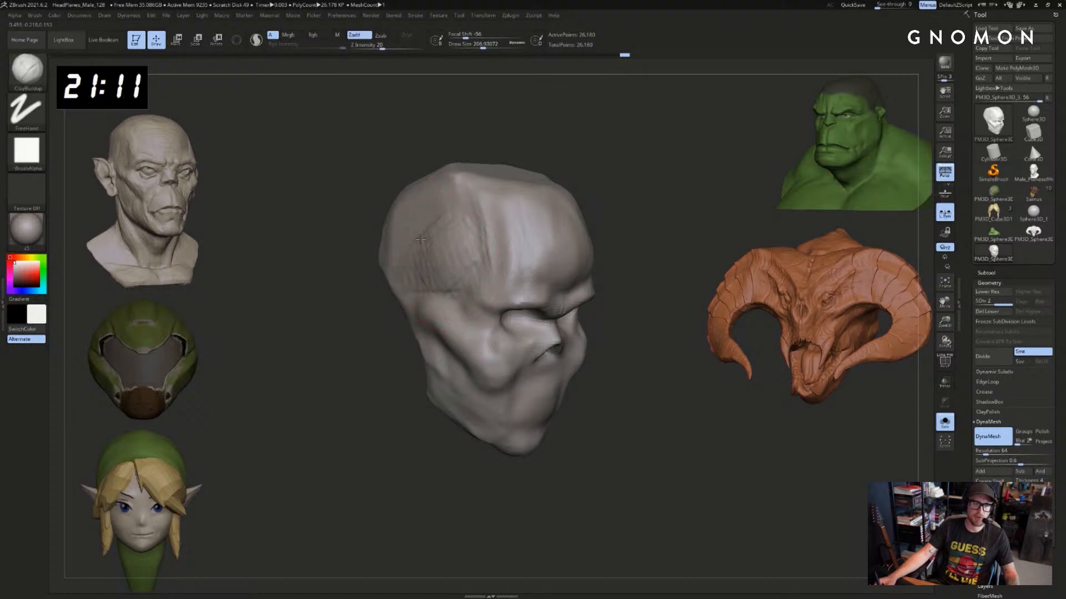
left_click_drag(452, 257, 444, 247, "shift")
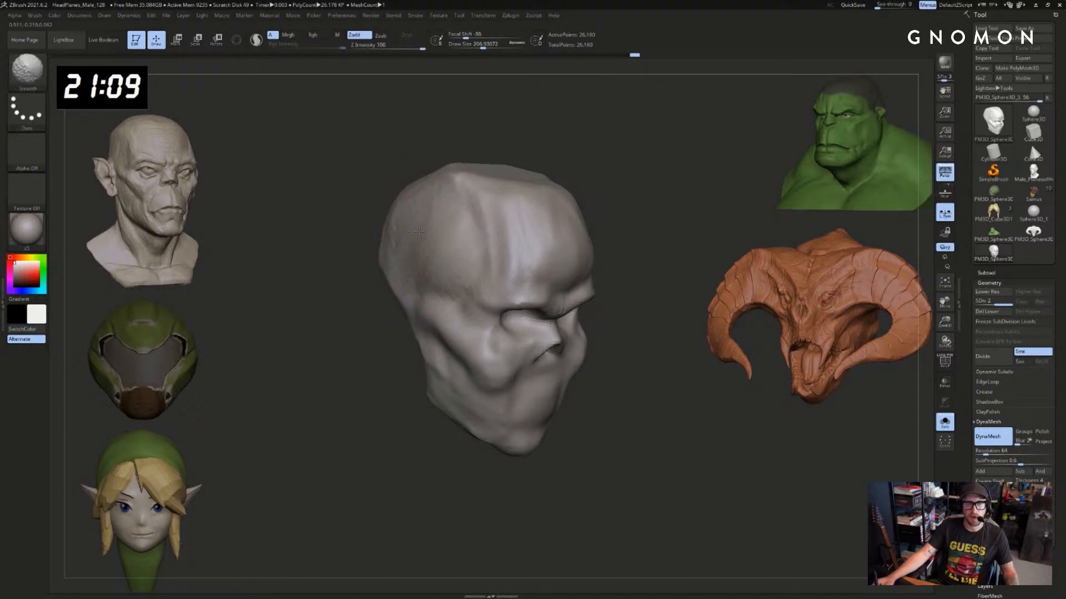
mouse_move(585, 171)
left_mouse_down("shift")
mouse_move(578, 177)
mouse_move(615, 230)
left_mouse_up("shift")
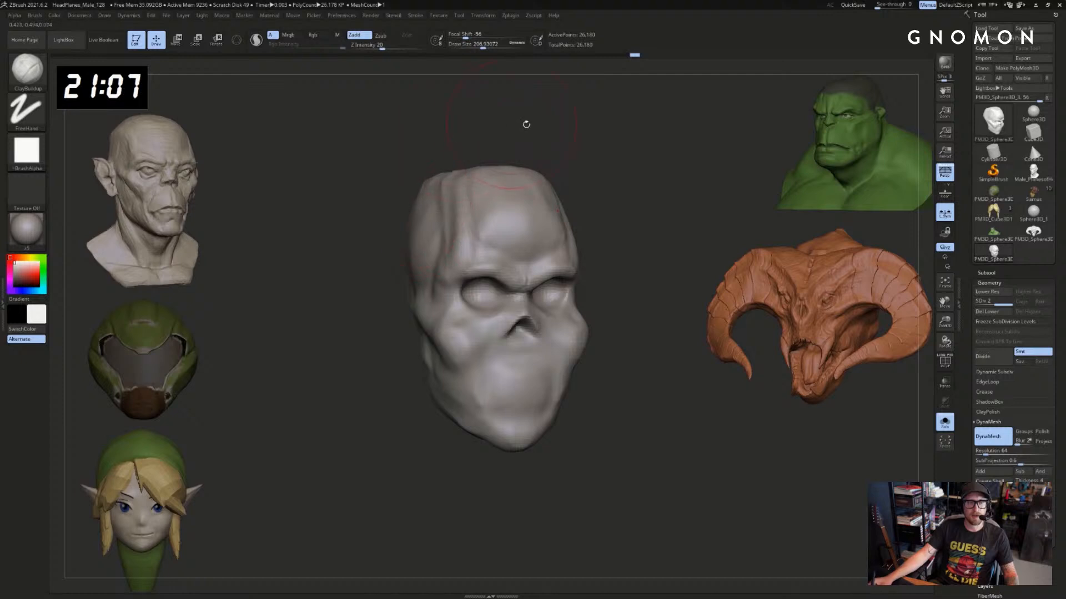
Sculpt the raised ridges and creases running down both sides of the forehead with ClayBuildup
left_click_drag(526, 125, 422, 192)
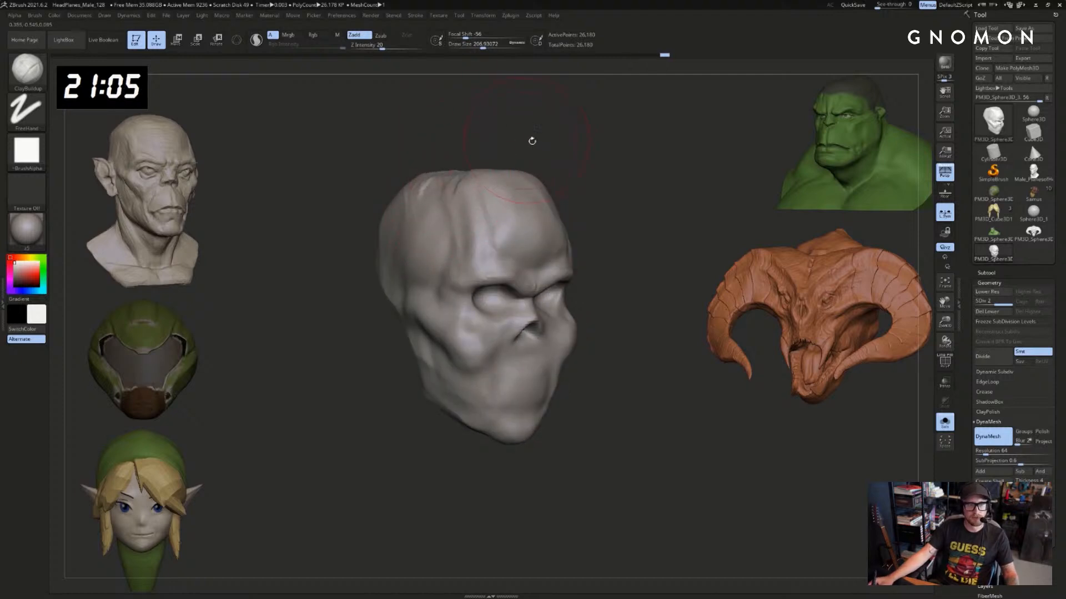
left_click_drag(532, 141, 517, 177)
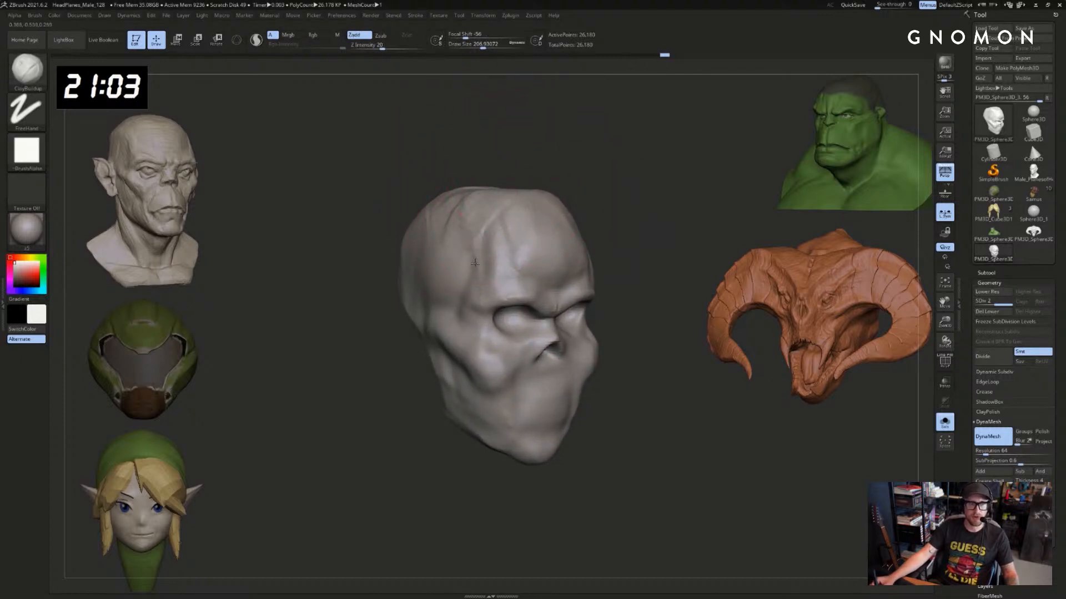
left_click_drag(475, 262, 492, 217)
left_click_drag(705, 283, 748, 204)
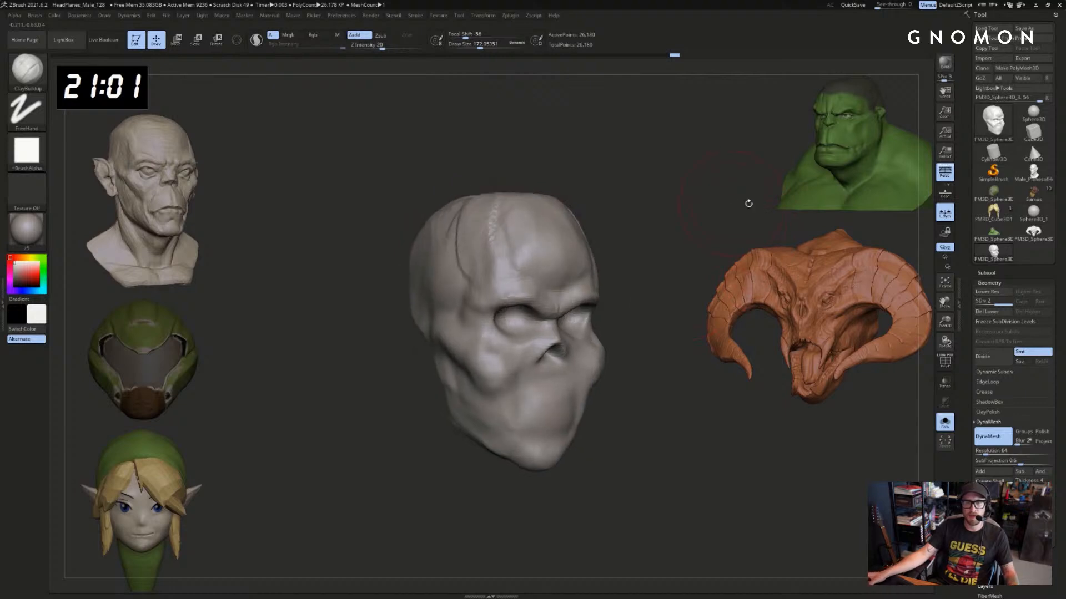
mouse_move(699, 190)
left_mouse_down()
mouse_move(697, 161)
mouse_move(600, 278)
left_mouse_up()
left_click_drag(680, 262, 620, 250)
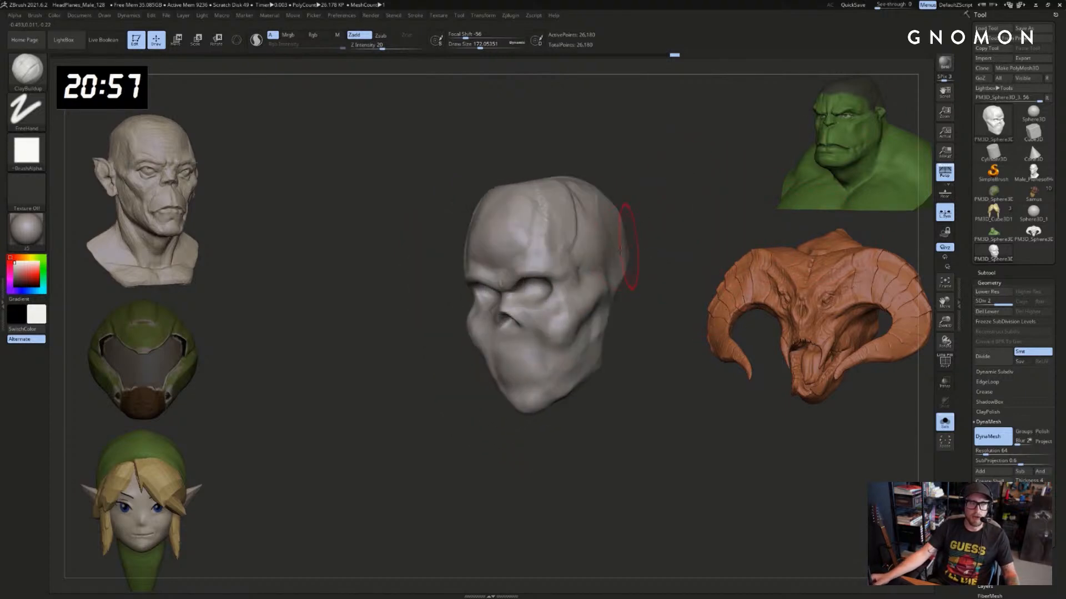
Refine the creased forms on the temples with a smaller ClayBuildup brush, undoing unwanted strokes
mouse_move(235, 407)
left_mouse_down("ctrl")
mouse_move(94, 562)
mouse_move(722, 423)
mouse_move(734, 396)
mouse_move(766, 377)
mouse_move(798, 238)
mouse_move(662, 262)
mouse_move(138, 279)
mouse_move(119, 417)
mouse_move(90, 349)
mouse_move(144, 349)
left_mouse_up("ctrl")
key("ctrl+z")
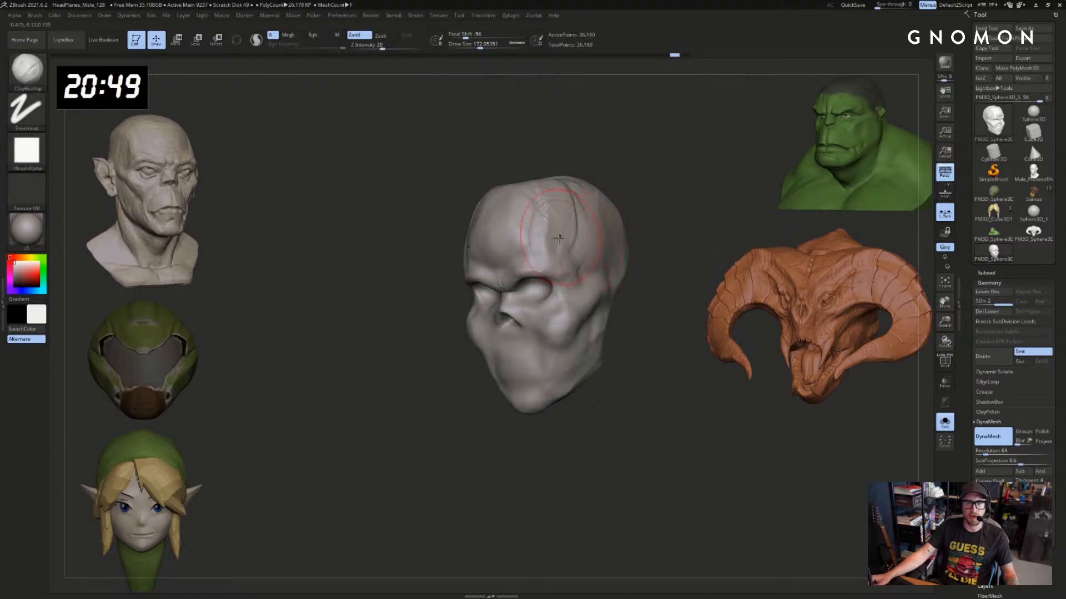
left_click_drag(557, 239, 655, 170)
key("ctrl+z")
left_click_drag(543, 195, 549, 244)
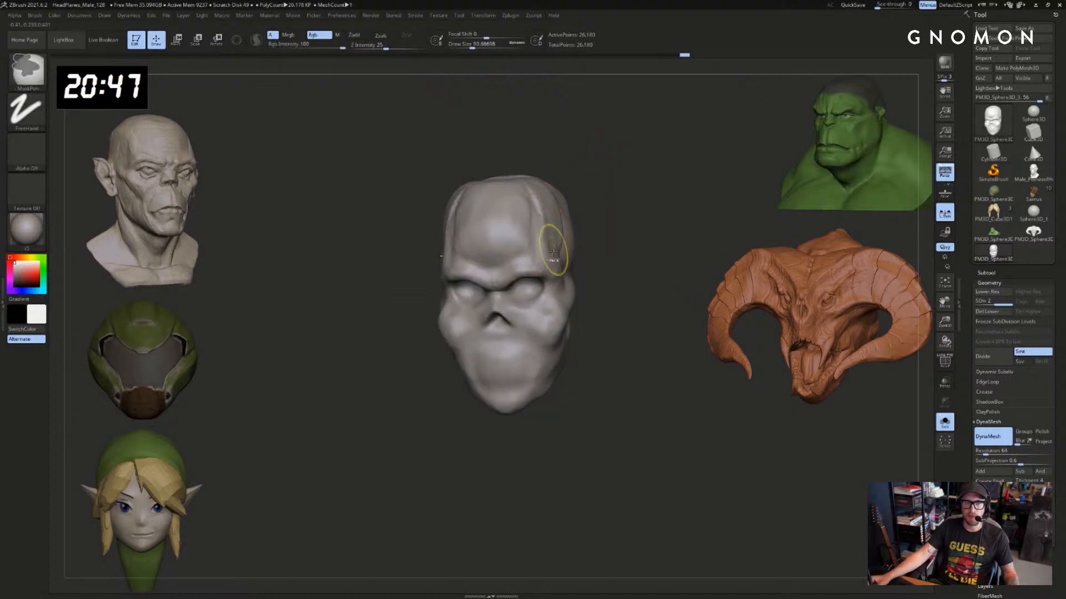
key("ctrl+z")
left_click_drag(546, 205, 550, 246)
key("ctrl+z")
left_click_drag(550, 193, 545, 231)
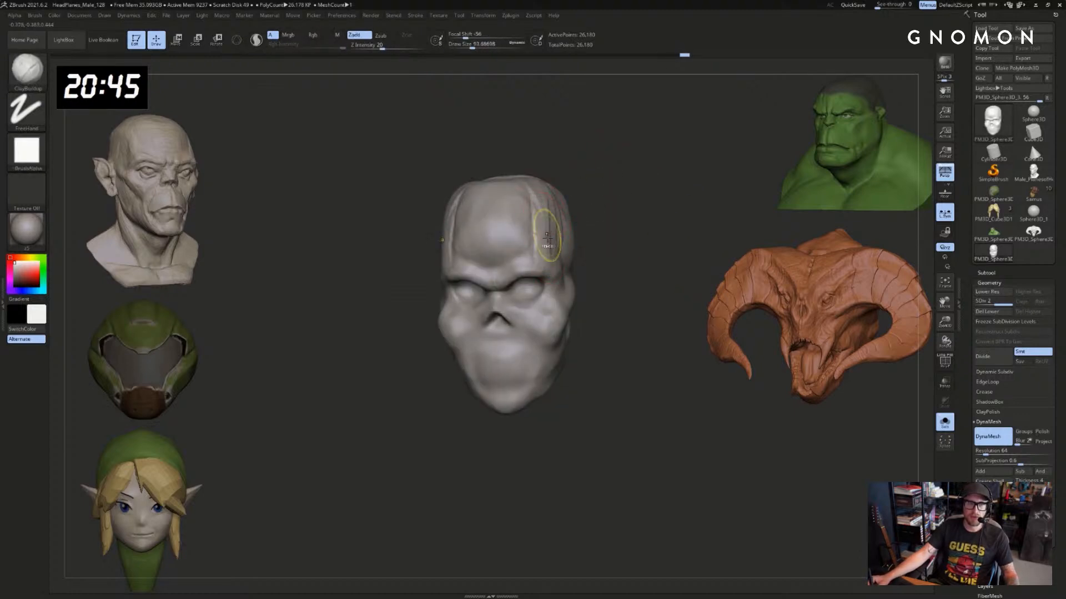
key("ctrl+z")
mouse_move(620, 201)
left_mouse_down("shift")
mouse_move(563, 212)
mouse_move(547, 282)
left_mouse_up("shift")
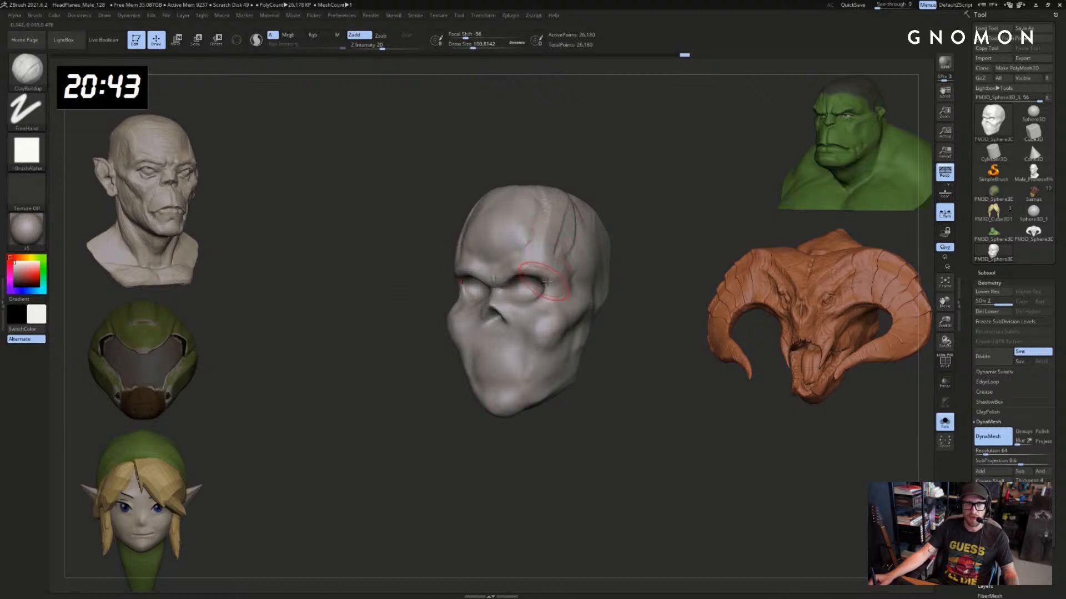
Deepen the eye sockets and carve their lower rims with DamStandard
key("b")
key("d")
key("s")
mouse_move(617, 282)
left_mouse_down("shift")
mouse_move(637, 274)
mouse_move(639, 300)
left_mouse_up("shift")
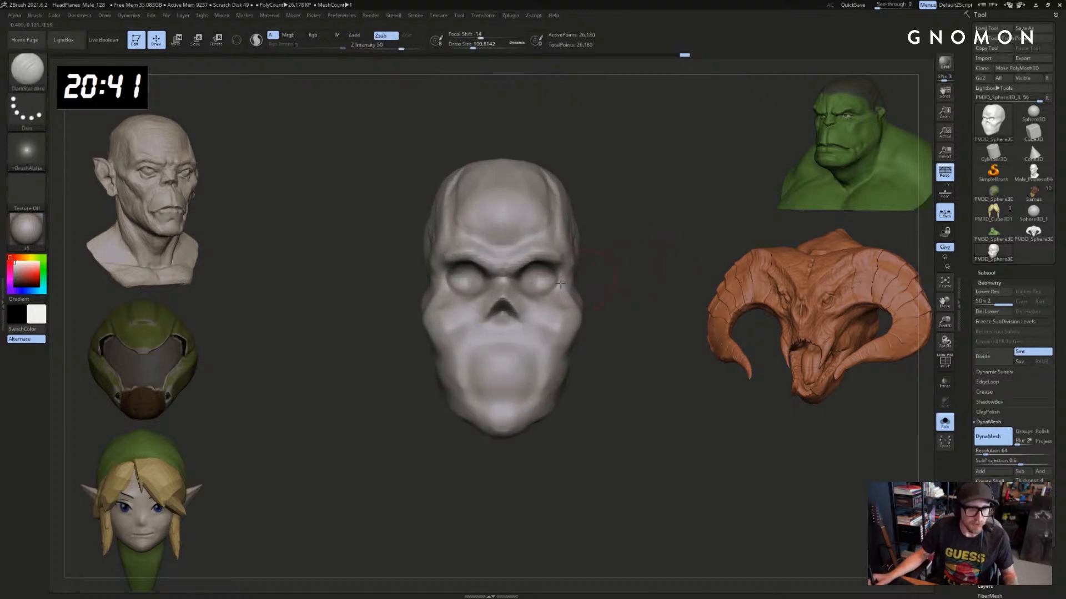
left_click_drag(558, 275, 538, 298)
left_click_drag(608, 277, 632, 283)
mouse_move(482, 300)
left_mouse_down("shift")
mouse_move(458, 290)
mouse_move(459, 281)
mouse_move(483, 298)
left_mouse_up("shift")
mouse_move(608, 268)
left_mouse_down("shift")
mouse_move(616, 278)
mouse_move(681, 233)
mouse_move(664, 234)
mouse_move(628, 270)
left_mouse_up("shift")
Shape the inside of the eye sockets with ClayBuildup at a draw size of about 68
key("b")
key("c")
key("b")
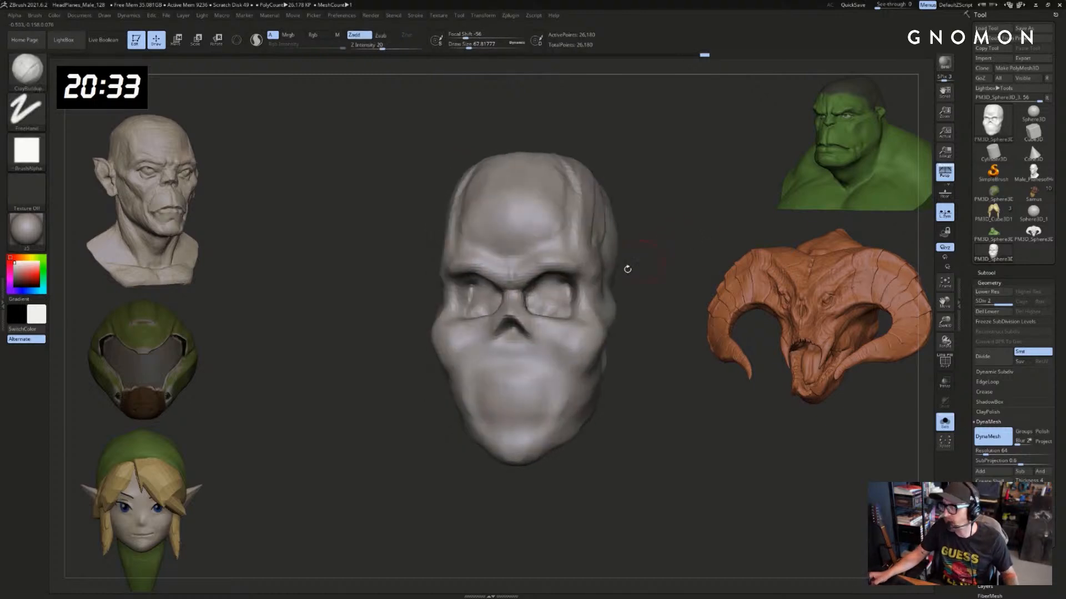
left_click_drag(556, 309, 548, 296)
left_click_drag(646, 294, 595, 291)
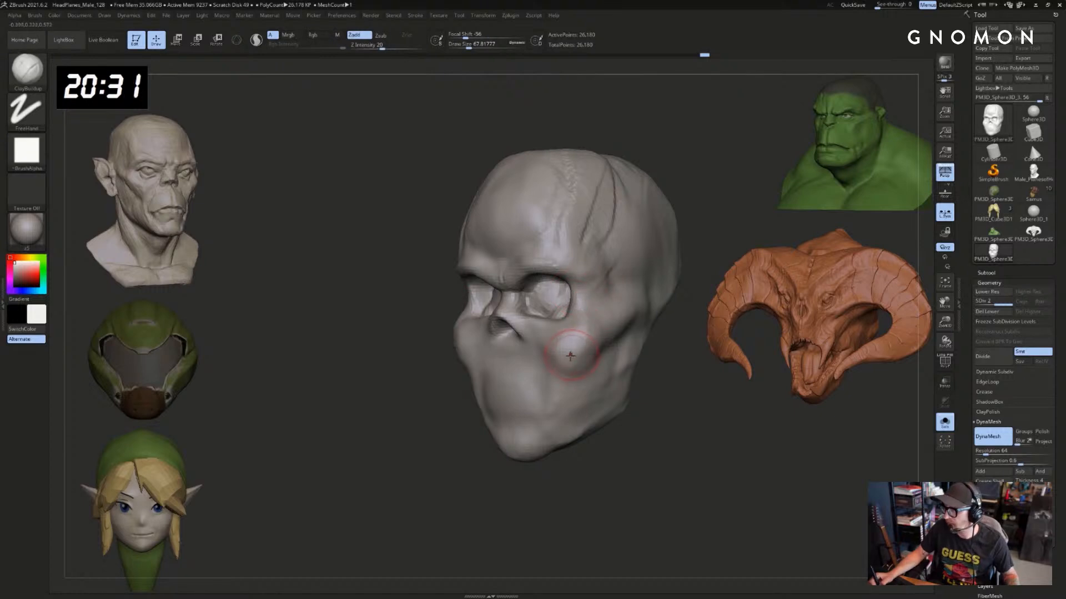
left_click_drag(411, 361, 440, 349, "shift")
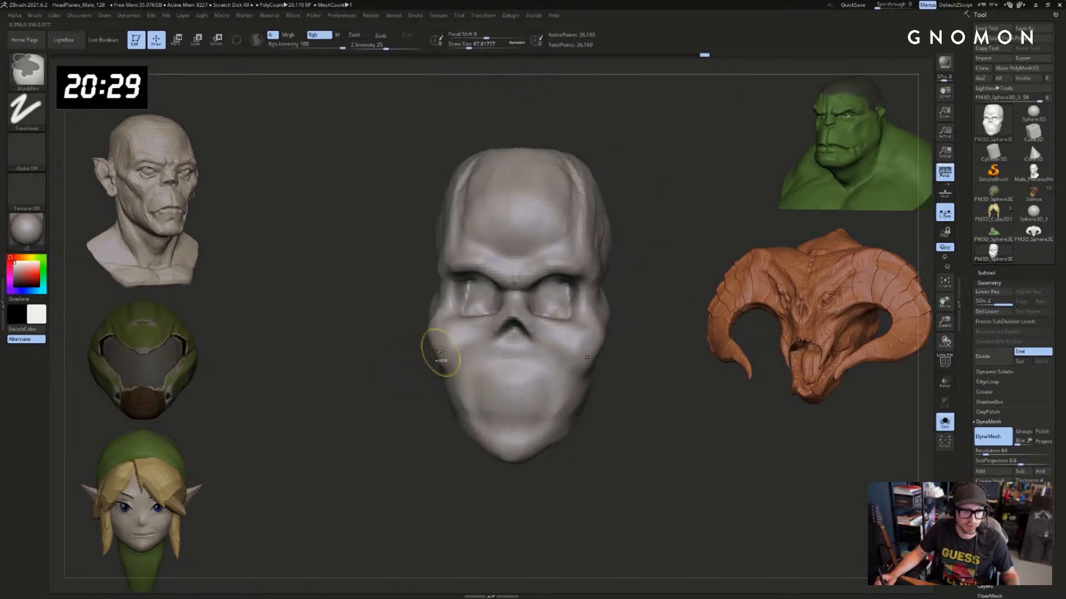
Carve the inner and lower edges of the eye sockets beside the nose with DamStandard at a draw size of about 49
key("b")
key("d")
key("s")
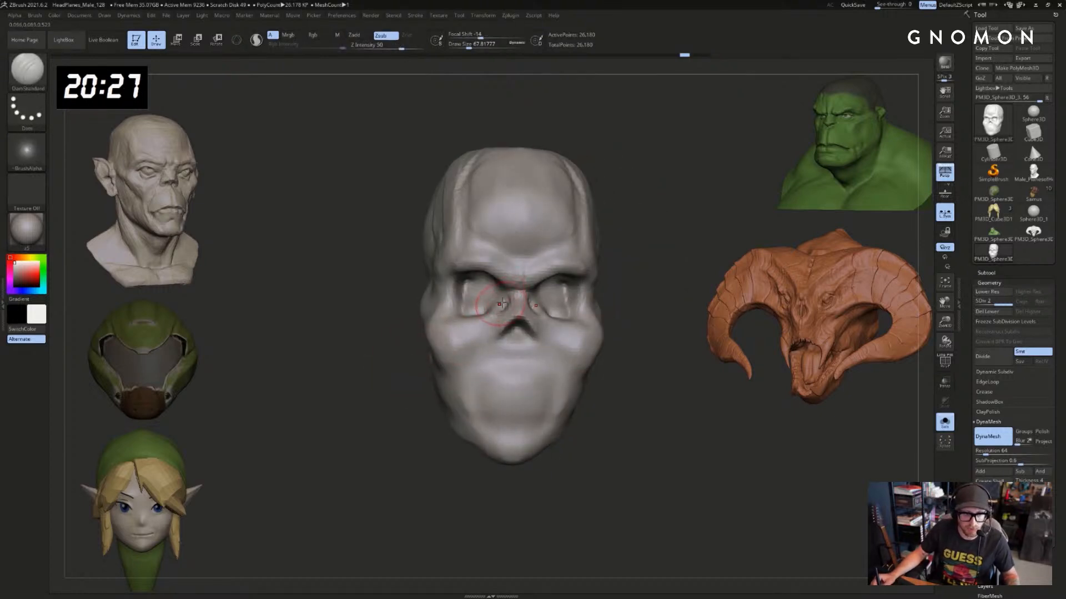
key("s")
left_click_drag(502, 303, 483, 317)
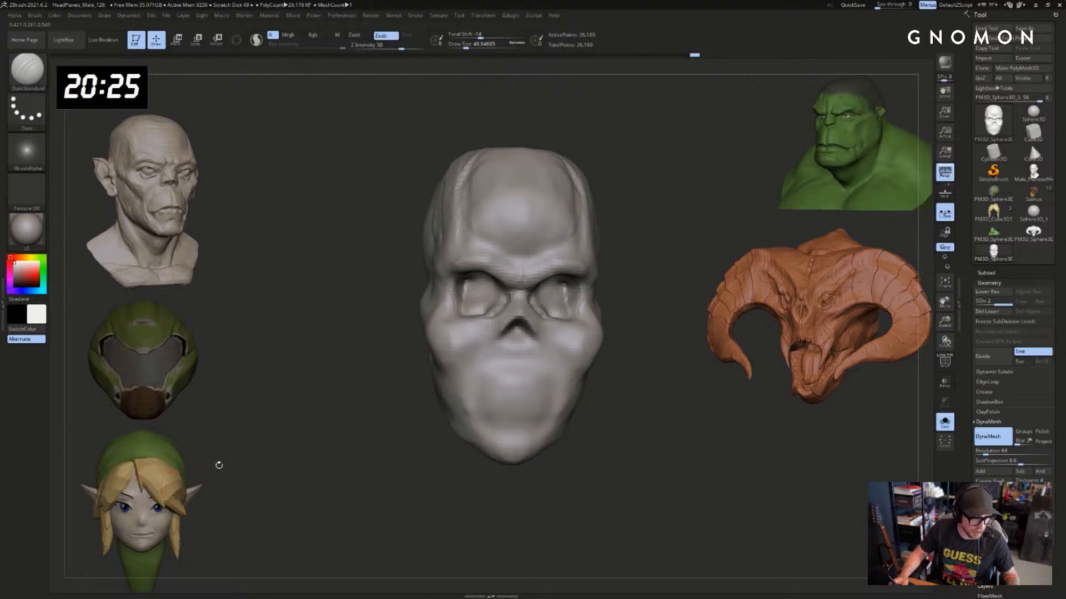
left_click_drag(318, 422, 356, 349)
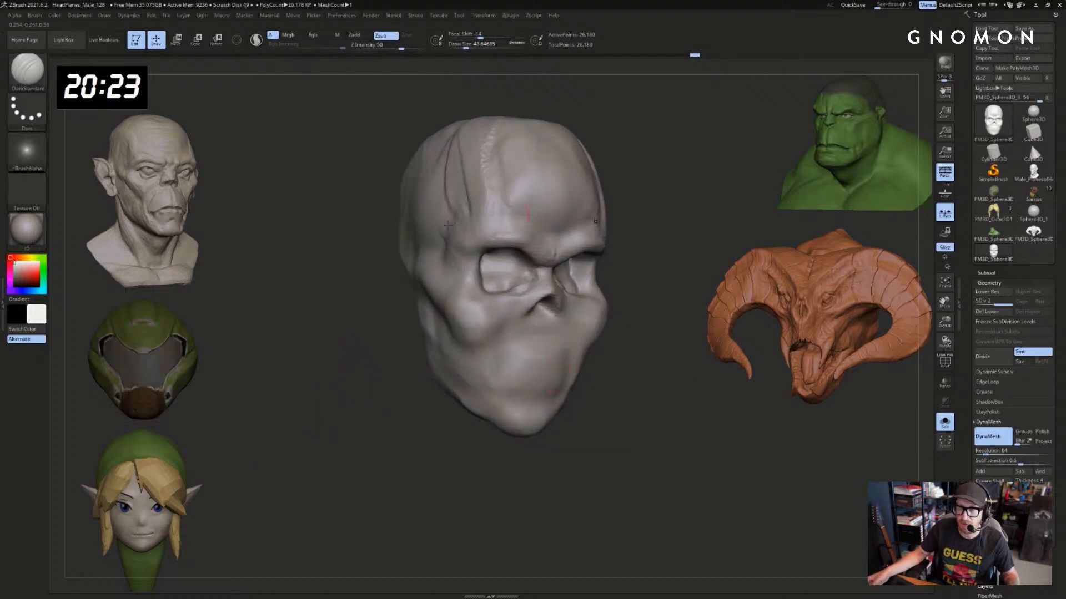
left_click_drag(300, 430, 329, 436)
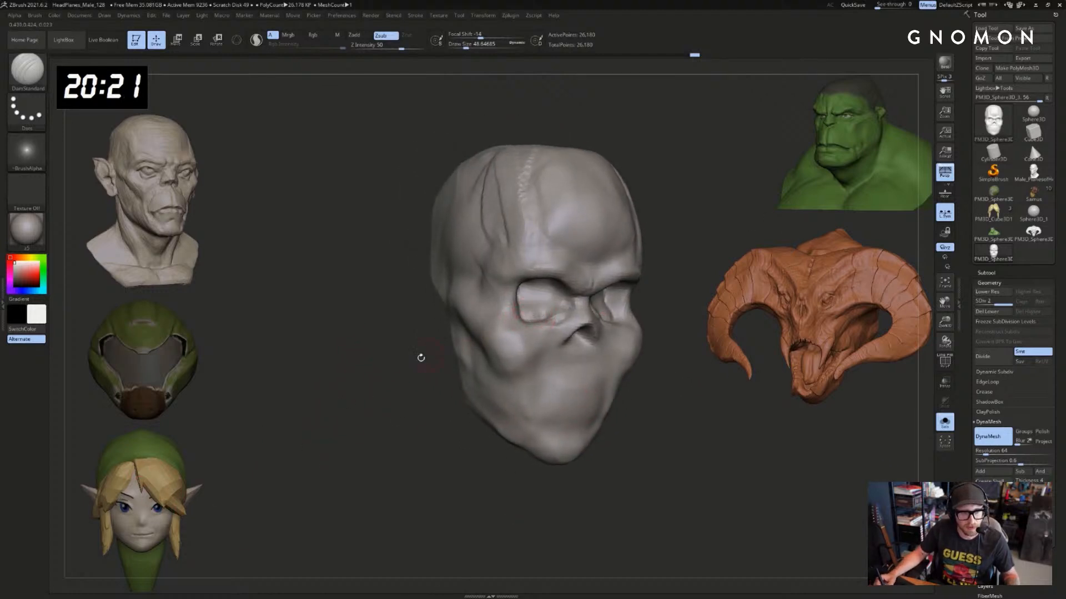
left_click_drag(420, 358, 411, 361)
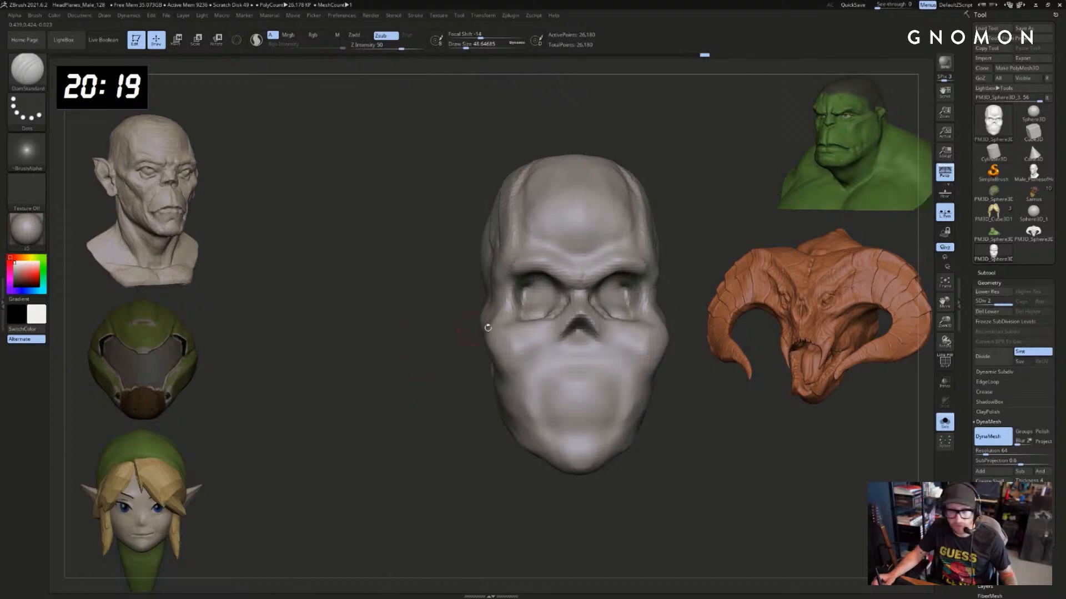
Refine the outer rim of the eye sockets with a small Standard brush
key("b")
key("s")
key("t")
left_click_drag(456, 329, 532, 321)
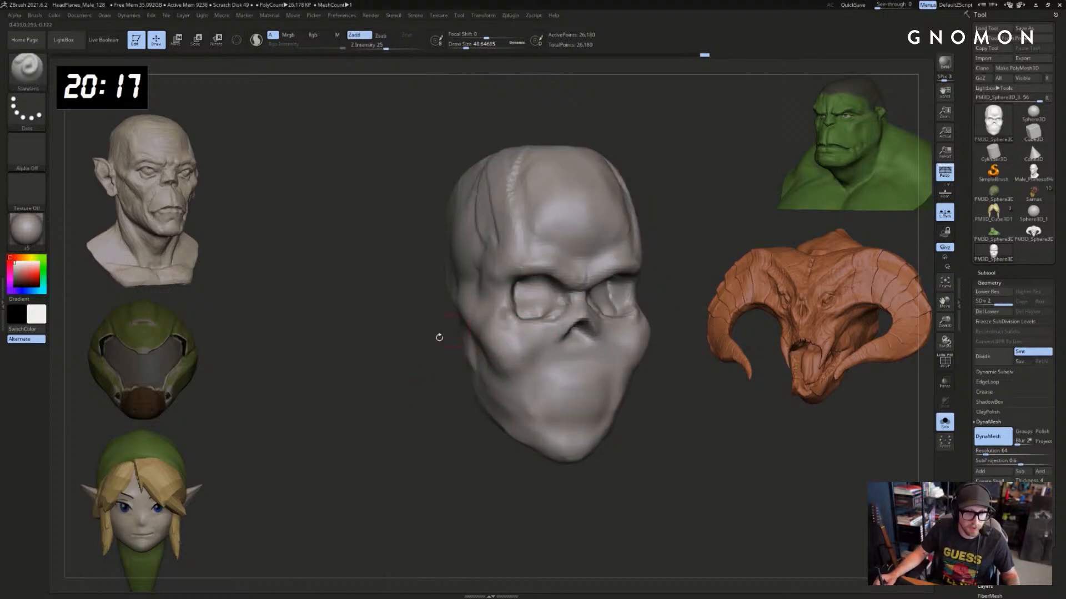
left_click_drag(439, 337, 489, 298)
Build up the bone around the outer corners of the eye sockets with ClayBuildup at varying sizes
key("b")
key("c")
key("b")
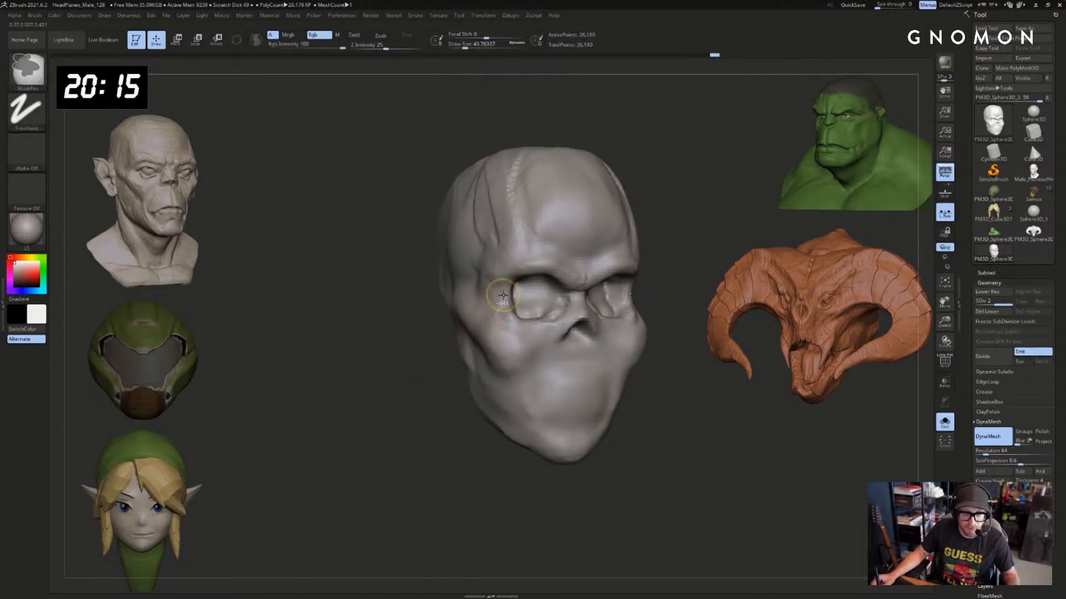
key("bracketright")
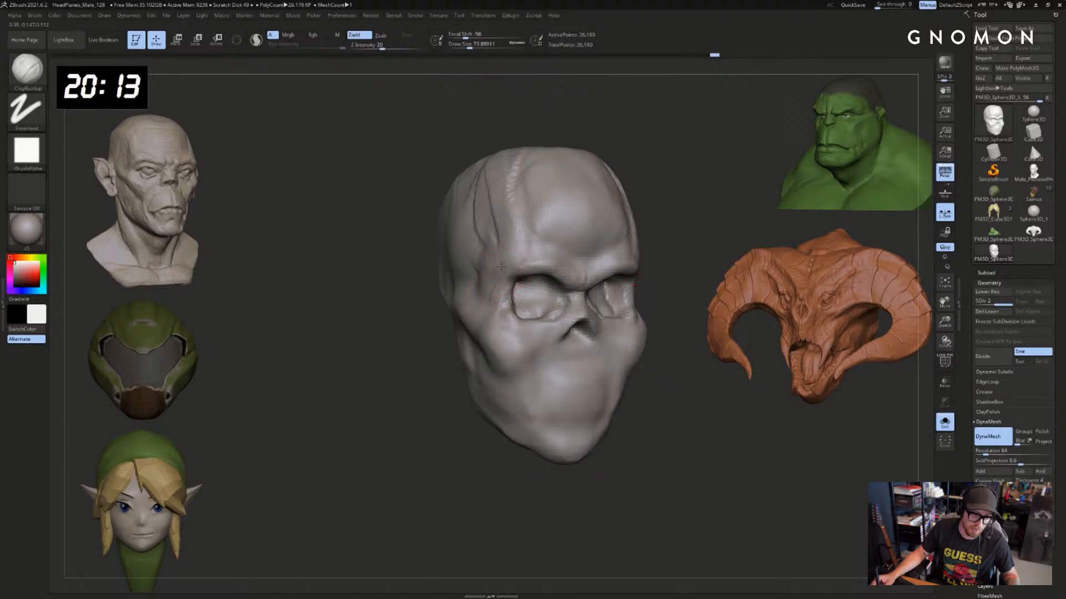
mouse_move(675, 220)
left_mouse_down("shift")
mouse_move(682, 229)
mouse_move(614, 252)
left_mouse_up("shift")
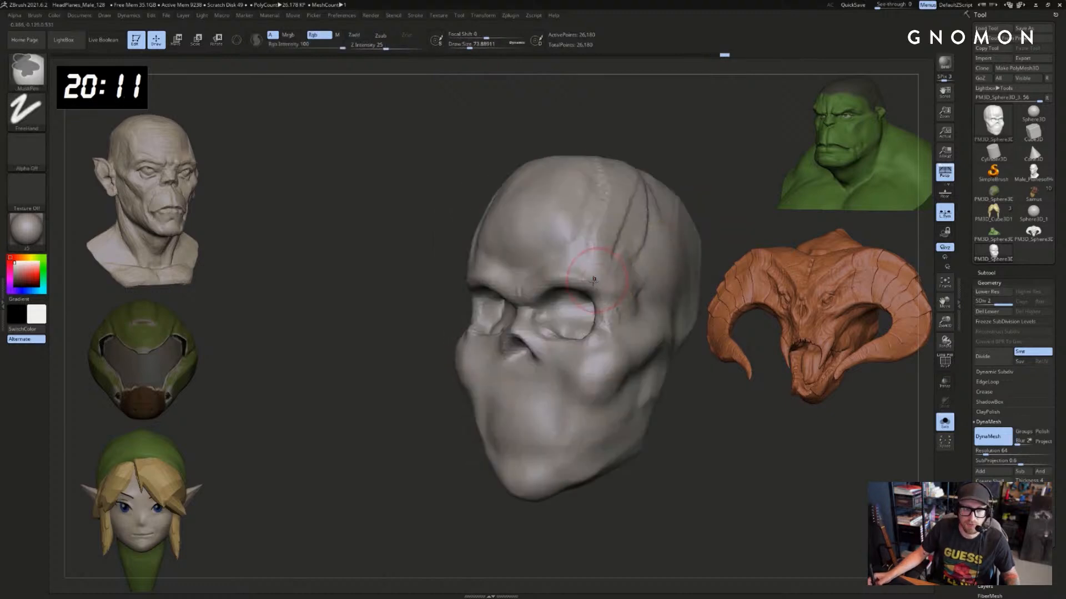
key("bracketright")
left_click_drag(720, 261, 684, 297)
key("bracketleft")
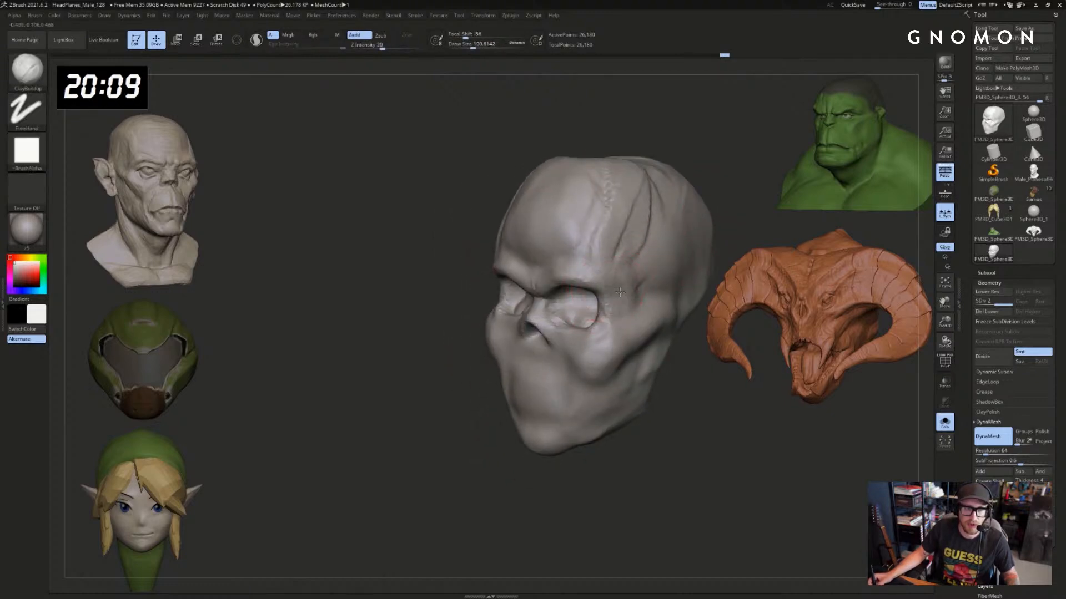
Sharpen the outer edge of the eye sockets with the Standard brush at a draw size of about 56
key("b")
key("s")
key("t")
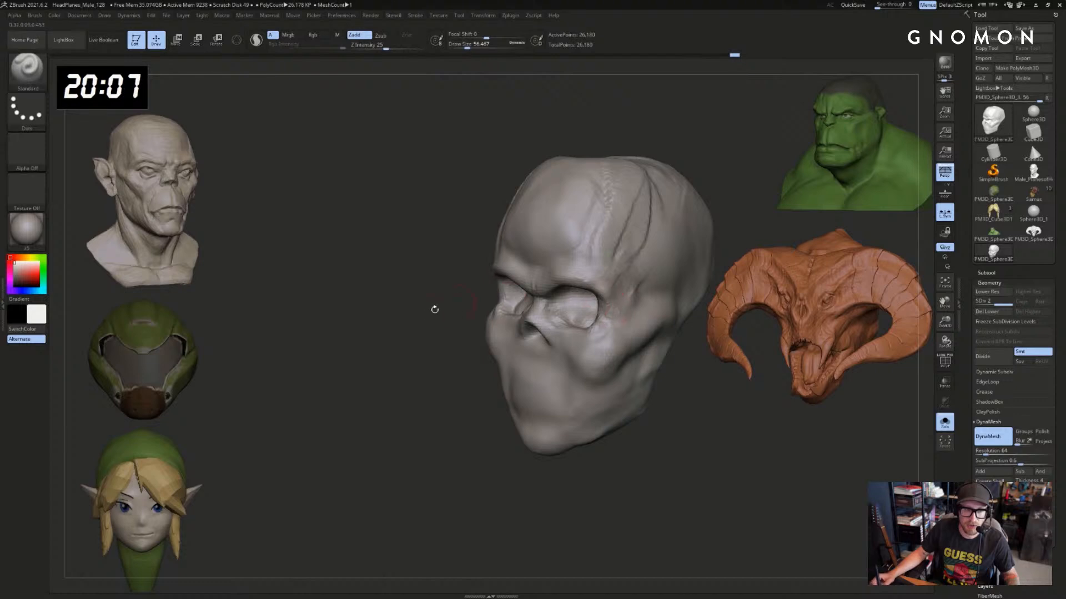
mouse_move(433, 307)
left_mouse_down("shift")
mouse_move(347, 372)
mouse_move(454, 302)
left_mouse_up("shift")
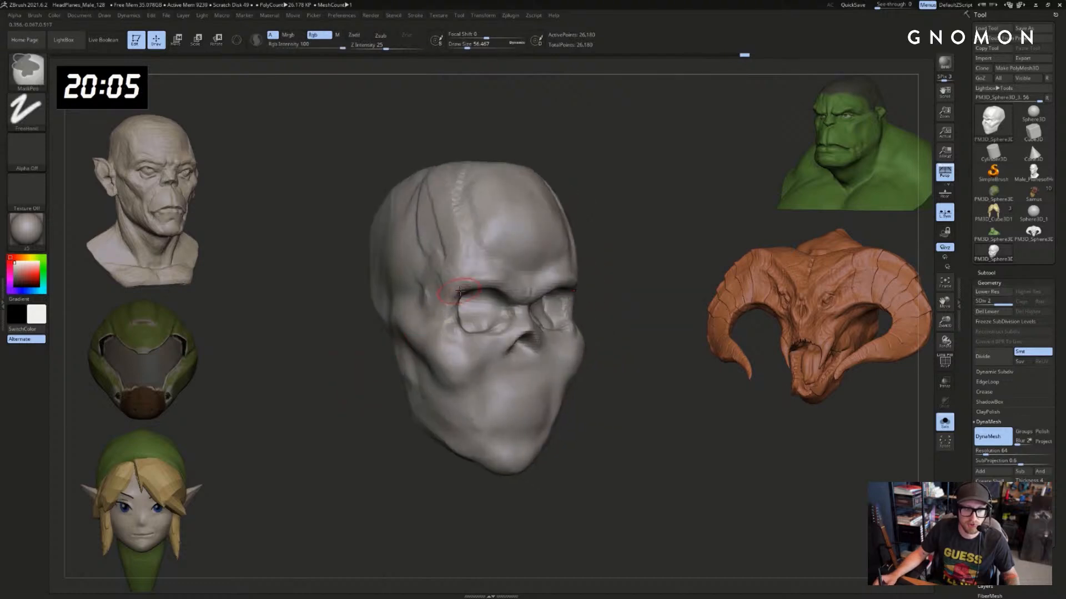
left_click_drag(630, 293, 660, 309)
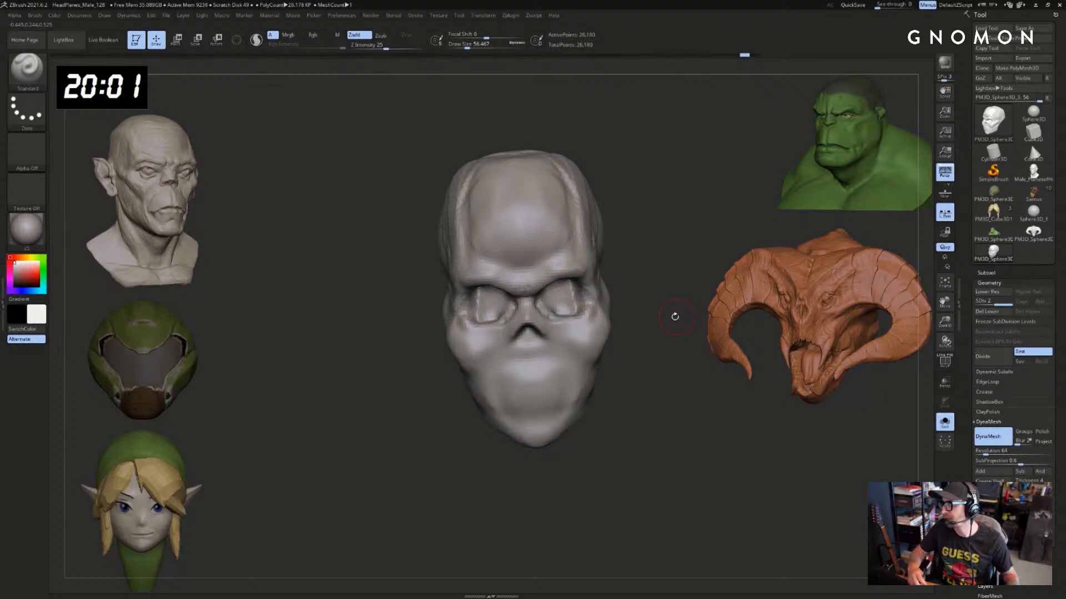
Shape the cheeks beneath the cheekbones with ClayBuildup at a draw size of about 104
key("b")
key("c")
key("b")
mouse_move(410, 401)
left_mouse_down()
mouse_move(458, 392)
mouse_move(452, 340)
mouse_move(466, 371)
left_mouse_up()
key("s")
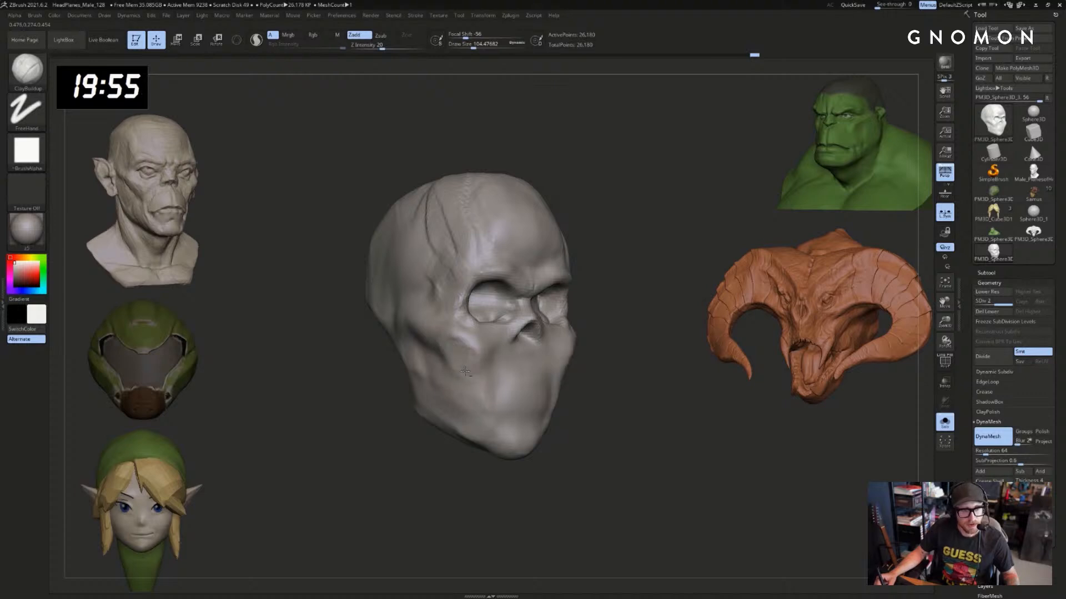
mouse_move(623, 324)
left_mouse_down()
mouse_move(647, 352)
mouse_move(634, 328)
mouse_move(588, 361)
mouse_move(679, 367)
left_mouse_up()
Carve deep creases along the underside of the cheekbones with DamStandard at a draw size of about 74
key("b")
key("d")
key("s")
key("s")
left_click_drag(616, 365, 644, 367)
mouse_move(502, 333)
left_mouse_down()
mouse_move(470, 348)
mouse_move(581, 335)
mouse_move(552, 331)
left_mouse_up()
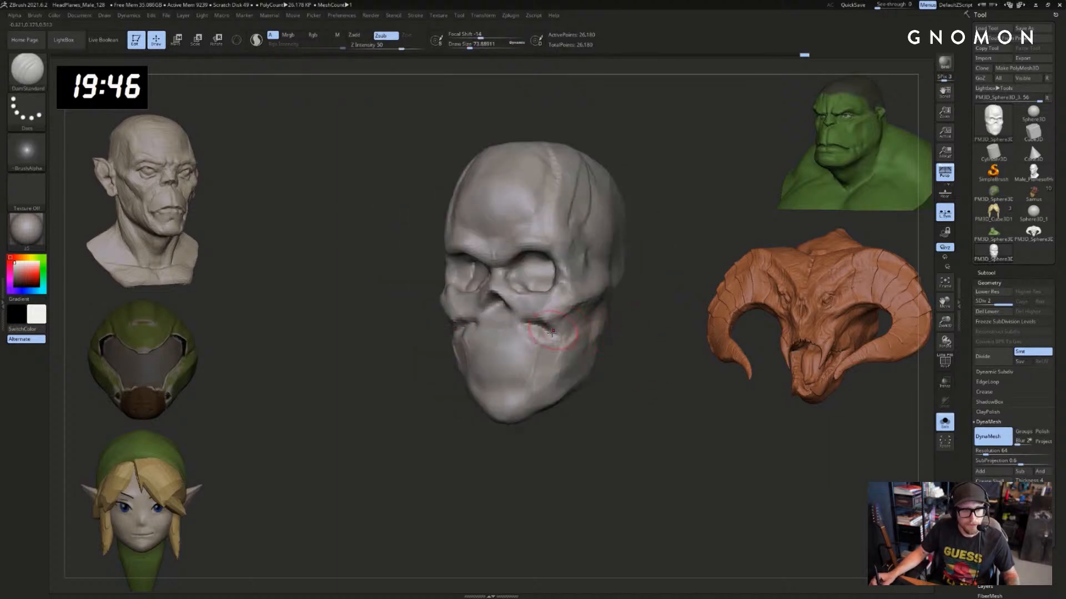
left_click_drag(623, 301, 579, 330)
right_click_drag(631, 312, 654, 314)
Build up the sides of the jaw beneath the cheekbones with ClayBuildup at a draw size of about 112
key("b")
key("c")
key("b")
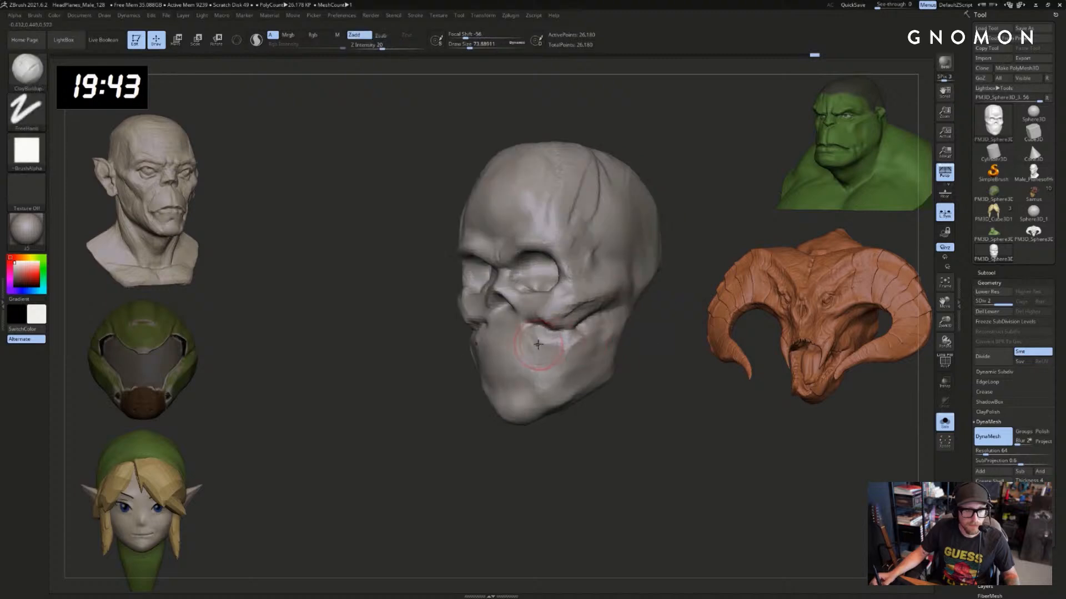
mouse_move(534, 337)
left_mouse_down()
mouse_move(581, 358)
mouse_move(557, 351)
left_mouse_up()
key("s")
mouse_move(544, 340)
left_mouse_down()
mouse_move(550, 369)
mouse_move(581, 346)
mouse_move(563, 378)
mouse_move(585, 347)
mouse_move(548, 358)
left_mouse_up()
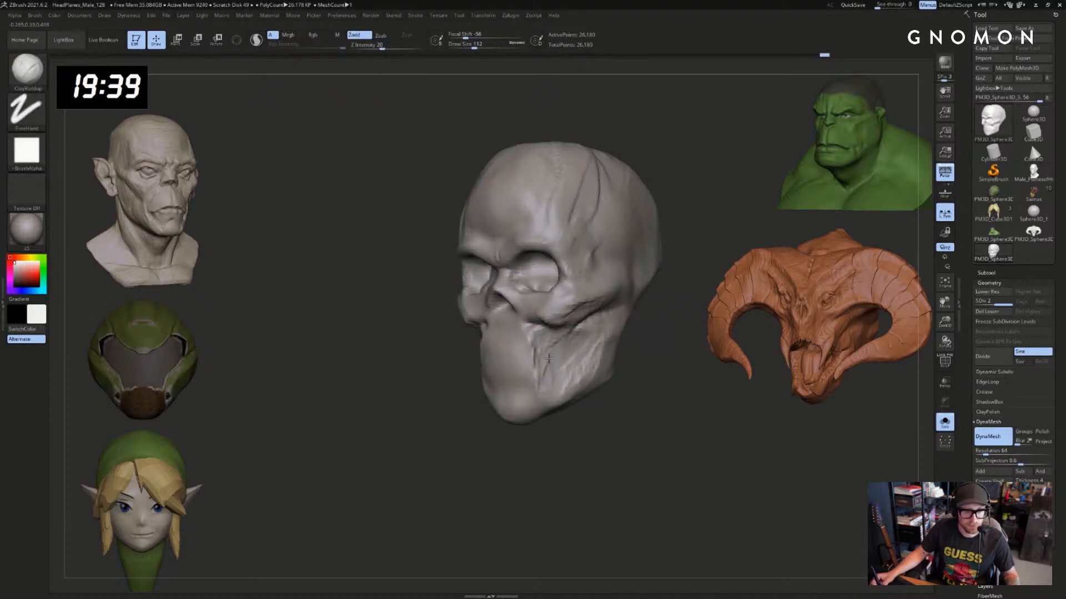
mouse_move(556, 404)
left_mouse_down()
mouse_move(531, 389)
mouse_move(525, 396)
left_mouse_up()
left_click_drag(453, 427, 516, 419)
Shape the chin and the lower edge of the jaw with the Standard brush at a draw size of about 54
key("b")
key("s")
key("t")
mouse_move(450, 429)
left_mouse_down()
mouse_move(487, 424)
mouse_move(487, 441)
left_mouse_up()
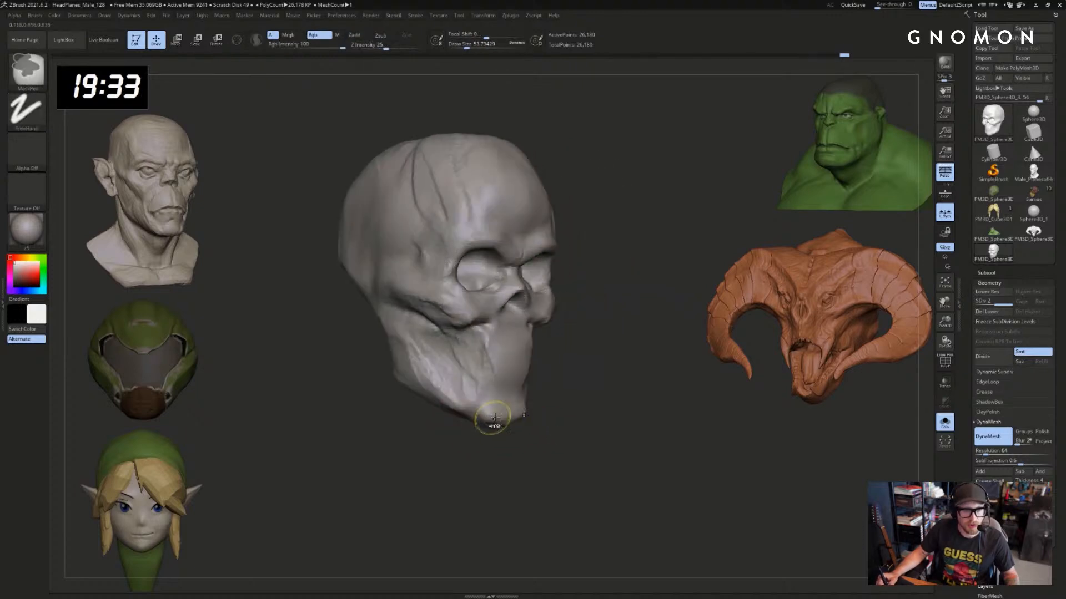
Carve vertical grooves along both sides of the mouth area with DamStandard at a draw size of about 54
key("b")
key("d")
key("s")
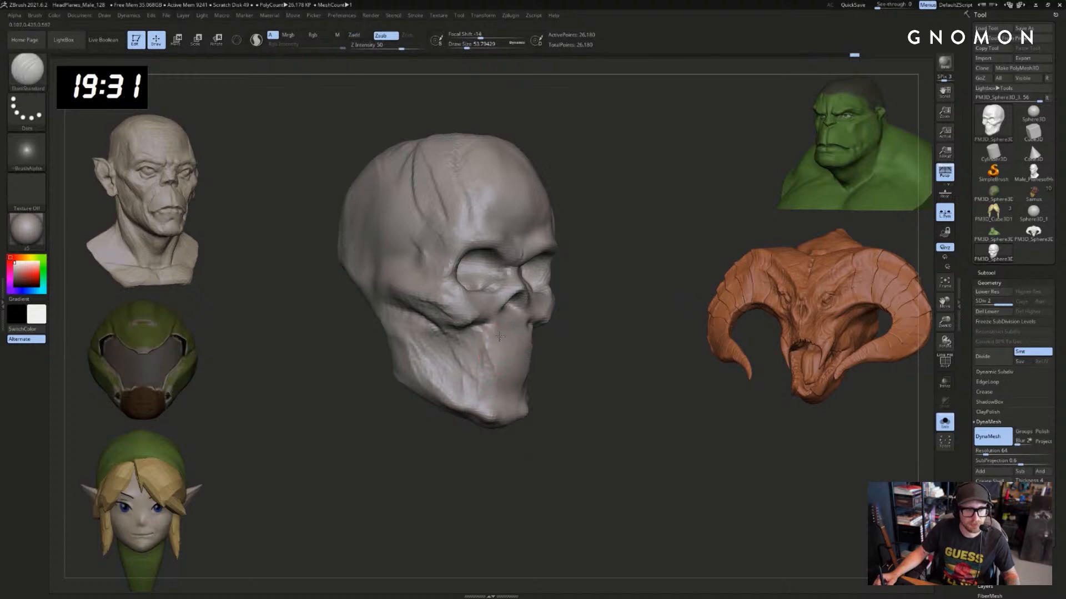
left_click_drag(565, 338, 512, 336)
left_click_drag(583, 374, 509, 352)
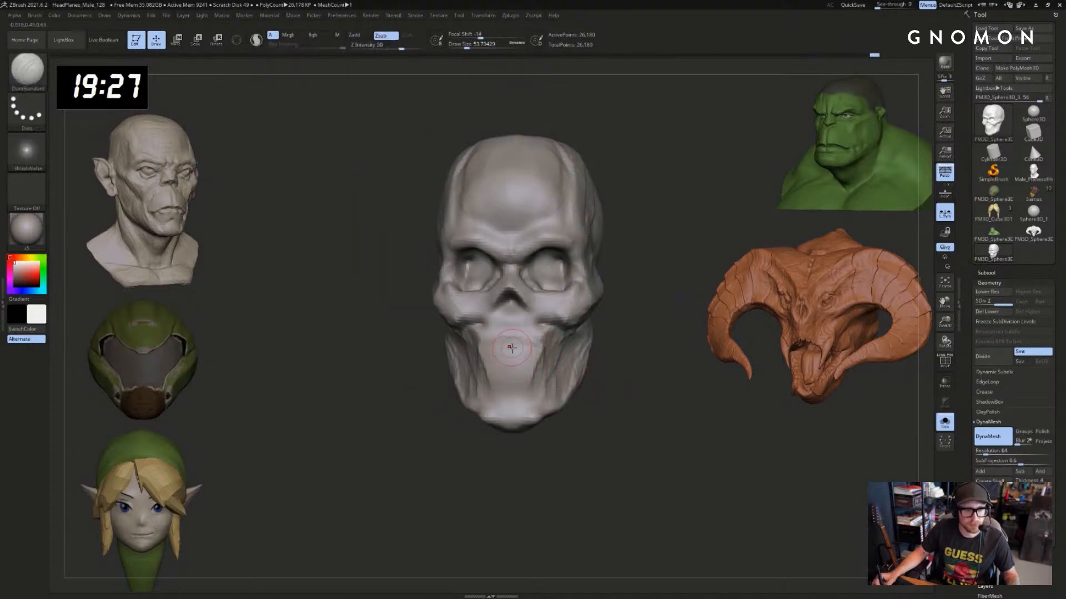
mouse_move(590, 381)
left_mouse_down()
mouse_move(569, 383)
mouse_move(621, 393)
mouse_move(592, 380)
left_mouse_up()
Build up the tooth area between the nose and chin with ClayBuildup at a draw size of about 87
key("b")
key("c")
key("b")
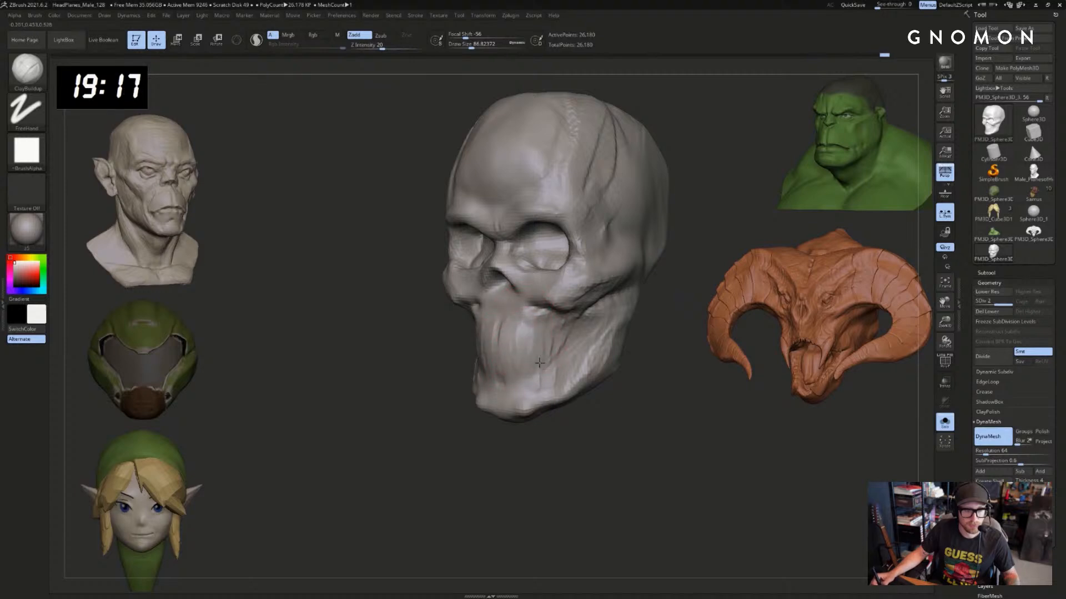
left_click_drag(452, 368, 445, 360)
left_click_drag(528, 339, 531, 366)
left_click_drag(639, 370, 599, 363)
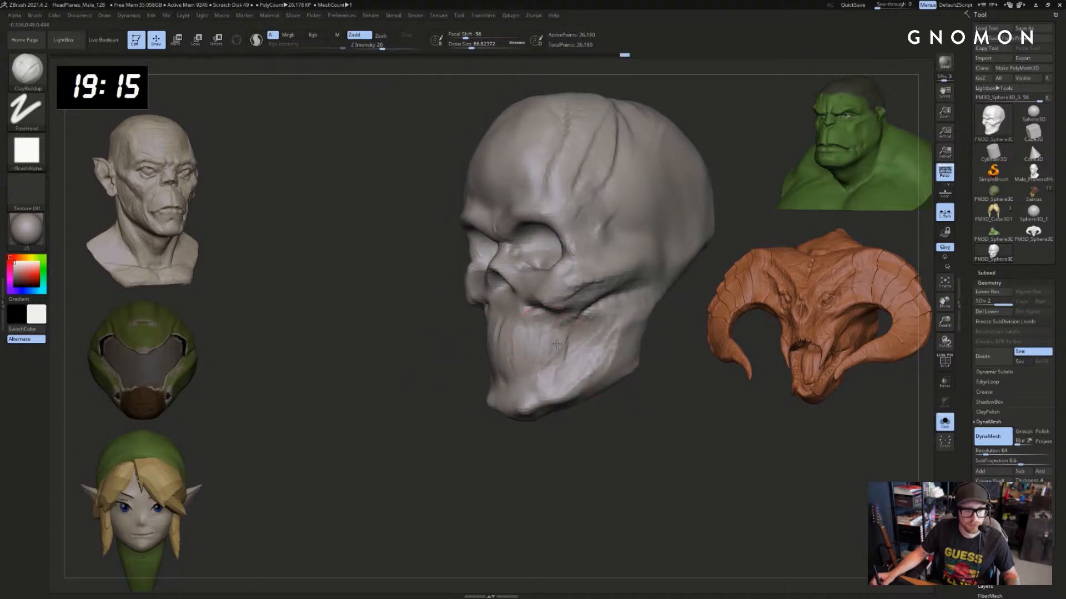
Carve a hollow between the tooth area and the chin with DamStandard at draw sizes of about 51 and 44
key("b")
key("d")
key("s")
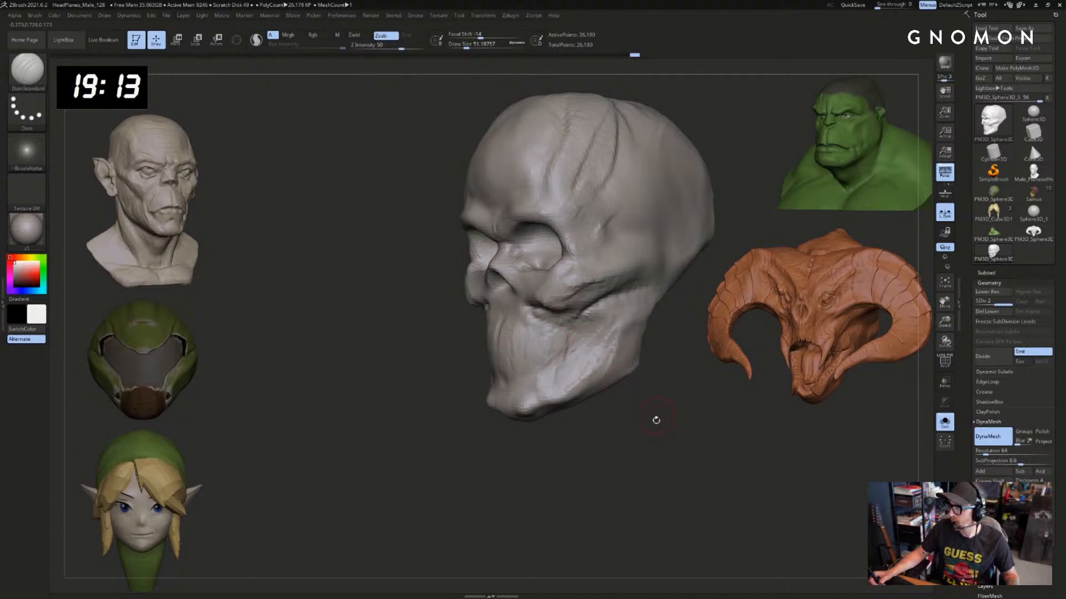
left_click_drag(656, 420, 647, 409)
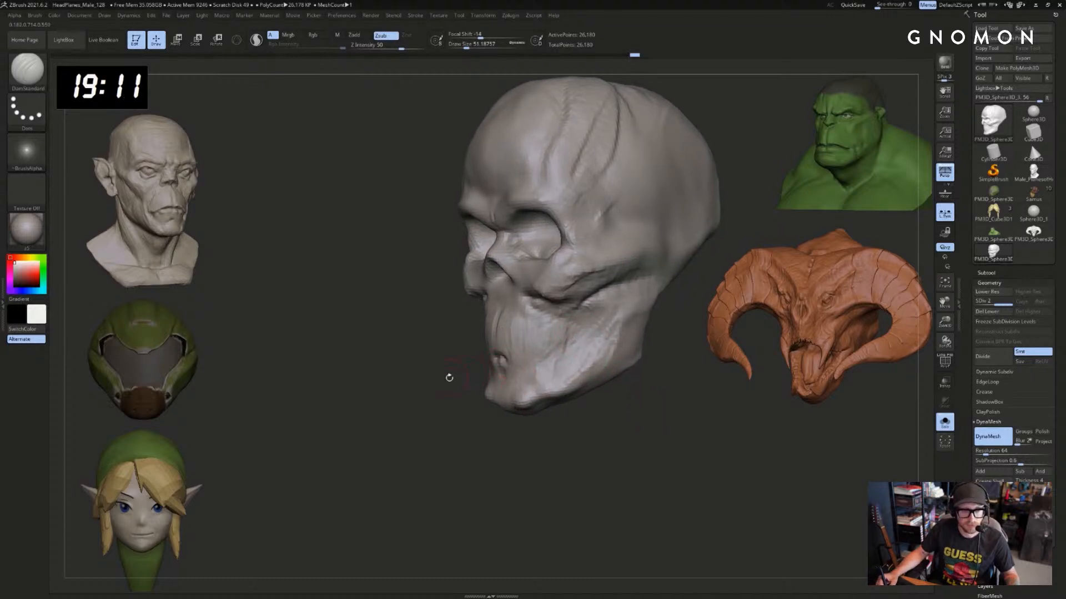
left_click_drag(449, 377, 485, 366)
left_click_drag(435, 418, 499, 452)
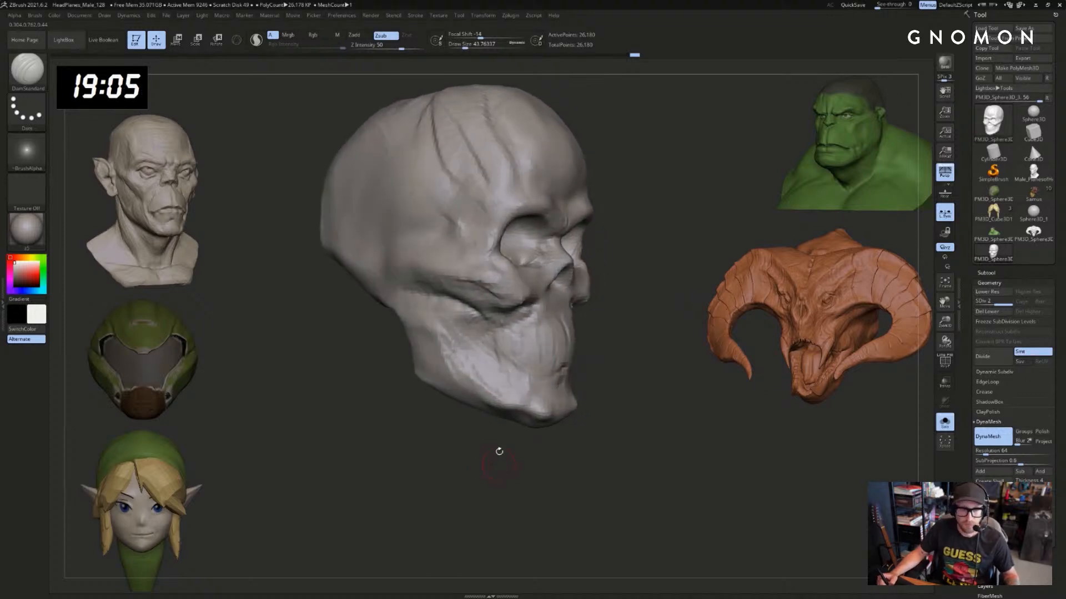
right_click_drag(565, 379, 554, 372)
left_click_drag(595, 371, 573, 367)
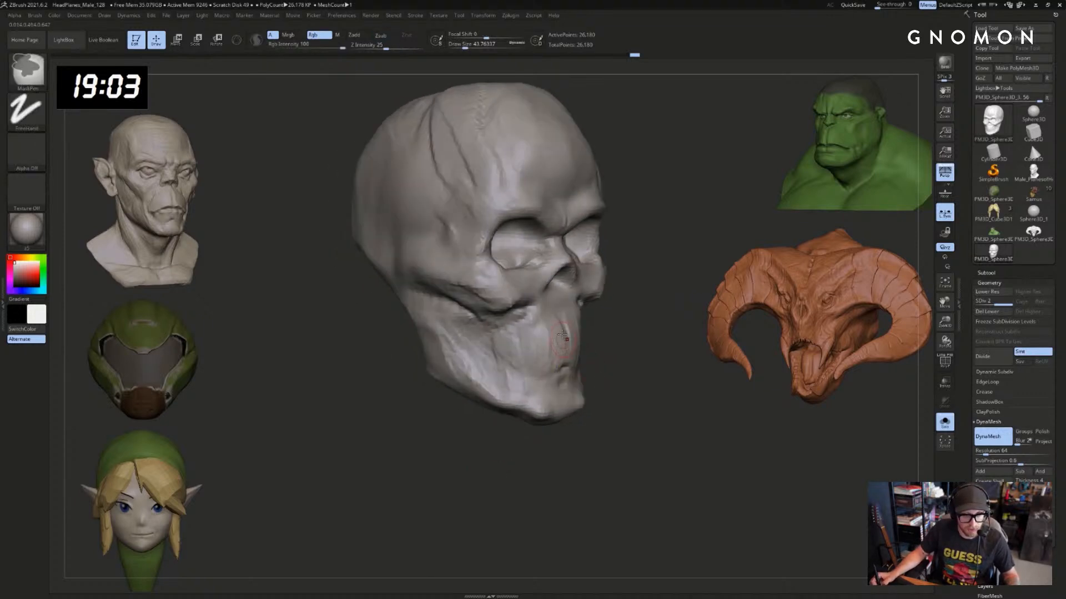
mouse_move(630, 323)
left_mouse_down()
mouse_move(637, 352)
mouse_move(618, 369)
left_mouse_up()
Adjust the bone beside the nasal opening with the Move brush at a draw size of about 44
key("b")
key("m")
key("v")
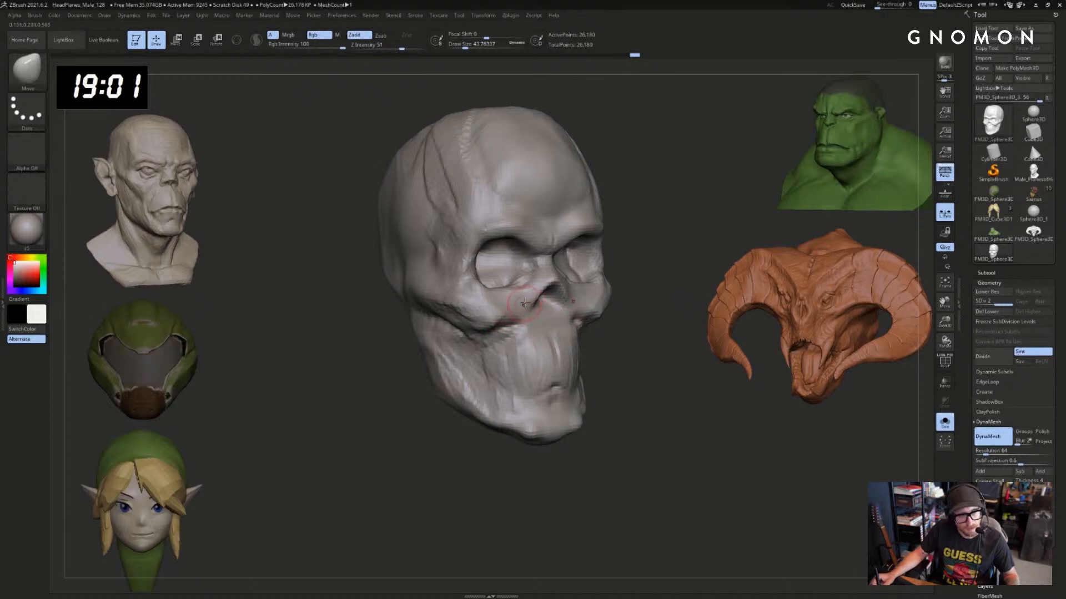
right_click_drag(616, 300, 552, 307)
Cut the outline of the nasal opening and define its lower rim with DamStandard at a draw size of about 44
key("b")
key("d")
key("s")
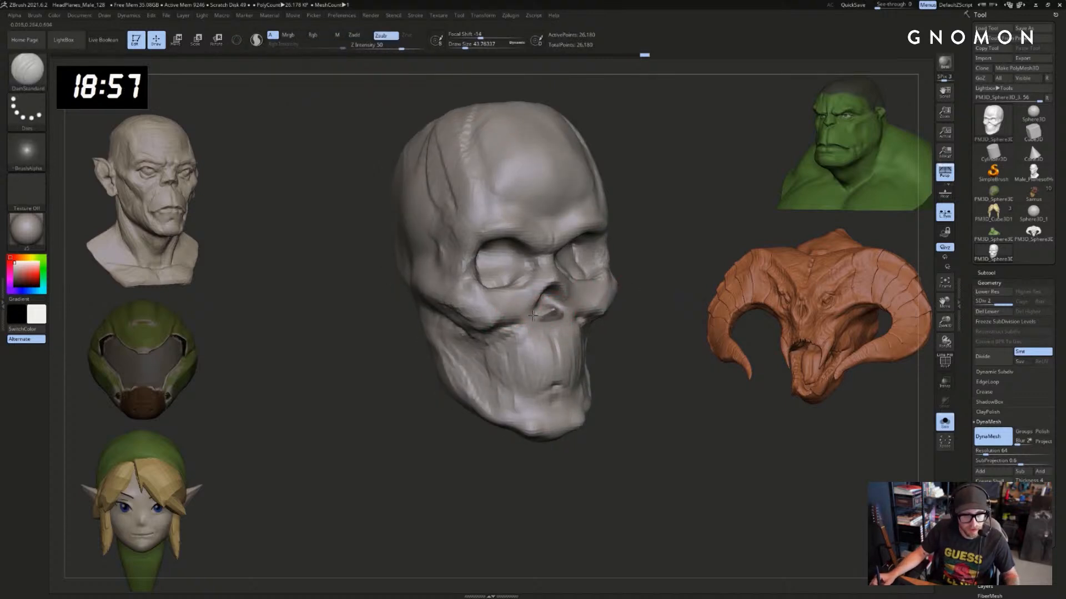
right_click_drag(532, 316, 560, 300)
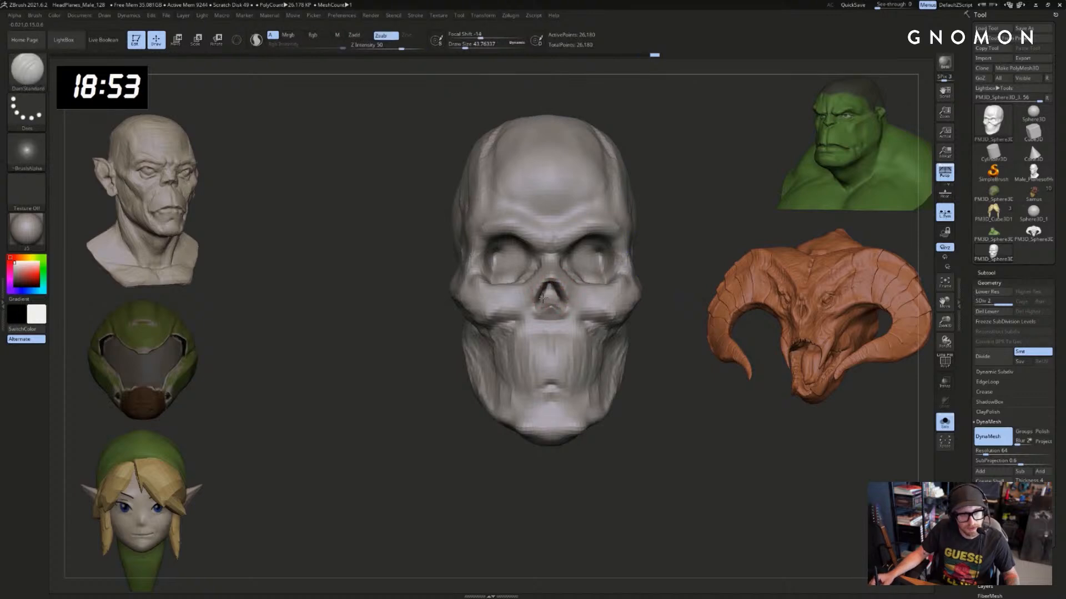
right_click_drag(672, 259, 541, 298)
left_click_drag(452, 366, 537, 328)
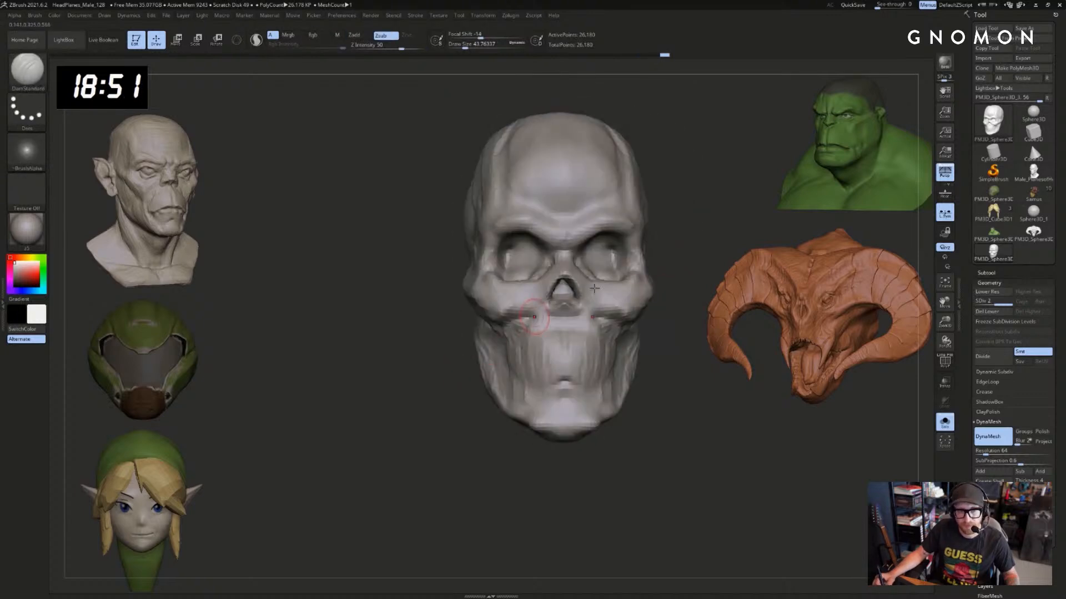
mouse_move(639, 310)
left_mouse_down()
mouse_move(678, 268)
mouse_move(688, 233)
mouse_move(594, 273)
left_mouse_up()
Rework the insides of the eye sockets with ClayBuildup and smooth them into rounder cavities
key("b")
key("c")
key("b")
key("s")
left_click_drag(669, 252, 736, 255)
mouse_move(546, 261)
left_mouse_down("shift")
mouse_move(532, 268)
mouse_move(534, 256)
mouse_move(534, 269)
left_mouse_up("shift")
mouse_move(732, 247)
left_mouse_down()
mouse_move(684, 243)
mouse_move(714, 244)
mouse_move(688, 240)
mouse_move(703, 243)
mouse_move(690, 271)
mouse_move(634, 256)
left_mouse_up()
Build up the rear part of the jaw below the end of the cheekbone with ClayBuildup
left_click_drag(408, 346, 476, 356)
key("s")
left_click_drag(434, 387, 451, 385)
key("s")
key("s")
left_click_drag(432, 338, 441, 319)
Pull the rear corner of the jaw outward with SnakeHook at a draw size of about 116 and smooth its edge
key("b")
key("s")
key("h")
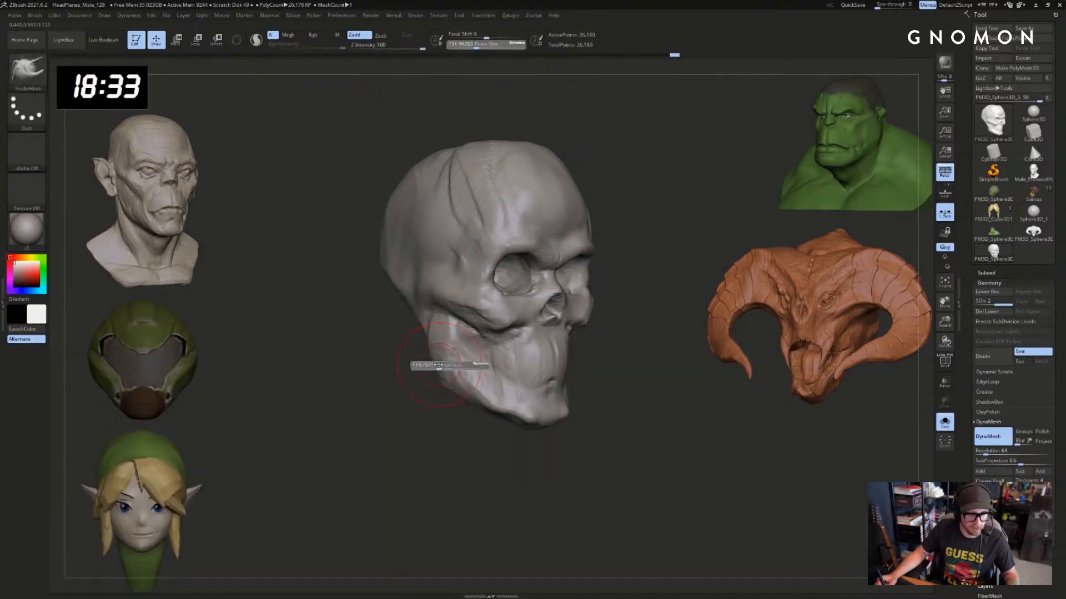
left_click_drag(436, 378, 432, 378)
mouse_move(427, 403)
left_mouse_down("shift")
mouse_move(445, 333)
mouse_move(421, 320)
left_mouse_up("shift")
key("s")
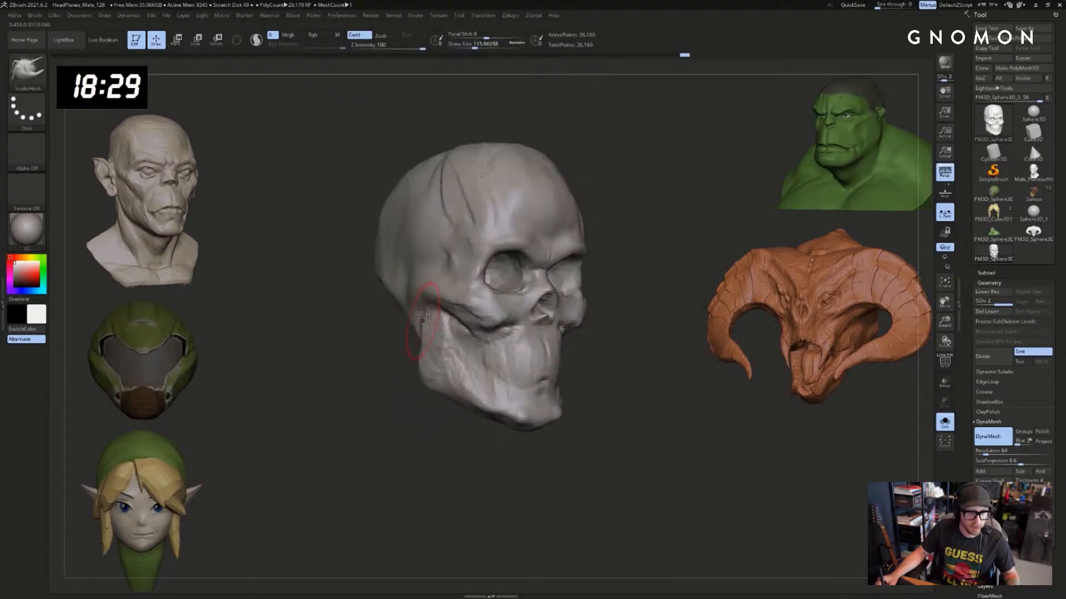
Thicken the rear corner of the jaw with ClayBuildup at a draw size of about 116
key("b")
key("c")
key("b")
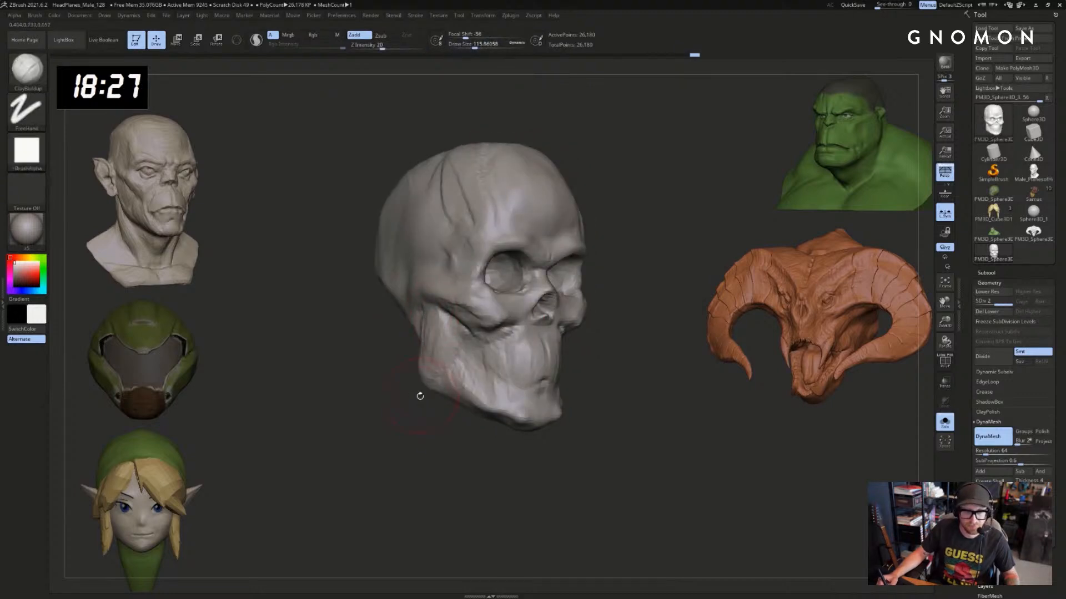
left_click_drag(420, 396, 440, 384)
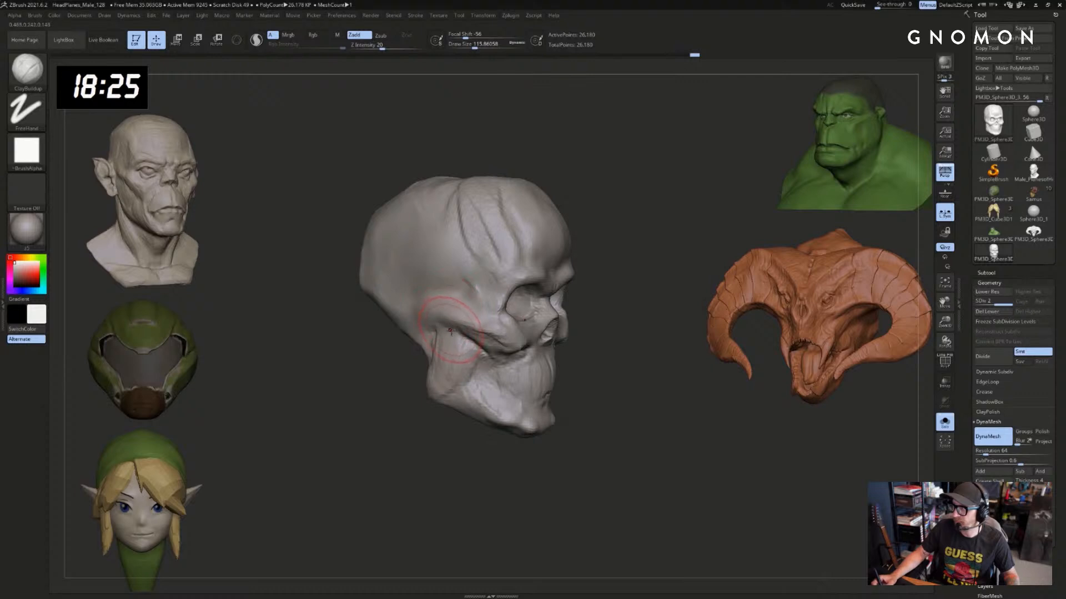
Carve in the area where the upright part of the jaw meets the cheekbone with the Standard brush
key("b")
key("s")
key("t")
key("s")
left_click_drag(465, 331, 463, 331)
mouse_move(461, 329)
left_mouse_down("alt")
mouse_move(484, 343)
mouse_move(461, 327)
left_mouse_up("alt")
Refine the front of the cheekbones with the Standard brush and smooth the surface toward the eye sockets
left_click_drag(619, 312, 583, 315)
key("s")
left_click_drag(515, 332, 510, 331)
mouse_move(716, 308)
left_mouse_down("shift")
mouse_move(622, 274)
mouse_move(543, 300)
left_mouse_up("shift")
key("s")
mouse_move(644, 285)
left_mouse_down()
mouse_move(612, 278)
mouse_move(613, 264)
left_mouse_up()
Carve back the rear side of the cranium with ClayBuildup at varying sizes, undoing one stroke
key("b")
key("c")
key("b")
key("s")
mouse_move(671, 238)
left_mouse_down("alt")
mouse_move(701, 217)
mouse_move(688, 215)
left_mouse_up("alt")
key("s")
mouse_move(651, 214)
left_mouse_down()
mouse_move(661, 214)
mouse_move(650, 261)
left_mouse_up()
left_click_drag(709, 219, 674, 222)
mouse_move(674, 222)
left_mouse_down("alt")
mouse_move(669, 191)
mouse_move(684, 193)
left_mouse_up("alt")
key("ctrl+z")
key("s")
mouse_move(655, 244)
left_mouse_down()
mouse_move(673, 211)
mouse_move(655, 172)
mouse_move(677, 195)
mouse_move(647, 209)
mouse_move(693, 183)
mouse_move(662, 244)
left_mouse_up()
Adjust the brow and cheek shapes with the Move brush at a draw size of about 87
key("b")
key("m")
key("v")
mouse_move(518, 208)
left_mouse_down()
mouse_move(471, 235)
mouse_move(509, 250)
mouse_move(515, 232)
left_mouse_up()
mouse_move(488, 222)
left_mouse_down()
mouse_move(492, 231)
mouse_move(524, 228)
mouse_move(498, 229)
mouse_move(650, 196)
mouse_move(649, 272)
left_mouse_up()
key("s")
left_click_drag(541, 335, 524, 335)
Raise the bone beside the nasal opening with the Standard brush at a draw size of about 39 and smooth it
key("b")
key("s")
key("t")
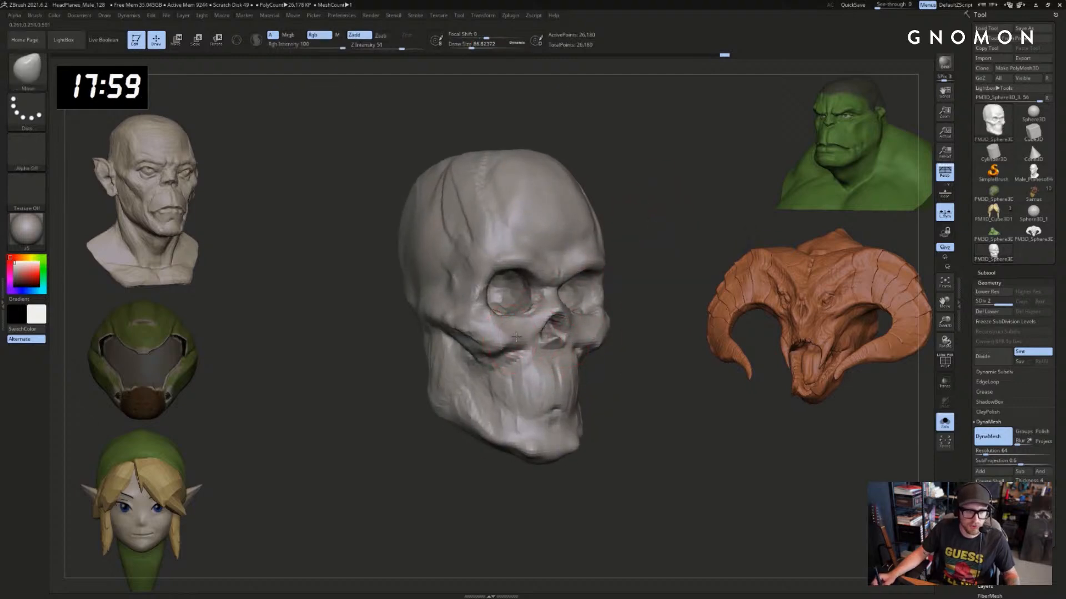
right_click_drag(516, 337, 546, 333)
key("s")
left_click_drag(524, 330, 507, 330)
left_click_drag(520, 320, 501, 337)
mouse_move(502, 336)
left_mouse_down("shift")
mouse_move(518, 321)
mouse_move(499, 334)
left_mouse_up("shift")
left_click_drag(614, 333, 543, 333)
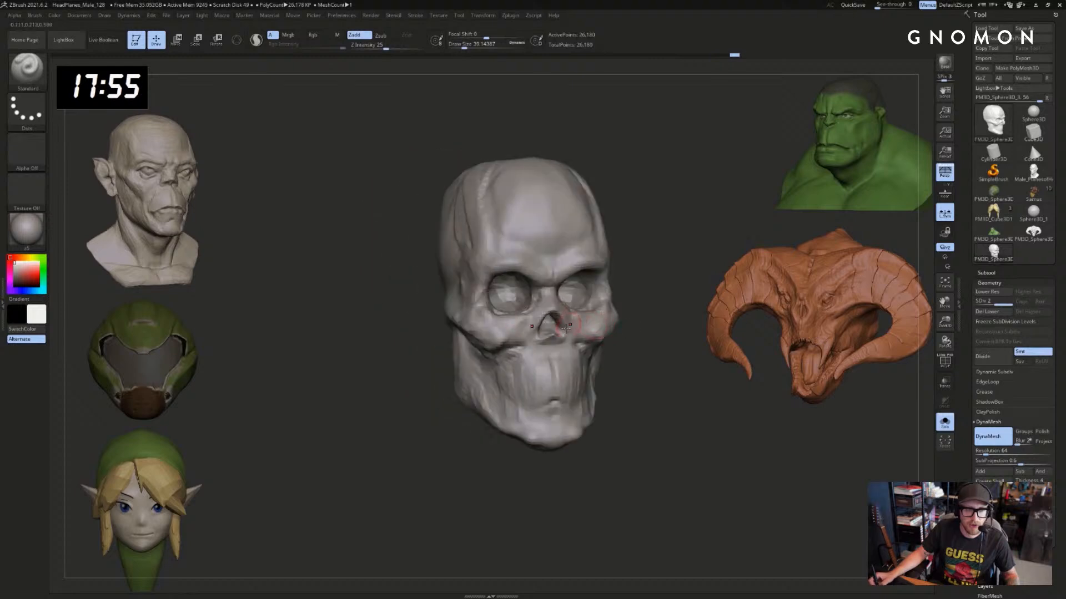
Sharpen the edge of the rear jaw with DamStandard
key("b")
key("d")
key("s")
left_click_drag(435, 411, 435, 384, "alt")
key("s")
left_click_drag(635, 353, 609, 357)
left_click_drag(405, 364, 450, 355)
Build up the upright rear part of the jaw toward the cheekbone with ClayBuildup at a draw size of about 94
key("b")
key("c")
key("b")
left_click_drag(455, 402, 473, 401)
left_click_drag(458, 344, 454, 315)
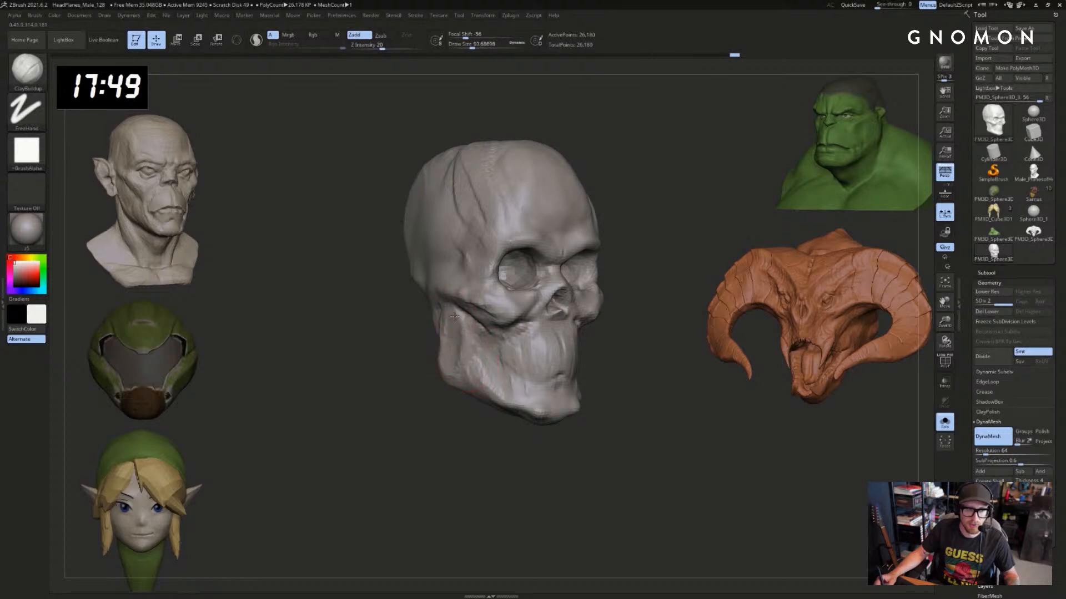
mouse_move(468, 401)
left_mouse_down()
mouse_move(455, 396)
mouse_move(448, 422)
mouse_move(473, 402)
left_mouse_up()
Carve the hollow between the rear jaw and the lower jaw ridge with DamStandard at a draw size of about 71
key("b")
key("d")
key("s")
key("s")
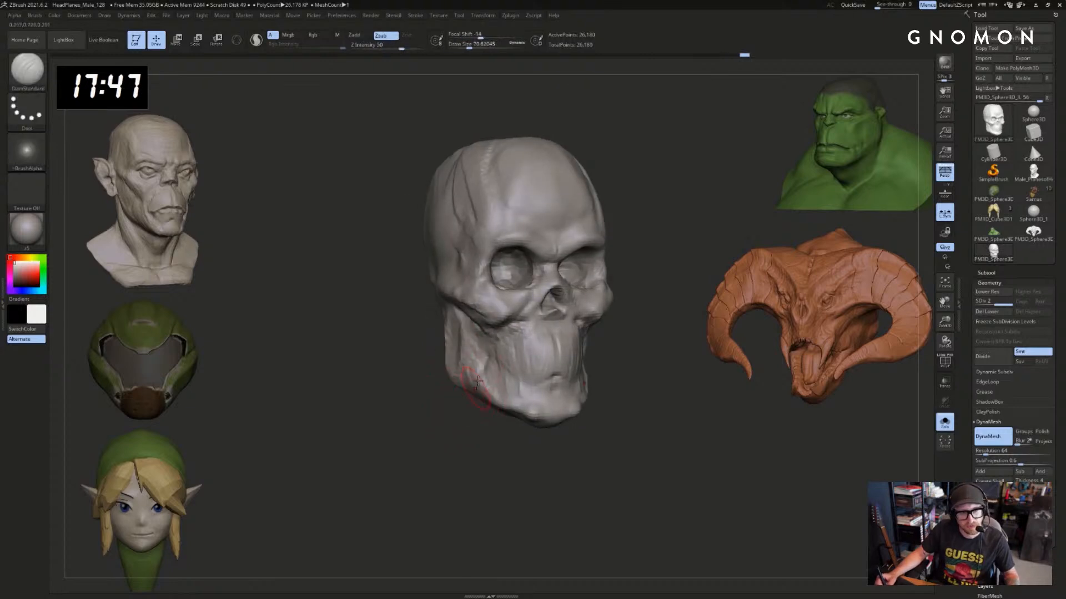
left_click_drag(613, 413, 592, 401)
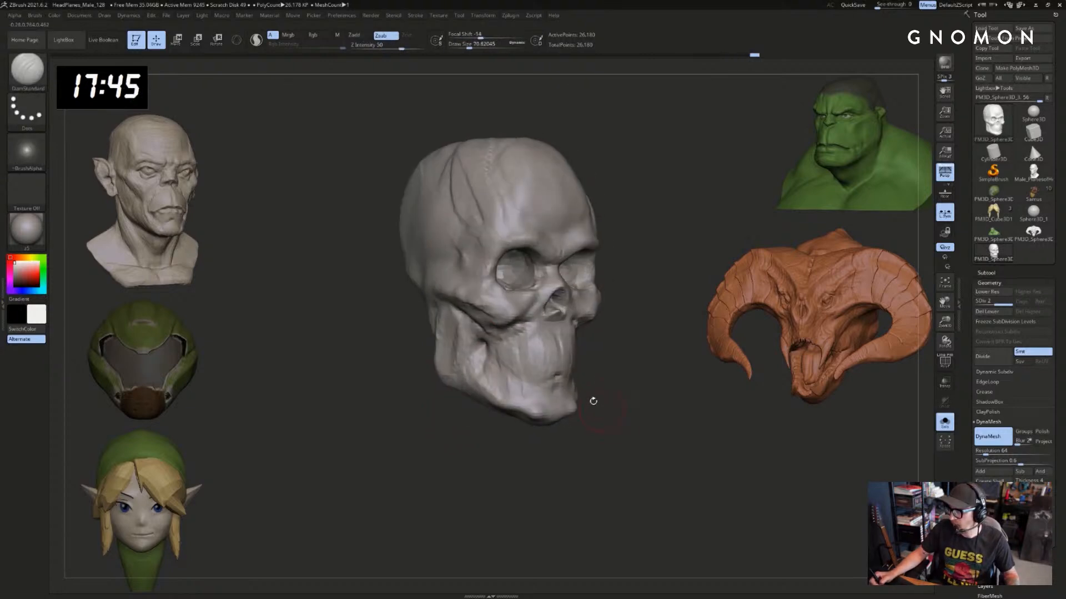
Smooth the tooth area and crease its lower boundary above the chin with DamStandard at draw sizes of about 56 and 71
mouse_move(534, 338)
left_mouse_down("shift")
mouse_move(502, 340)
mouse_move(564, 319)
mouse_move(556, 332)
left_mouse_up("shift")
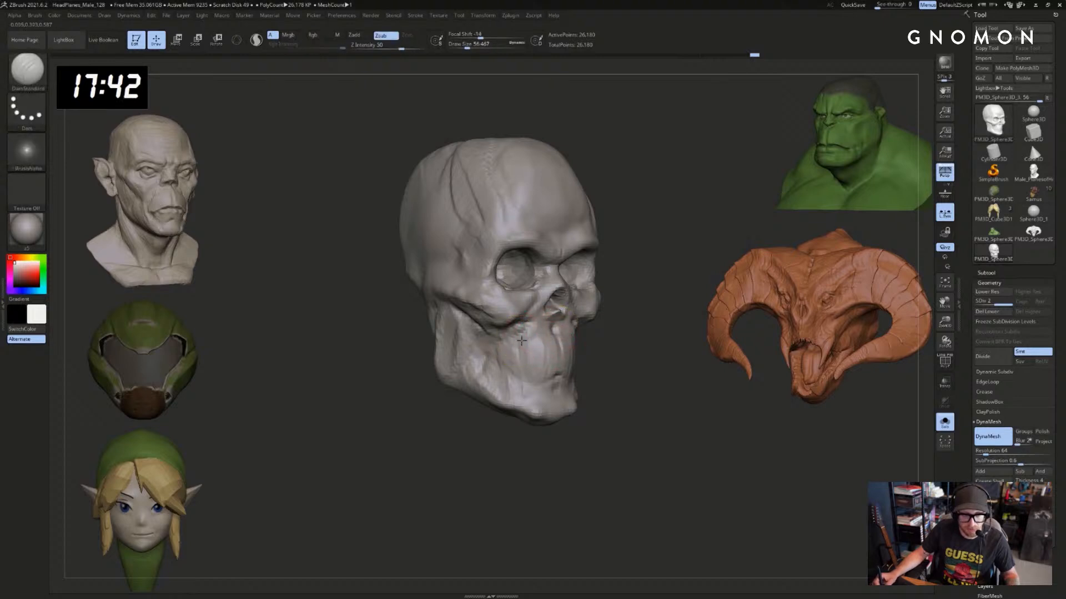
key("bracketright")
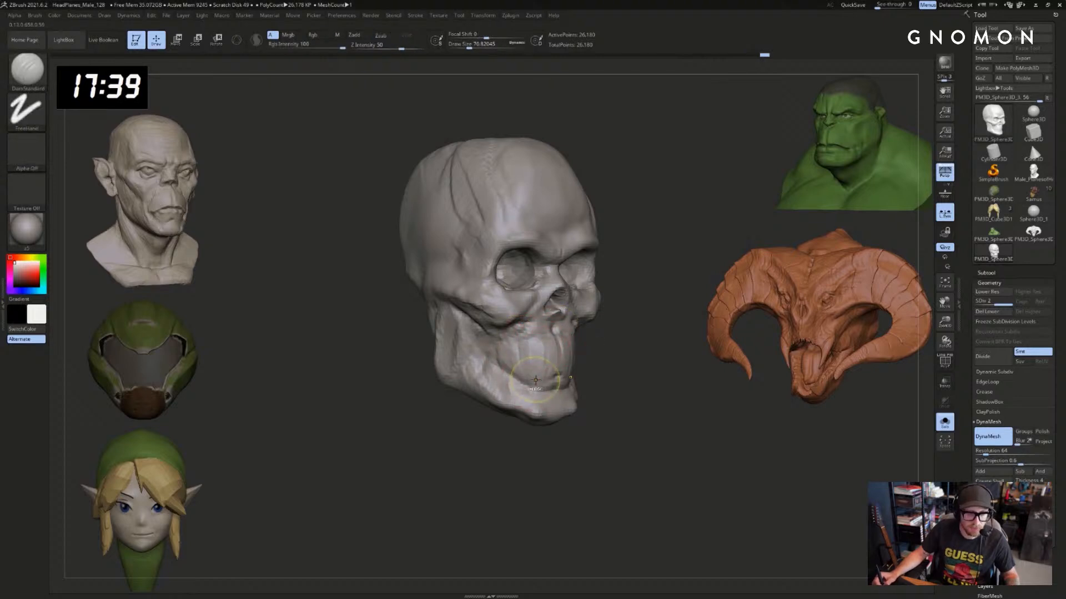
left_click_drag(614, 364, 611, 366)
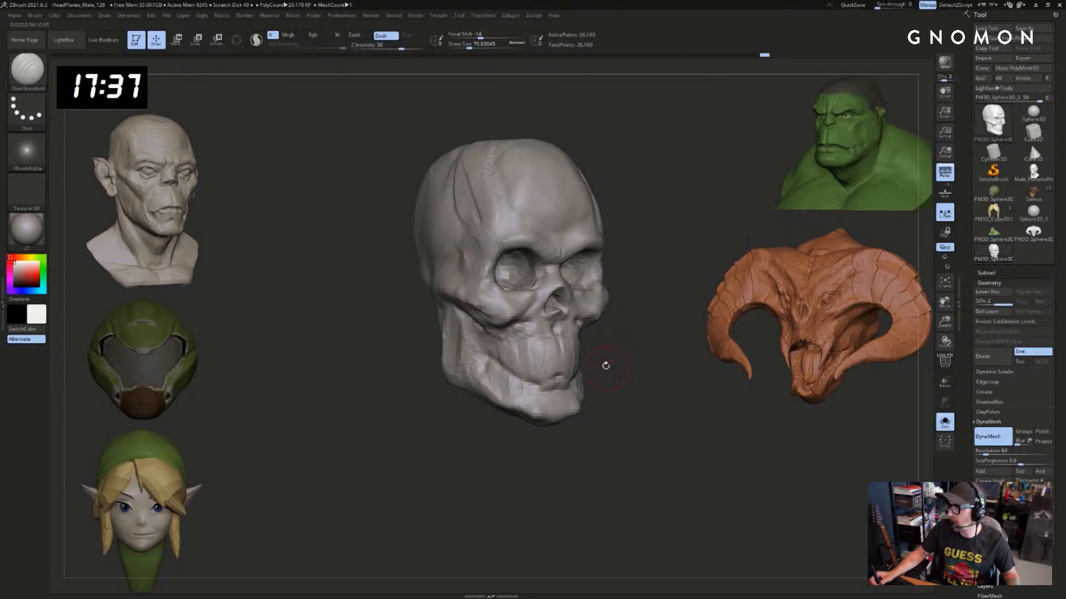
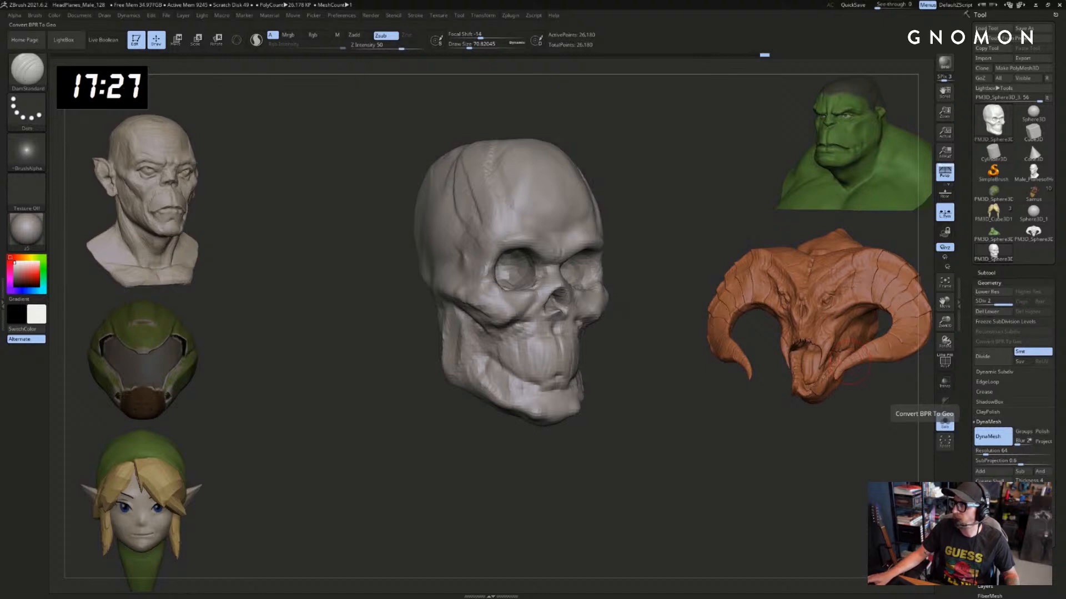
left_click_drag(1065, 34, 1065, 75)
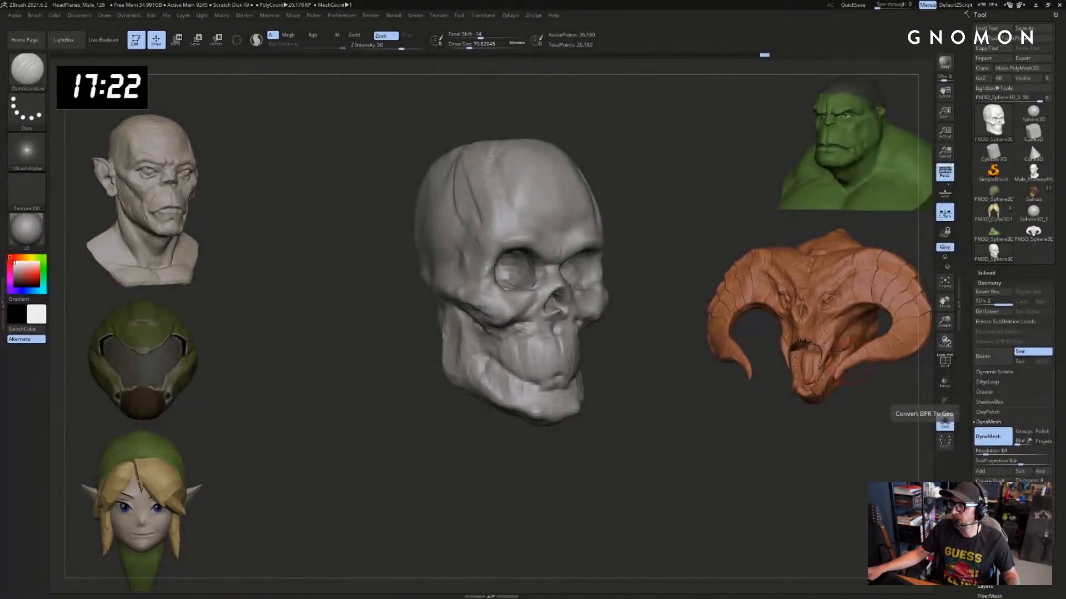
Shape the front of the tooth area below the nose with the Standard brush at a draw size of about 41 and smooth it
left_click_drag(637, 381, 669, 374)
key("s")
mouse_move(639, 371)
left_mouse_down()
mouse_move(619, 344)
mouse_move(551, 328)
mouse_move(572, 344)
mouse_move(540, 355)
mouse_move(539, 378)
left_mouse_up()
key("b")
key("s")
key("t")
key("s")
key("b")
key("m")
key("v")
key("b")
key("s")
key("t")
mouse_move(638, 351)
left_mouse_down()
mouse_move(583, 343)
mouse_move(555, 370)
left_mouse_up()
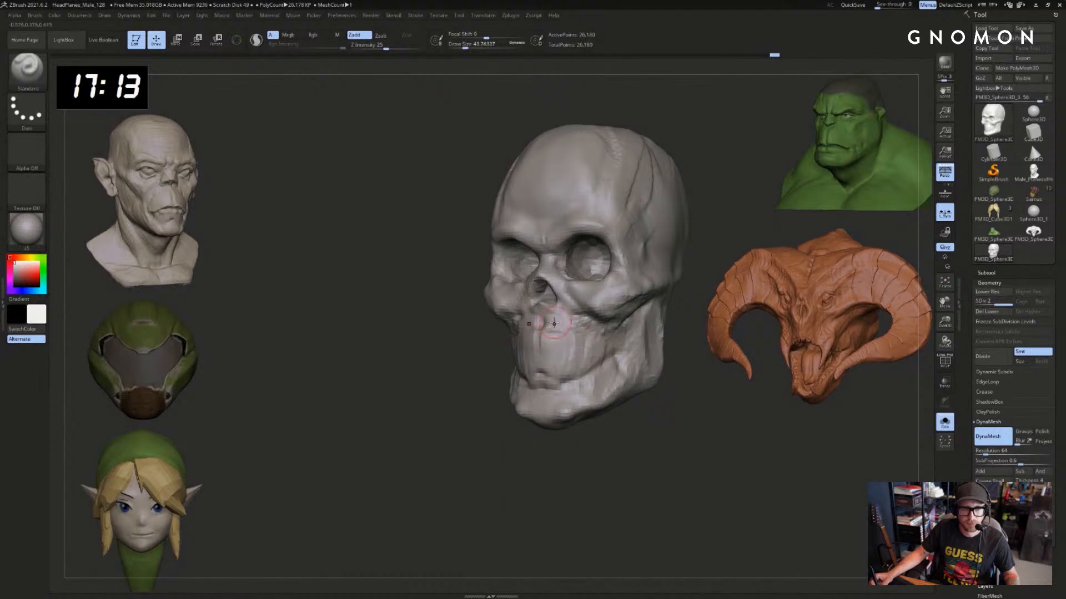
left_click_drag(562, 330, 560, 378)
left_click_drag(620, 455, 630, 456)
left_click_drag(553, 333, 556, 364, "shift")
Undo the last two strokes and cut a mouth line across the front teeth with DamStandard at a draw size of about 16
key("b")
key("d")
key("s")
key("ctrl+z")
key("ctrl+z")
key("bracketleft")
key("bracketleft")
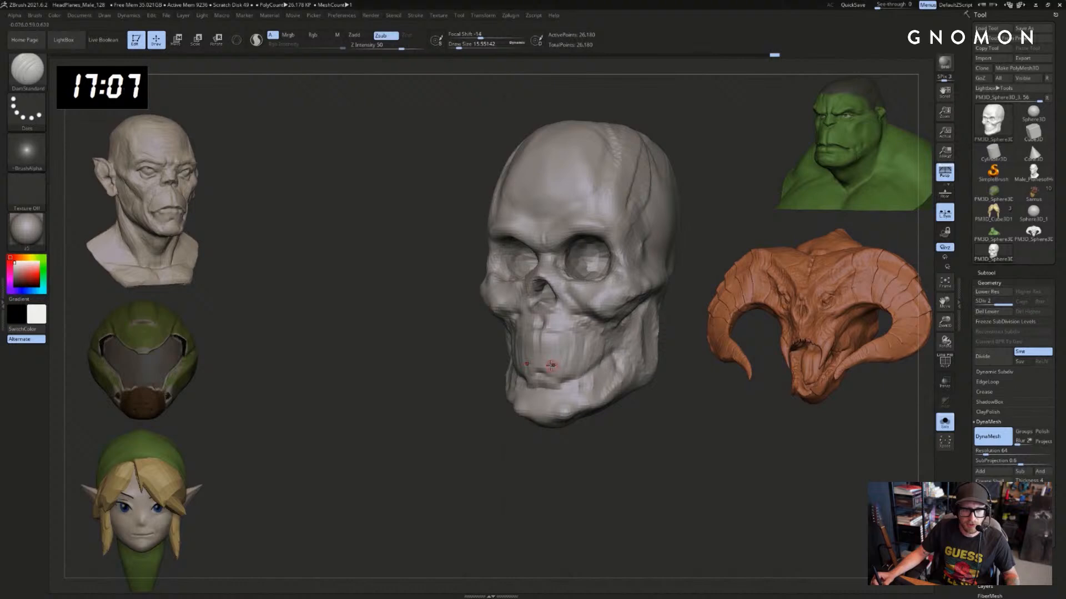
left_click_drag(489, 375, 538, 371, "shift")
Deepen the mouth line and extend it back along the jaw with DamStandard at a draw size of about 25
key("bracketright")
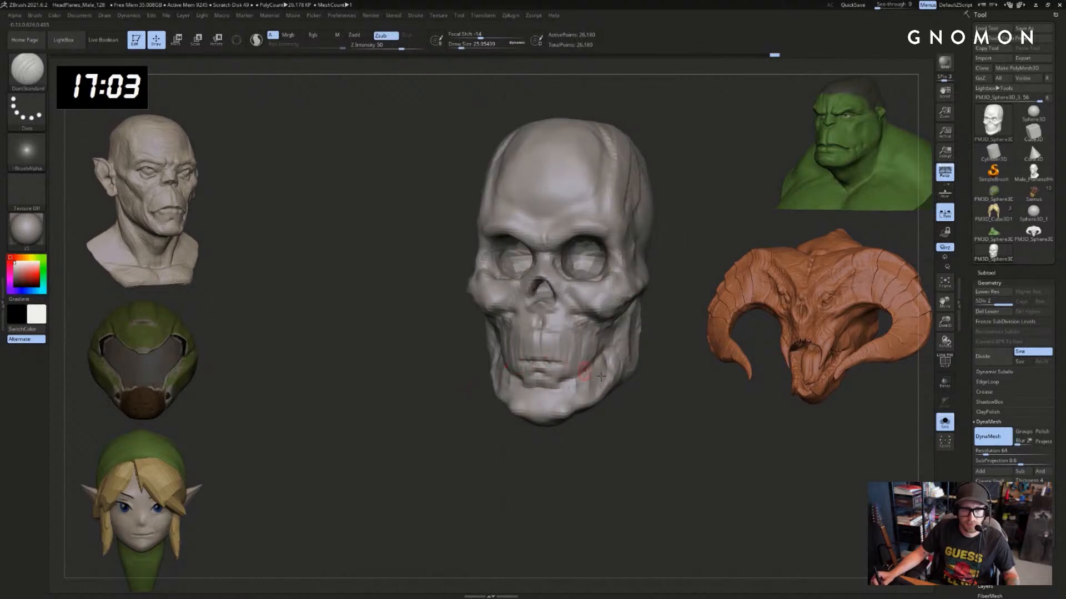
left_click_drag(678, 394, 652, 394)
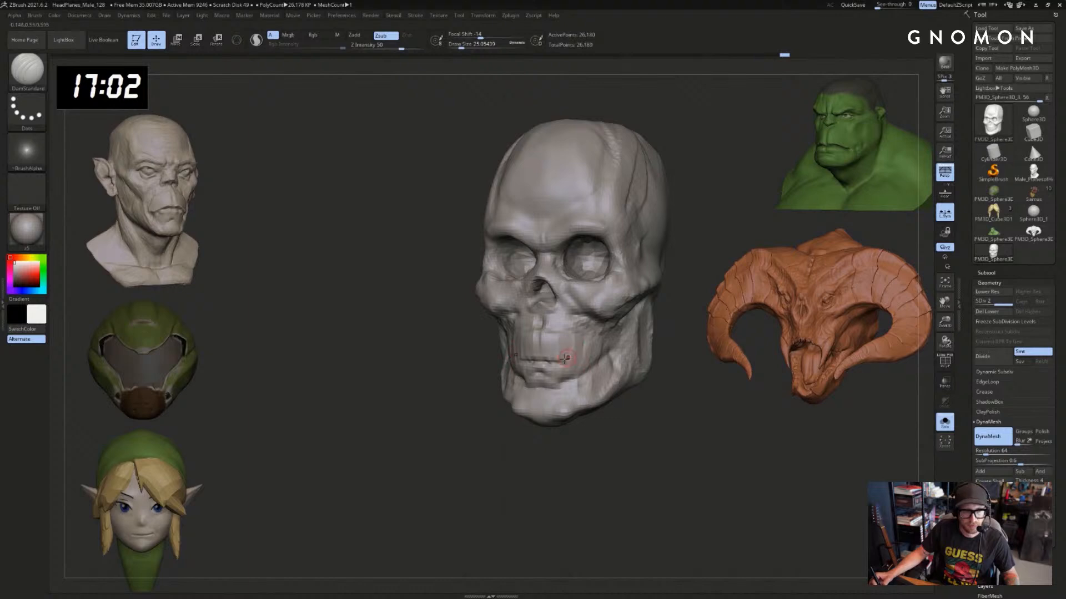
left_click_drag(657, 382, 643, 410)
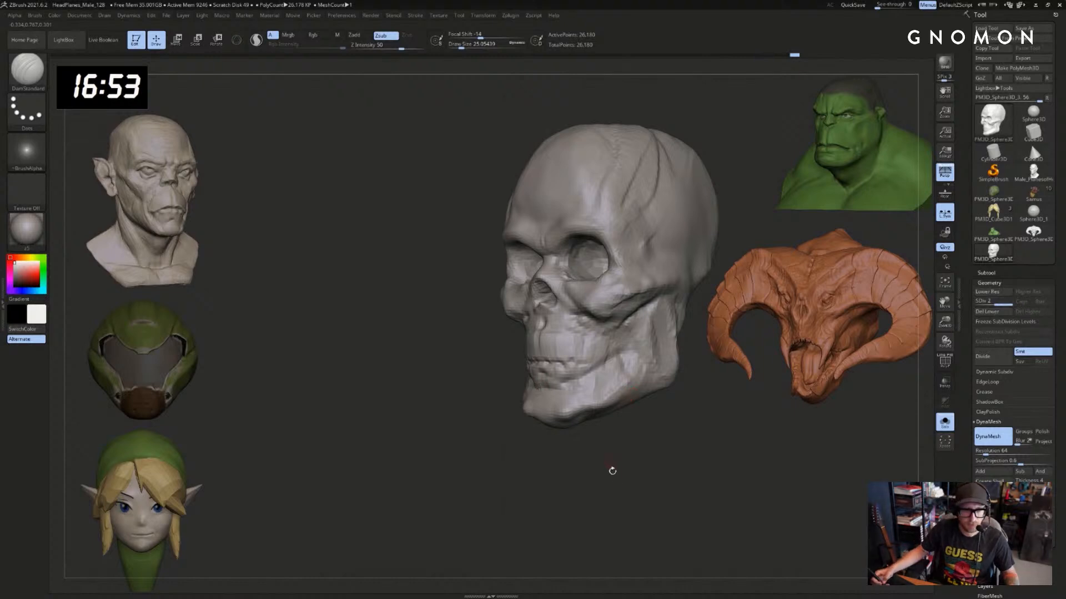
left_click_drag(614, 468, 594, 368)
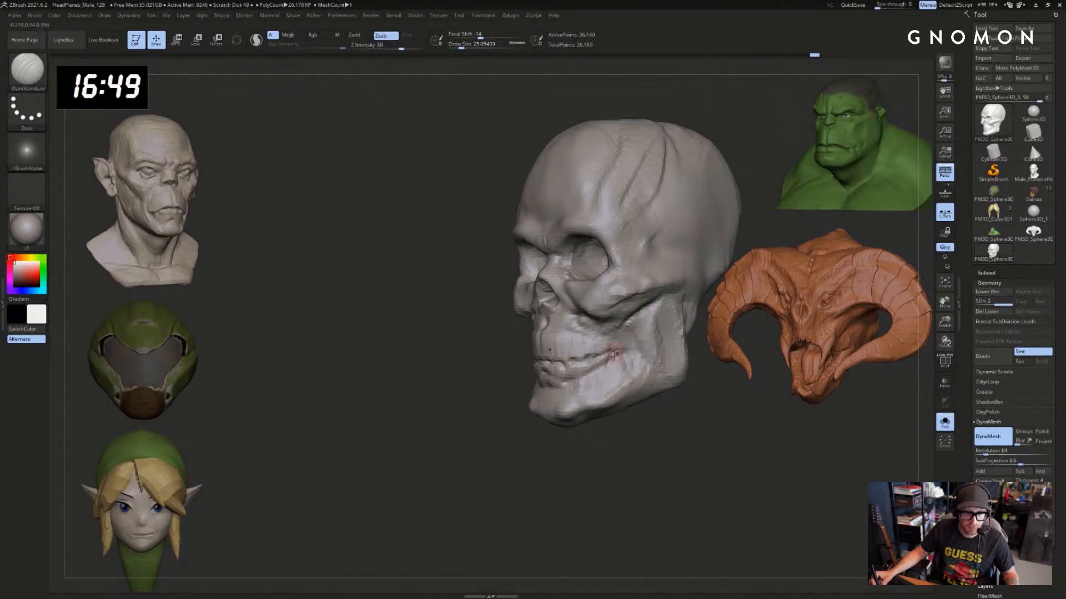
Carve vertical gaps between the front and side teeth with DamStandard at a draw size of about 25
left_click_drag(558, 457, 587, 360)
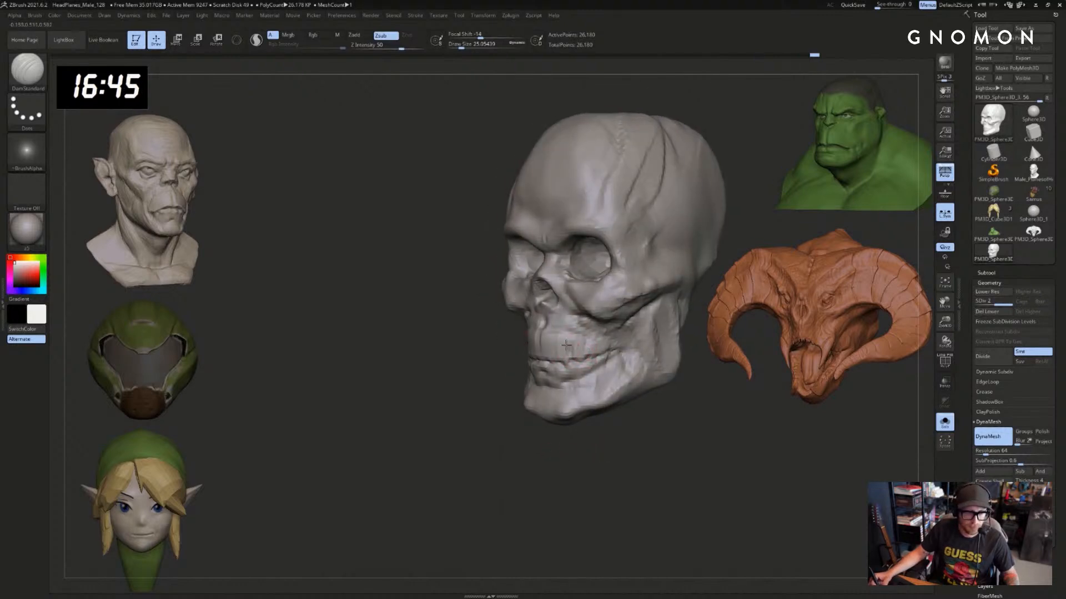
left_click_drag(558, 359, 547, 353)
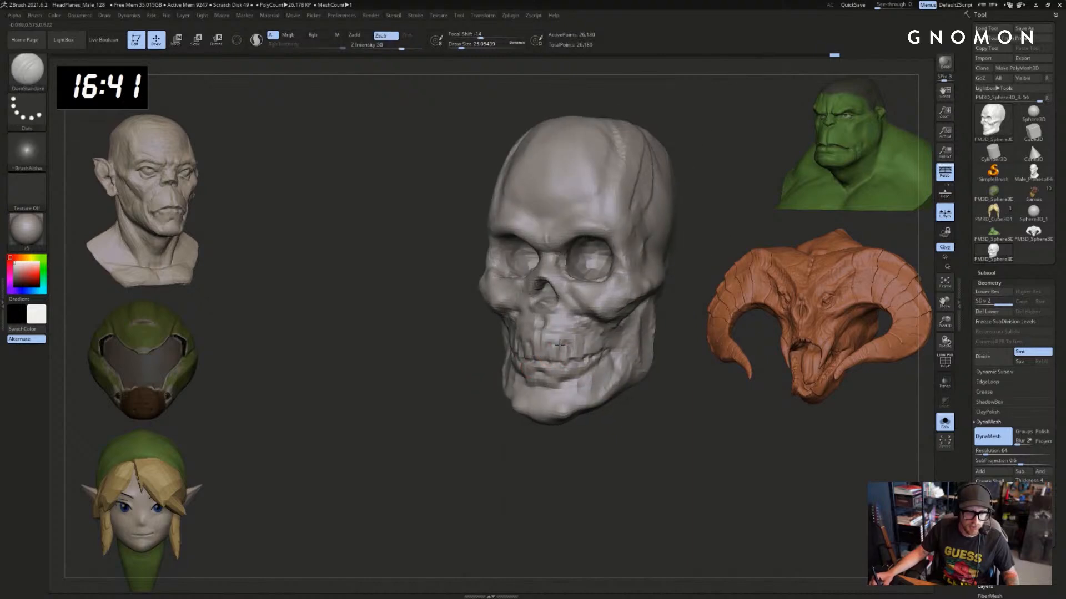
left_click_drag(453, 358, 519, 367)
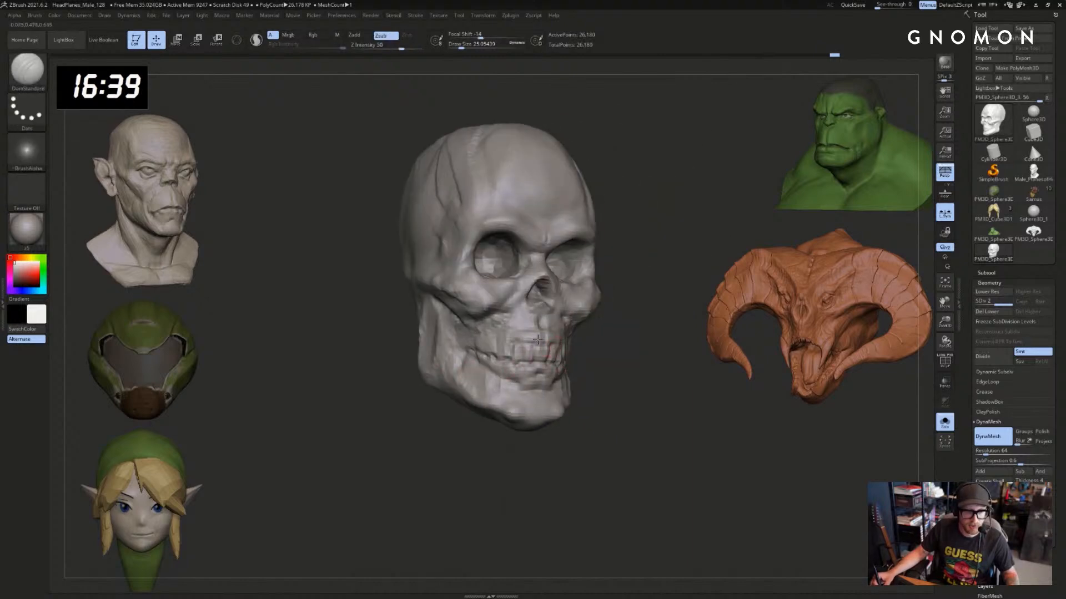
mouse_move(578, 340)
left_mouse_down()
mouse_move(598, 339)
mouse_move(529, 333)
left_mouse_up()
Reshape the nasal opening and the area beneath it with the Move brush at a draw size of about 39
key("b")
key("c")
key("b")
key("bracketright")
mouse_move(623, 360)
left_mouse_down()
mouse_move(575, 333)
mouse_move(600, 339)
left_mouse_up()
key("b")
key("s")
key("t")
key("b")
key("m")
key("v")
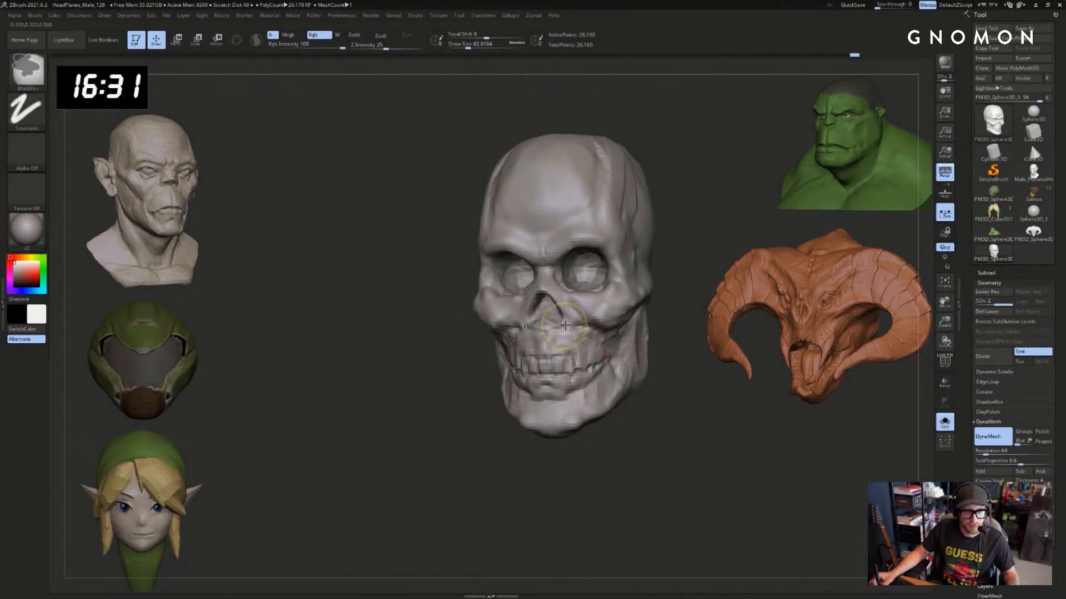
key("bracketleft")
left_click_drag(552, 292, 542, 339)
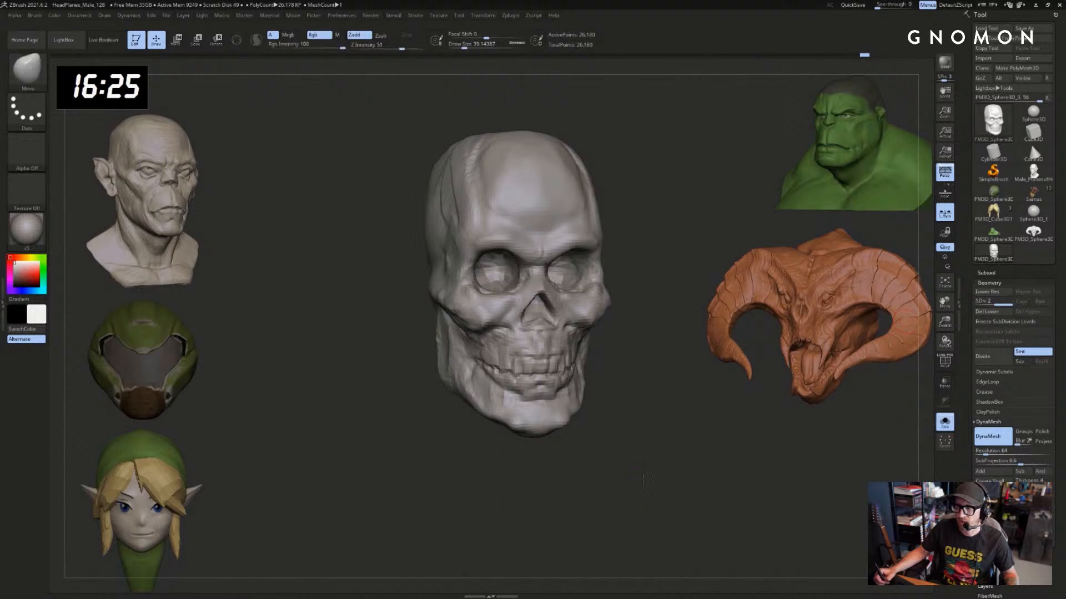
Carve the hollows beside the nose and below the cheekbones with ClayBuildup, starting at a draw size of about 39 and enlarging it
left_click_drag(654, 507, 688, 499)
key("b")
key("c")
key("b")
left_click_drag(606, 452, 611, 478, "alt")
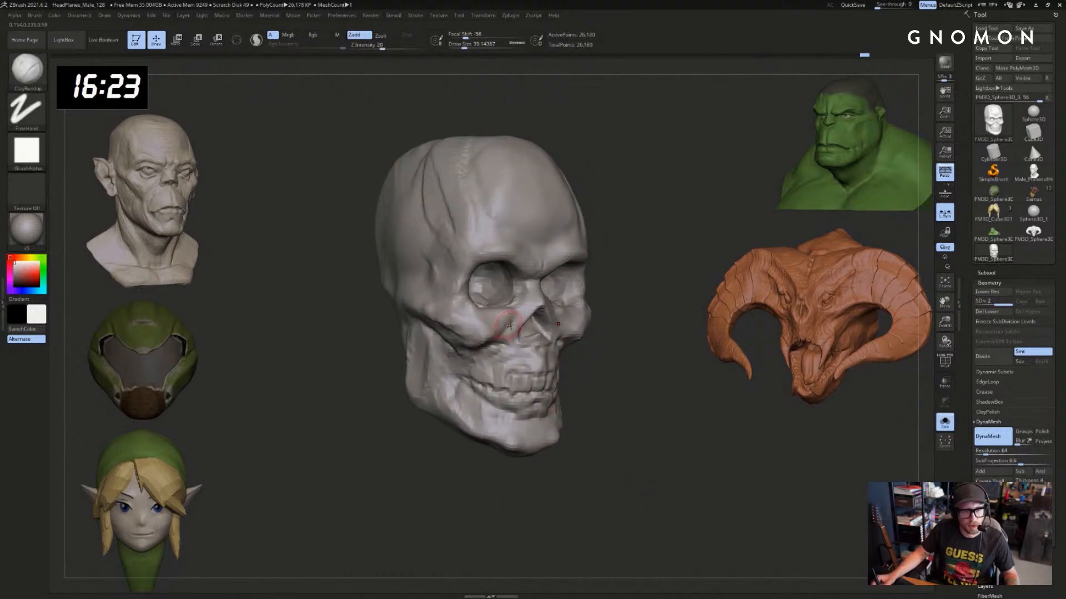
mouse_move(609, 329)
left_mouse_down()
mouse_move(502, 332)
mouse_move(489, 348)
left_mouse_up()
left_click_drag(589, 381, 561, 380)
key("bracketright")
key("bracketright")
left_click_drag(508, 331, 480, 351, "alt")
left_click_drag(633, 383, 622, 359)
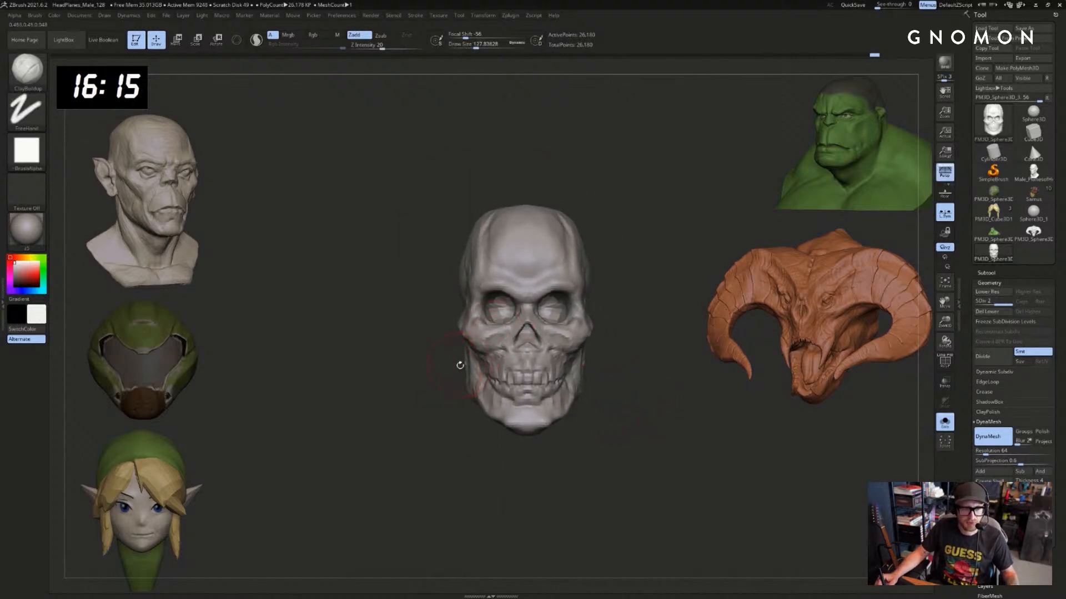
Adjust the jaw sides and the chin silhouette with the Move brush at a draw size of about 116, undoing one stroke
key("b")
key("m")
key("v")
key("s")
left_click_drag(480, 367, 472, 367)
mouse_move(467, 368)
left_mouse_down()
mouse_move(461, 383)
mouse_move(477, 389)
mouse_move(484, 420)
mouse_move(523, 416)
left_mouse_up()
key("s")
left_click_drag(524, 408, 533, 411)
mouse_move(595, 428)
left_mouse_down()
mouse_move(549, 424)
mouse_move(560, 427)
left_mouse_up()
key("ctrl+z")
key("s")
key("s")
left_click(558, 427)
Shape the underside of the chin with the Standard brush at a draw size of about 51
mouse_move(641, 438)
left_mouse_down()
mouse_move(601, 434)
mouse_move(568, 413)
left_mouse_up()
key("b")
key("c")
key("b")
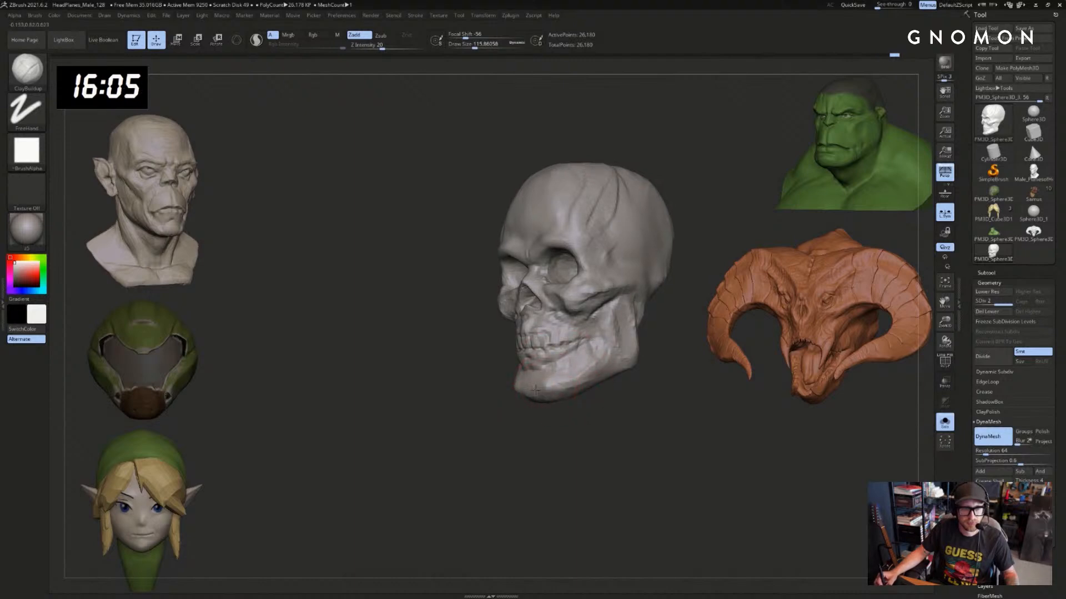
key("b")
key("s")
key("t")
key("s")
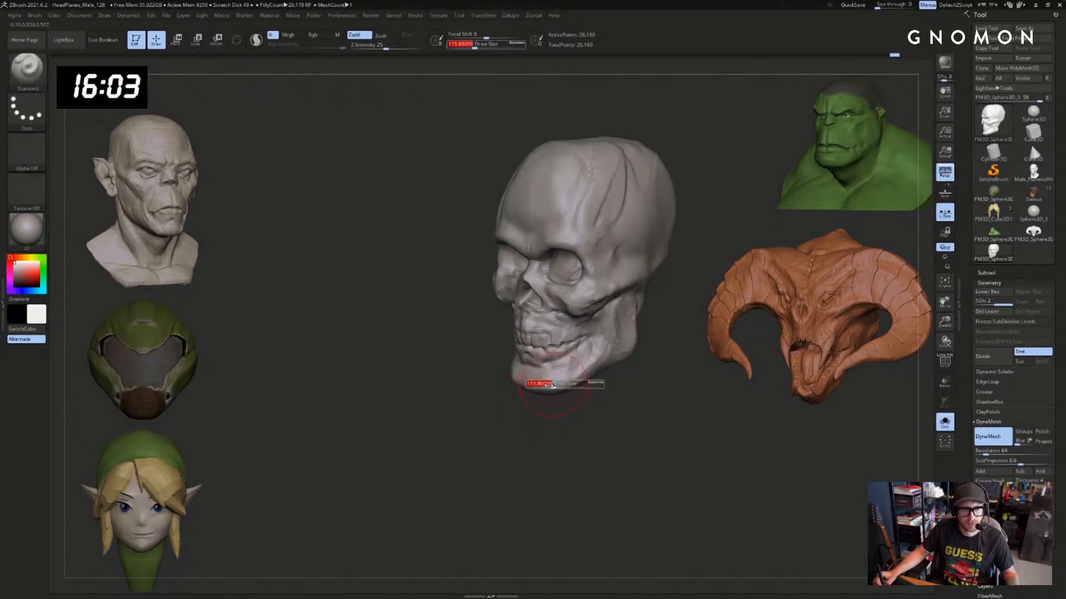
left_click_drag(548, 385, 544, 386)
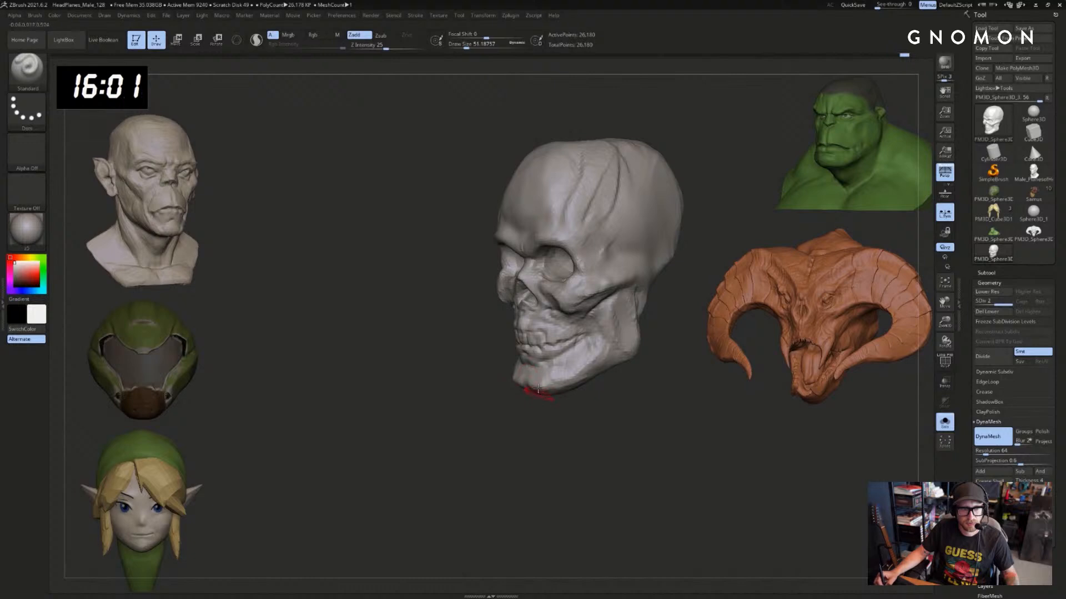
Build up the chin and lower jaw with ClayBuildup at draw sizes of about 80 and 94
key("b")
key("c")
key("b")
left_click_drag(562, 403, 531, 380)
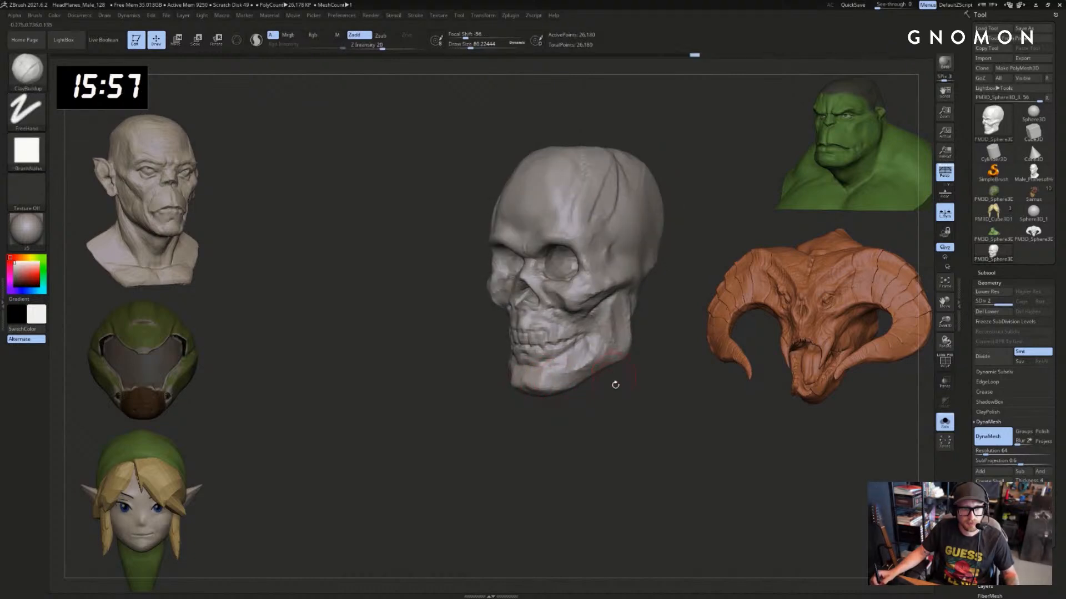
mouse_move(614, 381)
left_mouse_down()
mouse_move(636, 388)
mouse_move(575, 403)
left_mouse_up()
left_click_drag(500, 369, 481, 373)
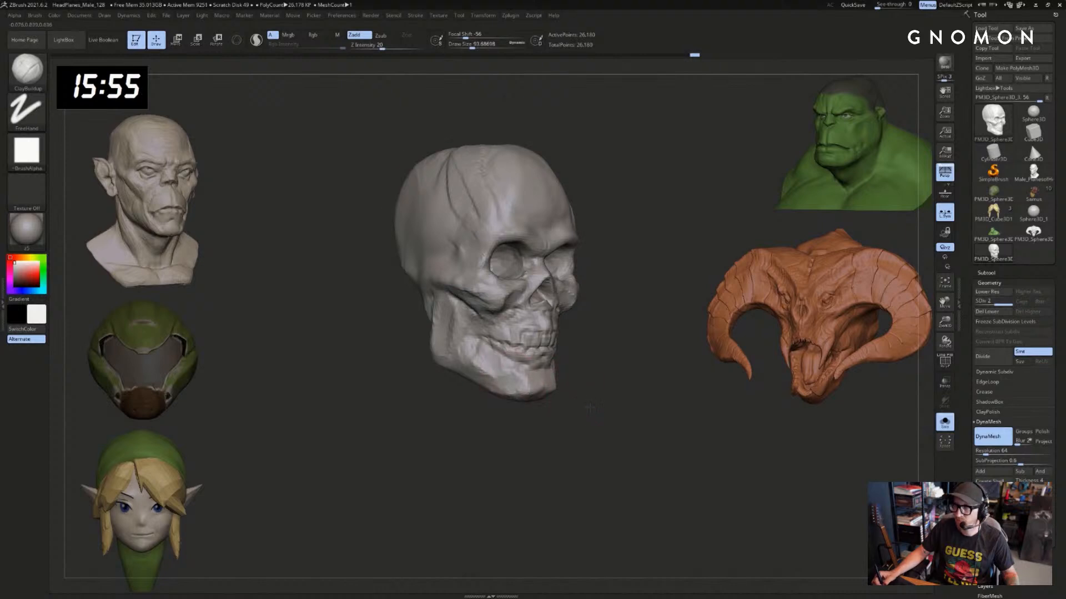
mouse_move(566, 409)
left_mouse_down()
mouse_move(549, 416)
mouse_move(551, 436)
left_mouse_up()
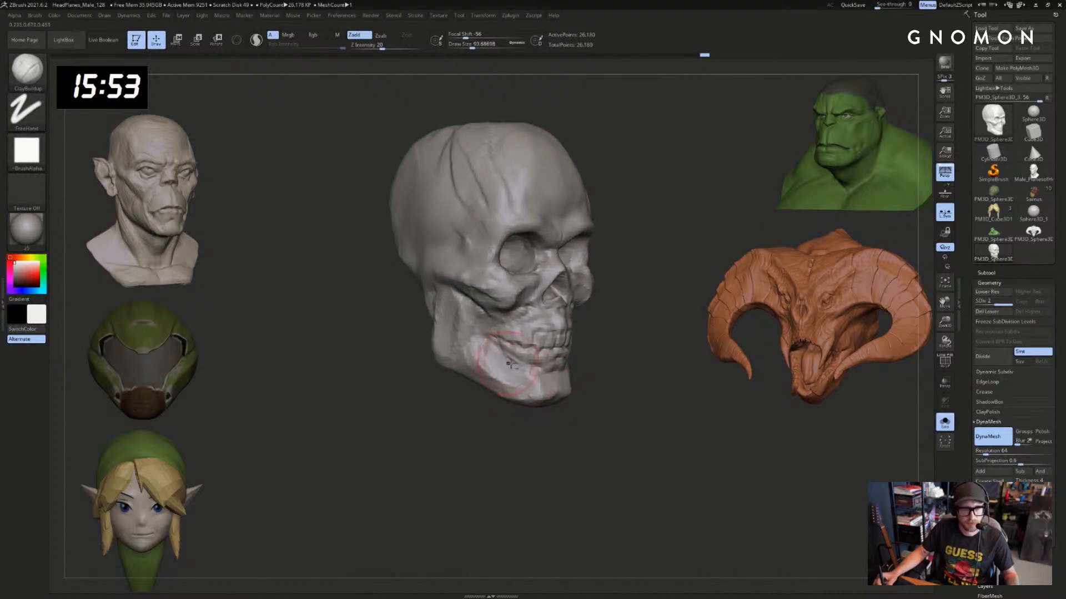
key("s")
left_click_drag(546, 367, 514, 361)
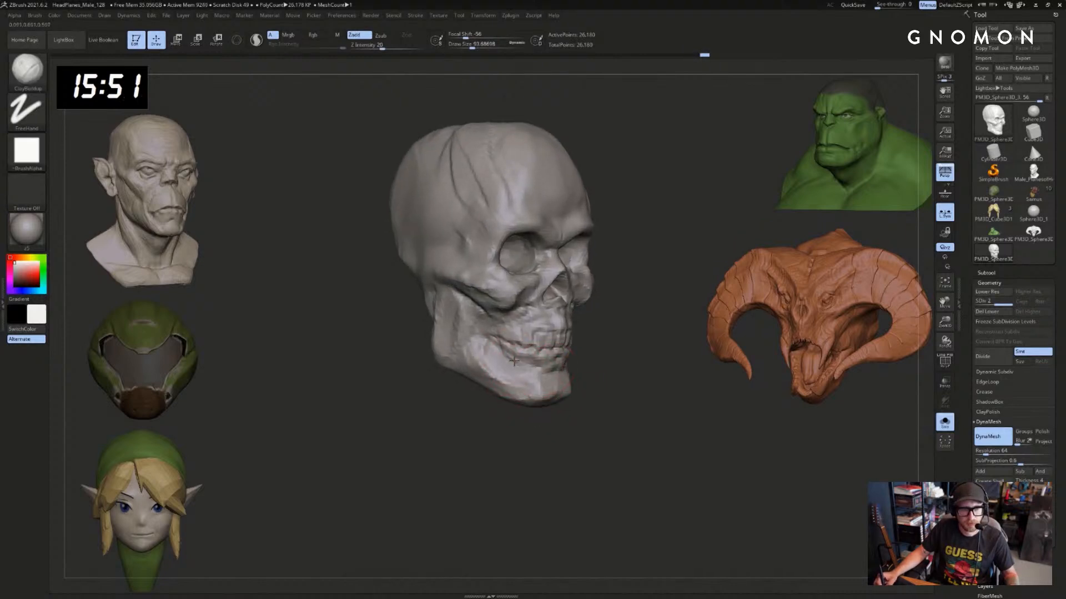
left_click_drag(600, 368, 602, 371)
Crease the side of the jaw behind the teeth and below the cheekbone with DamStandard at a draw size of about 71
key("b")
key("d")
key("s")
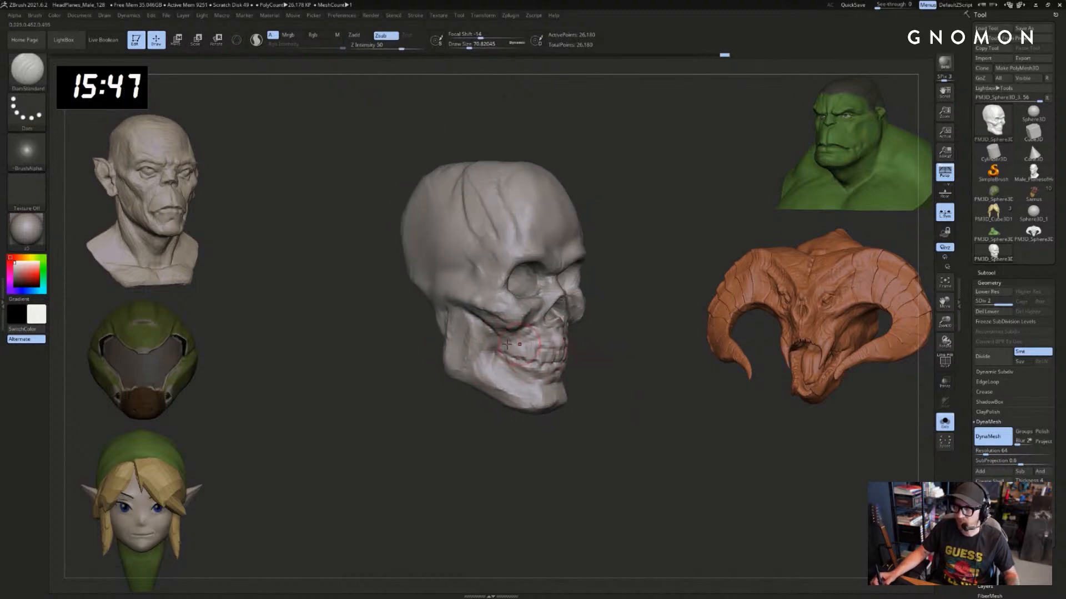
left_click_drag(477, 323, 487, 375)
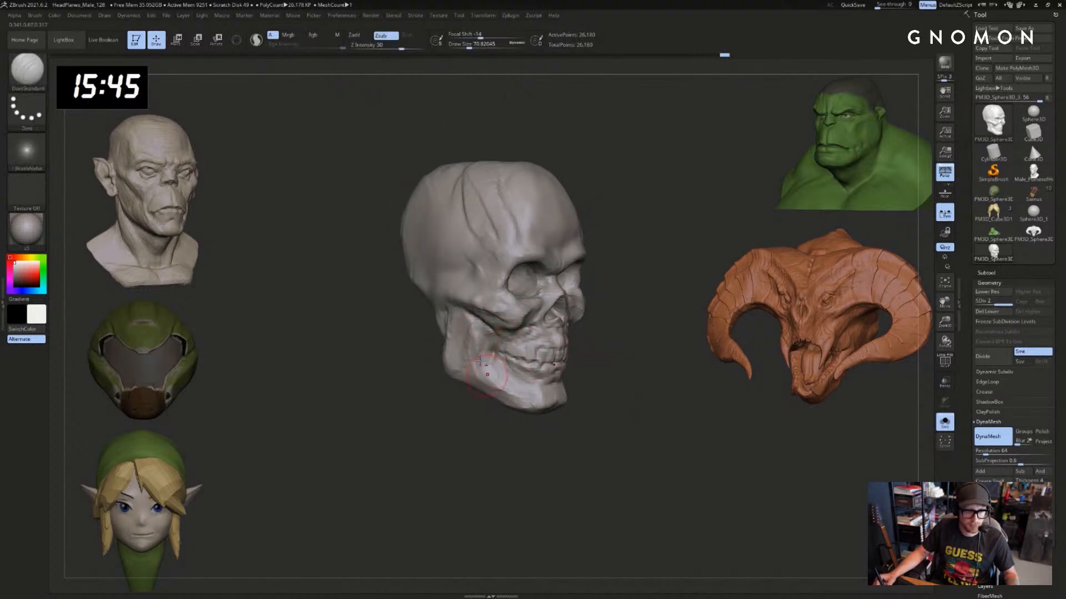
left_click_drag(484, 334, 487, 367)
mouse_move(575, 375)
left_mouse_down()
mouse_move(596, 353)
mouse_move(668, 367)
mouse_move(647, 374)
mouse_move(494, 327)
mouse_move(519, 341)
left_mouse_up()
left_click_drag(448, 361, 487, 357)
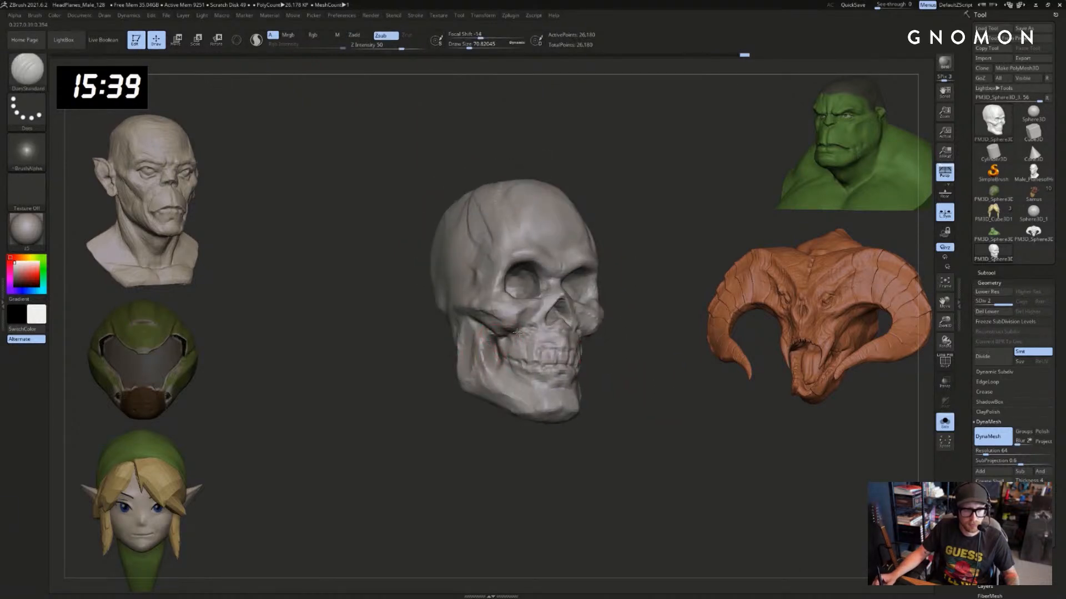
Refine the cheekbone edges and the area above the upper teeth with DamStandard at draw sizes of about 71 and 41
left_click_drag(663, 371, 626, 384)
left_click_drag(611, 333, 596, 326)
left_click_drag(677, 334, 665, 344)
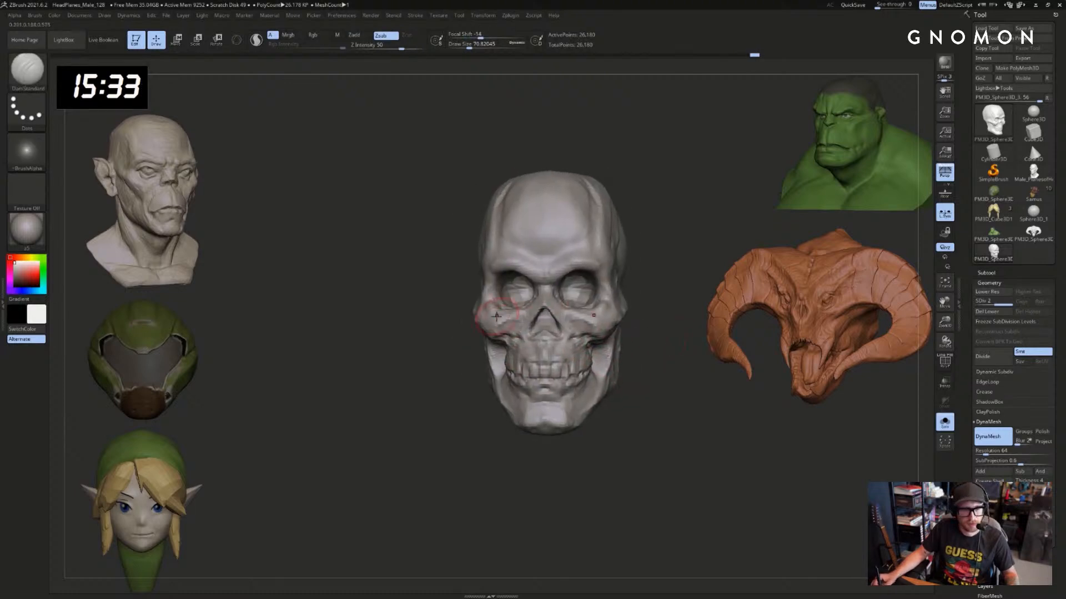
left_click_drag(517, 325, 516, 327)
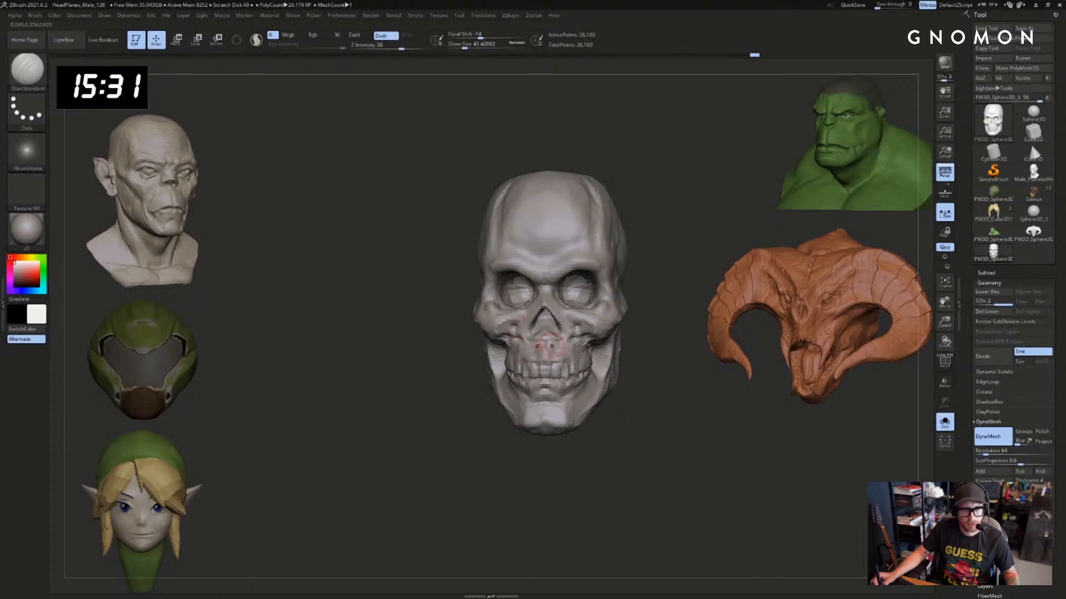
left_click_drag(635, 378, 577, 380)
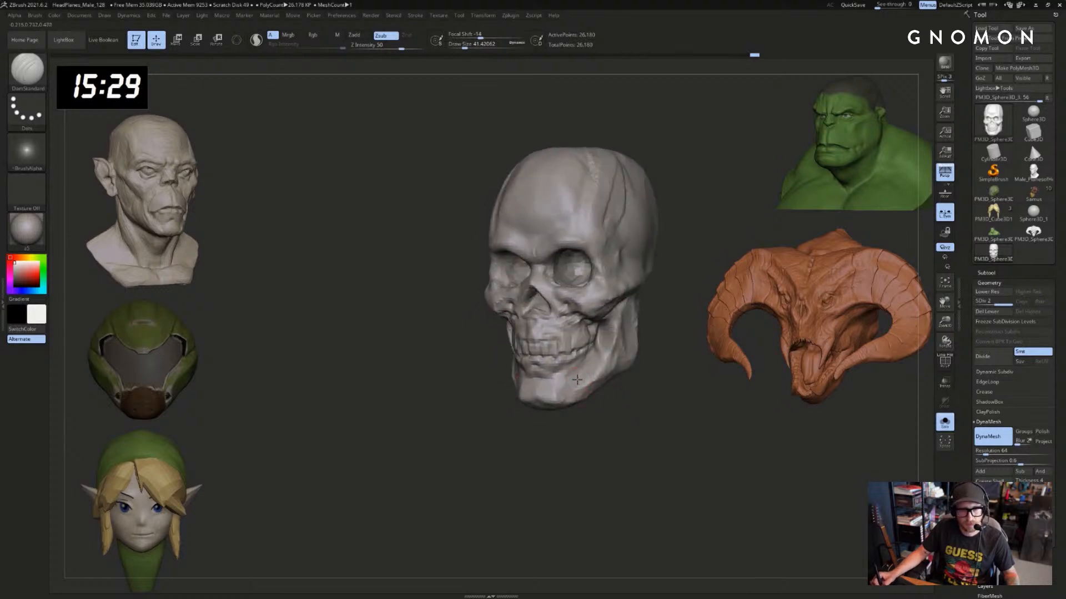
left_click_drag(606, 418, 607, 412, "shift")
left_click_drag(506, 322, 488, 309)
Shape the cheekbone arch with the Standard brush at a draw size of about 87 and smooth it
key("b")
key("s")
key("t")
left_click_drag(419, 296, 430, 294)
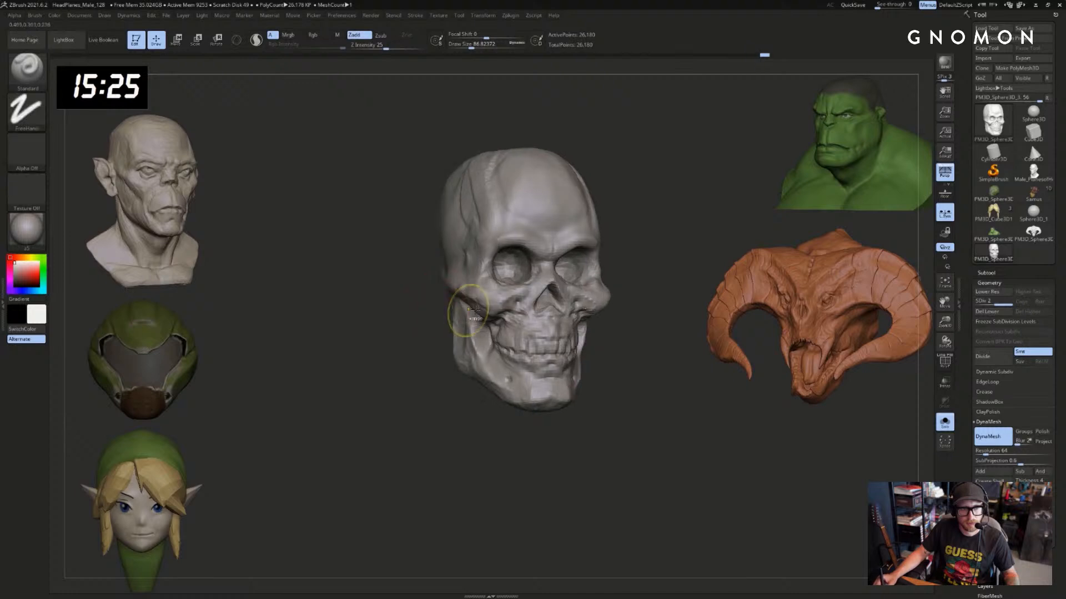
left_click_drag(500, 318, 474, 293, "shift")
left_click_drag(630, 266, 638, 261, "shift")
Adjust the brow and the upper rims of the eye sockets with the Move brush at draw sizes of about 80 to 90 and 71
key("b")
key("m")
key("v")
mouse_move(484, 267)
left_mouse_down()
mouse_move(451, 268)
mouse_move(500, 279)
left_mouse_up()
key("[")
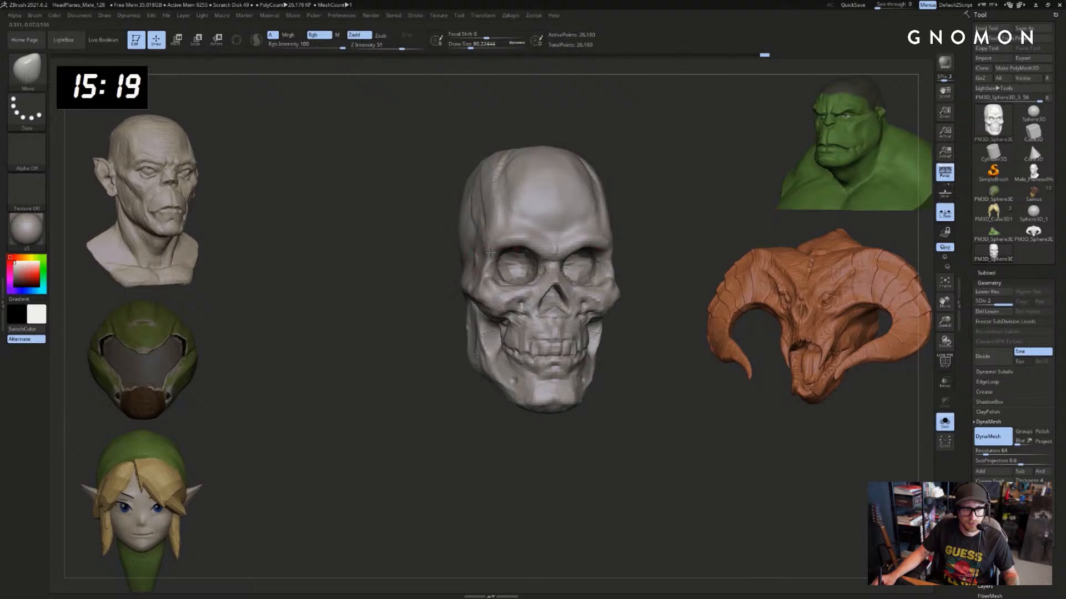
key("]")
left_click_drag(692, 241, 628, 248)
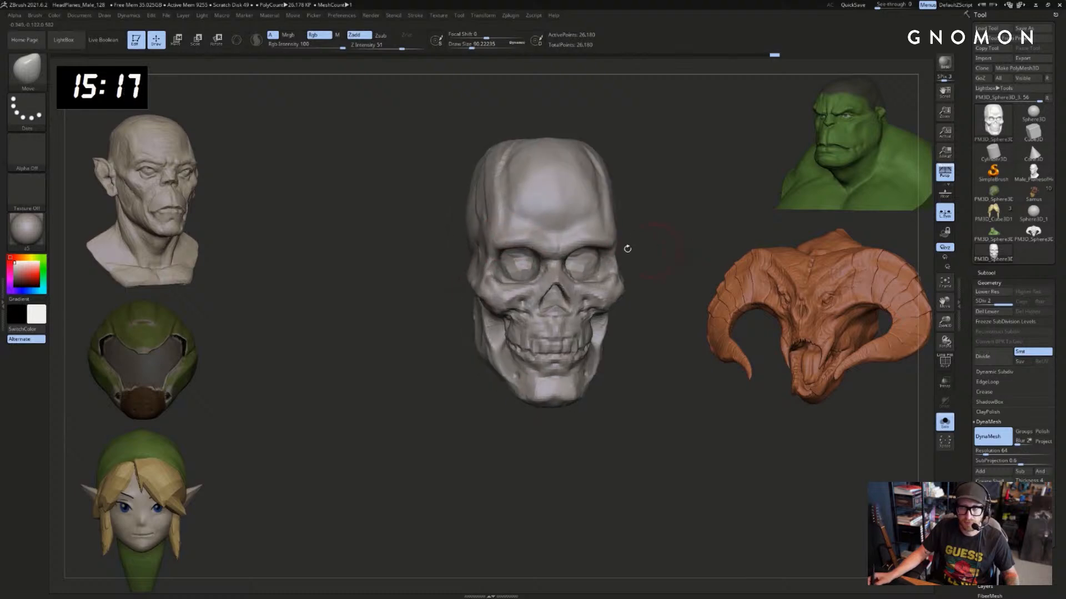
left_click_drag(522, 235, 519, 242)
key("s")
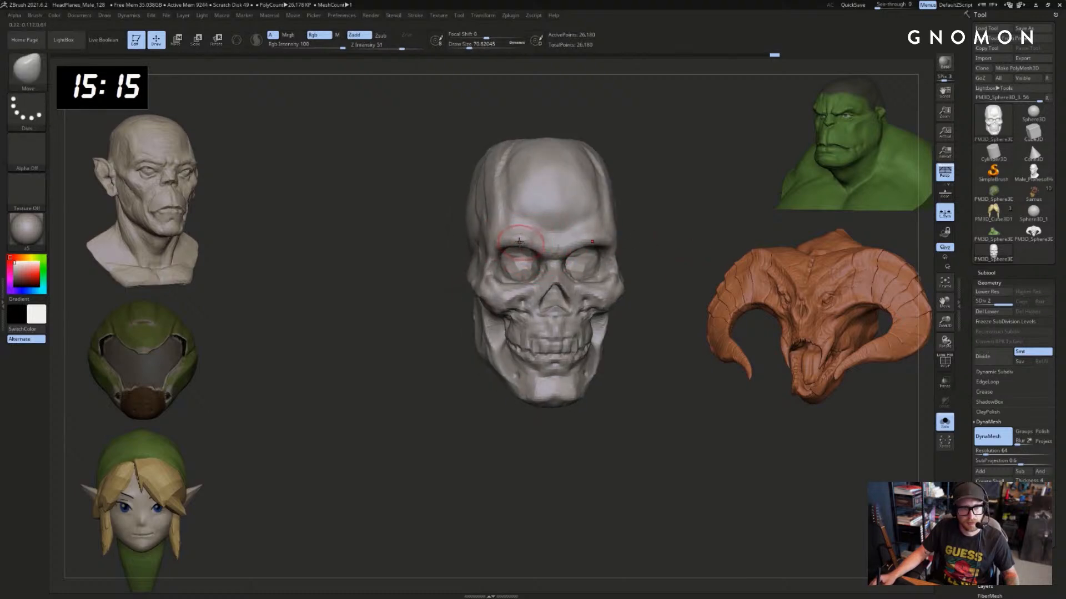
left_click_drag(681, 241, 660, 243, "shift")
Raise the brow ridges above the eye sockets with the Standard brush at a draw size of about 33 and smooth them
key("b")
key("s")
key("t")
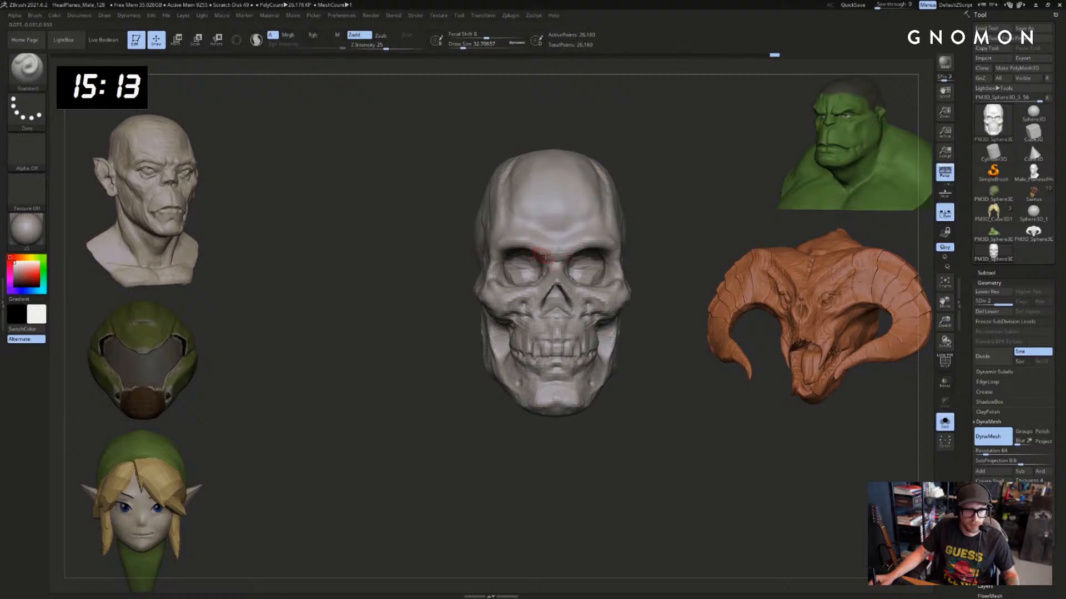
left_click_drag(534, 238, 504, 227)
left_click_drag(504, 227, 519, 238, "shift")
mouse_move(681, 239)
left_mouse_down()
mouse_move(646, 237)
mouse_move(681, 229)
mouse_move(641, 210)
left_mouse_up()
Add volume to the inner brow with ClayBuildup at a draw size of about 49 and smooth the ridge above the socket
key("b")
key("c")
key("b")
left_click_drag(598, 248, 578, 258)
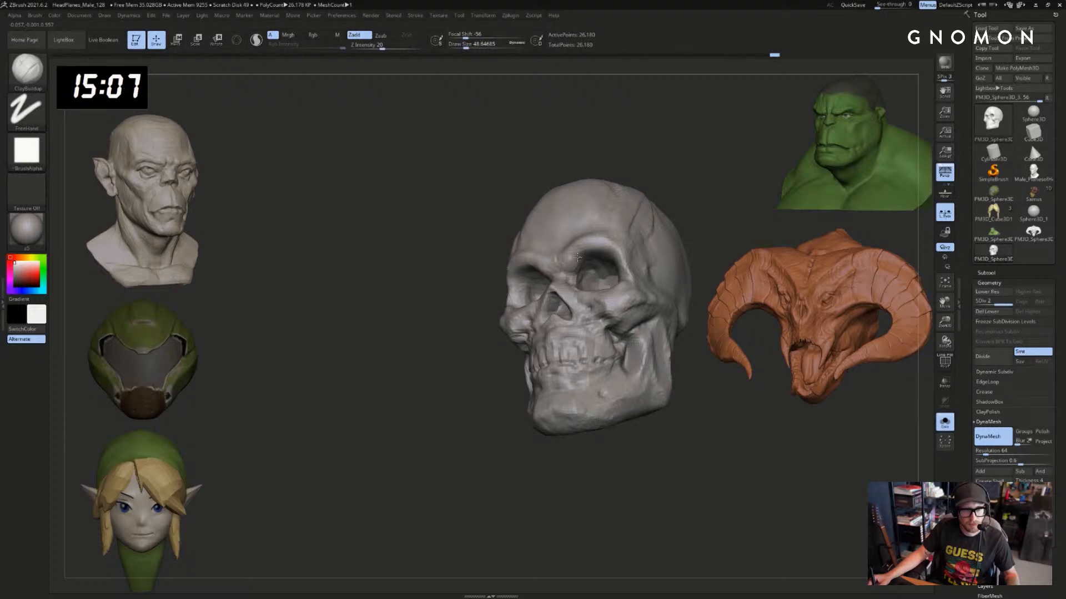
mouse_move(619, 223)
left_mouse_down("shift")
mouse_move(642, 239)
mouse_move(532, 256)
mouse_move(660, 239)
mouse_move(620, 241)
mouse_move(592, 262)
left_mouse_up("shift")
Pull the brow line and the bridge of the nose into shape with the Move brush, starting at a draw size of about 94
key("b")
key("s")
key("t")
key("b")
key("m")
key("v")
key("s")
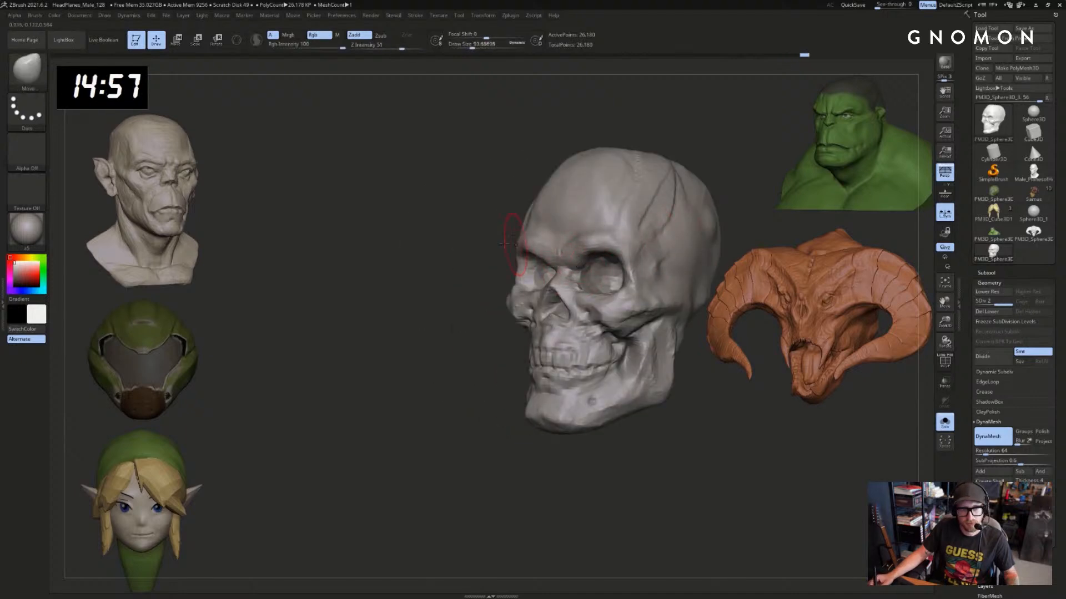
mouse_move(506, 243)
left_mouse_down()
mouse_move(483, 268)
mouse_move(533, 285)
mouse_move(533, 275)
mouse_move(630, 233)
left_mouse_up()
key("s")
mouse_move(585, 250)
left_mouse_down()
mouse_move(613, 251)
mouse_move(566, 269)
left_mouse_up()
key("s")
left_click_drag(524, 274, 577, 273)
Build heavier brow ridges above both eye sockets with ClayBuildup at a draw size of about 80
key("b")
key("s")
key("t")
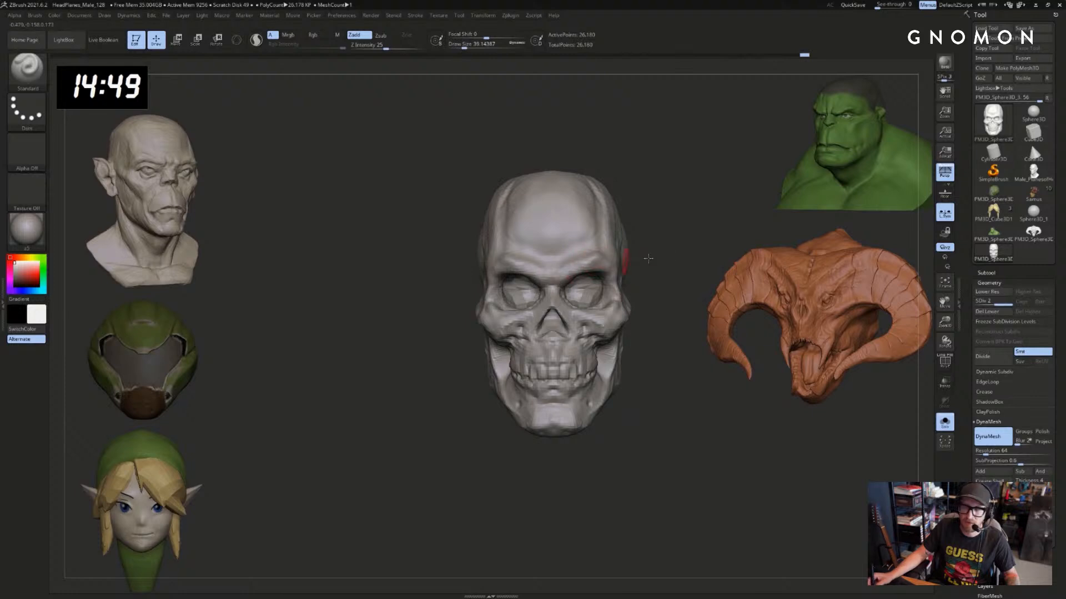
mouse_move(648, 258)
left_mouse_down()
mouse_move(616, 226)
mouse_move(580, 256)
left_mouse_up()
key("b")
key("d")
key("s")
key("b")
key("c")
key("b")
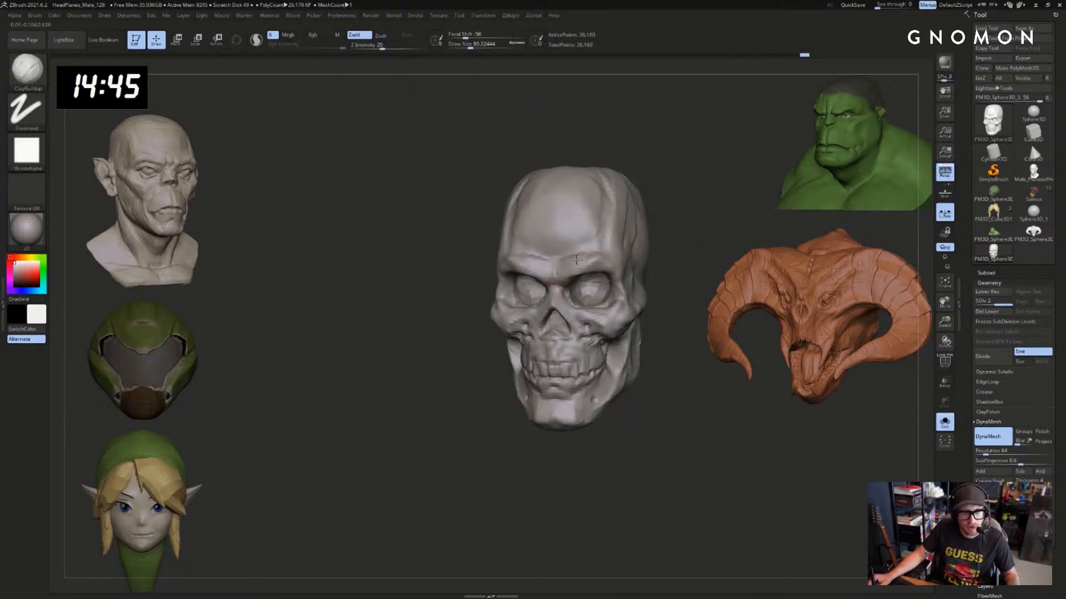
left_click_drag(655, 233, 627, 230)
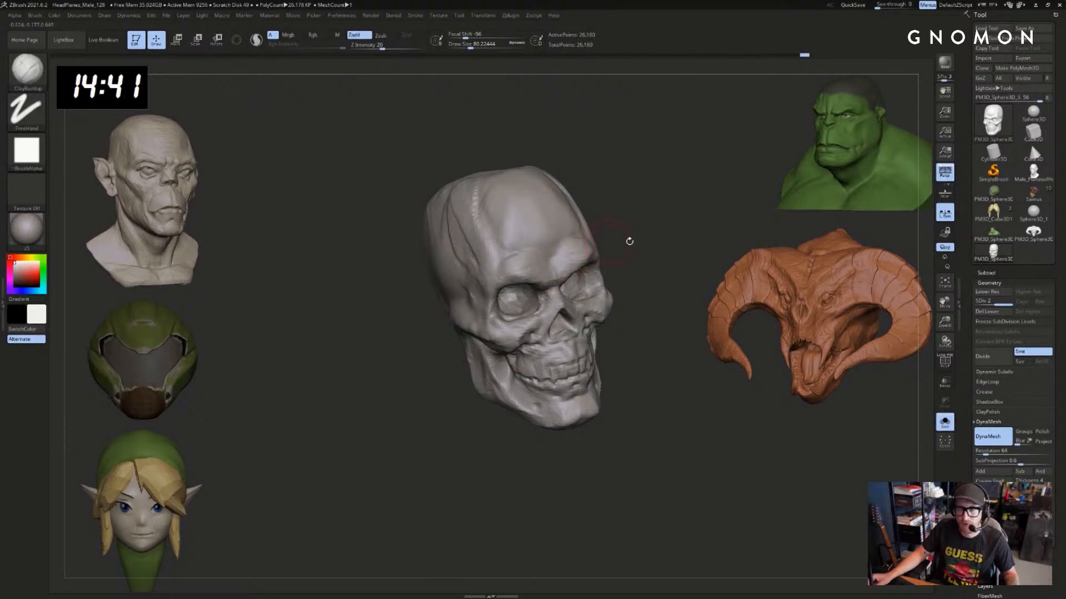
left_click_drag(630, 241, 621, 244)
Cut a crease between the brows down to the nose bridge with DamStandard at a draw size of about 41
key("b")
key("d")
key("s")
right_click_drag(564, 230, 555, 240, "shift")
left_click_drag(554, 246, 554, 274)
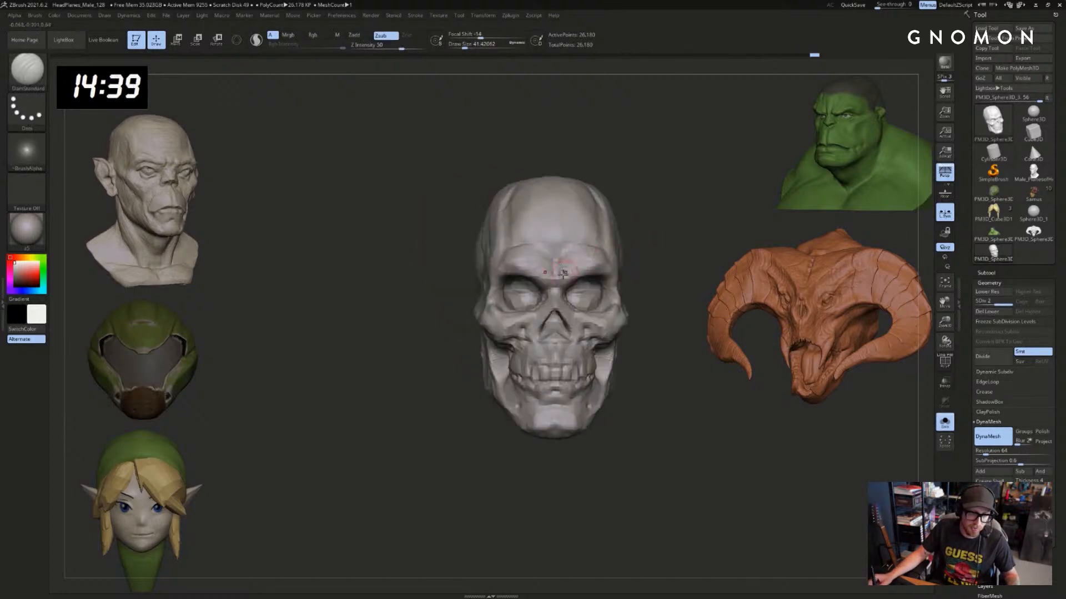
Build up the forehead planes just above the brows with ClayBuildup at a draw size of about 51
right_click_drag(555, 207, 582, 246)
key("b")
key("c")
key("b")
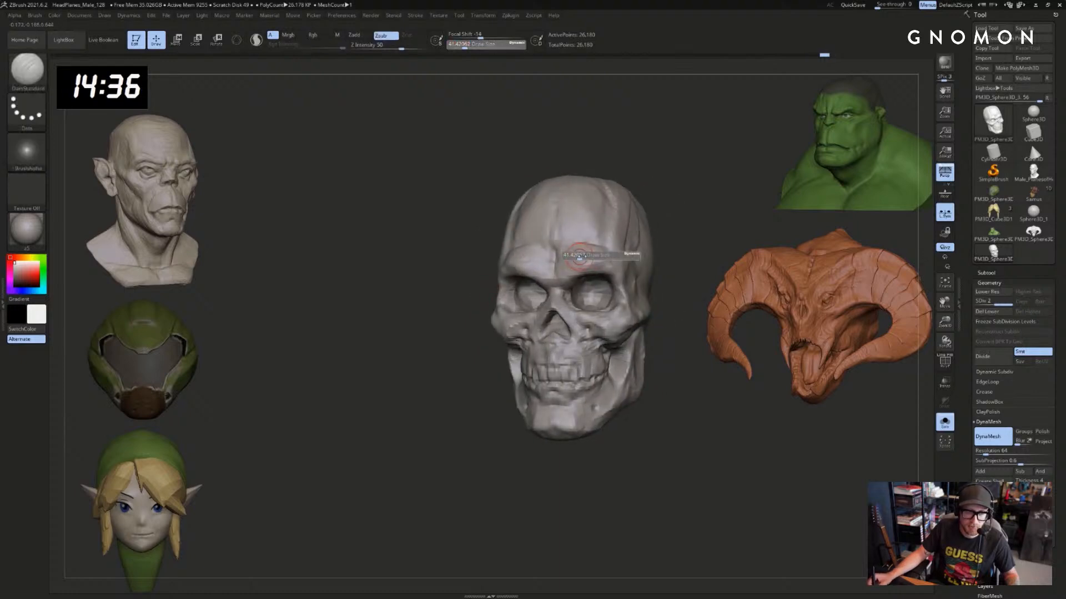
right_click_drag(647, 245, 597, 242)
left_click_drag(589, 240, 597, 251)
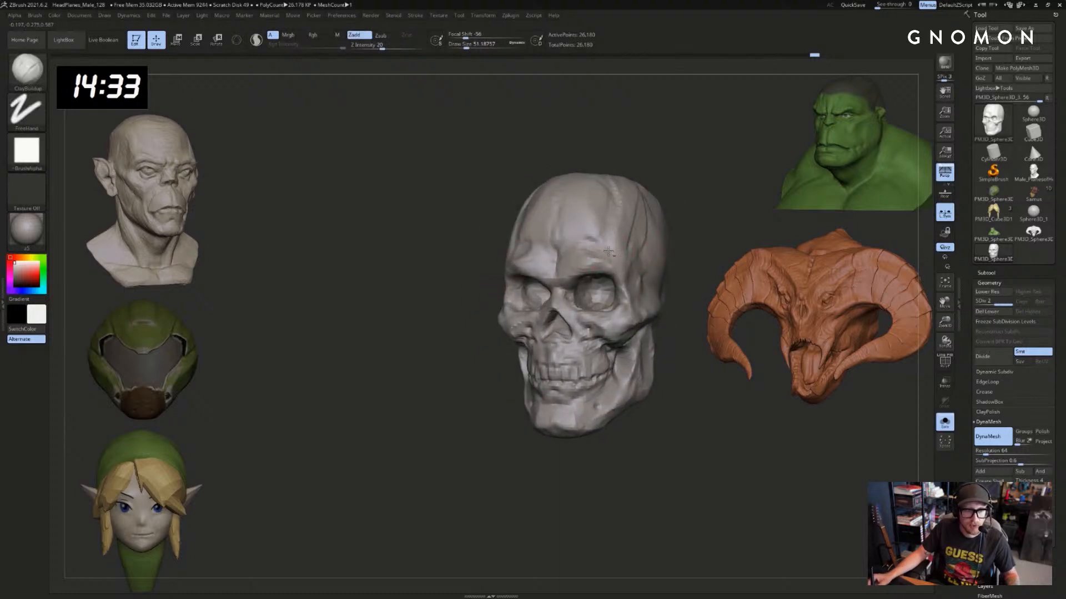
mouse_move(610, 249)
right_mouse_down()
mouse_move(685, 248)
mouse_move(655, 250)
right_mouse_up()
left_click_drag(528, 245, 523, 254)
mouse_move(672, 224)
right_mouse_down()
mouse_move(673, 241)
mouse_move(659, 247)
right_mouse_up()
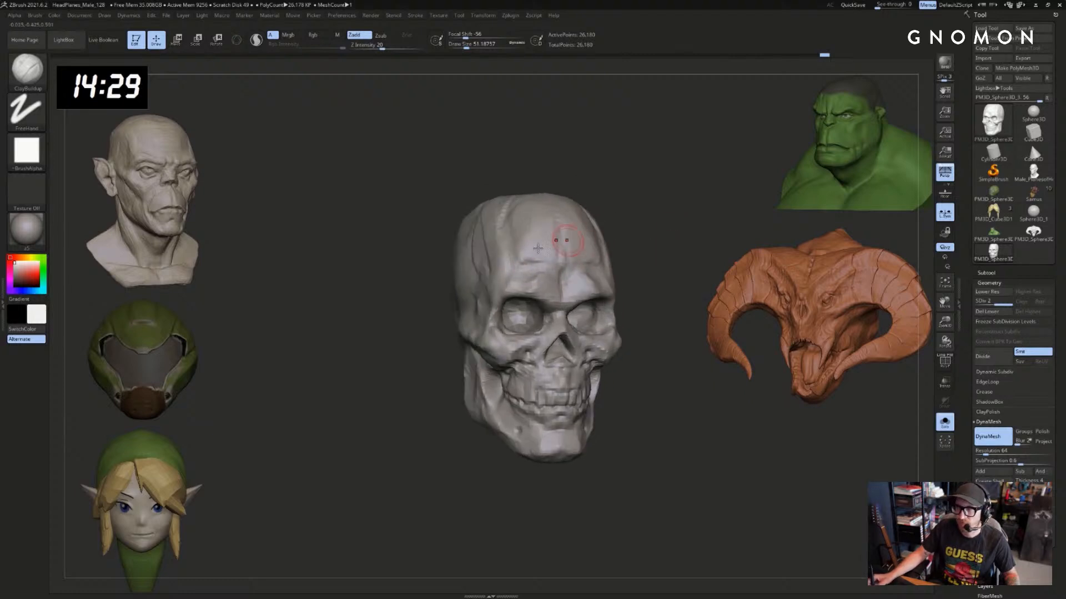
Define the outer brow and the outer rim of the eye socket with the Standard brush at a draw size of about 39
key("b")
key("s")
key("t")
left_click_drag(530, 289, 495, 297)
right_click_drag(431, 285, 444, 305)
left_click_drag(504, 292, 479, 331)
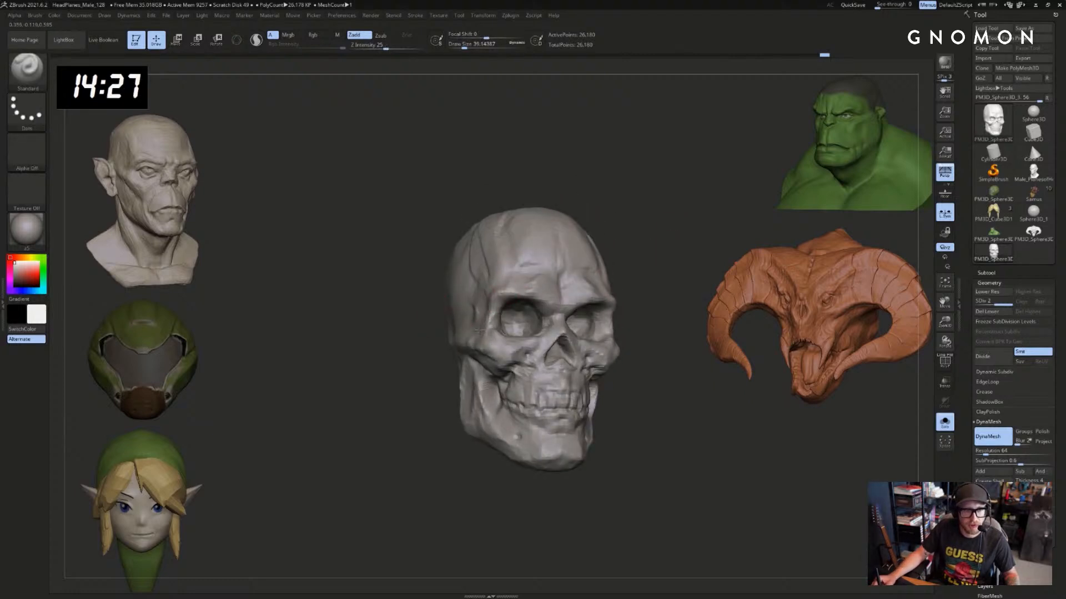
Build up the temple and outer side of the eye socket with ClayBuildup at a draw size of about 74
right_click_drag(633, 271, 655, 260)
left_click_drag(566, 279, 553, 286, "shift")
key("b")
key("c")
key("b")
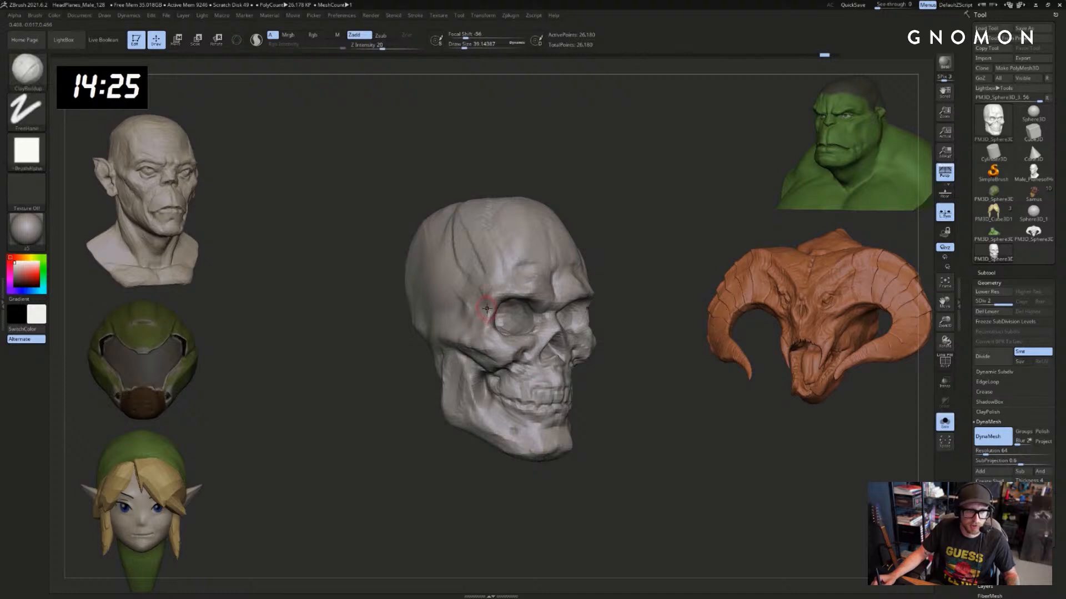
left_click_drag(490, 304, 472, 327)
left_click_drag(613, 309, 628, 319)
key("s")
left_click_drag(605, 318, 605, 304)
left_click_drag(513, 286, 502, 317)
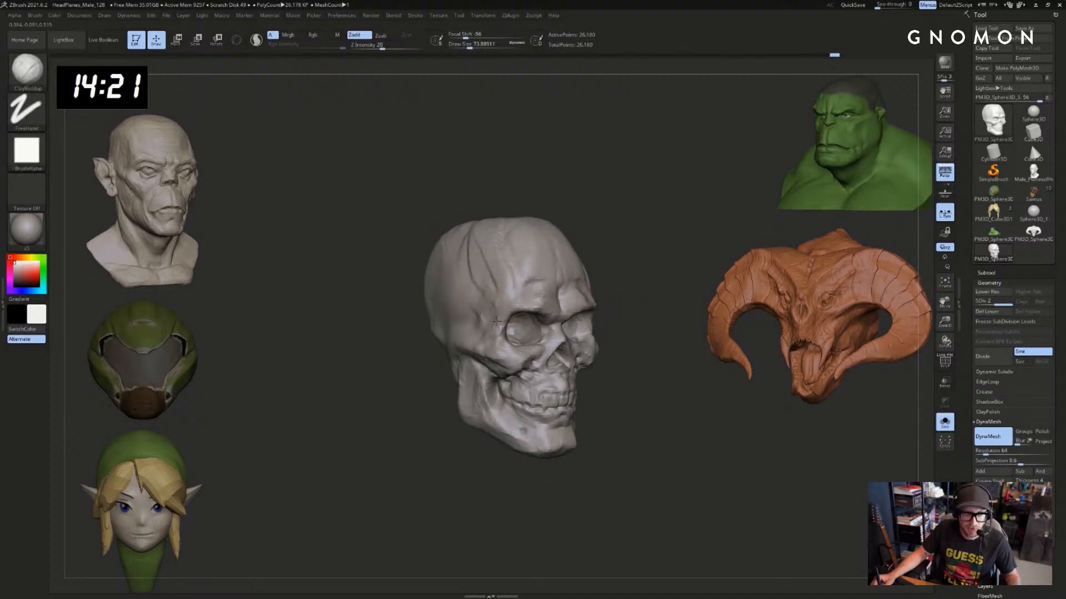
Cut creases at the outer brow and temple with DamStandard at a draw size of about 48
left_click_drag(638, 283, 627, 288)
key("b")
key("d")
key("s")
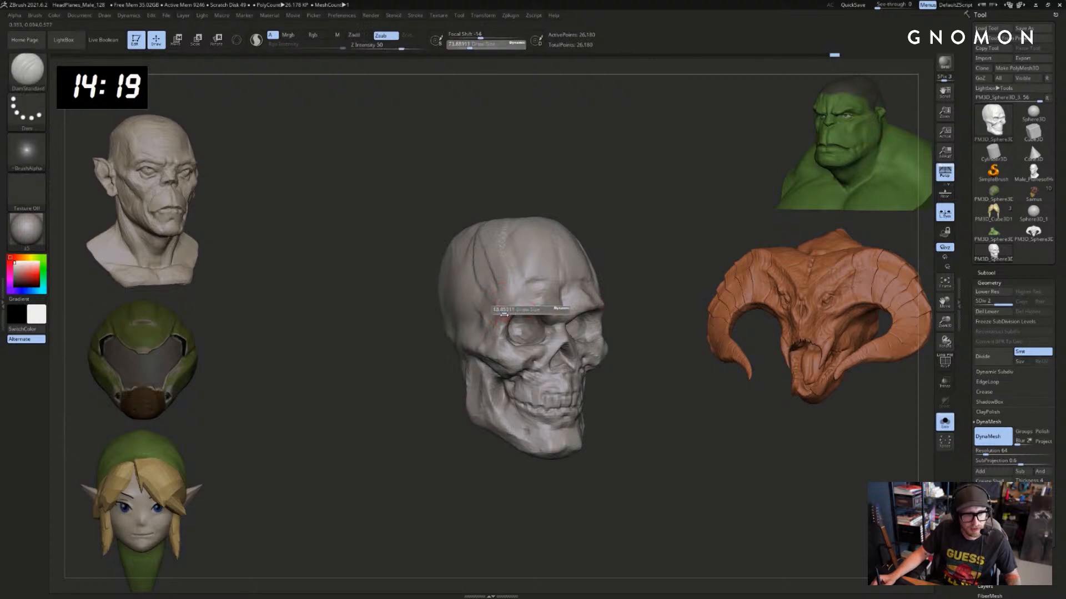
left_click_drag(652, 271, 651, 287)
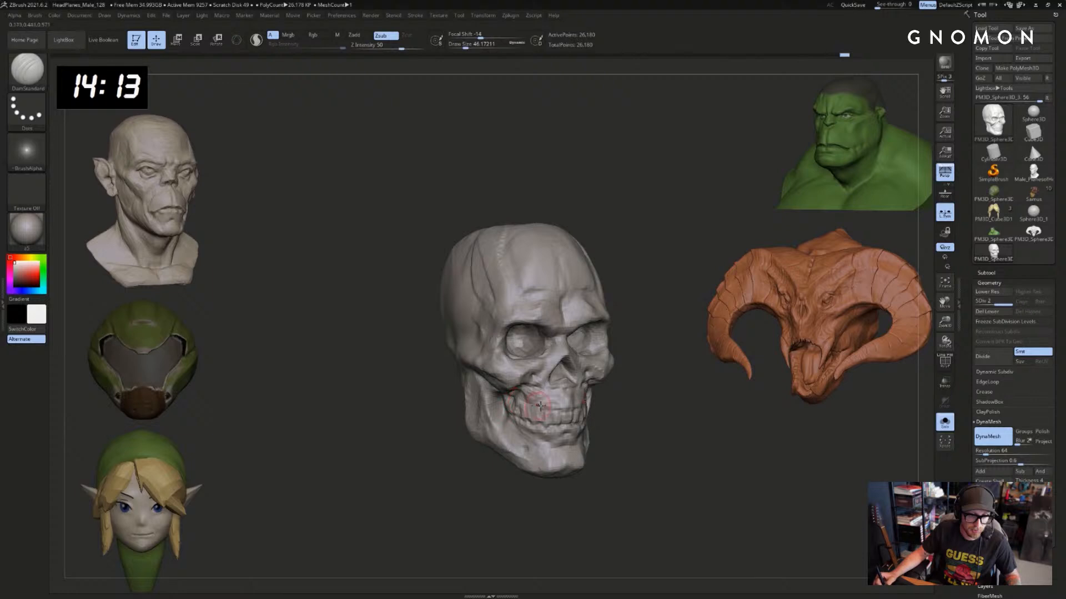
Undo the last stroke and build up the brow ridges and lower forehead with ClayBuildup, enlarging the draw size to about 101
mouse_move(659, 399)
left_mouse_down()
mouse_move(666, 426)
mouse_move(632, 424)
mouse_move(594, 383)
left_mouse_up()
key("b")
key("c")
key("b")
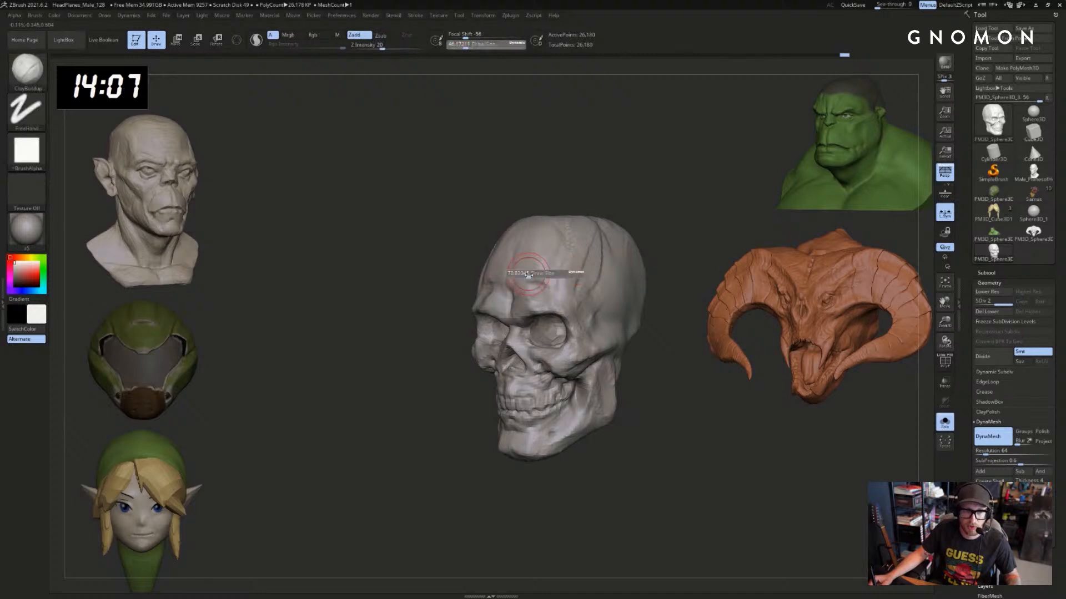
key("ctrl+z")
key("s")
left_click(512, 287)
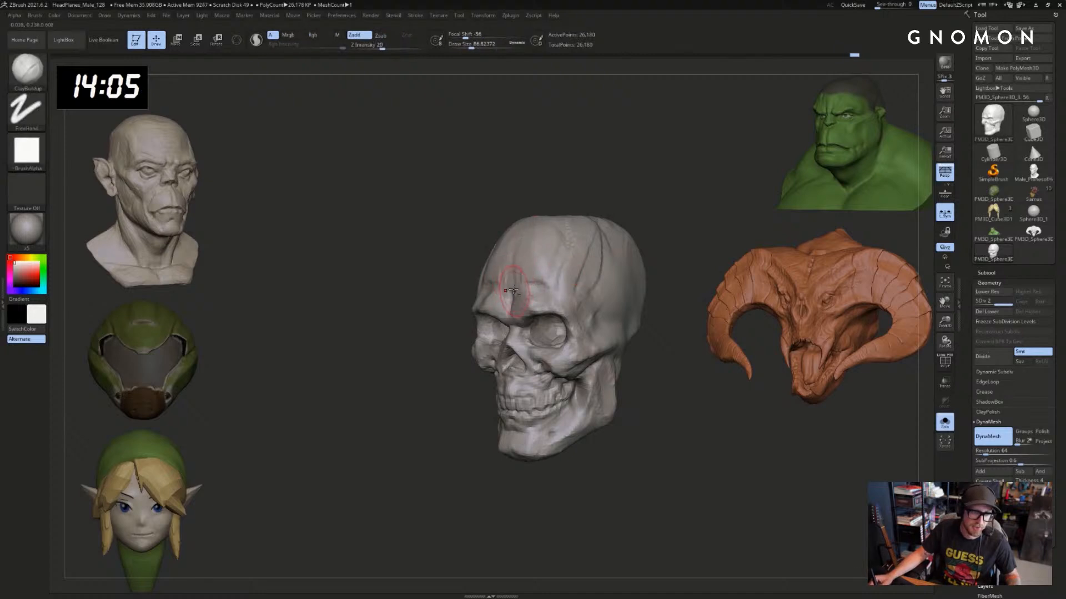
left_click_drag(450, 310, 488, 306)
key("s")
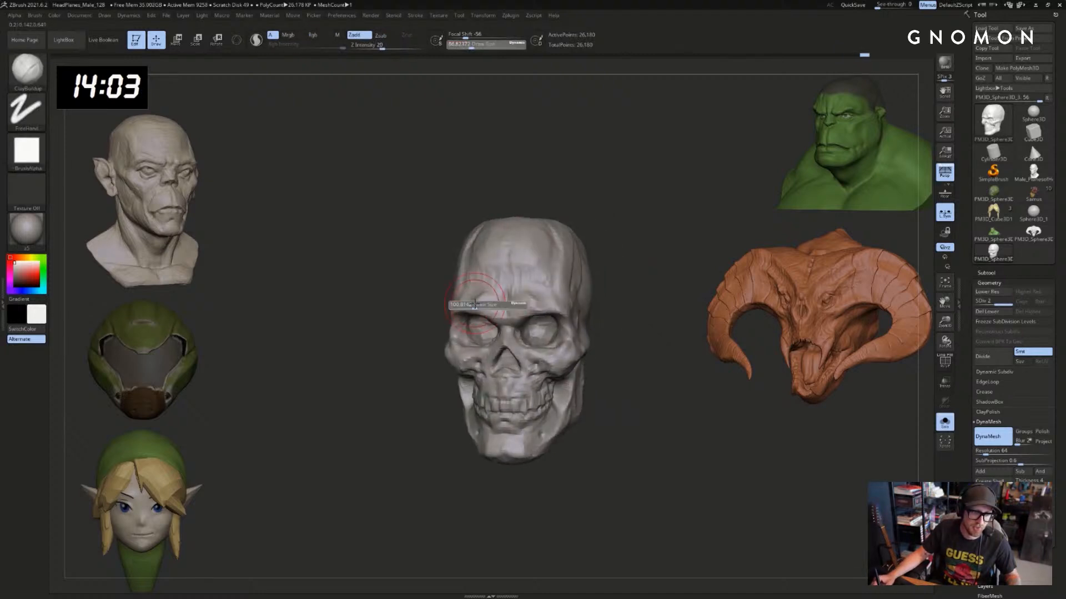
left_click(473, 304)
Carve and smooth angry frown creases between the brows with DamStandard at a draw size of about 101
mouse_move(599, 308)
left_mouse_down()
mouse_move(519, 301)
mouse_move(553, 291)
left_mouse_up()
key("b")
key("d")
key("s")
left_click_drag(536, 286, 523, 279, "shift")
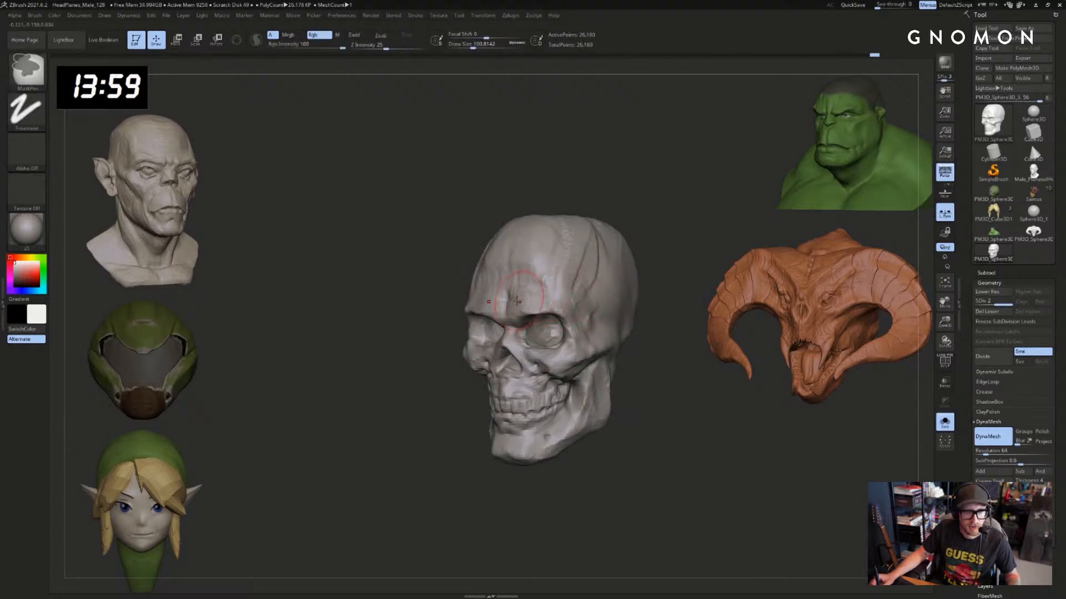
left_click_drag(444, 281, 622, 269)
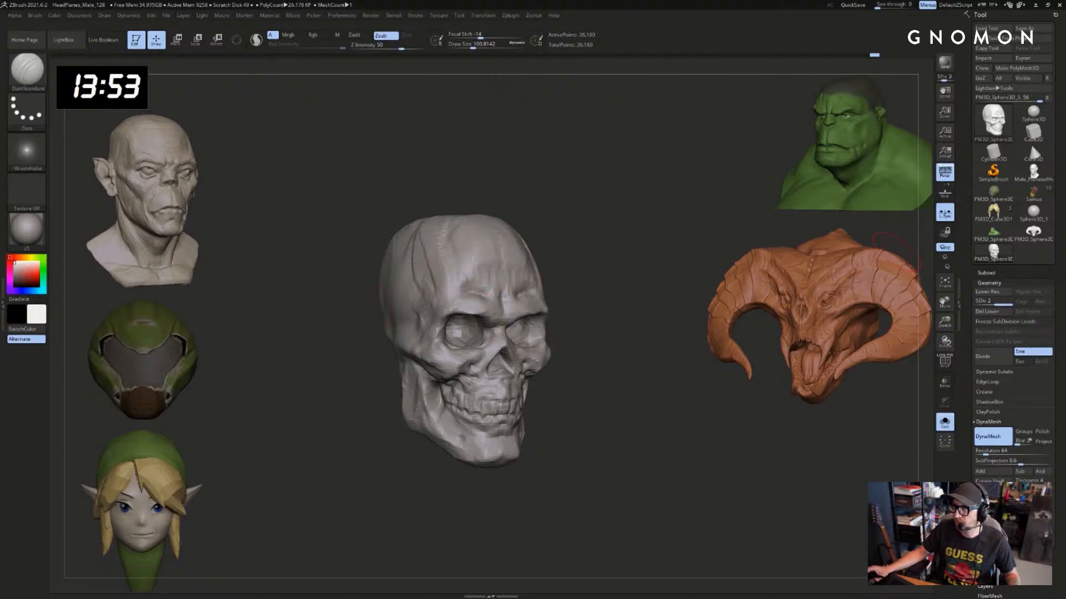
Bring the Spotify playlist window onto this screen and minimize it
left_click_drag(1065, 17, 586, 45)
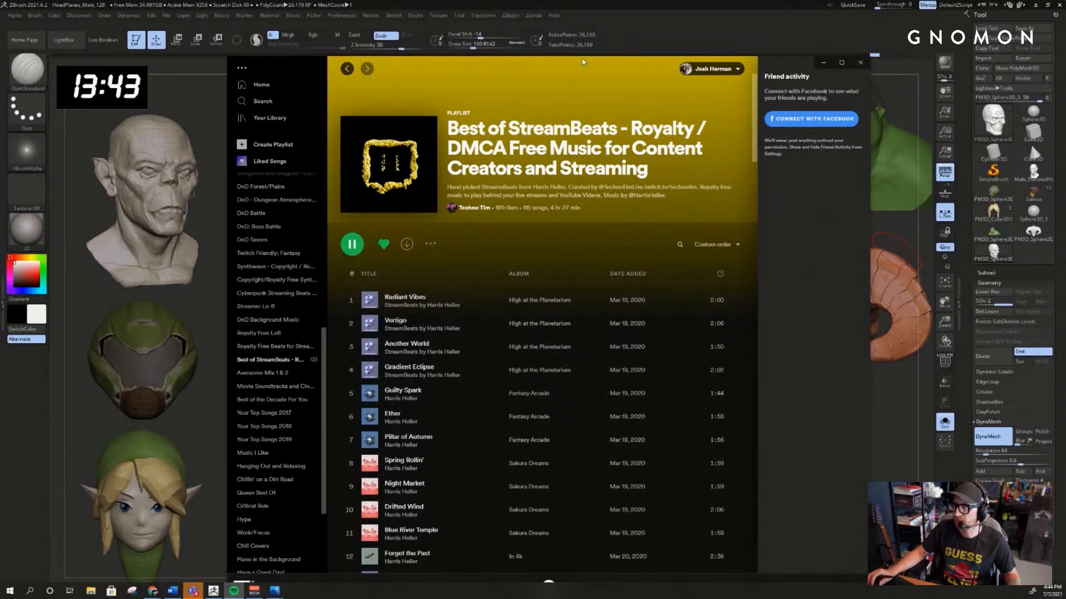
left_click_drag(532, 58, 653, 72)
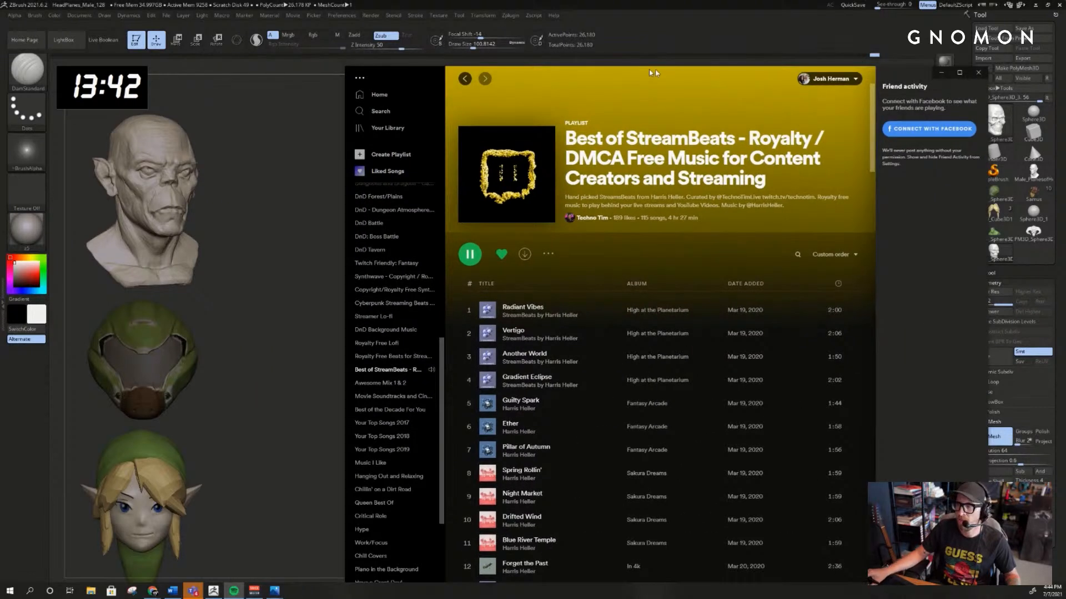
left_click(941, 72)
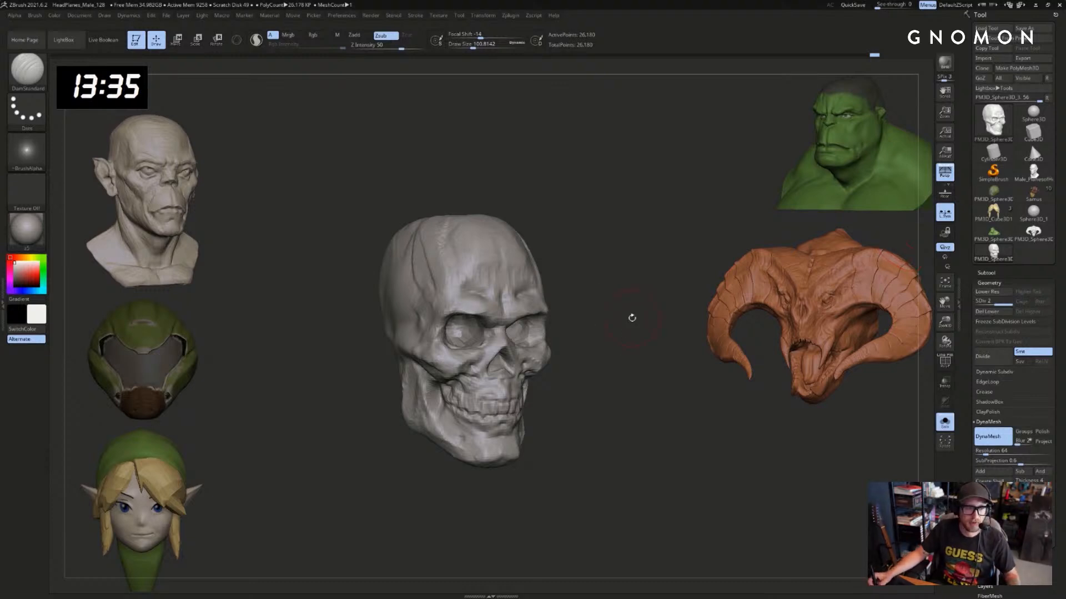
Refine the cheekbone below the eye socket with ClayBuildup at a draw size of about 29 and the Standard brush
mouse_move(632, 318)
left_mouse_down()
mouse_move(633, 331)
mouse_move(561, 362)
left_mouse_up()
key("b")
key("c")
key("b")
key("s")
left_click_drag(630, 355, 572, 360)
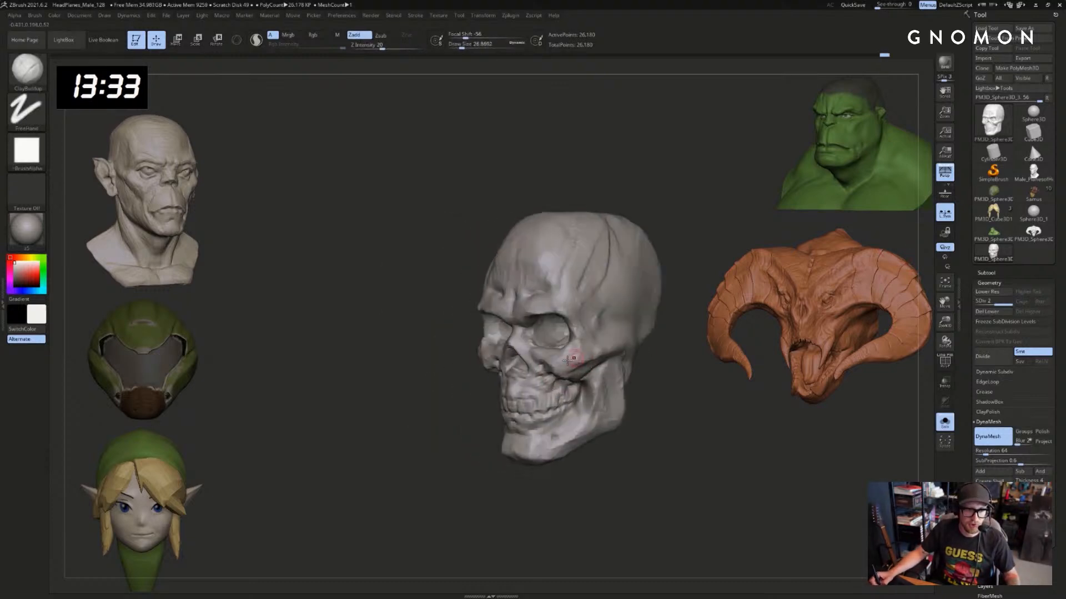
key("b")
key("s")
key("t")
mouse_move(675, 349)
left_mouse_down()
mouse_move(655, 350)
mouse_move(685, 373)
mouse_move(654, 364)
mouse_move(664, 373)
left_mouse_up()
Cut crack lines into the side of the cranium with DamStandard at a draw size of about 48
key("b")
key("c")
key("b")
key("b")
key("d")
key("s")
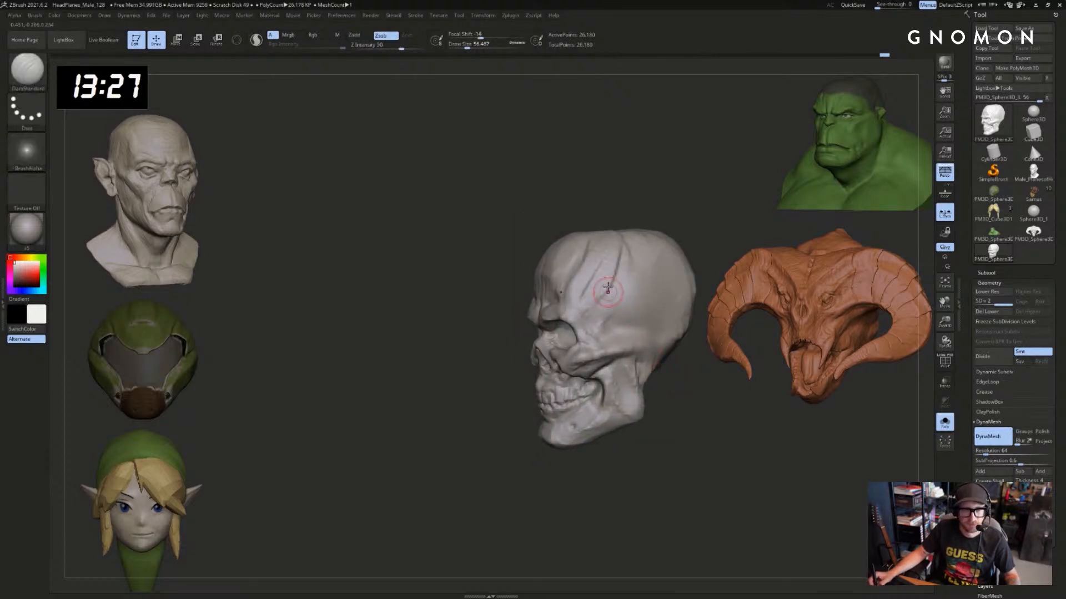
left_click_drag(671, 237, 610, 274)
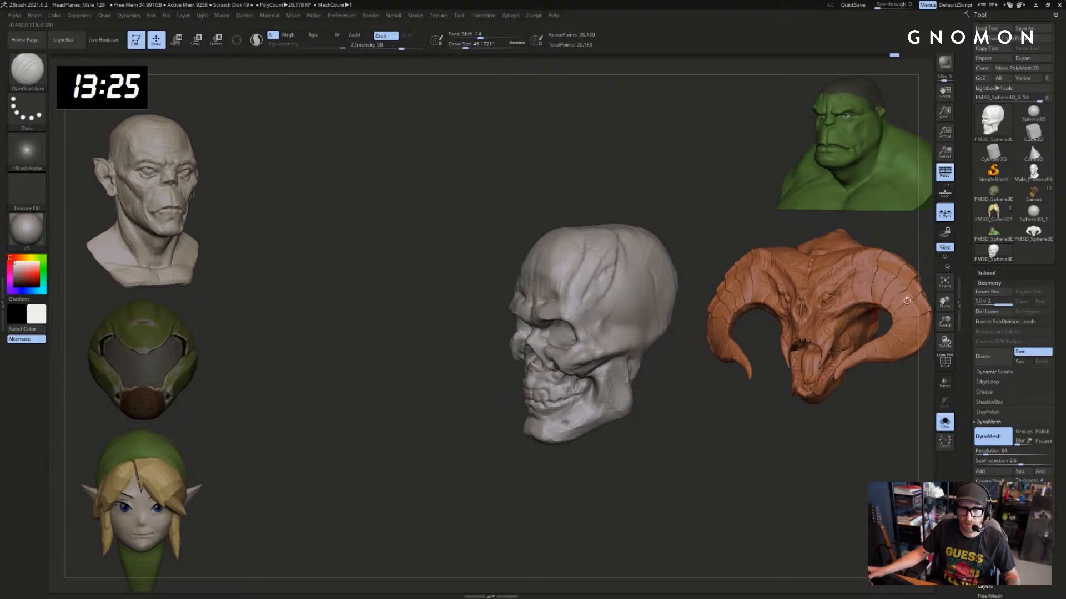
Append a Sphere3D primitive to the skull as a subtool and make a PolyMesh3D copy of it
left_click(986, 273)
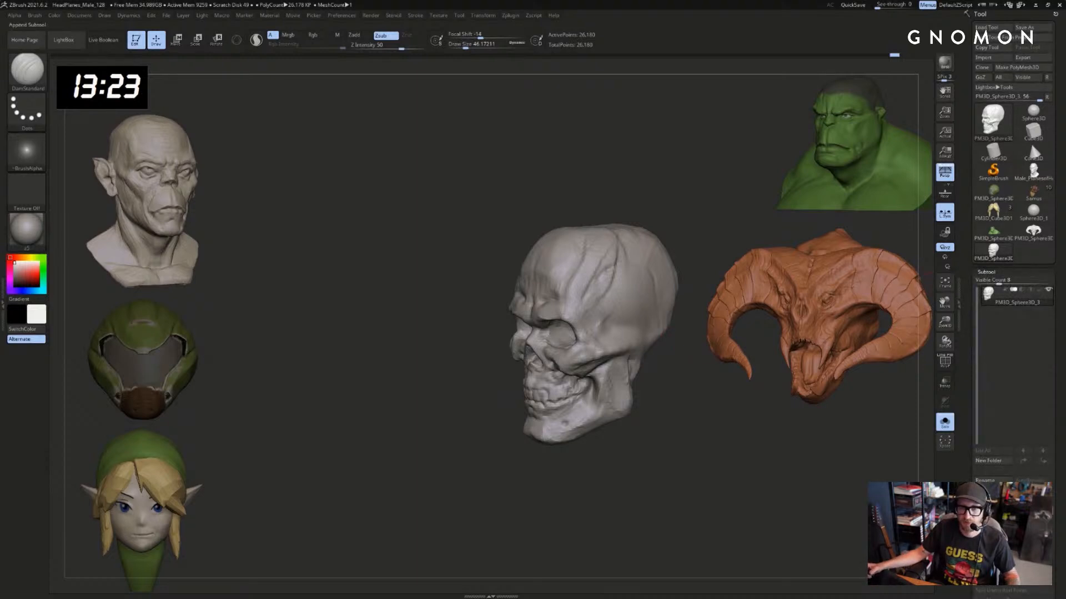
left_click(1030, 524)
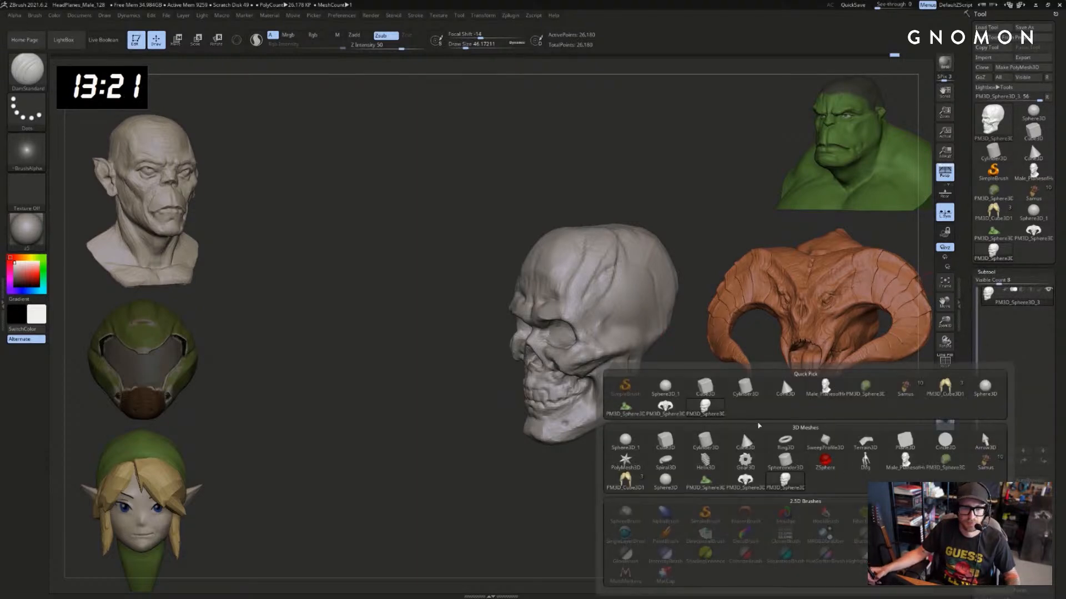
left_click(624, 440)
key("alt+Down")
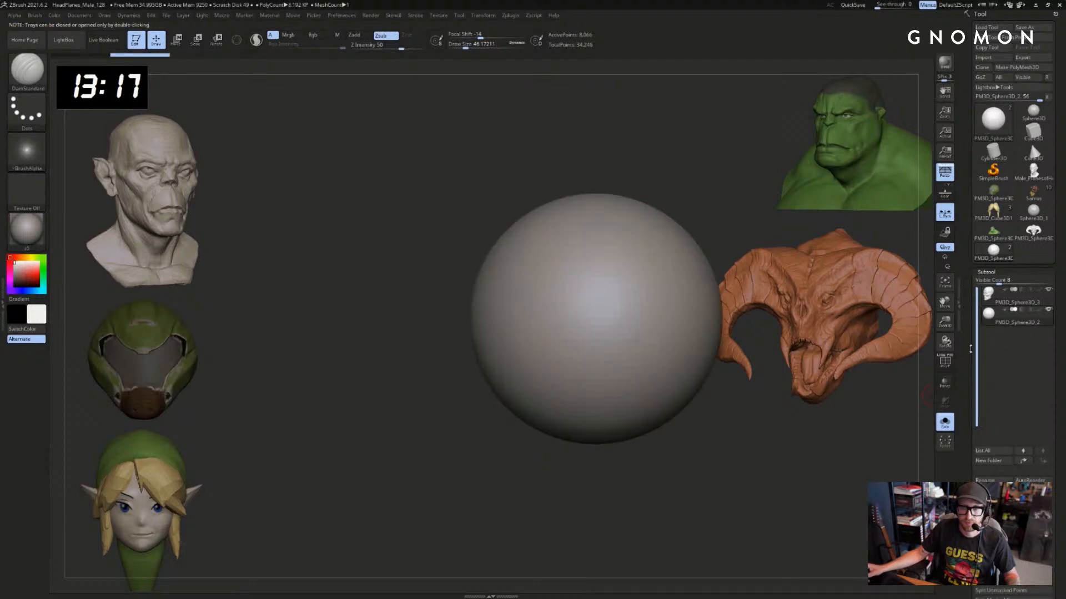
mouse_move(970, 349)
left_mouse_down()
mouse_move(968, 210)
mouse_move(975, 337)
left_mouse_up()
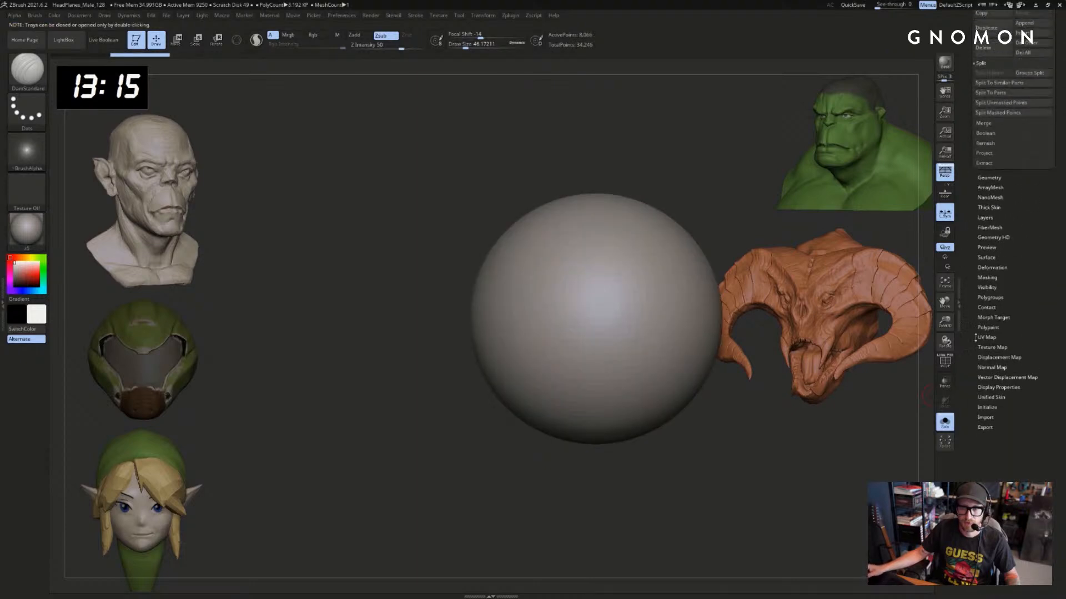
left_click(987, 408)
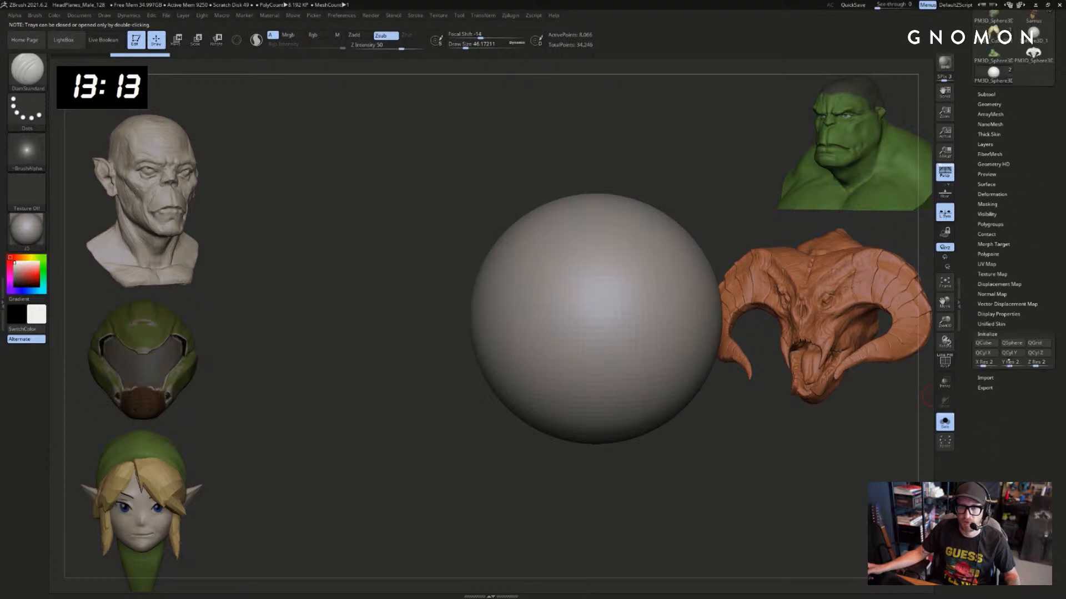
left_click_drag(1014, 332, 1023, 404)
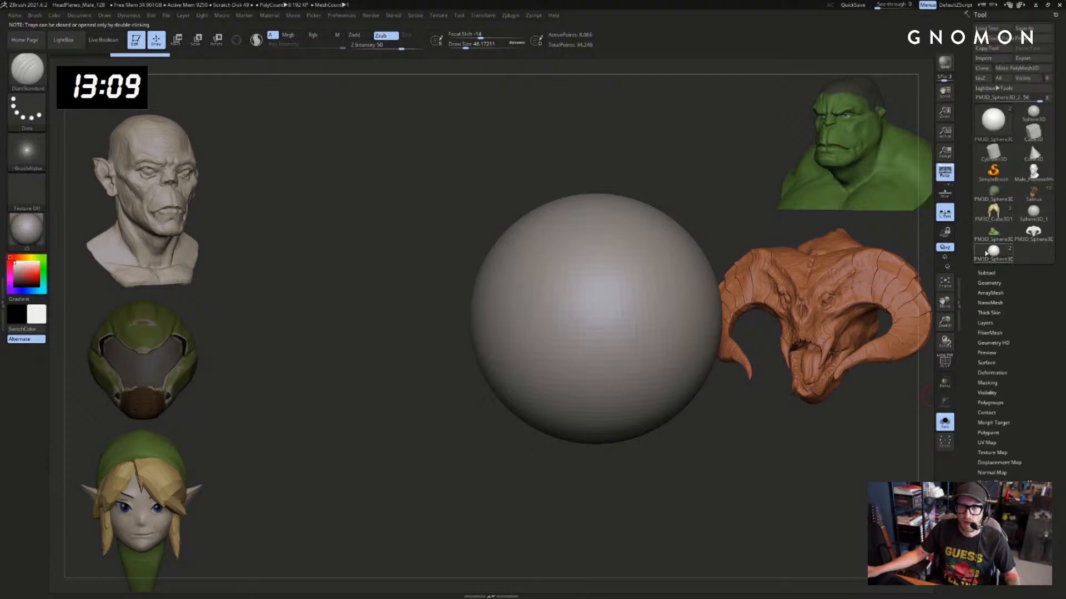
left_click(986, 272)
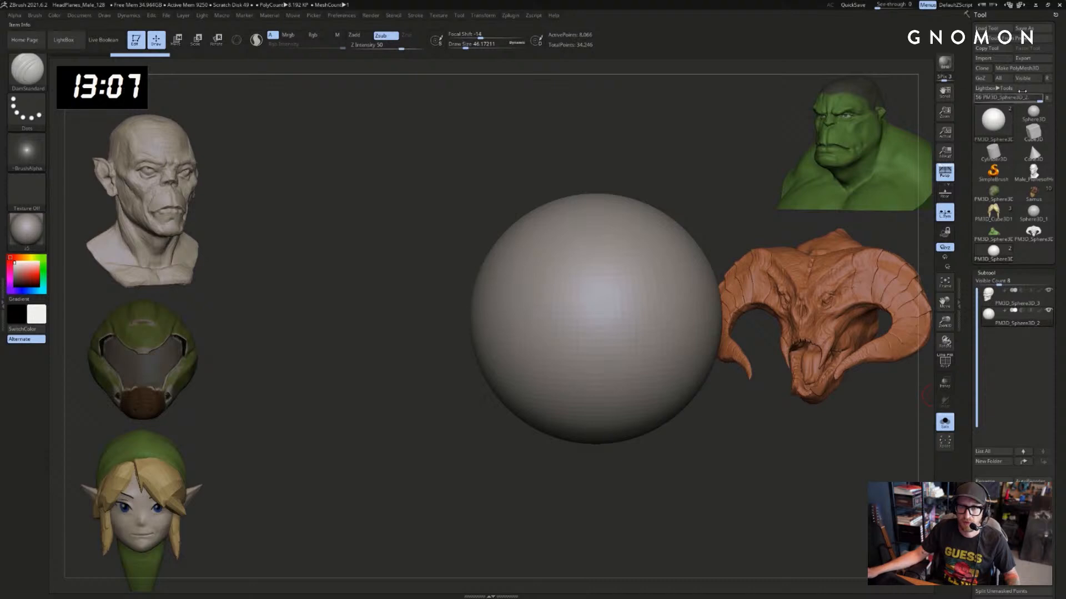
left_click(1019, 70)
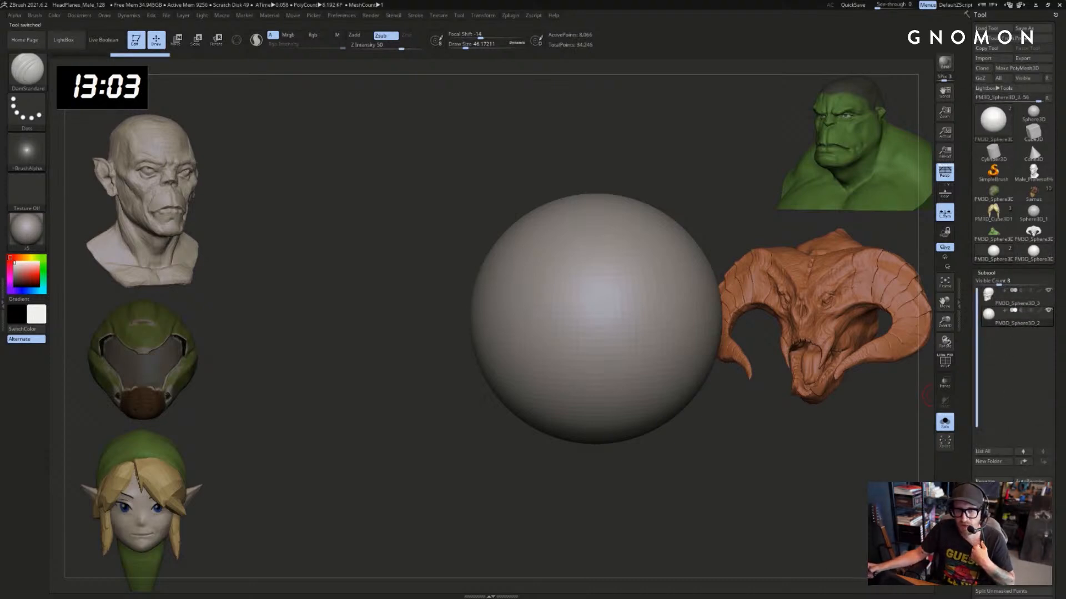
Delete the appended sphere subtool and append the PolyMesh3D sphere to the skull instead
left_click(985, 531)
left_click(950, 555)
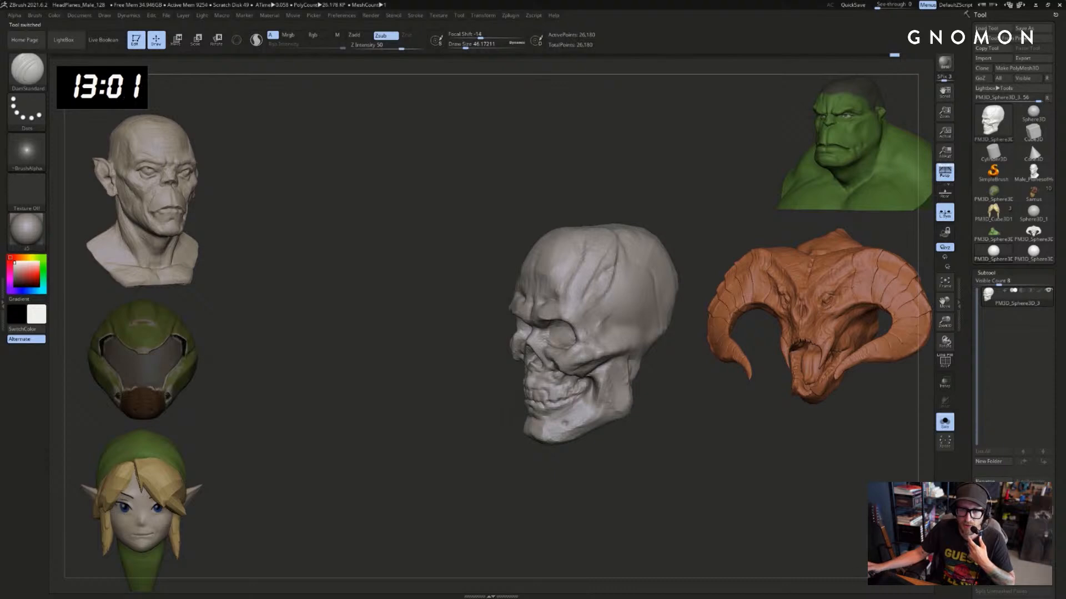
left_click(1031, 512)
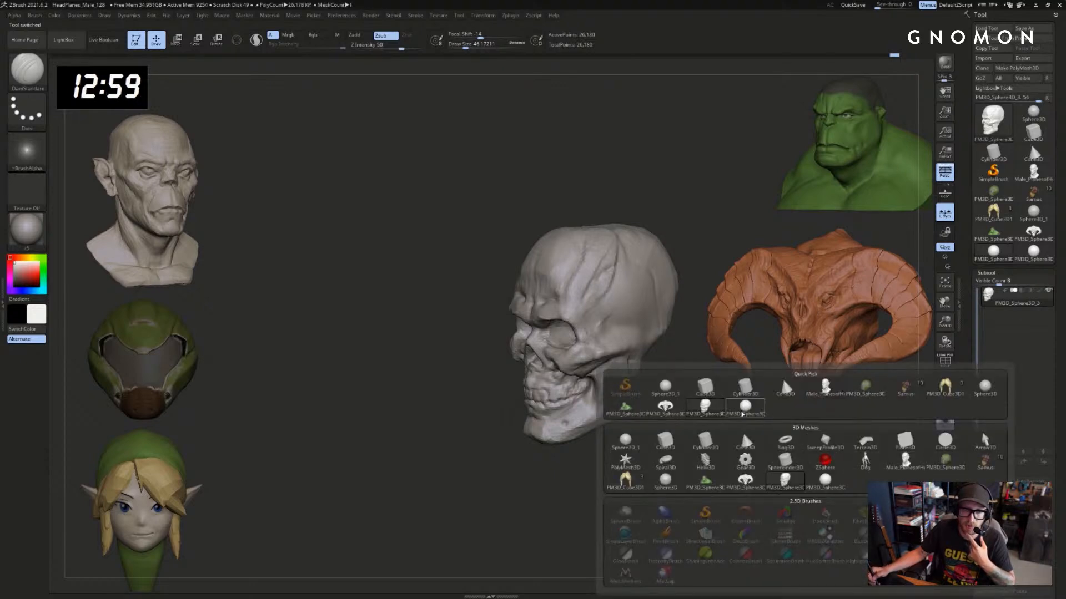
left_click(745, 408)
left_click_drag(944, 368, 980, 377, "alt")
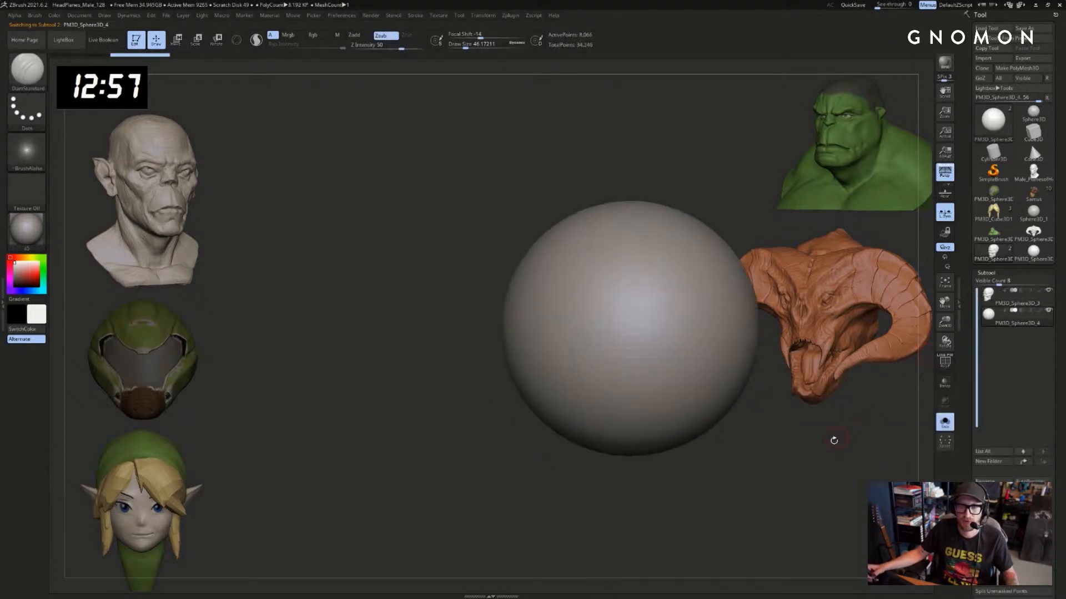
Turn on transparency so the skull shows through the sphere
mouse_move(810, 462)
left_mouse_down("alt")
mouse_move(704, 462)
mouse_move(604, 400)
mouse_move(587, 366)
left_mouse_up("alt")
key("shift+t")
left_click_drag(573, 319, 642, 307, "alt")
Pull the sphere into a tall hood shape that widens below the skull, using the Move brush at a very large draw size
key("b")
key("m")
key("v")
key("s")
left_click_drag(551, 282, 591, 284)
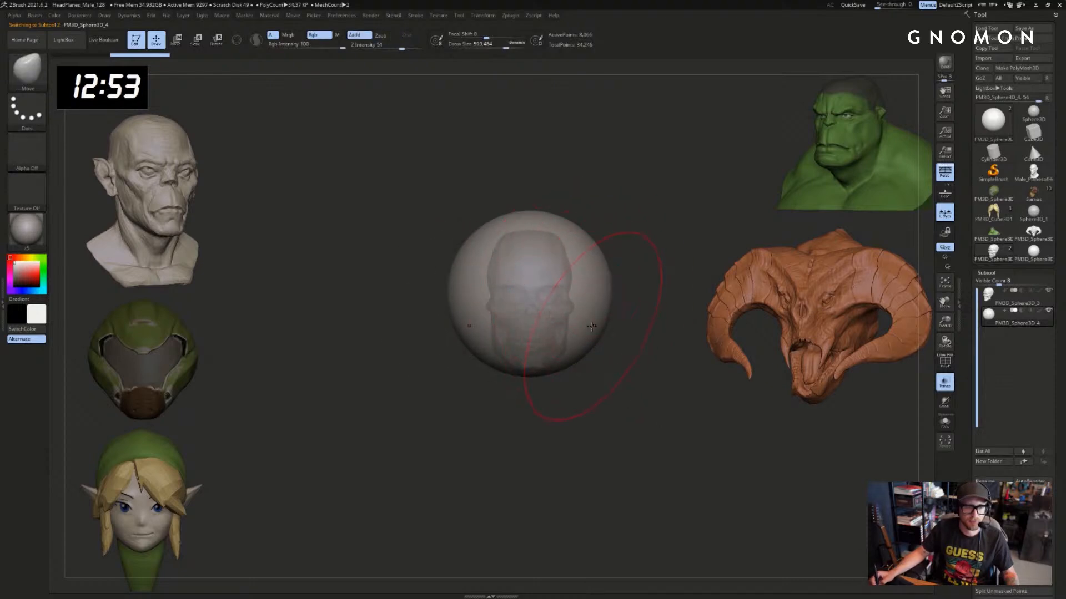
left_click_drag(580, 328, 618, 436)
left_click_drag(455, 267, 471, 271)
mouse_move(386, 311)
left_mouse_down()
mouse_move(439, 318)
mouse_move(429, 314)
left_mouse_up()
left_click_drag(591, 248, 613, 250)
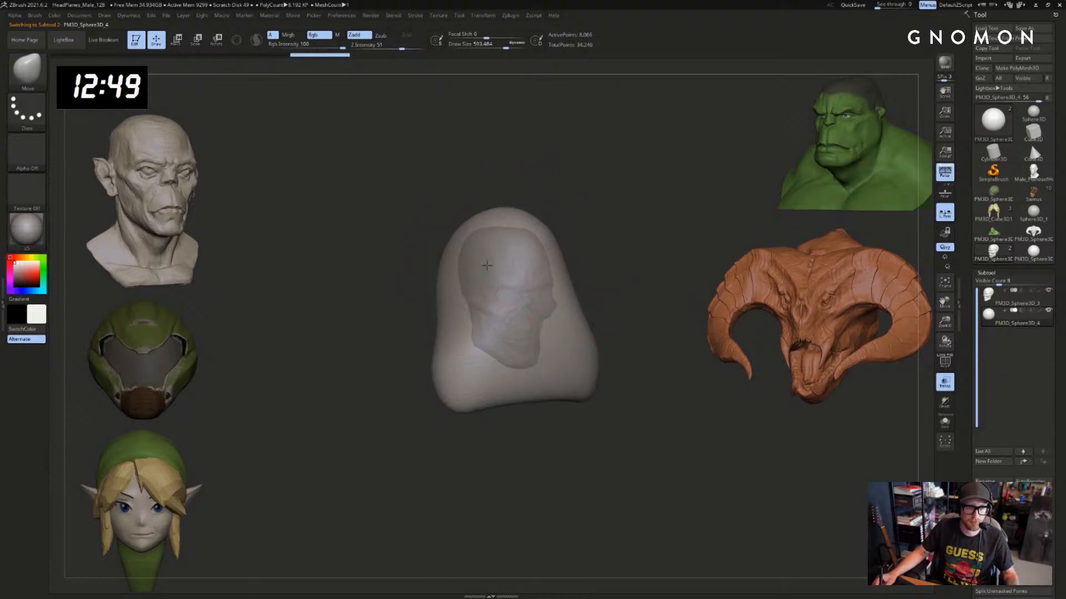
mouse_move(522, 239)
left_mouse_down()
mouse_move(500, 248)
mouse_move(491, 240)
left_mouse_up()
left_click_drag(594, 219, 550, 229)
Turn off transparency and reshape and smooth the sides and lower edge of the hood with a smaller Move brush
key("shift+t")
mouse_move(474, 229)
left_mouse_down()
mouse_move(472, 244)
mouse_move(488, 246)
left_mouse_up()
key("bracketleft")
key("s")
mouse_move(420, 319)
left_mouse_down()
mouse_move(395, 373)
mouse_move(378, 381)
mouse_move(386, 390)
mouse_move(408, 382)
left_mouse_up()
key("s")
left_click_drag(397, 438, 422, 444, "shift")
key("s")
left_click_drag(433, 350, 428, 351)
left_click_drag(452, 395, 455, 433)
Try to carve the hood's face opening with DamStandard at a draw size of about 365
key("b")
key("d")
key("s")
left_click_drag(439, 272, 483, 355)
left_click_drag(563, 302, 602, 291)
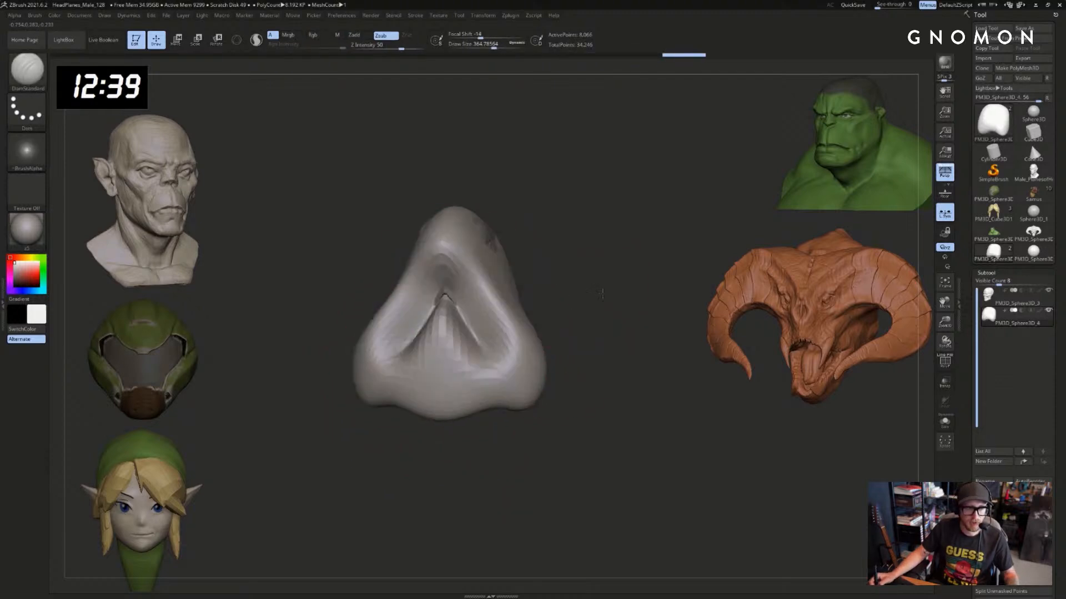
key("ctrl+z")
Carve the hood's face opening around the skull with DamStandard at a draw size of about 286, undoing unwanted strokes
left_click_drag(561, 255, 628, 265)
mouse_move(519, 261)
left_mouse_down("shift")
mouse_move(500, 239)
mouse_move(524, 278)
mouse_move(589, 270)
left_mouse_up("shift")
key("s")
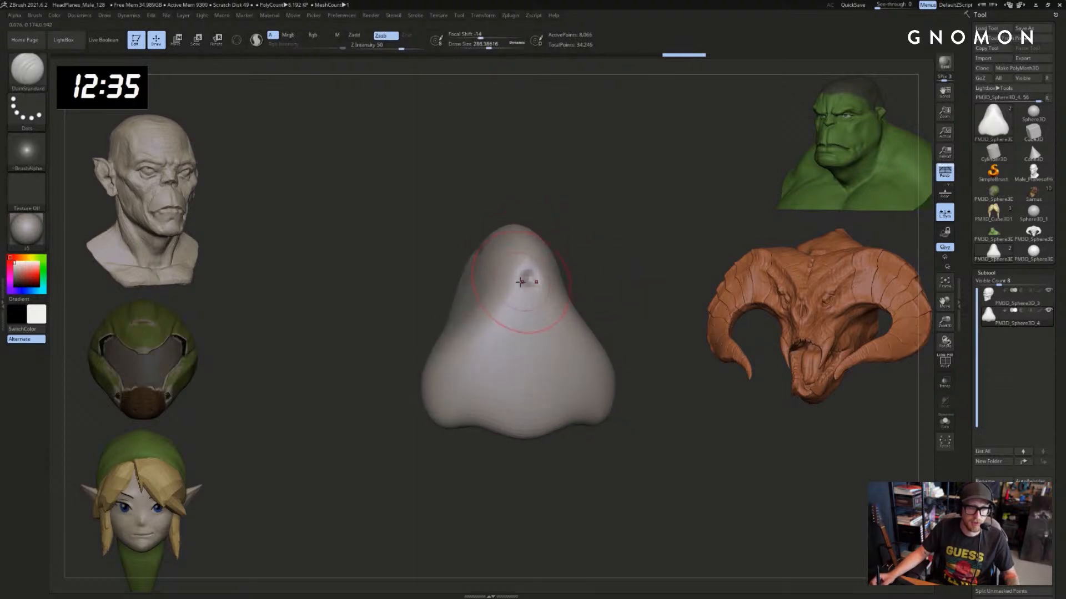
mouse_move(525, 281)
left_mouse_down()
mouse_move(493, 352)
mouse_move(480, 355)
mouse_move(506, 284)
mouse_move(497, 325)
left_mouse_up()
key("ctrl+z")
key("ctrl+z")
key("ctrl+z")
key("ctrl+z")
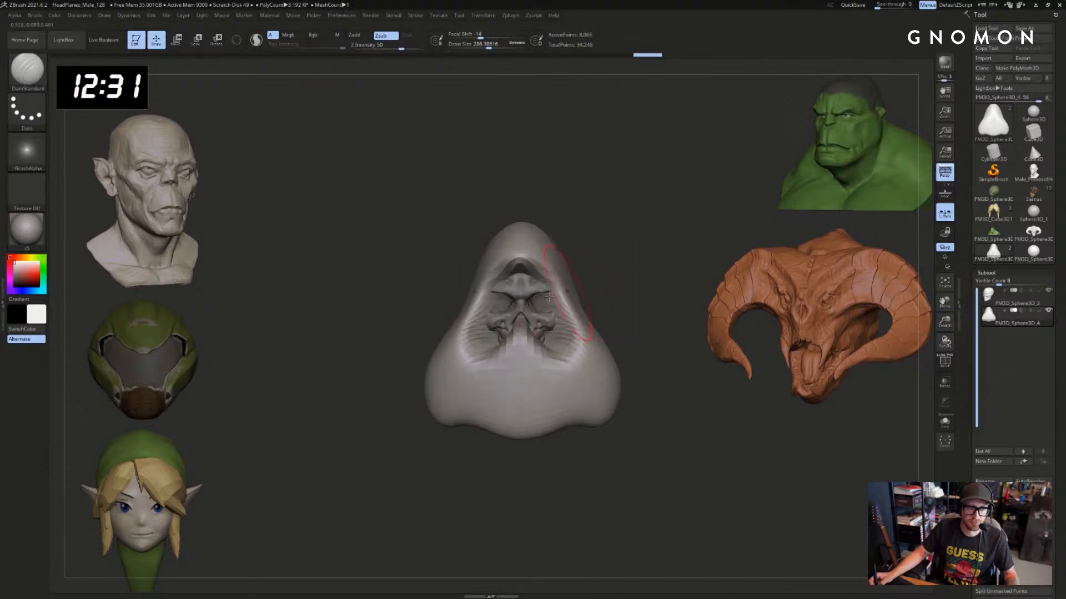
left_click_drag(512, 286, 507, 267)
mouse_move(511, 280)
left_mouse_down()
mouse_move(504, 311)
mouse_move(473, 347)
left_mouse_up()
Hollow out the inside of the hood and shape the cloth below the jaw with ClayBuildup at a draw size of about 286
right_click_drag(480, 340, 511, 341)
key("b")
key("c")
key("l")
left_click_drag(512, 341, 497, 363)
key("b")
key("c")
key("b")
mouse_move(502, 355)
left_mouse_down()
mouse_move(460, 370)
mouse_move(496, 390)
mouse_move(499, 378)
left_mouse_up()
right_click_drag(499, 379, 487, 395)
mouse_move(516, 364)
left_mouse_down()
mouse_move(499, 348)
mouse_move(489, 356)
left_mouse_up()
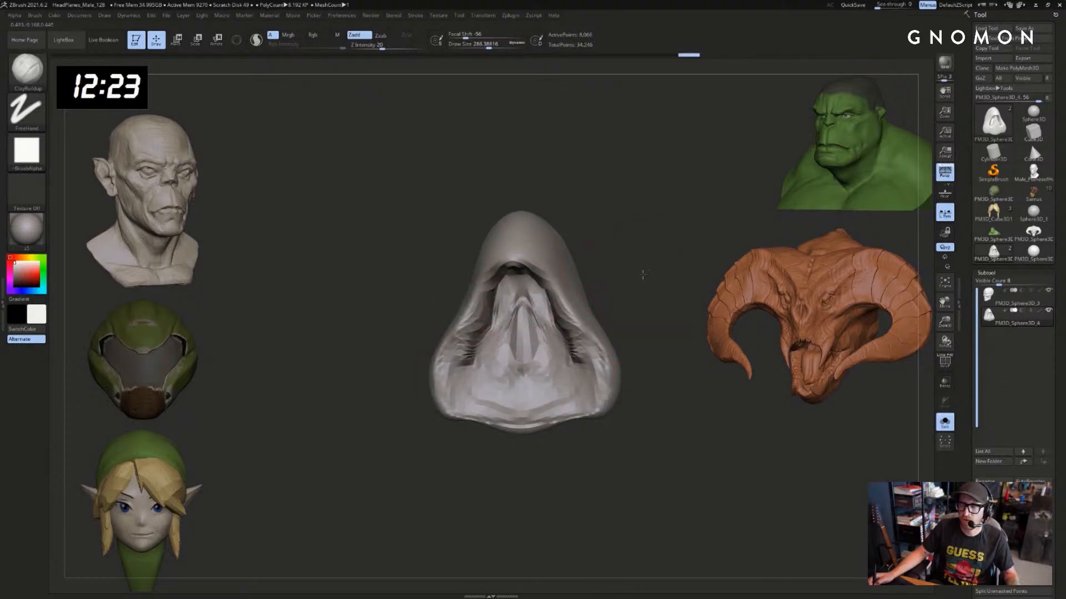
Bring the skull back into view with the hood and convert the hood to a DynaMesh at resolution 128
mouse_move(642, 276)
left_mouse_down()
mouse_move(630, 292)
mouse_move(603, 294)
mouse_move(634, 331)
left_mouse_up()
key("shift+s")
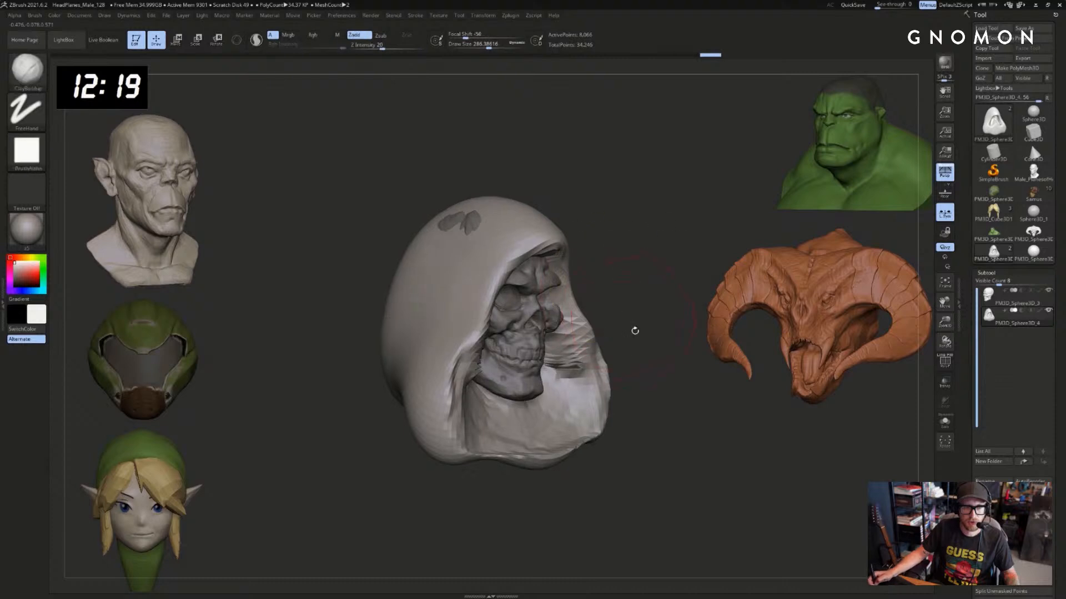
scroll(977, 414, "down", 3)
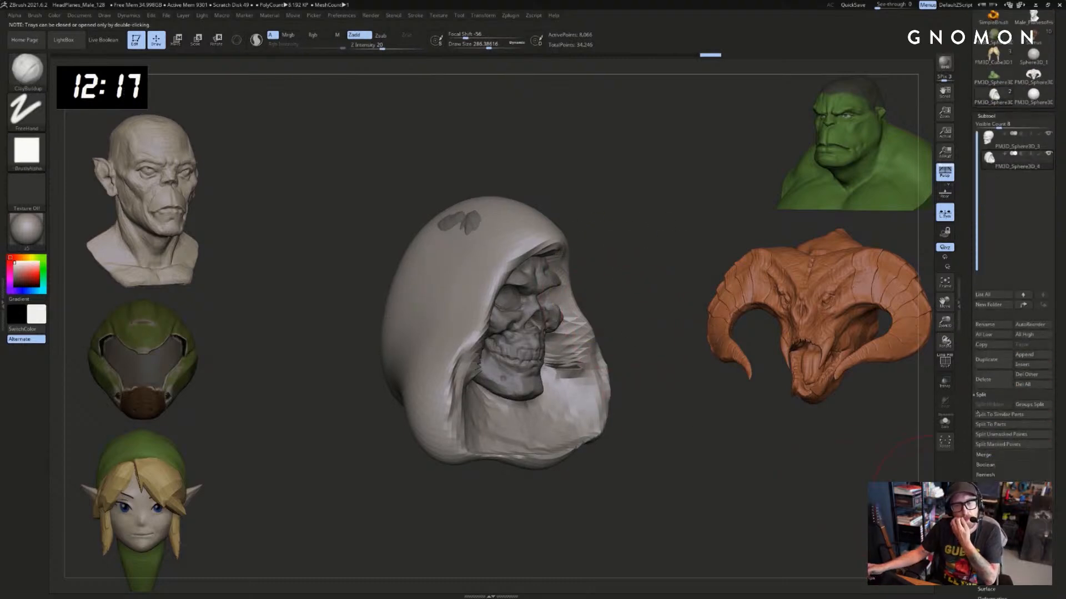
scroll(960, 458, "down", 4)
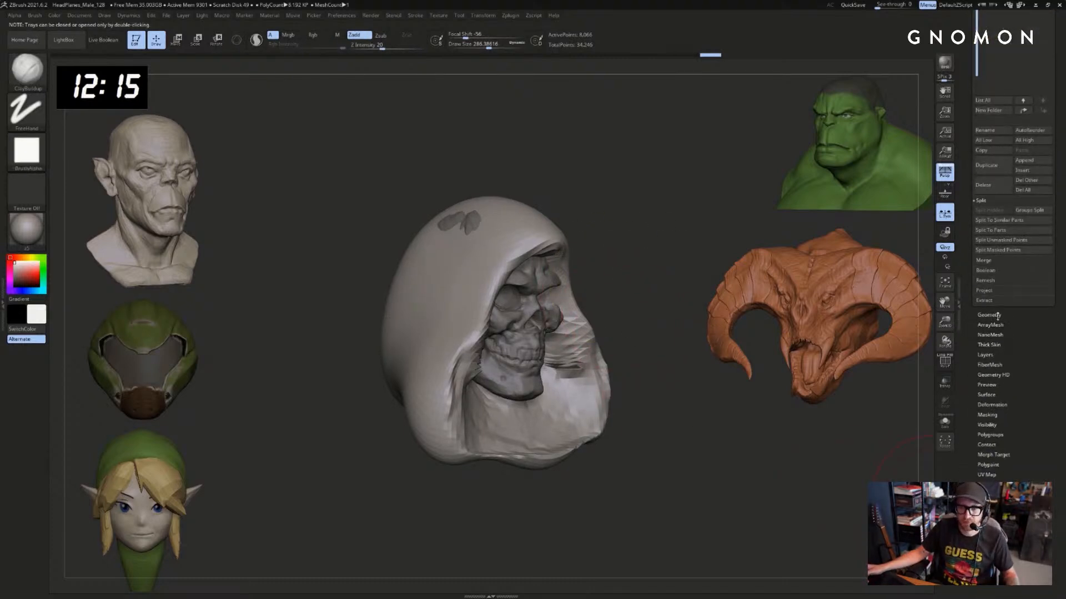
left_click(993, 315)
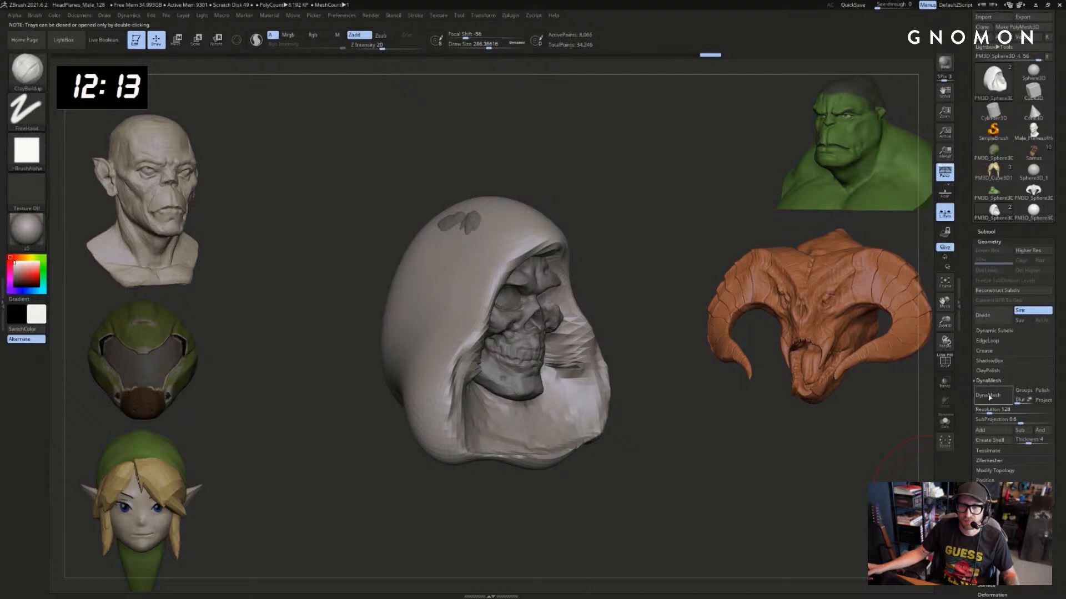
left_click(990, 397)
Carve along the inner rim of the hood's face opening with DamStandard at a draw size of about 188
left_click_drag(747, 416, 644, 408)
key("b")
key("d")
key("s")
key("s")
left_click_drag(538, 273, 514, 278)
left_click_drag(622, 231, 616, 233, "alt")
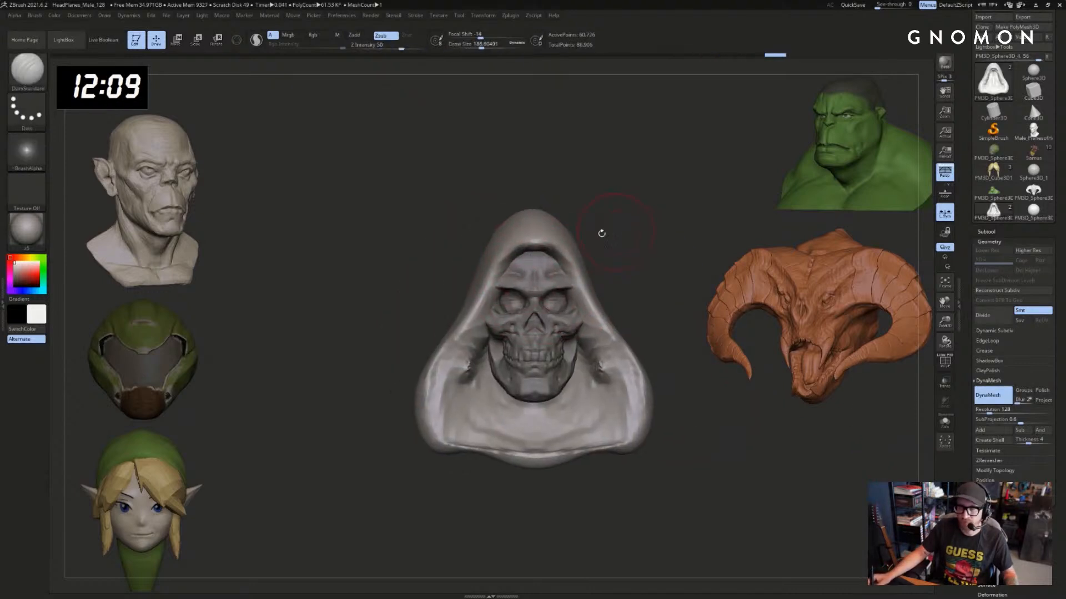
left_click_drag(513, 260, 485, 303)
Isolate the hood and deepen the groove inside its opening and down the inner sides at a draw size of about 158
key("alt+s")
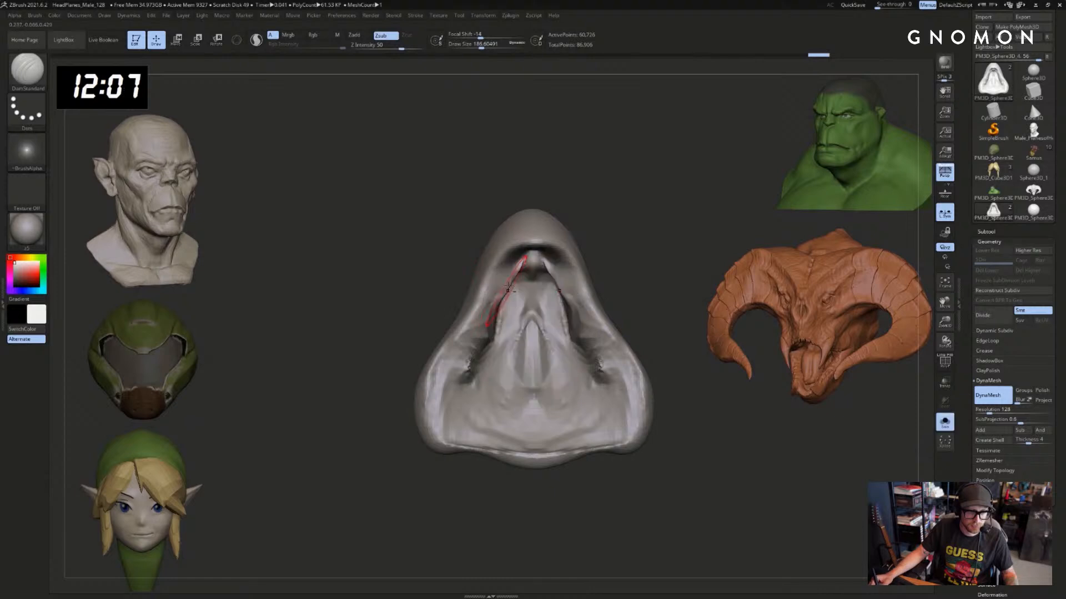
left_click_drag(604, 246, 612, 244)
mouse_move(499, 289)
left_mouse_down("shift")
mouse_move(527, 257)
mouse_move(501, 300)
left_mouse_up("shift")
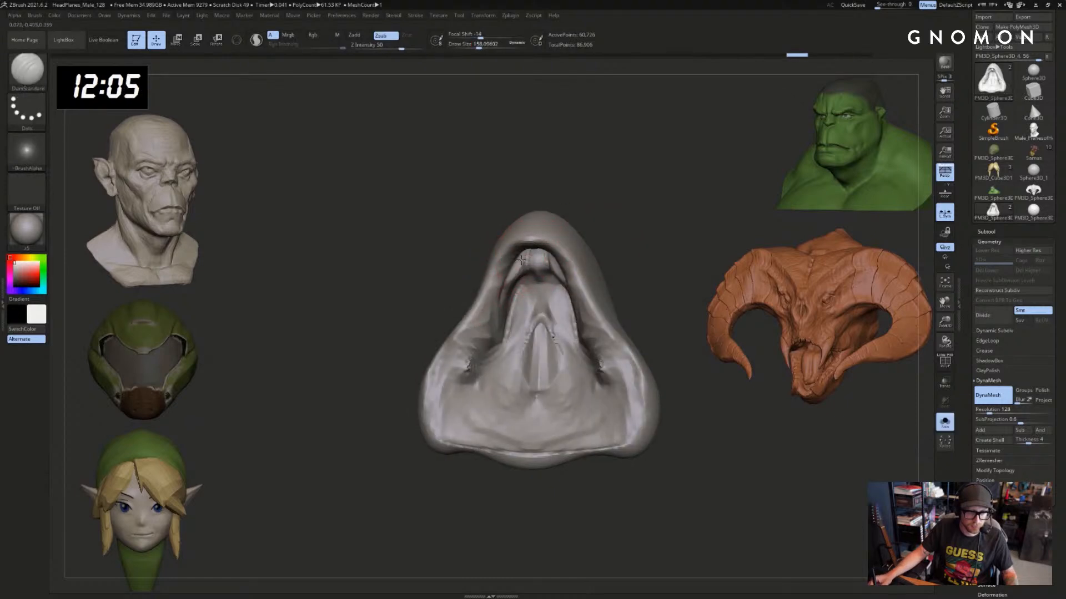
left_click_drag(516, 264, 439, 436)
left_click_drag(460, 362, 443, 427)
key("alt+s")
key("b")
key("c")
key("l")
mouse_move(471, 392)
left_mouse_down()
mouse_move(462, 418)
mouse_move(484, 343)
mouse_move(479, 314)
left_mouse_up()
Isolate the skull, mask everything except the base of its neck, and lengthen the neck with a Move transpose line
mouse_move(627, 256)
left_mouse_down()
mouse_move(597, 261)
mouse_move(597, 284)
left_mouse_up()
left_click_drag(611, 333, 596, 263, "shift")
left_click(534, 350, "alt")
key("alt+s")
mouse_move(522, 349)
left_mouse_down("ctrl")
mouse_move(515, 393)
mouse_move(596, 385)
left_mouse_up("ctrl")
left_click(597, 385, "ctrl")
key("w")
mouse_move(462, 391)
left_mouse_down()
mouse_move(626, 392)
mouse_move(562, 392)
left_mouse_up()
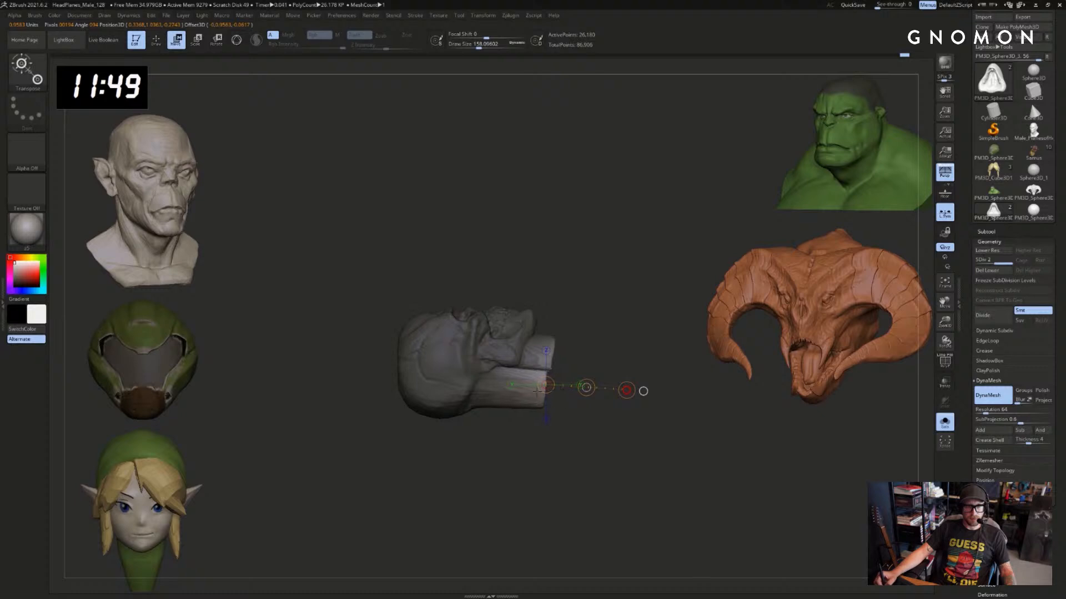
Try to remesh the skull with its lengthened neck as a DynaMesh at resolution 64
left_click_drag(635, 300, 628, 325, "ctrl")
key("shift+d")
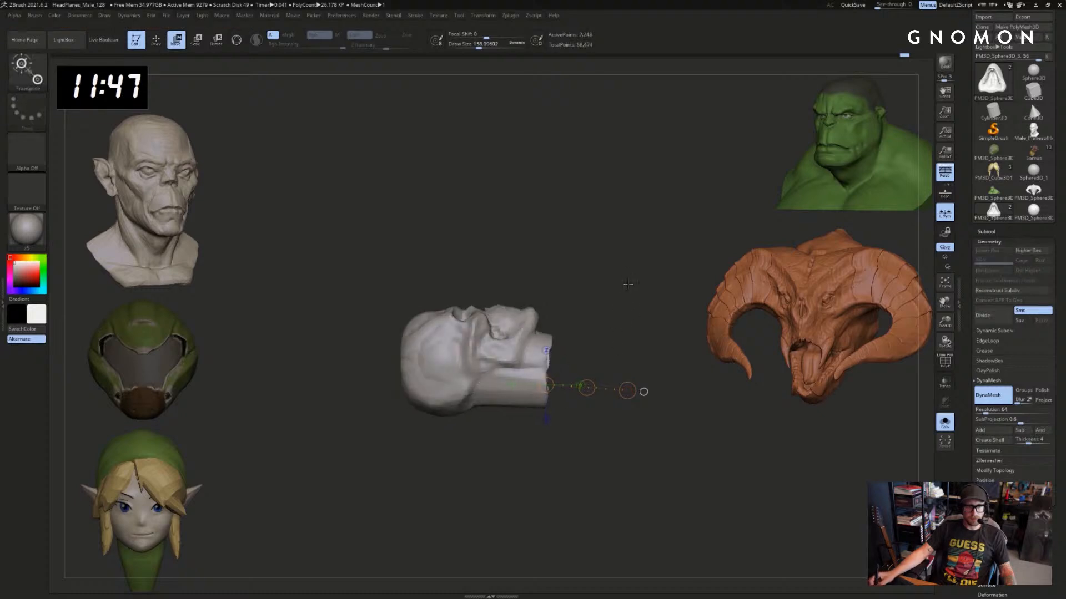
left_click_drag(628, 284, 585, 399, "shift")
key("d")
key("ctrl+z")
key("ctrl+z")
Show the hood around the skull again and make the hood the active subtool
left_click_drag(652, 341, 597, 388, "alt")
left_click_drag(602, 350, 520, 431, "ctrl")
key("shift+s")
left_click_drag(625, 383, 644, 368, "shift")
key("shift+s")
key("shift+s")
left_click(558, 333, "alt")
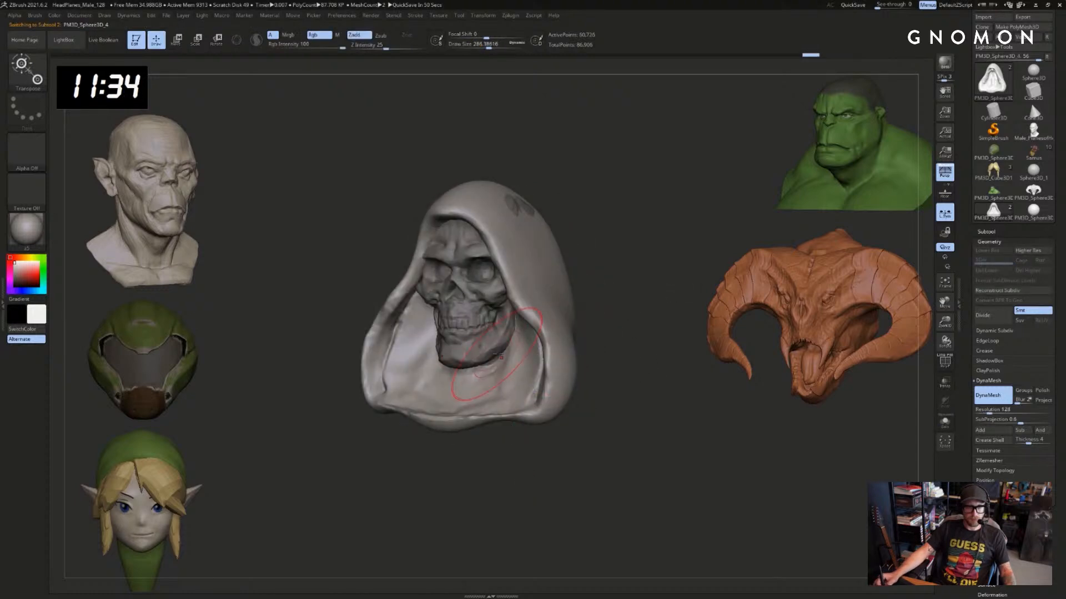
Isolate the hood and paint a mask over the inner cloth around its opening at a draw size of about 149
left_click_drag(599, 319, 625, 319, "shift")
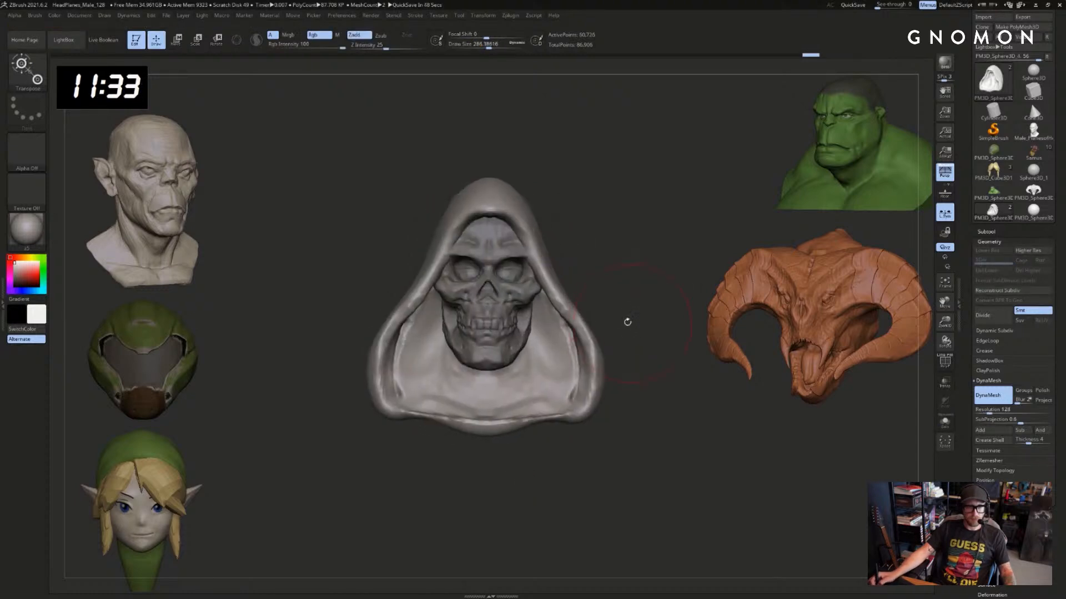
key("shift+s")
key("s")
left_click_drag(520, 274, 493, 242)
key("s")
mouse_move(490, 229)
left_mouse_down("ctrl")
mouse_move(472, 234)
mouse_move(443, 307)
left_mouse_up("ctrl")
mouse_move(619, 226)
left_mouse_down()
mouse_move(654, 236)
mouse_move(616, 233)
mouse_move(644, 214)
left_mouse_up()
mouse_move(513, 273)
left_mouse_down("ctrl")
mouse_move(454, 394)
mouse_move(533, 413)
left_mouse_up("ctrl")
left_click_drag(561, 469, 557, 522)
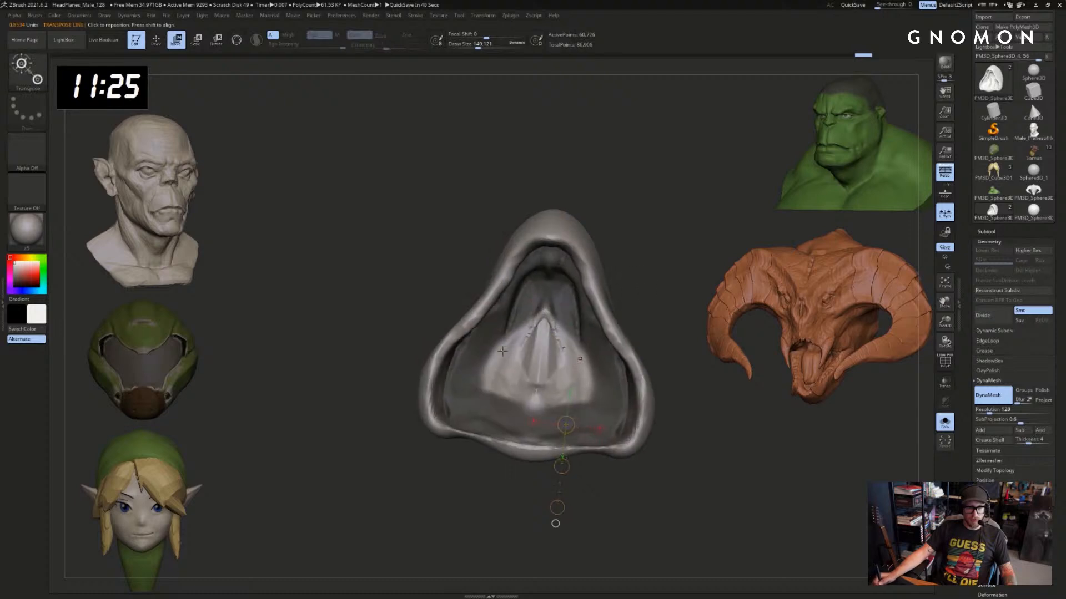
Extend the mask over the middle and lower cloth inside the hood with a larger mask brush, undoing unwanted strokes
key("s")
mouse_move(503, 373)
left_mouse_down()
mouse_move(537, 393)
mouse_move(580, 389)
mouse_move(544, 355)
mouse_move(471, 444)
mouse_move(502, 491)
left_mouse_up()
key("ctrl+z")
key("s")
key("w")
left_click_drag(438, 443, 494, 488, "alt")
key("ctrl+z")
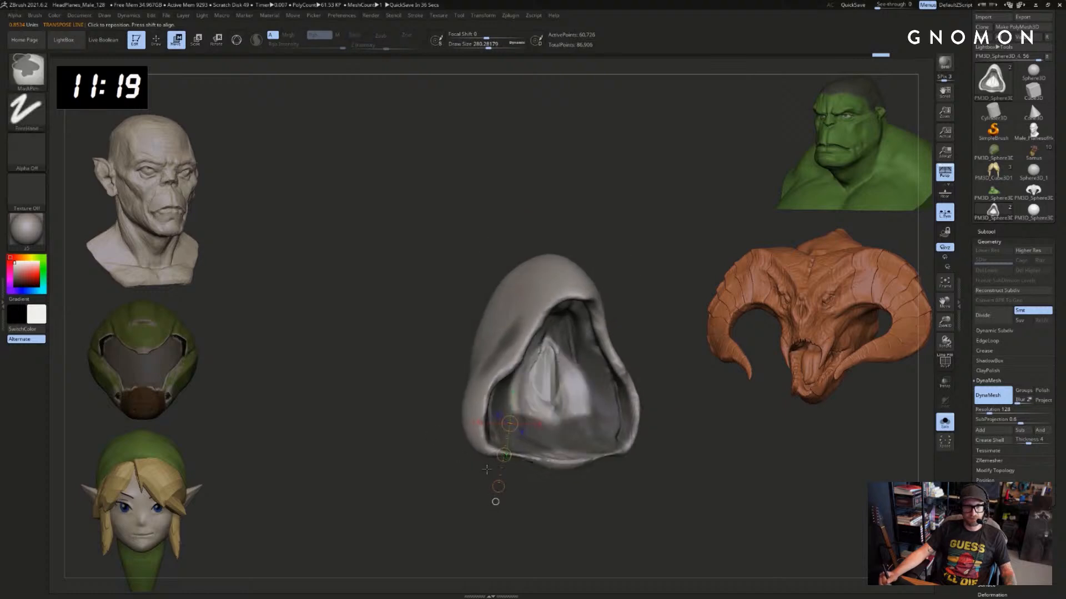
key("q")
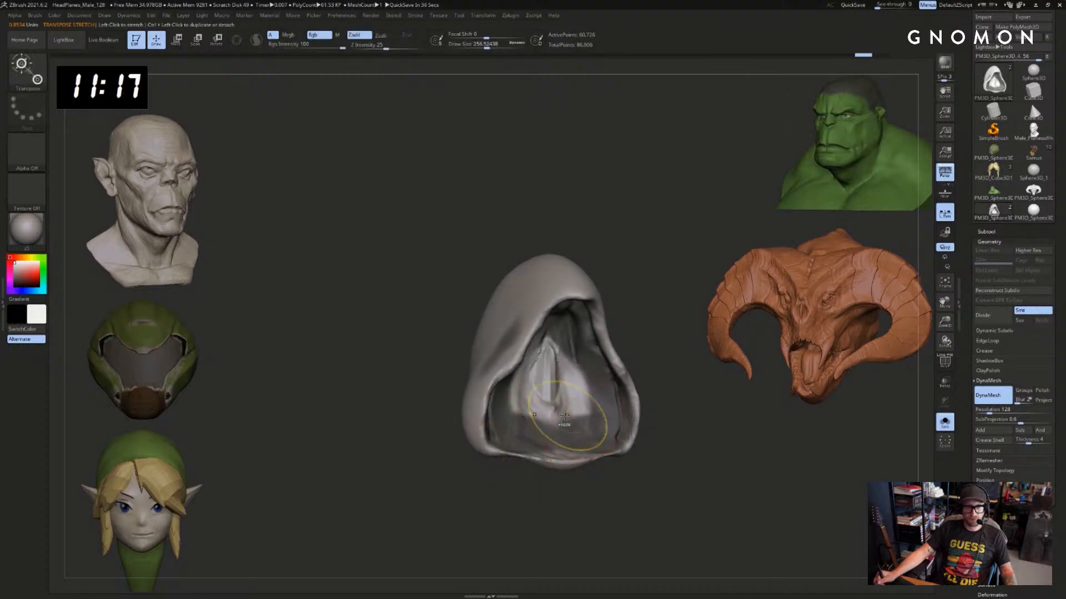
mouse_move(568, 426)
left_mouse_down("ctrl")
mouse_move(550, 361)
mouse_move(557, 429)
mouse_move(572, 425)
left_mouse_up("ctrl")
key("w")
key("q")
key("s")
mouse_move(572, 426)
left_mouse_down("ctrl")
mouse_move(558, 410)
mouse_move(562, 423)
left_mouse_up("ctrl")
key("w")
mouse_move(673, 314)
left_mouse_down("alt")
mouse_move(638, 299)
mouse_move(654, 288)
left_mouse_up("alt")
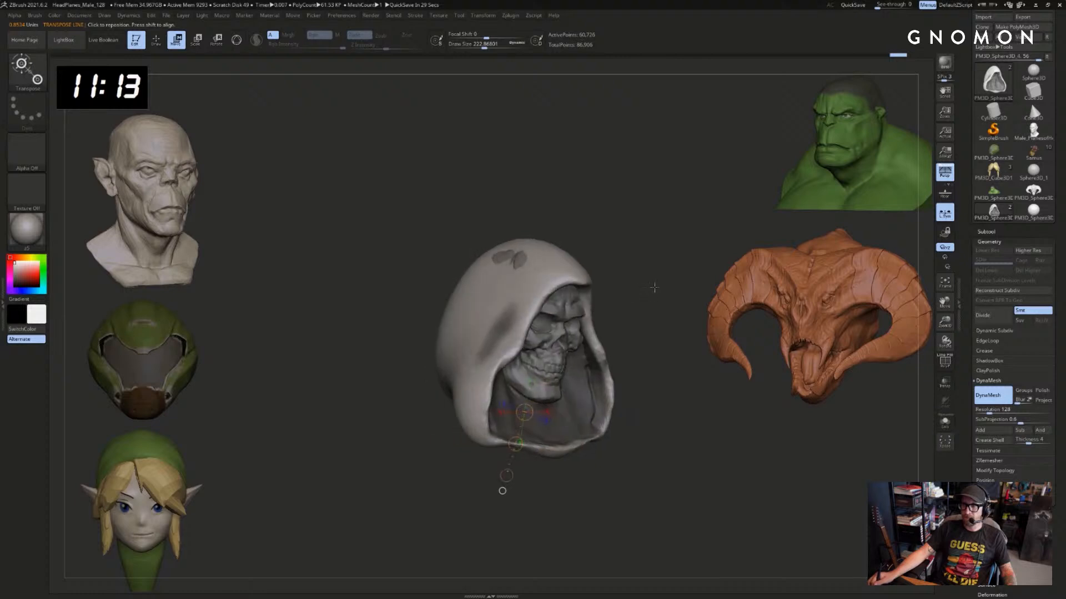
Invert the hood's mask and push the unmasked inner cloth back behind the skull with a Move transpose line
left_click(644, 288, "ctrl")
key("q")
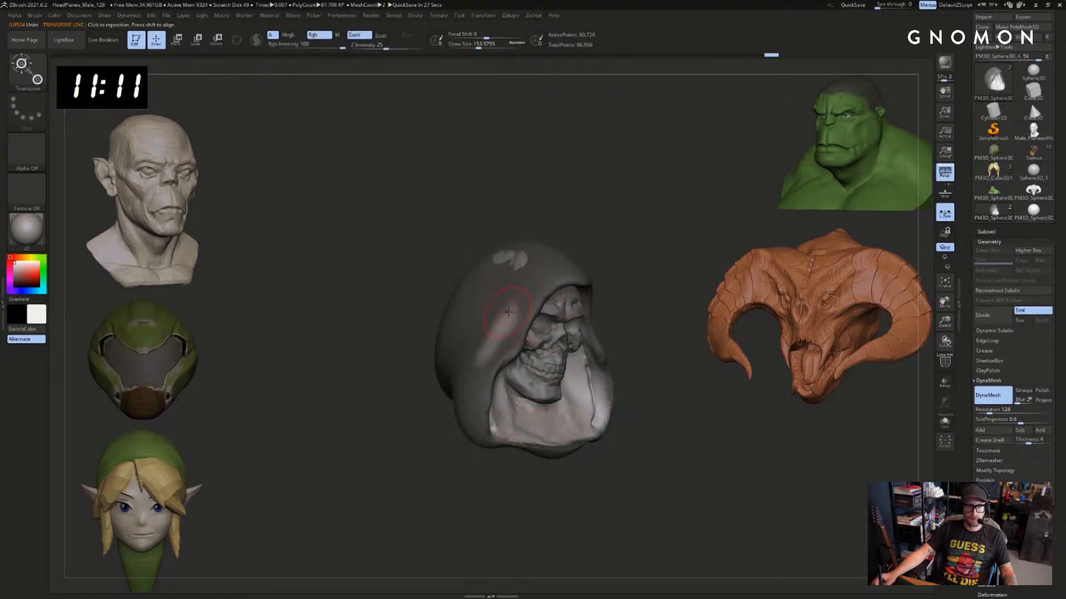
key("w")
left_click_drag(639, 311, 694, 316)
left_click_drag(490, 336, 608, 369)
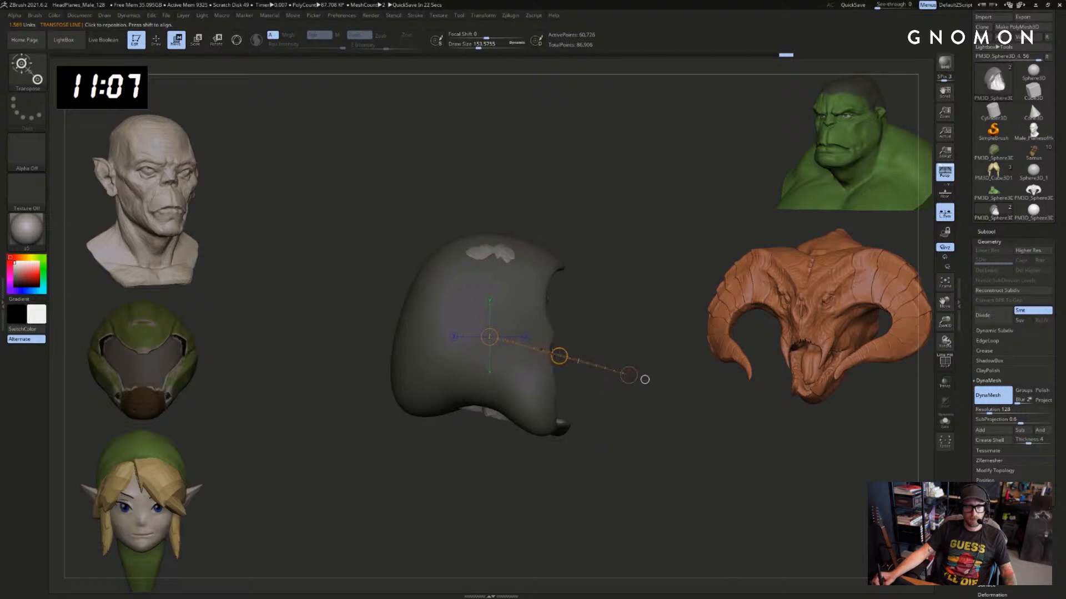
left_click_drag(508, 345, 505, 344)
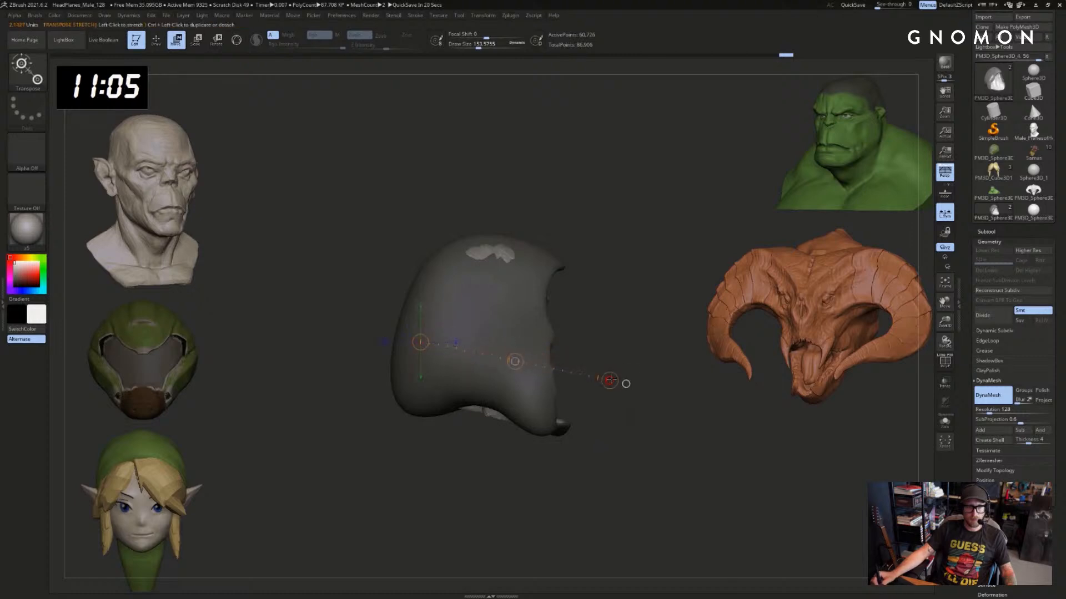
left_click_drag(624, 383, 571, 335)
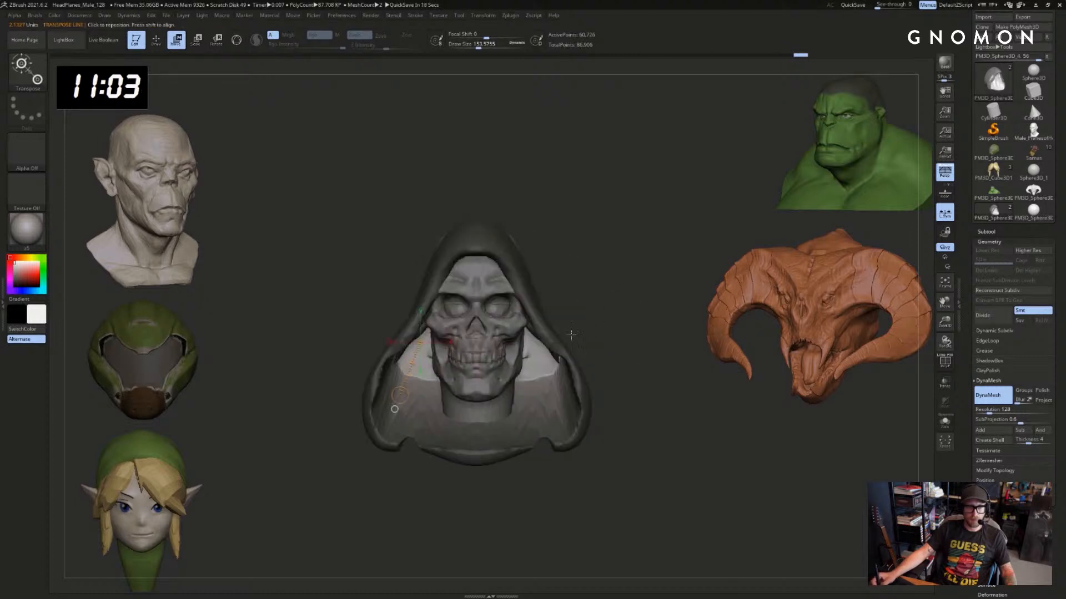
Shift the unmasked inner cloth beside the jaw using a transpose line drawn outward from the neck
left_click(567, 331, "ctrl")
left_click(572, 335, "ctrl")
left_click_drag(612, 363, 626, 360)
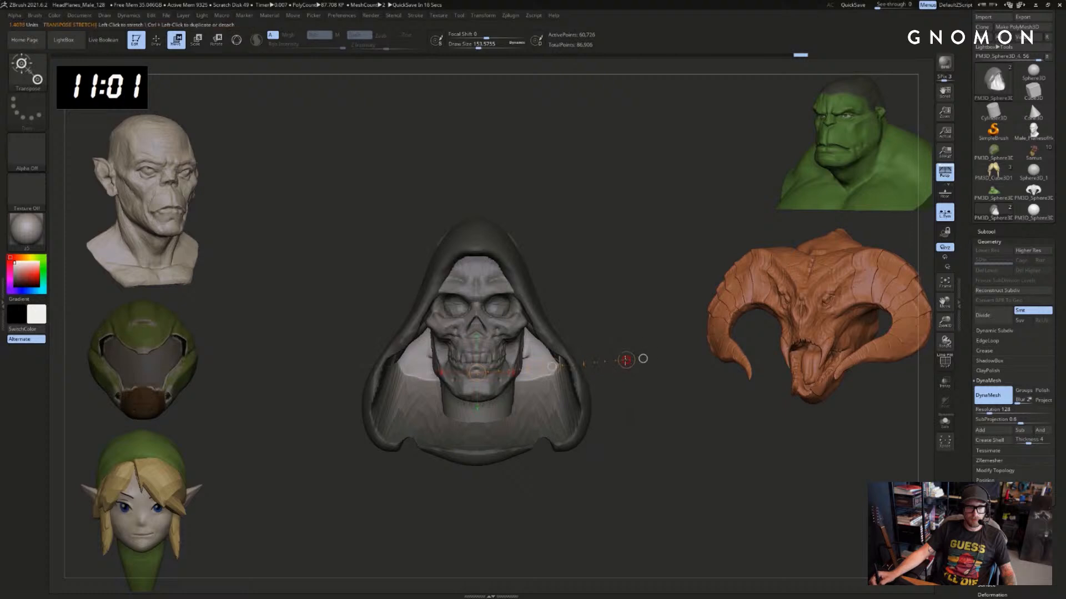
left_click_drag(551, 367, 552, 389)
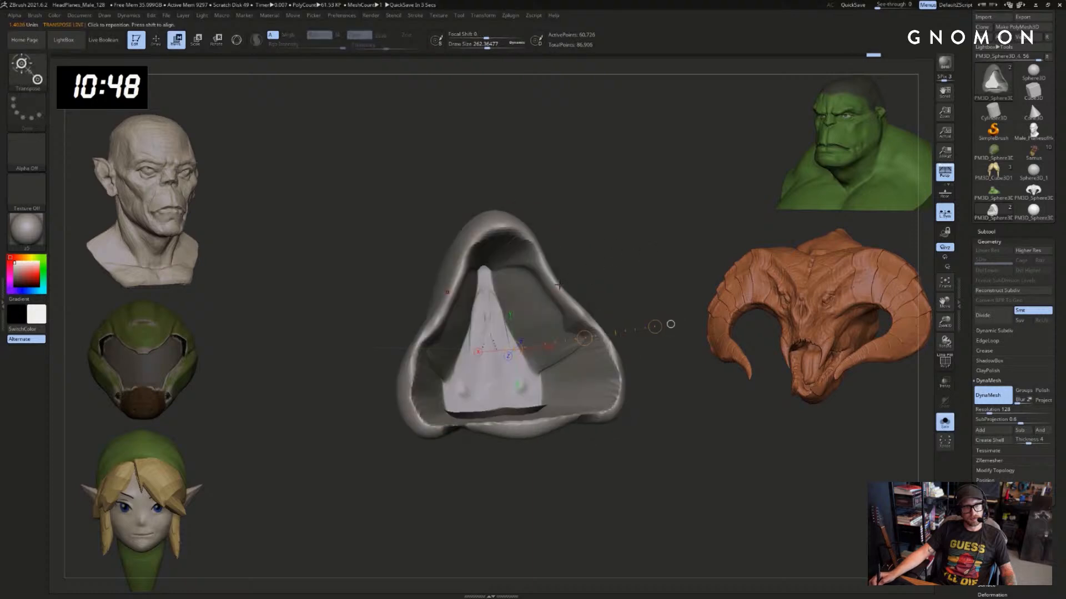
Smooth the creased cloth inside the hood at a draw size of about 280 and remesh it with DynaMesh
key("q")
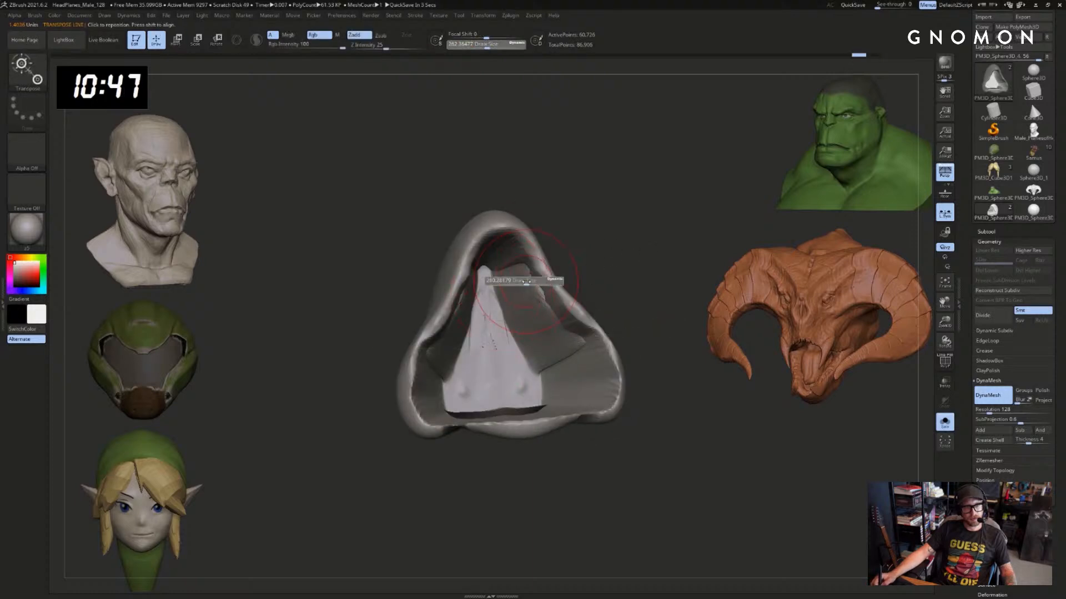
key("shift")
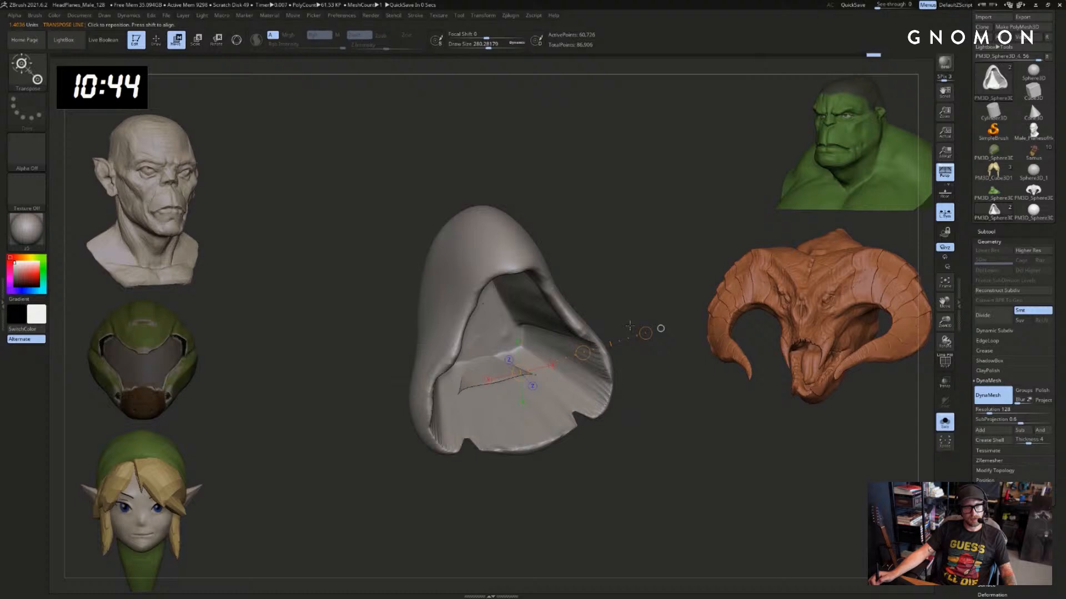
left_click_drag(638, 329, 647, 330)
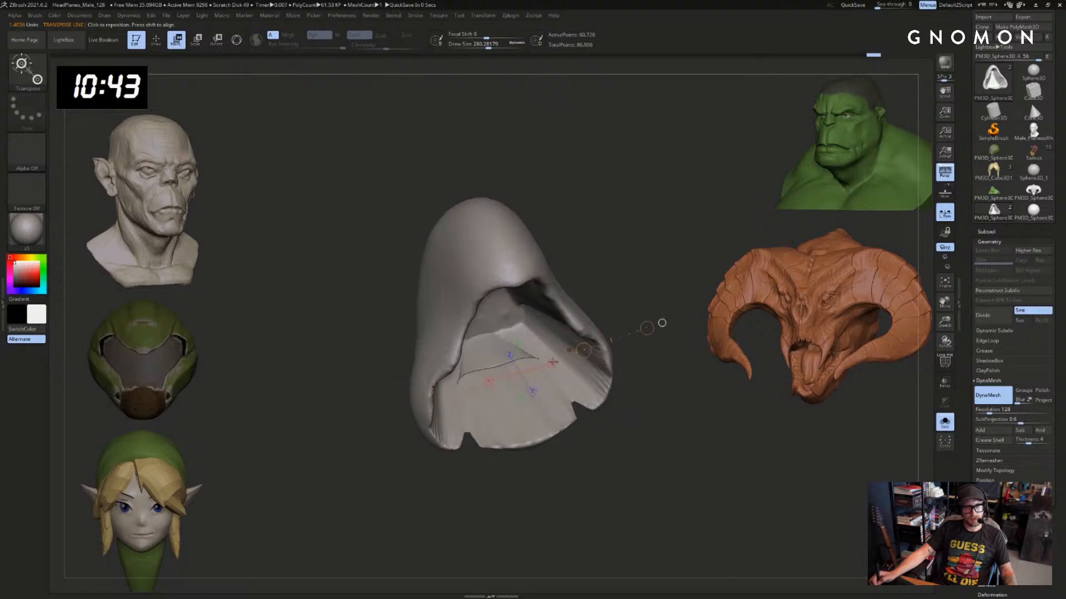
key("q")
key("shift")
left_click_drag(495, 372, 586, 389, "shift")
key("w")
mouse_move(658, 325)
left_mouse_down("ctrl")
mouse_move(614, 291)
mouse_move(661, 328)
left_mouse_up("ctrl")
Smooth the remaining ridge across the hood's inner floor and update the DynaMesh again
key("q")
key("shift")
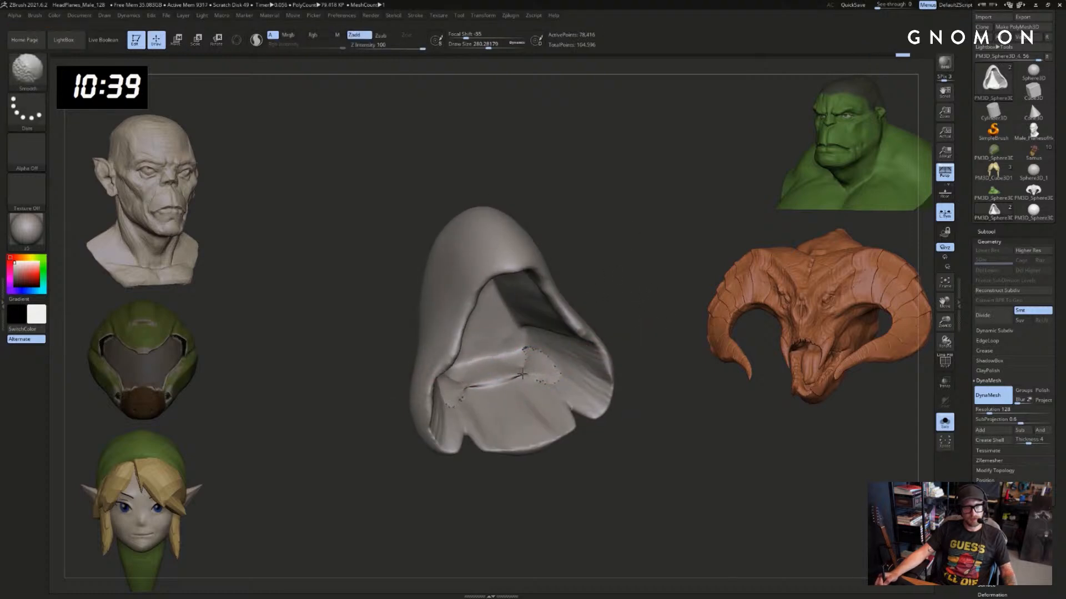
key("w")
mouse_move(522, 374)
left_mouse_down("shift")
mouse_move(496, 380)
mouse_move(519, 373)
left_mouse_up("shift")
key("q")
key("w")
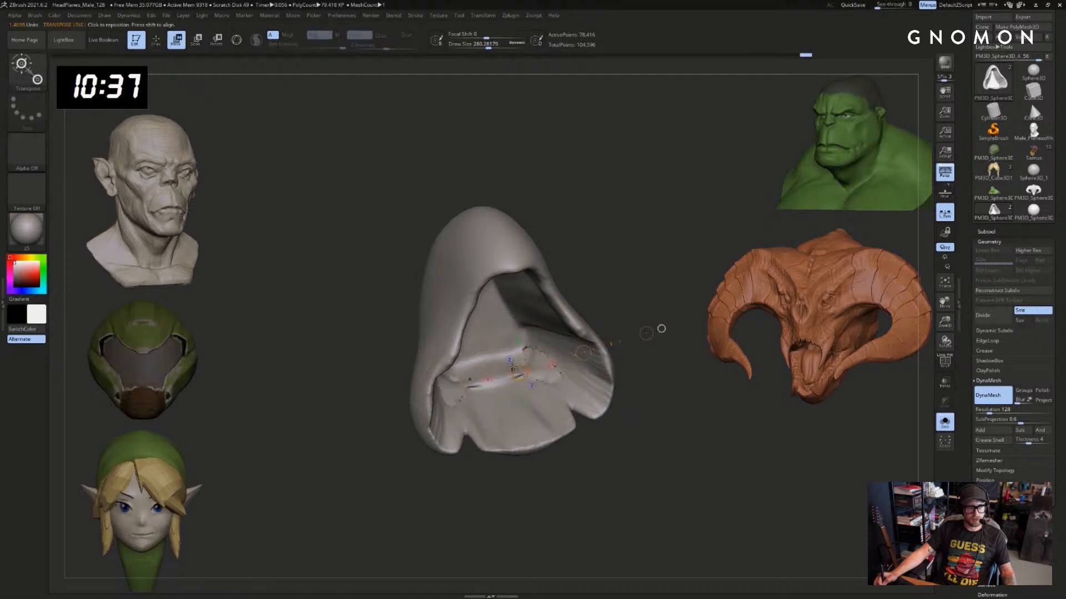
key("q")
left_click_drag(624, 263, 630, 331, "ctrl")
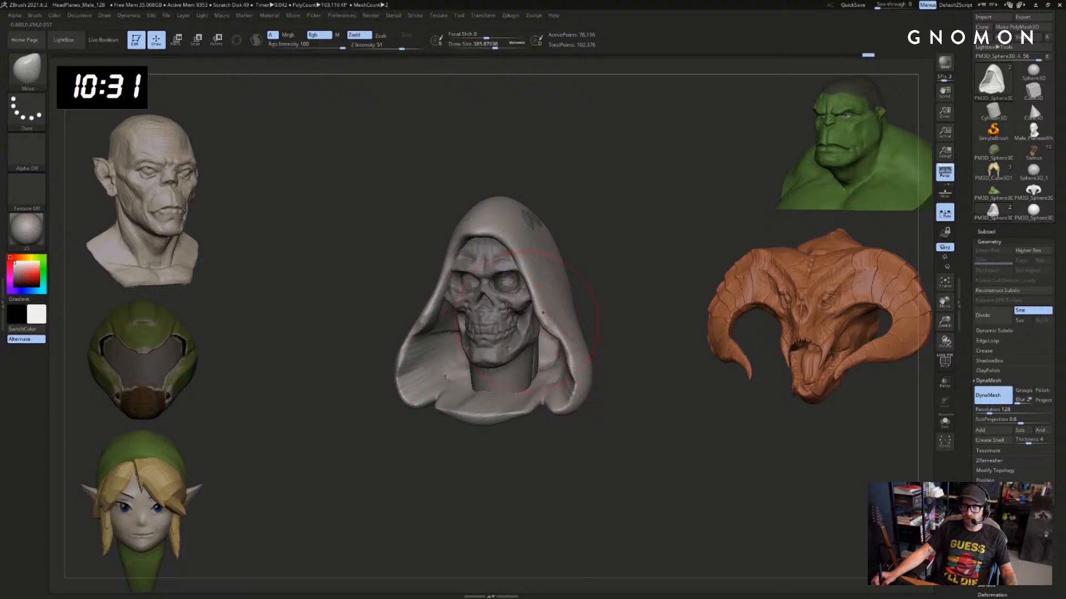
Reshape the hood's front rim and crown around the skull with the Move brush, adjusting the draw size
key("s")
left_click_drag(467, 279, 464, 279)
right_click_drag(483, 276, 500, 269, "shift")
left_click_drag(485, 247, 482, 241)
mouse_move(541, 229)
right_mouse_down()
mouse_move(565, 230)
mouse_move(546, 242)
right_mouse_up()
key("s")
key("s")
left_click_drag(542, 243, 533, 243)
right_click_drag(516, 225, 543, 222)
Try a stroke over the crown of the hood with the Standard brush at a draw size of about 172
key("b")
key("s")
key("t")
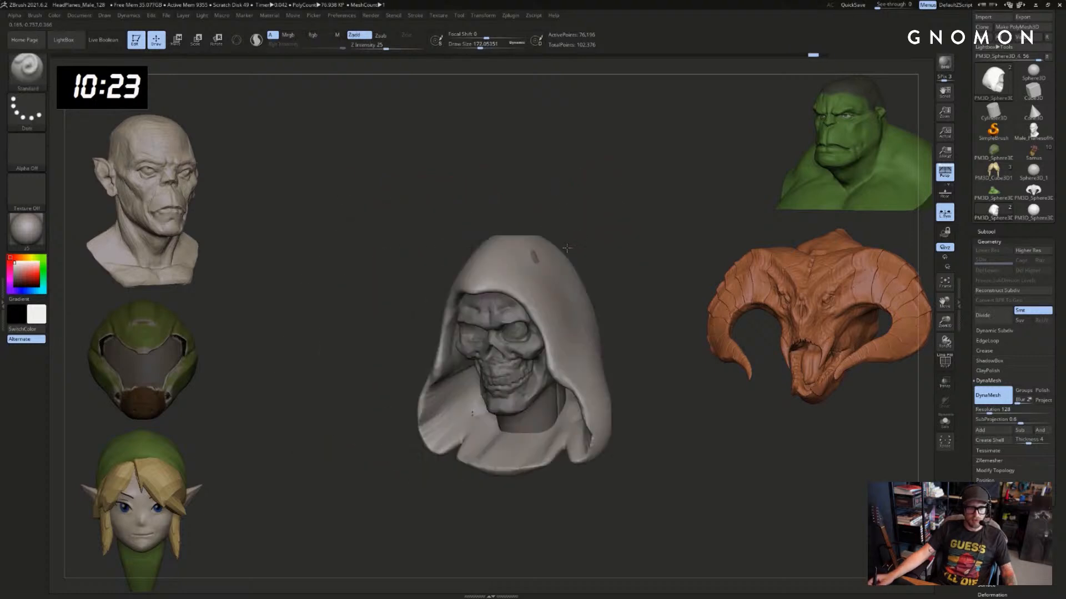
mouse_move(616, 210)
left_mouse_down()
mouse_move(497, 287)
mouse_move(538, 242)
left_mouse_up()
key("ctrl+z")
Adjust DamStandard's LazyRadius and test seam strokes across the hood's crown, undoing the last stroke
mouse_move(634, 180)
left_mouse_down("alt")
mouse_move(605, 202)
mouse_move(582, 167)
left_mouse_up("alt")
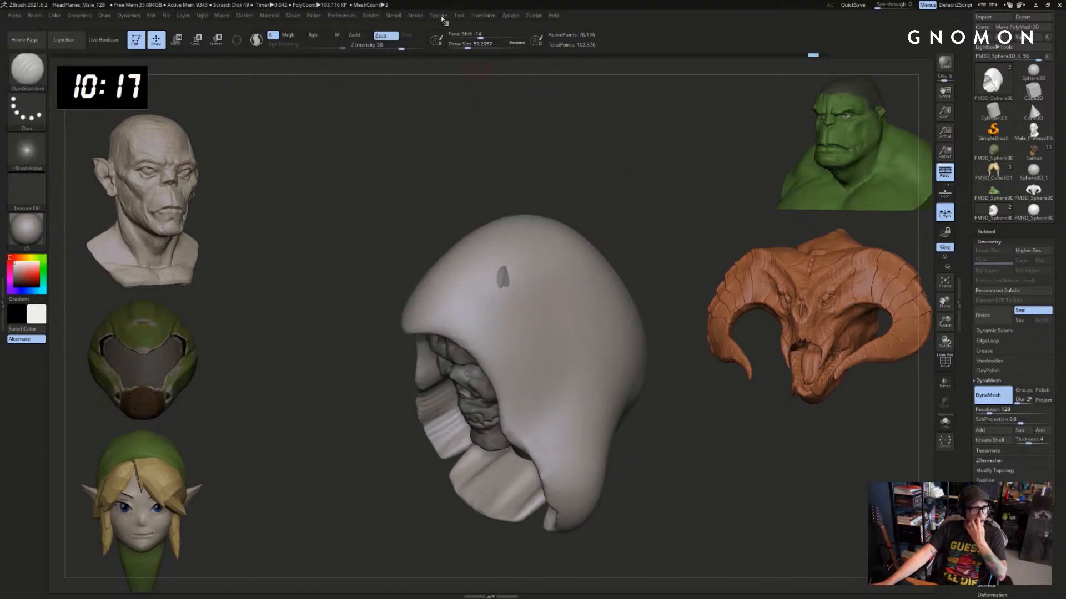
left_click(415, 15)
left_click(443, 192)
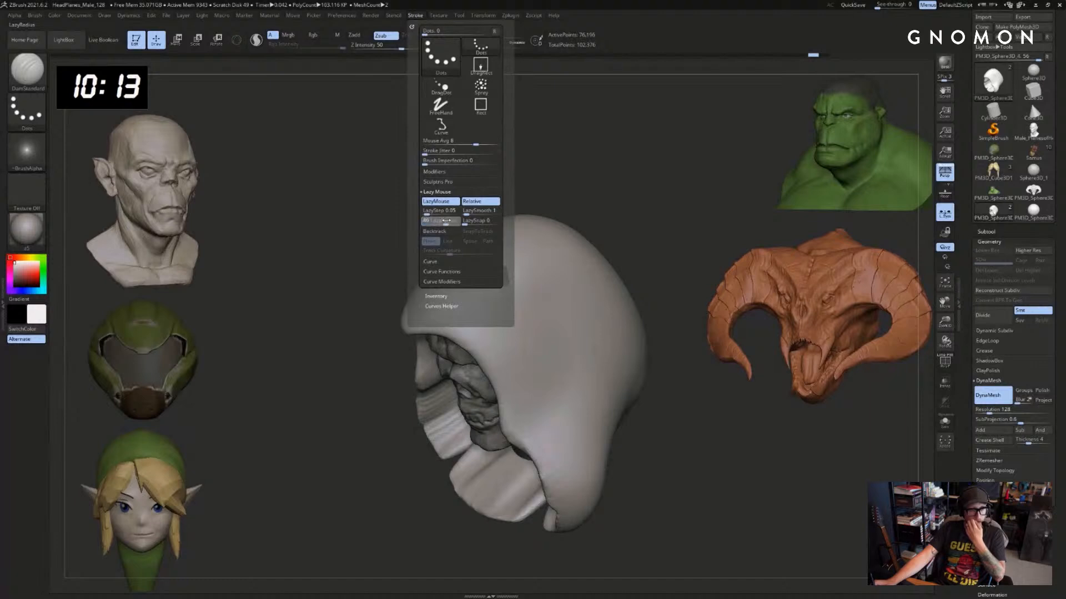
left_click(447, 221)
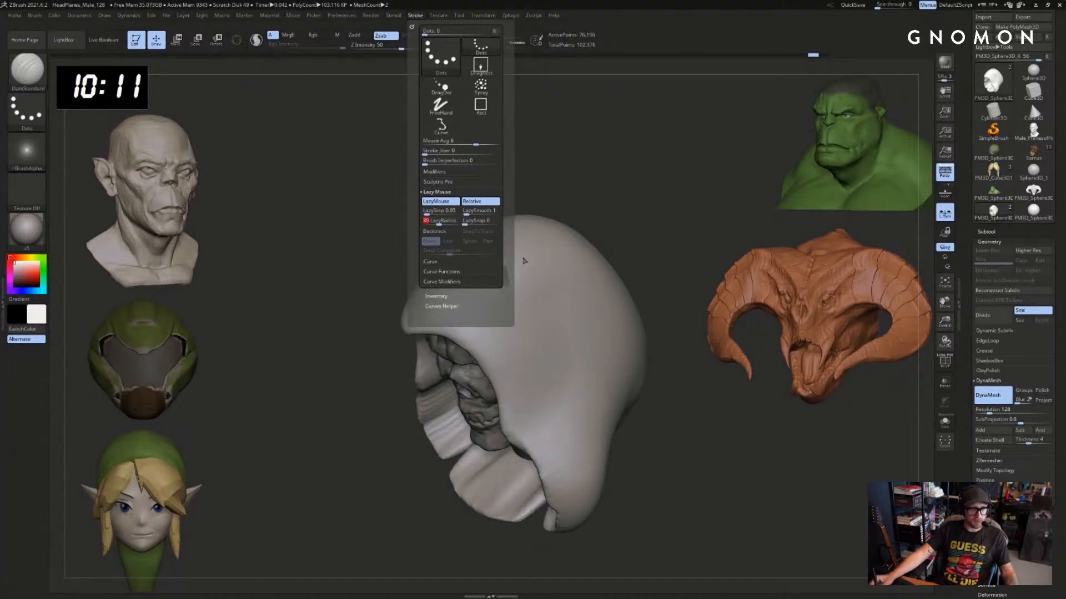
left_click_drag(513, 293, 516, 290)
mouse_move(636, 205)
left_mouse_down()
mouse_move(614, 205)
mouse_move(555, 245)
left_mouse_up()
key("ctrl+z")
Carve a long seam from the hood's front rim over the crown and down the back at a draw size of about 33
key("s")
left_click(471, 311)
left_click_drag(694, 373, 713, 364)
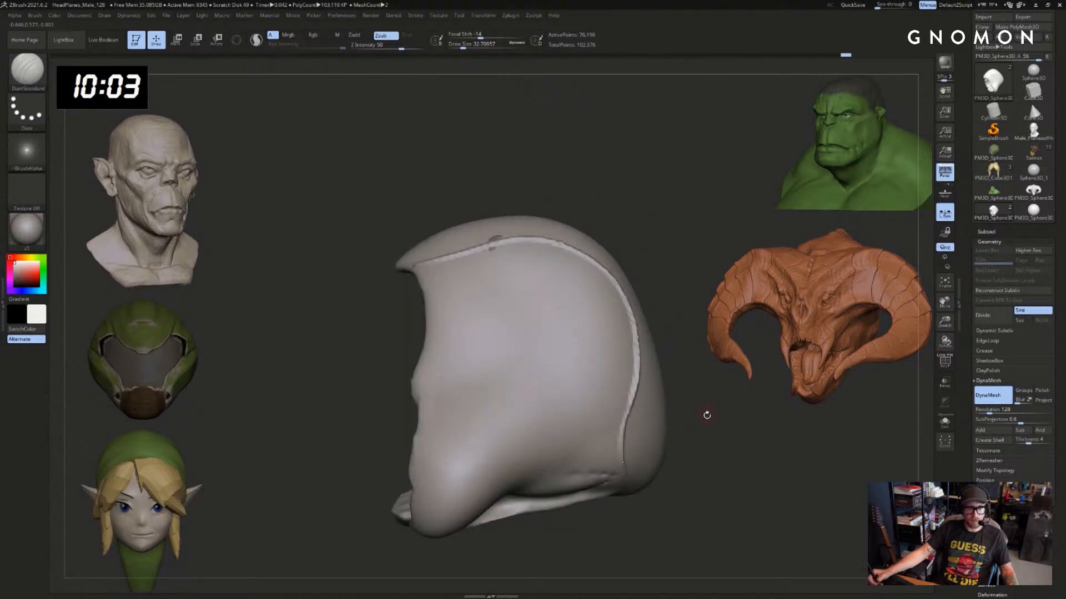
left_click_drag(706, 415, 725, 416)
Isolate the hood and carve a seam across the top of its front rim, smoothing the line
mouse_move(605, 233)
left_mouse_down()
mouse_move(638, 240)
mouse_move(628, 223)
left_mouse_up()
key("alt+s")
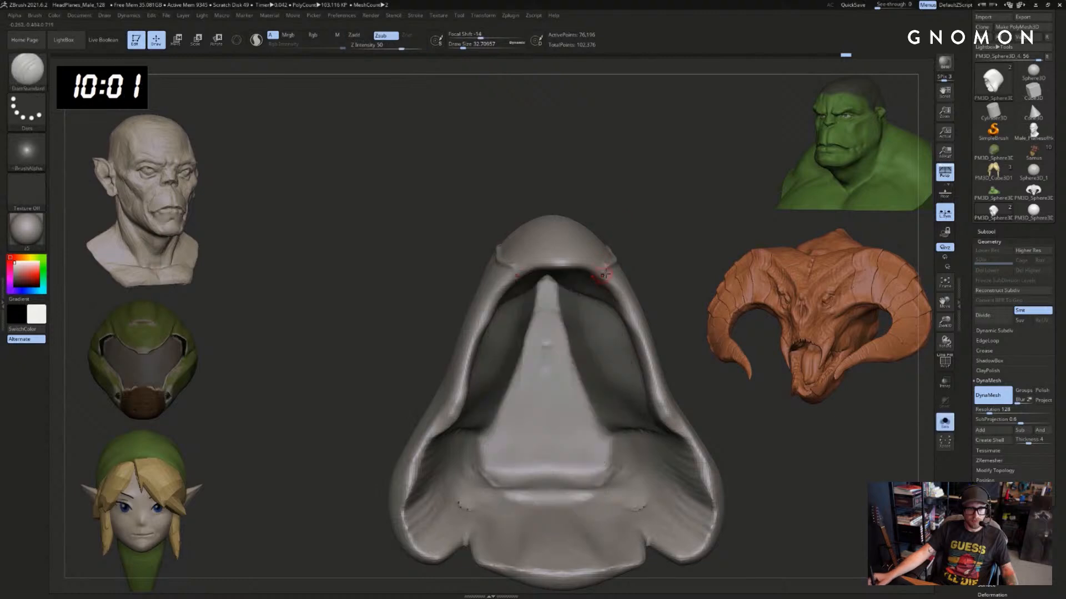
right_click_drag(591, 278, 573, 243)
left_click_drag(537, 266, 541, 266)
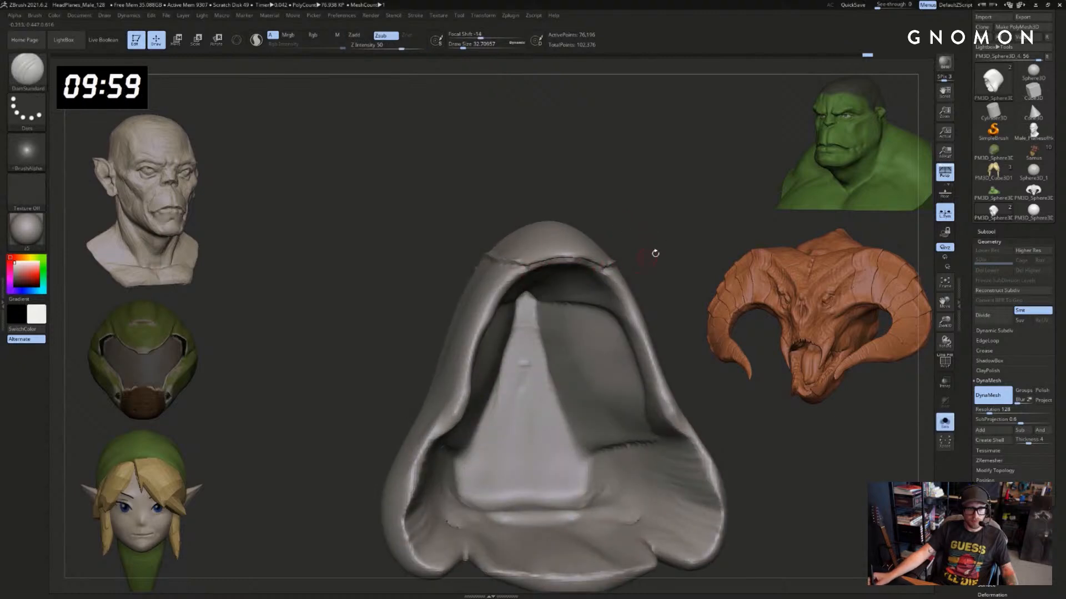
left_click_drag(654, 254, 648, 241)
left_click_drag(597, 266, 579, 262, "shift")
key("alt+s")
left_click_drag(652, 250, 655, 235)
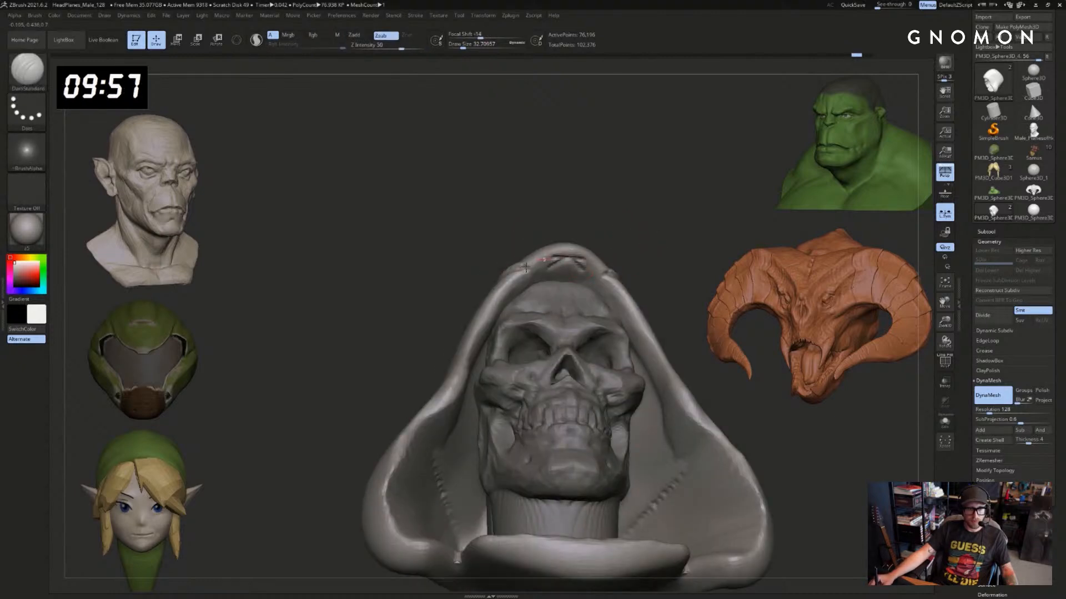
Smooth the seam across the hood's front rim and continue it down the side of the opening with DamStandard
left_click_drag(526, 267, 590, 262, "shift")
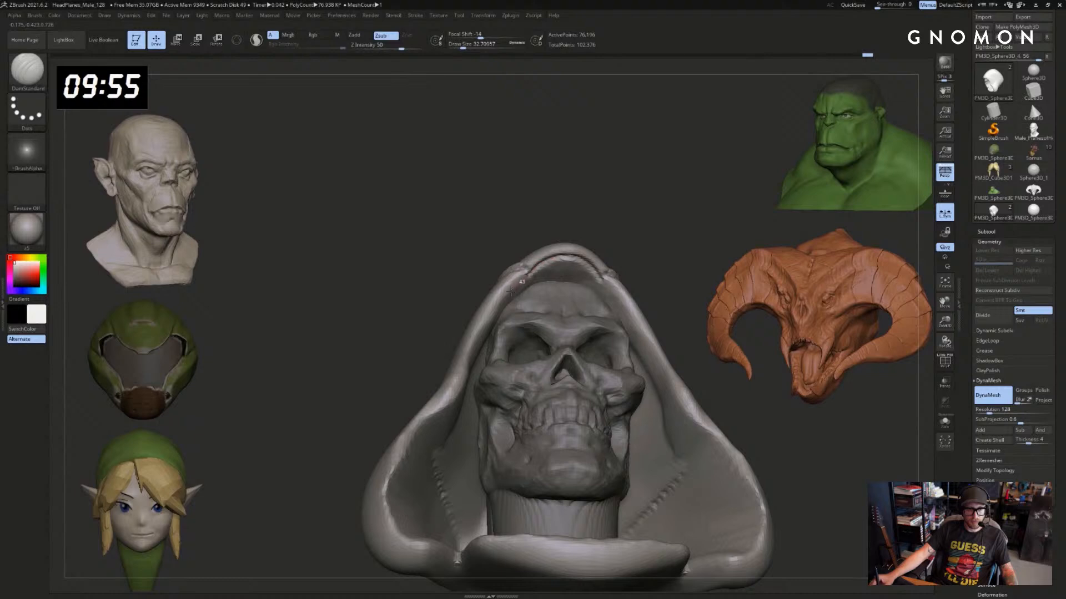
left_click_drag(653, 235, 599, 245)
key("alt+s")
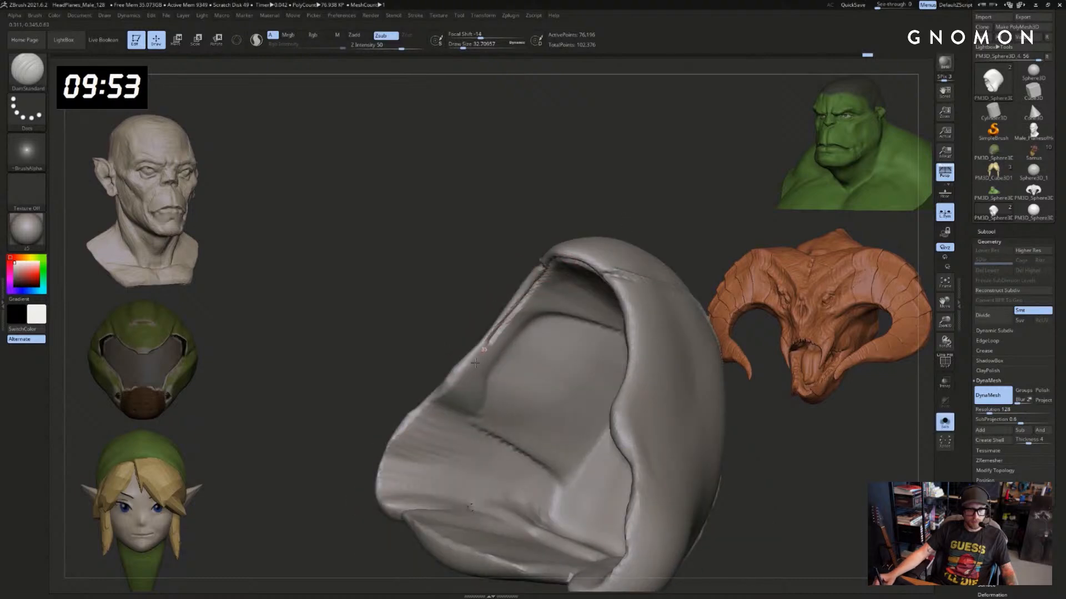
key("alt+s")
left_click_drag(364, 336, 408, 353)
mouse_move(650, 292)
left_mouse_down("alt")
mouse_move(583, 272)
mouse_move(597, 269)
left_mouse_up("alt")
key("s")
left_click(536, 261, "alt")
left_click_drag(600, 241, 597, 269)
Select the hood's Move brush and adjust the shape of the front rim near the crown
key("b")
key("m")
key("v")
mouse_move(448, 259)
left_mouse_down()
mouse_move(476, 240)
mouse_move(461, 224)
mouse_move(448, 248)
mouse_move(461, 260)
left_mouse_up()
key("s")
left_click_drag(575, 222, 593, 225)
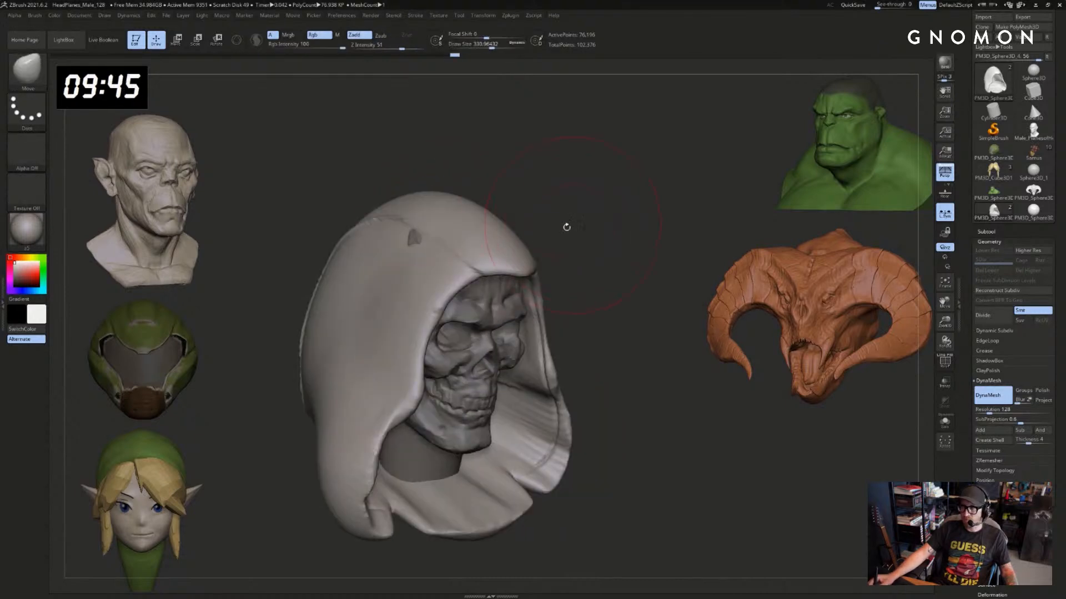
Carve the seam down the side of the hood's front rim with DamStandard at a draw size of about 39
key("b")
key("d")
key("s")
key("s")
left_click_drag(486, 278, 457, 277)
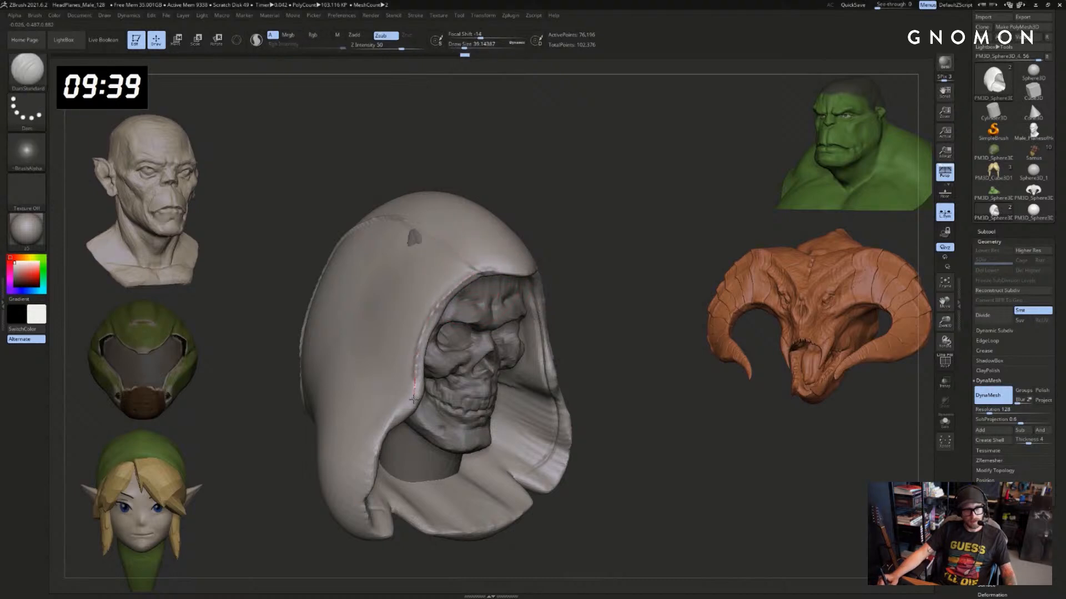
mouse_move(647, 308)
left_mouse_down("shift")
mouse_move(618, 312)
mouse_move(624, 319)
mouse_move(632, 323)
mouse_move(639, 297)
mouse_move(619, 279)
left_mouse_up("shift")
Try the ClothPull brush at a draw size of about 492 on the hood's lower side, undoing the pulls
key("s")
left_click_drag(551, 313, 562, 314)
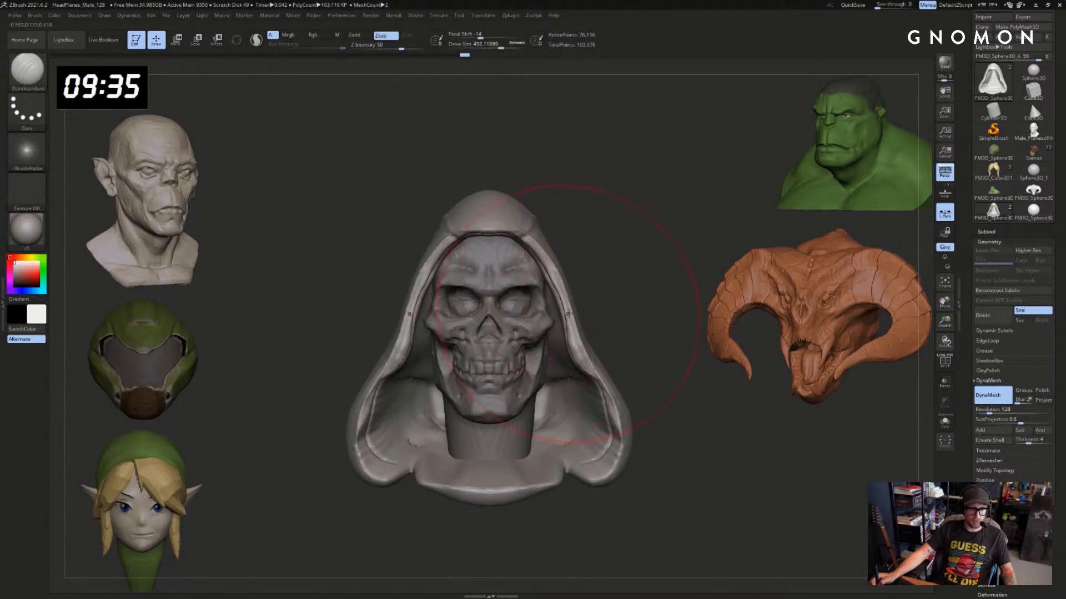
key("b")
key("c")
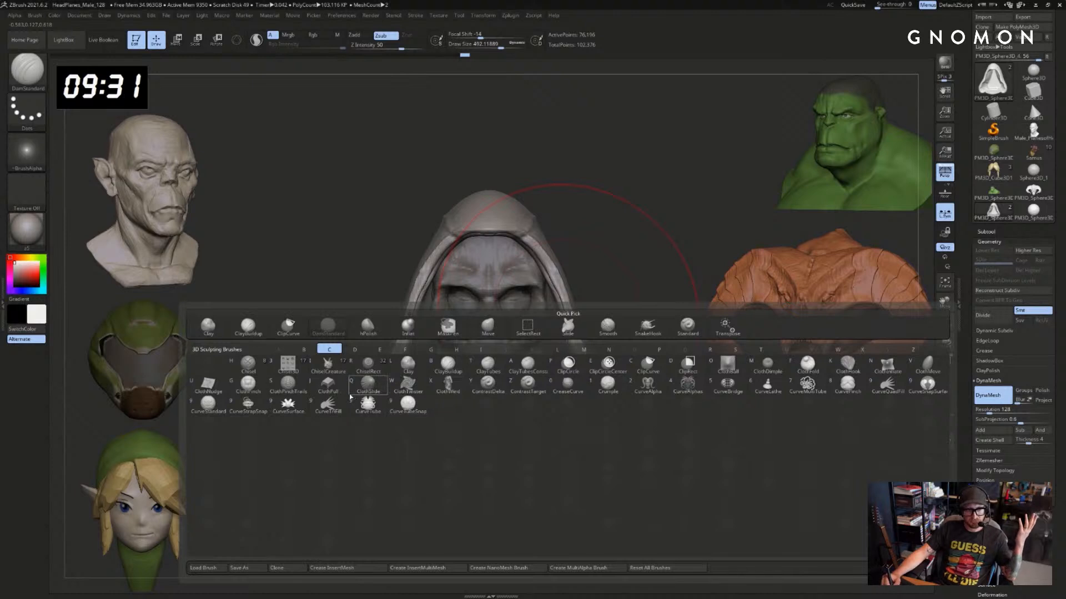
left_click(327, 383)
left_click_drag(379, 457, 401, 470)
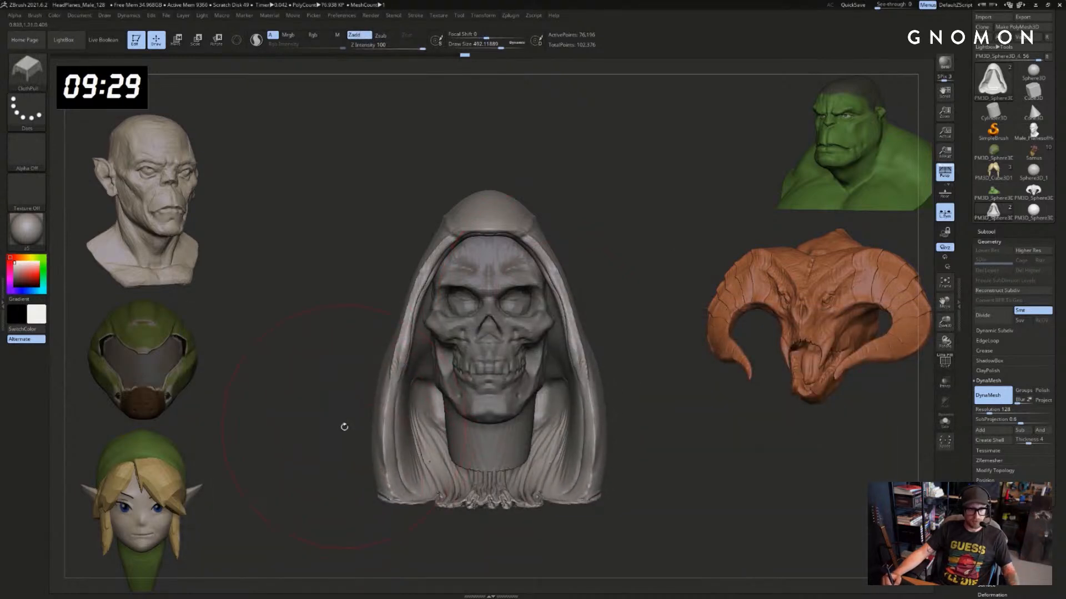
left_click_drag(343, 426, 361, 424)
key("ctrl+z")
mouse_move(409, 383)
left_mouse_down()
mouse_move(410, 400)
mouse_move(401, 388)
mouse_move(445, 414)
left_mouse_up()
key("ctrl+z")
Try ClothPull strokes on the hood's front rim, brow and lower folds, undoing each one
right_click_drag(516, 319, 556, 317)
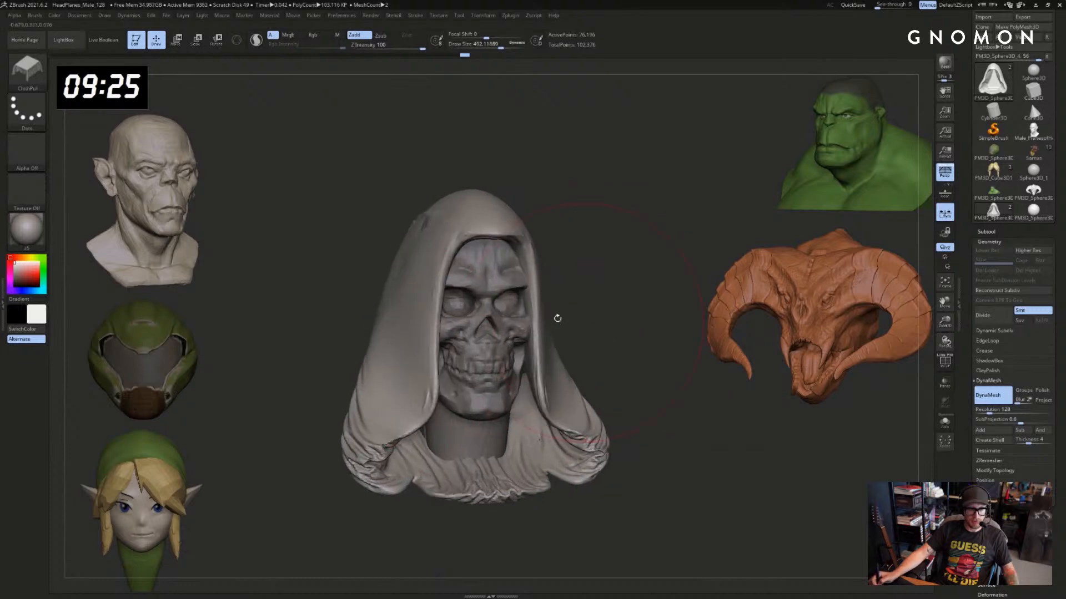
key("ctrl+z")
left_click_drag(485, 230, 483, 290)
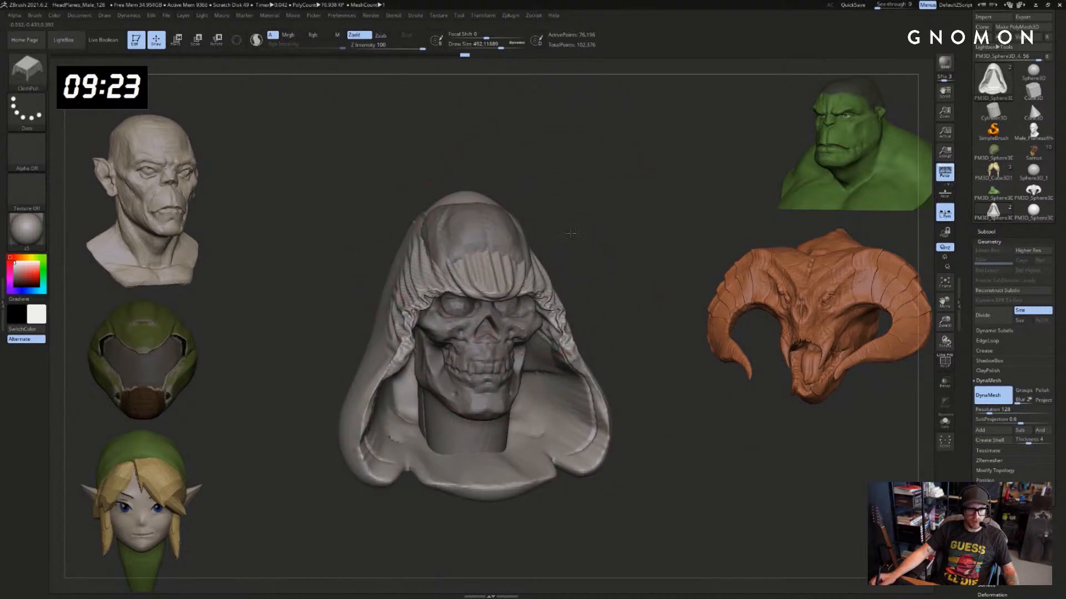
left_click_drag(571, 234, 627, 235)
key("ctrl+z")
left_click_drag(394, 355, 389, 376)
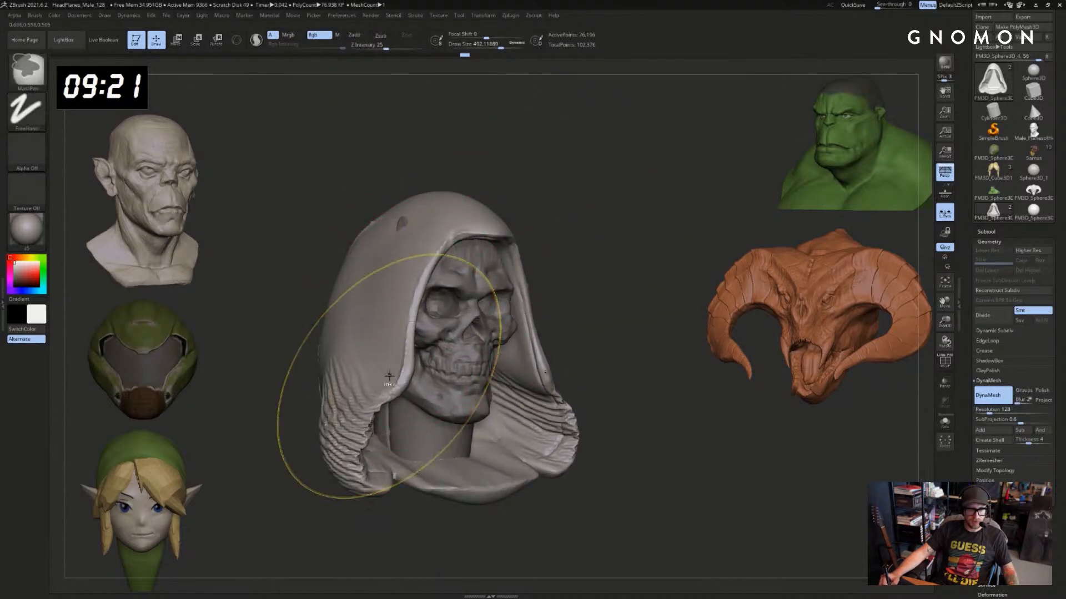
key("ctrl+z")
Switch to the ClothMove brush and test pulls on the hood's lower side, undoing them
key("b")
key("c")
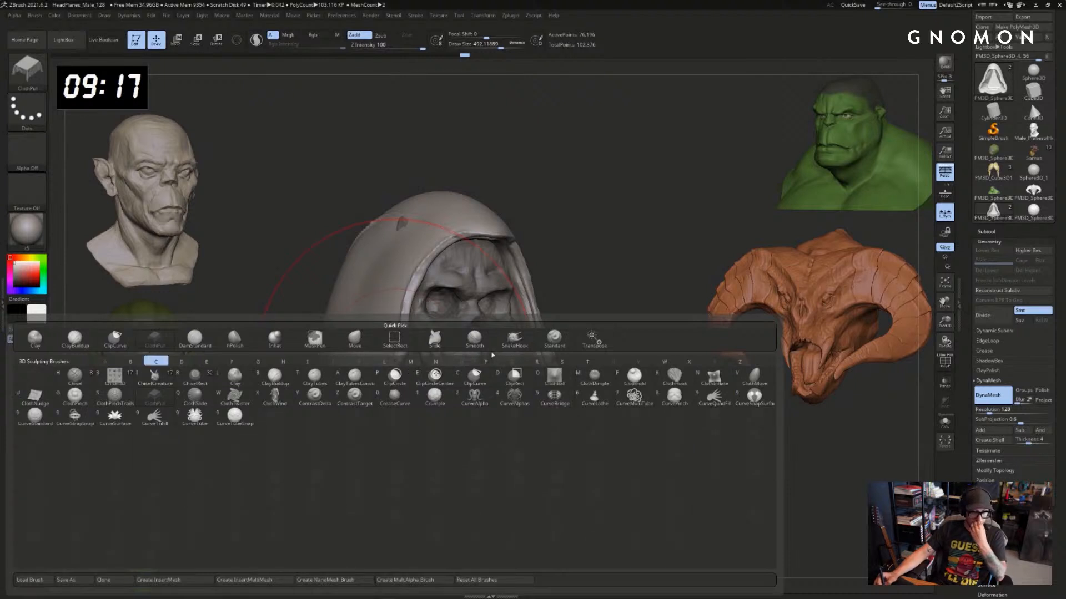
left_click(754, 377)
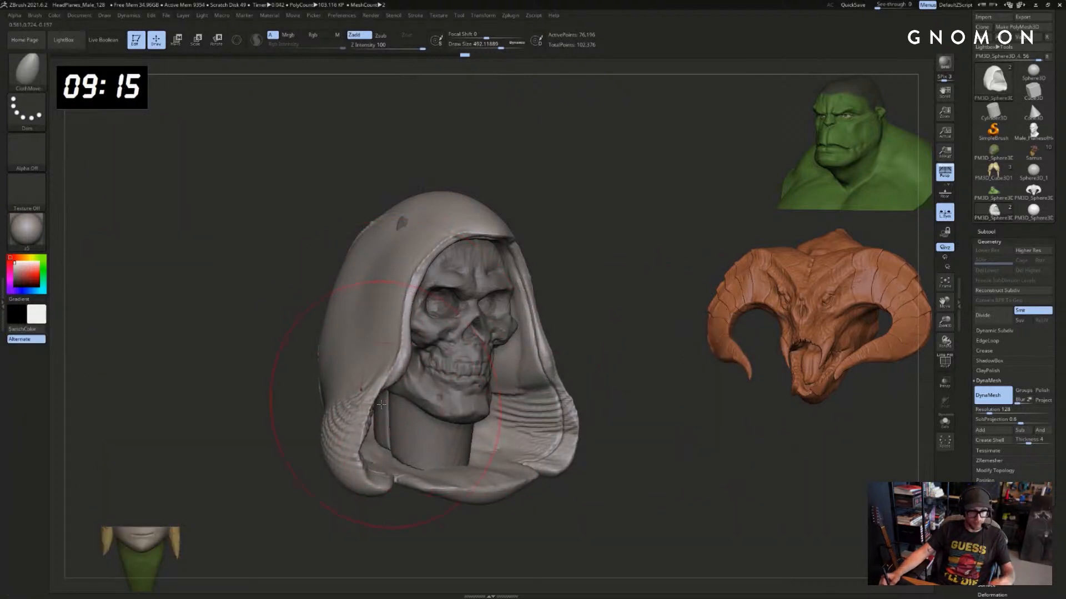
left_click_drag(594, 316, 589, 327)
key("ctrl+z")
key("s")
left_click_drag(366, 350, 350, 409)
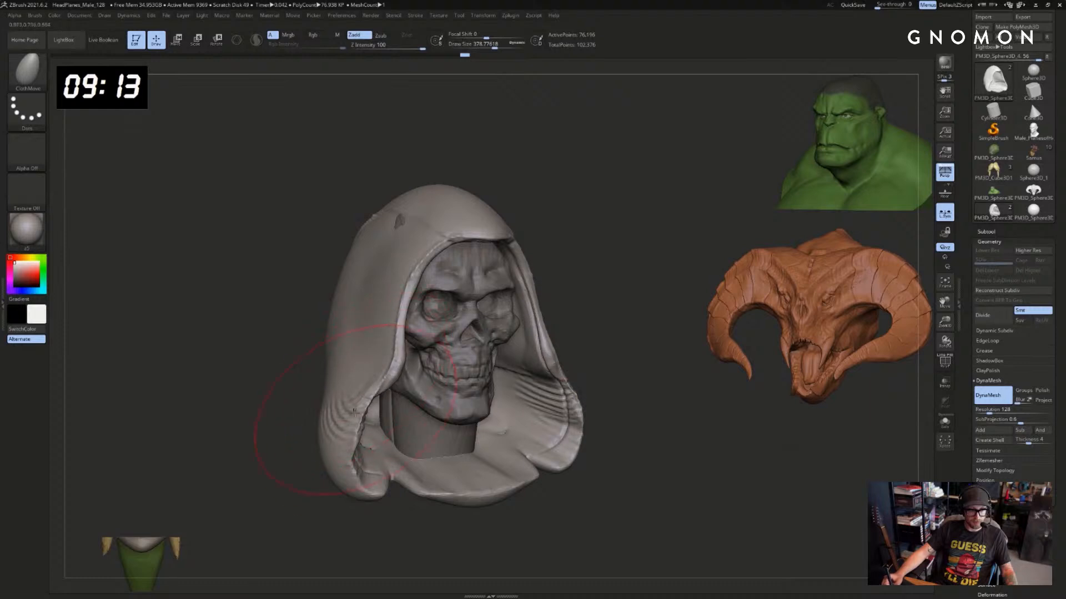
key("ctrl+z")
left_click_drag(358, 474, 362, 395)
key("ctrl+z")
Try ClothMove pulls at larger draw sizes on the hood's sides and crown, undoing the results
key("s")
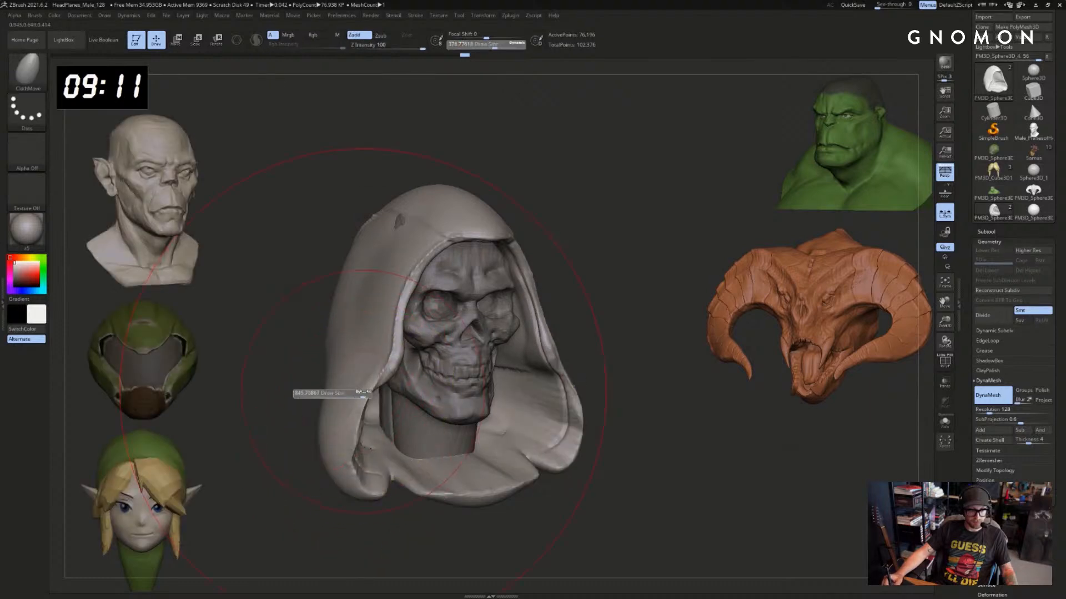
left_click_drag(358, 358, 362, 359)
key("ctrl+z")
key("s")
mouse_move(414, 265)
left_mouse_down()
mouse_move(403, 265)
mouse_move(385, 223)
left_mouse_up()
key("ctrl+z")
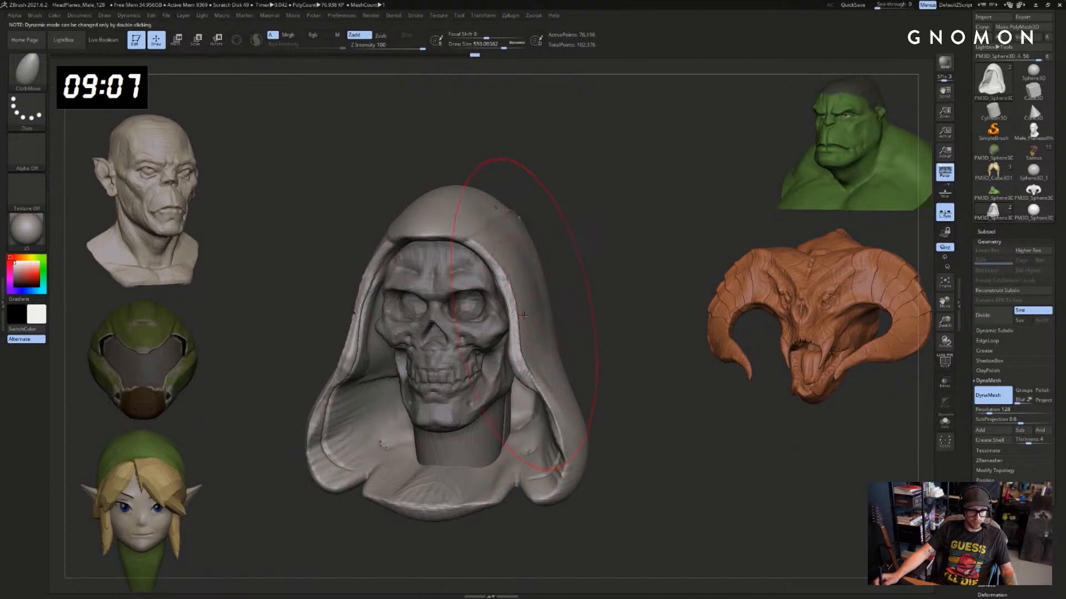
left_click_drag(523, 316, 546, 312)
left_click_drag(613, 311, 658, 291, "alt")
key("ctrl+z")
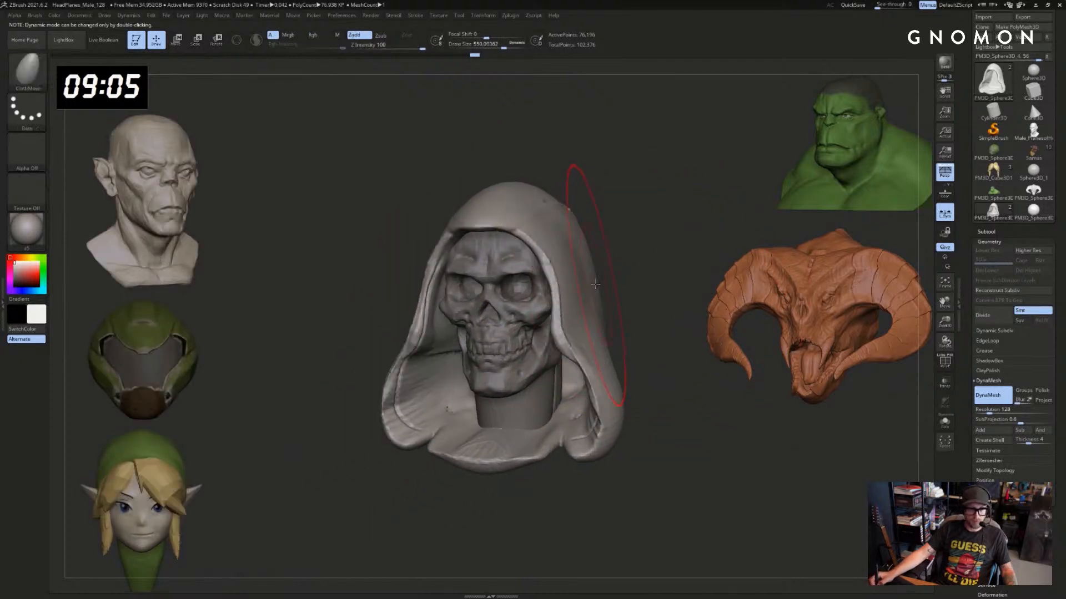
Gather wrinkles along the hood's side and front rim with ClothMove, undoing the overly strong pull
left_click_drag(588, 282, 575, 279)
mouse_move(644, 288)
left_mouse_down()
mouse_move(583, 284)
mouse_move(549, 267)
mouse_move(546, 275)
mouse_move(564, 254)
left_mouse_up()
key("ctrl+z")
key("s")
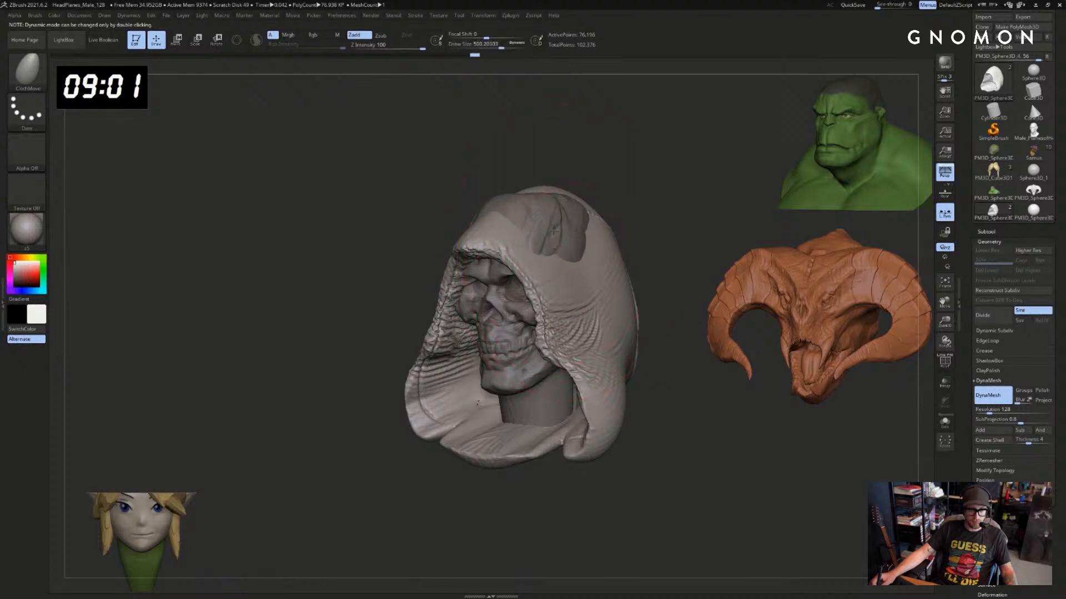
key("ctrl+z")
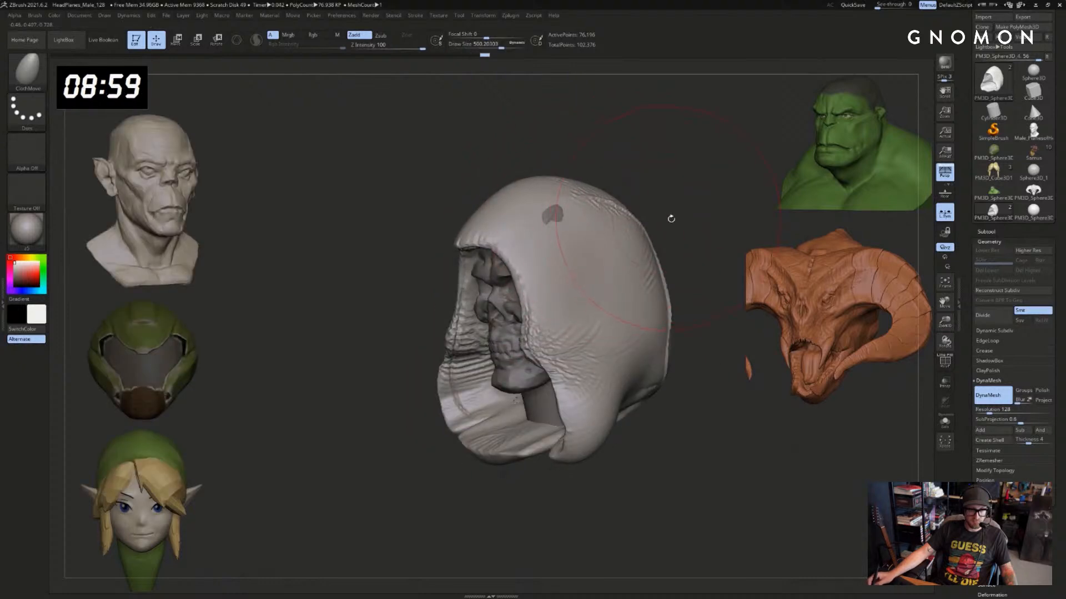
left_click_drag(671, 219, 711, 233)
Try further ClothMove pulls over the hood's crown and lower side, undoing them
left_click_drag(519, 216, 502, 226)
mouse_move(564, 172)
left_mouse_down()
mouse_move(597, 199)
mouse_move(546, 234)
mouse_move(530, 208)
left_mouse_up()
key("ctrl+z")
key("ctrl+z")
key("s")
left_click_drag(465, 407, 446, 428)
key("ctrl+z")
Form cloth wrinkles down the hood's side with ClothMove, varying the draw size between about 344 and 575
key("s")
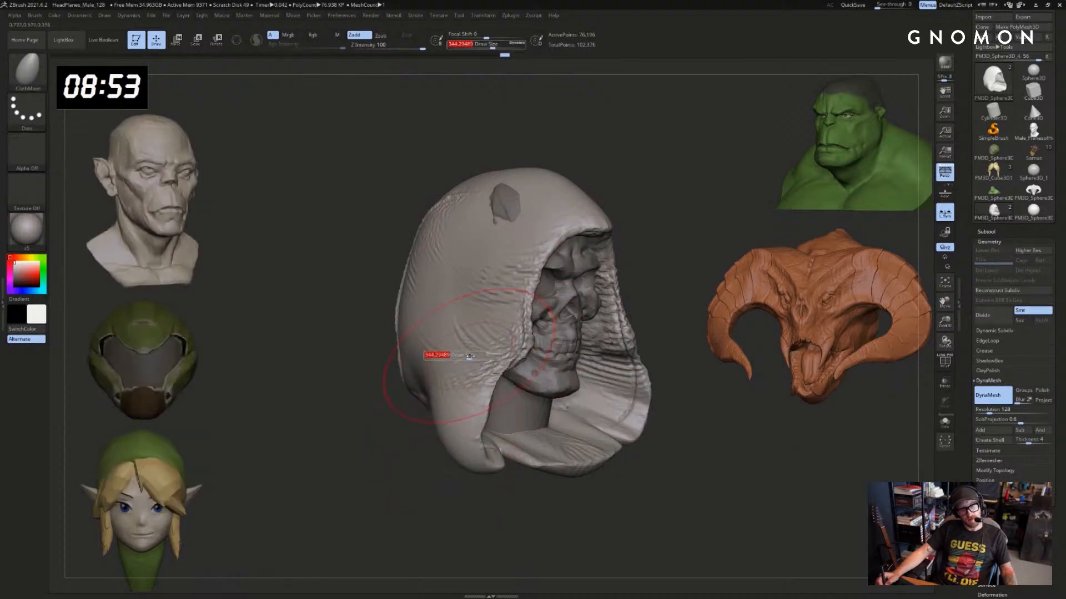
left_click_drag(470, 356, 482, 357)
left_click_drag(457, 410, 454, 428)
key("s")
left_click_drag(459, 337, 466, 316)
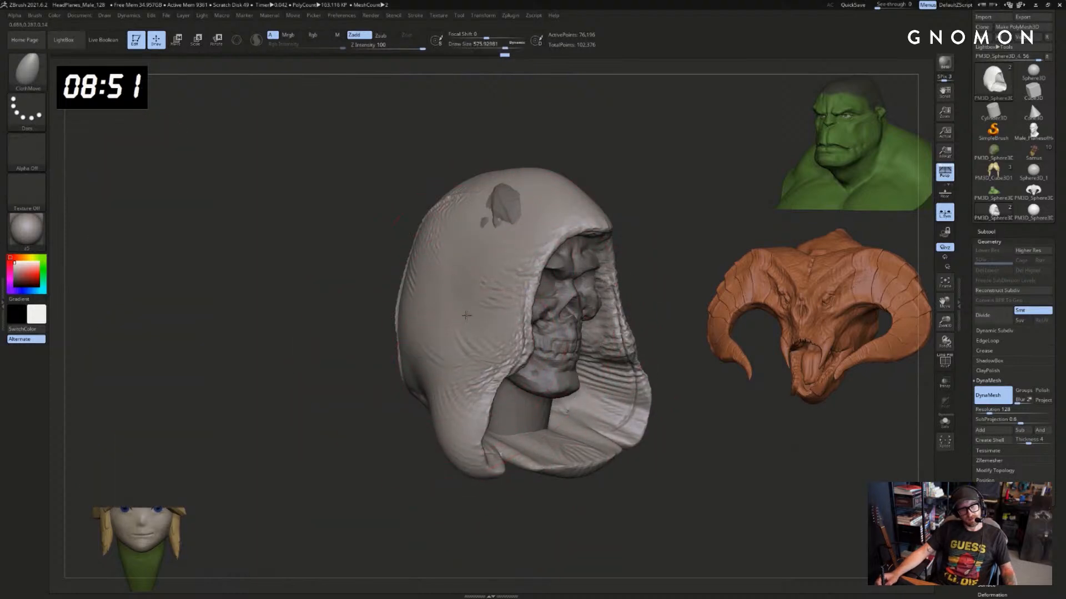
Pull the crown cloth over the exposed skull and wrinkle the brow with ClothMove at a draw size of about 344
left_click_drag(430, 281, 432, 271)
left_click_drag(499, 208, 500, 206)
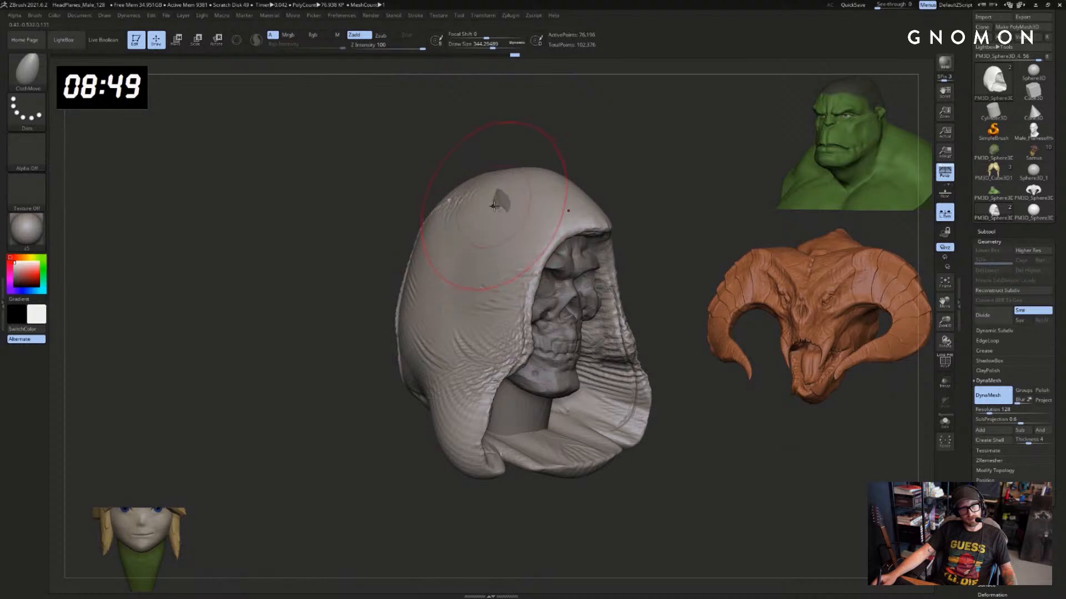
left_click_drag(556, 180, 554, 185)
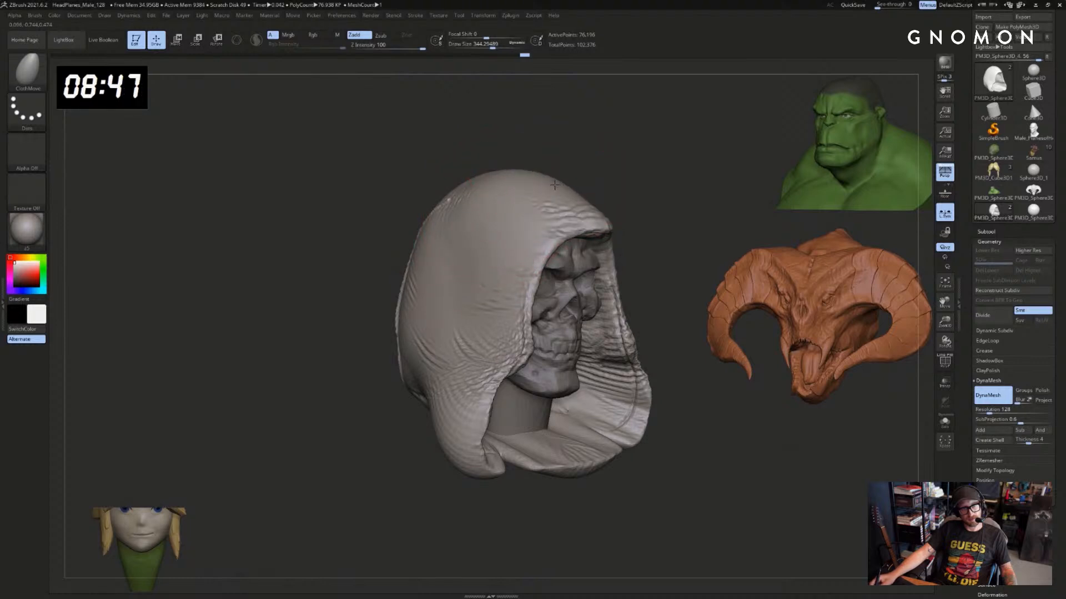
left_click_drag(727, 180, 616, 194)
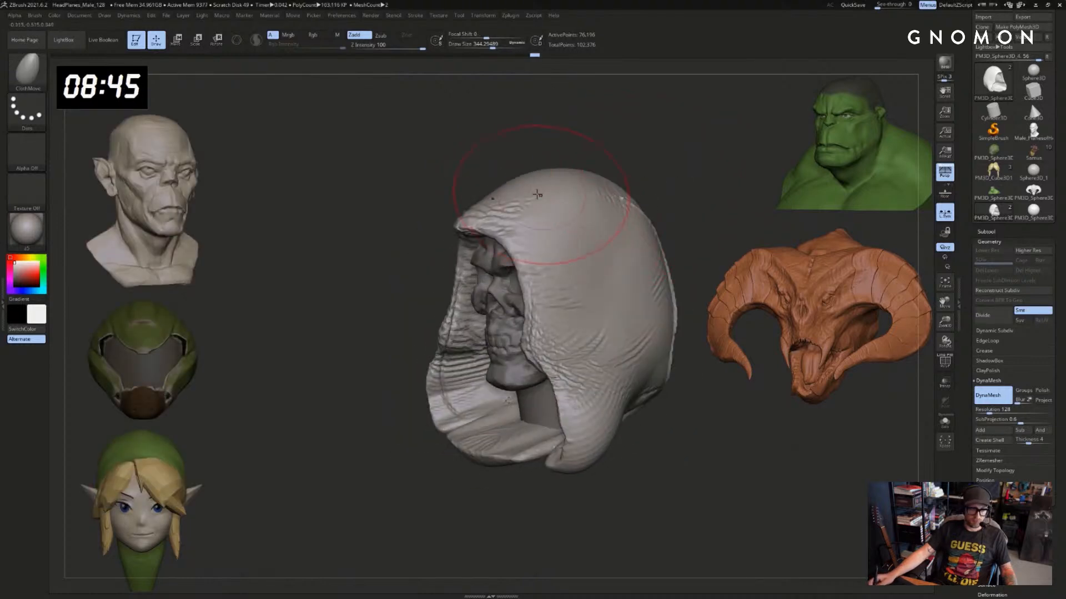
left_click_drag(537, 194, 533, 187)
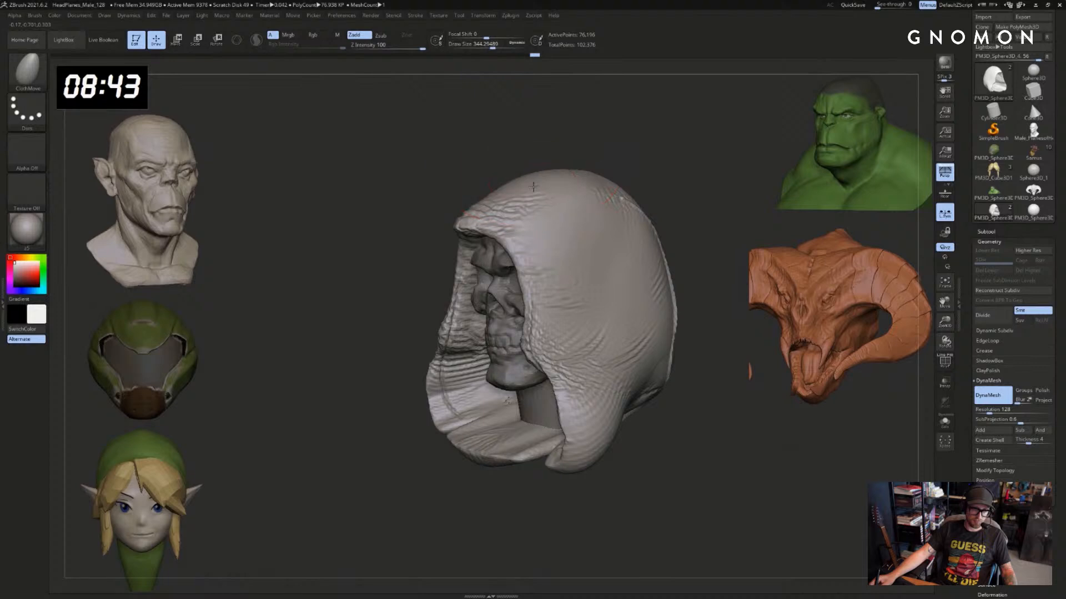
Pull the hood's lower front collar into folds with ClothMove, undoing one stroke
left_click_drag(482, 411, 489, 395)
left_click_drag(416, 472, 425, 489)
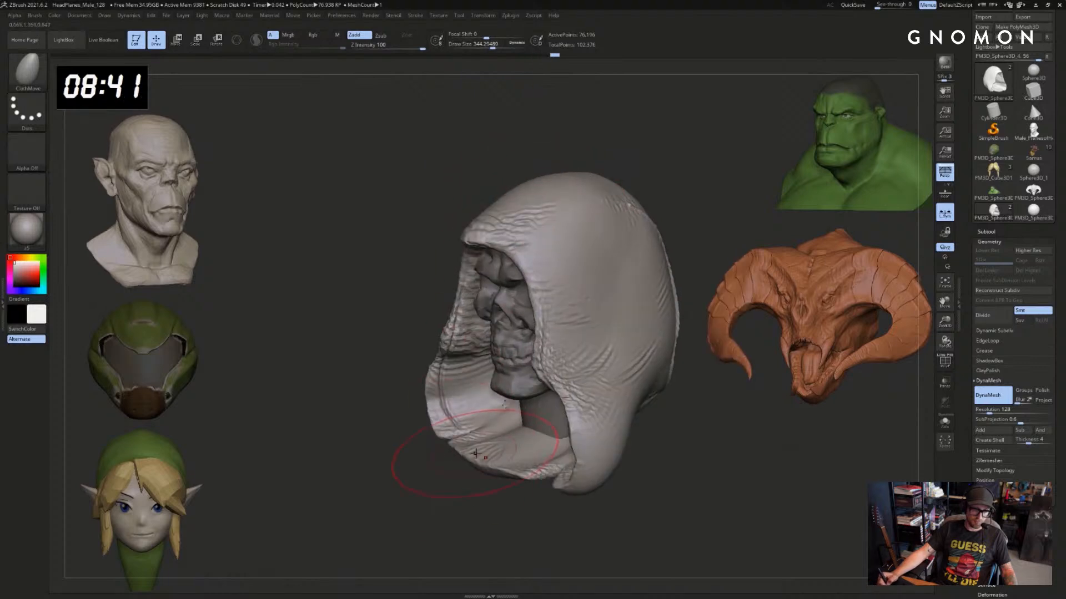
left_click_drag(475, 452, 494, 419)
left_click_drag(455, 469, 466, 493)
key("ctrl+z")
mouse_move(491, 457)
left_mouse_down()
mouse_move(503, 470)
mouse_move(459, 515)
left_mouse_up()
left_click_drag(441, 461, 436, 469, "shift")
Reshape the collar so its lower front edges close in beneath the neck, finishing with the Move brush
mouse_move(460, 509)
left_mouse_down()
mouse_move(428, 499)
mouse_move(559, 441)
mouse_move(570, 392)
mouse_move(541, 406)
left_mouse_up()
left_click_drag(477, 496, 564, 502)
key("ctrl+z")
mouse_move(394, 502)
left_mouse_down("shift")
mouse_move(363, 501)
mouse_move(384, 452)
left_mouse_up("shift")
mouse_move(386, 499)
left_mouse_down()
mouse_move(407, 488)
mouse_move(401, 461)
mouse_move(432, 460)
mouse_move(423, 485)
mouse_move(465, 473)
mouse_move(456, 453)
mouse_move(471, 457)
left_mouse_up()
mouse_move(473, 452)
left_mouse_down()
mouse_move(466, 464)
mouse_move(505, 471)
left_mouse_up()
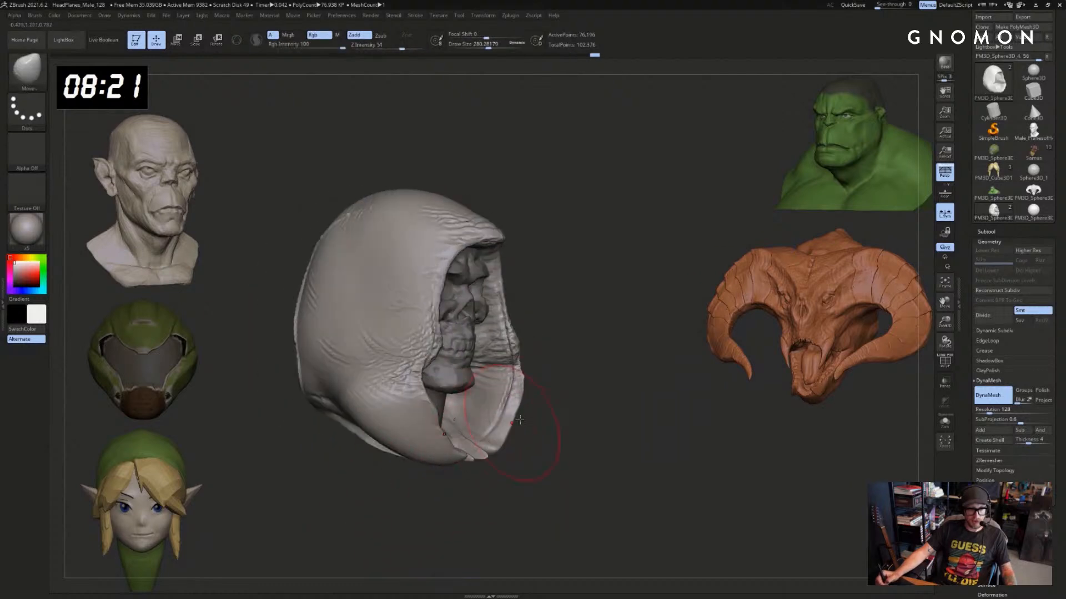
left_click_drag(526, 436, 516, 432)
left_click_drag(627, 383, 522, 374)
Refine the collar's front edge folds with DamStandard at a draw size of about 65, smoothing the inner rim
key("b")
key("d")
key("s")
key("s")
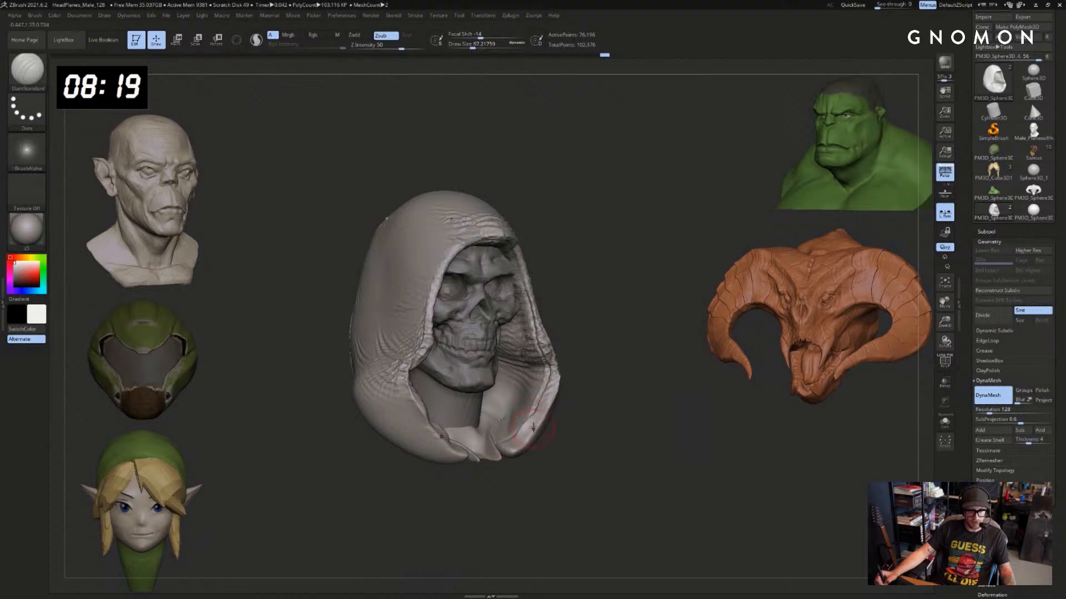
left_click_drag(456, 449, 422, 400, "shift")
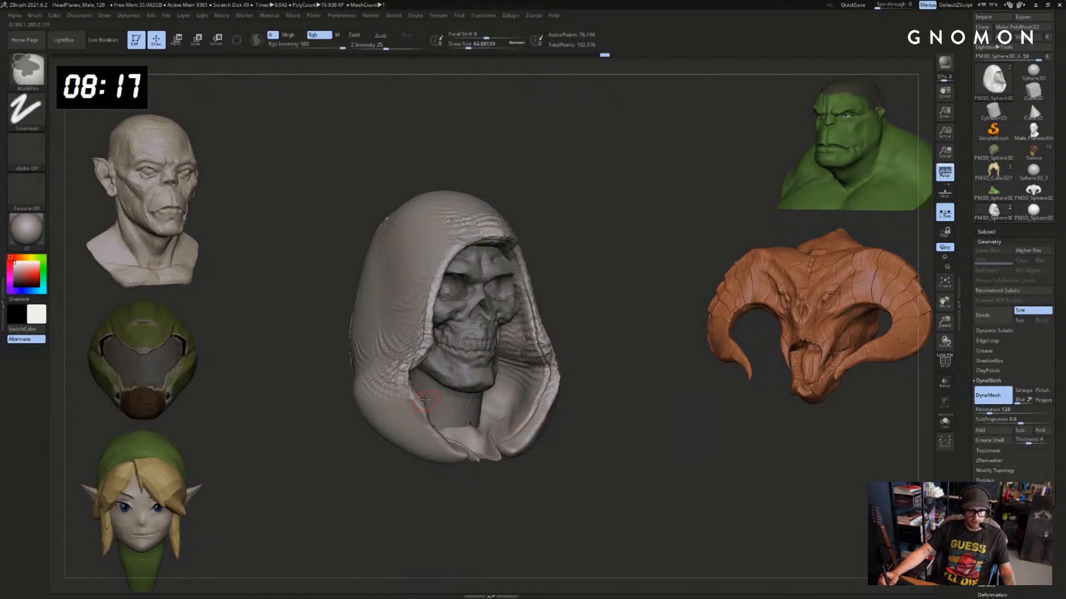
left_click_drag(586, 414, 609, 389, "shift")
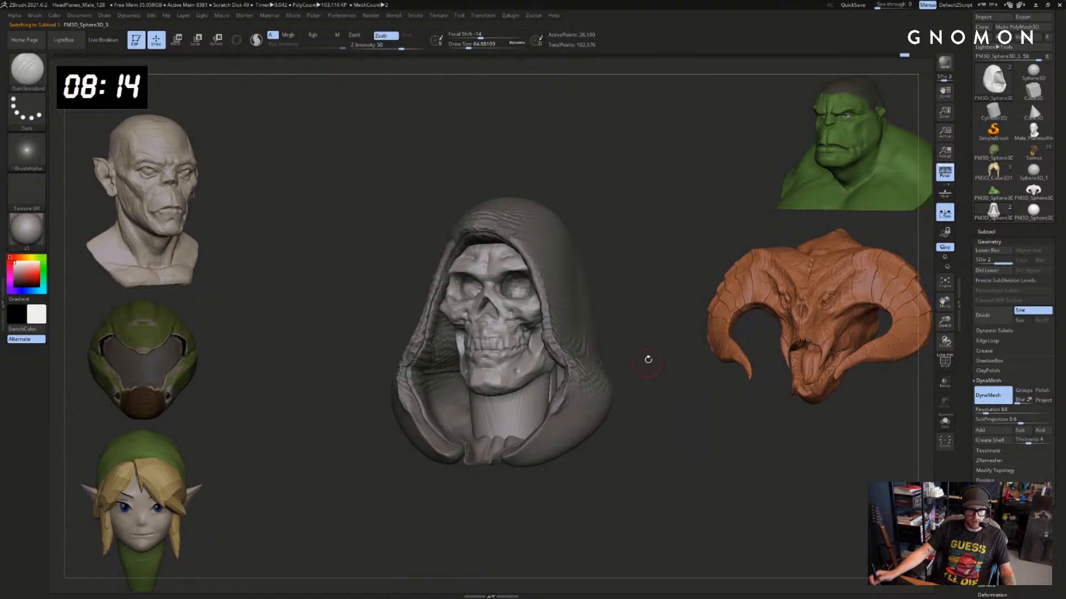
Try to enable Sculptris Pro on the skull and test ClayBuildup on the neck at draw size about 158, undoing the stroke
left_click_drag(647, 356, 349, 149)
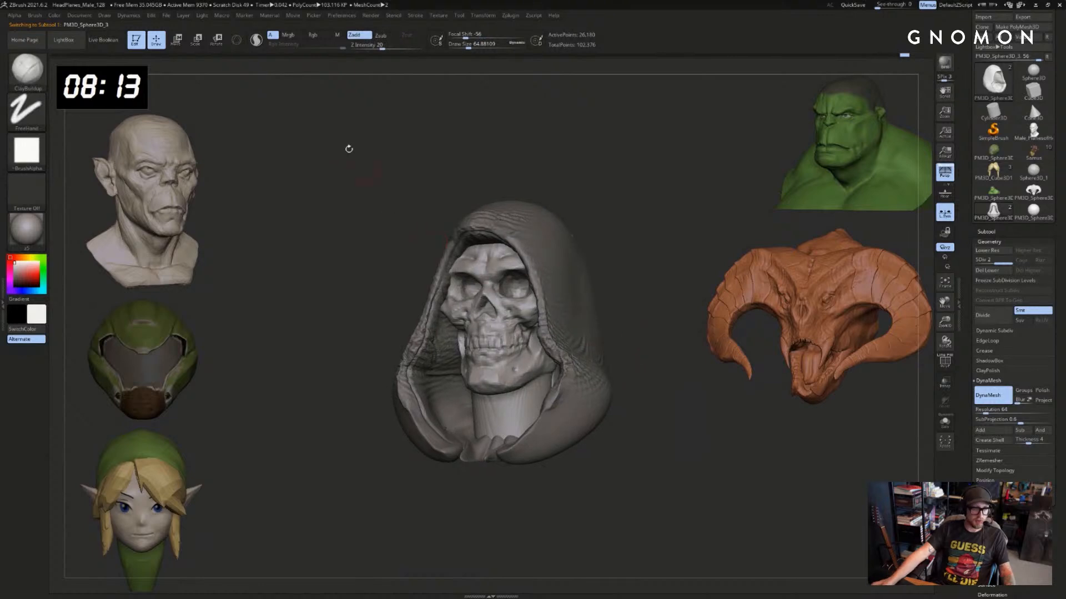
left_click(263, 45)
left_click_drag(640, 281, 630, 317)
mouse_move(519, 391)
left_mouse_down()
mouse_move(579, 405)
mouse_move(504, 426)
left_mouse_up()
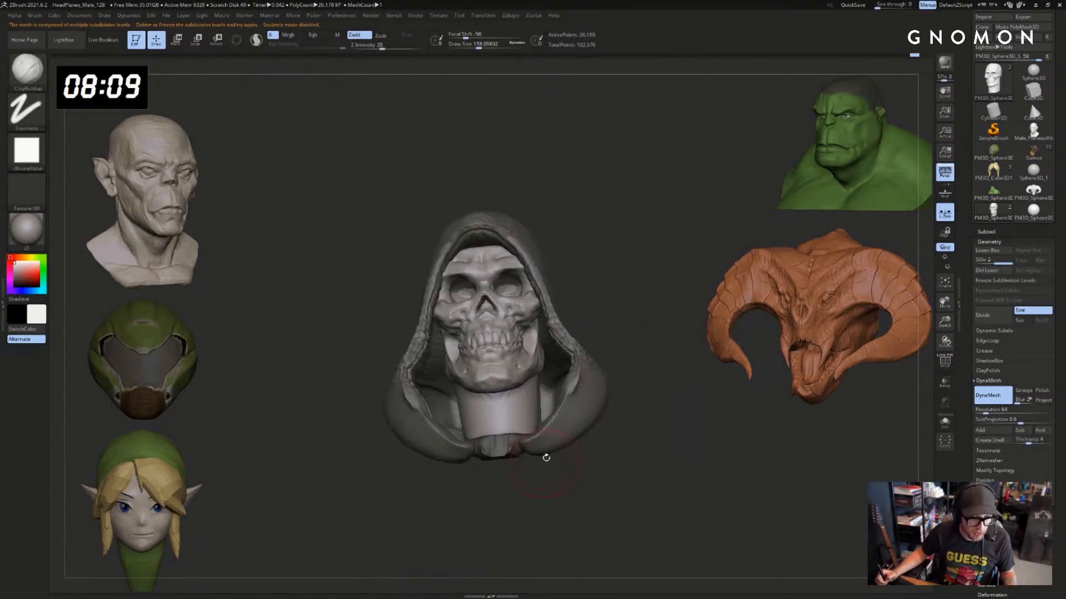
key("ctrl+z")
Check the skull's wireframe and remesh the skull with DynaMesh at a resolution of 256
key("shift+f")
key("shift+f")
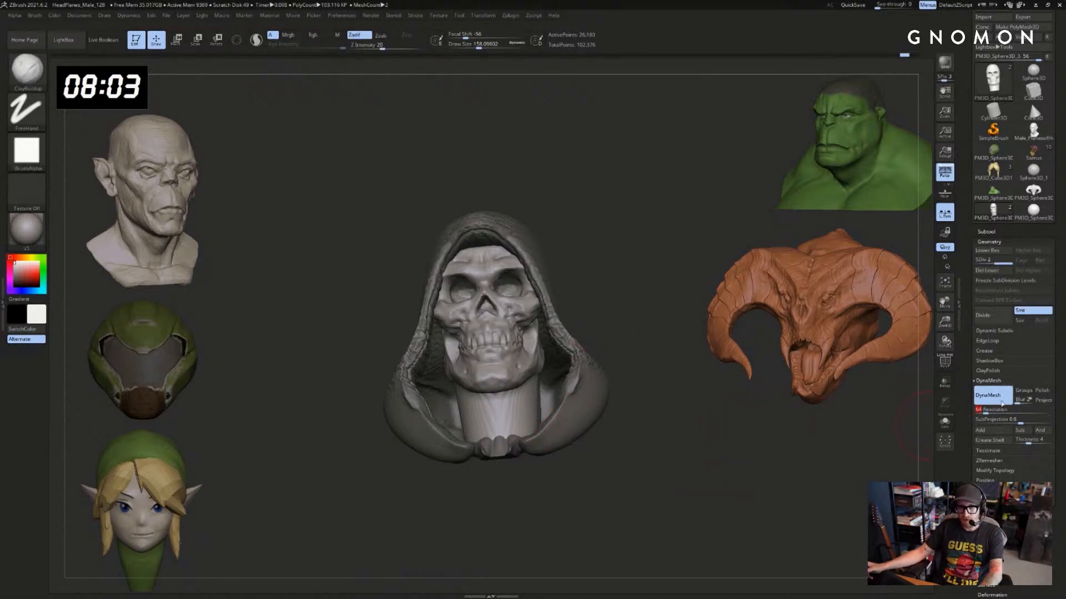
left_click_drag(671, 384, 678, 388)
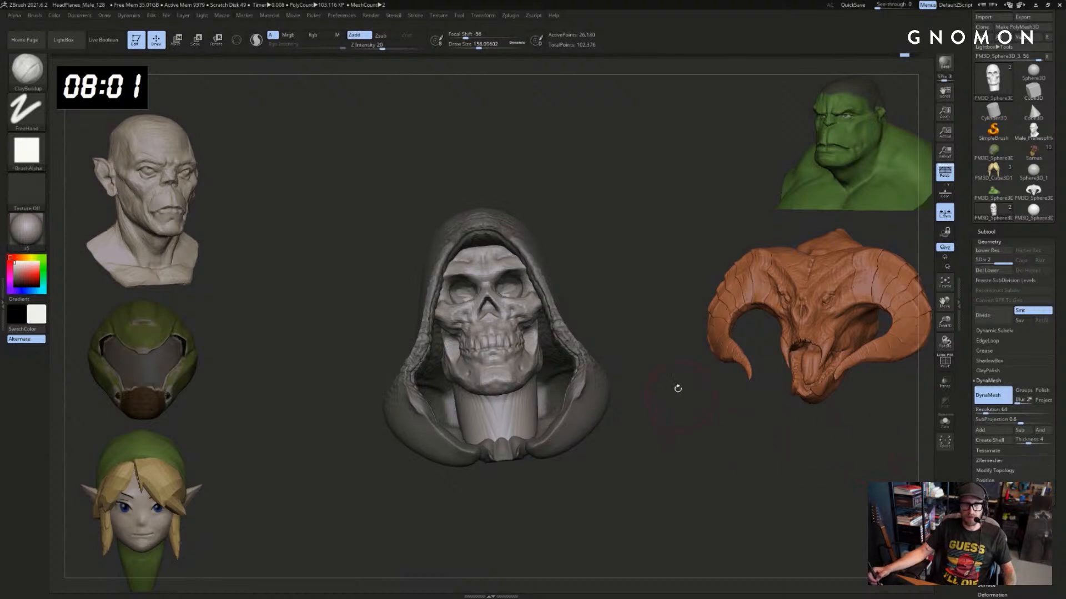
left_click(1038, 411)
type("256")
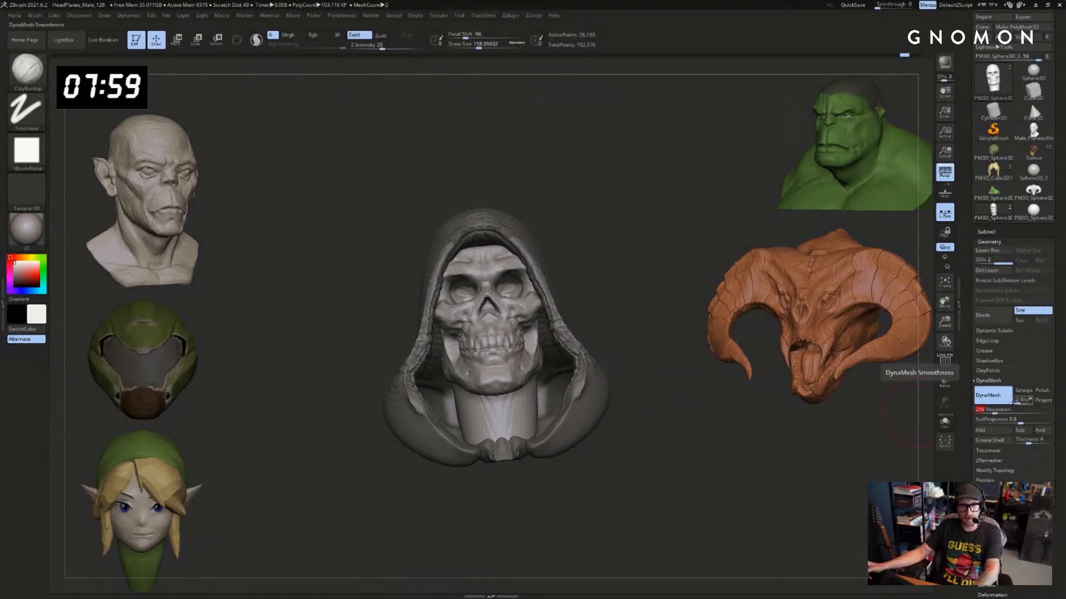
left_click_drag(602, 278, 668, 322, "ctrl")
left_click_drag(695, 395, 650, 376)
key("s")
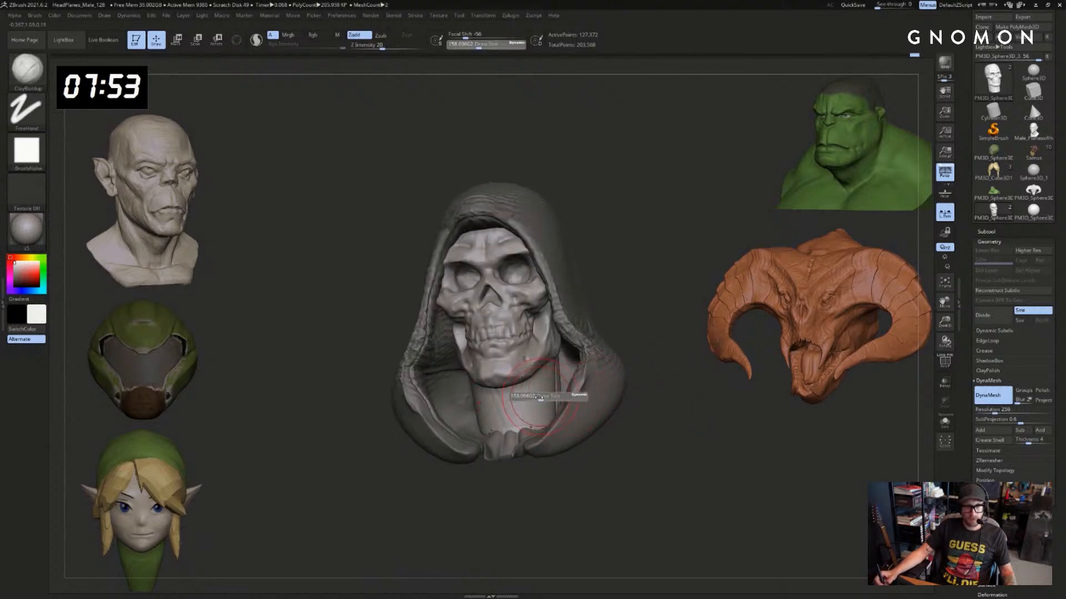
Build up muscle strands on the front of the neck with ClayBuildup at a draw size of about 136, and isolate the skull
left_click_drag(541, 403, 538, 403)
left_click_drag(550, 375, 534, 418)
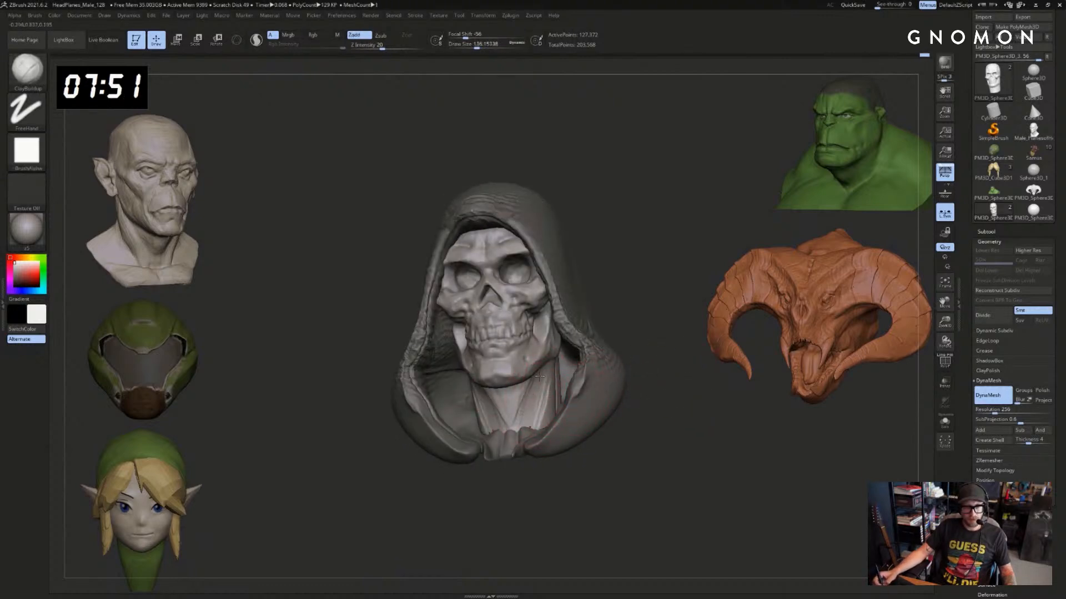
key("shift+alt+s")
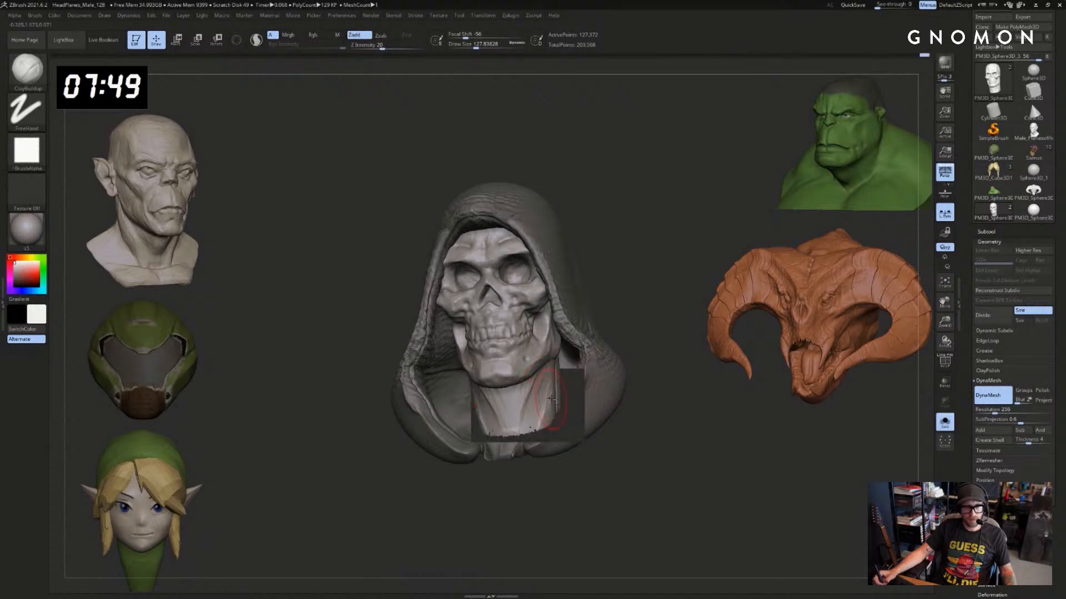
Build up the diagonal muscle along the side of the neck with ClayBuildup at a draw size of about 187 and smooth it
left_click_drag(648, 357, 556, 379)
key("s")
left_click(582, 356)
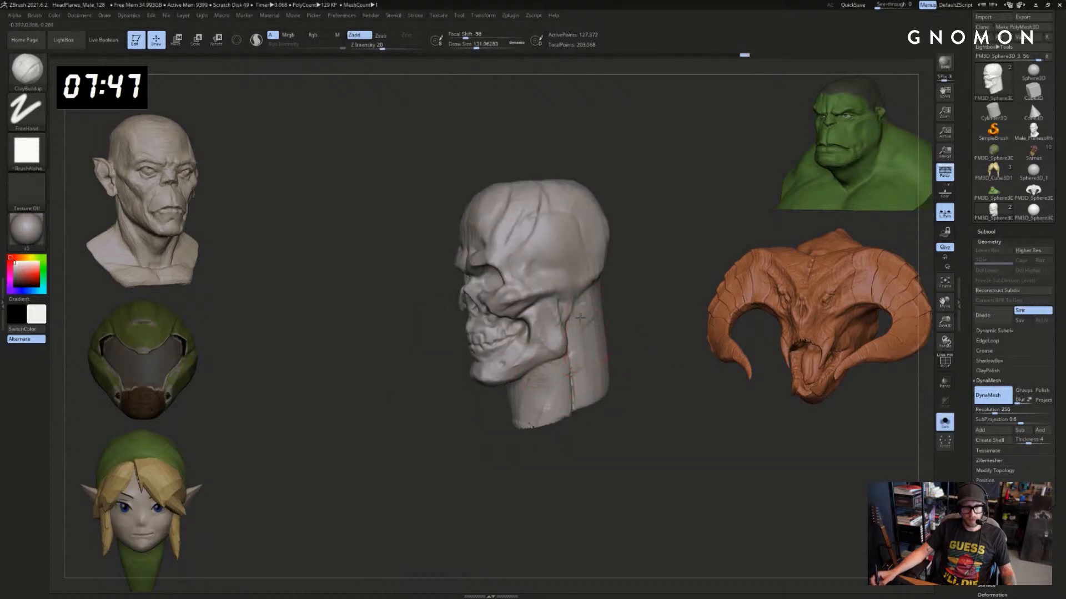
key("s")
left_click_drag(587, 306, 590, 304)
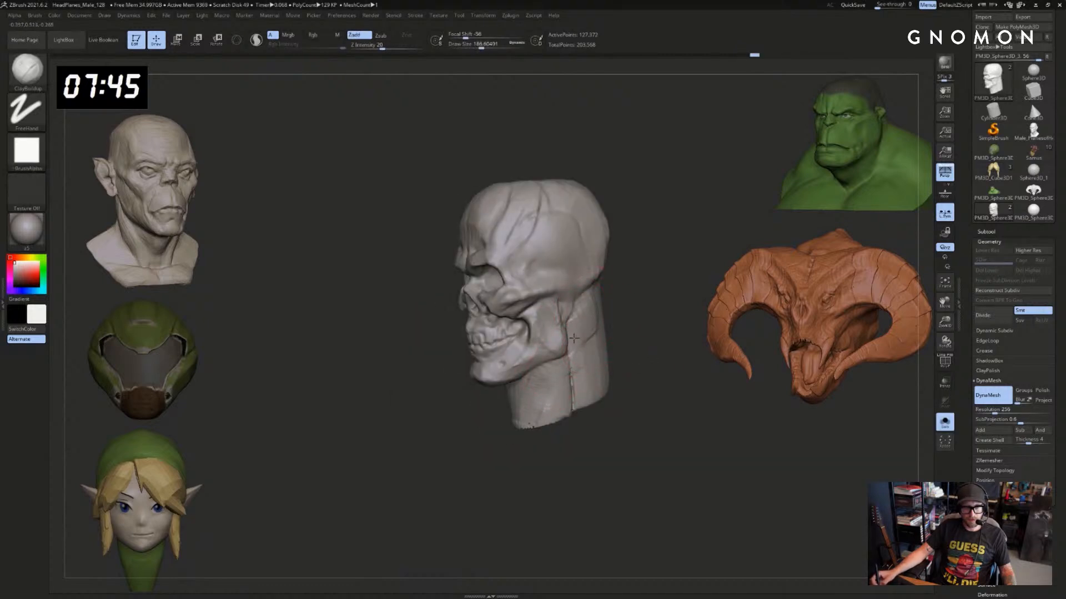
left_click_drag(562, 392, 574, 409)
left_click_drag(549, 432, 564, 430)
left_click_drag(577, 383, 596, 317, "shift")
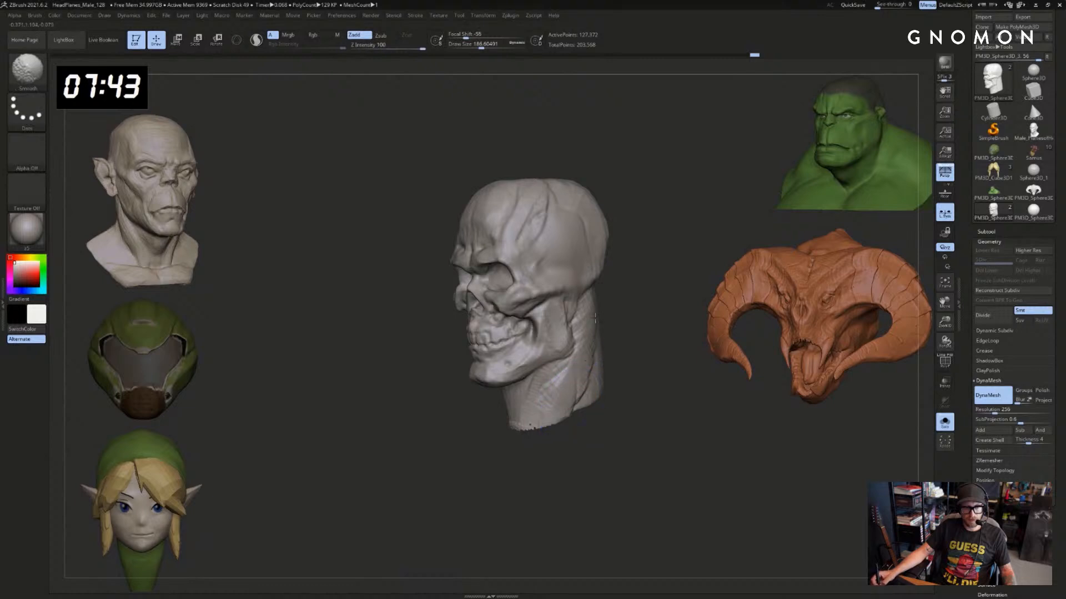
left_click_drag(556, 409, 555, 388, "shift")
Push the lower front edge of the neck inward with the Move brush
left_click_drag(546, 444, 499, 444)
key("b")
key("m")
key("v")
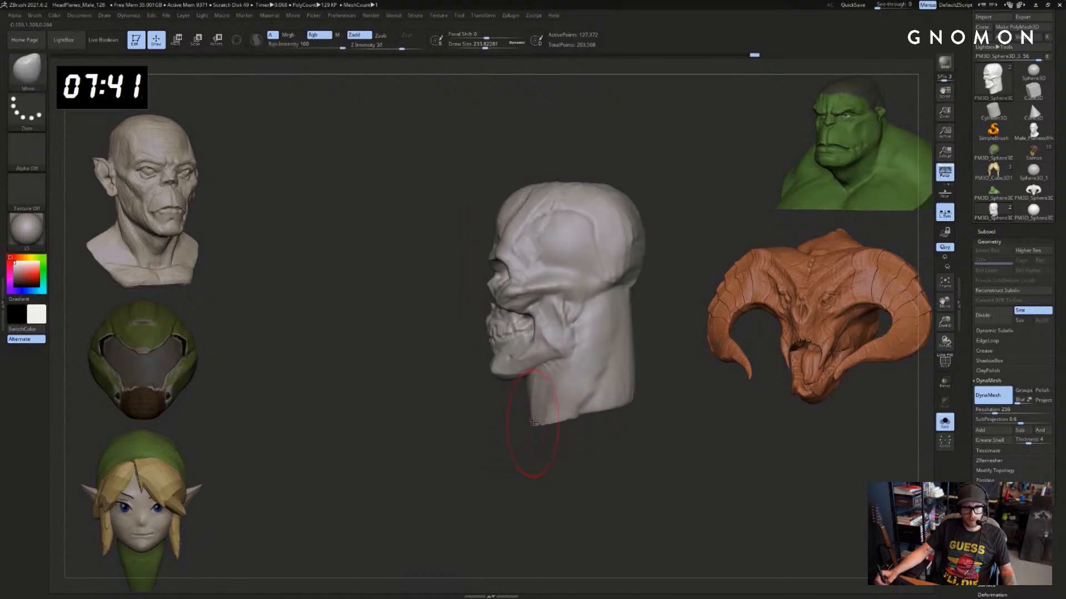
left_click_drag(522, 414, 553, 412)
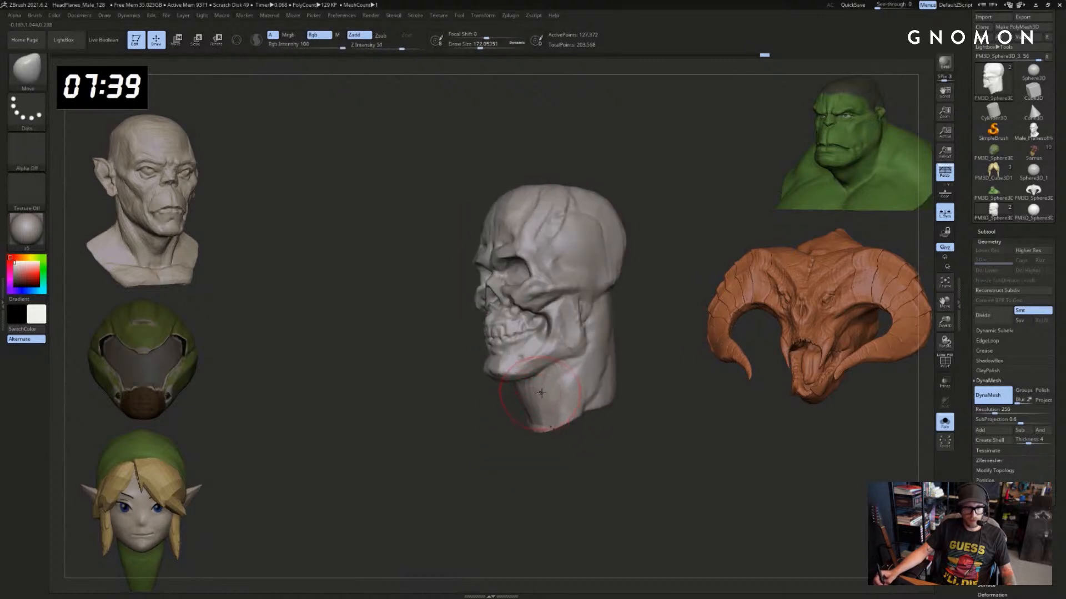
Carve the hollow between the front neck muscles with the Standard brush at draw size about 136, show the hood again and undo the last stroke
key("b")
key("s")
key("t")
left_click_drag(554, 369, 526, 445, "alt")
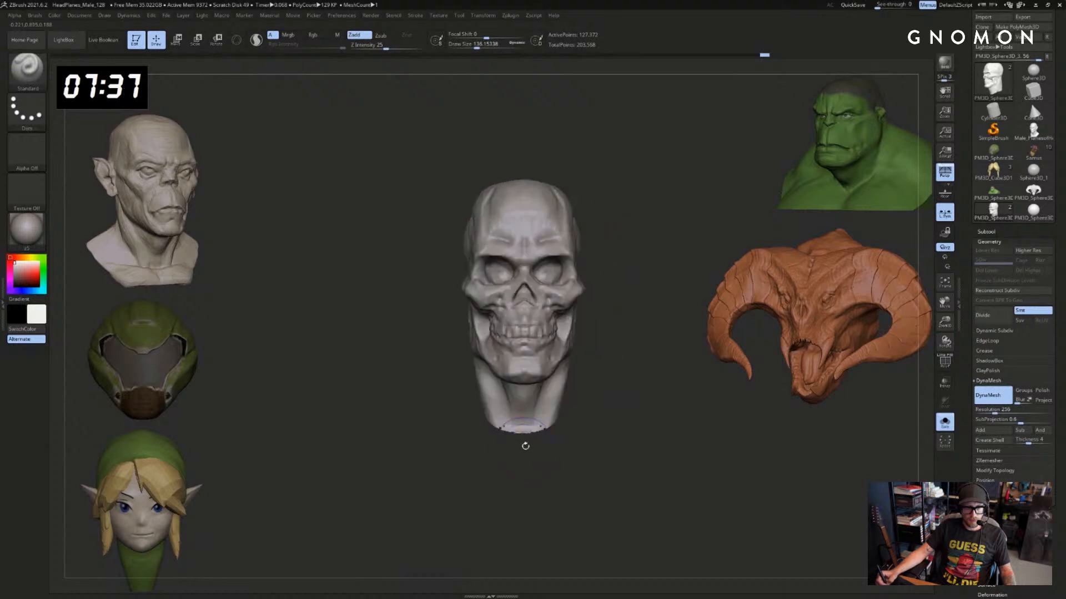
key("alt+s")
left_click_drag(630, 400, 635, 395)
left_click_drag(497, 398, 504, 413)
key("ctrl+z")
Make the hood the active subtool, with the Move brush selected, and choose a purple paint colour
key("b")
key("m")
key("v")
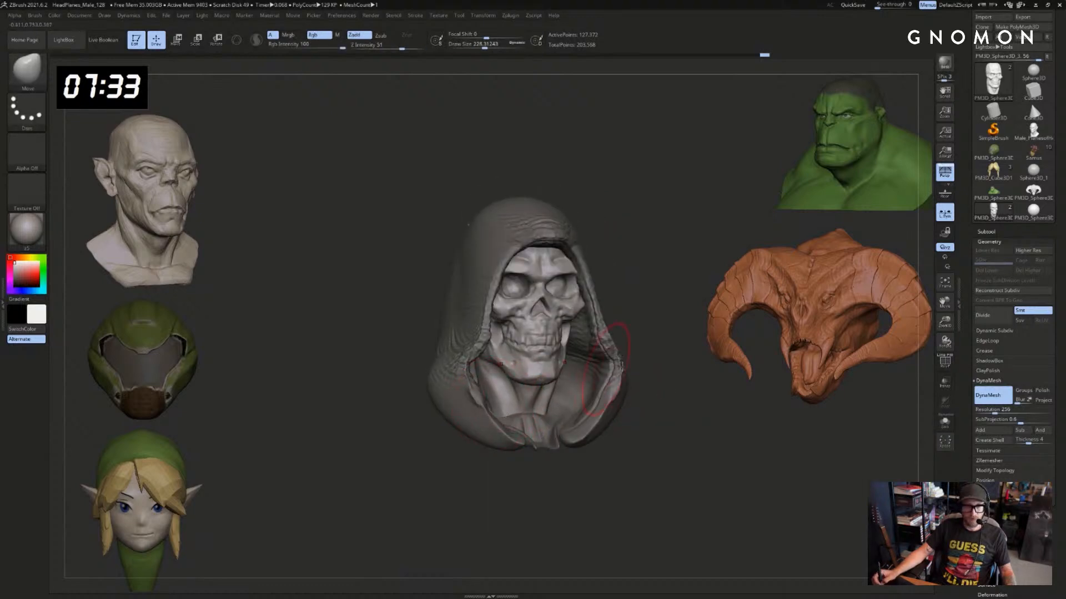
mouse_move(647, 363)
left_mouse_down("shift")
mouse_move(633, 364)
mouse_move(666, 367)
mouse_move(649, 368)
left_mouse_up("shift")
left_click(605, 359, "alt")
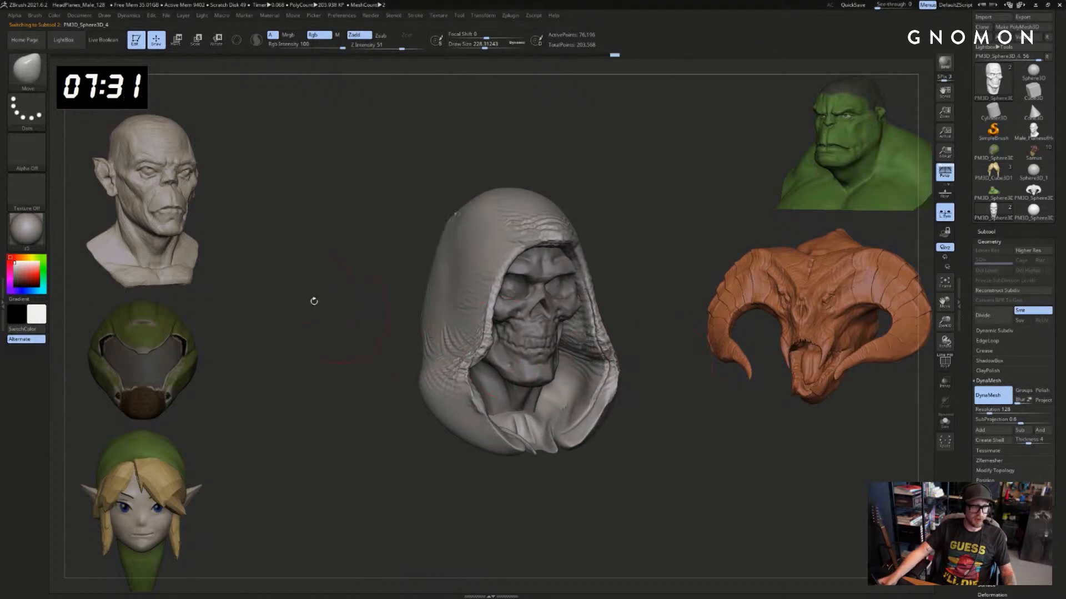
left_click_drag(20, 280, 23, 275)
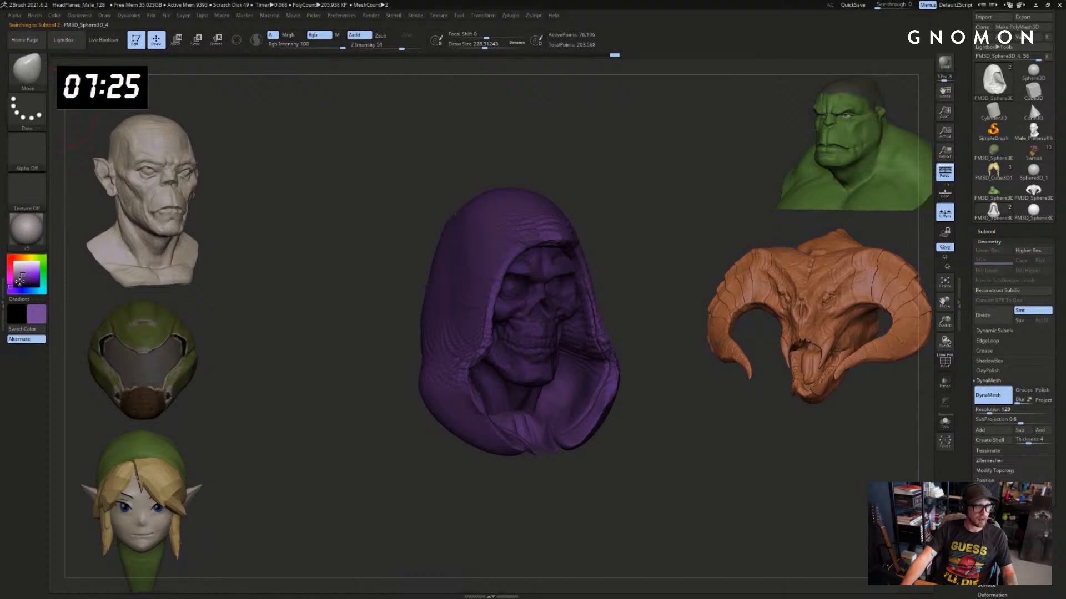
left_click_drag(20, 282, 28, 279)
left_click(28, 278)
Desaturate the purple to a muted grey-purple and fill the hood with it
left_click_drag(80, 322, 65, 322)
left_click(44, 305)
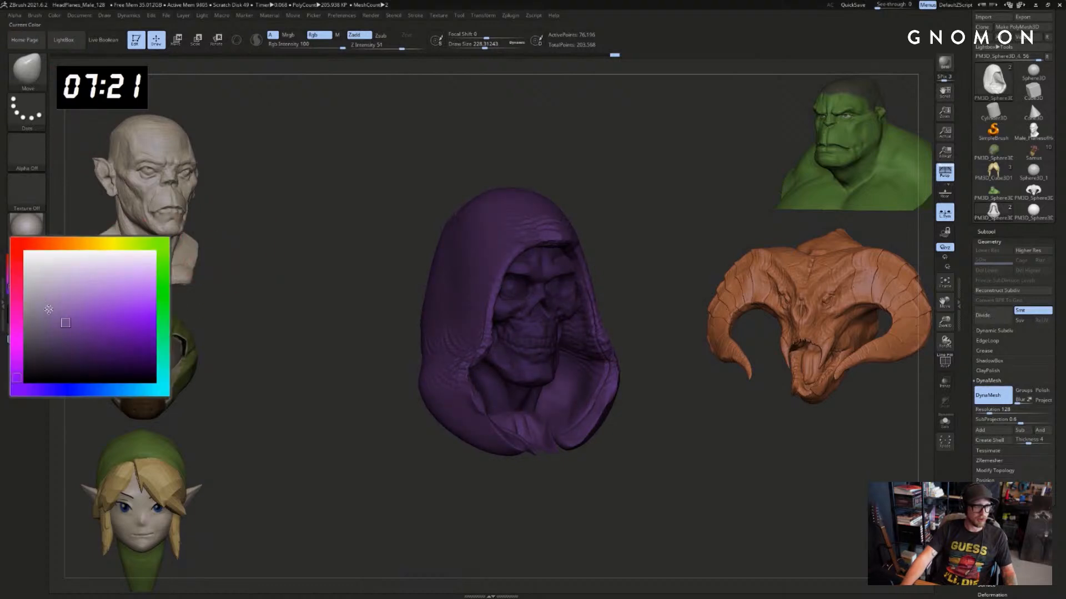
left_click(49, 309)
left_click(37, 315)
left_click(41, 325)
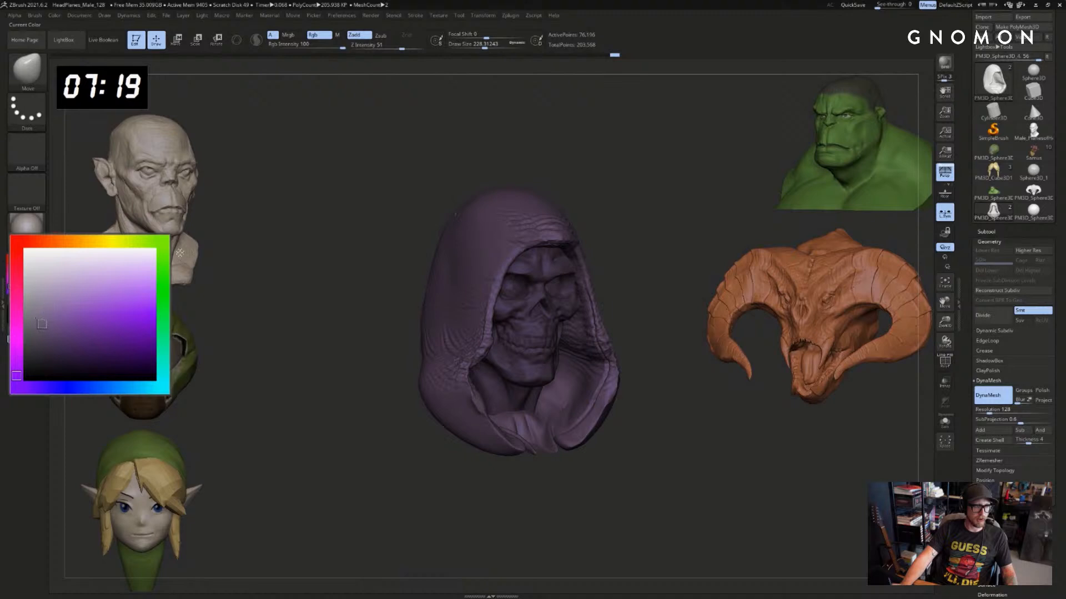
left_click(56, 16)
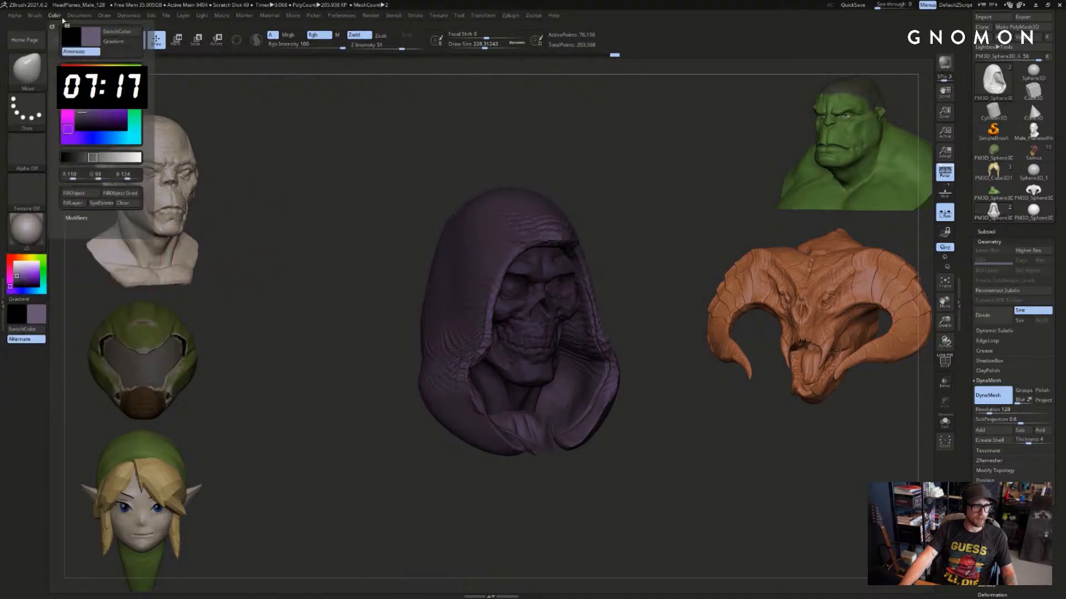
left_click(82, 197)
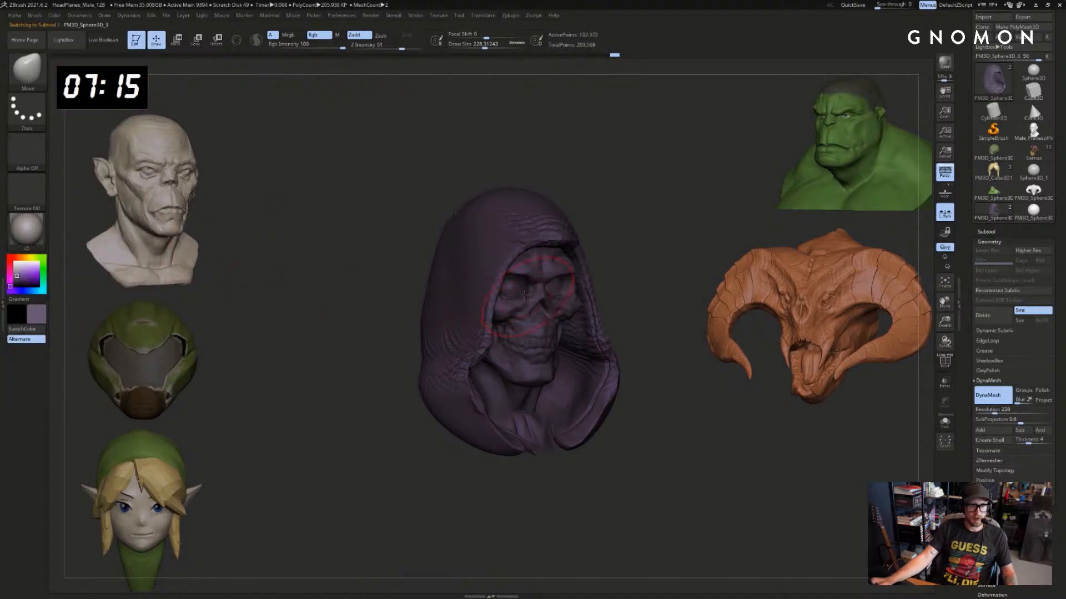
Isolate the skull, mask its neck, bring the hood back and invert the mask so only the neck can be coloured
key("alt+s")
left_click_drag(362, 261, 347, 255, "shift")
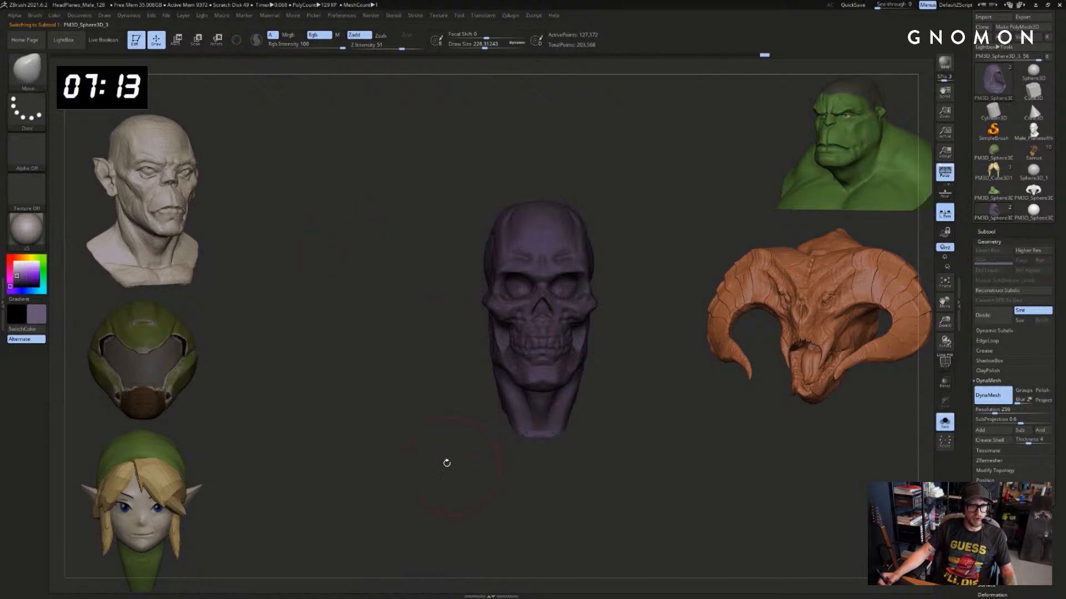
left_click_drag(445, 464, 360, 449)
left_click_drag(637, 425, 591, 417)
mouse_move(592, 417)
left_mouse_down("ctrl")
mouse_move(546, 434)
mouse_move(582, 373)
mouse_move(617, 349)
mouse_move(690, 390)
mouse_move(671, 404)
mouse_move(697, 414)
left_mouse_up("ctrl")
key("alt+s")
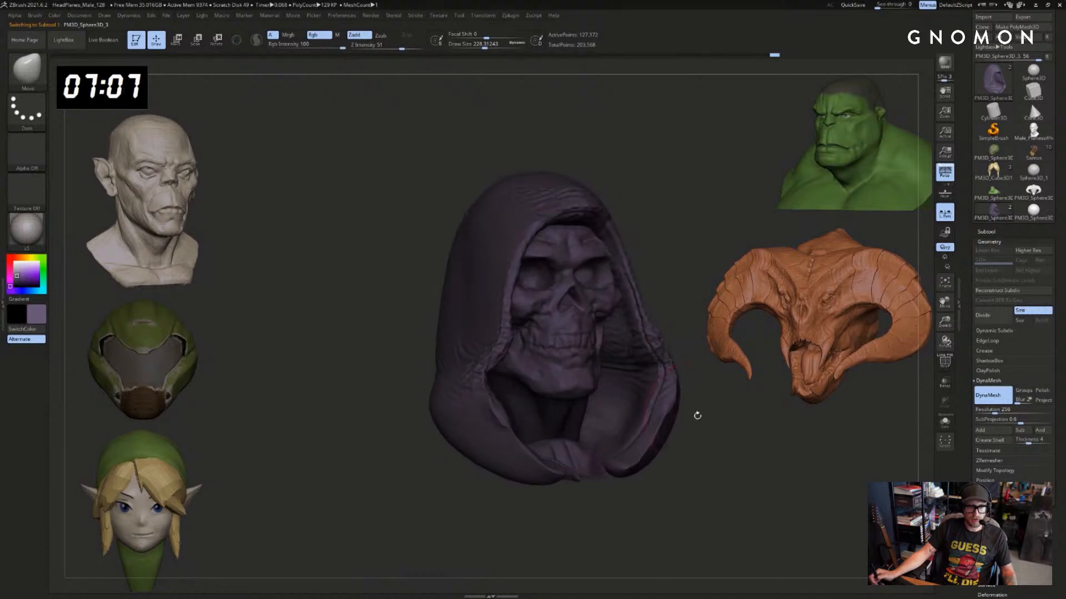
left_click(340, 360, "ctrl")
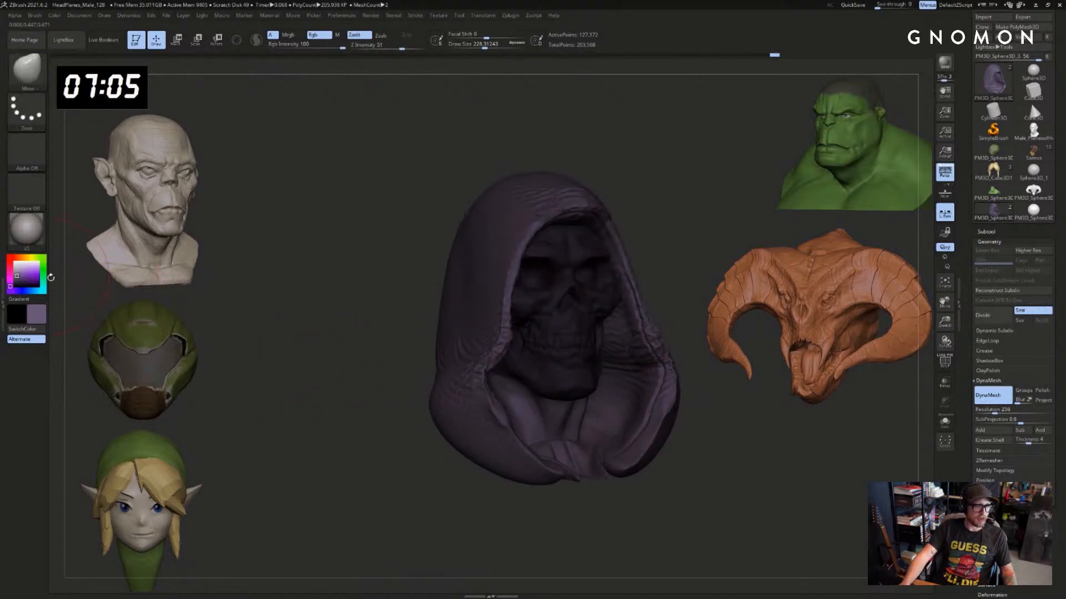
Choose a muted grey-blue and fill the unmasked neck with it
left_click(40, 309)
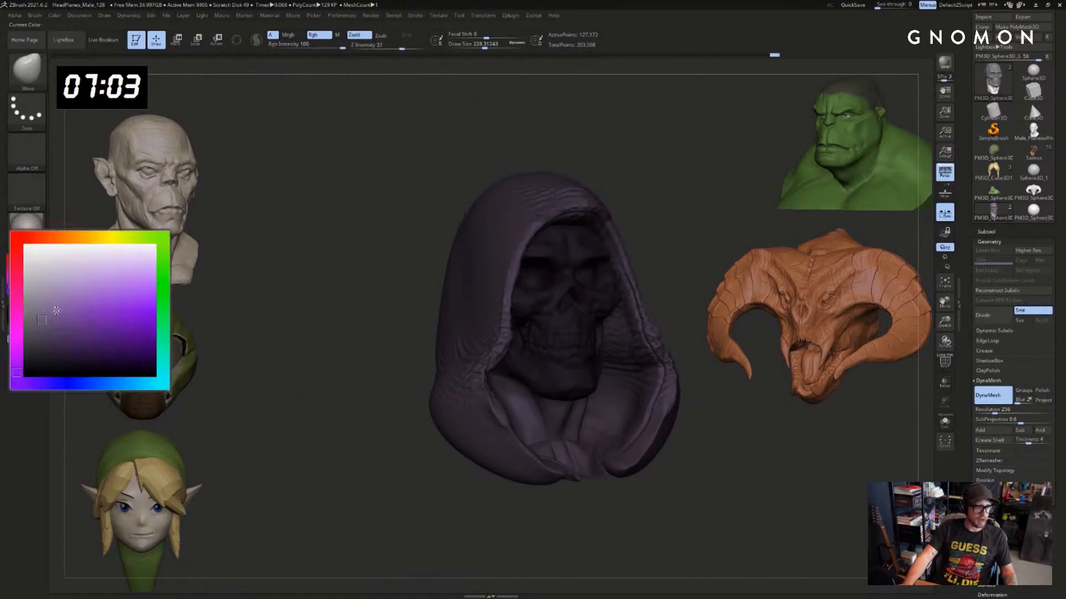
left_click(67, 383)
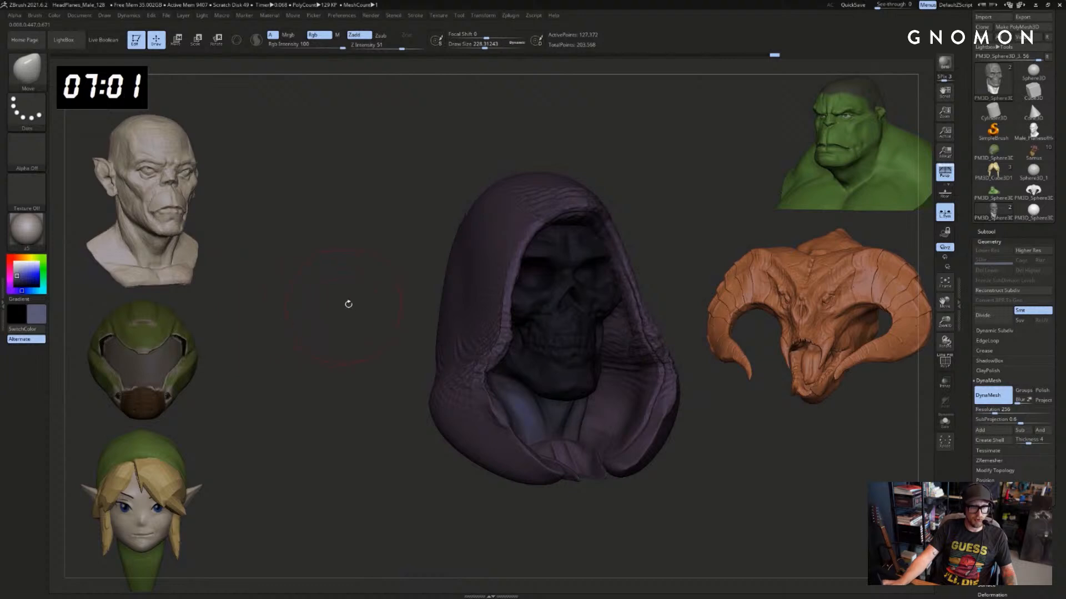
left_click(55, 16)
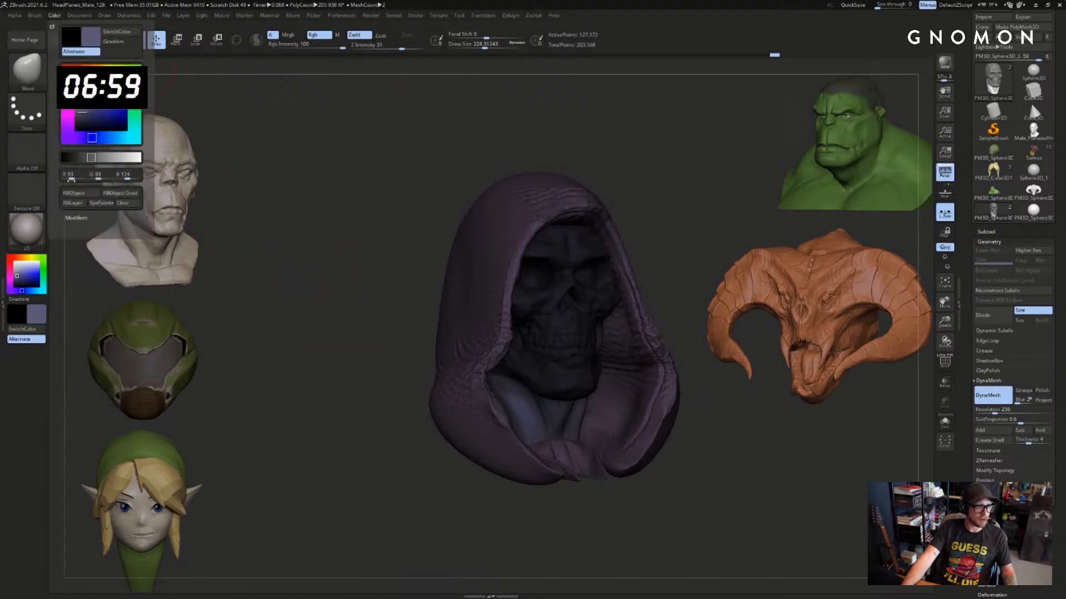
left_click(73, 192)
Invert the mask to protect the neck and fill the skull with a pale yellowish bone colour
left_click(247, 200, "ctrl")
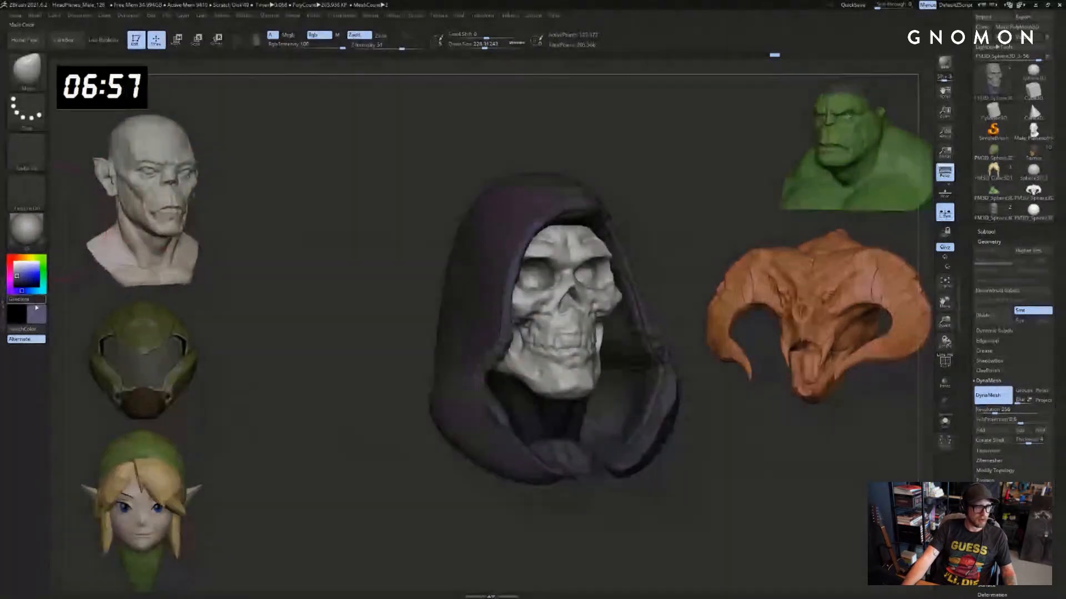
left_click(33, 260)
left_click(21, 265)
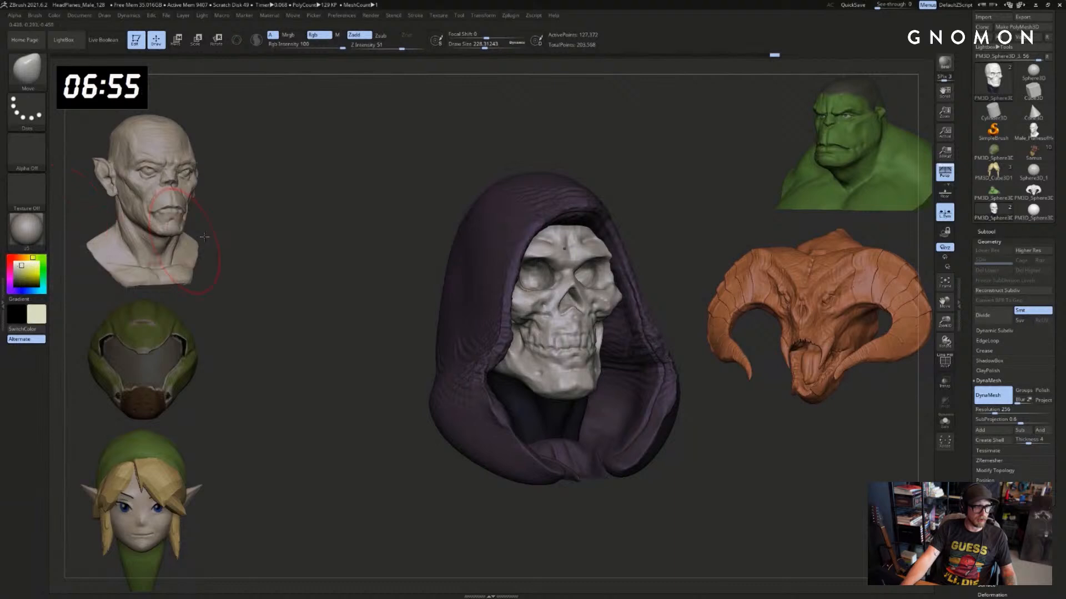
left_click_drag(228, 223, 288, 203, "shift")
left_click(54, 16)
left_click(76, 193)
Choose a more saturated yellow, refill the skull with it and clear the mask
left_click(40, 318)
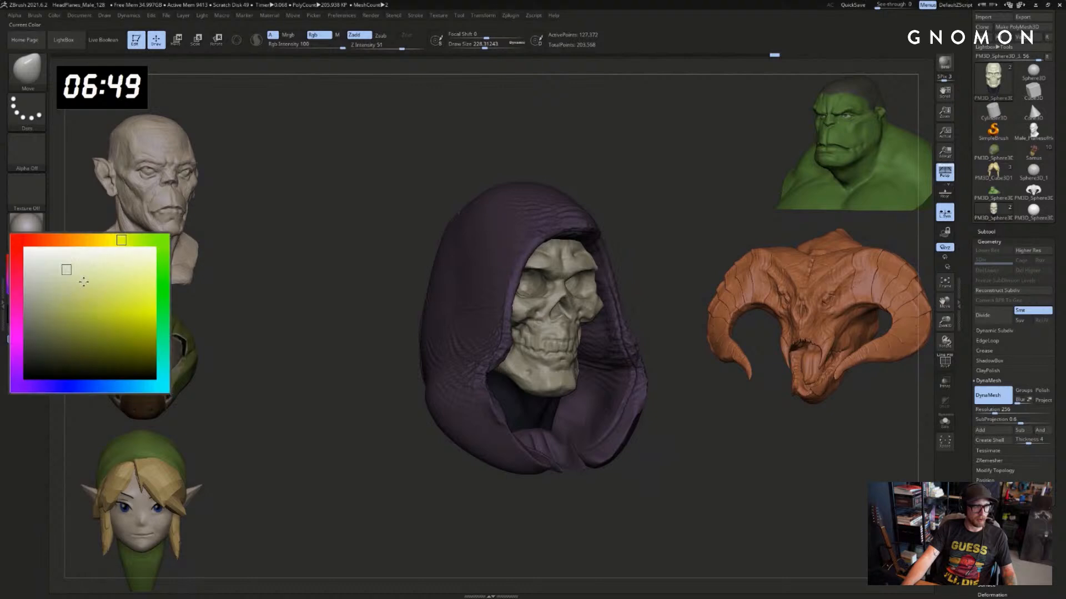
left_click(83, 281)
left_click(57, 17)
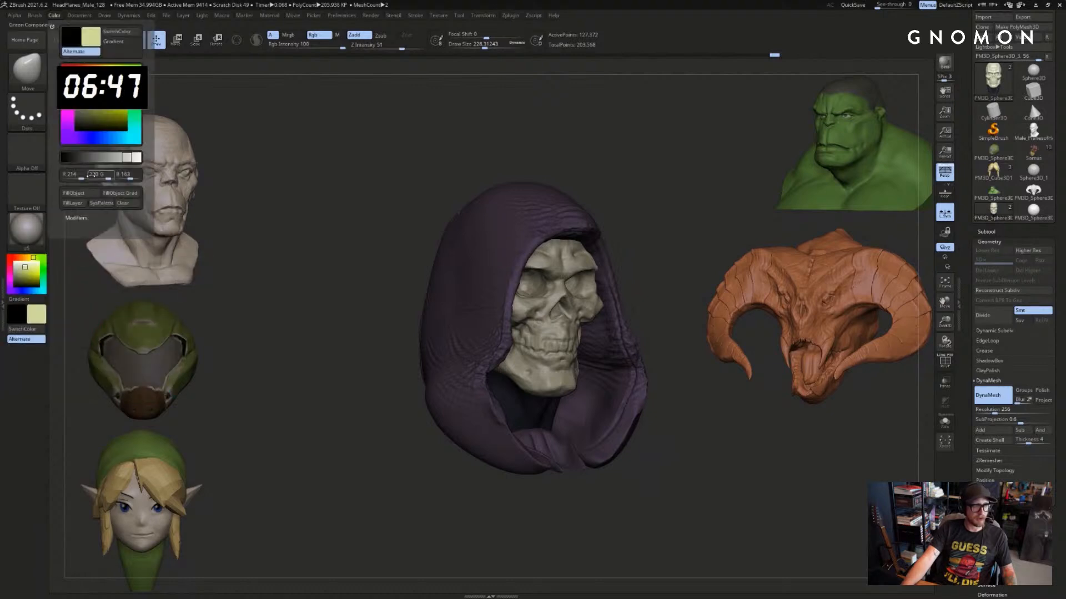
left_click(88, 194)
left_click_drag(250, 195, 295, 205)
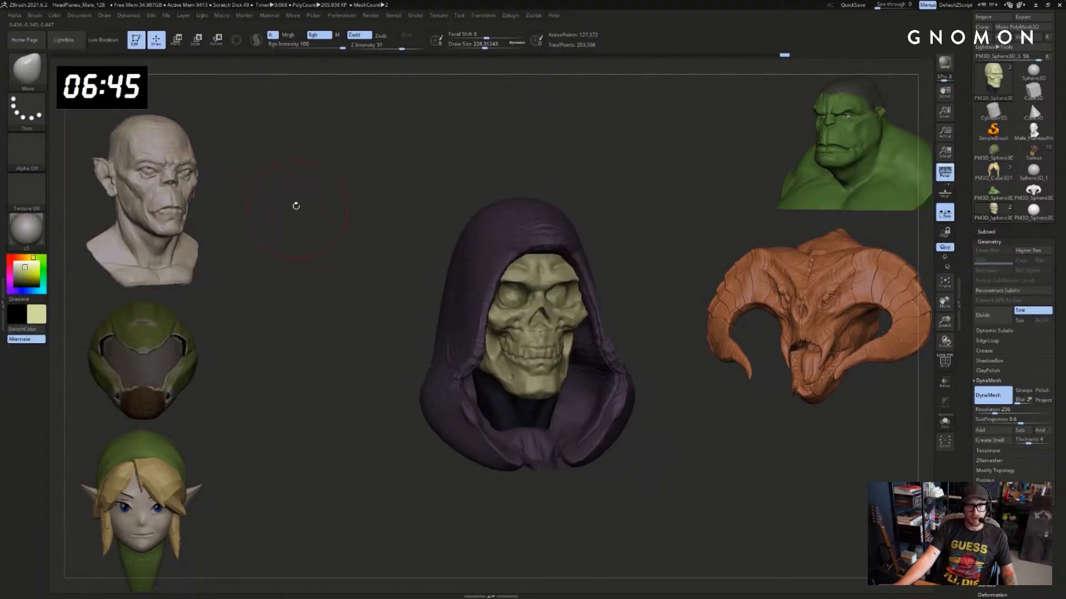
left_click_drag(525, 159, 550, 175, "ctrl")
left_click_drag(627, 191, 659, 262)
Make the skull the active subtool and set the Standard brush to paint colour only, with Rgb on and Zadd off
left_click(449, 344, "alt")
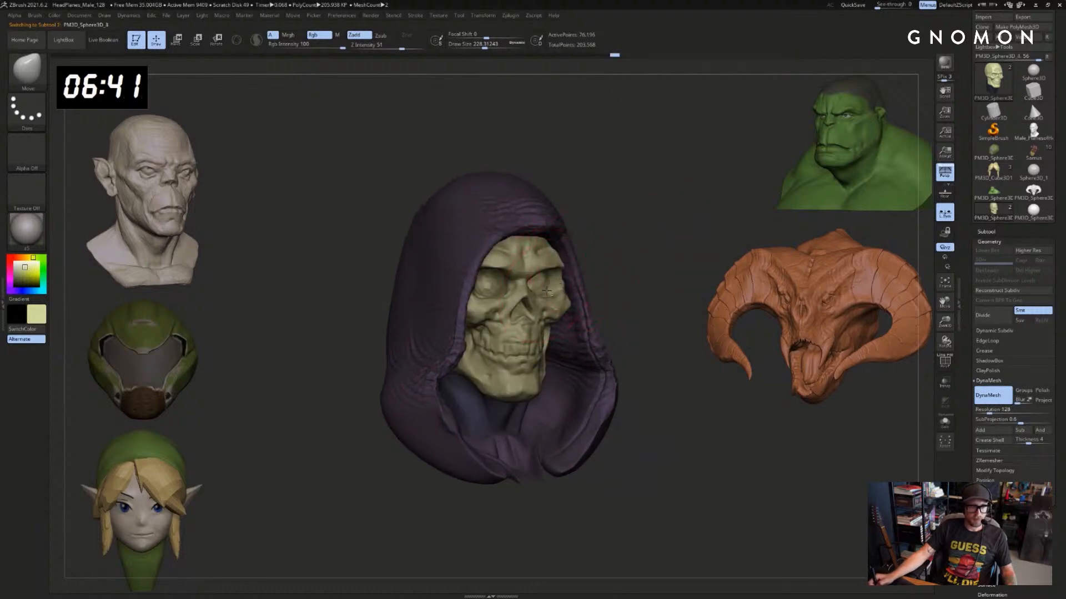
left_click(547, 291, "alt")
key("b")
key("s")
key("t")
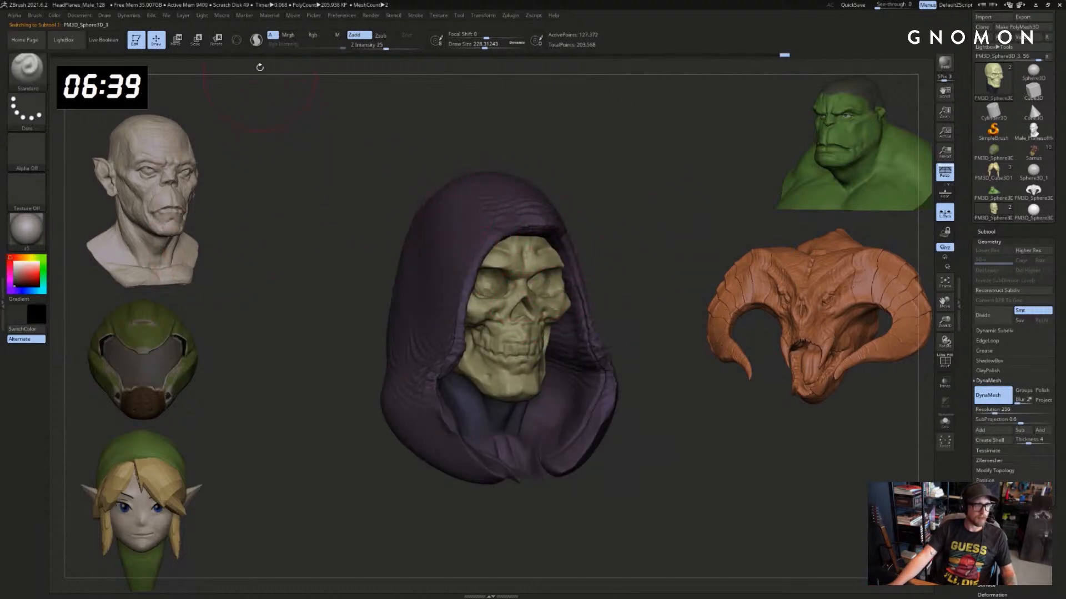
left_click(328, 34)
left_click(360, 36)
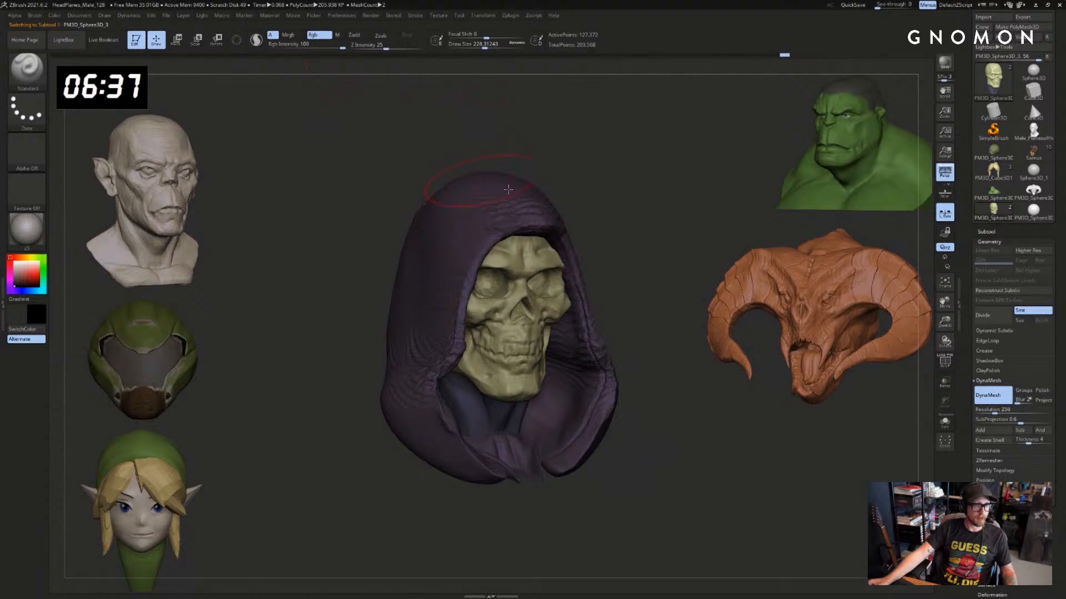
Switch to black, undo the oversized test stroke and paint the insides of the eye sockets at a draw size of about 68
key("v")
left_click_drag(526, 292, 519, 322)
mouse_move(645, 241)
left_mouse_down("alt")
mouse_move(659, 230)
mouse_move(628, 236)
left_mouse_up("alt")
key("ctrl+z")
key("[")
key("[")
key("[")
key("[")
key("[")
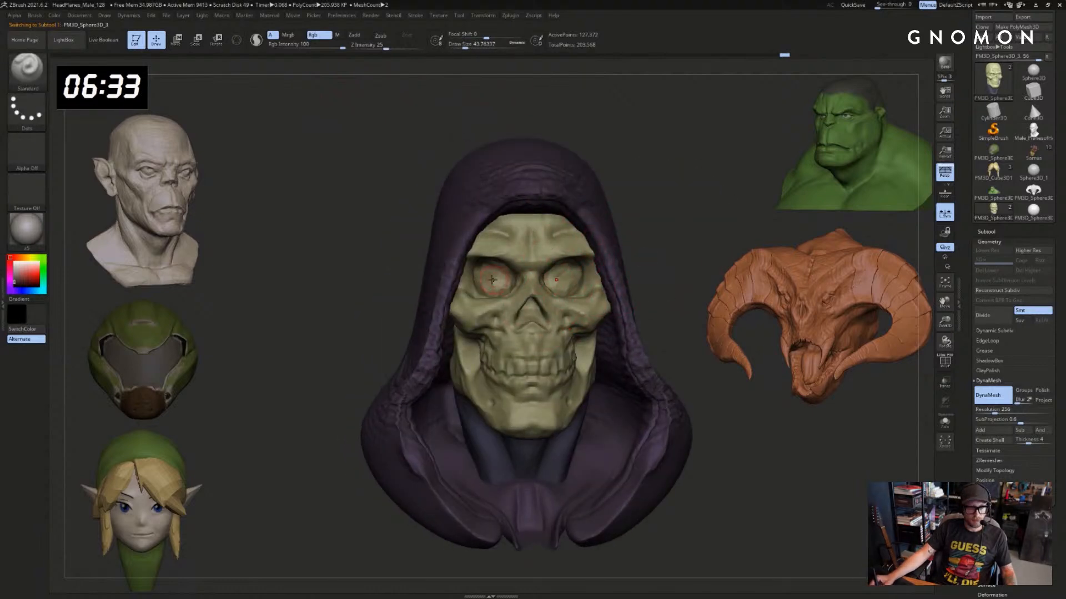
key("]")
left_click_drag(492, 280, 488, 281)
right_click_drag(487, 275, 607, 231)
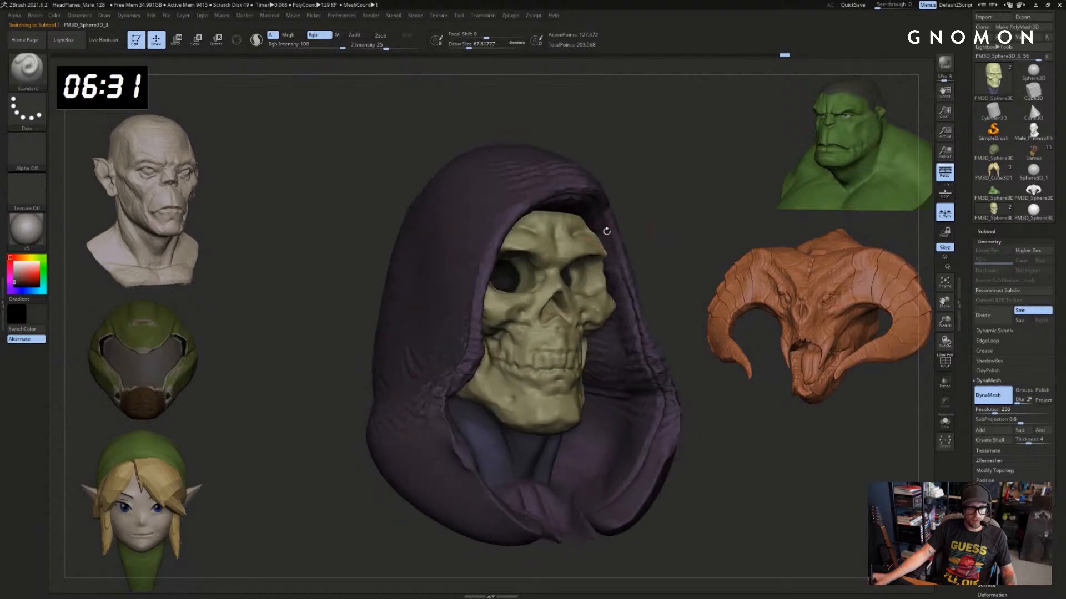
left_click_drag(519, 273, 524, 274)
Isolate the skull and blacken the remaining inner walls of the eye sockets at a draw size of about 41
right_click_drag(674, 222, 761, 228)
key("alt+s")
left_click_drag(516, 303, 486, 295)
right_click_drag(486, 295, 477, 302)
key("s")
left_click_drag(476, 303, 447, 322)
mouse_move(405, 272)
left_mouse_down()
mouse_move(417, 297)
mouse_move(460, 303)
mouse_move(449, 336)
mouse_move(468, 312)
left_mouse_up()
right_click_drag(468, 312, 486, 278)
left_click_drag(463, 311, 491, 317)
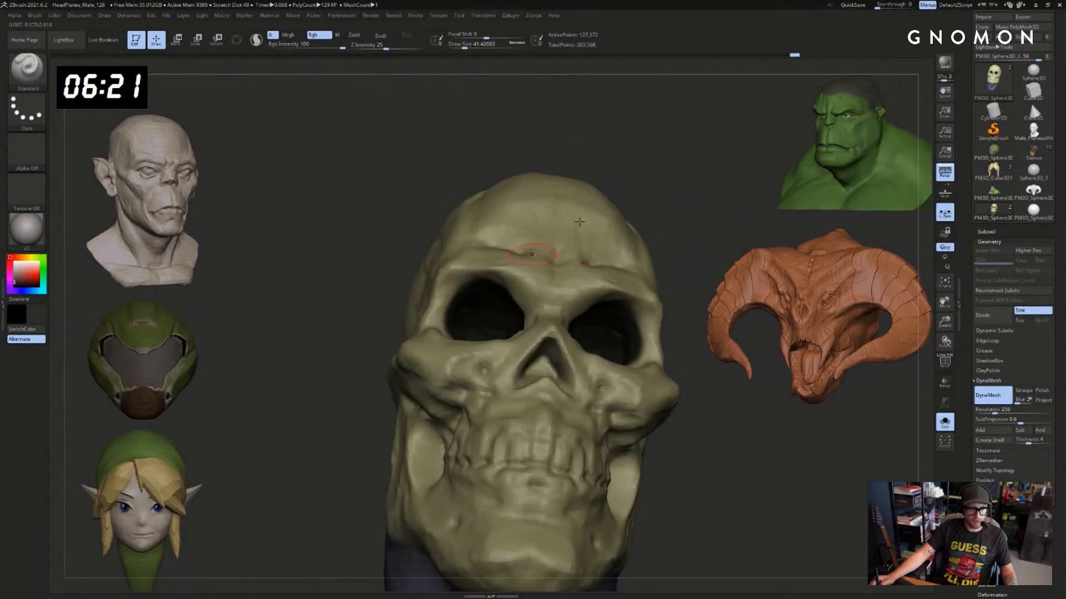
Paint the inside of the nose cavity black with the Standard brush at a draw size of about 25
right_click_drag(487, 233, 509, 324)
mouse_move(514, 375)
left_mouse_down()
mouse_move(506, 389)
mouse_move(484, 390)
left_mouse_up()
left_click_drag(699, 237, 638, 233)
mouse_move(463, 388)
left_mouse_down()
mouse_move(453, 381)
mouse_move(468, 371)
mouse_move(479, 379)
left_mouse_up()
left_click_drag(347, 435, 350, 383)
mouse_move(589, 314)
left_mouse_down("alt")
mouse_move(588, 231)
mouse_move(591, 267)
left_mouse_up("alt")
mouse_move(512, 307)
left_mouse_down()
mouse_move(503, 318)
mouse_move(509, 312)
left_mouse_up()
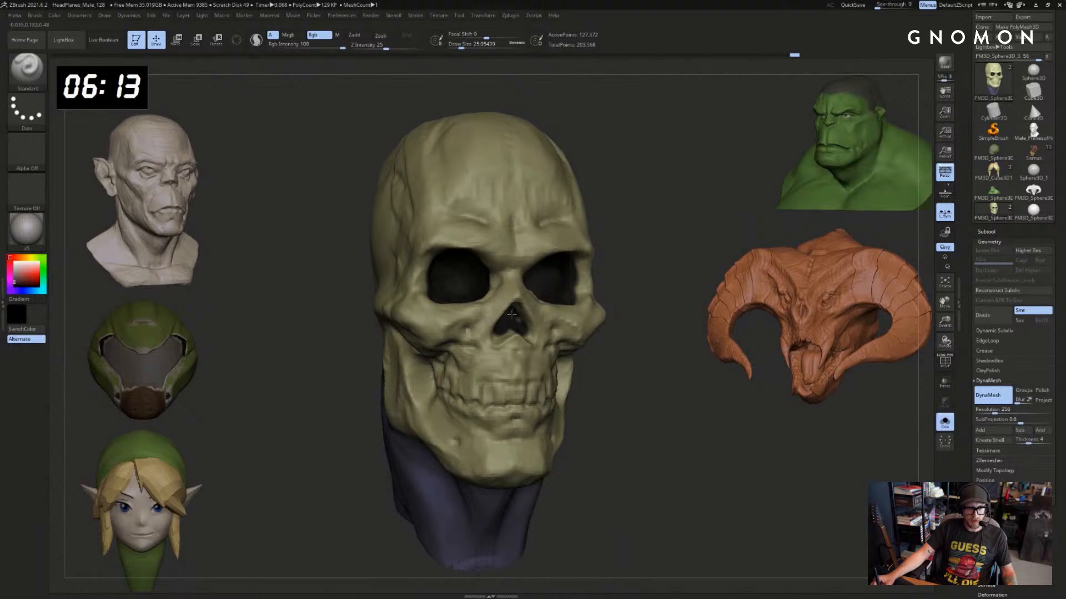
left_click_drag(625, 276, 628, 240)
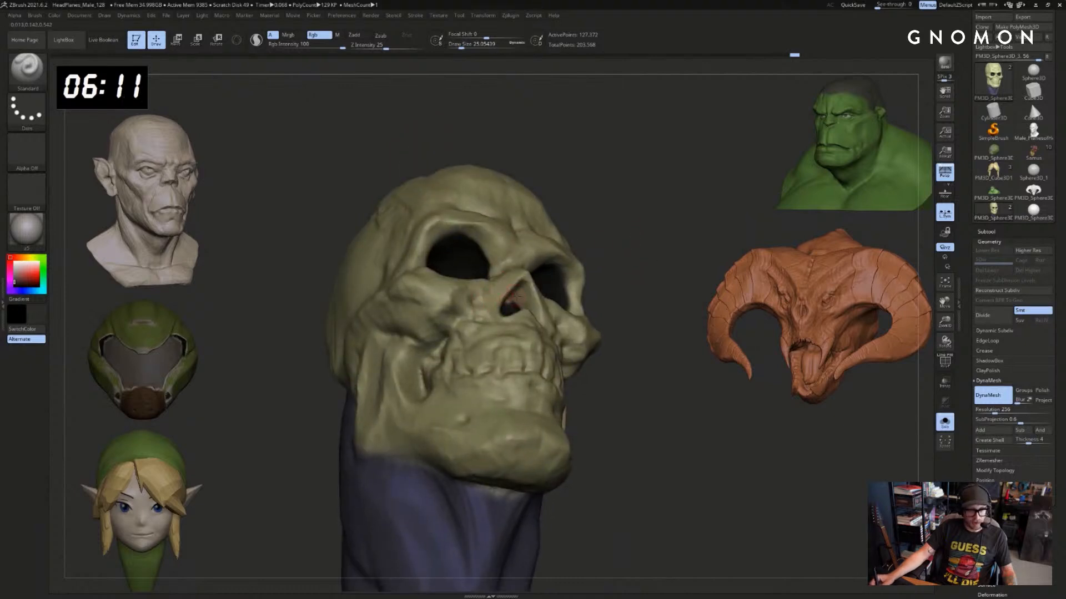
mouse_move(605, 316)
left_mouse_down()
mouse_move(608, 286)
mouse_move(580, 320)
left_mouse_up()
left_click_drag(511, 325, 504, 331)
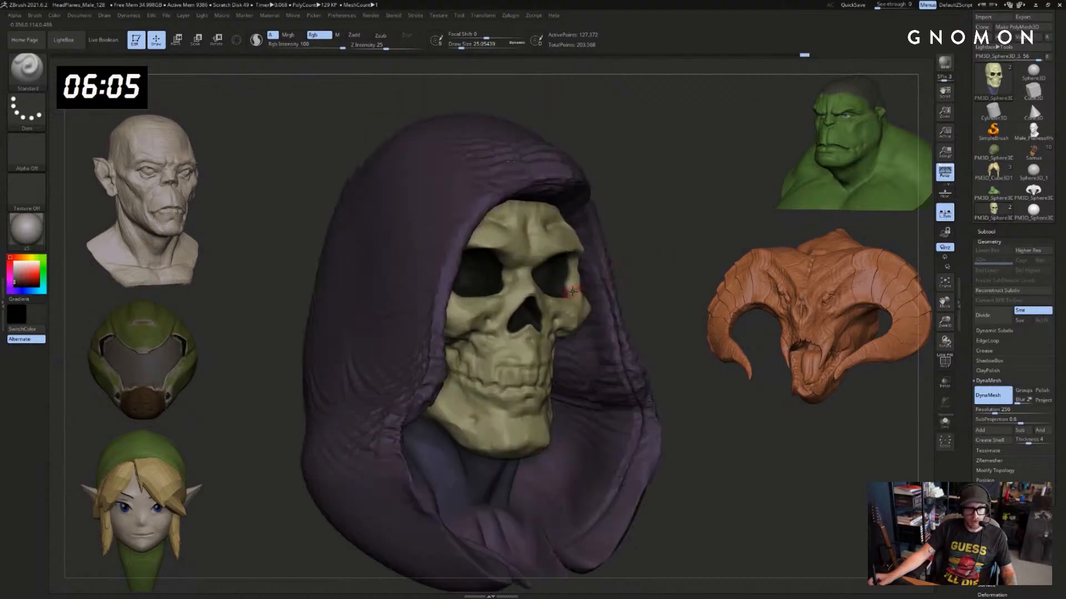
Sharpen the creases around the skull's nose, brow and cheekbones with the DamStandard brush at a draw size of about 37
key("b")
key("d")
key("s")
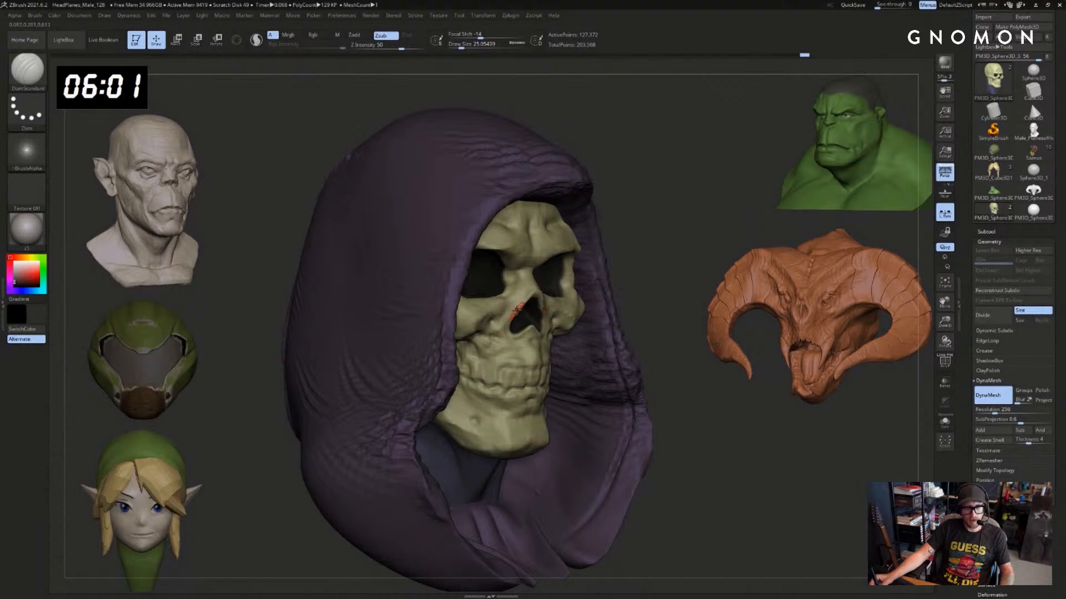
mouse_move(682, 214)
left_mouse_down()
mouse_move(630, 226)
mouse_move(644, 223)
left_mouse_up()
left_click_drag(565, 256, 547, 267)
mouse_move(647, 222)
left_mouse_down()
mouse_move(684, 220)
mouse_move(610, 214)
mouse_move(663, 210)
left_mouse_up()
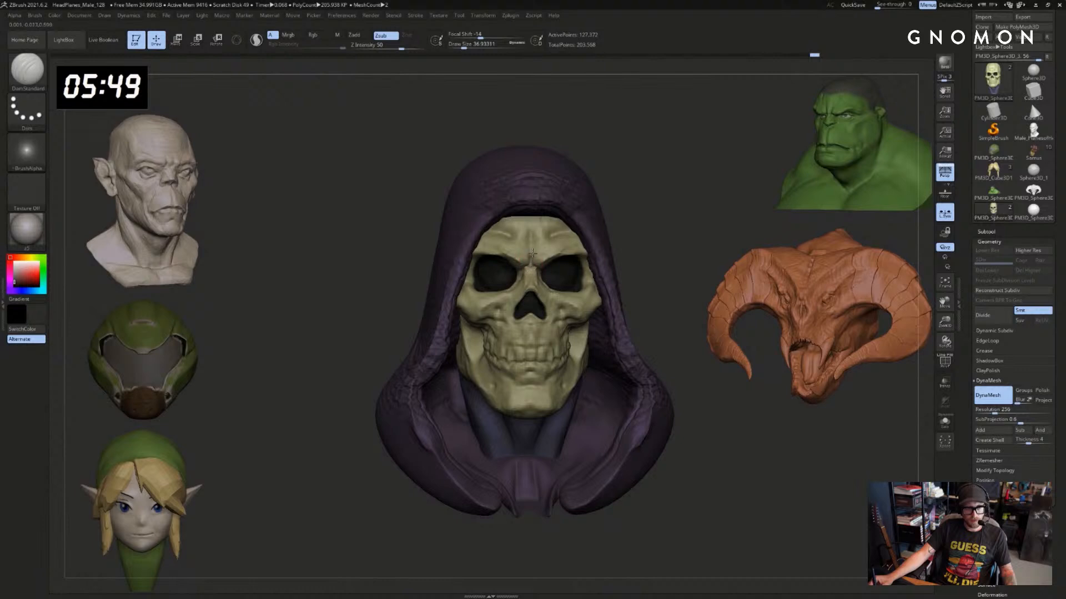
left_click_drag(597, 212, 572, 216)
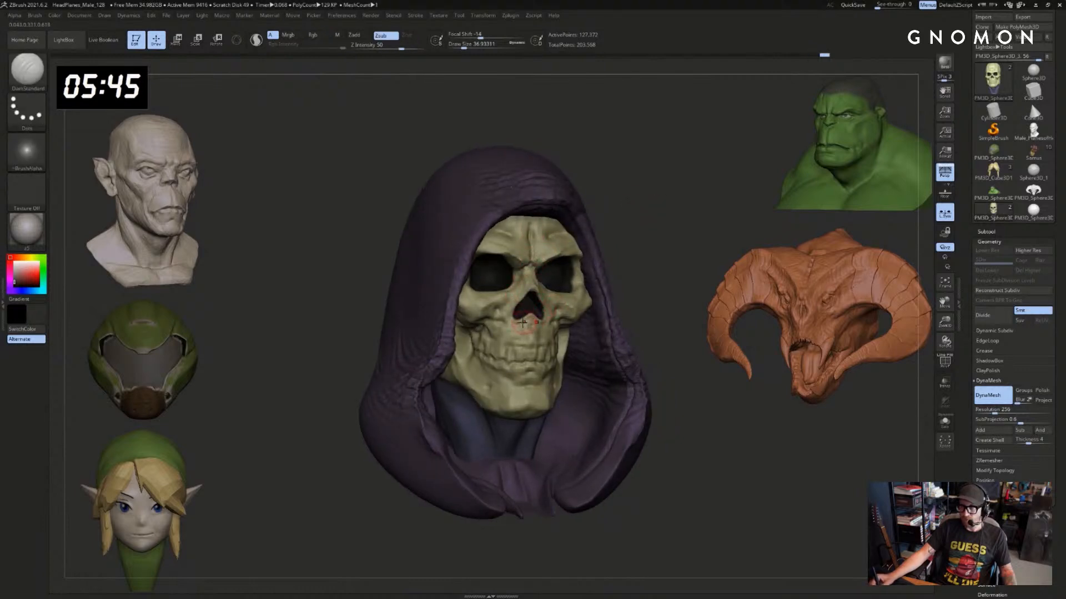
Nudge the bone just below the nose cavity with the Move brush at a draw size of about 22
key("b")
key("m")
key("v")
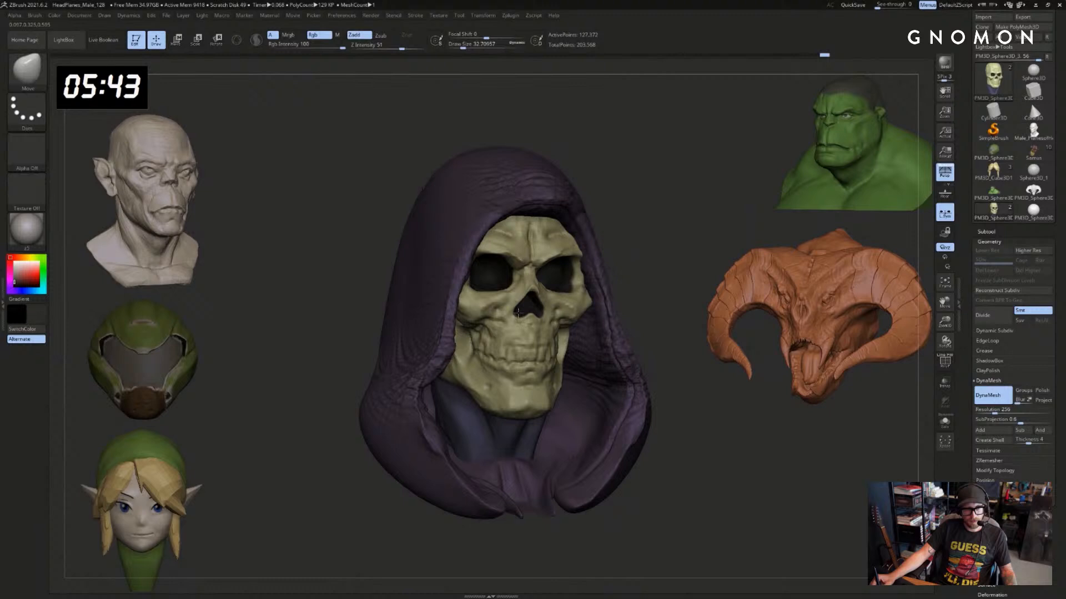
key("s")
left_click_drag(519, 324, 517, 324)
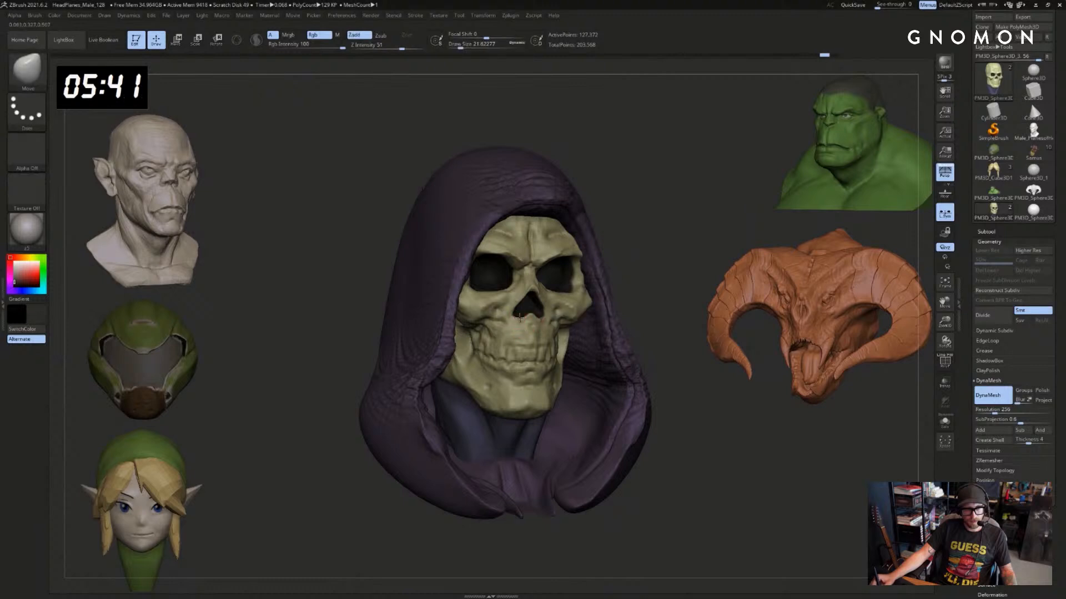
left_click_drag(651, 255, 670, 256)
Carve tooth separations and cheekbone creases into the skull with the DamStandard brush at a draw size of about 22
key("b")
key("d")
key("s")
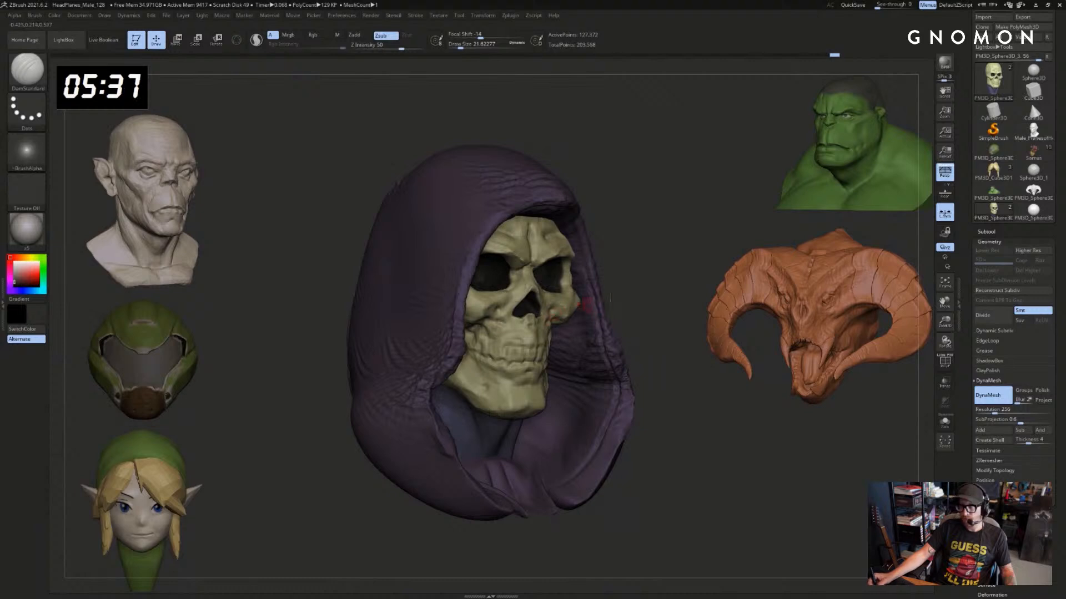
left_click_drag(617, 289, 634, 285)
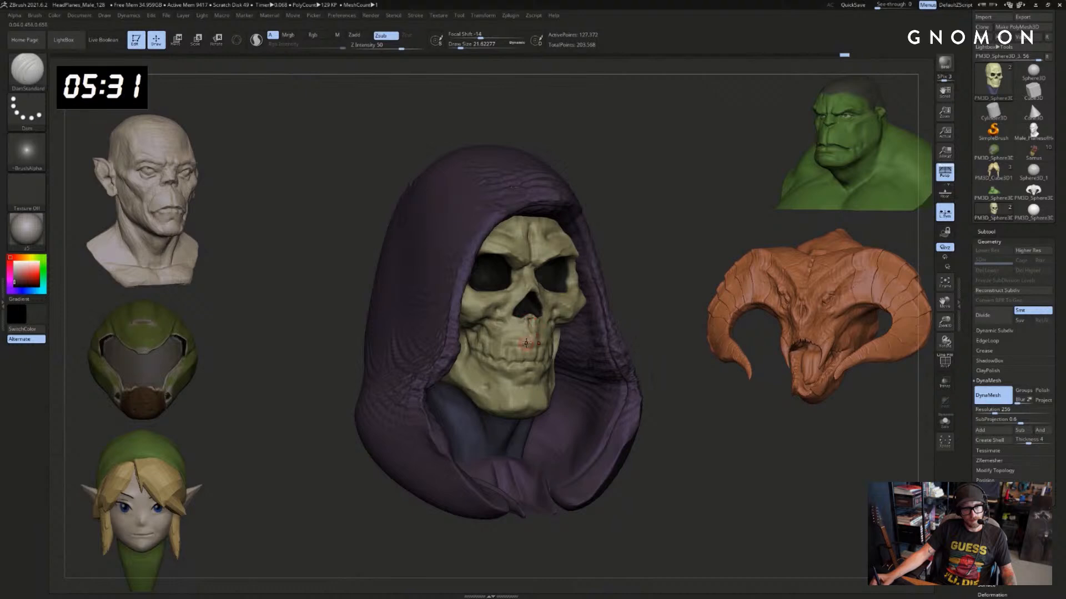
left_click_drag(647, 278, 675, 238)
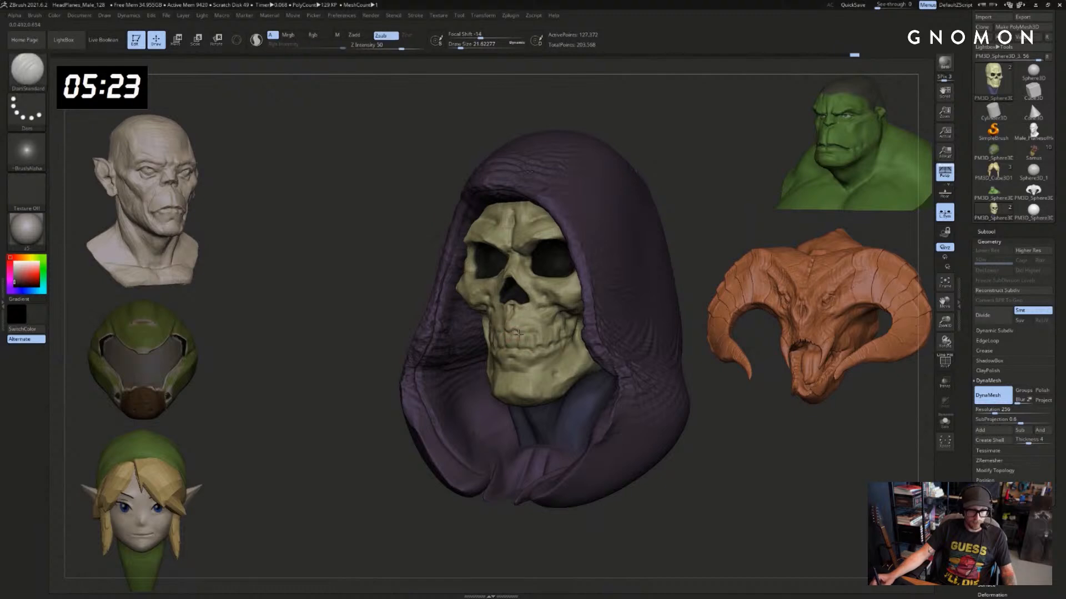
mouse_move(682, 256)
left_mouse_down()
mouse_move(718, 237)
mouse_move(694, 244)
left_mouse_up()
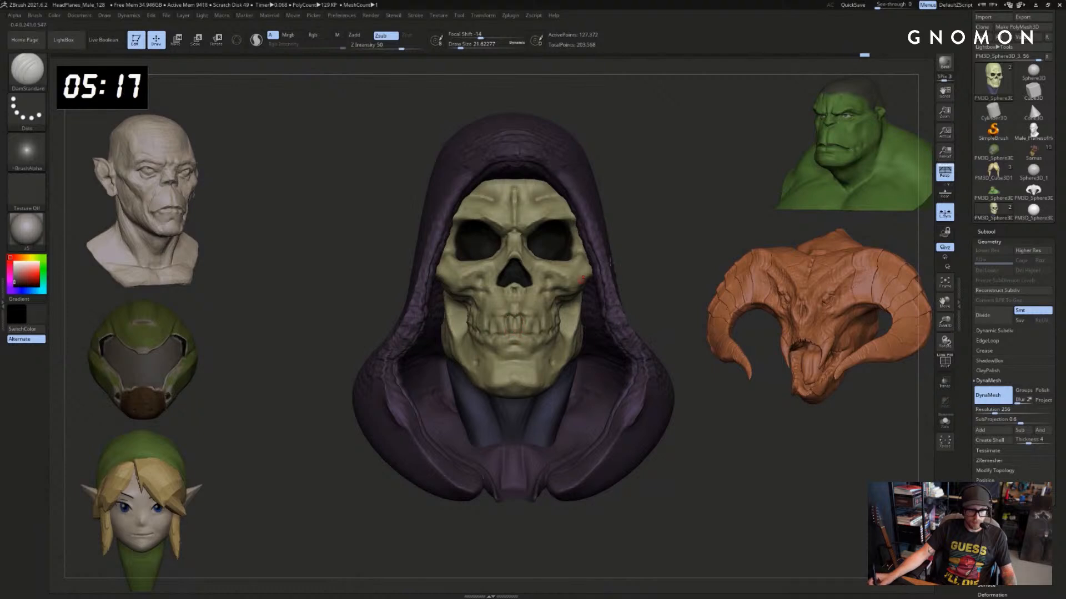
left_click_drag(581, 278, 614, 267)
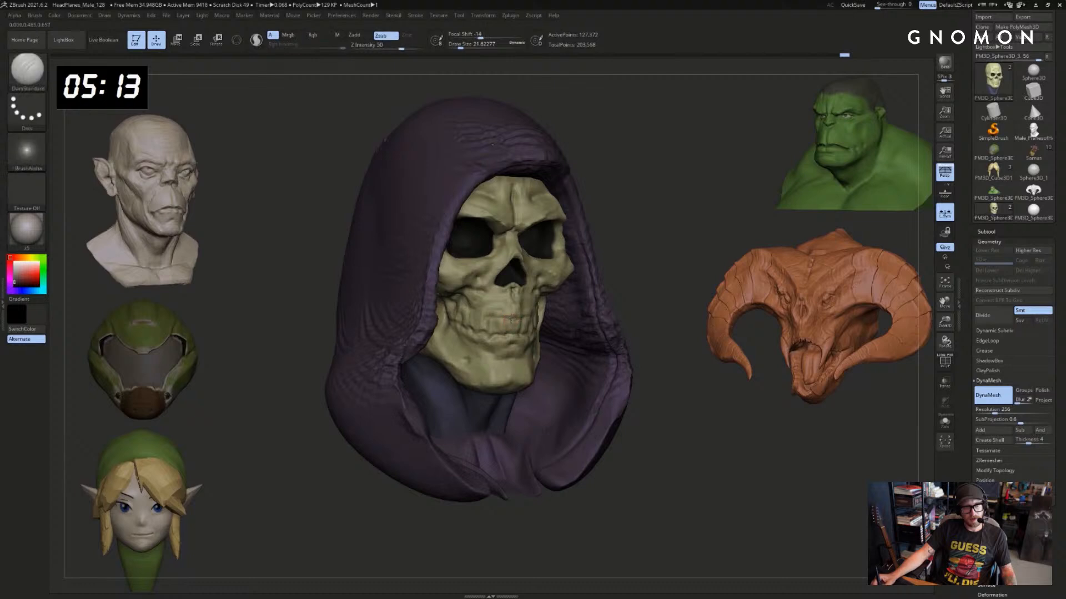
Smooth the front teeth, switch to the Clay brush and mask the lower jaw and neck, leaving the upper skull free
left_click_drag(506, 324, 504, 332, "shift")
key("b")
key("c")
key("l")
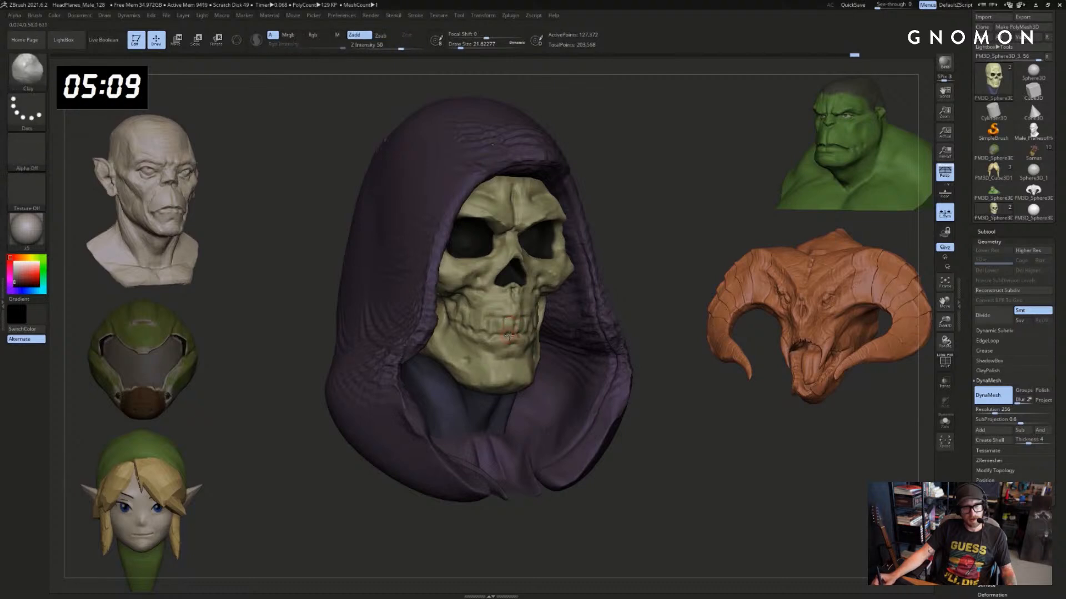
mouse_move(516, 324)
left_mouse_down("ctrl")
mouse_move(498, 323)
mouse_move(510, 222)
mouse_move(473, 260)
left_mouse_up("ctrl")
left_click(608, 268, "ctrl")
left_click_drag(610, 270, 618, 288)
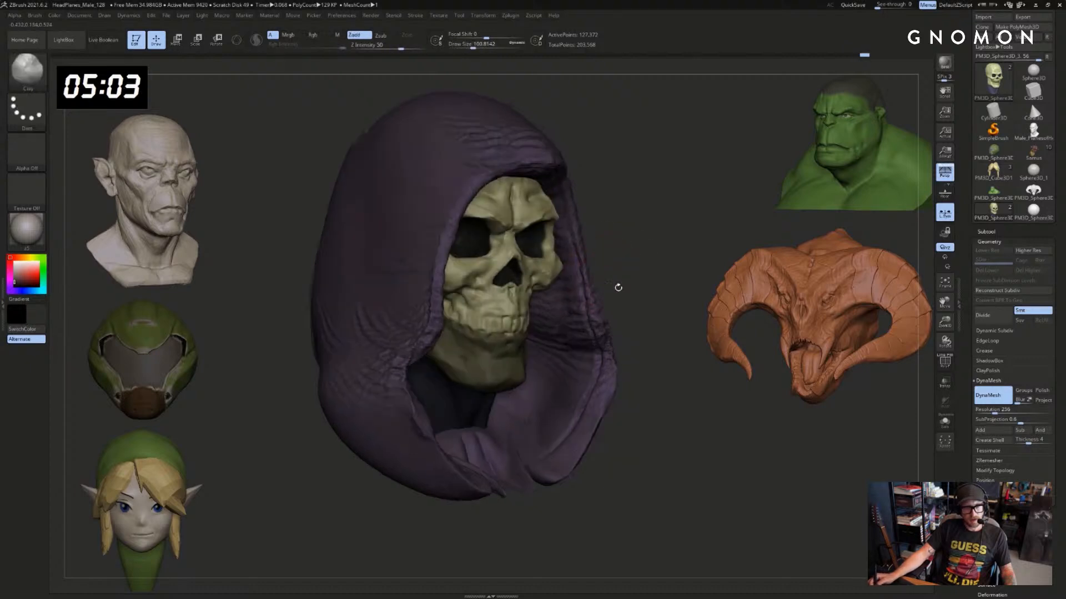
Adjust the unmasked upper jaw along the tooth line with the Move brush and clear the mask
key("b")
key("m")
key("v")
key("s")
left_click_drag(508, 349, 492, 336)
key("s")
left_click_drag(626, 312, 636, 323, "ctrl")
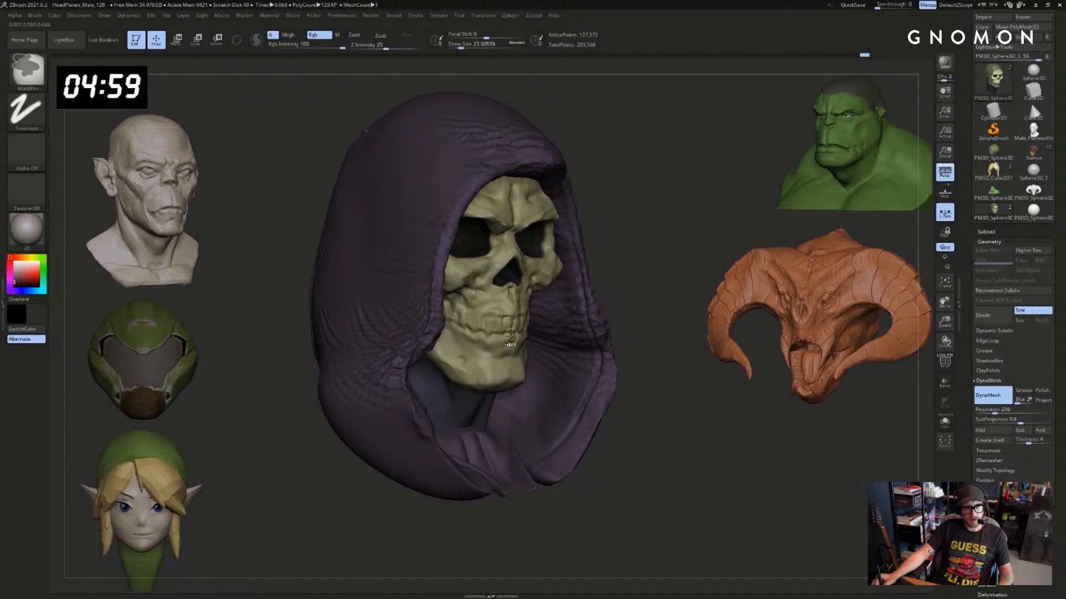
Bring back the mask, reshape the lower jaw with the upper skull masked using Move at about 154, and clear the mask
key("s")
left_click_drag(515, 332, 523, 332)
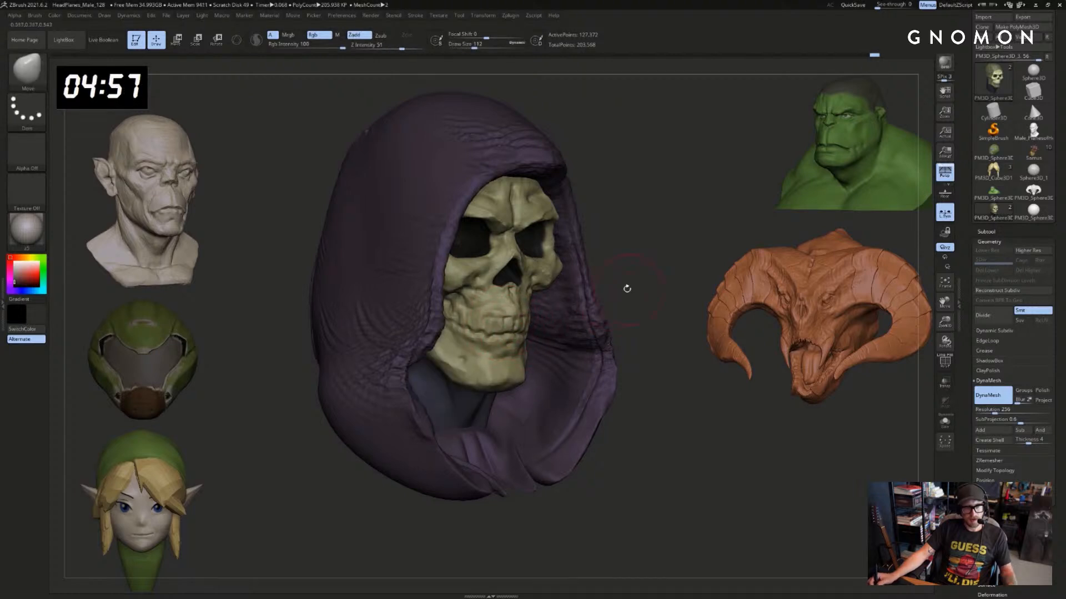
left_click_drag(627, 288, 588, 292)
left_click_drag(652, 274, 655, 269, "shift")
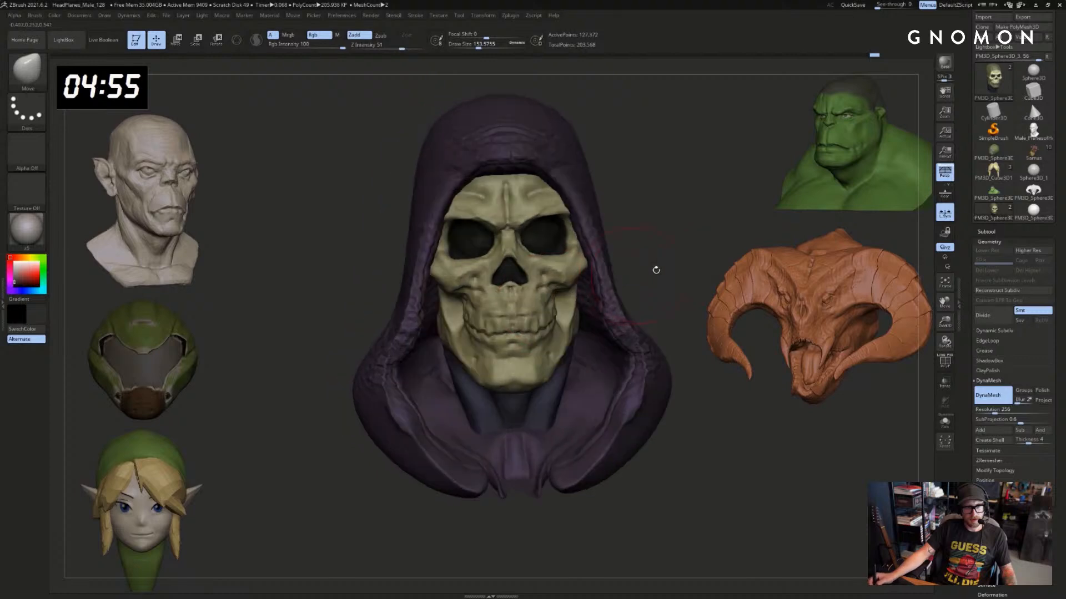
key("ctrl+z")
left_click_drag(481, 332, 485, 332)
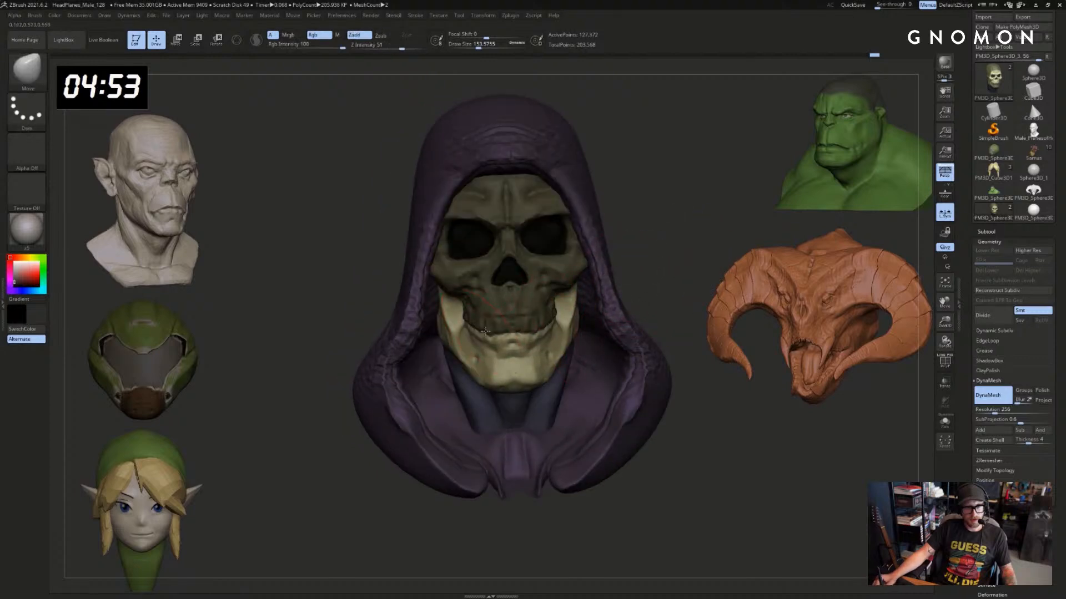
left_click_drag(693, 272, 643, 269)
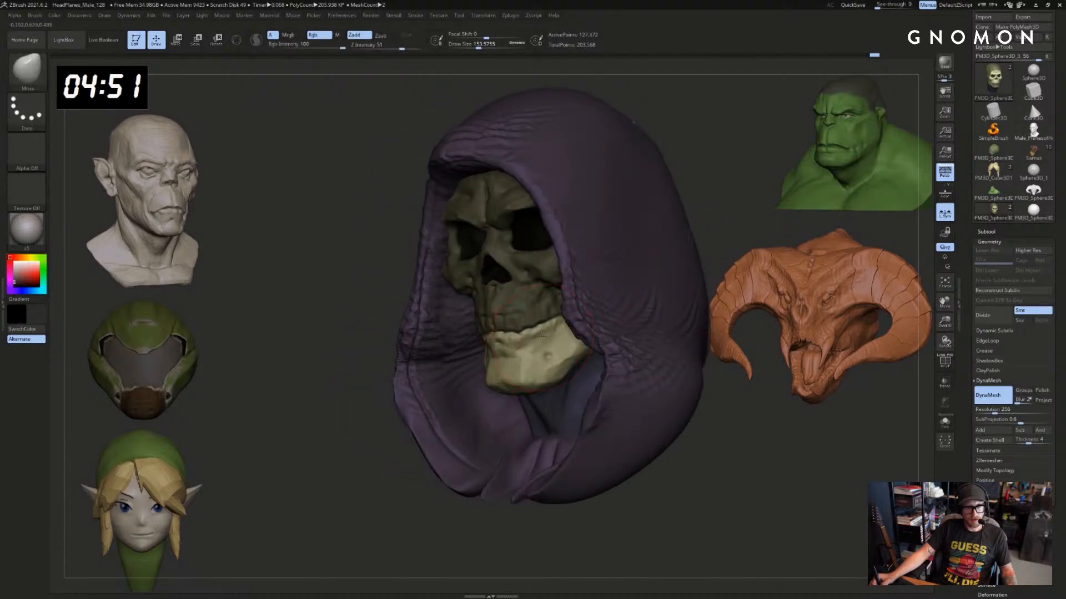
left_click(358, 379, "ctrl")
mouse_move(344, 385)
left_mouse_down("shift")
mouse_move(297, 435)
mouse_move(317, 435)
mouse_move(361, 392)
mouse_move(678, 255)
mouse_move(652, 267)
left_mouse_up("shift")
left_click(317, 417, "ctrl")
Carve the mouth line and the creases of the lower jaw and chin with the DamStandard brush at a draw size of about 37
key("b")
key("d")
key("s")
key("s")
left_click_drag(659, 267, 661, 278, "alt")
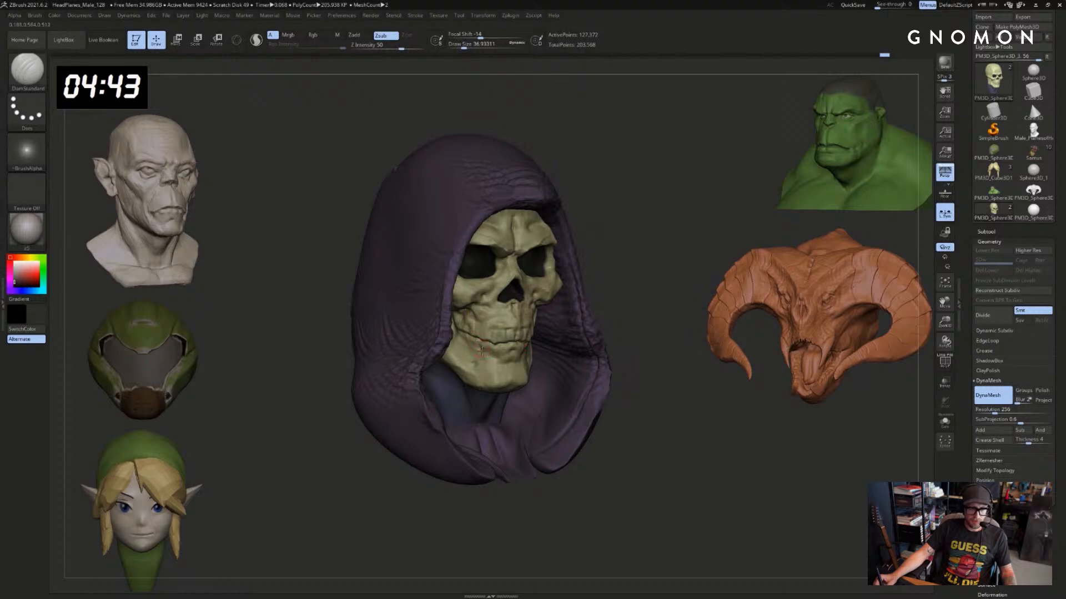
left_click_drag(623, 328, 653, 288)
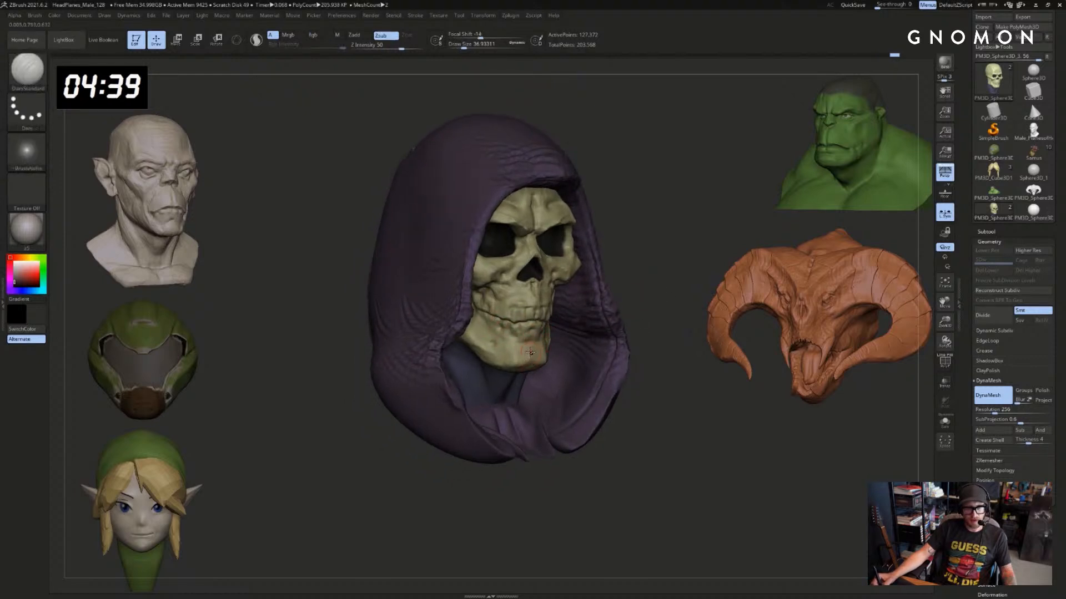
mouse_move(657, 267)
left_mouse_down("alt")
mouse_move(633, 248)
mouse_move(632, 268)
left_mouse_up("alt")
Make the hood the active subtool, try pulling its lower front with a large Move brush and undo that pull
left_click(617, 344, "alt")
key("s")
left_click(614, 347)
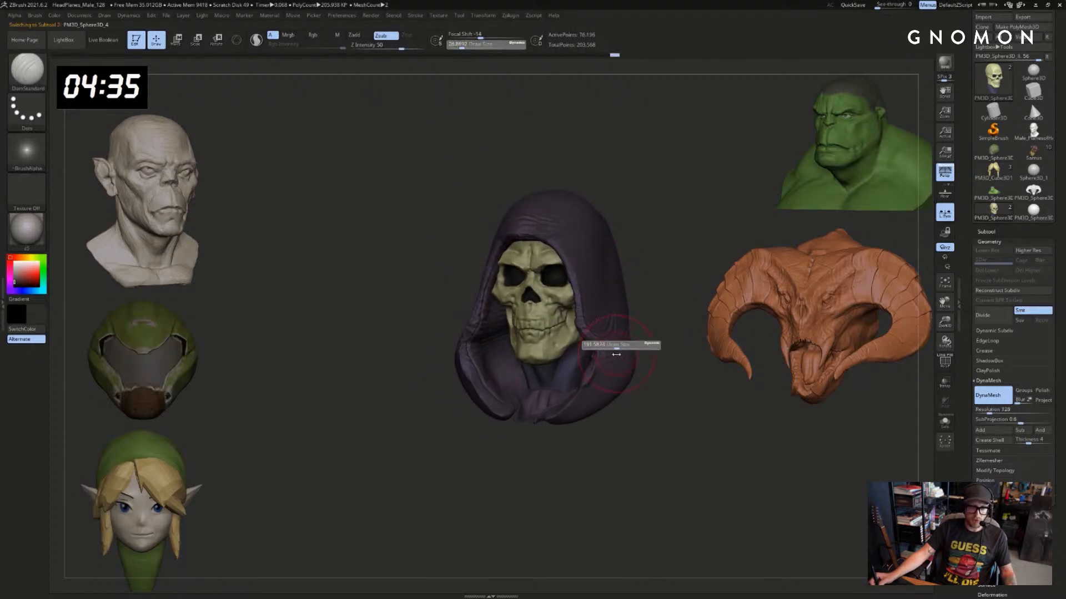
key("b")
key("m")
key("v")
key("s")
mouse_move(609, 368)
left_mouse_down()
mouse_move(601, 393)
mouse_move(666, 409)
left_mouse_up()
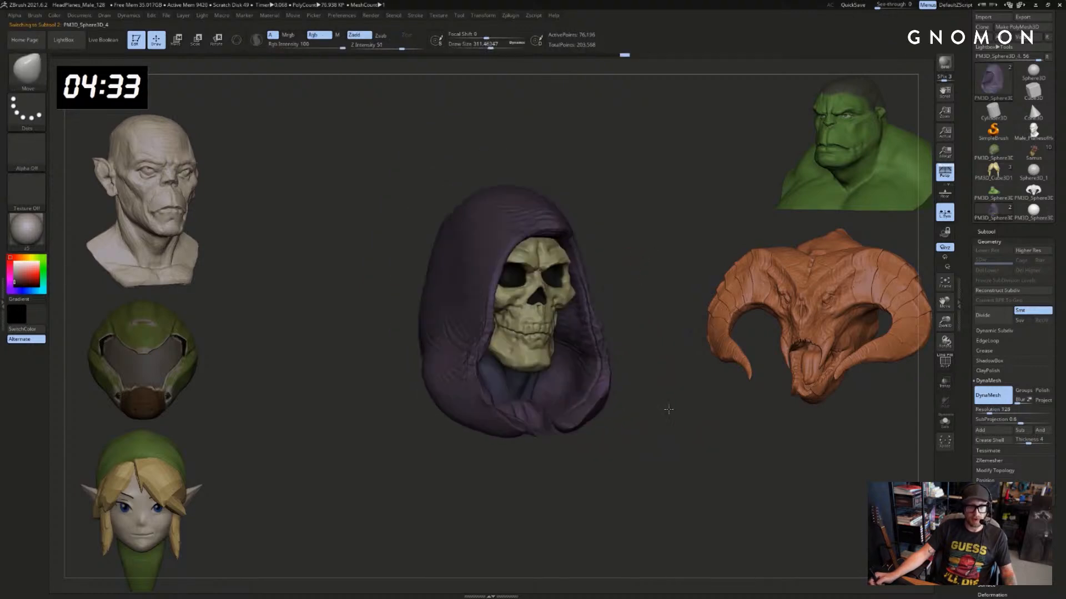
key("ctrl+z")
Reshape the hood's collar and lower sides with the Move brush at a draw size of about 305
key("s")
mouse_move(432, 380)
left_mouse_down()
mouse_move(443, 381)
mouse_move(456, 423)
left_mouse_up()
mouse_move(389, 436)
left_mouse_down()
mouse_move(476, 436)
mouse_move(454, 414)
left_mouse_up()
key("s")
key("s")
left_click_drag(459, 337, 454, 337)
left_click_drag(460, 336, 449, 333)
mouse_move(577, 397)
left_mouse_down()
mouse_move(537, 391)
mouse_move(432, 321)
mouse_move(406, 331)
left_mouse_up()
key("s")
left_click(526, 305)
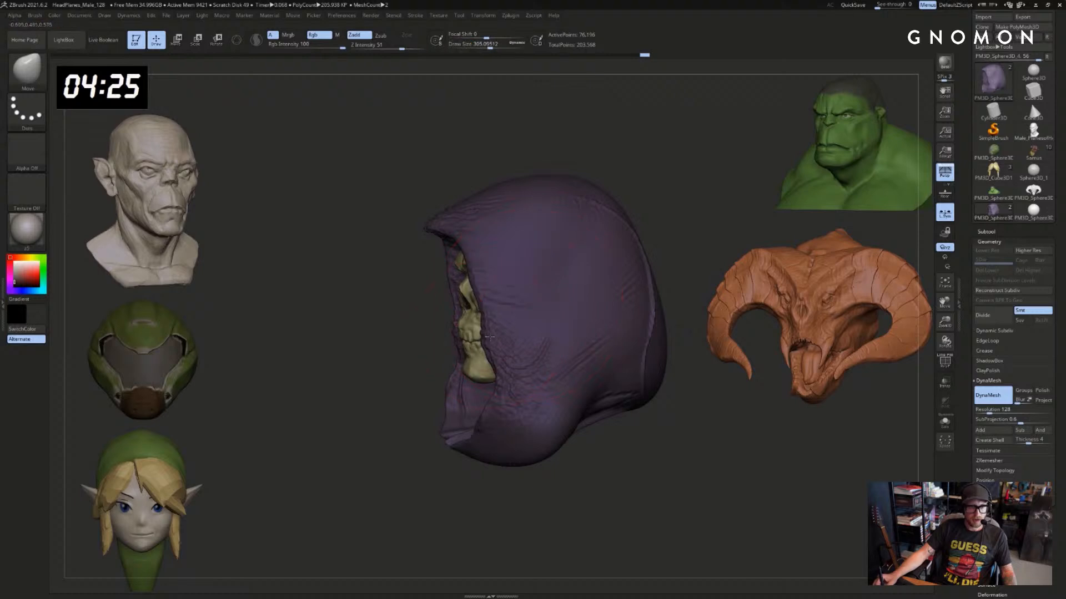
Pull the side edge of the hood opening back from the jaw with the Move brush at a draw size of about 182
left_click_drag(488, 332, 507, 334)
key("s")
left_click(497, 334)
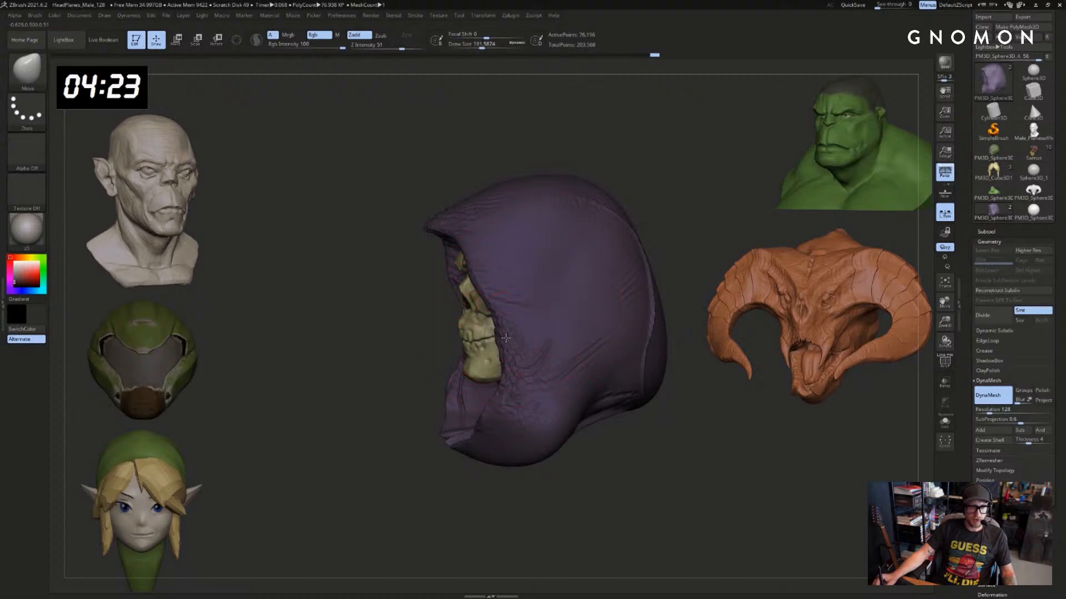
left_click_drag(410, 332, 634, 212)
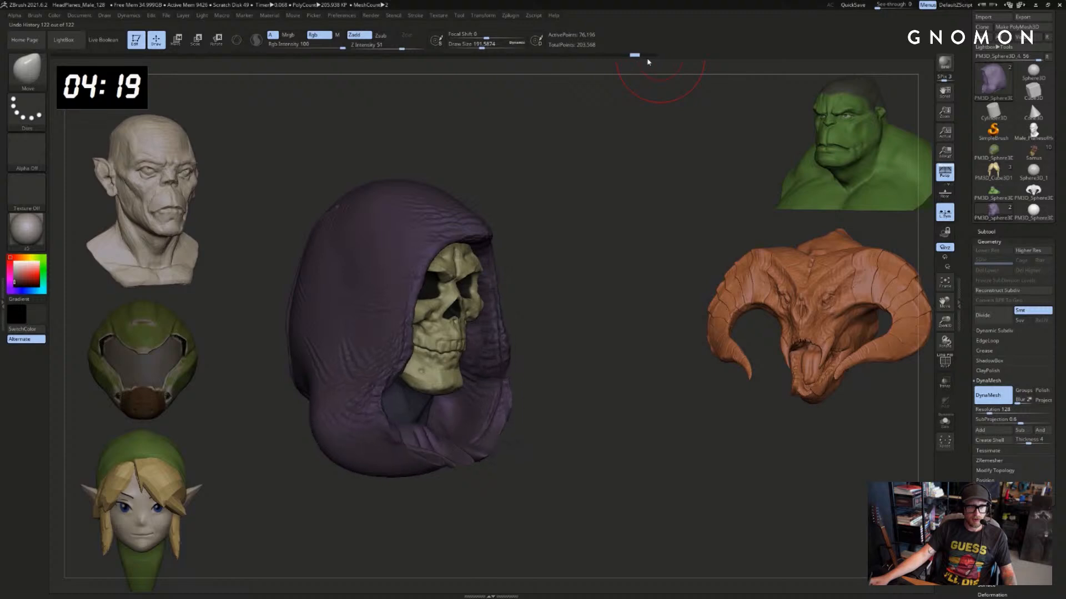
Reshape the hood's overall silhouette and lower collar from several angles with an enlarged Move brush
left_click_drag(684, 78, 590, 335)
left_click_drag(535, 365, 583, 347)
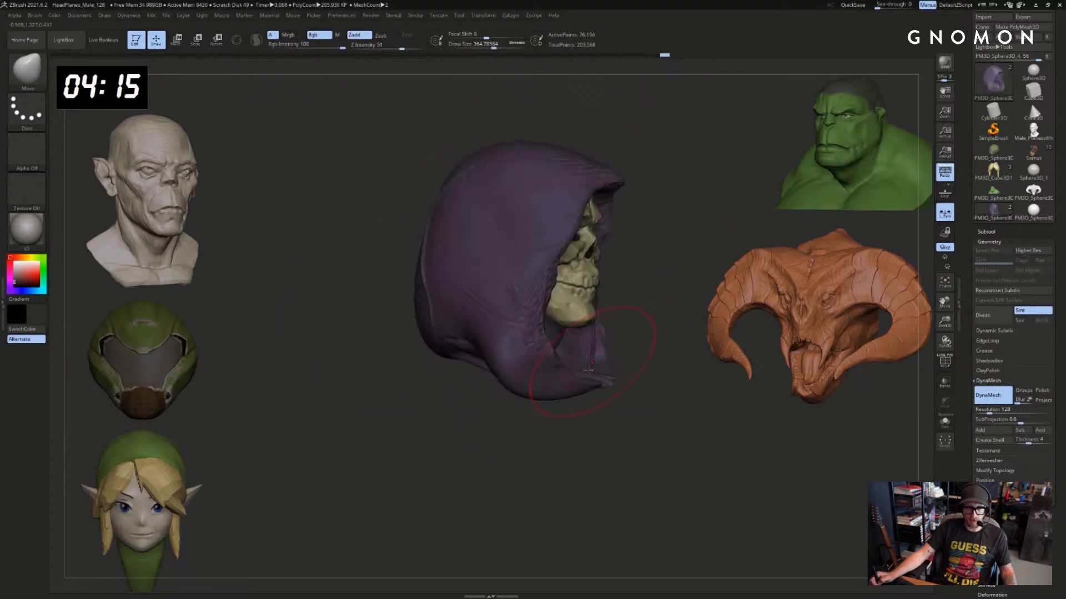
mouse_move(577, 391)
left_mouse_down()
mouse_move(471, 368)
mouse_move(547, 409)
mouse_move(473, 428)
mouse_move(456, 350)
mouse_move(439, 344)
left_mouse_up()
key("s")
key("s")
left_click_drag(466, 383, 441, 366)
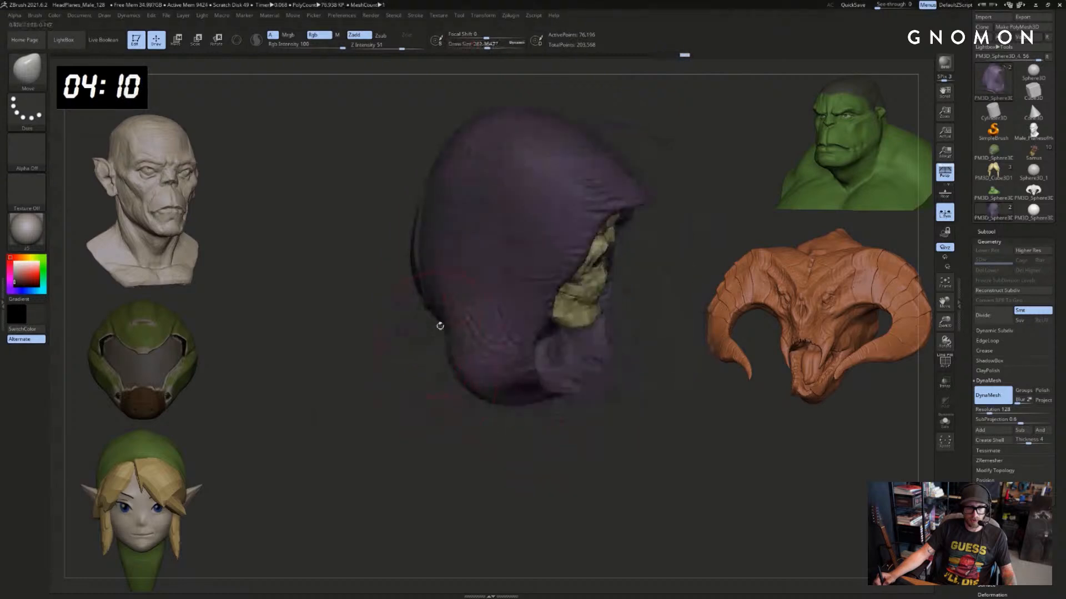
mouse_move(440, 326)
left_mouse_down()
mouse_move(673, 257)
mouse_move(494, 417)
mouse_move(672, 389)
left_mouse_up()
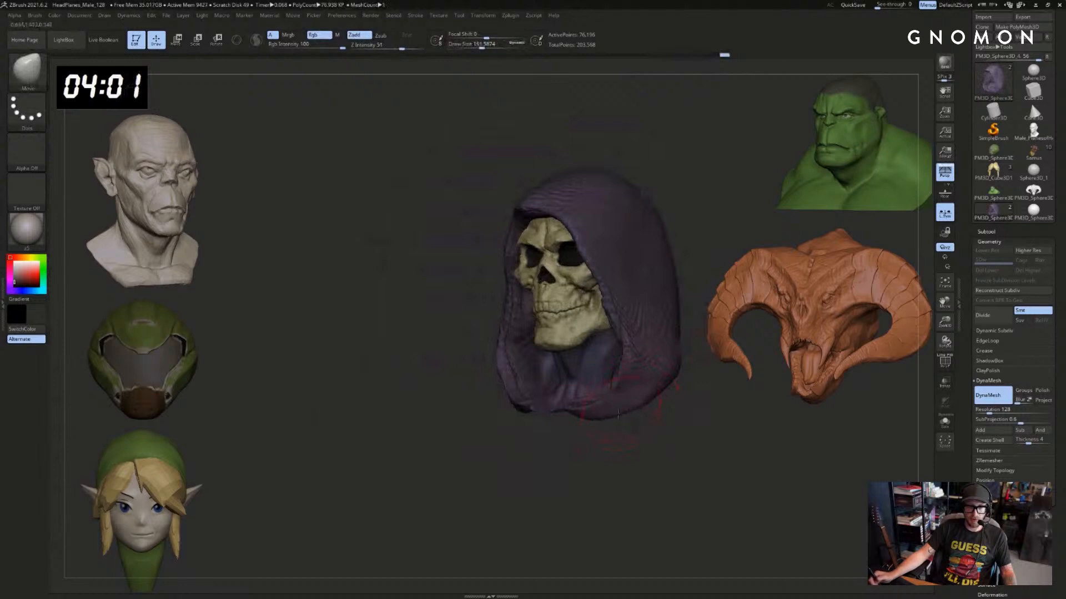
left_click_drag(624, 411, 497, 437)
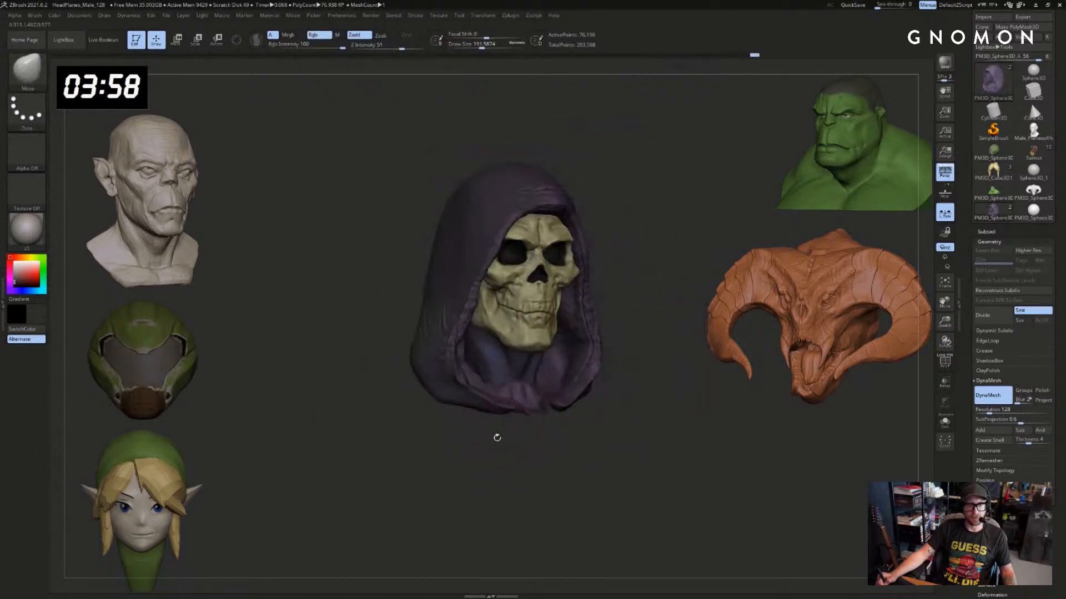
Make the skull and neck active and isolate them briefly to examine the neck's lower end
left_click(522, 392, "alt")
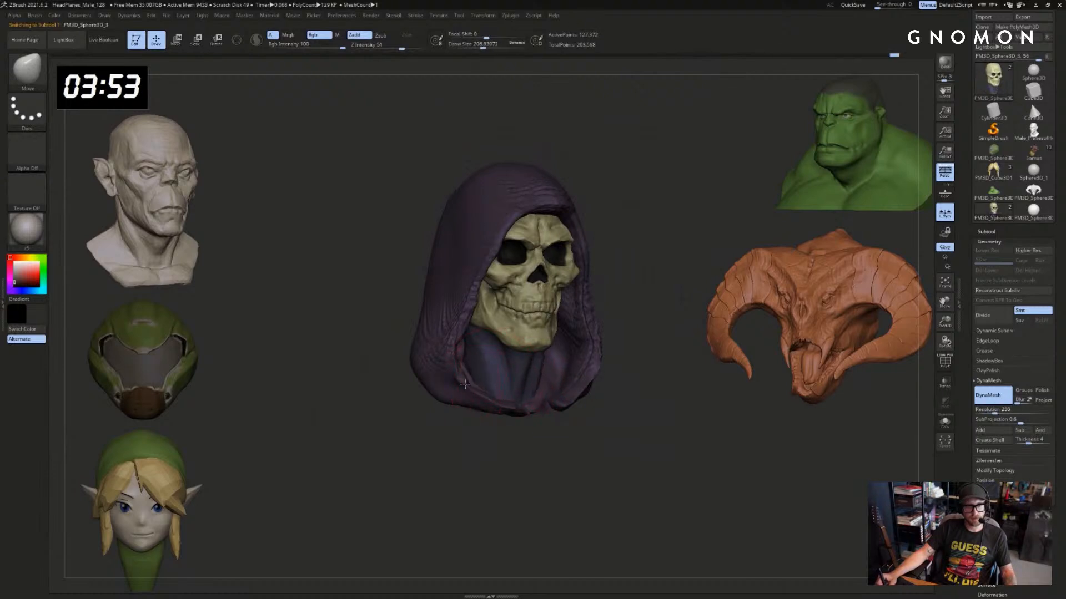
key("alt+s")
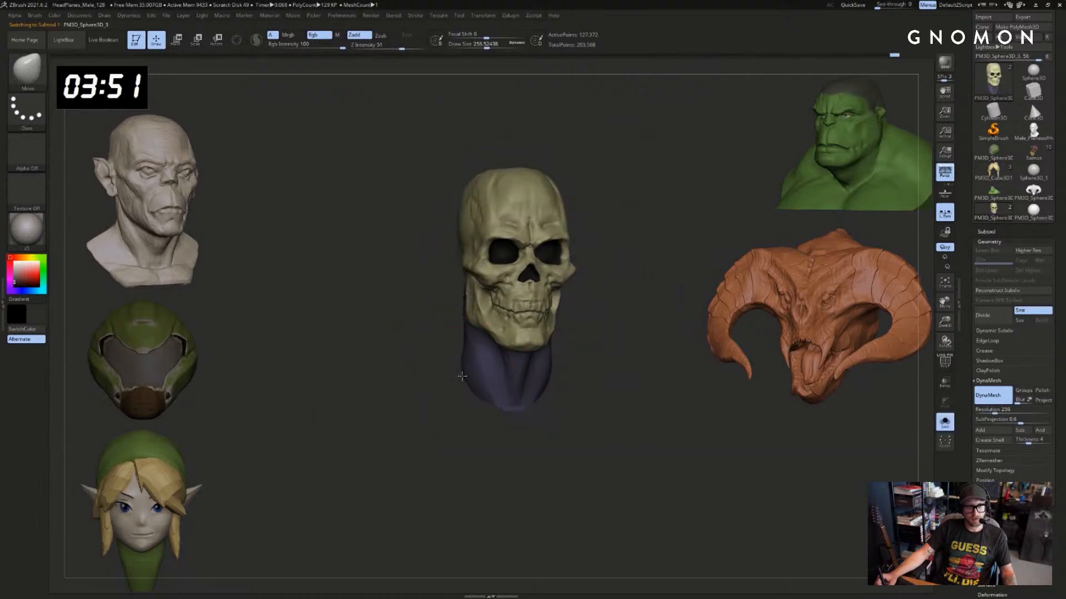
key("alt+s")
Make the hood active and crease its inner rim above the skull with the DamStandard brush at a draw size of about 154
left_click(556, 215, "alt")
left_click_drag(606, 241, 599, 172)
key("b")
key("d")
key("s")
key("alt+s")
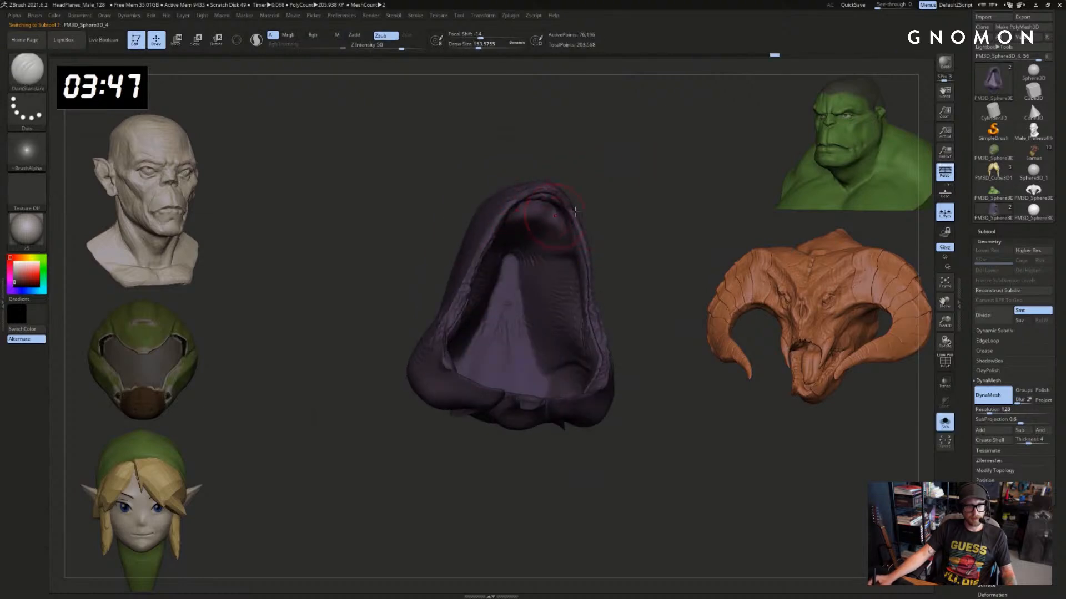
key("alt+s")
left_click_drag(606, 208, 589, 210)
left_click_drag(524, 204, 506, 211)
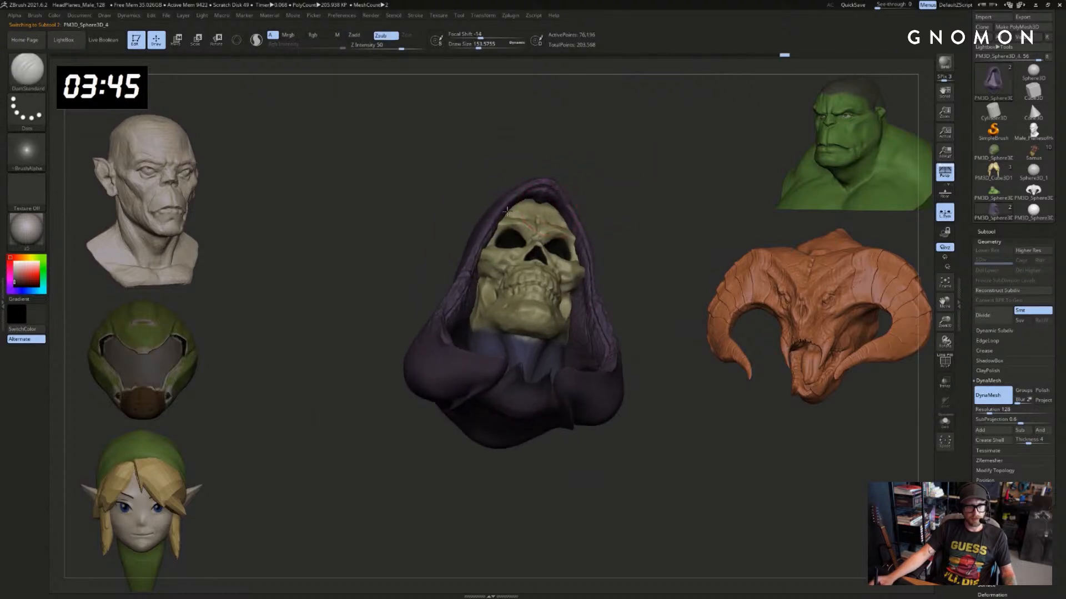
mouse_move(605, 201)
left_mouse_down()
mouse_move(656, 209)
mouse_move(616, 217)
mouse_move(613, 239)
left_mouse_up()
Isolate the hood, build up its opening with the ClayBuildup brush at a draw size of about 154 and show all subtools again
key("alt+s")
mouse_move(450, 276)
left_mouse_down()
mouse_move(461, 275)
mouse_move(469, 253)
mouse_move(502, 320)
mouse_move(522, 278)
left_mouse_up()
key("b")
key("c")
key("b")
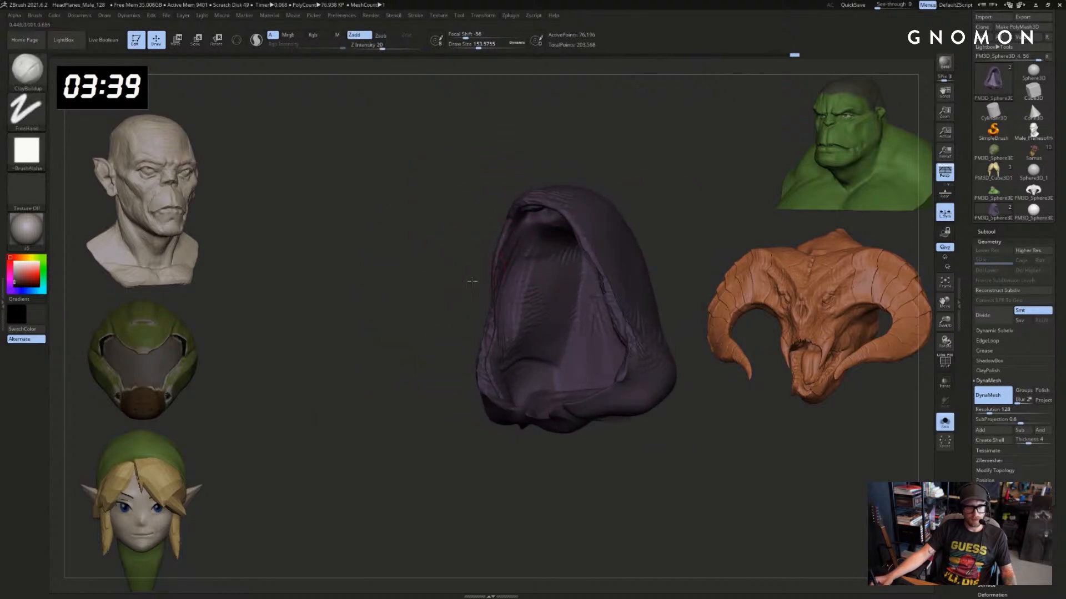
mouse_move(661, 239)
left_mouse_down()
mouse_move(685, 215)
mouse_move(644, 219)
mouse_move(690, 216)
mouse_move(705, 232)
mouse_move(666, 266)
mouse_move(661, 258)
left_mouse_up()
key("alt+s")
Crease a long seam across the side of the hood with the DamStandard brush at a draw size of about 39
key("b")
key("d")
key("s")
key("s")
mouse_move(660, 258)
left_mouse_down()
mouse_move(655, 231)
mouse_move(649, 246)
left_mouse_up()
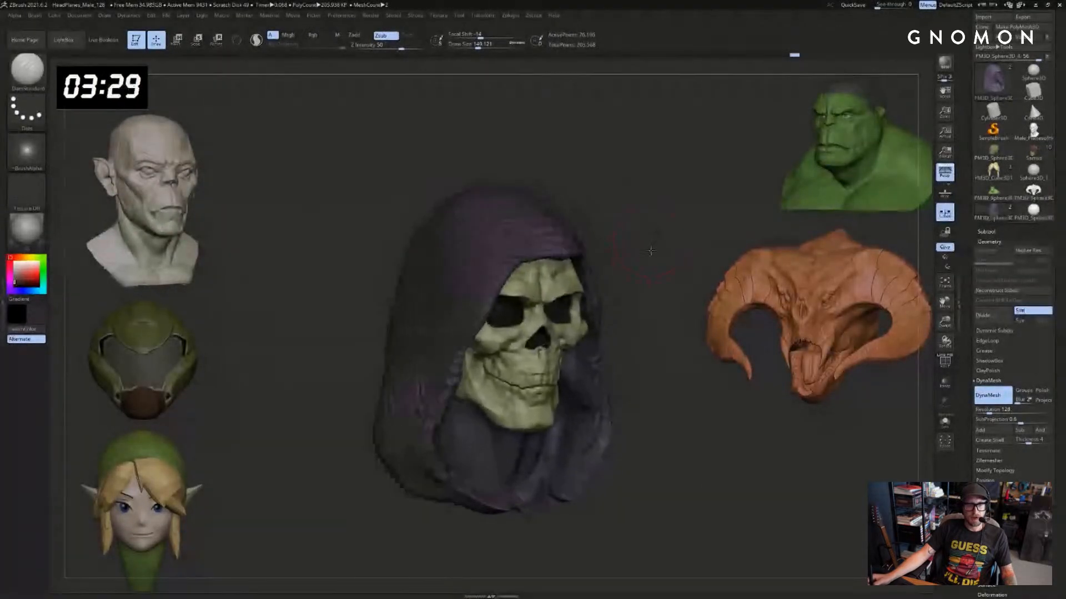
left_click_drag(589, 225, 576, 233)
key("s")
left_click_drag(518, 257, 508, 258)
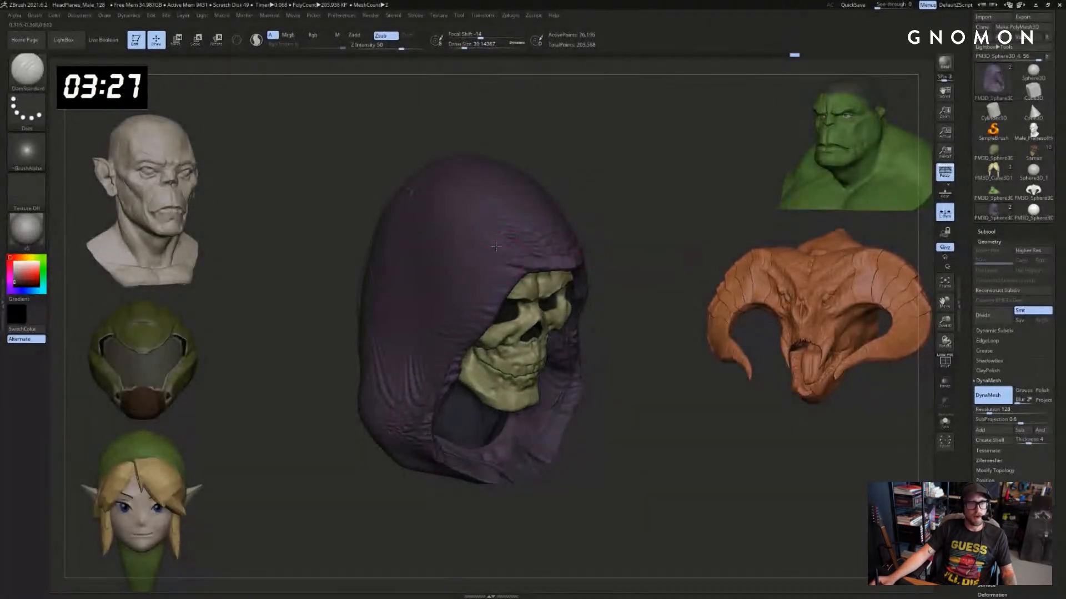
left_click_drag(556, 182, 523, 245)
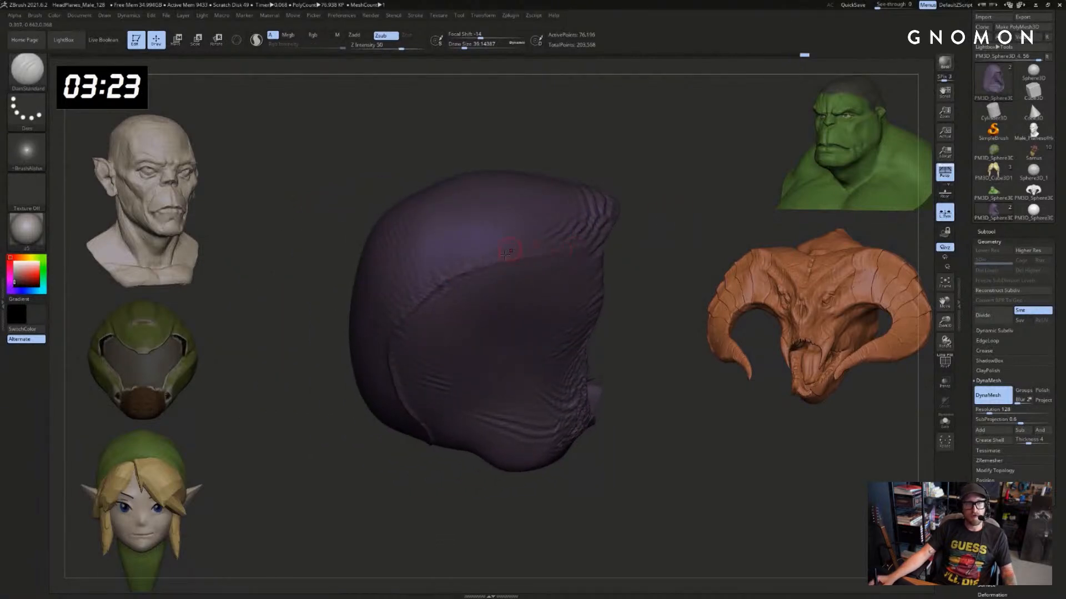
key("ctrl+z")
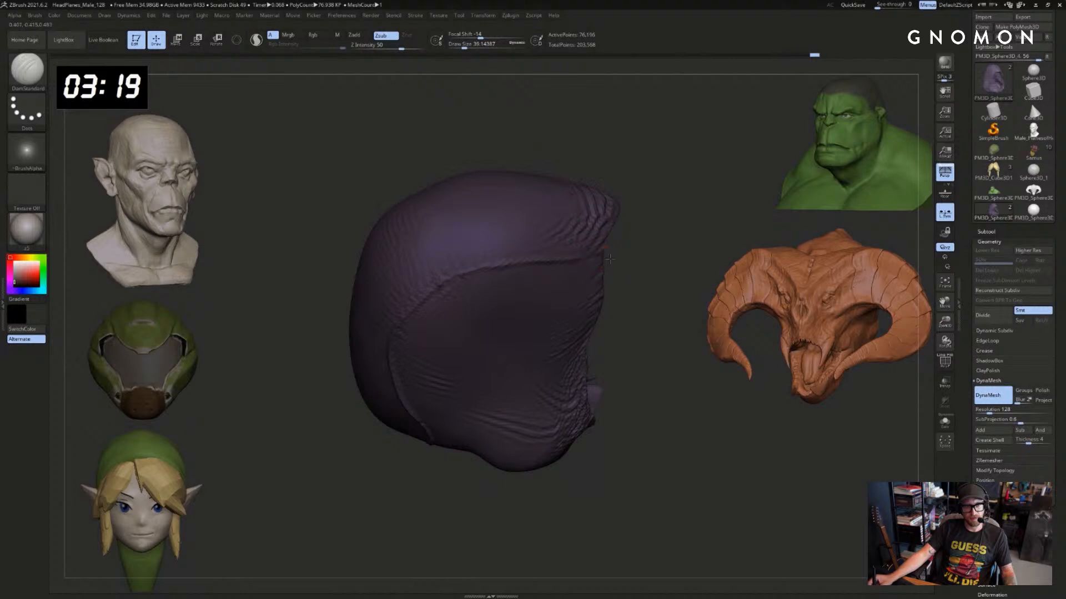
mouse_move(628, 258)
left_mouse_down()
mouse_move(678, 245)
mouse_move(692, 200)
mouse_move(666, 211)
mouse_move(640, 173)
mouse_move(656, 205)
mouse_move(617, 203)
mouse_move(676, 197)
mouse_move(661, 198)
left_mouse_up()
Adjust the hood's front edge above the skull with the Move brush at a draw size of about 132
key("b")
key("m")
key("v")
left_click_drag(588, 234, 596, 231)
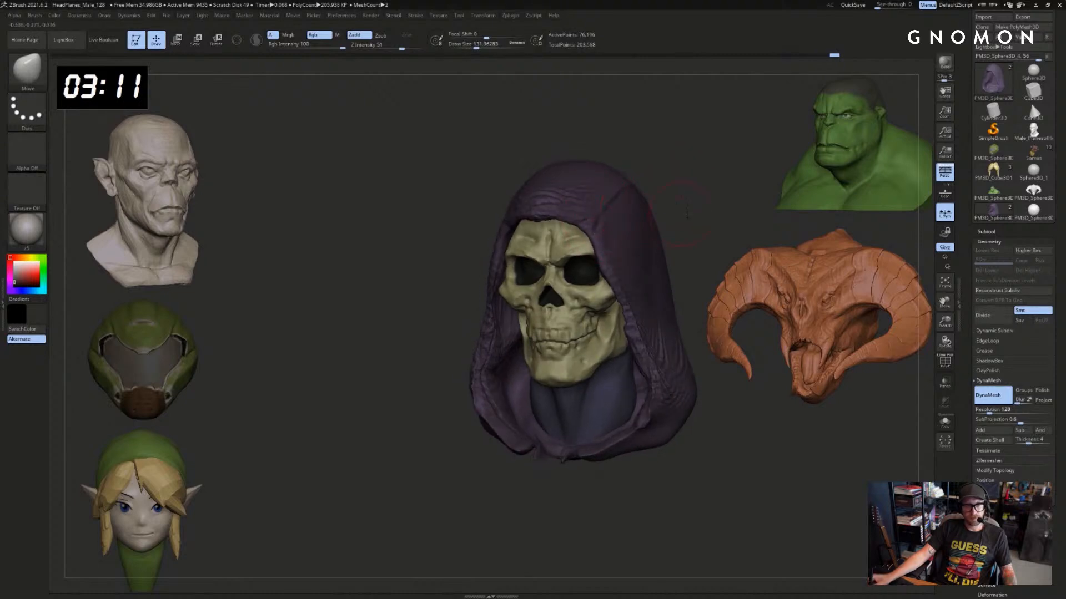
left_click_drag(688, 212, 693, 215)
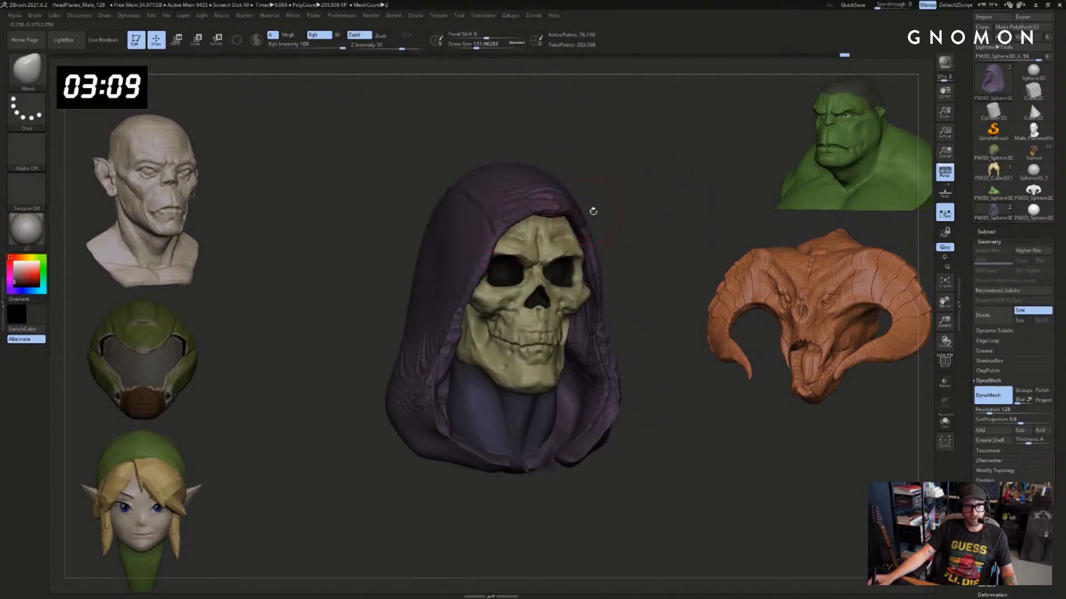
Reshape the hood's crown and pointed front peak with the Move brush enlarged to a draw size of about 199
left_click_drag(592, 212, 545, 193)
key("bracketright")
key("bracketright")
key("bracketright")
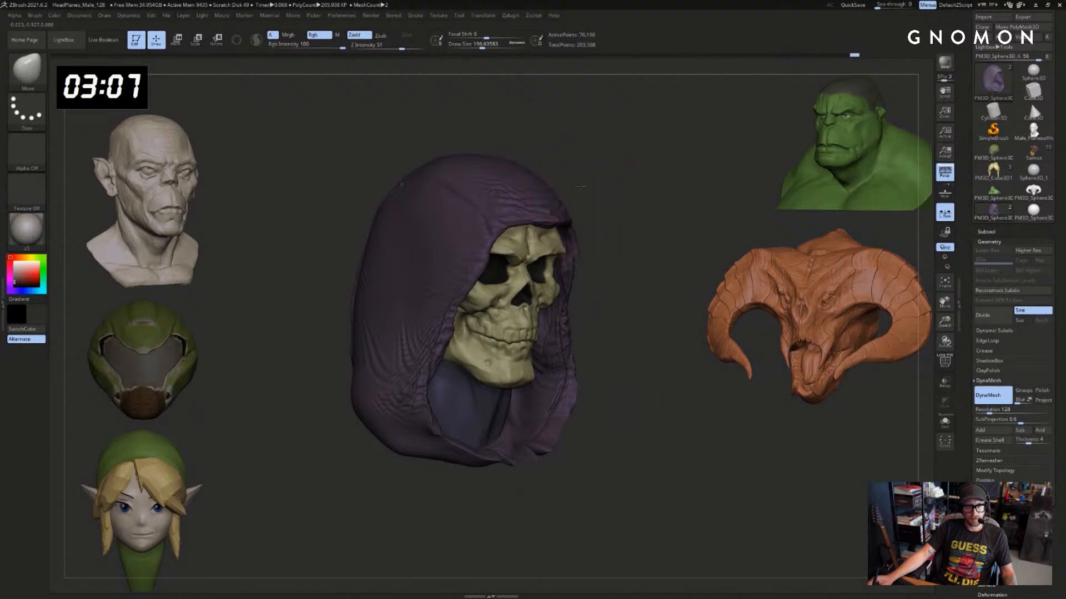
left_click_drag(648, 194, 545, 188)
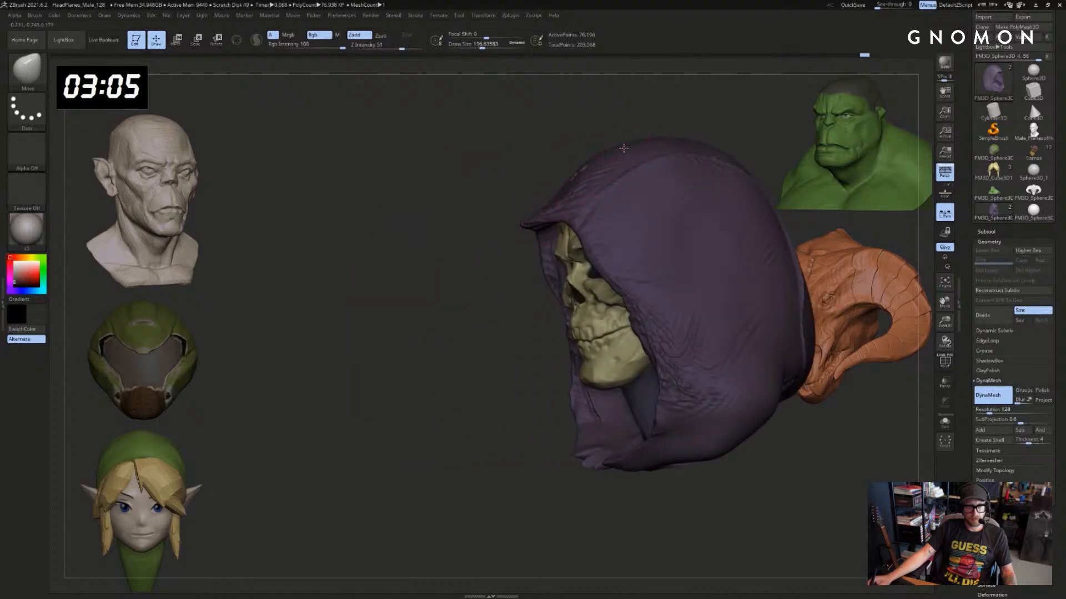
left_click_drag(525, 179, 591, 168)
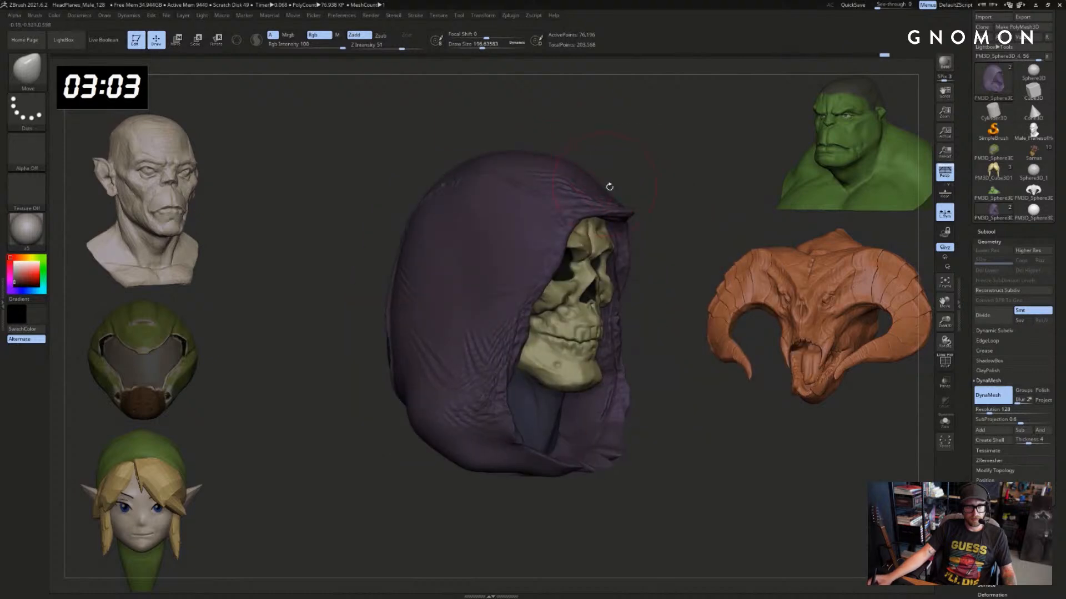
key("b")
key("s")
key("t")
mouse_move(659, 195)
left_mouse_down()
mouse_move(638, 201)
mouse_move(618, 166)
mouse_move(639, 183)
mouse_move(639, 197)
mouse_move(623, 200)
left_mouse_up()
key("ctrl+z")
left_click(356, 35)
left_click(326, 36)
left_click(354, 35)
Make the skull active and adjust its face around the eye sockets with the Move brush at a draw size of about 83
key("b")
key("m")
key("v")
key("s")
mouse_move(611, 255)
left_mouse_down()
mouse_move(619, 278)
mouse_move(690, 257)
mouse_move(673, 256)
left_mouse_up()
left_click(620, 293, "alt")
key("s")
left_click_drag(547, 267, 543, 268)
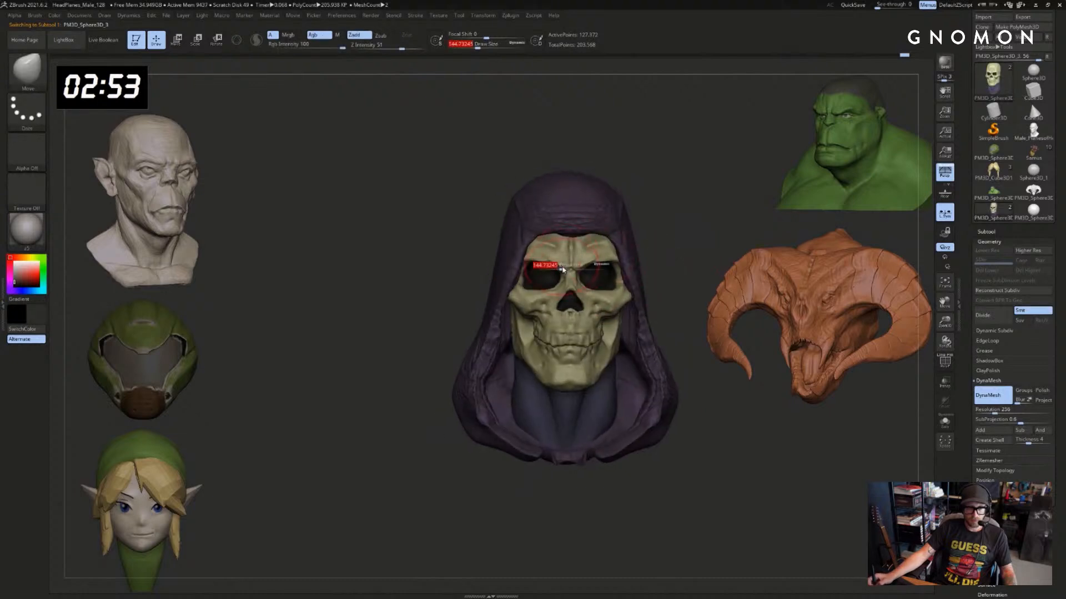
key("bracketleft")
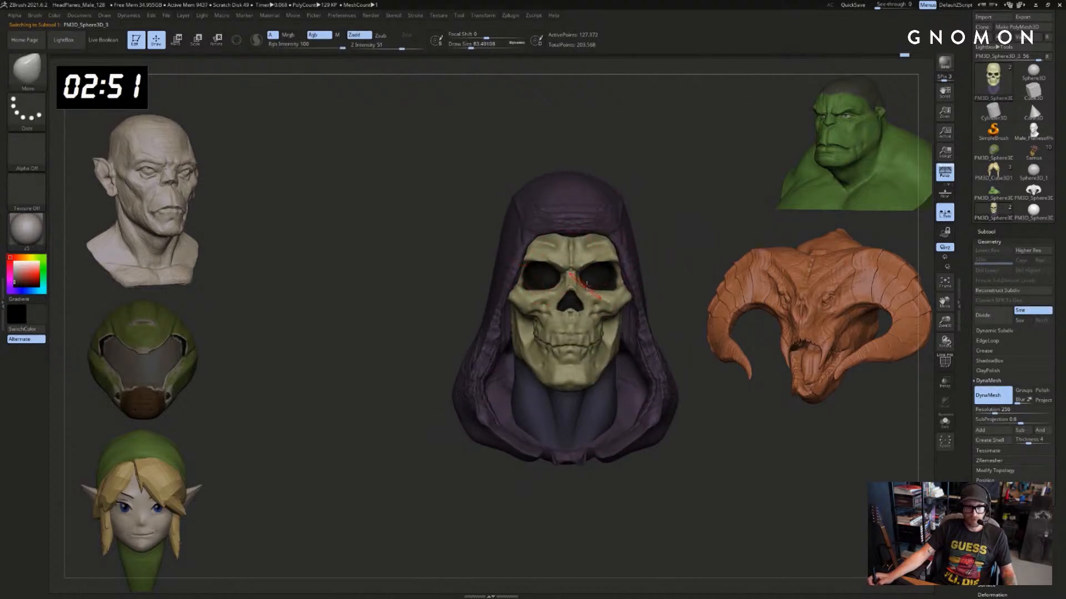
left_click_drag(668, 260, 683, 259)
Sharpen the creases around the skull's cheekbones and eye sockets with the DamStandard brush at a draw size of about 31
key("b")
key("d")
key("s")
key("s")
left_click_drag(576, 284, 573, 285)
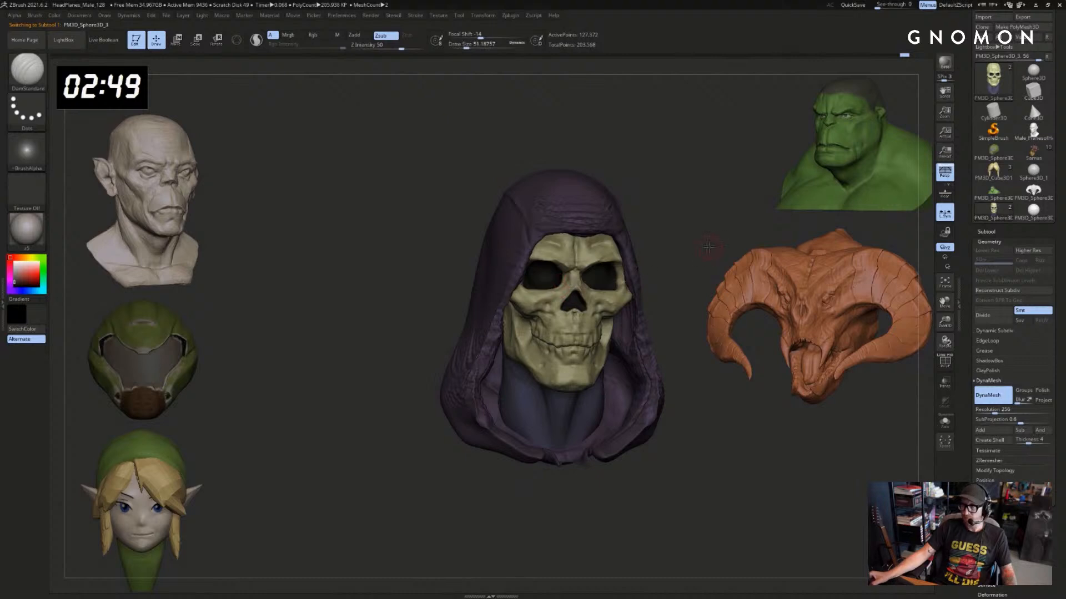
left_click_drag(427, 260, 428, 281, "alt")
mouse_move(535, 306)
left_mouse_down()
mouse_move(514, 295)
mouse_move(532, 305)
left_mouse_up()
key("ctrl+z")
key("s")
key("alt+s")
key("alt+s")
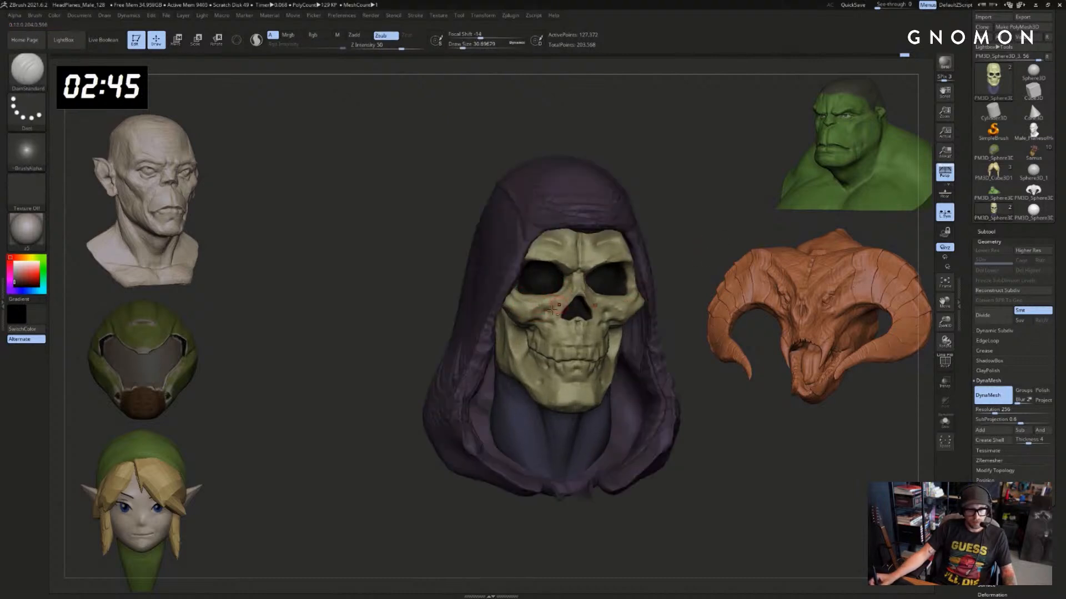
mouse_move(718, 280)
left_mouse_down()
mouse_move(673, 247)
mouse_move(609, 254)
left_mouse_up()
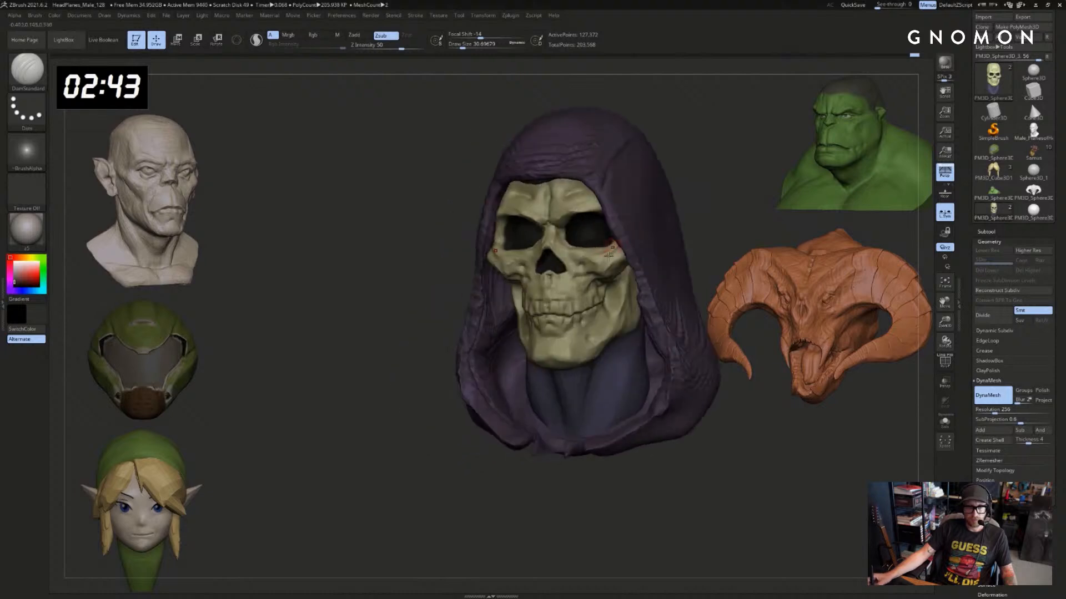
left_click_drag(709, 227, 634, 301)
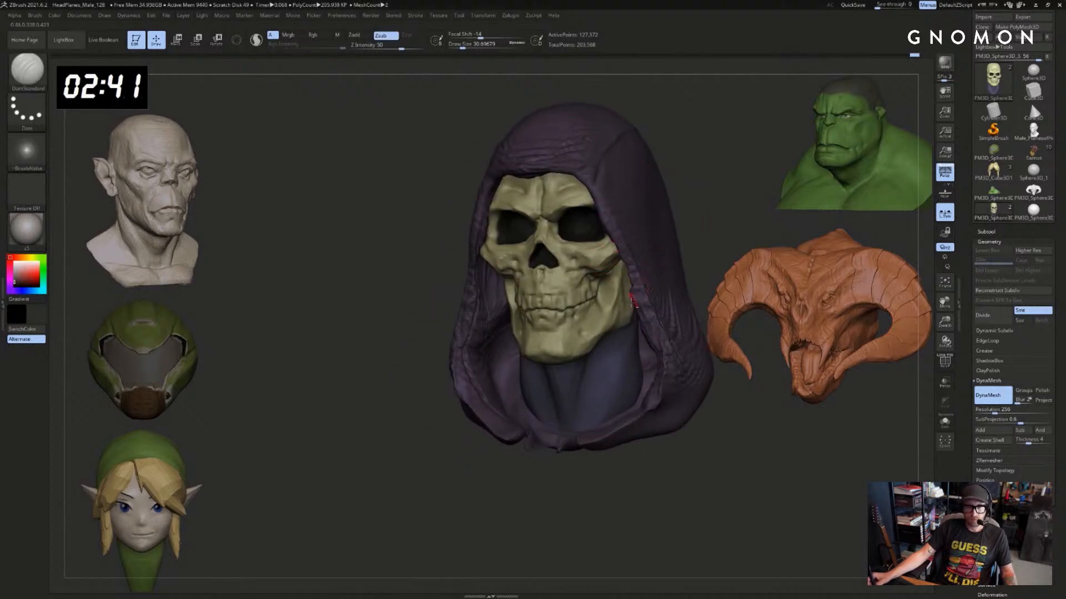
left_click_drag(700, 248, 594, 236)
Paint black into the hollows beside the mouth with the Standard brush, using colour only without sculpting depth
key("b")
key("s")
key("t")
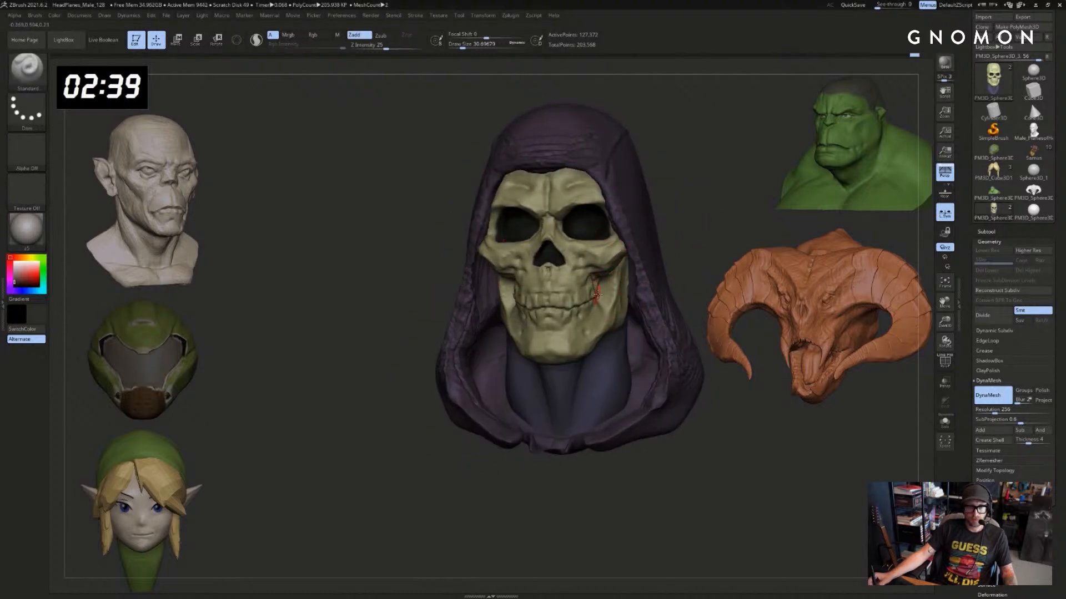
key("v")
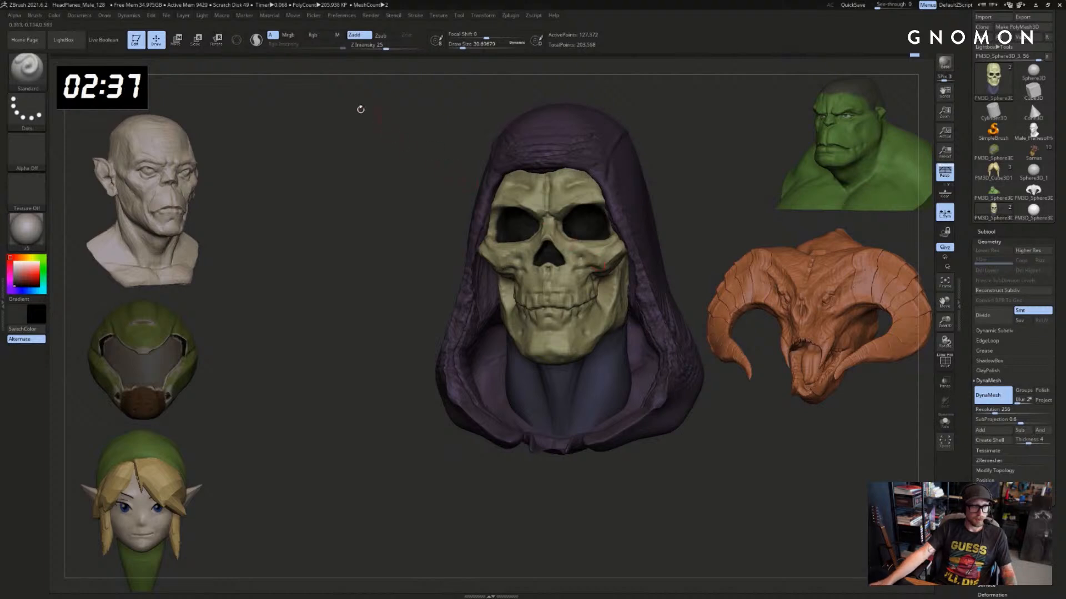
left_click(325, 39)
left_click(357, 37)
key("v")
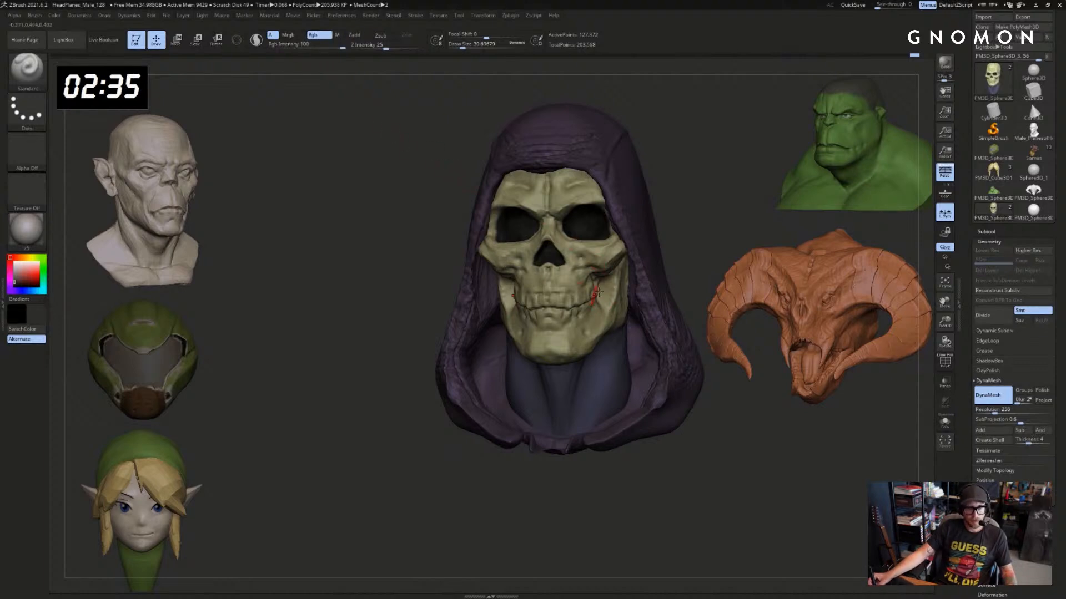
left_click_drag(688, 245, 603, 280)
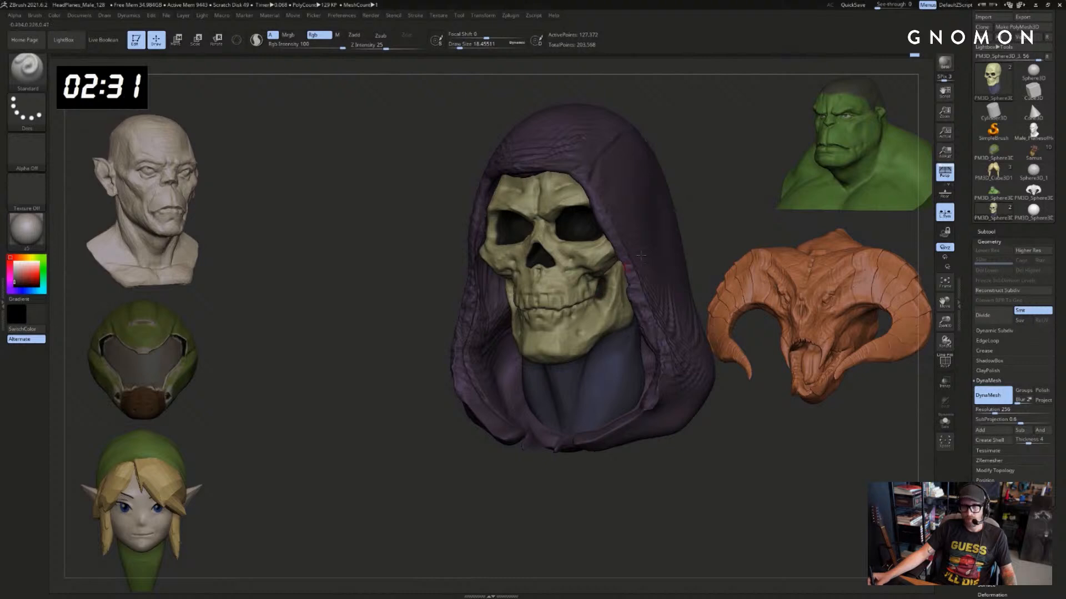
left_click_drag(645, 248, 623, 277)
Sample the skull's bone colour, lighten it to off-white and paint the teeth with it
key("c")
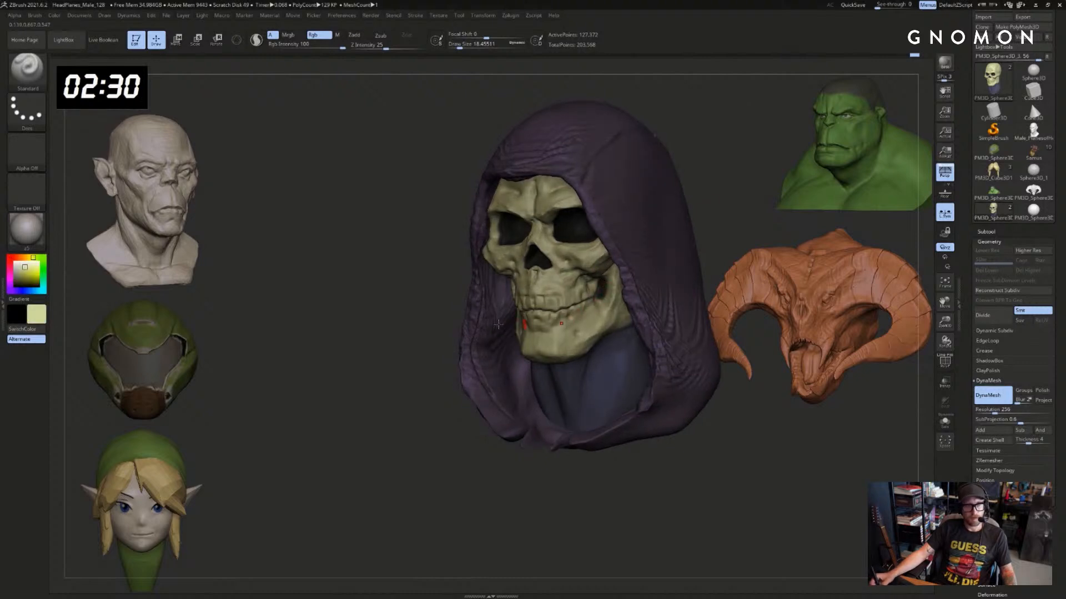
left_click(37, 315)
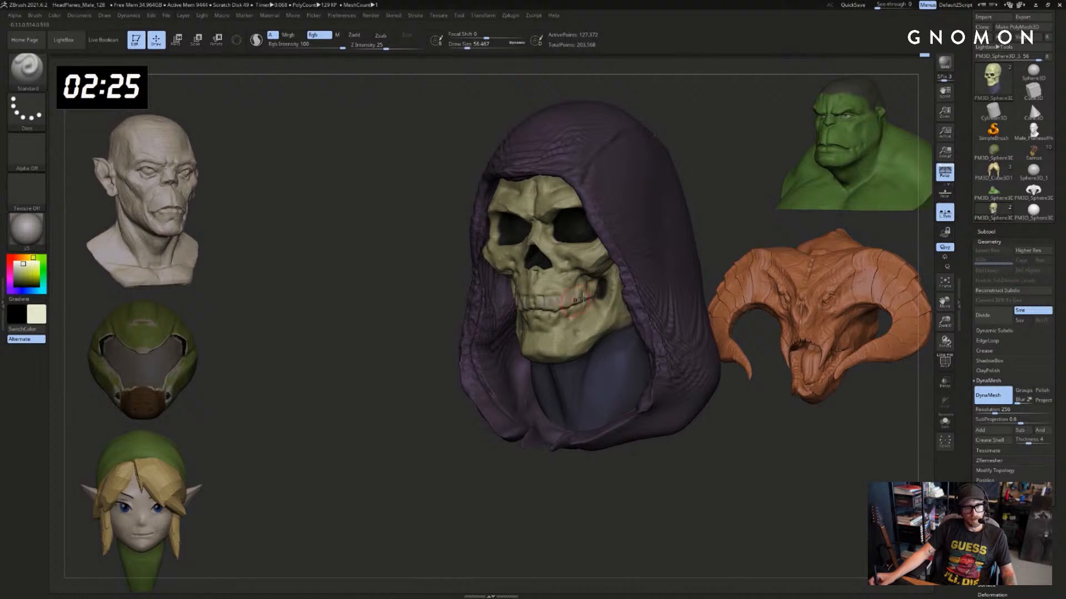
left_click_drag(412, 328, 546, 308)
mouse_move(678, 267)
left_mouse_down()
mouse_move(663, 253)
mouse_move(661, 271)
mouse_move(673, 261)
mouse_move(657, 271)
left_mouse_up()
Reshape the brow above the eye sockets with the Move brush at a draw size of about 104
key("b")
key("m")
key("v")
key("s")
left_click(524, 247)
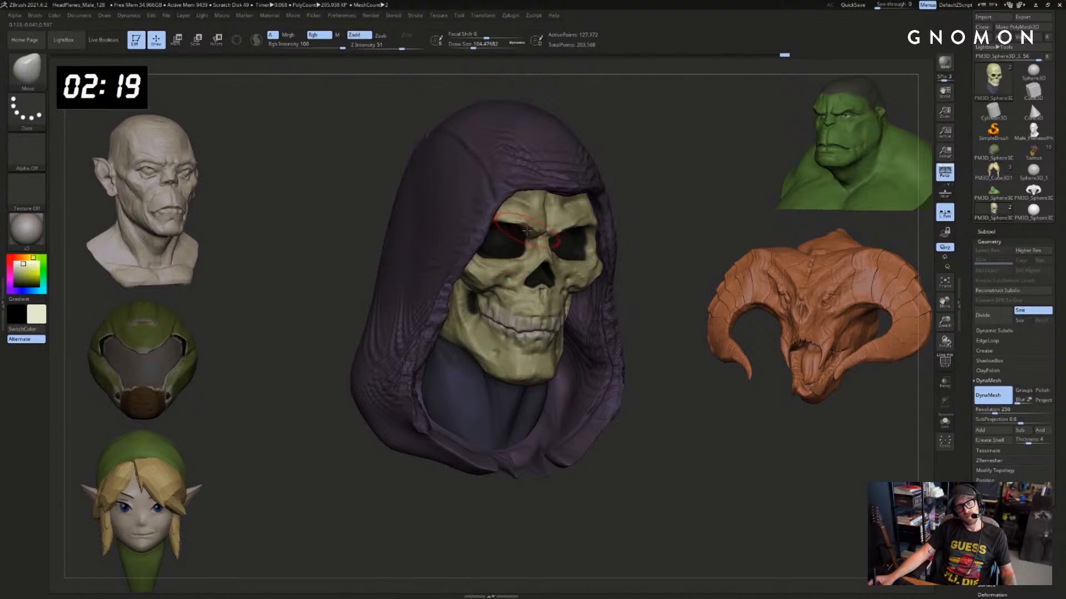
mouse_move(525, 222)
left_mouse_down()
mouse_move(520, 236)
mouse_move(541, 261)
mouse_move(502, 283)
left_mouse_up()
Undo the last brow change and rework the brow ridge with a resized Move brush
key("s")
left_click(531, 236)
key("ctrl+z")
key("s")
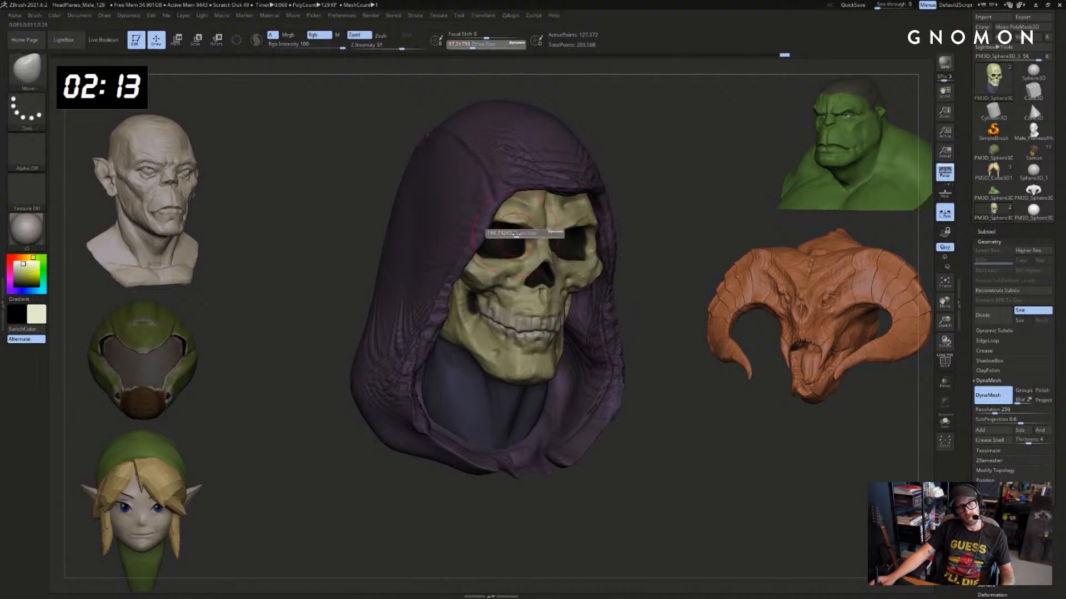
left_click(516, 234)
left_click_drag(521, 223, 524, 238)
Refine the eye sockets and nose bridge with the Move brush at a draw size of about 97
key("s")
left_click(527, 232)
left_click_drag(680, 238, 667, 233)
key("ctrl+z")
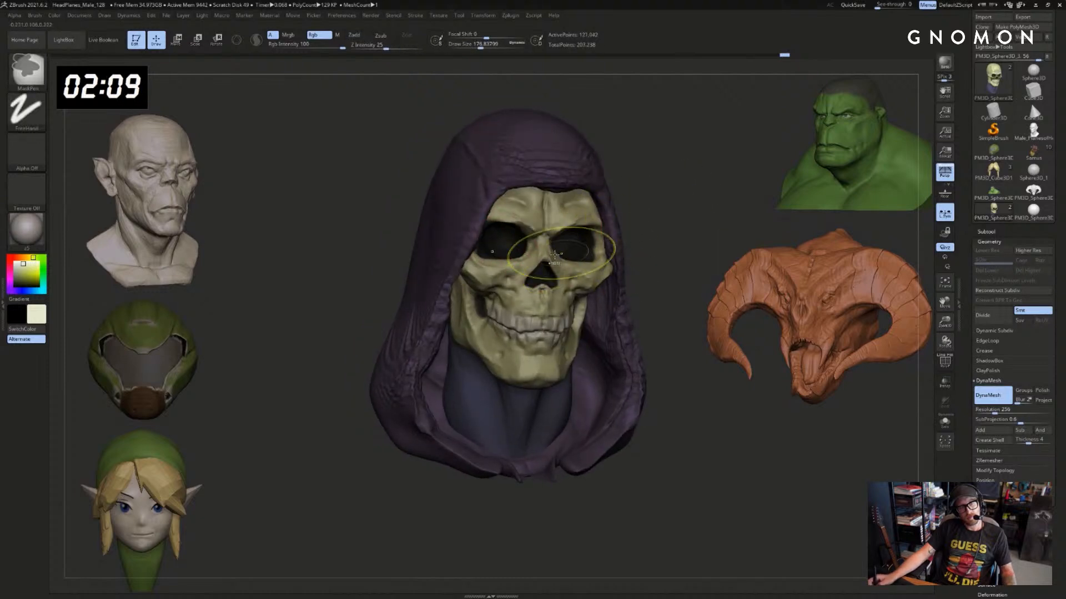
key("s")
left_click(547, 257)
left_click_drag(544, 253, 541, 247)
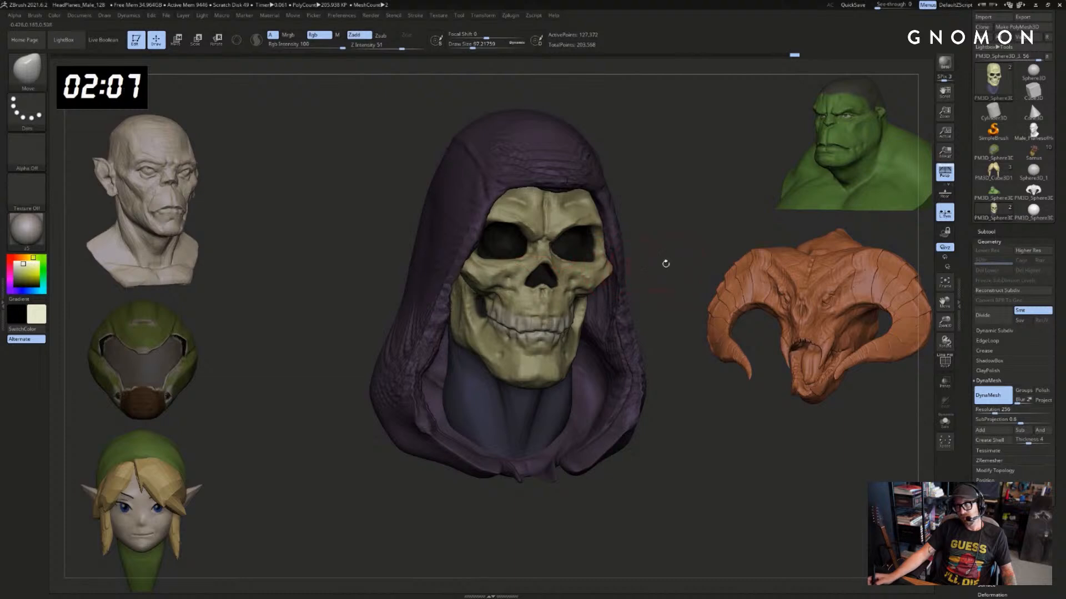
left_click_drag(663, 261, 604, 275)
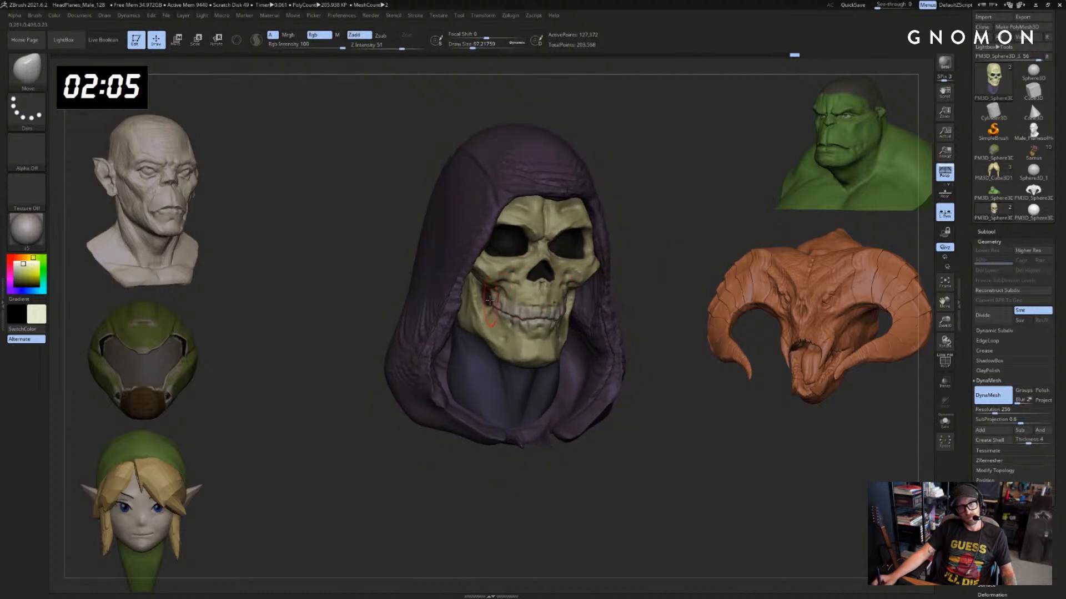
Touch up the skull's paint beside the mouth with the Standard brush at a draw size of about 27, using sampled colours
key("b")
key("s")
key("t")
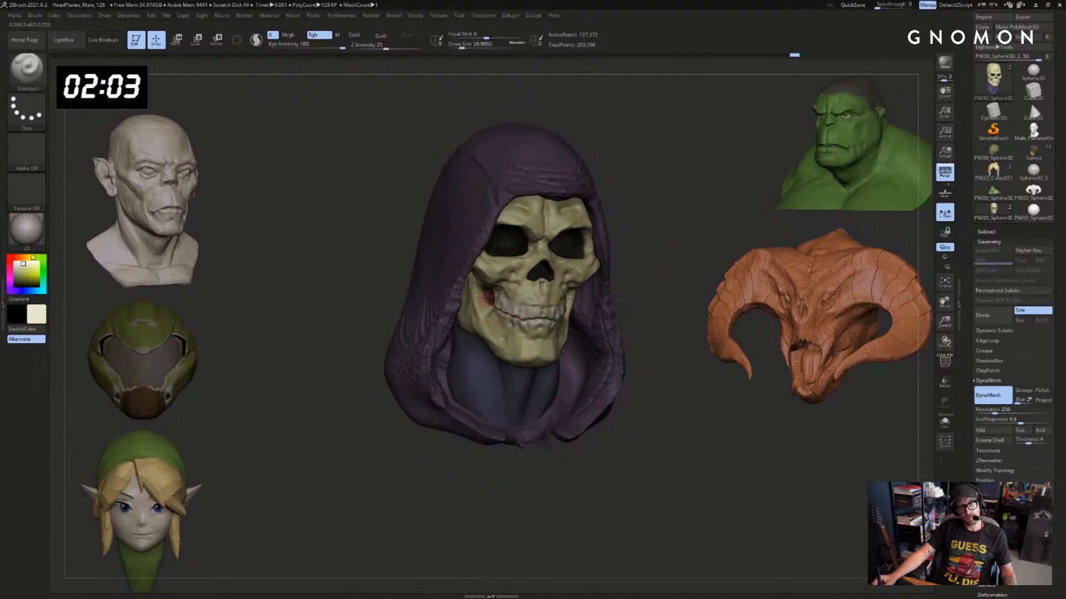
key("c")
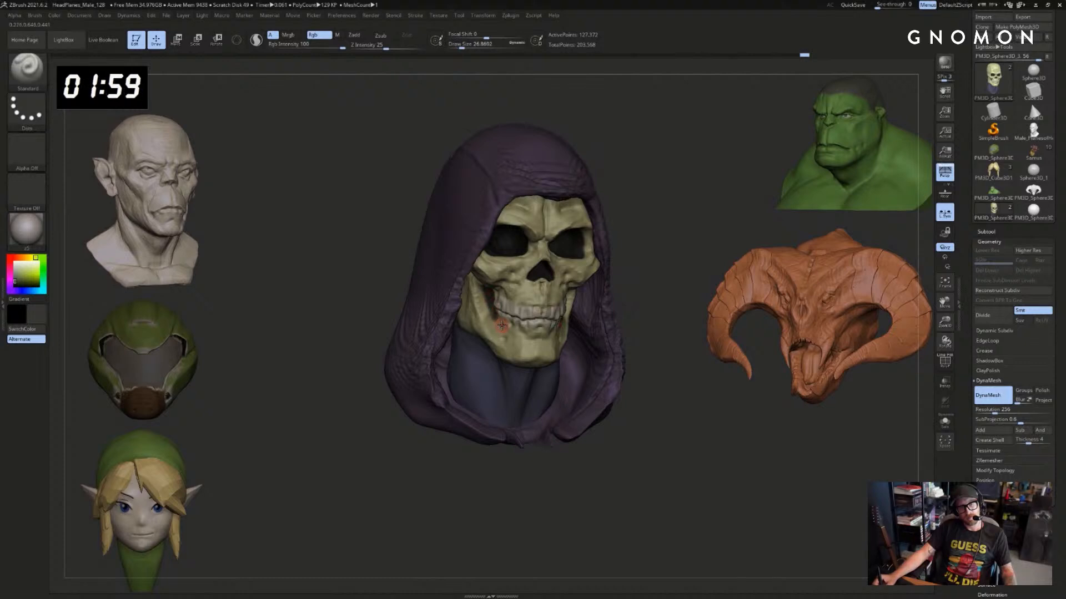
key("c")
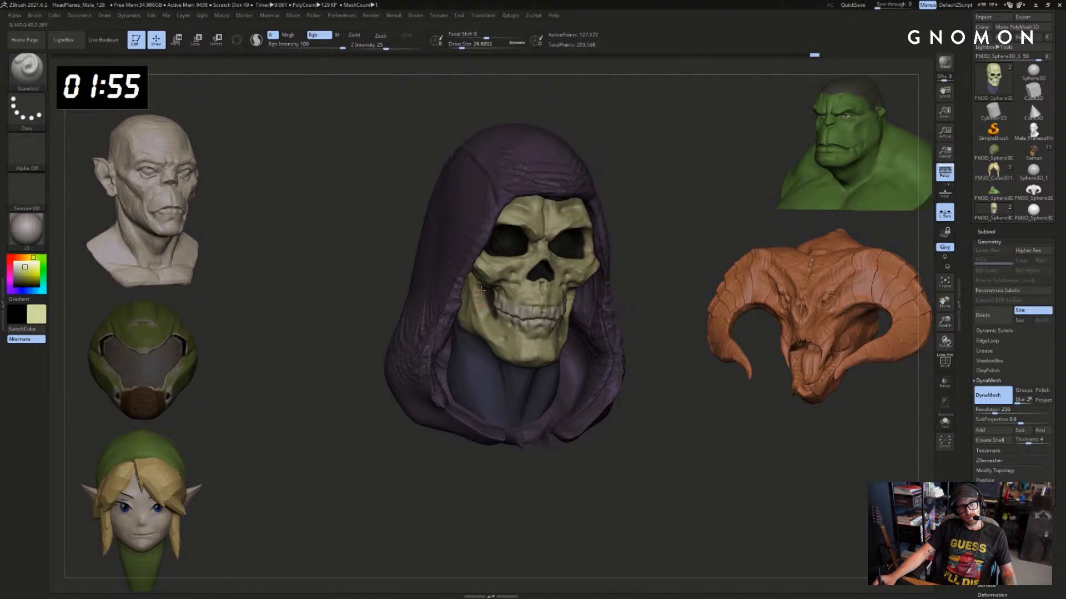
mouse_move(715, 244)
left_mouse_down()
mouse_move(669, 247)
mouse_move(646, 264)
mouse_move(673, 295)
mouse_move(632, 338)
mouse_move(537, 361)
left_mouse_up()
Isolate the skull and neck and build up the neck's lower front with the ClayBuildup brush at draw sizes of about 149 and 132
key("s")
key("b")
key("m")
key("v")
key("b")
key("c")
key("b")
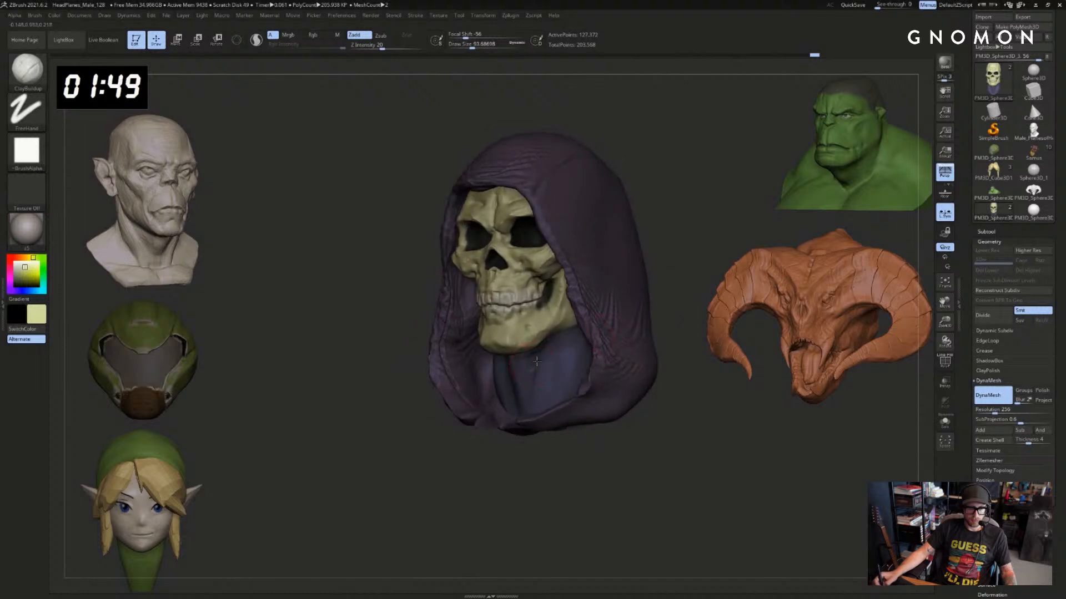
key("alt+s")
mouse_move(526, 452)
left_mouse_down()
mouse_move(497, 448)
mouse_move(518, 435)
left_mouse_up()
key("s")
mouse_move(529, 413)
left_mouse_down()
mouse_move(508, 430)
mouse_move(534, 432)
left_mouse_up()
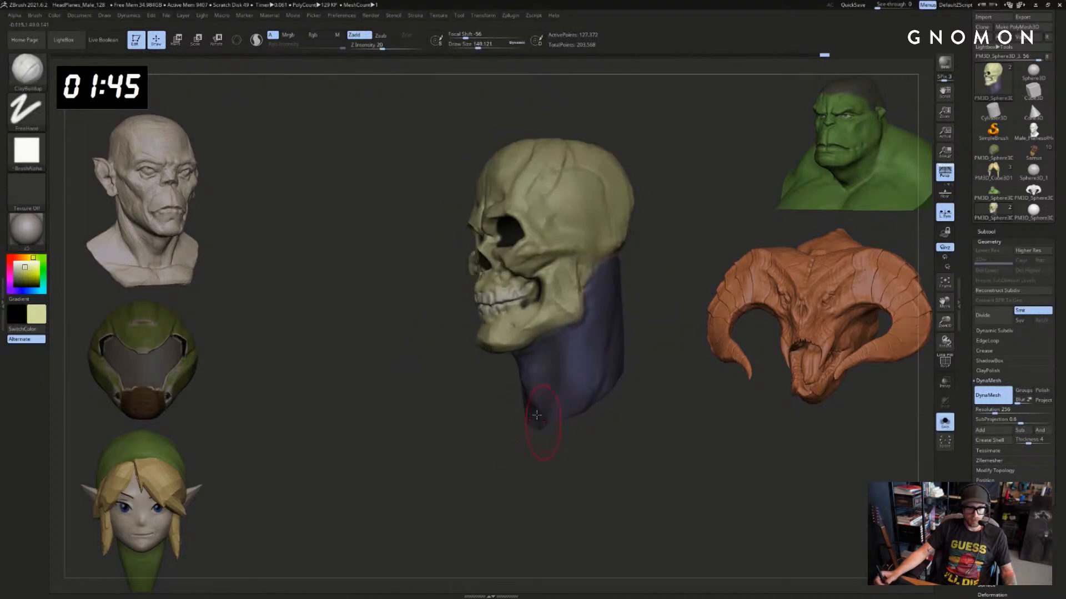
mouse_move(528, 395)
left_mouse_down()
mouse_move(481, 423)
mouse_move(505, 382)
mouse_move(480, 345)
left_mouse_up()
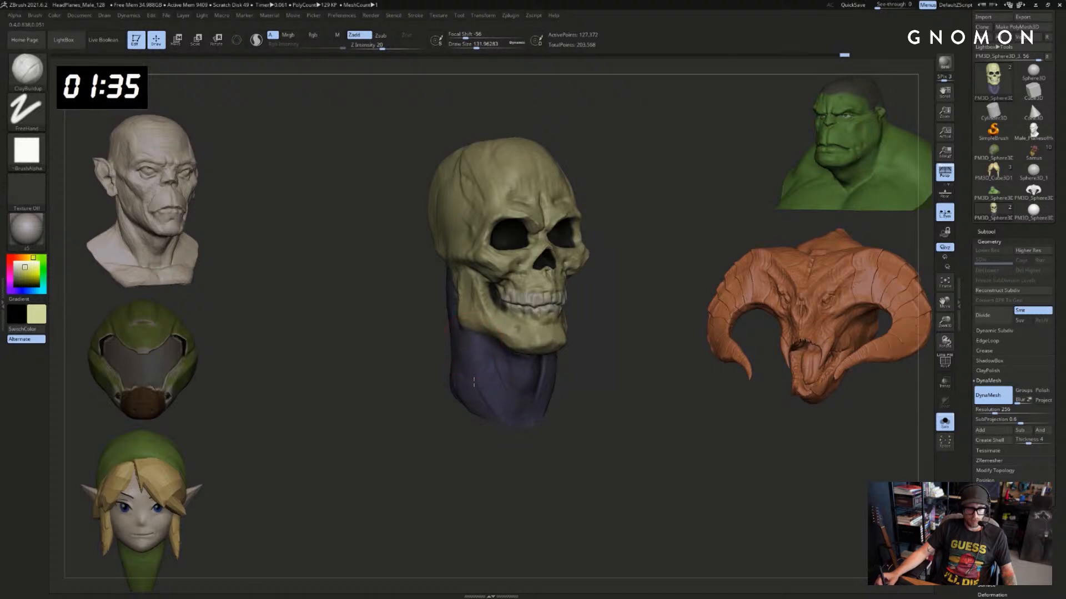
Extend the neck's sides and lower end with a ClayBuildup brush of about 202, checking it with all subtools shown
key("alt+s")
left_click_drag(630, 458, 576, 447, "shift")
key("alt+s")
left_click_drag(653, 372, 616, 350)
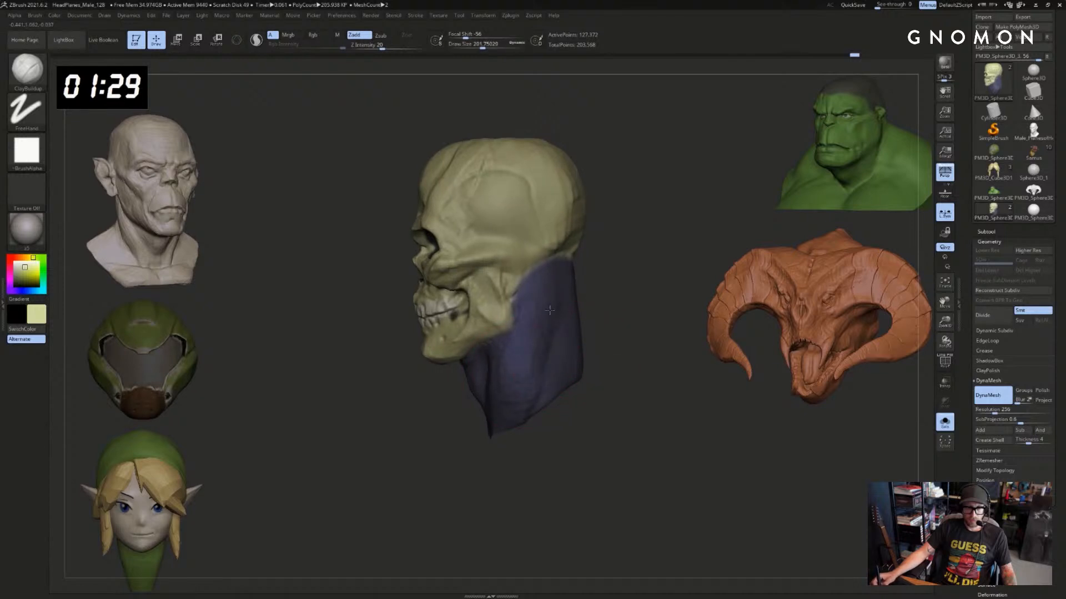
key("alt+s")
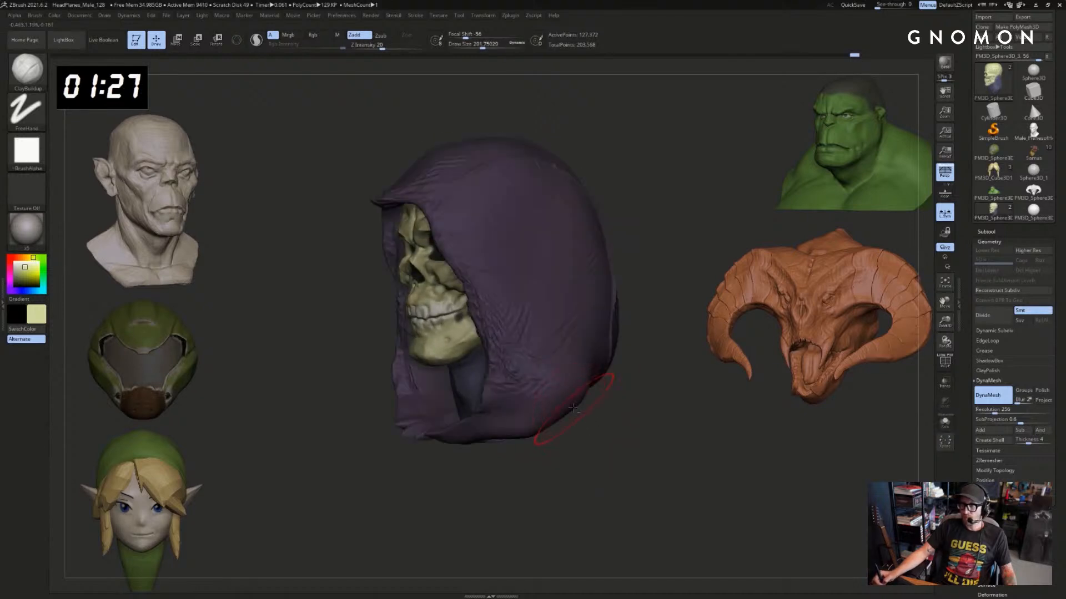
left_click_drag(546, 437, 566, 466)
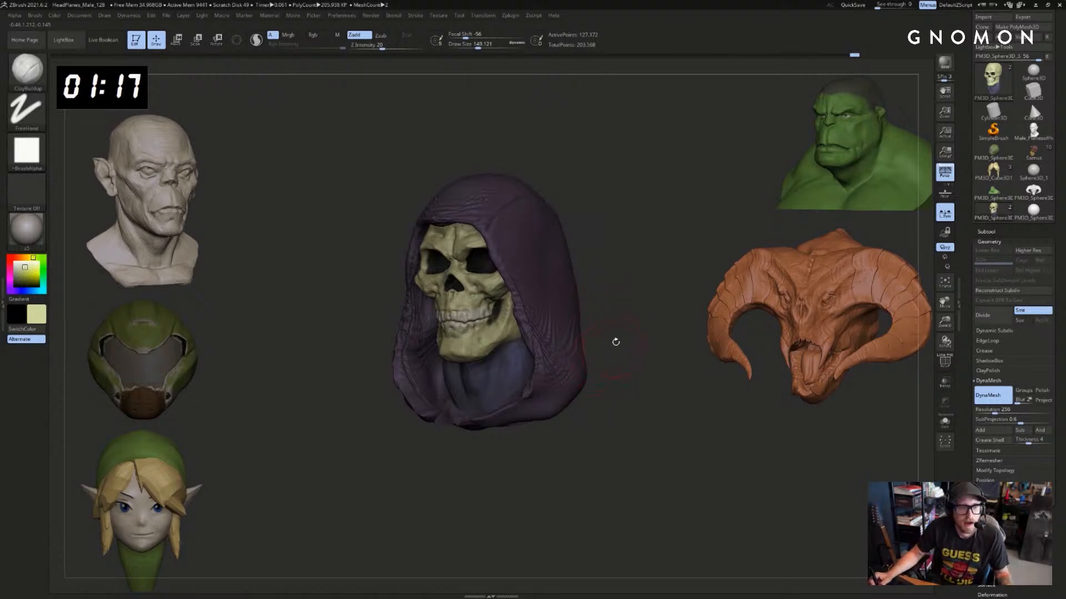
Reshape the lower front of the neck inside the hood with the Move brush and smooth it
left_click_drag(616, 342, 574, 294)
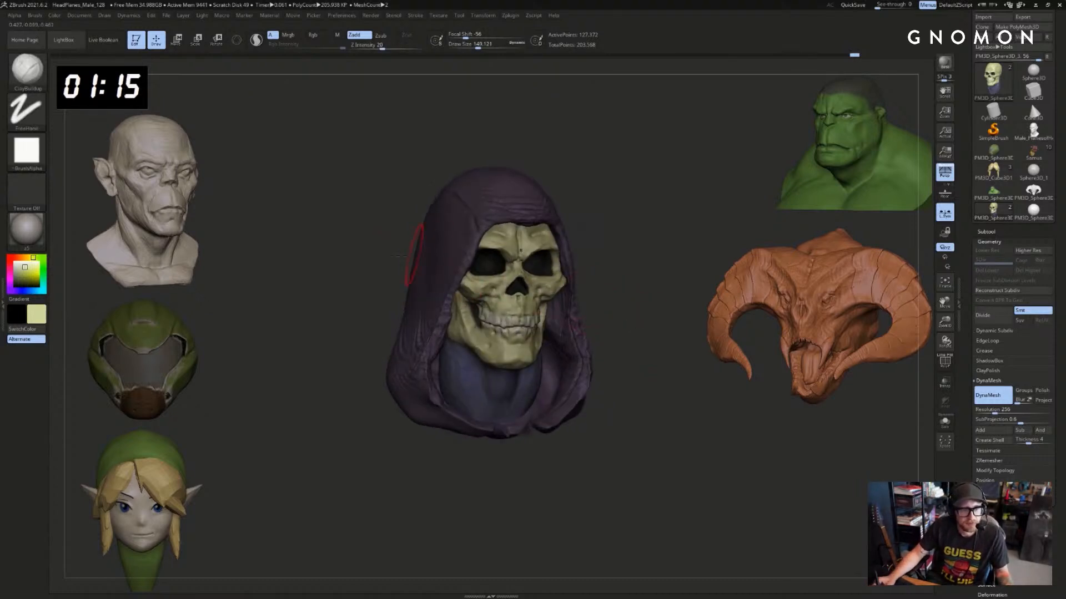
left_click_drag(413, 256, 464, 294)
left_click_drag(395, 274, 452, 266)
mouse_move(618, 246)
left_mouse_down()
mouse_move(625, 240)
mouse_move(555, 210)
mouse_move(590, 305)
mouse_move(652, 298)
mouse_move(608, 286)
left_mouse_up()
key("s")
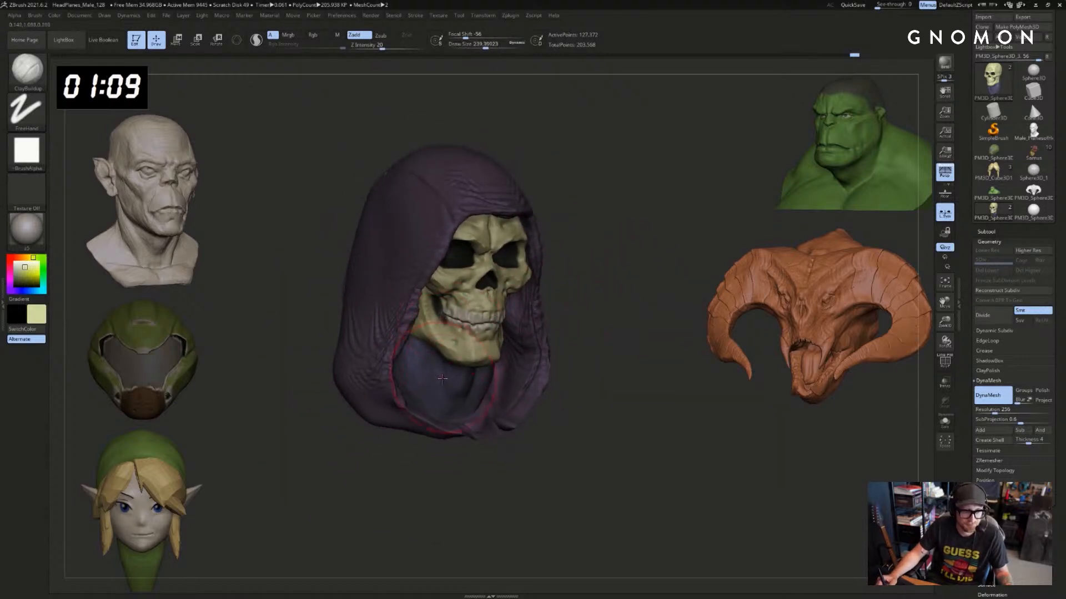
key("b")
key("m")
key("v")
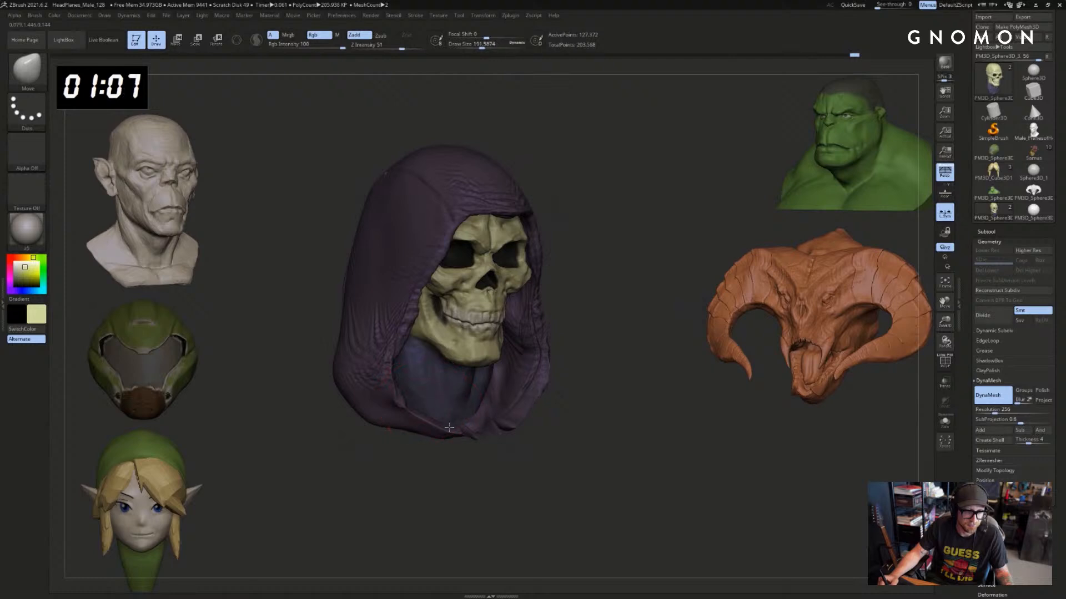
left_click_drag(460, 417, 466, 396, "shift")
key("s")
mouse_move(471, 400)
left_mouse_down()
mouse_move(480, 408)
mouse_move(467, 399)
left_mouse_up()
Add muscle forms to the front of the neck with the Standard brush and the ClayBuildup brush at a draw size of about 149
key("b")
key("s")
key("t")
left_click_drag(622, 307, 616, 307, "alt")
key("b")
key("c")
key("b")
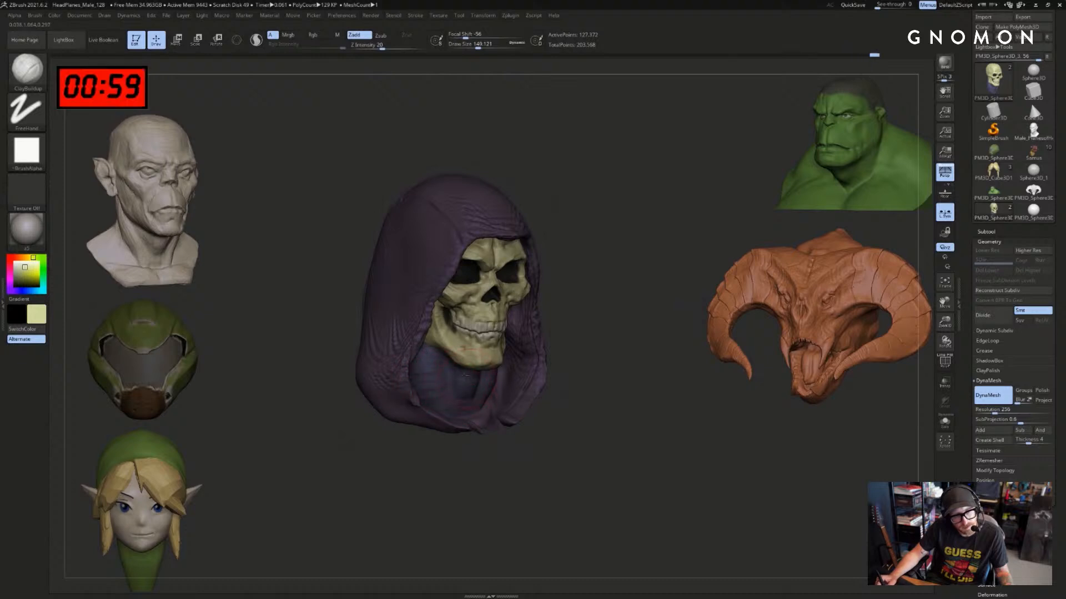
Pull the neck's lower end towards the hood opening with the SnakeHook brush at draw sizes of about 209 and 187
key("b")
key("s")
key("h")
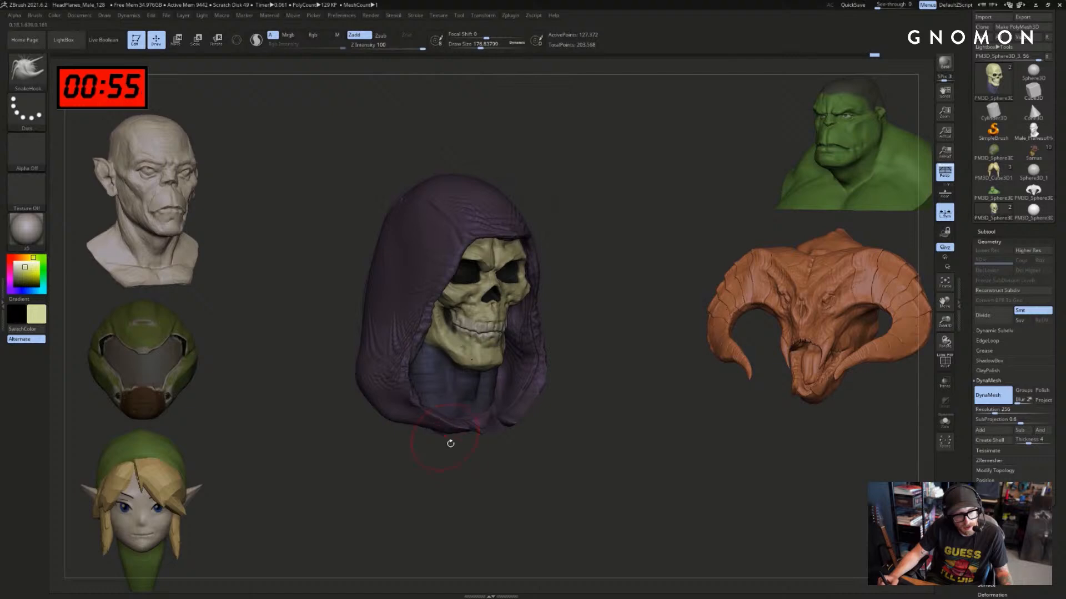
left_click_drag(449, 442, 416, 442)
key("bracketright")
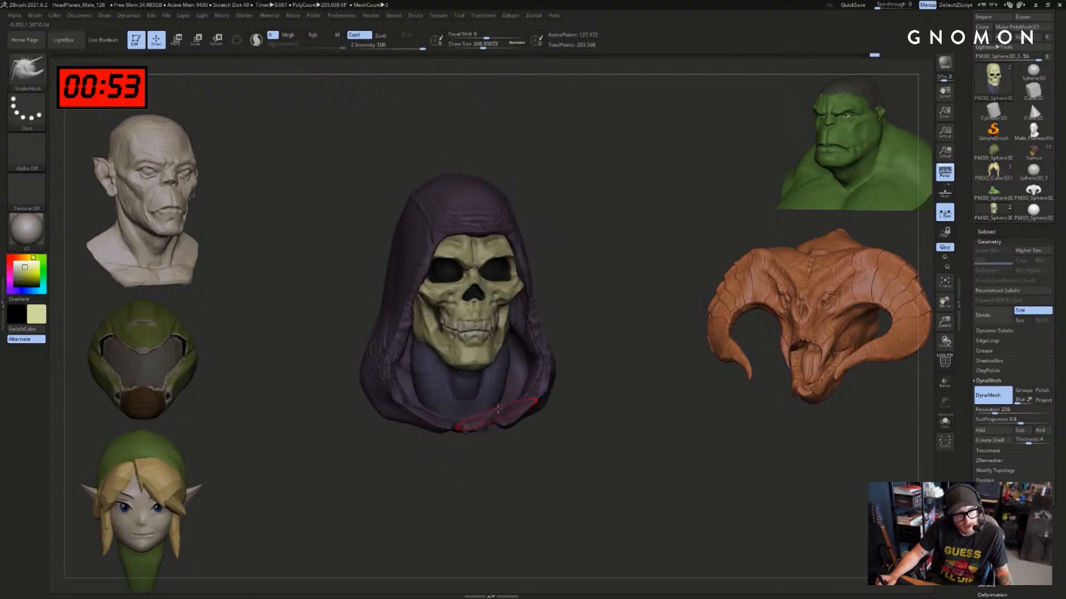
left_click_drag(605, 318, 498, 331)
key("alt+s")
key("alt+s")
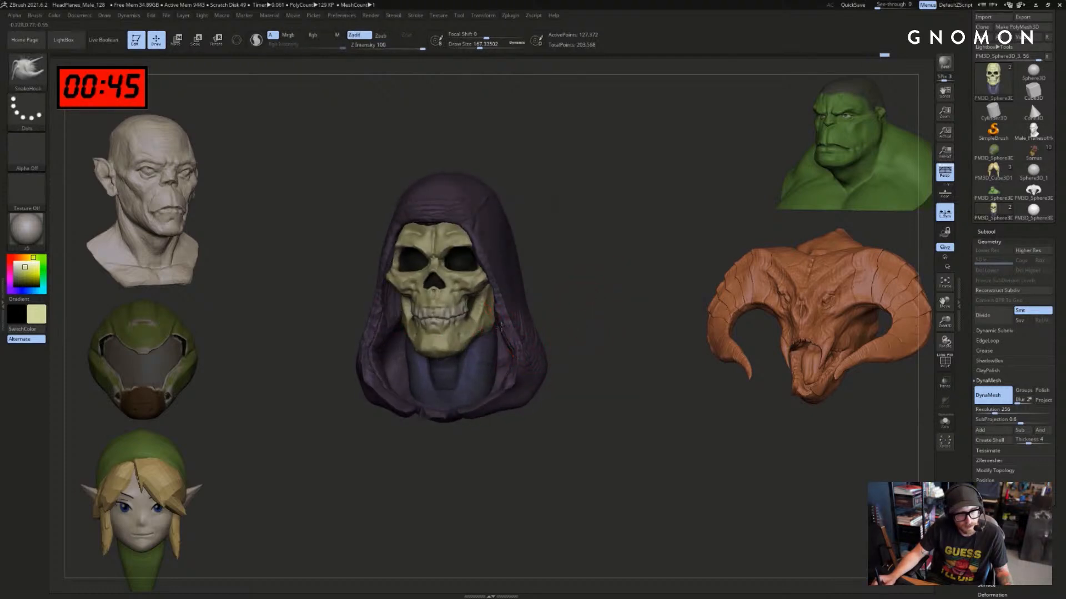
Isolate the skull and neck and extend the neck's lower edges with the SnakeHook brush, checking the fit with the hood shown
key("alt+s")
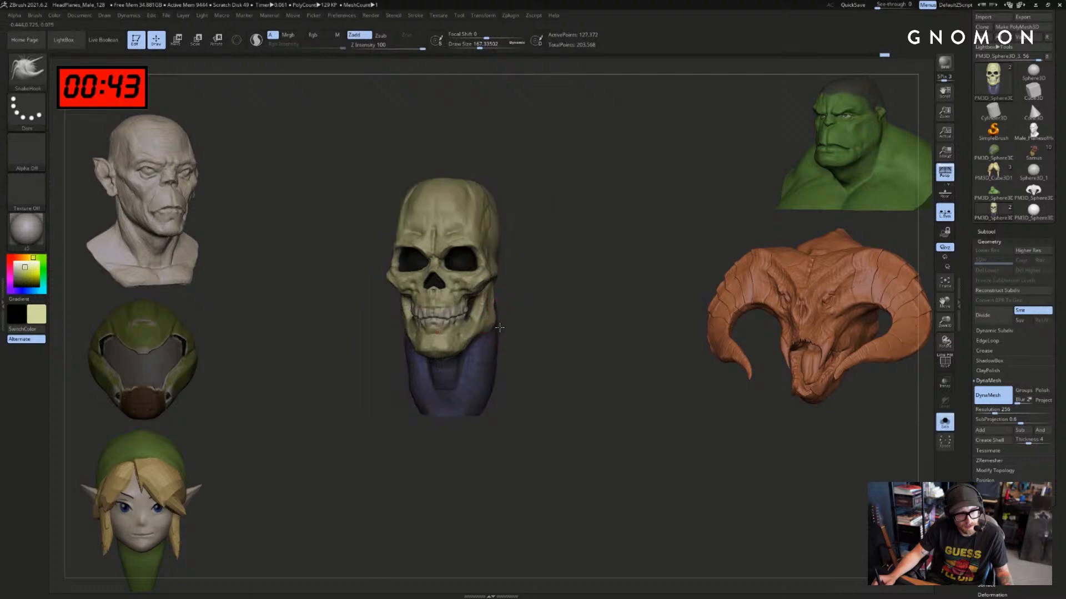
key("s")
left_click_drag(490, 396, 499, 410)
key("alt+s")
left_click_drag(556, 369, 580, 372)
mouse_move(387, 437)
left_mouse_down()
mouse_move(407, 444)
mouse_move(432, 423)
left_mouse_up()
key("alt+s")
key("s")
mouse_move(436, 423)
left_mouse_down()
mouse_move(419, 377)
mouse_move(397, 366)
mouse_move(412, 349)
left_mouse_up()
key("s")
mouse_move(587, 342)
left_mouse_down()
mouse_move(561, 338)
mouse_move(614, 350)
mouse_move(605, 354)
mouse_move(623, 368)
mouse_move(687, 361)
mouse_move(672, 377)
mouse_move(637, 376)
left_mouse_up()
key("alt+s")
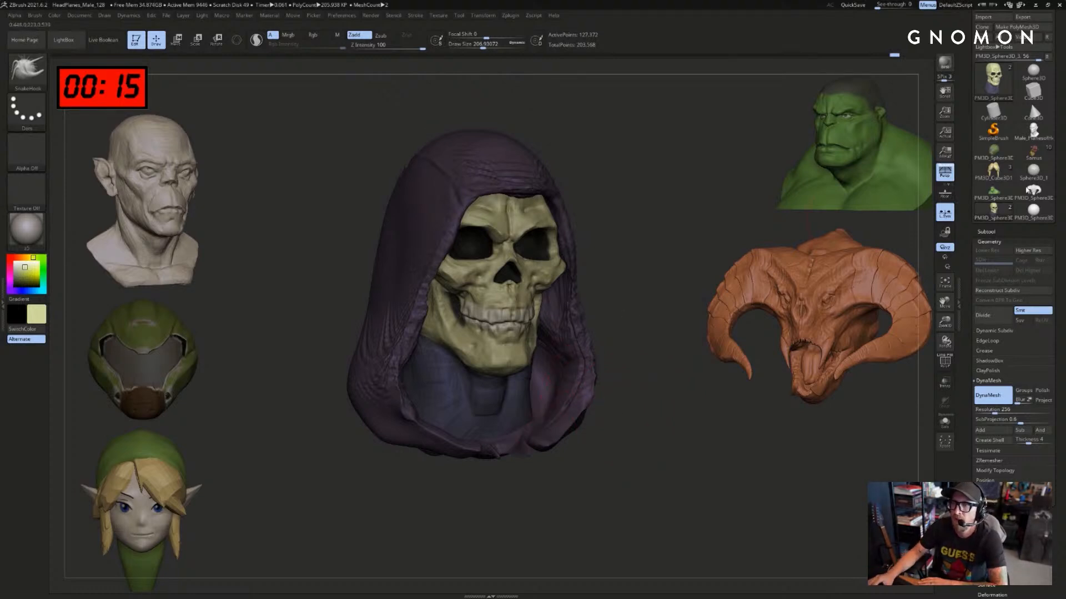
Reset the countdown timer to 25:00
mouse_move(1033, 191)
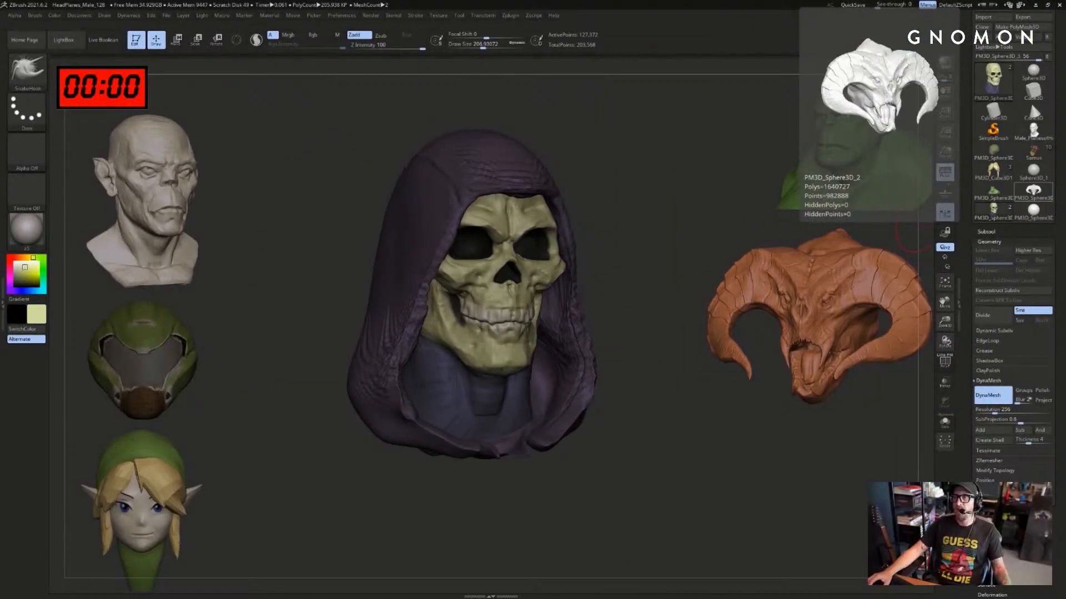
right_click(77, 91)
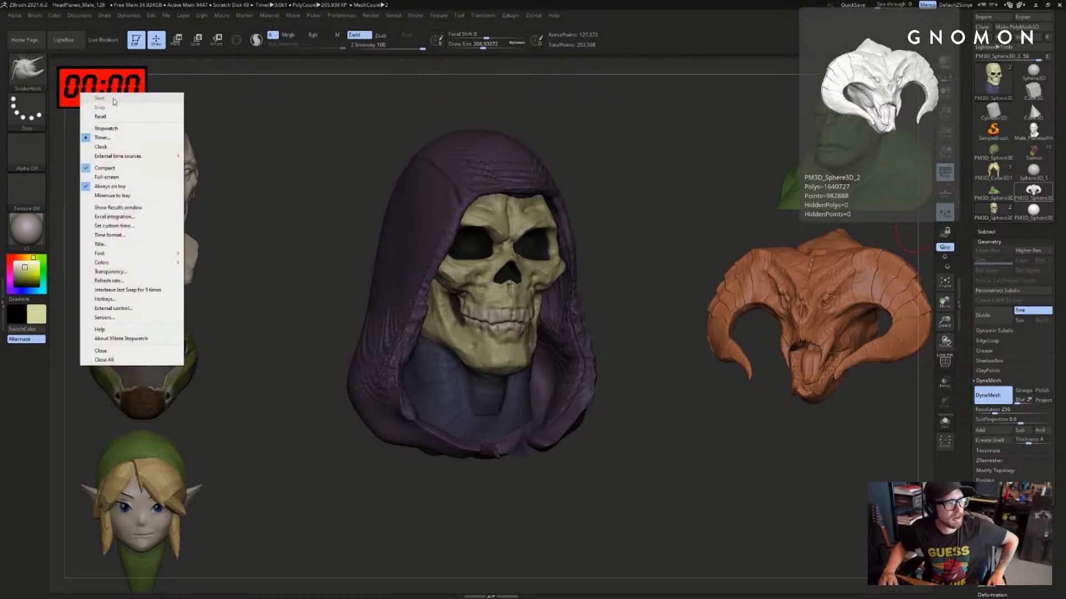
left_click(97, 112)
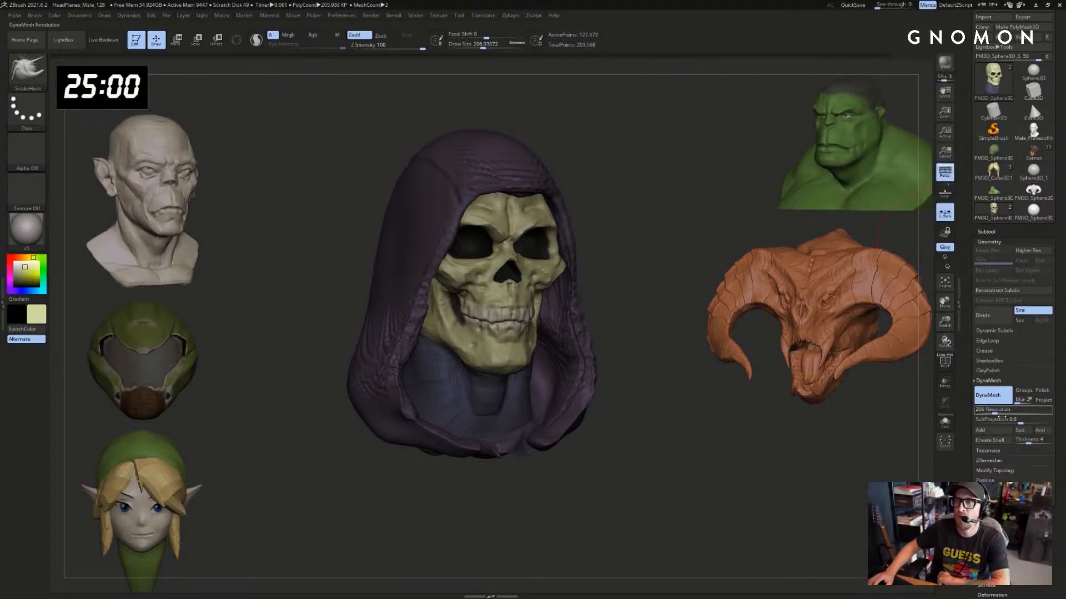
Place the finished hooded skull, scaled down, below the orange horned head in the lineup and turn perspective off
left_click_drag(674, 238, 867, 429)
key("p")
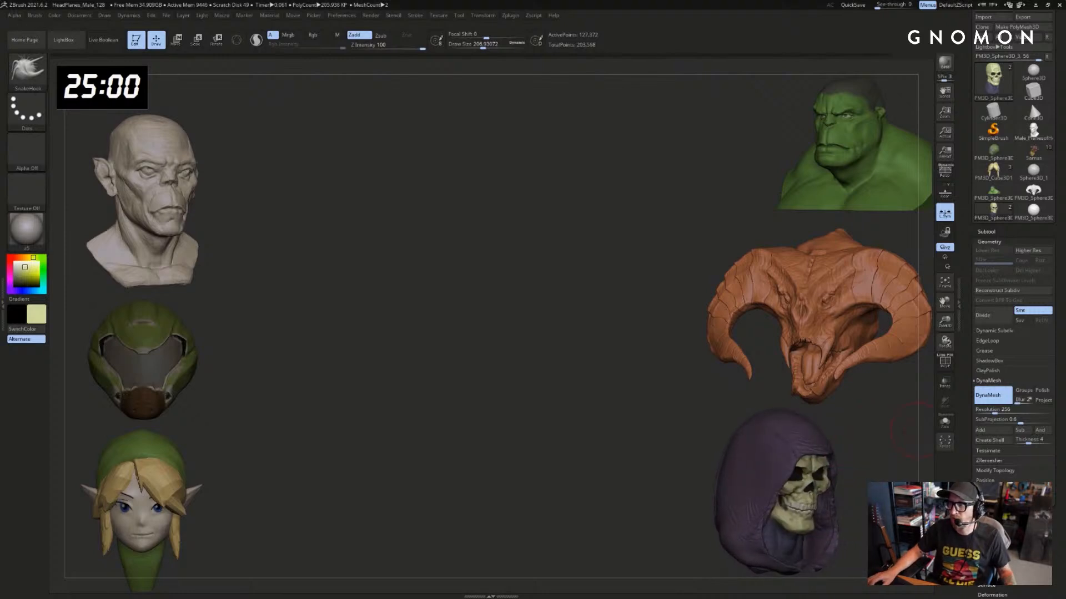